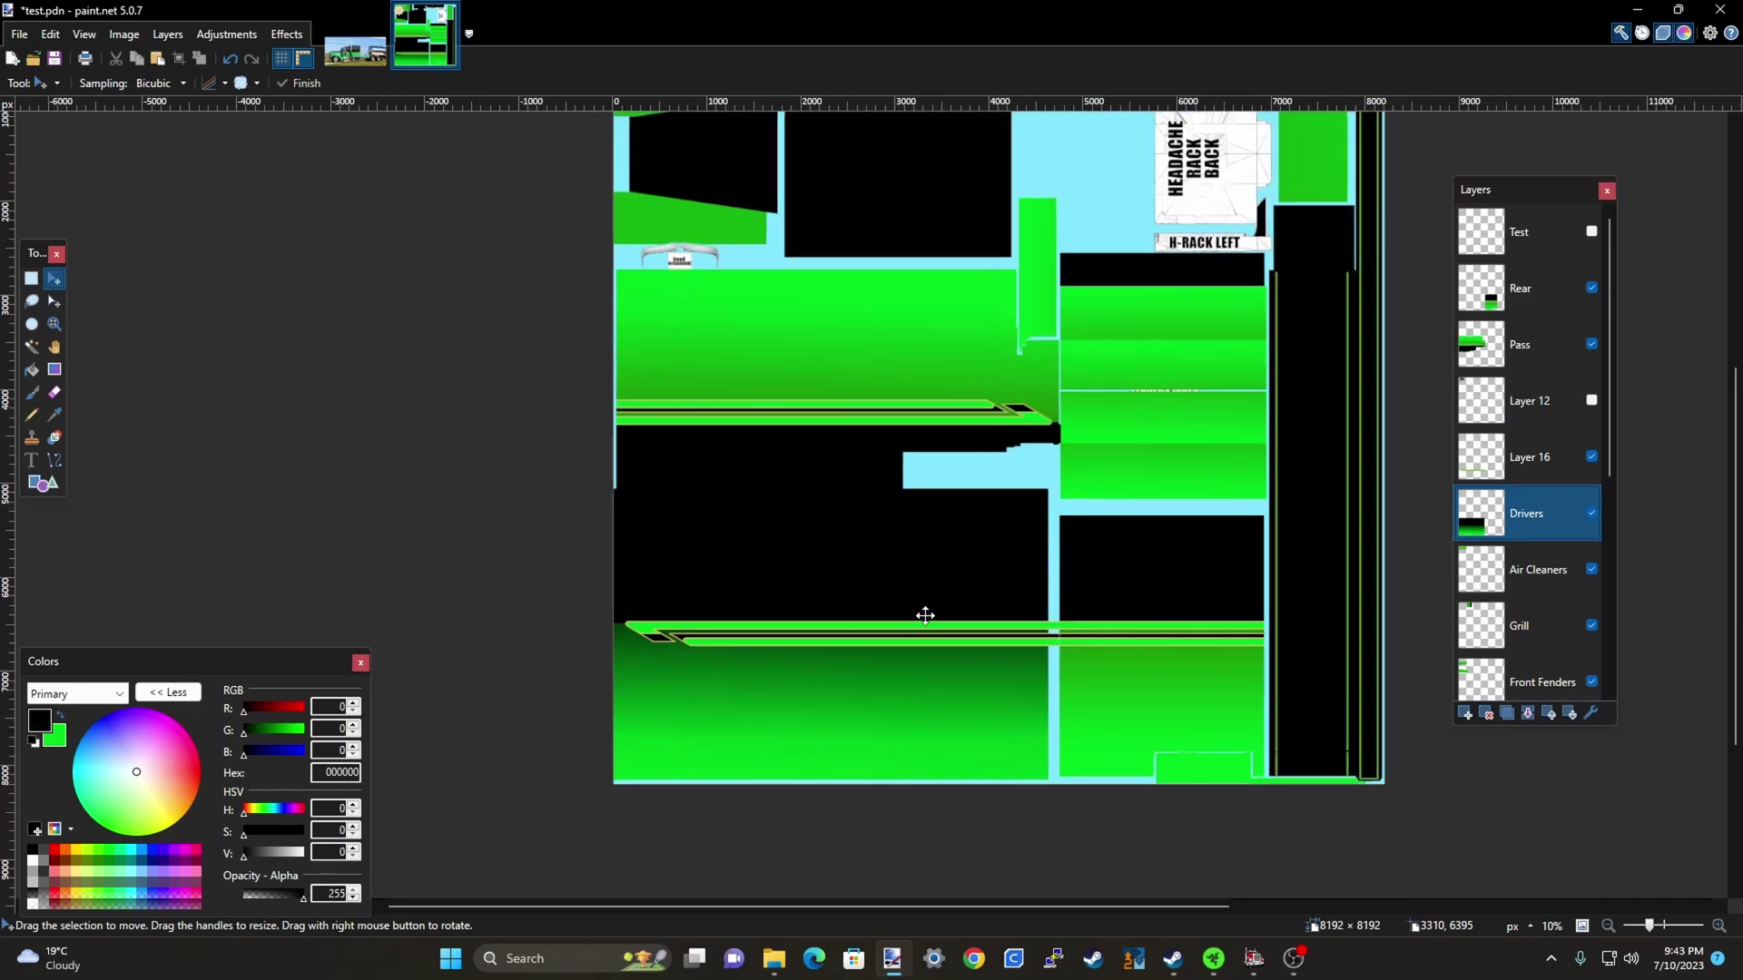
# Compare the driver's-side panel with and without its stripes by toggling the visibility of Layer 16
pyautogui.scroll(1, 522, 685)
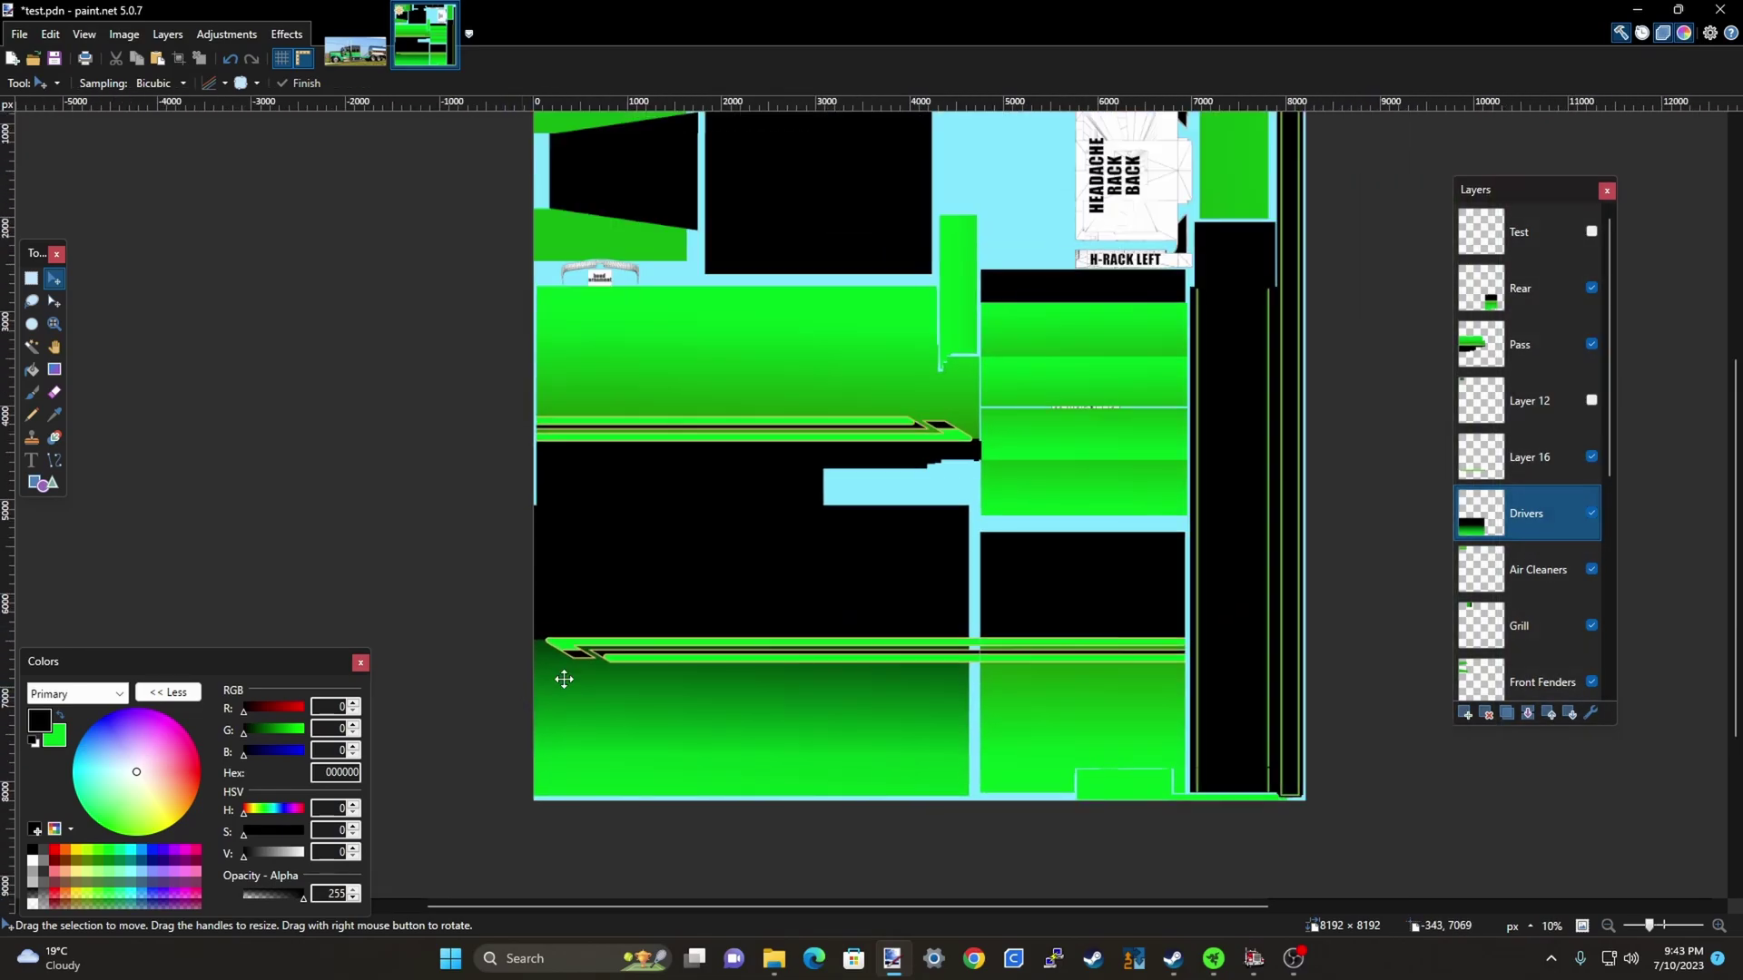
pyautogui.scroll(2, 817, 591)
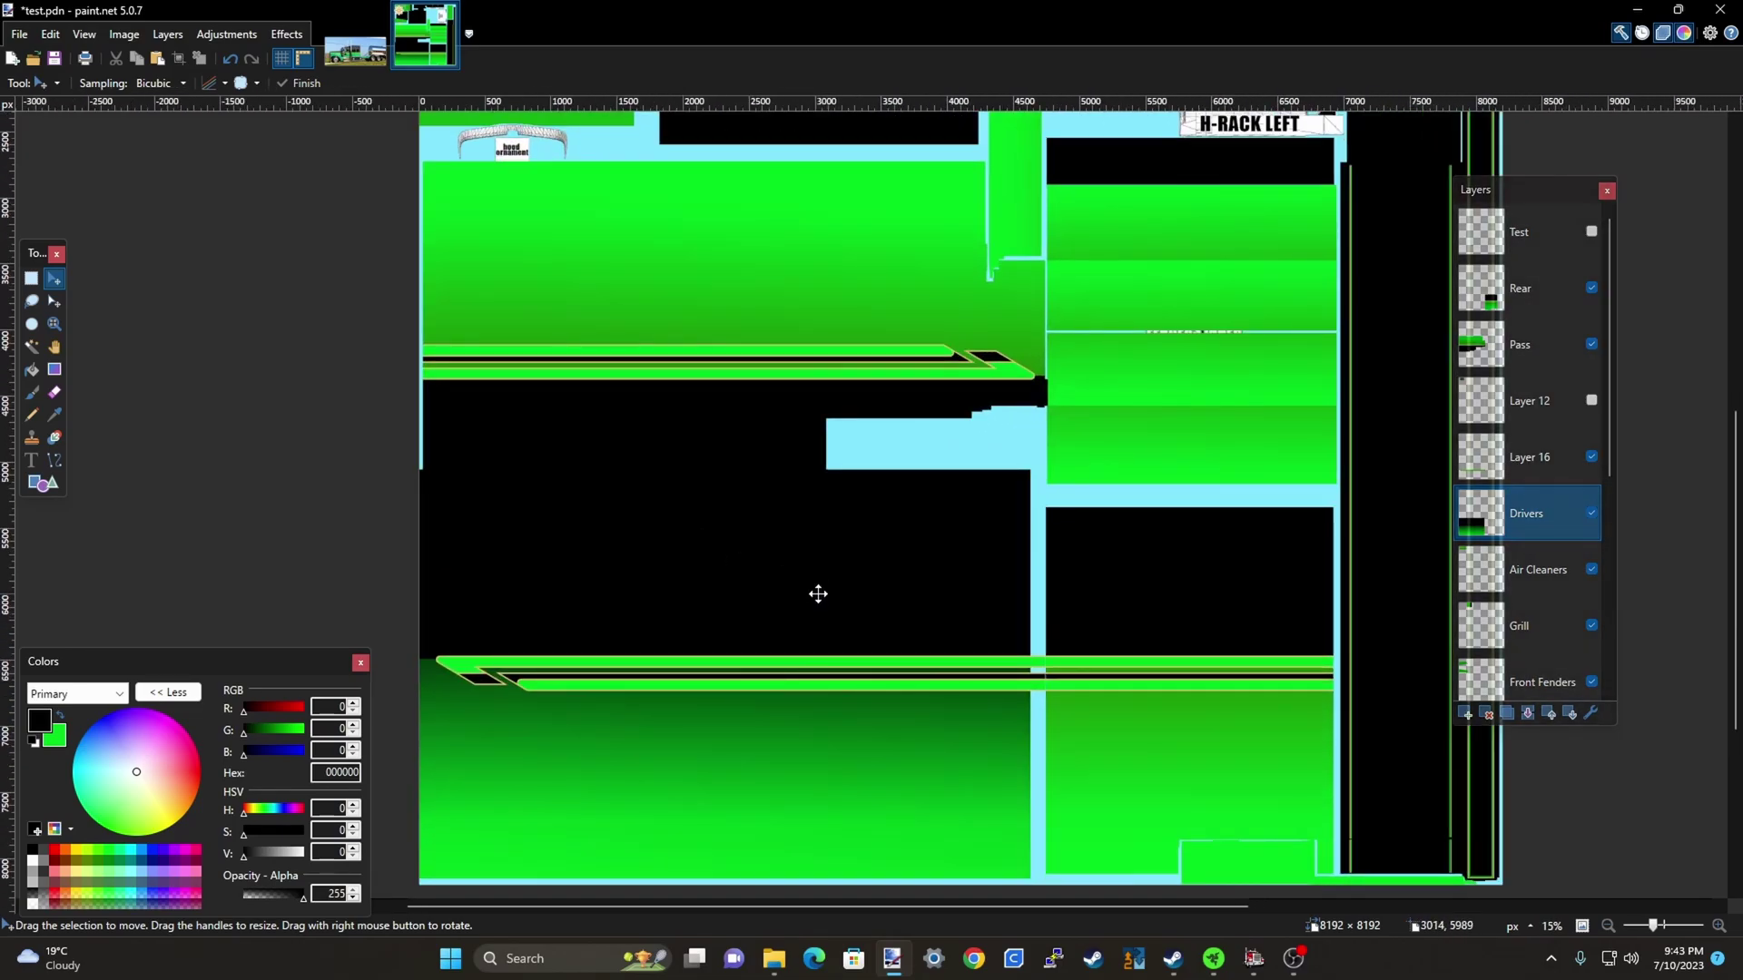
pyautogui.hscroll(-2, 862, 348)
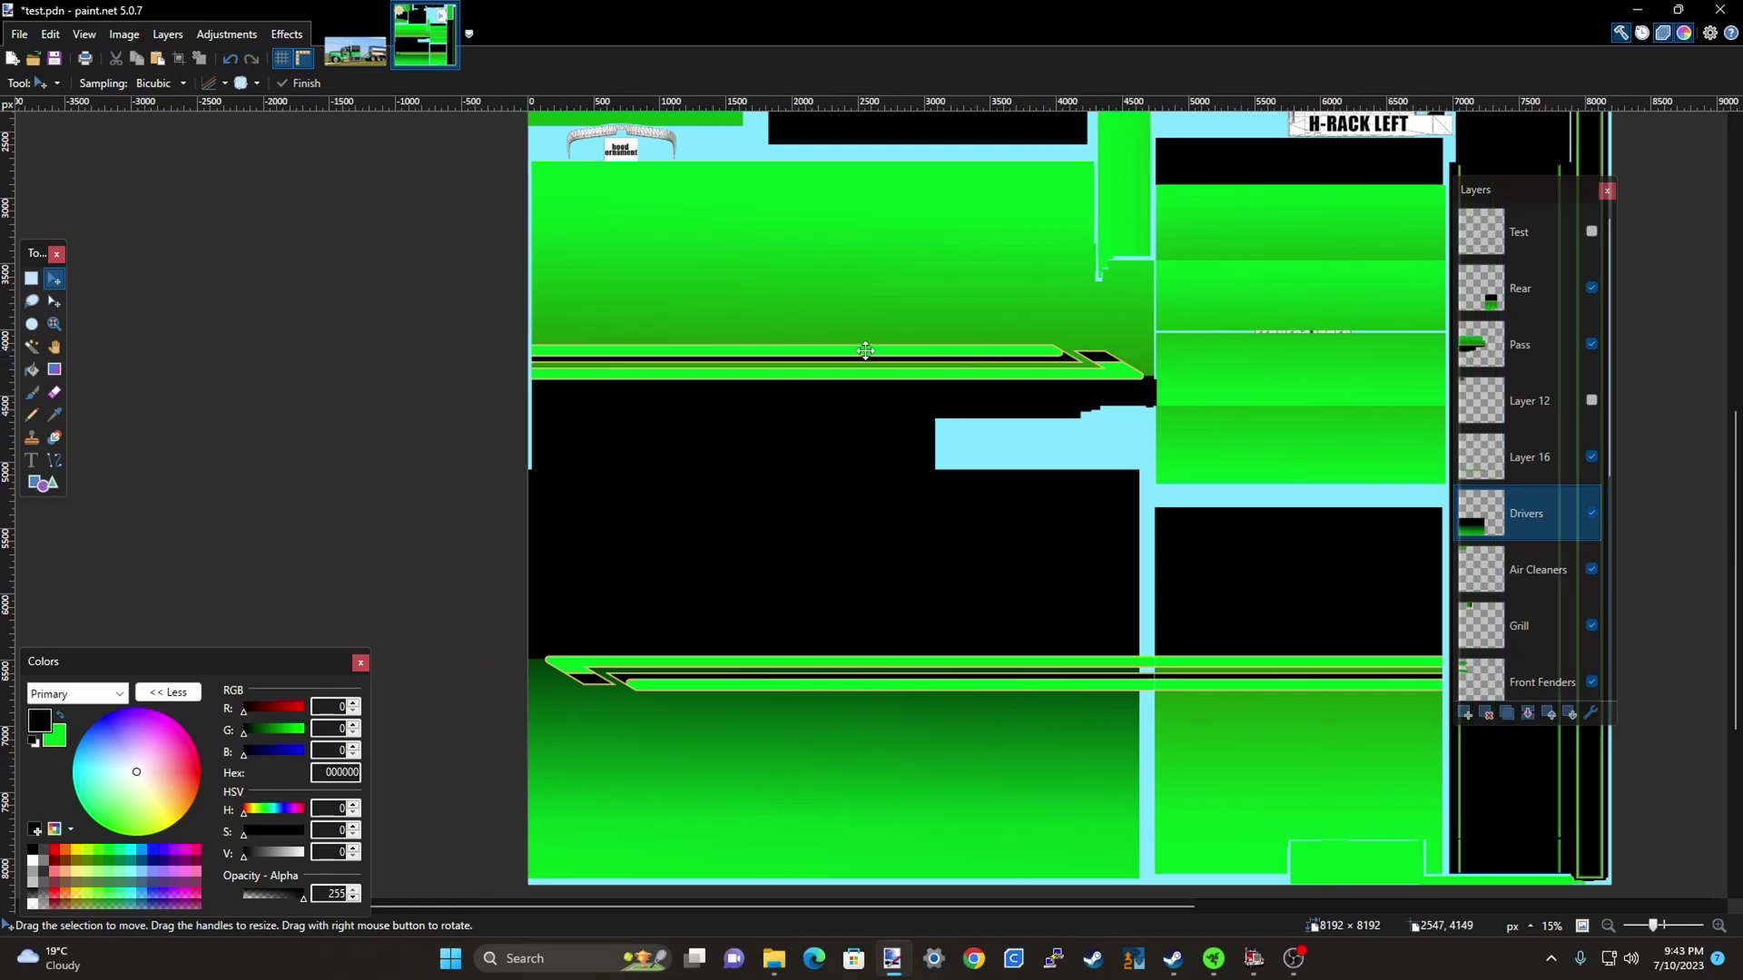
pyautogui.scroll(-1, 896, 462)
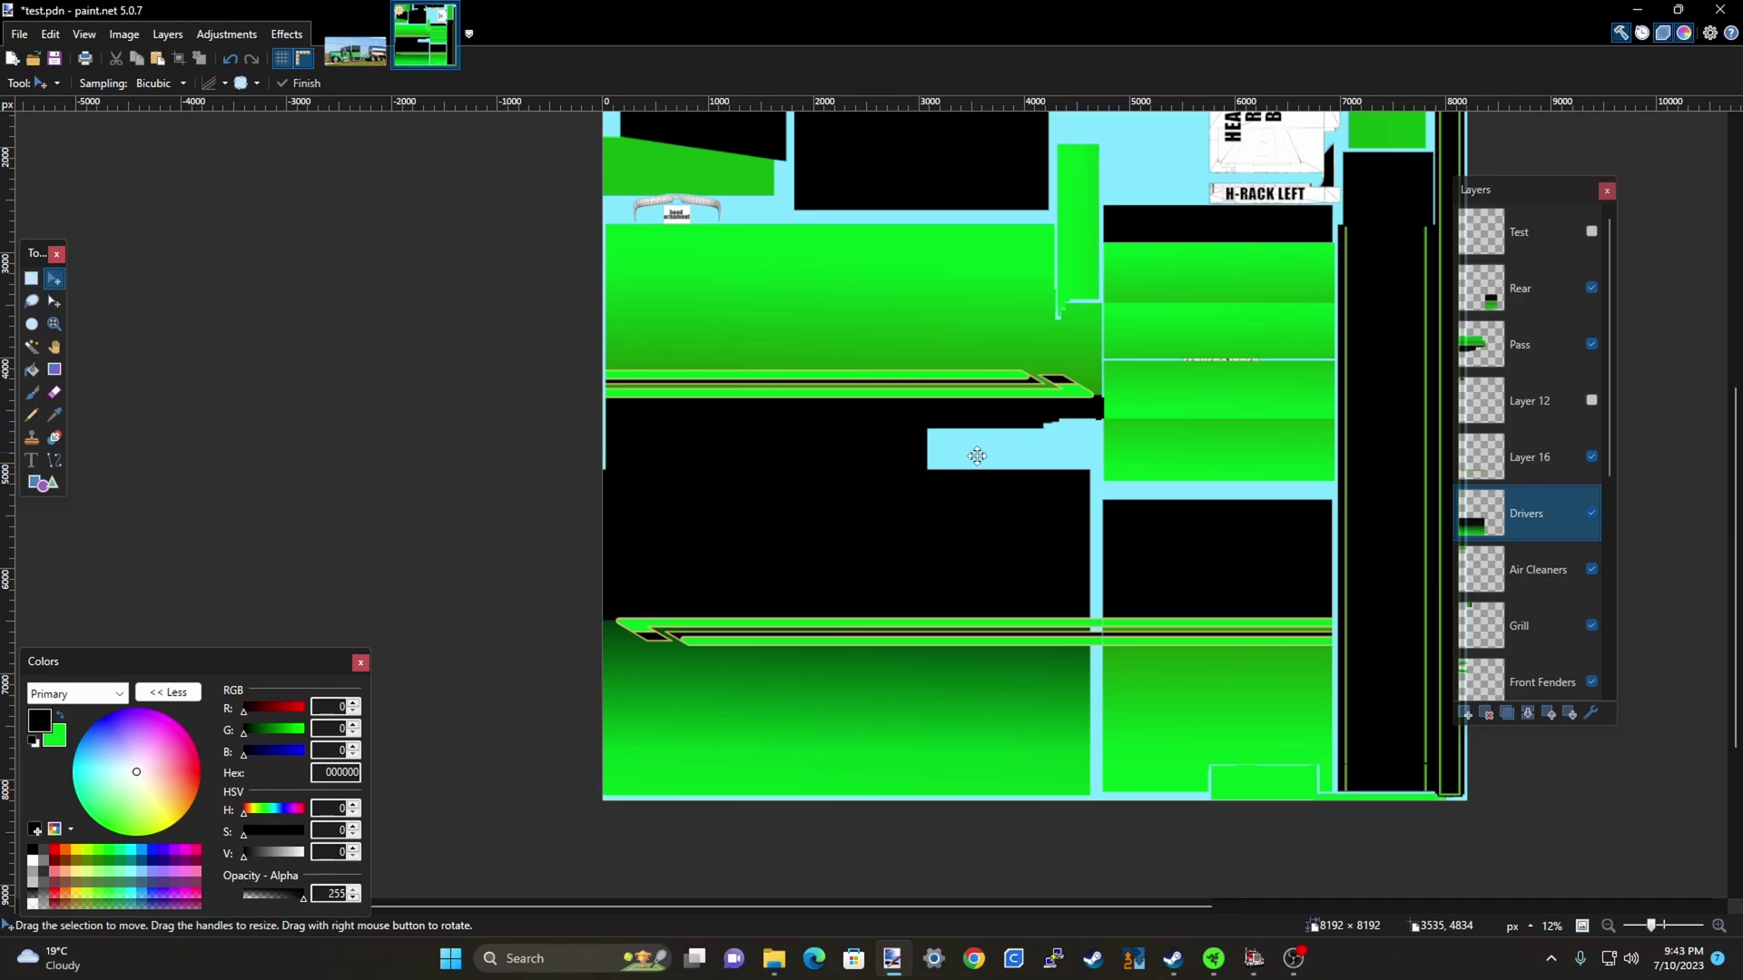
pyautogui.scroll(2, 926, 674)
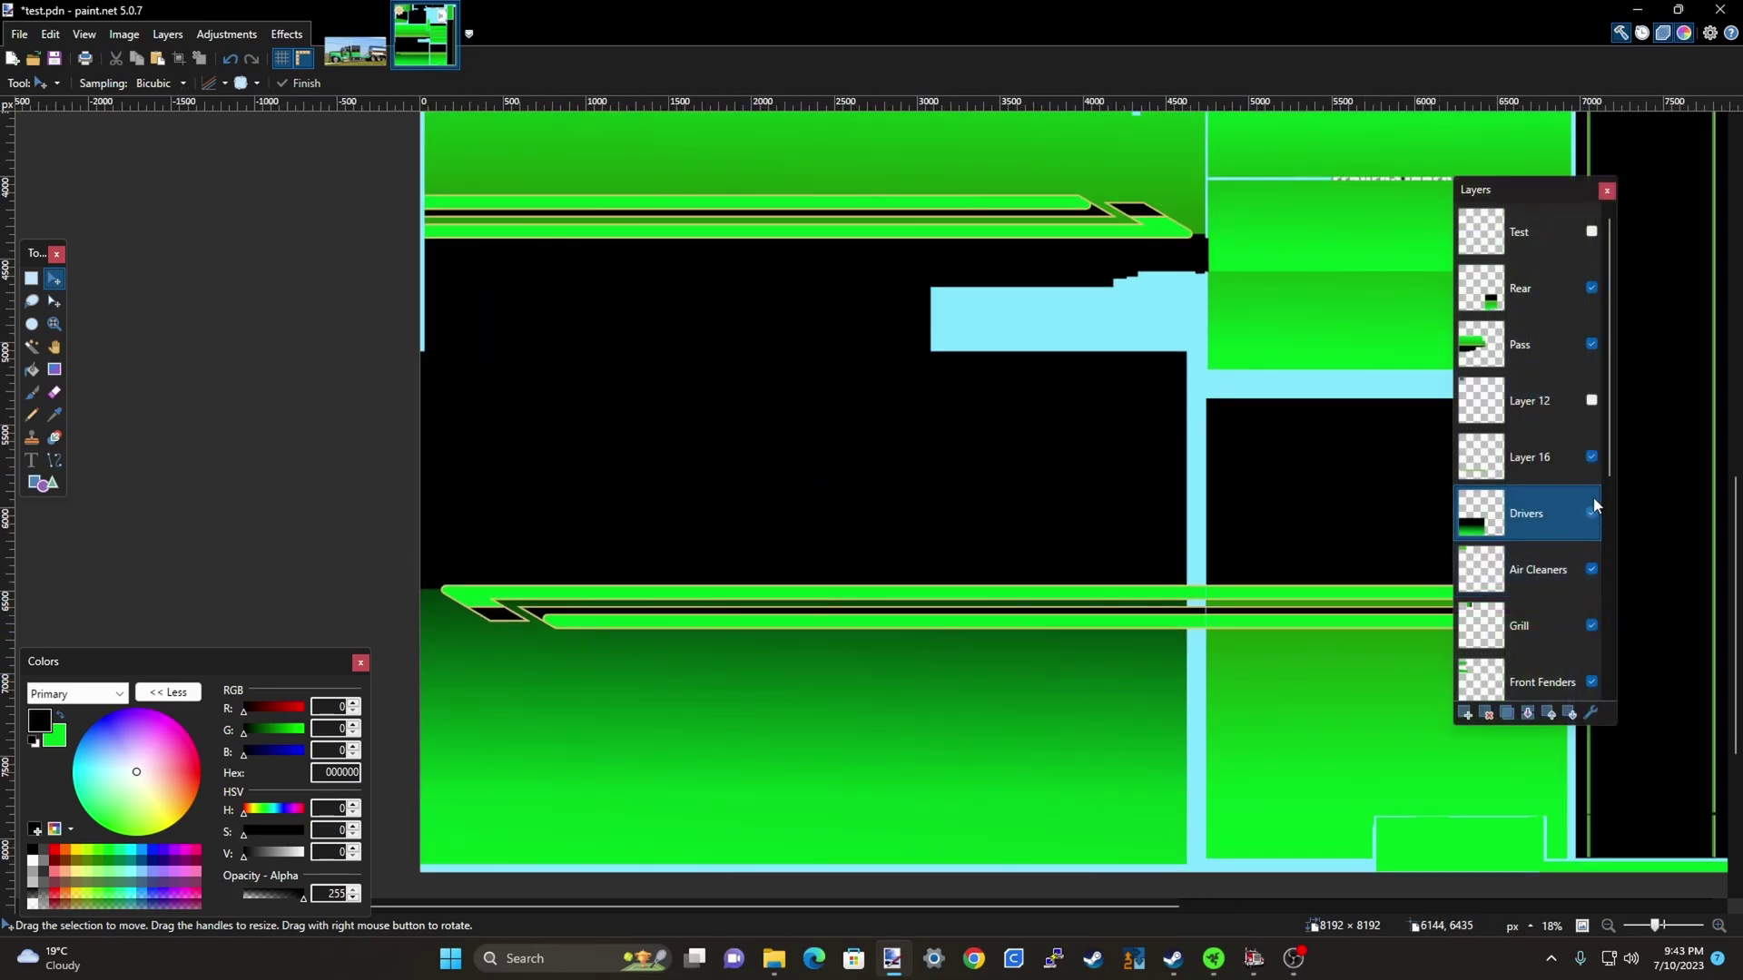
pyautogui.click(1593, 458)
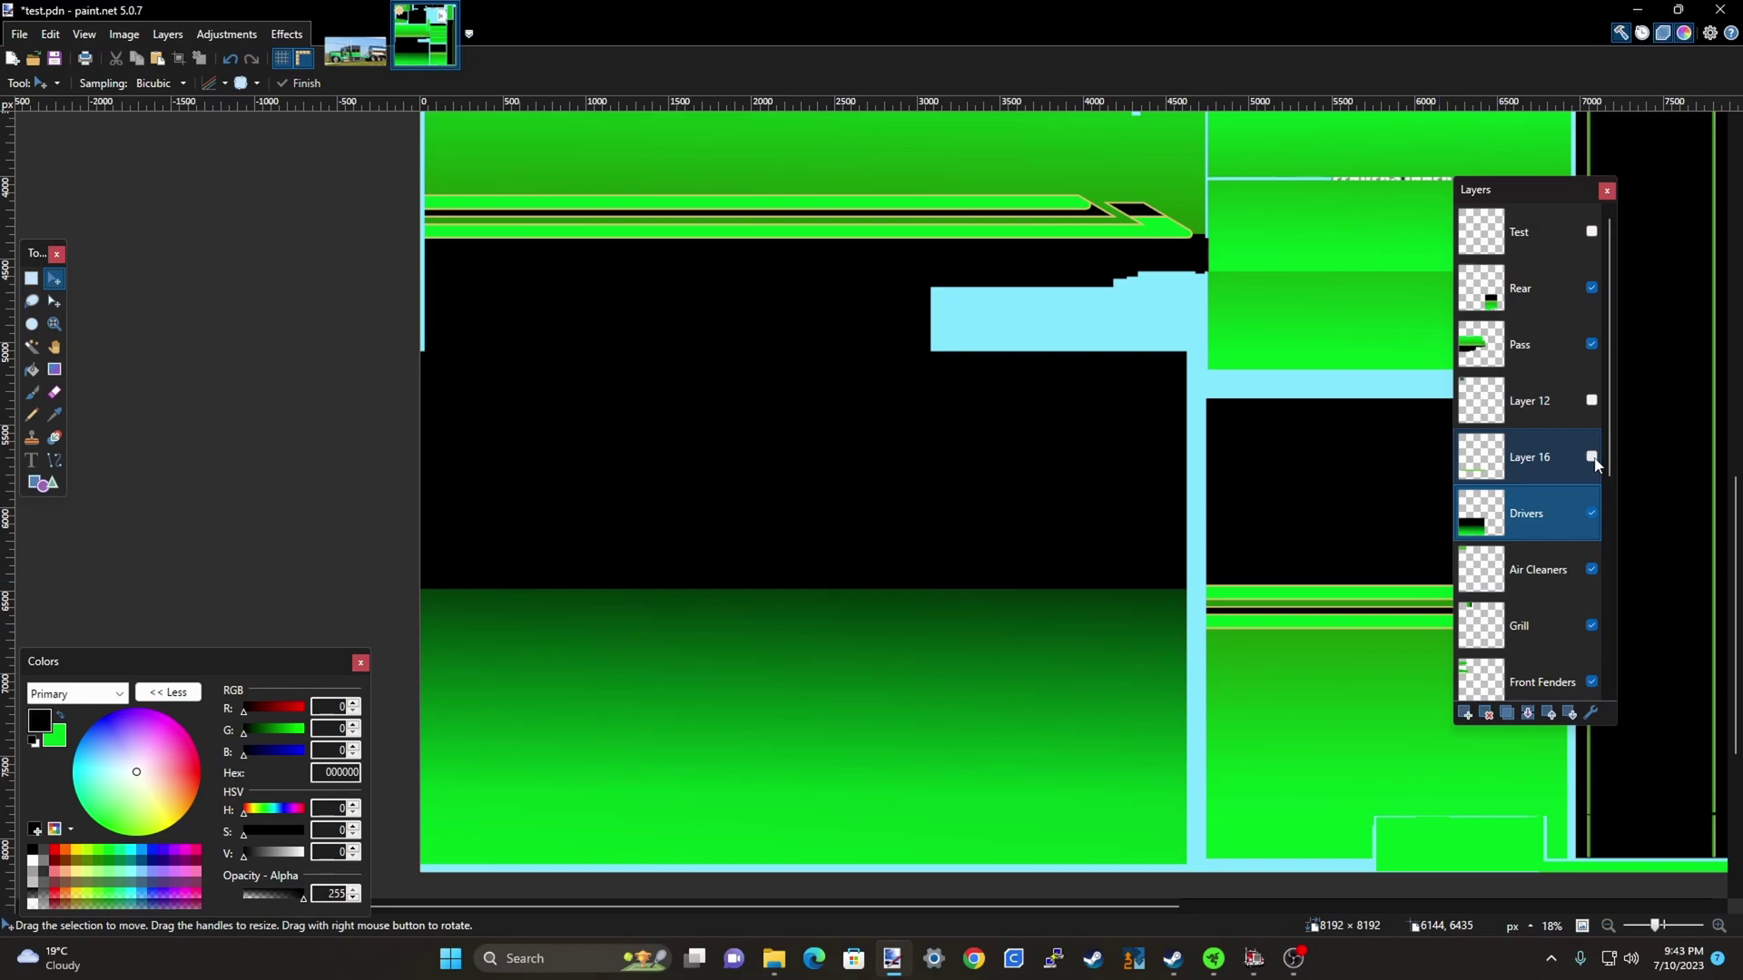
pyautogui.click(1593, 459)
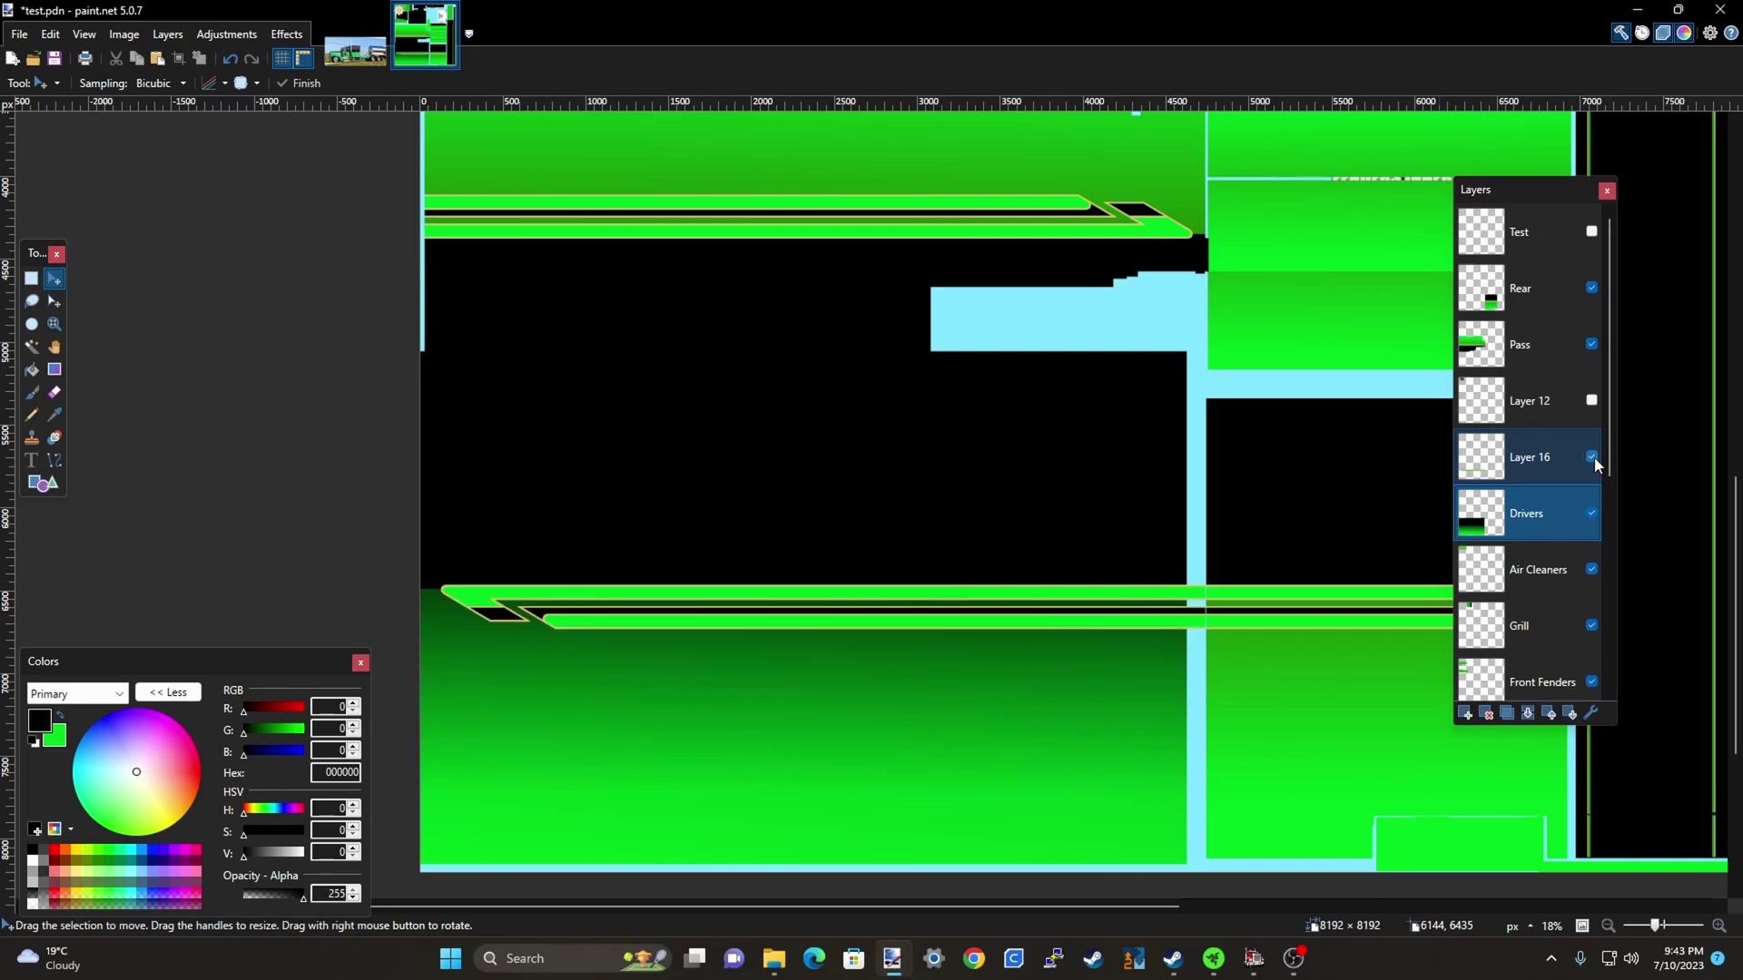
pyautogui.click(1593, 458)
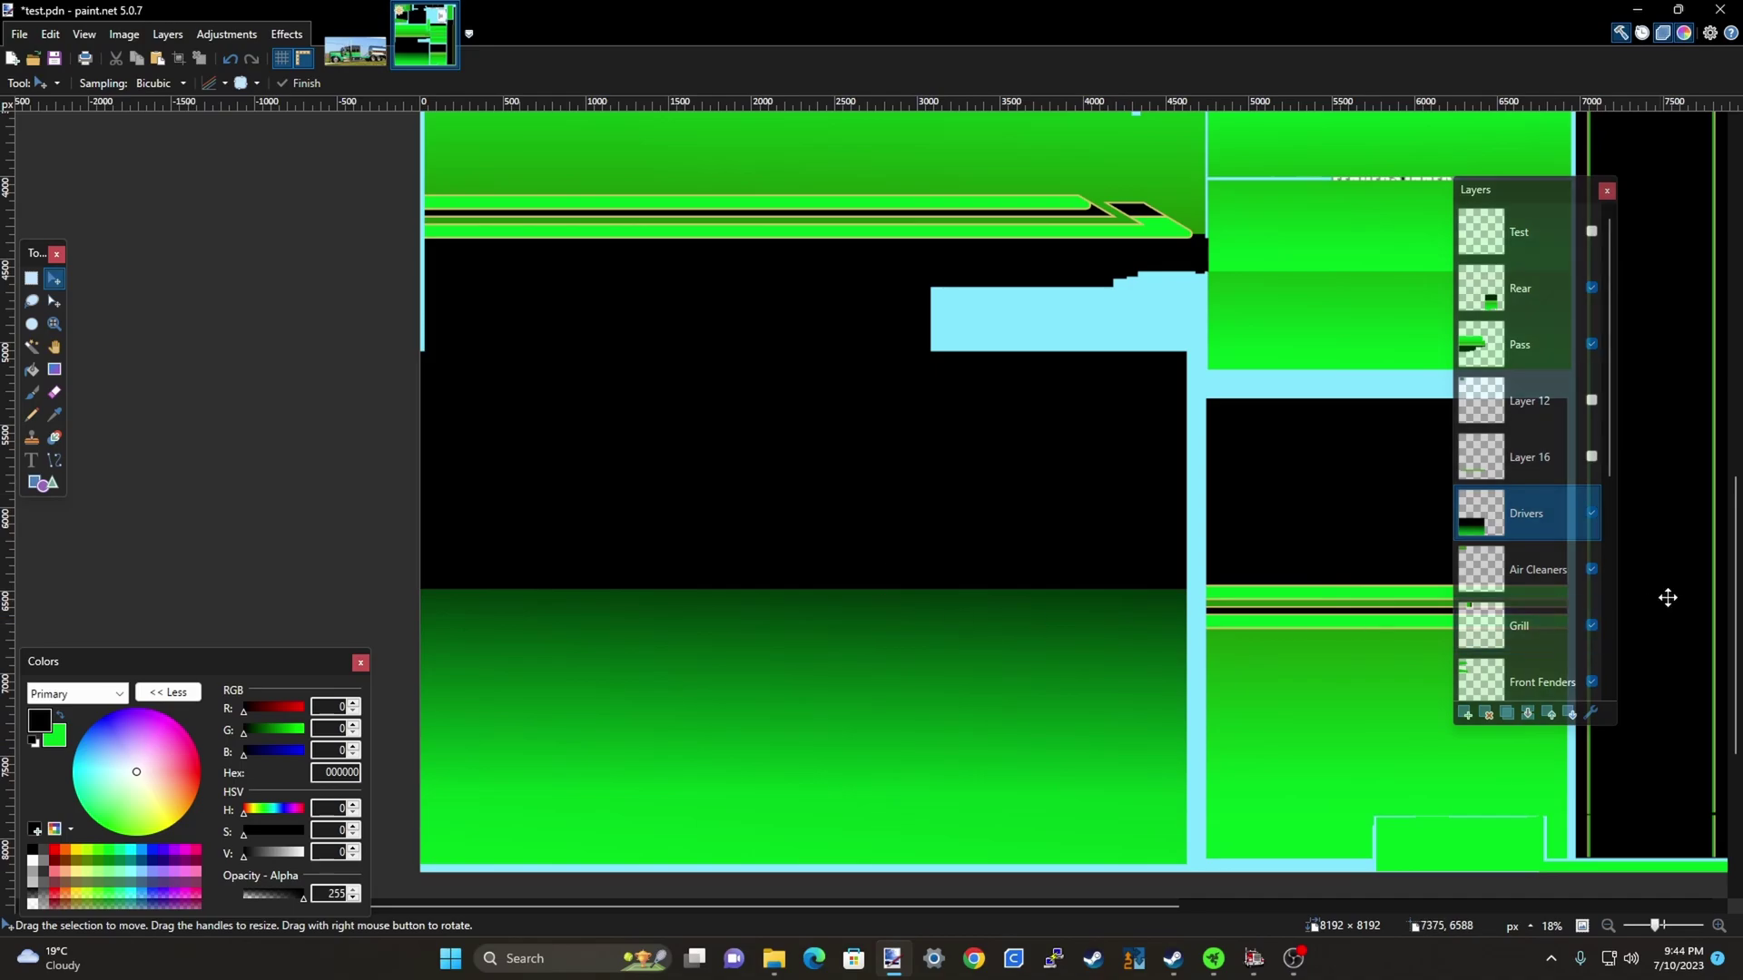
pyautogui.click(1593, 459)
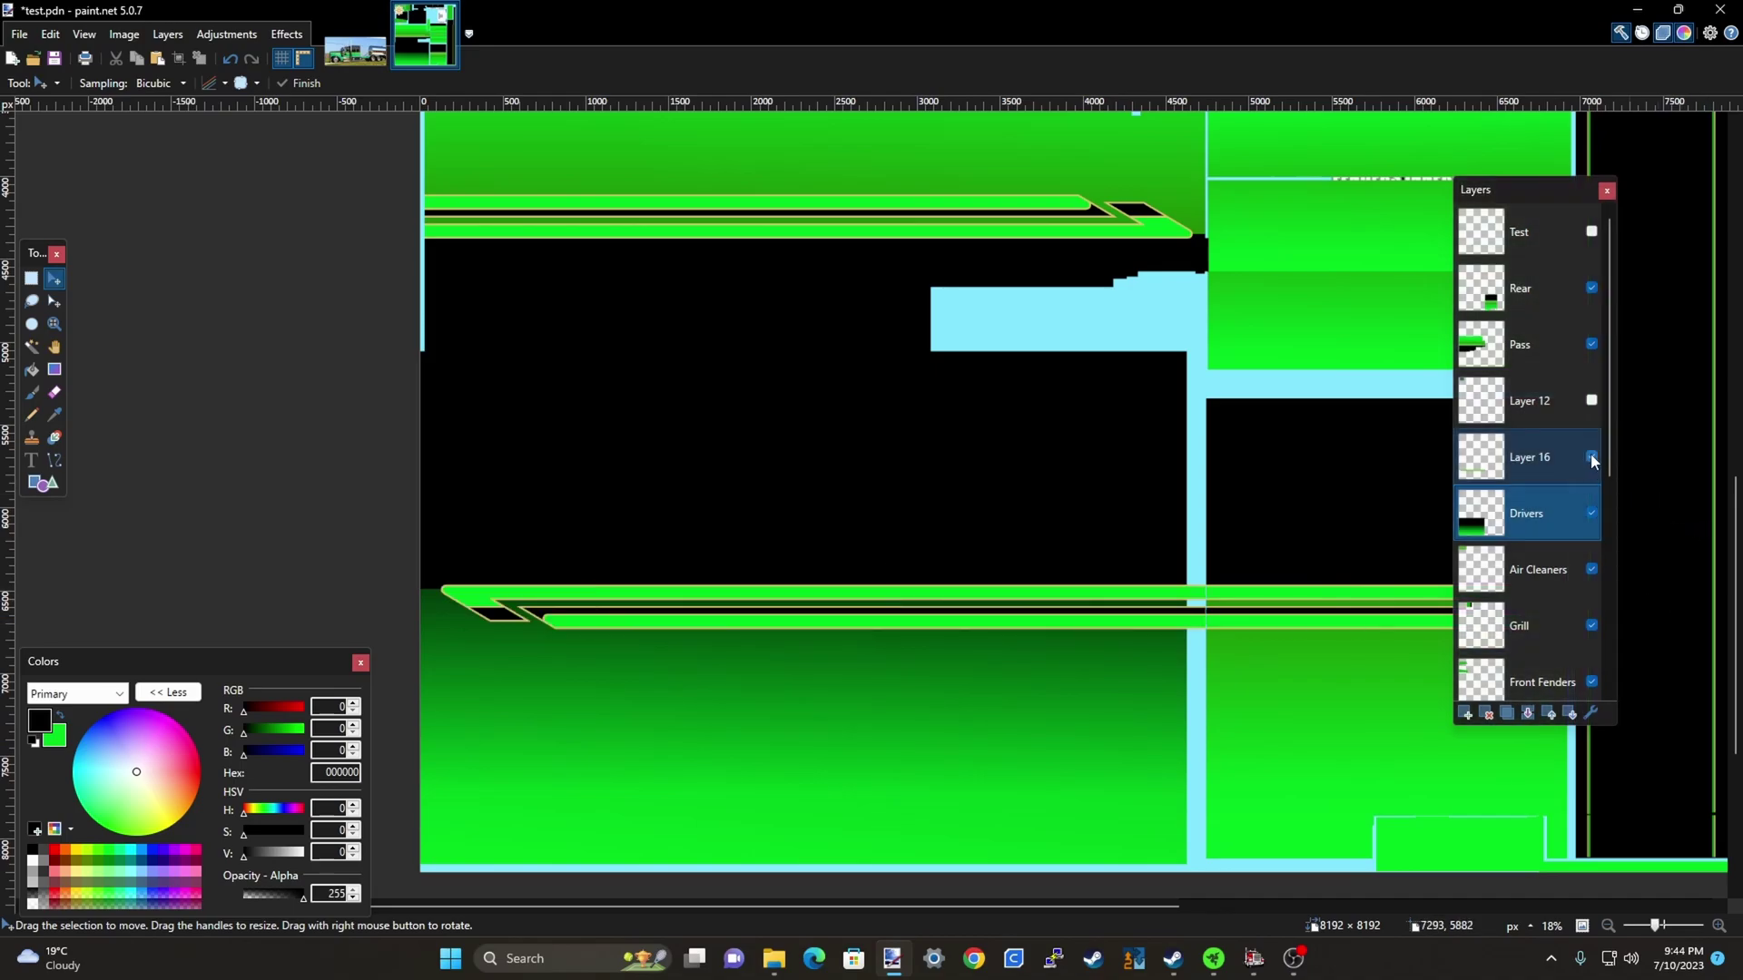
pyautogui.scroll(-3, 828, 647)
pyautogui.scroll(3, 928, 638)
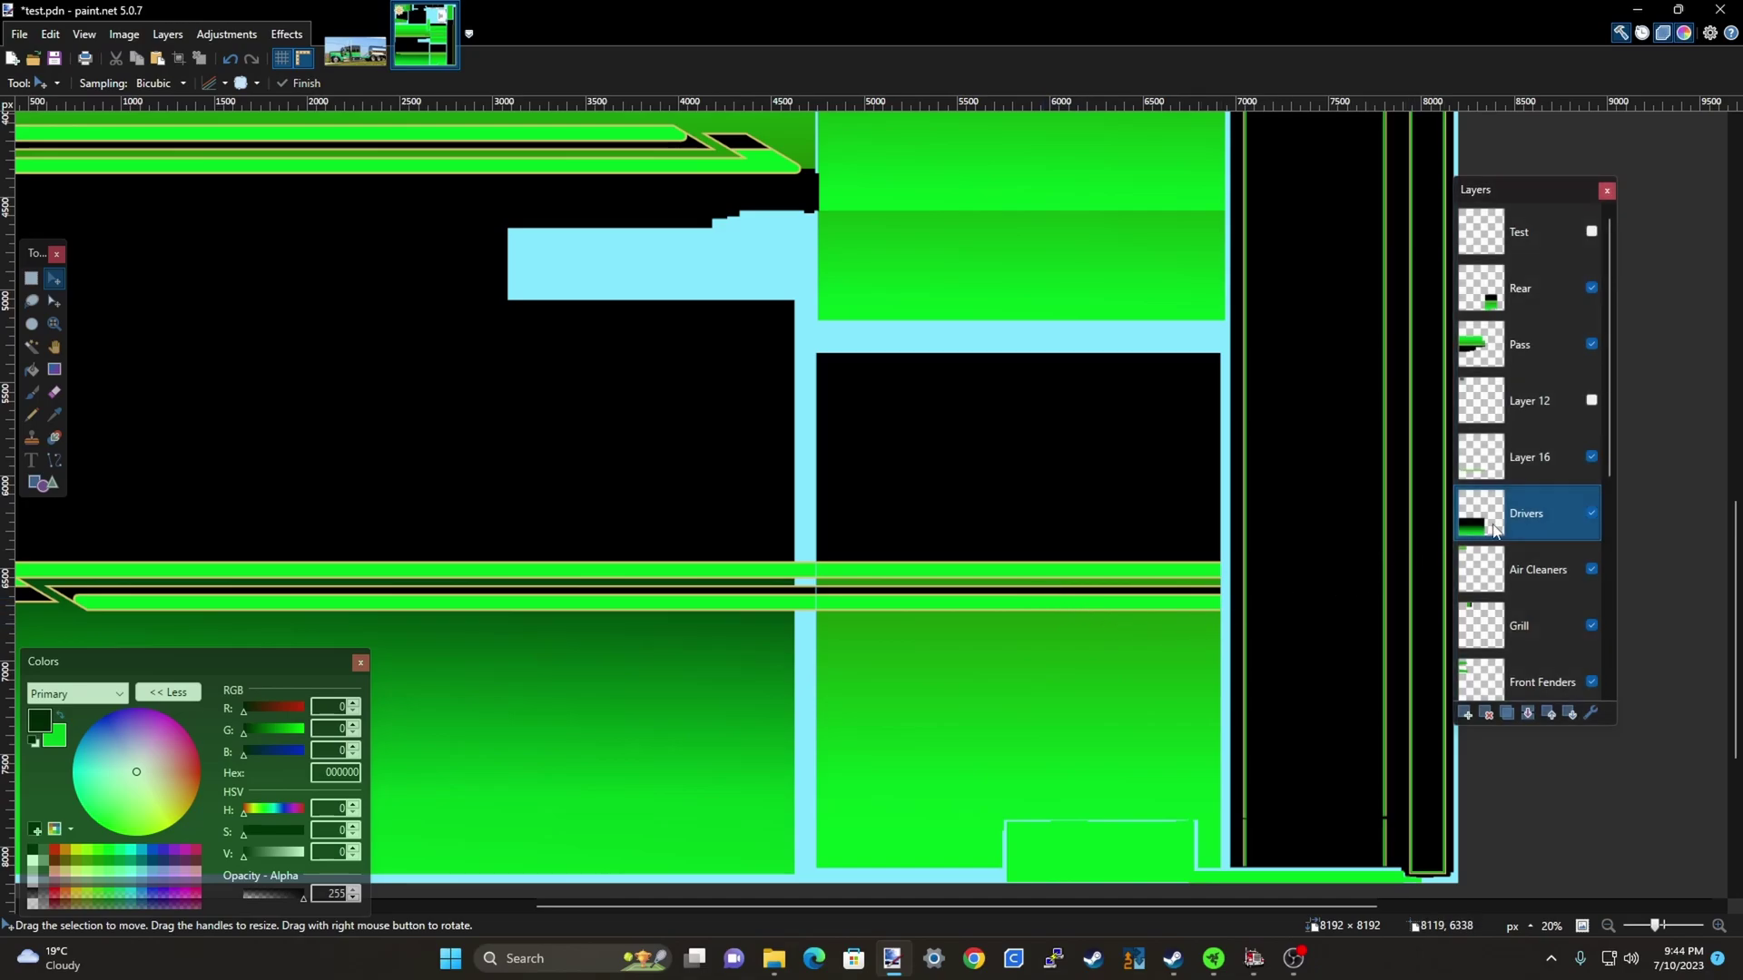
# On the Rear layer, rectangle-select about 44 × 18 px just below the lower stripe, extend it across the rear panel, and clear that thin strip
pyautogui.click(1532, 282)
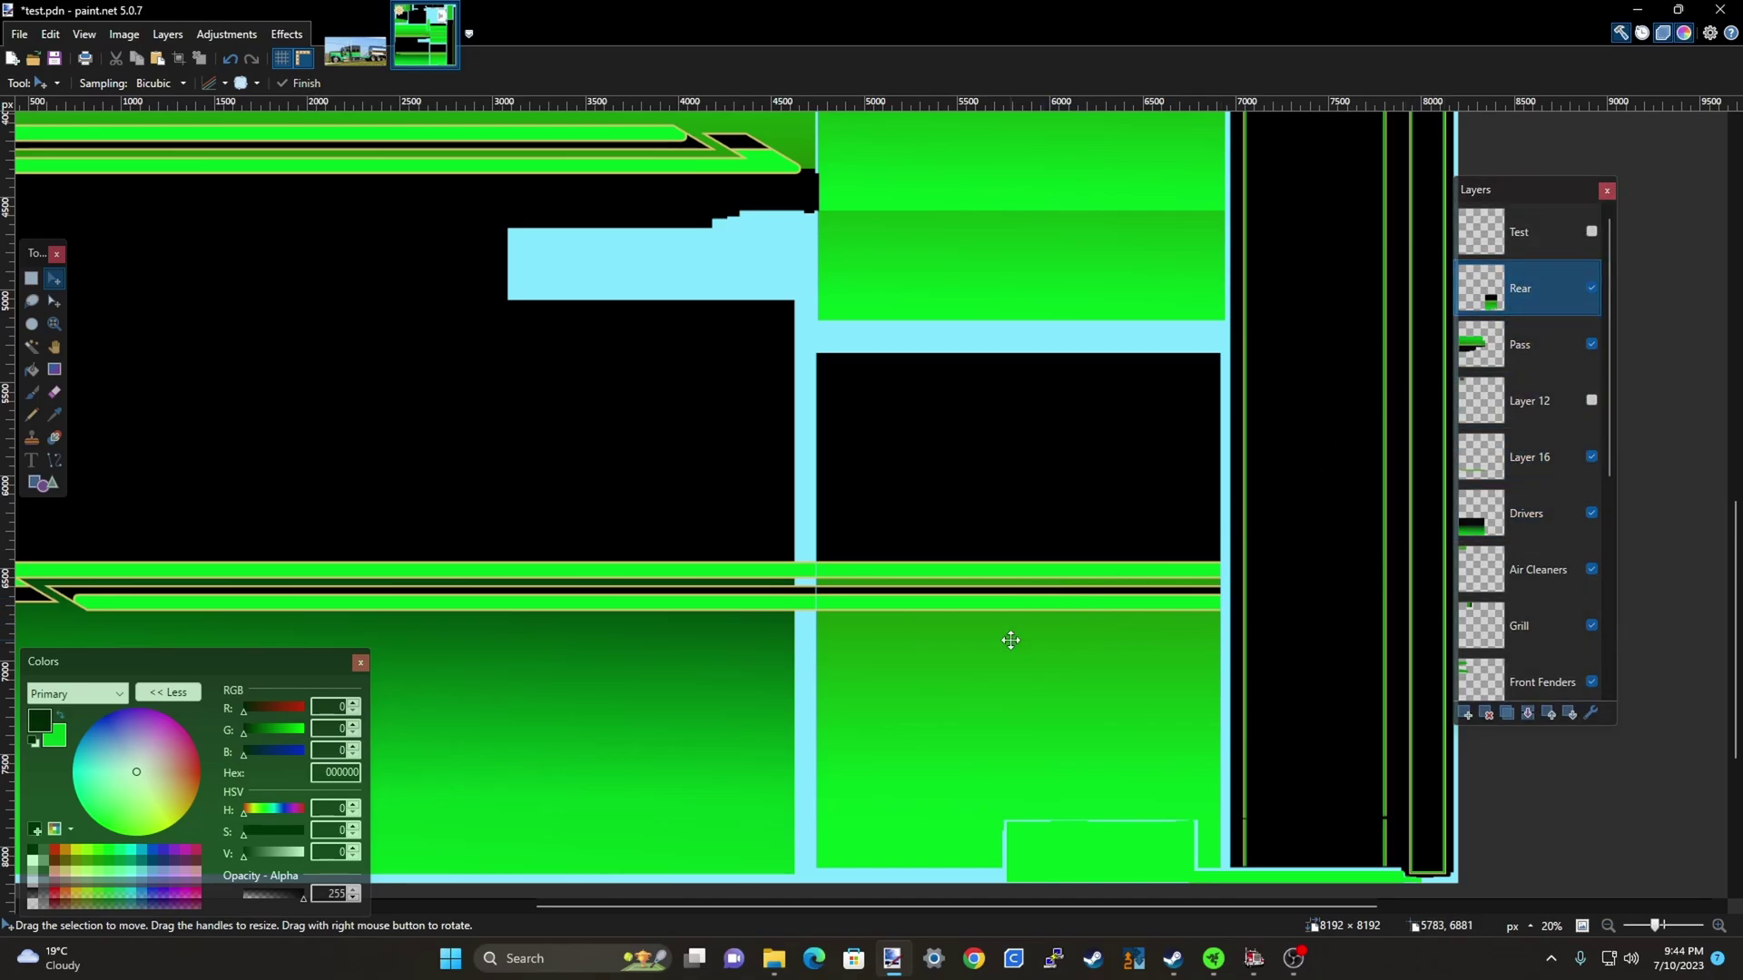
pyautogui.scroll(2, 1011, 641)
pyautogui.scroll(2, 692, 621)
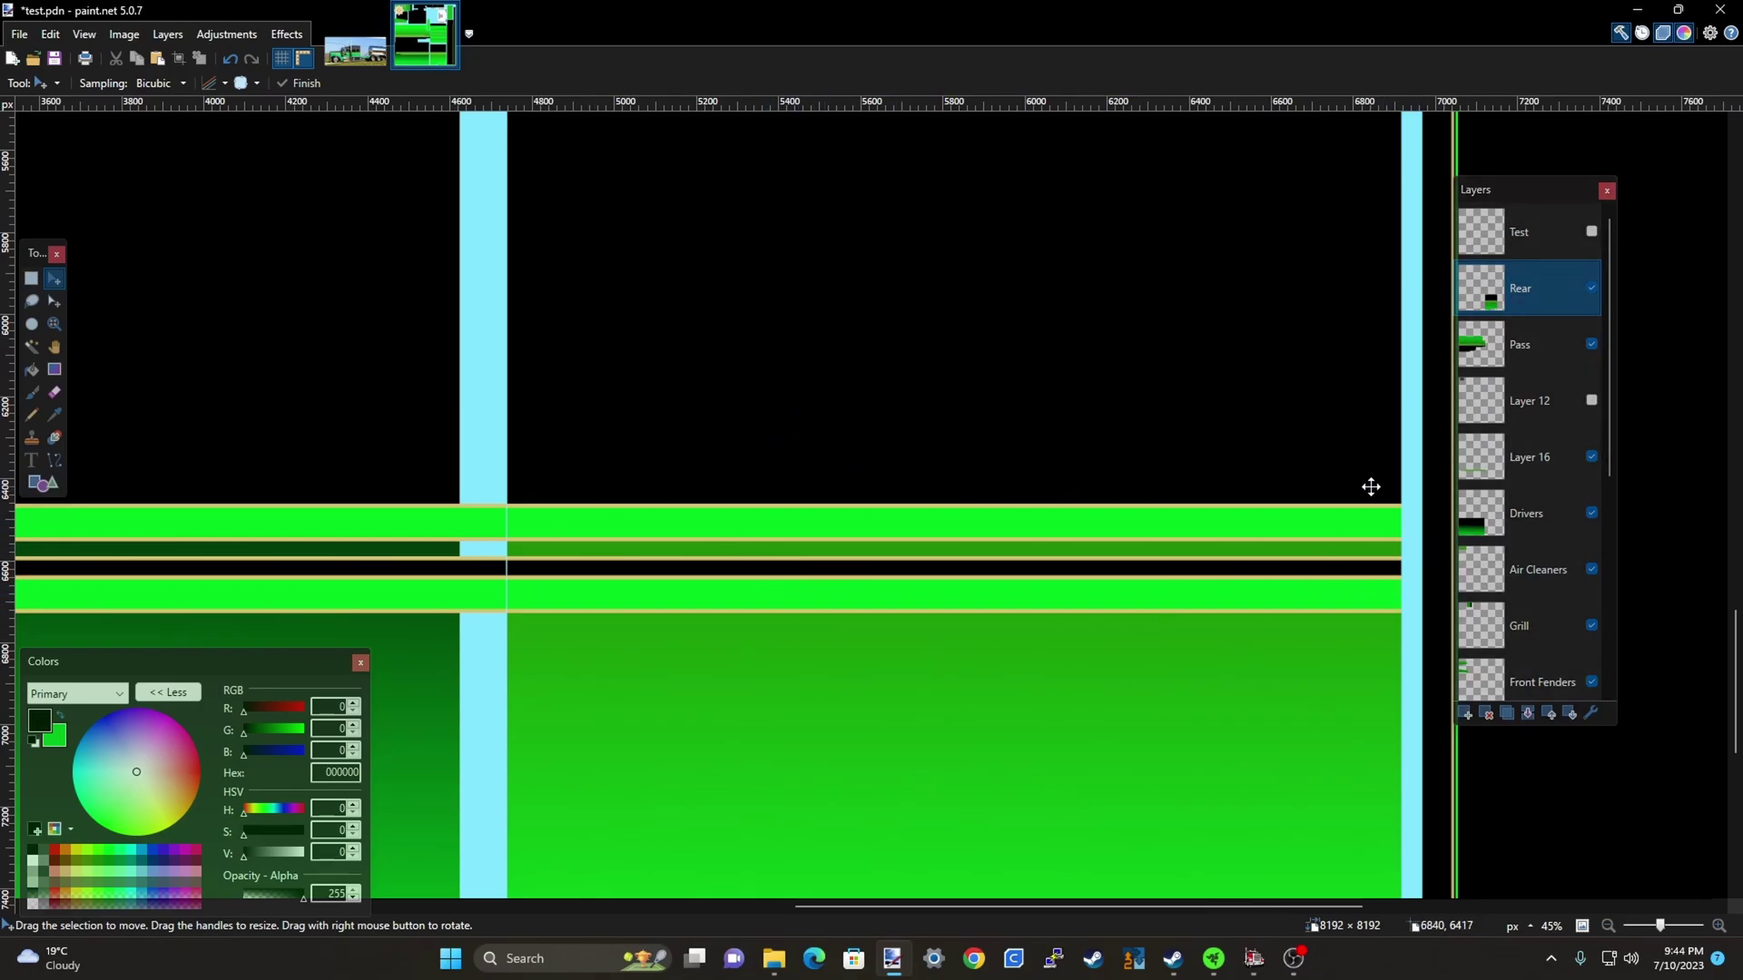
pyautogui.scroll(-2, 950, 611)
pyautogui.scroll(6, 899, 599)
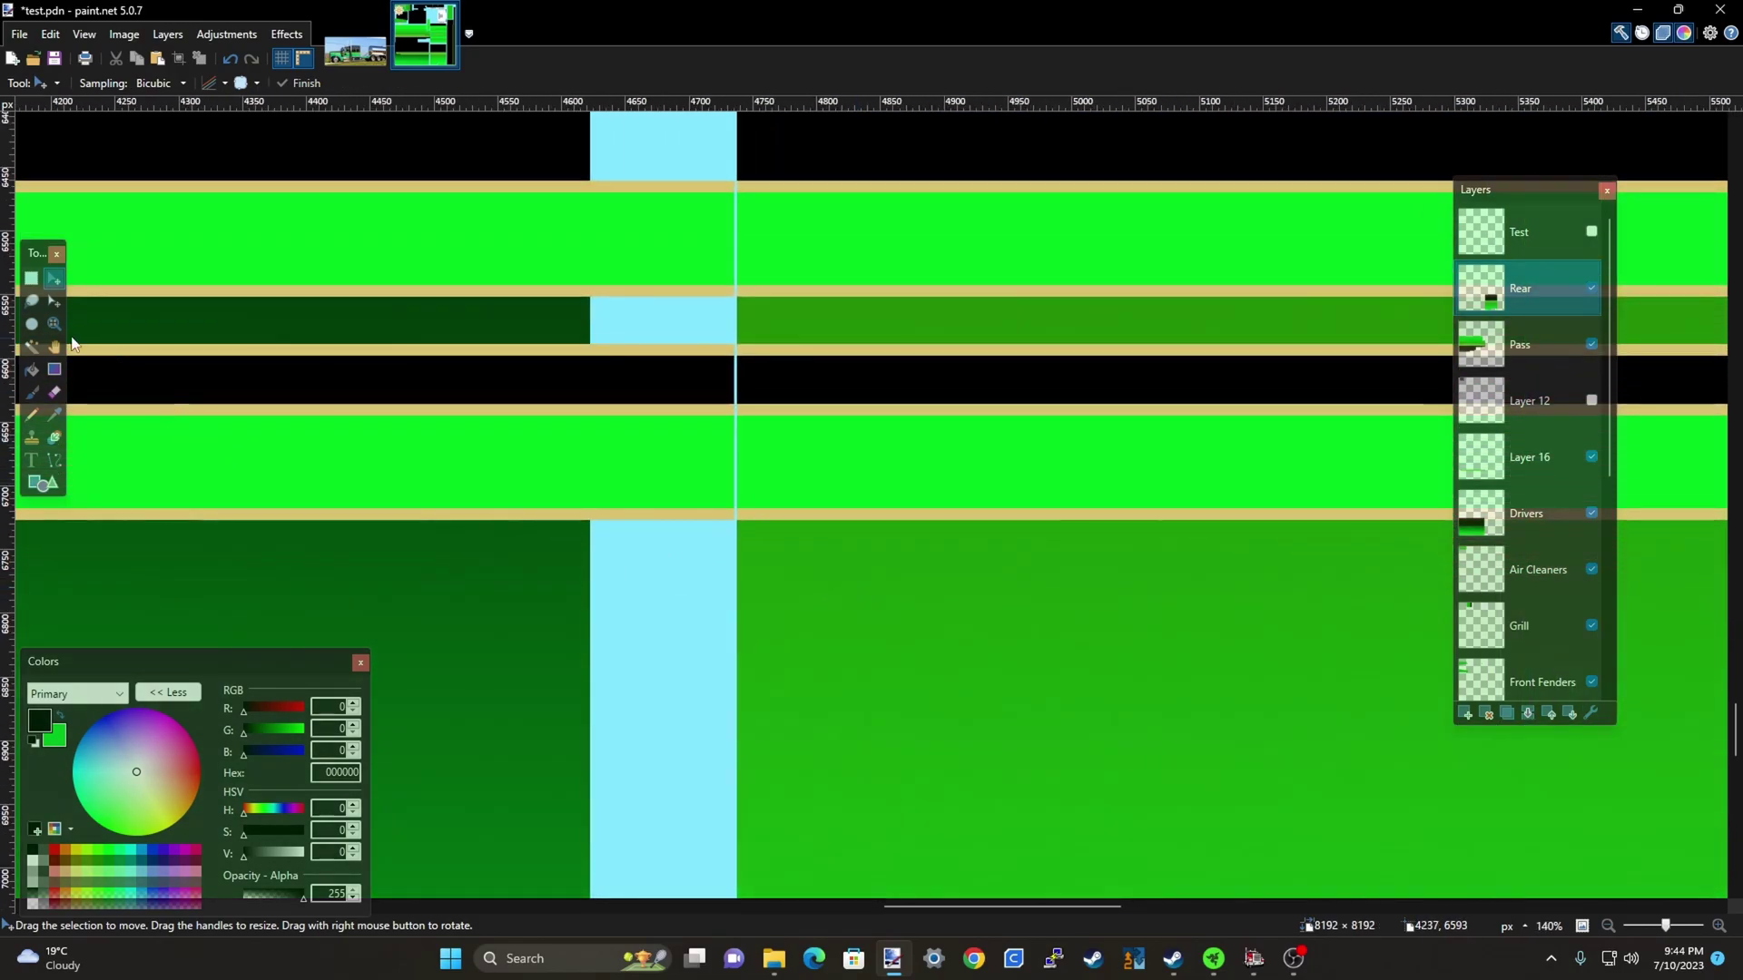
pyautogui.click(31, 278)
pyautogui.scroll(3, 758, 547)
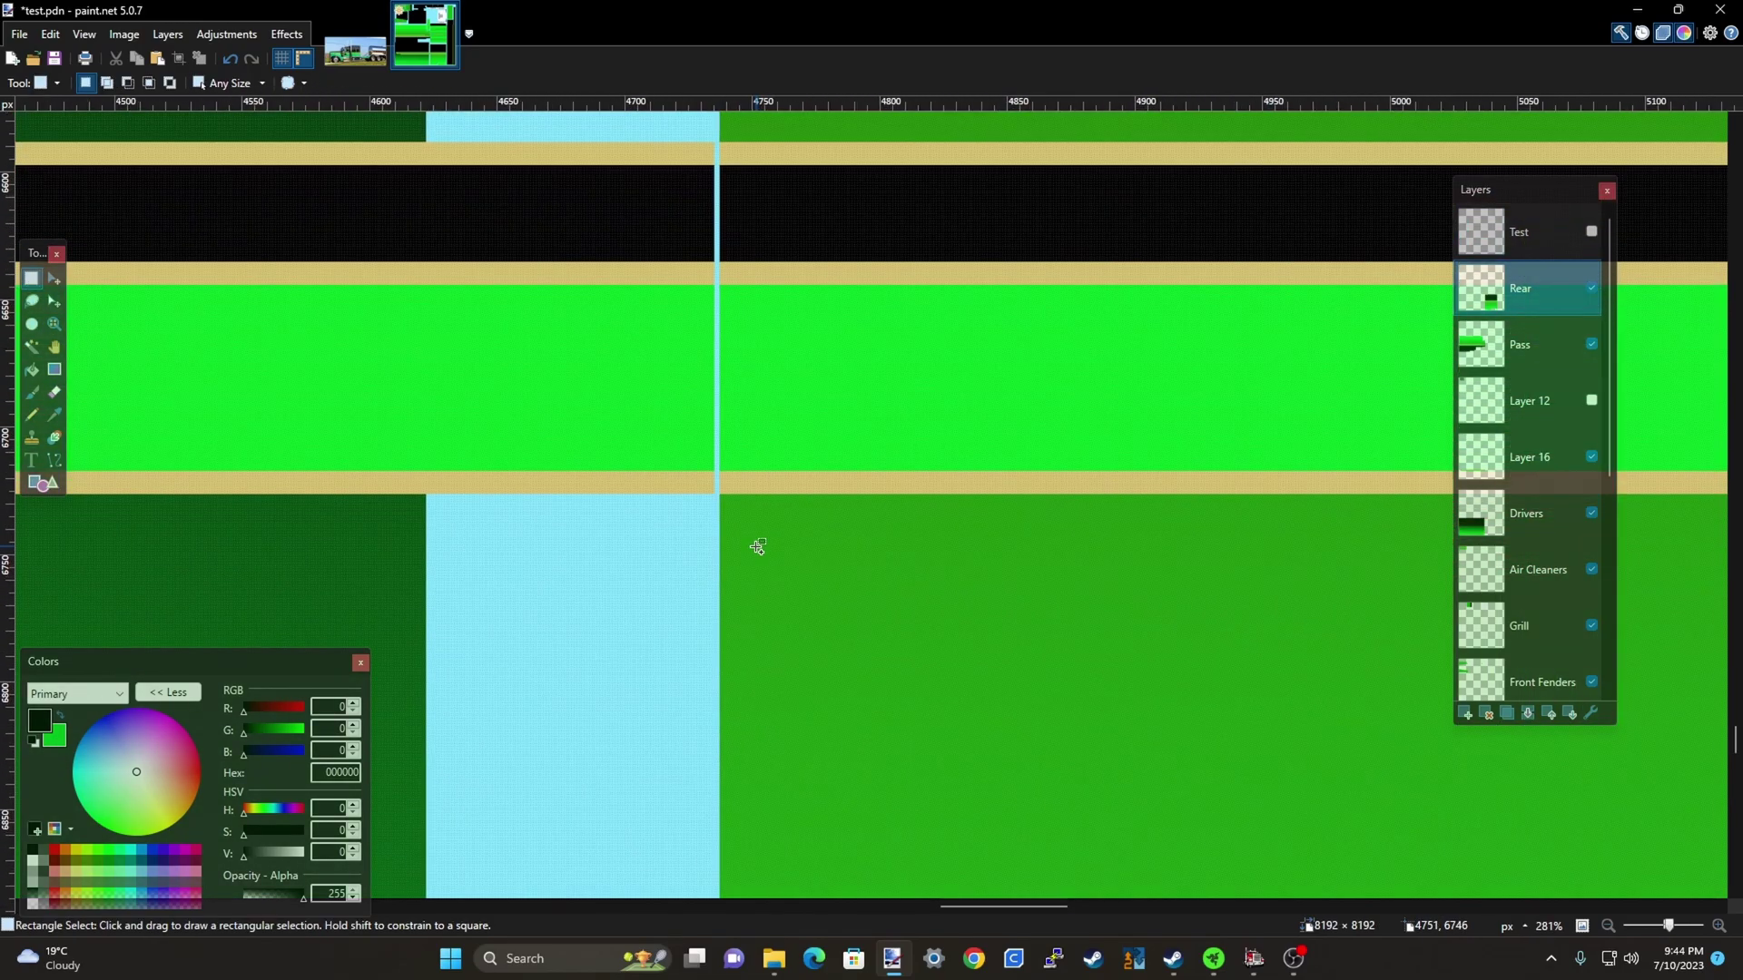
pyautogui.scroll(1, 653, 515)
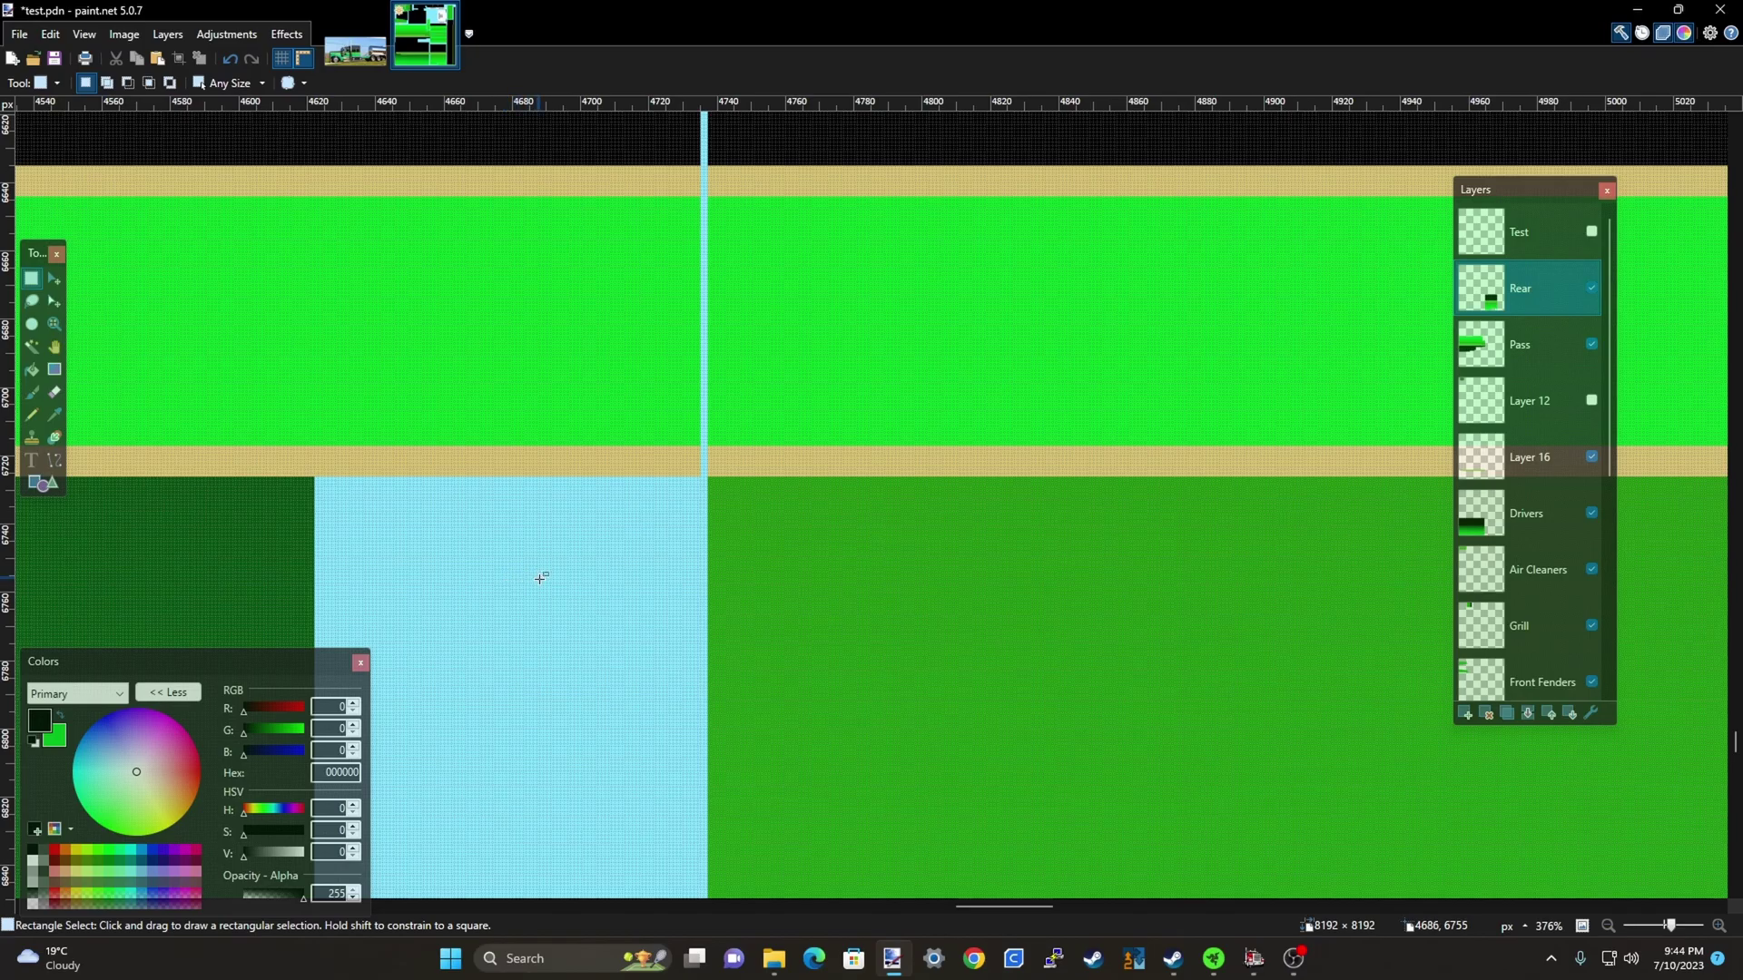
pyautogui.scroll(-5, 541, 578)
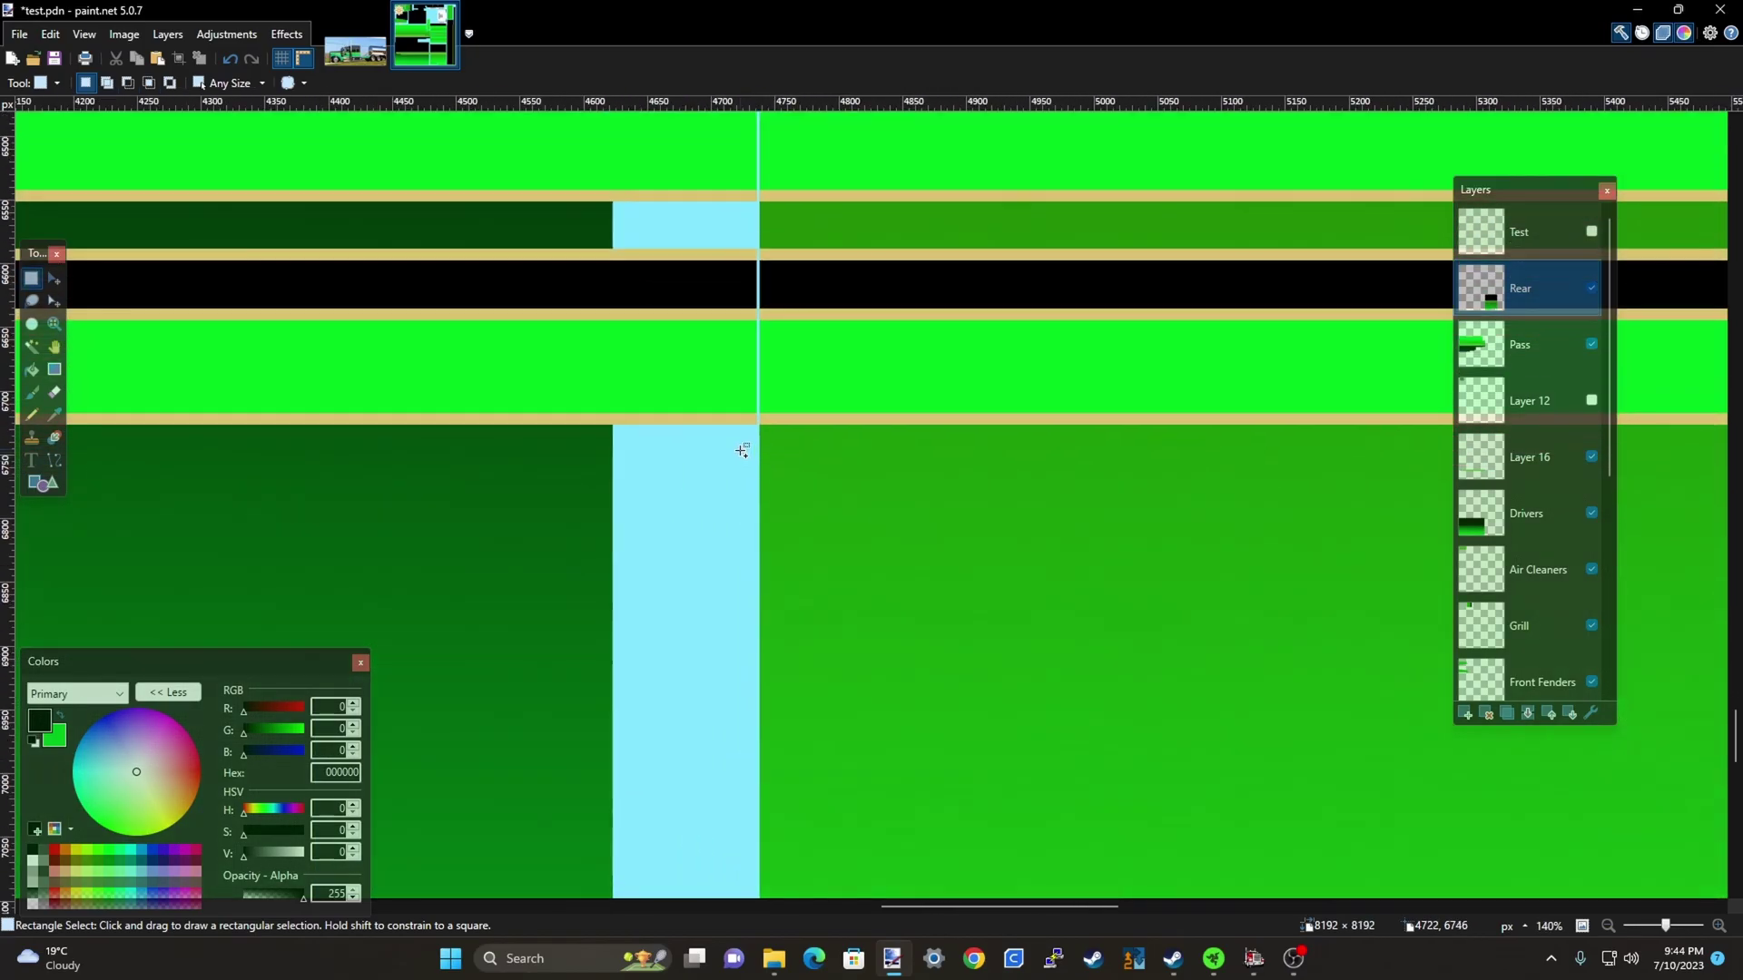
pyautogui.scroll(5, 741, 451)
pyautogui.scroll(2, 666, 444)
pyautogui.moveTo(592, 465); pyautogui.dragTo(869, 353)
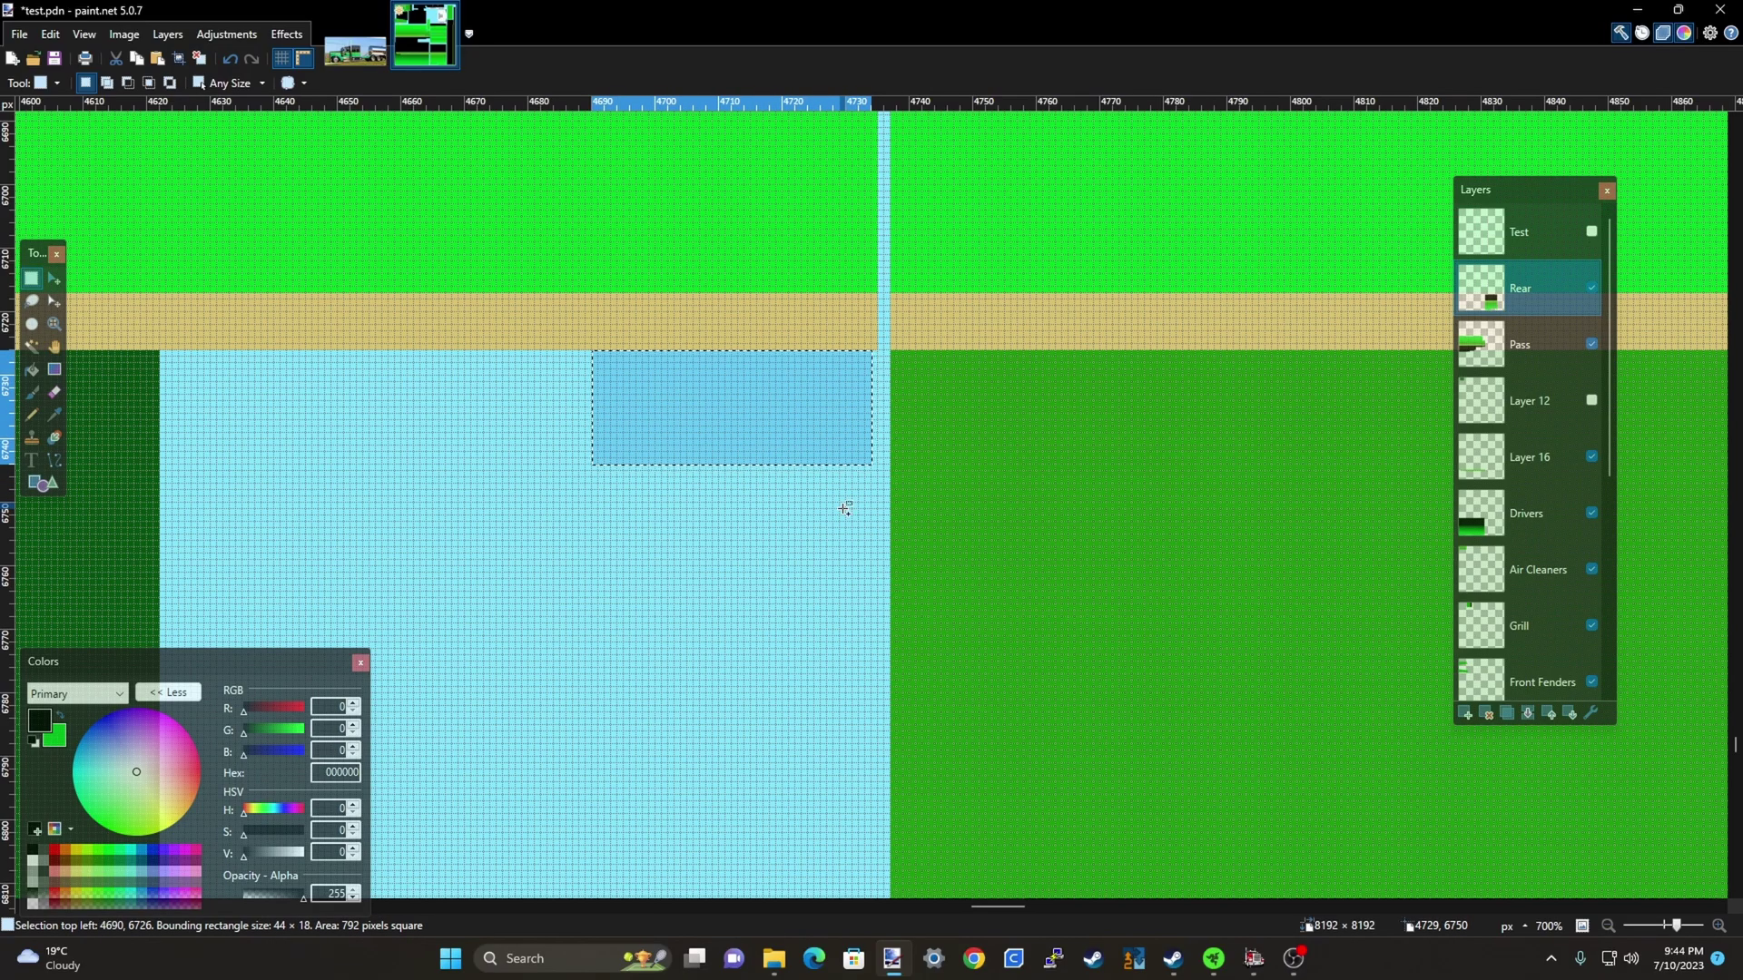
pyautogui.press('m')
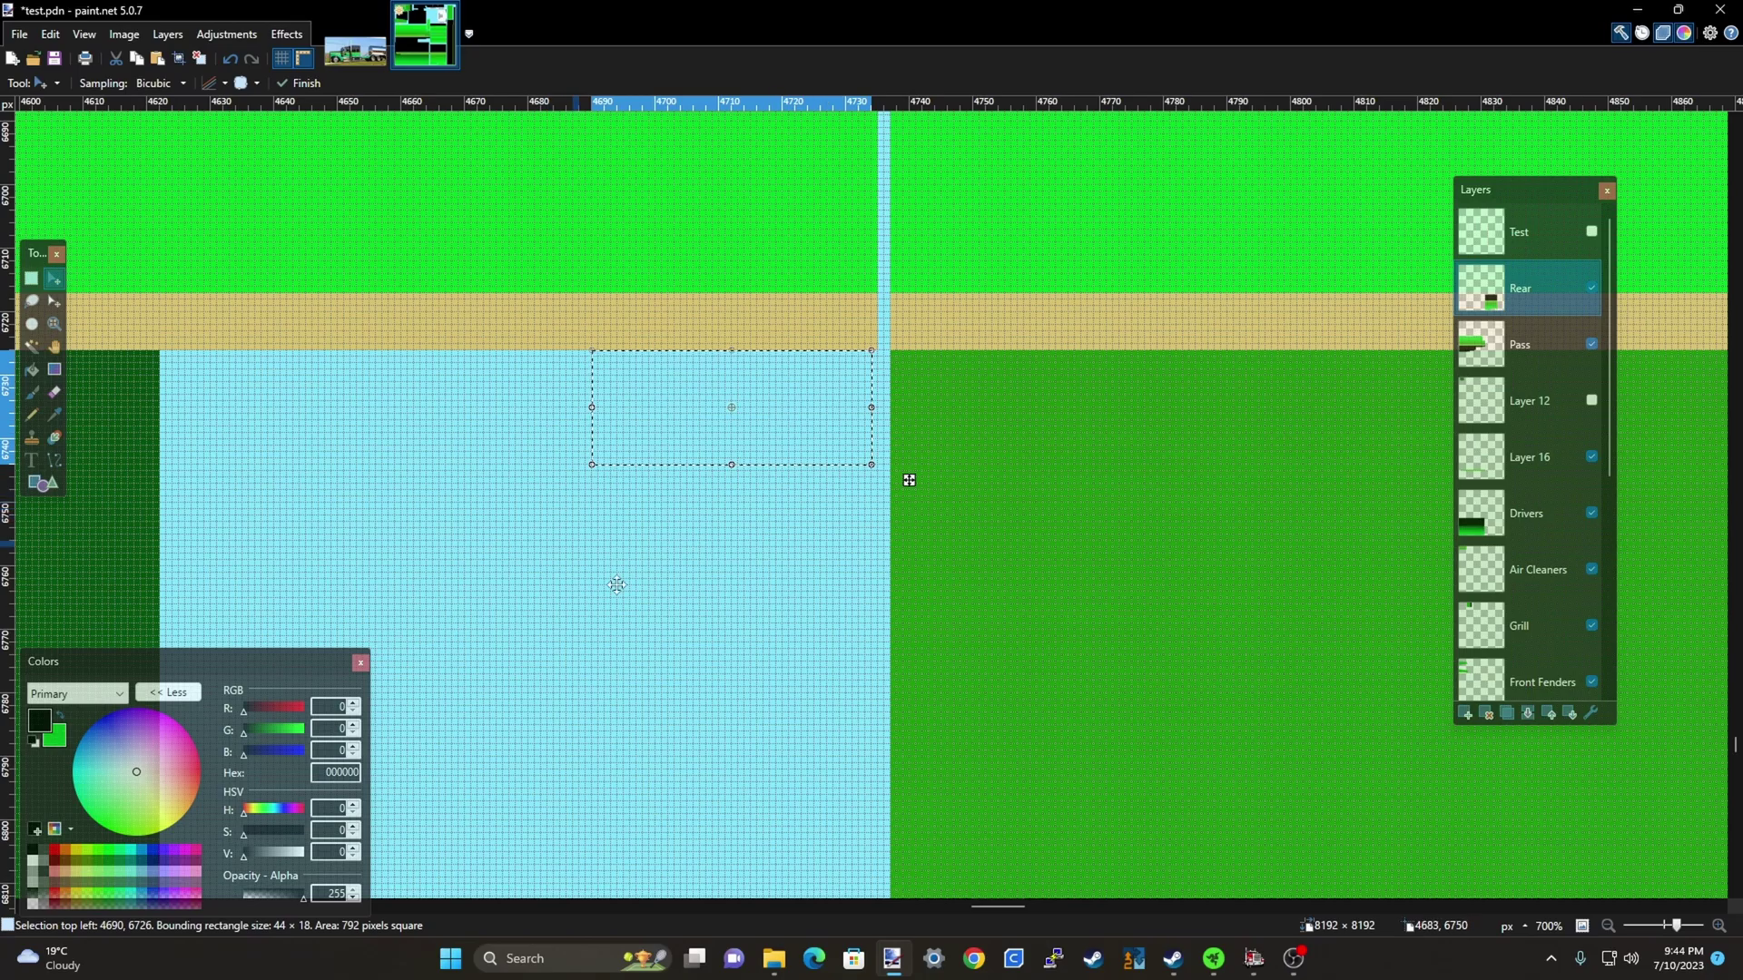
pyautogui.moveTo(877, 413); pyautogui.dragTo(1211, 456)
pyautogui.scroll(-6, 1278, 420)
pyautogui.scroll(-5, 1279, 410)
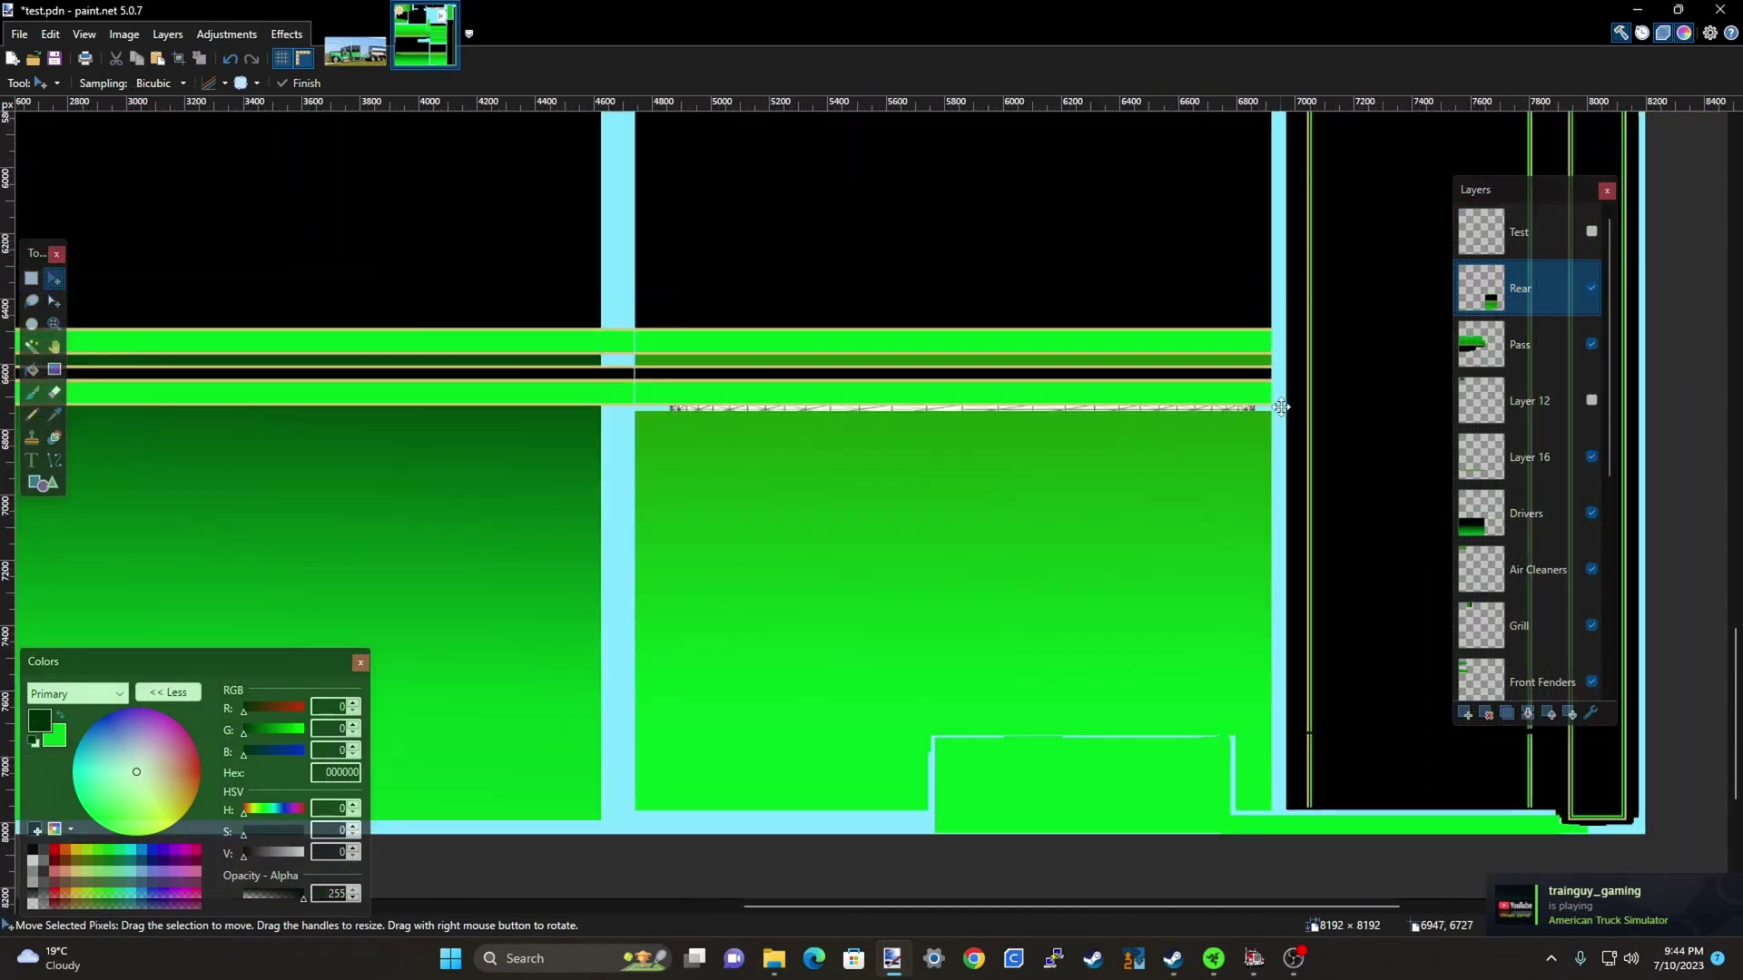
pyautogui.scroll(-1, 492, 355)
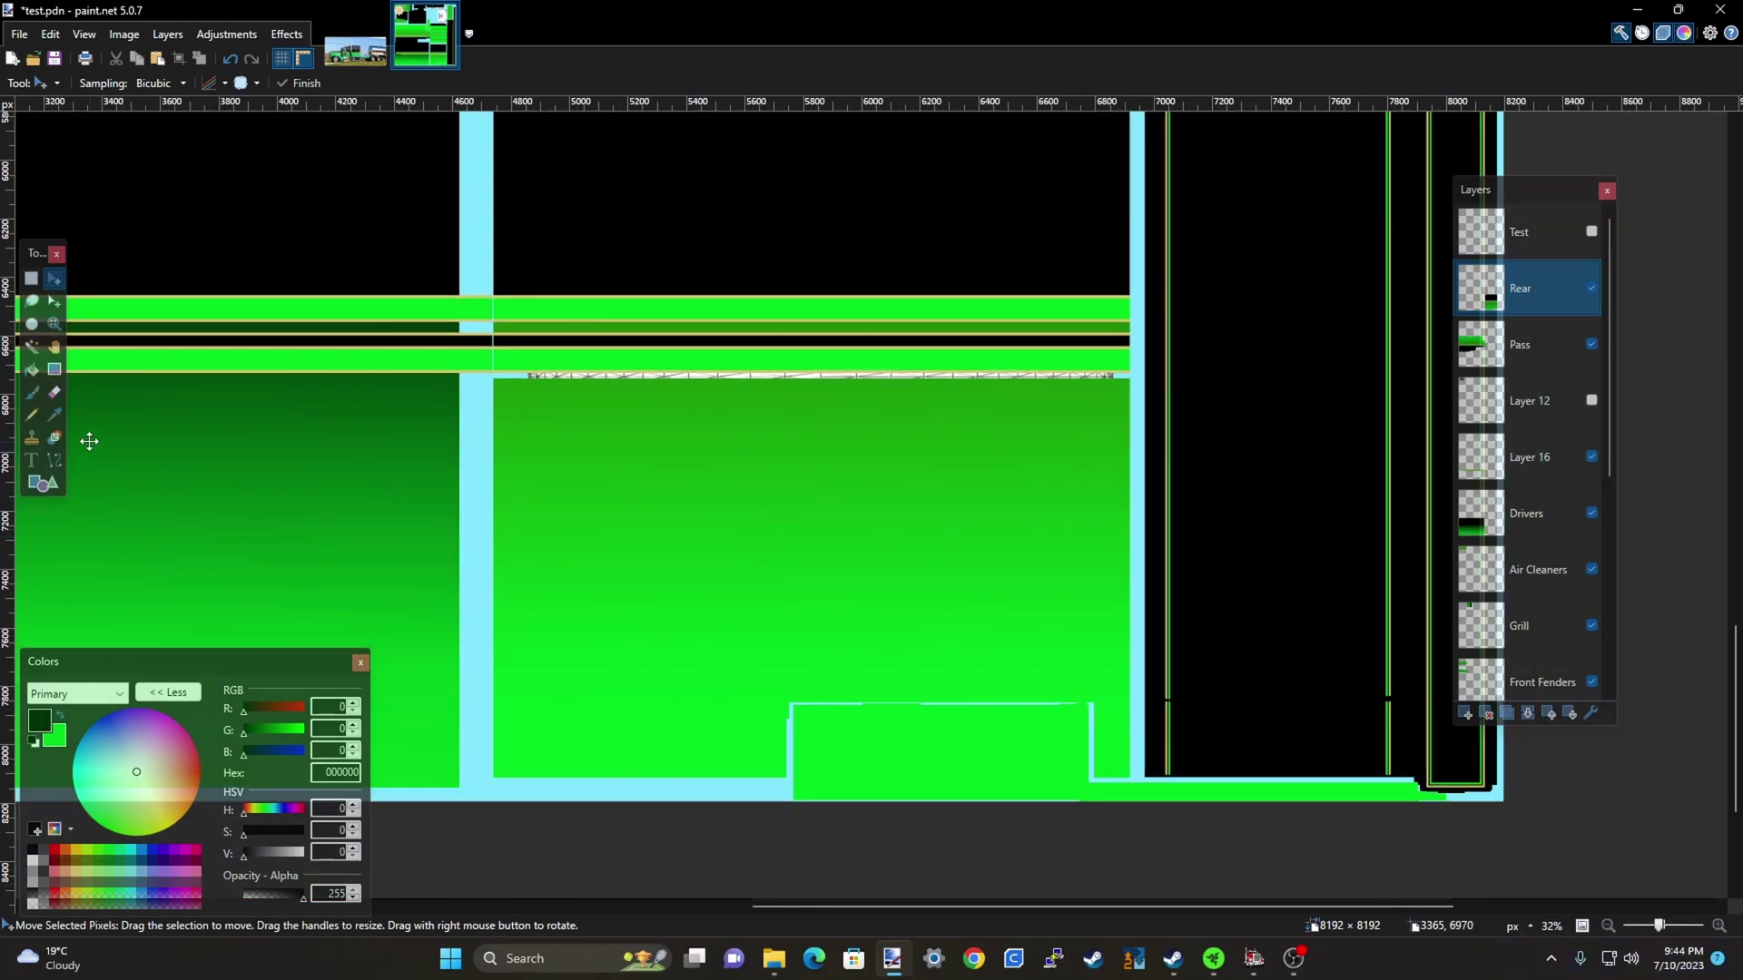
# Select about 2213 × 1116 px of the green gradient below the stripes on the rear panel and delete it
pyautogui.click(31, 277)
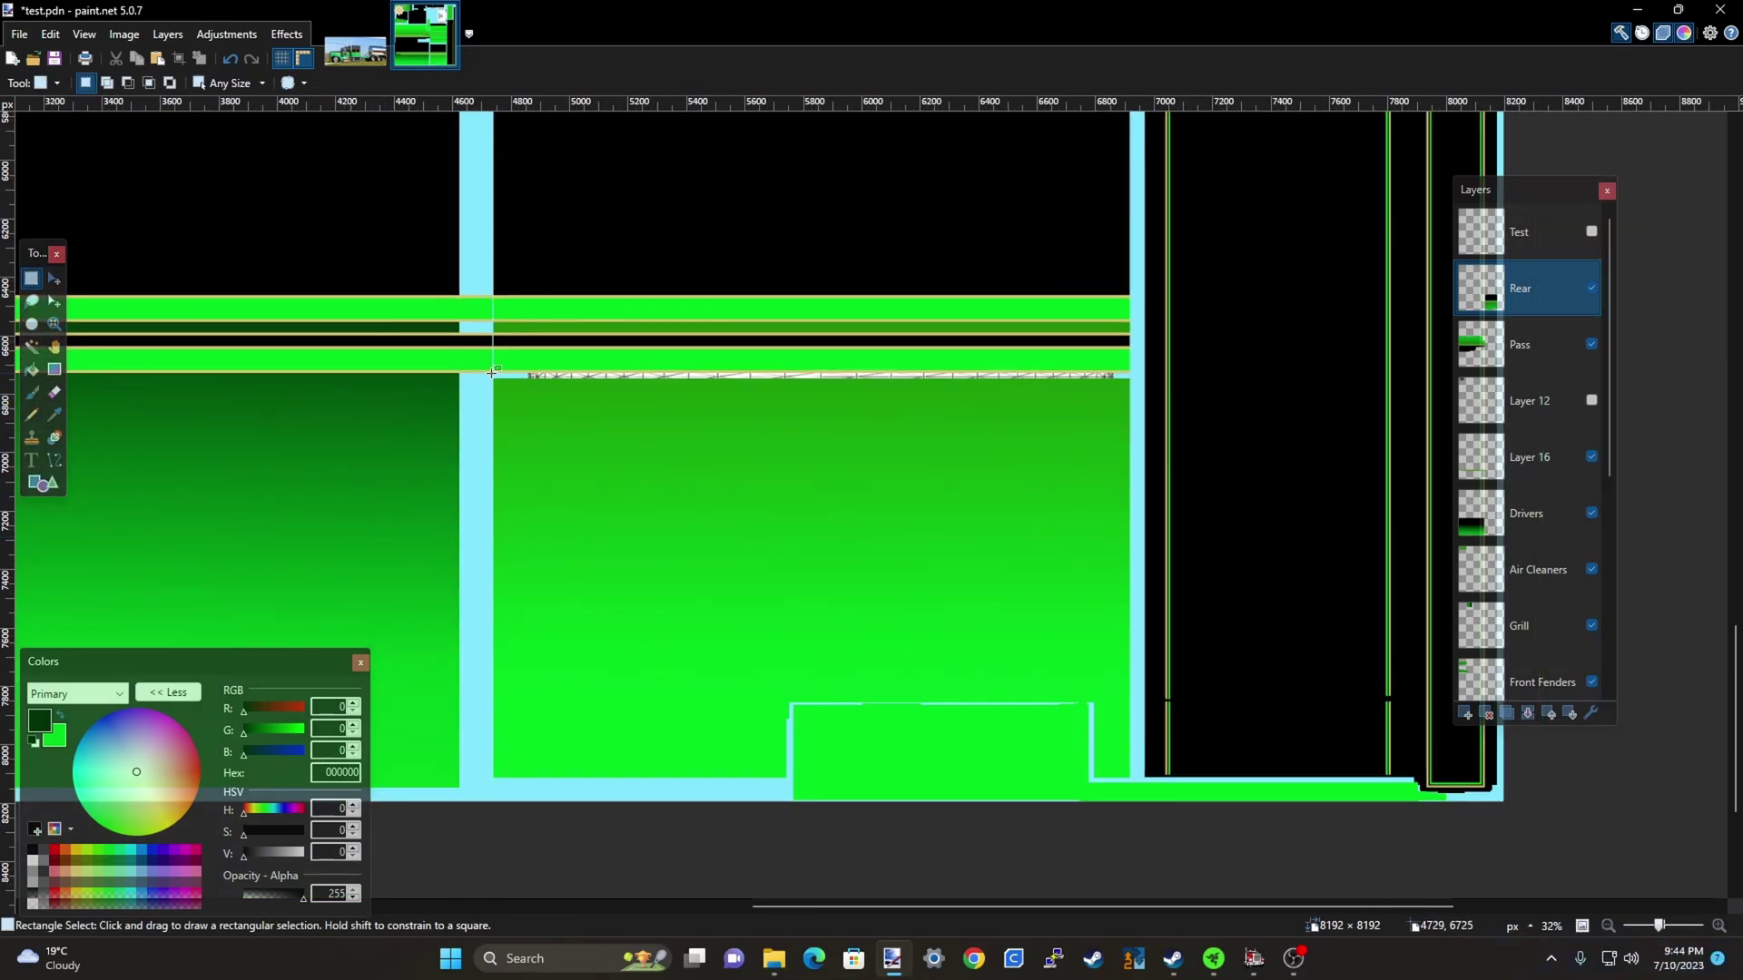
pyautogui.moveTo(489, 376); pyautogui.dragTo(1135, 703)
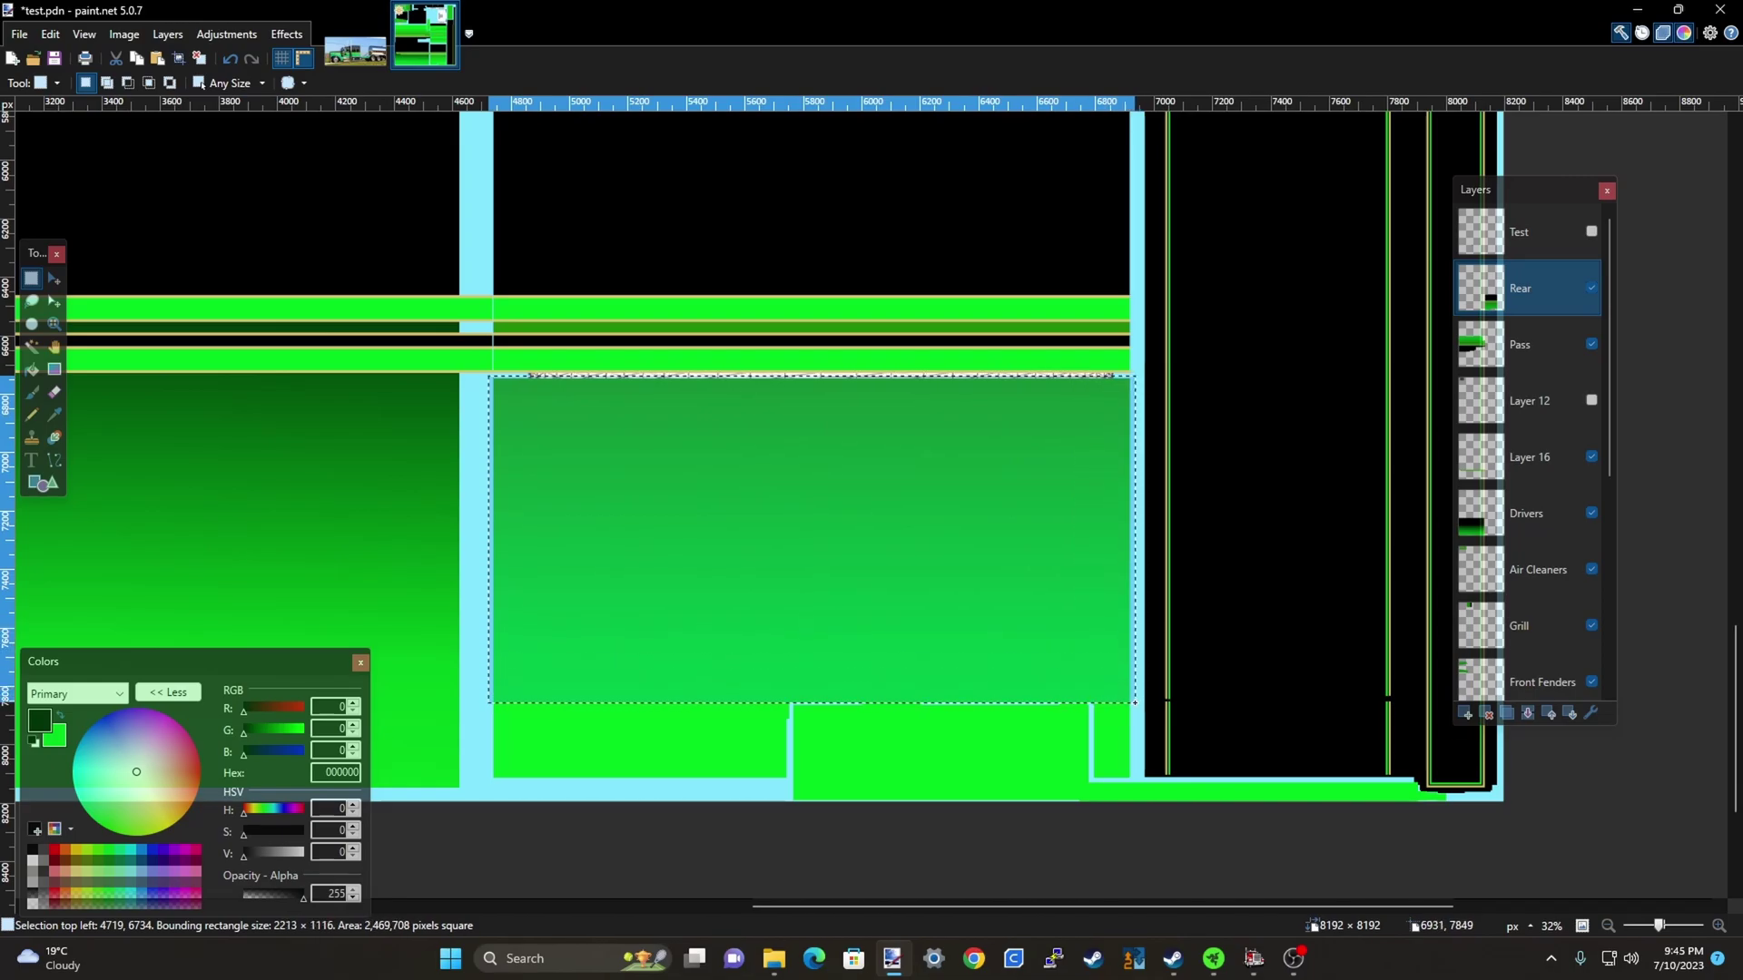
pyautogui.press('Delete')
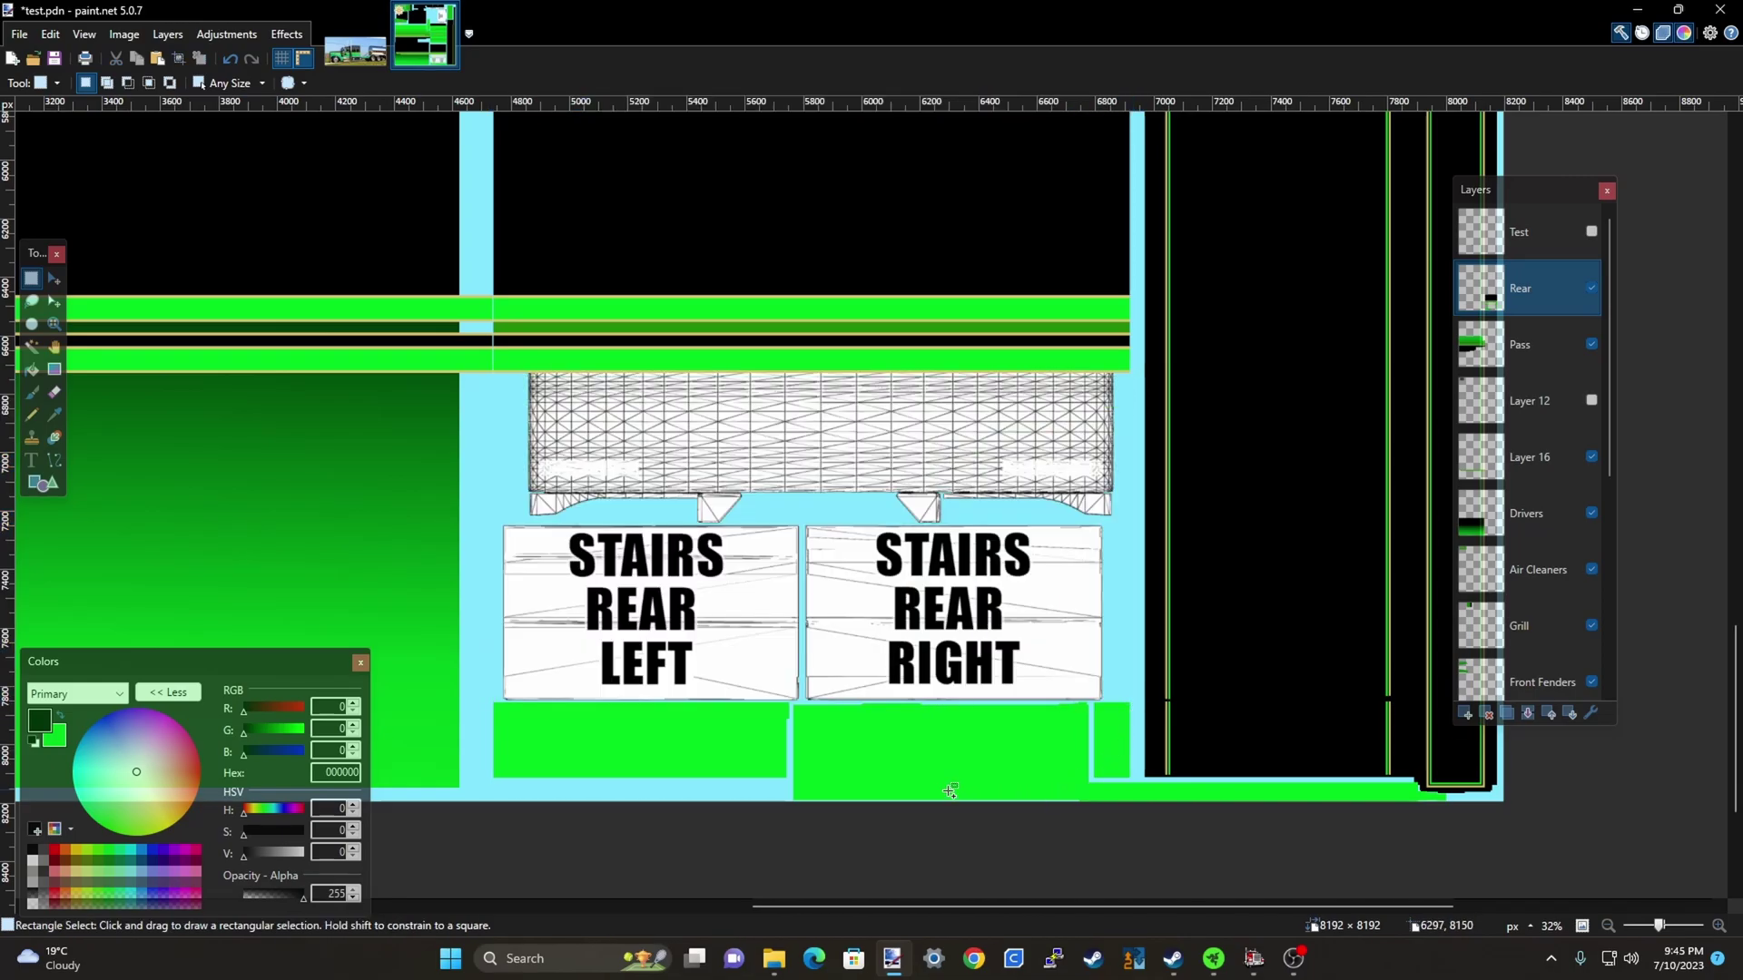
# Clear the remaining green block beneath the STAIRS REAR LEFT template on the Rear layer with a selection of about 1127 × 535 px
pyautogui.scroll(4, 950, 789)
pyautogui.moveTo(933, 617); pyautogui.dragTo(1013, 827)
pyautogui.press('Delete')
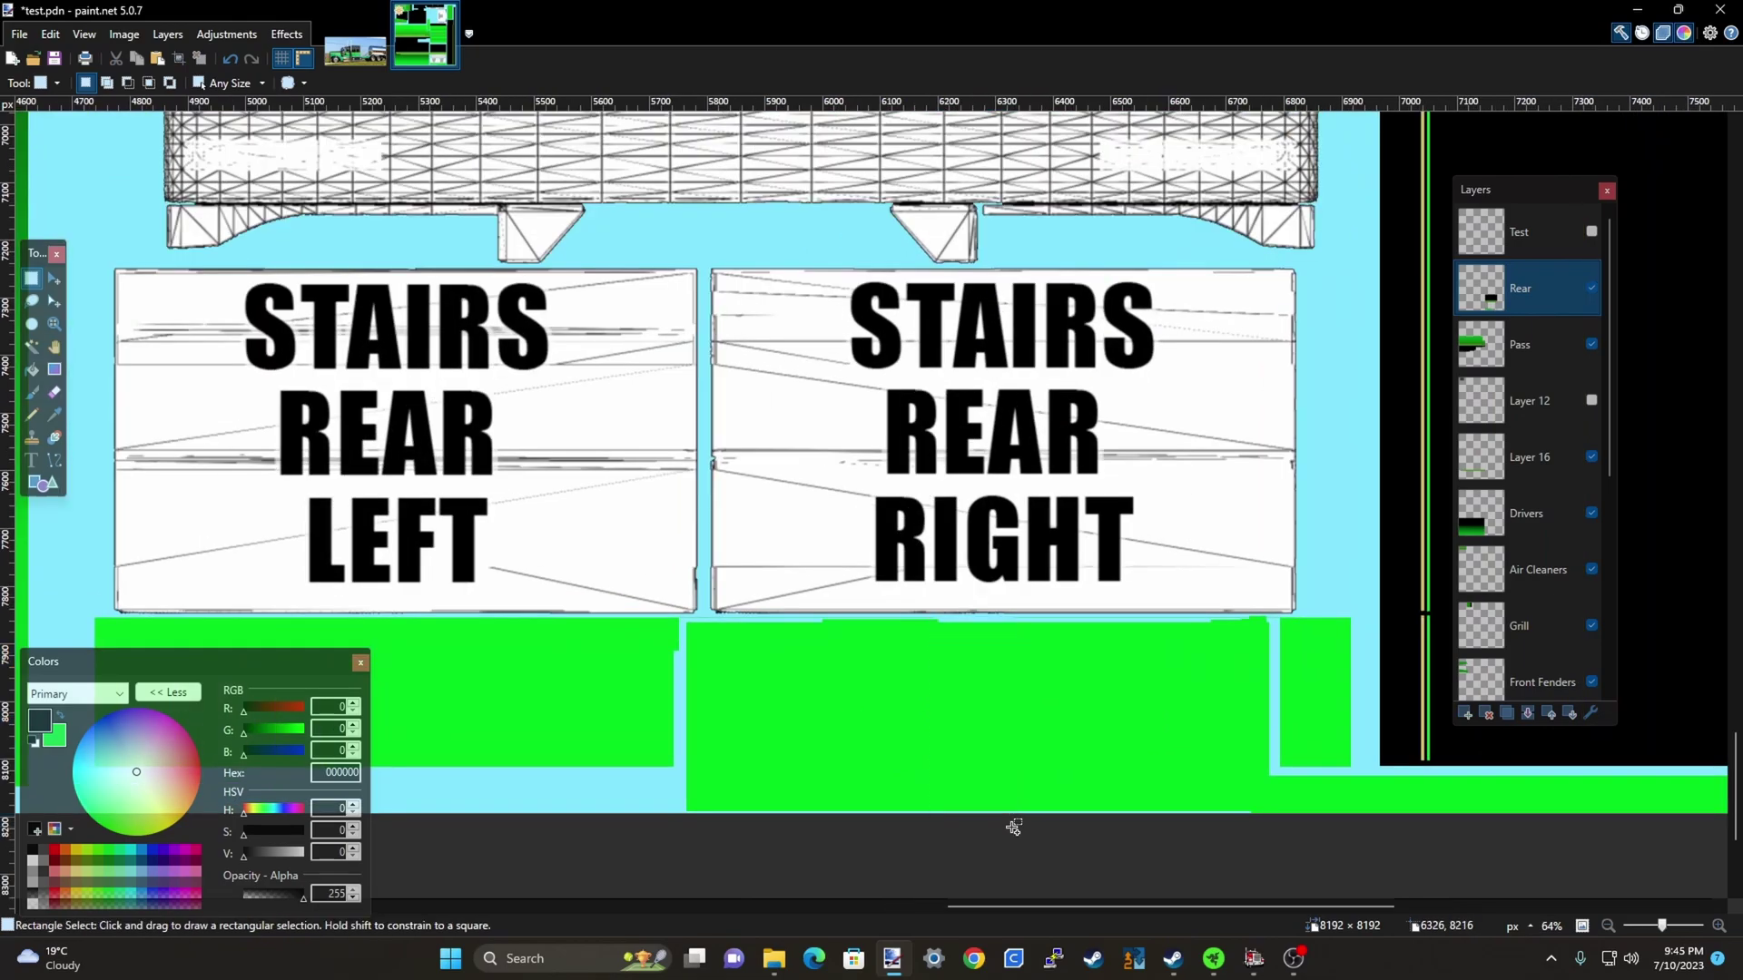
pyautogui.scroll(-5, 1587, 536)
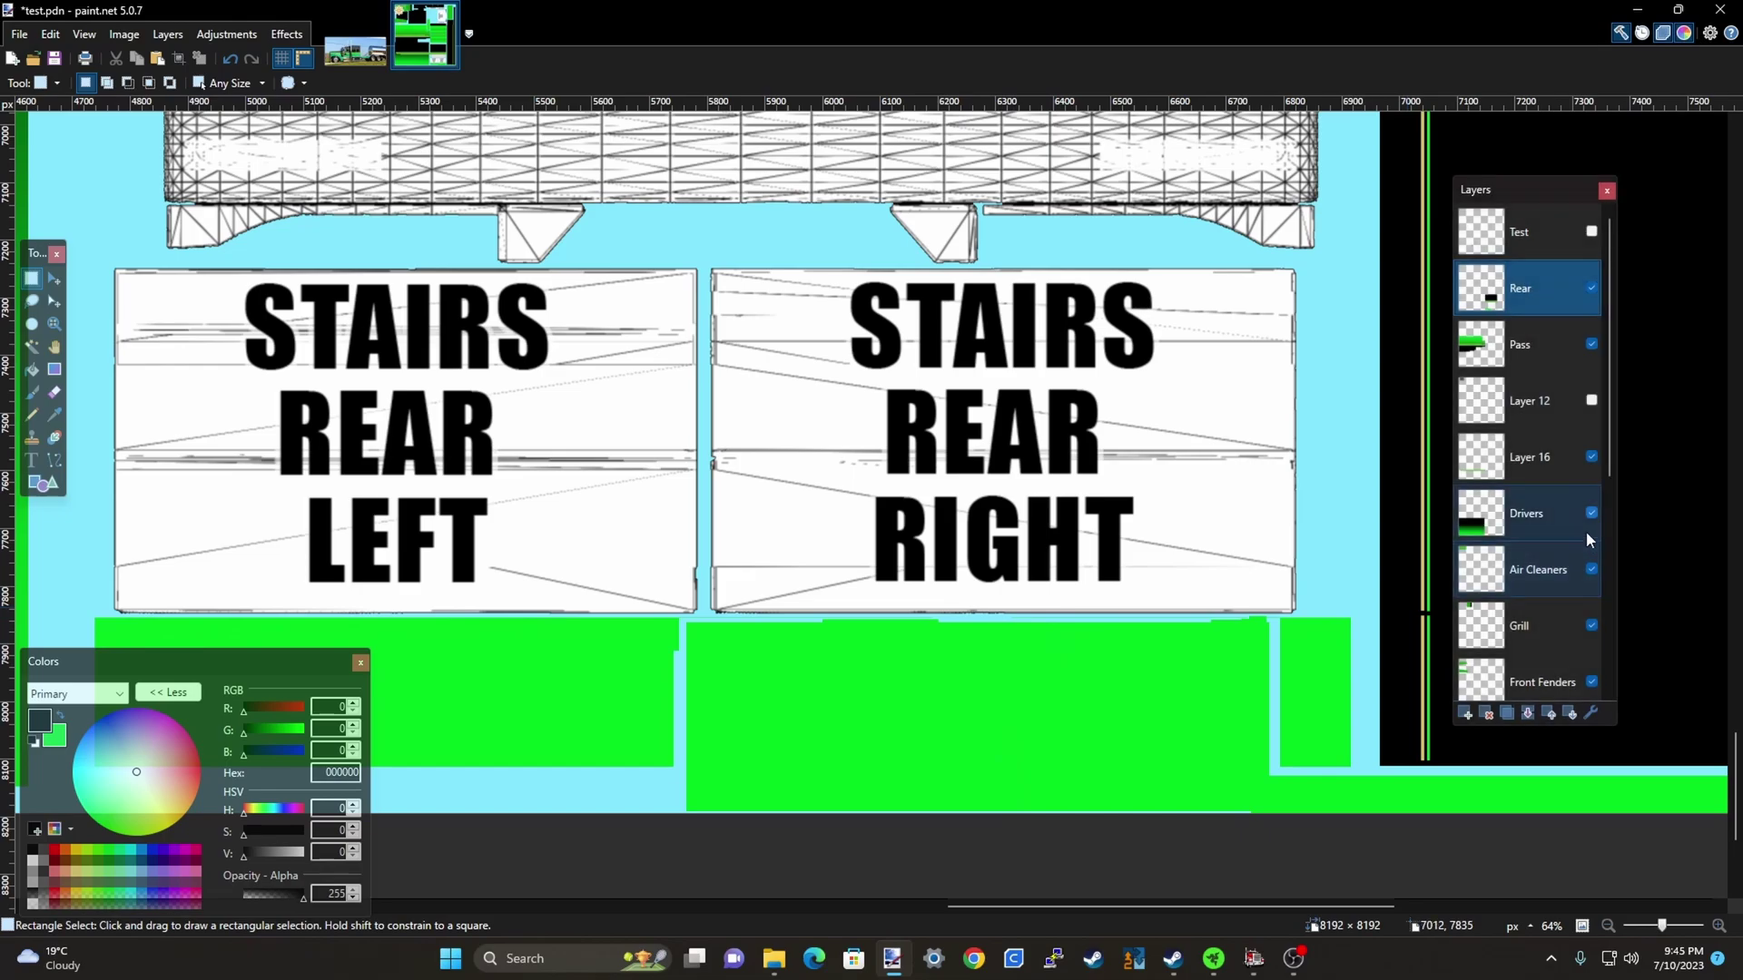
pyautogui.click(1522, 554)
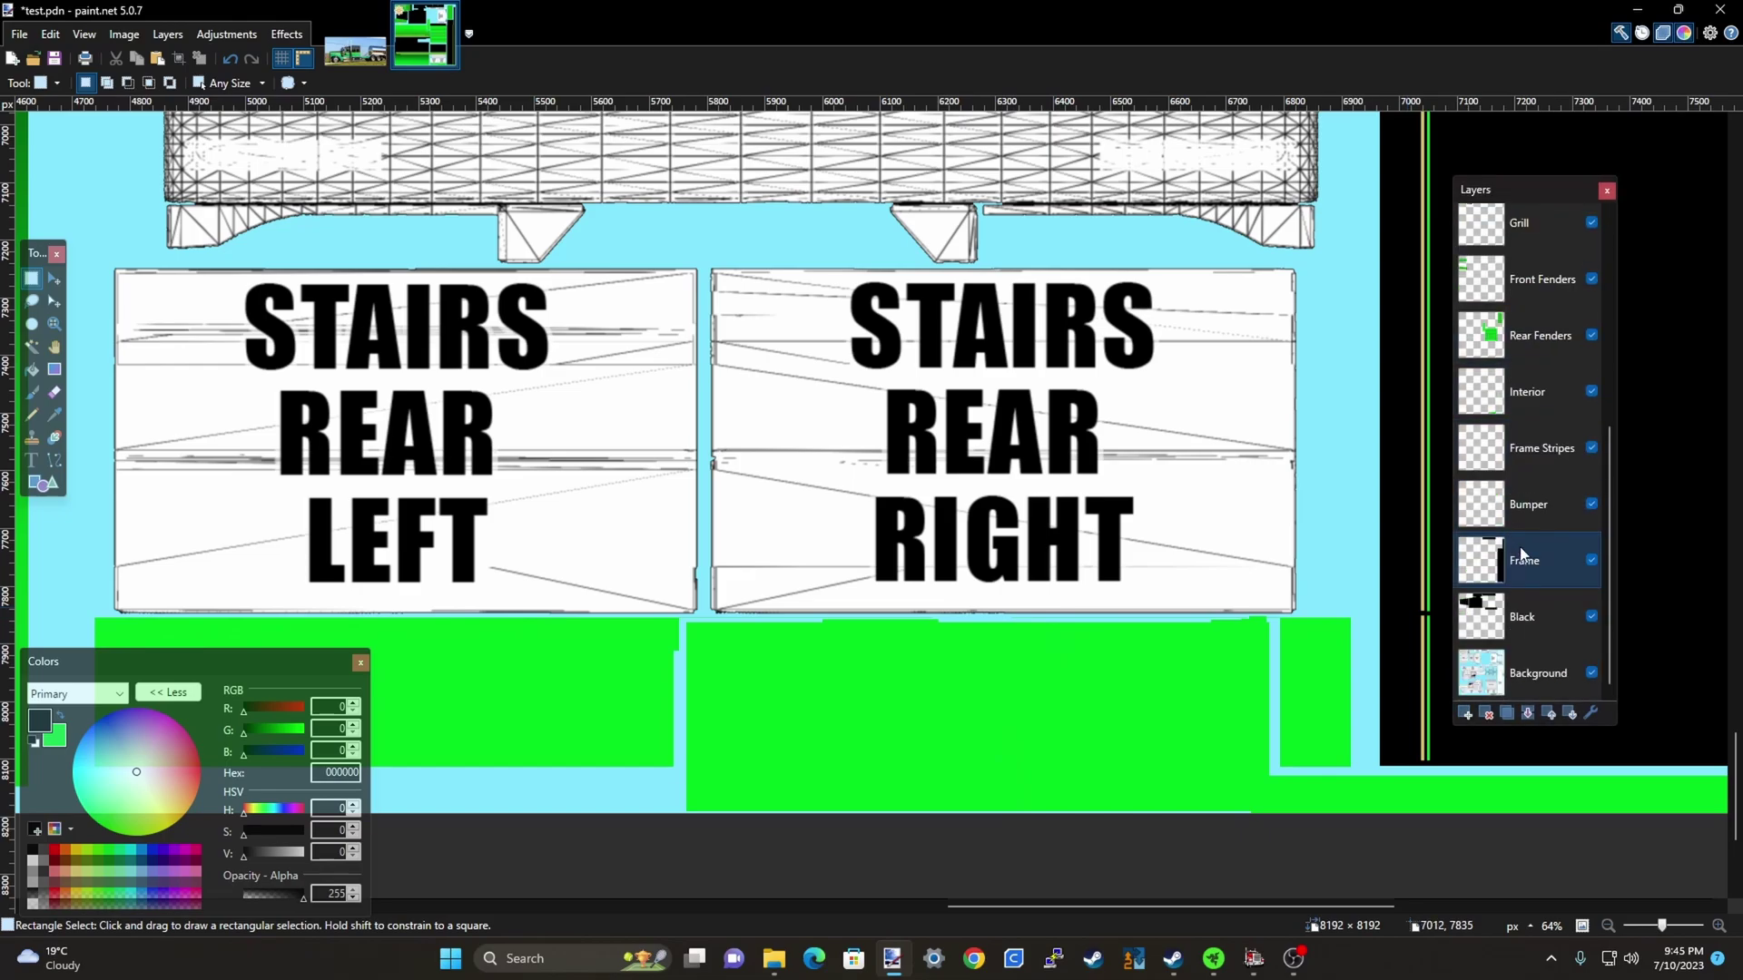
pyautogui.scroll(-4, 1043, 627)
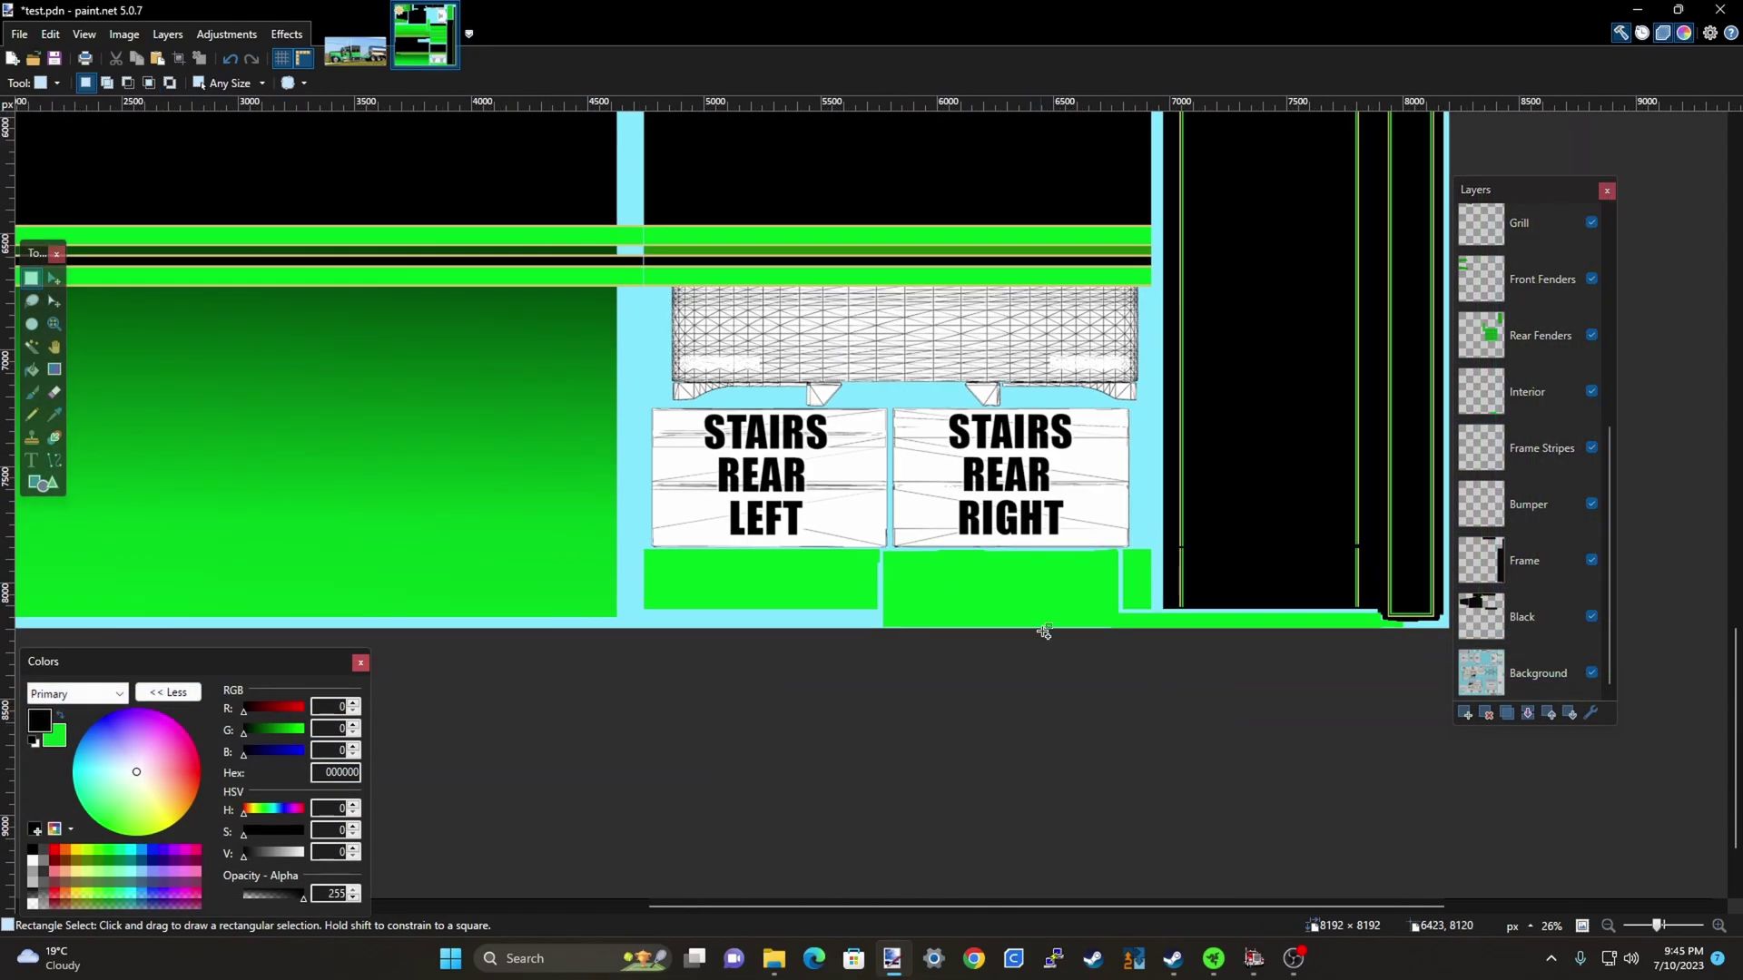
pyautogui.moveTo(637, 504); pyautogui.dragTo(903, 662)
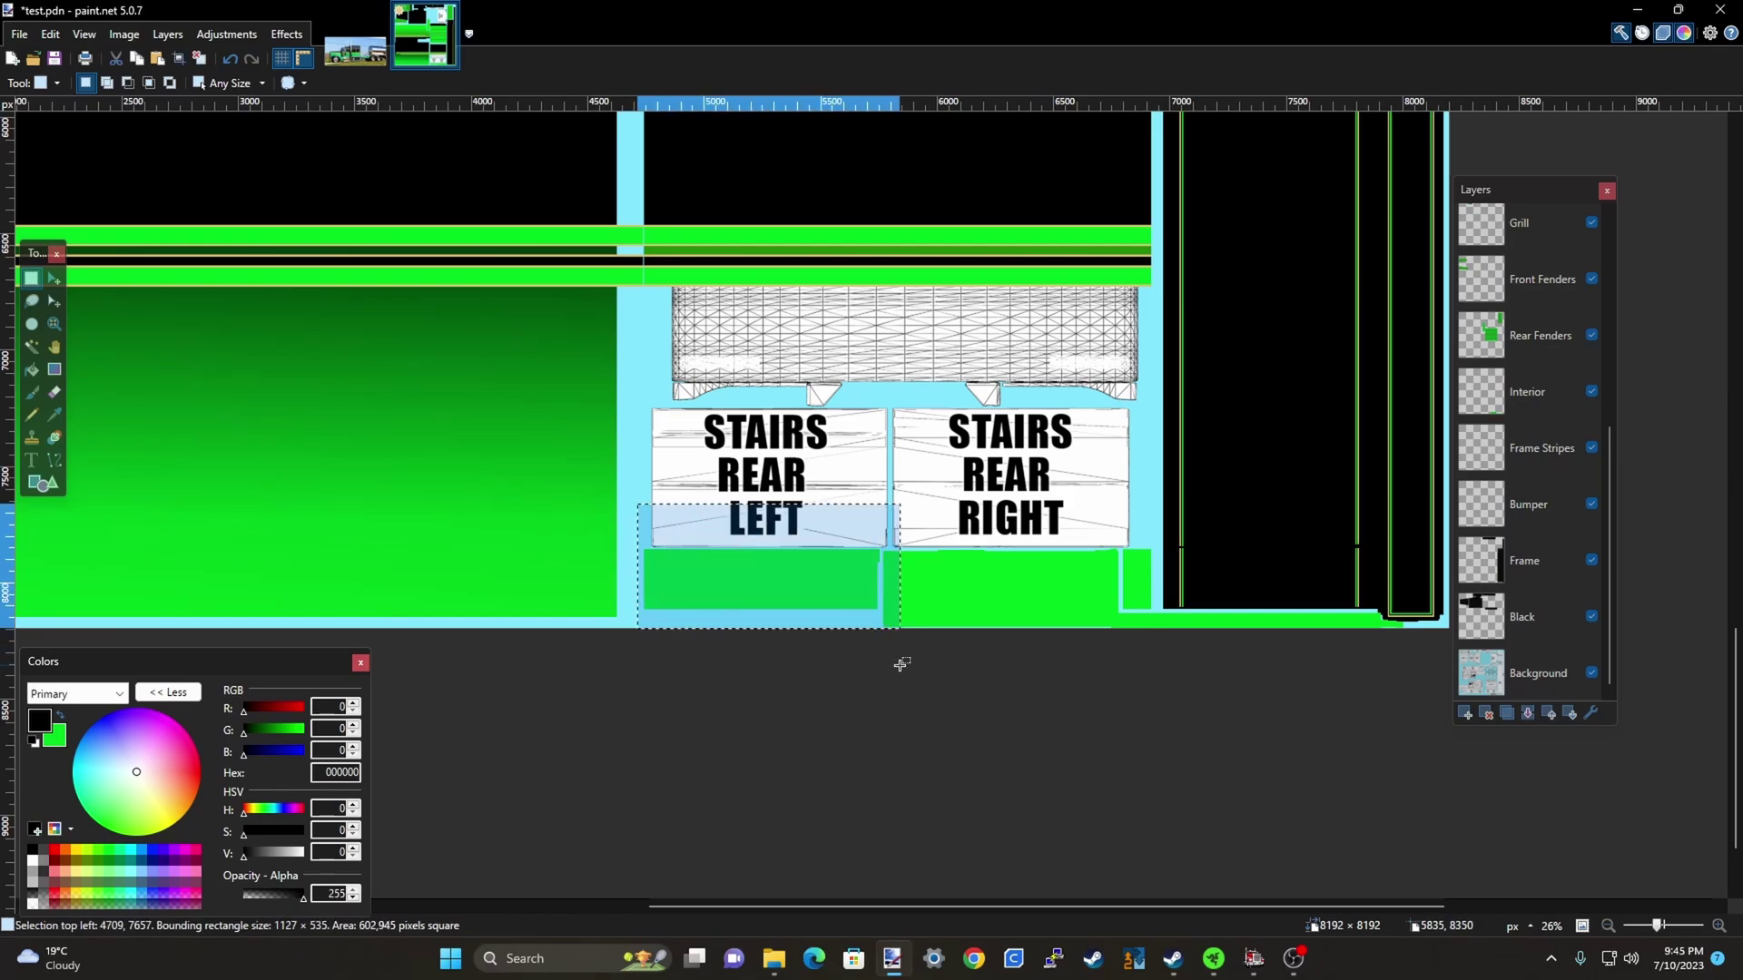
pyautogui.press('Delete')
# Examine how the stripes run from the driver's-side panel across the rear panel, including their angled front end
pyautogui.scroll(-5, 1087, 768)
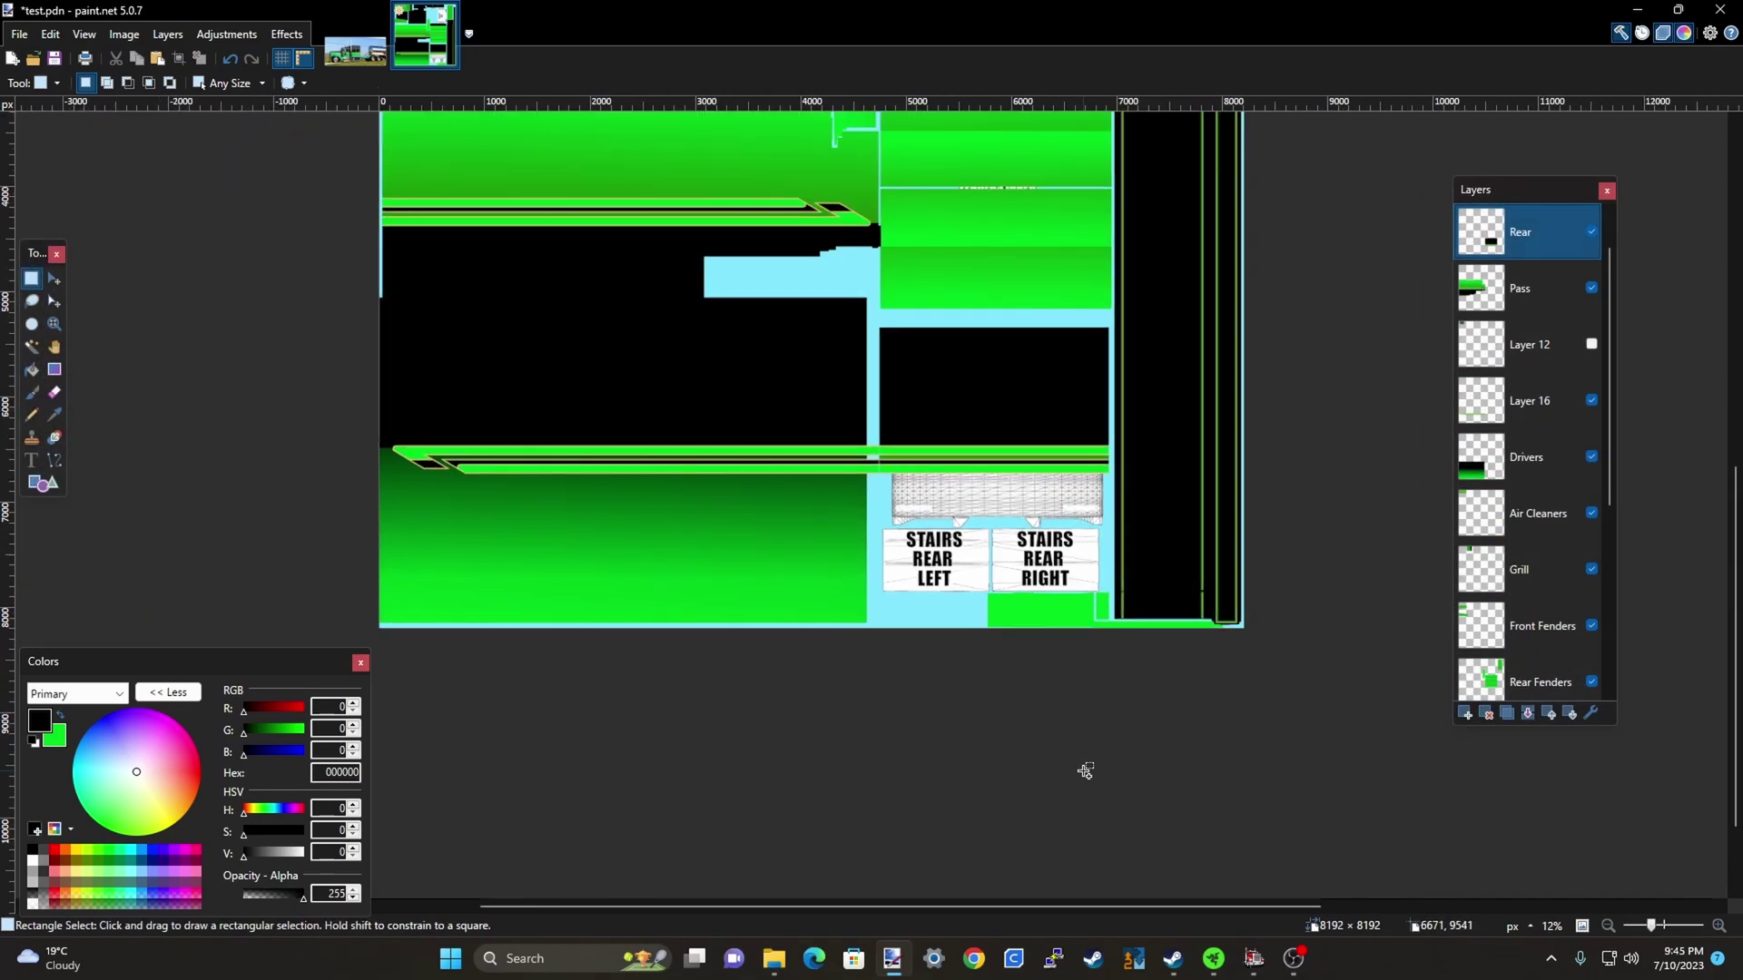
pyautogui.scroll(5, 951, 586)
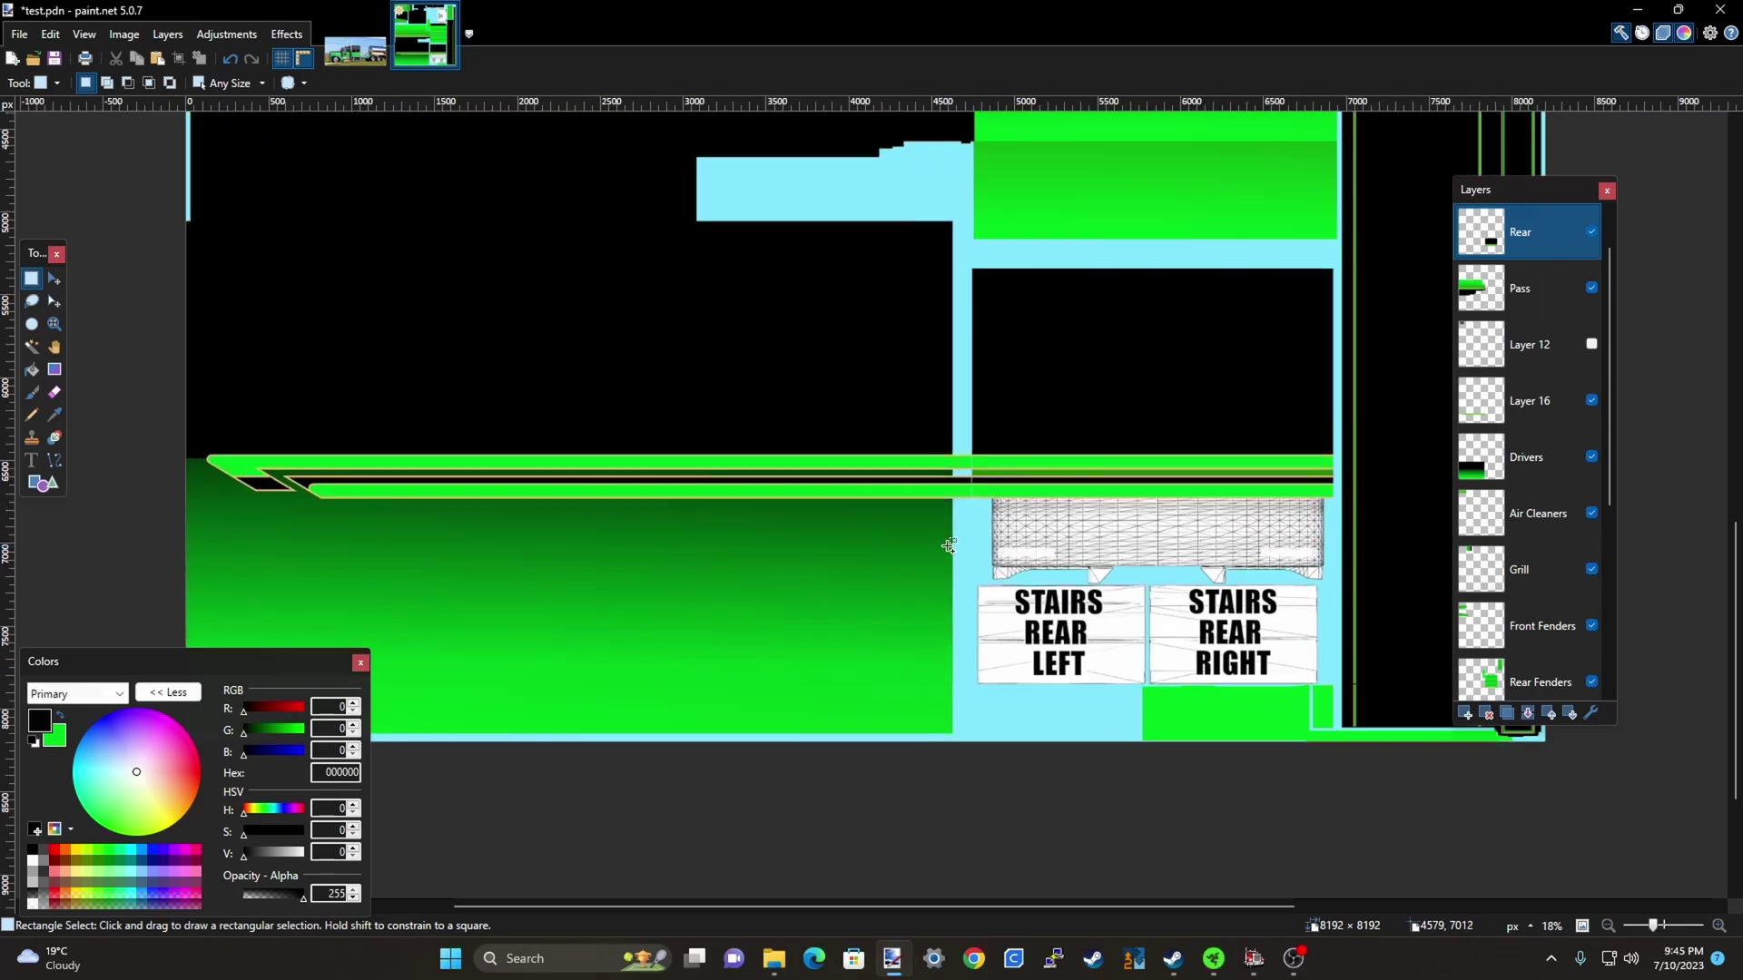
pyautogui.scroll(-2, 1017, 519)
pyautogui.scroll(3, 1004, 475)
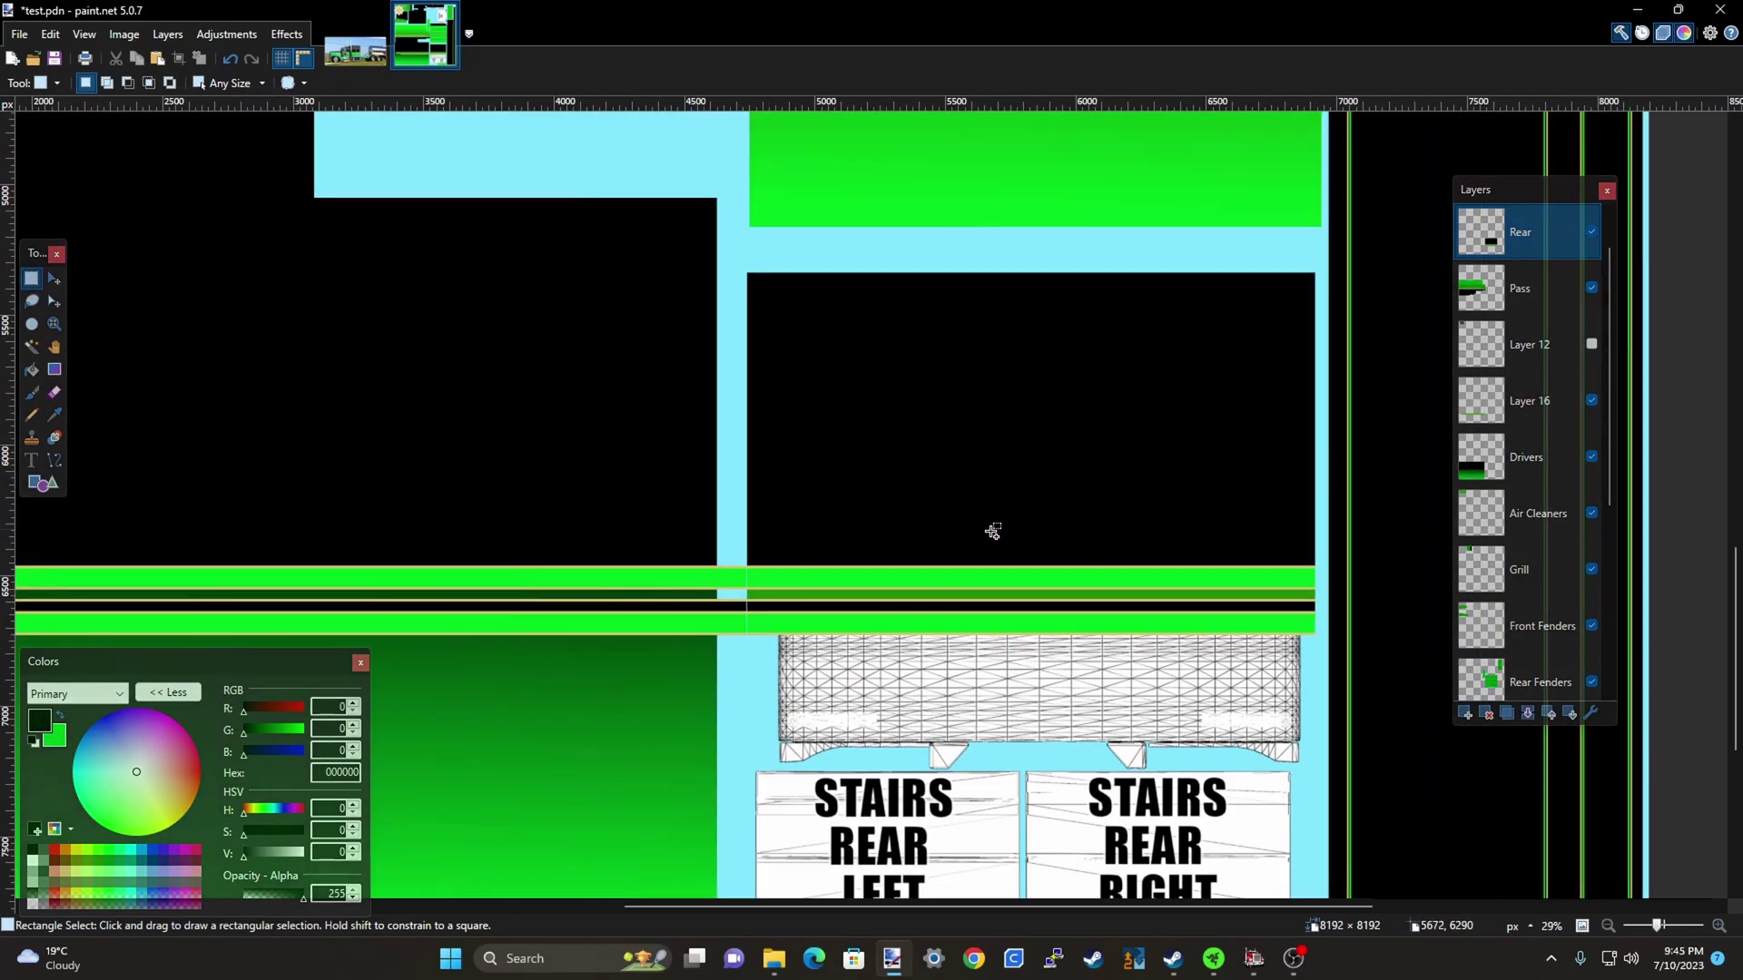
pyautogui.scroll(-3, 992, 525)
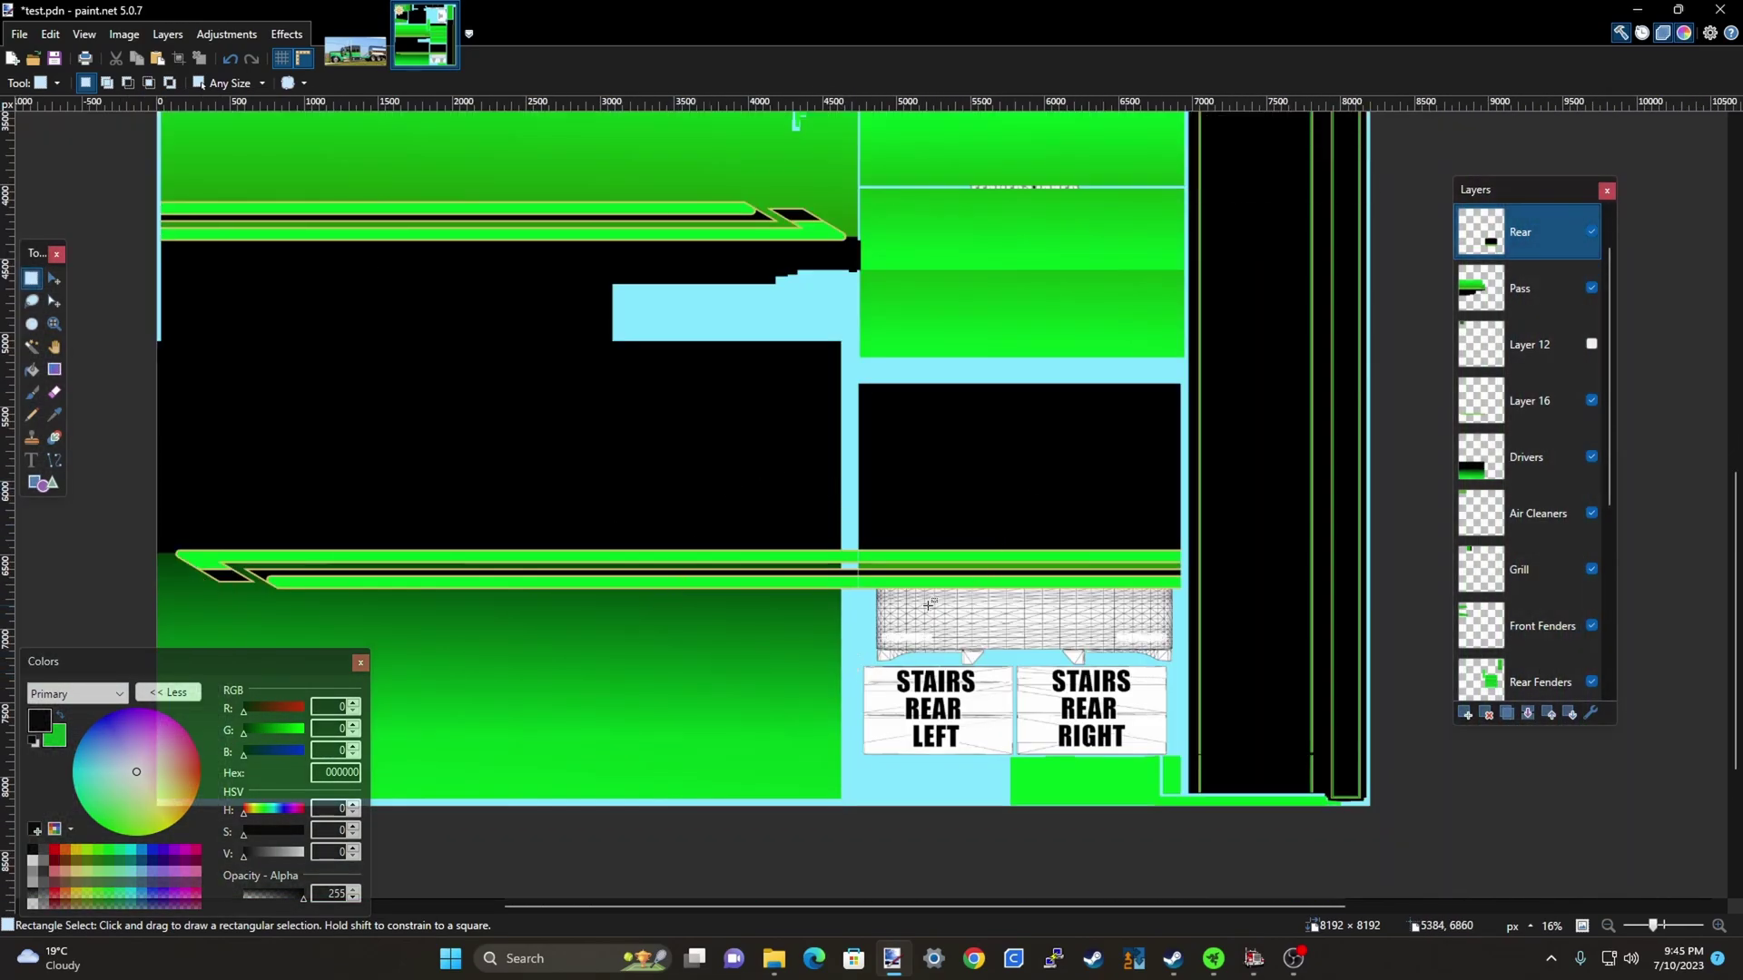
pyautogui.scroll(4, 864, 576)
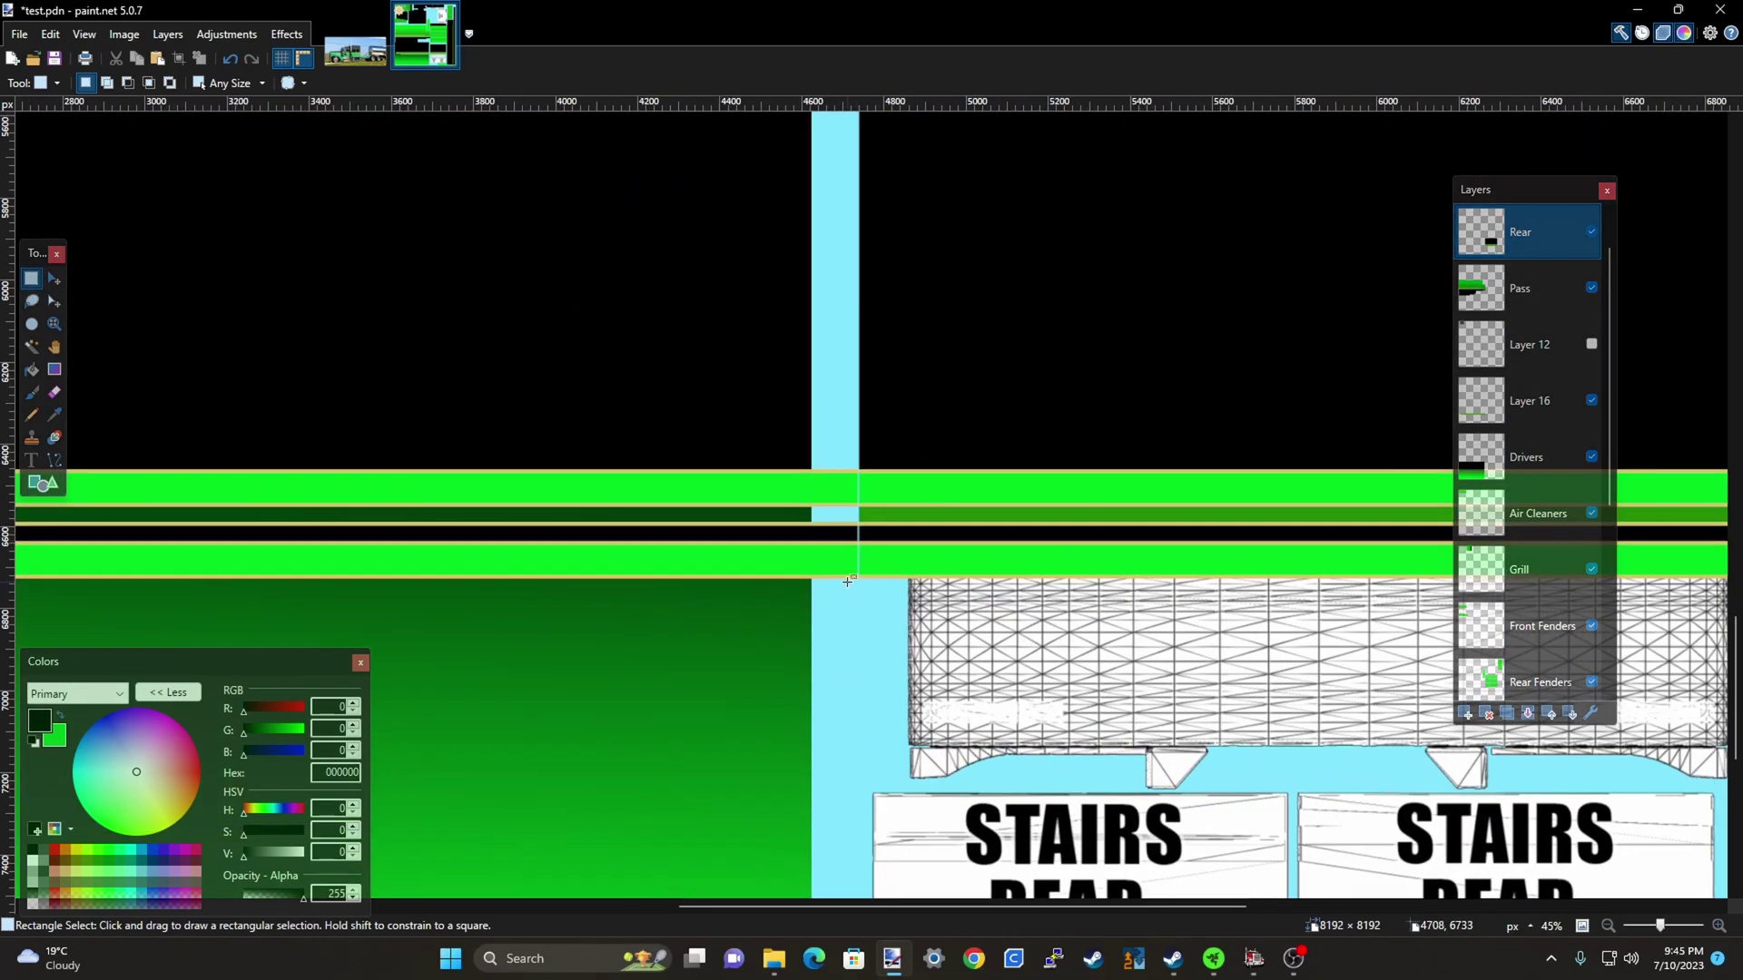
pyautogui.scroll(-4, 844, 637)
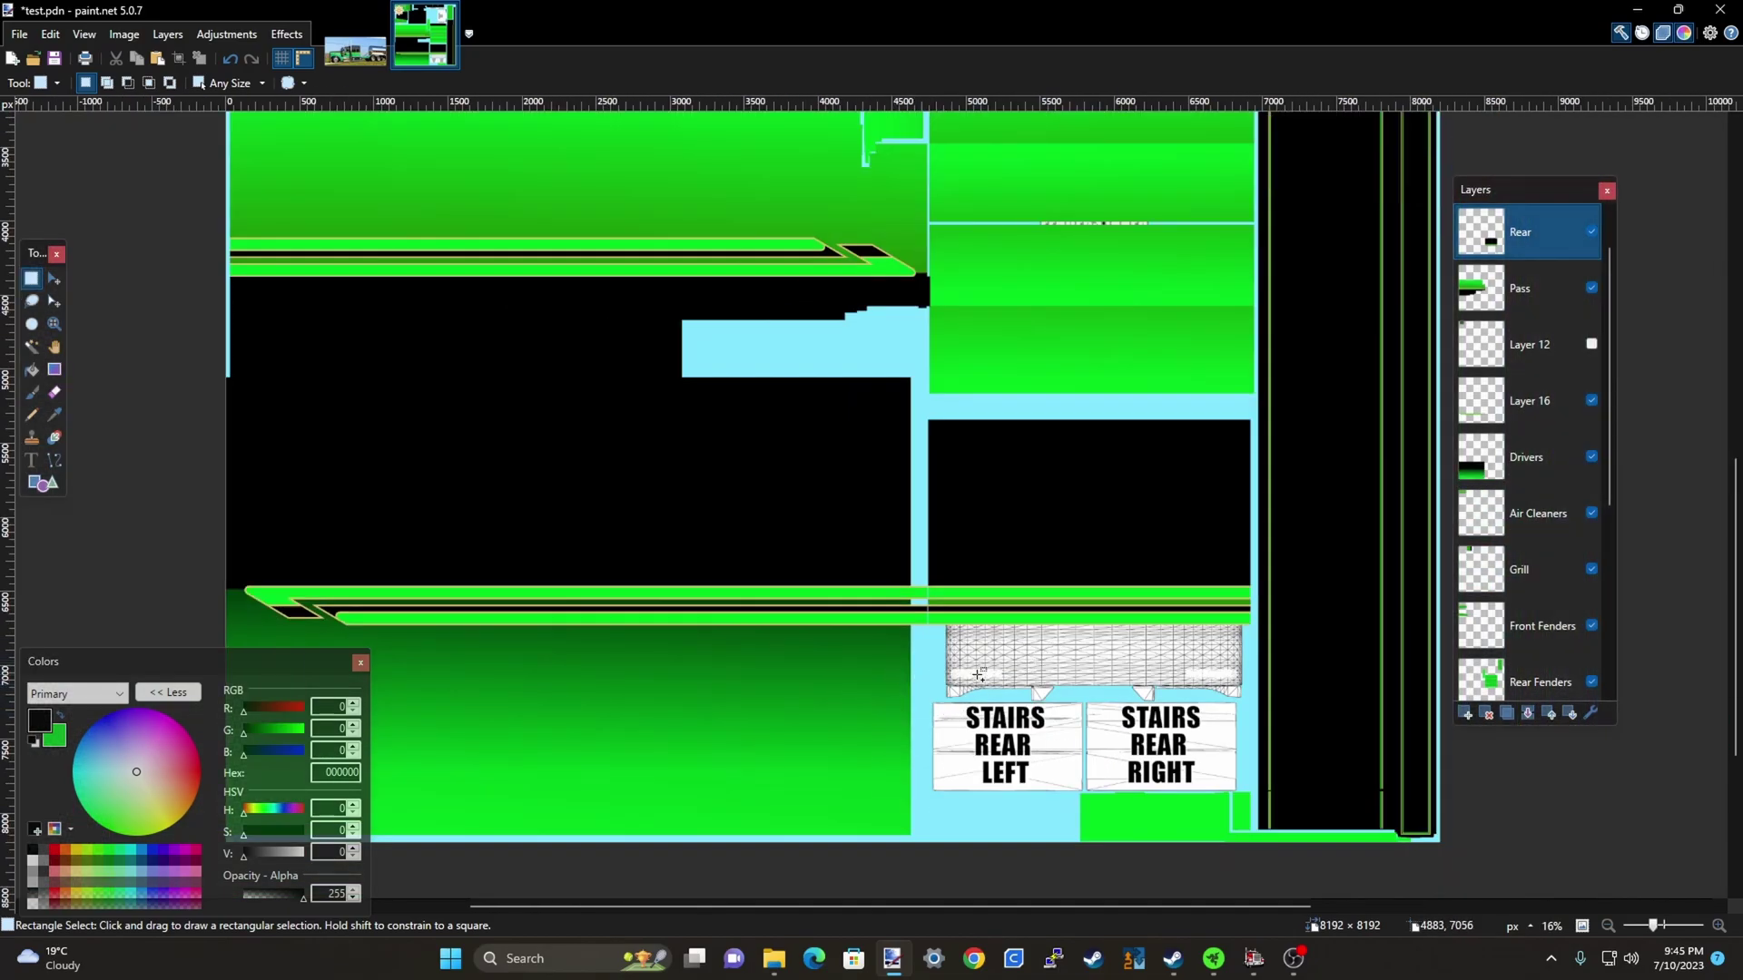
pyautogui.scroll(-1, 968, 675)
pyautogui.scroll(5, 513, 633)
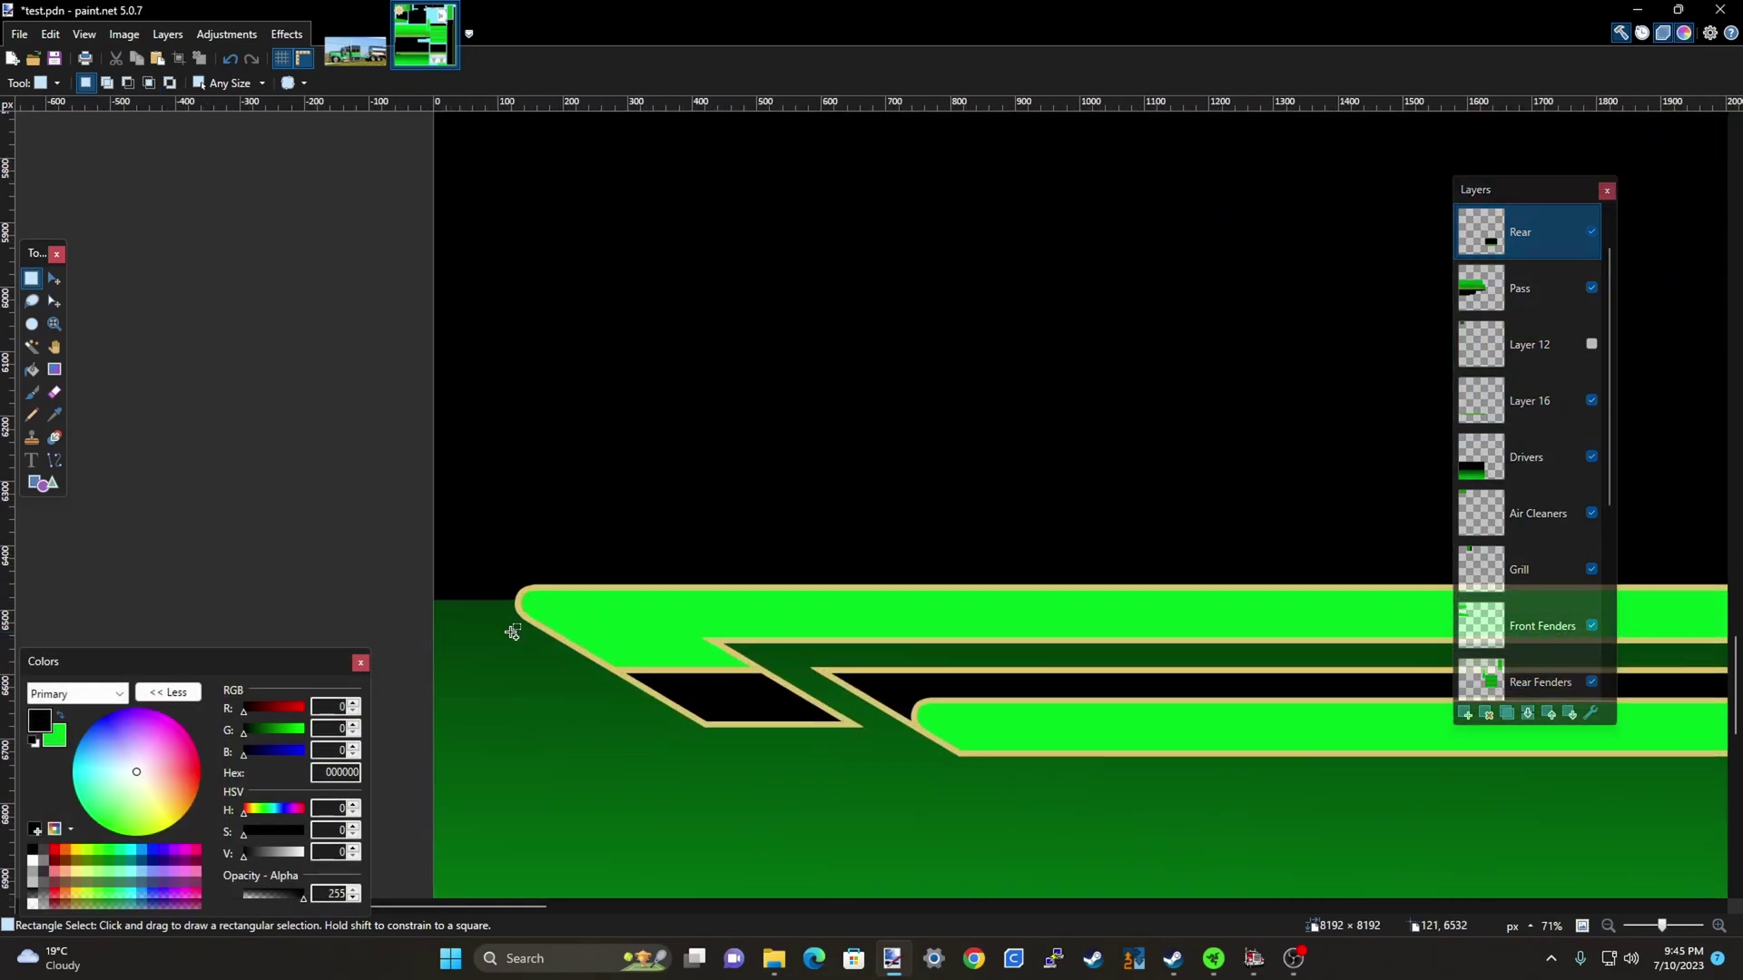
pyautogui.scroll(5, 513, 632)
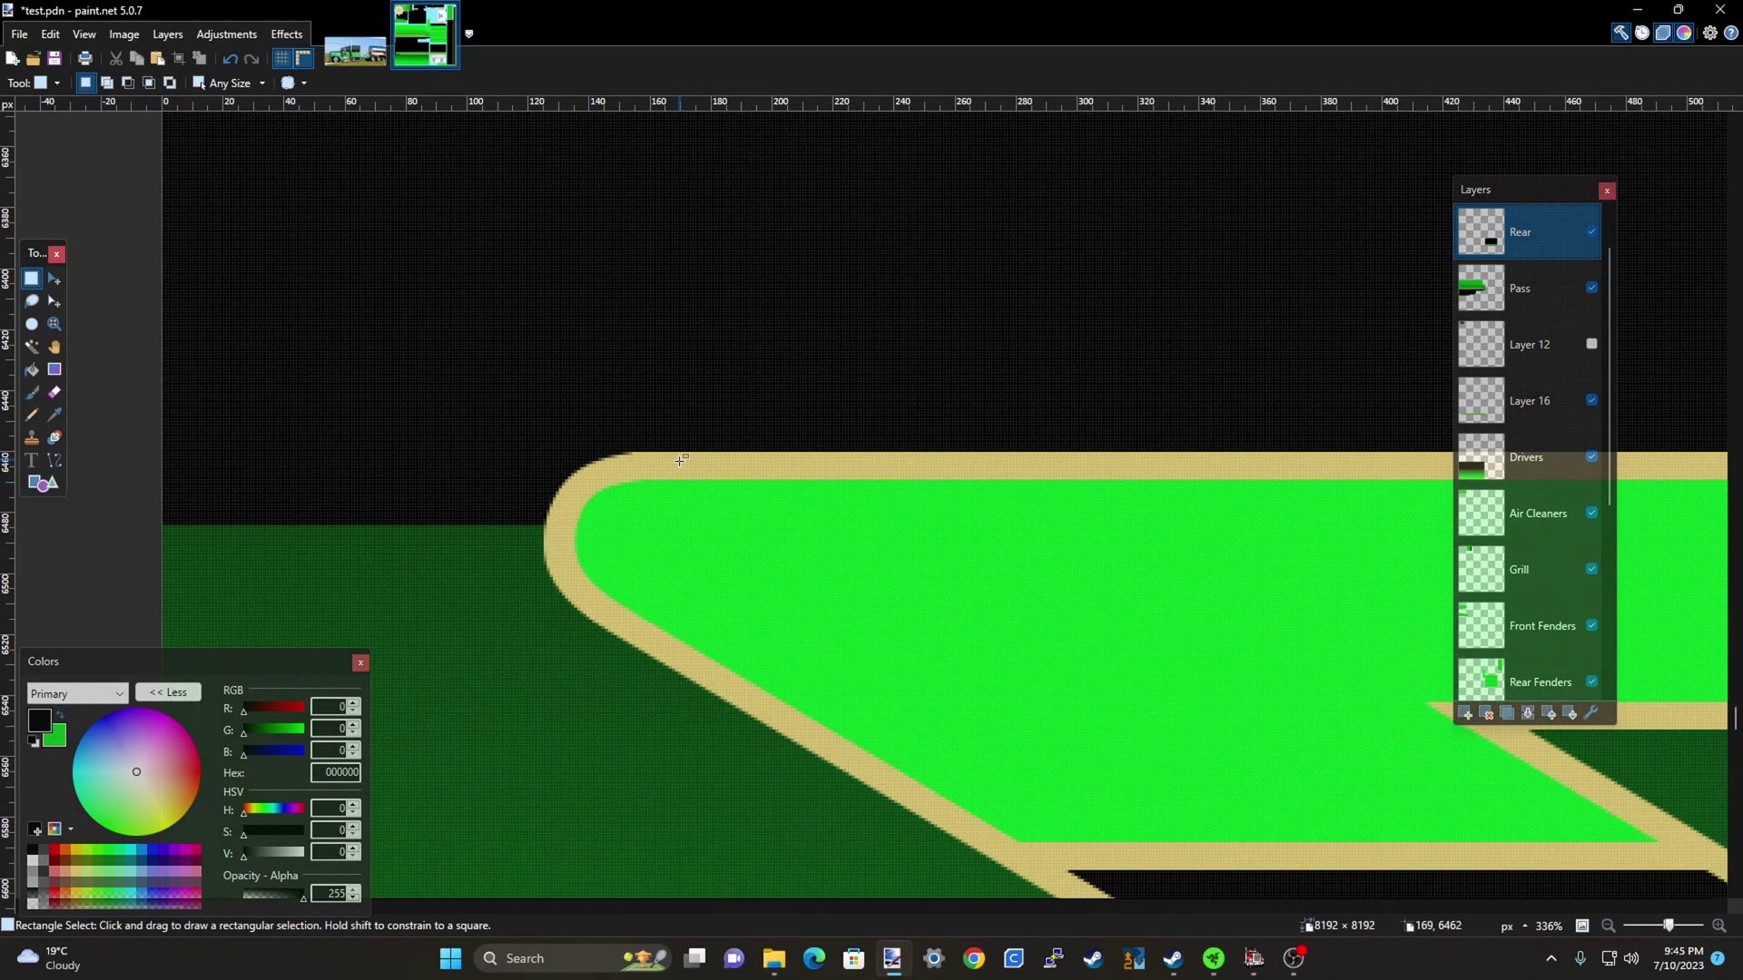
pyautogui.click(33, 302)
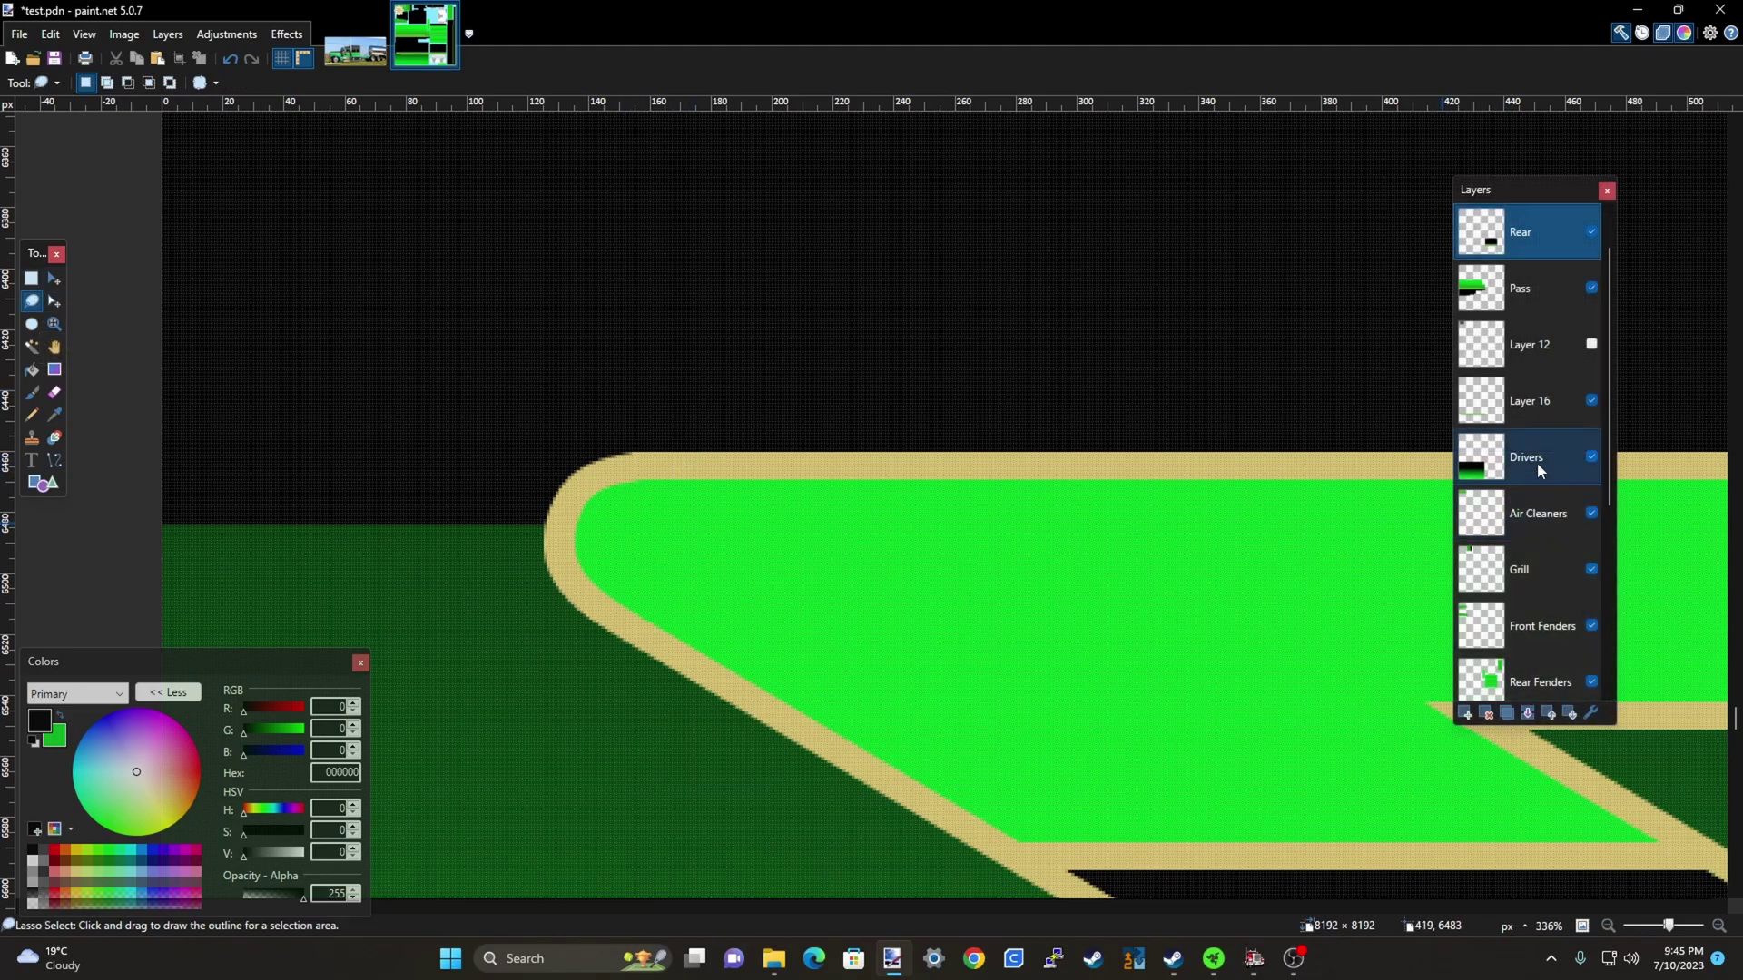
pyautogui.click(1536, 402)
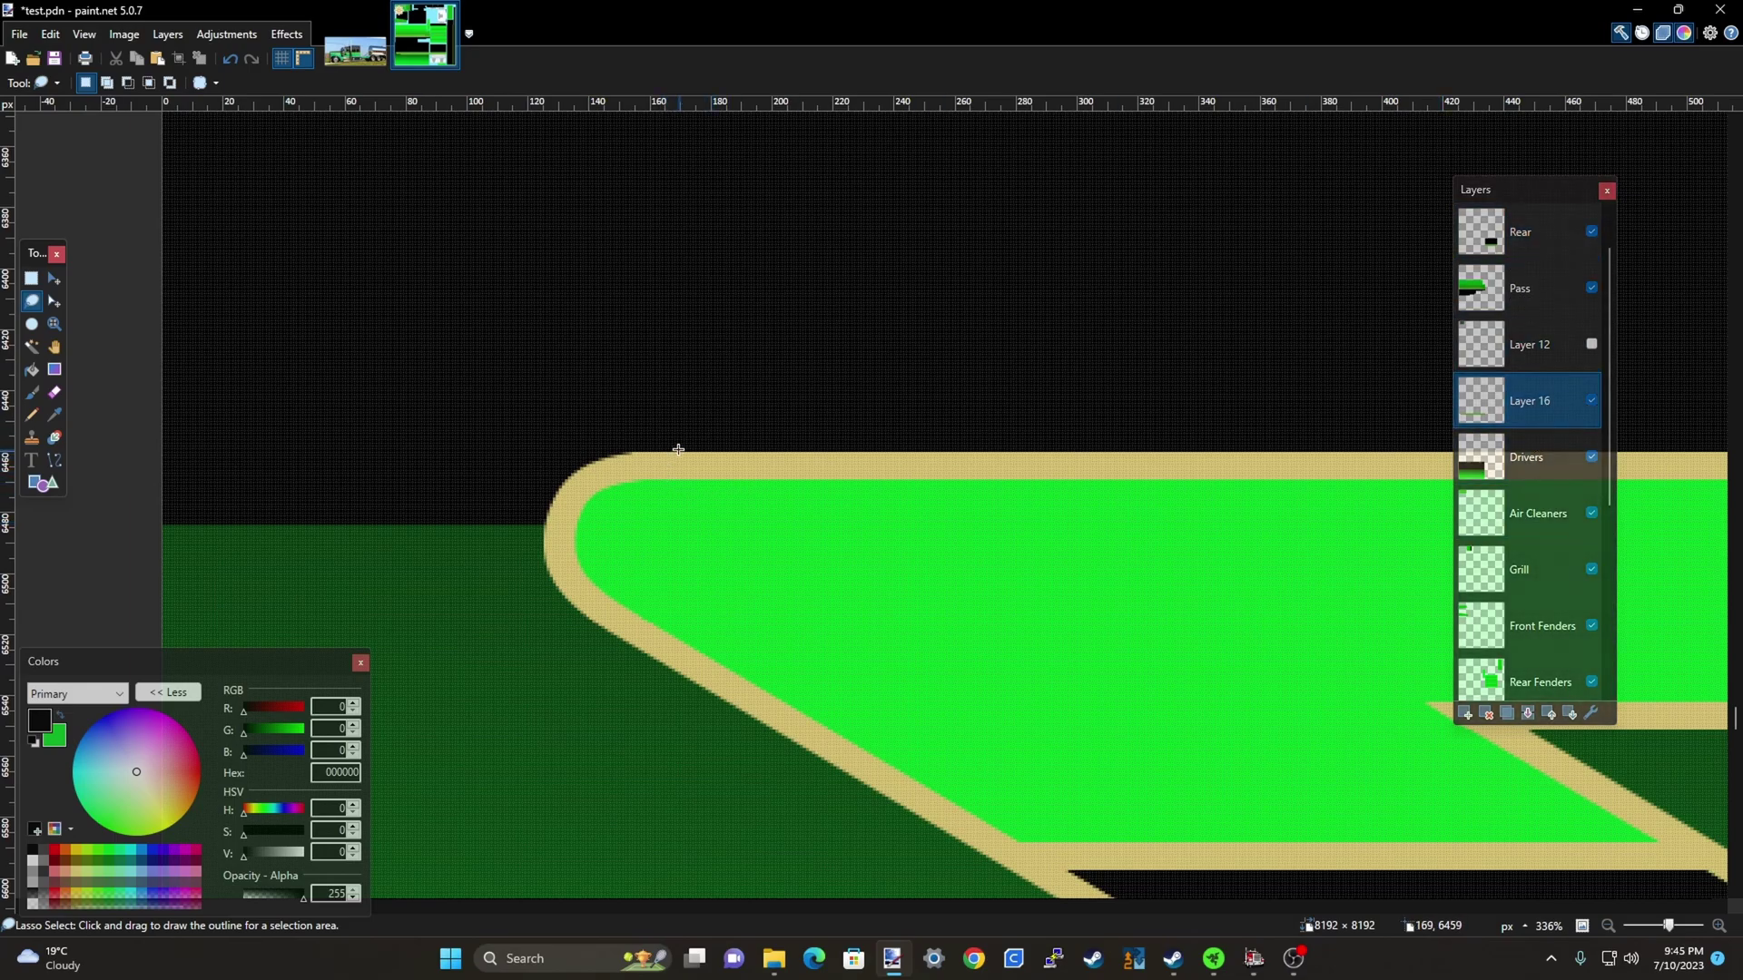
pyautogui.moveTo(668, 442)
pyautogui.mouseDown()
pyautogui.moveTo(563, 506)
pyautogui.moveTo(549, 532)
pyautogui.moveTo(568, 617)
pyautogui.moveTo(529, 581)
pyautogui.moveTo(524, 504)
pyautogui.moveTo(550, 482)
pyautogui.mouseUp()
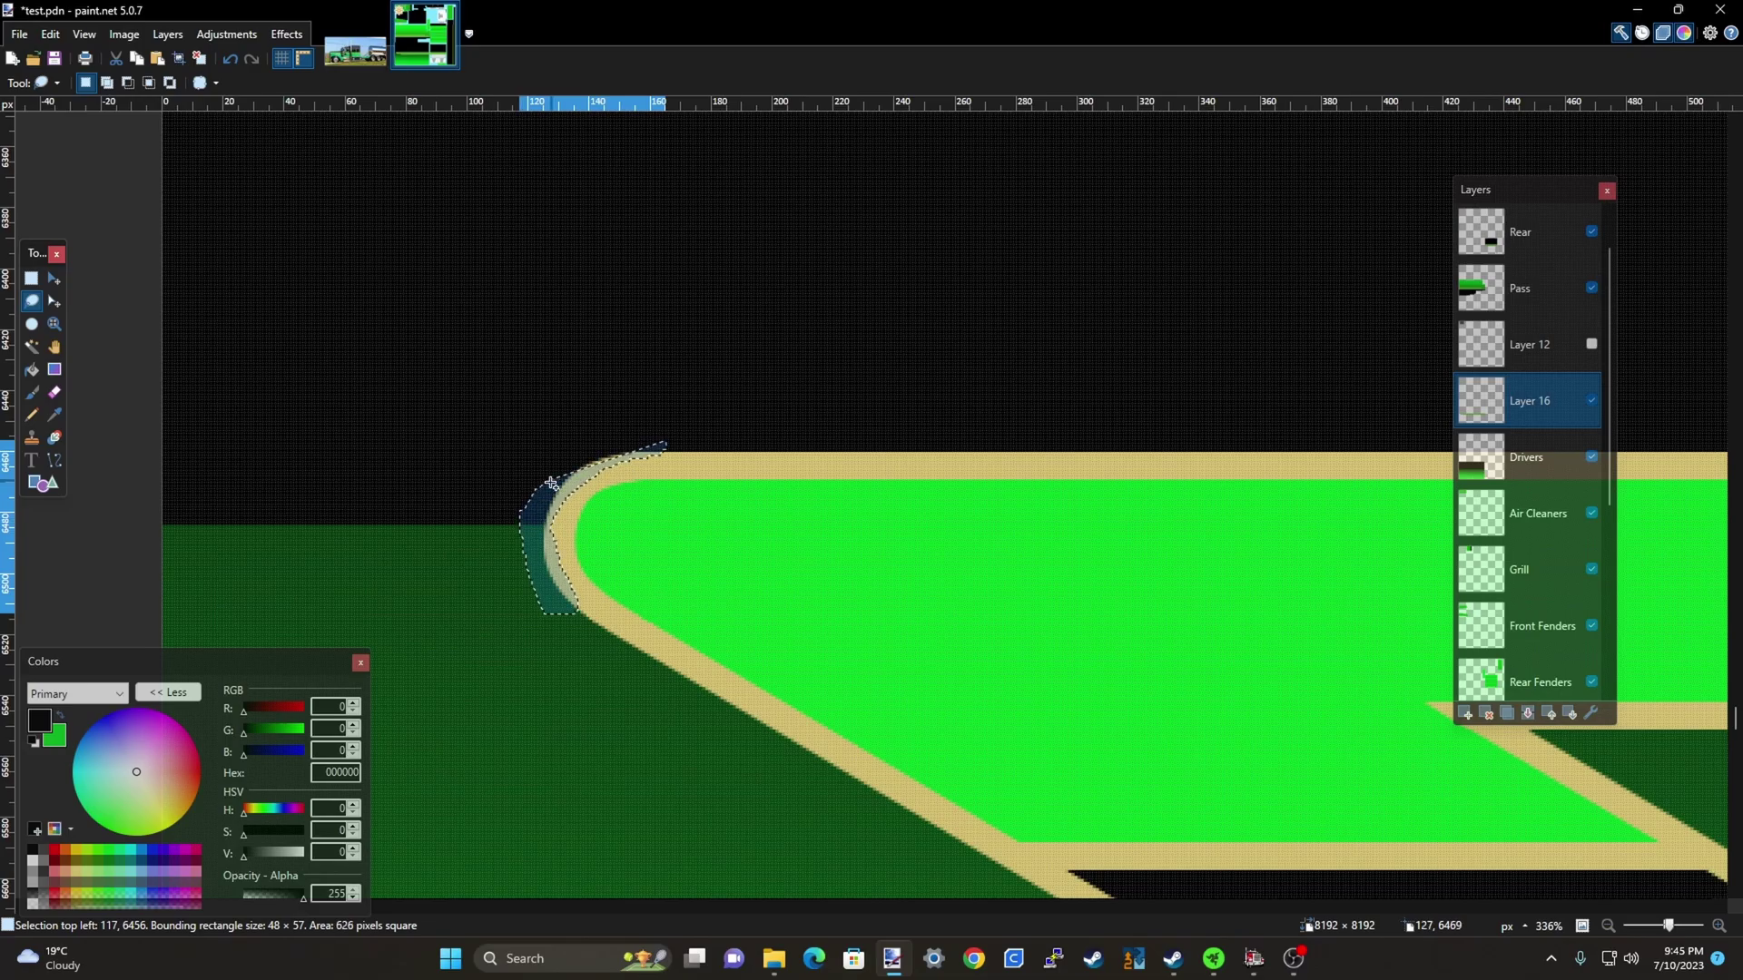
pyautogui.hotkey('ctrl', 'd')
pyautogui.scroll(-10, 626, 638)
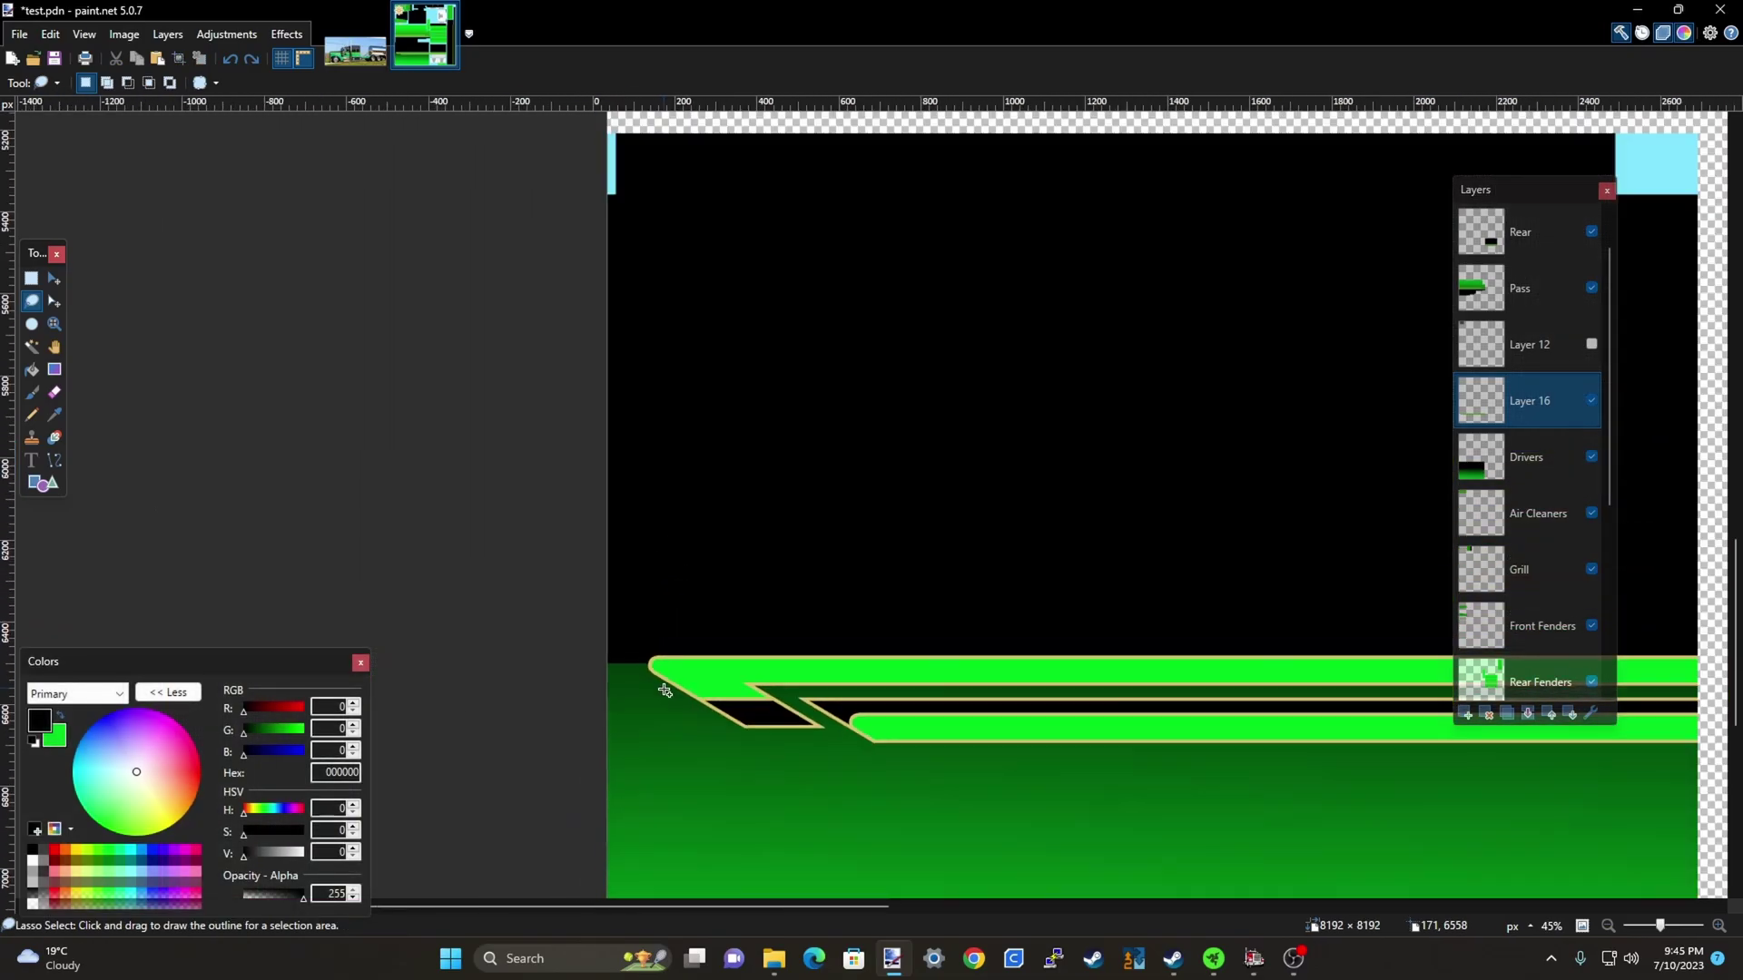
# On the Pass layer, lasso the area around the outside of the lower green stripe's rounded tip and delete it
pyautogui.scroll(10, 869, 599)
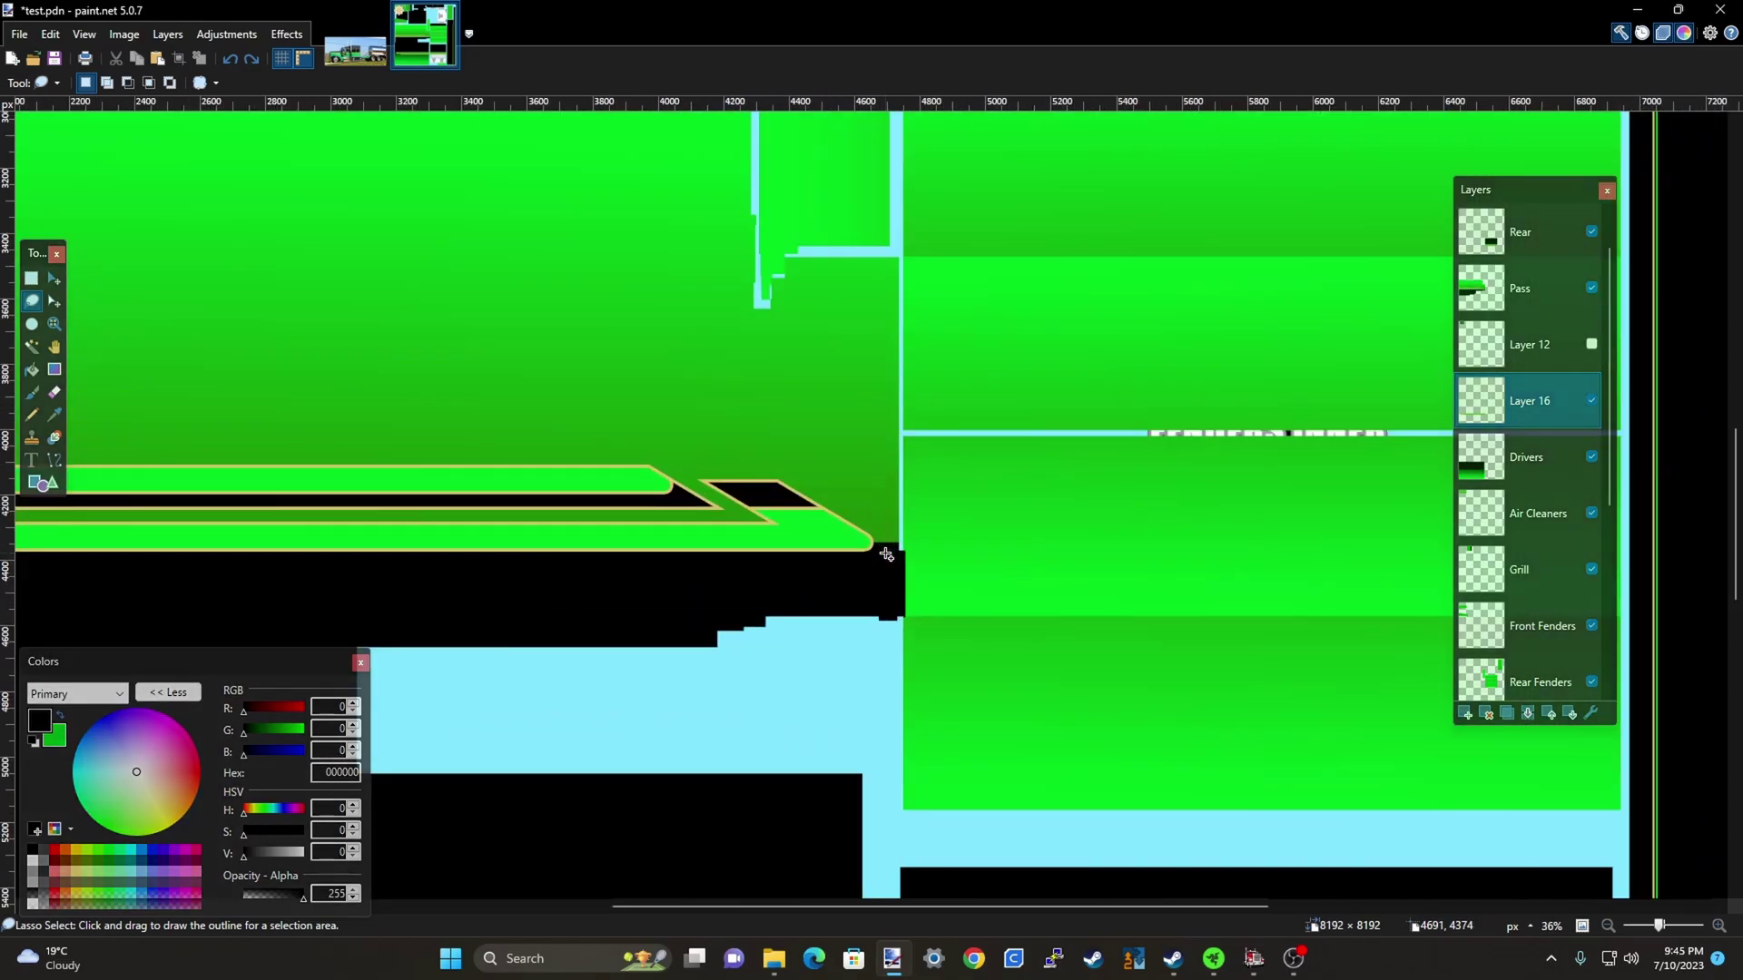
pyautogui.scroll(-2, 857, 537)
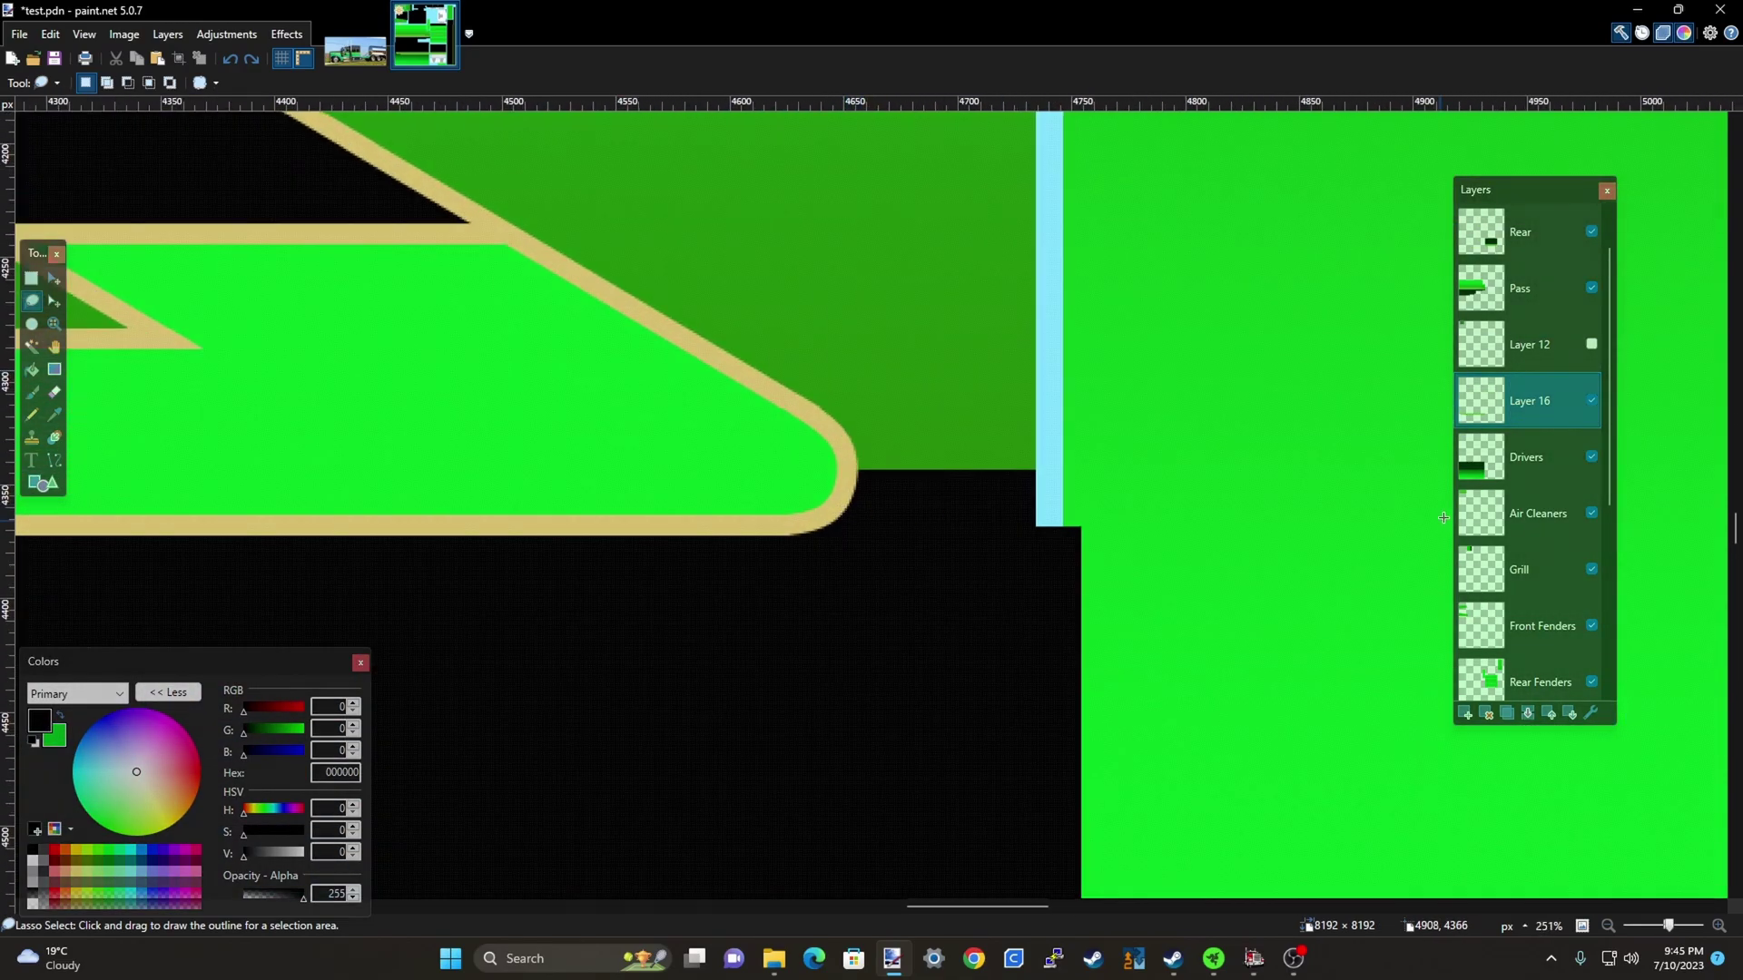
pyautogui.click(1590, 288)
pyautogui.click(1591, 288)
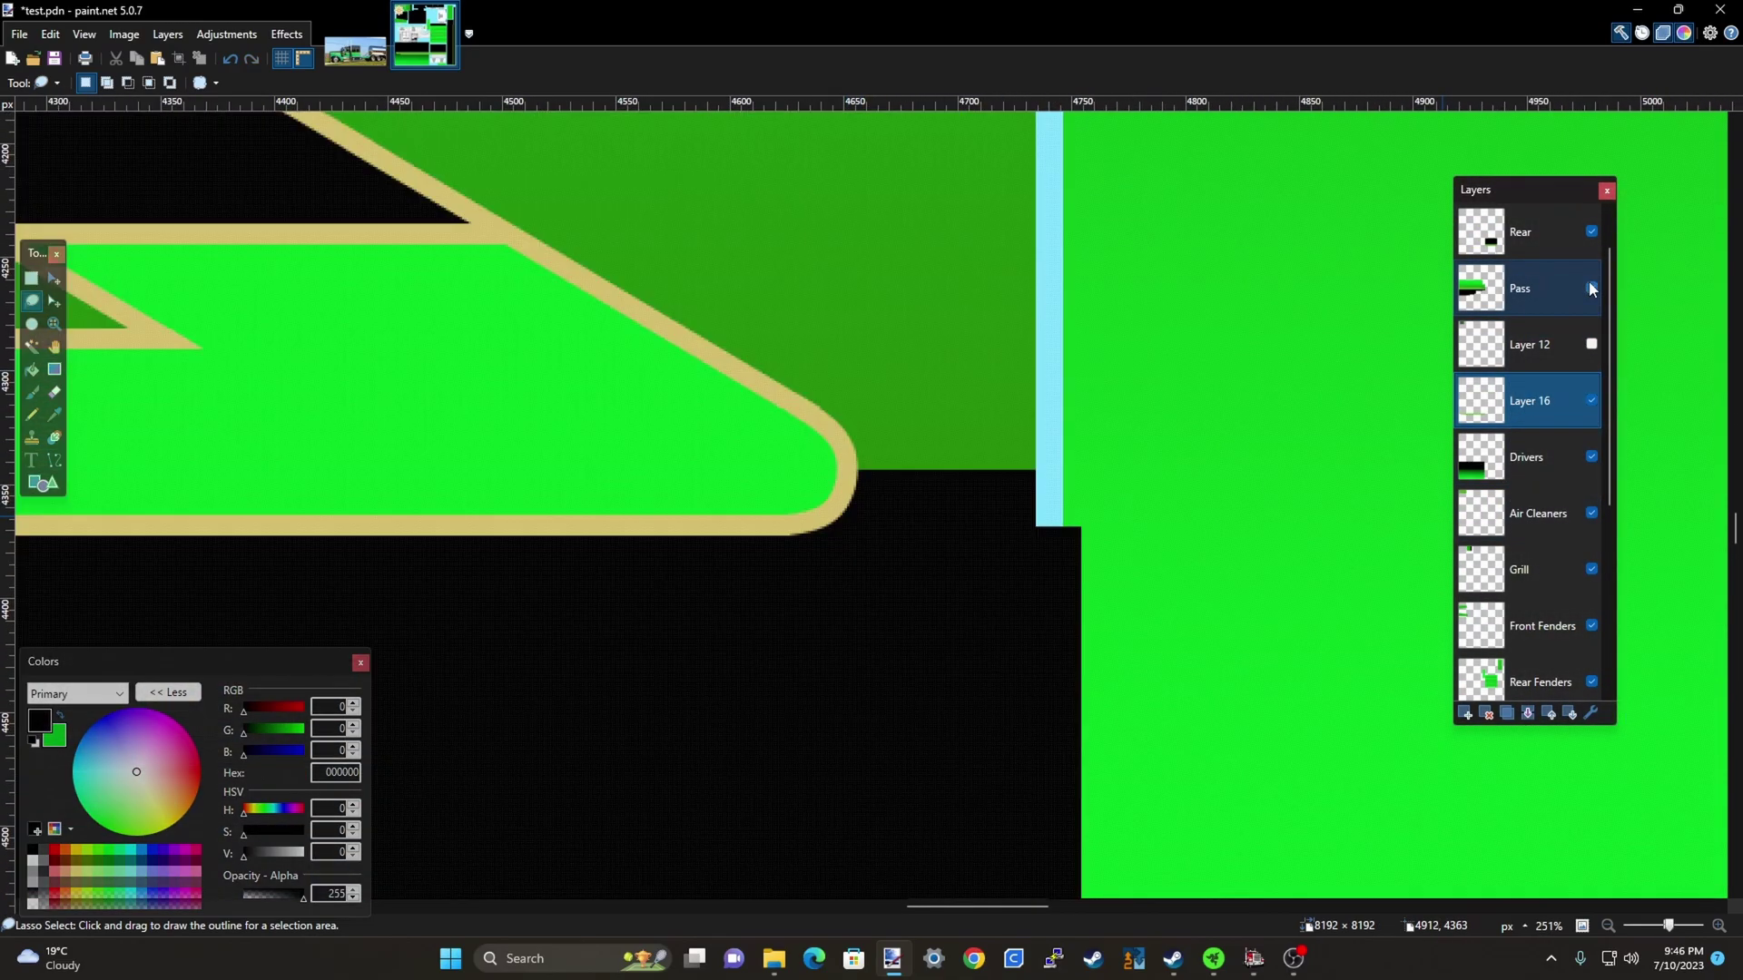
pyautogui.click(1522, 292)
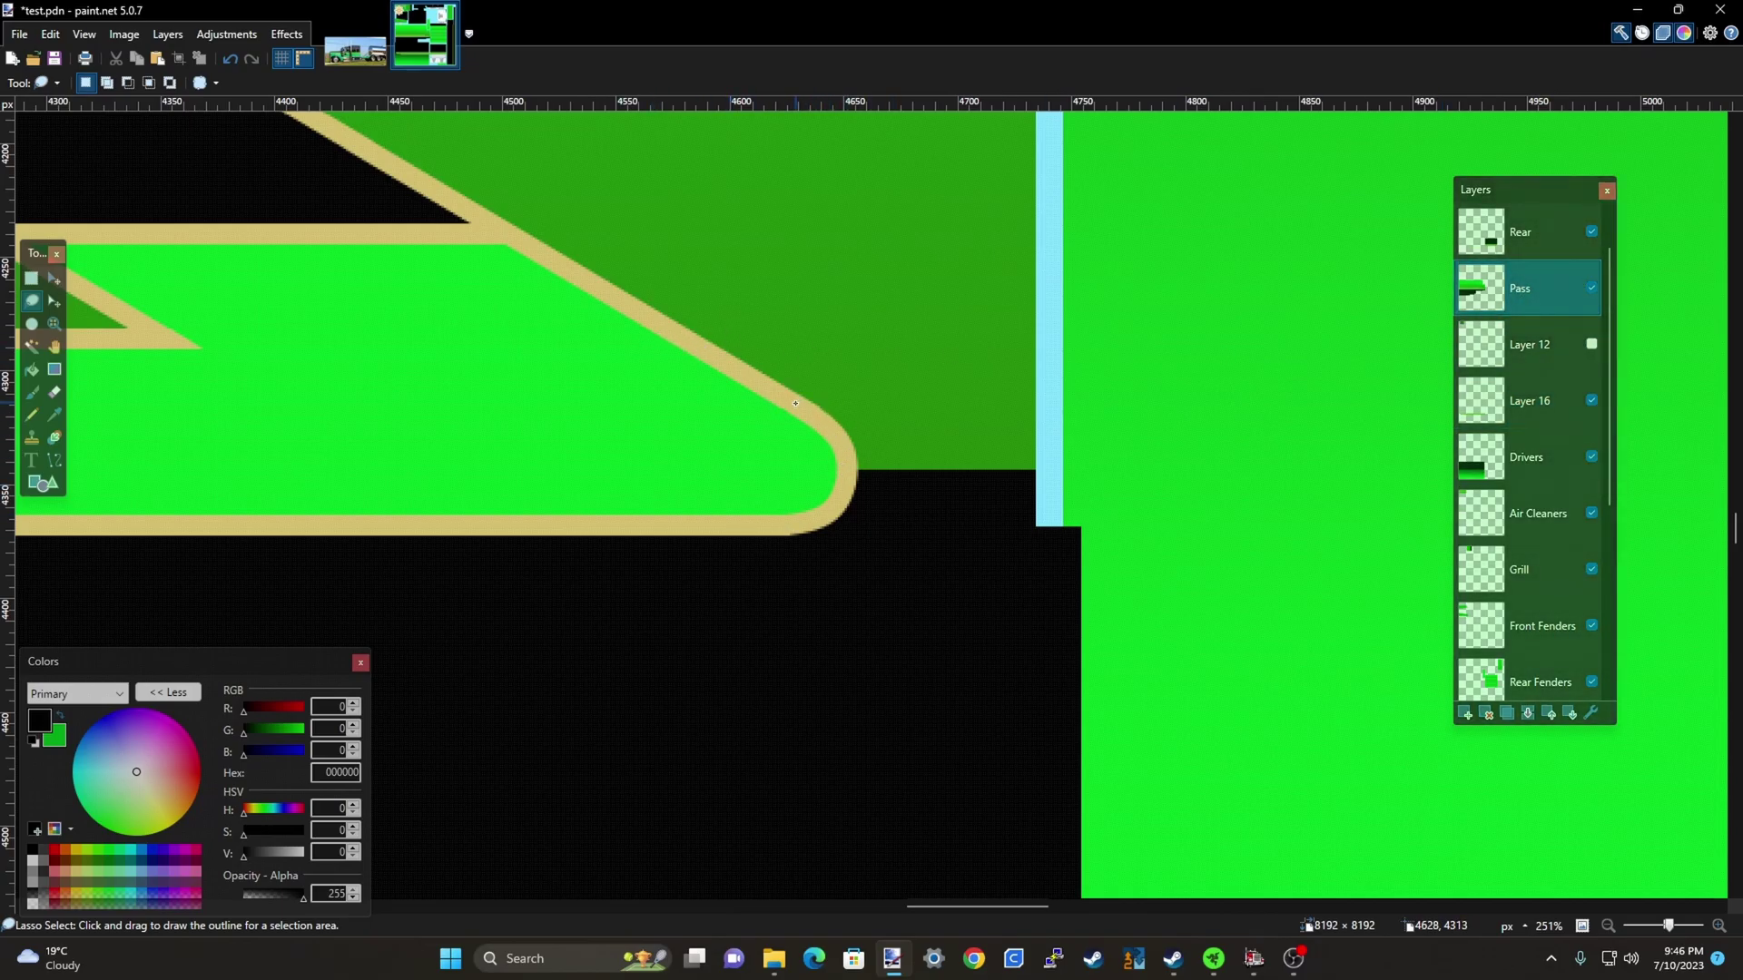
pyautogui.moveTo(795, 403)
pyautogui.mouseDown()
pyautogui.moveTo(843, 492)
pyautogui.moveTo(773, 526)
pyautogui.moveTo(760, 558)
pyautogui.moveTo(951, 566)
pyautogui.moveTo(971, 396)
pyautogui.moveTo(832, 363)
pyautogui.mouseUp()
pyautogui.press('Delete')
pyautogui.scroll(-2, 822, 518)
pyautogui.scroll(3, 822, 510)
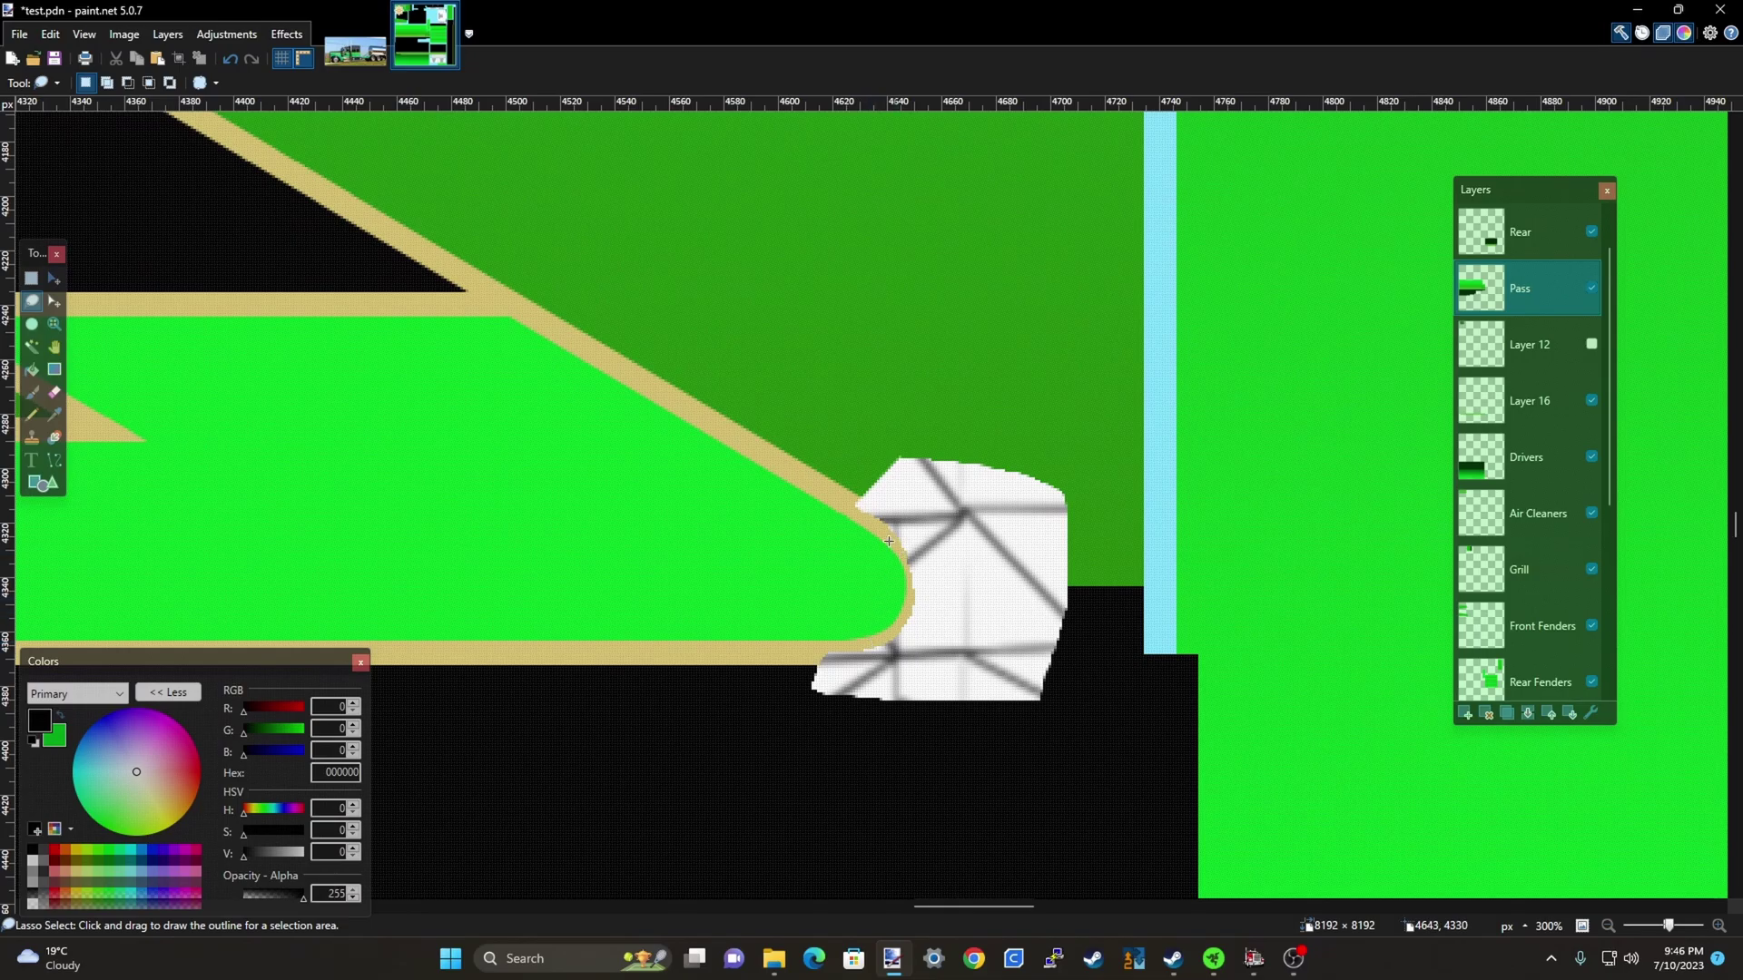
# Rectangle-select about 19 × 15 px just above the black parallelogram's upper-left corner on the Pass layer and delete it
pyautogui.scroll(-2, 948, 610)
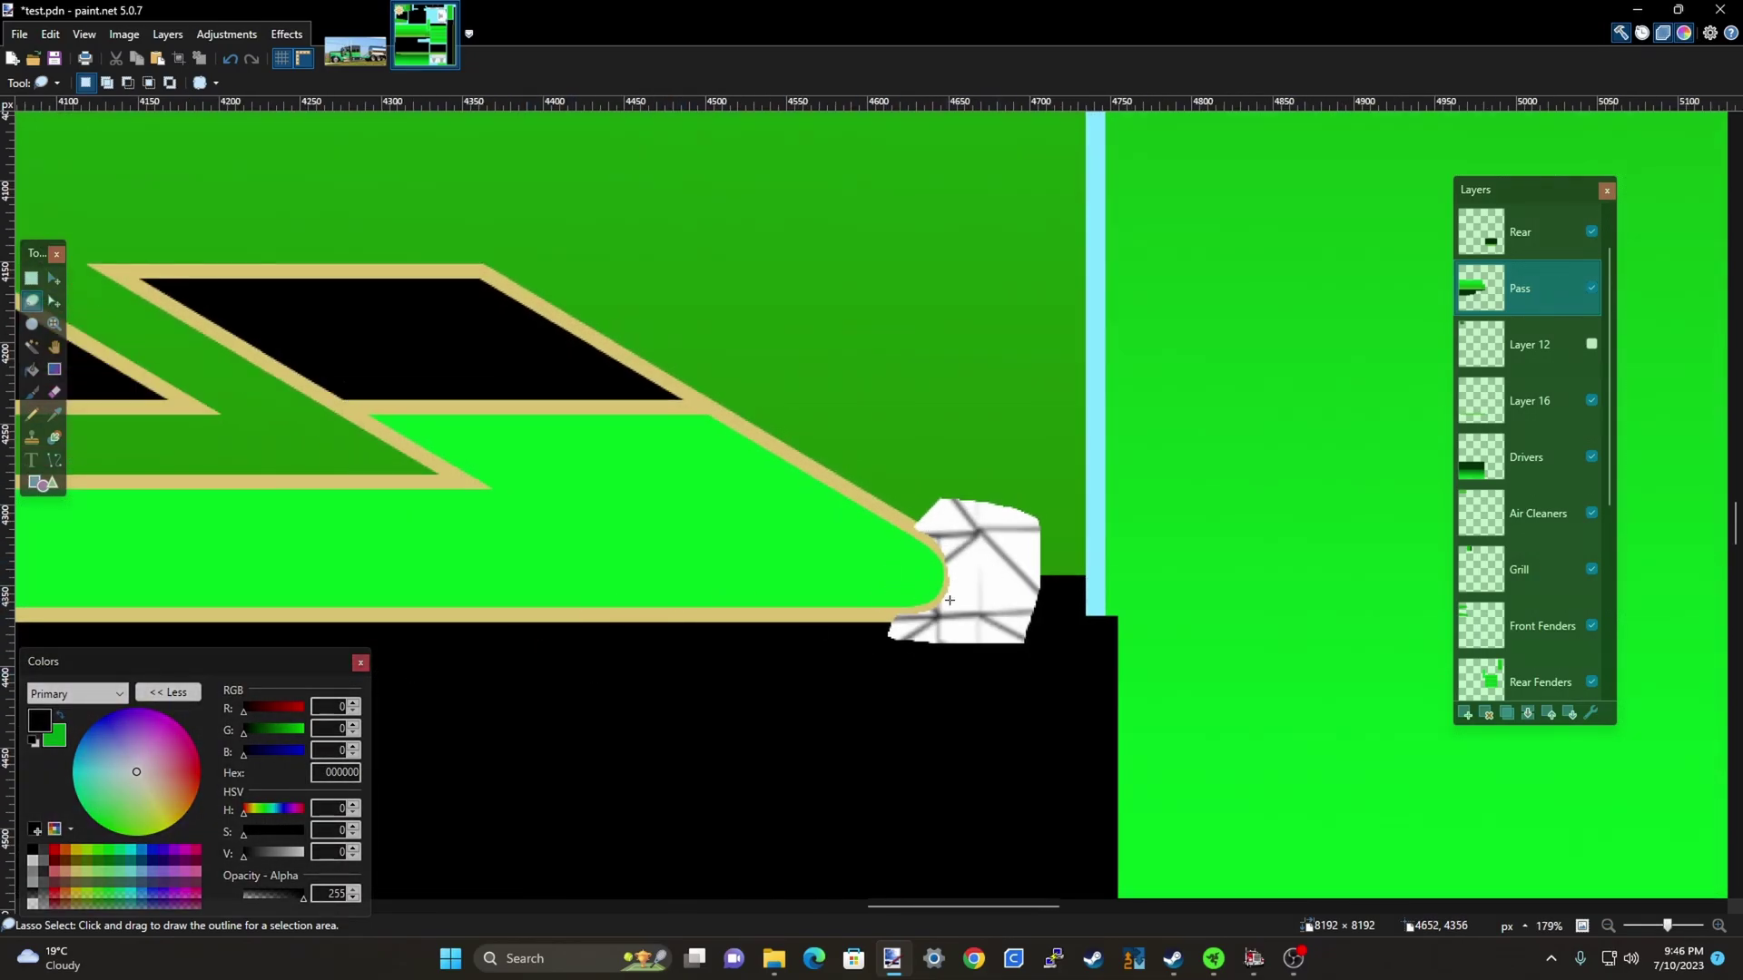
pyautogui.scroll(-3, 917, 577)
pyautogui.scroll(4, 787, 561)
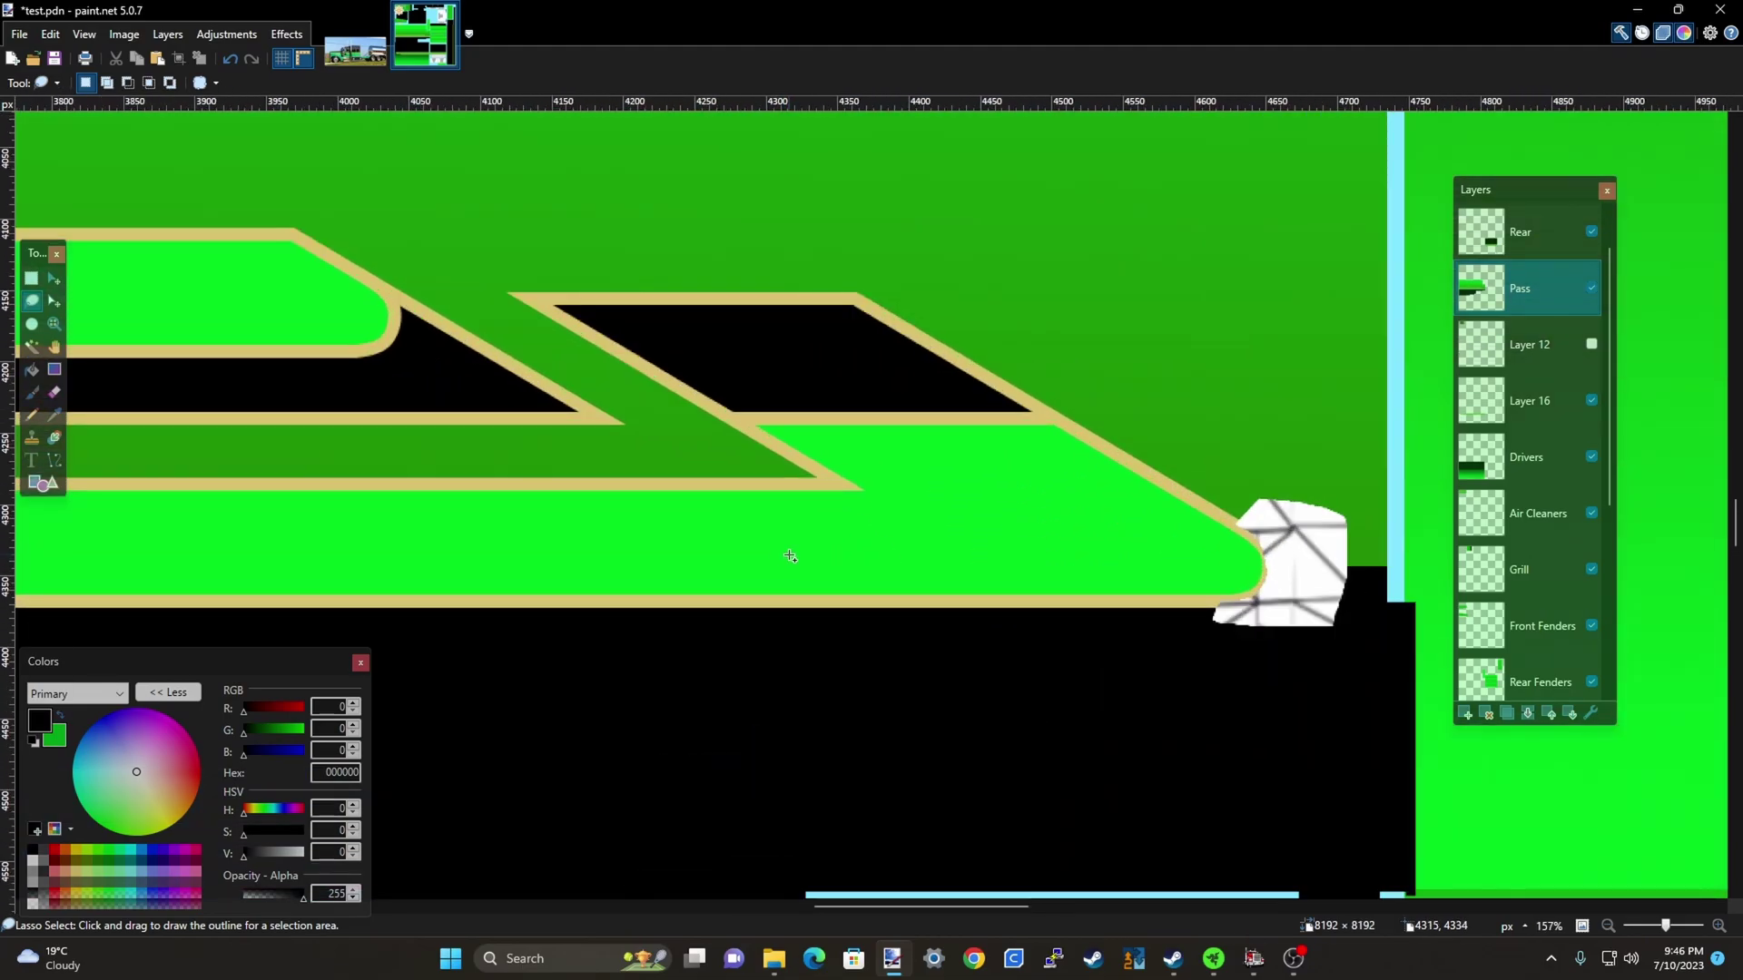
pyautogui.scroll(-2, 554, 543)
pyautogui.click(31, 278)
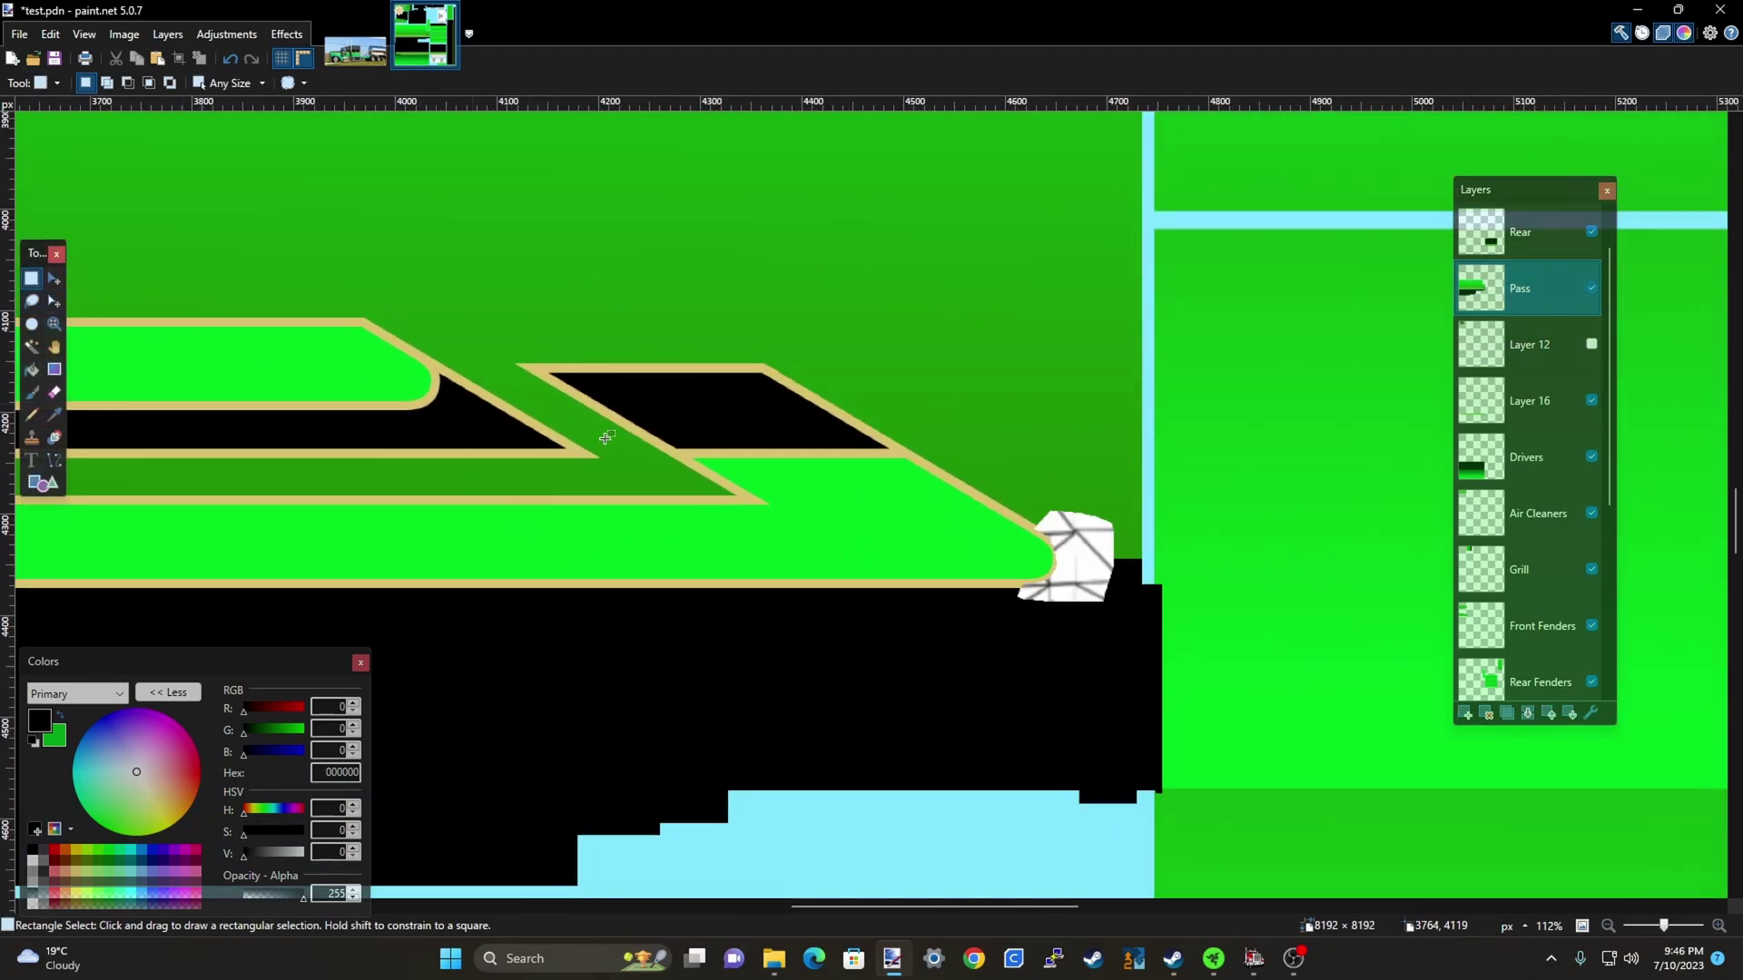
pyautogui.scroll(3, 570, 368)
pyautogui.scroll(1, 559, 343)
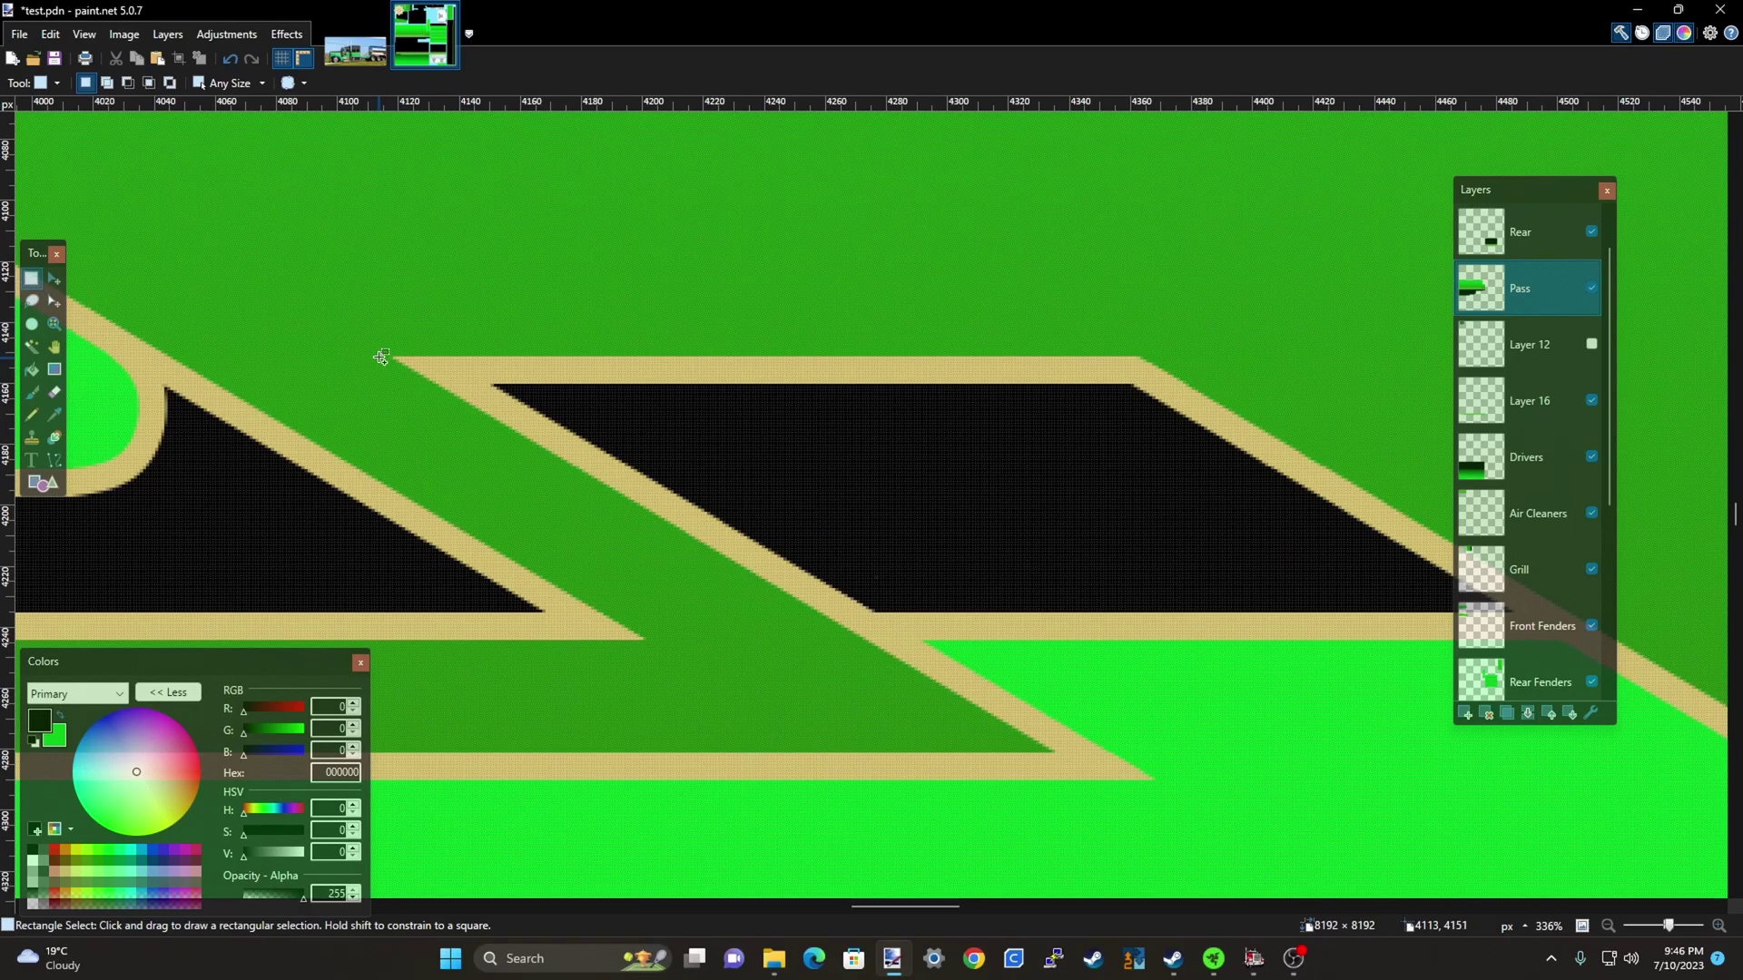
pyautogui.scroll(2, 382, 357)
pyautogui.moveTo(369, 285); pyautogui.dragTo(457, 355)
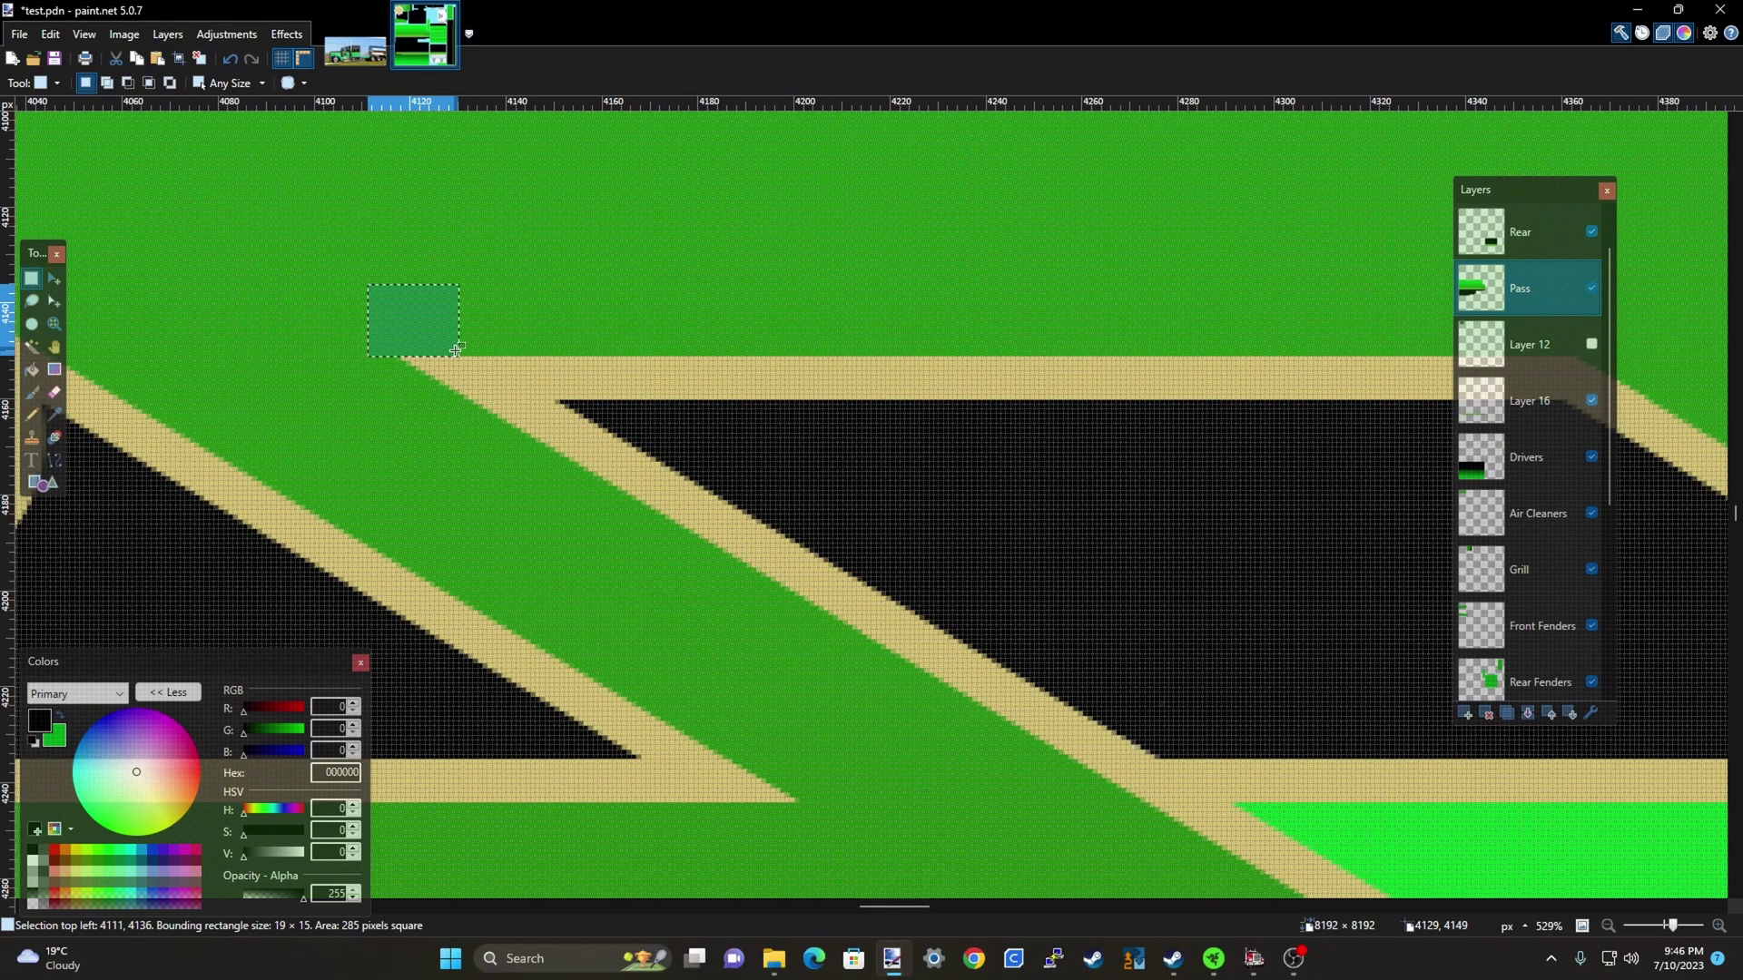
pyautogui.press('Delete')
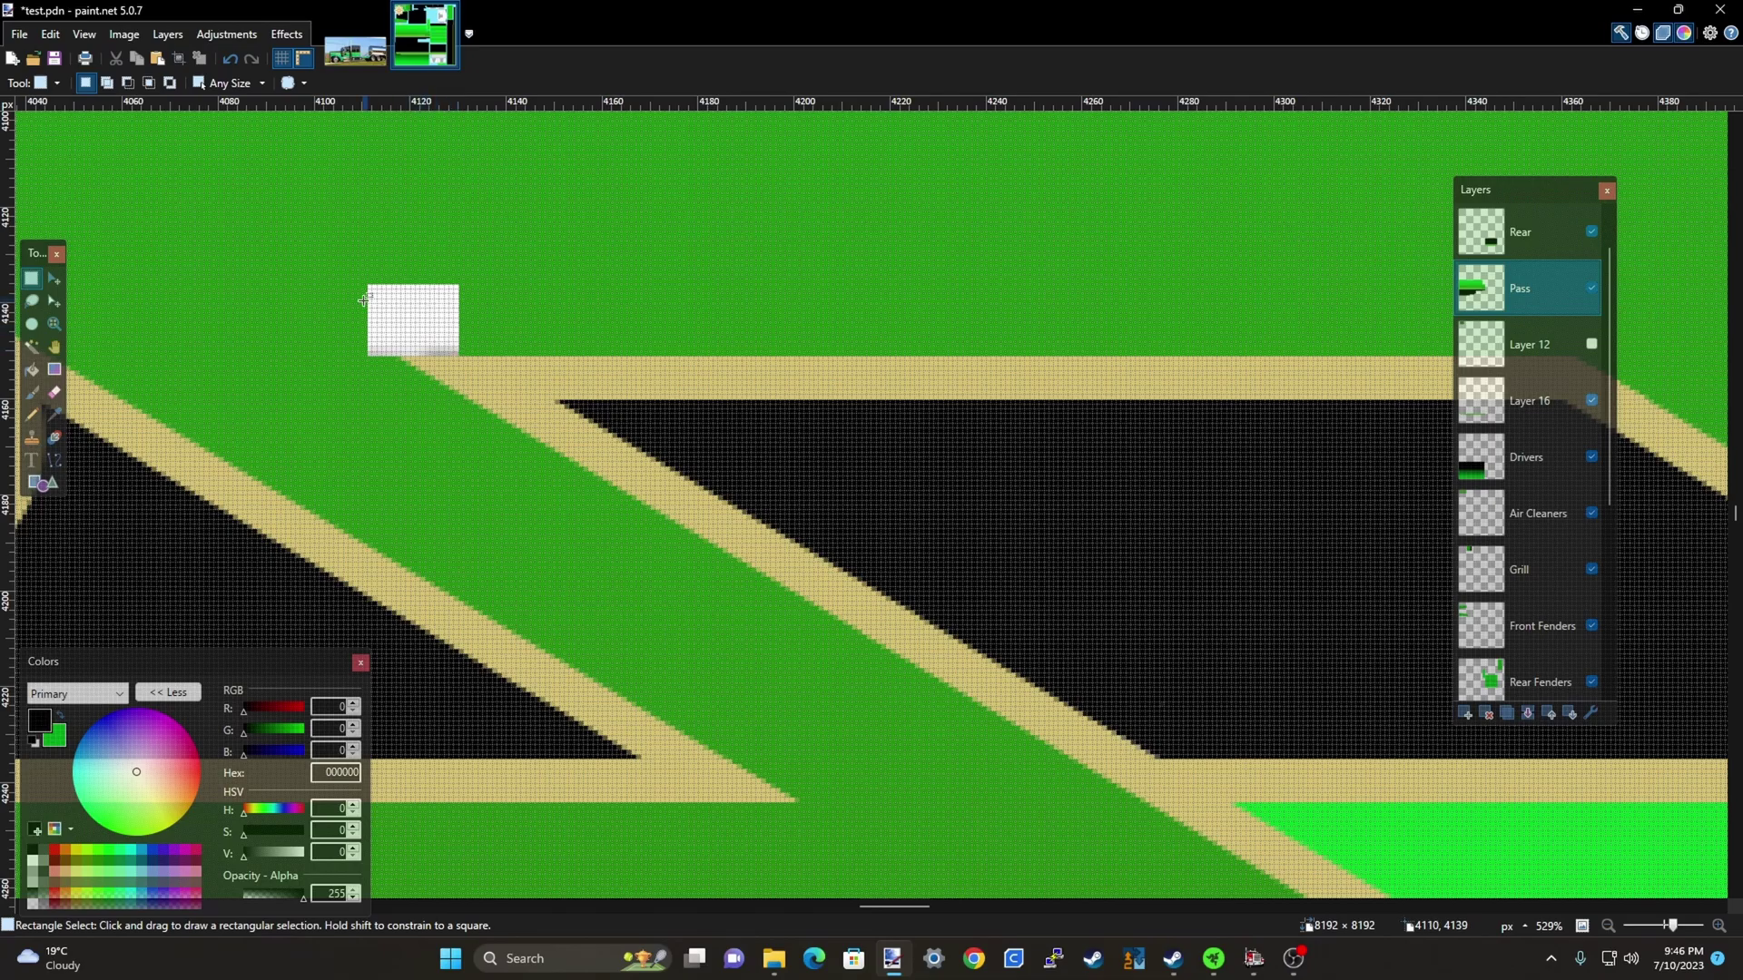
# Extend the cleared area into a strip about 260 px wide along the black parallelogram's top outline
pyautogui.scroll(3, 381, 355)
pyautogui.hscroll(-2, 545, 455)
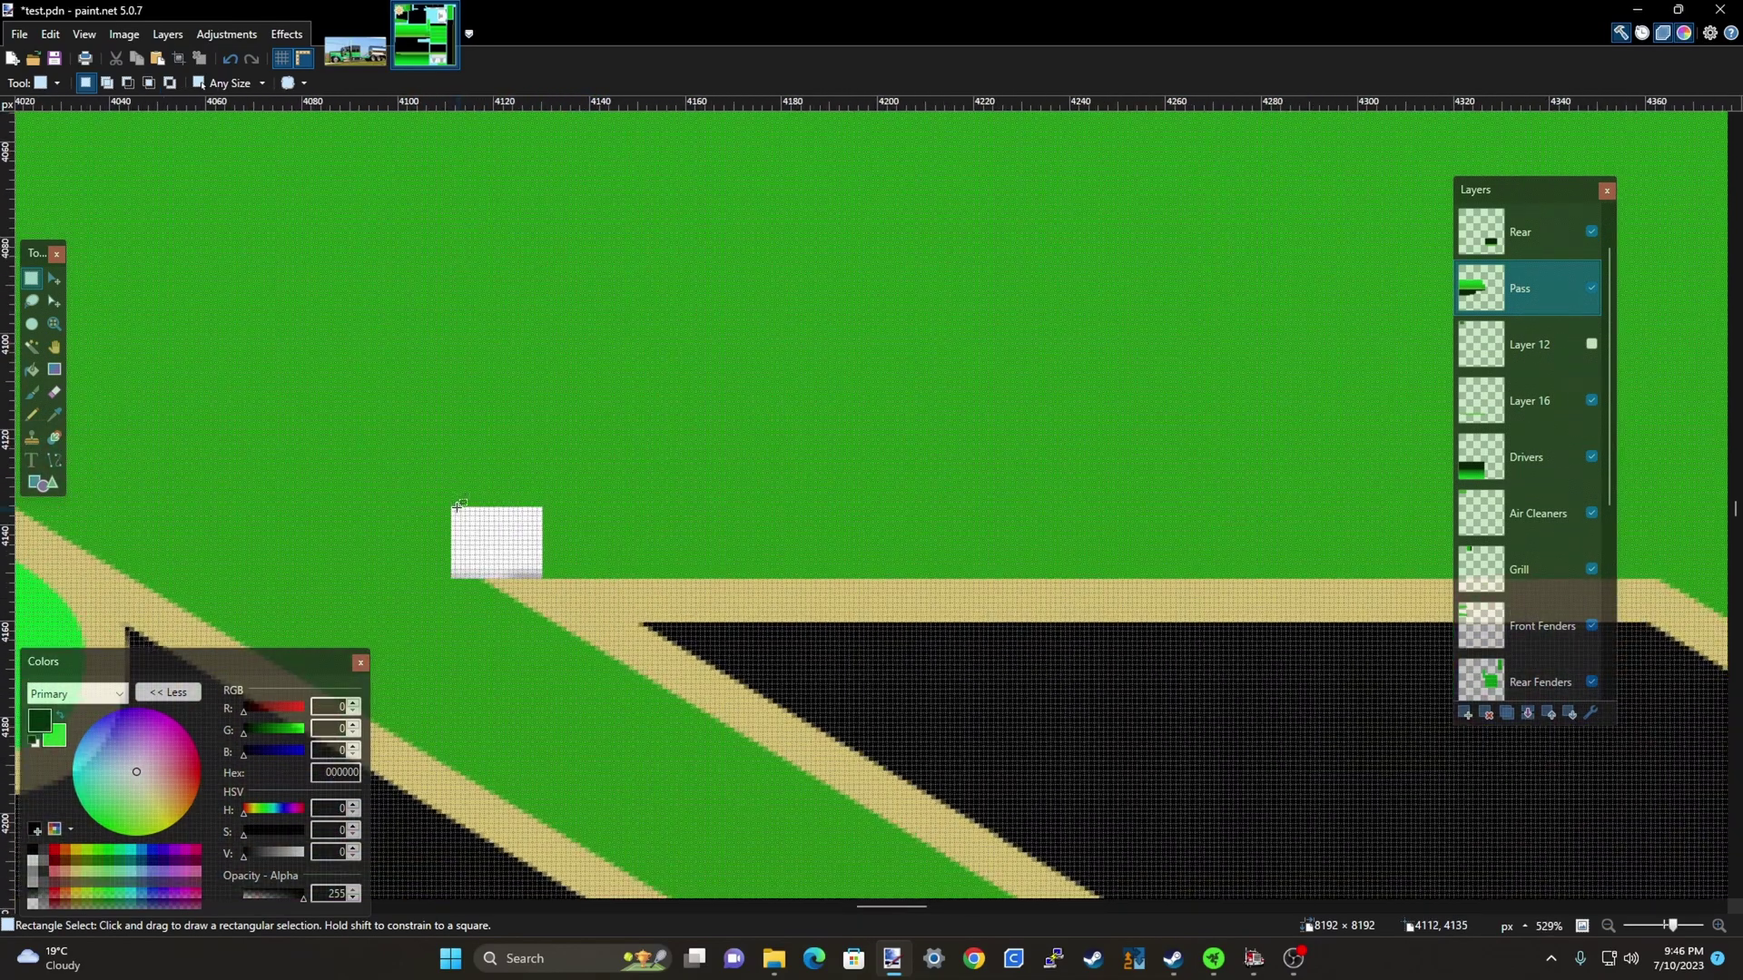
pyautogui.moveTo(455, 511)
pyautogui.mouseDown()
pyautogui.moveTo(526, 539)
pyautogui.moveTo(536, 575)
pyautogui.moveTo(607, 553)
pyautogui.moveTo(1401, 580)
pyautogui.moveTo(1701, 642)
pyautogui.mouseUp()
pyautogui.hotkey('ctrl', 'v')
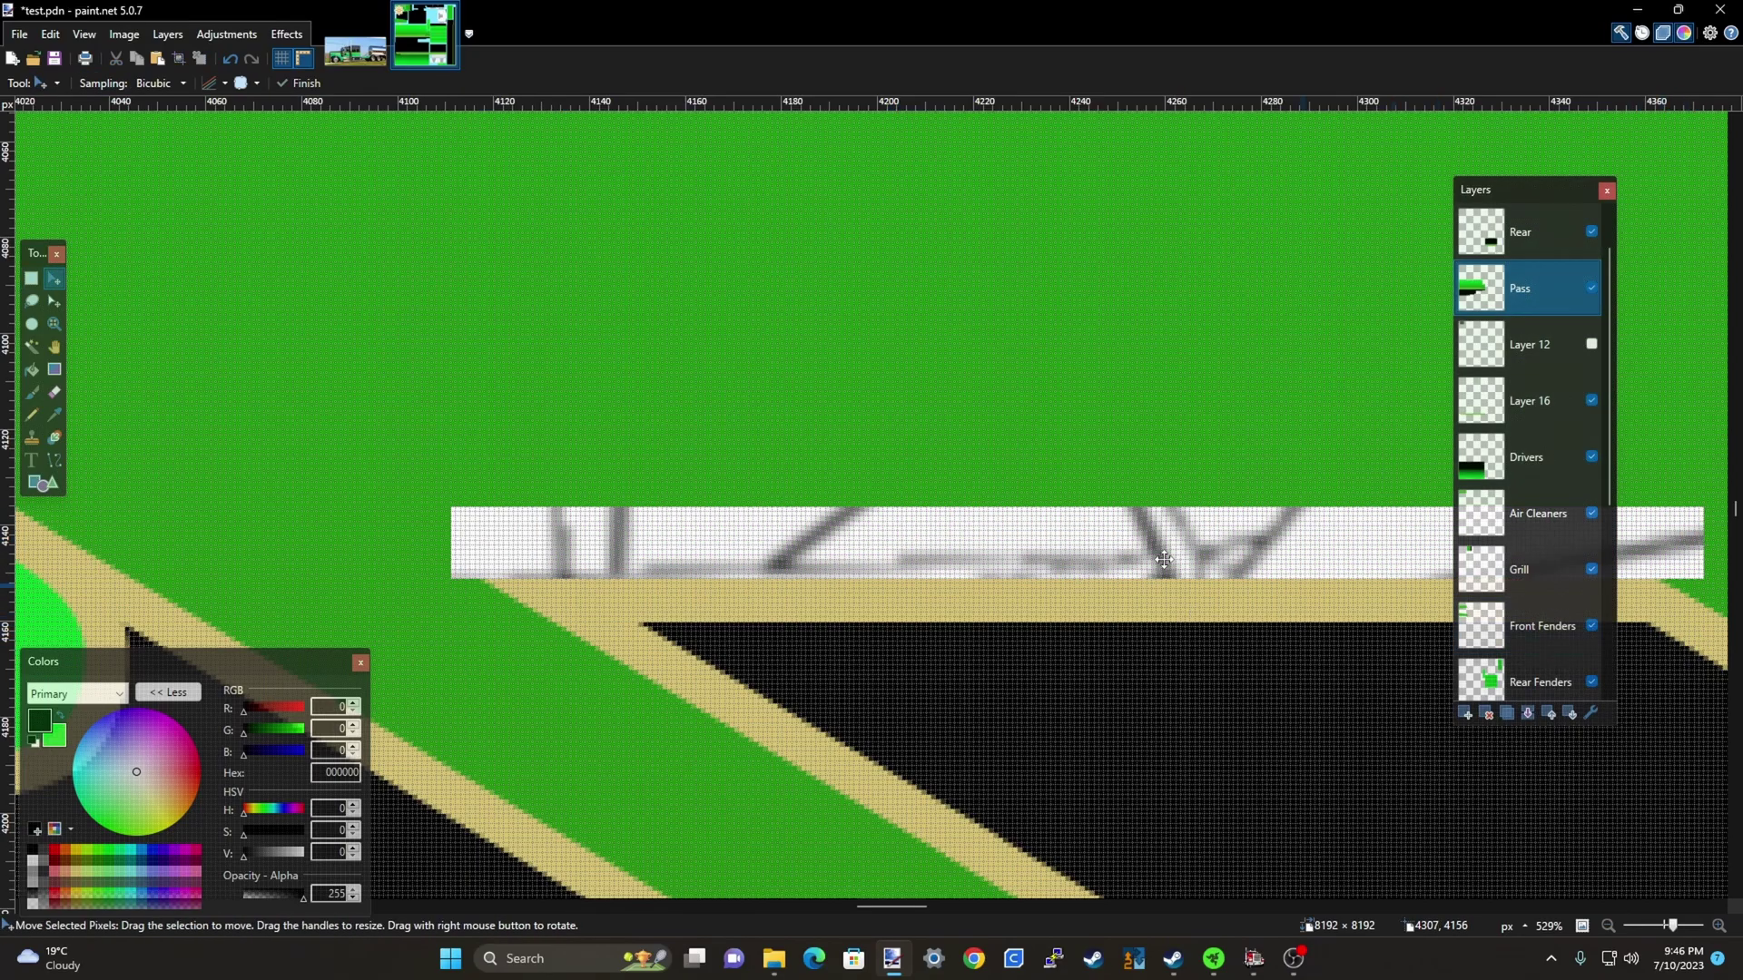
# Select the tan stripe outline on the Pass layer with the Magic Wand at 50% tolerance and copy it onto a new layer above
pyautogui.scroll(-4, 571, 363)
pyautogui.scroll(-2, 1226, 597)
pyautogui.scroll(4, 1020, 509)
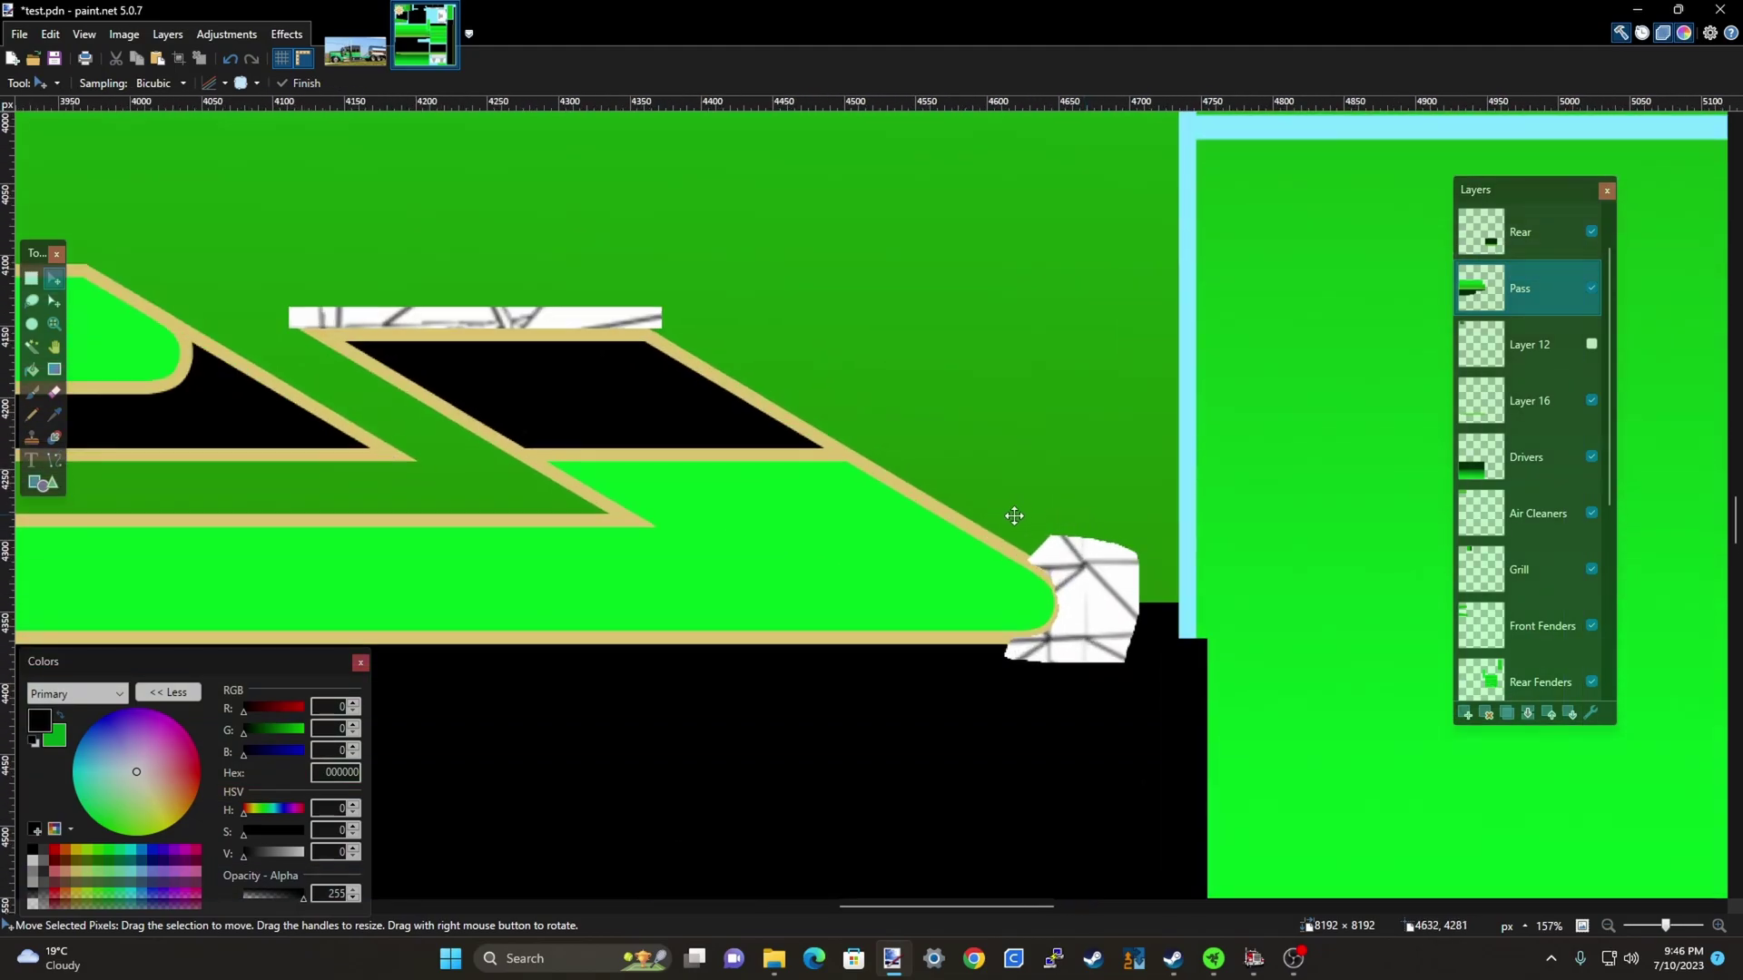
pyautogui.scroll(-1, 1119, 542)
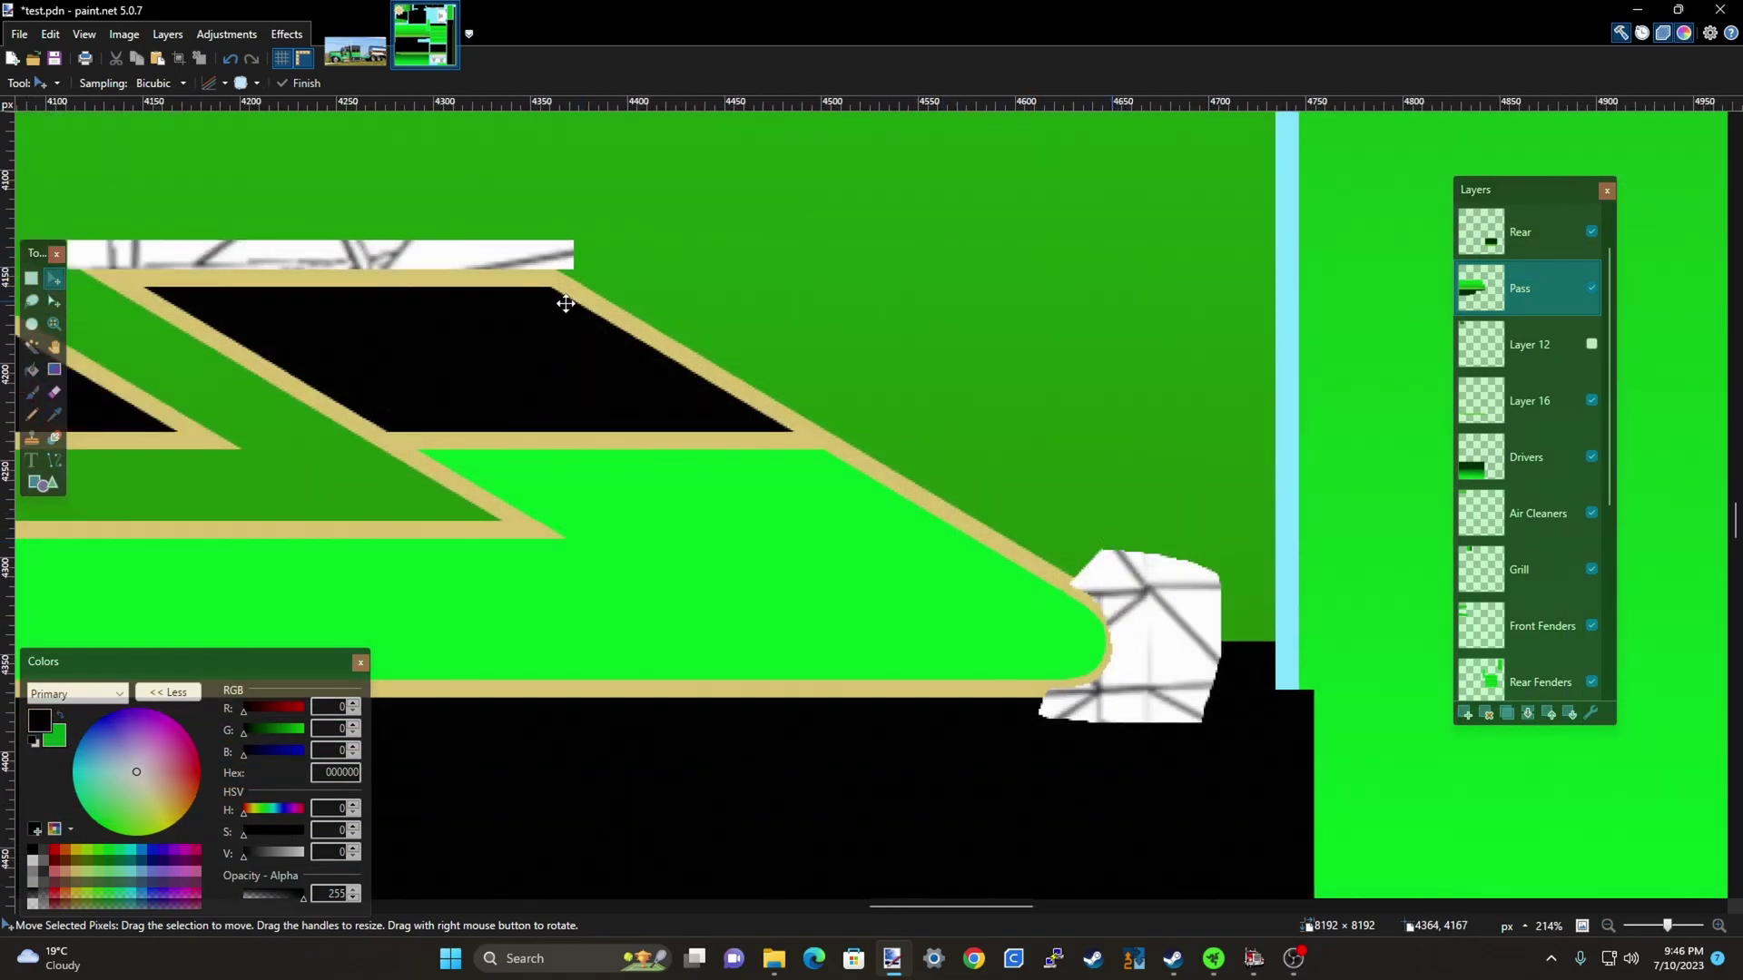
pyautogui.scroll(2, 678, 339)
pyautogui.scroll(1, 658, 354)
pyautogui.scroll(-1, 771, 354)
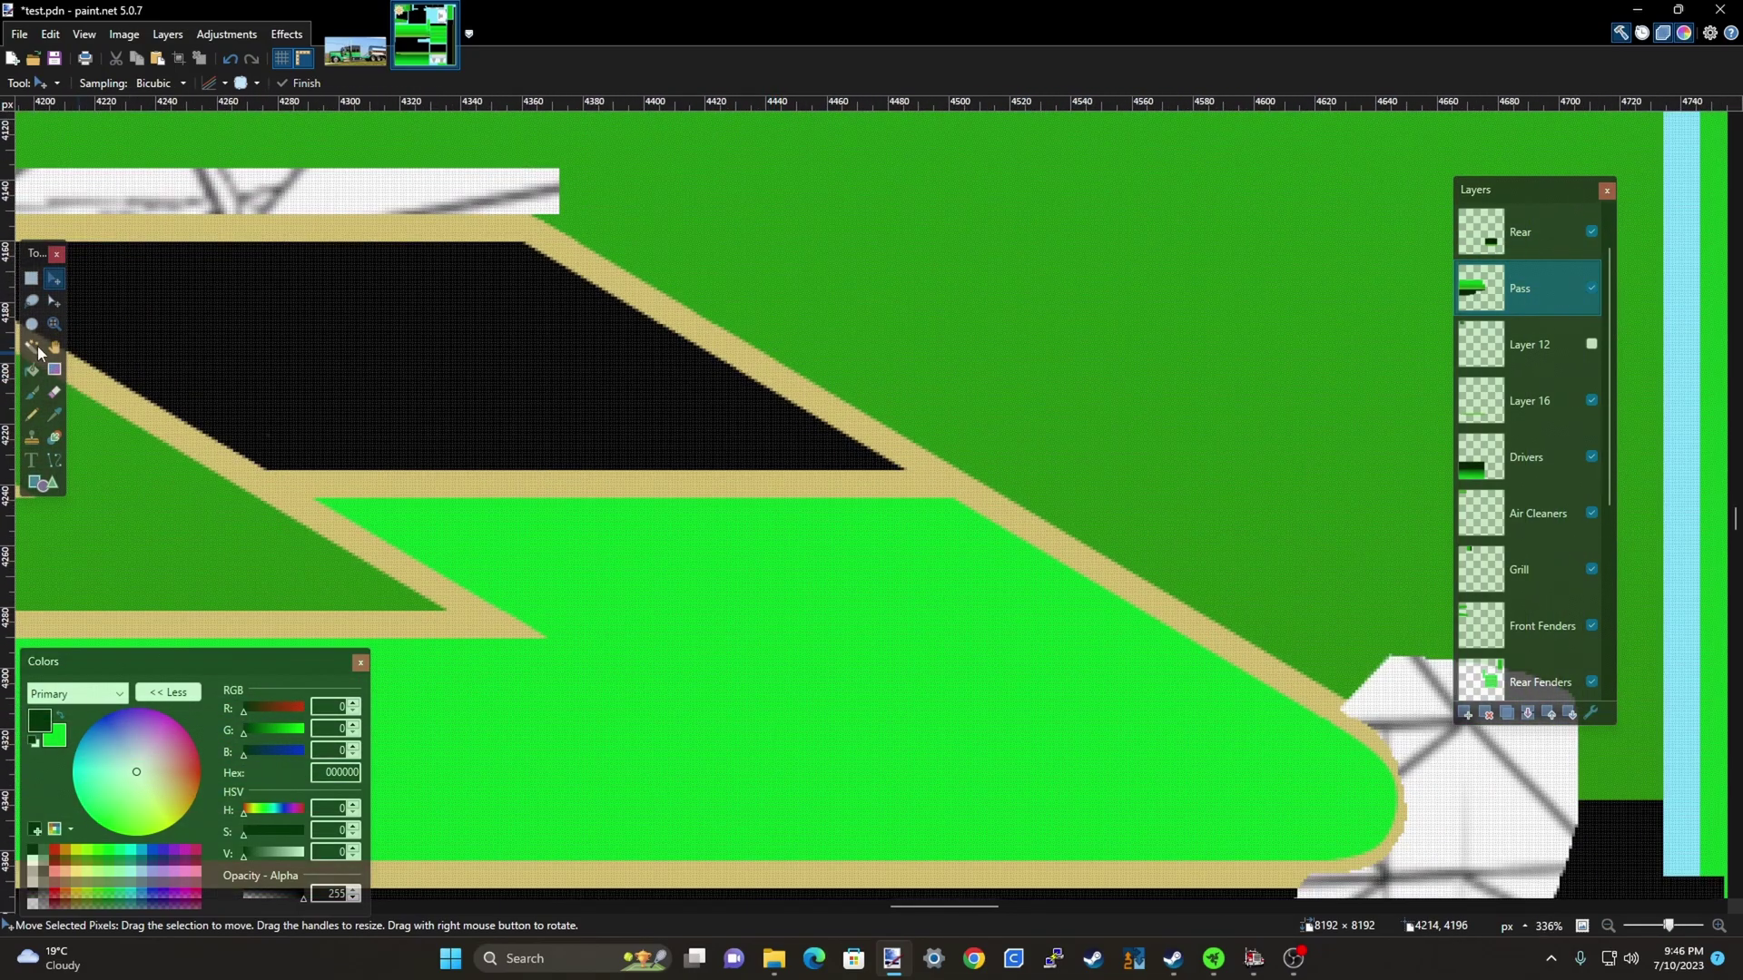
pyautogui.click(33, 346)
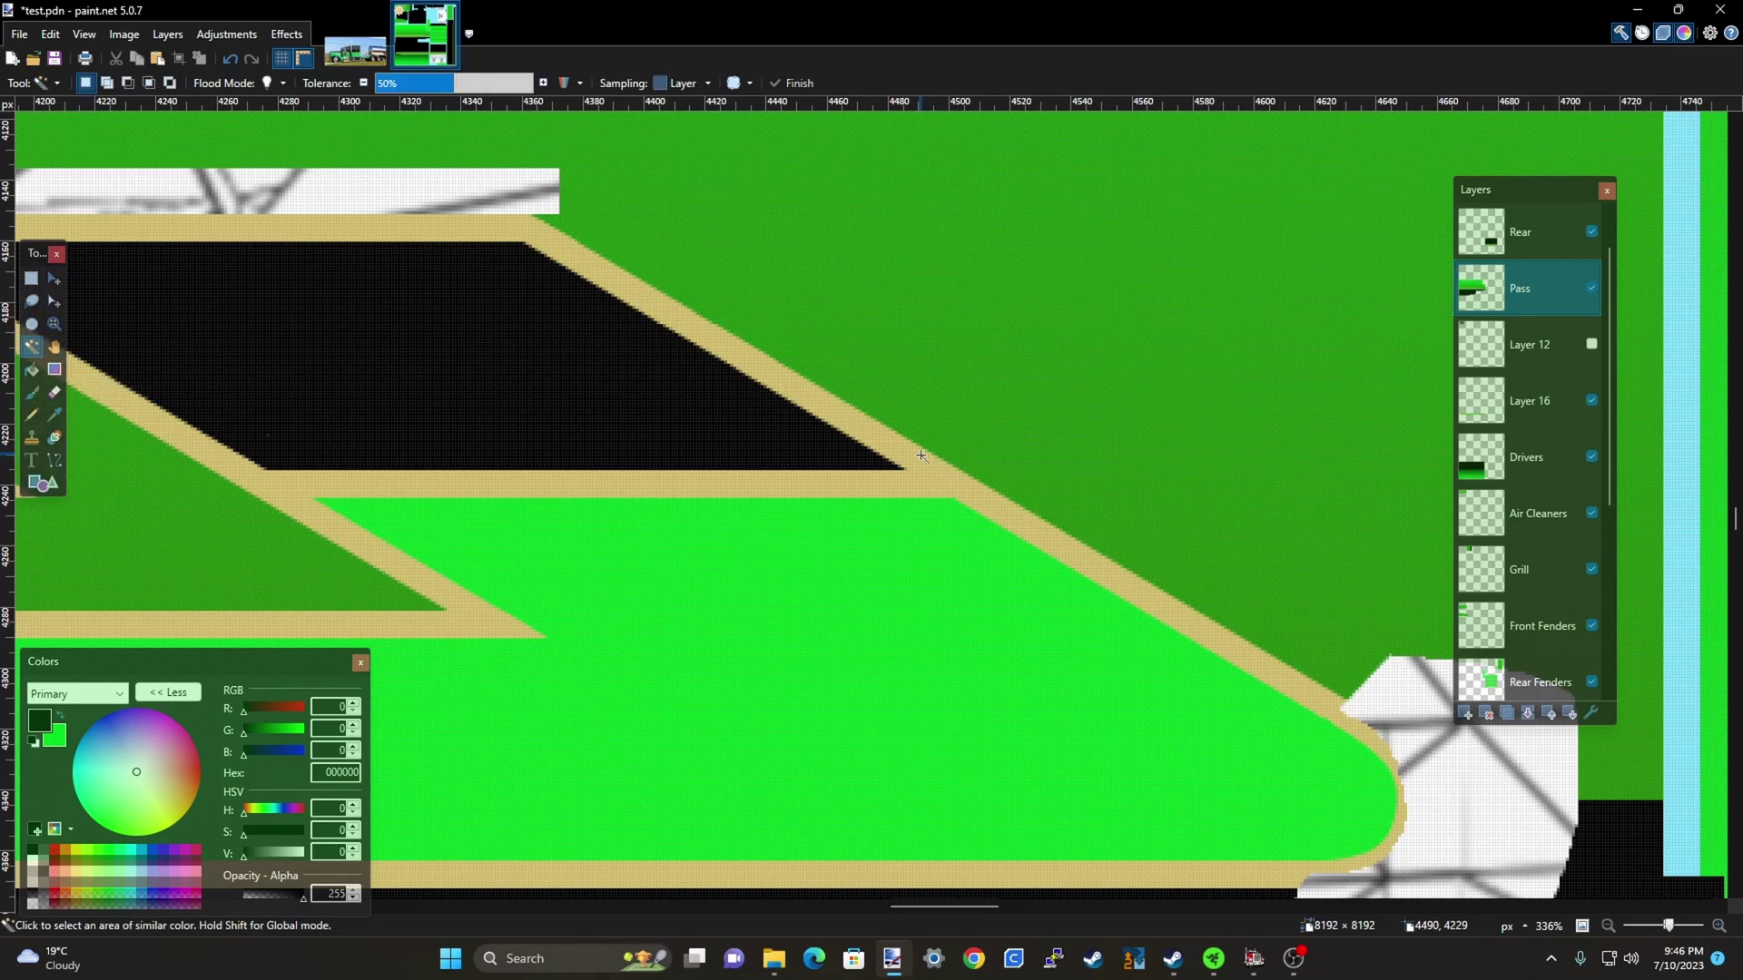
pyautogui.click(921, 461)
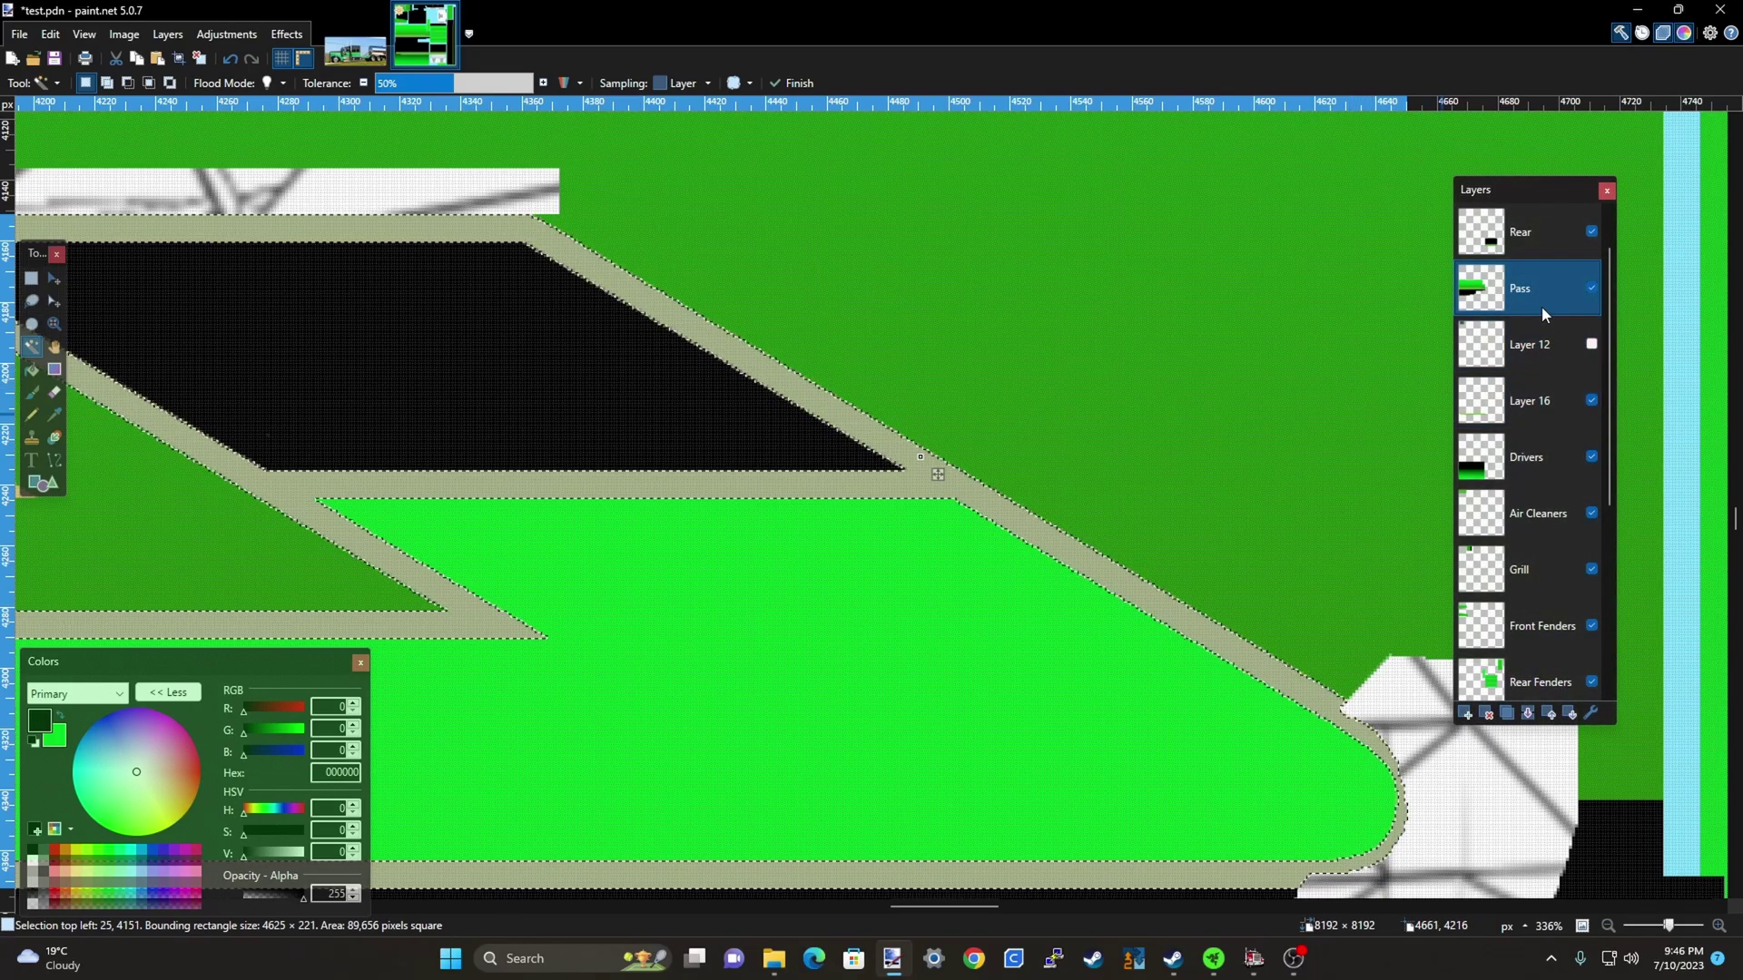
pyautogui.click(1465, 713)
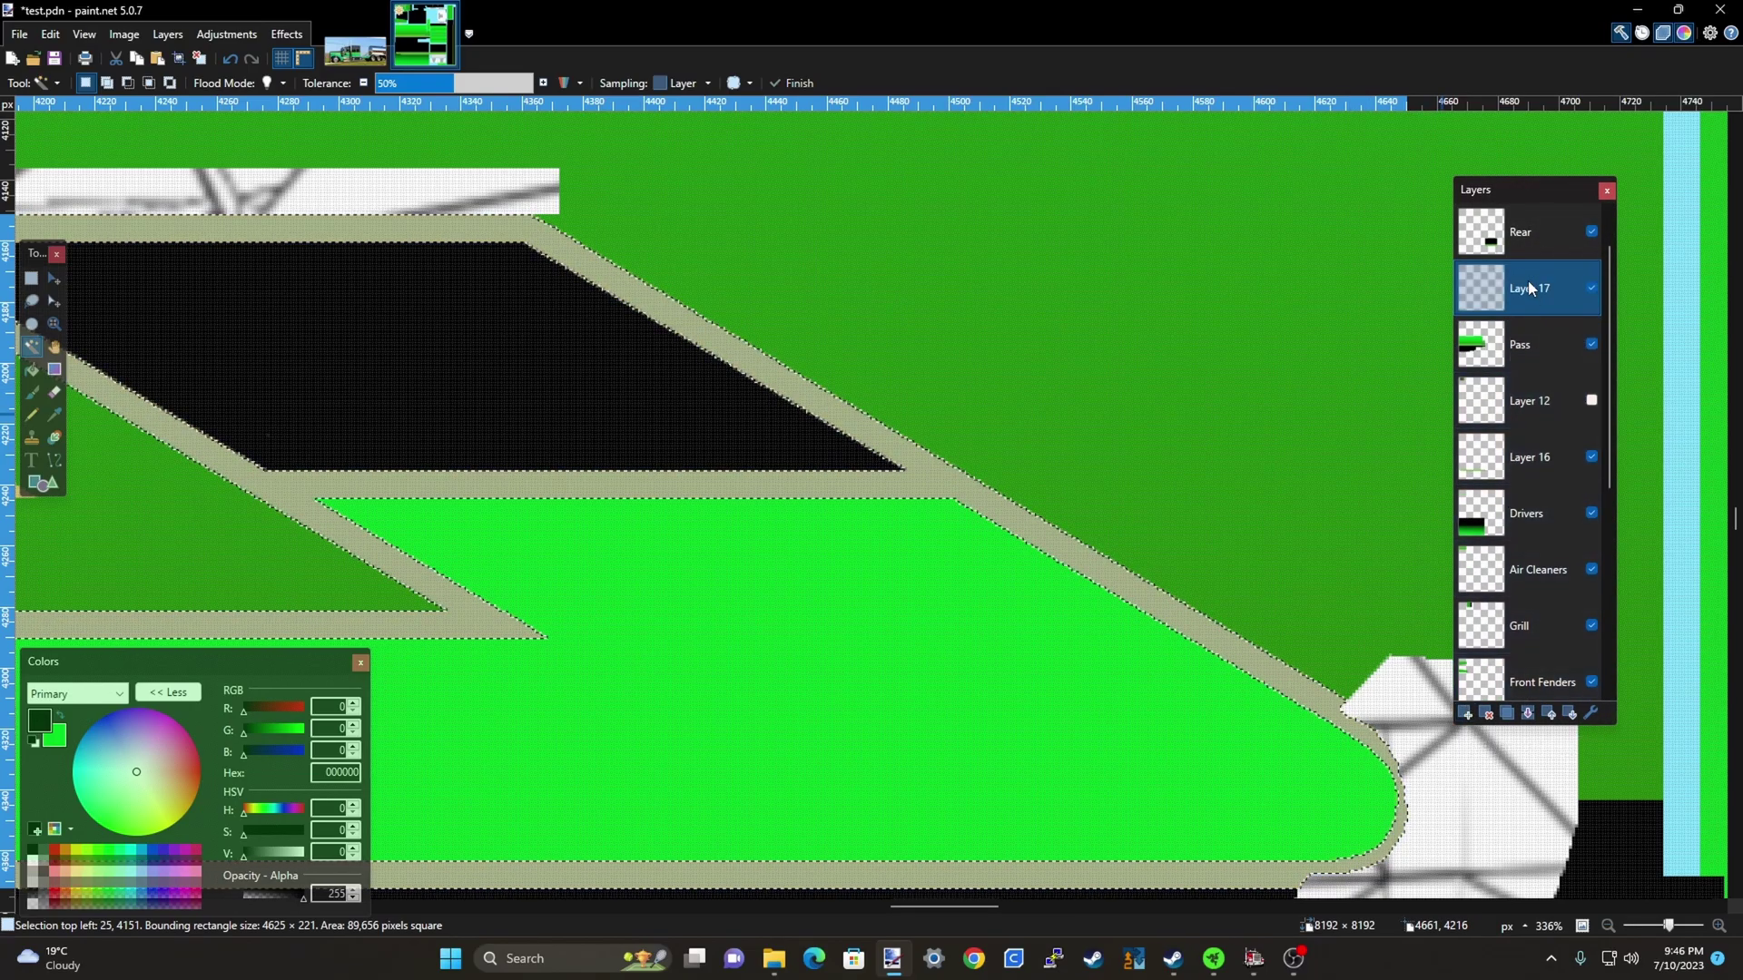
pyautogui.hotkey('ctrl', 'v')
pyautogui.hotkey('ctrl', 'd')
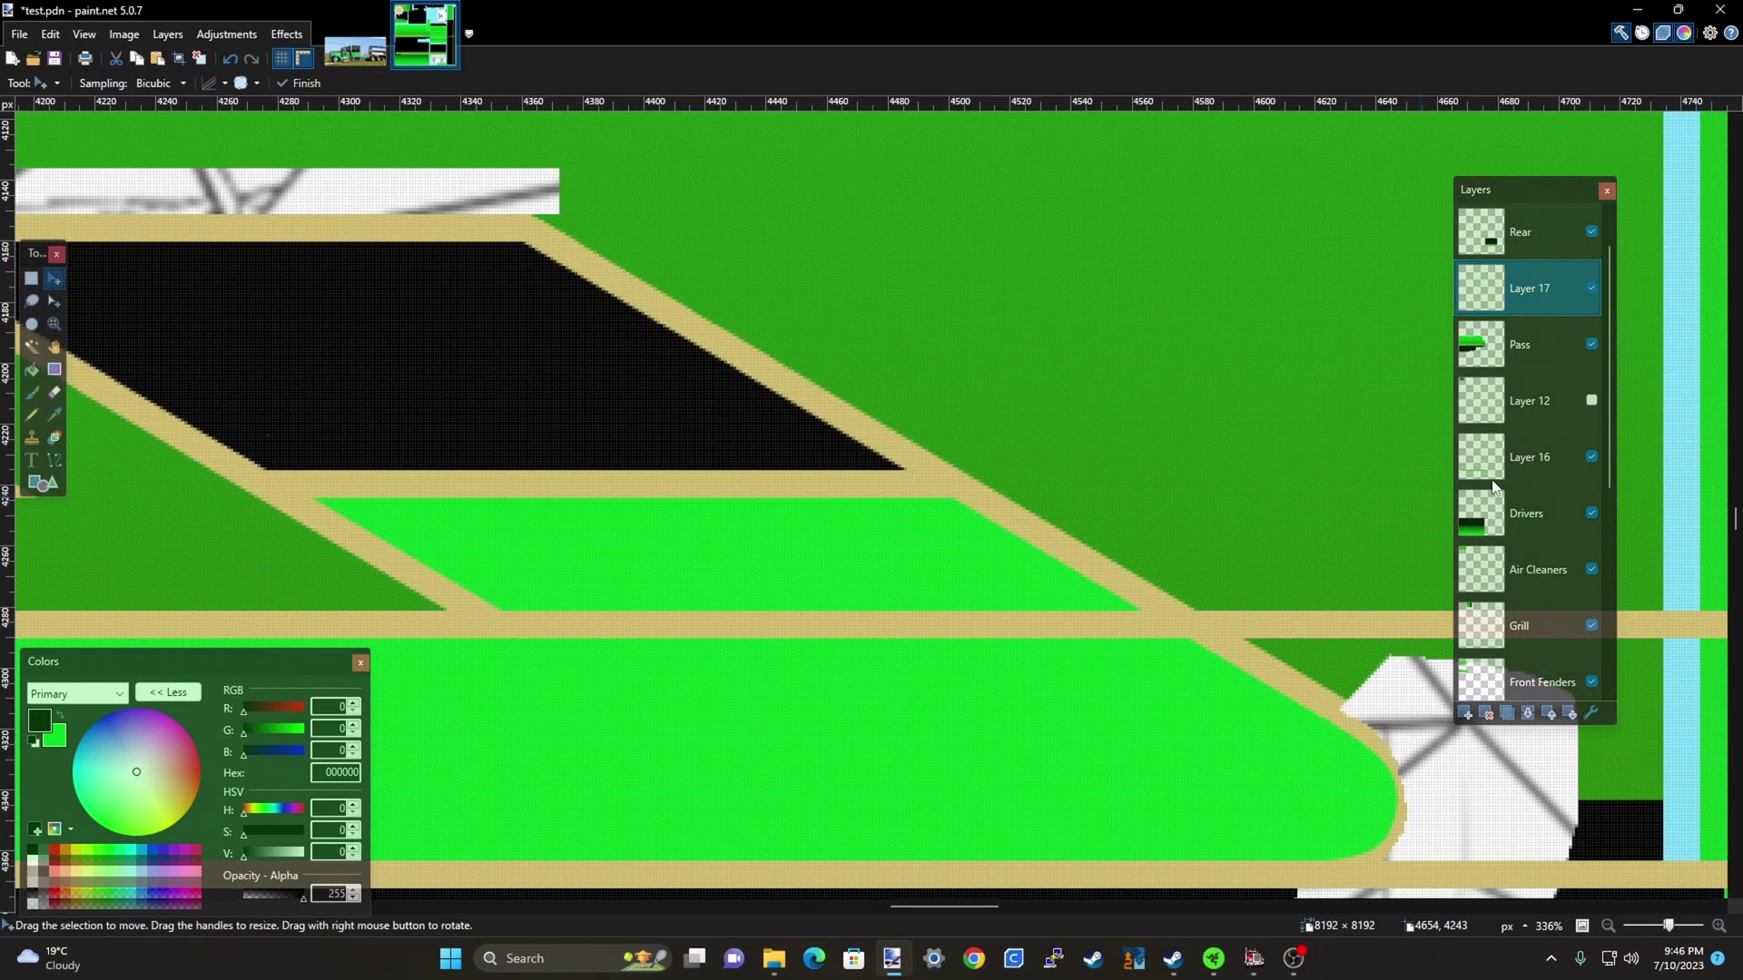
# Hide the Pass layer and move the pasted outline over the passenger-side template to examine its edge pixels
pyautogui.click(1592, 345)
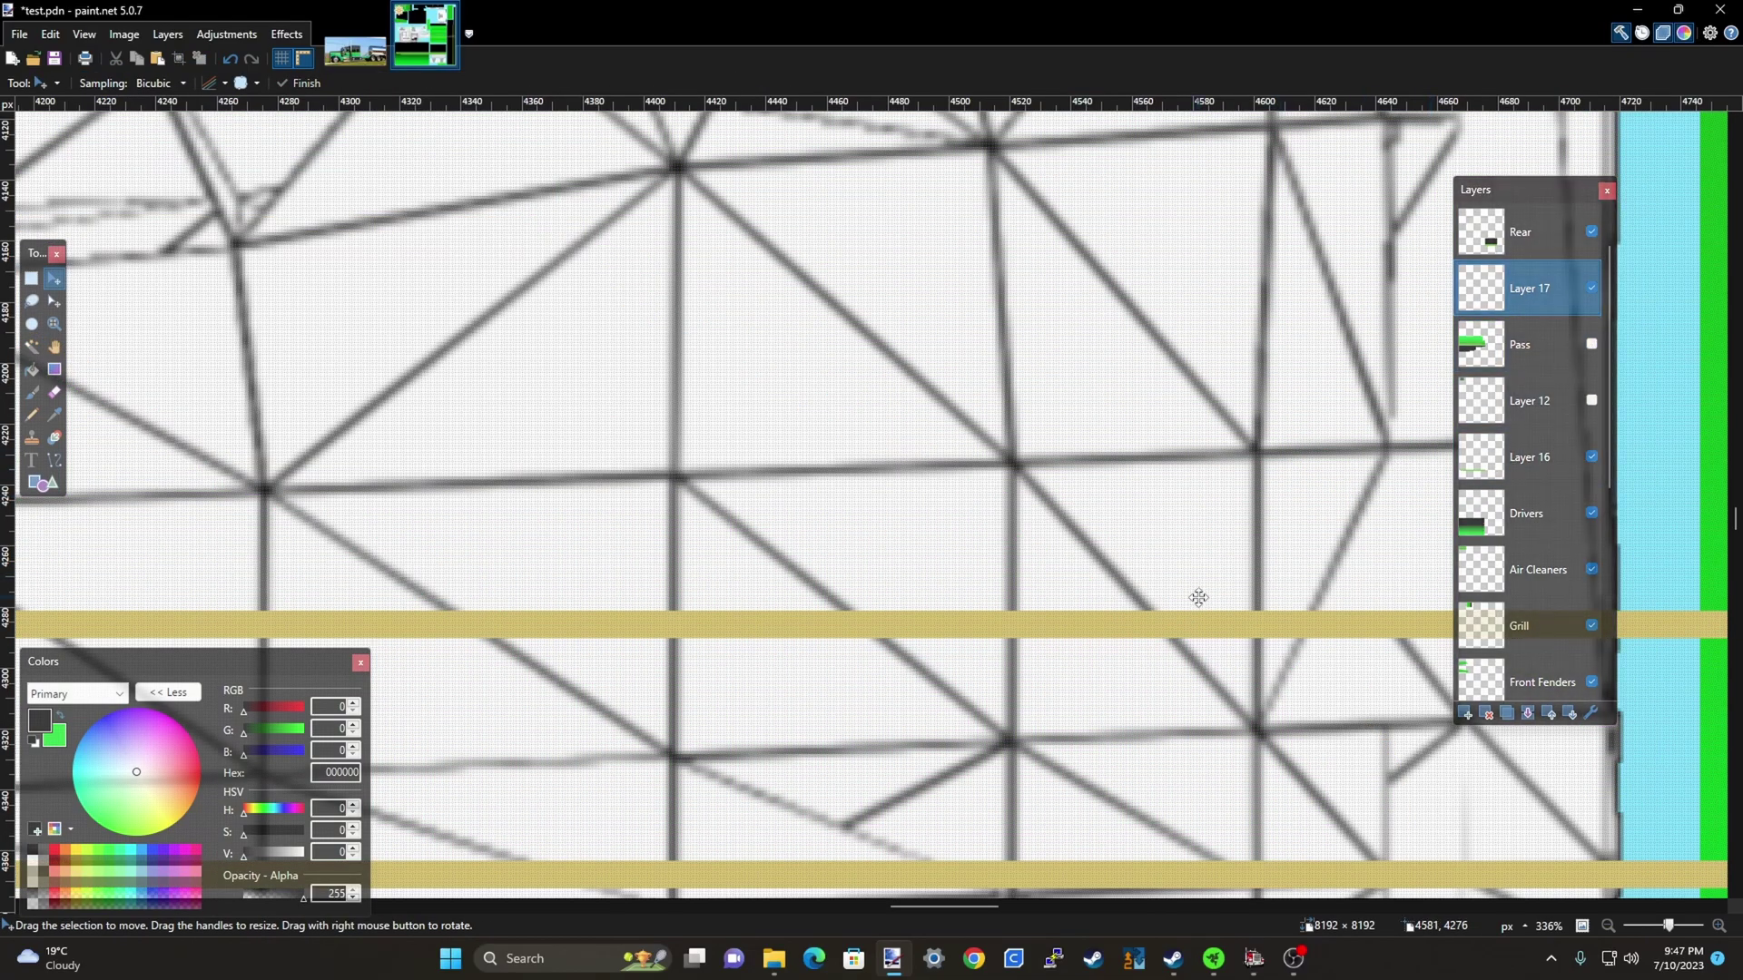
pyautogui.scroll(-3, 785, 357)
pyautogui.scroll(-8, 784, 357)
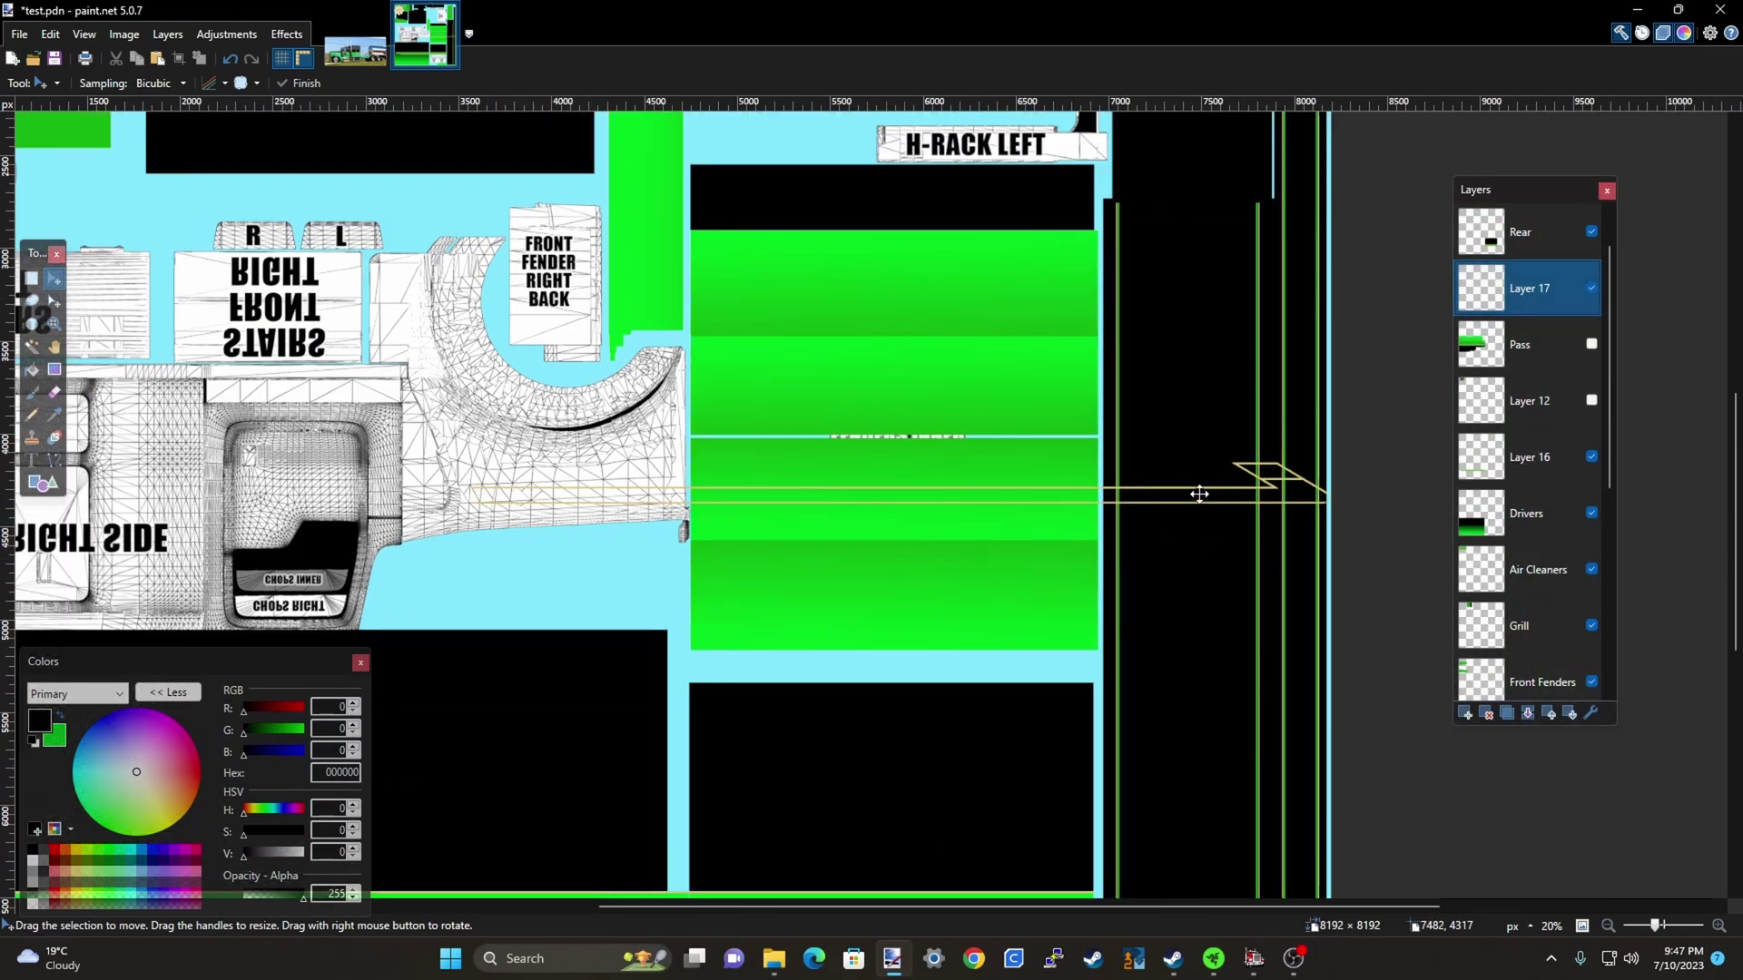
pyautogui.moveTo(1199, 494); pyautogui.dragTo(443, 453)
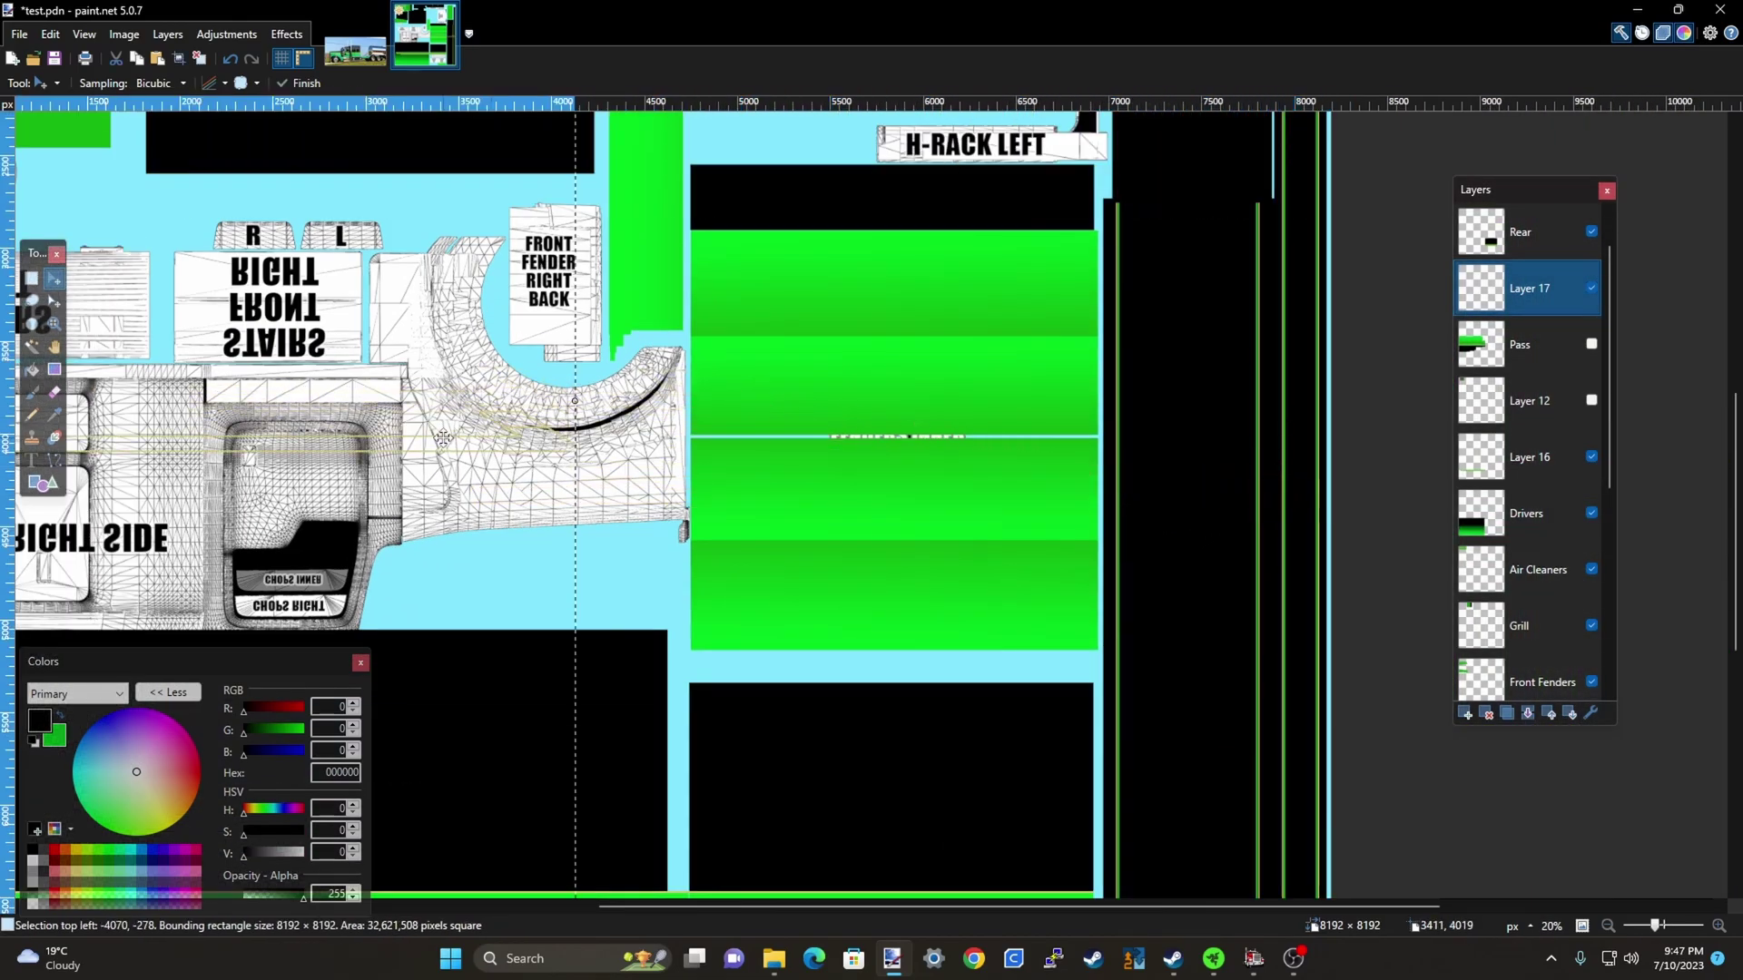
pyautogui.scroll(8, 532, 435)
pyautogui.scroll(6, 701, 483)
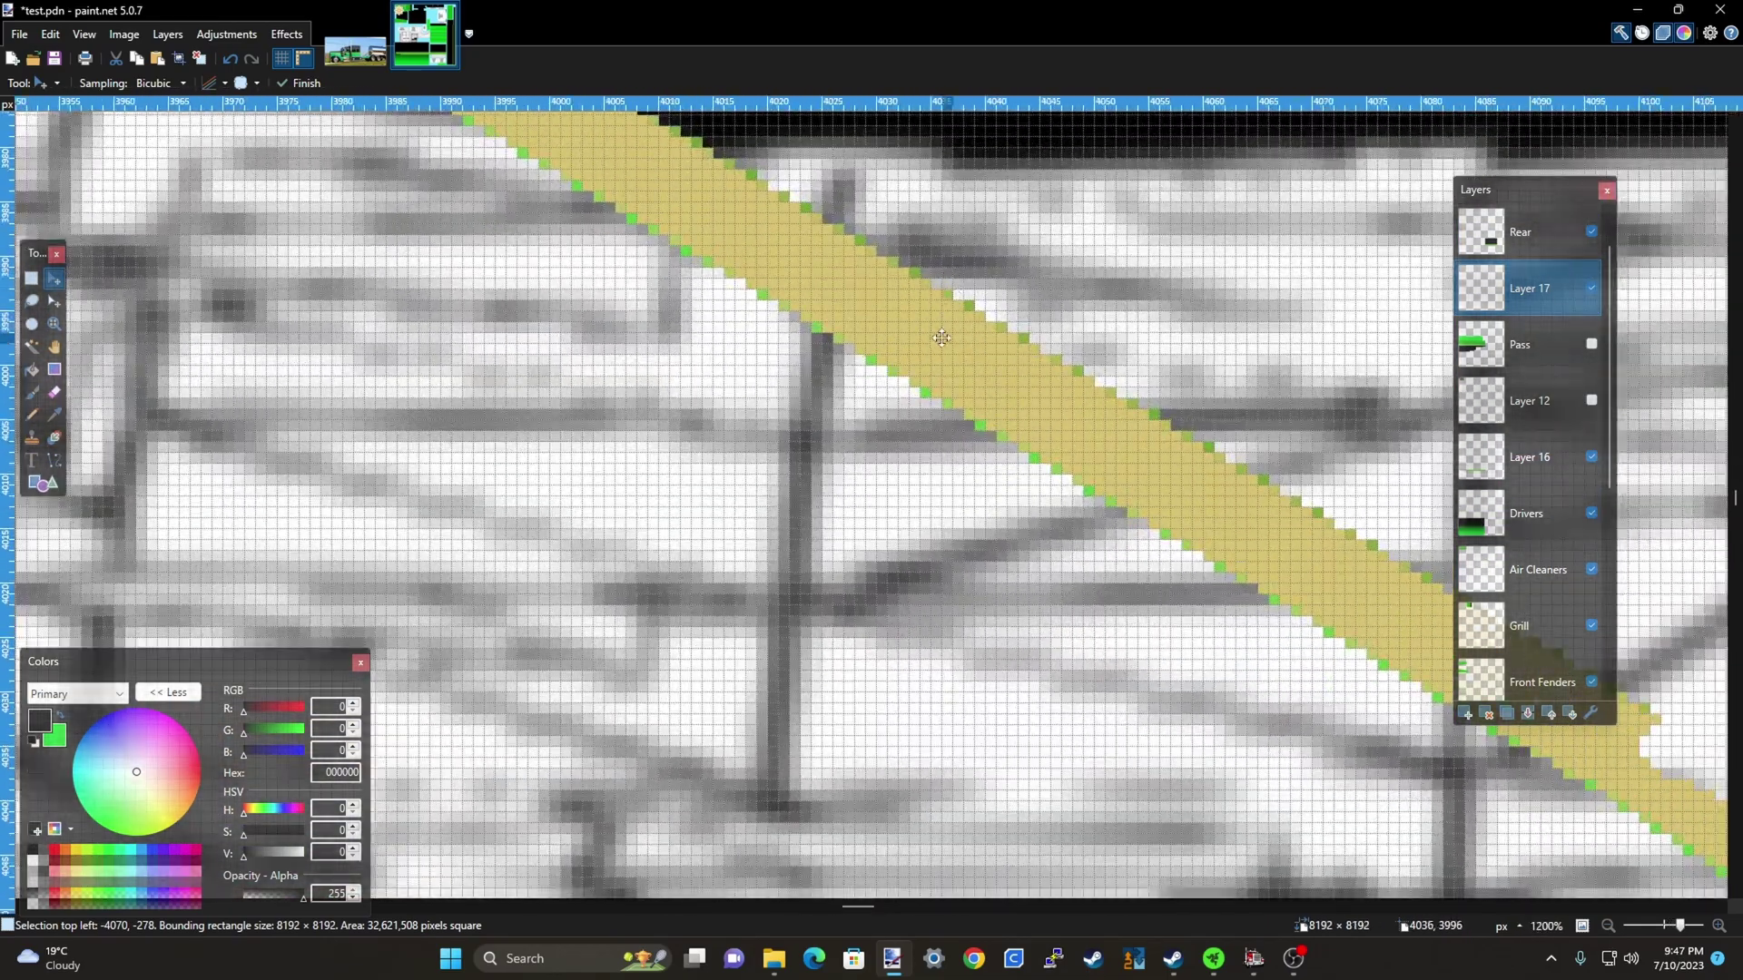
pyautogui.scroll(-3, 917, 583)
pyautogui.scroll(5, 917, 584)
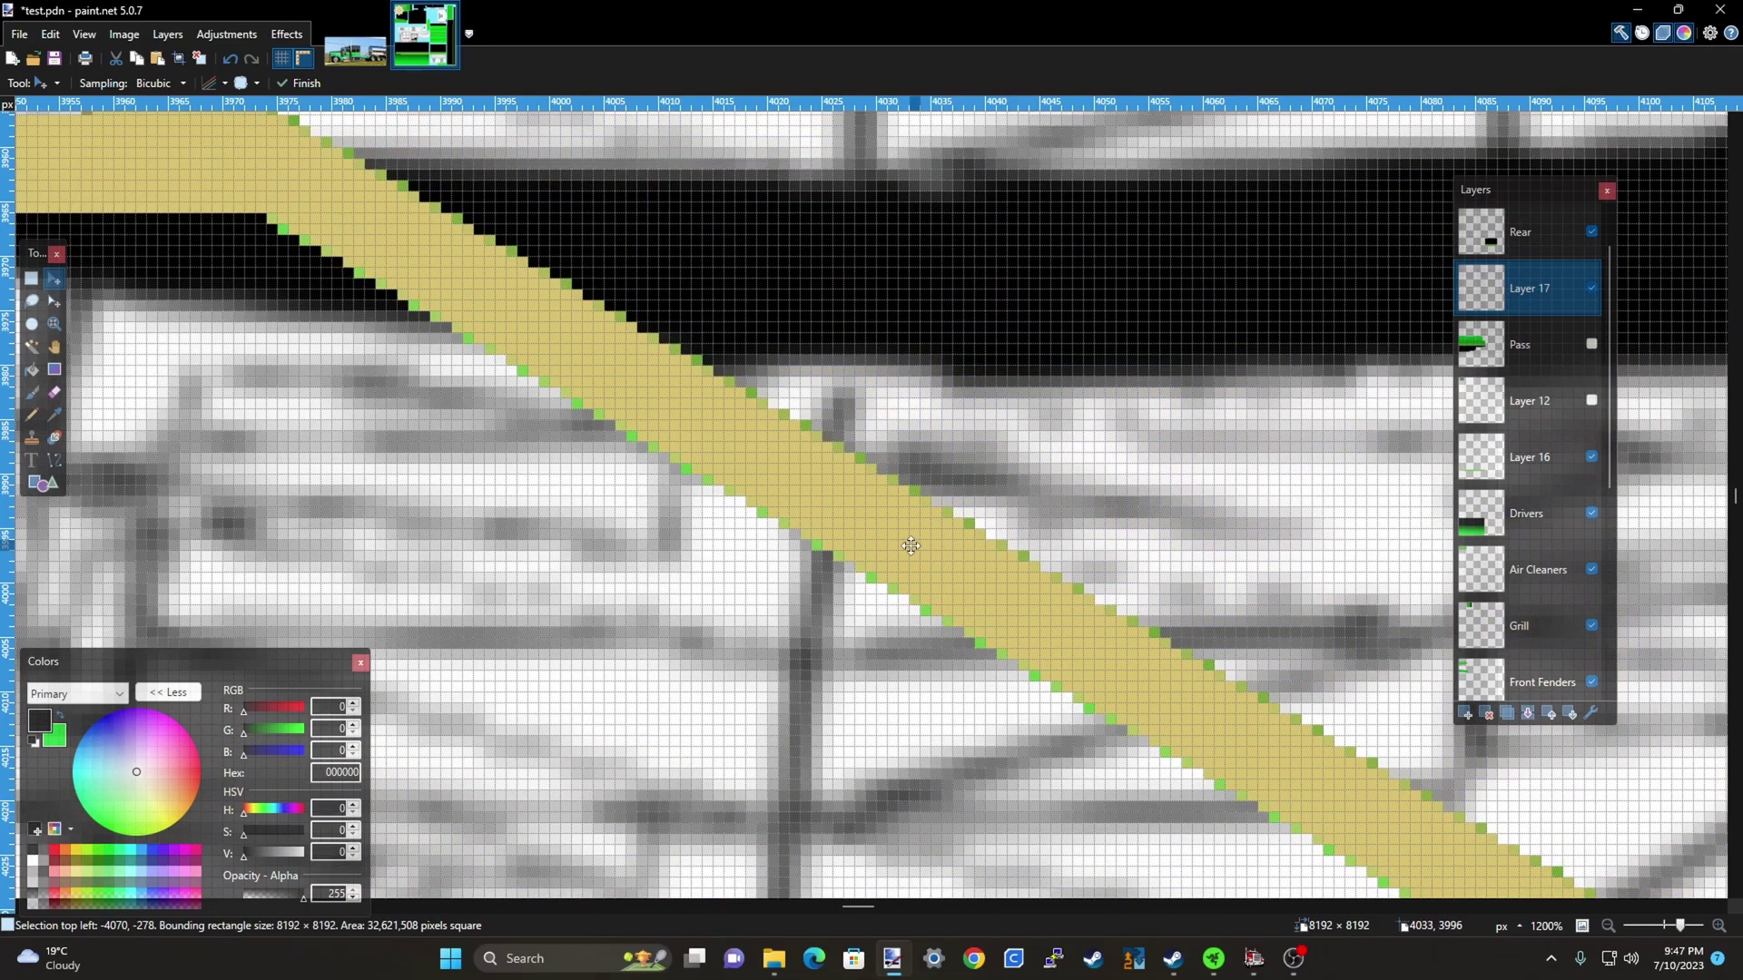
pyautogui.scroll(-3, 911, 545)
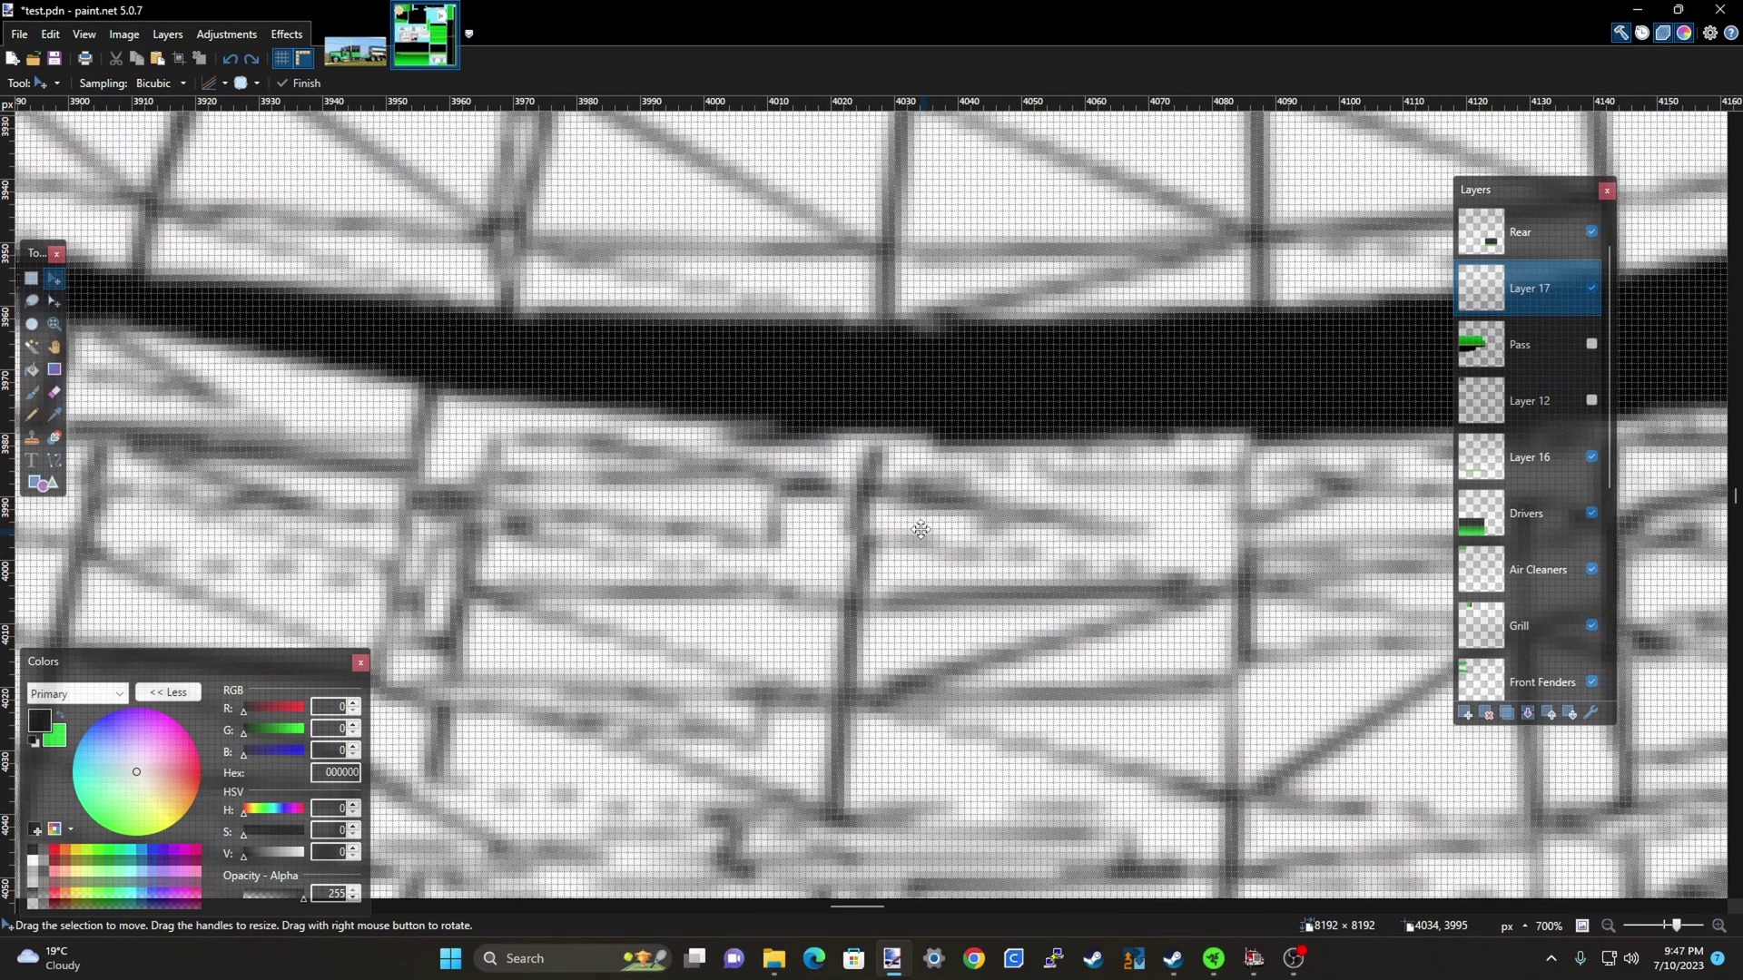
pyautogui.scroll(-10, 920, 529)
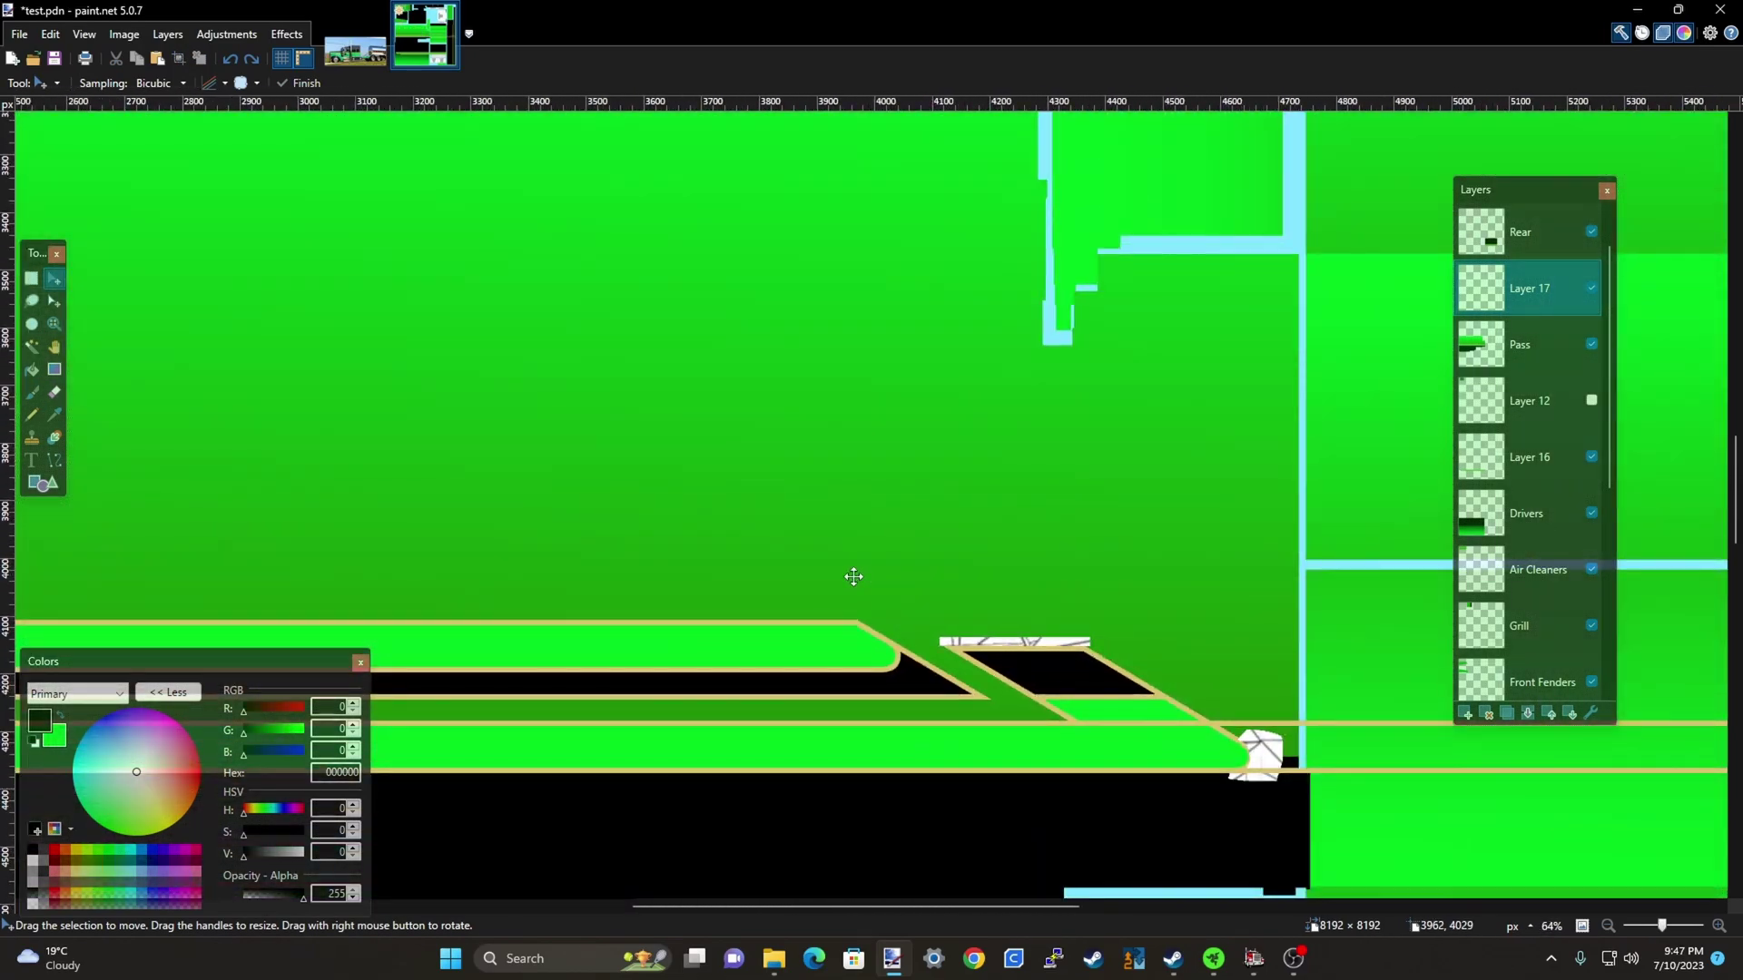
pyautogui.scroll(4, 902, 653)
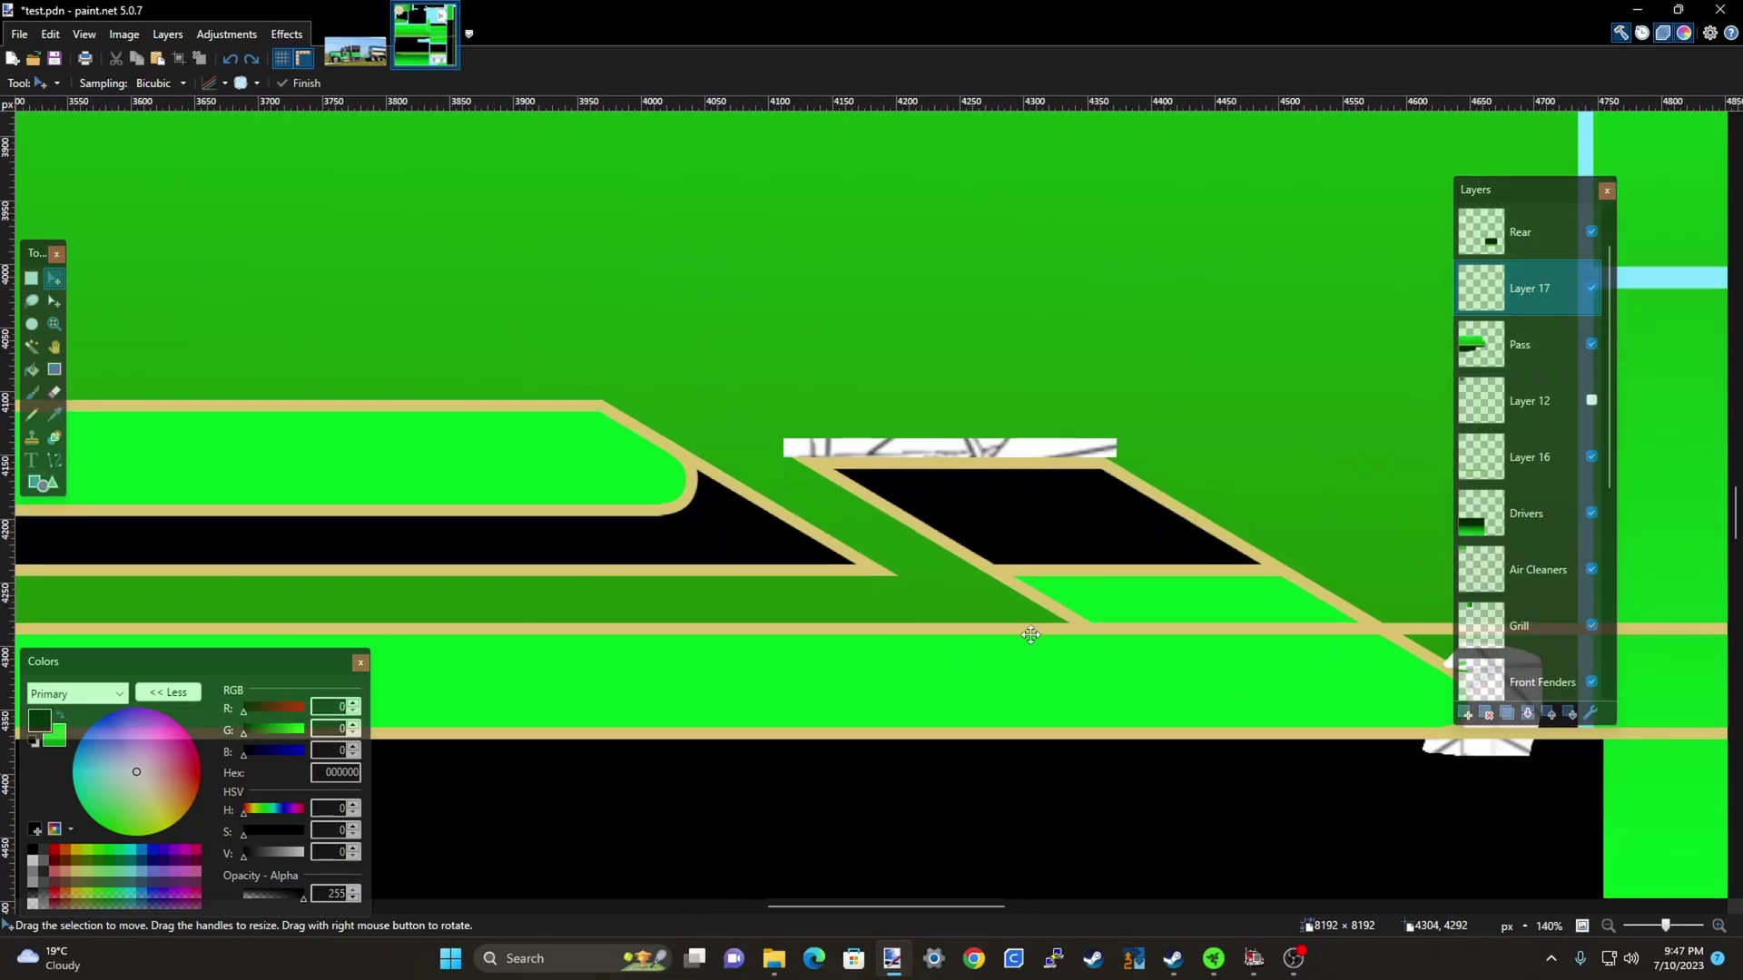
pyautogui.scroll(-2, 557, 511)
pyautogui.scroll(1, 1116, 648)
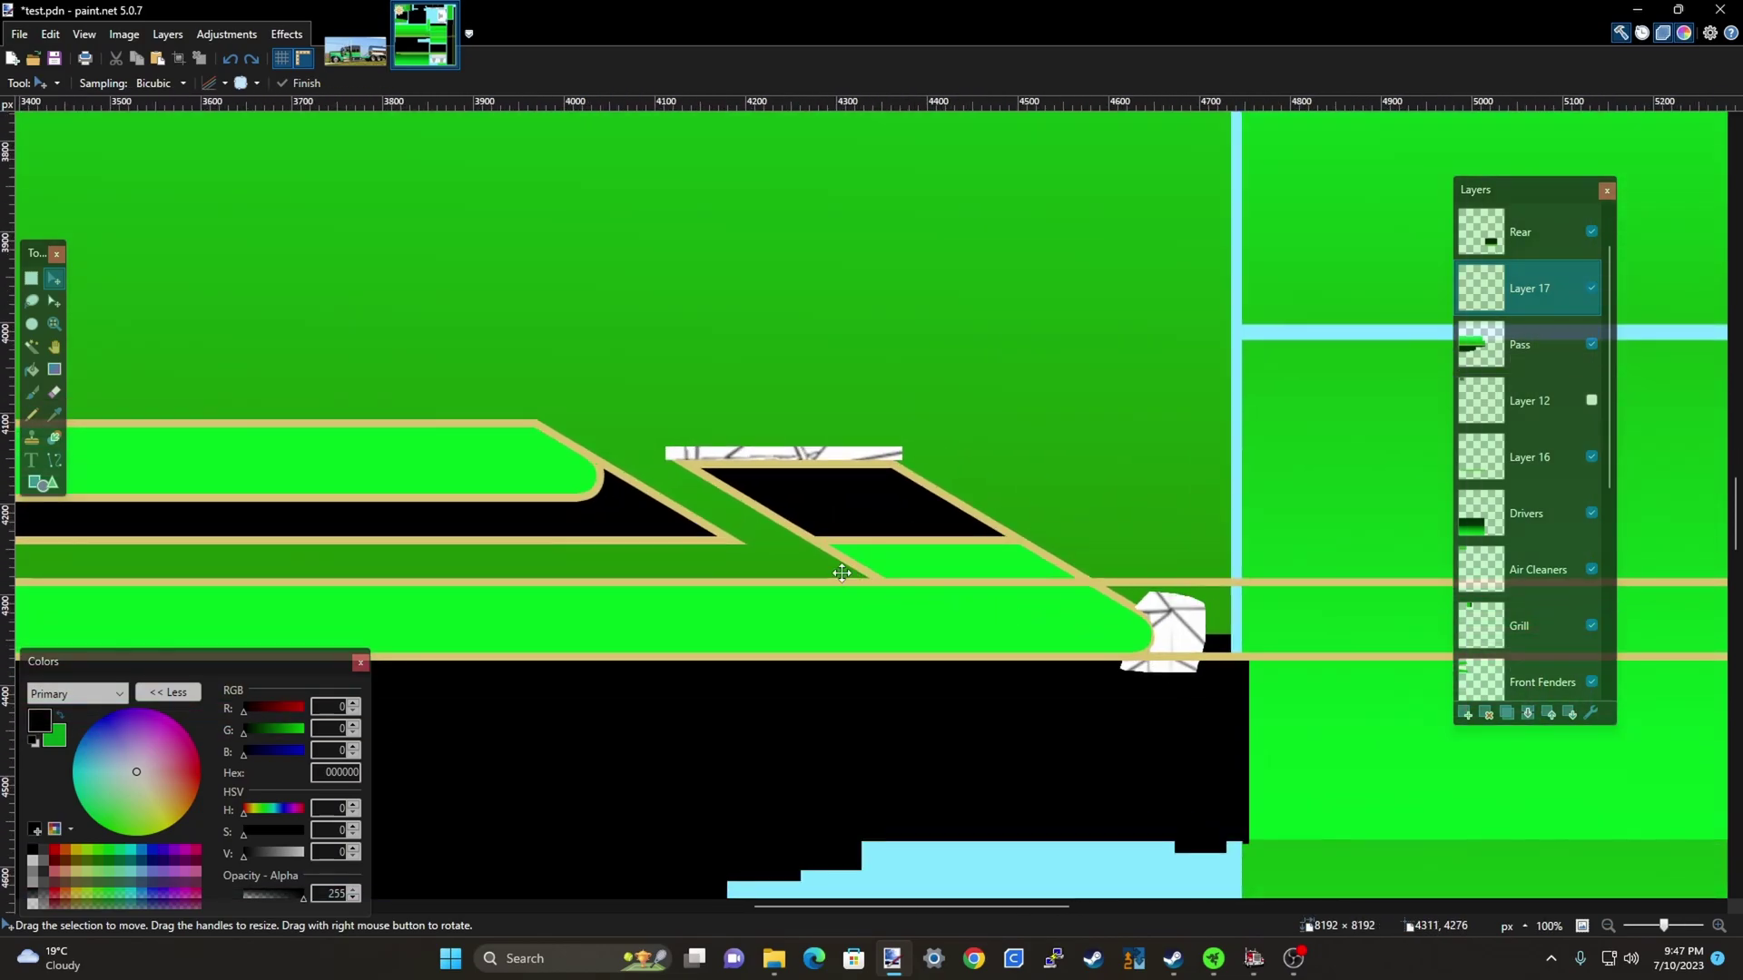
pyautogui.scroll(4, 672, 563)
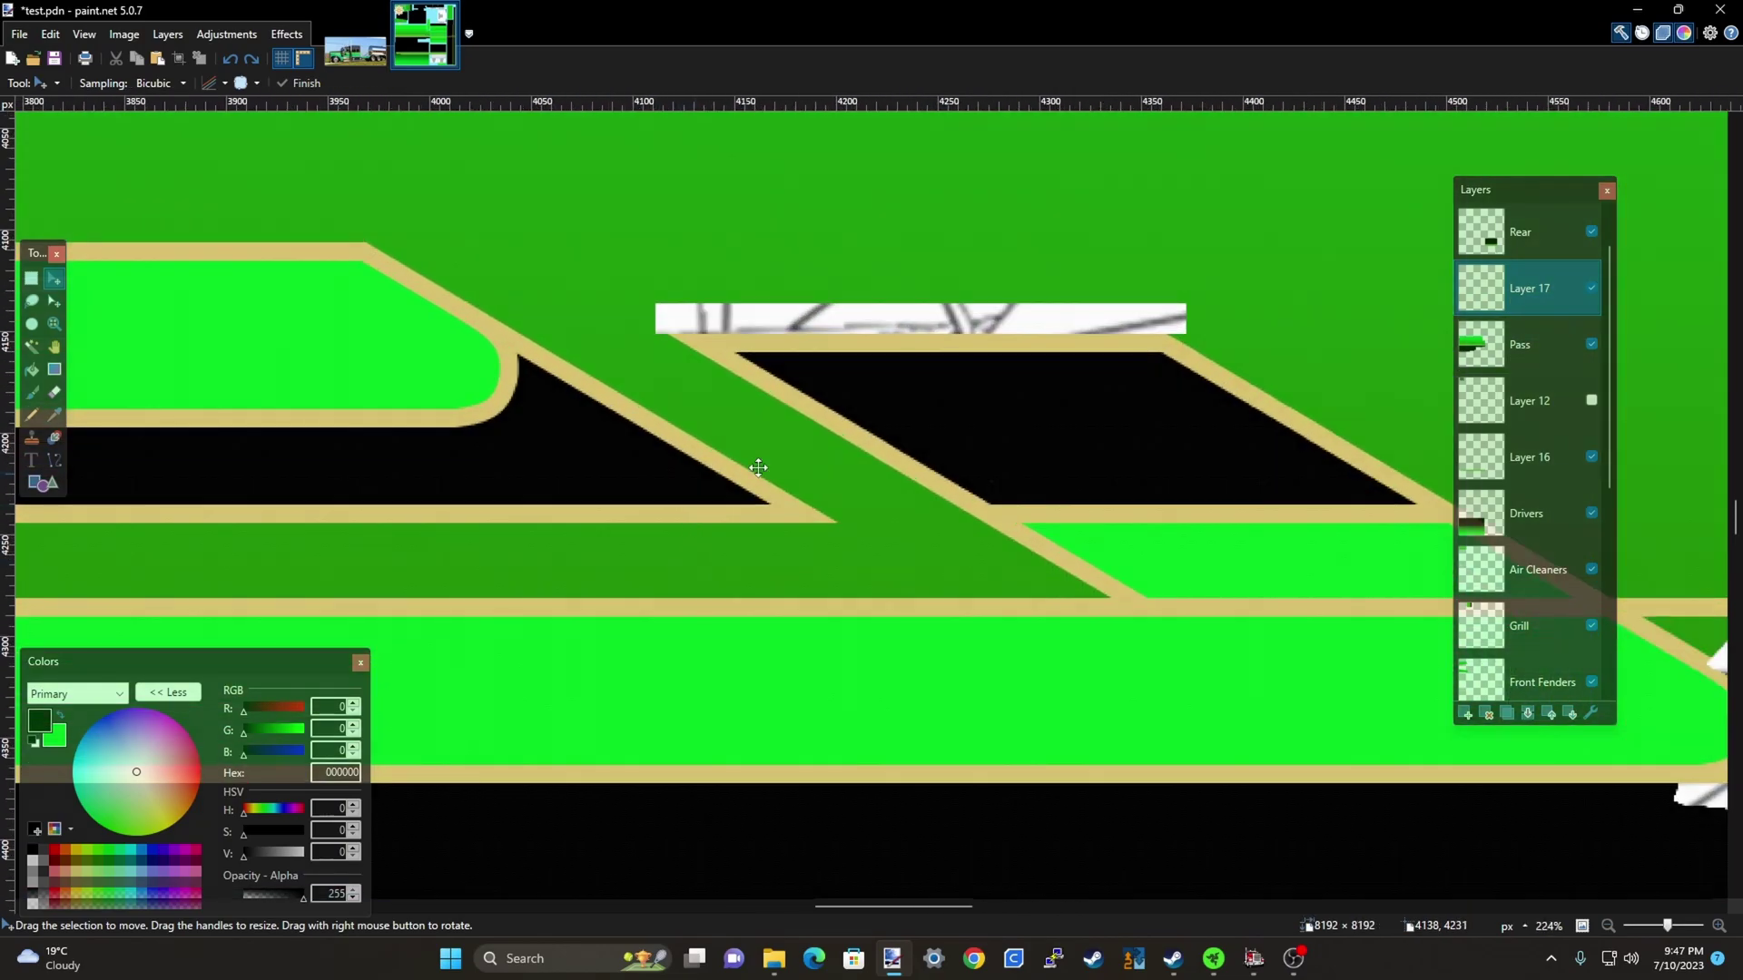
pyautogui.click(32, 301)
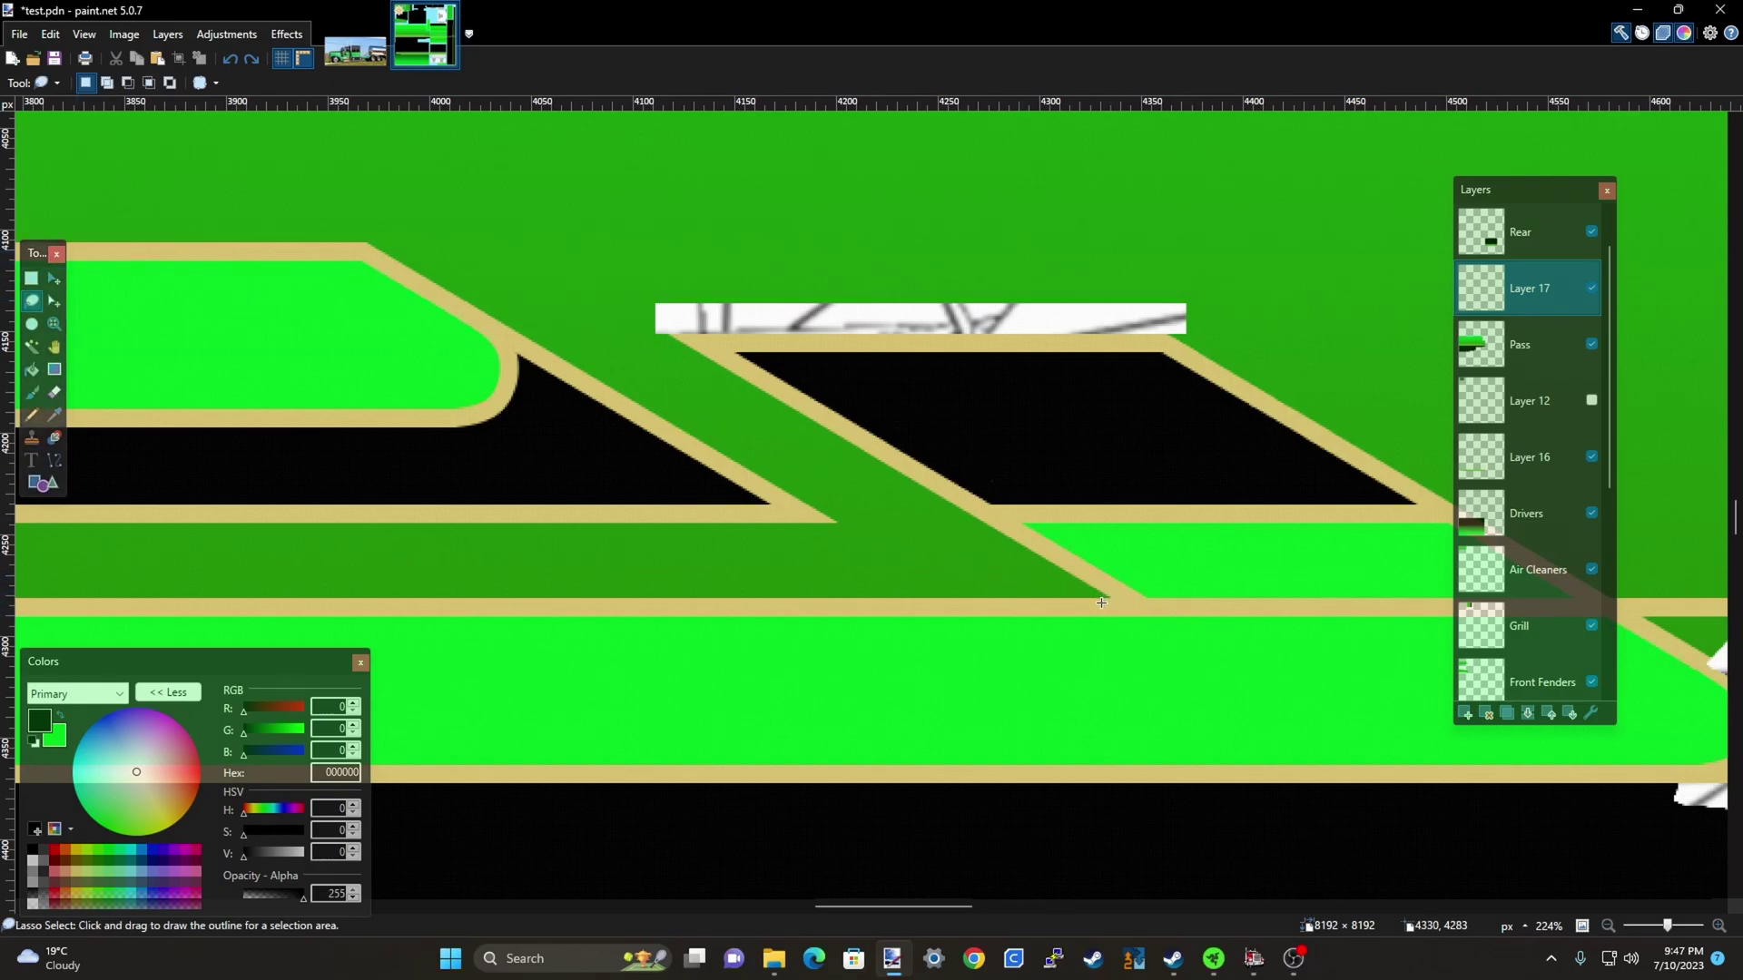
pyautogui.moveTo(1115, 592); pyautogui.dragTo(1115, 599)
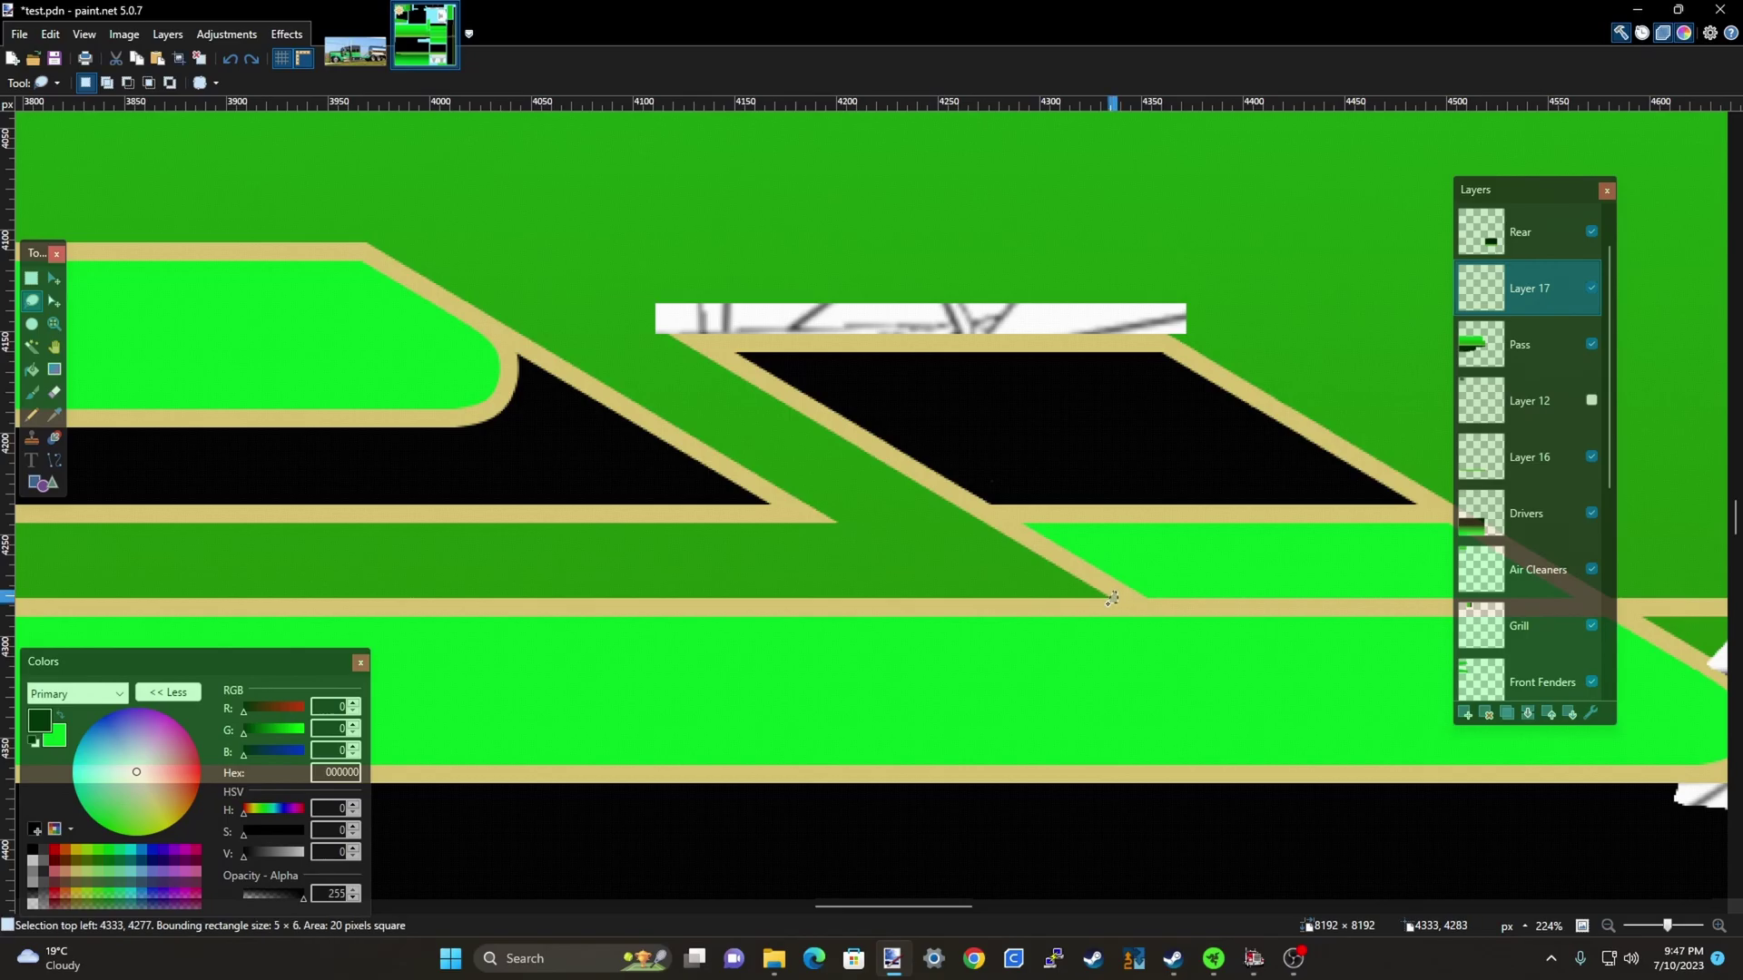
pyautogui.click(1138, 591)
pyautogui.scroll(3, 1134, 603)
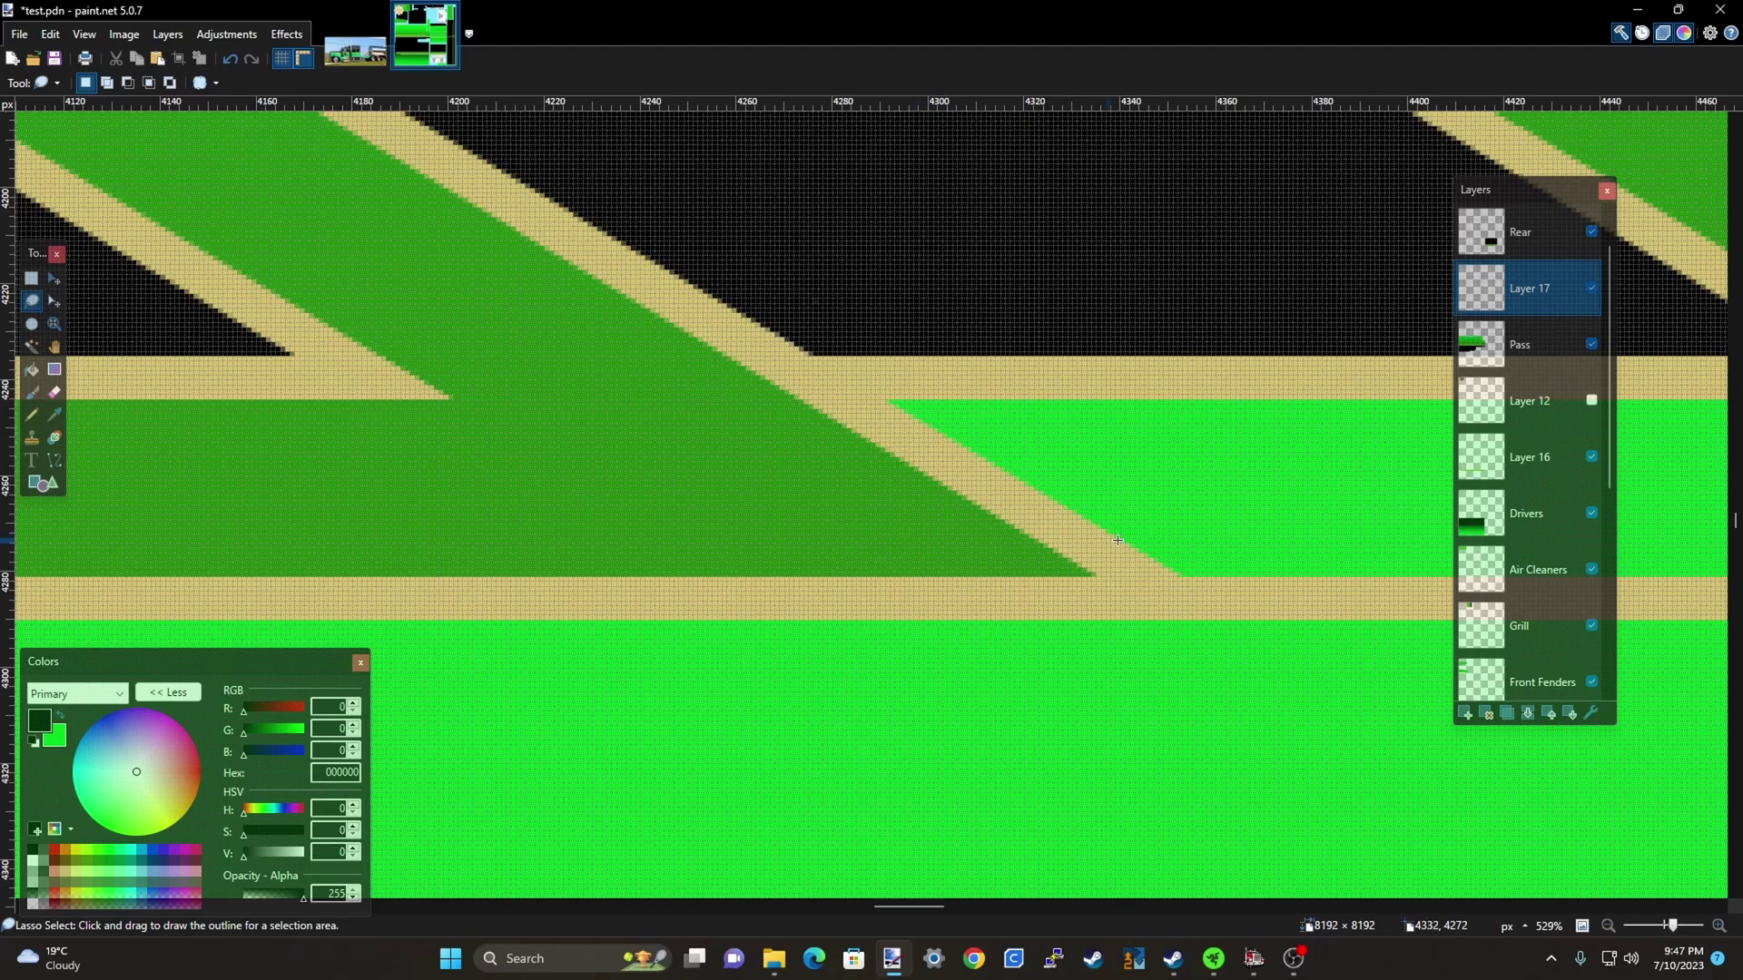
pyautogui.scroll(-2, 1291, 548)
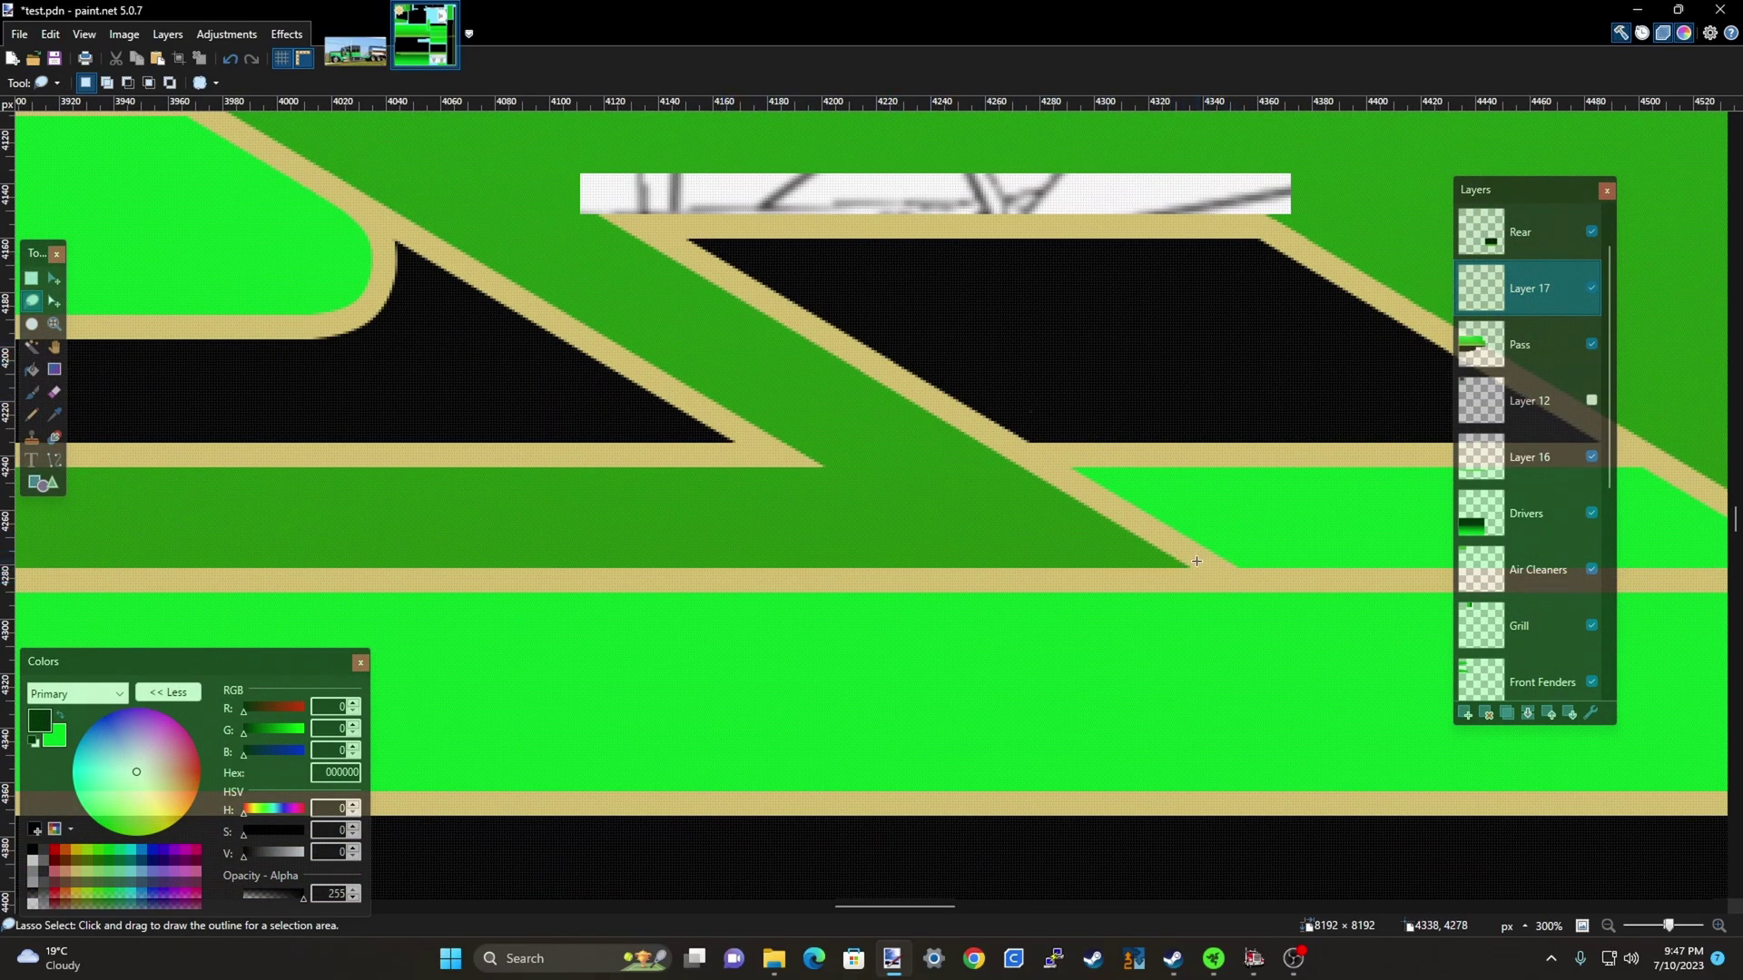
pyautogui.moveTo(1195, 557)
pyautogui.mouseDown()
pyautogui.moveTo(1007, 494)
pyautogui.moveTo(712, 304)
pyautogui.moveTo(577, 190)
pyautogui.mouseUp()
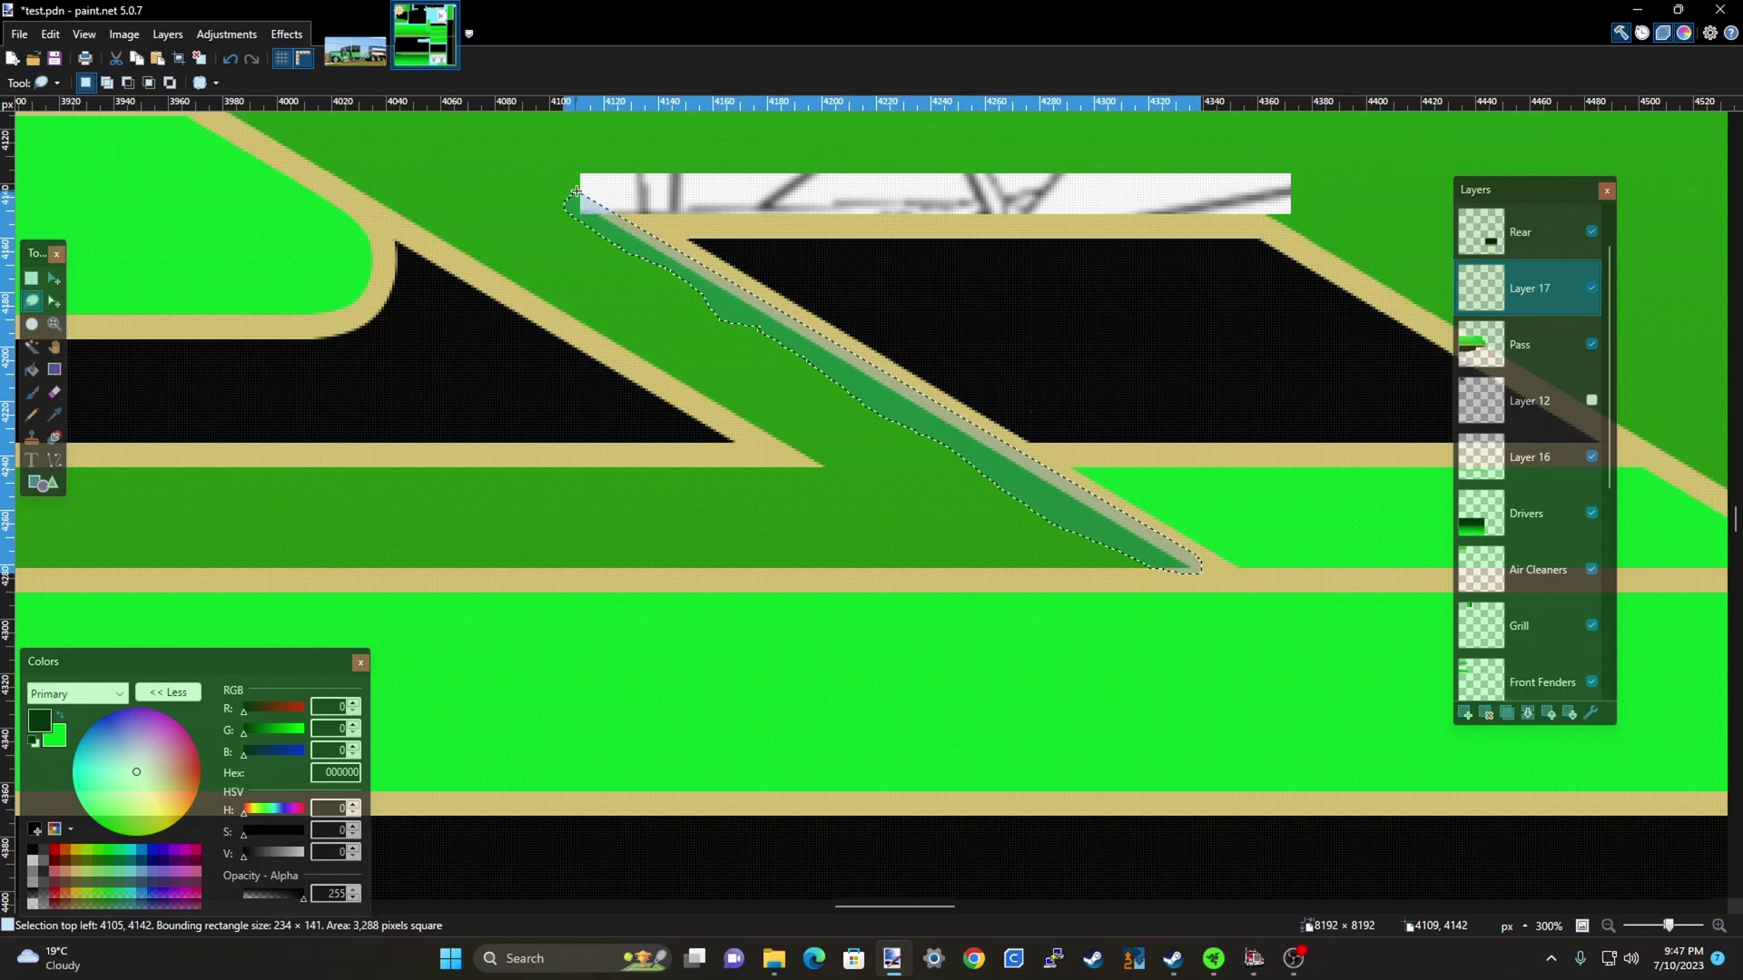
pyautogui.click(577, 191)
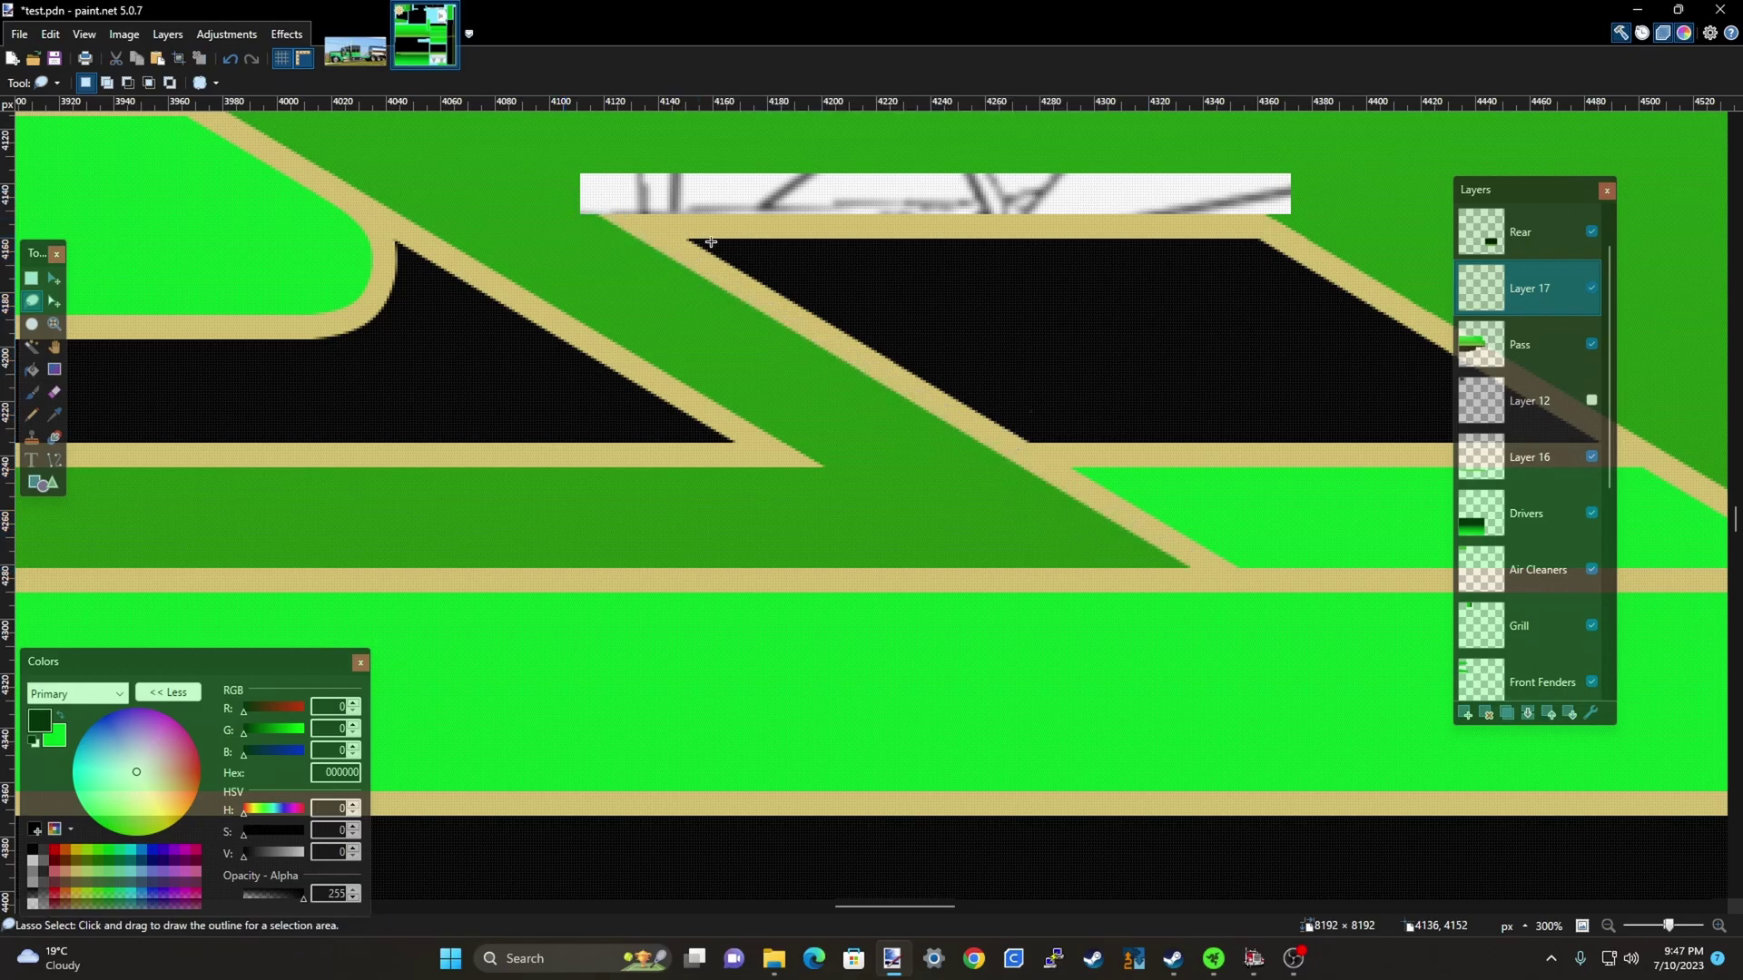
# Lasso a sliver along the black parallelogram's left diagonal outline on the Pass layer and delete it
pyautogui.click(1534, 335)
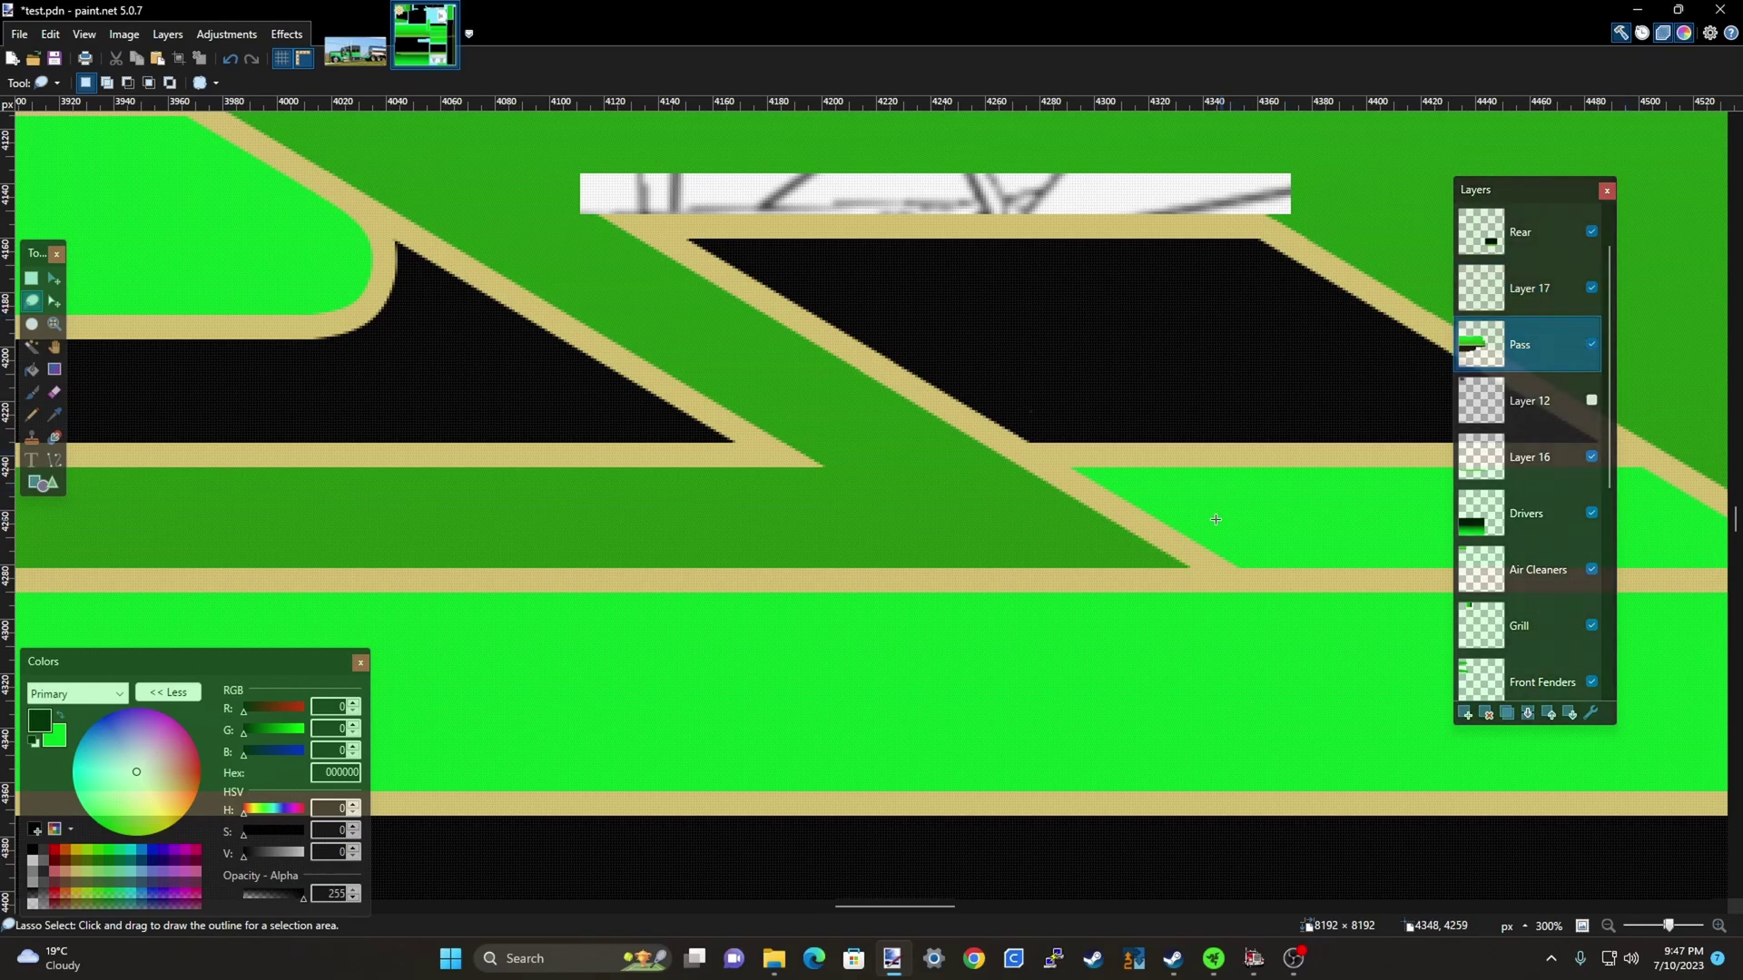
pyautogui.moveTo(1200, 571)
pyautogui.mouseDown()
pyautogui.moveTo(1041, 522)
pyautogui.moveTo(623, 254)
pyautogui.moveTo(591, 230)
pyautogui.moveTo(588, 197)
pyautogui.mouseUp()
pyautogui.press('Delete')
pyautogui.hotkey('ctrl', 'd')
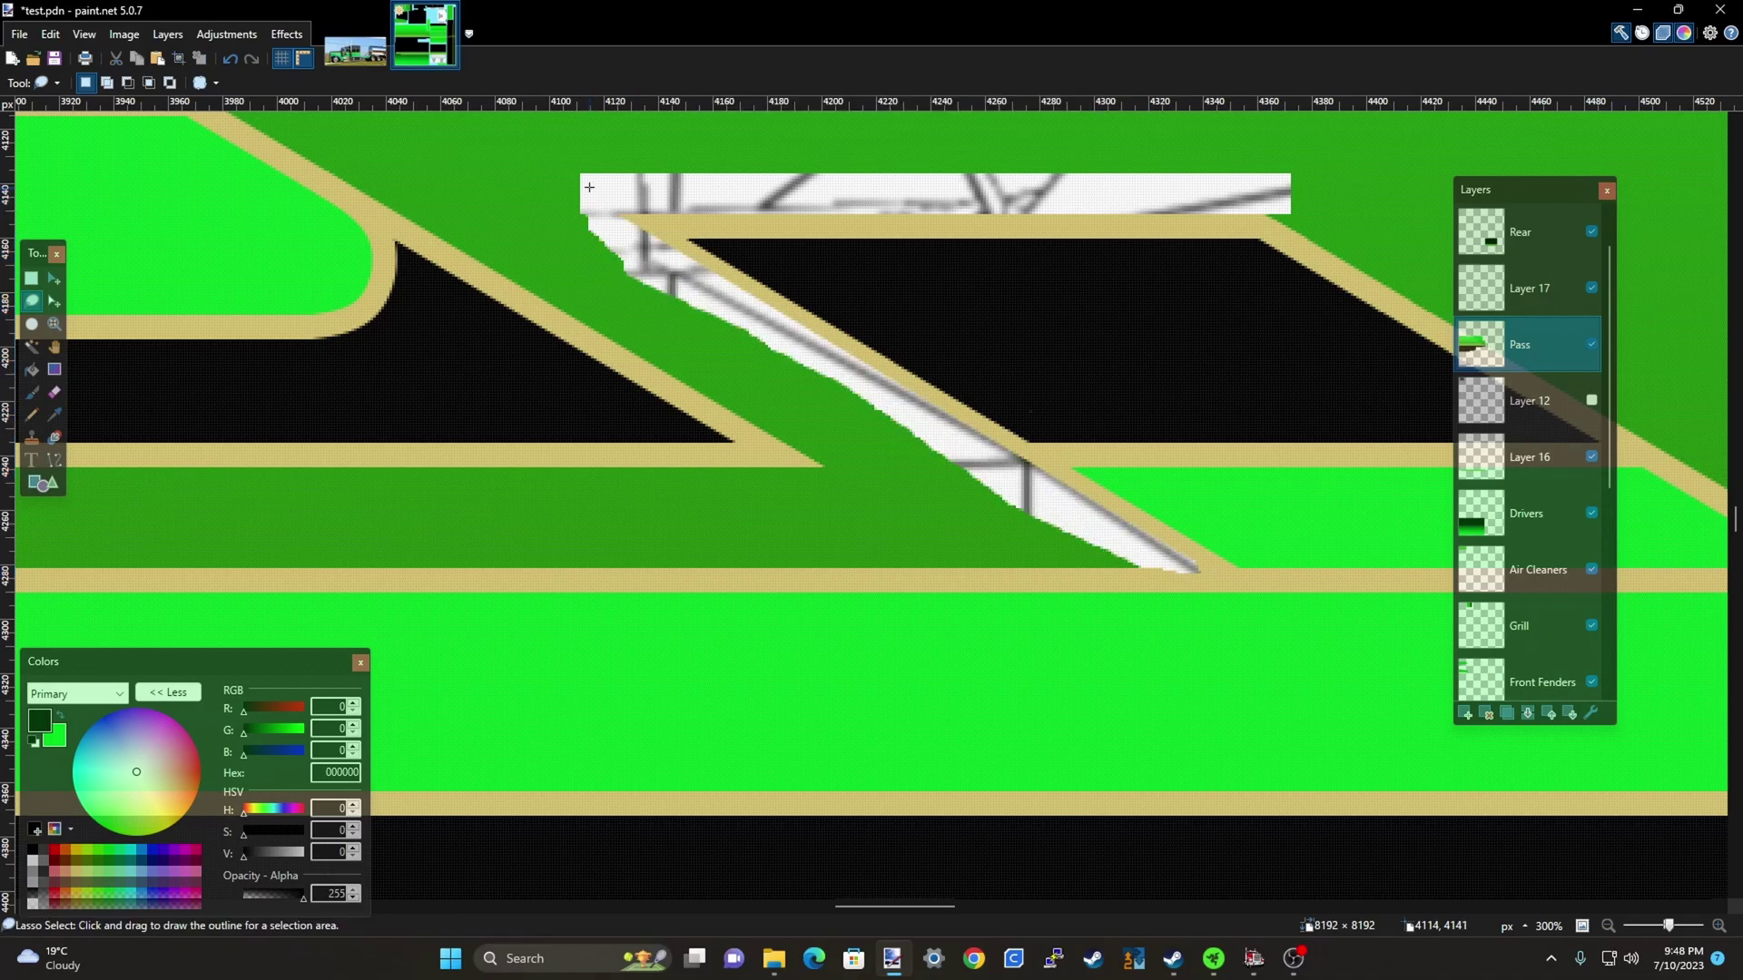
# Sample the tan outline colour D8C36E and draw a 9 px line about 279 px long over the parallelogram's left diagonal outline
pyautogui.scroll(-1, 955, 409)
pyautogui.scroll(3, 1168, 524)
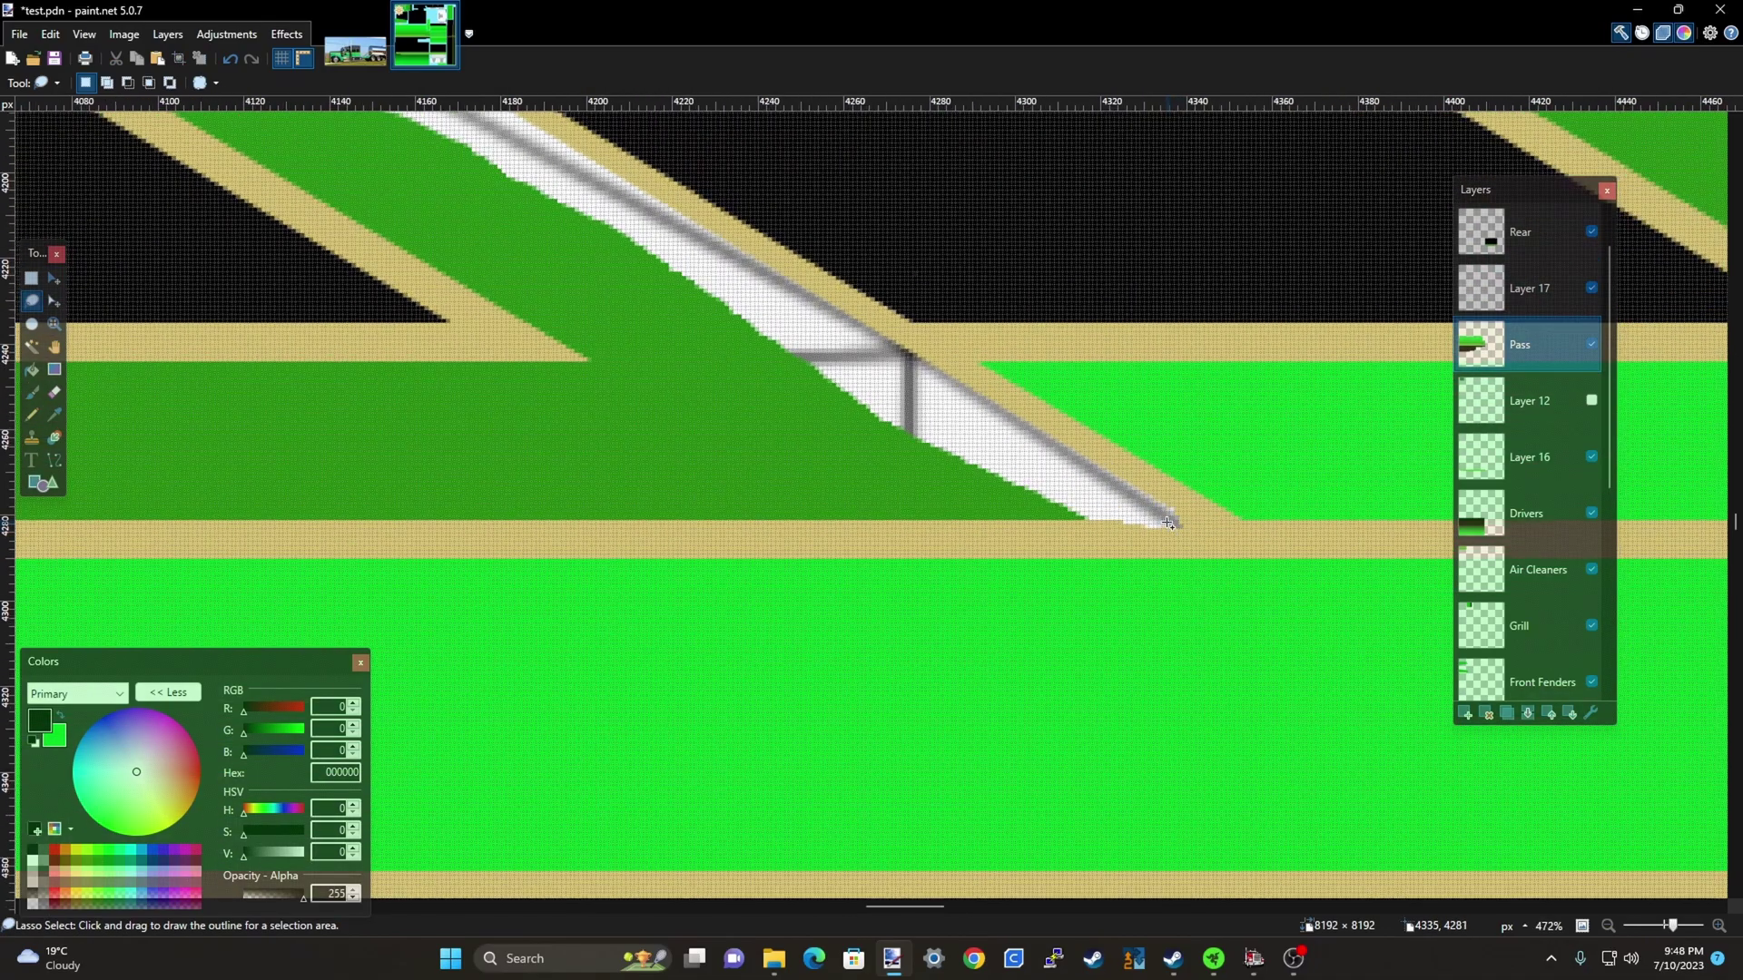
pyautogui.scroll(-2, 1169, 510)
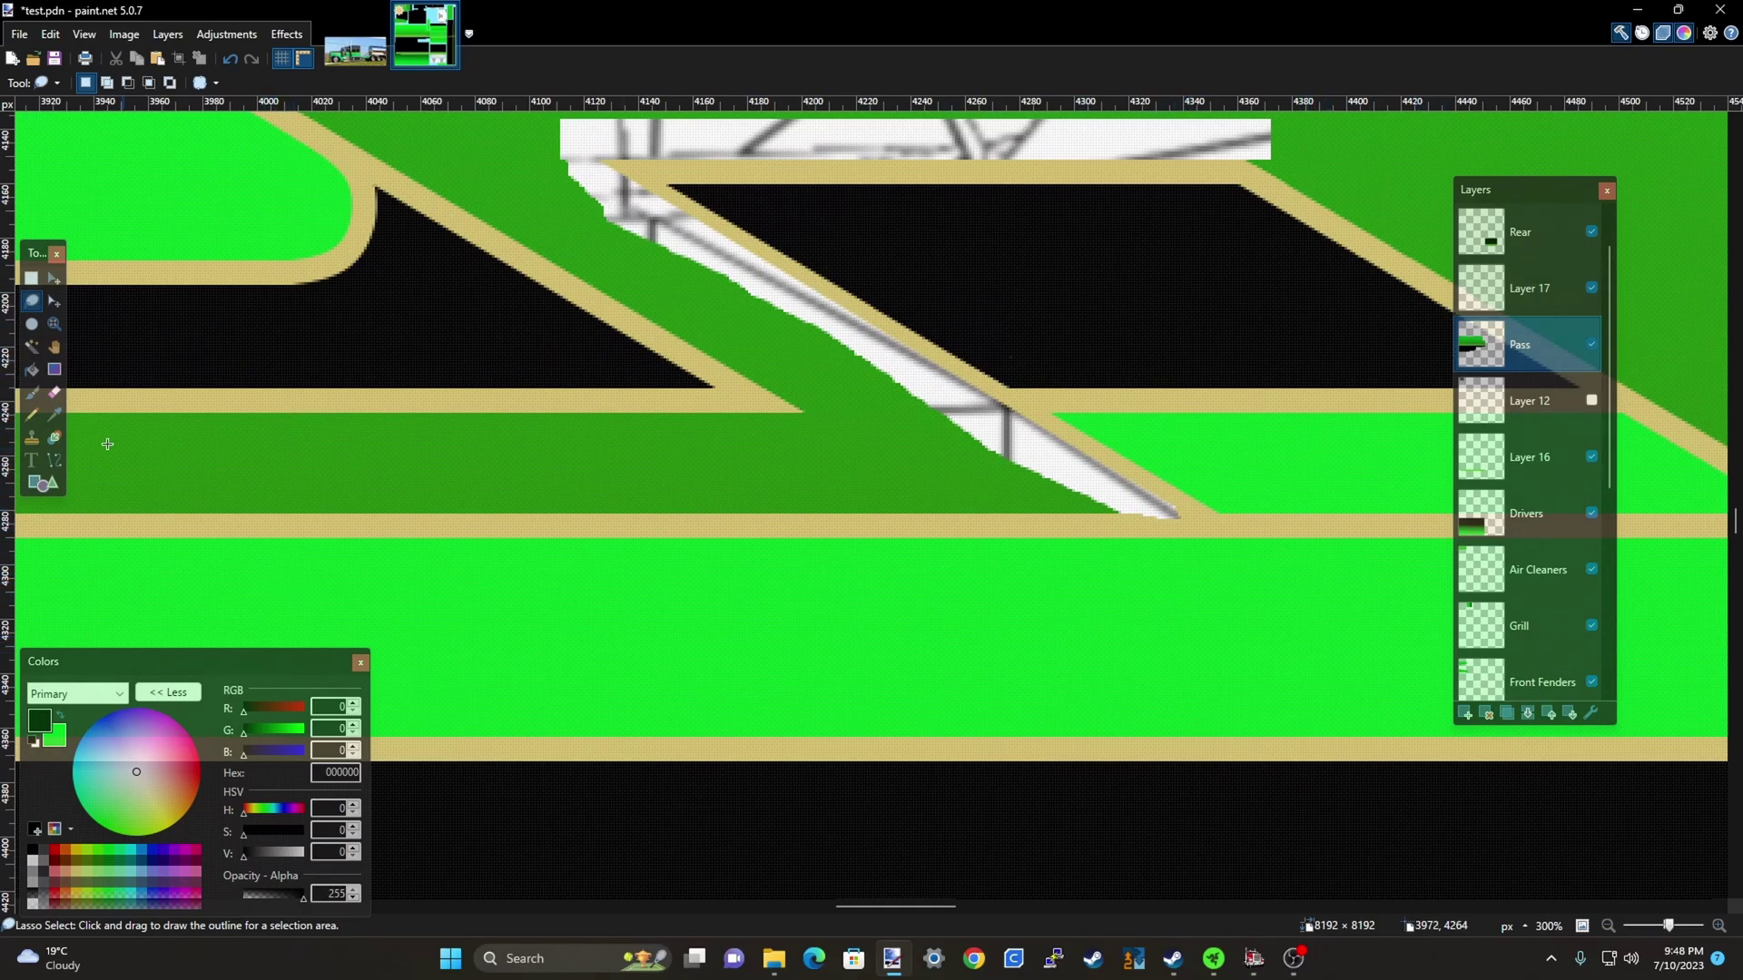
pyautogui.click(53, 415)
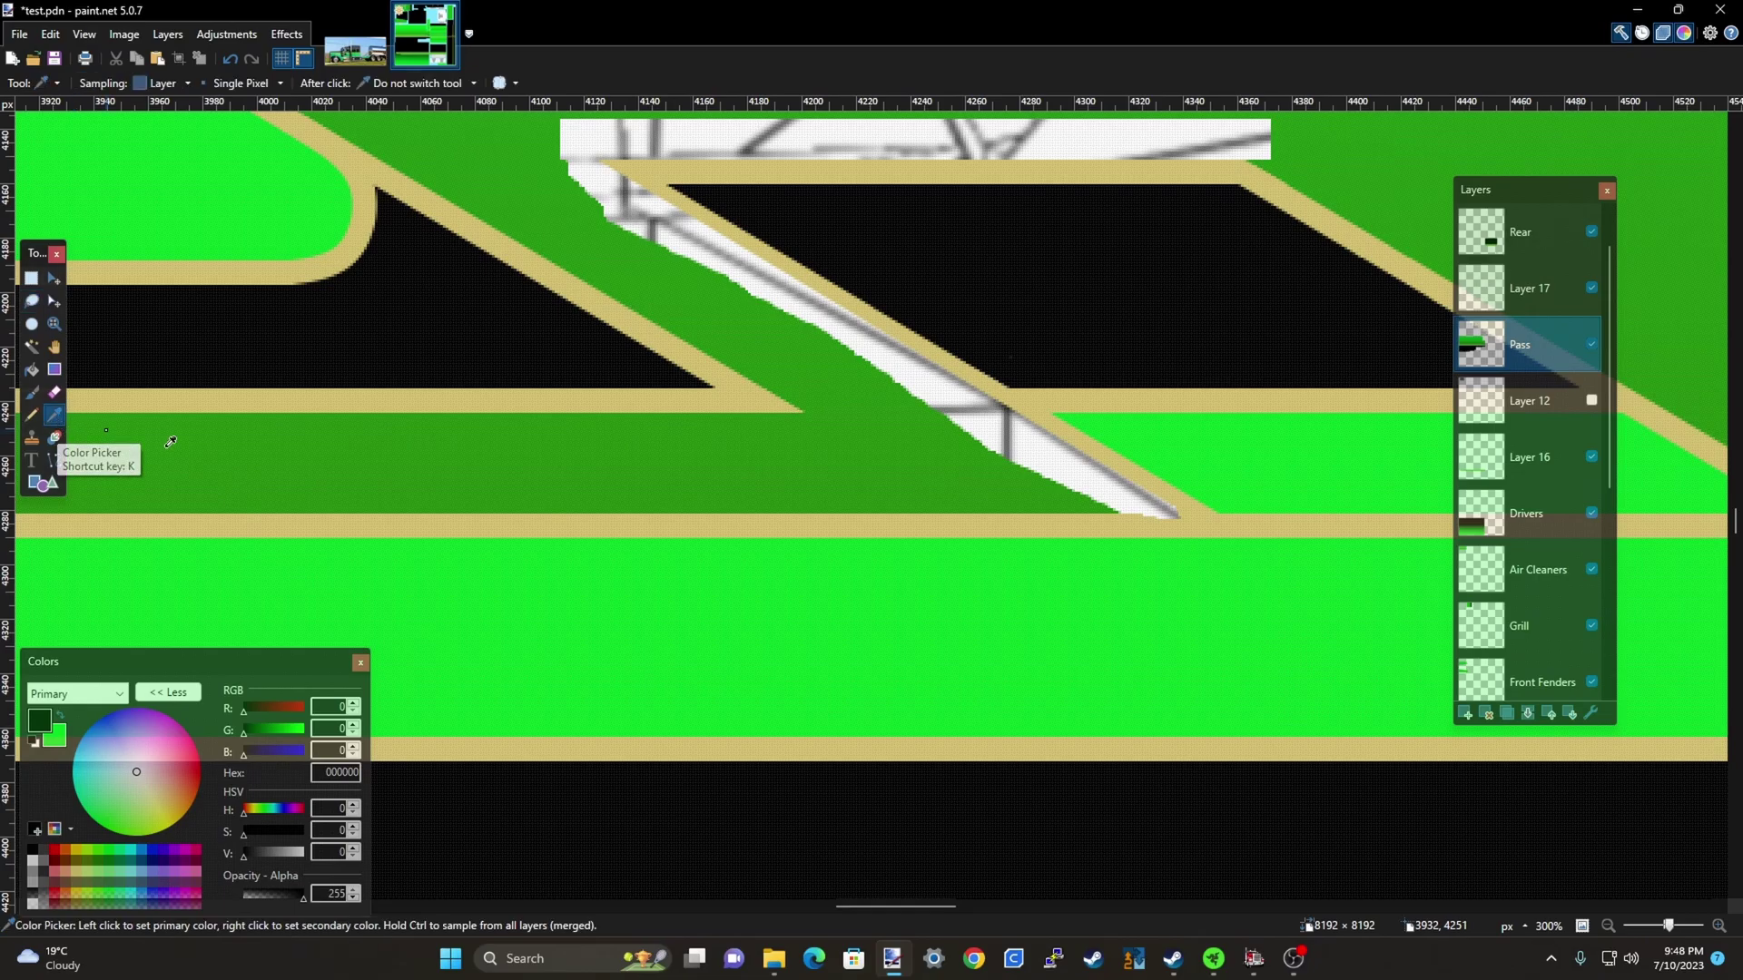
pyautogui.click(1114, 452)
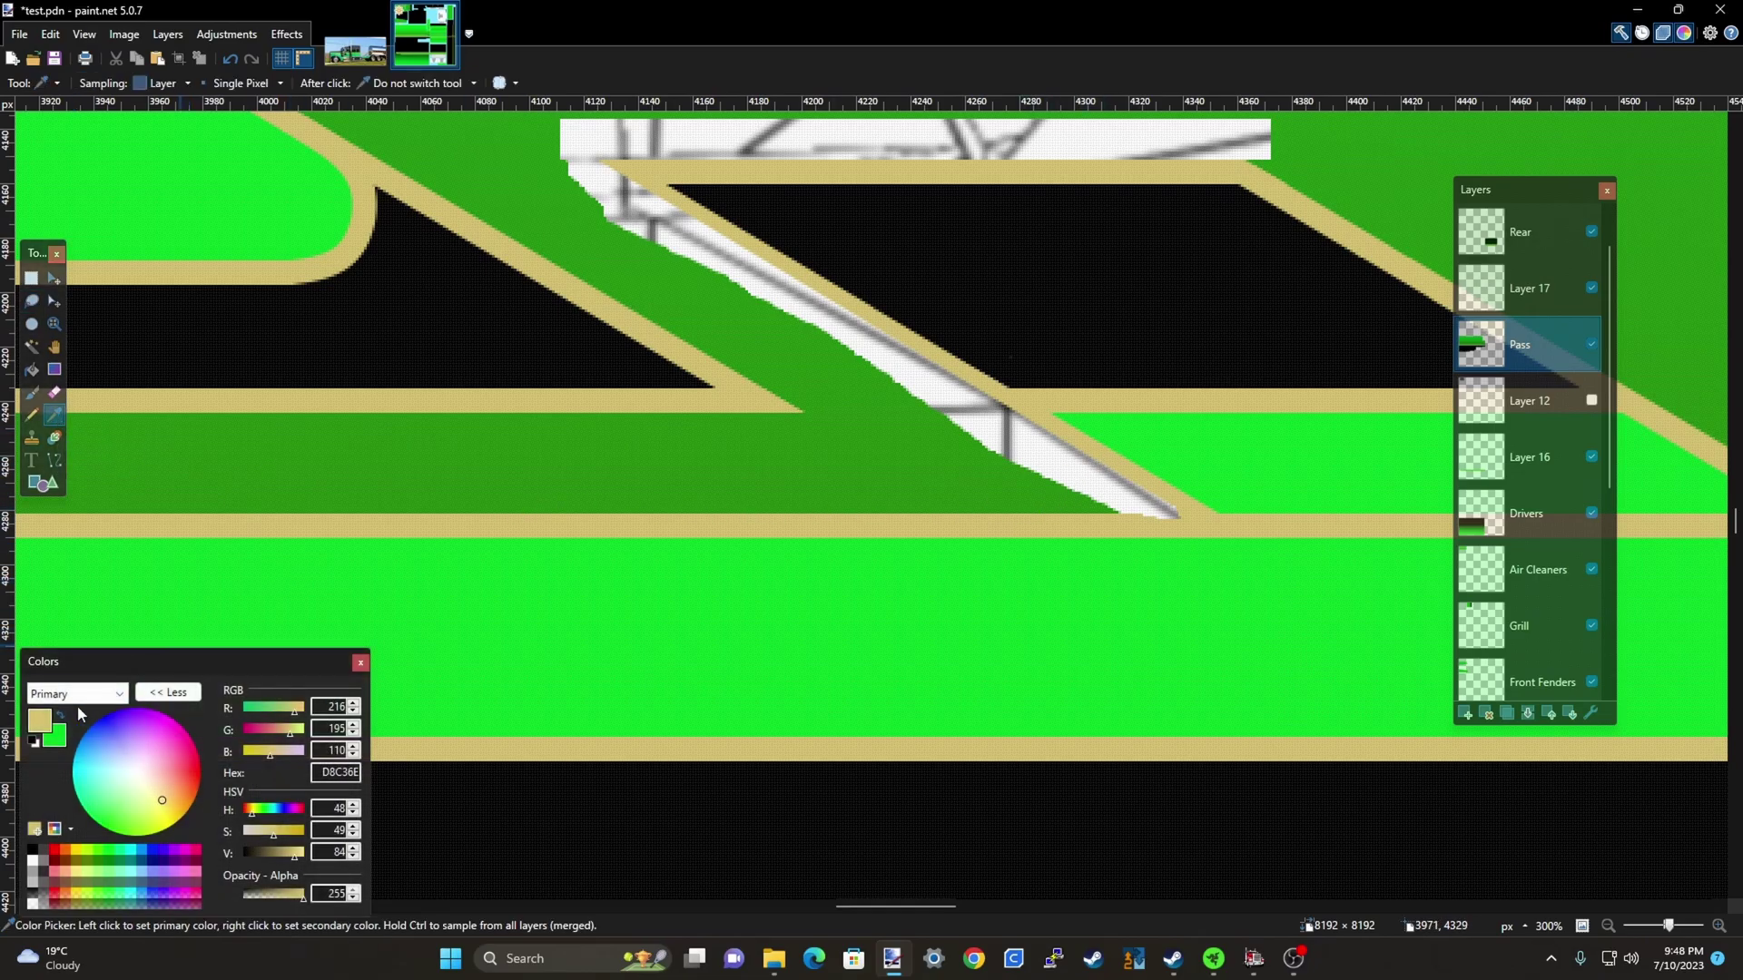
pyautogui.click(53, 460)
pyautogui.scroll(-3, 841, 794)
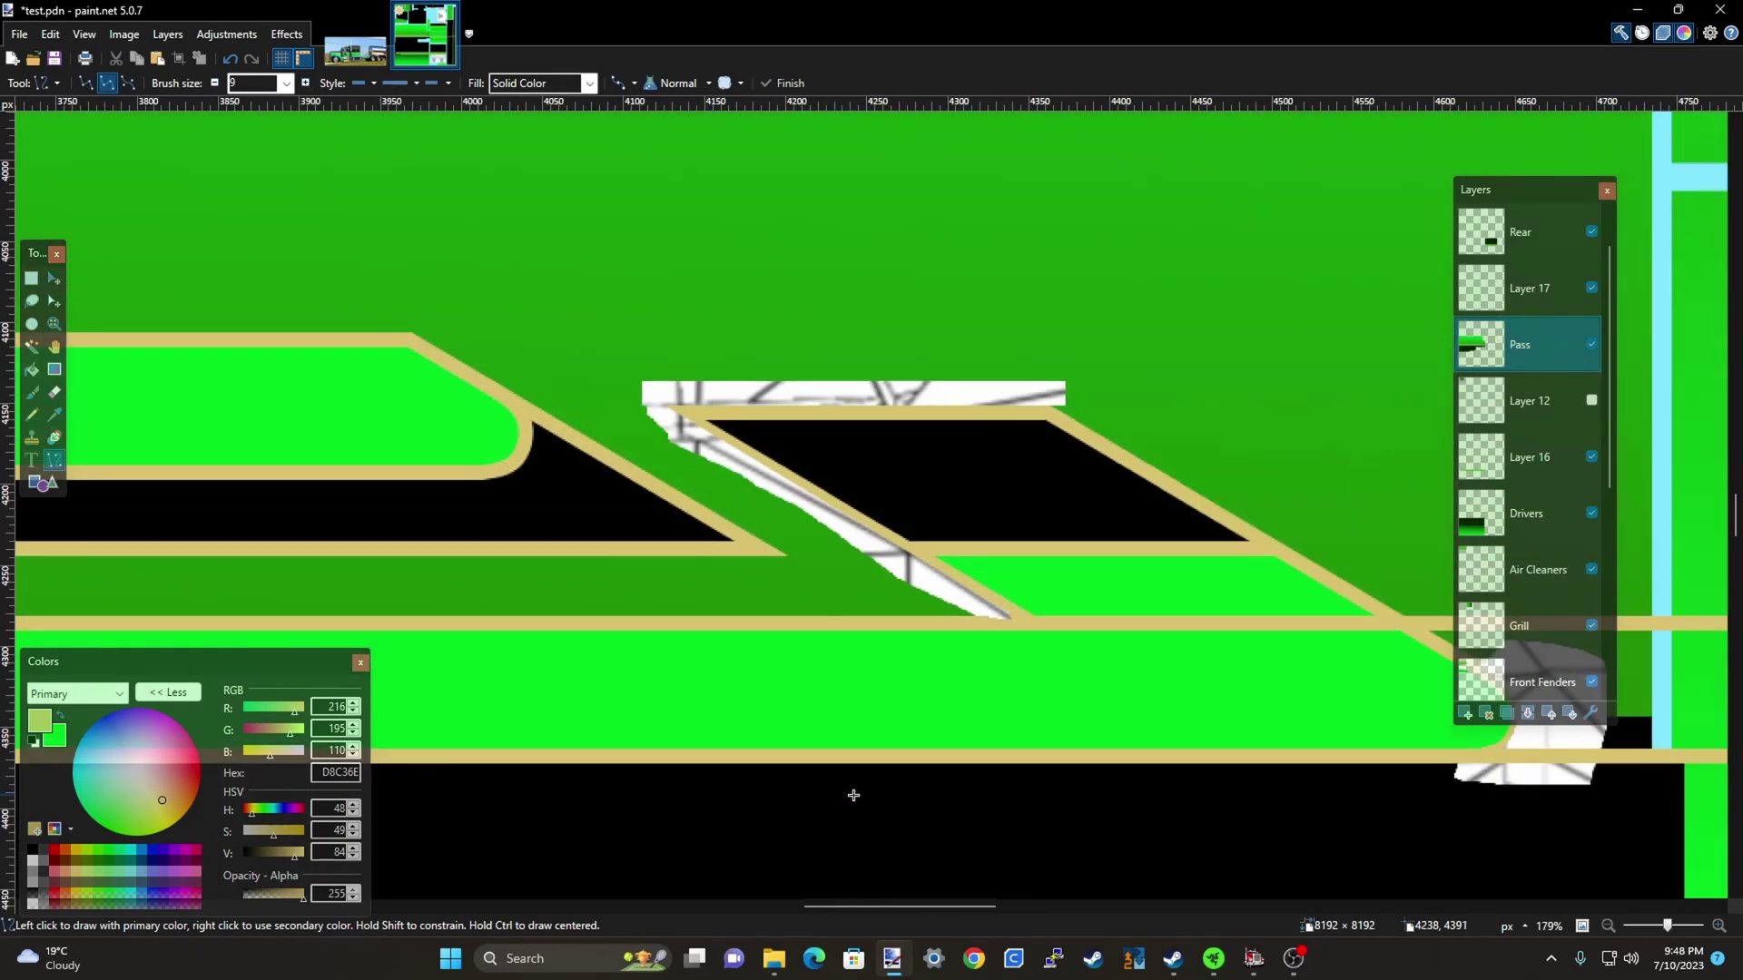
pyautogui.scroll(3, 883, 614)
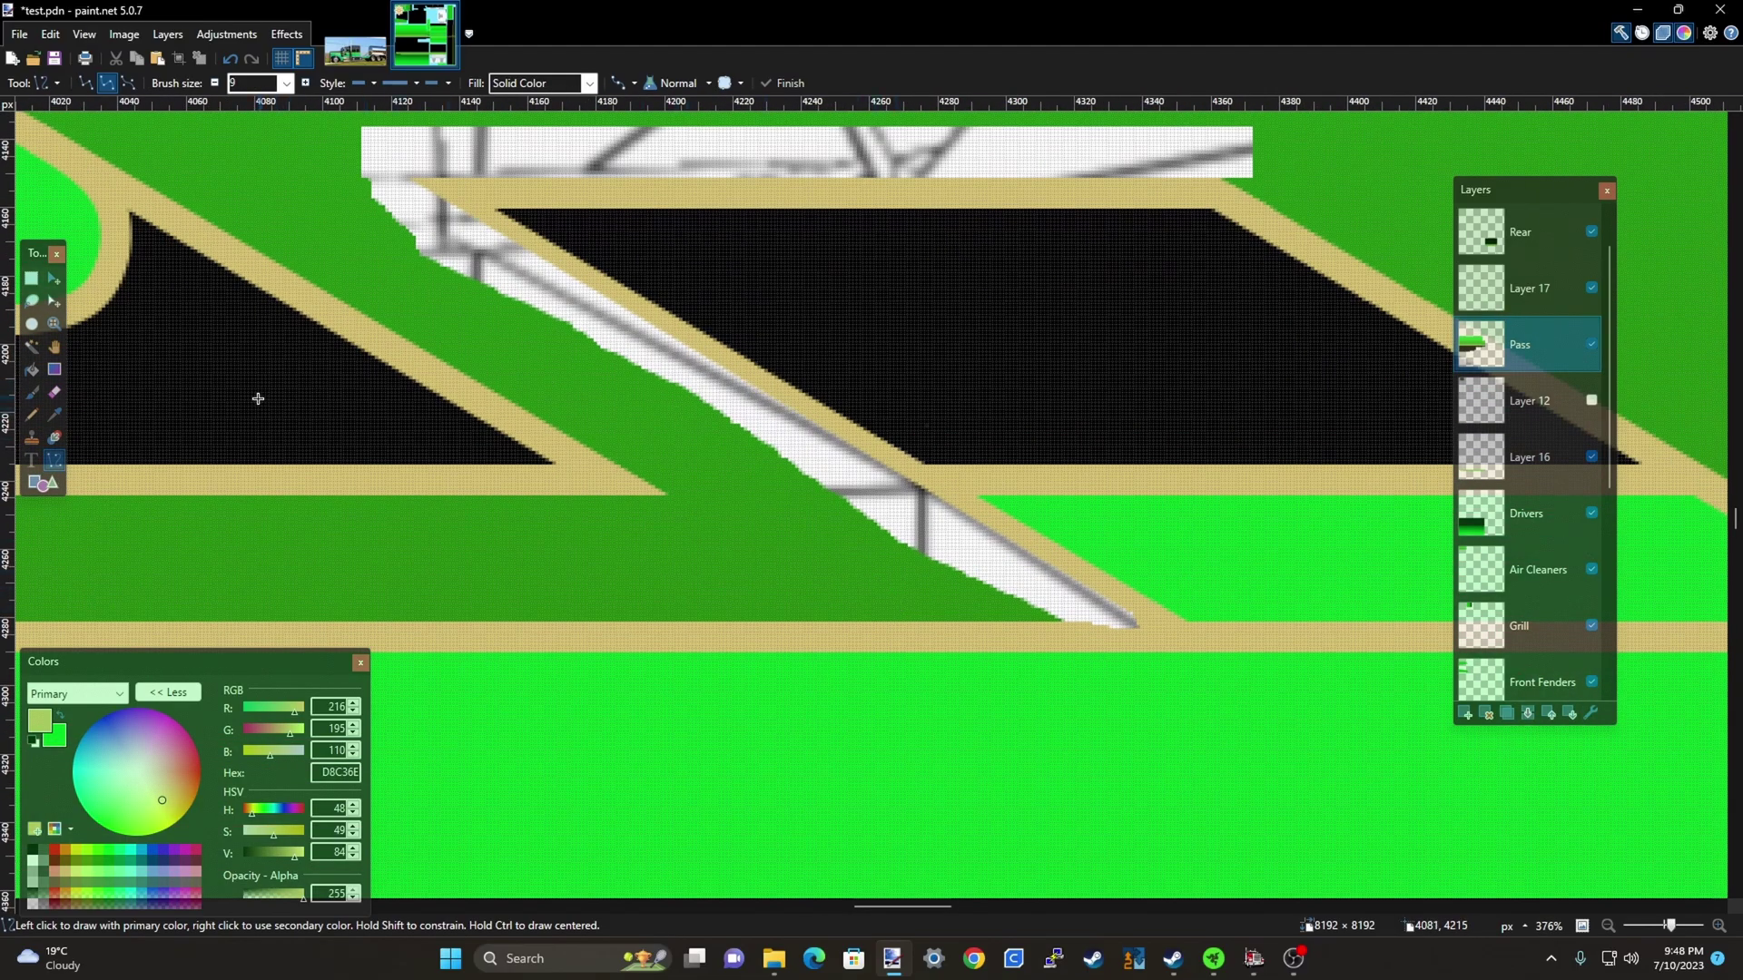
pyautogui.moveTo(479, 166)
pyautogui.mouseDown()
pyautogui.moveTo(887, 369)
pyautogui.moveTo(1295, 653)
pyautogui.mouseUp()
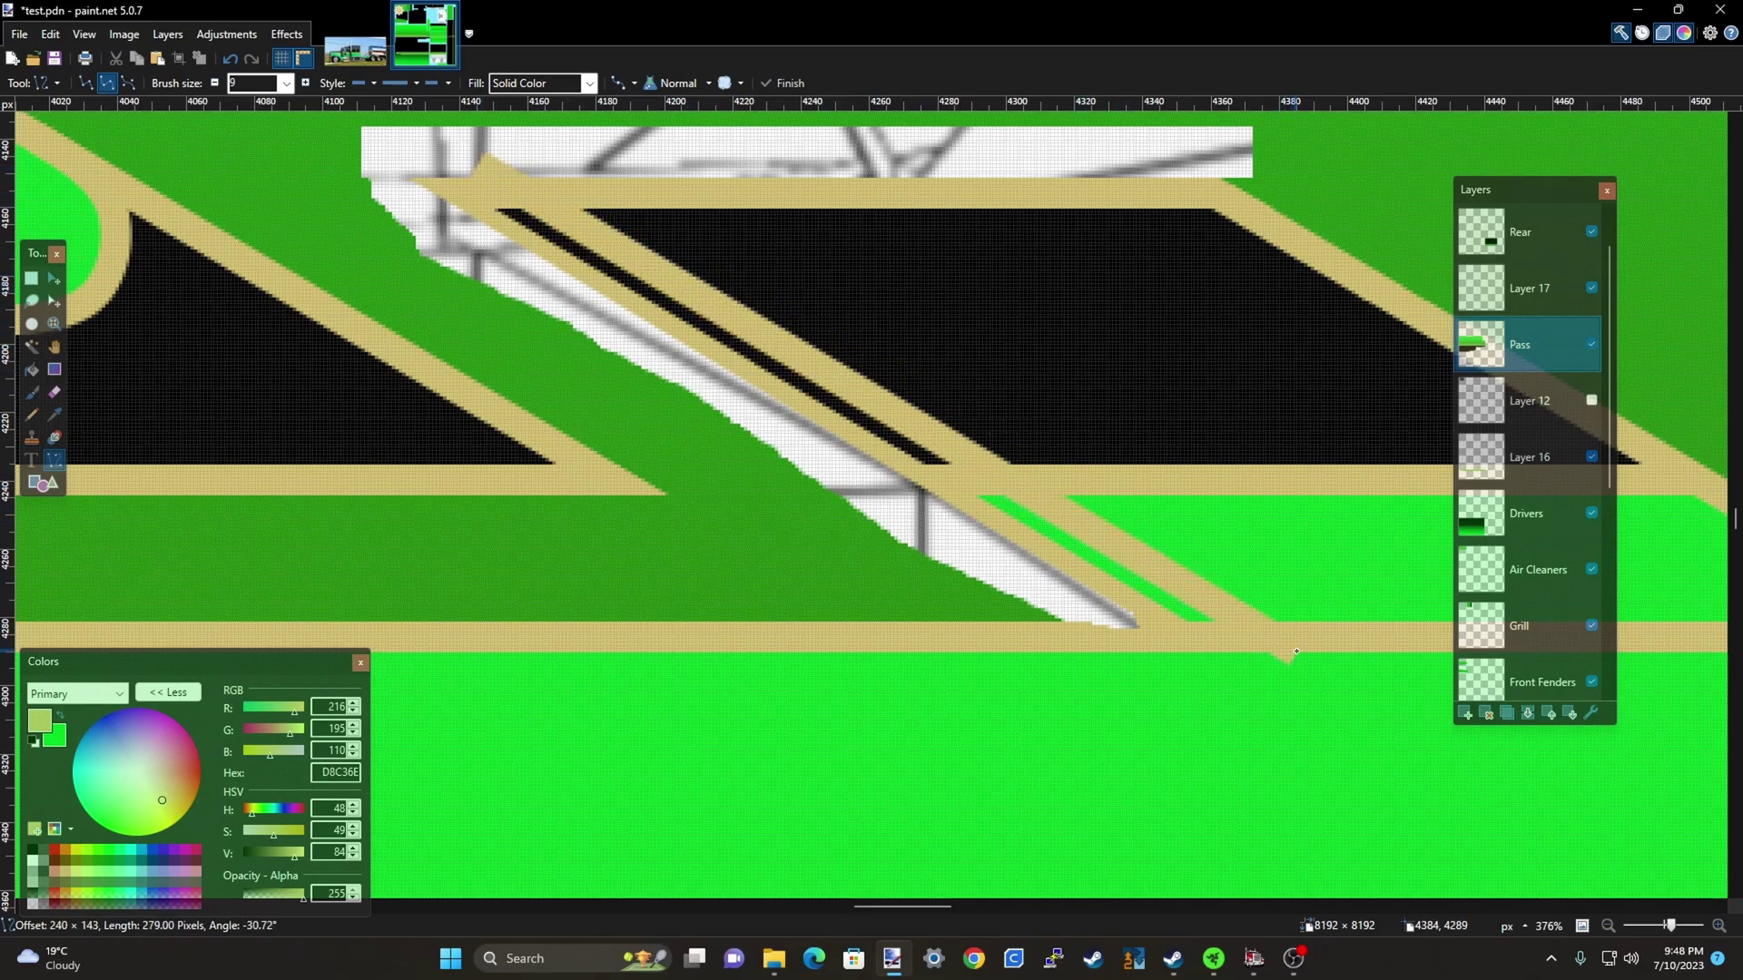
pyautogui.moveTo(1326, 669); pyautogui.dragTo(1235, 668)
pyautogui.scroll(-2, 1236, 668)
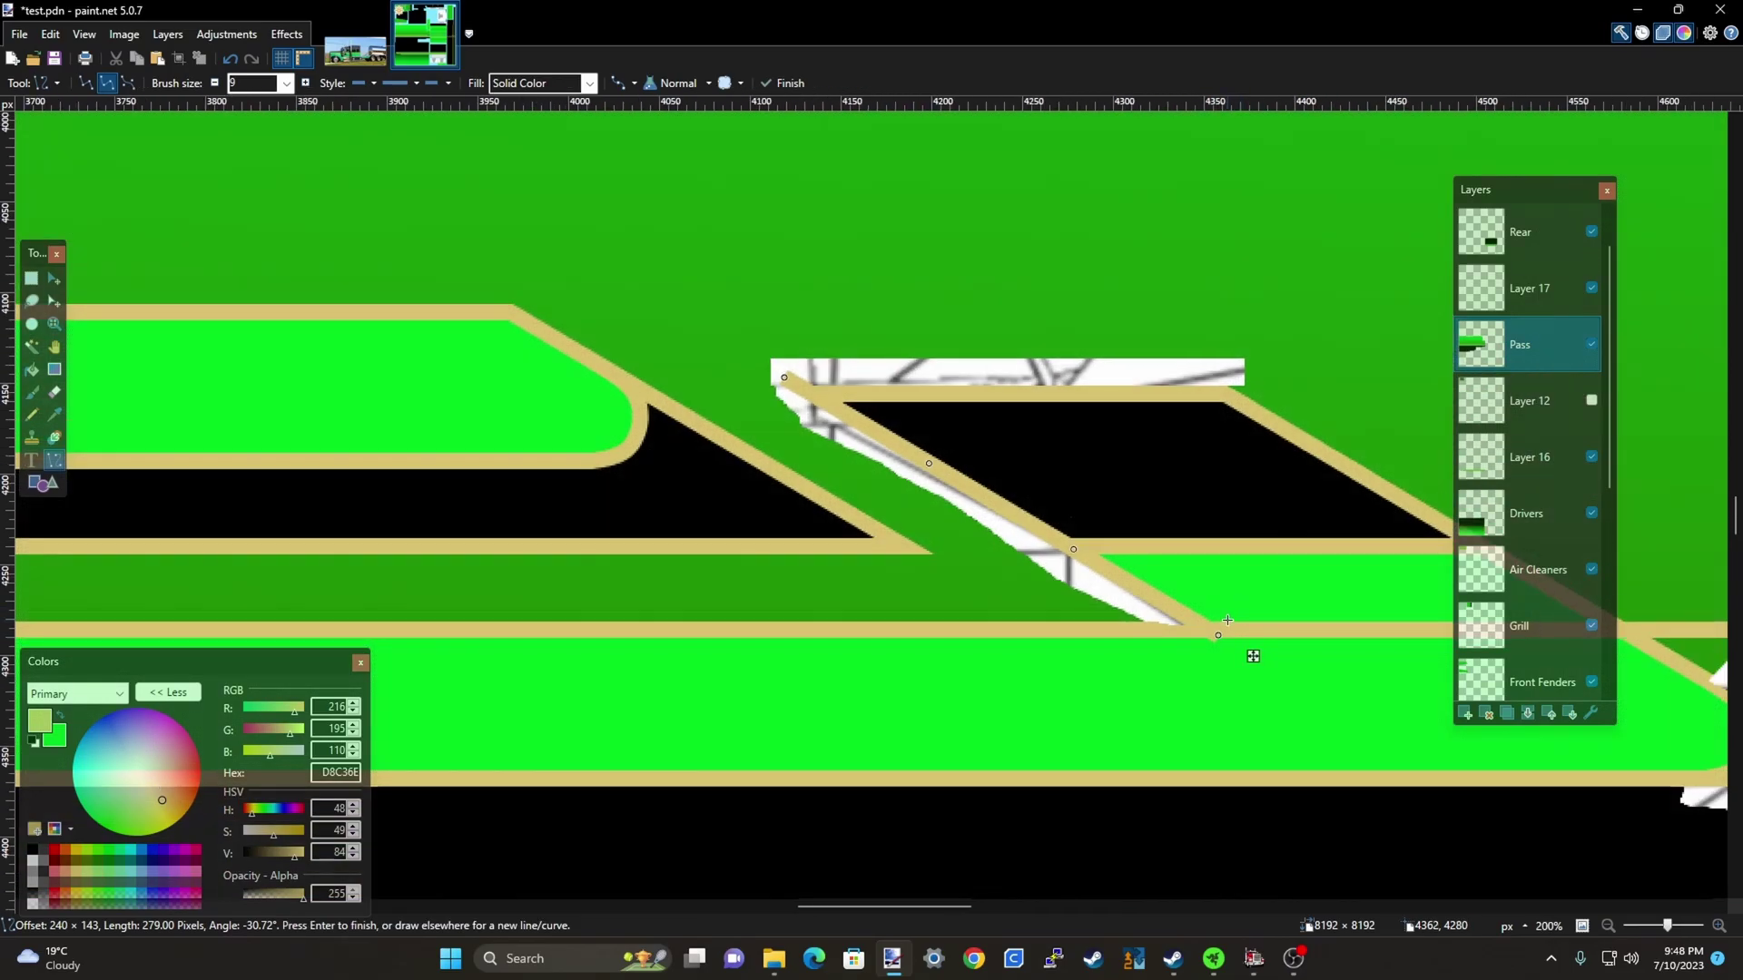
# Rectangle-select about 45 × 13 px around the new line's upper end above the parallelogram's corner and delete it
pyautogui.click(30, 279)
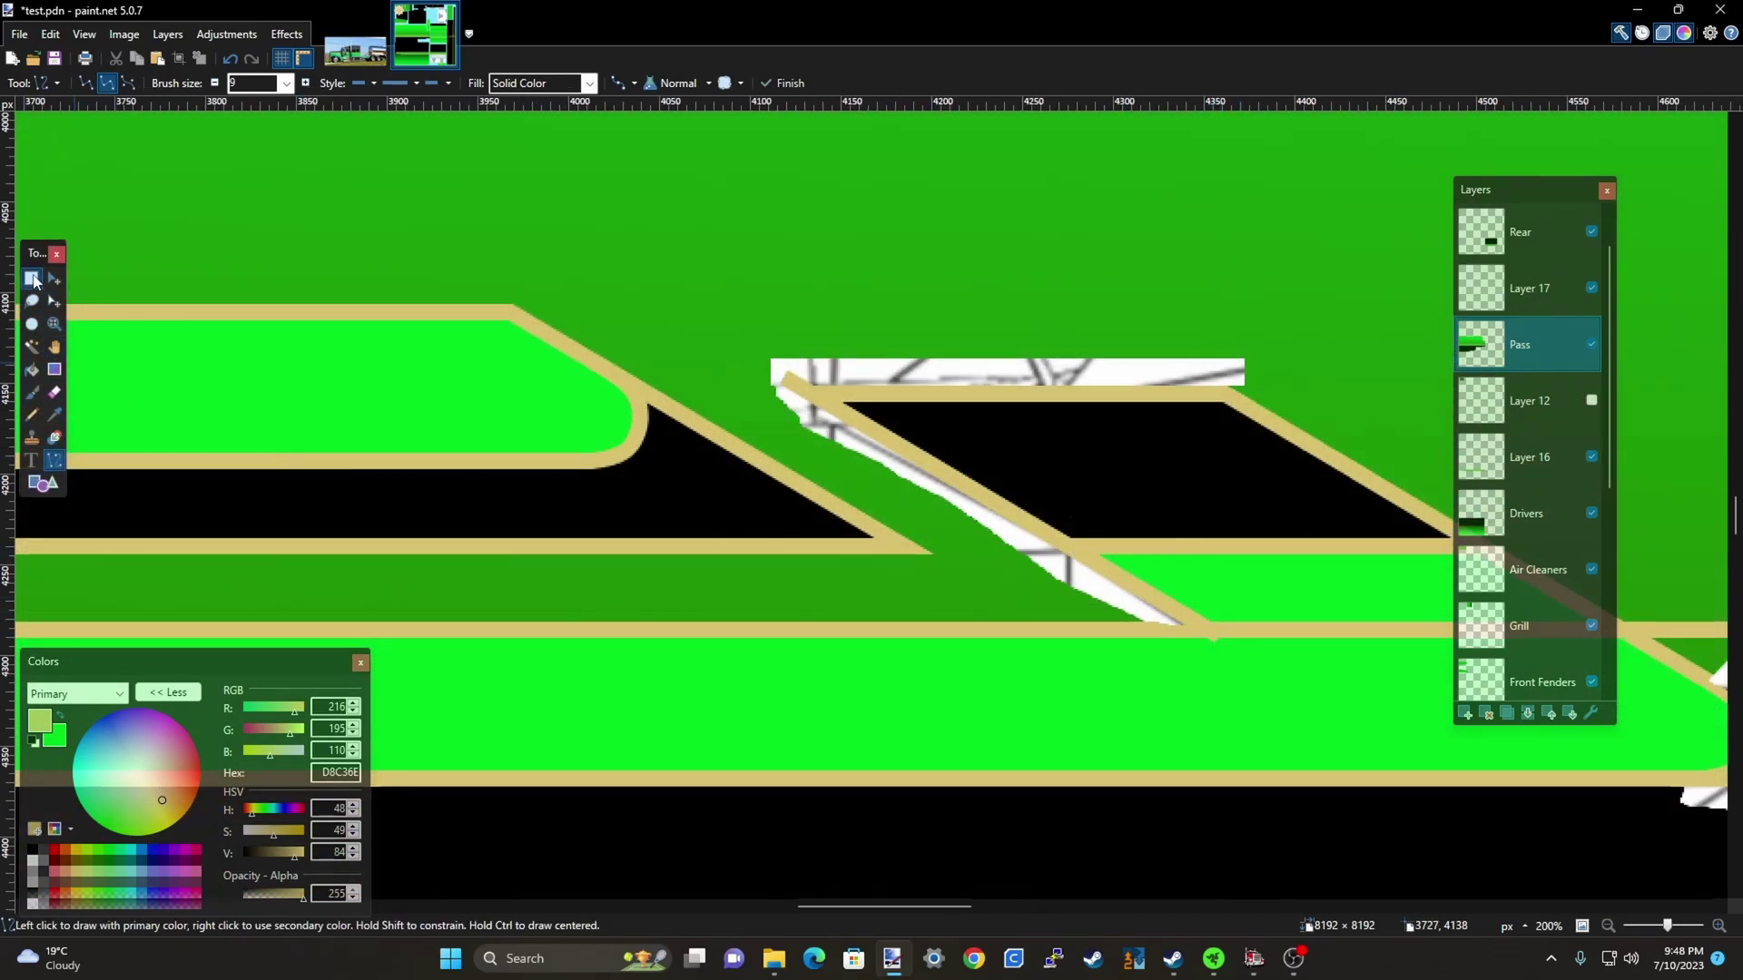
pyautogui.scroll(2, 866, 426)
pyautogui.scroll(4, 867, 426)
pyautogui.moveTo(837, 287); pyautogui.dragTo(627, 338)
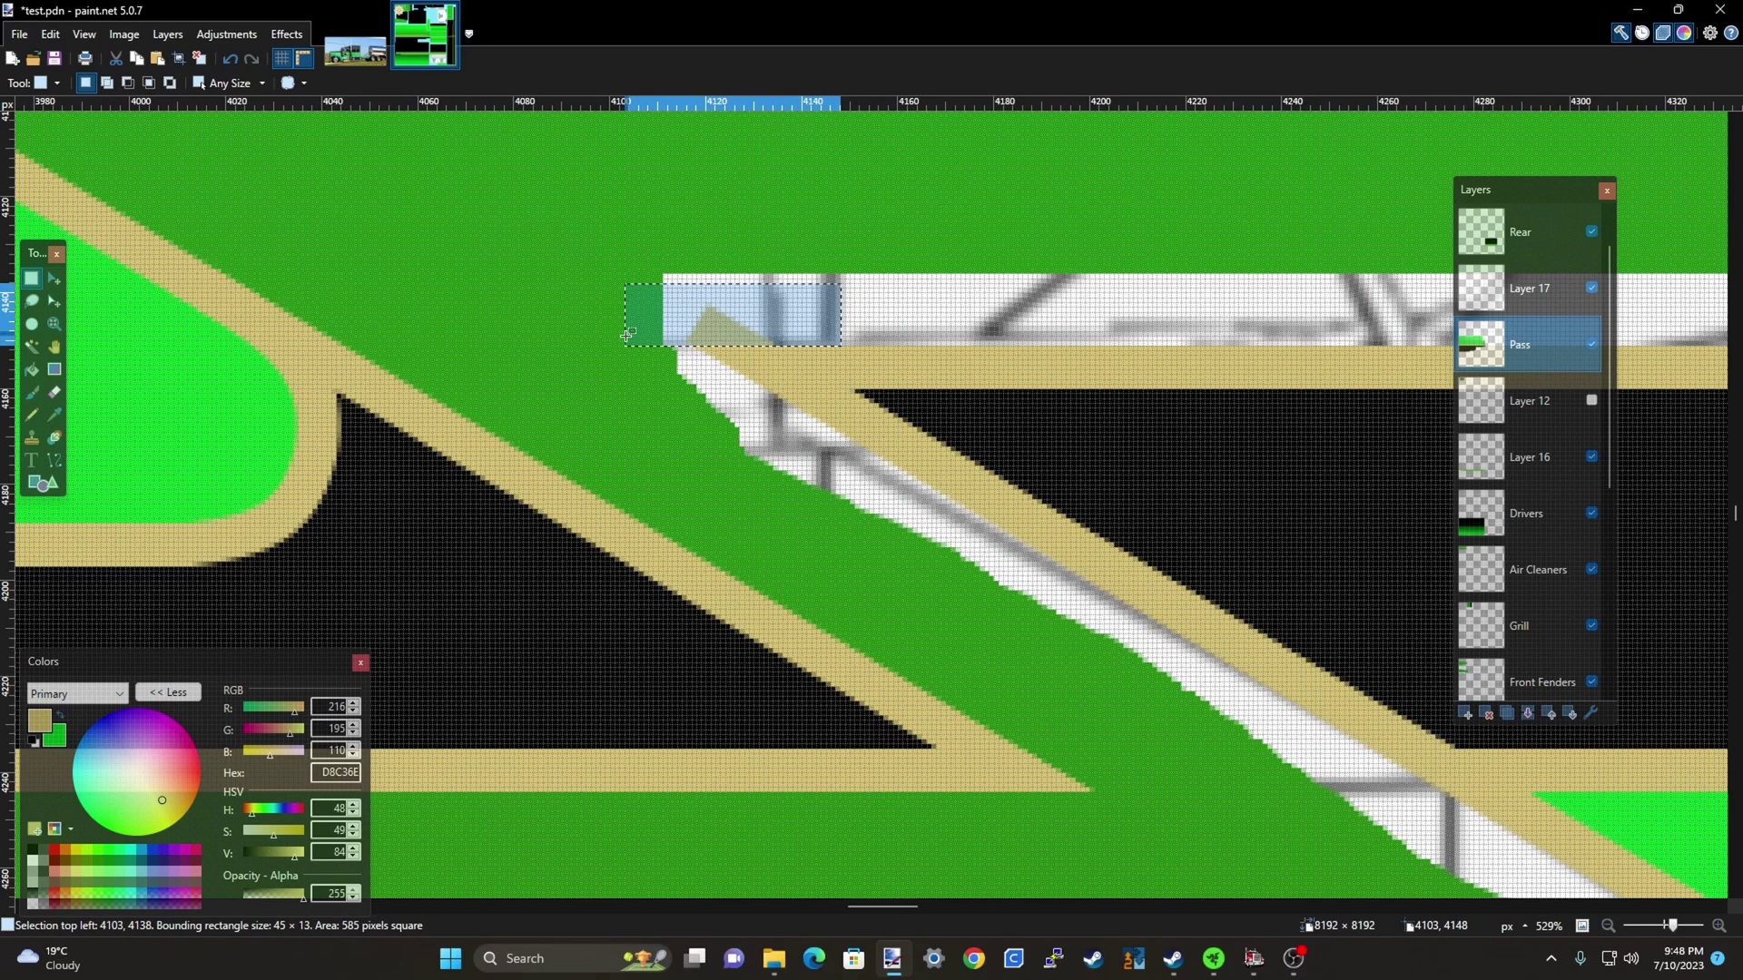
pyautogui.click(627, 338)
pyautogui.scroll(-6, 879, 434)
pyautogui.scroll(5, 879, 434)
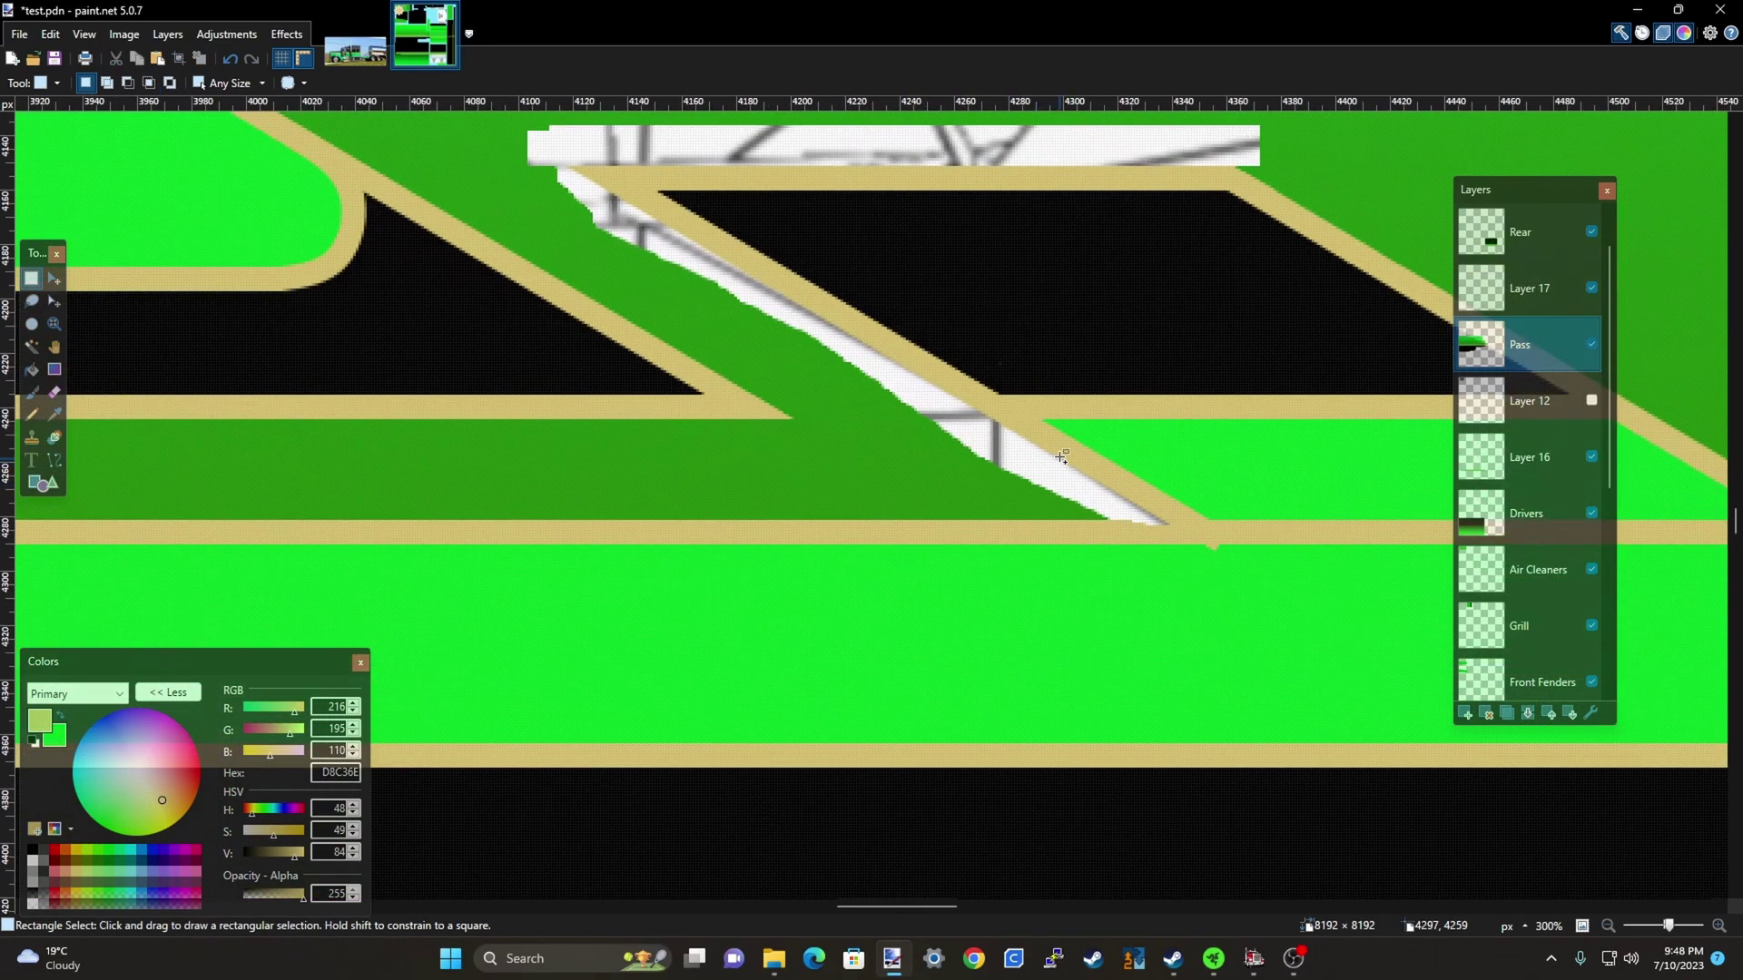
# Select a bright green patch about 12 × 7 px below the horizontal tan stripe and stretch it to about 23 × 7 px over the diagonal line's protruding lower tip
pyautogui.scroll(-3, 1179, 579)
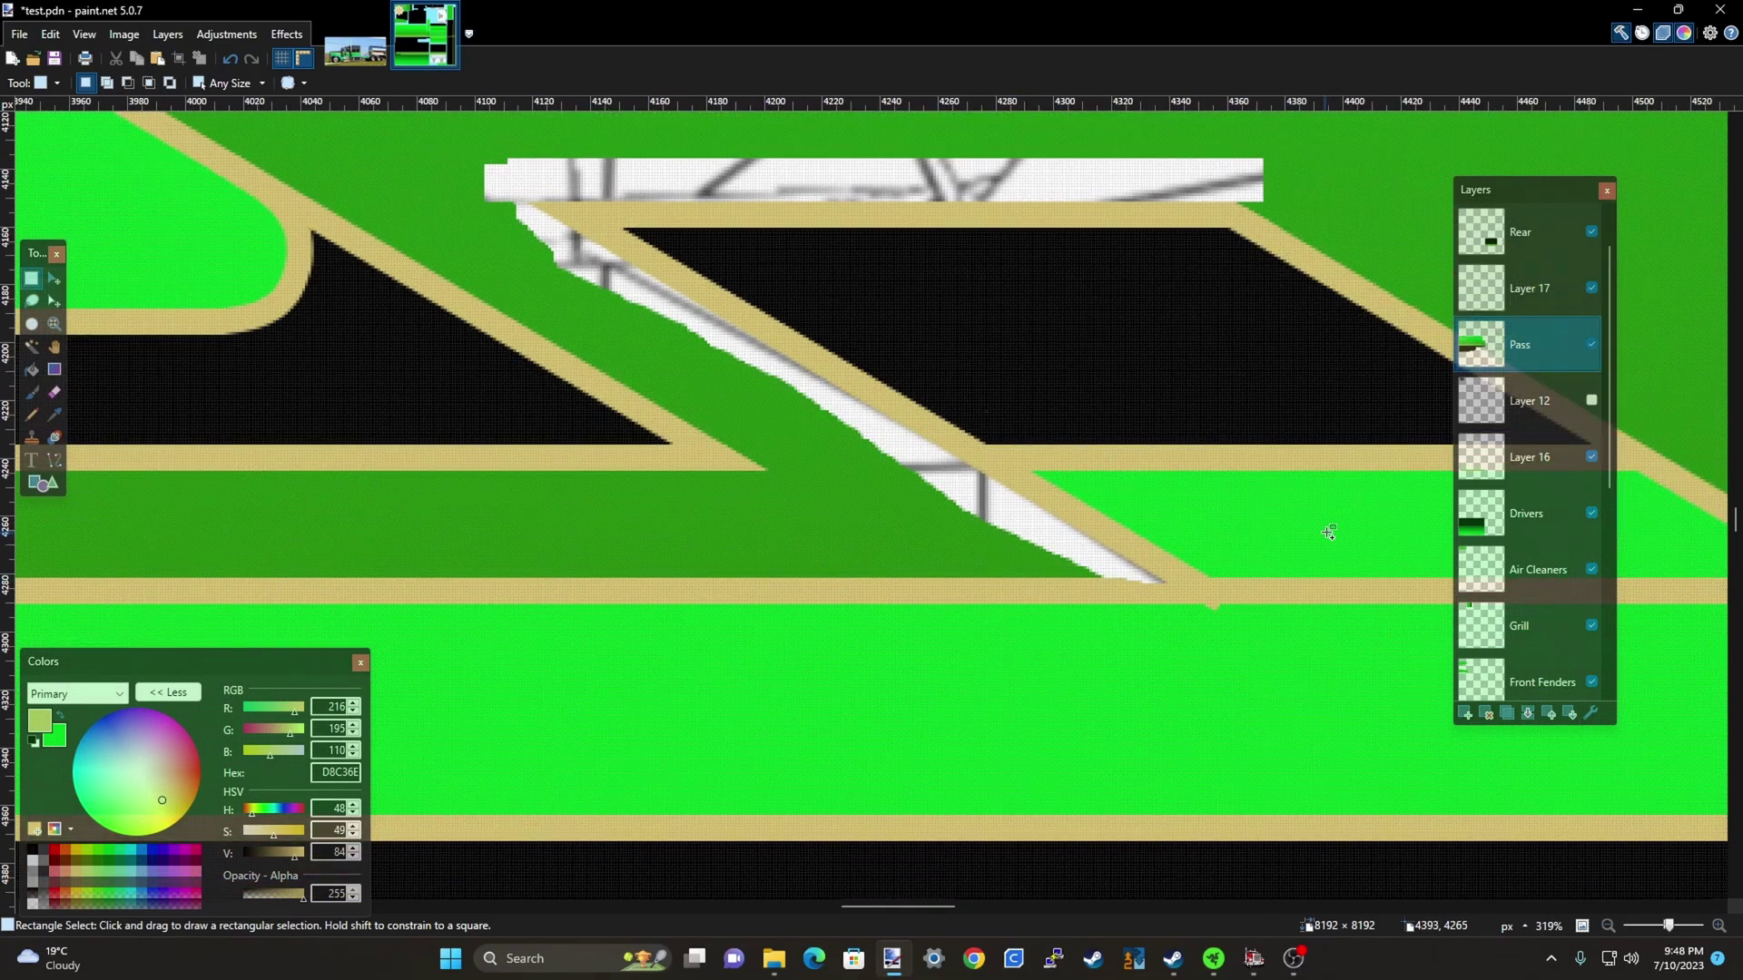
pyautogui.scroll(-2, 799, 506)
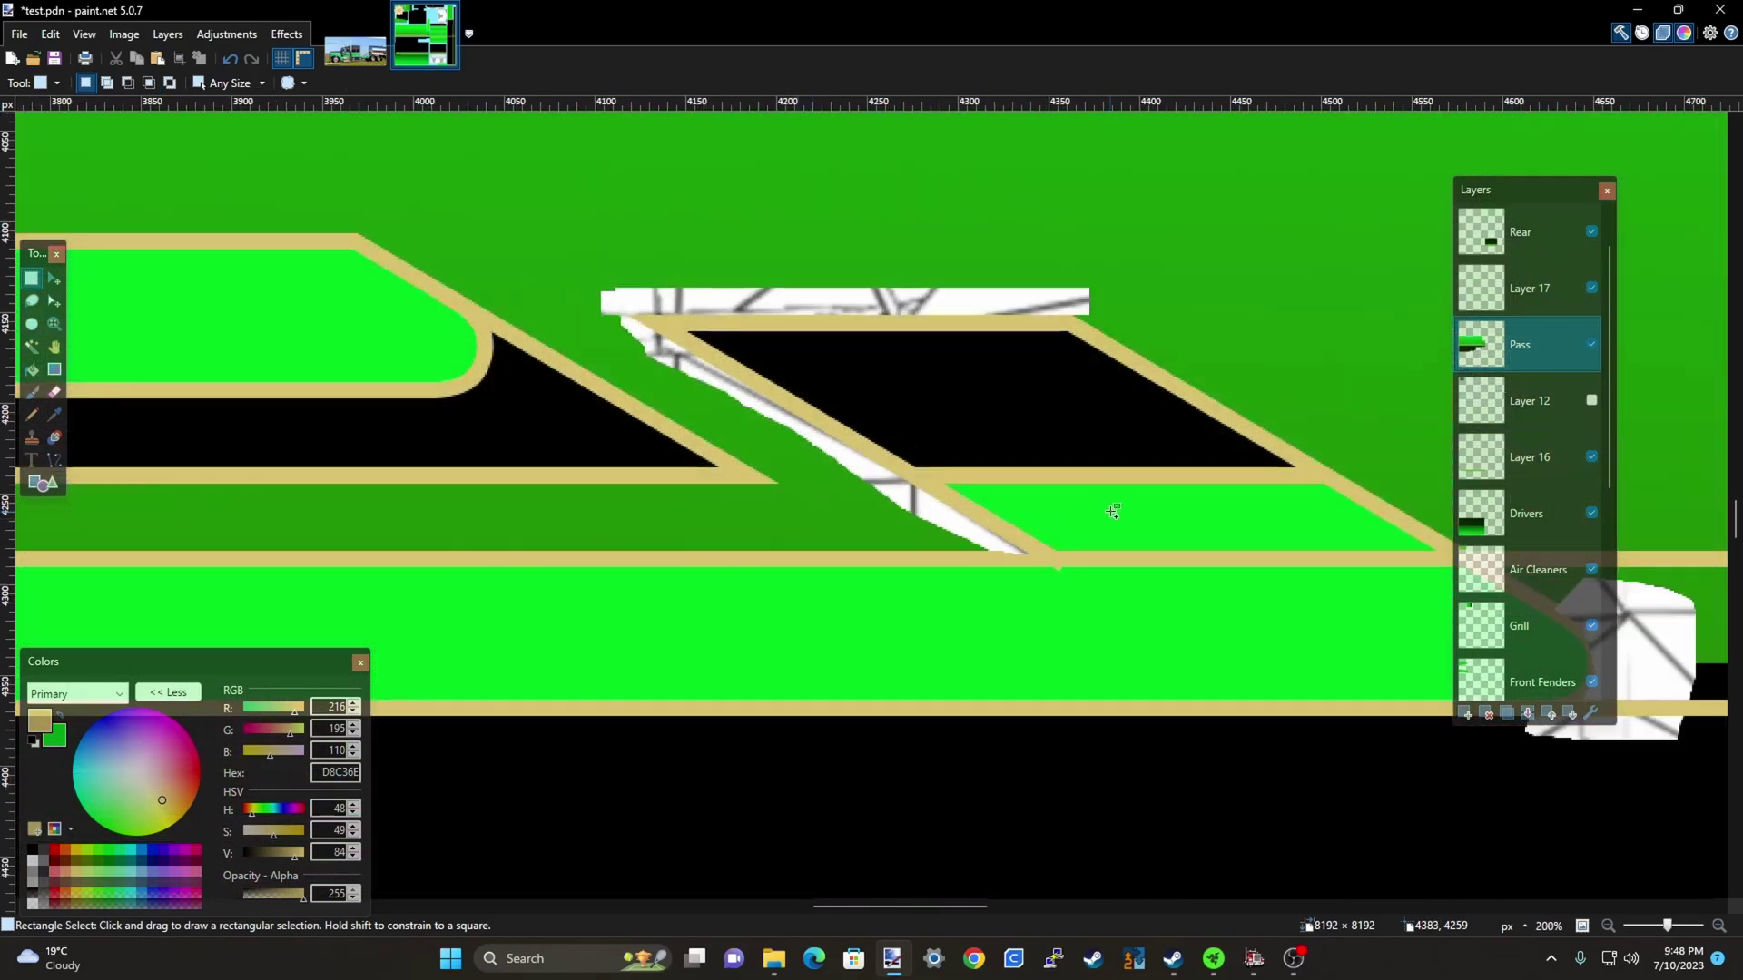
pyautogui.scroll(3, 963, 503)
pyautogui.scroll(-2, 1180, 625)
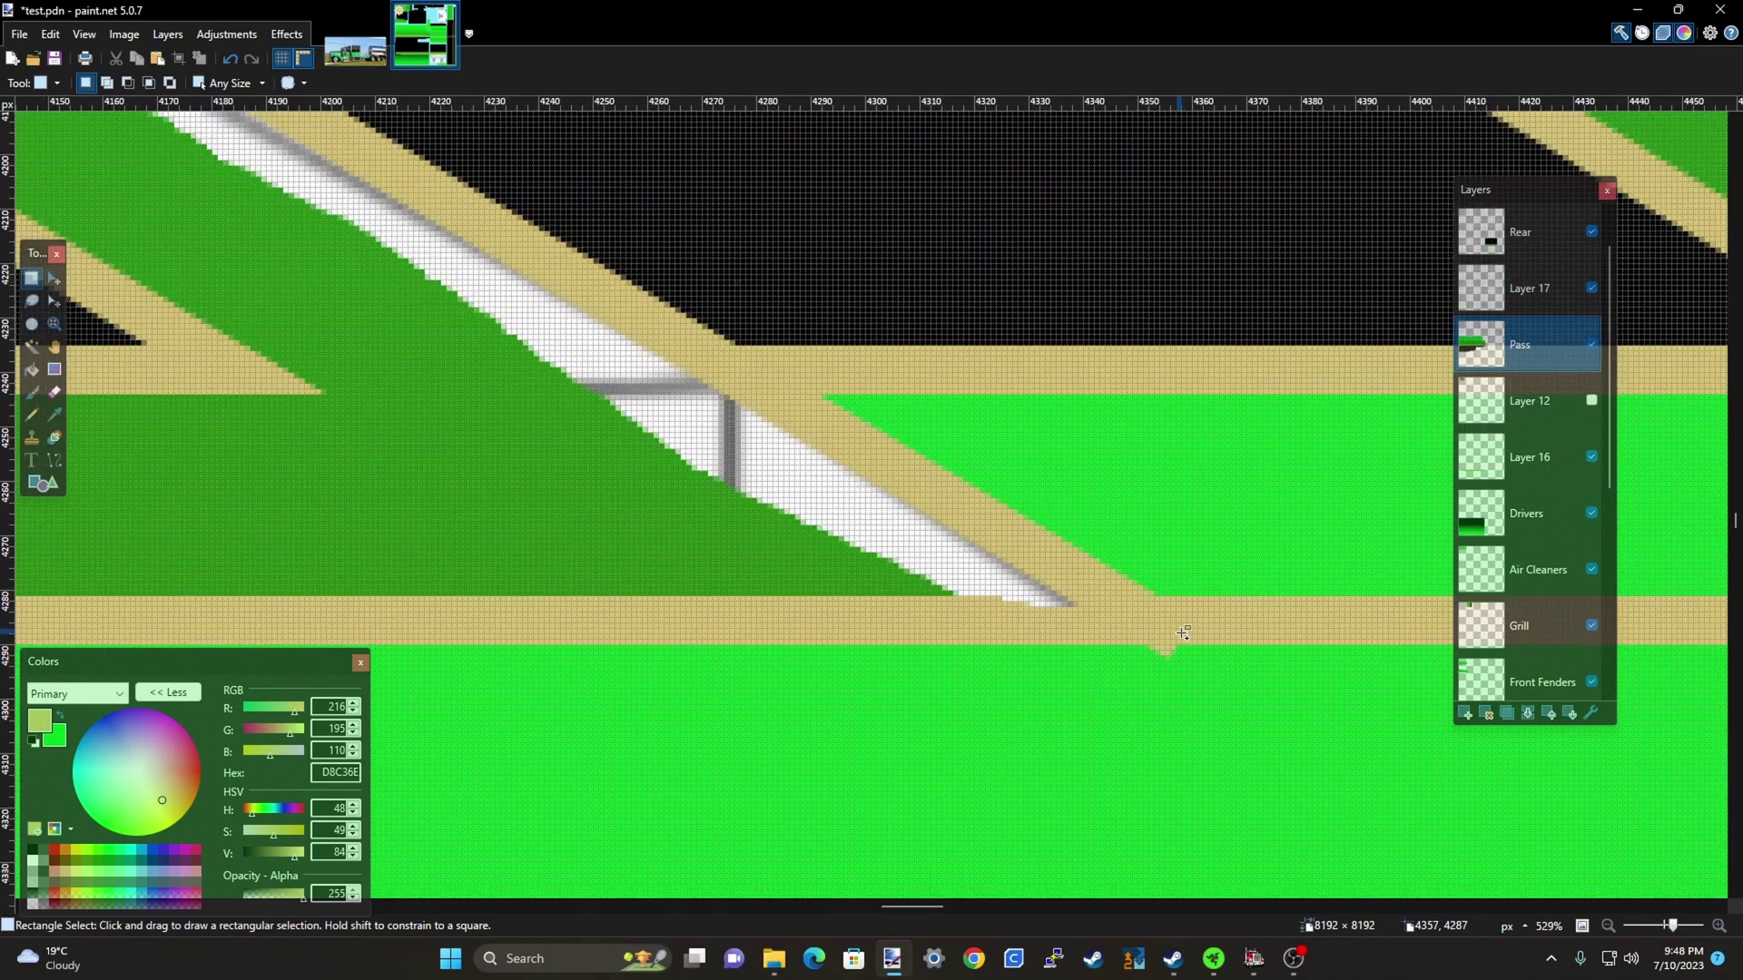
pyautogui.scroll(-2, 756, 491)
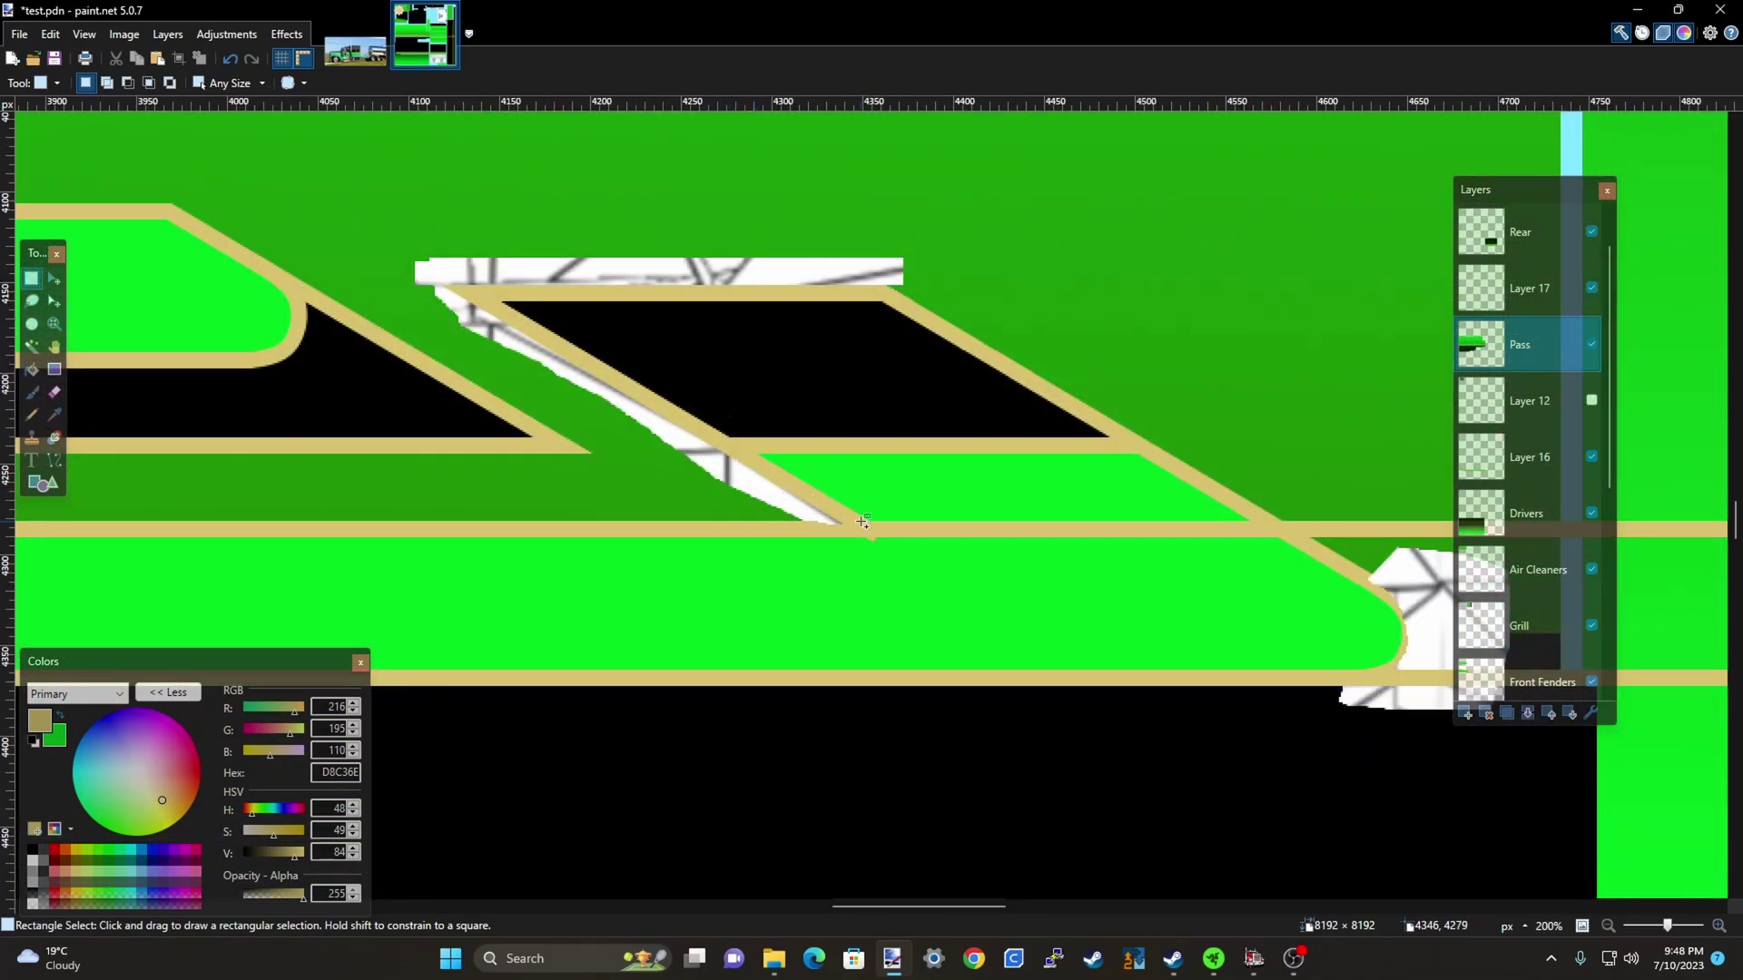
pyautogui.scroll(5, 850, 514)
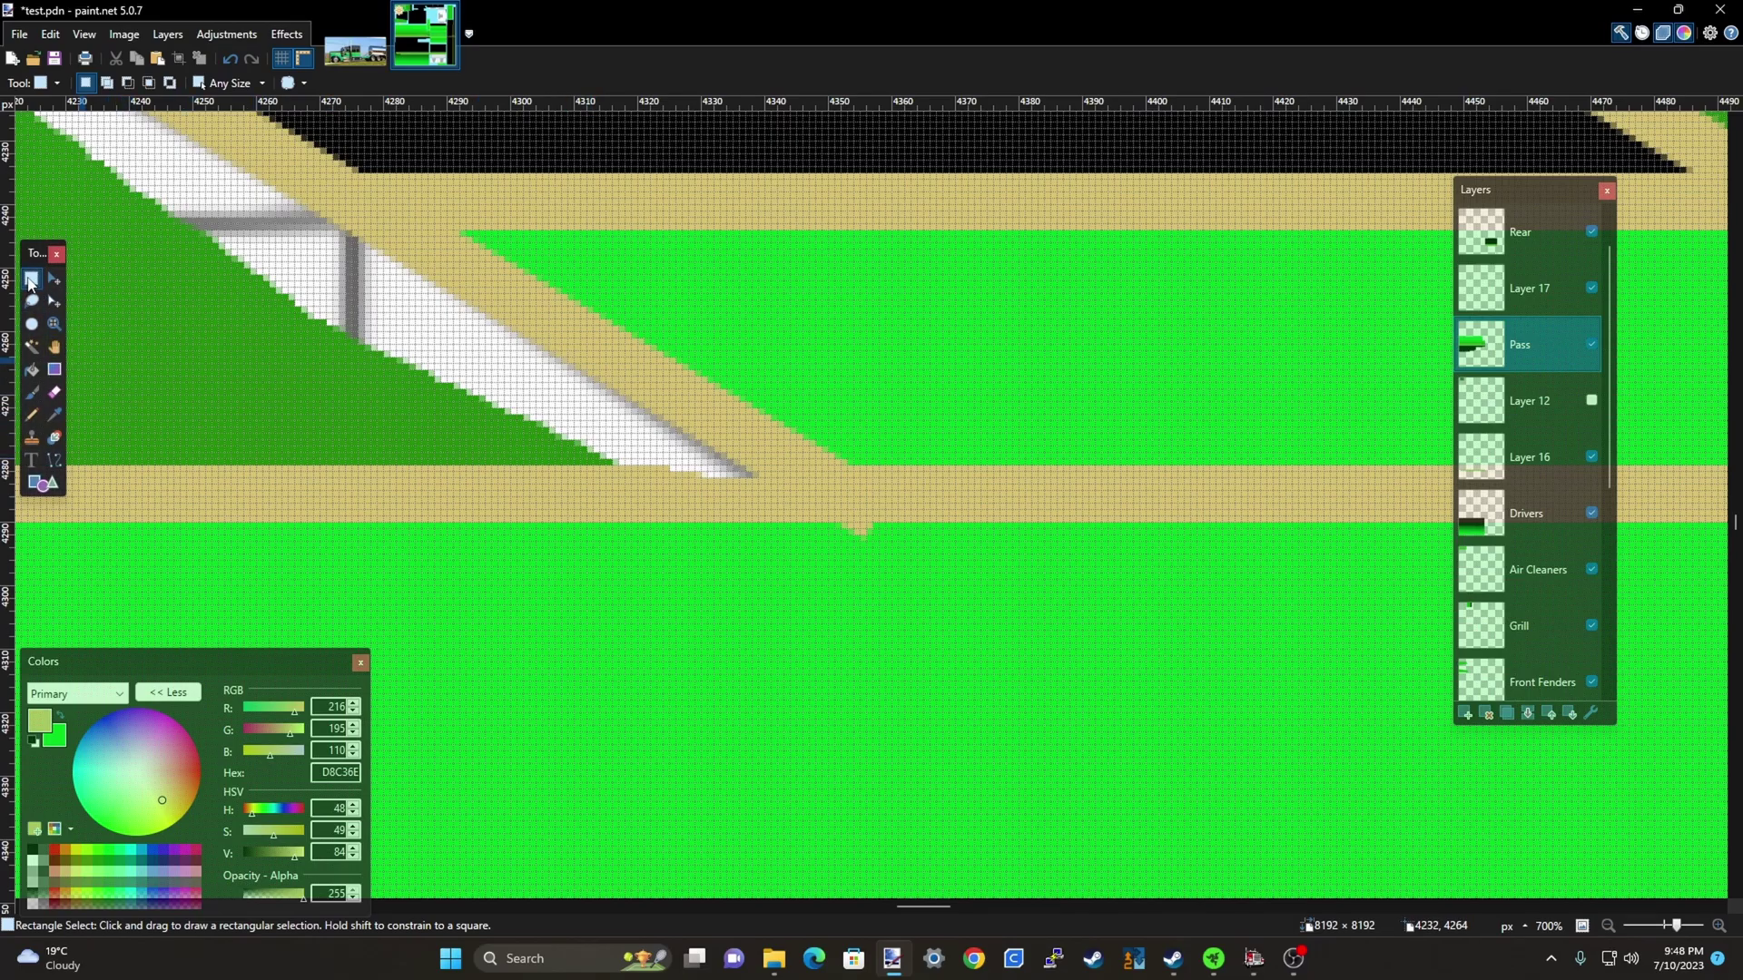
pyautogui.scroll(2, 759, 563)
pyautogui.moveTo(748, 509)
pyautogui.mouseDown()
pyautogui.moveTo(758, 534)
pyautogui.moveTo(849, 569)
pyautogui.mouseUp()
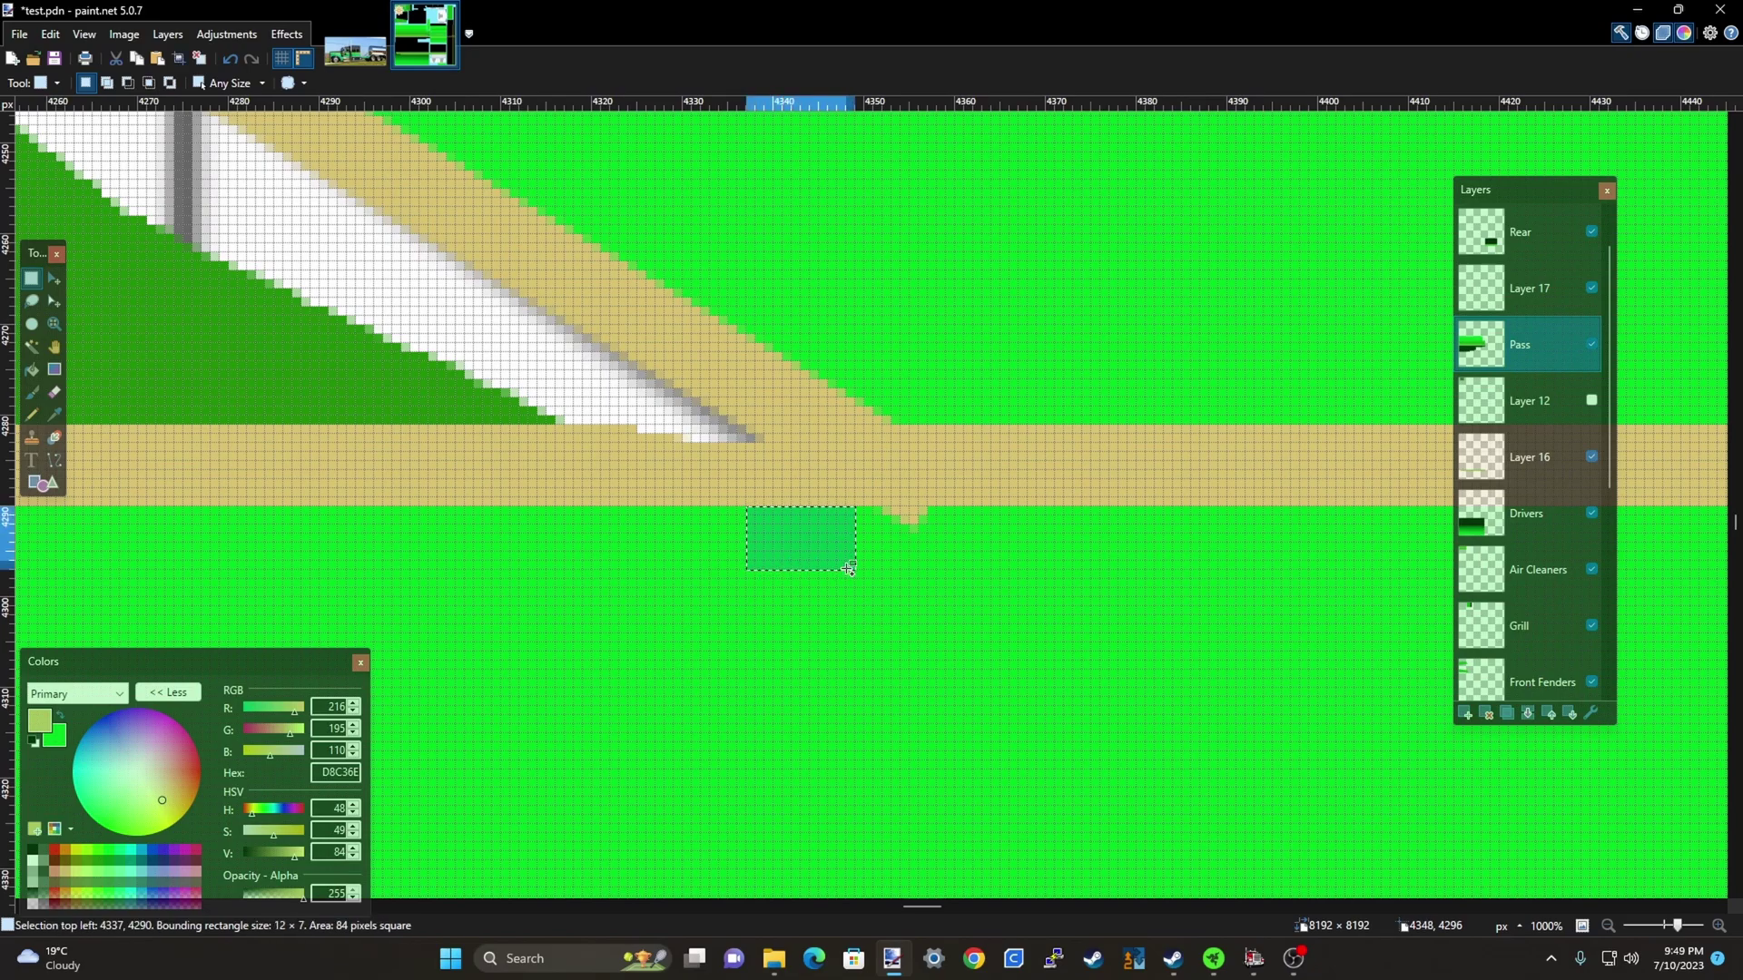
pyautogui.press('m')
pyautogui.moveTo(854, 538); pyautogui.dragTo(956, 553)
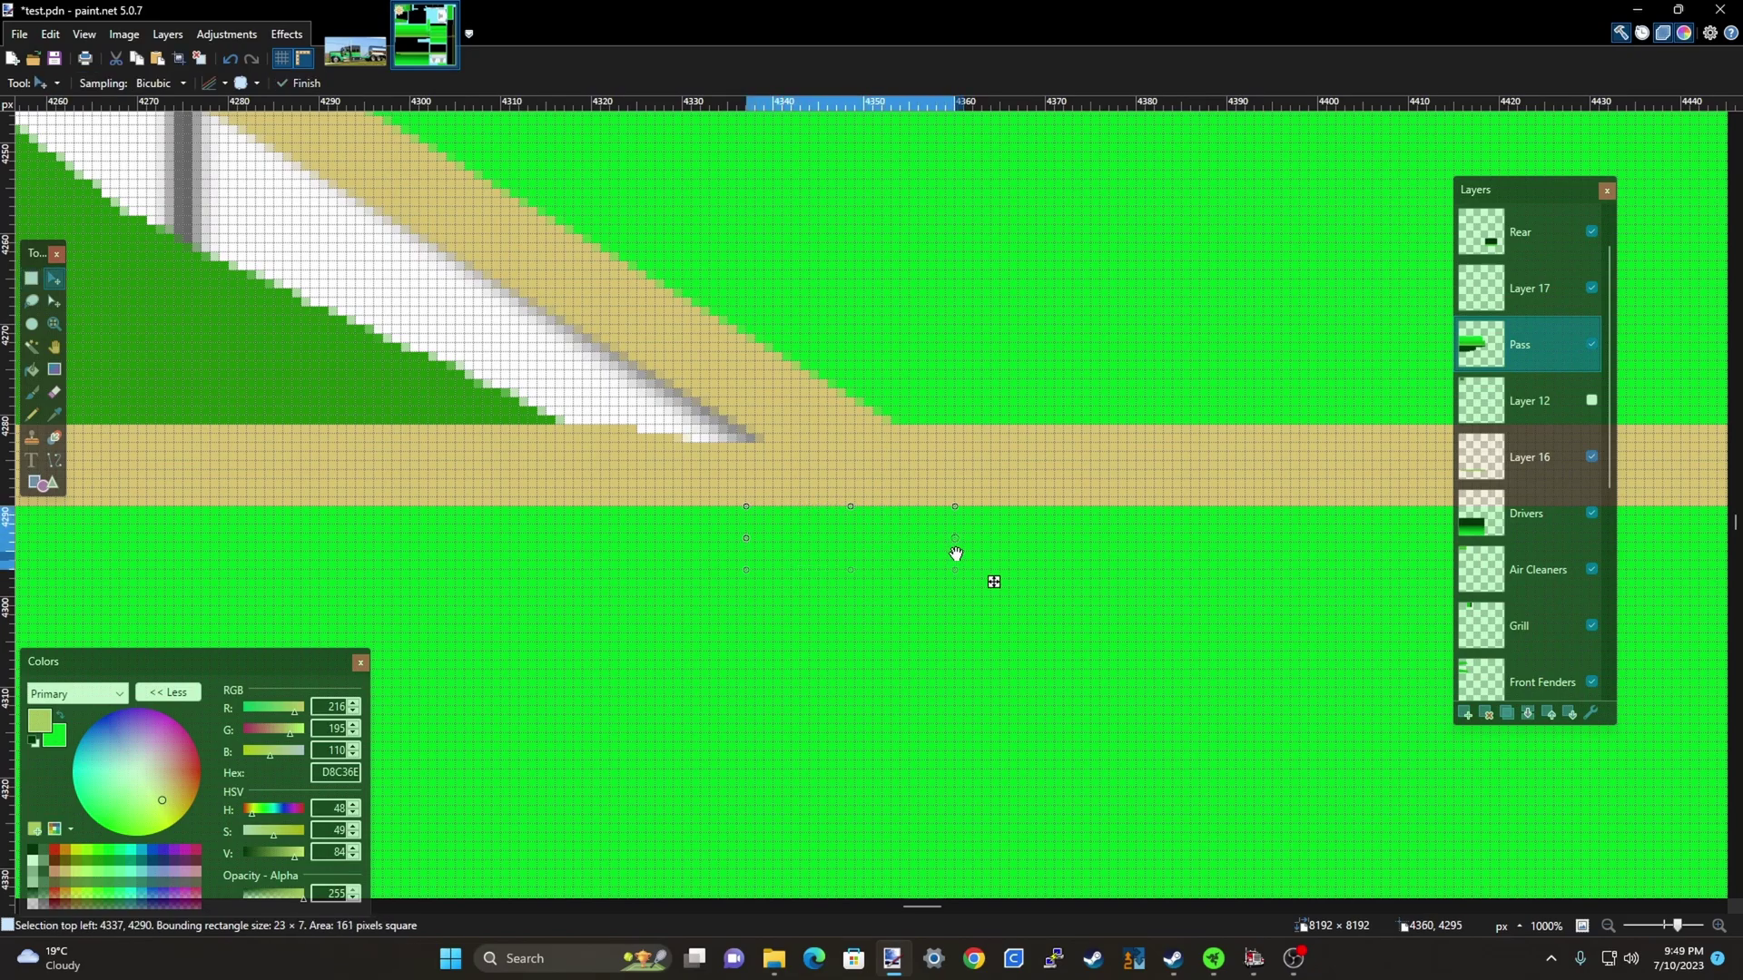
pyautogui.scroll(-5, 1166, 563)
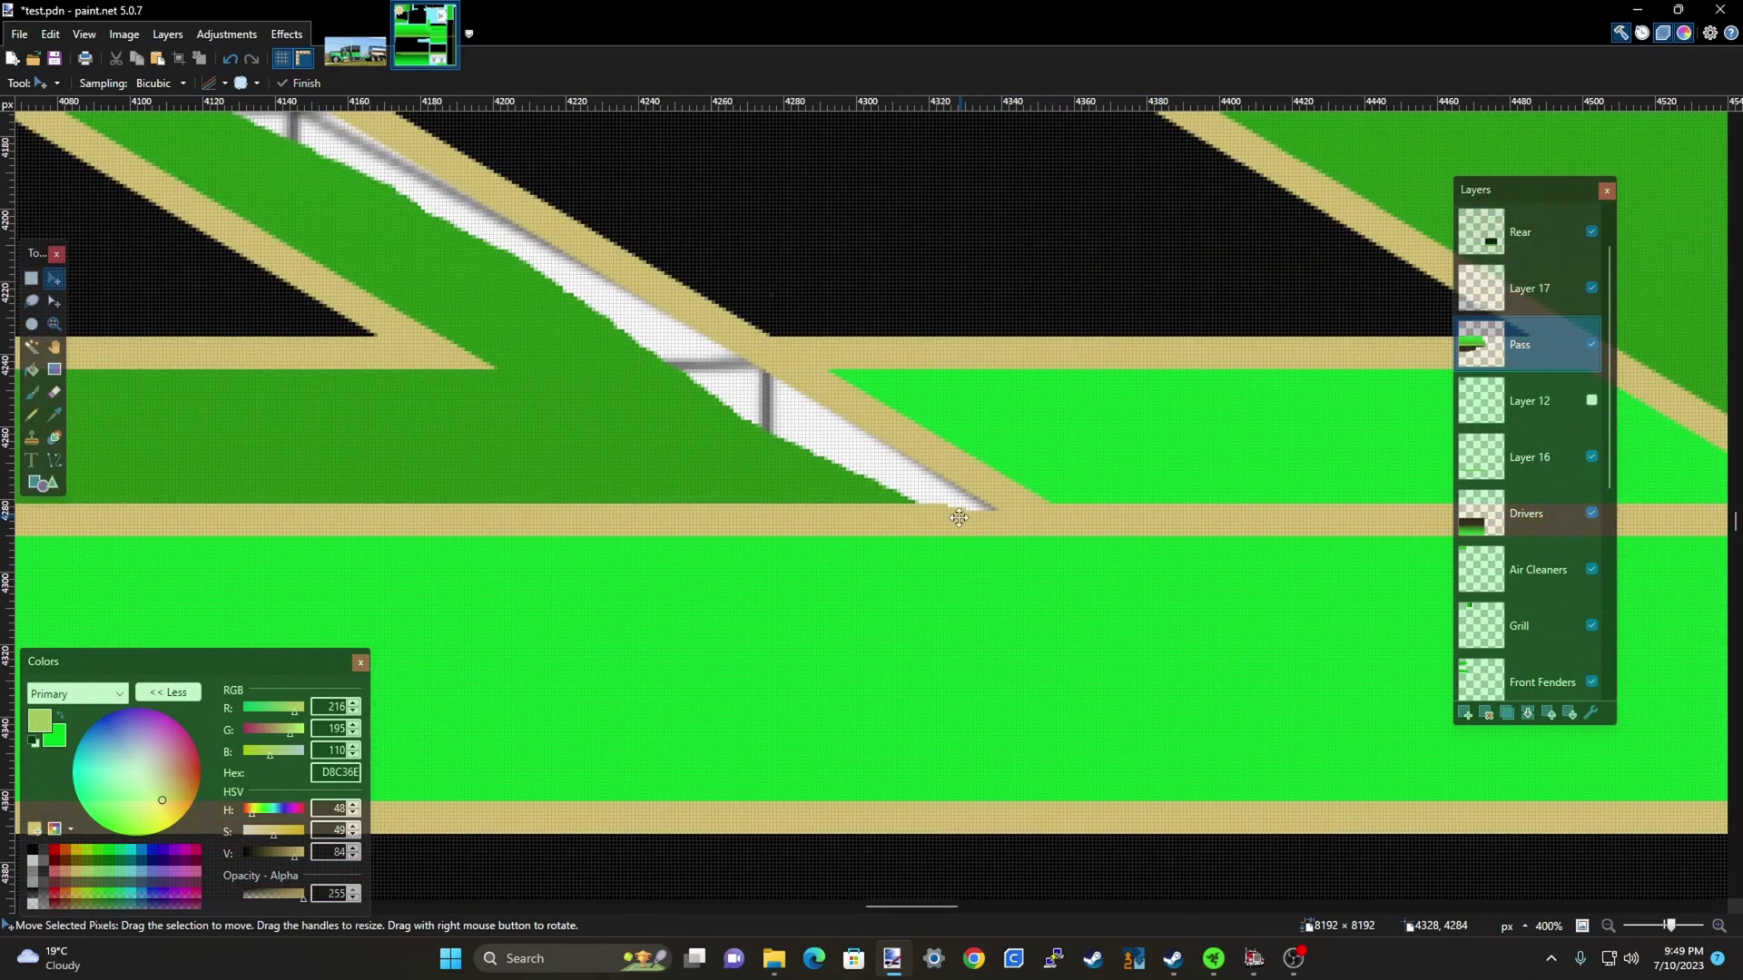
# Draw a short horizontal 9 px tan line along the stripe to fill the notch at the diagonal outline's lower end
pyautogui.click(55, 461)
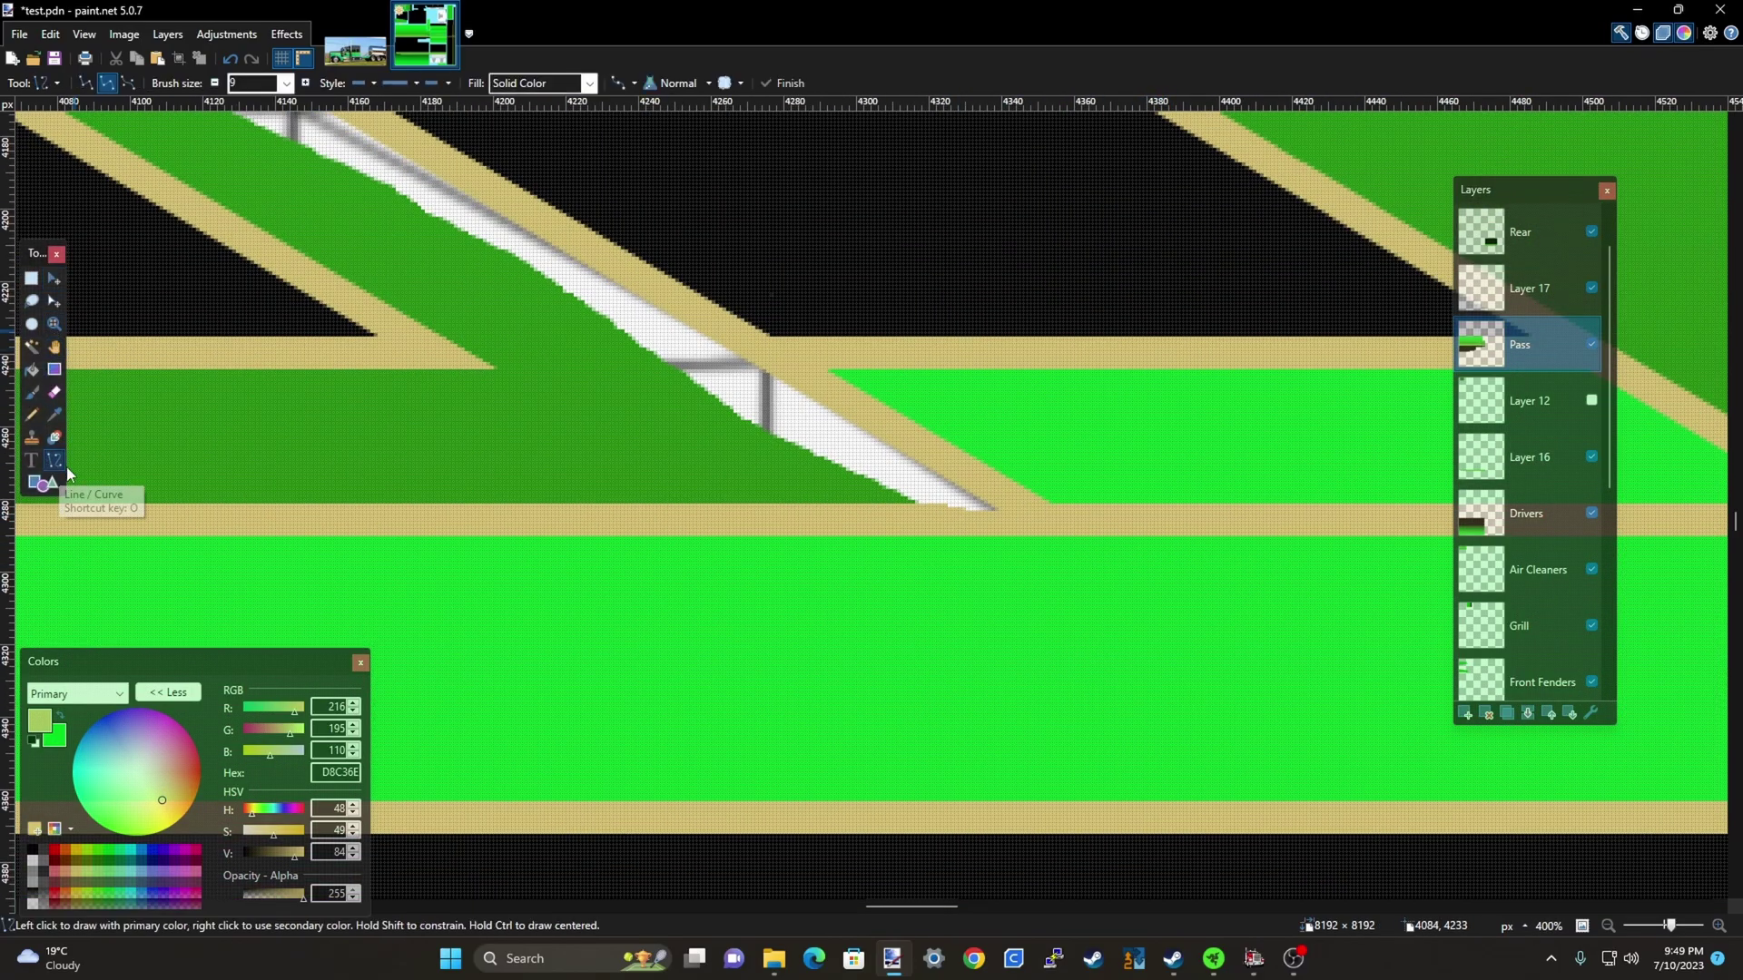
pyautogui.scroll(4, 926, 527)
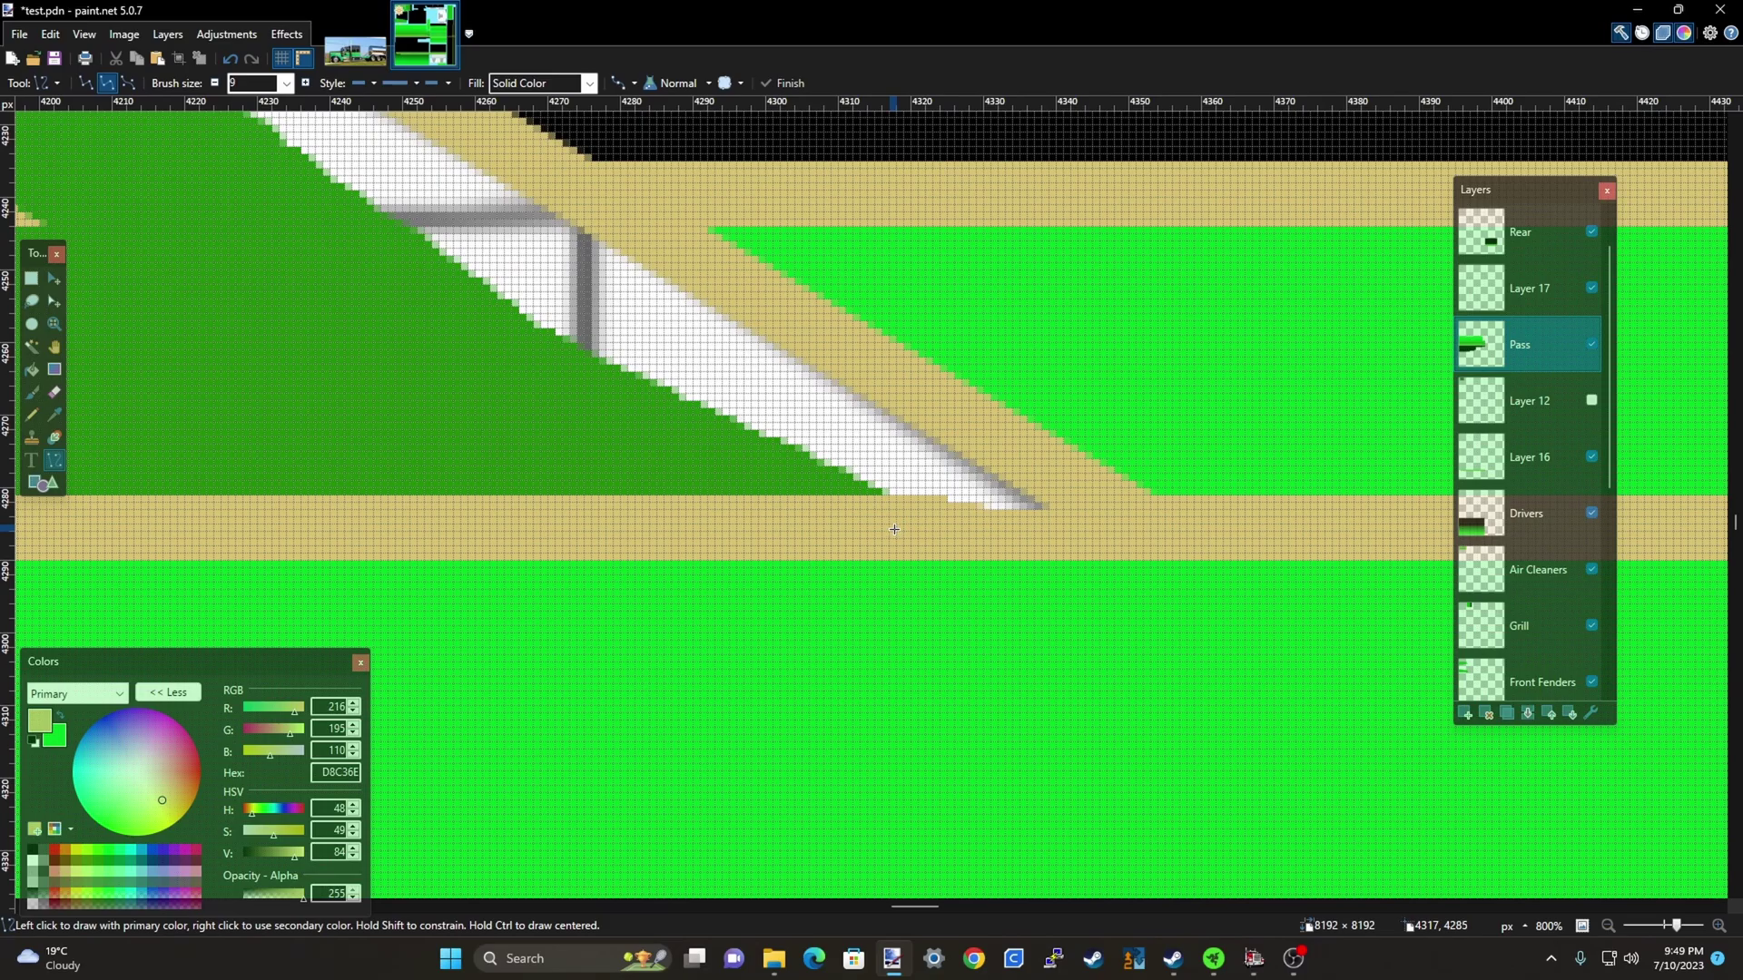
pyautogui.moveTo(893, 527); pyautogui.dragTo(1099, 528)
pyautogui.scroll(-6, 1099, 529)
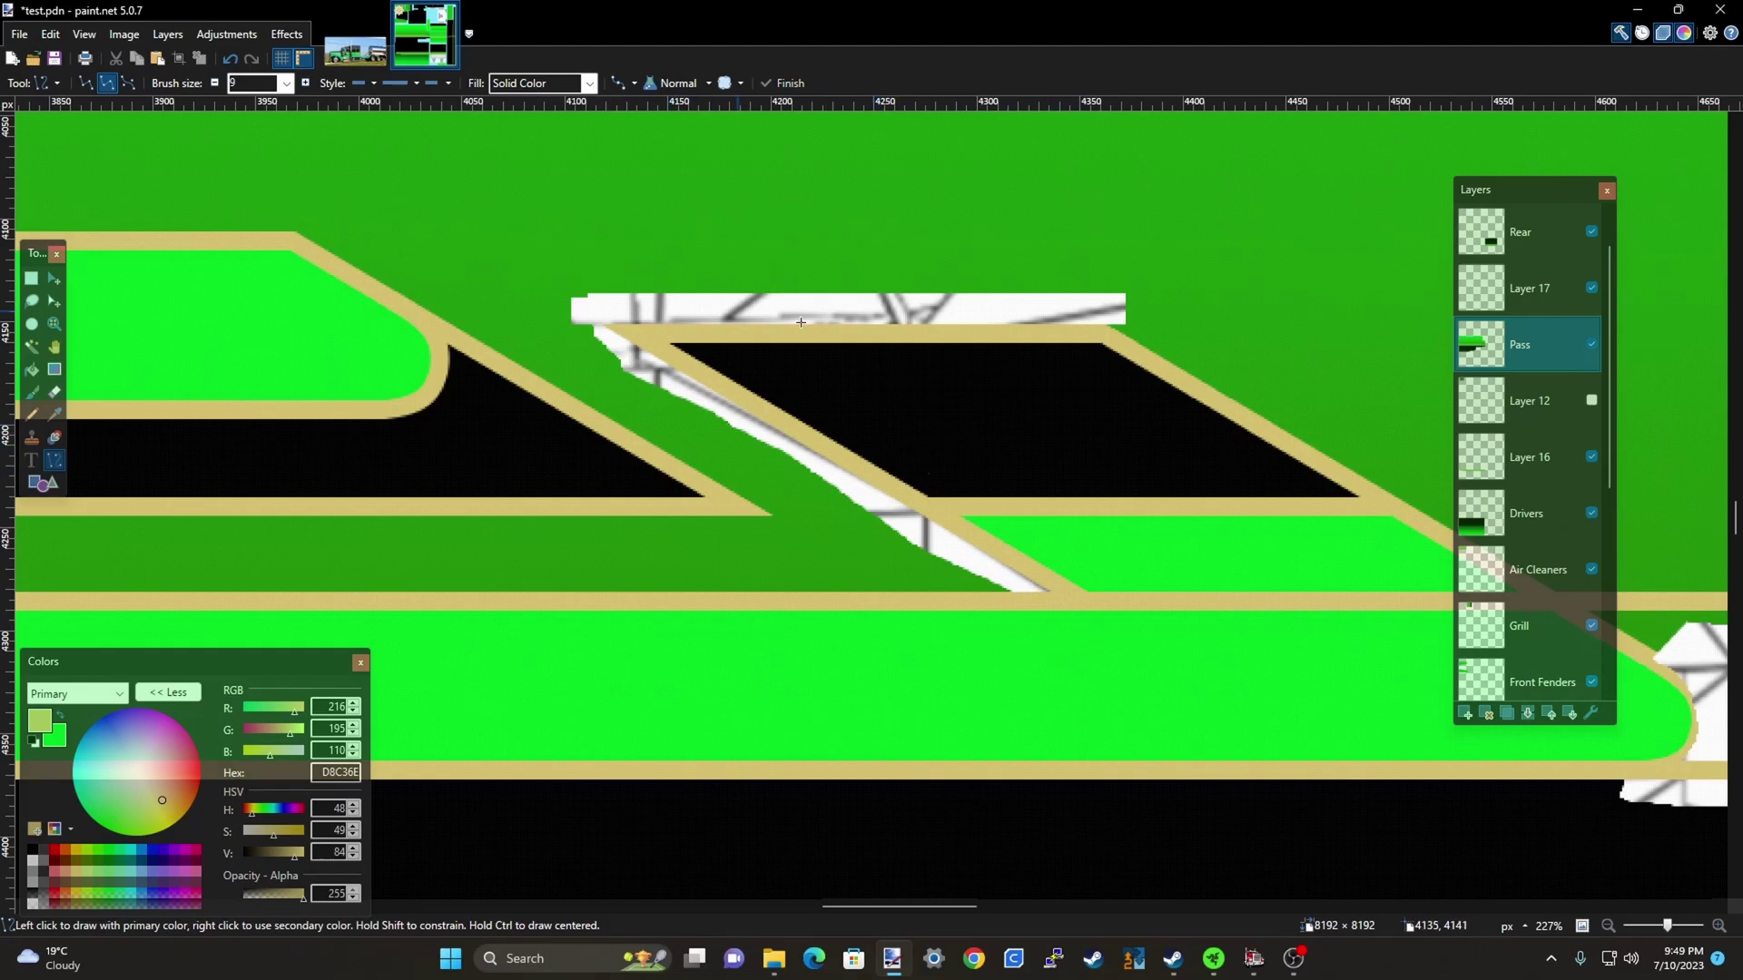
# Toggle Layer 16's visibility to examine which stripes it holds on the driver-side panel
pyautogui.scroll(-4, 1267, 412)
pyautogui.scroll(-8, 823, 545)
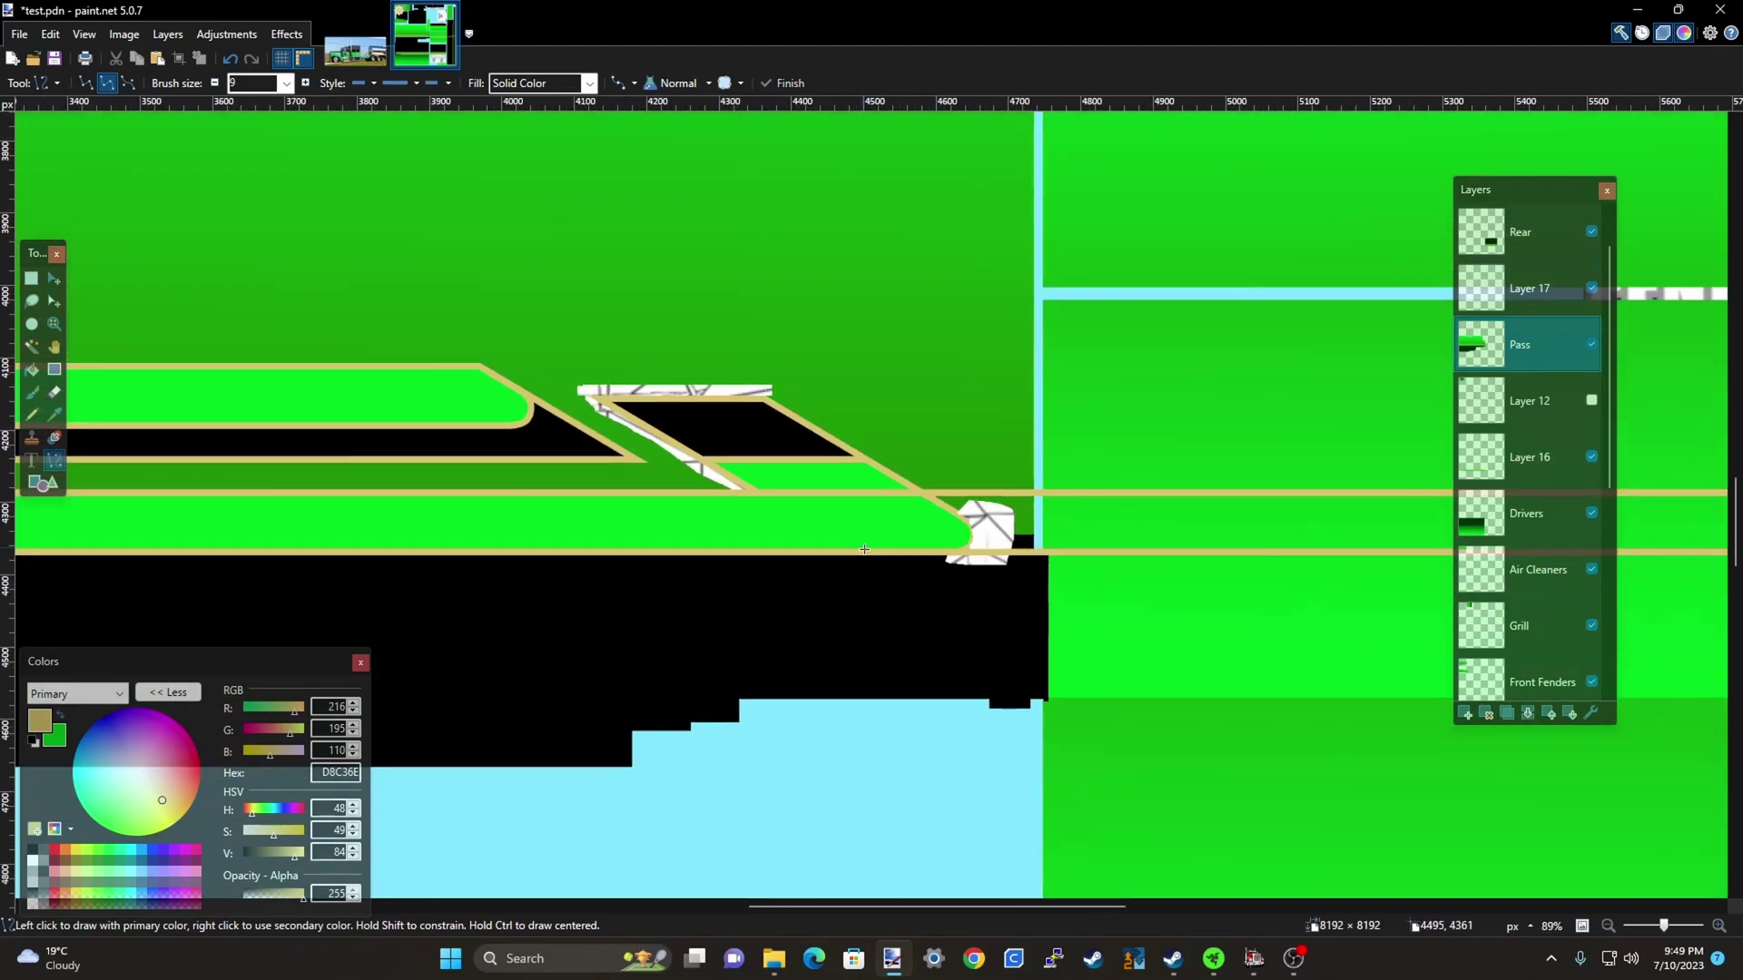
pyautogui.scroll(4, 991, 460)
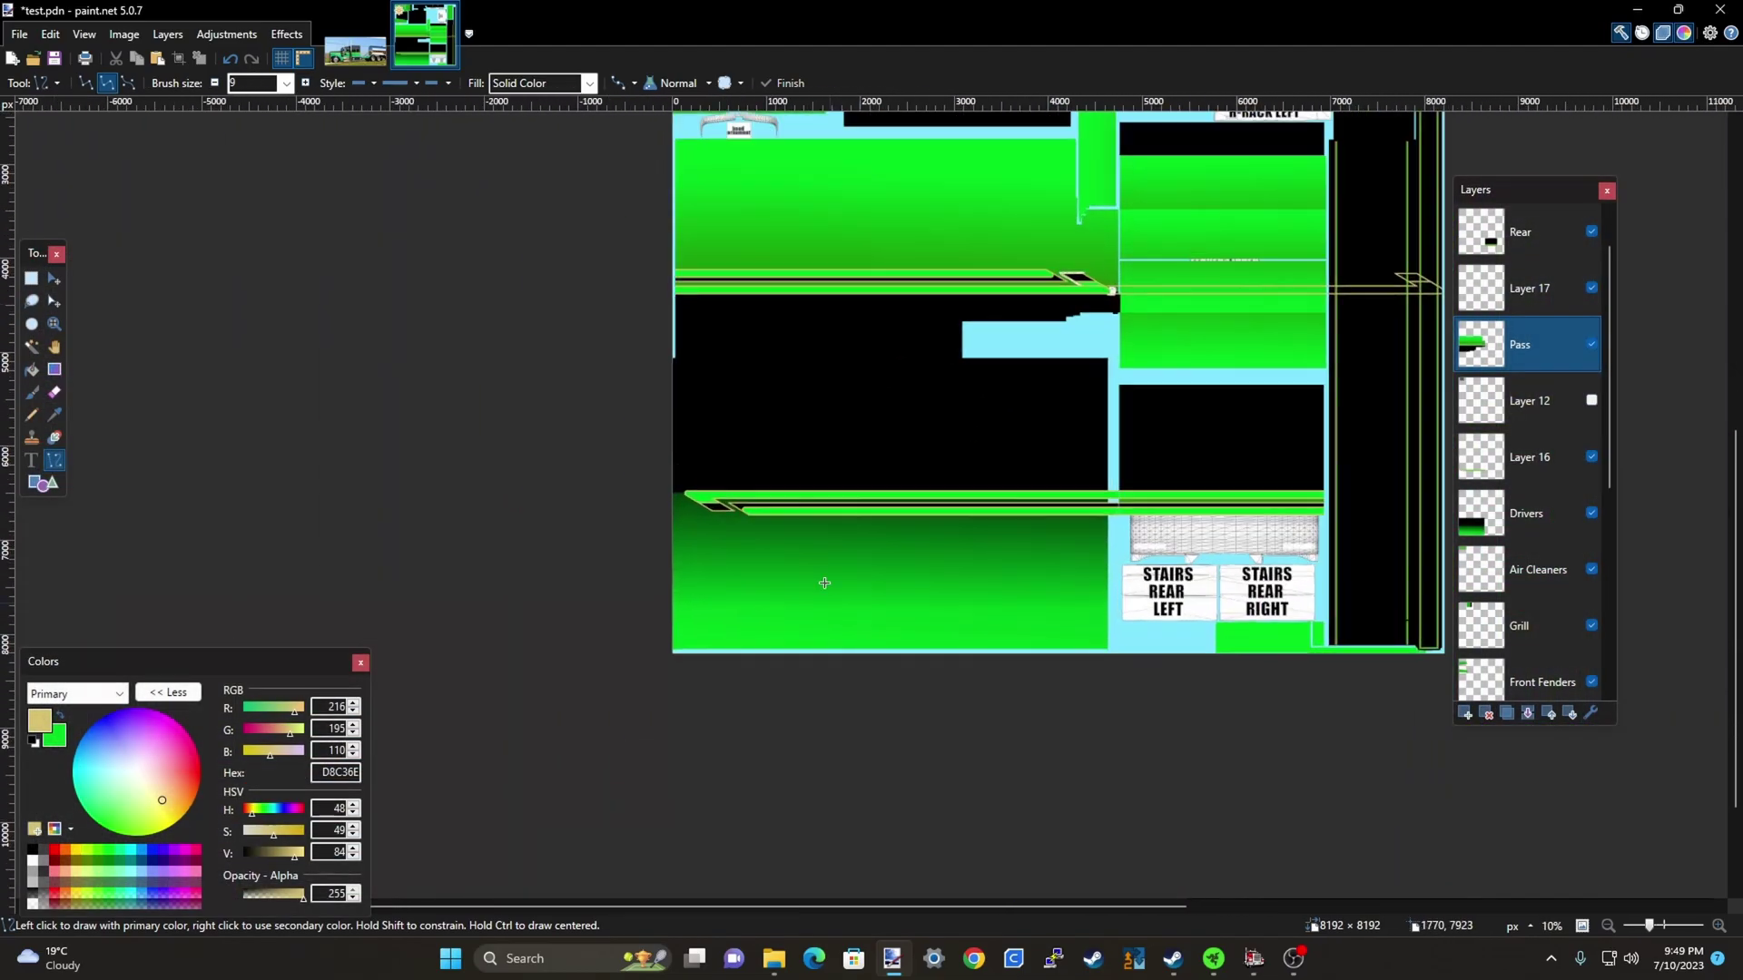
pyautogui.click(1592, 458)
pyautogui.click(1592, 458)
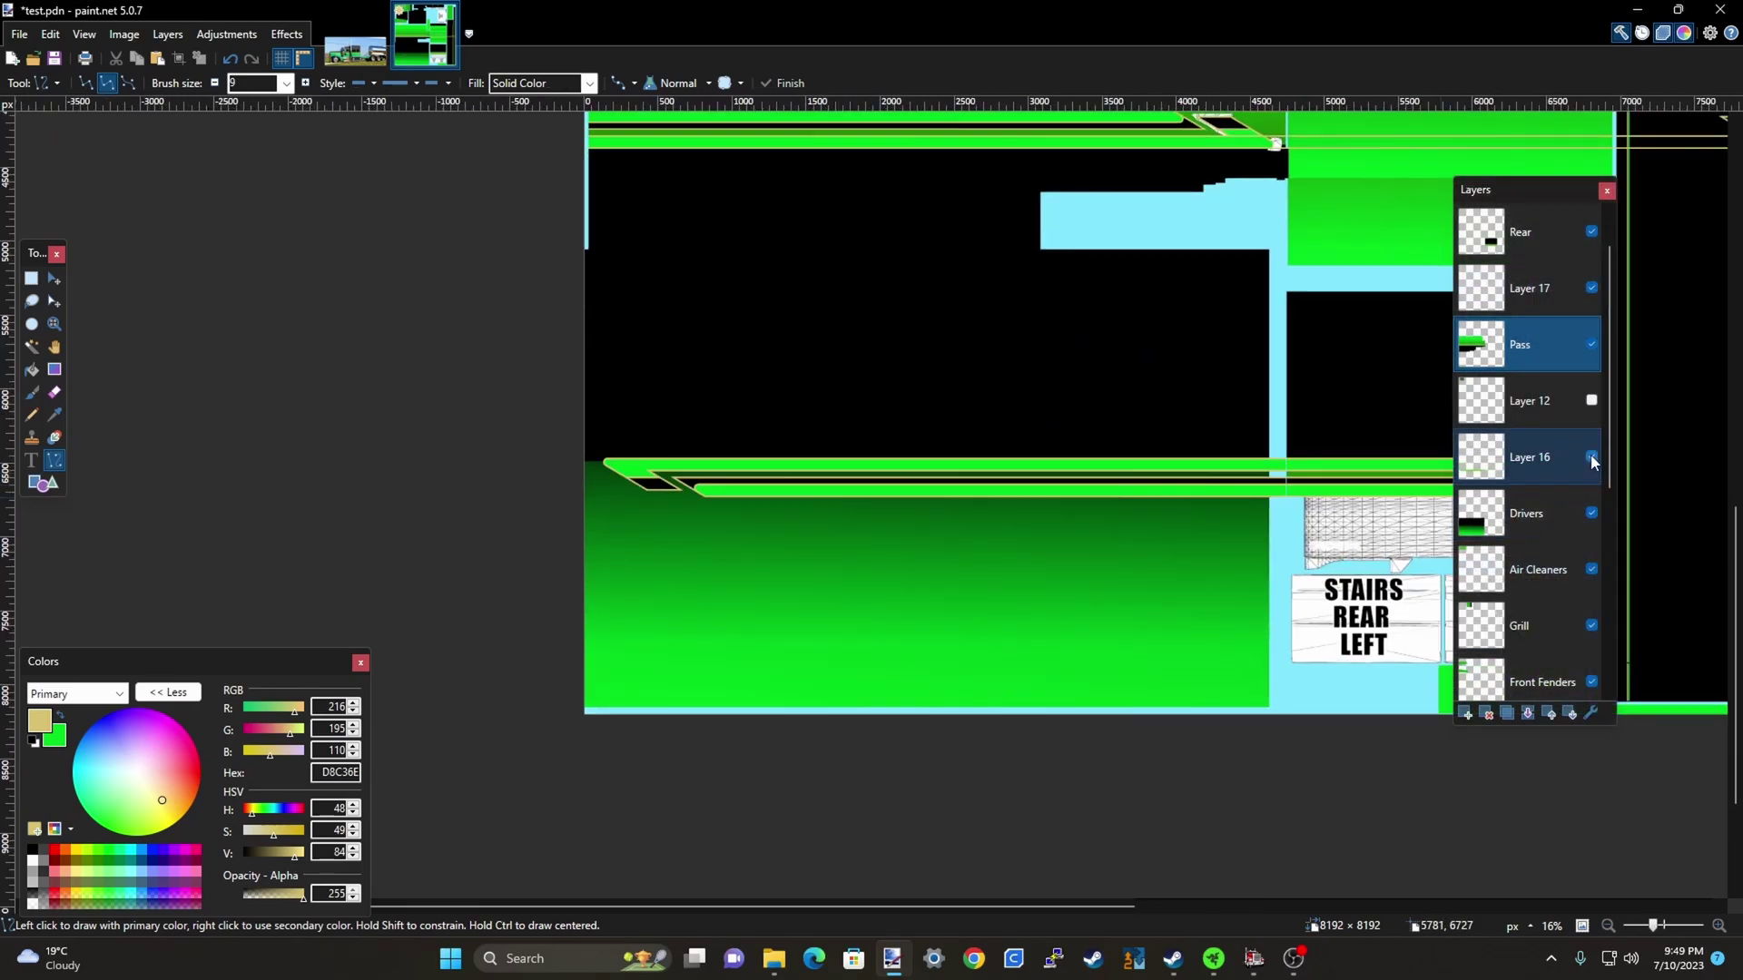
pyautogui.click(1591, 458)
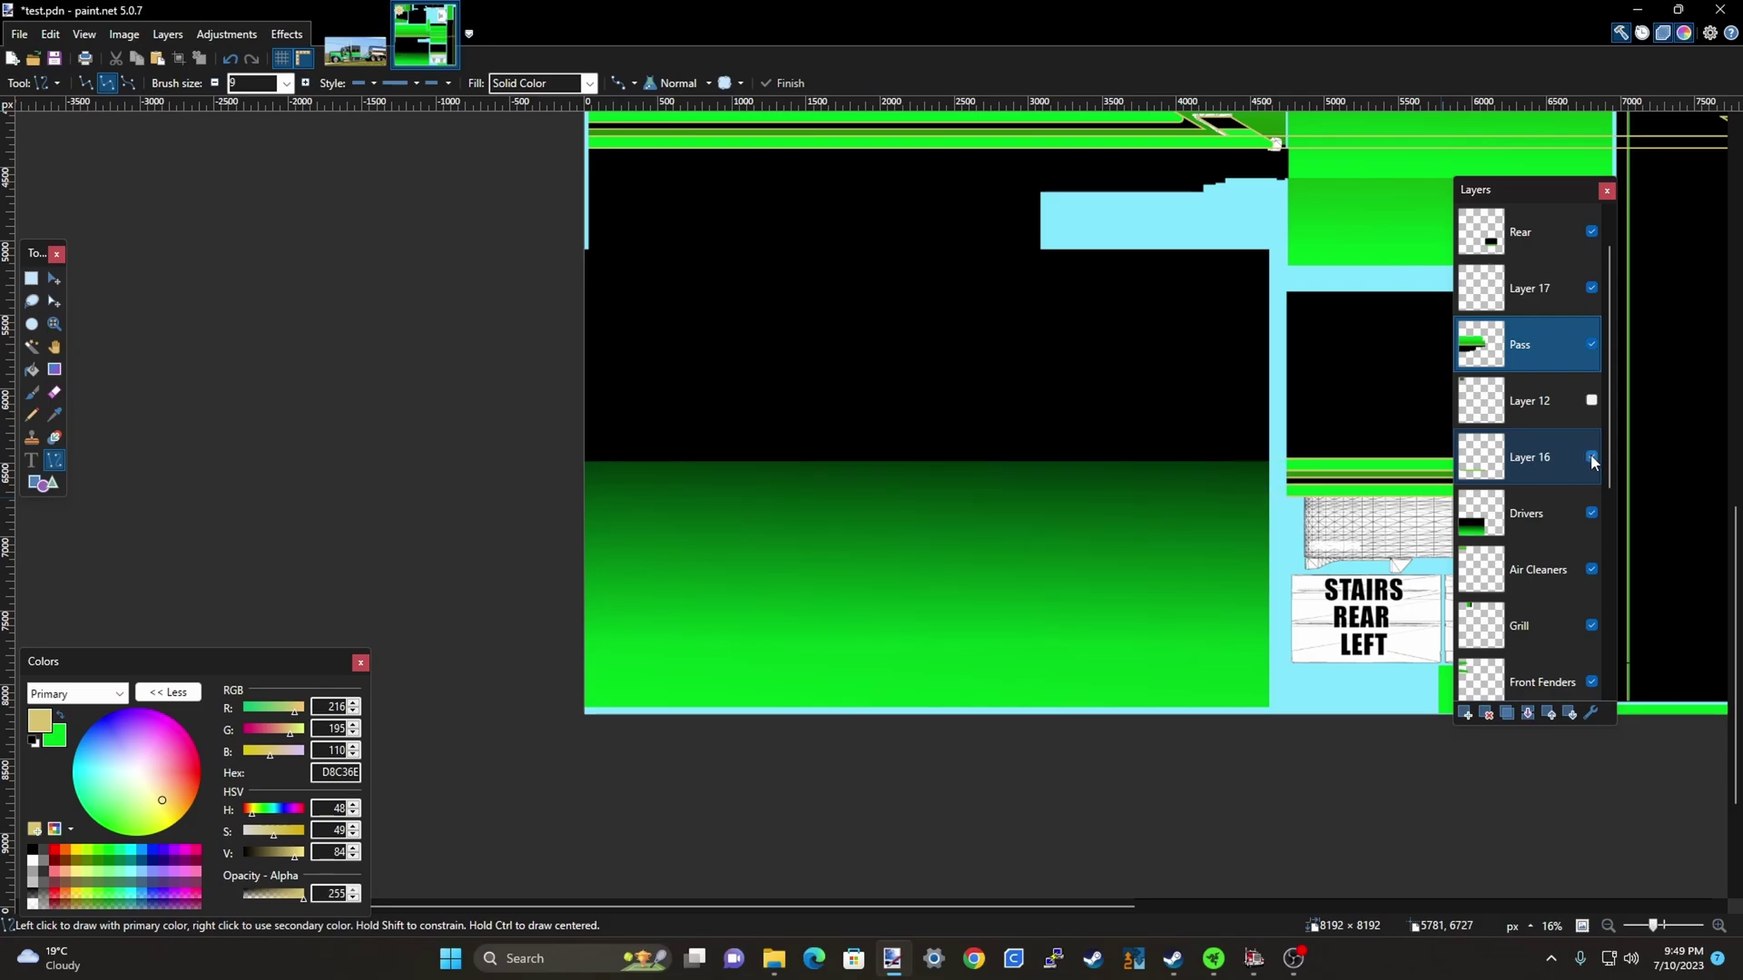
pyautogui.click(1591, 457)
pyautogui.scroll(-2, 513, 495)
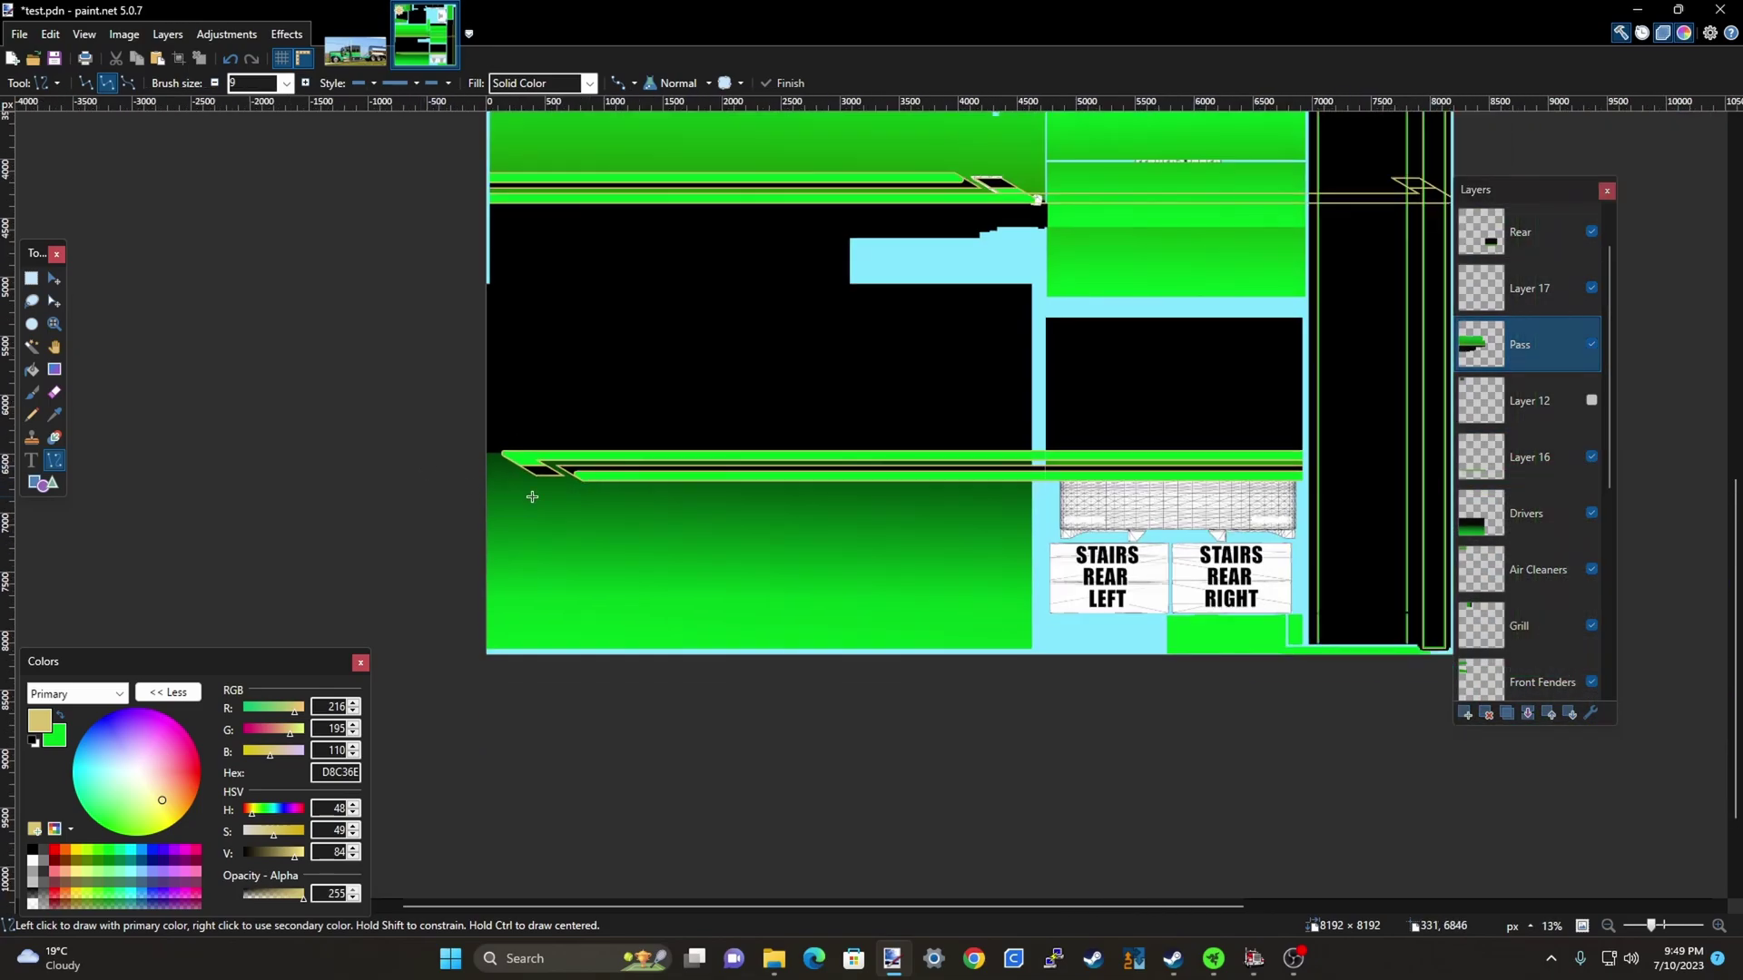
# Examine the front end of Layer 16's green and tan stripes on the driver-side panel
pyautogui.scroll(-2, 886, 546)
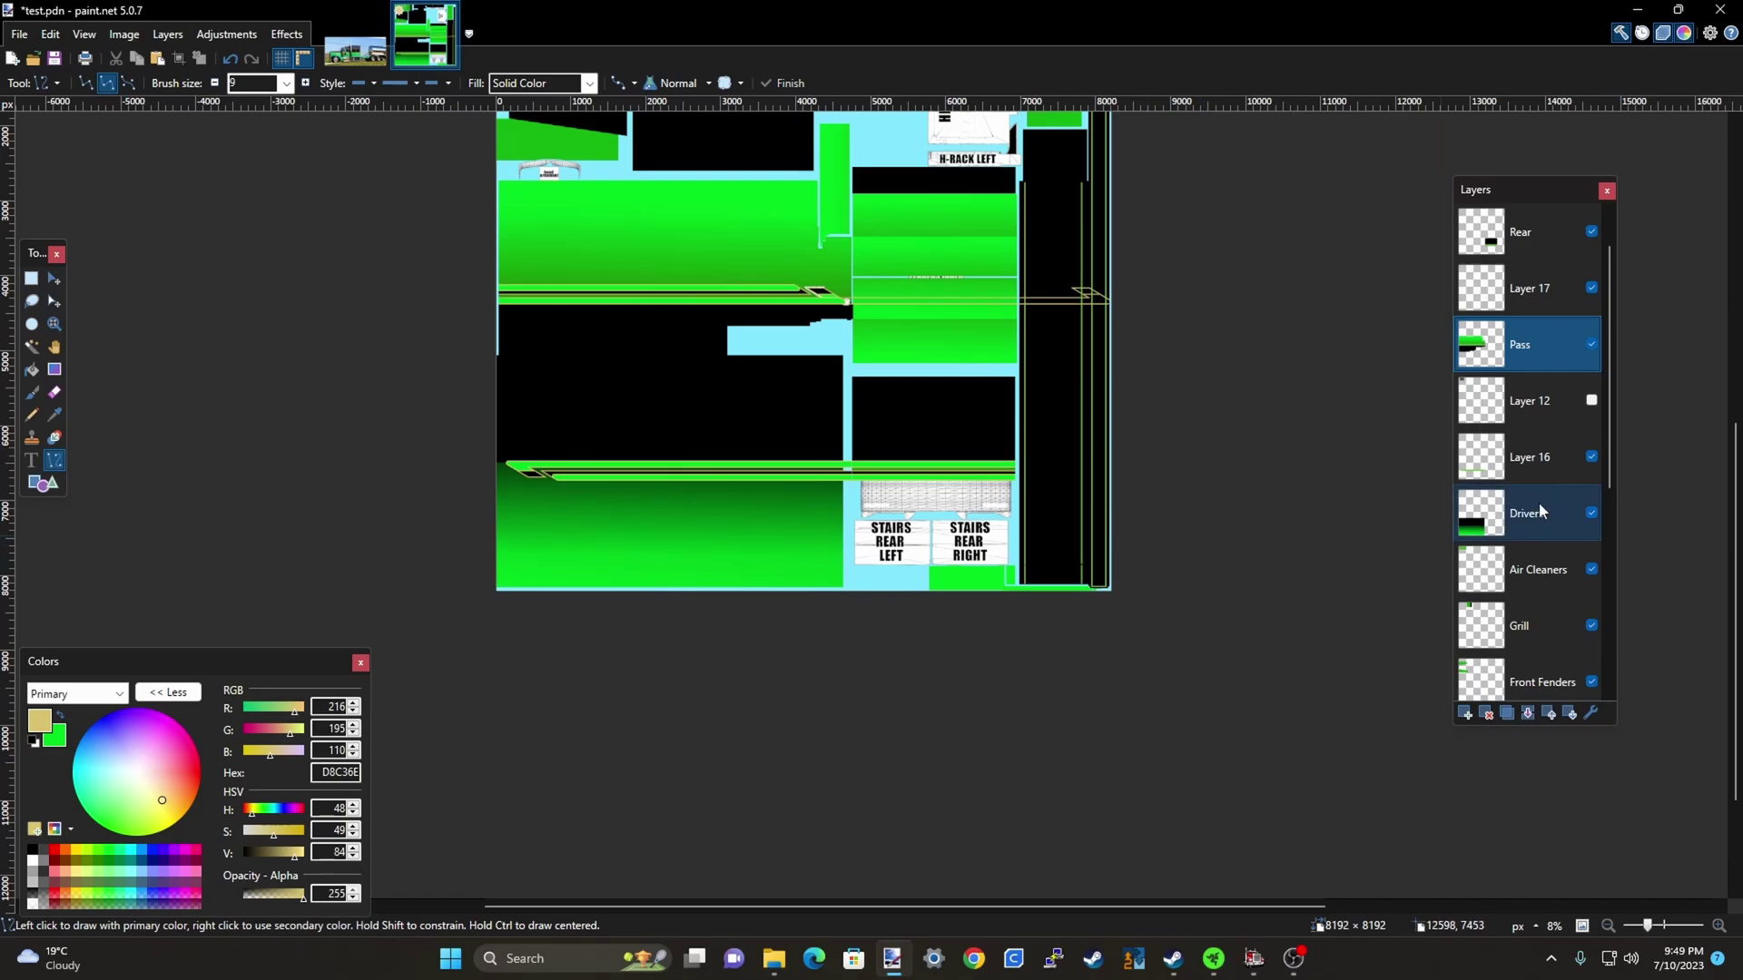
pyautogui.scroll(3, 971, 516)
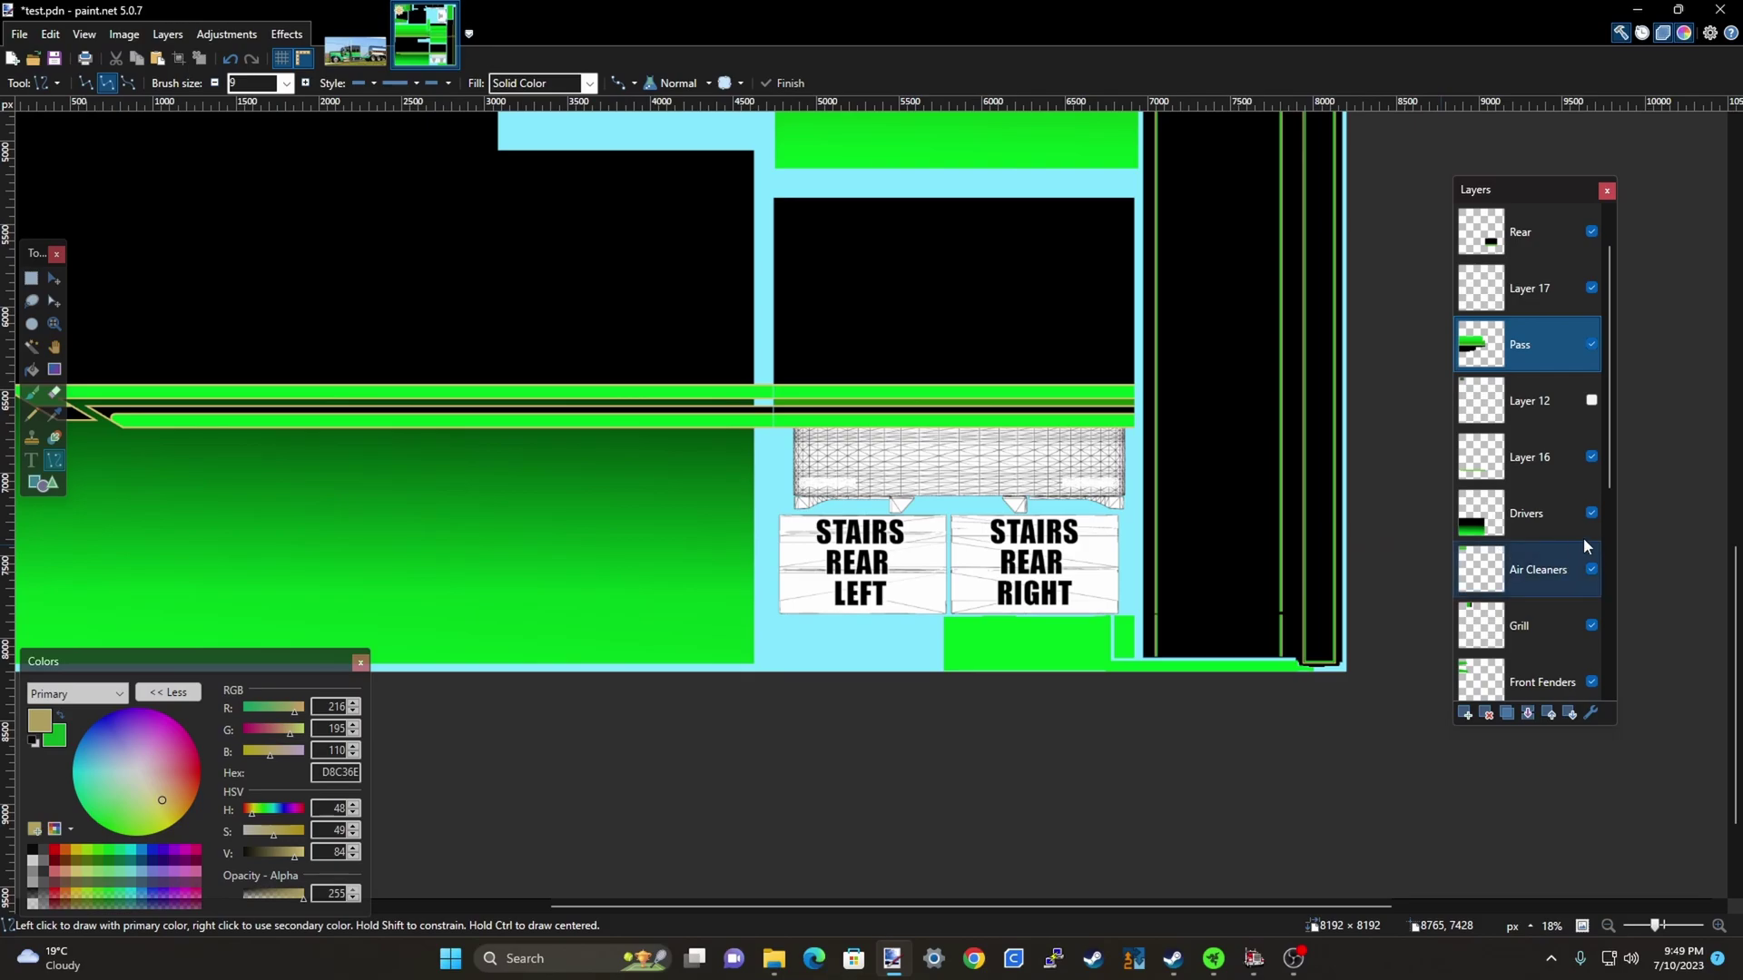
pyautogui.click(1543, 459)
pyautogui.scroll(3, 547, 502)
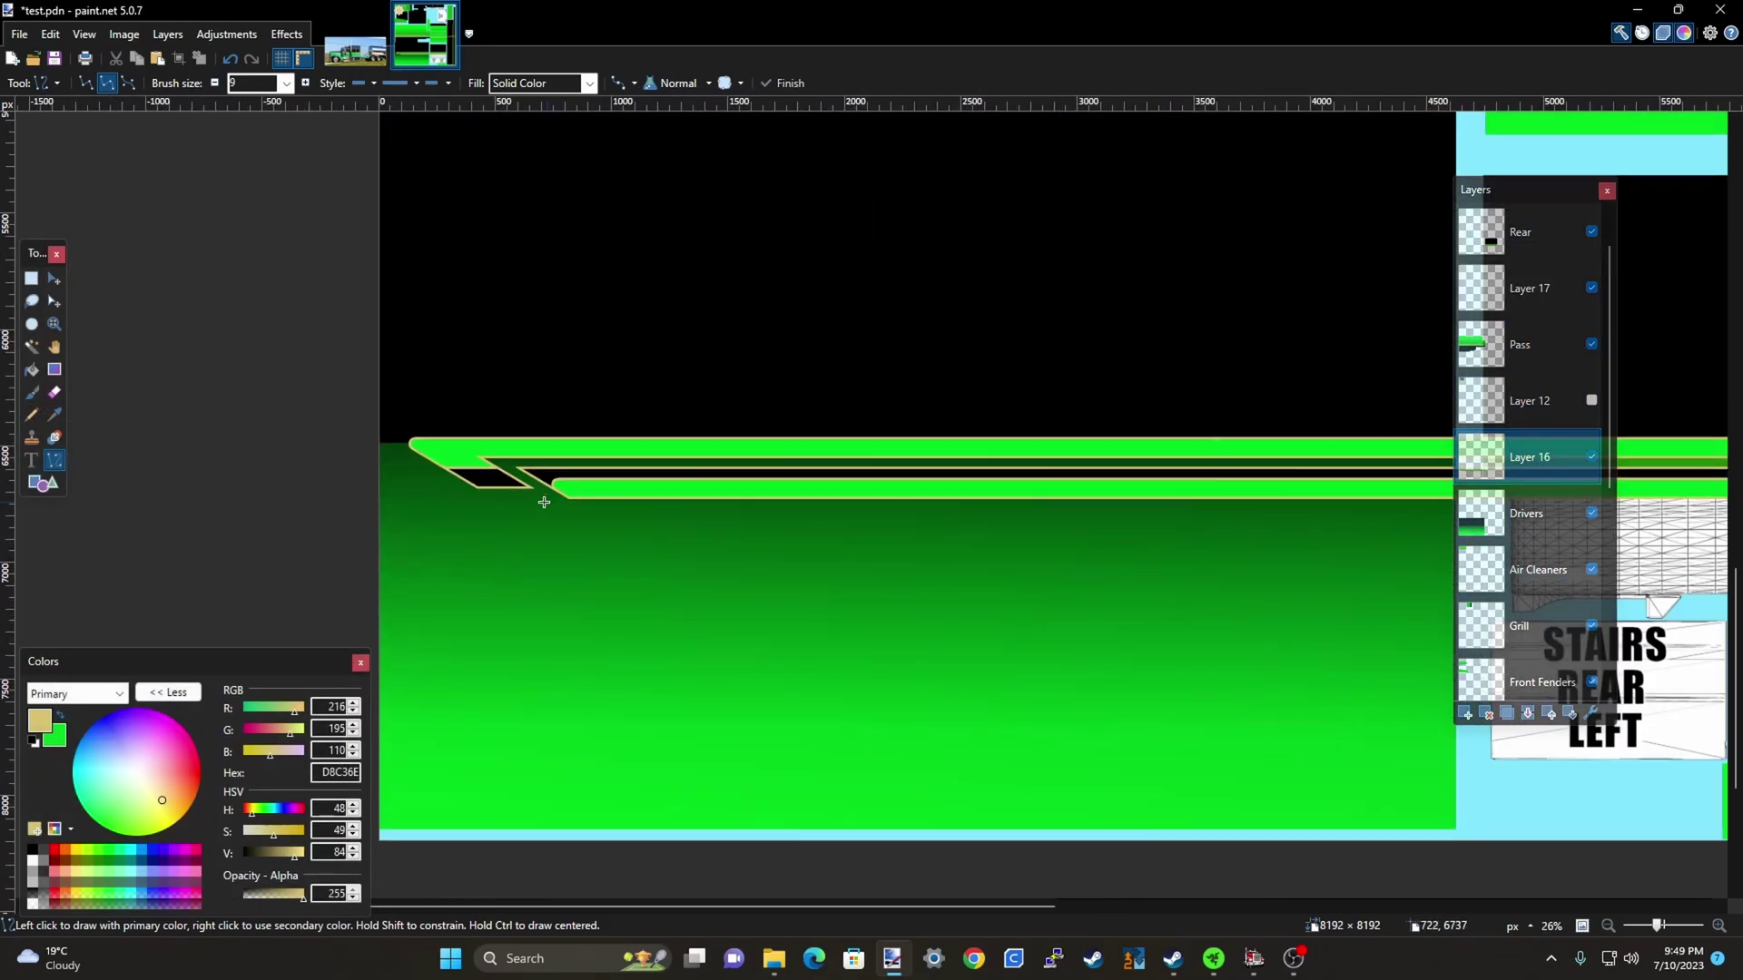
pyautogui.scroll(-1, 361, 486)
pyautogui.scroll(3, 611, 405)
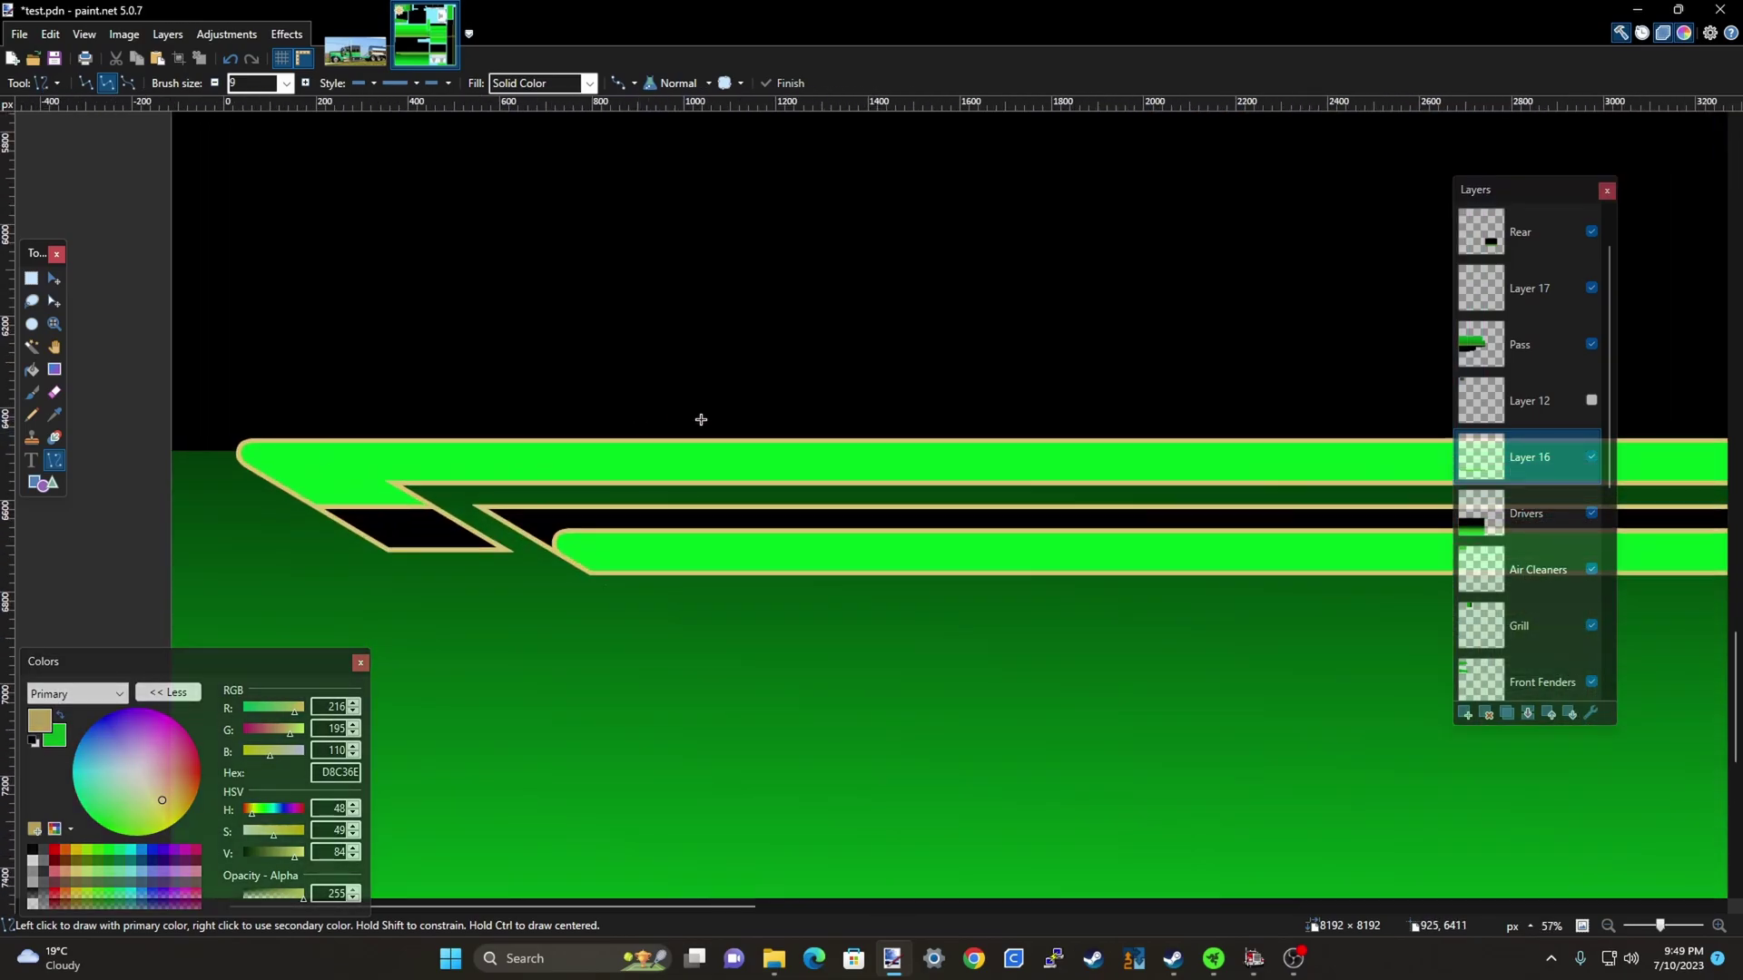
pyautogui.scroll(-2, 736, 491)
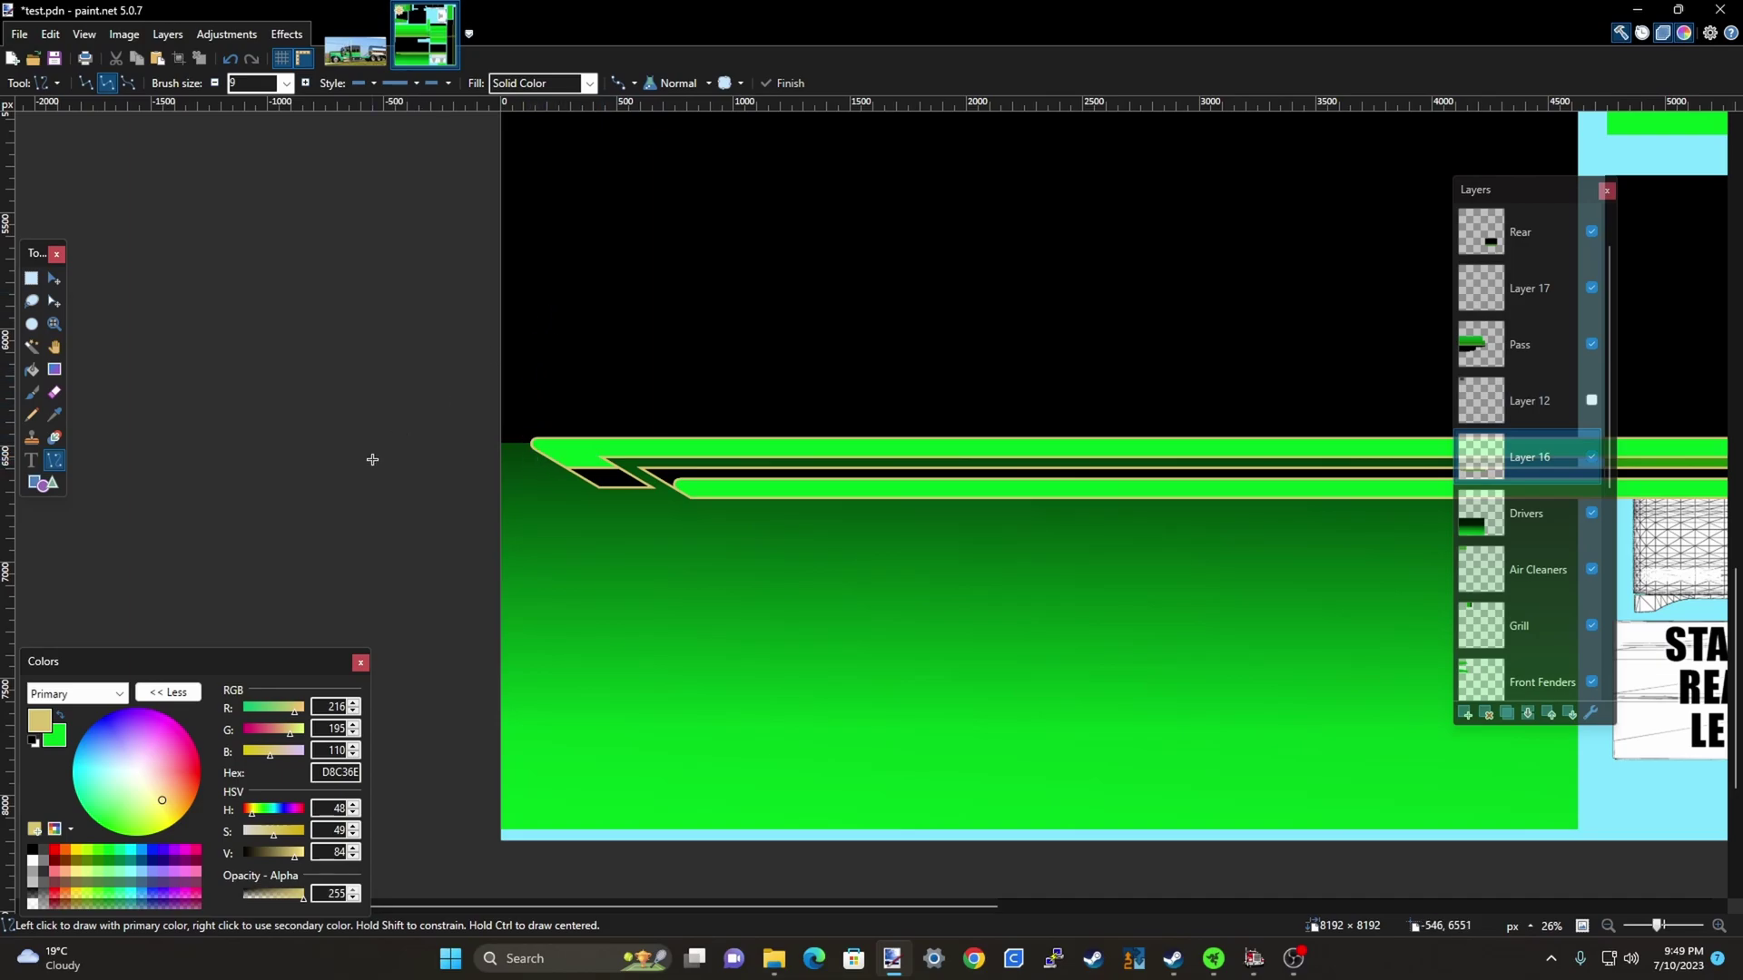
pyautogui.scroll(-2, 372, 459)
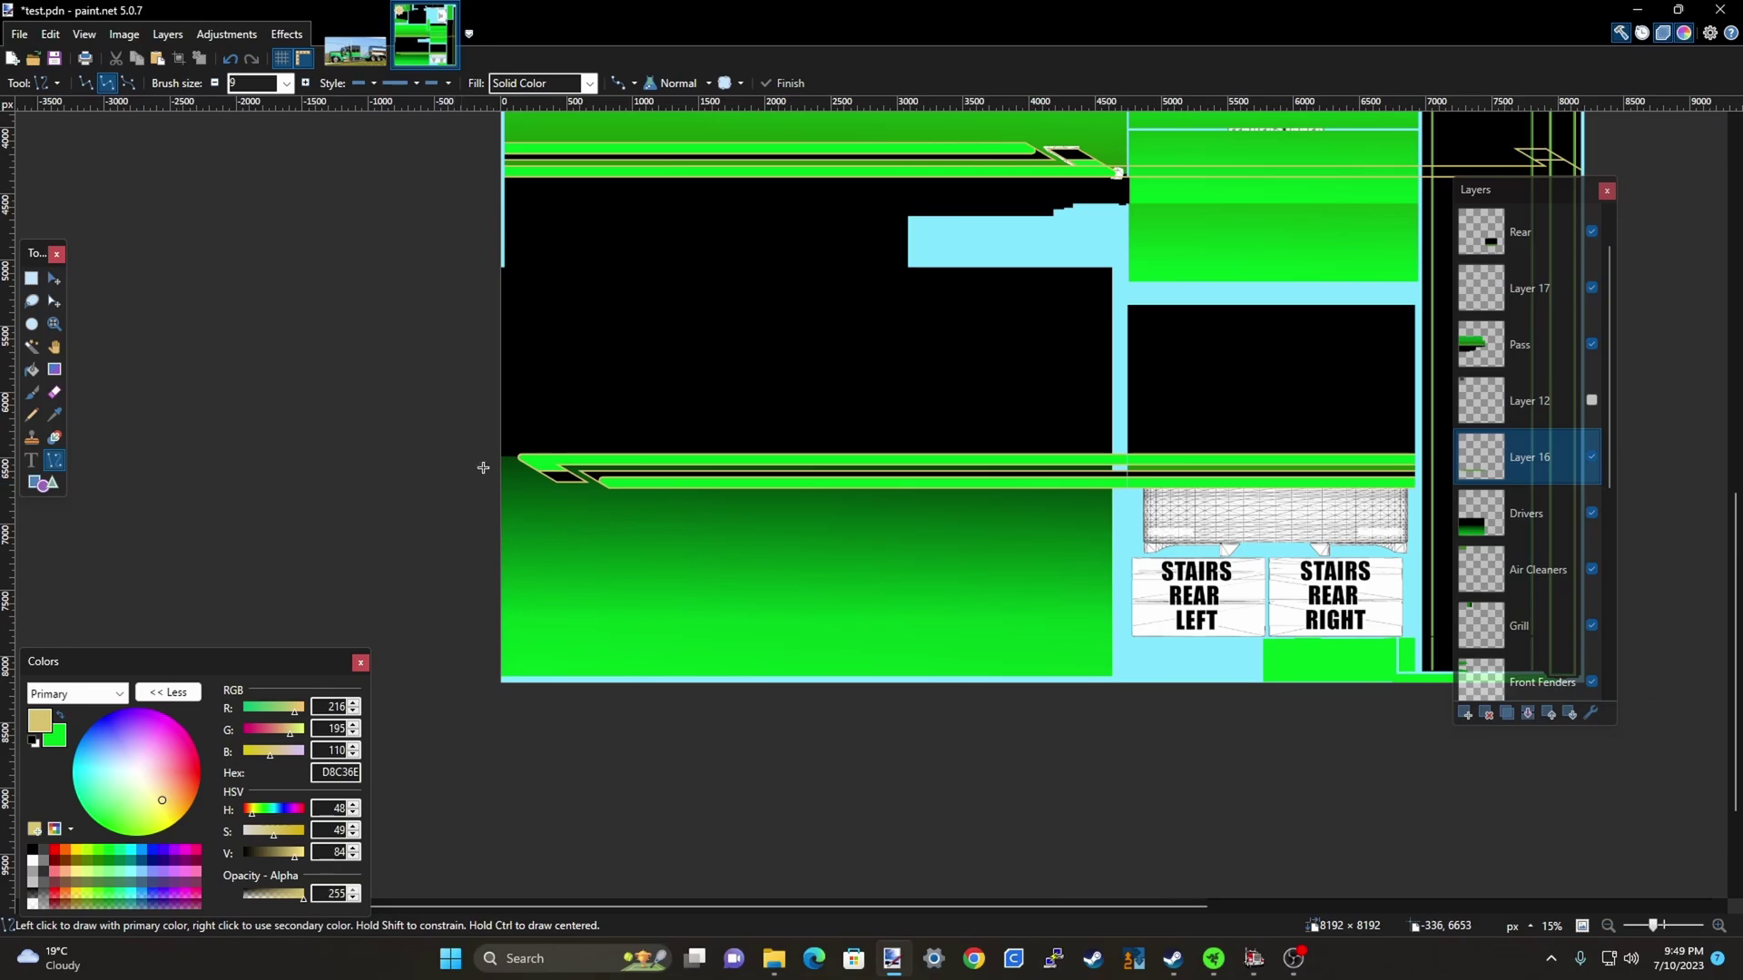
pyautogui.click(1591, 456)
pyautogui.press('s')
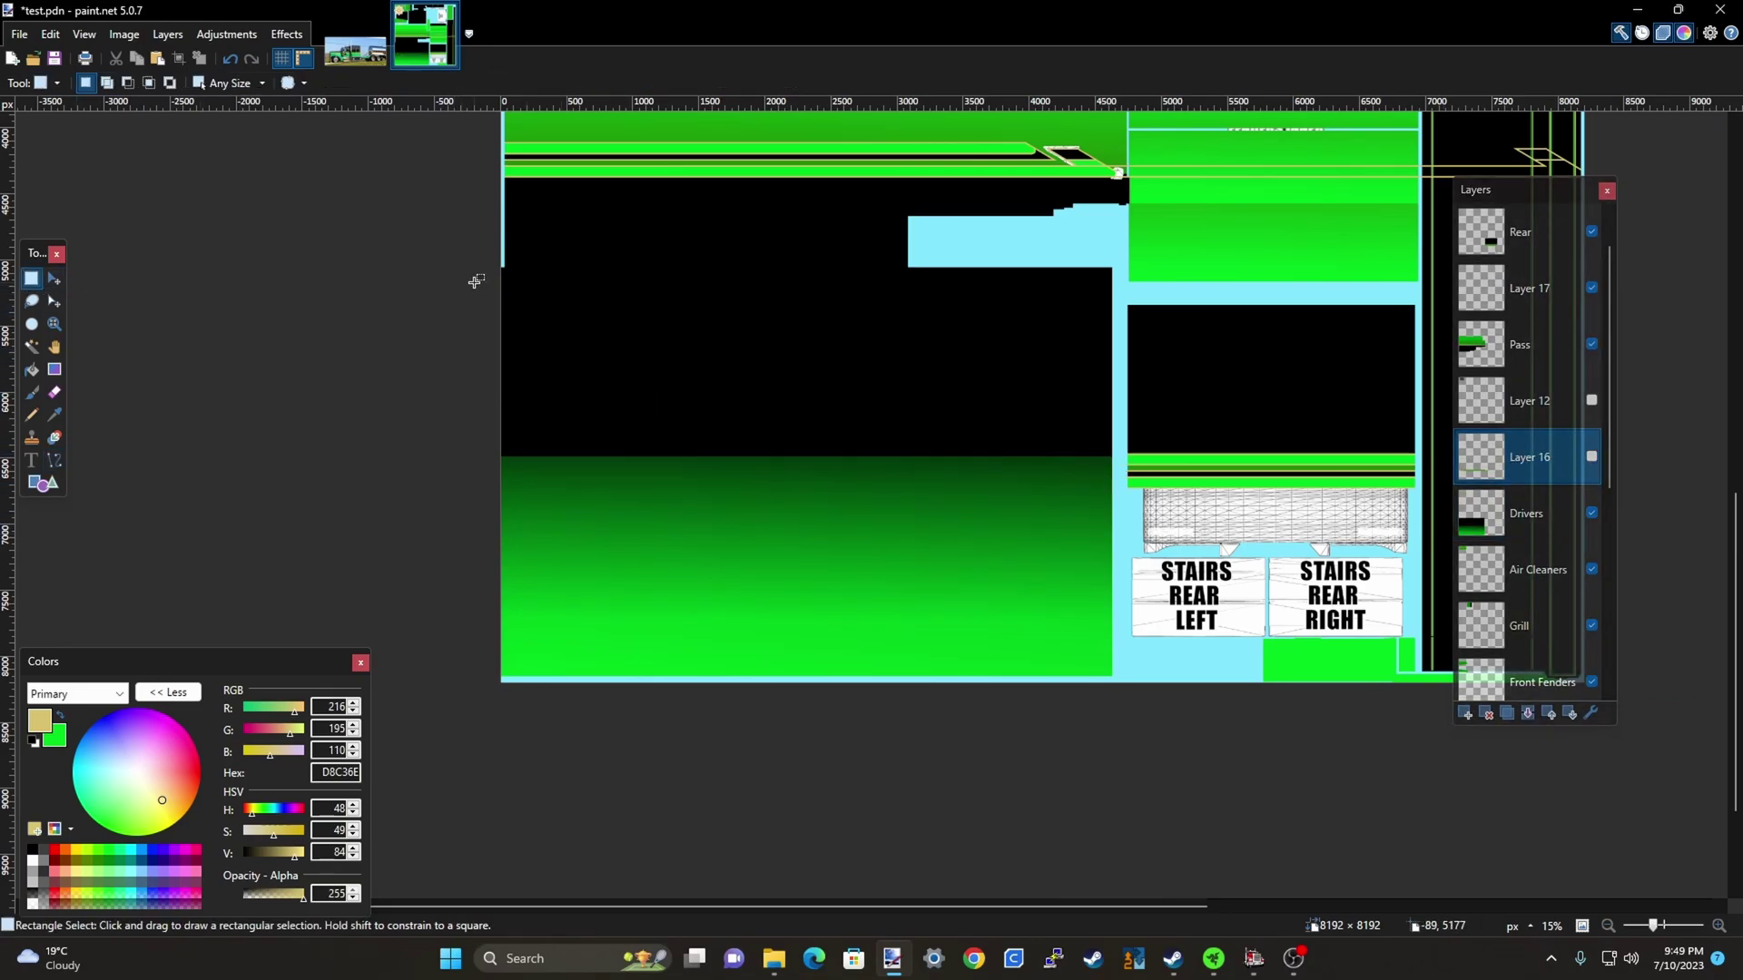
pyautogui.moveTo(476, 291); pyautogui.dragTo(1116, 328)
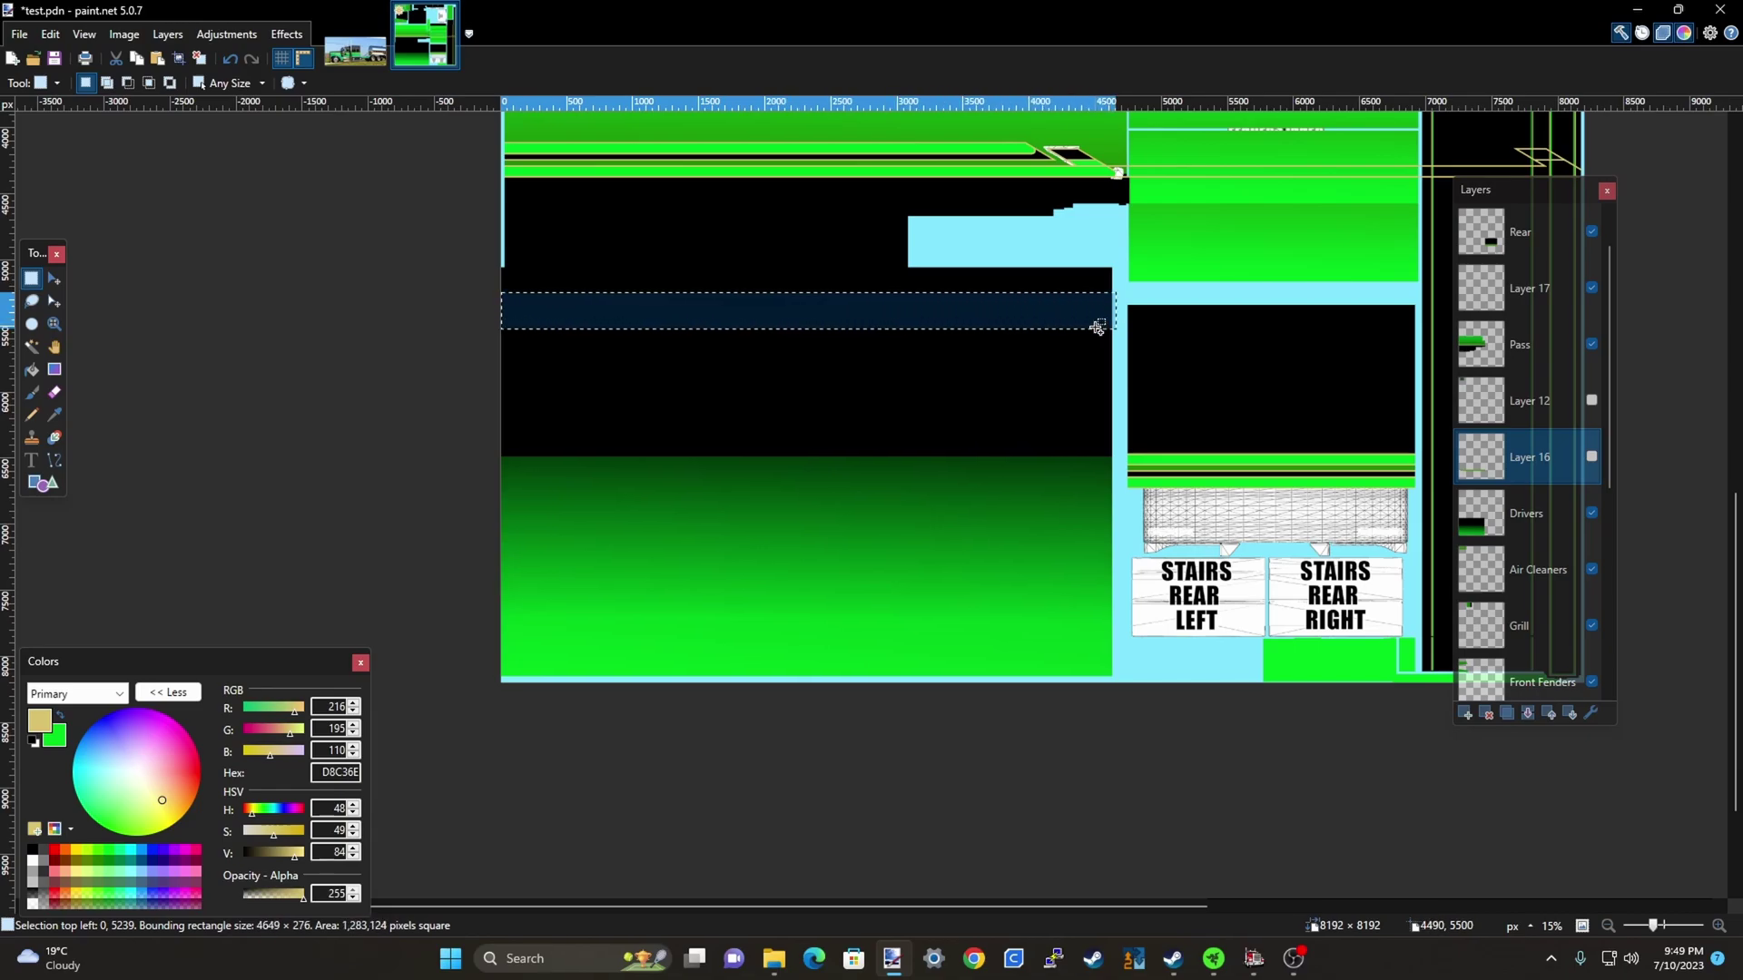
pyautogui.press('m')
pyautogui.moveTo(809, 329); pyautogui.dragTo(796, 455)
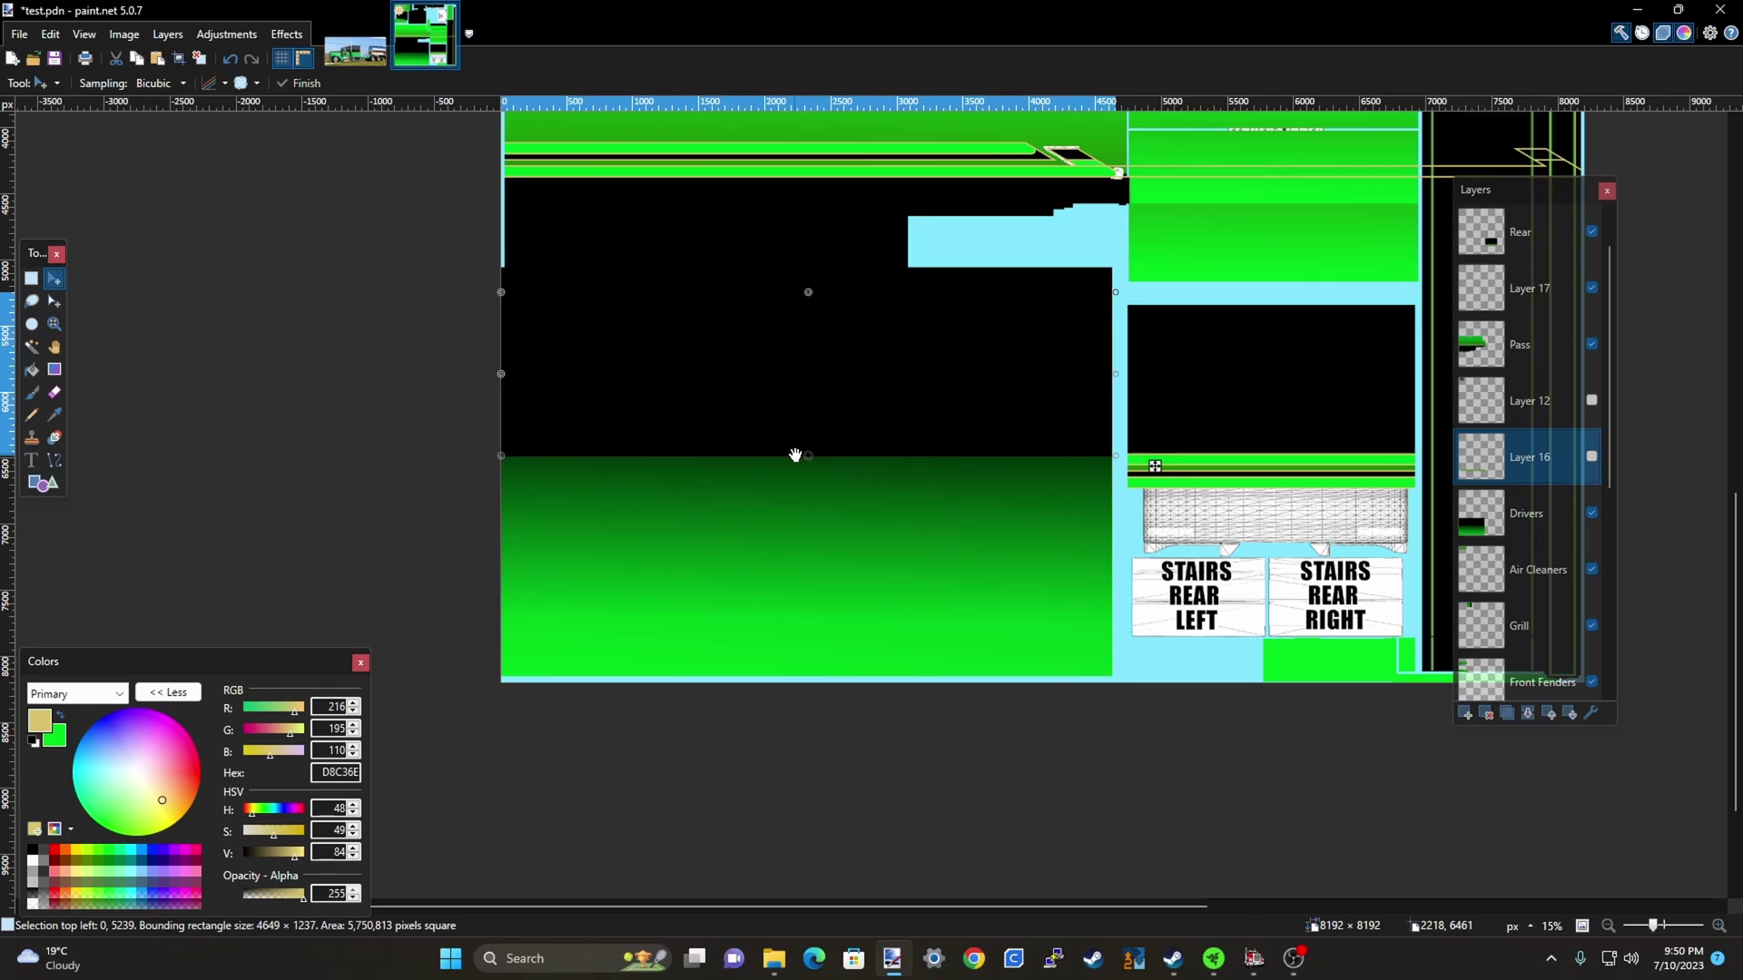
pyautogui.moveTo(795, 455); pyautogui.dragTo(799, 375)
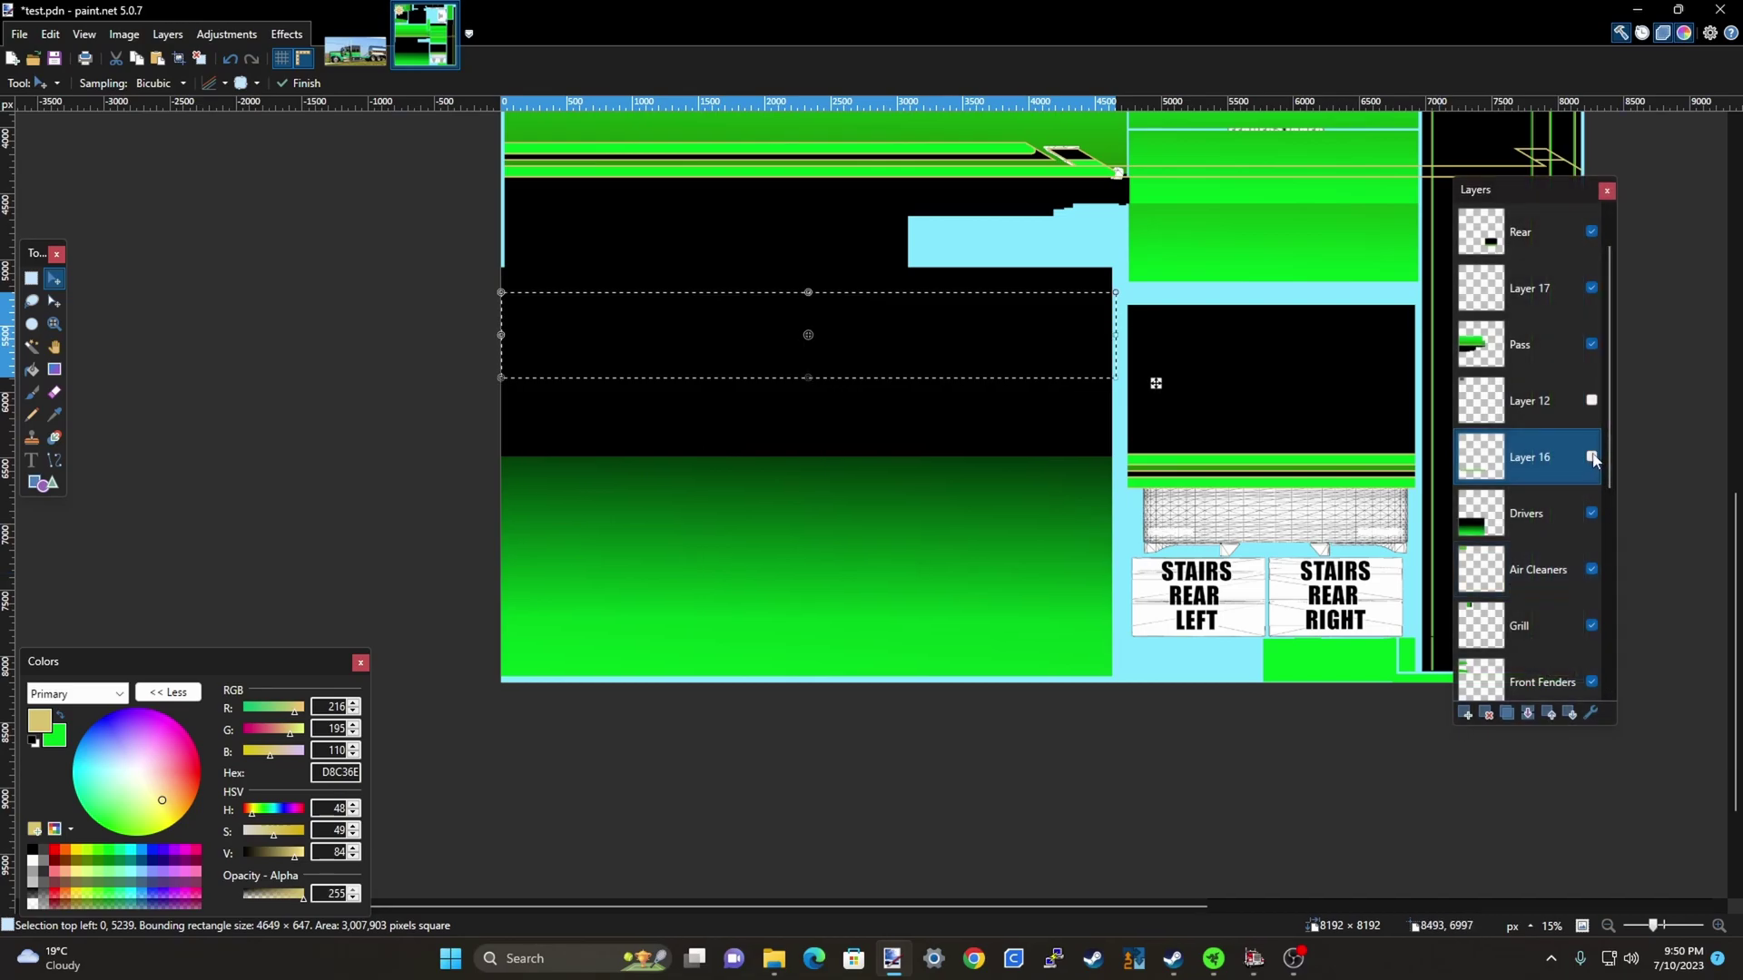
pyautogui.hotkey('ctrl', 'd')
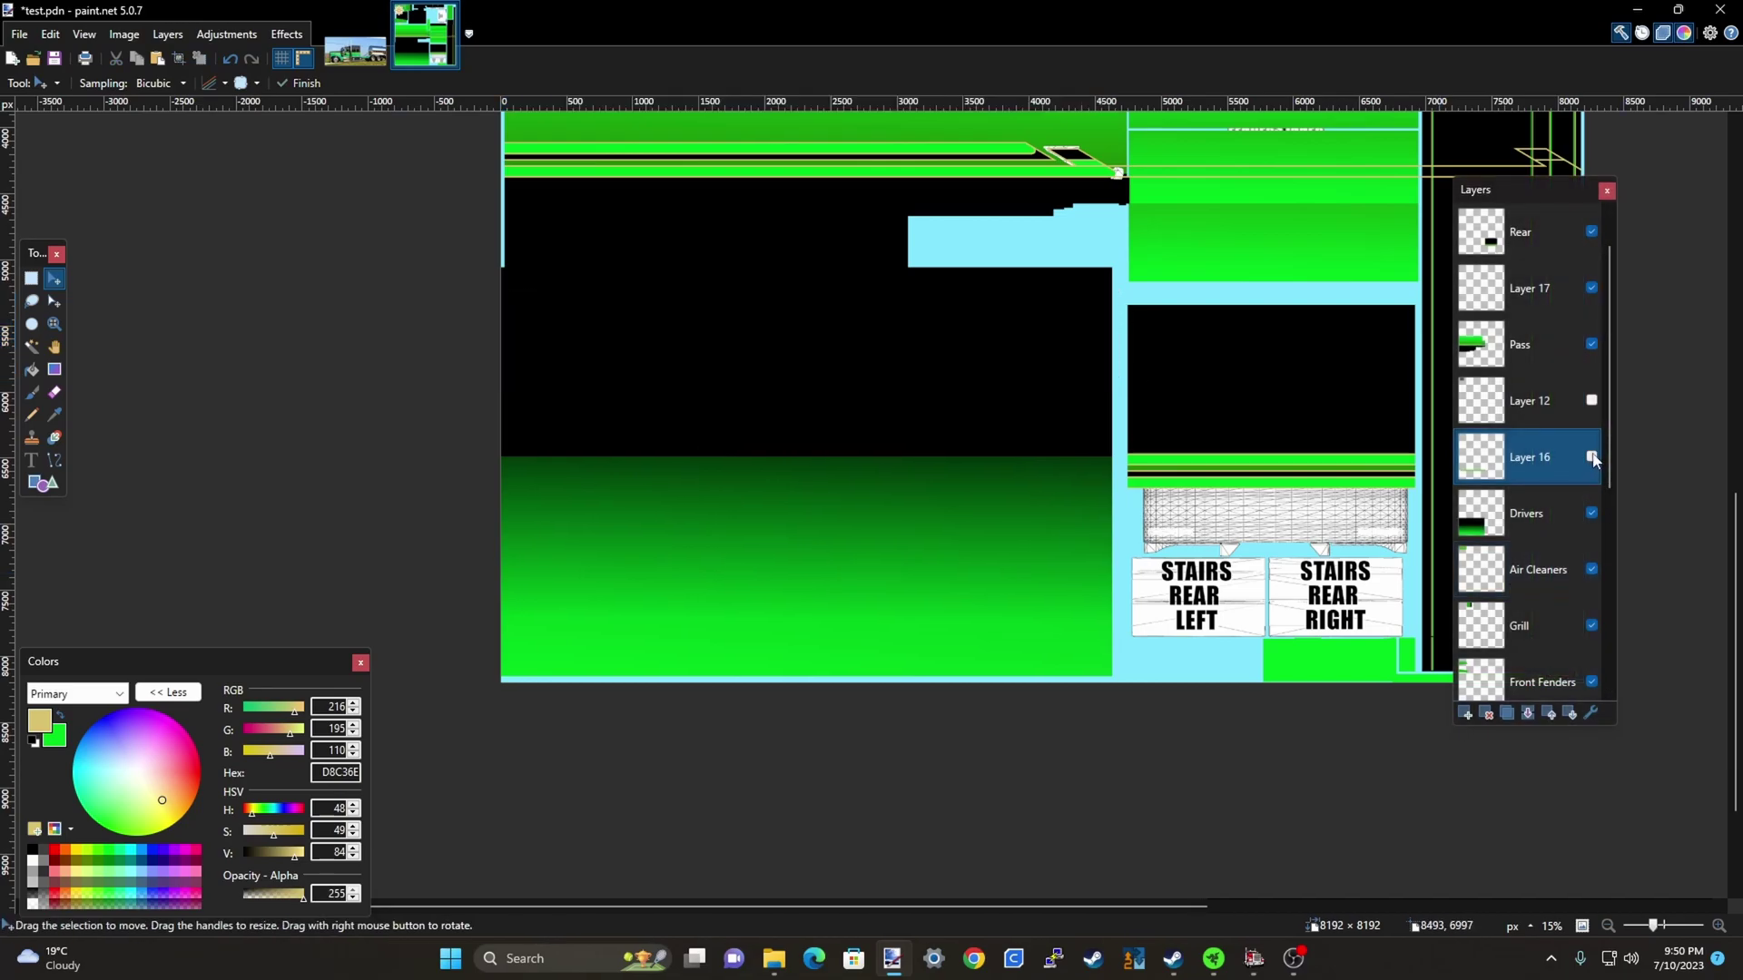
pyautogui.click(1592, 458)
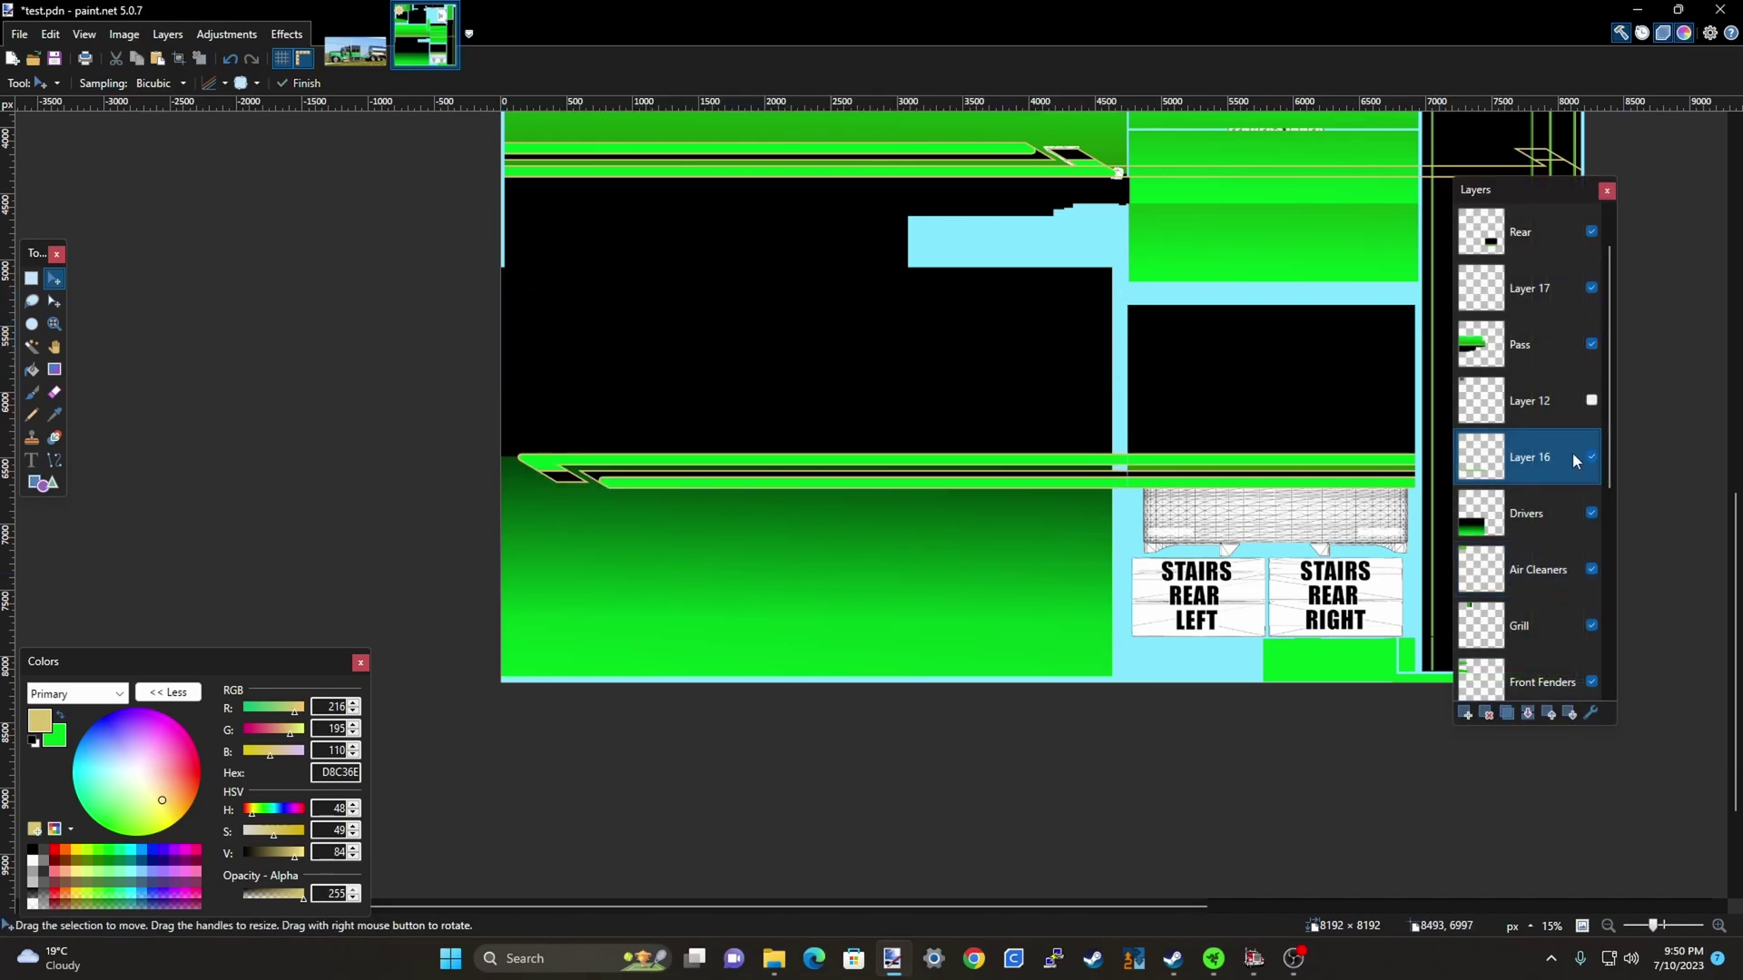
# On the Drivers layer, rectangle-select a black band about 4691 × 481 px and stretch it down to 4691 × 1204 px, reaching the upper stripe
pyautogui.click(1528, 513)
pyautogui.press('s')
pyautogui.moveTo(473, 298); pyautogui.dragTo(1123, 359)
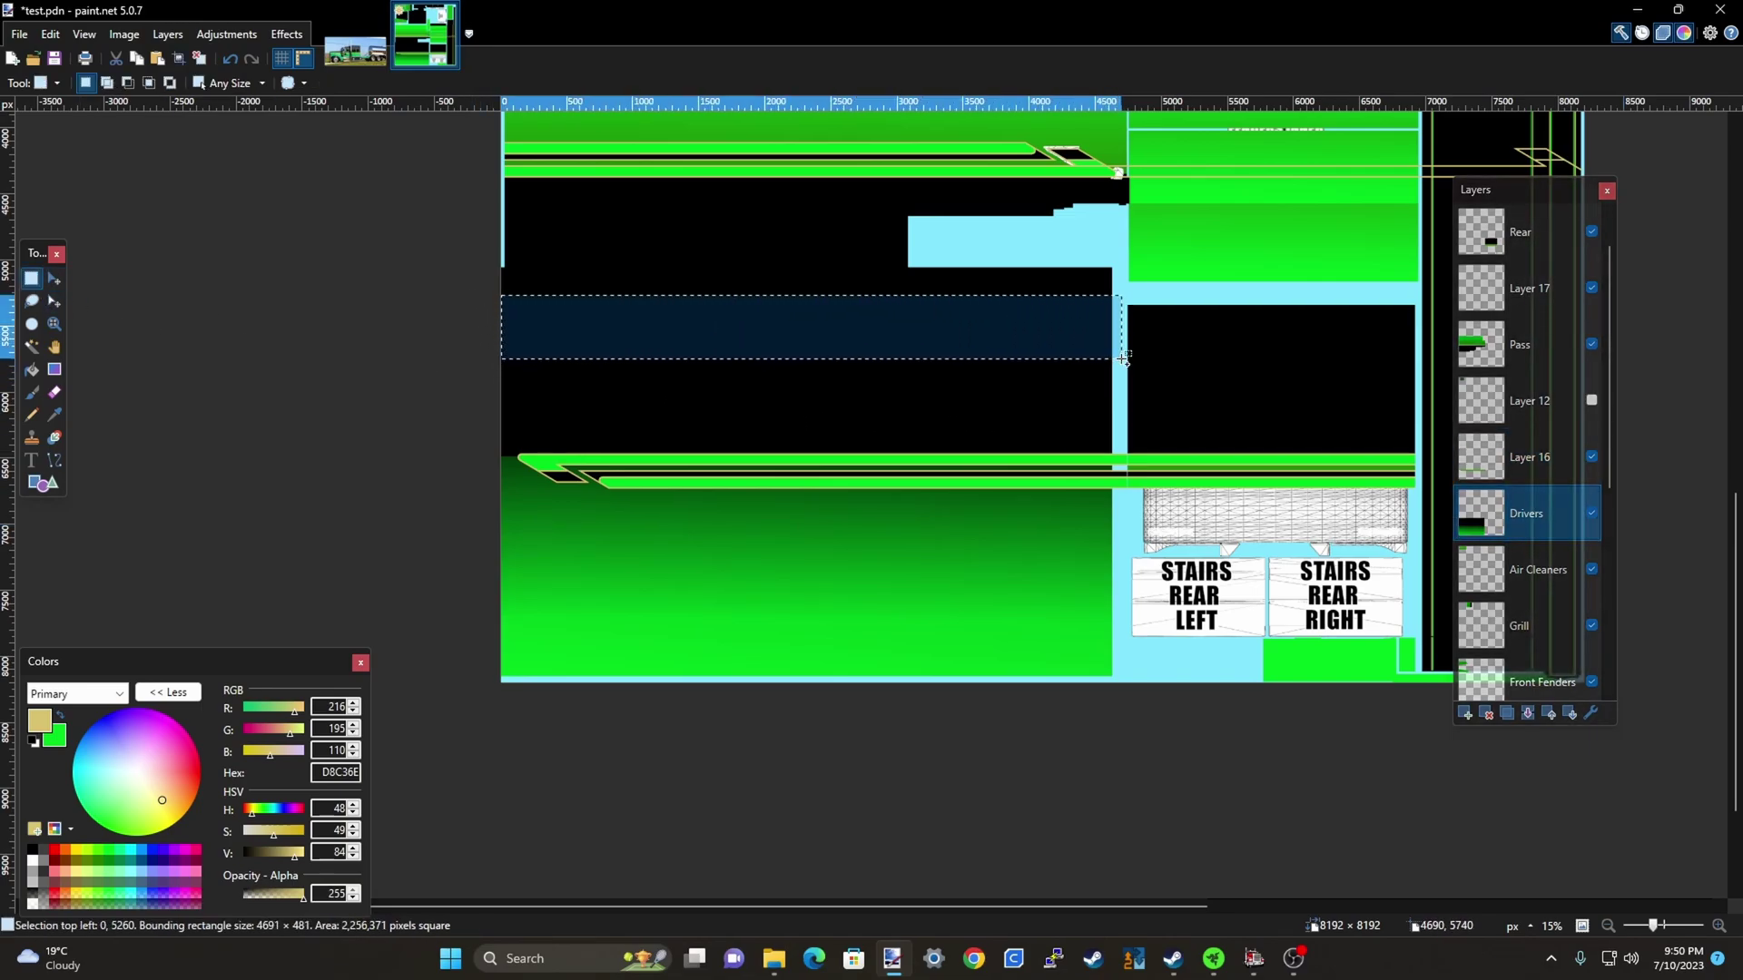
pyautogui.press('m')
pyautogui.scroll(1, 826, 404)
pyautogui.moveTo(802, 338); pyautogui.dragTo(779, 474)
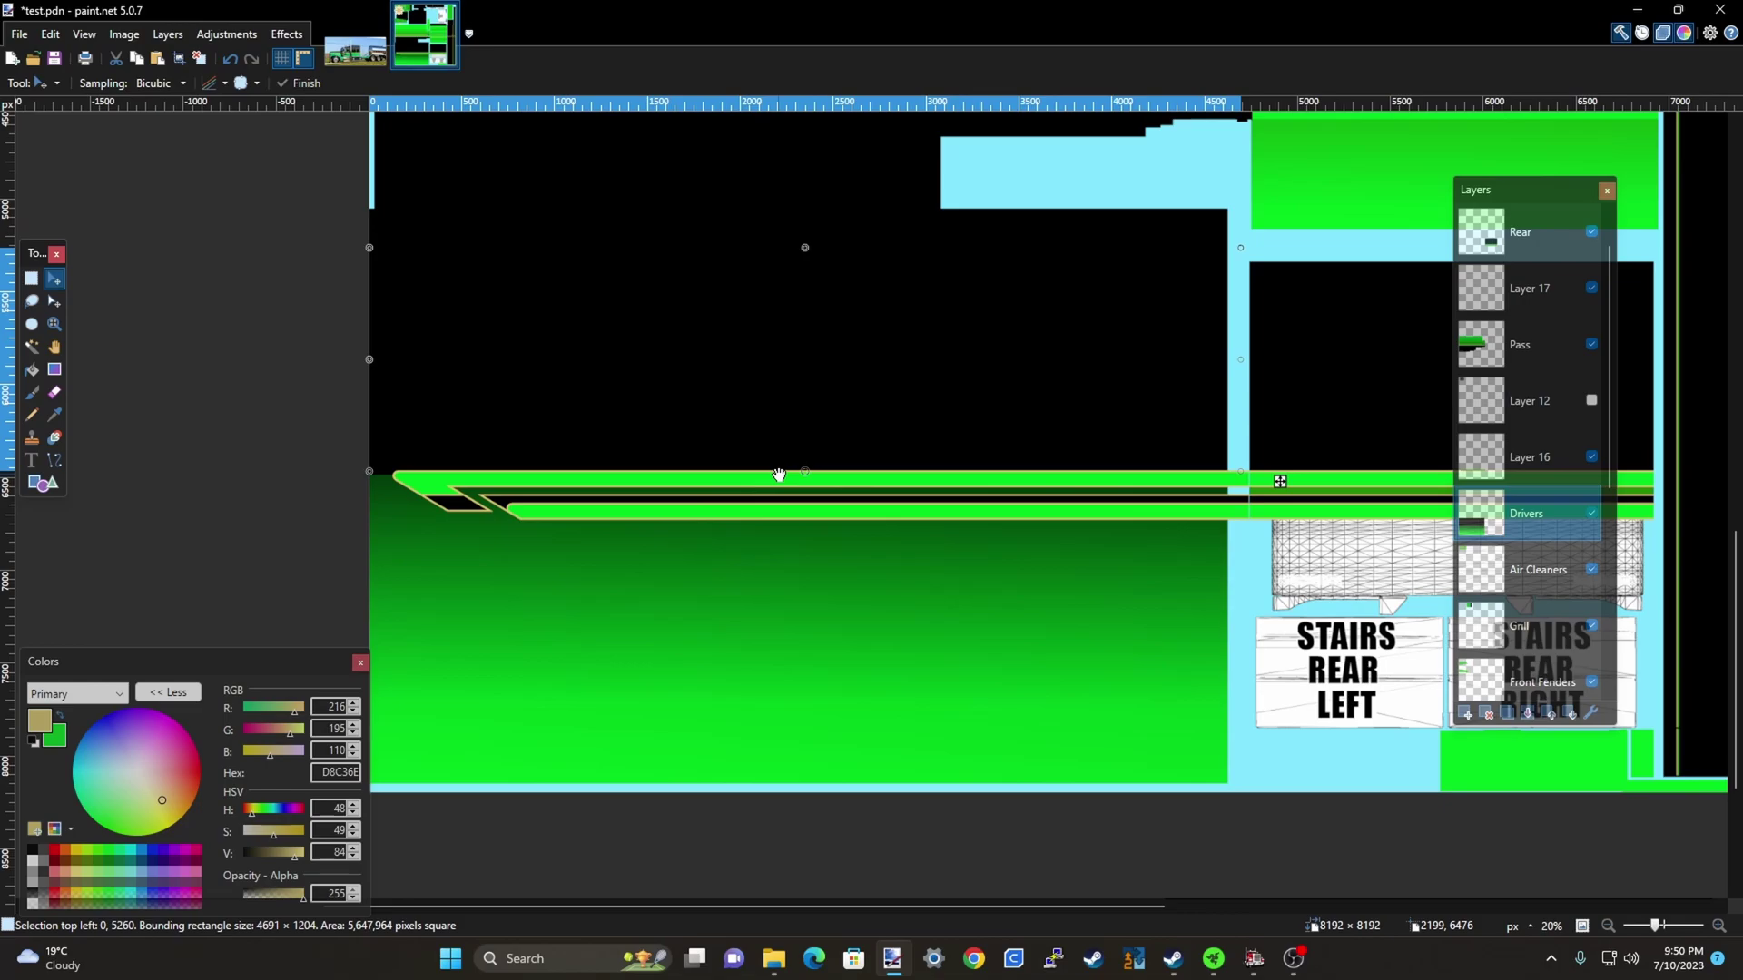
pyautogui.scroll(5, 399, 474)
pyautogui.scroll(3, 403, 474)
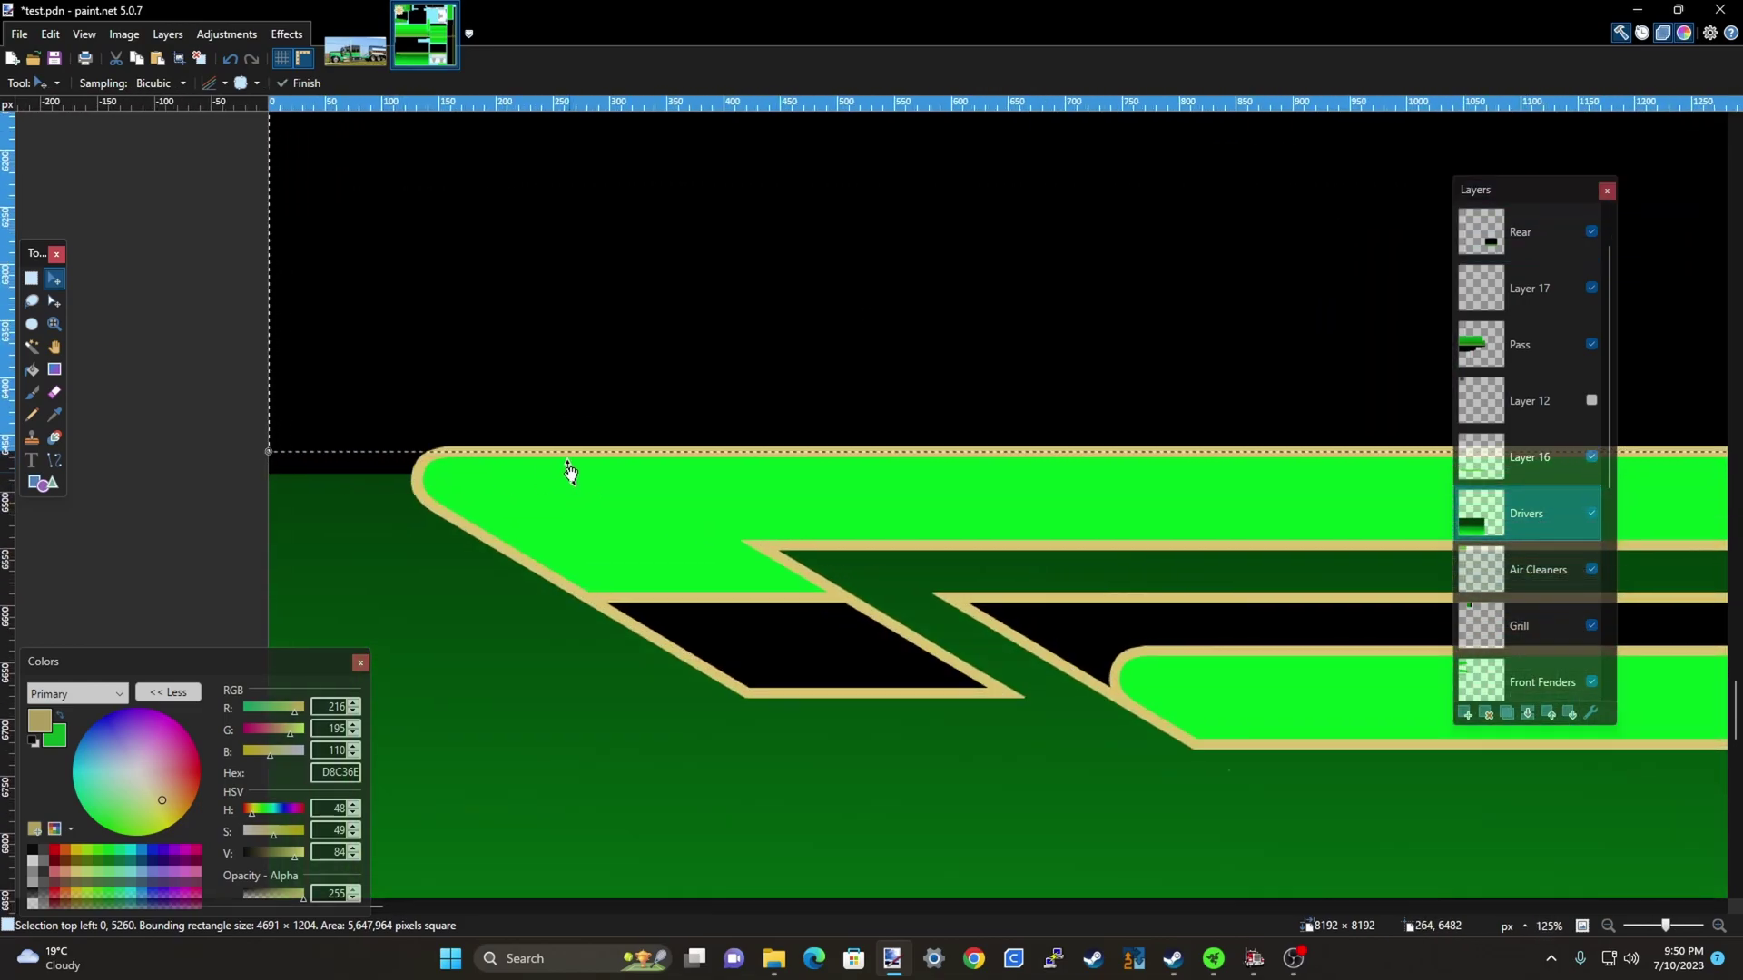
pyautogui.scroll(-3, 363, 452)
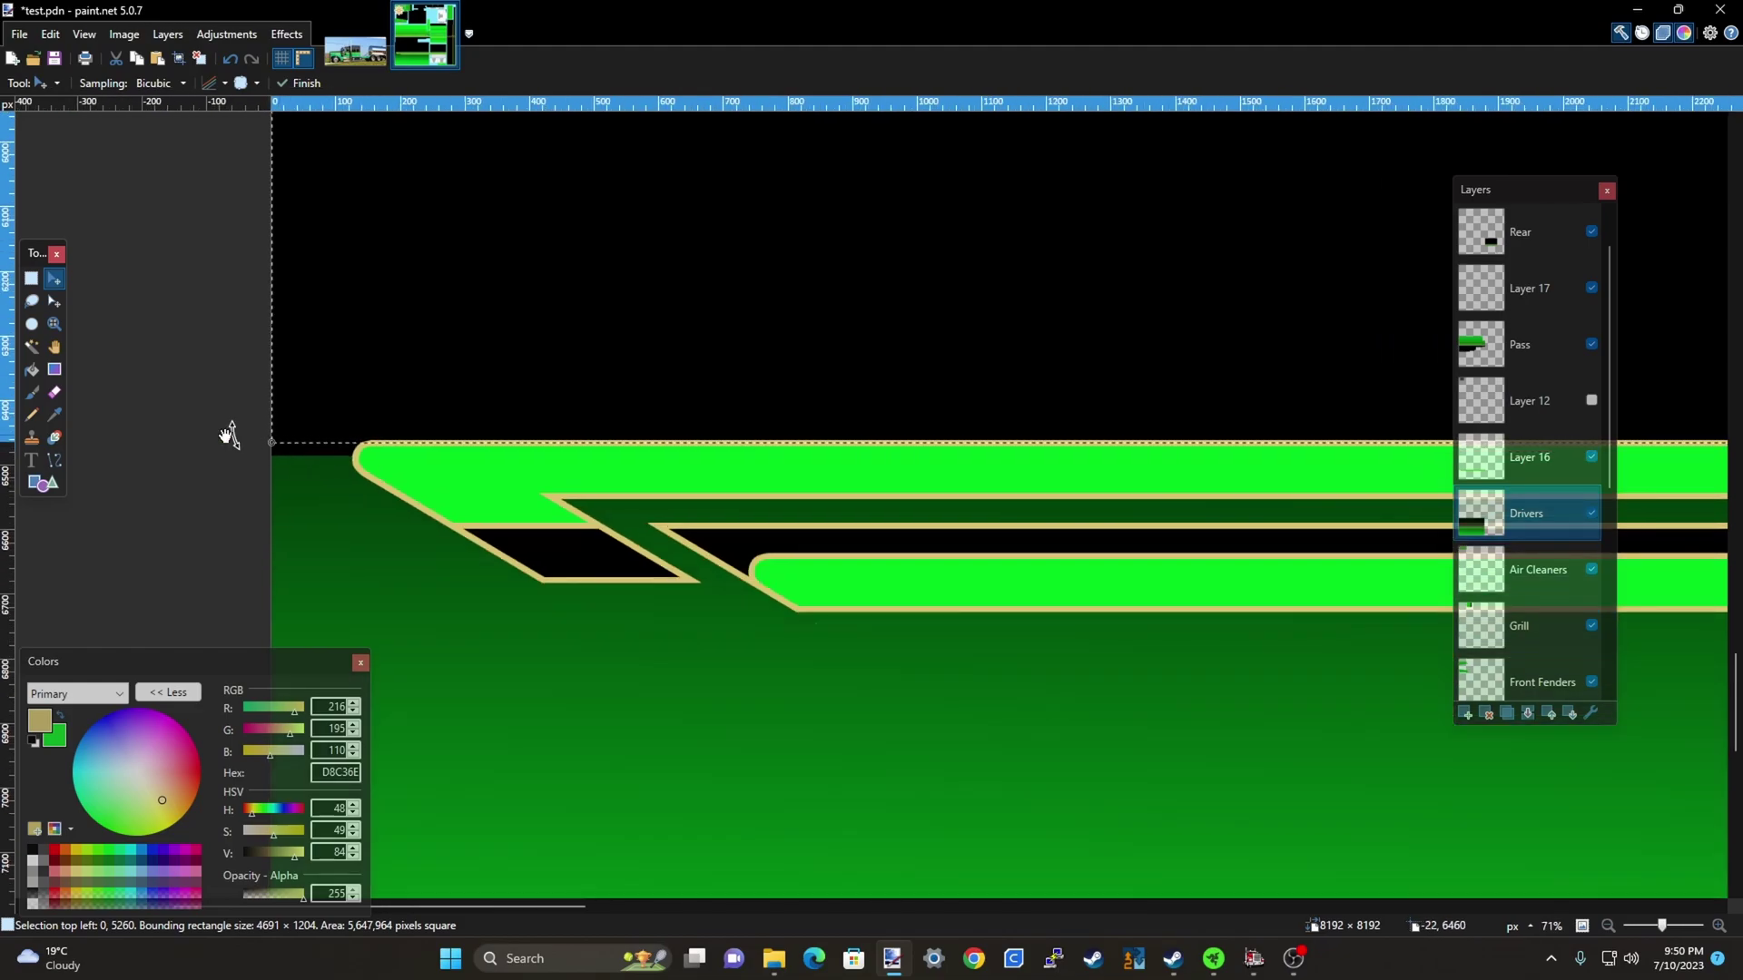
pyautogui.scroll(-3, 234, 438)
pyautogui.scroll(-4, 305, 464)
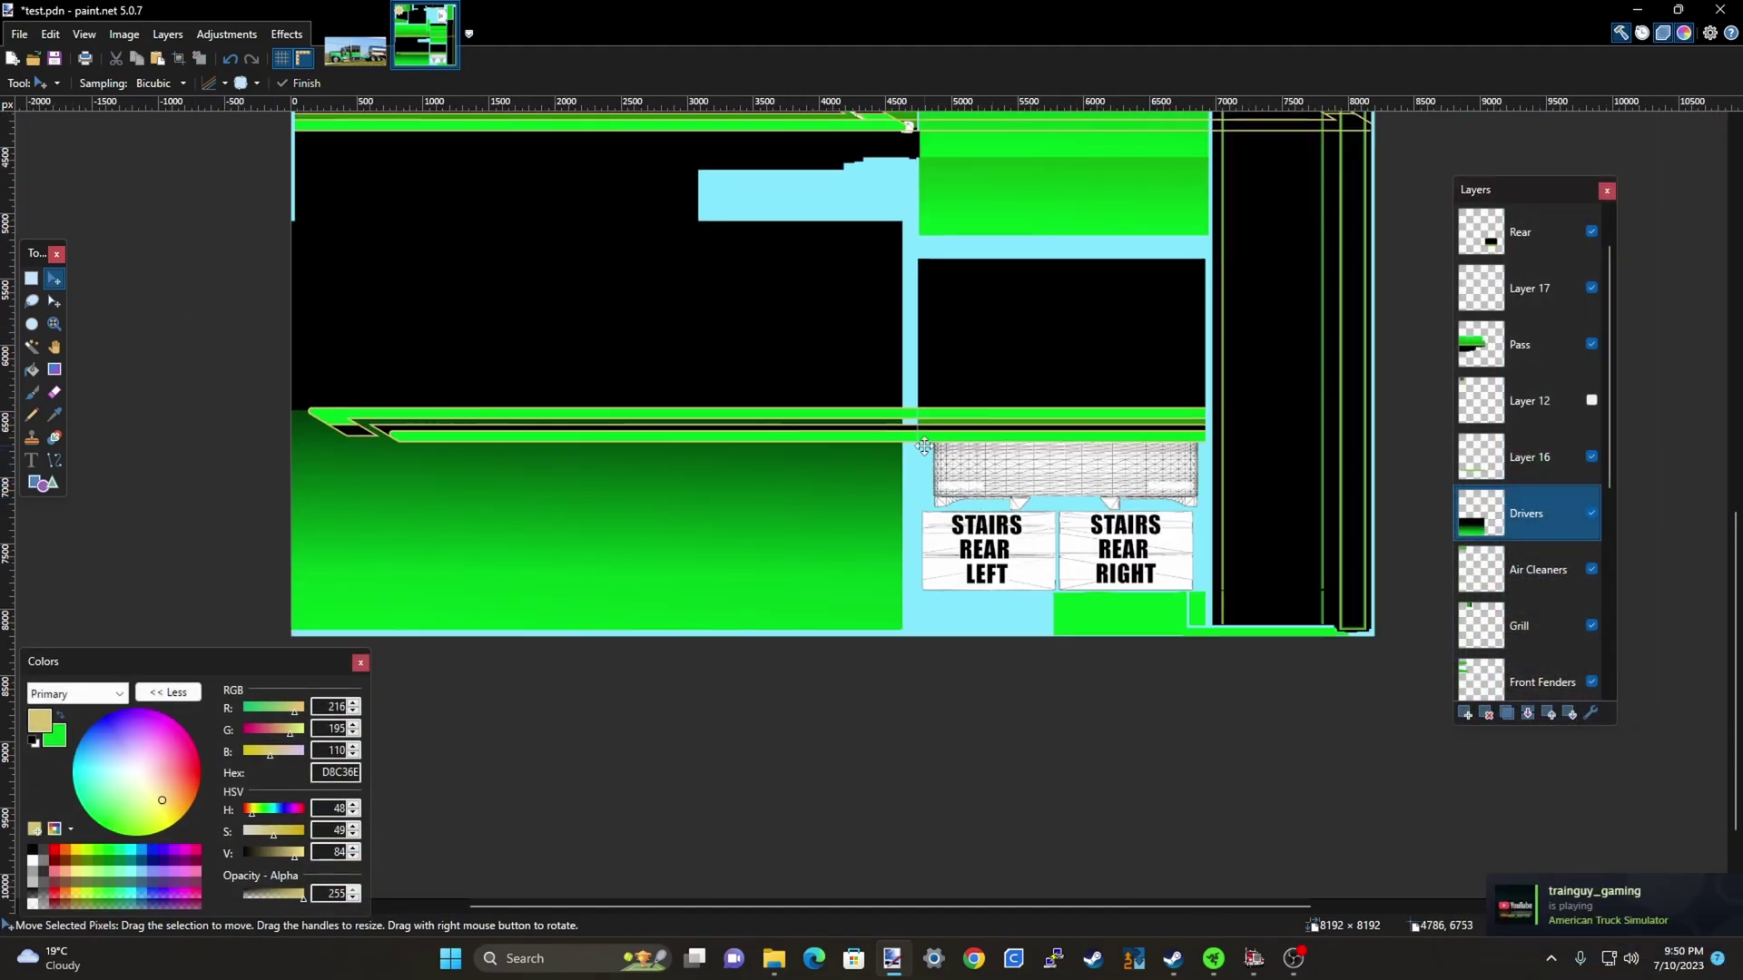
# Hide Layer 17 and the Pass layer and delete both from the template
pyautogui.scroll(-1, 1119, 477)
pyautogui.scroll(-1, 1221, 548)
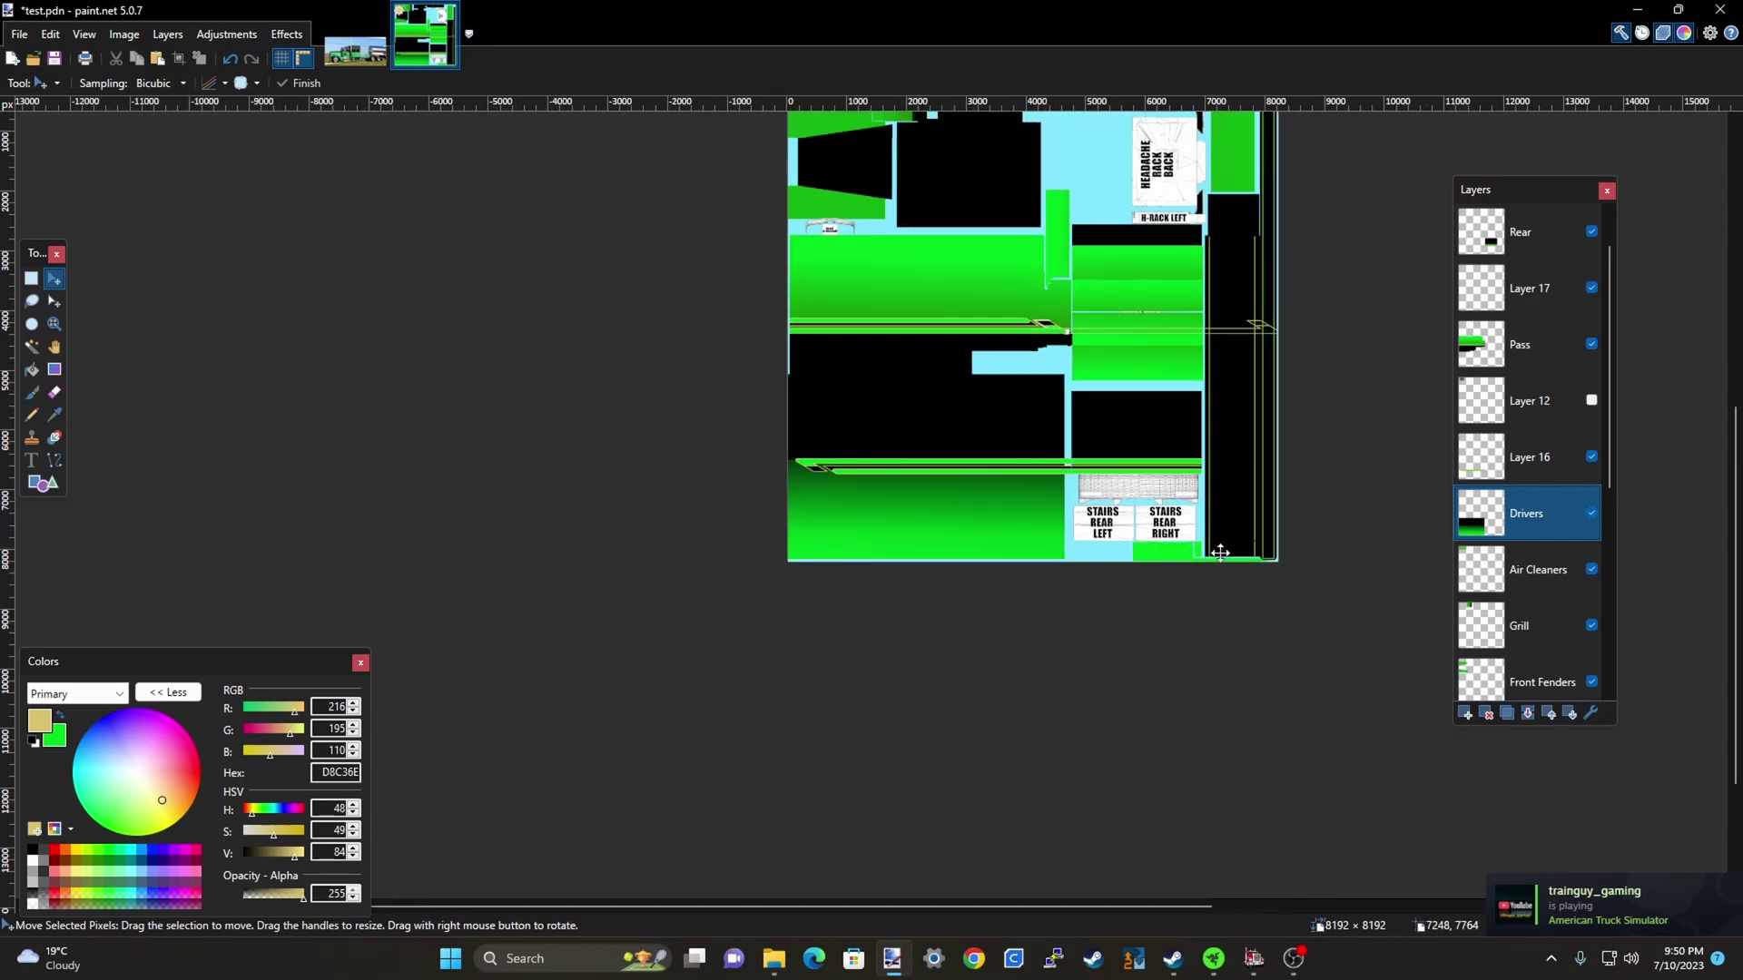
pyautogui.scroll(1, 1243, 339)
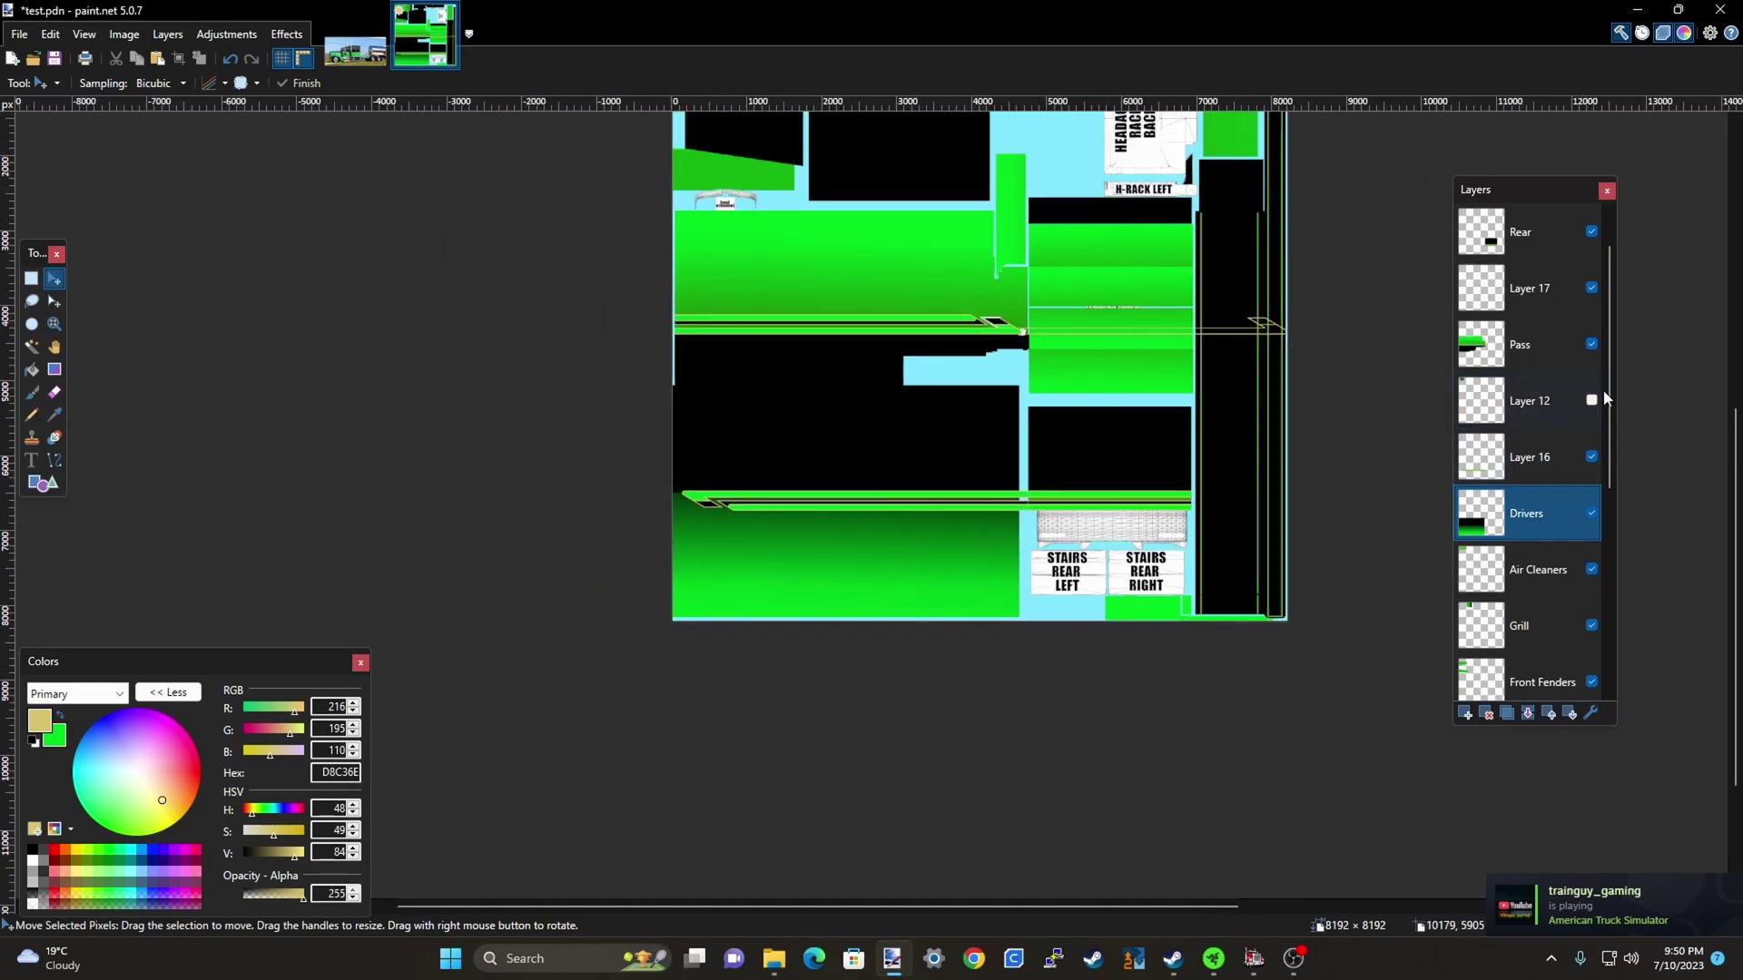
pyautogui.click(1592, 345)
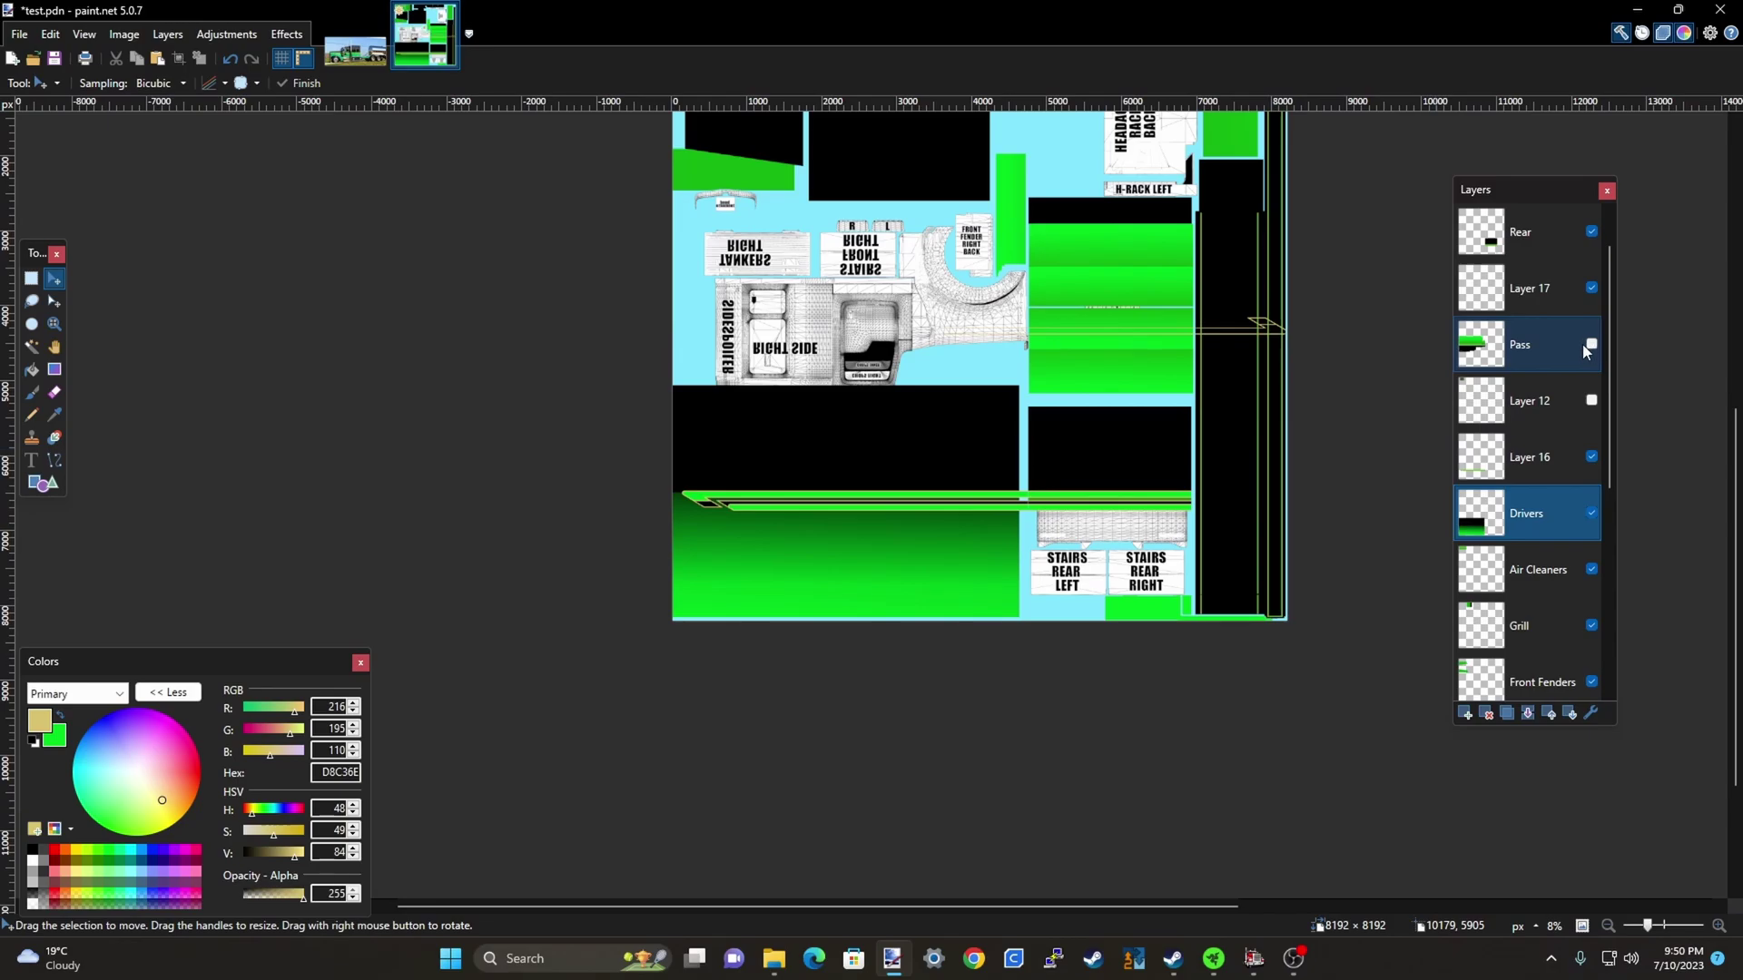
pyautogui.click(1592, 289)
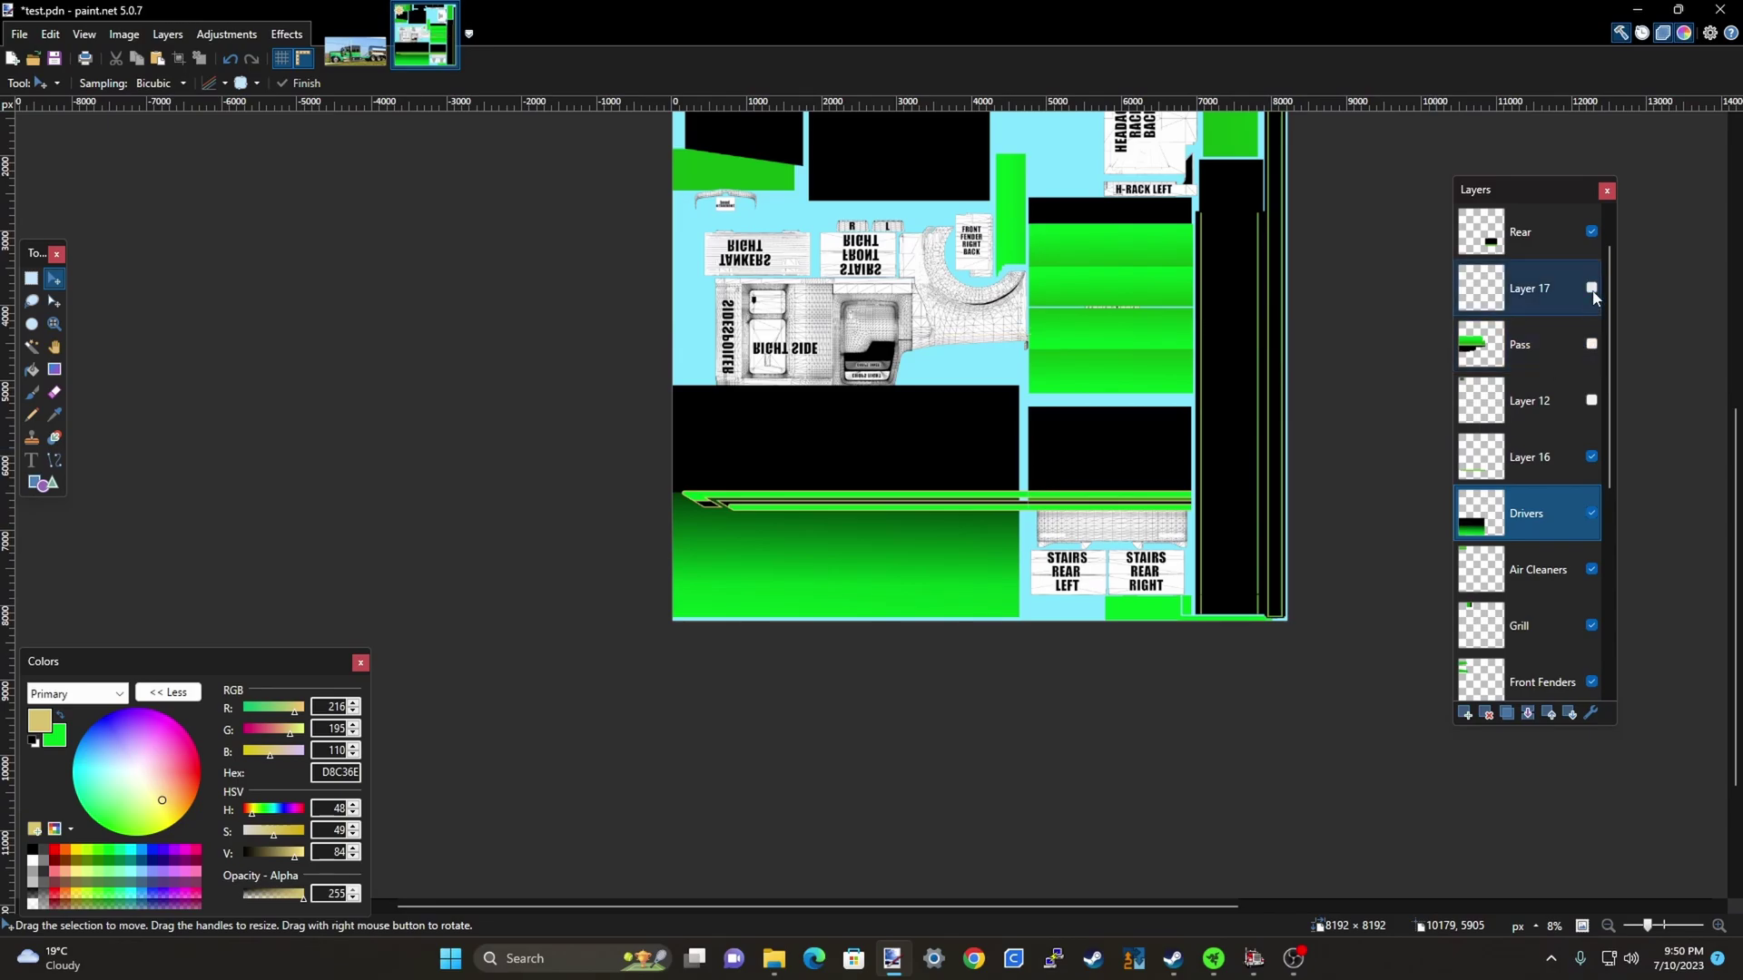
pyautogui.click(1552, 288)
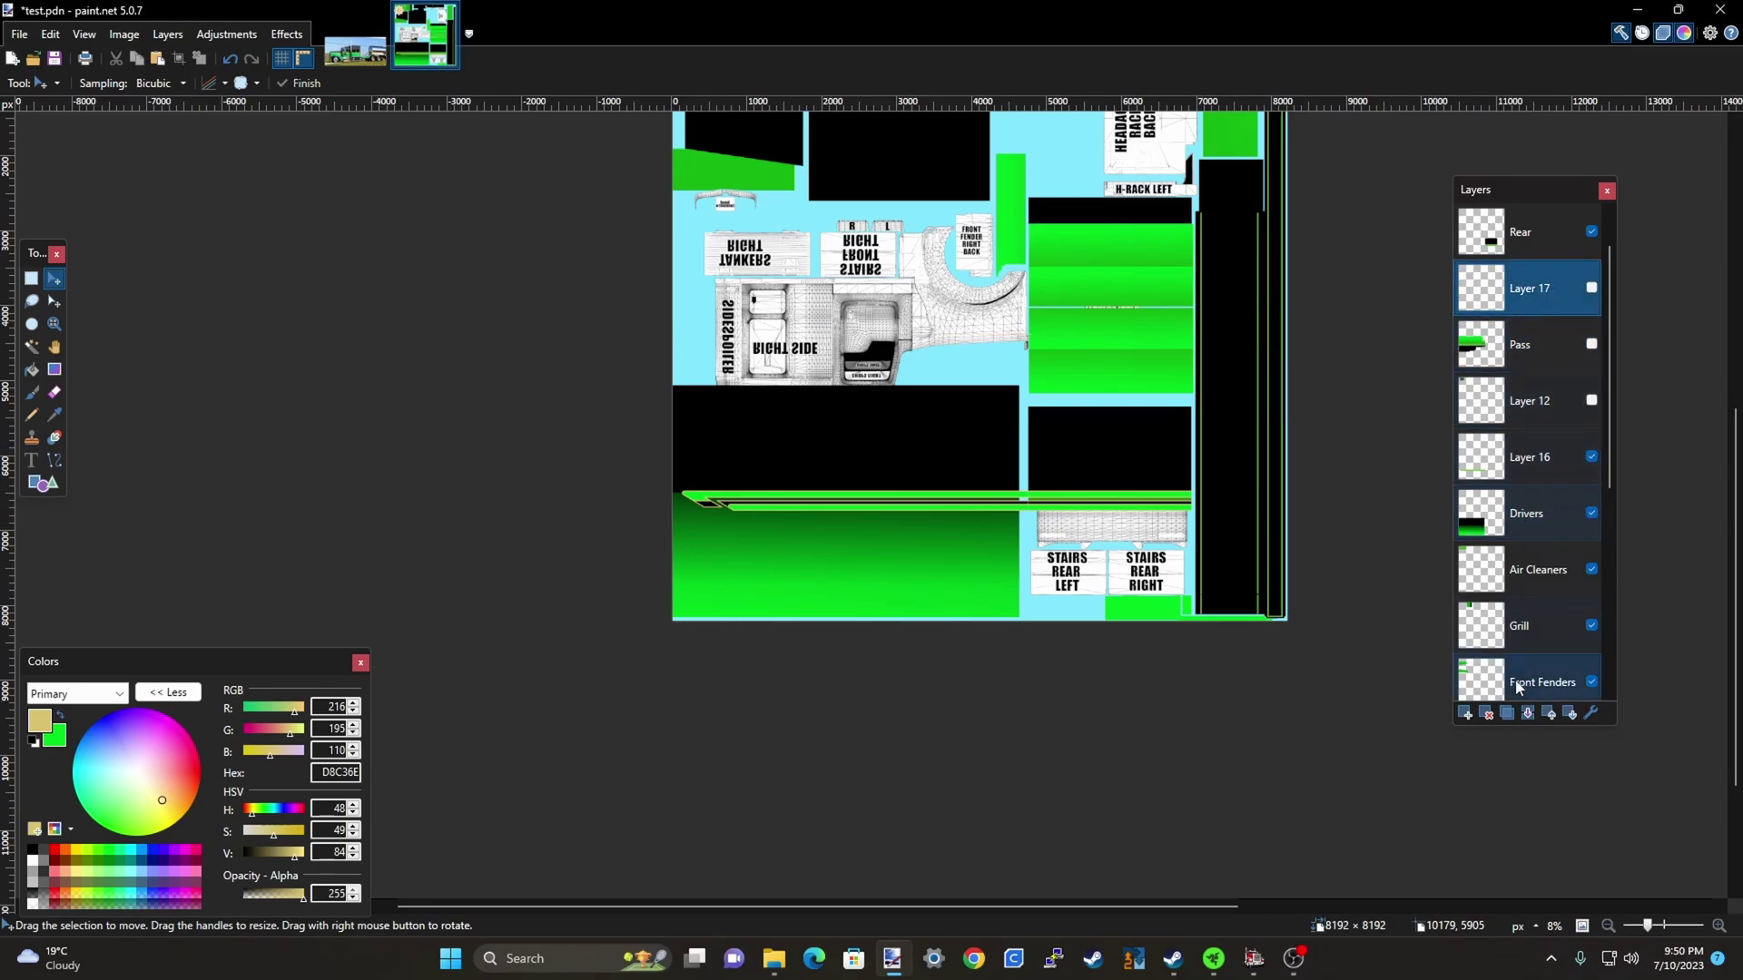
pyautogui.click(1486, 714)
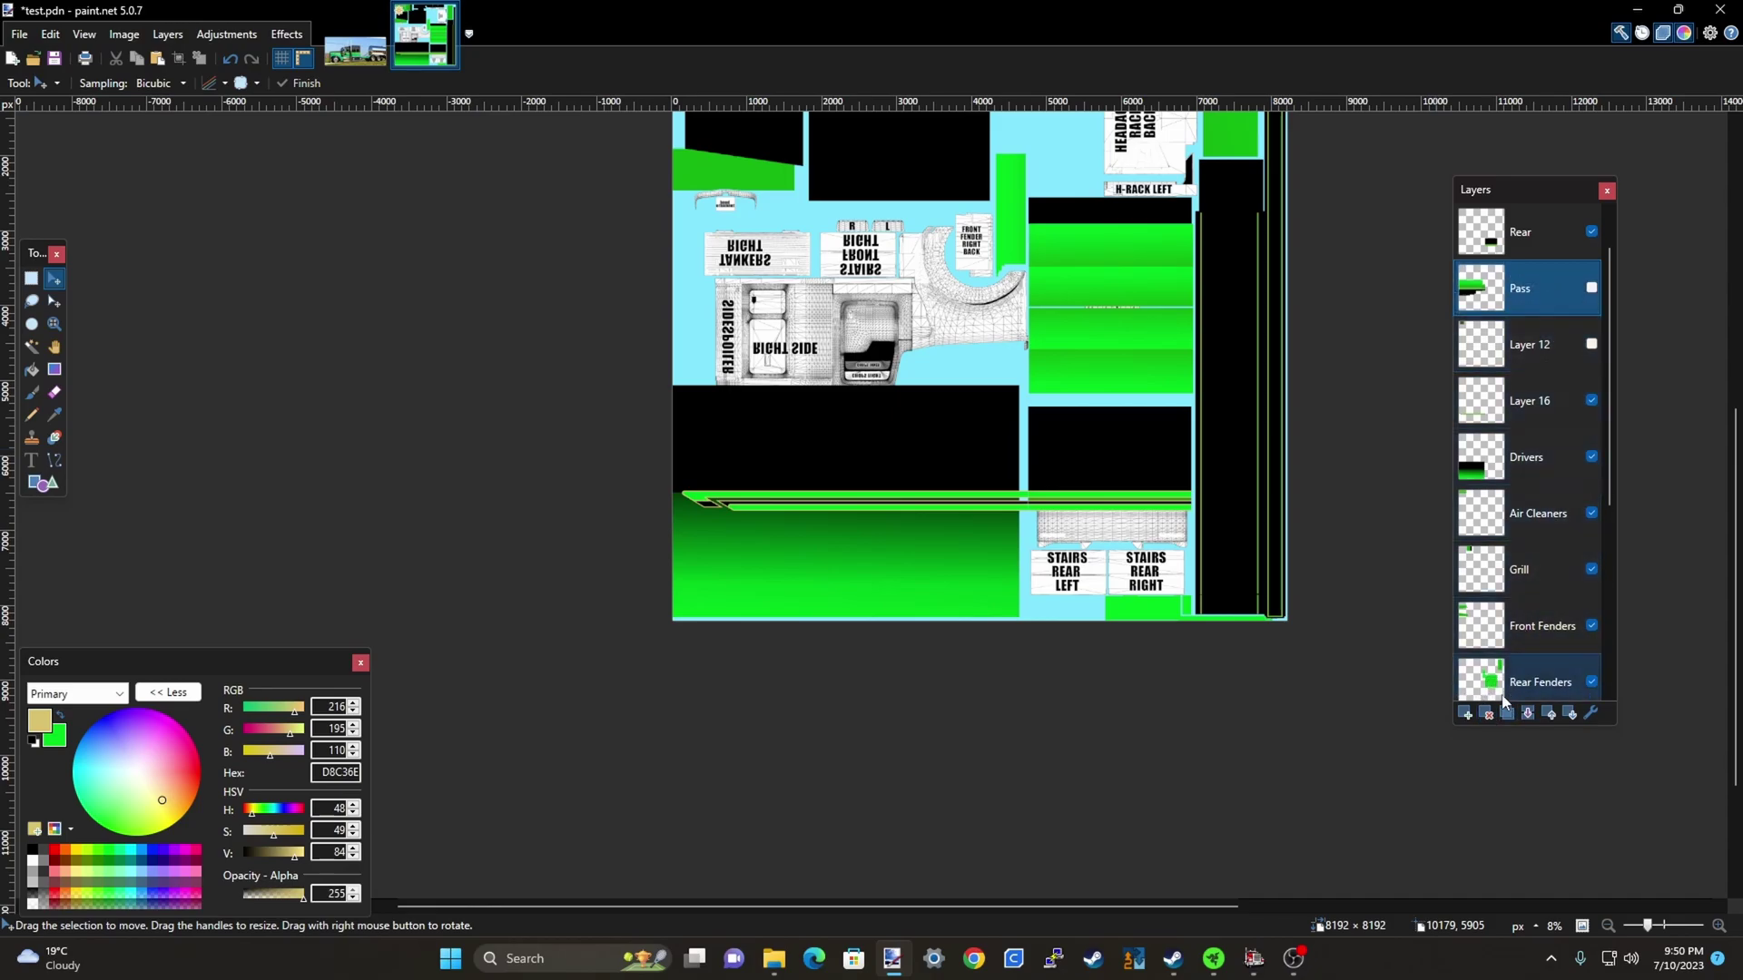
pyautogui.click(1487, 714)
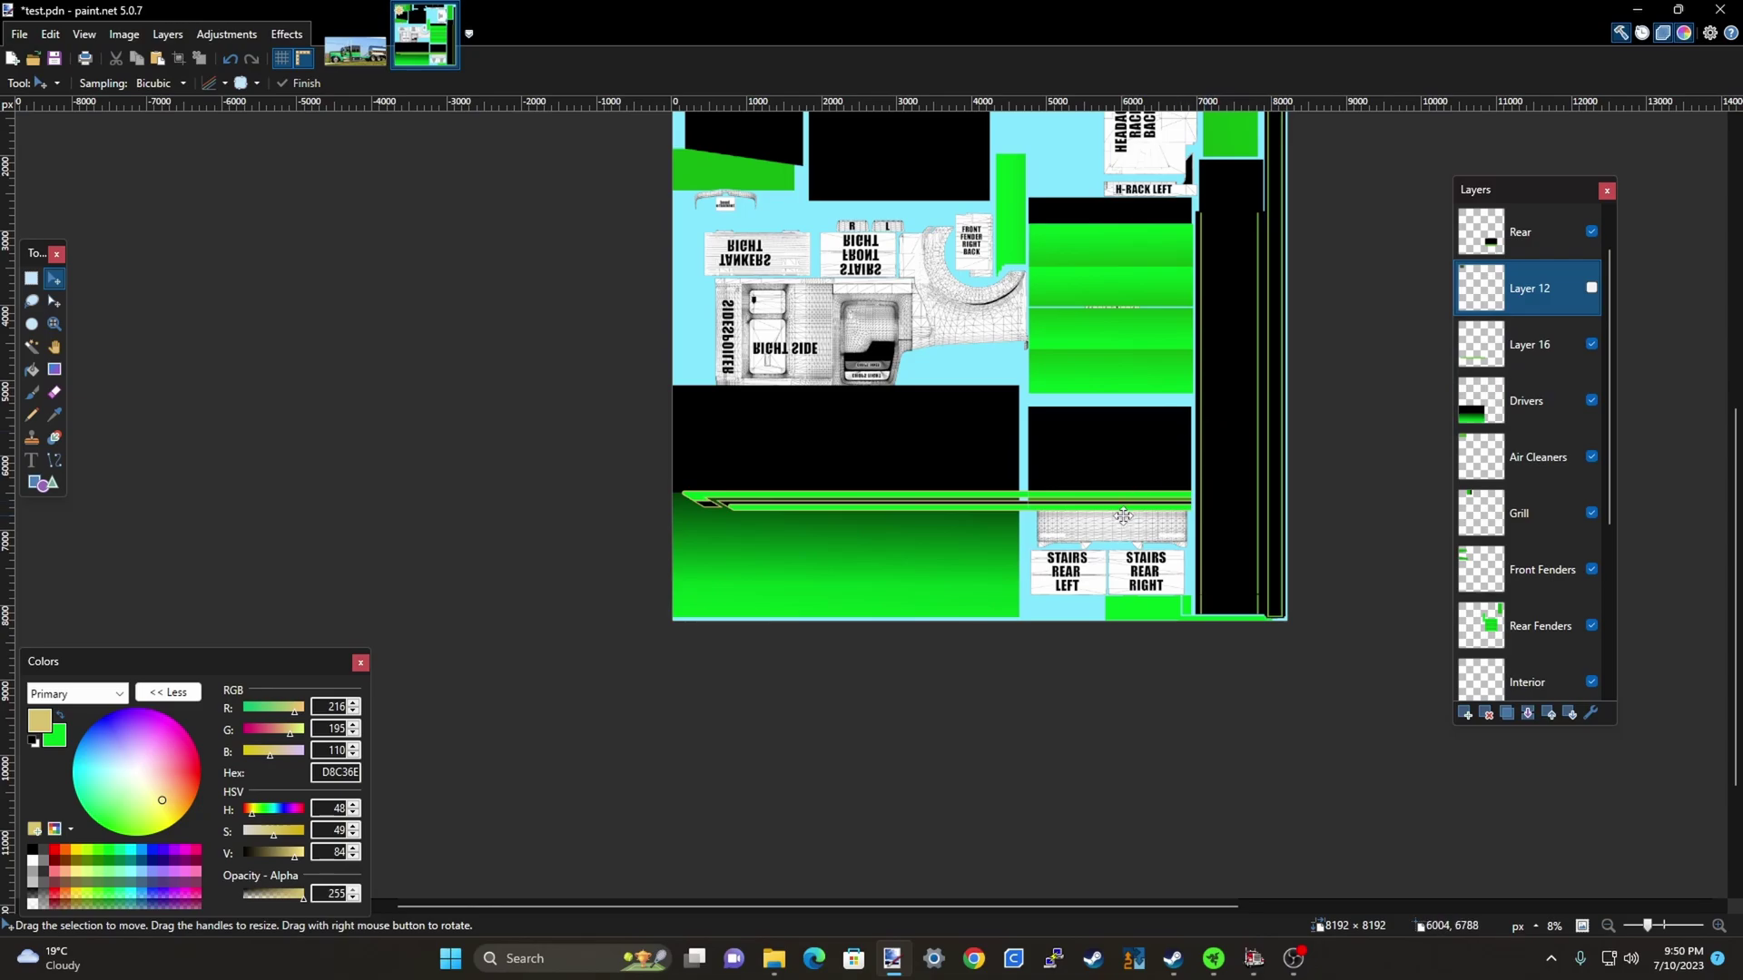
# Toggle the Rear Fenders layer's visibility to examine which green panels it holds
pyautogui.scroll(4, 1032, 302)
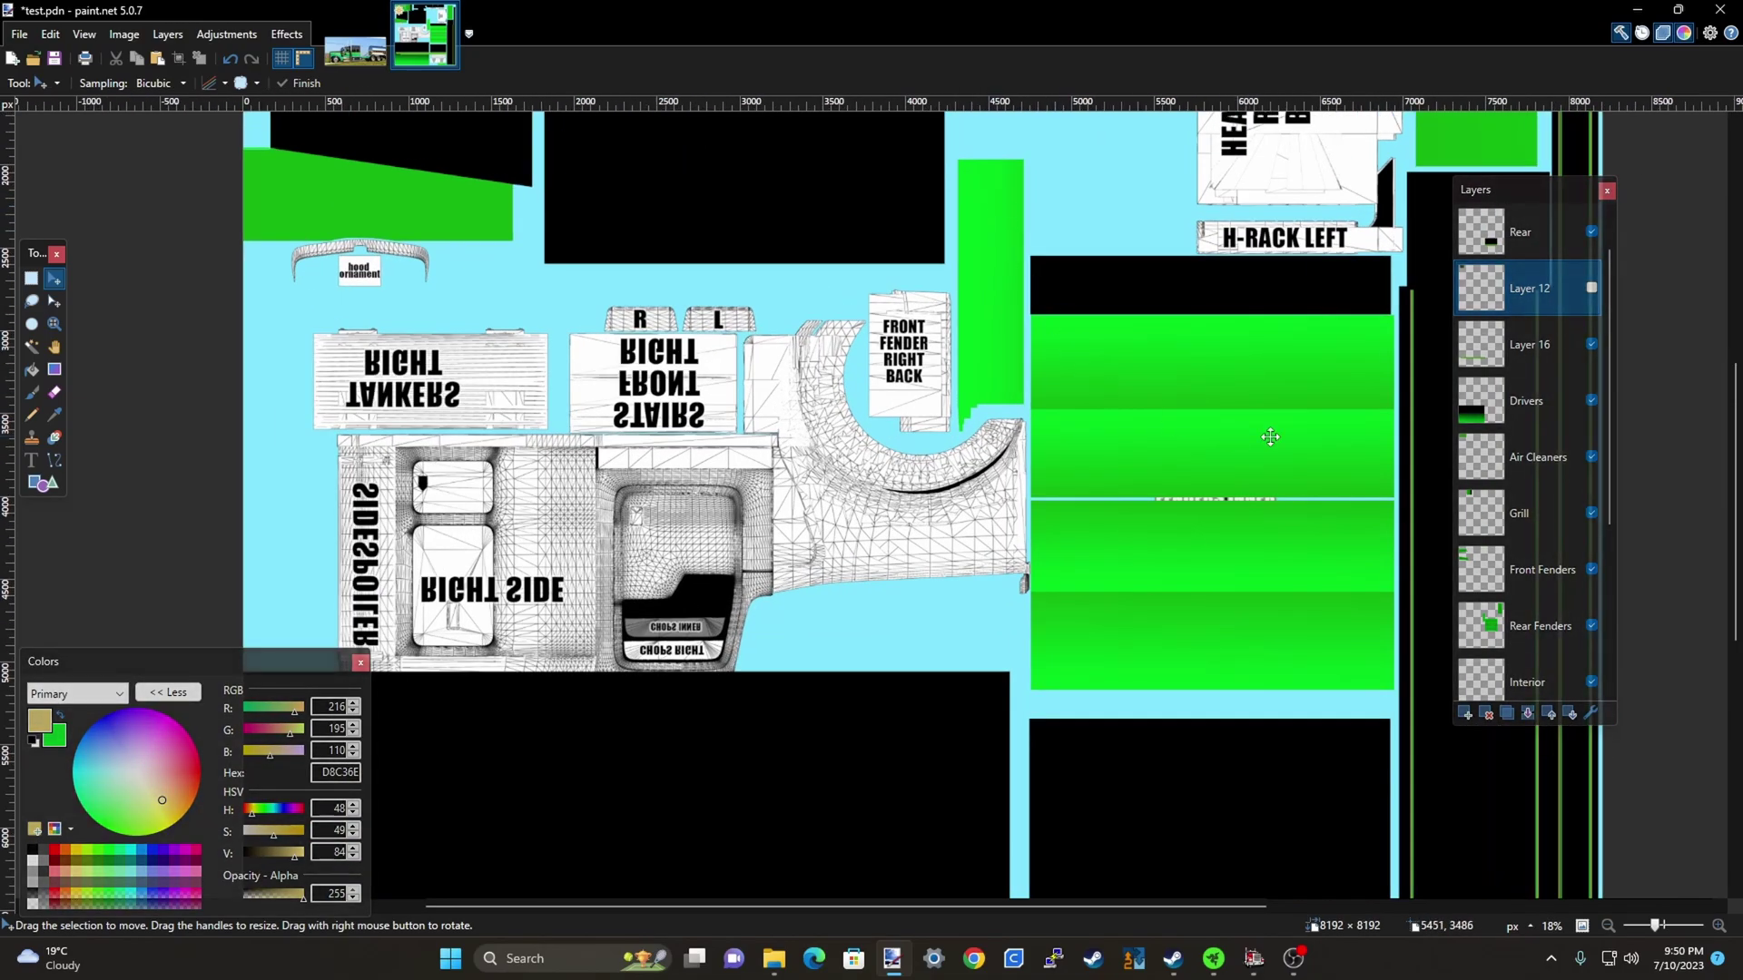
pyautogui.scroll(-3, 1522, 352)
pyautogui.click(1542, 514)
pyautogui.scroll(2, 1543, 472)
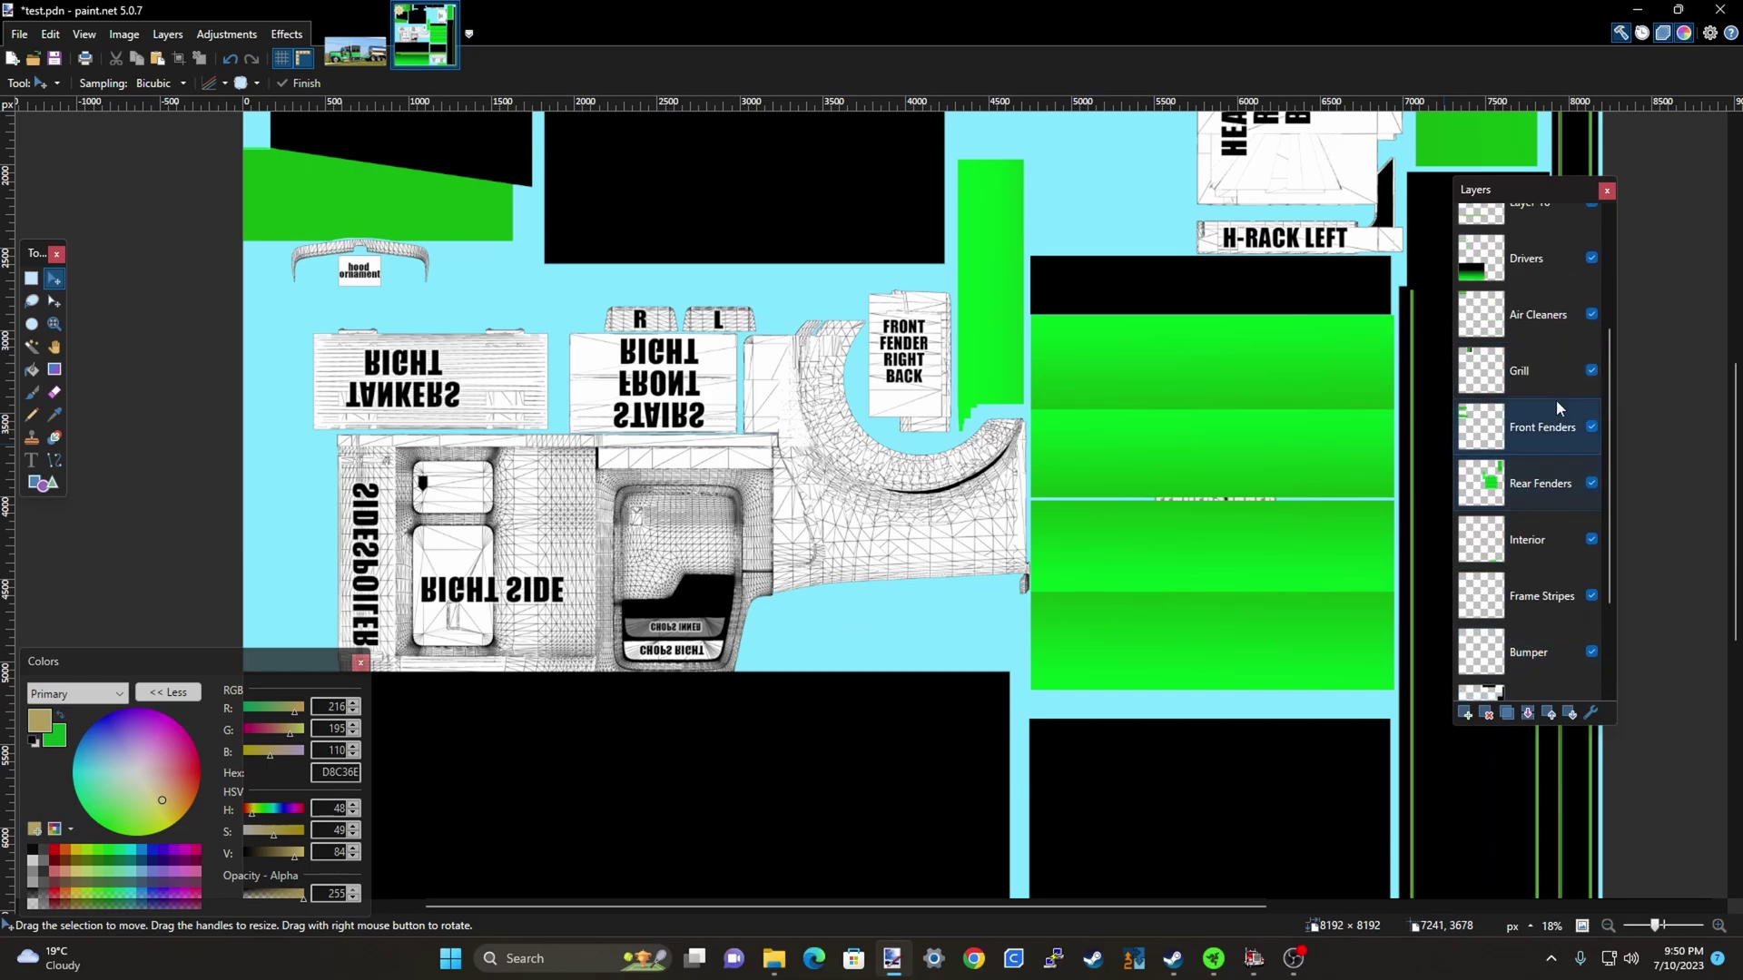
pyautogui.click(1590, 484)
pyautogui.click(1590, 485)
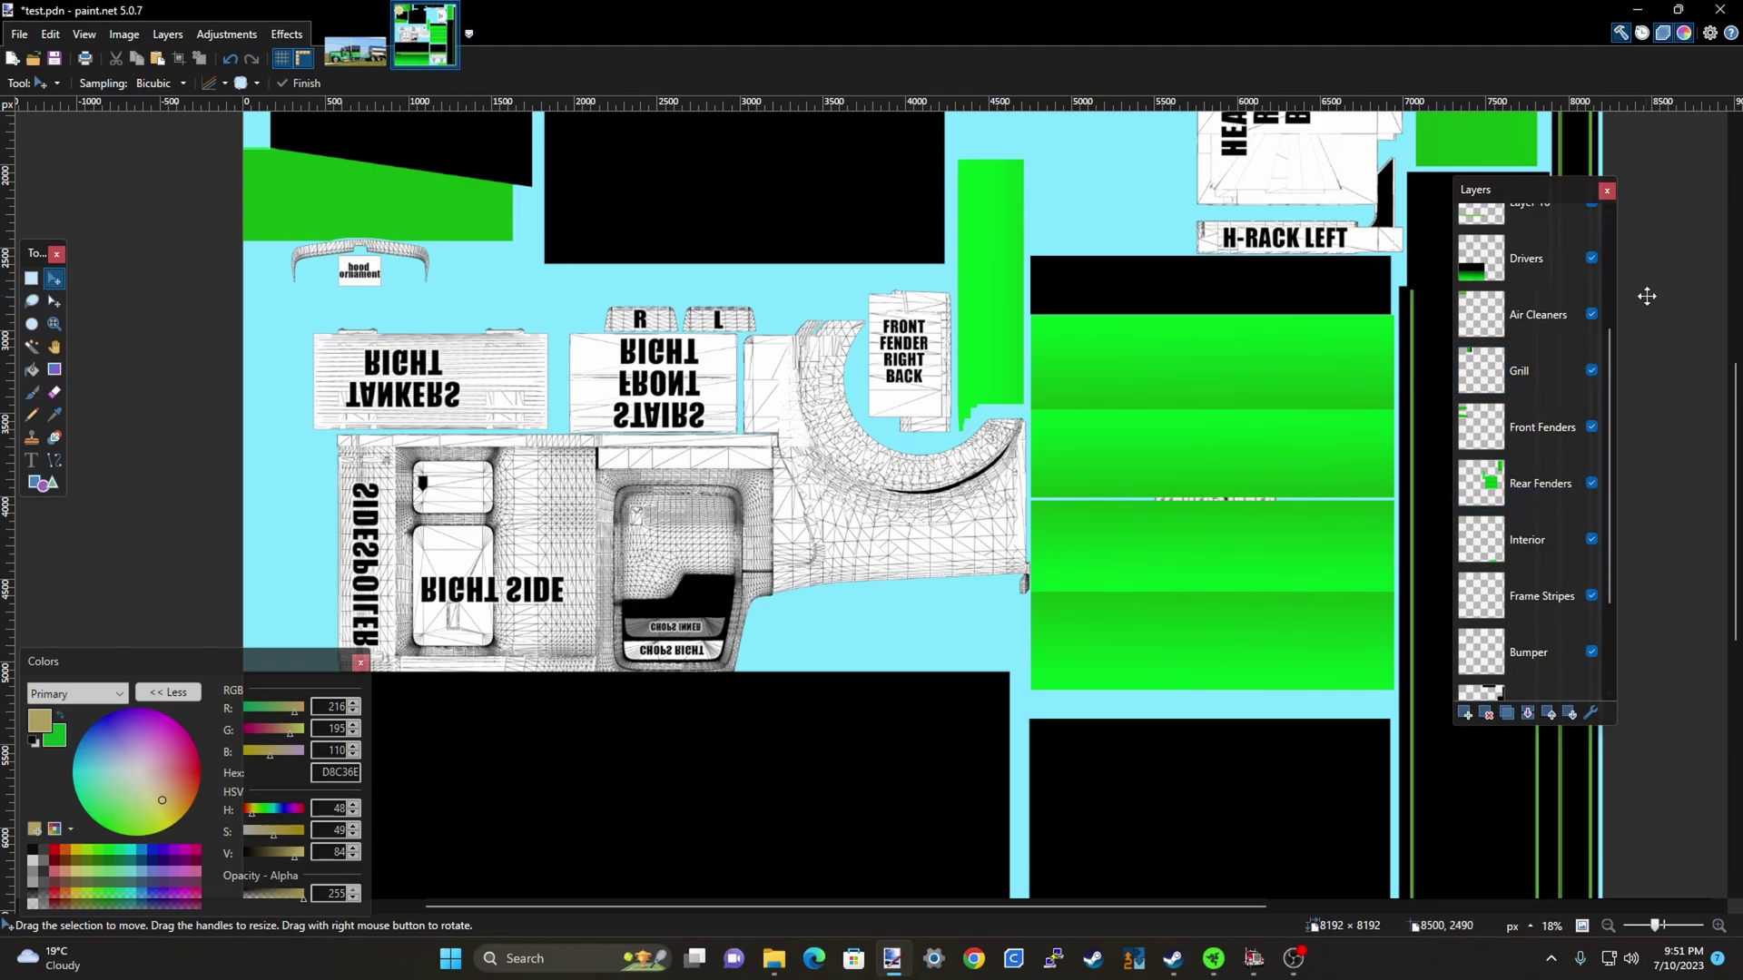
# Examine the truck's stripes and frame in the Idea.jpg reference photo and return to the test.pdn template
pyautogui.click(357, 51)
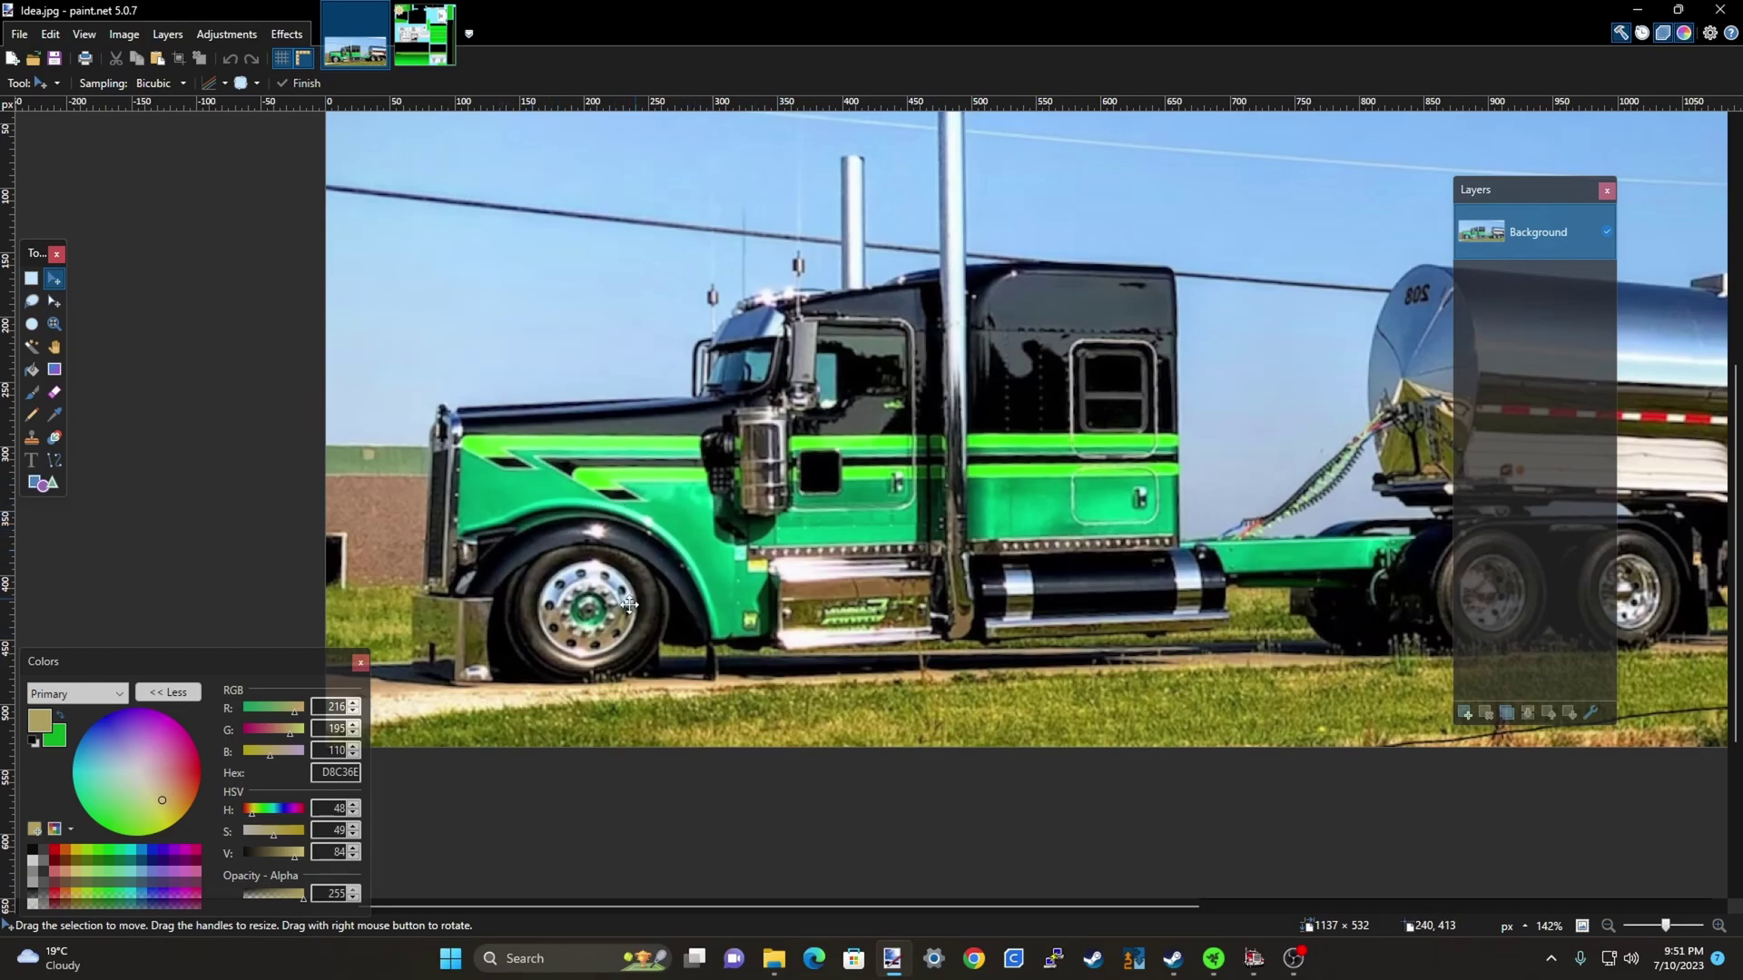
pyautogui.scroll(-1, 477, 614)
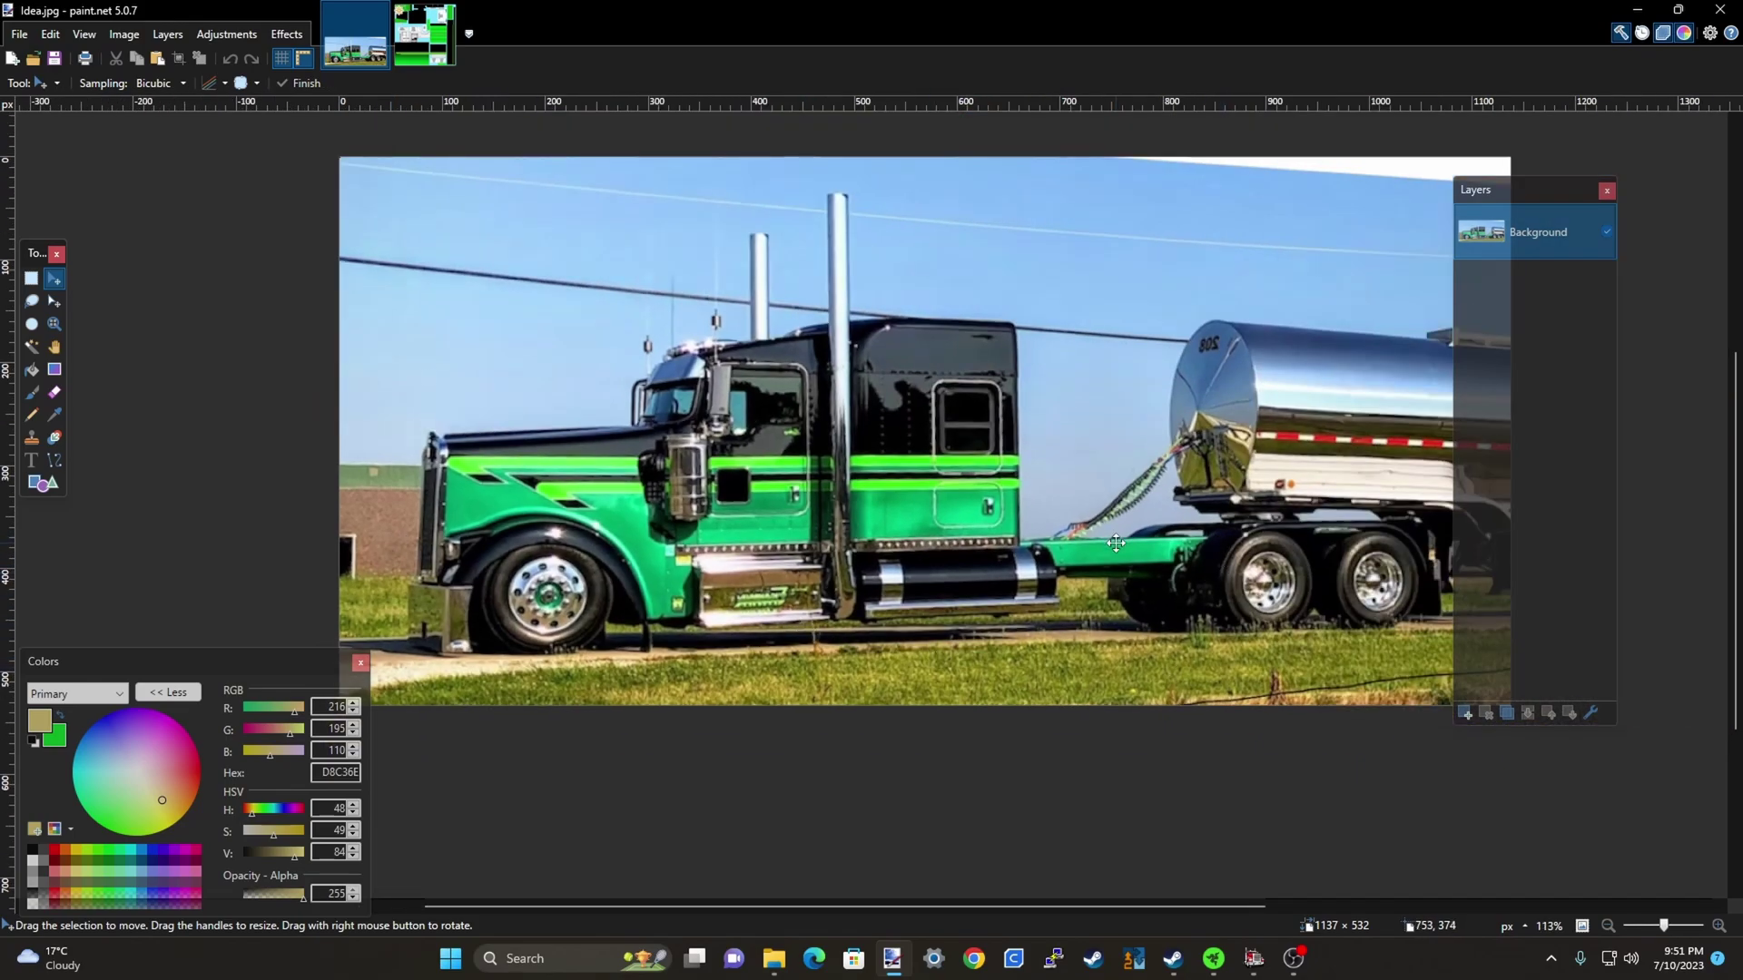
pyautogui.scroll(-2, 838, 656)
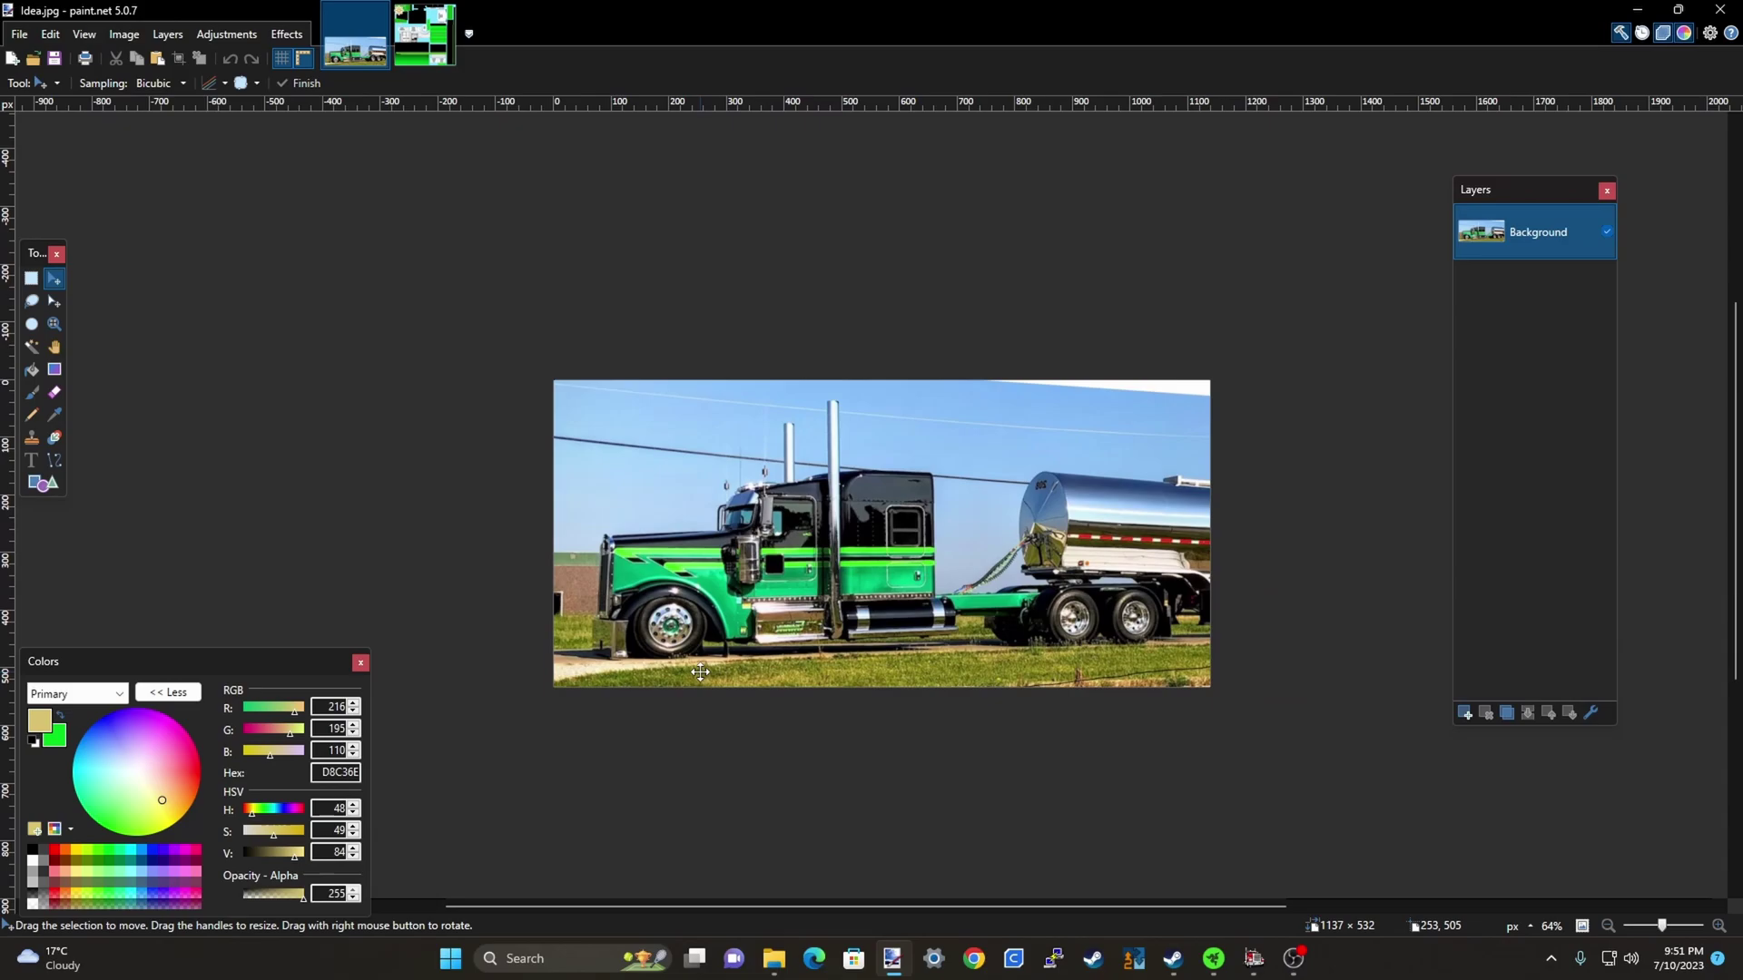
pyautogui.click(424, 35)
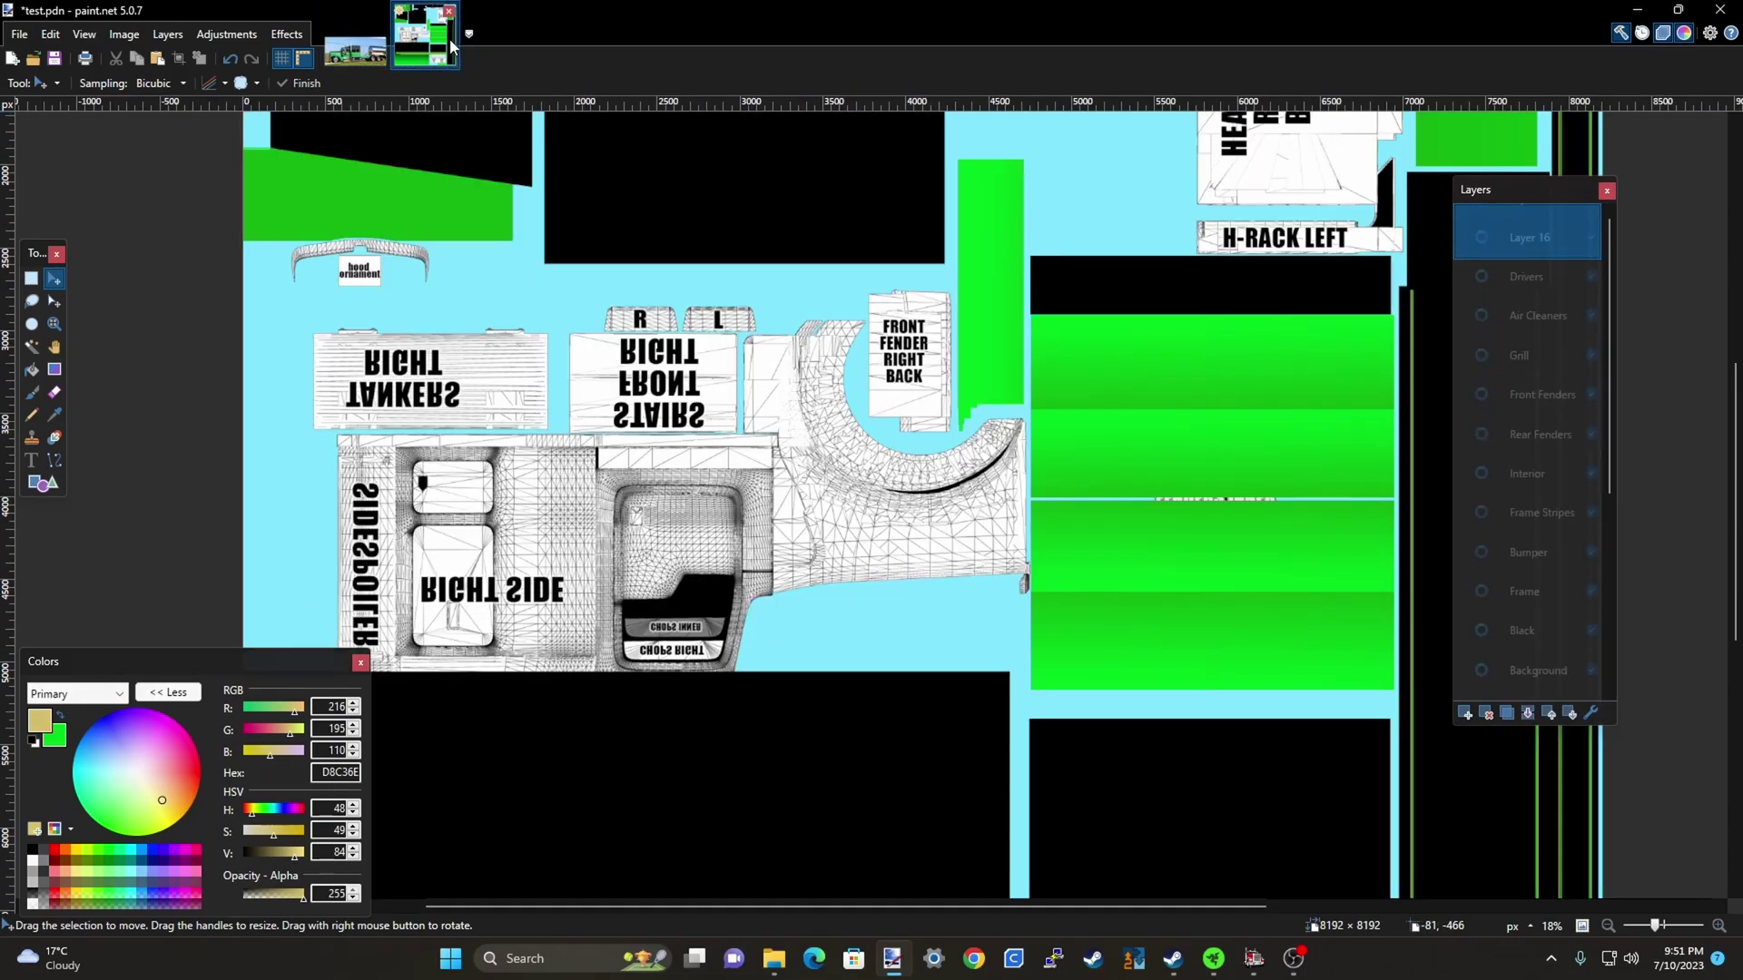
# Examine the template's panels, the driver-side stripes and the list of layers
pyautogui.scroll(-4, 787, 422)
pyautogui.scroll(4, 661, 363)
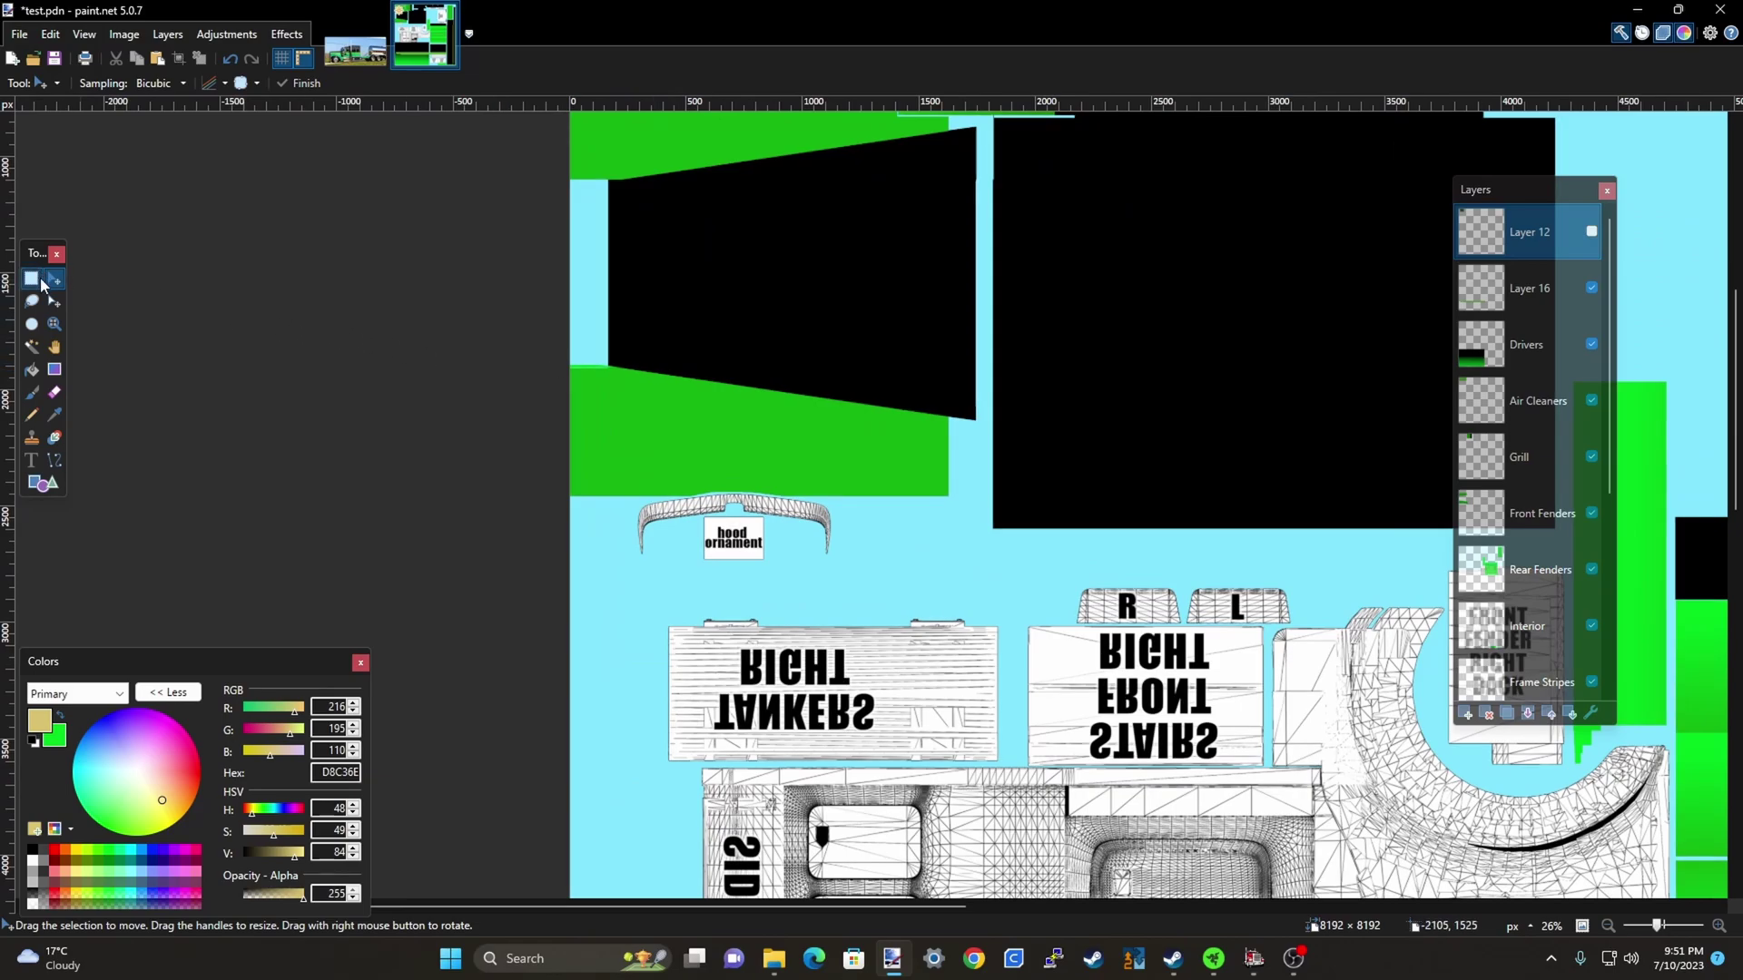
pyautogui.click(33, 278)
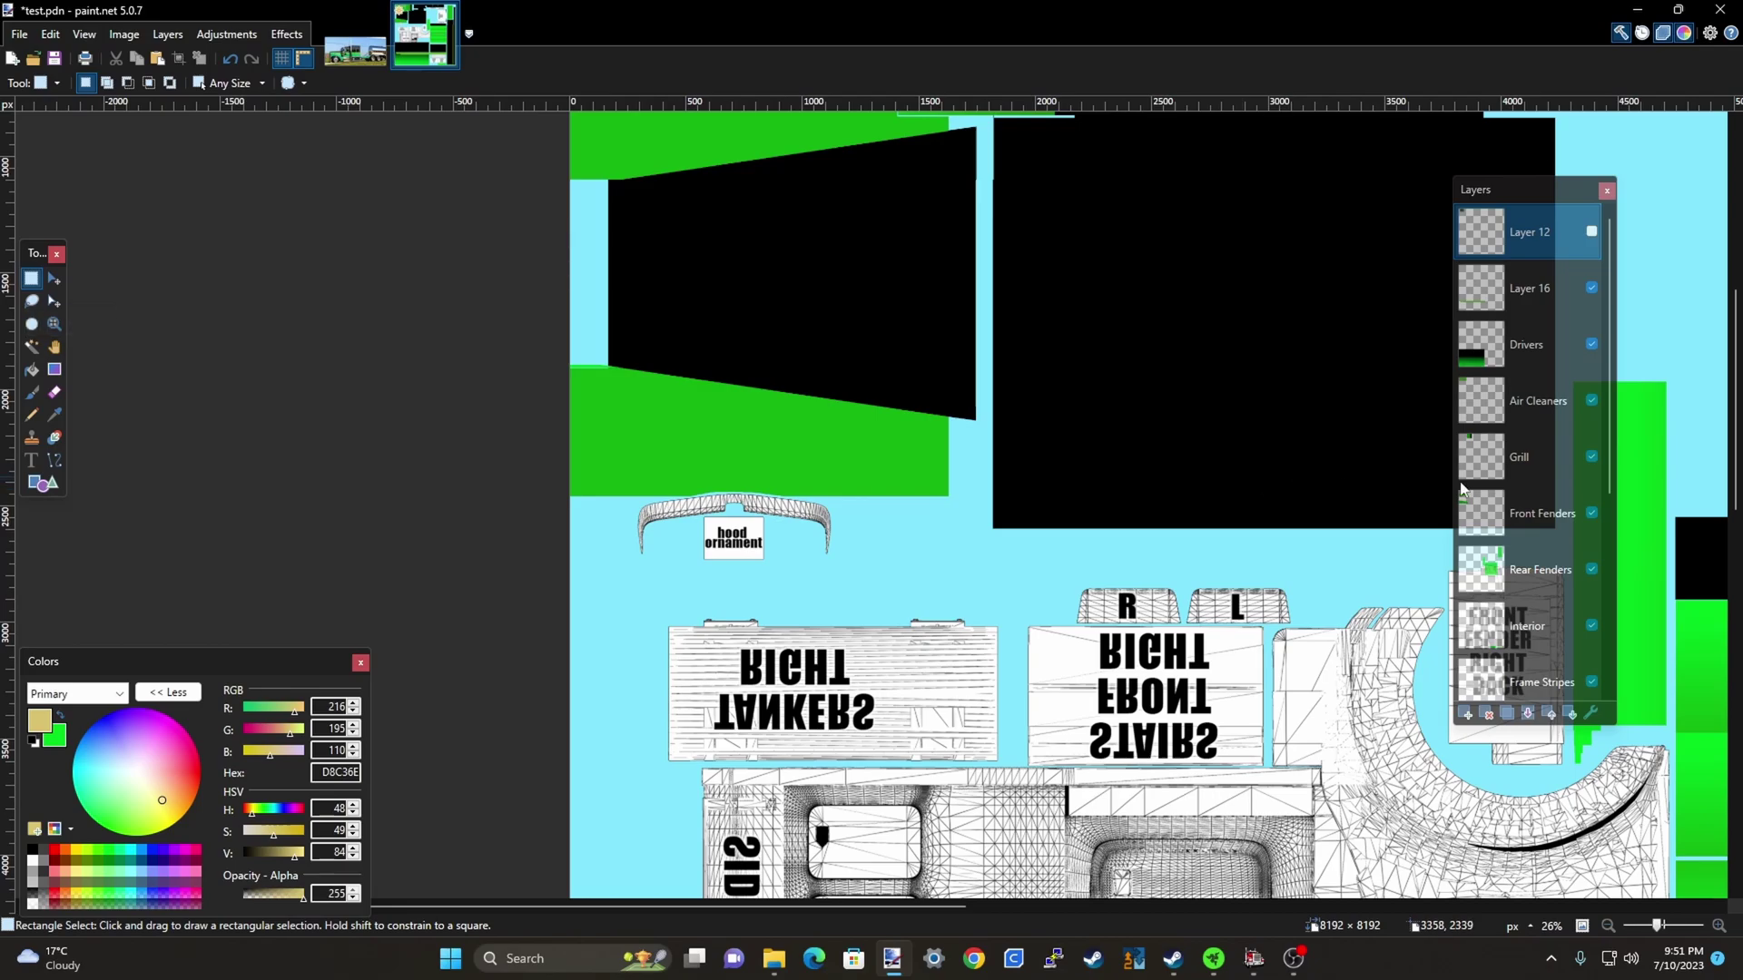
pyautogui.scroll(2, 1544, 455)
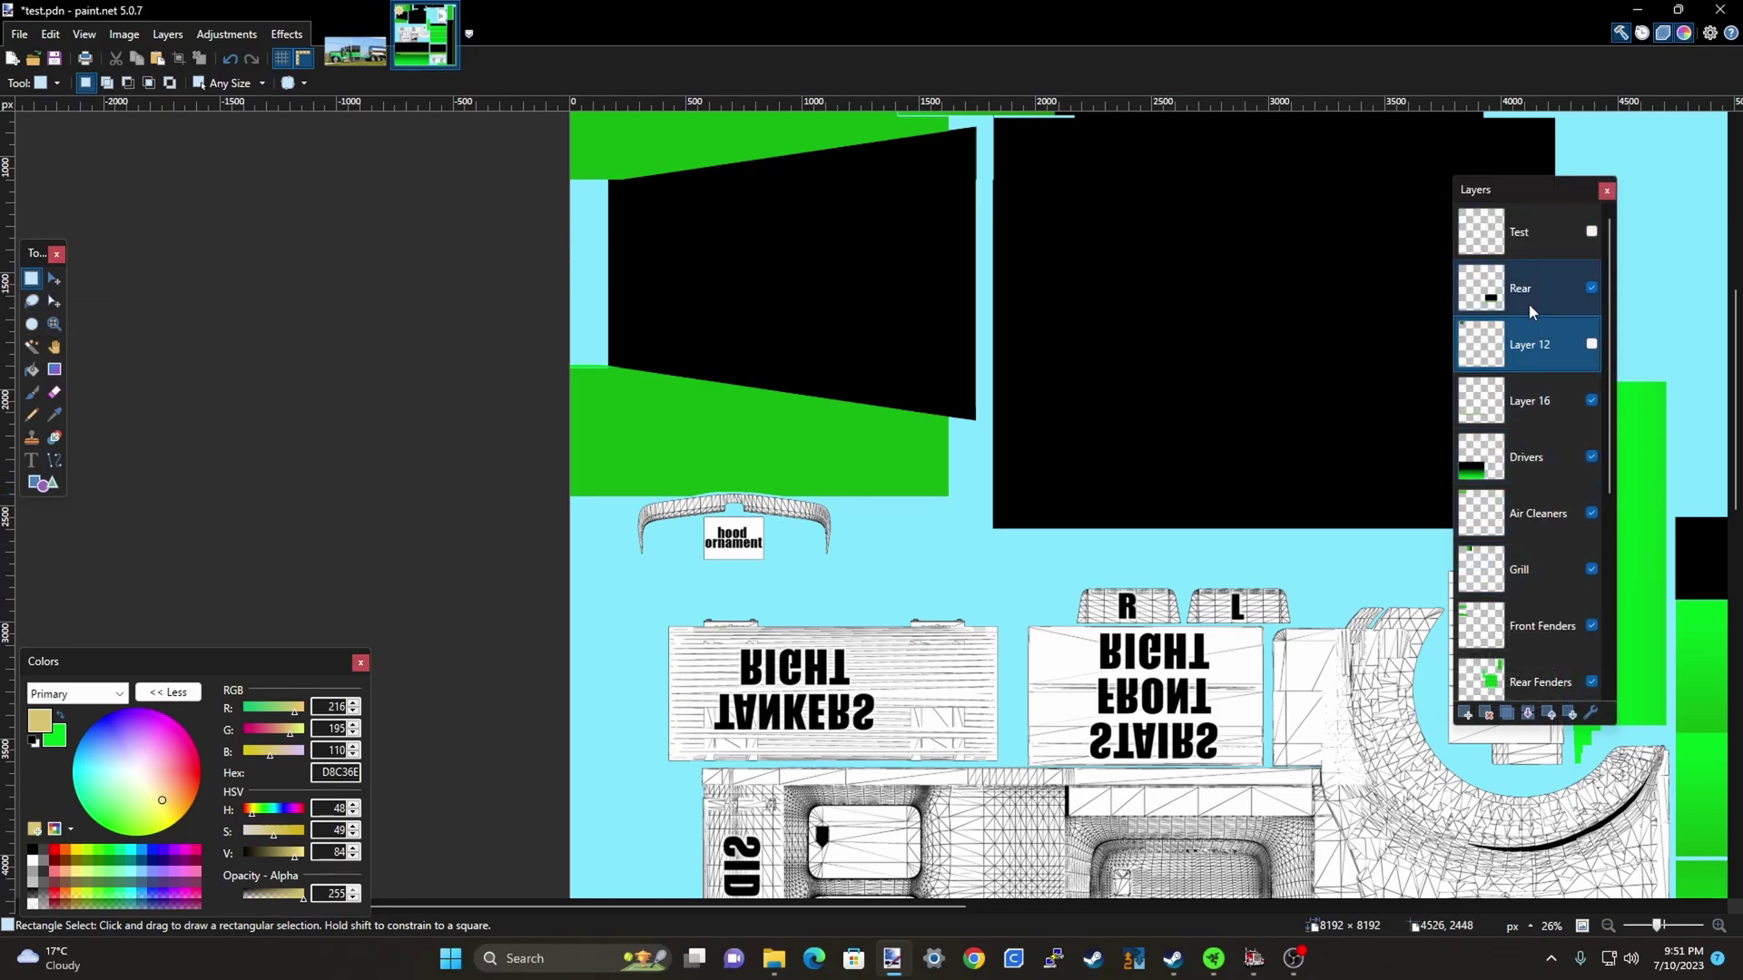
pyautogui.scroll(-3, 1549, 495)
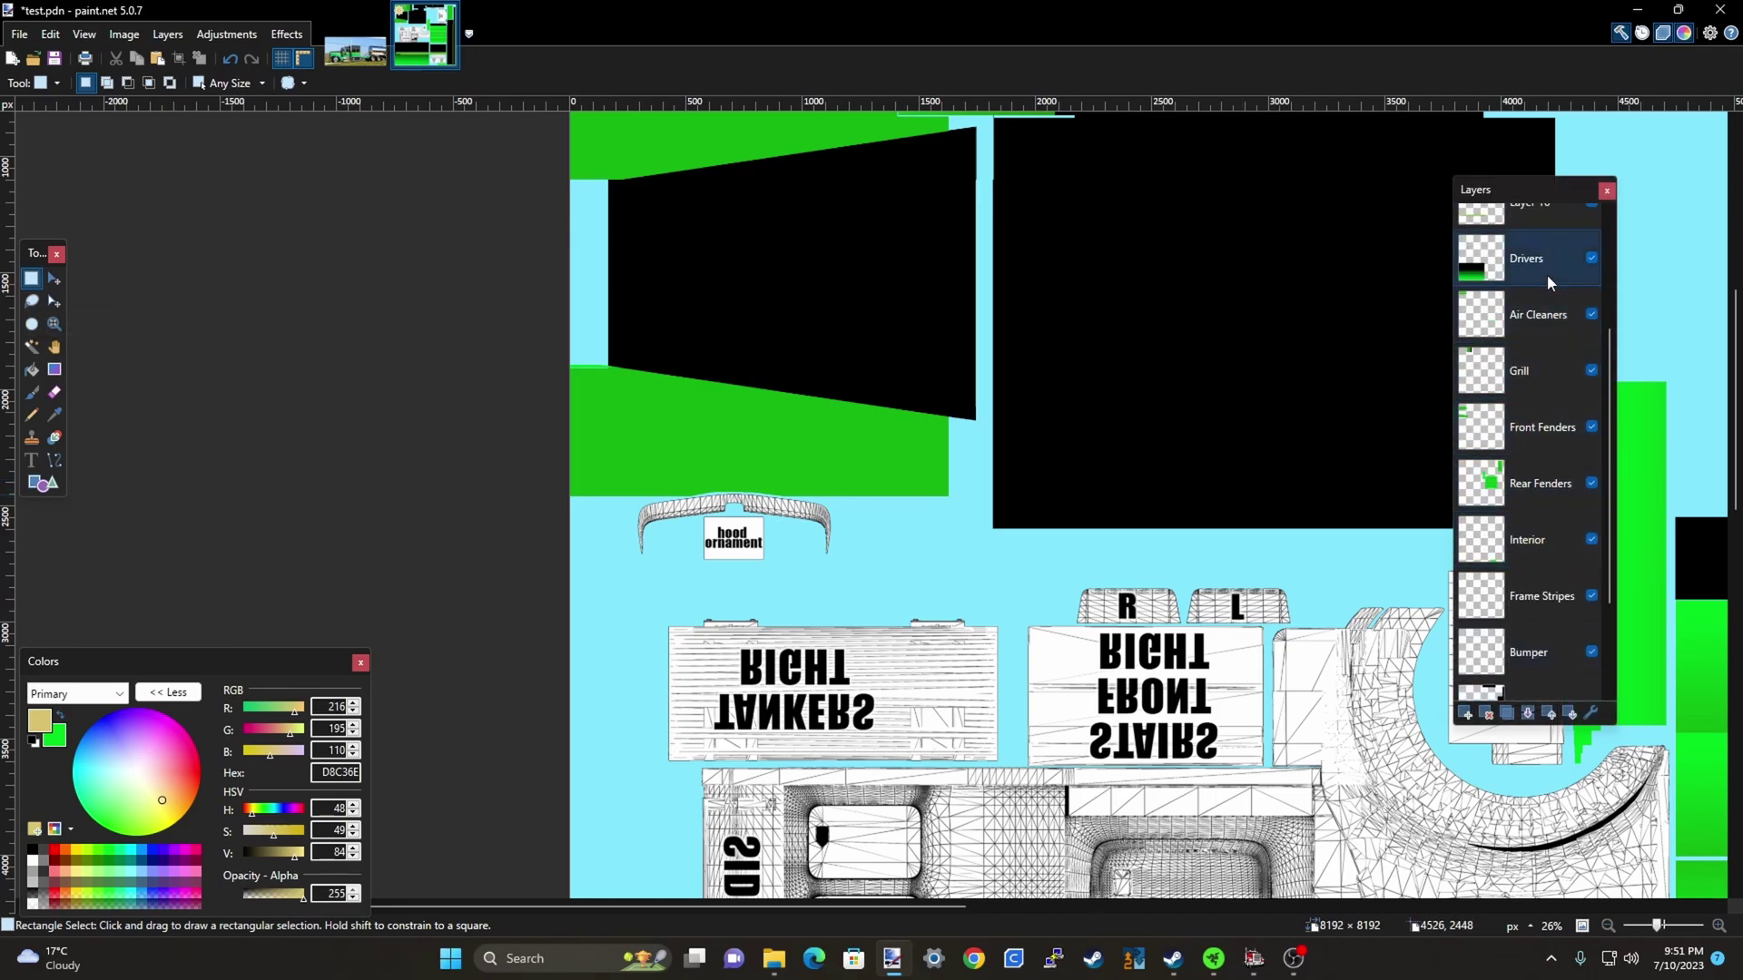
pyautogui.scroll(-5, 990, 560)
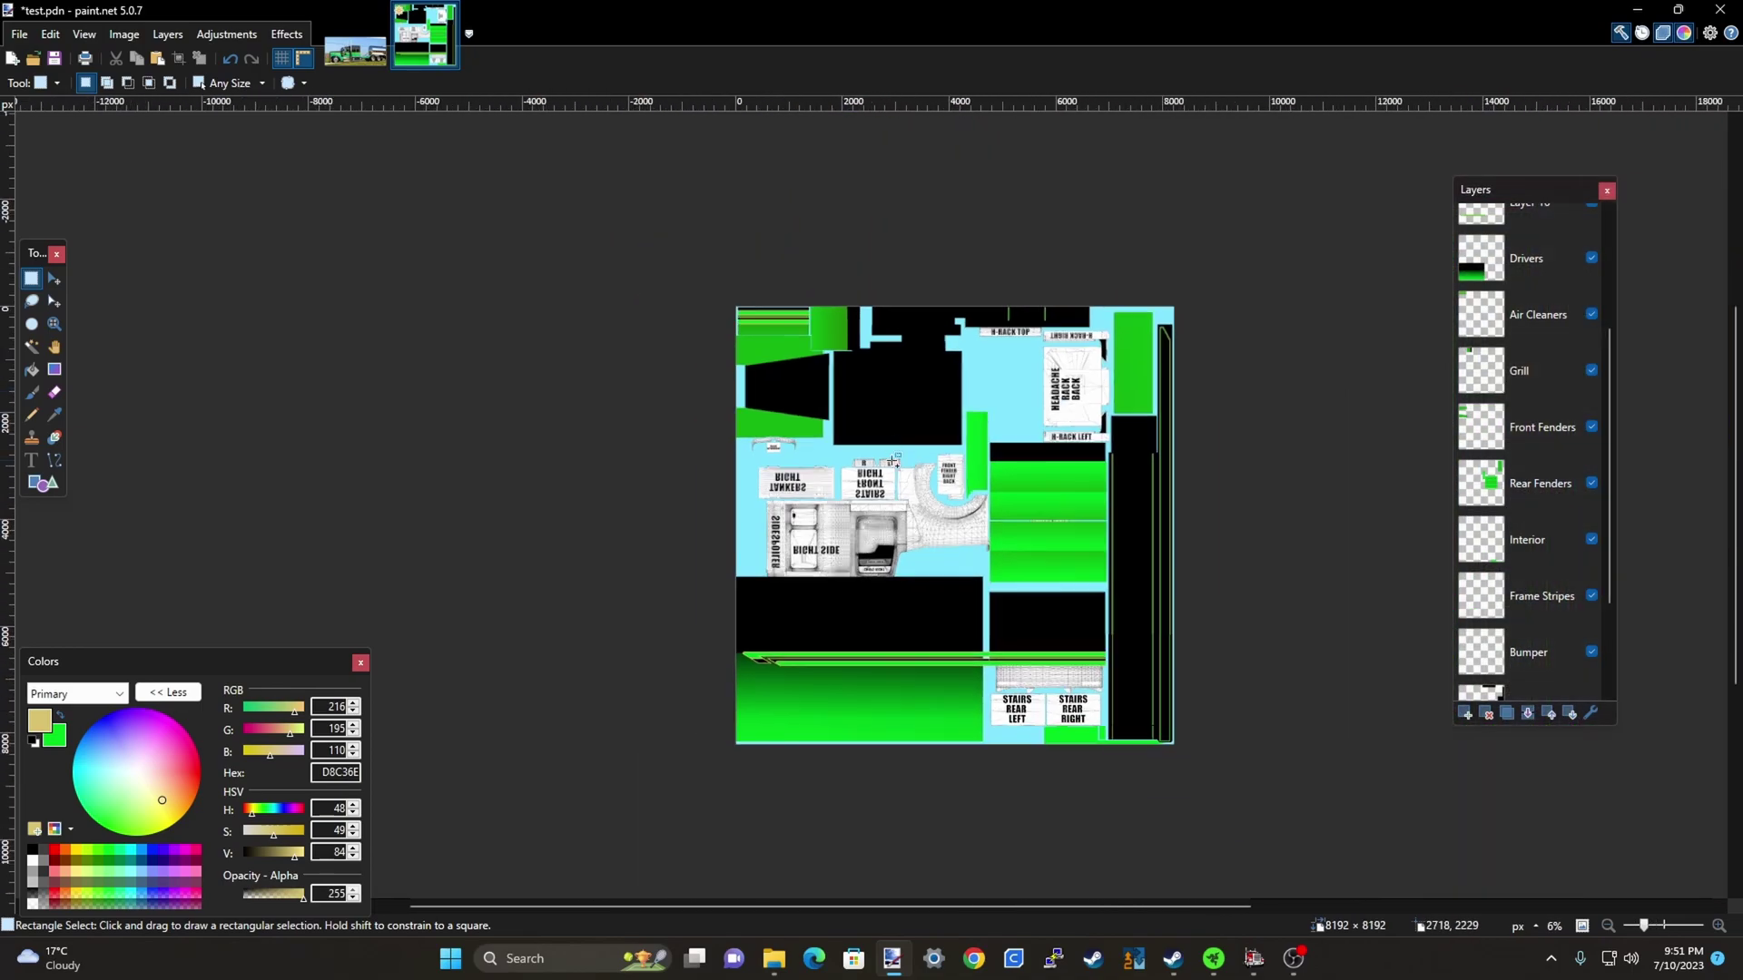
pyautogui.scroll(2, 887, 685)
pyautogui.scroll(2, 887, 686)
pyautogui.scroll(-1, 540, 626)
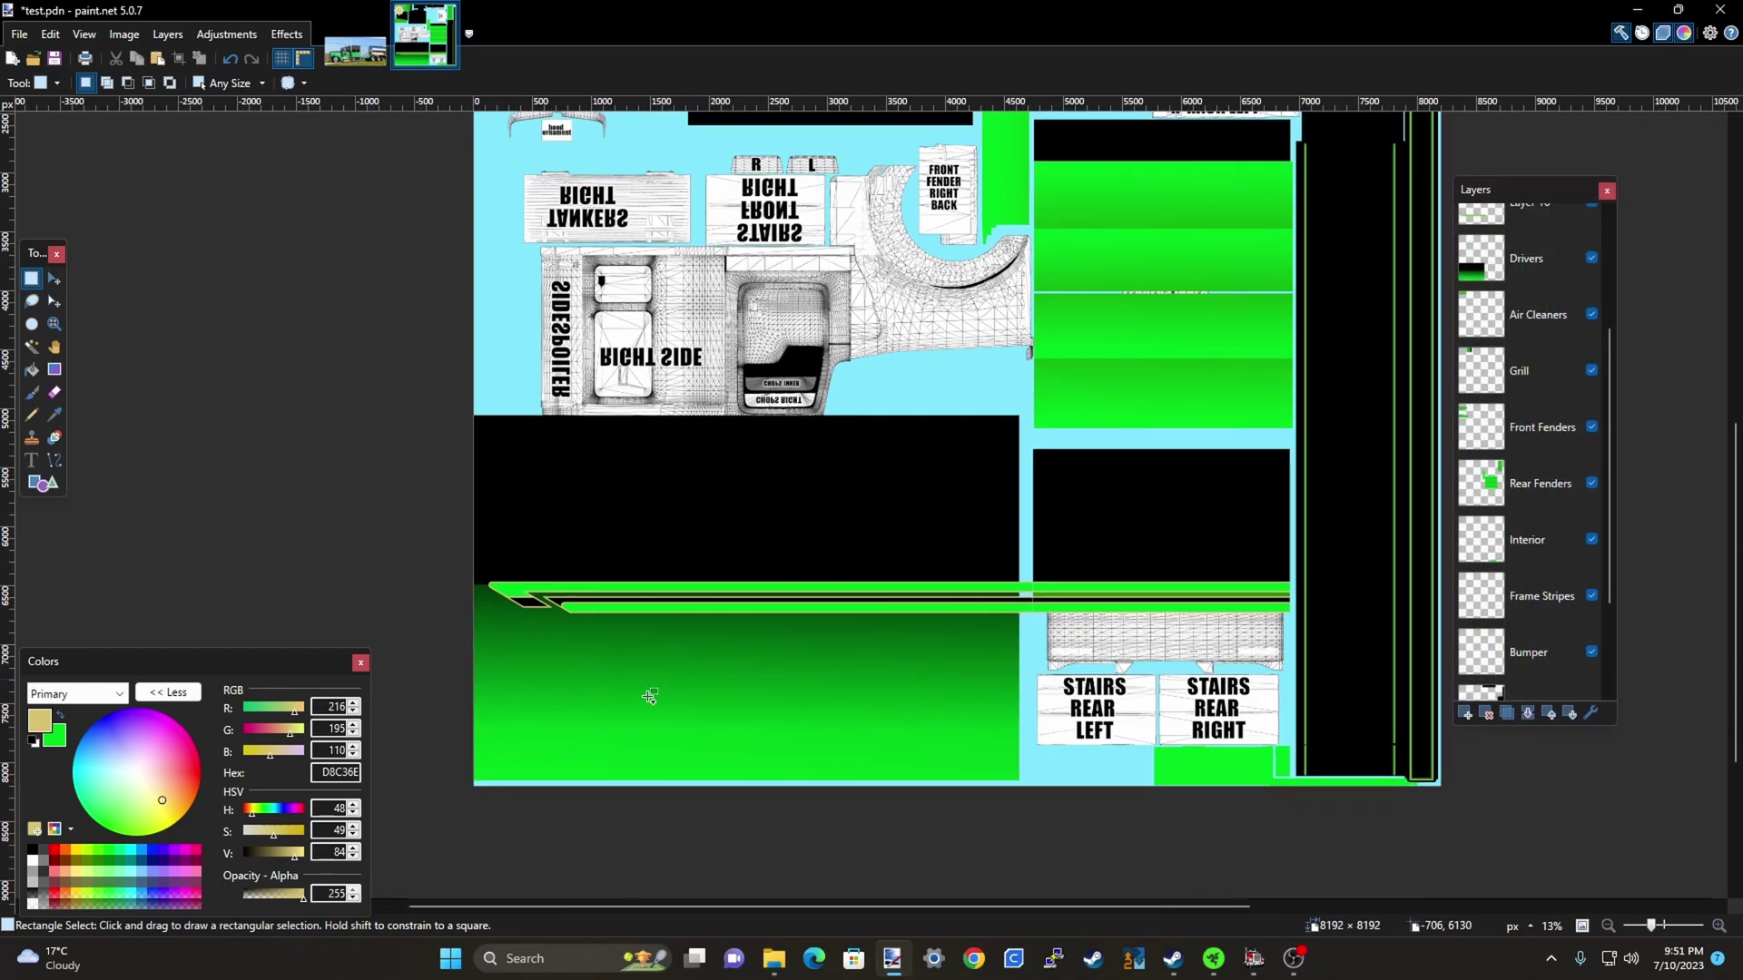
pyautogui.scroll(2, 758, 607)
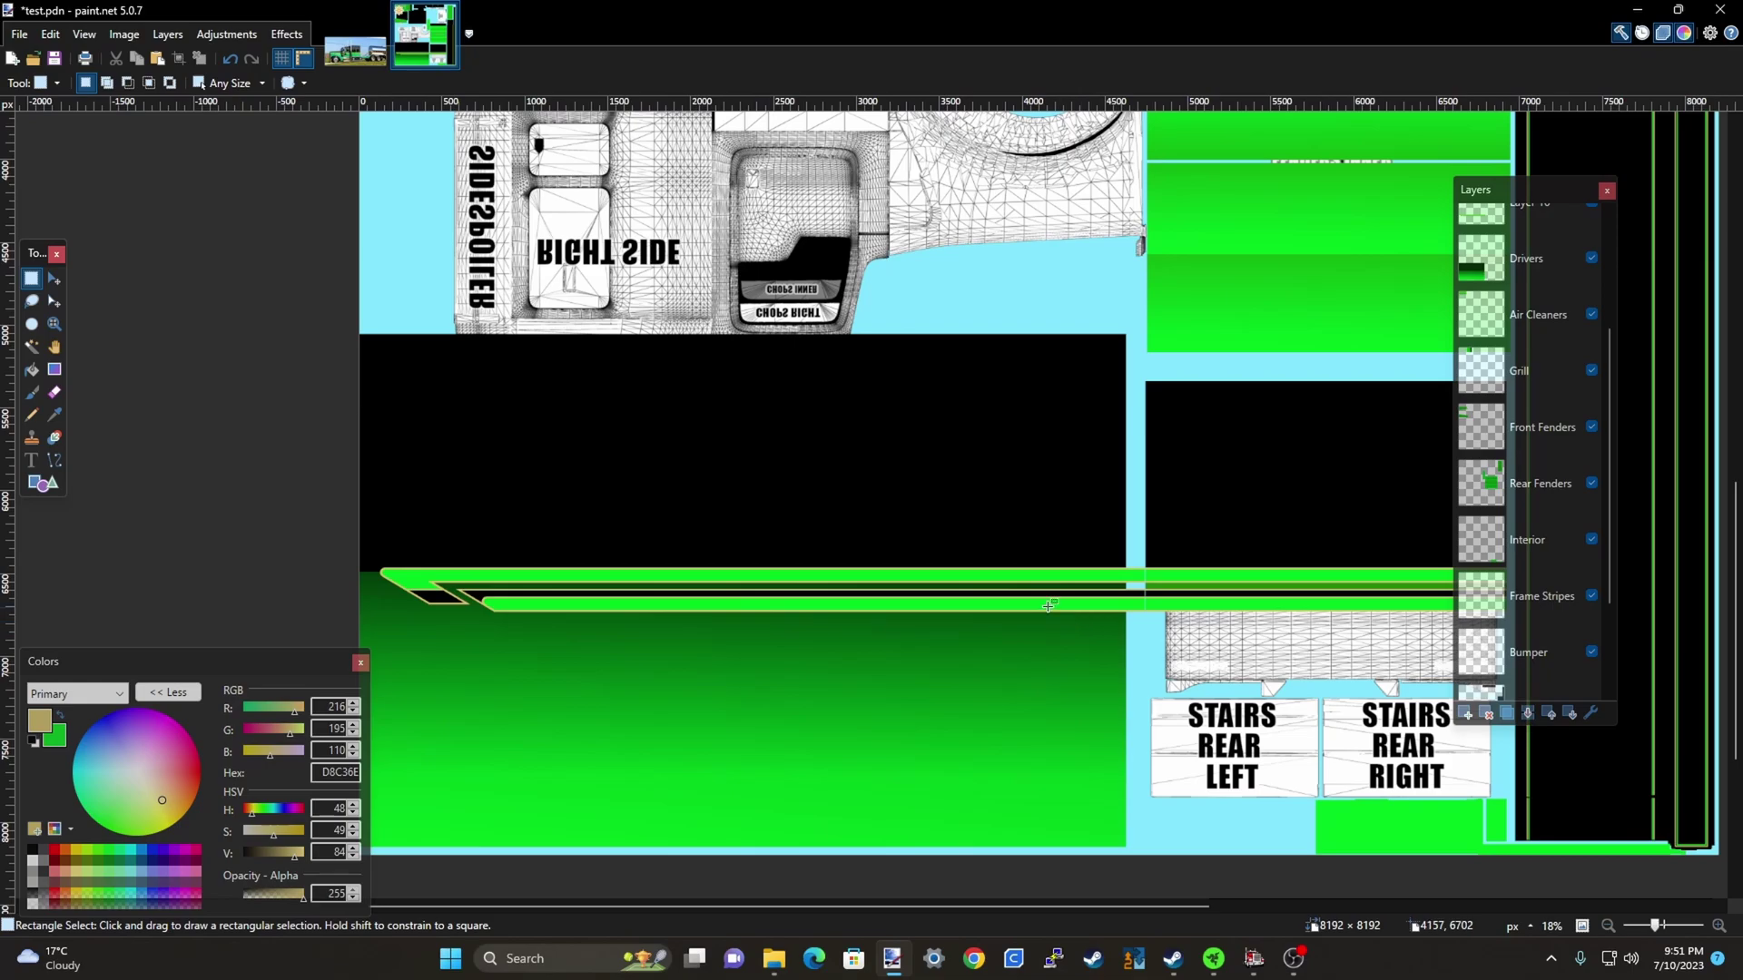
pyautogui.scroll(-2, 347, 514)
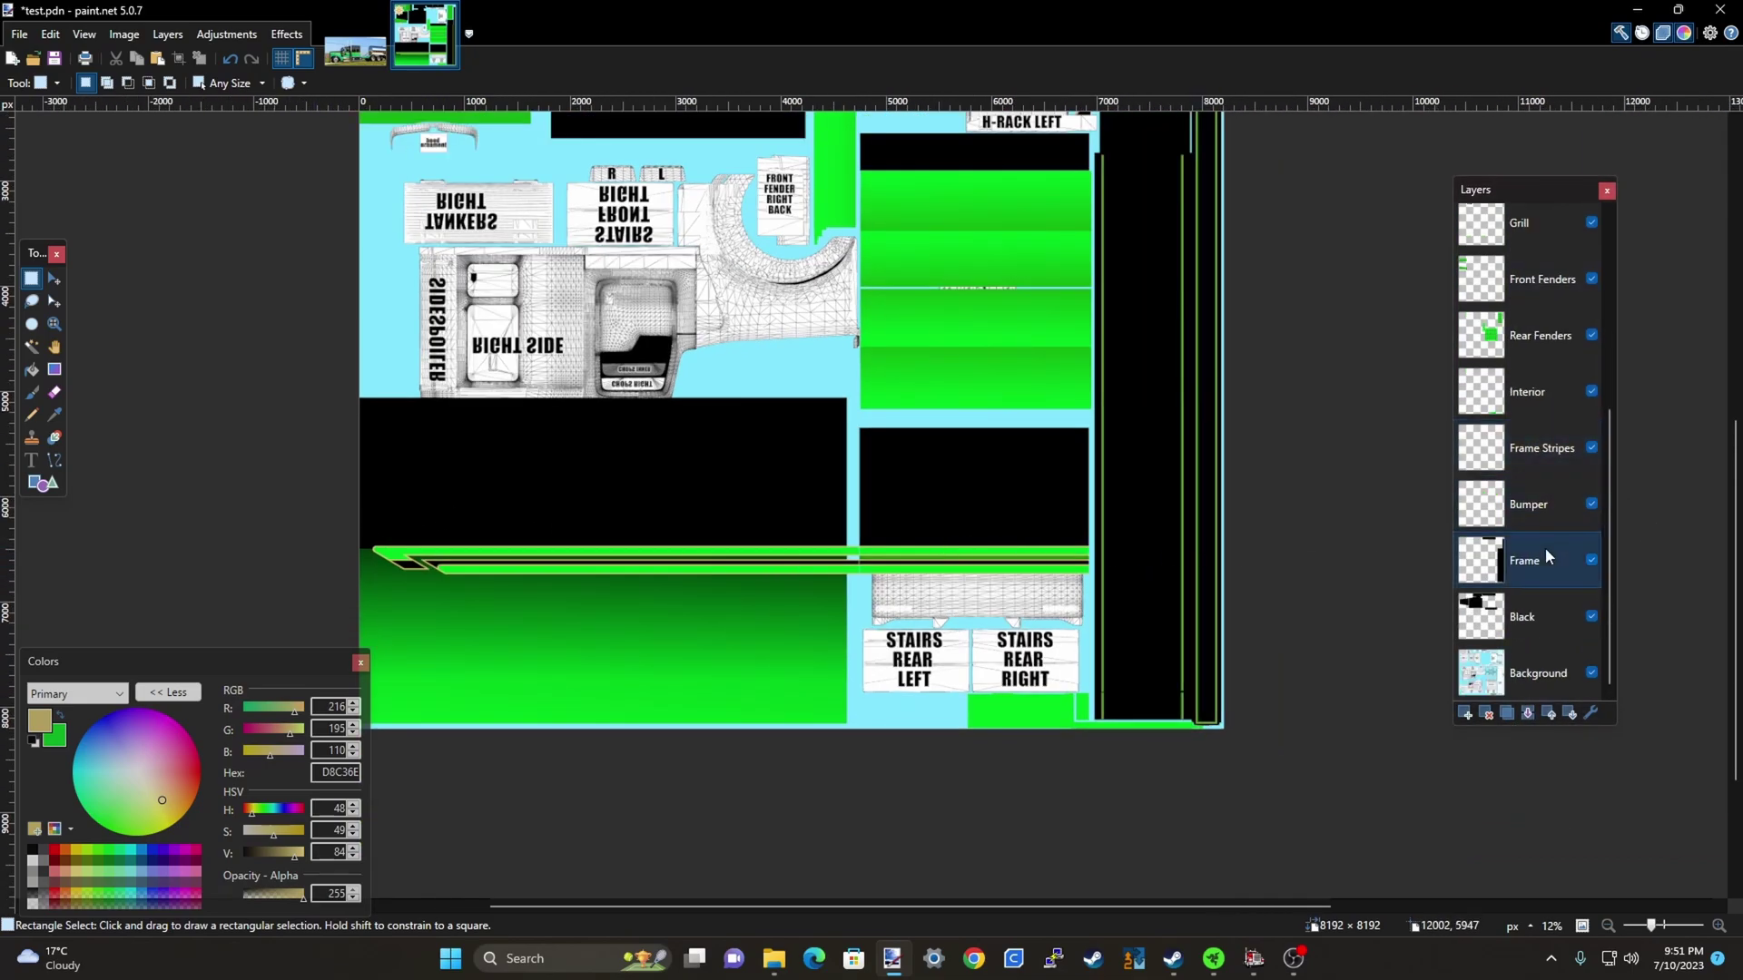
pyautogui.scroll(2, 1546, 549)
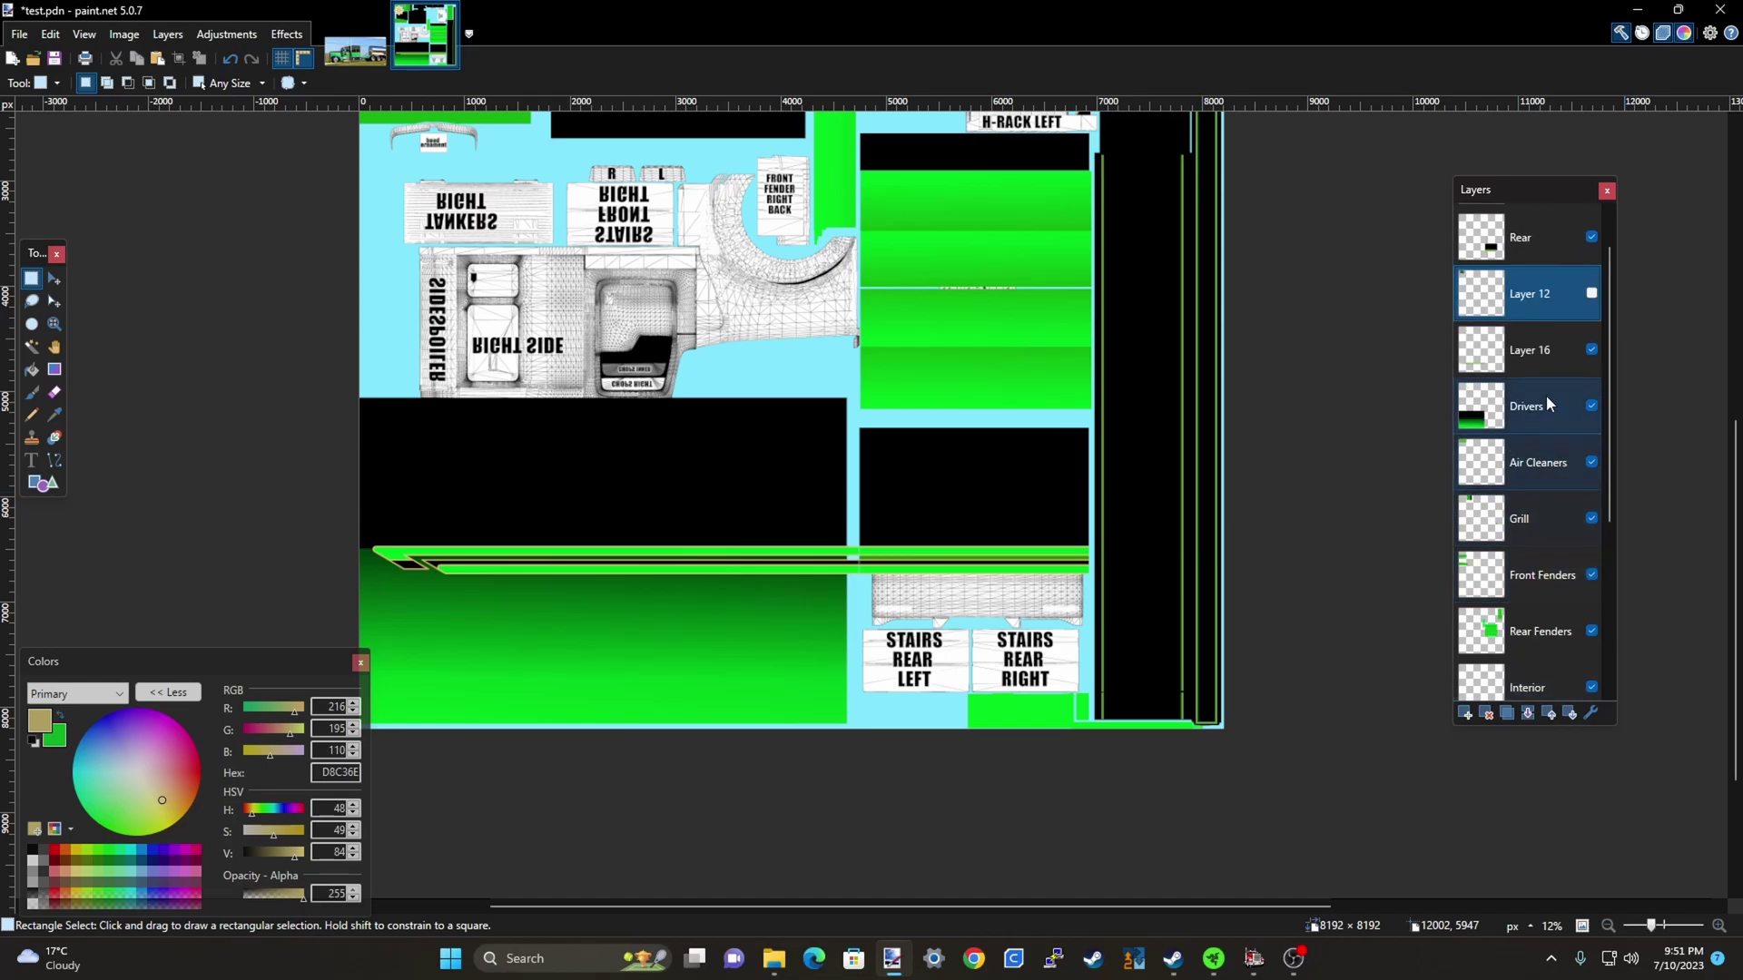
# Check what Layer 16 and the Drivers layer hold by toggling their visibility, and merge Layer 16 down into Drivers
pyautogui.click(1539, 350)
pyautogui.click(1592, 349)
pyautogui.click(1593, 350)
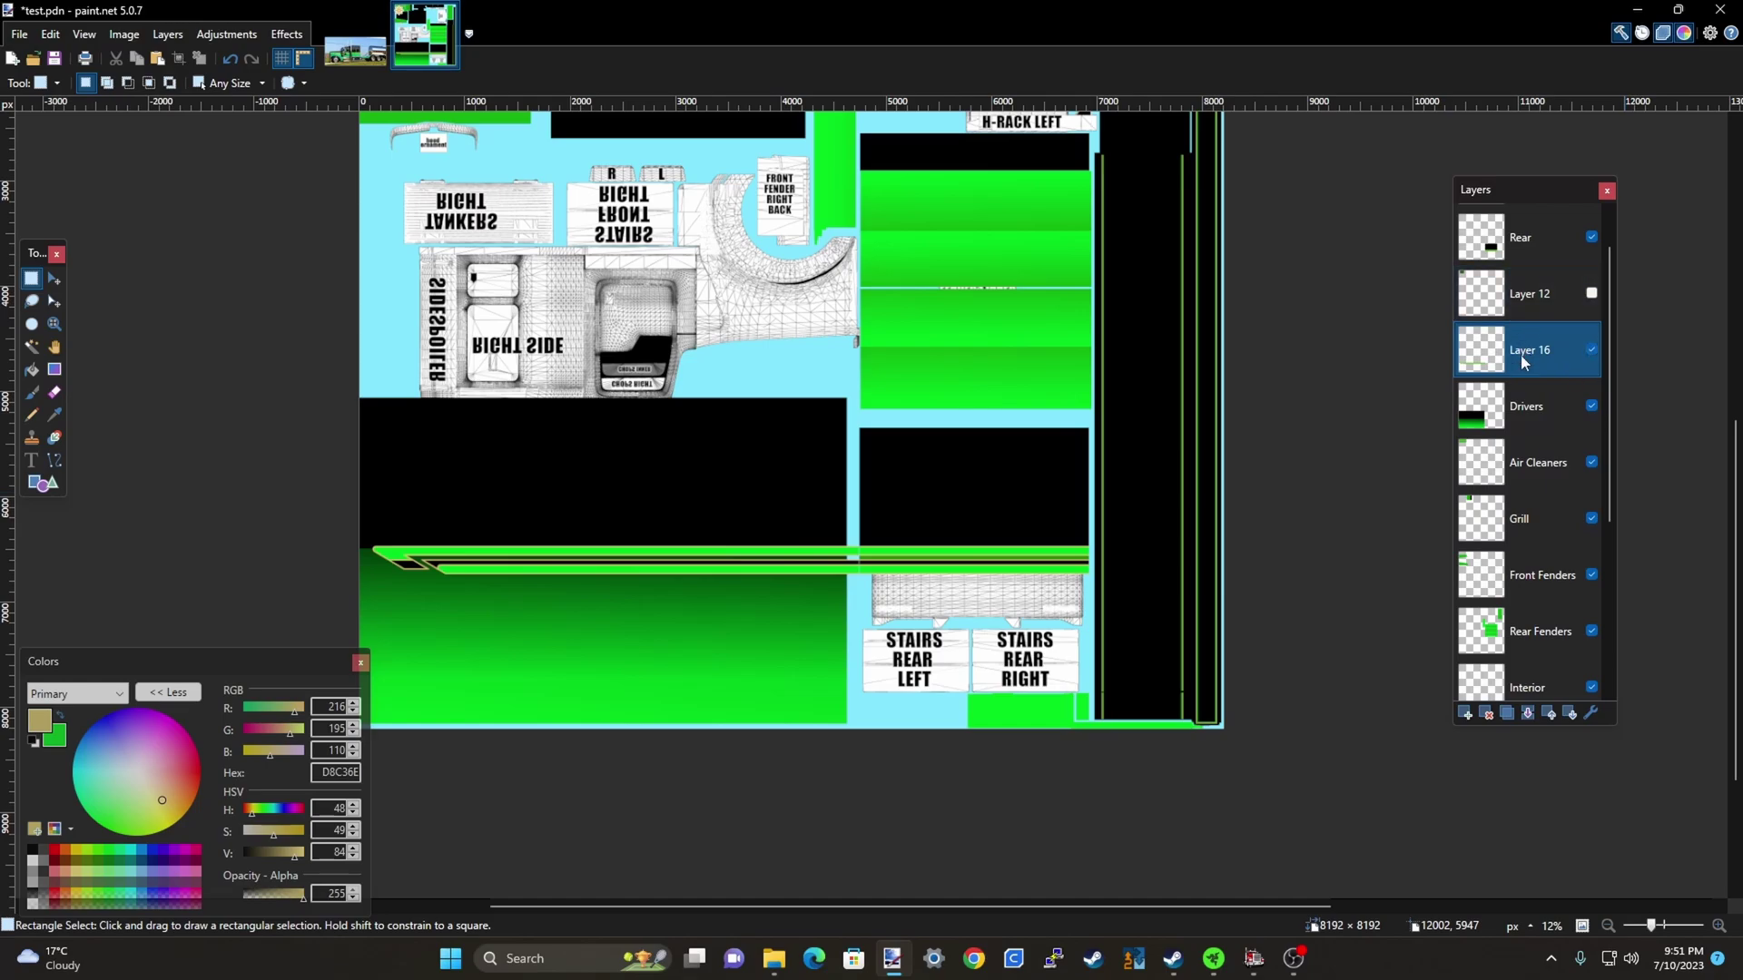
pyautogui.click(1593, 351)
pyautogui.click(1593, 351)
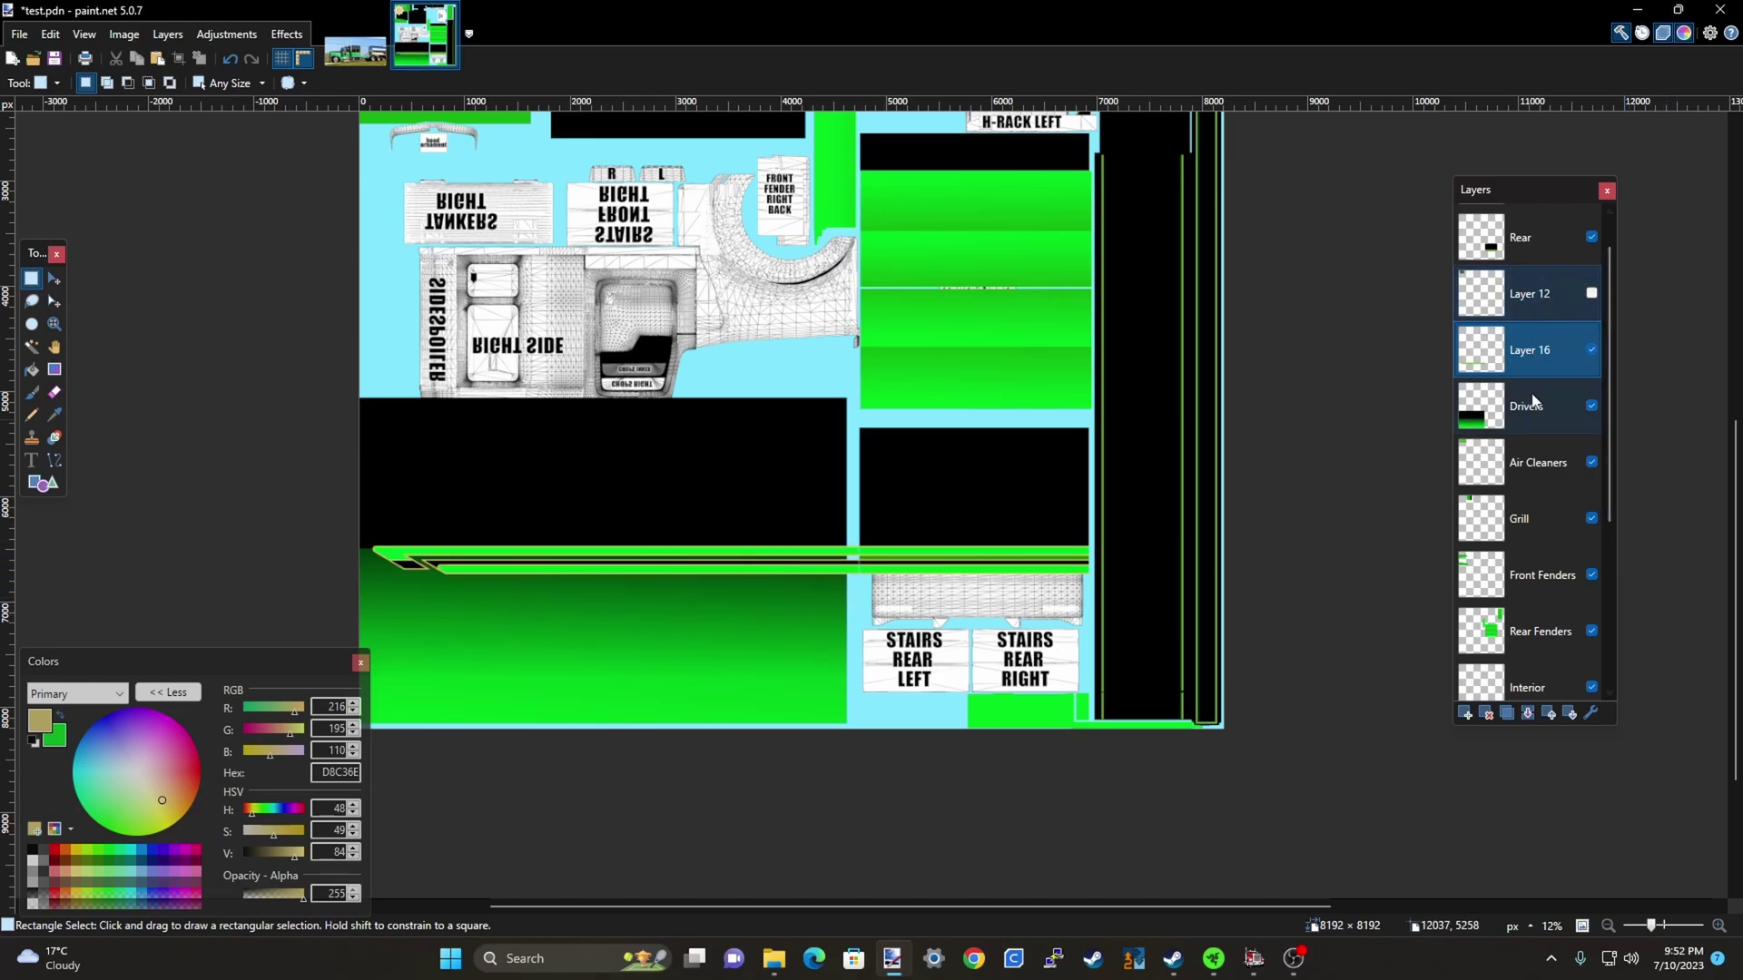
pyautogui.click(1591, 406)
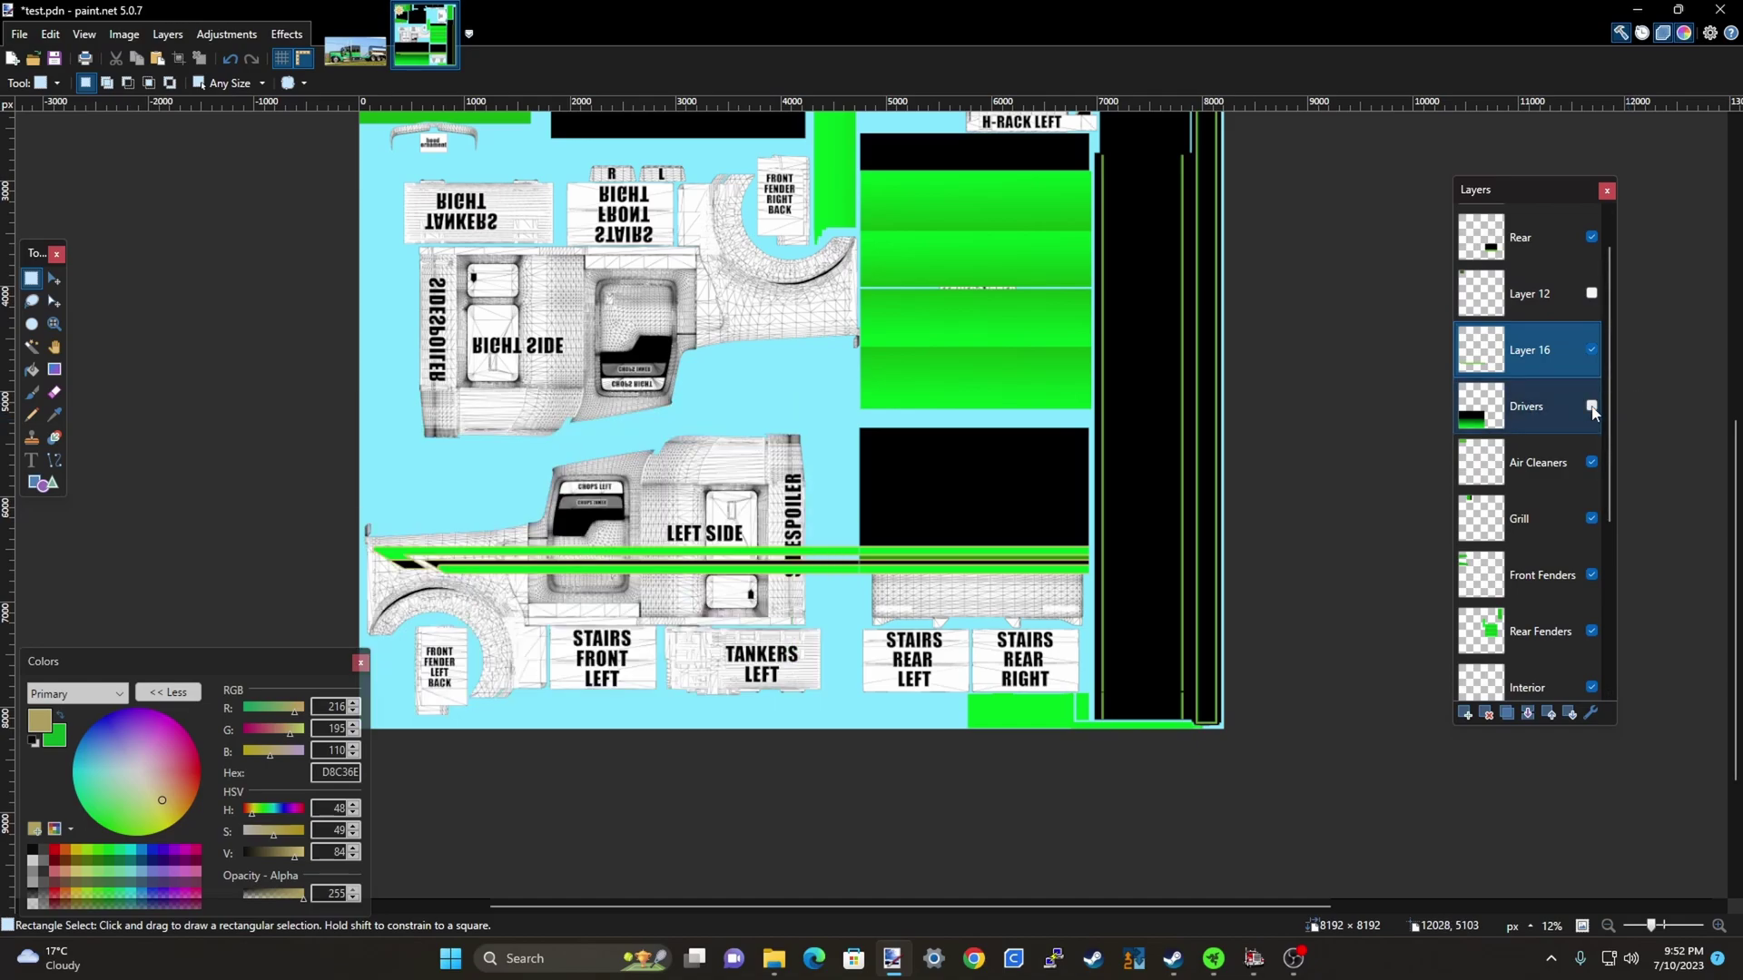
pyautogui.click(1592, 406)
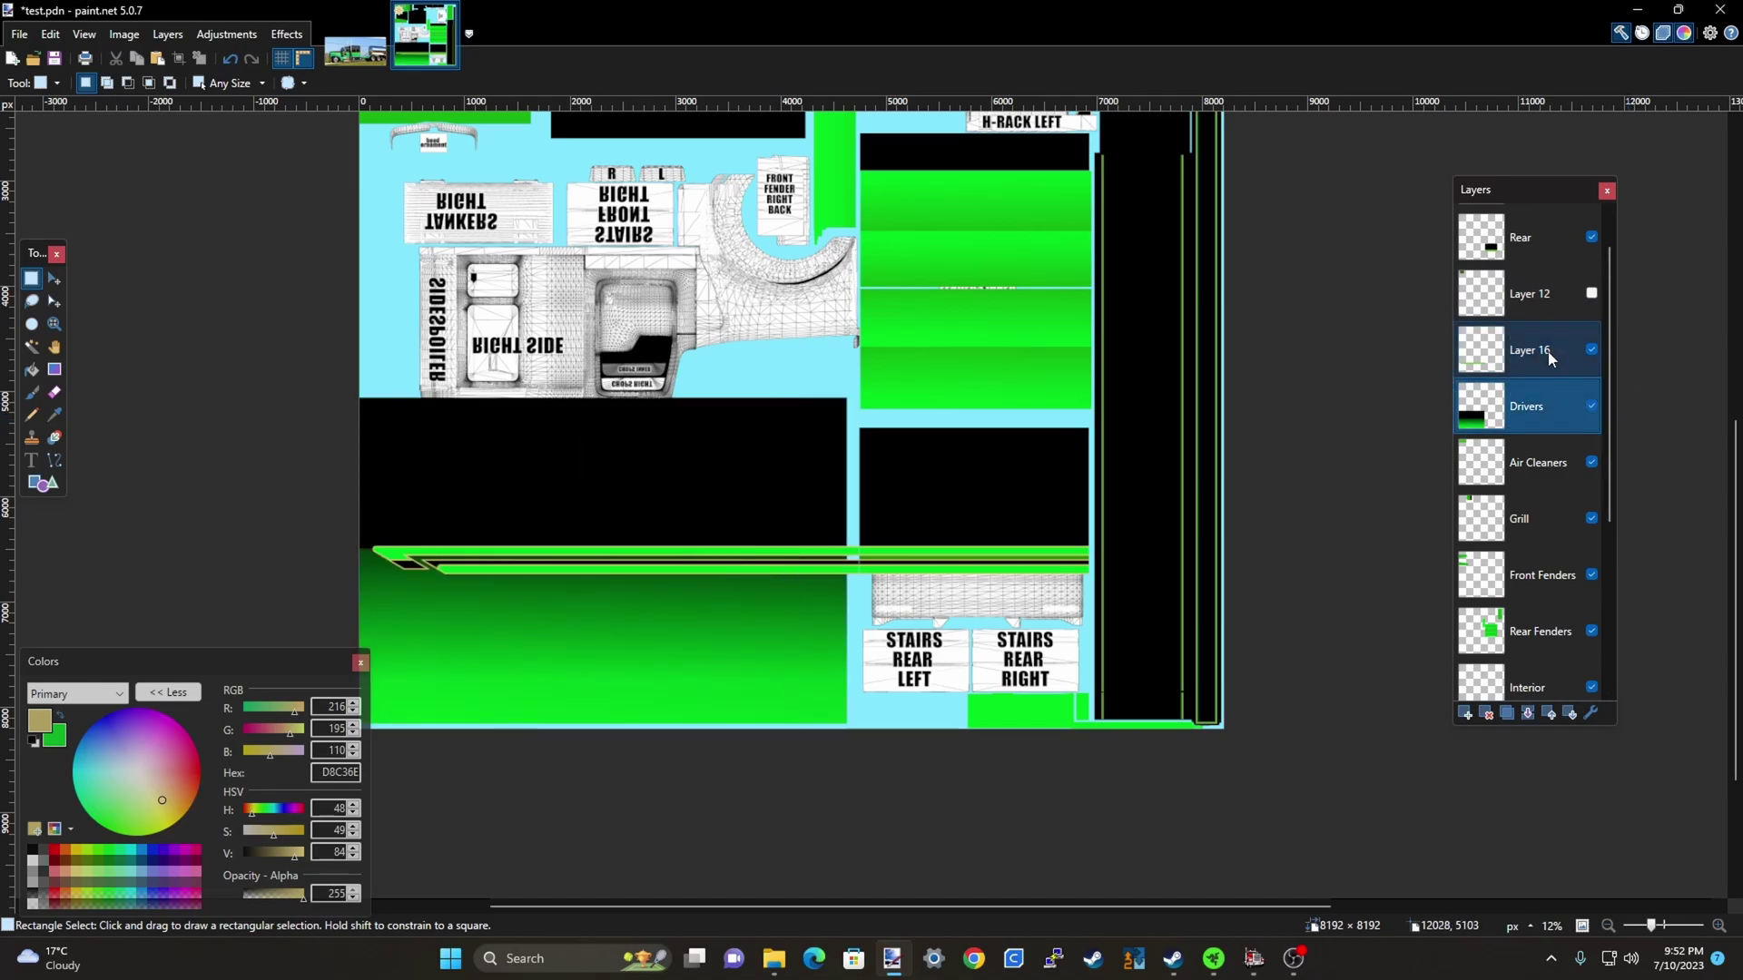
pyautogui.click(1532, 716)
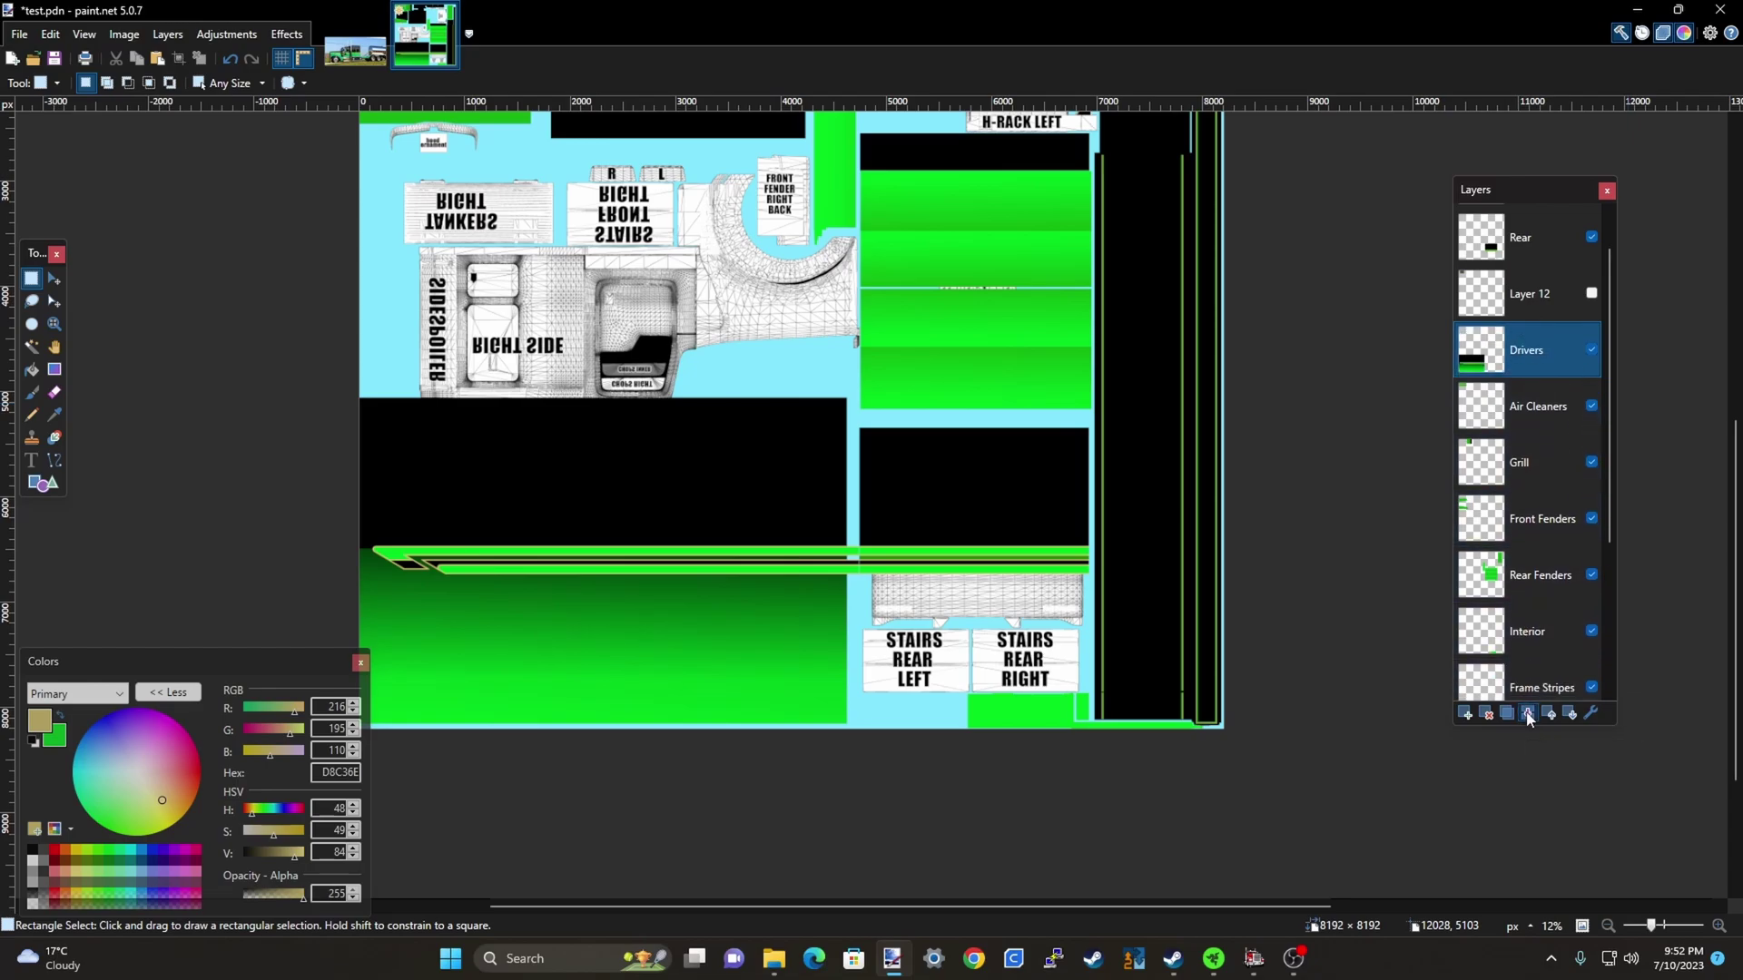
pyautogui.click(1594, 351)
pyautogui.click(1593, 350)
# On the Drivers layer, erase the black covering the lower edge of the Right Side part, starting with a region about 3010 × 701 px
pyautogui.scroll(1, 536, 443)
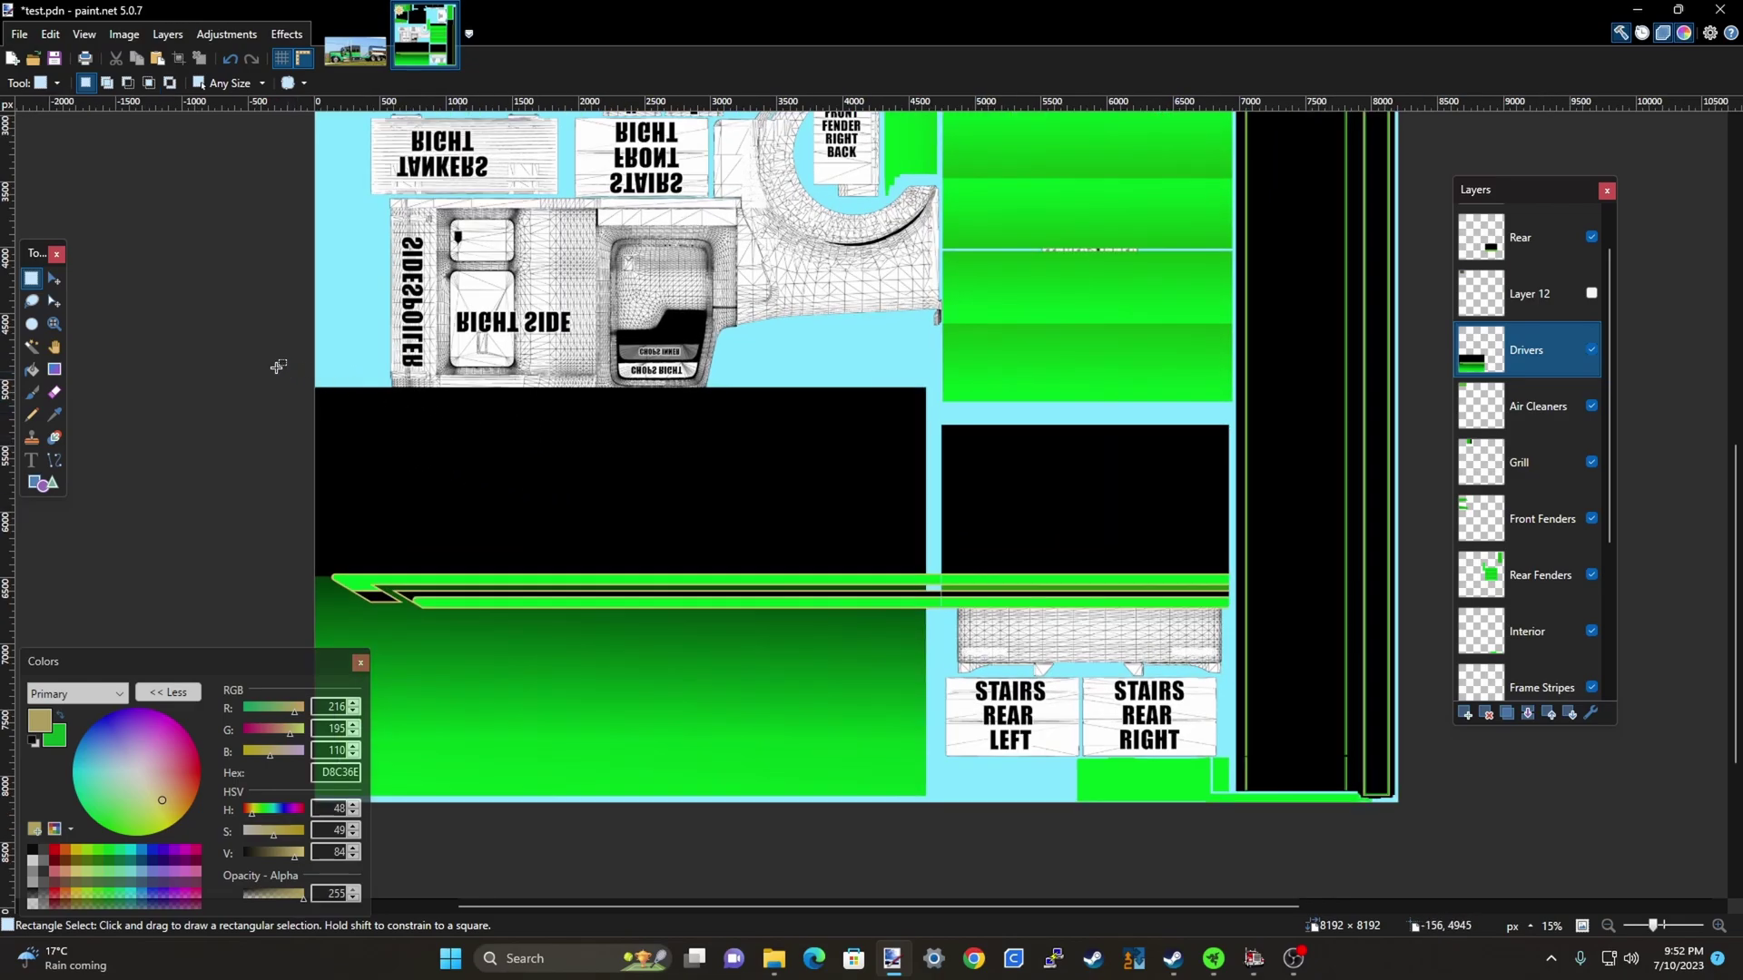
pyautogui.moveTo(270, 317); pyautogui.dragTo(714, 410)
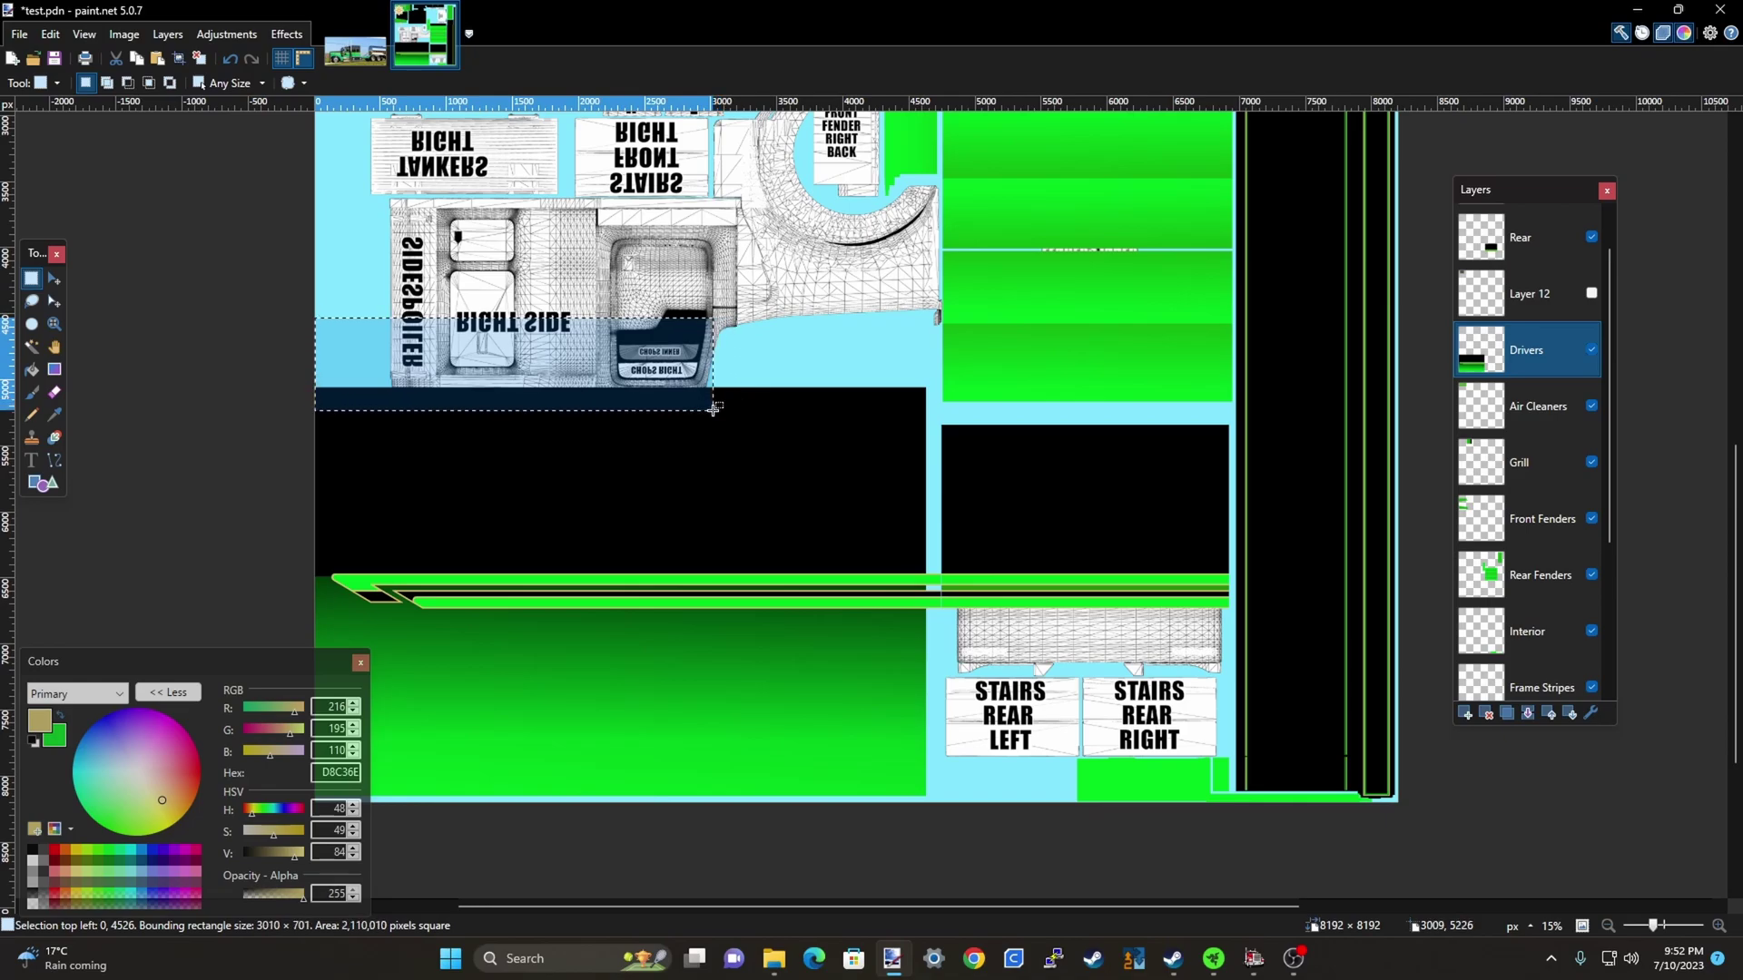
pyautogui.click(713, 410)
pyautogui.moveTo(285, 384); pyautogui.dragTo(650, 421)
pyautogui.press('Delete')
pyautogui.click(536, 424)
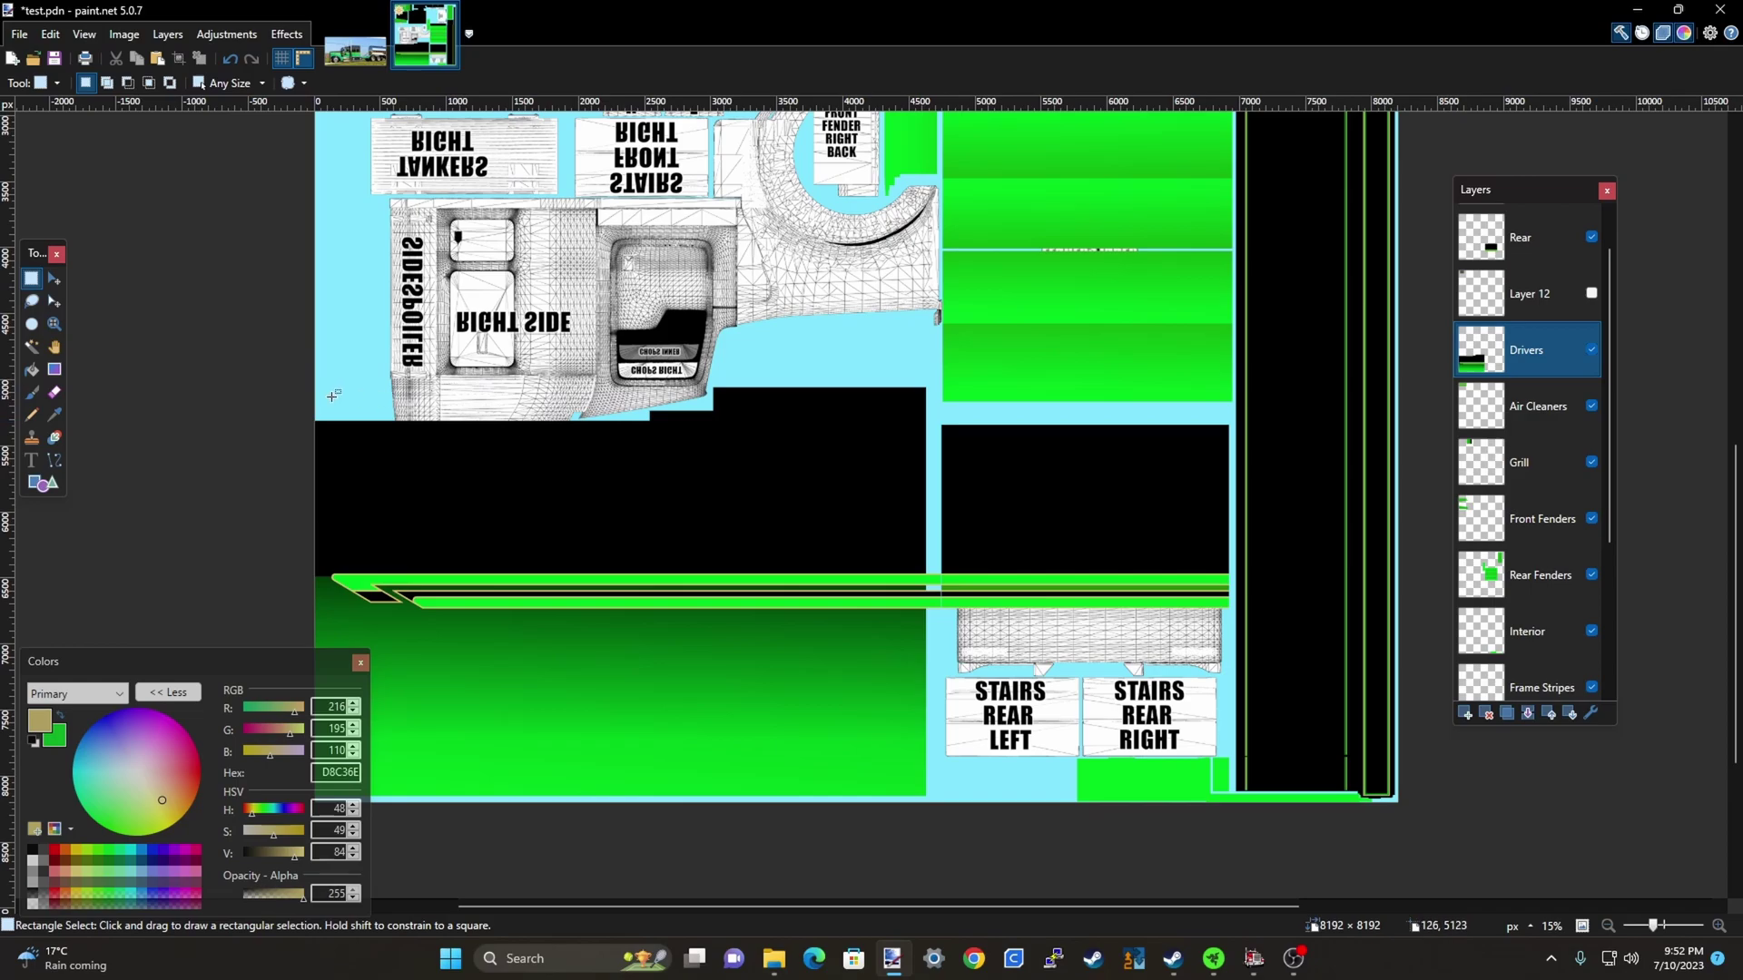
# Erase further rectangular strips of black below the Right Side part's sidespoiler area until its lower edge is uncovered
pyautogui.moveTo(279, 399); pyautogui.dragTo(582, 424)
pyautogui.click(582, 424)
pyautogui.moveTo(312, 420); pyautogui.dragTo(585, 439)
pyautogui.press('Delete')
pyautogui.click(381, 420)
pyautogui.moveTo(306, 408); pyautogui.dragTo(578, 454)
pyautogui.press('Delete')
pyautogui.click(541, 446)
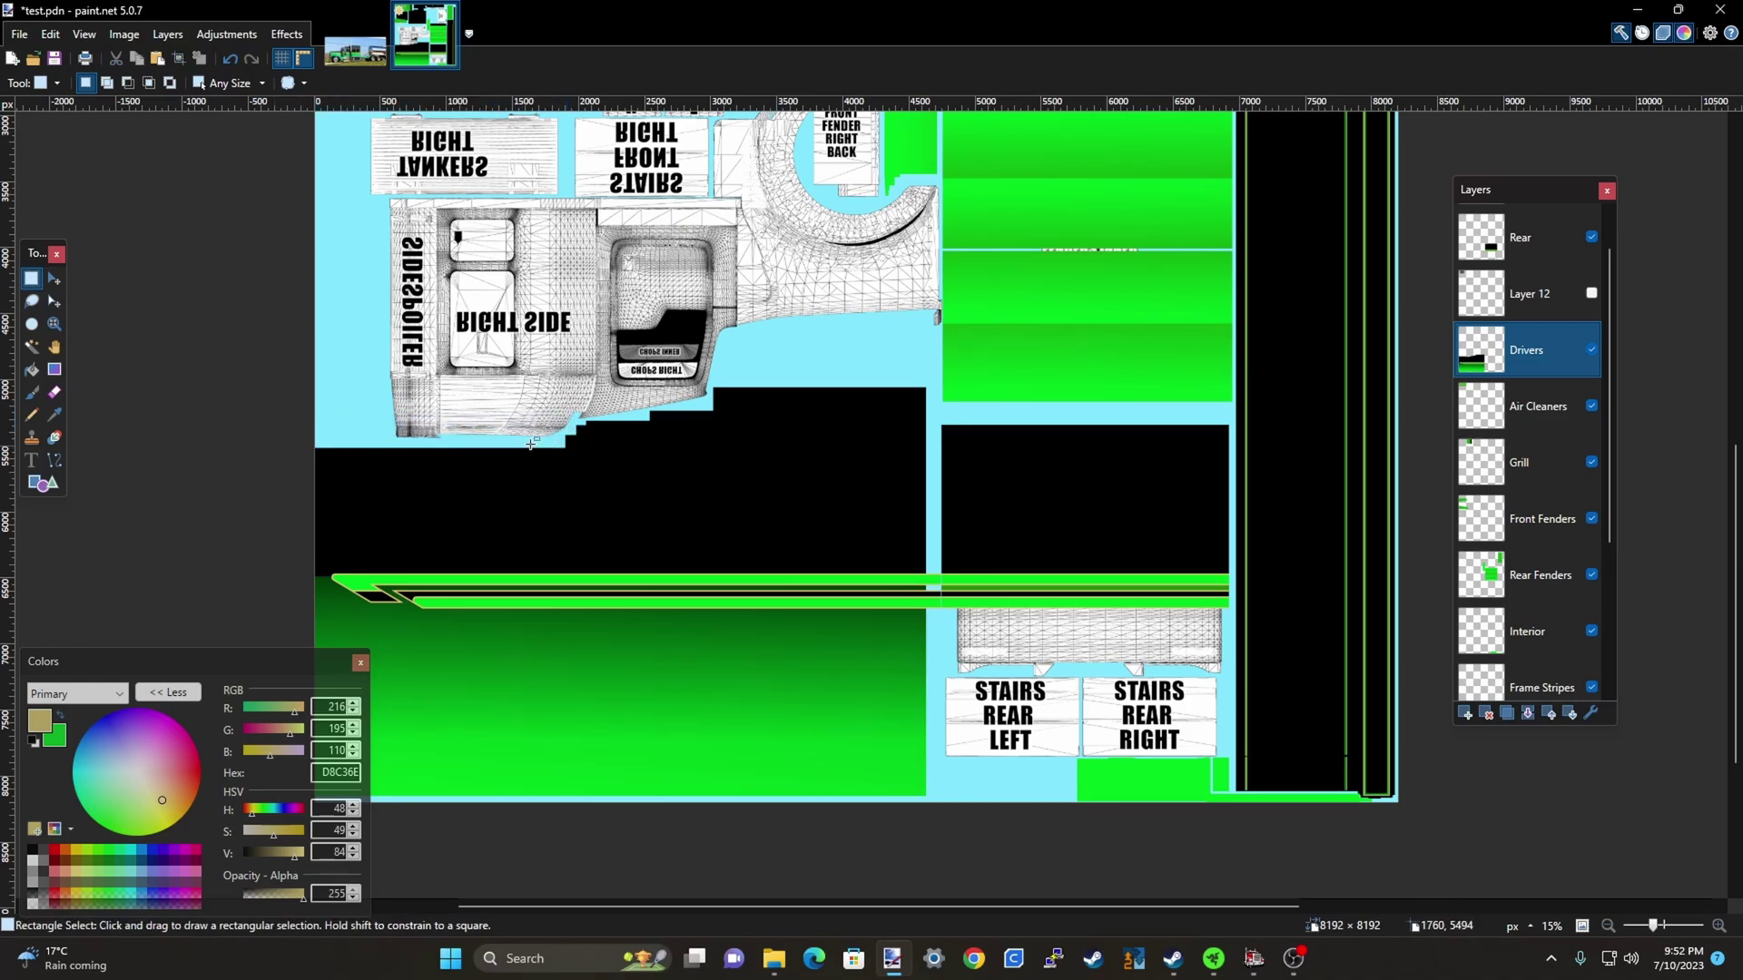
# Lasso the stepped upper edge of the black driver-side panel and delete it to leave a sloped edge below the Right Side part
pyautogui.click(31, 301)
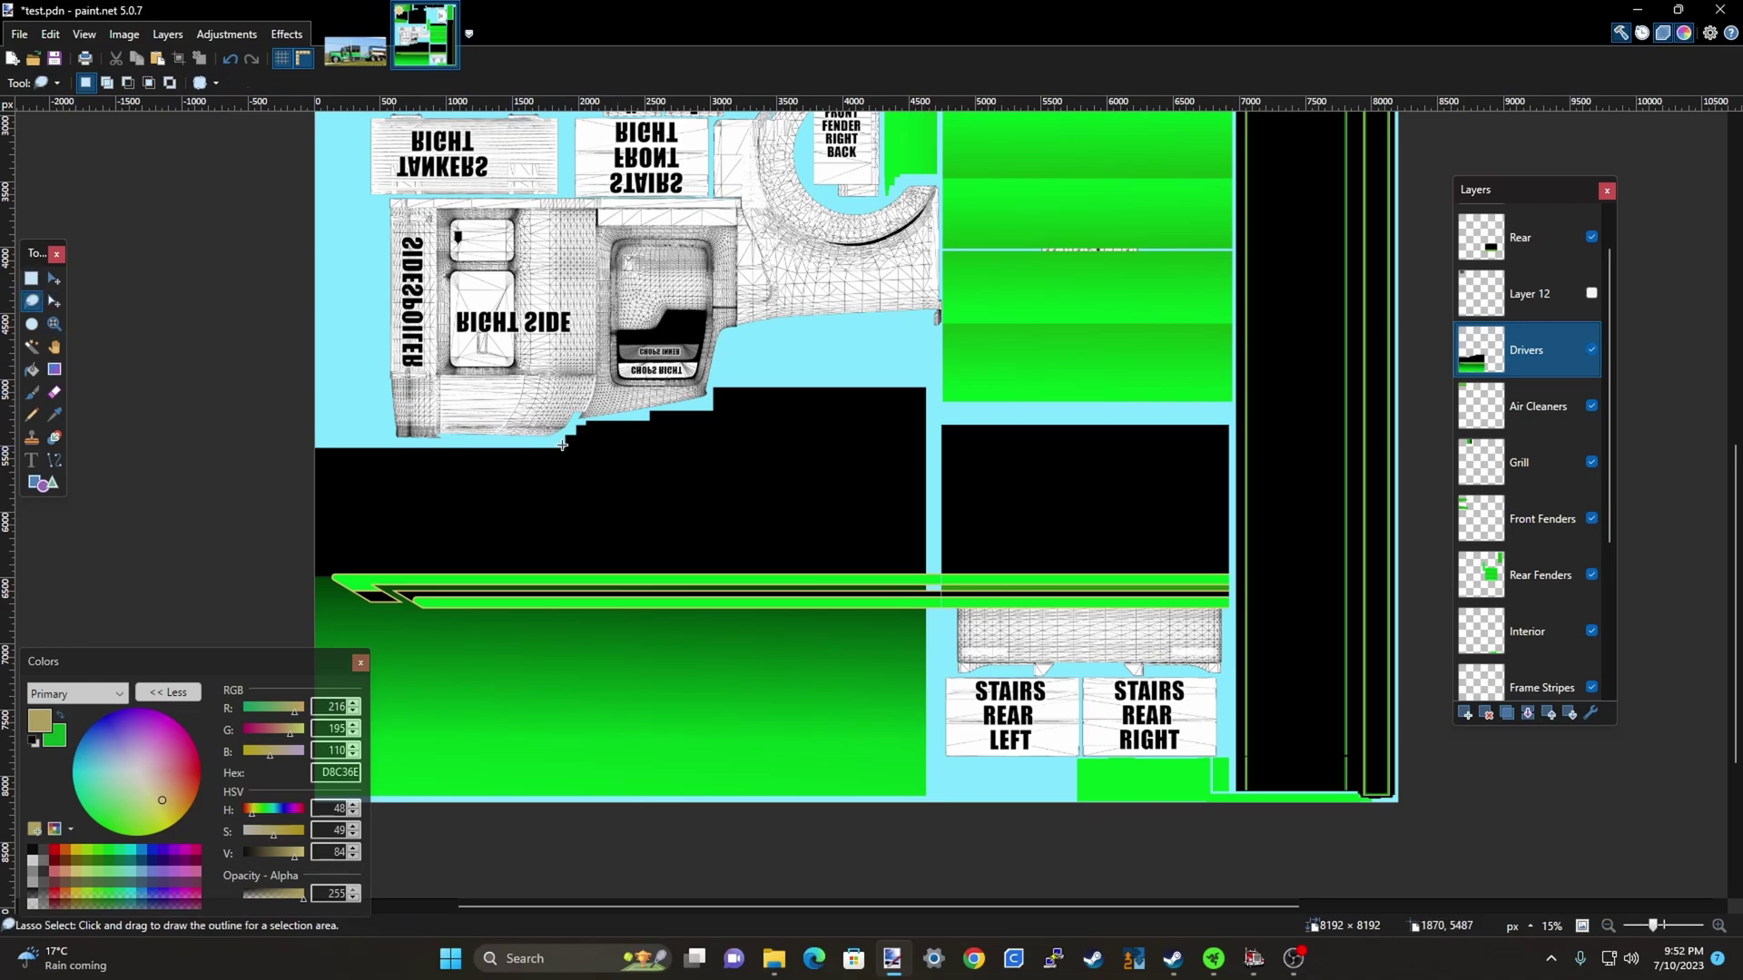
pyautogui.moveTo(563, 446)
pyautogui.mouseDown()
pyautogui.moveTo(542, 396)
pyautogui.moveTo(628, 368)
pyautogui.moveTo(760, 390)
pyautogui.mouseUp()
pyautogui.press('Delete')
pyautogui.click(753, 409)
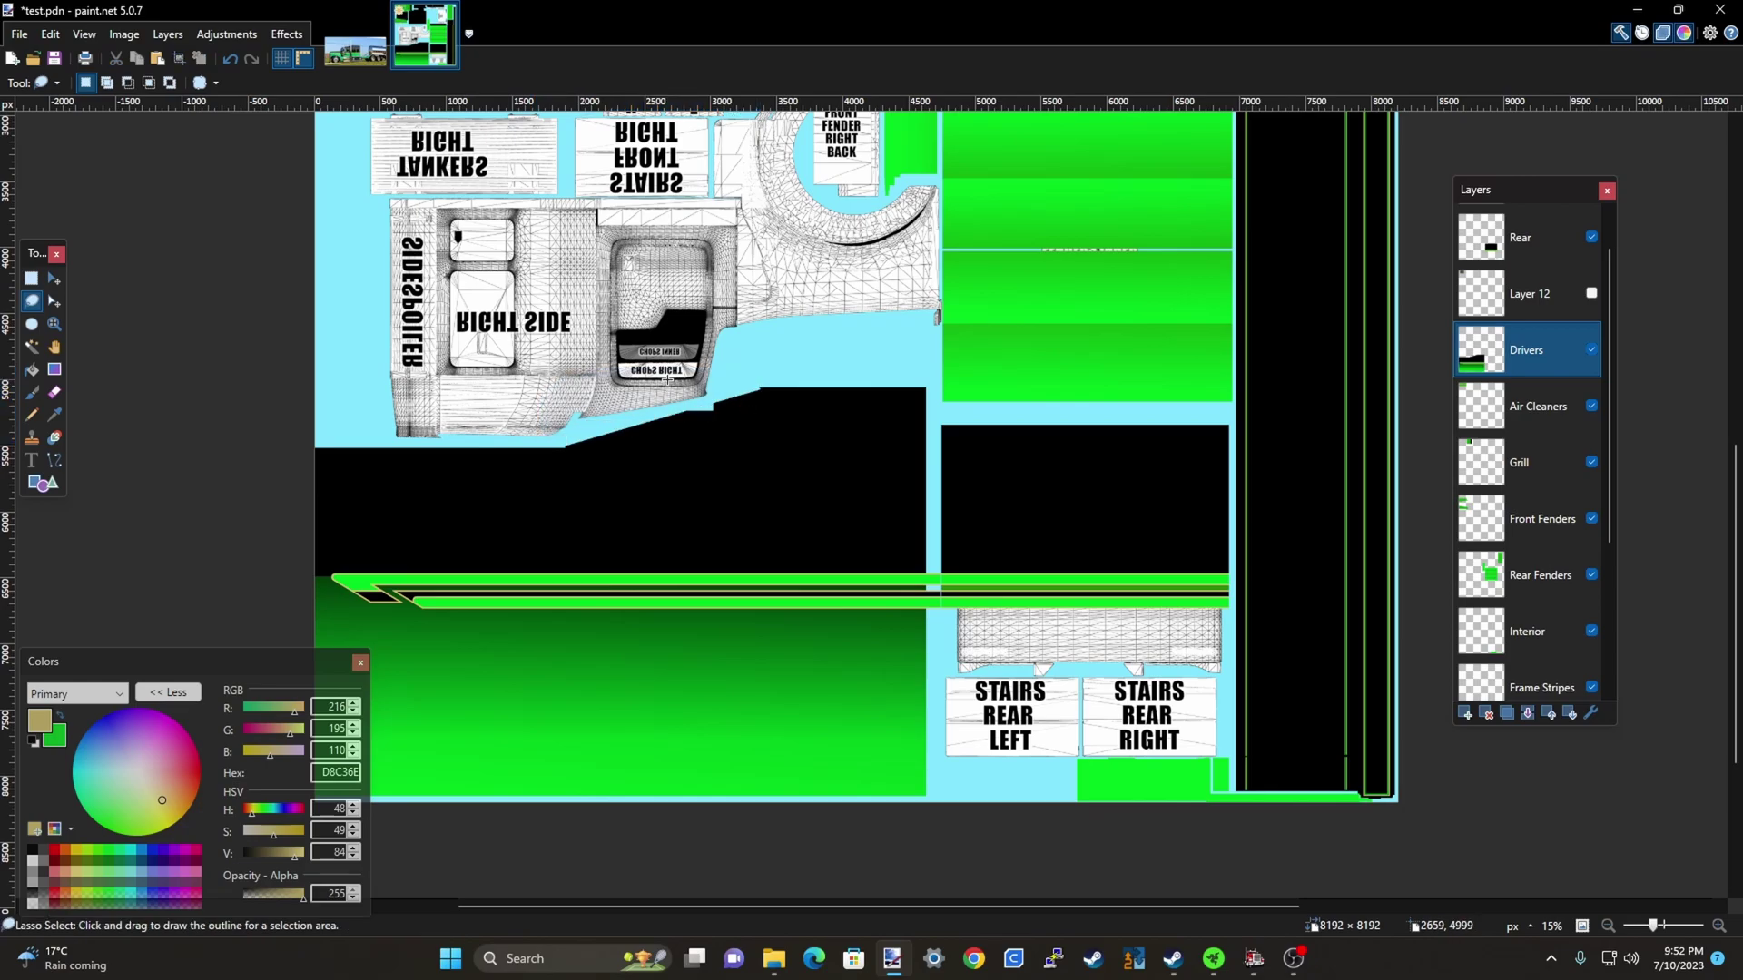
pyautogui.scroll(-4, 667, 382)
pyautogui.scroll(2, 797, 466)
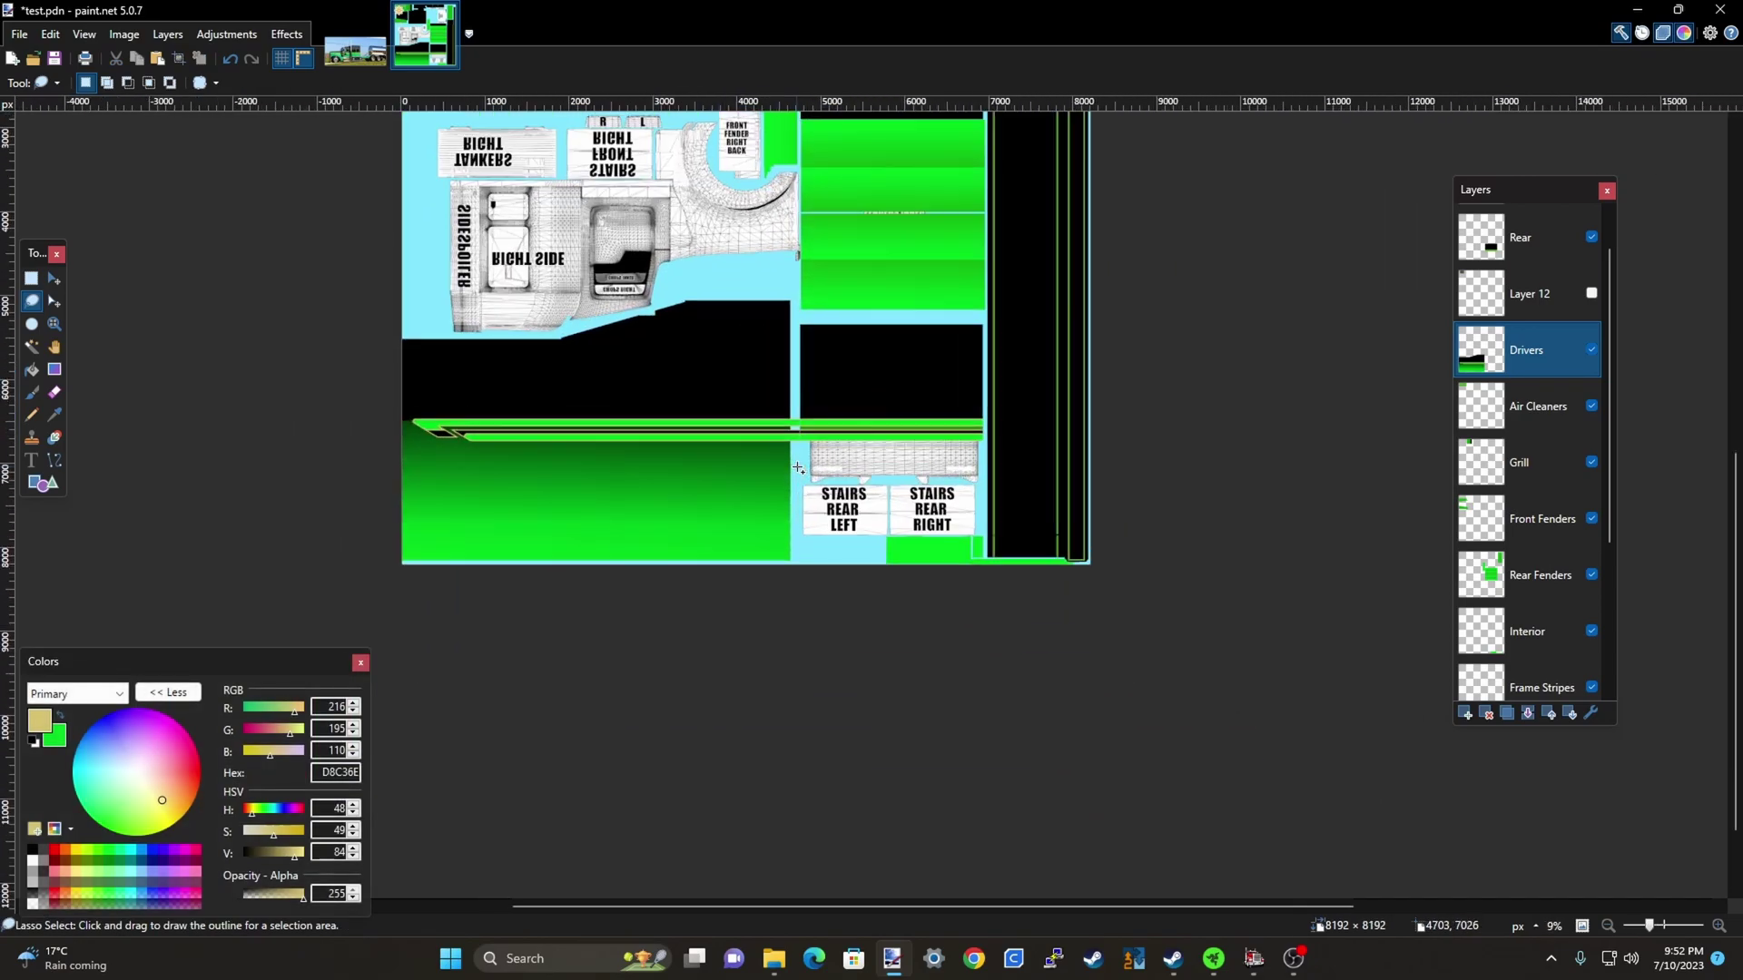
pyautogui.scroll(1, 771, 428)
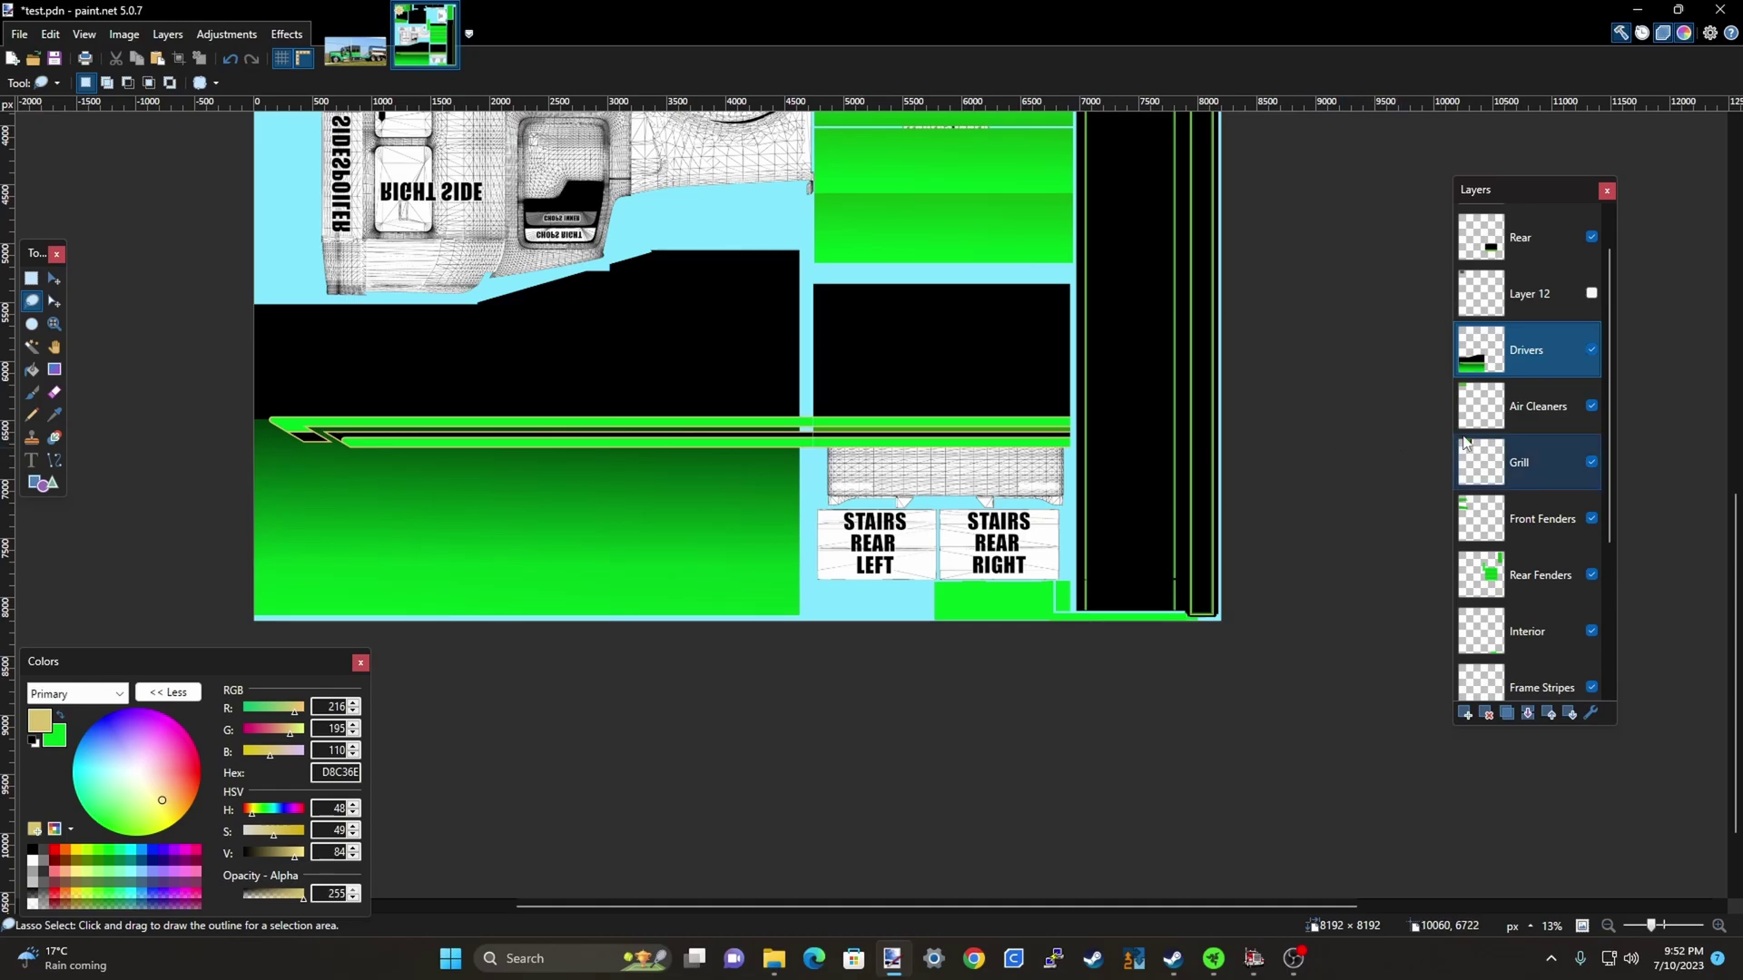
# Check what the Rear layer holds and delete its old black panel and stripes covering the backwall
pyautogui.scroll(1, 1560, 325)
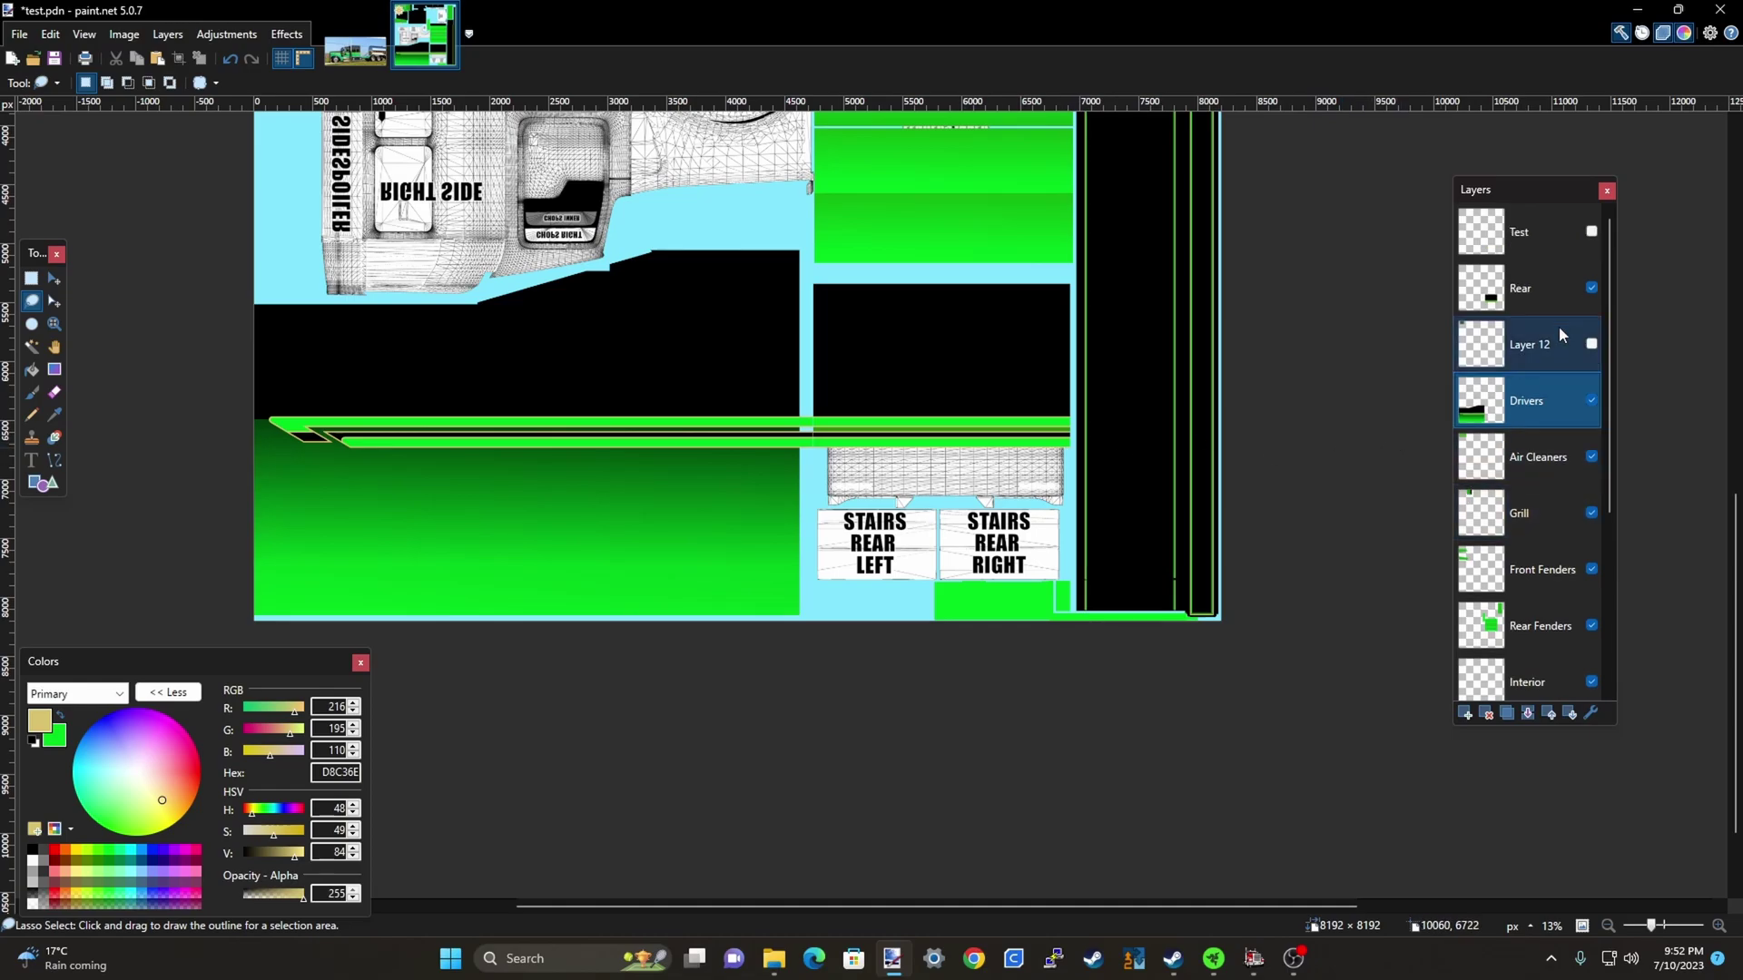
pyautogui.click(1592, 288)
pyautogui.click(1592, 287)
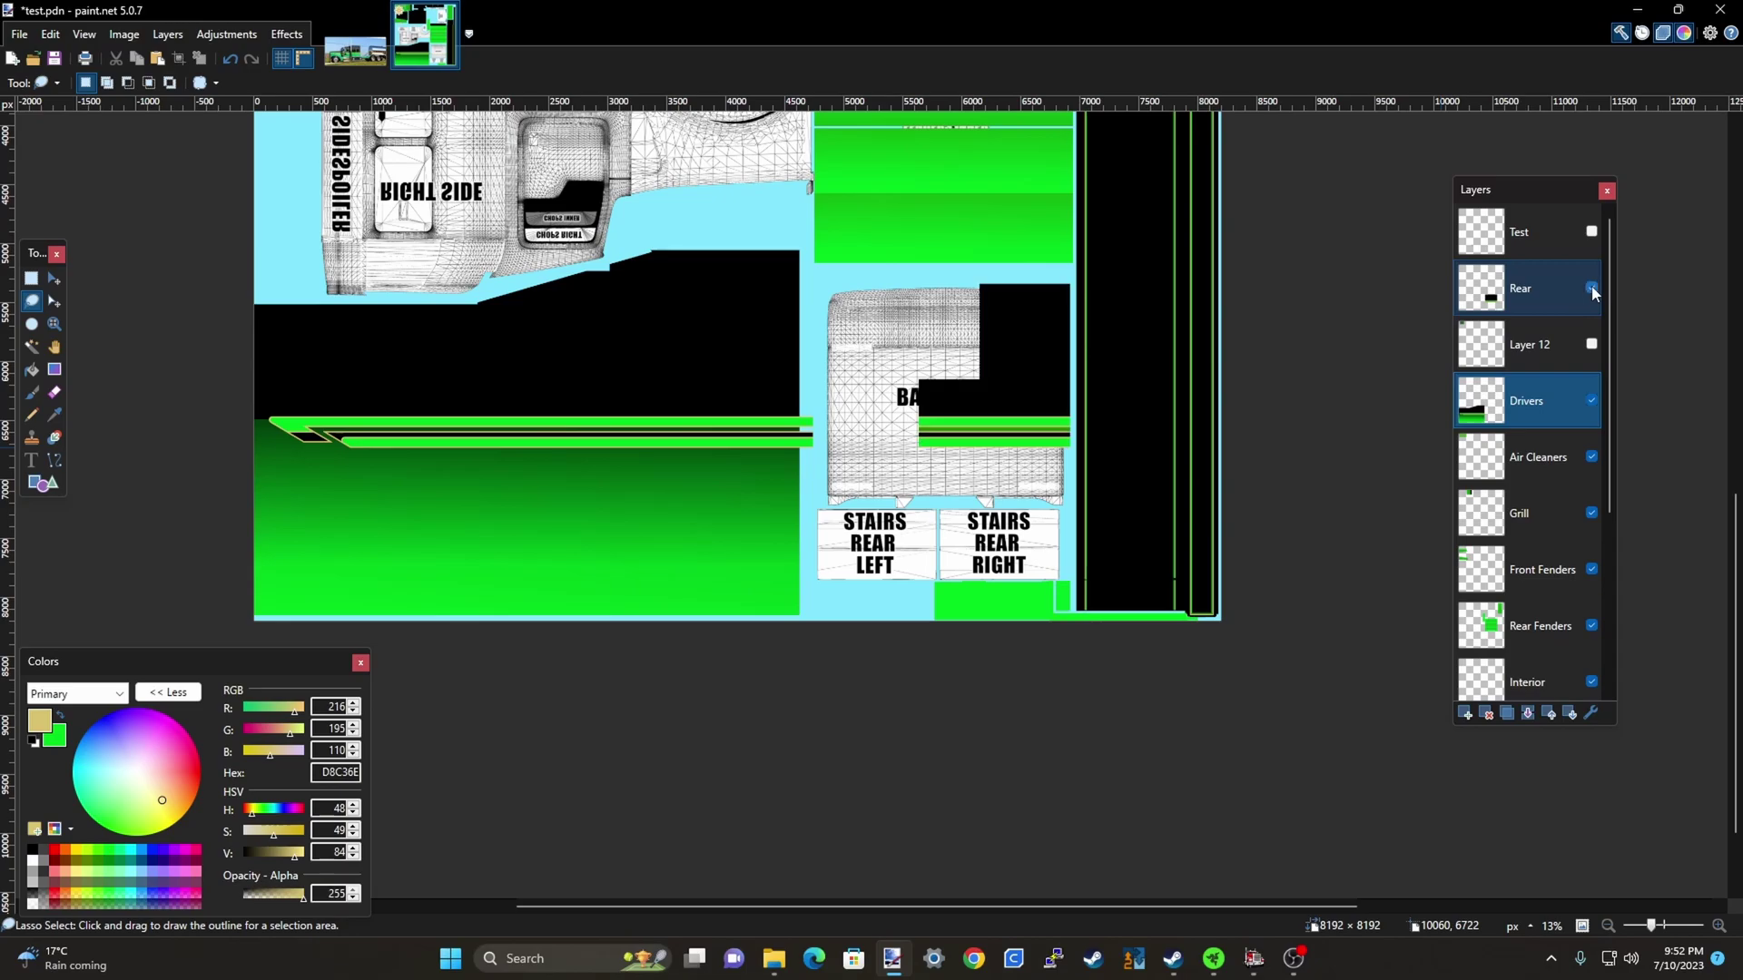
pyautogui.click(1592, 288)
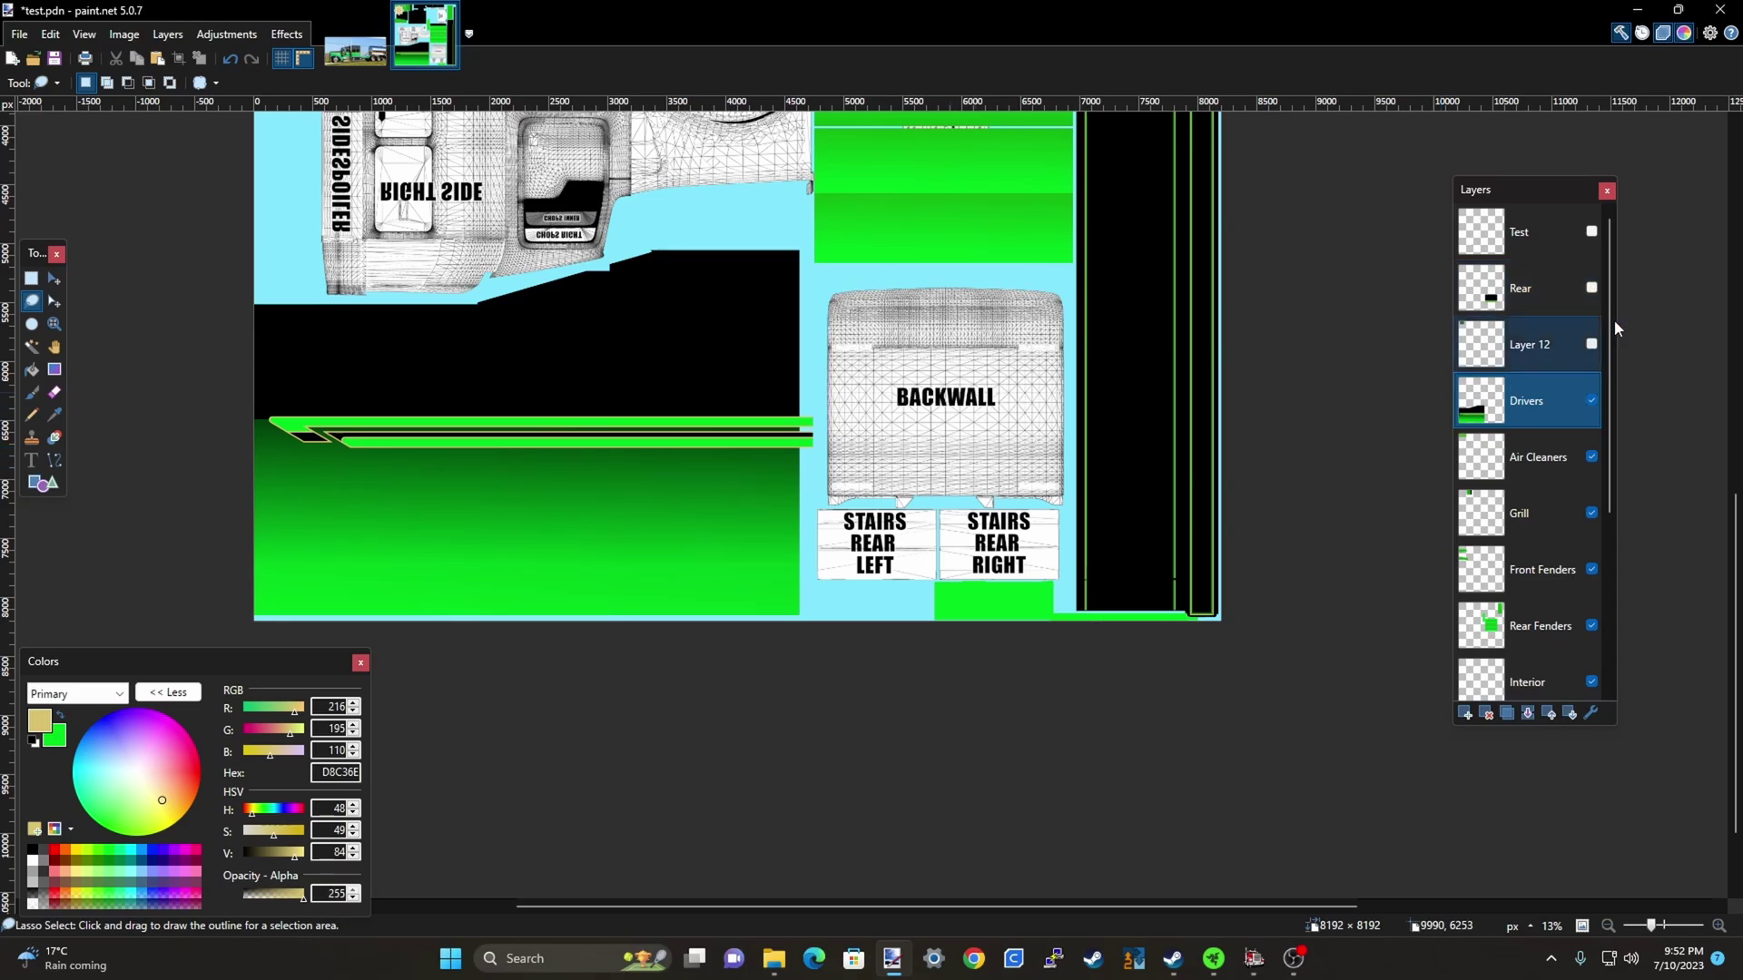
pyautogui.click(1543, 287)
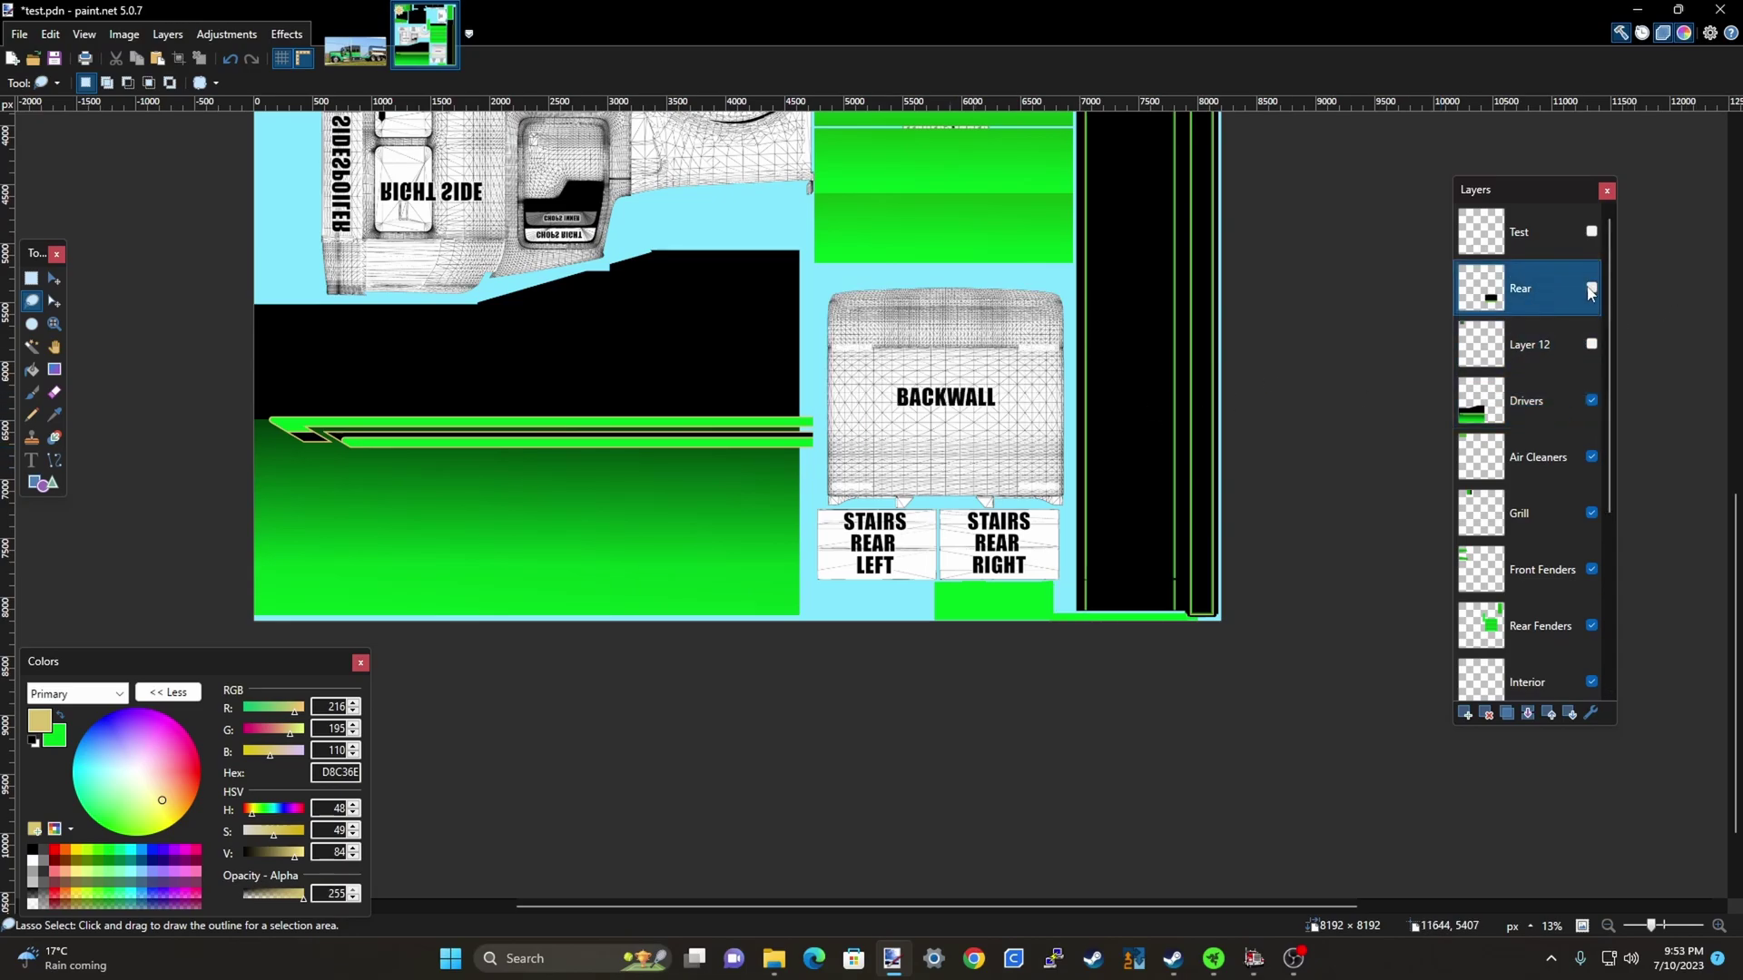
pyautogui.click(1590, 289)
pyautogui.click(31, 278)
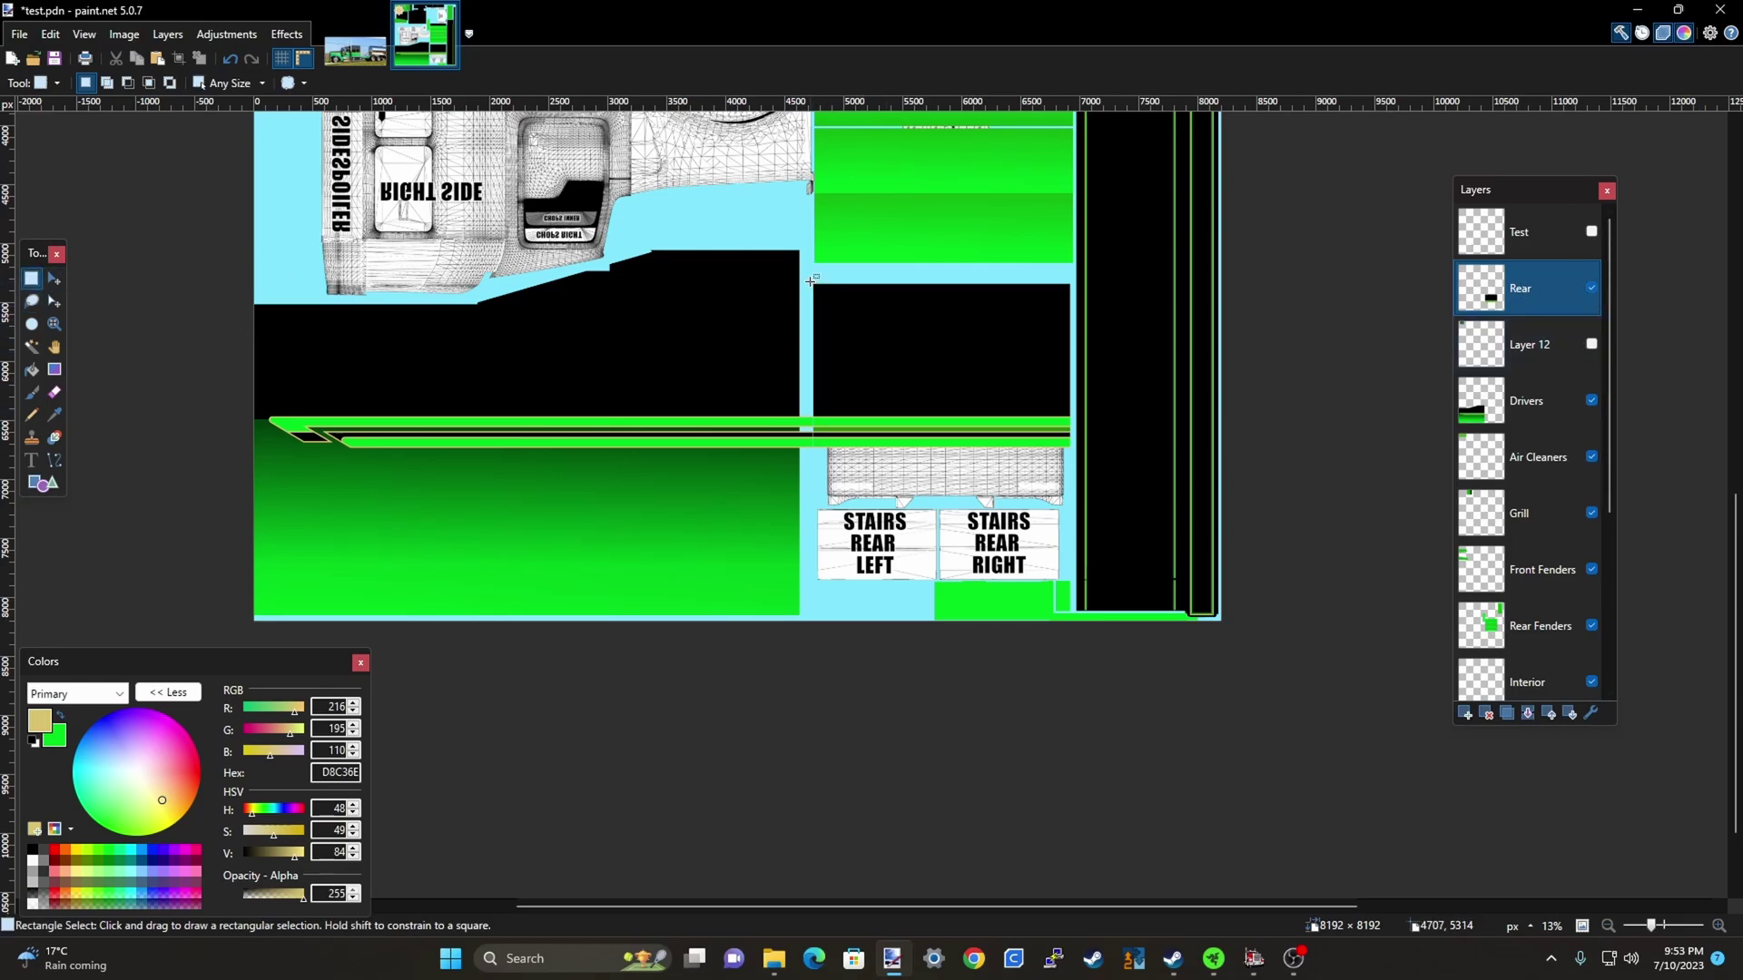
pyautogui.moveTo(808, 282); pyautogui.dragTo(1074, 470)
pyautogui.press('Delete')
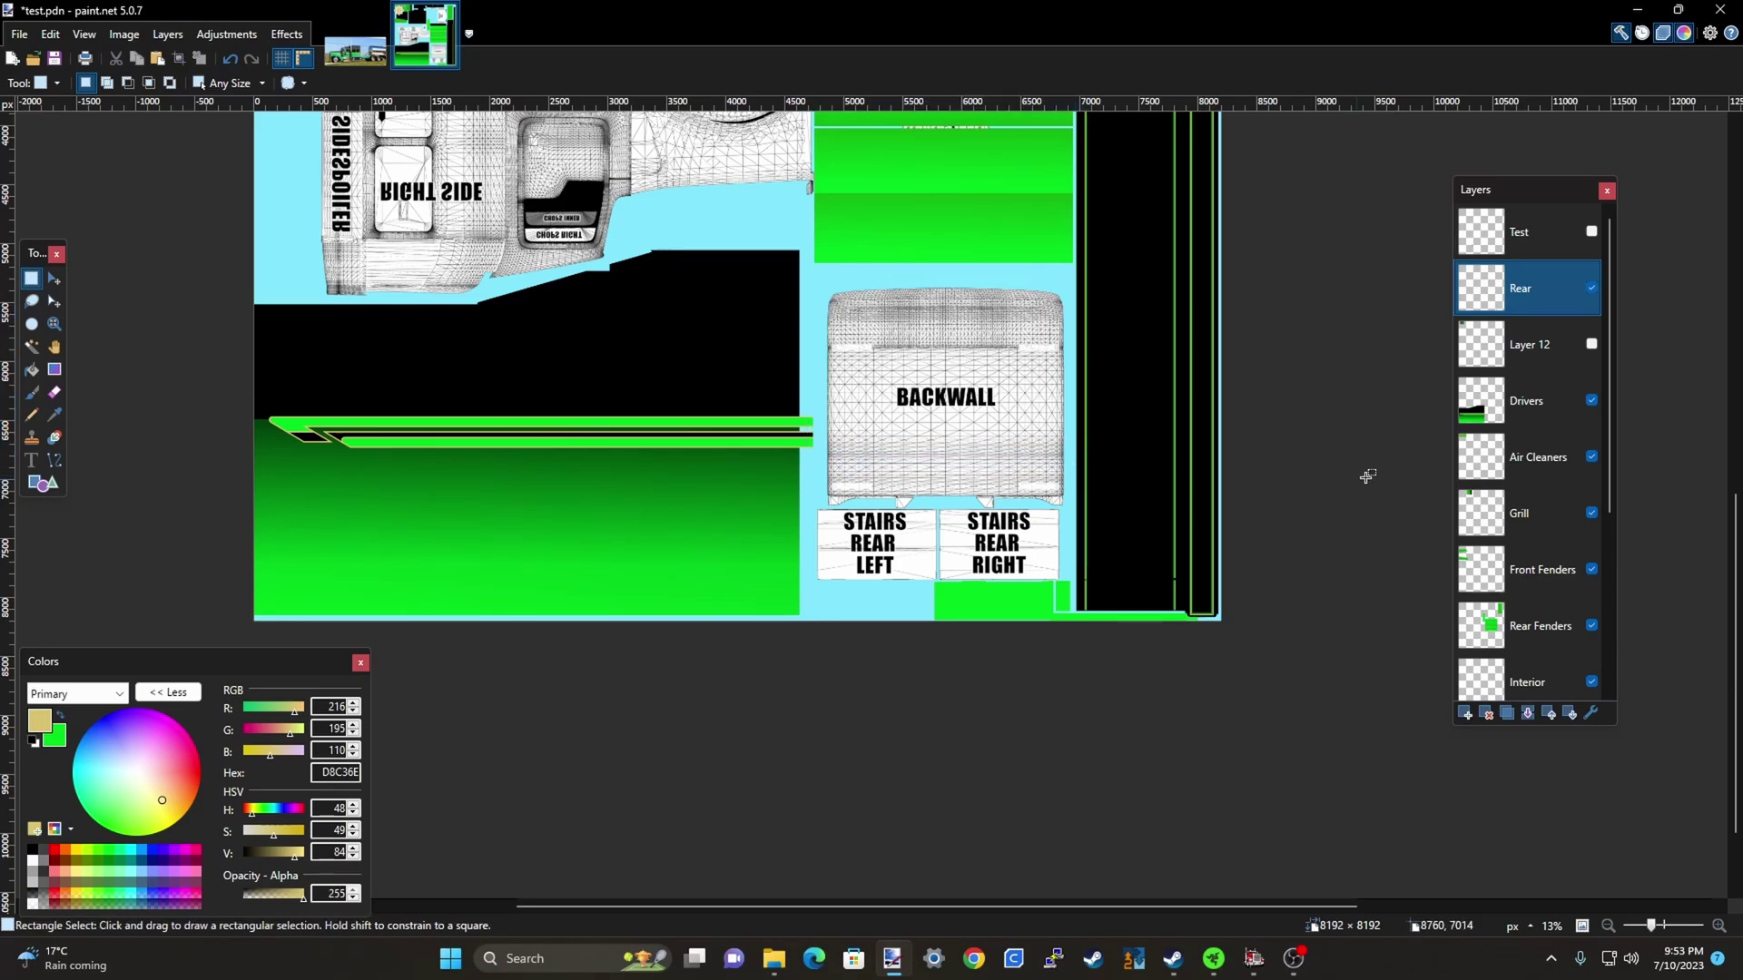
# Copy a 601 × 1970 px section of the Drivers layer onto the Rear layer and stretch it to 2255 × 1970 px across the backwall
pyautogui.click(1521, 402)
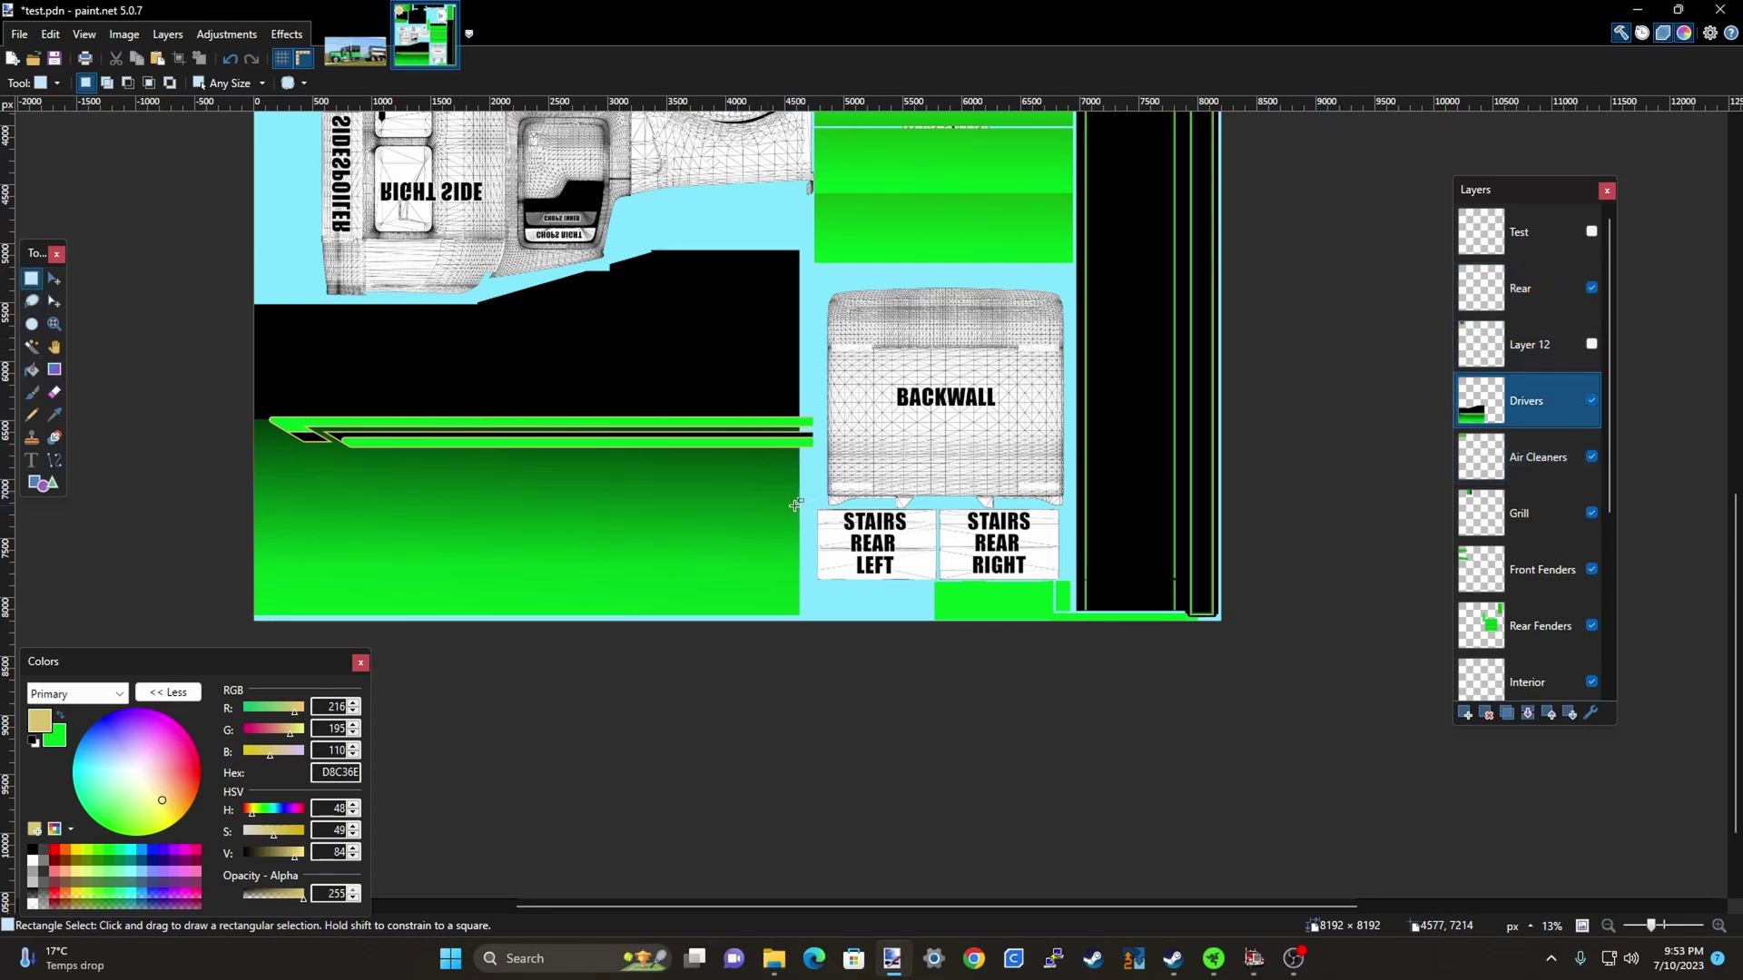
pyautogui.moveTo(795, 506); pyautogui.dragTo(721, 277)
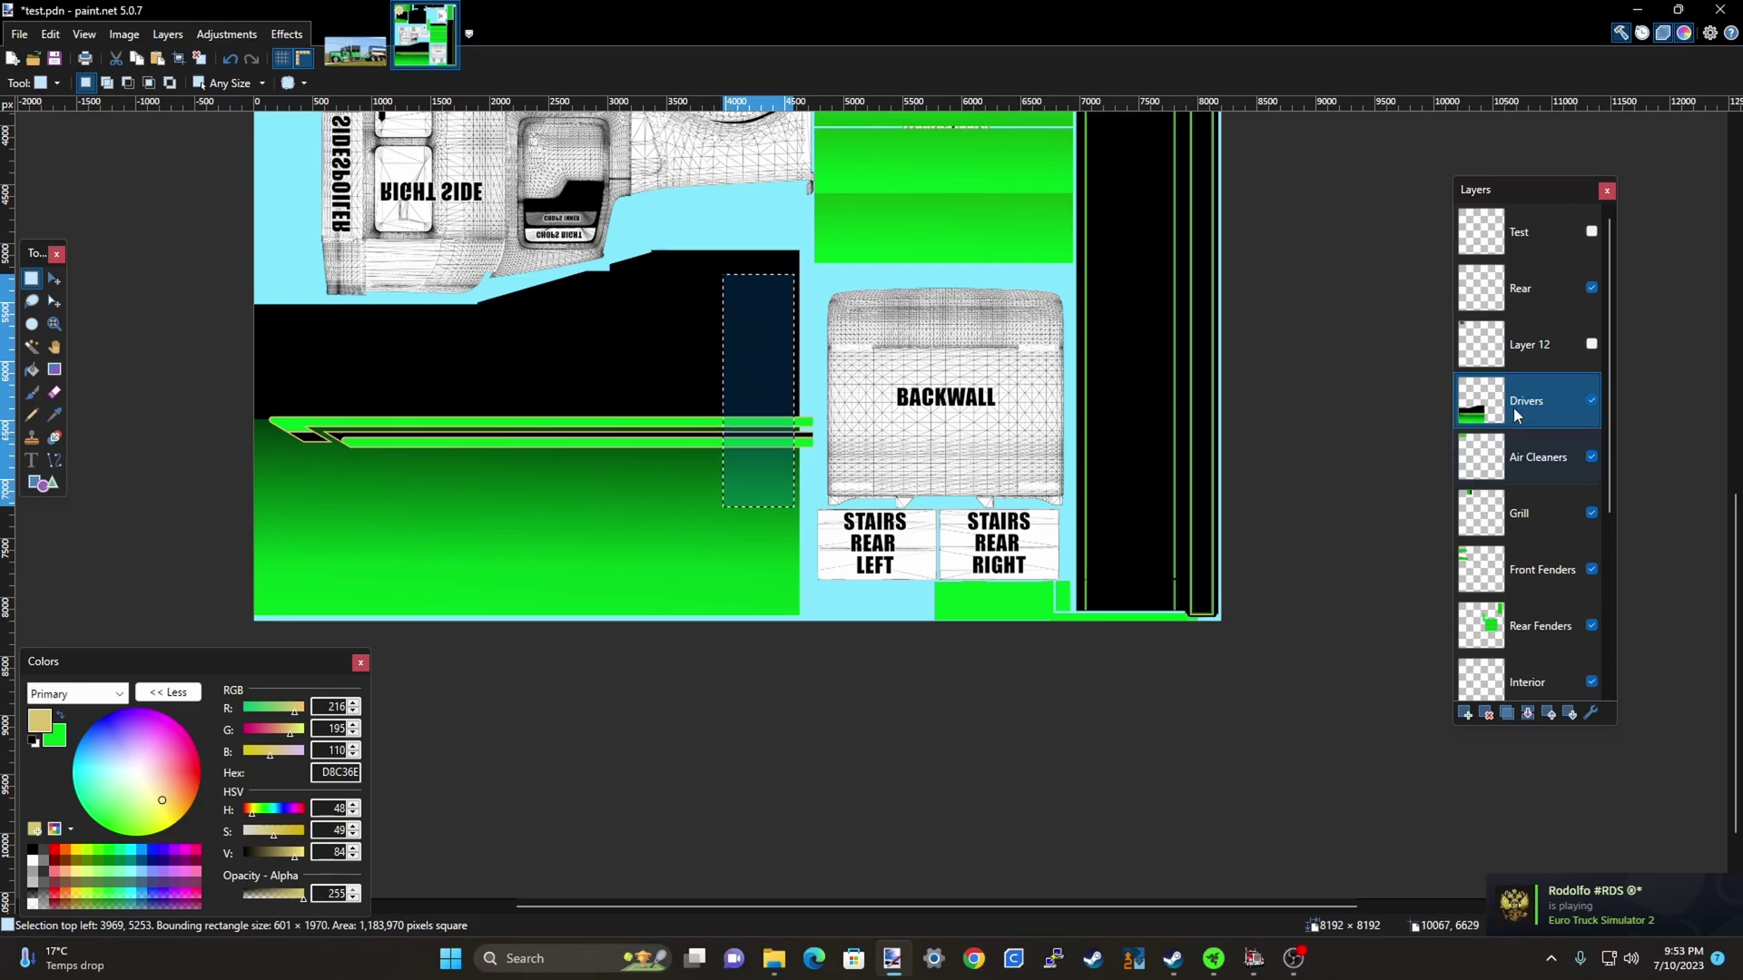
pyautogui.click(1544, 291)
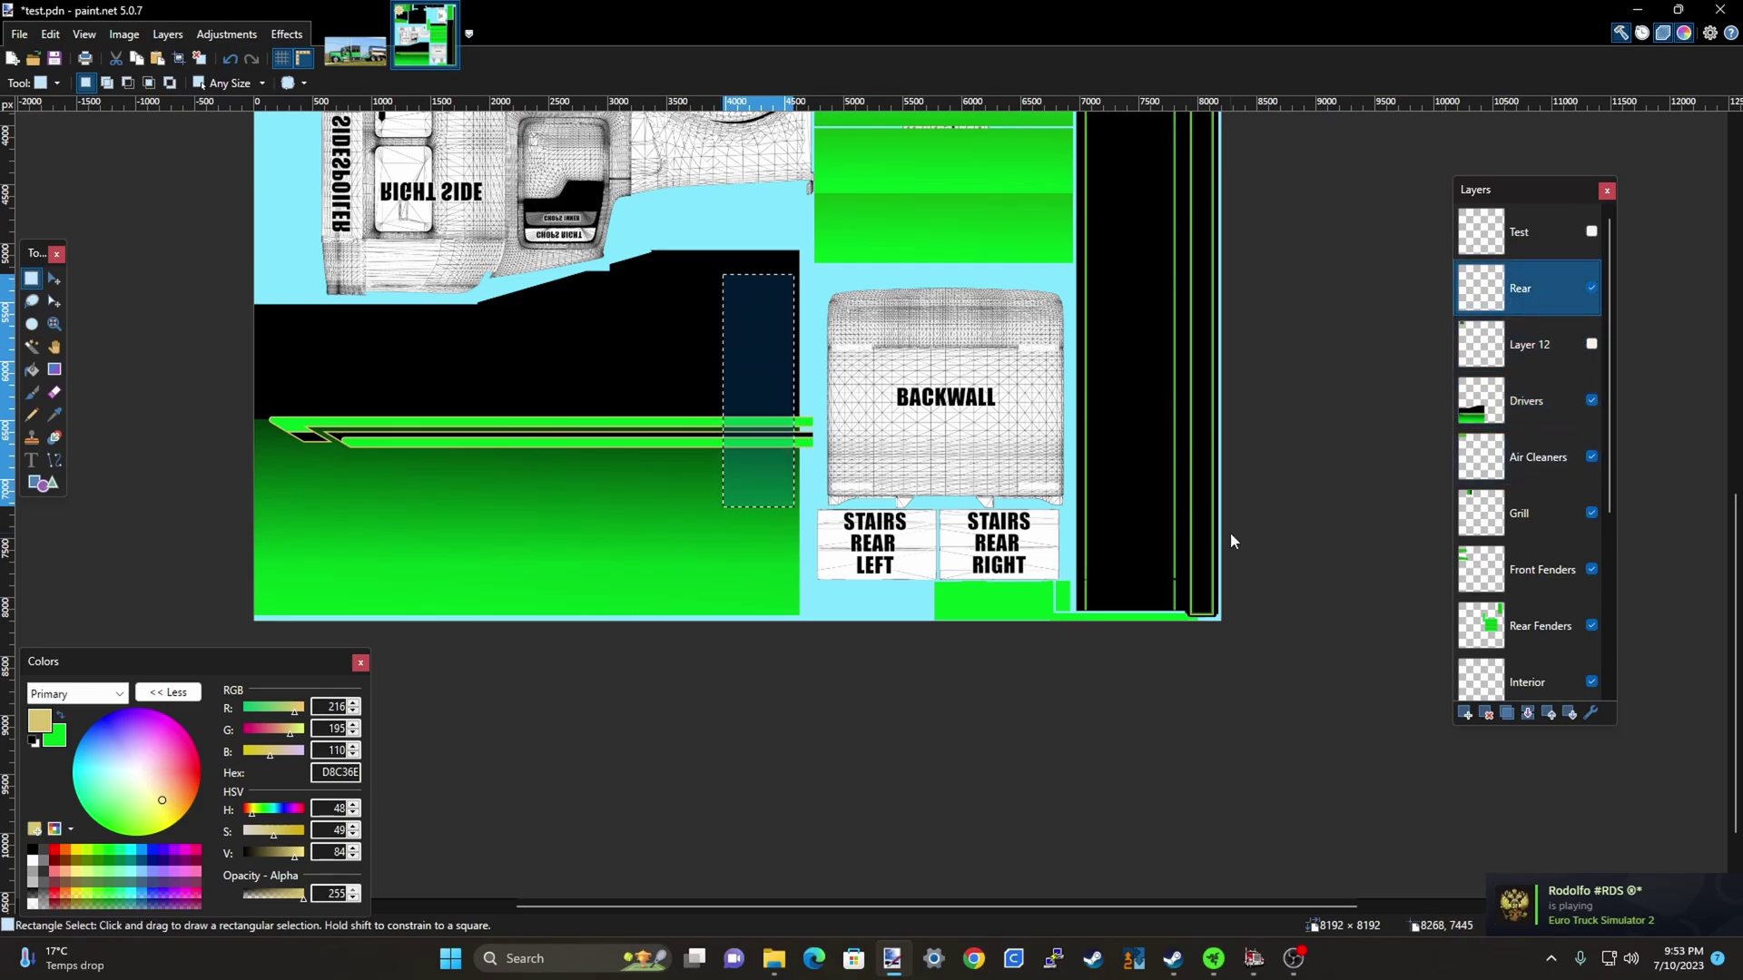
pyautogui.press('m')
pyautogui.moveTo(795, 391); pyautogui.dragTo(1073, 396)
pyautogui.moveTo(730, 396); pyautogui.dragTo(806, 399)
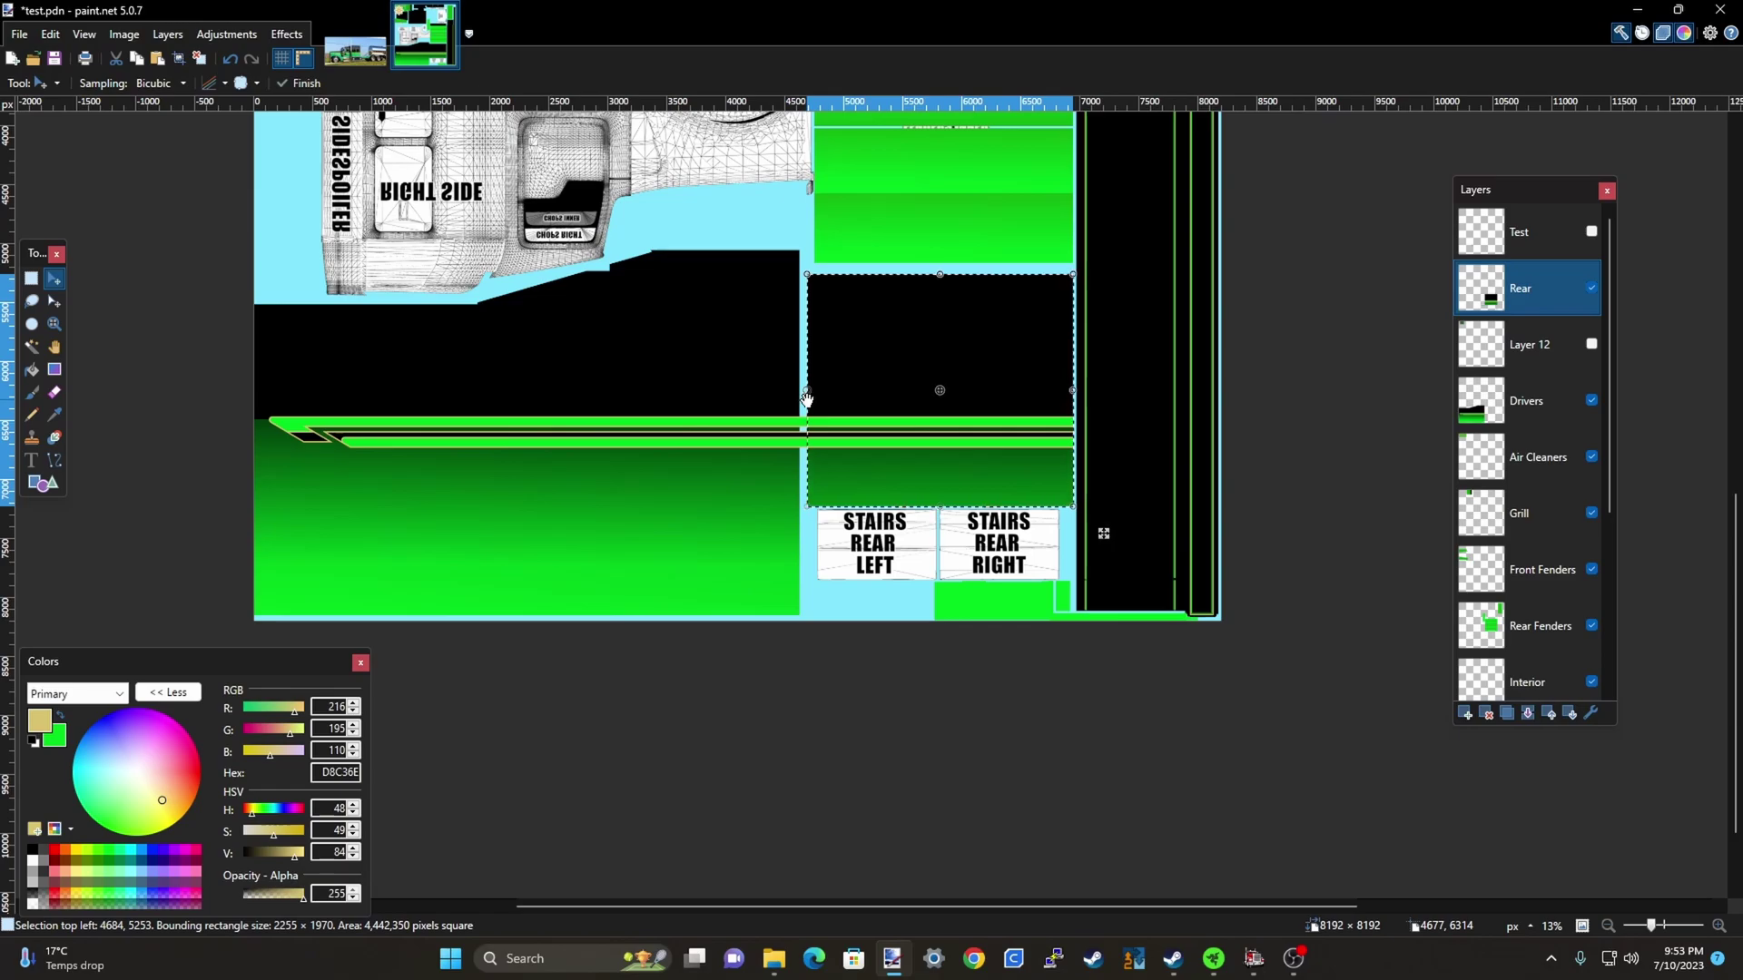
pyautogui.hotkey('ctrl', 'd')
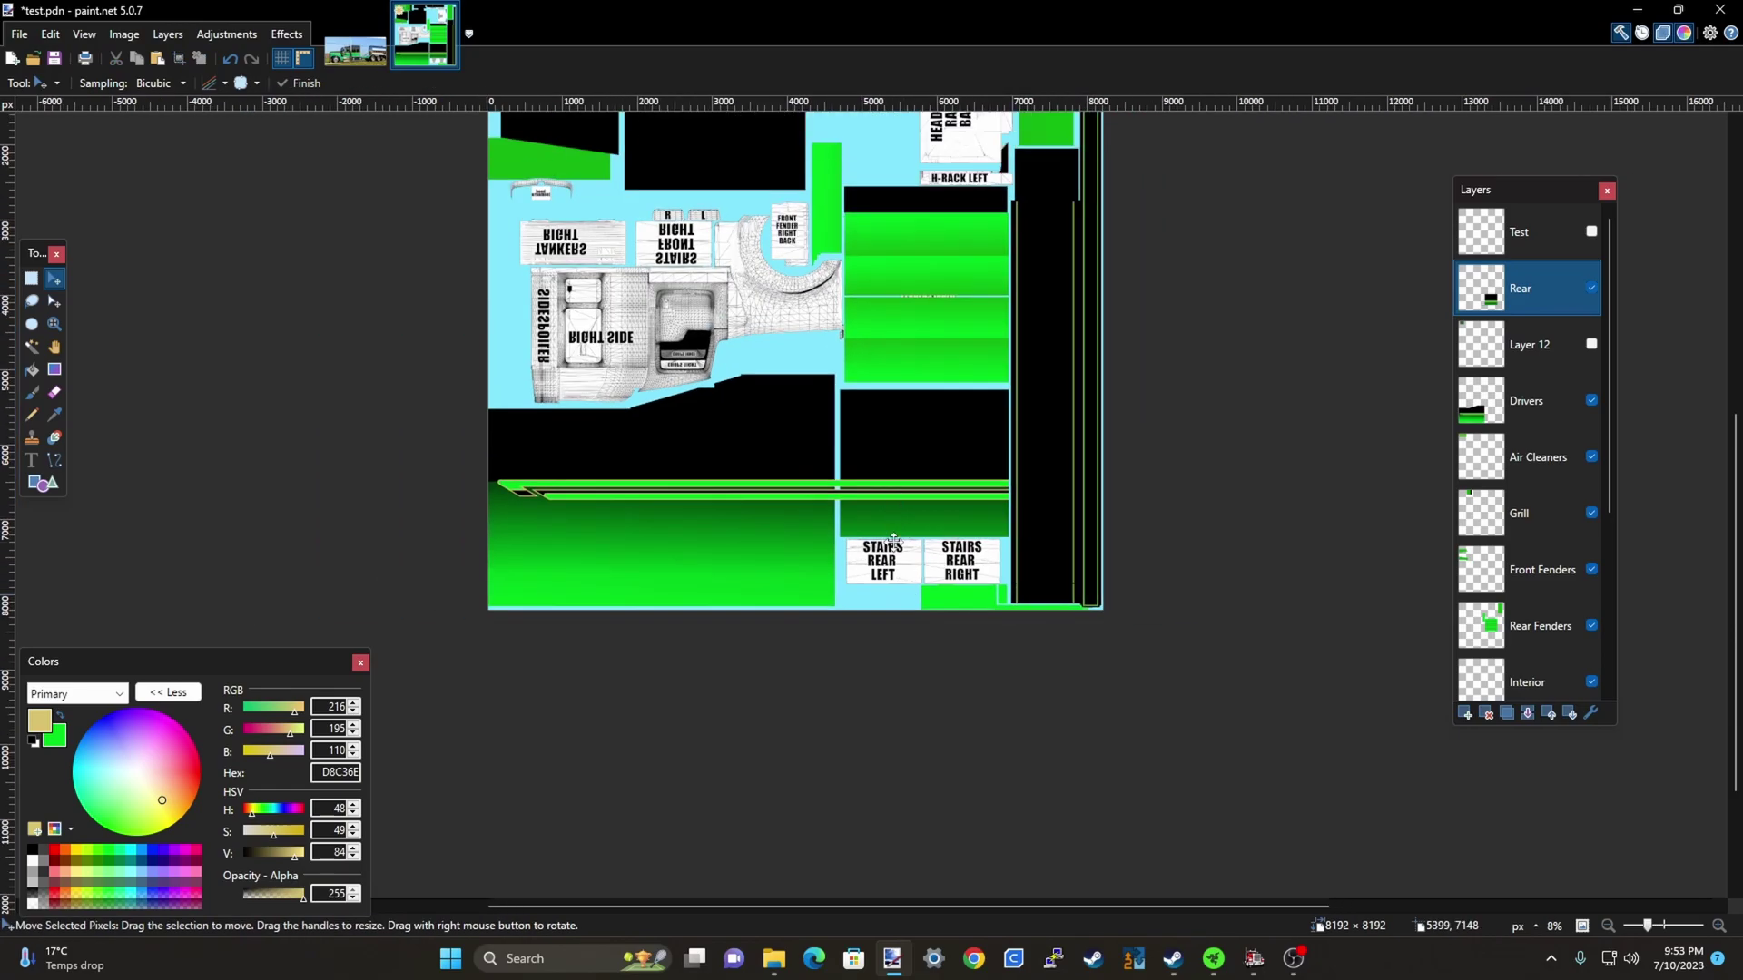
pyautogui.scroll(-1, 893, 532)
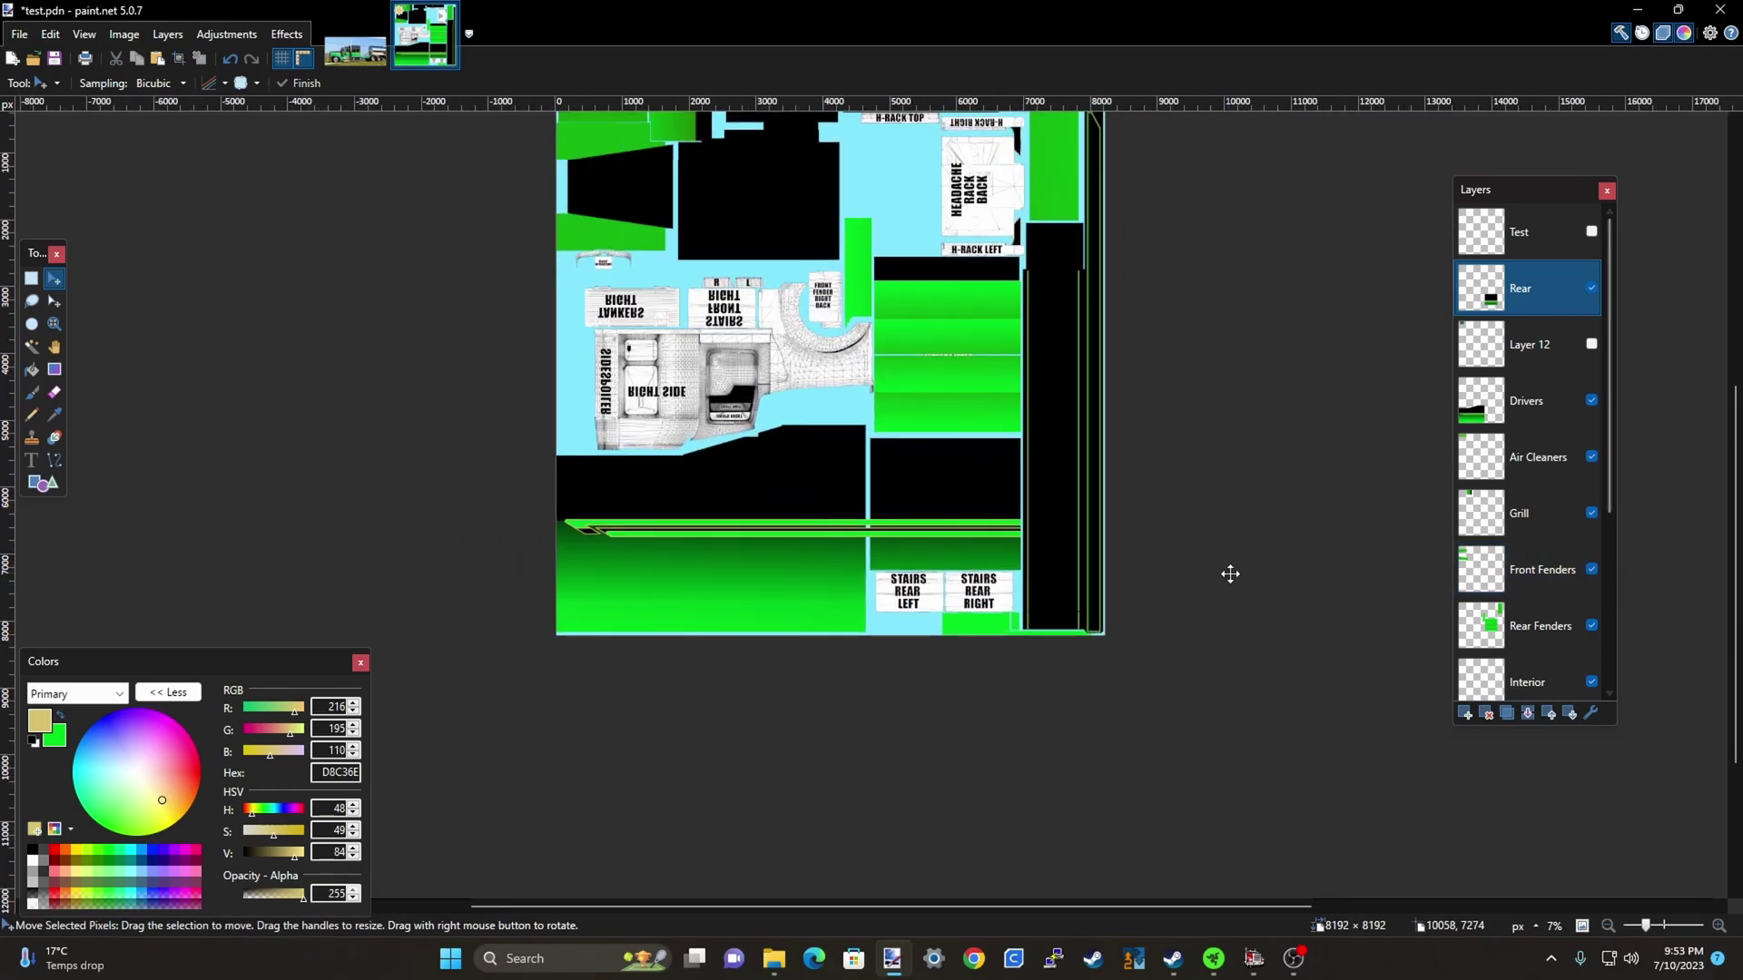
pyautogui.scroll(-2, 935, 572)
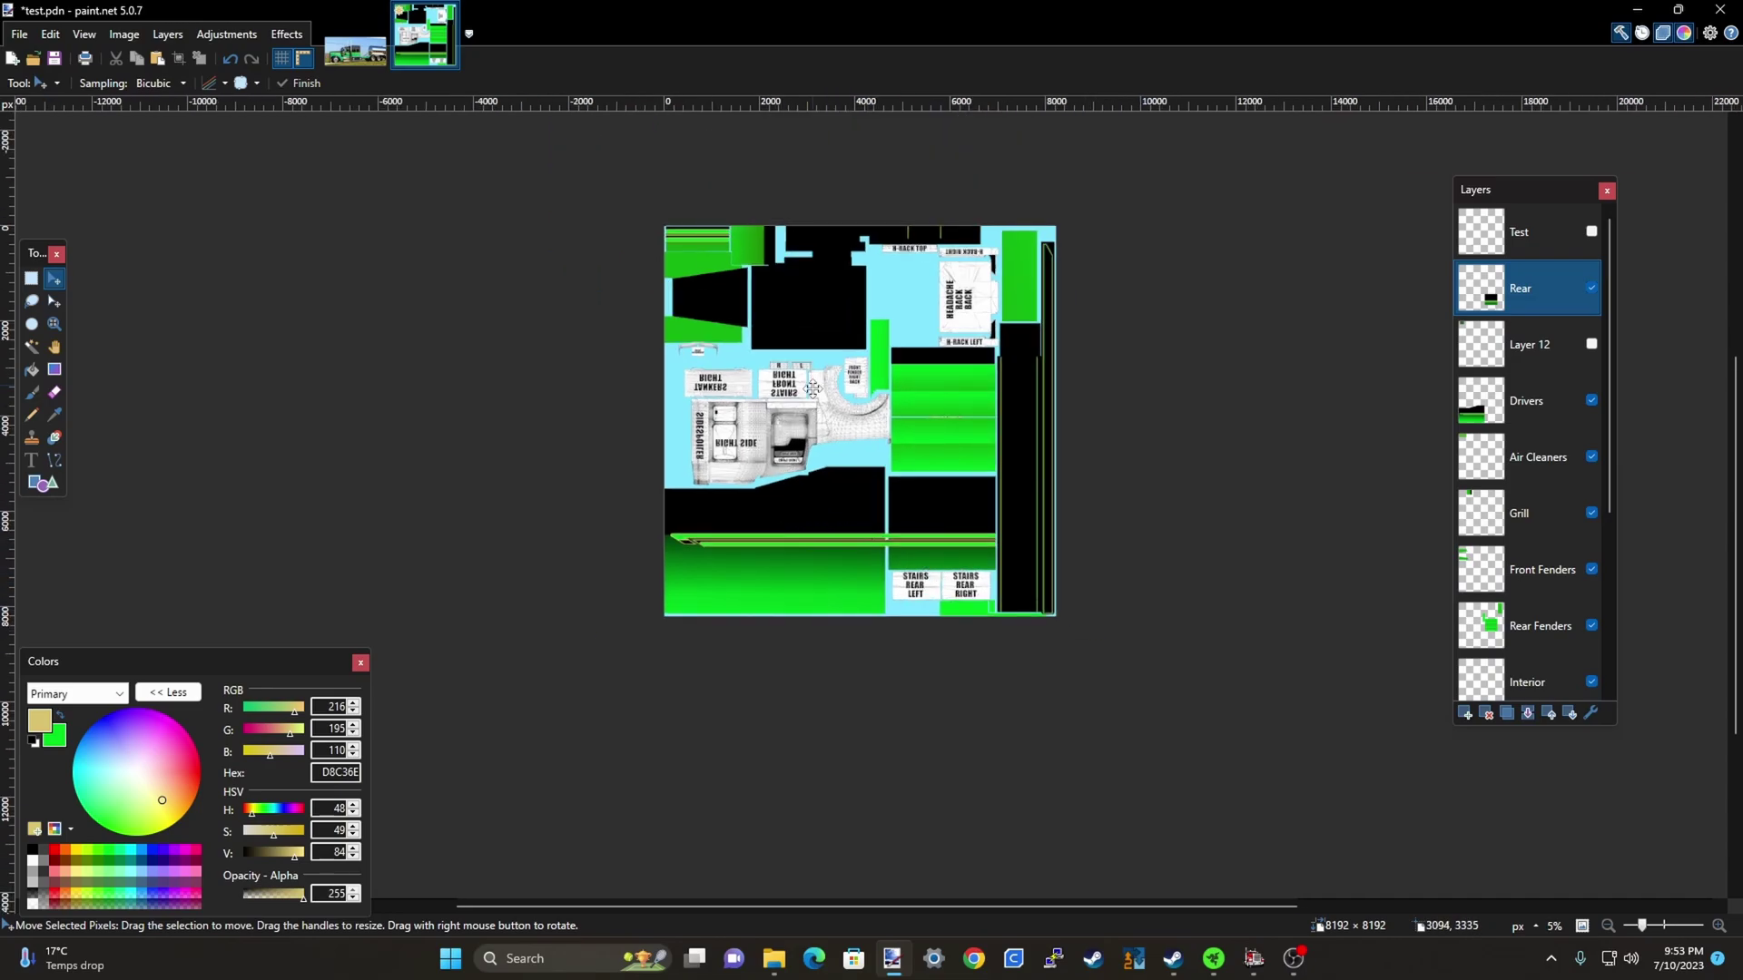
# On the Drivers layer, cut a narrow notch into the black panel's upper edge with 127 × 268 px and 171 × 529 px rectangular deletions
pyautogui.scroll(5, 823, 532)
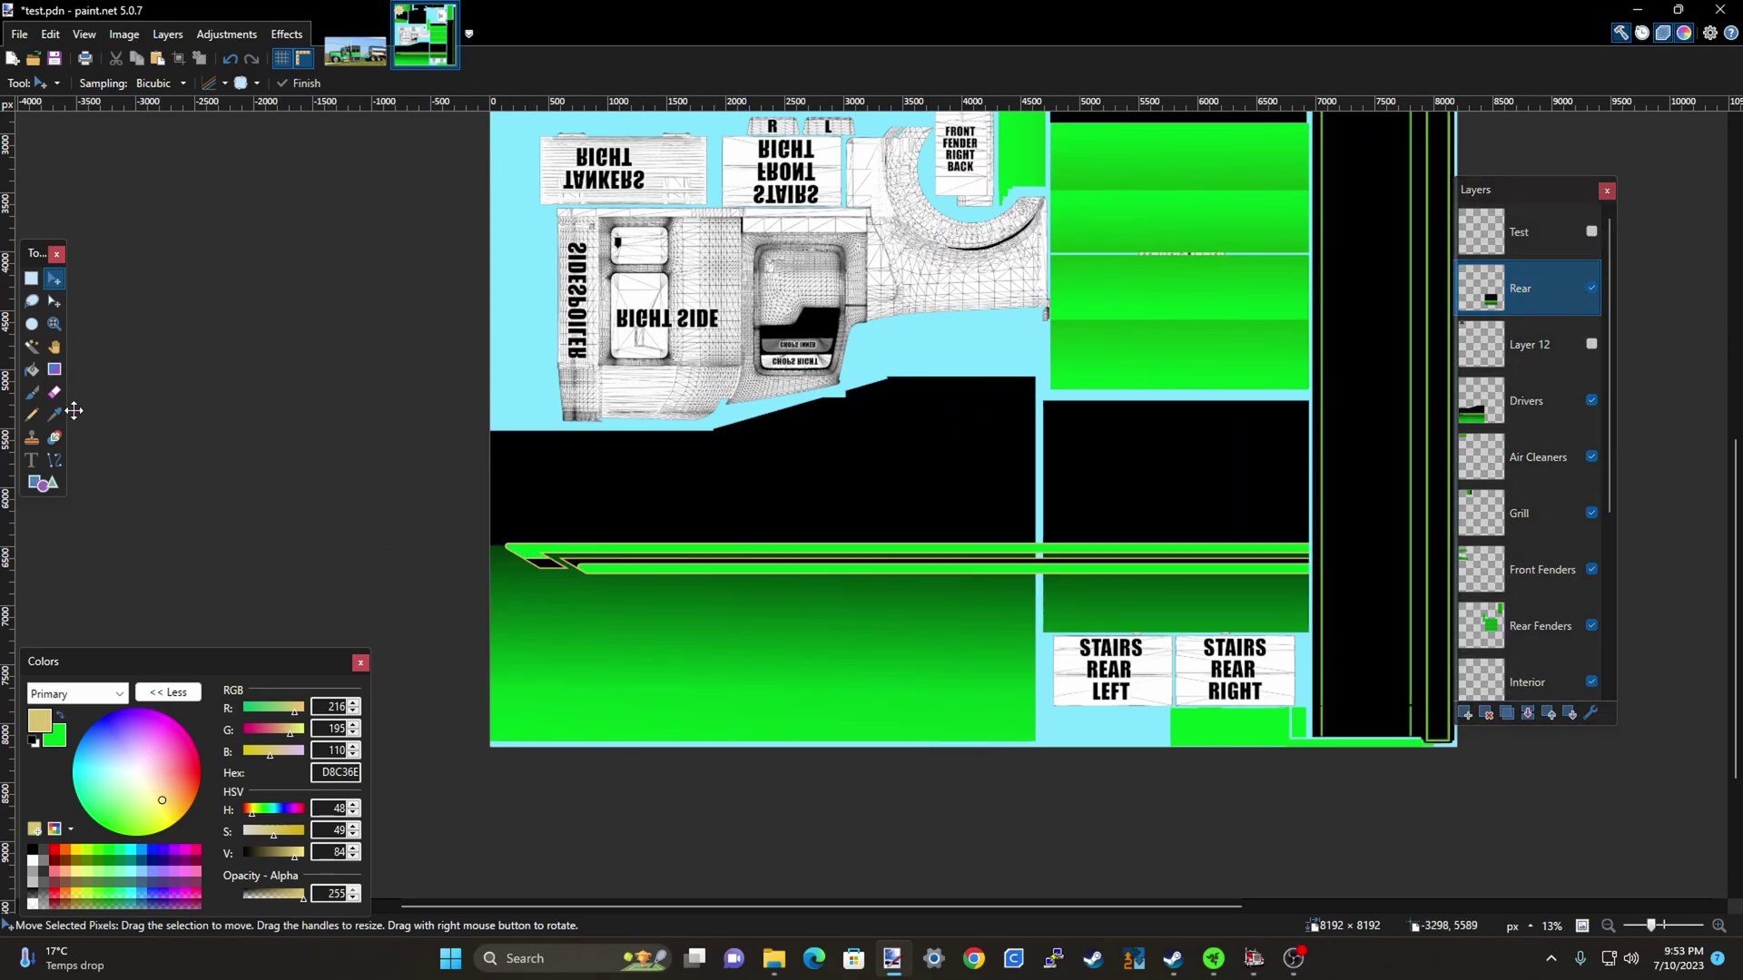
pyautogui.click(32, 282)
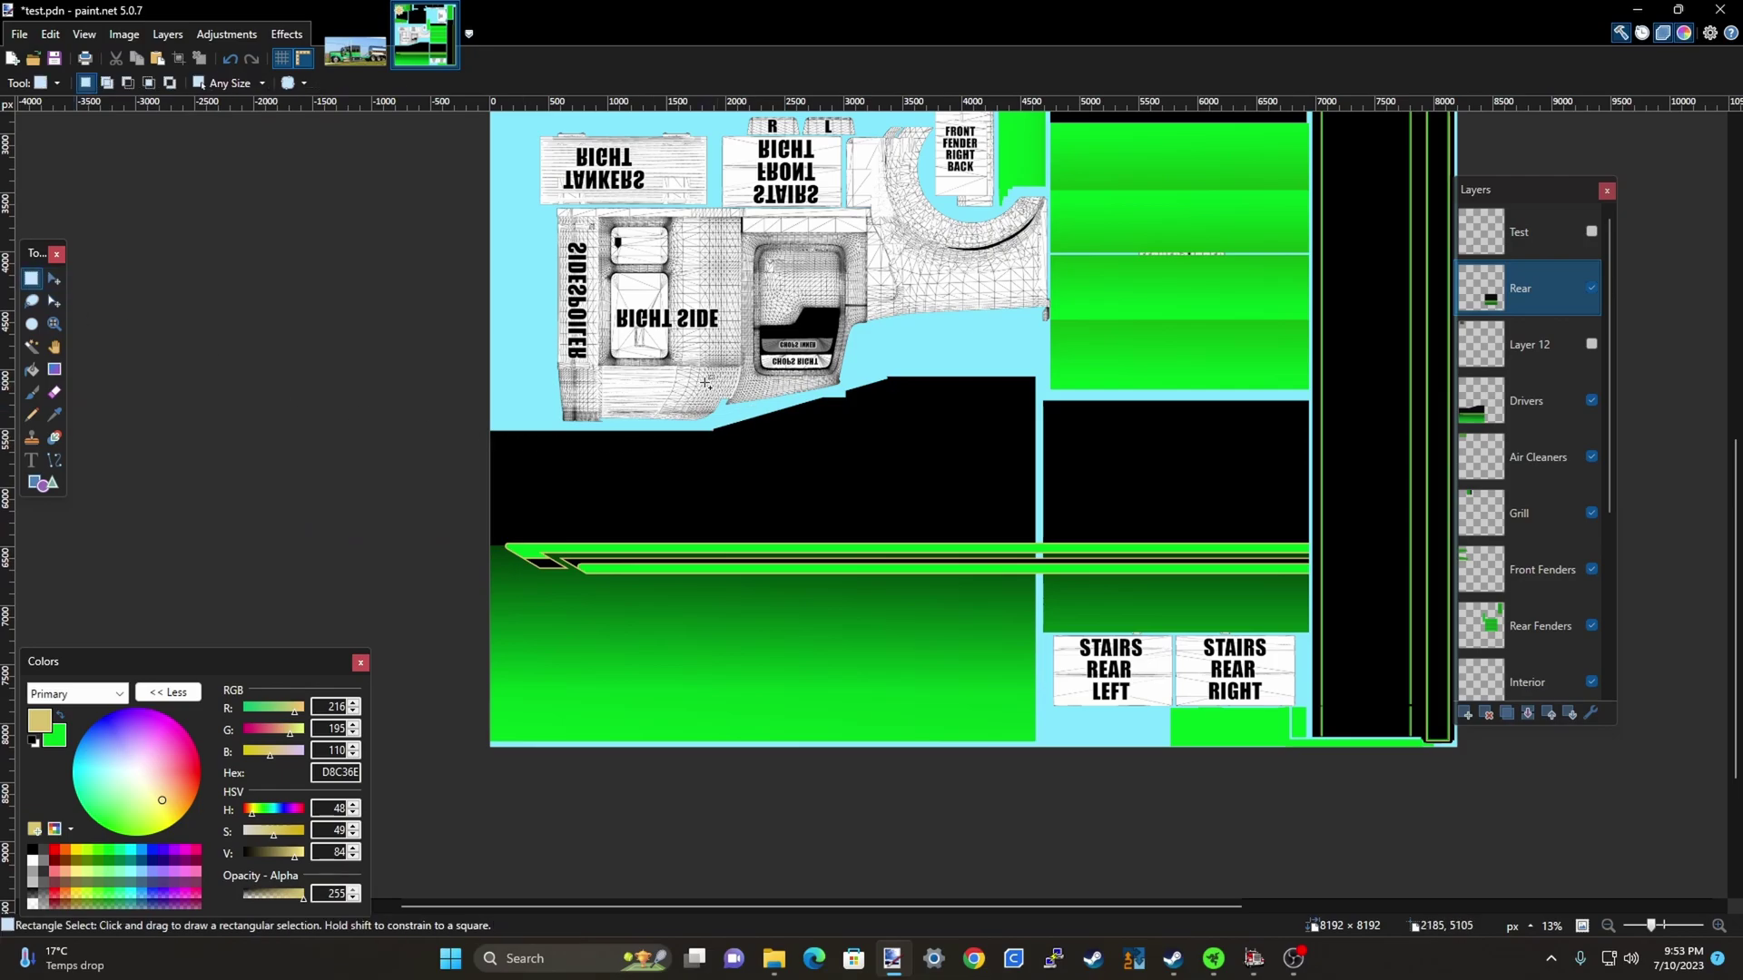
pyautogui.scroll(1, 680, 409)
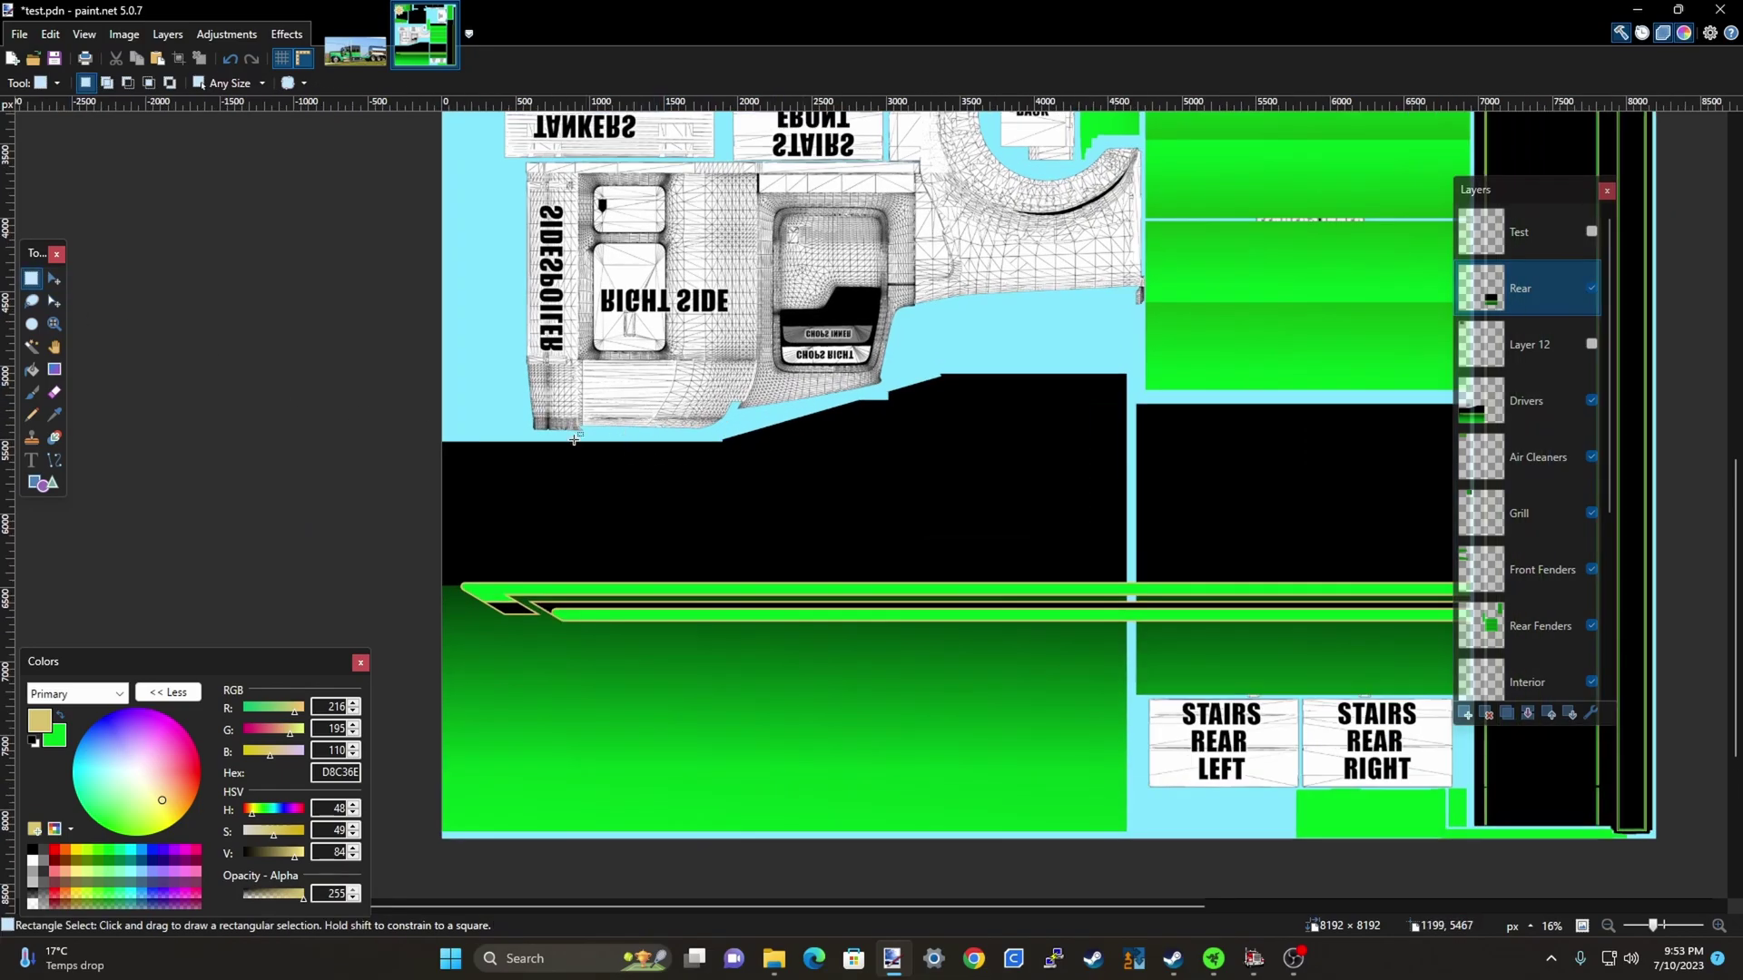
pyautogui.scroll(-1, 201, 477)
pyautogui.scroll(4, 572, 471)
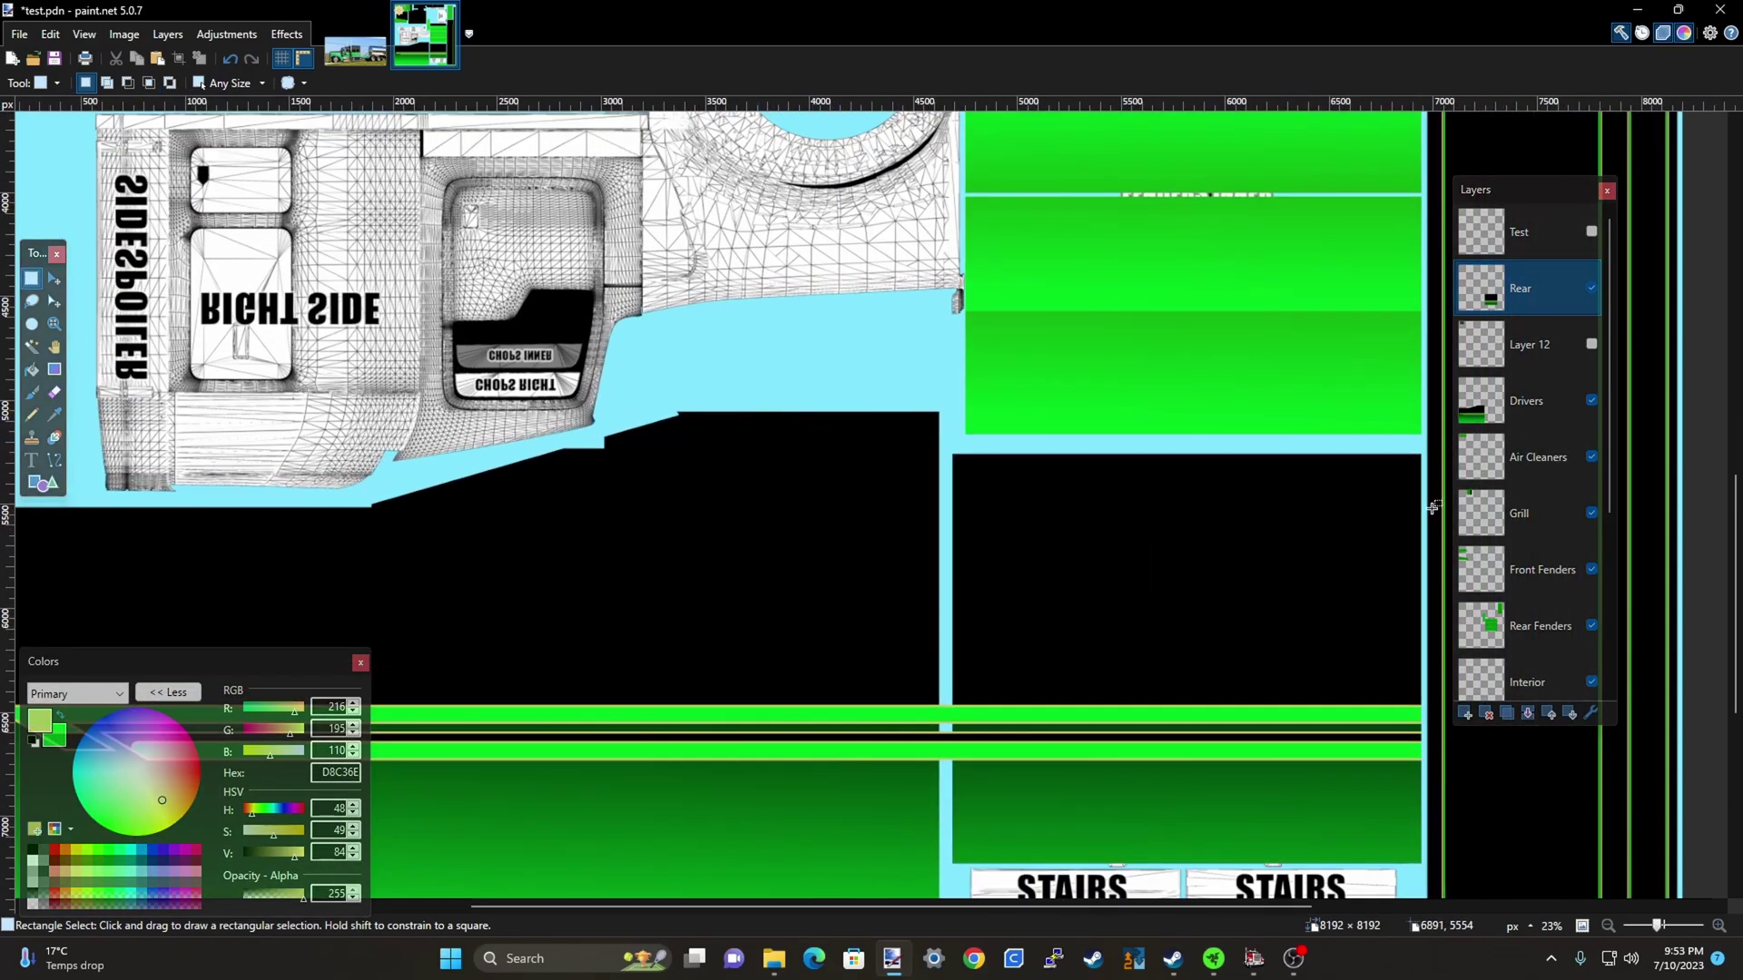
pyautogui.click(1543, 407)
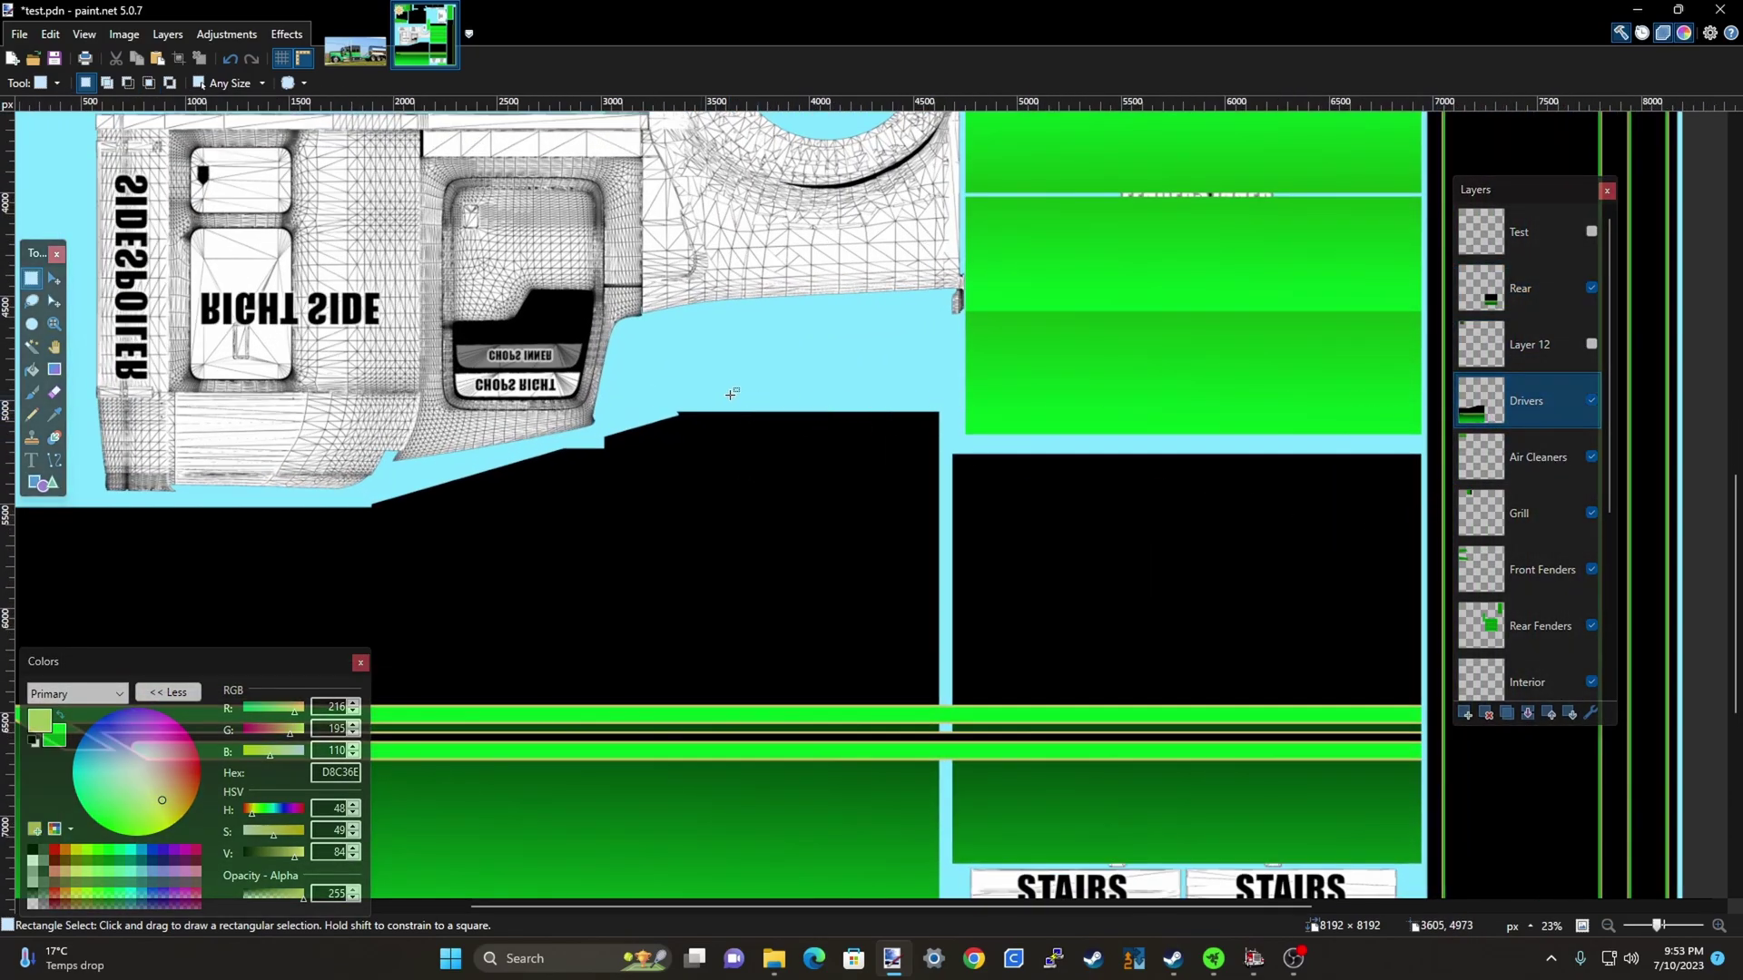
pyautogui.moveTo(743, 396); pyautogui.dragTo(768, 451)
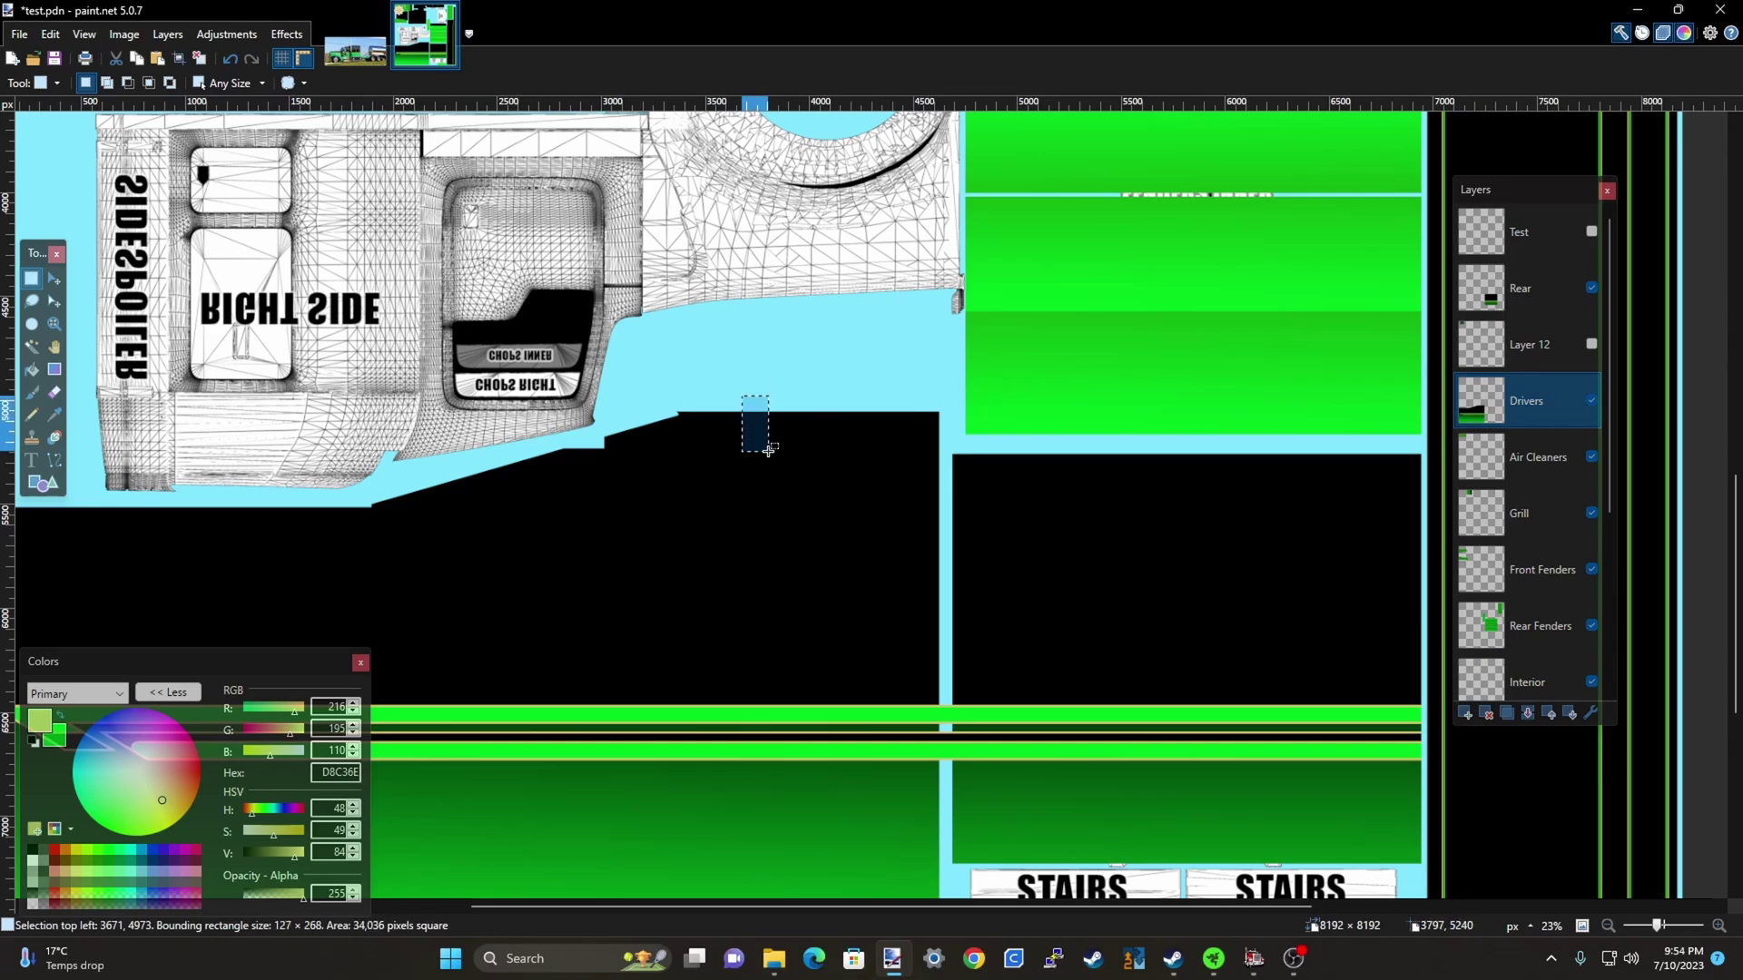
pyautogui.press('Delete')
pyautogui.hotkey('ctrl', 'd')
pyautogui.moveTo(738, 385); pyautogui.dragTo(769, 490)
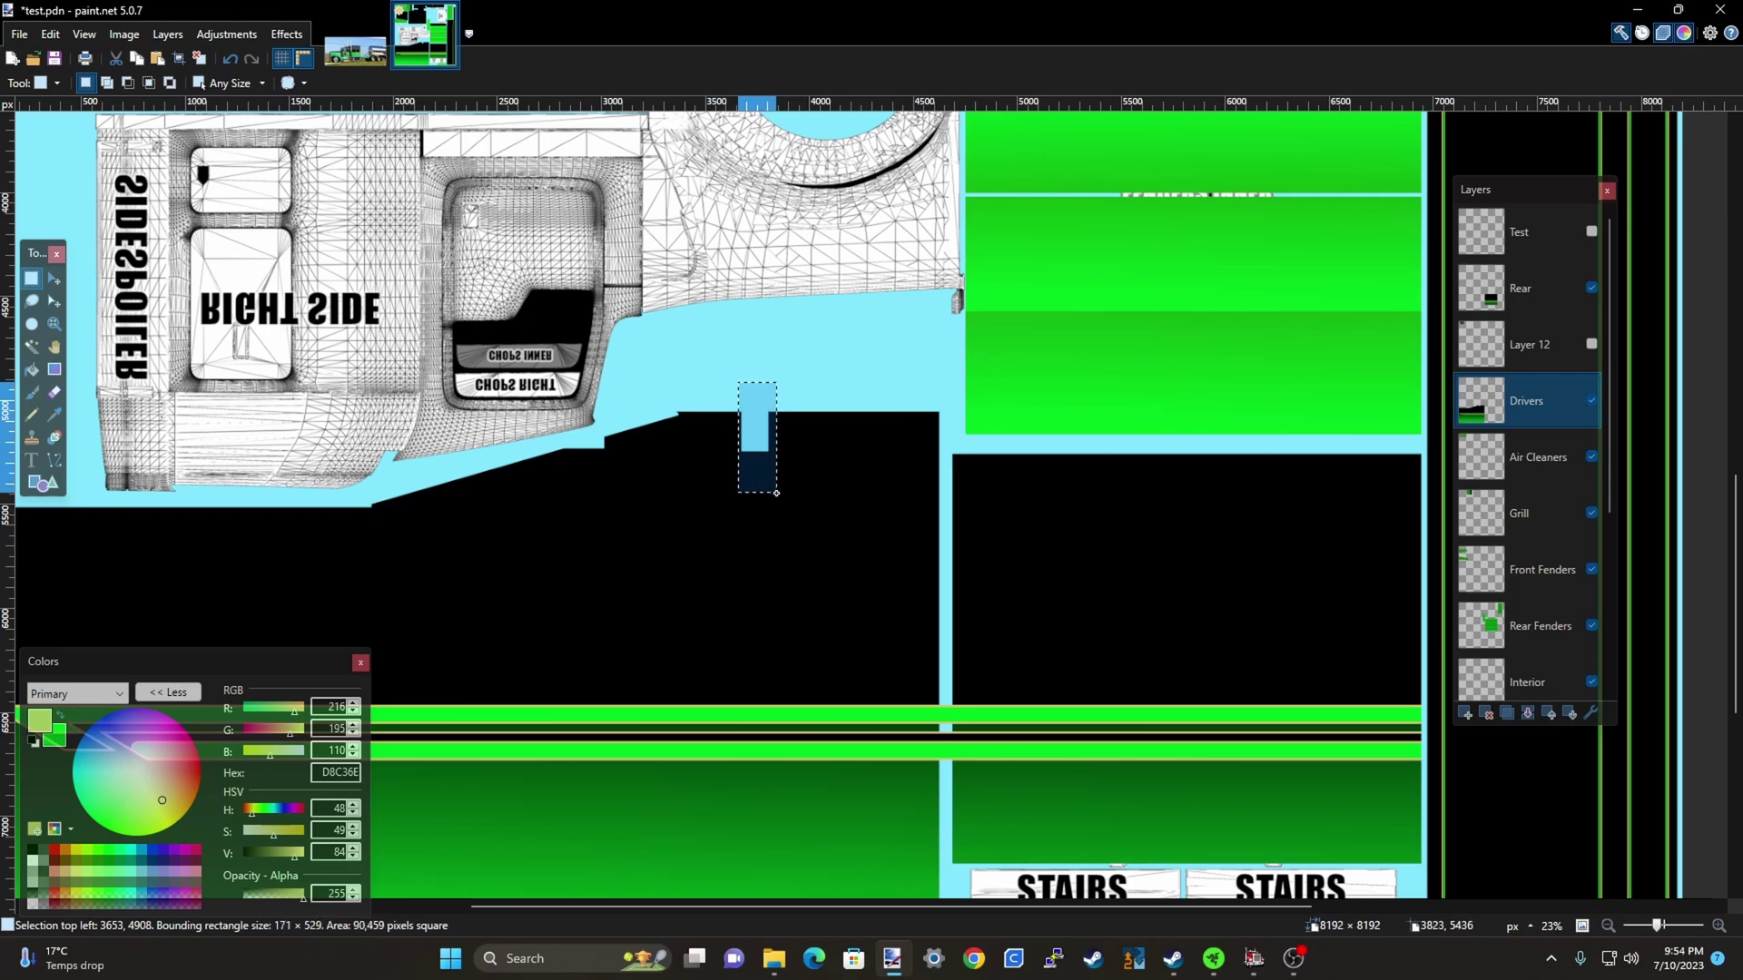
pyautogui.press('Delete')
pyautogui.hotkey('ctrl', 'd')
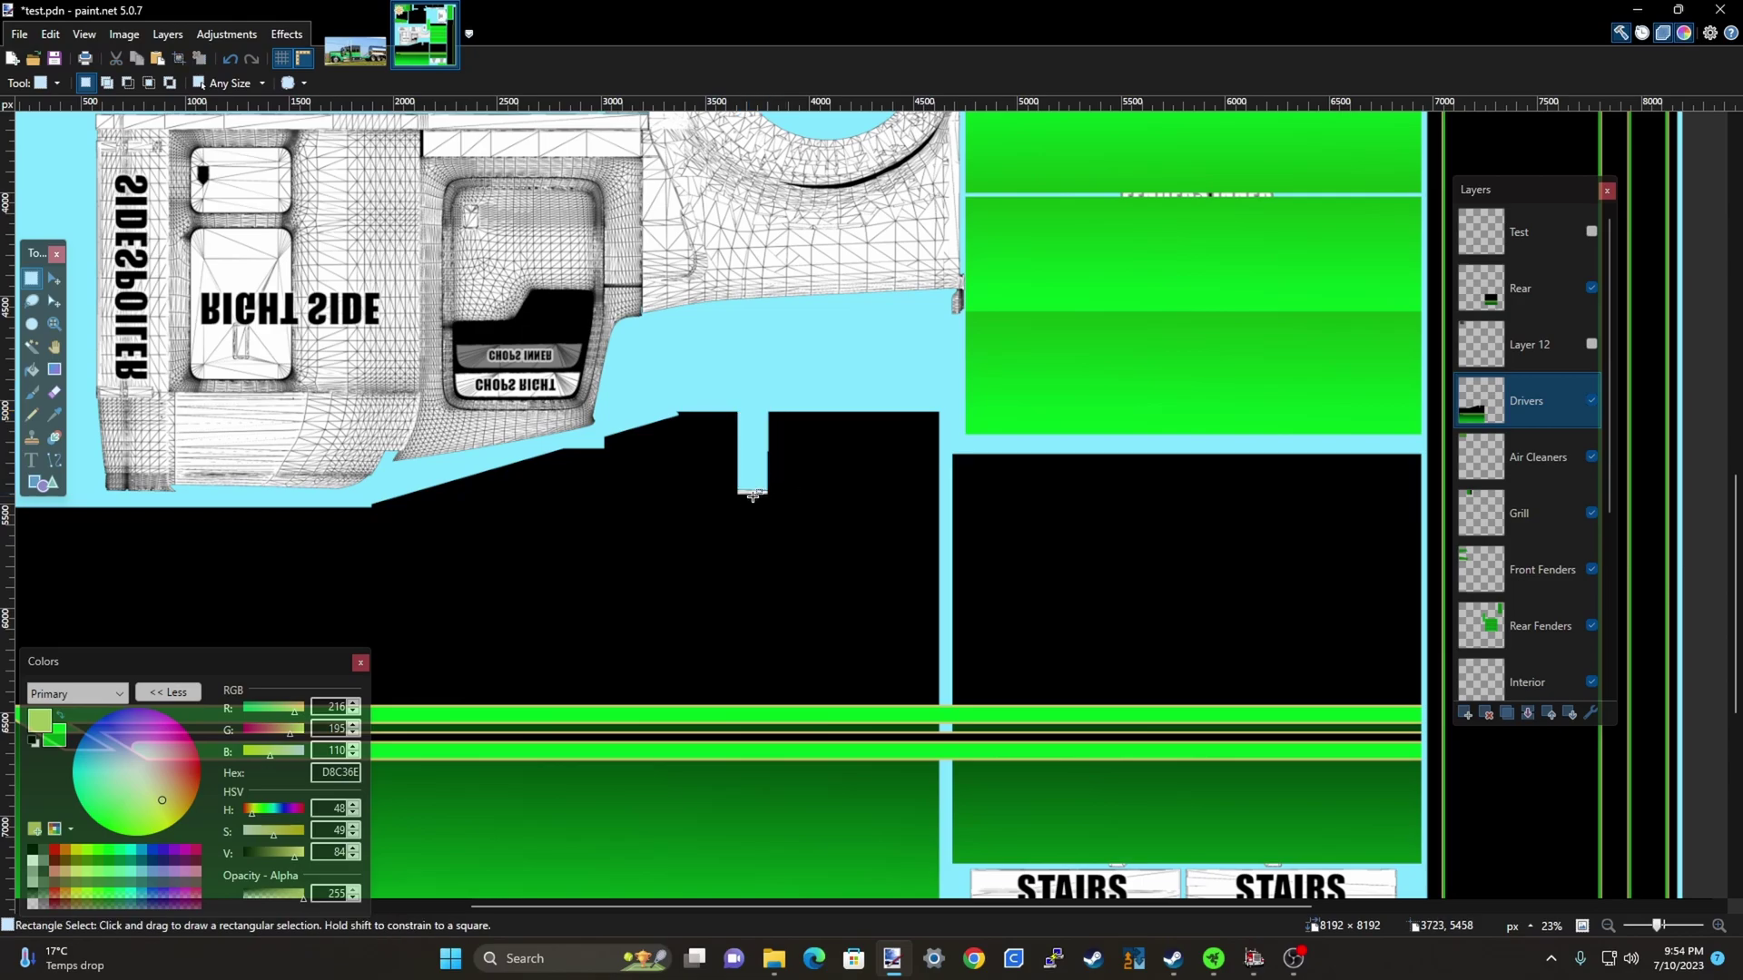
# Delete a 169 × 70 px rectangle of black at the panel's outer edge, just above the stripe's pointed end
pyautogui.scroll(-2, 864, 527)
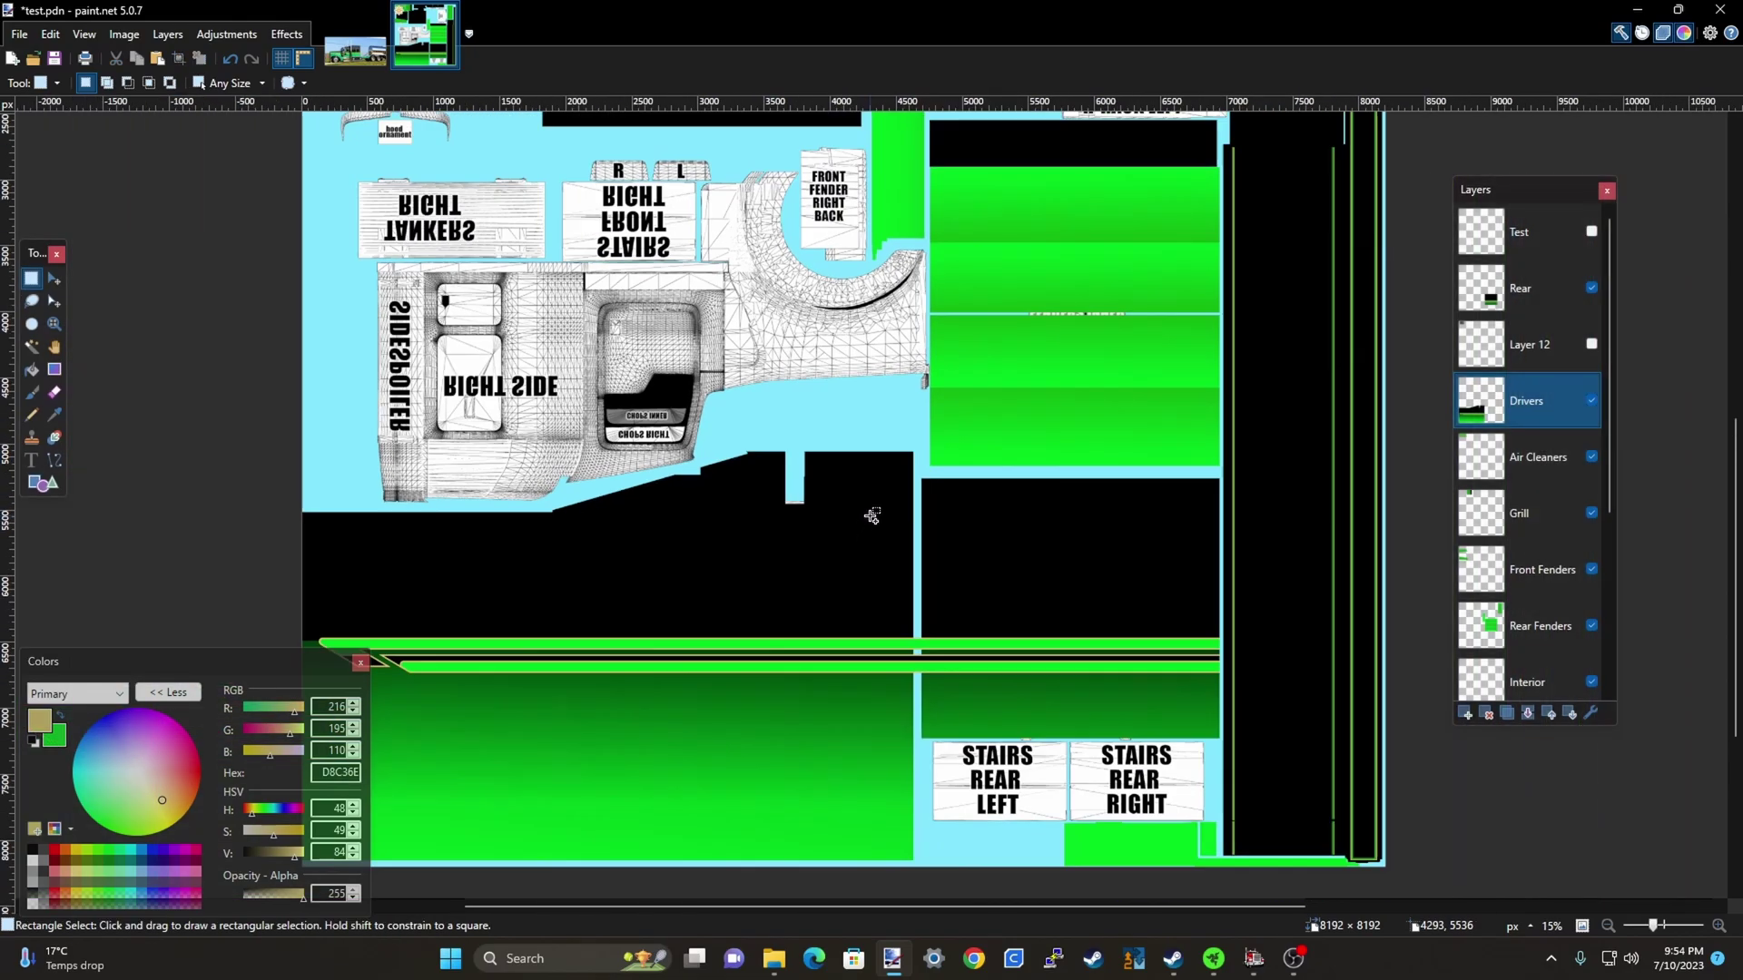
pyautogui.scroll(-1, 873, 516)
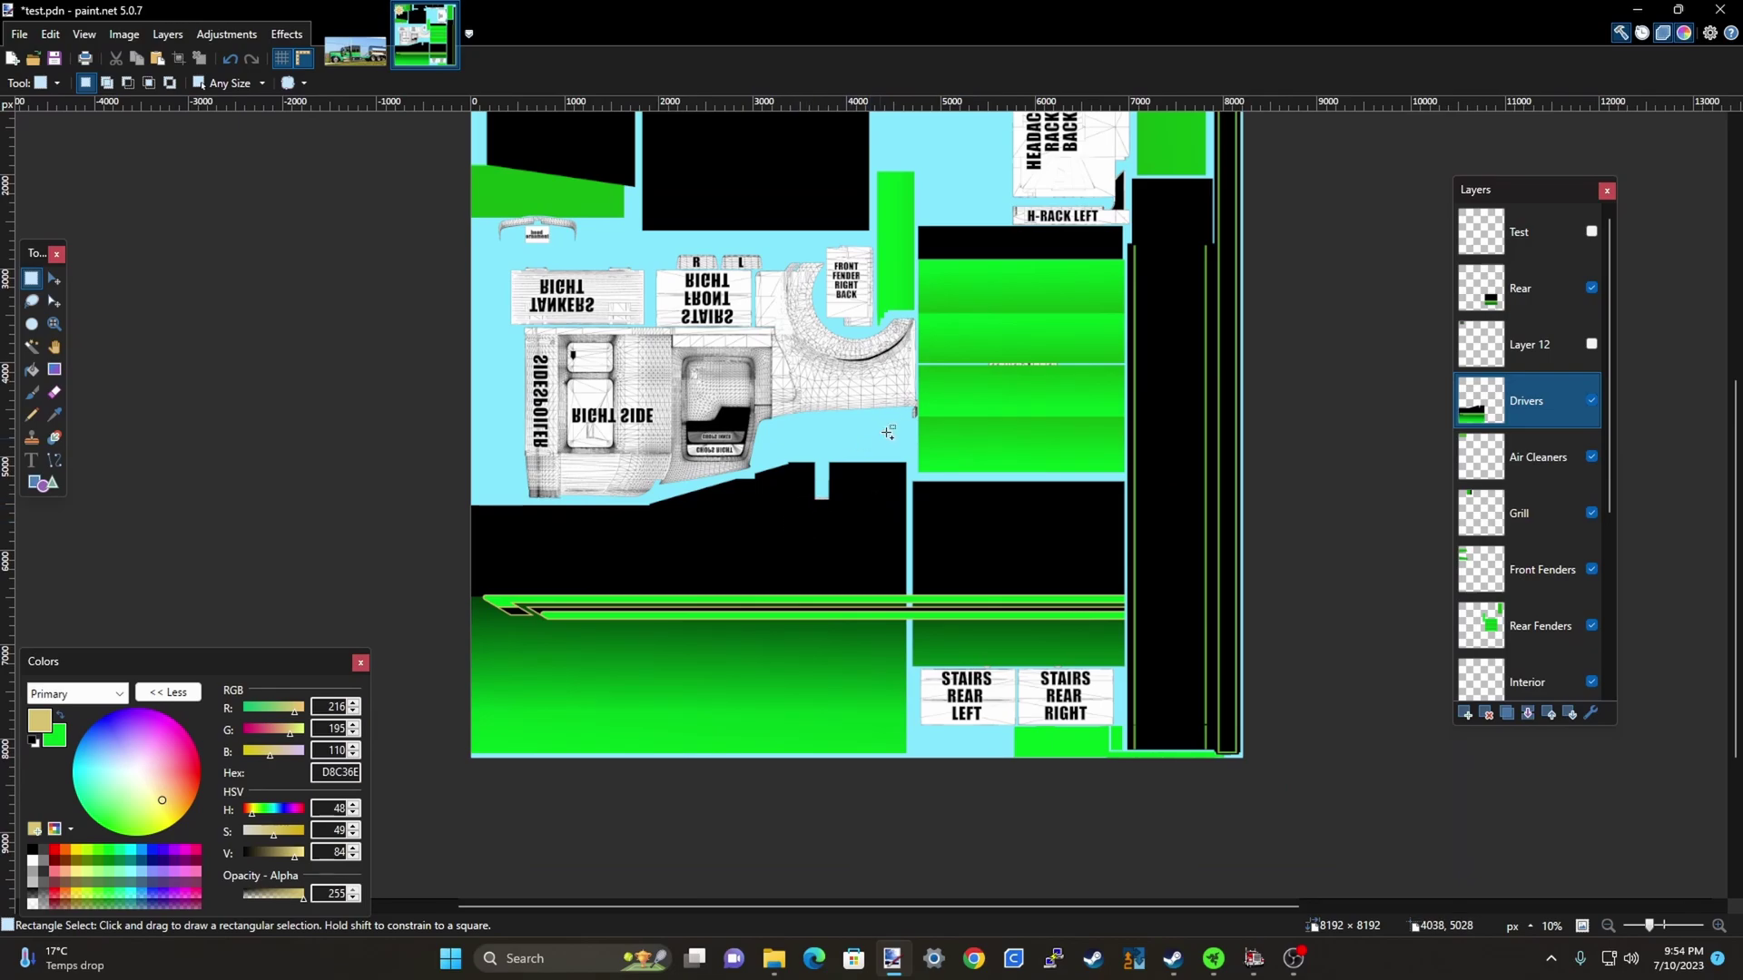
pyautogui.scroll(1, 522, 572)
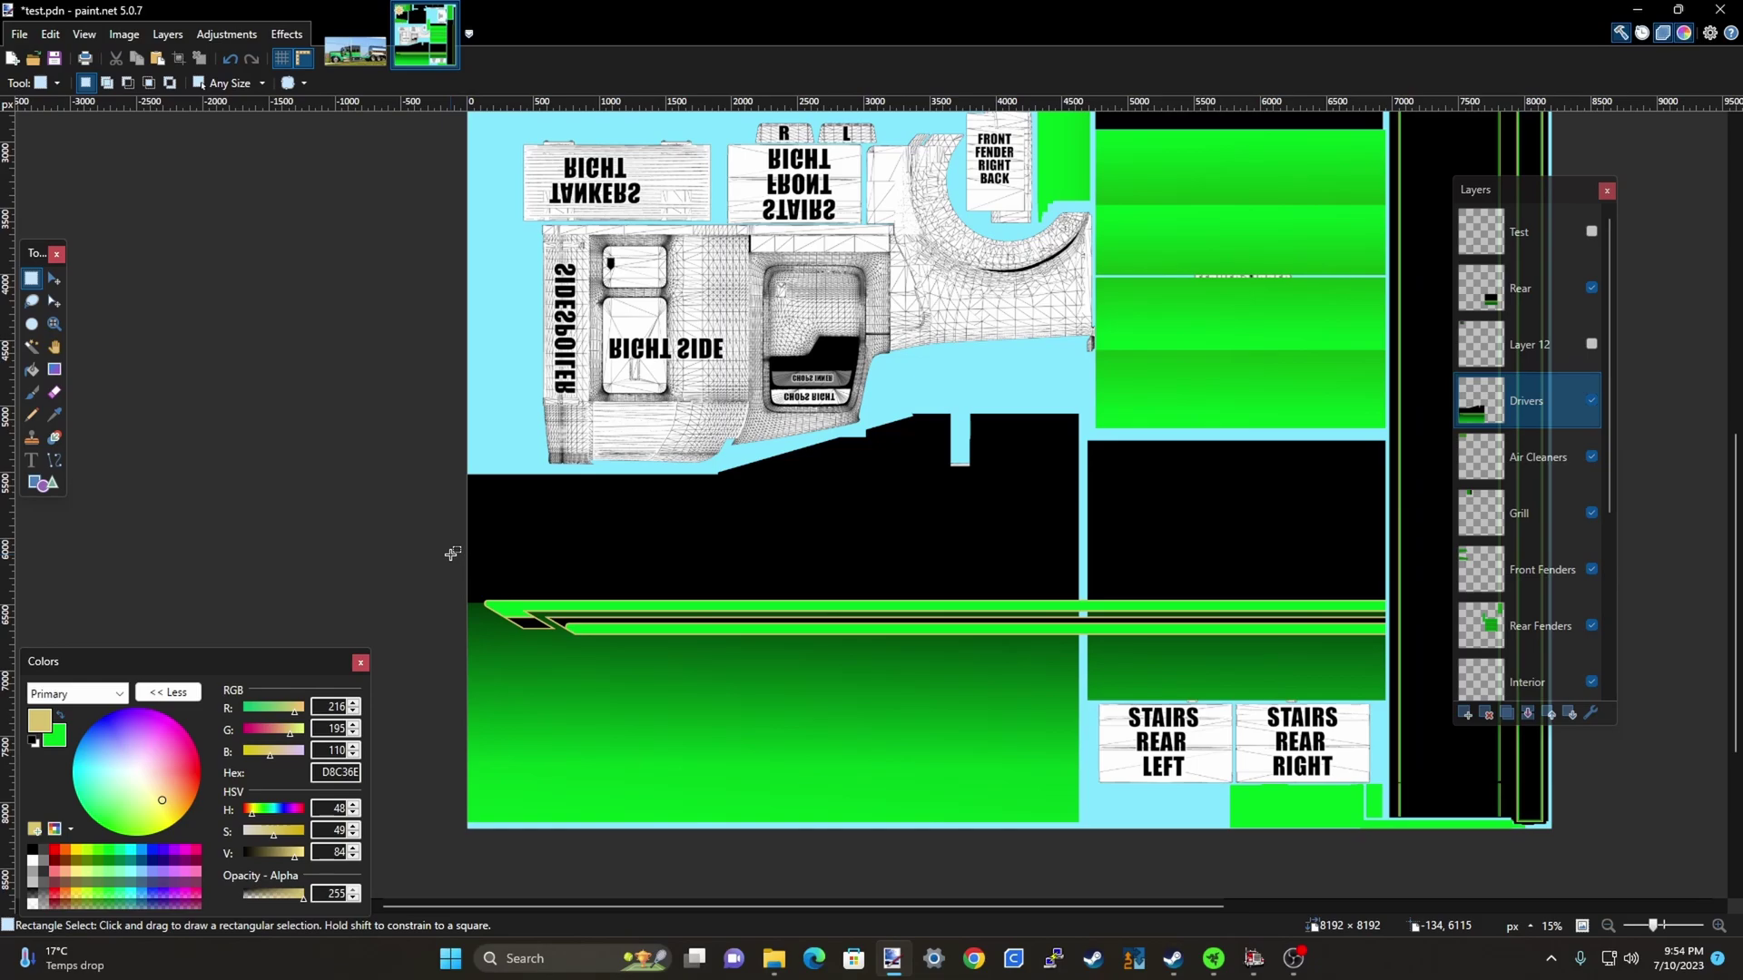
pyautogui.moveTo(456, 582); pyautogui.dragTo(488, 593)
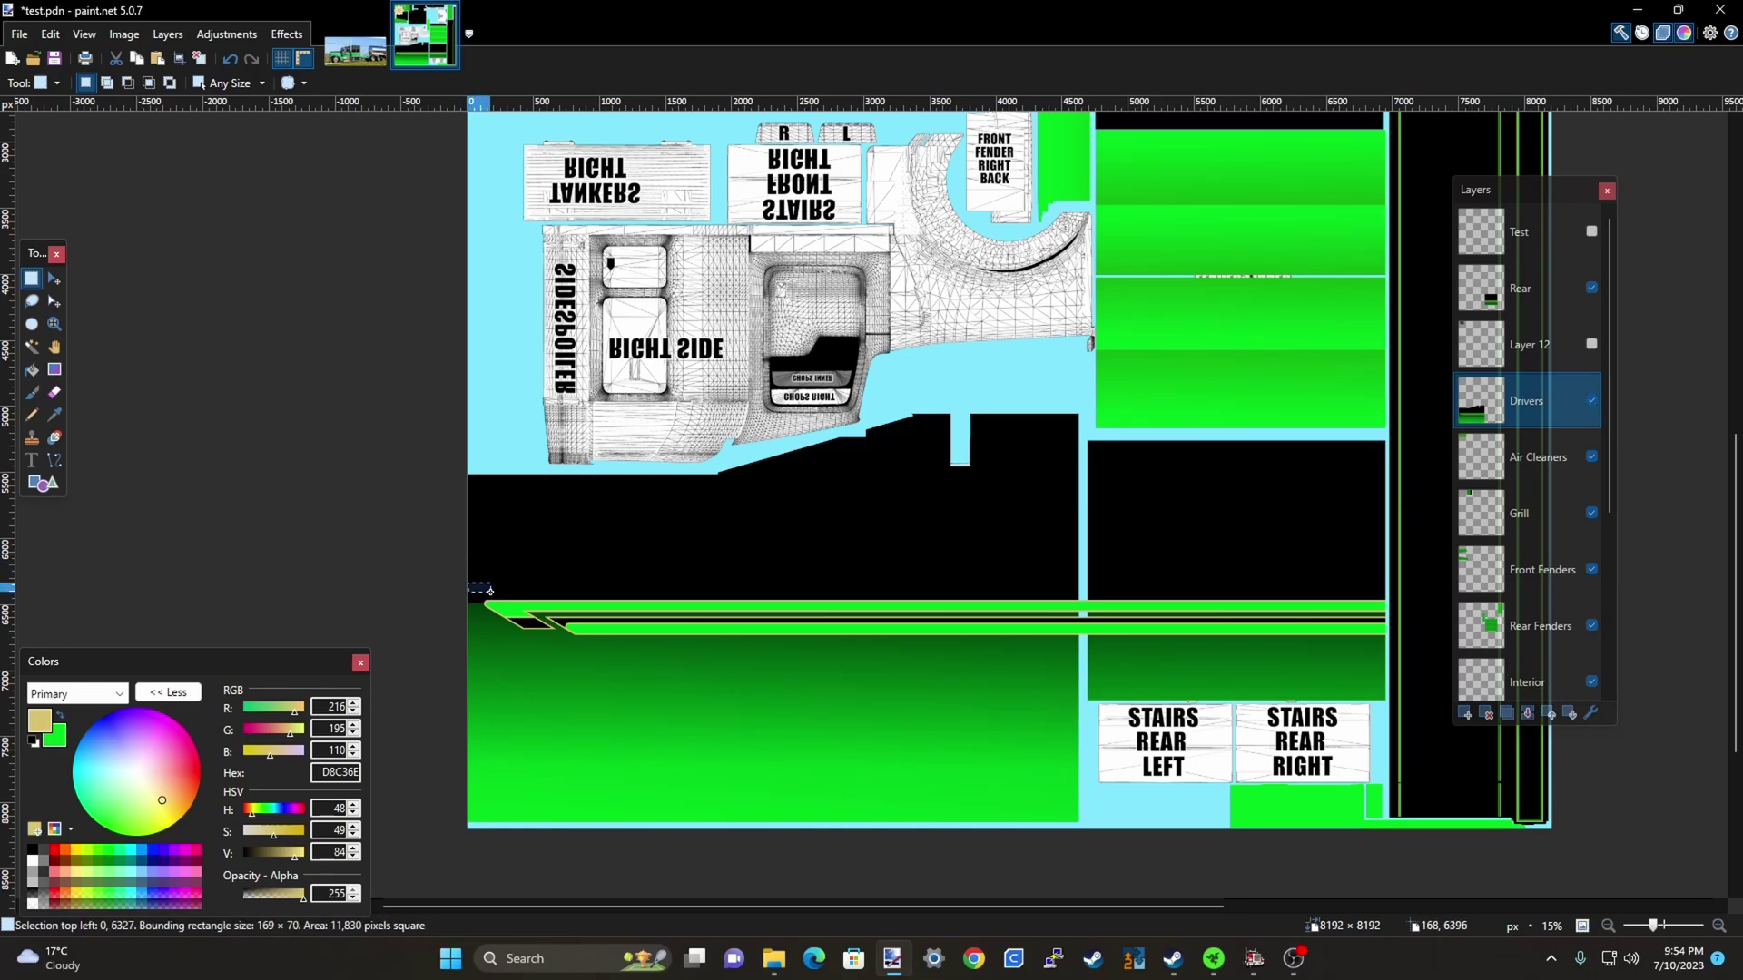
pyautogui.click(480, 582)
pyautogui.scroll(4, 485, 606)
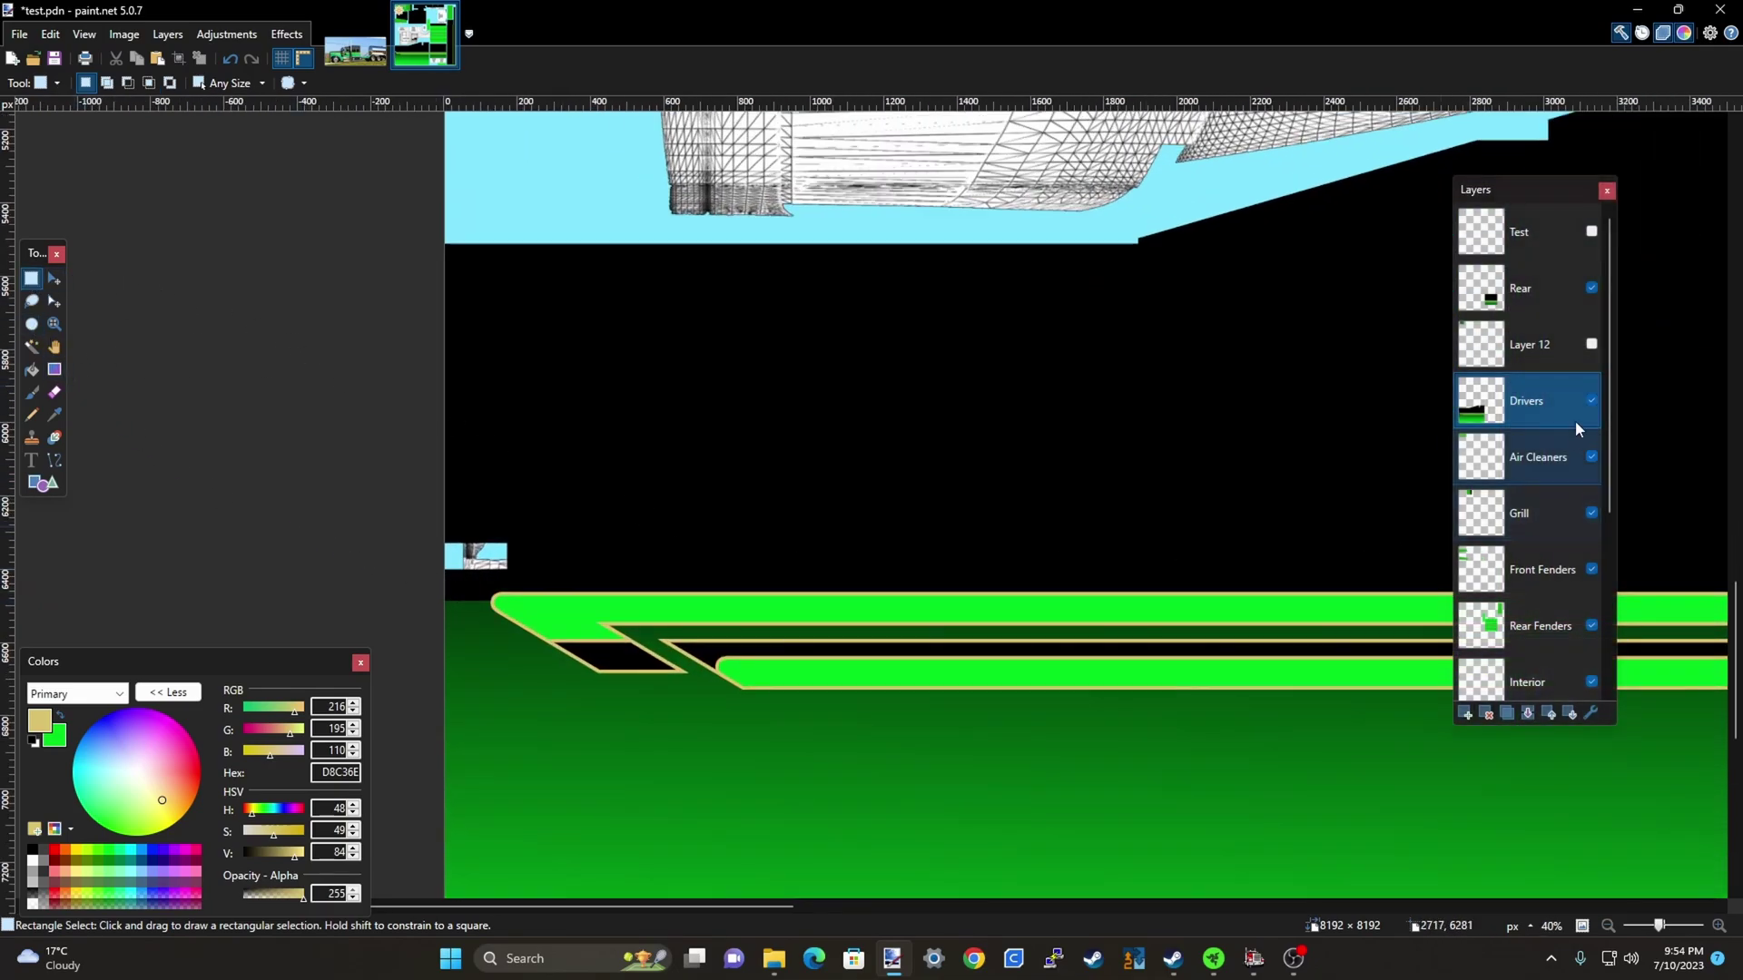
# Stretch a thin black piece beside the opening to 185 × 110 px so only the part outside the wireframe stays cut away
pyautogui.scroll(3, 513, 562)
pyautogui.moveTo(546, 490); pyautogui.dragTo(568, 570)
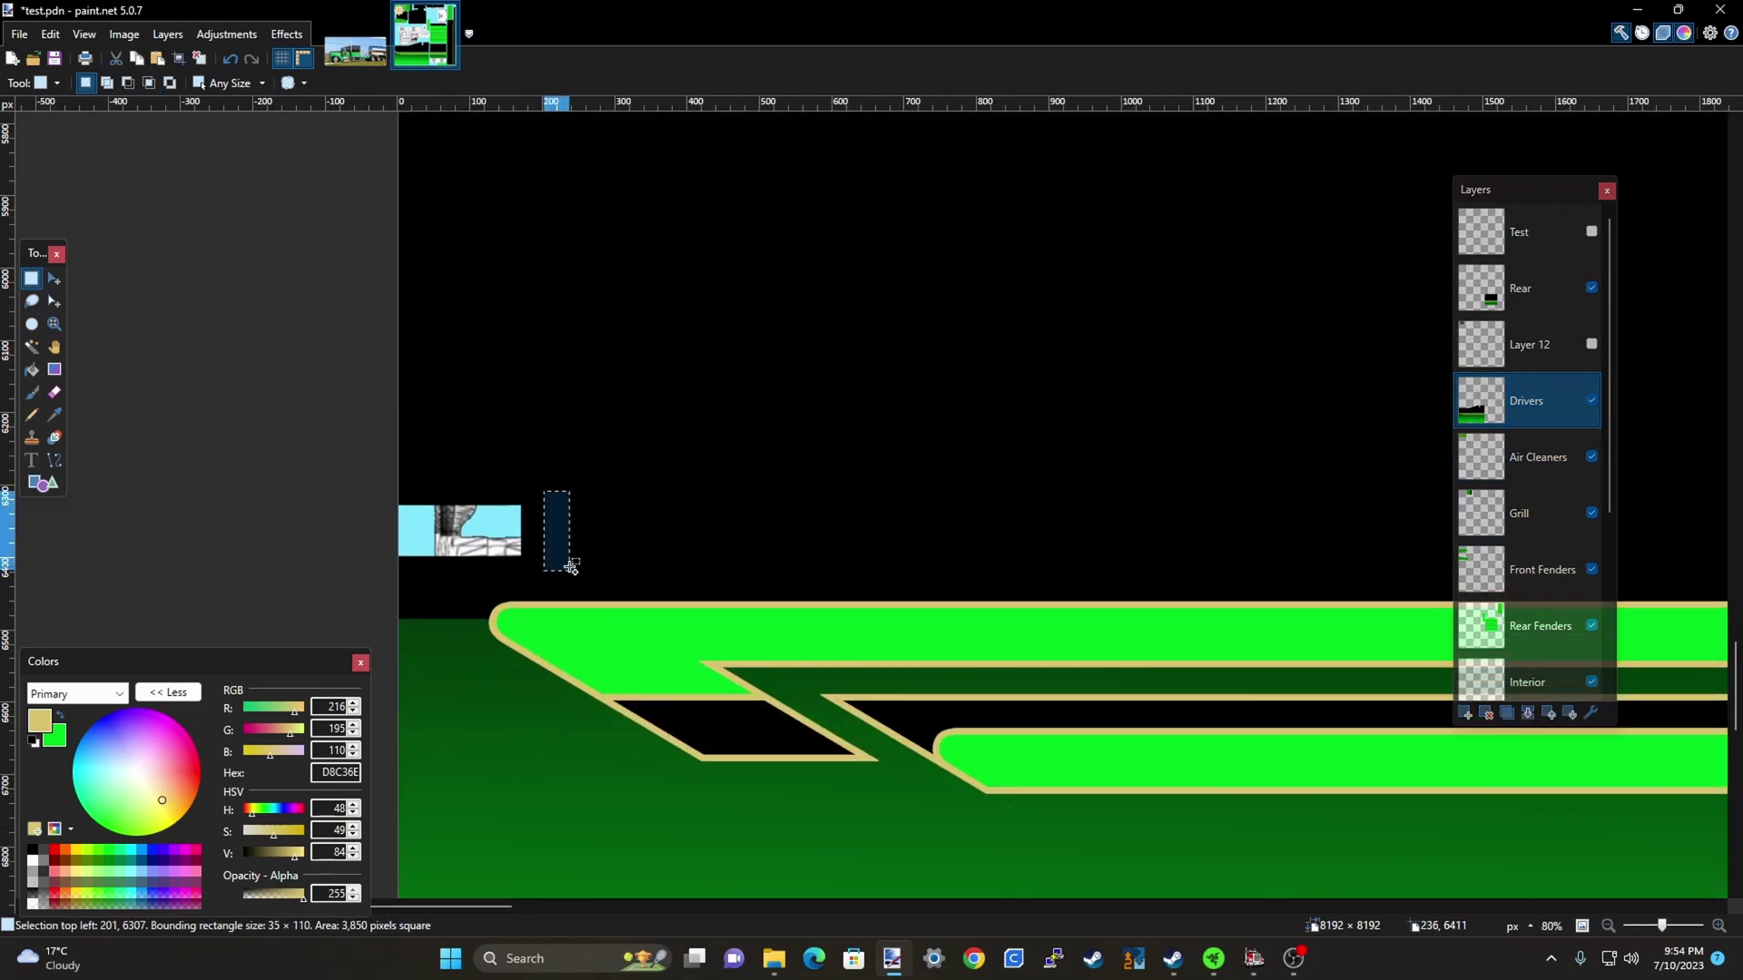
pyautogui.press('m')
pyautogui.scroll(1, 581, 601)
pyautogui.moveTo(548, 520); pyautogui.dragTo(396, 506)
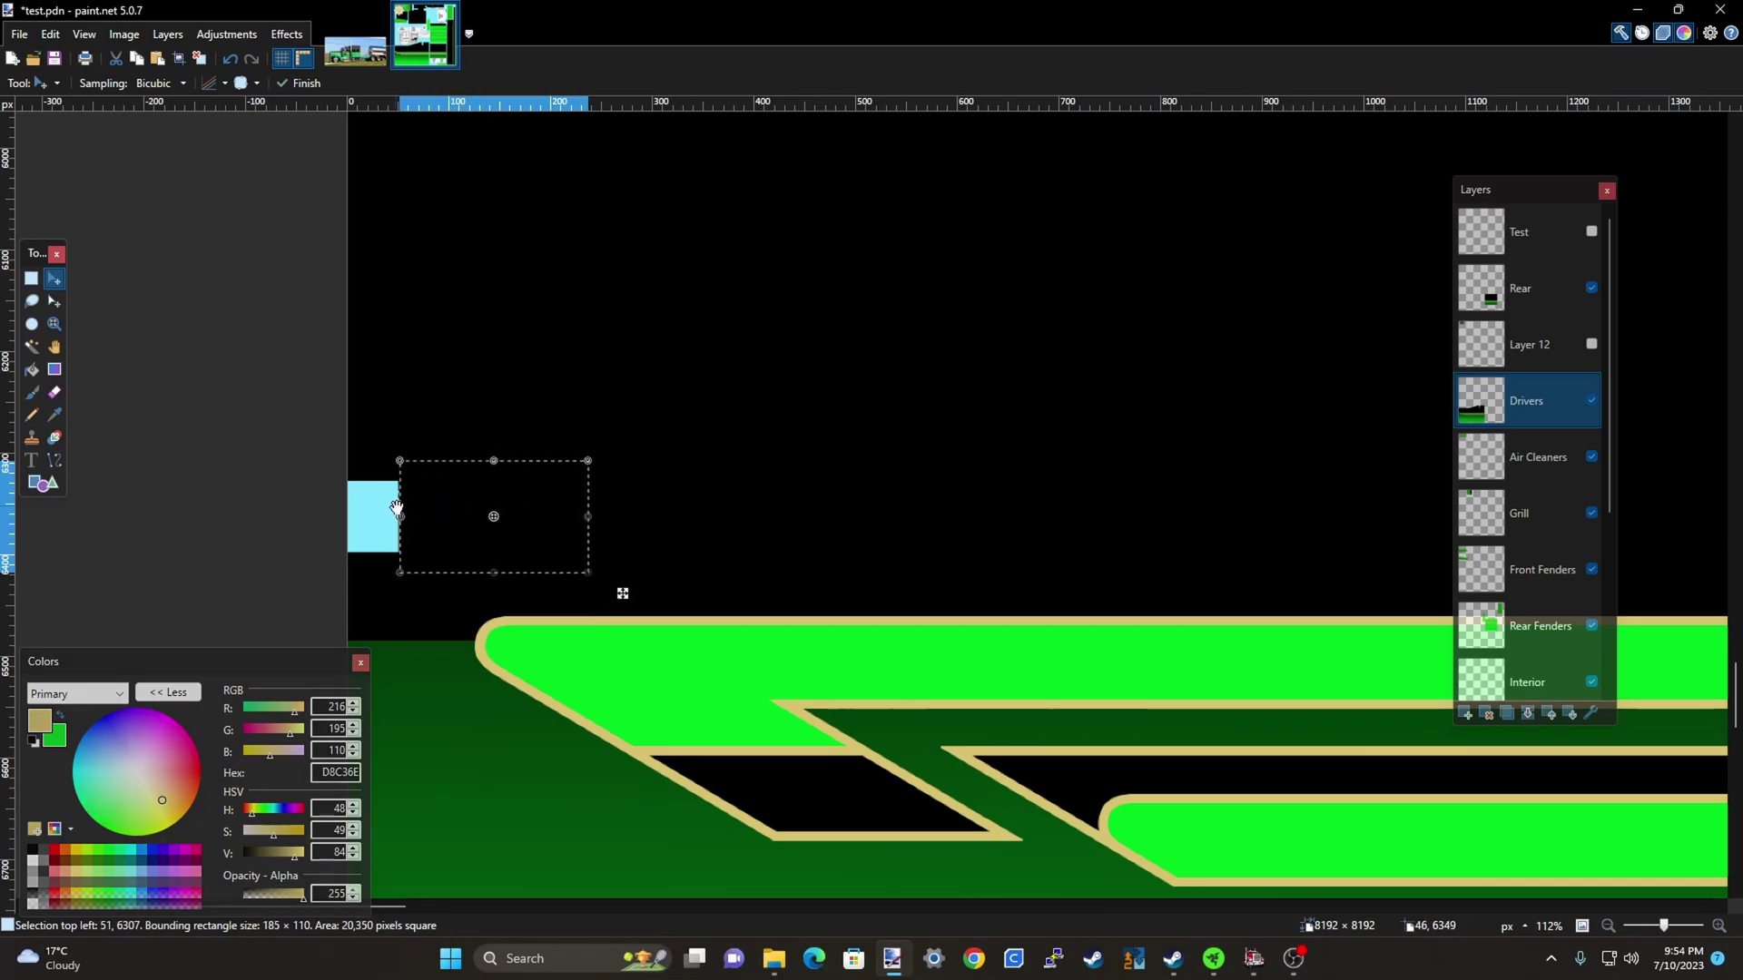
pyautogui.scroll(3, 394, 522)
pyautogui.scroll(-4, 427, 504)
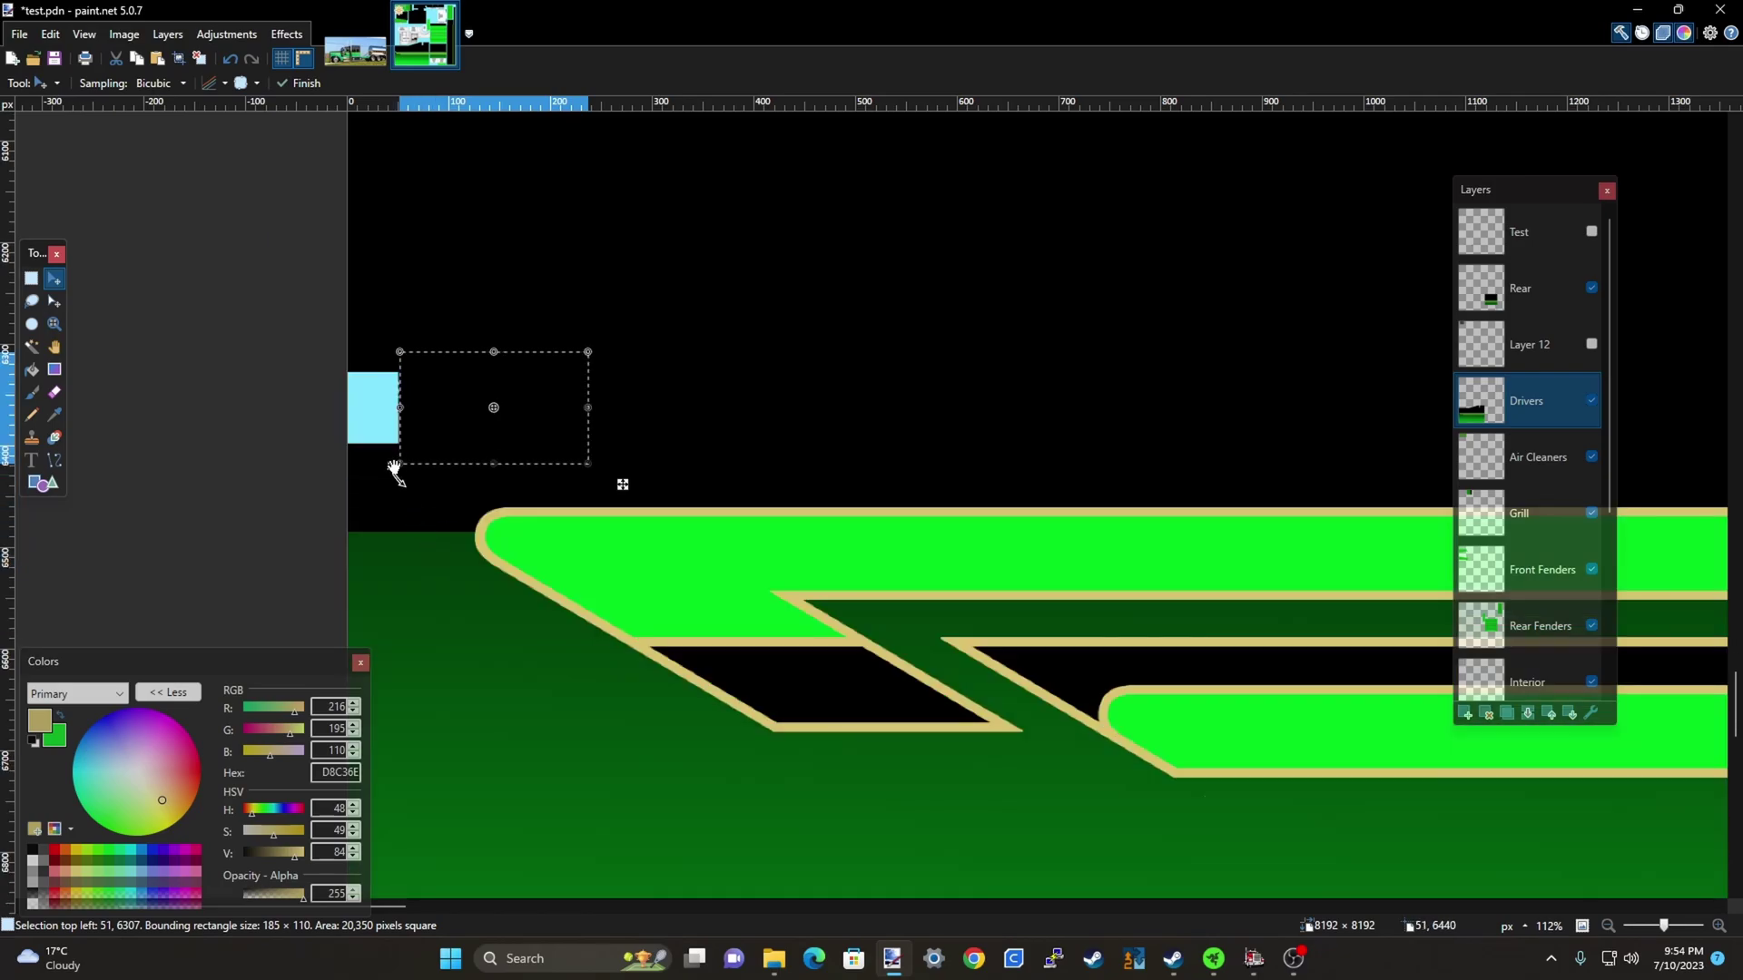
pyautogui.scroll(6, 391, 406)
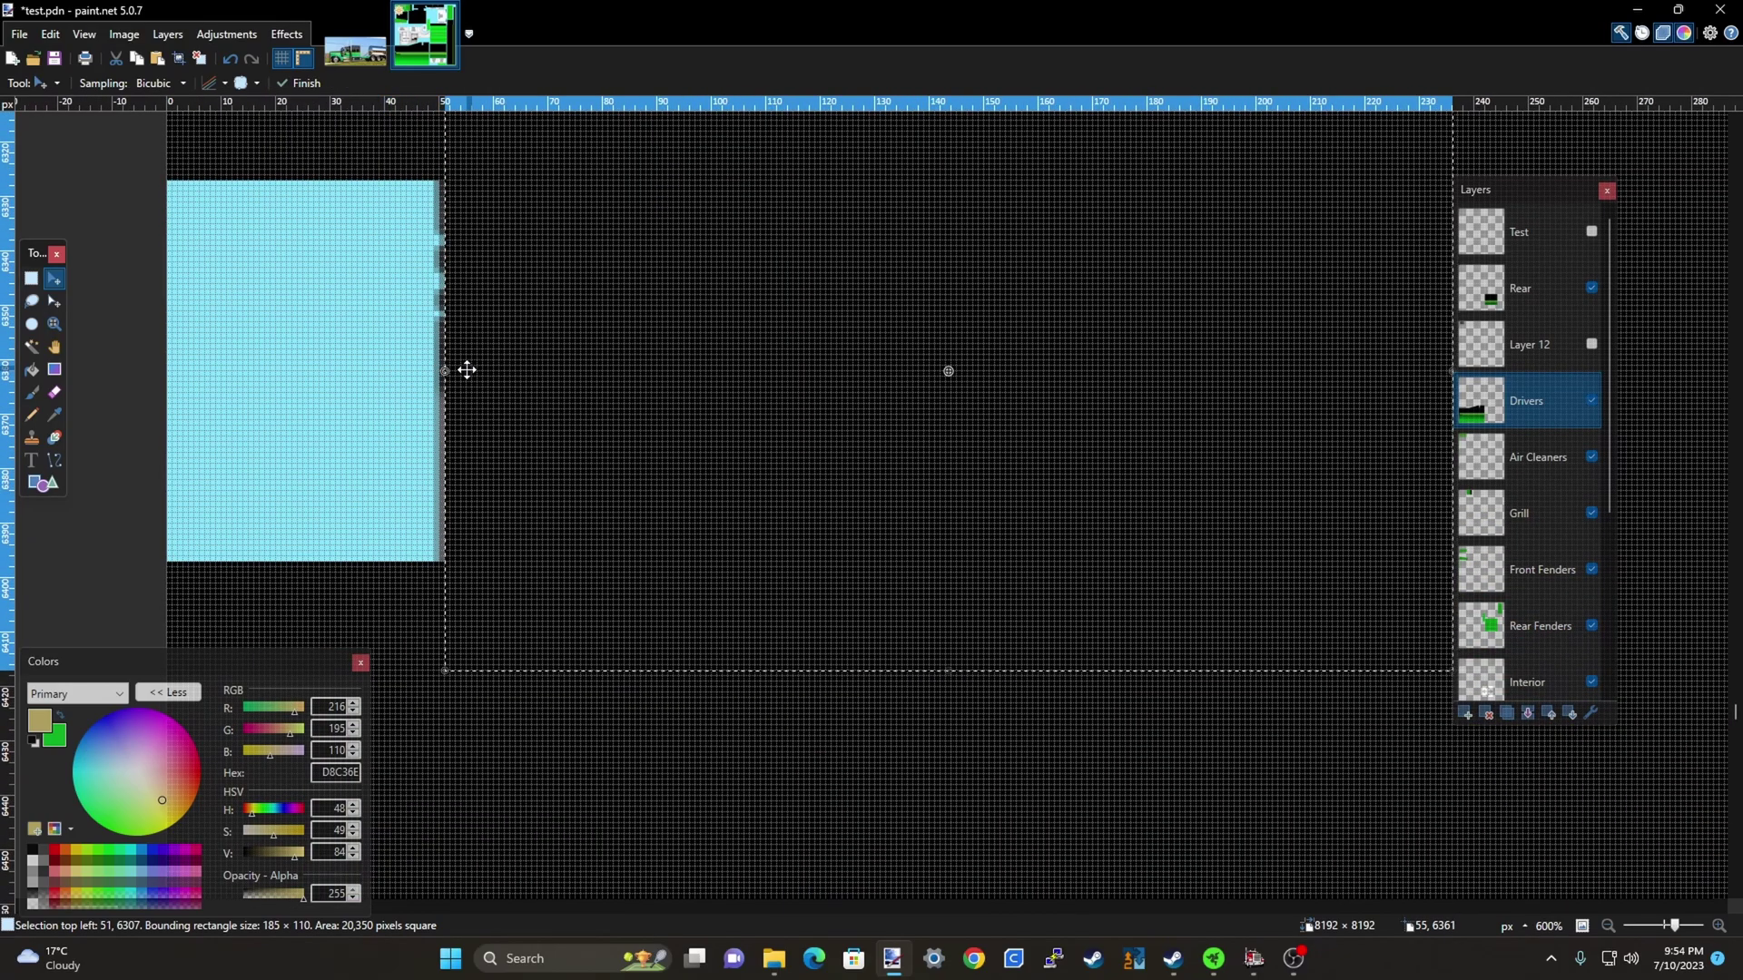
pyautogui.moveTo(444, 372); pyautogui.dragTo(442, 373)
pyautogui.scroll(3, 424, 527)
pyautogui.scroll(1, 424, 522)
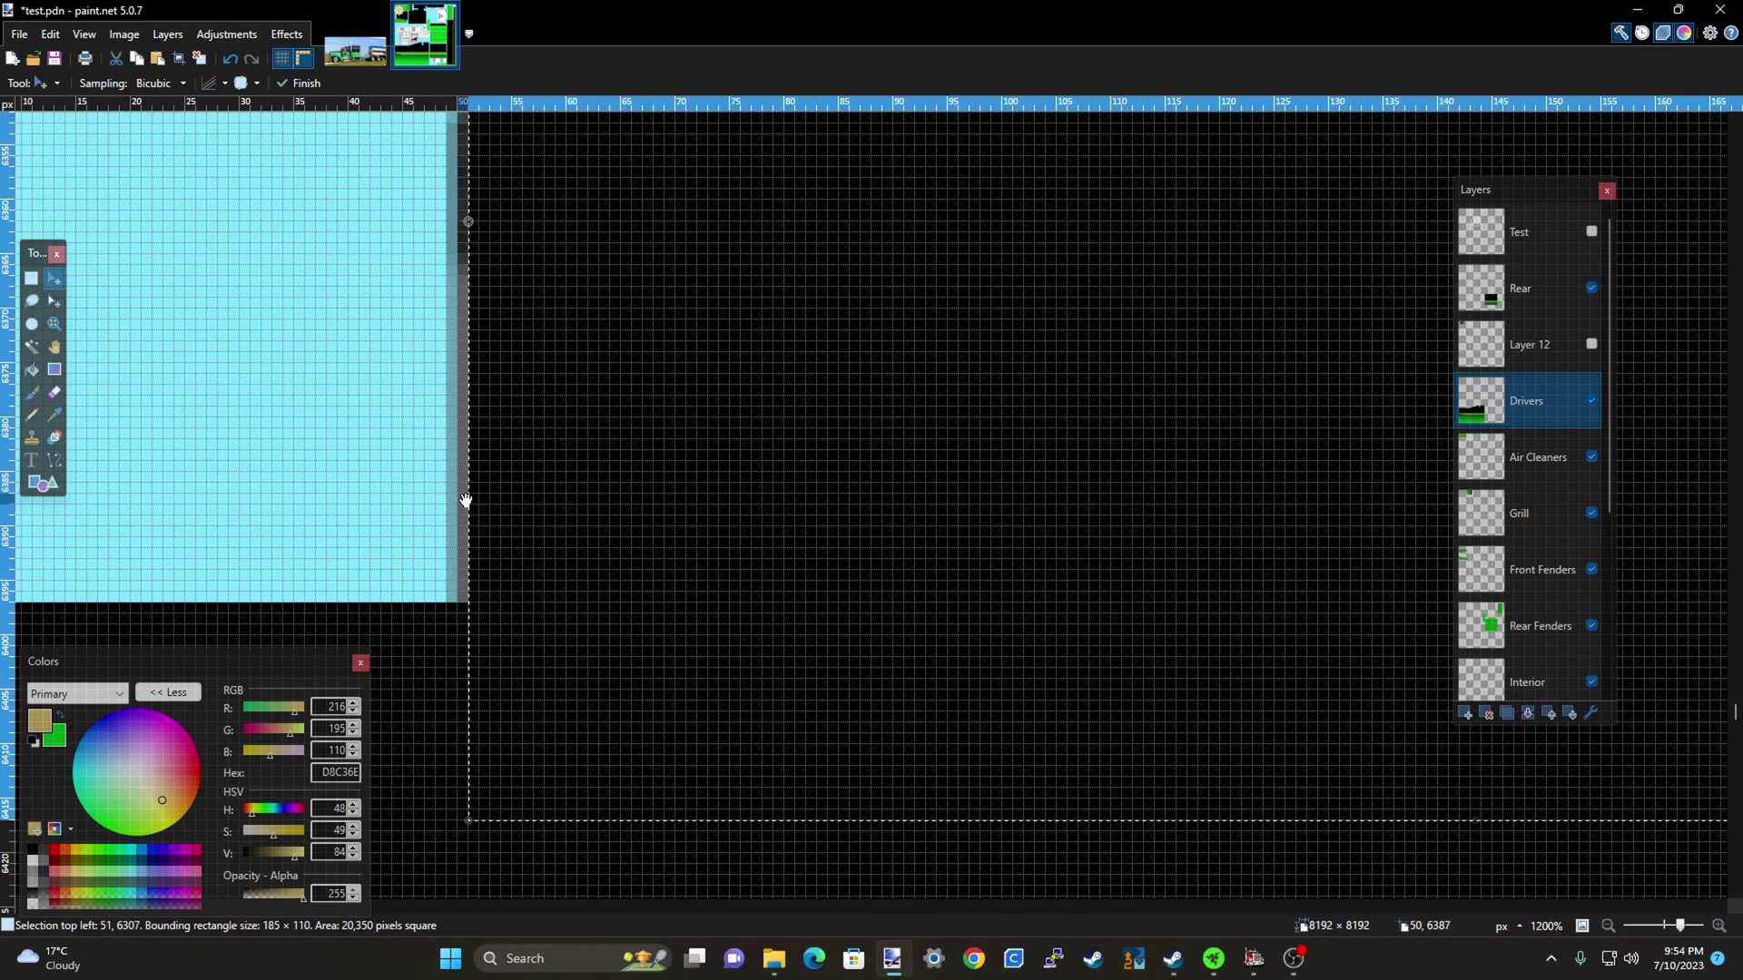
pyautogui.scroll(-5, 396, 506)
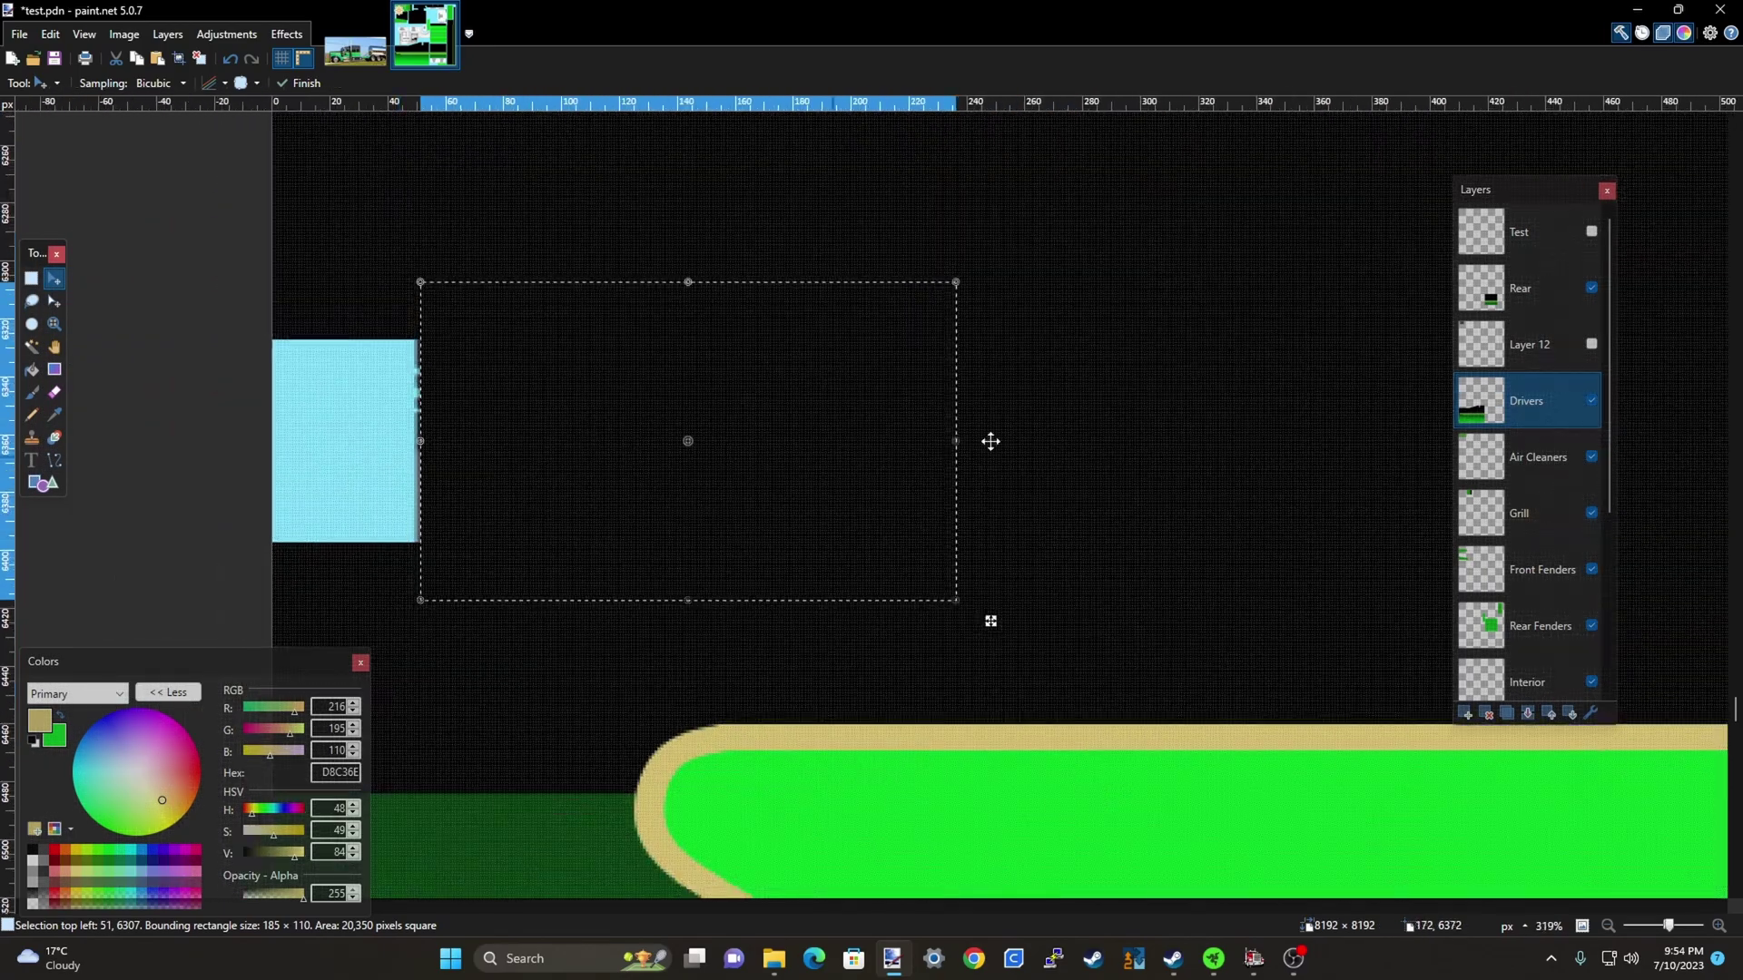
pyautogui.hotkey('ctrl', 'd')
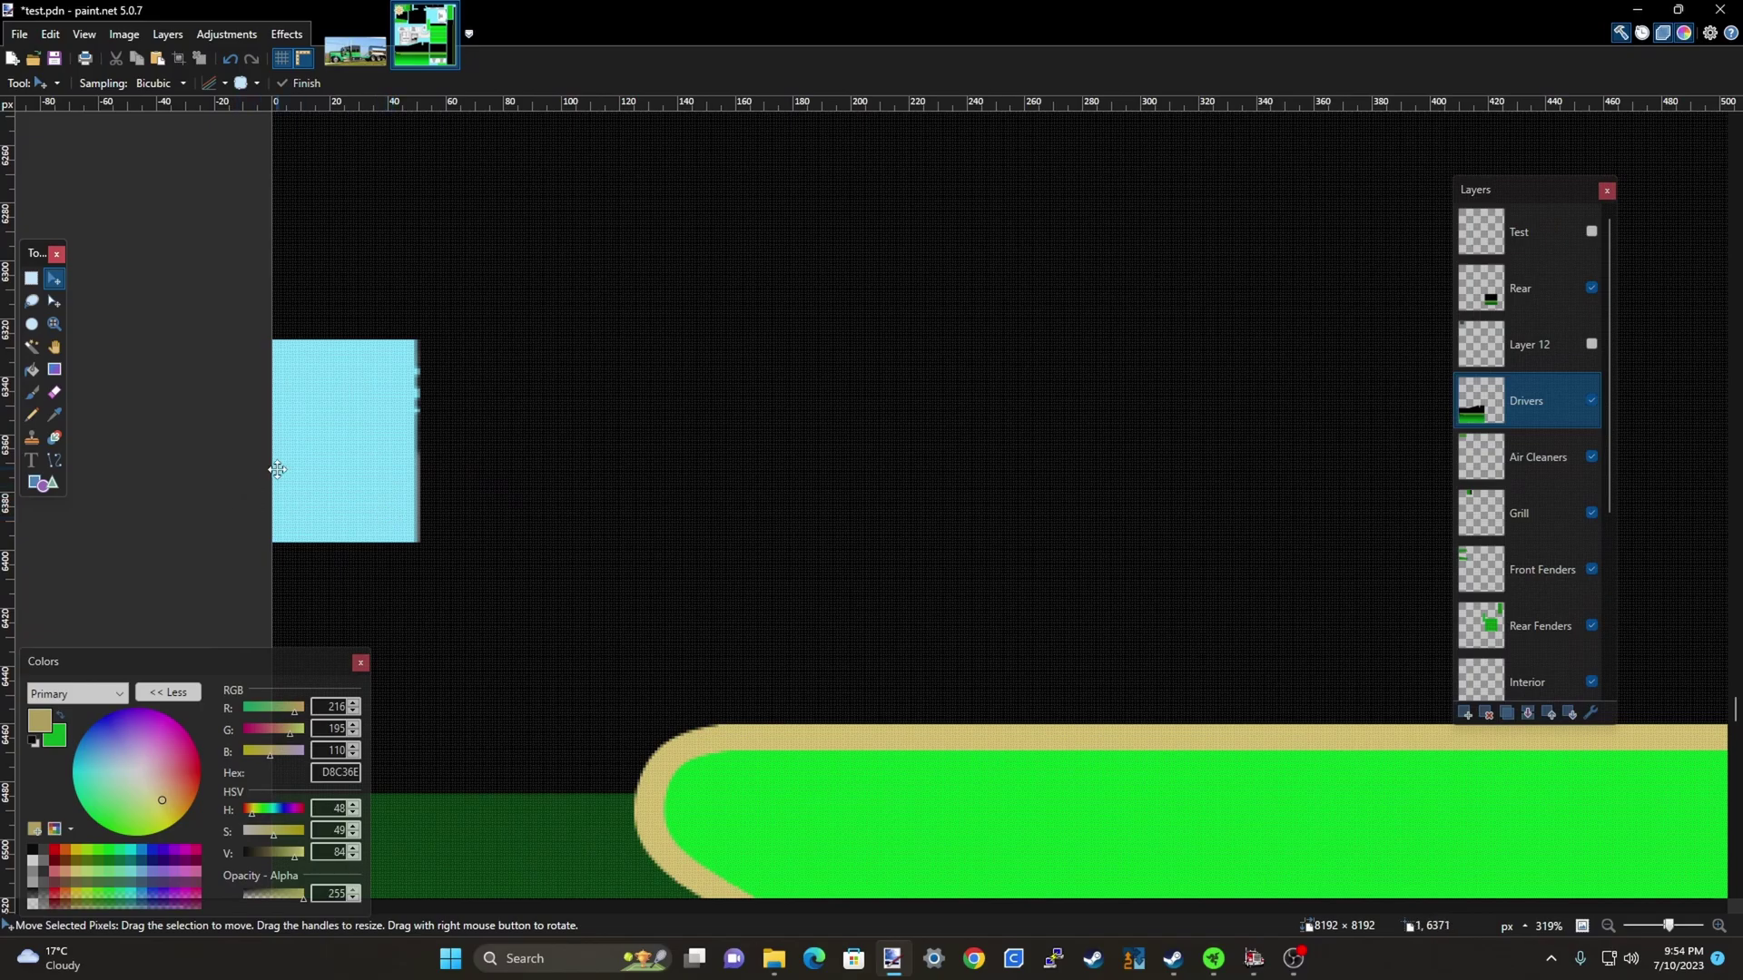
# Delete the raised block of black around the notch, from beside the slope's end to the panel's far edge, down to about y 5420
pyautogui.scroll(-8, 278, 470)
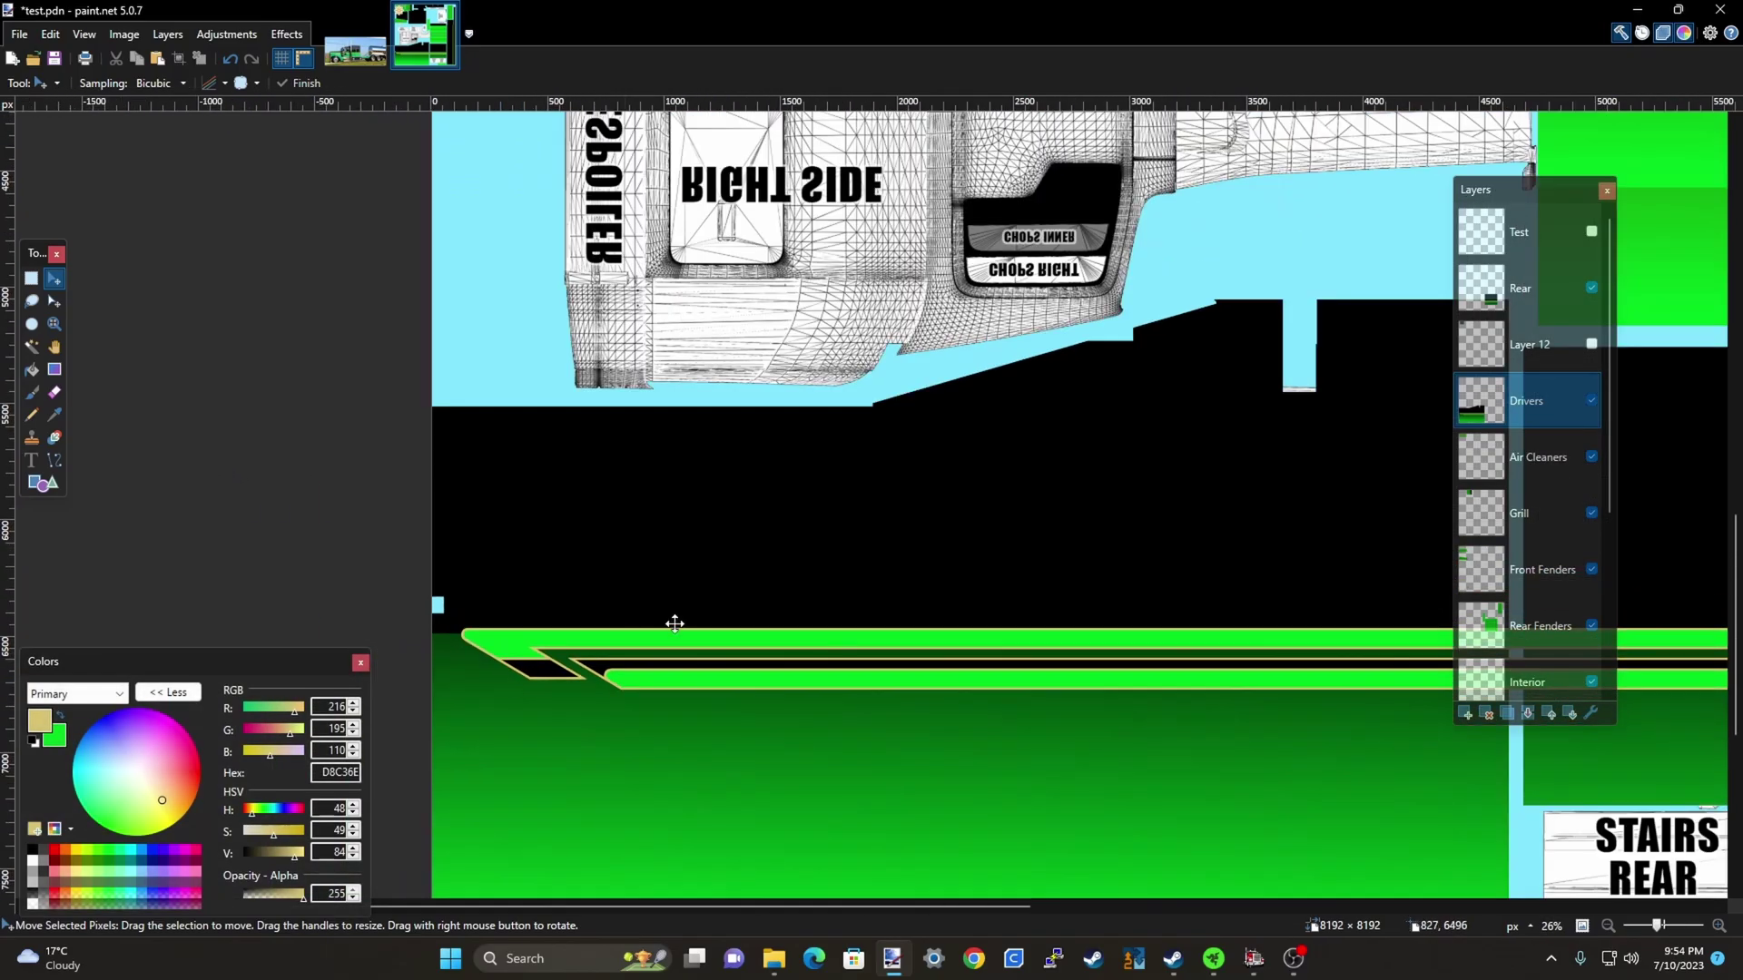
pyautogui.scroll(5, 1103, 417)
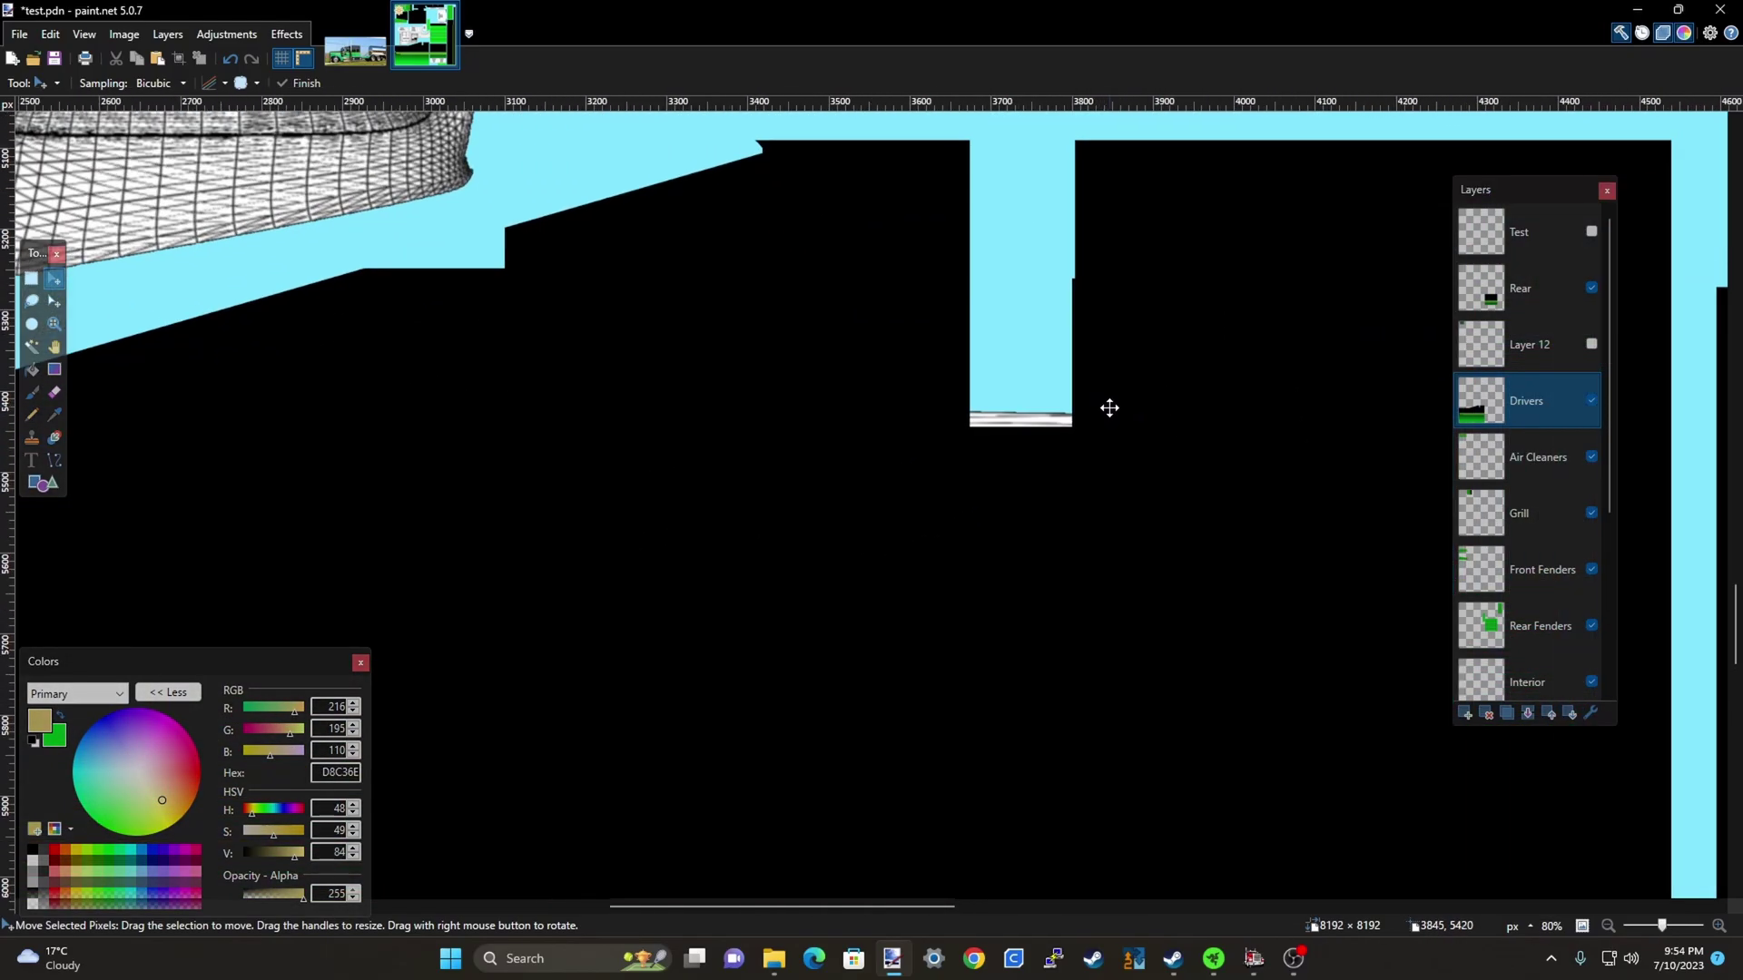
pyautogui.scroll(5, 1109, 407)
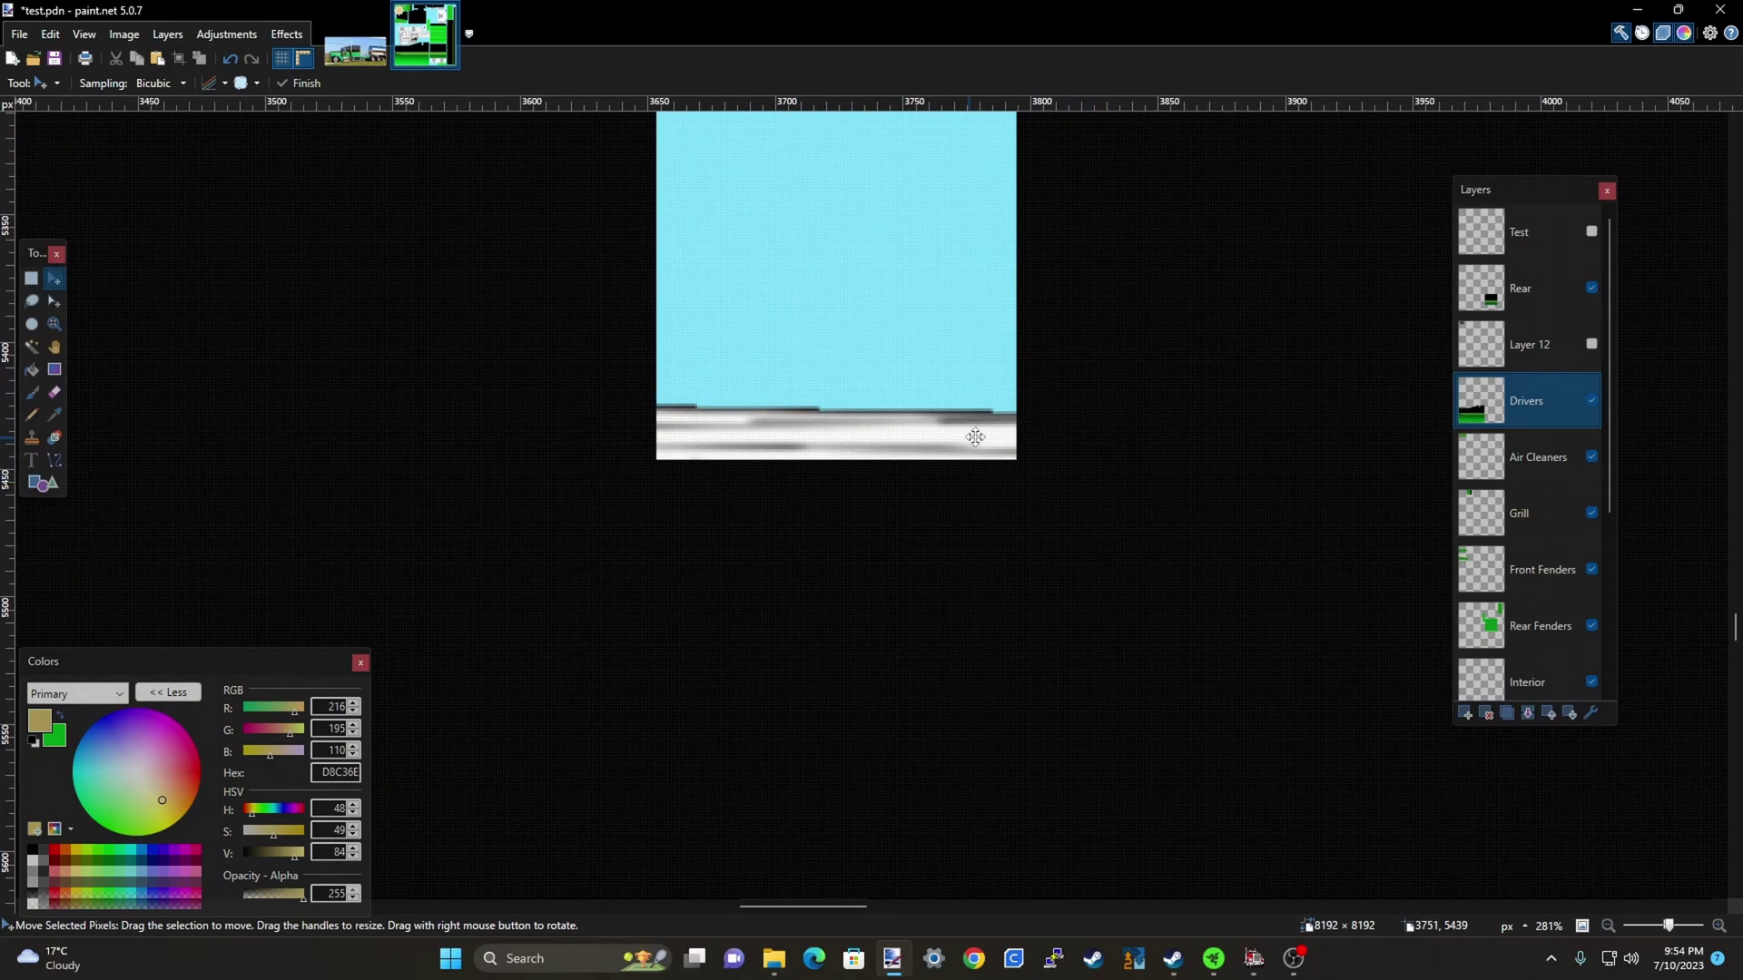
pyautogui.scroll(-6, 1104, 444)
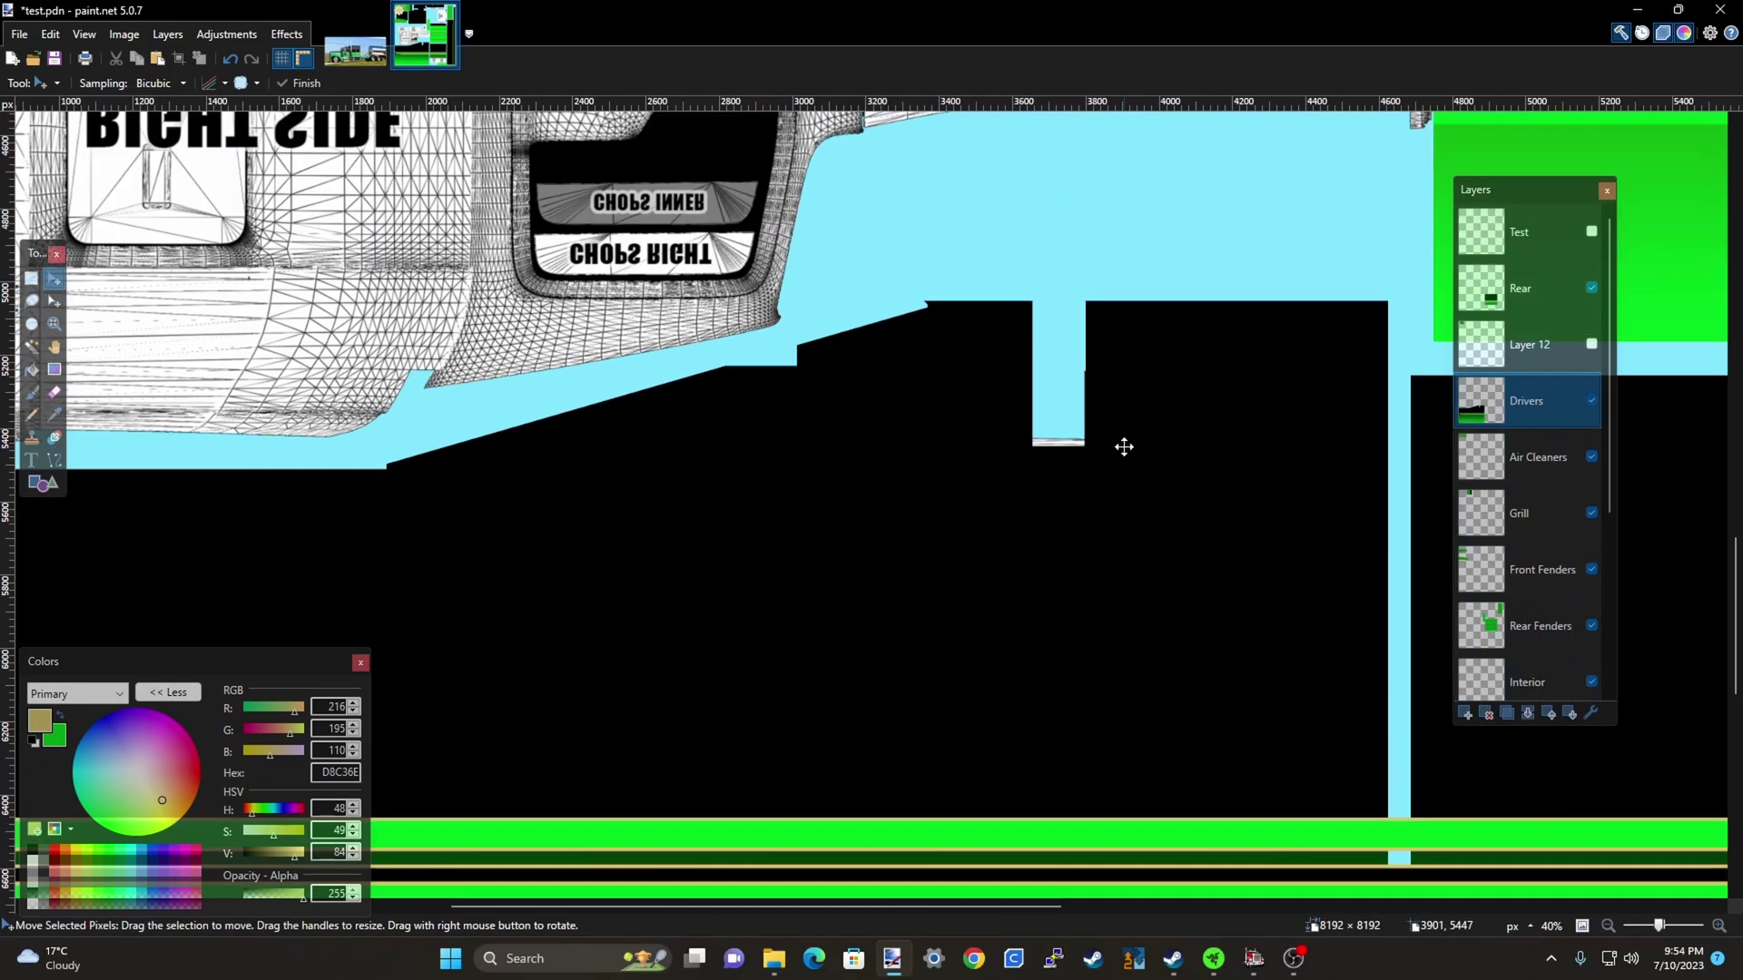
pyautogui.scroll(-1, 1124, 447)
pyautogui.scroll(3, 1141, 455)
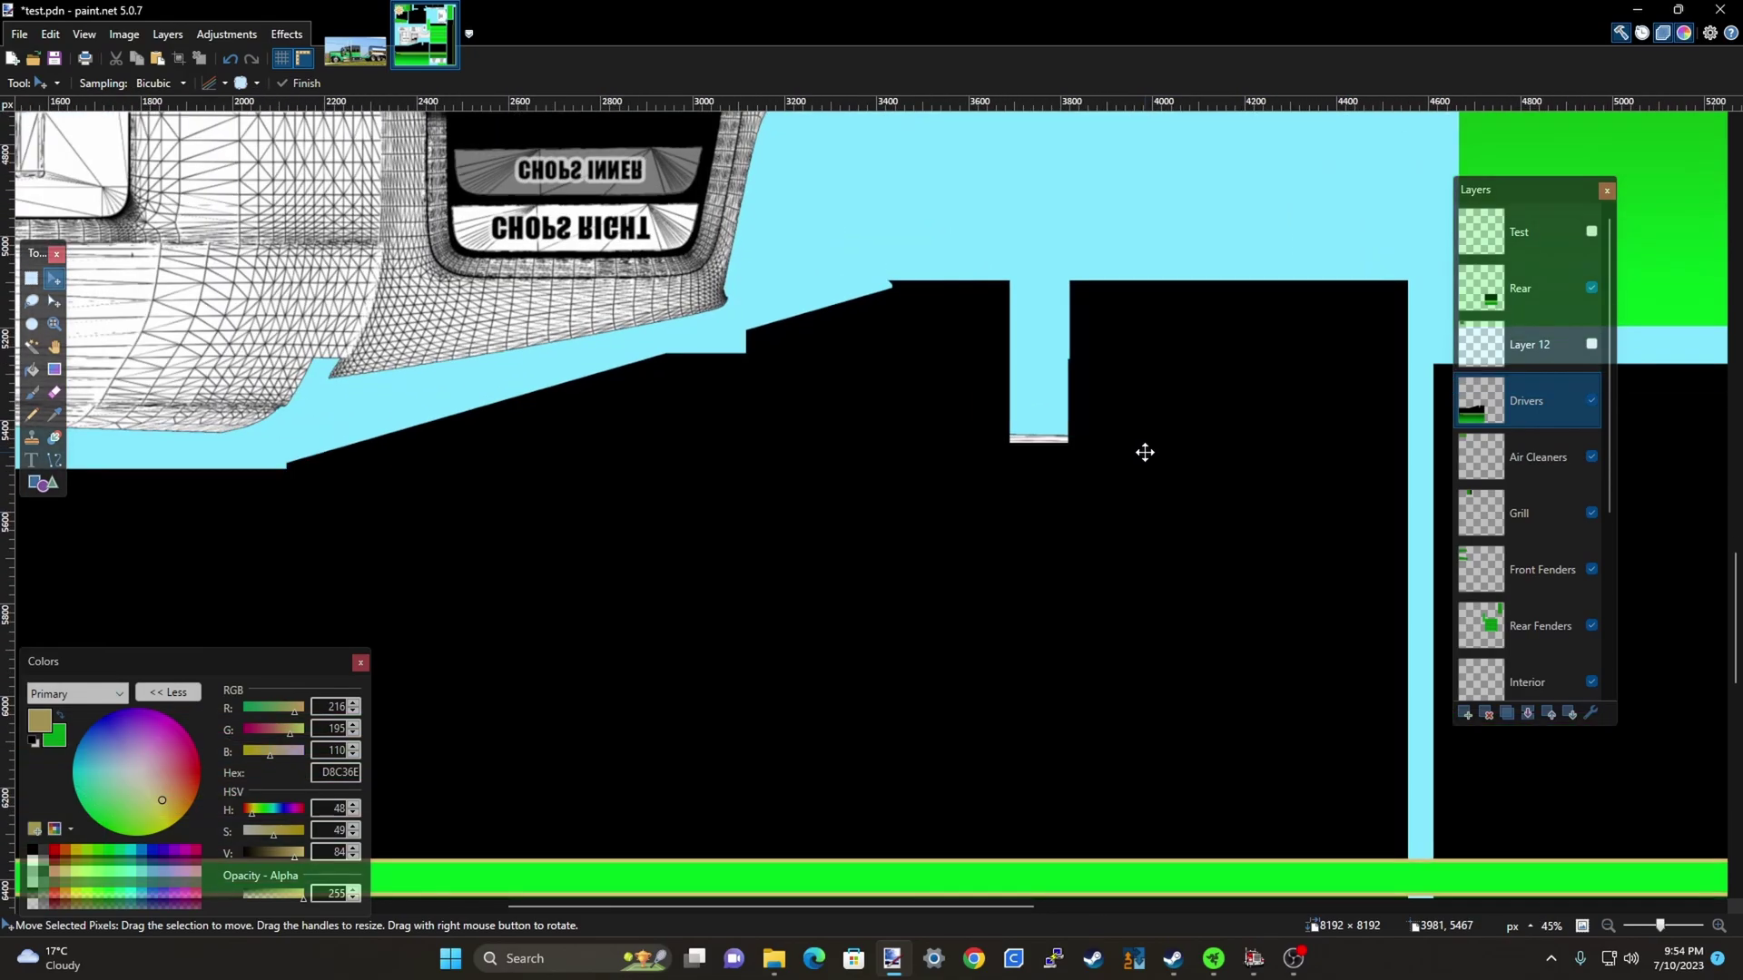
pyautogui.click(30, 279)
pyautogui.moveTo(648, 239); pyautogui.dragTo(1443, 433)
pyautogui.press('Delete')
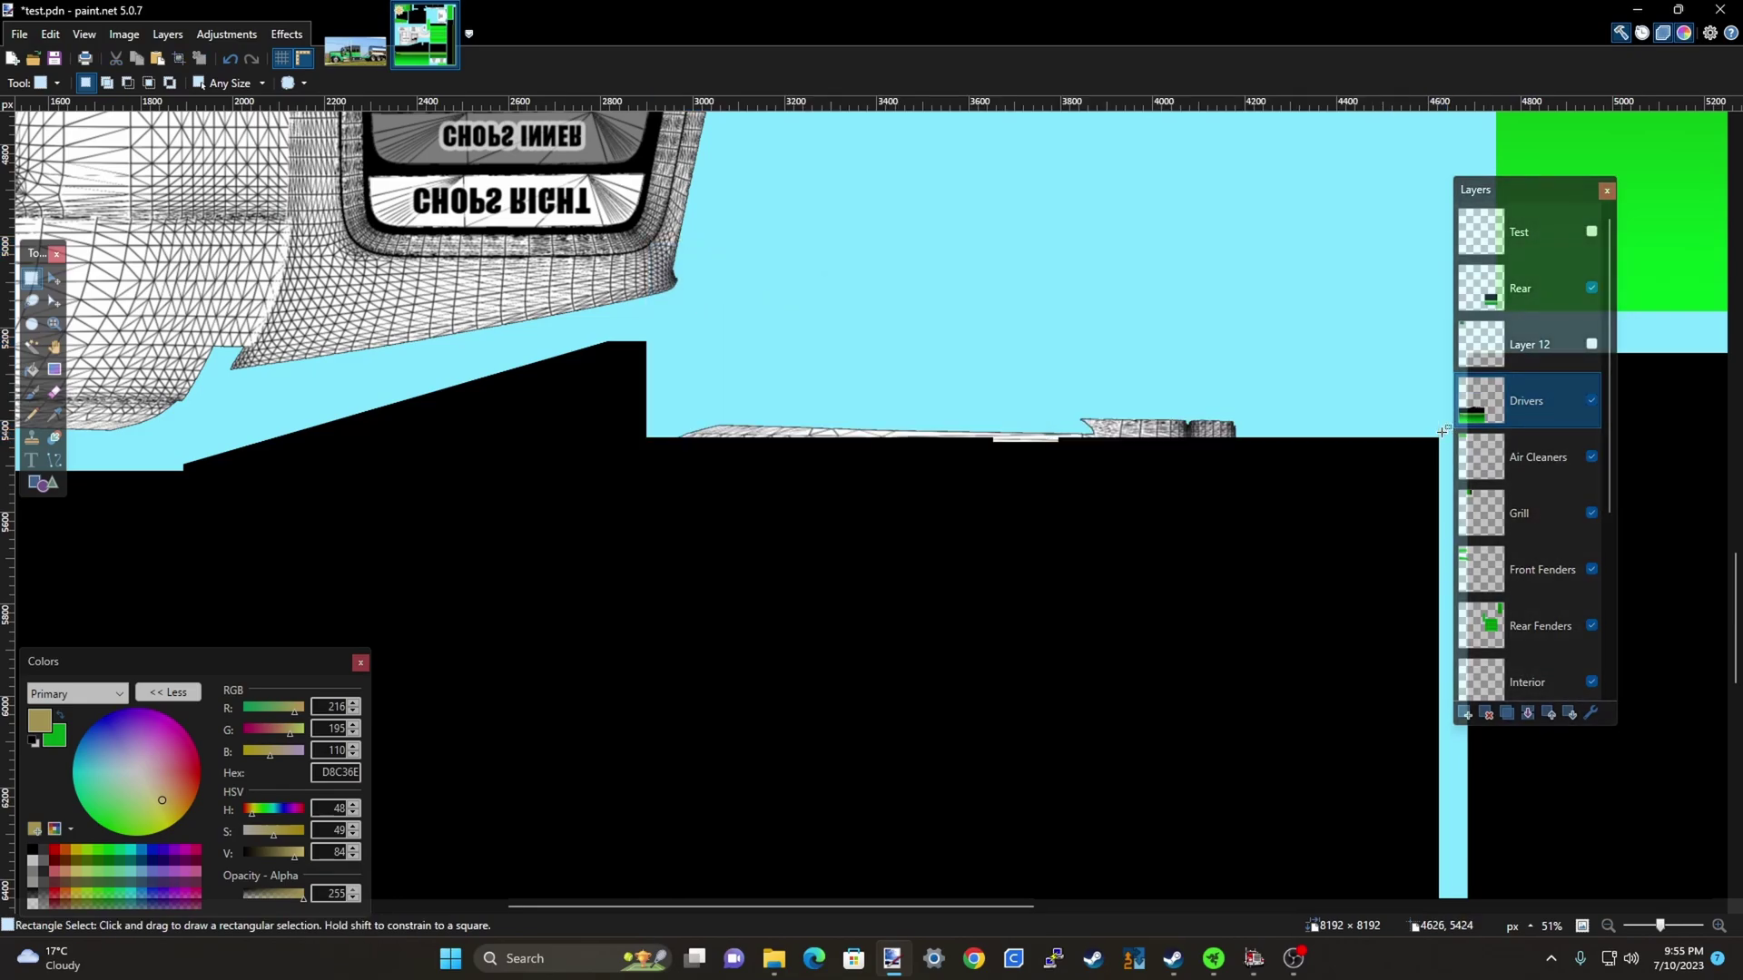
# Stretch a 1403 × 99 px strip of black upward to 1403 × 154 px over the uncovered wireframe edge
pyautogui.scroll(3, 774, 421)
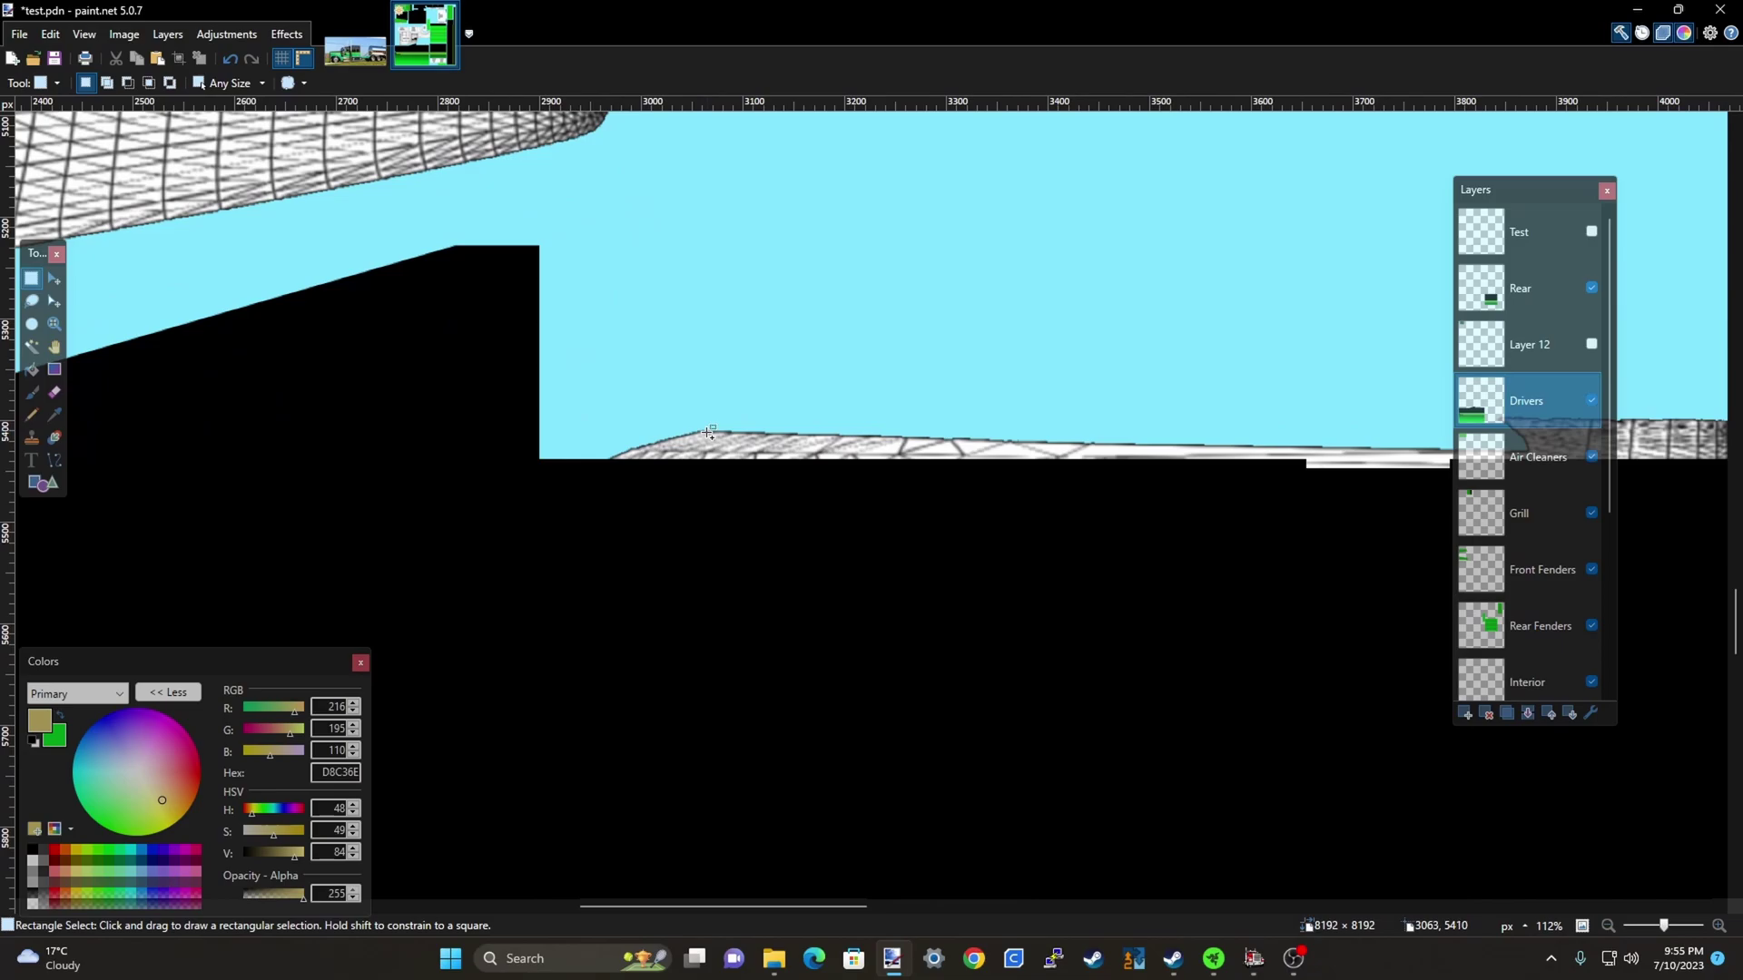
pyautogui.scroll(-2, 592, 327)
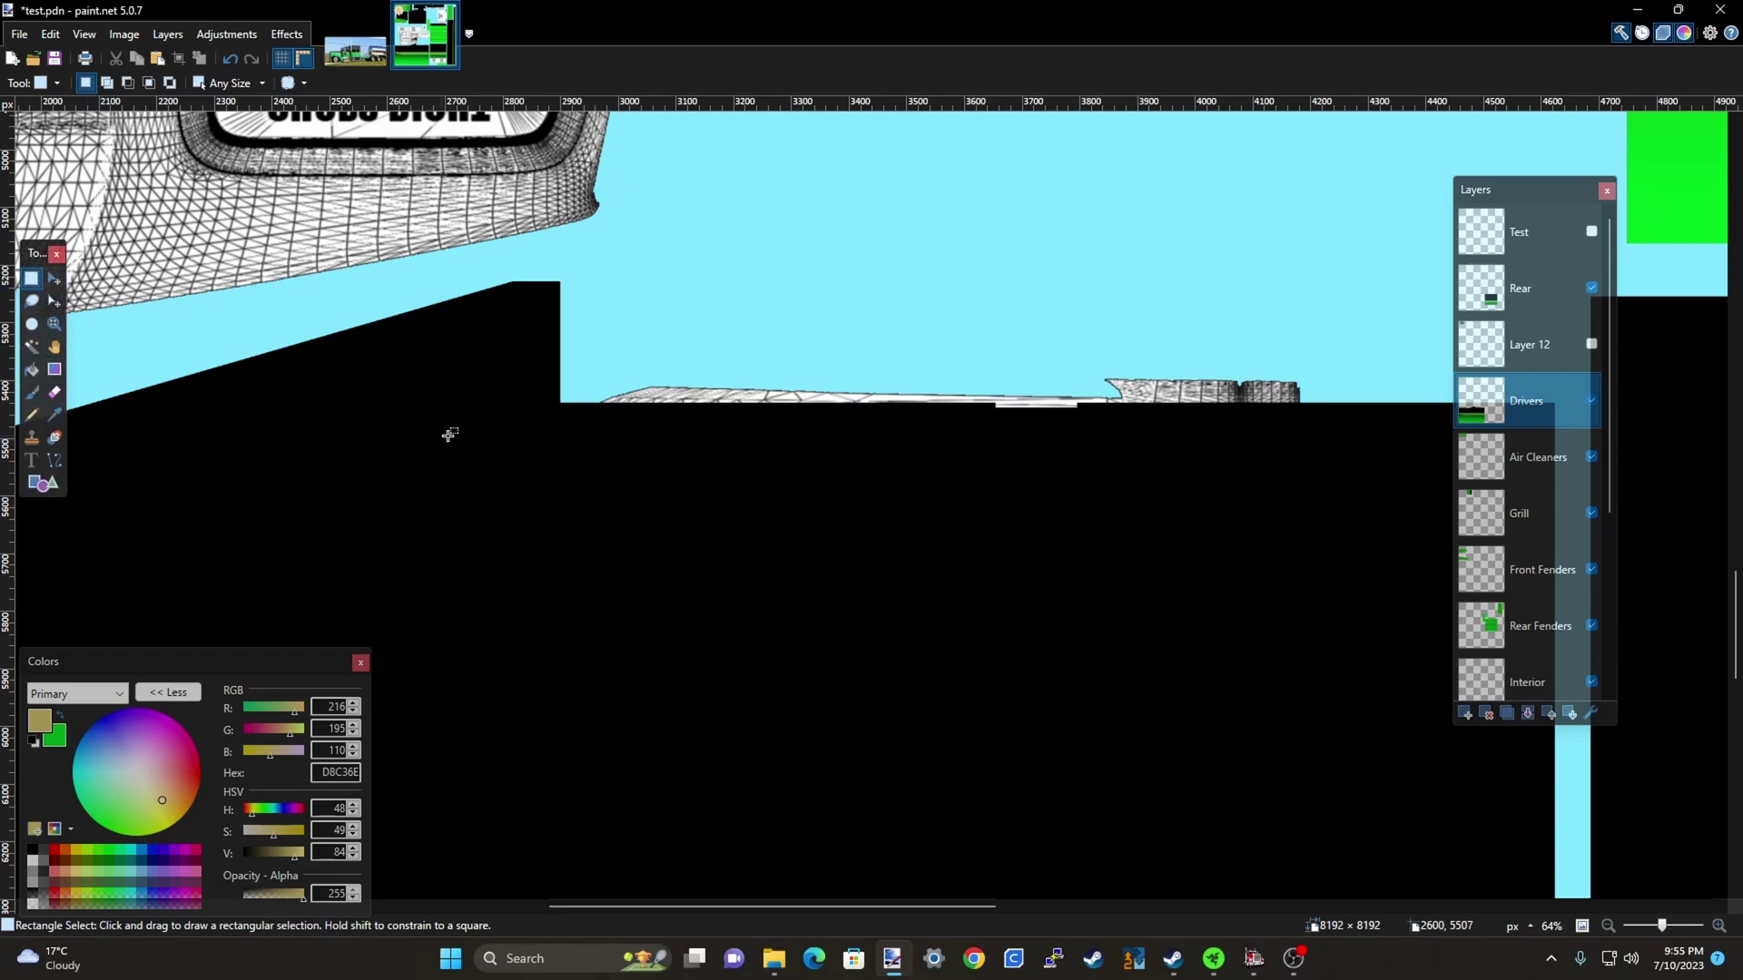
pyautogui.moveTo(536, 420); pyautogui.dragTo(1344, 476)
pyautogui.press('m')
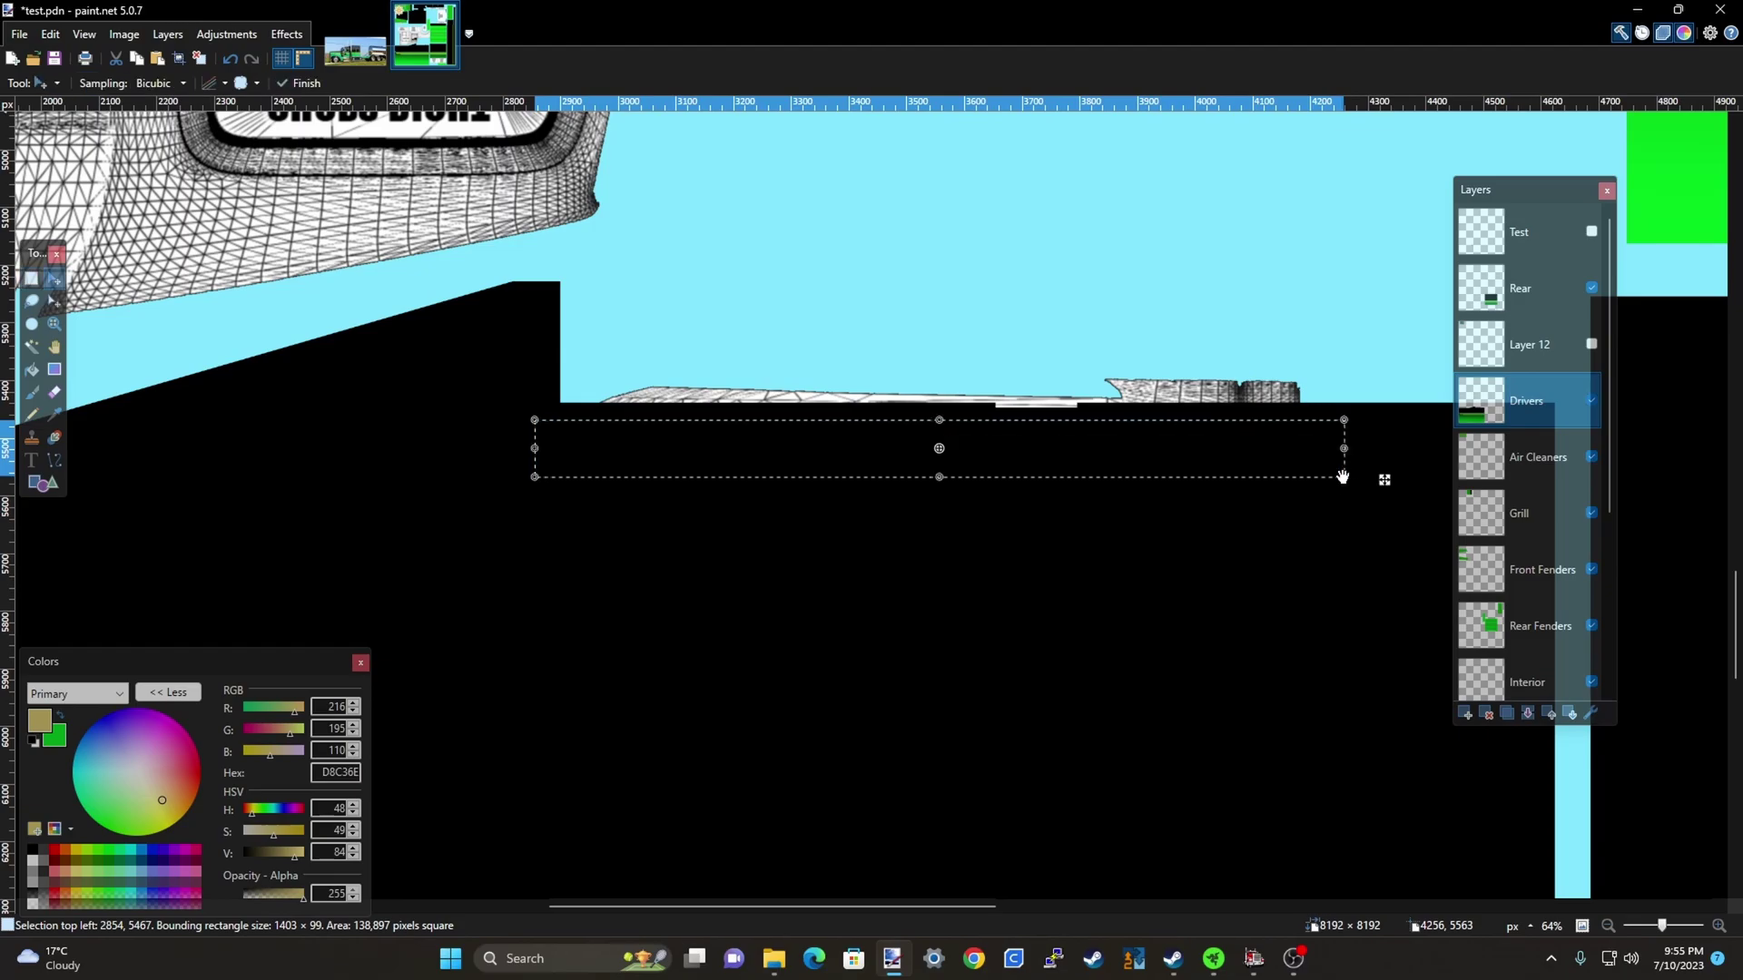
pyautogui.scroll(2, 1005, 414)
pyautogui.moveTo(934, 416); pyautogui.dragTo(922, 373)
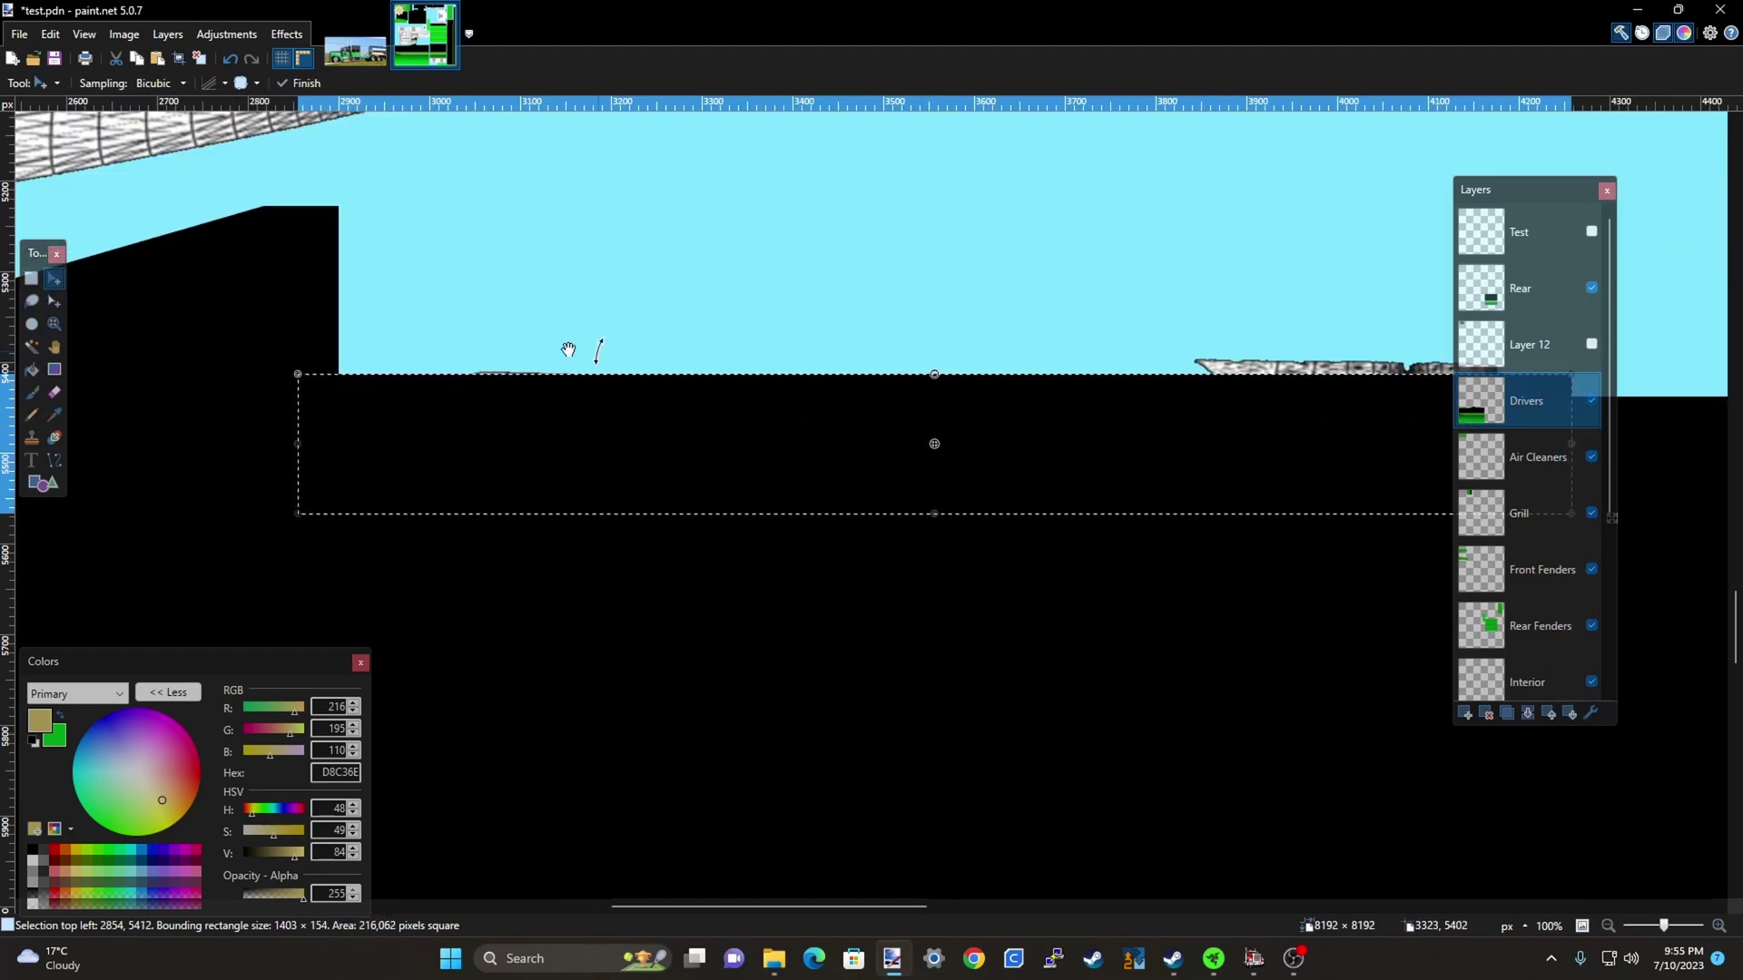
pyautogui.scroll(4, 445, 382)
pyautogui.scroll(3, 446, 381)
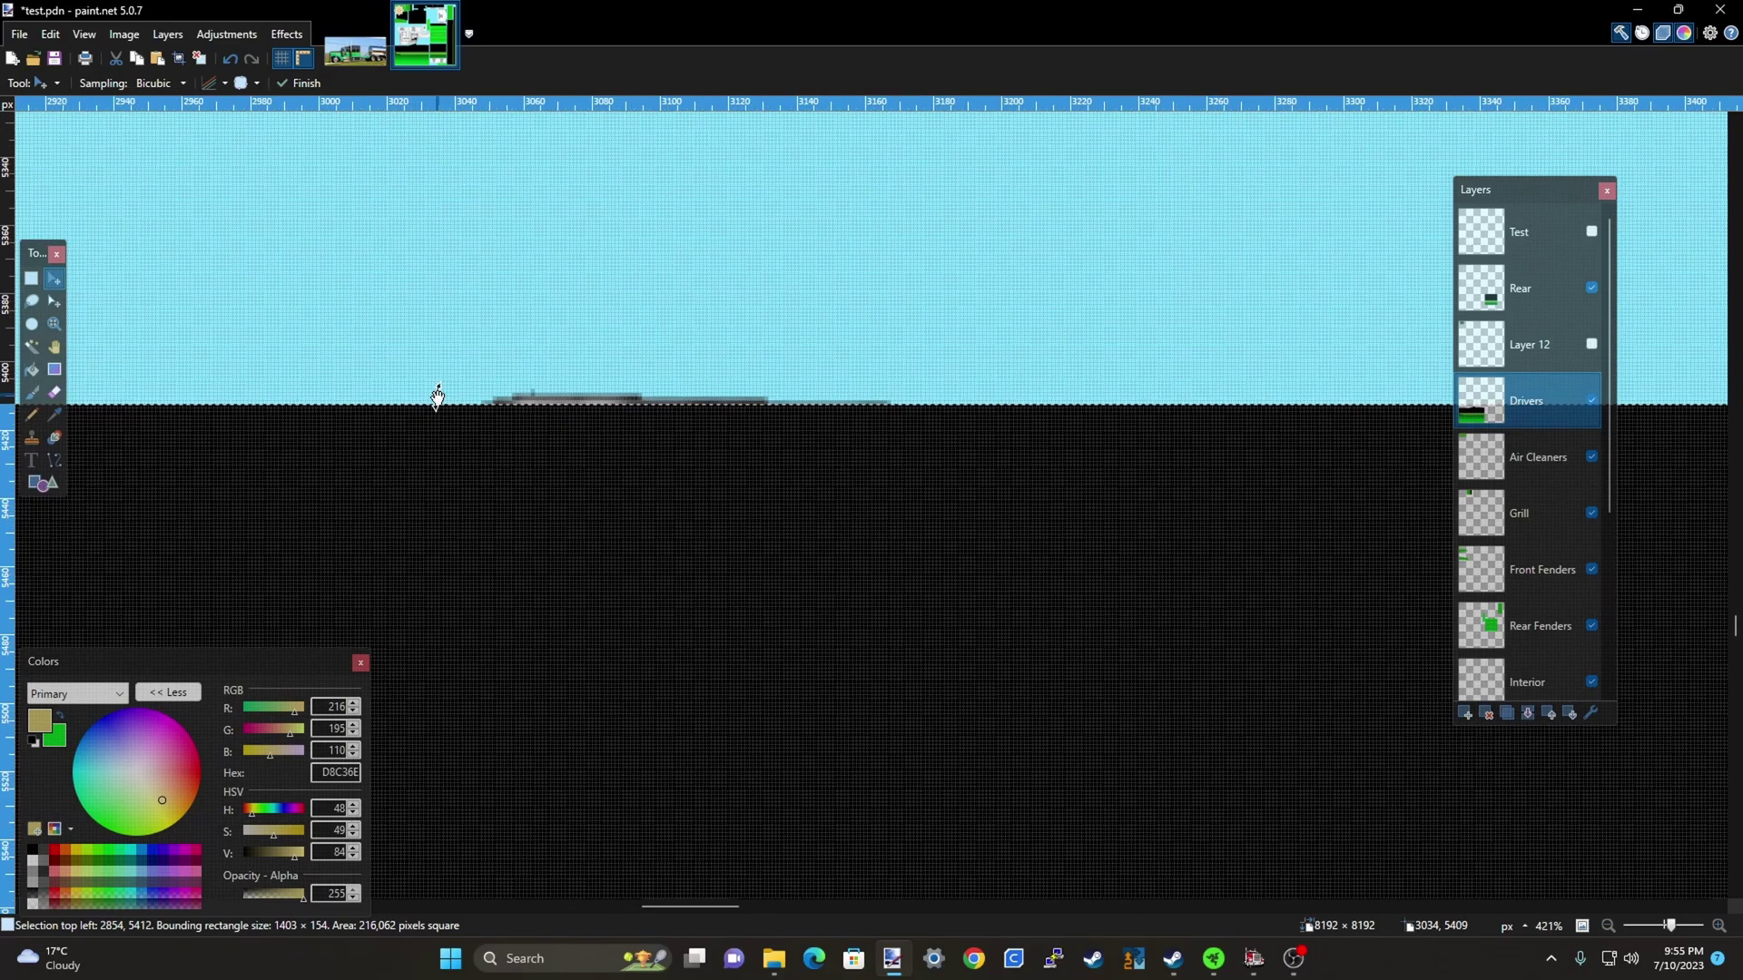
# Raise the strip's upper edge to make it 1403 × 156 px and check its fit against the wireframe
pyautogui.scroll(-3, 437, 396)
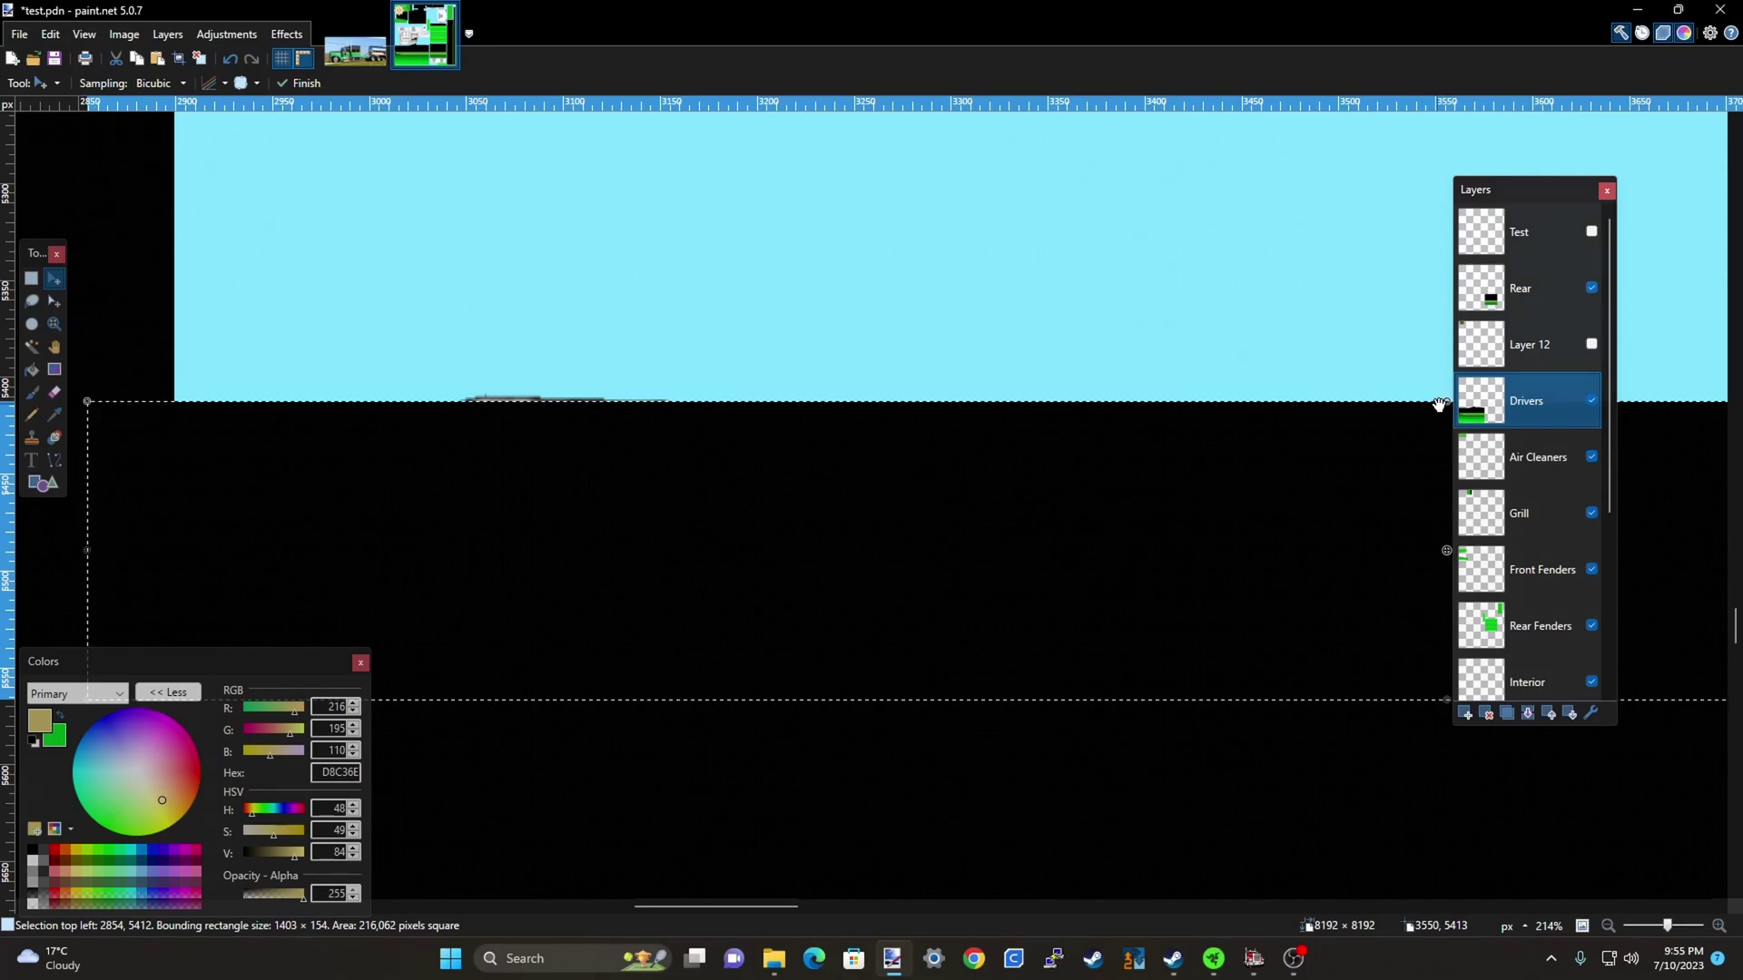
pyautogui.moveTo(1444, 403); pyautogui.dragTo(1439, 400)
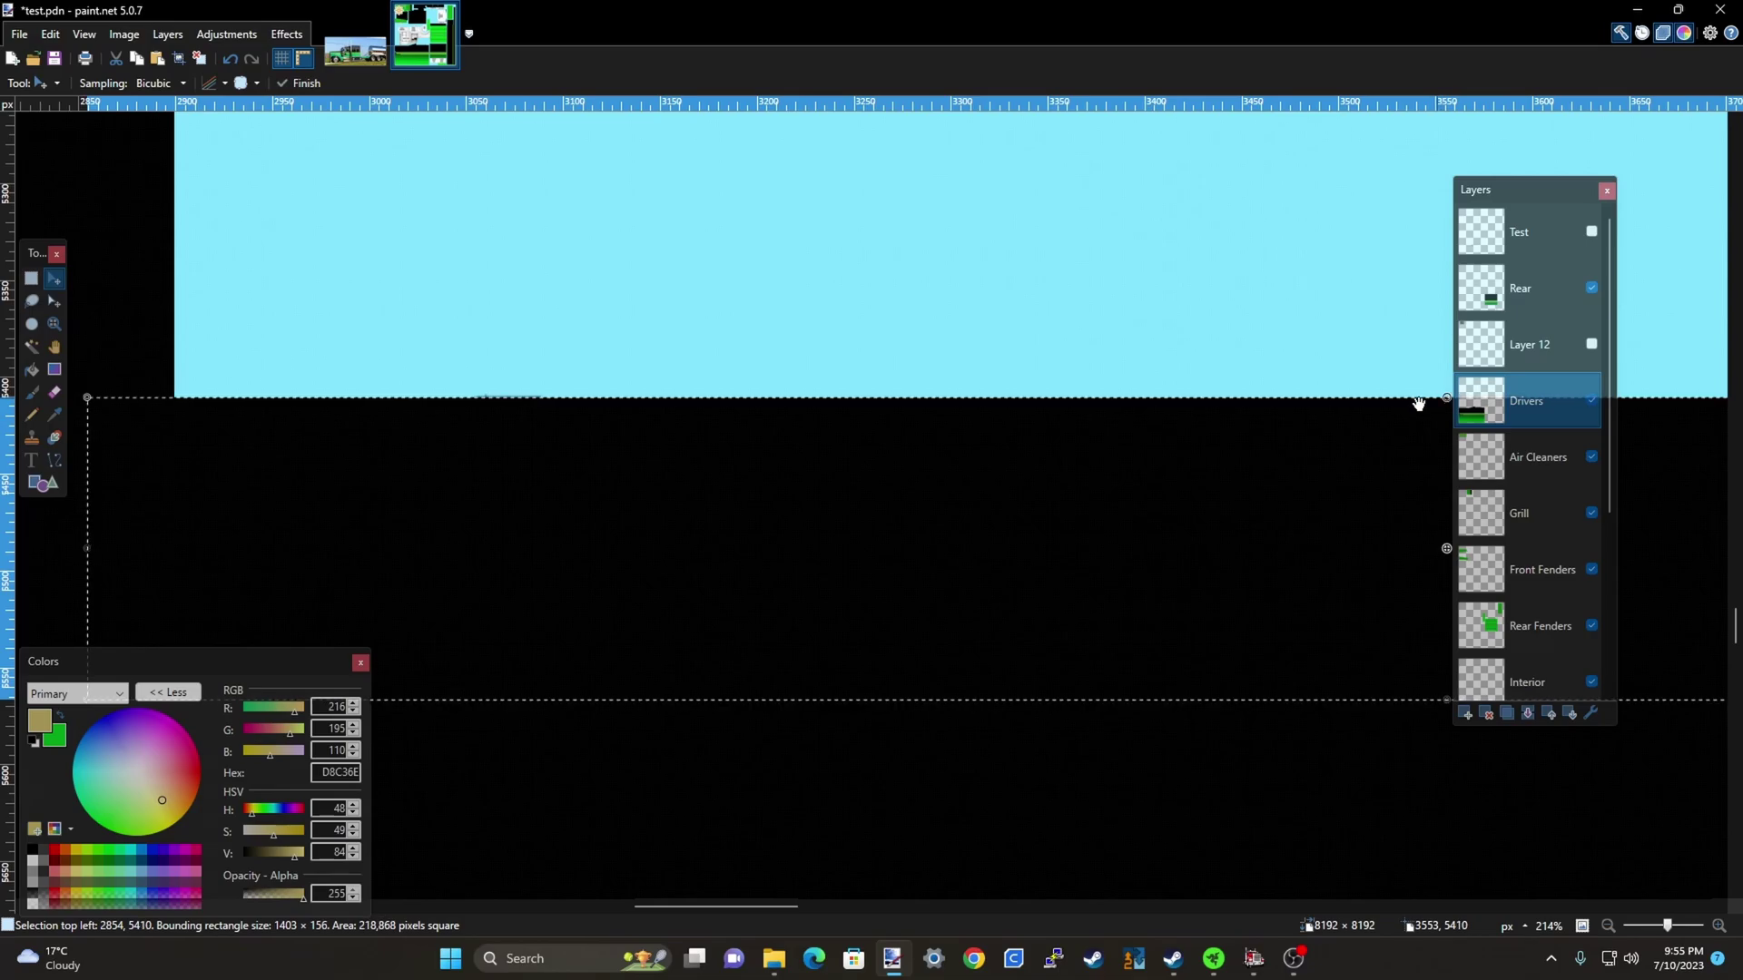
pyautogui.scroll(6, 454, 398)
pyautogui.scroll(2, 513, 400)
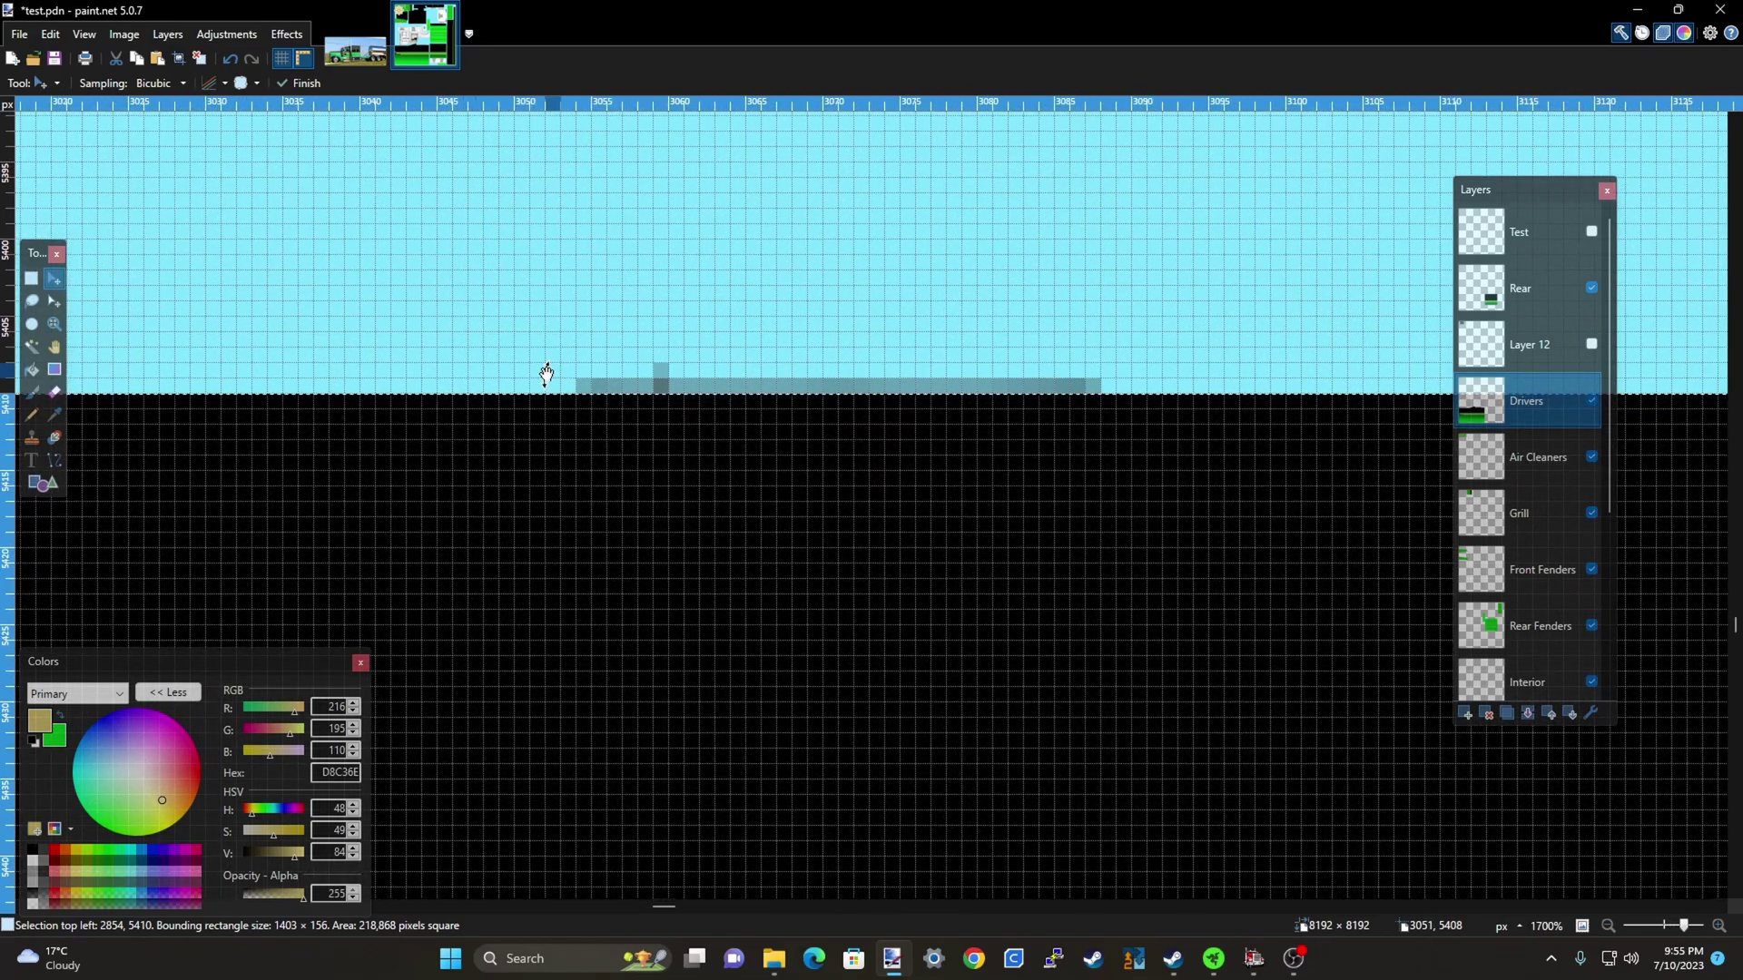
pyautogui.scroll(-4, 544, 377)
pyautogui.scroll(-5, 603, 405)
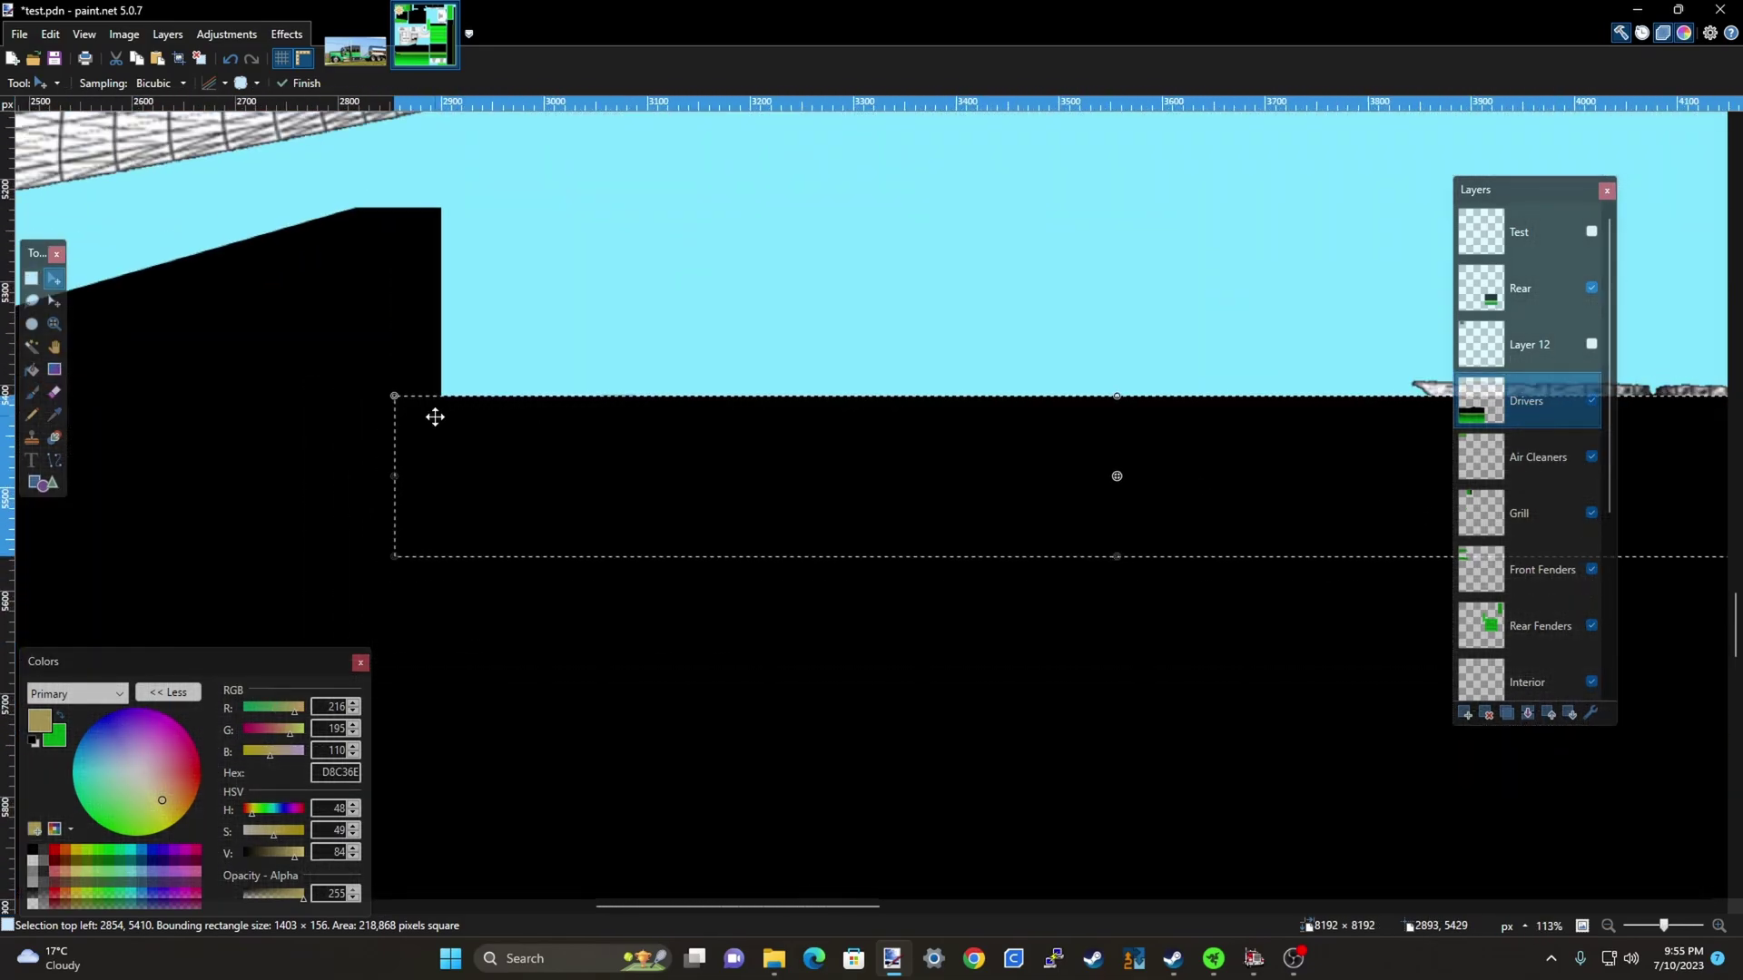
# Hide and reshow the Drivers layer to compare the panel's trimmed upper edge with the wireframe beneath
pyautogui.scroll(-5, 381, 431)
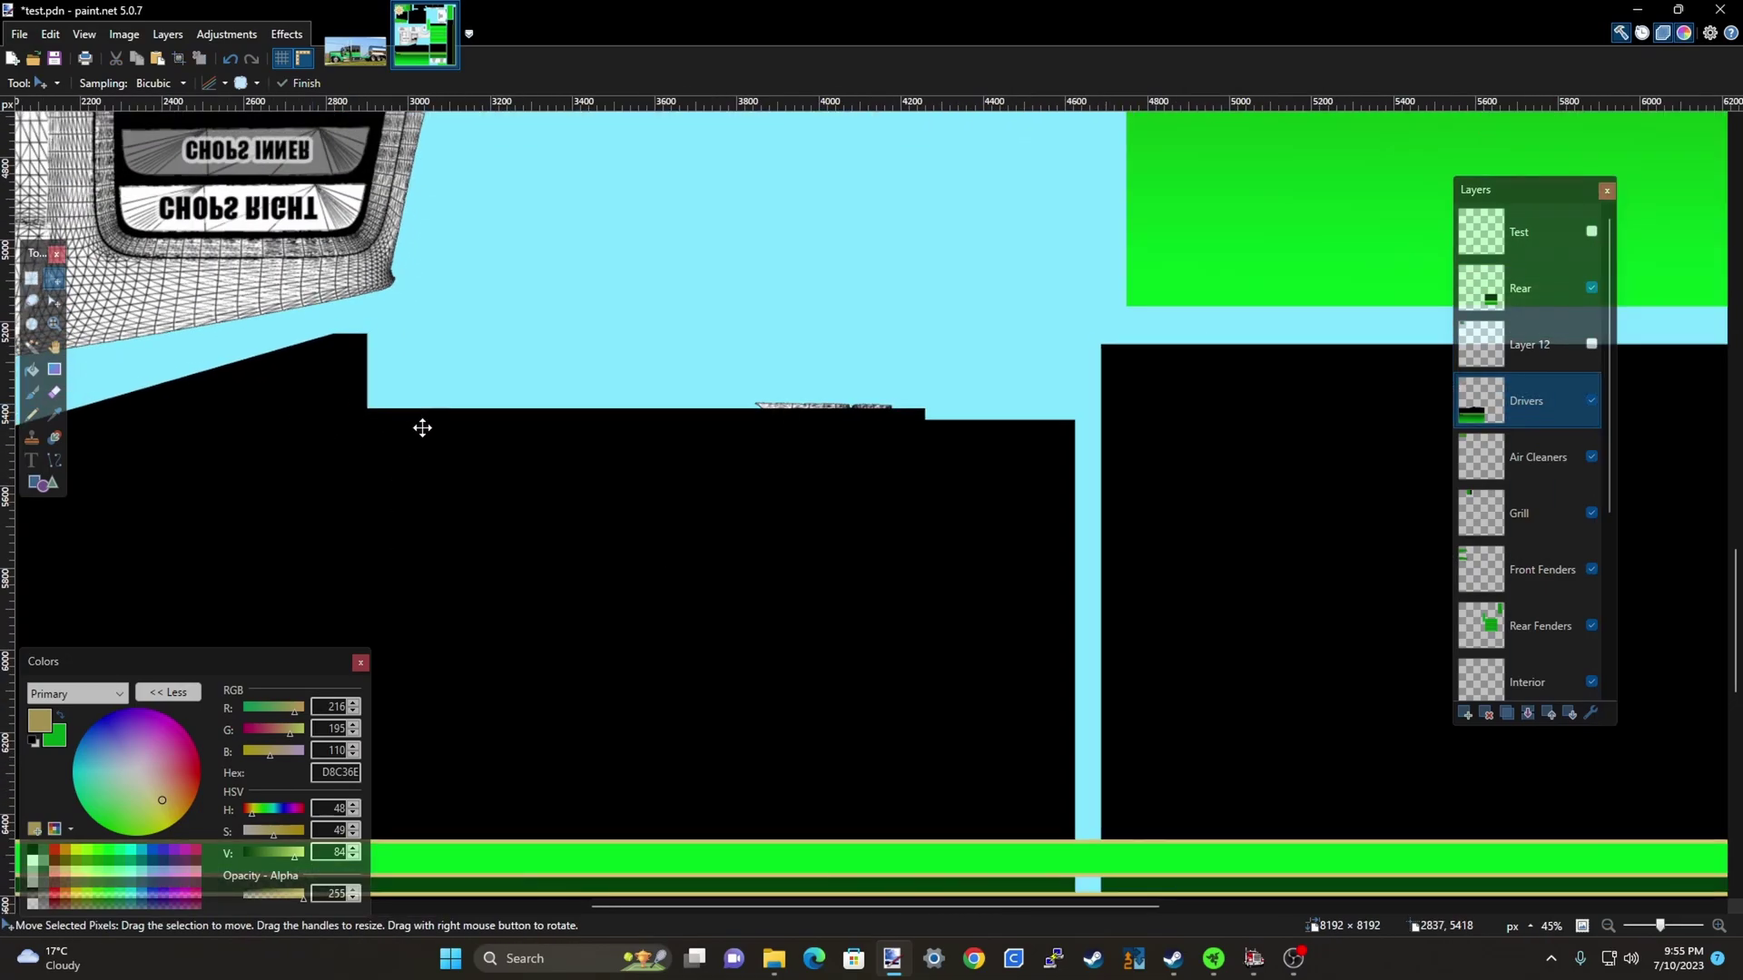
pyautogui.scroll(1, 907, 708)
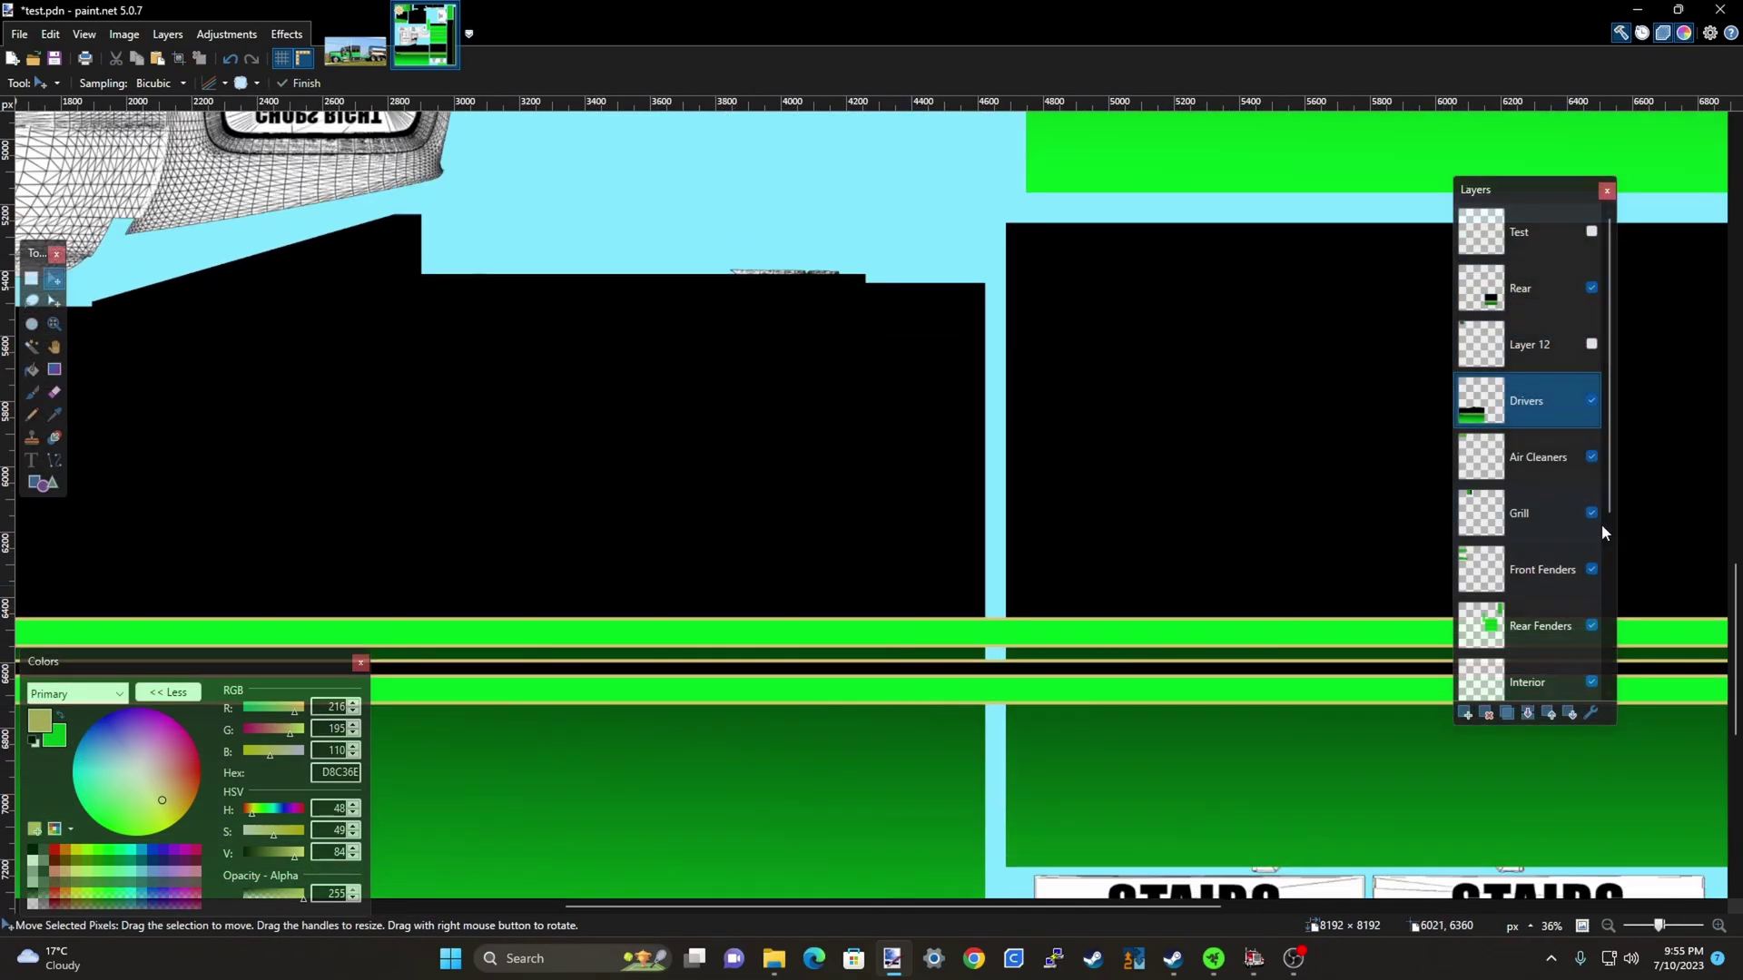
pyautogui.click(1591, 401)
pyautogui.click(1591, 400)
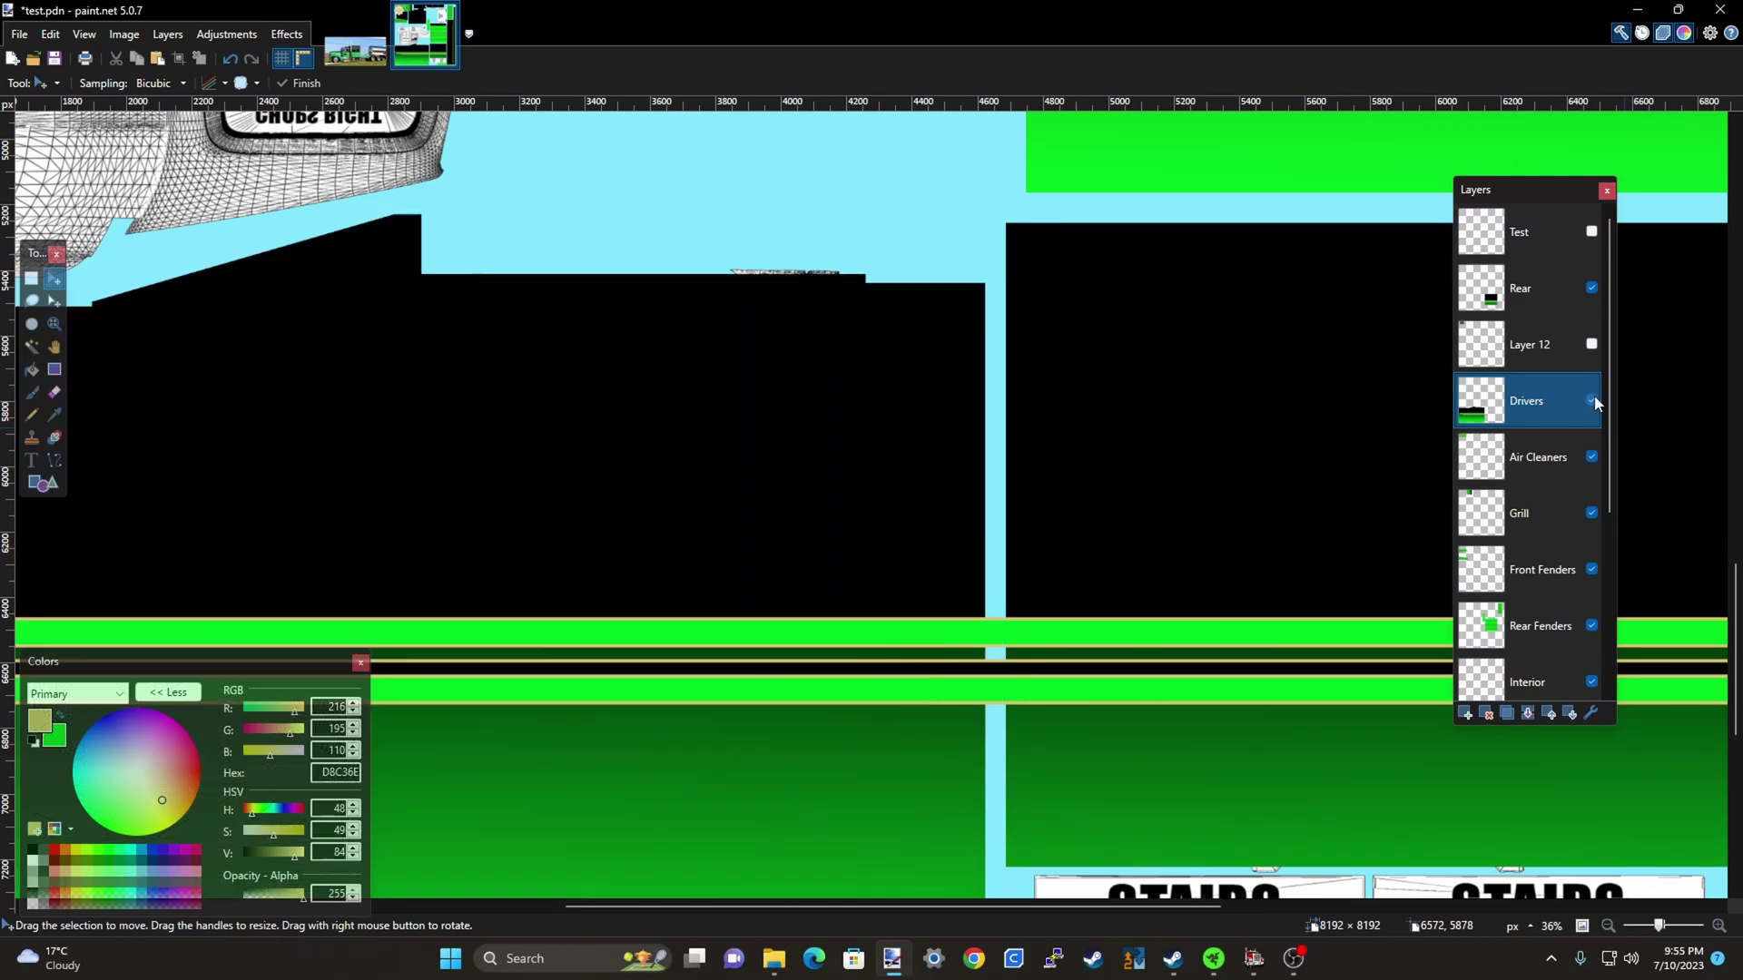
pyautogui.click(1592, 401)
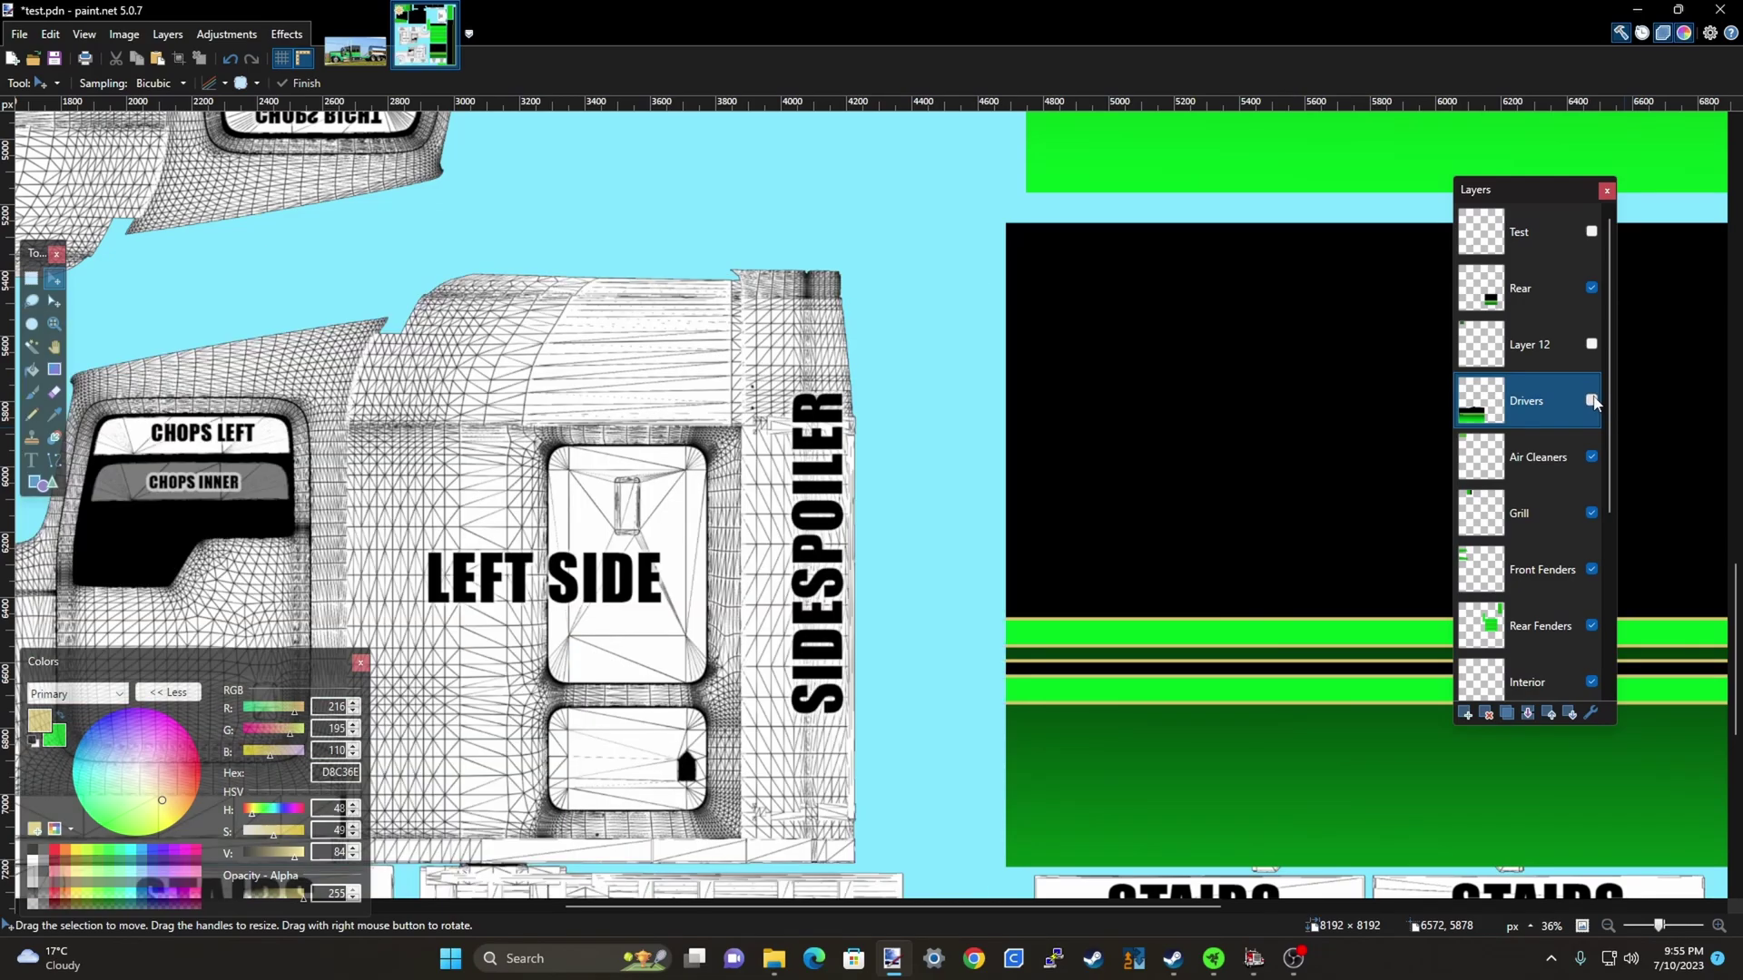
pyautogui.click(1592, 400)
# Stretch a piece of black upward to 449 × 162 px over the wireframe still exposed above the panel's edge, and deselect it
pyautogui.scroll(-5, 1035, 264)
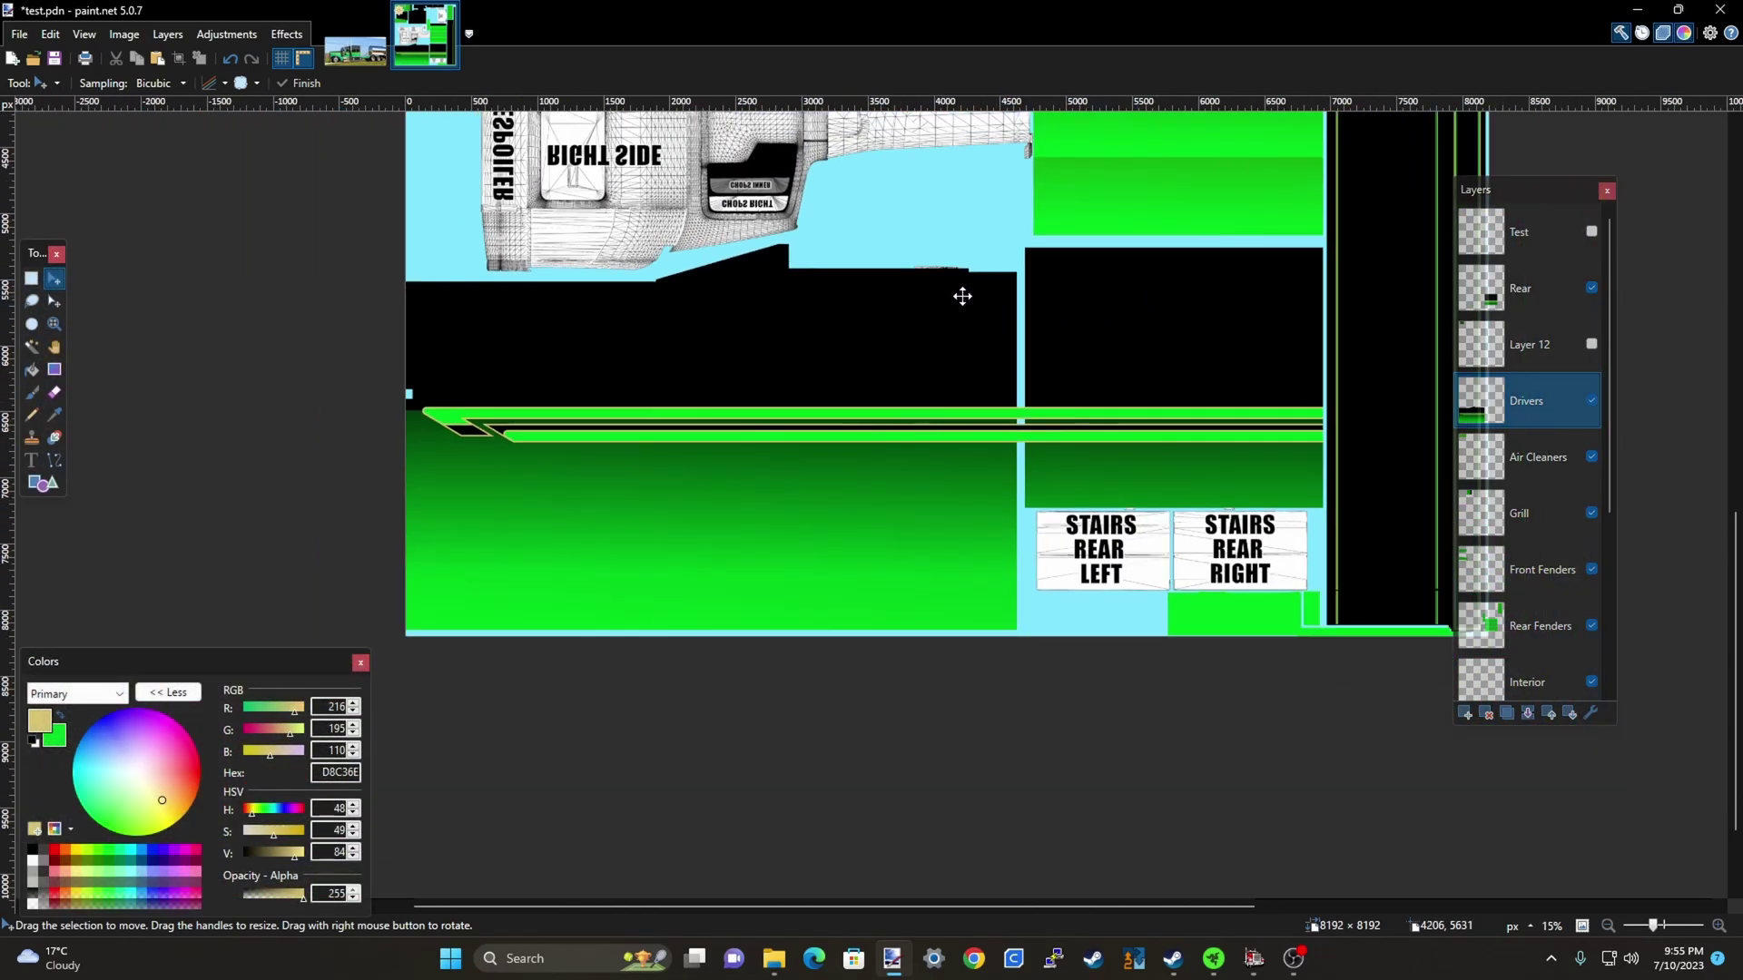
pyautogui.scroll(4, 962, 296)
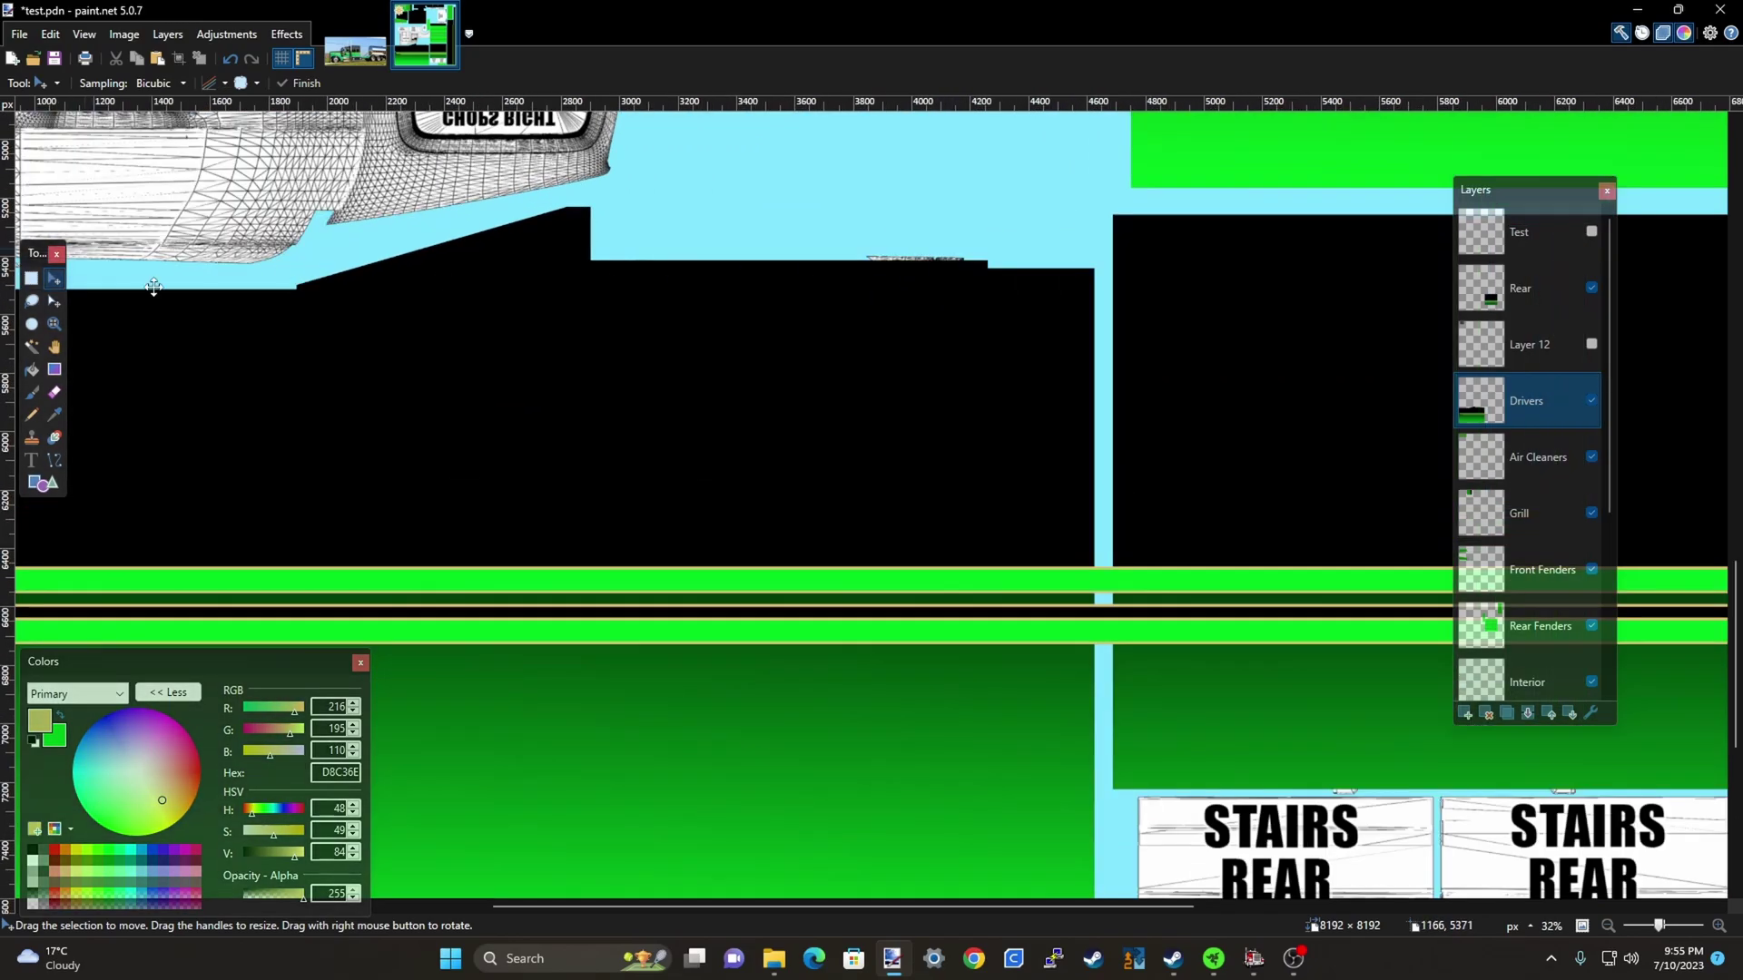
pyautogui.press('s')
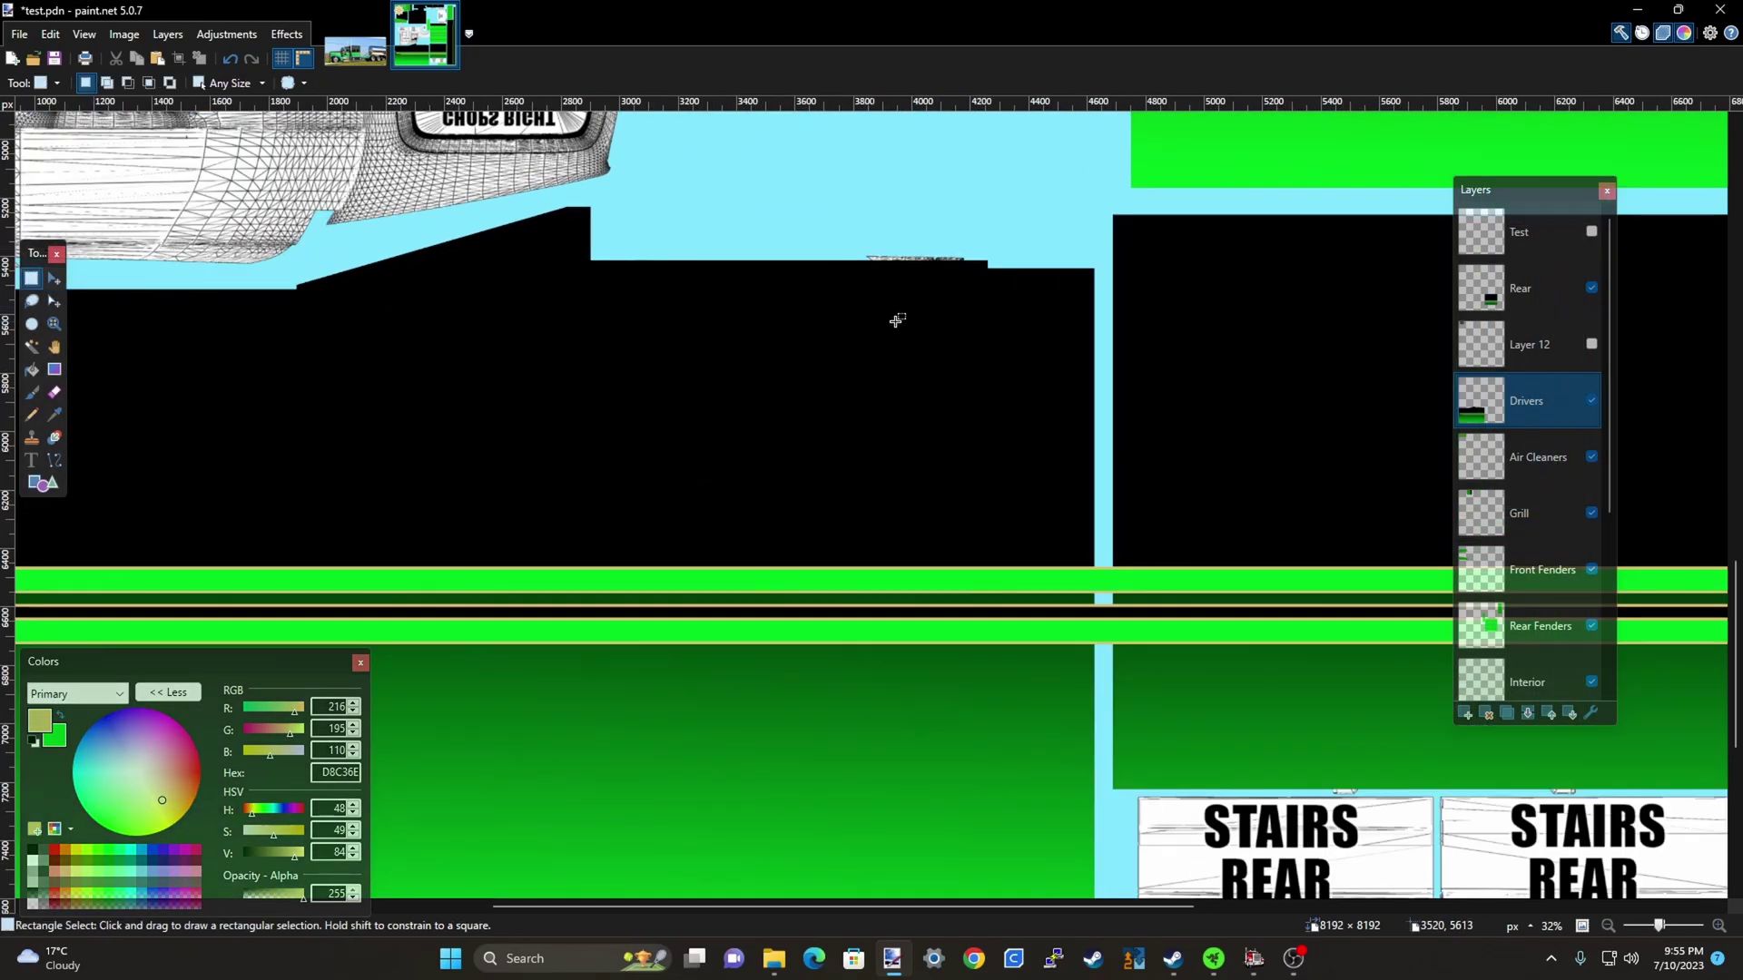
pyautogui.moveTo(850, 262); pyautogui.dragTo(918, 251)
pyautogui.press('m')
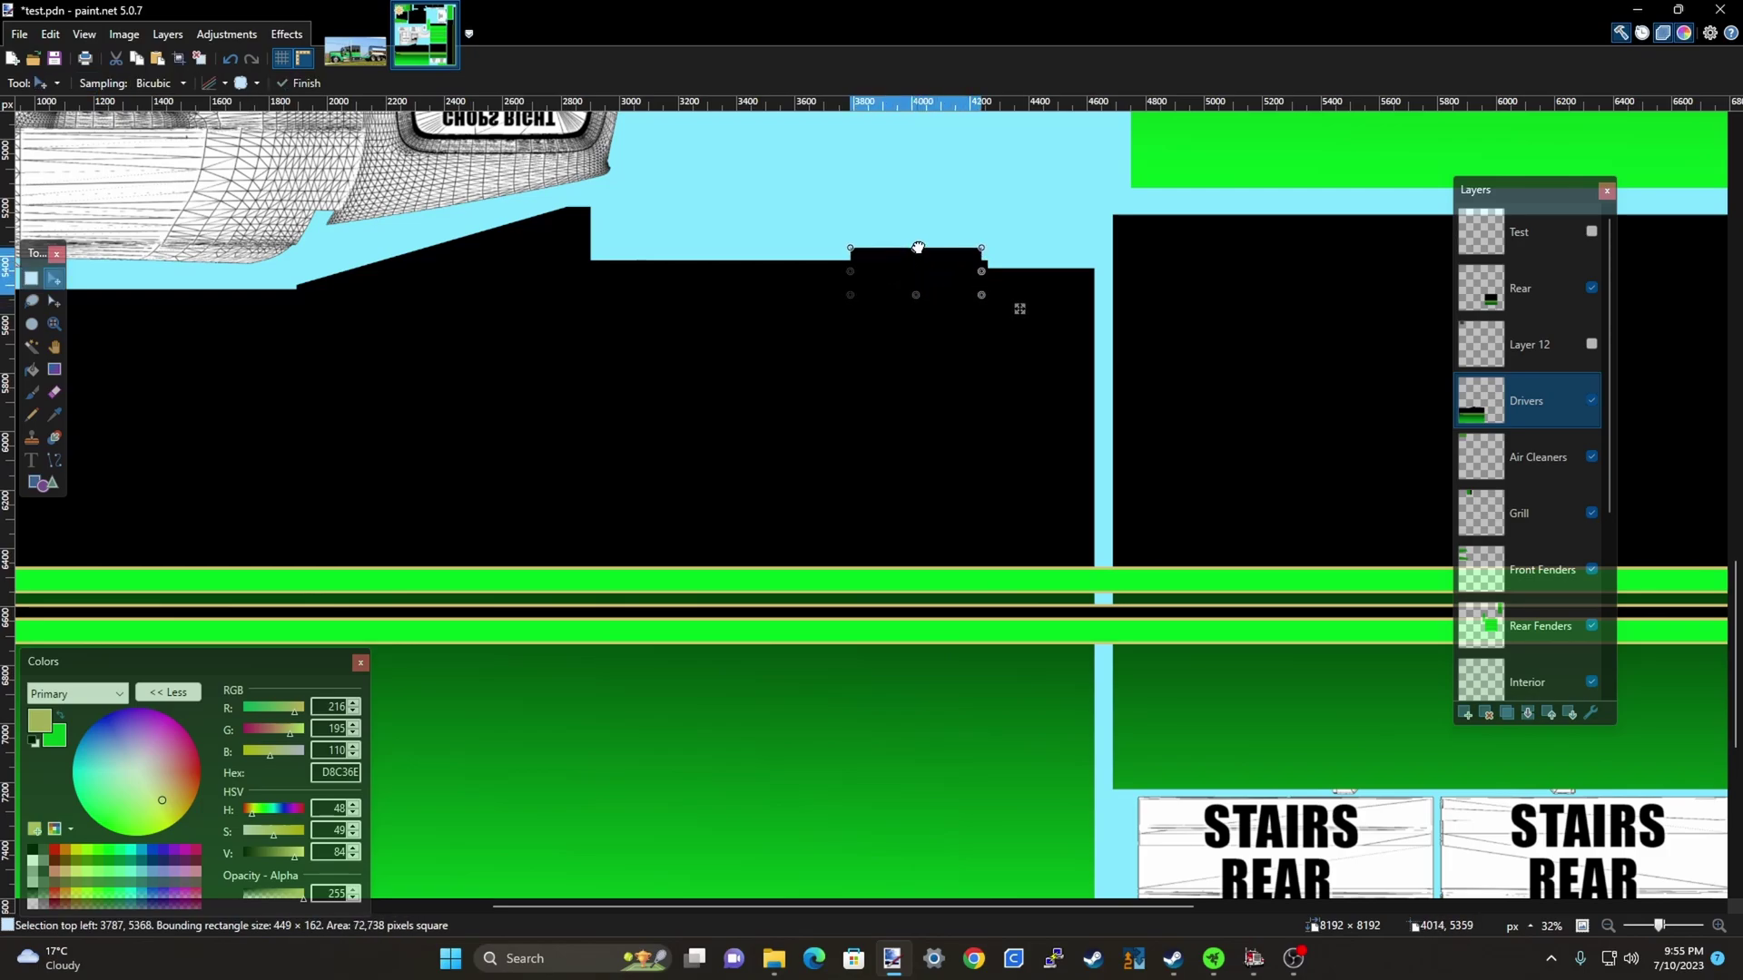
pyautogui.hscroll(-2, 918, 250)
pyautogui.hotkey('ctrl', 'd')
pyautogui.scroll(8, 753, 268)
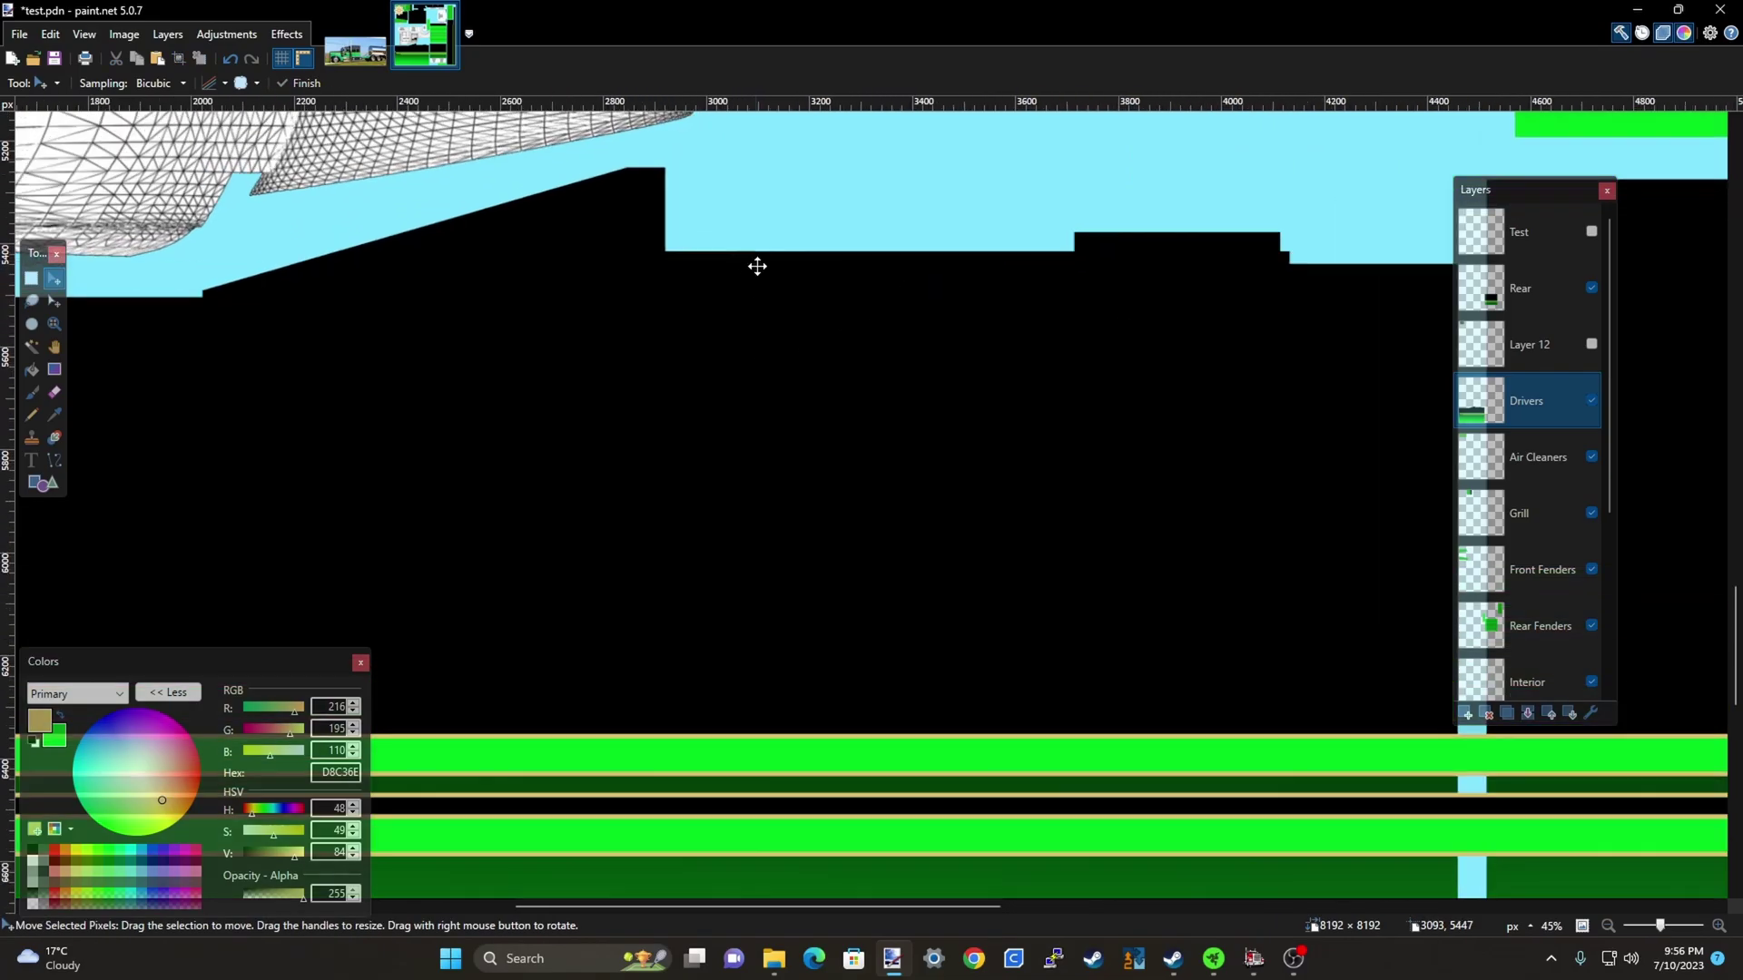
pyautogui.scroll(-5, 741, 260)
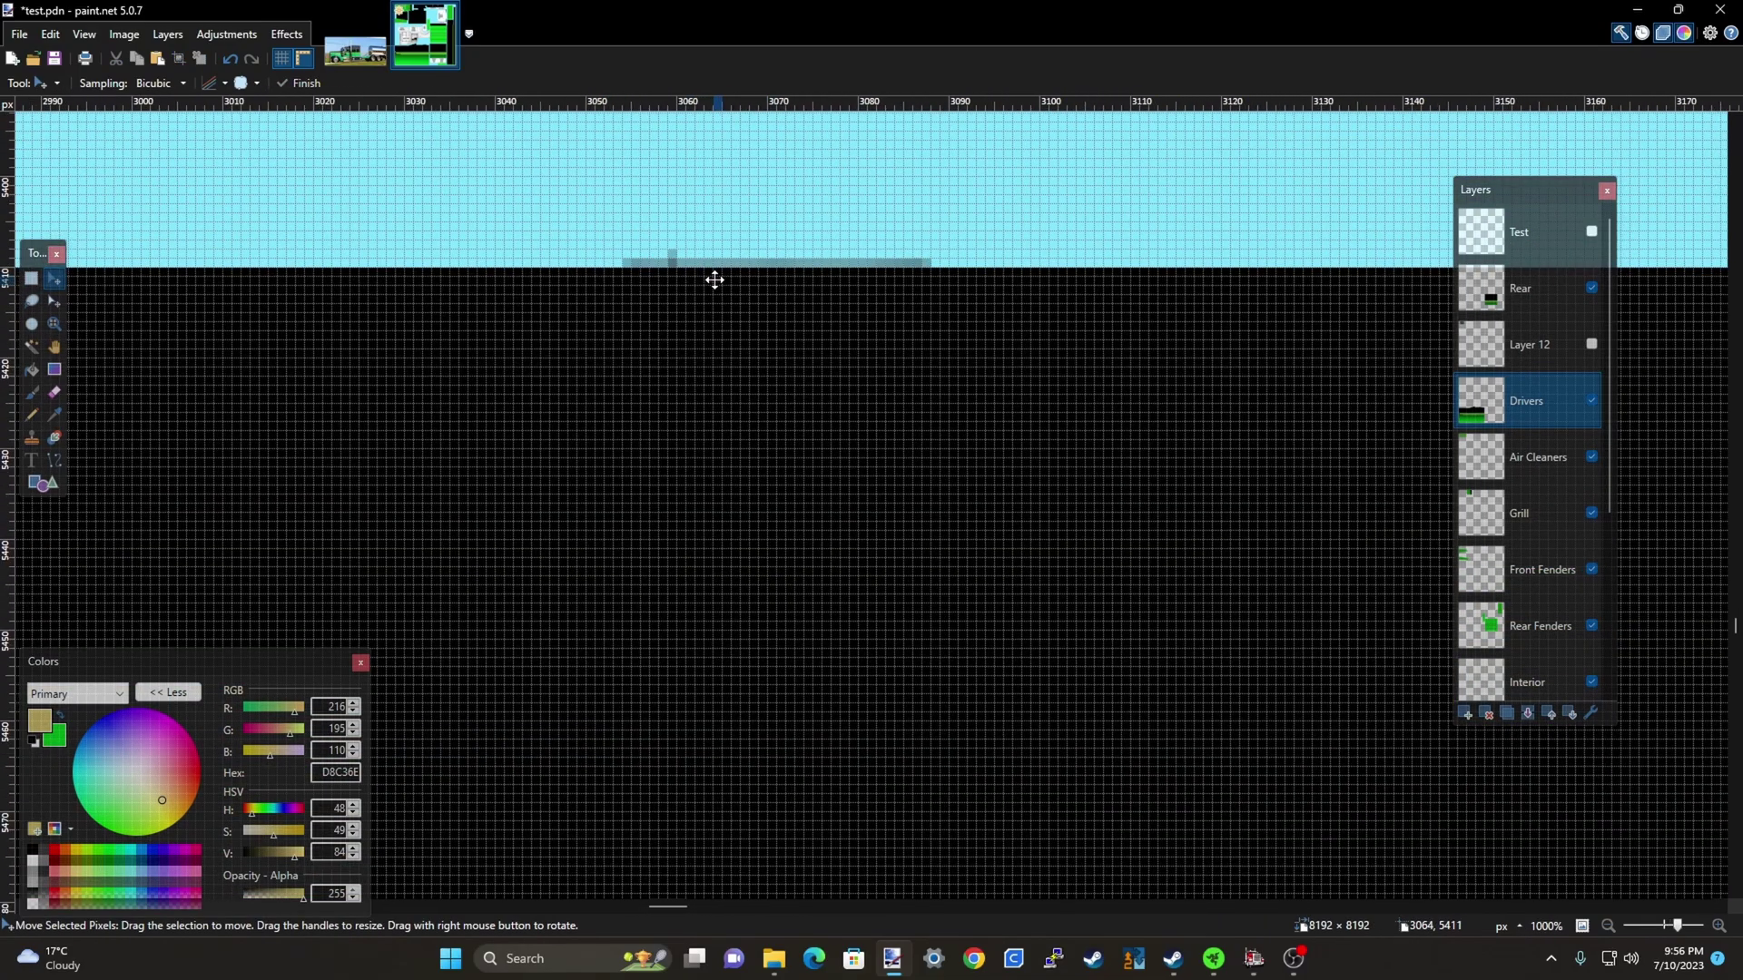
pyautogui.scroll(-5, 868, 315)
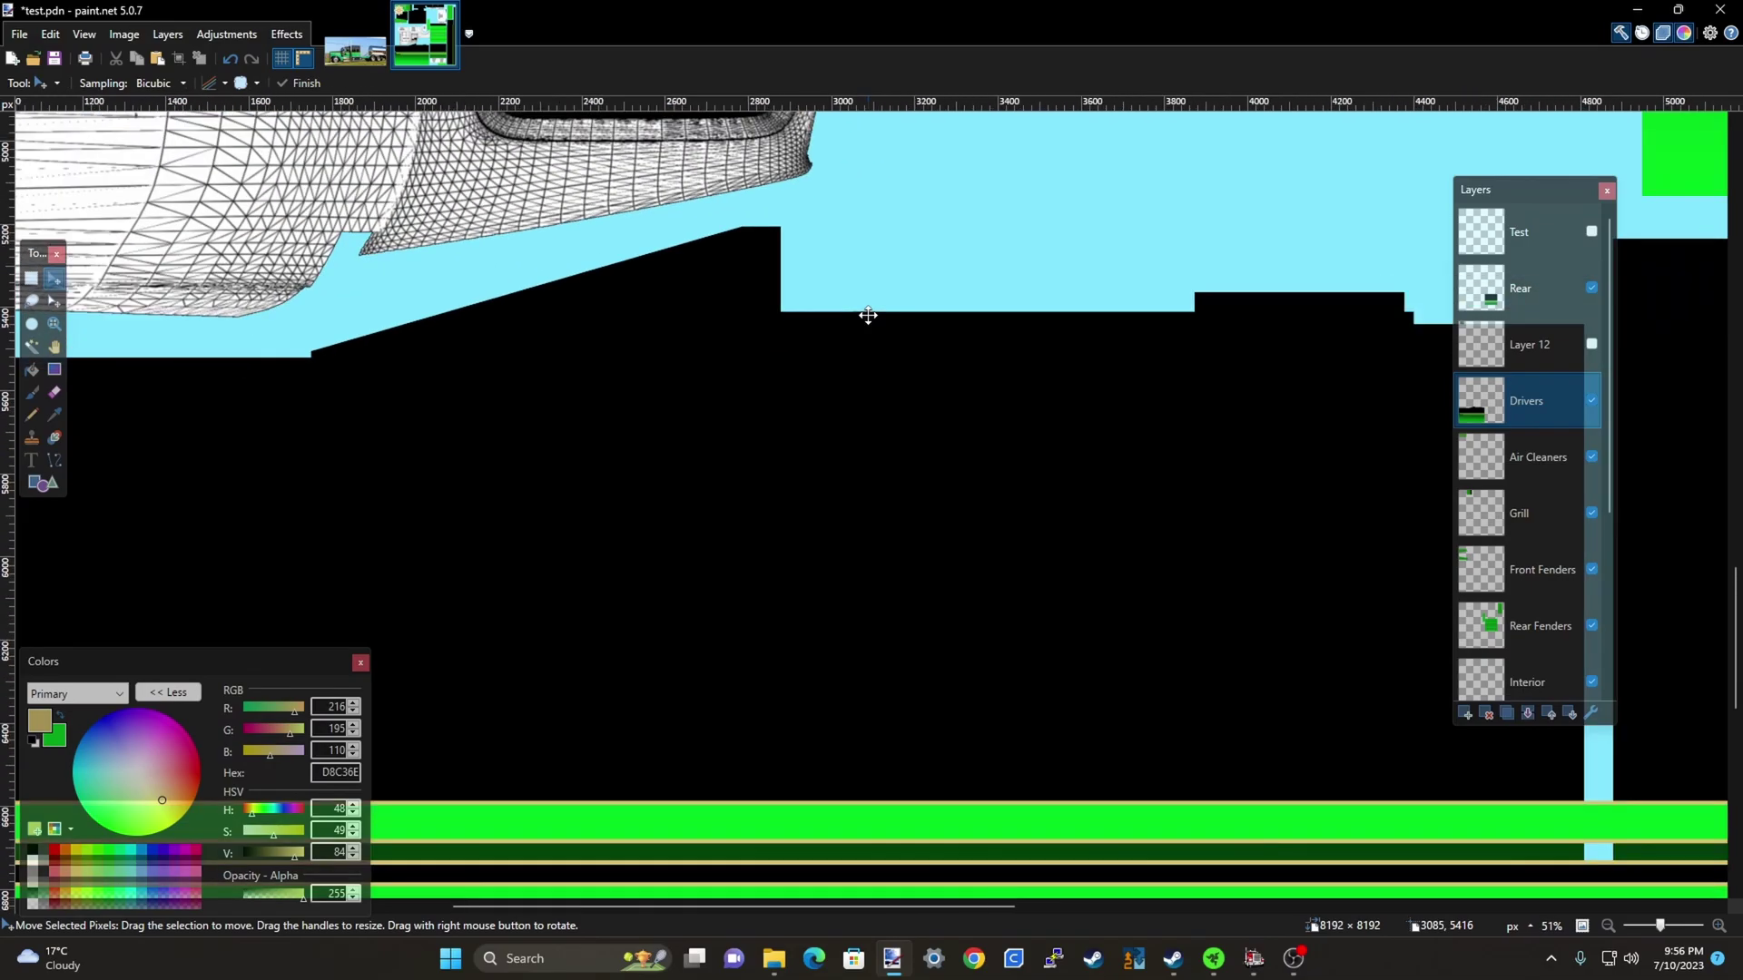
pyautogui.scroll(-2, 305, 458)
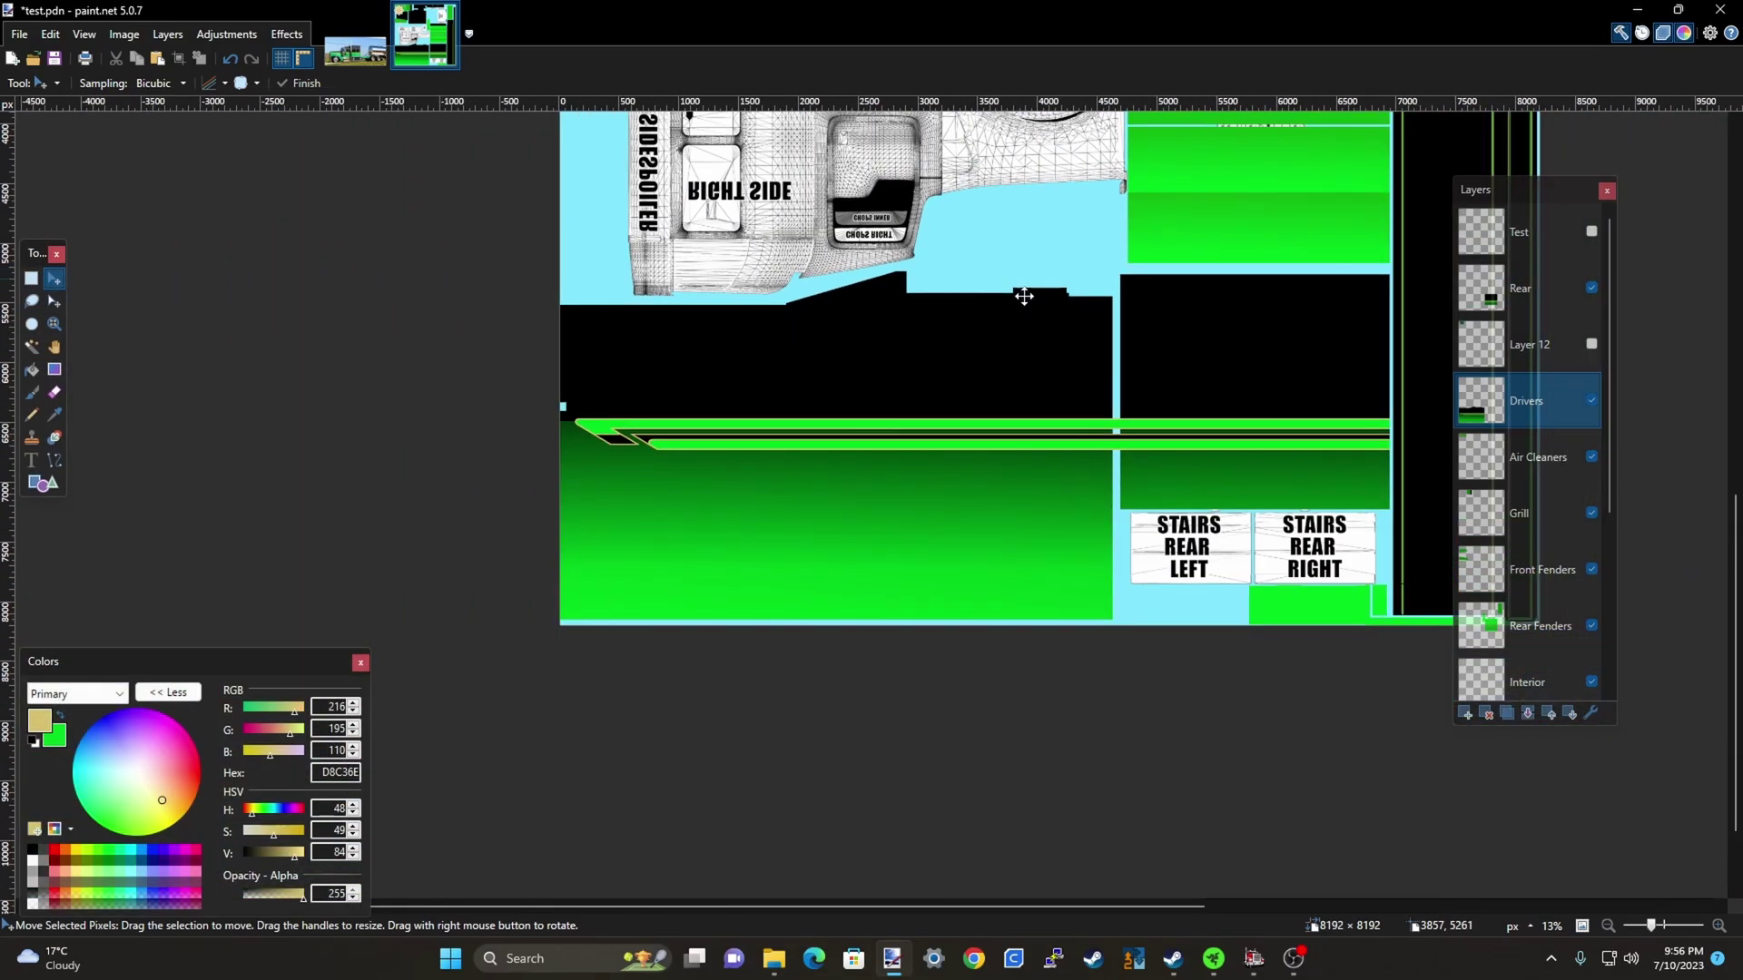
# Duplicate the Drivers layer and rename the copy Pass
pyautogui.click(1508, 714)
pyautogui.doubleClick(1523, 408)
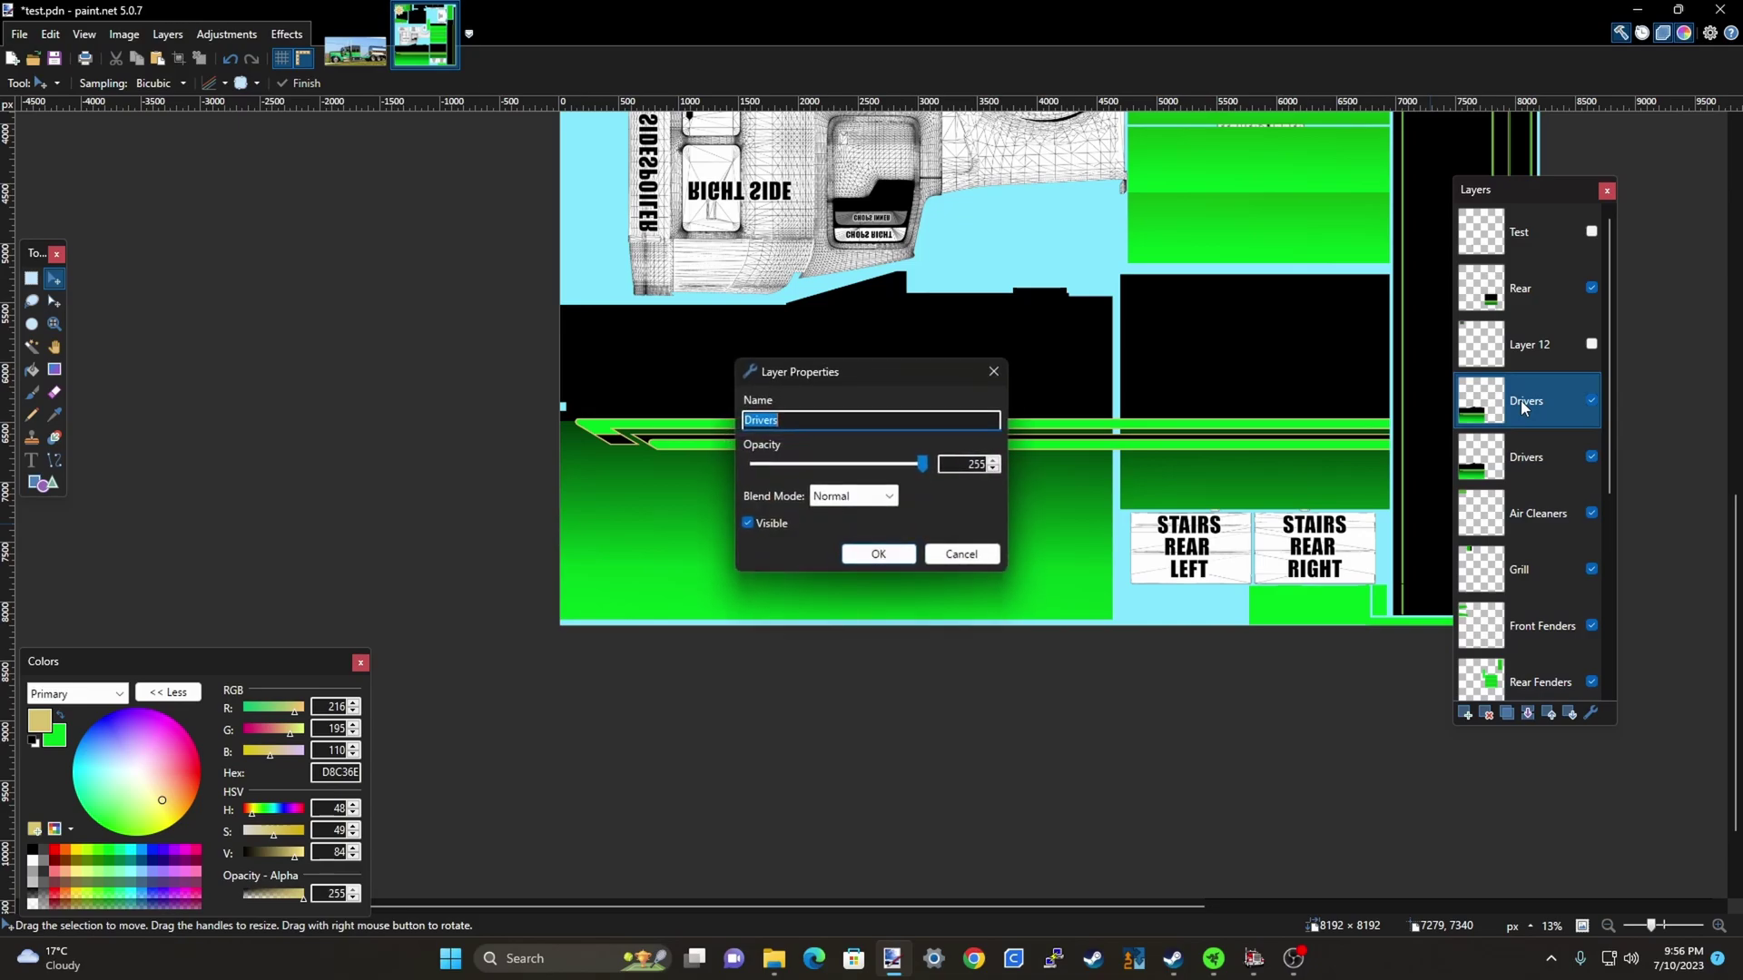
pyautogui.press('Return')
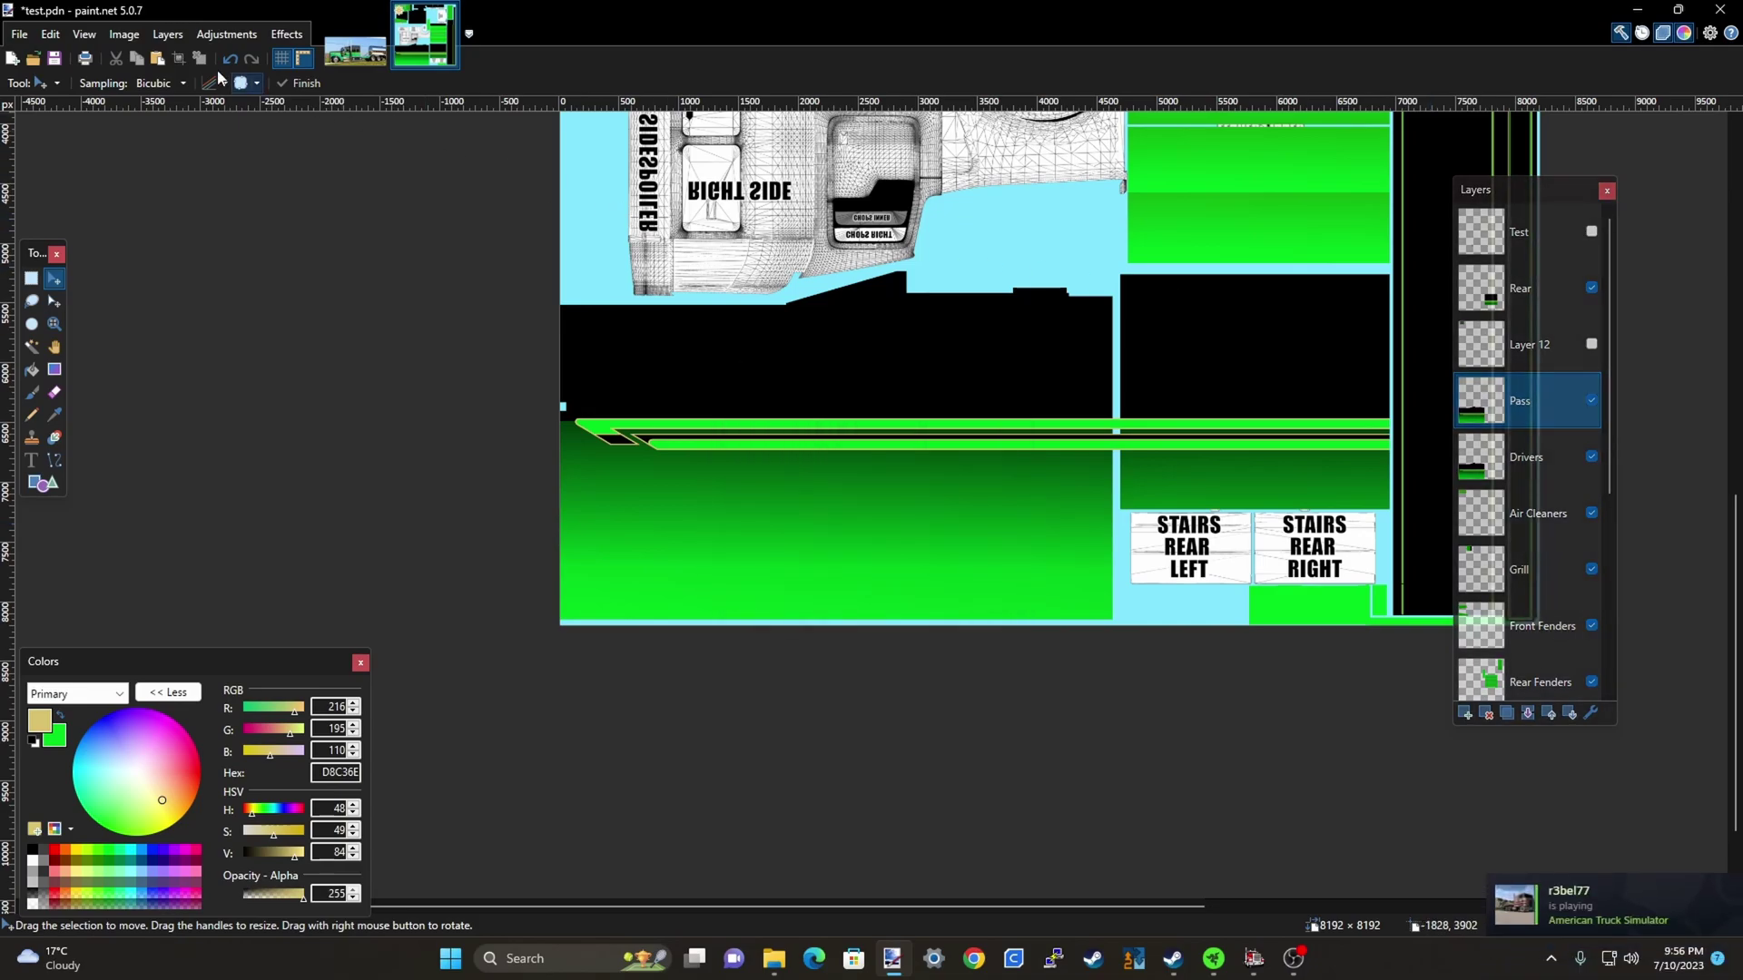
# Rotate the Pass layer 180°
pyautogui.click(167, 35)
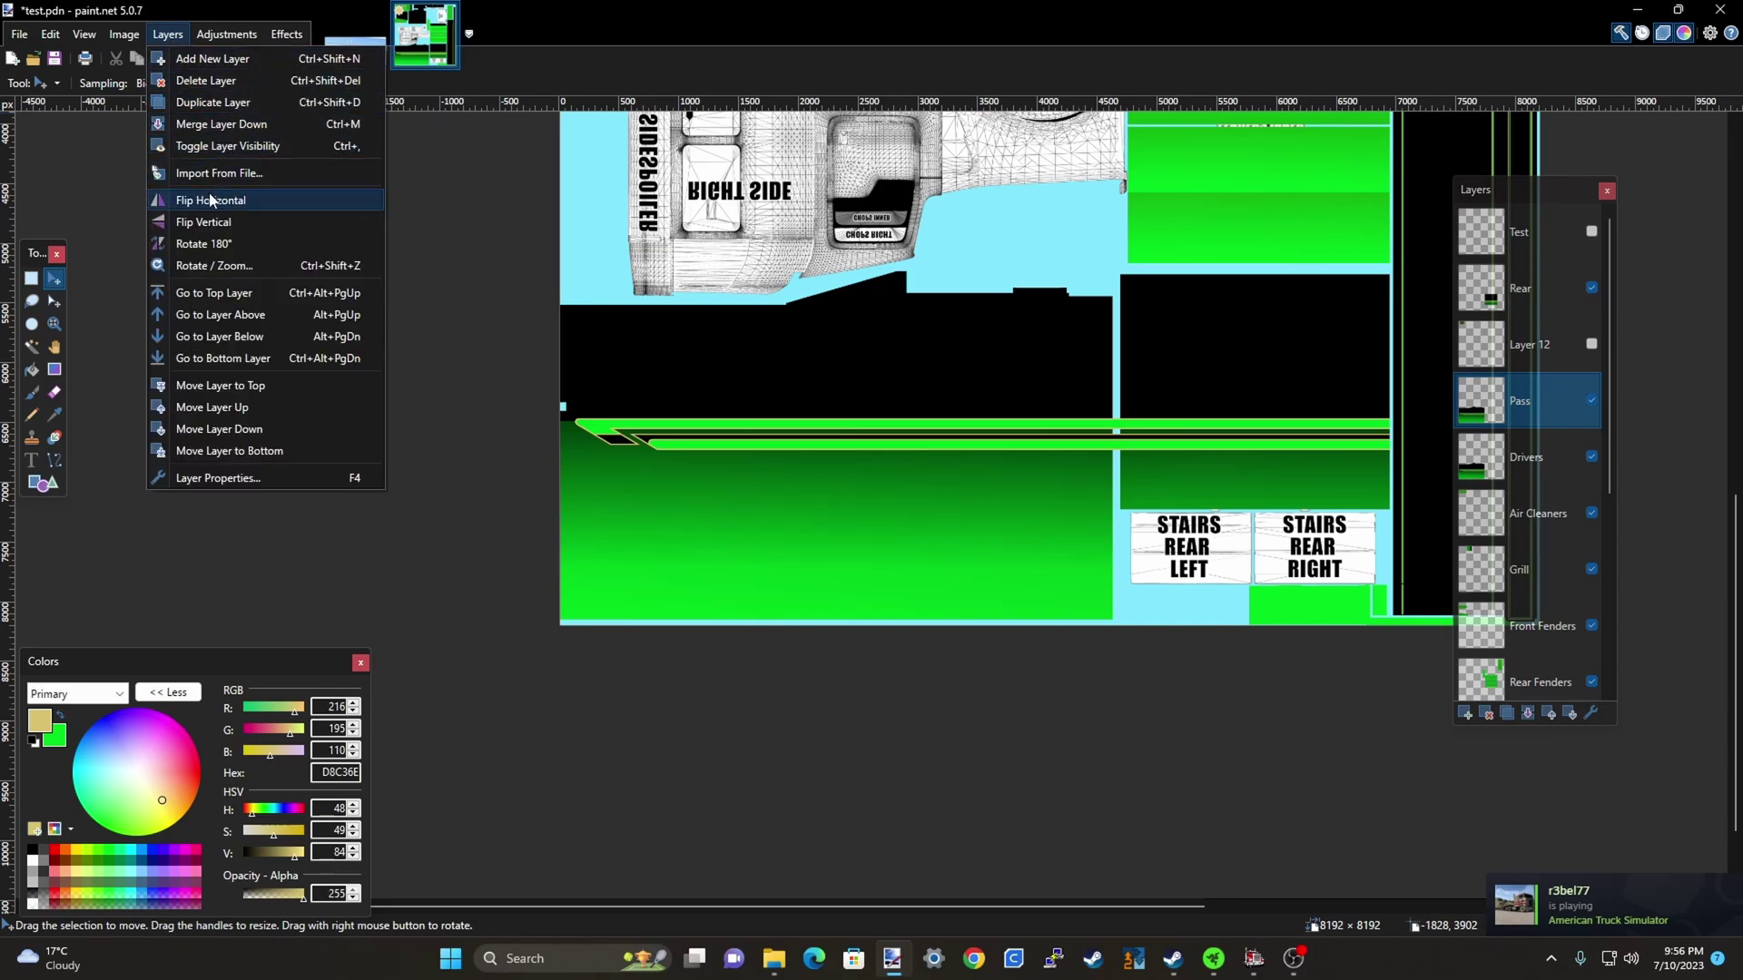
pyautogui.click(210, 245)
pyautogui.hotkey('ctrl', '-')
pyautogui.hotkey('ctrl', '-')
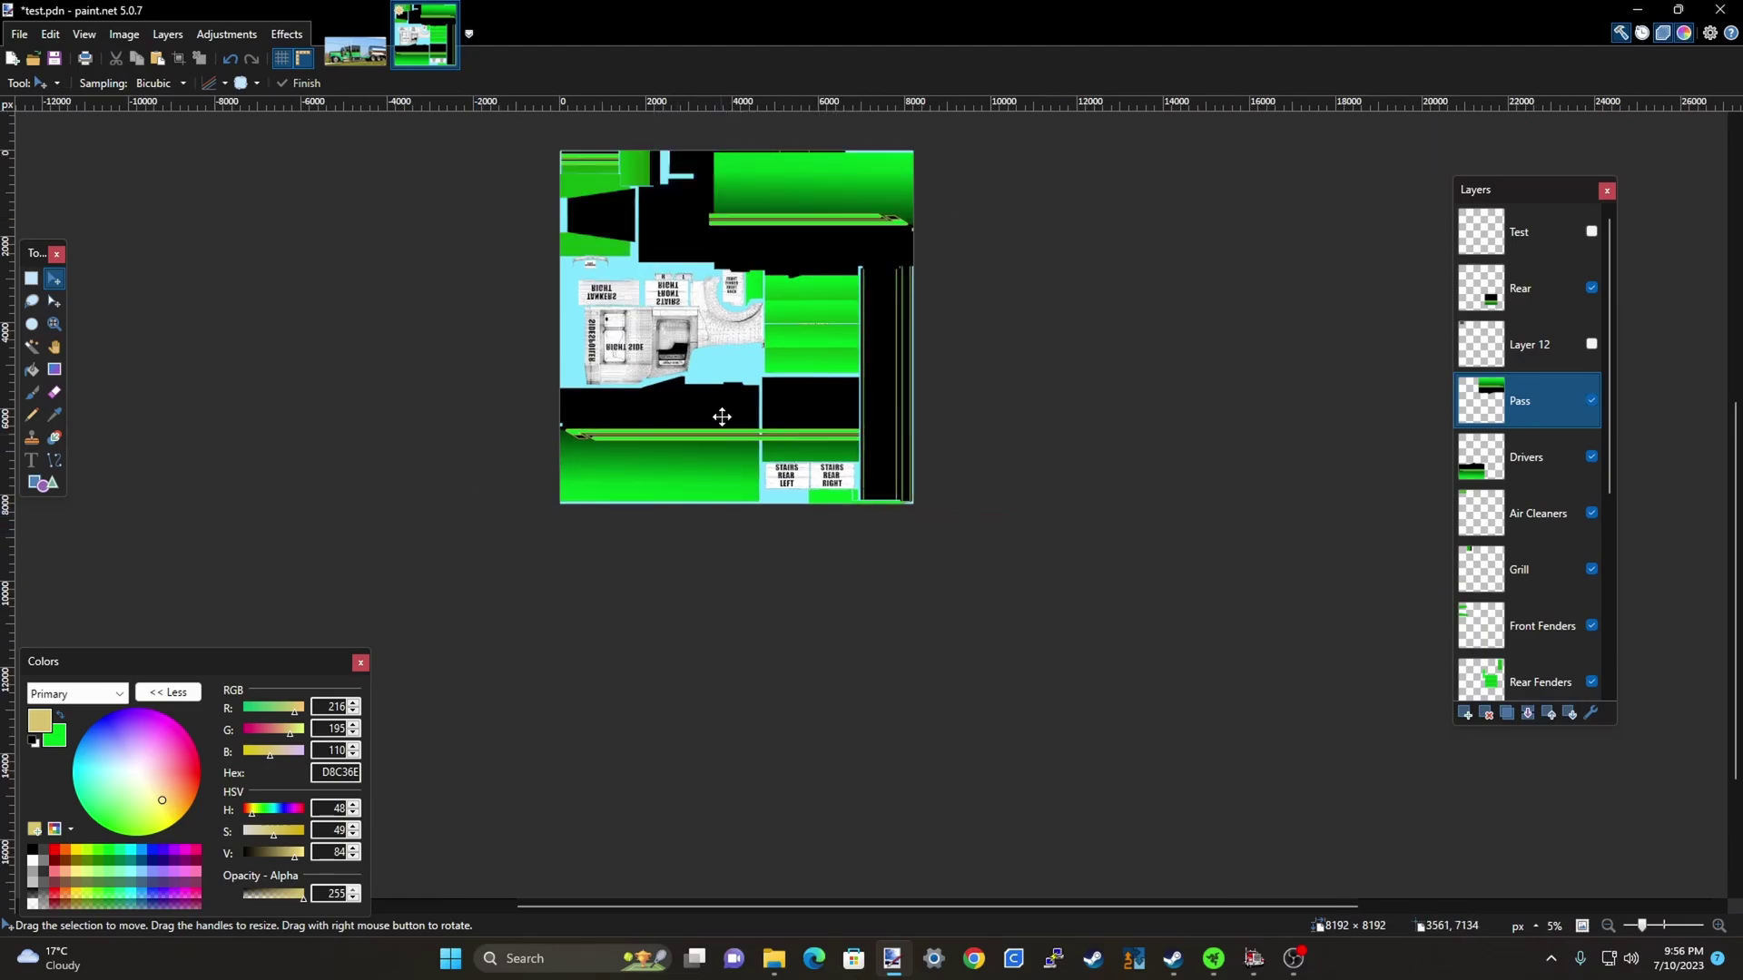
# Move the rotated Pass panel down and left over the right-side wireframe, to a top-left offset of -3453, 2639
pyautogui.hotkey('ctrl', '+')
pyautogui.moveTo(778, 244); pyautogui.dragTo(719, 353)
pyautogui.scroll(2, 546, 404)
pyautogui.scroll(6, 546, 403)
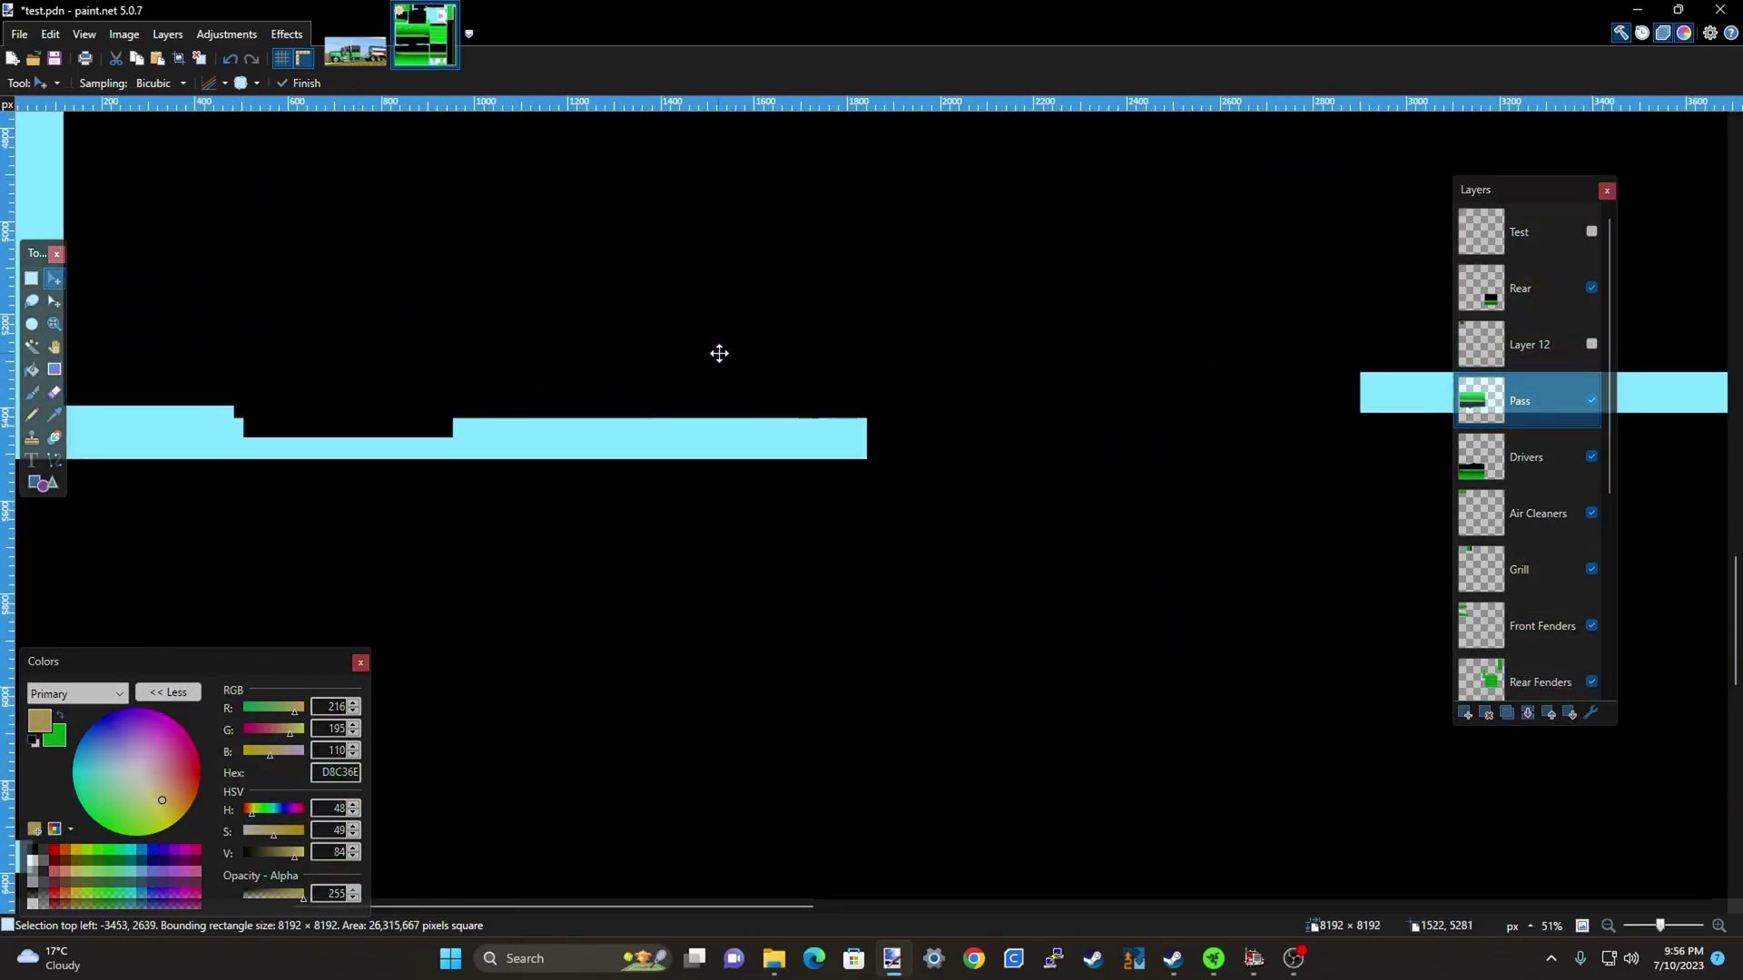
pyautogui.scroll(4, 723, 397)
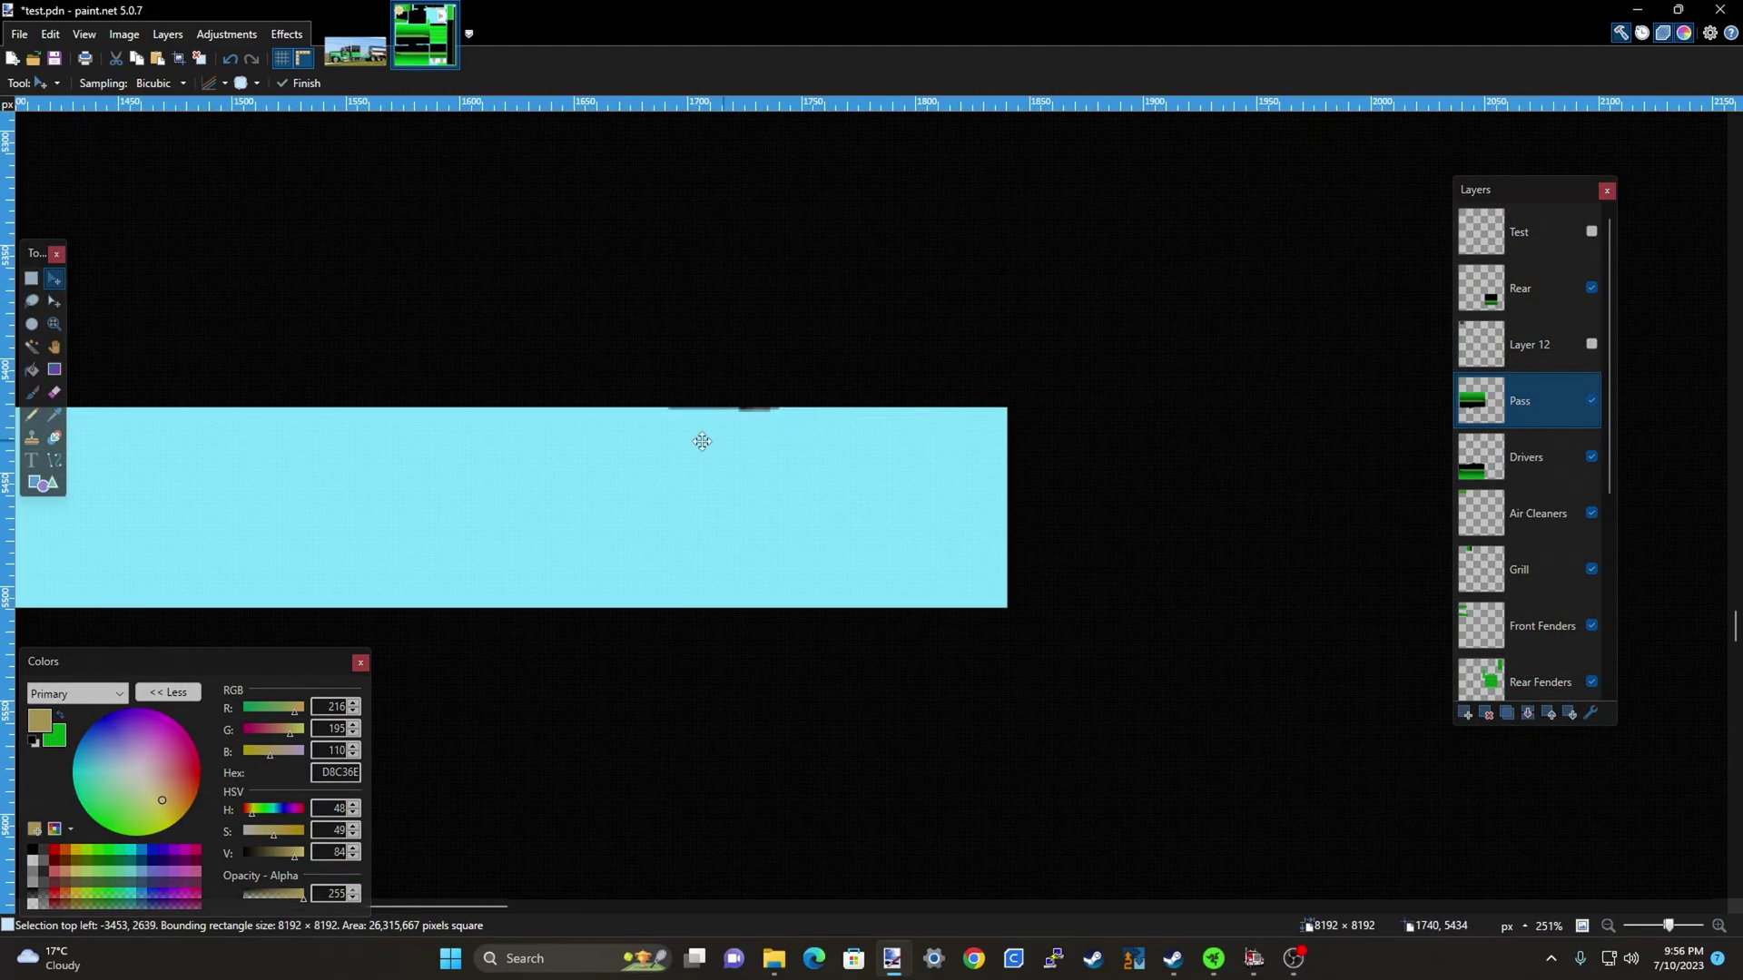
pyautogui.scroll(2, 751, 427)
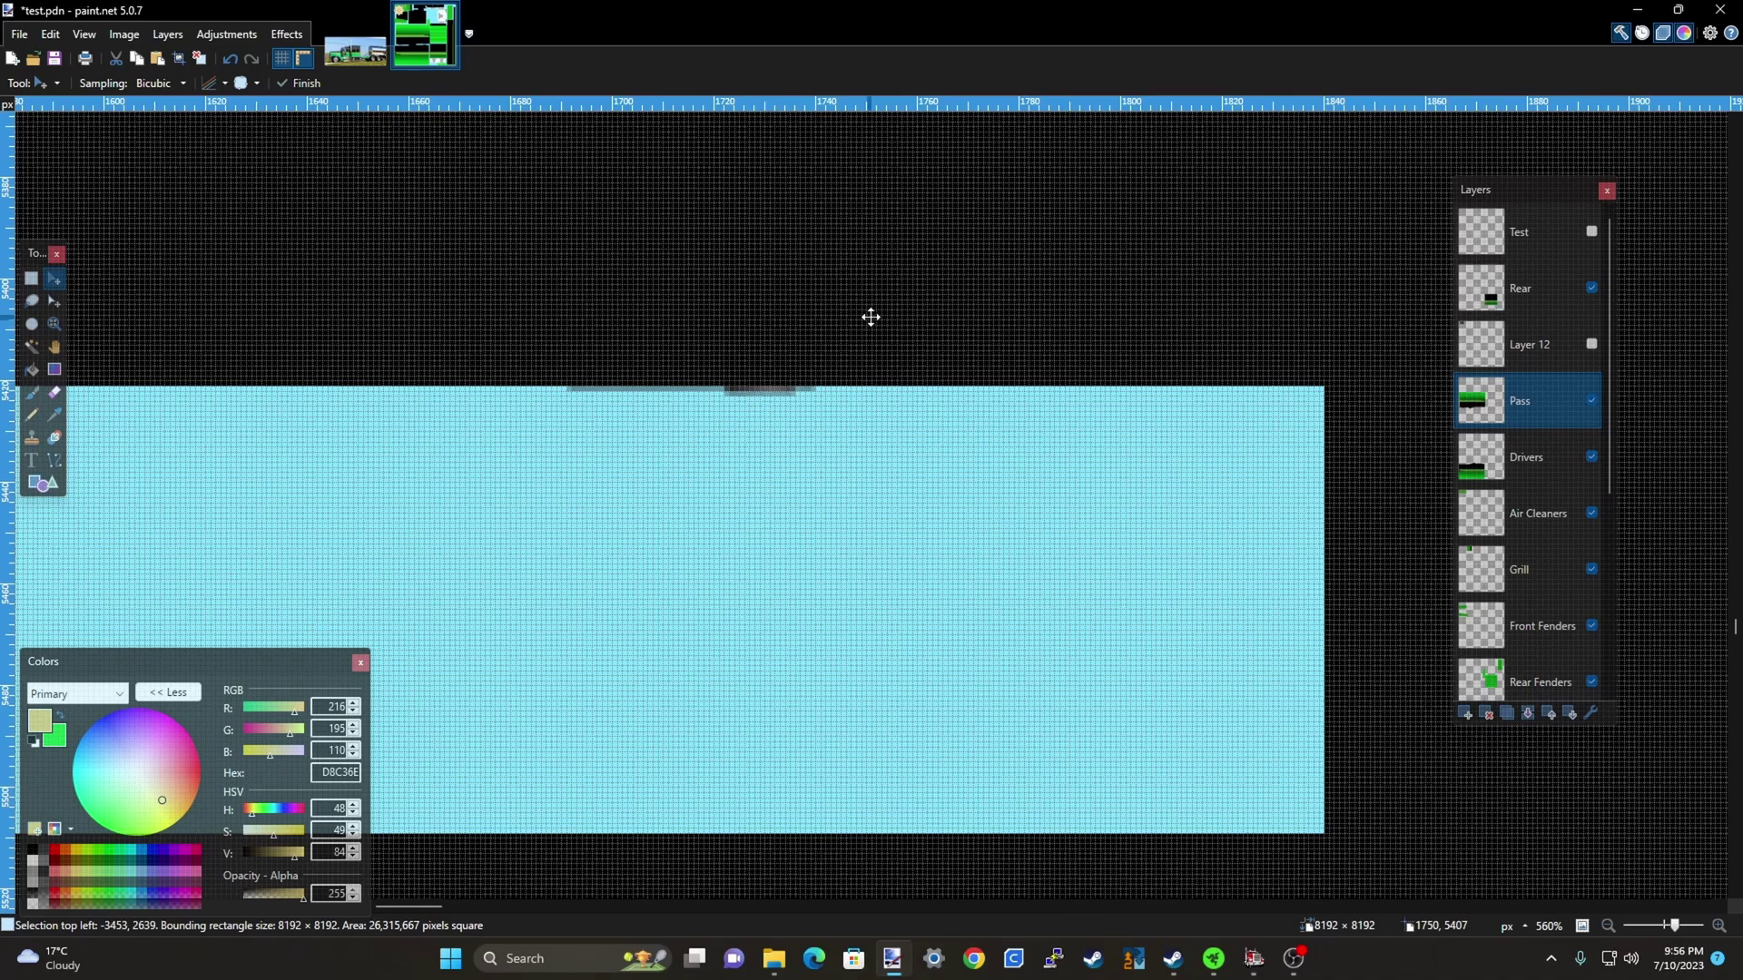
pyautogui.scroll(-10, 202, 335)
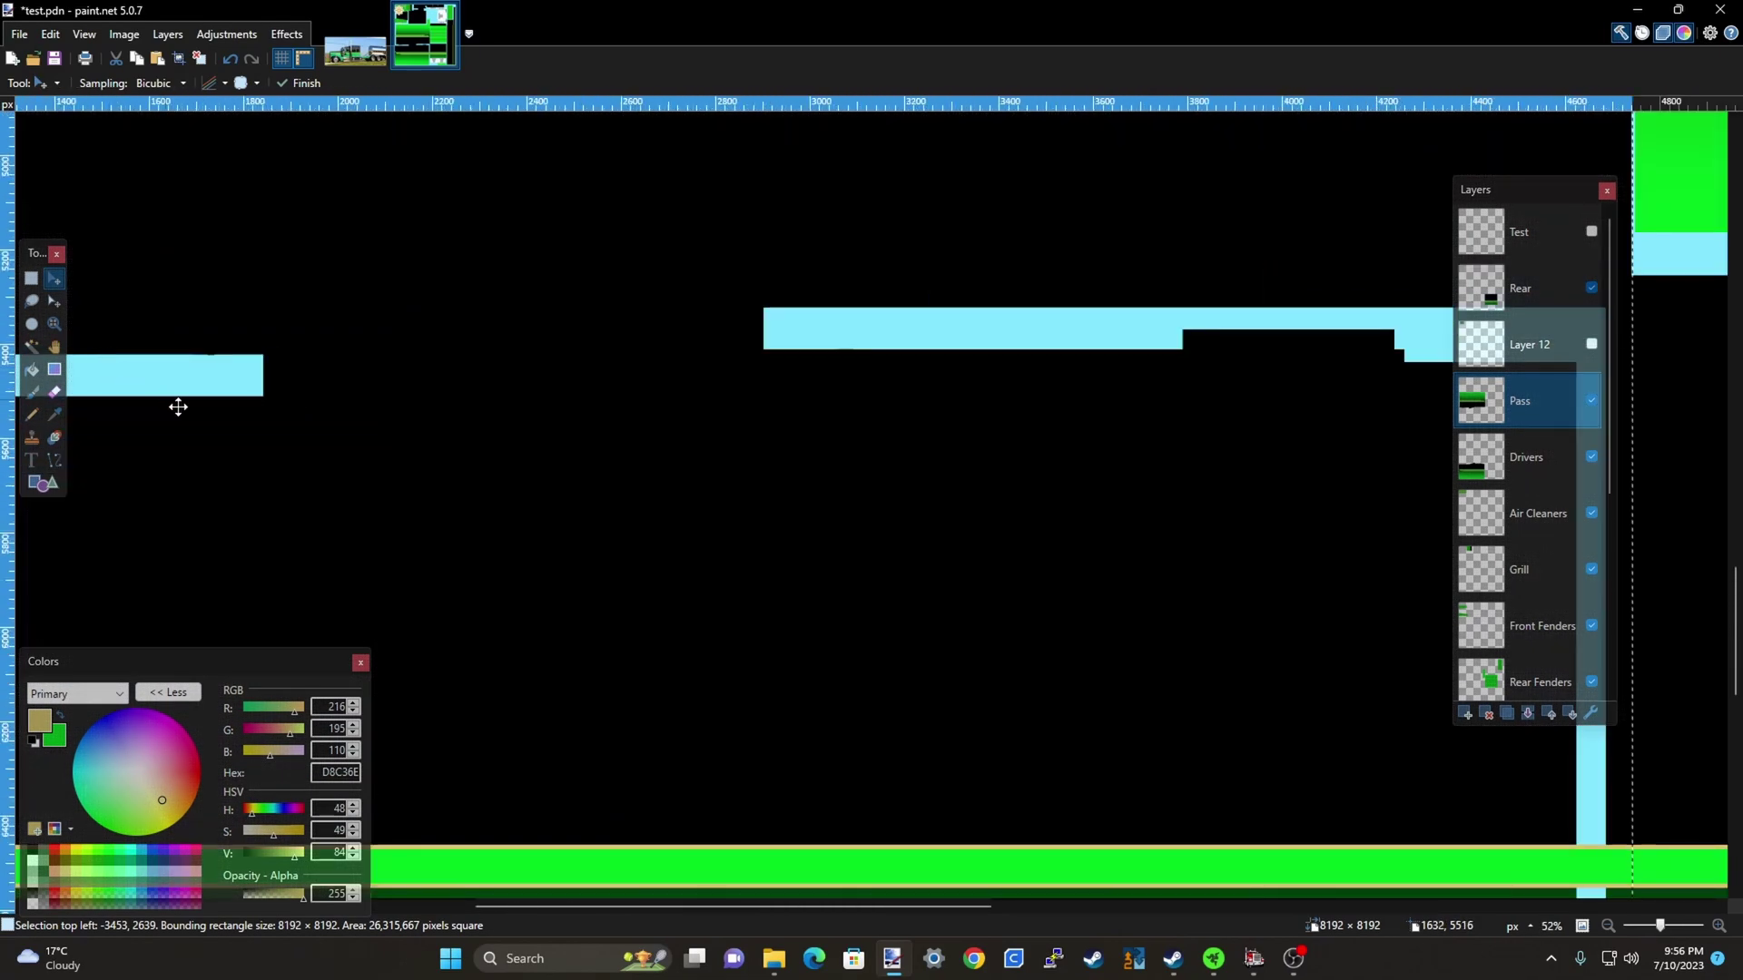
# Shift the Pass panel right to offset -3398, 2636 so its small edge notch meets the wireframe's end
pyautogui.scroll(-2, 190, 408)
pyautogui.scroll(6, 759, 203)
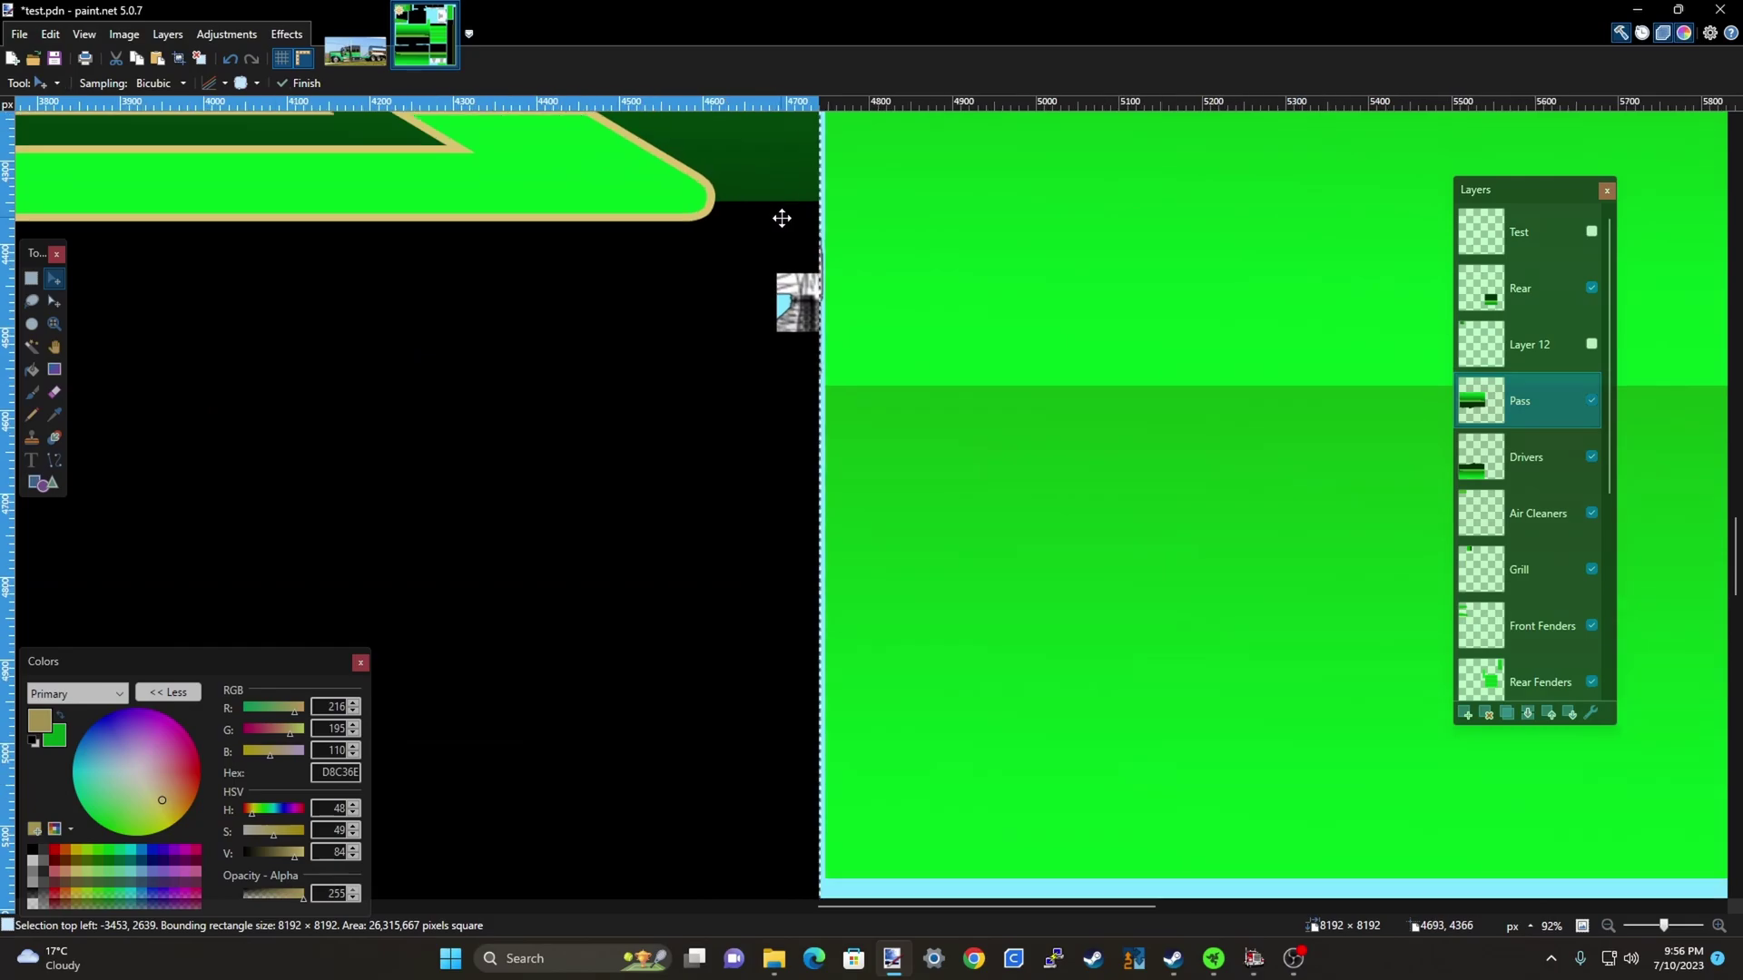
pyautogui.scroll(2, 782, 217)
pyautogui.moveTo(681, 295); pyautogui.dragTo(764, 289)
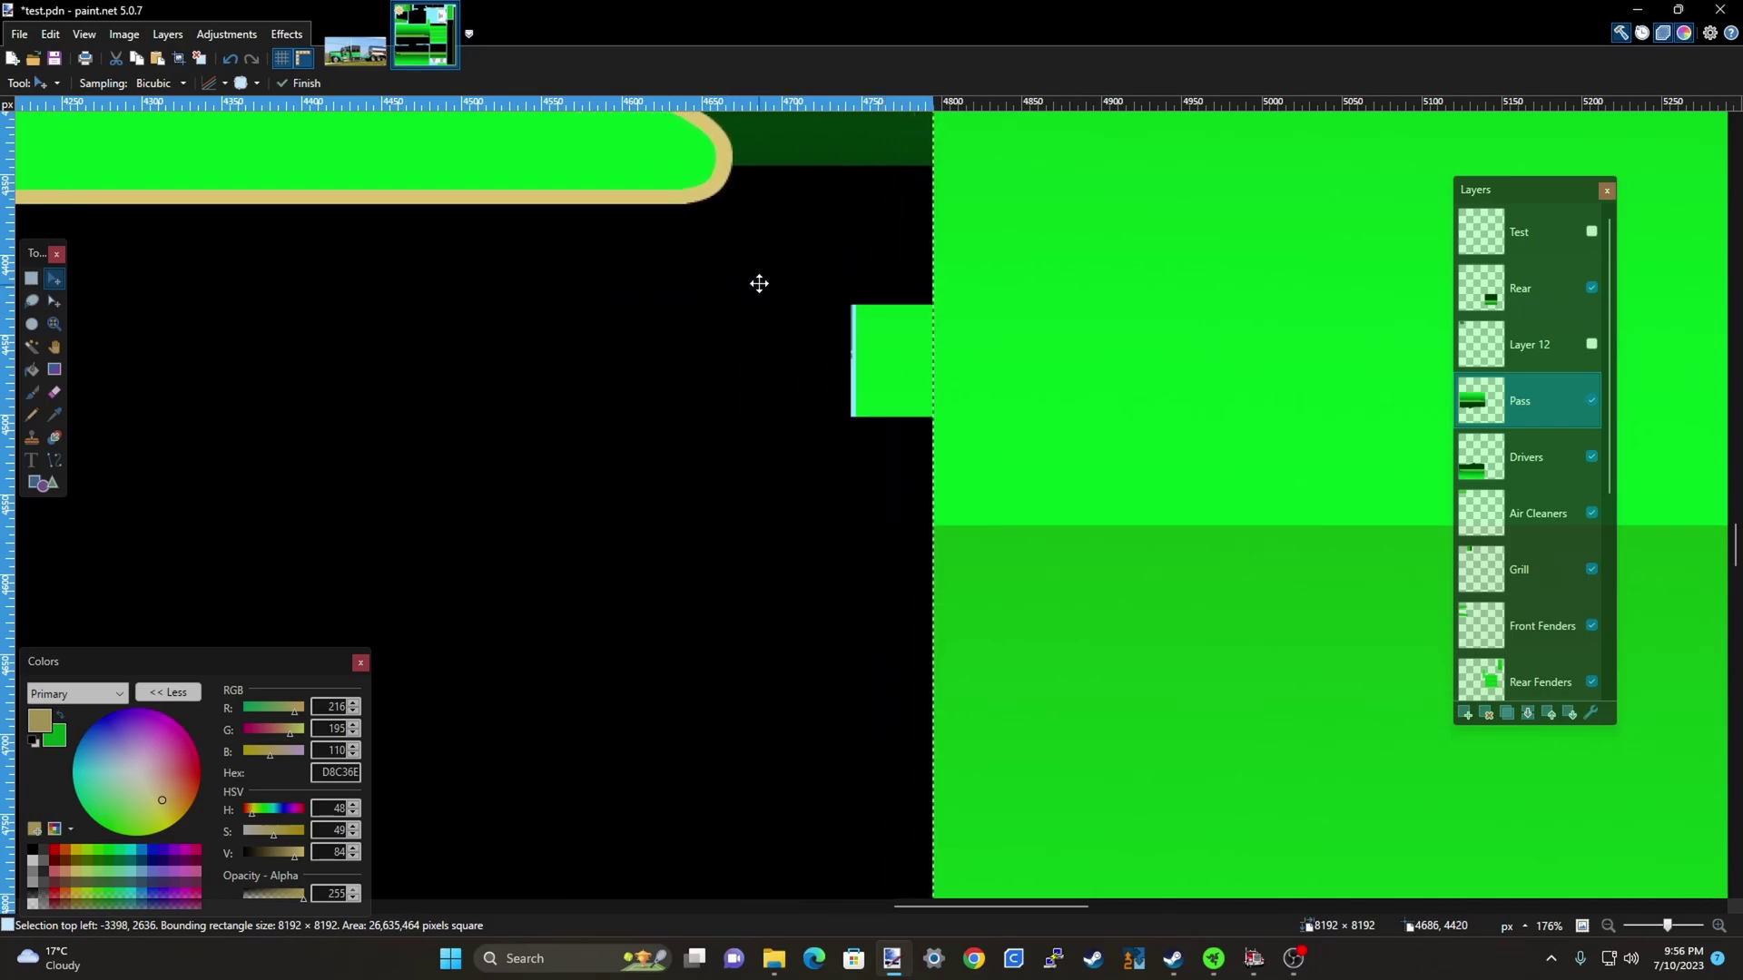
pyautogui.scroll(5, 872, 338)
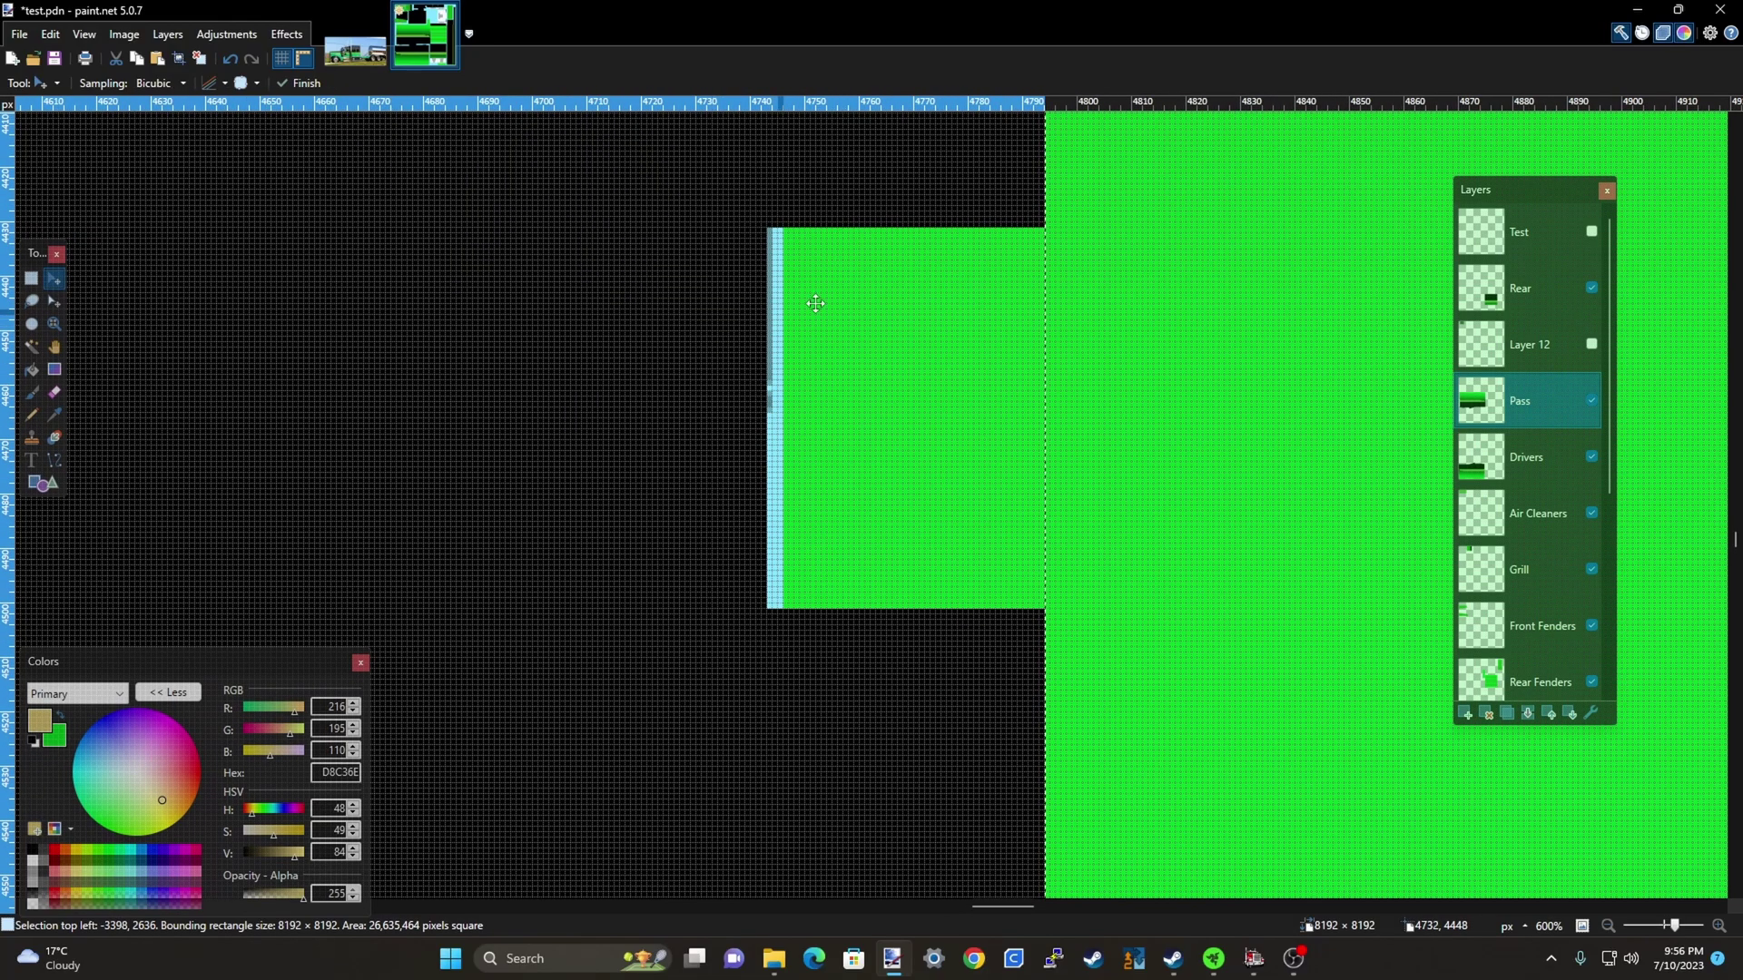
pyautogui.scroll(-13, 1171, 215)
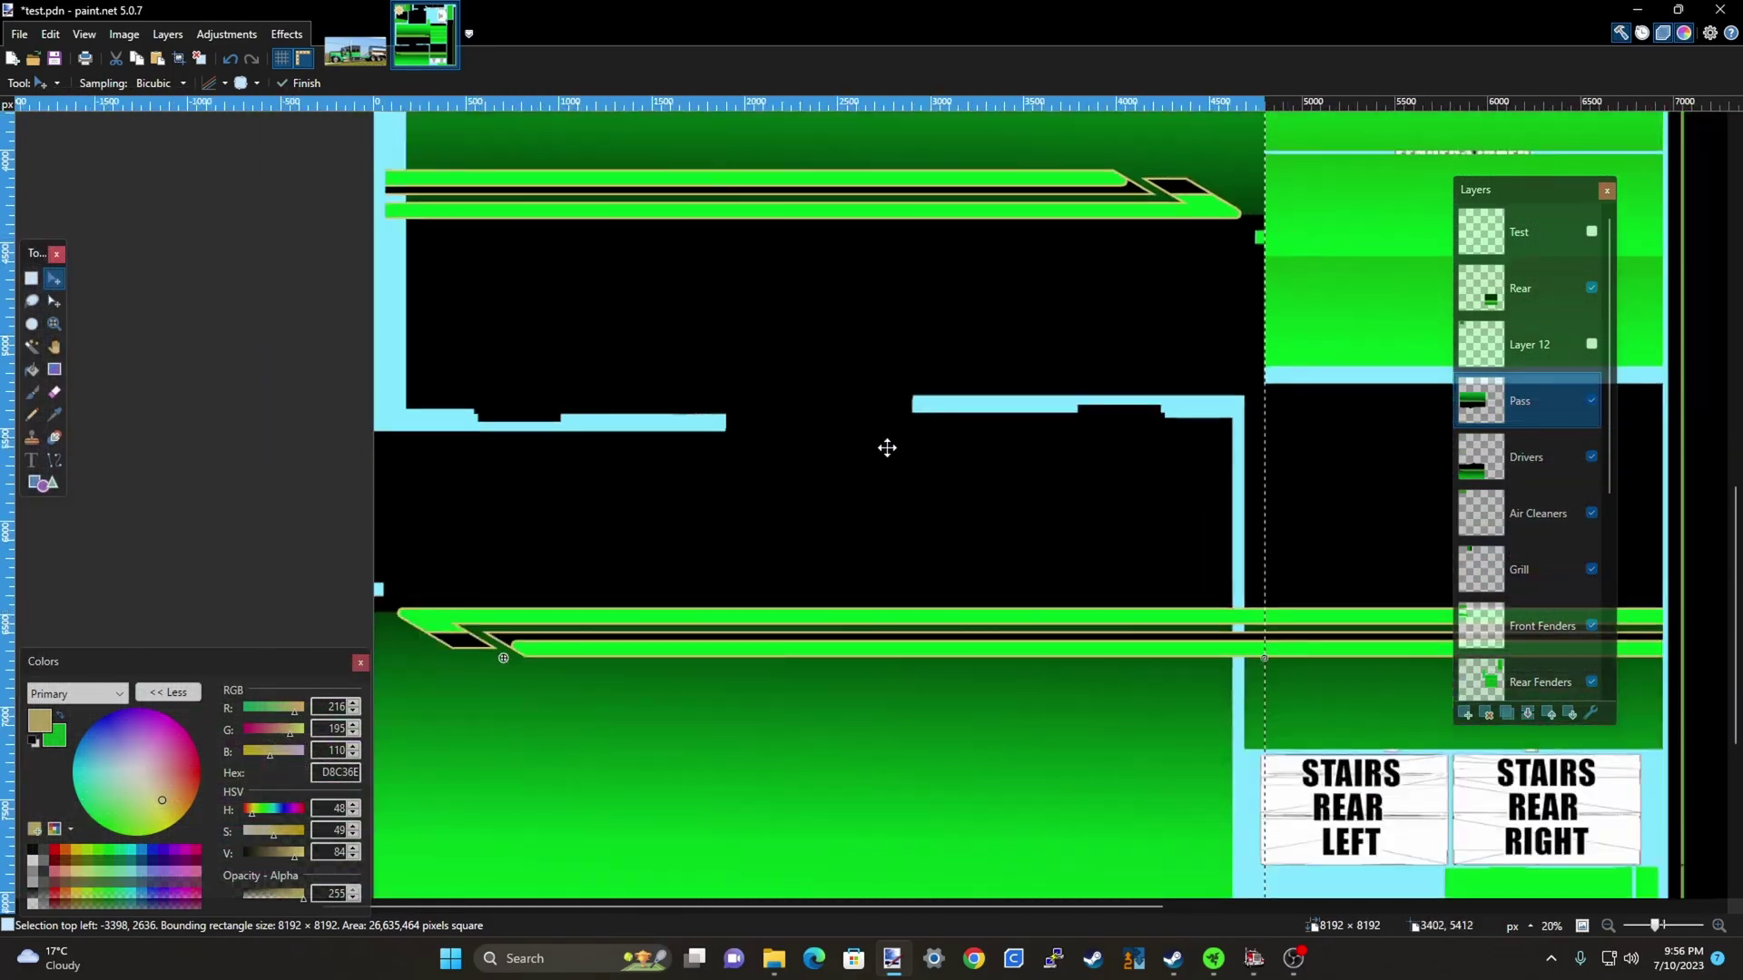
pyautogui.scroll(4, 662, 439)
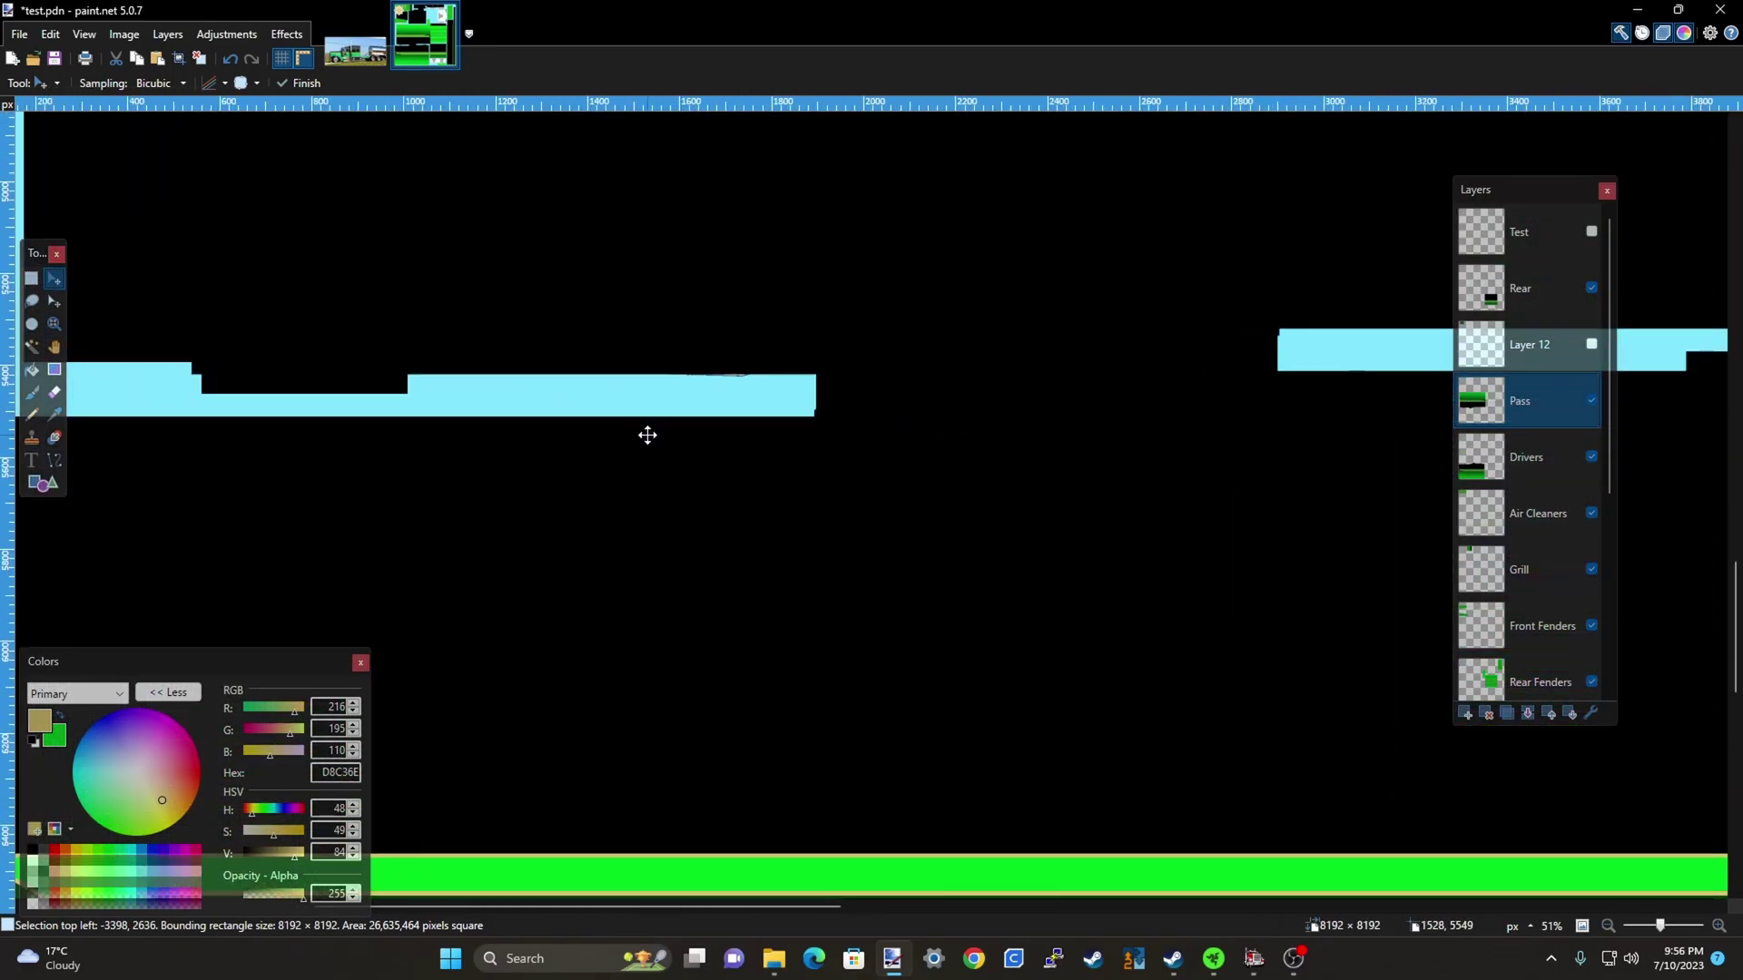
# Lower the Pass panel 3 px to offset -3398, 2639 to cover the wireframe along its bottom edge
pyautogui.scroll(-2, 672, 418)
pyautogui.scroll(9, 708, 404)
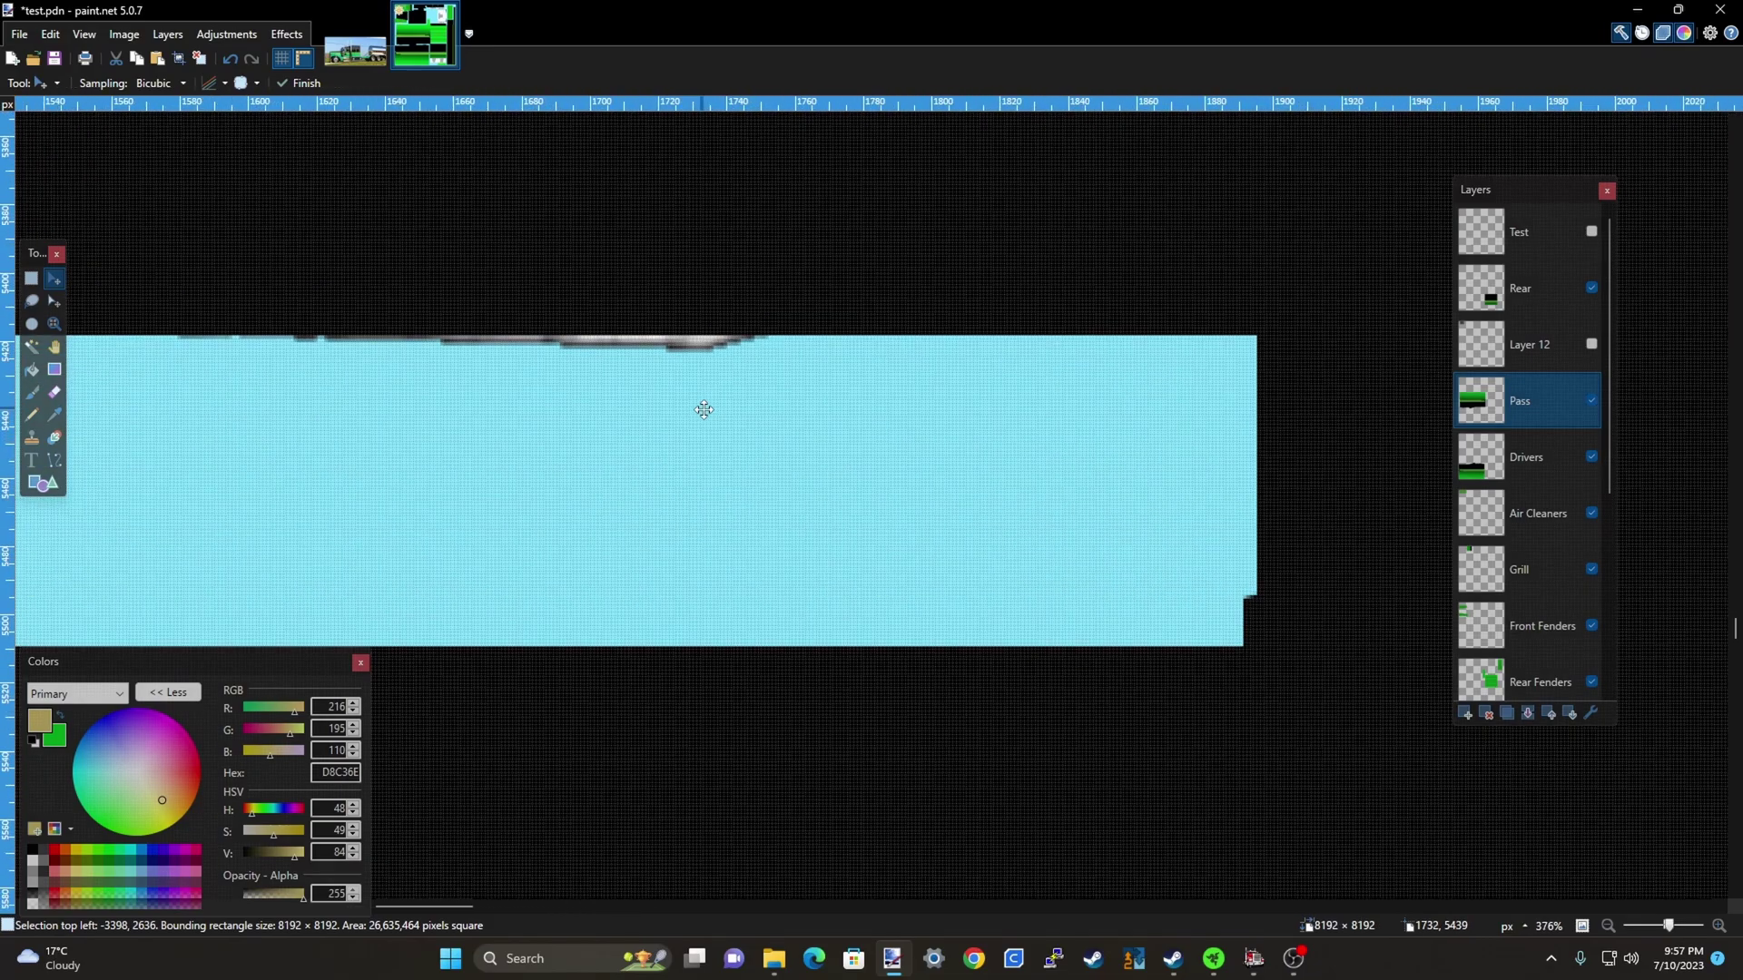
pyautogui.moveTo(779, 289); pyautogui.dragTo(782, 299)
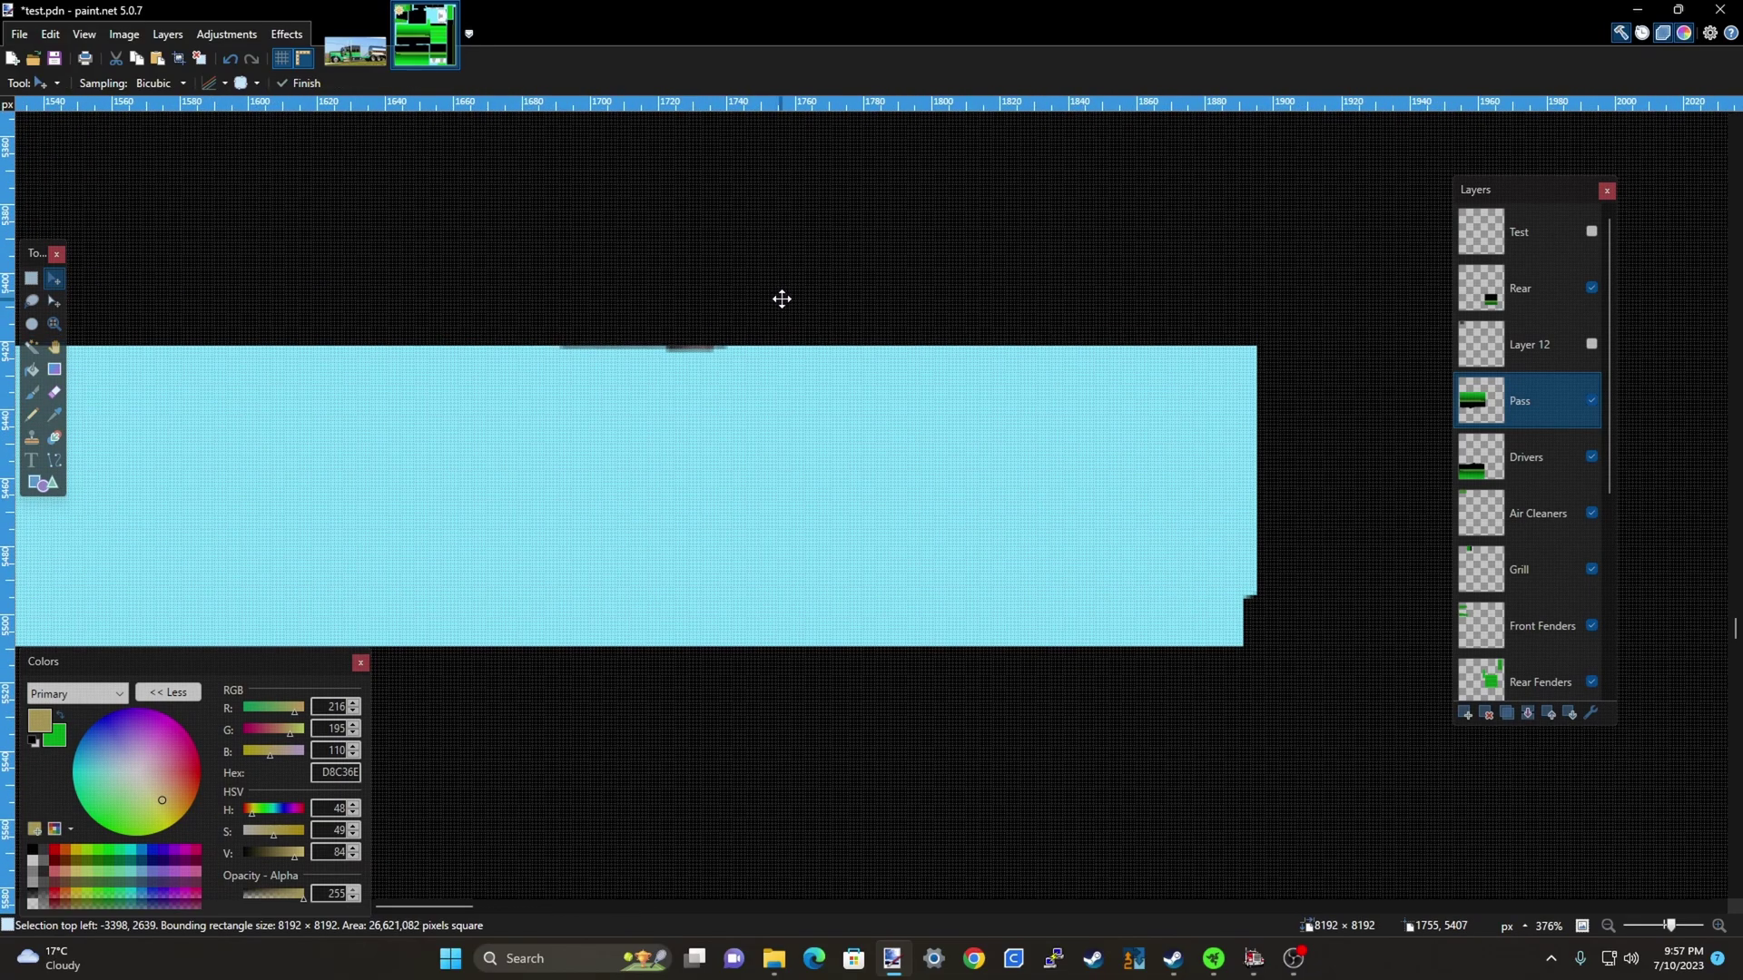
pyautogui.scroll(-10, 385, 269)
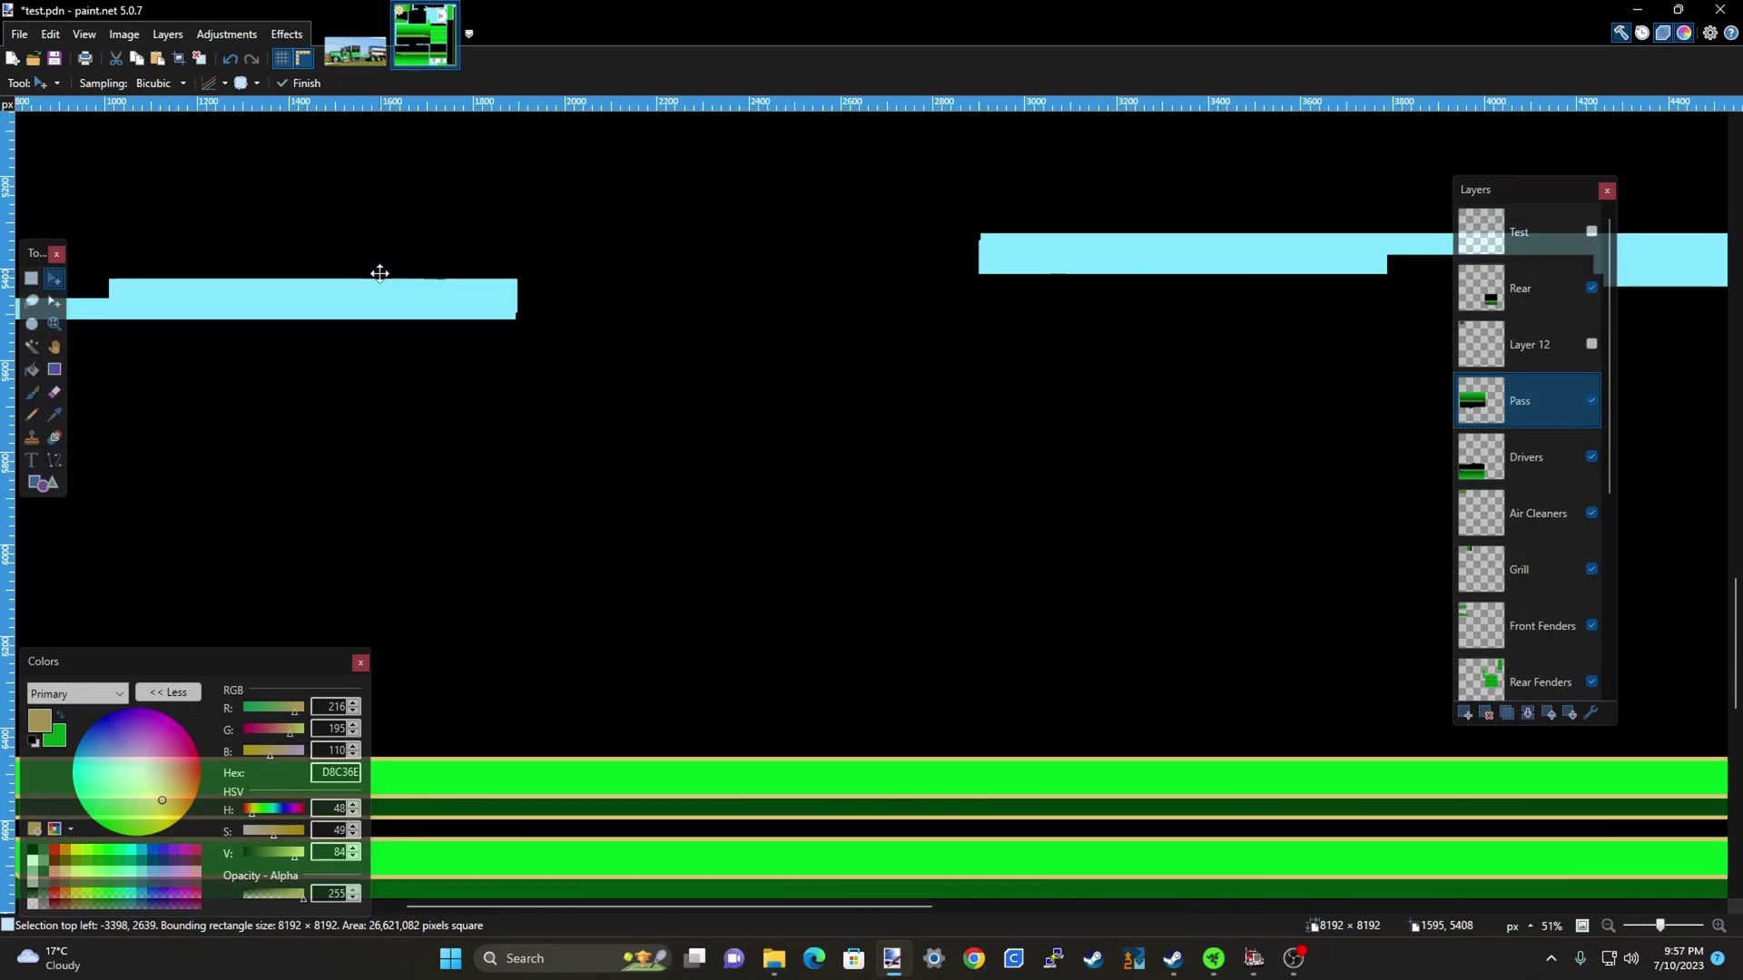
pyautogui.scroll(8, 817, 280)
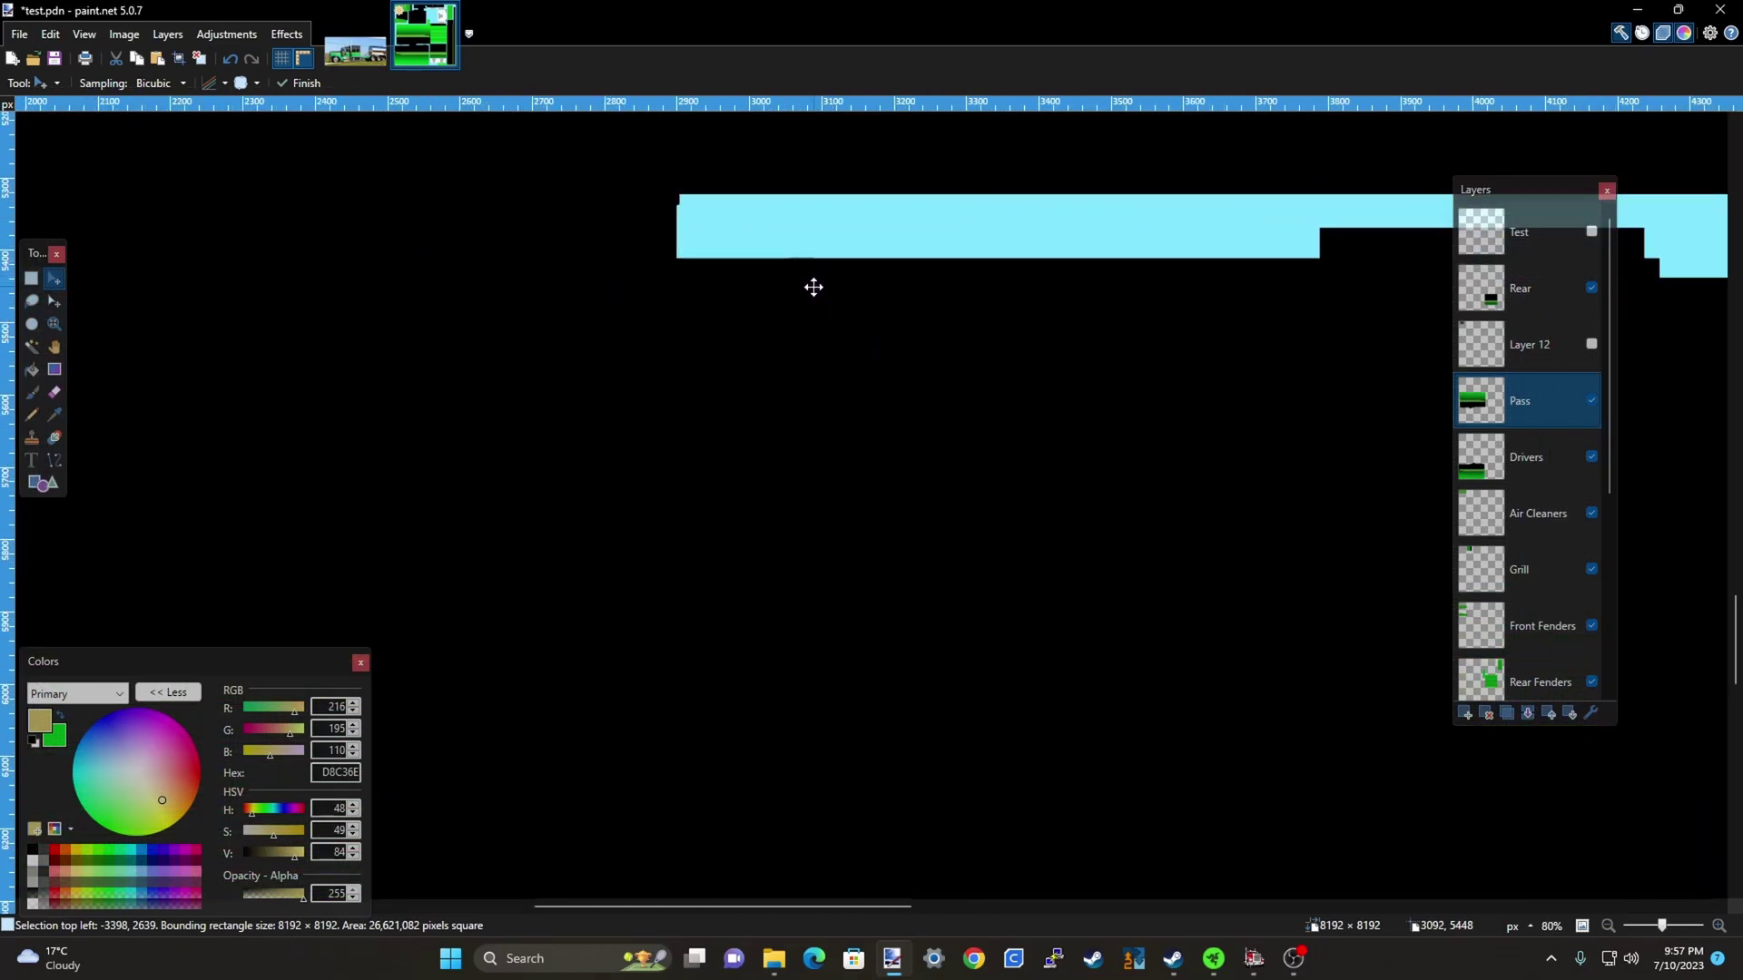
pyautogui.scroll(-6, 988, 299)
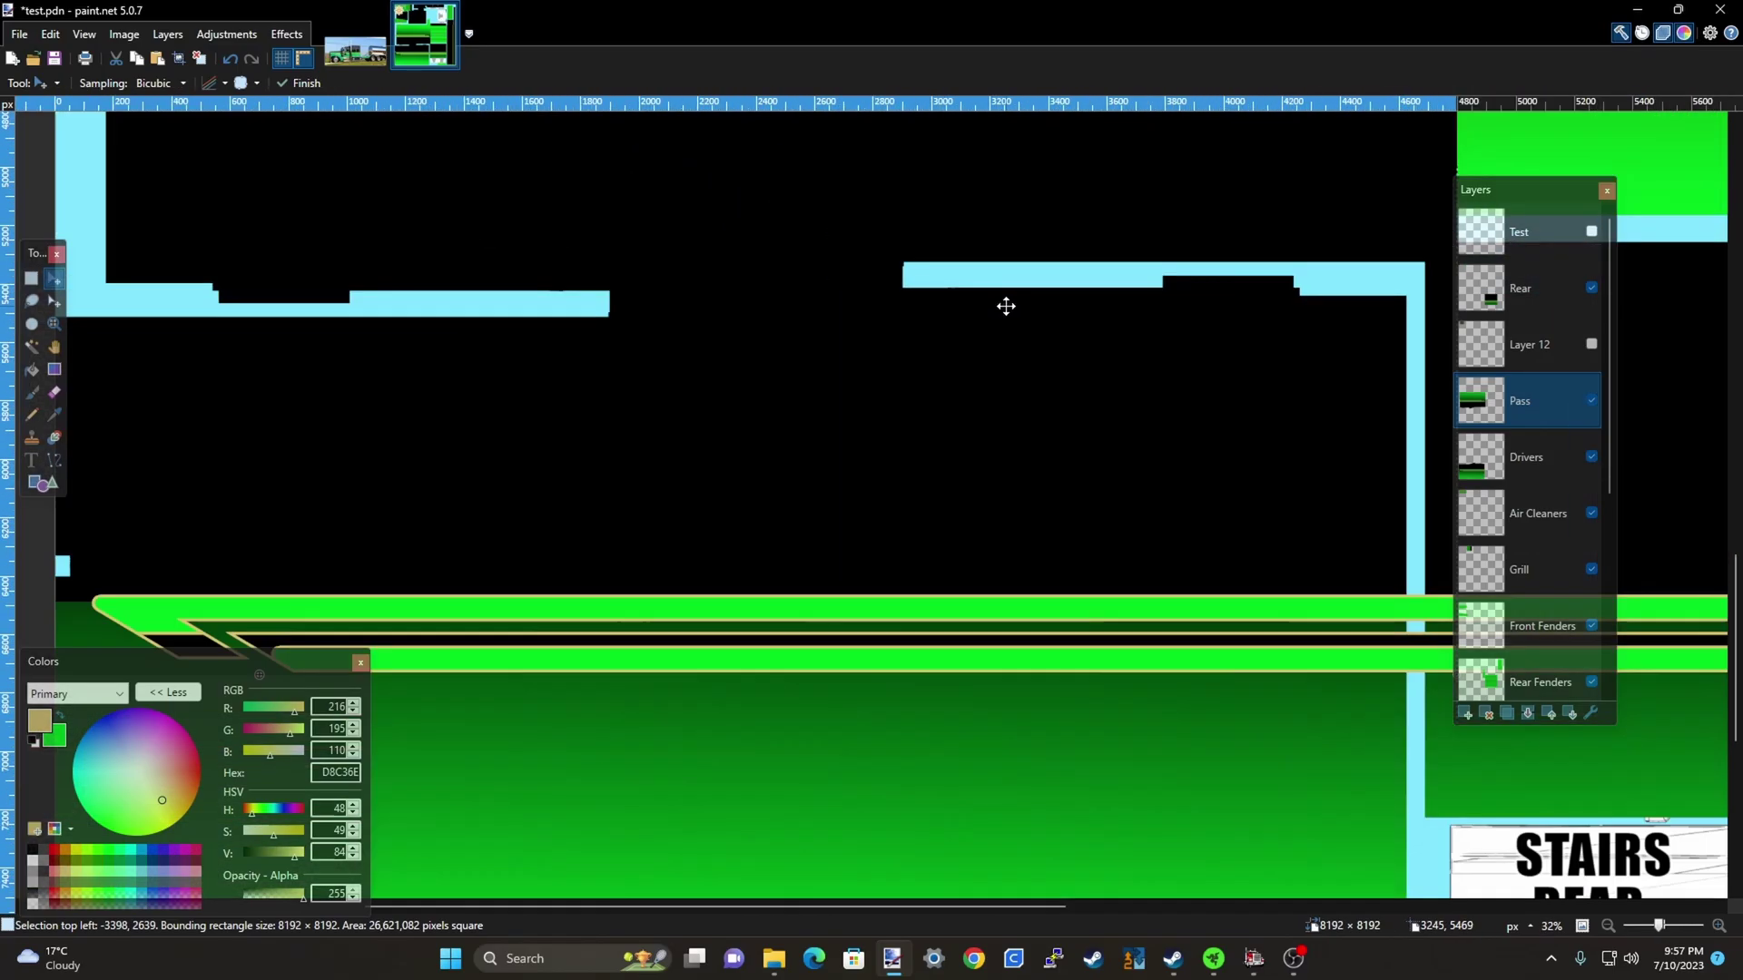
# Nudge the Pass panel down 1 px to y 2640 and check its lower edge and end notch
pyautogui.scroll(10, 531, 284)
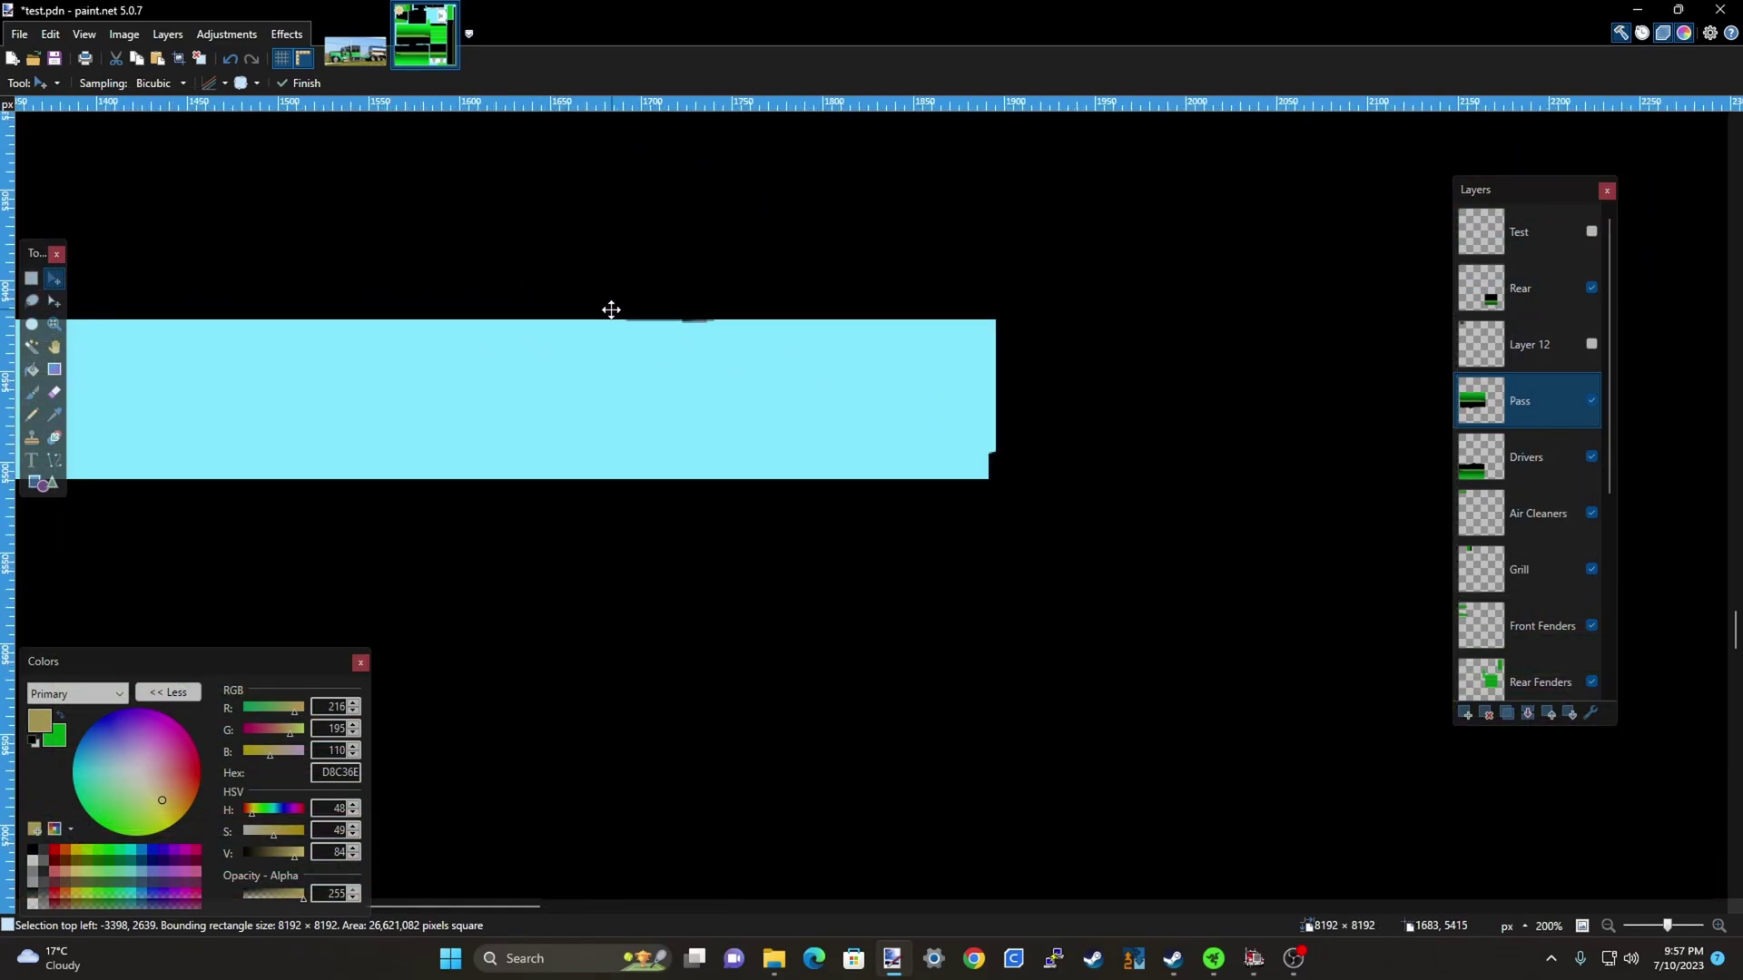
pyautogui.press('Down')
pyautogui.scroll(-10, 638, 299)
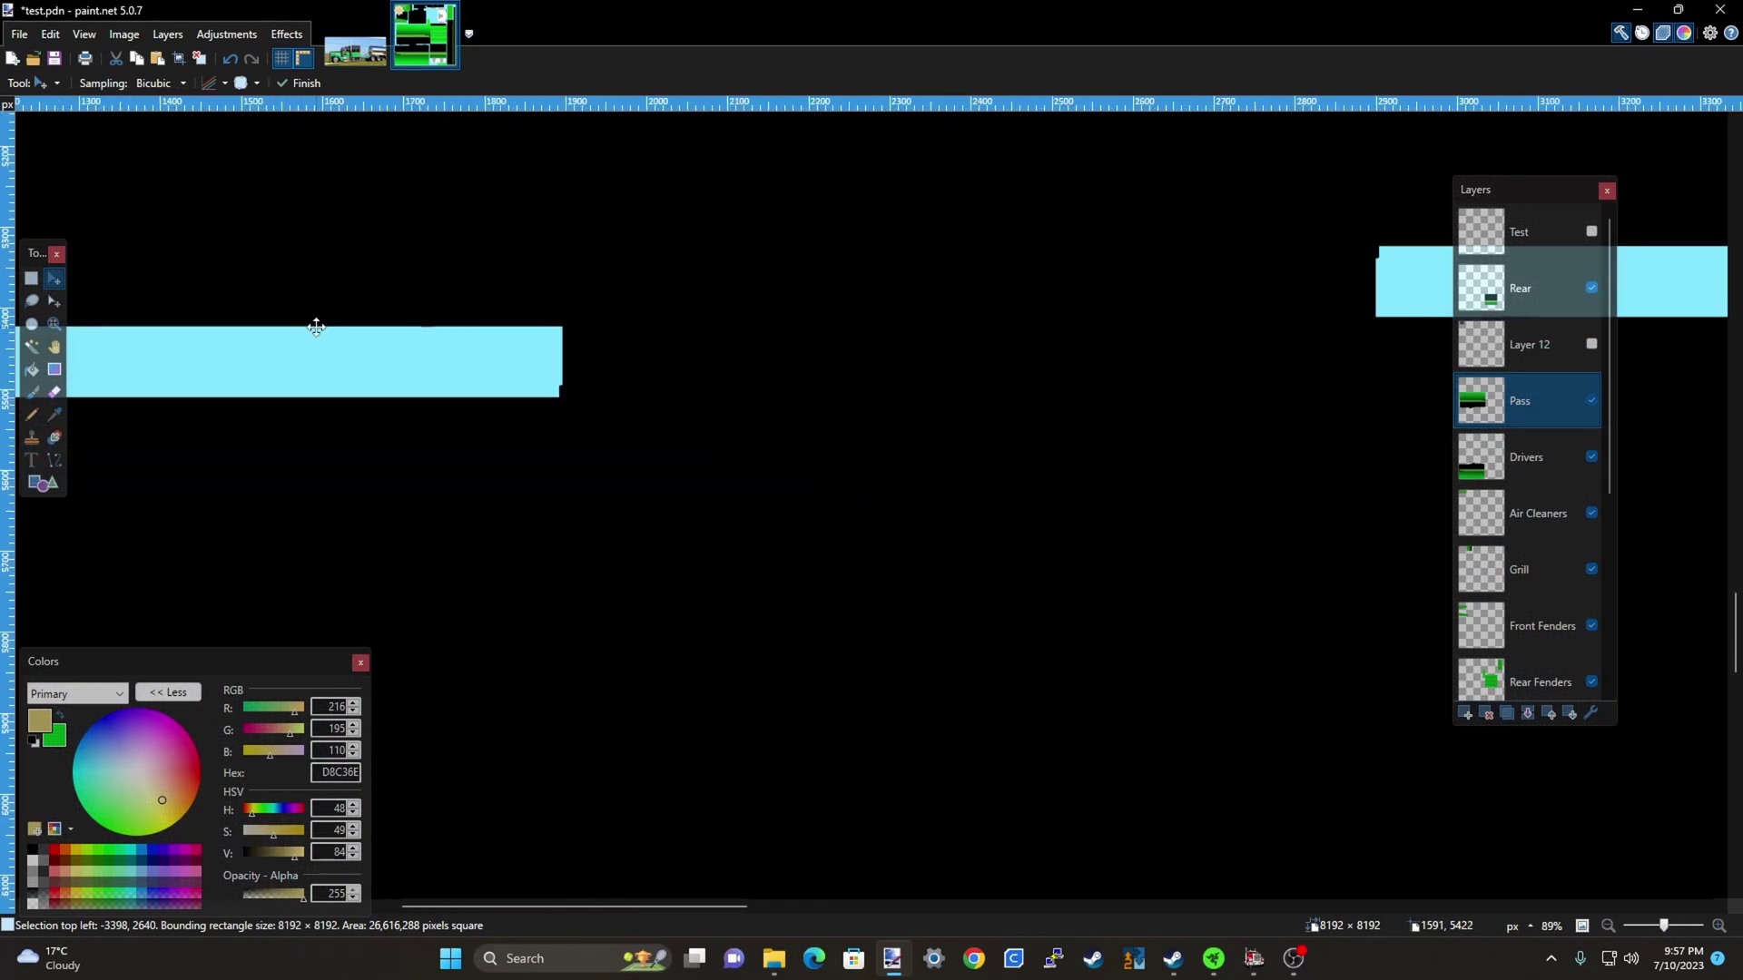
pyautogui.scroll(5, 1353, 332)
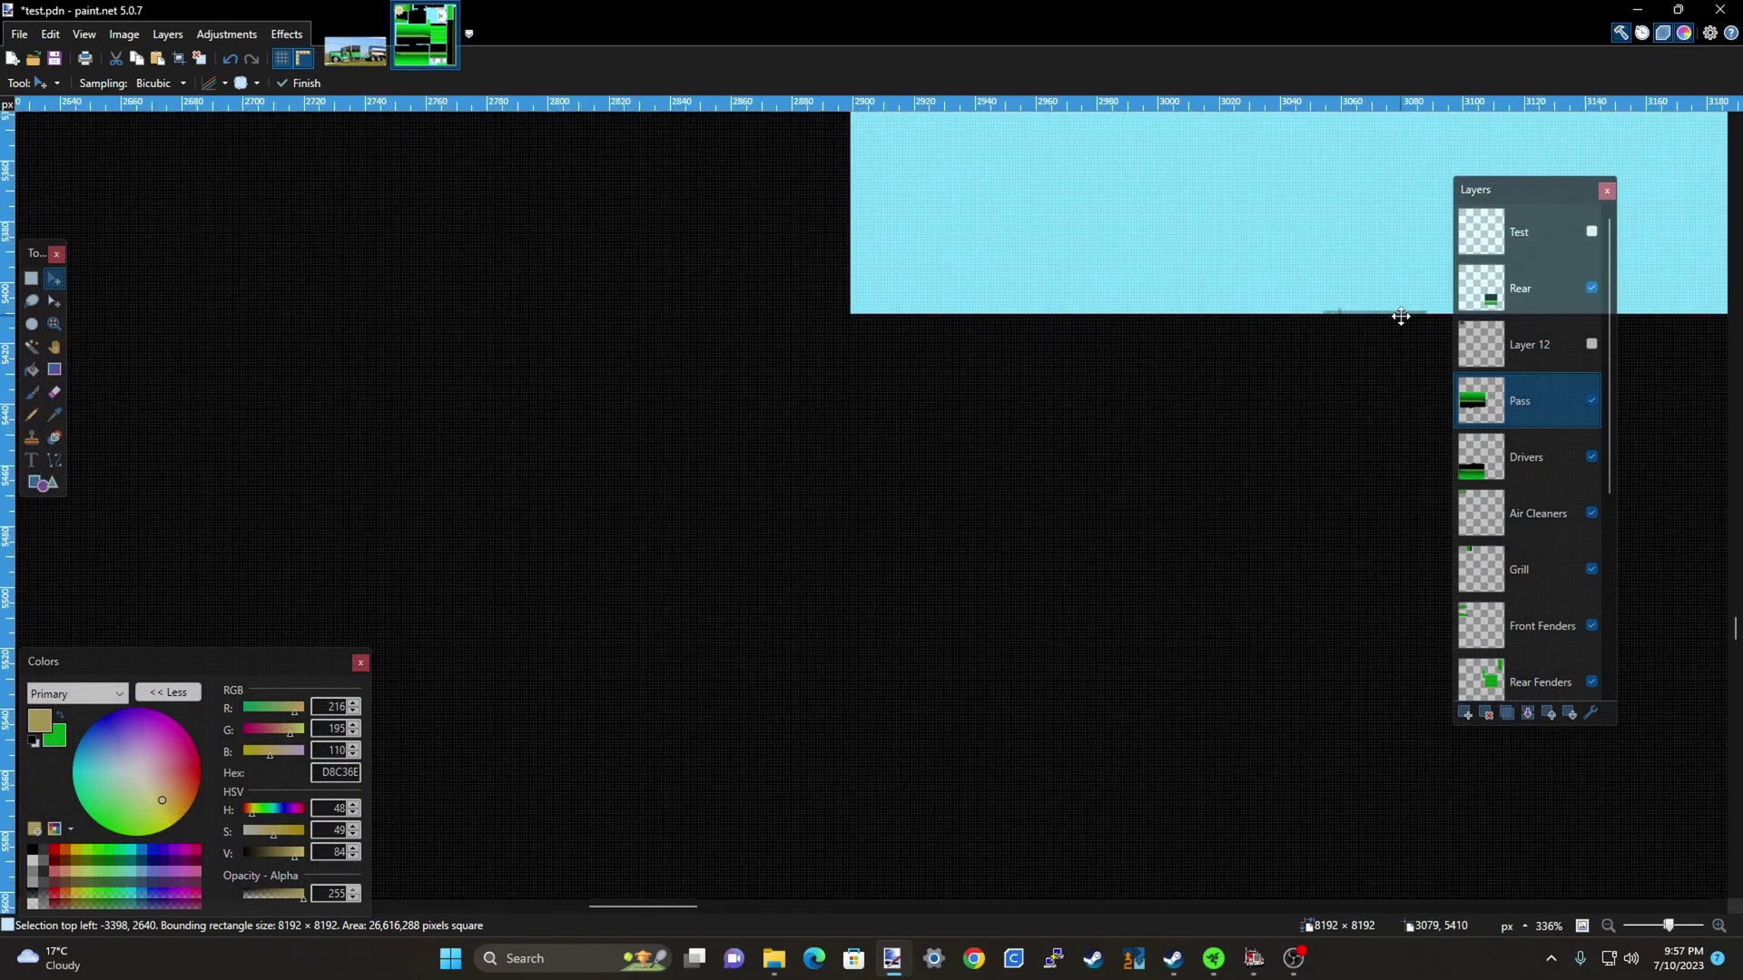
pyautogui.scroll(-6, 412, 416)
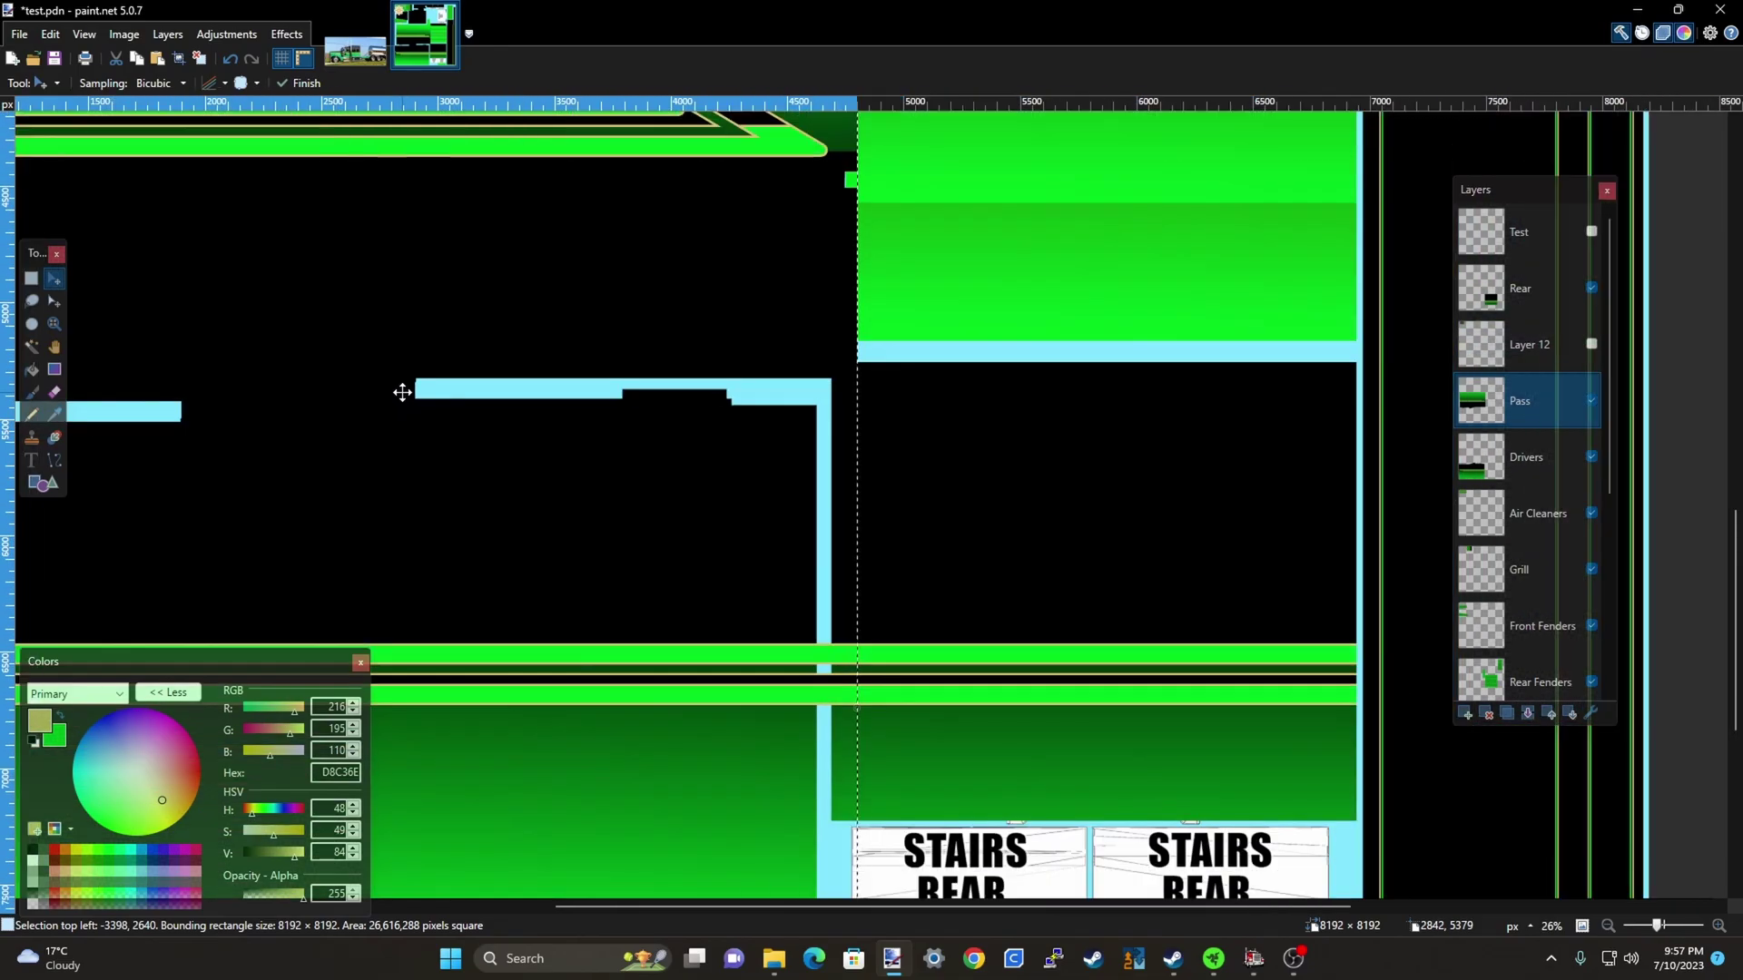
pyautogui.scroll(6, 854, 174)
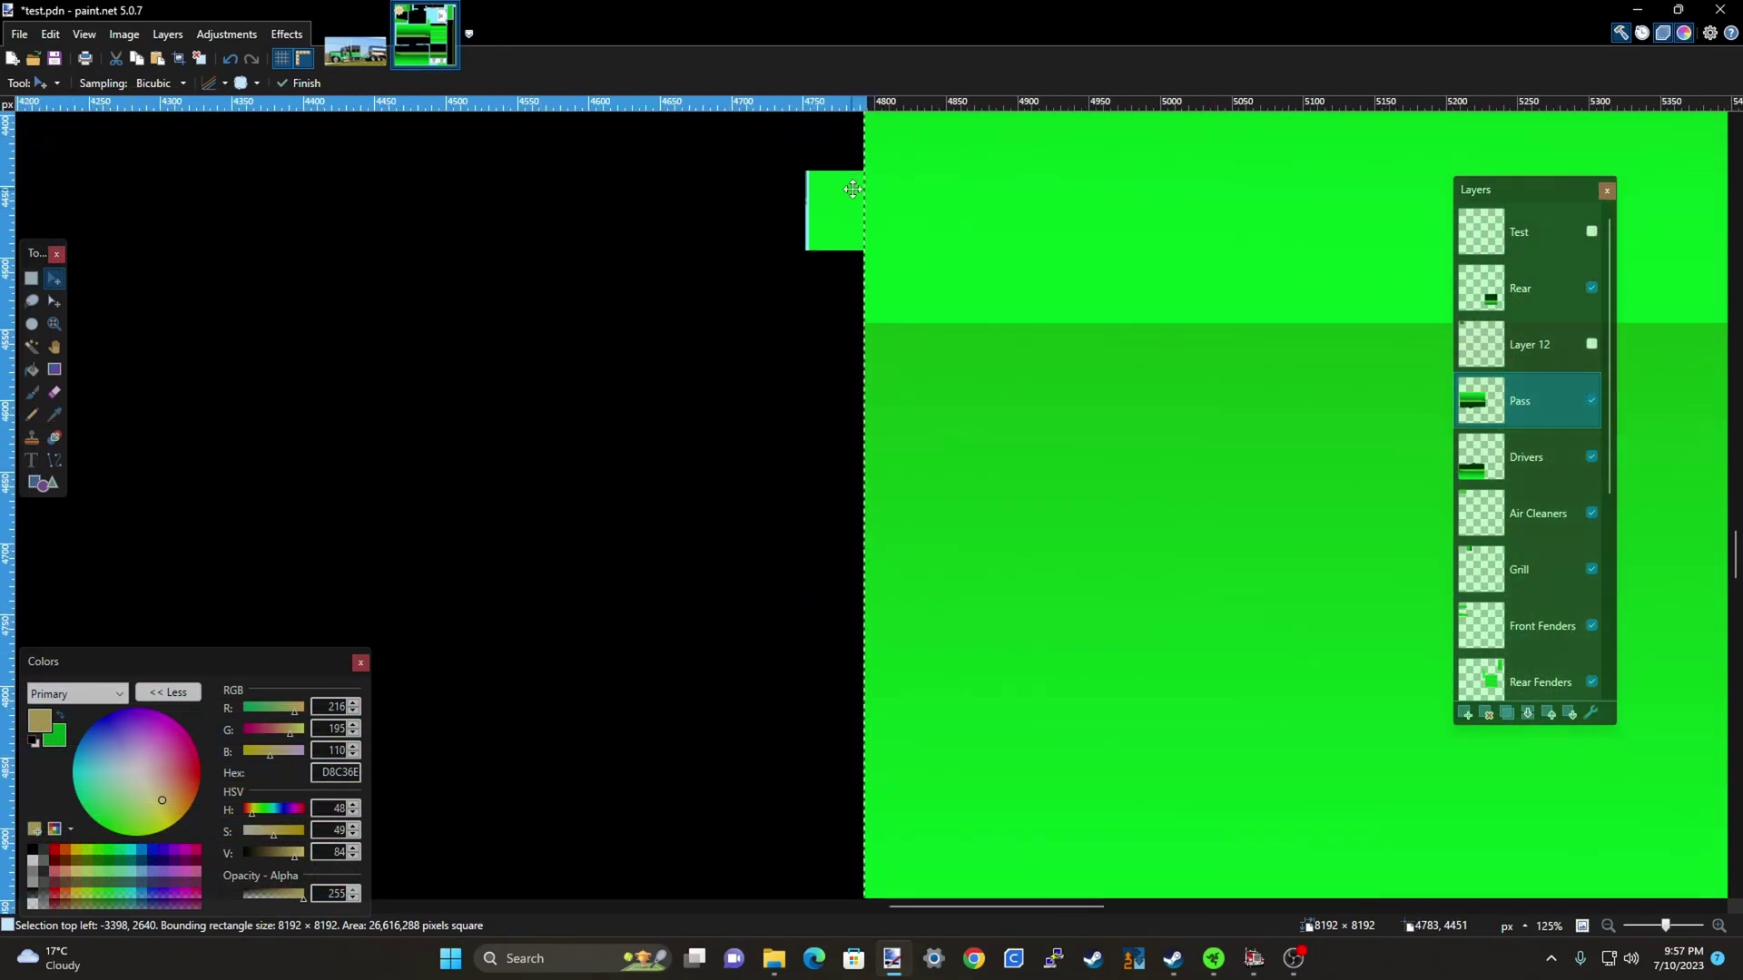
# Compare the Pass panel's end notch and edges with the driver-side panel and the surrounding template, and deselect the panel
pyautogui.scroll(-6, 992, 224)
pyautogui.scroll(4, 174, 532)
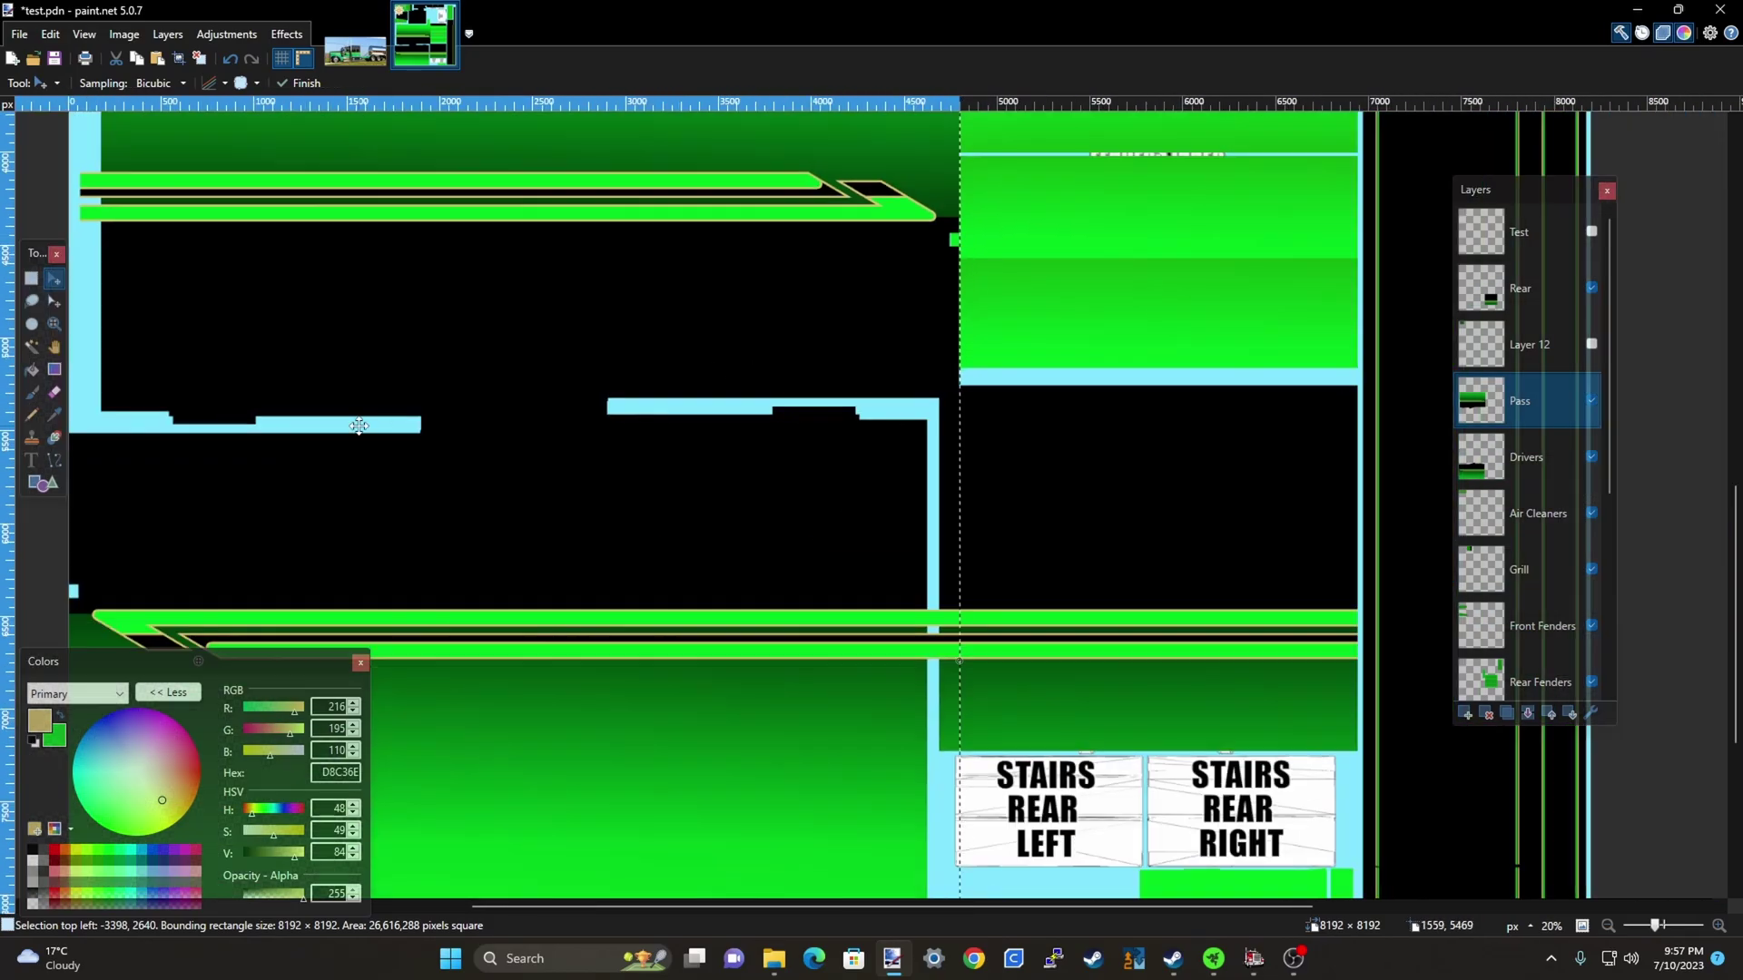
pyautogui.scroll(3, 175, 532)
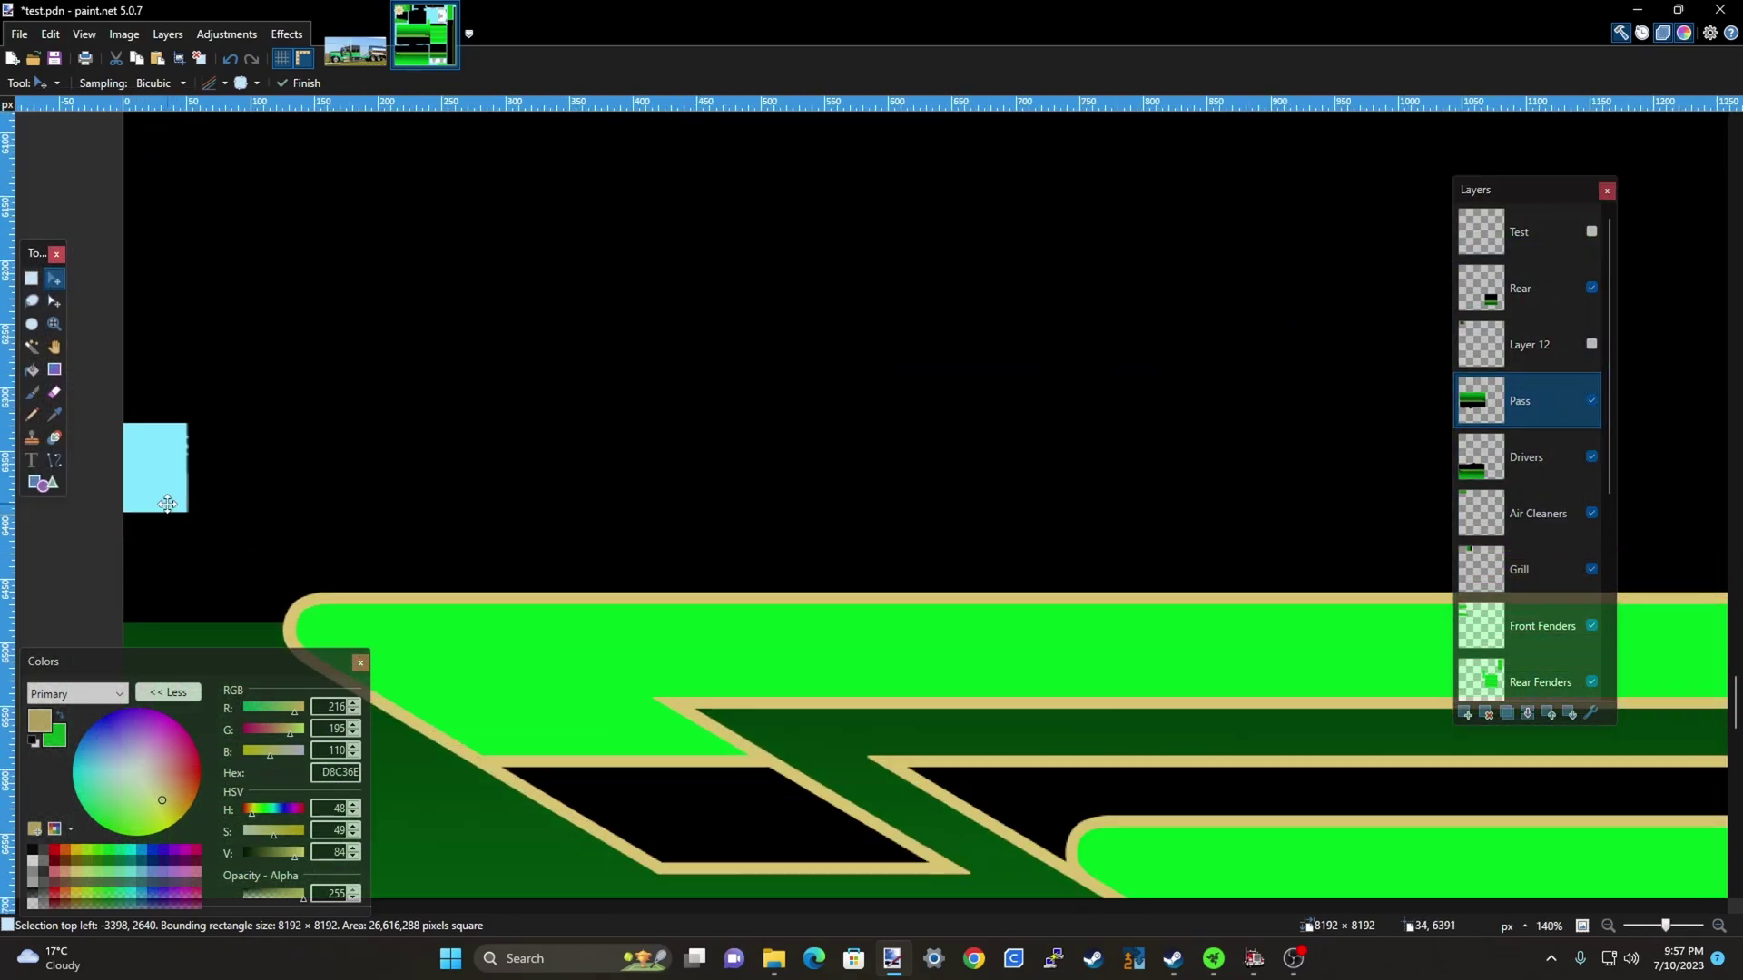
pyautogui.scroll(-4, 122, 499)
pyautogui.scroll(-5, 1043, 338)
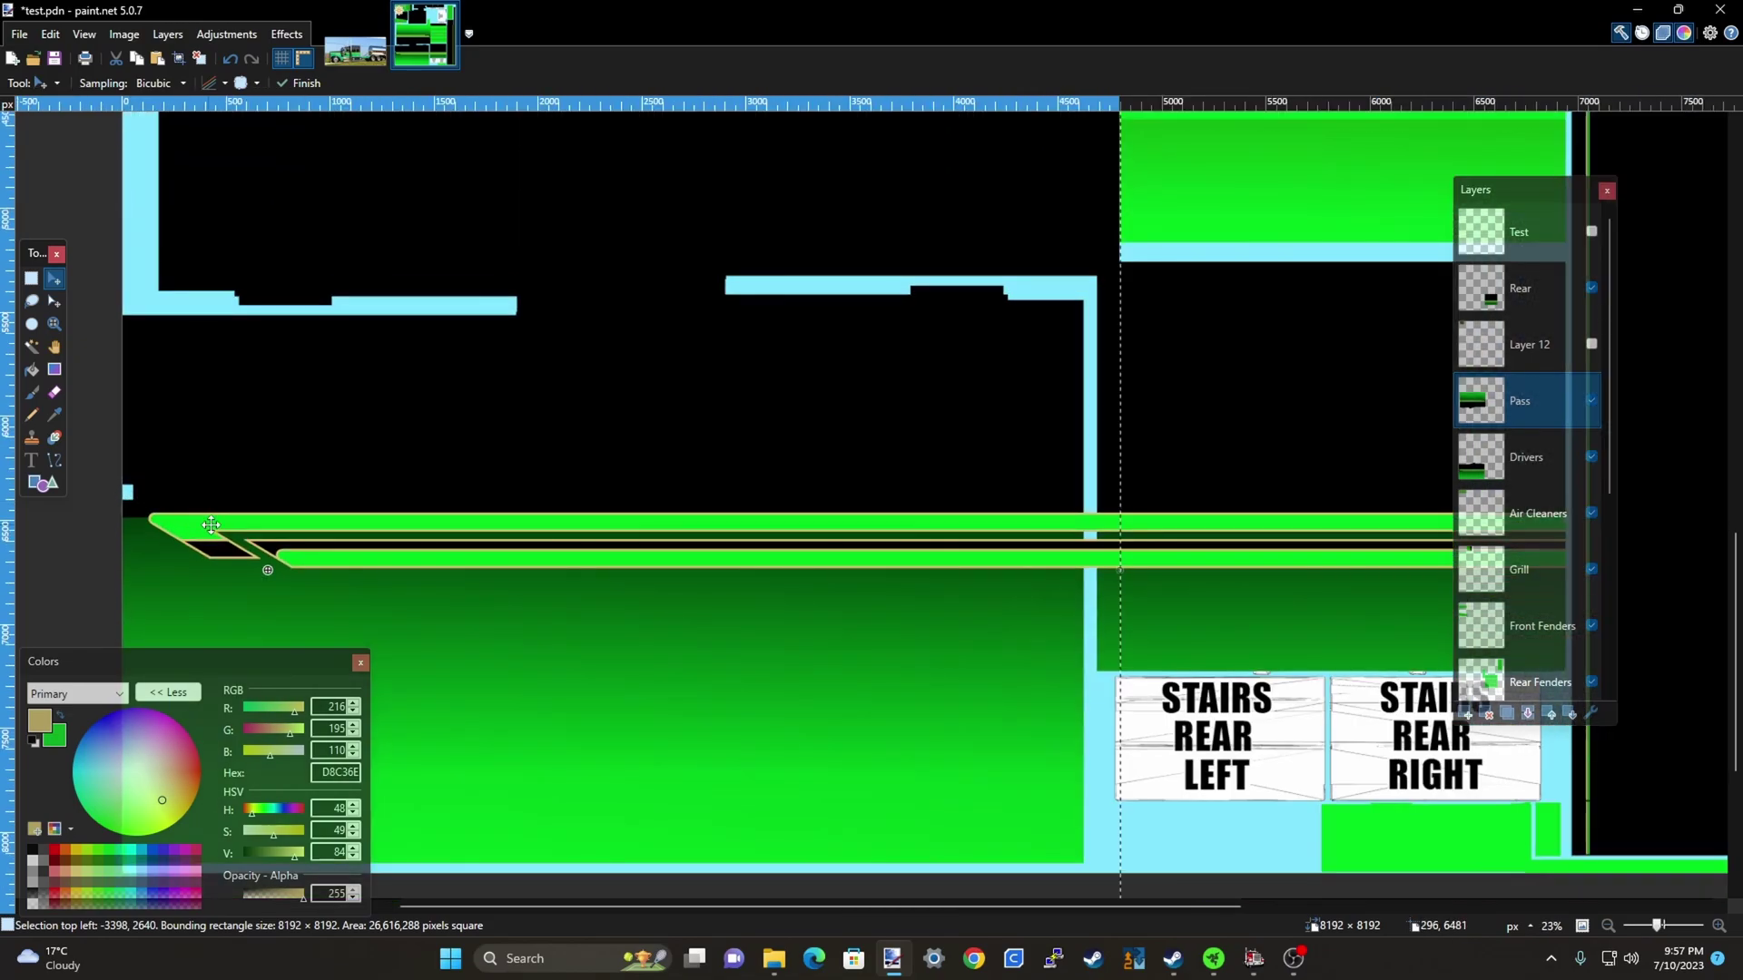
pyautogui.scroll(-1, 1051, 373)
pyautogui.scroll(1, 1120, 219)
pyautogui.scroll(8, 1119, 219)
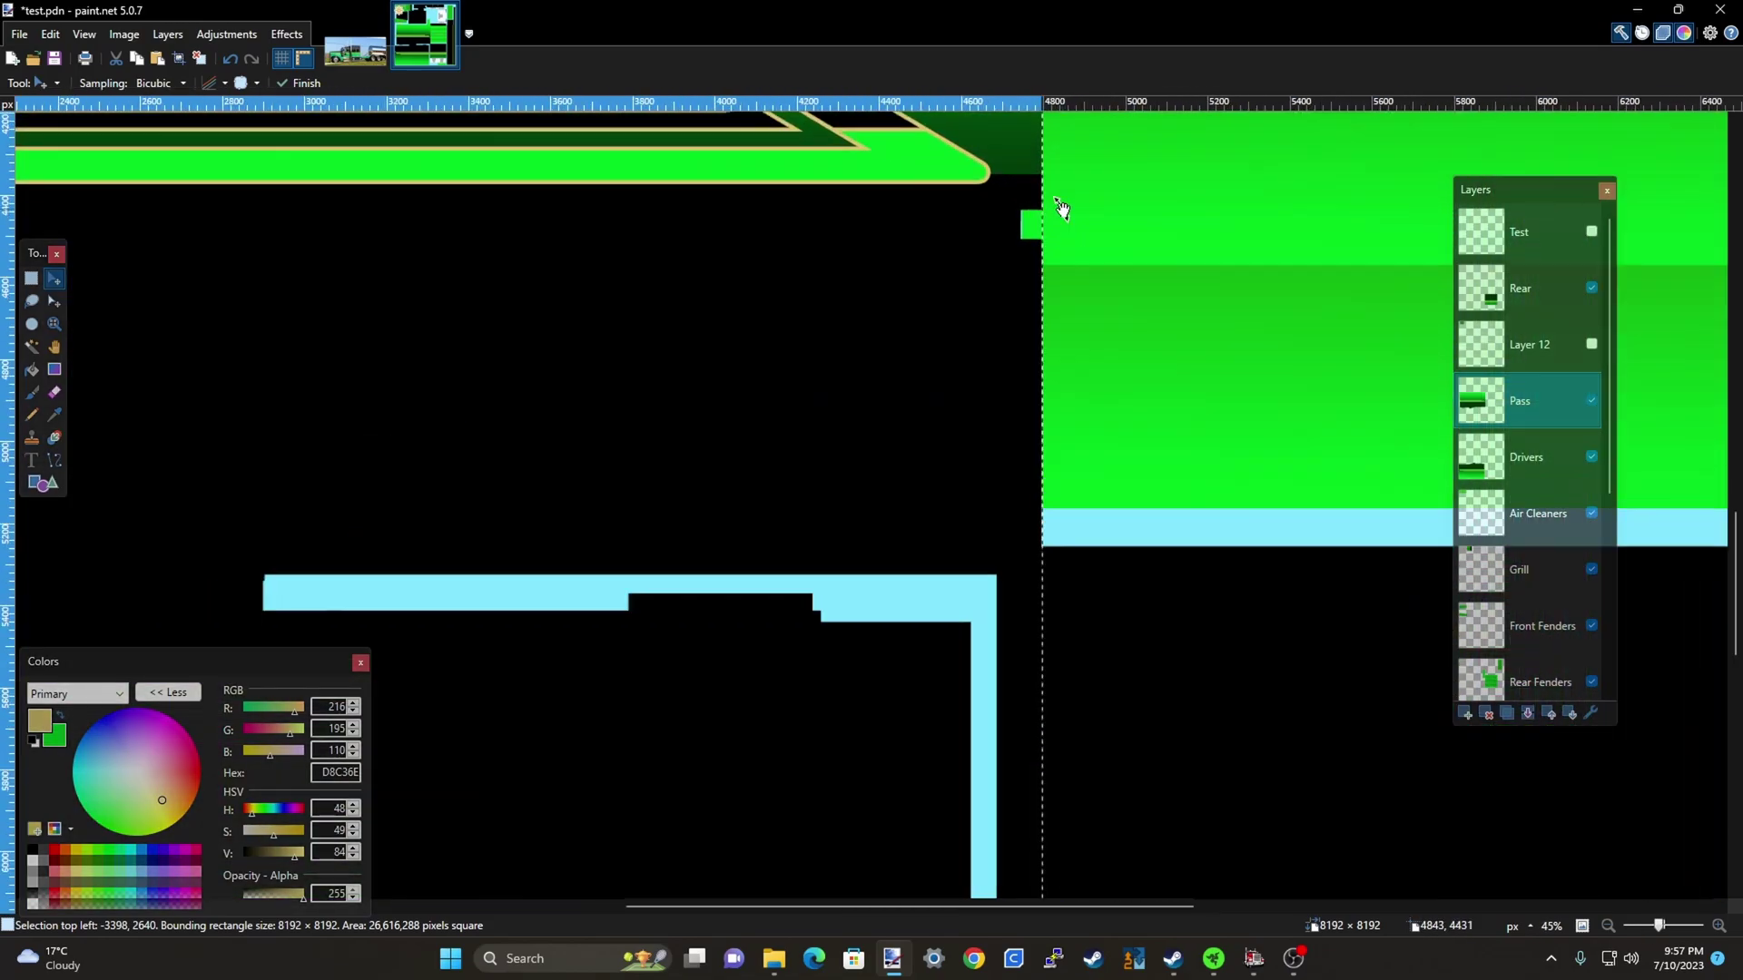
pyautogui.scroll(-10, 828, 303)
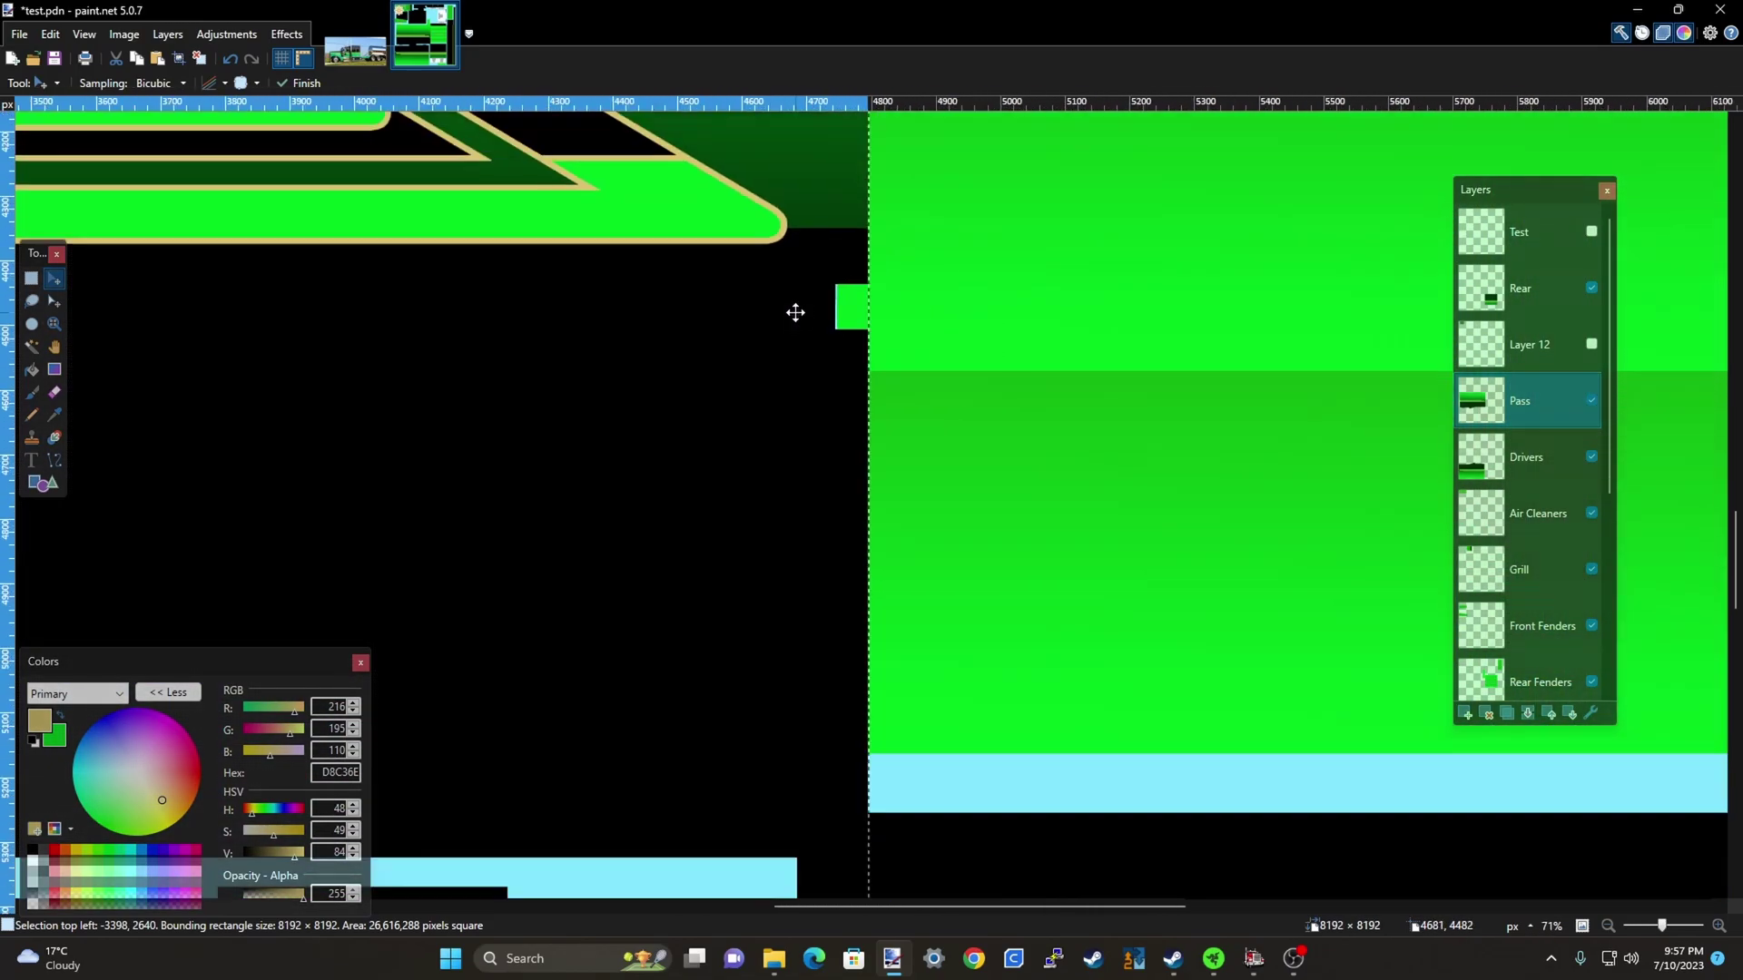
pyautogui.scroll(-2, 557, 509)
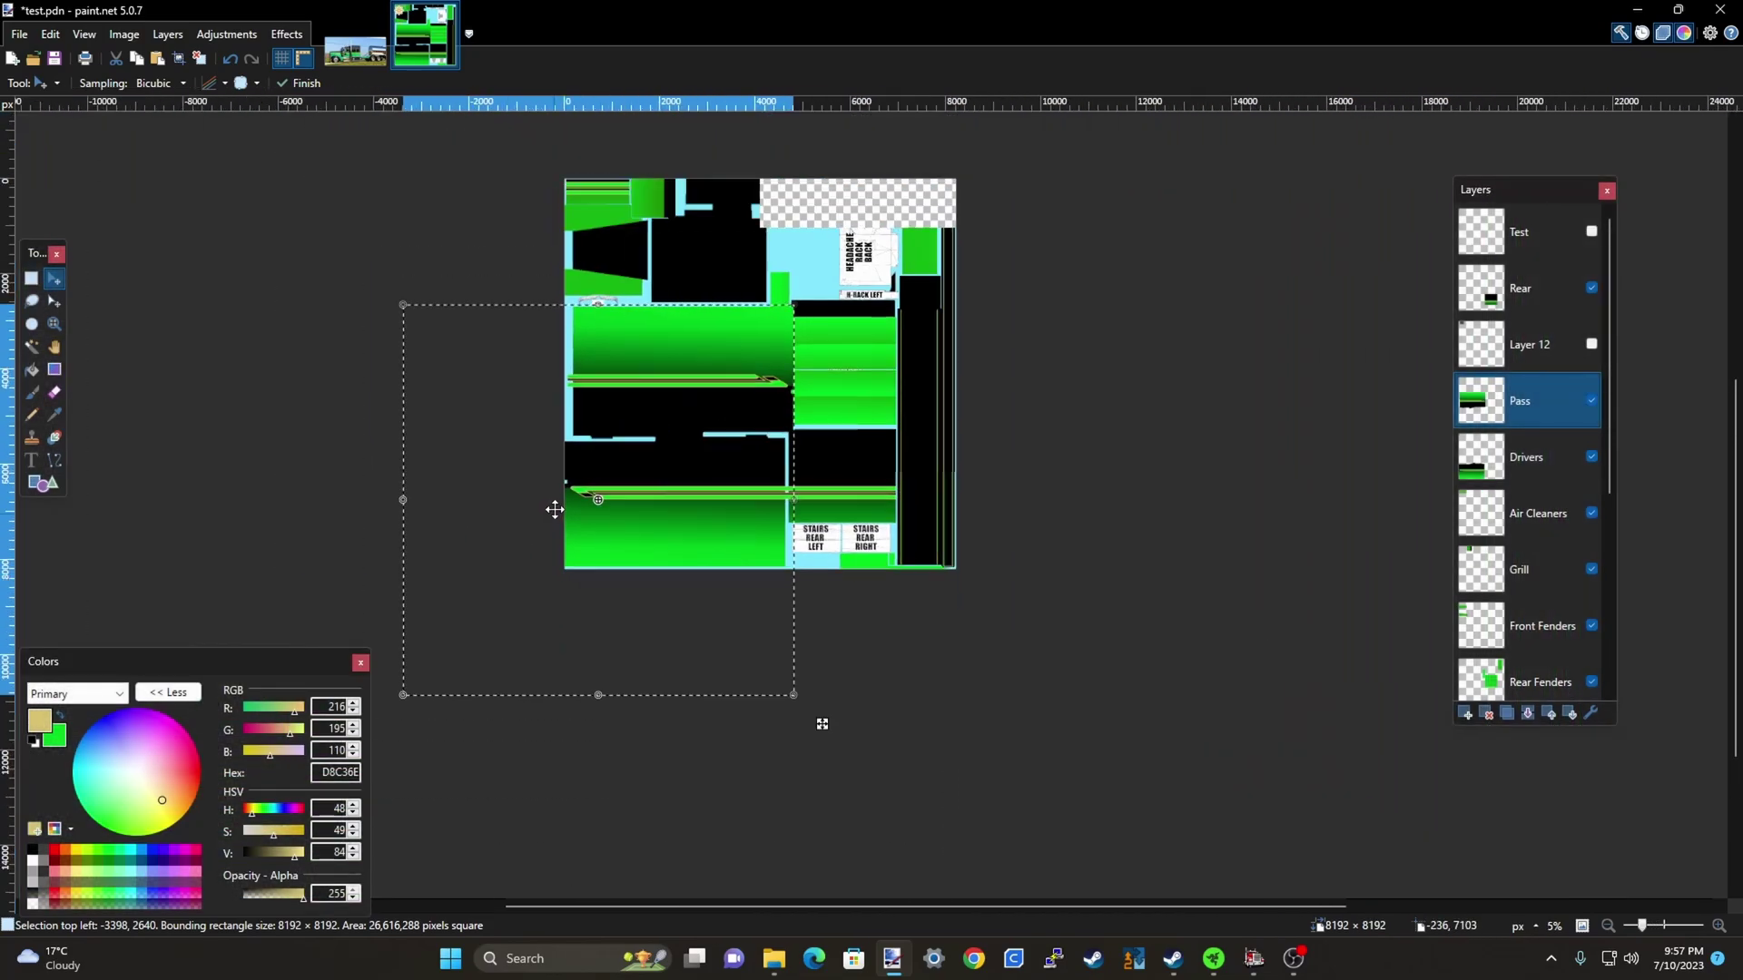
pyautogui.scroll(1, 753, 409)
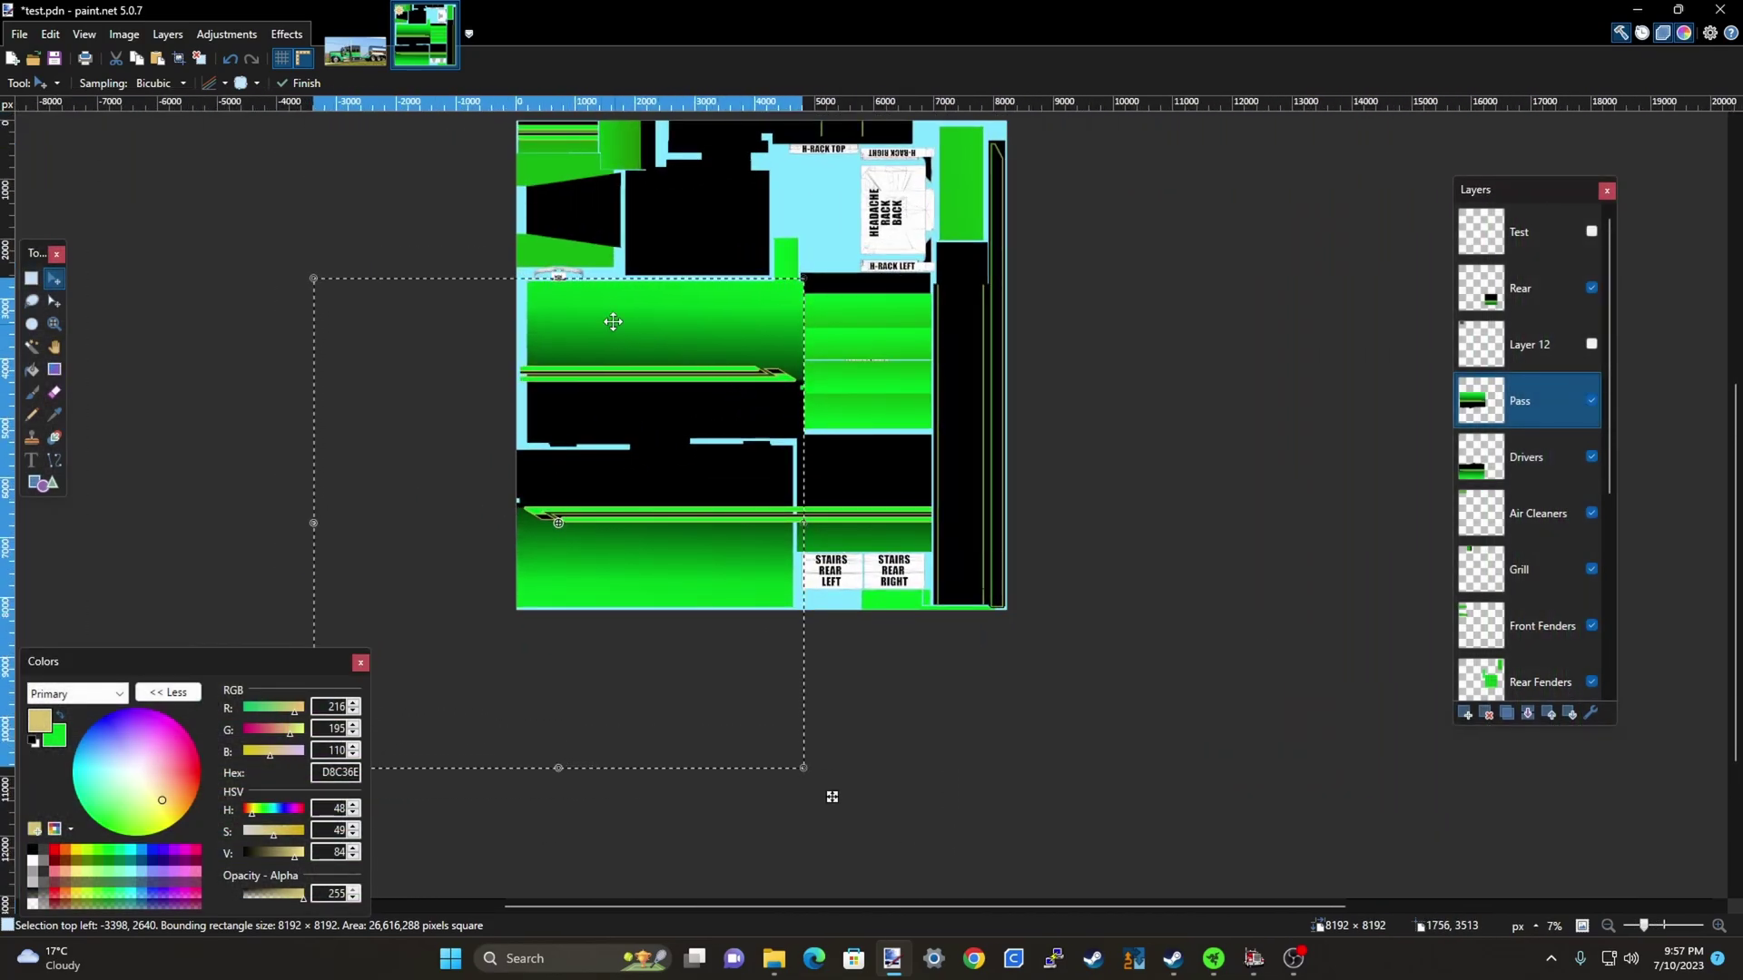
pyautogui.hotkey('ctrl', 'd')
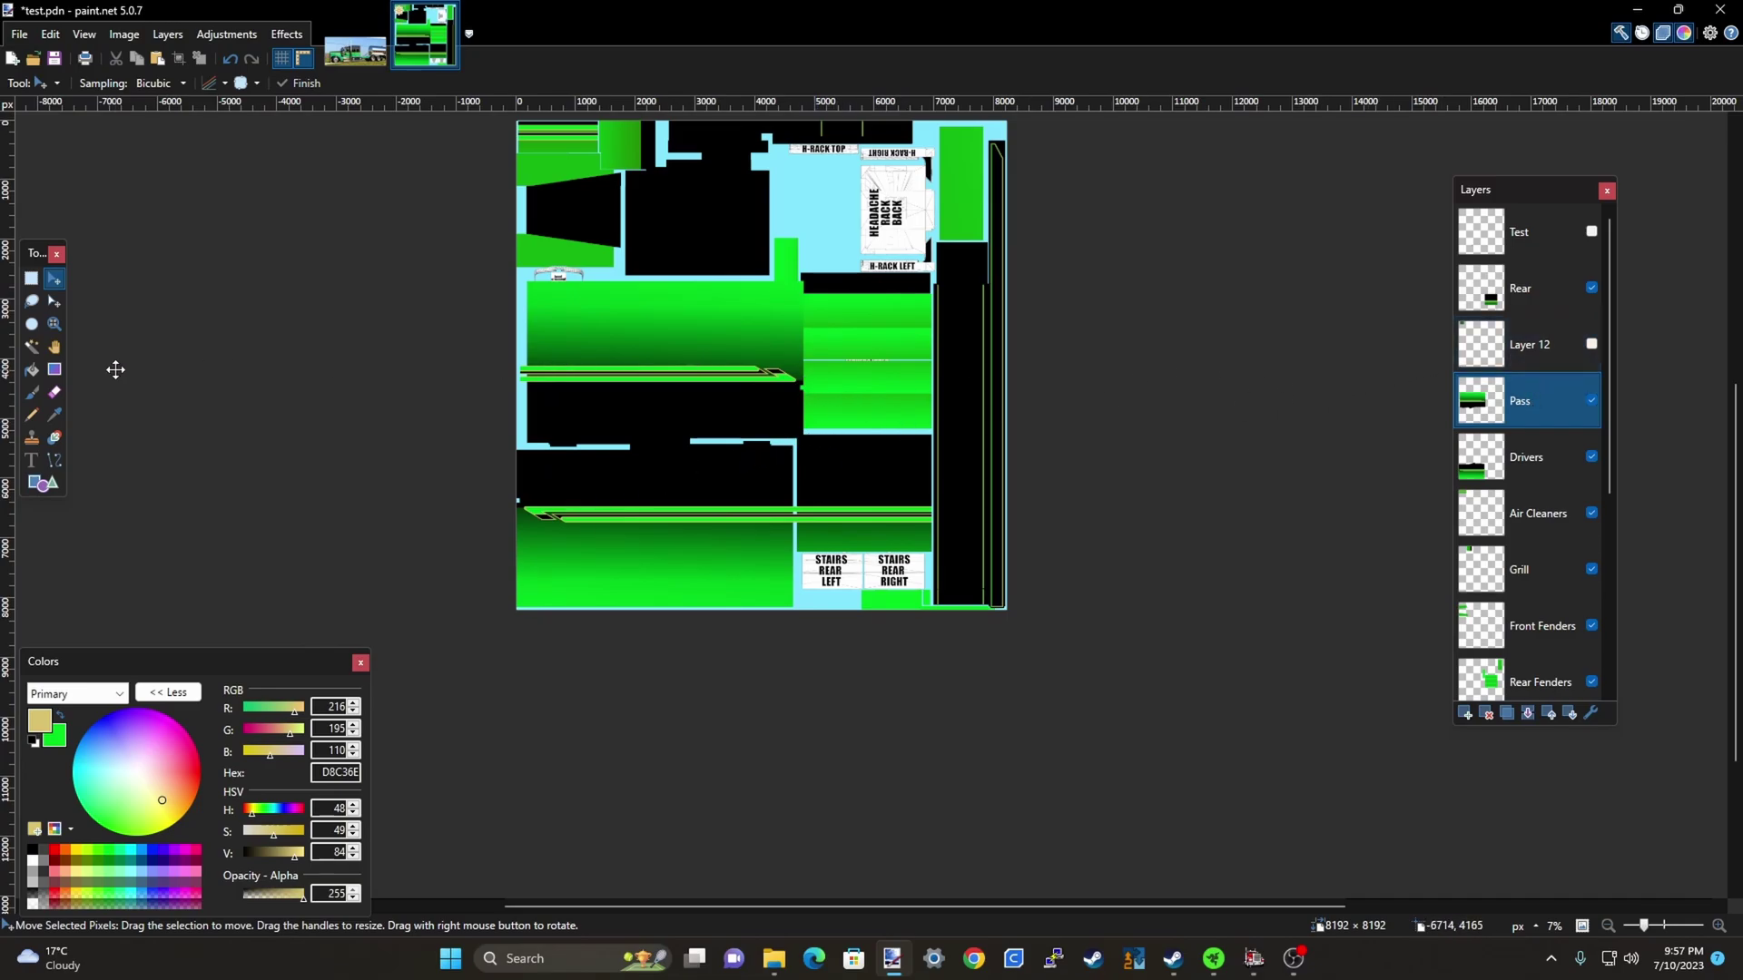
# Try erasing a strip about 406 × 3059 px at 4707, 2575 from the notched end of the Pass layer
pyautogui.click(33, 281)
pyautogui.scroll(1, 792, 373)
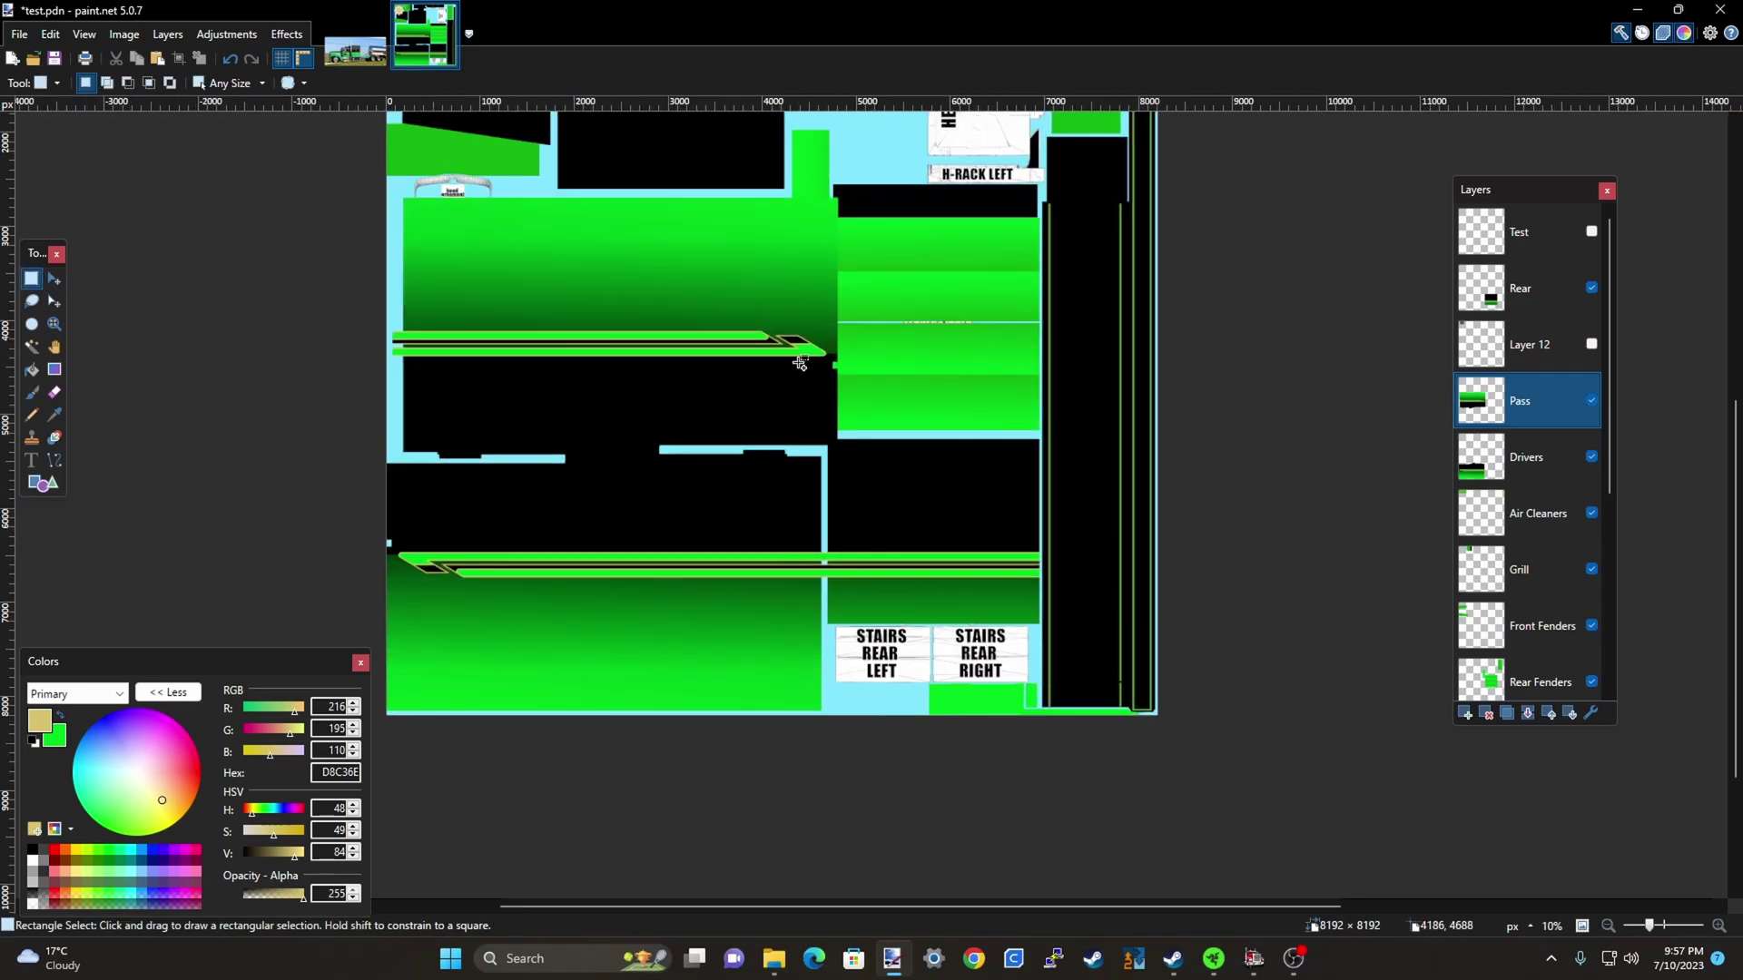
pyautogui.moveTo(831, 187); pyautogui.dragTo(868, 475)
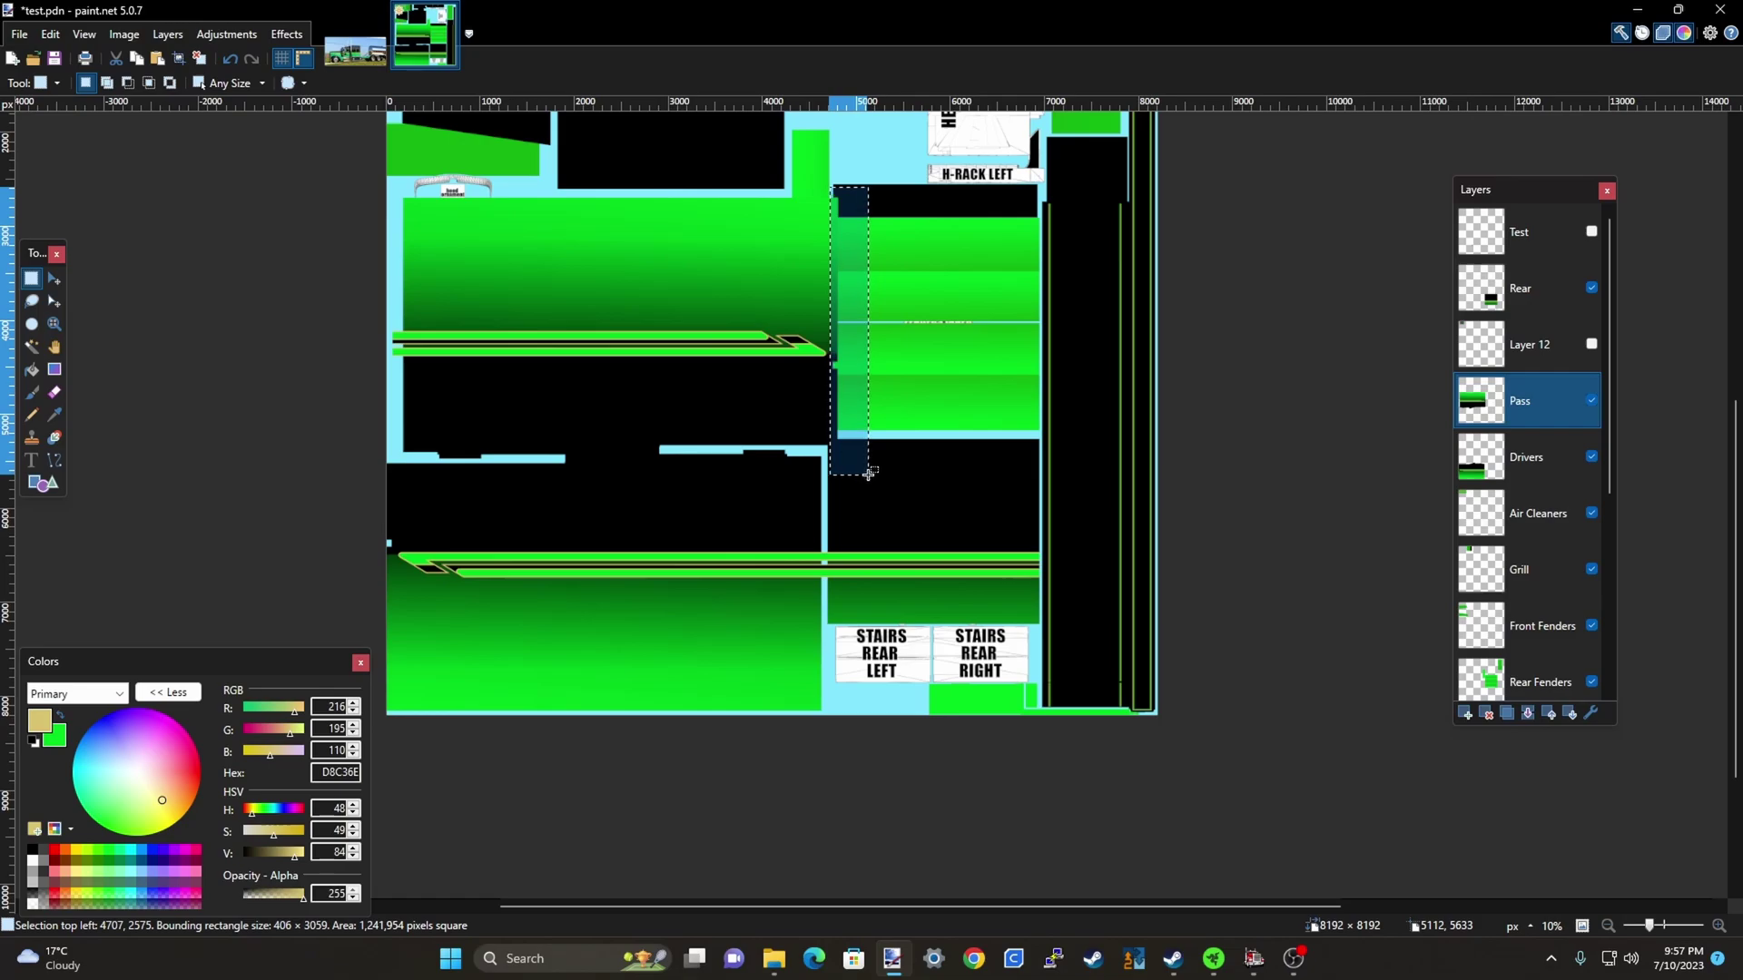
pyautogui.click(869, 475)
pyautogui.scroll(6, 871, 490)
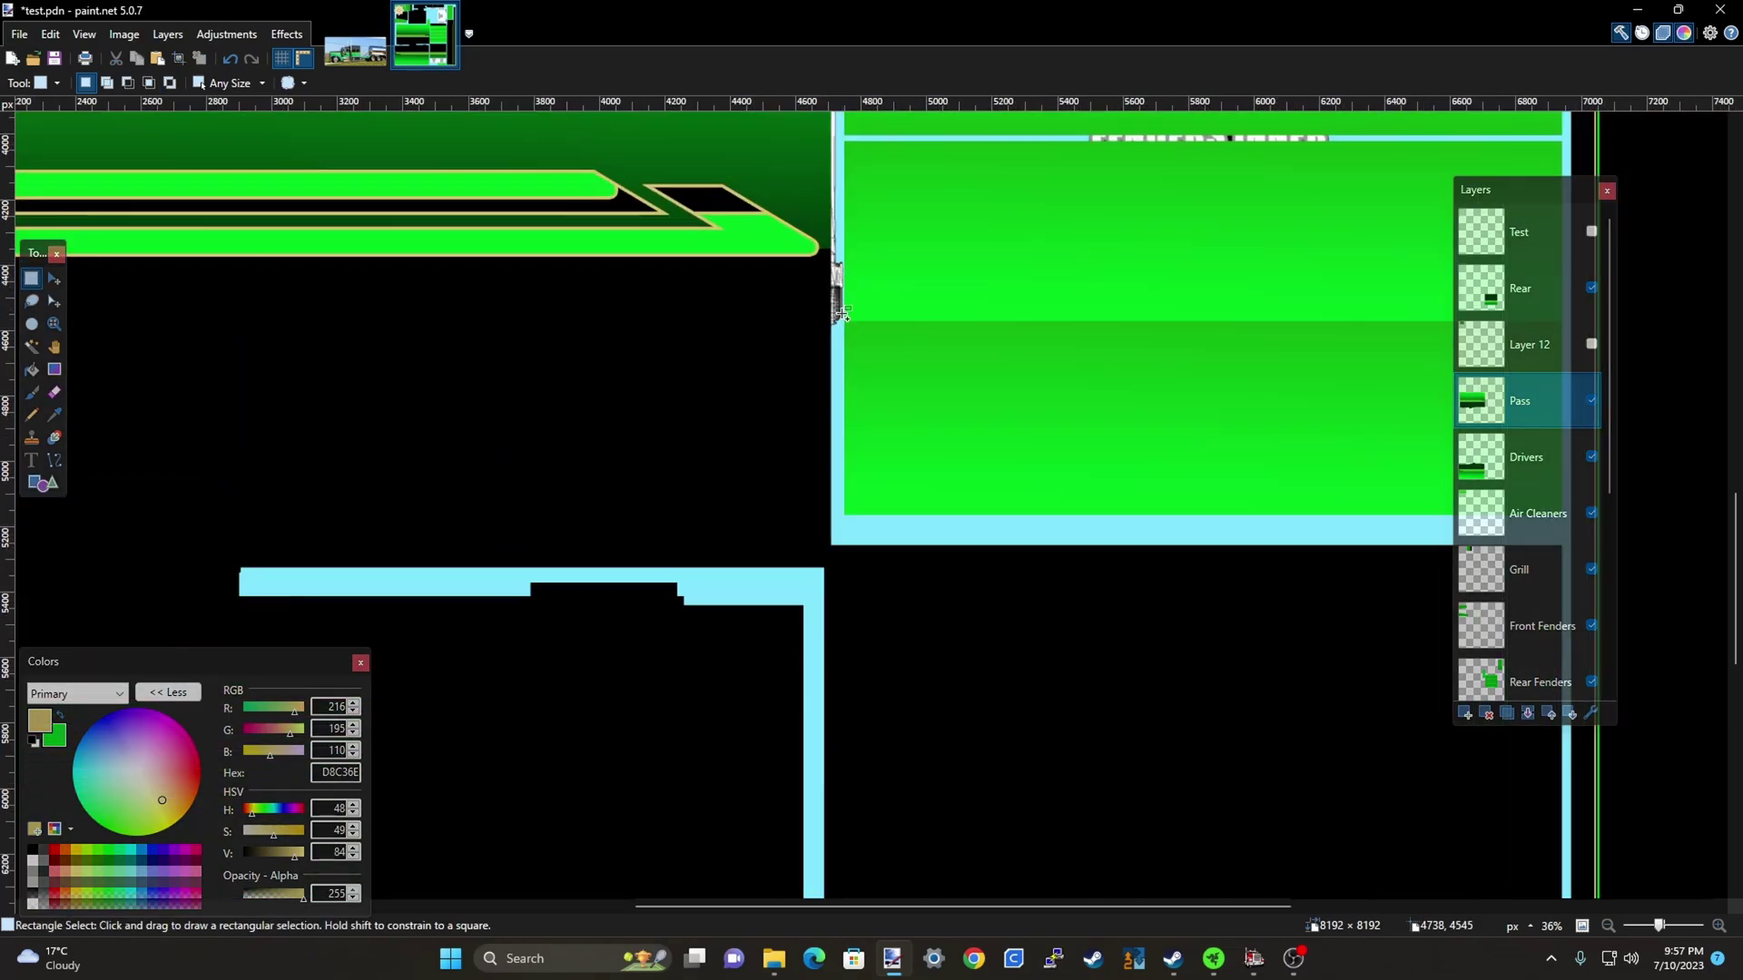
pyautogui.scroll(-6, 848, 315)
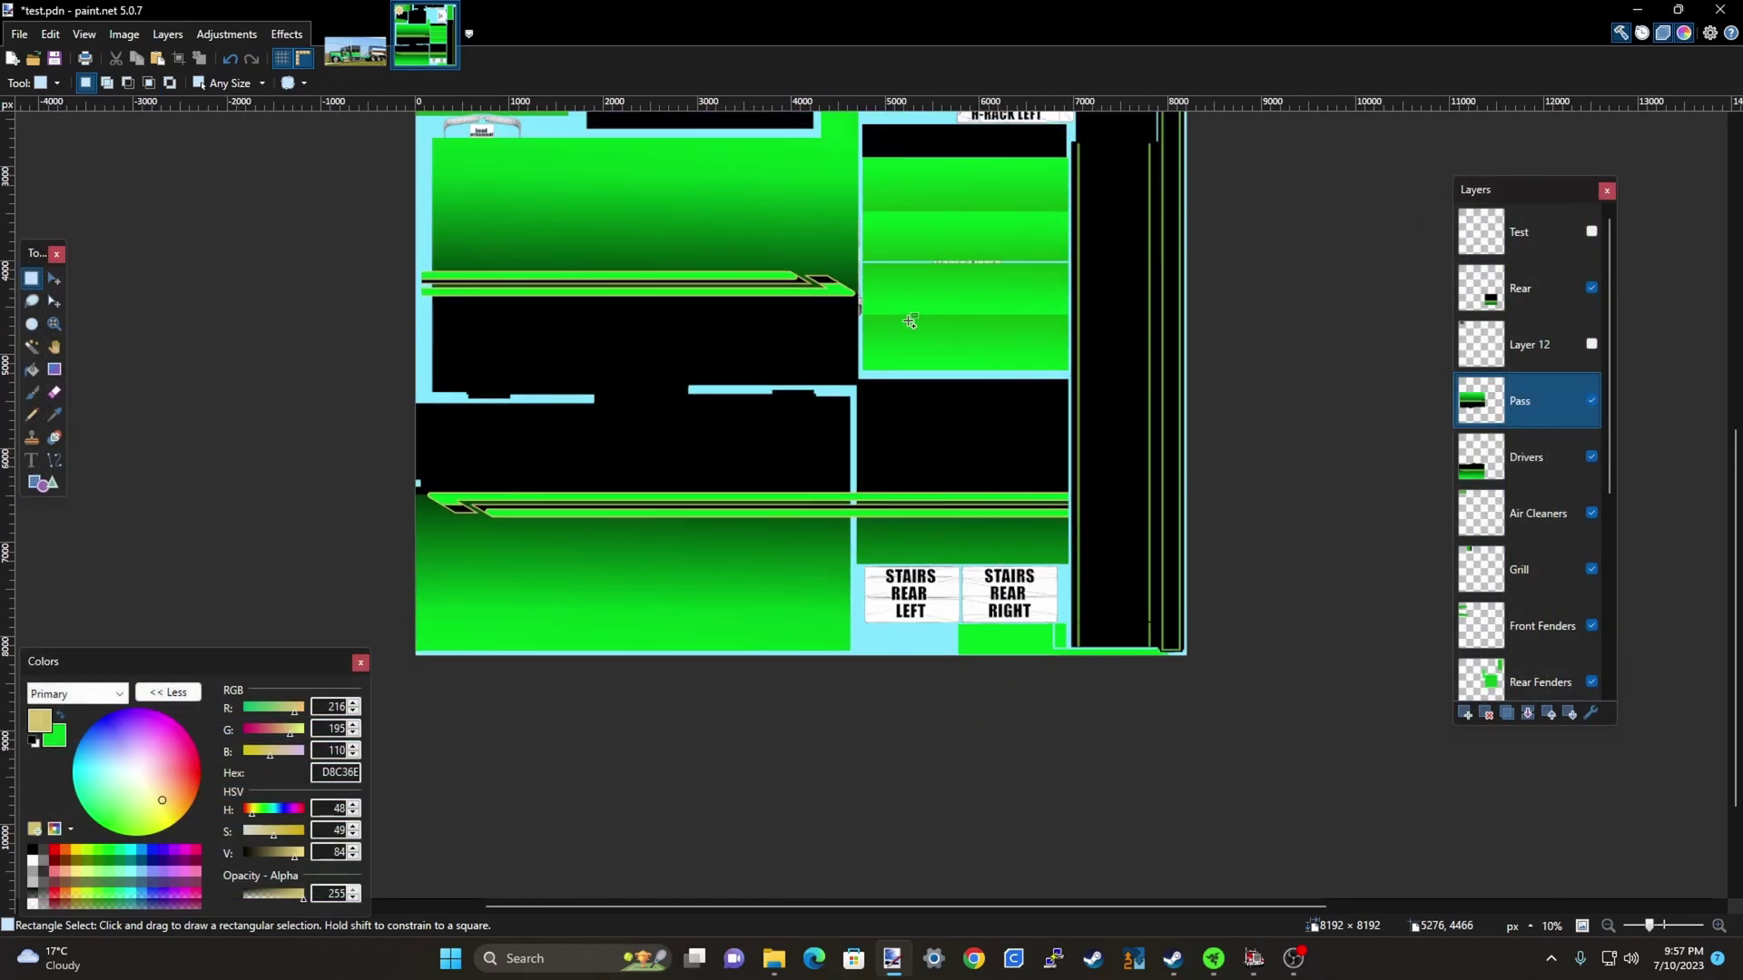
# Check the driver-side panel's end notch for comparison and undo the erased strip on the Pass layer
pyautogui.scroll(9, 422, 490)
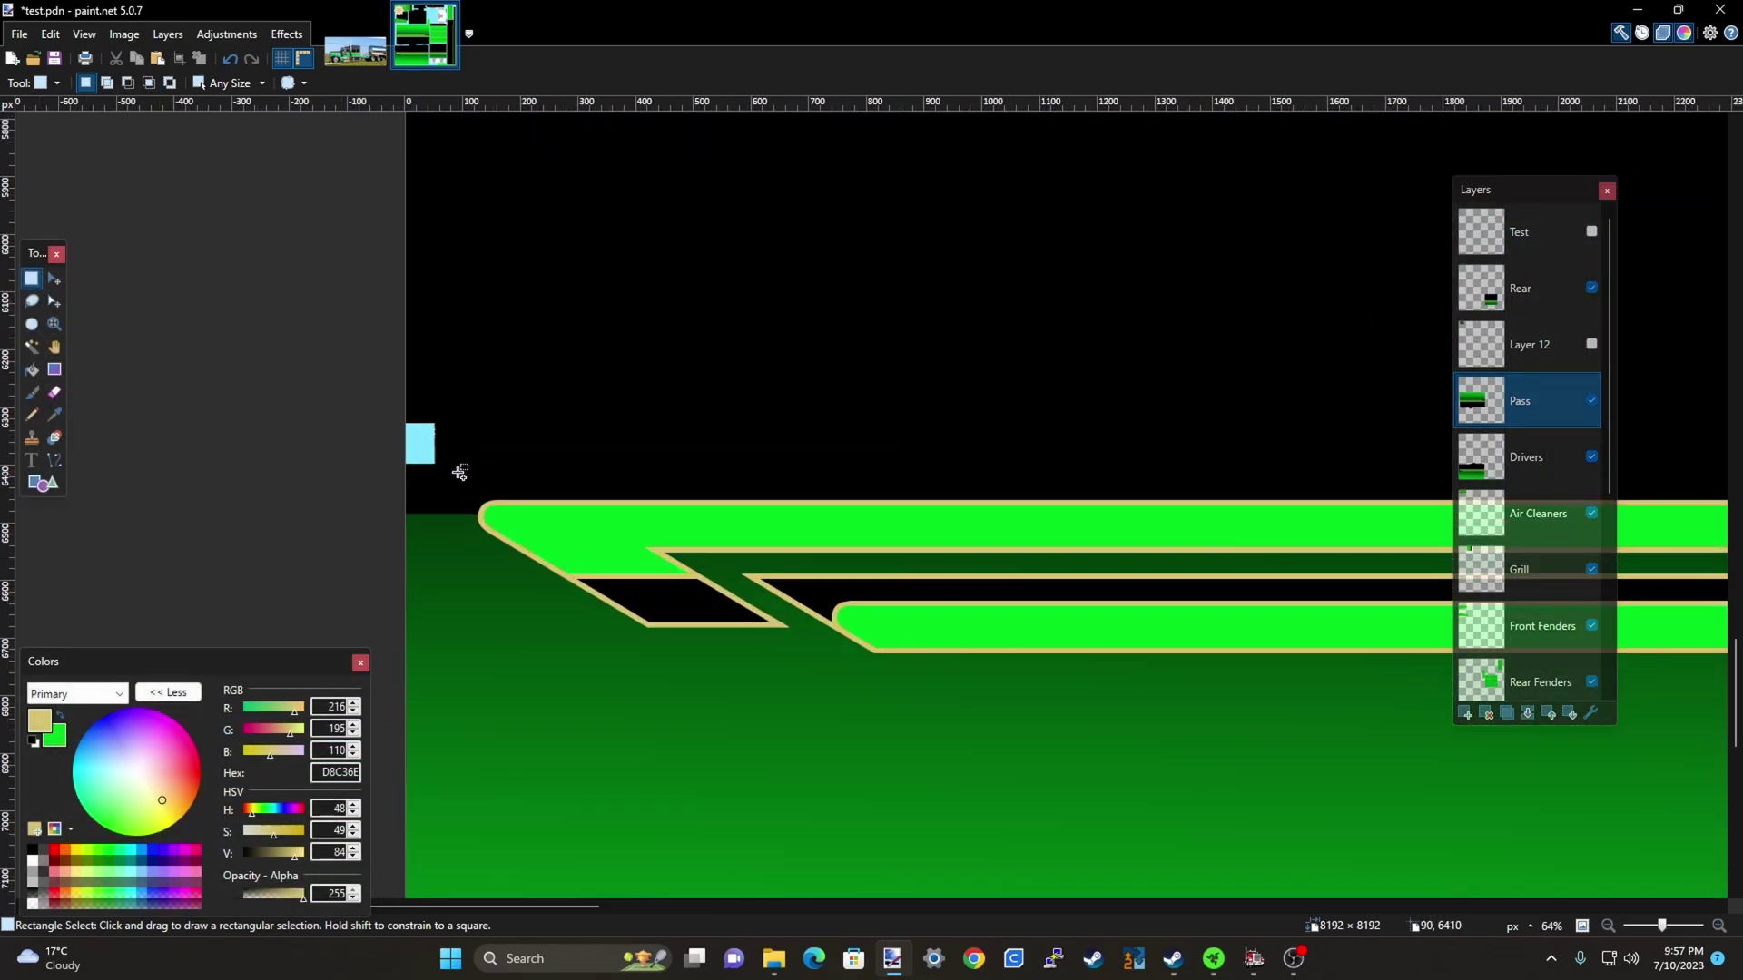
pyautogui.scroll(-8, 475, 517)
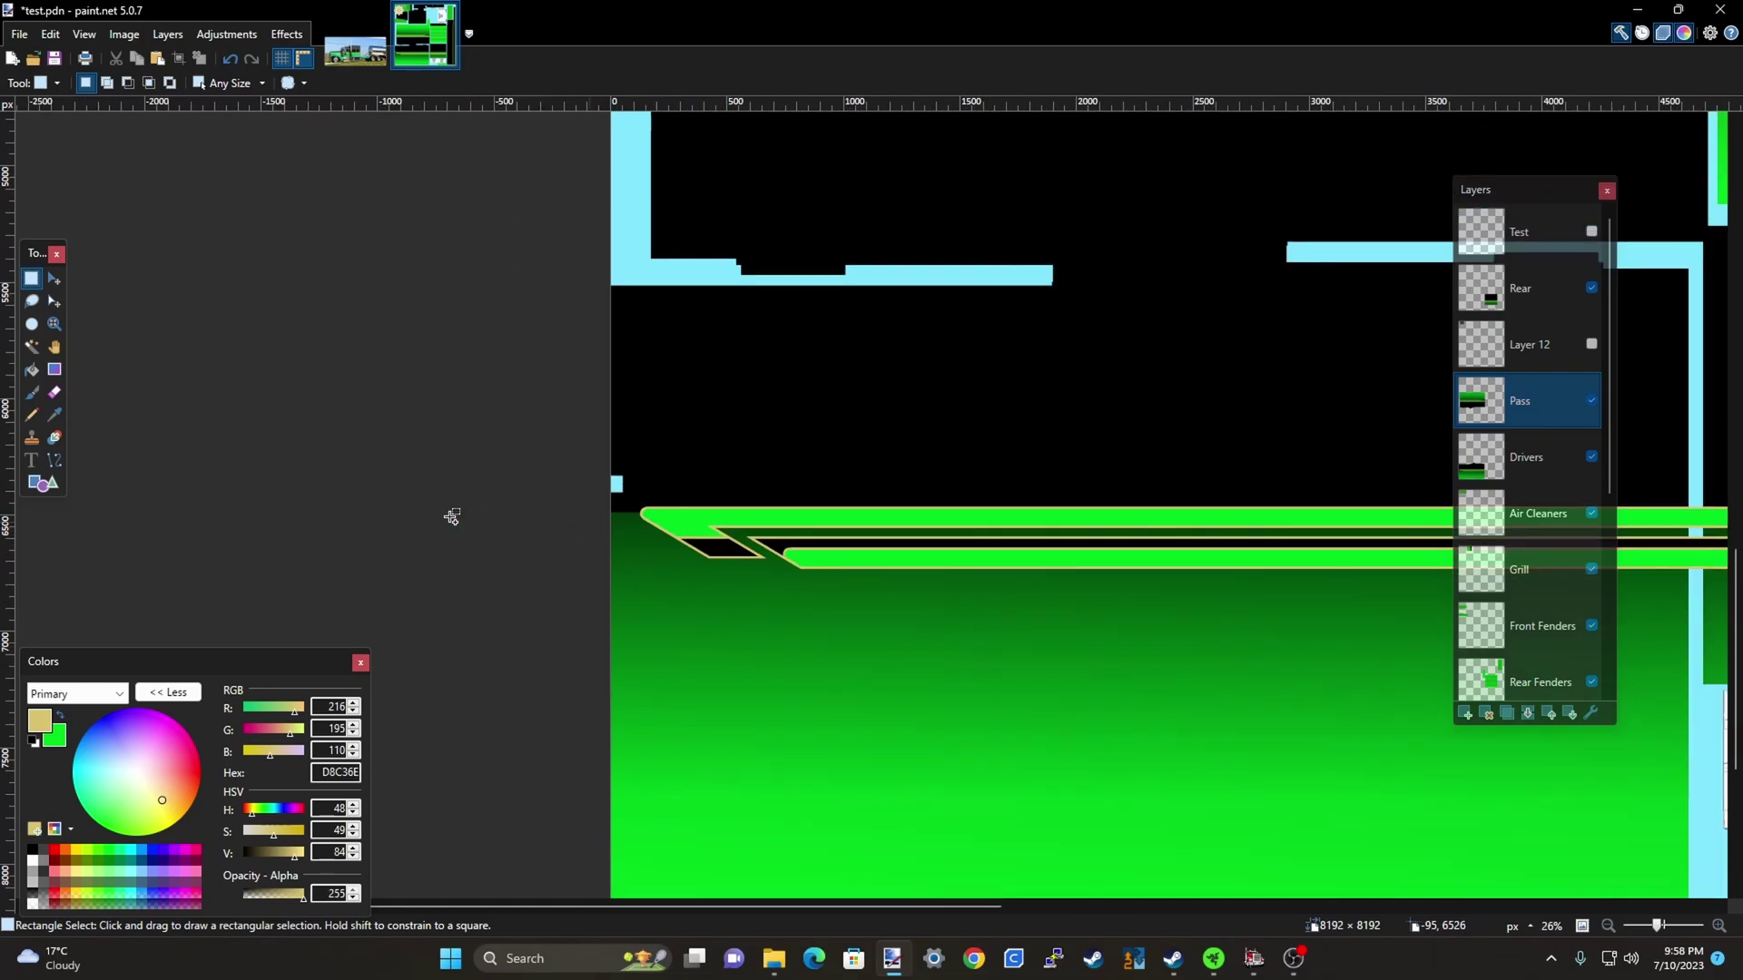
pyautogui.scroll(-1, 410, 516)
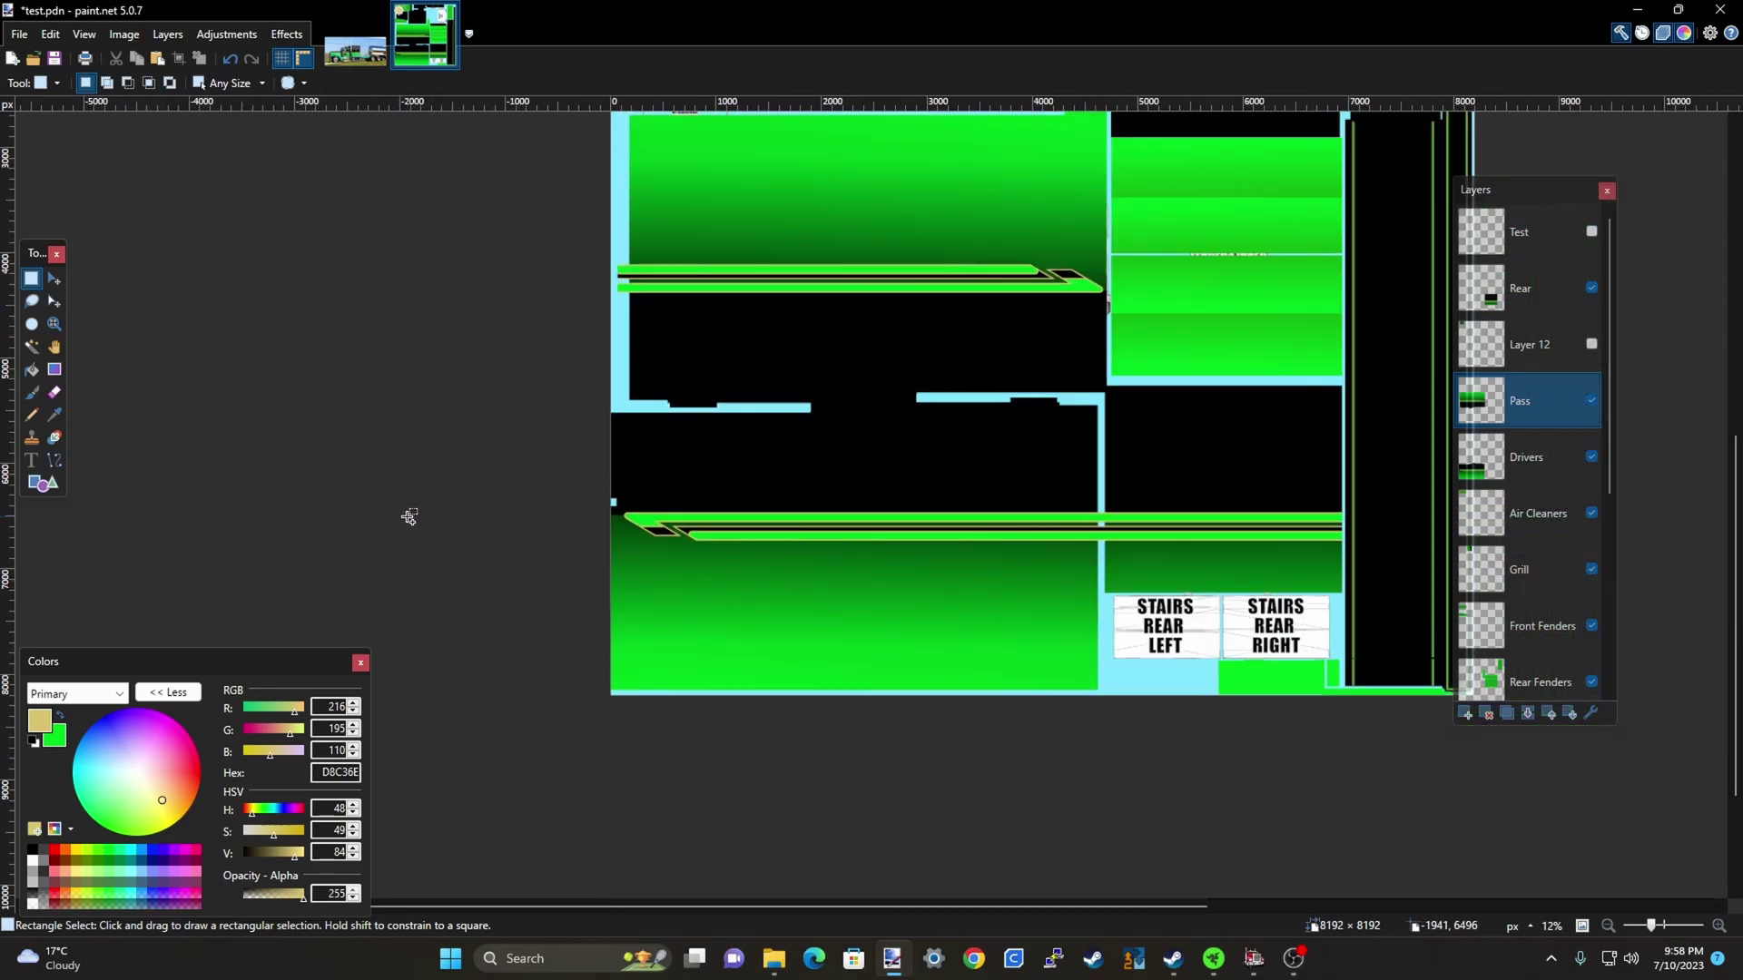
pyautogui.hotkey('ctrl', 'z')
pyautogui.hotkey('ctrl', 'z')
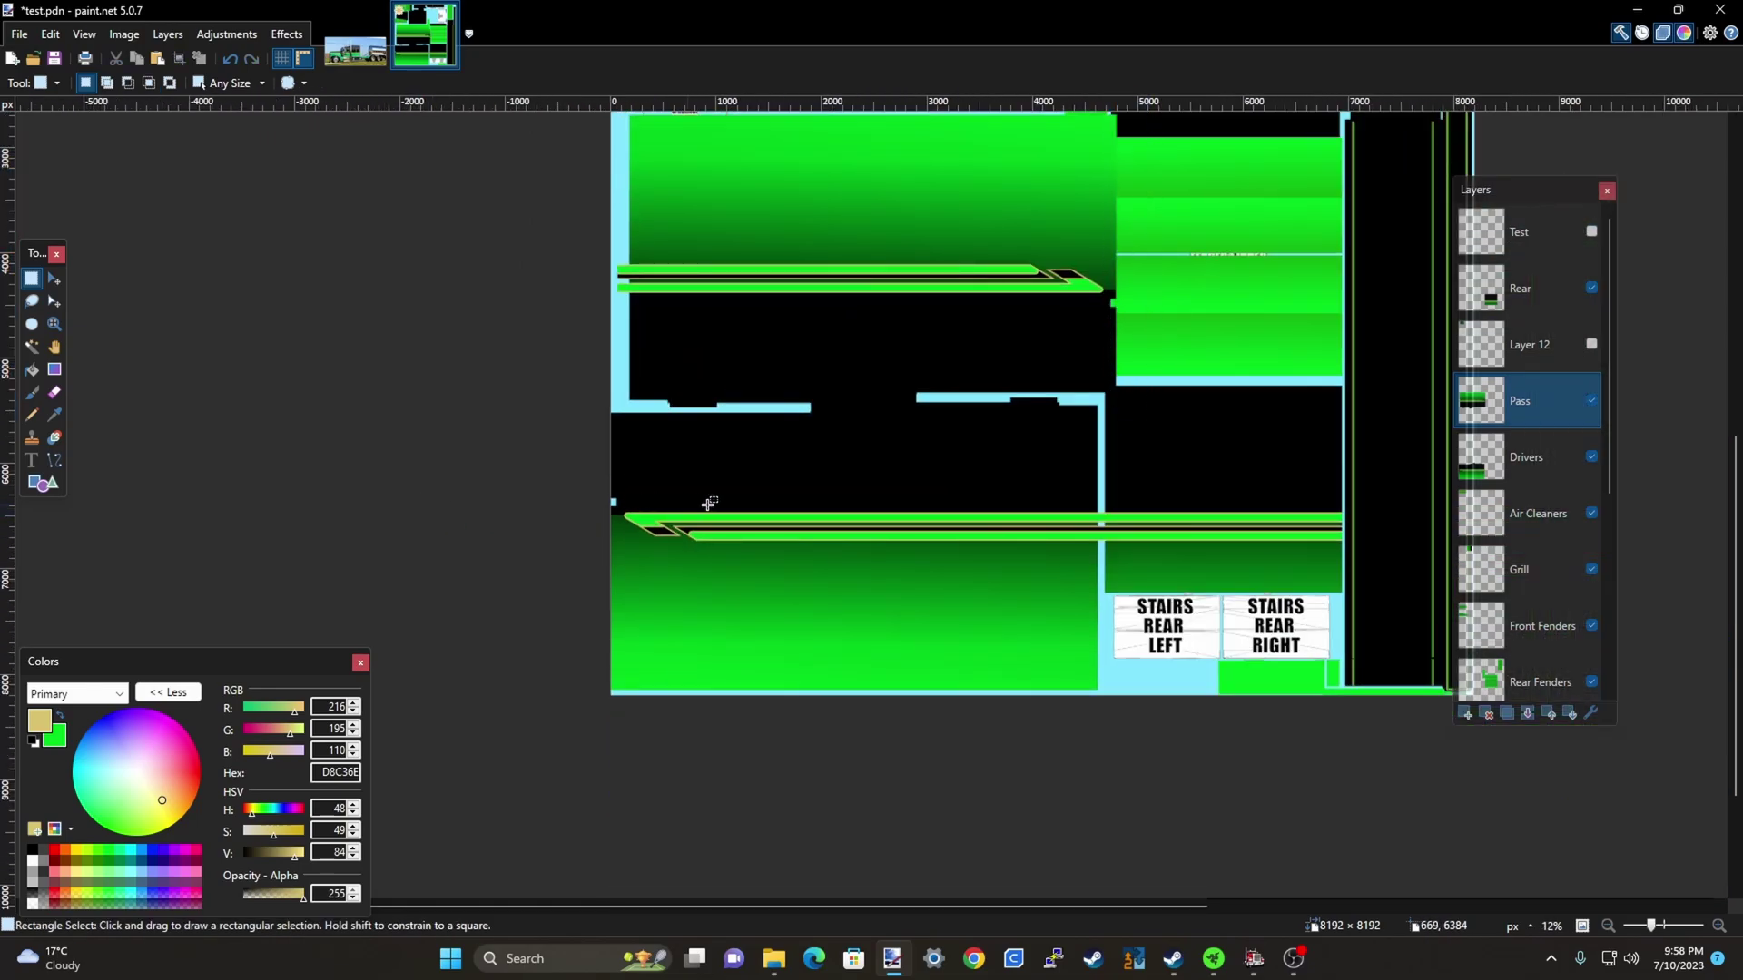
# Hide and reshow the Drivers layer and examine its end notch beside the stripe tips
pyautogui.click(1559, 456)
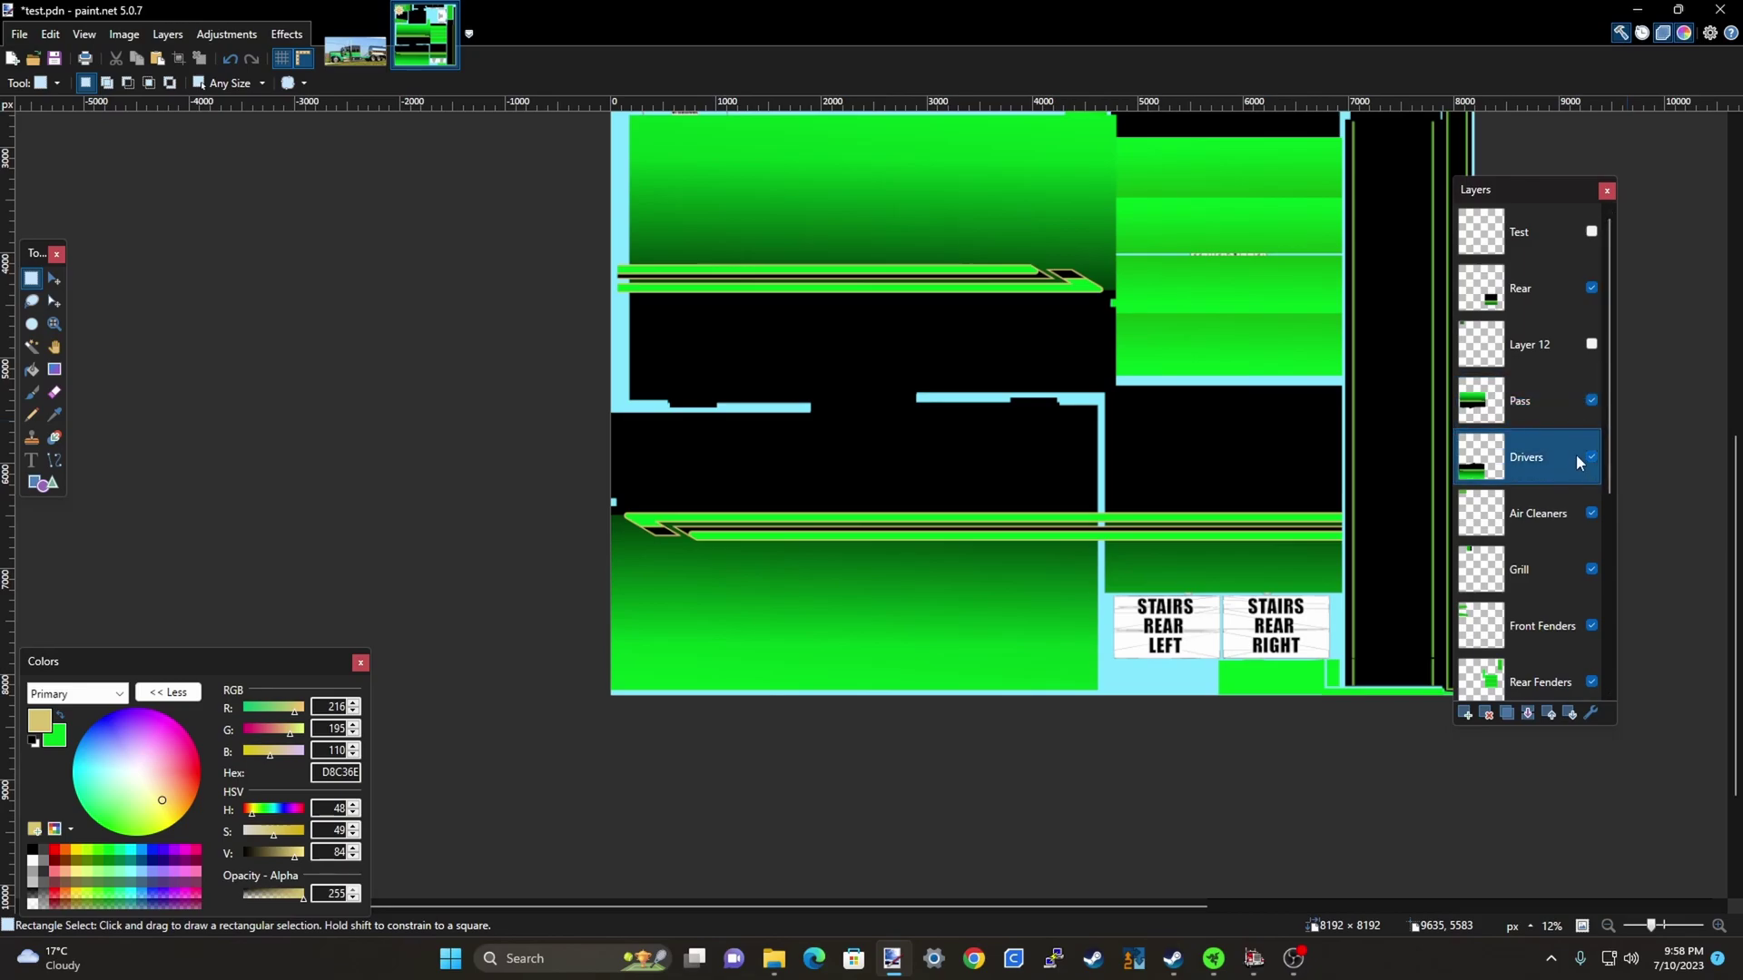
pyautogui.click(1590, 458)
pyautogui.click(1591, 458)
pyautogui.click(1592, 458)
pyautogui.click(1591, 458)
pyautogui.scroll(5, 845, 543)
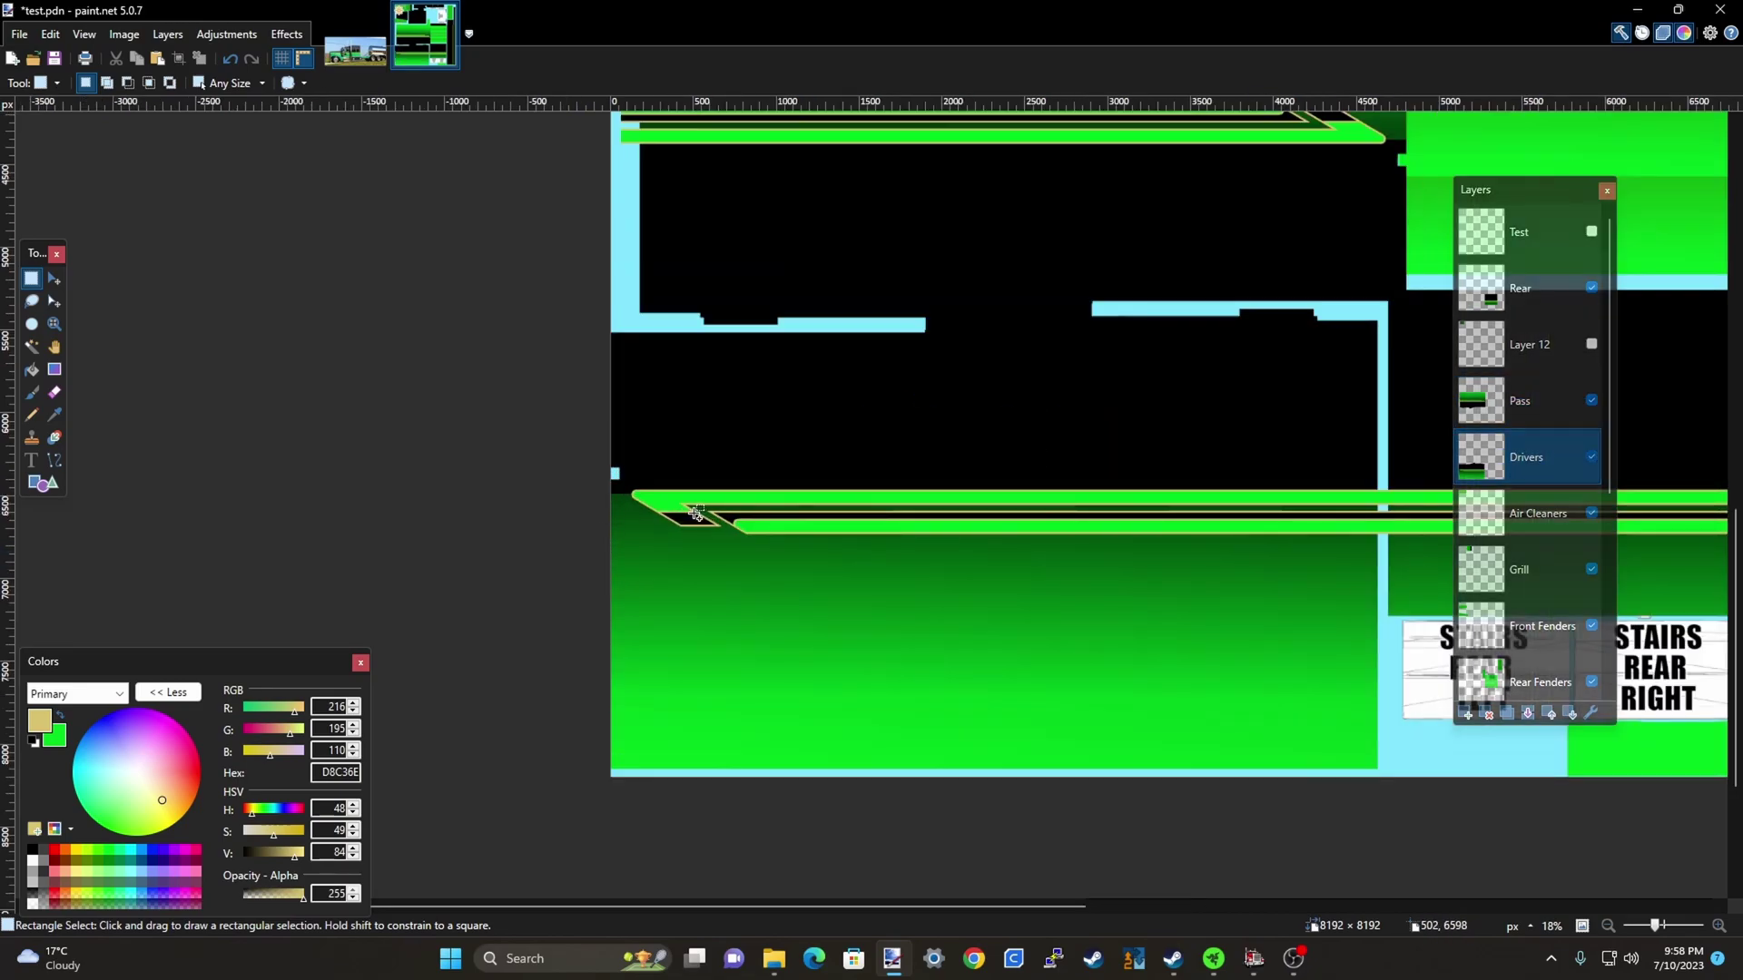
pyautogui.scroll(6, 594, 448)
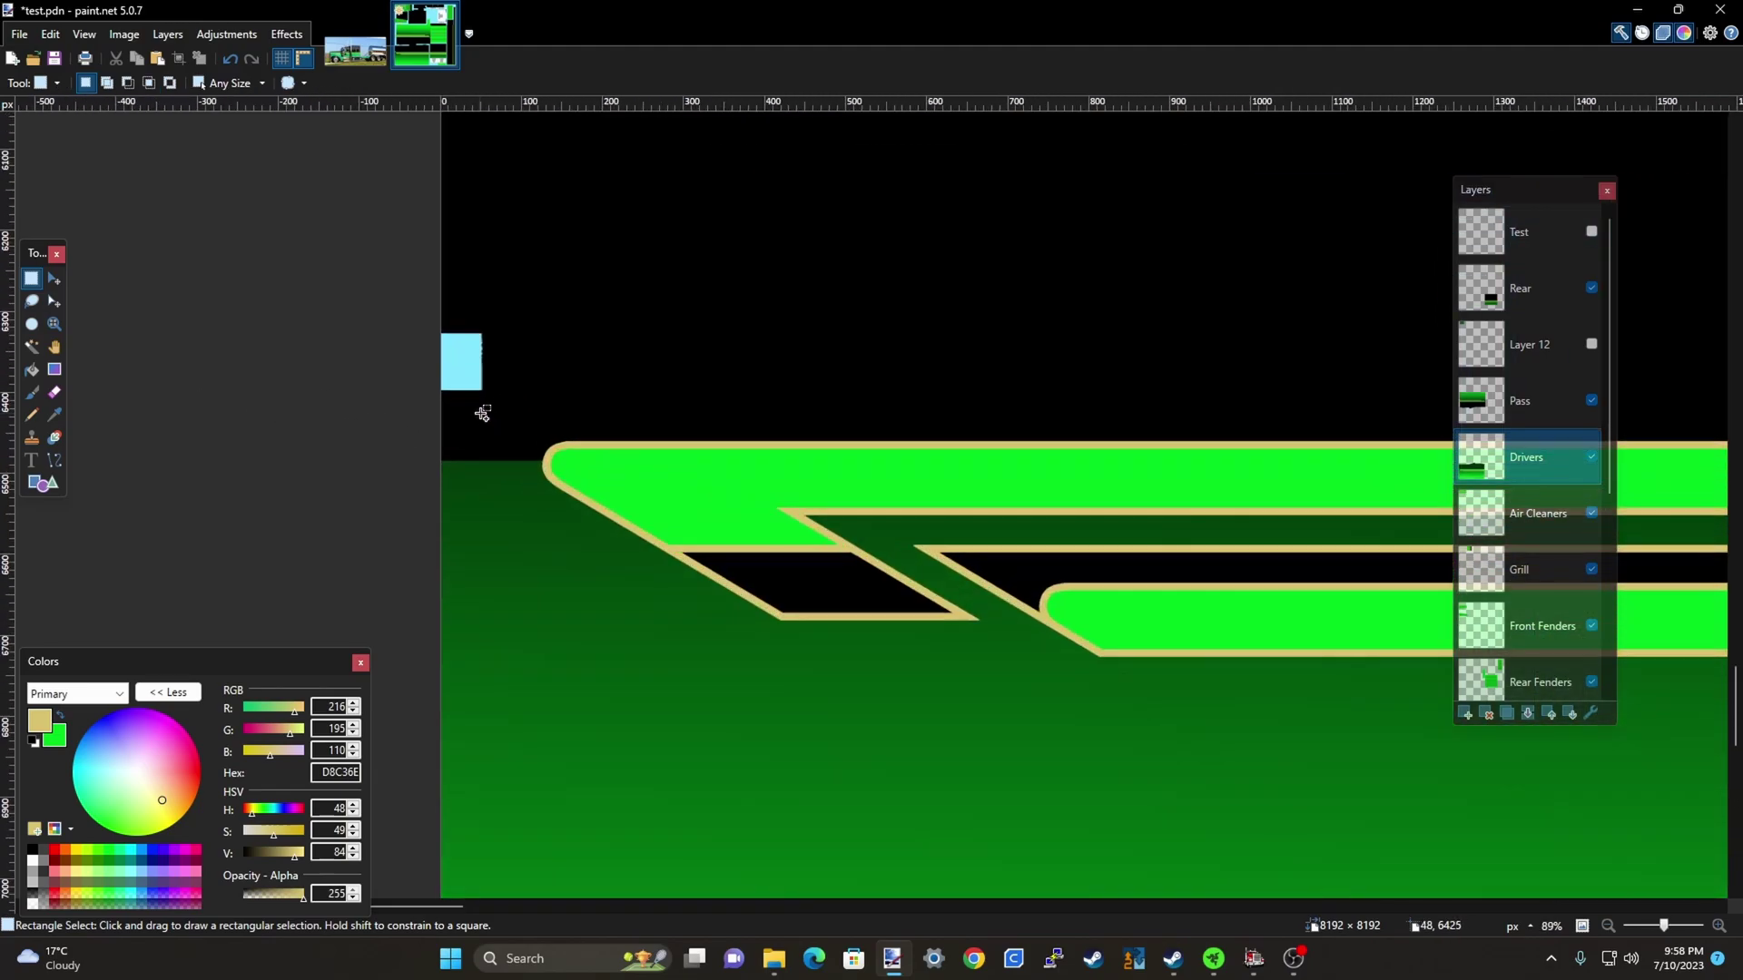
pyautogui.scroll(-10, 181, 350)
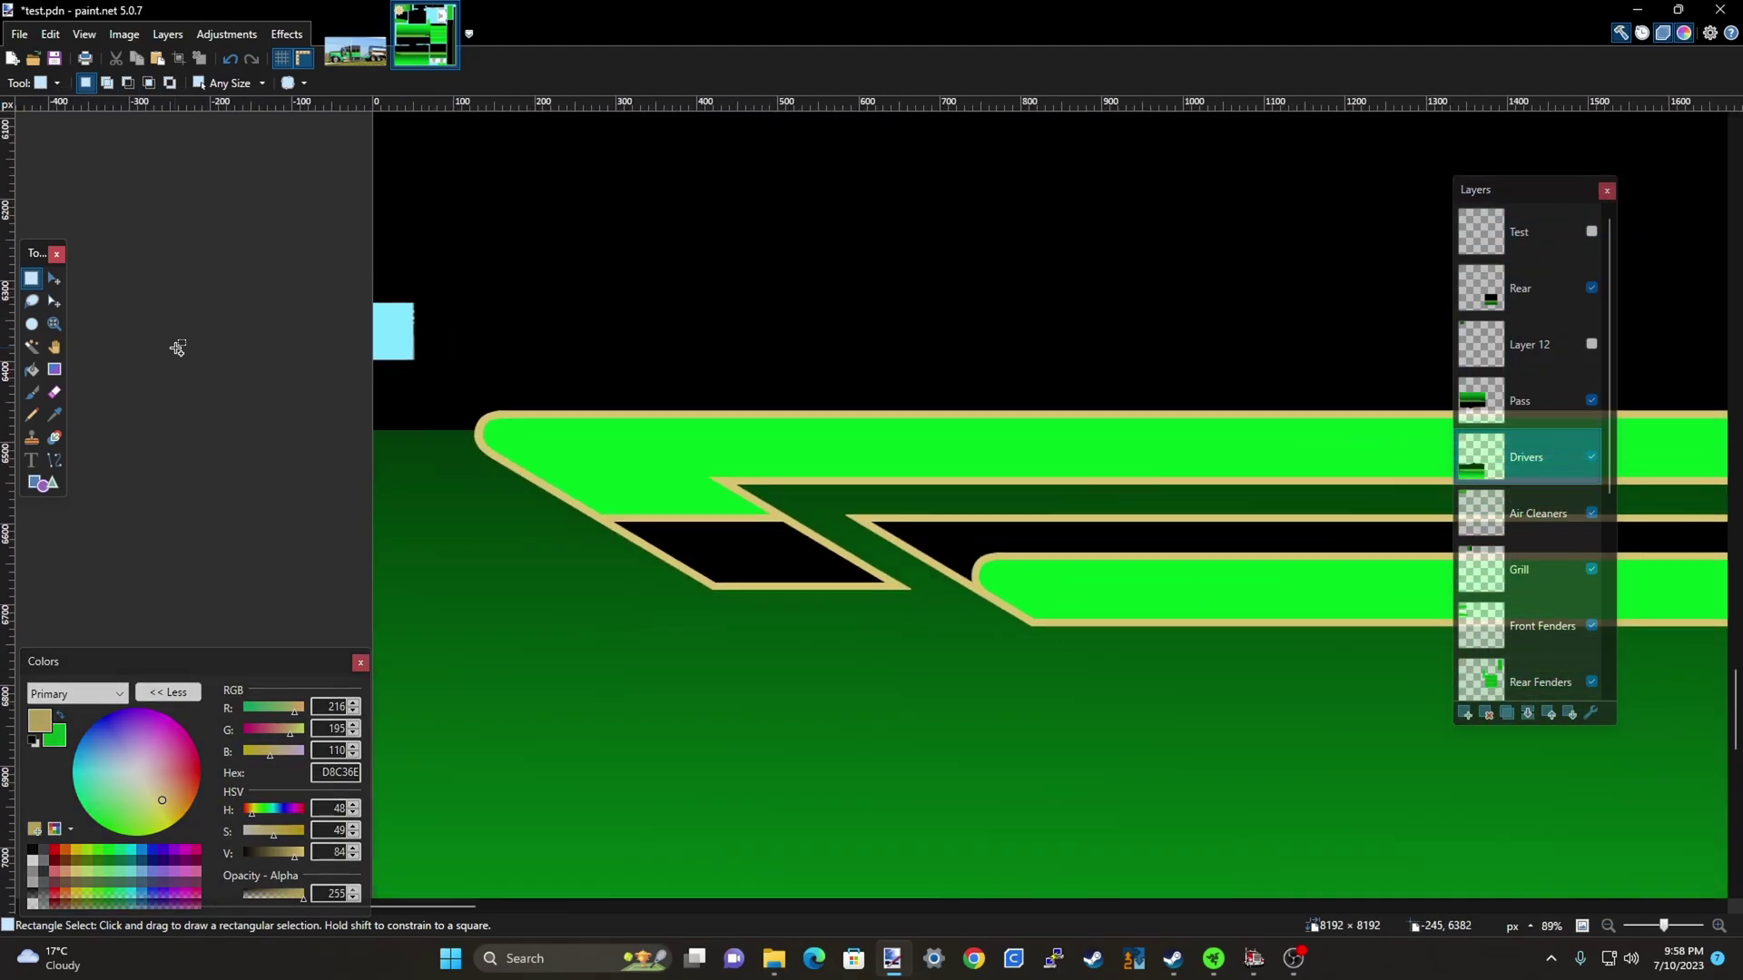
pyautogui.scroll(-3, 1224, 398)
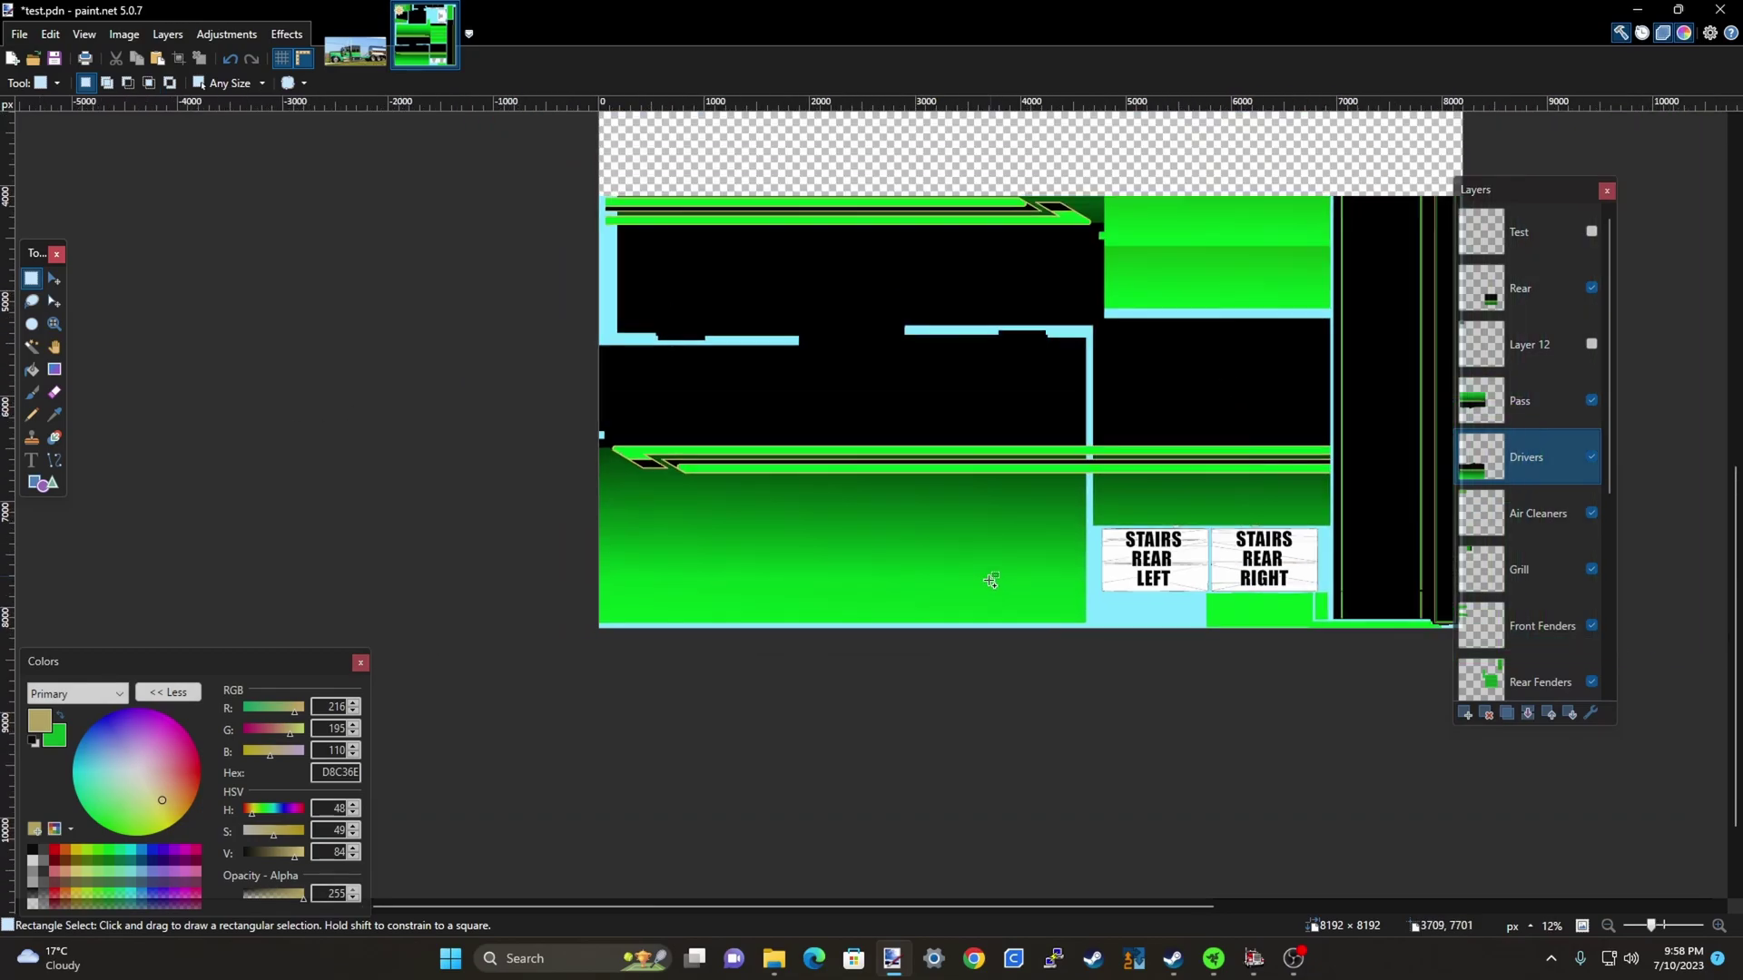
pyautogui.scroll(8, 1113, 279)
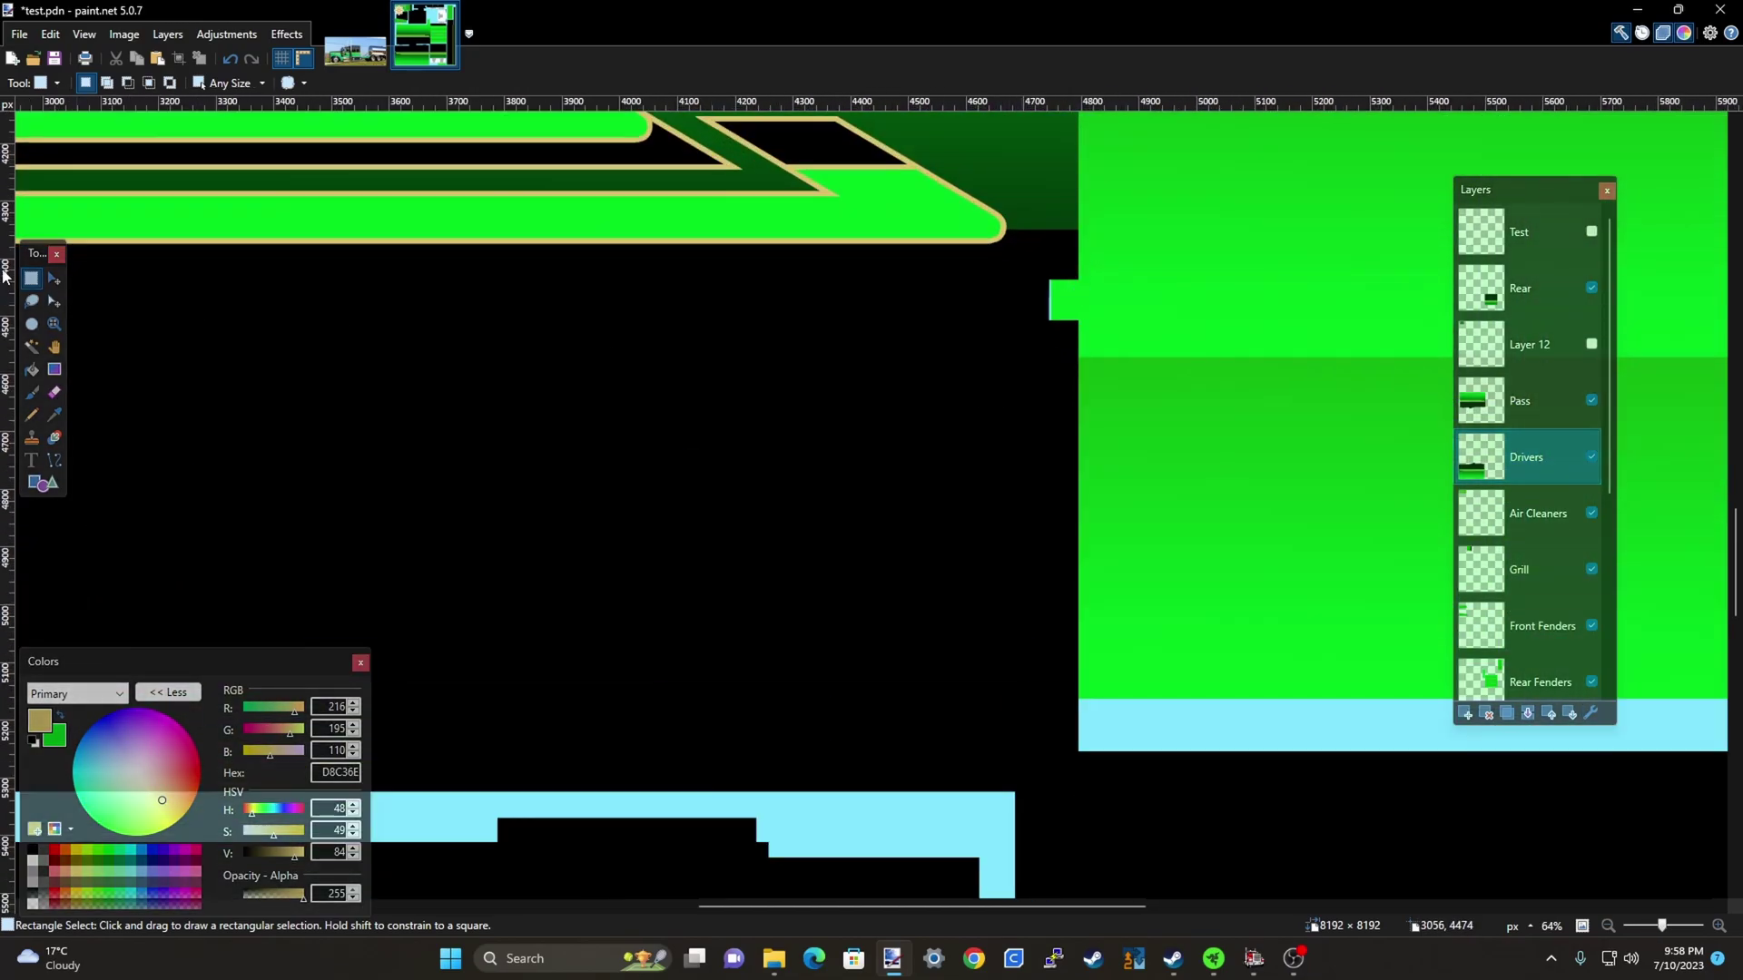
pyautogui.click(53, 280)
pyautogui.moveTo(962, 432); pyautogui.dragTo(956, 439)
pyautogui.hotkey('ctrl', 'z')
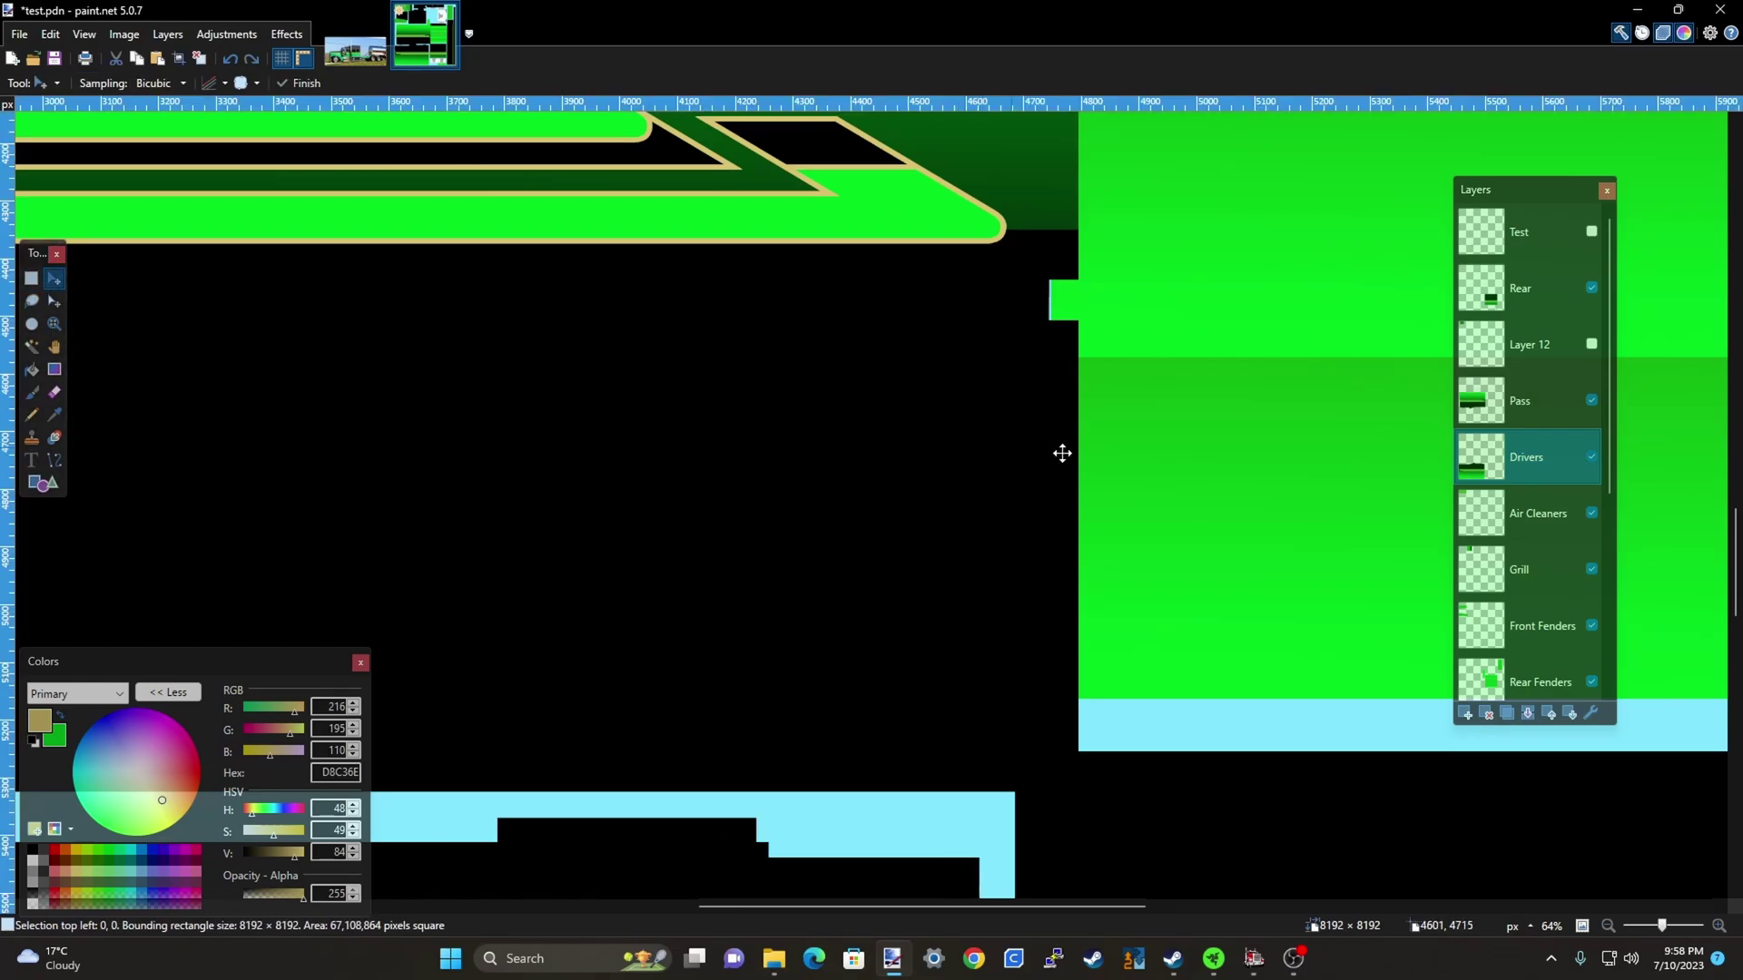
# Shift the Pass layer left and slightly down to a top-left offset of -56, 7
pyautogui.click(1539, 404)
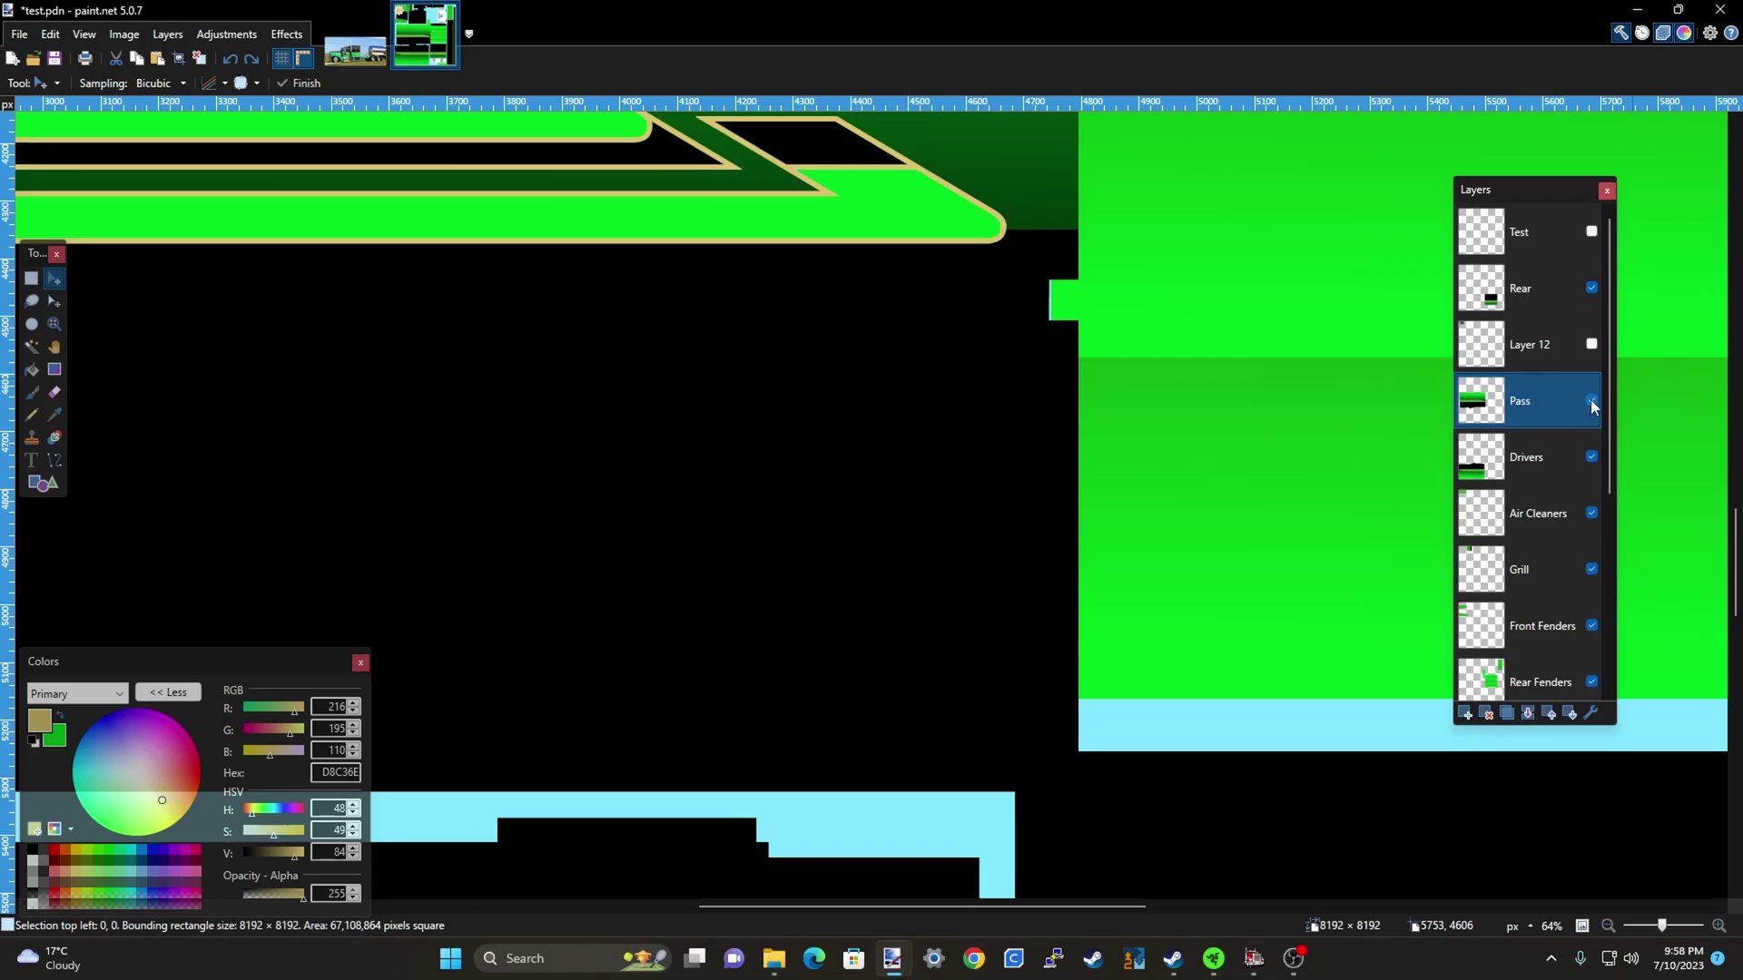
pyautogui.moveTo(945, 418)
pyautogui.mouseDown()
pyautogui.moveTo(848, 420)
pyautogui.moveTo(917, 423)
pyautogui.mouseUp()
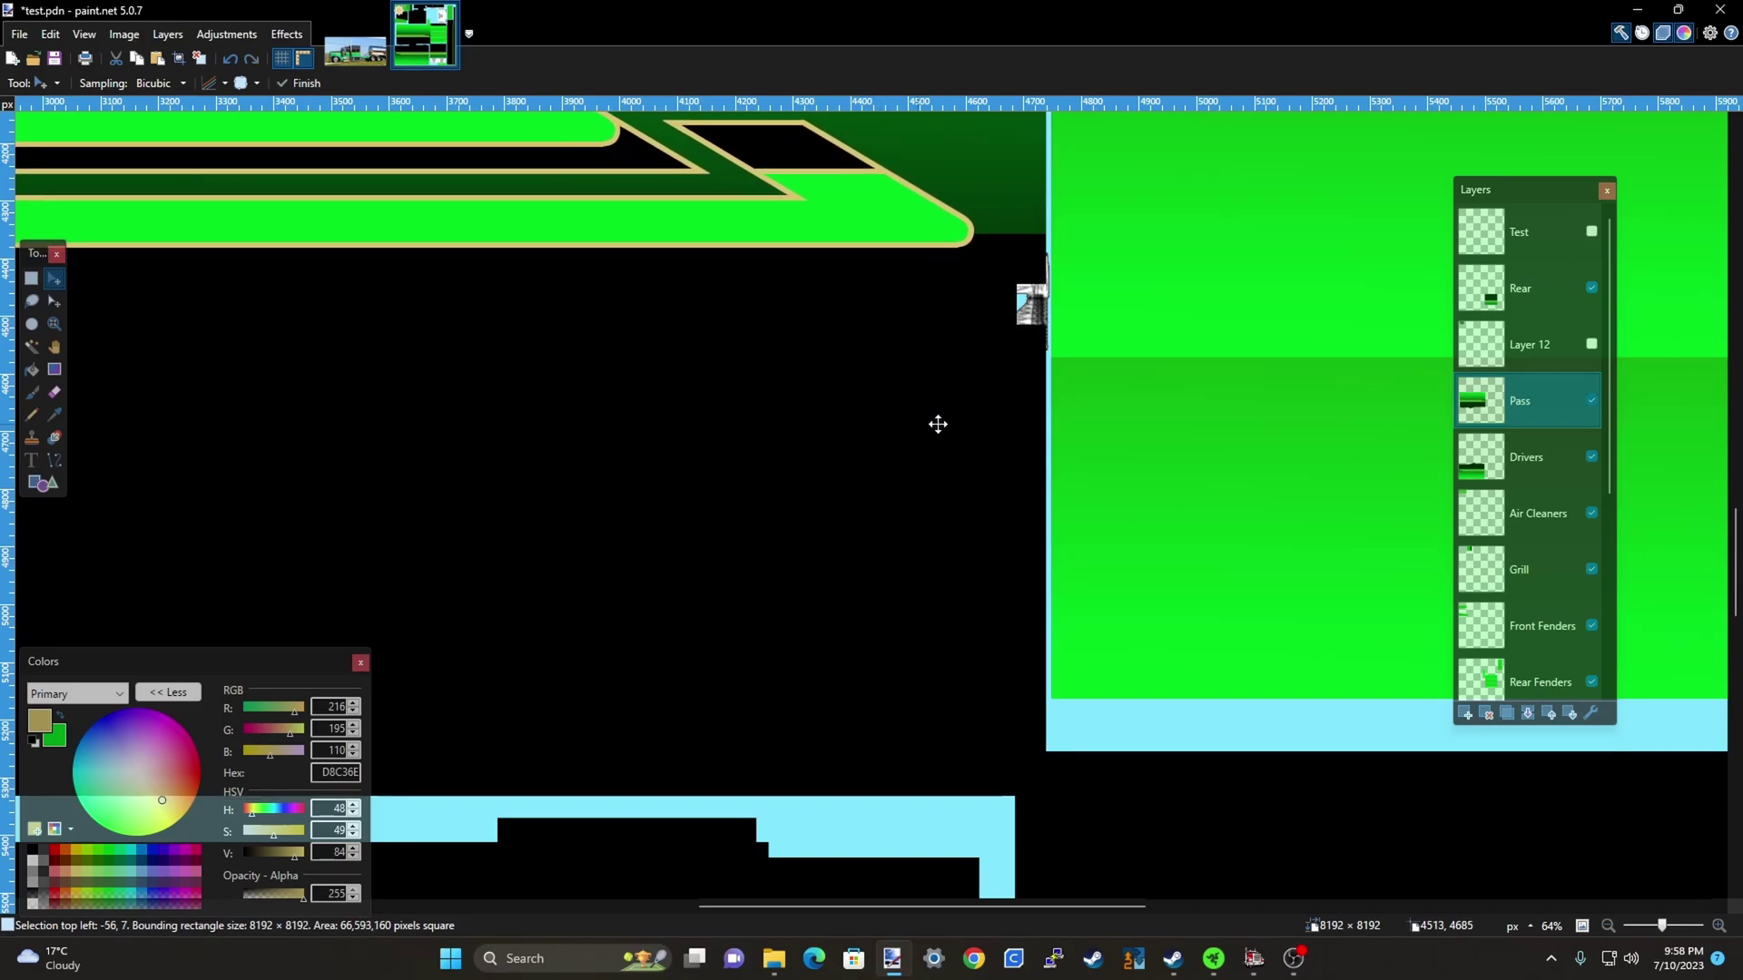
pyautogui.scroll(-5, 1175, 393)
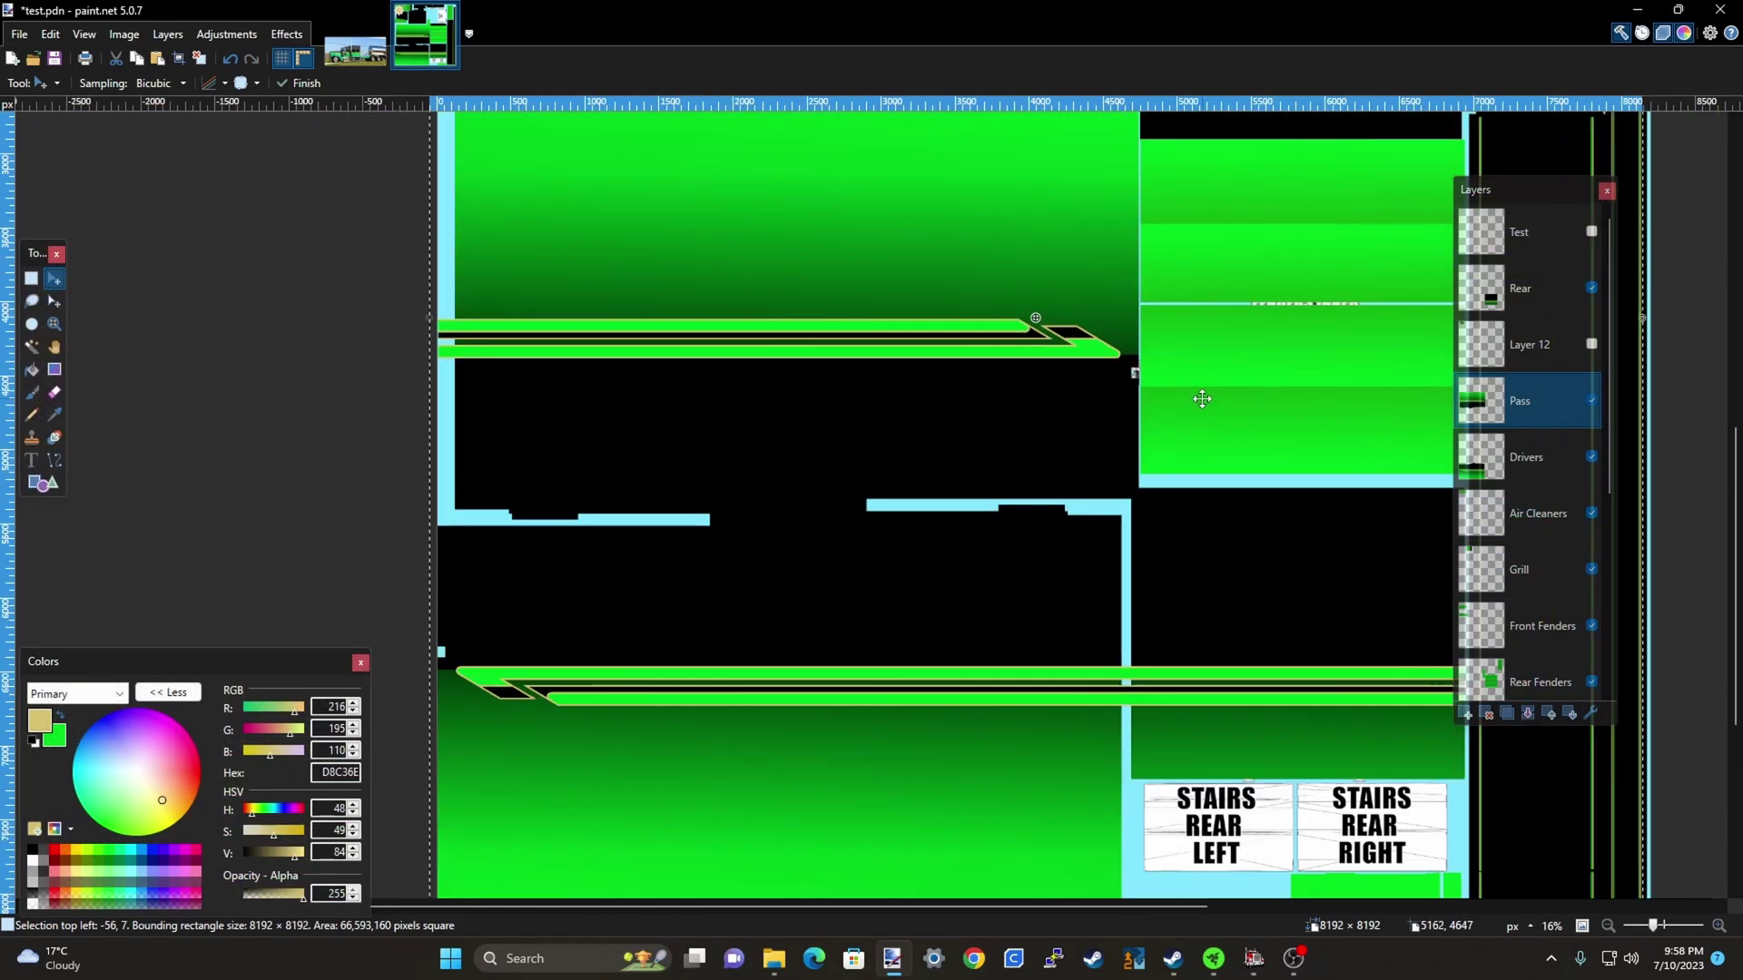
# Toggle the Drivers layer's visibility up close to check how its notched end covers the wireframe underneath
pyautogui.click(1534, 447)
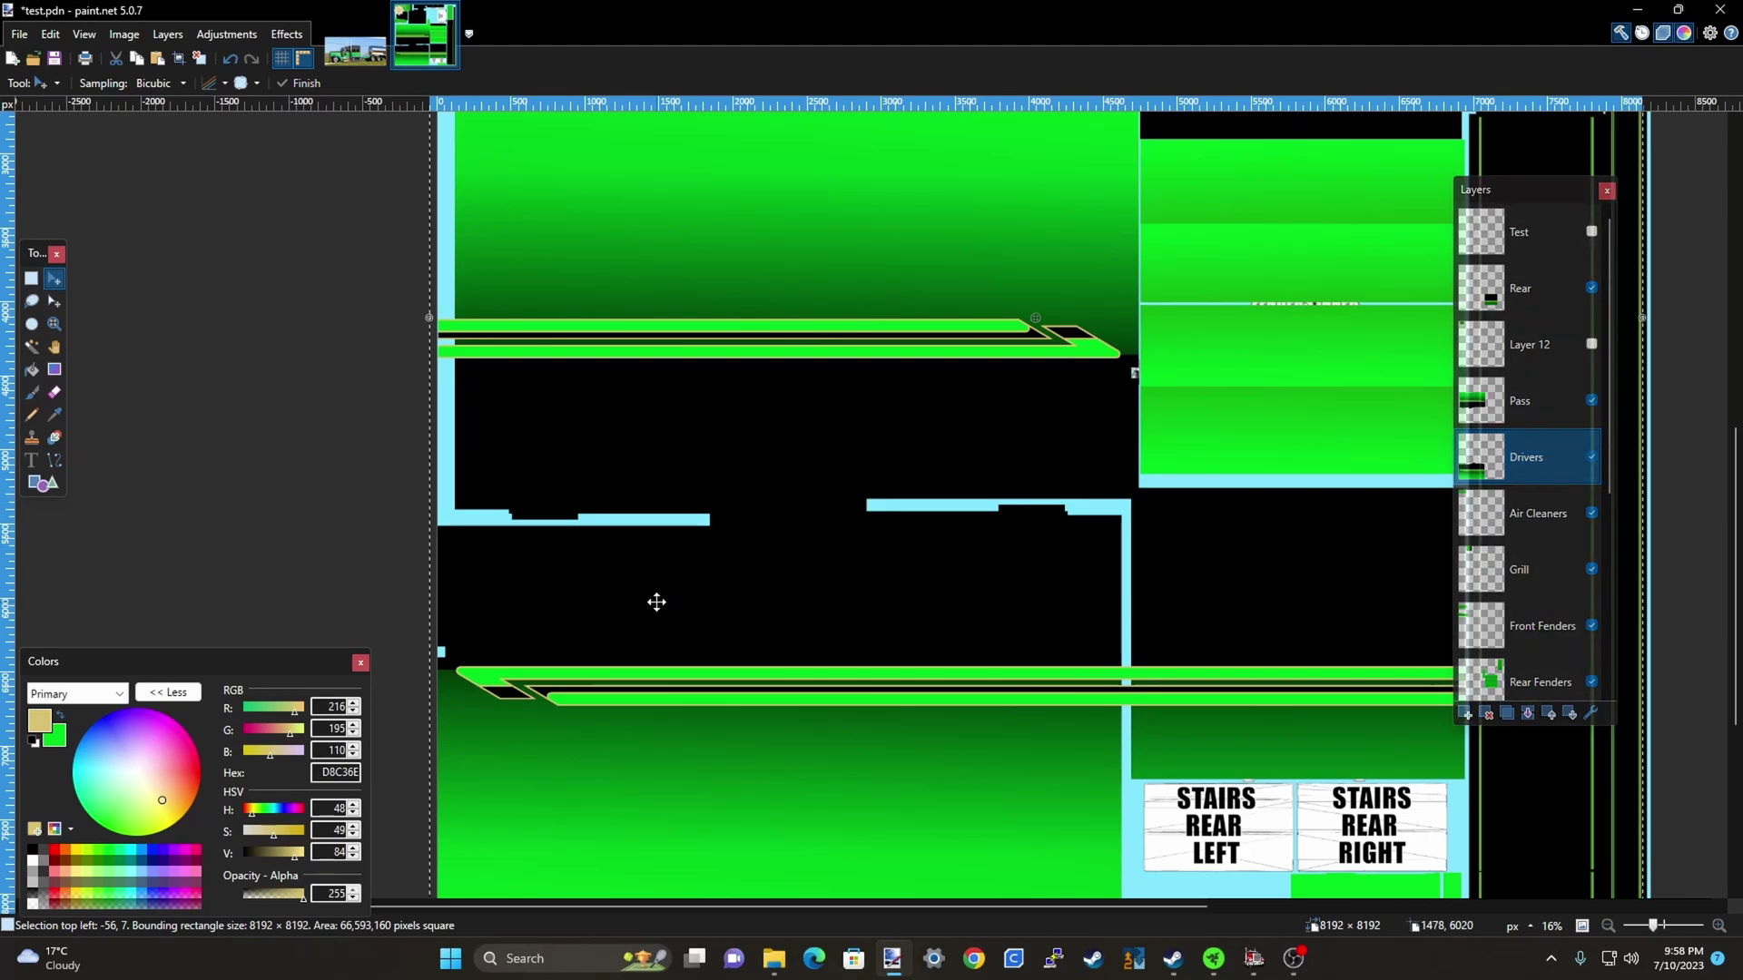
pyautogui.click(1592, 457)
pyautogui.click(1591, 456)
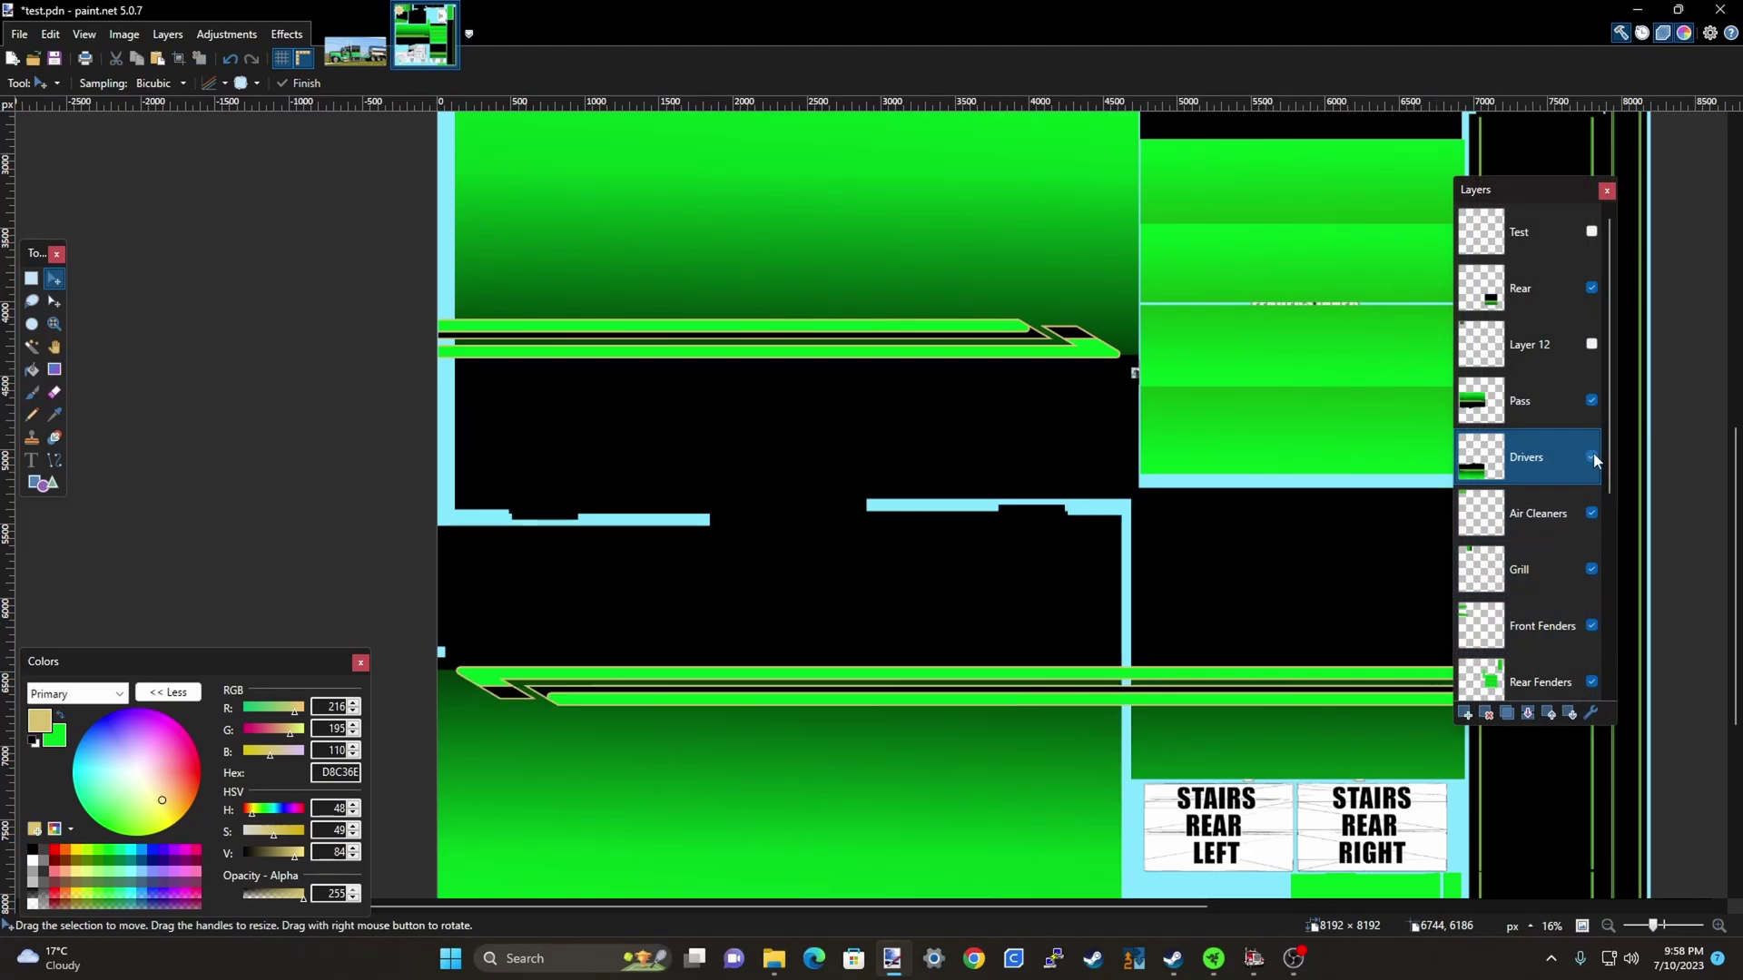
pyautogui.scroll(6, 417, 712)
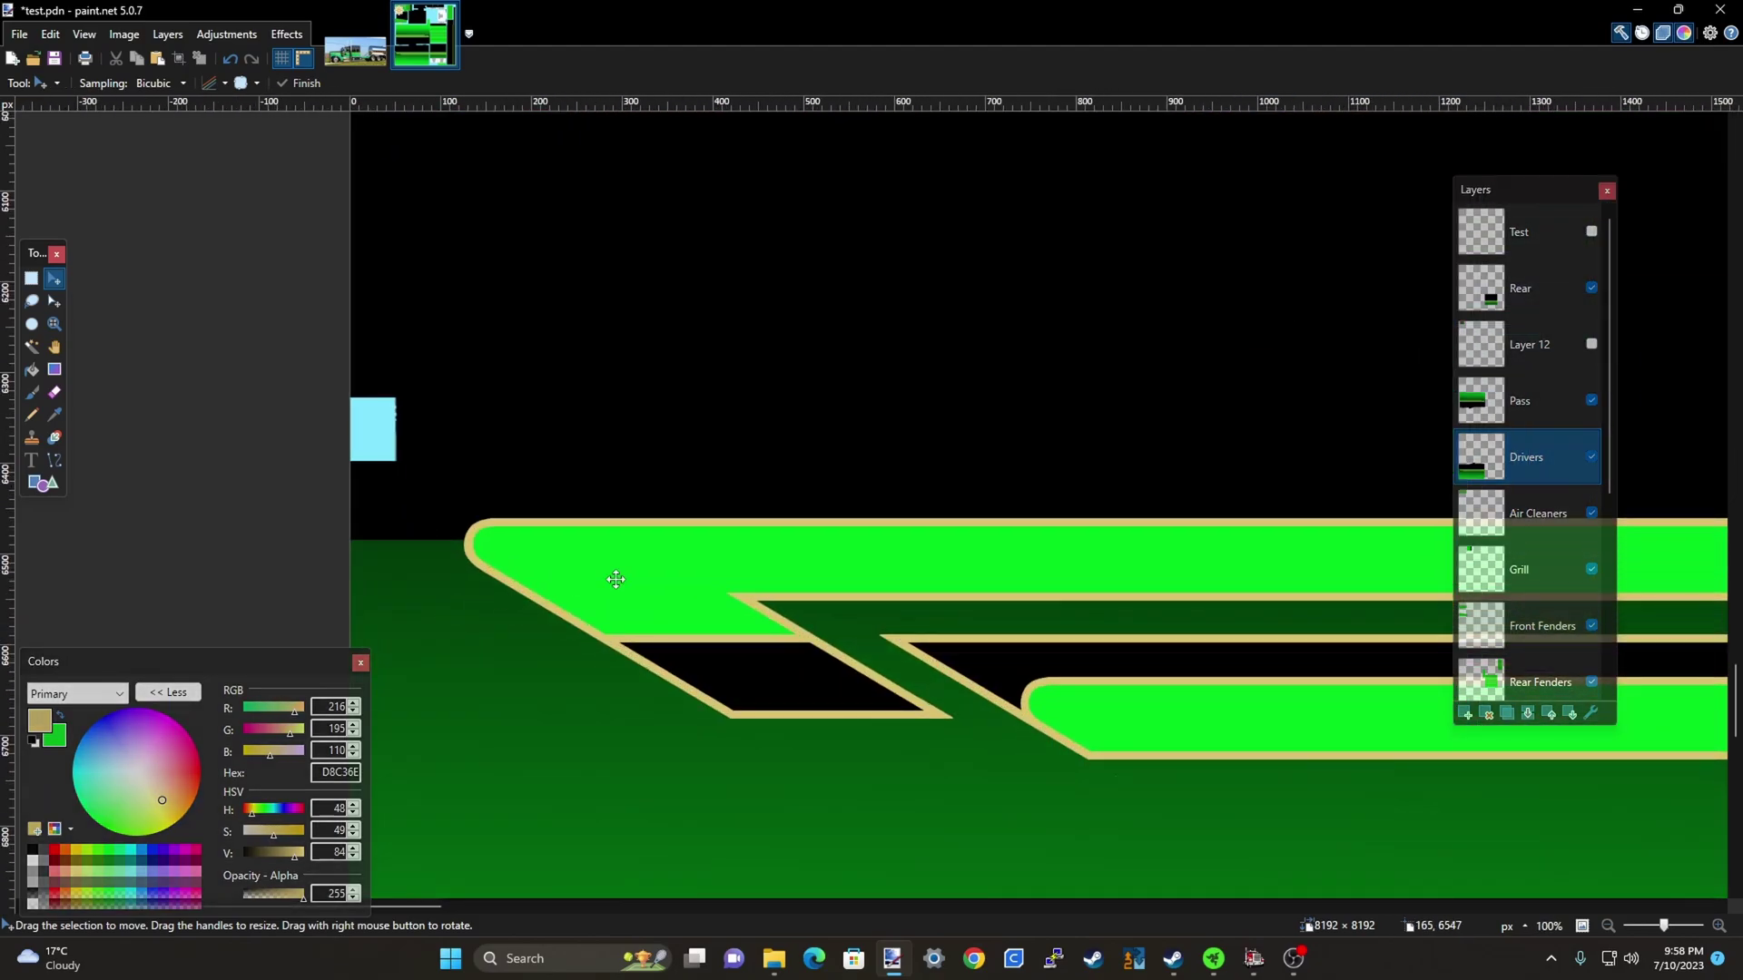
pyautogui.click(1589, 458)
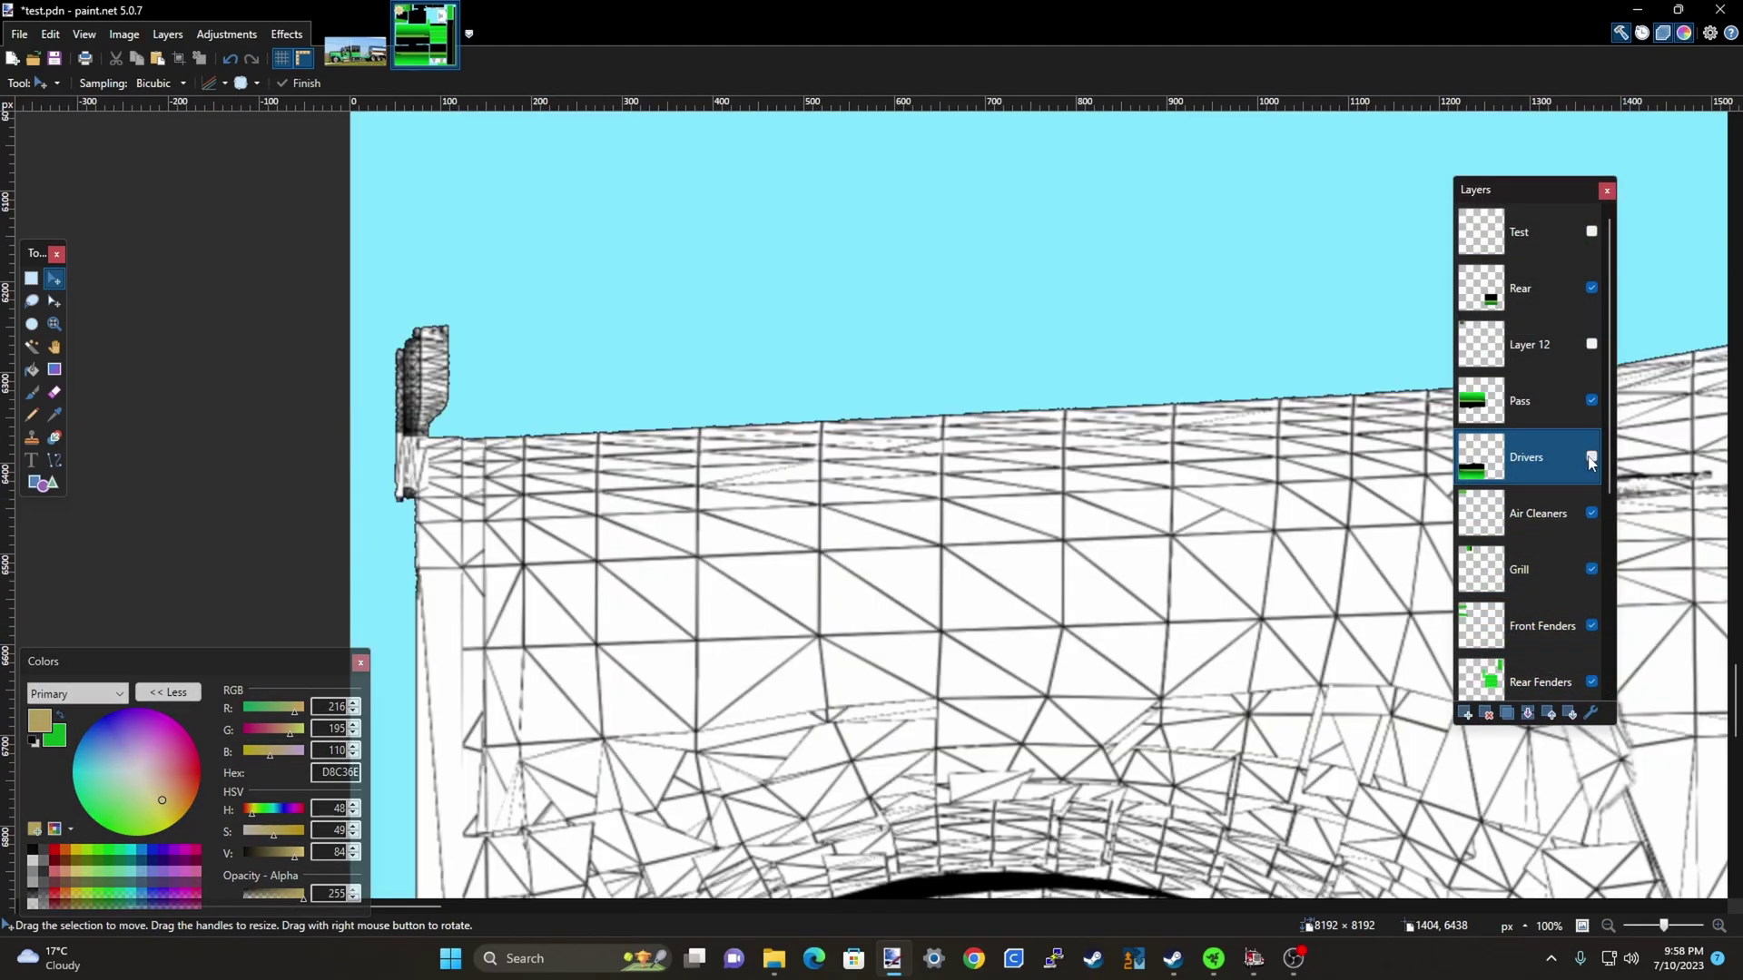
pyautogui.click(1590, 458)
pyautogui.click(1590, 458)
pyautogui.click(1590, 458)
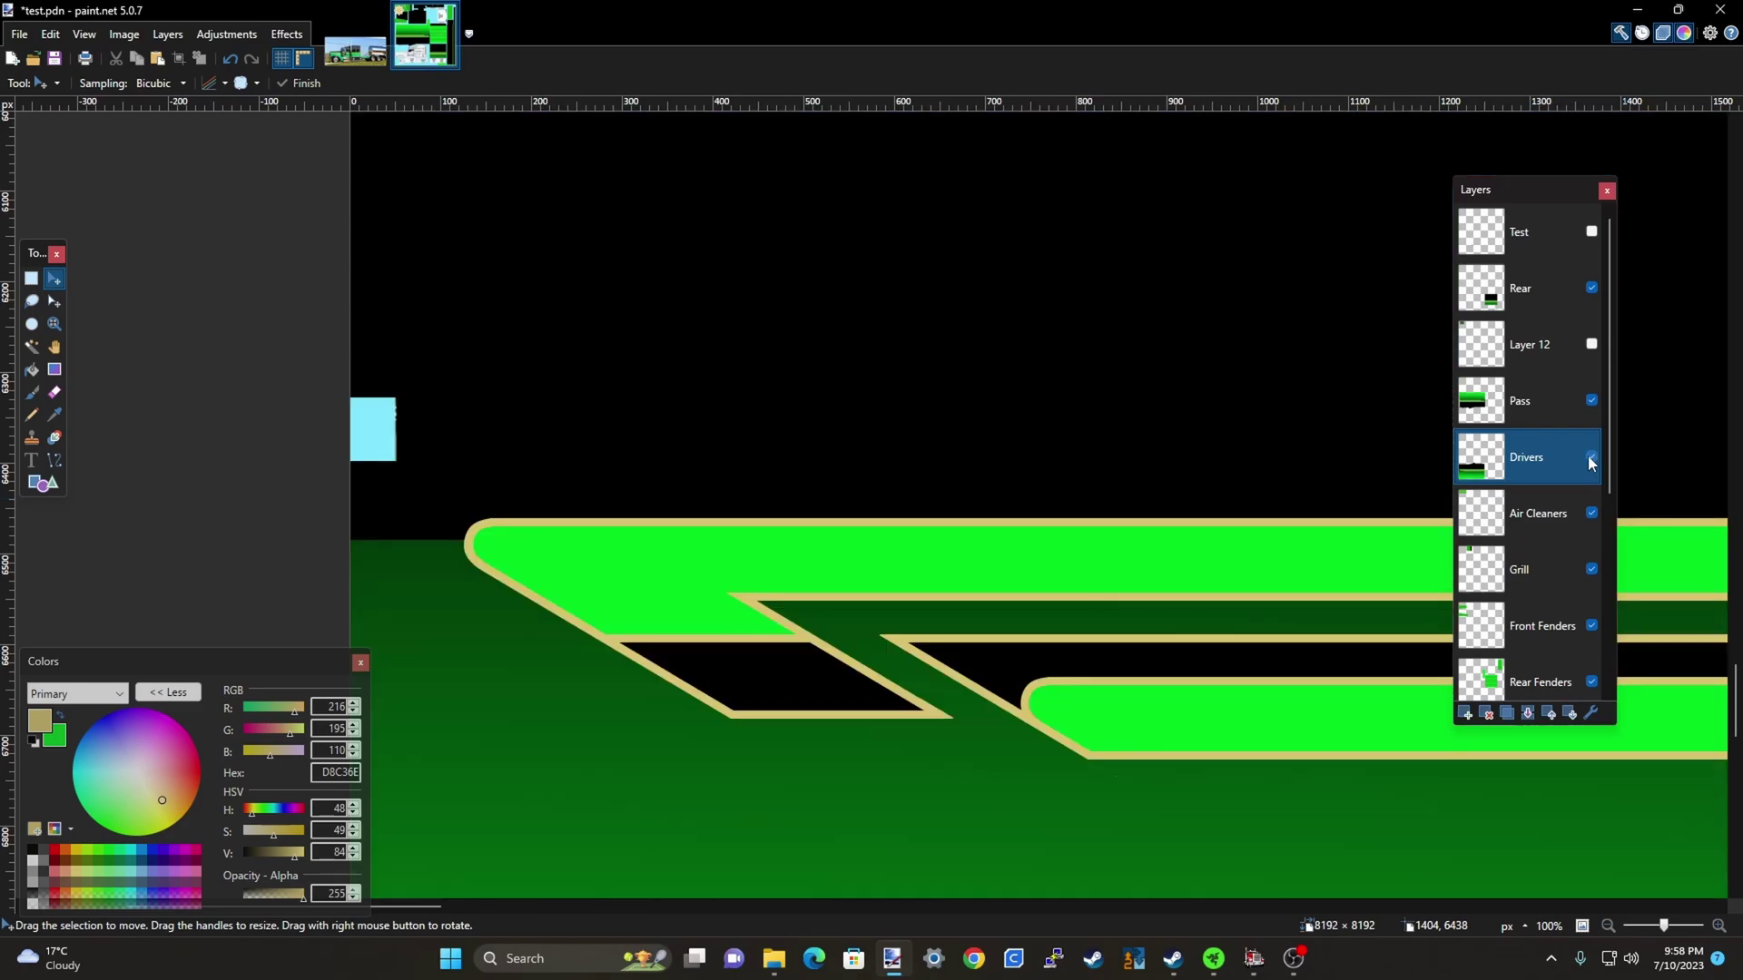
pyautogui.scroll(-7, 500, 641)
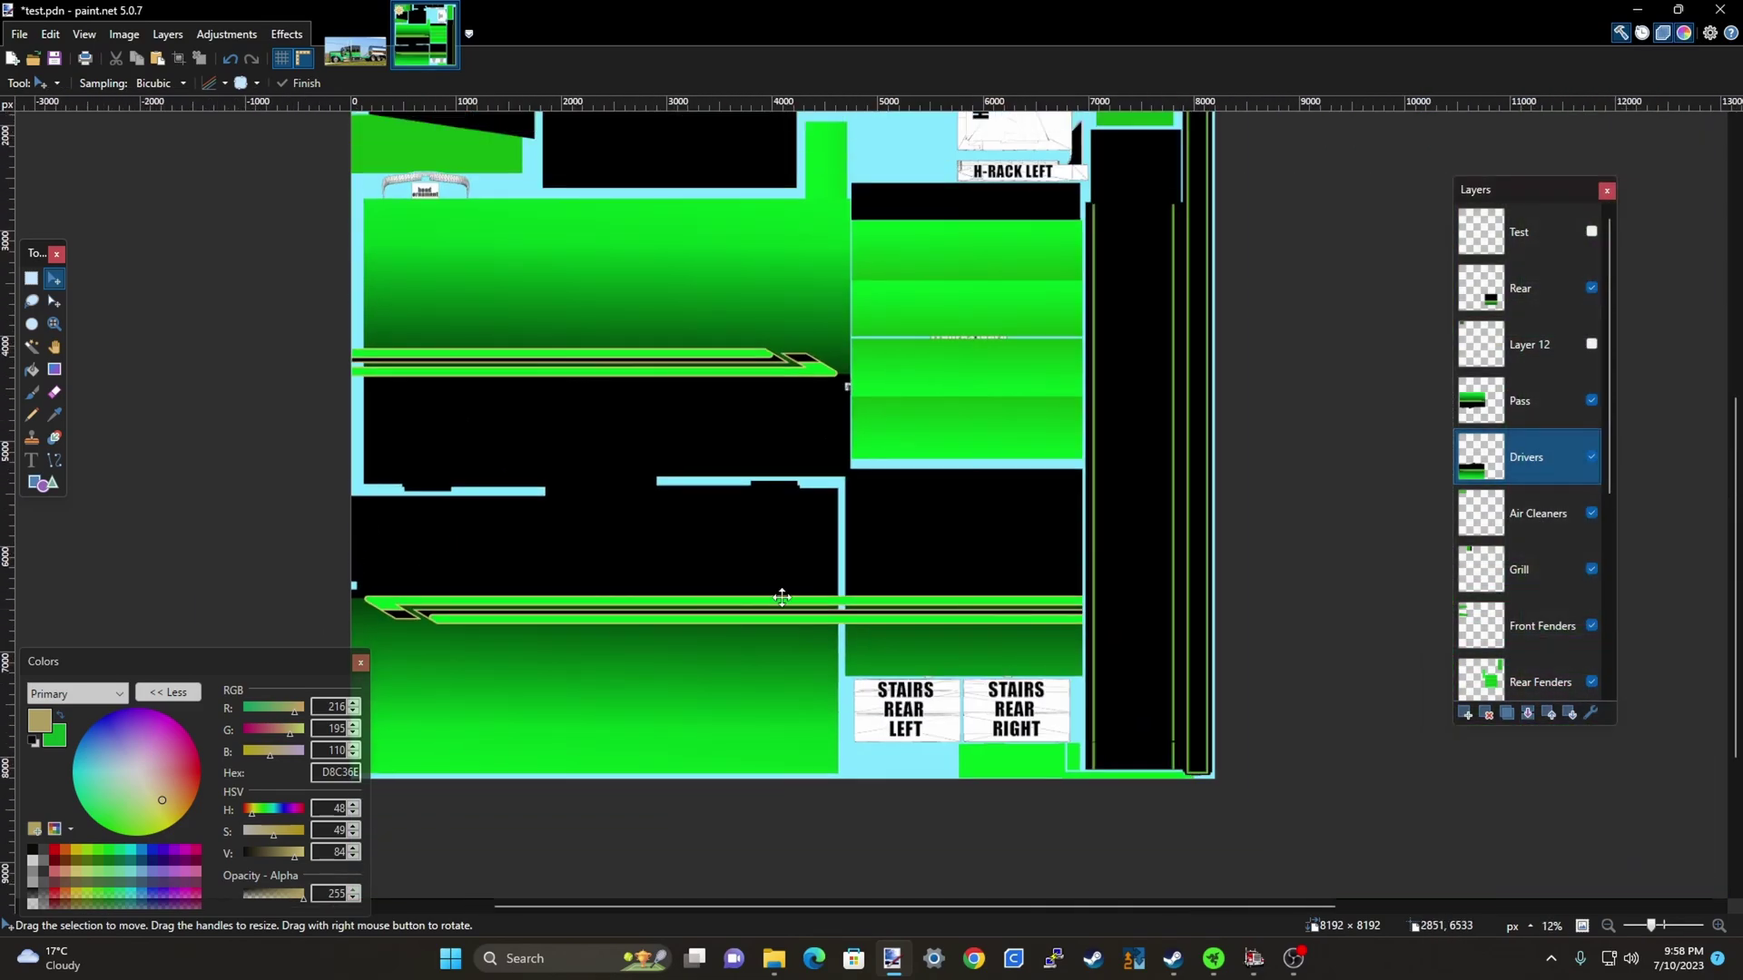
# Check the Pass layer against its wireframe and move it right by an offset of 56, 1
pyautogui.scroll(6, 887, 401)
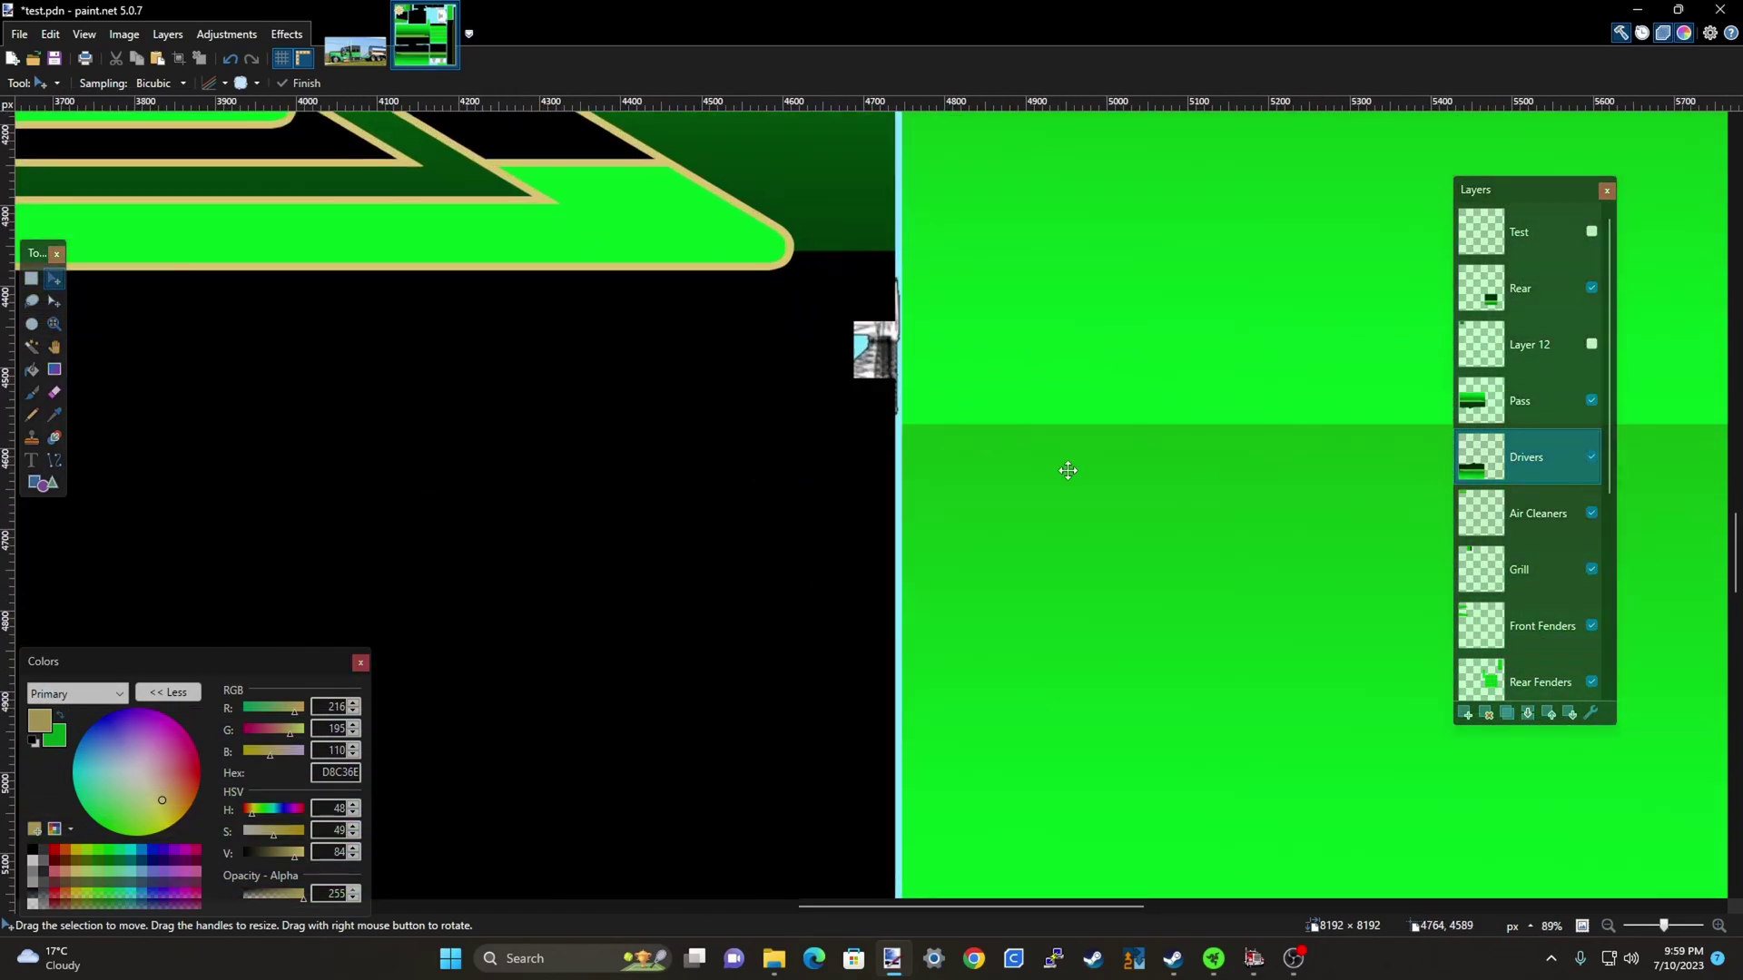
pyautogui.click(1549, 451)
pyautogui.click(1590, 400)
pyautogui.click(1590, 400)
pyautogui.click(1550, 406)
pyautogui.moveTo(725, 474); pyautogui.dragTo(768, 474)
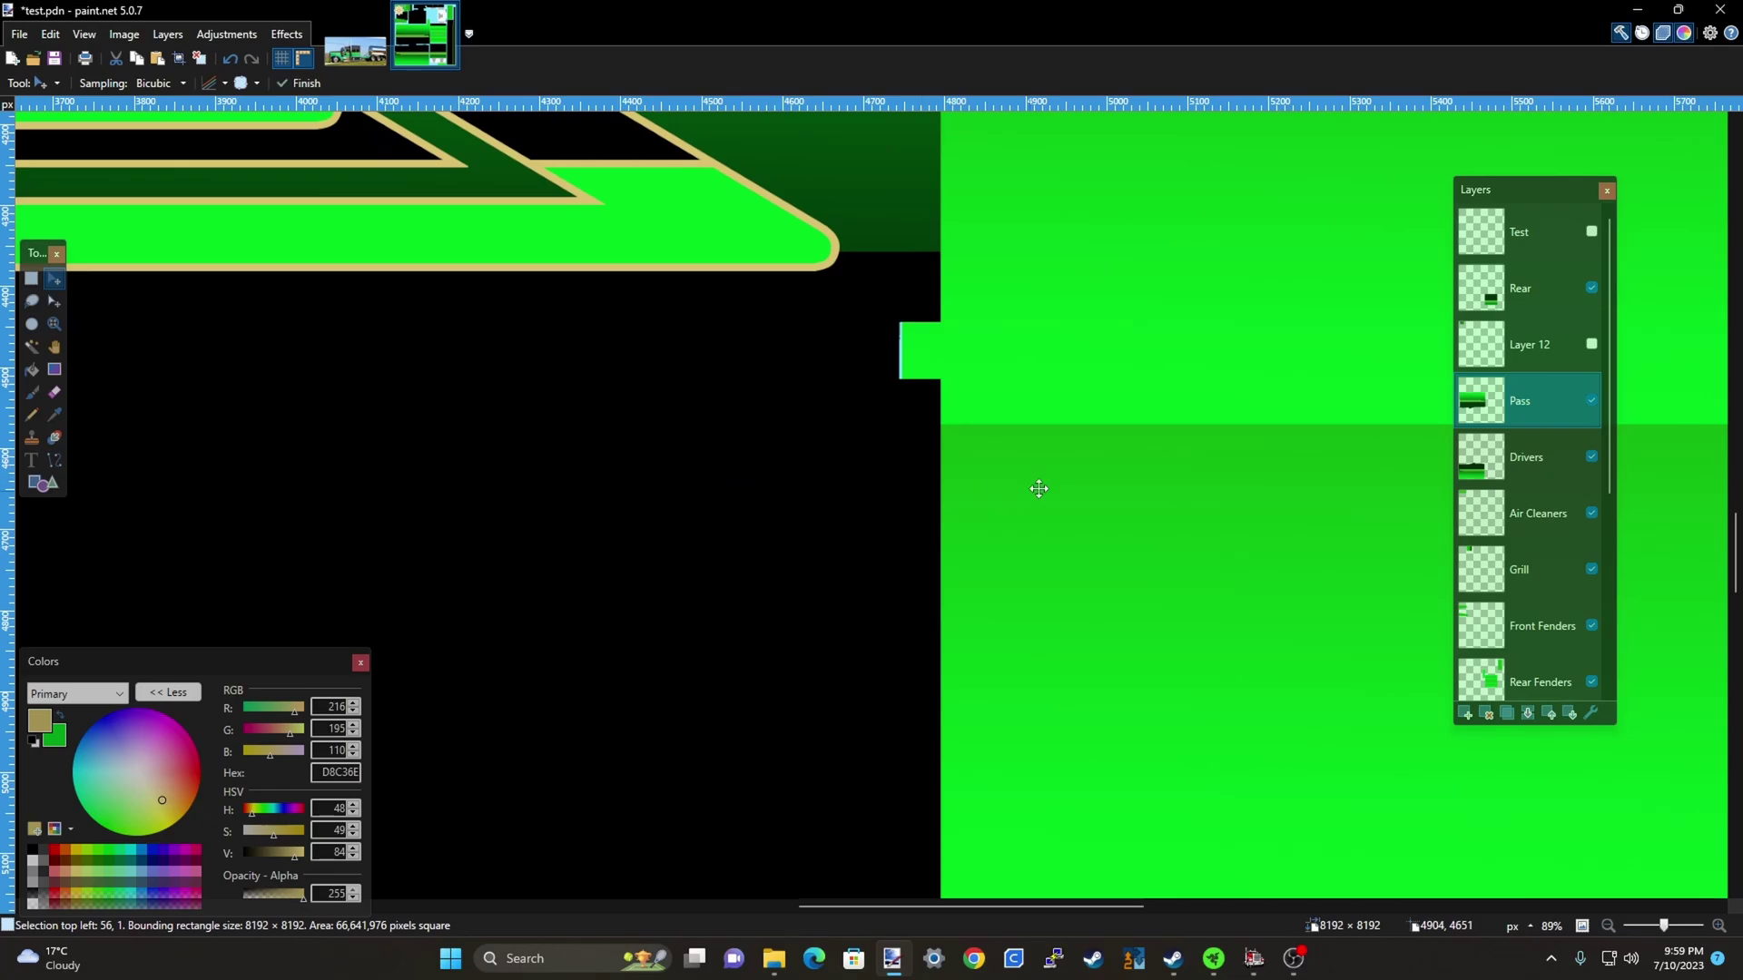
pyautogui.scroll(-5, 1035, 489)
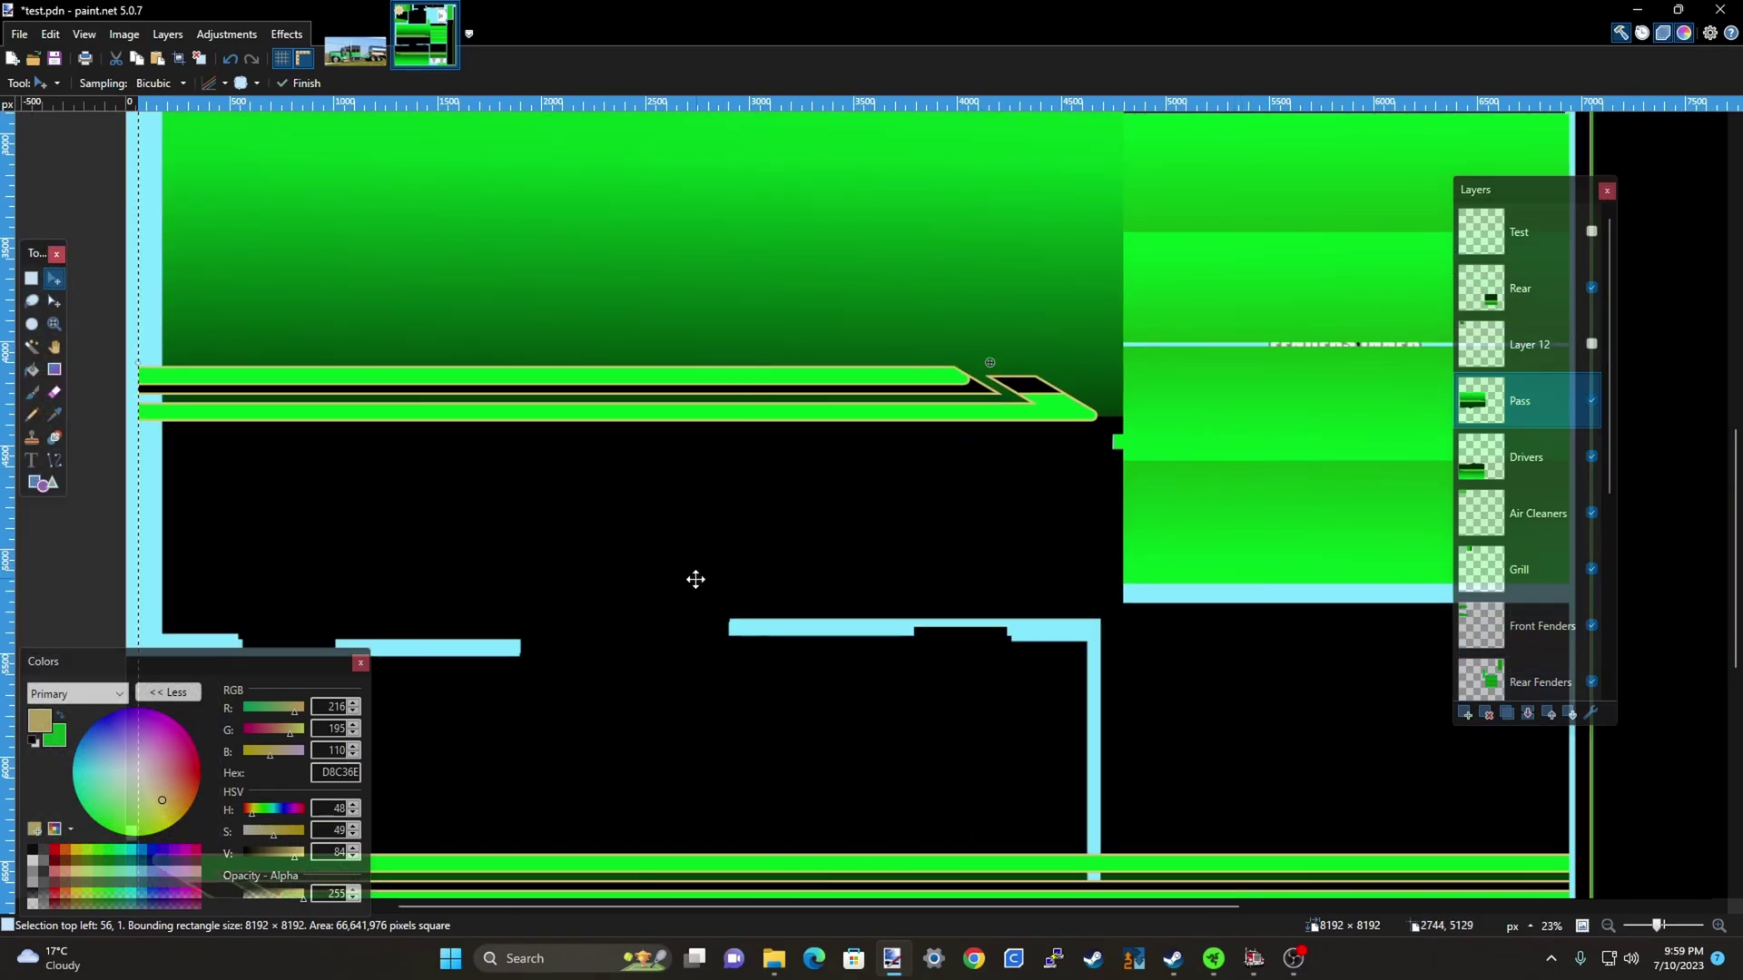
# Nudge the Pass layer up to a top-left offset of 56, -7, check its edges against the neighbouring panels, and deselect it
pyautogui.scroll(5, 805, 635)
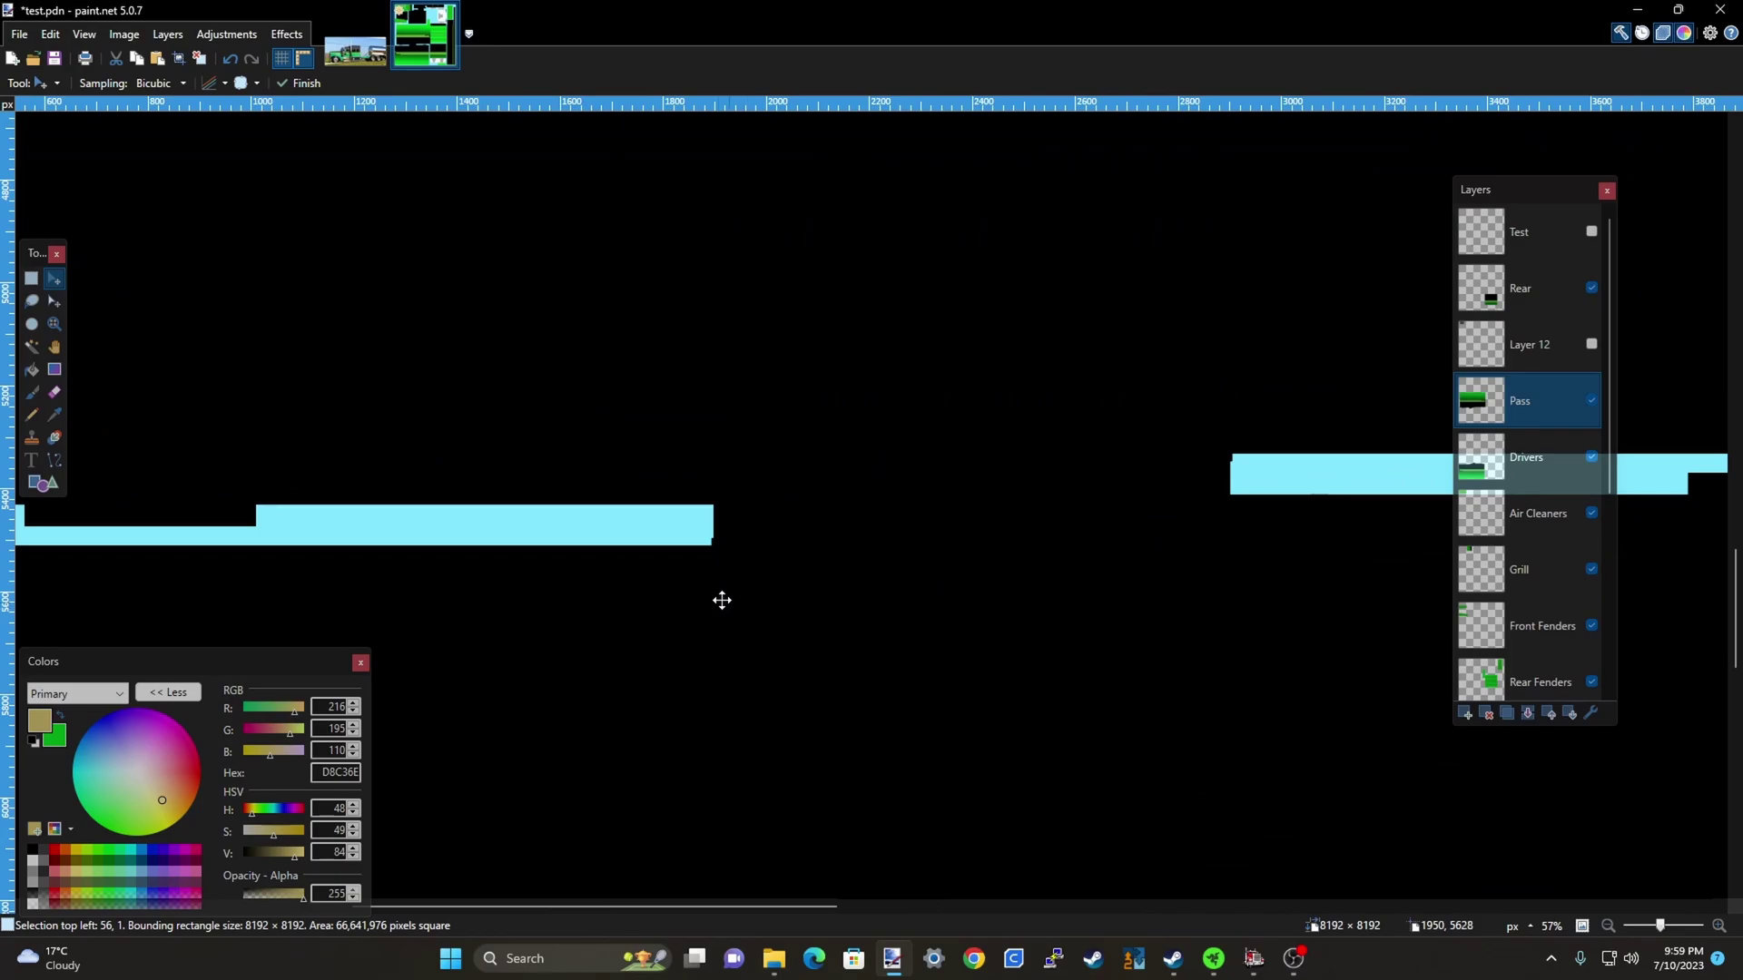
pyautogui.scroll(2, 727, 601)
pyautogui.moveTo(662, 431); pyautogui.dragTo(662, 425)
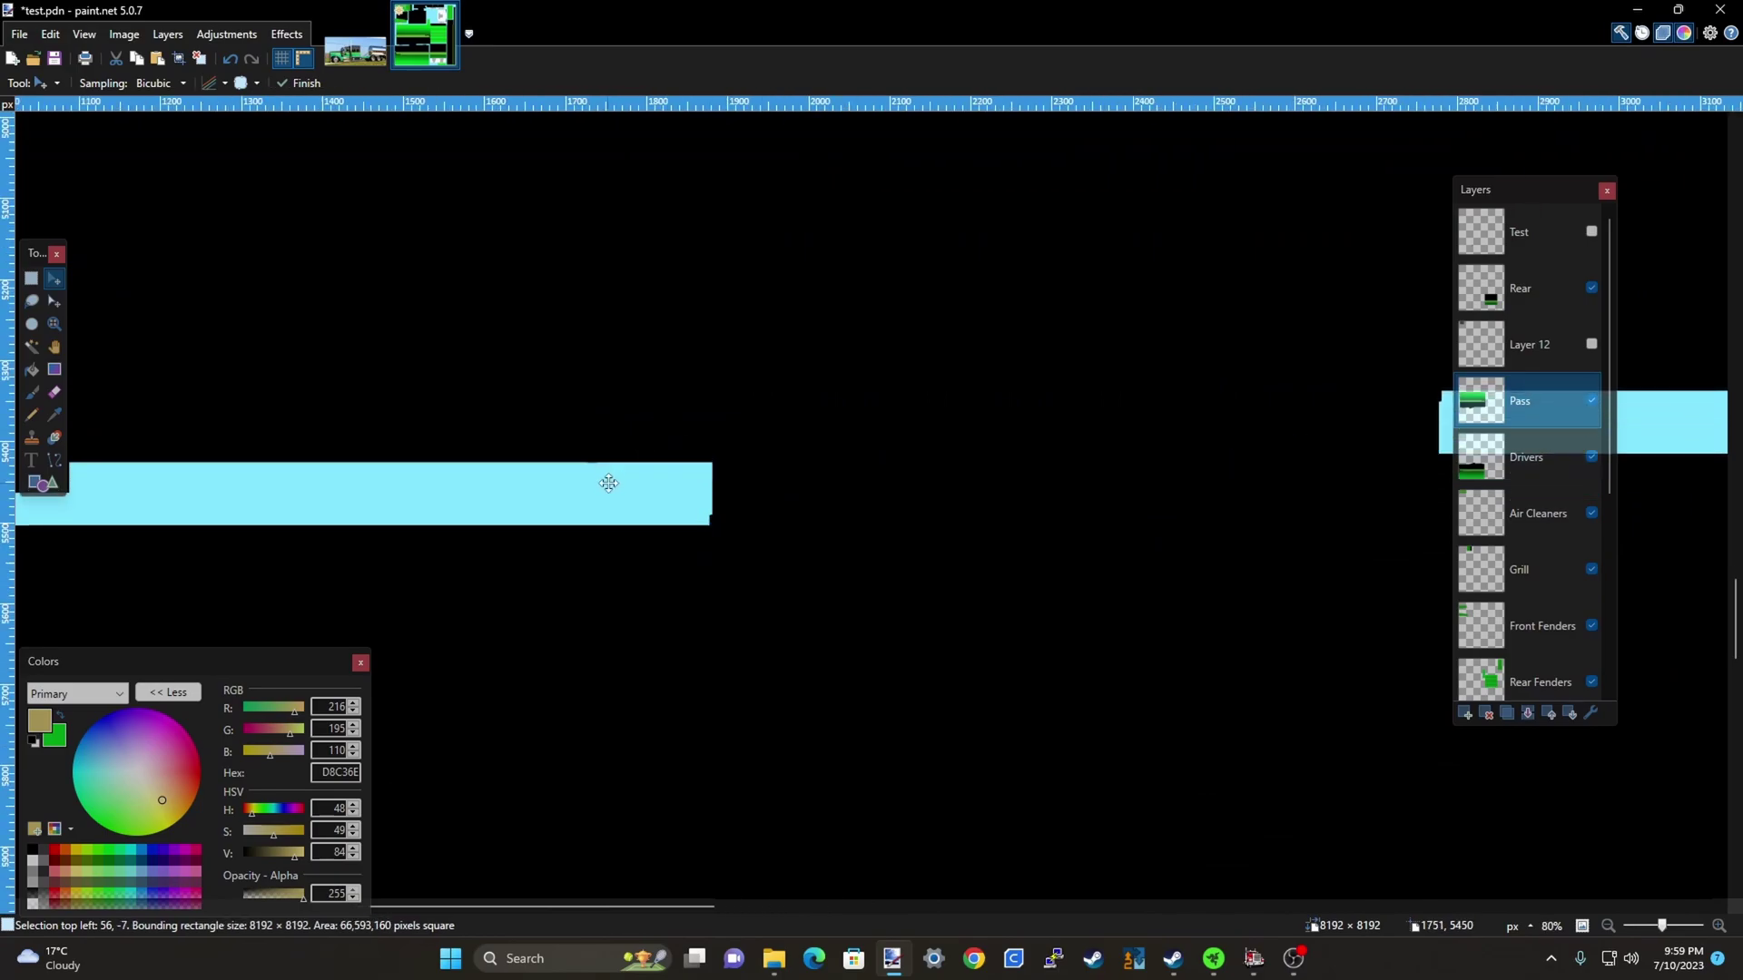
pyautogui.scroll(-3, 608, 483)
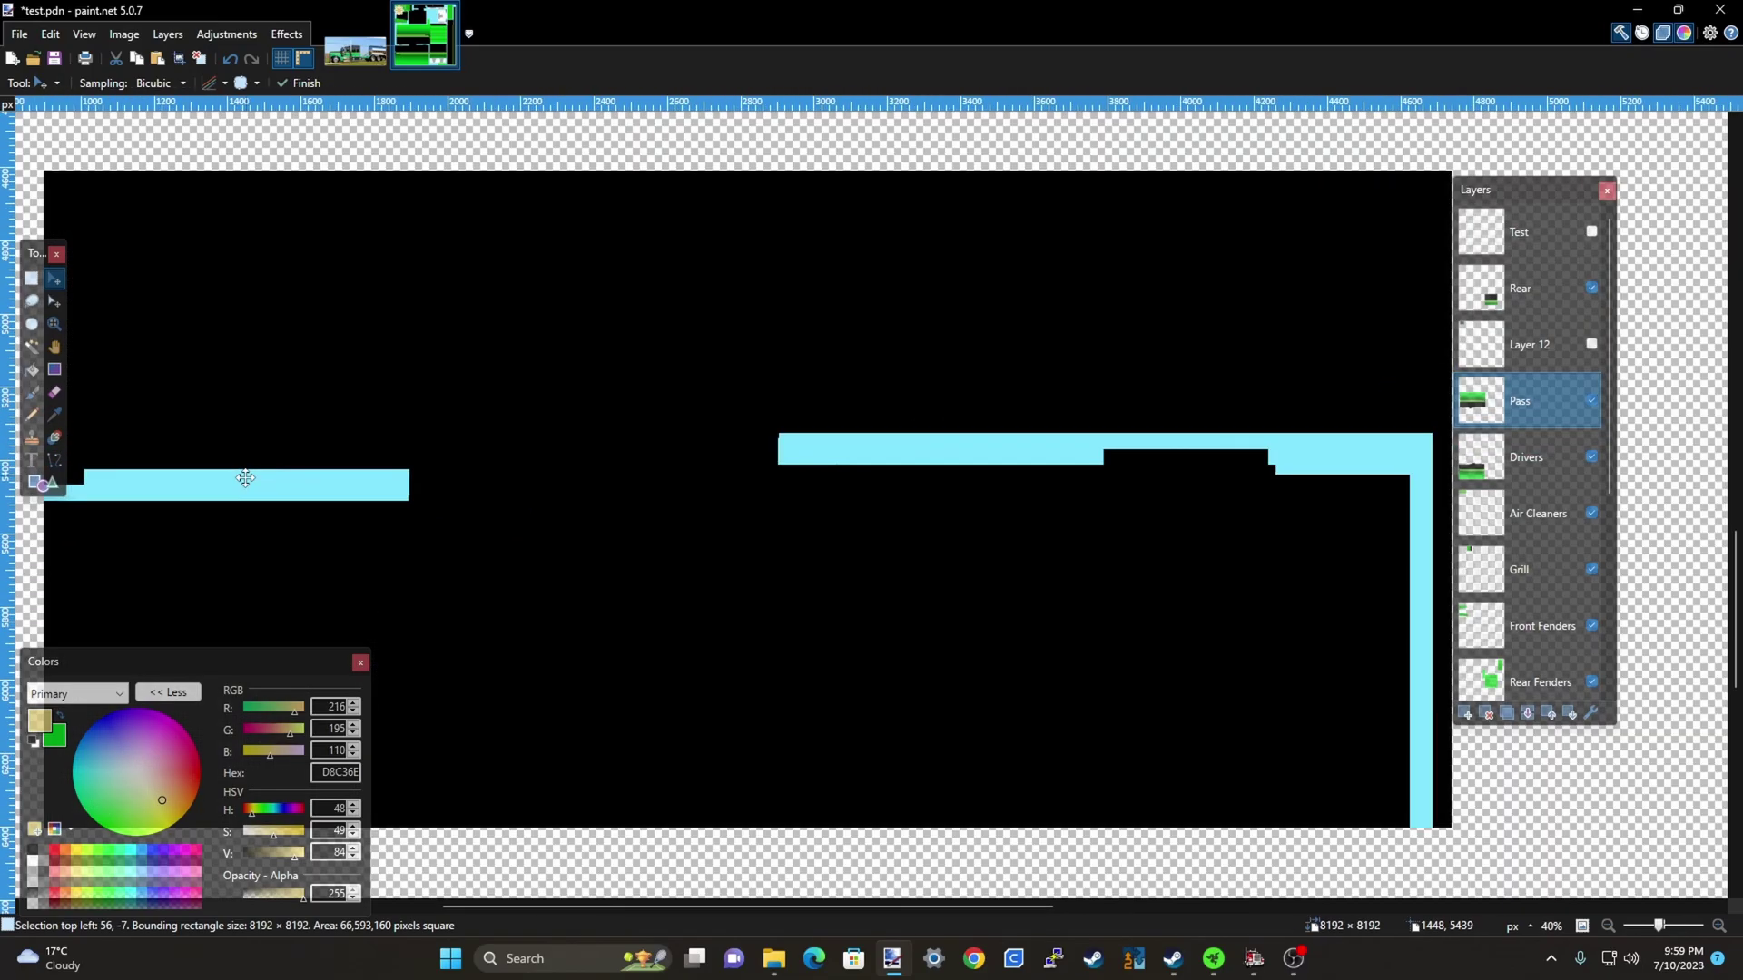
pyautogui.scroll(-2, 850, 472)
pyautogui.scroll(8, 991, 359)
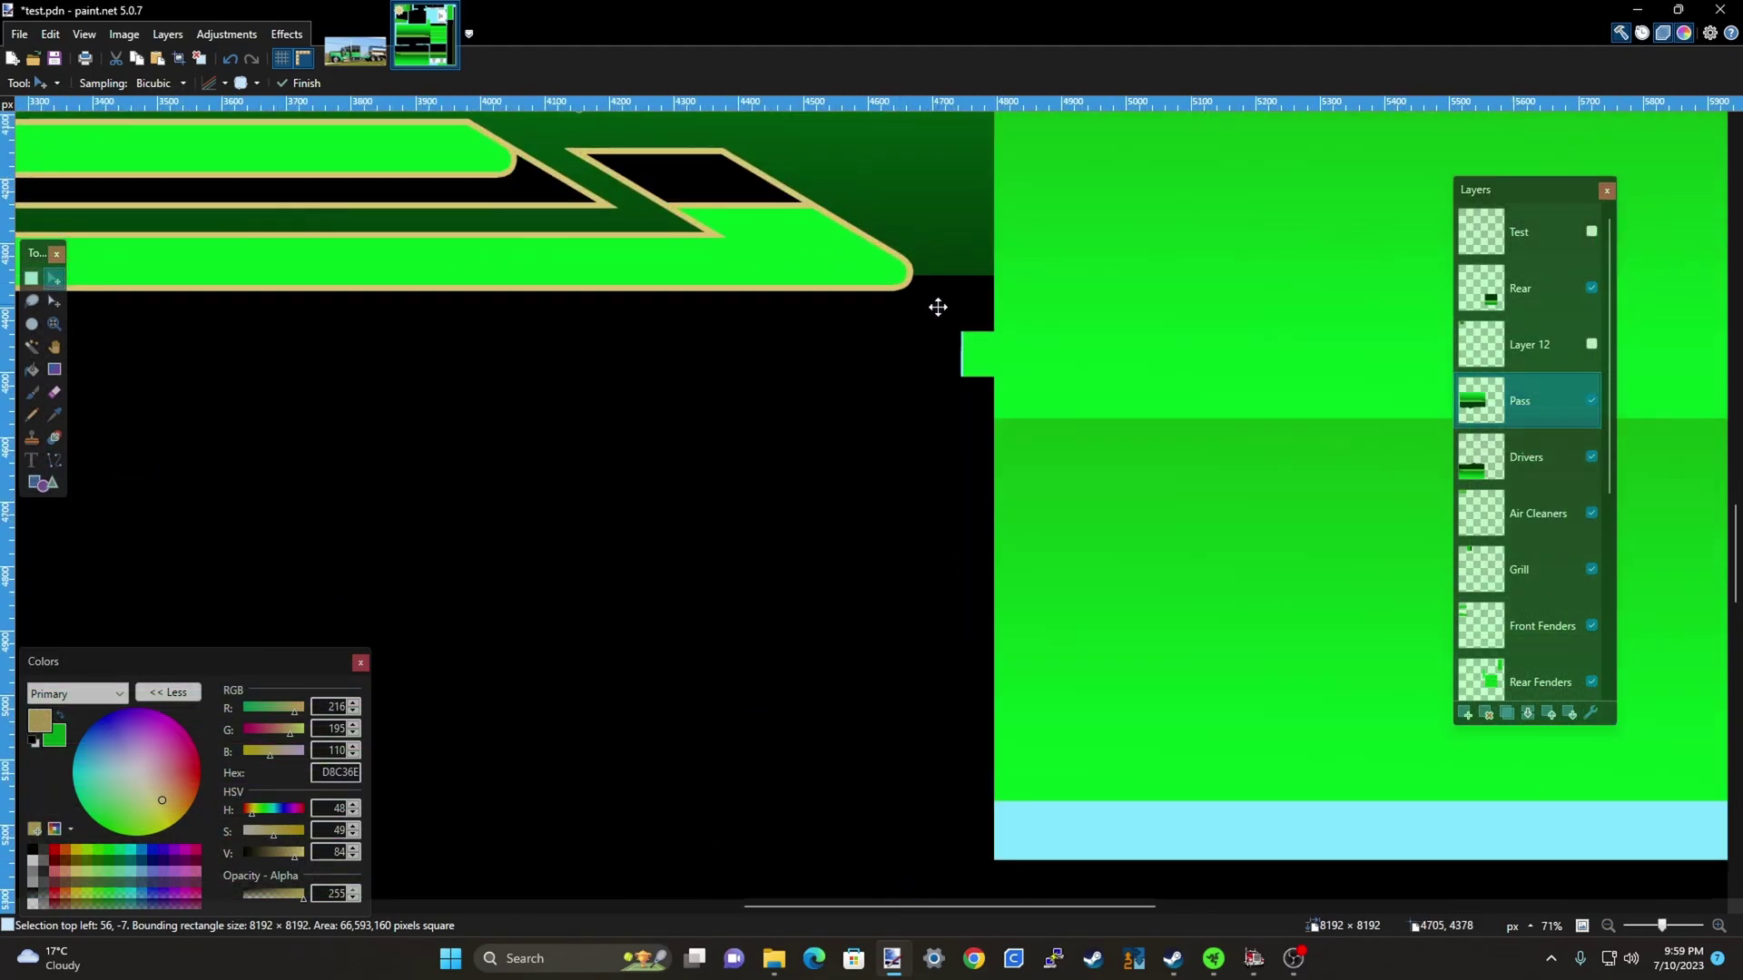
pyautogui.scroll(-8, 996, 413)
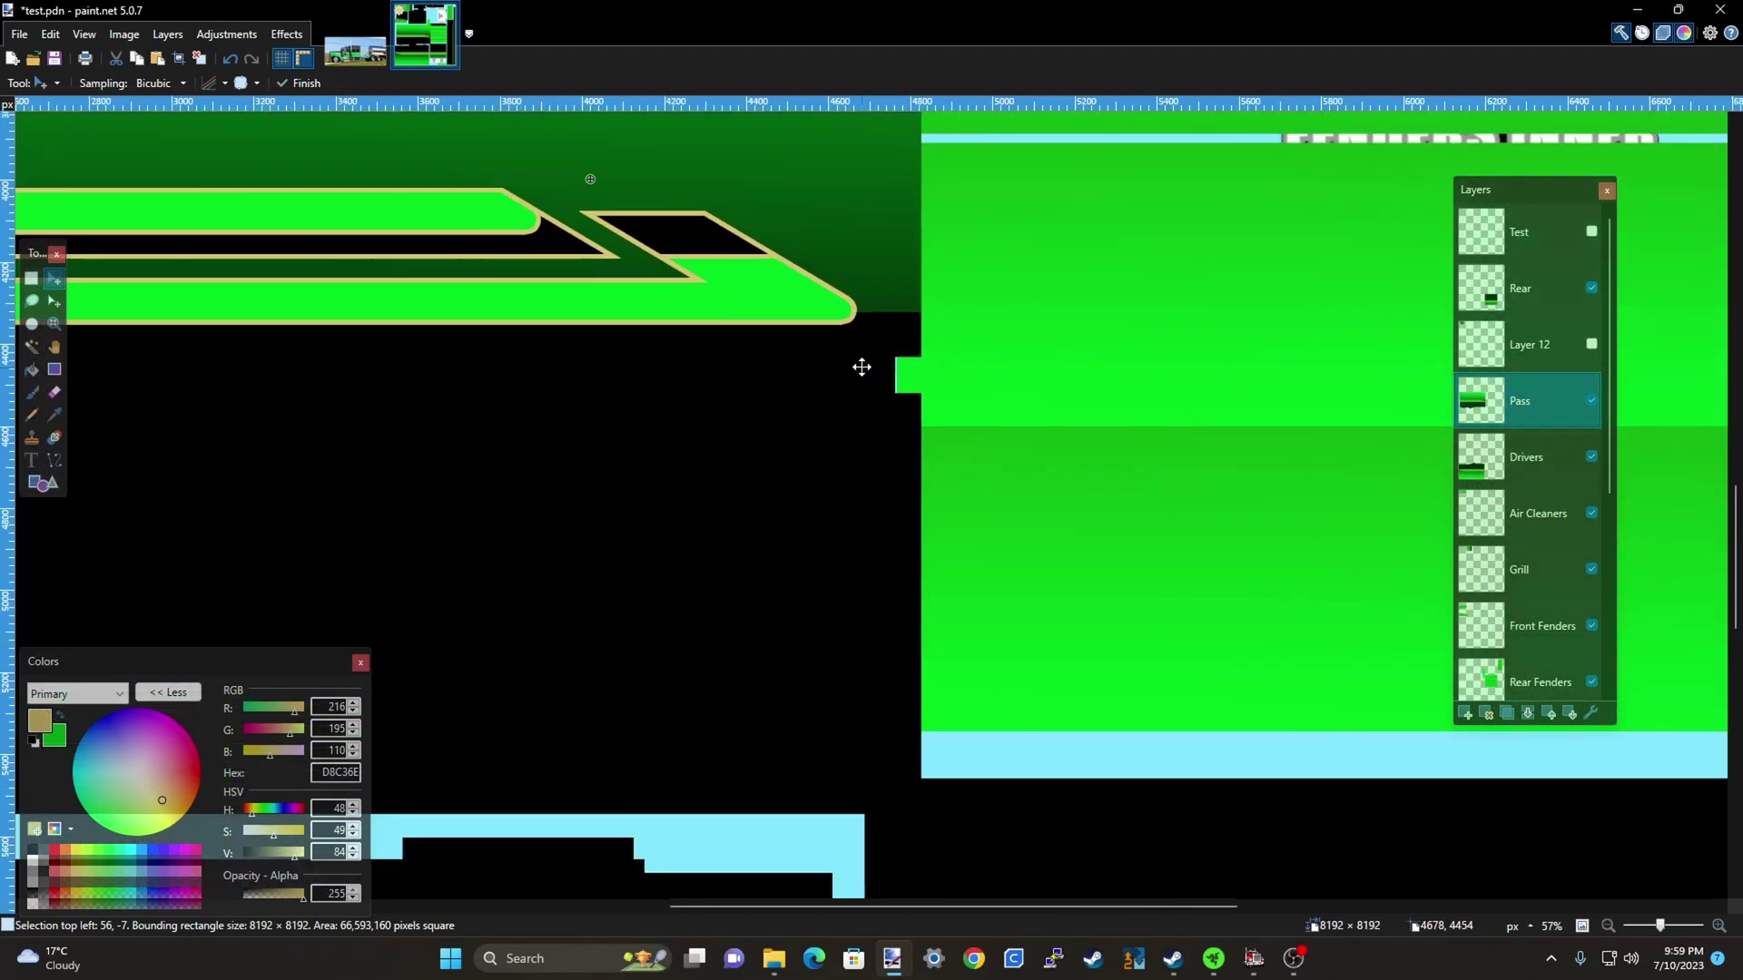
pyautogui.hotkey('ctrl', 'd')
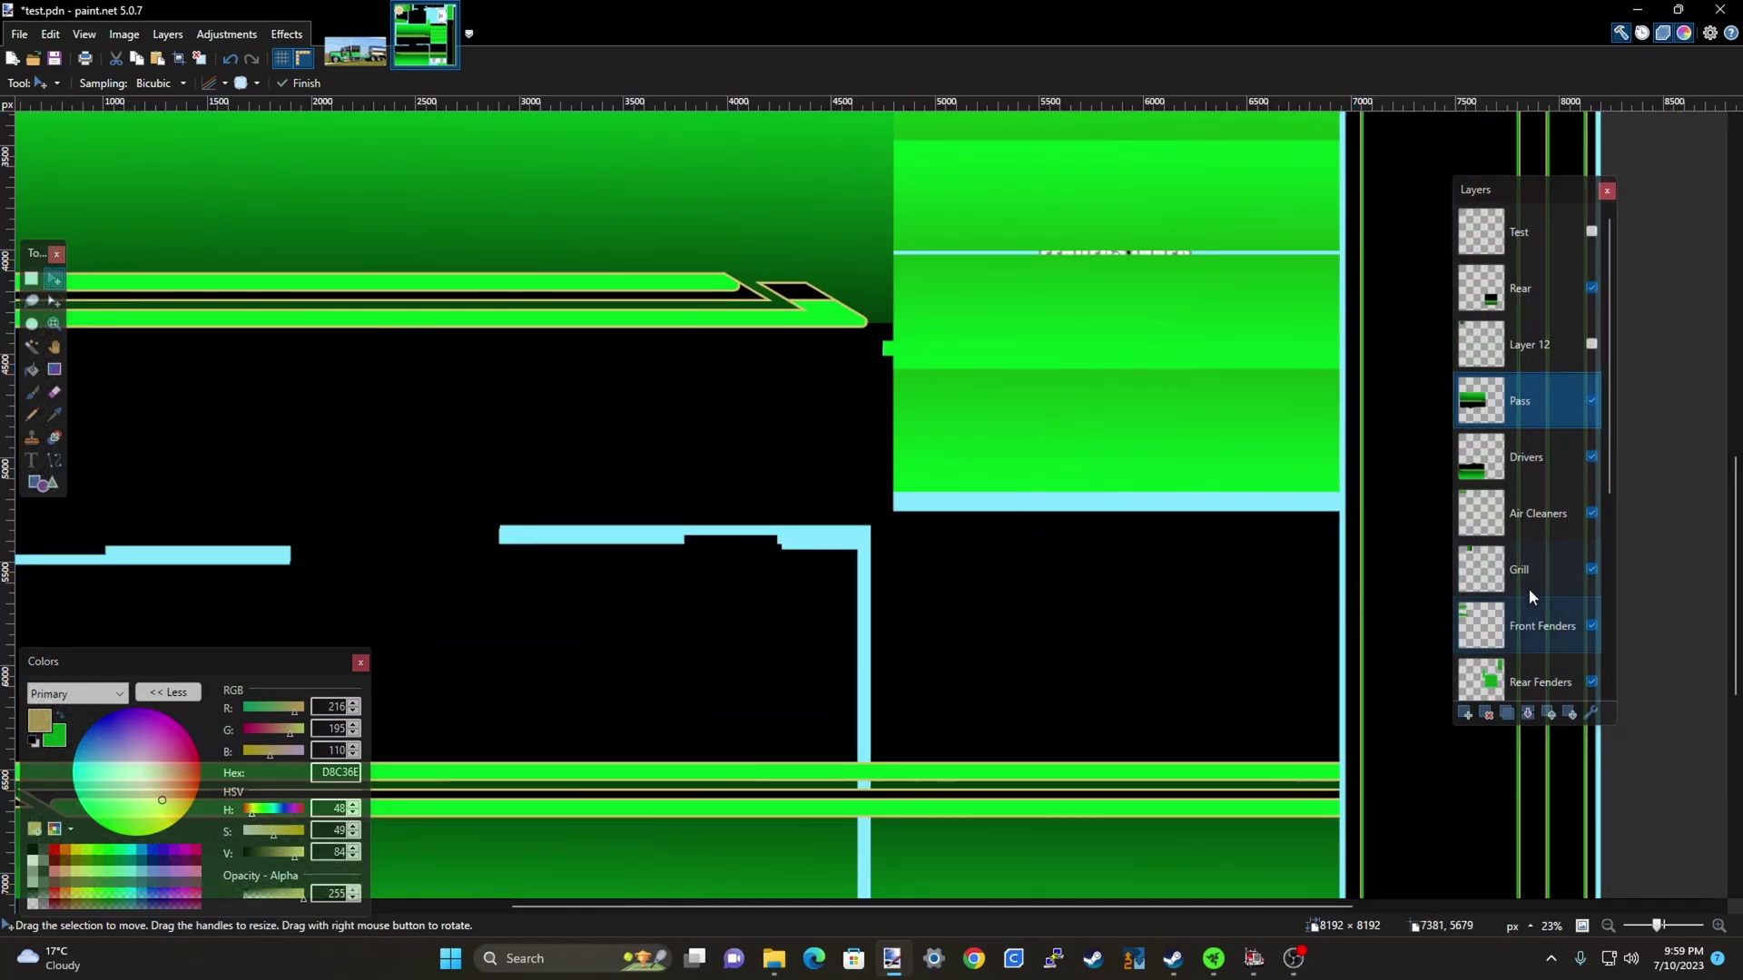
# Delete the tall strip, about 194 × 2988 px, where the Pass panel's rear edge overlaps the neighbouring green panel
pyautogui.scroll(-2, 980, 662)
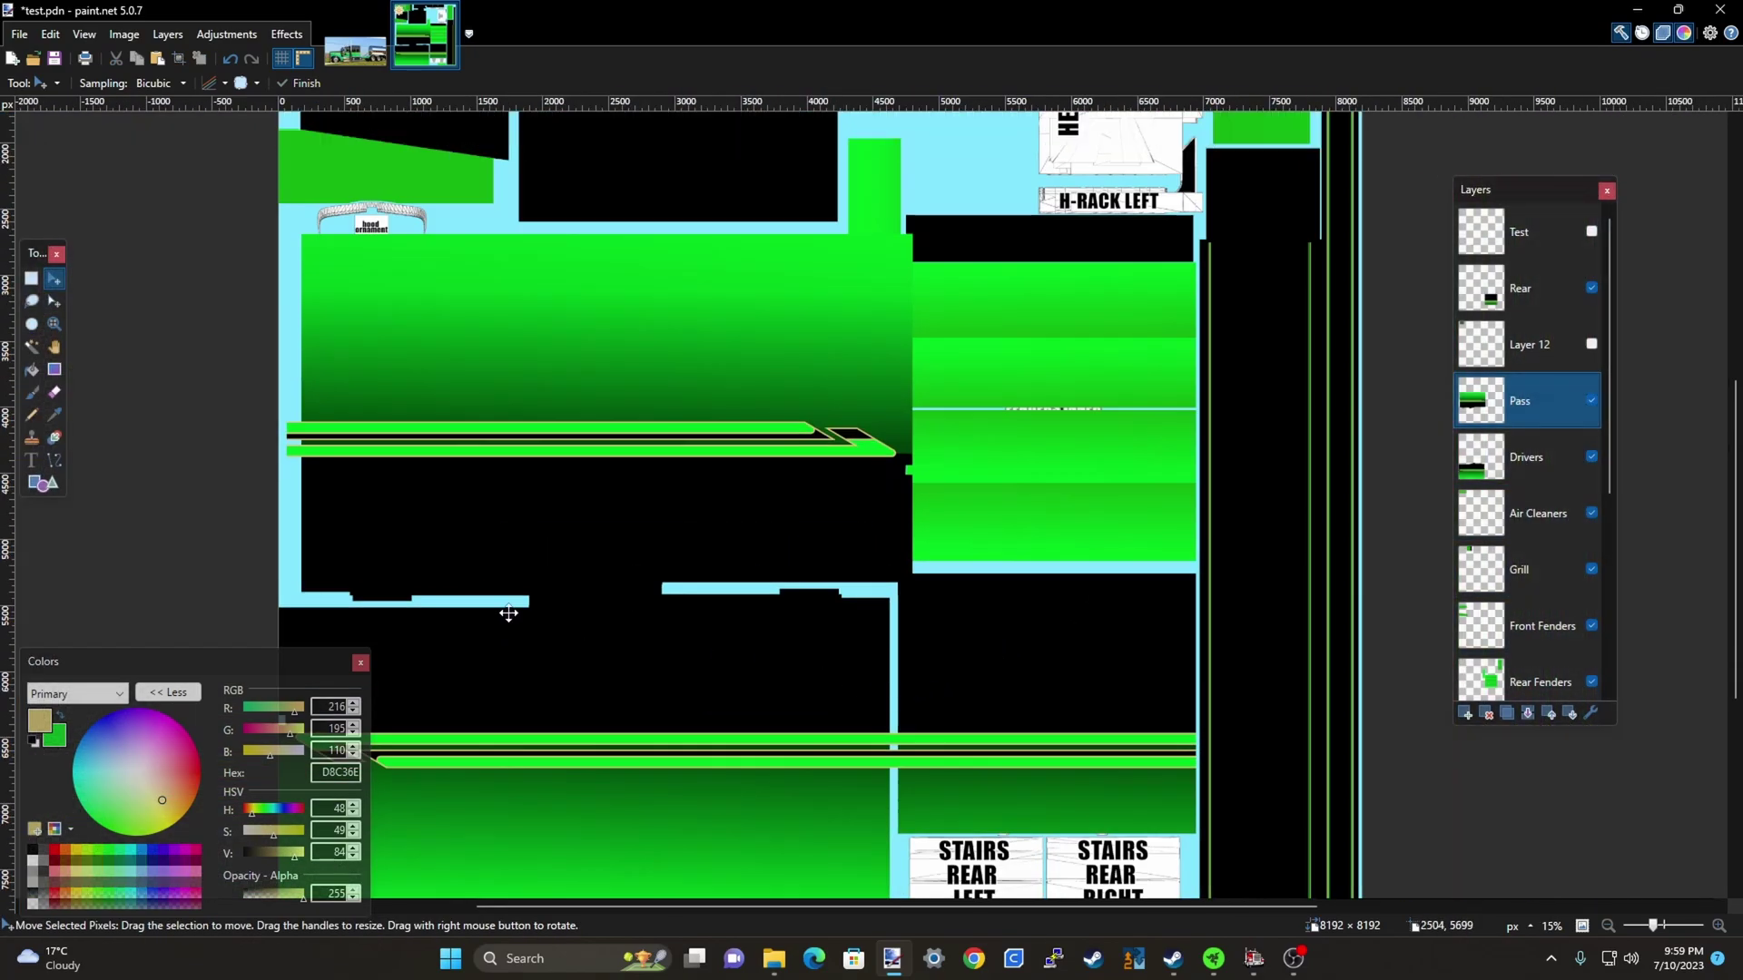
pyautogui.click(31, 278)
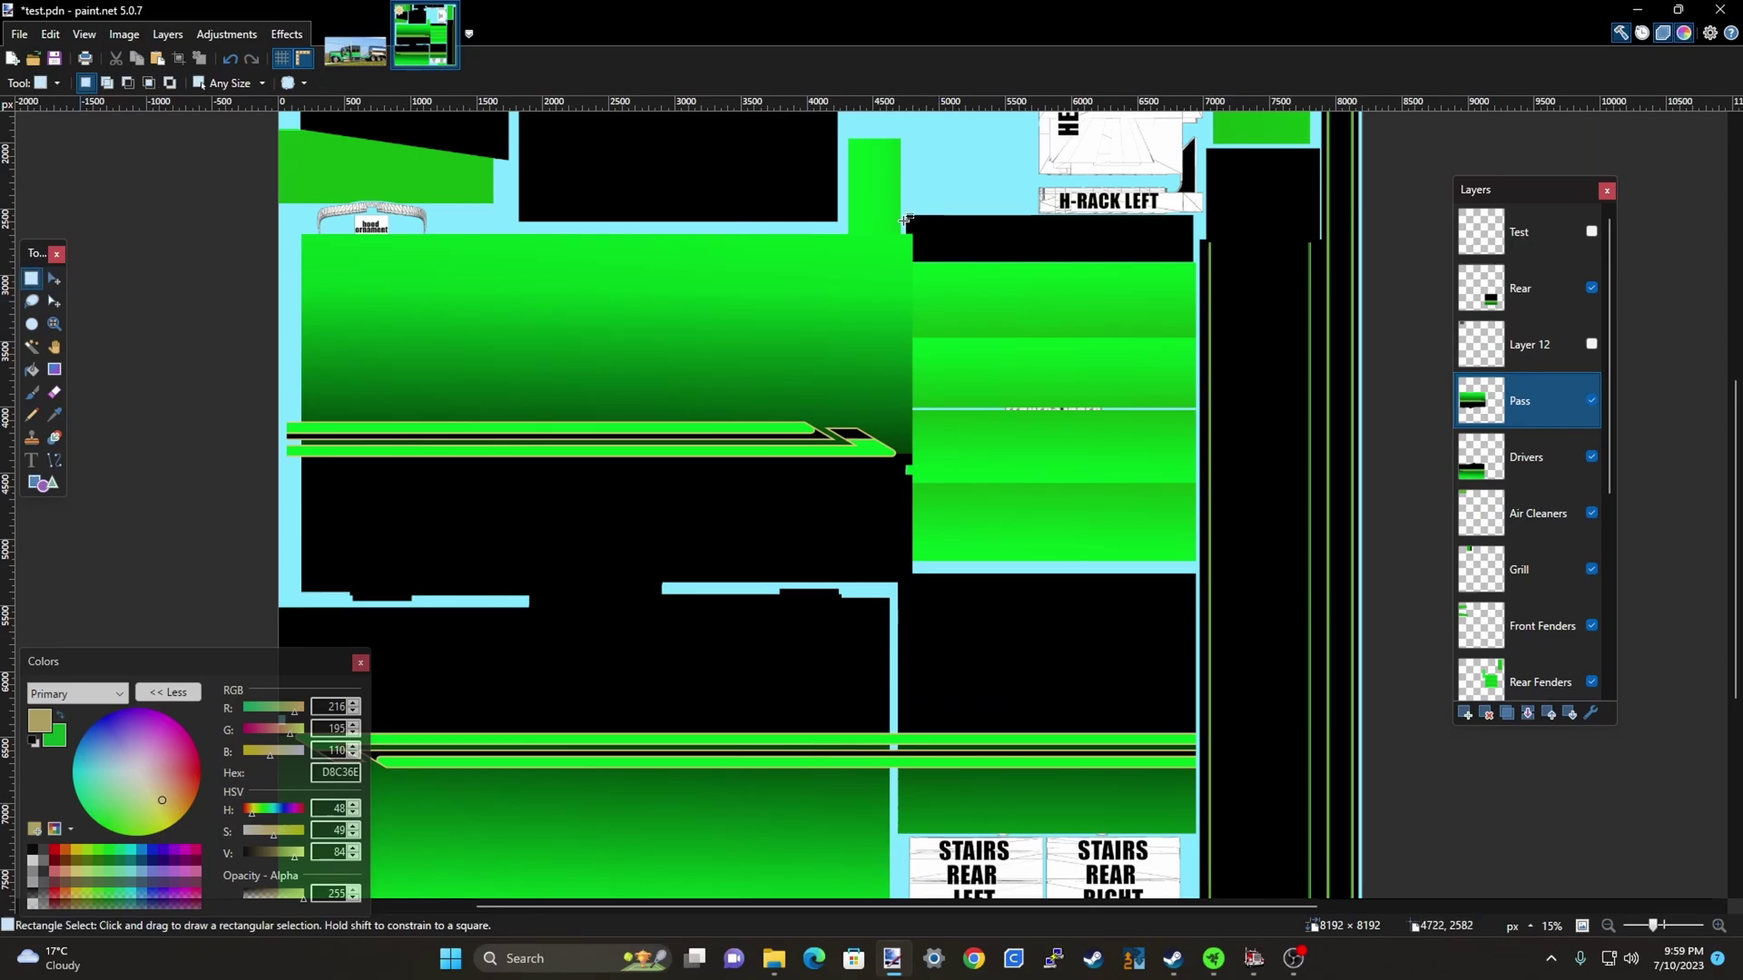
pyautogui.moveTo(907, 220); pyautogui.dragTo(930, 615)
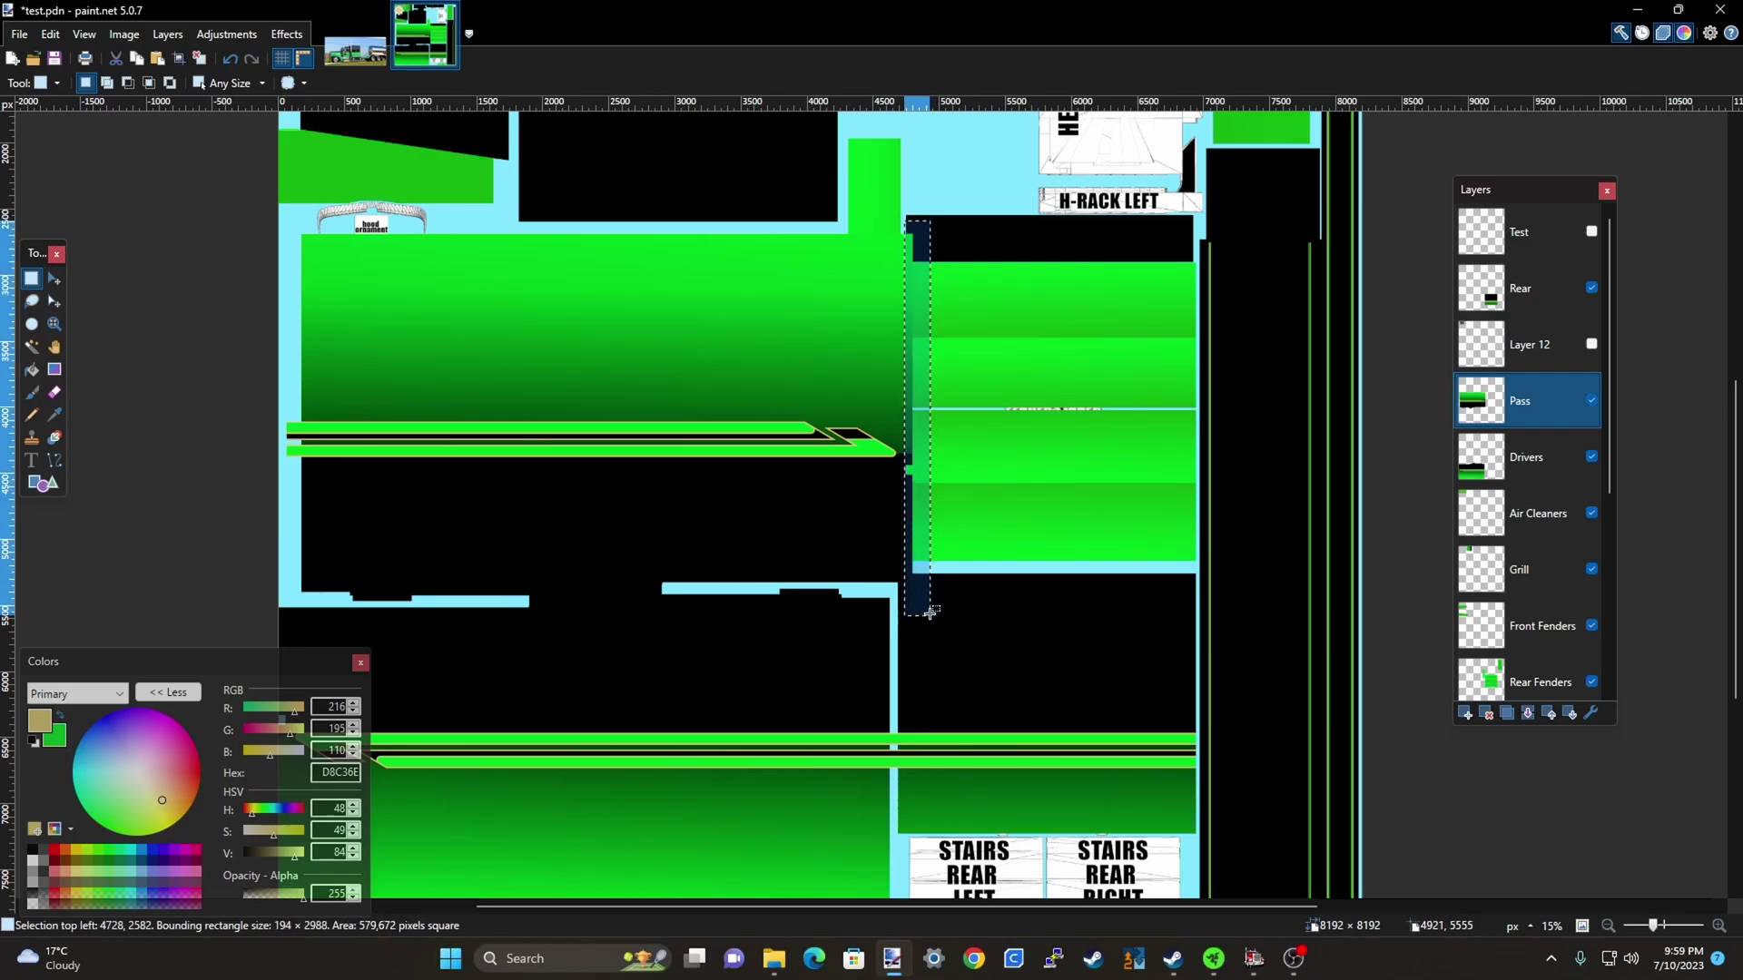
pyautogui.click(934, 617)
# Select a black sliver beside the exposed wireframe tab below the stripe tip and stretch it to 58 × 205 px over the tab
pyautogui.keyDown('ctrl'); pyautogui.scroll(5, 912, 477); pyautogui.keyUp('ctrl')
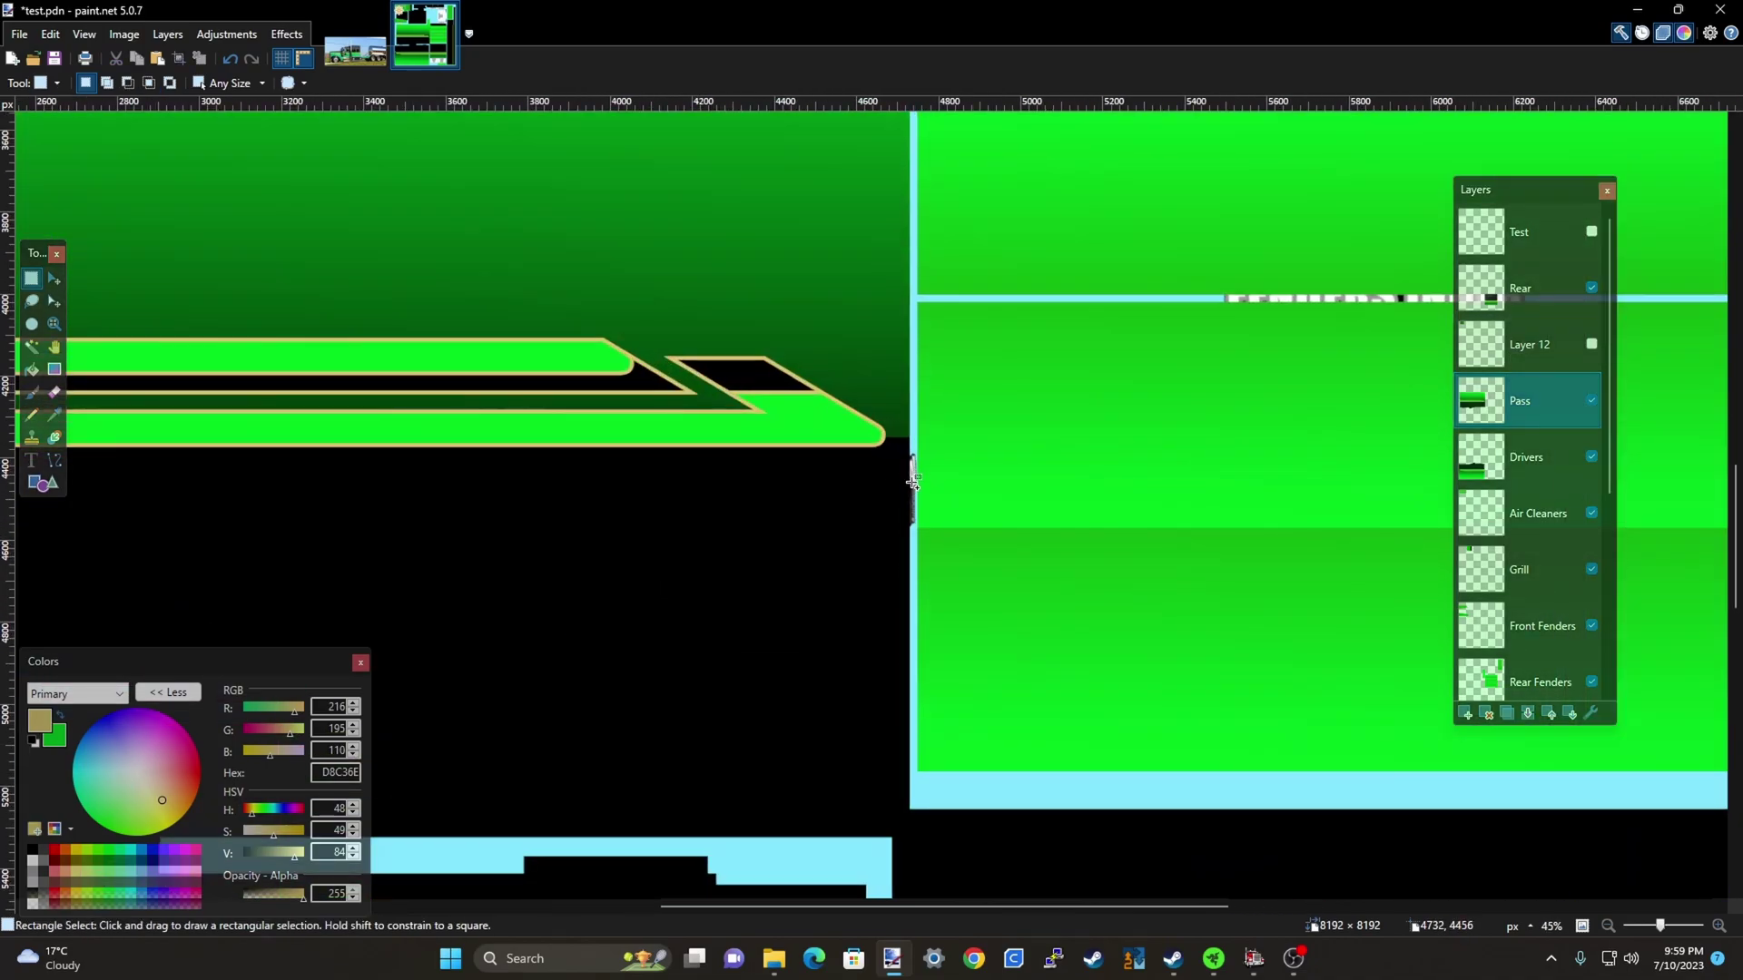
pyautogui.keyDown('ctrl'); pyautogui.scroll(3, 913, 477); pyautogui.keyUp('ctrl')
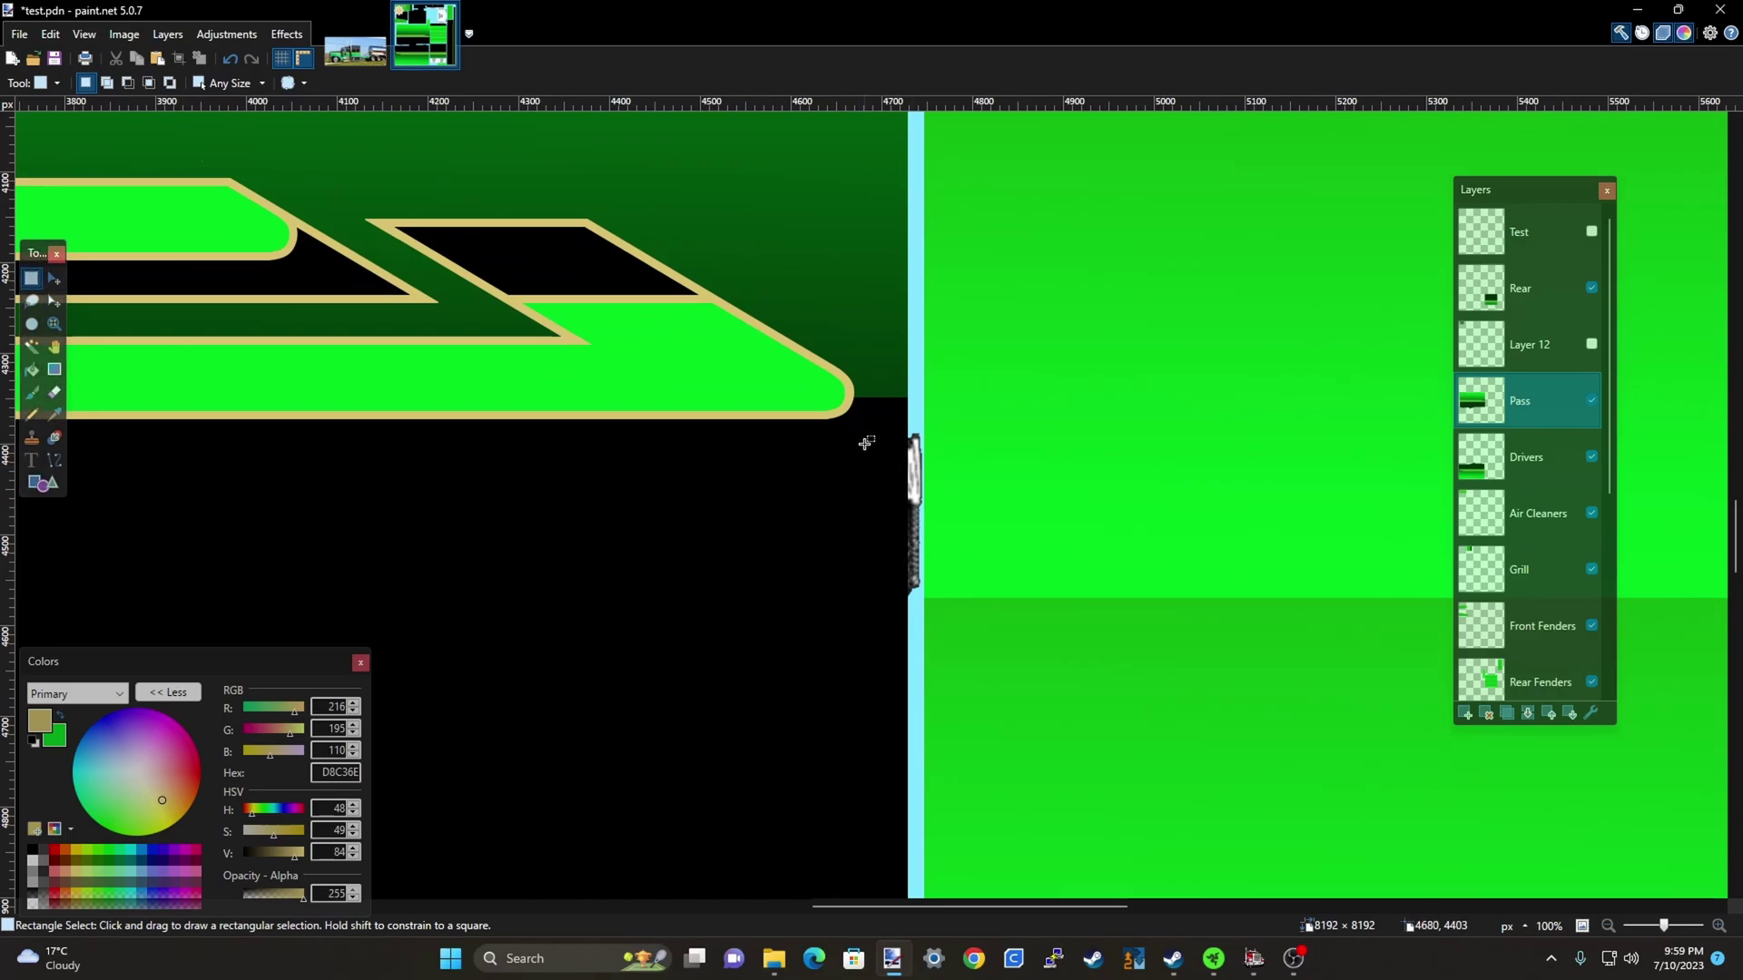
pyautogui.moveTo(871, 422); pyautogui.dragTo(890, 602)
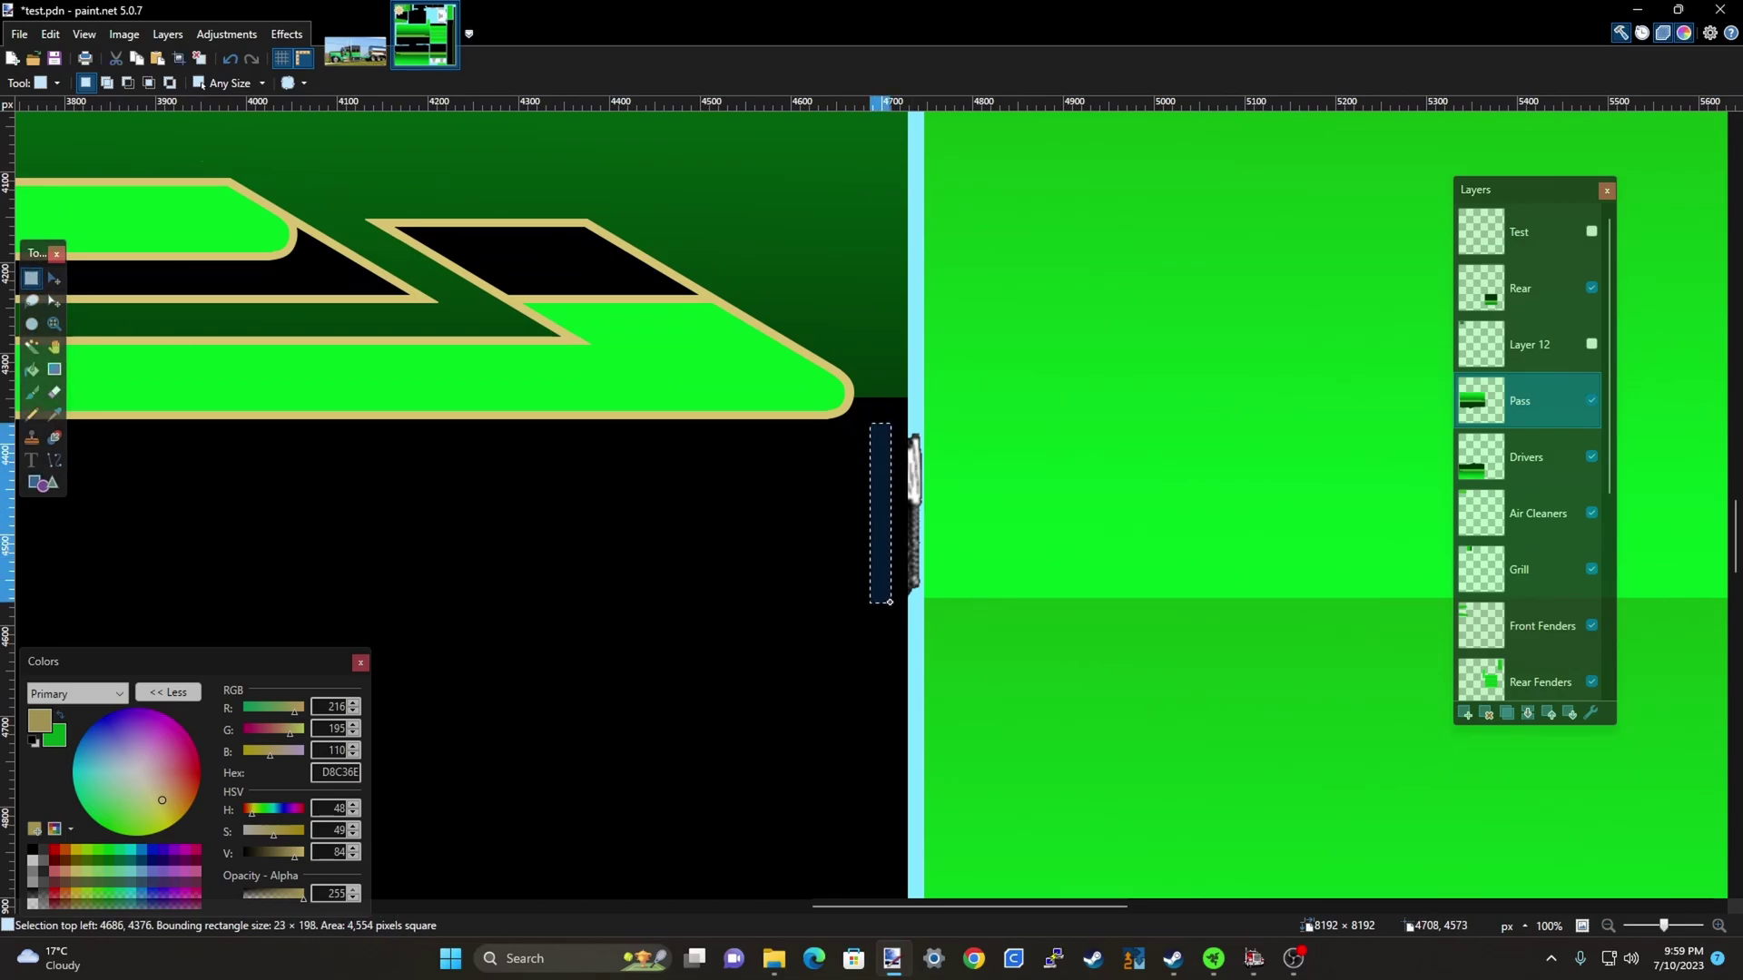
pyautogui.press('m')
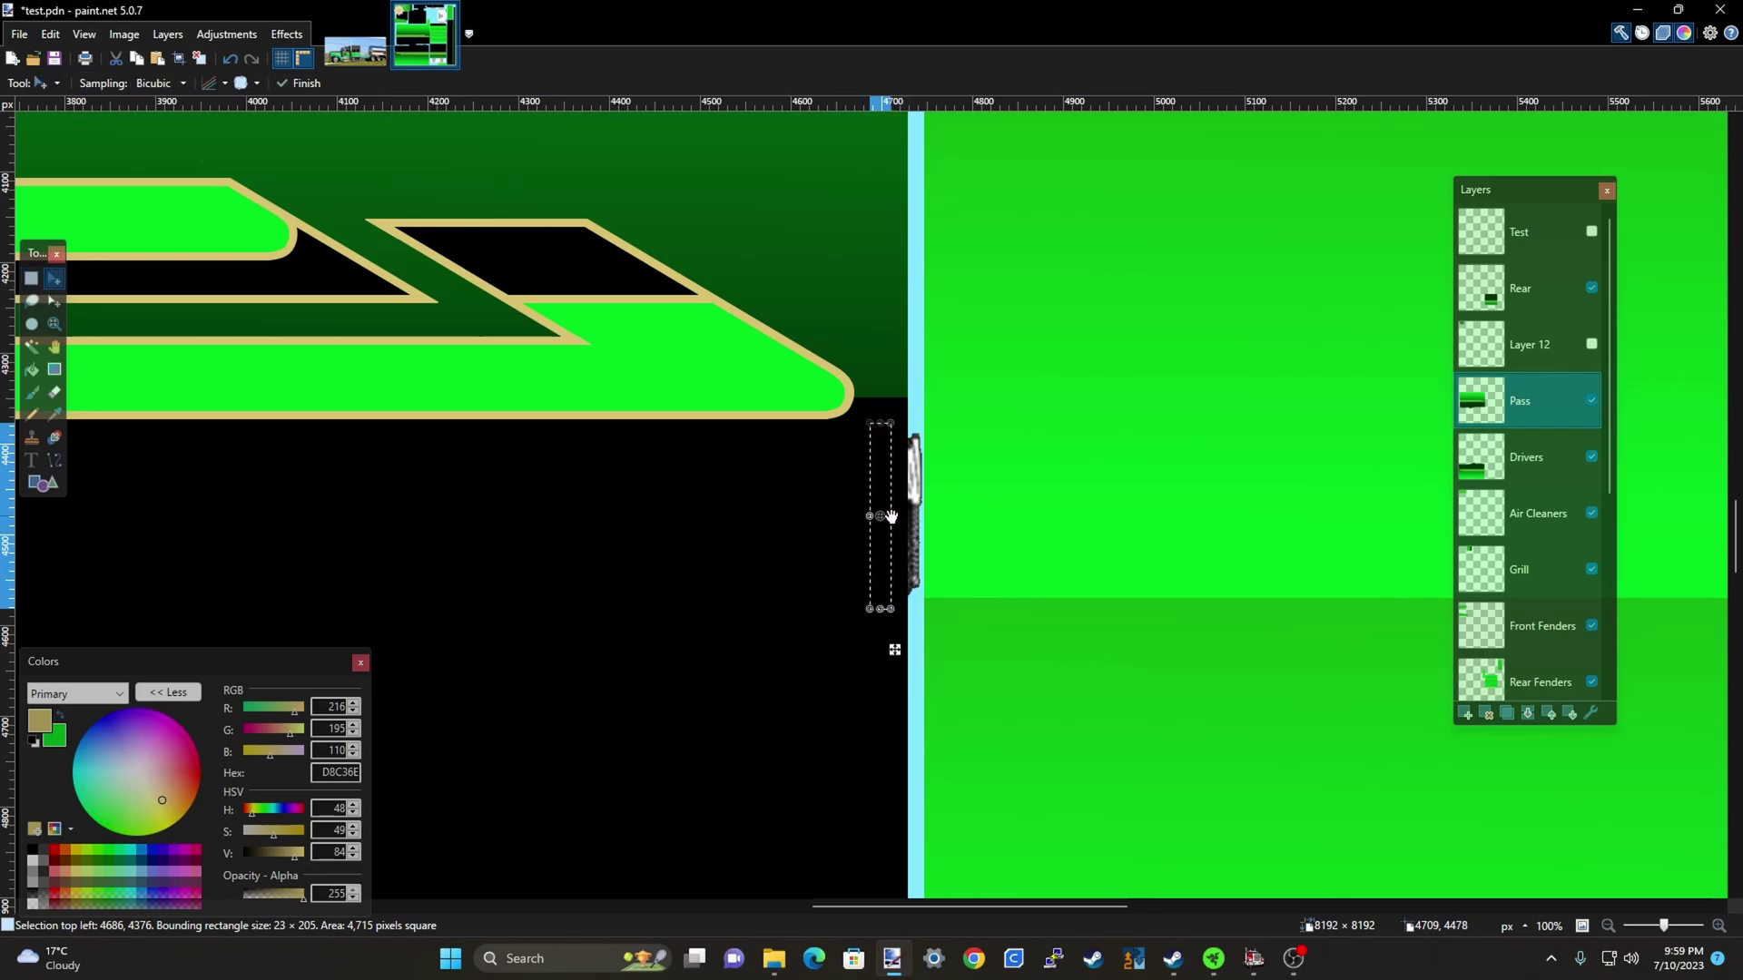
pyautogui.moveTo(892, 516); pyautogui.dragTo(923, 520)
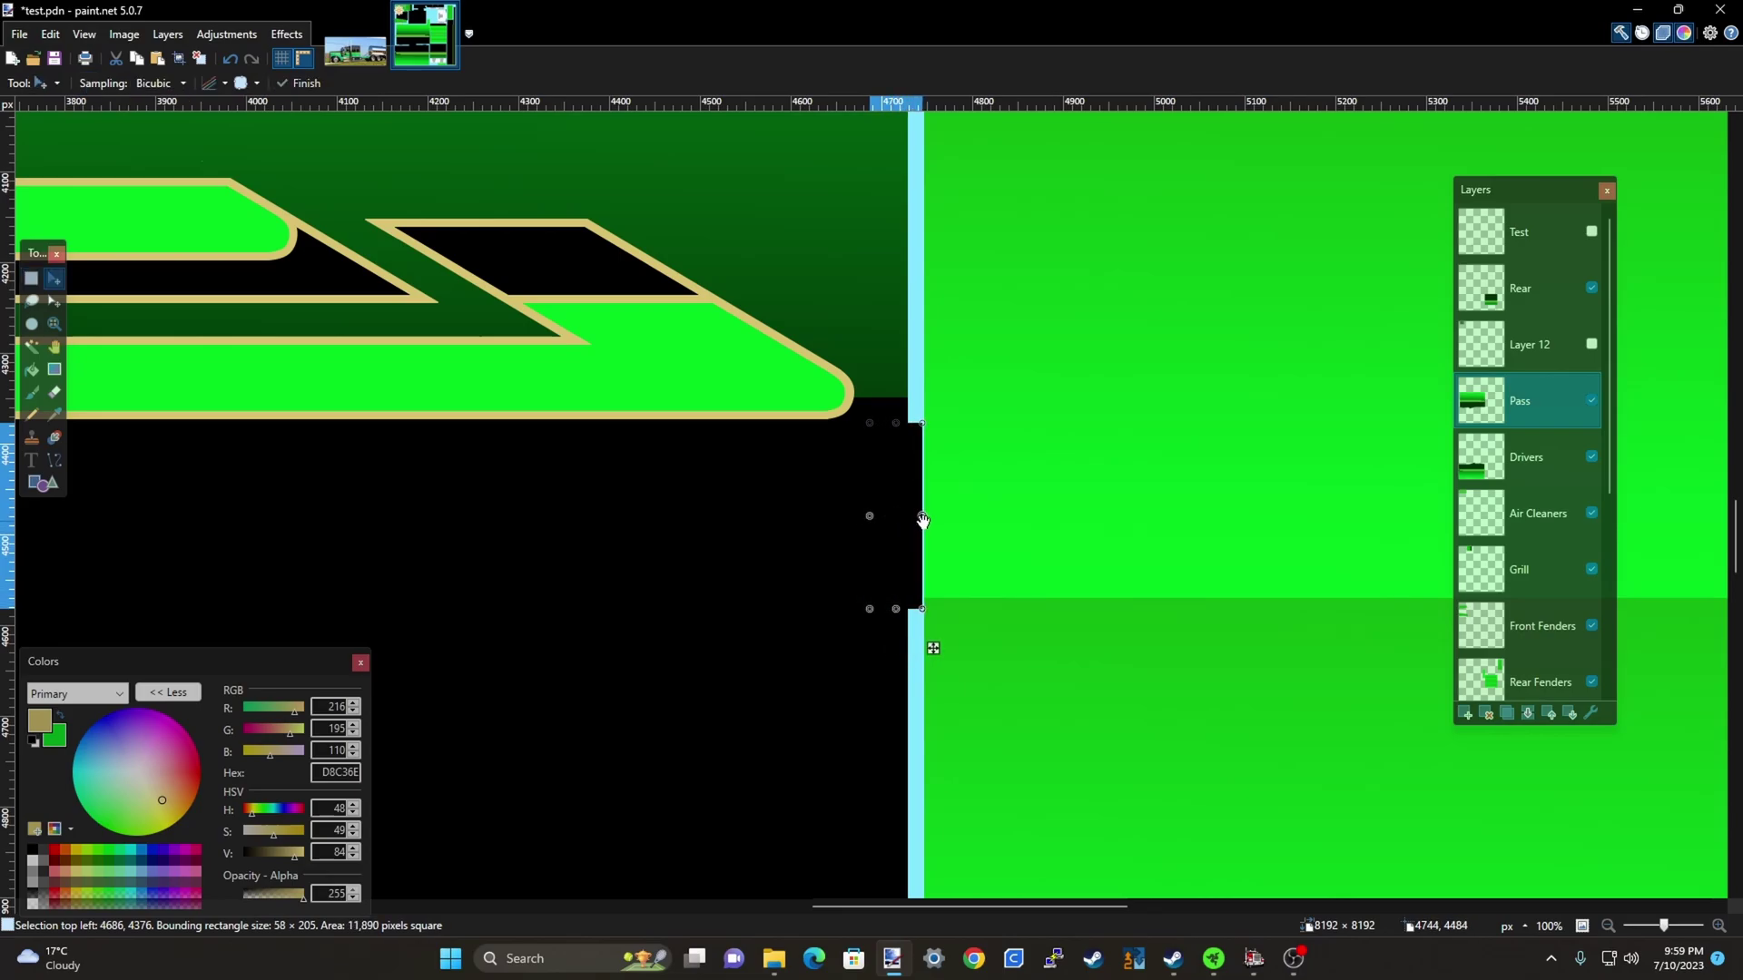
pyautogui.hotkey('ctrl', 'd')
# Hide the Drivers layer to expose the left-side wireframe around the front fender
pyautogui.scroll(-8, 944, 655)
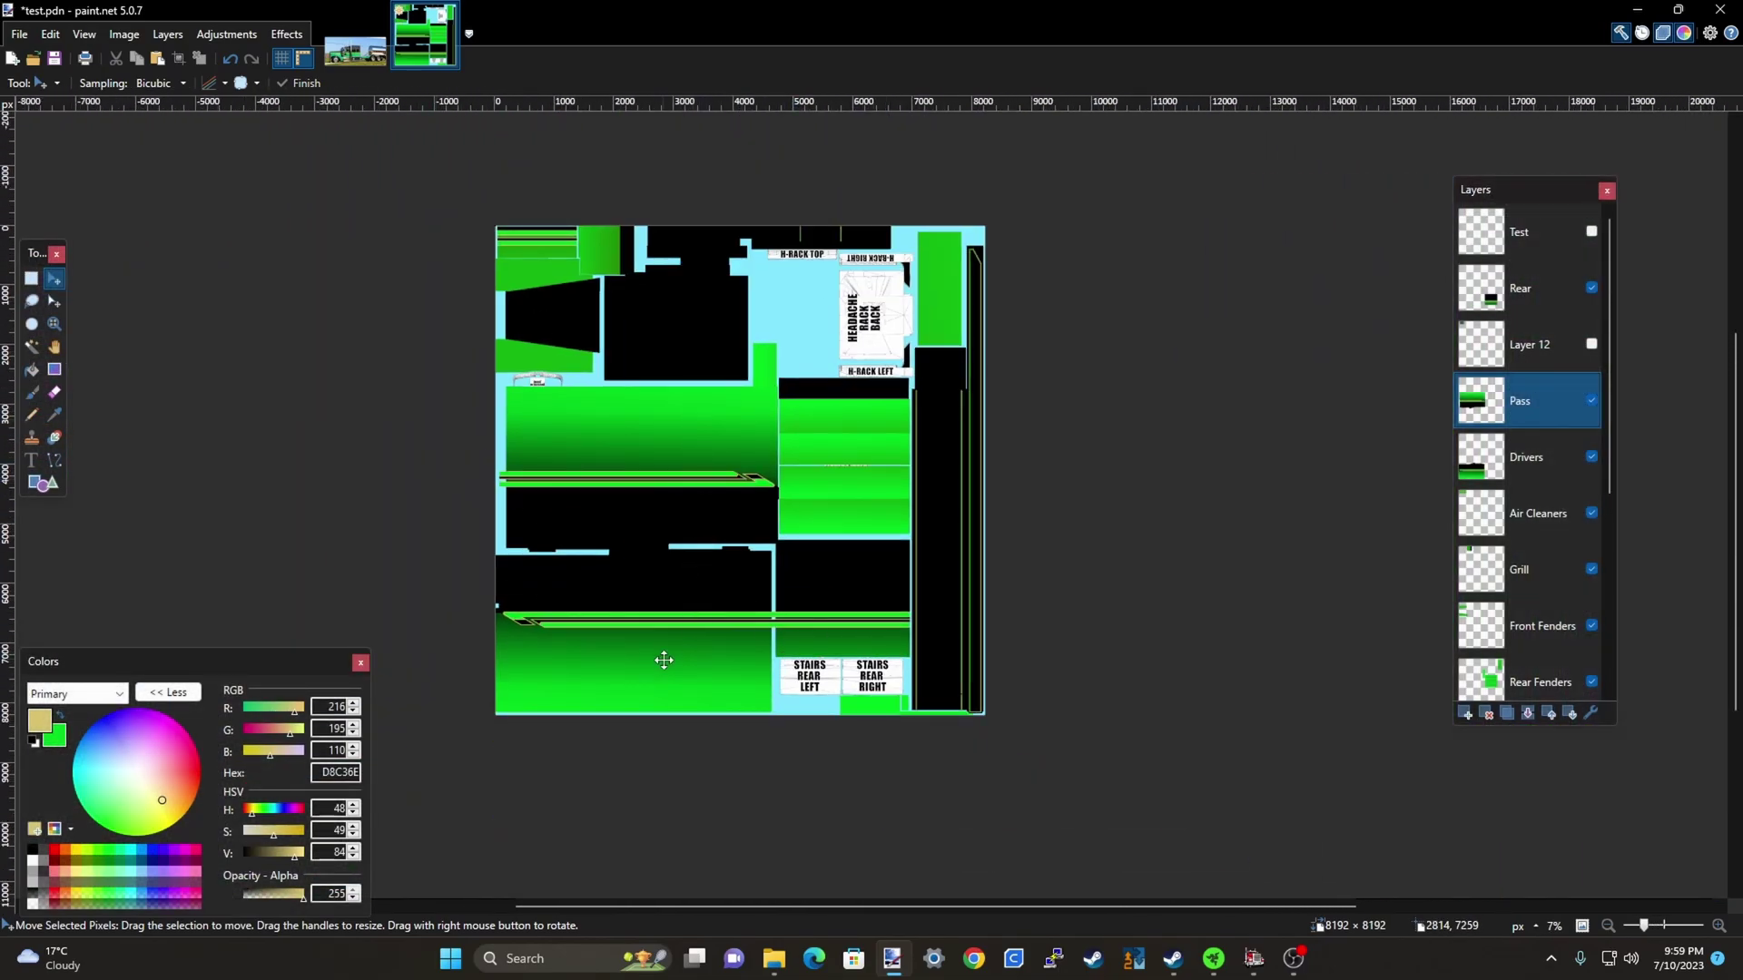
pyautogui.scroll(-1, 796, 704)
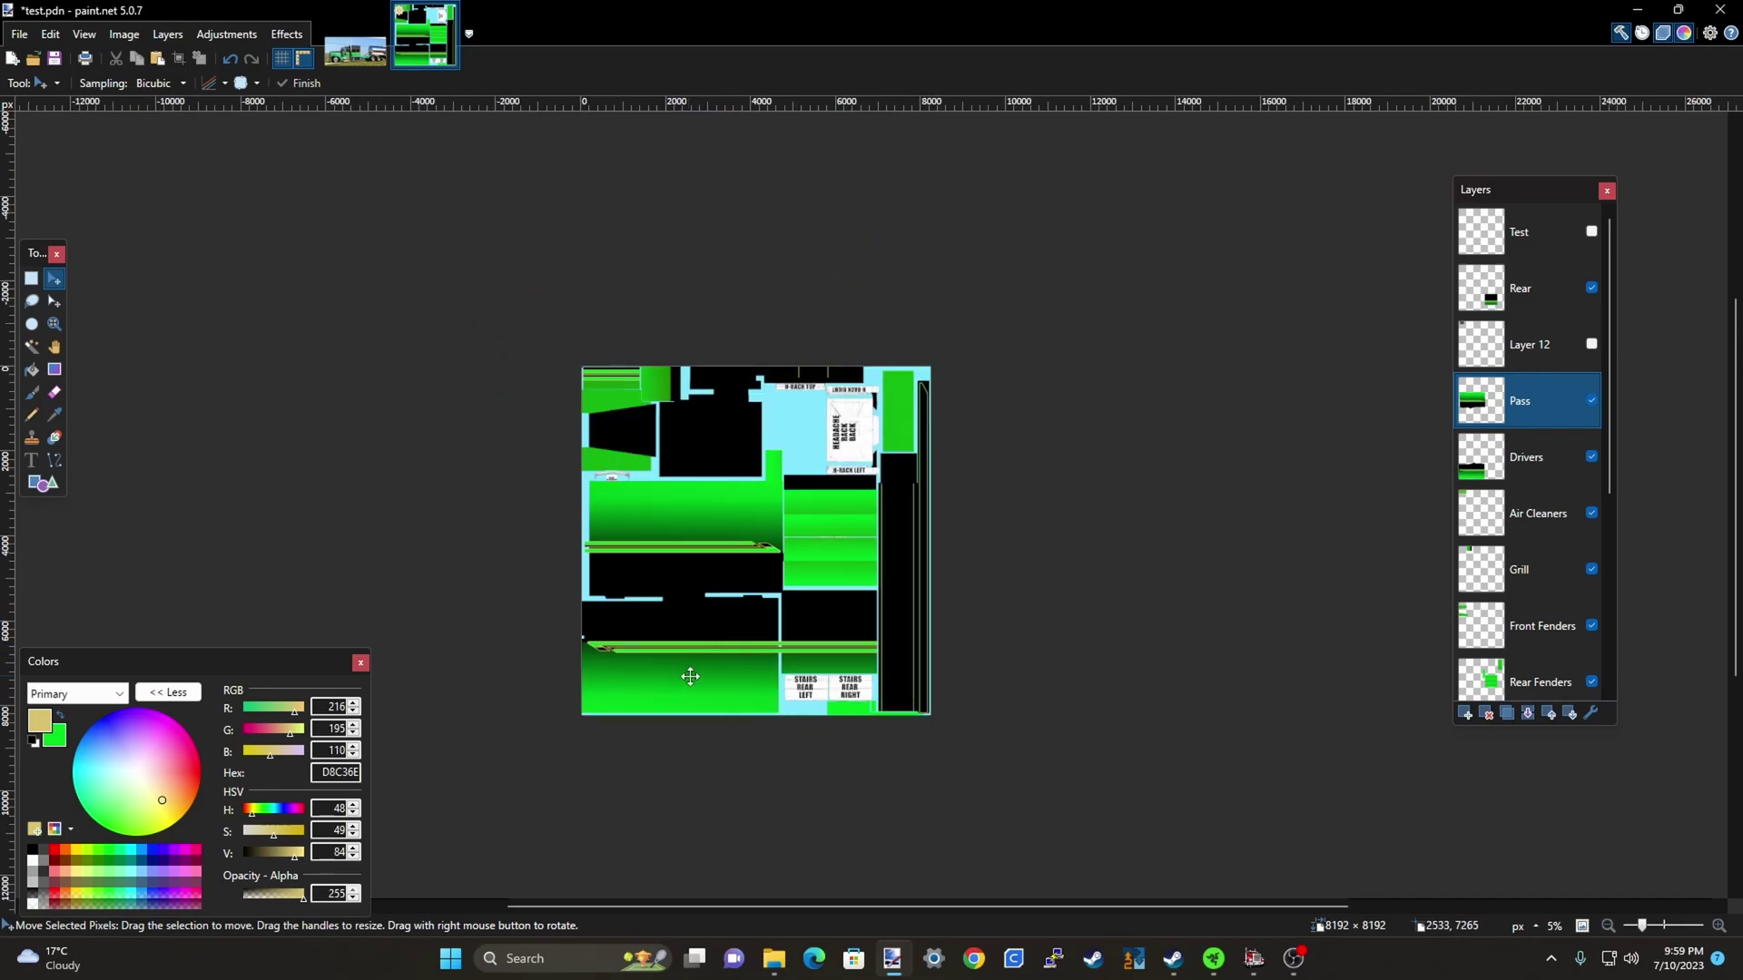
pyautogui.click(1593, 458)
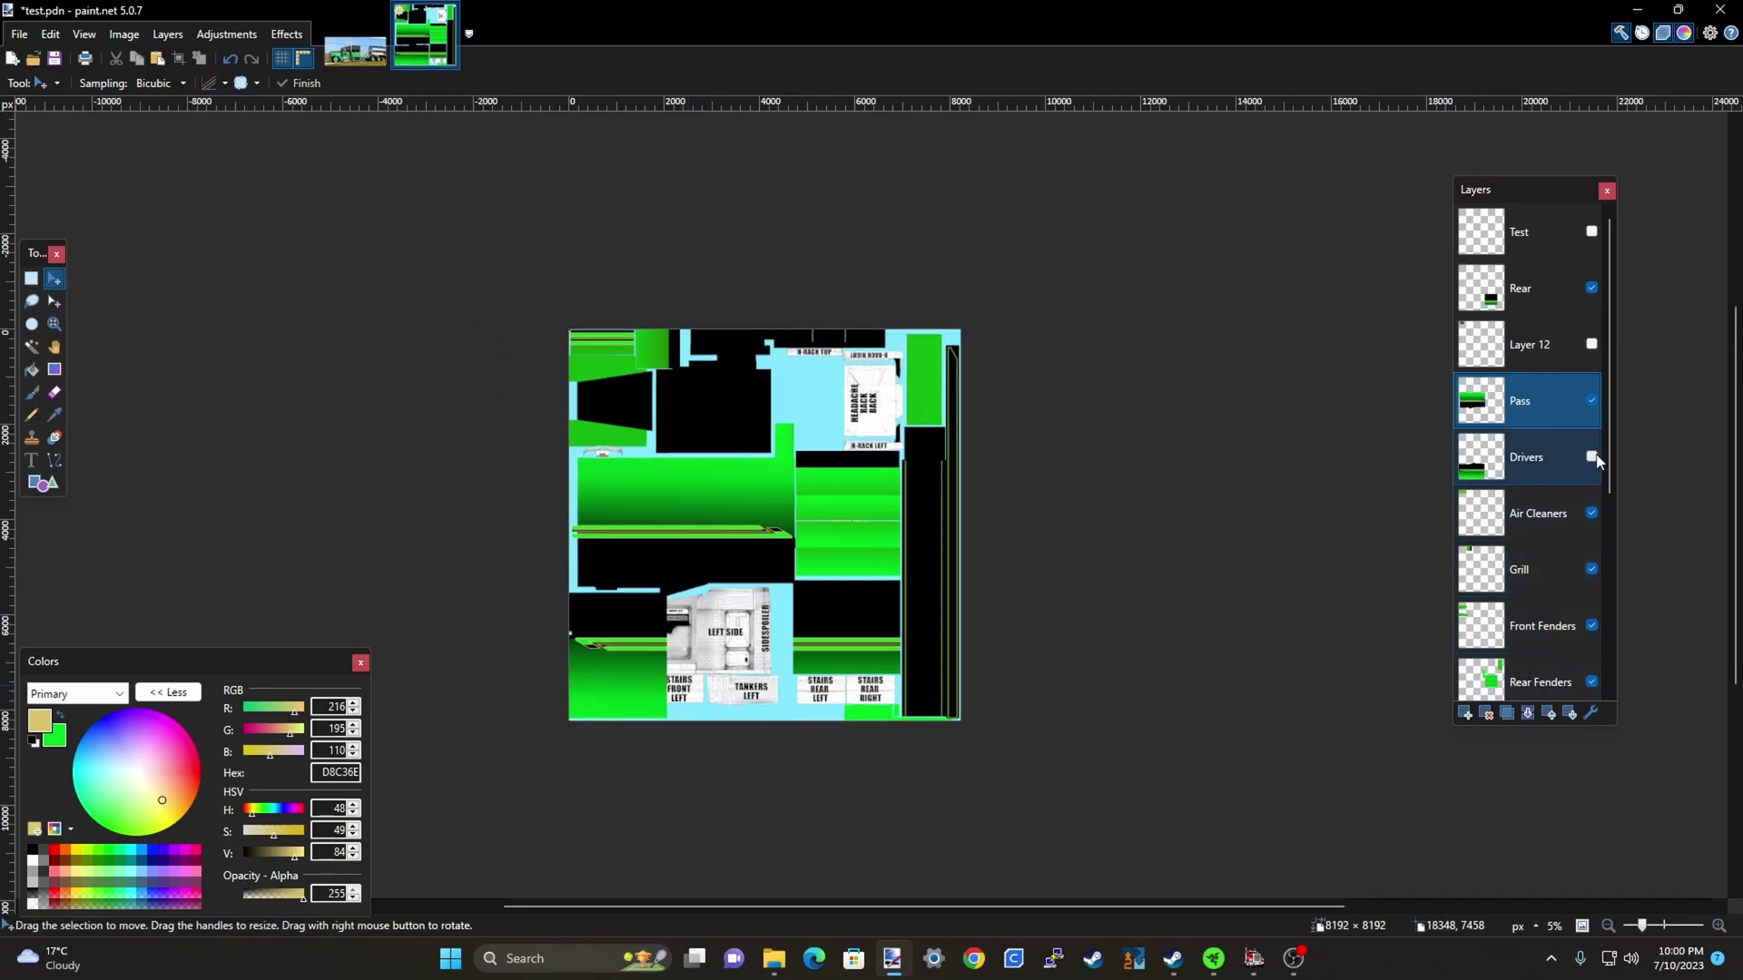
pyautogui.scroll(6, 618, 701)
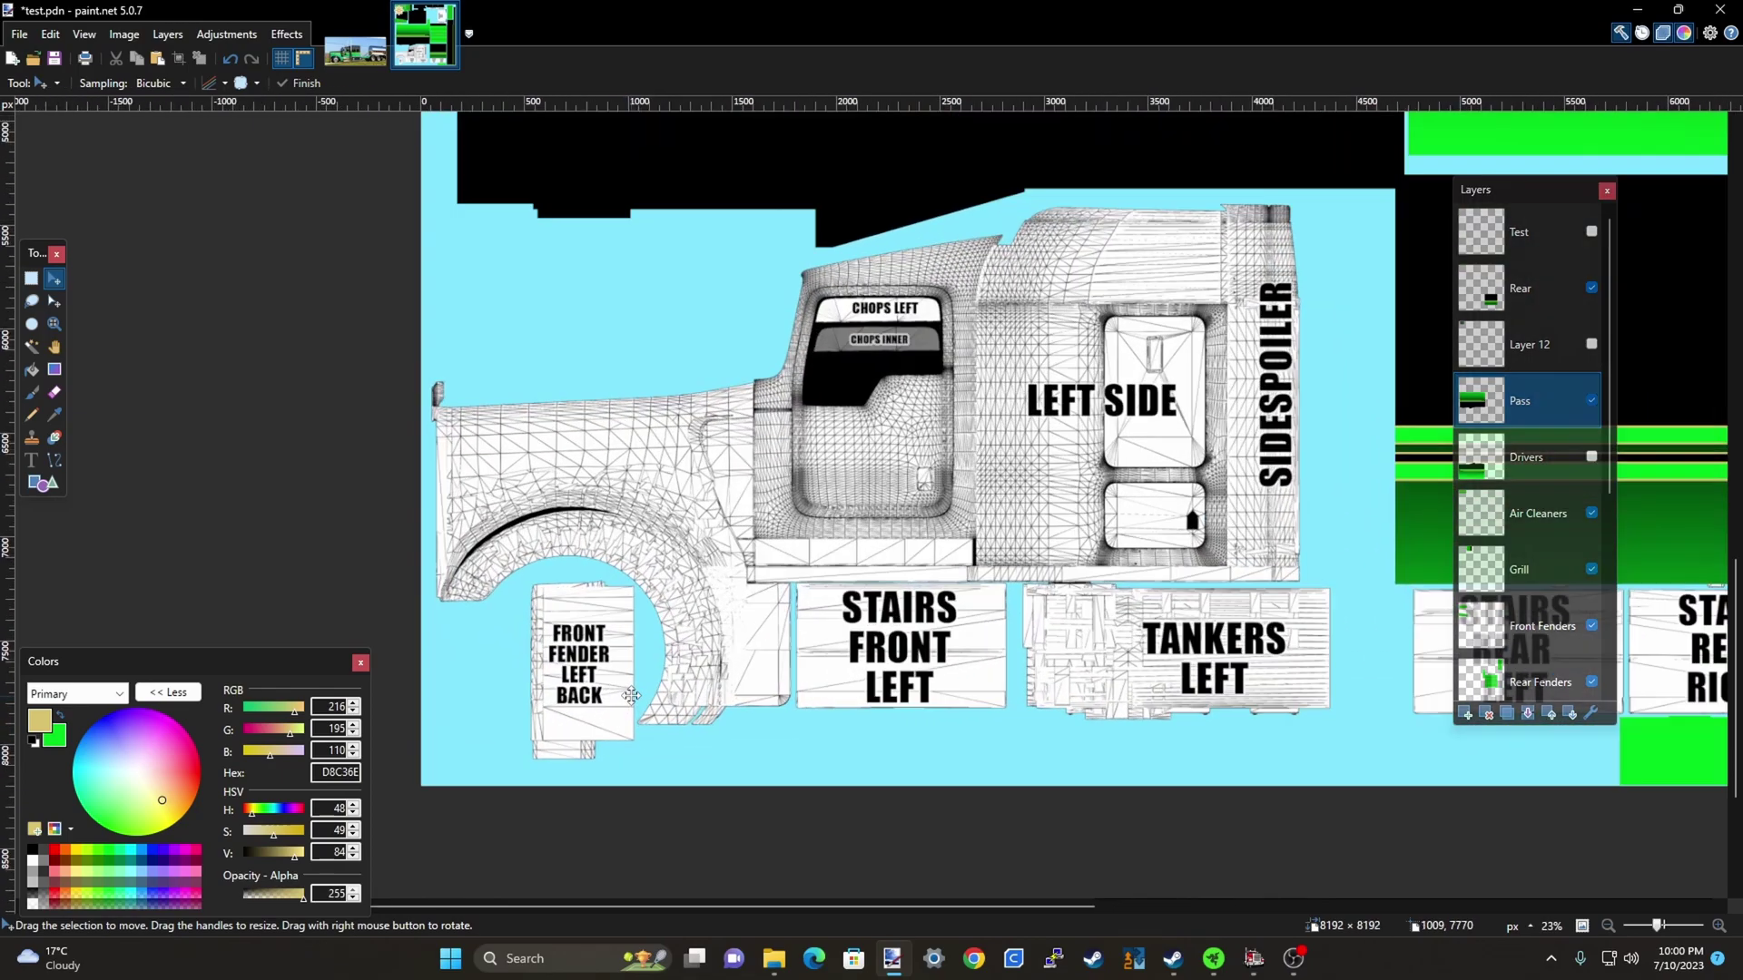
pyautogui.scroll(2, 631, 696)
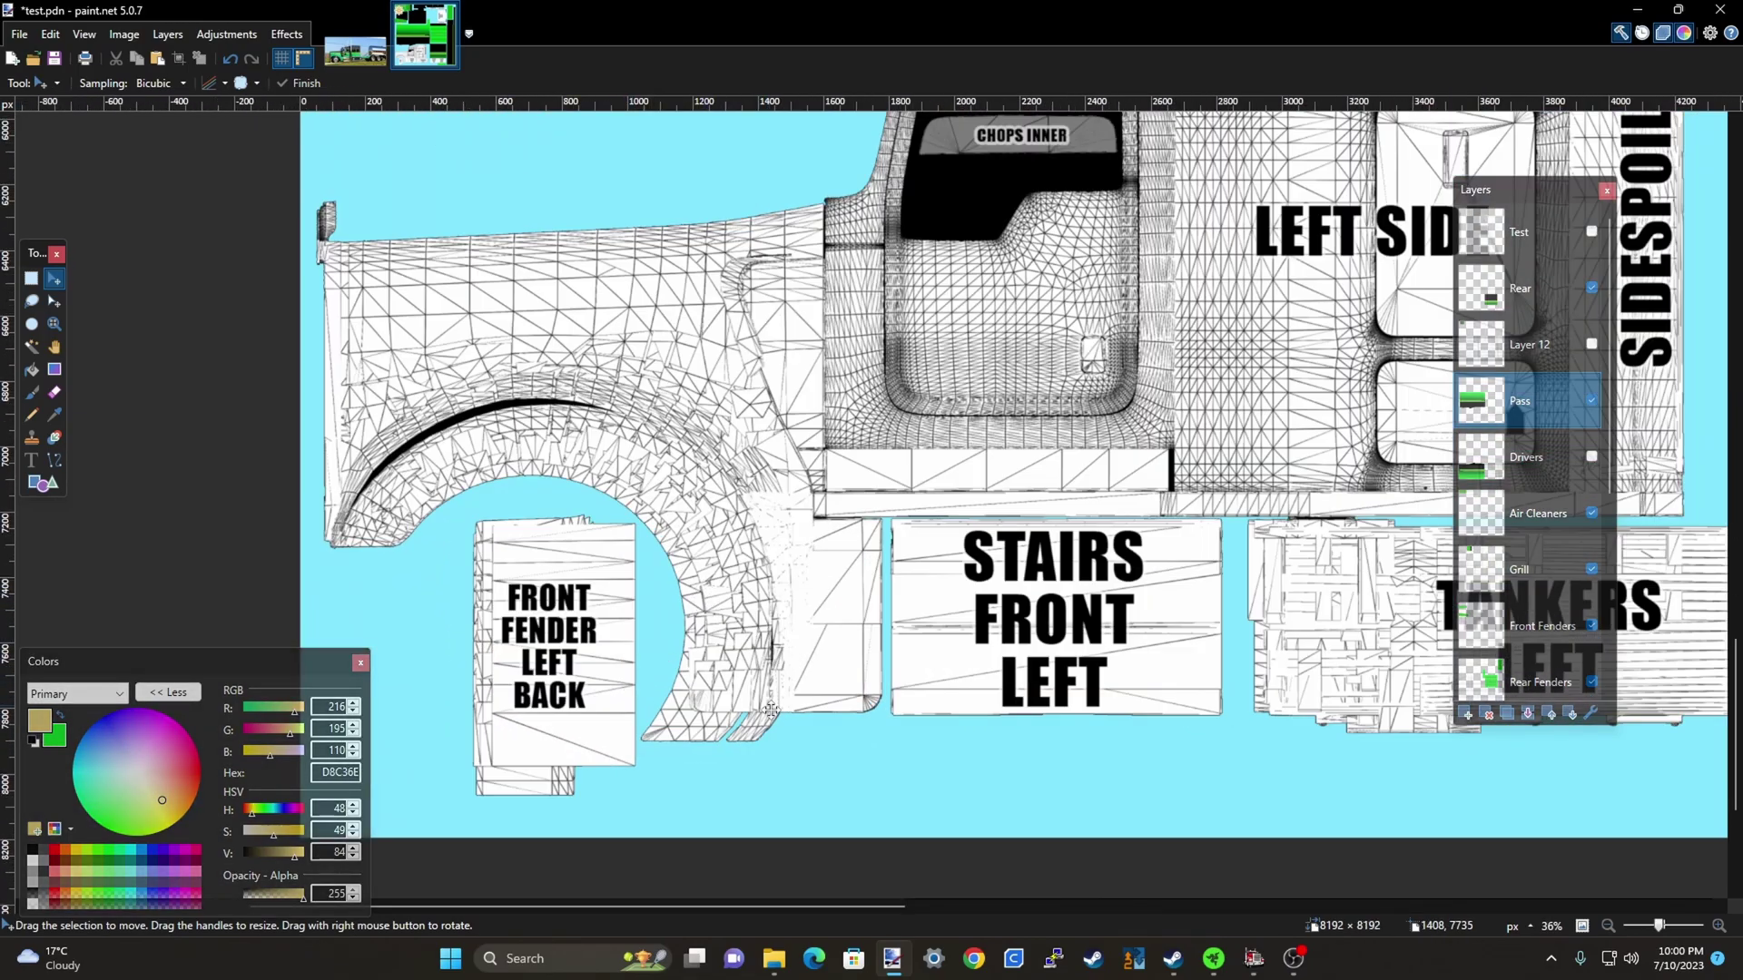
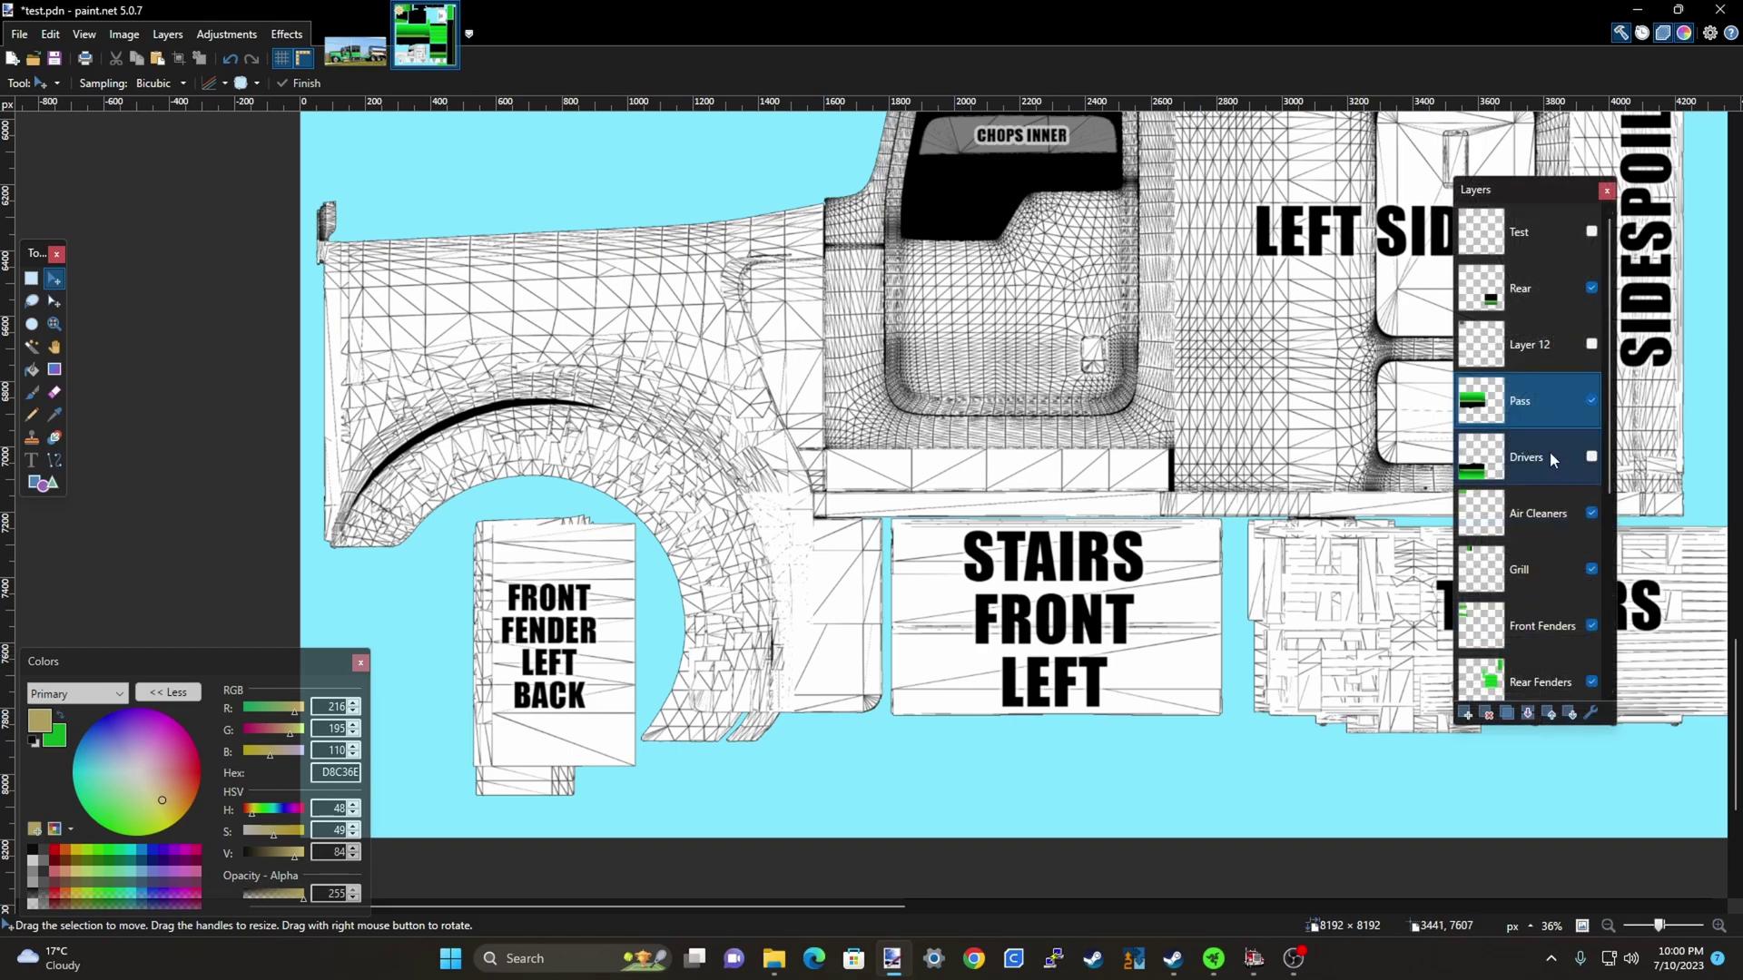
# Examine the front fender and wheel arch in the Idea.jpg reference photo and return to the test.pdn template
pyautogui.click(354, 41)
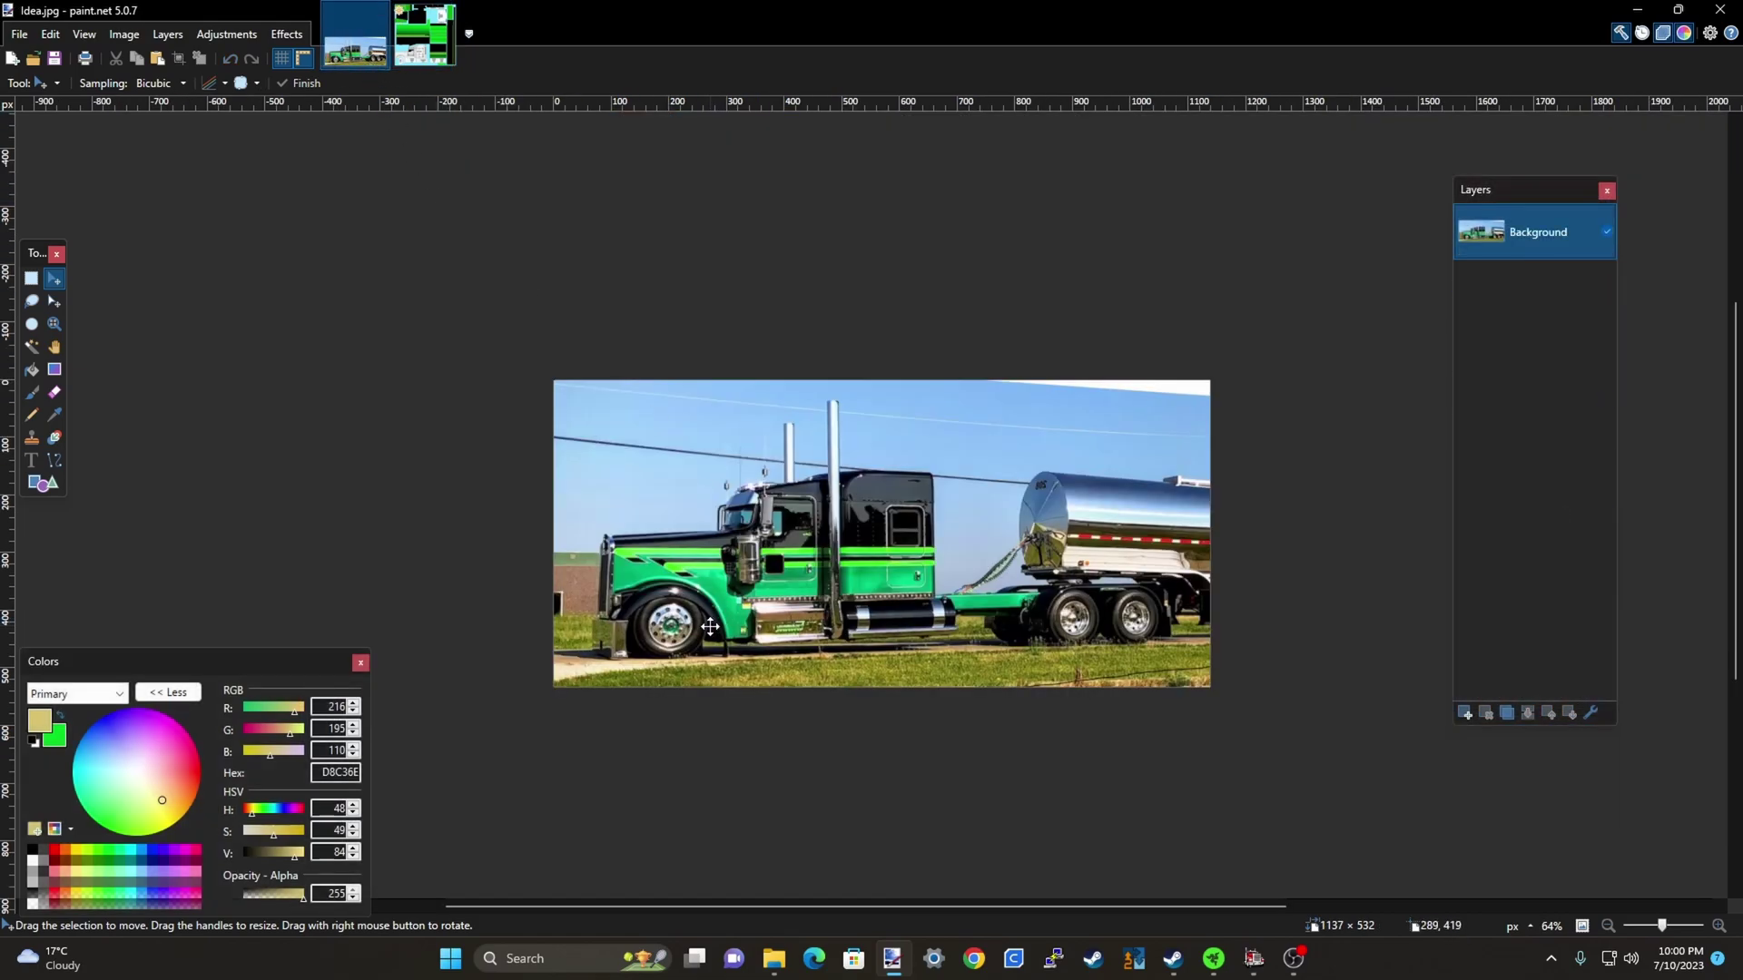
pyautogui.scroll(5, 719, 639)
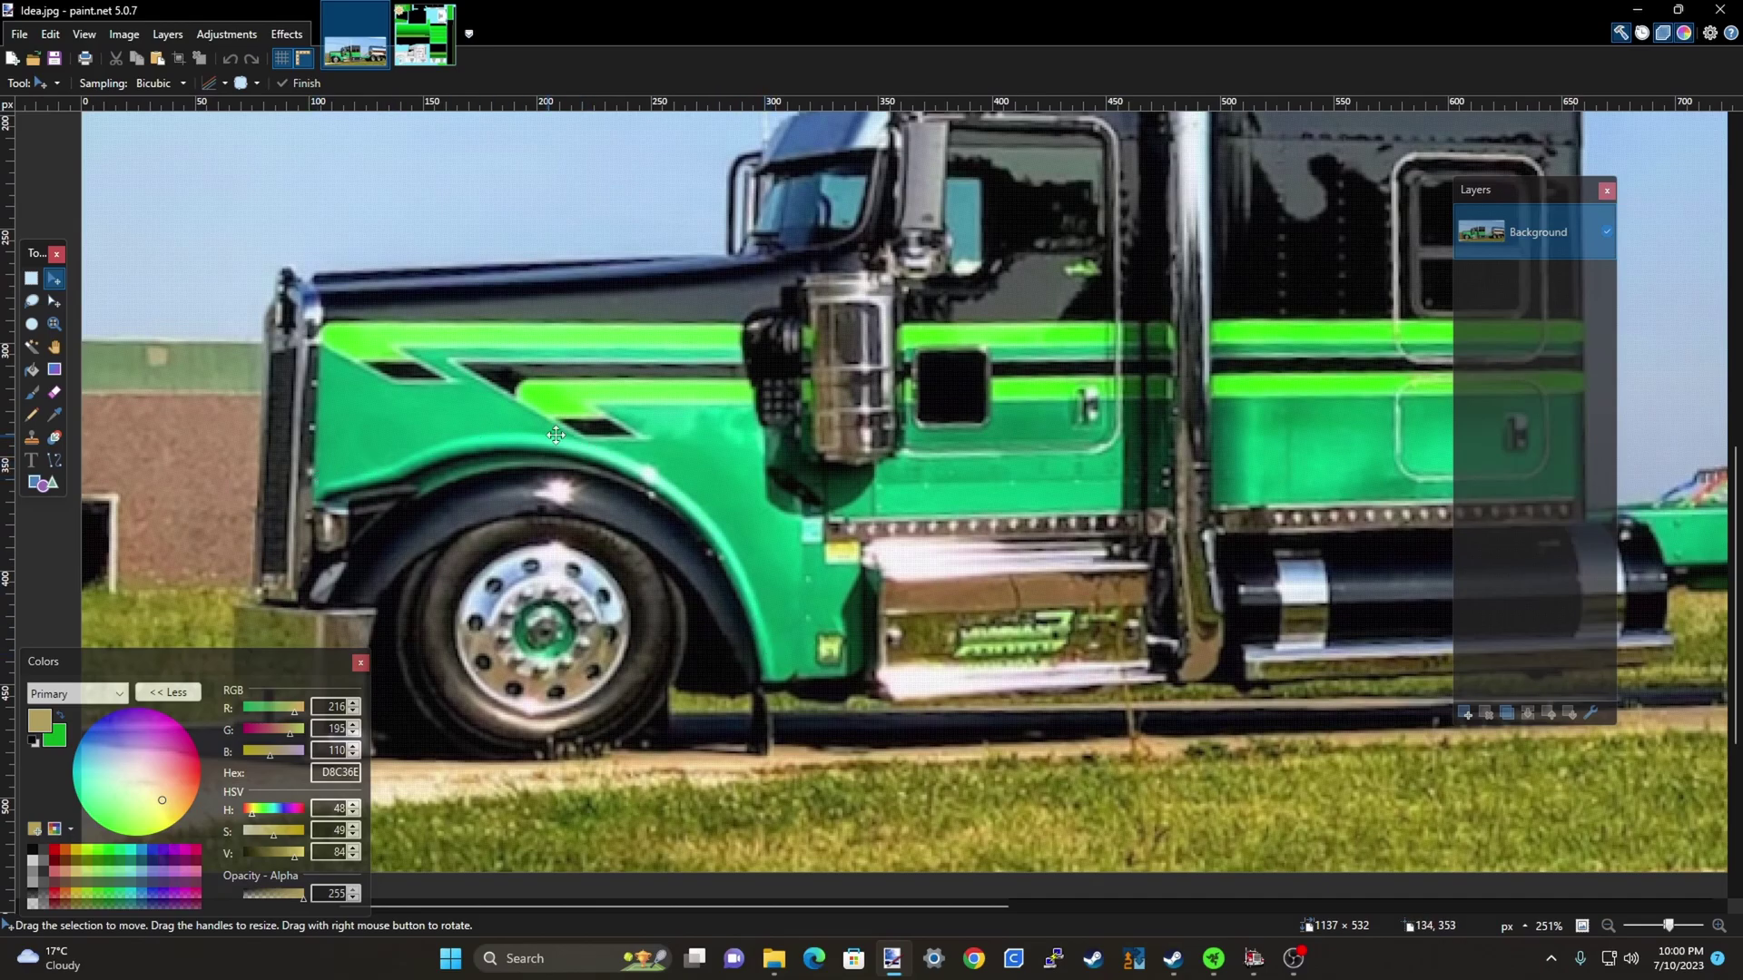
pyautogui.scroll(-5, 533, 439)
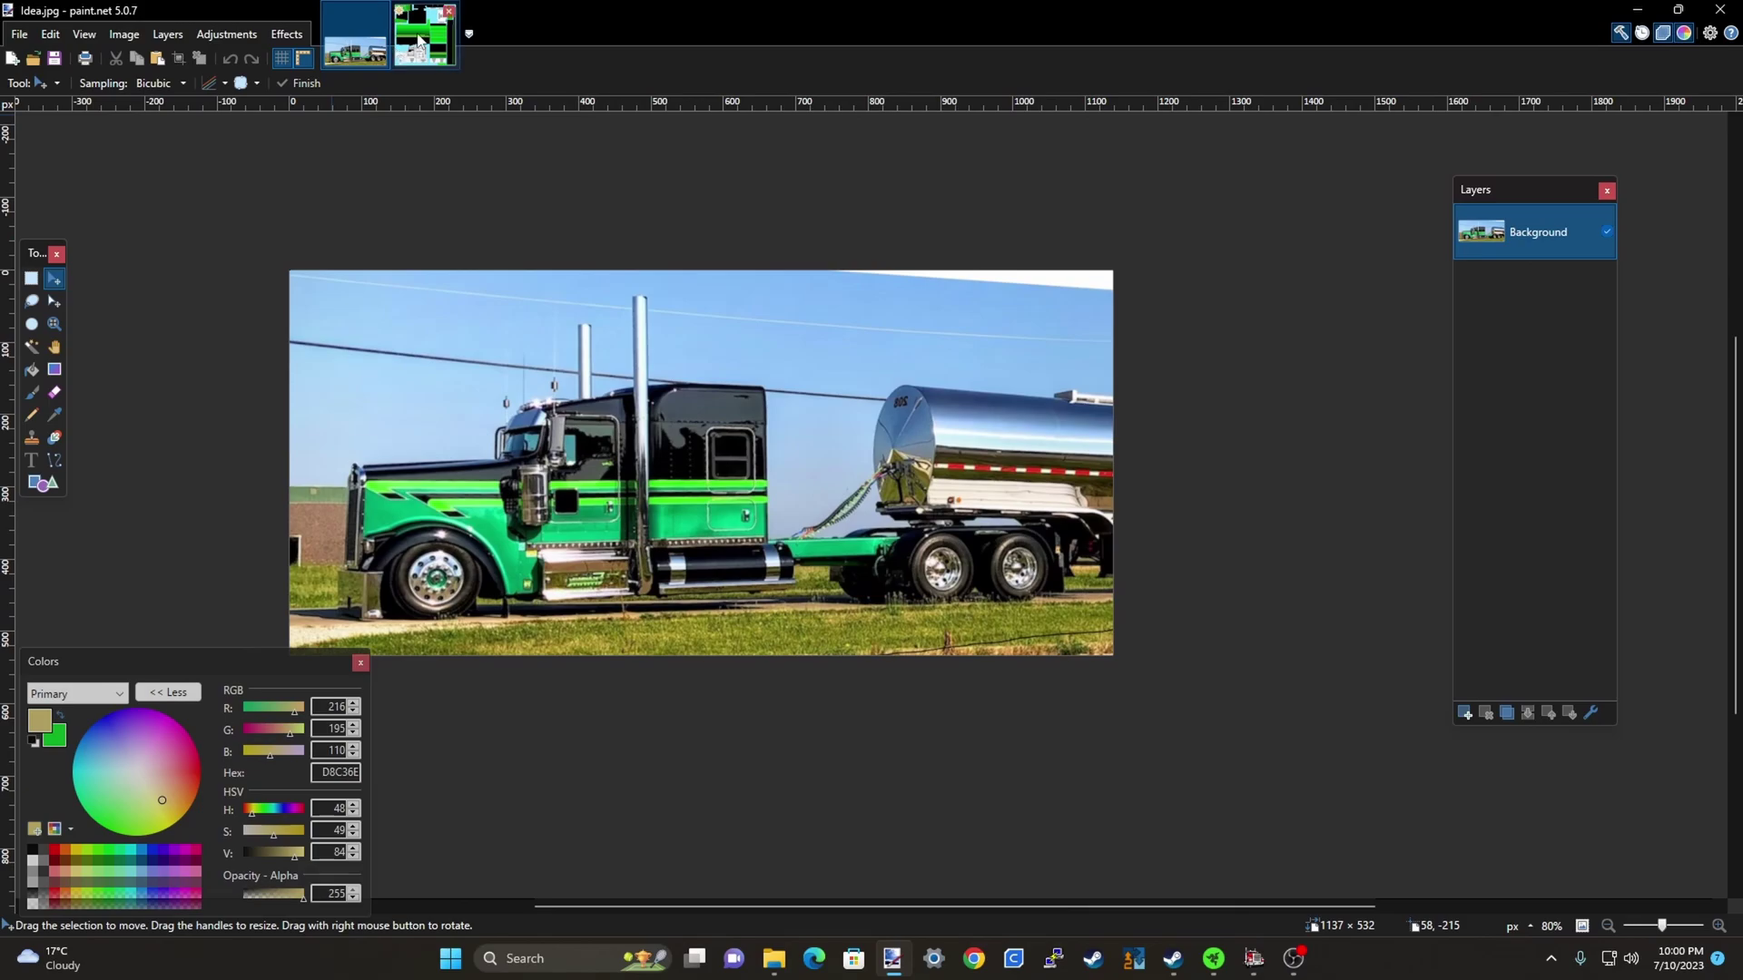
pyautogui.click(421, 40)
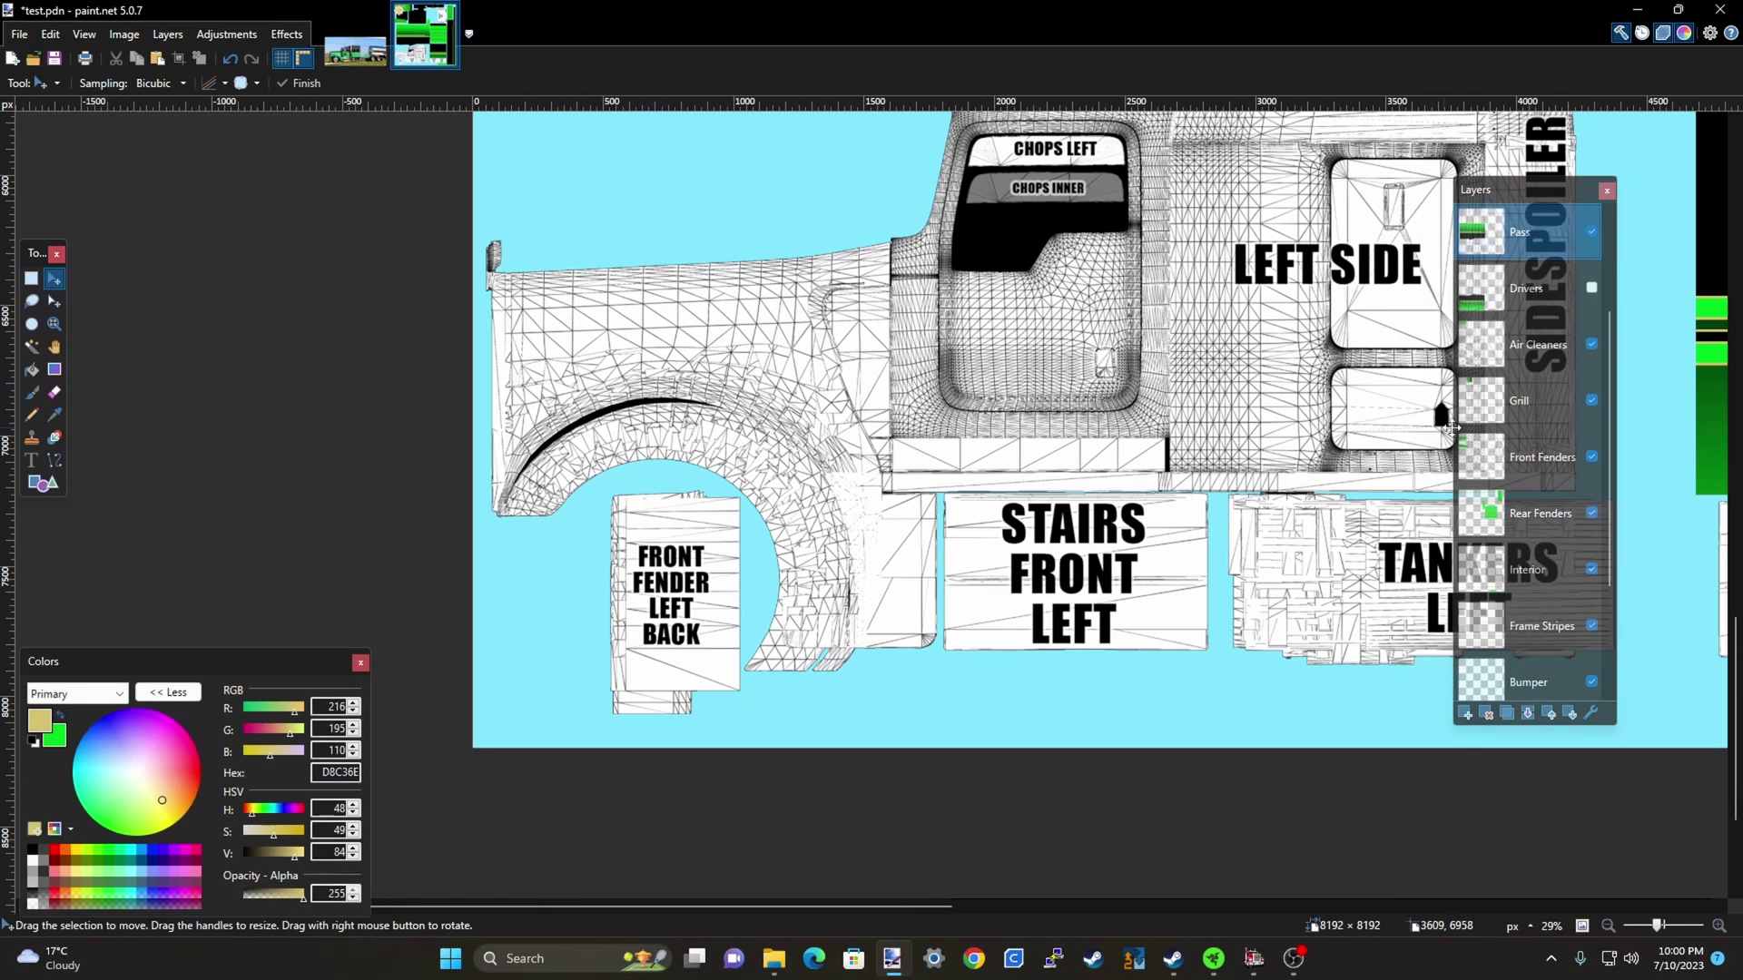
# Delete the Front Fenders layer and check the uncovered front fender wireframes
pyautogui.scroll(-3, 1535, 509)
pyautogui.click(1541, 605)
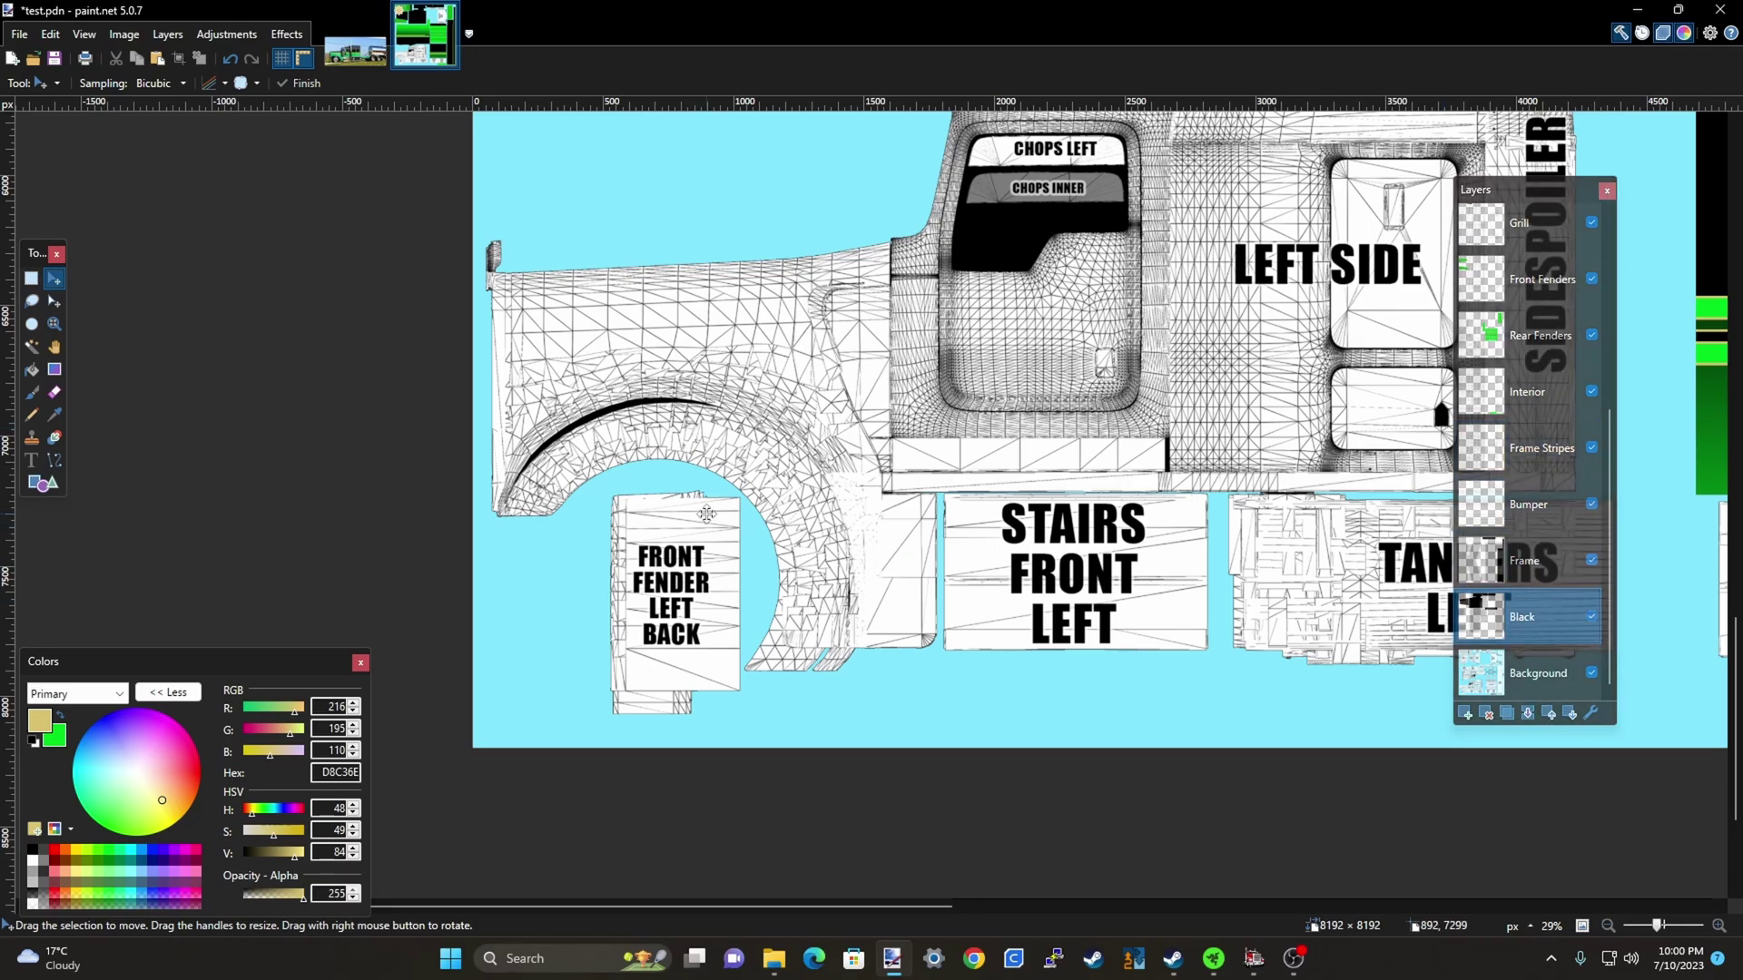
pyautogui.scroll(-2, 896, 708)
pyautogui.scroll(-2, 896, 708)
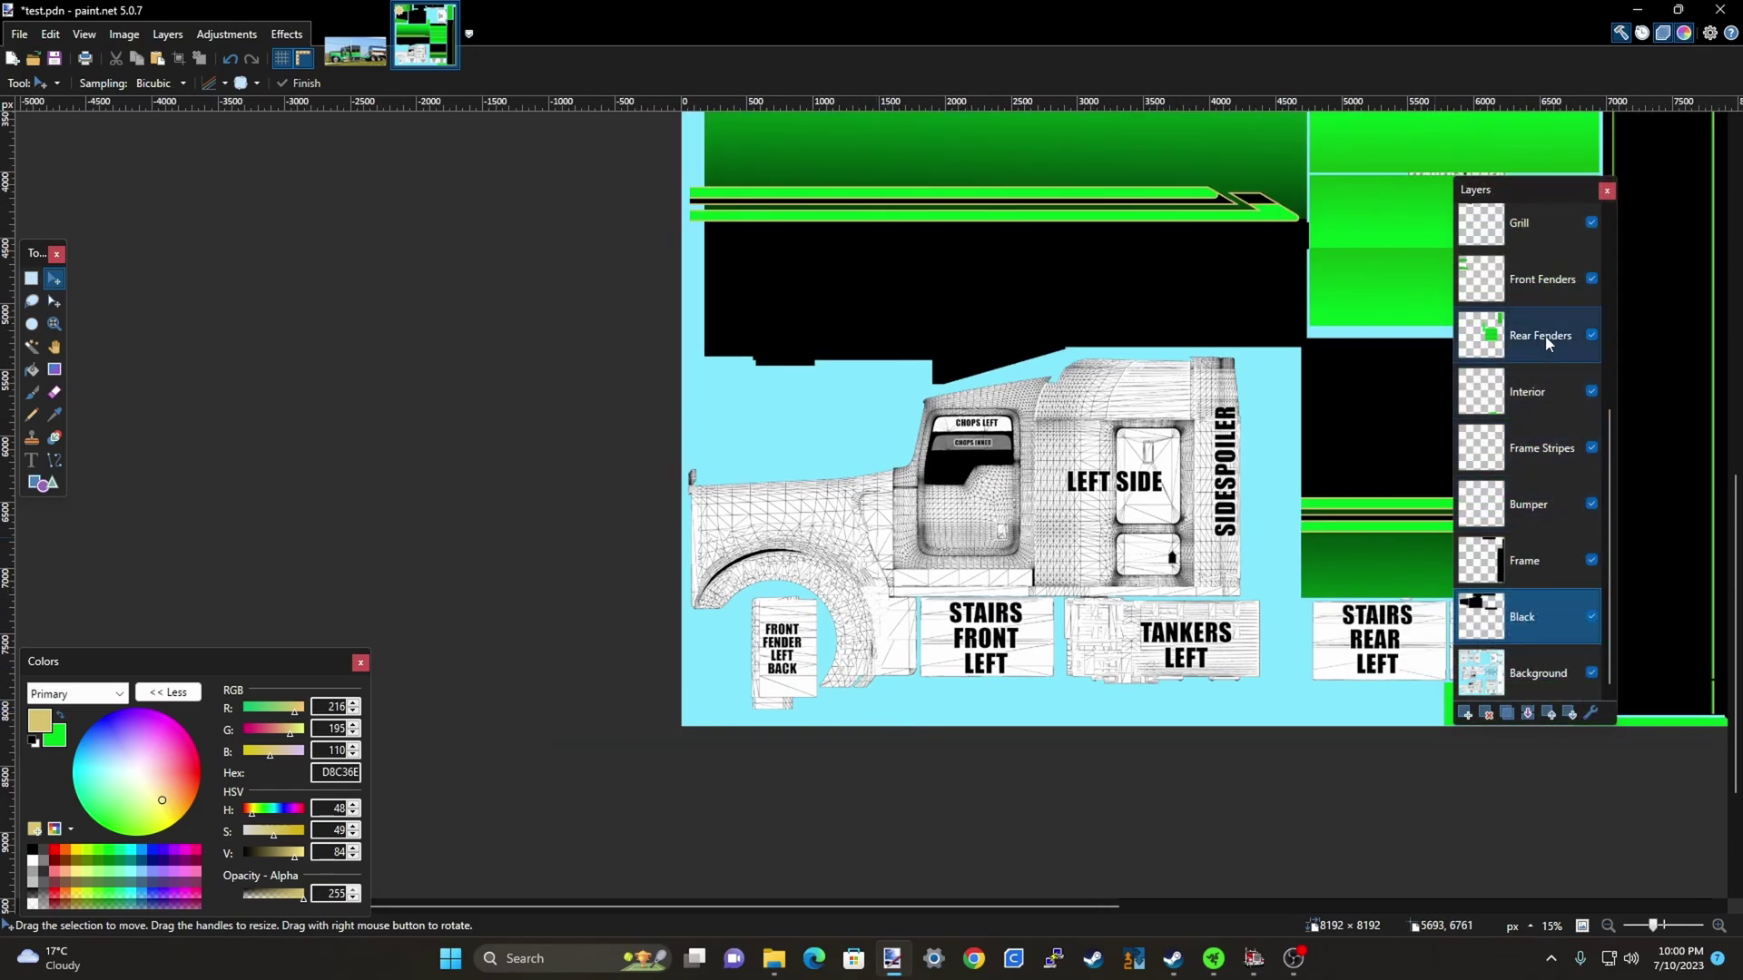
pyautogui.click(1551, 283)
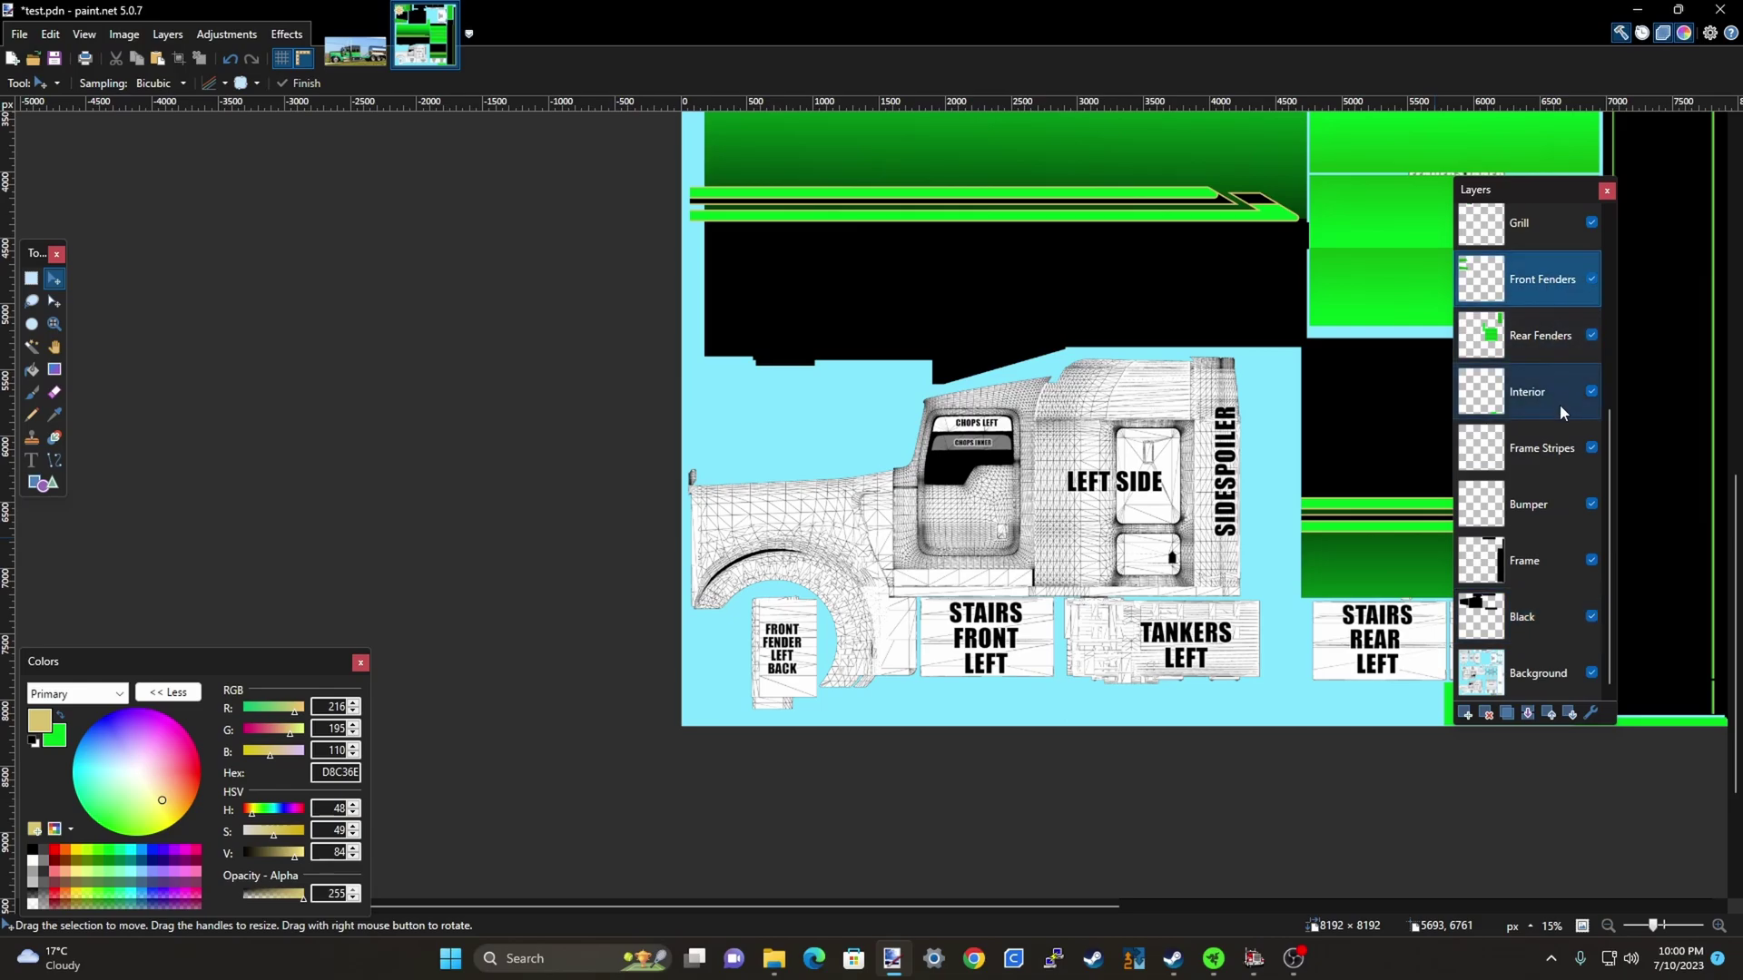
pyautogui.click(1487, 714)
pyautogui.scroll(-5, 1357, 775)
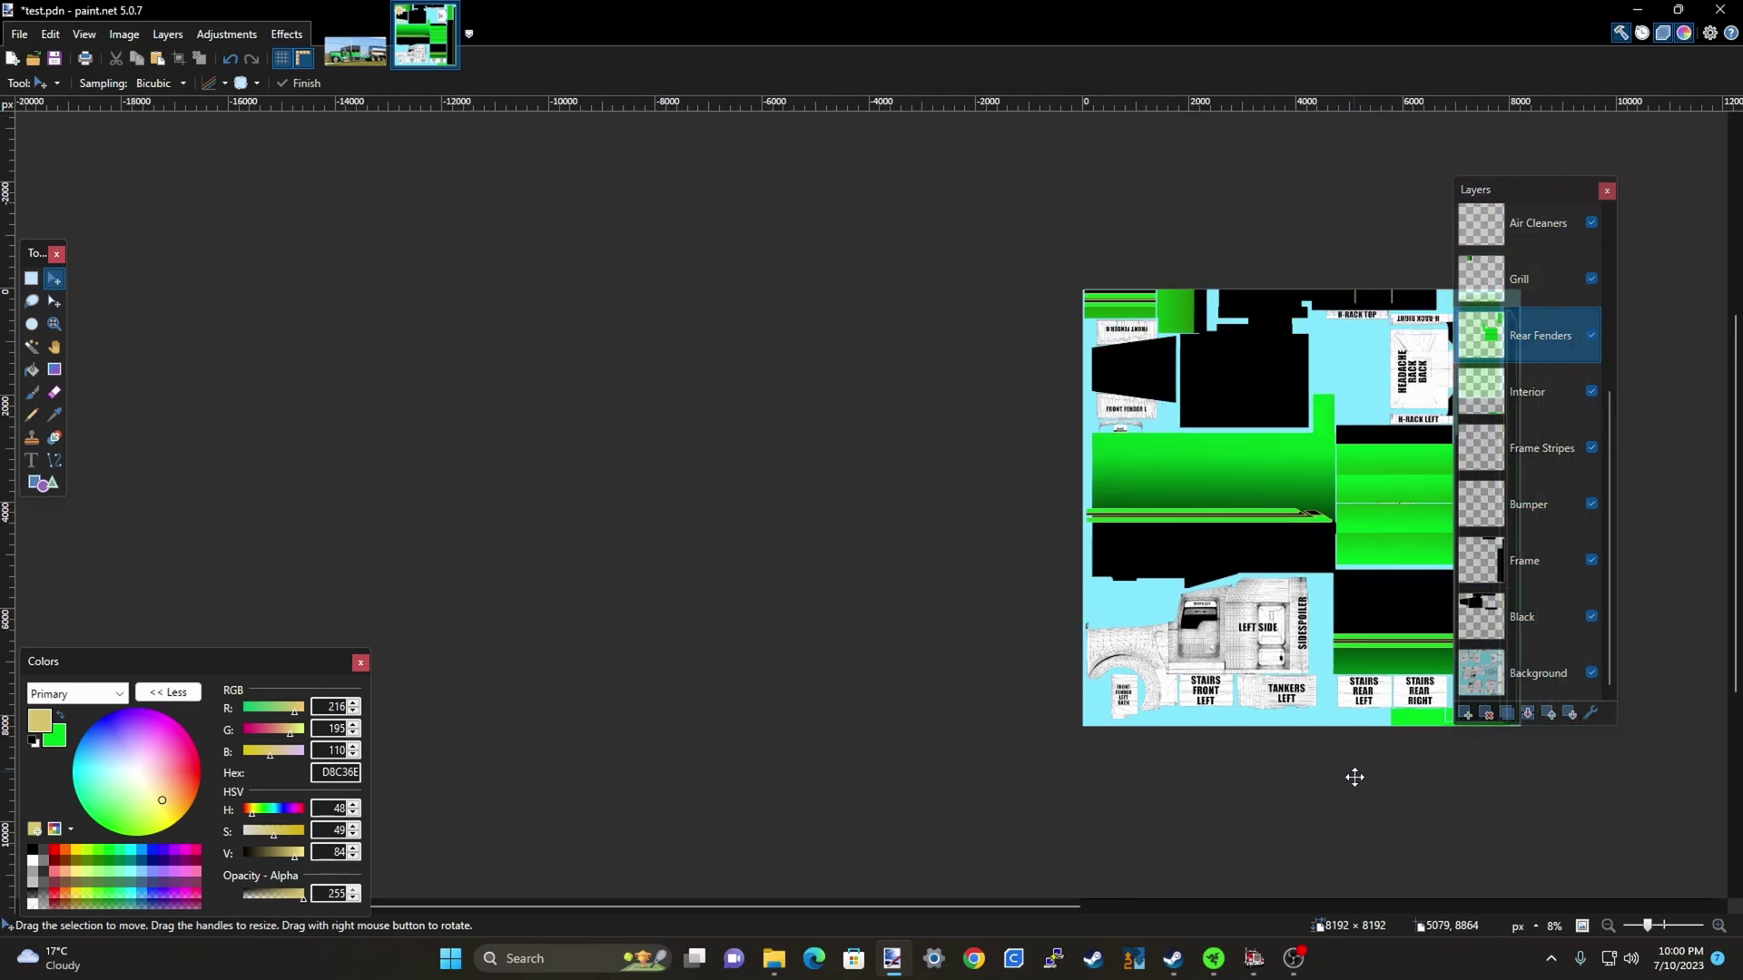
pyautogui.scroll(6, 1214, 393)
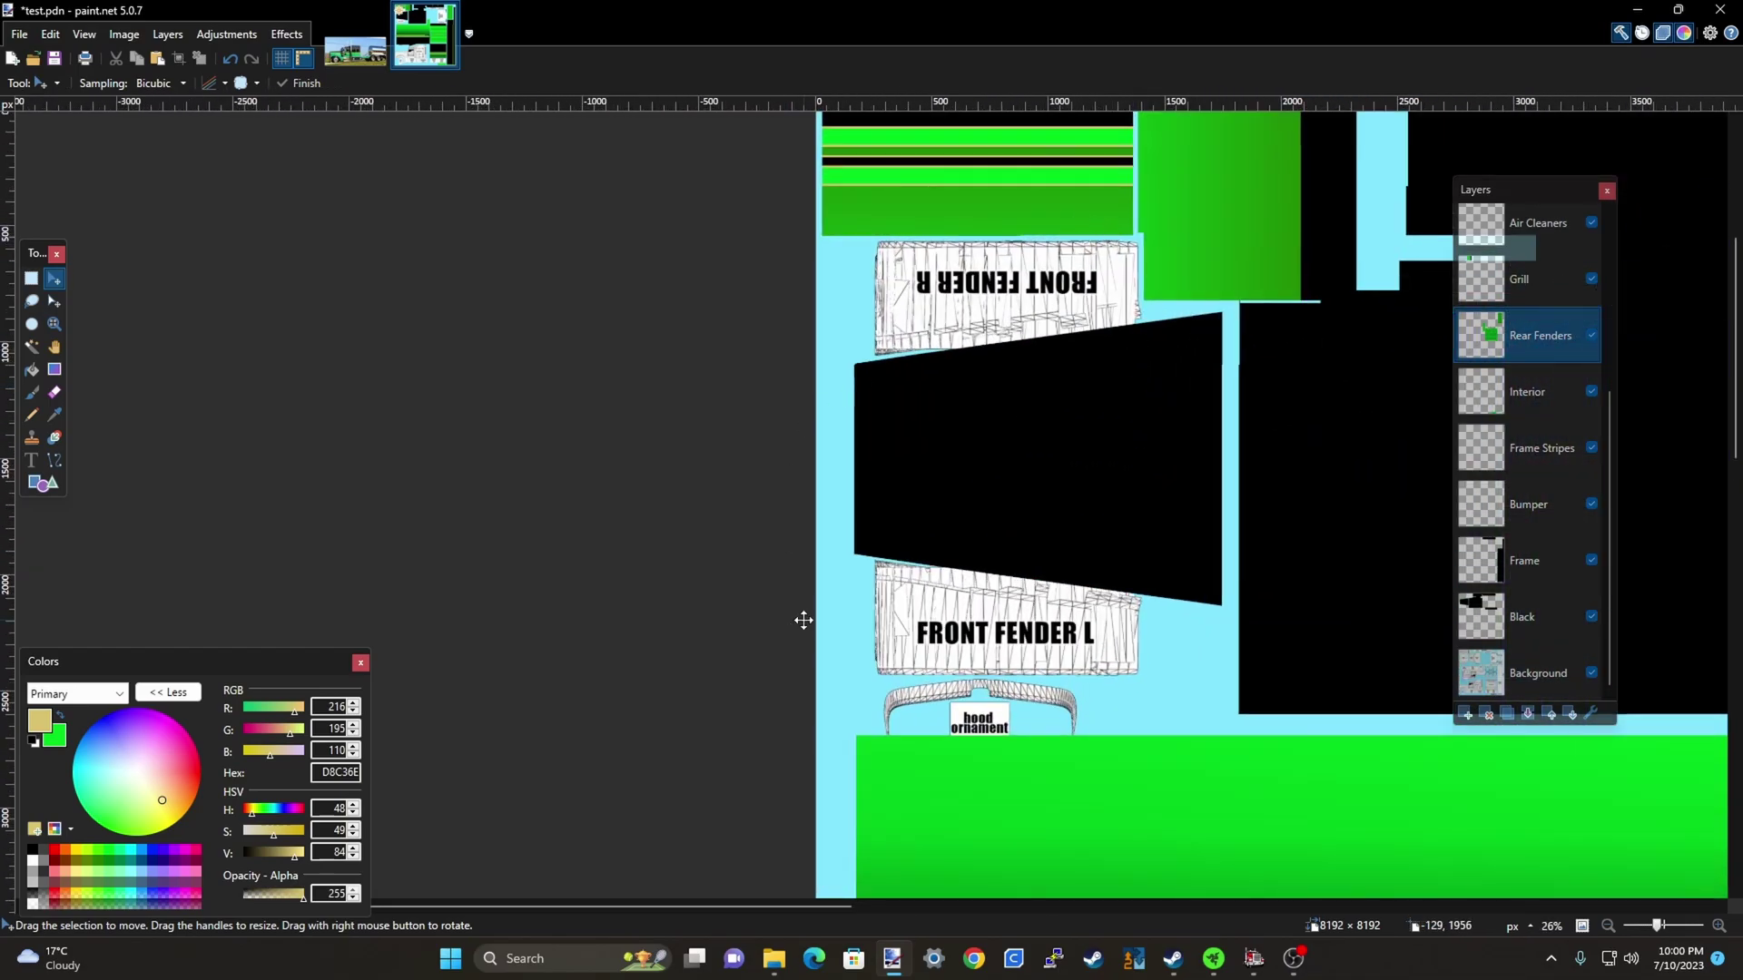
pyautogui.scroll(-5, 370, 323)
pyautogui.scroll(5, 887, 805)
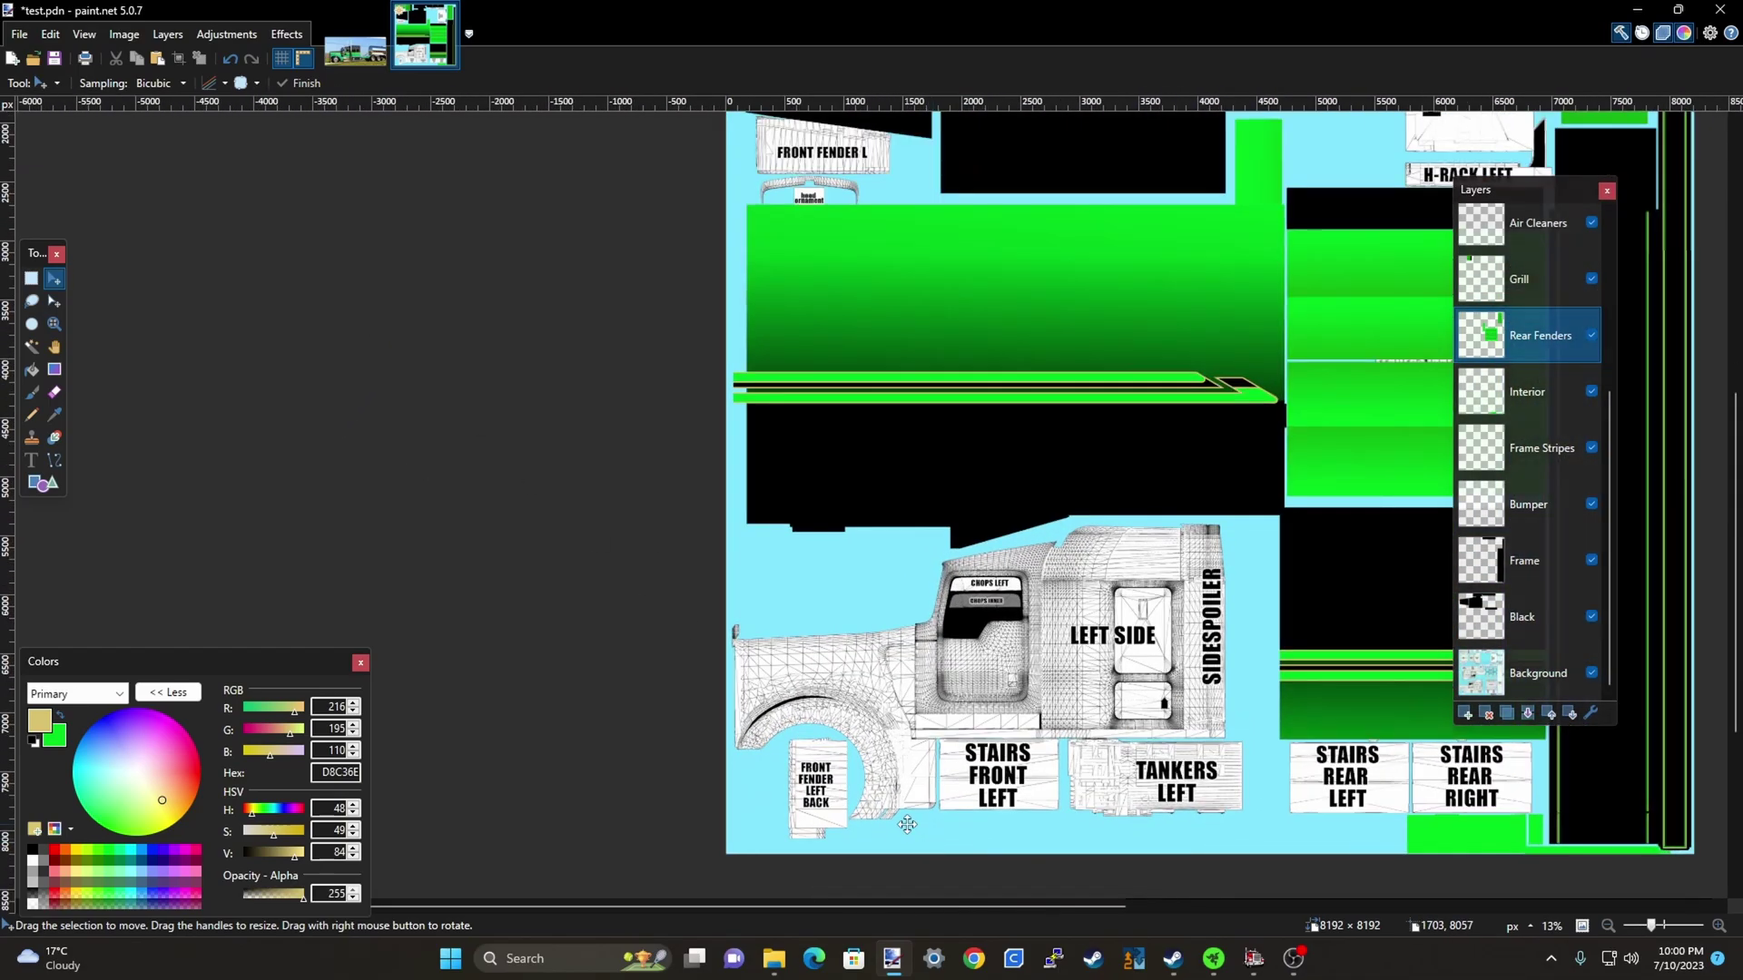
# Set up the Shapes tool to draw filled ellipses in black (000000) for the left front wheel arch
pyautogui.scroll(1, 887, 805)
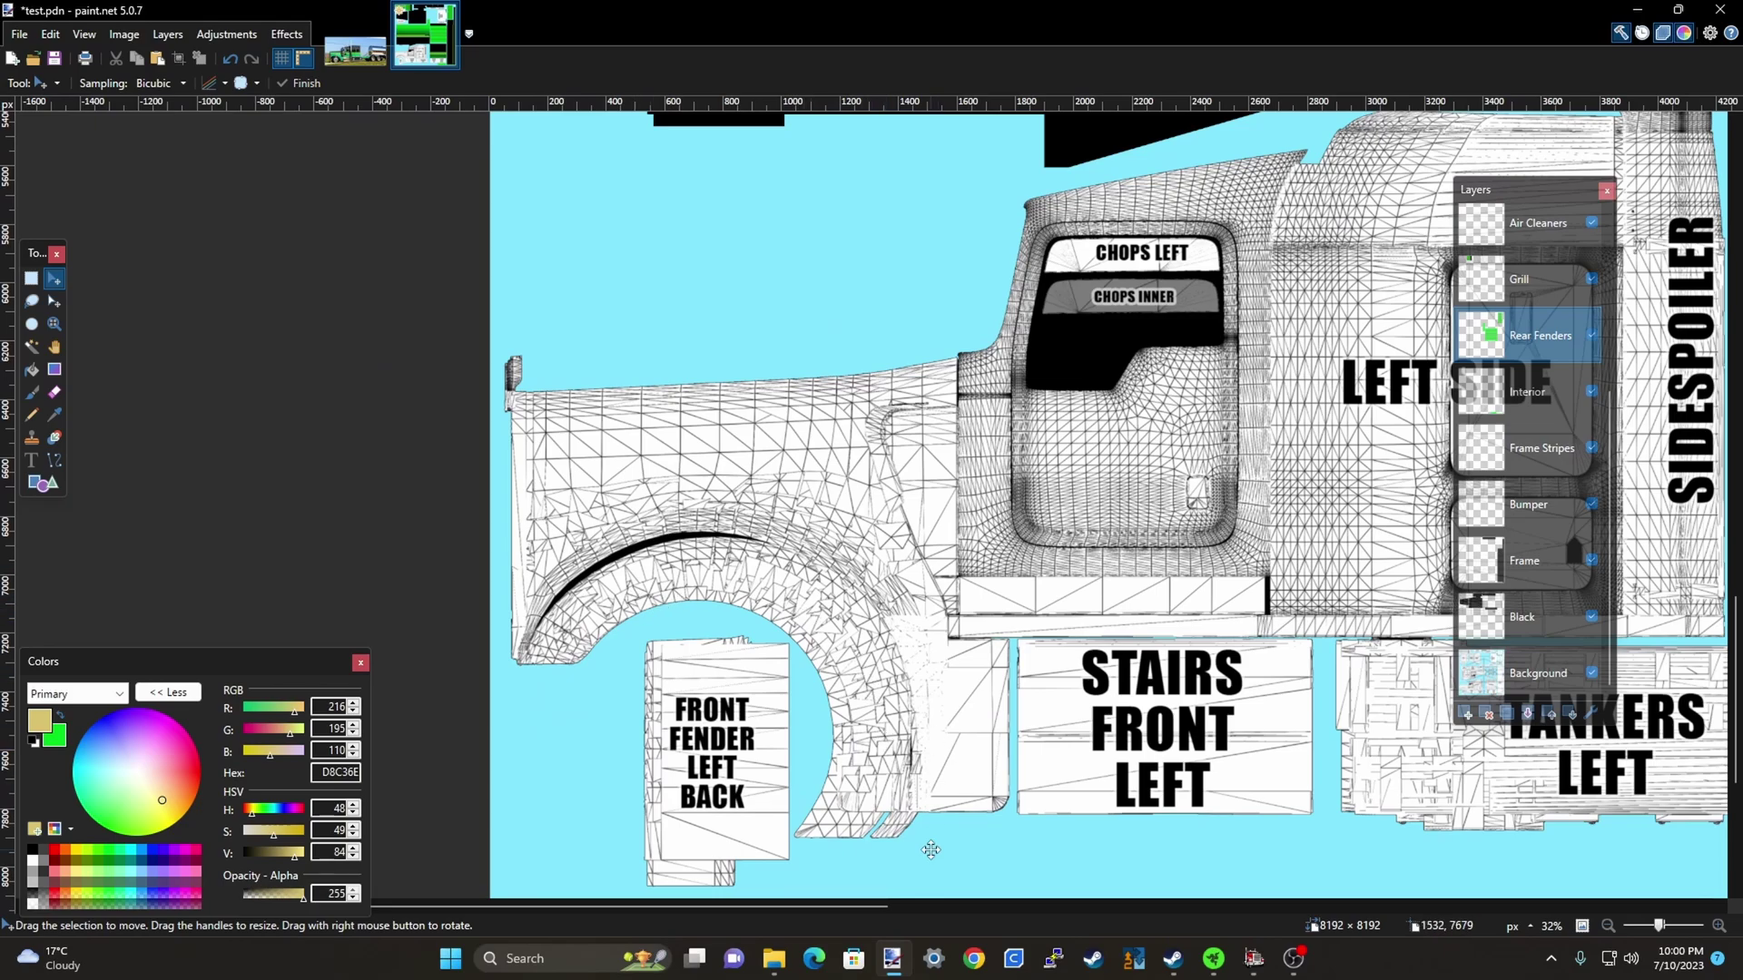
pyautogui.scroll(-4, 958, 739)
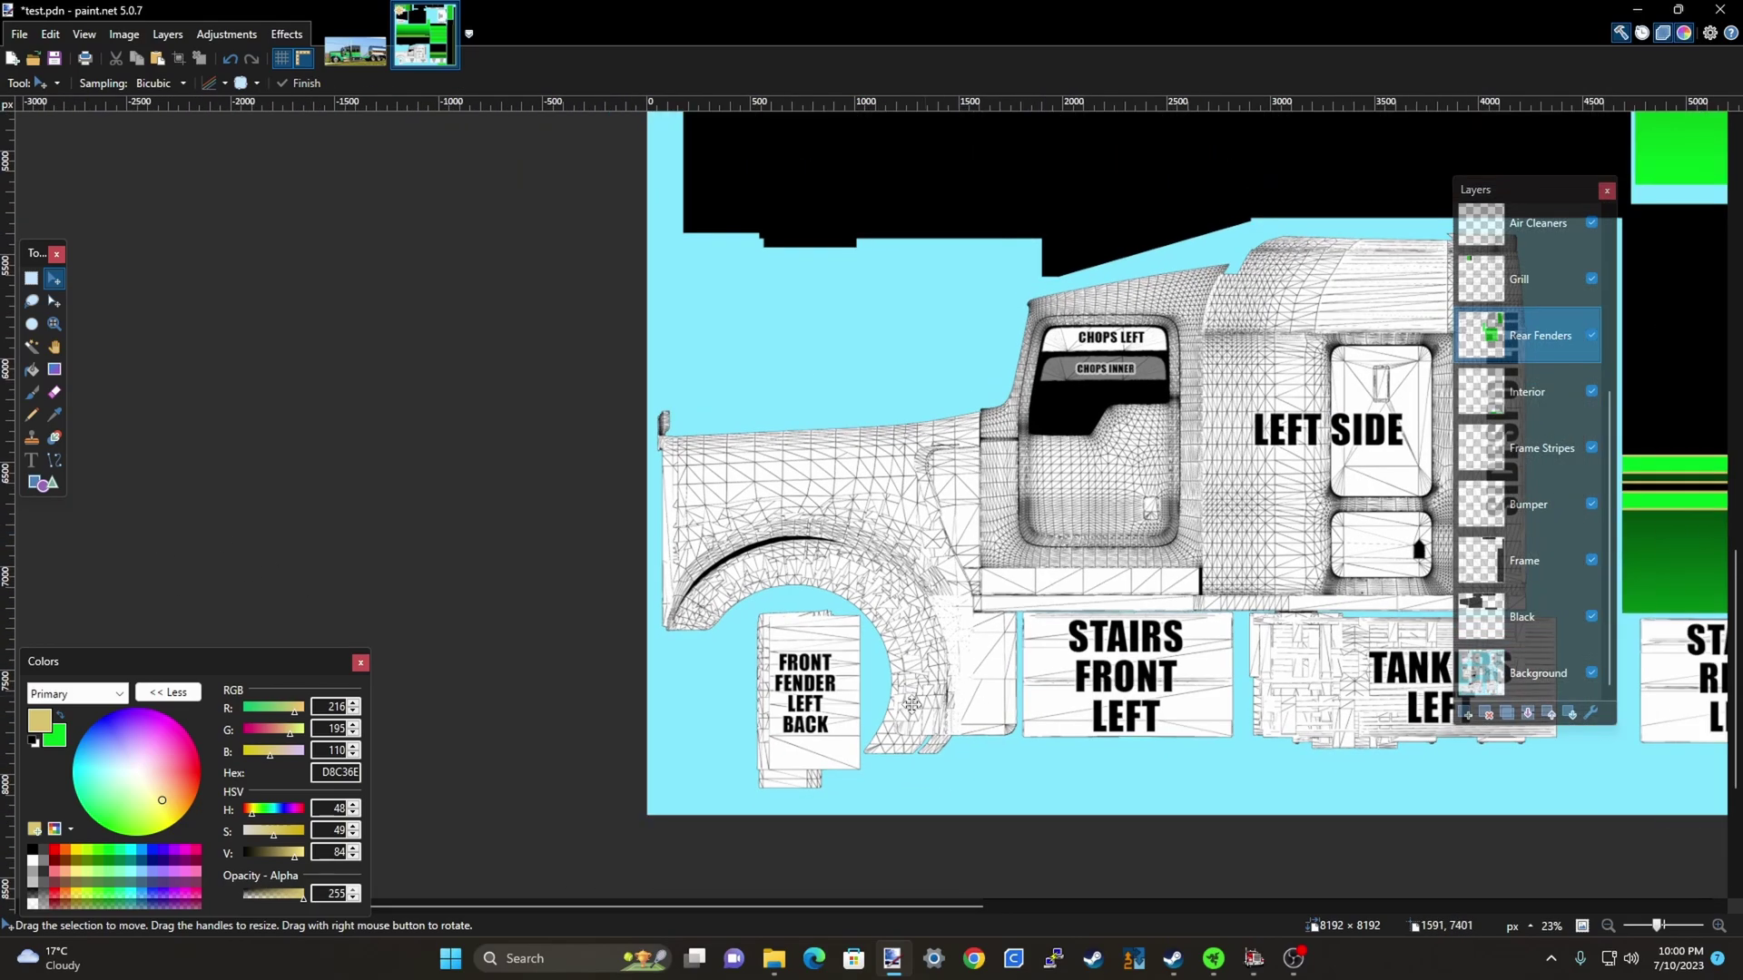
pyautogui.scroll(4, 844, 734)
pyautogui.scroll(2, 844, 733)
pyautogui.scroll(2, 654, 669)
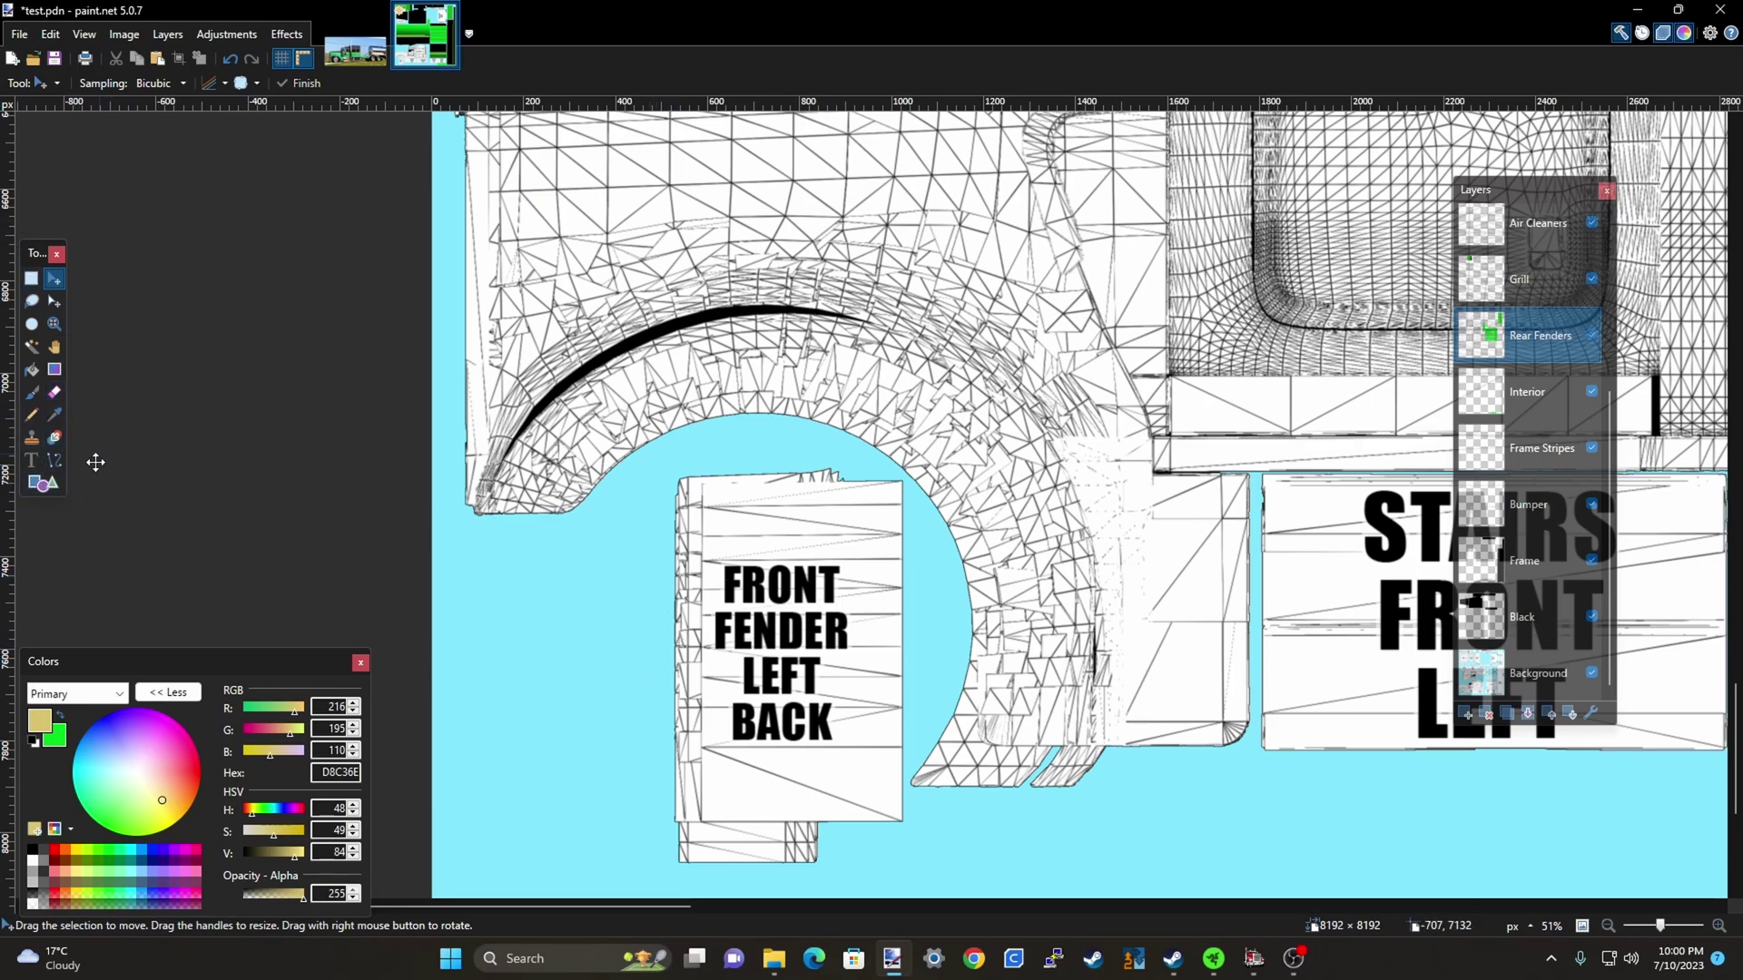
pyautogui.click(46, 487)
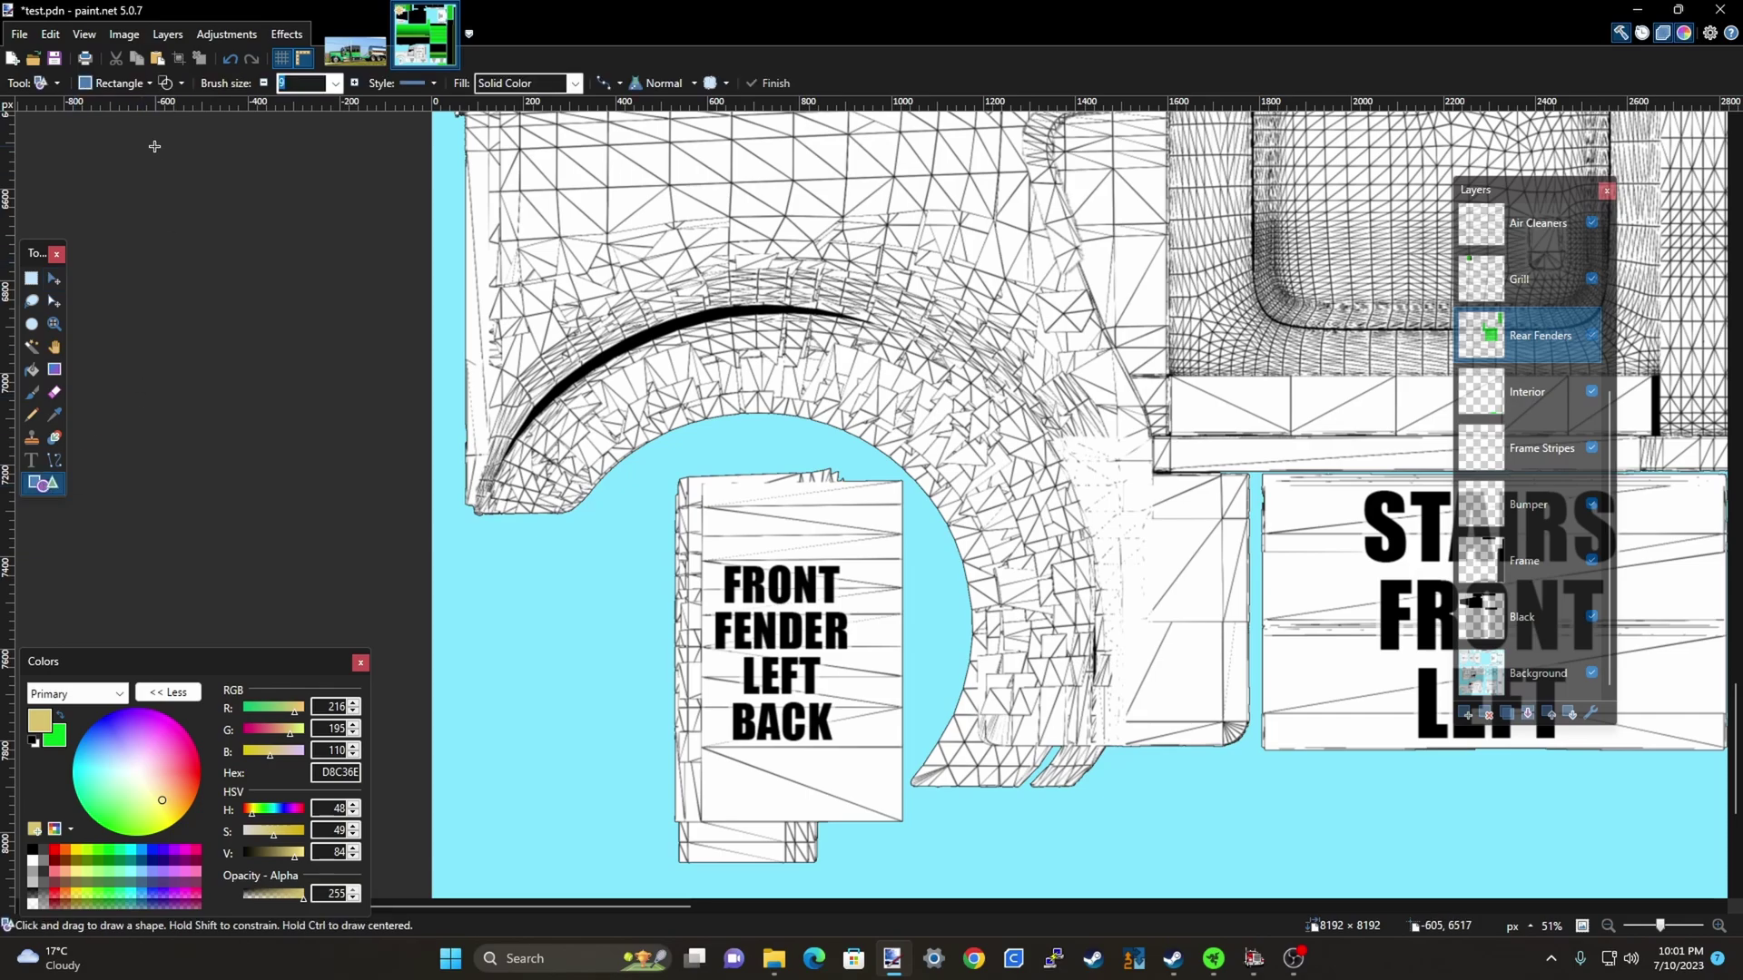
pyautogui.click(150, 84)
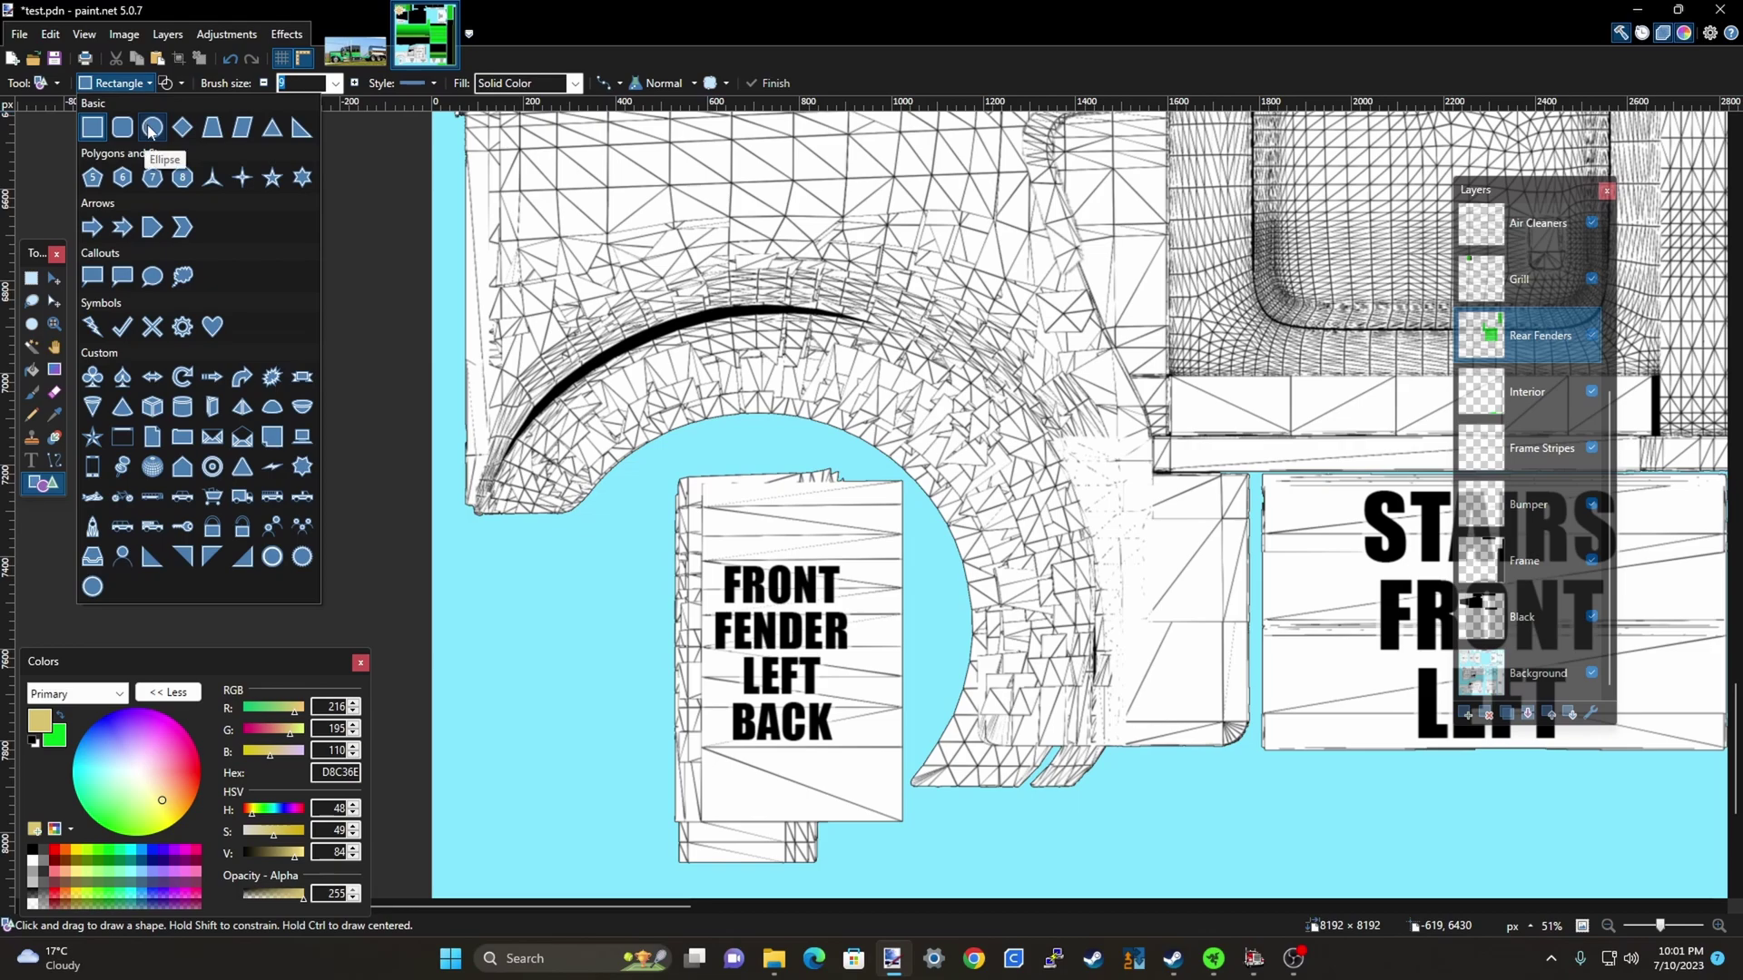
pyautogui.click(151, 128)
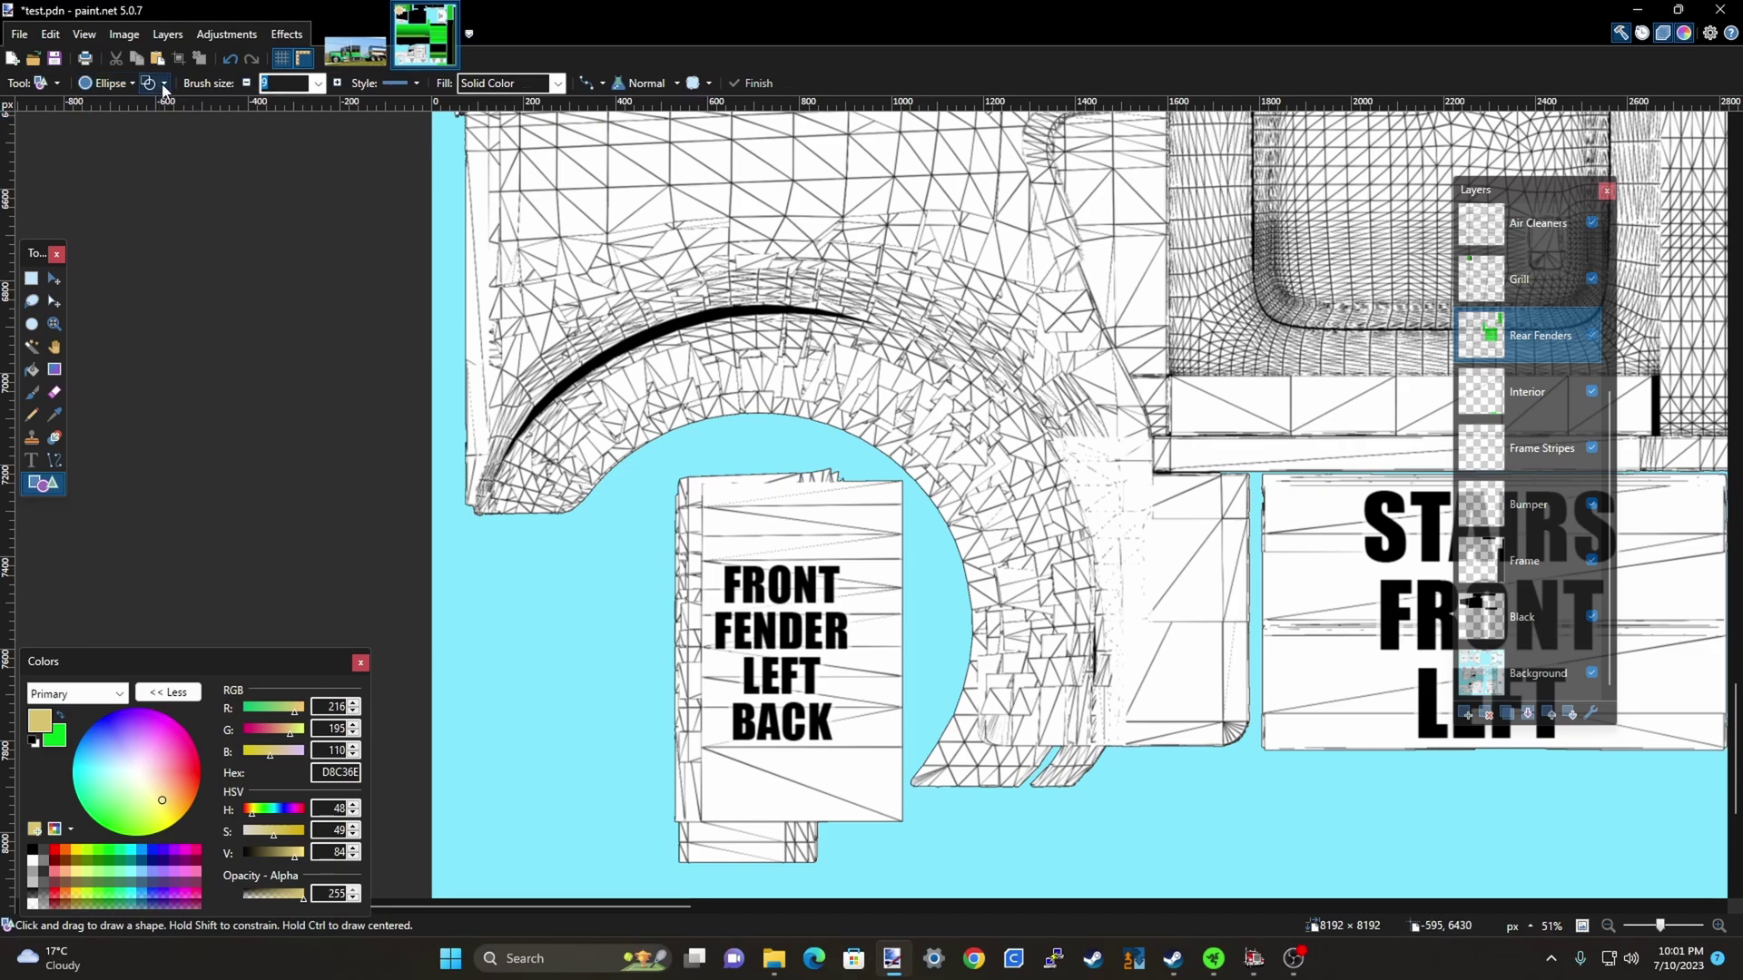
pyautogui.click(164, 85)
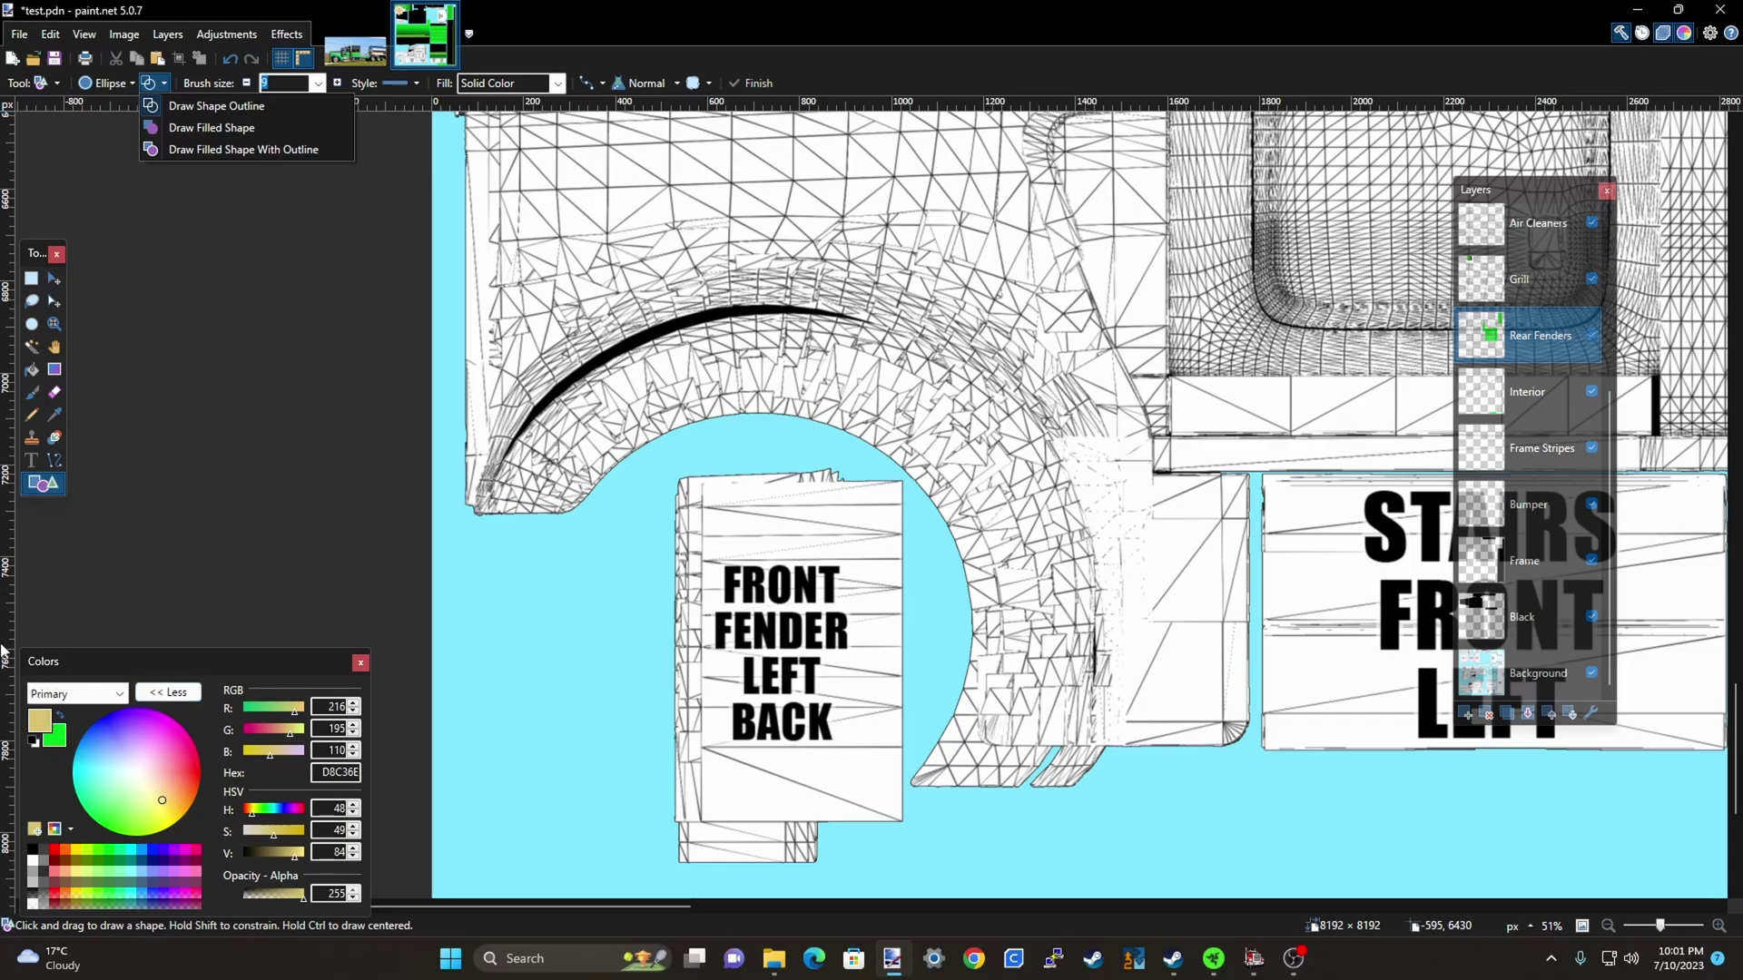
pyautogui.click(33, 742)
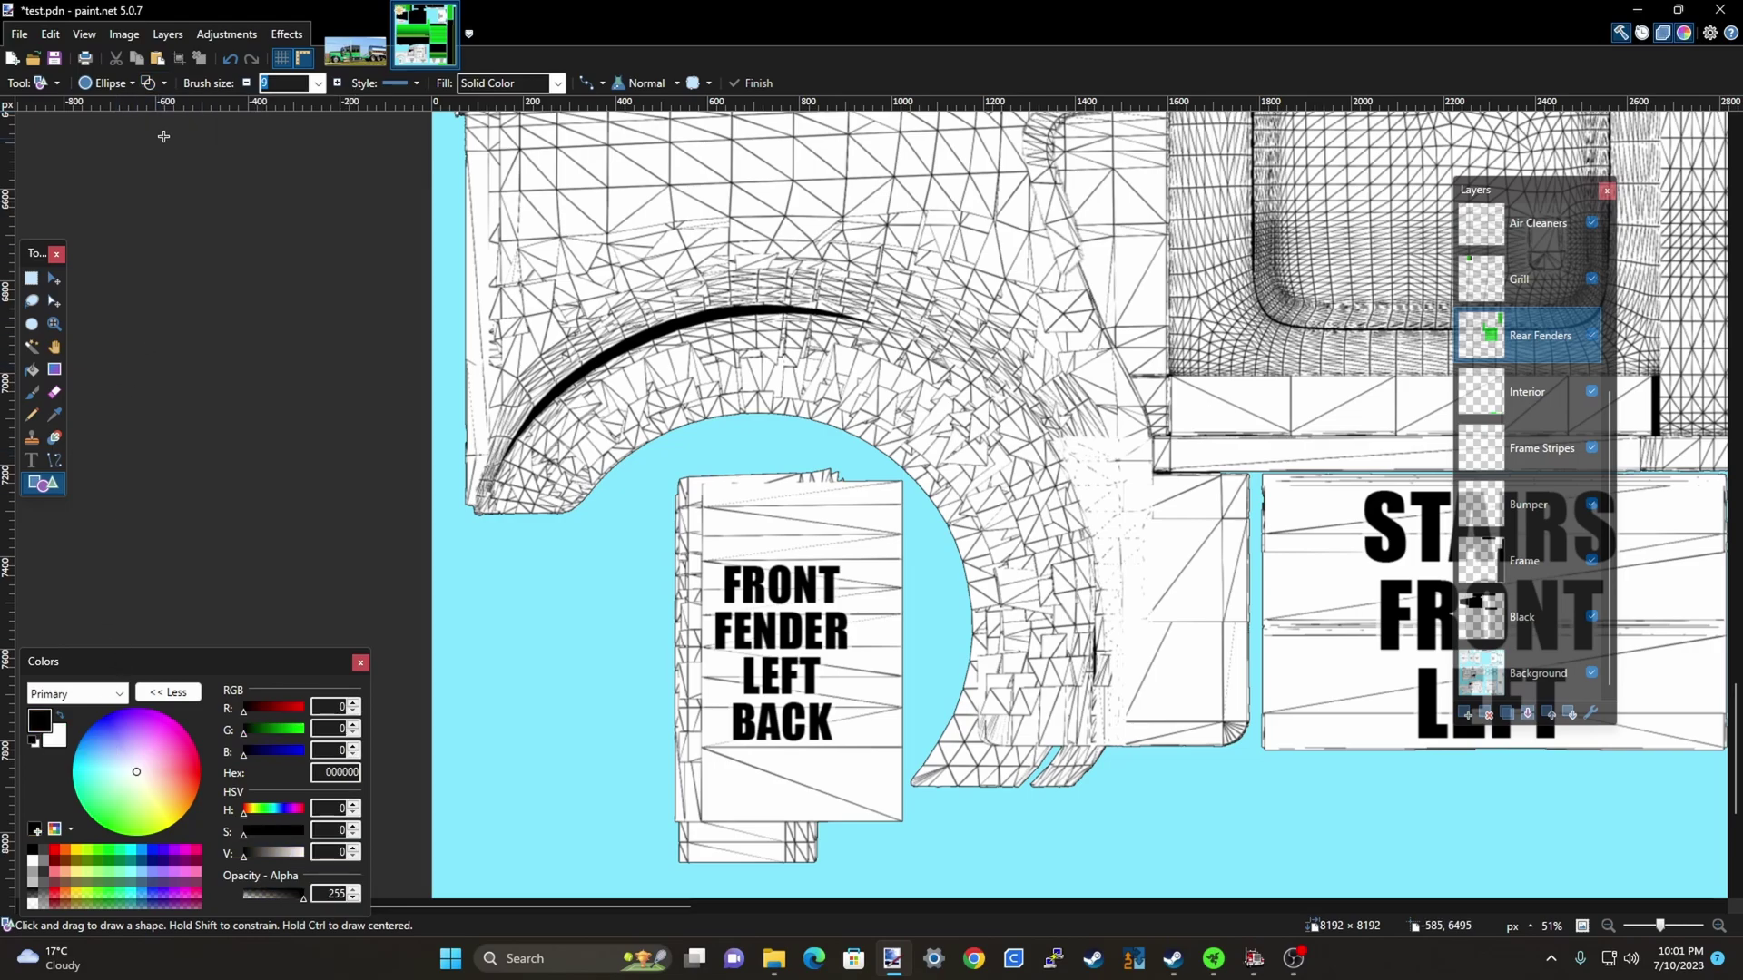
pyautogui.click(155, 82)
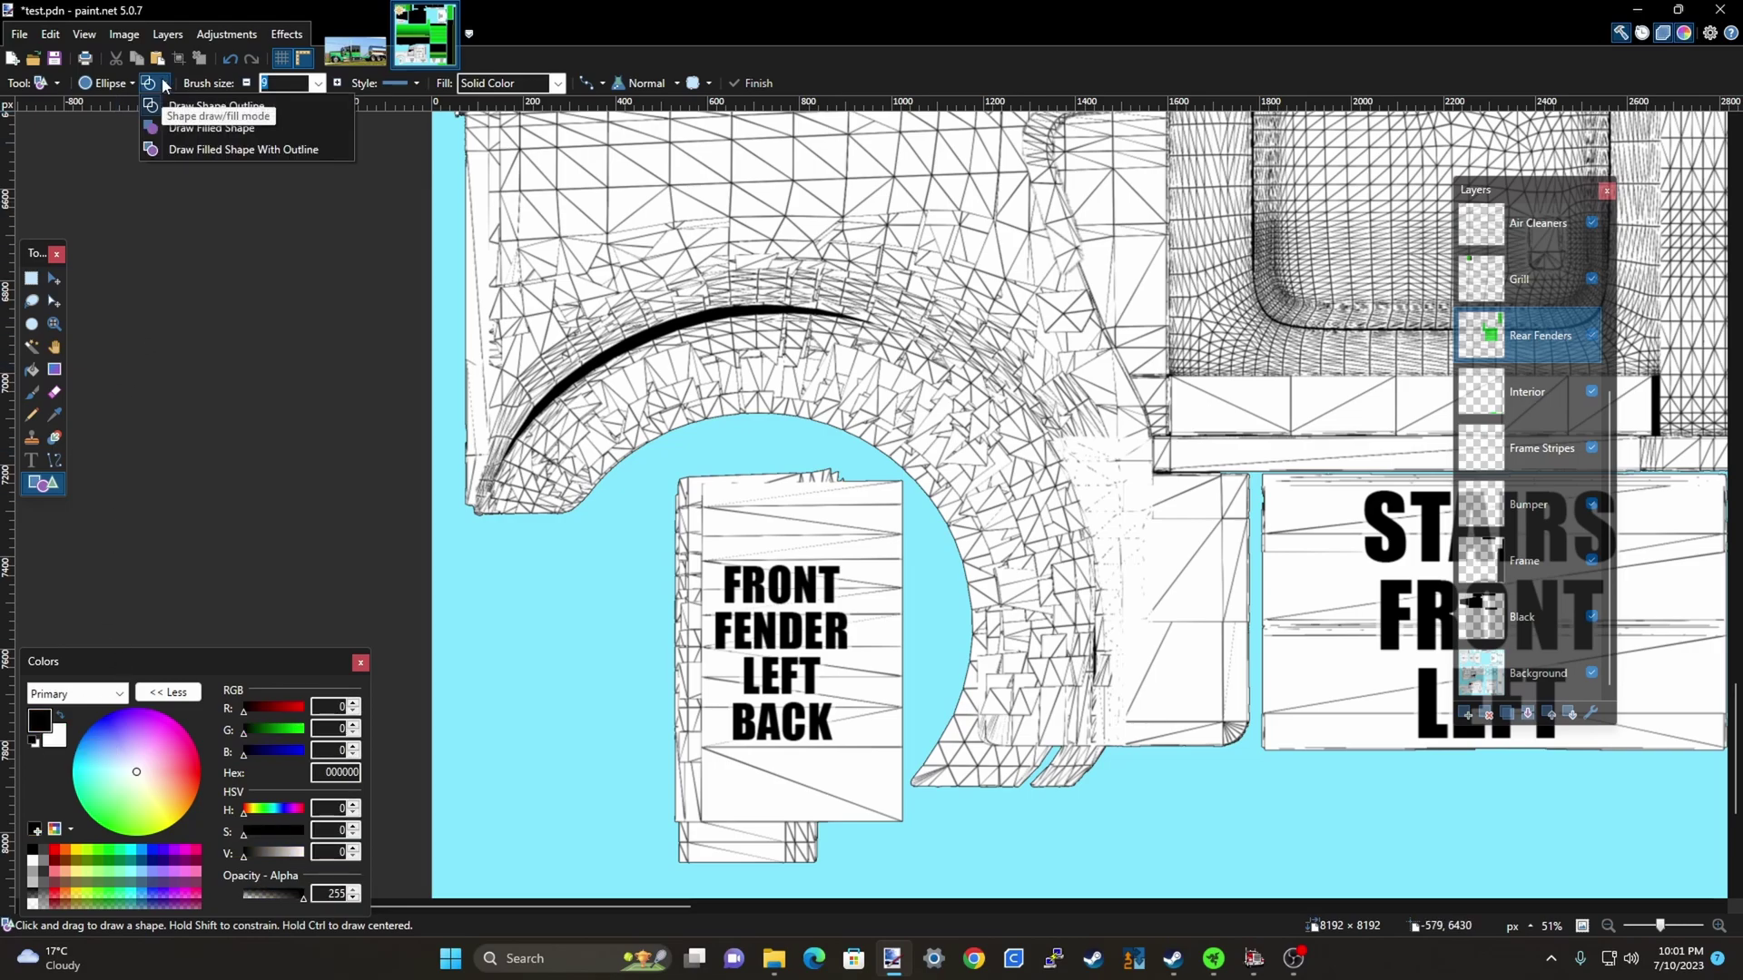
pyautogui.click(198, 128)
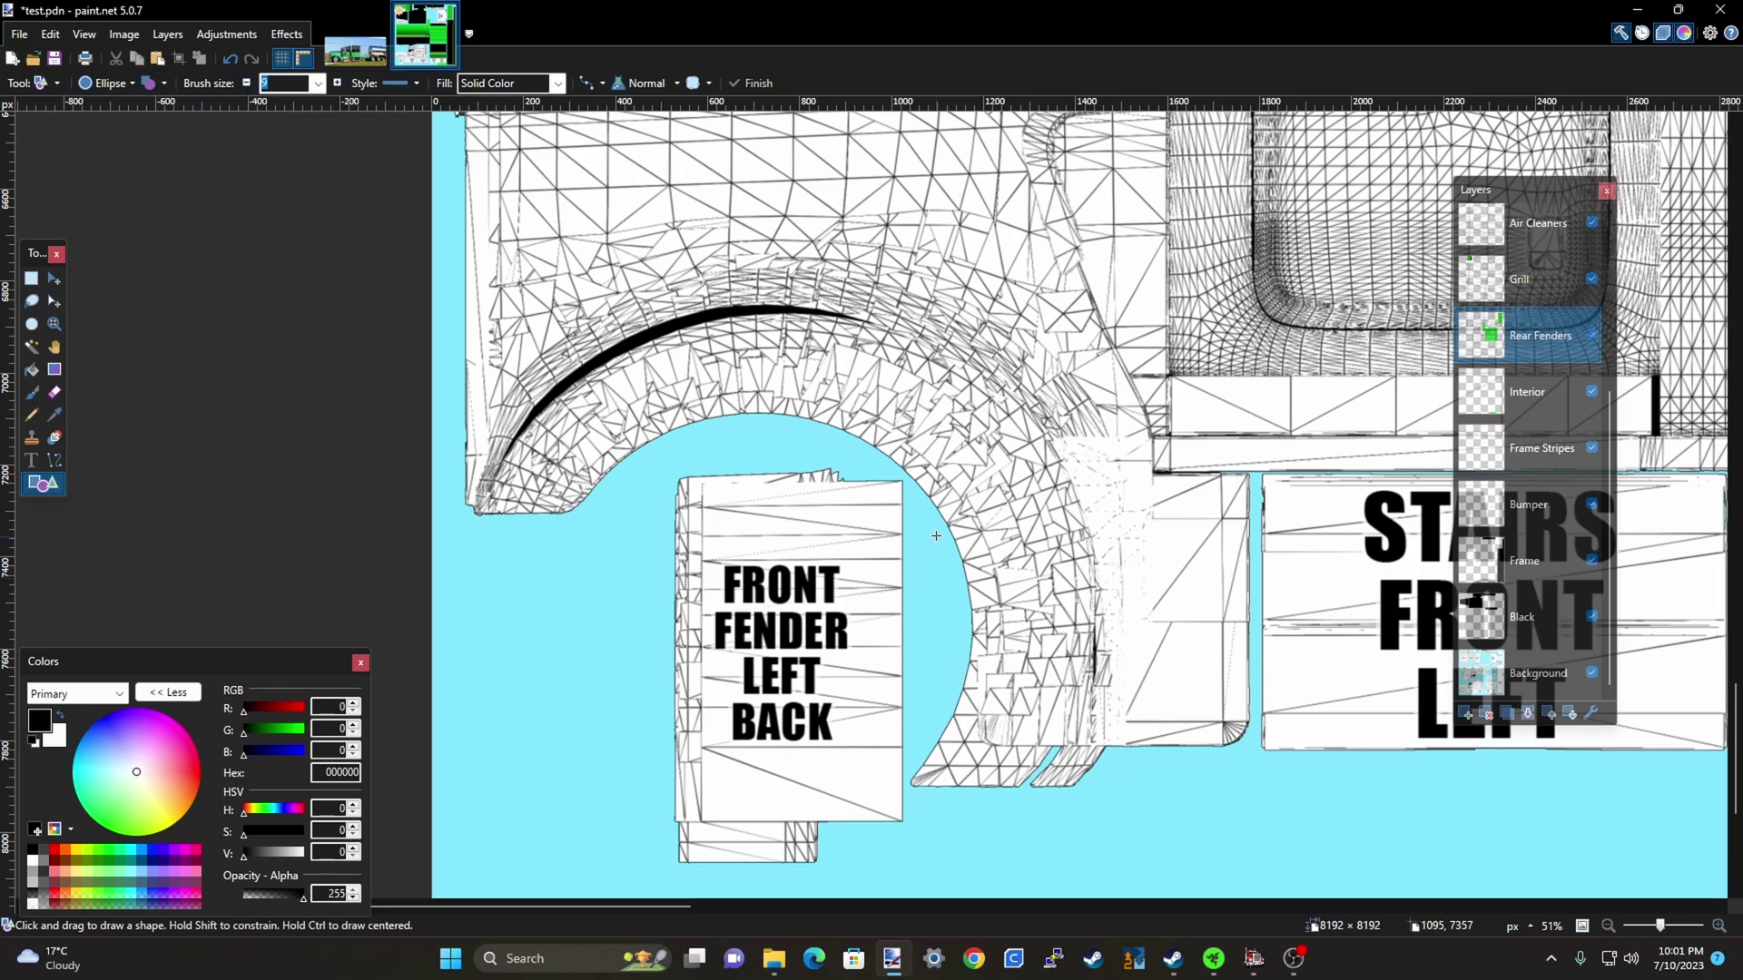
# On the Black layer, draw a filled black ellipse about 1417 × 1470 px over the left front wheel arch
pyautogui.click(1545, 618)
pyautogui.scroll(-2, 995, 607)
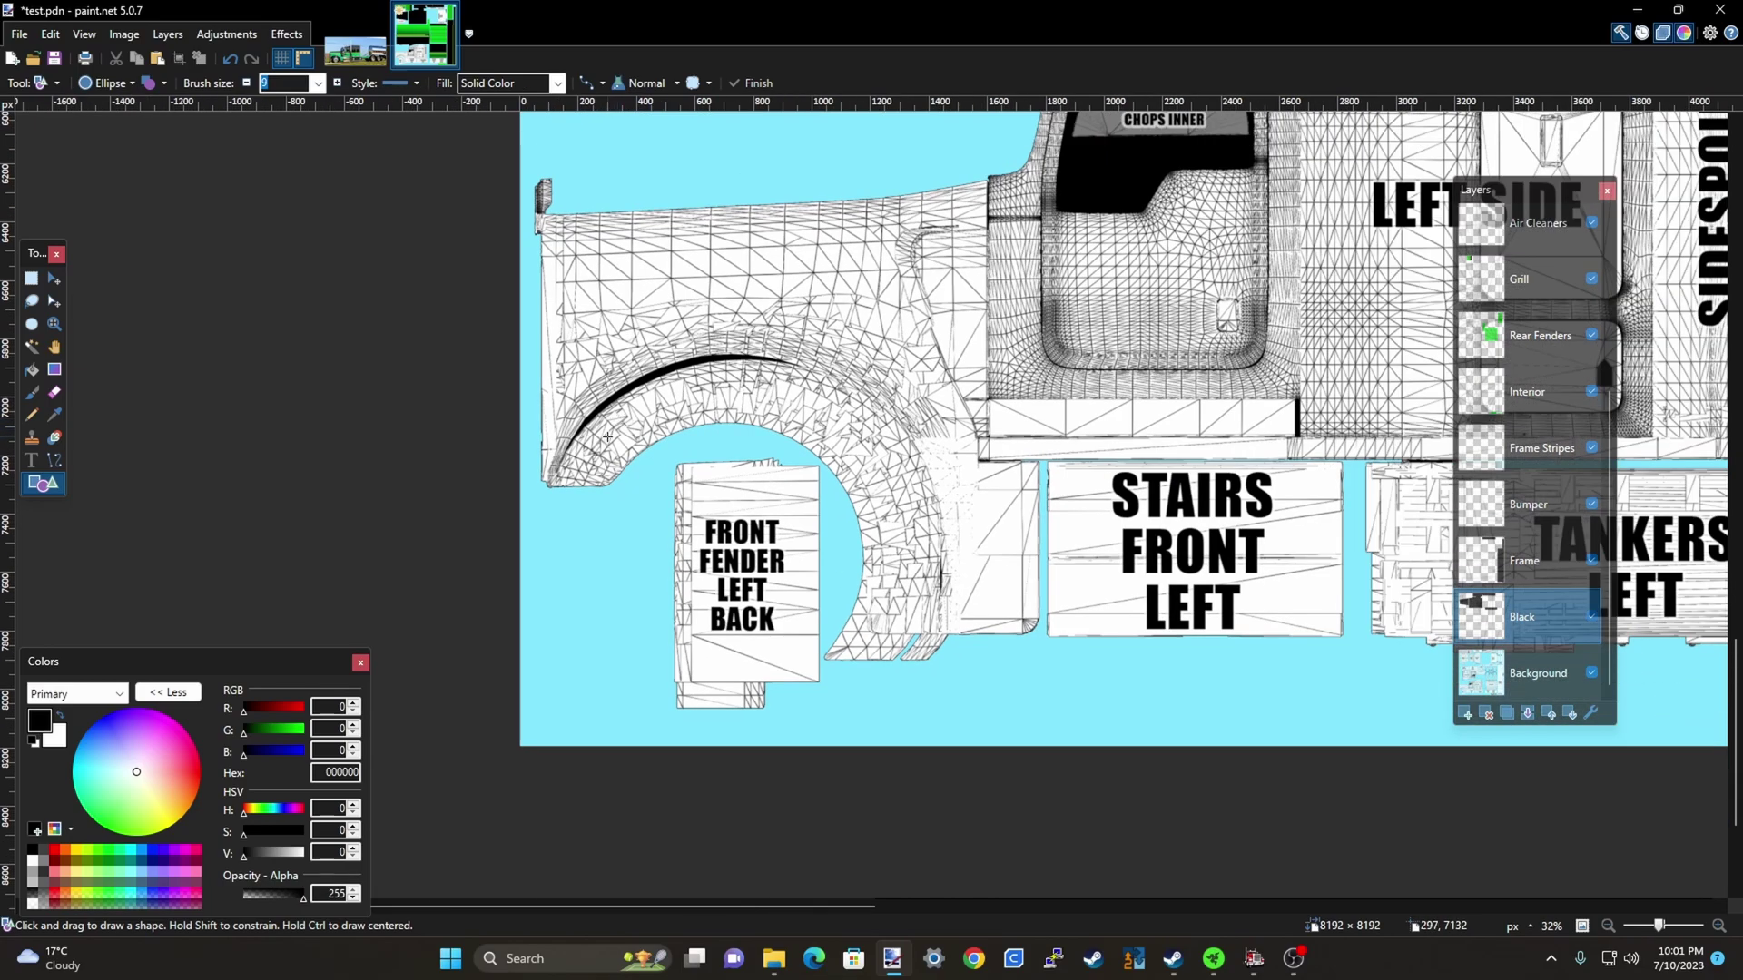
pyautogui.moveTo(532, 363); pyautogui.dragTo(947, 783)
pyautogui.moveTo(740, 360); pyautogui.dragTo(741, 352)
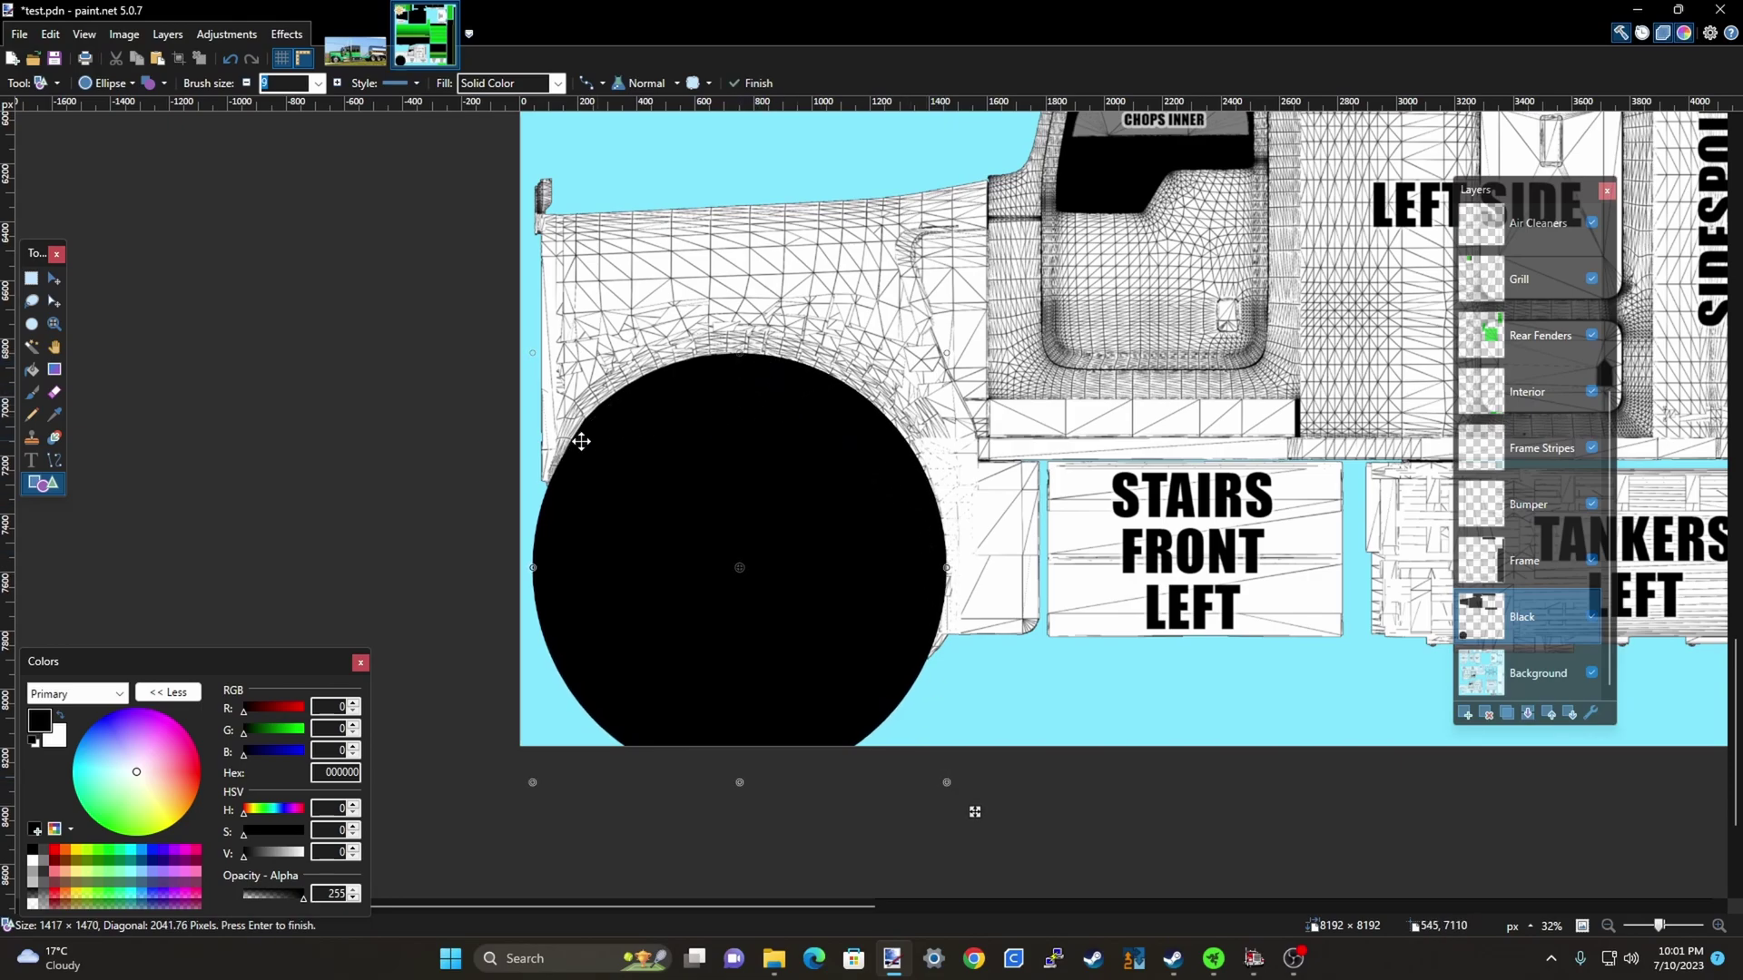
# Adjust the black ellipse to about 1429 × 1448 px to fit the left wheel arch and commit it
pyautogui.moveTo(533, 354); pyautogui.dragTo(541, 358)
pyautogui.moveTo(738, 520); pyautogui.dragTo(728, 518)
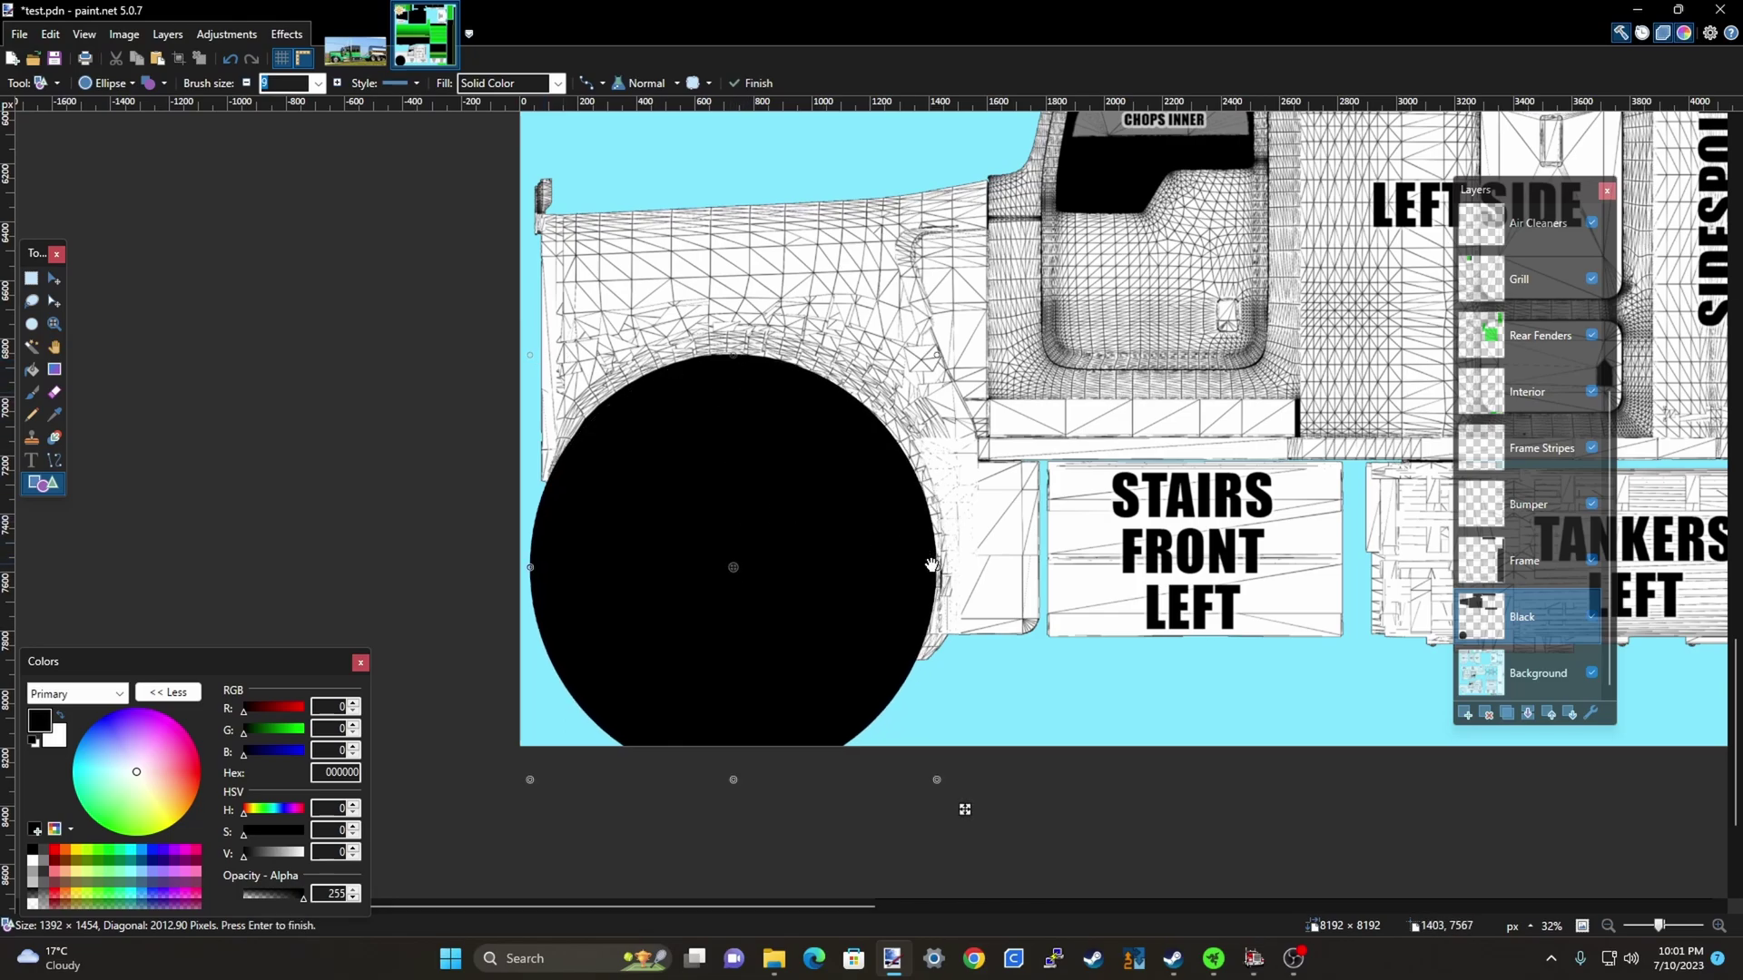
pyautogui.moveTo(934, 565)
pyautogui.mouseDown()
pyautogui.moveTo(916, 564)
pyautogui.moveTo(946, 563)
pyautogui.mouseUp()
pyautogui.moveTo(740, 355); pyautogui.dragTo(739, 357)
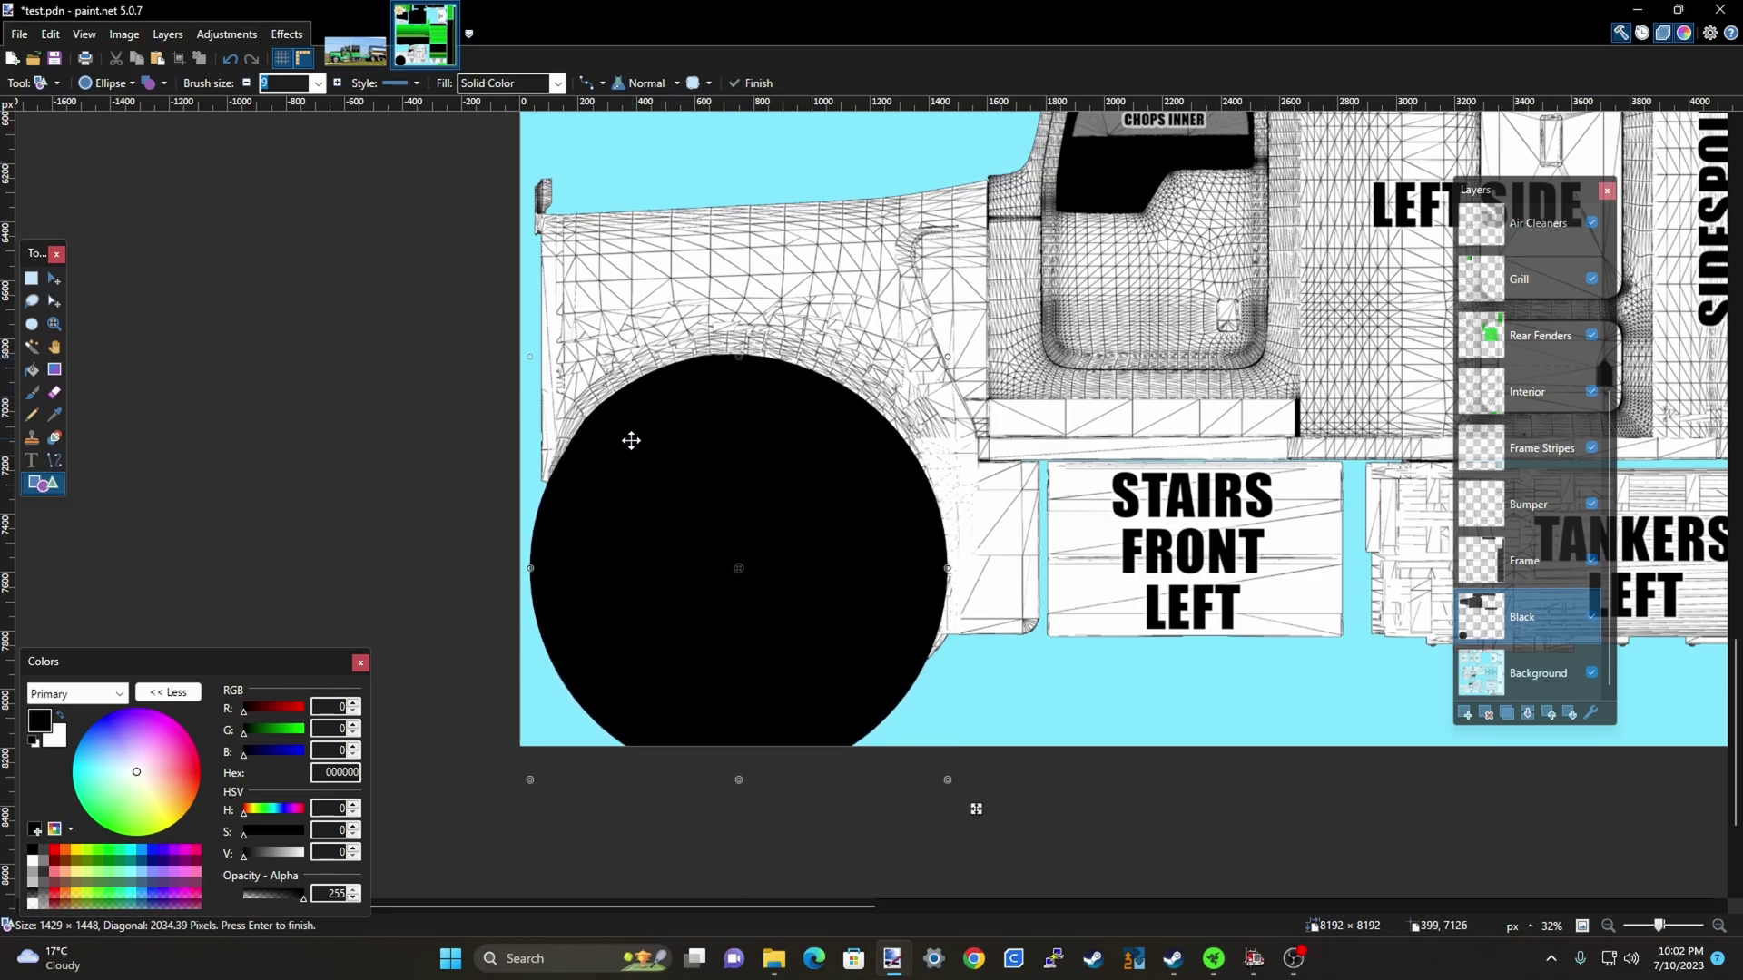
pyautogui.scroll(-5, 887, 598)
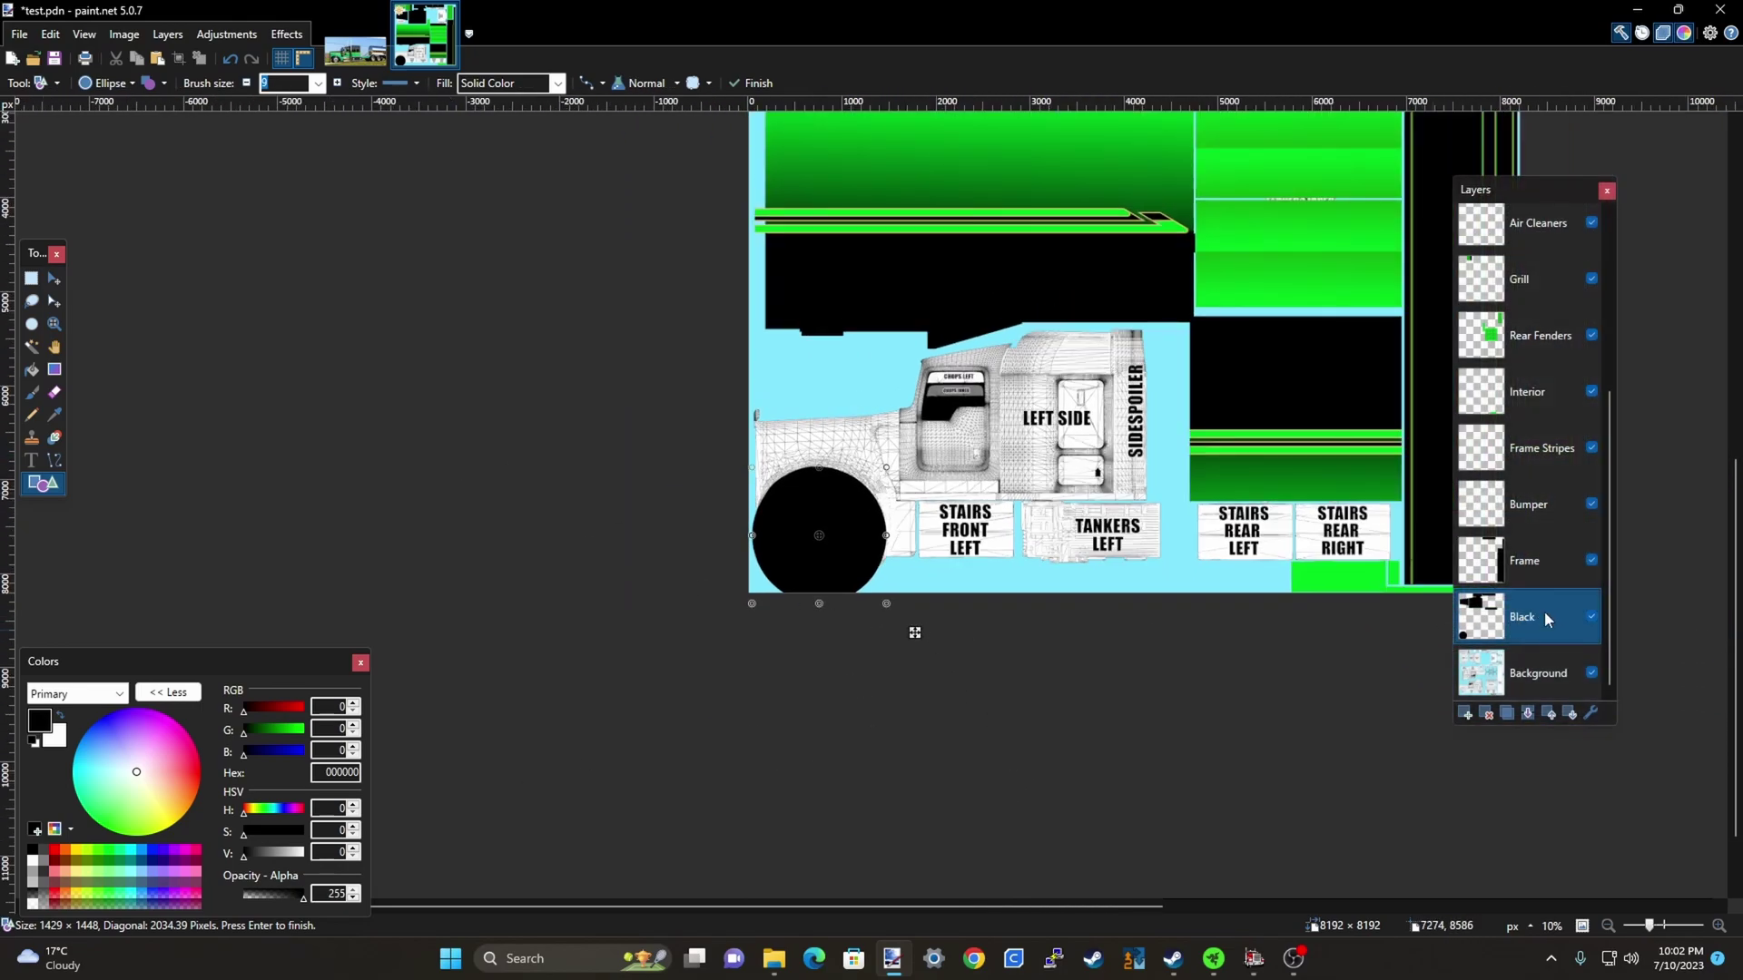
pyautogui.press('Return')
# Hide the Pass layer to expose the right-side wireframe and its front wheel arch
pyautogui.scroll(-2, 626, 626)
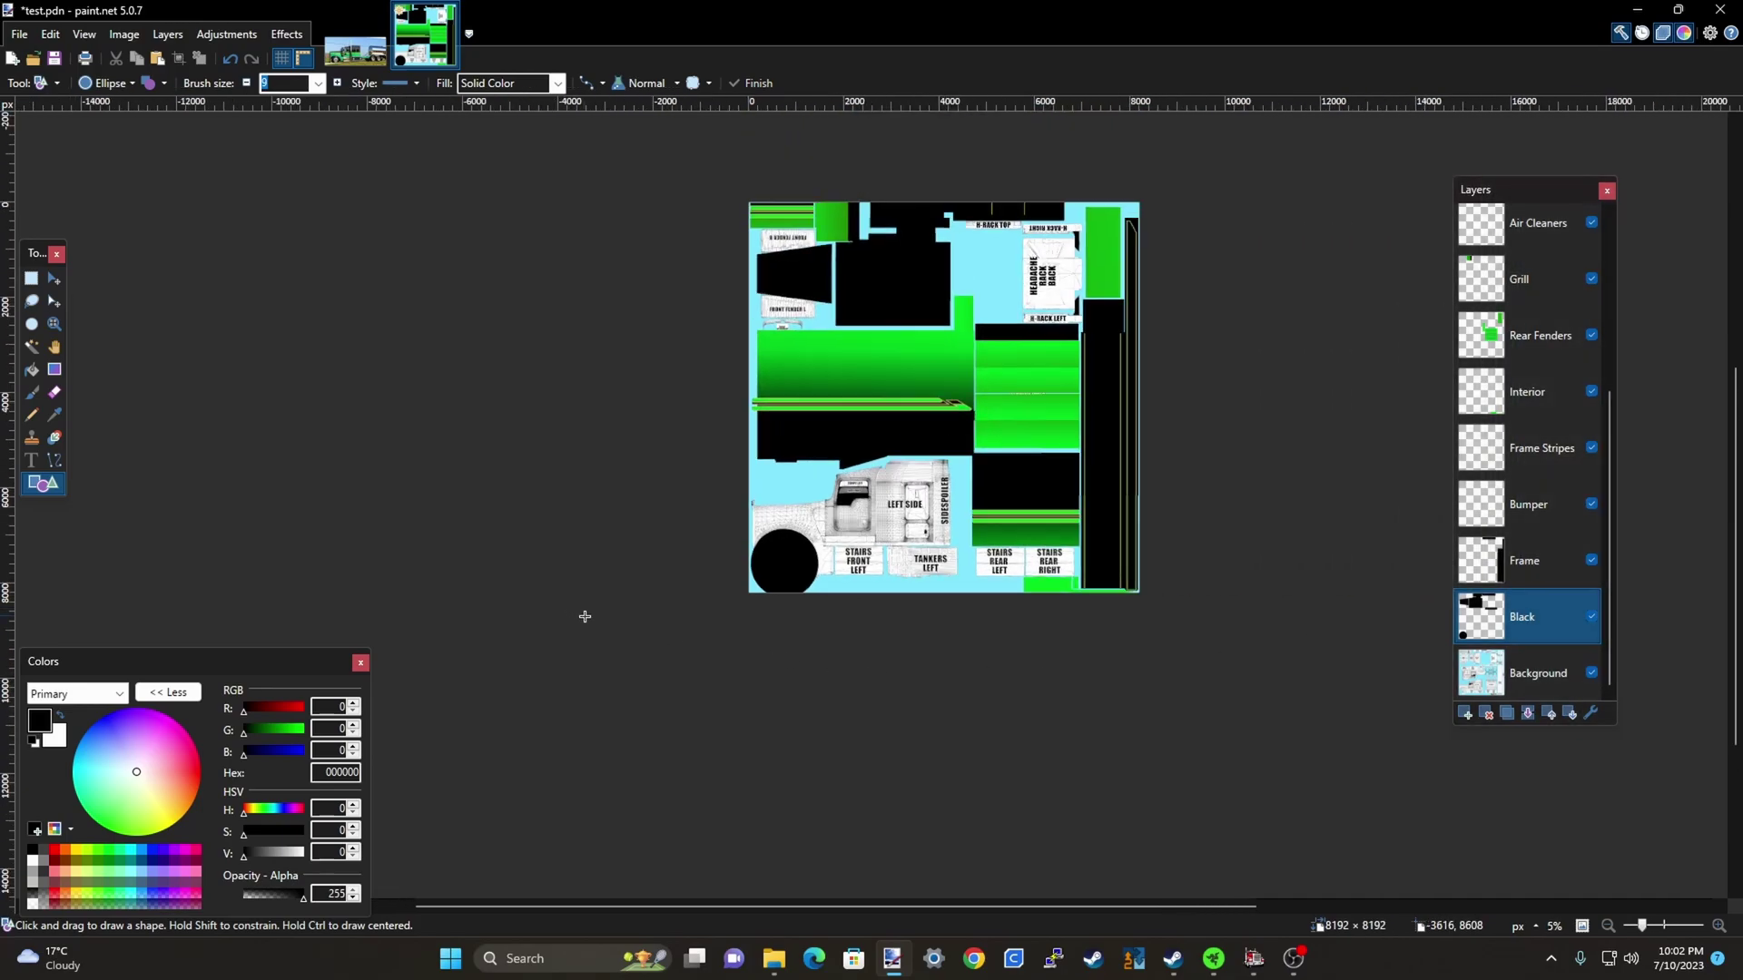
pyautogui.scroll(2, 765, 652)
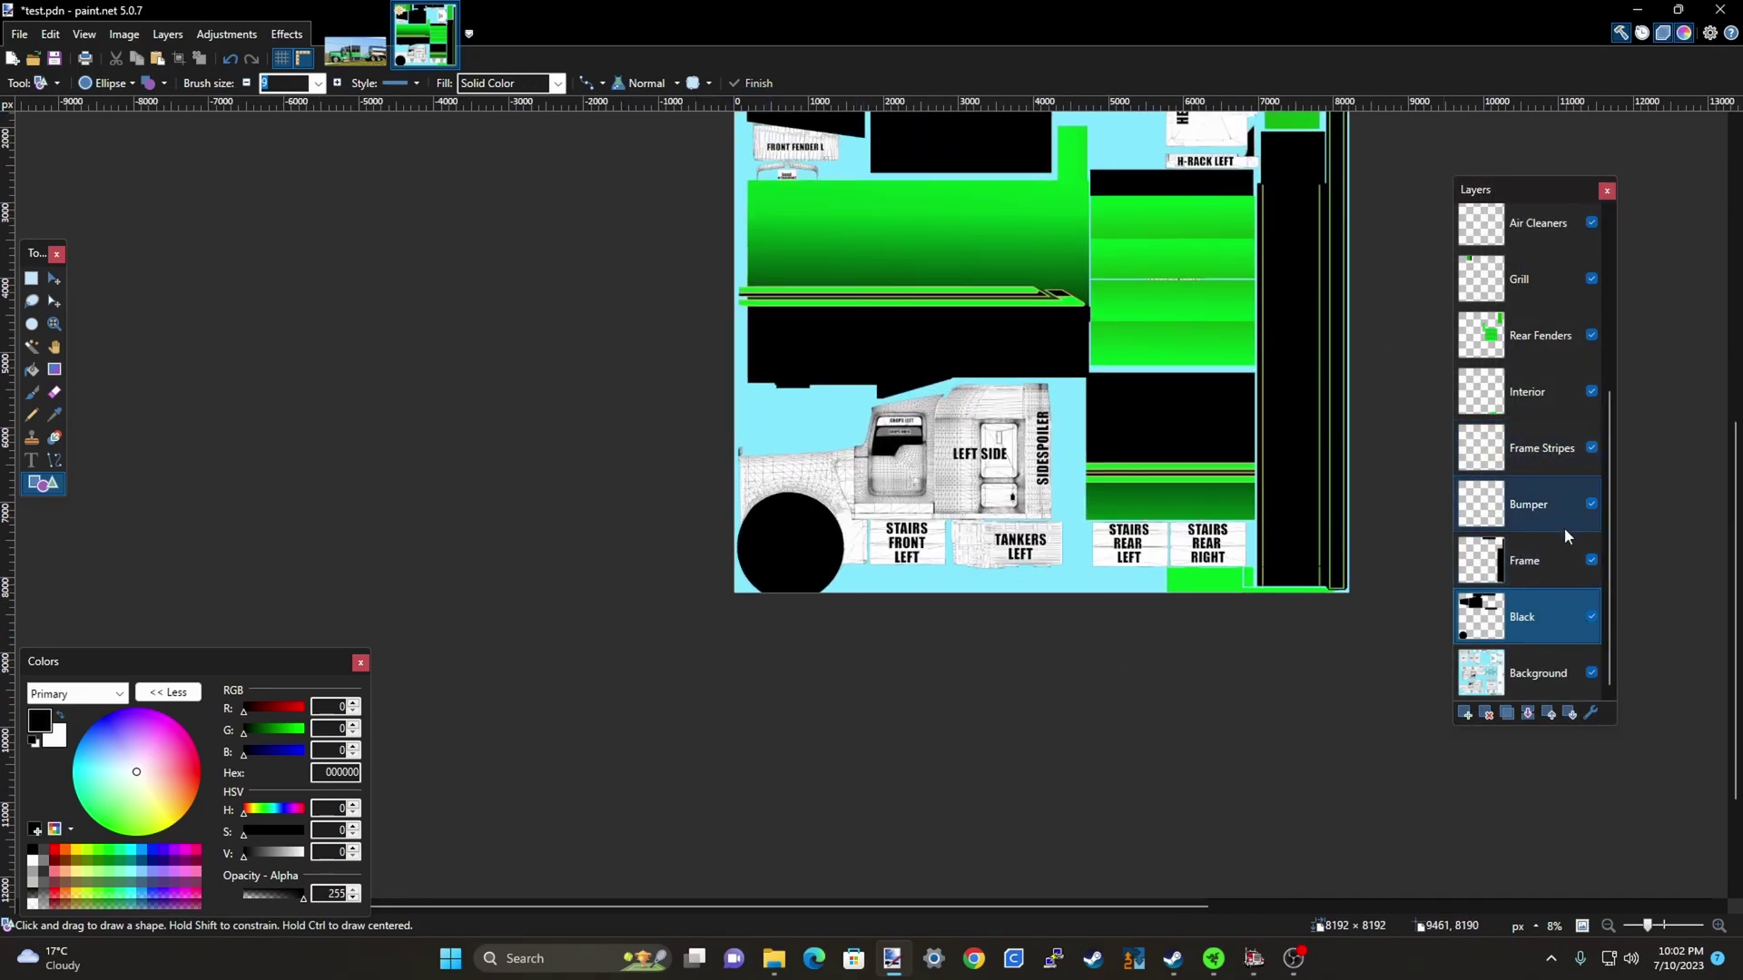
pyautogui.scroll(4, 1566, 408)
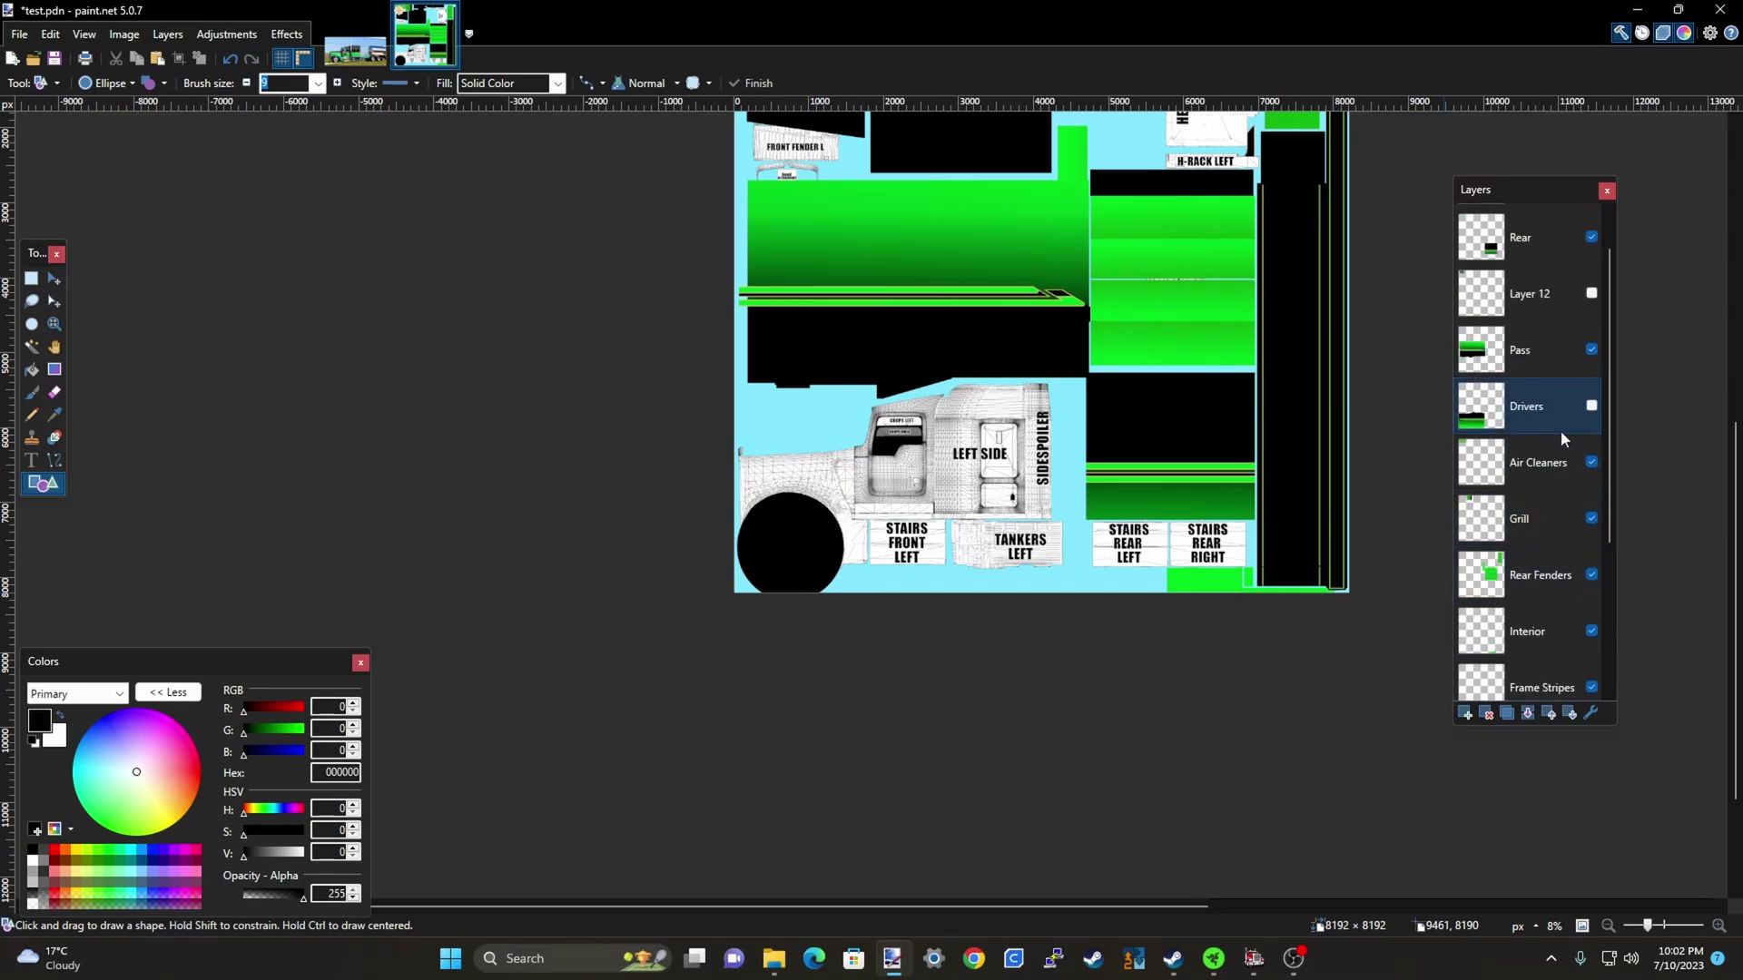
pyautogui.click(1591, 349)
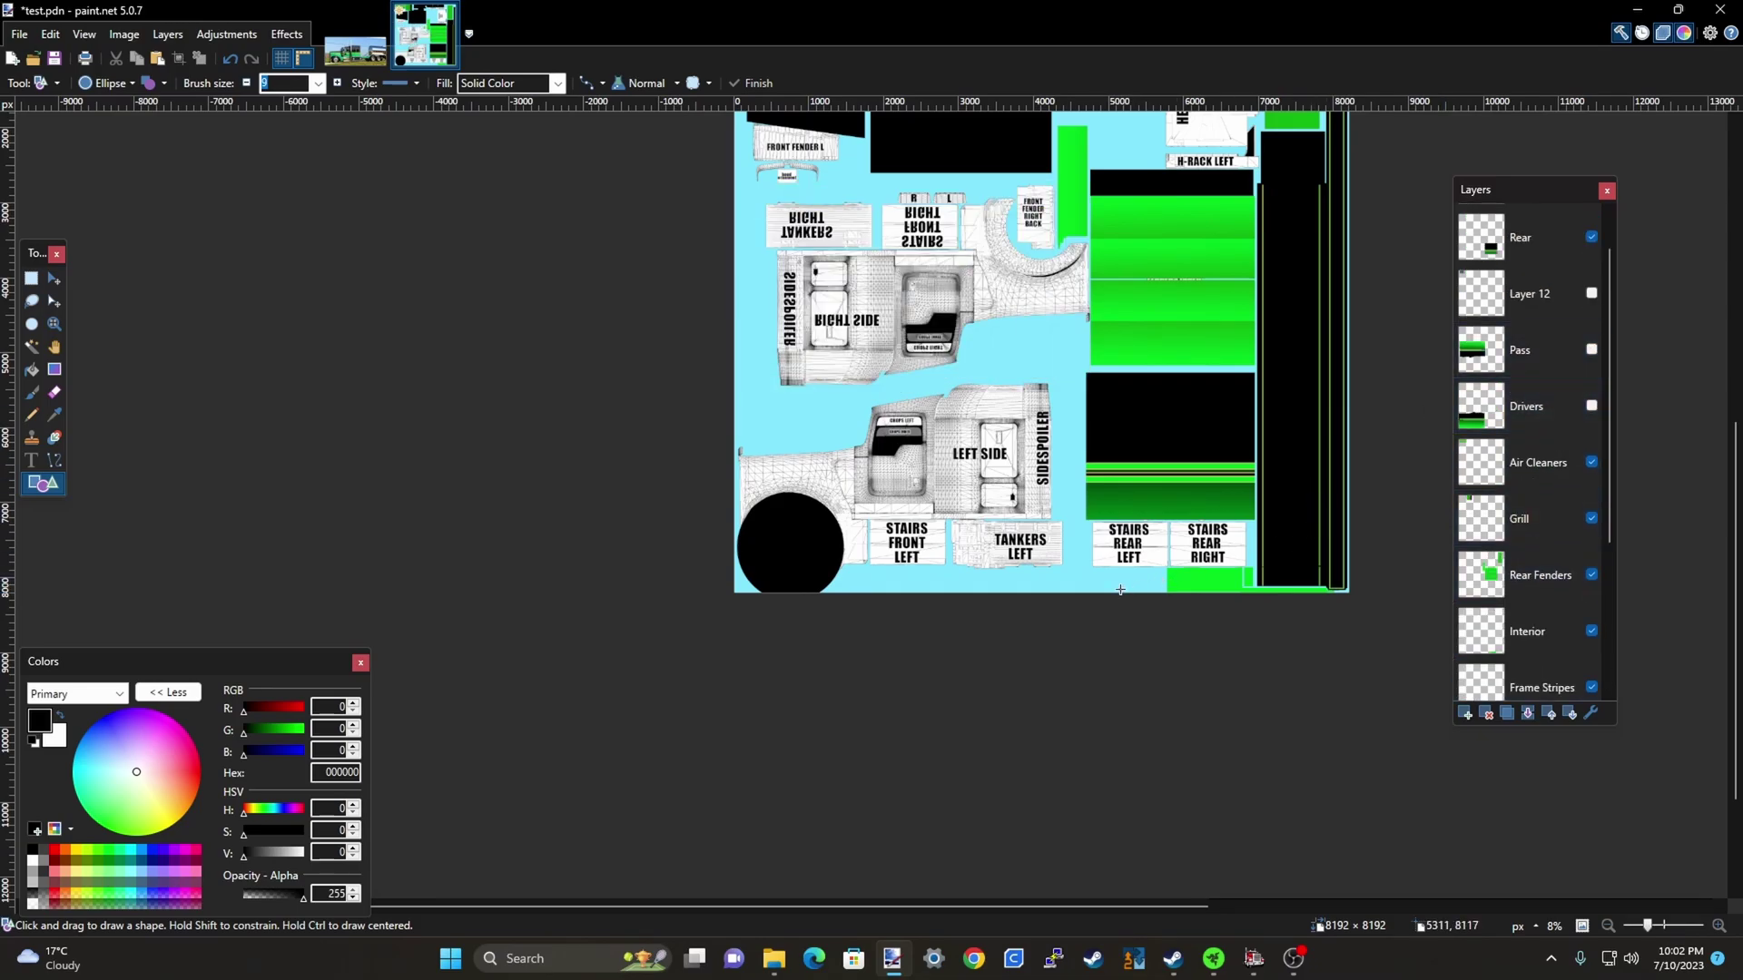
pyautogui.scroll(5, 1068, 200)
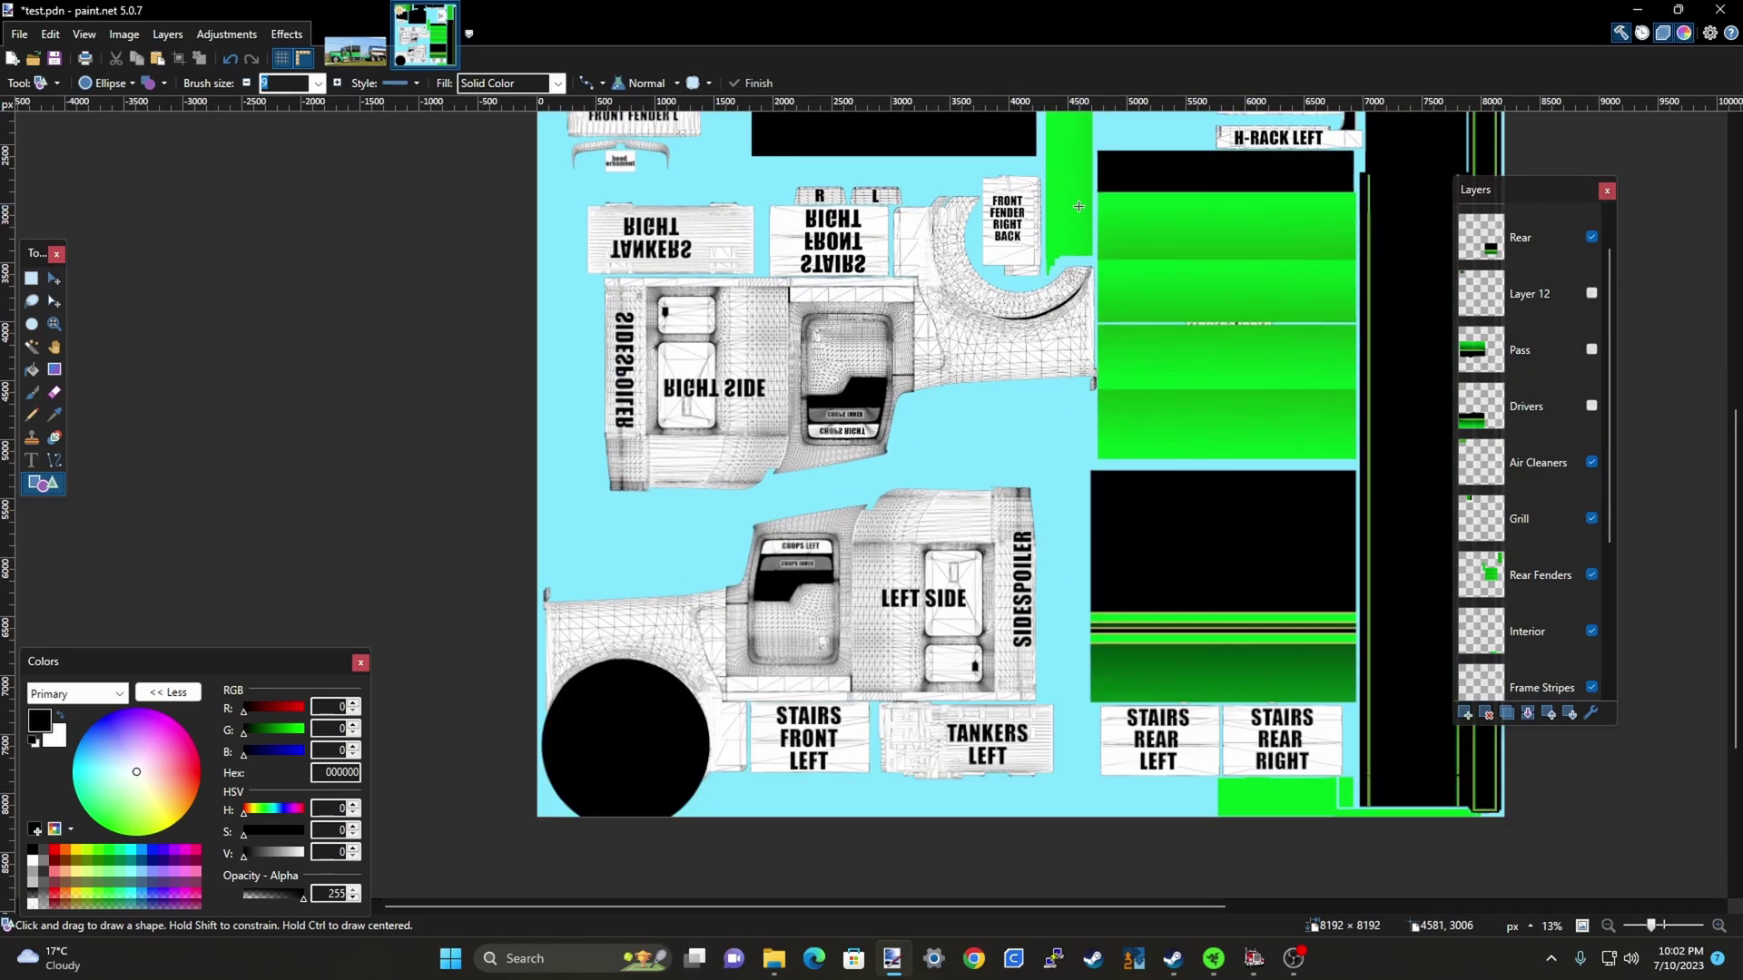
pyautogui.scroll(-2, 1037, 326)
pyautogui.scroll(-1, 1038, 327)
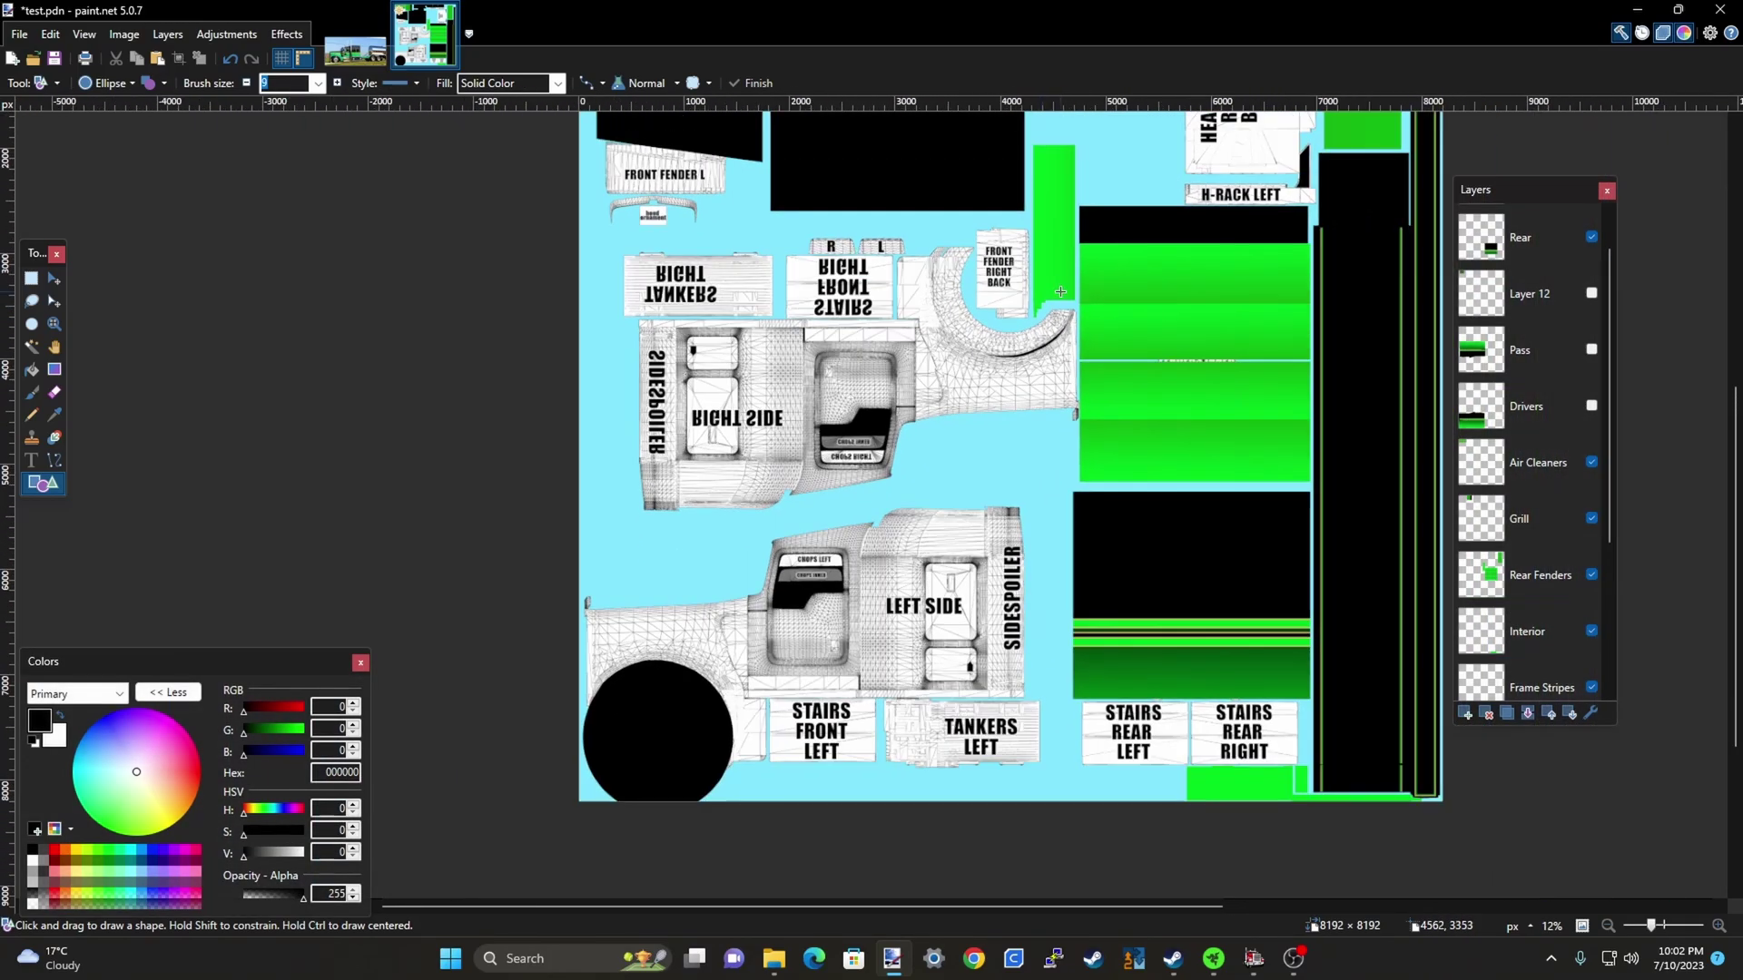
pyautogui.scroll(-2, 796, 449)
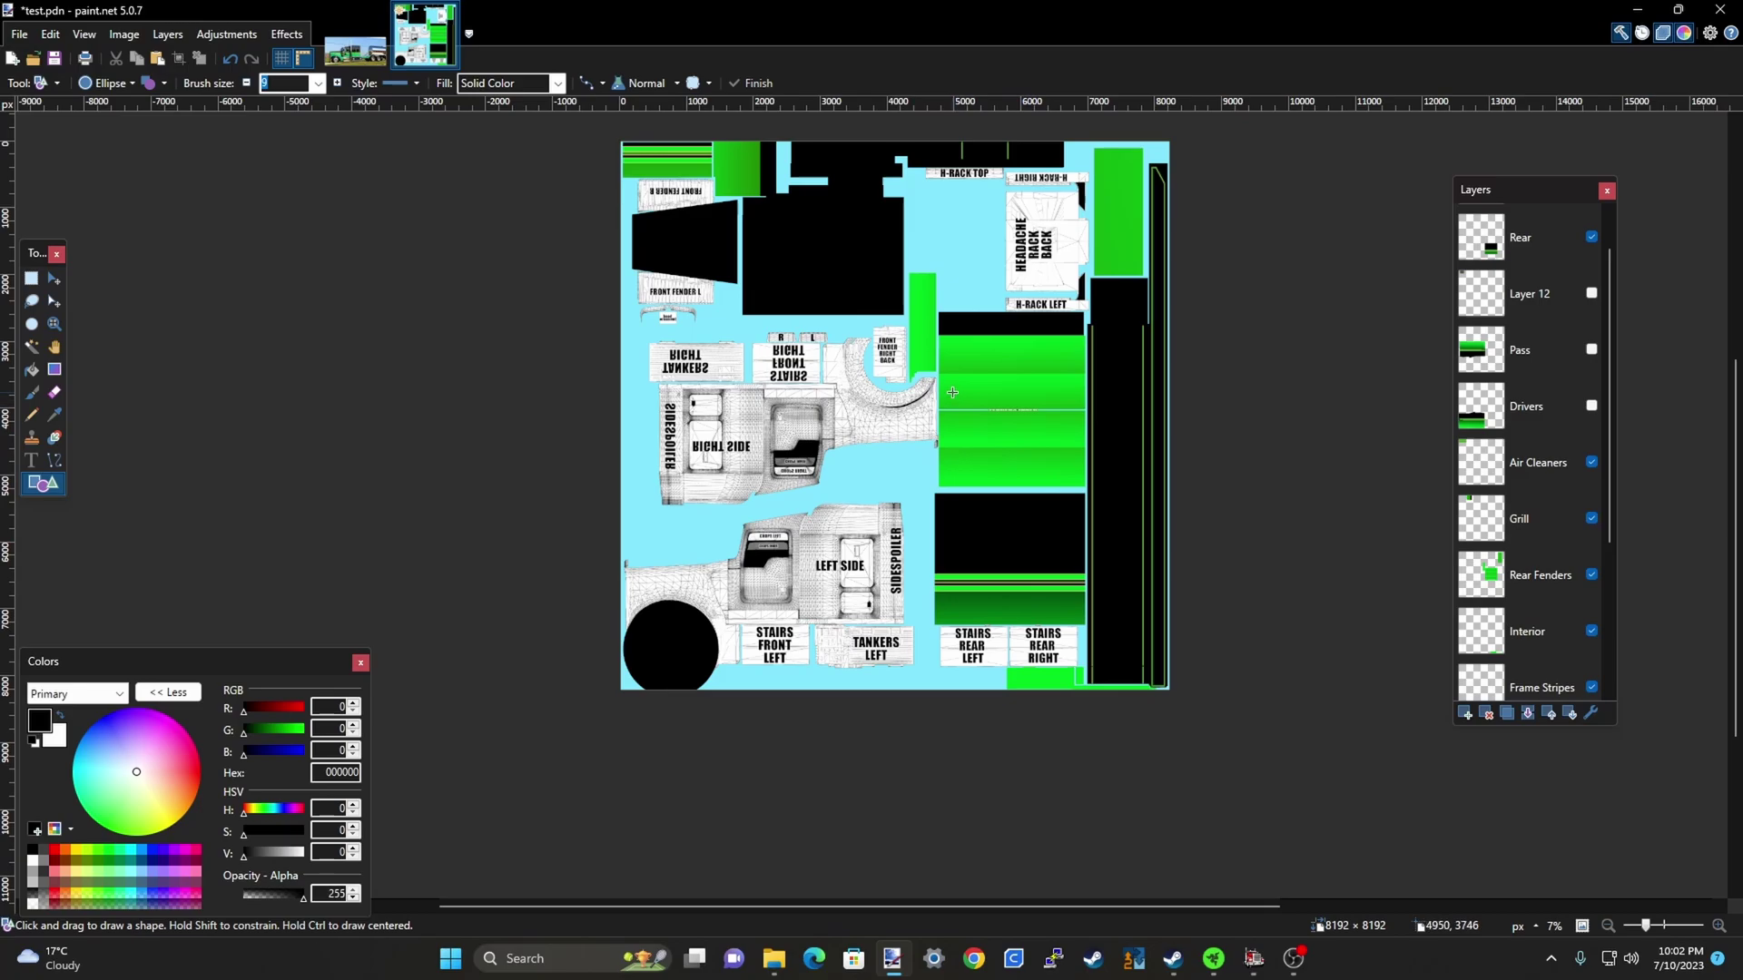
# Hide the Rear Fenders layer and make the Black layer active with the Rectangle Select tool ready
pyautogui.click(31, 278)
pyautogui.click(1559, 432)
pyautogui.click(1552, 579)
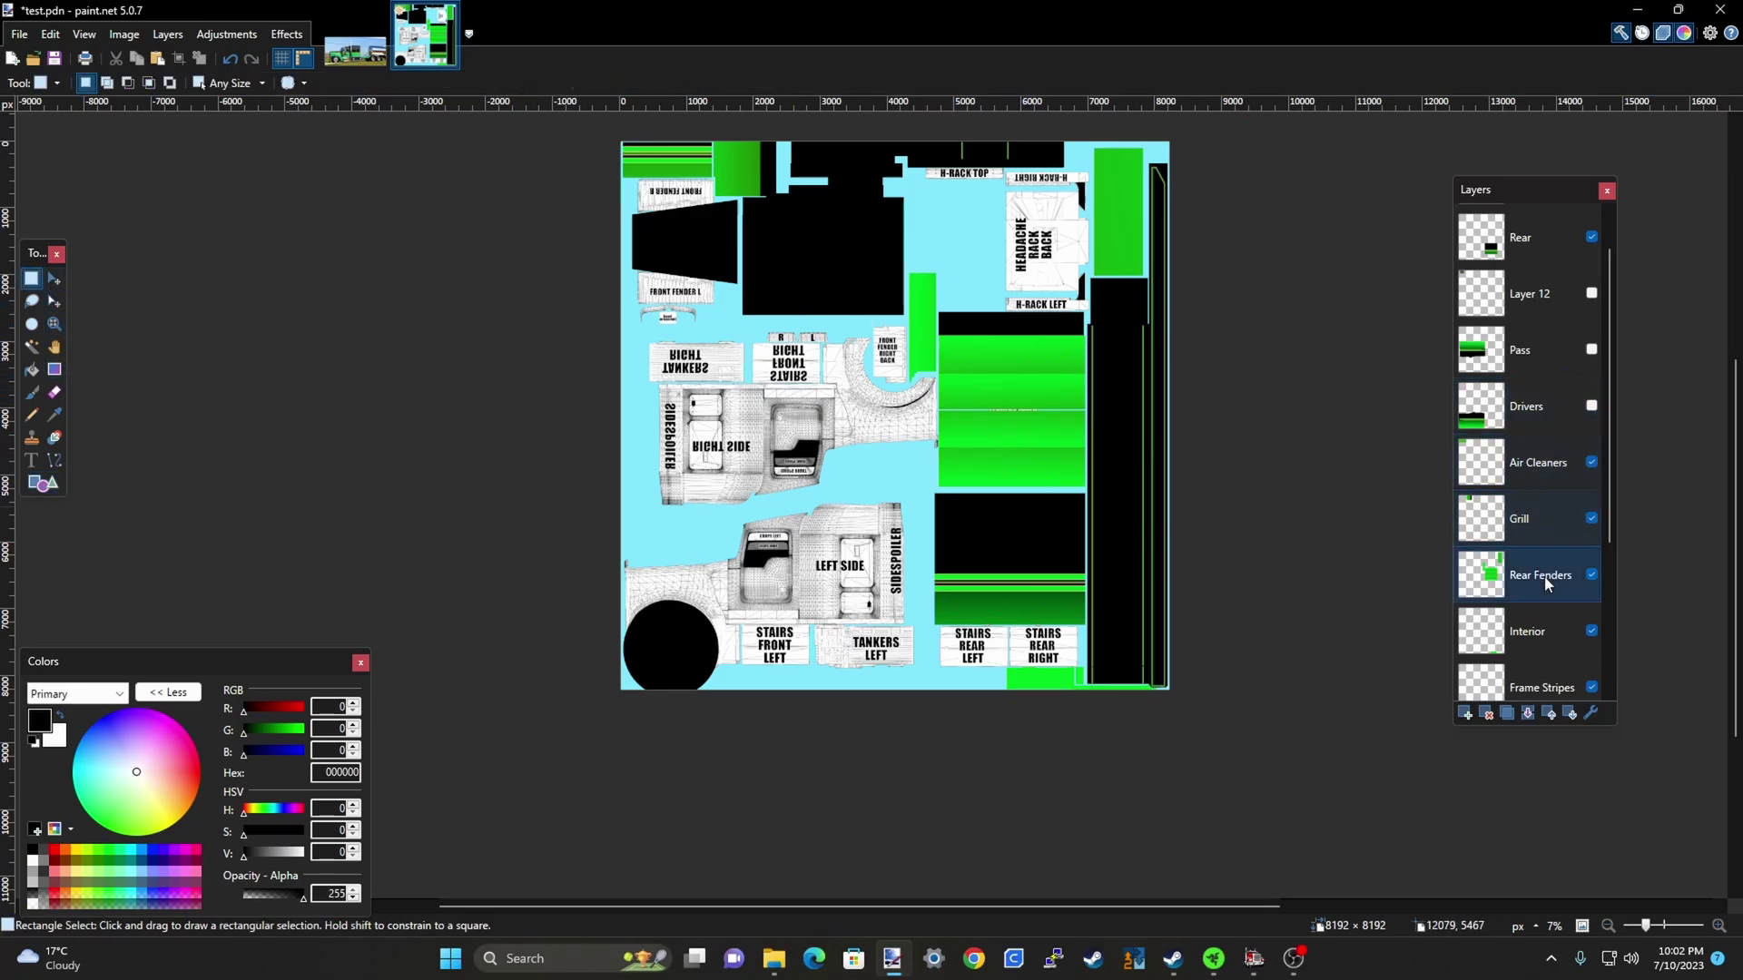
pyautogui.click(1591, 576)
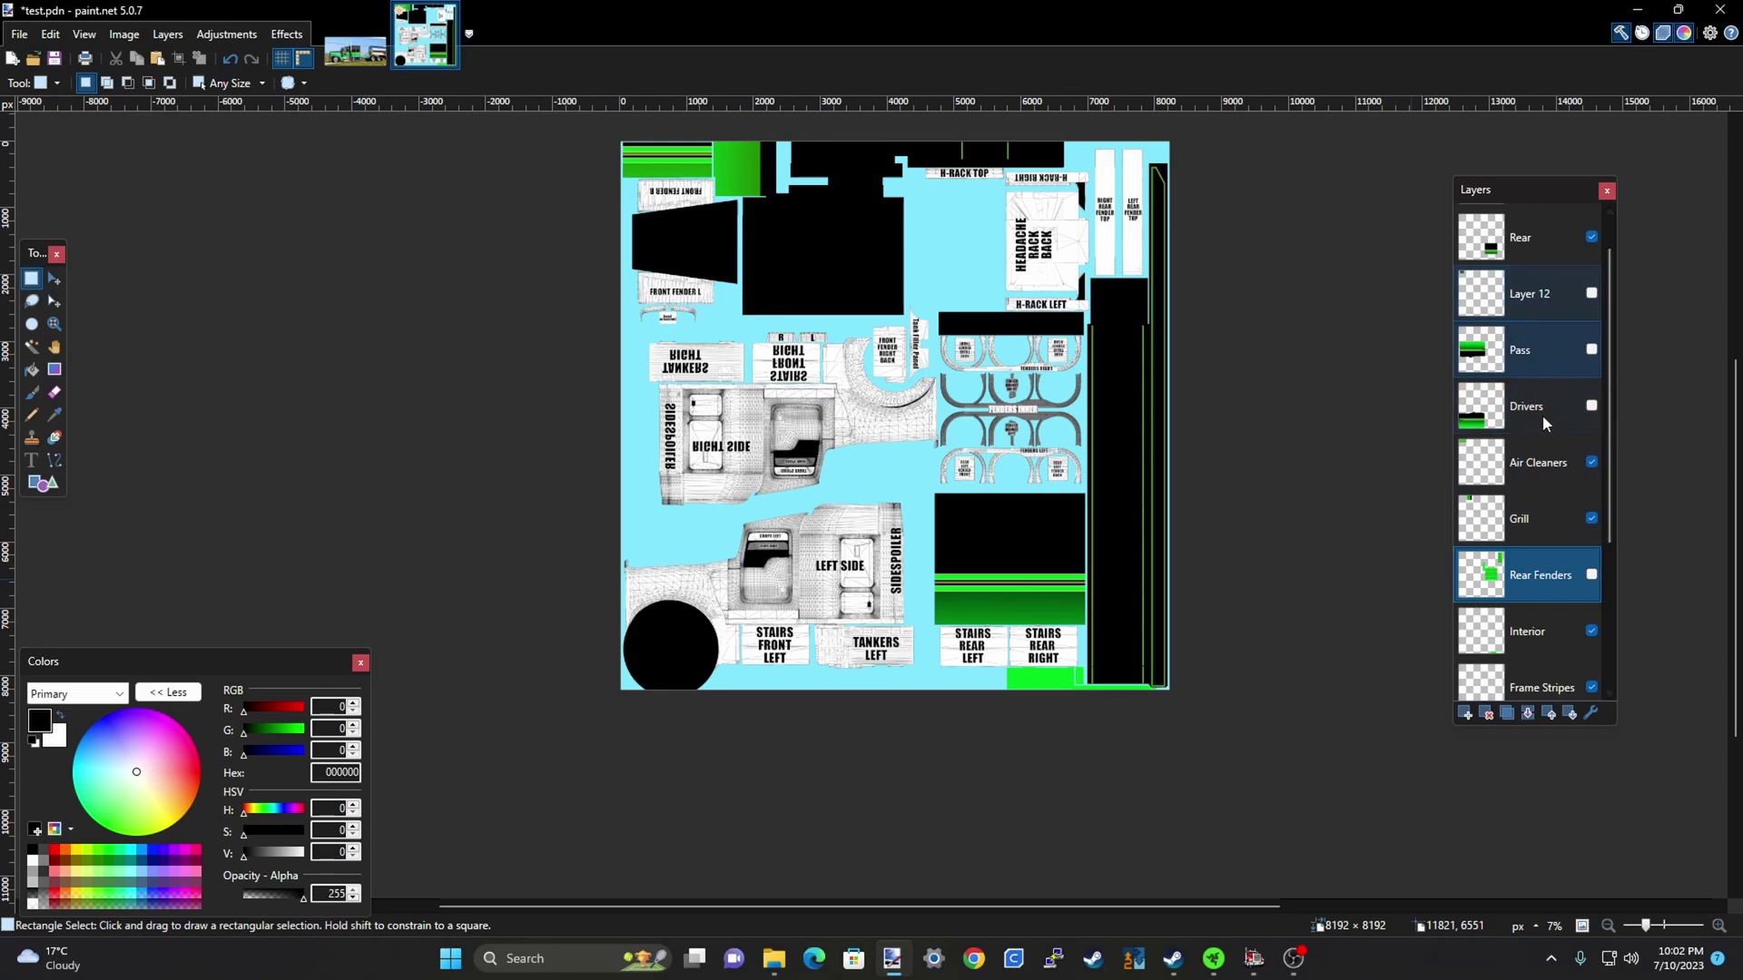
pyautogui.scroll(-3, 1547, 577)
pyautogui.click(1532, 610)
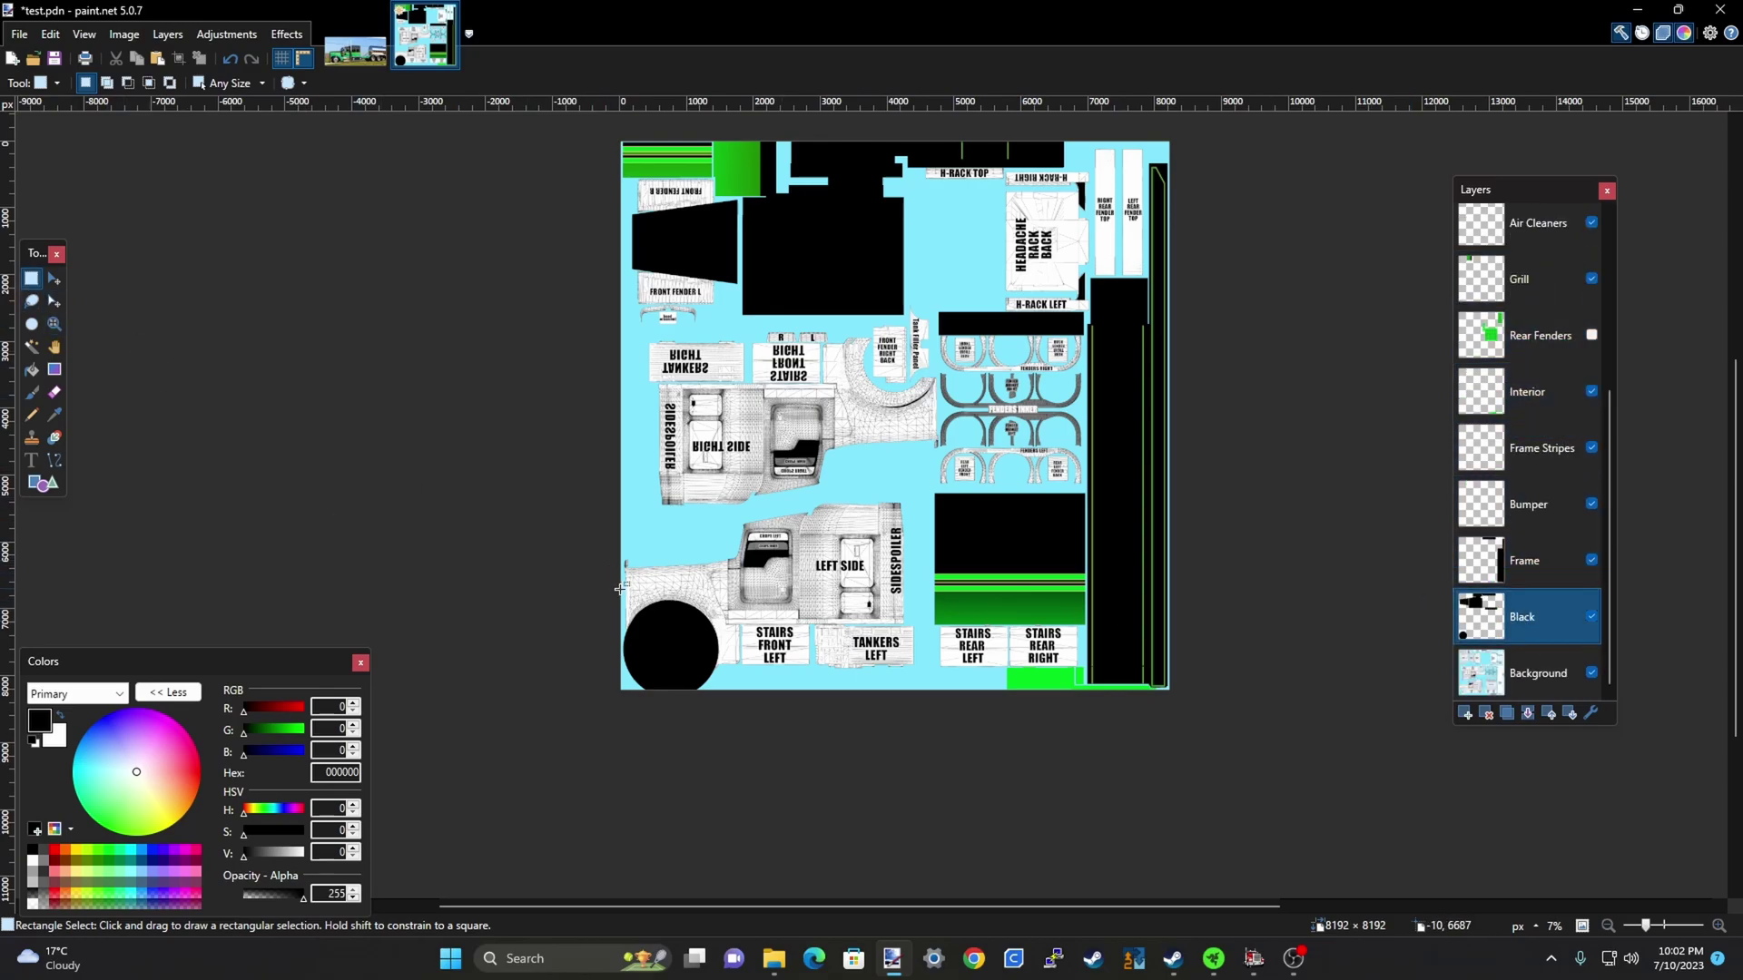
# Duplicate the lower-left black wheel-arch circle on the Black layer, rotate the copy 180° and place it over the right side's front fender arch
pyautogui.moveTo(610, 618); pyautogui.dragTo(726, 703)
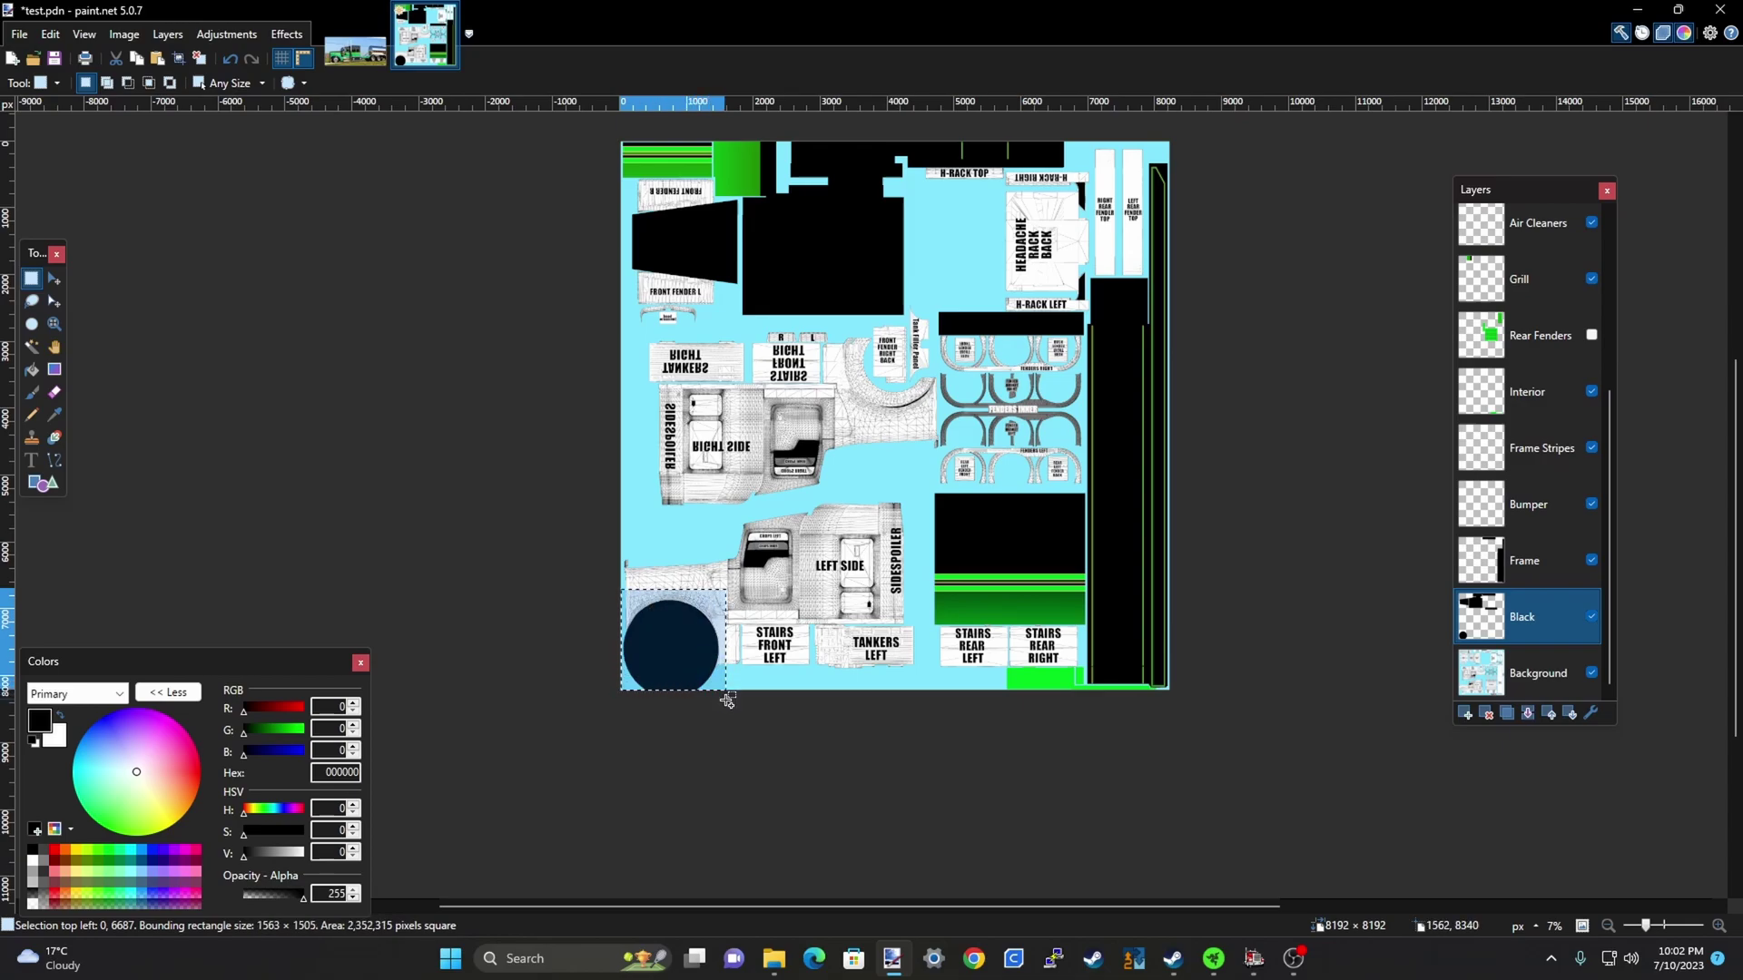
pyautogui.press('m')
pyautogui.moveTo(751, 716); pyautogui.dragTo(904, 514)
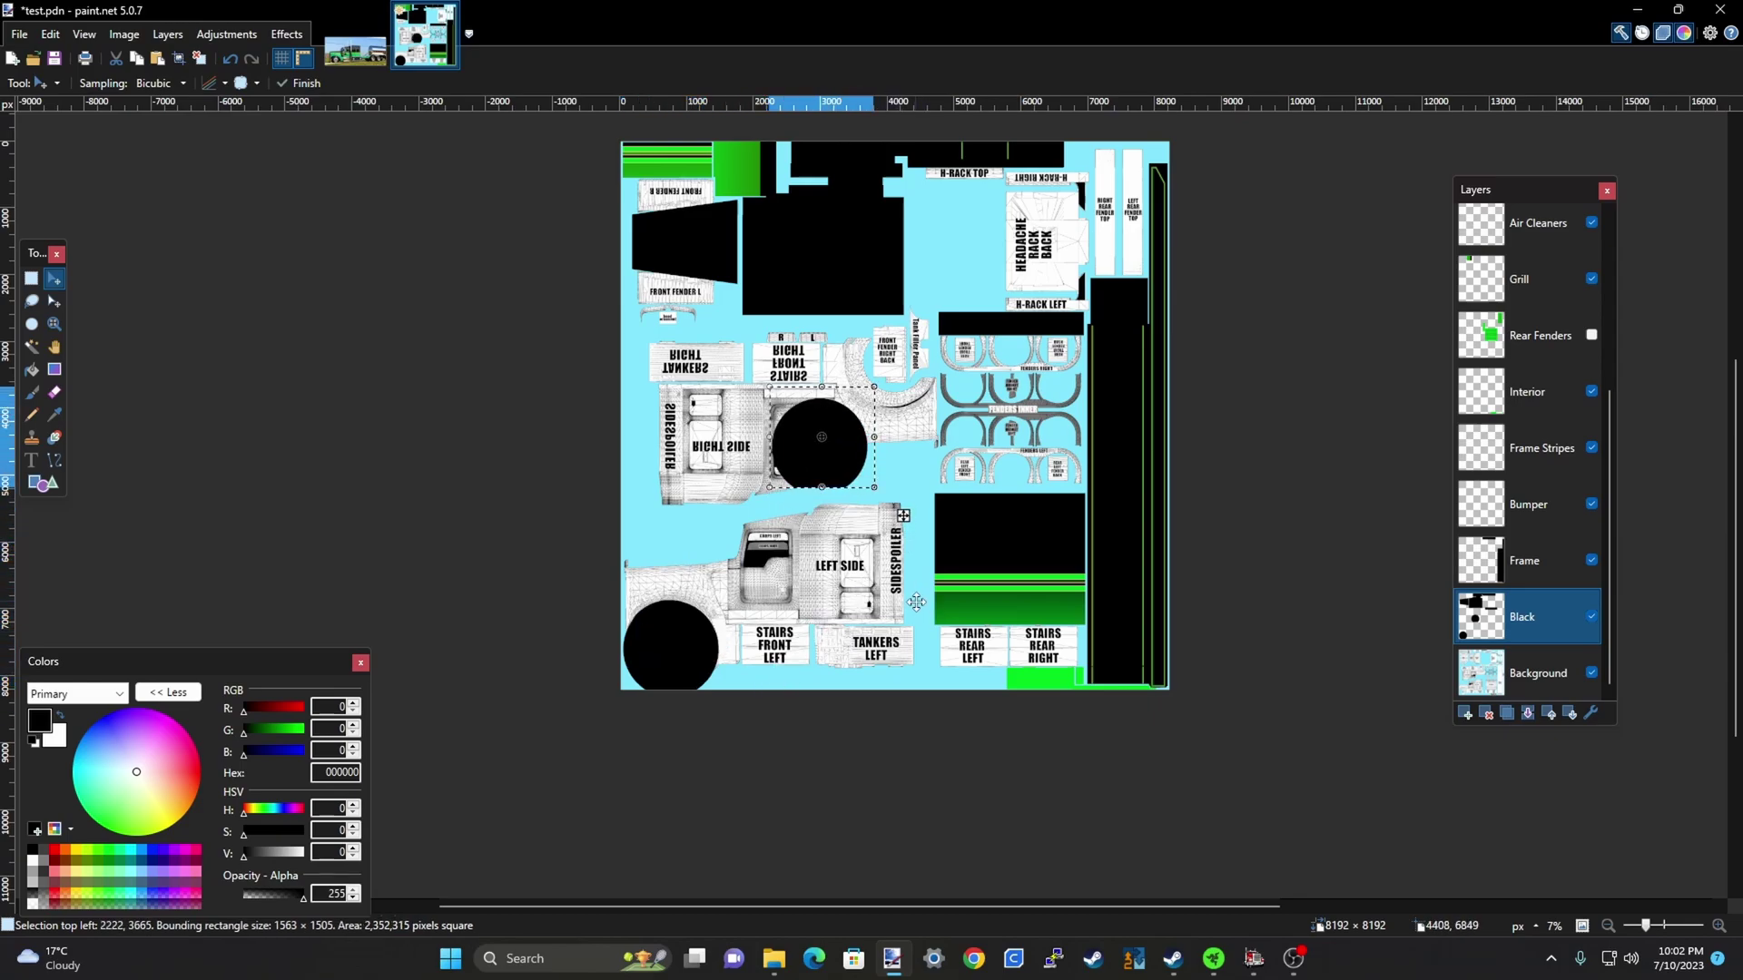
pyautogui.moveTo(893, 384); pyautogui.dragTo(655, 563)
pyautogui.moveTo(740, 362); pyautogui.dragTo(808, 297)
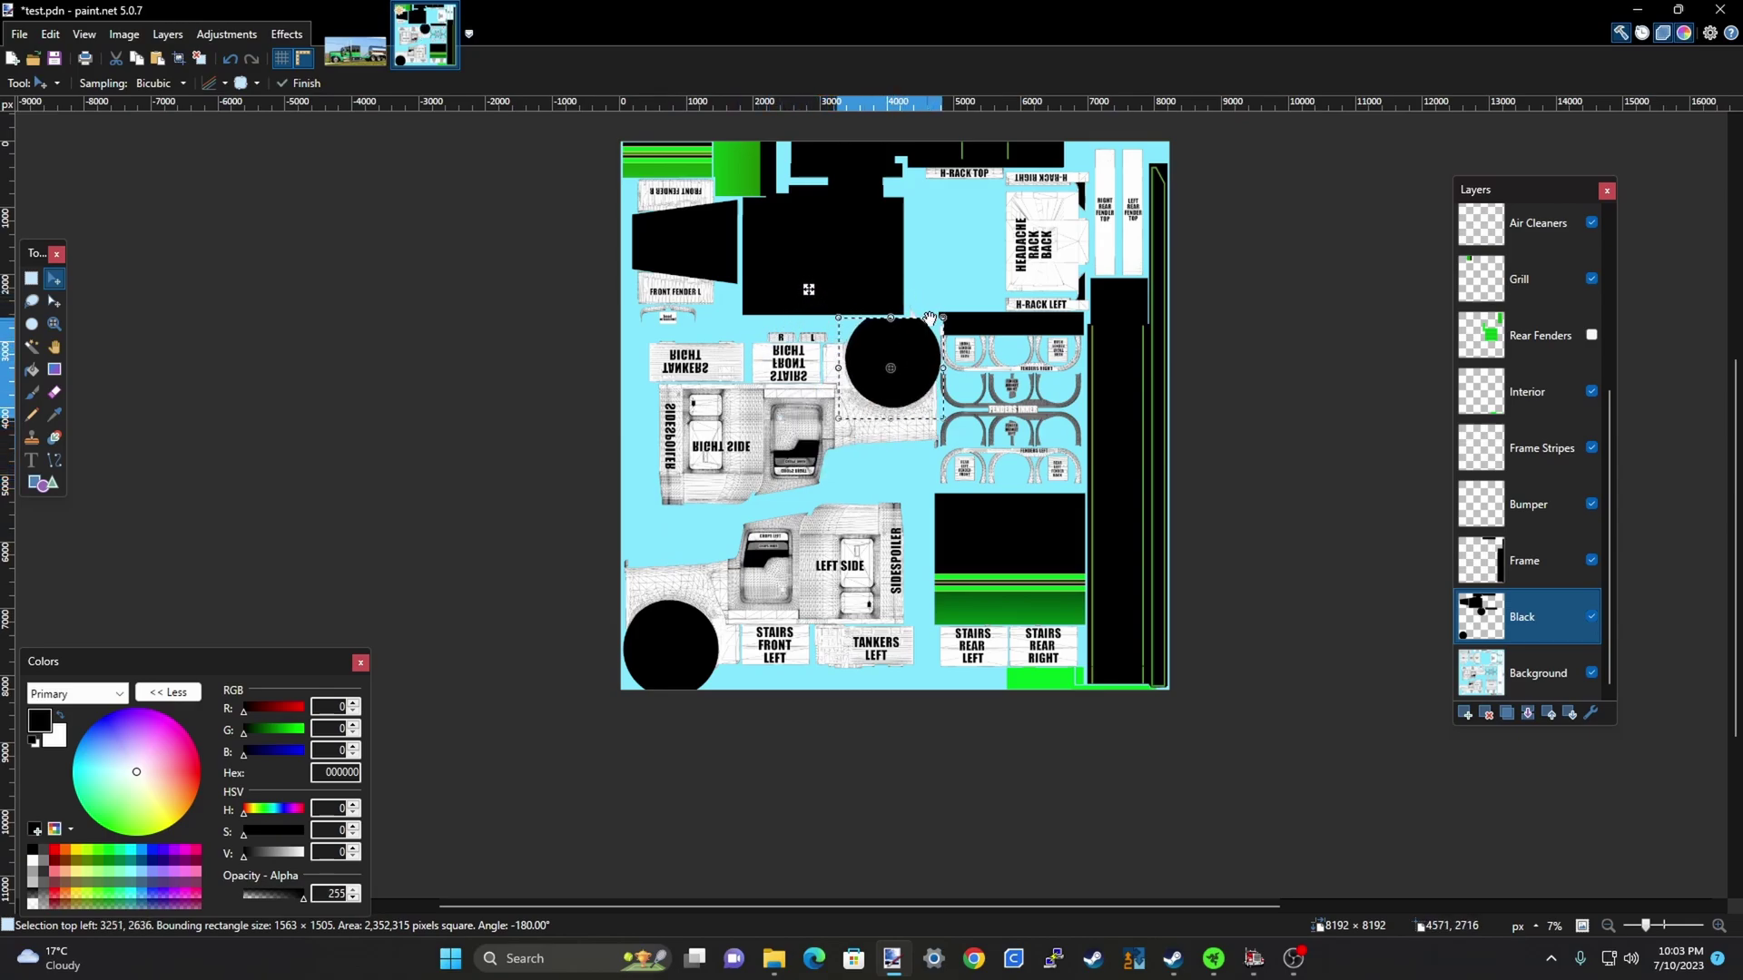
# Fine-position the duplicated black circle so it lines up with the right side's wheel-arch curve, and deselect it
pyautogui.scroll(5, 924, 325)
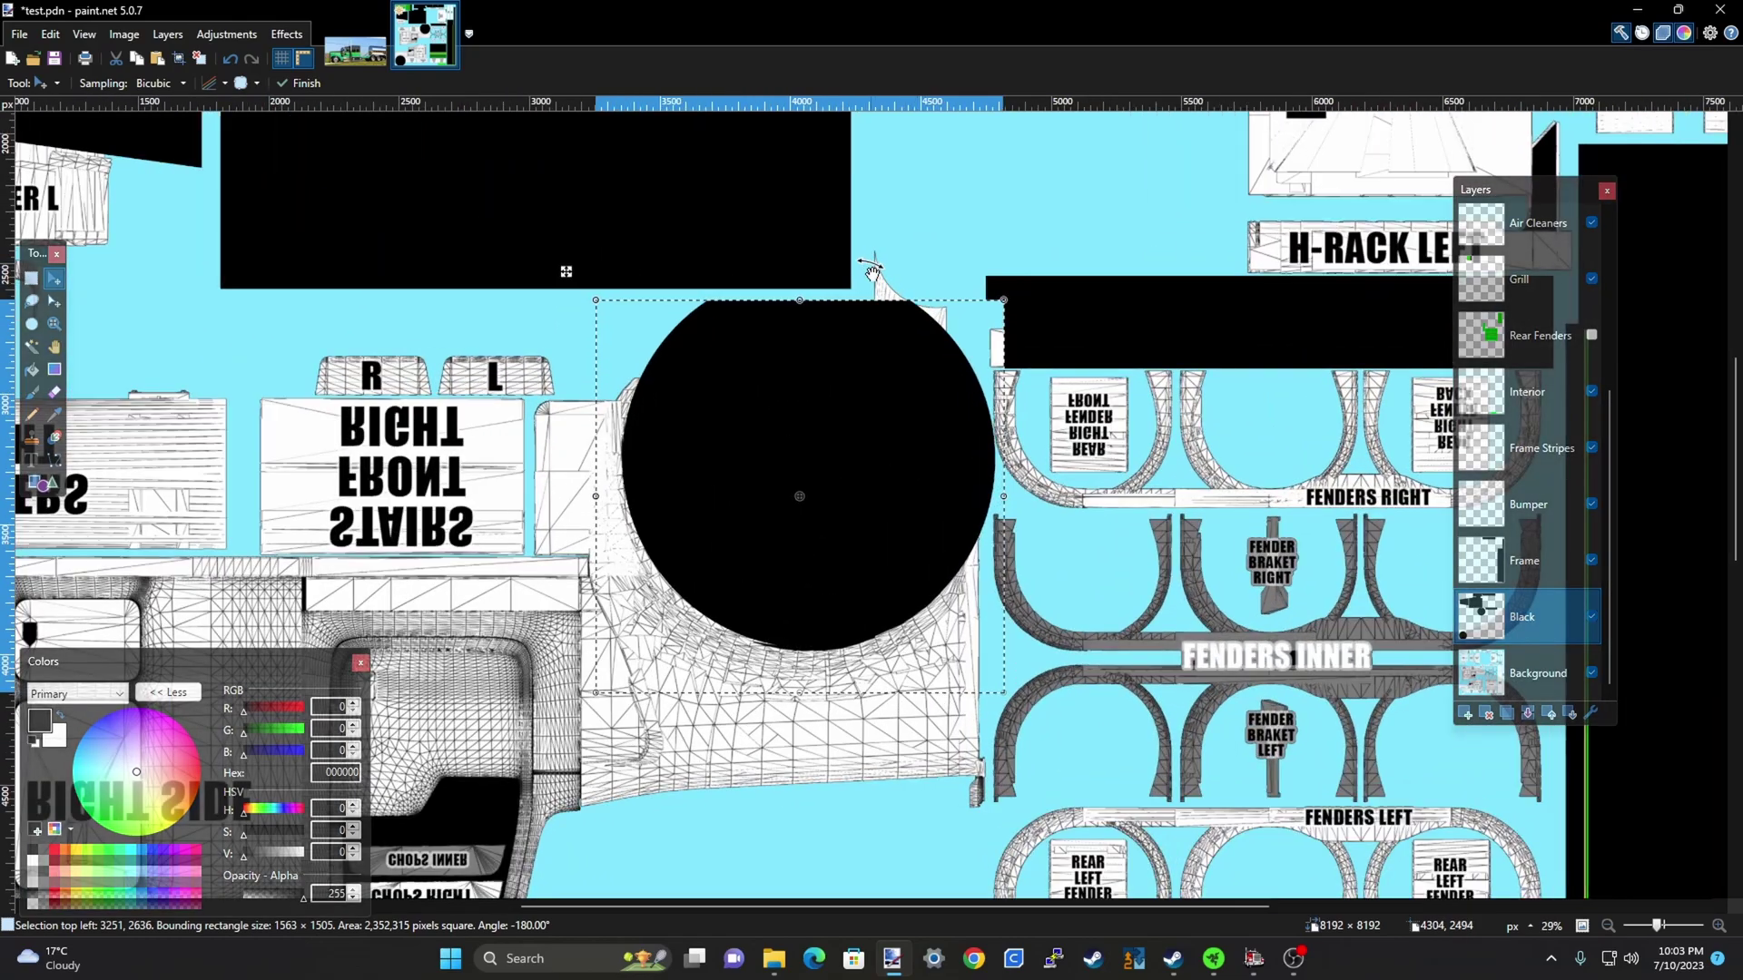
pyautogui.scroll(1, 817, 572)
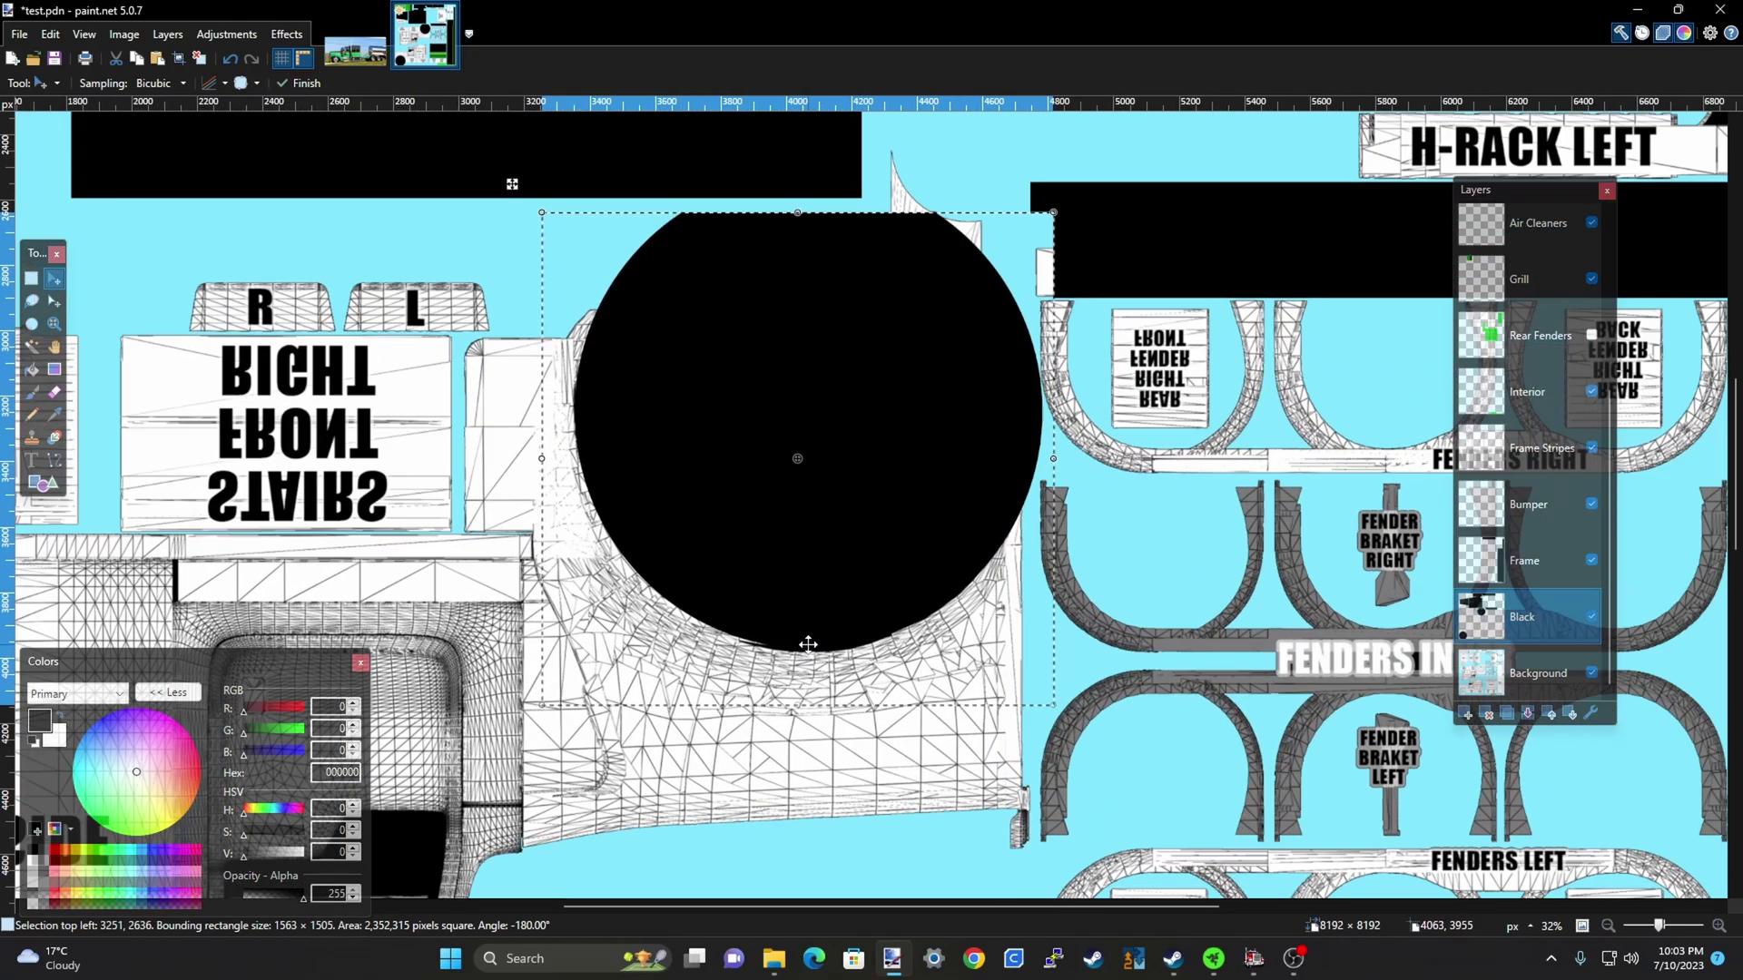
pyautogui.moveTo(803, 585); pyautogui.dragTo(794, 588)
pyautogui.scroll(-3, 527, 611)
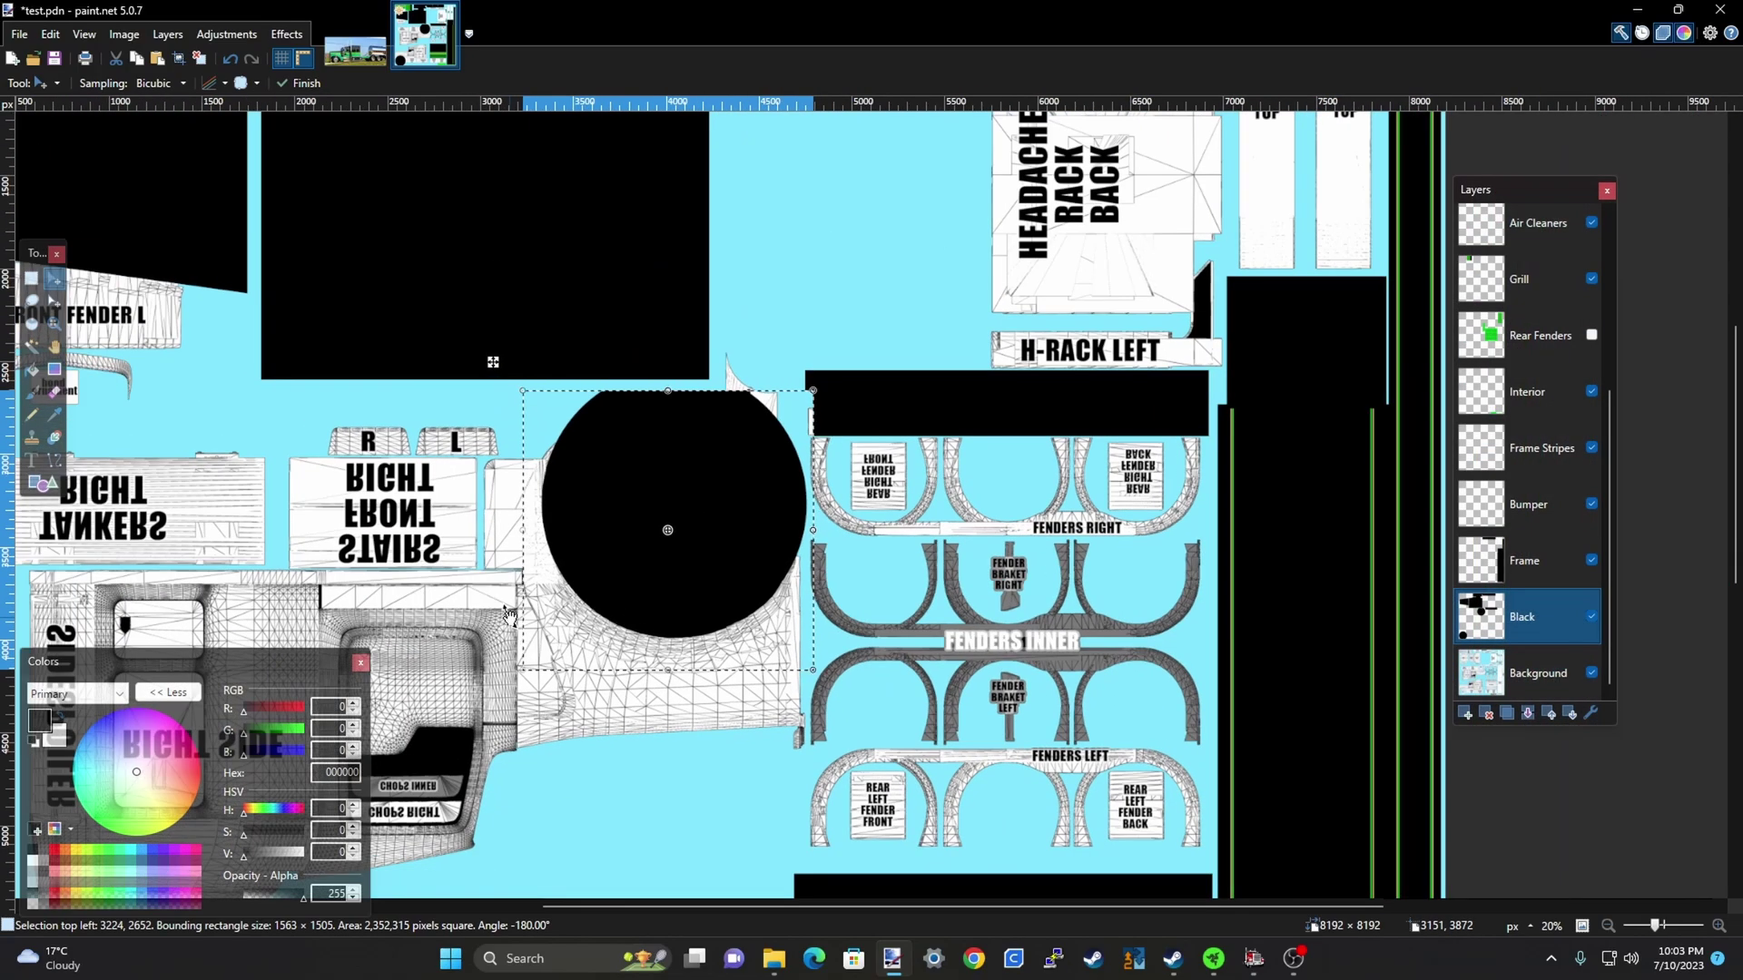
pyautogui.scroll(-2, 845, 418)
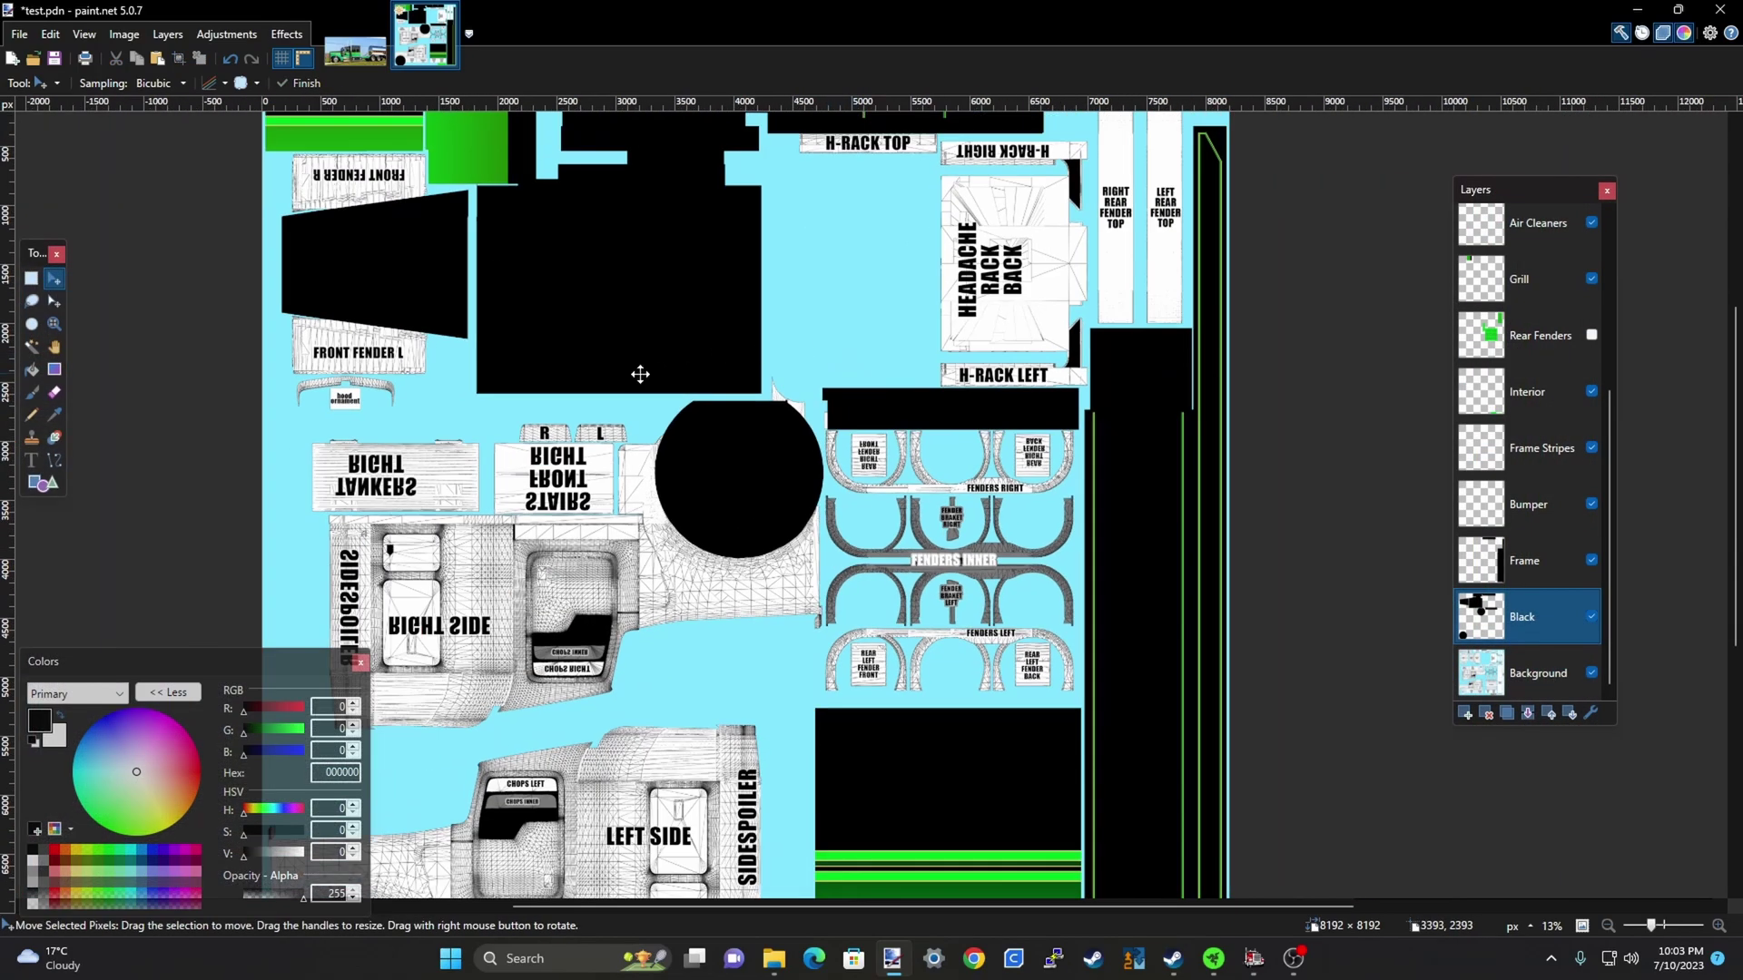
# Delete a narrow vertical strip of the duplicated circle, about 56 px wide, along the straight edge of the Tank Filler Panel
pyautogui.click(31, 279)
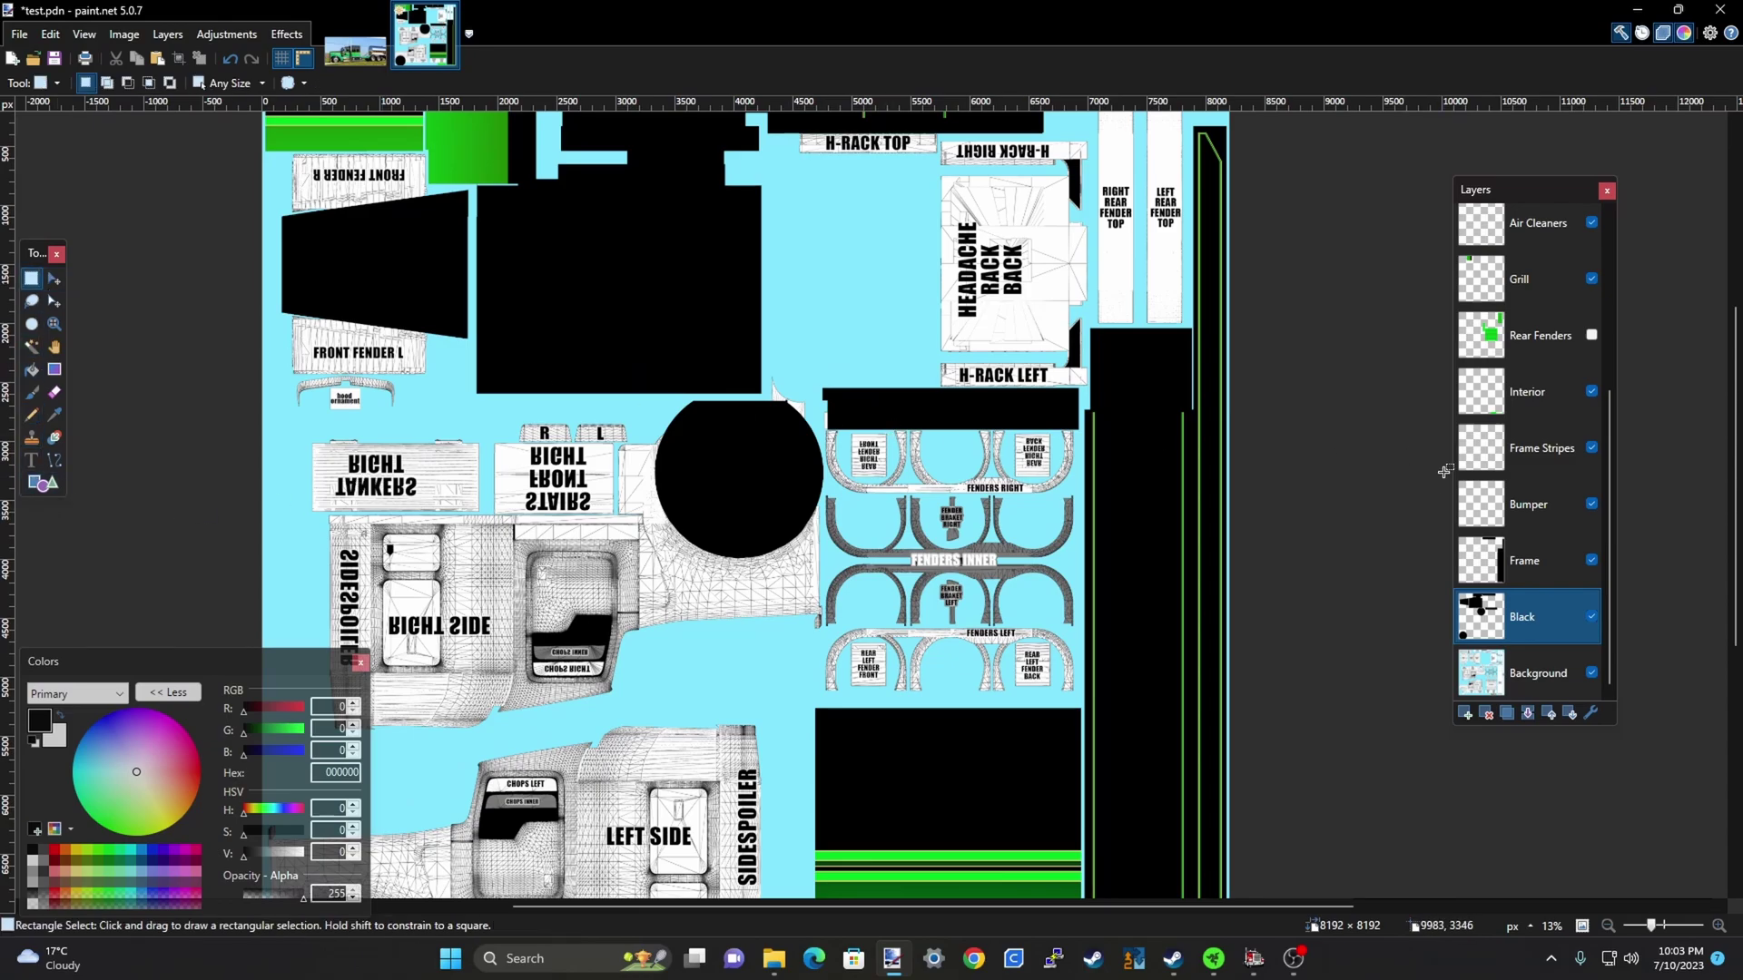
pyautogui.scroll(1, 773, 486)
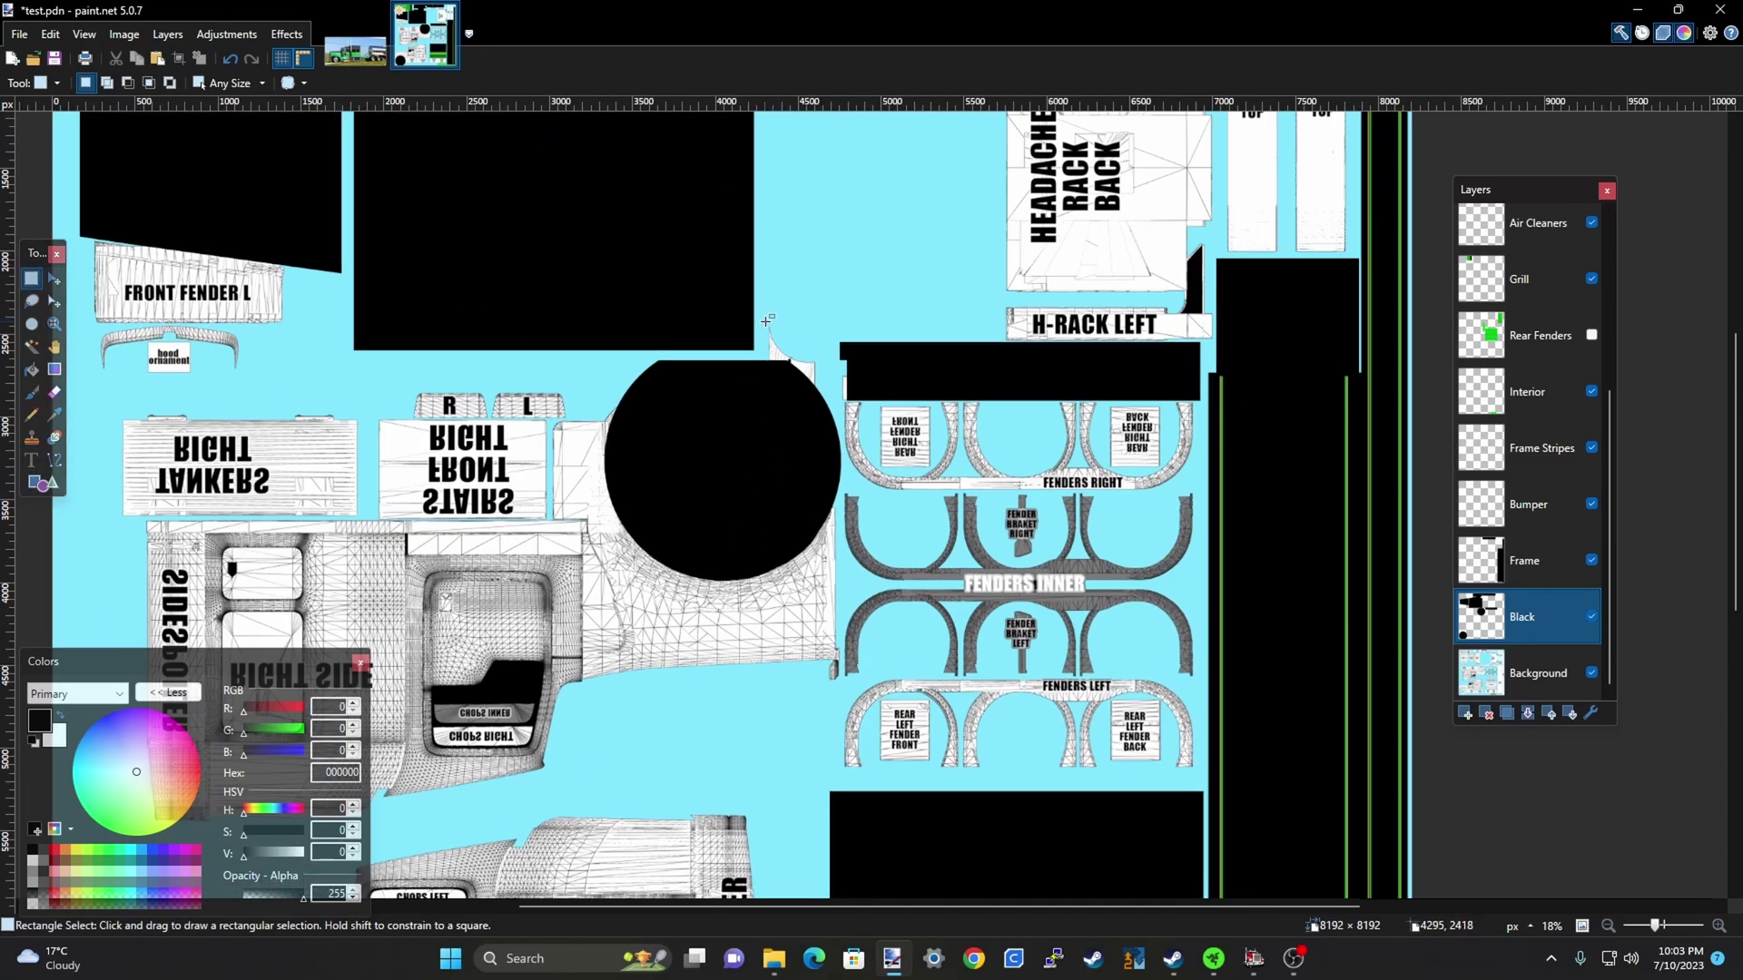
pyautogui.moveTo(765, 323); pyautogui.dragTo(773, 476)
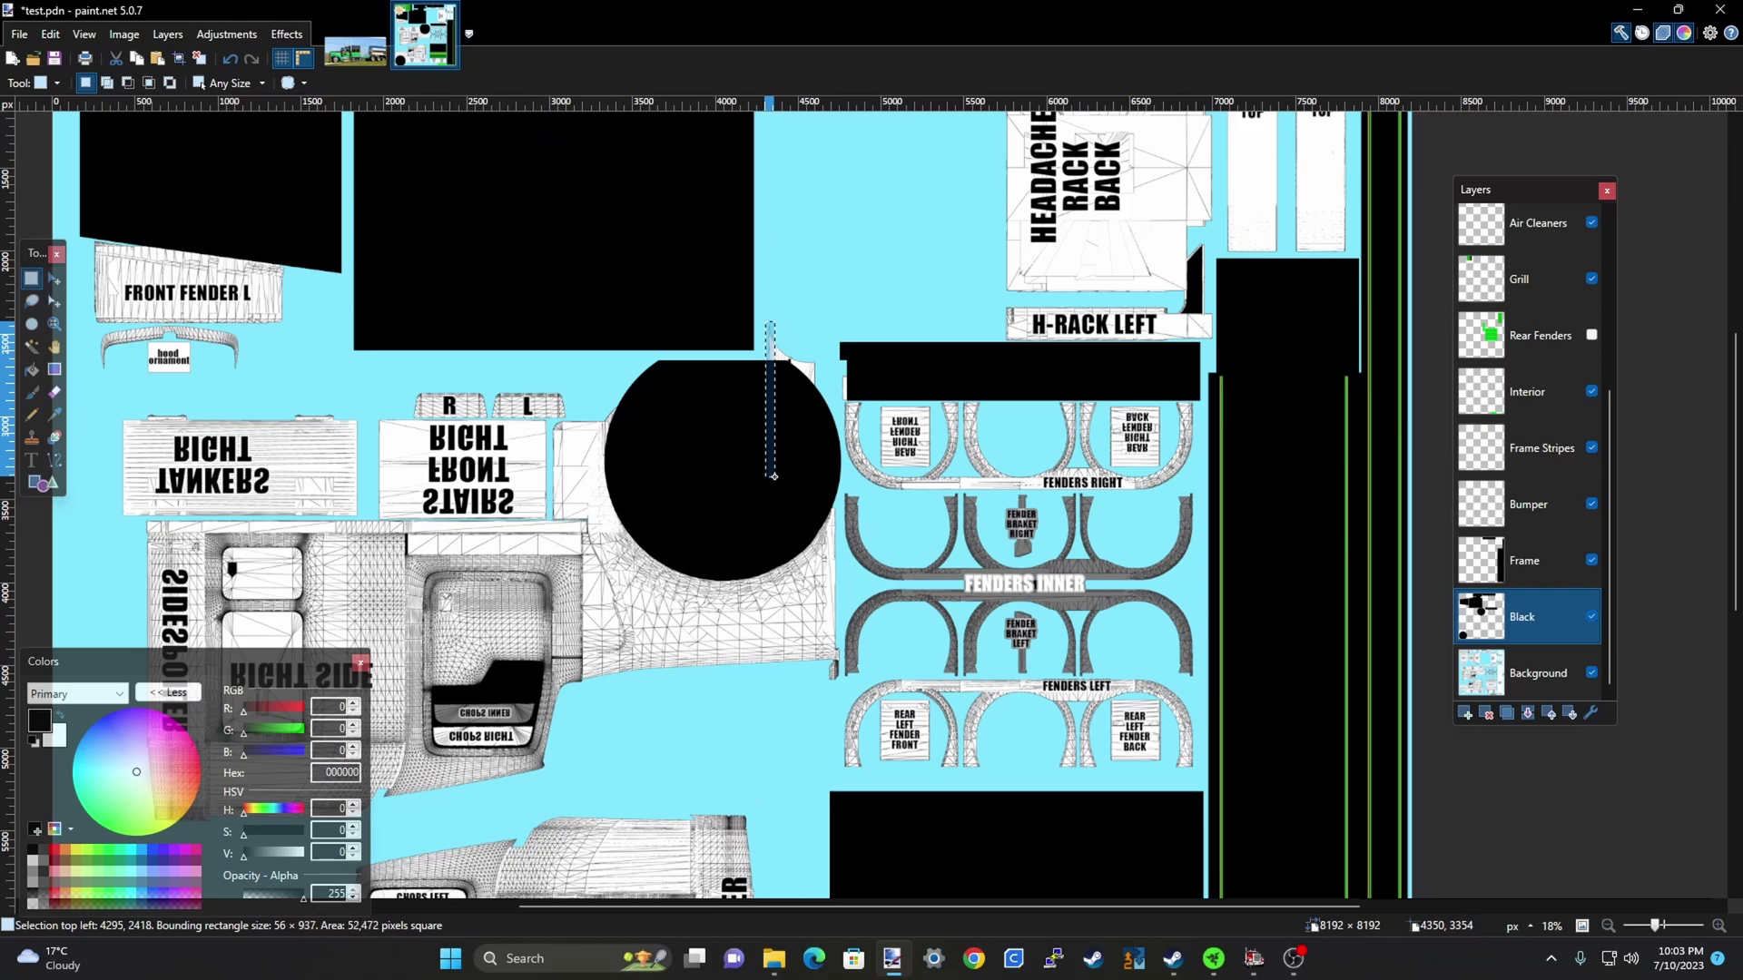
pyautogui.press('Delete')
pyautogui.hotkey('ctrl', 'd')
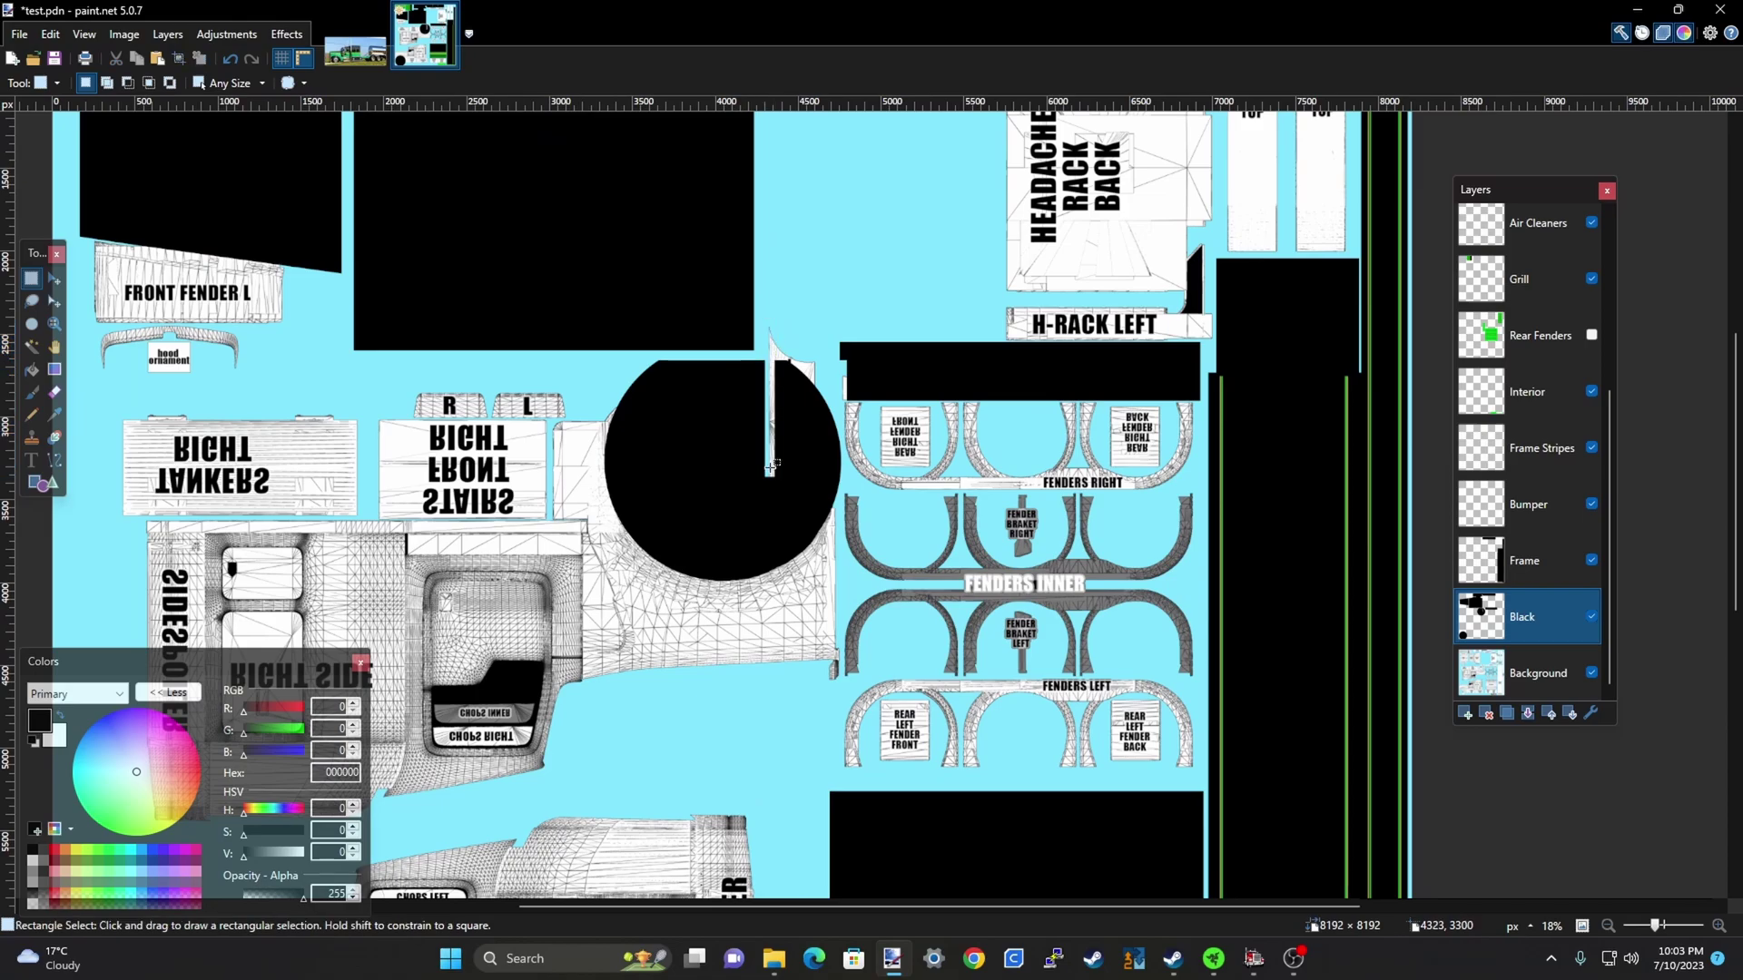
pyautogui.moveTo(776, 497); pyautogui.dragTo(774, 513)
pyautogui.press('Delete')
pyautogui.hotkey('ctrl', 'd')
# Delete a small black patch of about 29 × 68 px at the lower end of the cleared strip
pyautogui.scroll(5, 775, 526)
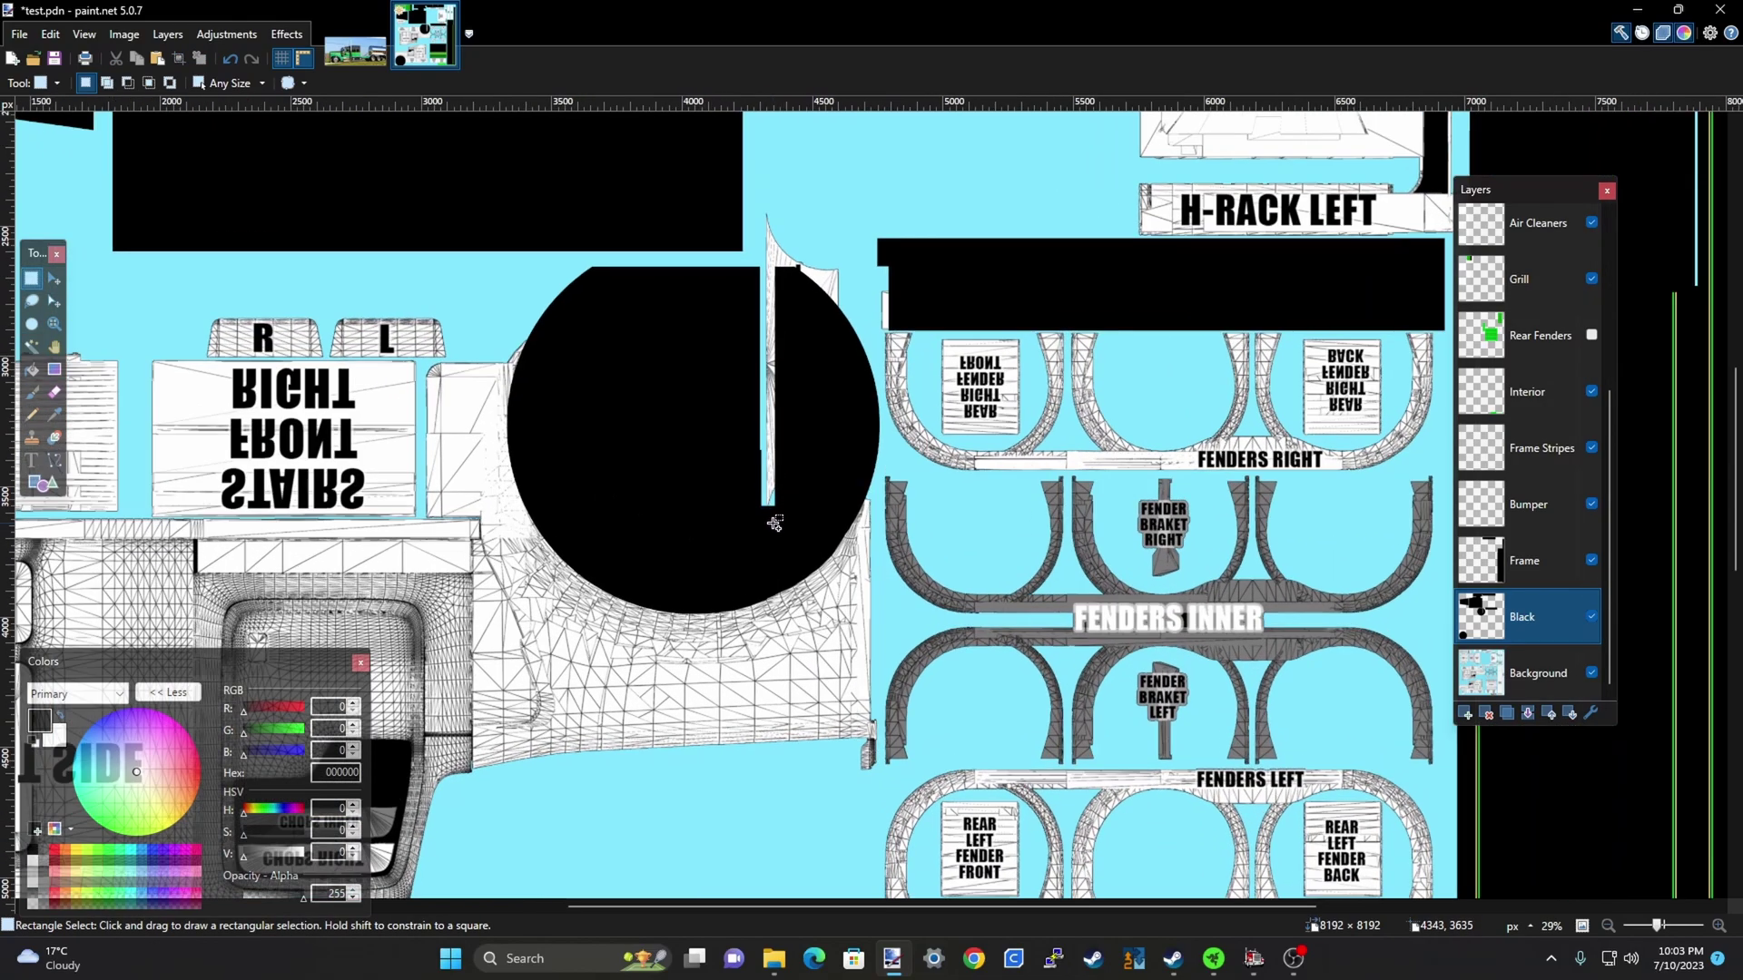
pyautogui.moveTo(760, 482); pyautogui.dragTo(772, 511)
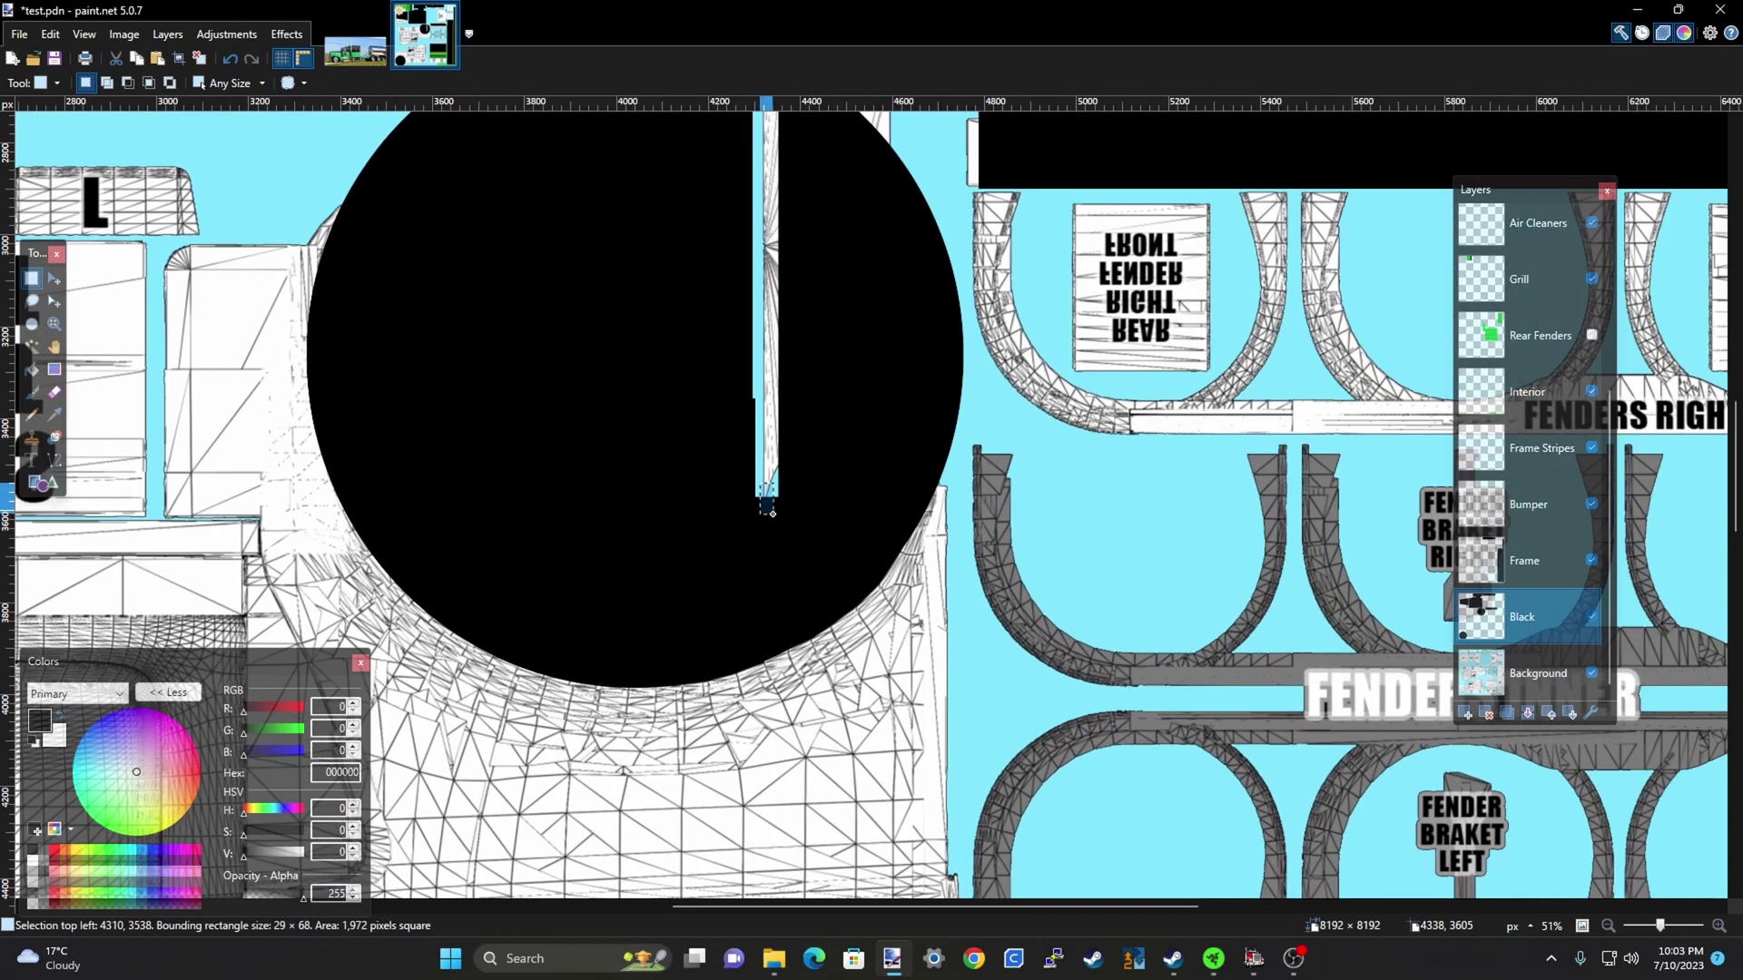
pyautogui.press('Delete')
pyautogui.hotkey('ctrl', 'd')
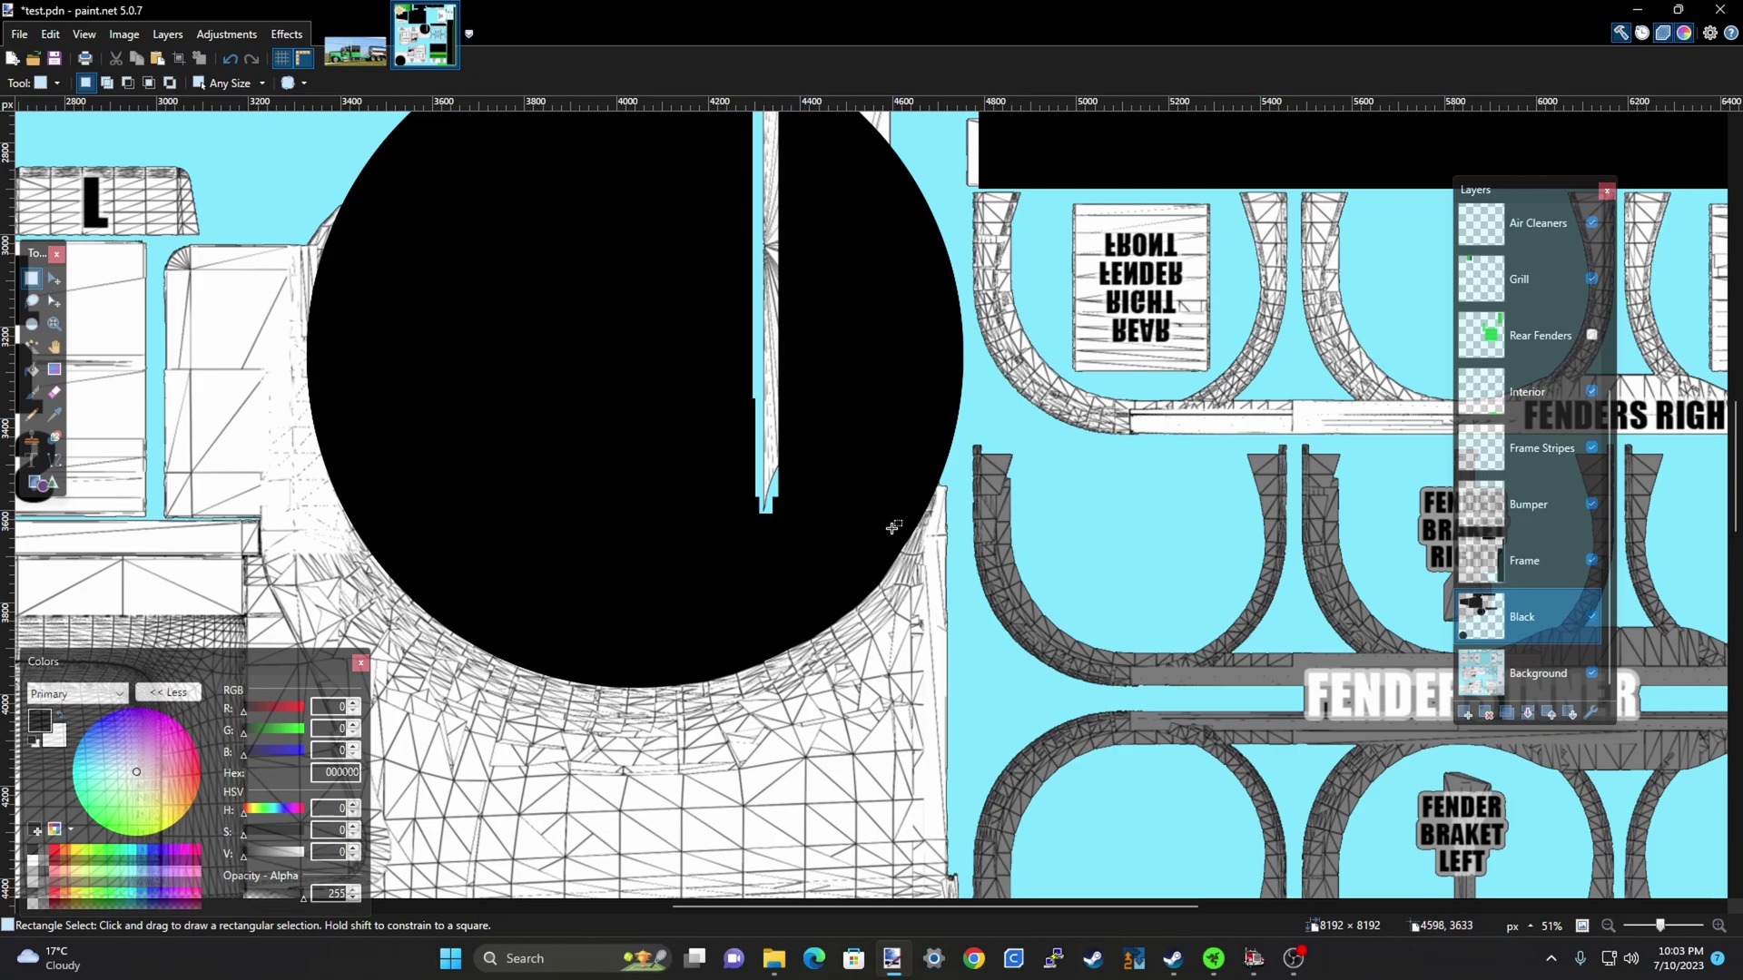
# Try to delete the black area covering the Tank Filler Panel, and undo the deletion and its selection
pyautogui.scroll(-3, 879, 549)
pyautogui.moveTo(816, 278)
pyautogui.mouseDown()
pyautogui.moveTo(861, 429)
pyautogui.moveTo(935, 511)
pyautogui.mouseUp()
pyautogui.press('Delete')
pyautogui.hotkey('ctrl', 'd')
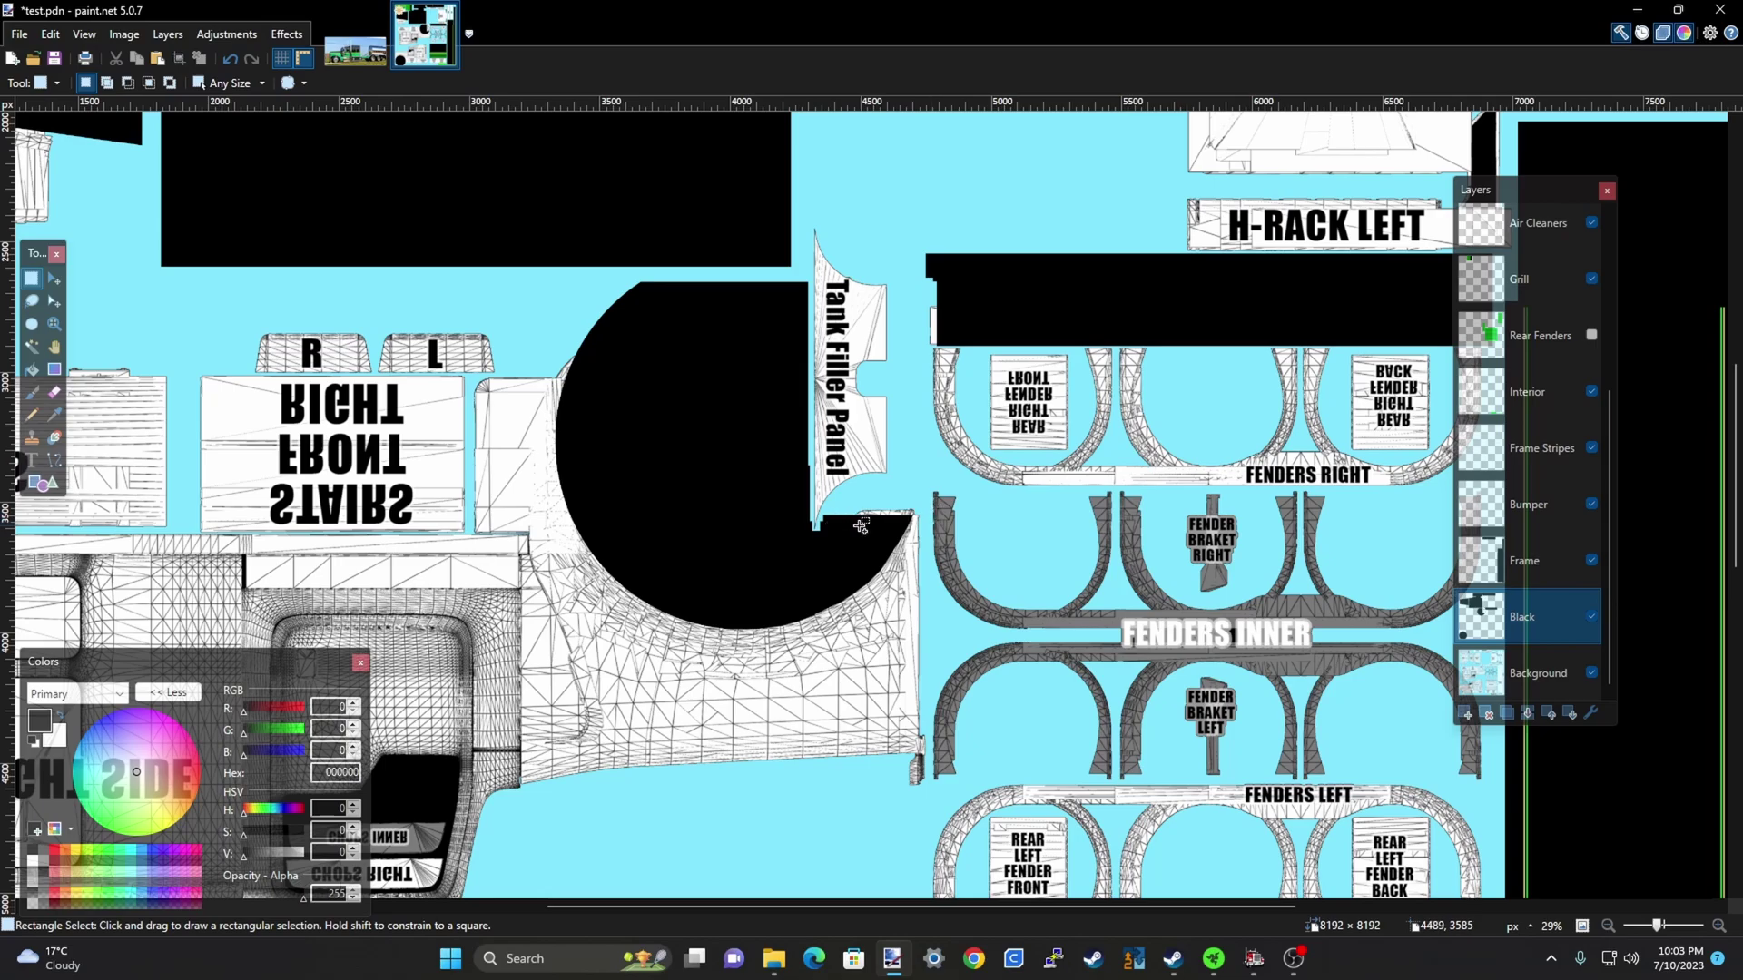
pyautogui.scroll(2, 861, 527)
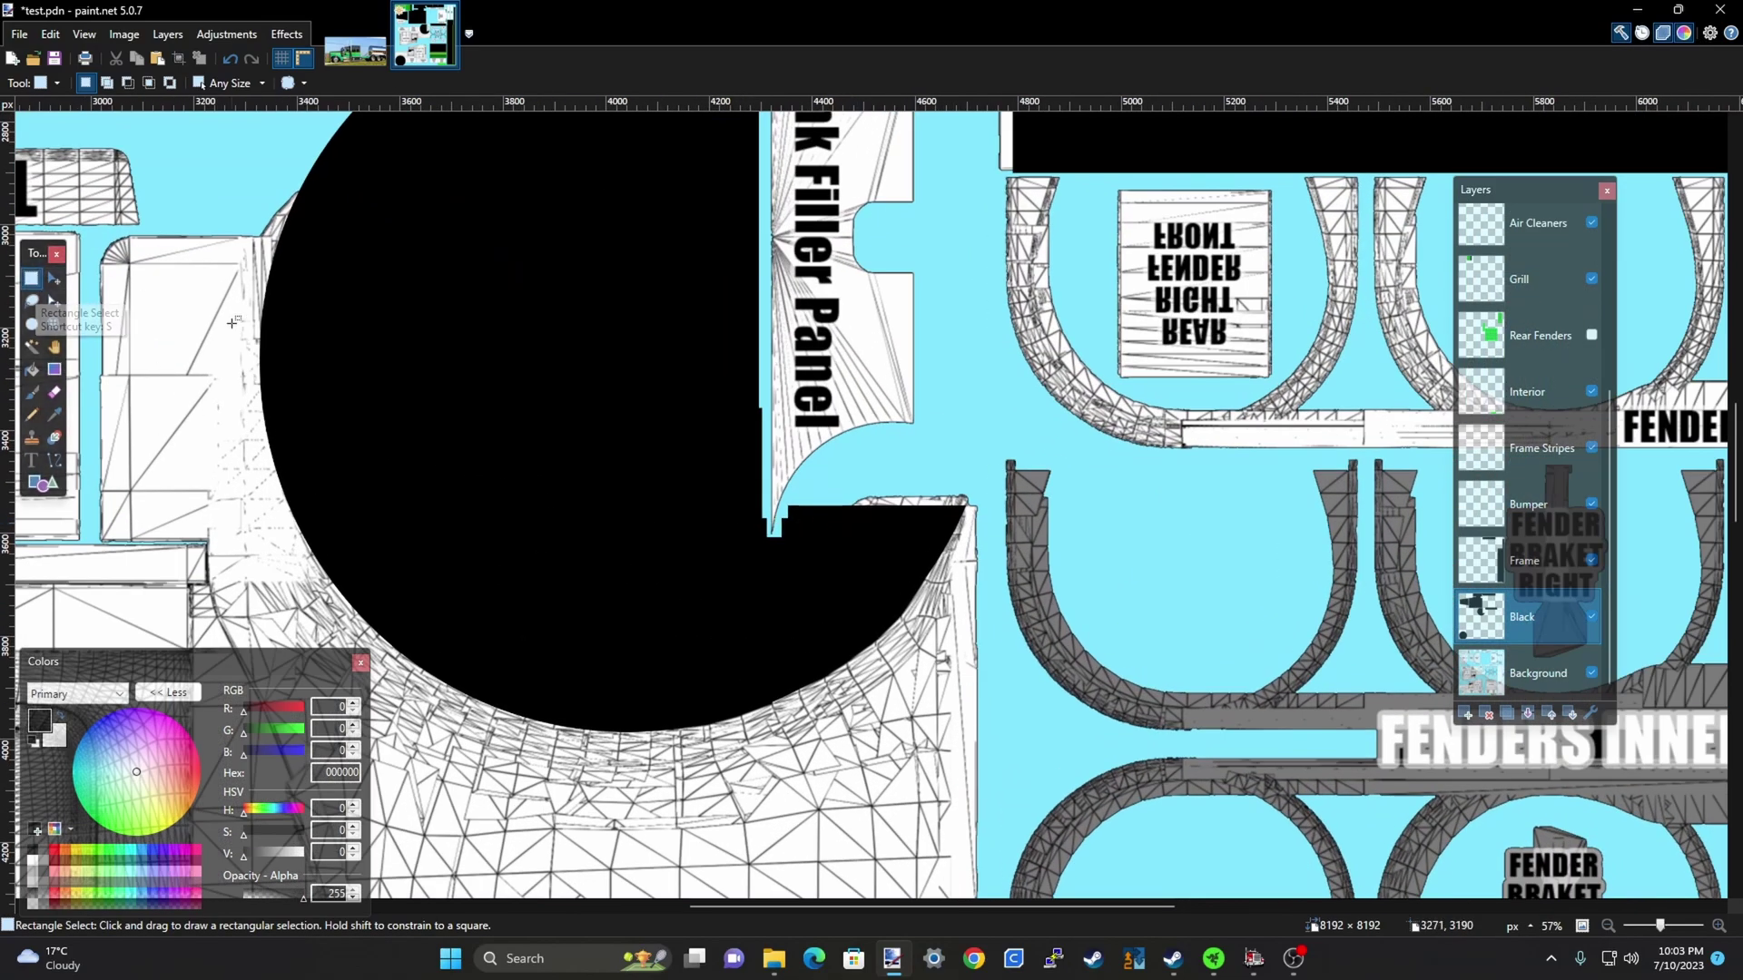
pyautogui.hotkey('ctrl', 'z')
pyautogui.hotkey('ctrl', 'z')
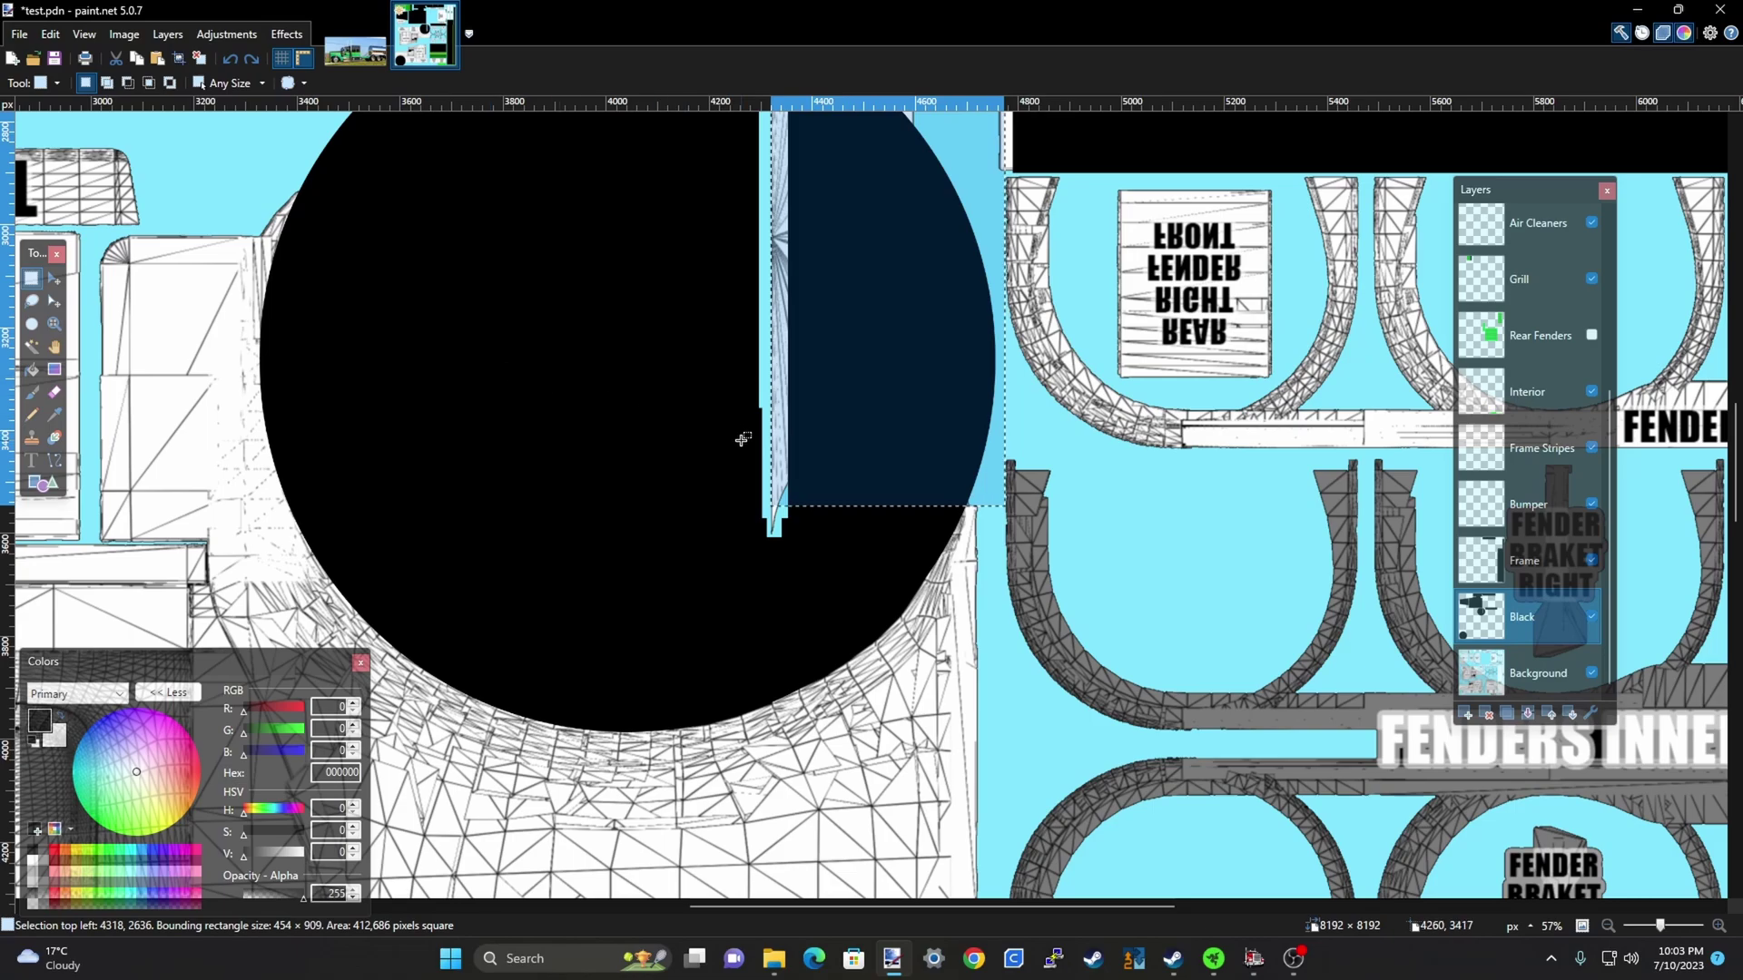
pyautogui.click(741, 560)
# Delete a rectangle of black about 421 × 861 px covering the Tank Filler Panel, and deselect it
pyautogui.scroll(-1, 845, 595)
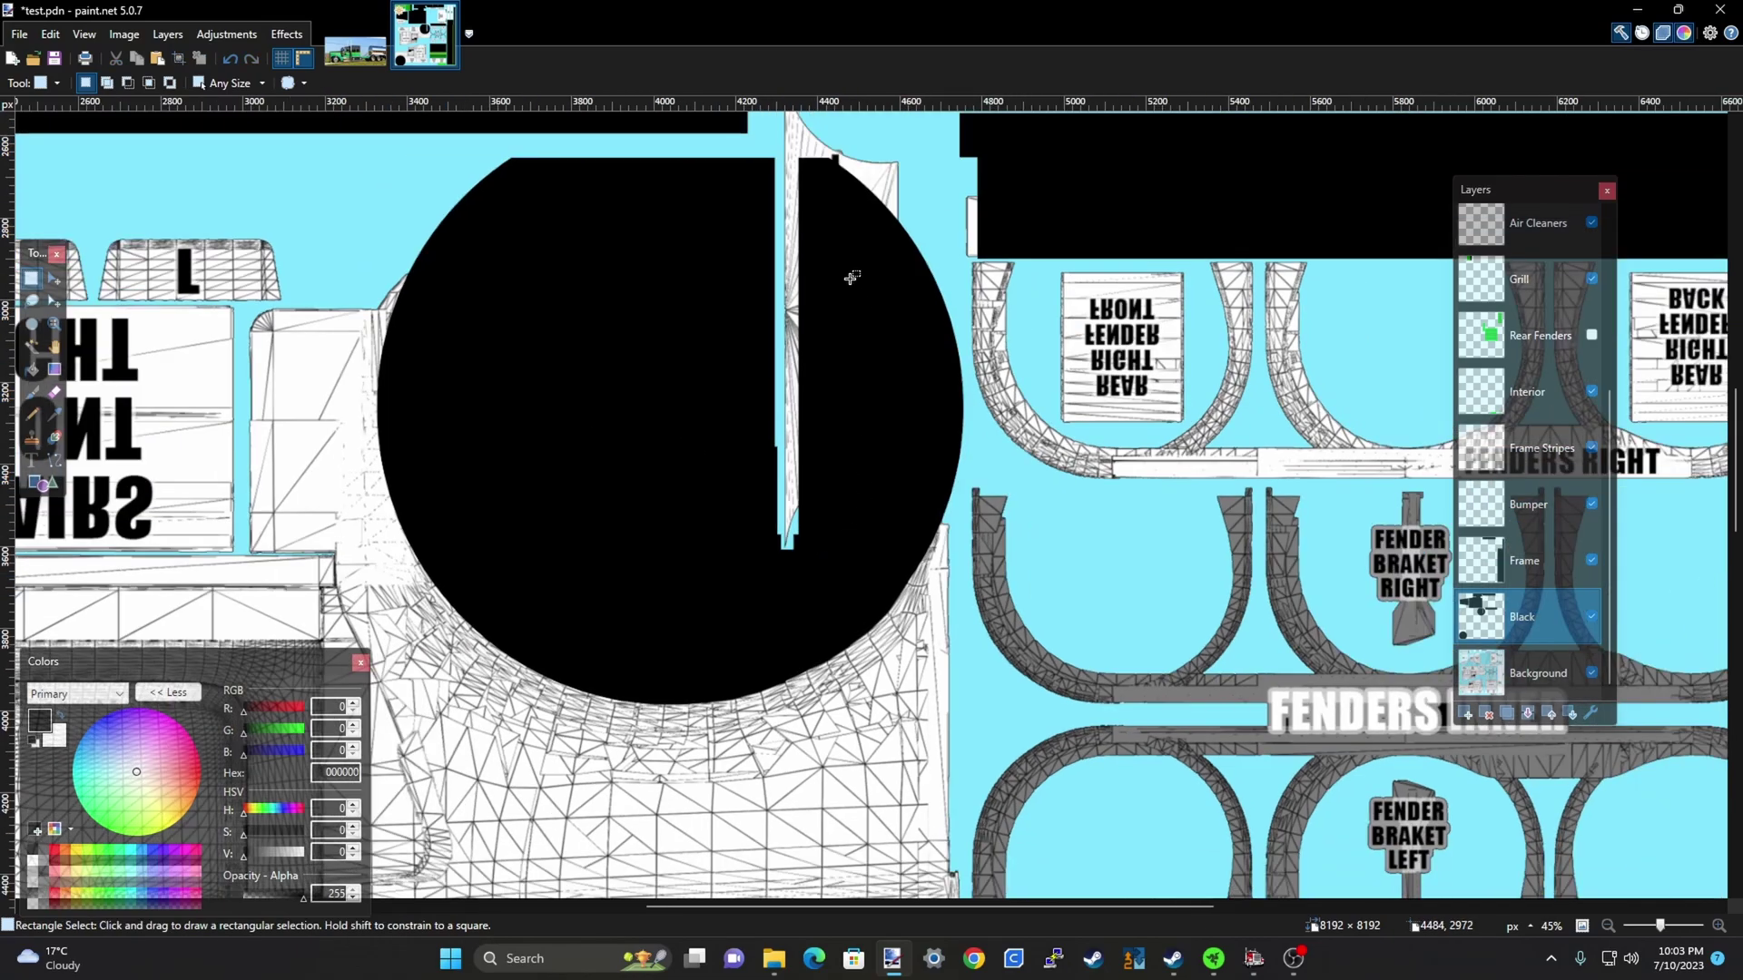
pyautogui.moveTo(793, 156); pyautogui.dragTo(967, 498)
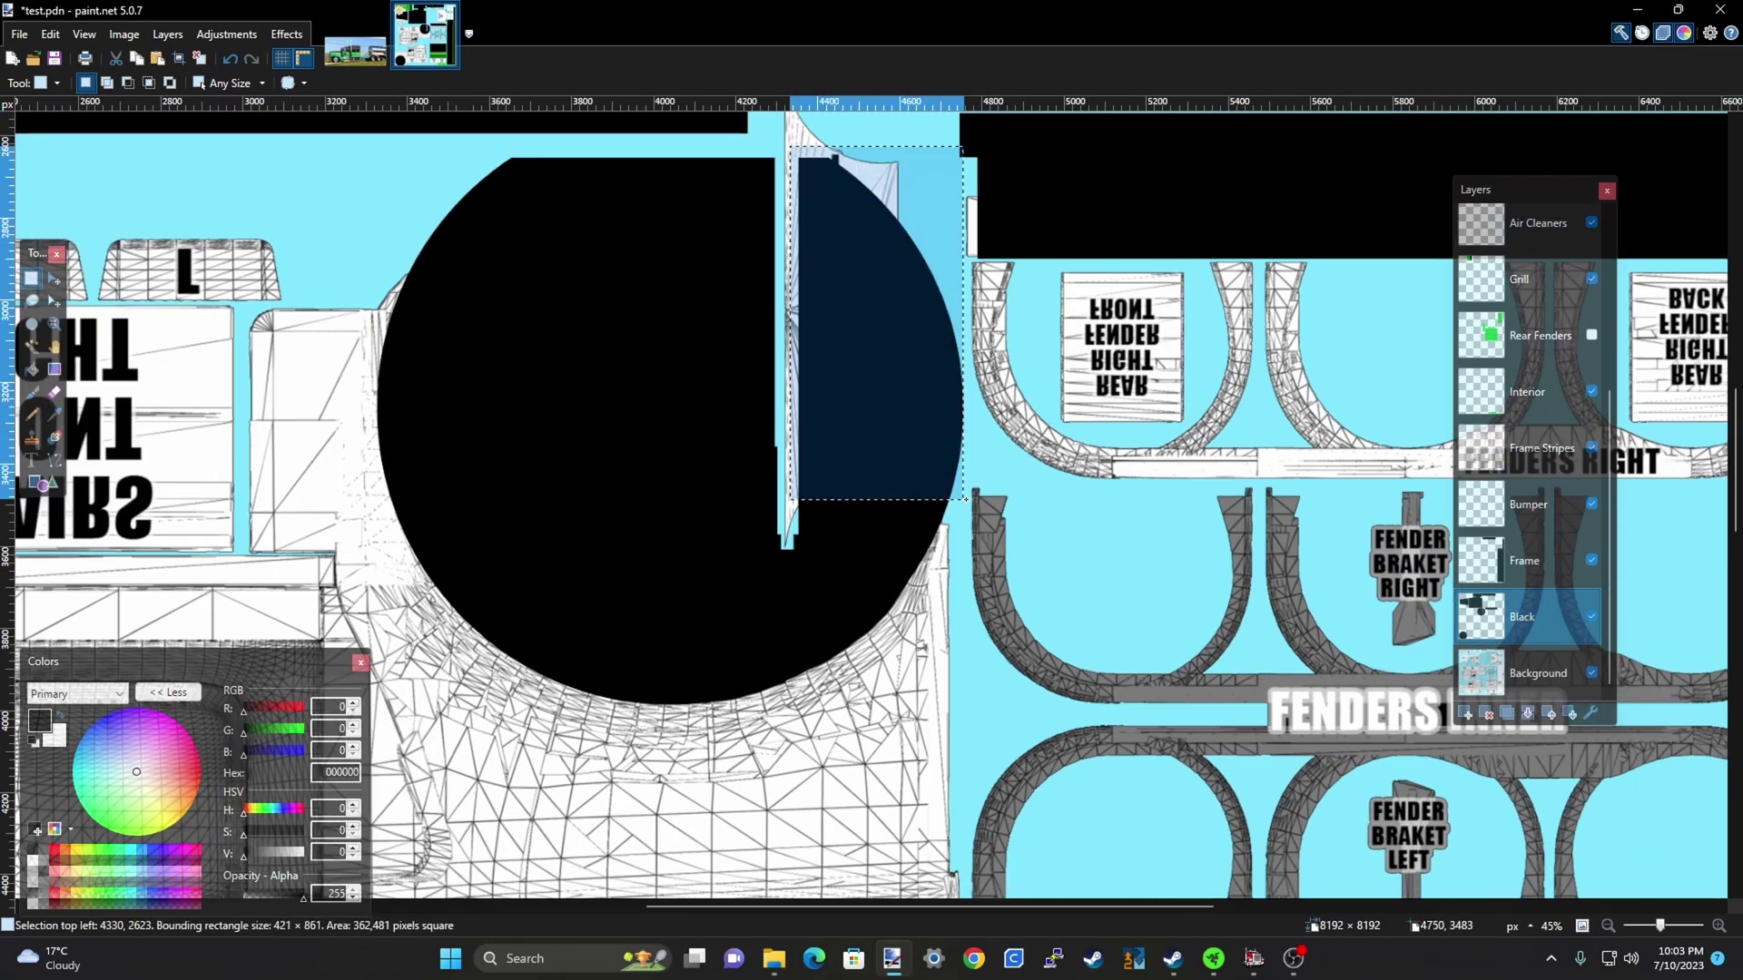
pyautogui.press('Delete')
pyautogui.hotkey('ctrl', 'd')
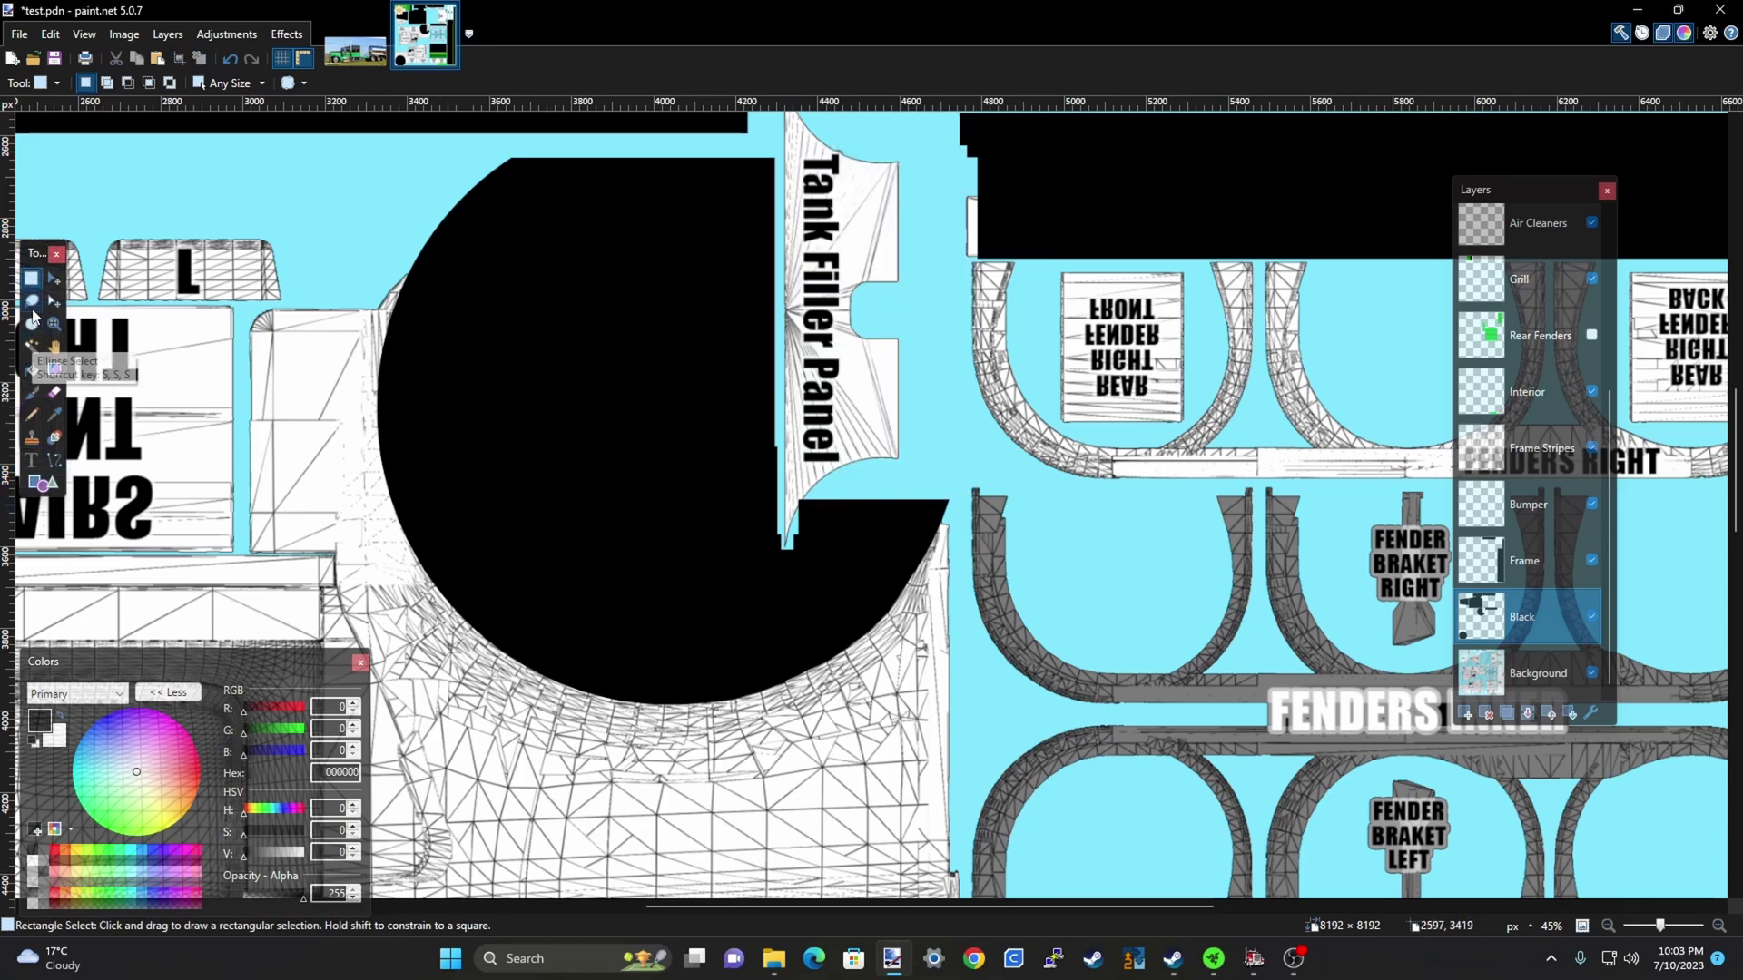
# Erase the remaining black around the Tank Filler Panel's lower curved tip with a brush size of 45
pyautogui.click(55, 392)
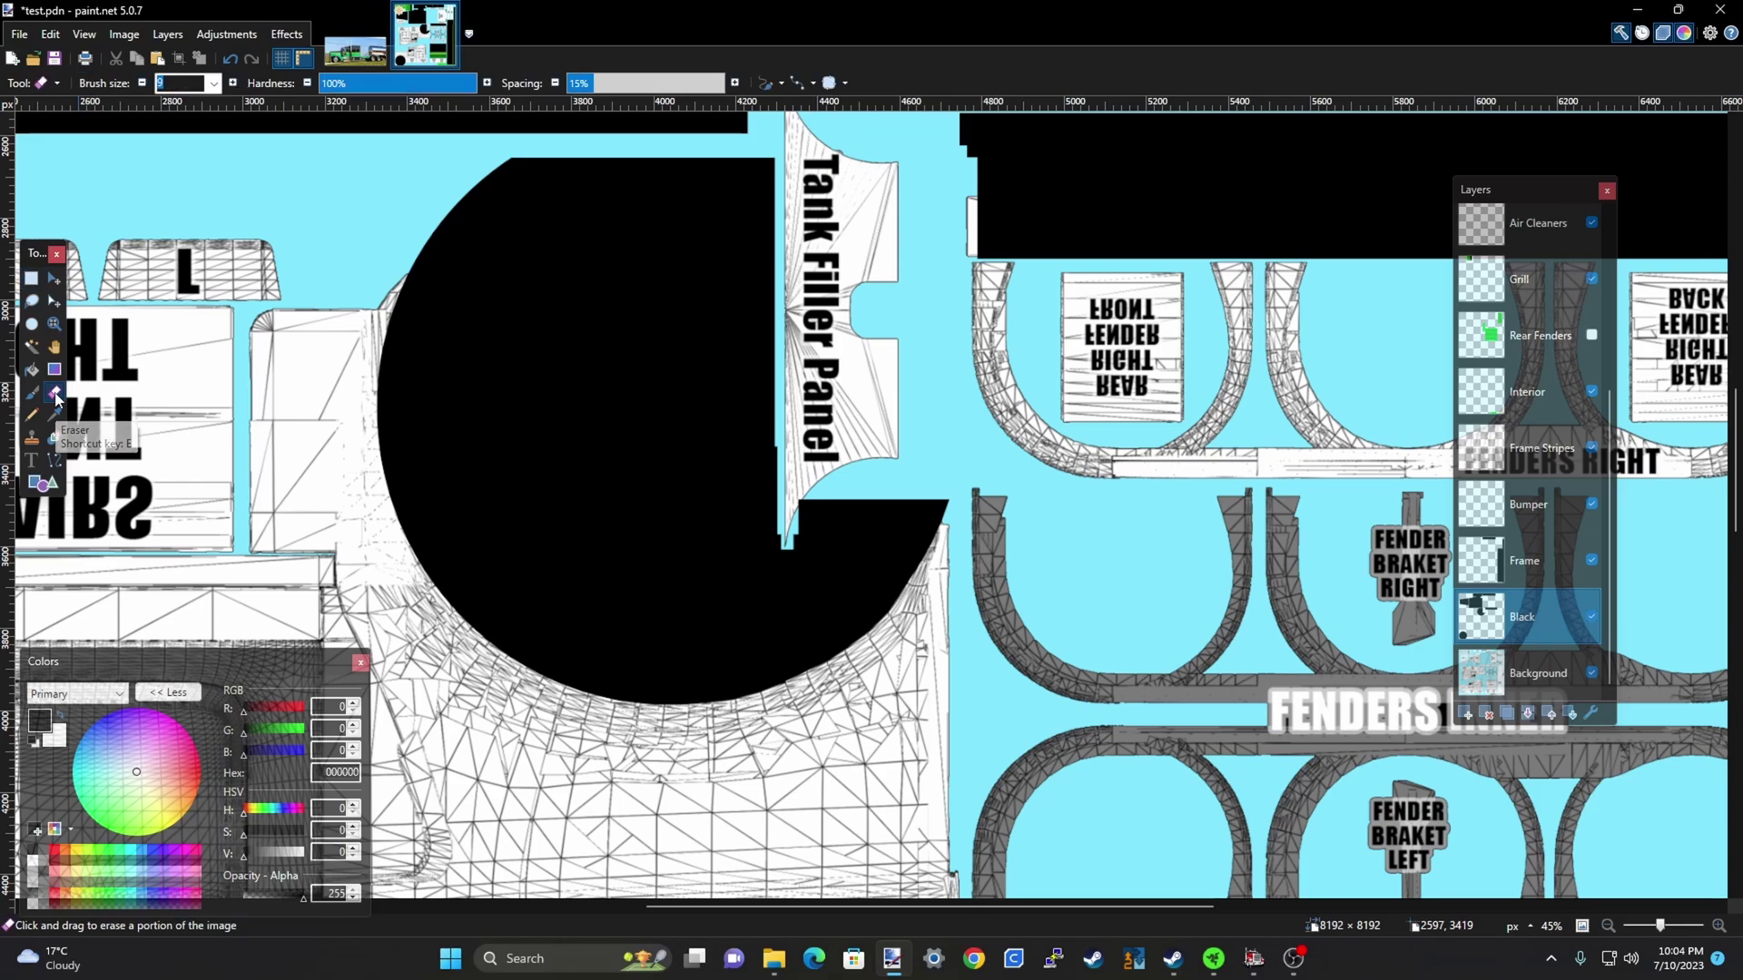
pyautogui.scroll(2, 817, 506)
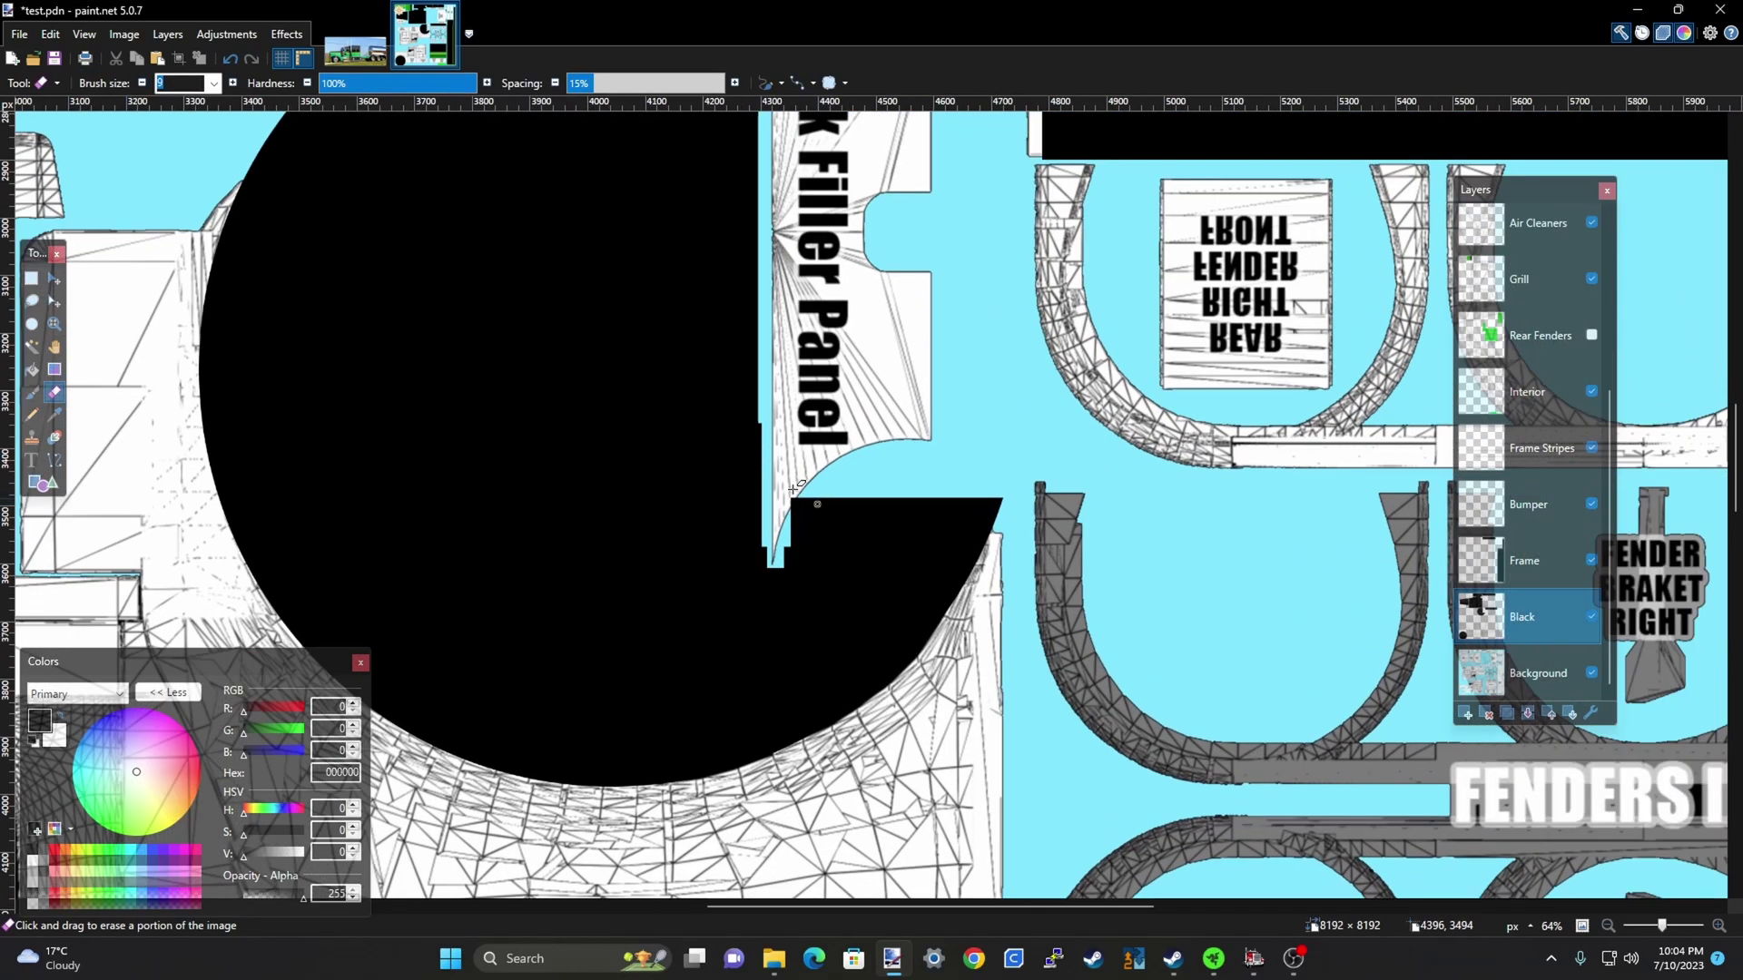
pyautogui.click(214, 82)
pyautogui.click(176, 284)
pyautogui.scroll(2, 908, 519)
pyautogui.moveTo(750, 483)
pyautogui.mouseDown()
pyautogui.moveTo(710, 577)
pyautogui.moveTo(765, 484)
pyautogui.mouseUp()
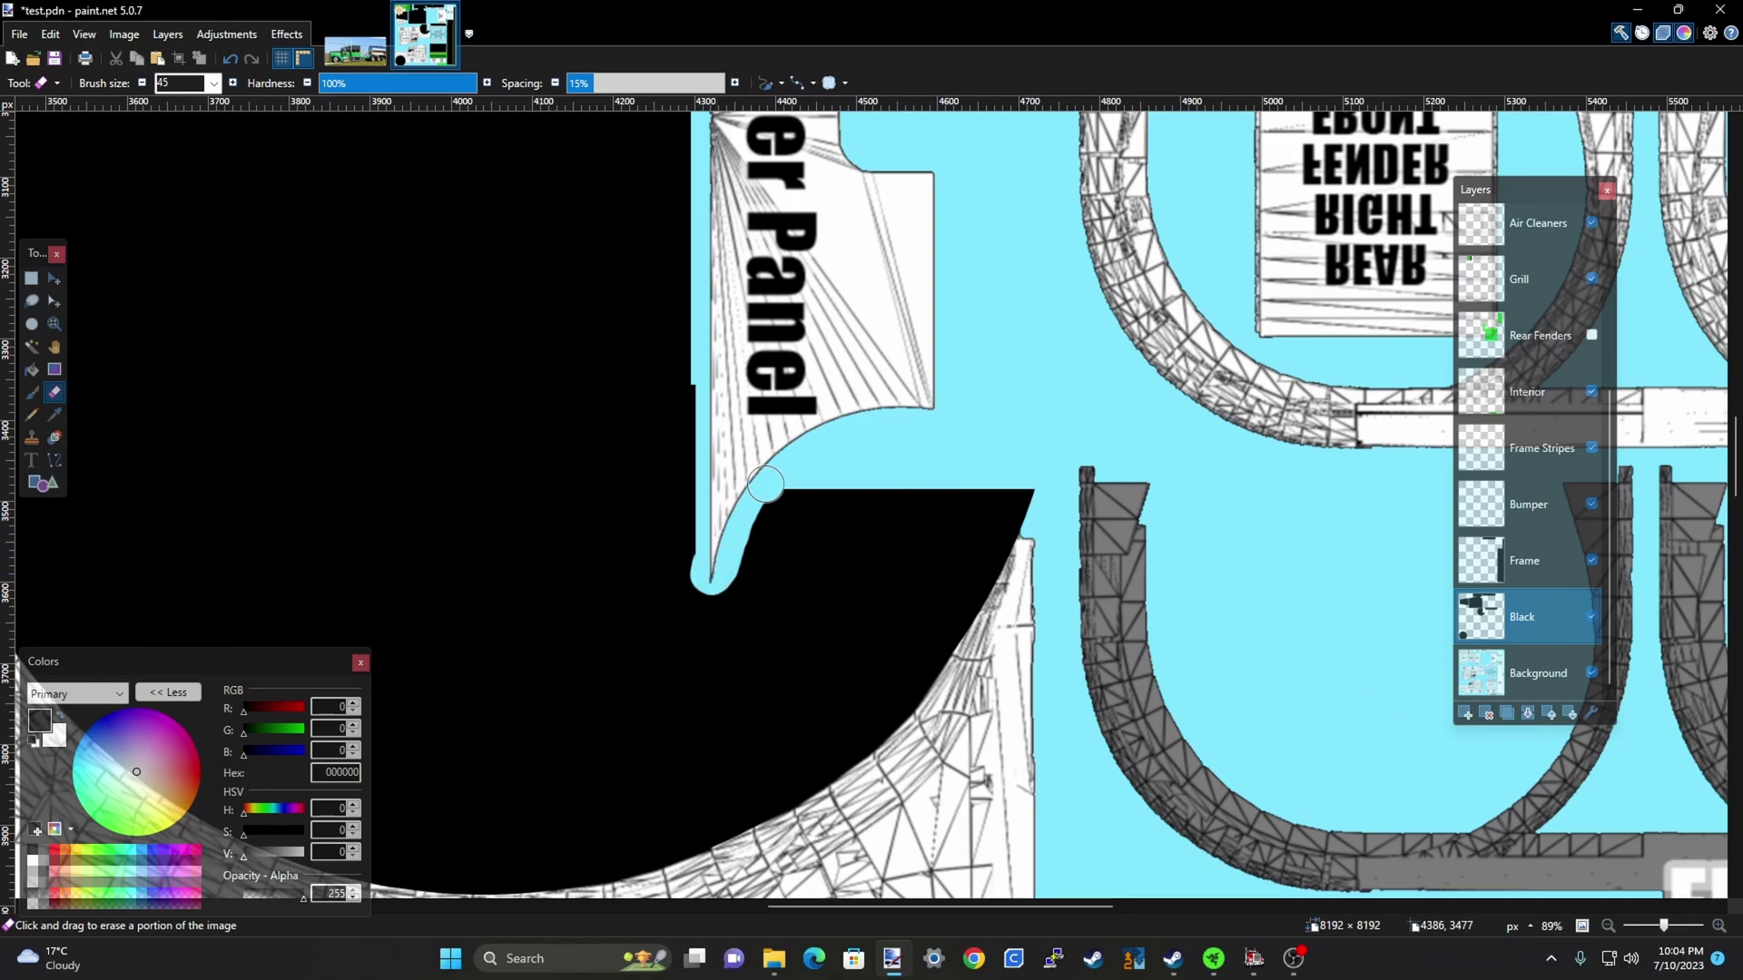
# Temporarily hide the Black layer to examine which template parts lie beneath it, and show it again
pyautogui.scroll(-5, 817, 418)
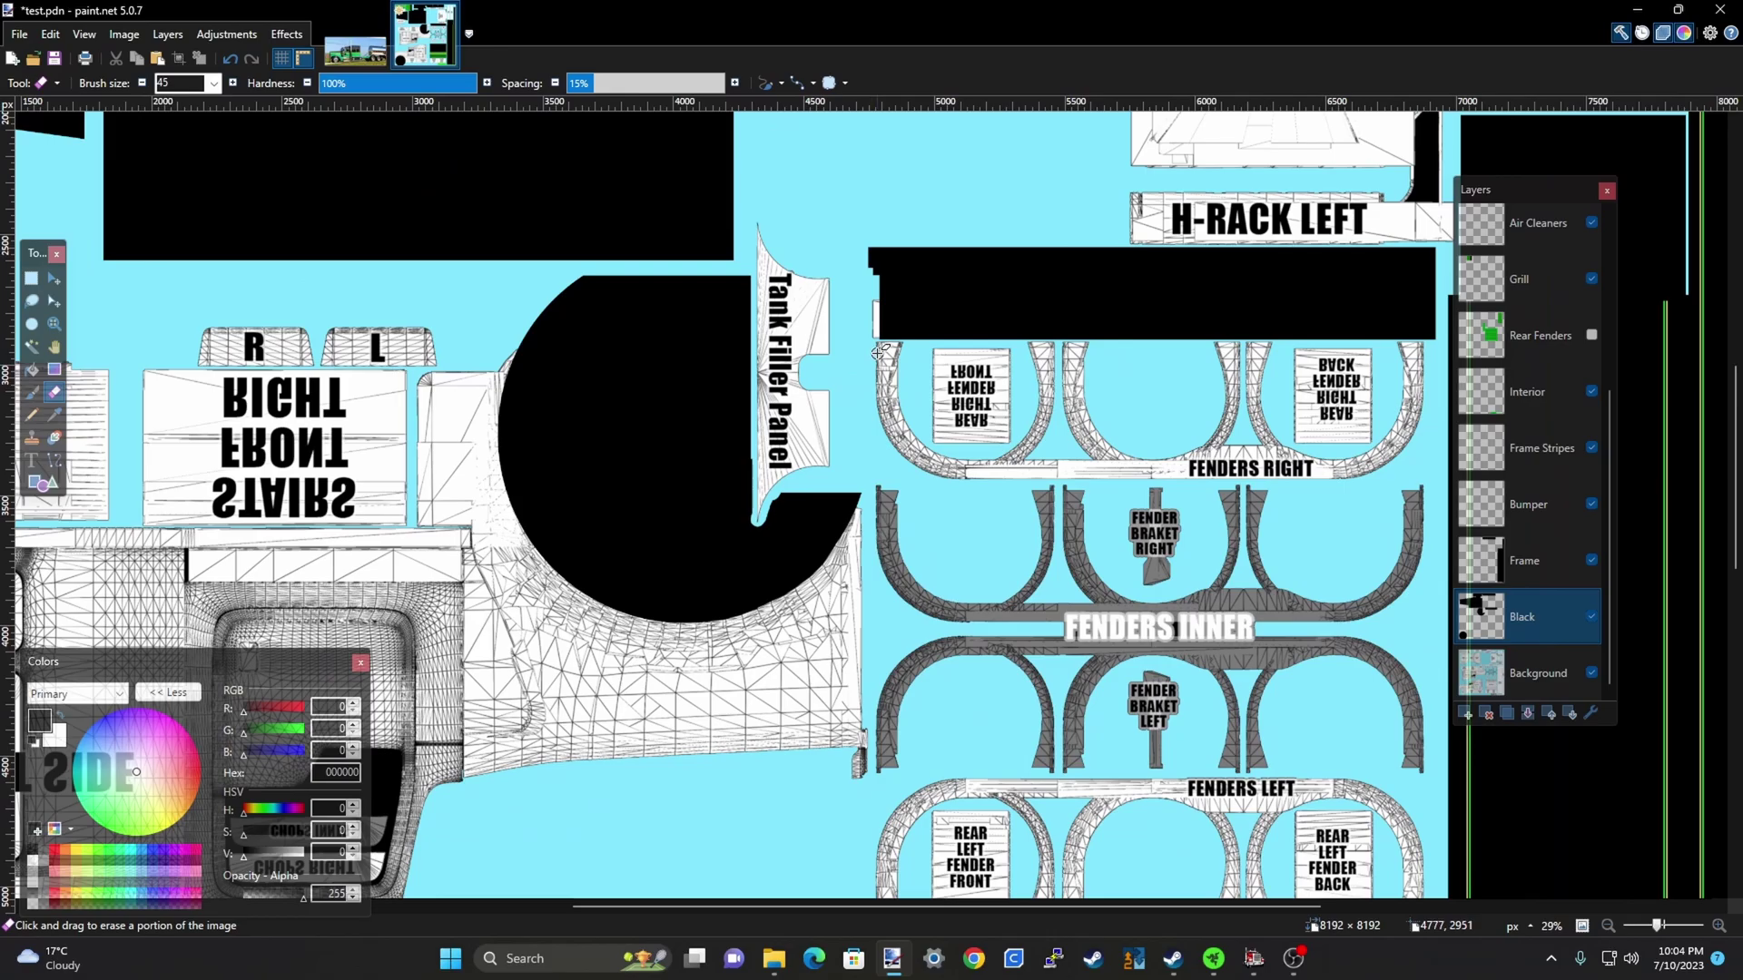
pyautogui.scroll(-4, 953, 372)
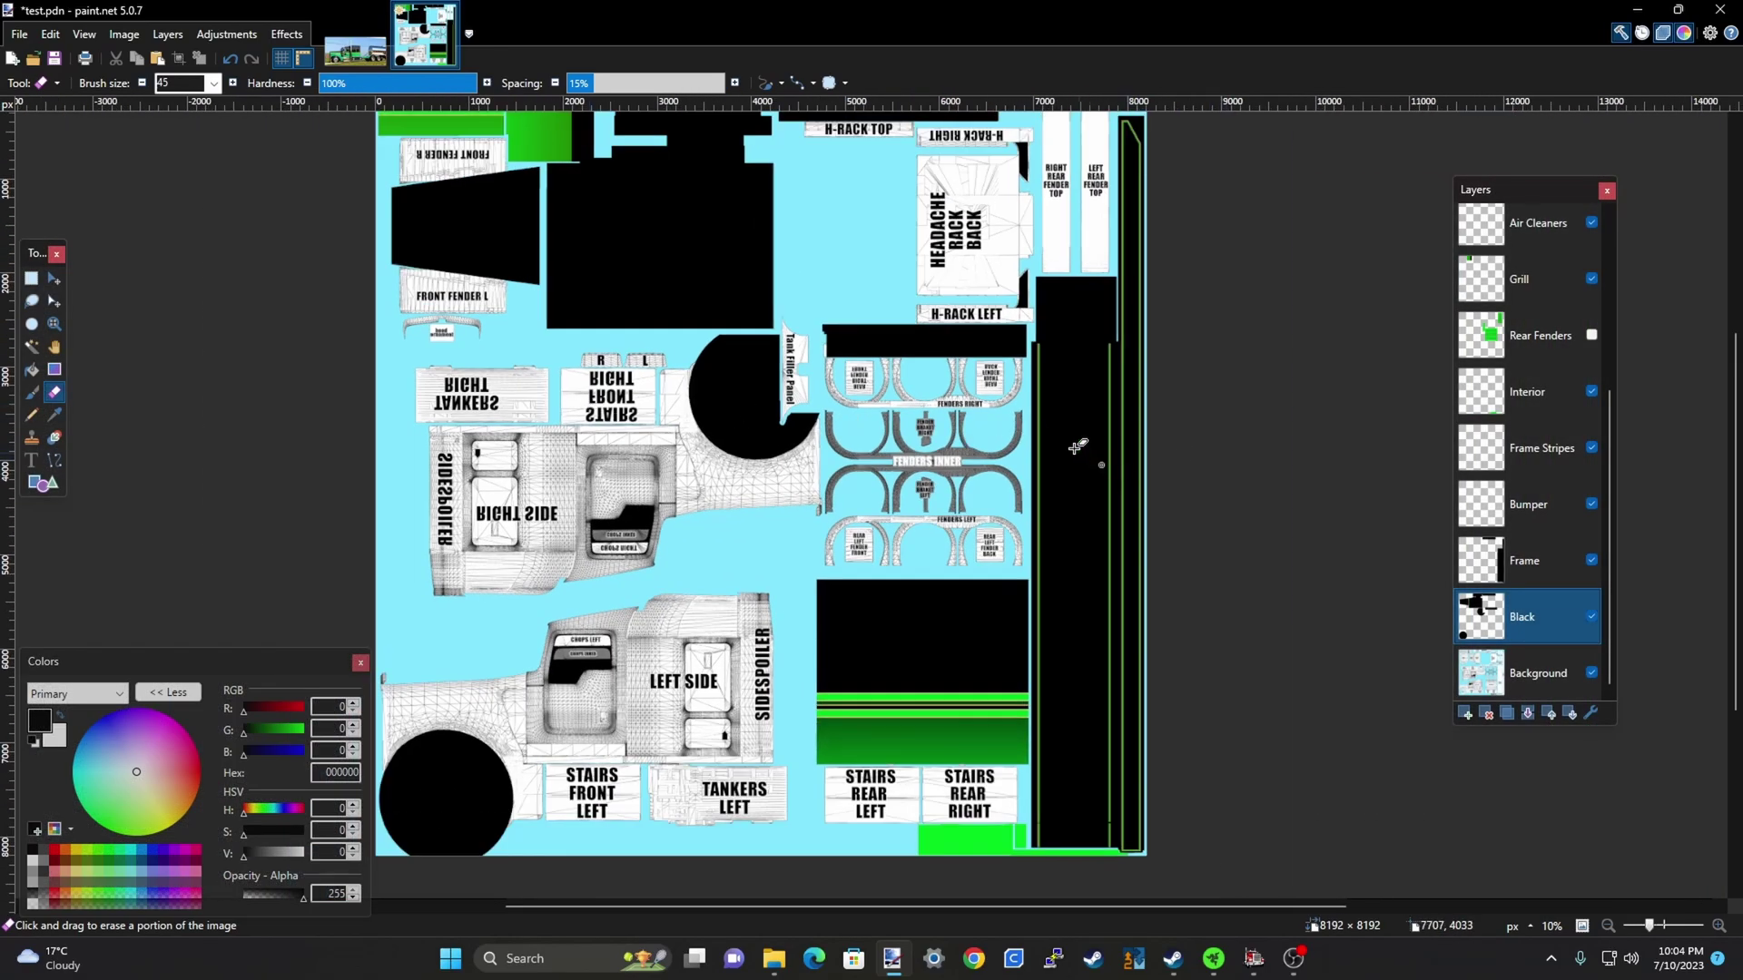
pyautogui.scroll(2, 934, 320)
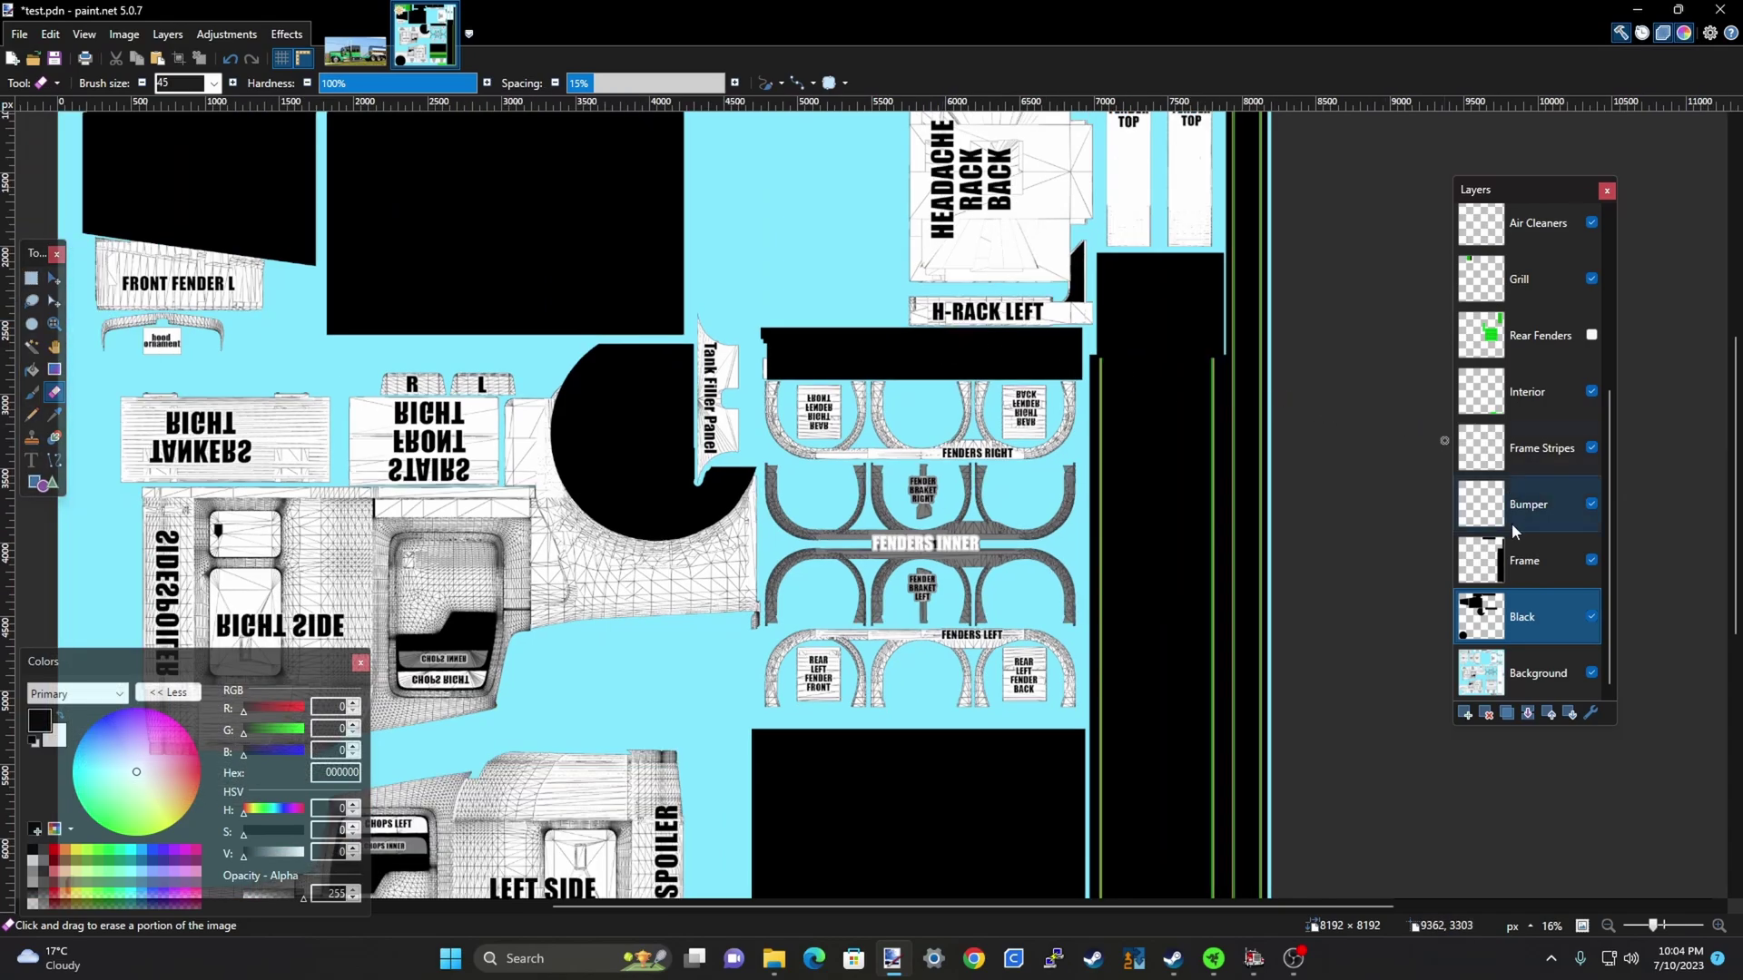
pyautogui.click(1591, 618)
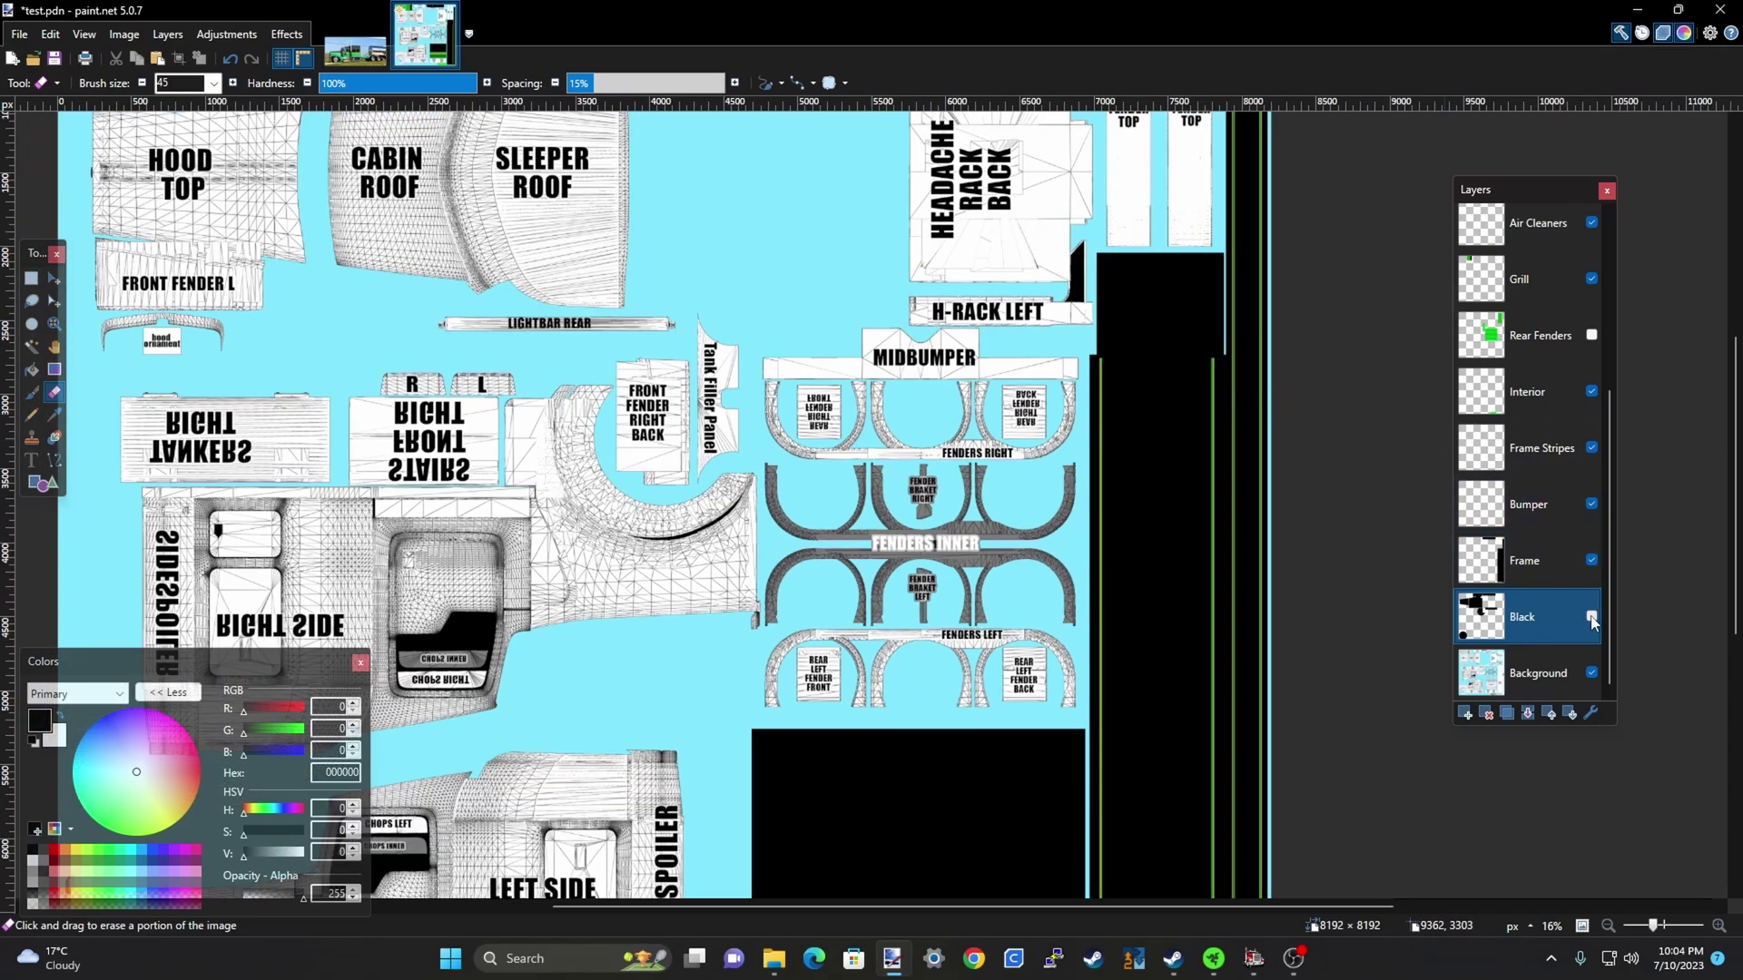
pyautogui.click(1591, 617)
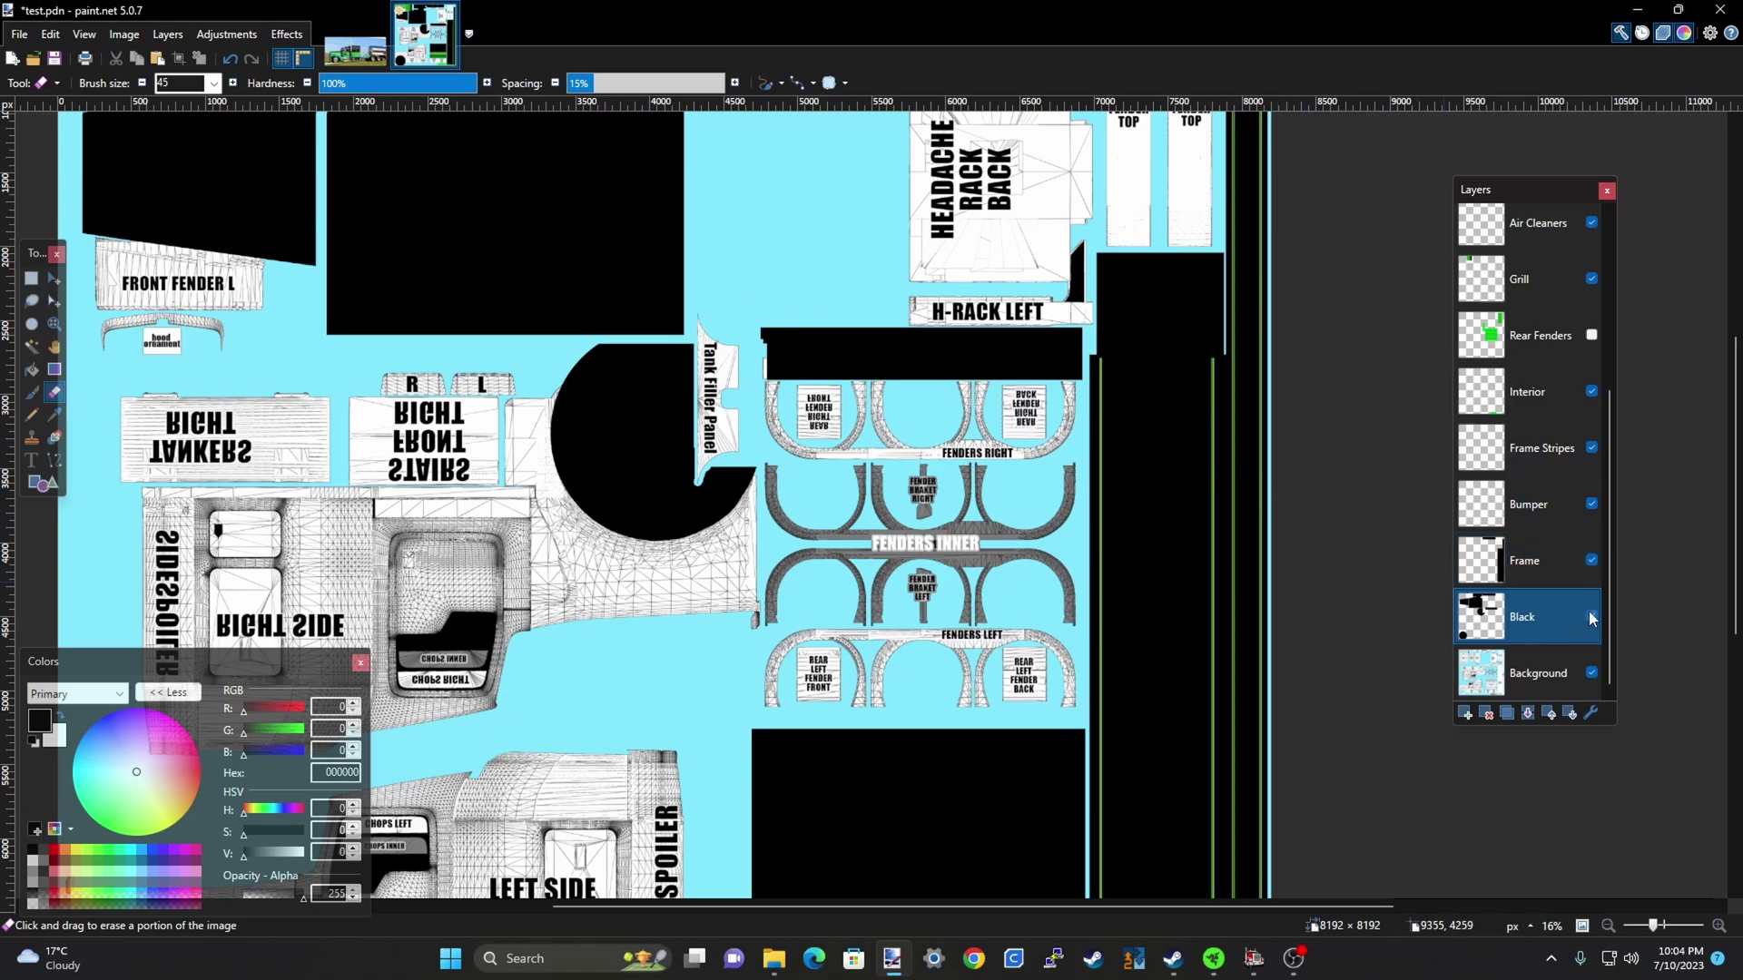
# Delete the black bar covering the MIDBUMPER part using a rectangular selection of about 2343 × 503 px
pyautogui.click(31, 278)
pyautogui.moveTo(740, 319); pyautogui.dragTo(1086, 393)
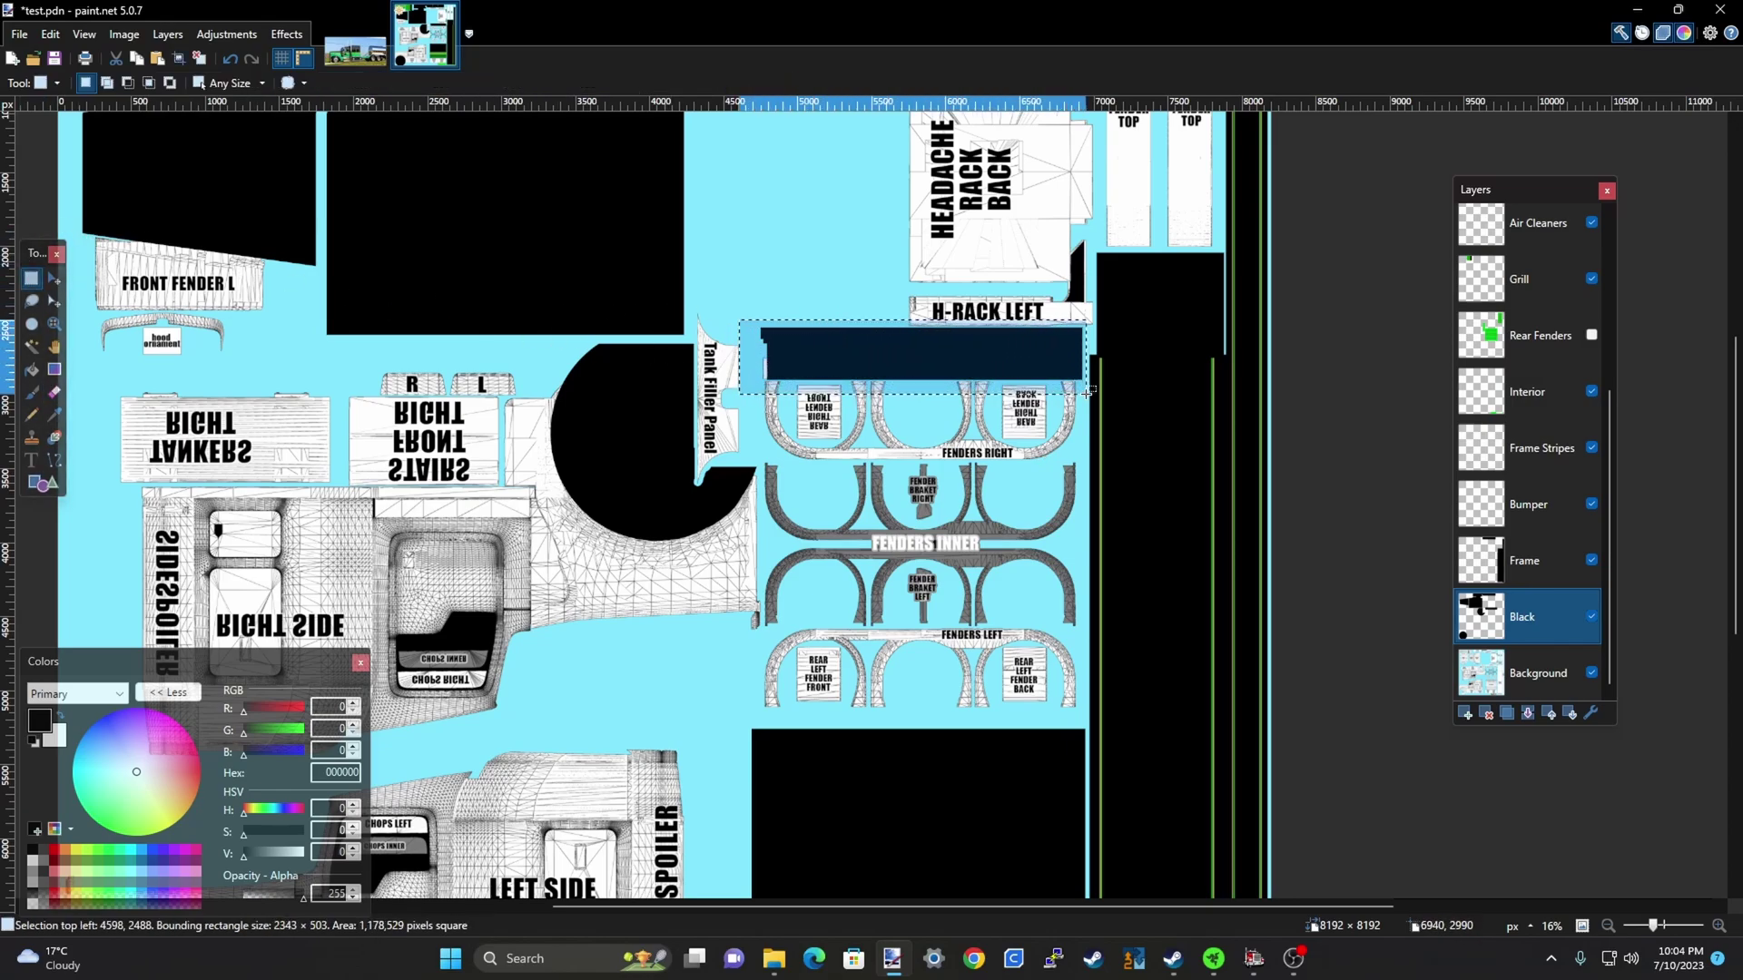
pyautogui.press('Delete')
pyautogui.scroll(5, 1081, 290)
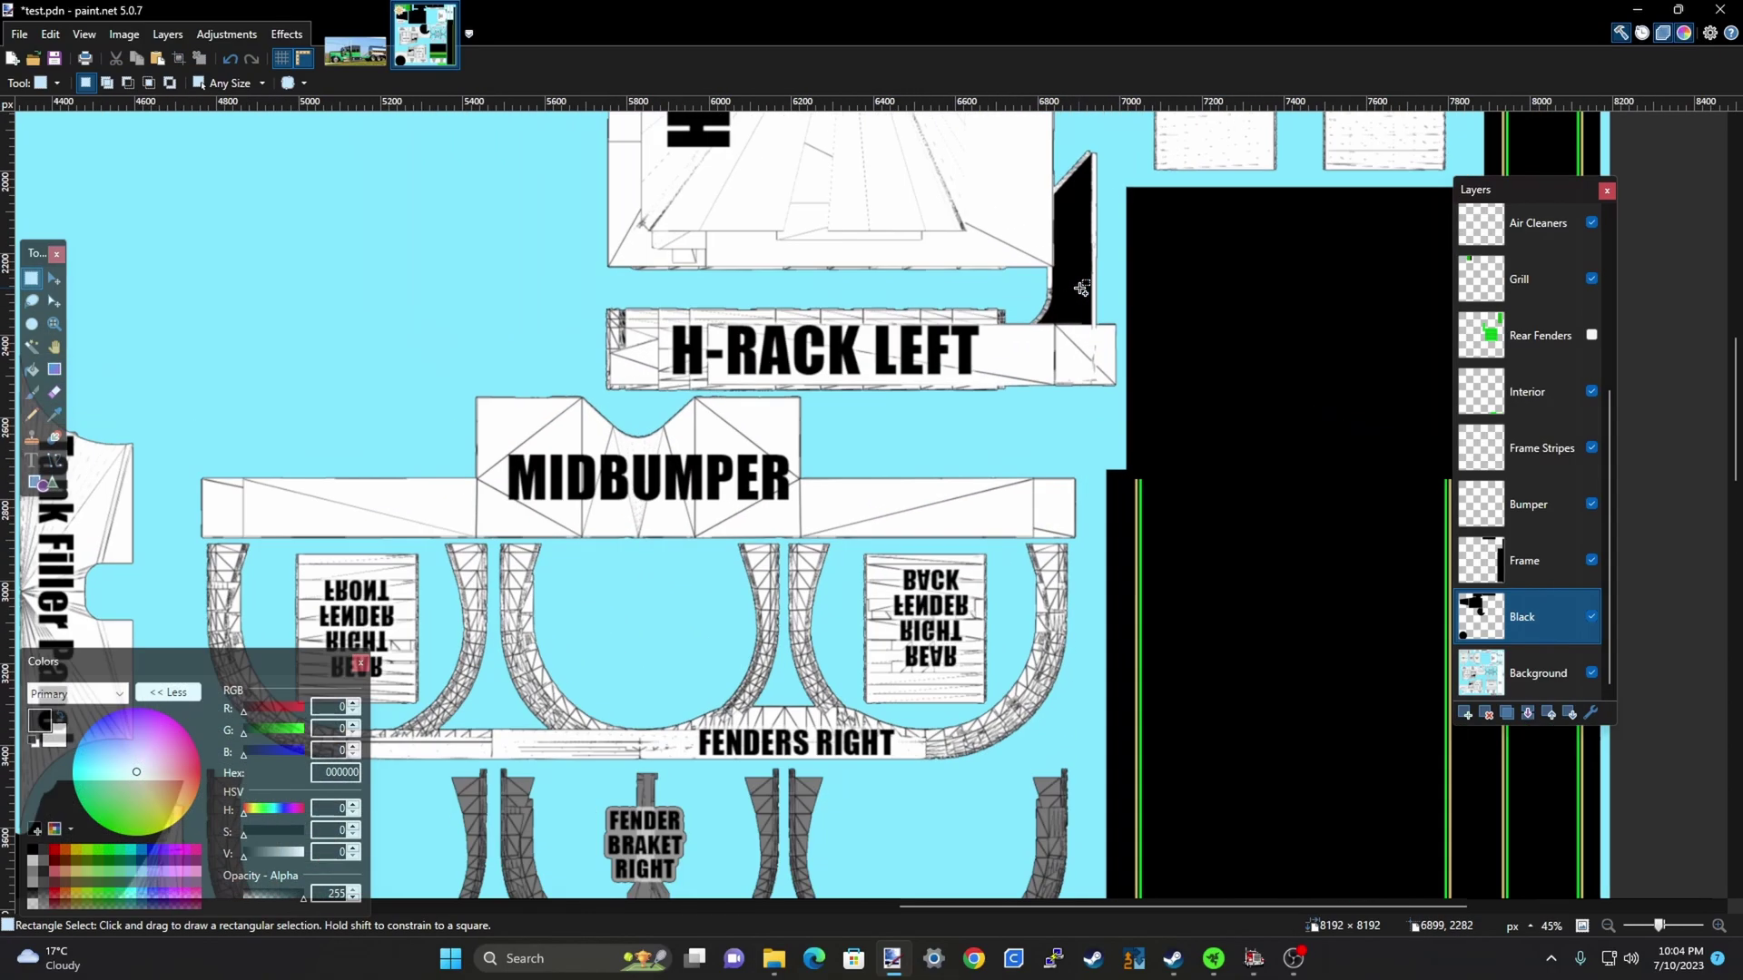
pyautogui.scroll(-5, 1080, 290)
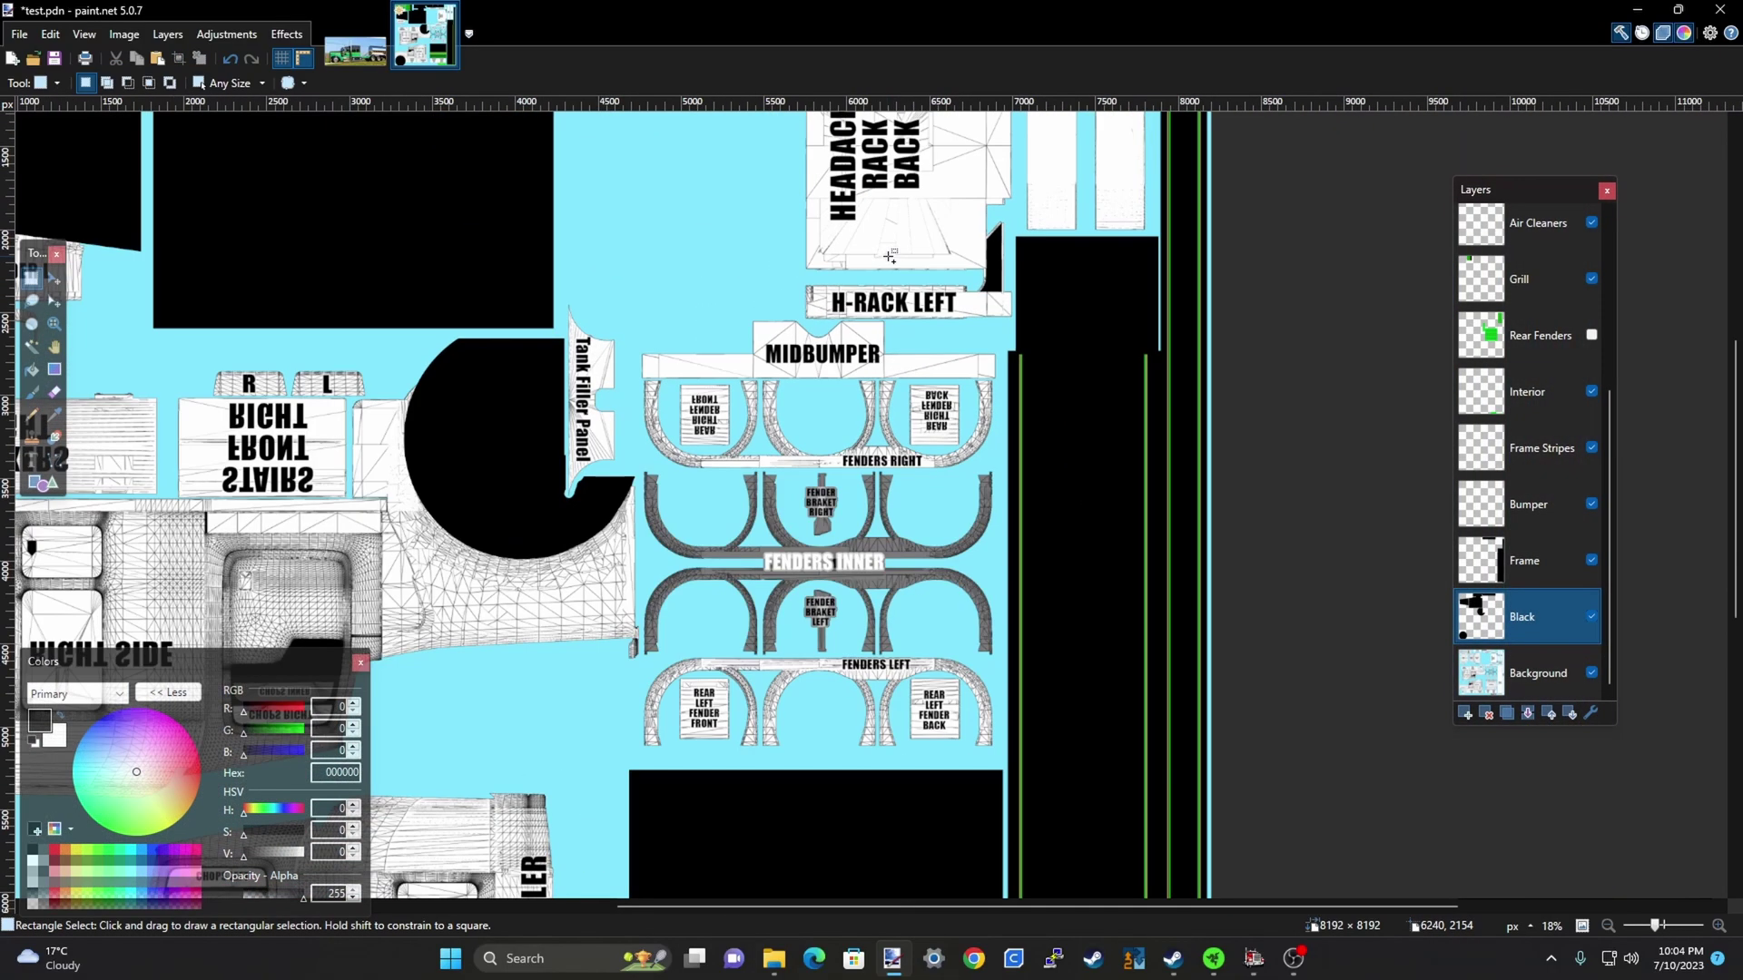
# Hide the Frame layer to examine the template parts underneath it
pyautogui.scroll(-1, 957, 298)
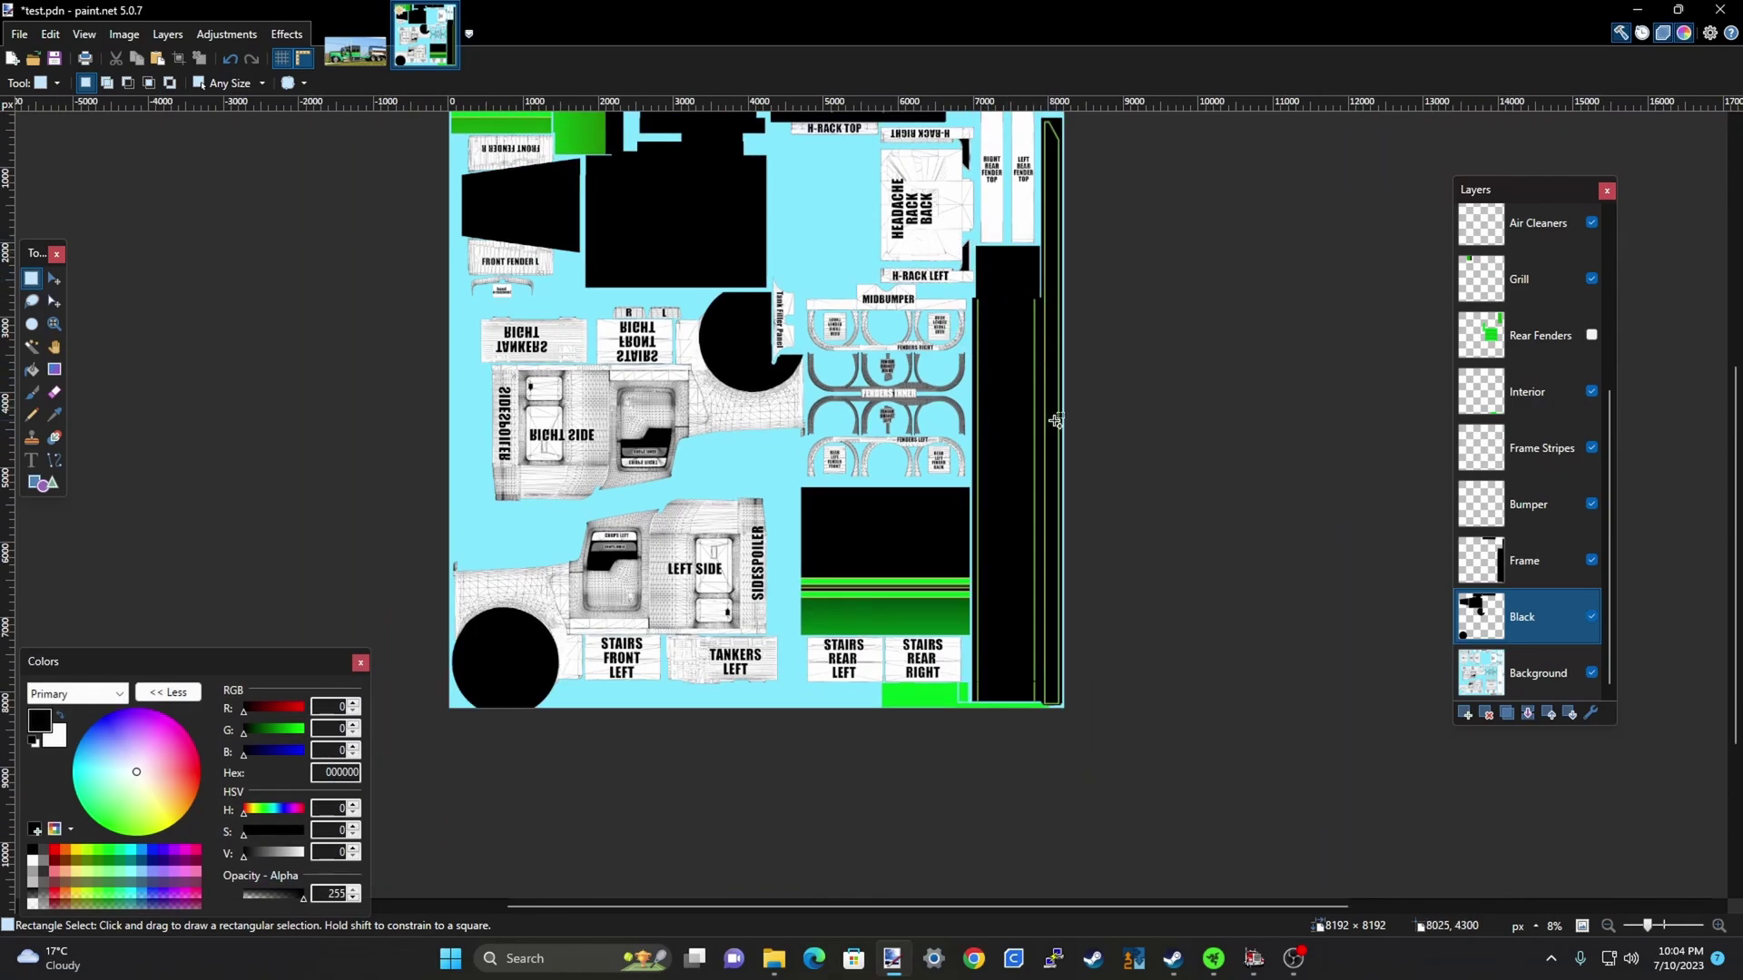
pyautogui.scroll(6, 1055, 420)
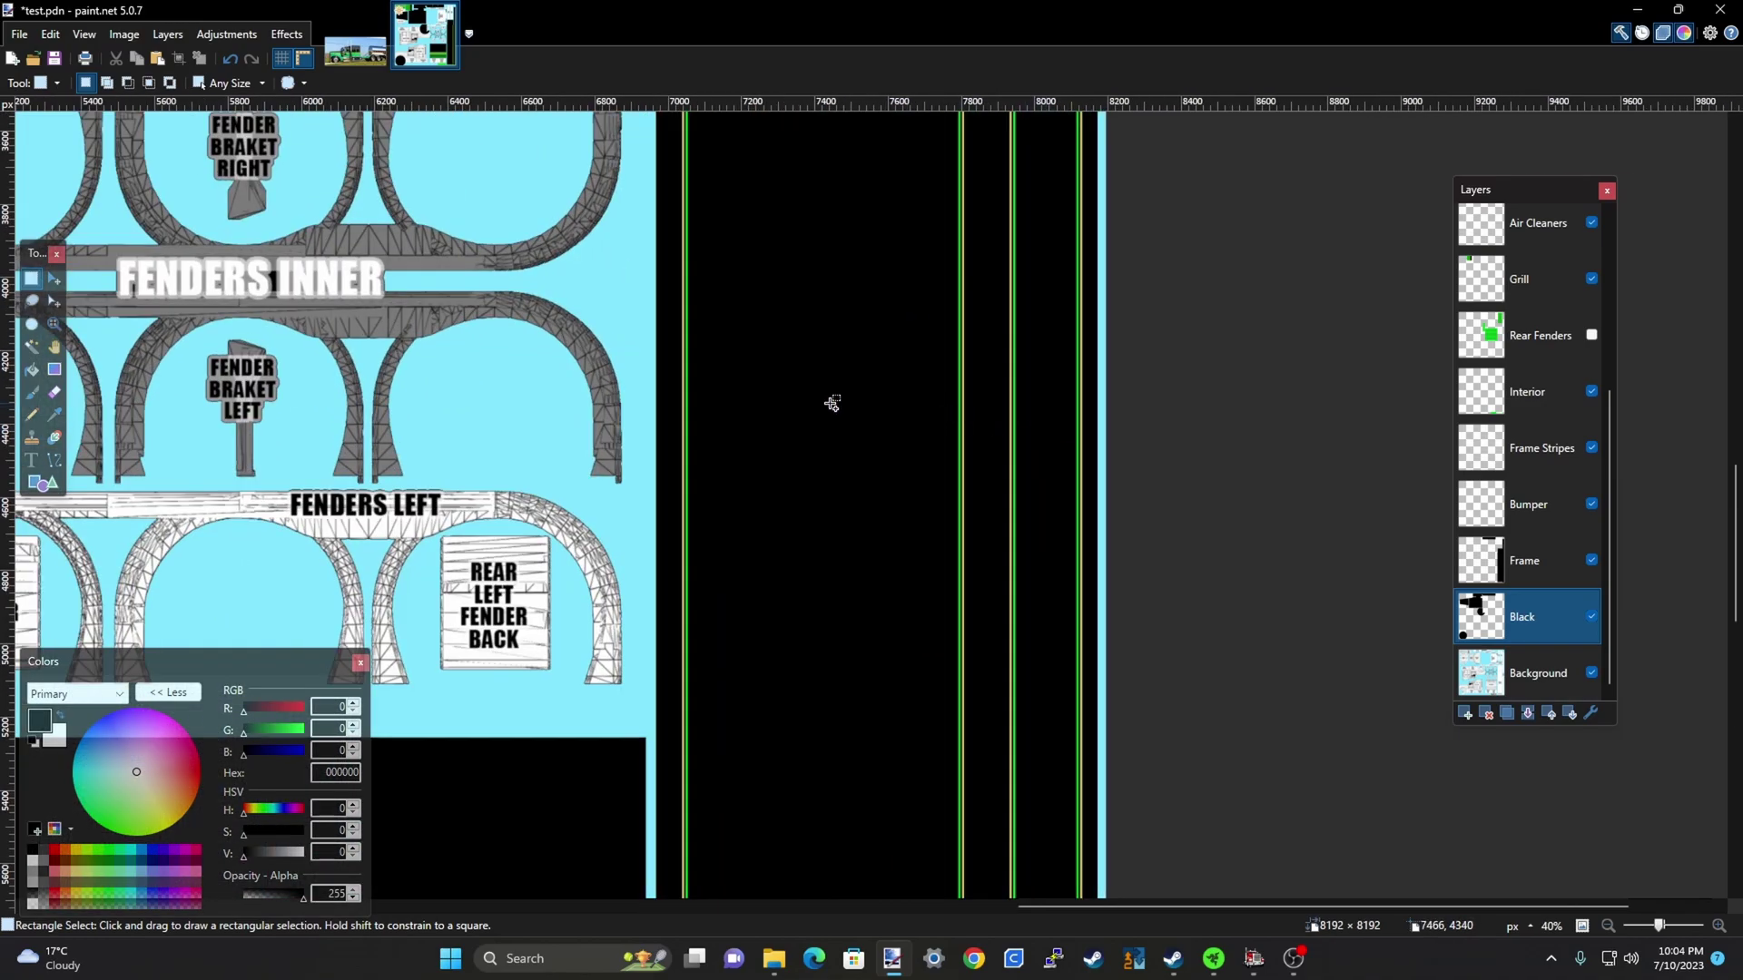
pyautogui.scroll(-3, 835, 403)
pyautogui.scroll(-2, 1048, 310)
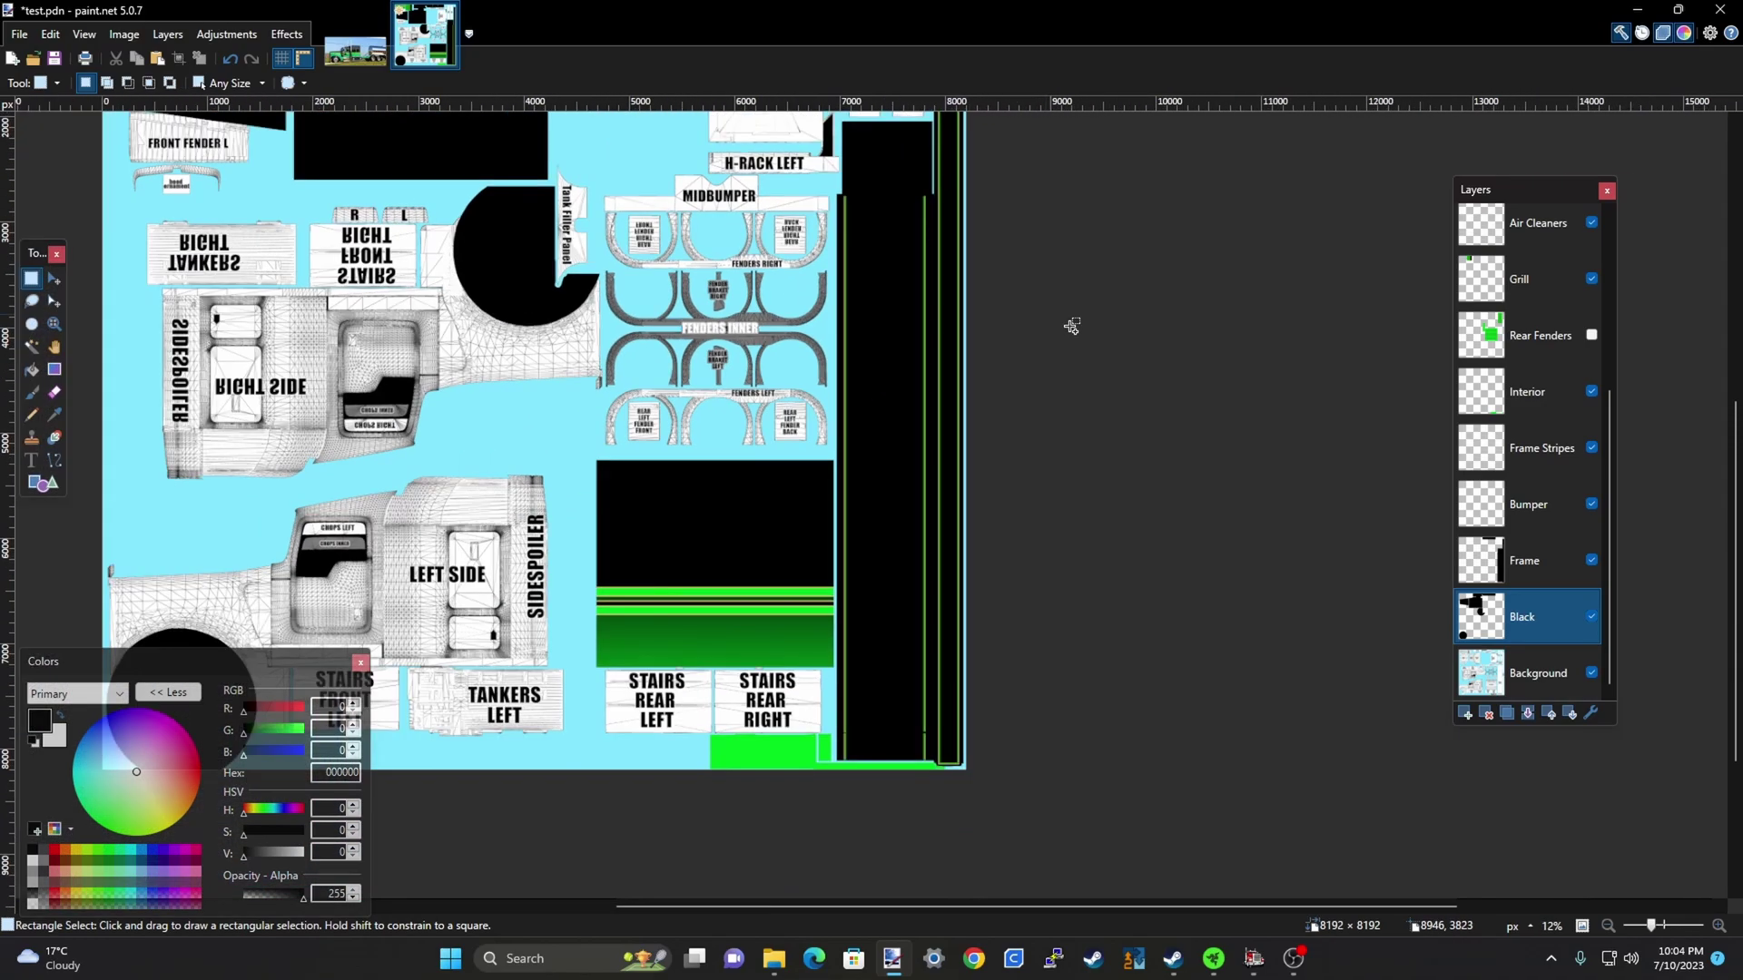
pyautogui.click(1591, 563)
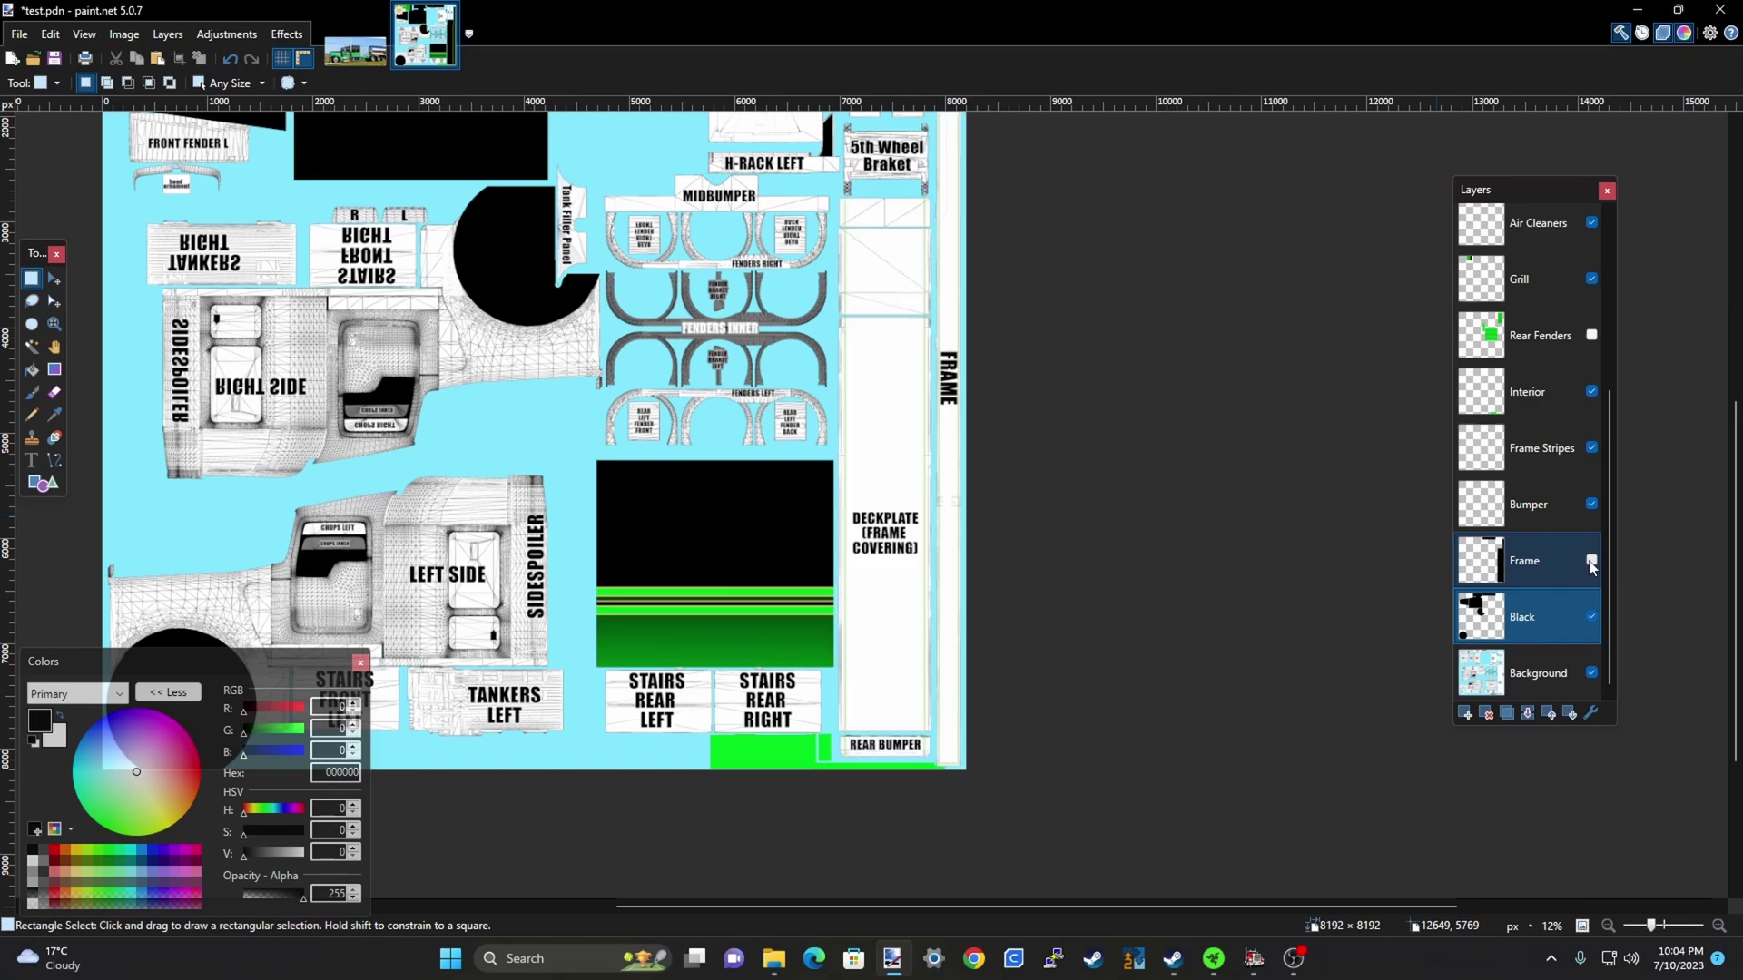
# Examine the template parts along the lower edge, around the frame strip, deckplate, rear bumper and rear stairs
pyautogui.scroll(2, 957, 722)
pyautogui.scroll(5, 957, 722)
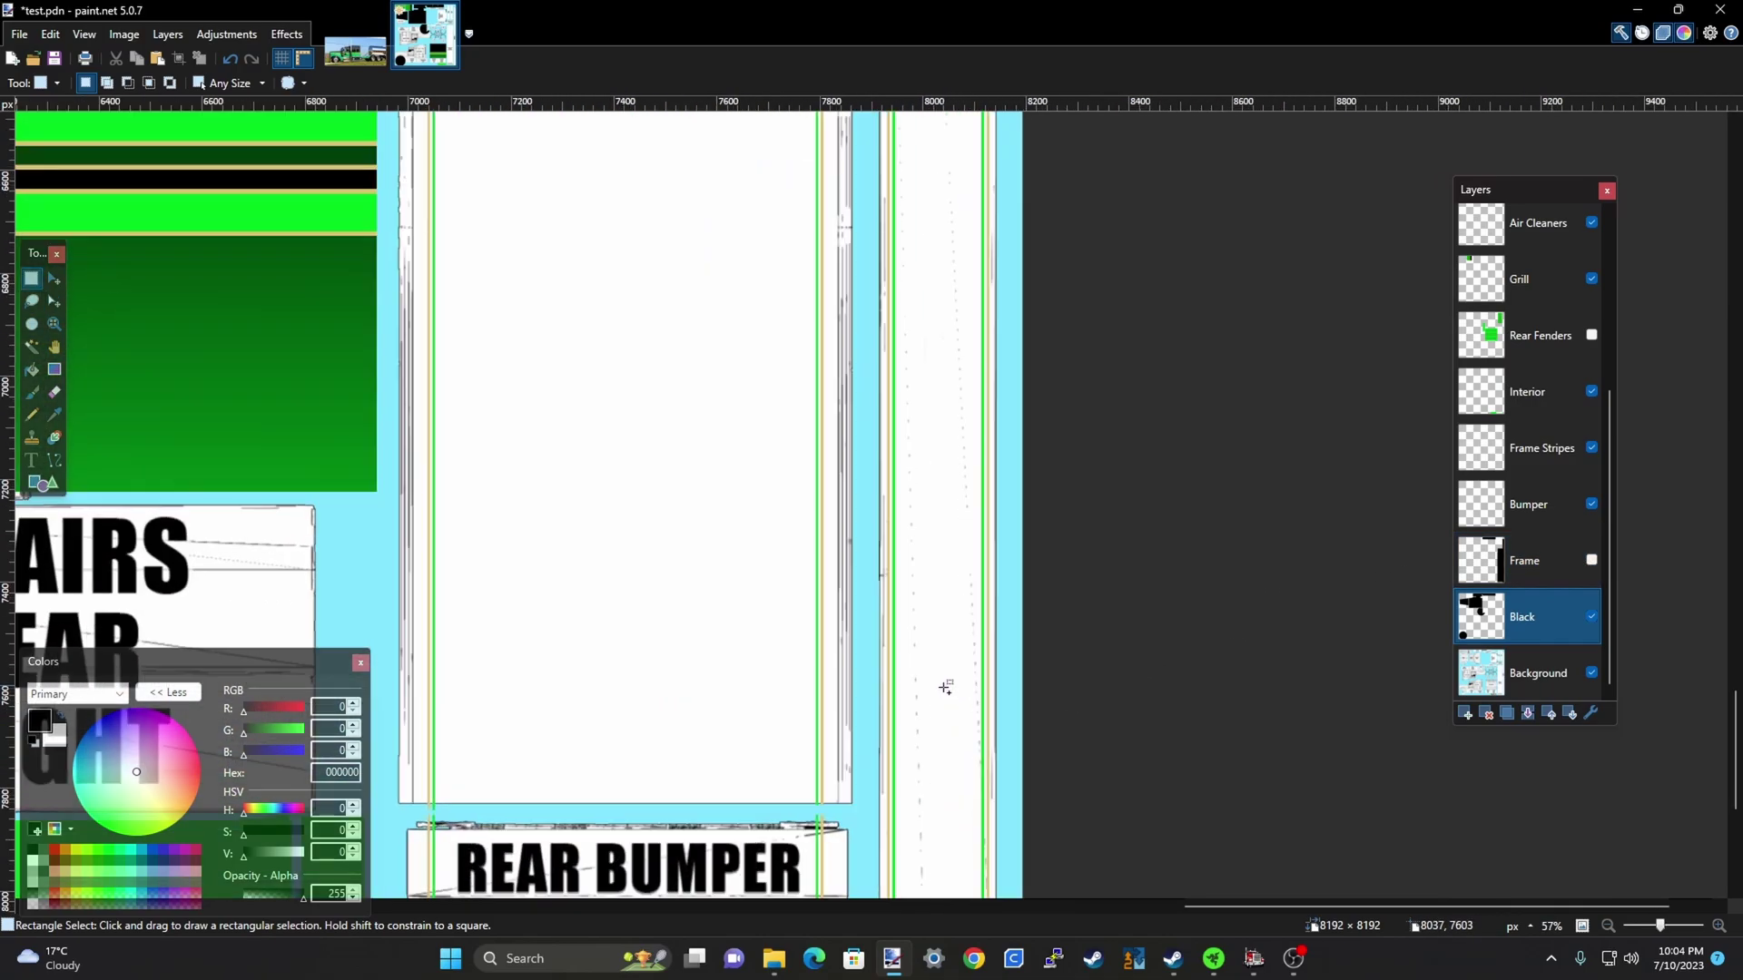
pyautogui.scroll(-2, 1051, 414)
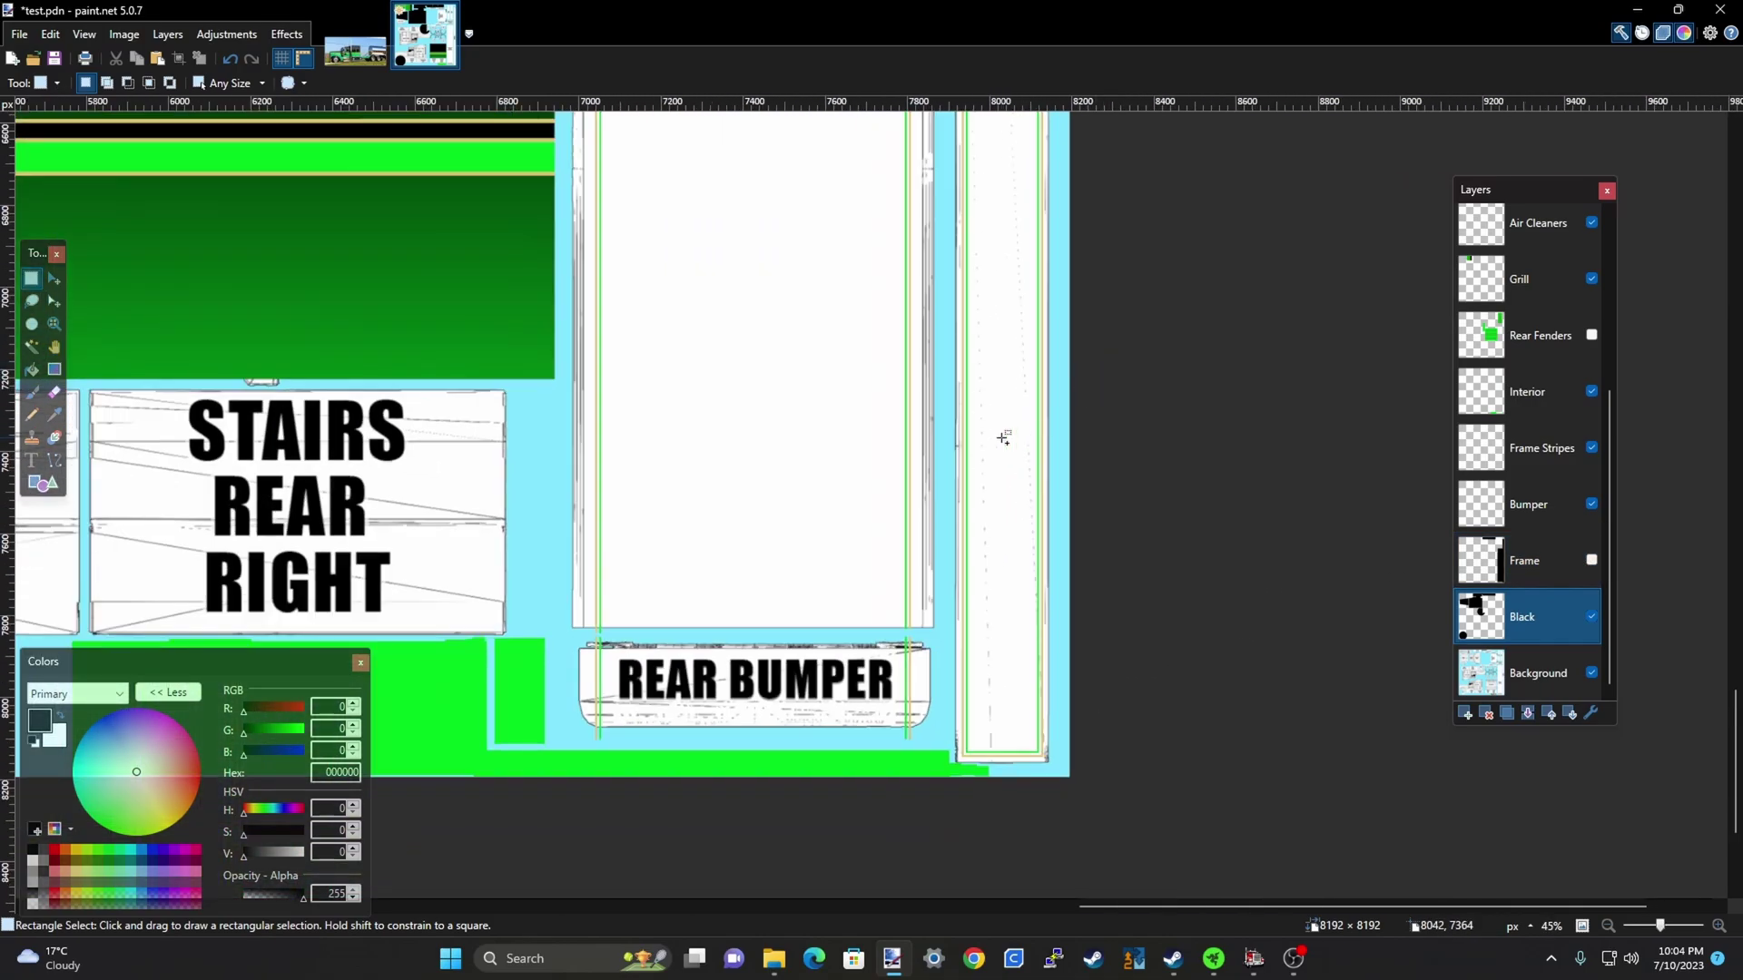
pyautogui.scroll(-3, 1195, 439)
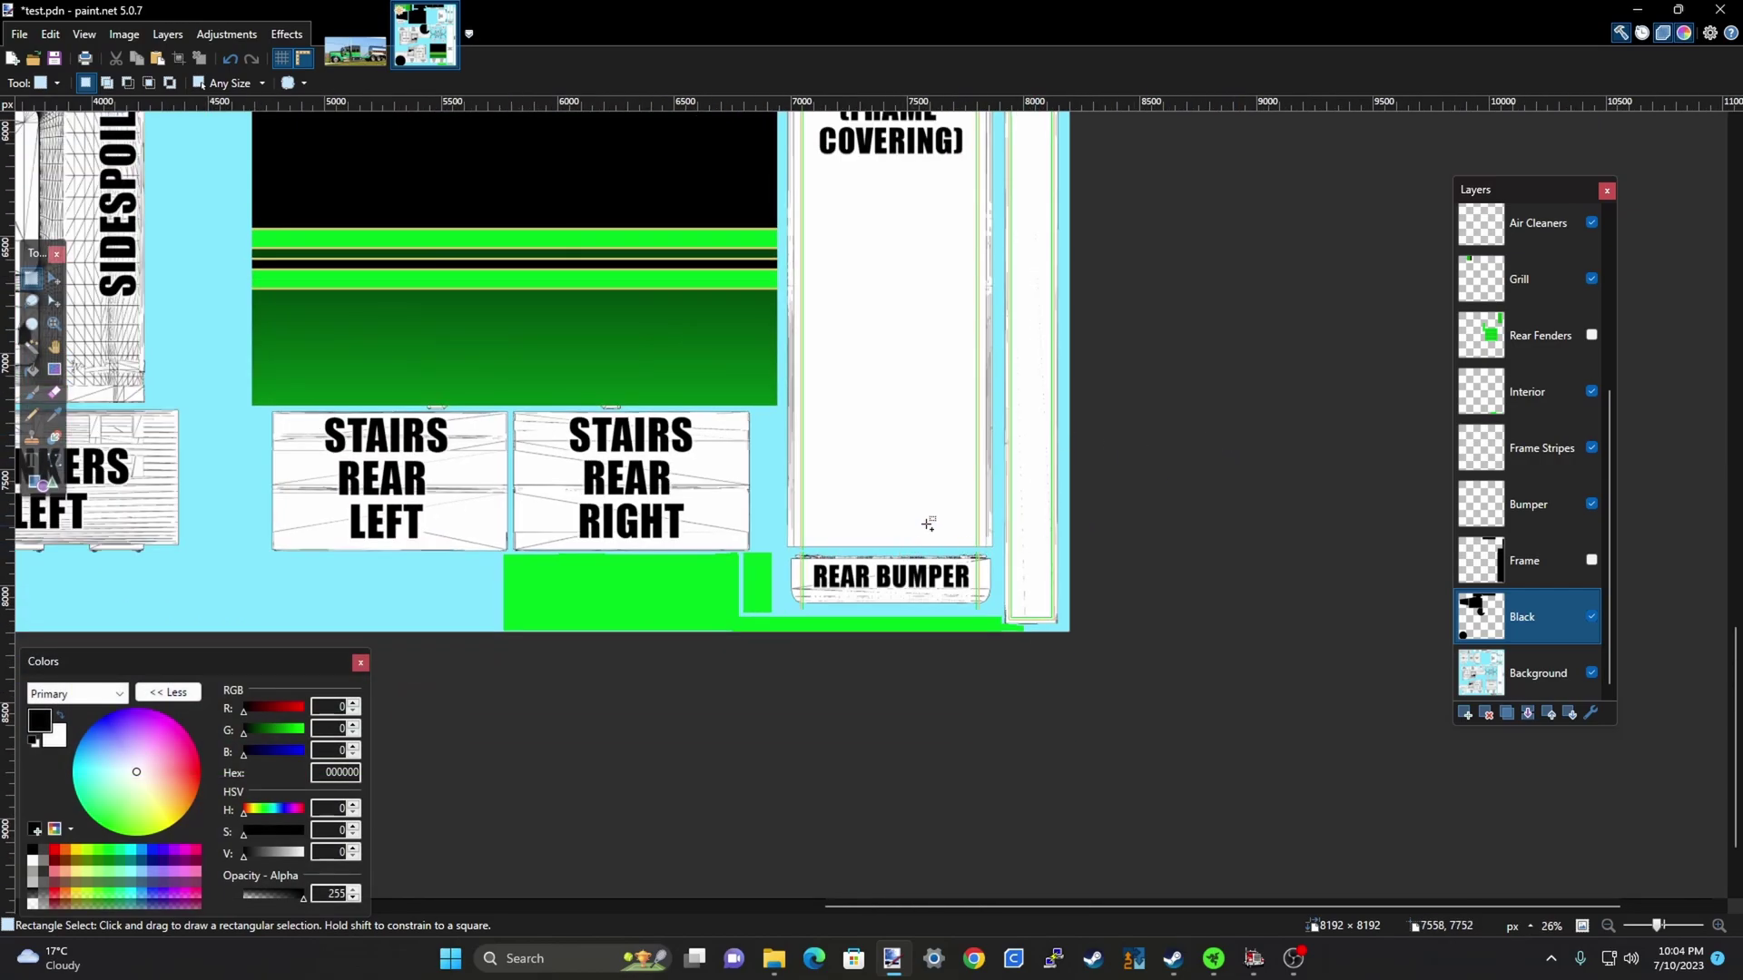
pyautogui.scroll(4, 1035, 547)
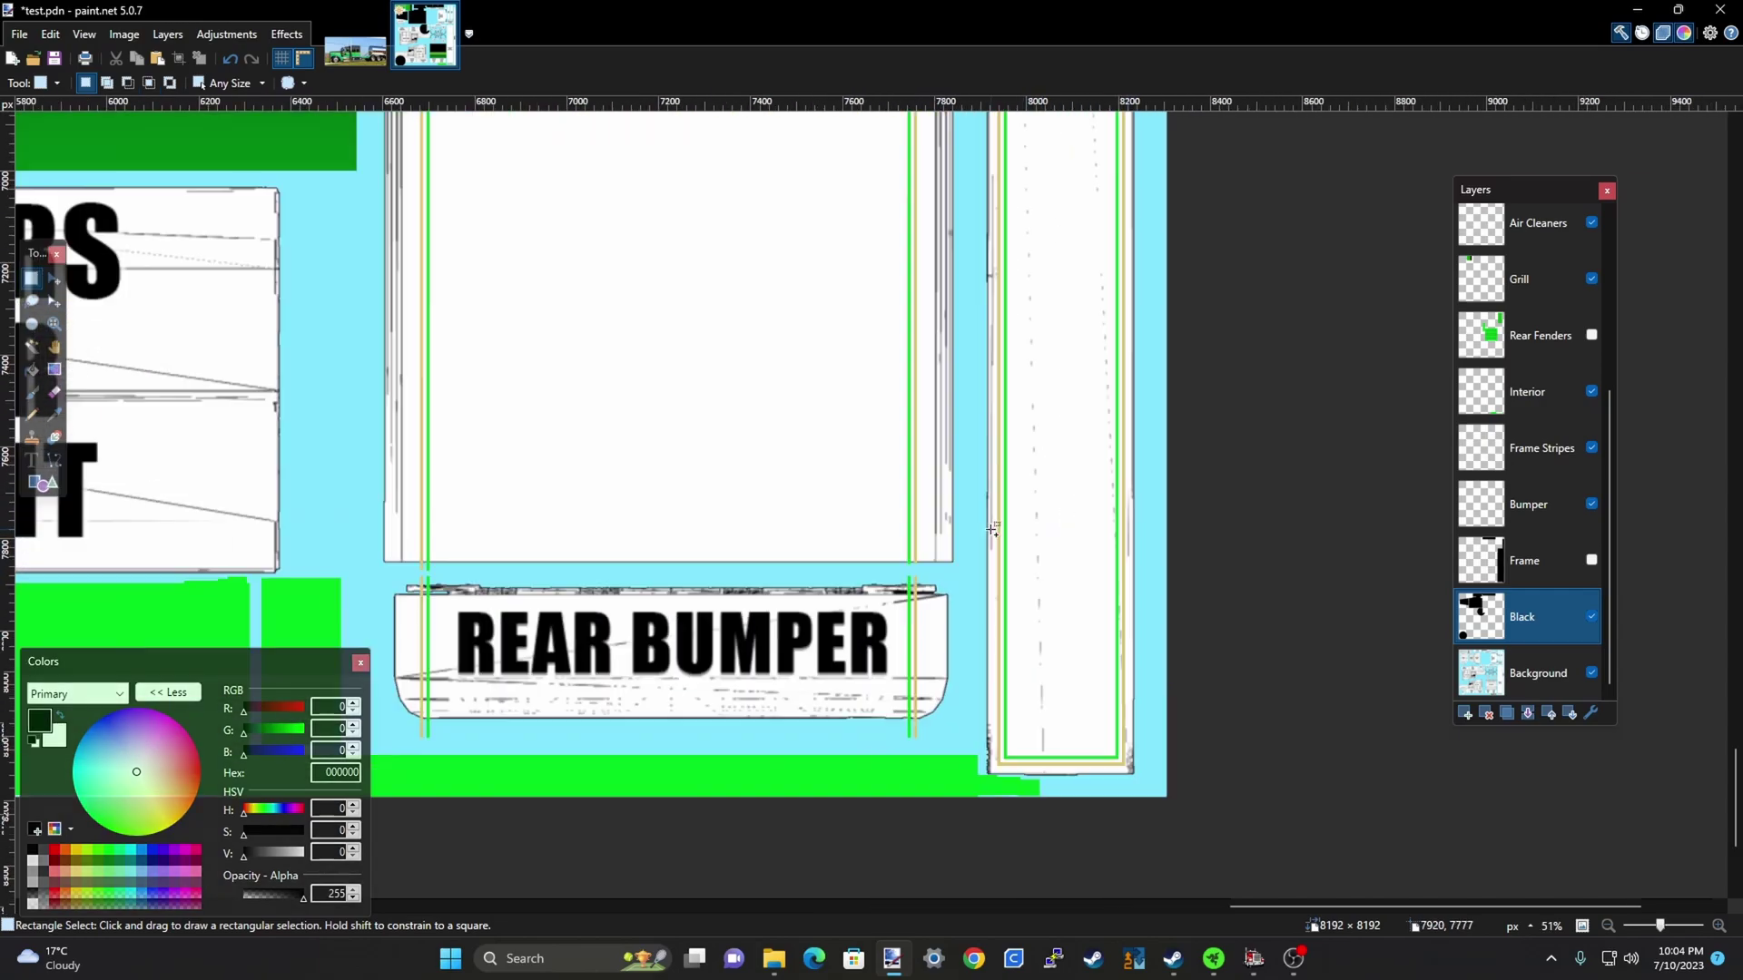
pyautogui.scroll(-3, 1286, 515)
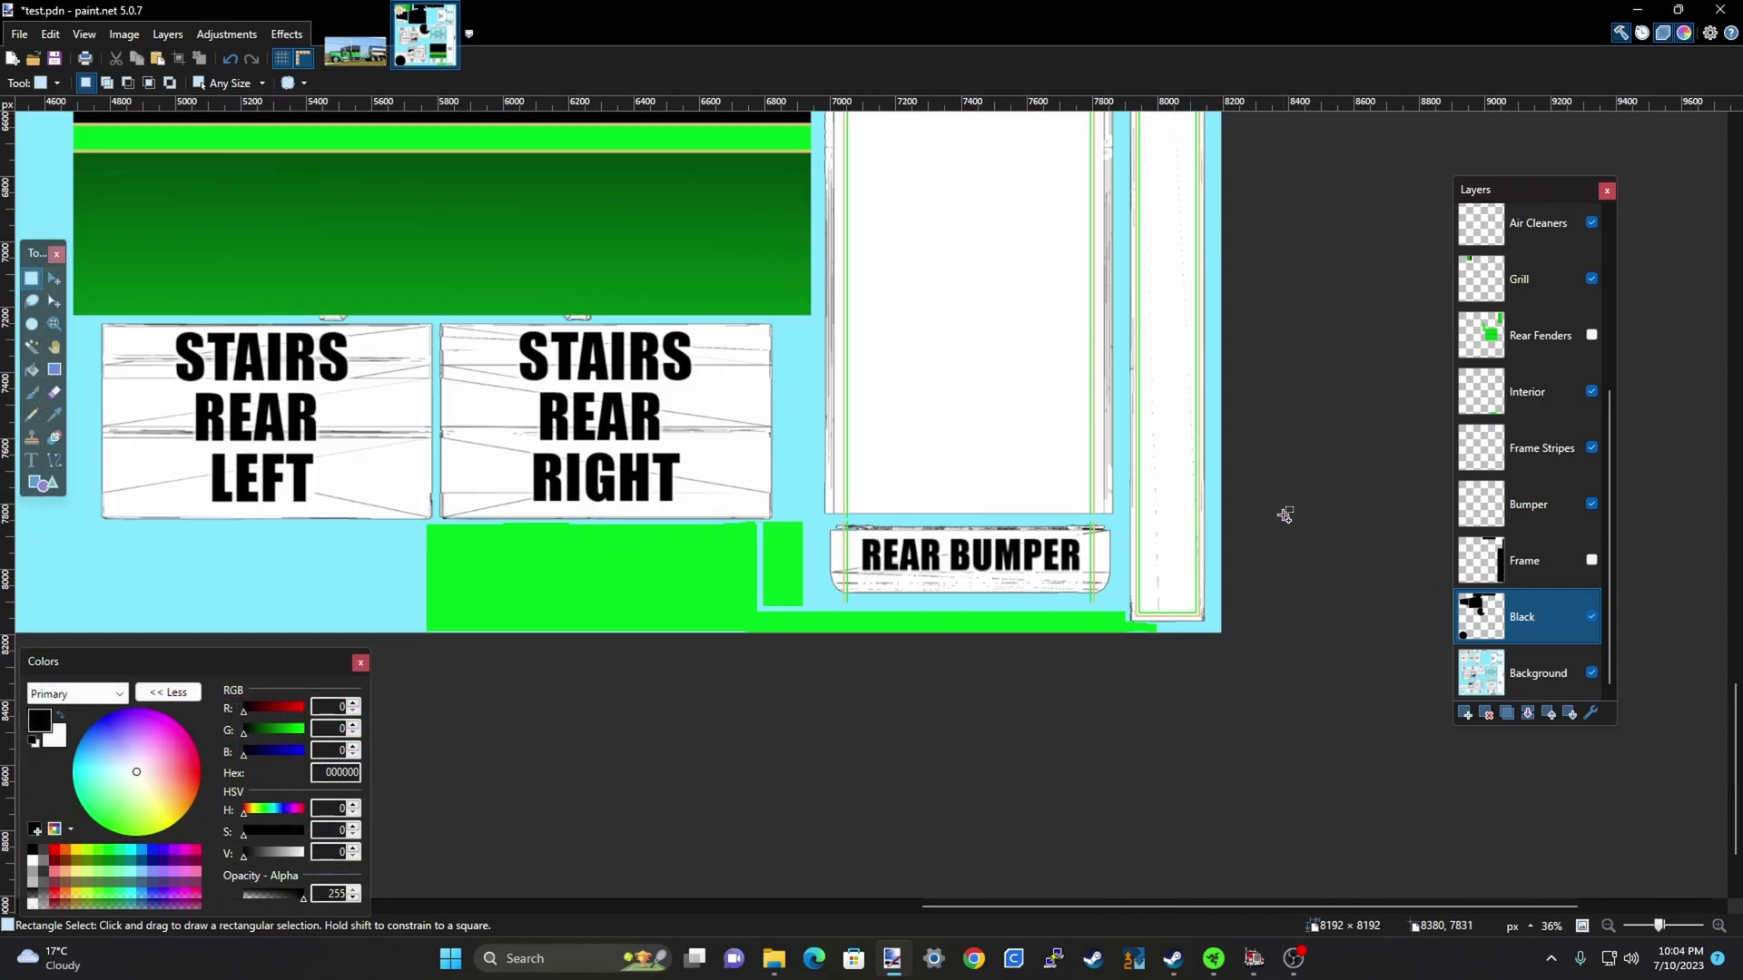
pyautogui.scroll(-2, 1317, 531)
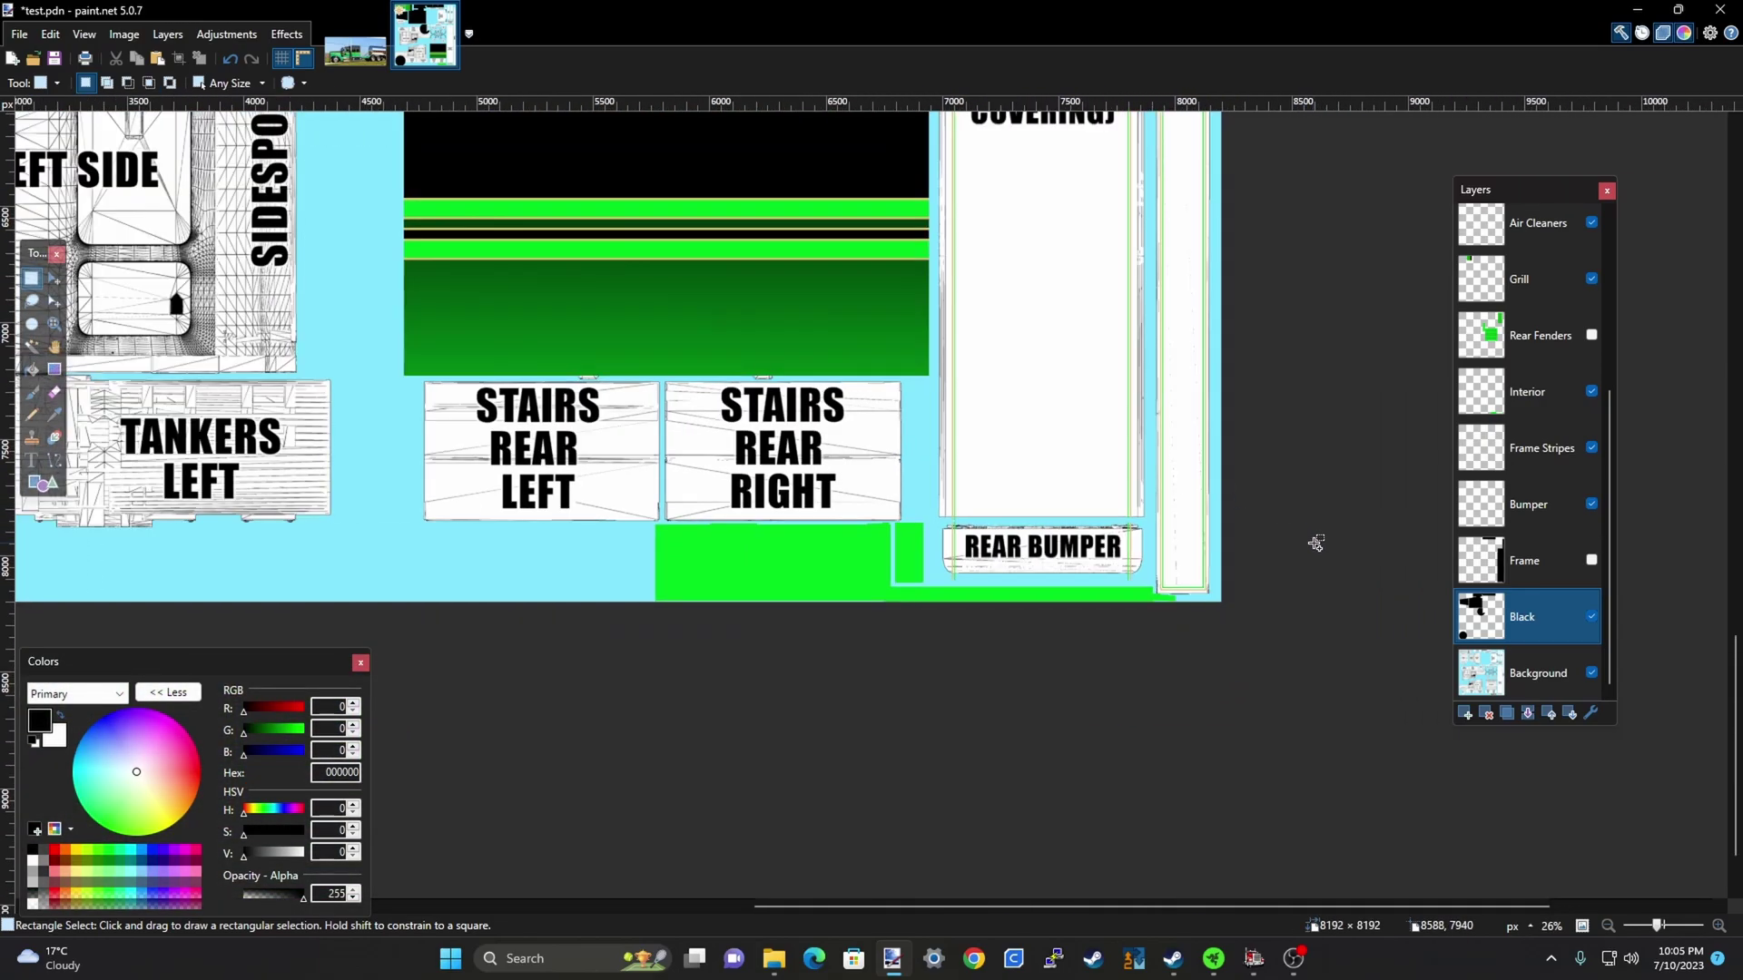
pyautogui.scroll(3, 1104, 610)
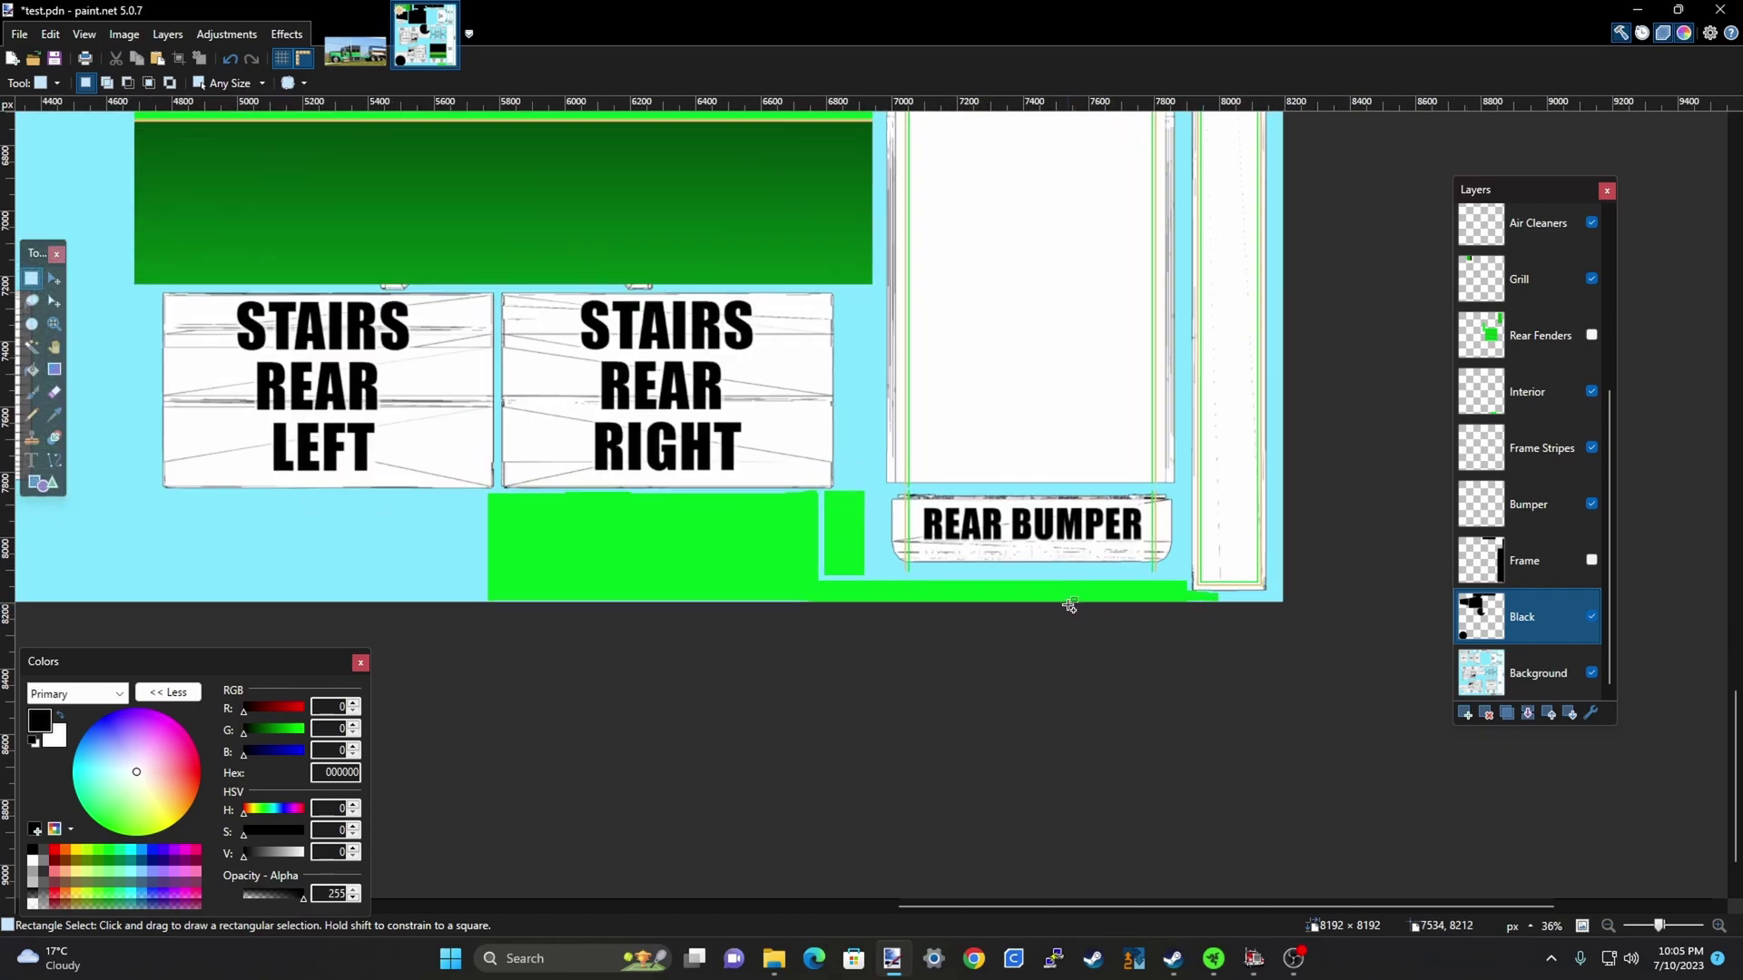
pyautogui.scroll(-3, 1071, 604)
pyautogui.scroll(-2, 1150, 682)
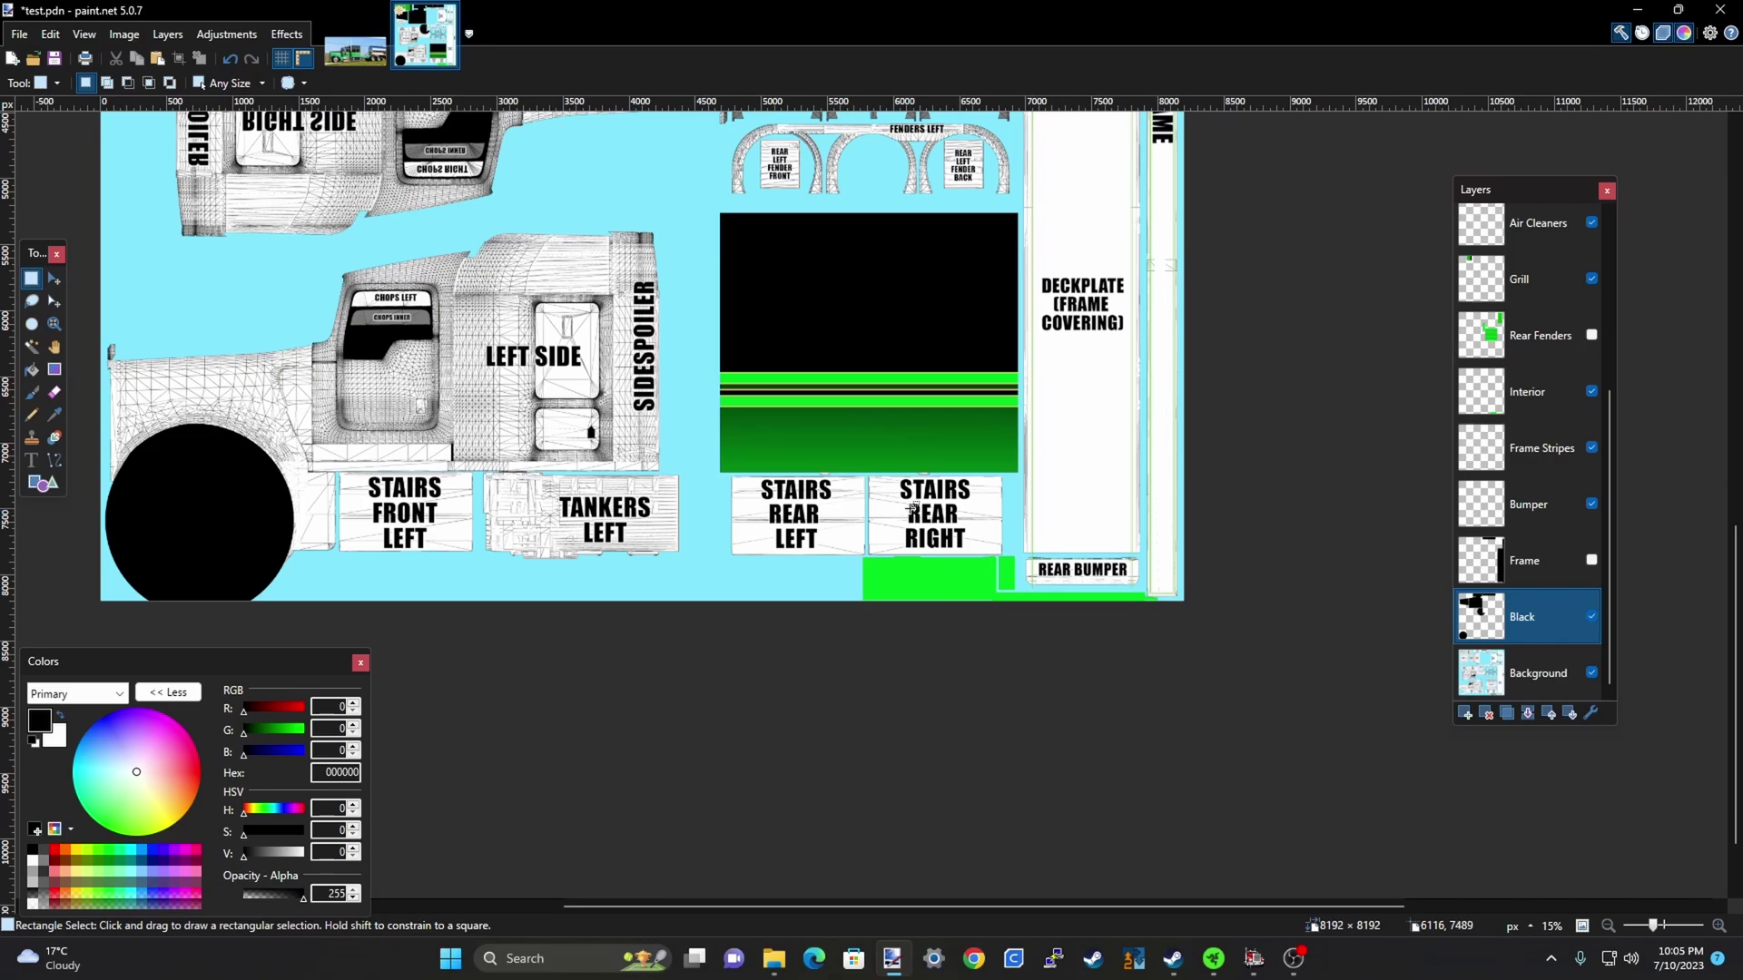
pyautogui.scroll(-2, 815, 502)
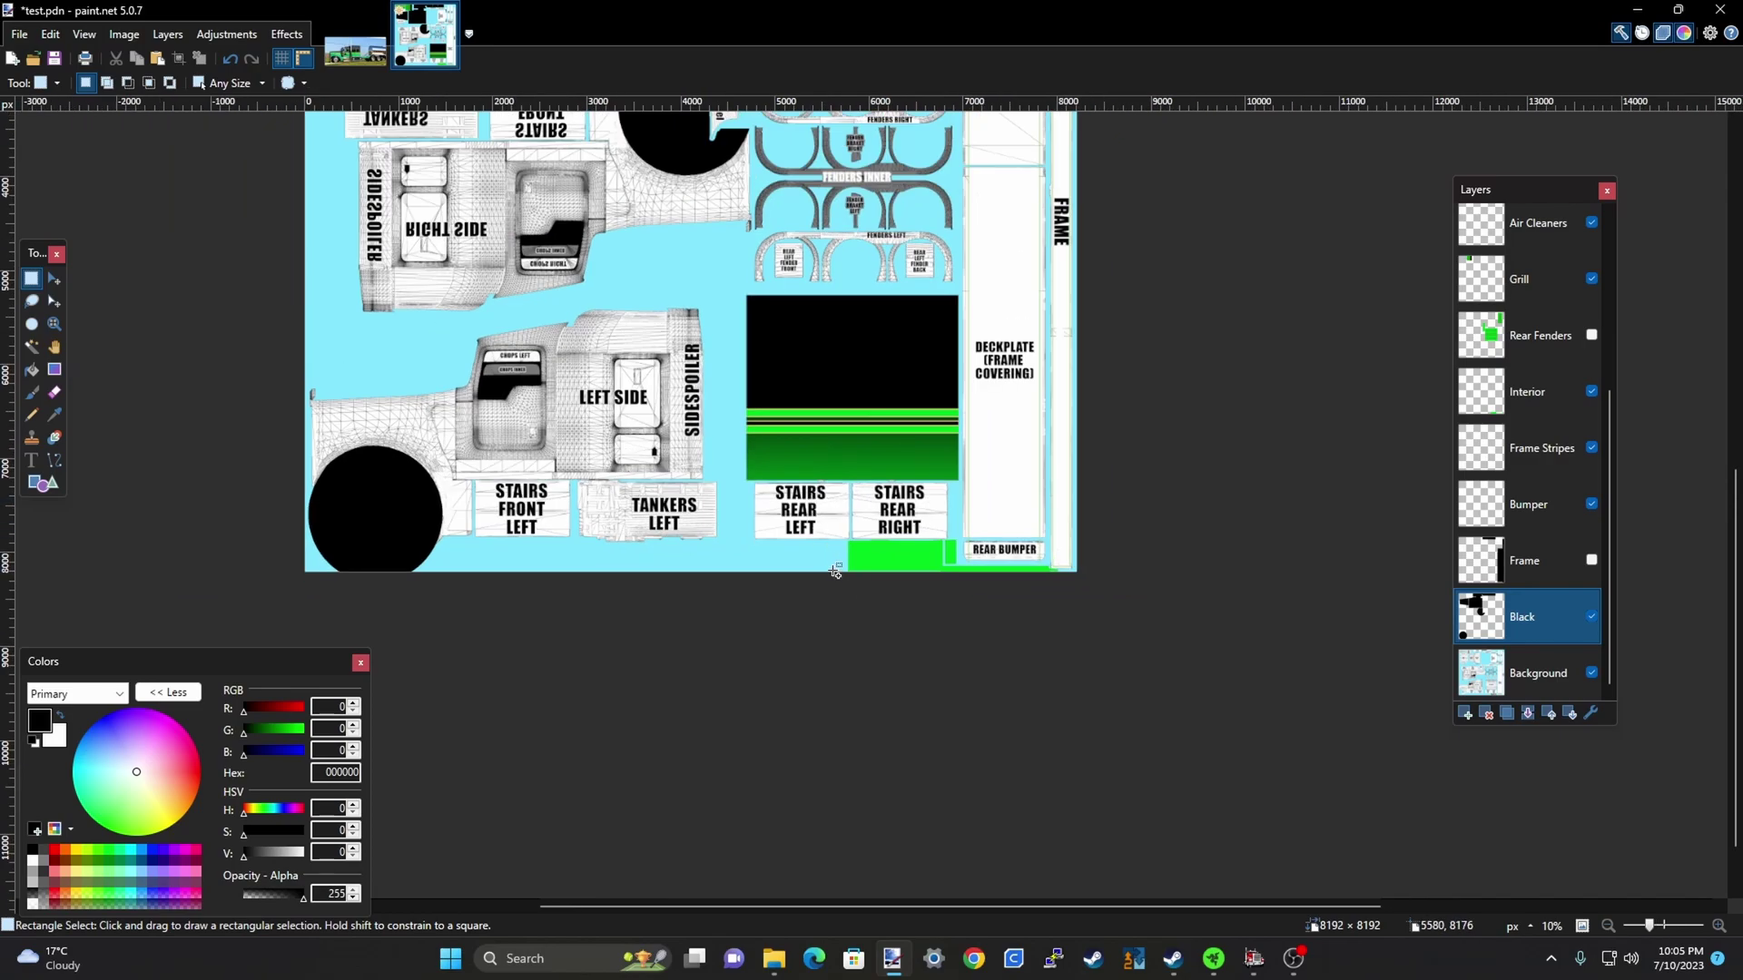
pyautogui.scroll(3, 834, 565)
pyautogui.scroll(-2, 794, 548)
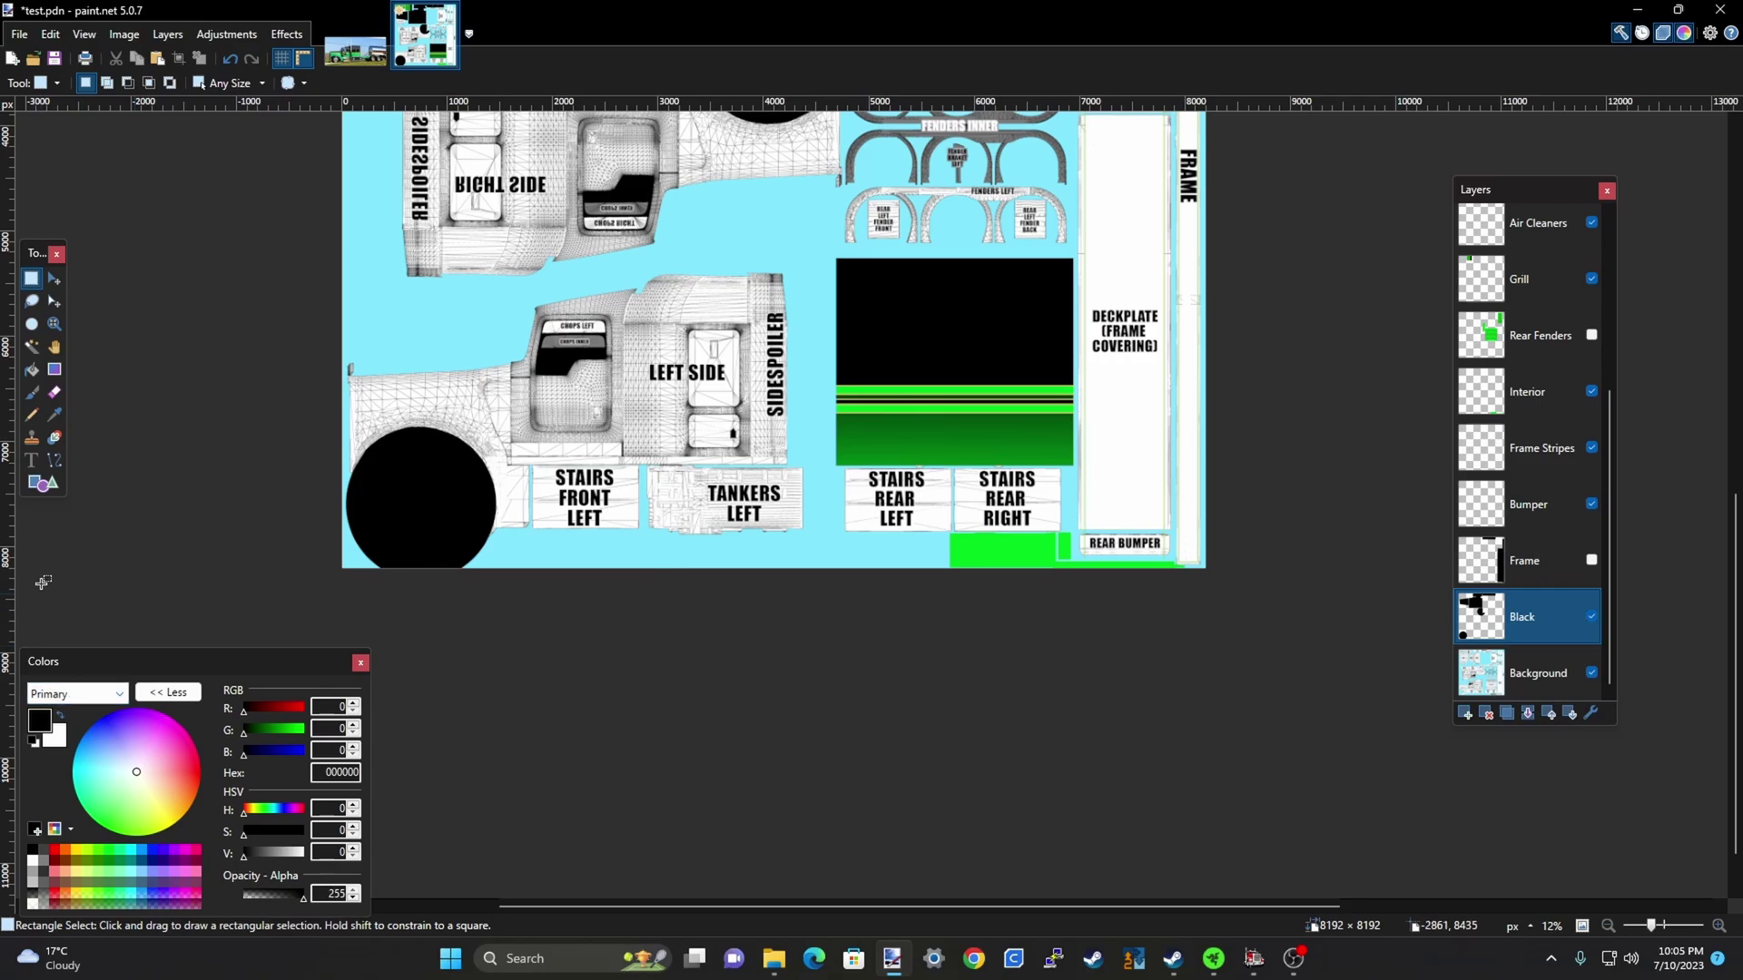
# Select the Stairs Front Left and Tankers Left parts with a rectangle of about 2635 × 675 px, adding both Stairs Rear parts to the selection
pyautogui.scroll(5, 627, 525)
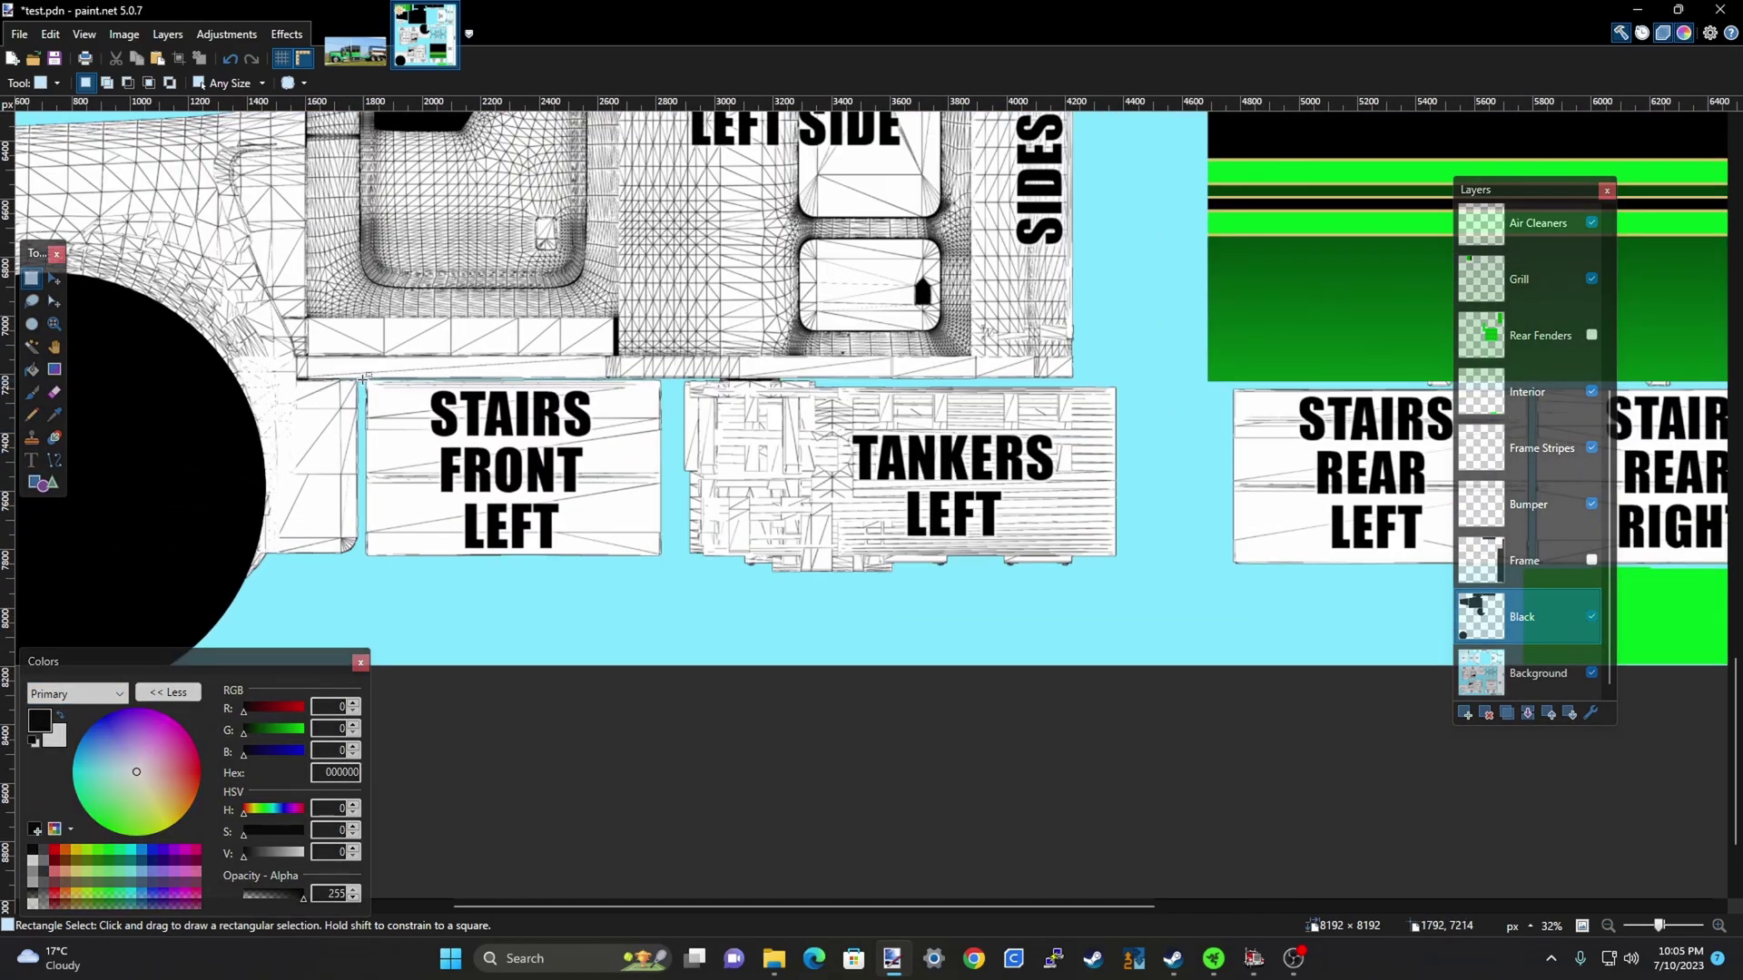
pyautogui.moveTo(362, 379); pyautogui.dragTo(626, 576)
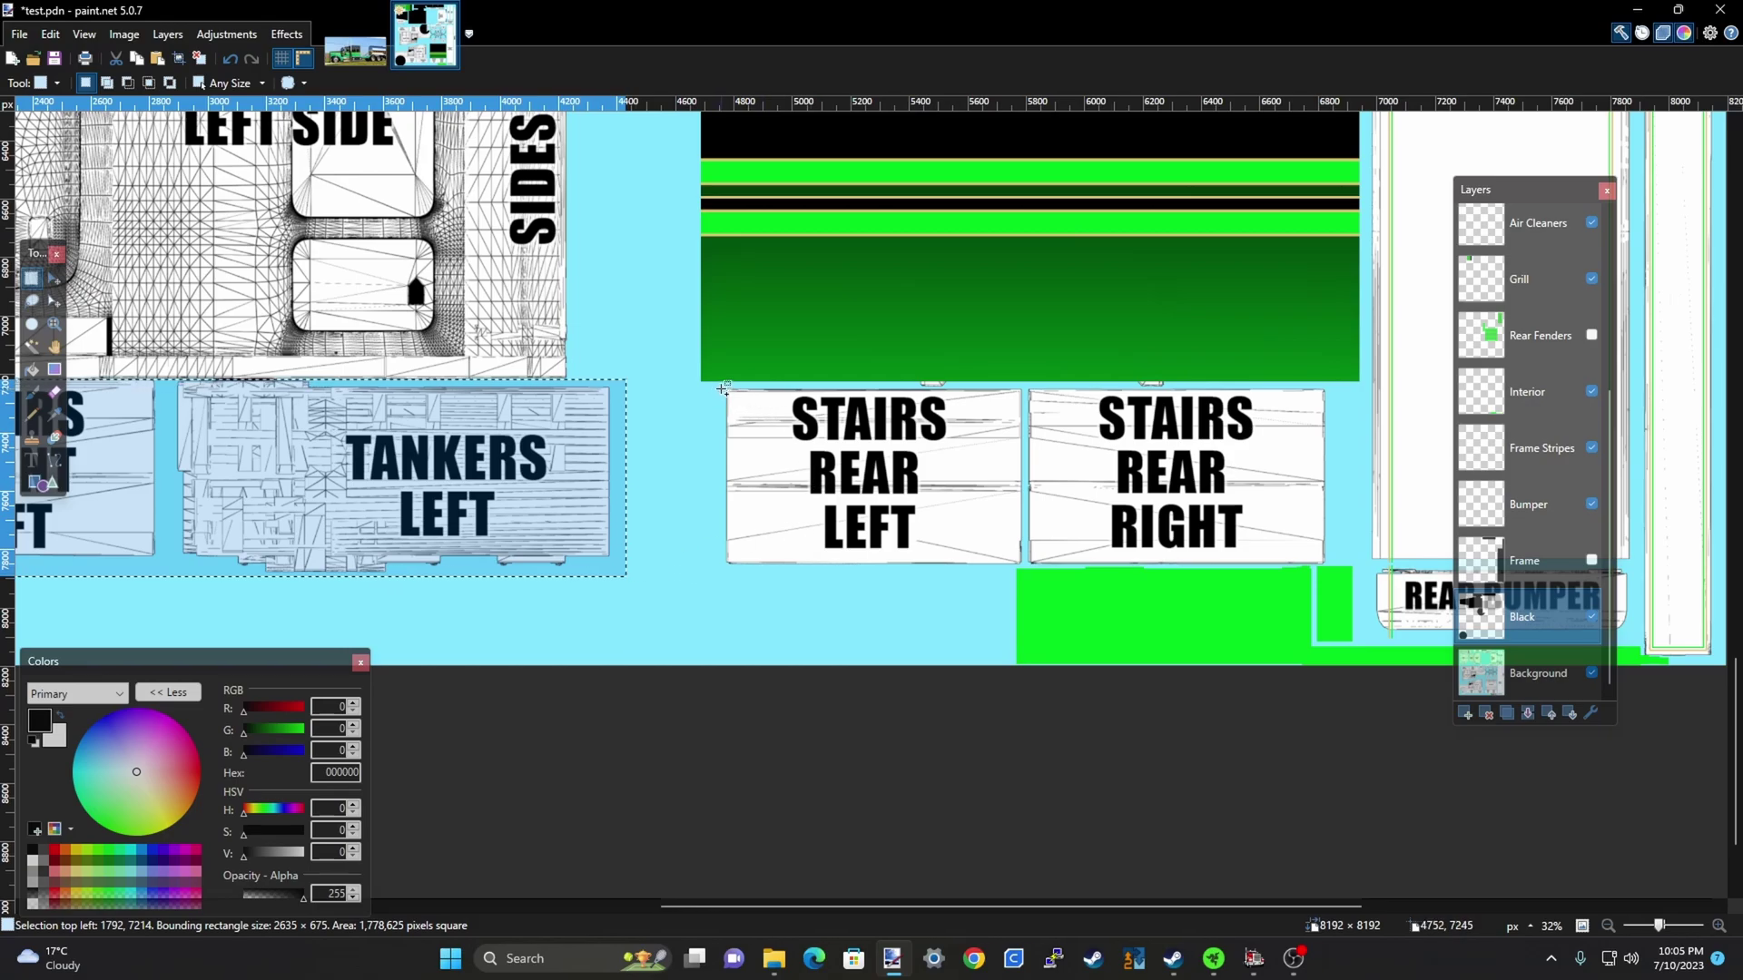
pyautogui.moveTo(724, 388); pyautogui.dragTo(1331, 566)
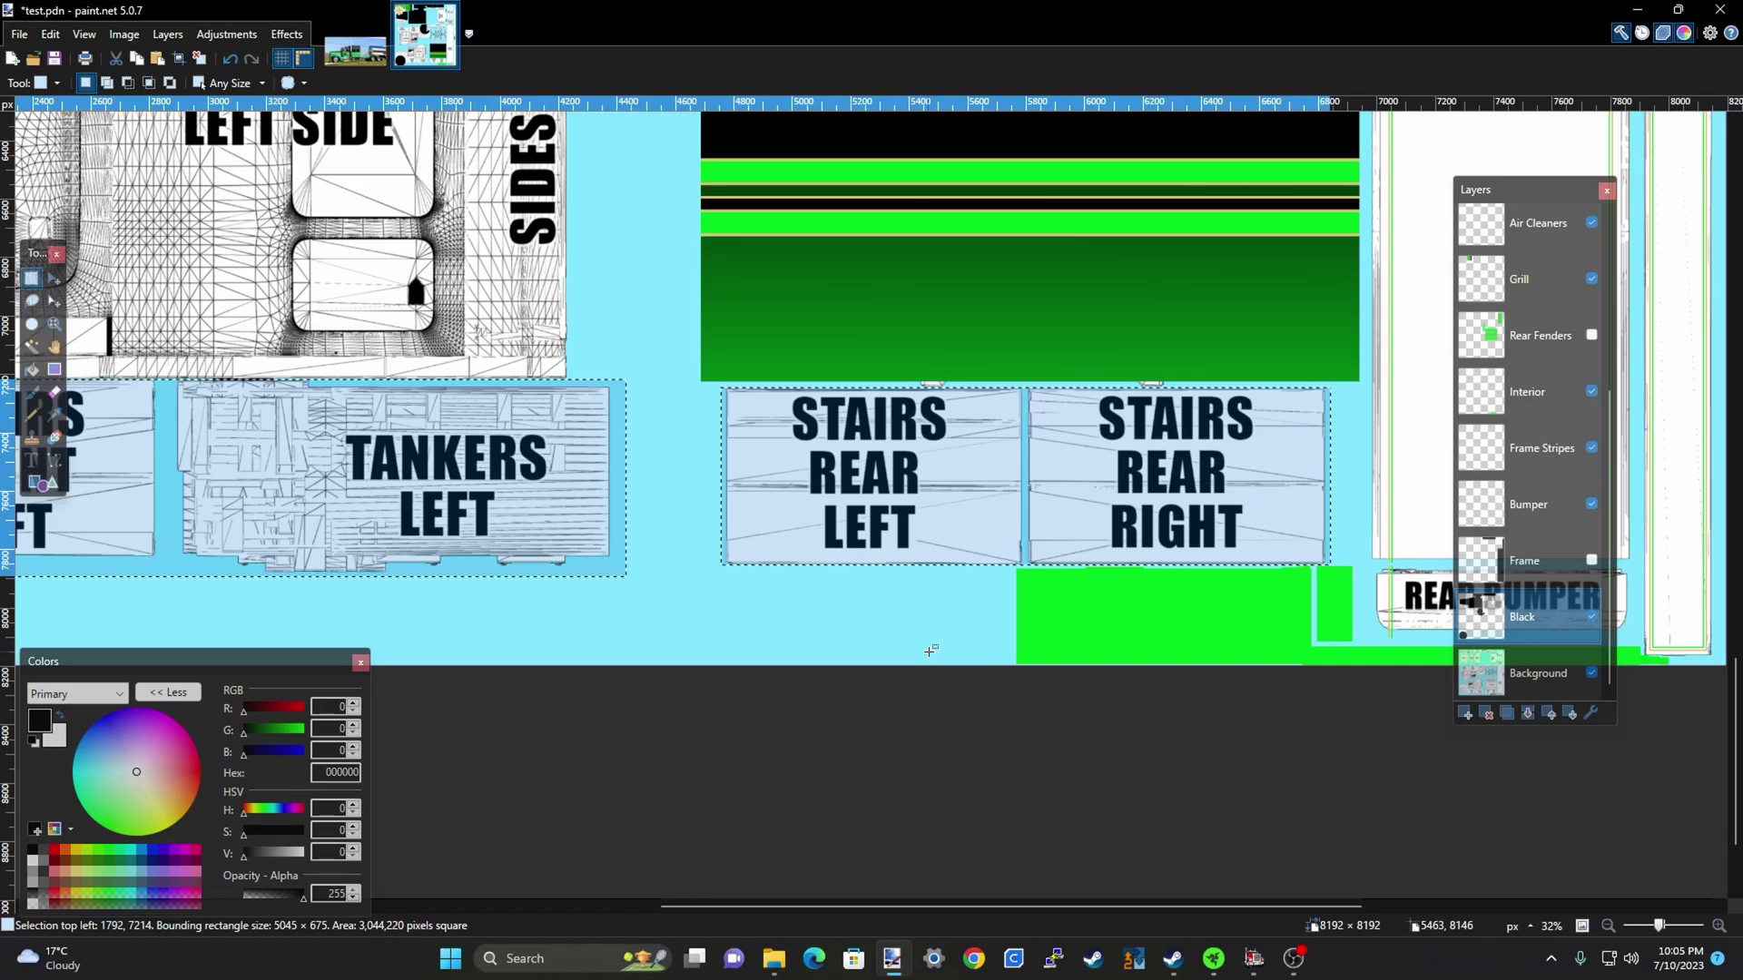
# Add a rectangle around the Right and Left Rear Fender Top parts to the selection
pyautogui.scroll(1, 1041, 617)
pyautogui.scroll(-6, 1041, 617)
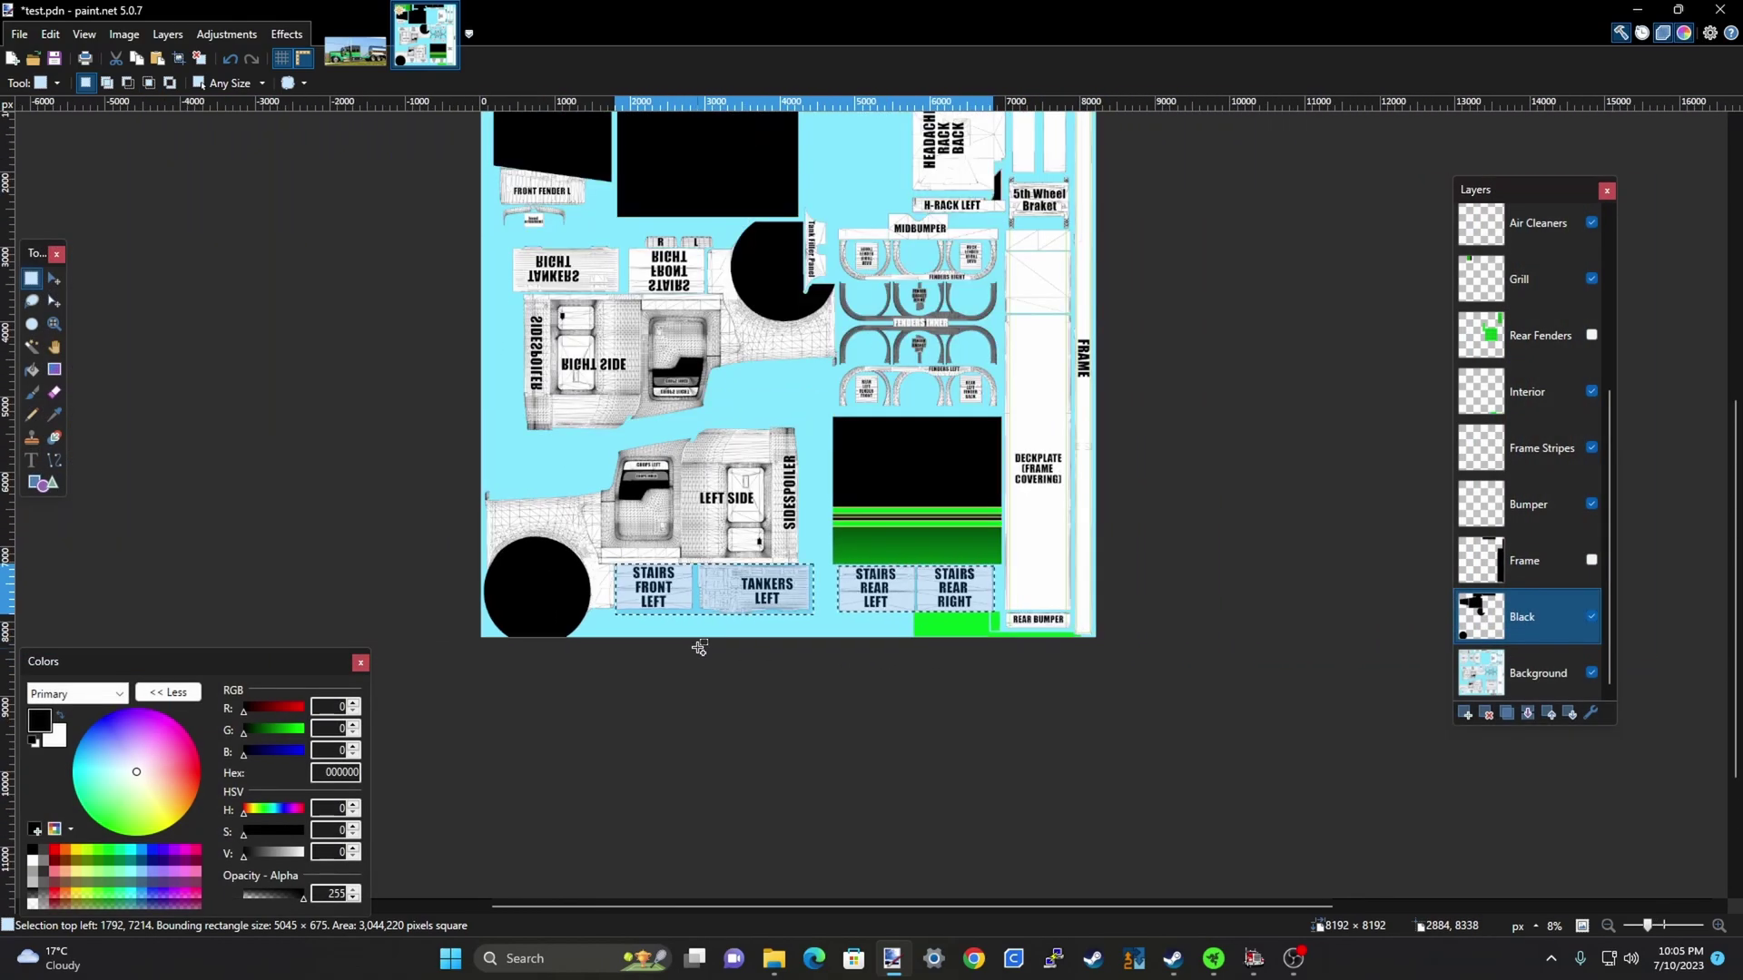
pyautogui.scroll(1, 999, 653)
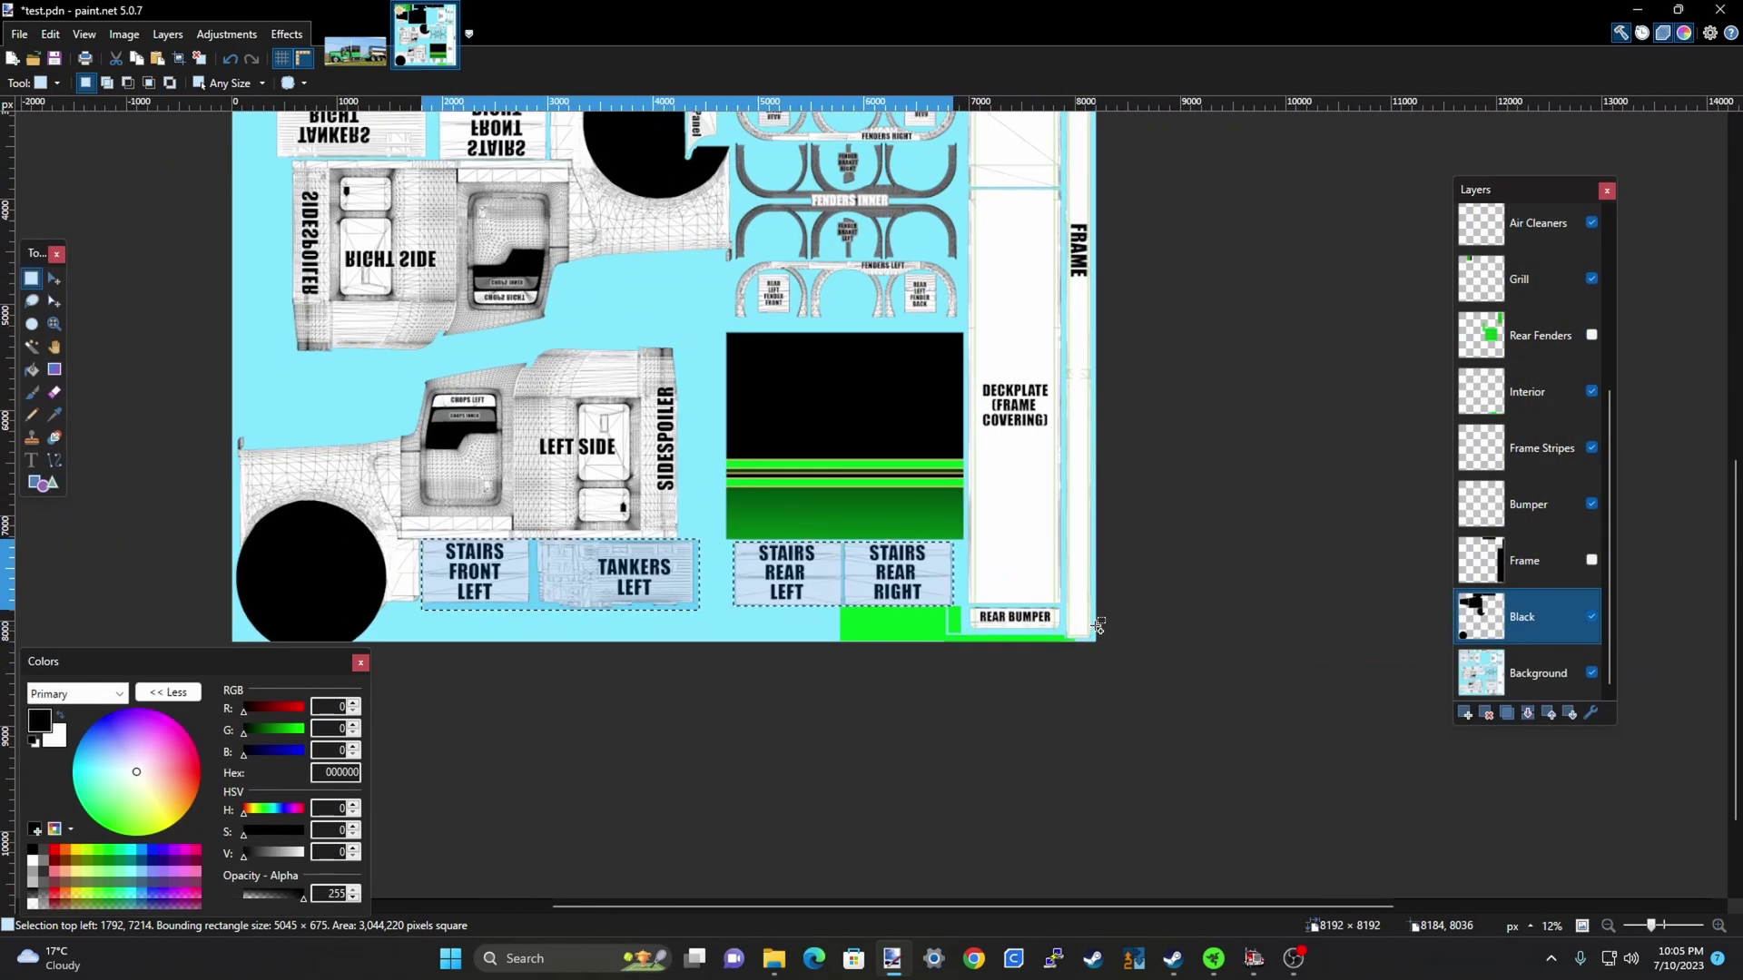
pyautogui.scroll(-2, 1014, 671)
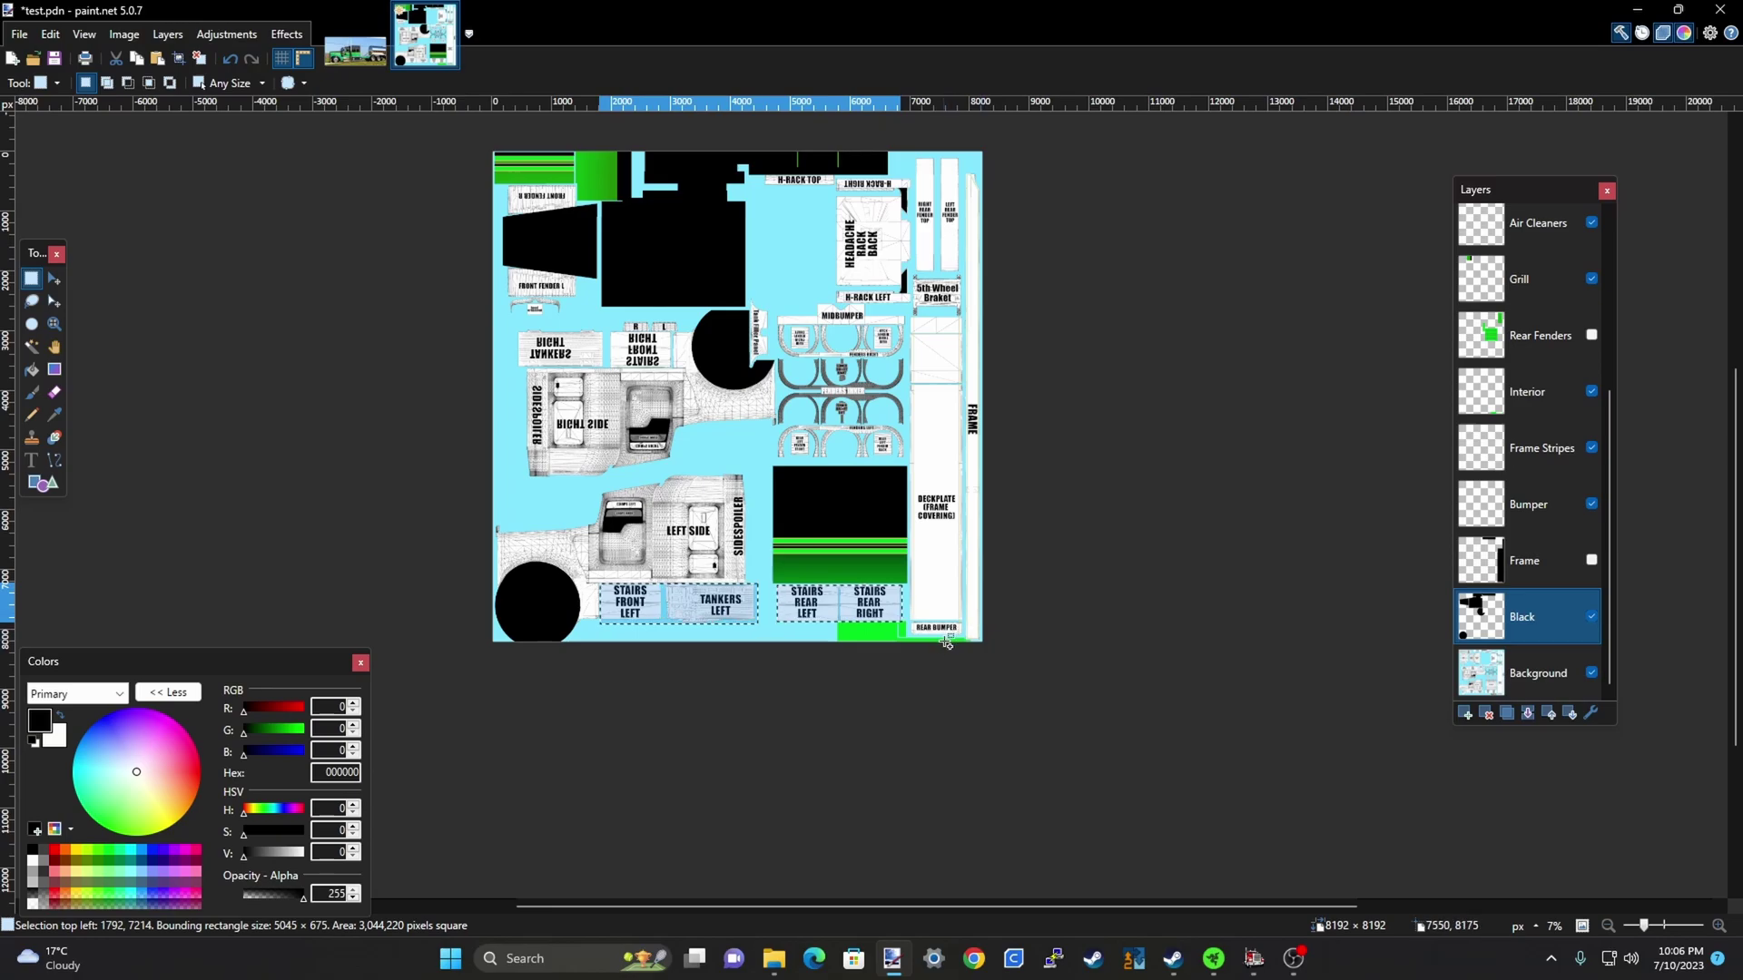
pyautogui.scroll(3, 938, 179)
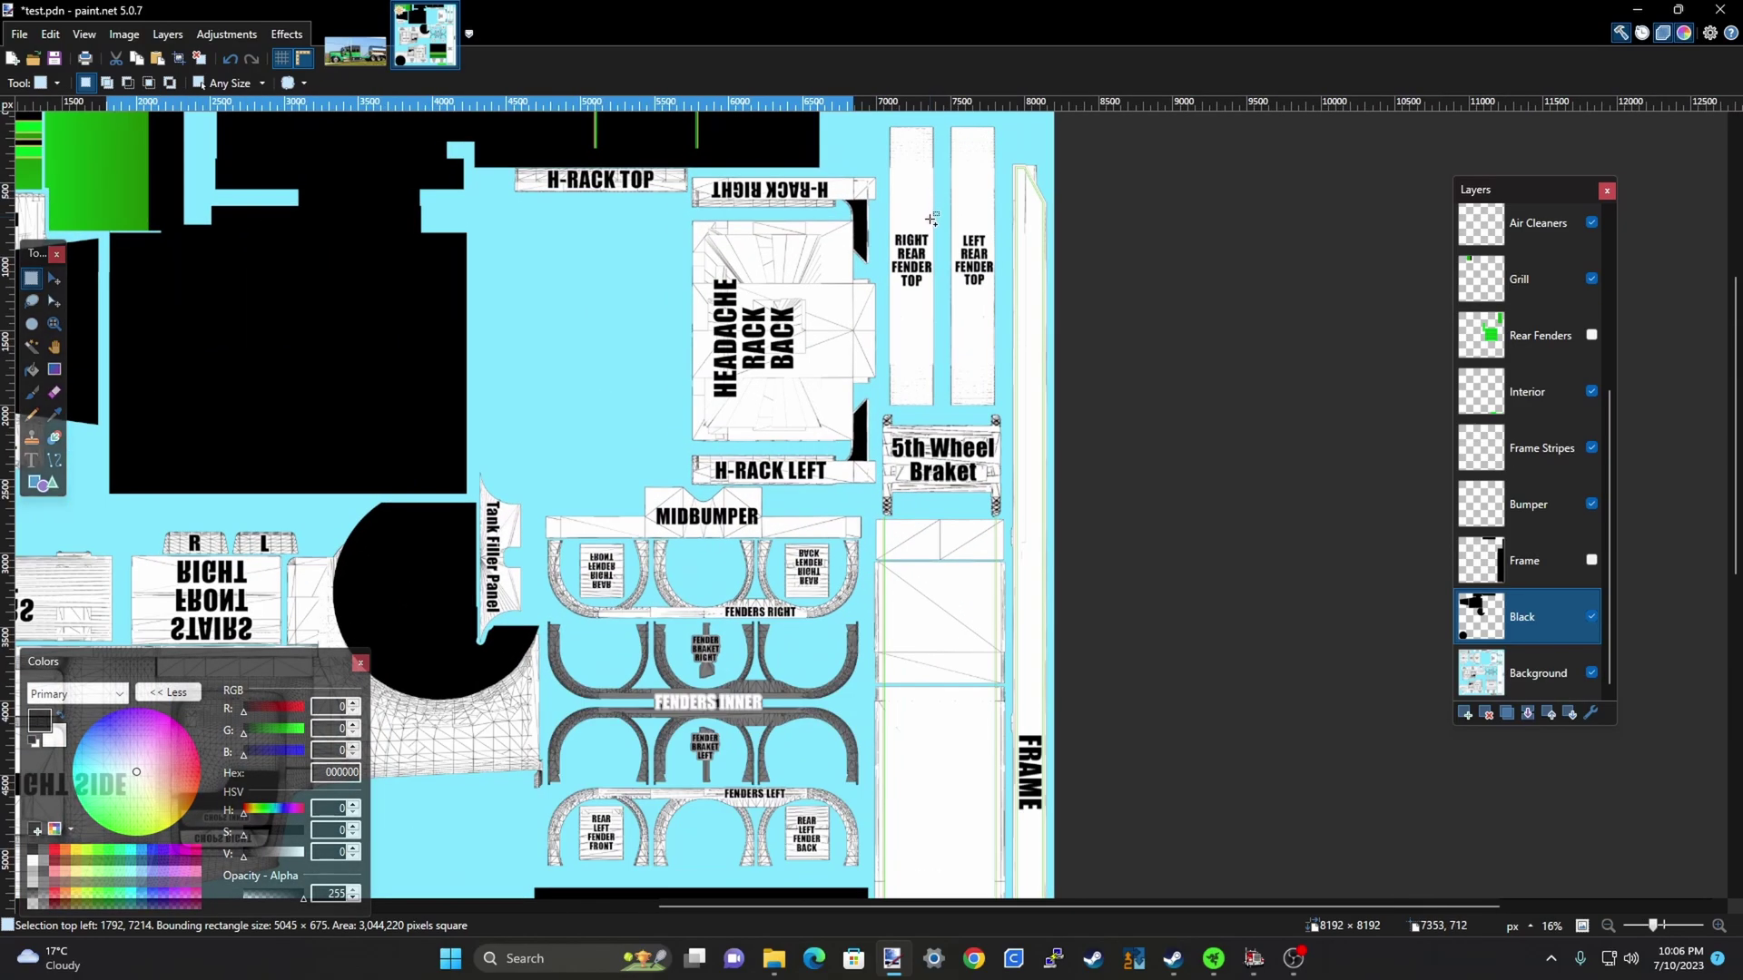
pyautogui.scroll(-2, 1171, 266)
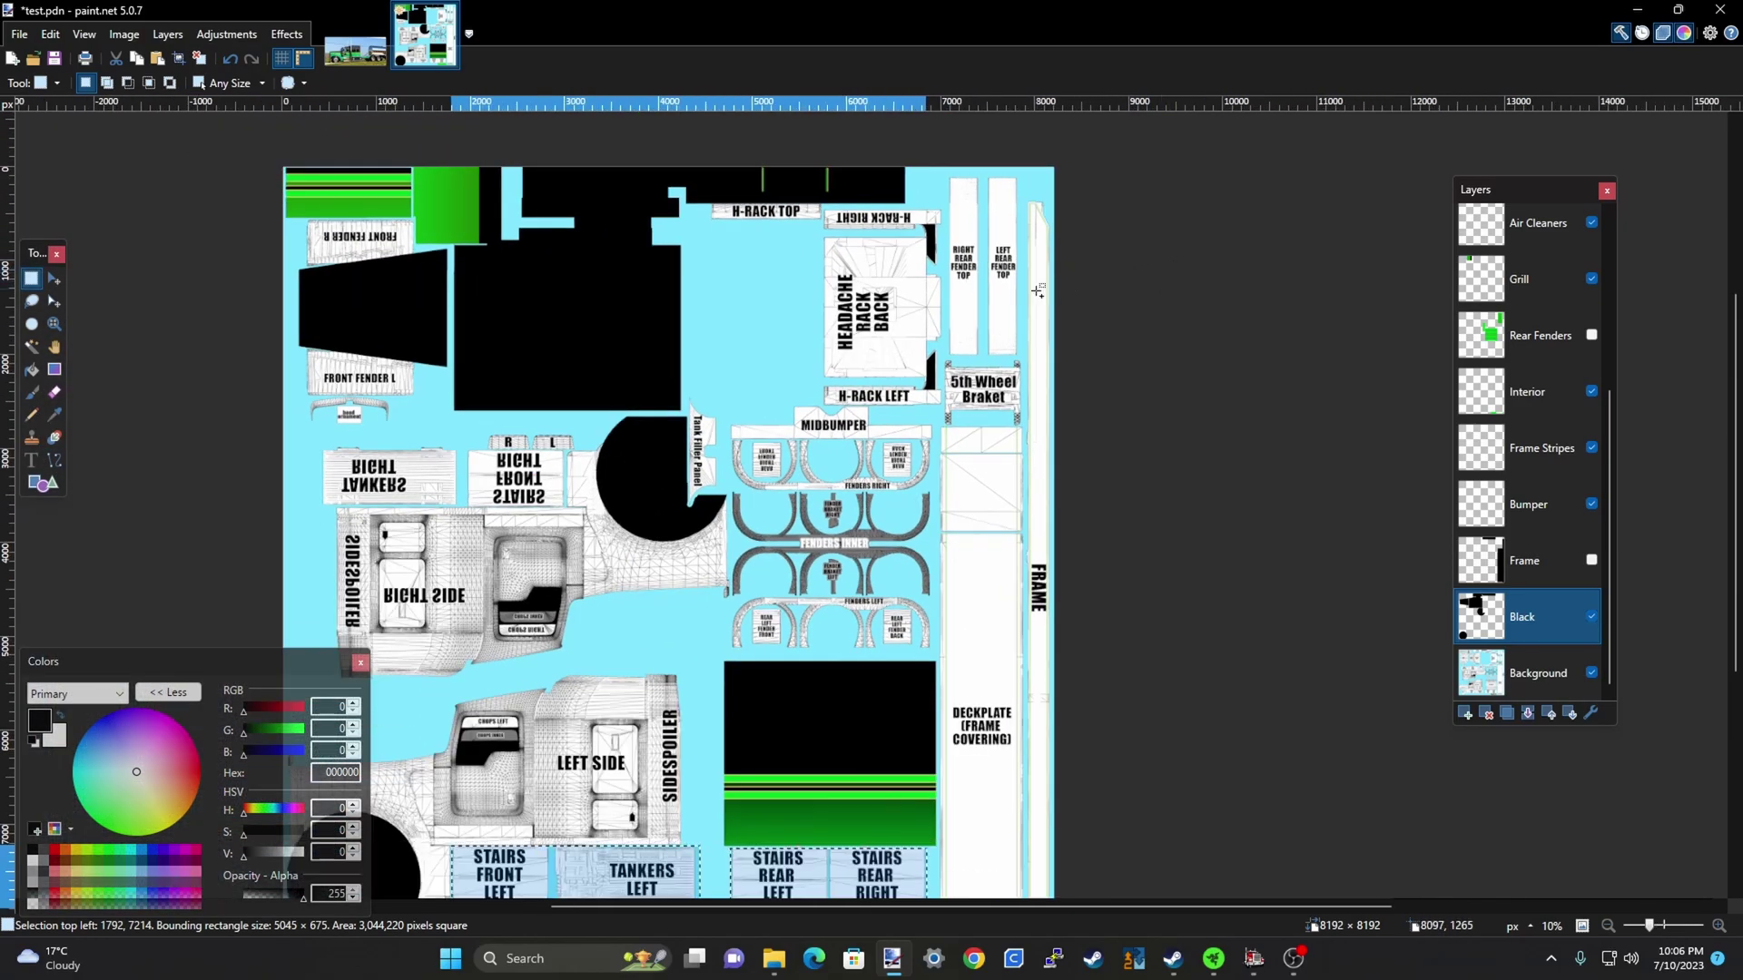
pyautogui.scroll(1, 999, 298)
pyautogui.scroll(-1, 880, 382)
pyautogui.scroll(2, 906, 133)
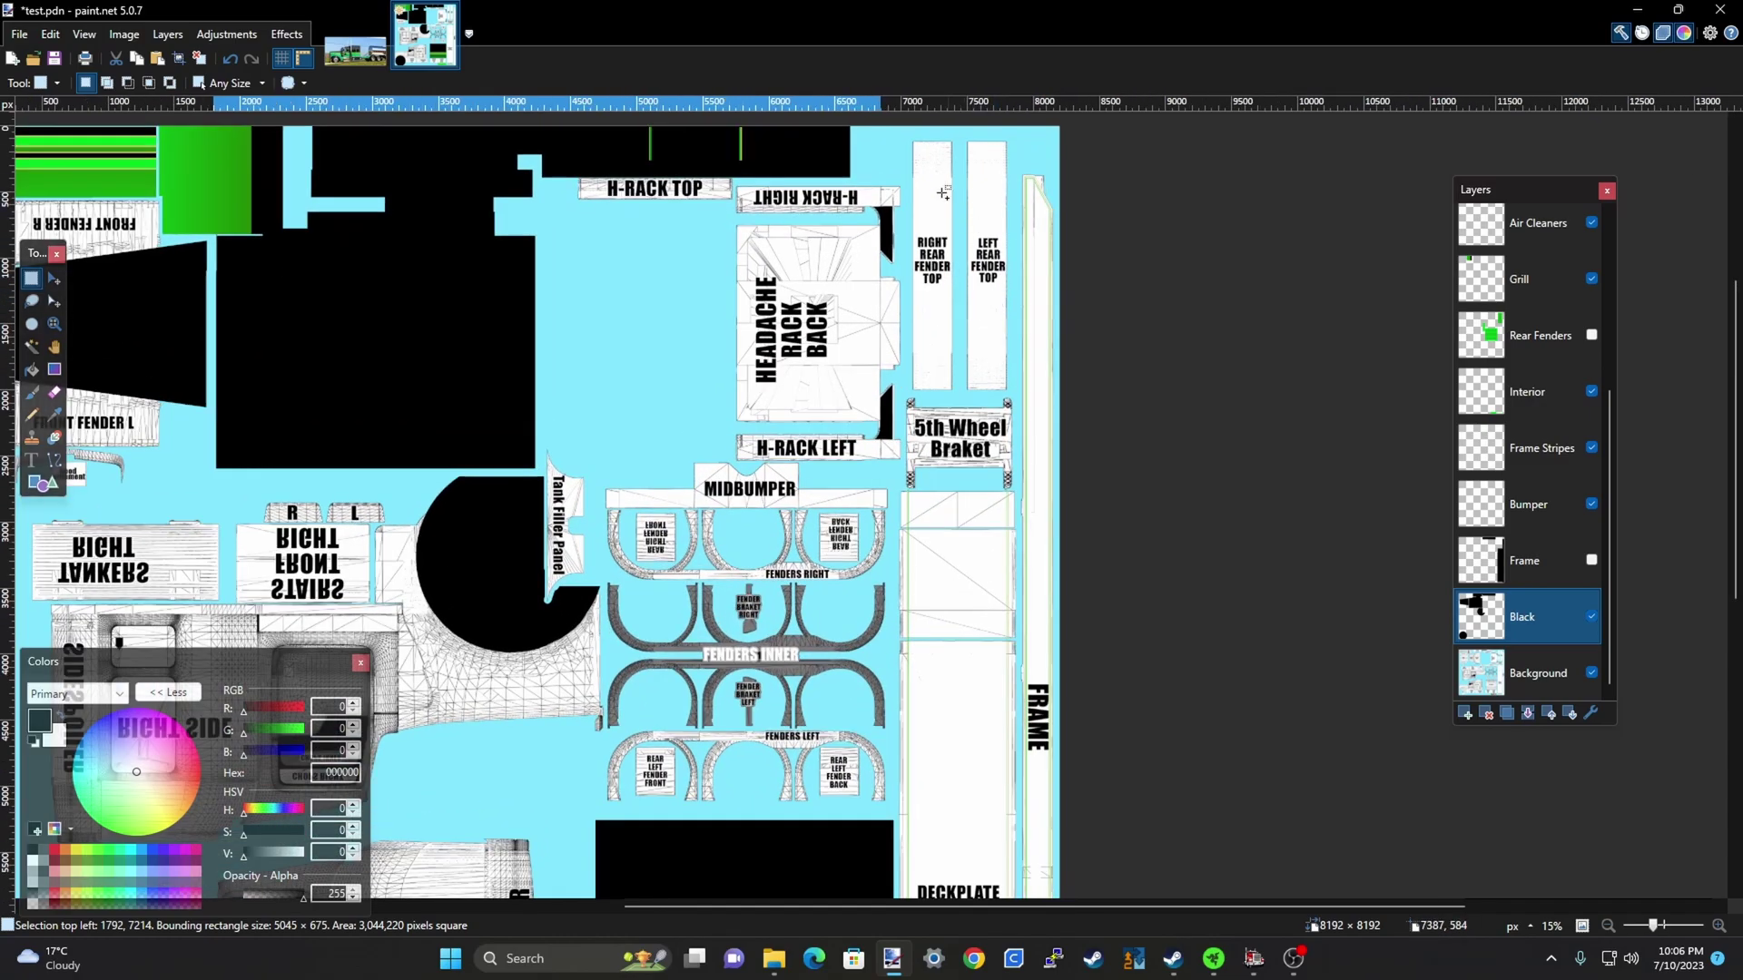
pyautogui.moveTo(911, 138); pyautogui.dragTo(1014, 397)
# Add one rectangle covering the Fenders Right, Fenders Inner and Fenders Left parts below the MIDBUMPER to the selection
pyautogui.scroll(-2, 1197, 273)
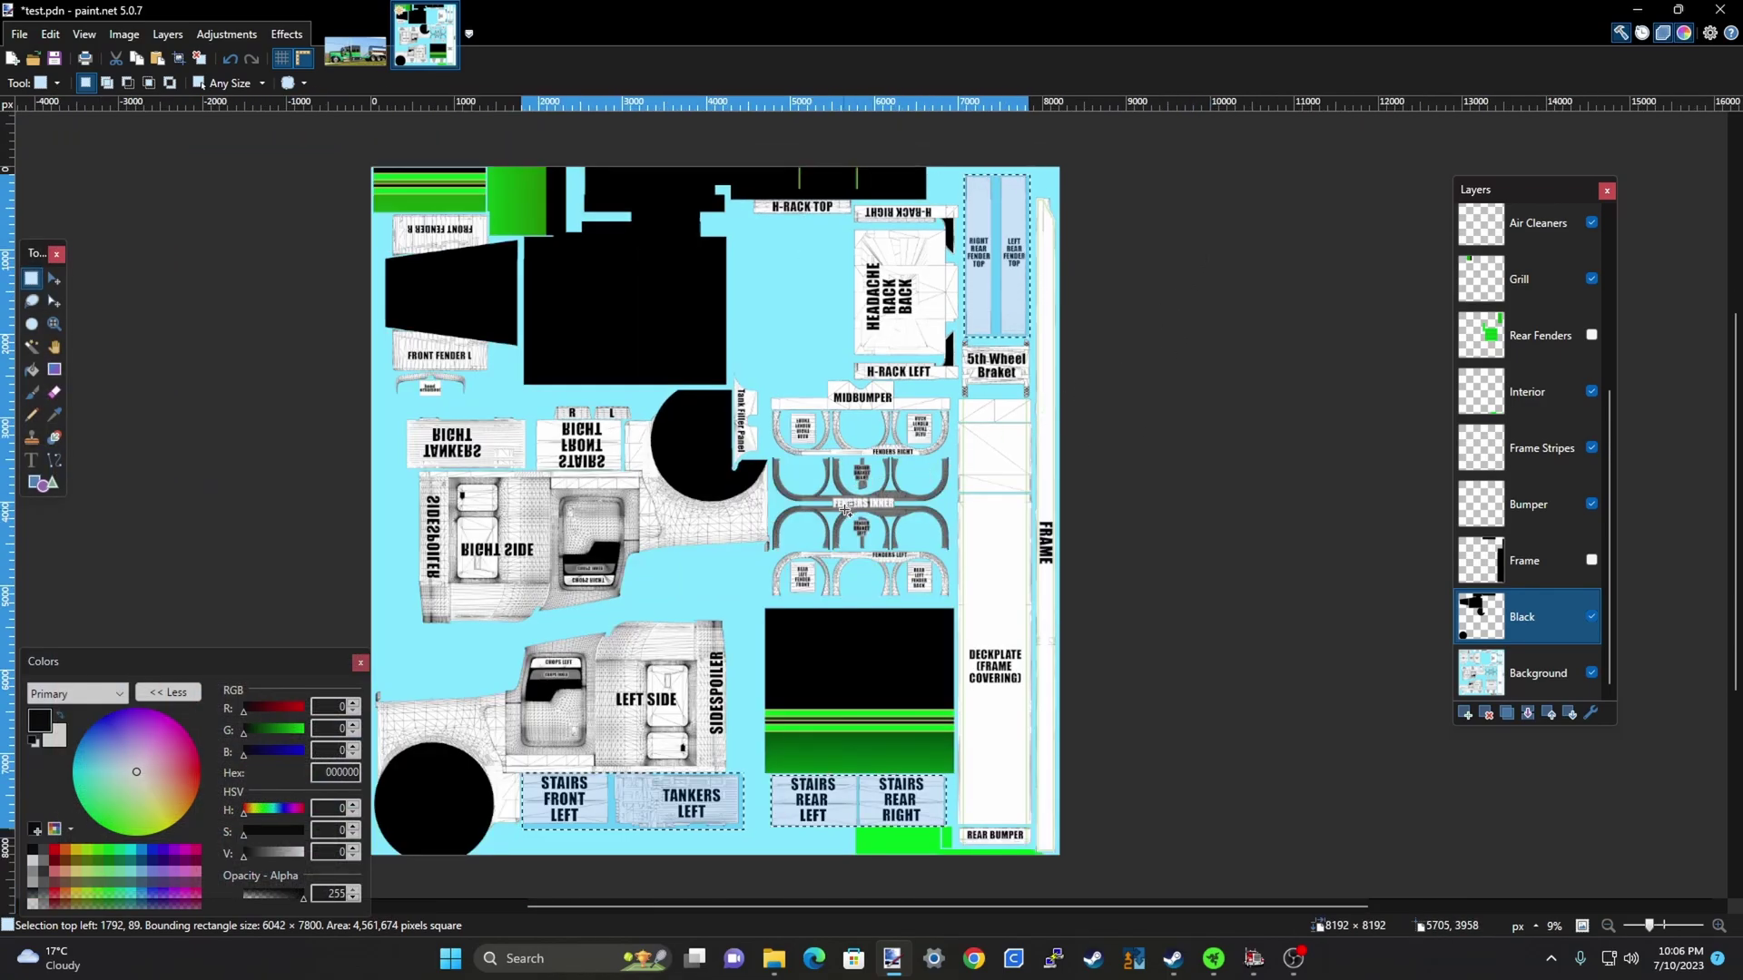
pyautogui.scroll(2, 847, 509)
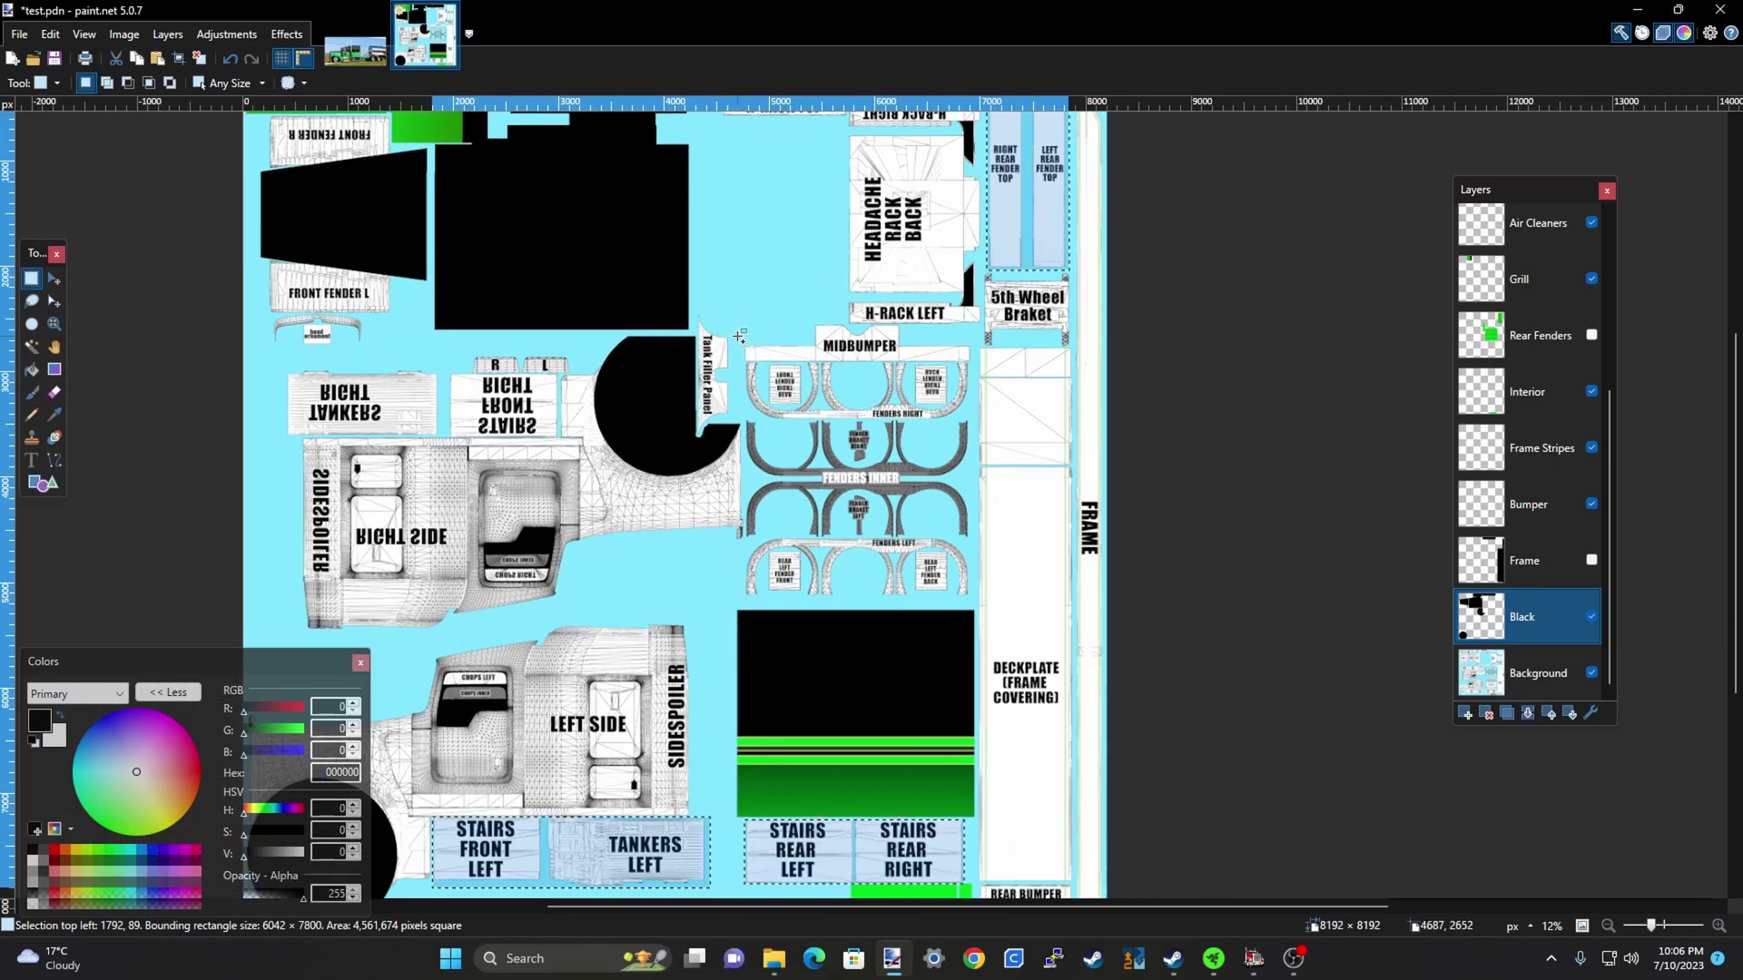
pyautogui.scroll(2, 814, 498)
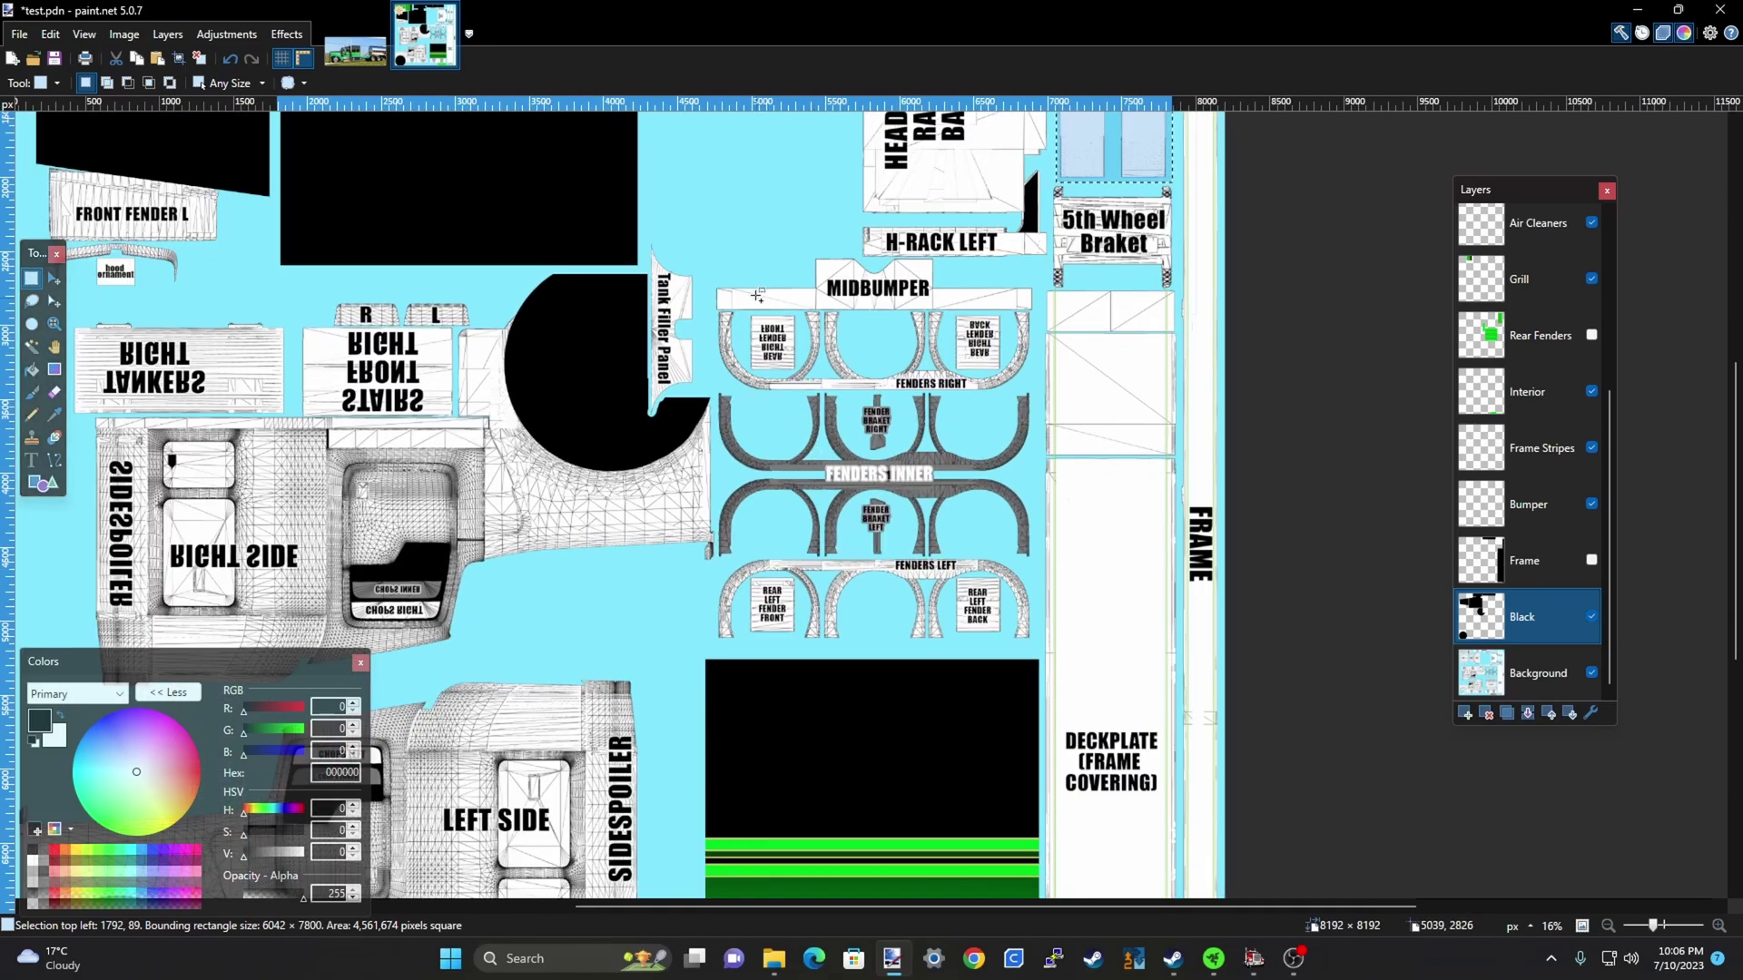
pyautogui.scroll(-2, 814, 498)
pyautogui.scroll(2, 815, 498)
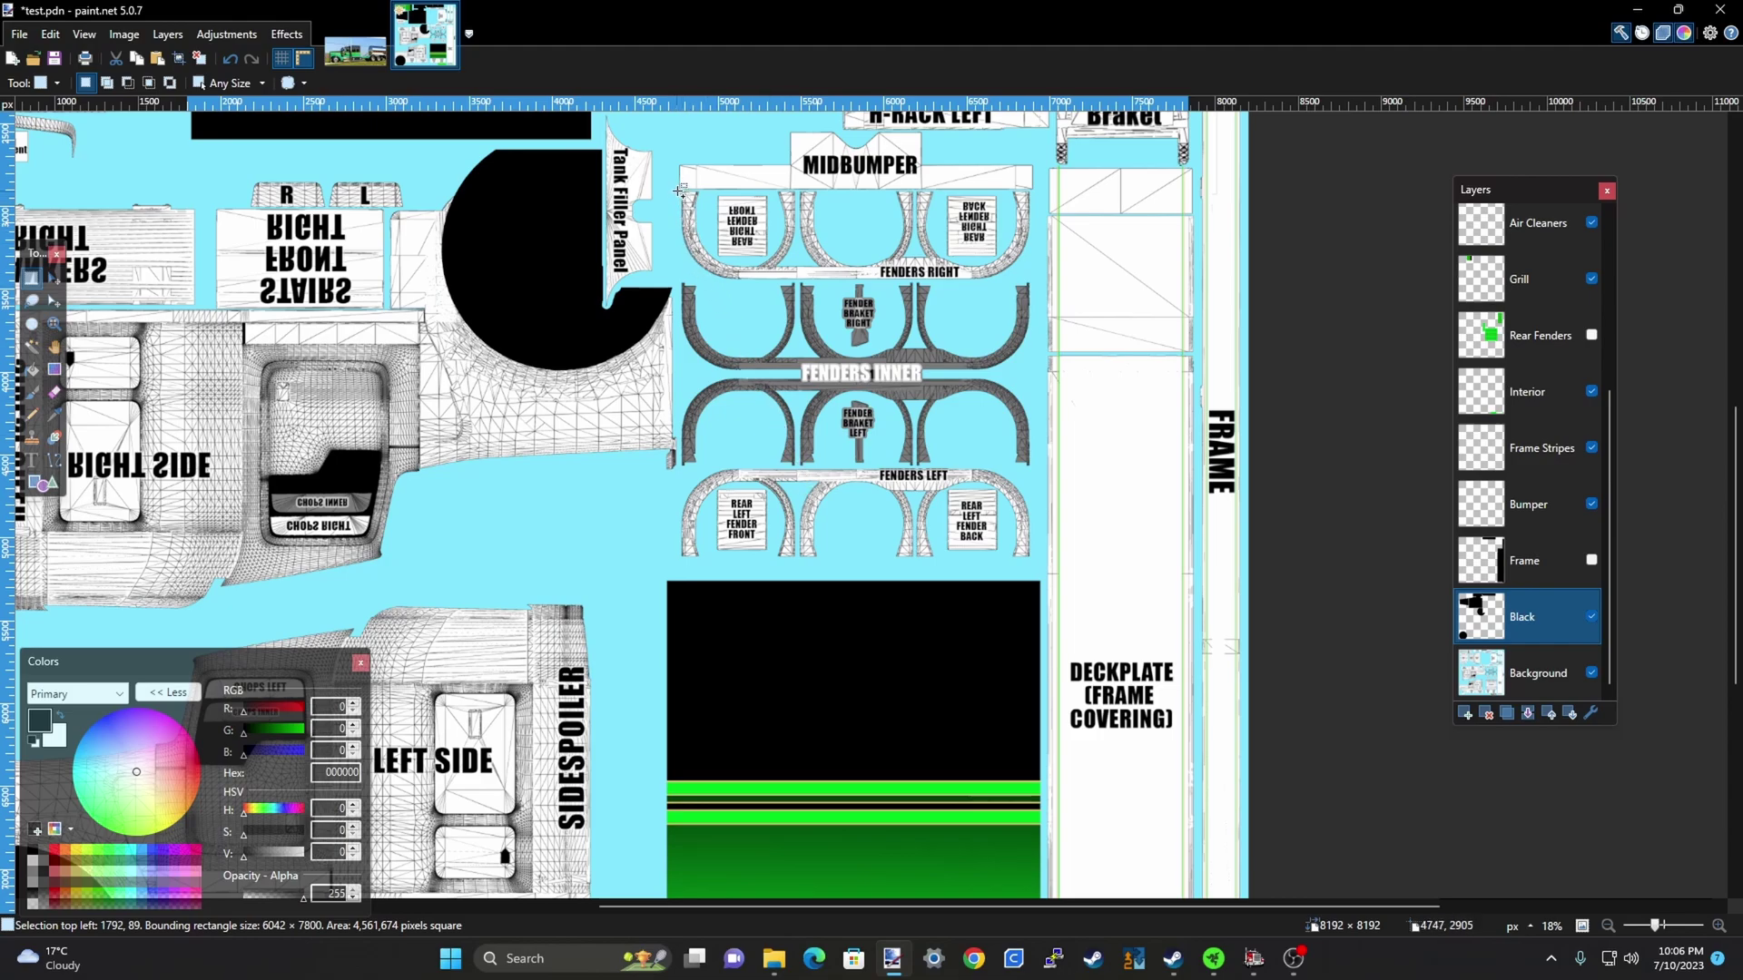
pyautogui.moveTo(677, 191); pyautogui.dragTo(1038, 566)
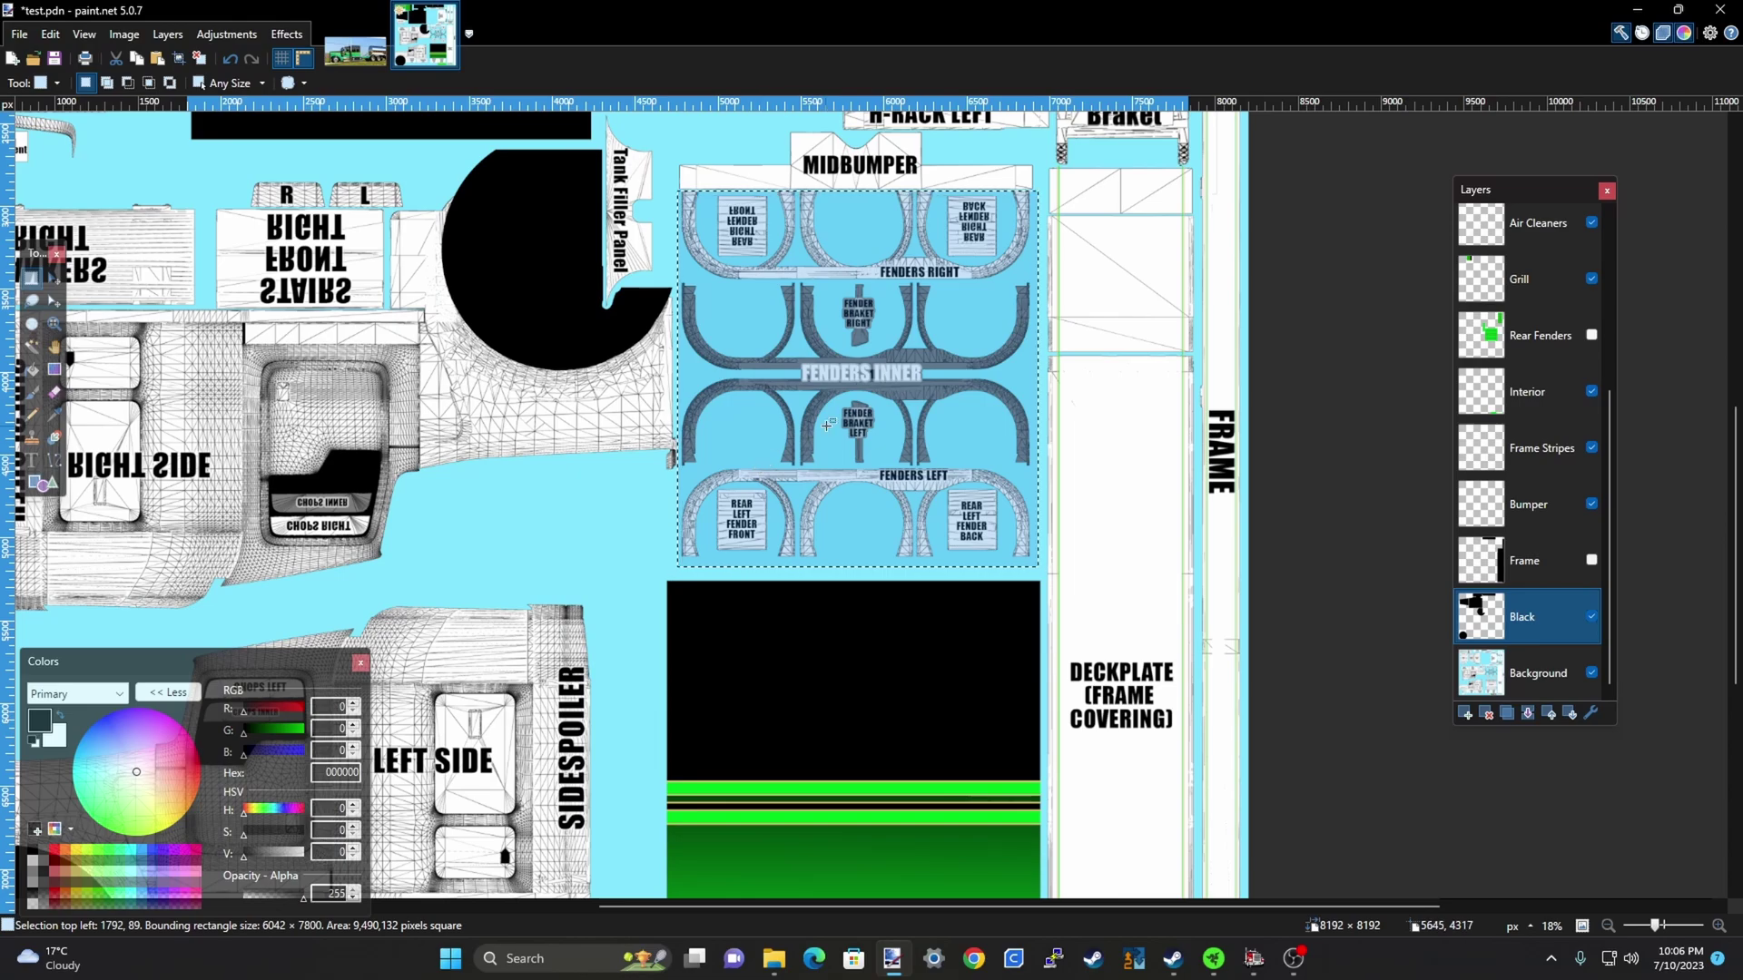
# Add rectangles around the Front Fender R and Front Fender L parts to the selection
pyautogui.scroll(-3, 632, 358)
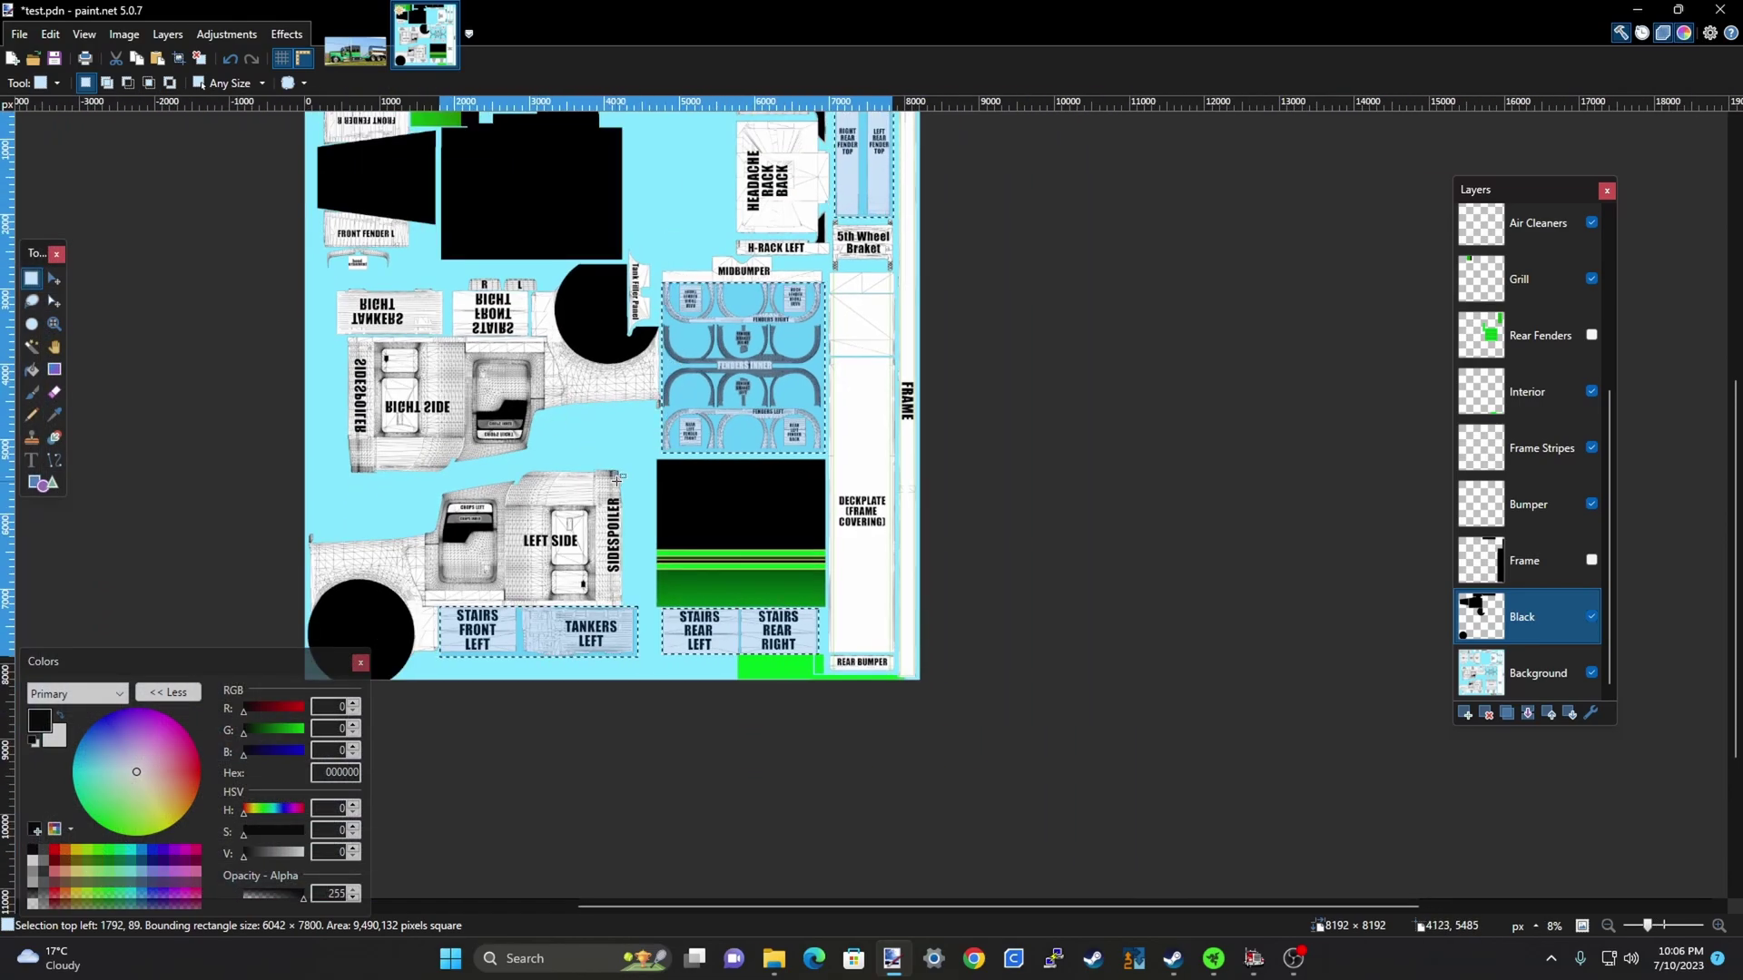
pyautogui.scroll(-3, 439, 366)
pyautogui.scroll(3, 611, 367)
pyautogui.scroll(4, 611, 367)
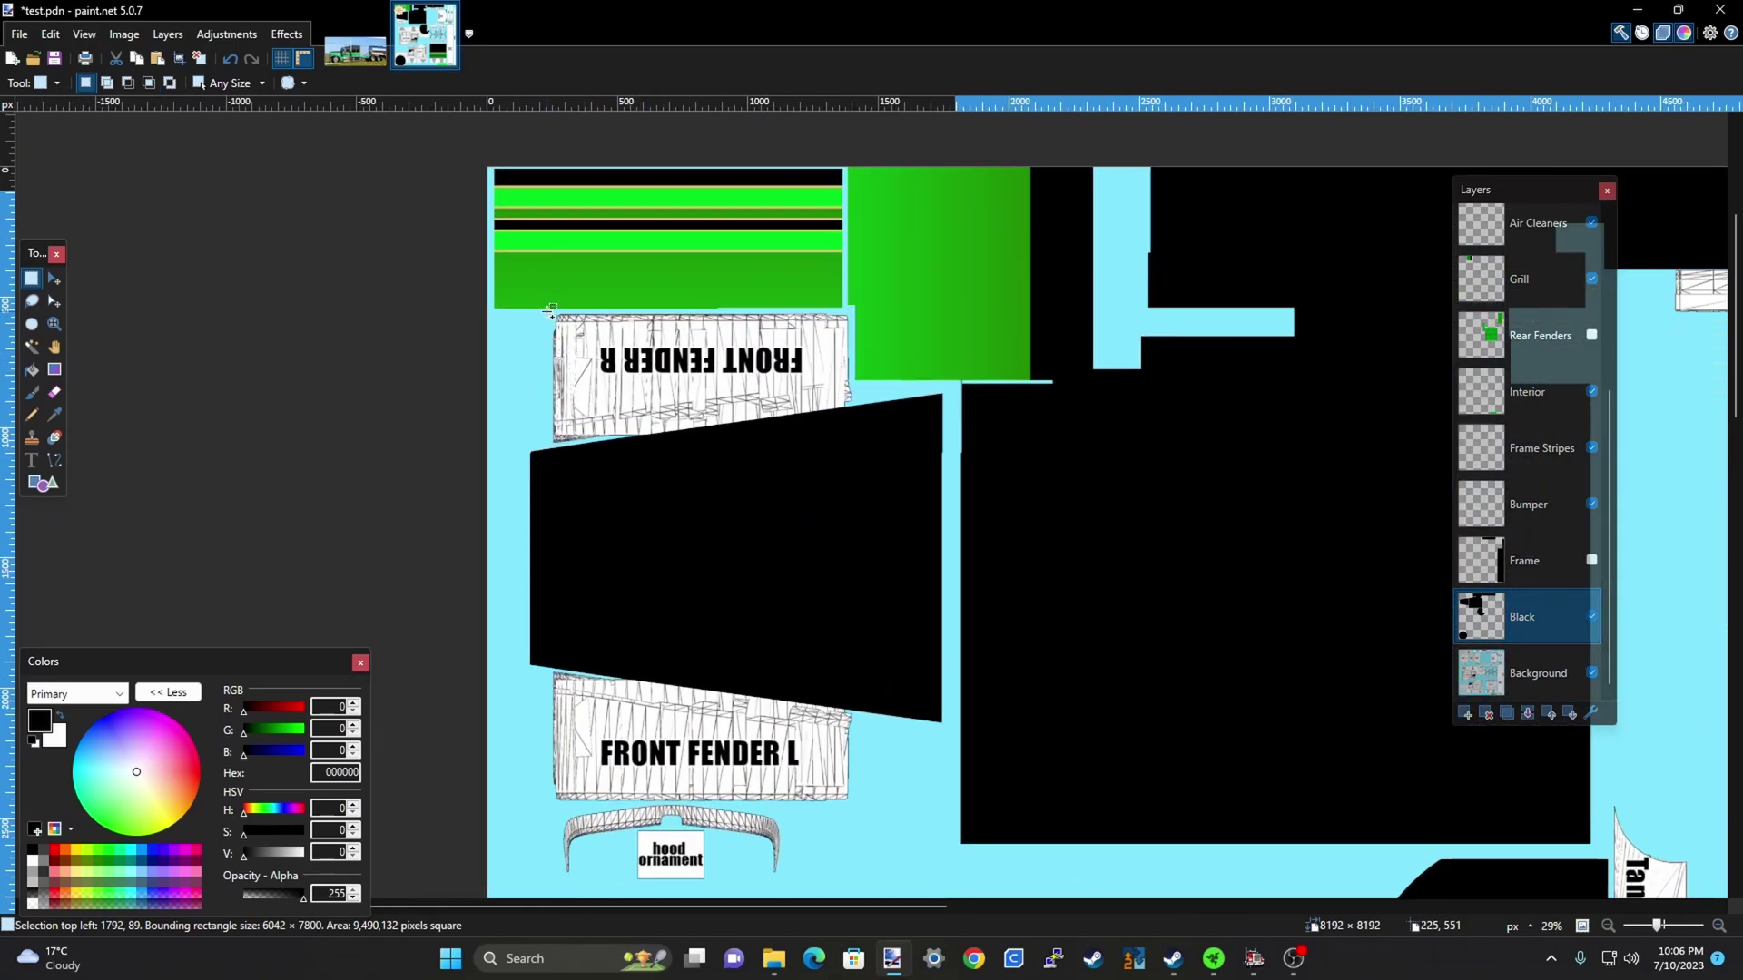
pyautogui.moveTo(550, 312); pyautogui.dragTo(852, 434)
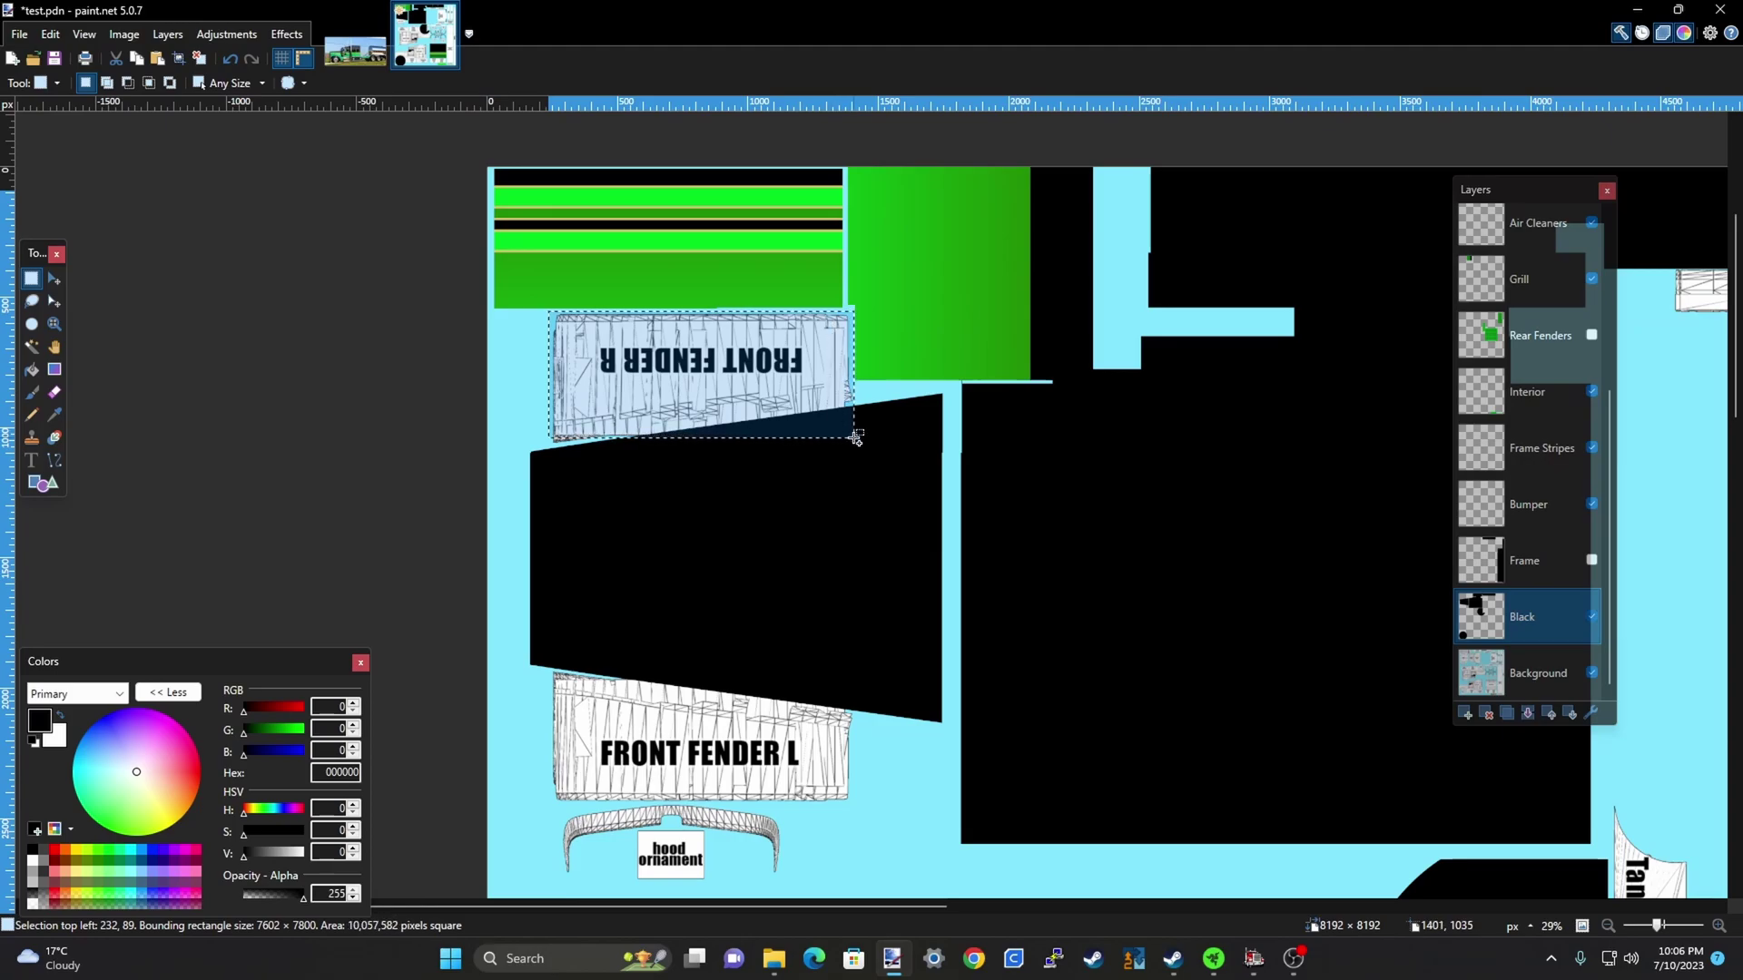
pyautogui.scroll(-3, 1003, 293)
pyautogui.scroll(2, 746, 714)
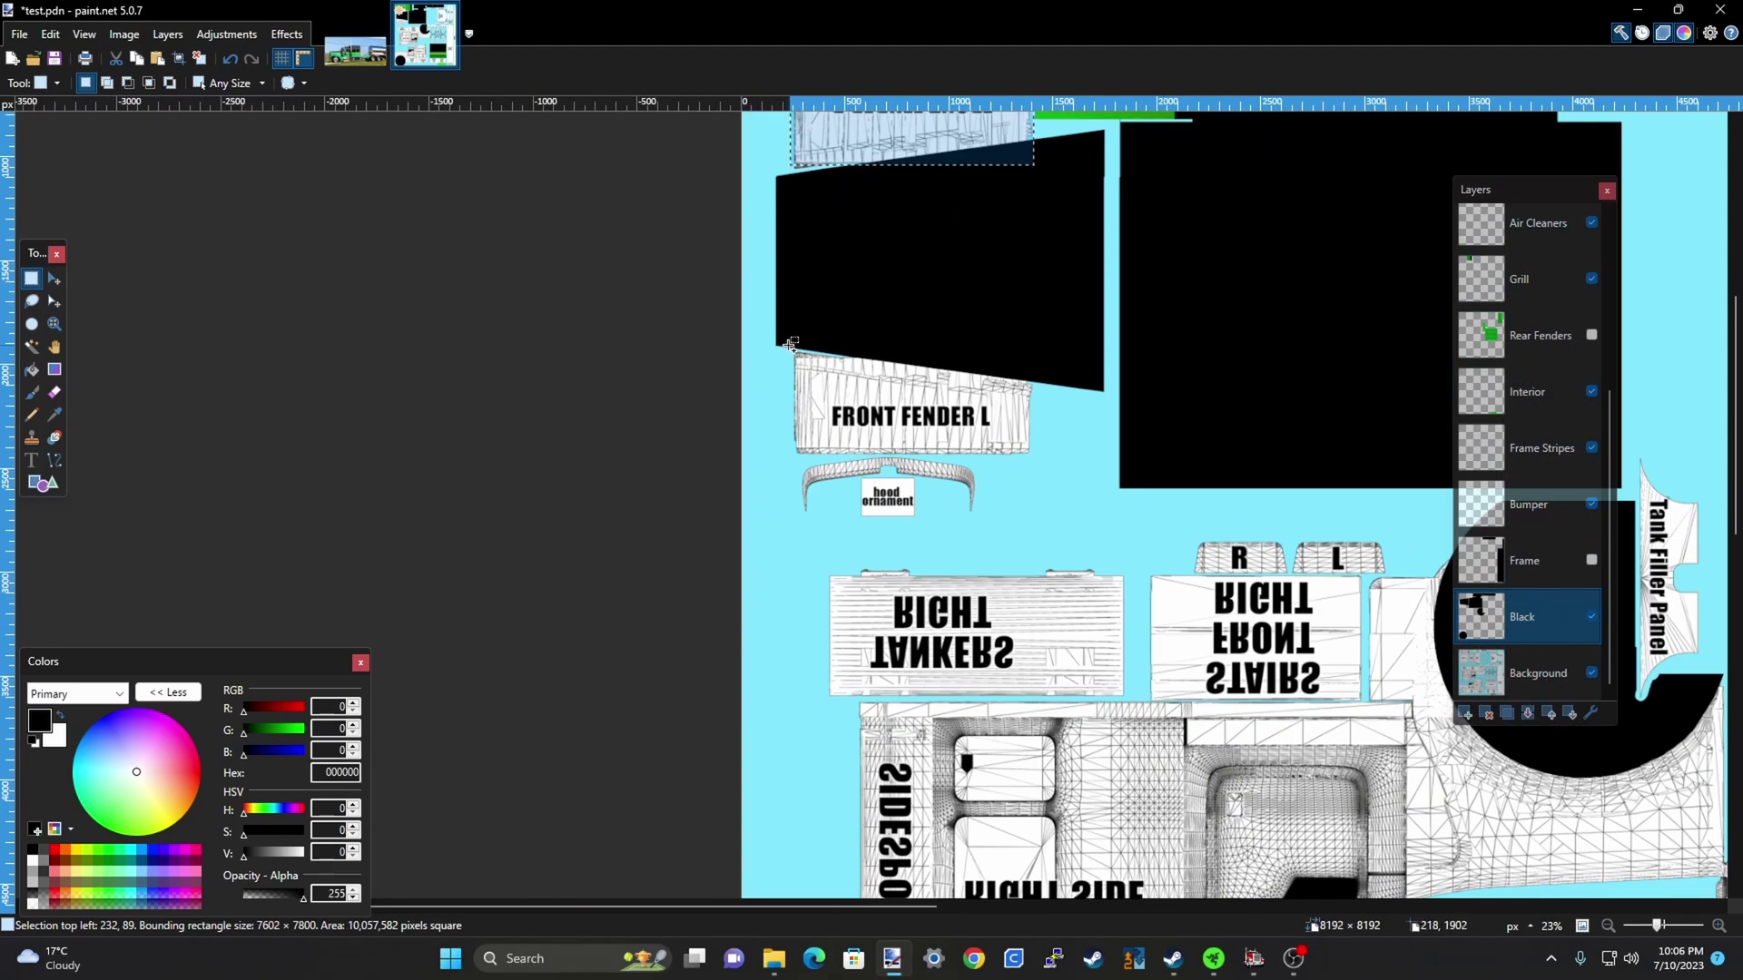
pyautogui.moveTo(785, 343)
pyautogui.mouseDown()
pyautogui.moveTo(908, 434)
pyautogui.moveTo(1073, 456)
pyautogui.mouseUp()
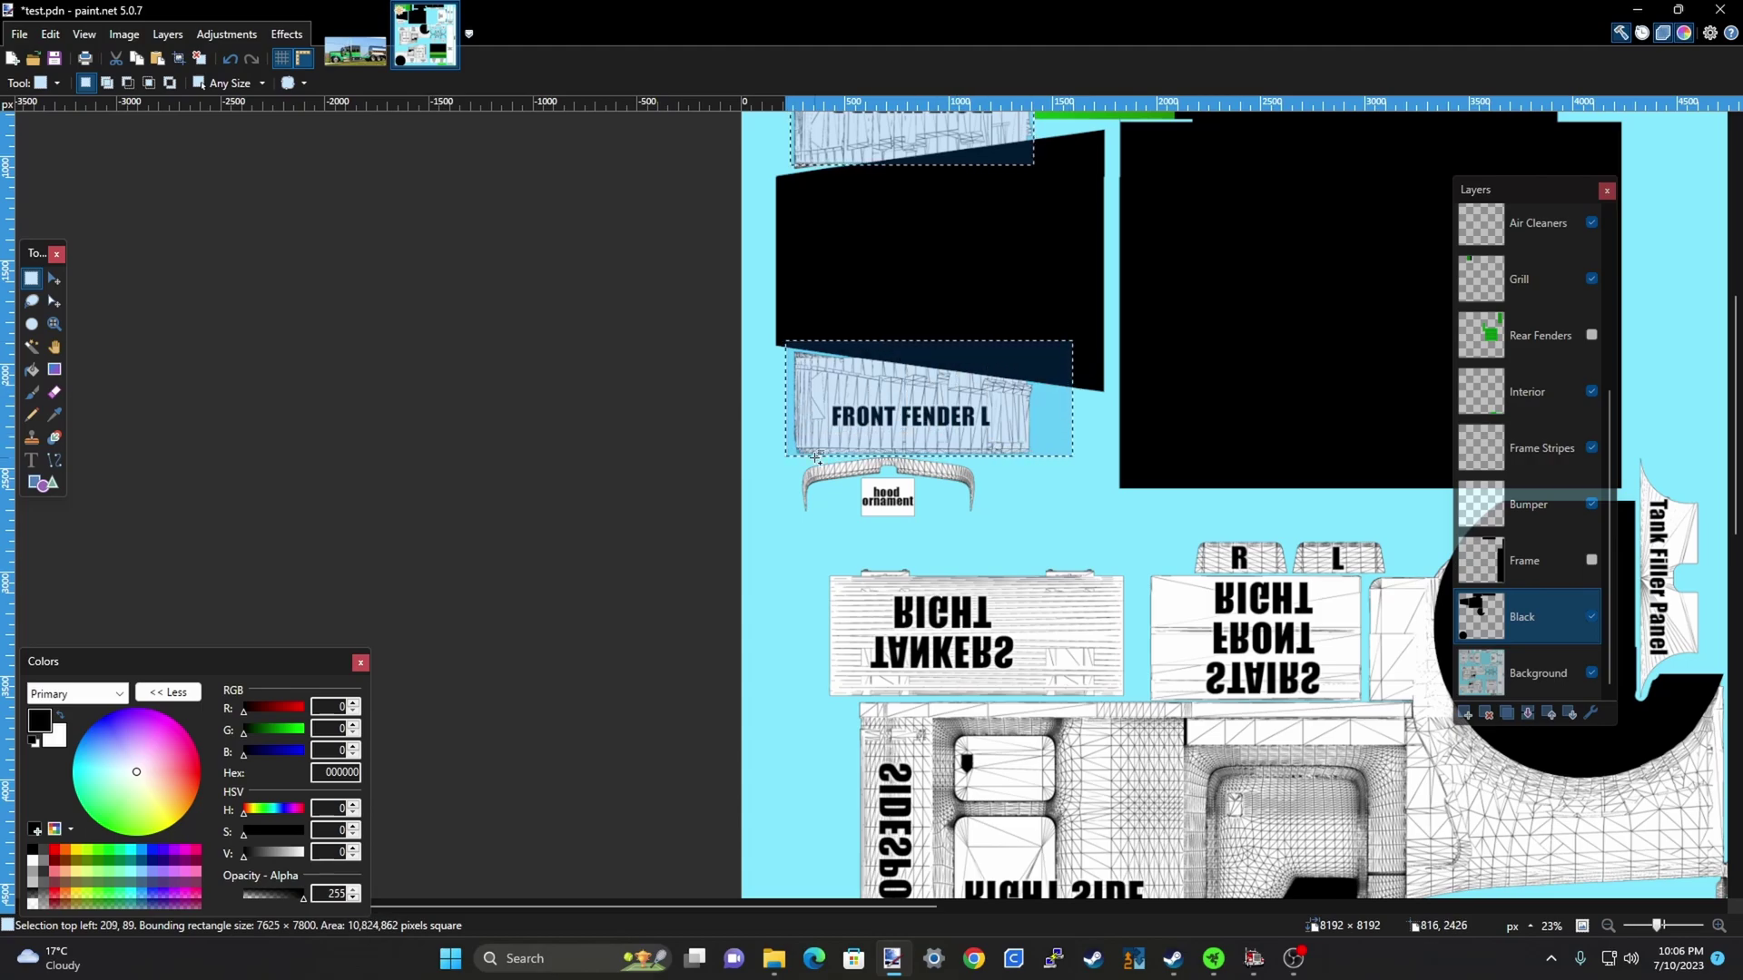
# Fill all selected regions with solid black on the Black layer using the Paint Bucket, and clear the selection
pyautogui.click(32, 370)
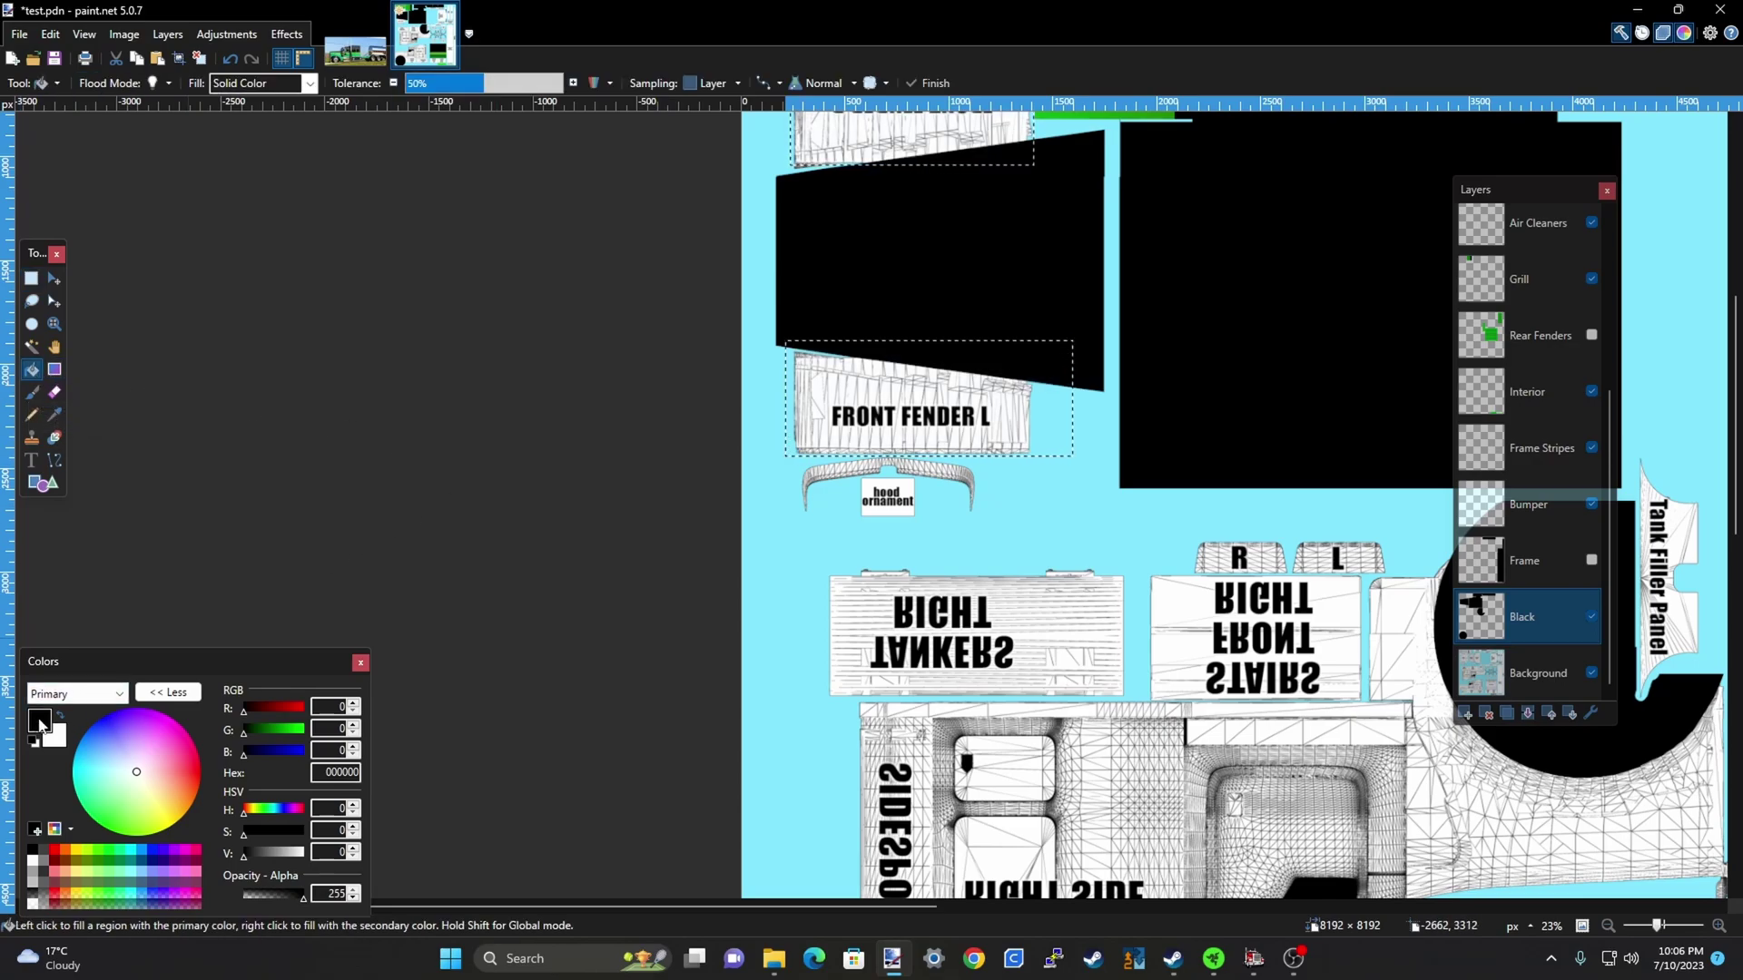
pyautogui.click(858, 415)
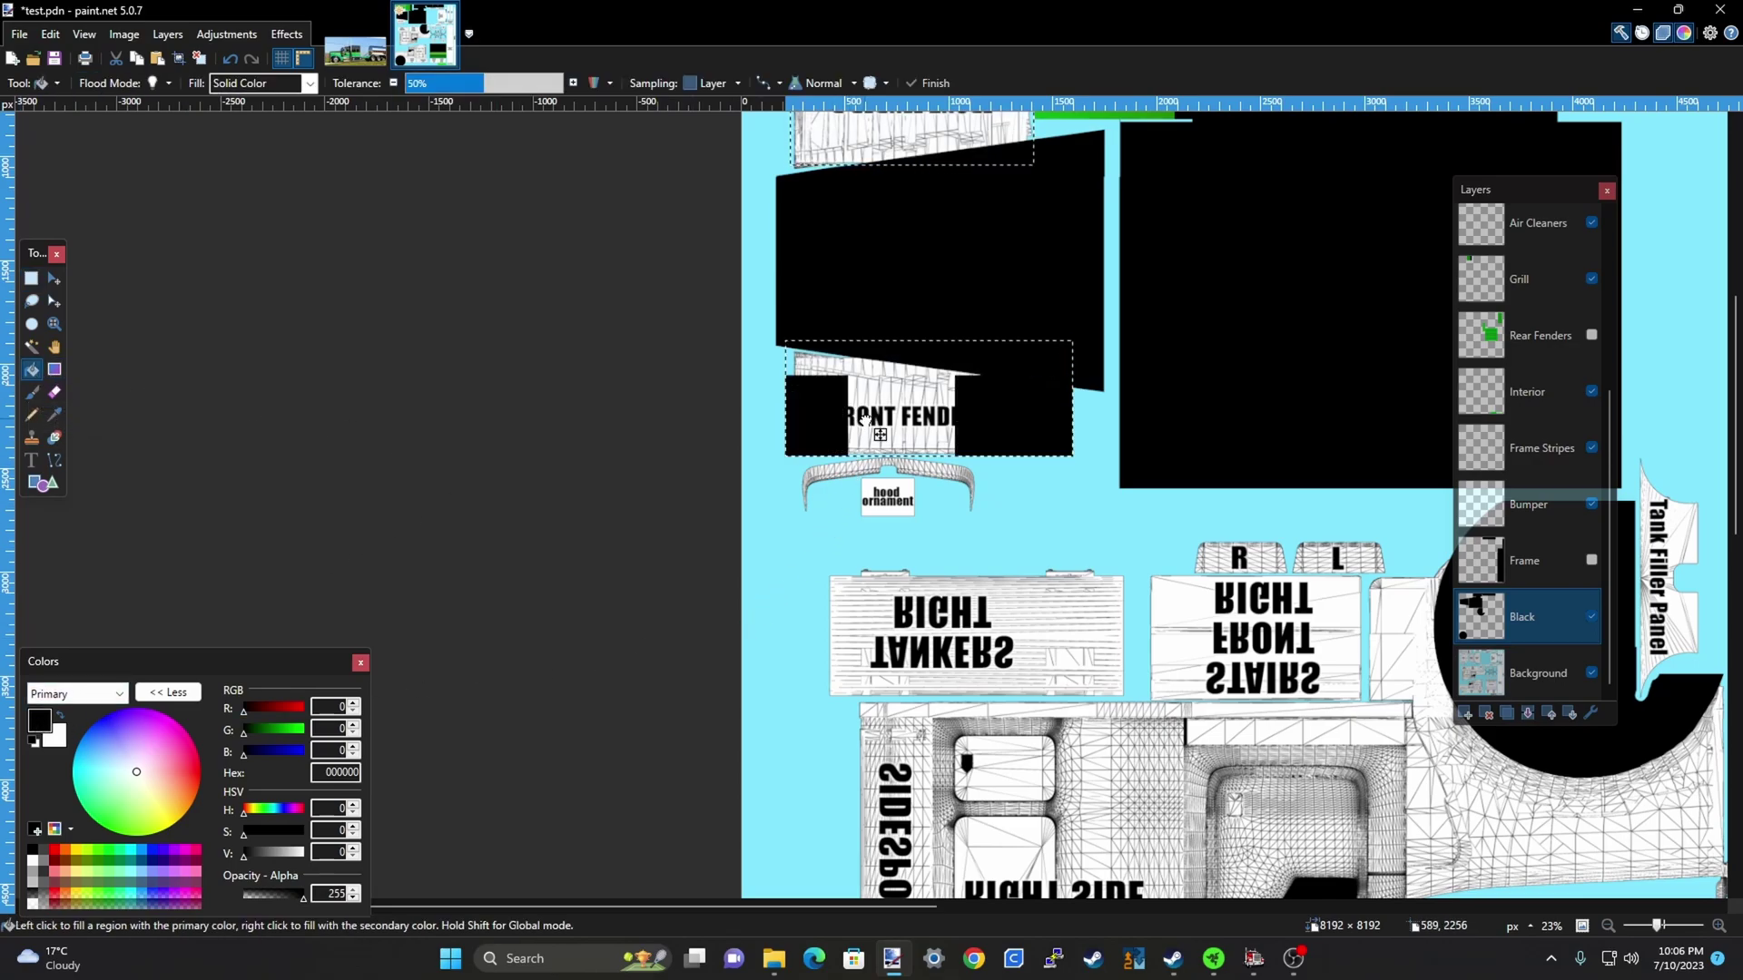
pyautogui.scroll(-4, 485, 555)
pyautogui.scroll(-1, 375, 549)
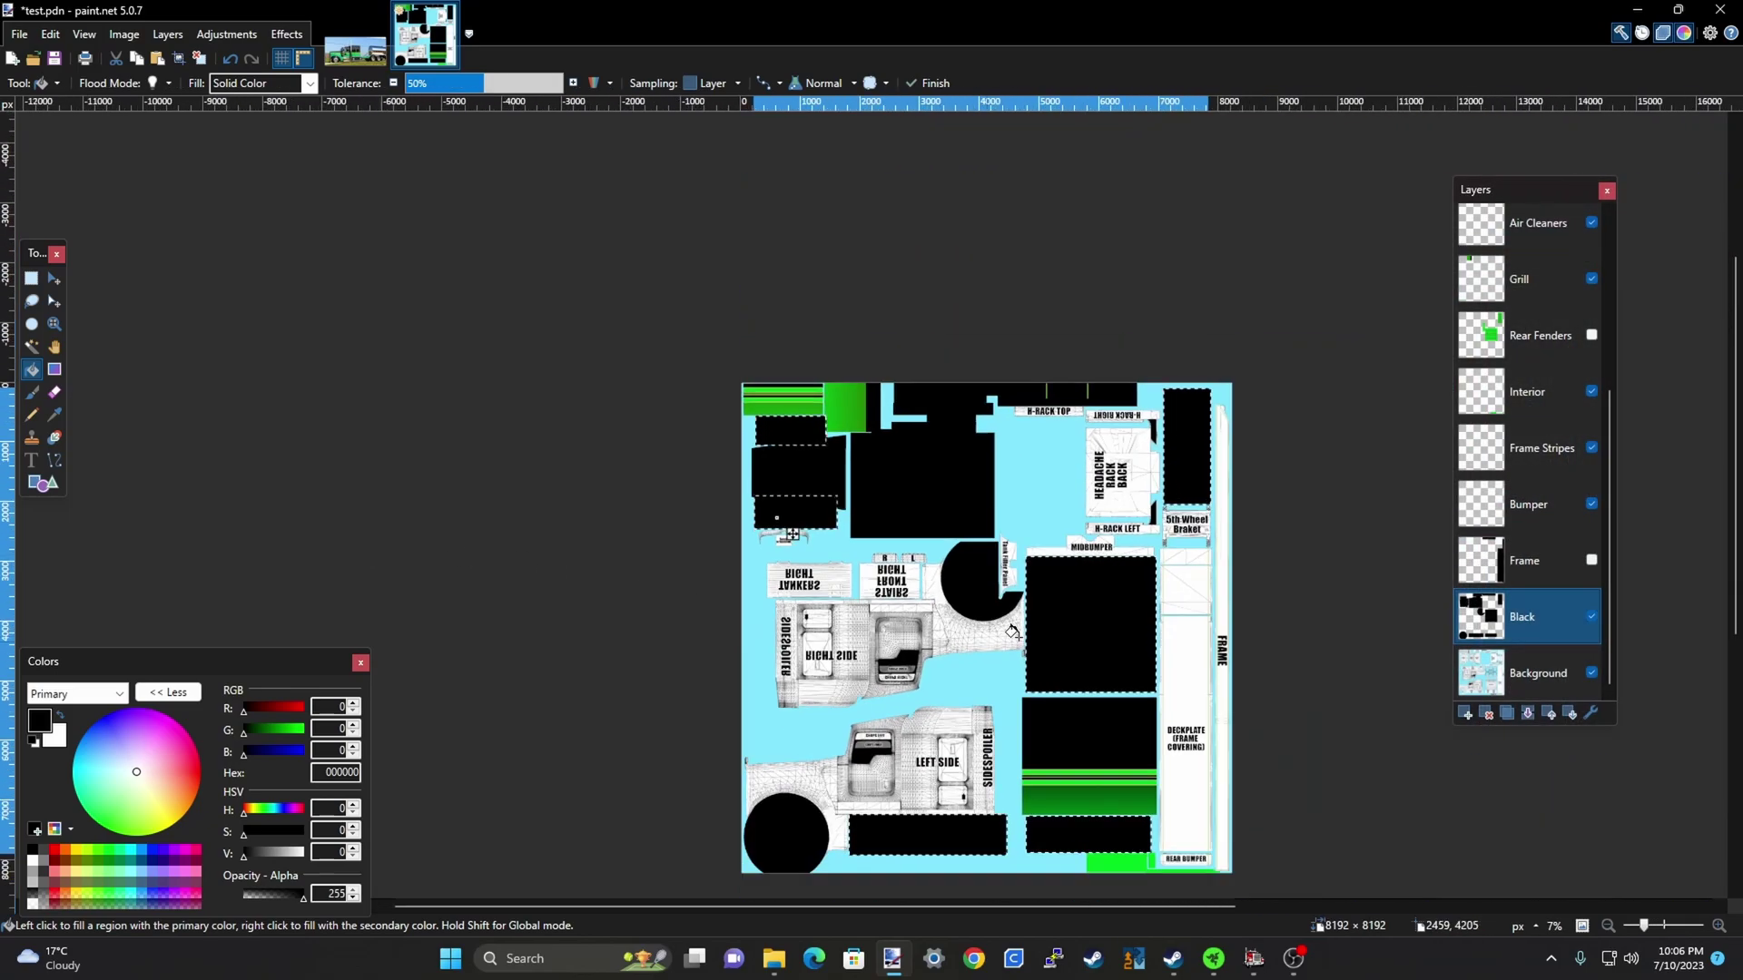
pyautogui.hotkey('ctrl', 'd')
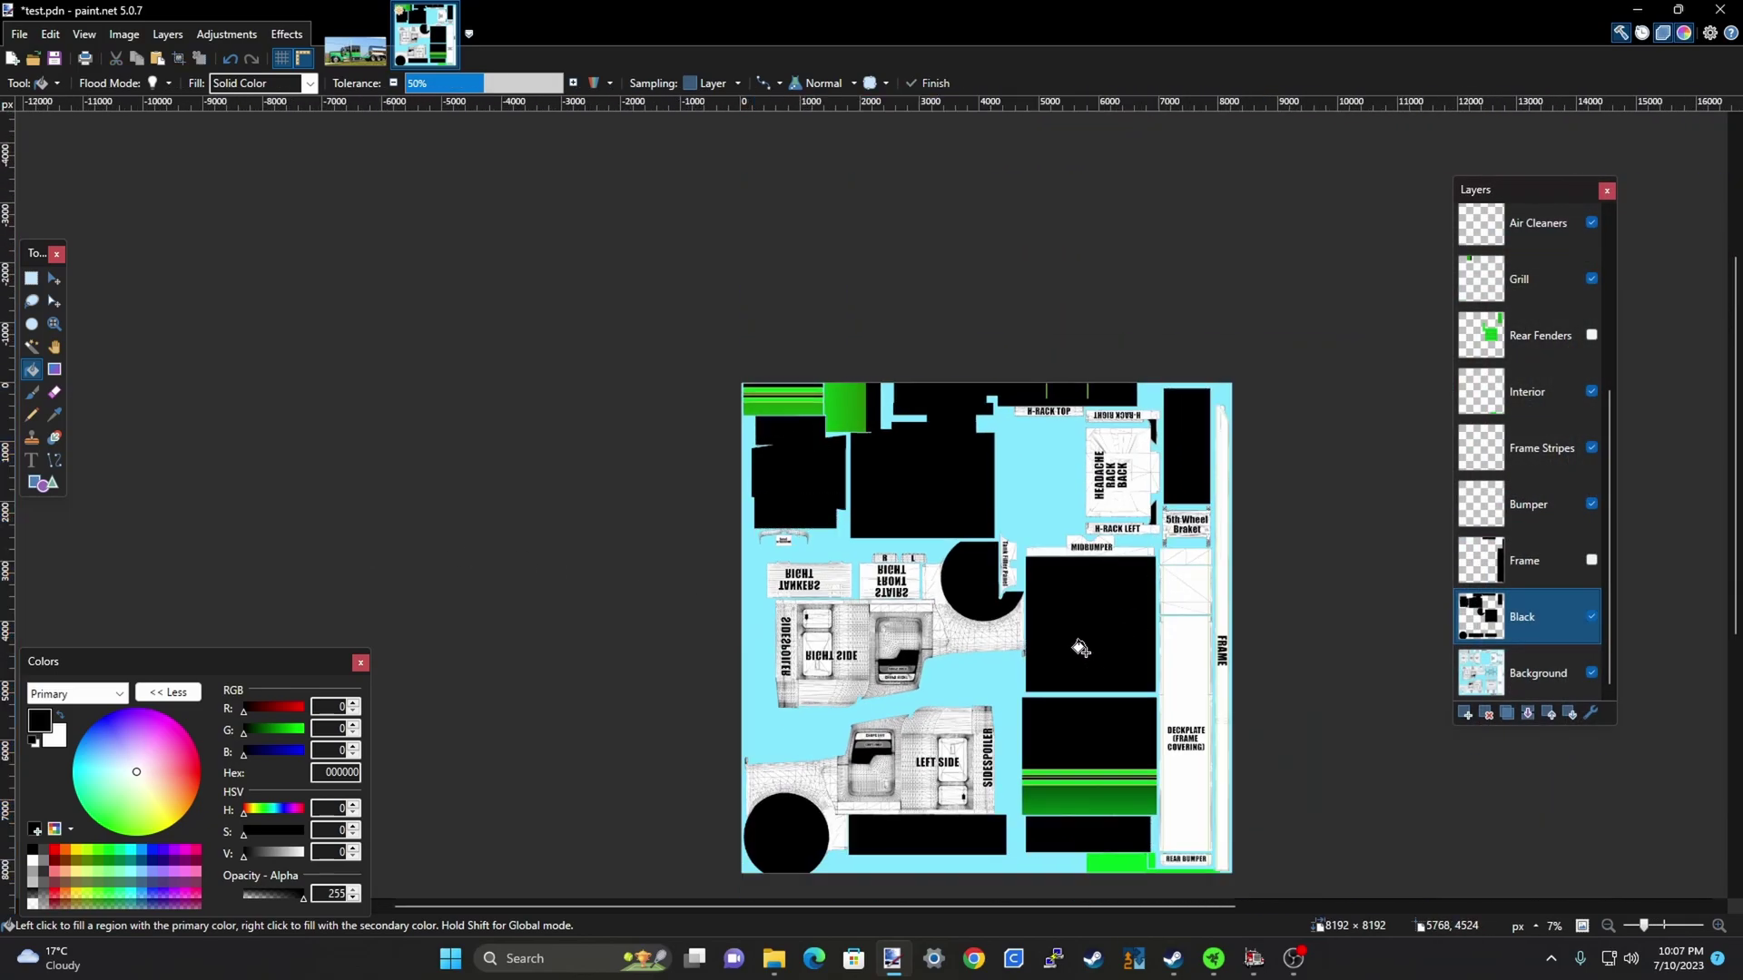
# Make the Pass and Drivers layers visible again
pyautogui.scroll(-3, 1085, 647)
pyautogui.scroll(3, 1163, 660)
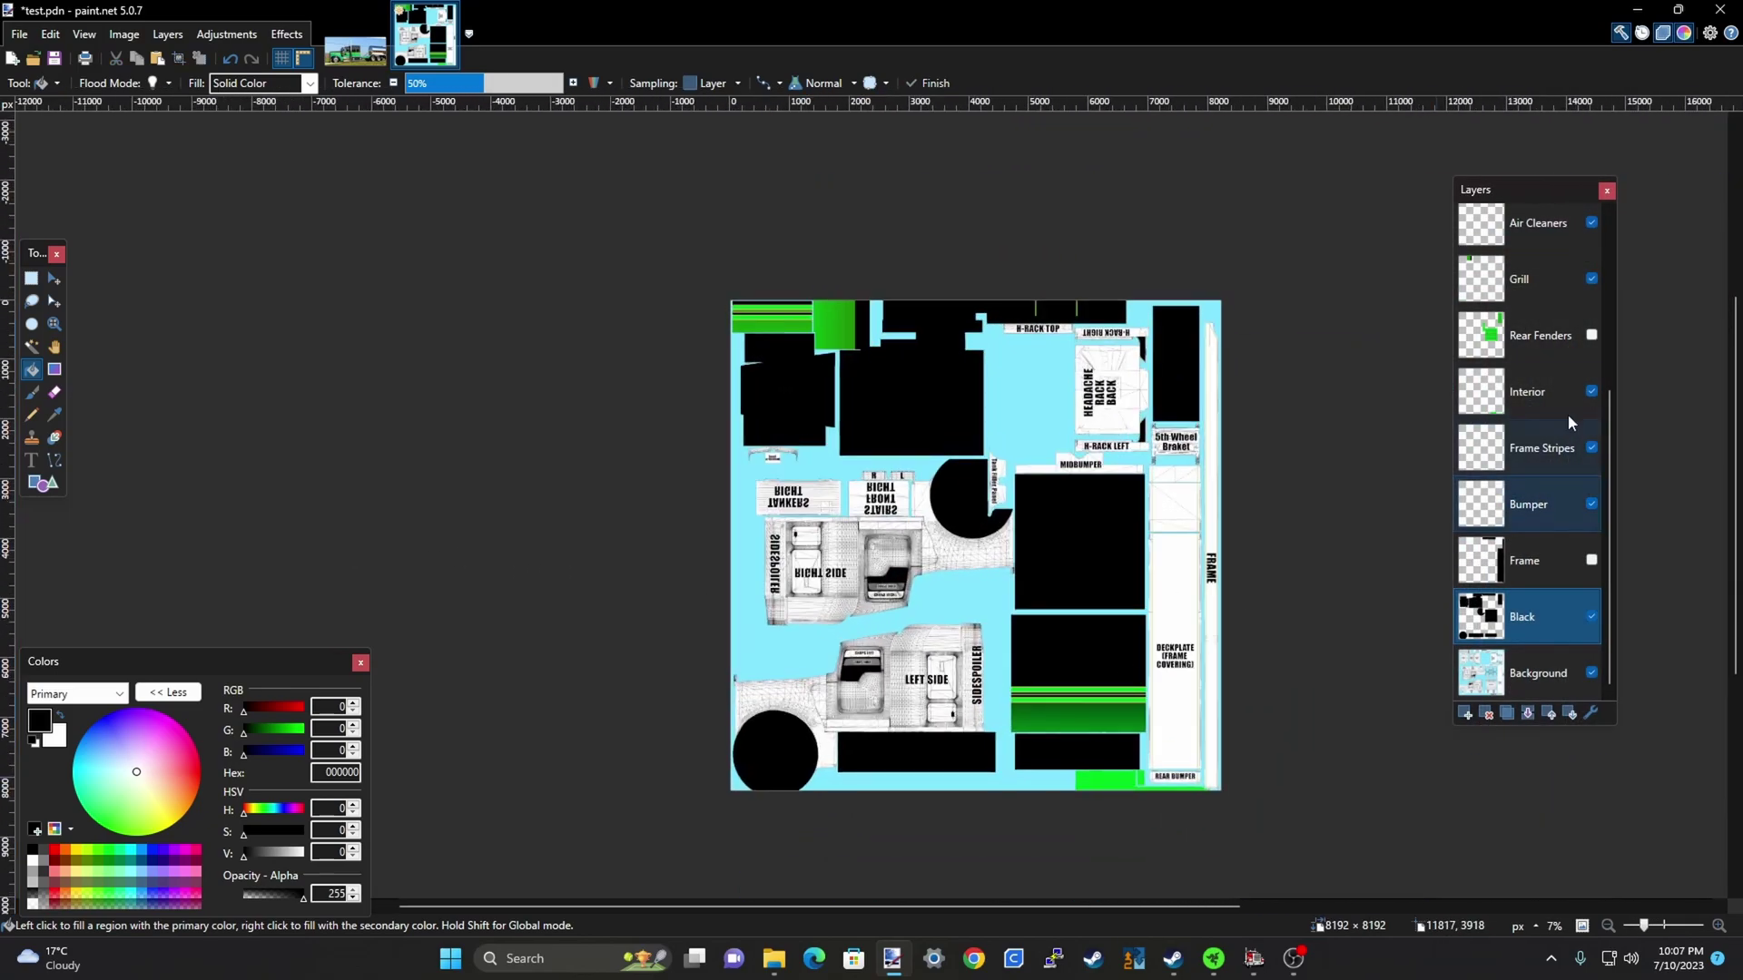
pyautogui.scroll(3, 1567, 556)
pyautogui.click(1591, 401)
pyautogui.click(1591, 457)
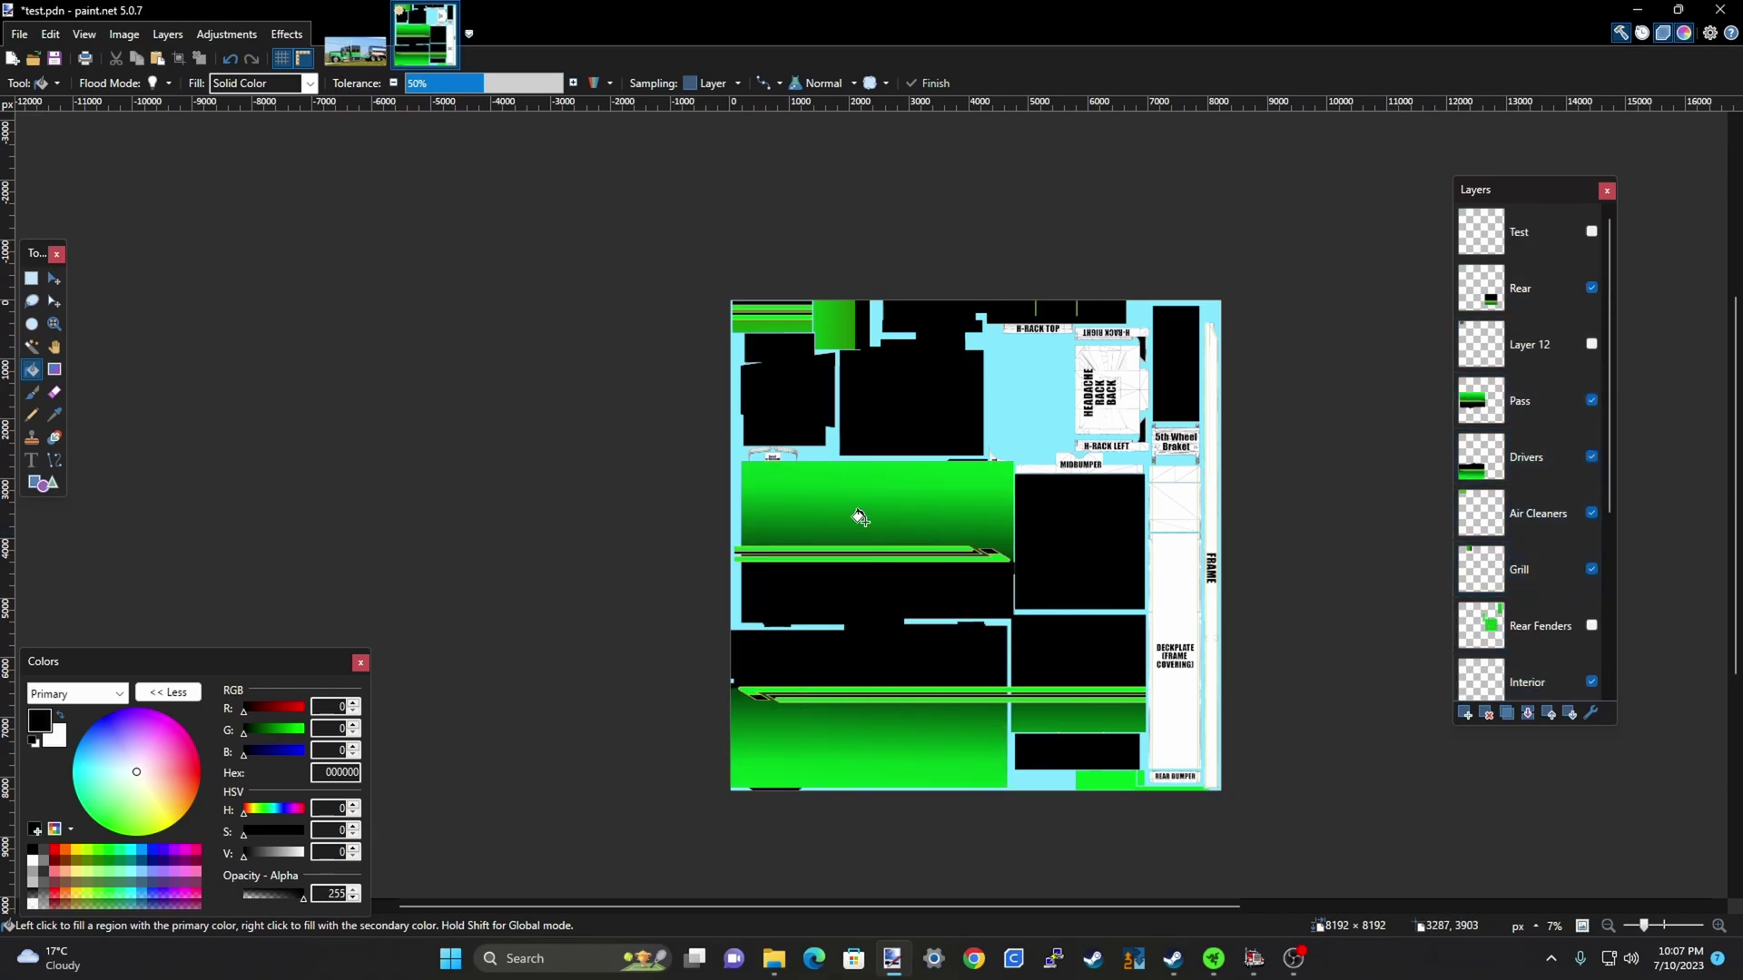
pyautogui.scroll(-2, 887, 517)
pyautogui.scroll(3, 941, 655)
pyautogui.scroll(-1, 858, 669)
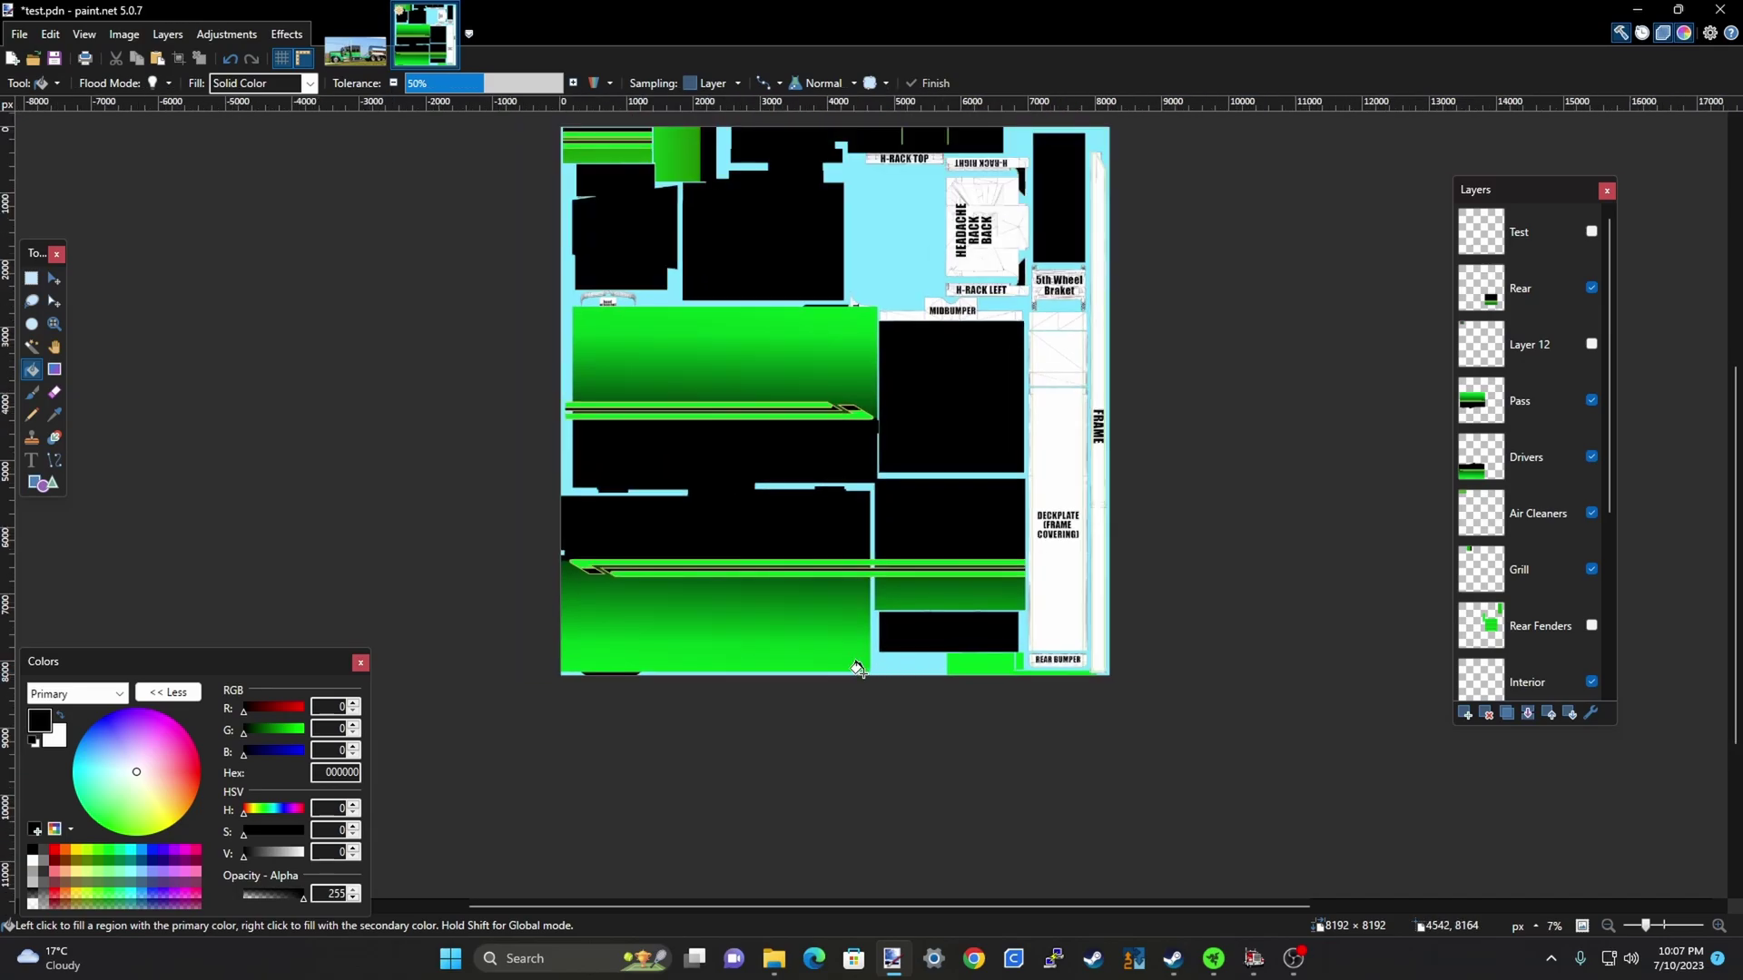
pyautogui.scroll(-1, 853, 662)
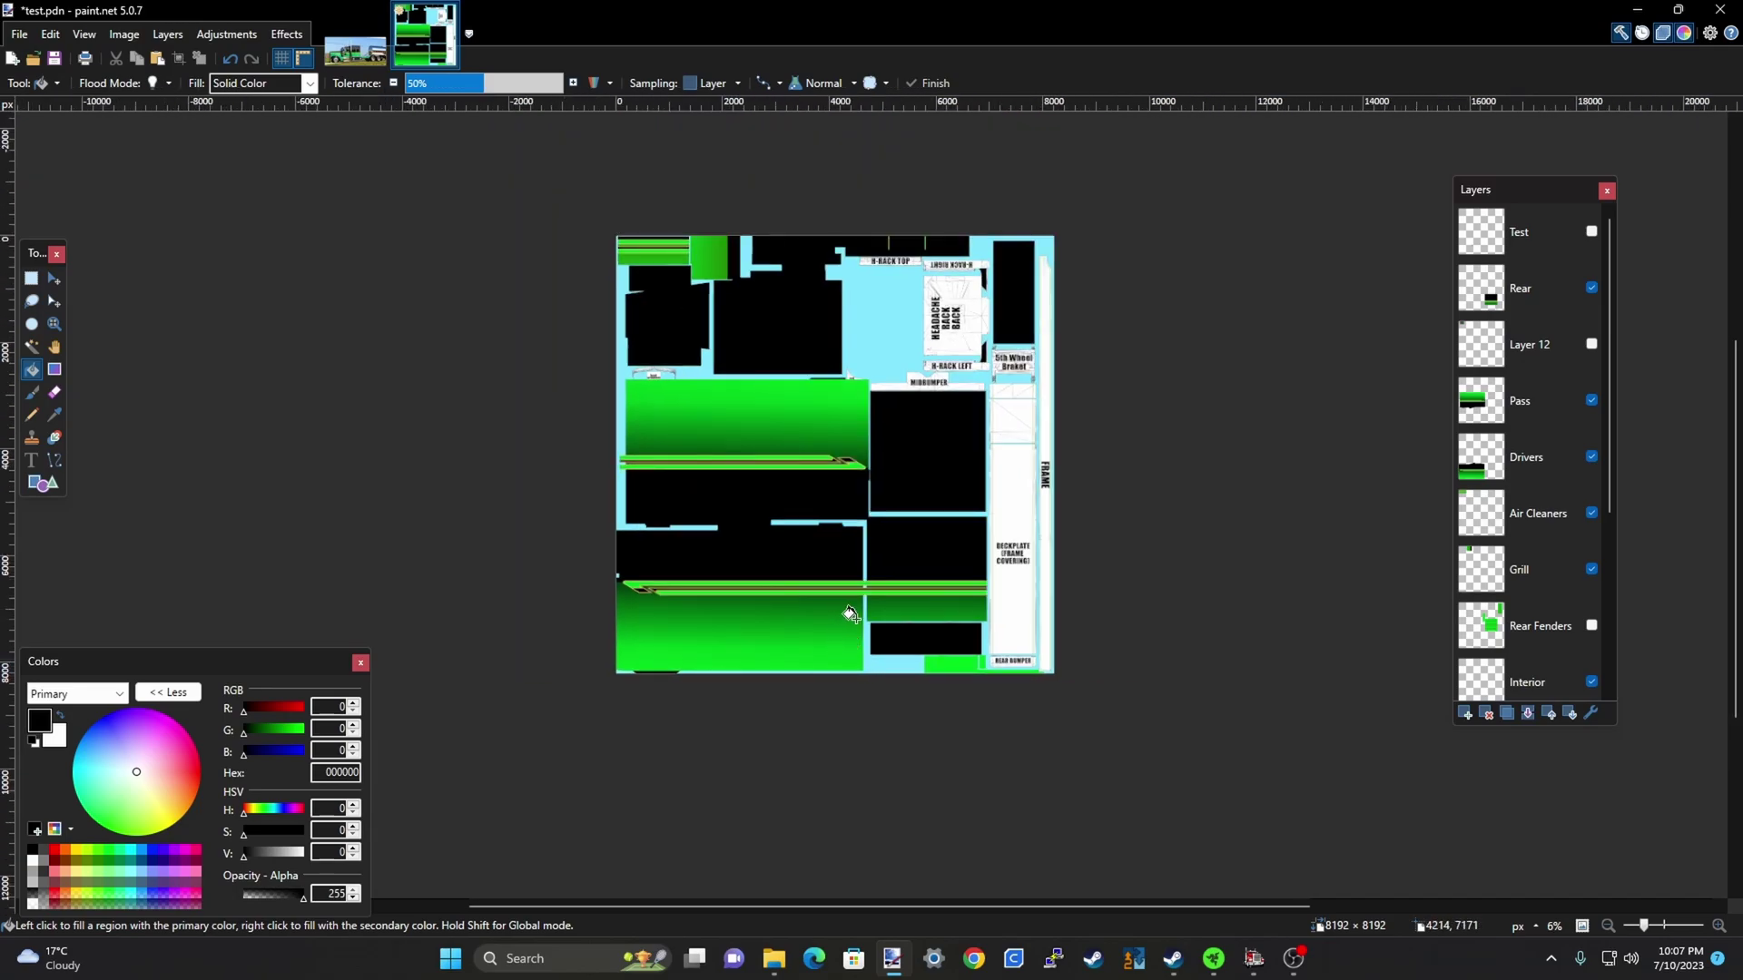
pyautogui.scroll(4, 846, 615)
pyautogui.scroll(-3, 712, 576)
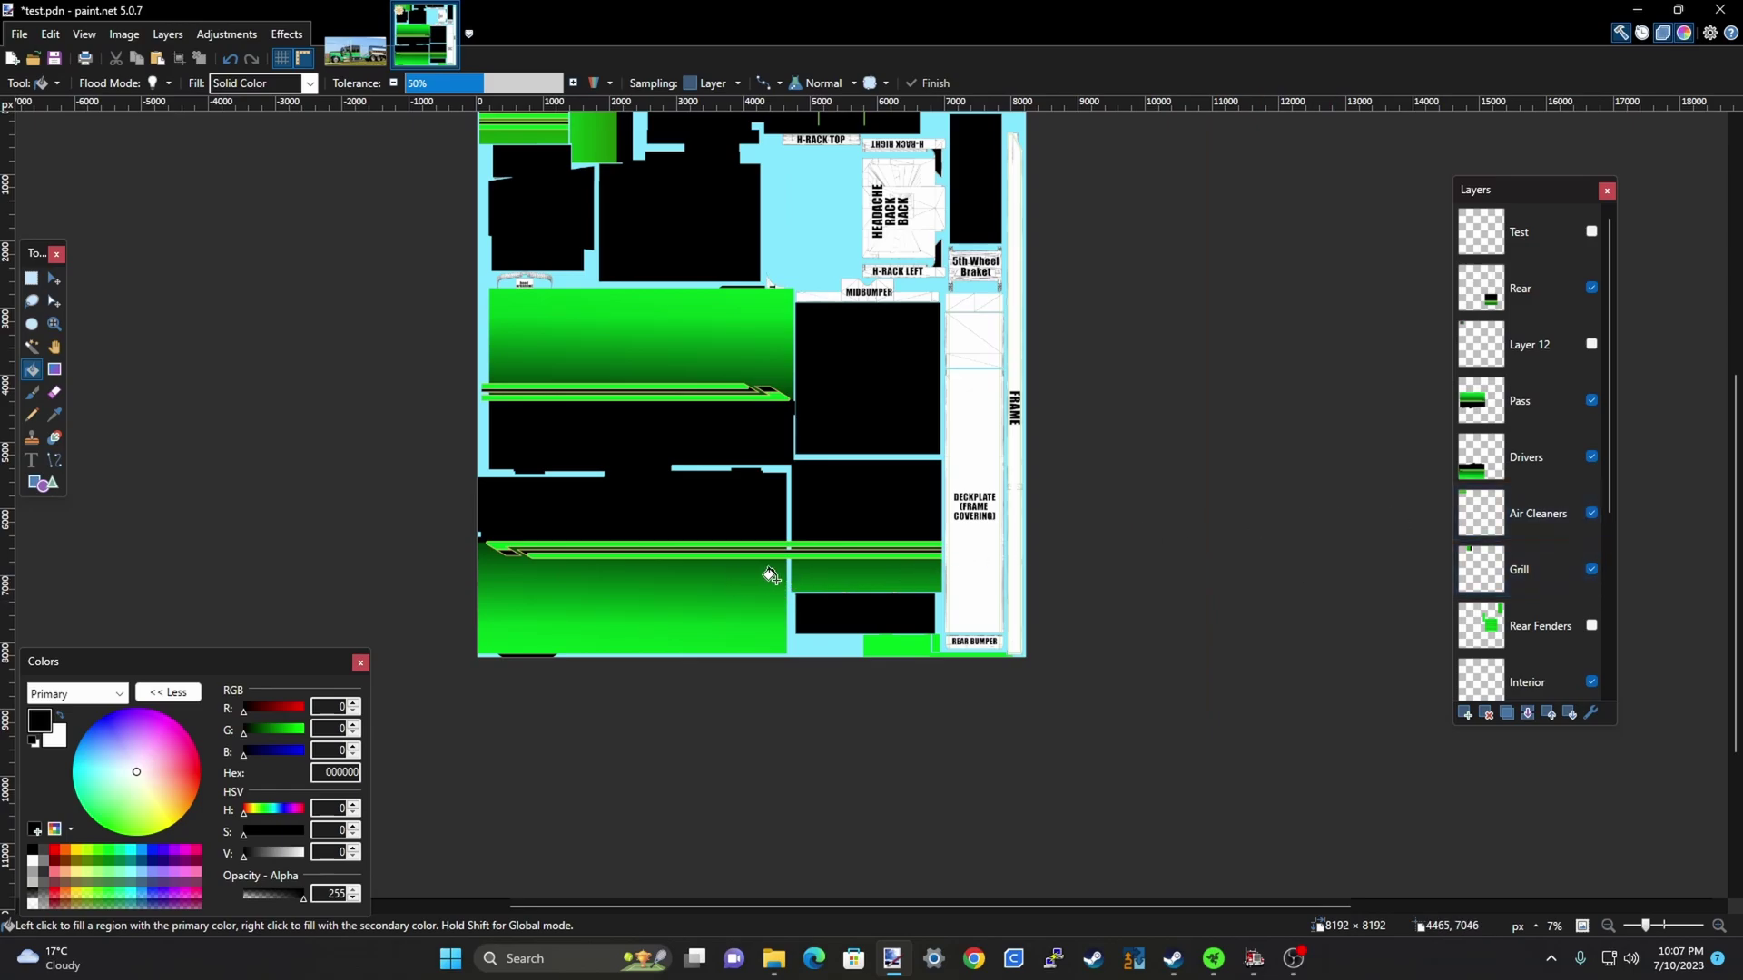
pyautogui.click(1591, 458)
pyautogui.click(1591, 459)
# Make the Frame layer active and visible, with Rectangle Select as the current tool
pyautogui.click(31, 278)
pyautogui.scroll(4, 710, 614)
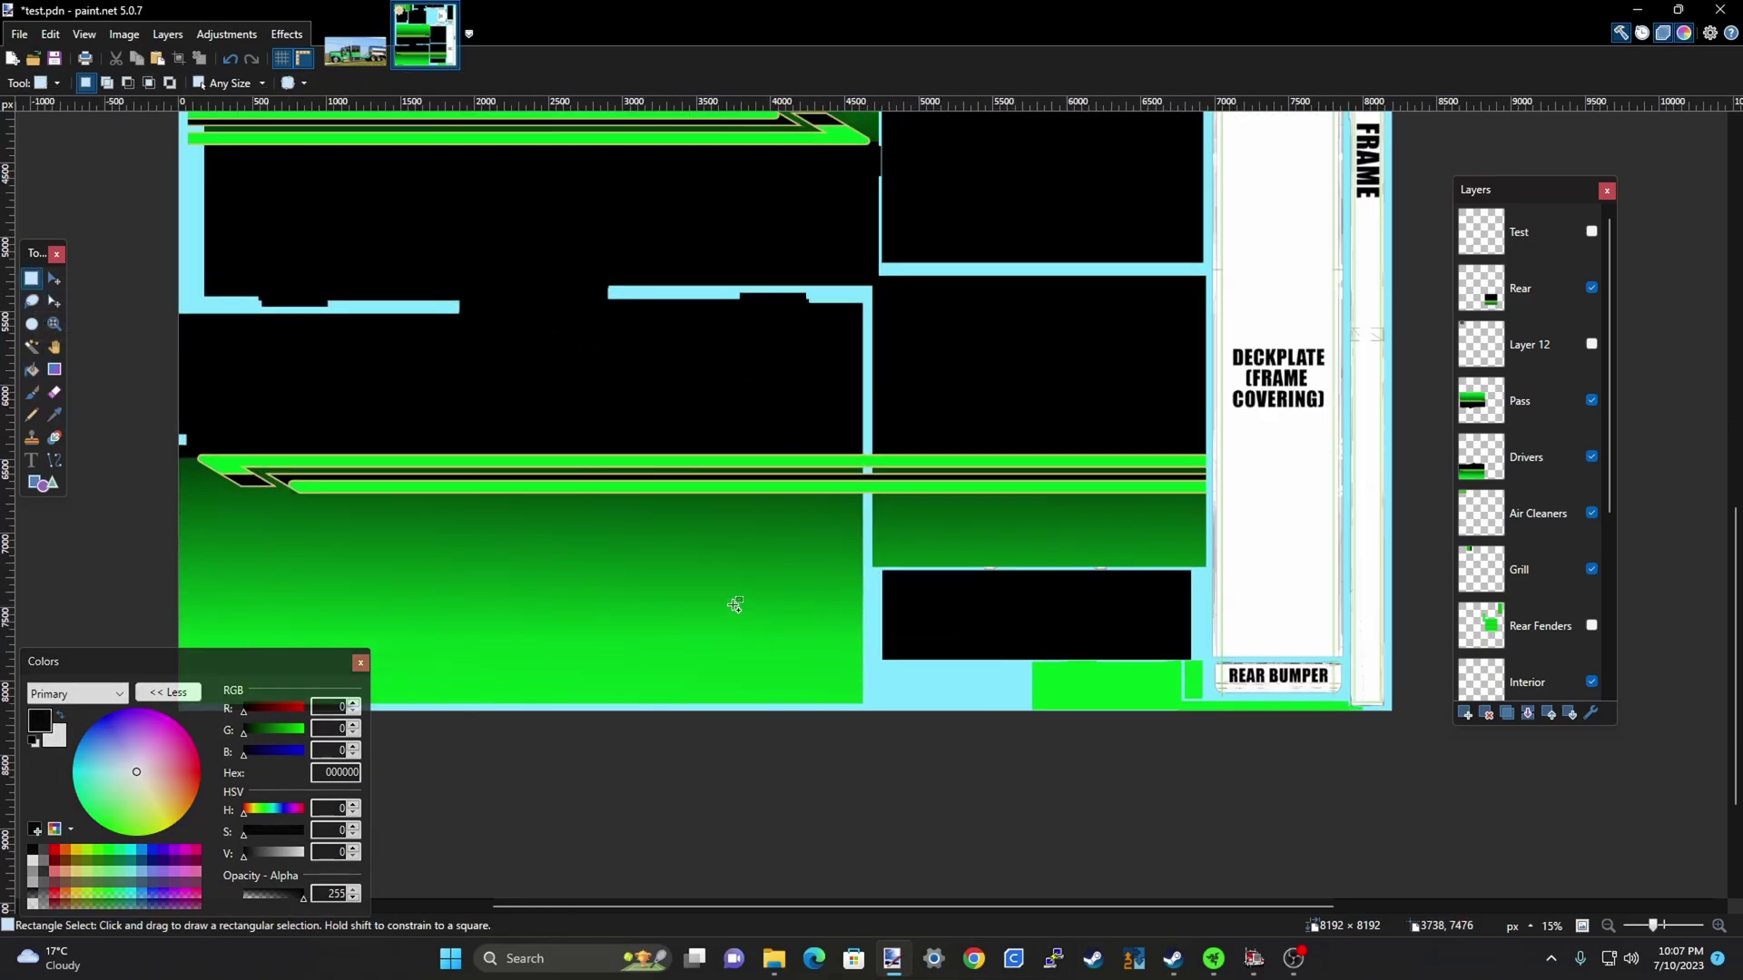
pyautogui.scroll(-3, 636, 617)
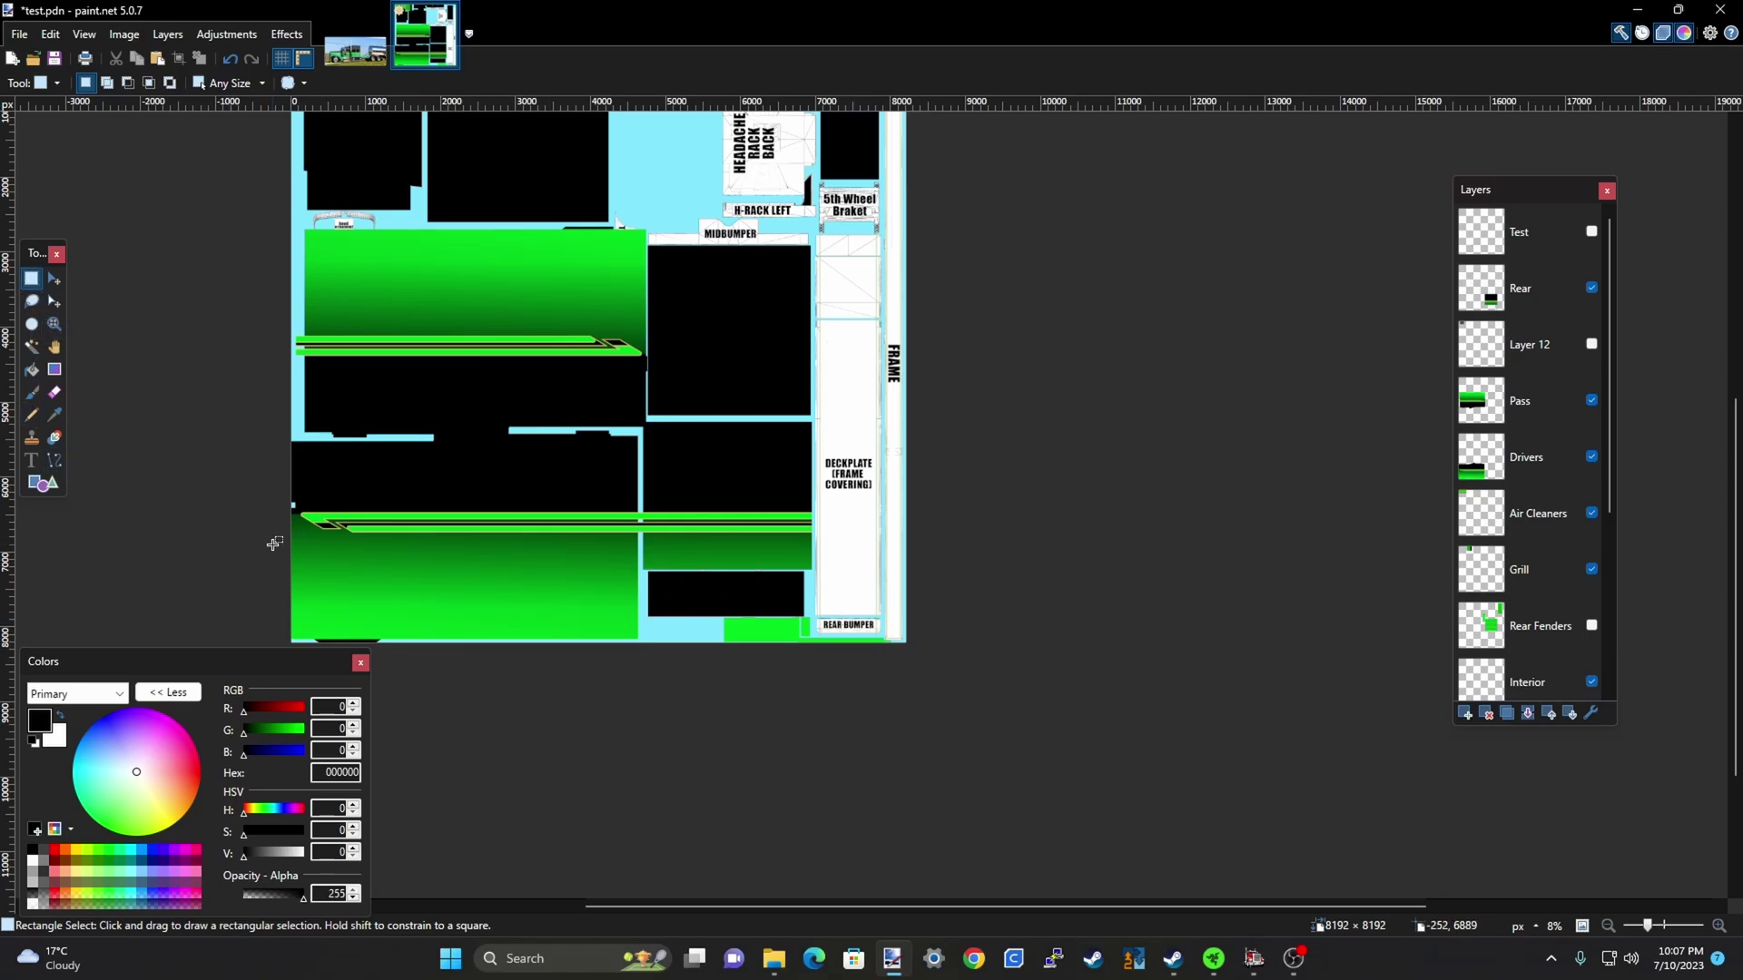
pyautogui.click(1539, 400)
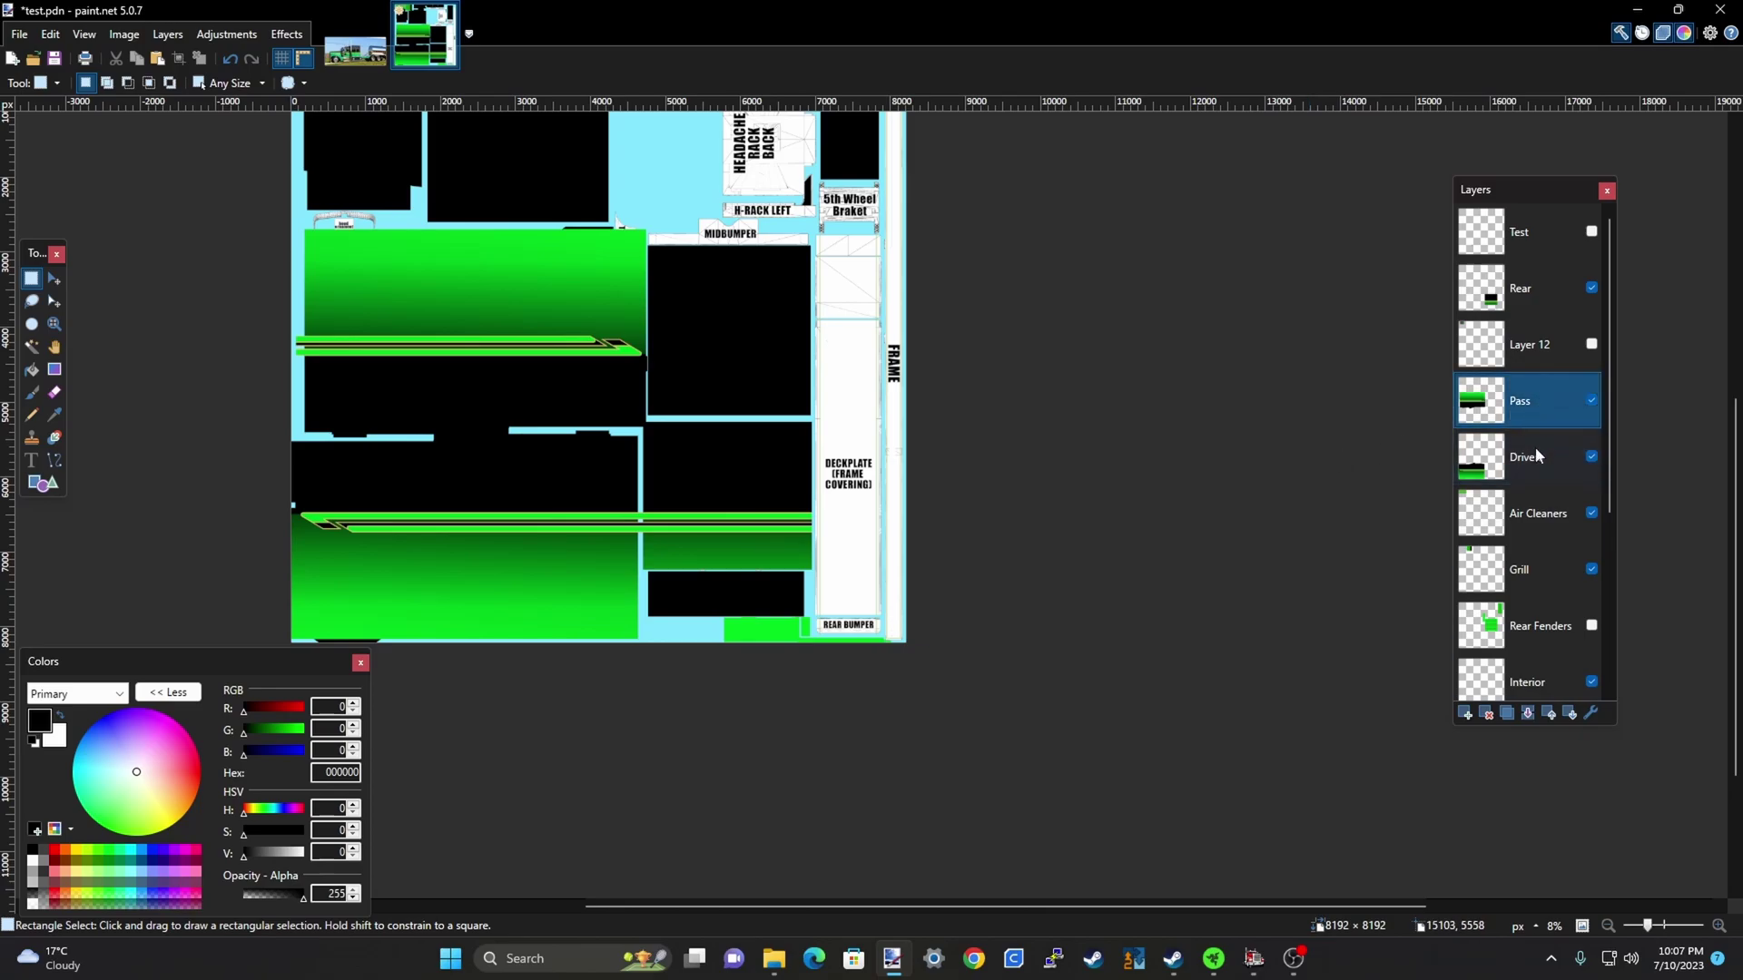
pyautogui.click(1536, 449)
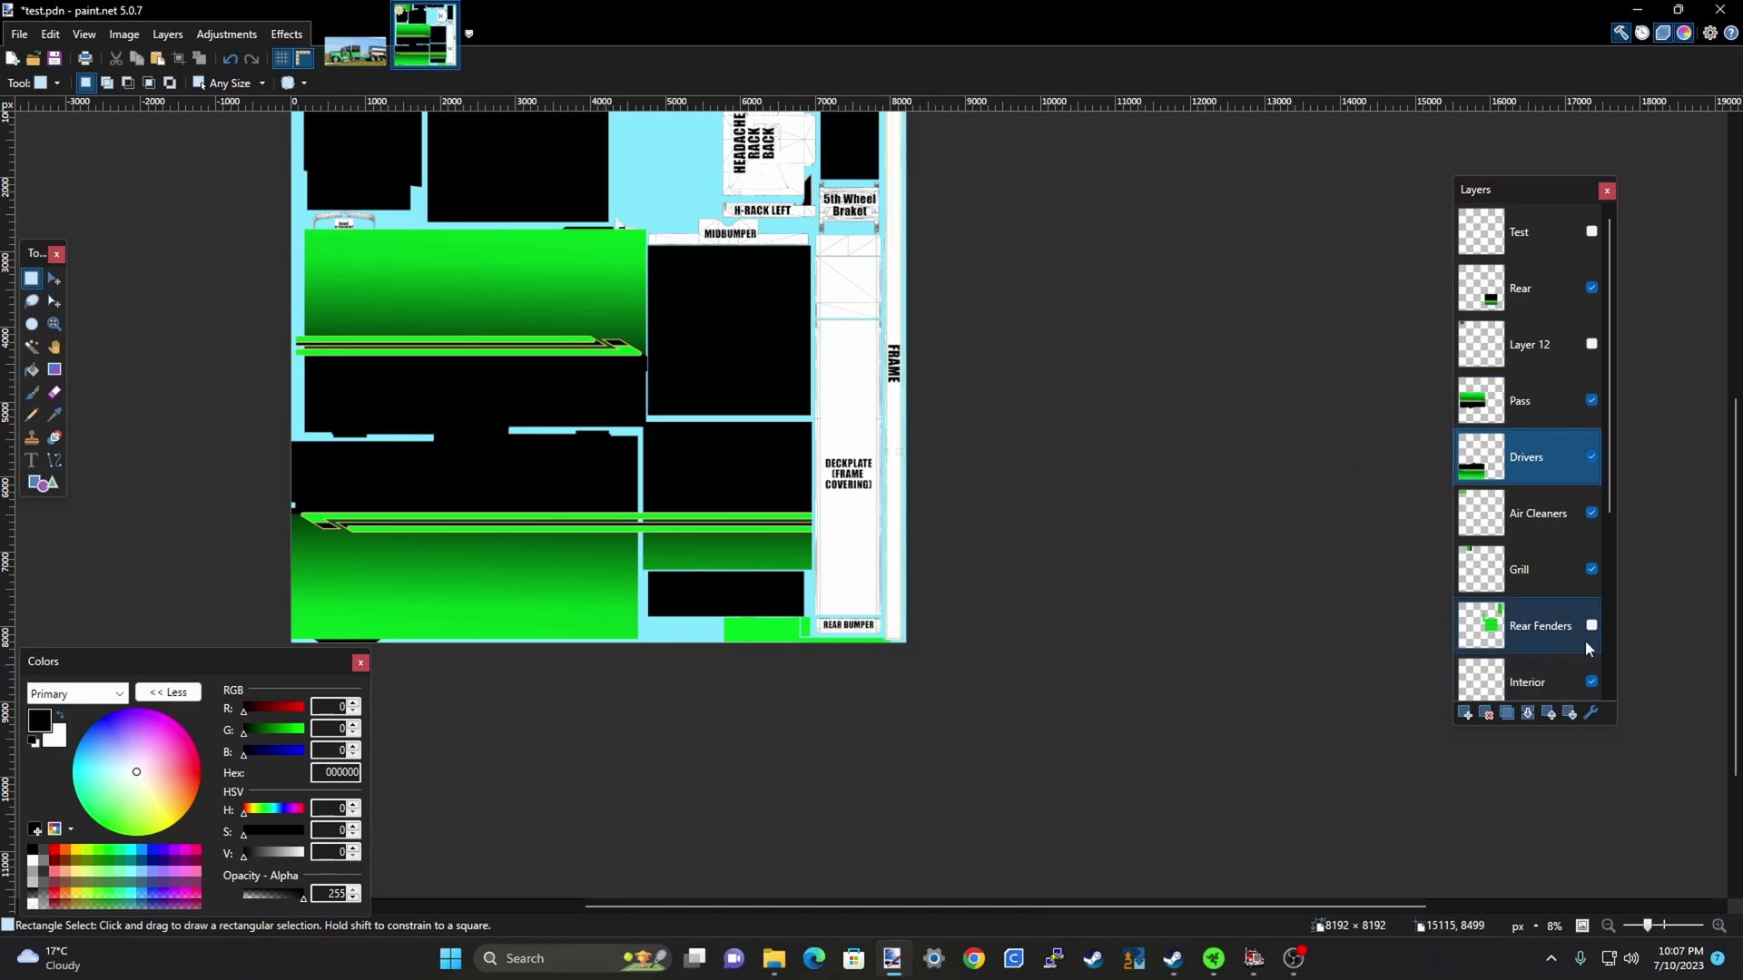
pyautogui.scroll(-3, 1585, 640)
pyautogui.click(1563, 561)
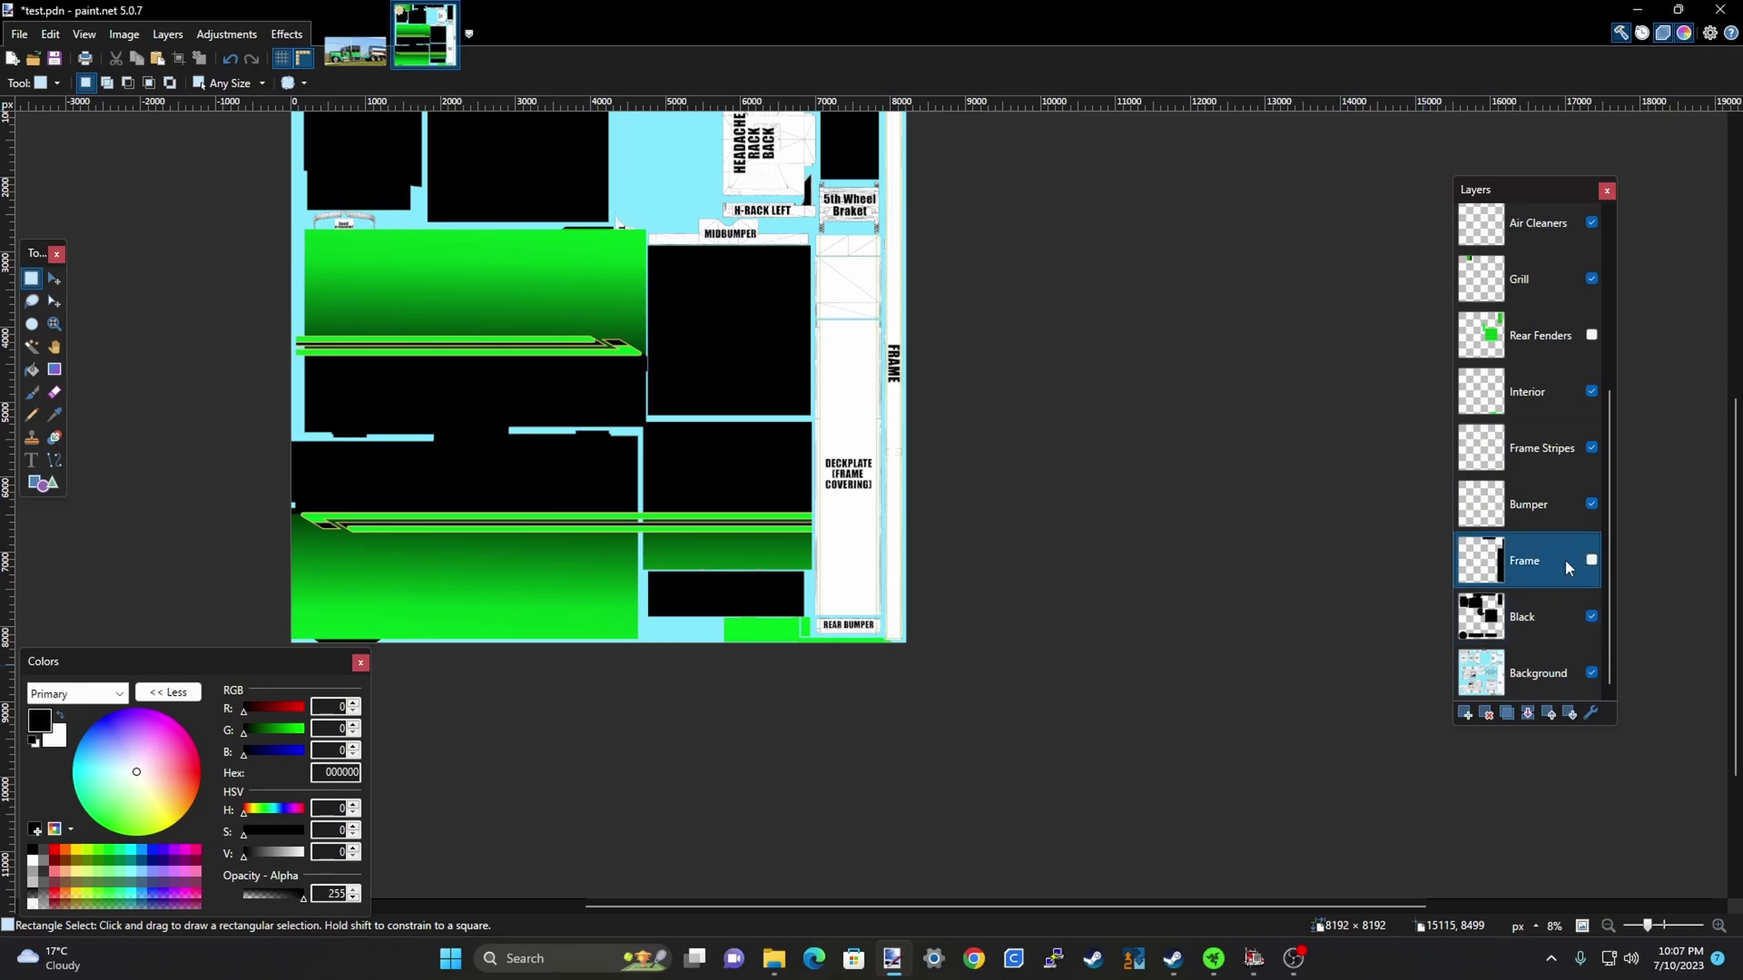
pyautogui.click(1593, 562)
pyautogui.scroll(-2, 908, 835)
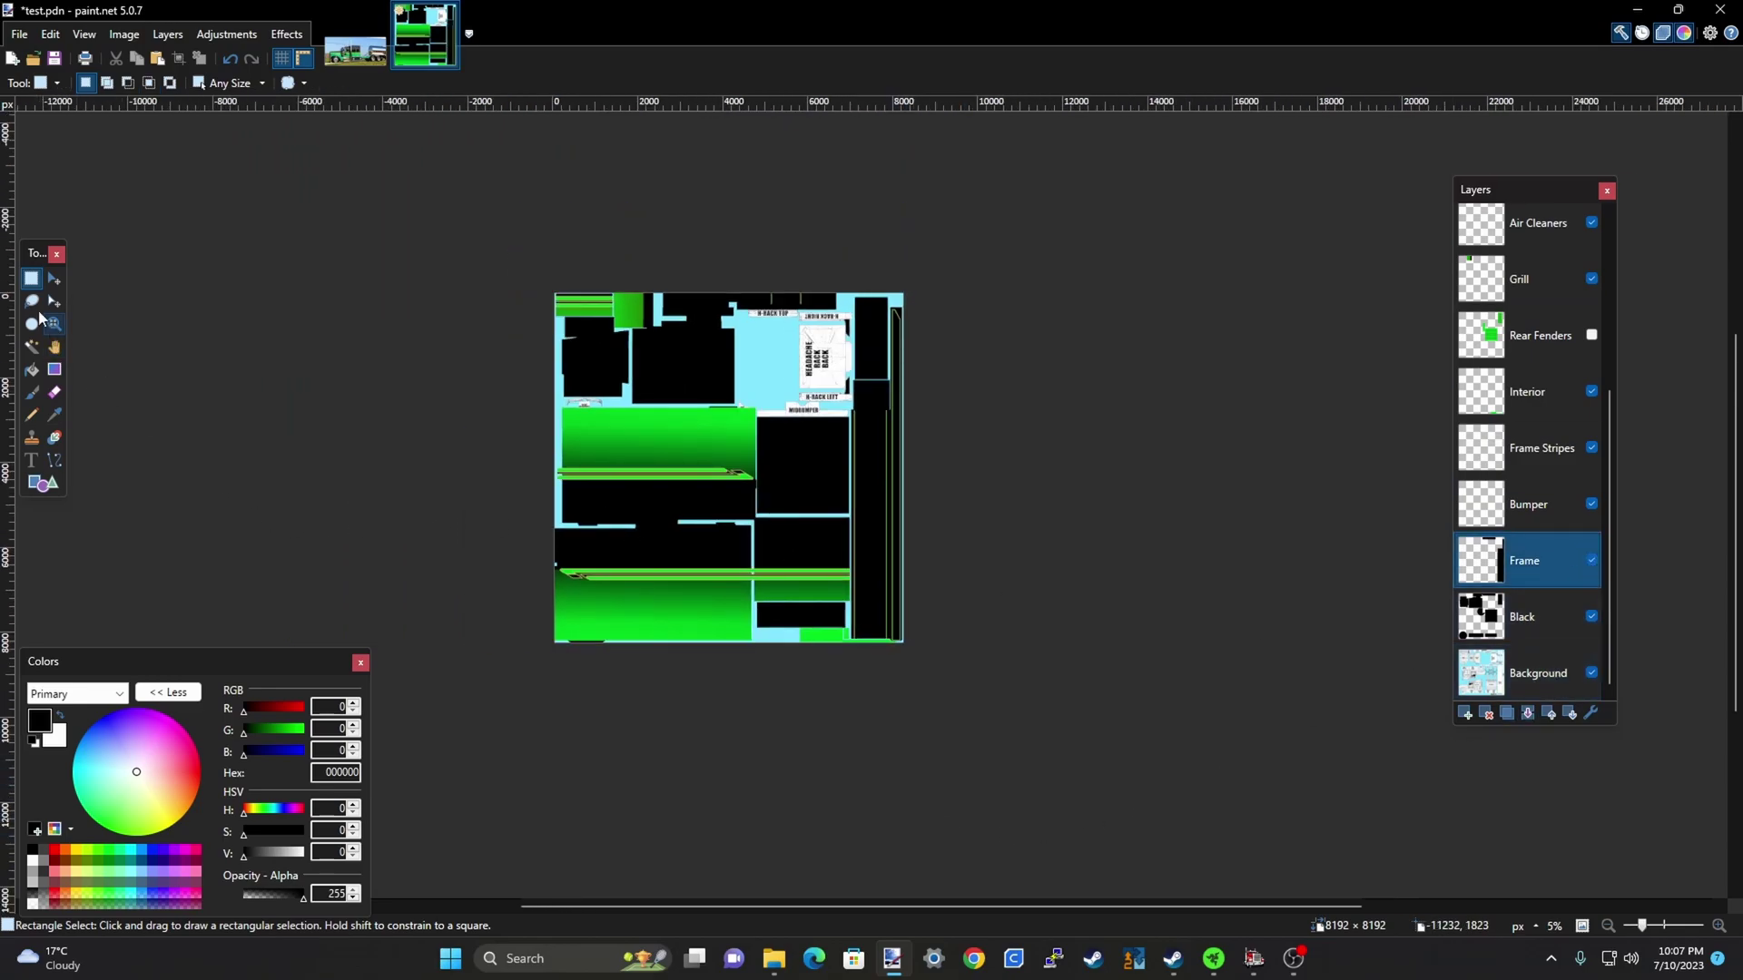
# Delete the Frame layer's content inside a full-height rectangle about 1192 × 8192 px covering the deckplate and FRAME columns
pyautogui.scroll(2, 958, 487)
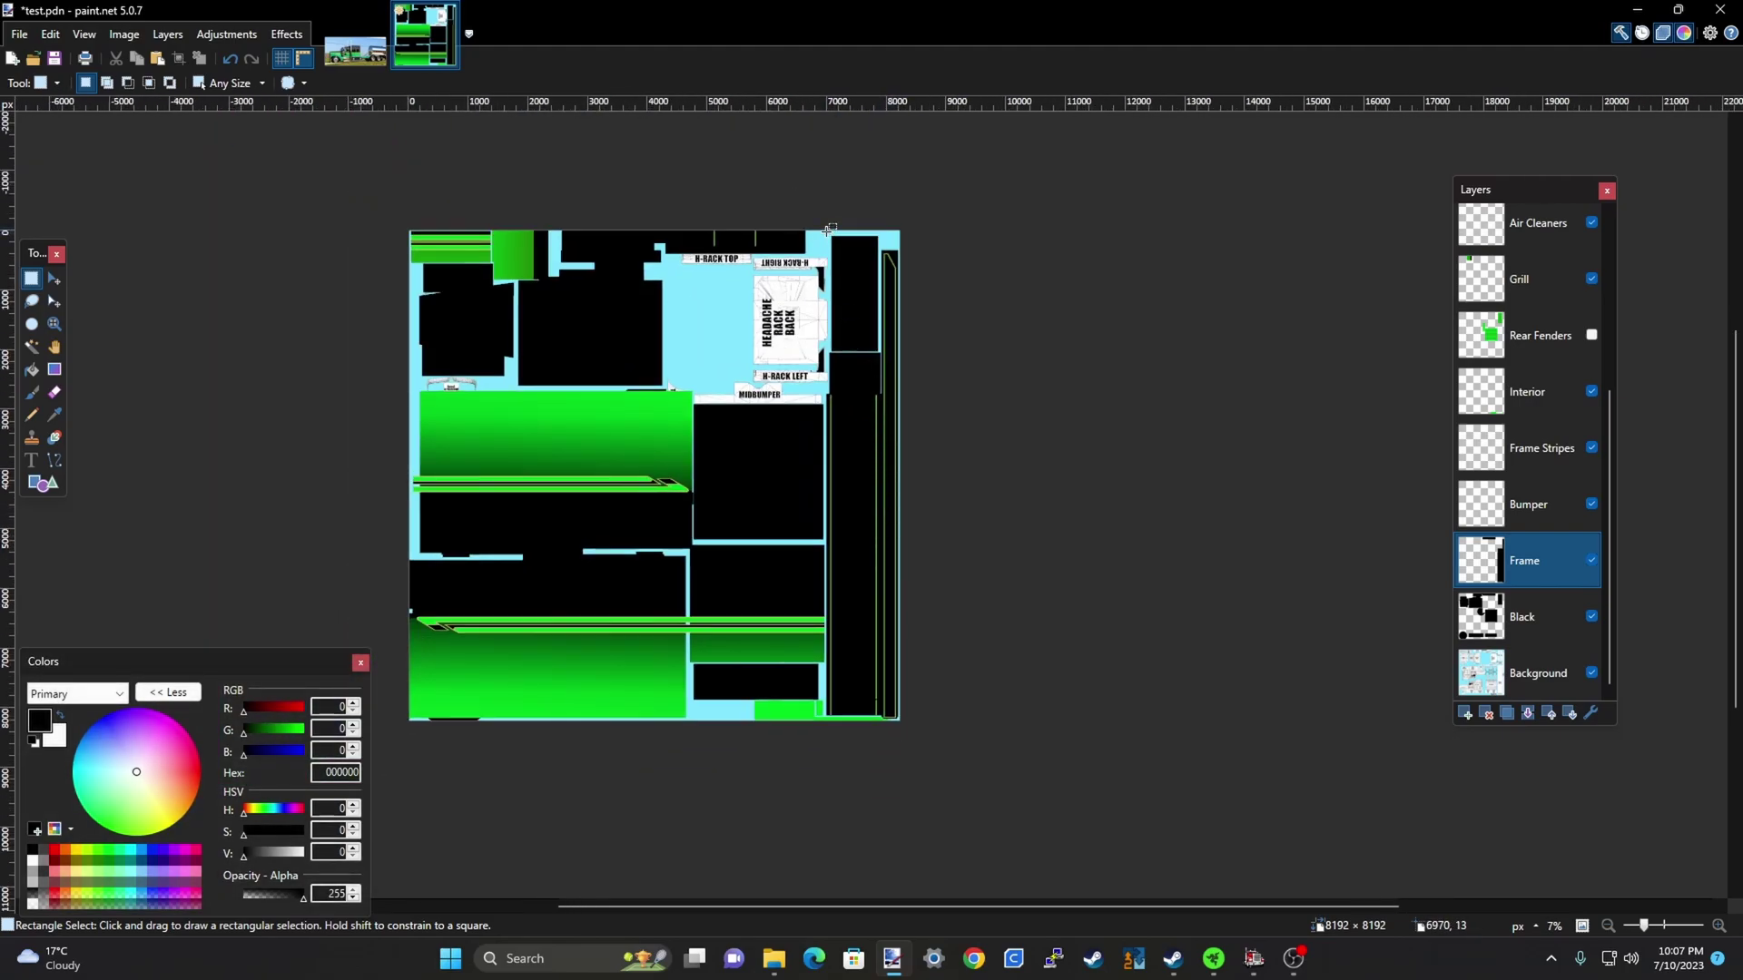
pyautogui.moveTo(830, 230); pyautogui.dragTo(922, 727)
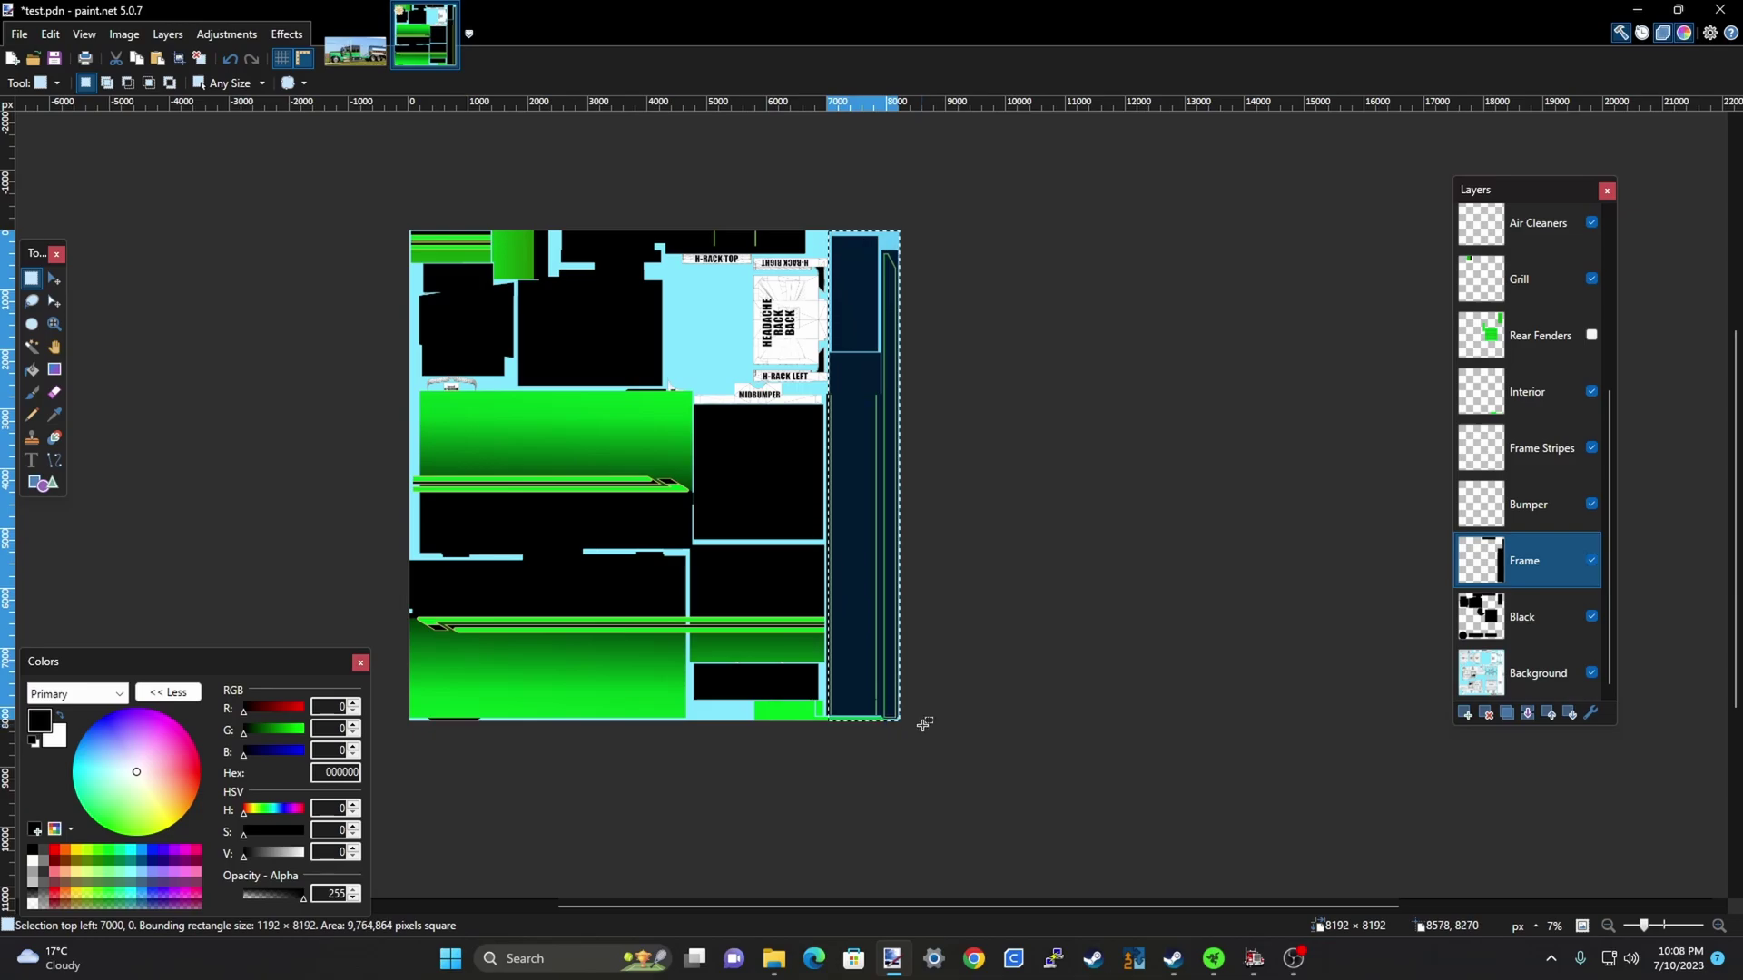
pyautogui.click(923, 724)
pyautogui.scroll(7, 923, 725)
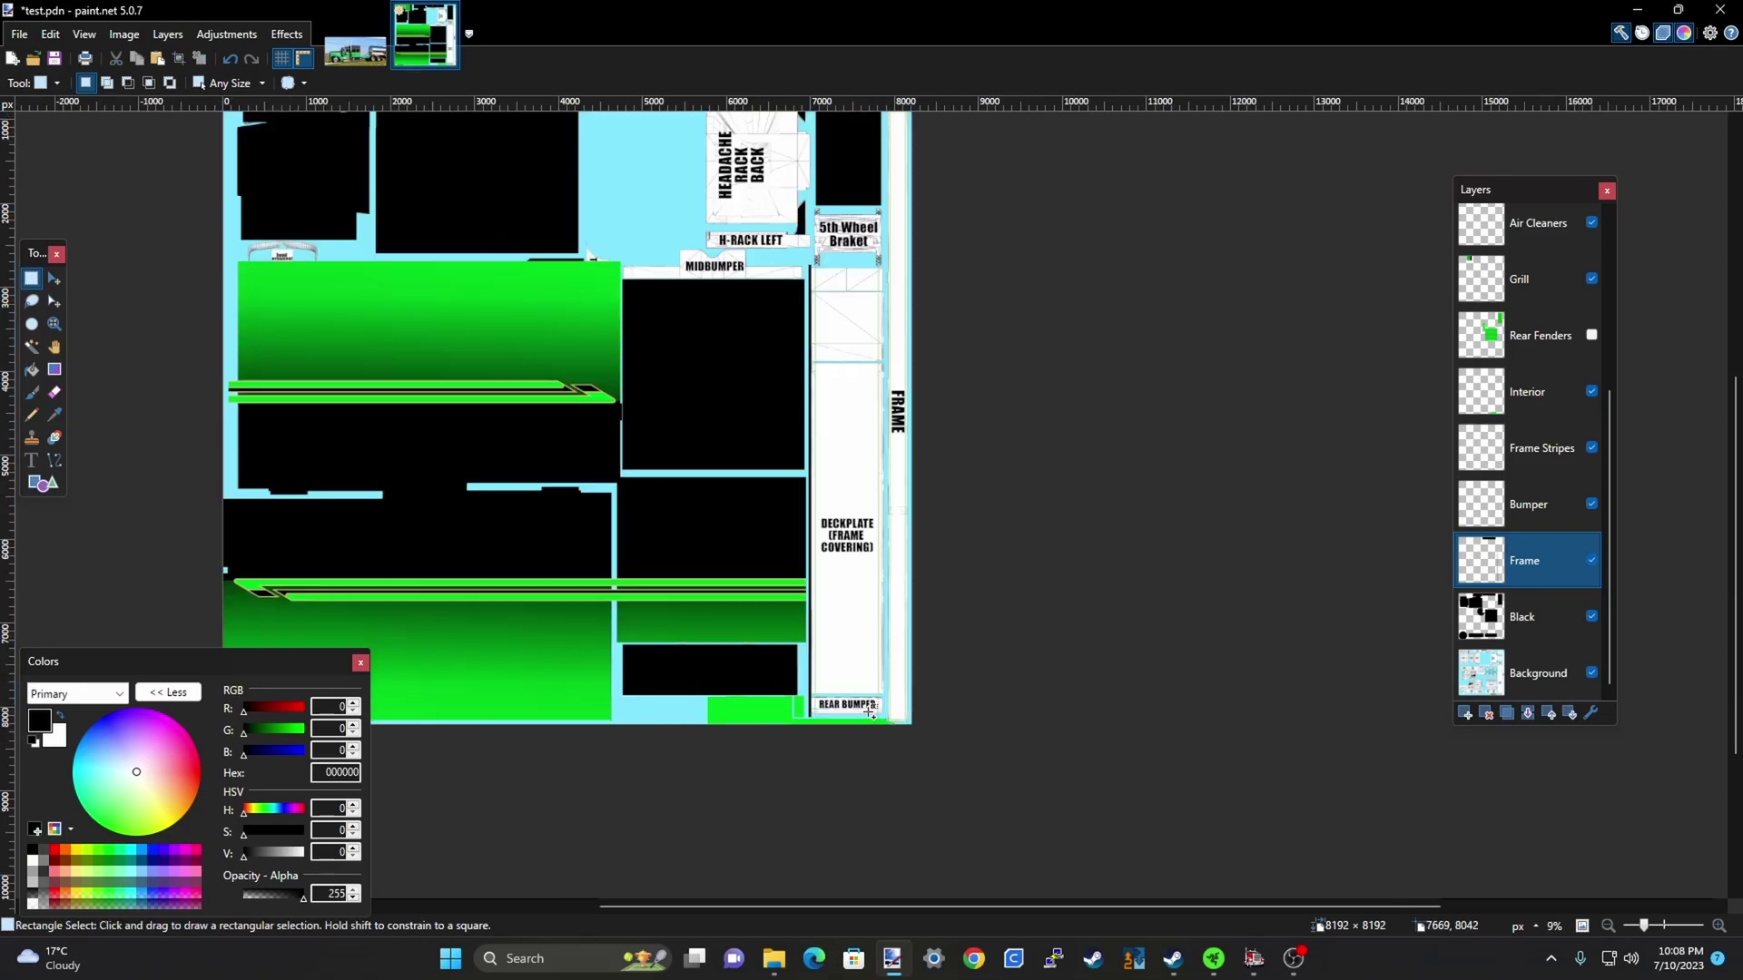
# Remove the leftover thin black strip along the left edge of the DECKPLATE part on the Frame layer
pyautogui.scroll(-6, 979, 734)
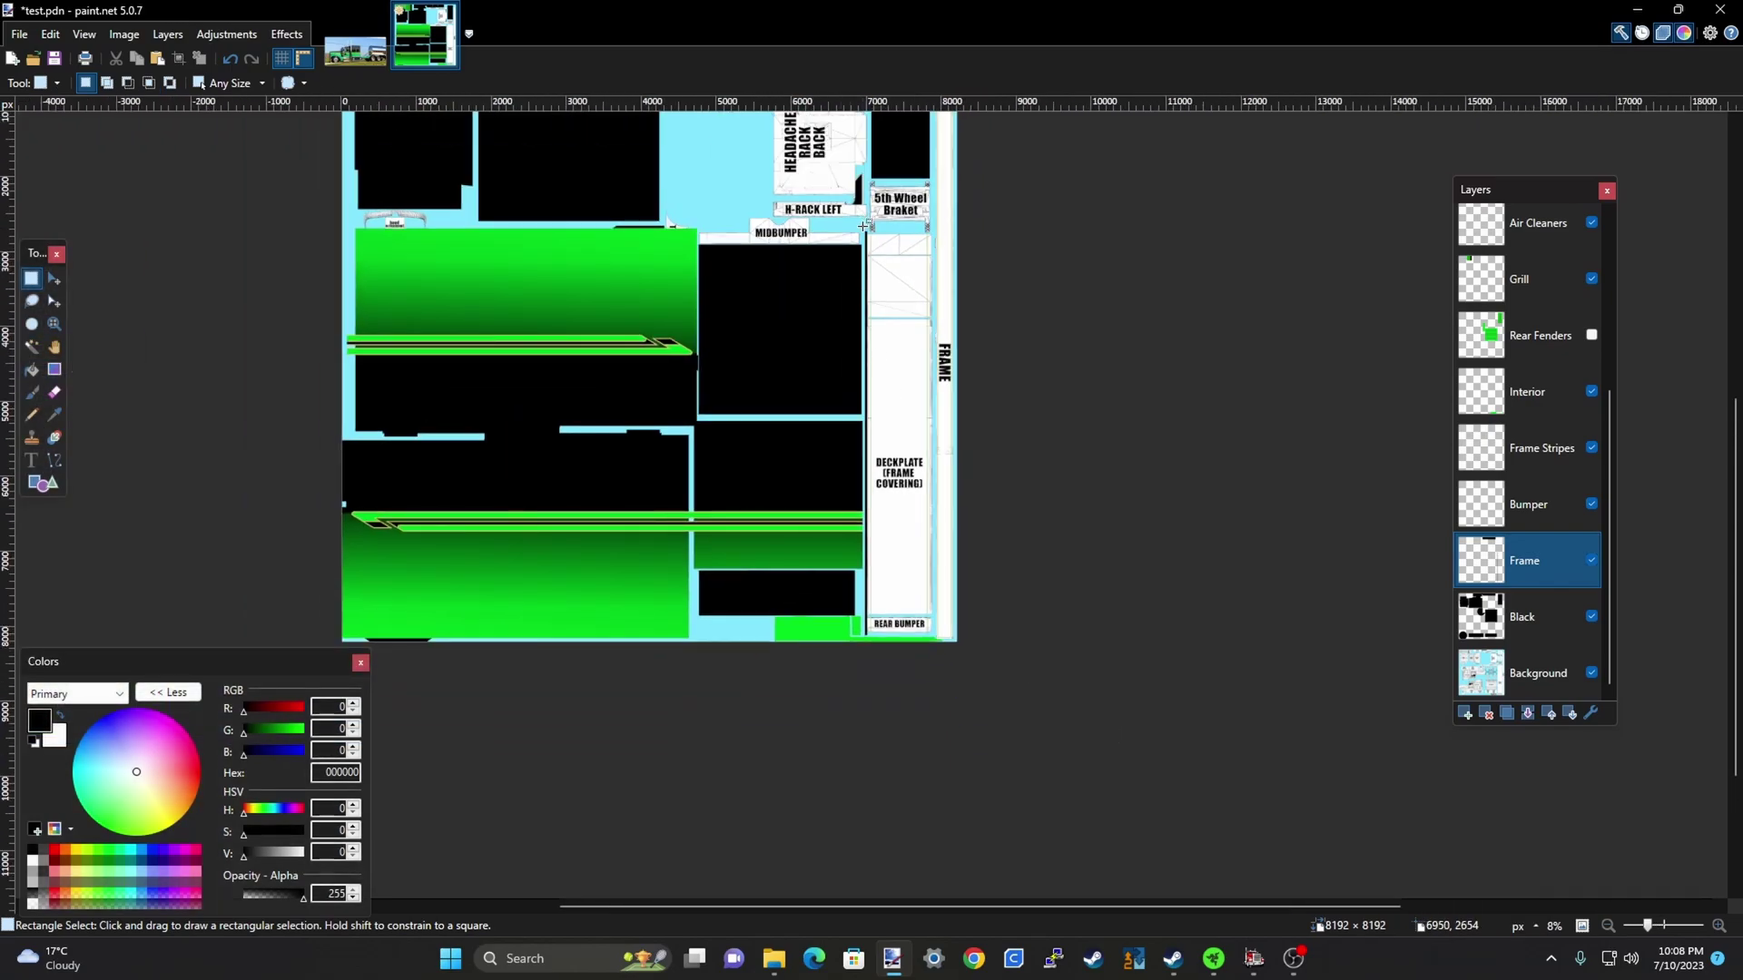
pyautogui.moveTo(863, 225); pyautogui.dragTo(881, 636)
pyautogui.click(881, 628)
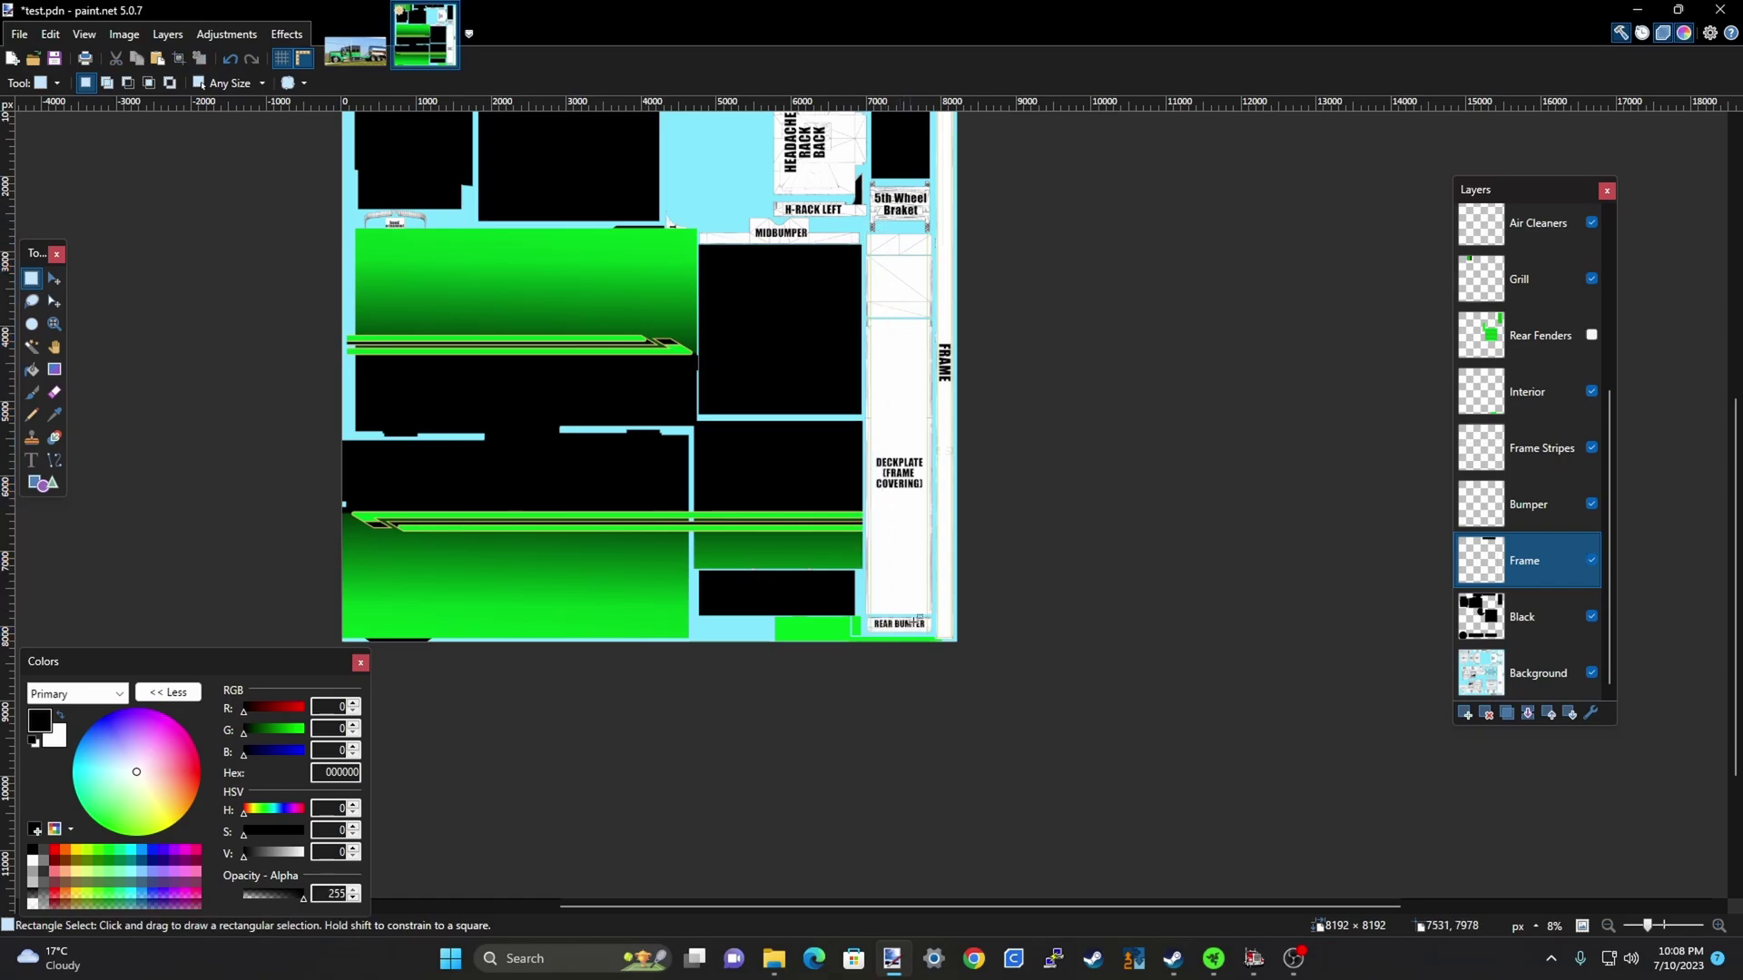
pyautogui.scroll(-2, 1003, 608)
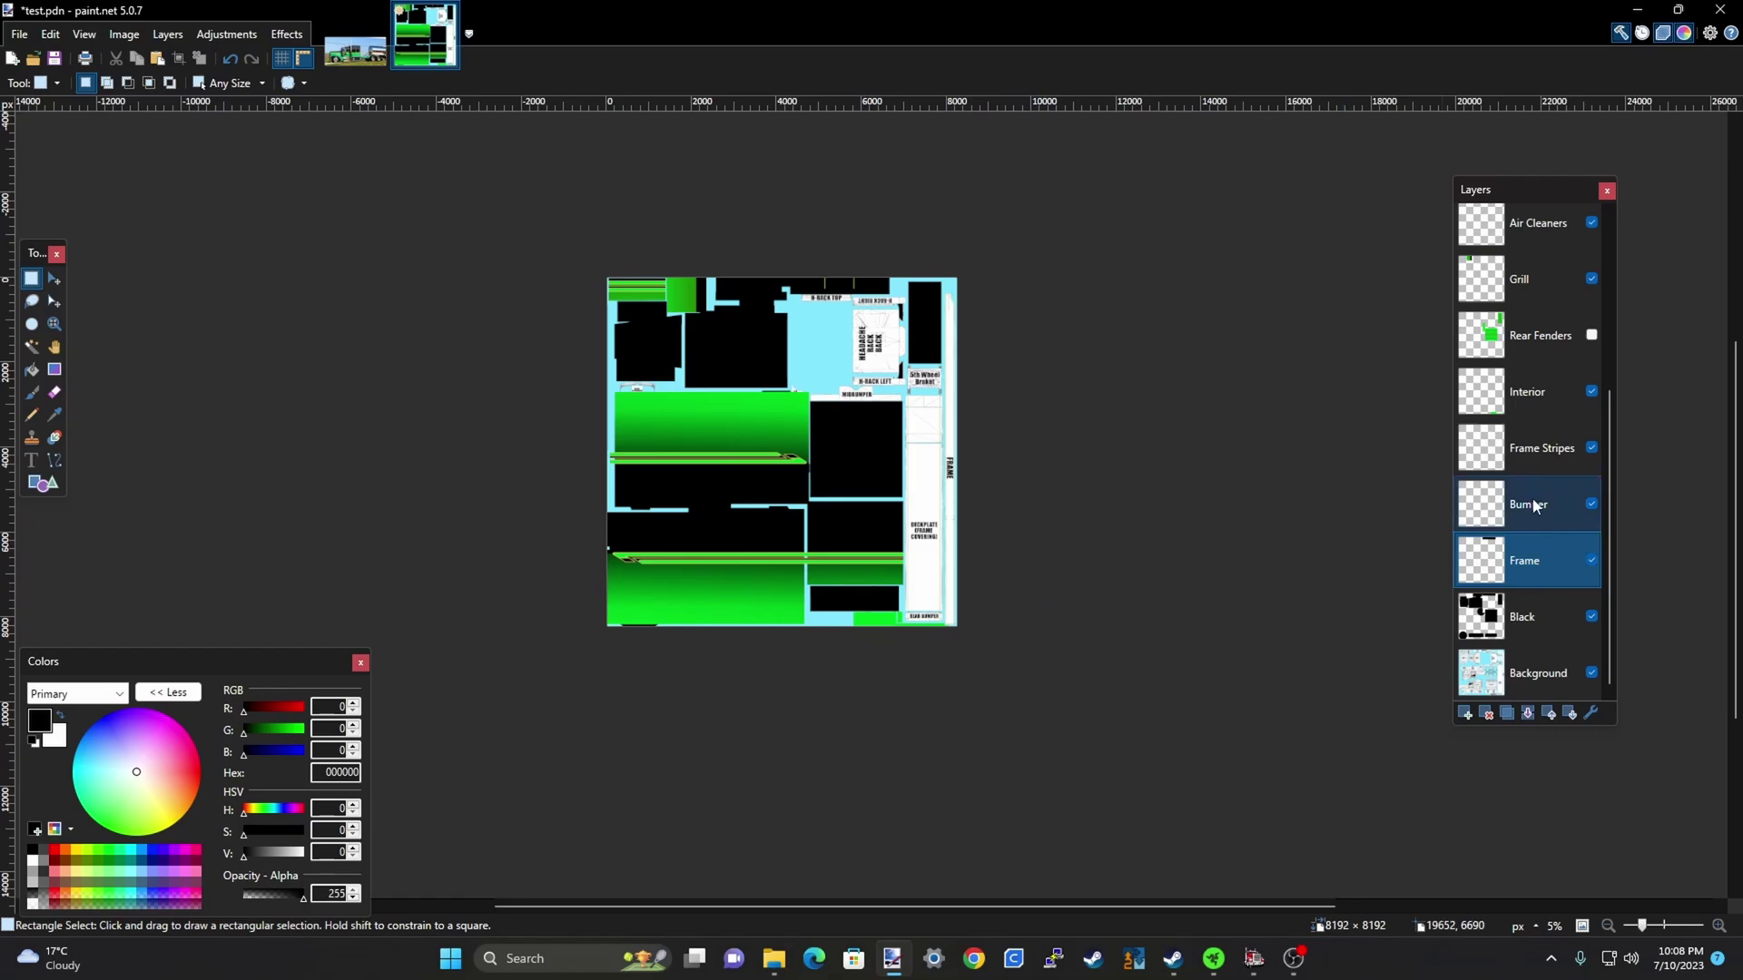
# Copy a band about 4654 × 562 px of the green gradient below the stripes from the Drivers layer
pyautogui.scroll(2, 1550, 487)
pyautogui.scroll(2, 1551, 486)
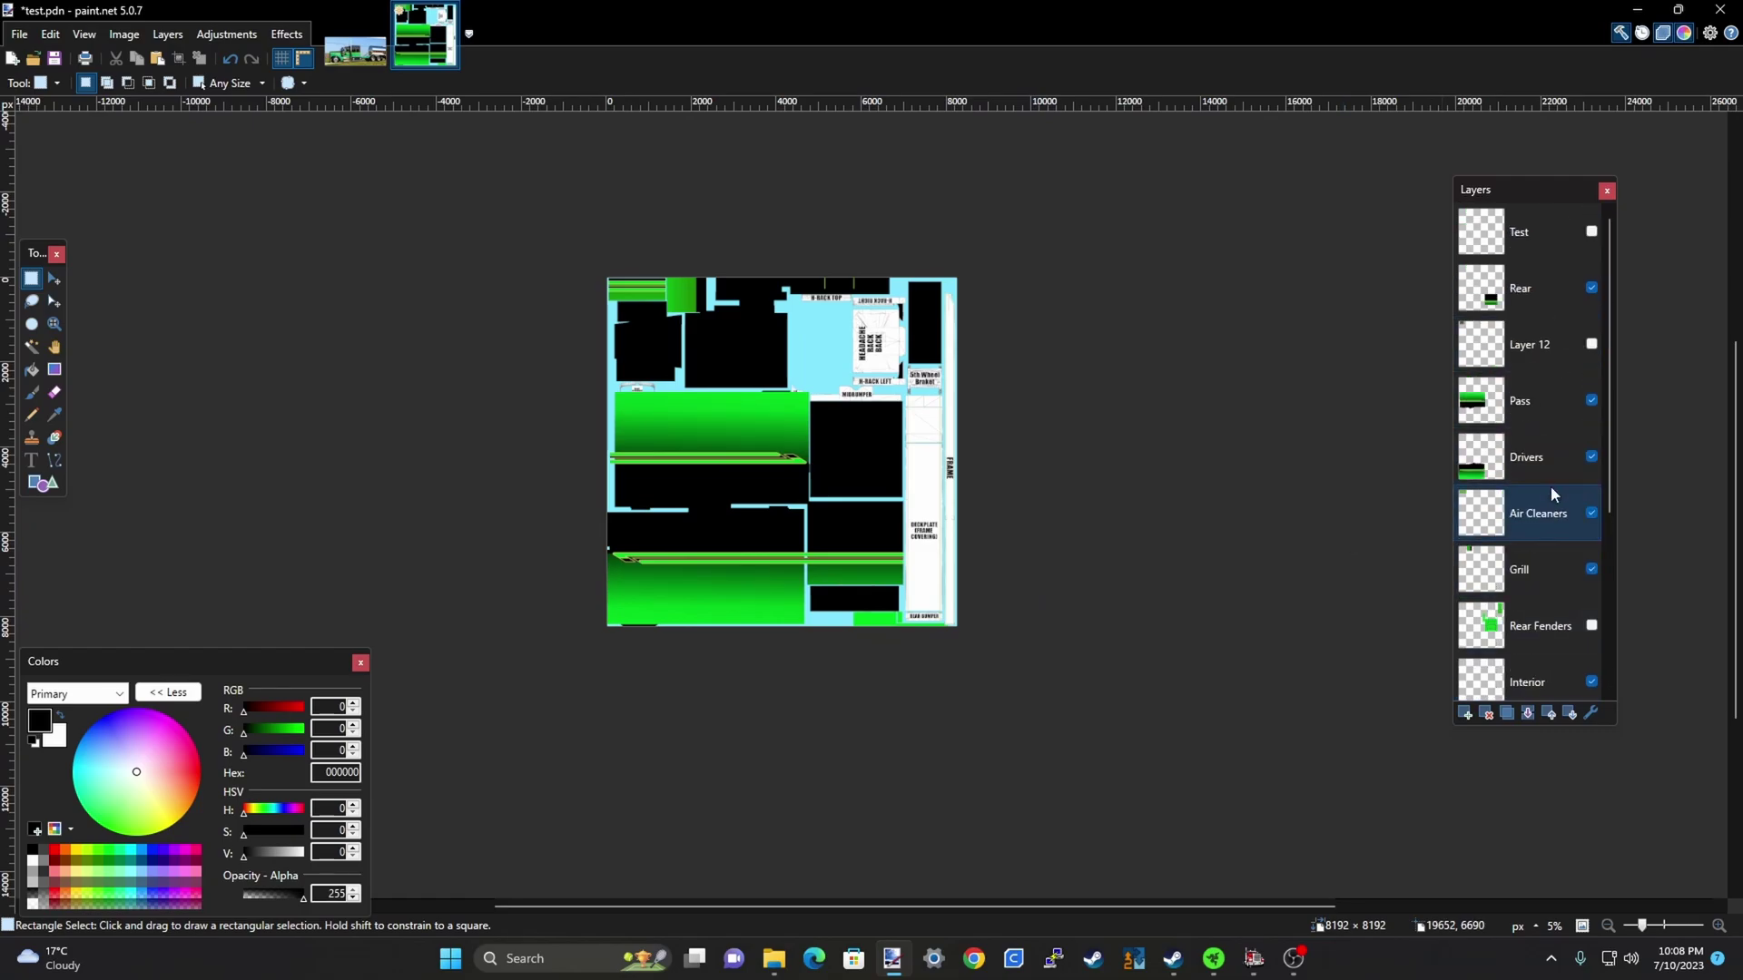
pyautogui.click(1544, 440)
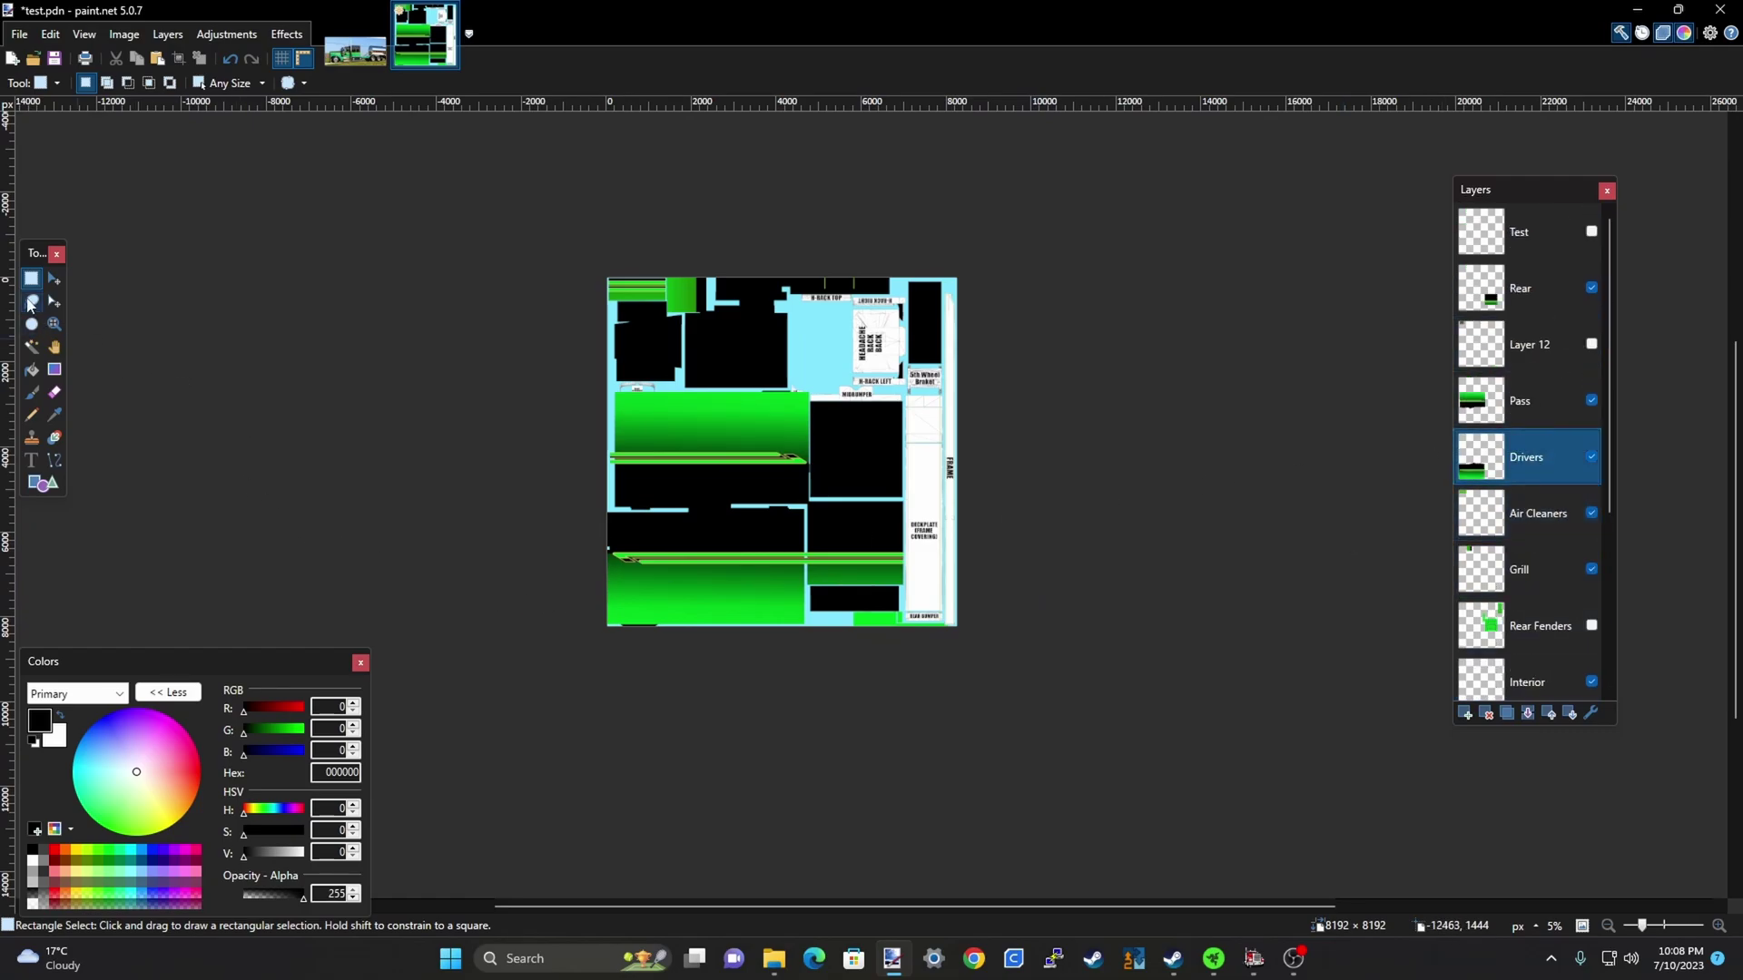
pyautogui.scroll(3, 581, 578)
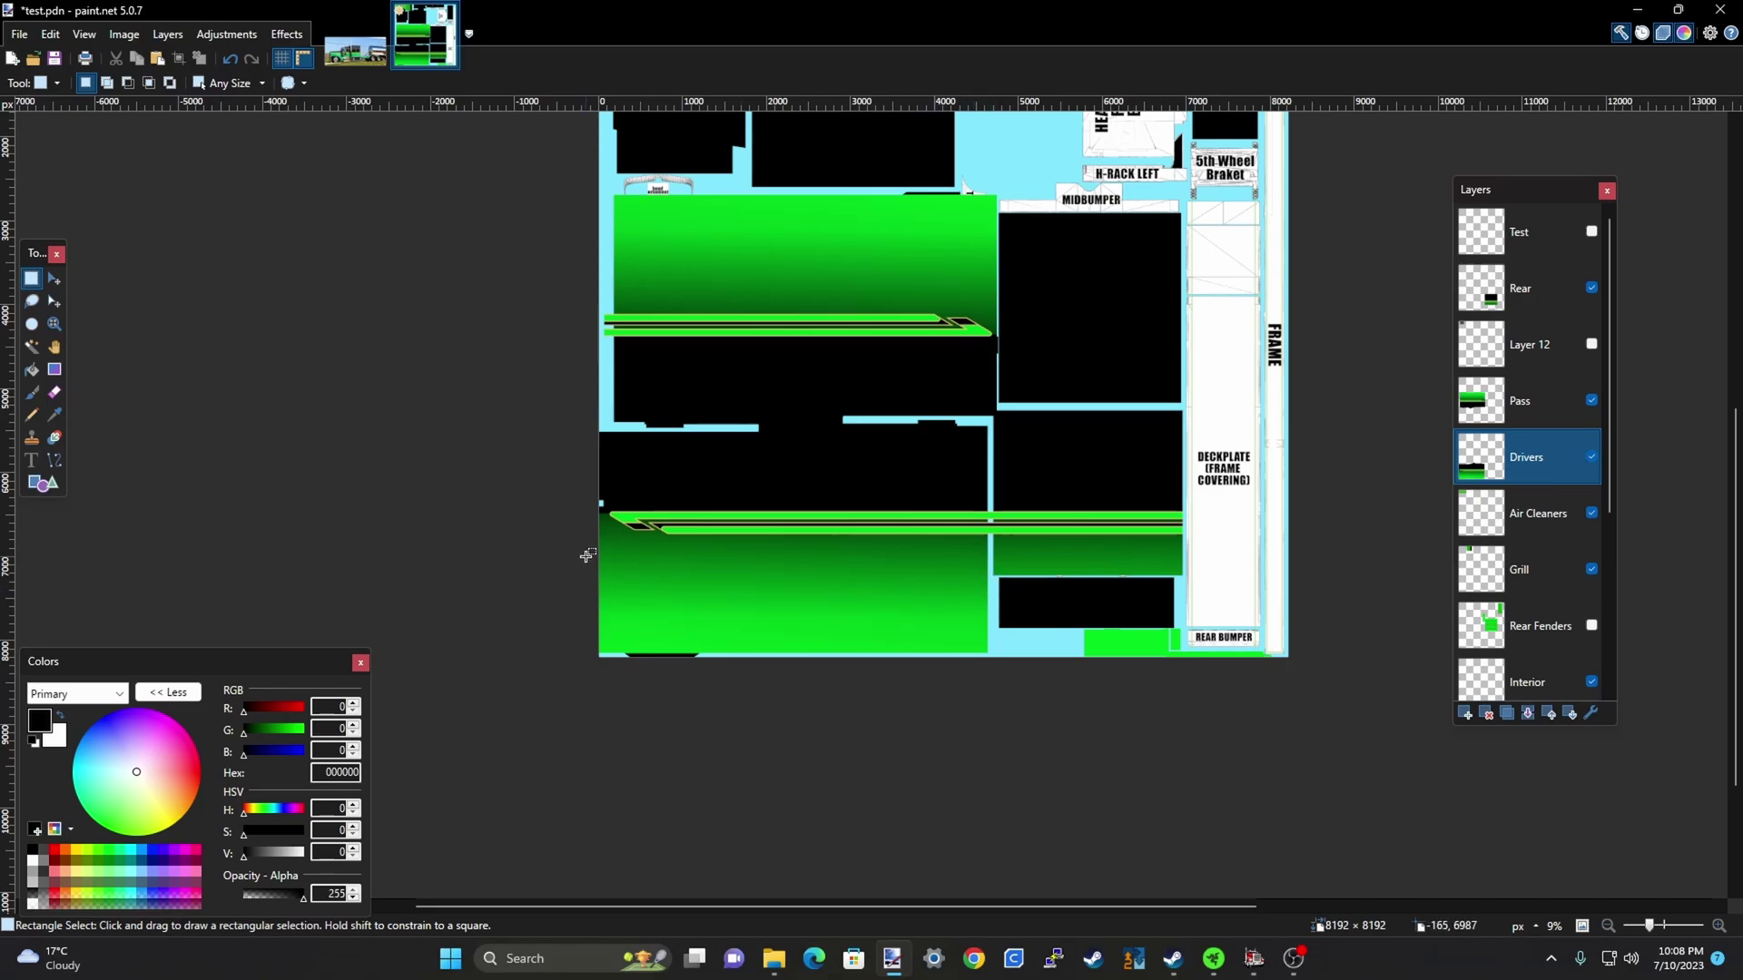
pyautogui.moveTo(585, 553); pyautogui.dragTo(991, 600)
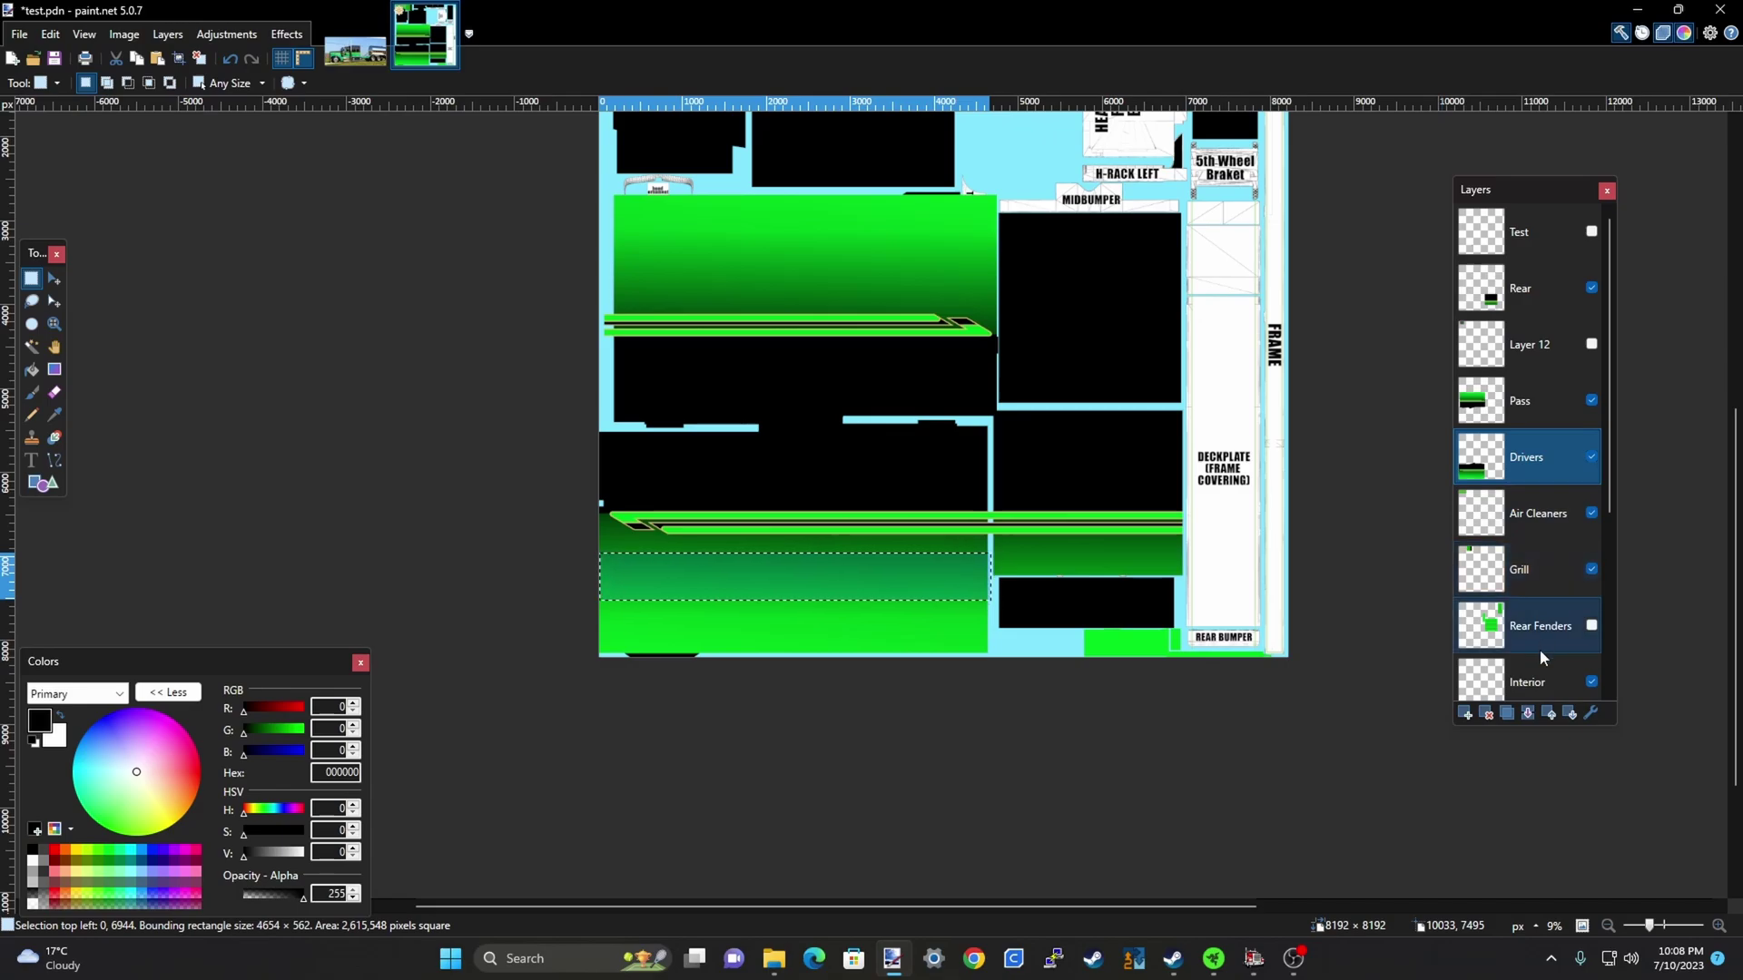
# Paste the gradient band onto the Frame layer, rotate it -90° and align it over the DECKPLATE's left side down past the REAR BUMPER
pyautogui.scroll(-3, 1540, 650)
pyautogui.click(1549, 563)
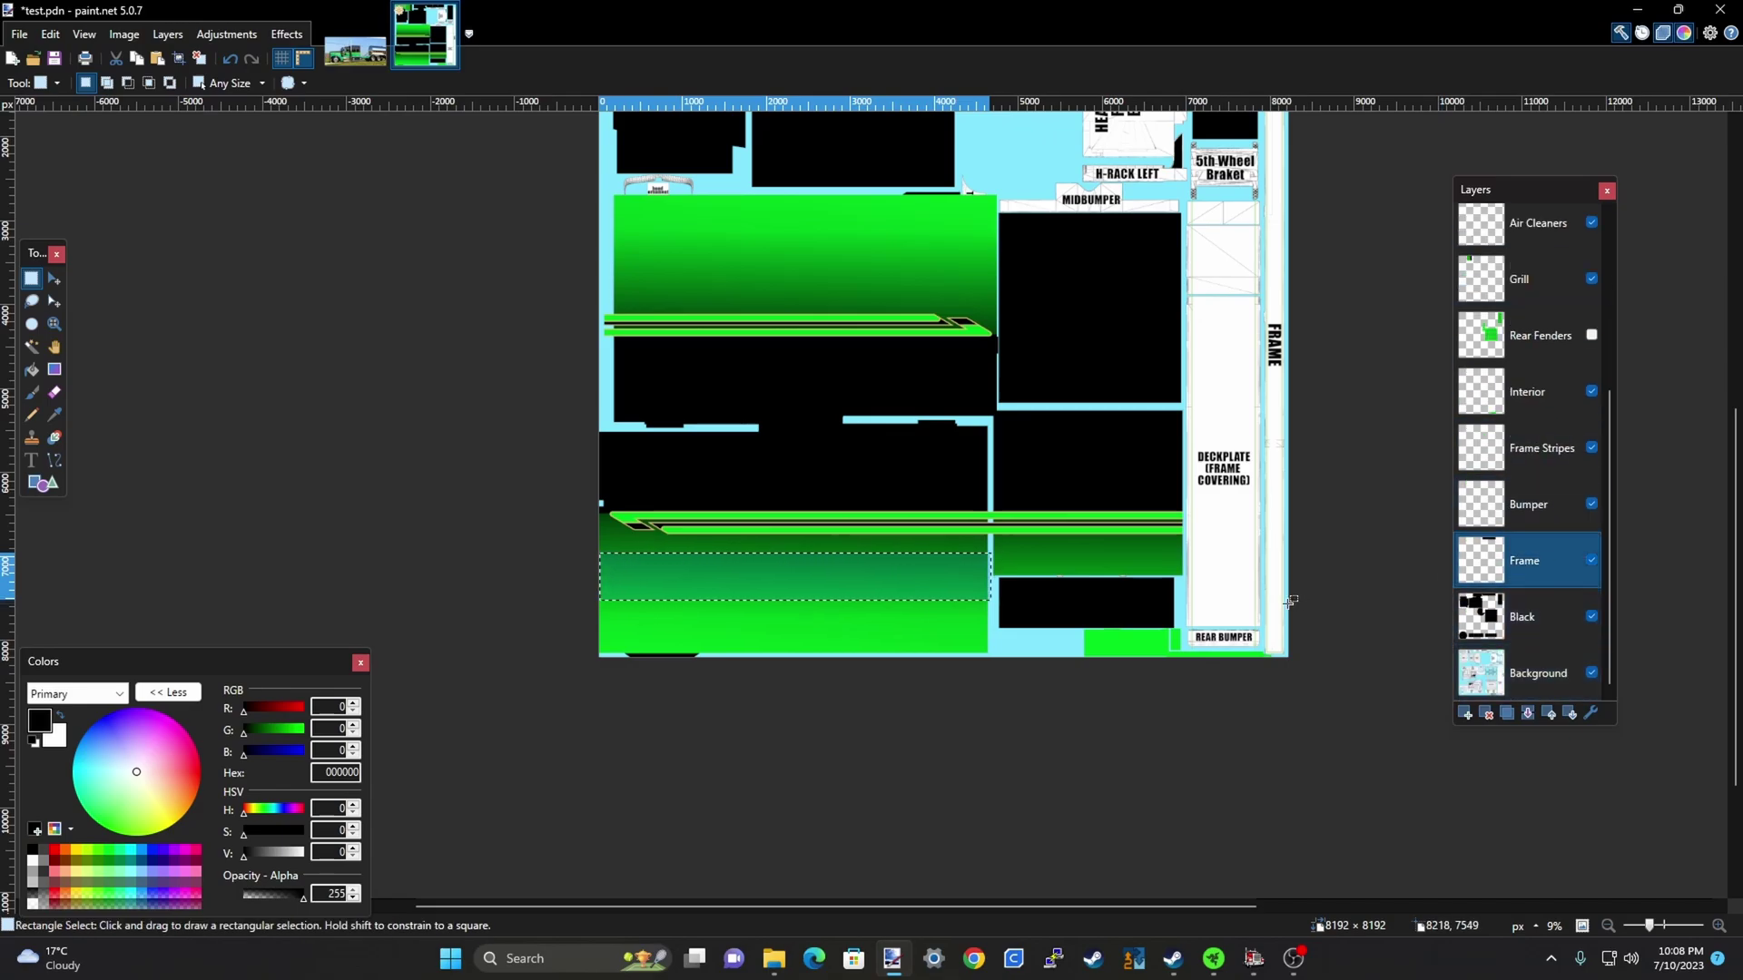
pyautogui.press('m')
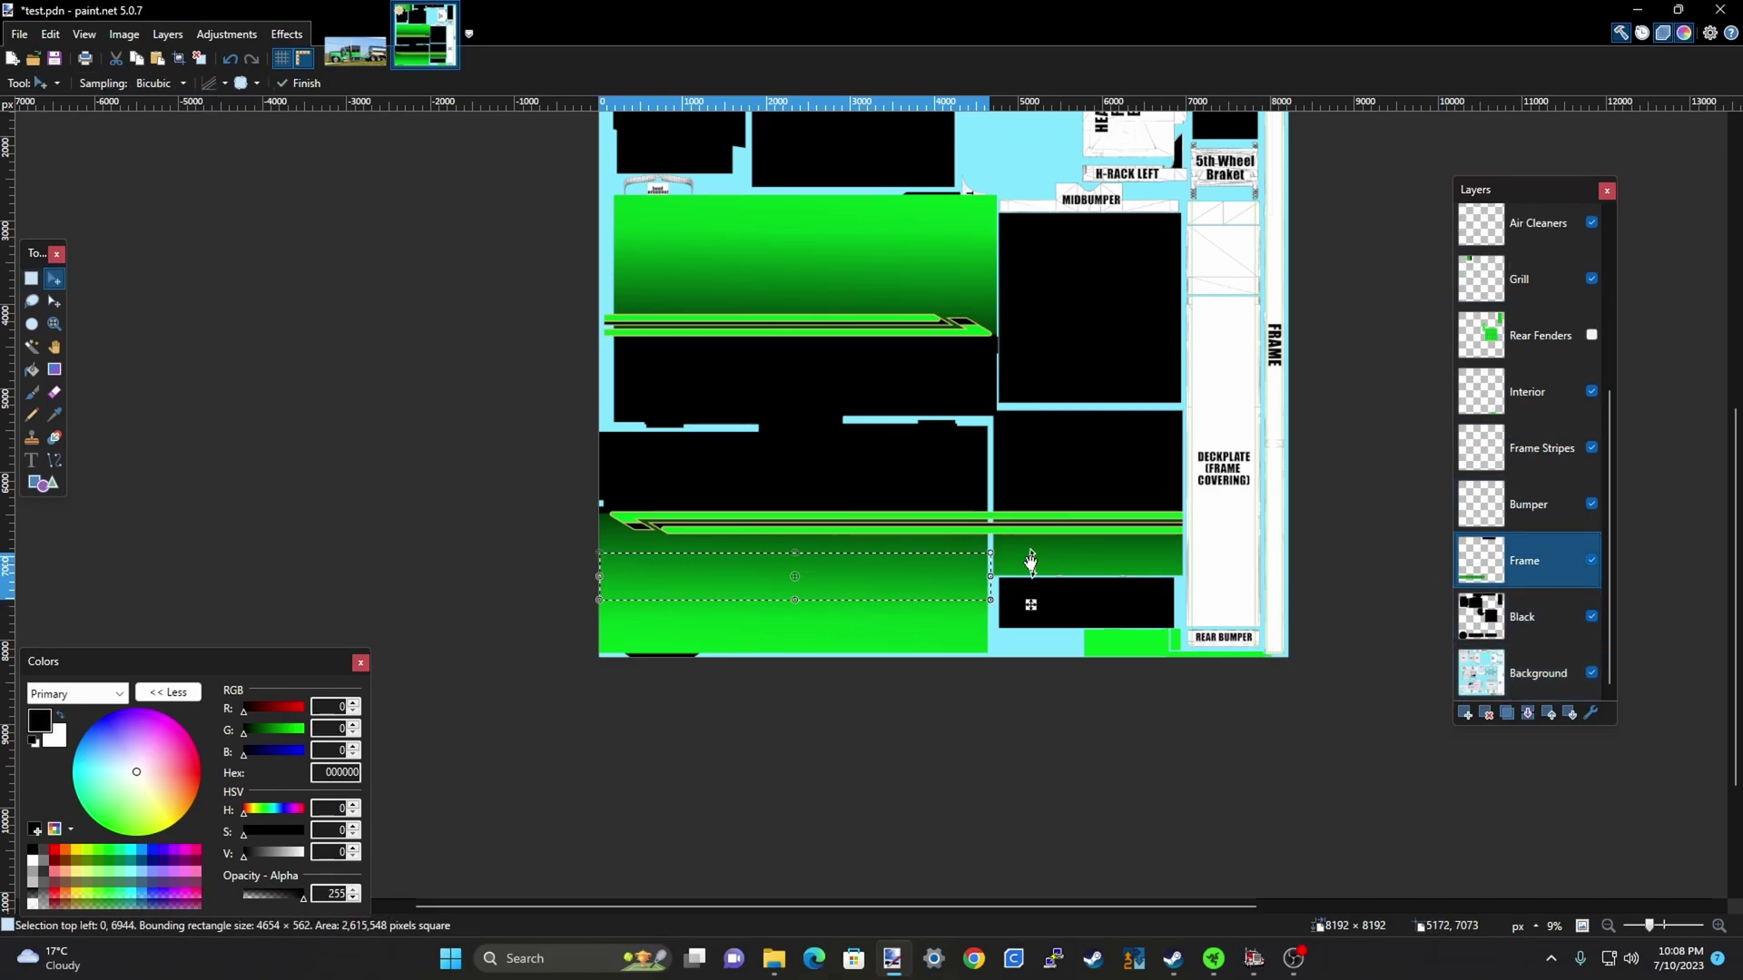
pyautogui.moveTo(1020, 591); pyautogui.dragTo(1179, 662)
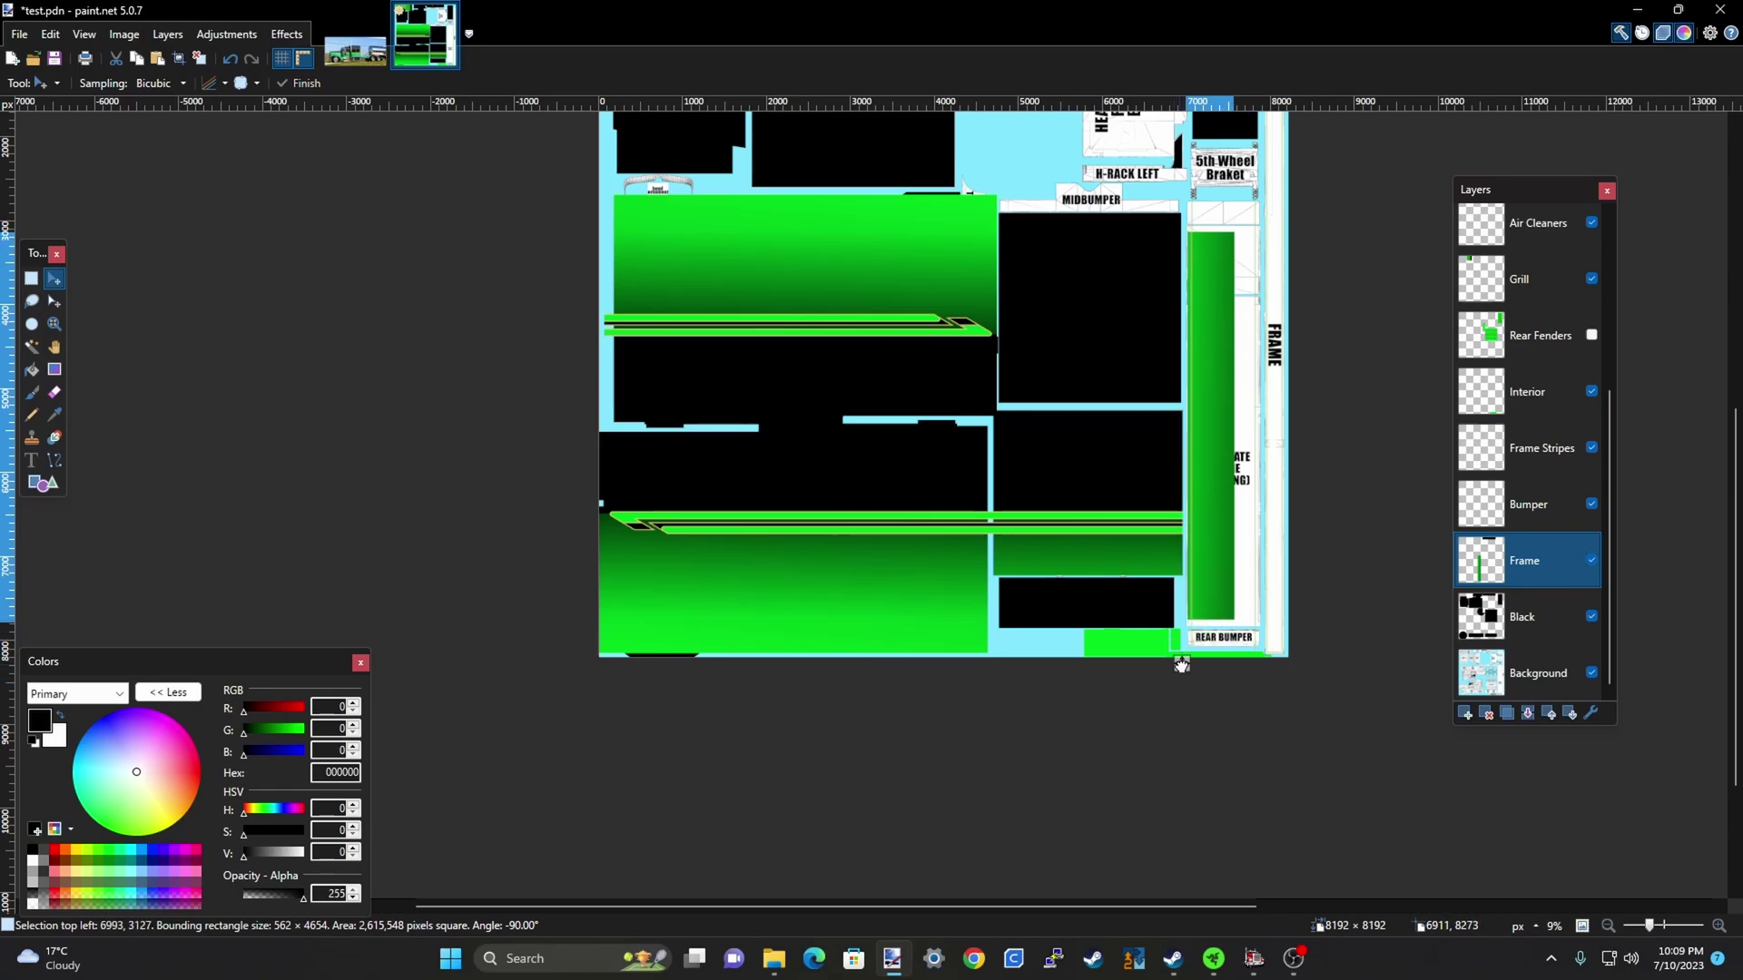
pyautogui.scroll(5, 1185, 655)
pyautogui.moveTo(1212, 535); pyautogui.dragTo(1204, 661)
pyautogui.scroll(-6, 1203, 661)
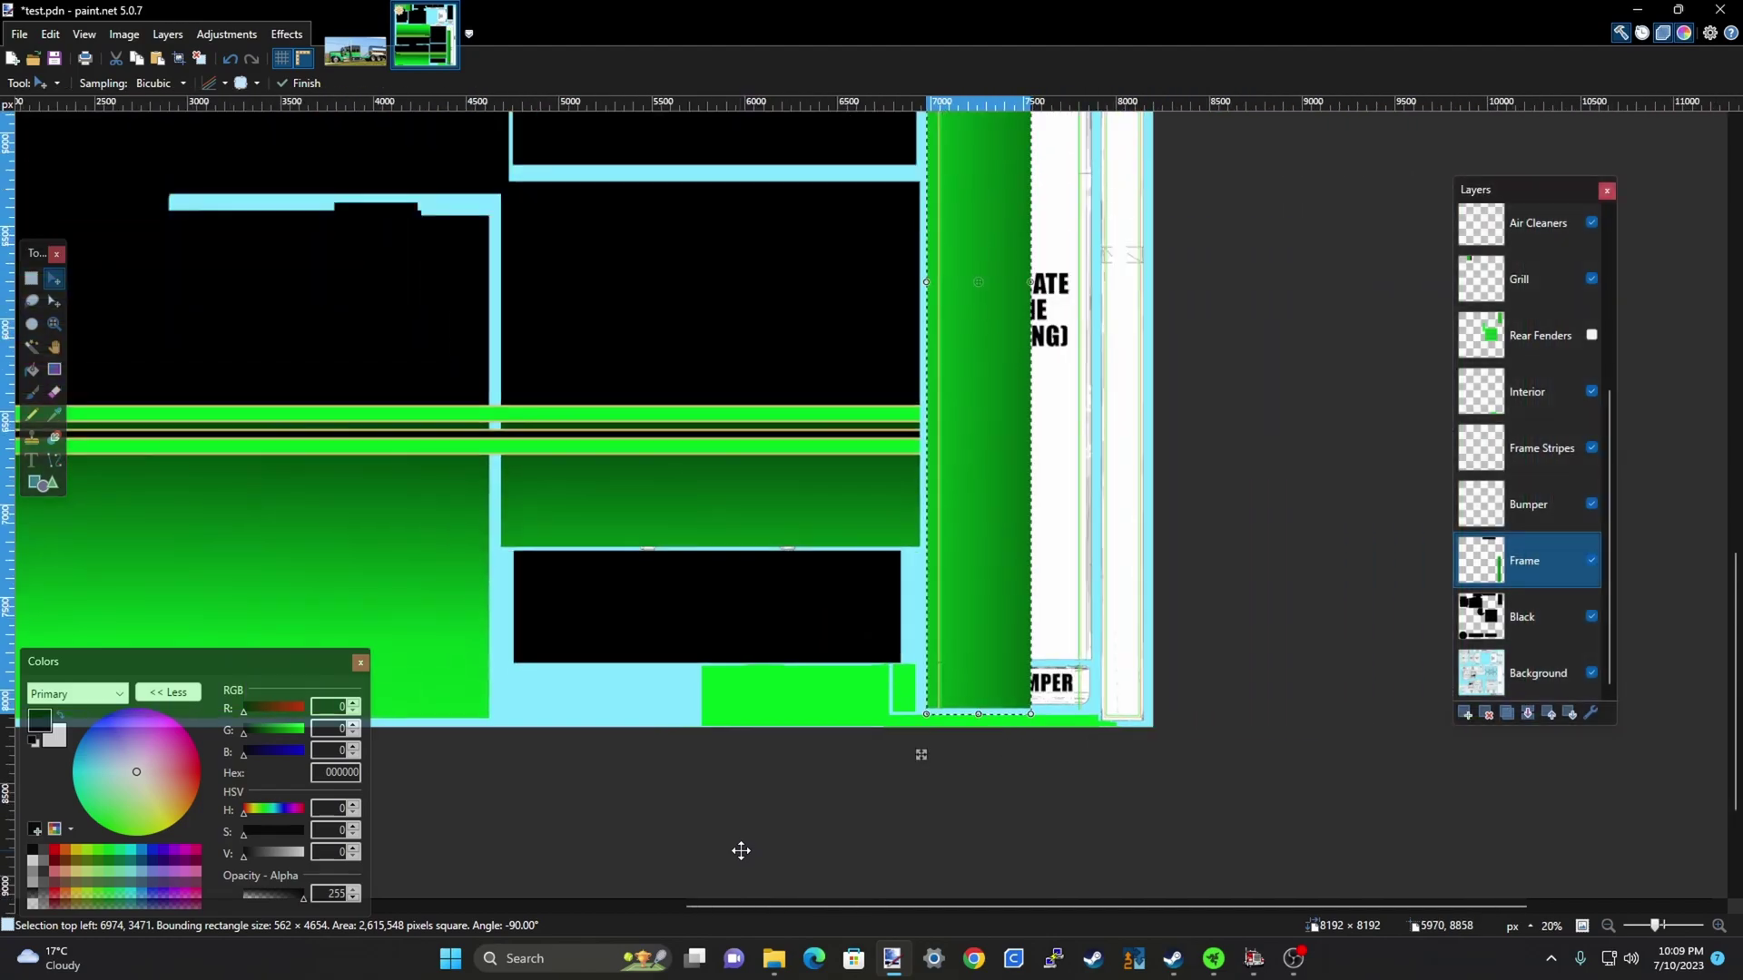
# Stretch the gradient strip upward past the 5th Wheel Braket to a height of about 6077 px and deselect it
pyautogui.scroll(3, 962, 472)
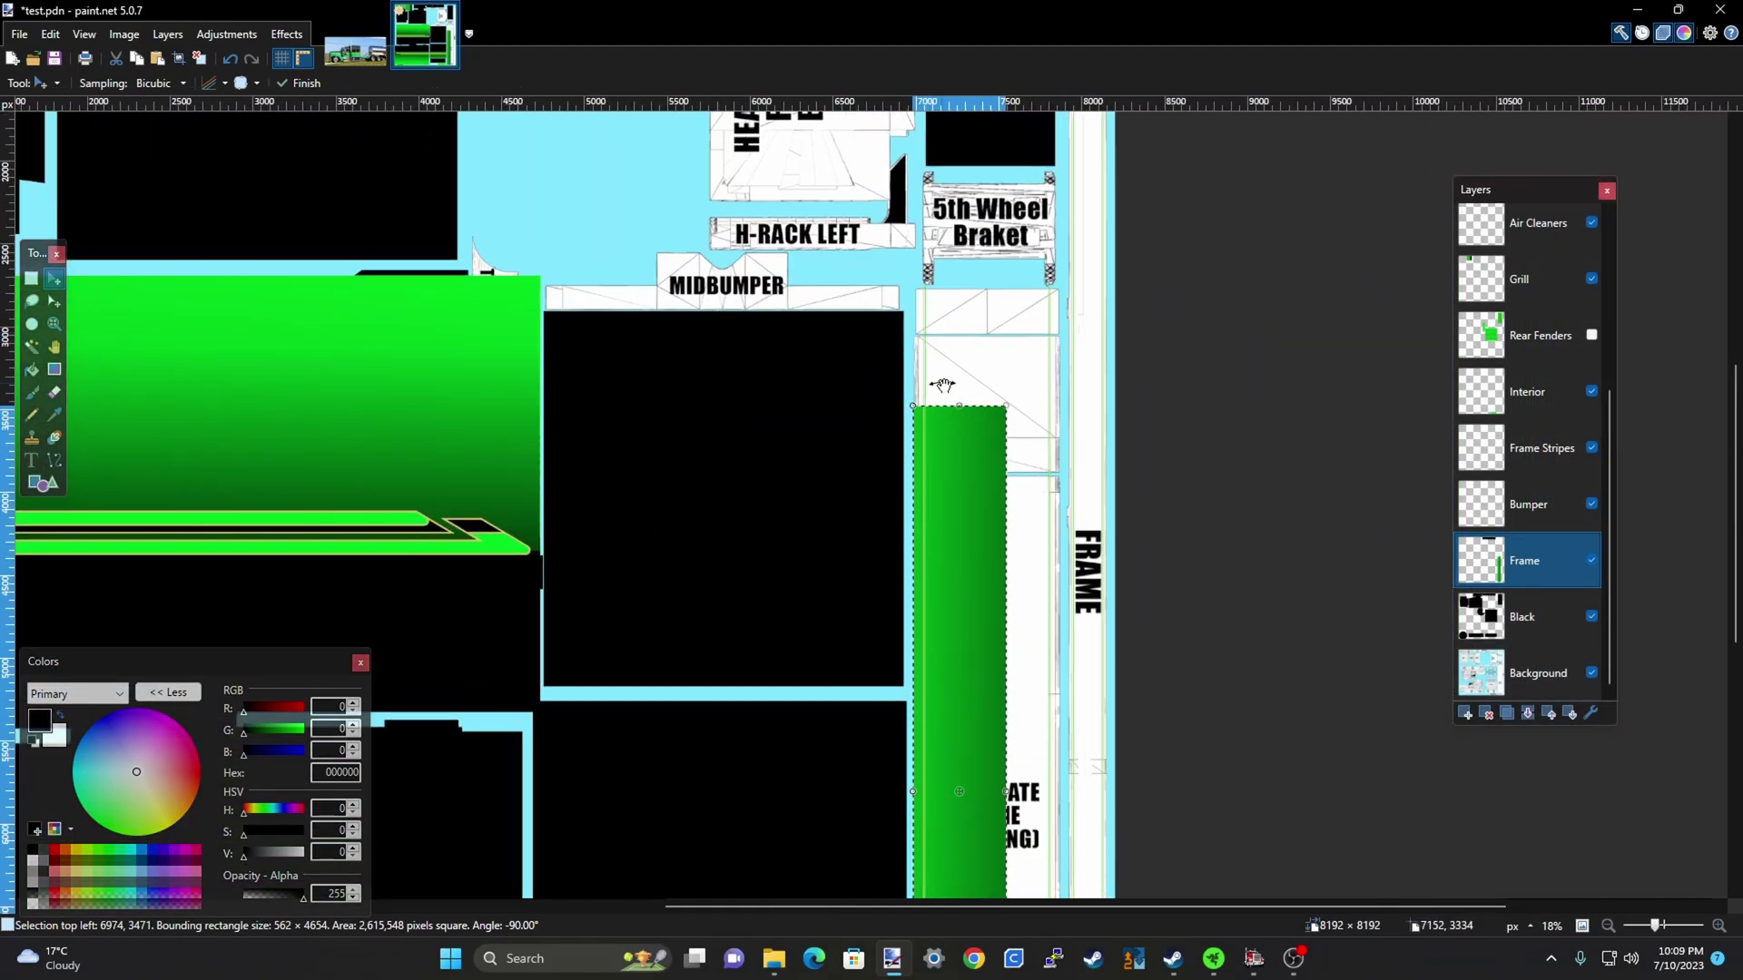
pyautogui.moveTo(957, 400); pyautogui.dragTo(942, 168)
pyautogui.scroll(-3, 941, 168)
pyautogui.scroll(3, 1004, 351)
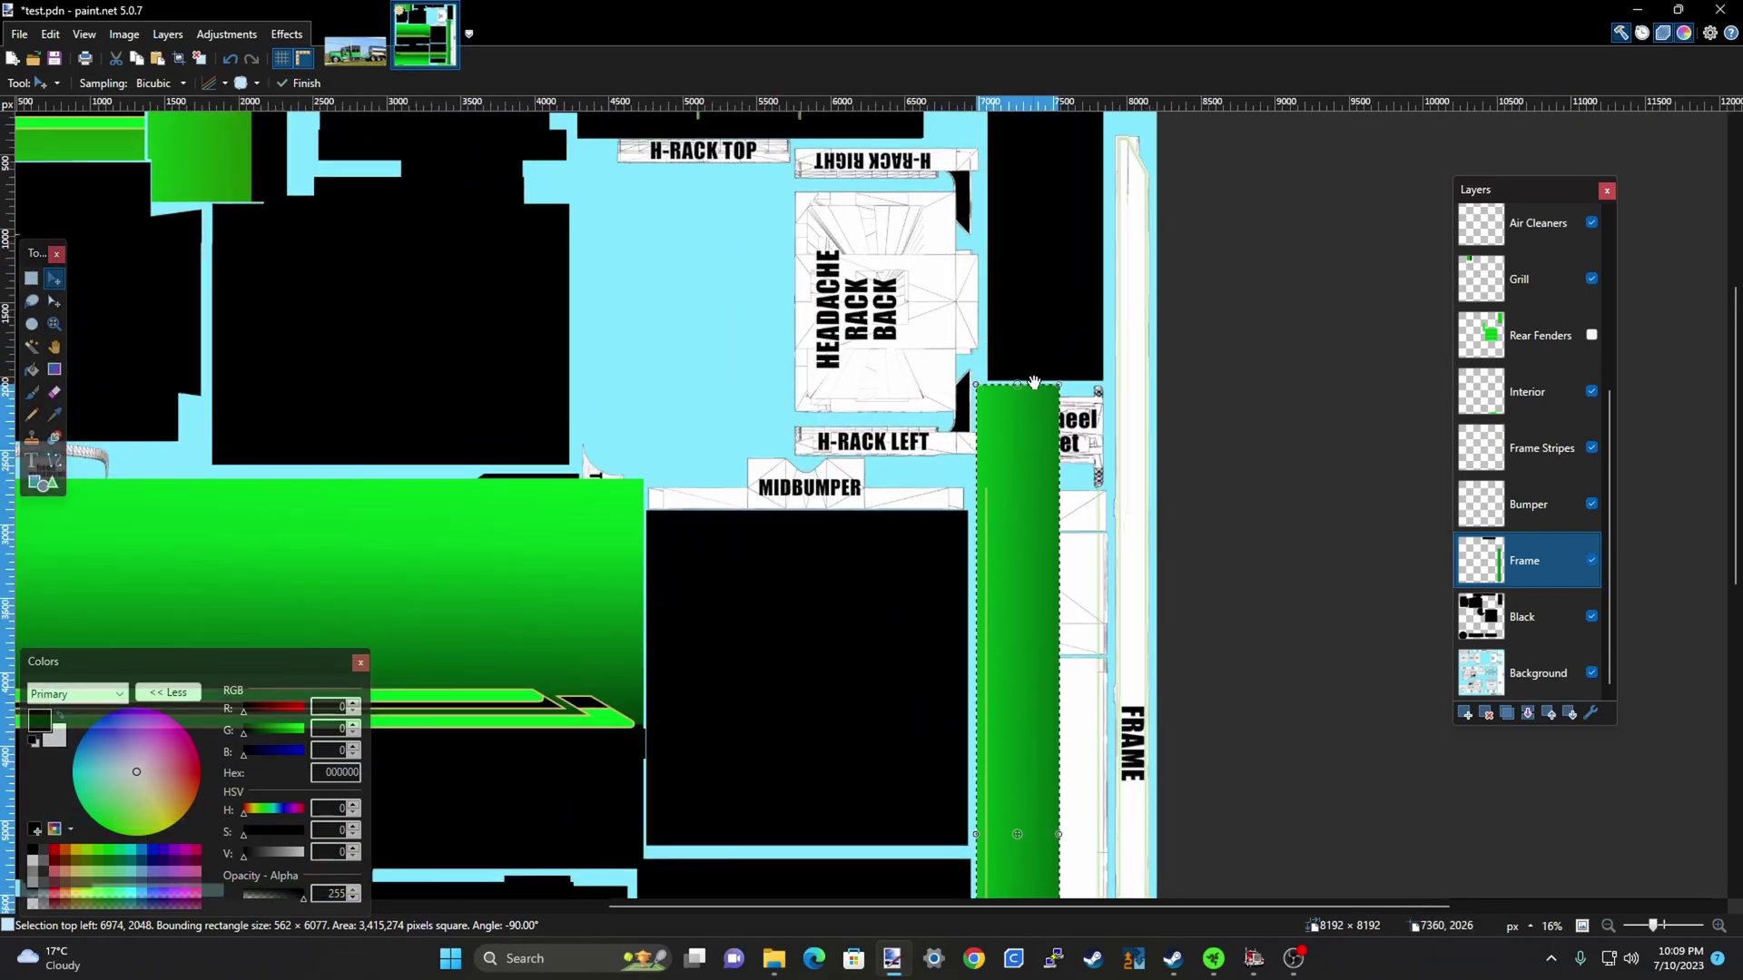
pyautogui.scroll(-1, 966, 370)
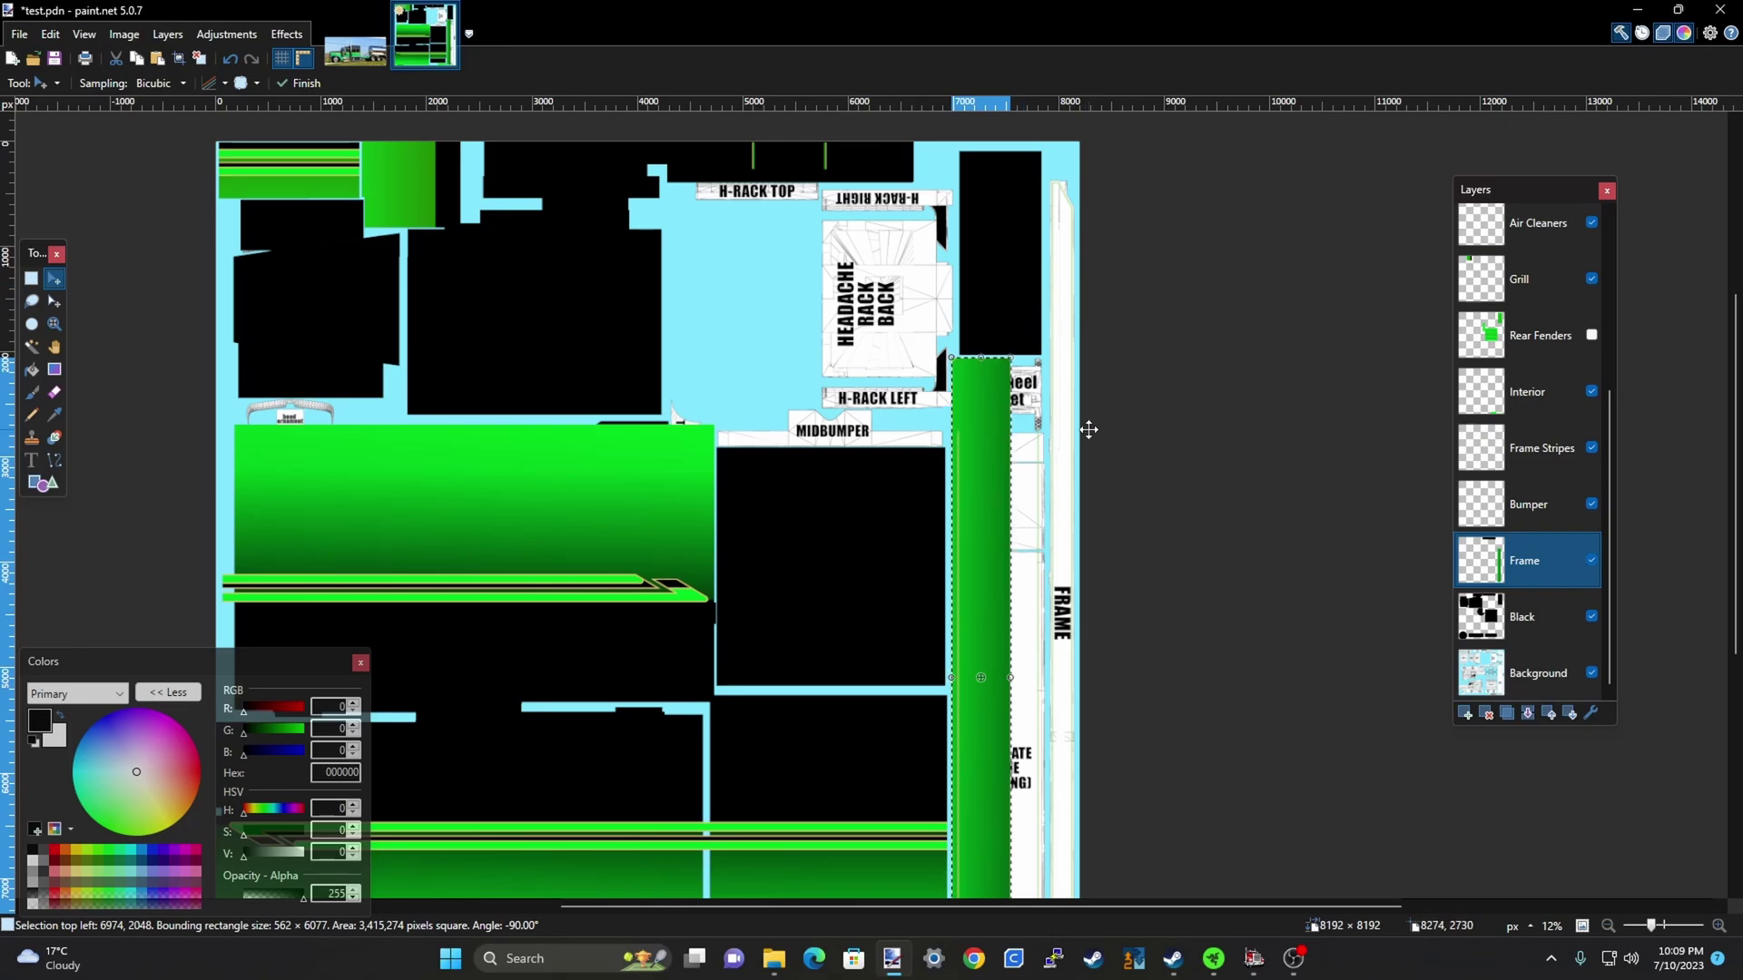
pyautogui.hotkey('ctrl', 'd')
pyautogui.scroll(-1, 1080, 445)
pyautogui.scroll(3, 1034, 669)
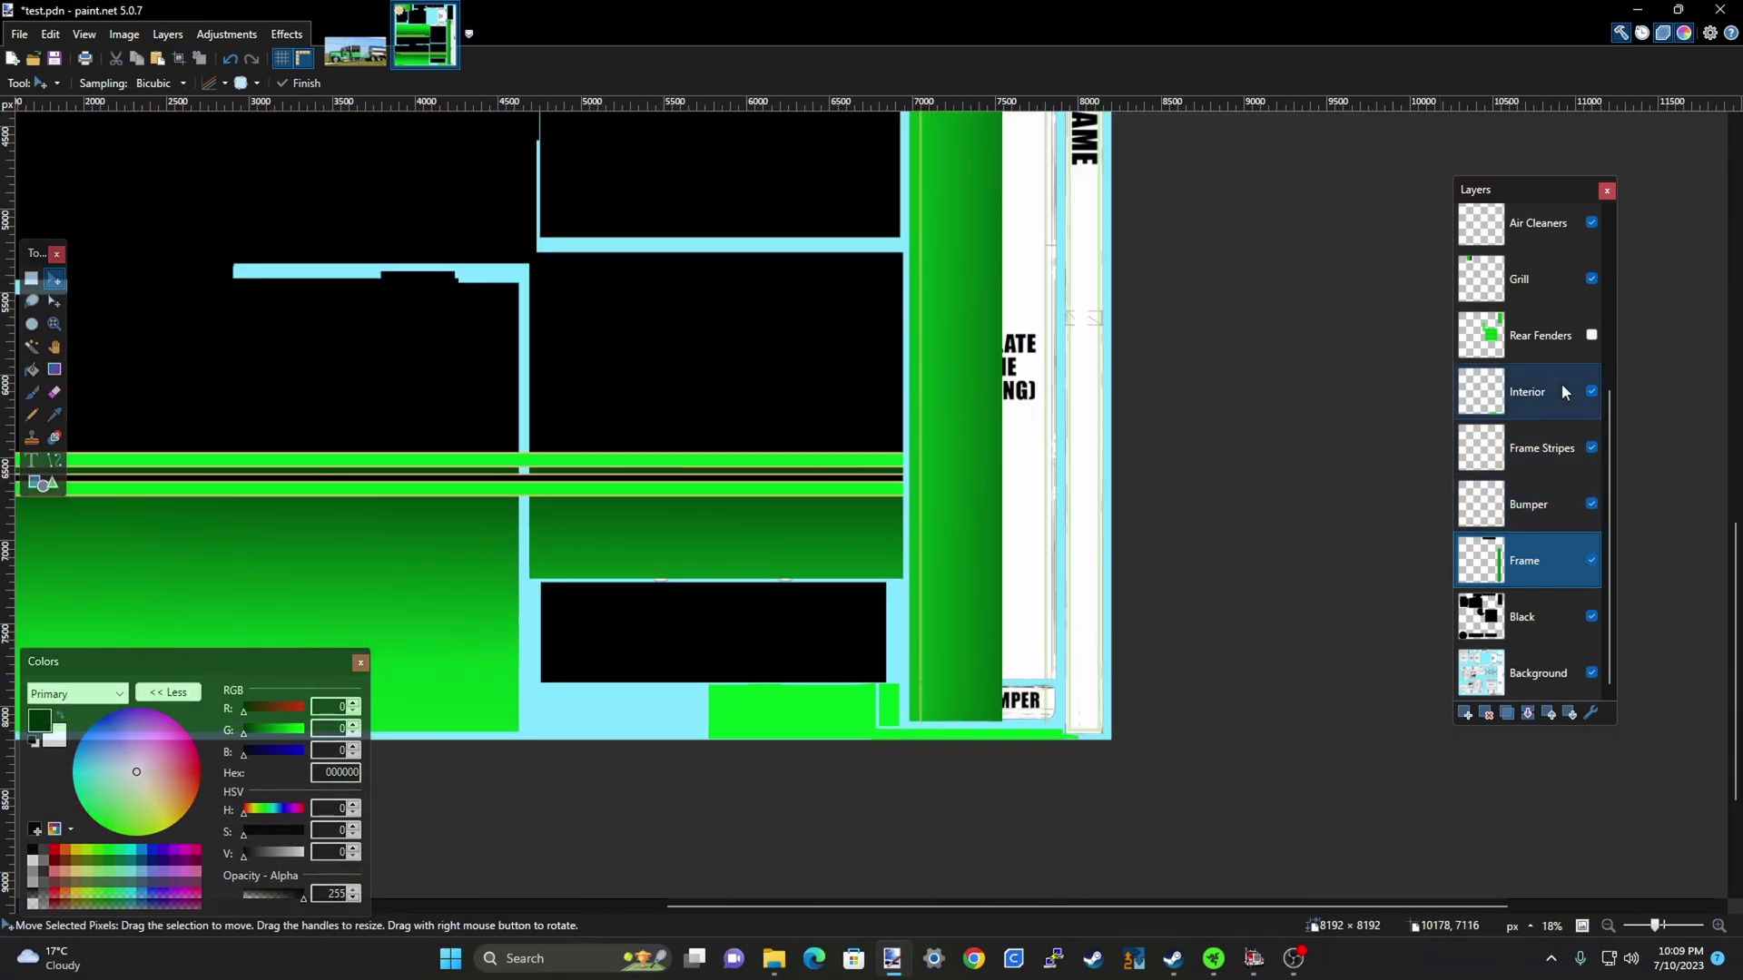
pyautogui.scroll(-2, 951, 735)
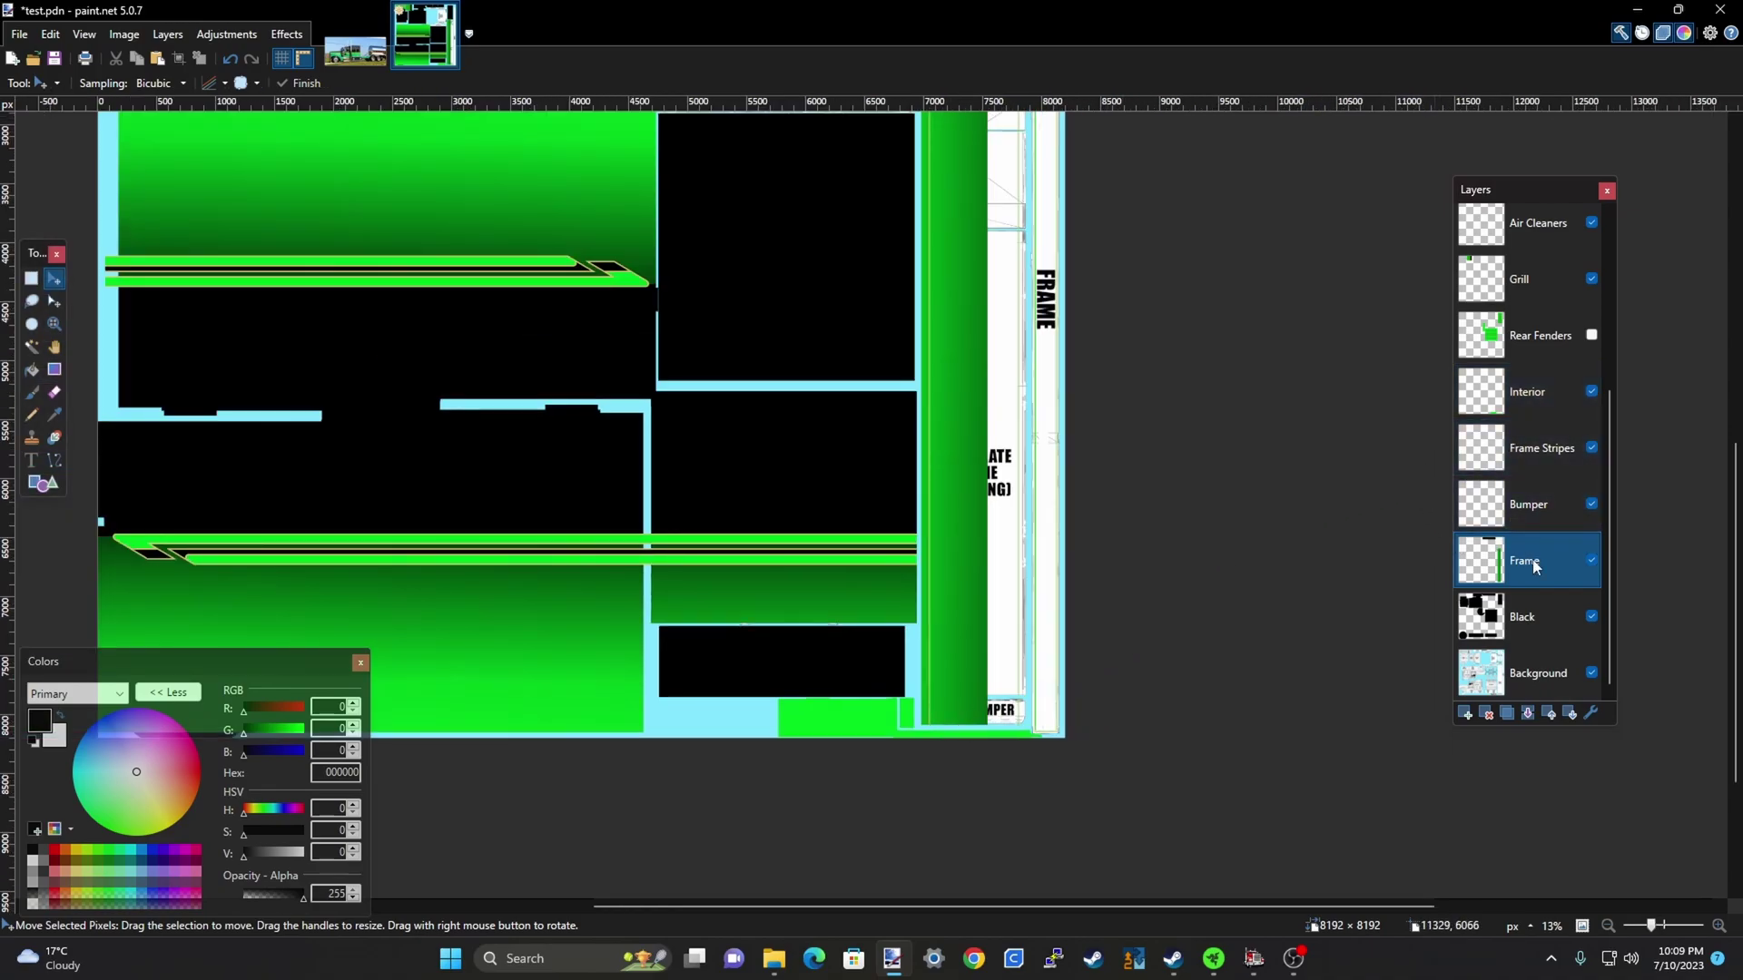
pyautogui.scroll(-3, 1148, 713)
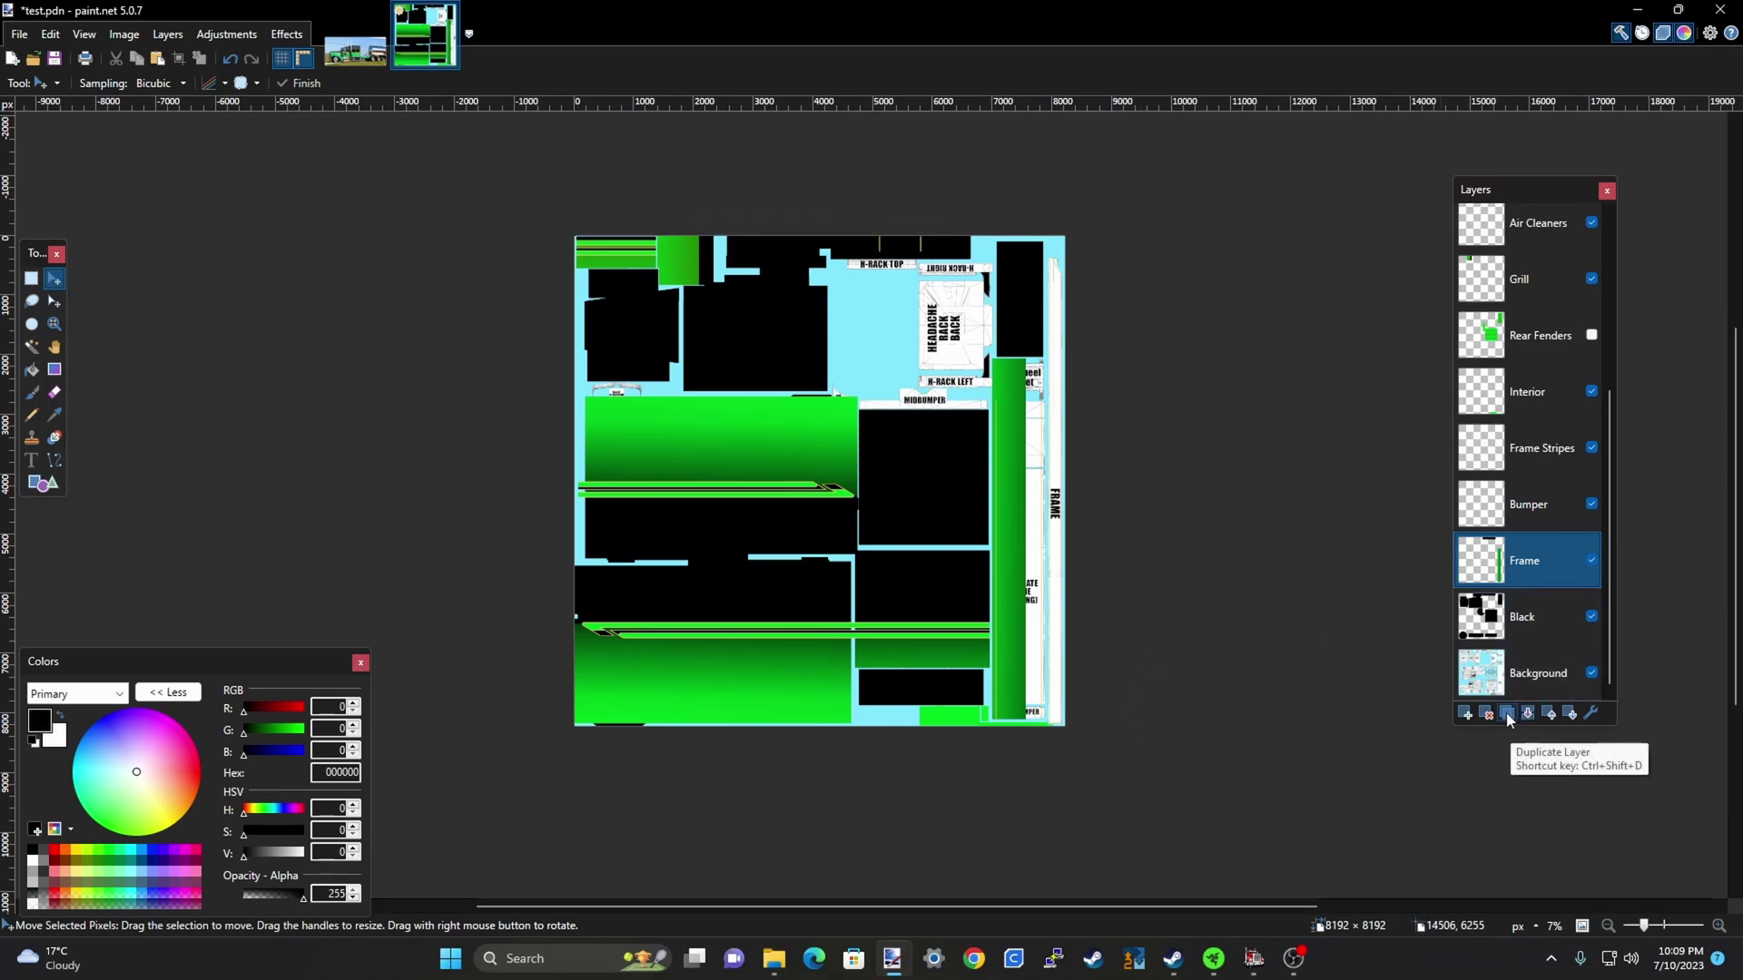
pyautogui.scroll(3, 1058, 723)
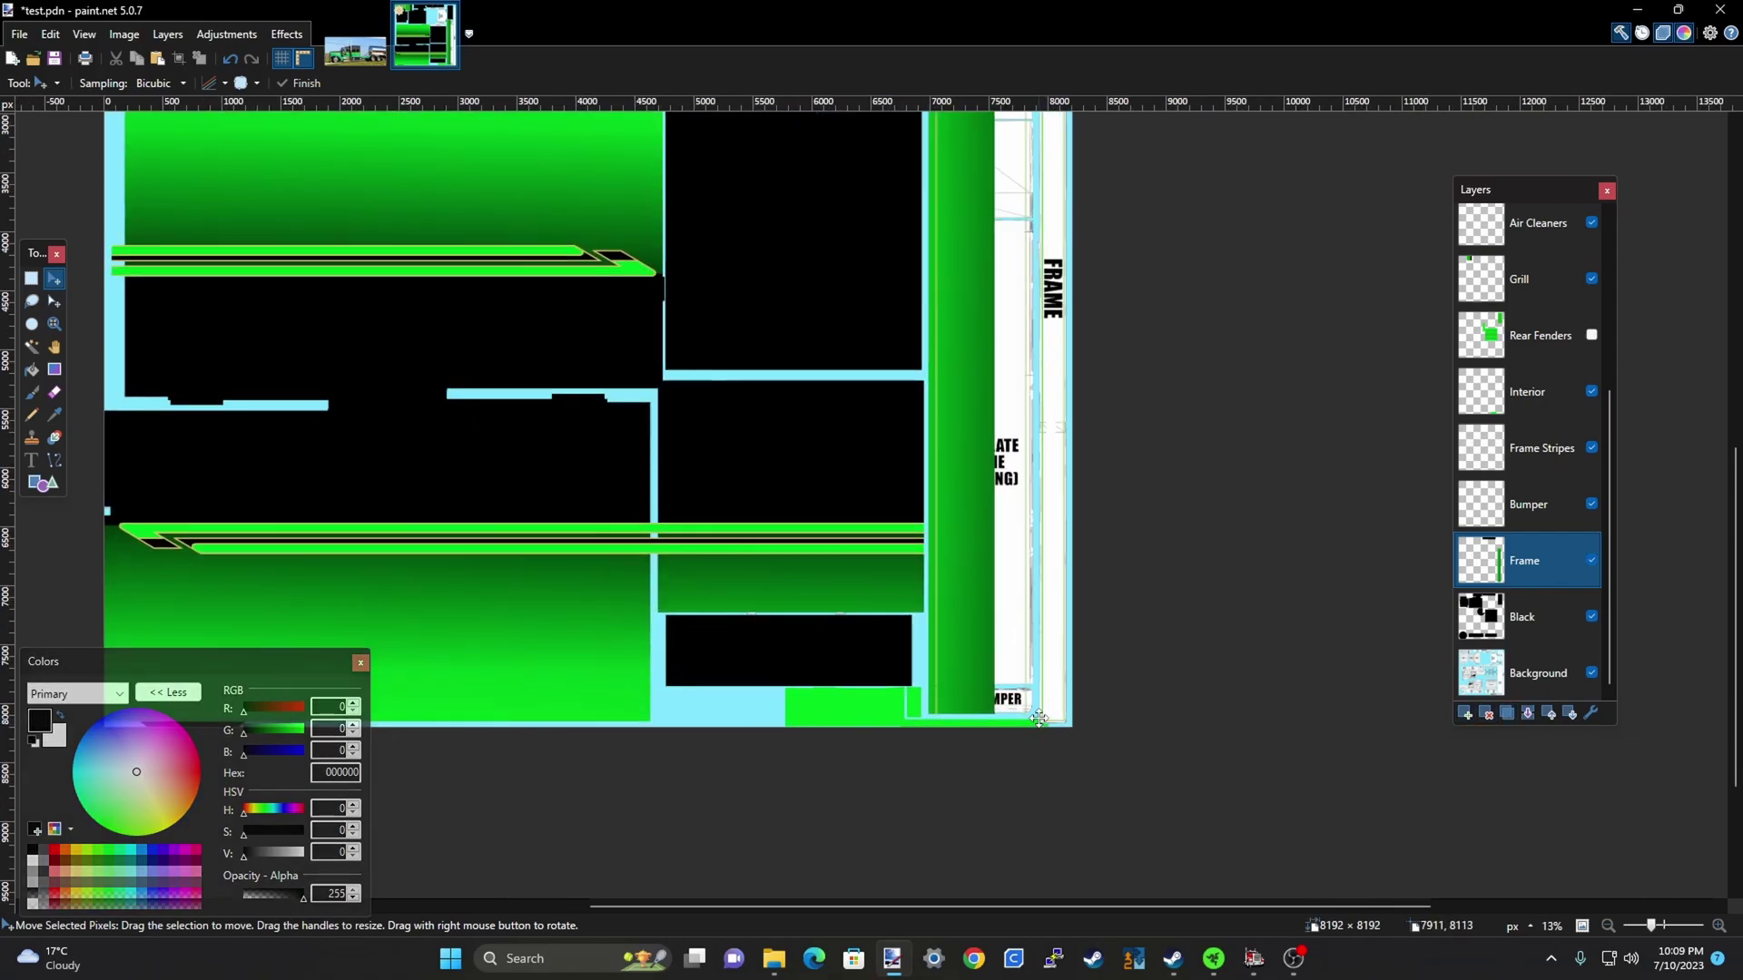
pyautogui.scroll(-3, 1180, 717)
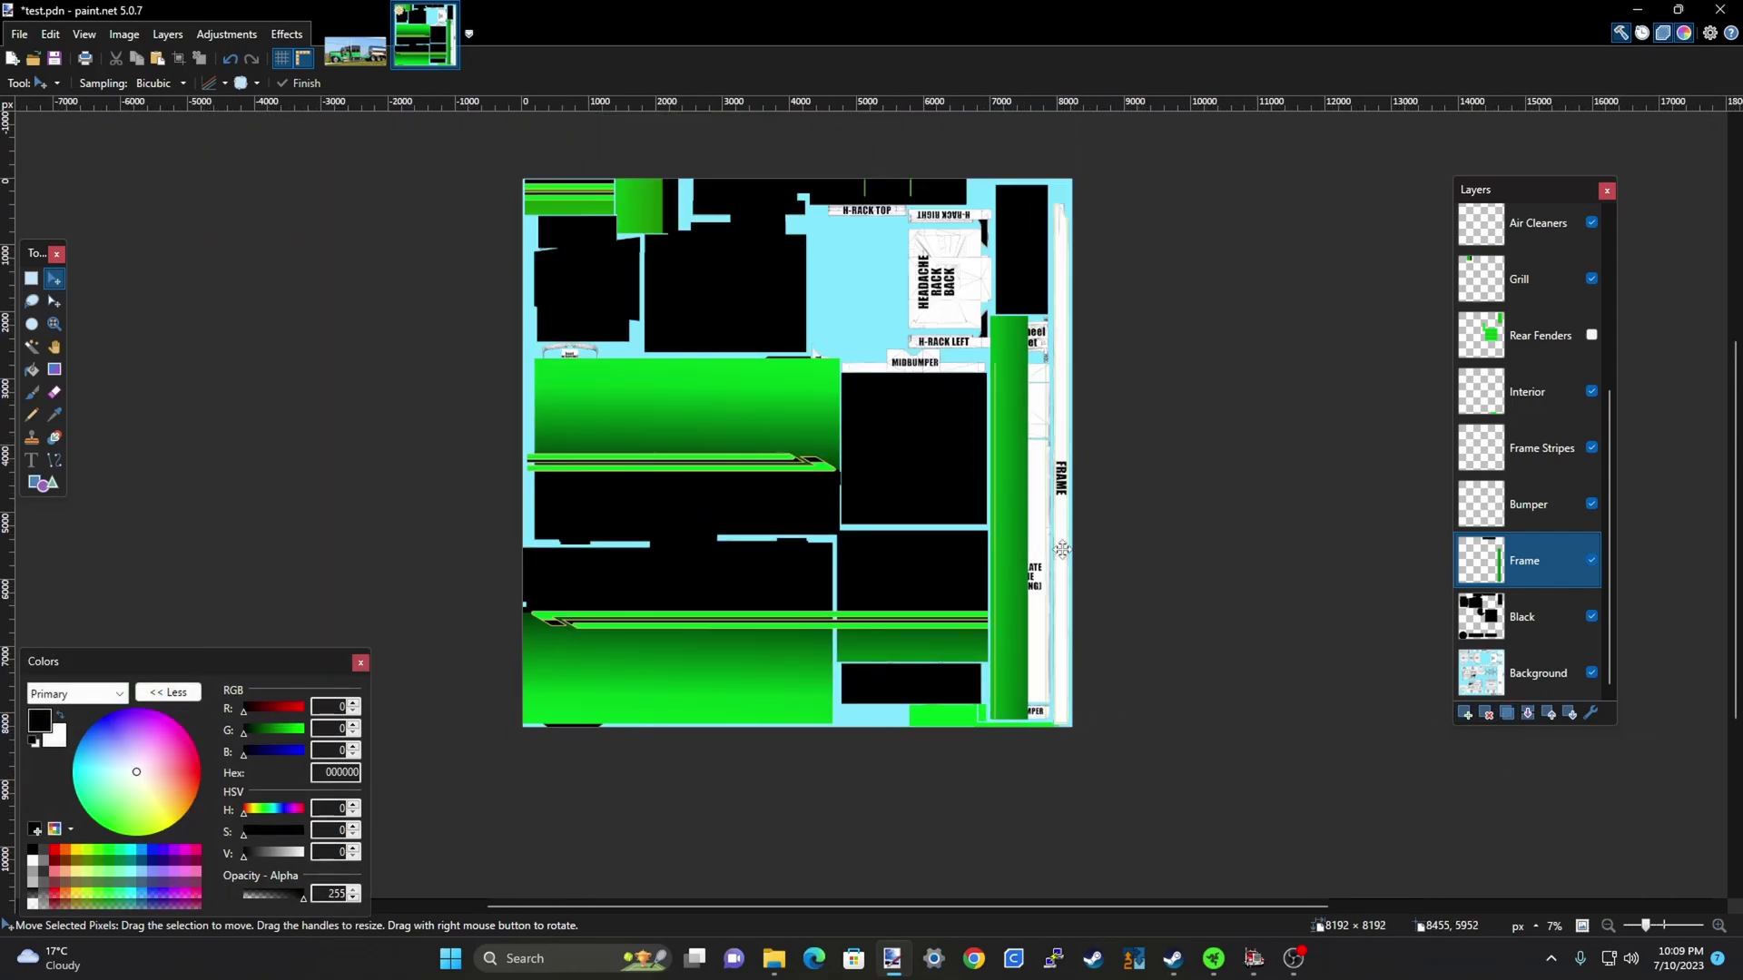
pyautogui.scroll(3, 1032, 729)
pyautogui.scroll(2, 1032, 729)
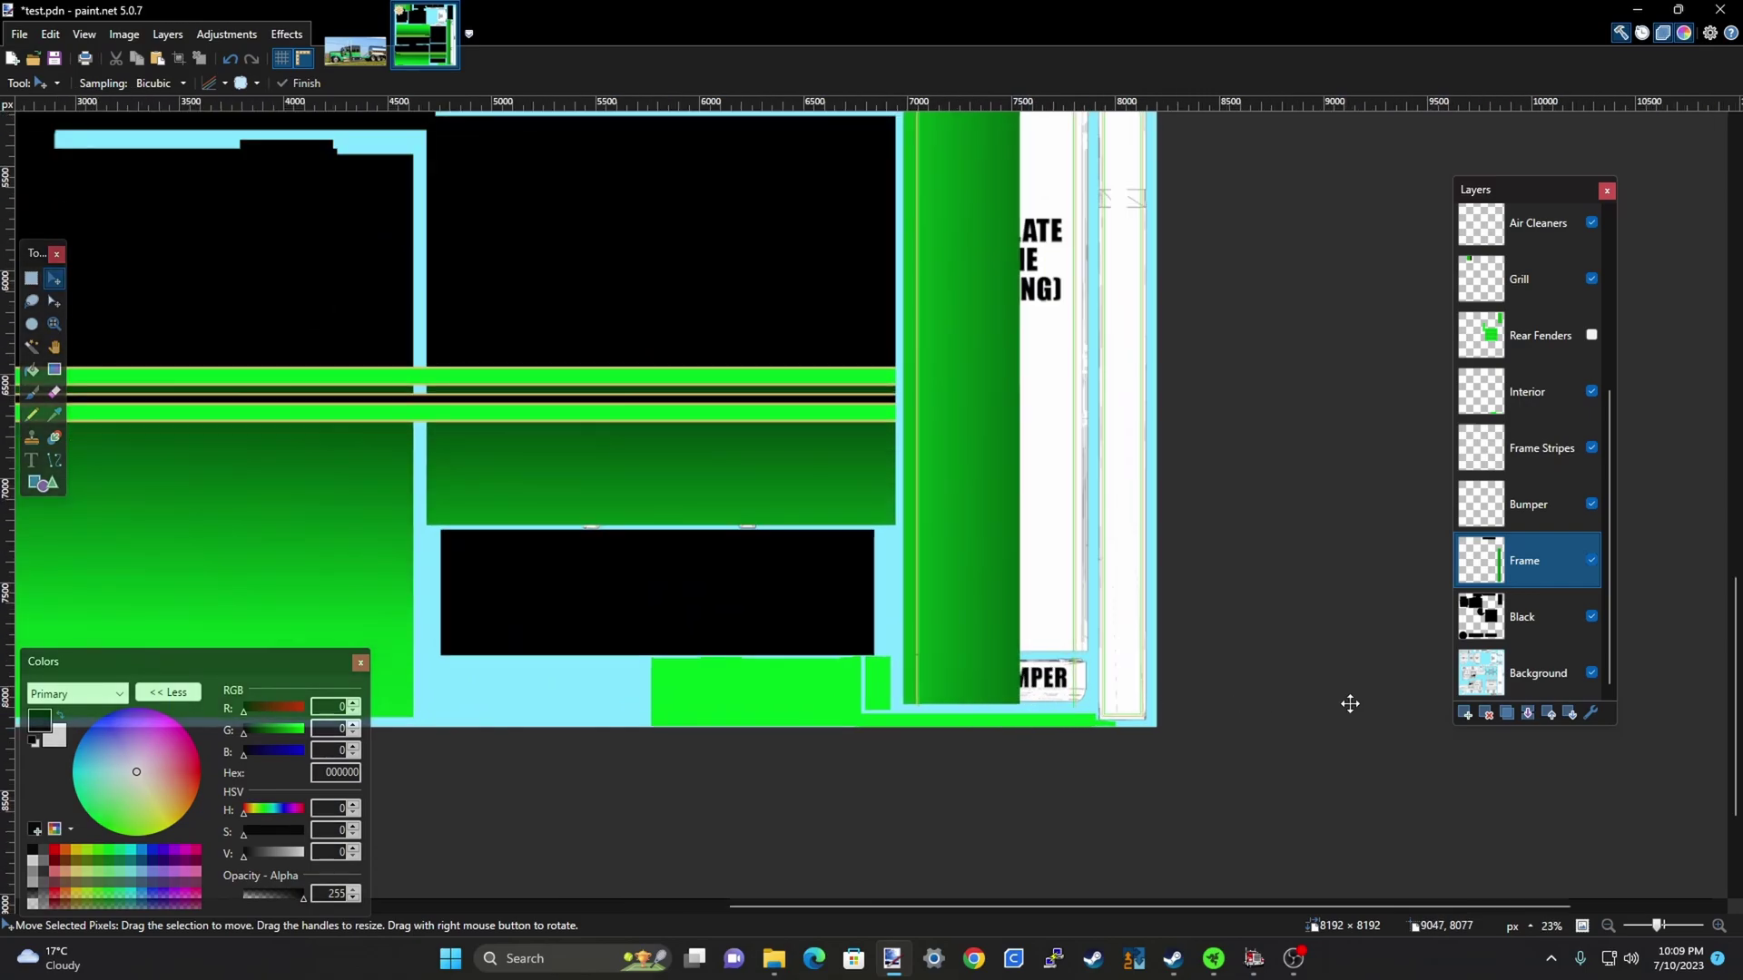
# Hide the Frame layer and make the Test layer visible
pyautogui.click(1593, 560)
pyautogui.scroll(-2, 1187, 636)
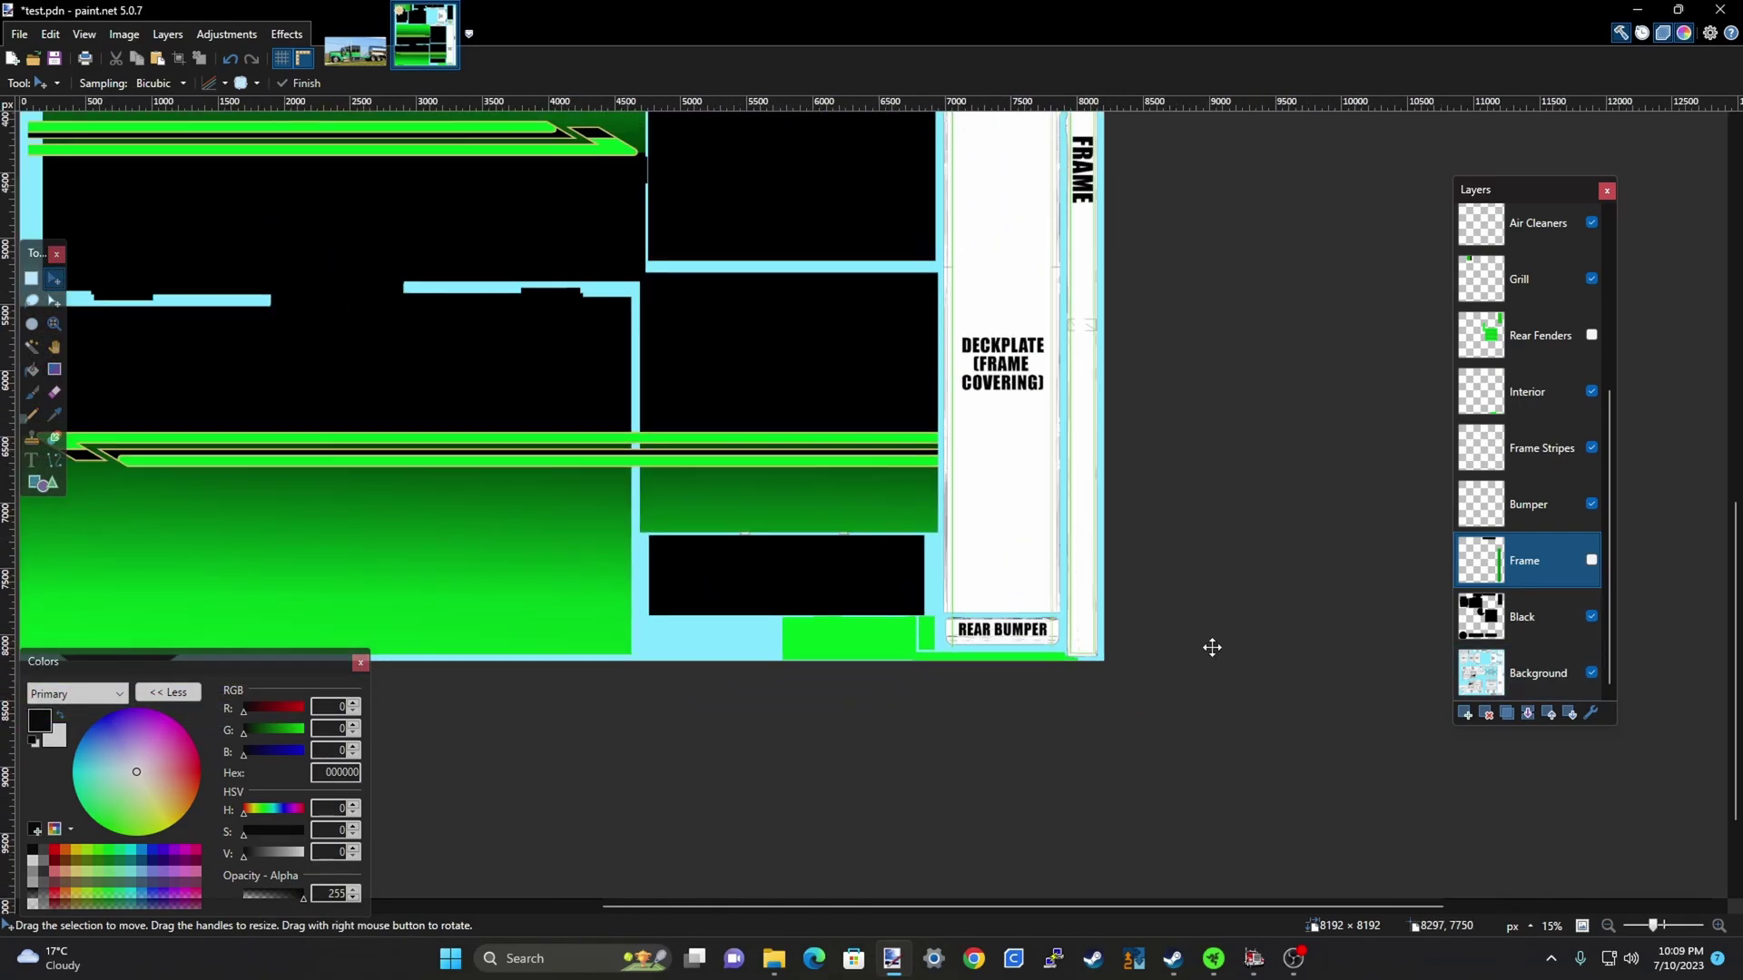
pyautogui.scroll(3, 1529, 435)
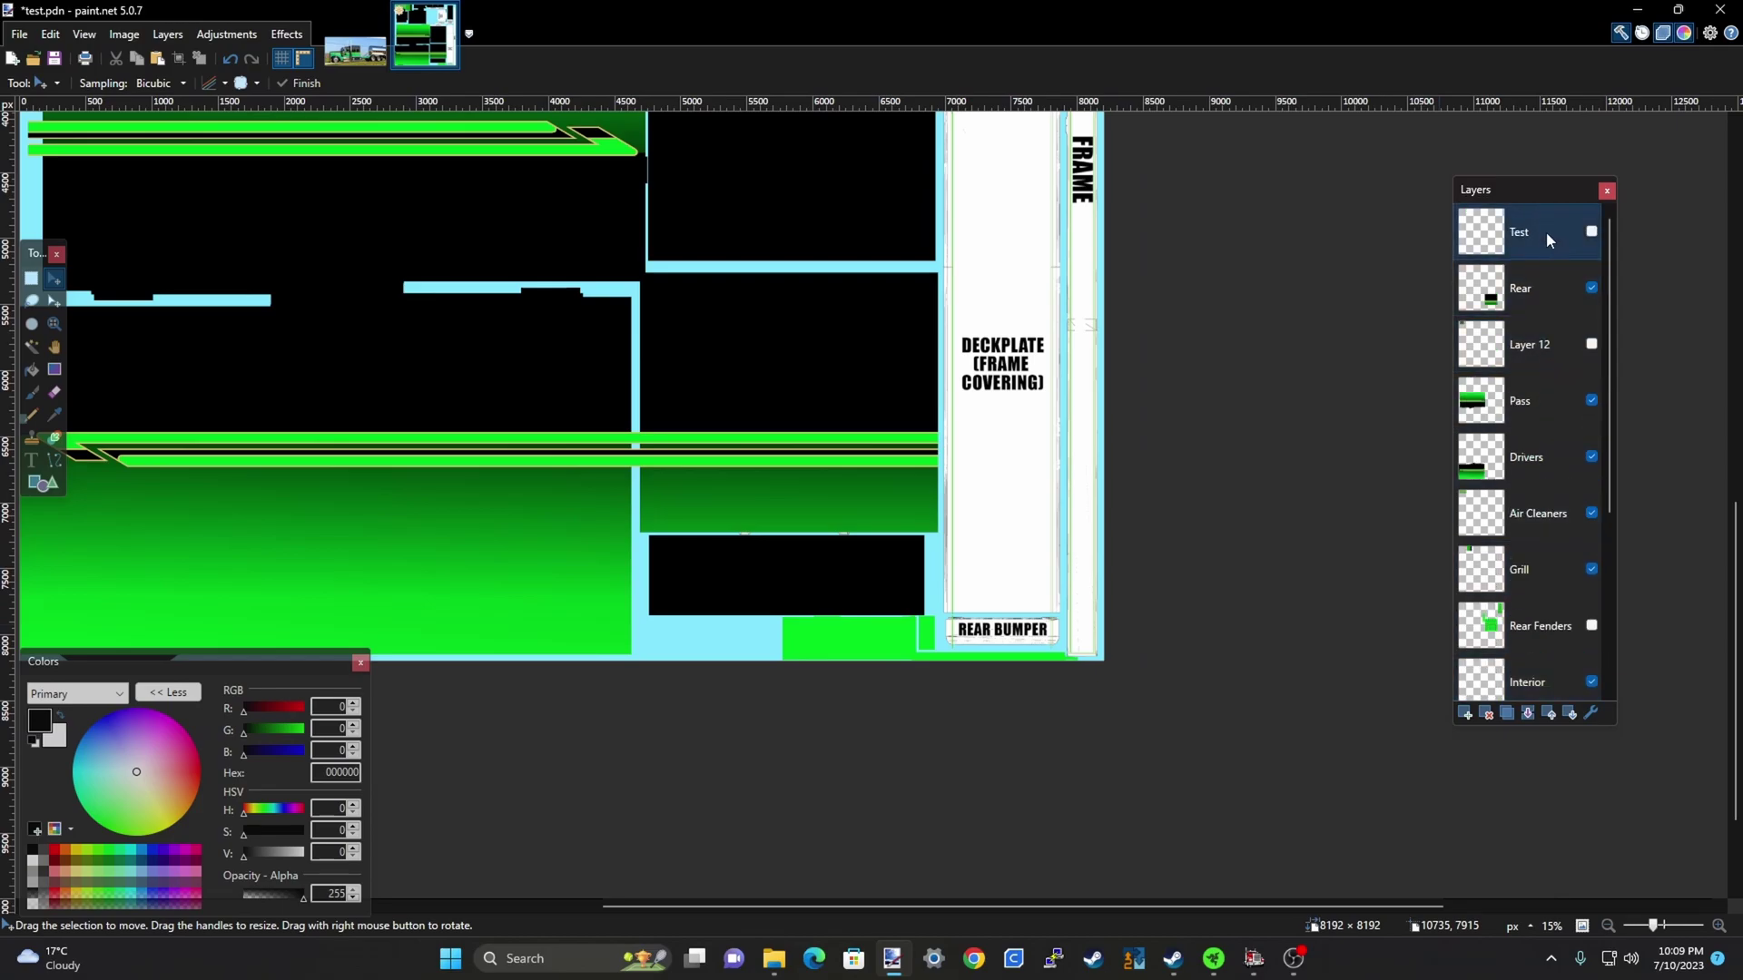
pyautogui.click(1589, 233)
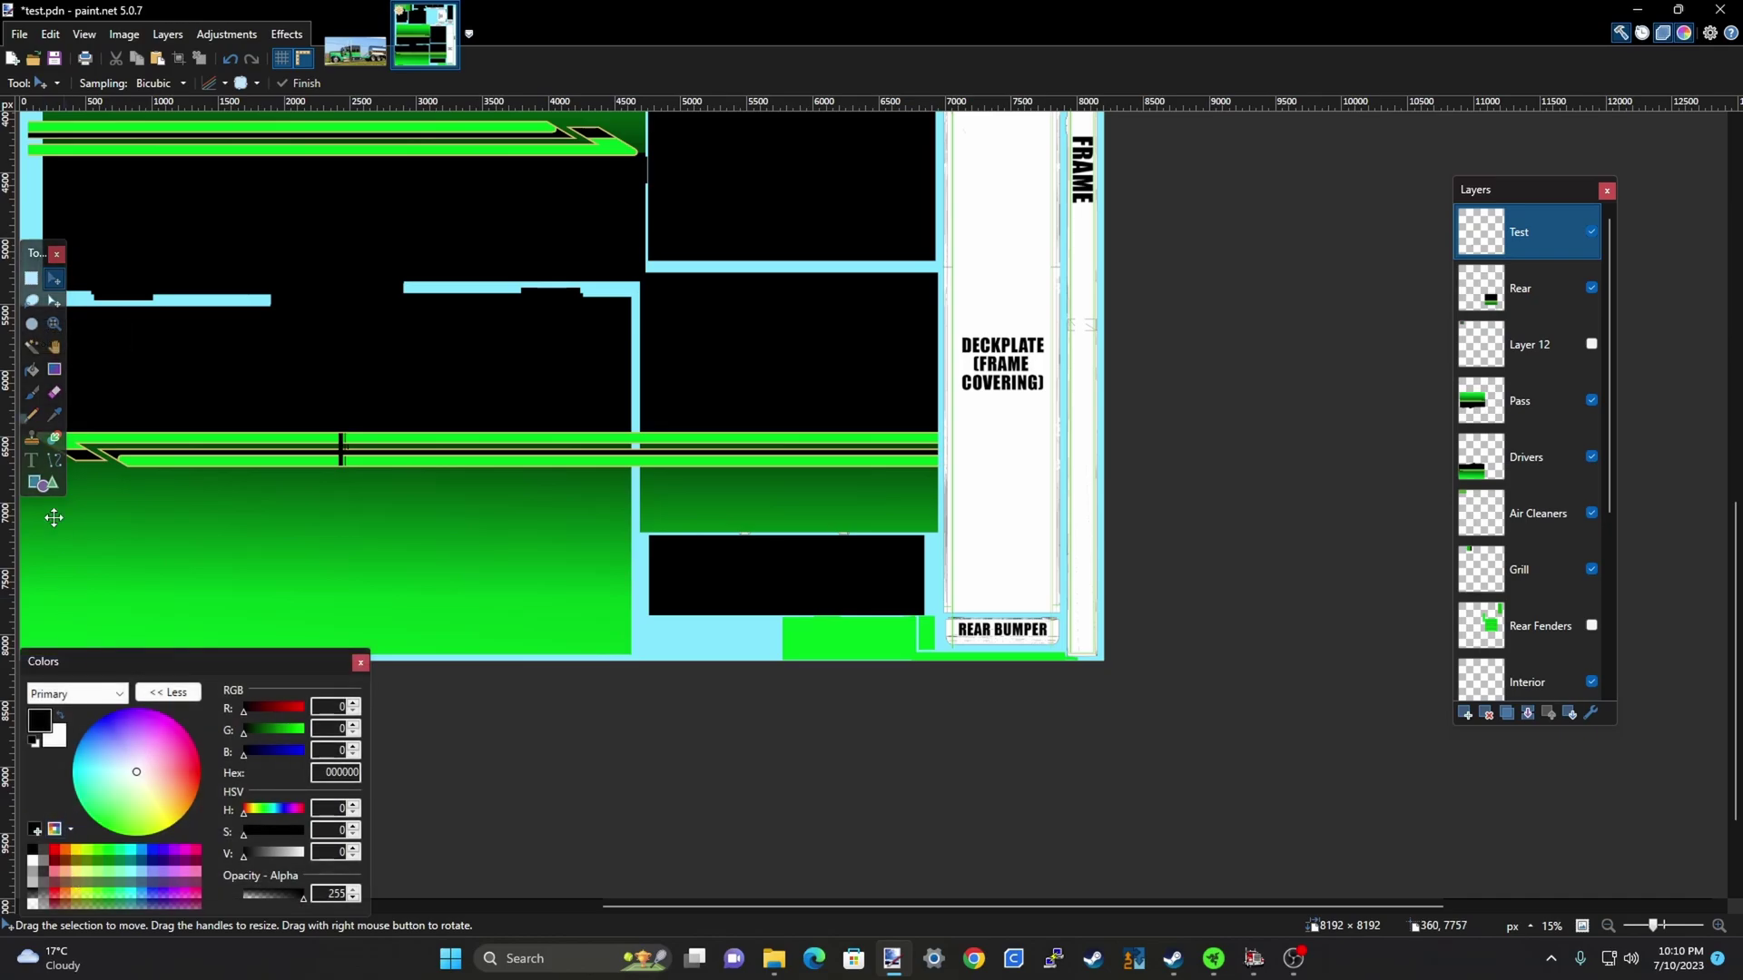
# Draw a black horizontal line on the Test layer, 25 px thick and about 881 px long, spanning the DECKPLATE above the REAR BUMPER
pyautogui.click(54, 461)
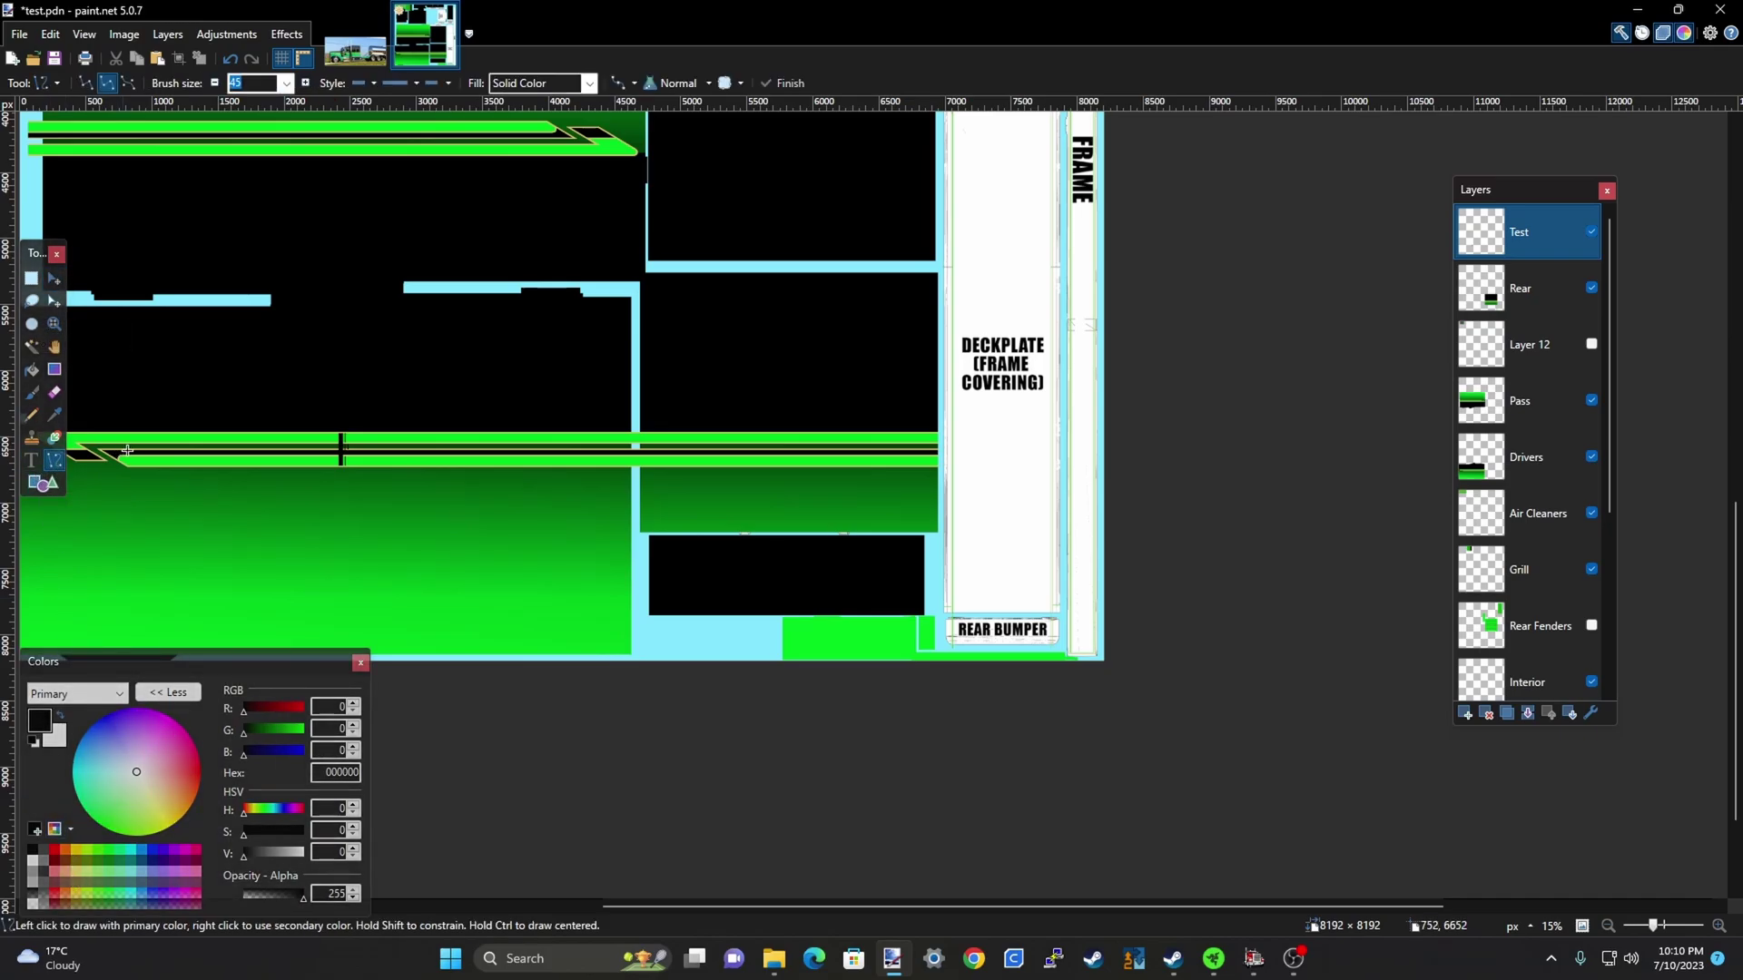
pyautogui.click(285, 84)
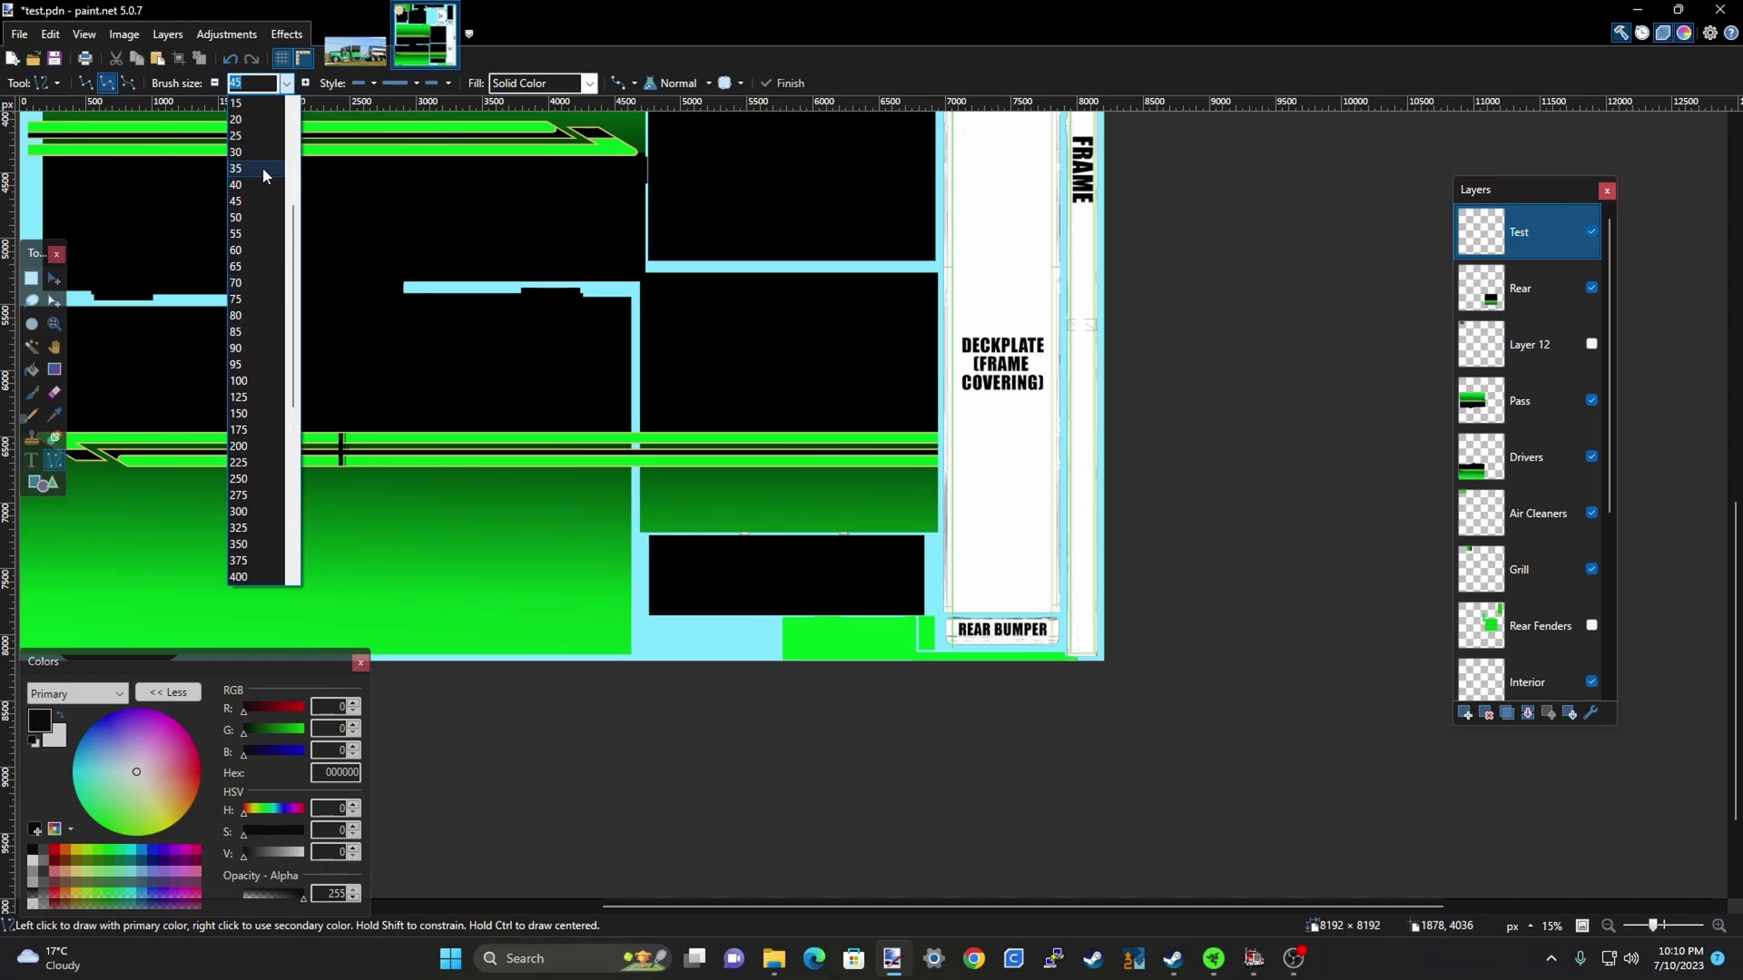
pyautogui.click(256, 137)
pyautogui.scroll(5, 962, 595)
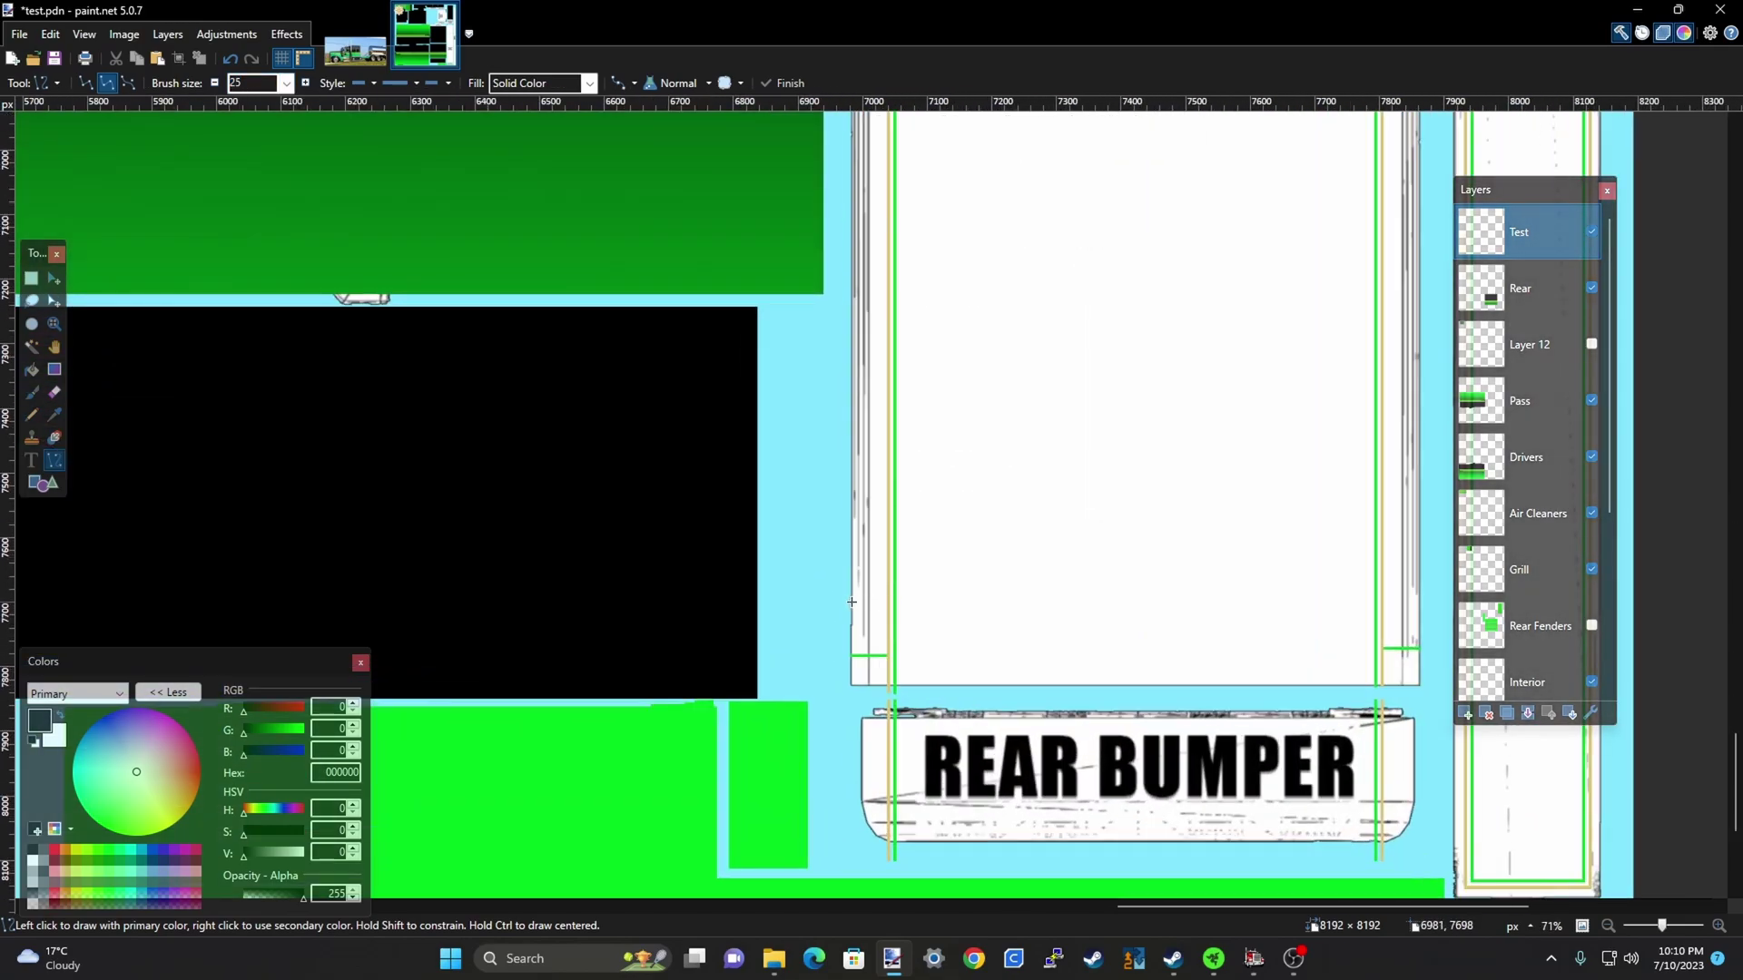
pyautogui.moveTo(851, 602); pyautogui.dragTo(1420, 608)
pyautogui.moveTo(1420, 606); pyautogui.dragTo(1419, 602)
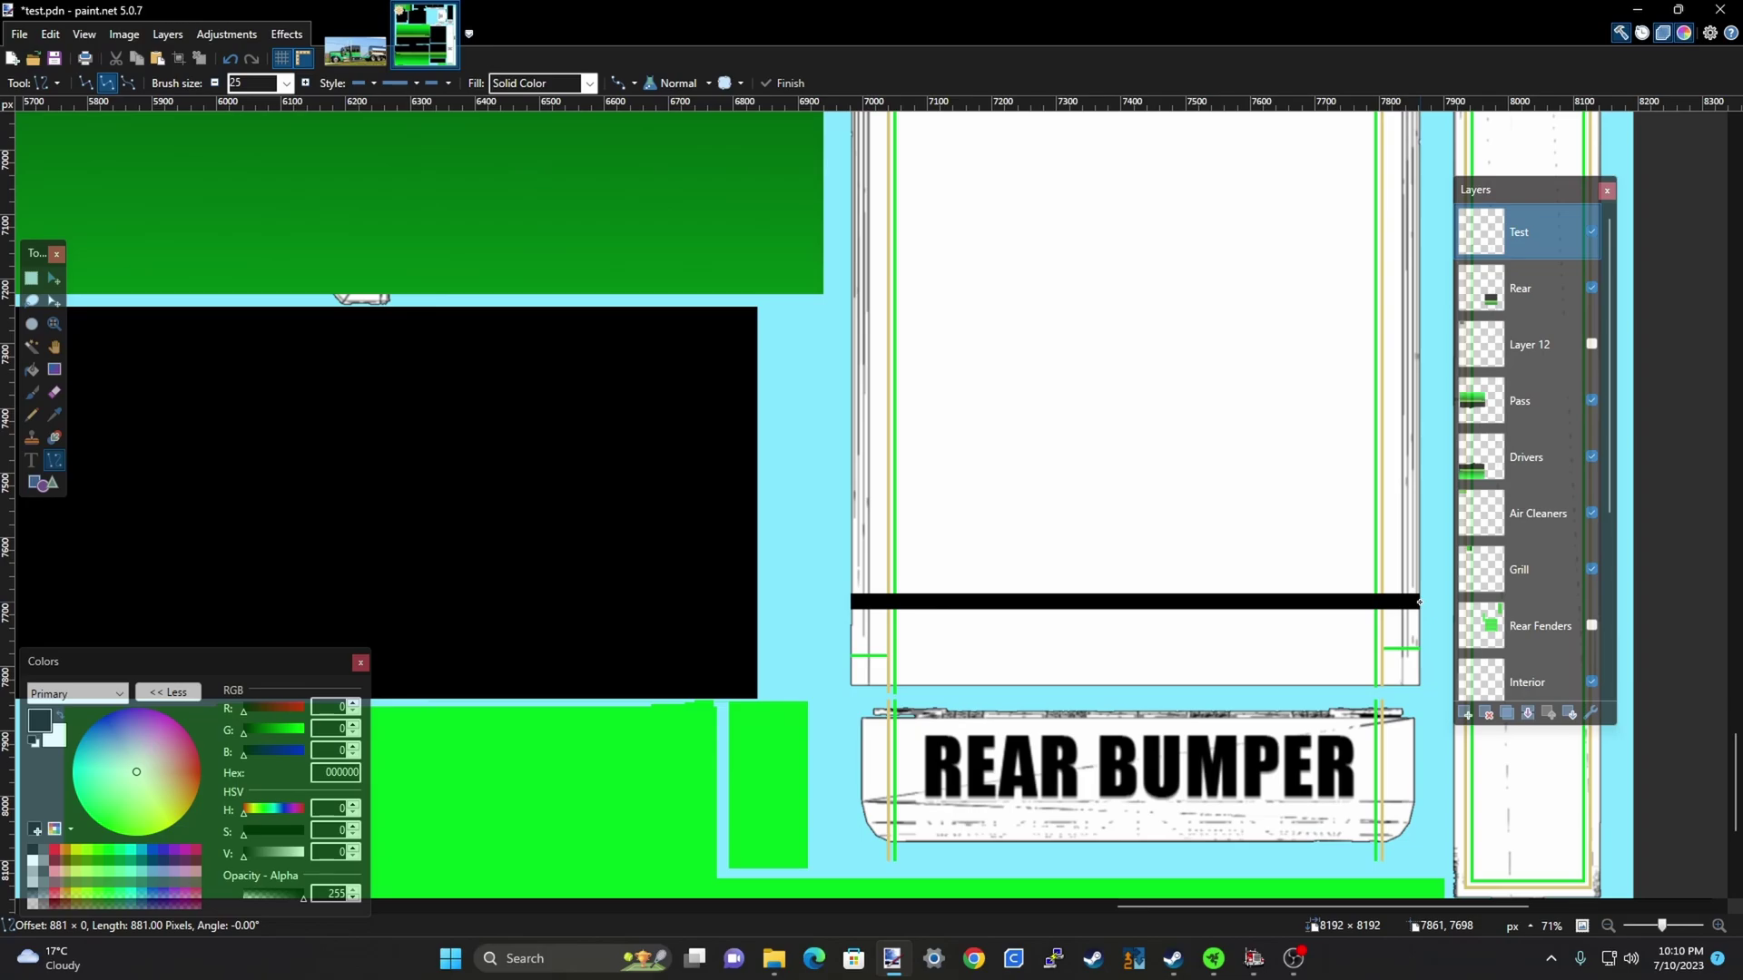
# Shorten the black line to about 440 px so that it ends midway across the DECKPLATE
pyautogui.moveTo(1421, 602); pyautogui.dragTo(1144, 603)
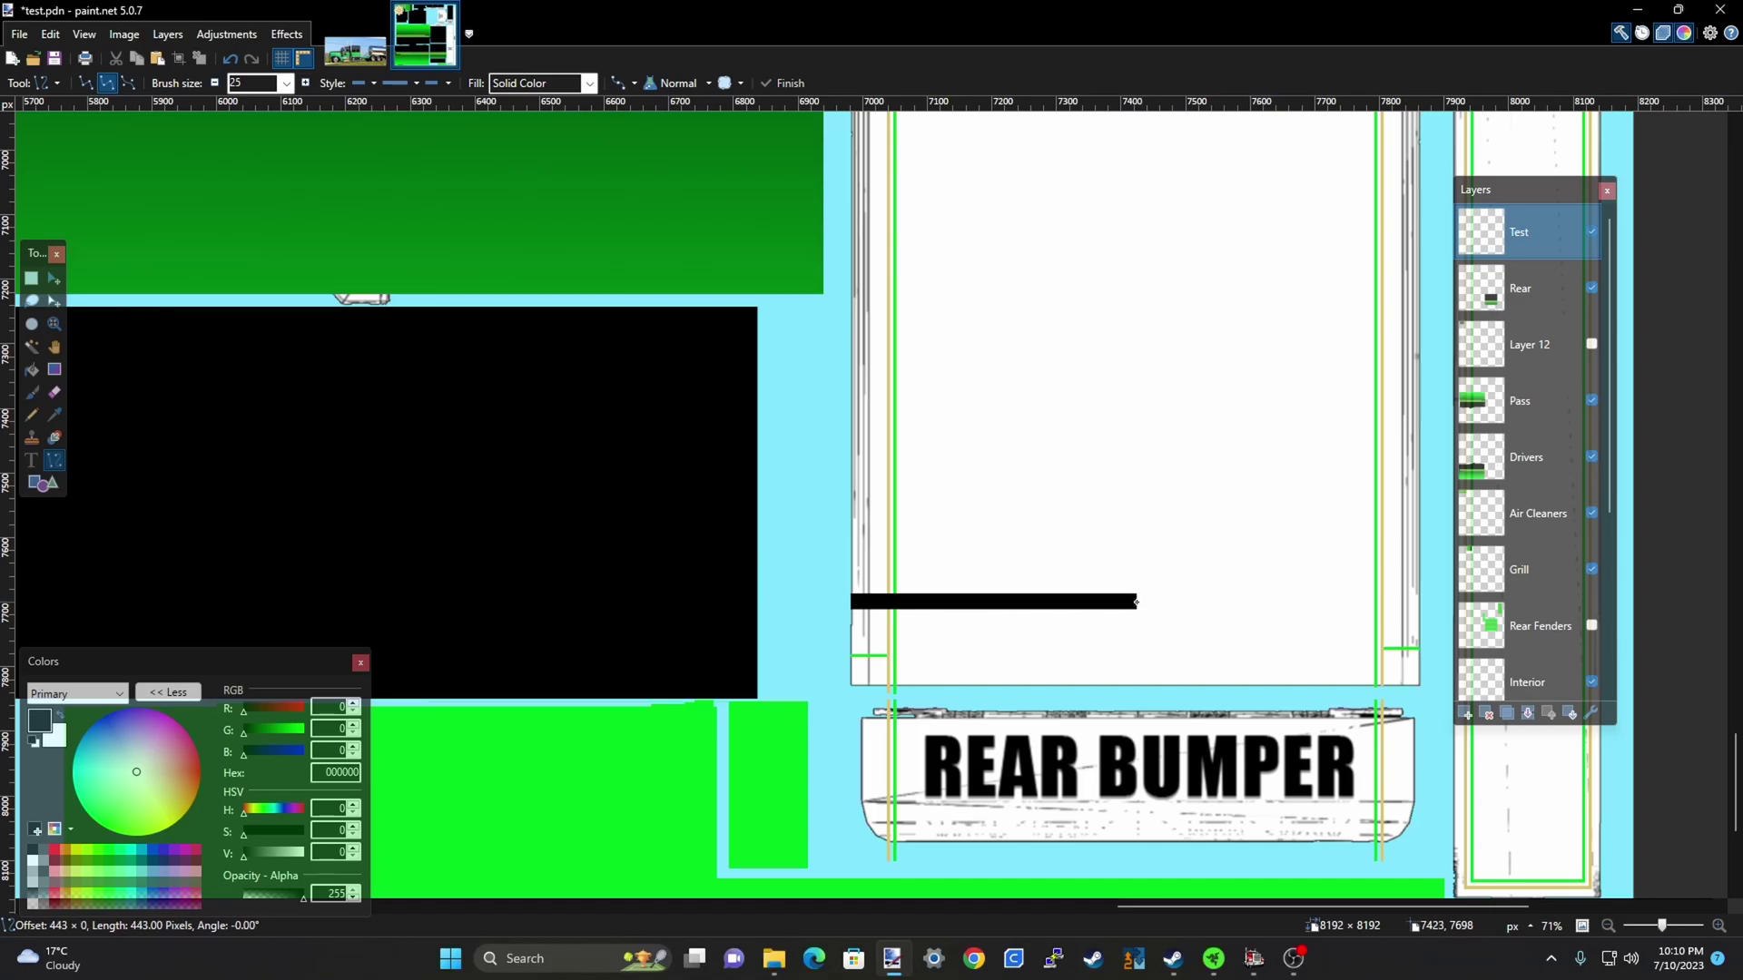
pyautogui.moveTo(1134, 602); pyautogui.dragTo(1134, 602)
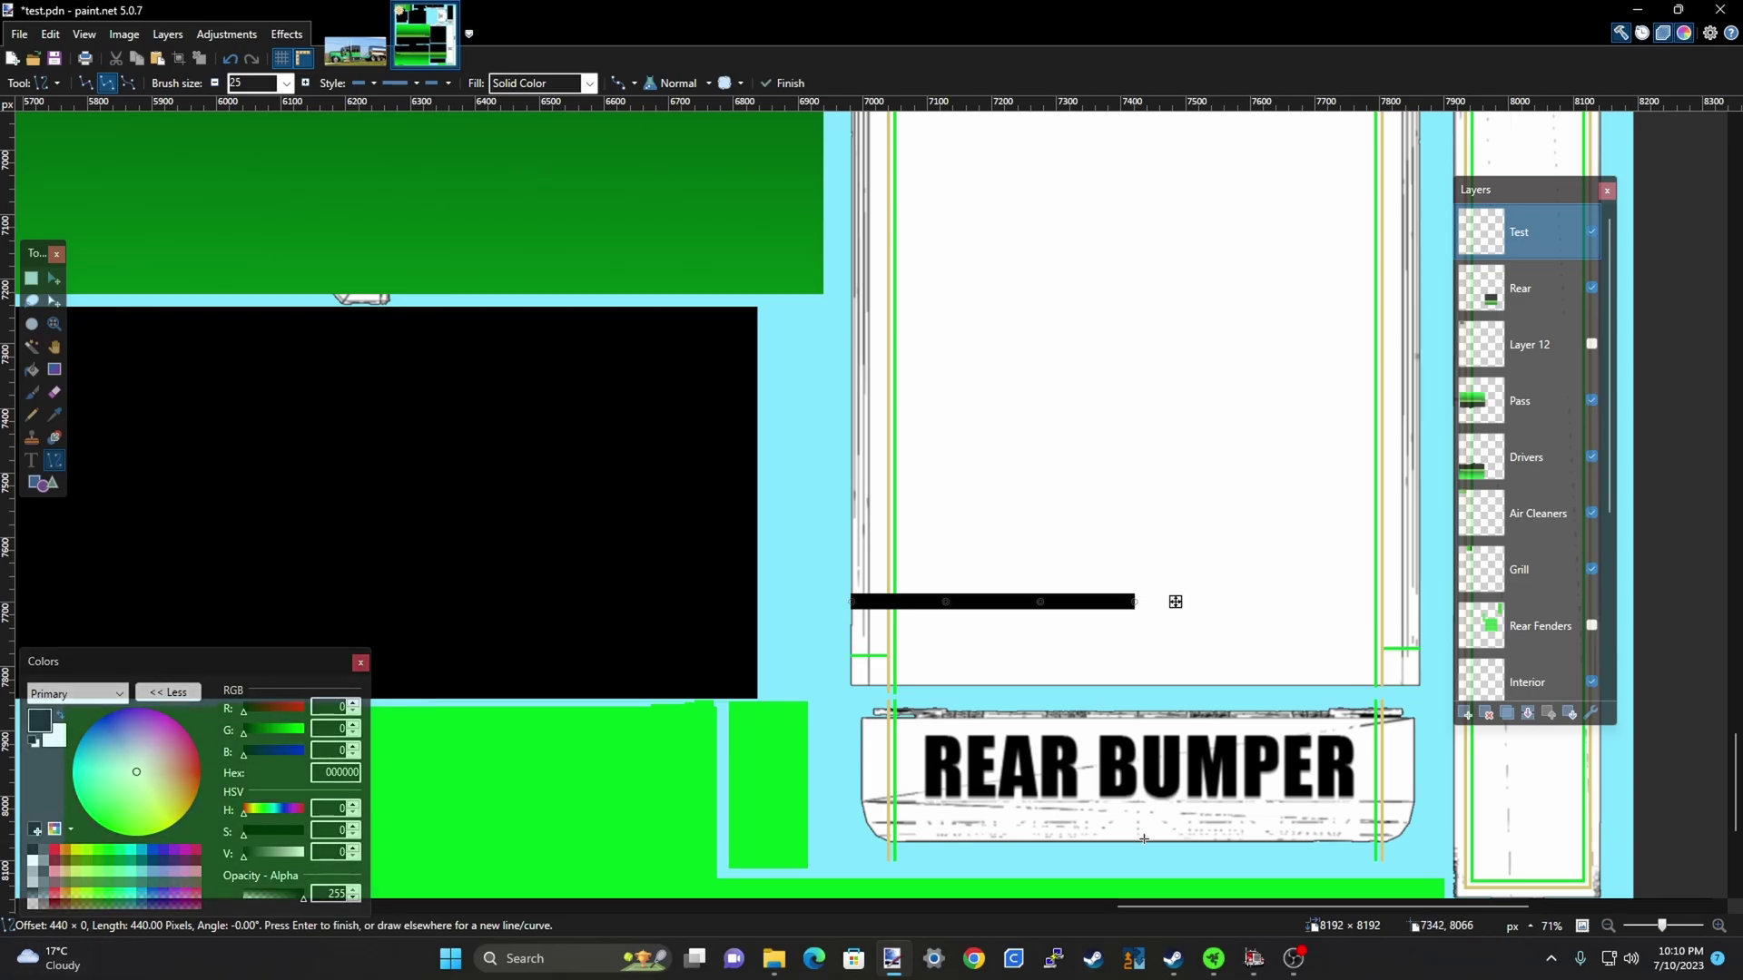
pyautogui.press('Return')
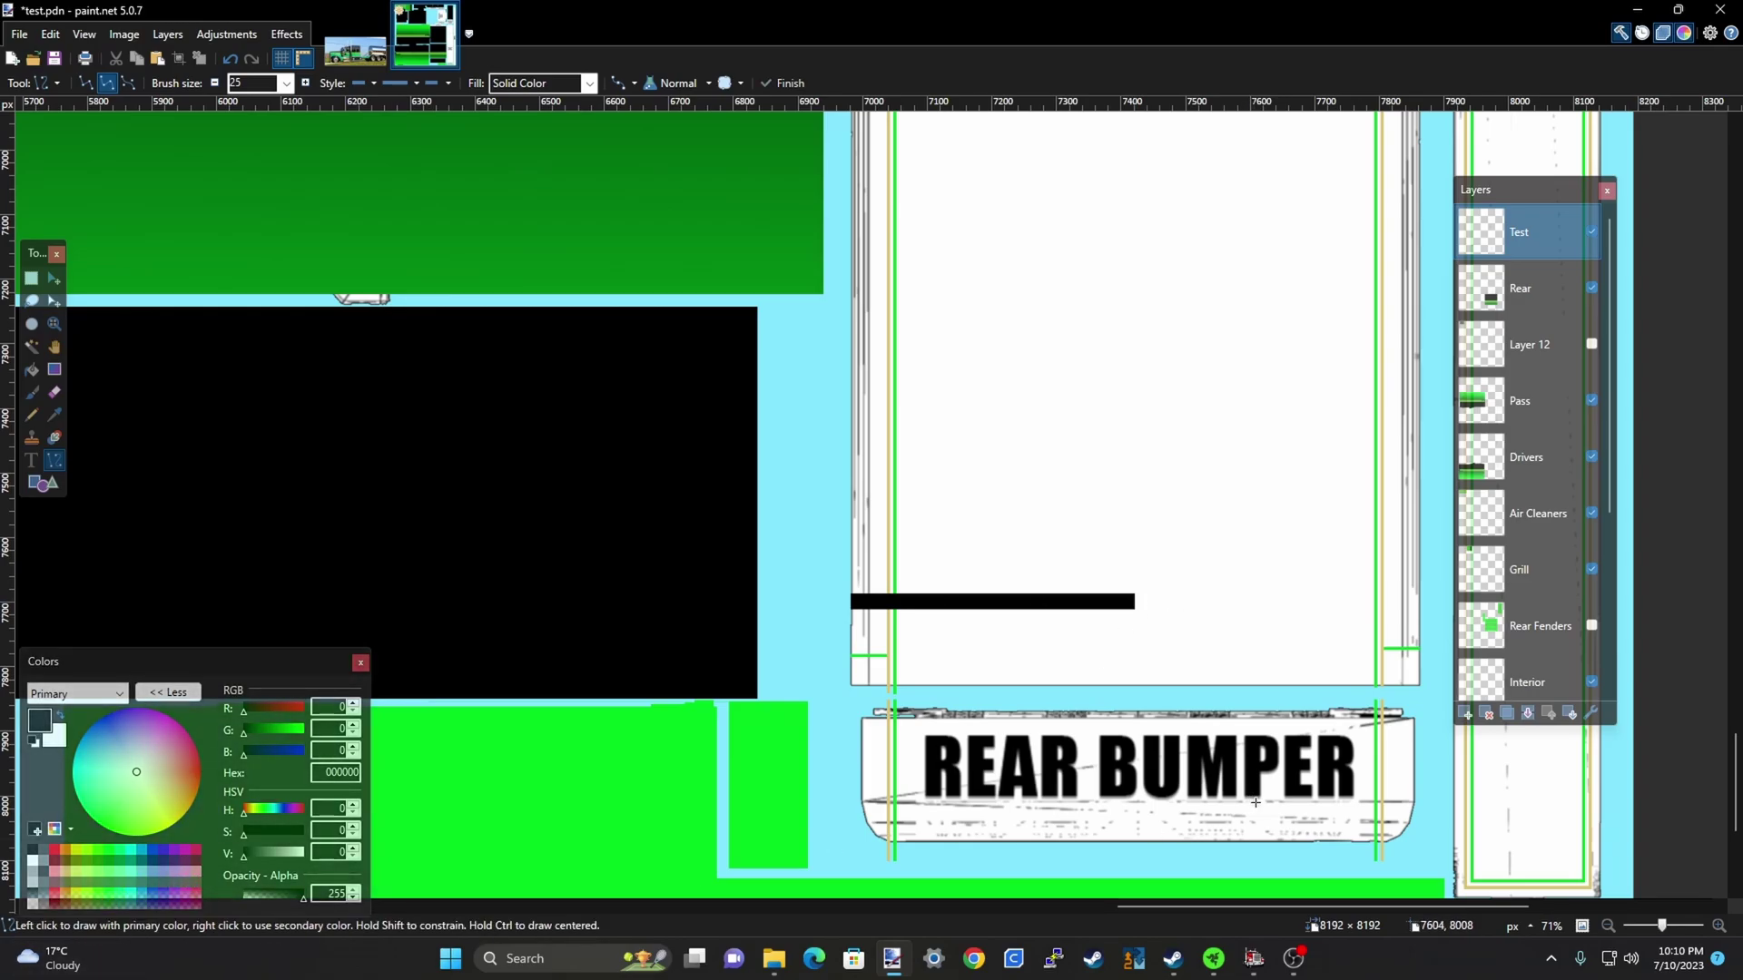
# Make the Frame layer visible
pyautogui.scroll(-1, 1254, 803)
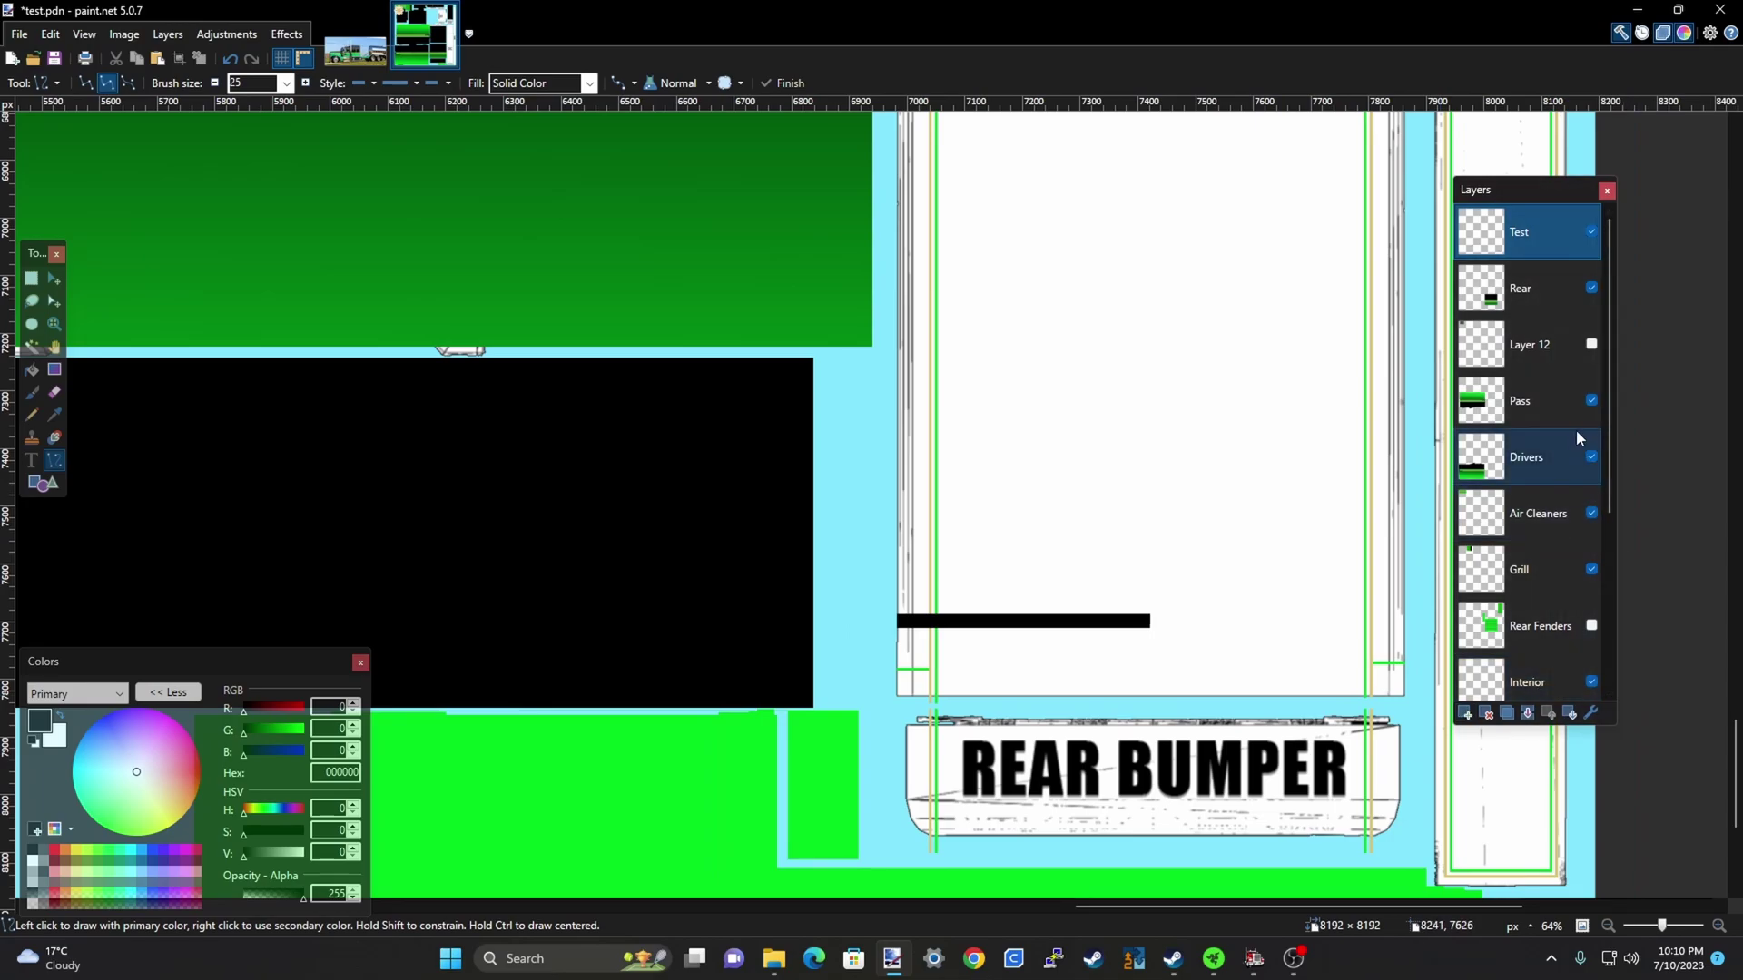
pyautogui.scroll(-3, 1580, 590)
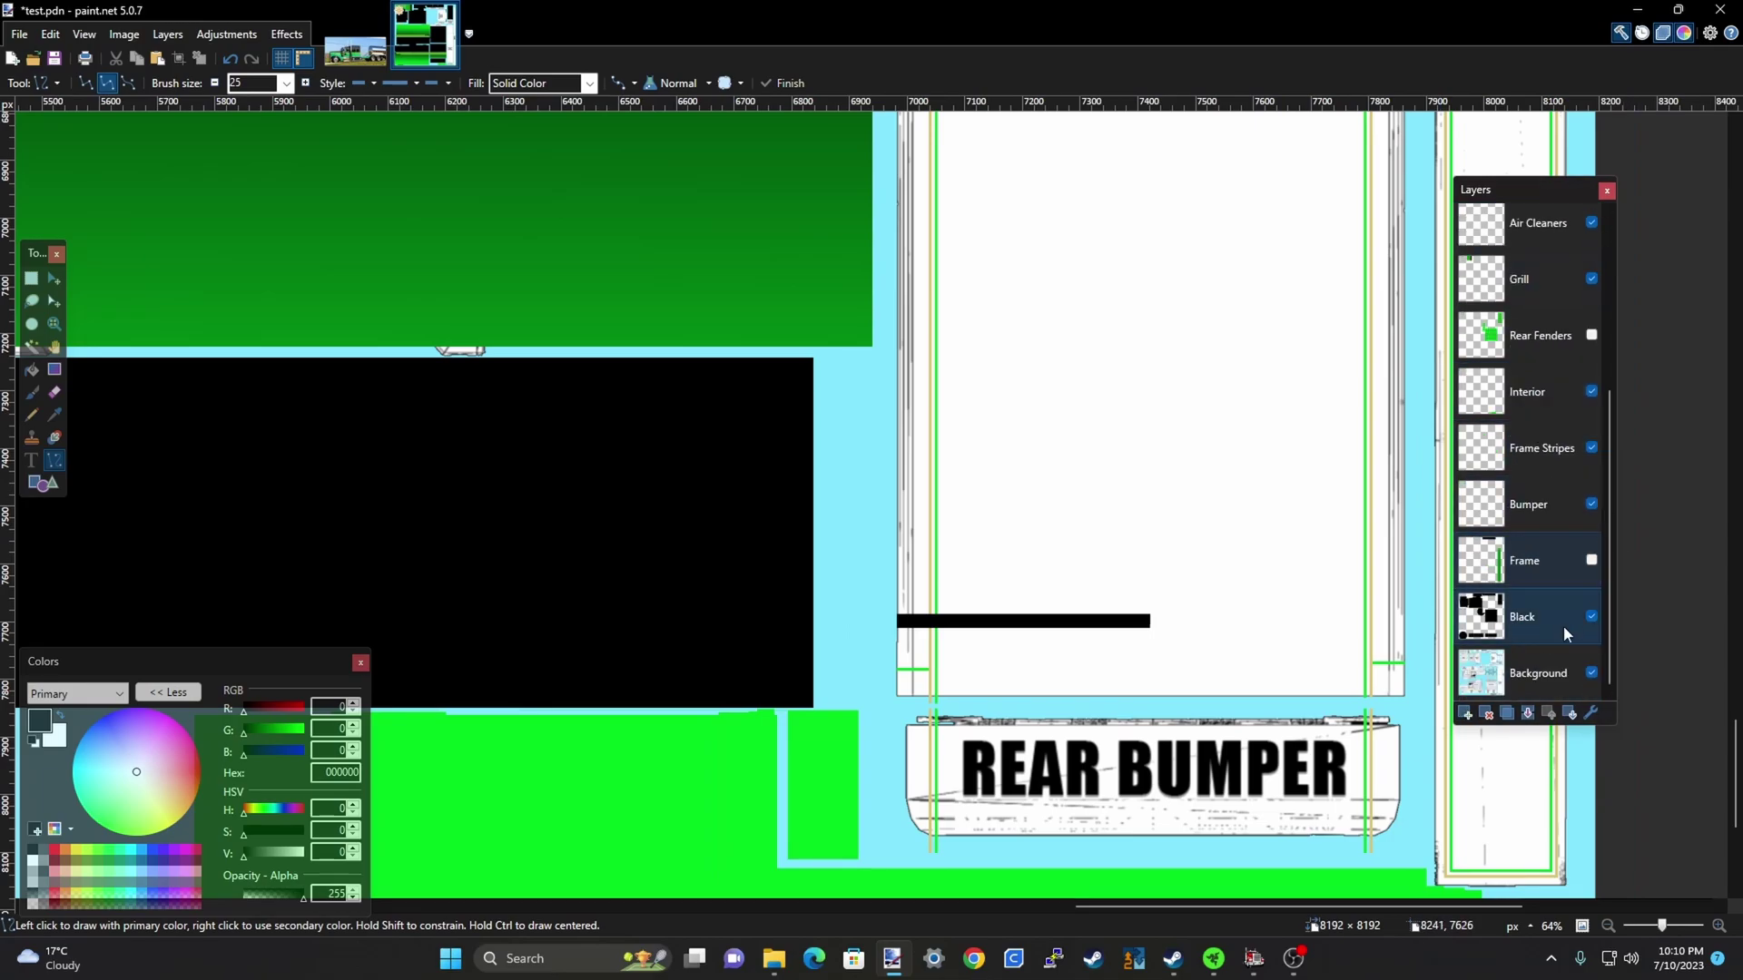
pyautogui.click(1592, 560)
pyautogui.scroll(-5, 1034, 753)
pyautogui.scroll(-6, 1051, 758)
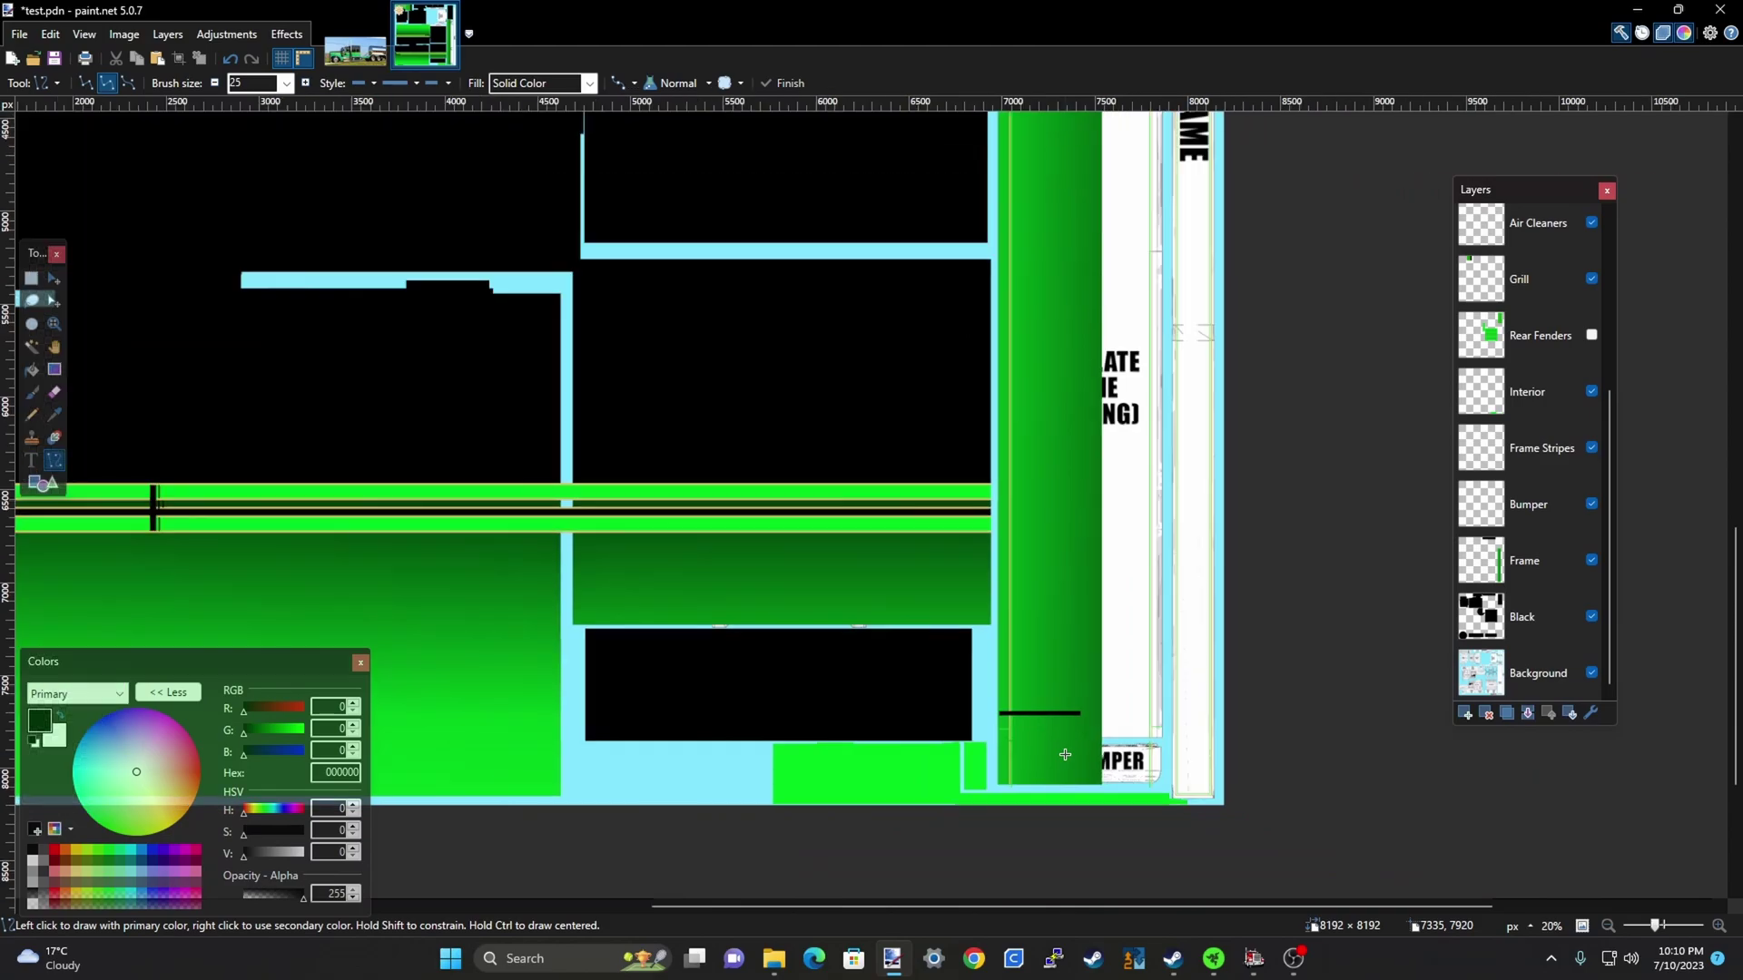
# Delete the part of the Frame layer's gradient strip beyond the black line's right end, using a selection about 228 × 6294 px, and deselect
pyautogui.click(31, 279)
pyautogui.scroll(-1, 1173, 801)
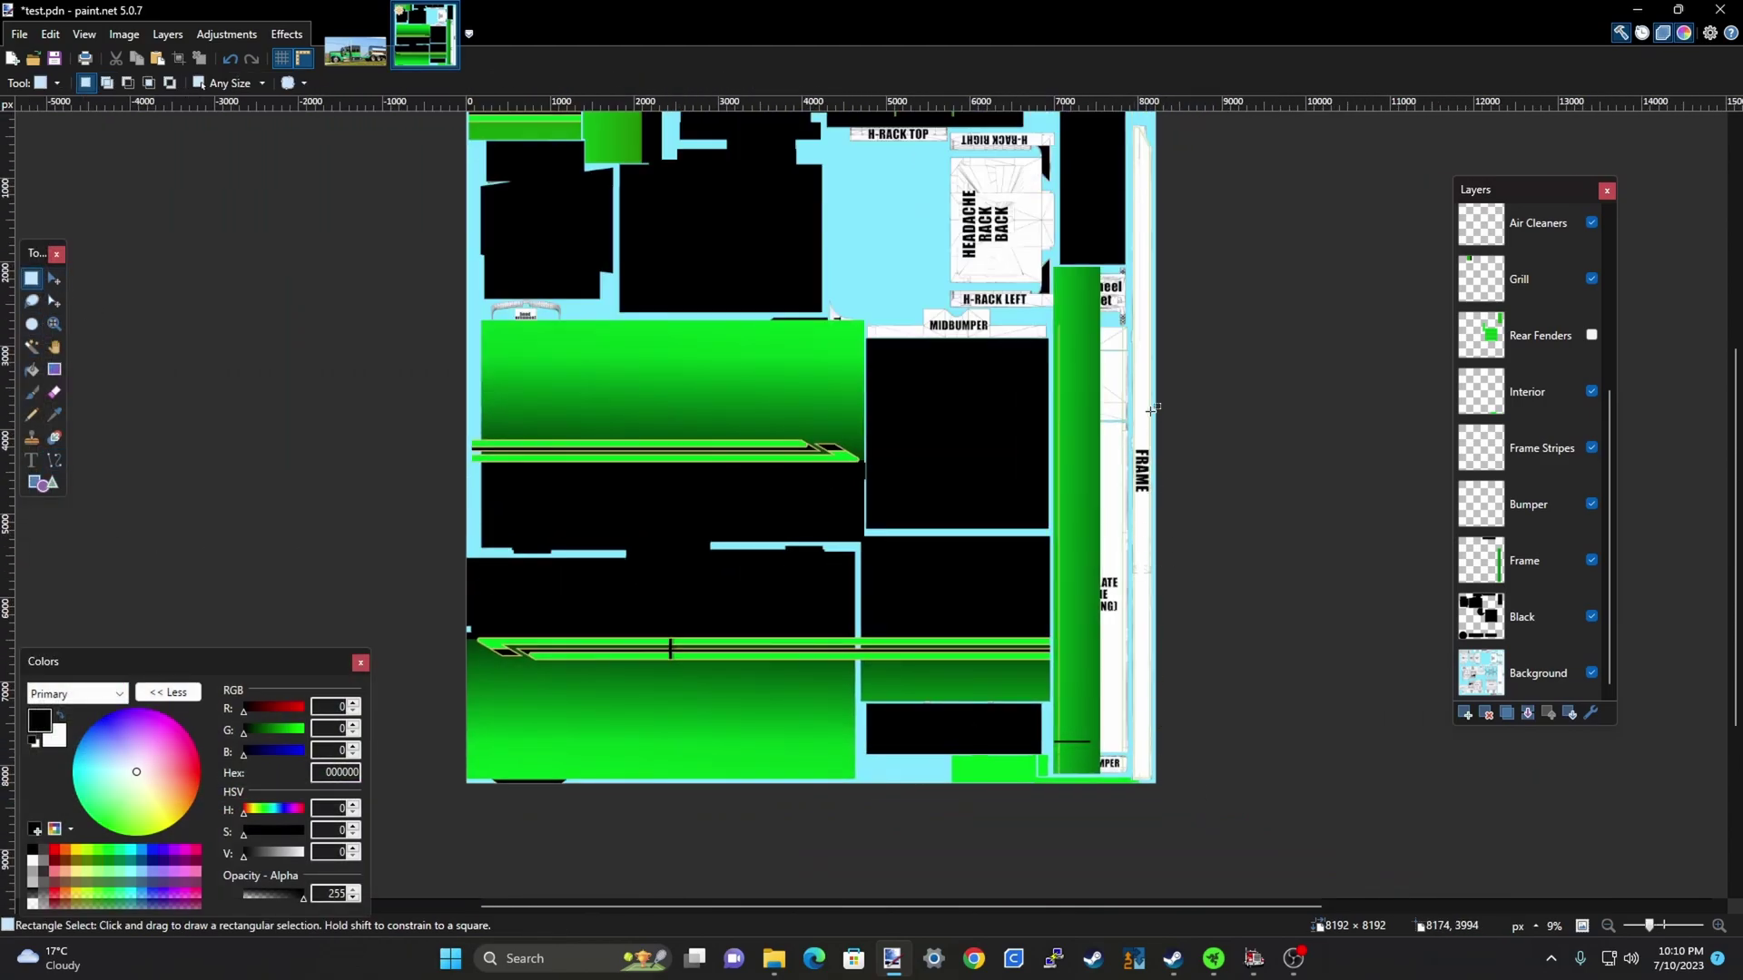
pyautogui.moveTo(1106, 253); pyautogui.dragTo(1085, 817)
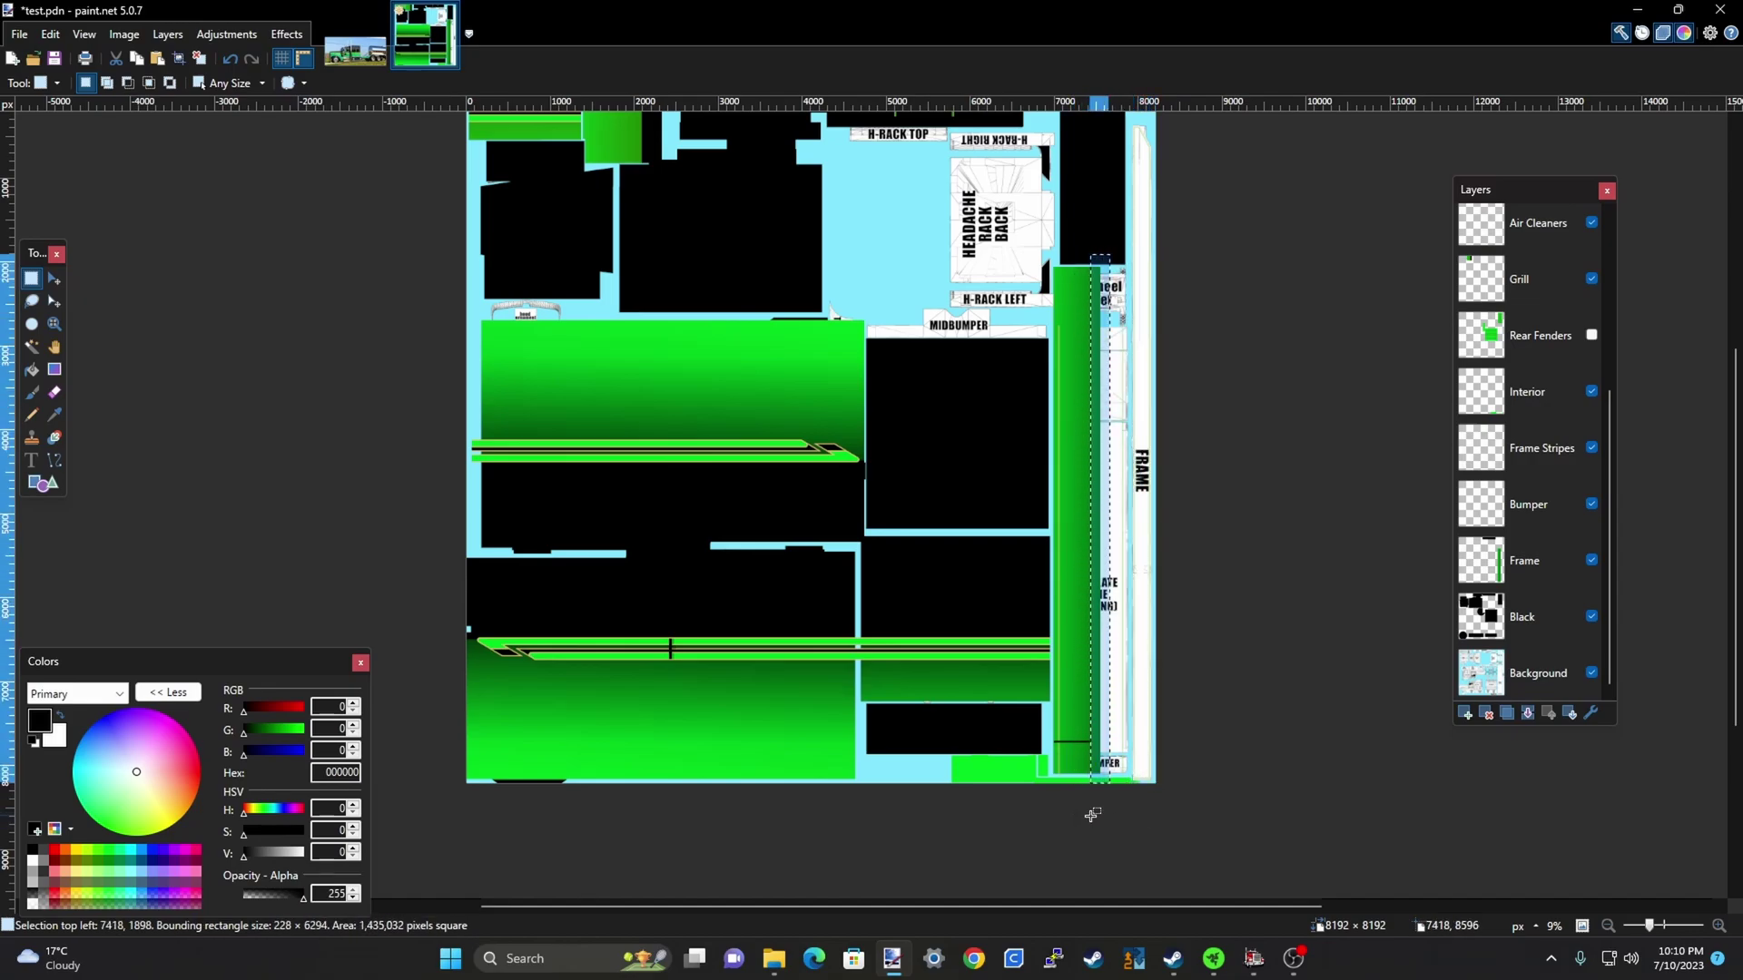
pyautogui.click(1092, 815)
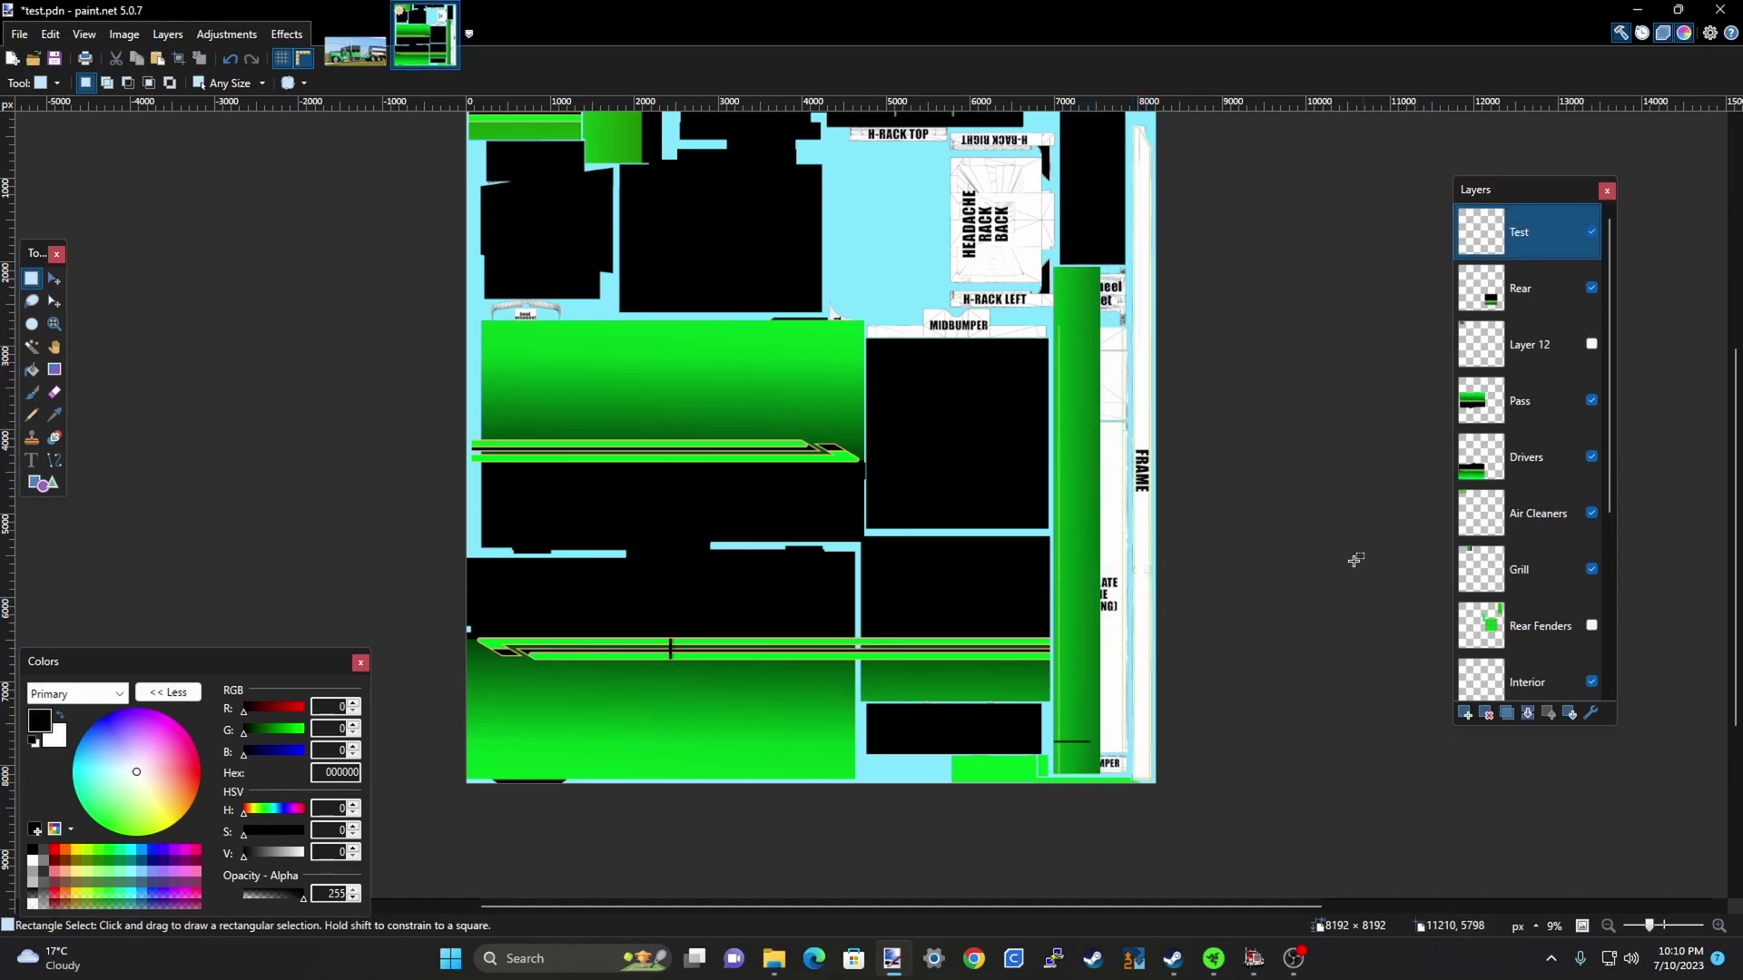
pyautogui.moveTo(1109, 255); pyautogui.dragTo(1092, 801)
pyautogui.hotkey('ctrl', 'd')
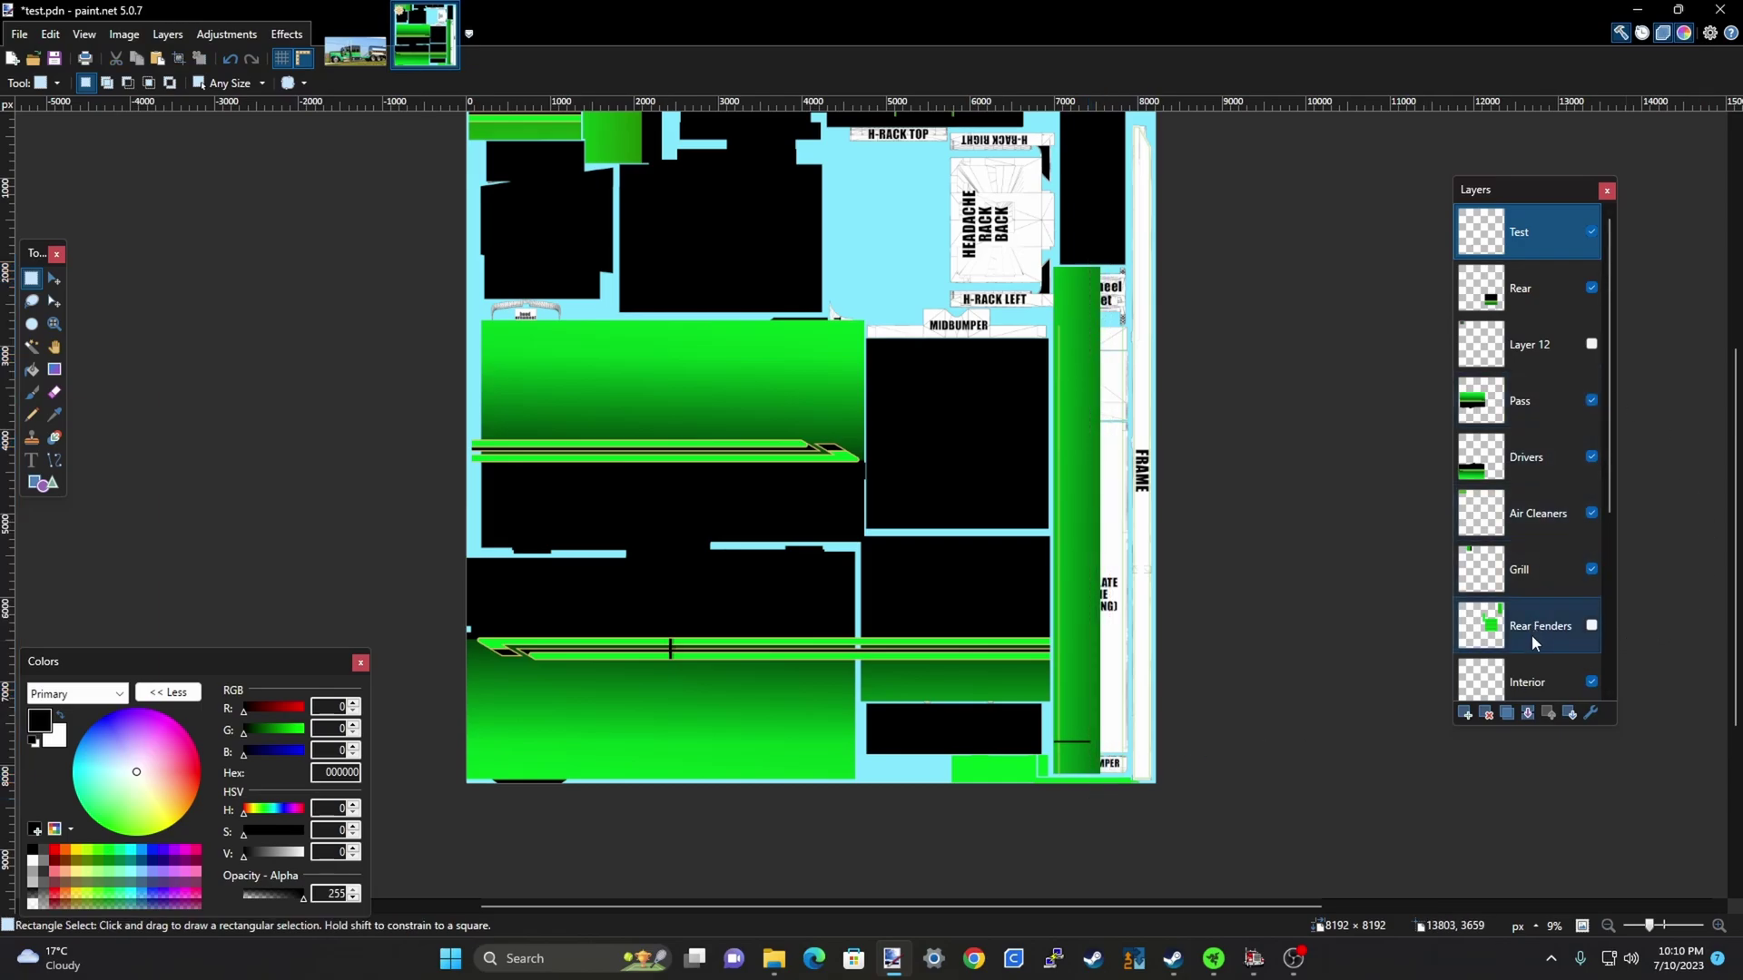
pyautogui.scroll(-3, 1532, 635)
pyautogui.click(1544, 561)
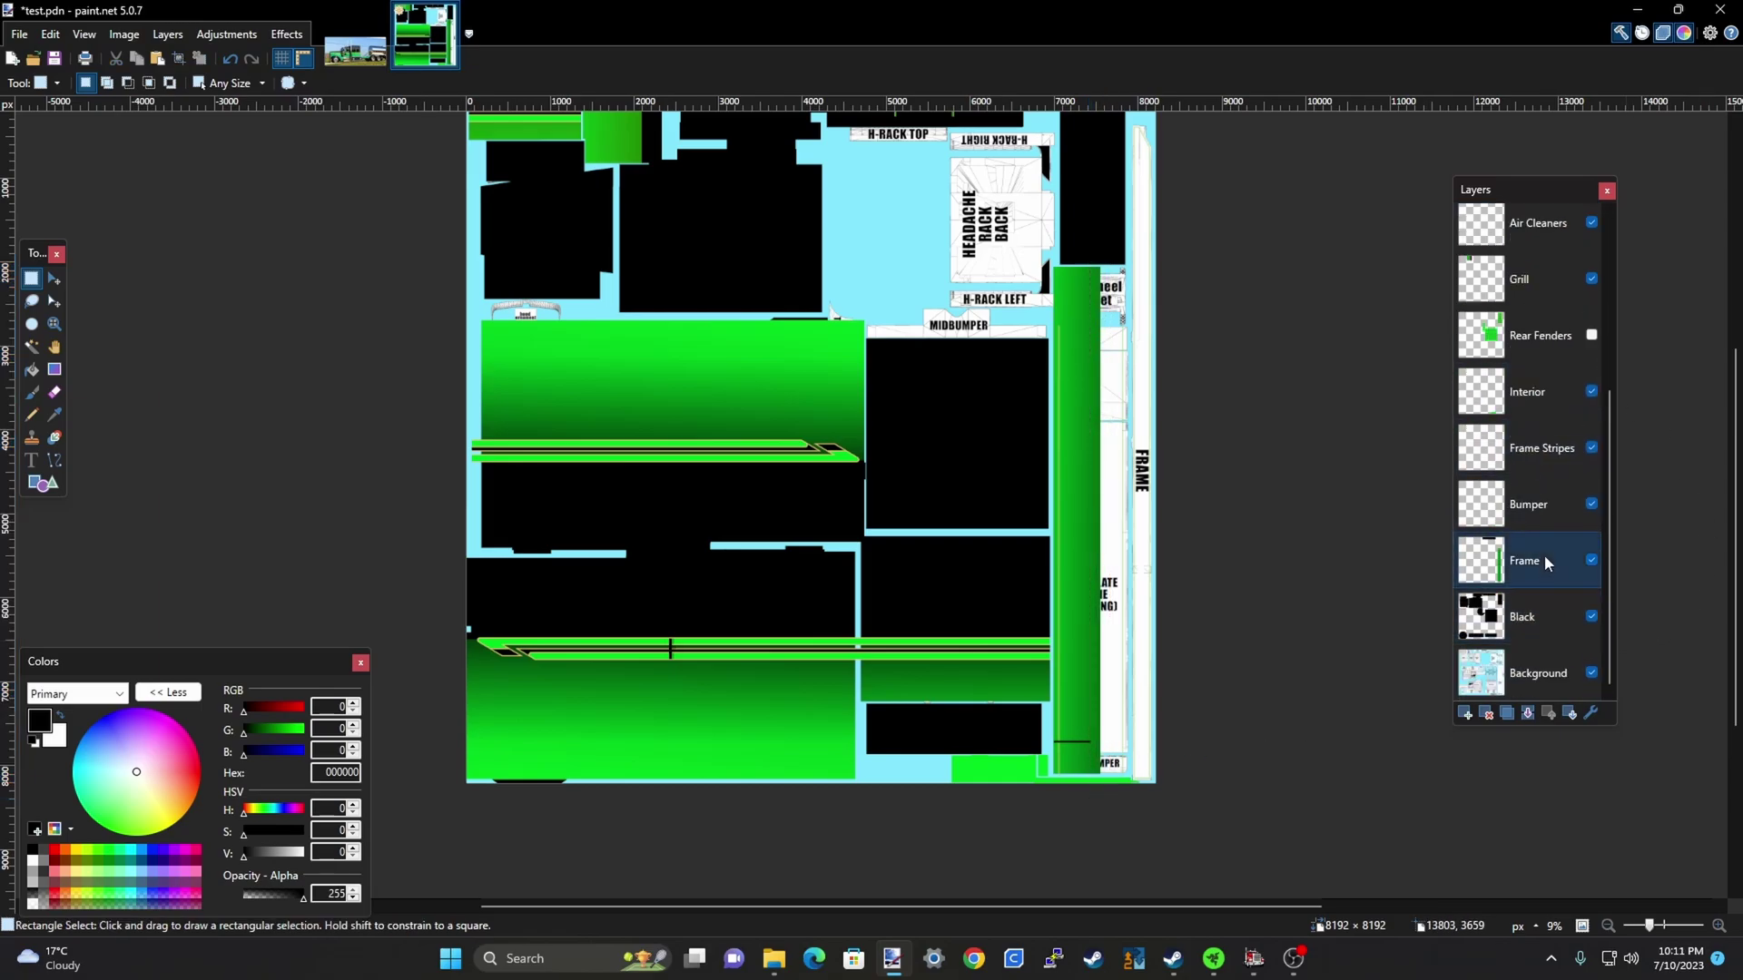
pyautogui.hotkey('ctrl', 'z')
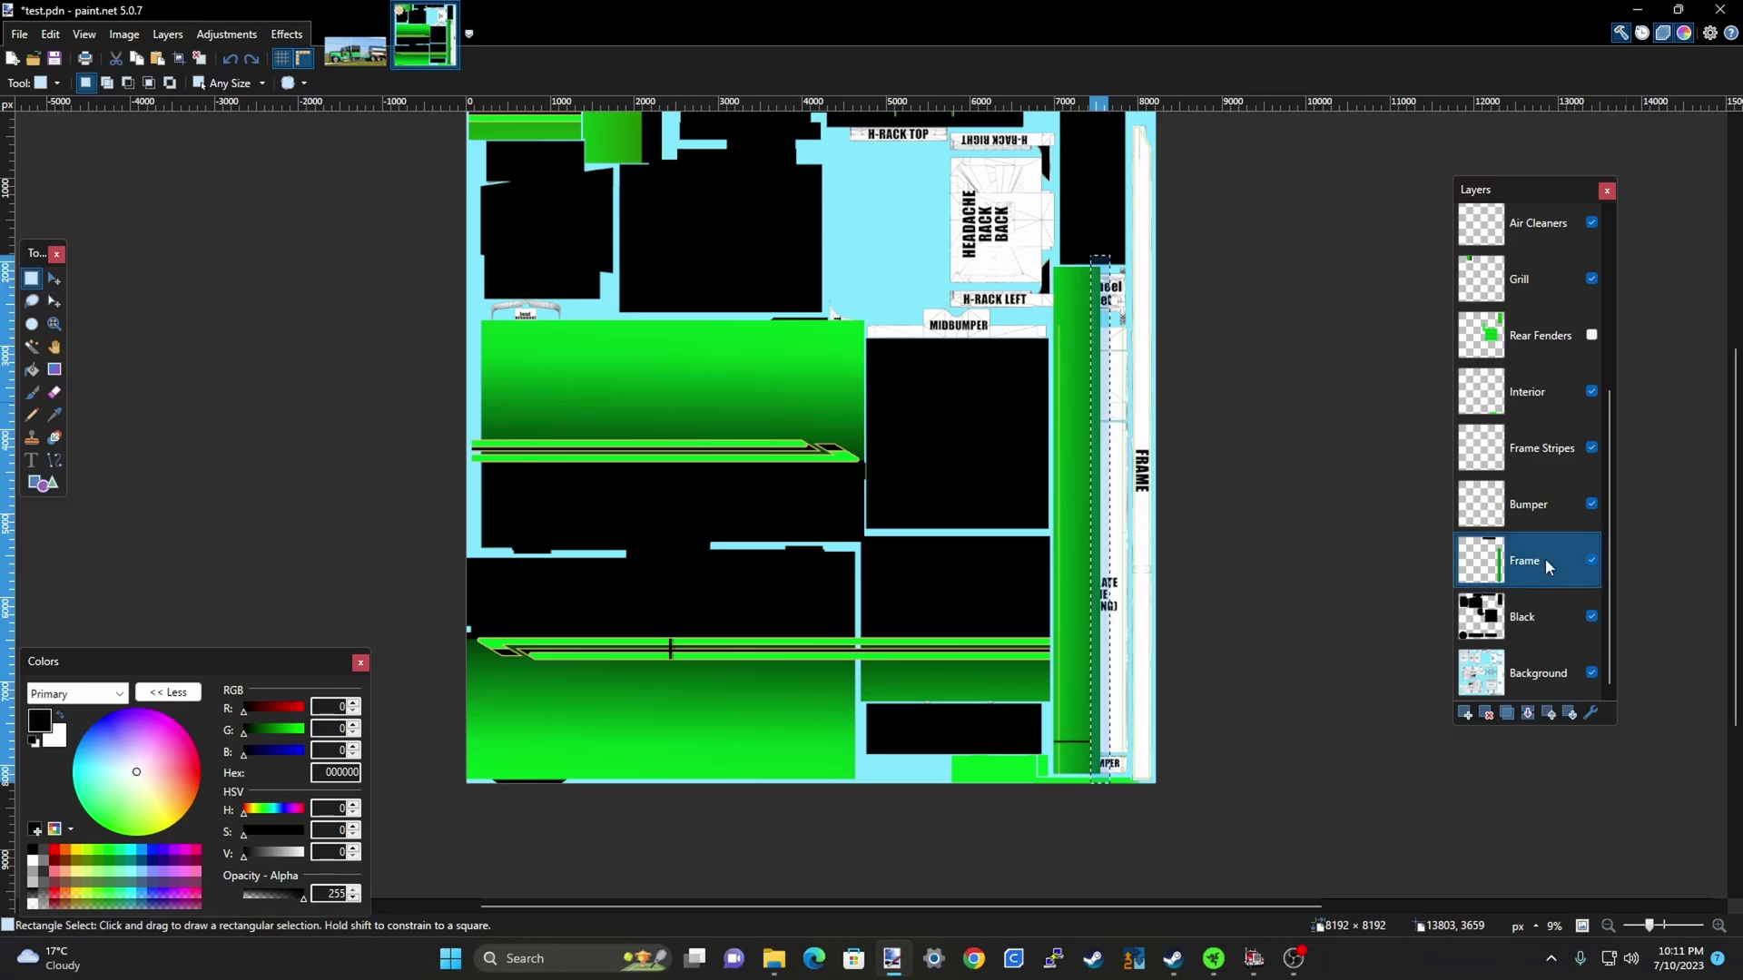
pyautogui.hotkey('ctrl', 'd')
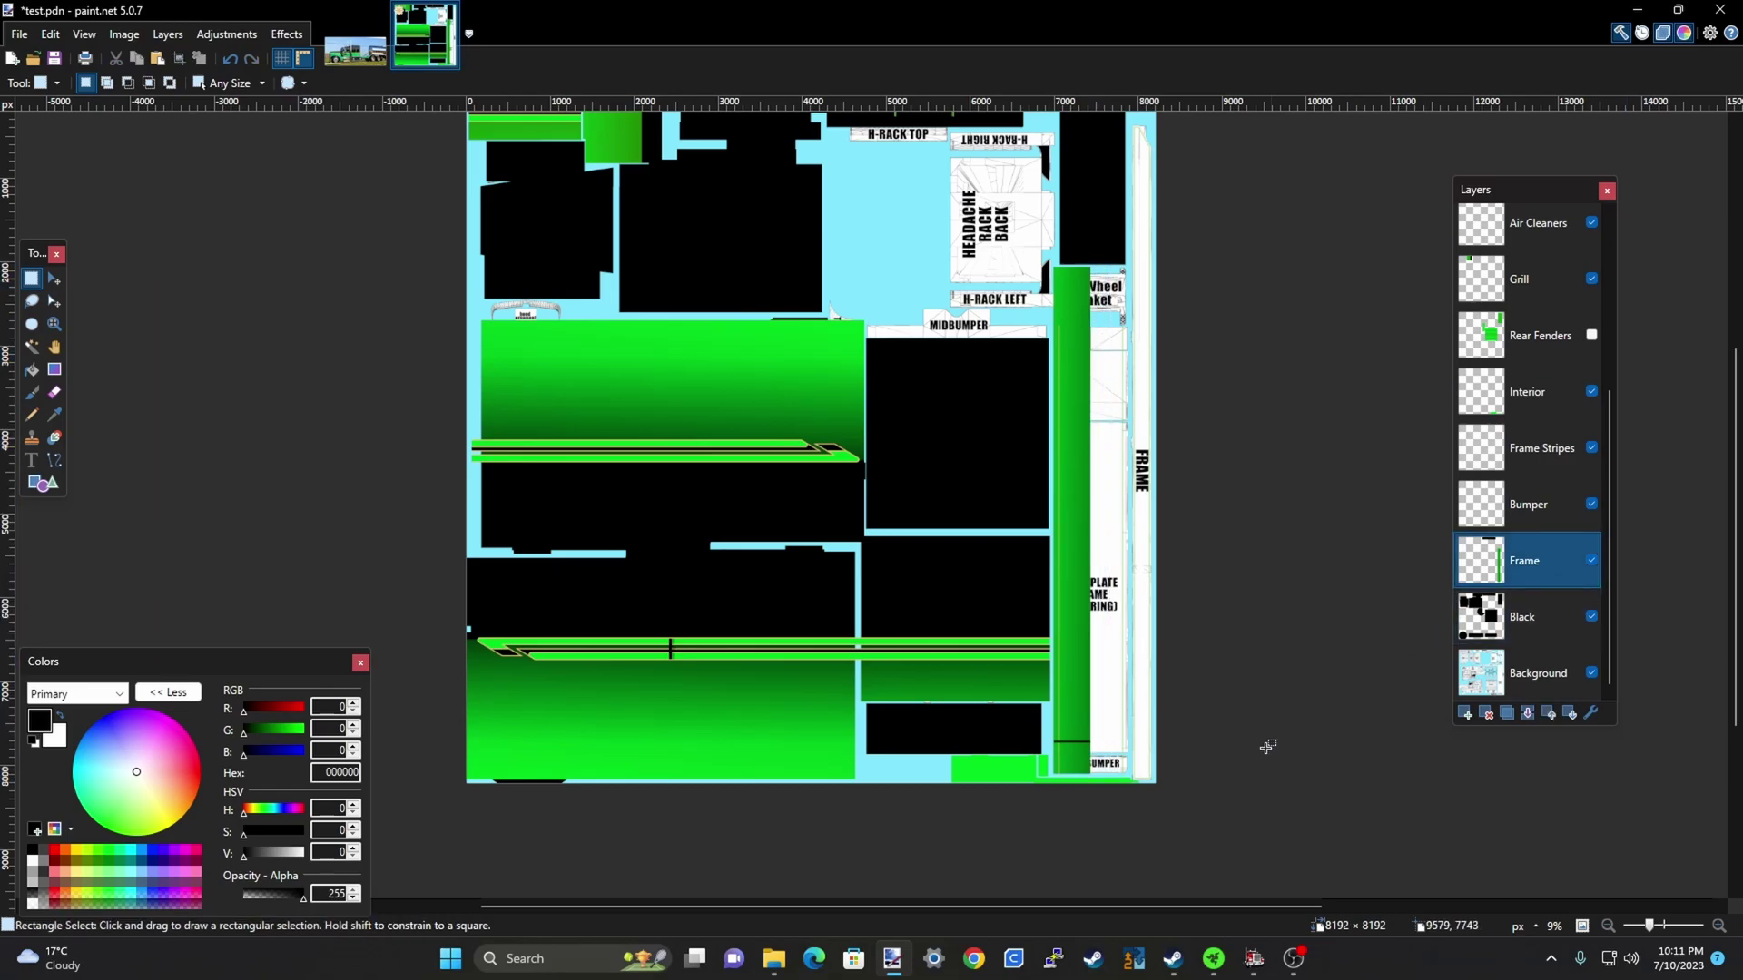
# Duplicate the Frame layer and flip the copy horizontally
pyautogui.scroll(4, 1284, 739)
pyautogui.scroll(-5, 1089, 739)
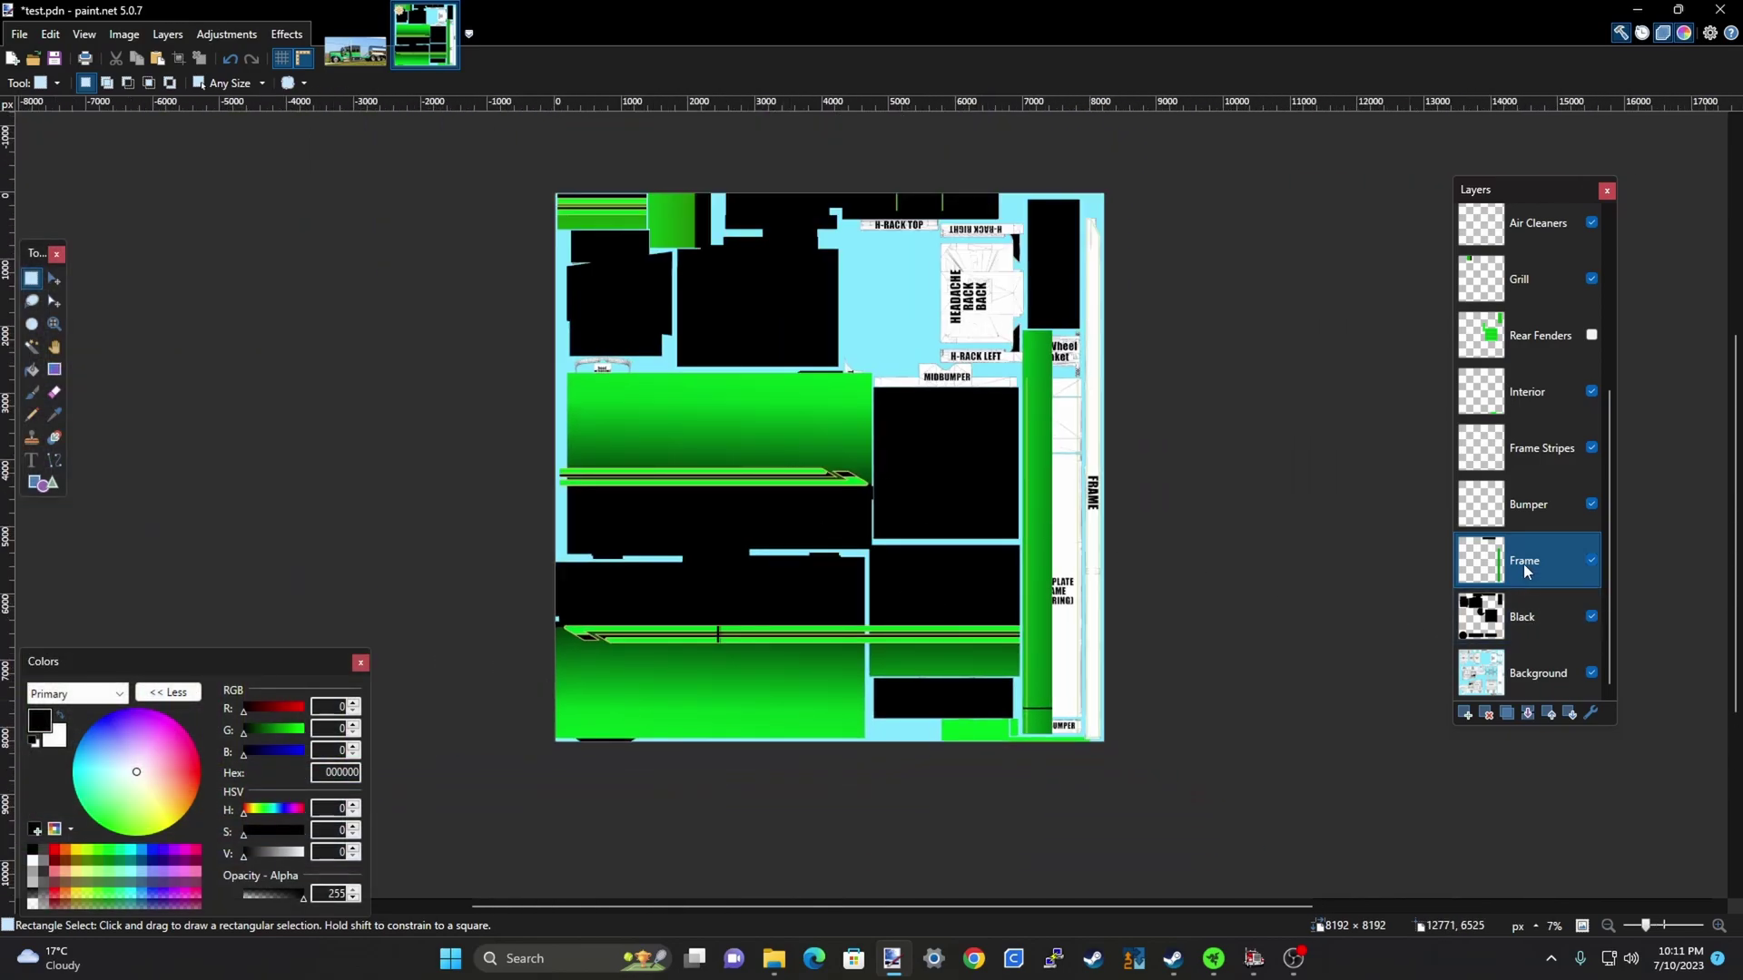
pyautogui.click(1521, 714)
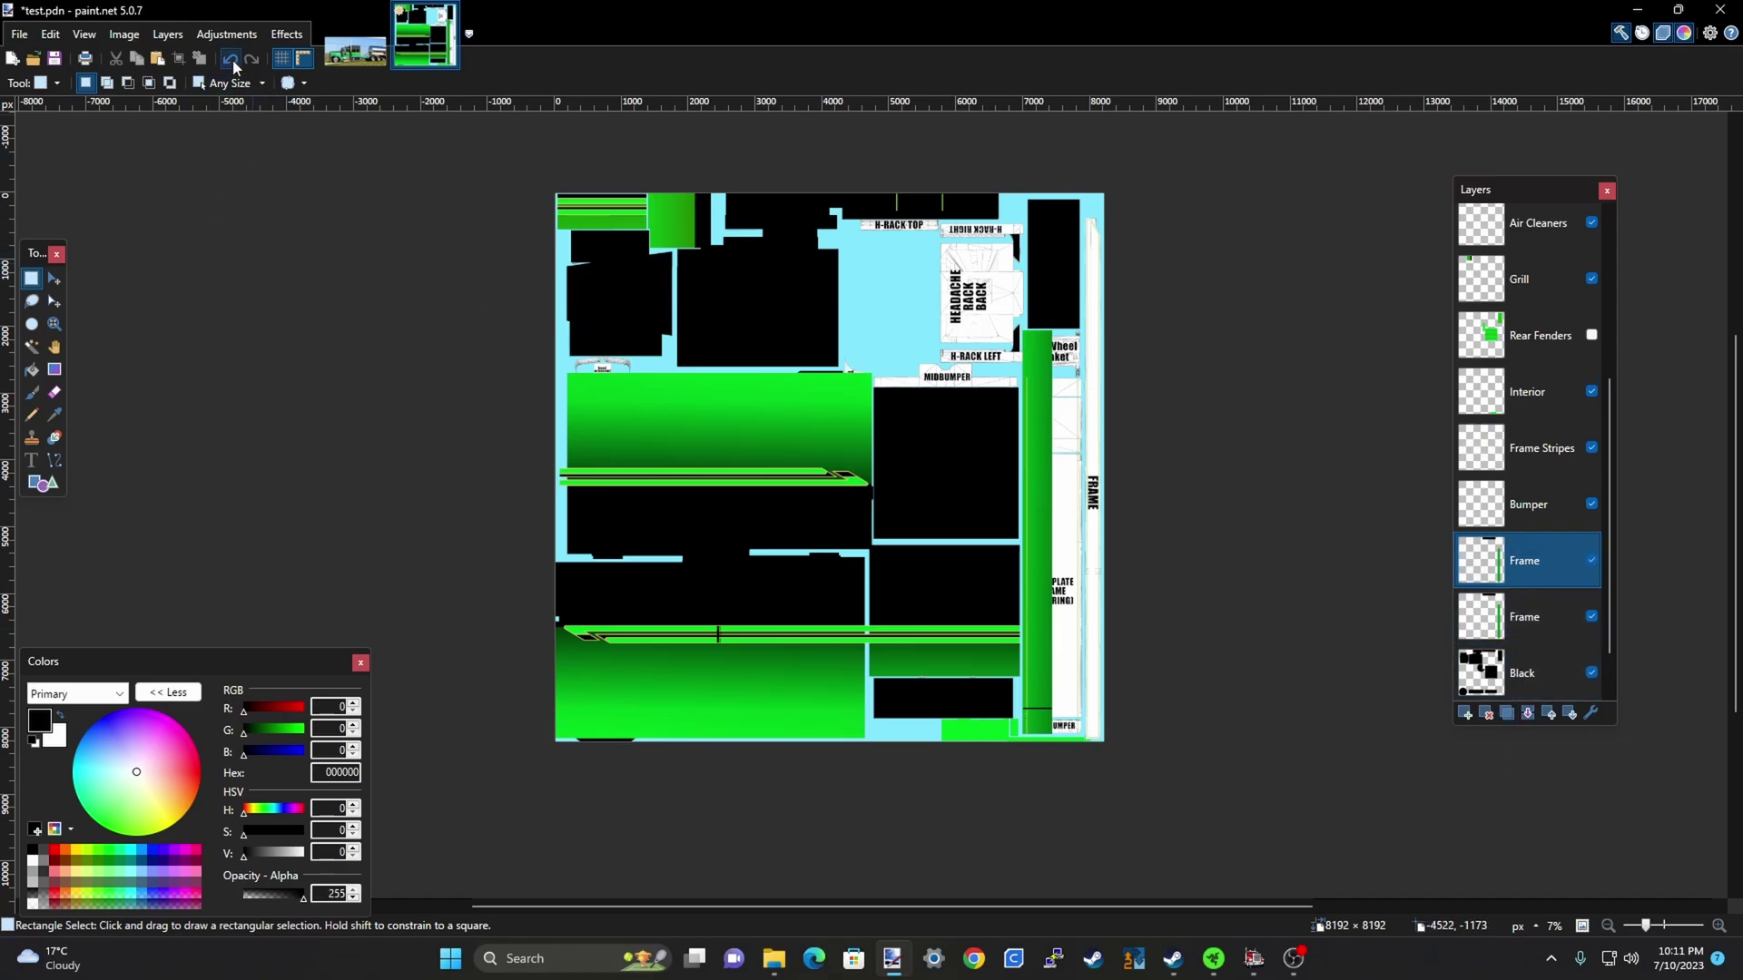
pyautogui.click(170, 41)
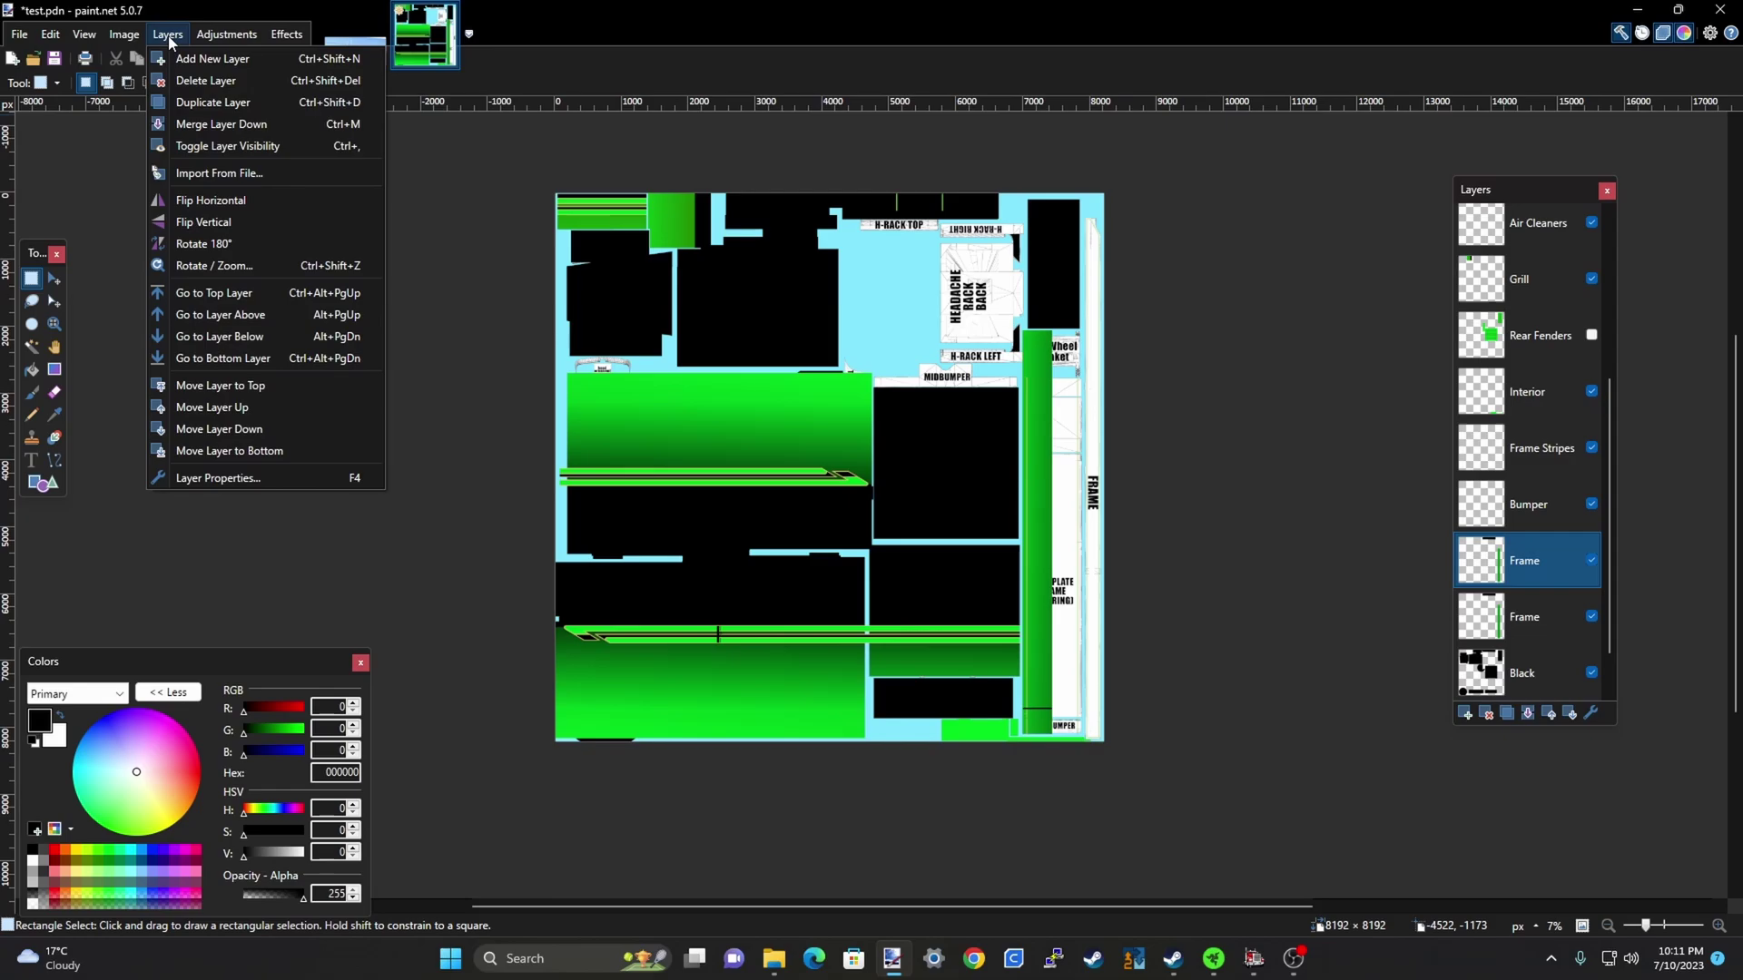
pyautogui.click(205, 204)
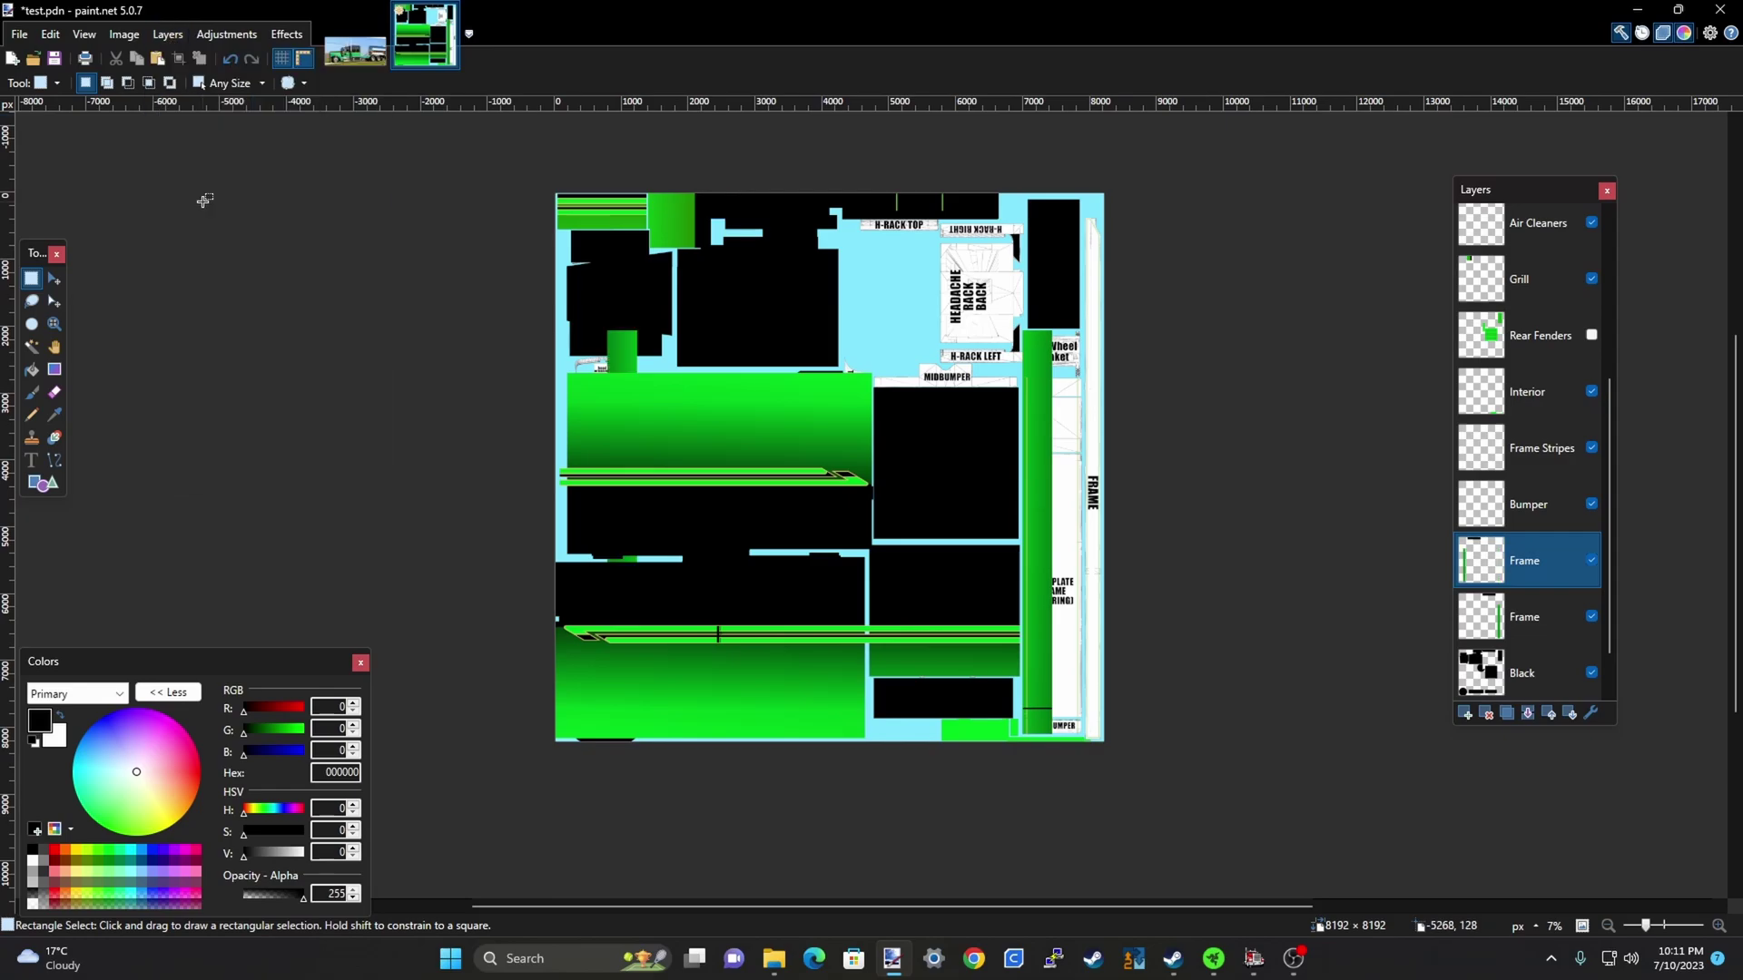
# Move the flipped gradient strip onto the DECKPLATE's right half so it butts against the original strip
pyautogui.click(55, 281)
pyautogui.moveTo(620, 357); pyautogui.dragTo(1063, 355)
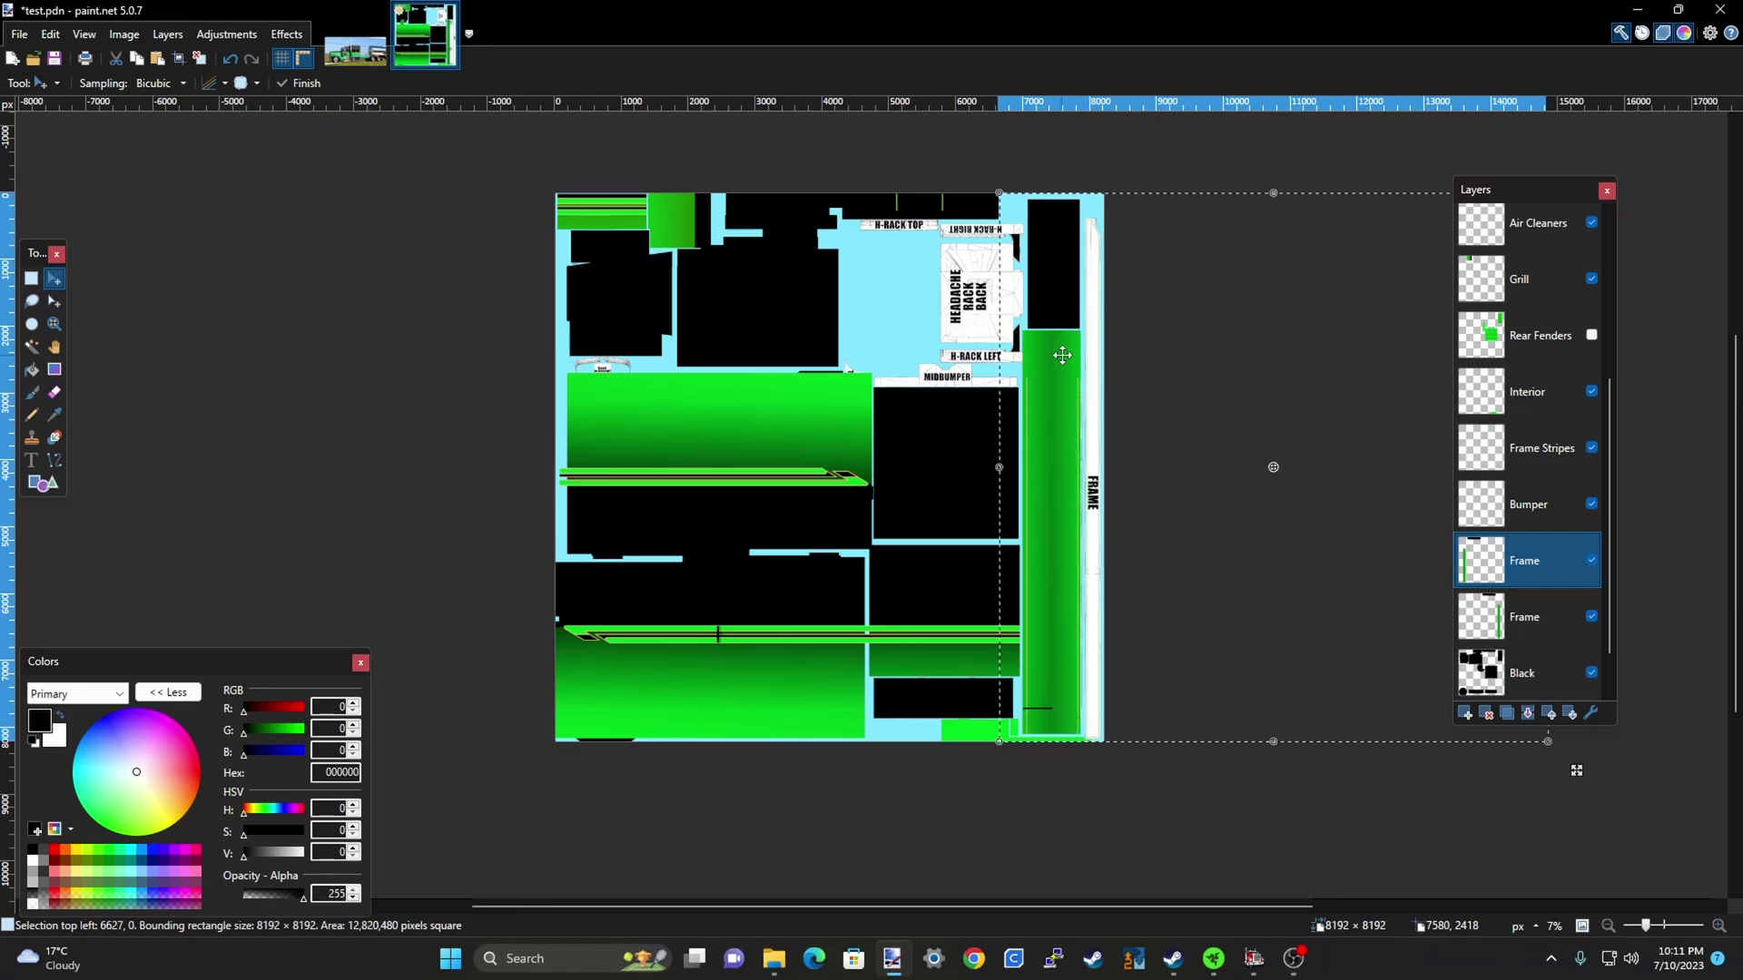
pyautogui.scroll(5, 1033, 693)
pyautogui.moveTo(1088, 604); pyautogui.dragTo(1089, 607)
pyautogui.scroll(-4, 942, 786)
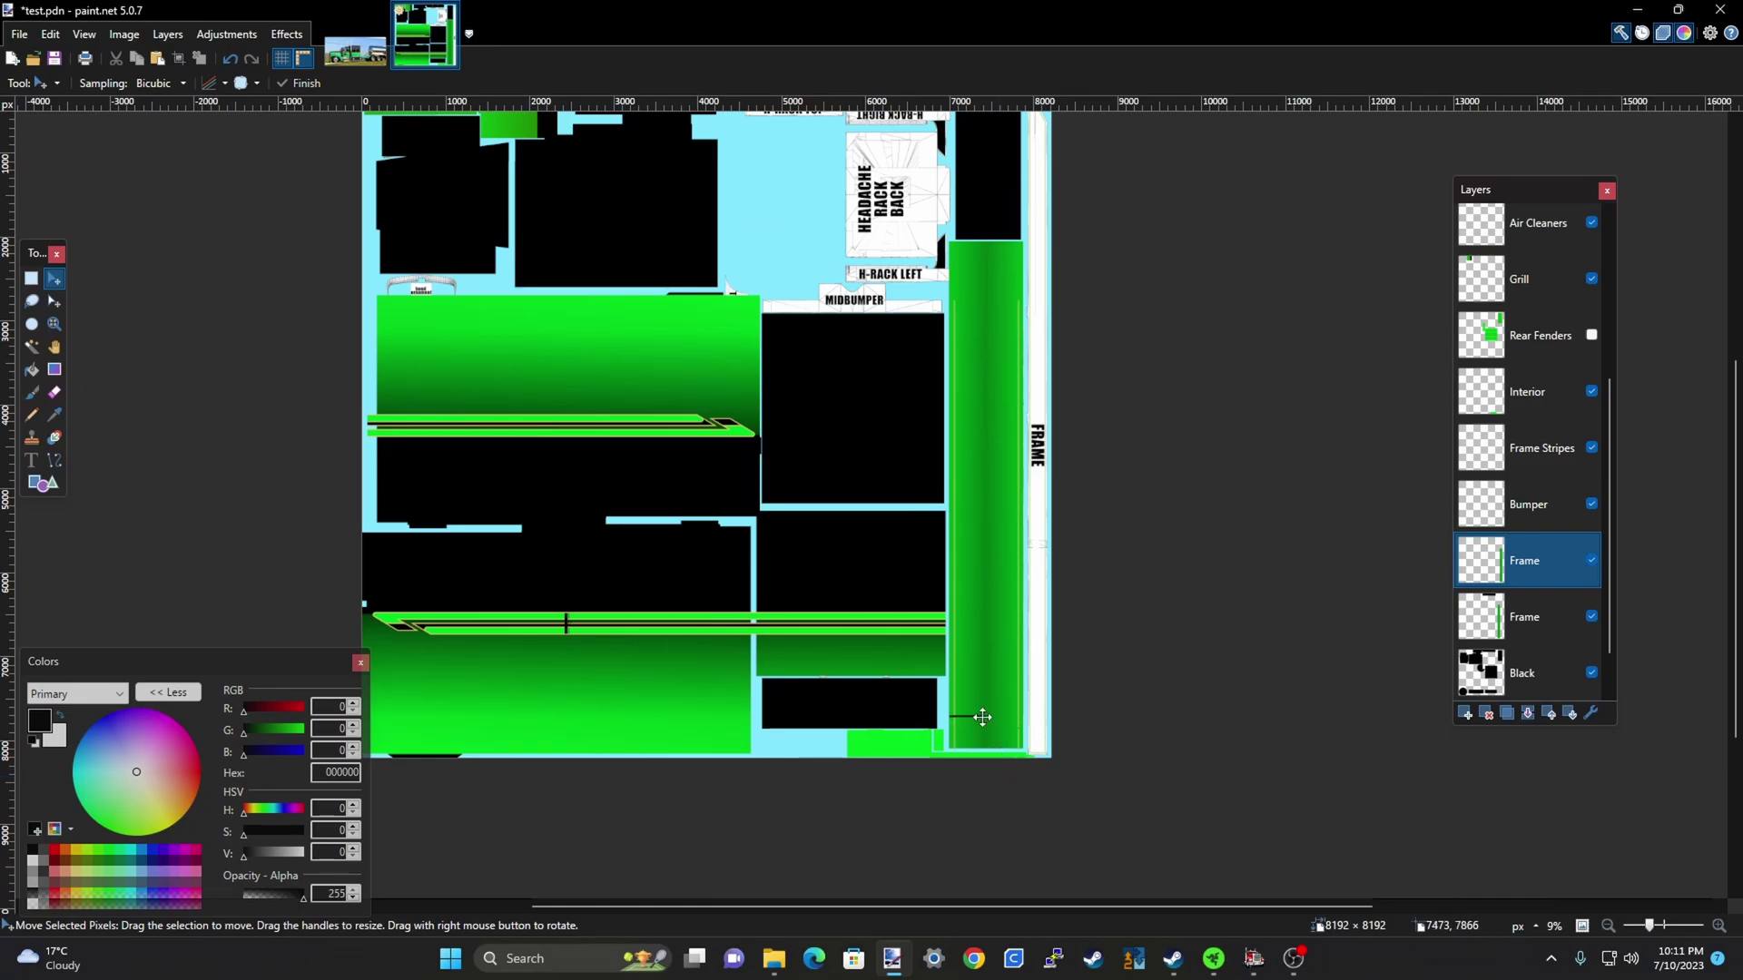
# Examine the mirrored gradient over the DECKPLATE, briefly hiding the Black layer to check the template parts underneath
pyautogui.scroll(1, 984, 718)
pyautogui.scroll(-4, 945, 753)
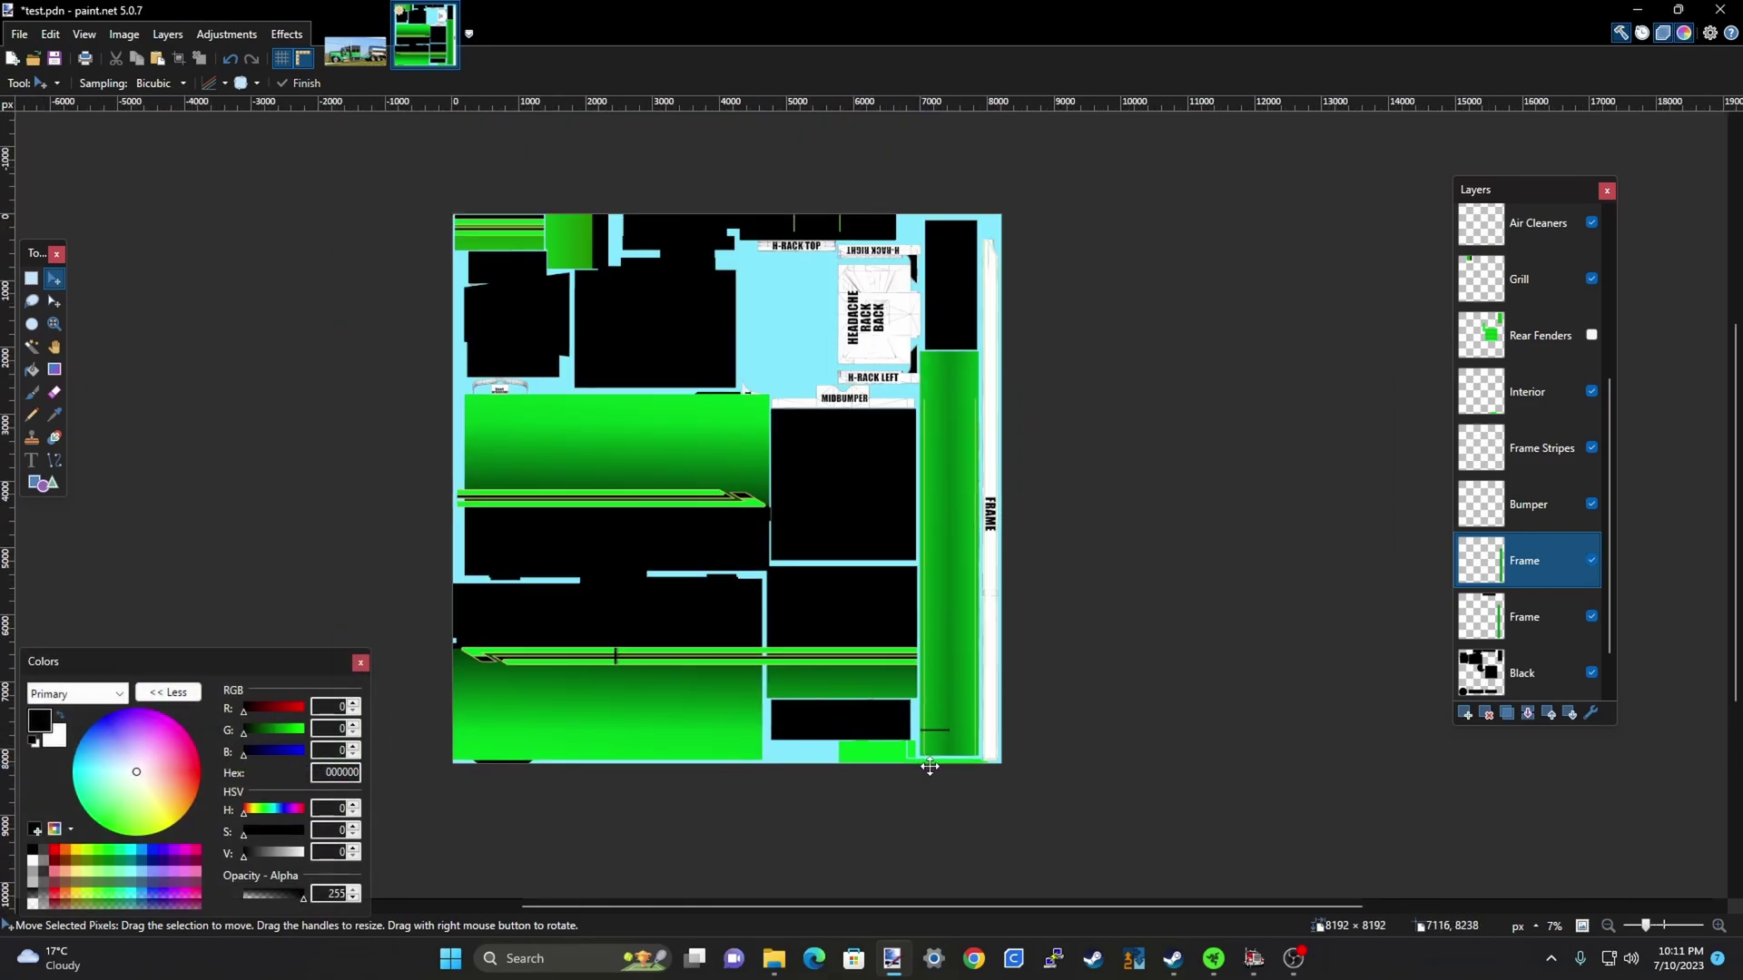
pyautogui.scroll(-1, 899, 581)
pyautogui.scroll(4, 1028, 549)
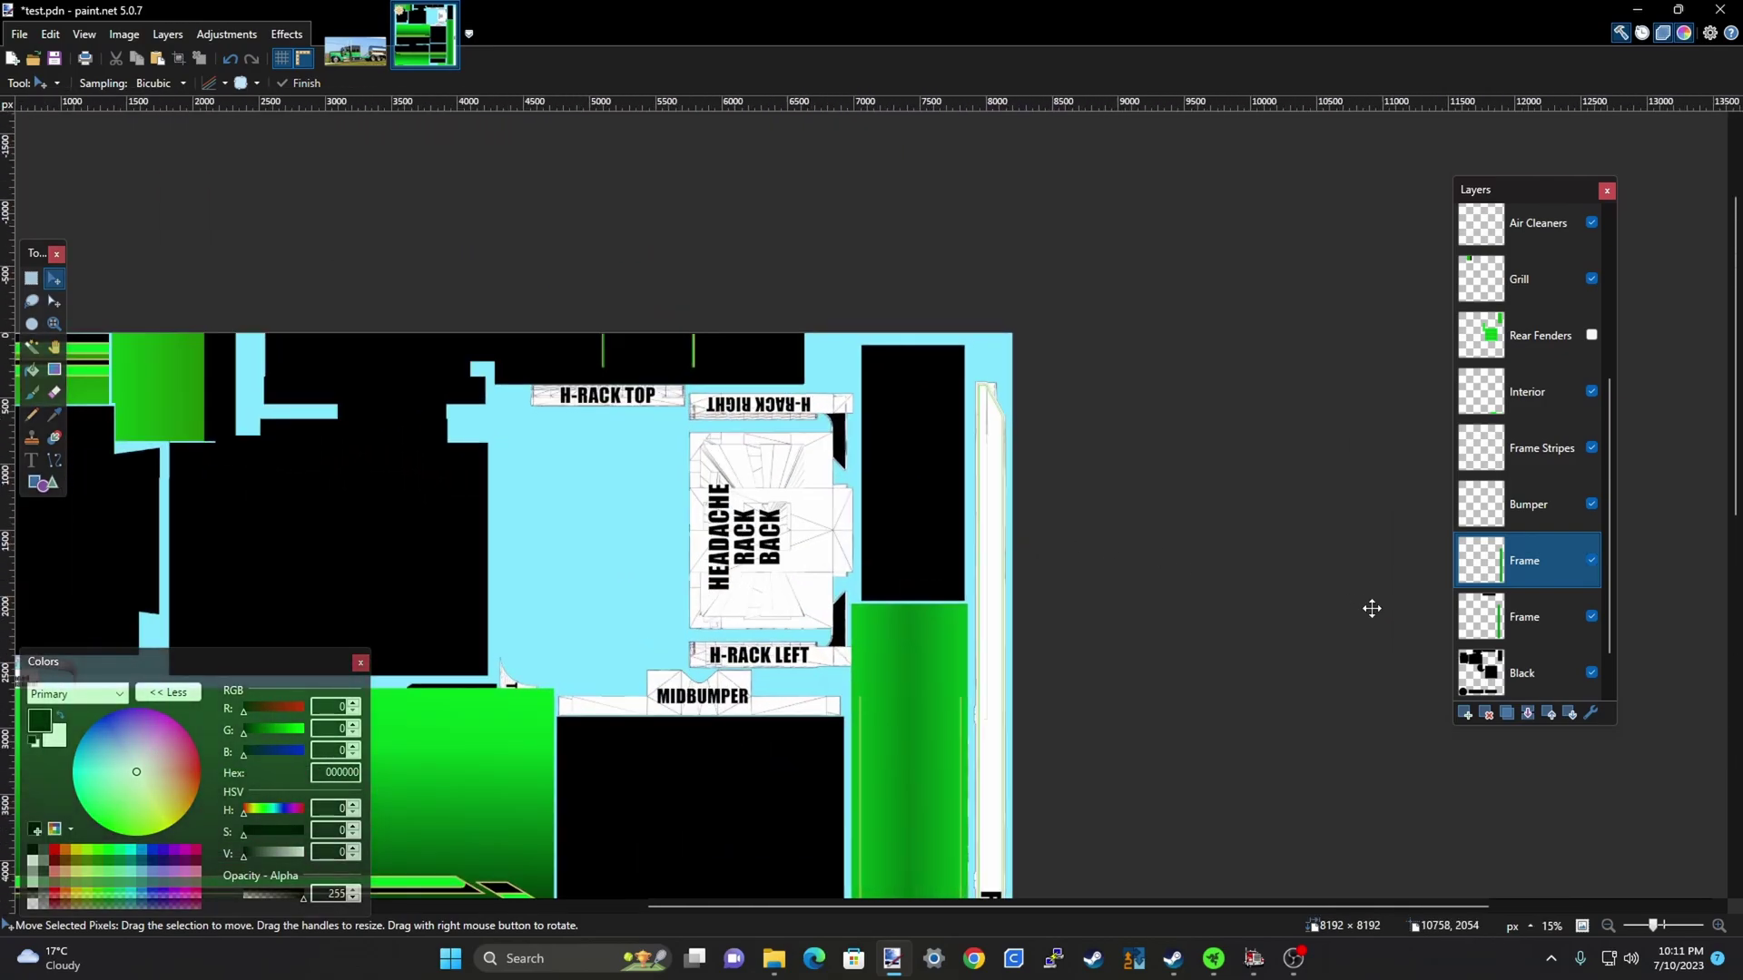
pyautogui.scroll(-1, 1523, 639)
pyautogui.click(1590, 619)
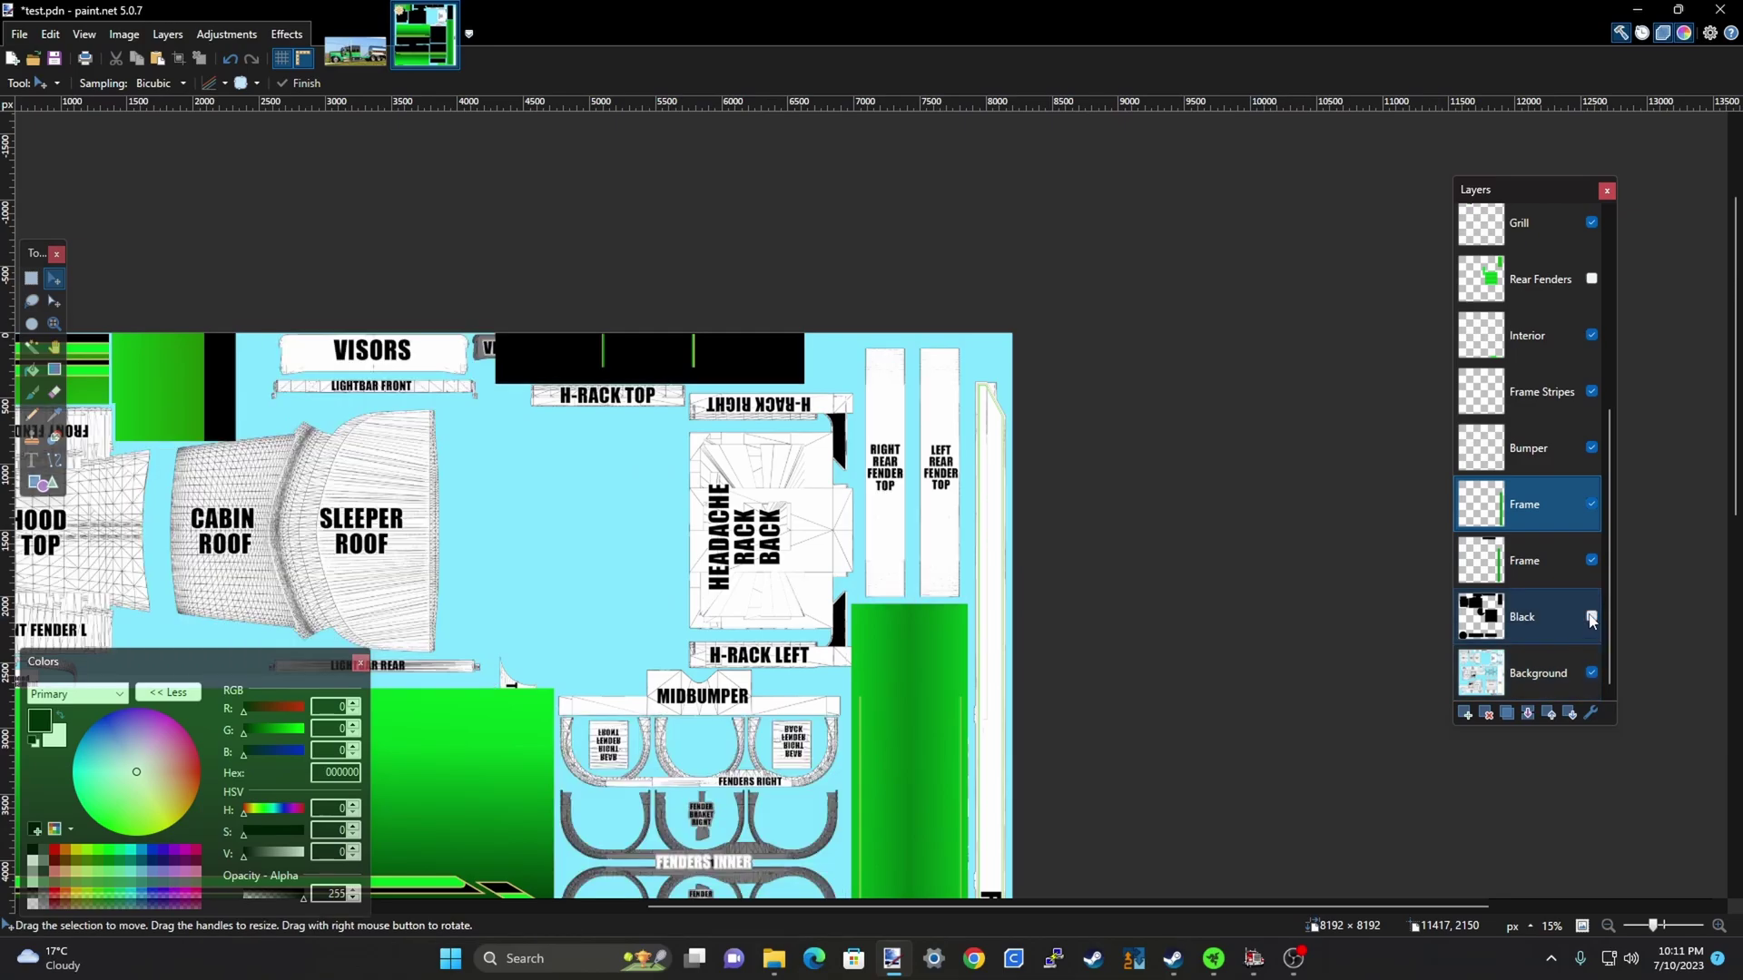
pyautogui.click(1590, 618)
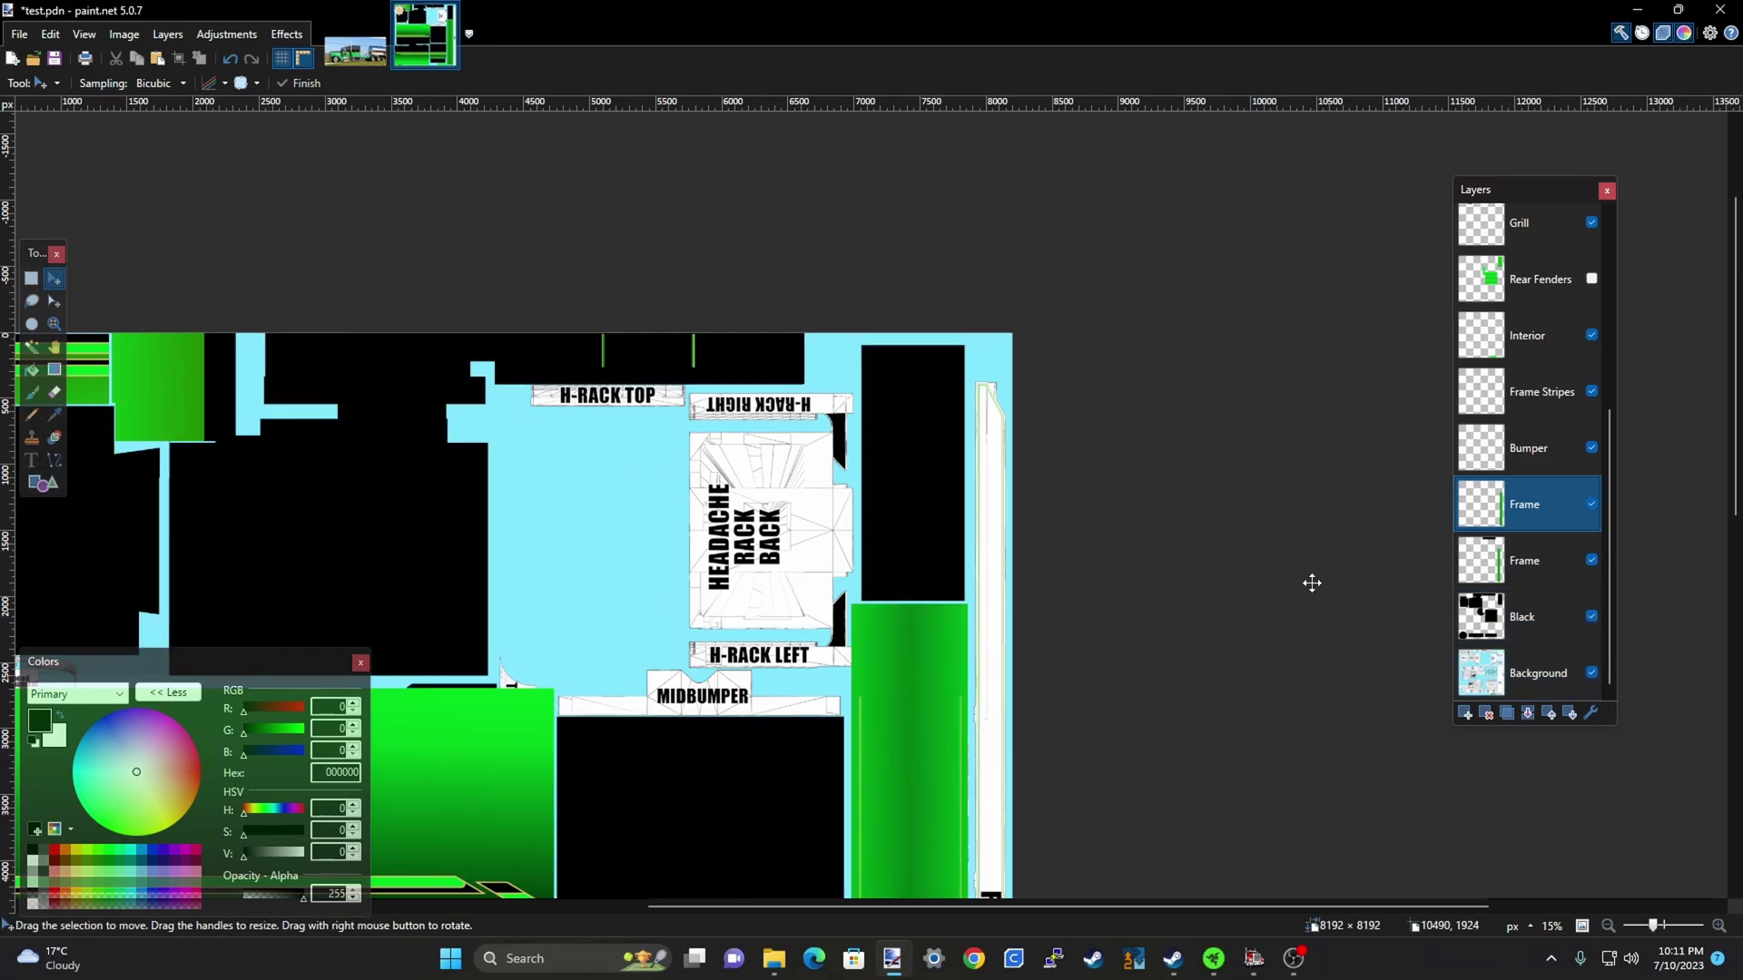
pyautogui.scroll(-5, 1135, 363)
pyautogui.scroll(-1, 1037, 670)
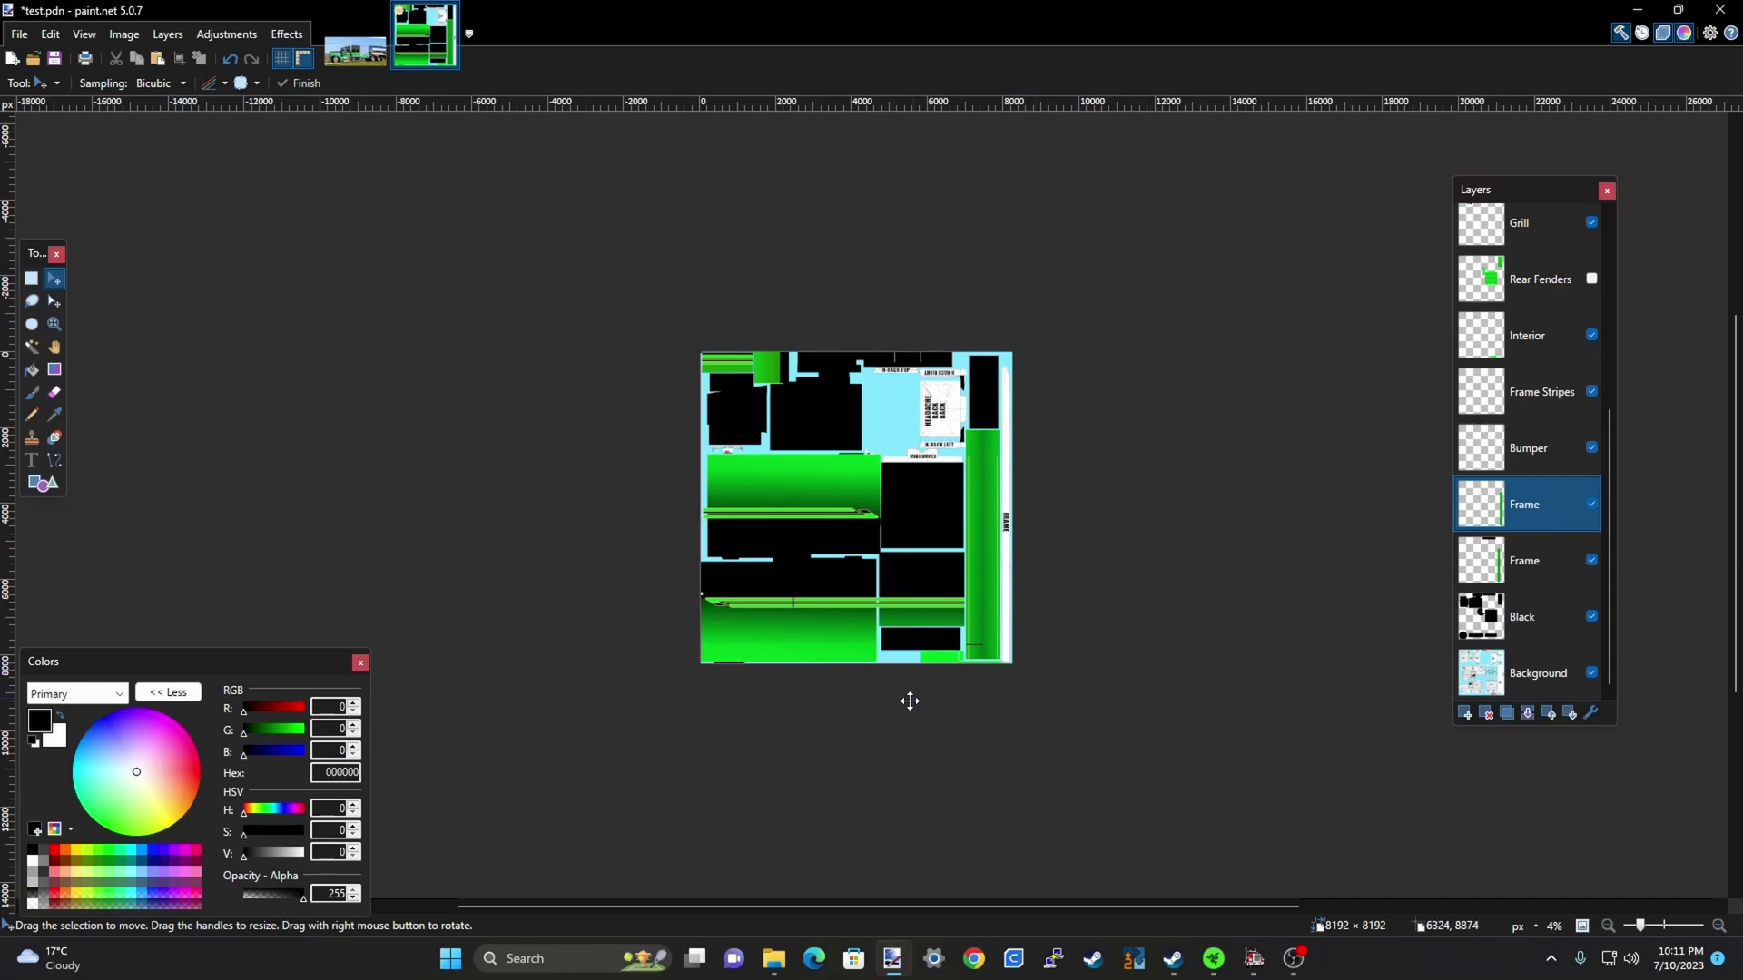
# Select a narrow vertical strip about 32 × 6077 px near the right edge of the flipped gradient
pyautogui.click(31, 282)
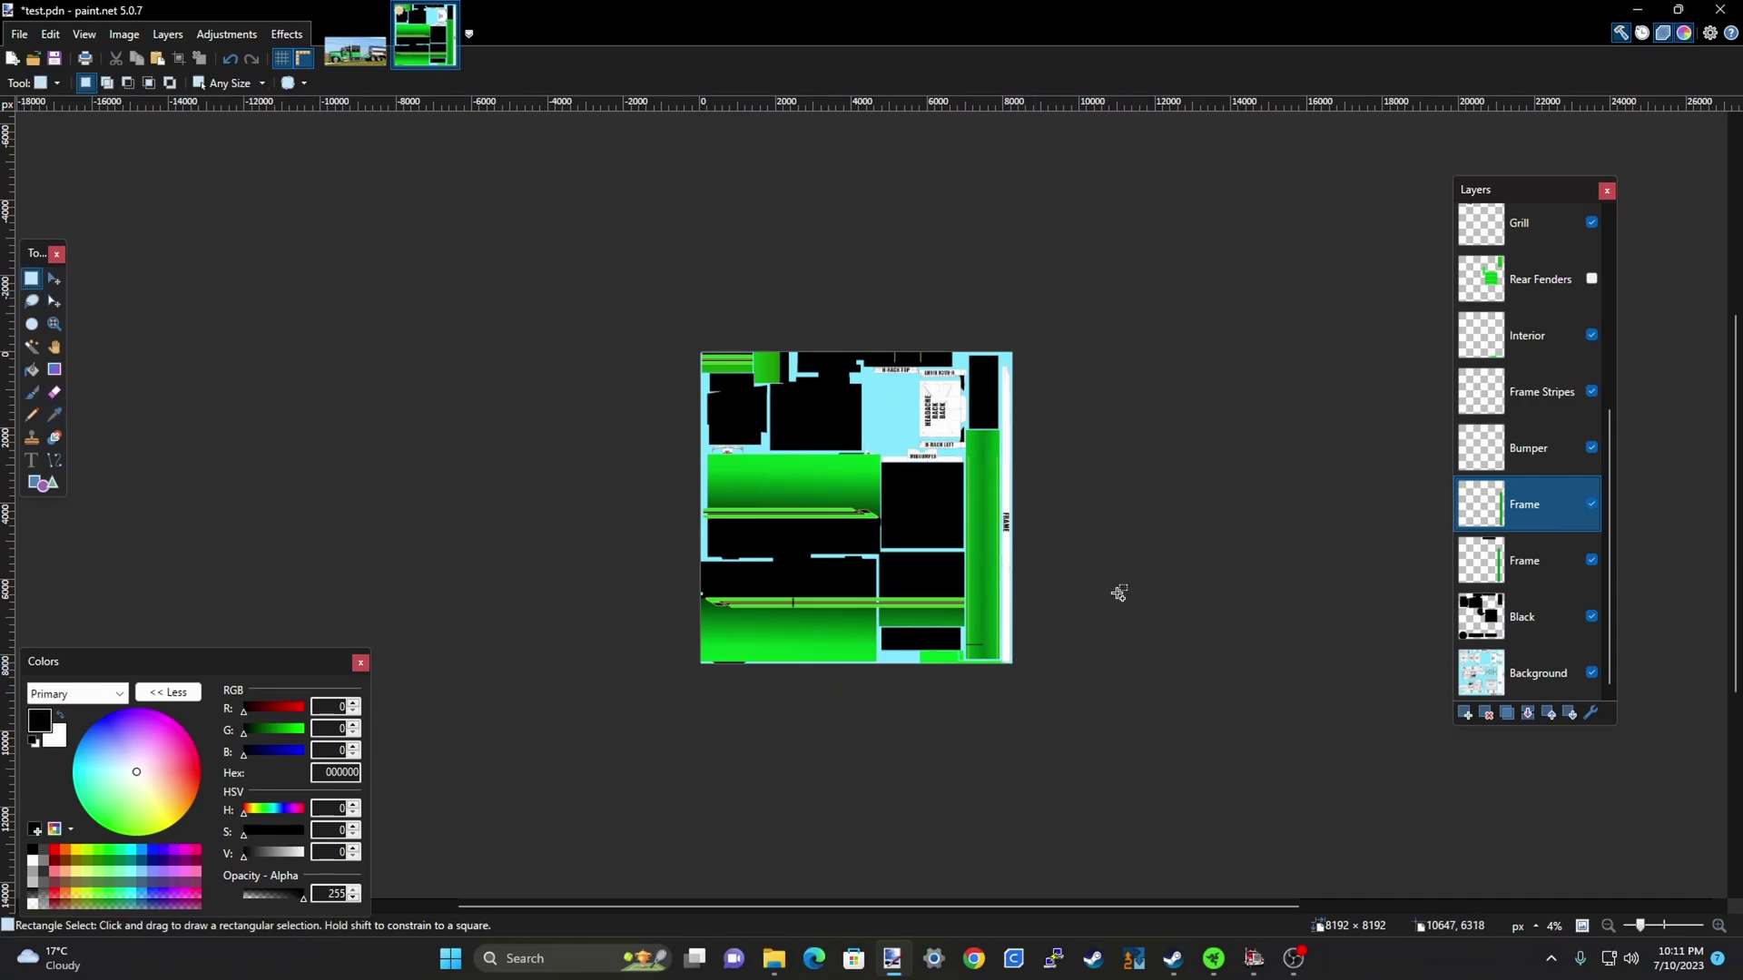
pyautogui.scroll(6, 1000, 533)
pyautogui.scroll(-2, 976, 492)
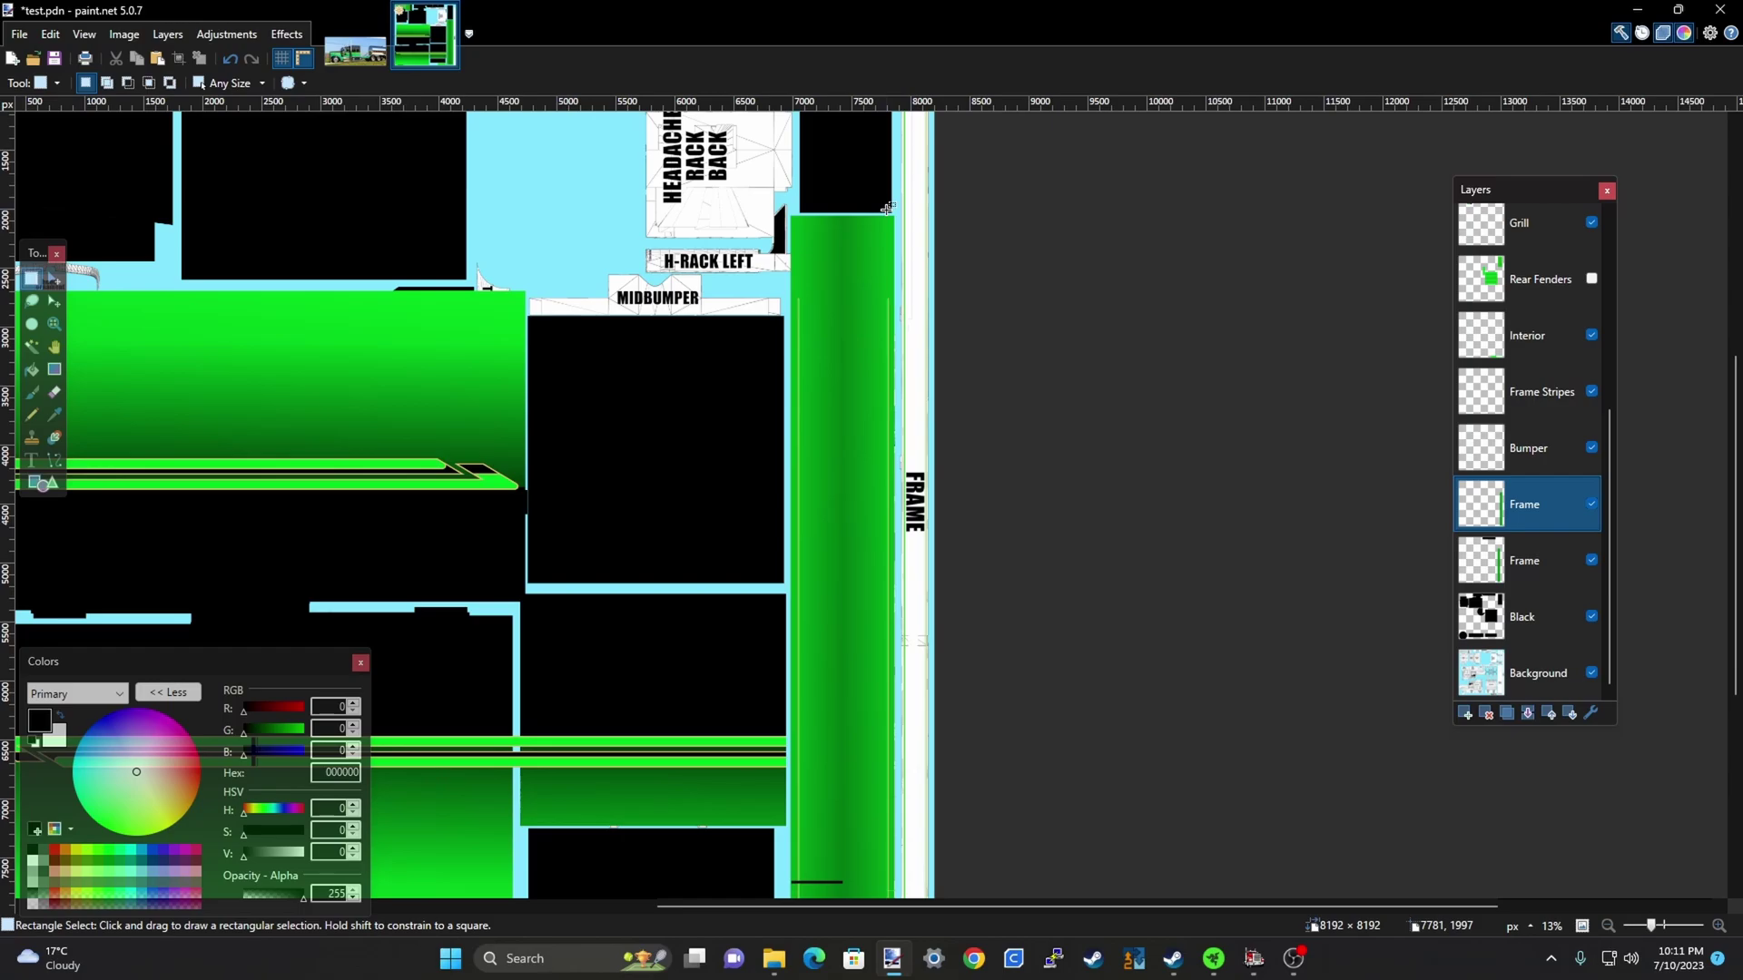
pyautogui.moveTo(887, 210); pyautogui.dragTo(891, 882)
pyautogui.scroll(5, 897, 911)
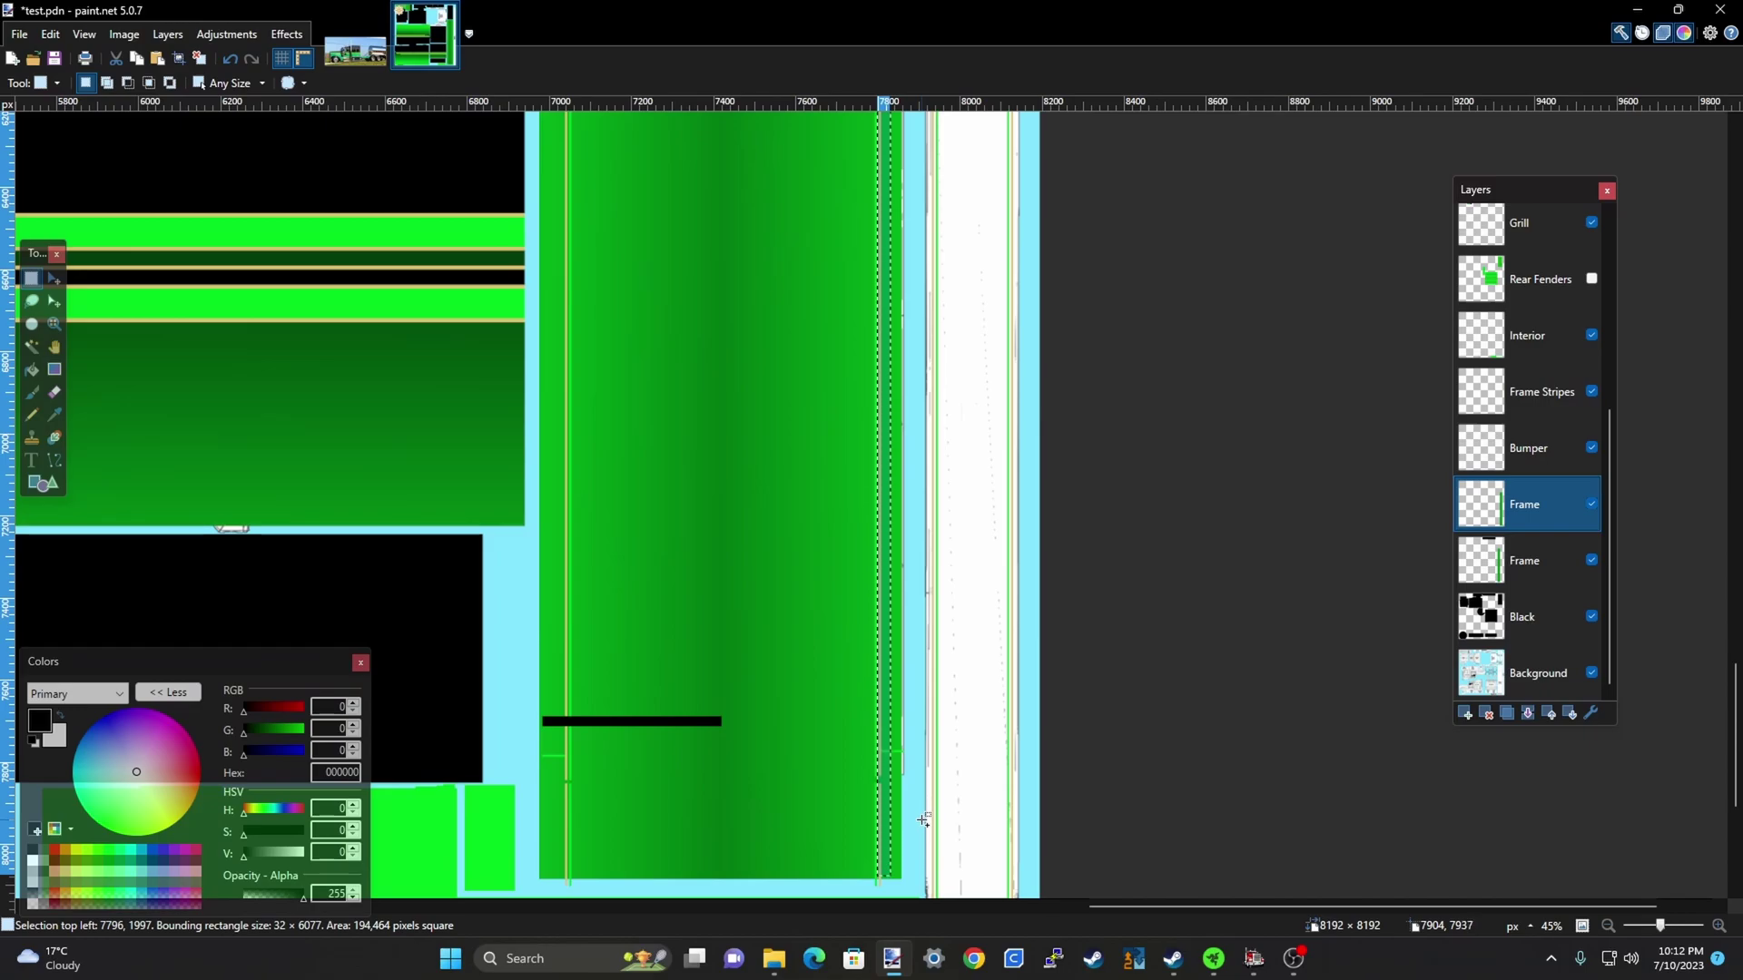
# Stretch the selected green strip over the narrow white frame part beside the DECKPLATE, about 270 × 6077 px
pyautogui.press('m')
pyautogui.moveTo(924, 772); pyautogui.dragTo(922, 820)
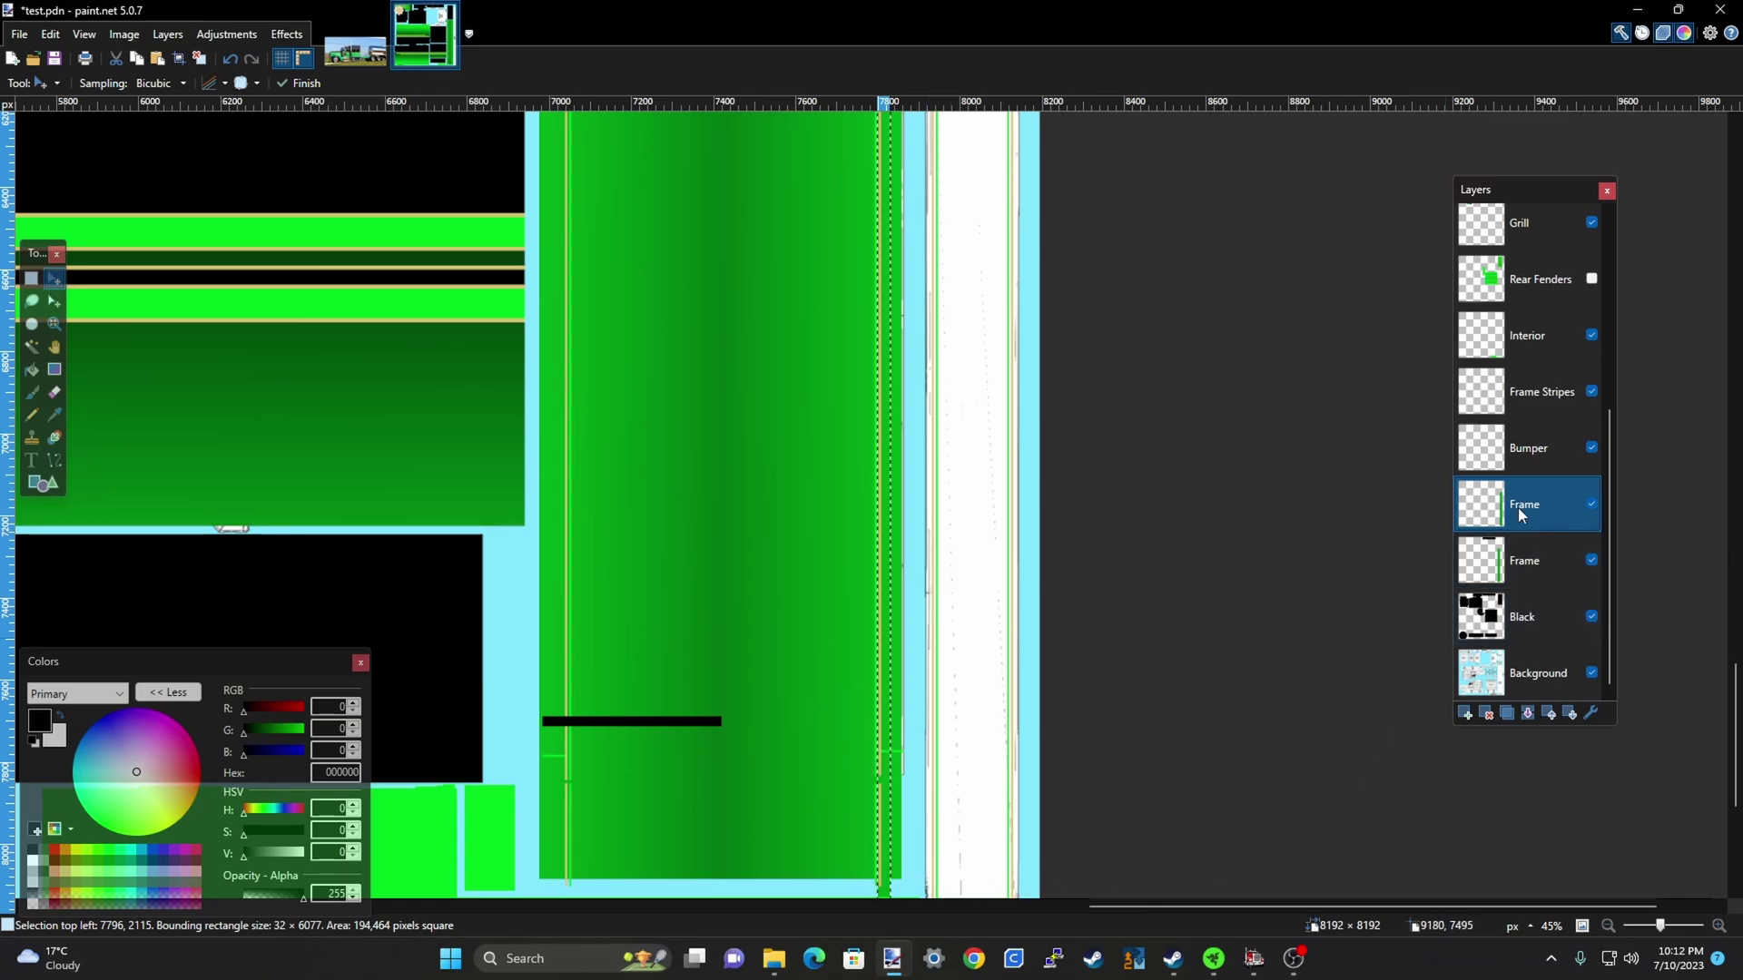
pyautogui.keyDown('ctrl'); pyautogui.scroll(-3, 1108, 821); pyautogui.keyUp('ctrl')
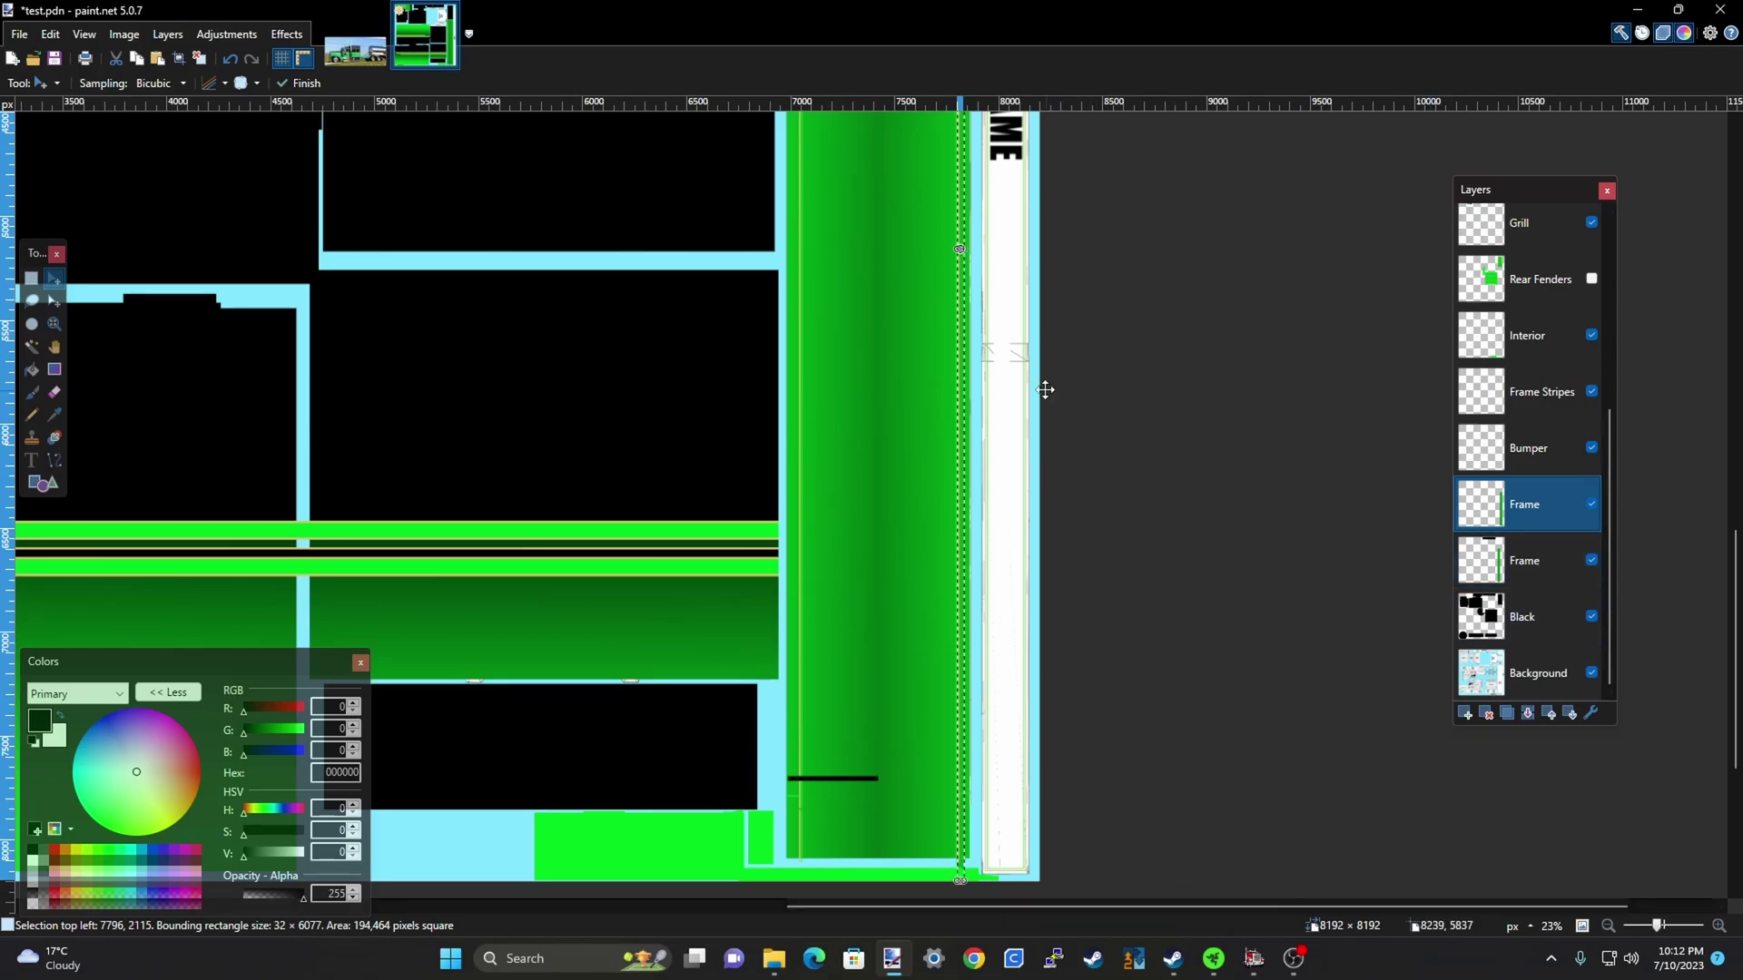
pyautogui.keyDown('ctrl'); pyautogui.scroll(3, 924, 309); pyautogui.keyUp('ctrl')
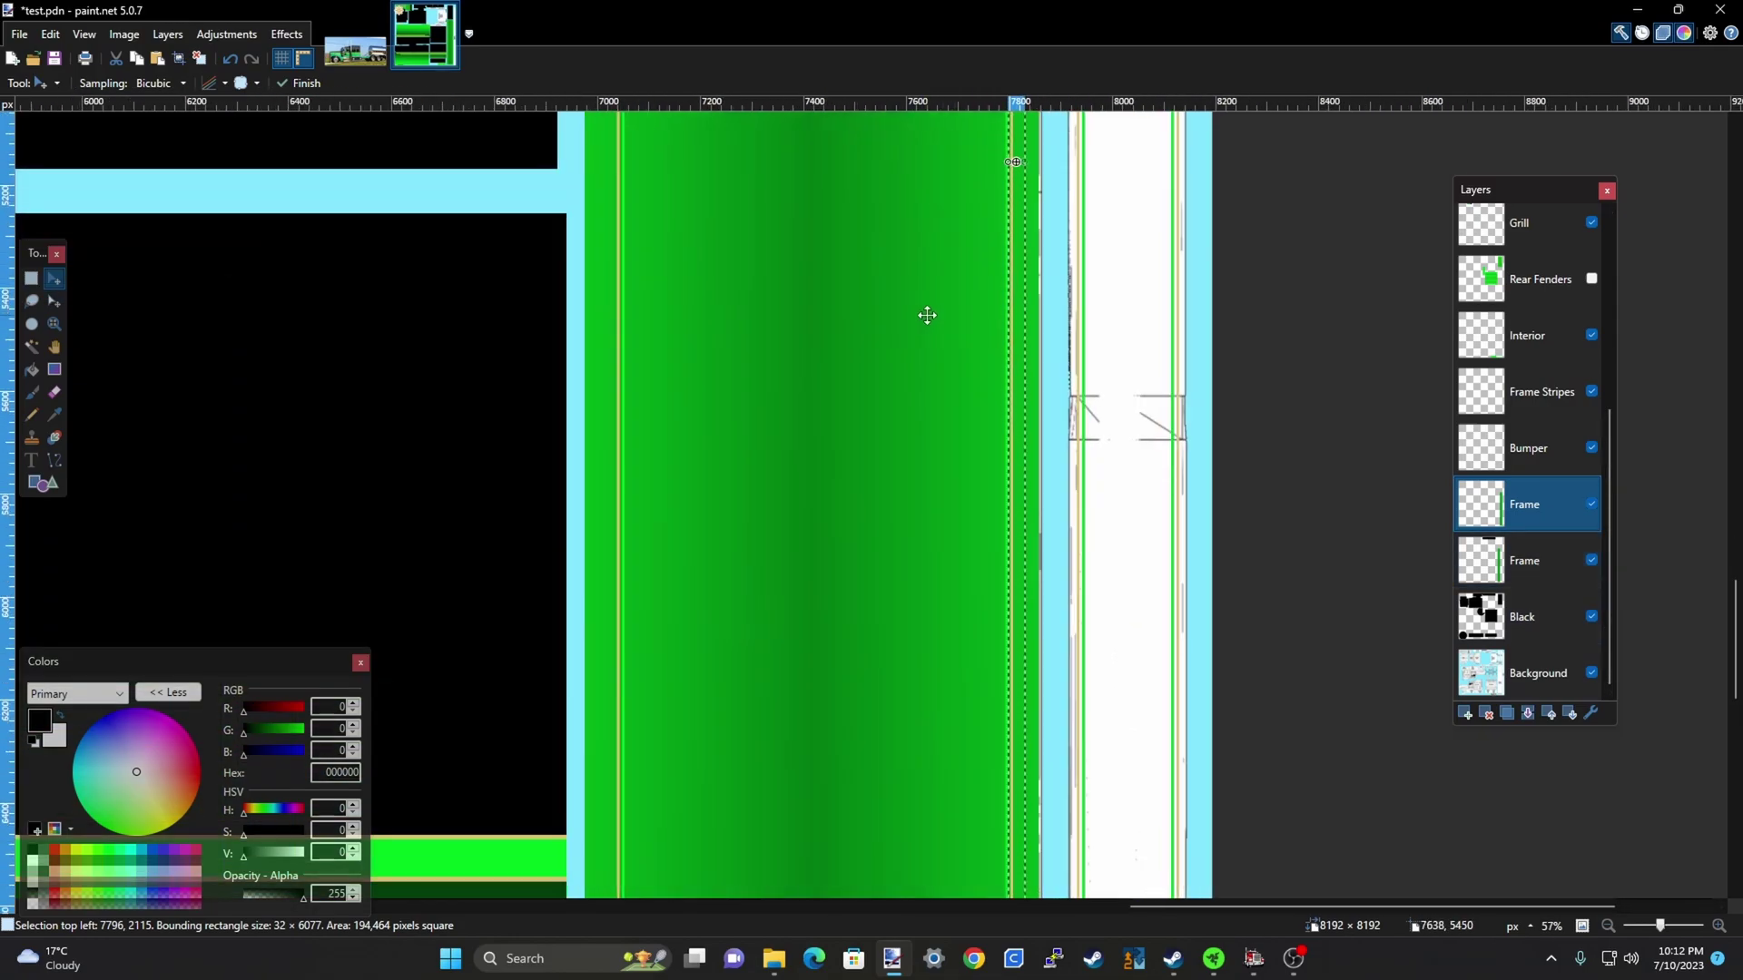
pyautogui.keyDown('ctrl'); pyautogui.scroll(4, 1097, 276); pyautogui.keyUp('ctrl')
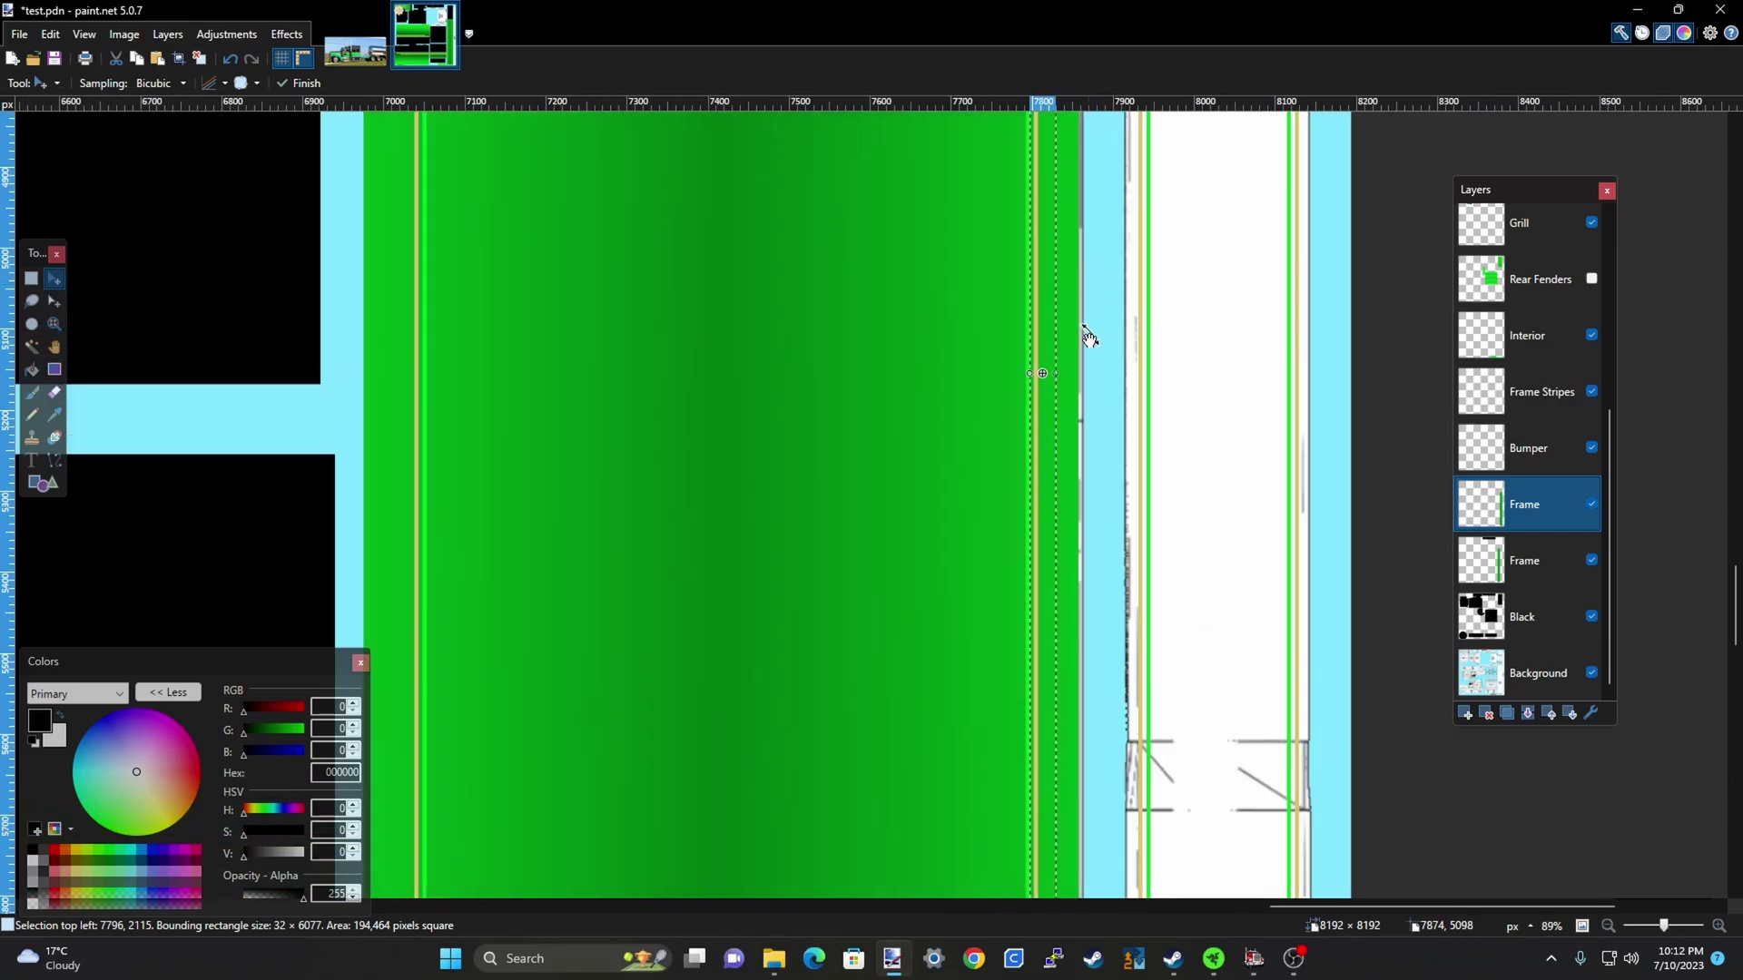
pyautogui.moveTo(1059, 373); pyautogui.dragTo(1333, 389)
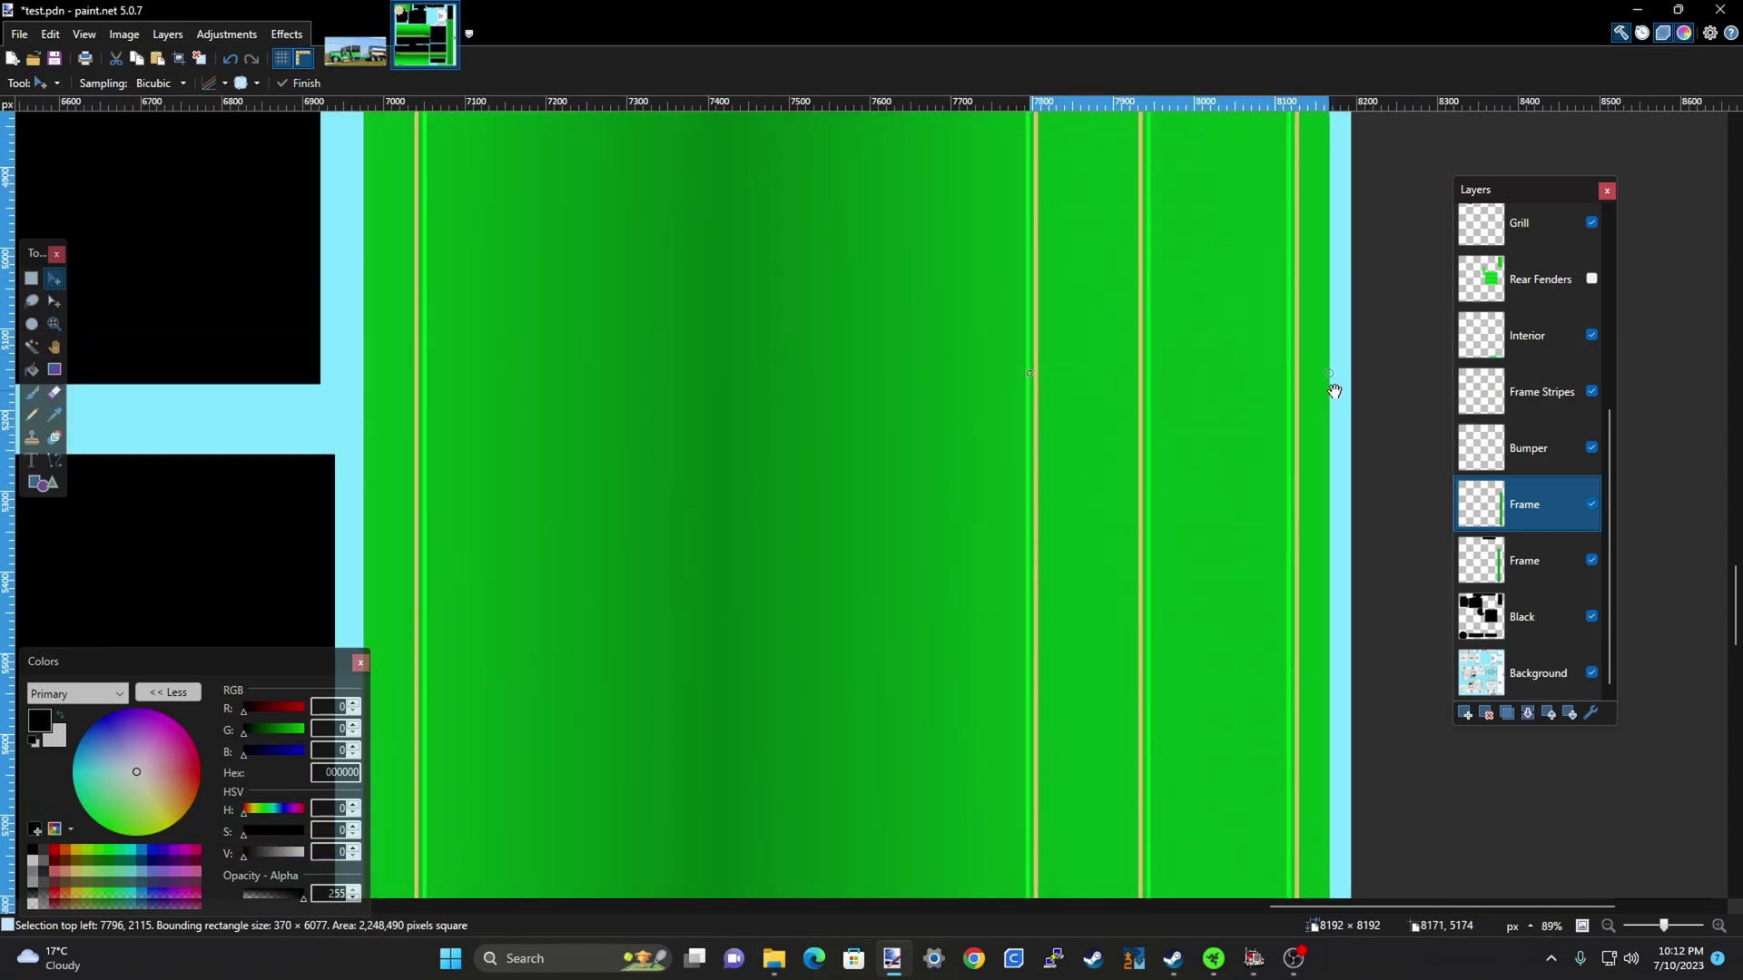
pyautogui.moveTo(1031, 374); pyautogui.dragTo(1108, 375)
# Extend the strip's left edge across the gap to the DECKPLATE, widening it to about 310 px
pyautogui.scroll(-3, 1010, 463)
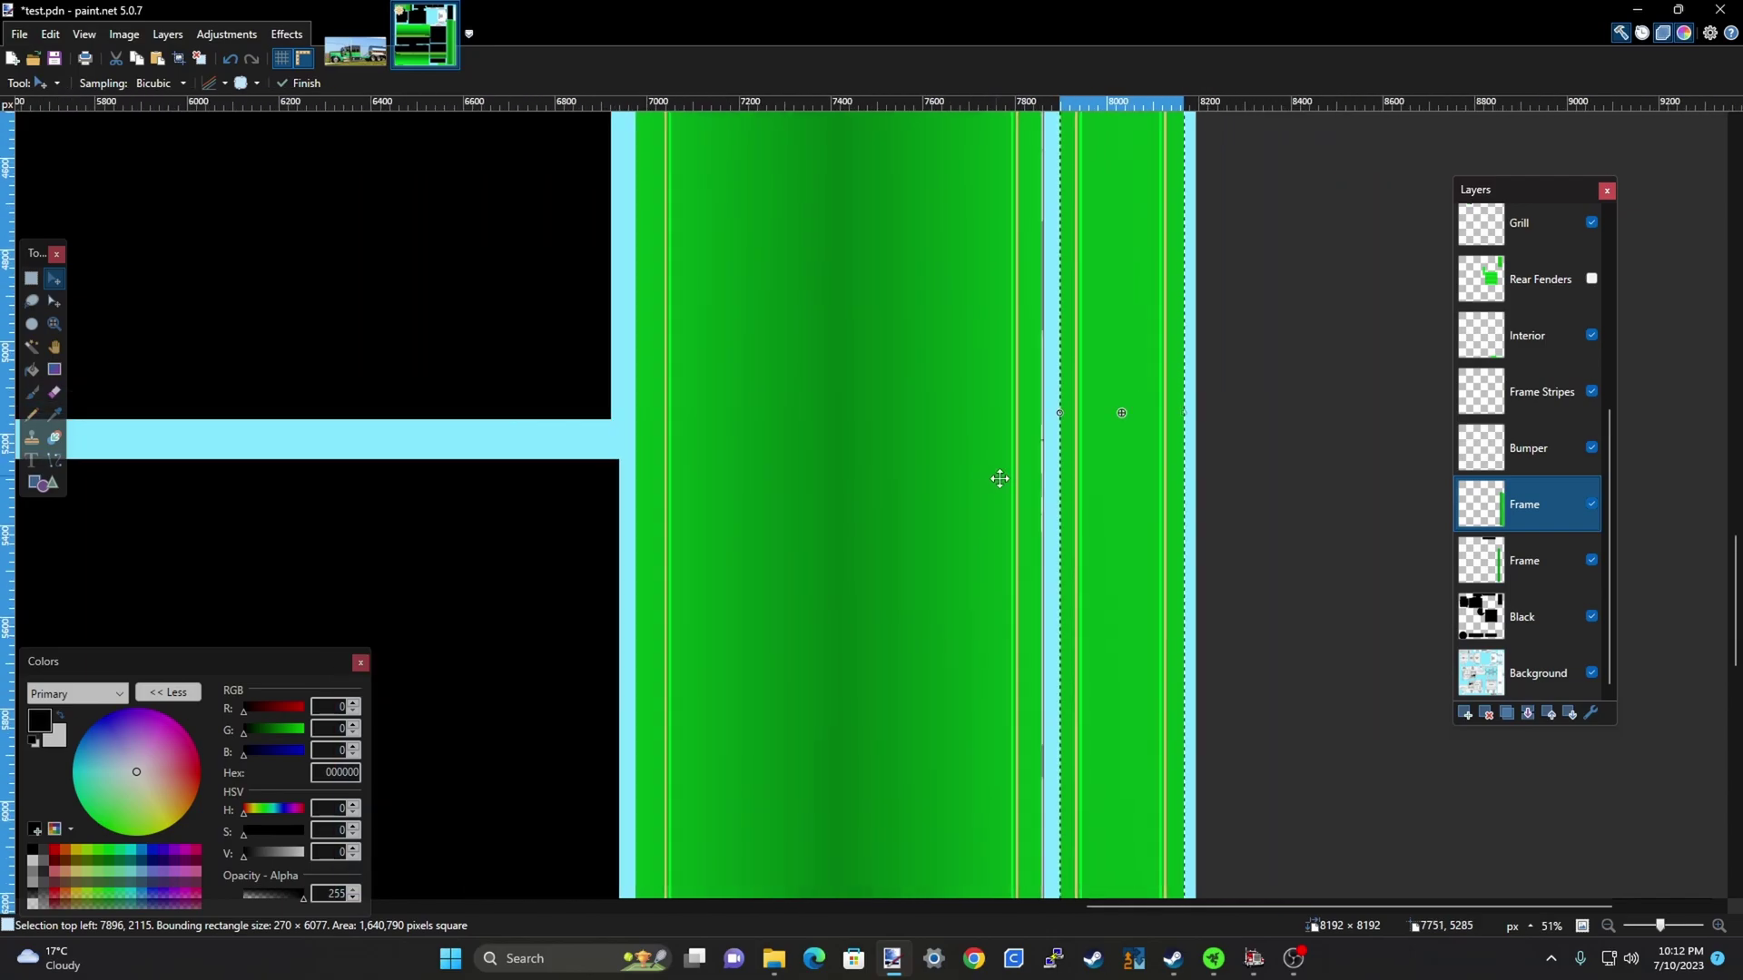
pyautogui.scroll(6, 1032, 528)
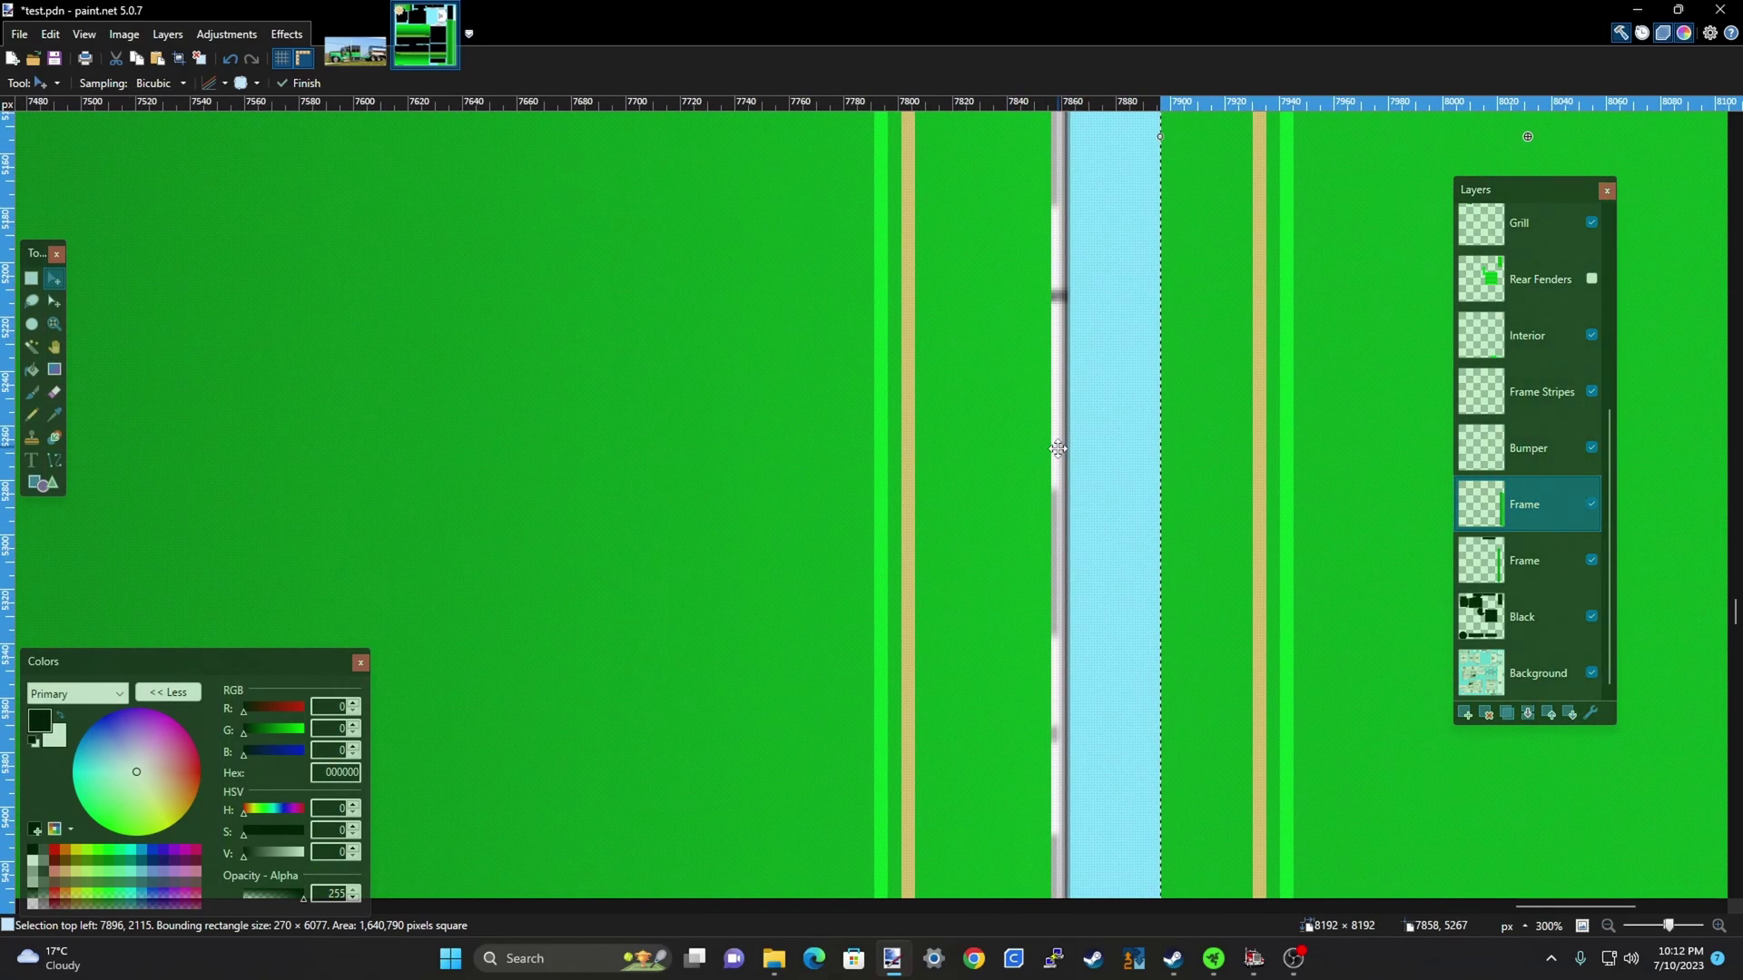
pyautogui.scroll(-9, 1003, 445)
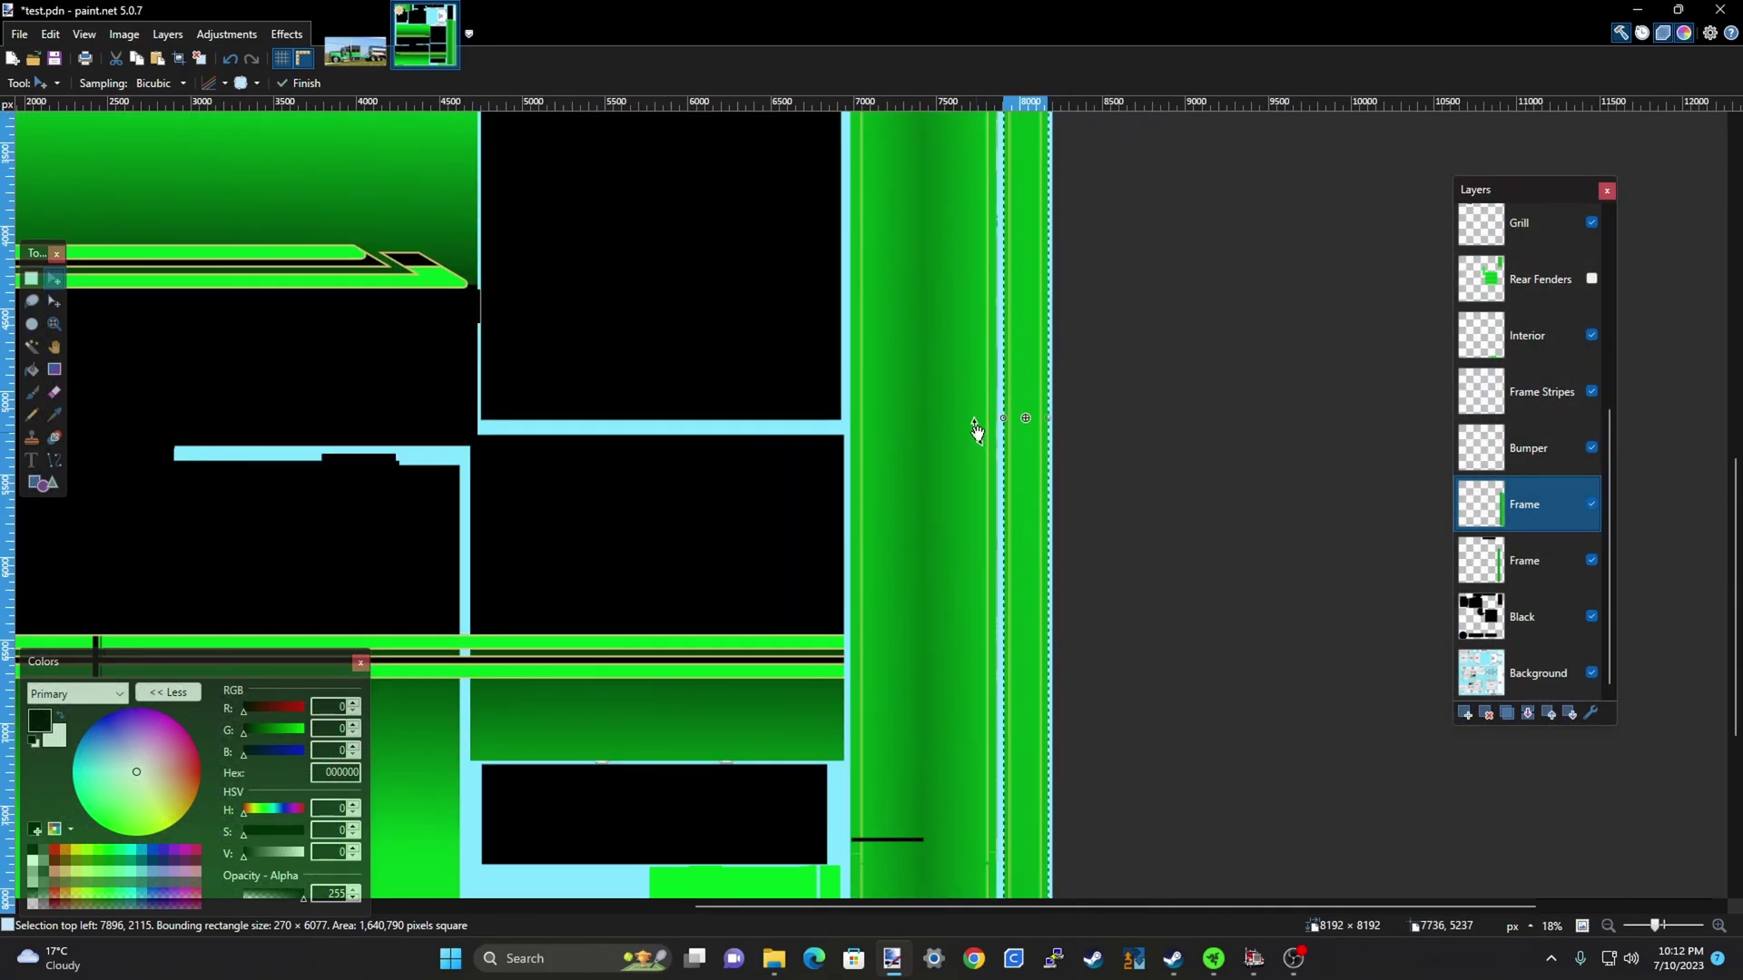
pyautogui.scroll(6, 977, 431)
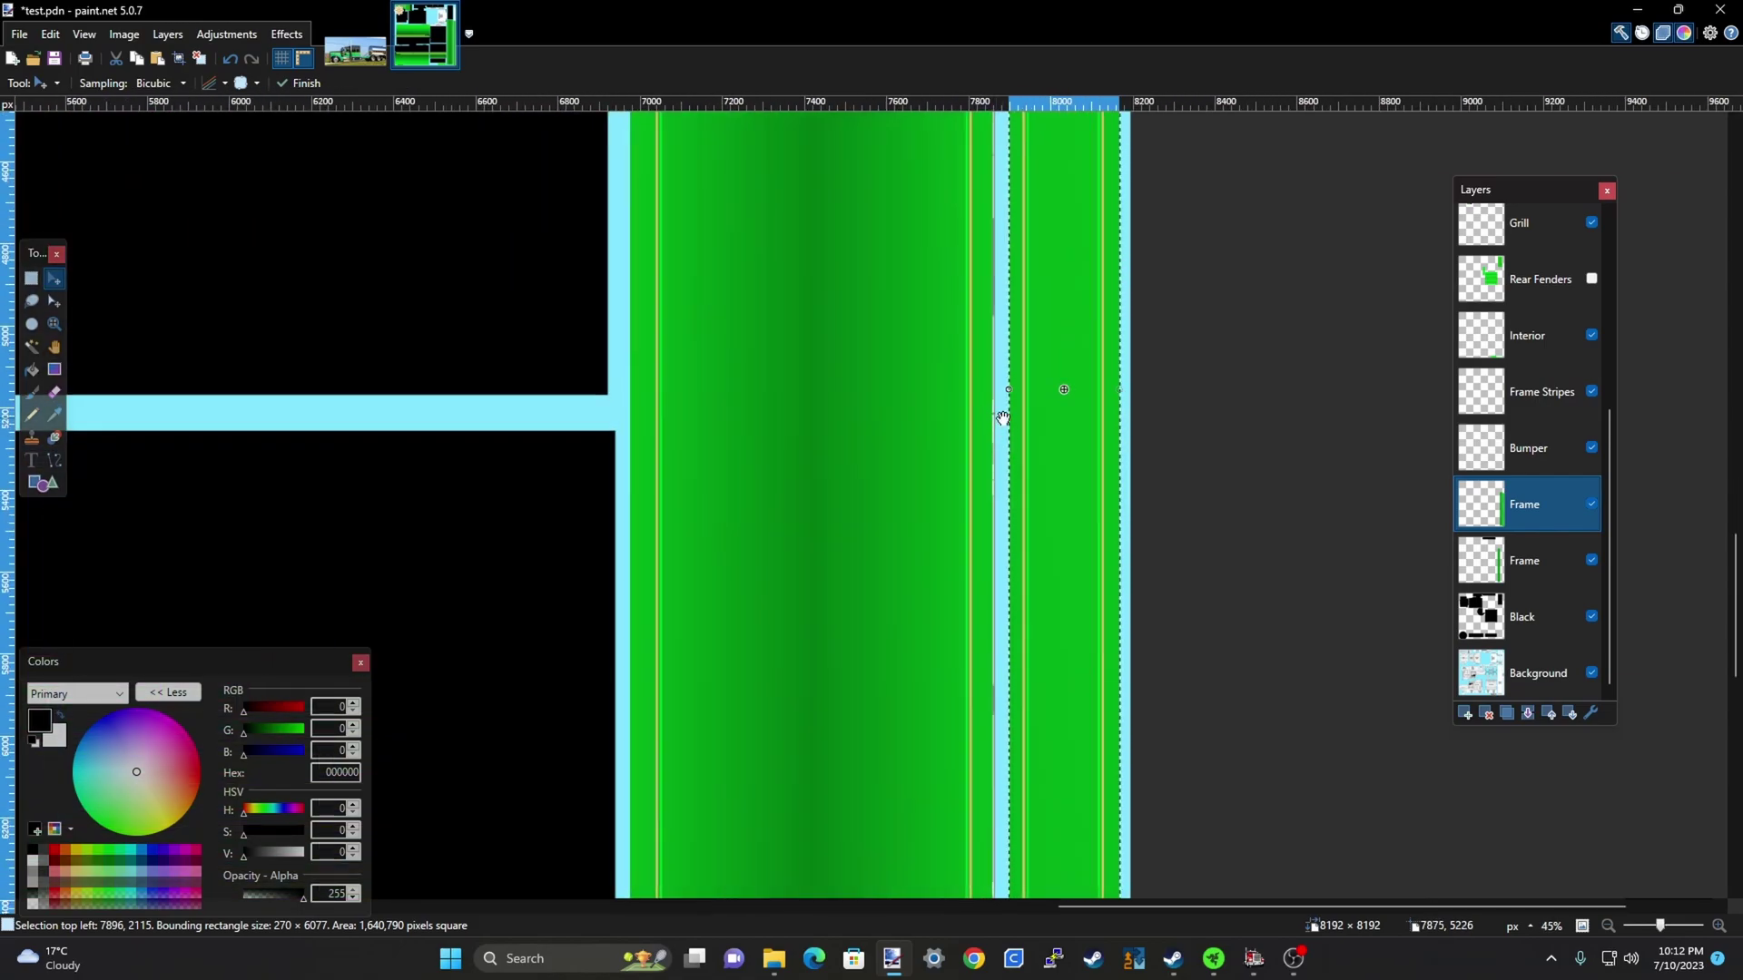
pyautogui.moveTo(1009, 394); pyautogui.dragTo(990, 397)
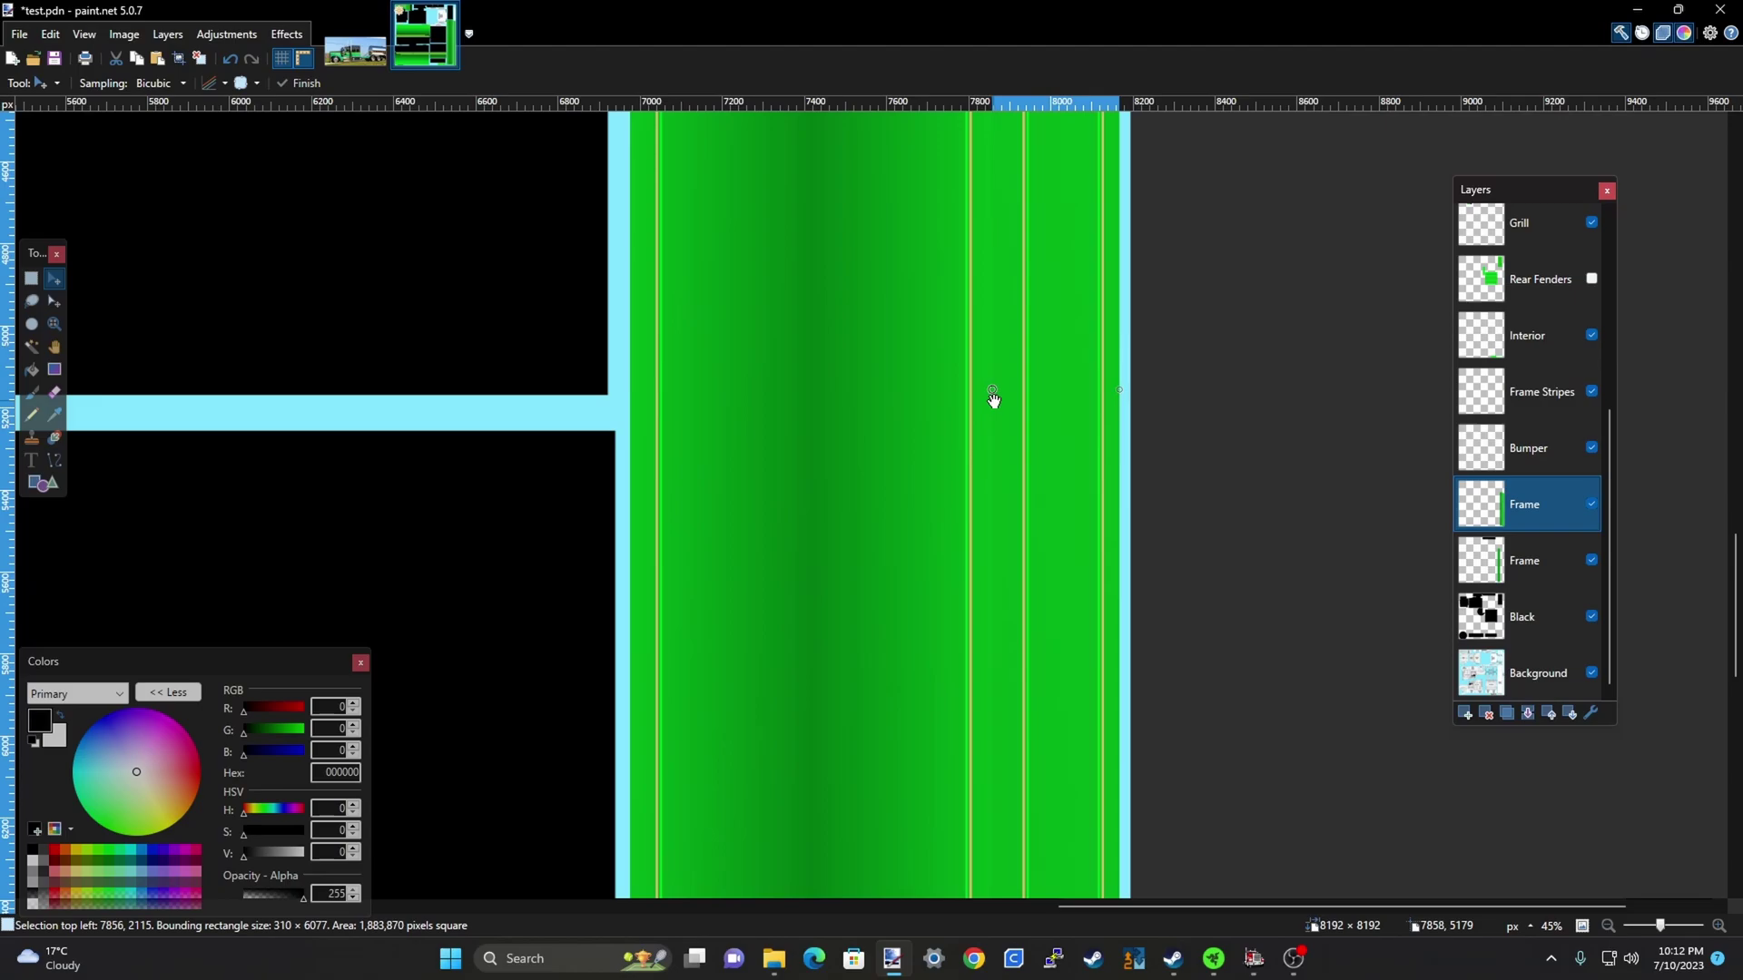
# Stretch the strip up to the top of the frame part, pull its lower end slightly above the canvas edge, and deselect it
pyautogui.scroll(-7, 993, 400)
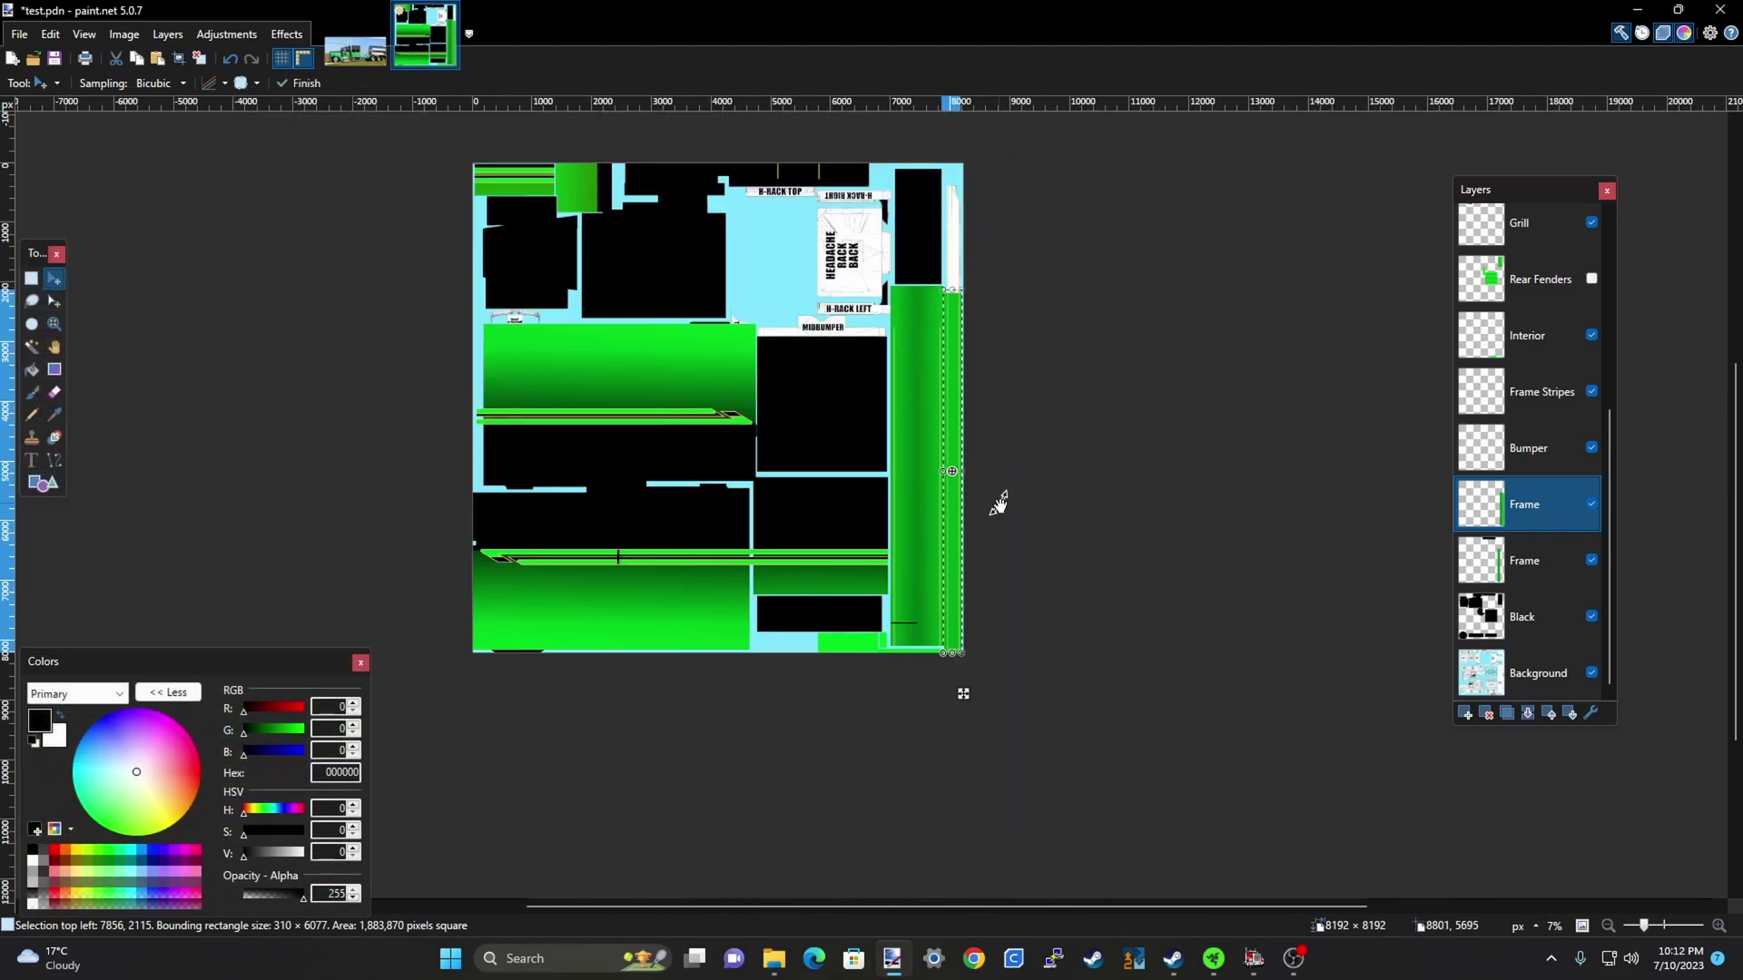
pyautogui.scroll(-2, 934, 221)
pyautogui.scroll(8, 1019, 326)
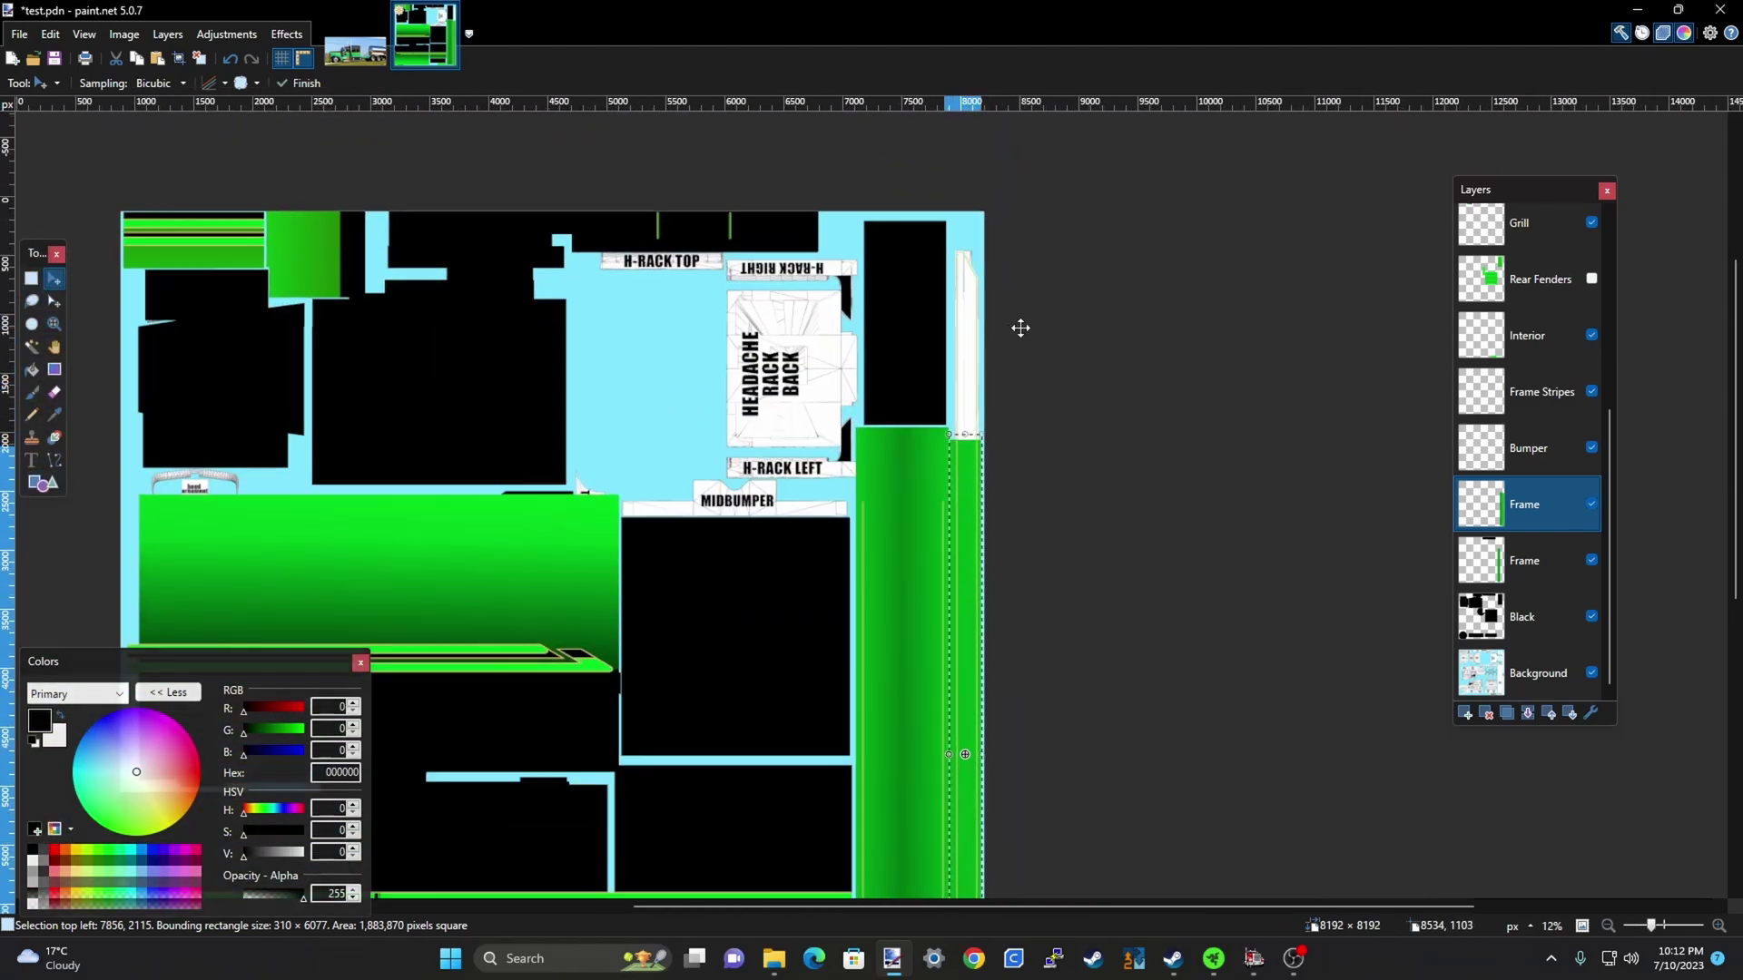
pyautogui.moveTo(946, 591); pyautogui.dragTo(919, 171)
pyautogui.scroll(-3, 897, 114)
pyautogui.scroll(1, 1130, 239)
pyautogui.scroll(-4, 1130, 239)
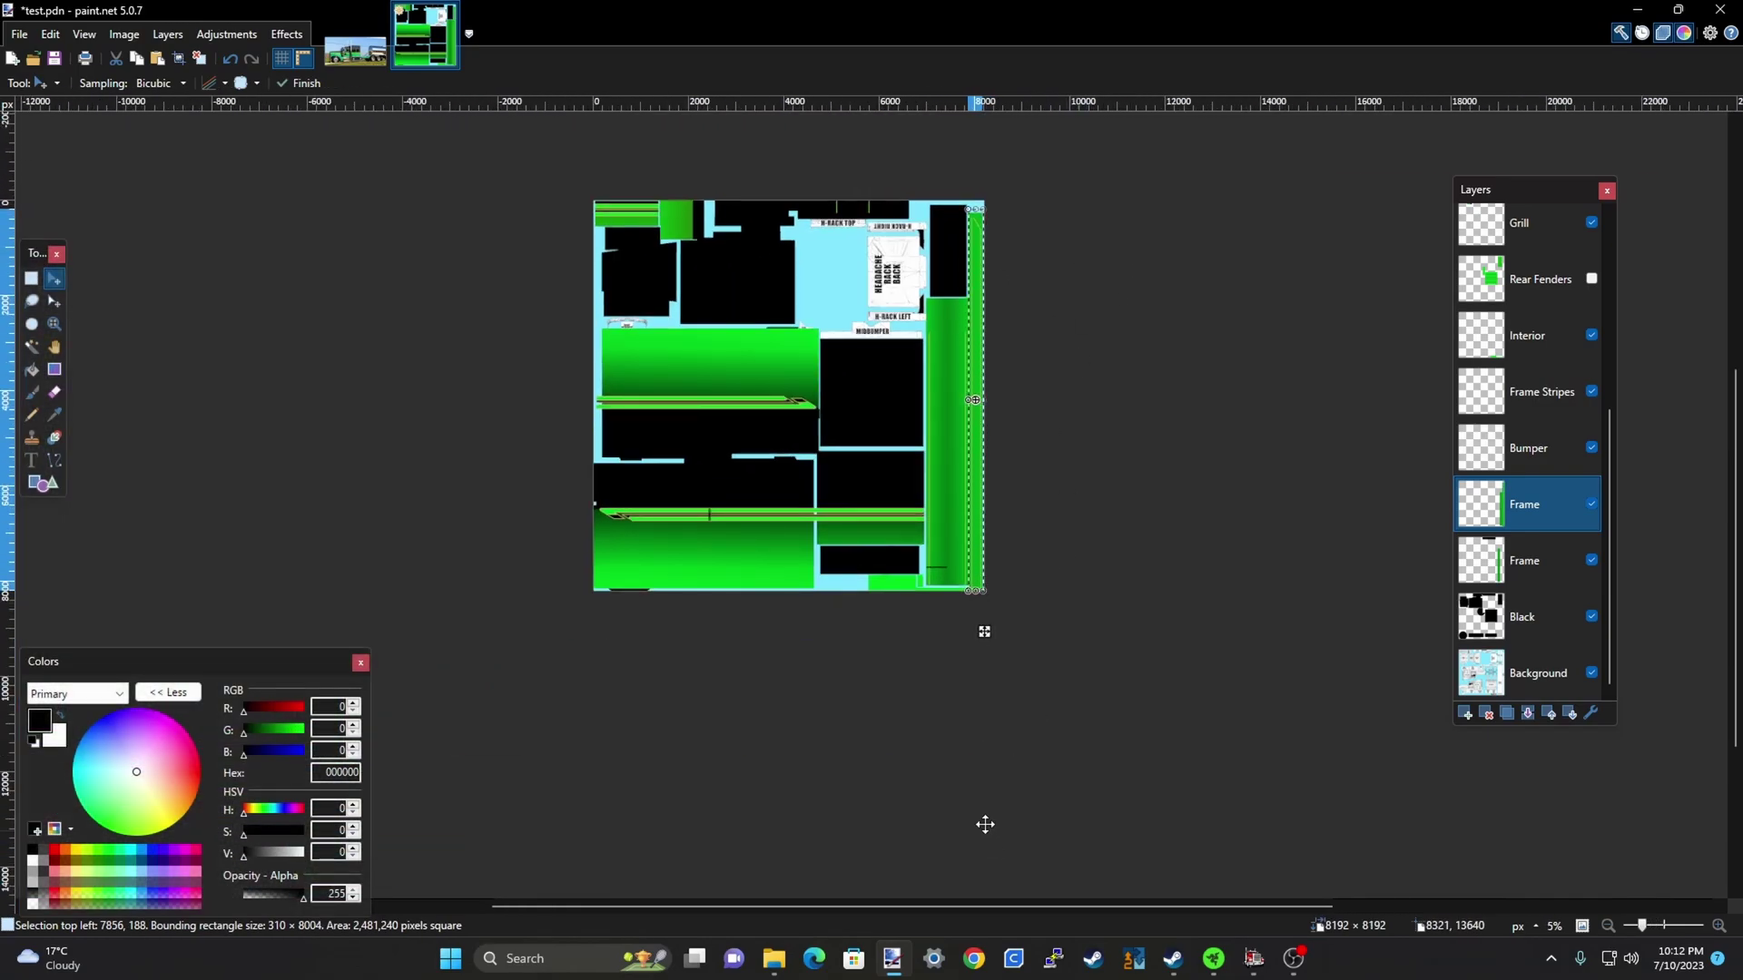
pyautogui.scroll(6, 1004, 576)
pyautogui.scroll(2, 936, 614)
pyautogui.moveTo(938, 630); pyautogui.dragTo(944, 600)
pyautogui.hotkey('ctrl', 'd')
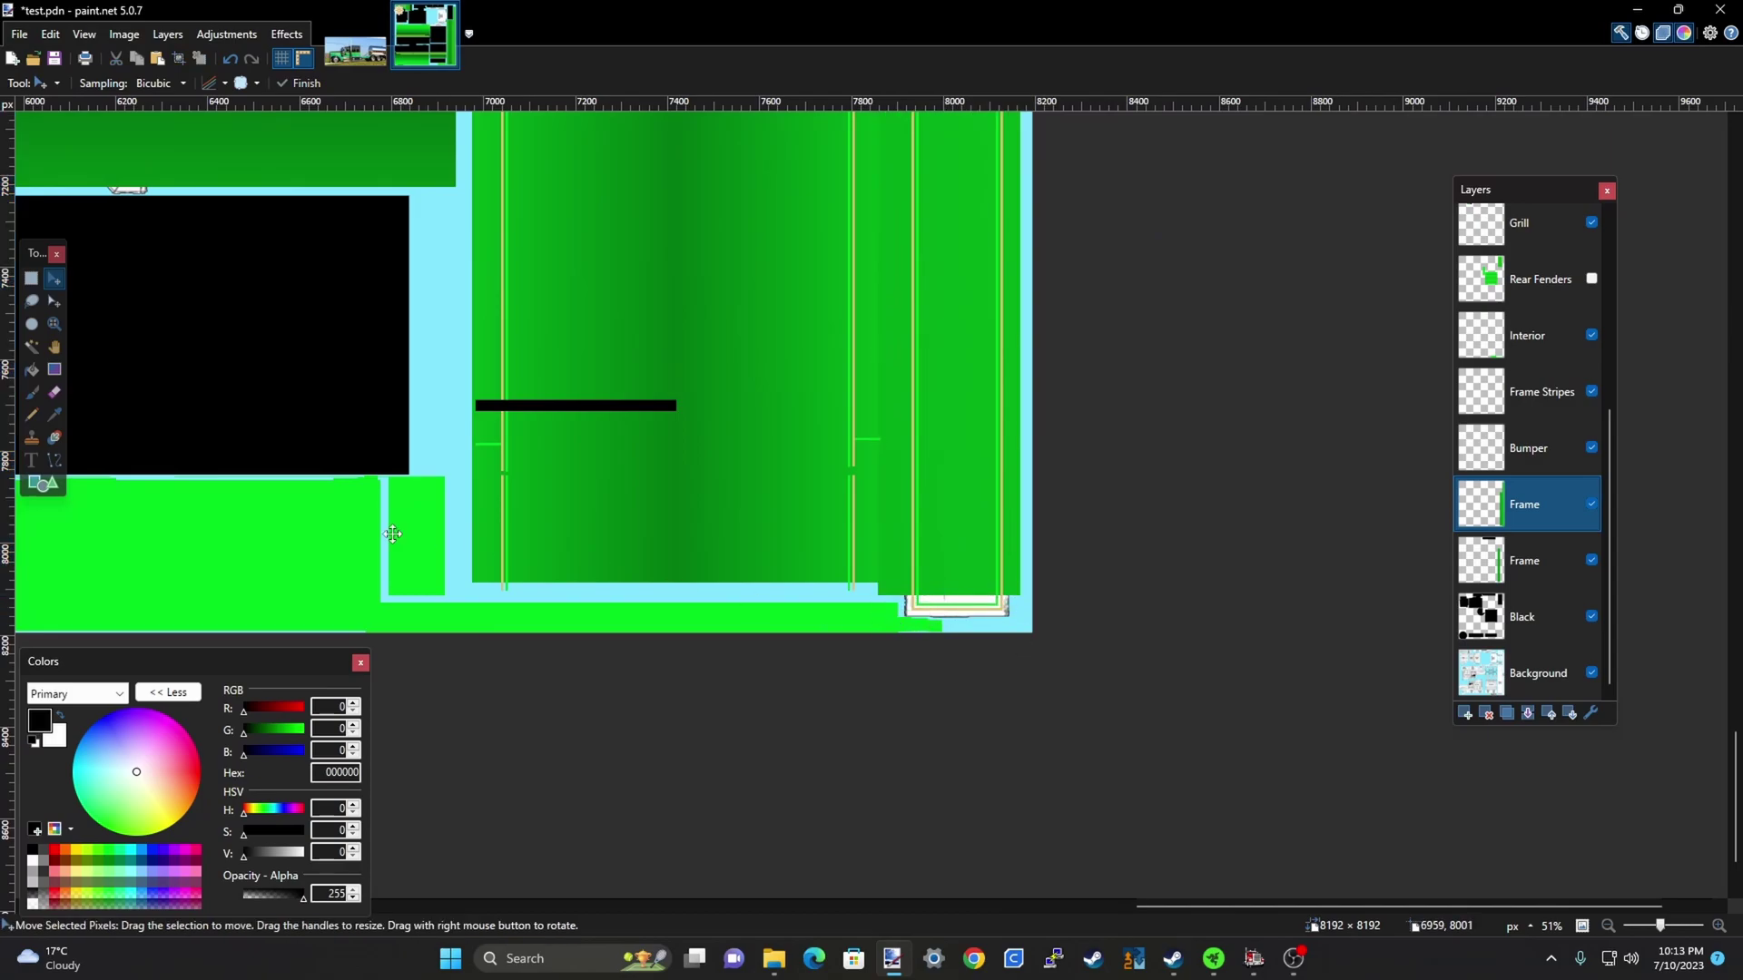
# Select the strip's bottom edge and stretch it down over the exposed white end of the frame part, about 257 × 61 px
pyautogui.click(31, 277)
pyautogui.scroll(4, 882, 578)
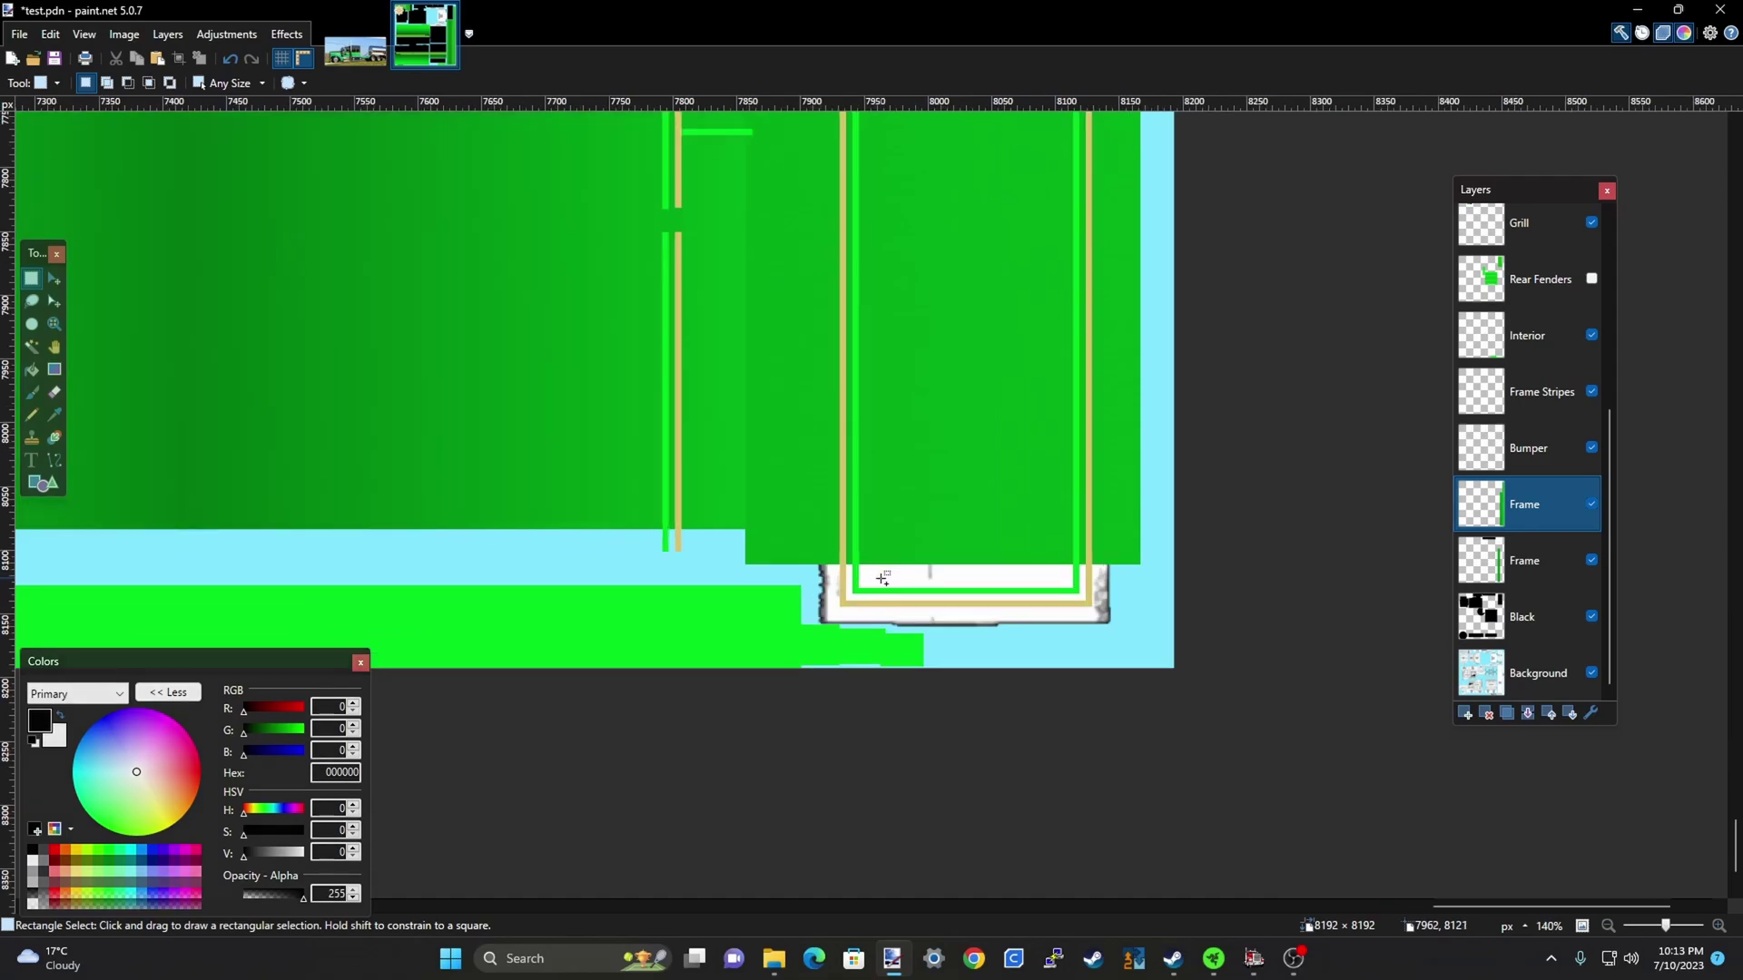
pyautogui.moveTo(816, 548); pyautogui.dragTo(1142, 559)
pyautogui.press('m')
pyautogui.scroll(2, 957, 589)
pyautogui.moveTo(989, 549); pyautogui.dragTo(989, 646)
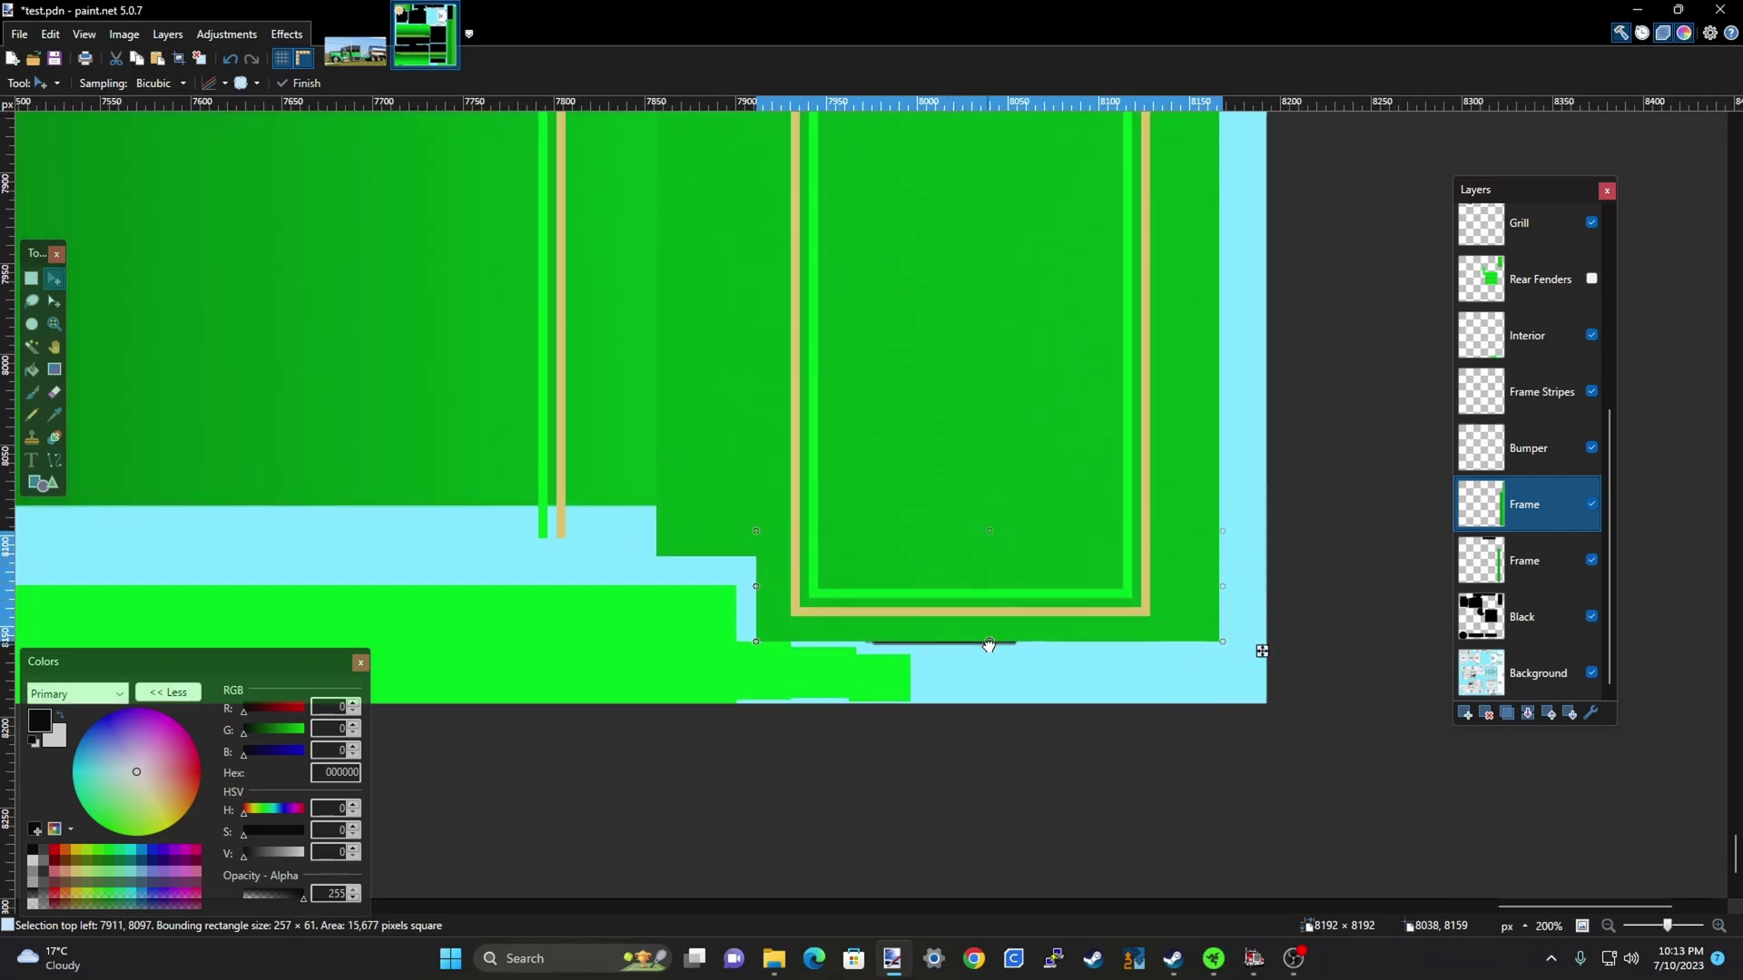
pyautogui.hotkey('ctrl', 'd')
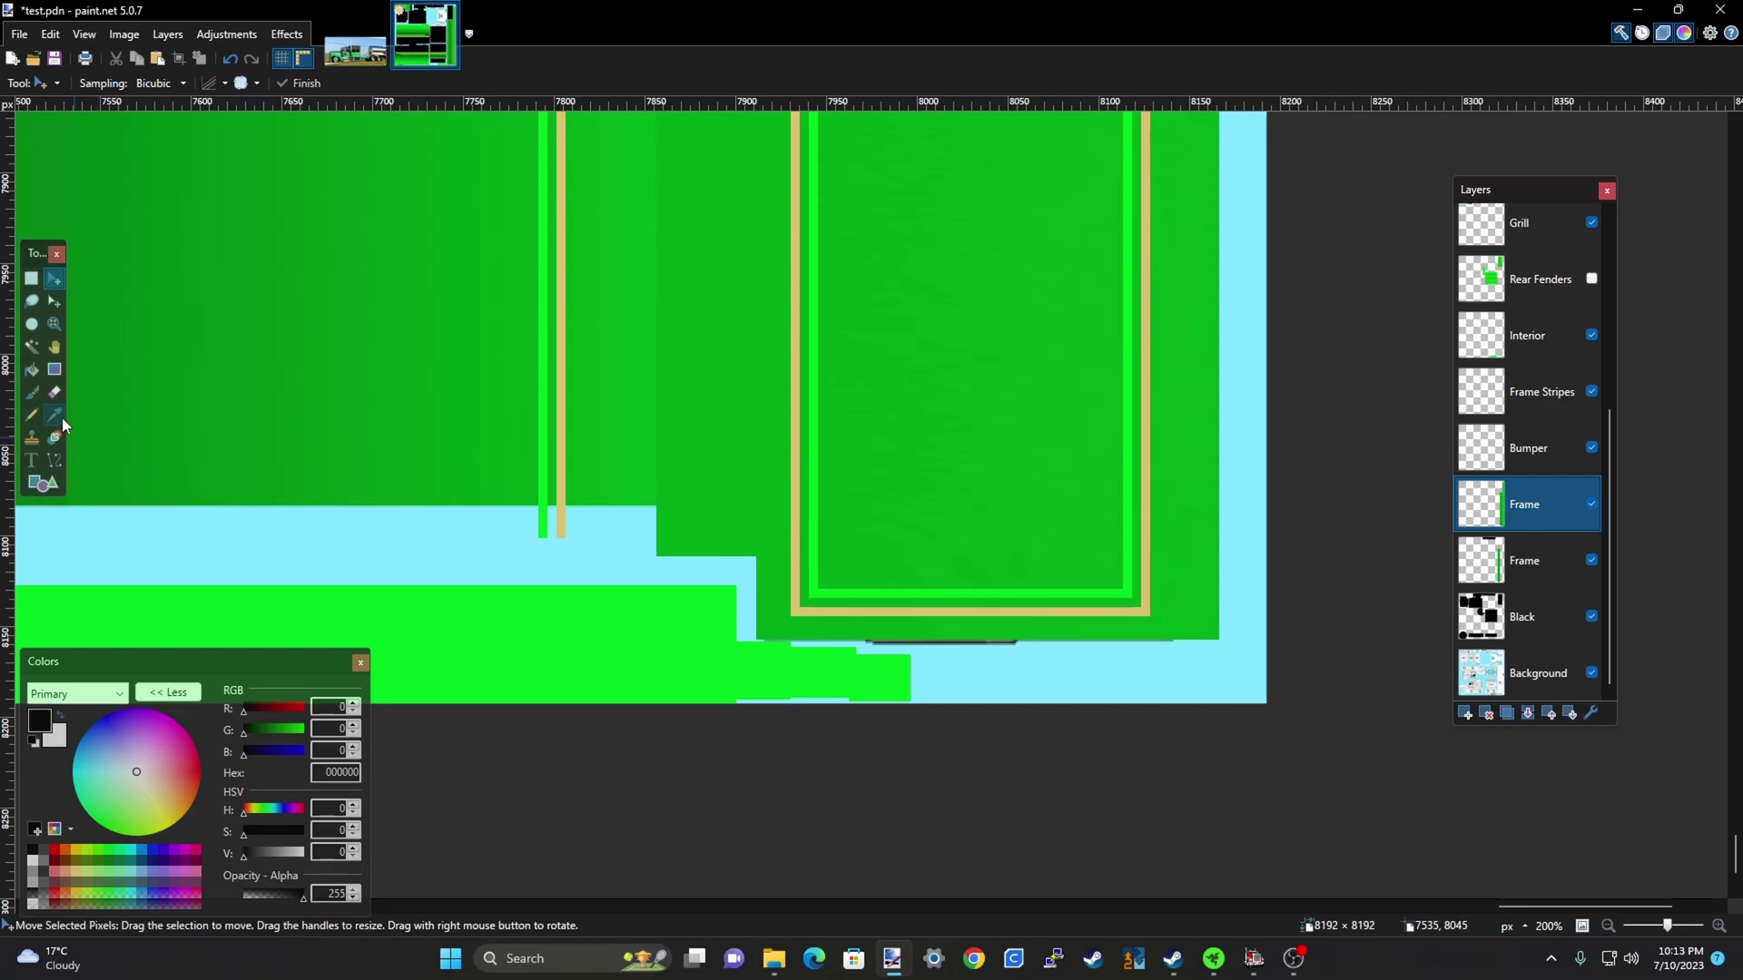
# Select a 97 × 6 px piece of the lower green edge and stretch it to 13 px tall over the small dark lip
pyautogui.click(39, 302)
pyautogui.click(33, 279)
pyautogui.scroll(1, 1089, 669)
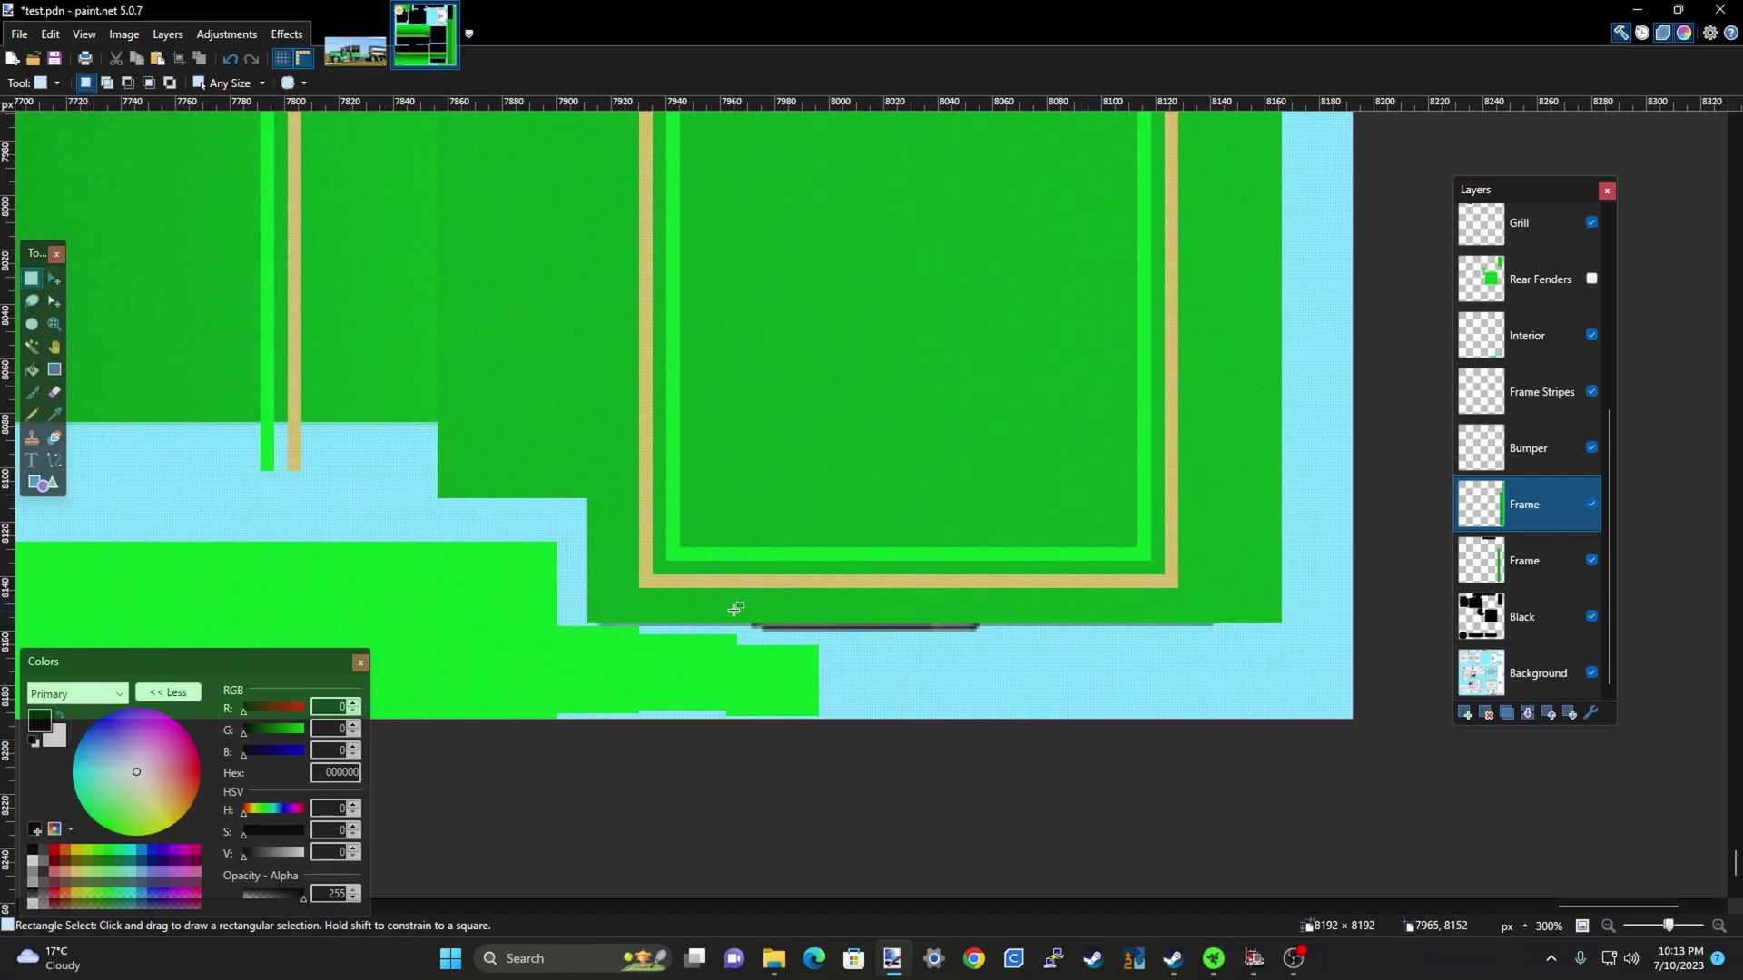
pyautogui.moveTo(735, 603); pyautogui.dragTo(998, 626)
pyautogui.press('m')
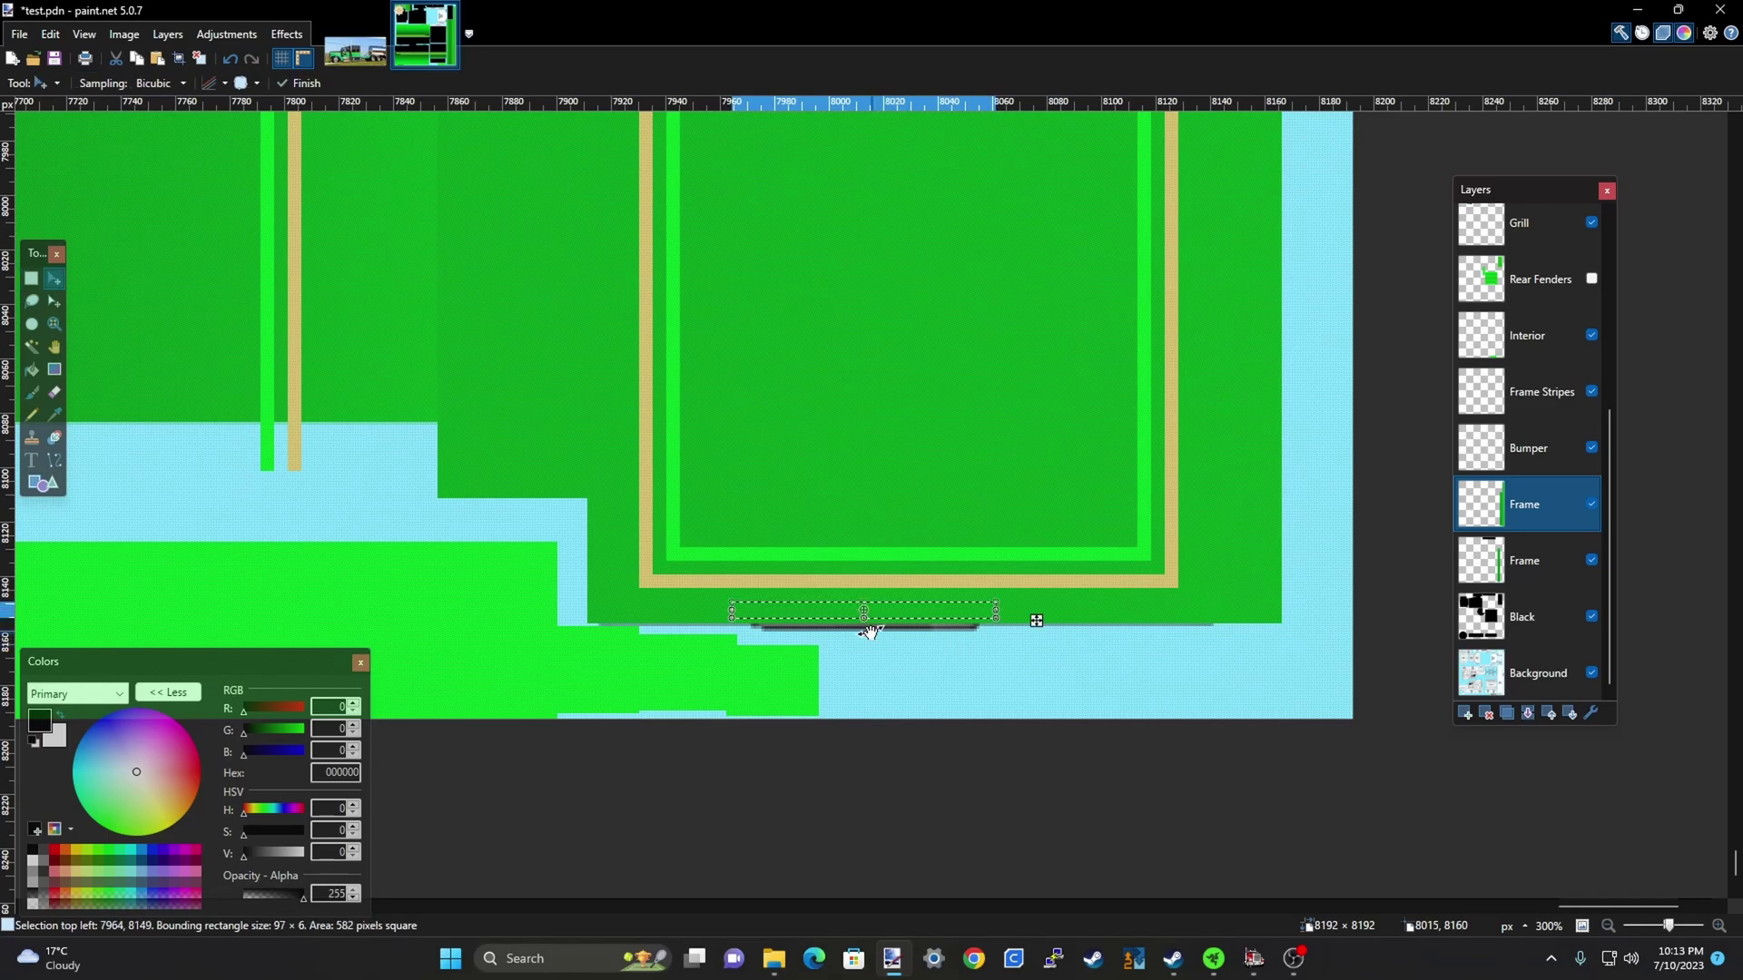
pyautogui.moveTo(864, 633); pyautogui.dragTo(862, 642)
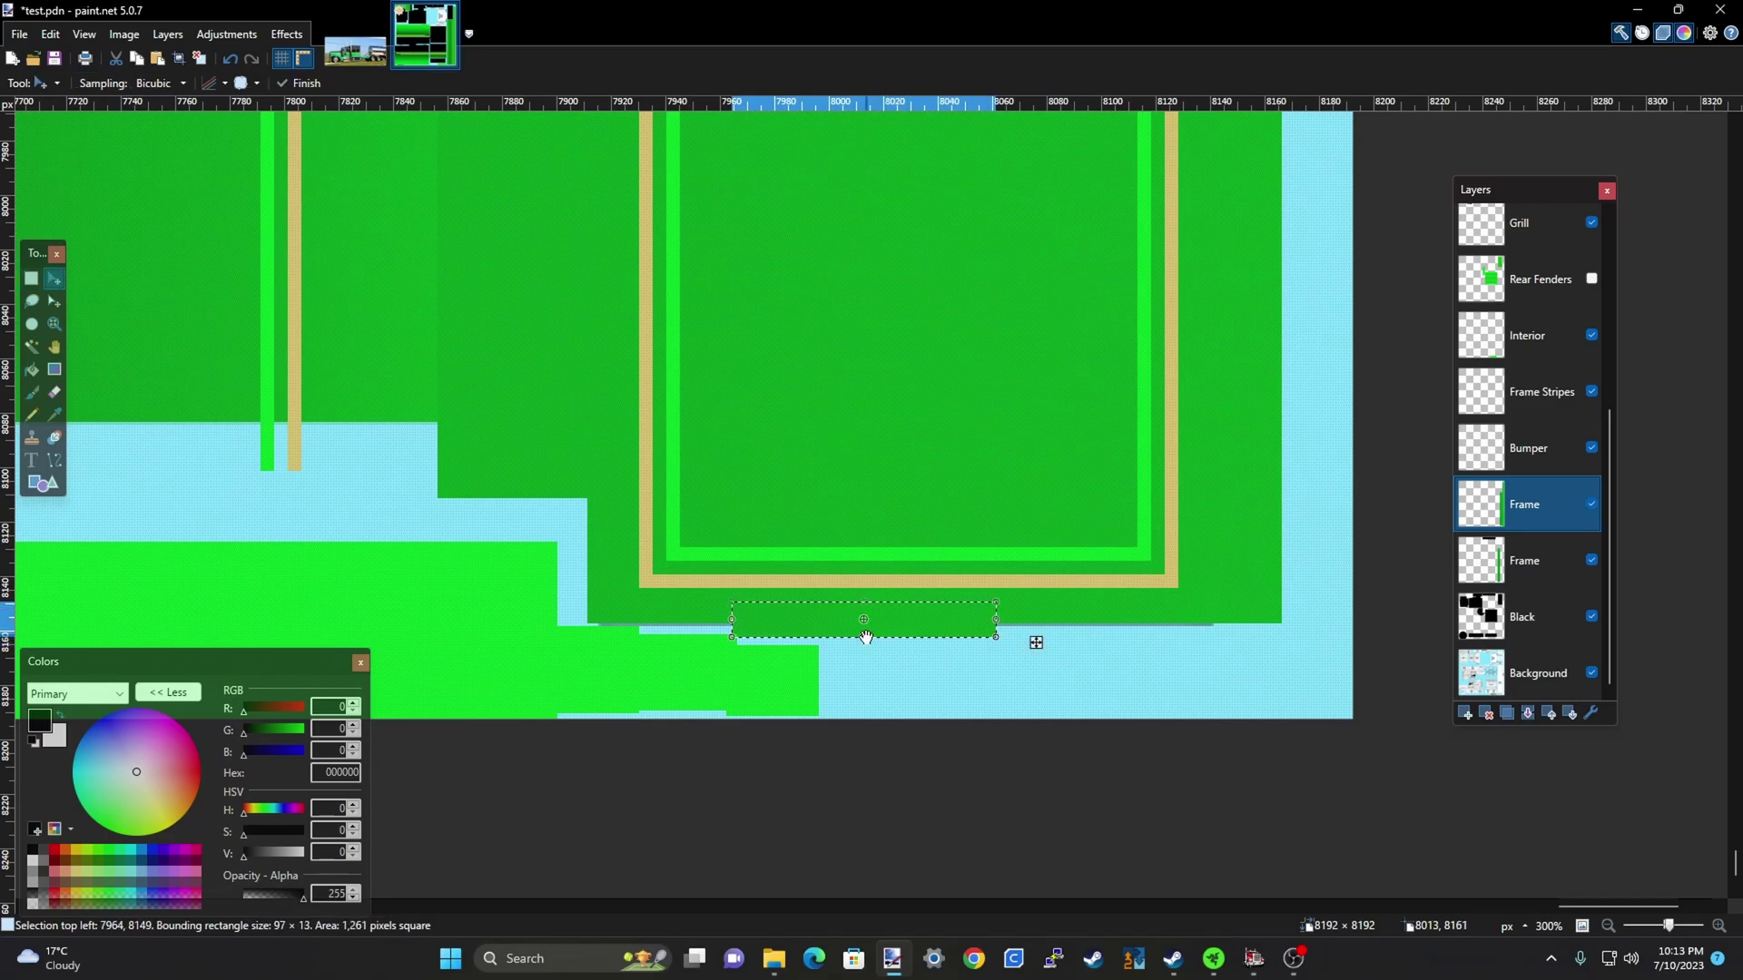
pyautogui.hotkey('ctrl', 'd')
# Toggle the upper Frame layer's visibility to compare the green fill with the template outline underneath
pyautogui.scroll(2, 1211, 654)
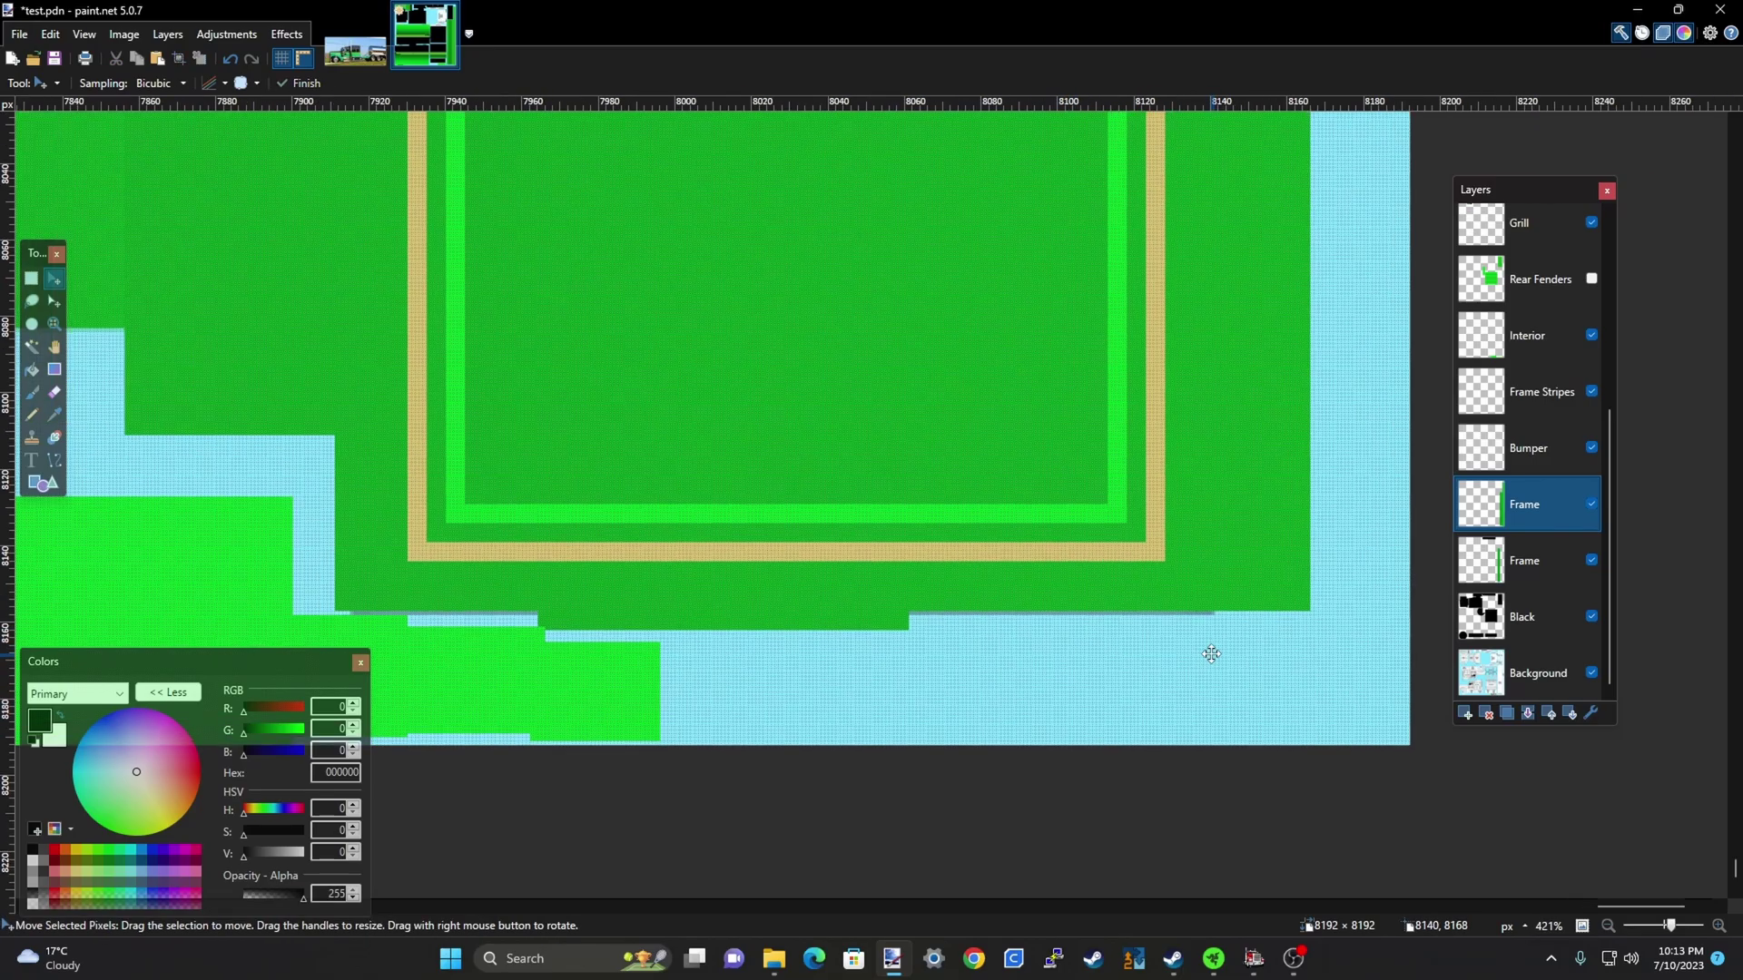
pyautogui.click(1591, 560)
pyautogui.click(1592, 504)
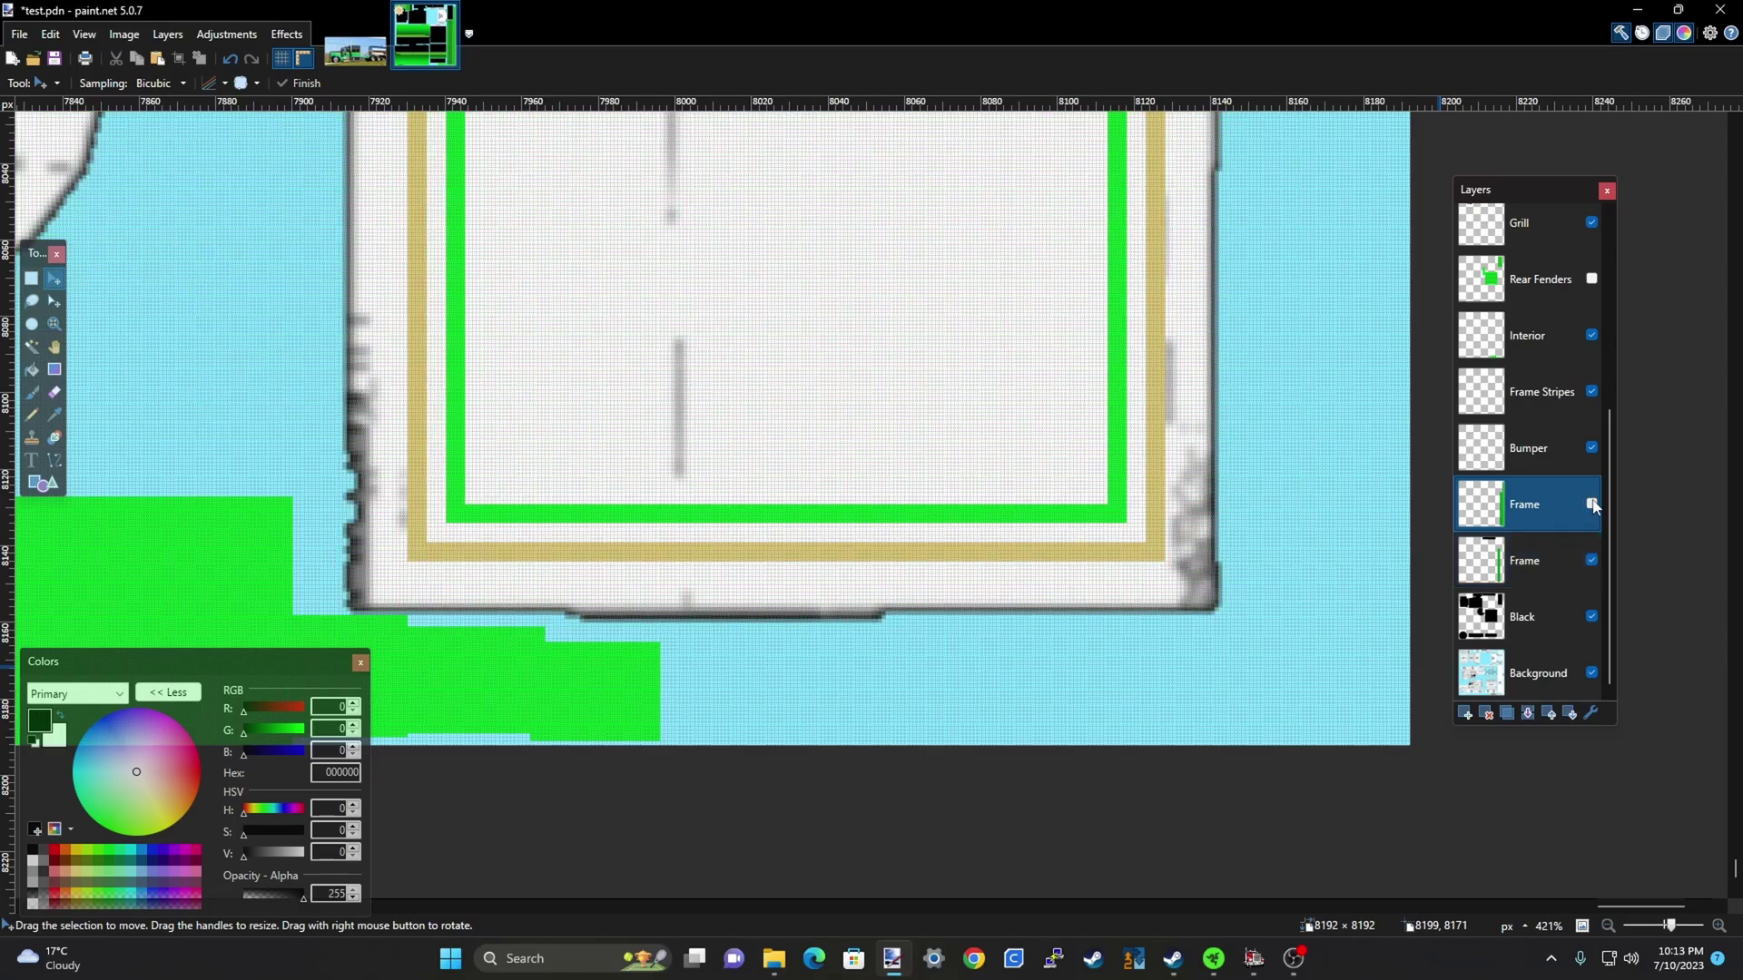
pyautogui.click(1592, 504)
pyautogui.click(1592, 503)
pyautogui.click(1592, 504)
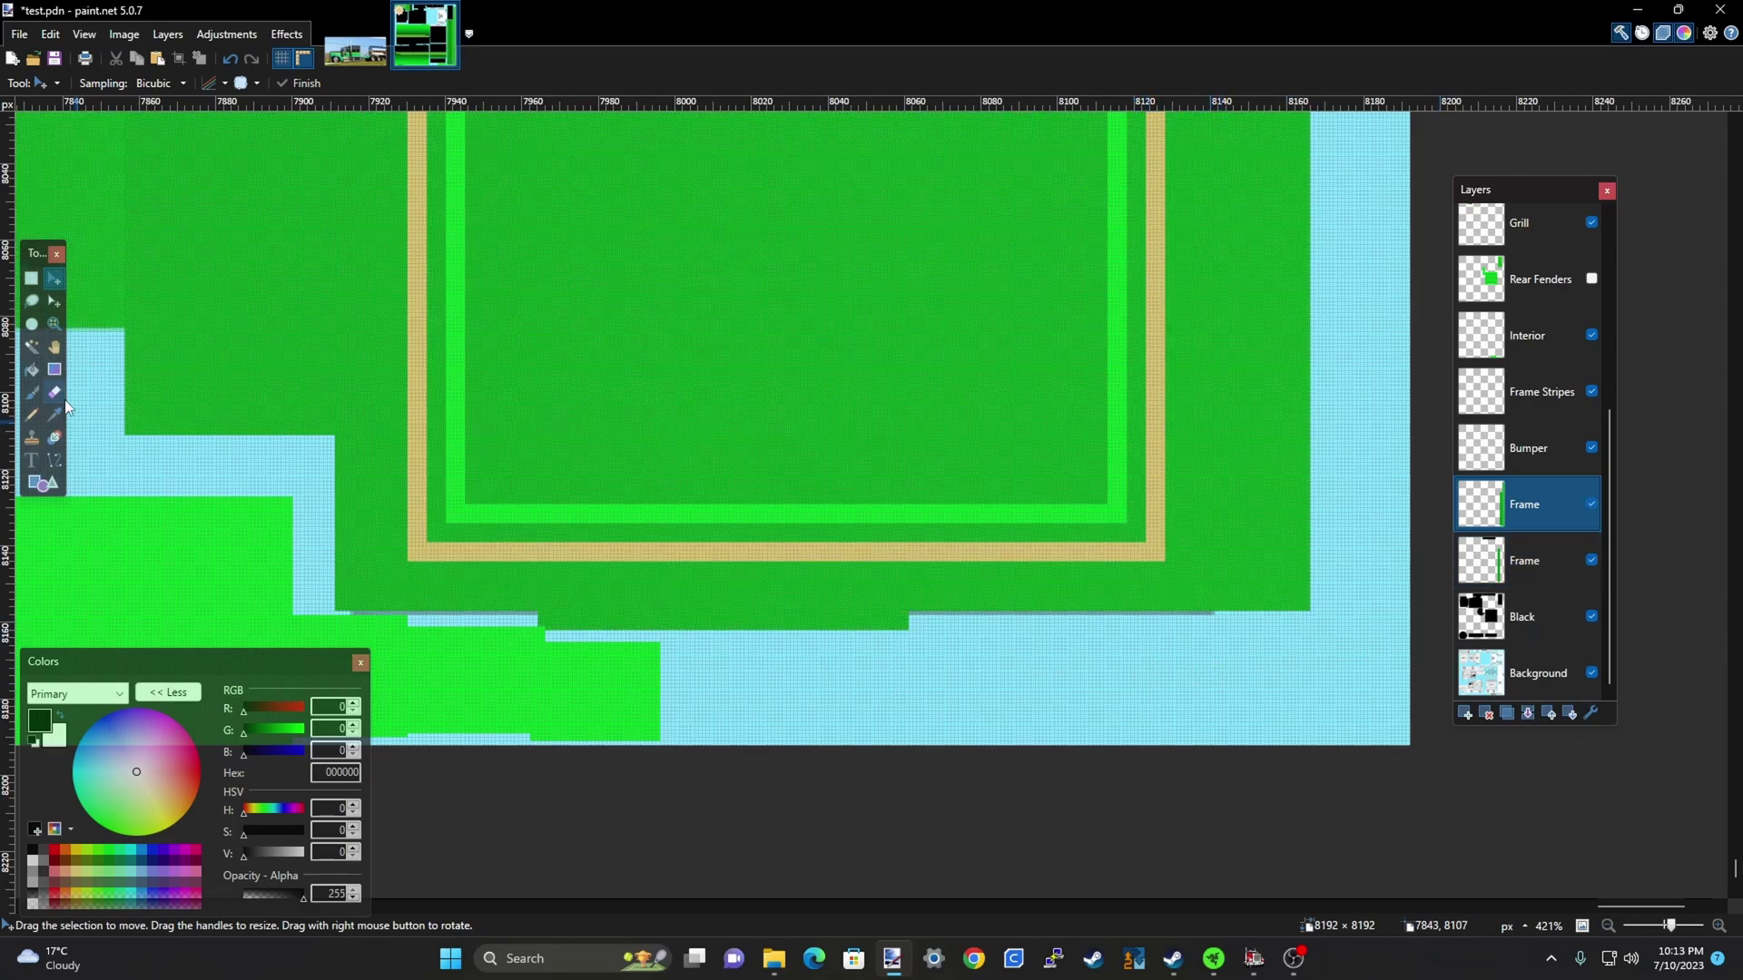
# Merge the upper Frame layer down, then stretch a 260 × 3 px strip of its bottom edge over the remaining dark outline
pyautogui.click(32, 281)
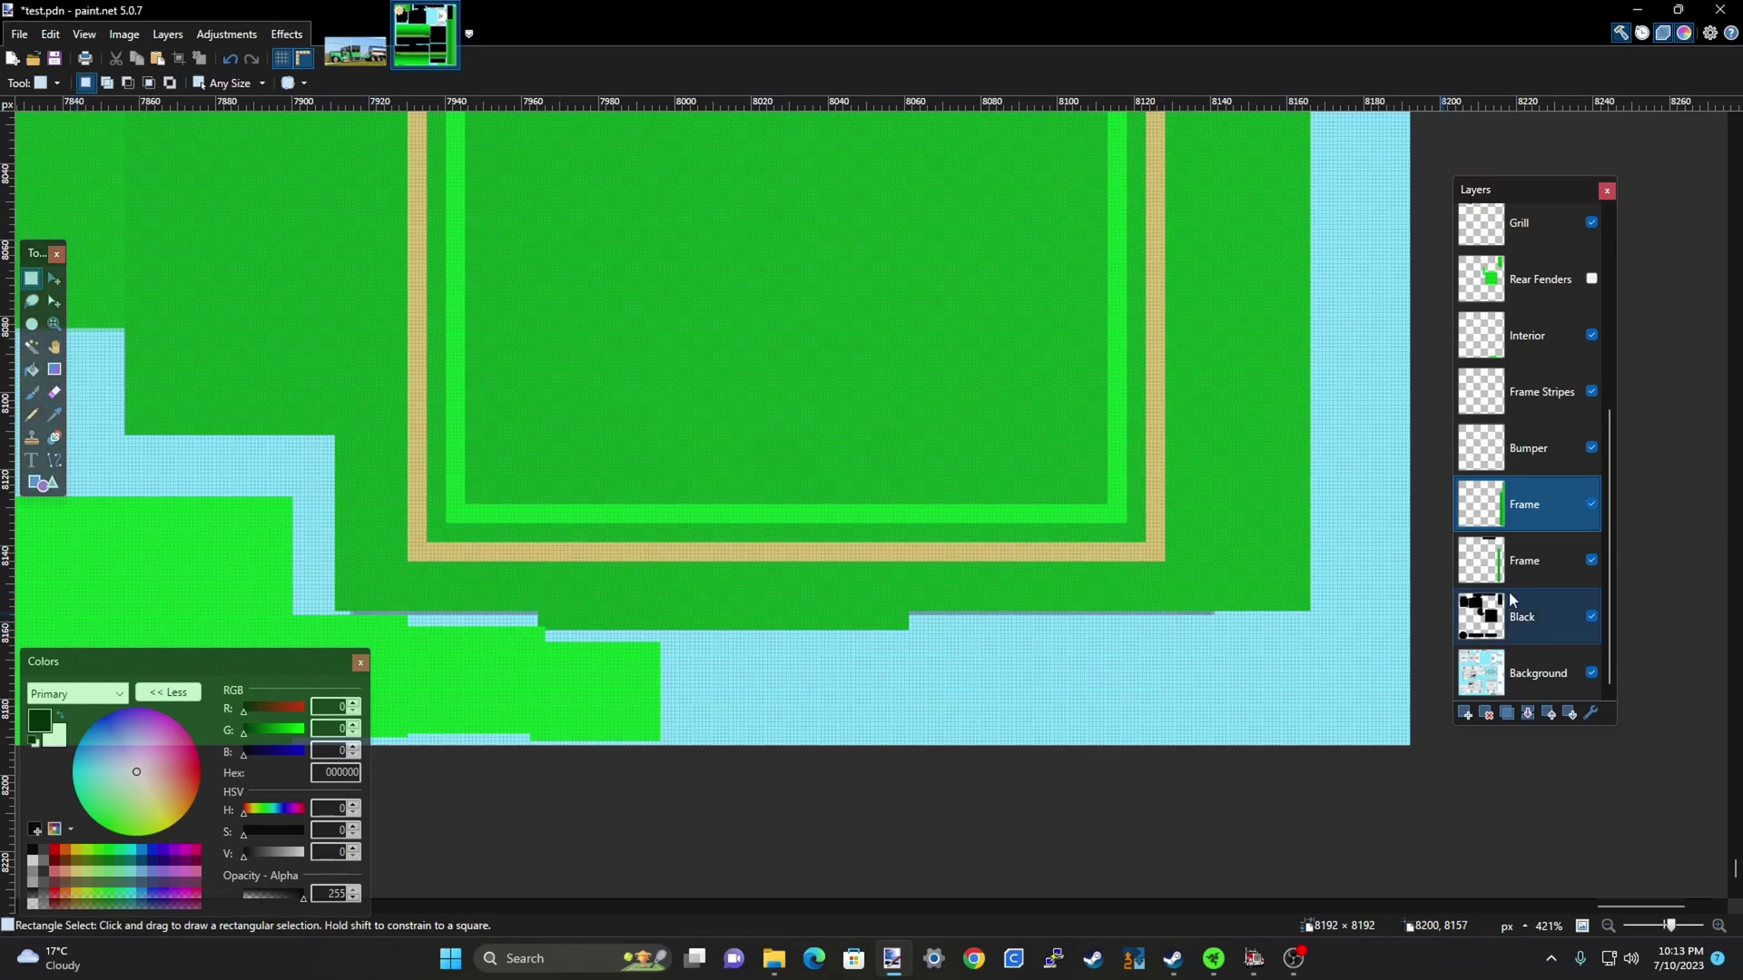
pyautogui.click(1527, 714)
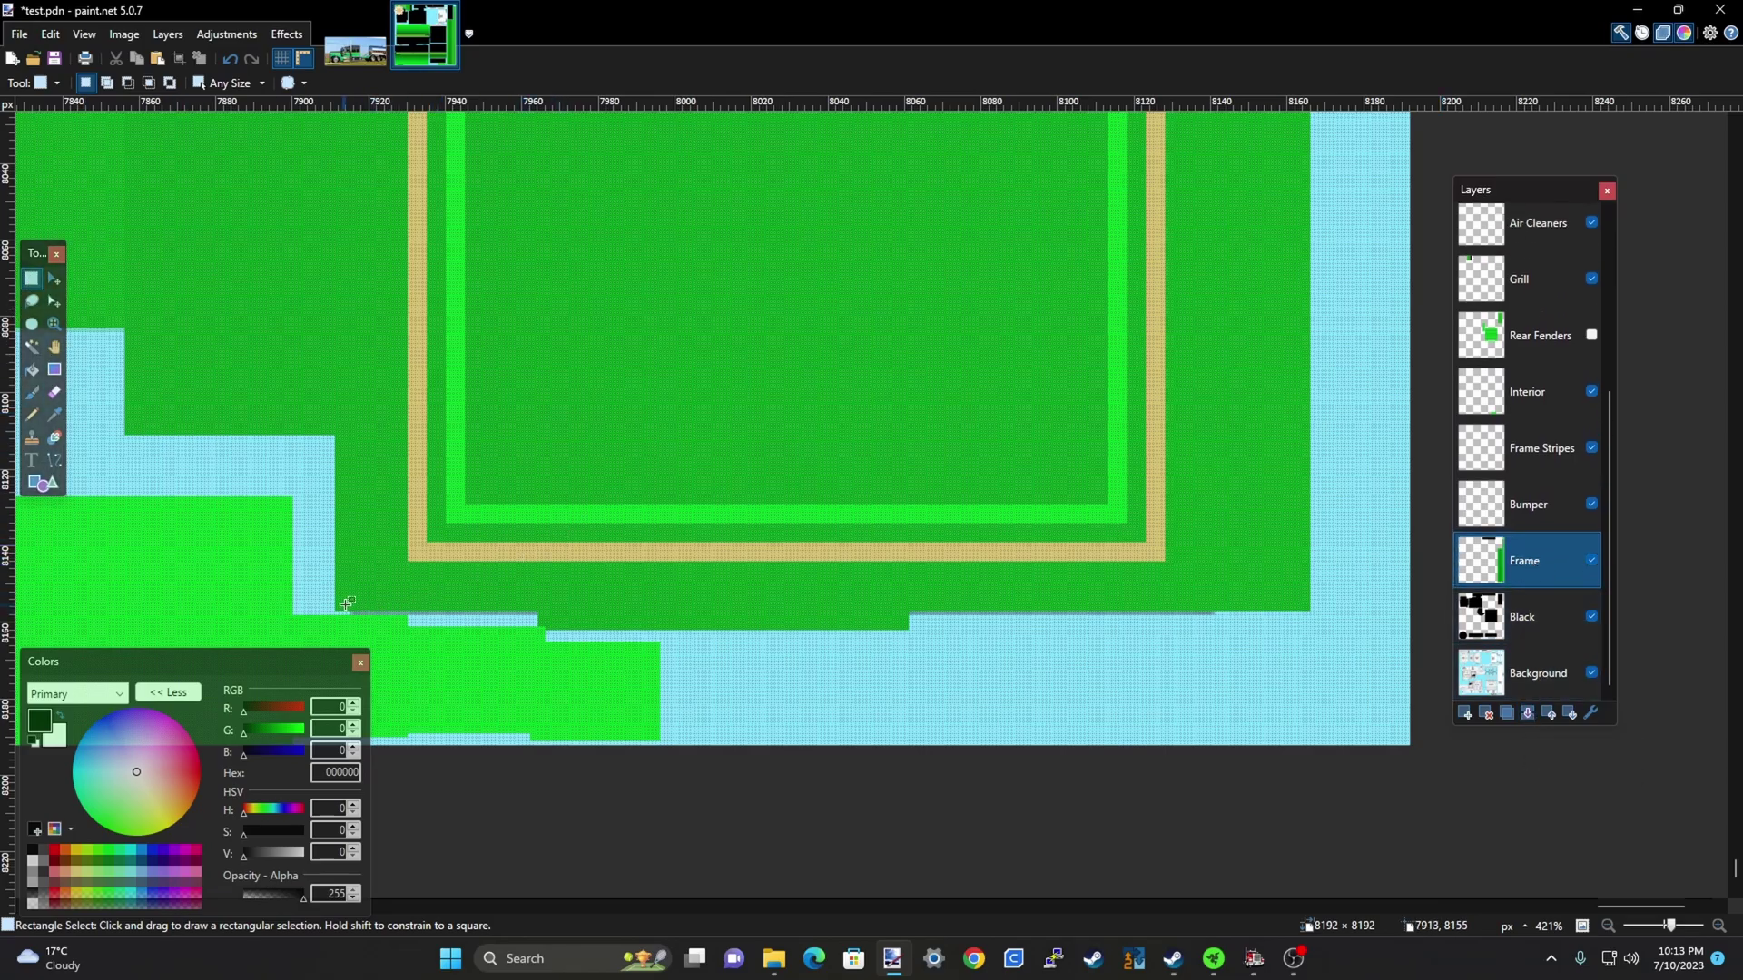
pyautogui.moveTo(332, 595); pyautogui.dragTo(1321, 604)
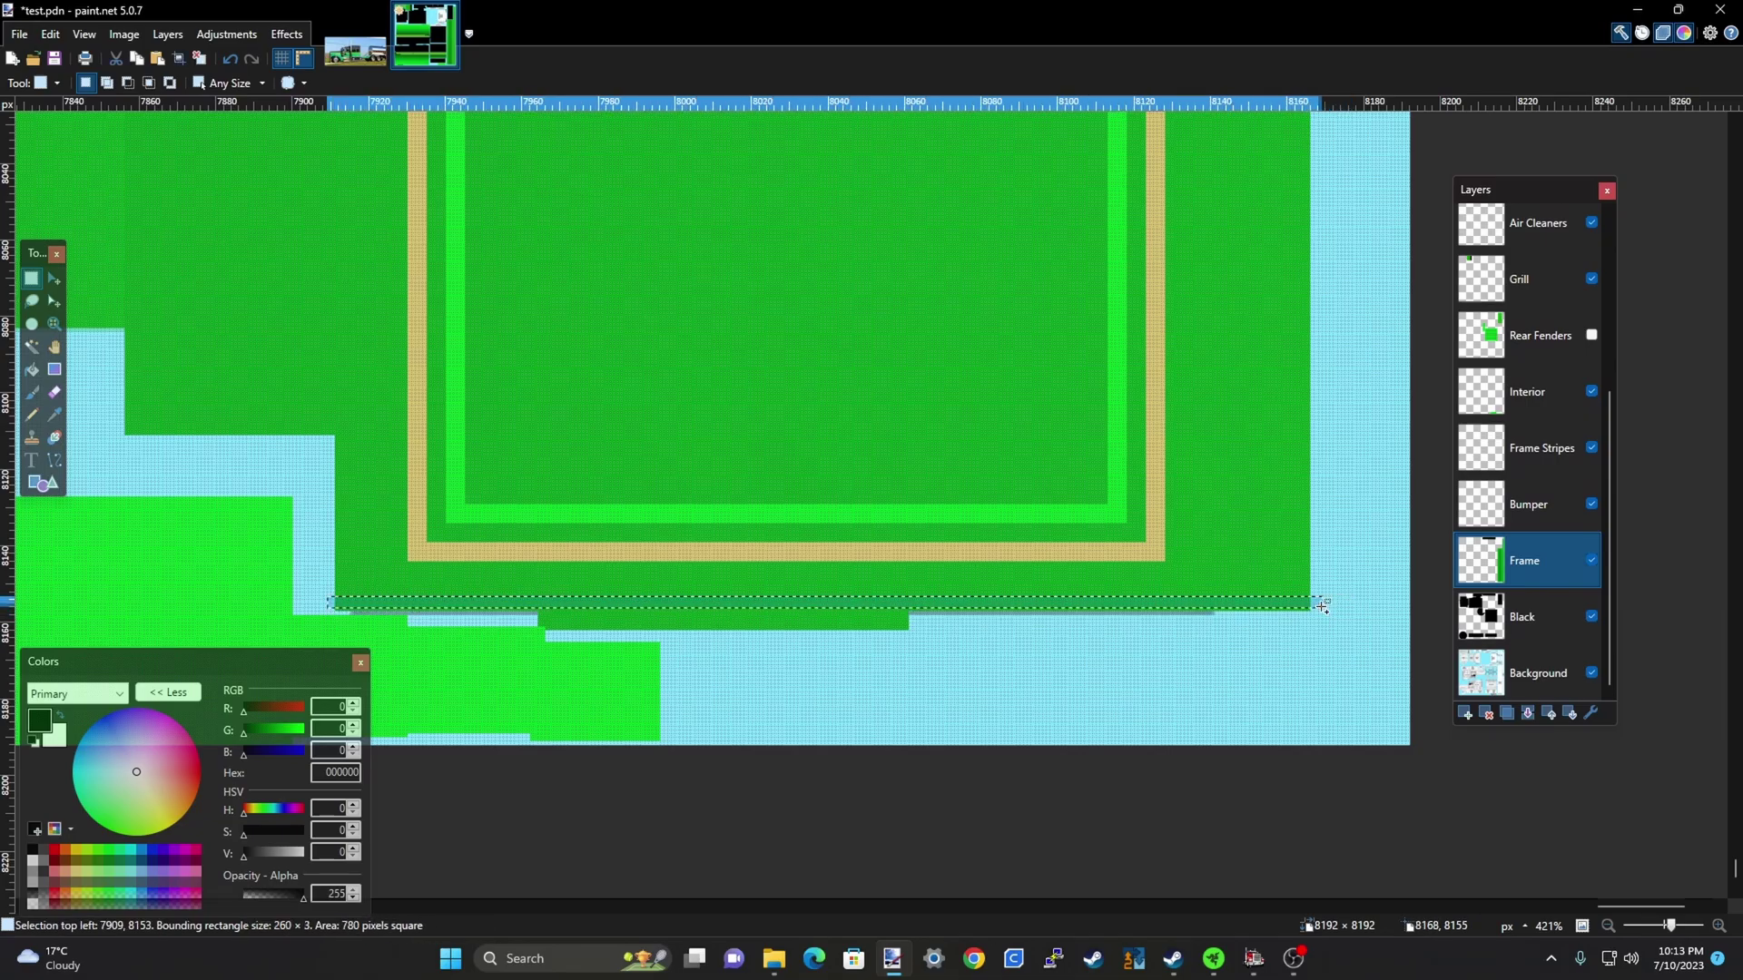
pyautogui.press('m')
pyautogui.moveTo(823, 605); pyautogui.dragTo(824, 619)
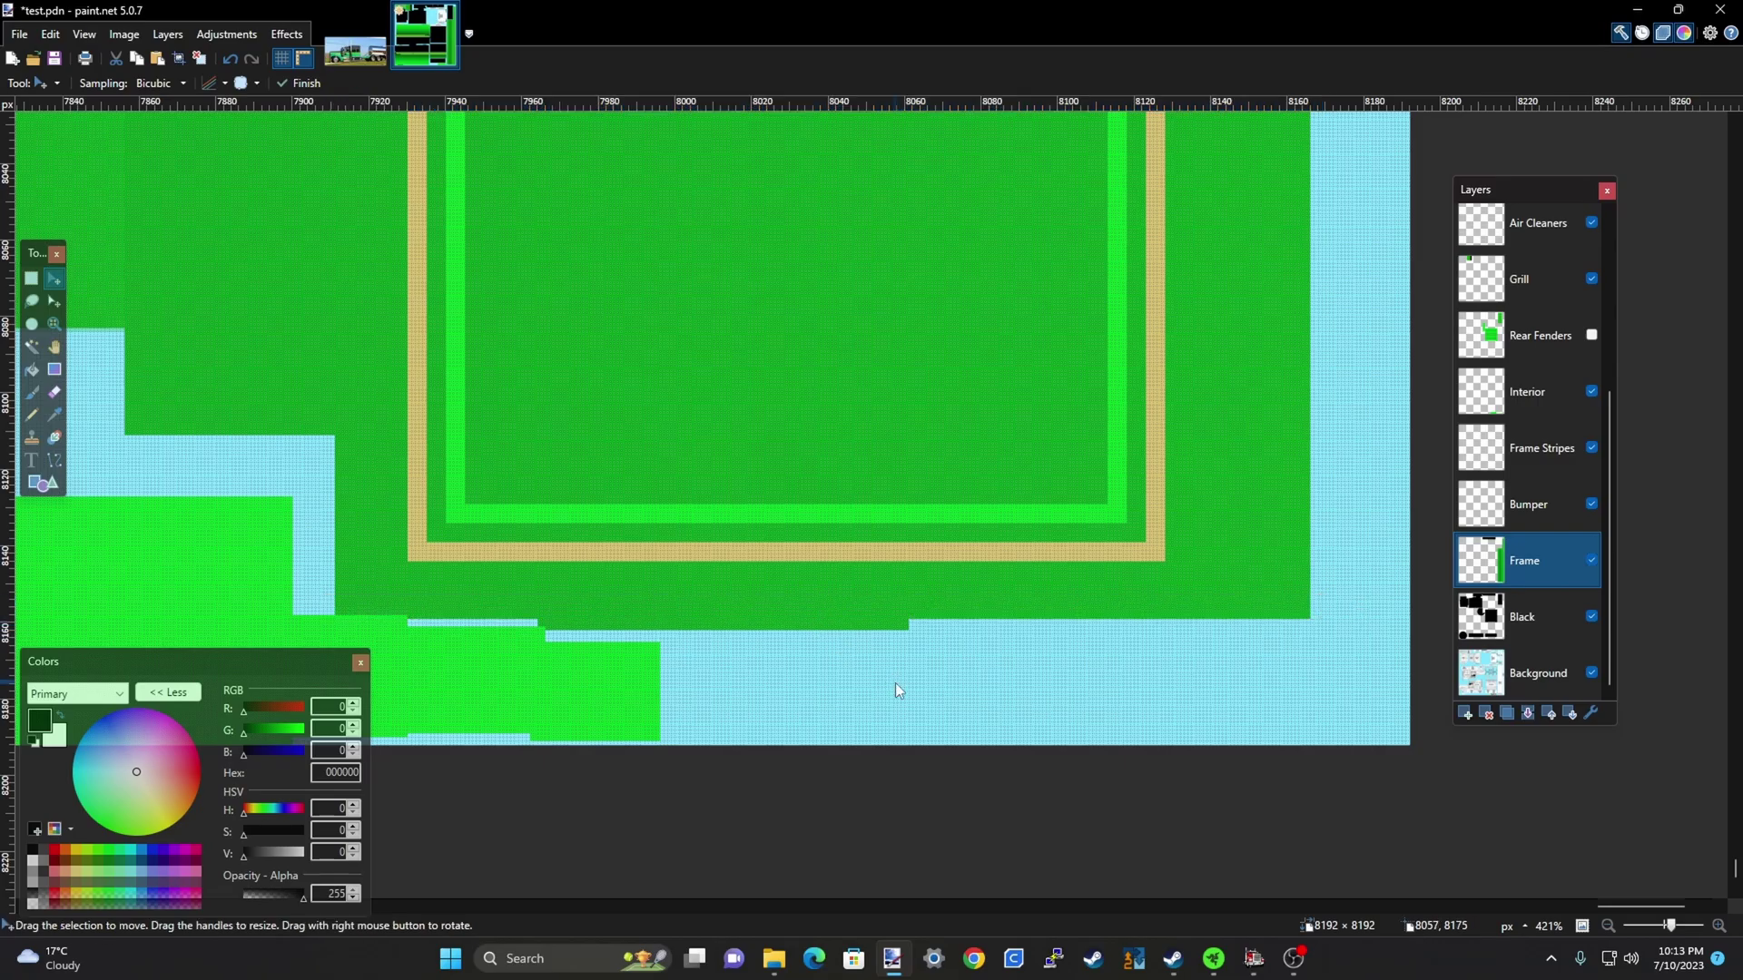
# Hide the Test layer and review the whole template for parts still uncovered
pyautogui.scroll(-10, 1004, 705)
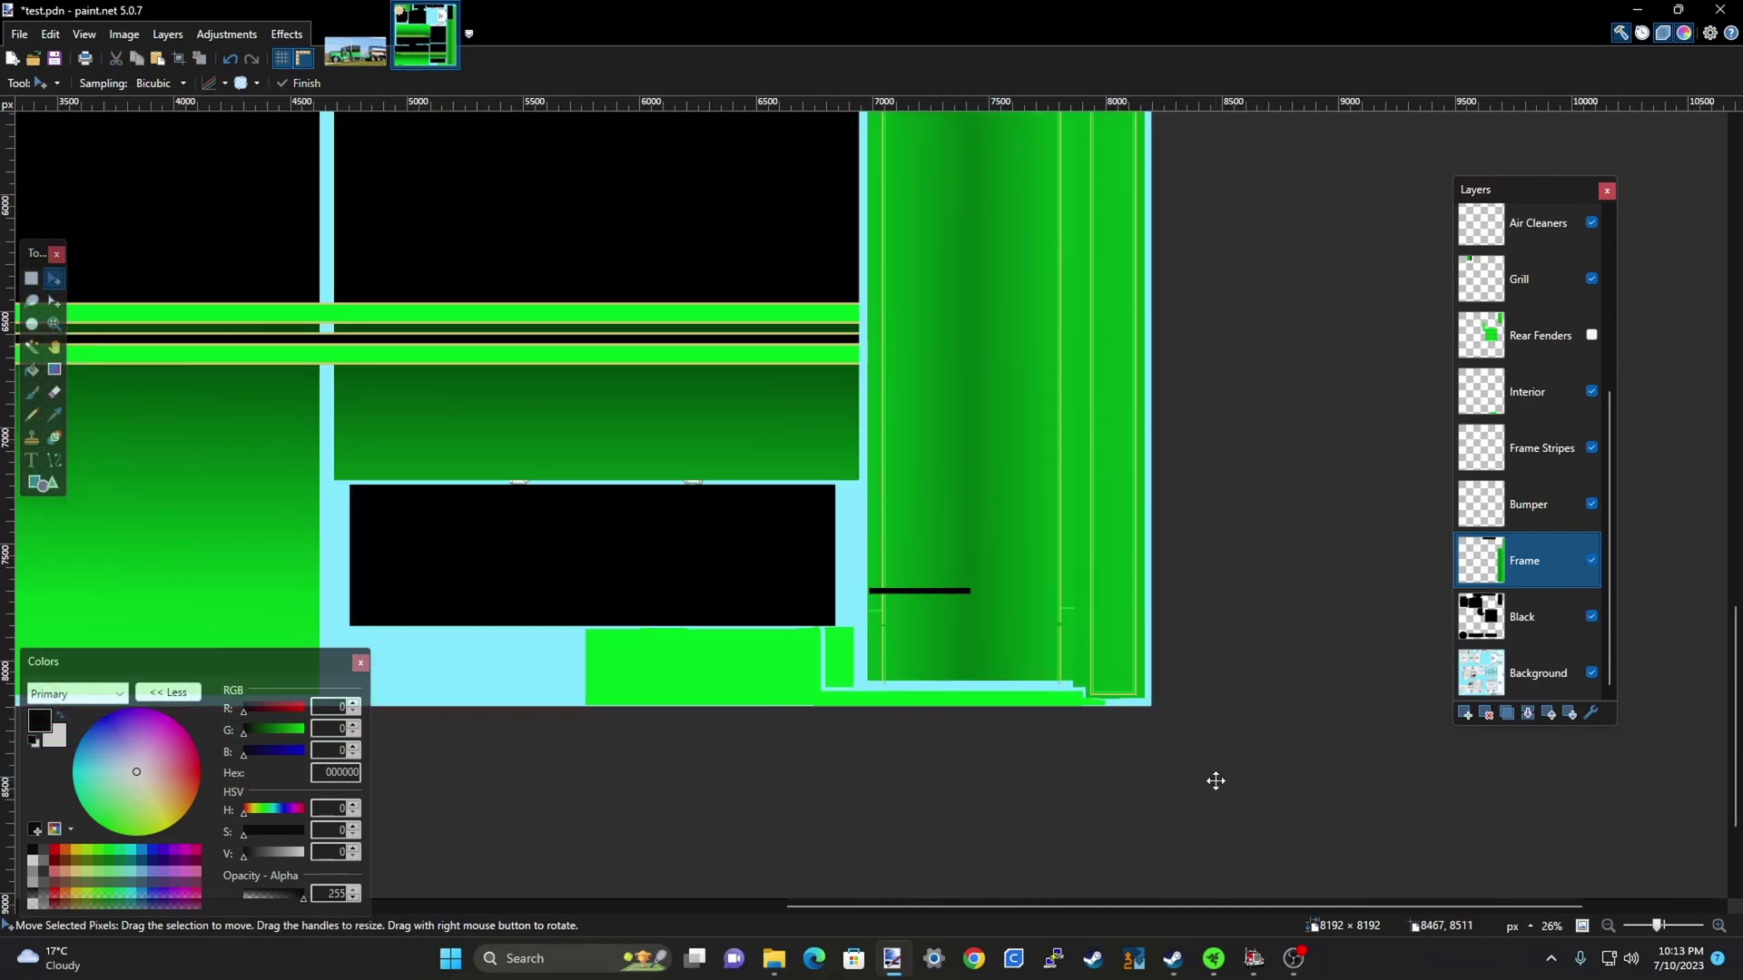
pyautogui.scroll(3, 1534, 322)
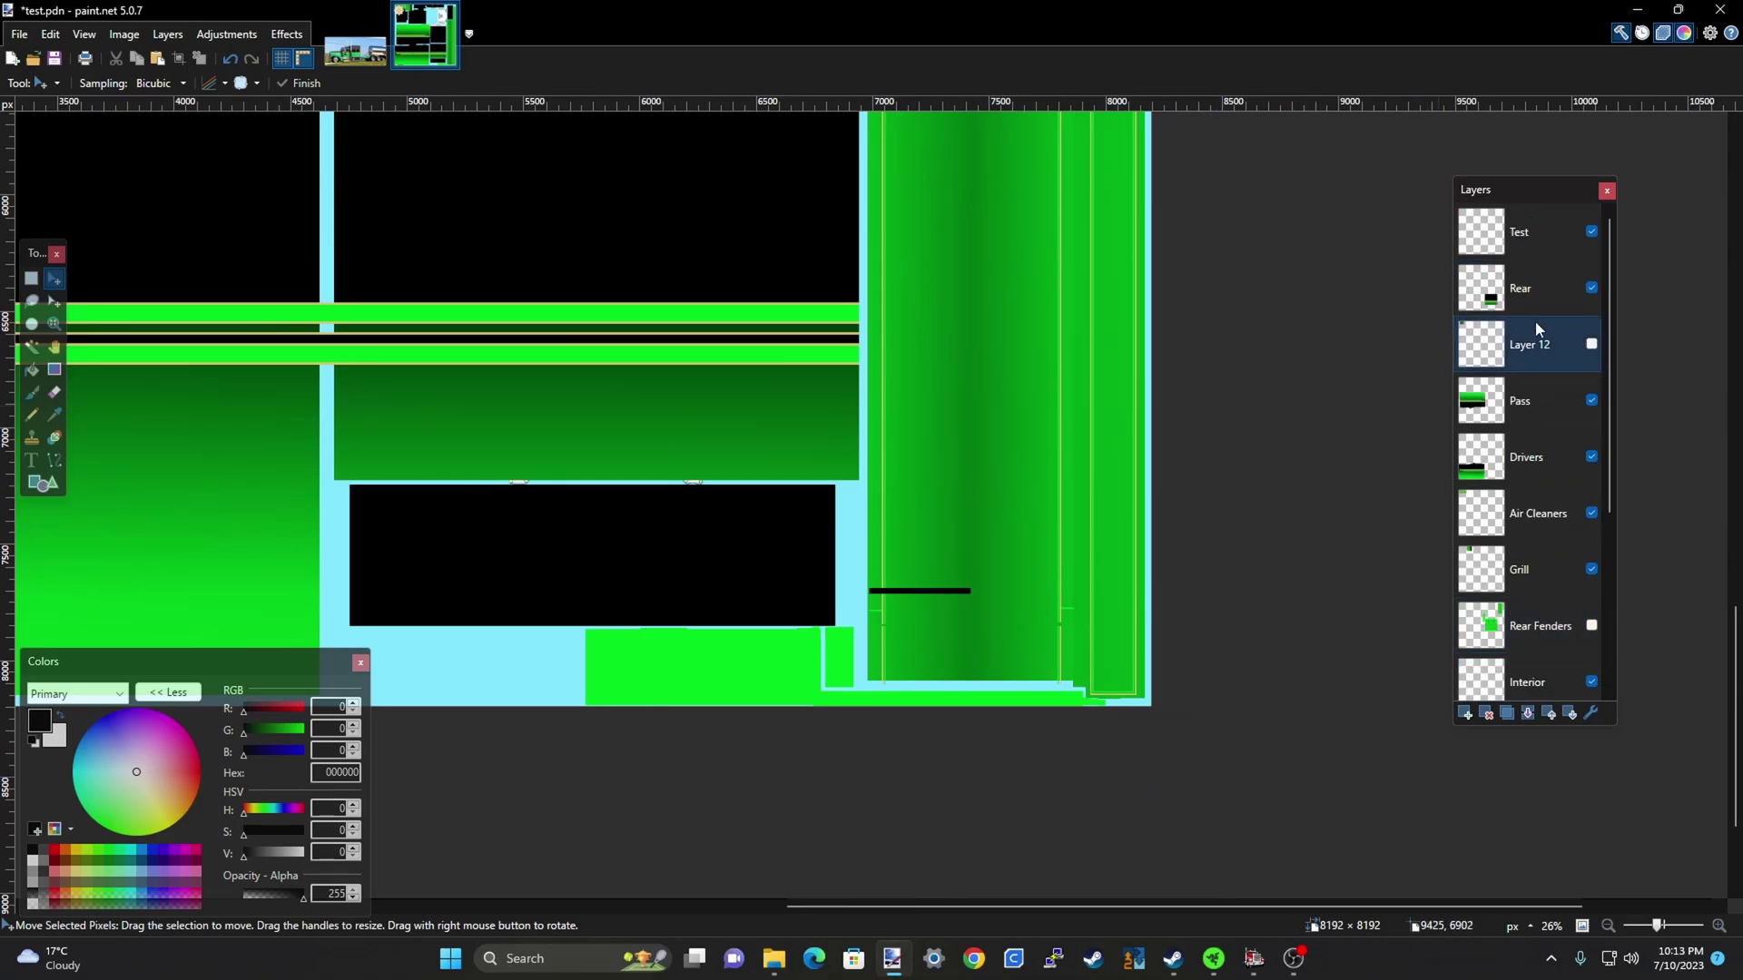
pyautogui.click(1590, 232)
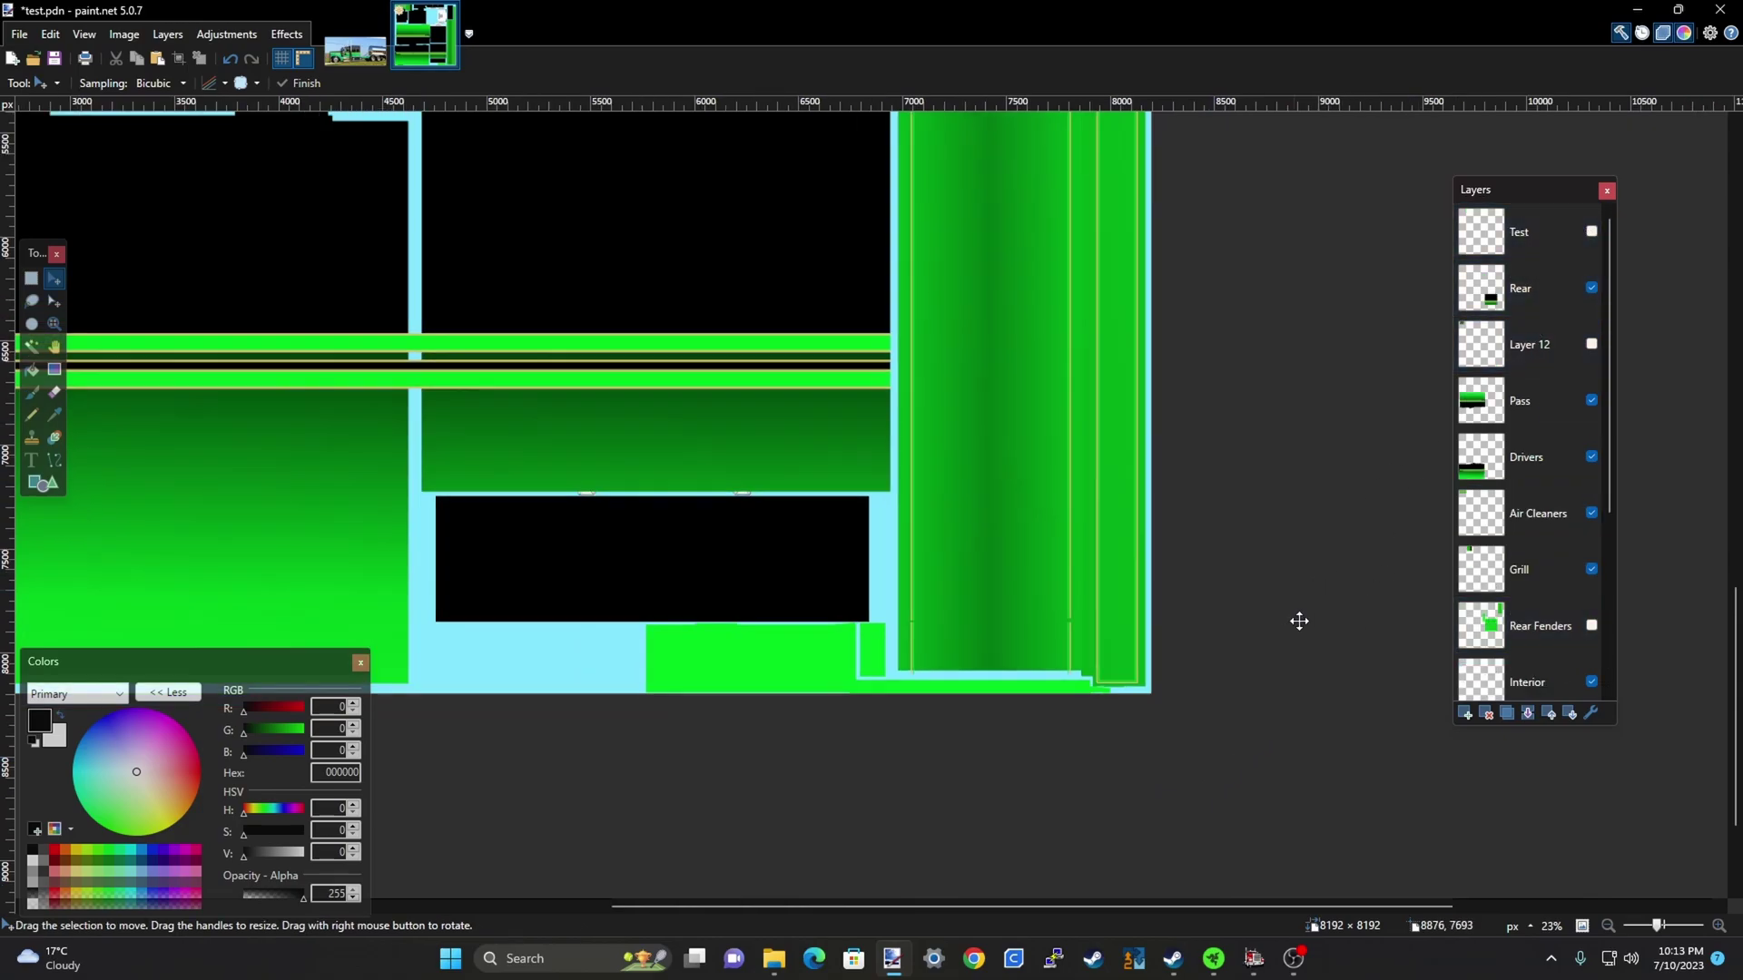
pyautogui.scroll(-4, 1300, 623)
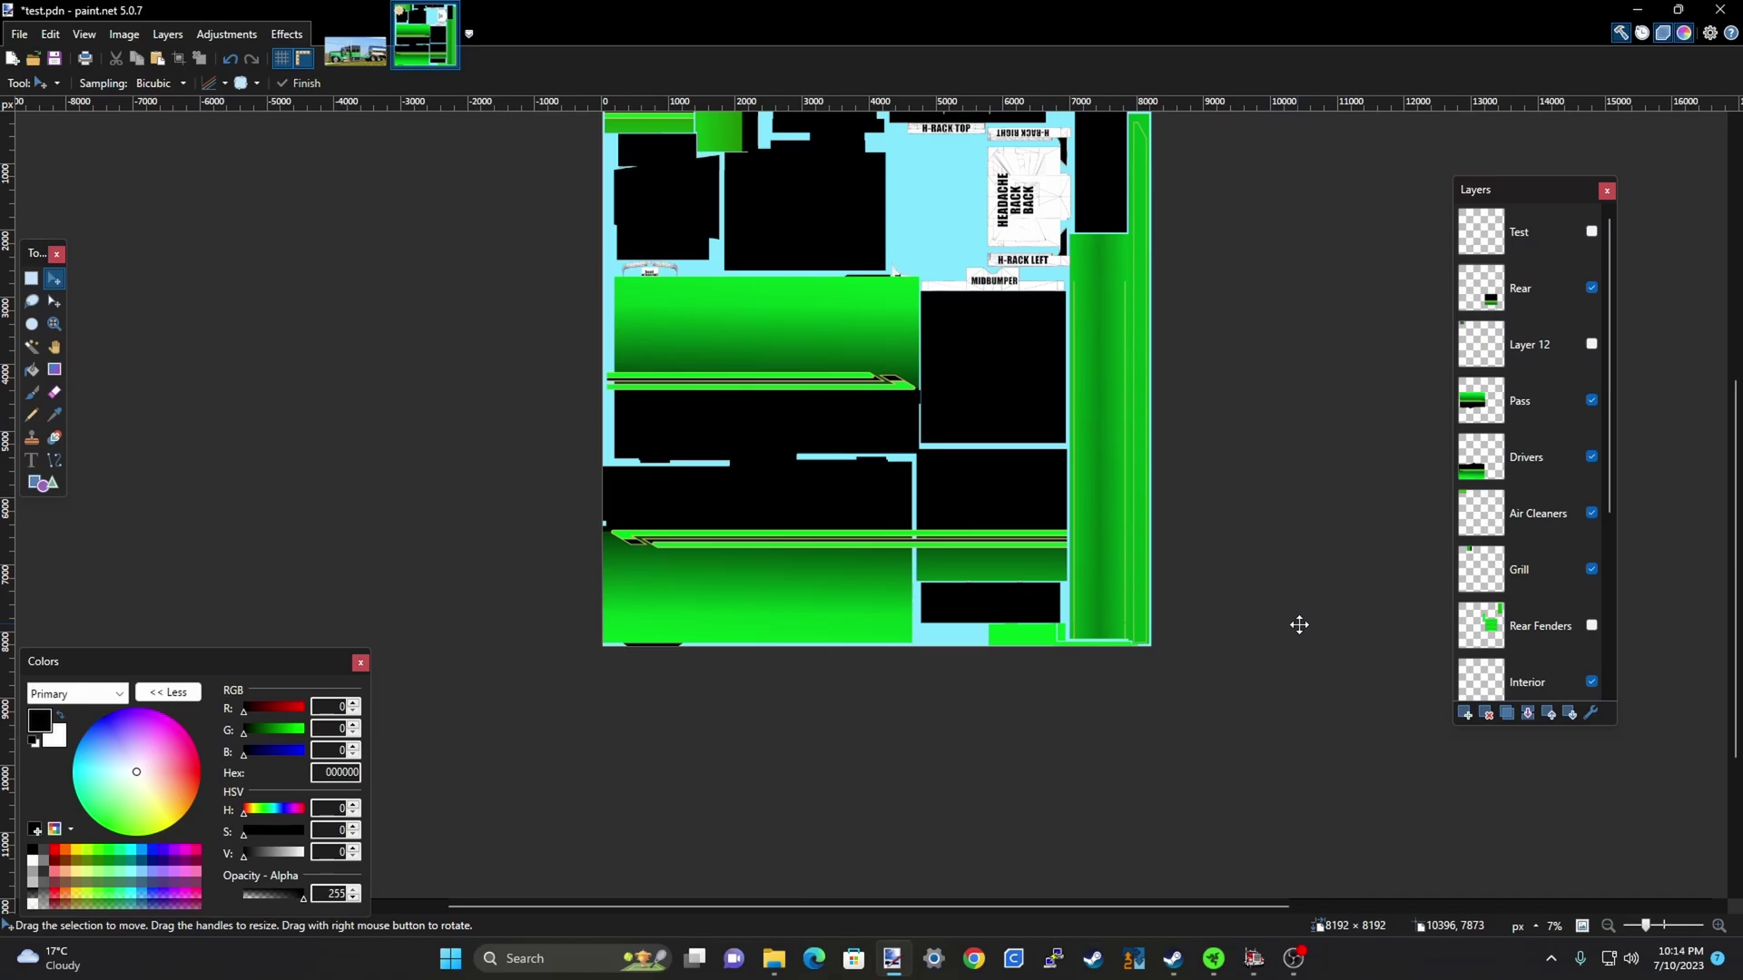
pyautogui.scroll(6, 996, 356)
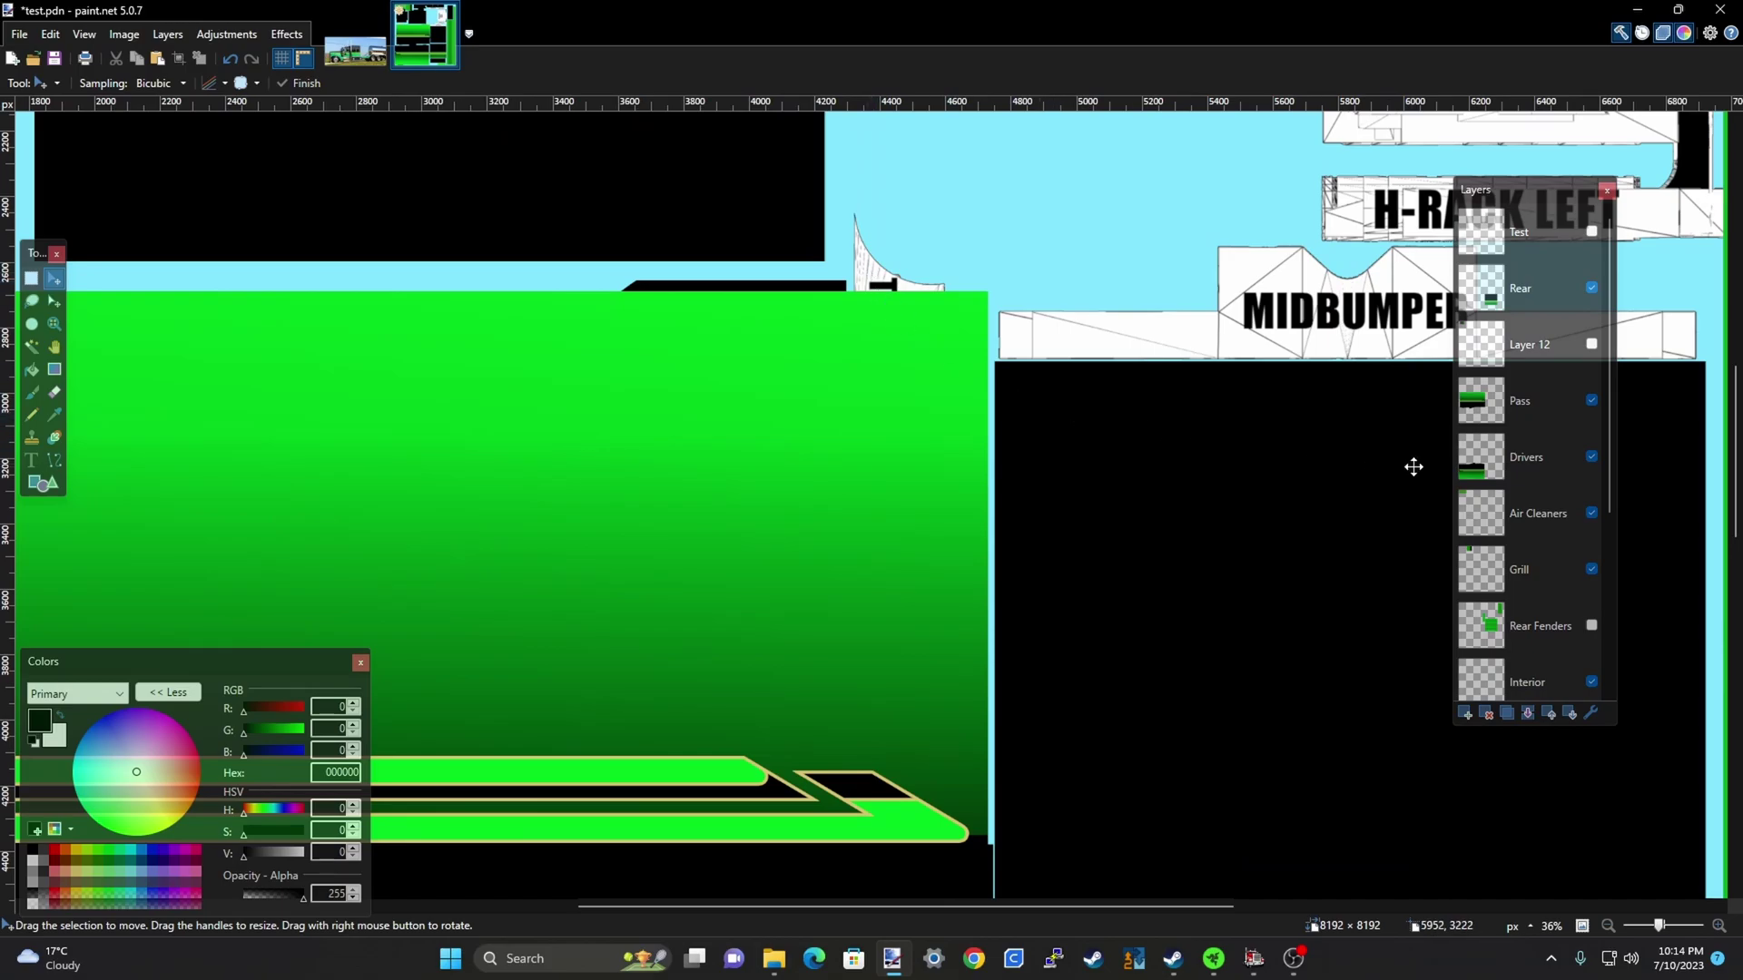
pyautogui.scroll(-4, 756, 345)
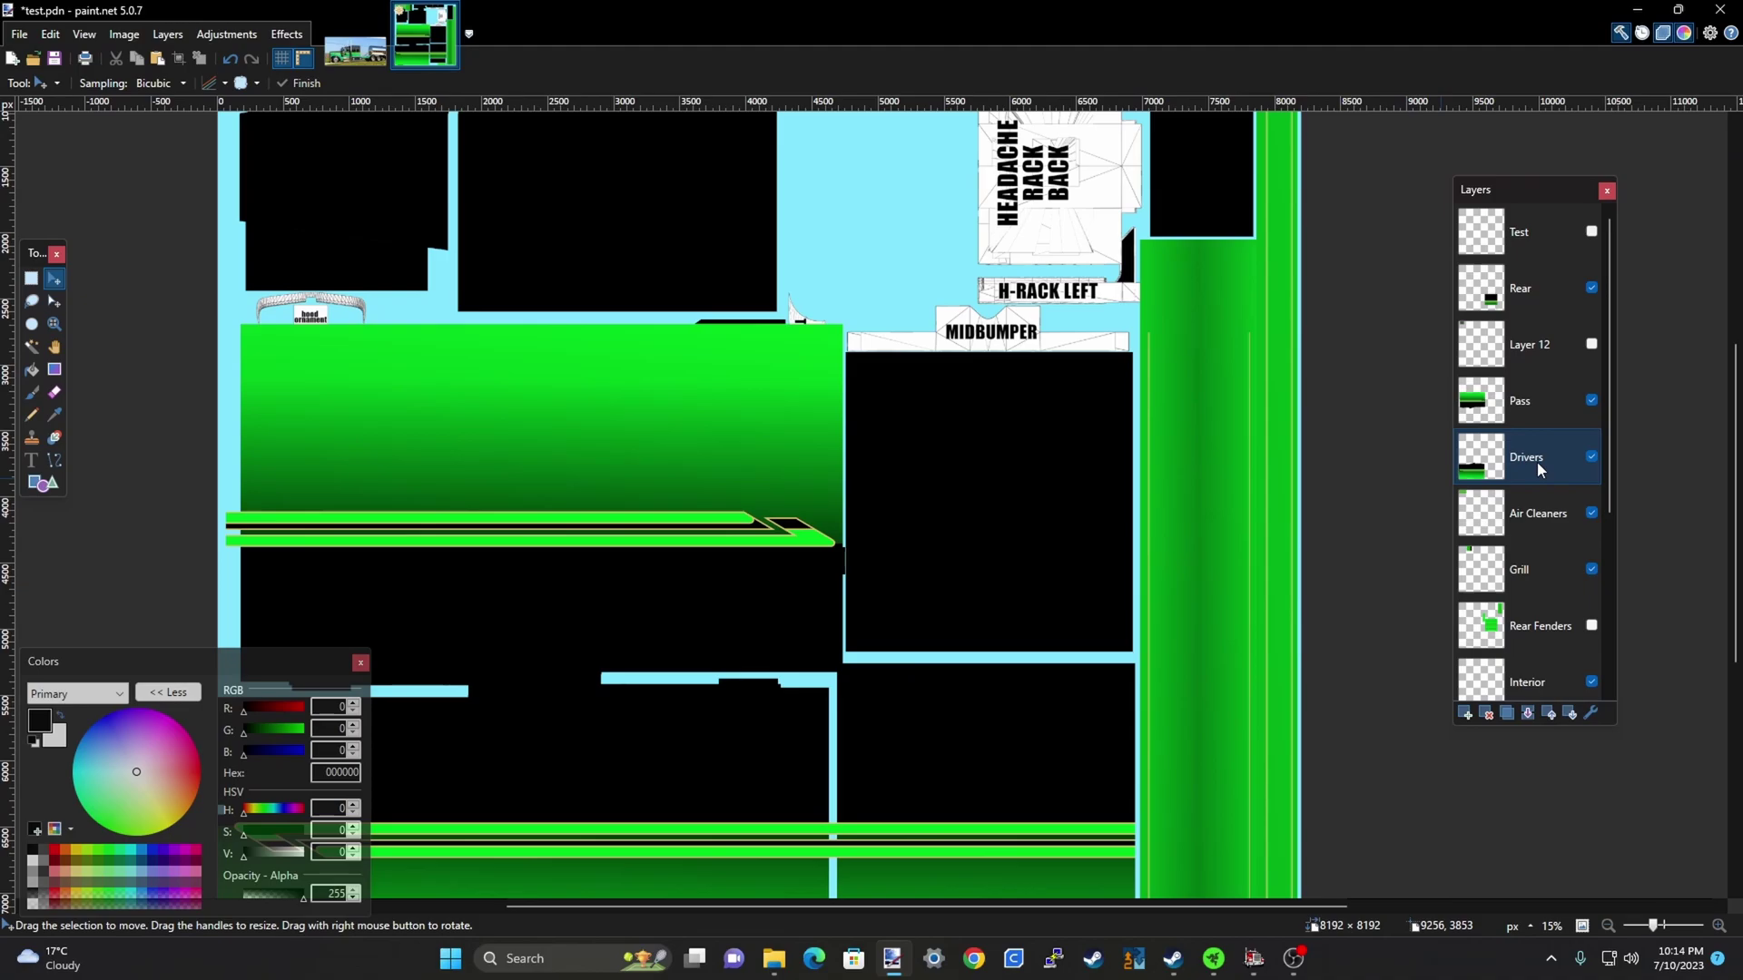
# Delete a 311 × 1023 px rectangle of green from the Pass layer over the Tank Filler Panel
pyautogui.click(1532, 396)
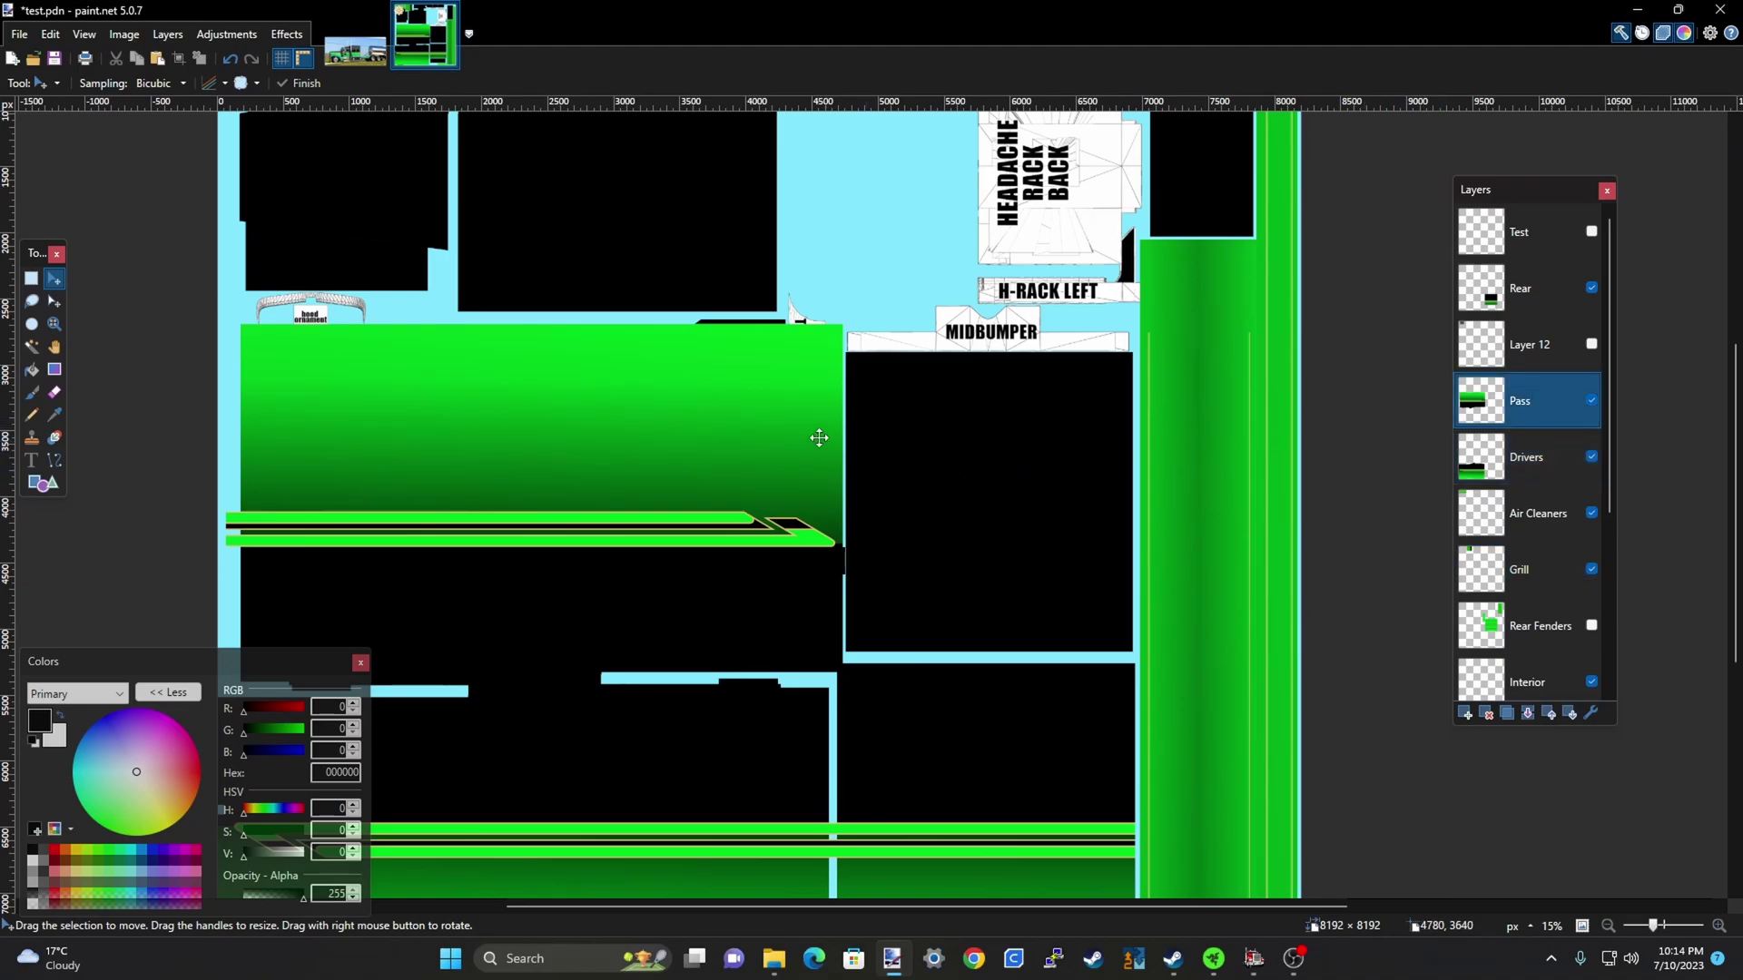
pyautogui.click(31, 278)
pyautogui.scroll(3, 822, 408)
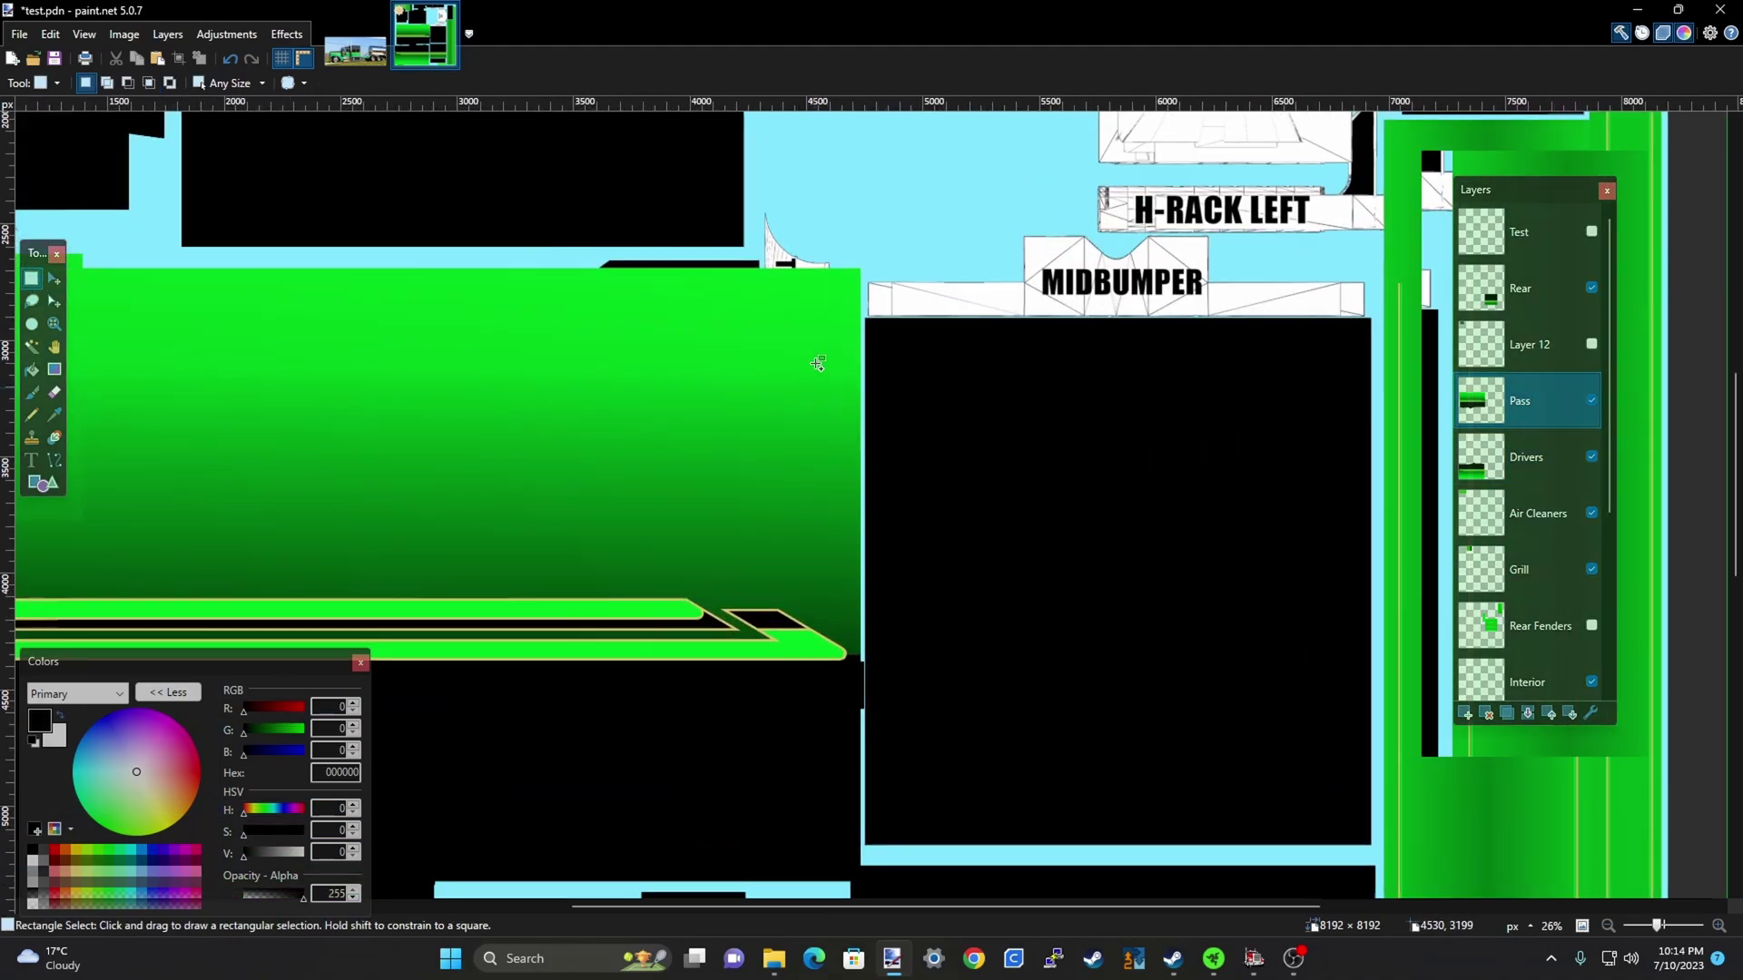
pyautogui.moveTo(755, 183); pyautogui.dragTo(835, 450)
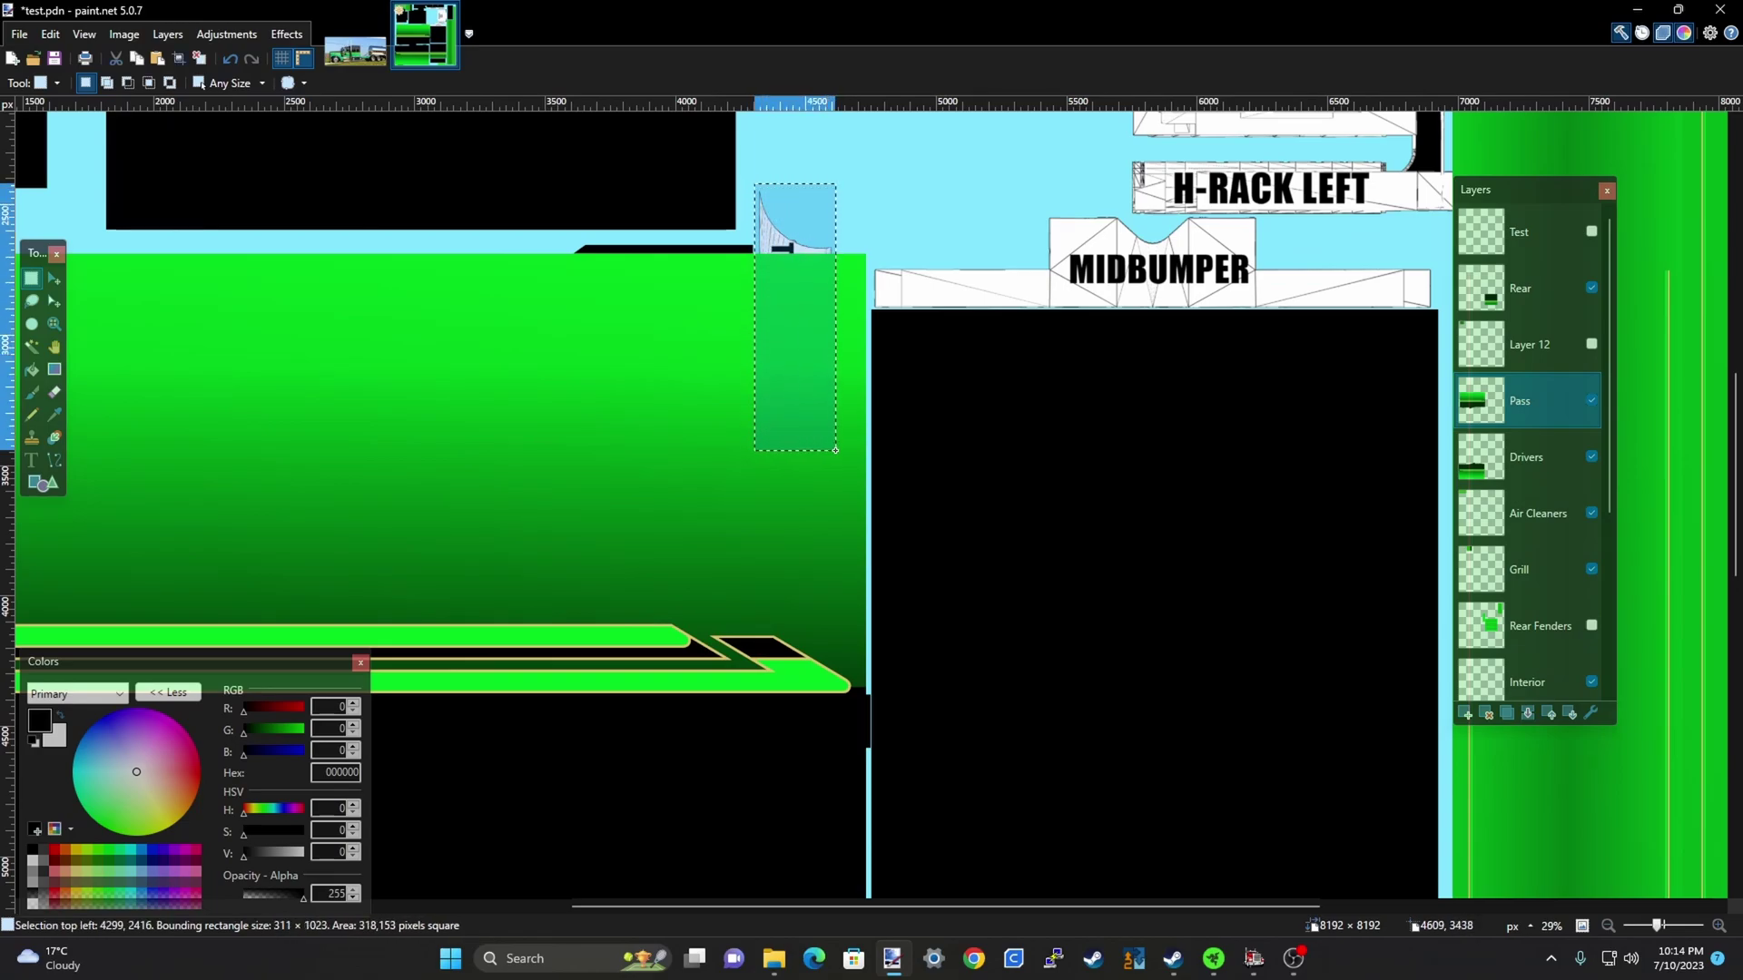
pyautogui.press('Delete')
pyautogui.hotkey('ctrl', 'd')
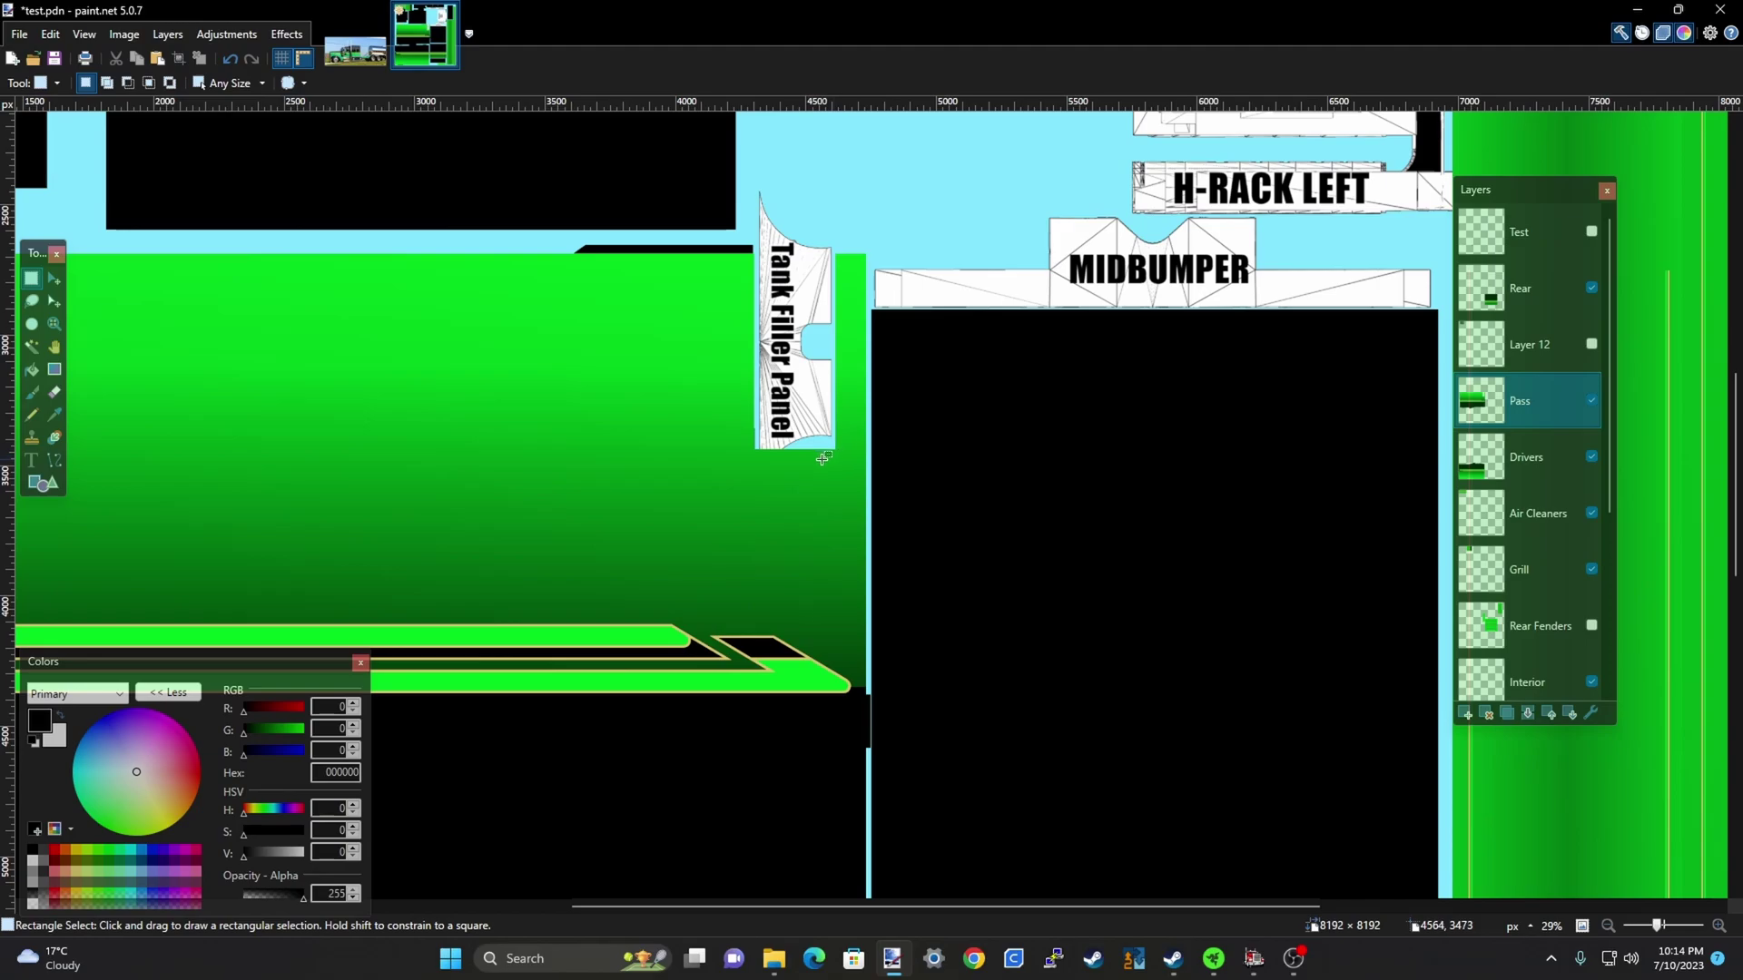
# Stretch a 34 × 129 px strip of green beside the Tank Filler Panel cutout over the thin dark line on its edge
pyautogui.keyDown('ctrl'); pyautogui.scroll(3, 788, 472); pyautogui.keyUp('ctrl')
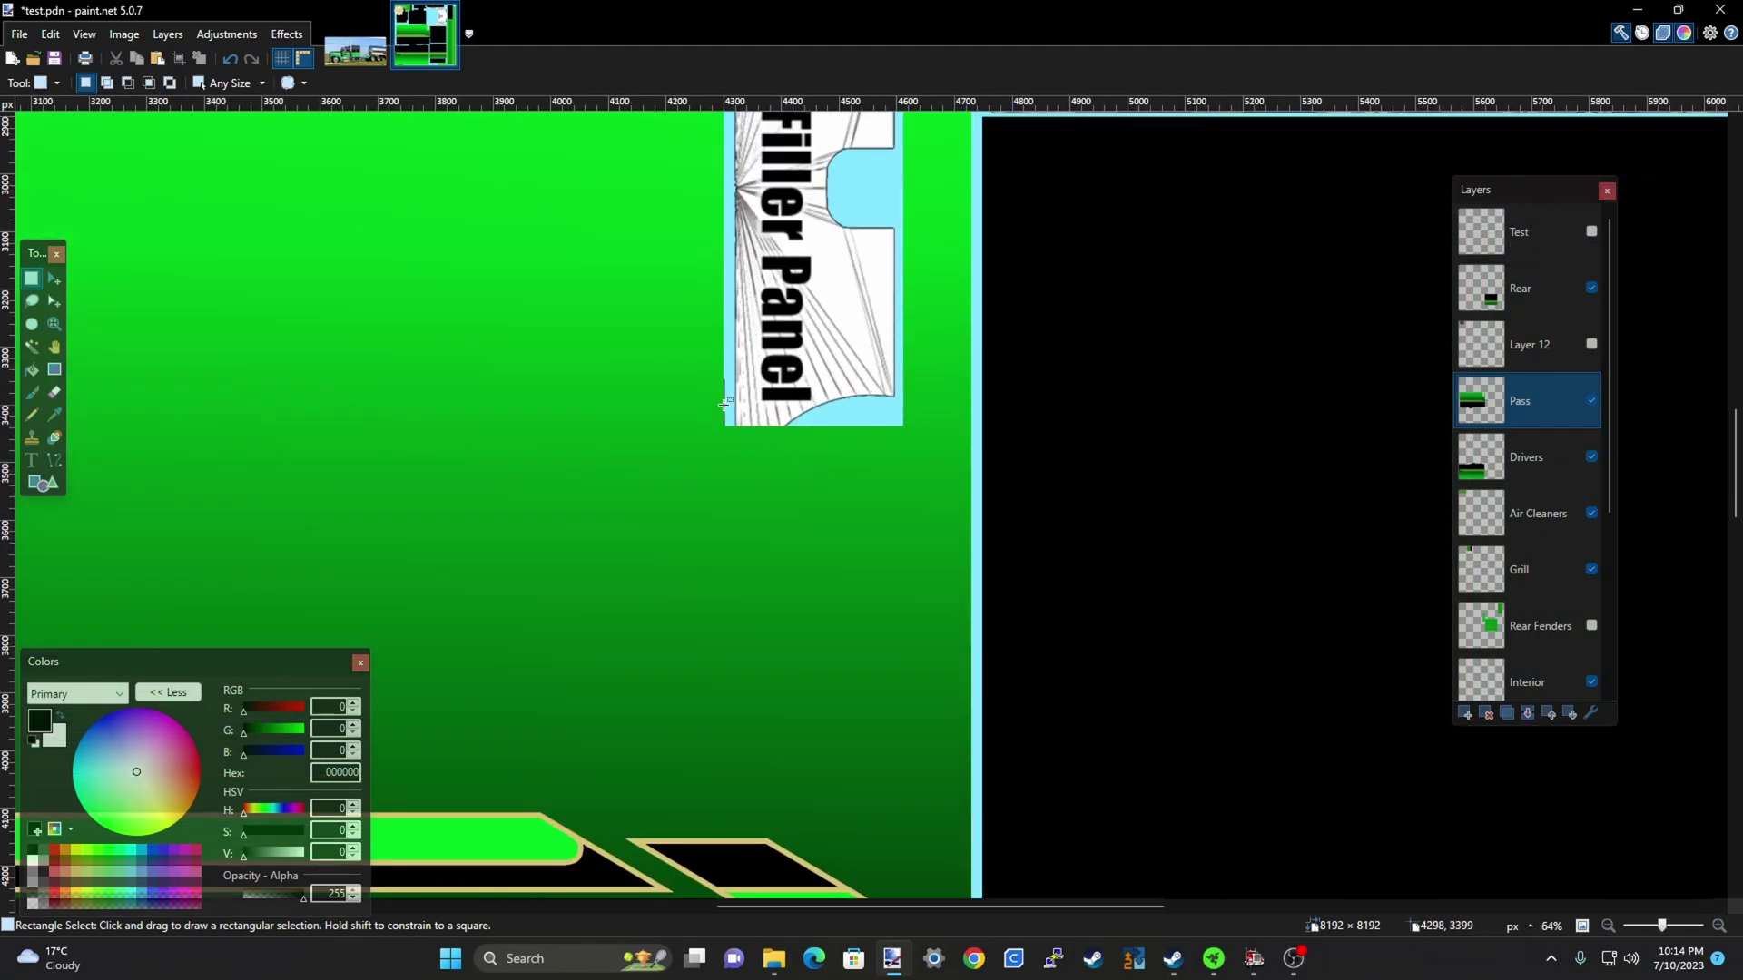
pyautogui.keyDown('ctrl'); pyautogui.scroll(2, 722, 397); pyautogui.keyUp('ctrl')
pyautogui.keyDown('ctrl'); pyautogui.scroll(-4, 726, 399); pyautogui.keyUp('ctrl')
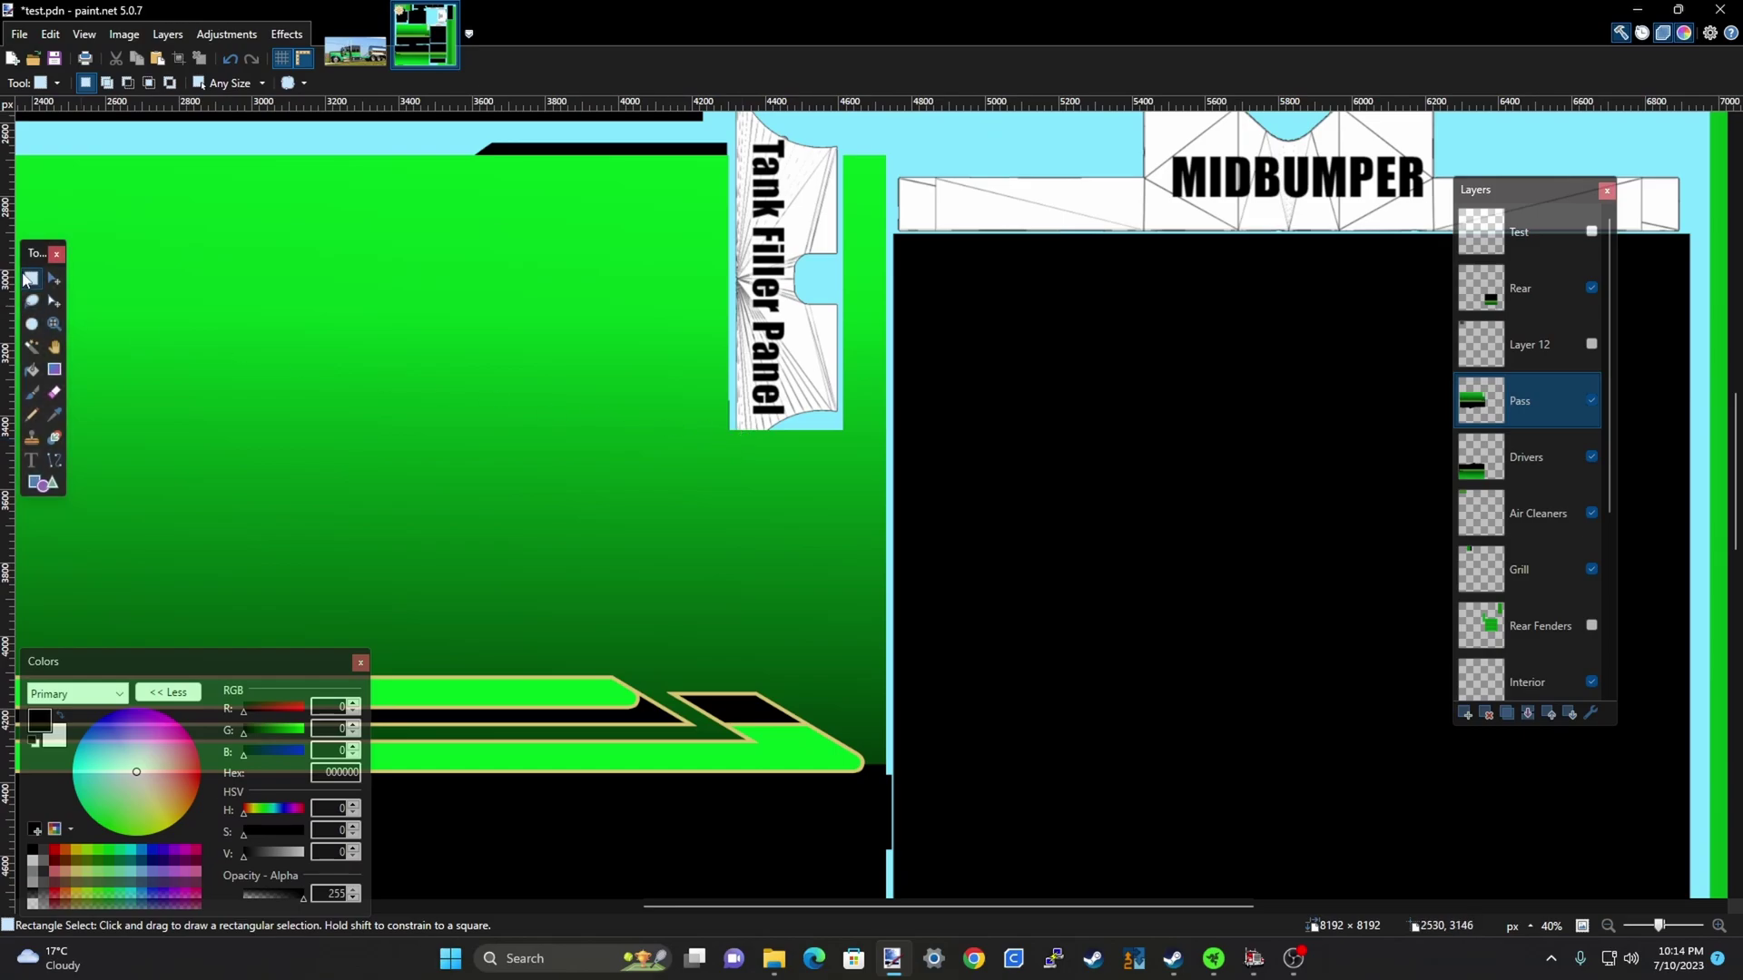
pyautogui.keyDown('ctrl'); pyautogui.scroll(2, 718, 392); pyautogui.keyUp('ctrl')
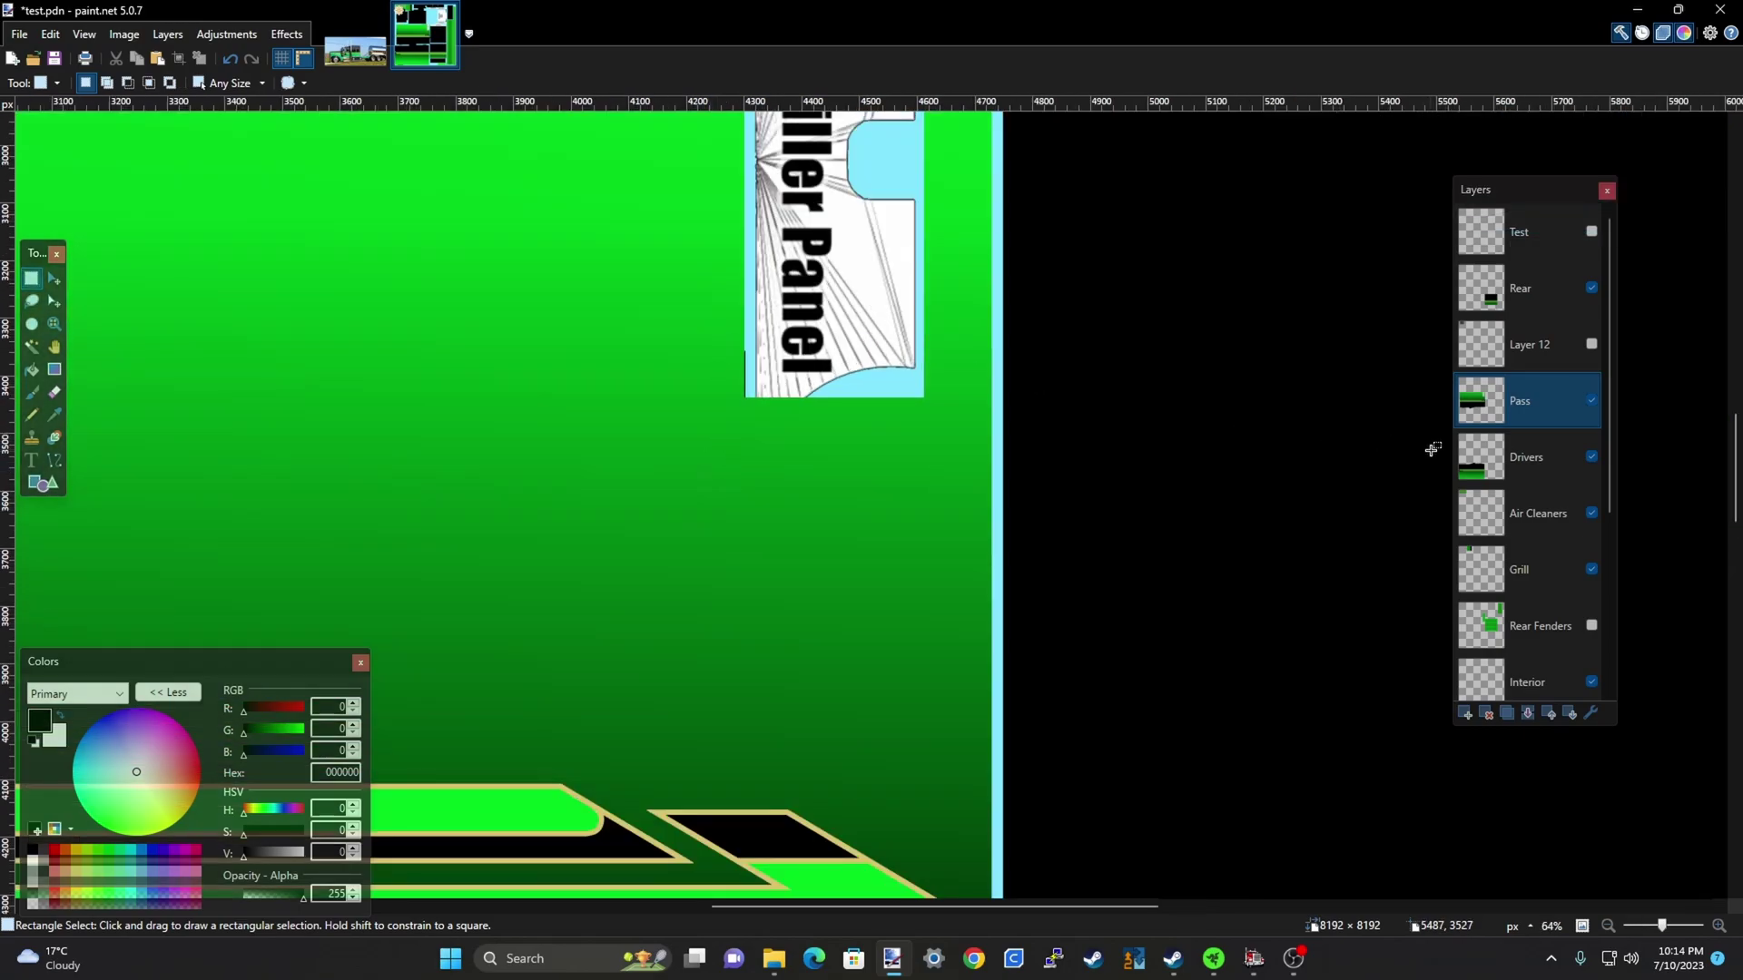
pyautogui.moveTo(717, 335); pyautogui.dragTo(736, 409)
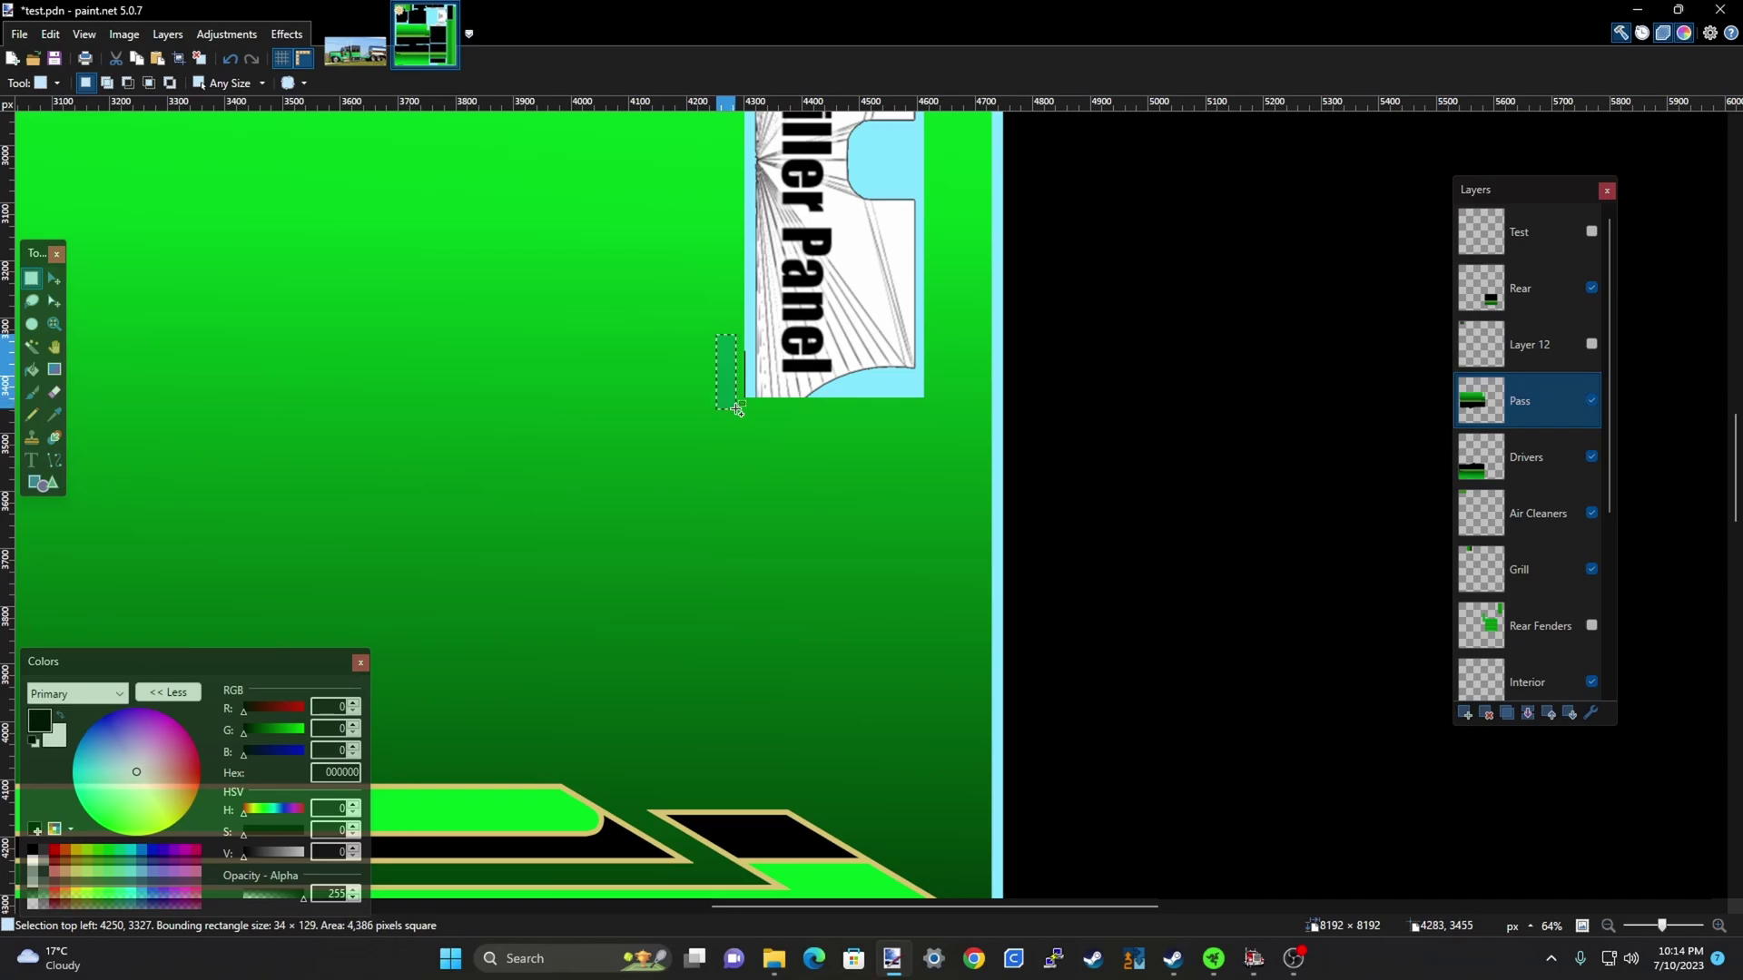
pyautogui.press('m')
pyautogui.scroll(1, 740, 390)
pyautogui.moveTo(743, 462); pyautogui.dragTo(771, 460)
pyautogui.hotkey('ctrl', 'd')
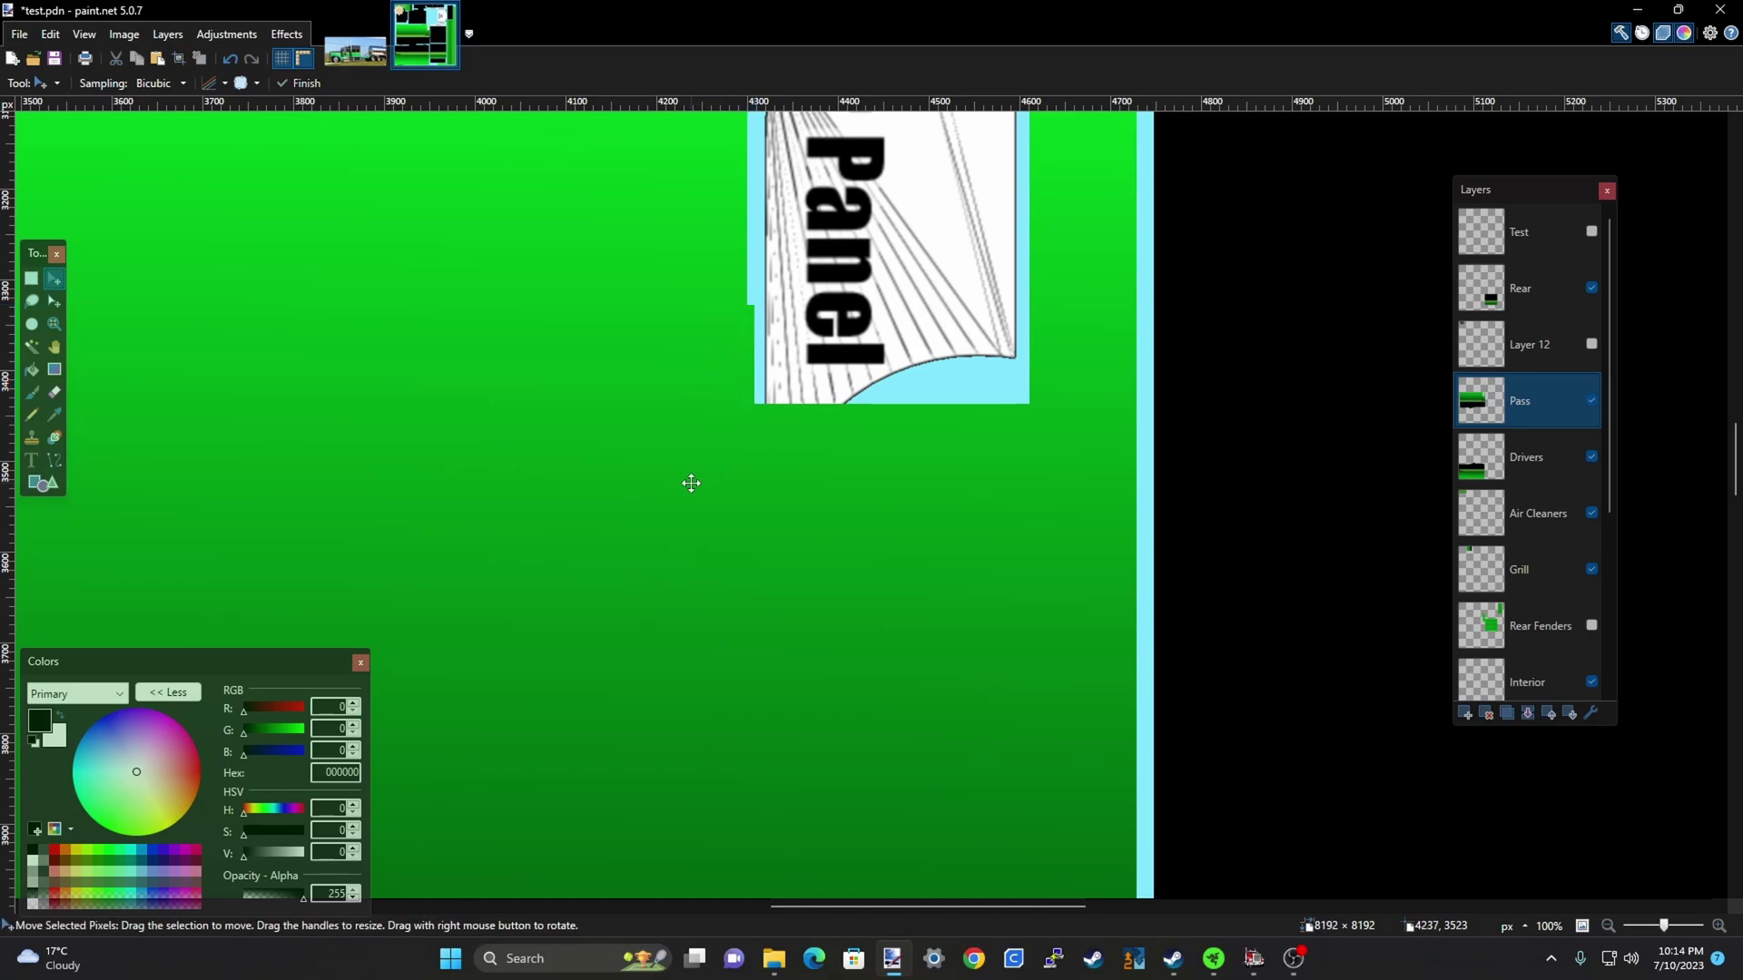
# Delete narrow pieces of green below the Tank Filler Panel cutout to expose the panel's pointed lower tip
pyautogui.scroll(-3, 726, 418)
pyautogui.click(40, 280)
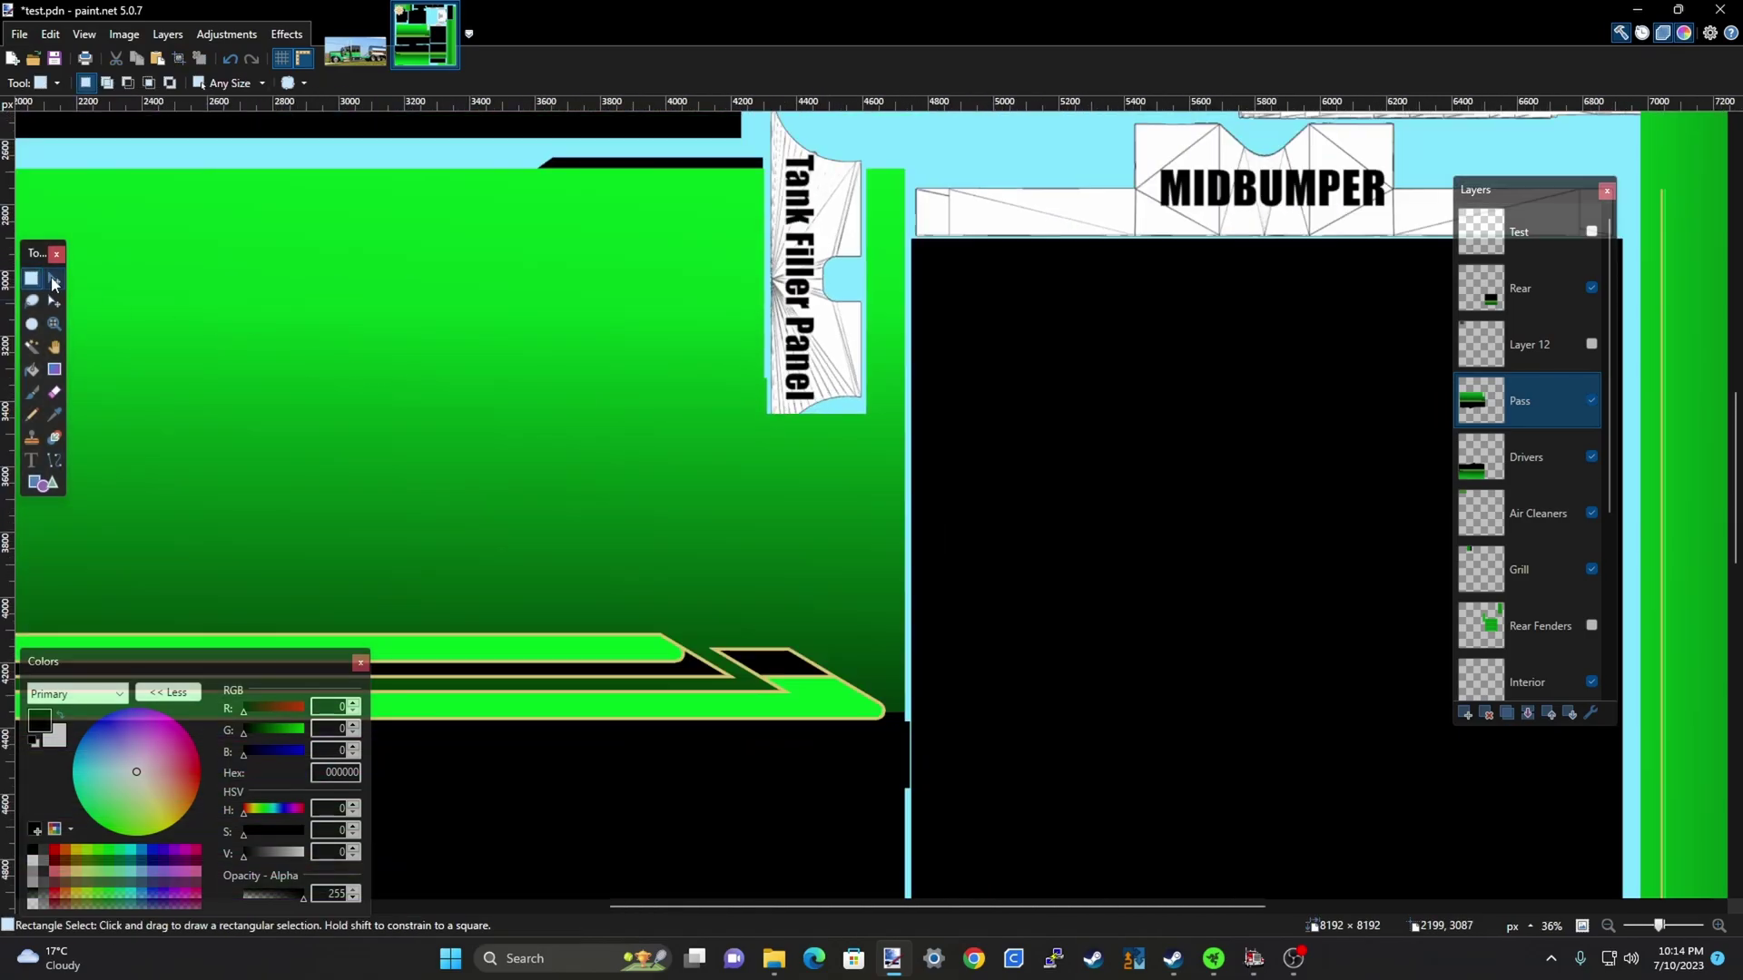
pyautogui.scroll(1, 810, 421)
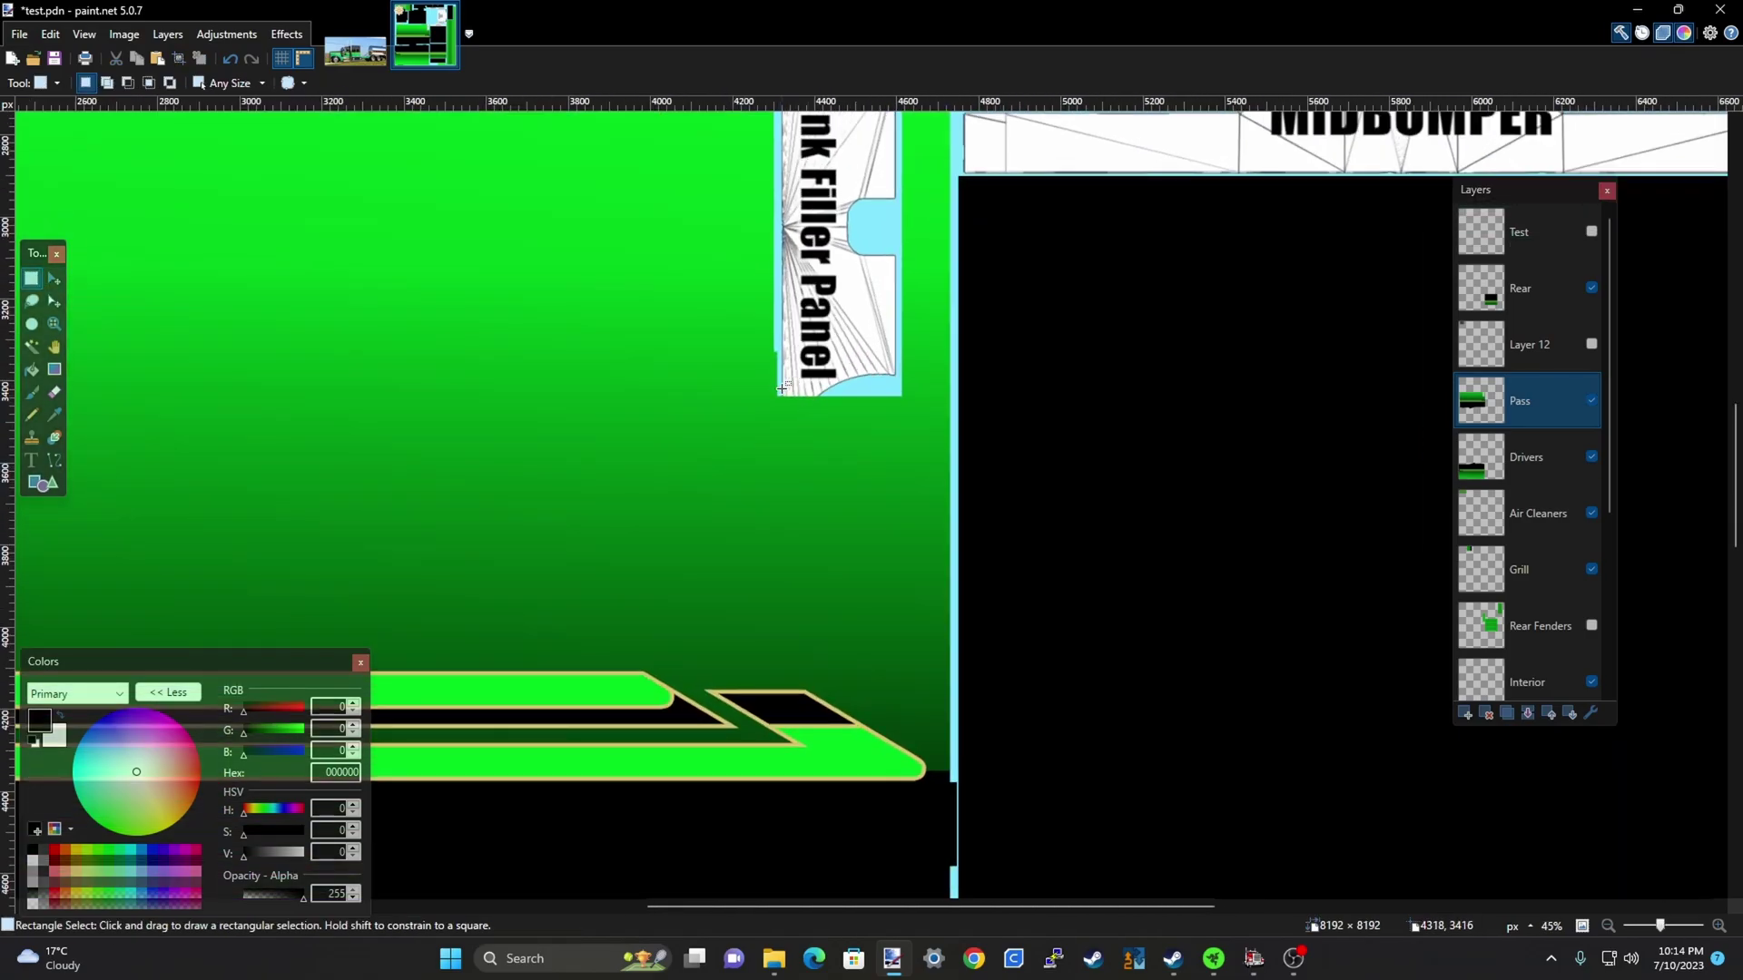
pyautogui.moveTo(778, 390); pyautogui.dragTo(784, 462)
pyautogui.scroll(5, 779, 462)
pyautogui.moveTo(775, 428); pyautogui.dragTo(793, 465)
pyautogui.press('Delete')
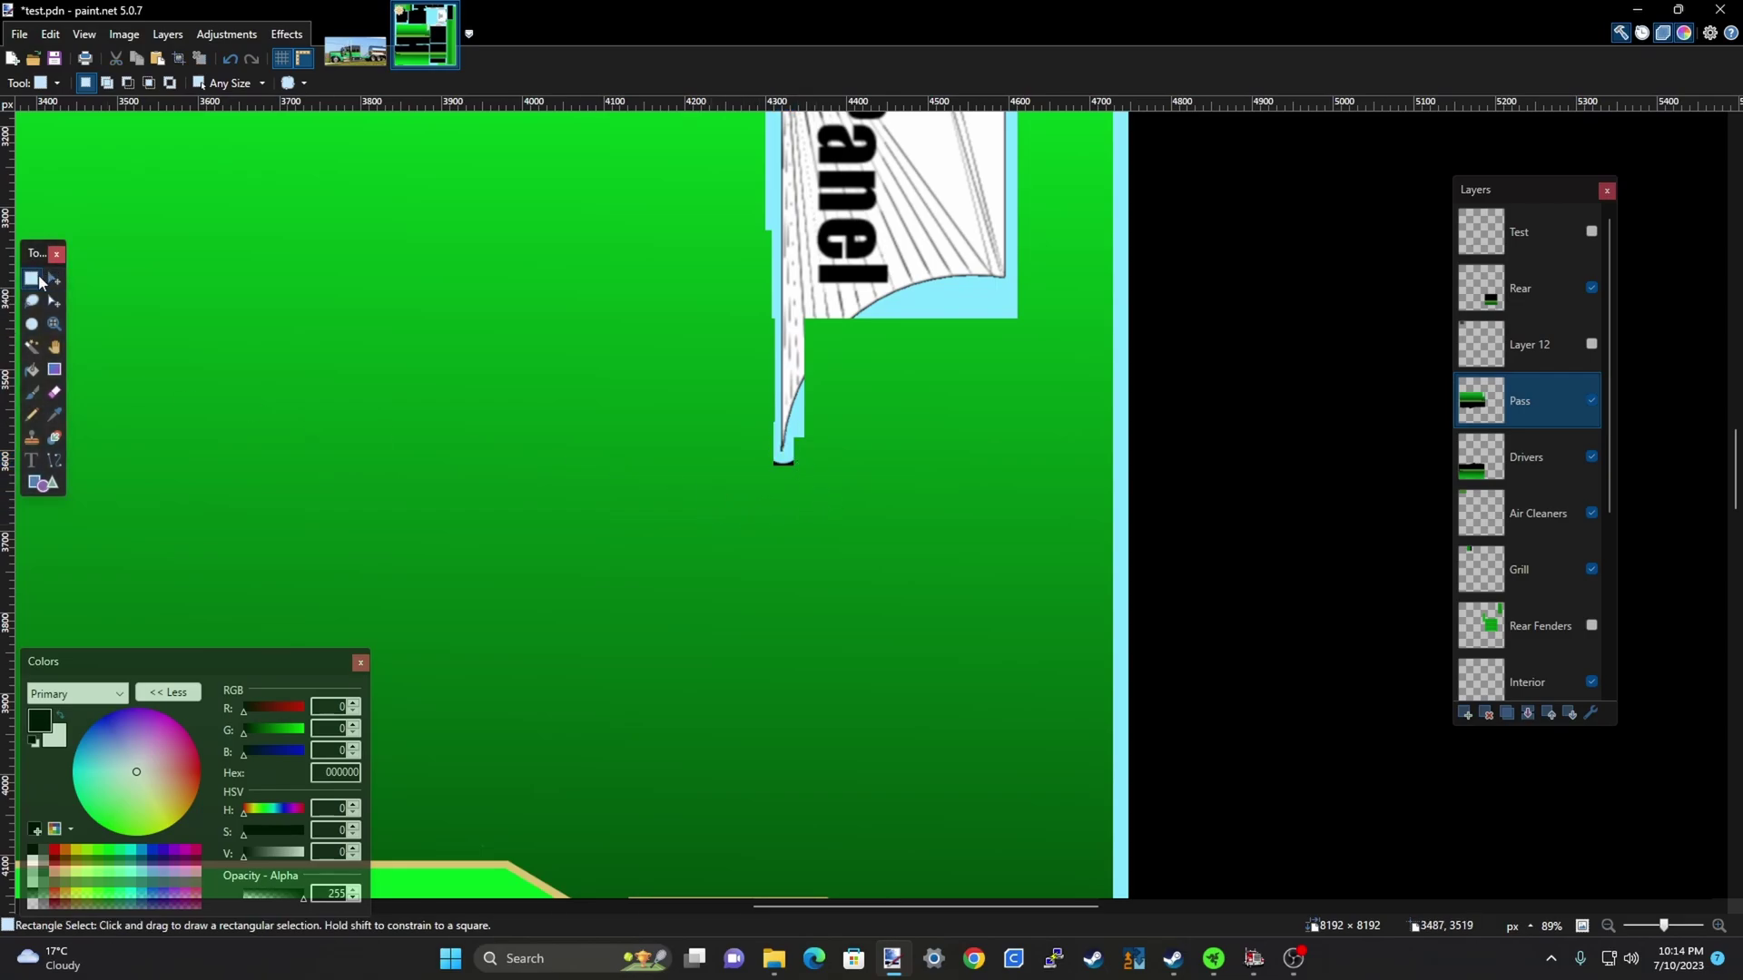
# Stretch a 48 × 15 px piece of green up over the small dark mark beneath the panel's tip
pyautogui.scroll(2, 749, 495)
pyautogui.moveTo(760, 464); pyautogui.dragTo(817, 481)
pyautogui.press('m')
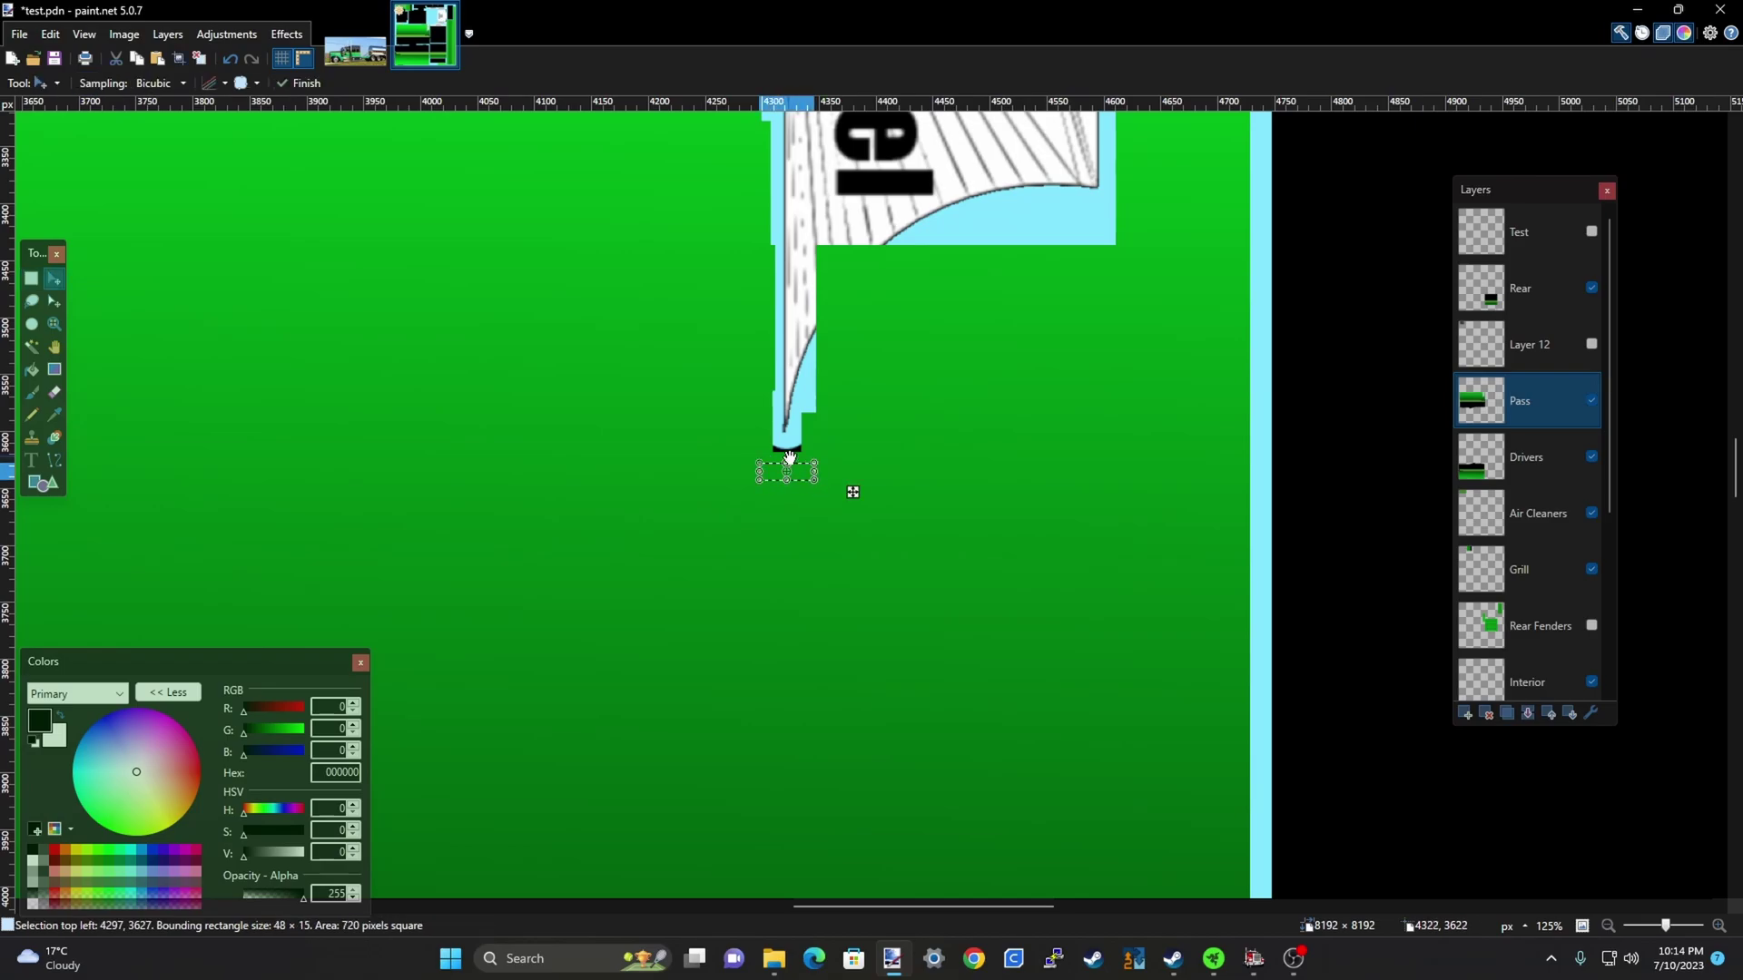
pyautogui.press('Delete')
pyautogui.hotkey('ctrl', 'd')
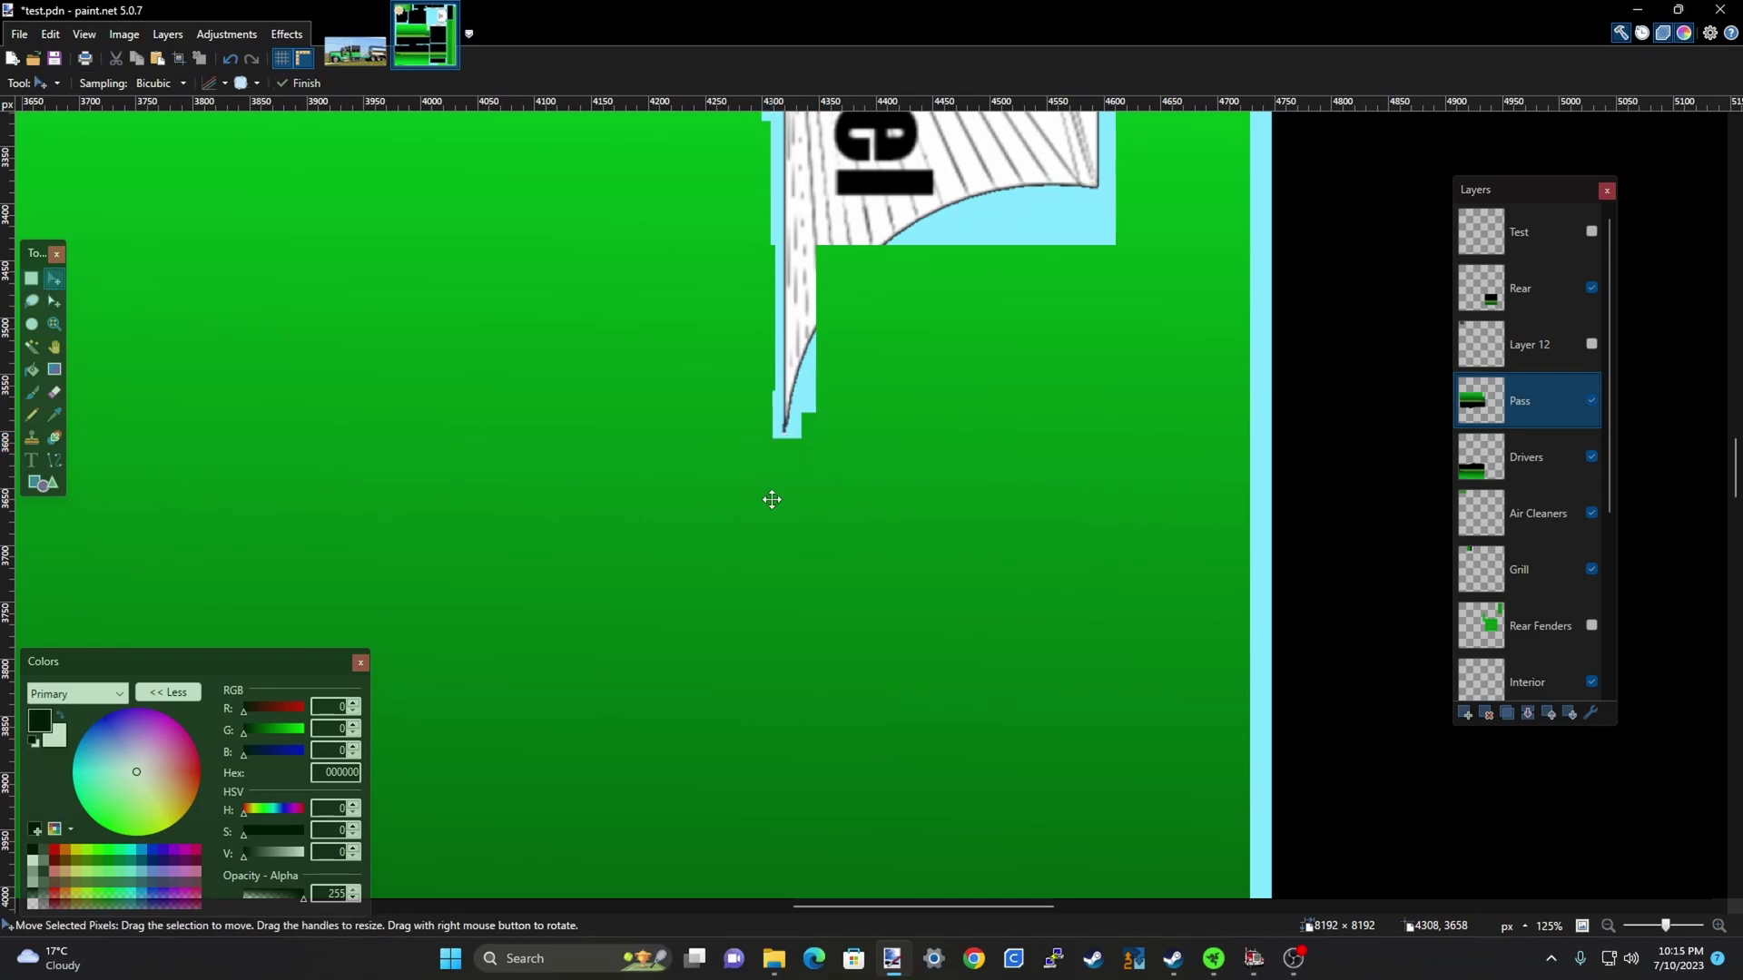
# Erase the leftover green along the Tank Filler Panel's lower curved edge with the 25 px Eraser
pyautogui.click(53, 392)
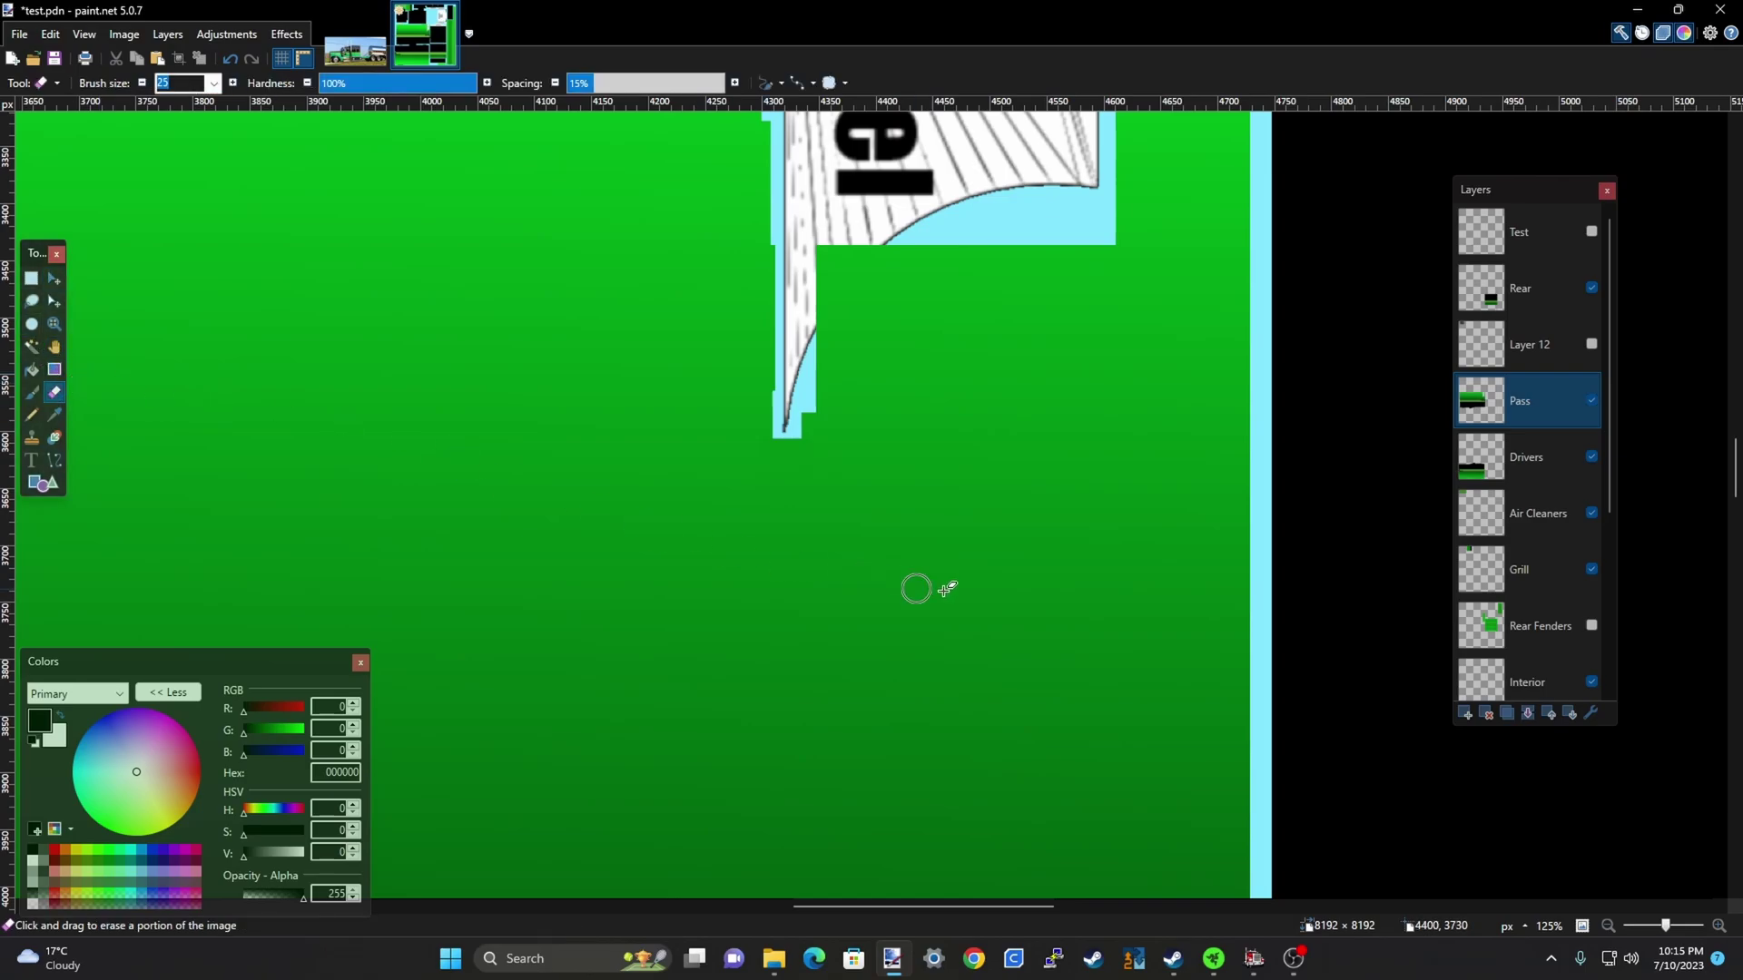
pyautogui.scroll(2, 917, 418)
pyautogui.scroll(1, 908, 472)
pyautogui.scroll(-1, 896, 545)
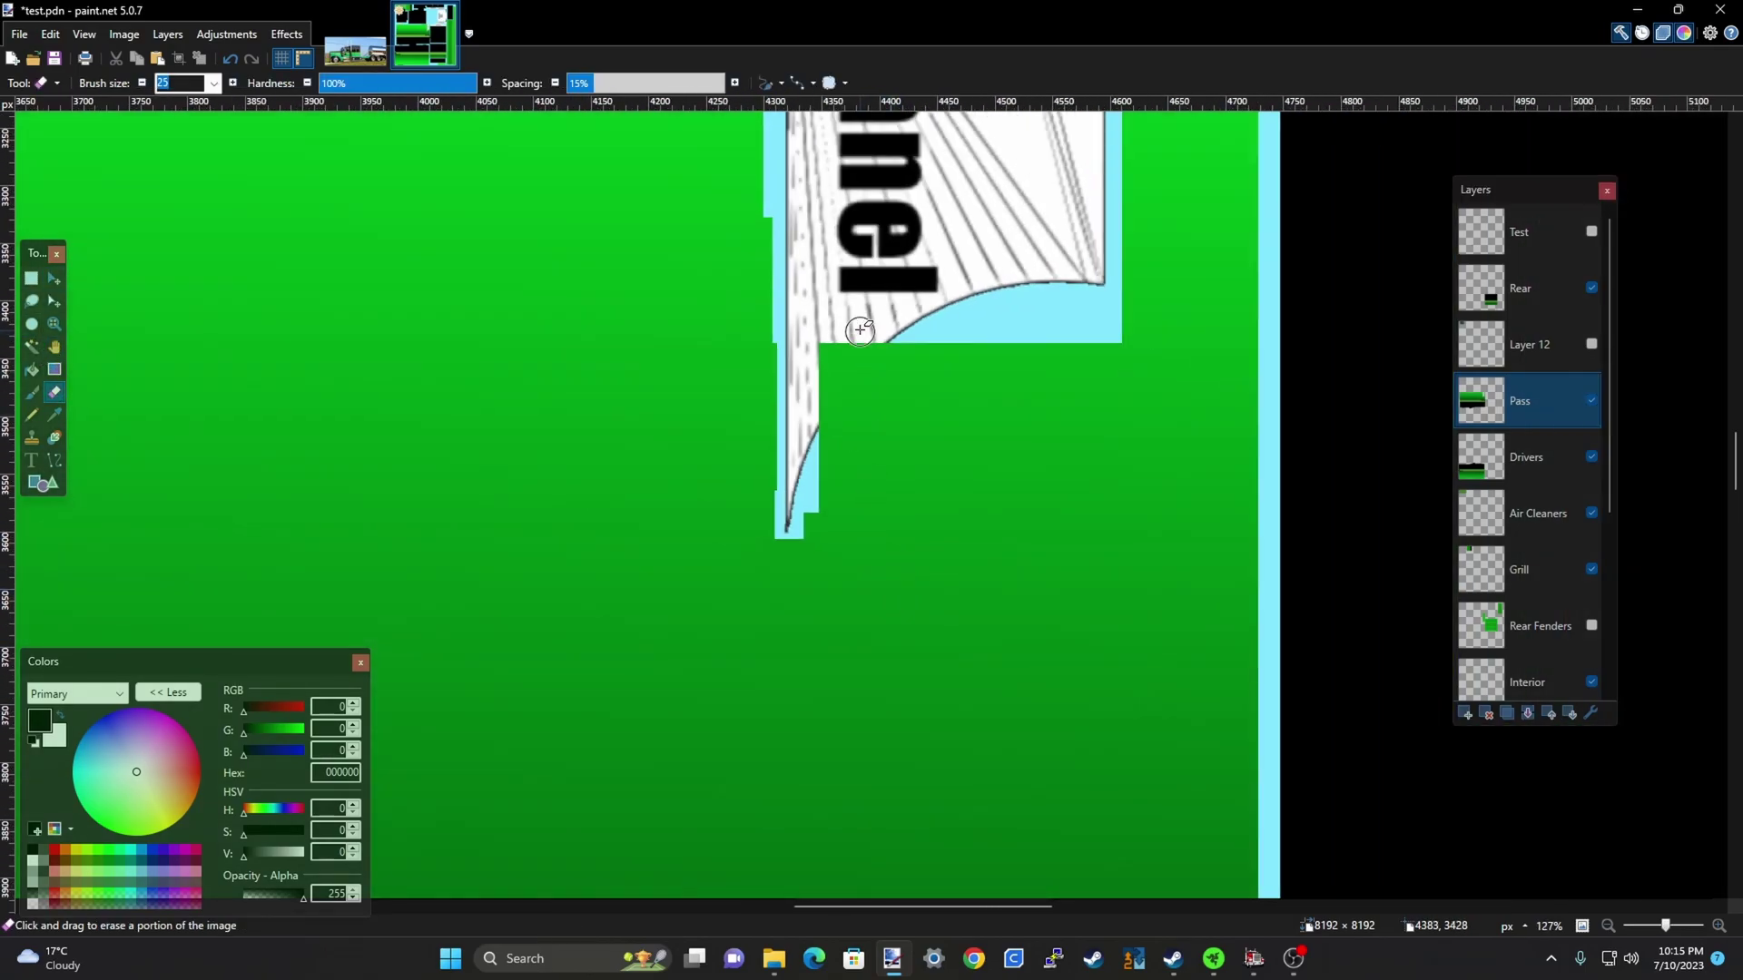
pyautogui.scroll(1, 876, 329)
pyautogui.moveTo(876, 328)
pyautogui.mouseDown()
pyautogui.moveTo(909, 343)
pyautogui.moveTo(839, 406)
pyautogui.moveTo(802, 479)
pyautogui.moveTo(809, 398)
pyautogui.moveTo(842, 340)
pyautogui.moveTo(853, 358)
pyautogui.moveTo(773, 354)
pyautogui.mouseUp()
pyautogui.scroll(-6, 711, 508)
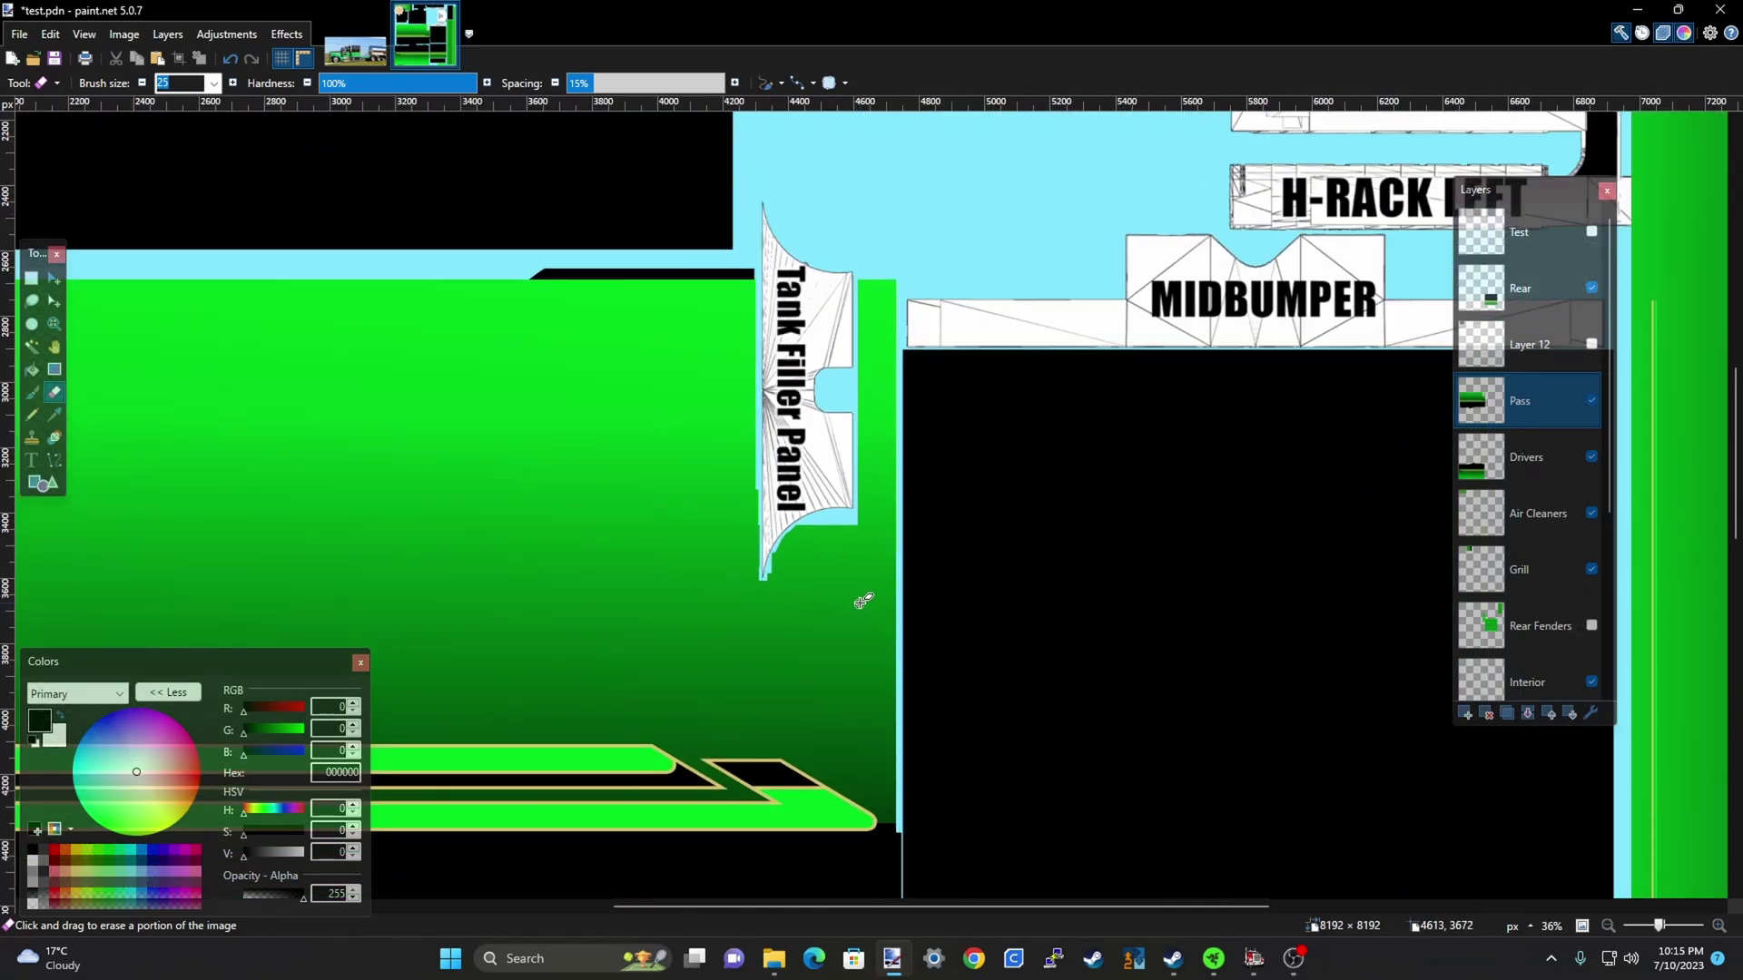
pyautogui.scroll(-2, 1113, 699)
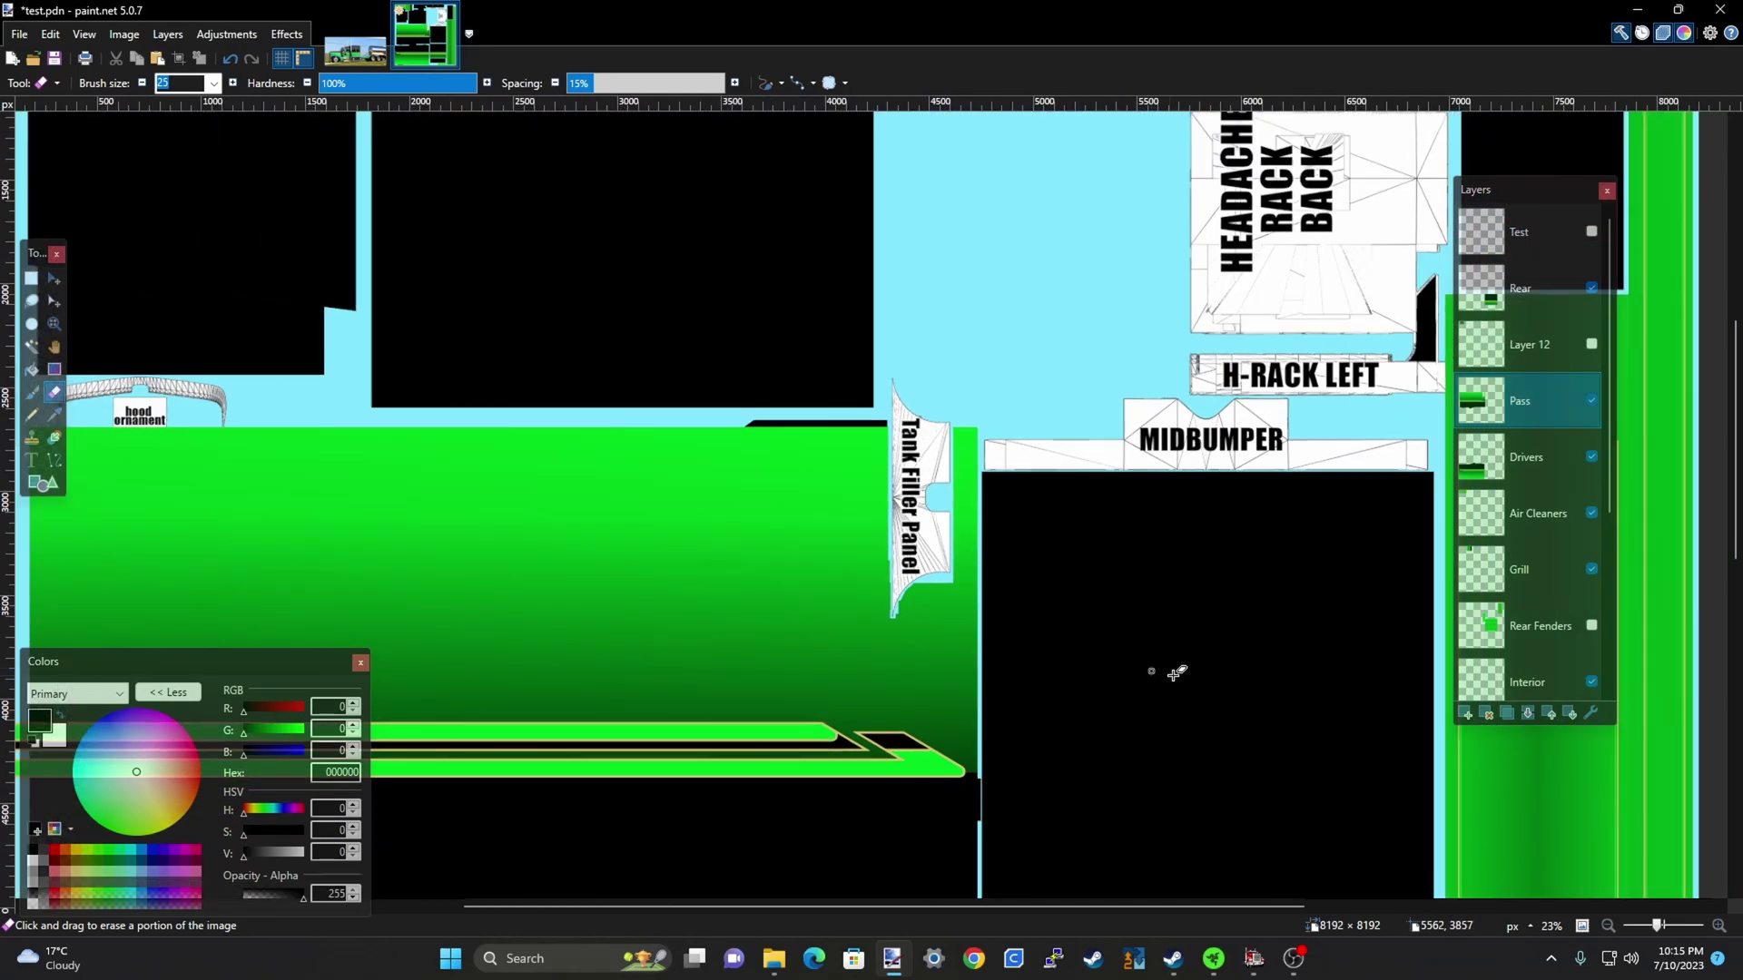
# Hide the Pass layer to expose the right side template outline
pyautogui.click(1592, 402)
pyautogui.scroll(-2, 571, 424)
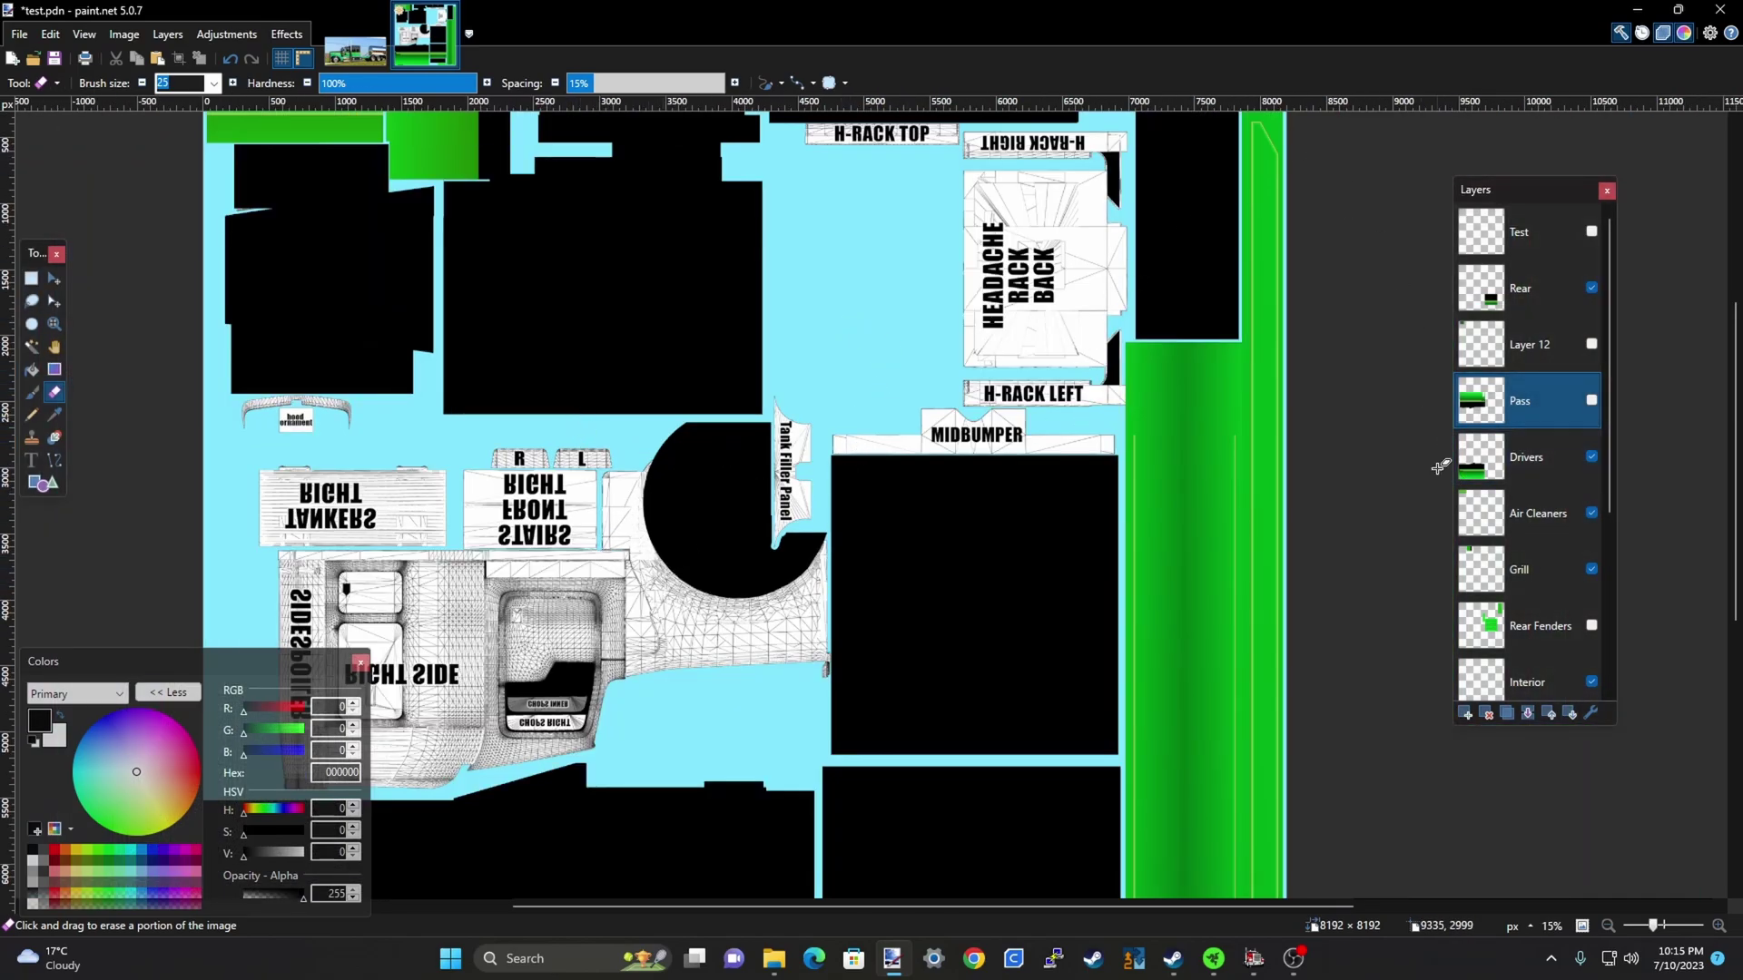
pyautogui.scroll(-1, 860, 334)
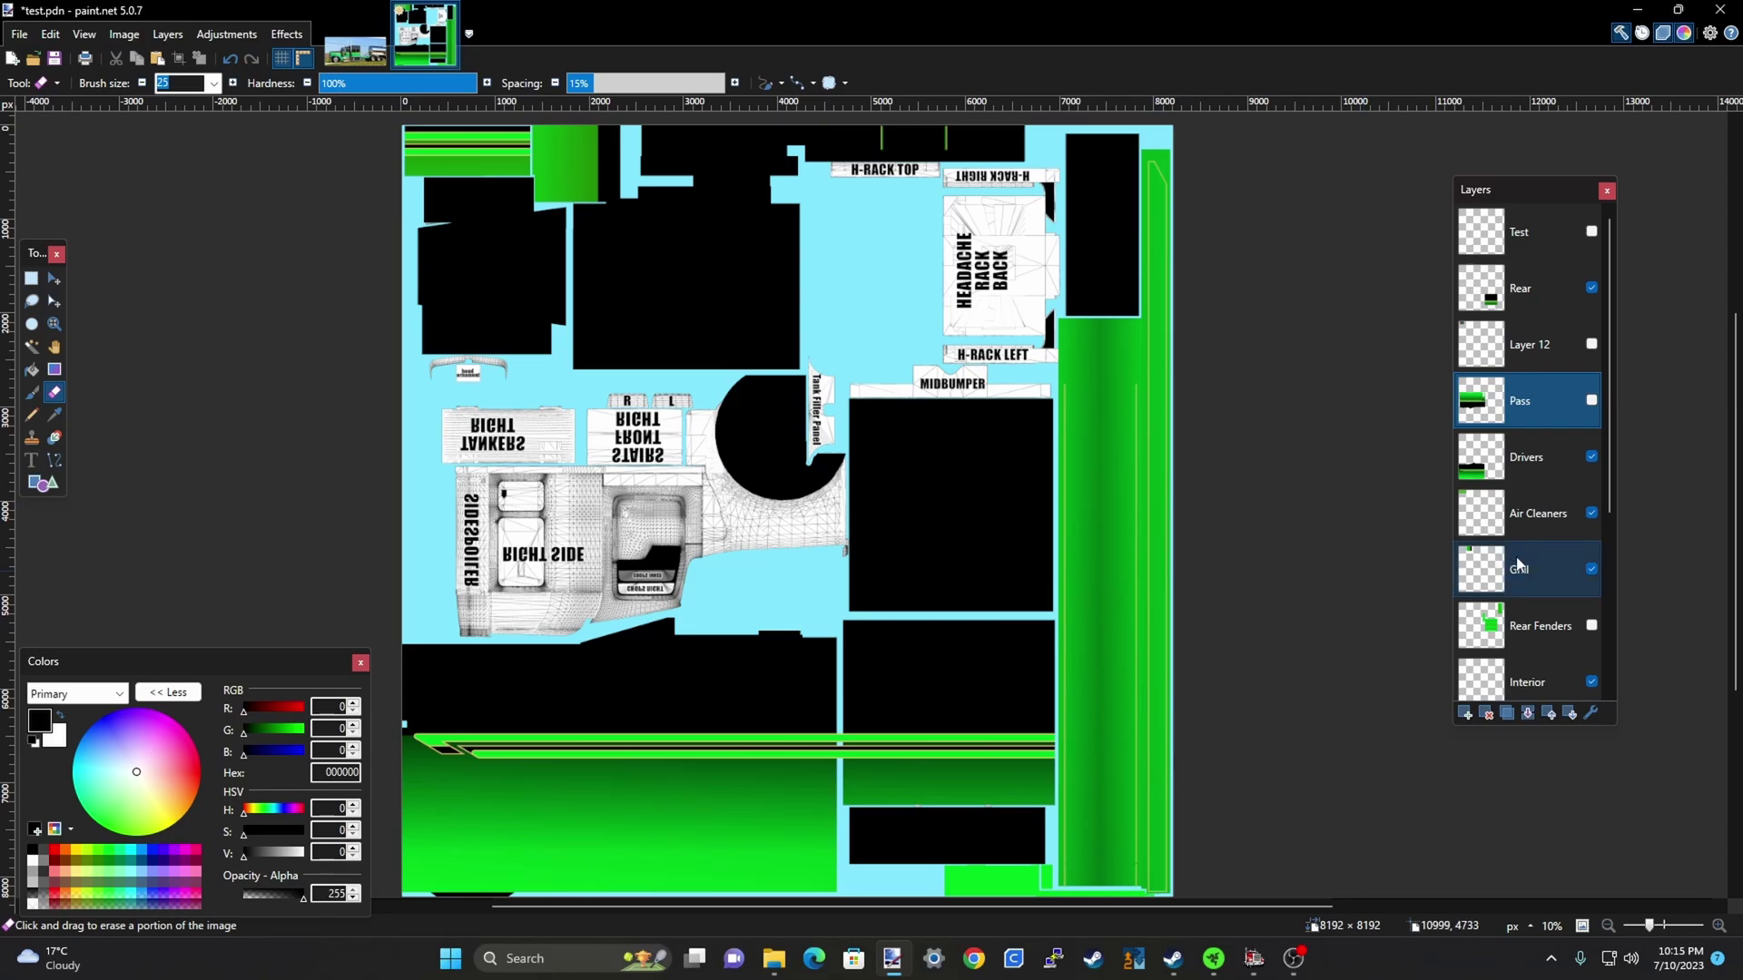
pyautogui.scroll(-3, 1543, 577)
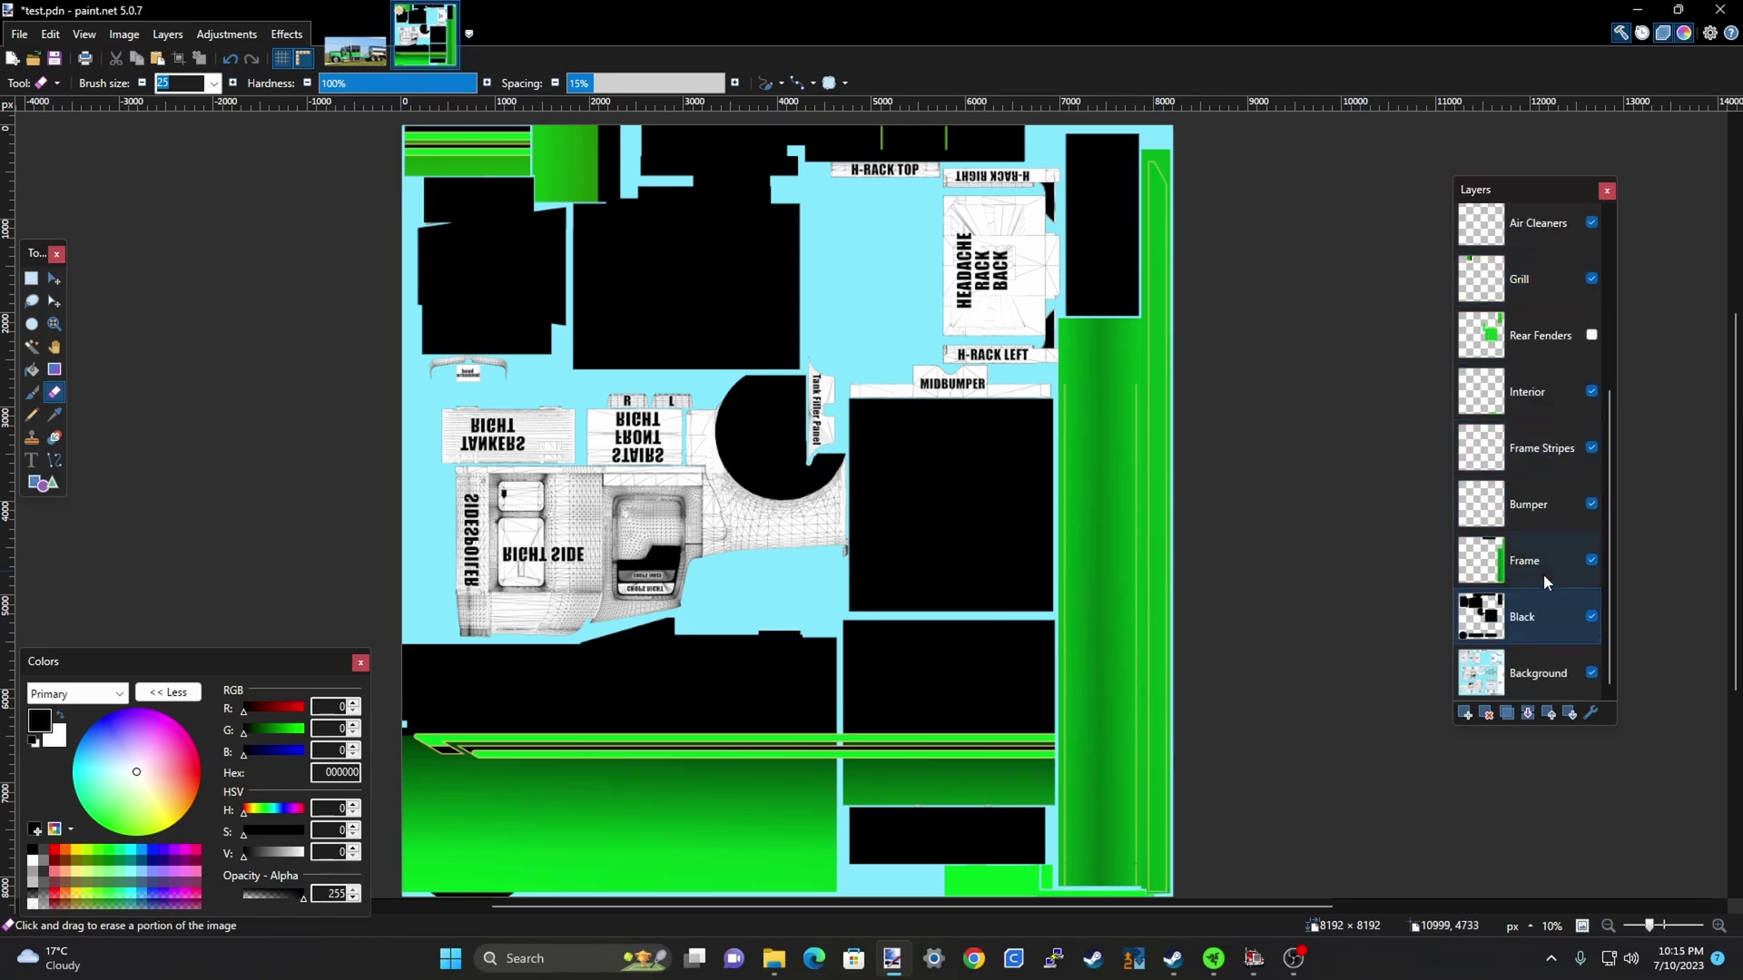
# Examine the Frame layer's long green gradient strip and the neighbouring template parts
pyautogui.click(1548, 559)
pyautogui.click(1592, 560)
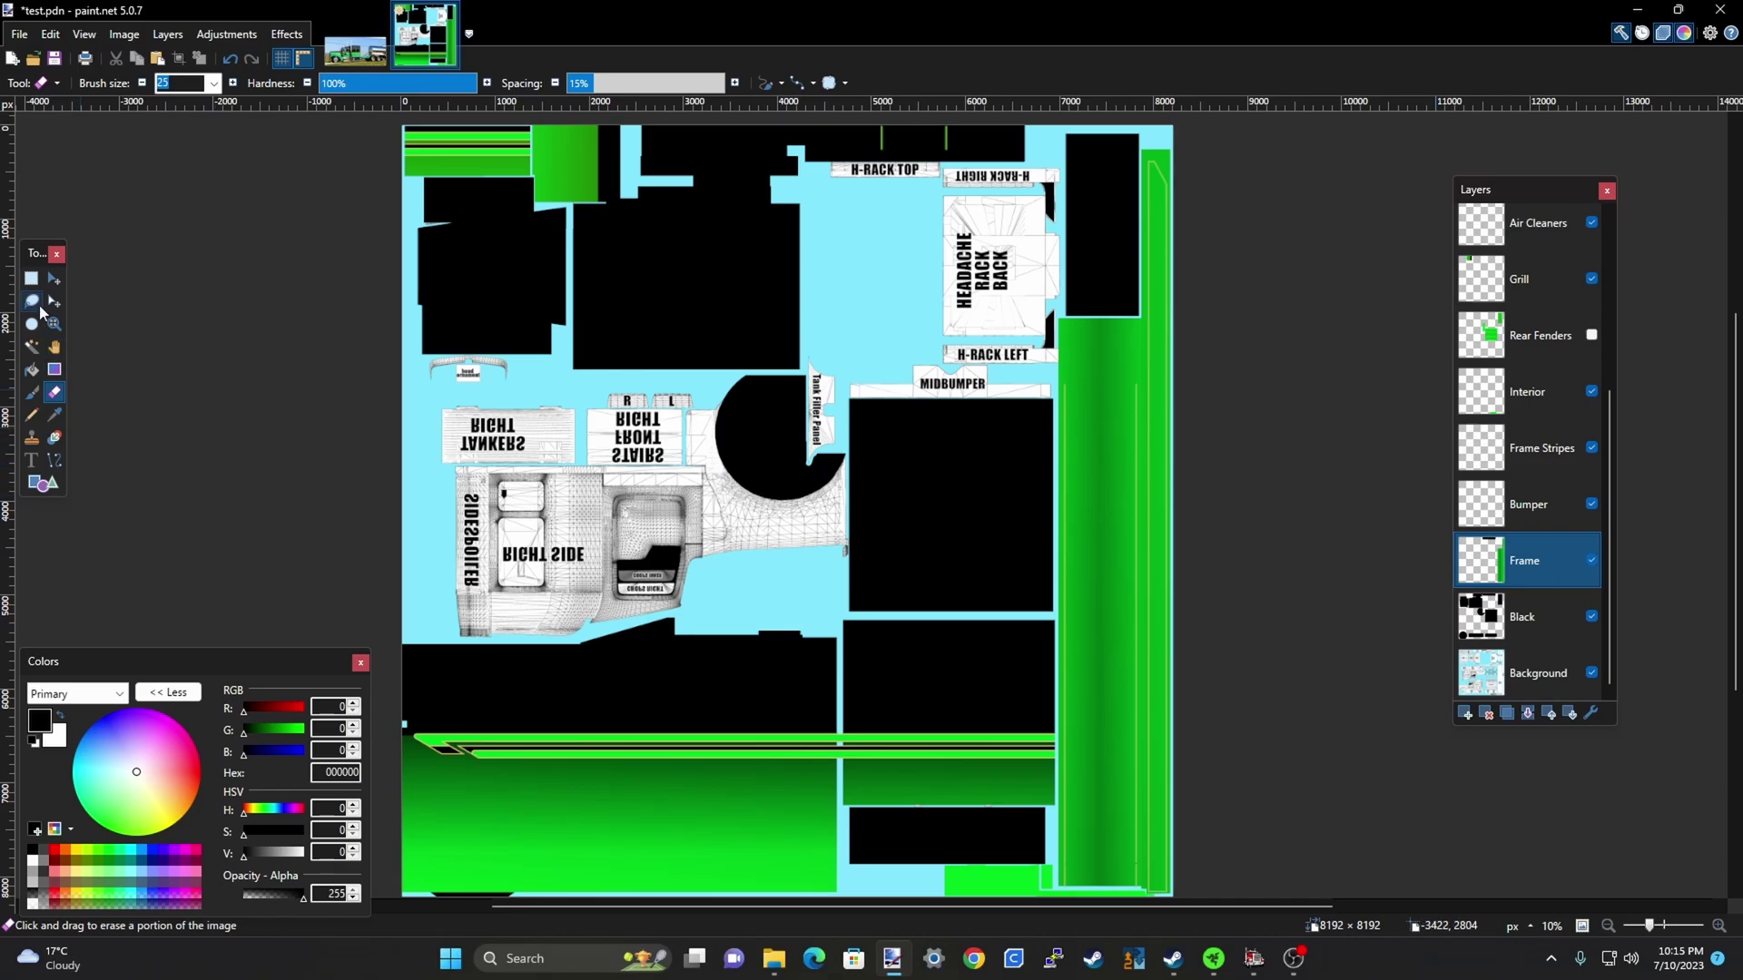
pyautogui.click(30, 281)
pyautogui.scroll(5, 1141, 471)
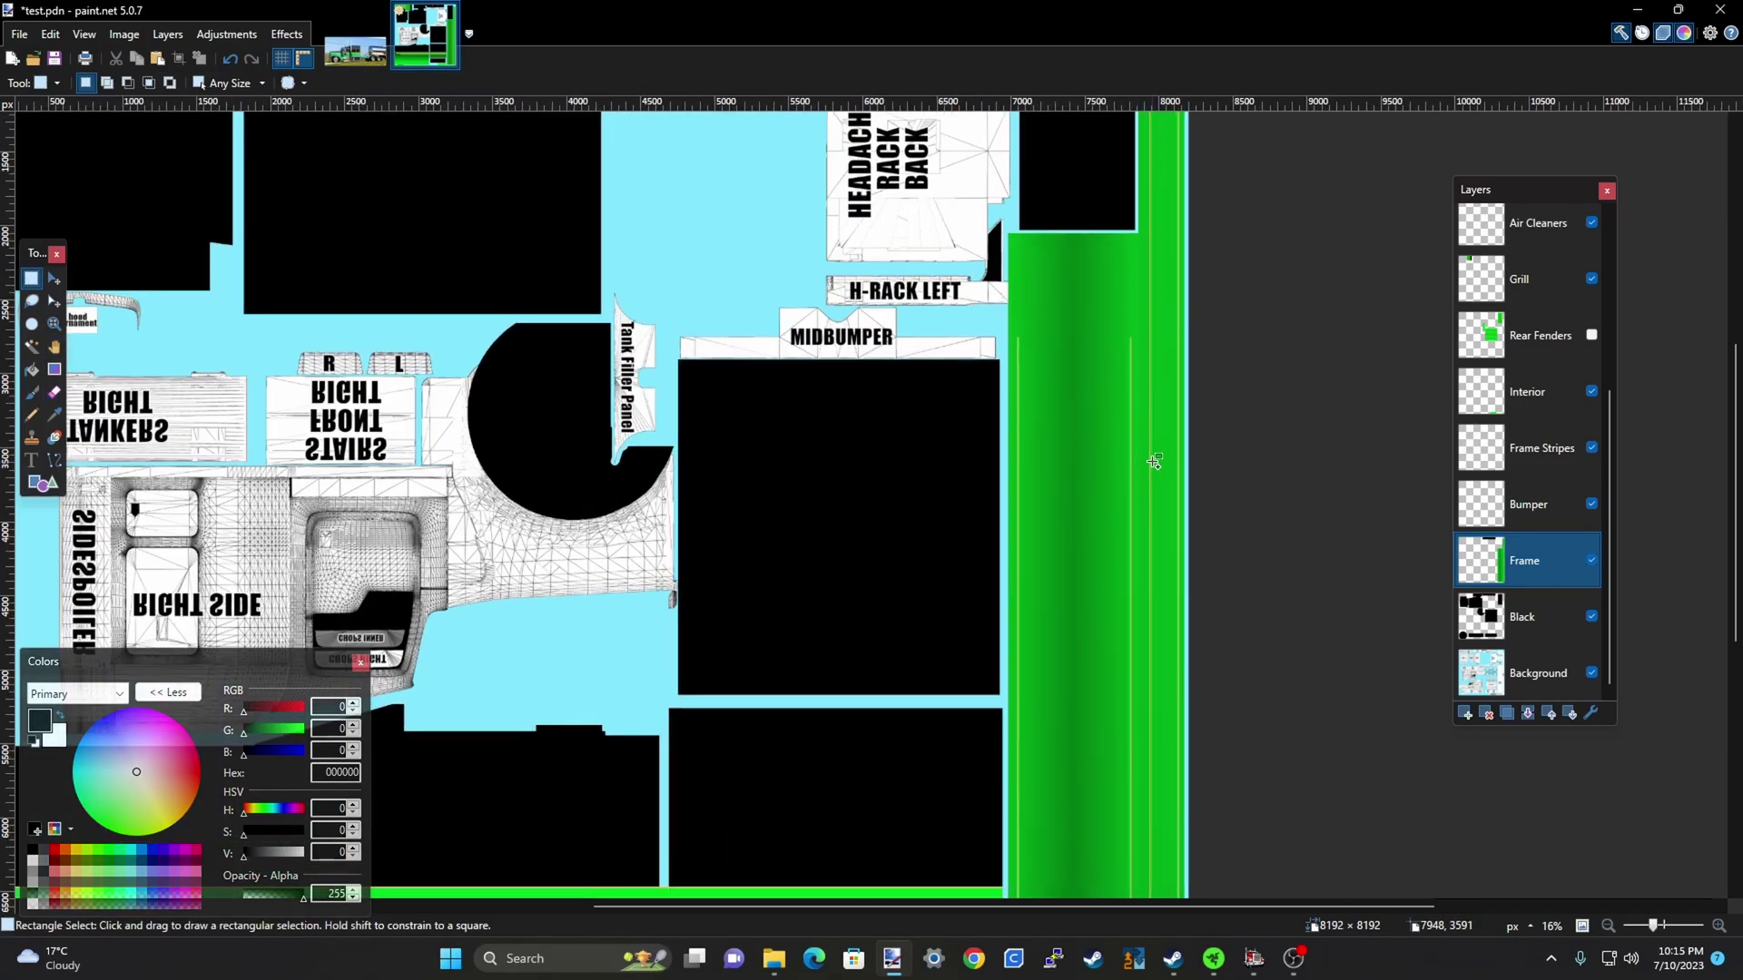
pyautogui.scroll(2, 1128, 457)
pyautogui.scroll(-4, 1126, 431)
pyautogui.scroll(1, 1126, 425)
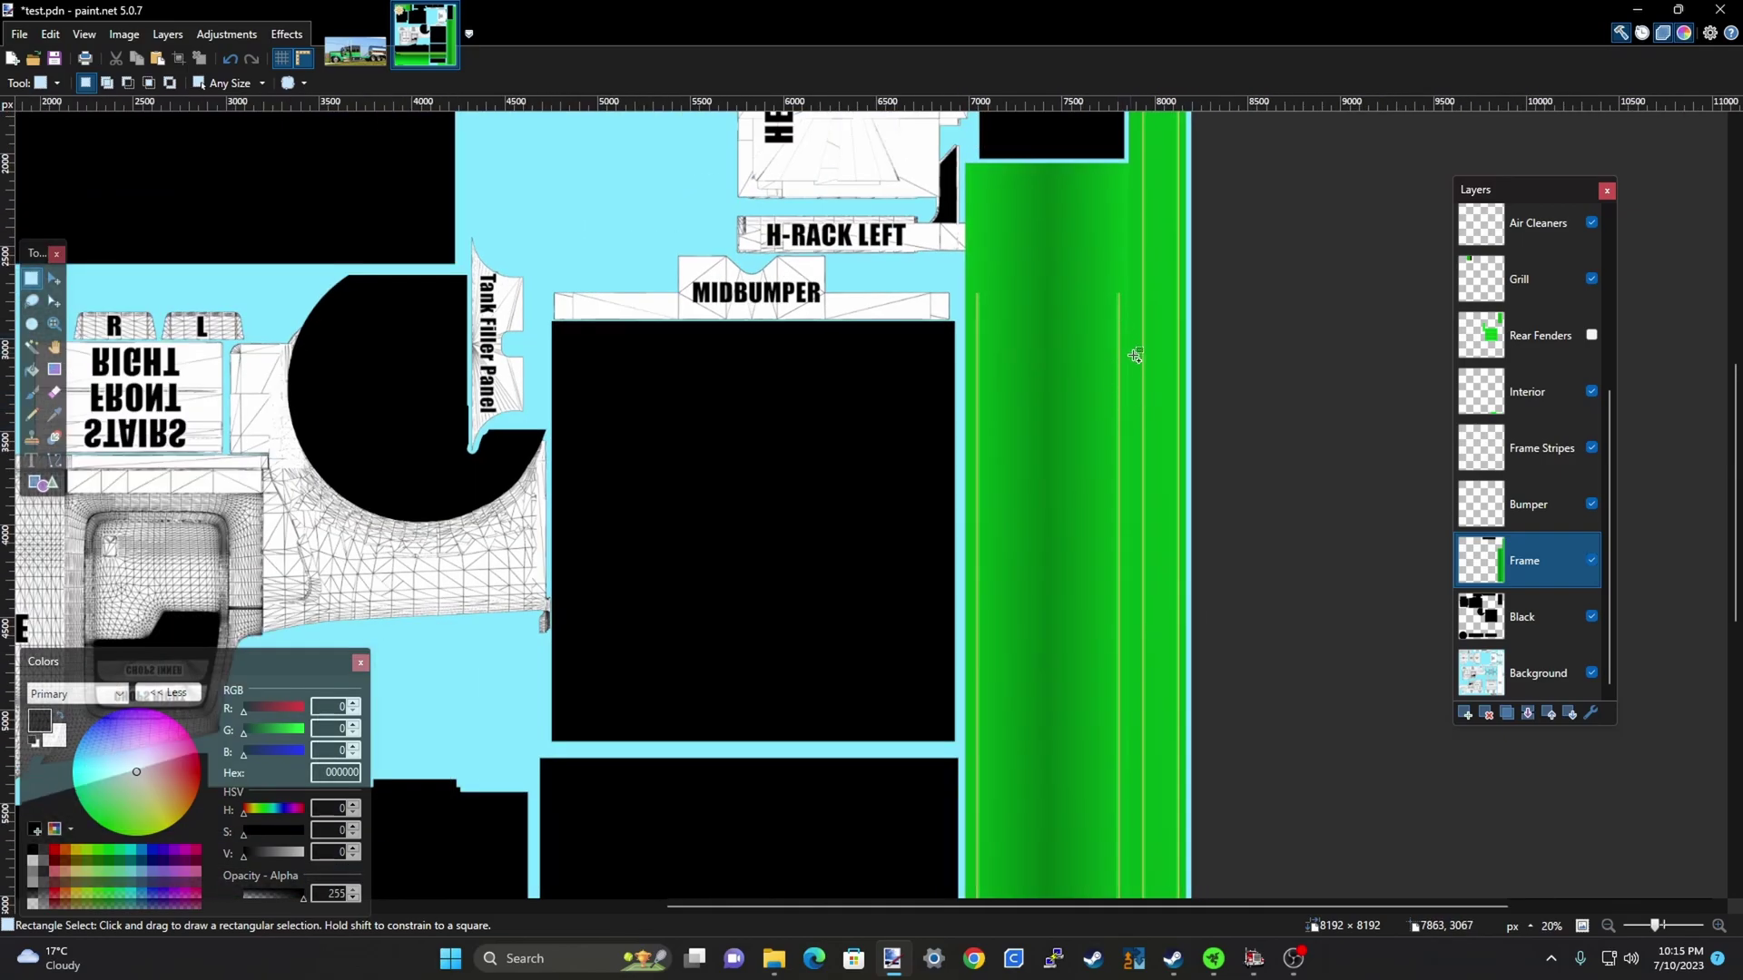
pyautogui.scroll(-1, 1120, 406)
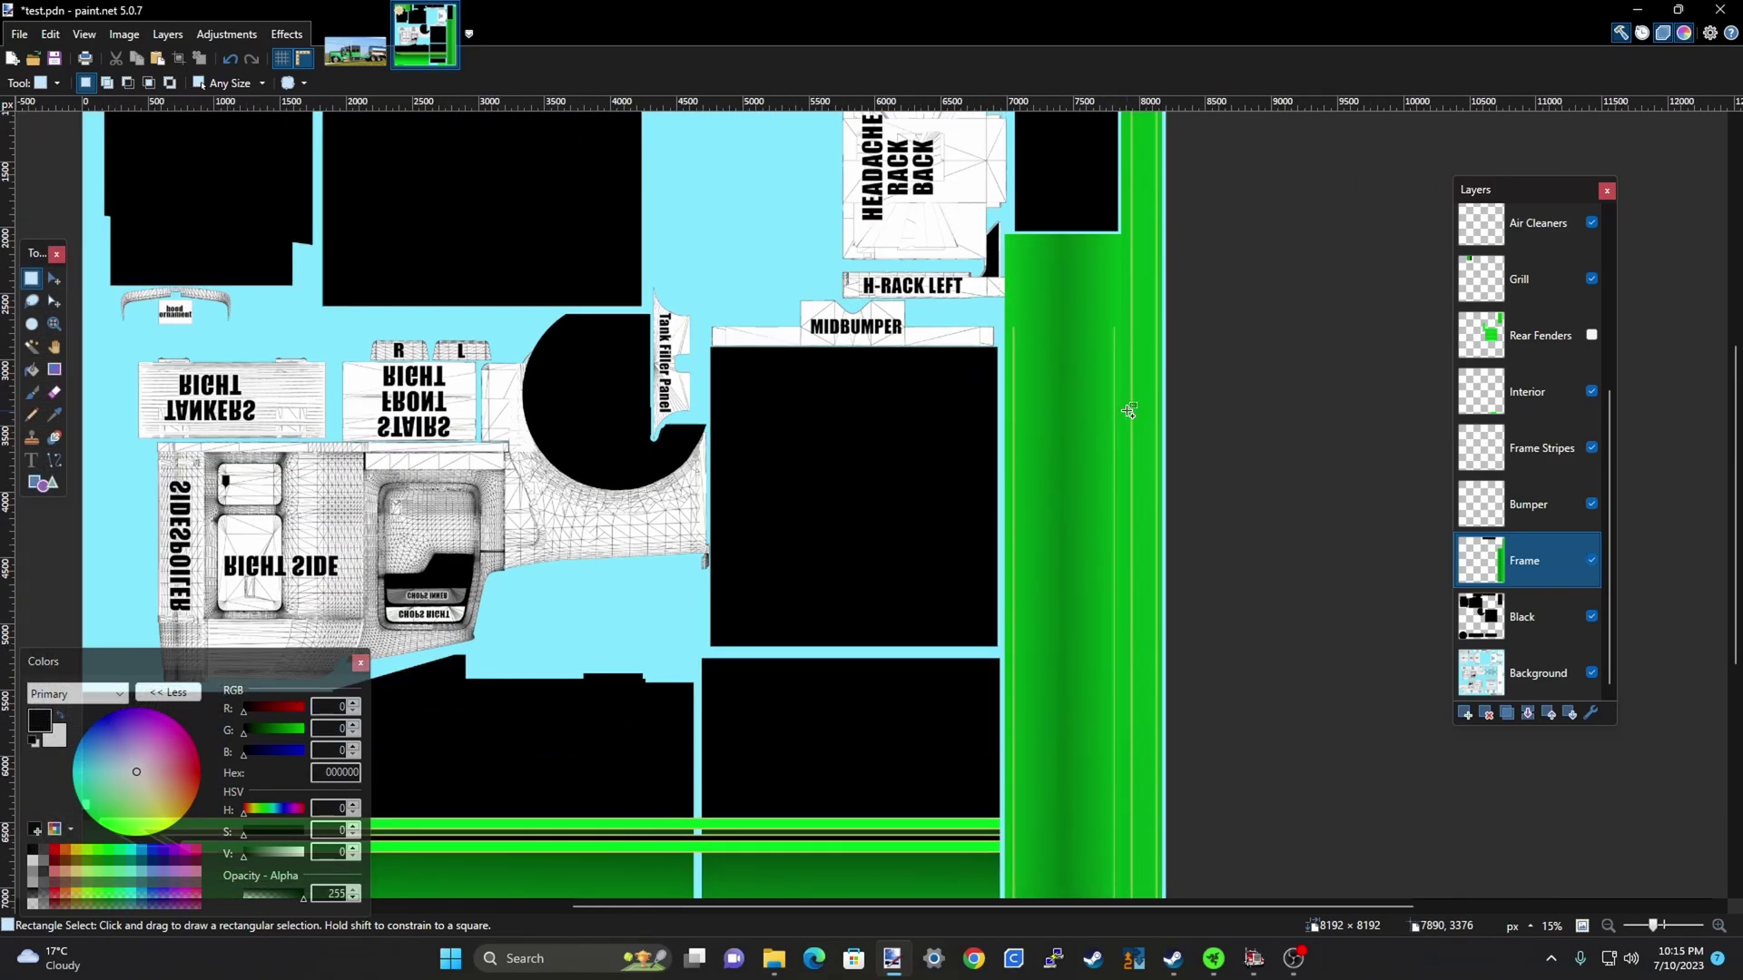
pyautogui.scroll(3, 1116, 409)
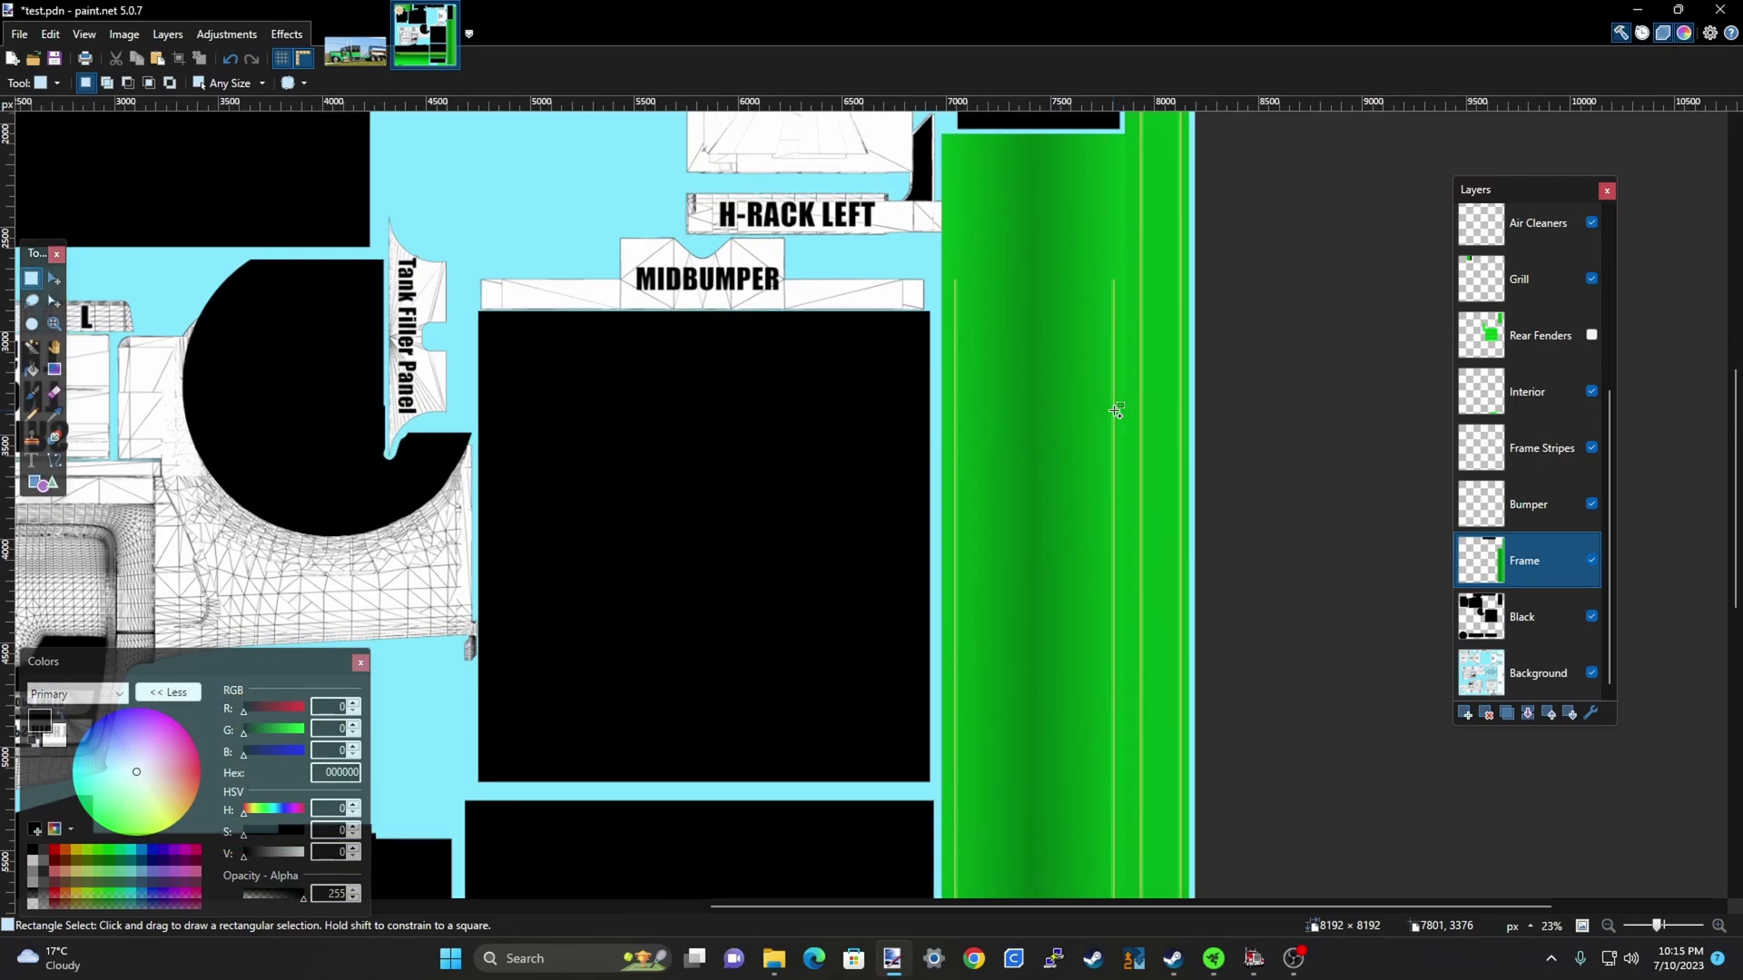
pyautogui.scroll(-2, 1035, 399)
pyautogui.scroll(-1, 1035, 399)
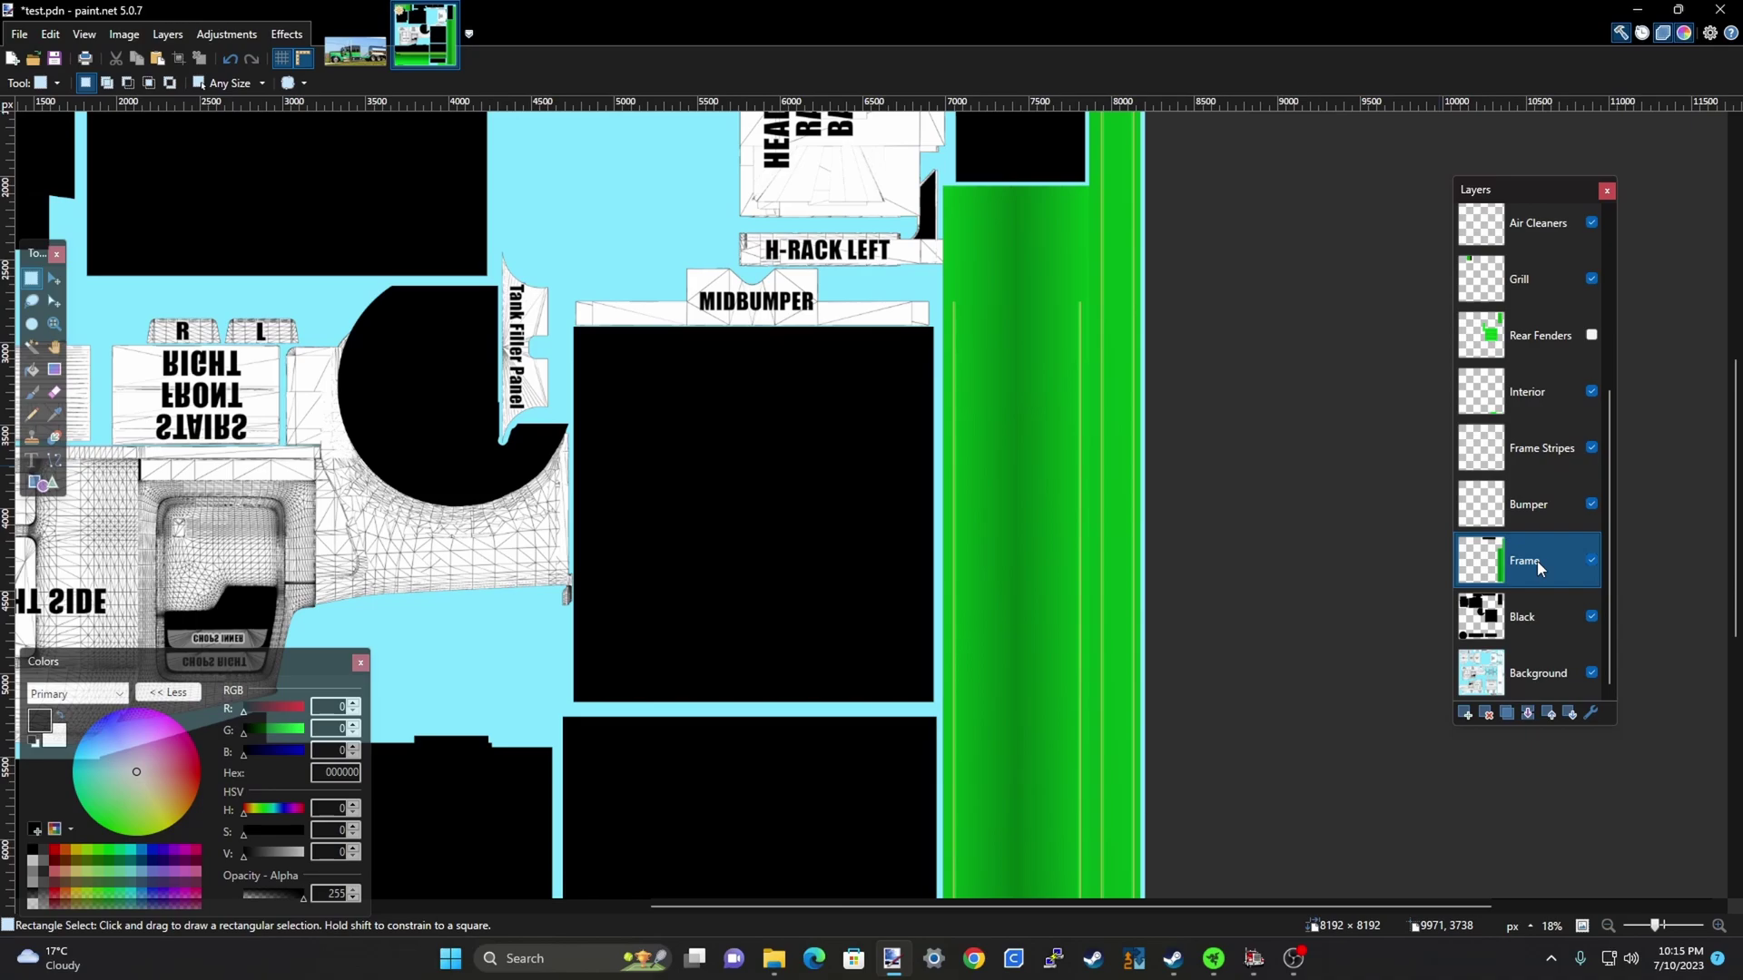
pyautogui.scroll(-5, 1179, 479)
pyautogui.scroll(3, 883, 587)
pyautogui.scroll(1, 884, 587)
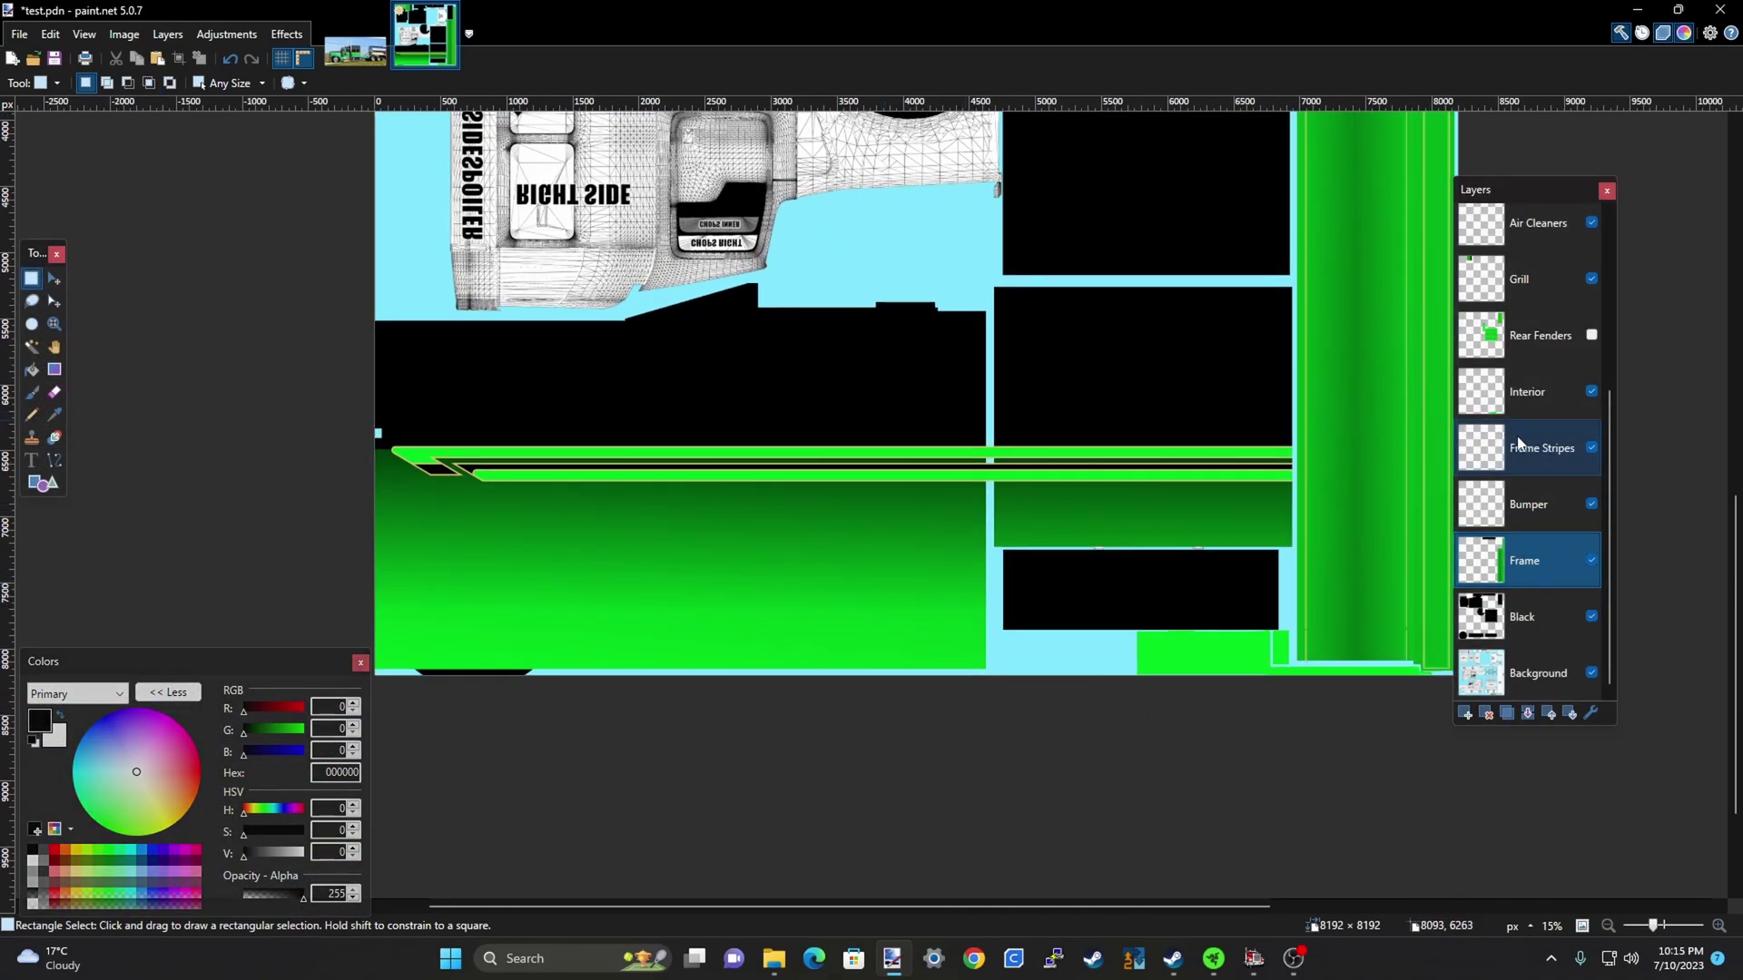
# Toggle the Drivers layer's visibility to compare its green fill with the left side template outline
pyautogui.keyDown('ctrl'); pyautogui.click(1571, 504); pyautogui.keyUp('ctrl')
pyautogui.scroll(3, 1584, 399)
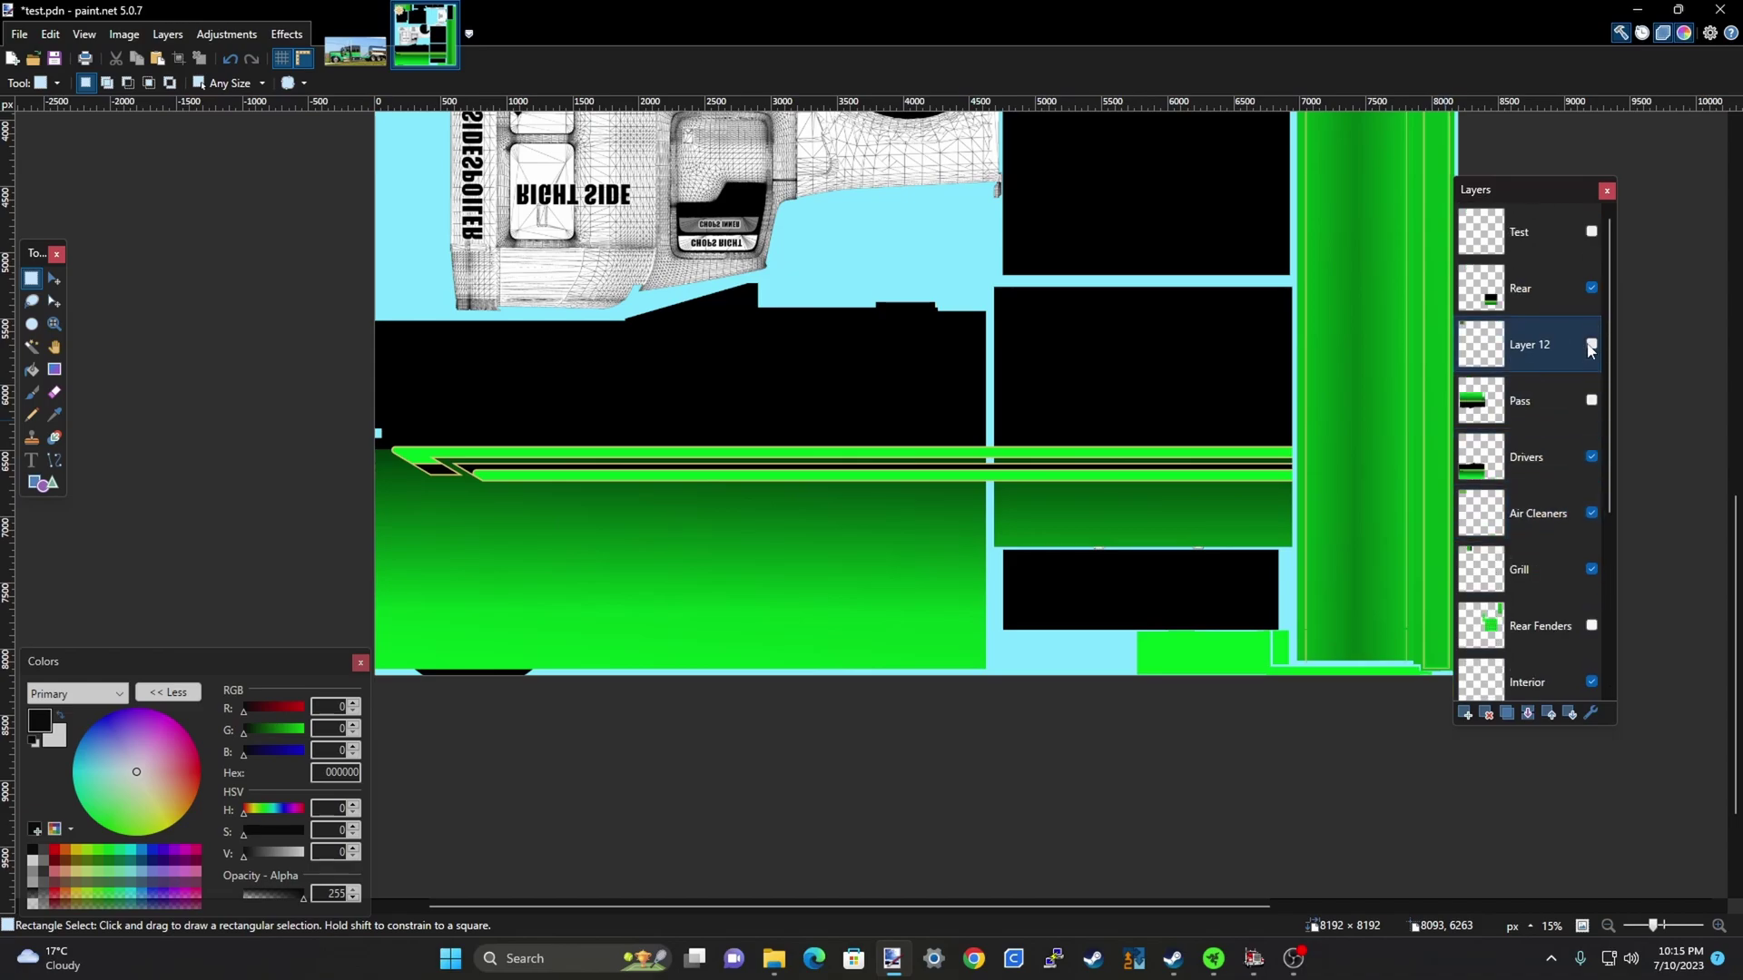
pyautogui.click(1592, 457)
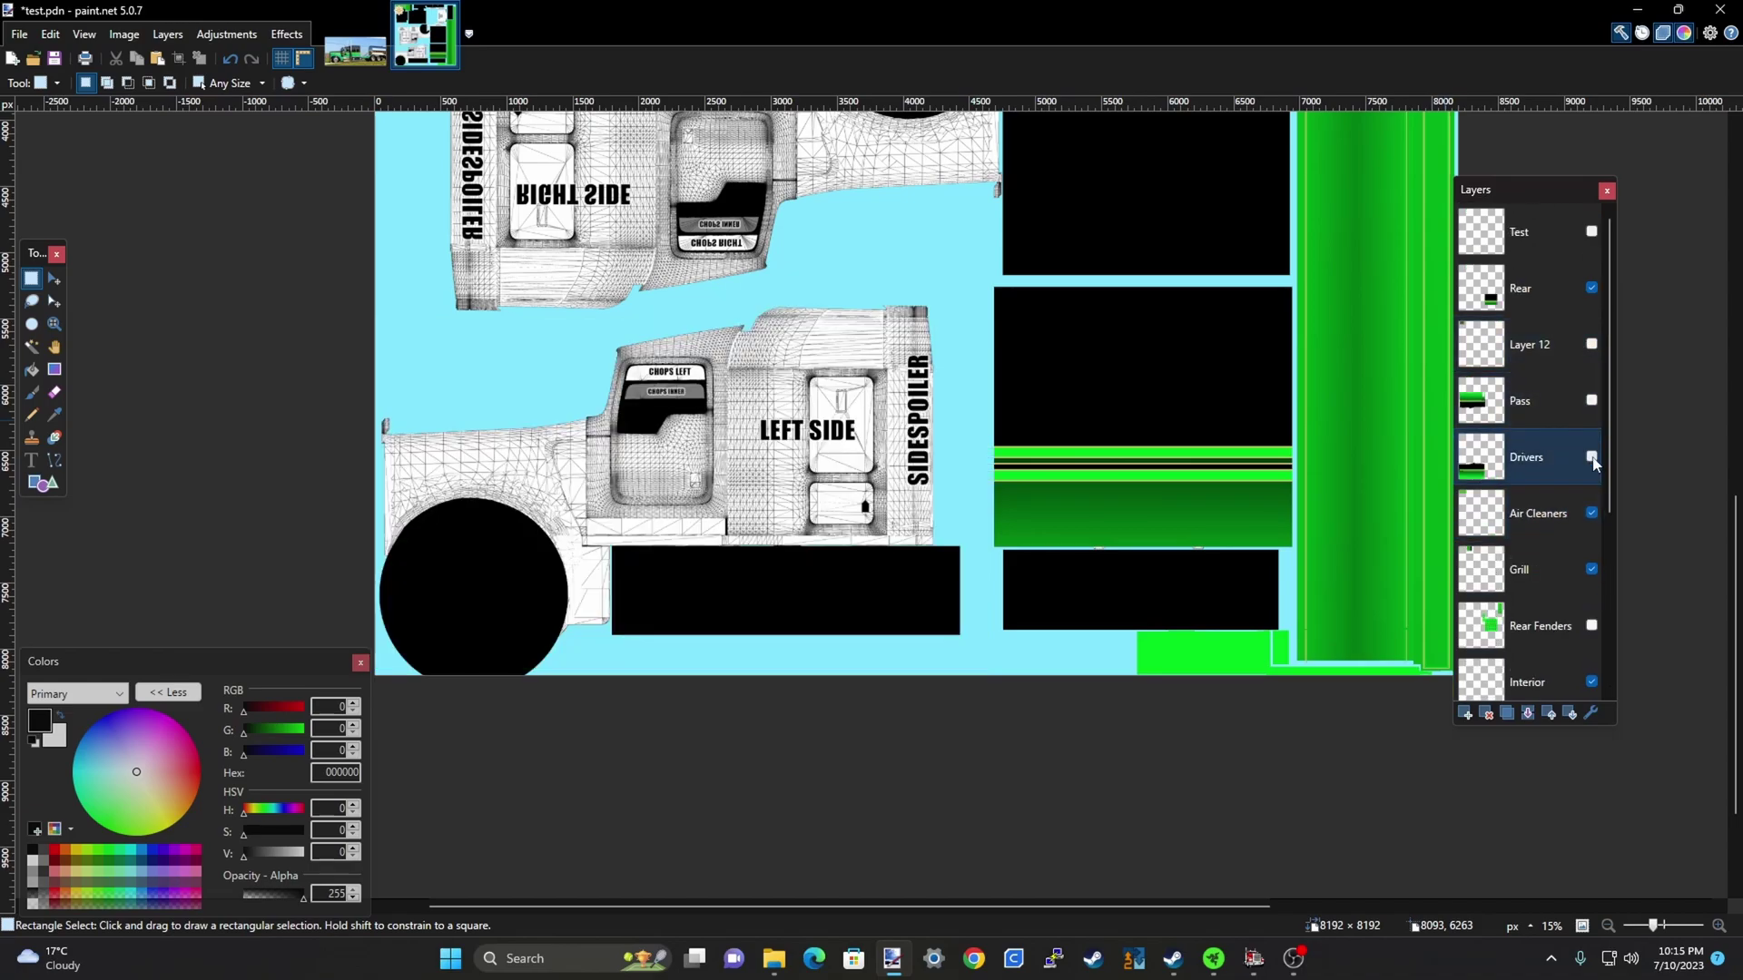
pyautogui.click(1591, 457)
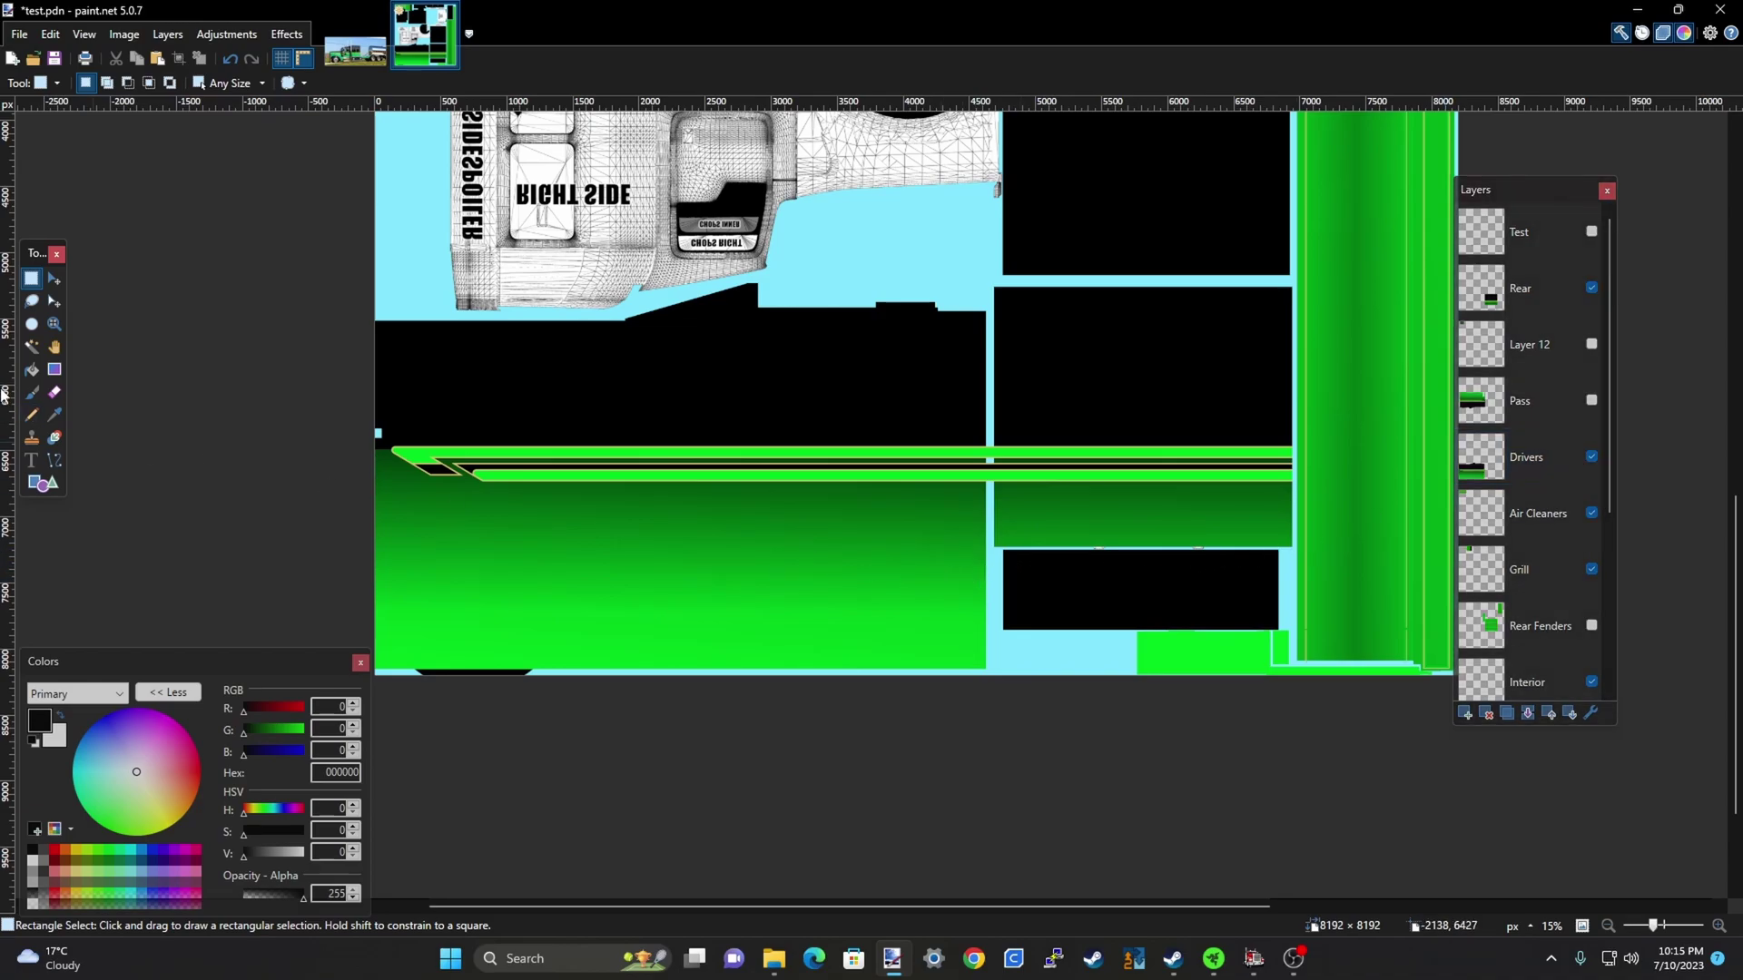
pyautogui.click(1539, 454)
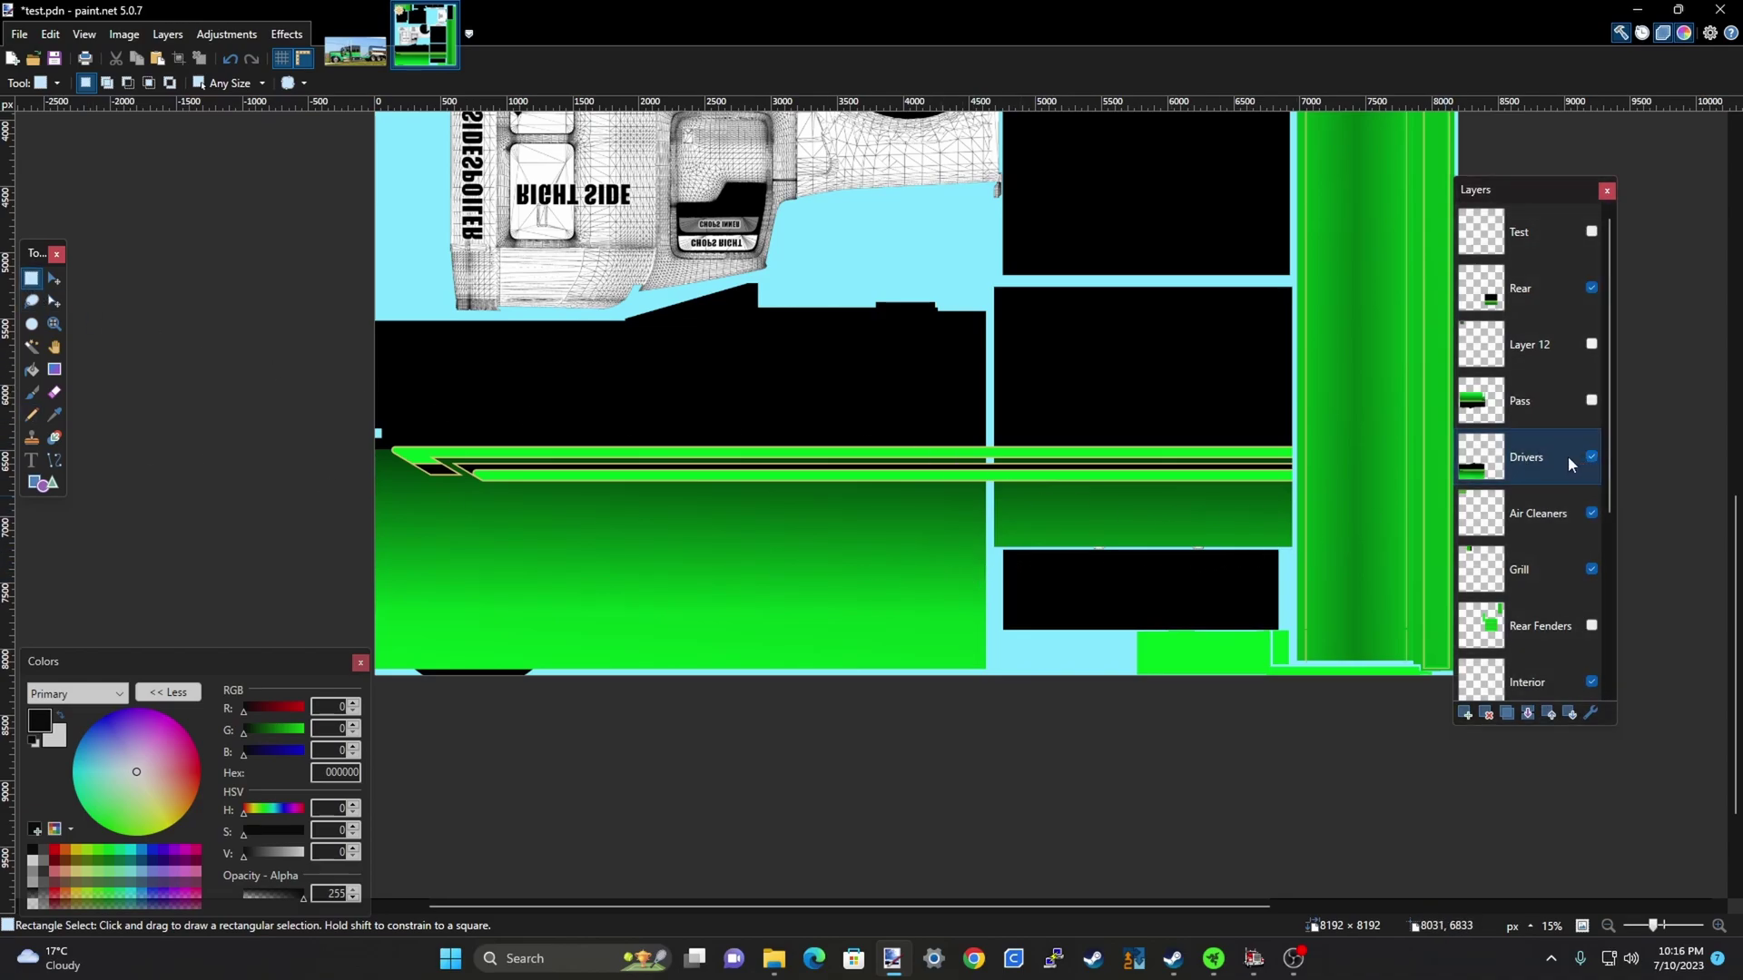
pyautogui.click(1569, 456)
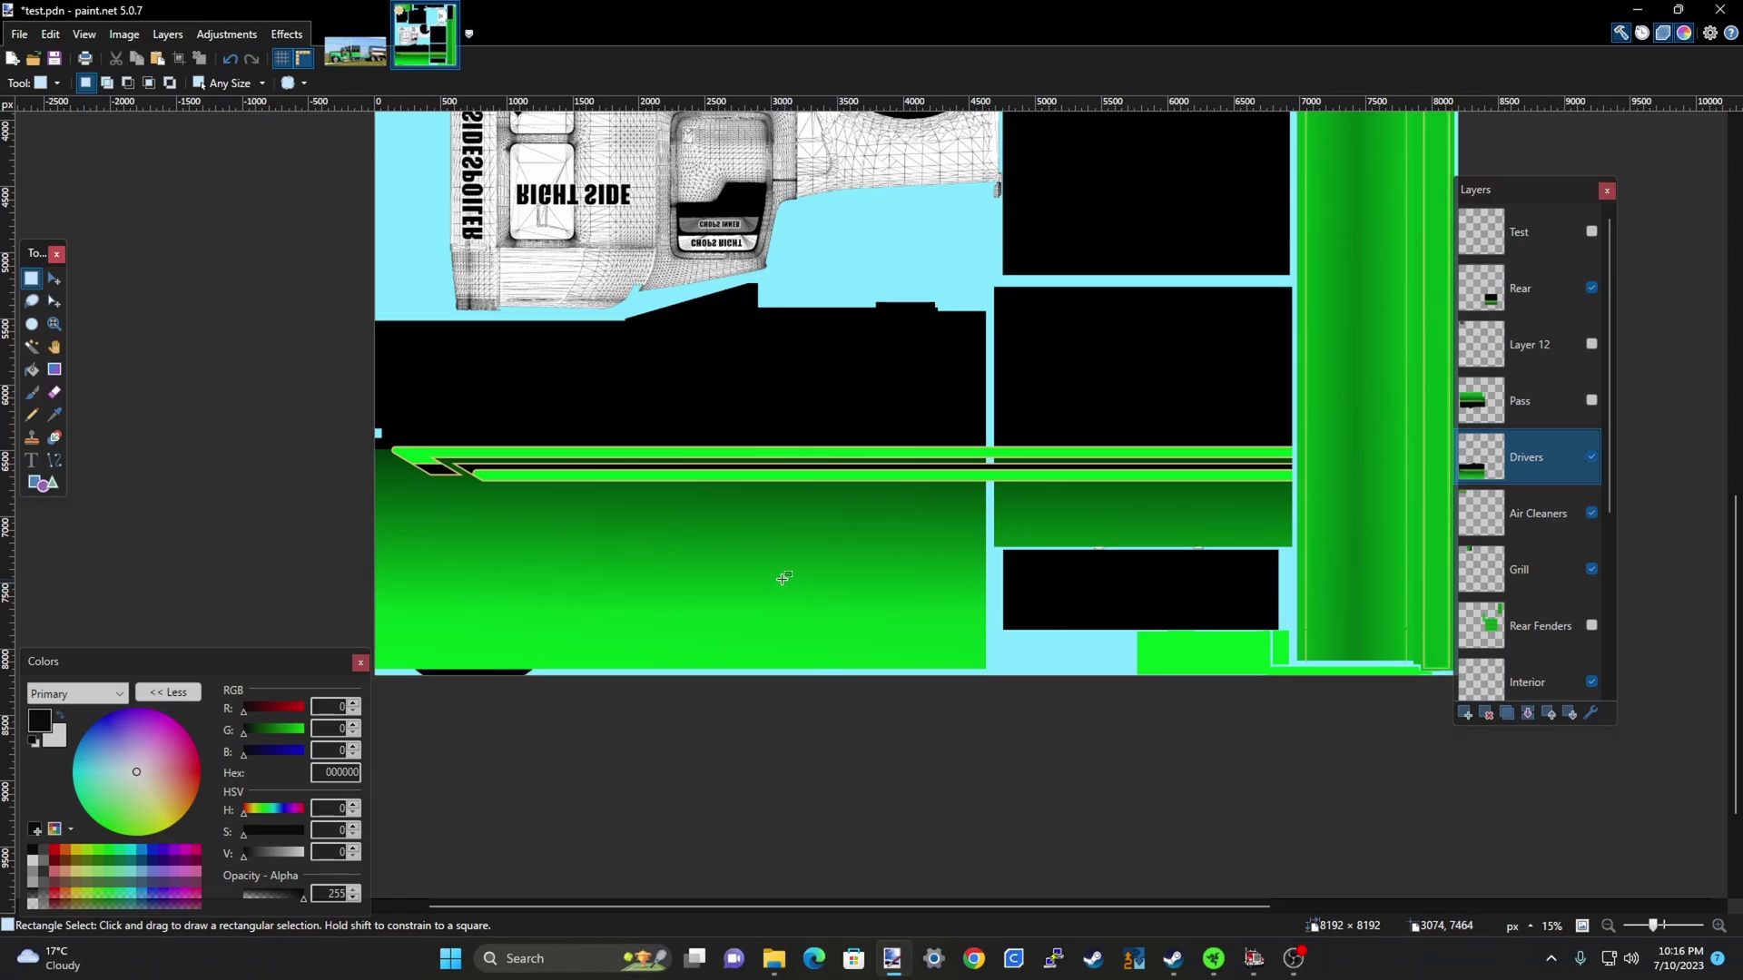
pyautogui.moveTo(781, 580); pyautogui.dragTo(983, 623)
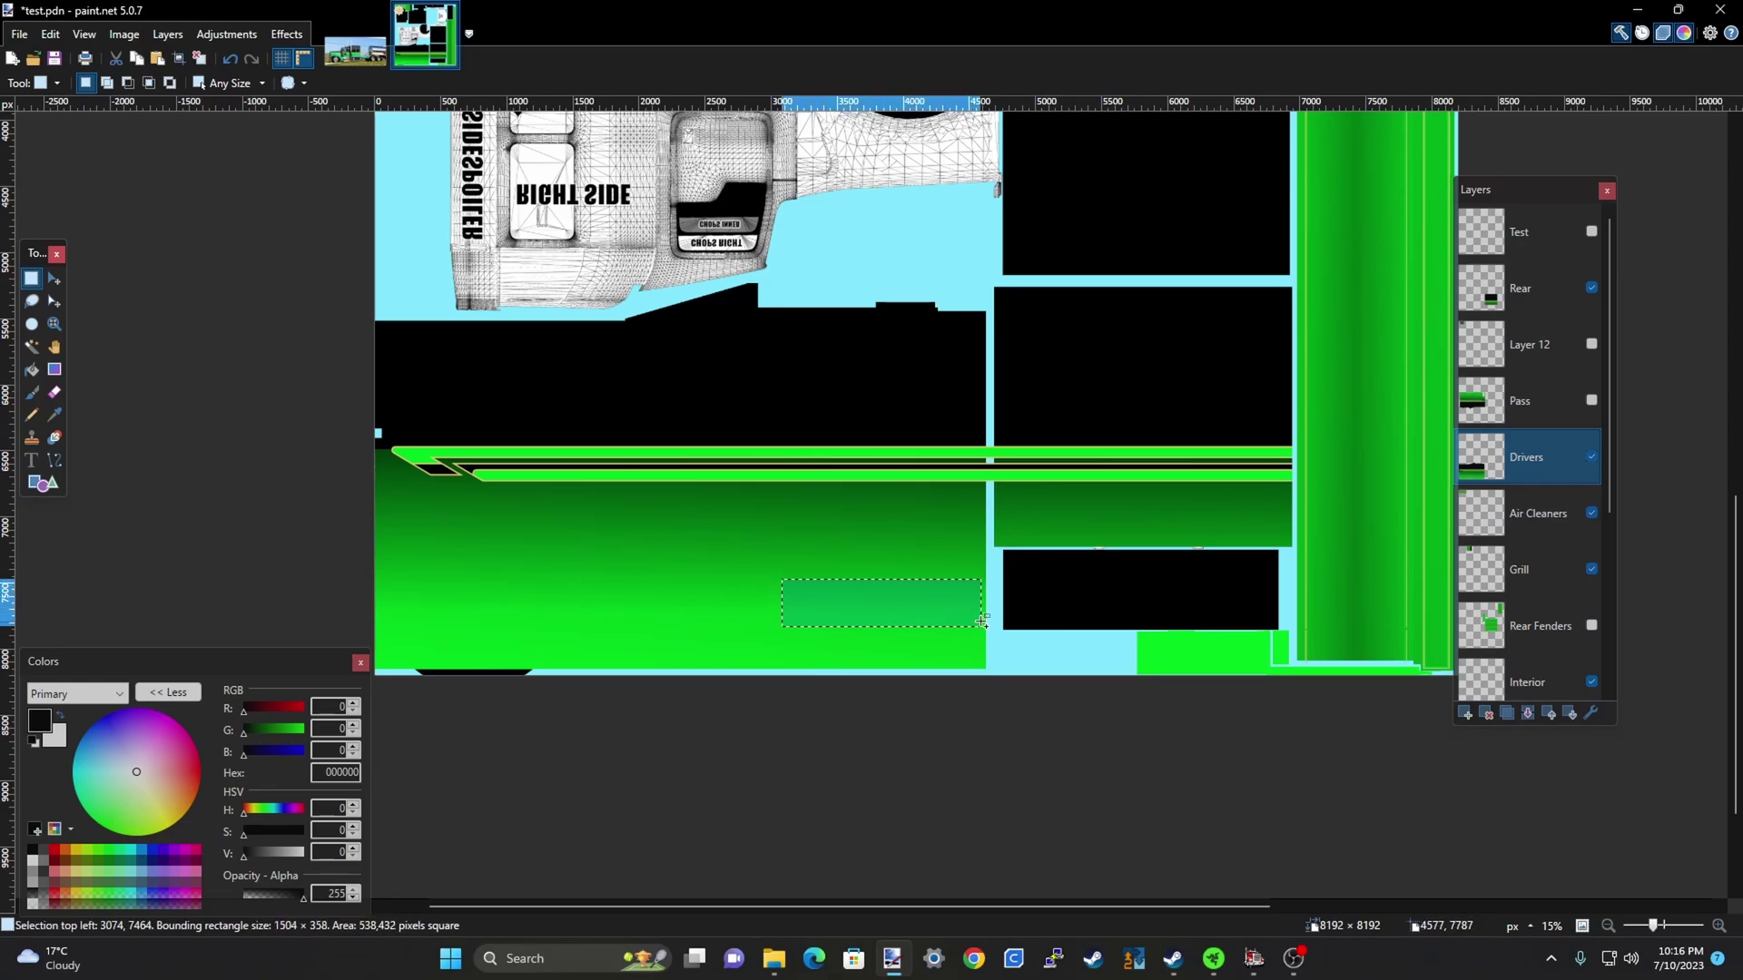
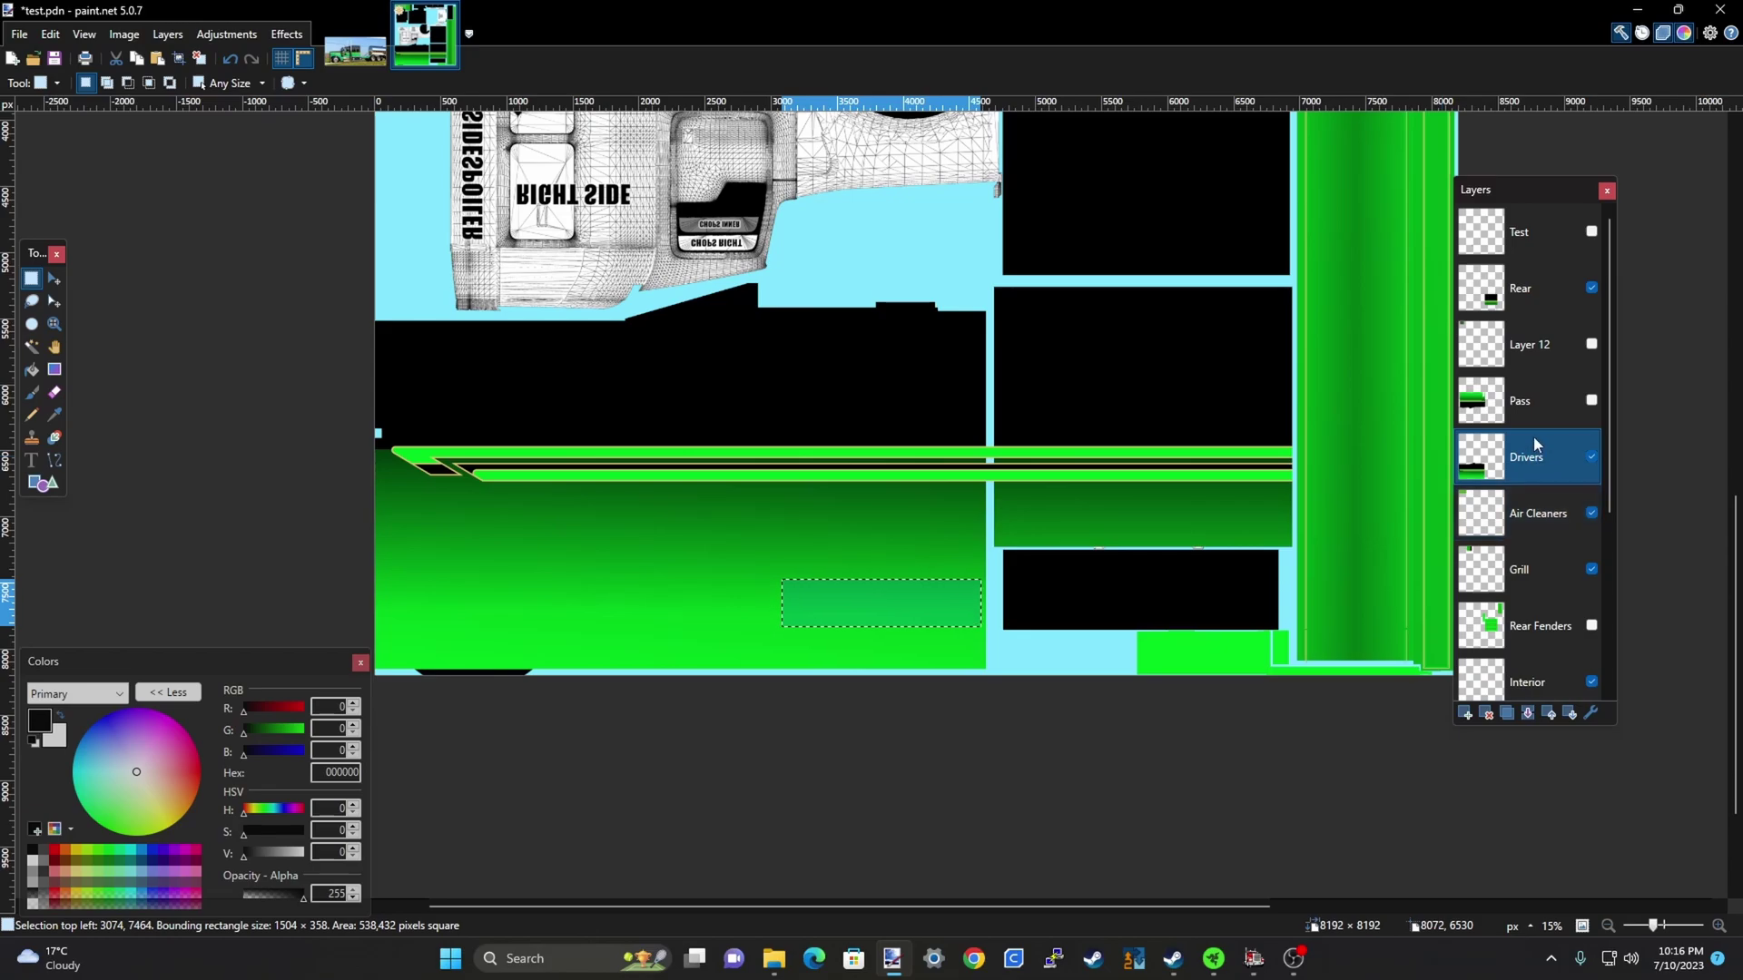
# Show the Rear Fenders layer, select a 4314 × 5209 px area covering its green gradient pieces, and delete them
pyautogui.click(1537, 625)
pyautogui.keyDown('ctrl'); pyautogui.scroll(-1, 776, 683); pyautogui.keyUp('ctrl')
pyautogui.keyDown('ctrl'); pyautogui.scroll(-5, 776, 683); pyautogui.keyUp('ctrl')
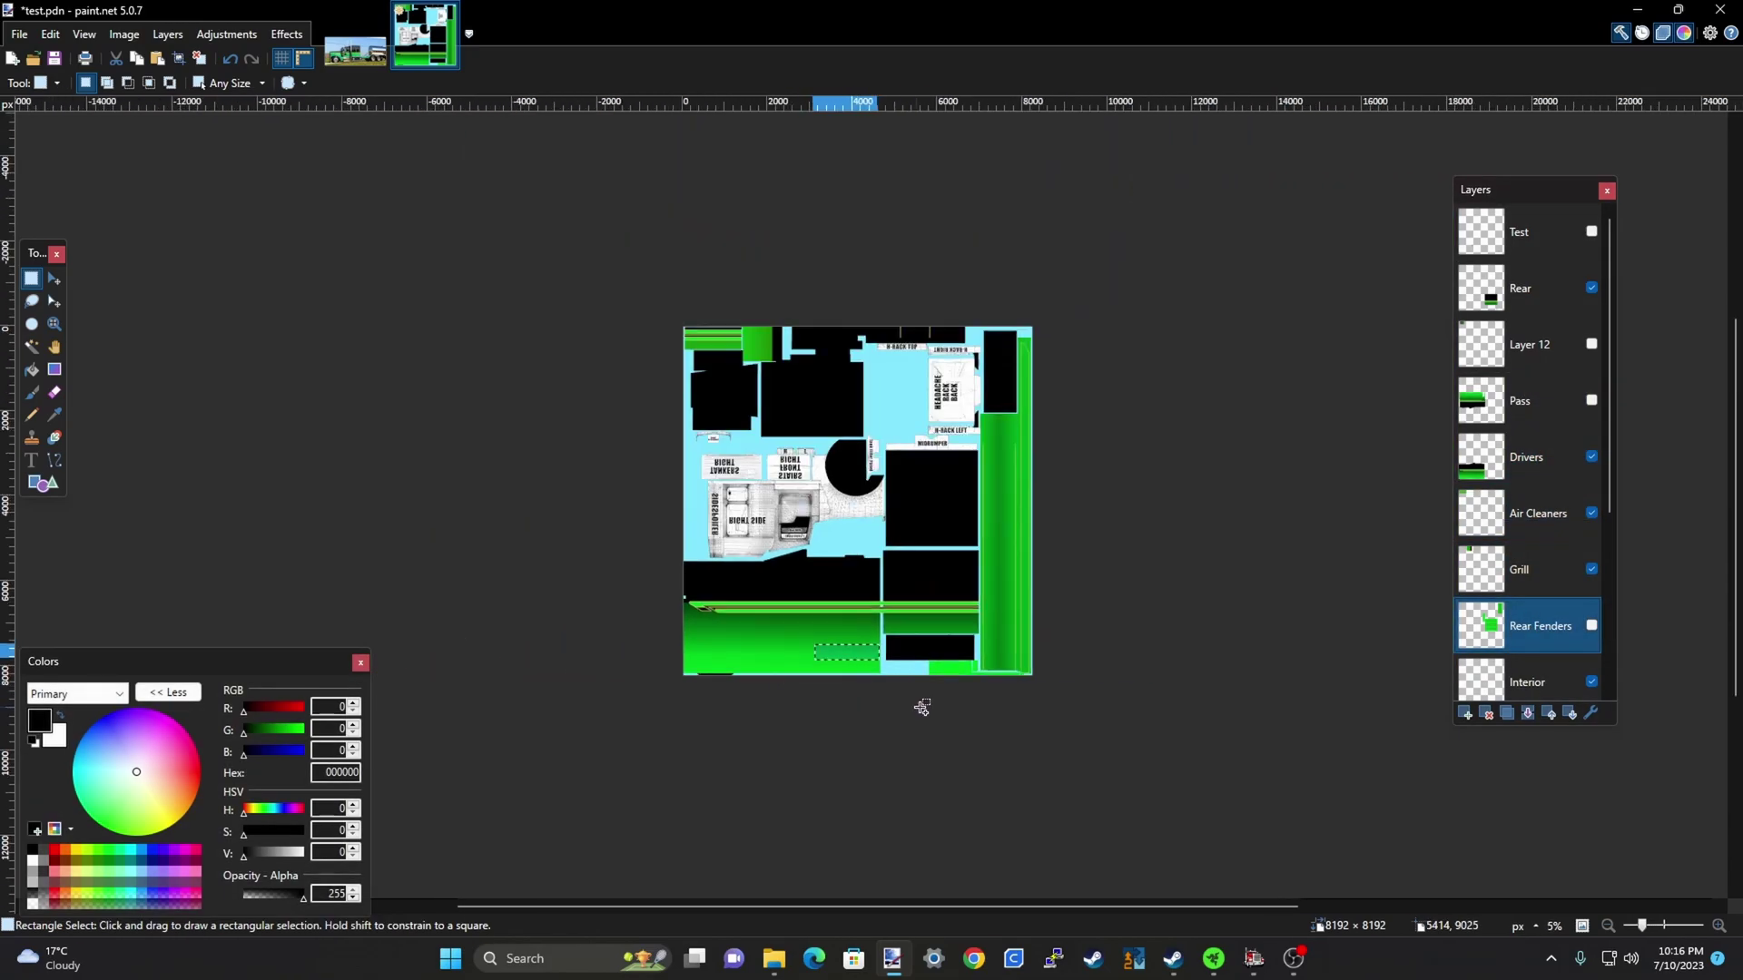
pyautogui.click(1591, 626)
pyautogui.click(1591, 625)
pyautogui.click(1591, 625)
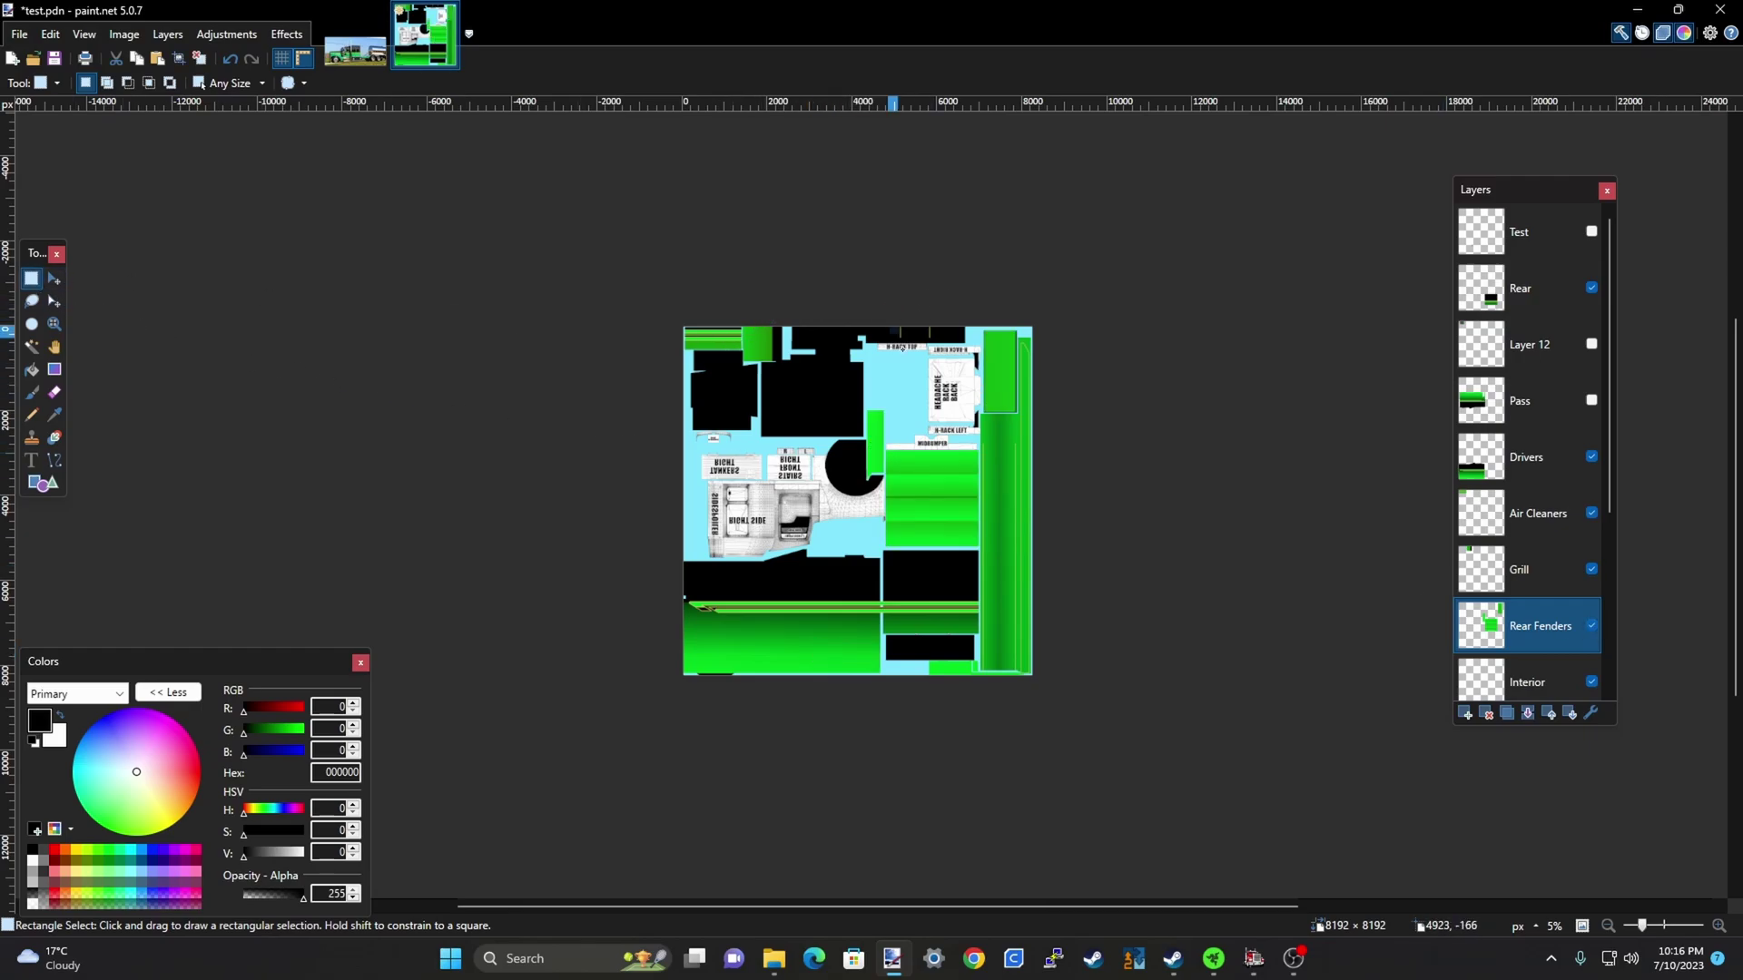
pyautogui.moveTo(892, 306); pyautogui.dragTo(925, 516)
pyautogui.moveTo(848, 303)
pyautogui.mouseDown()
pyautogui.moveTo(899, 463)
pyautogui.moveTo(1036, 523)
pyautogui.moveTo(1040, 547)
pyautogui.mouseUp()
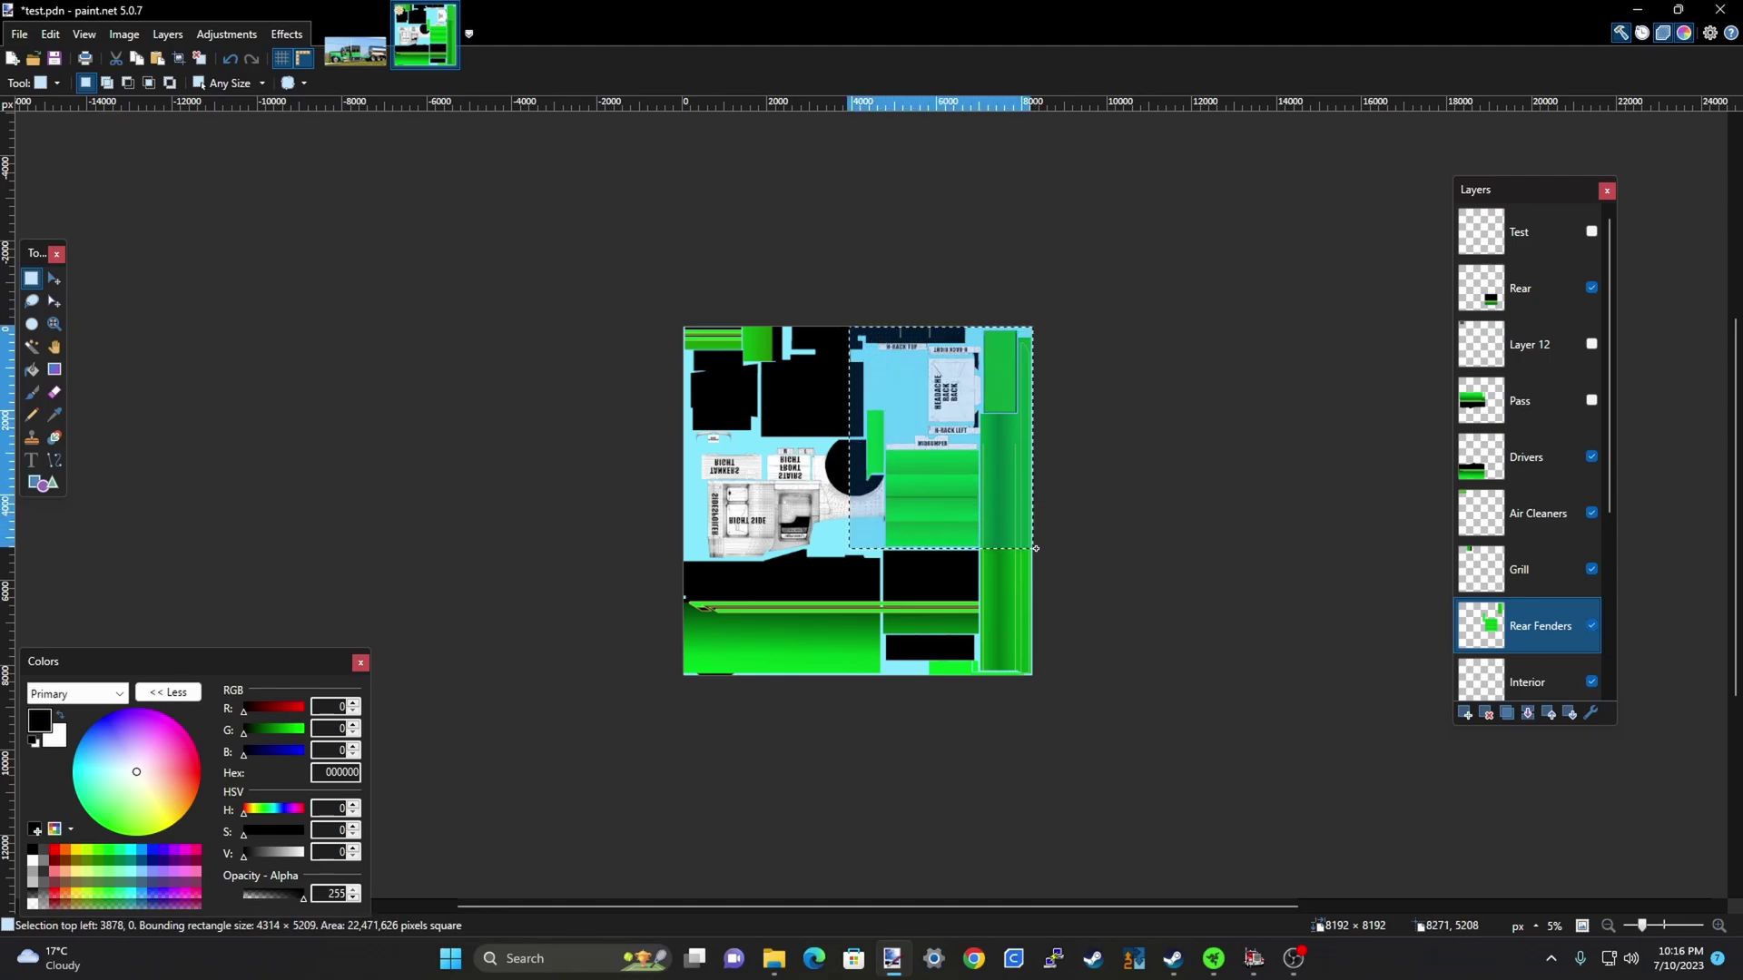
pyautogui.press('Delete')
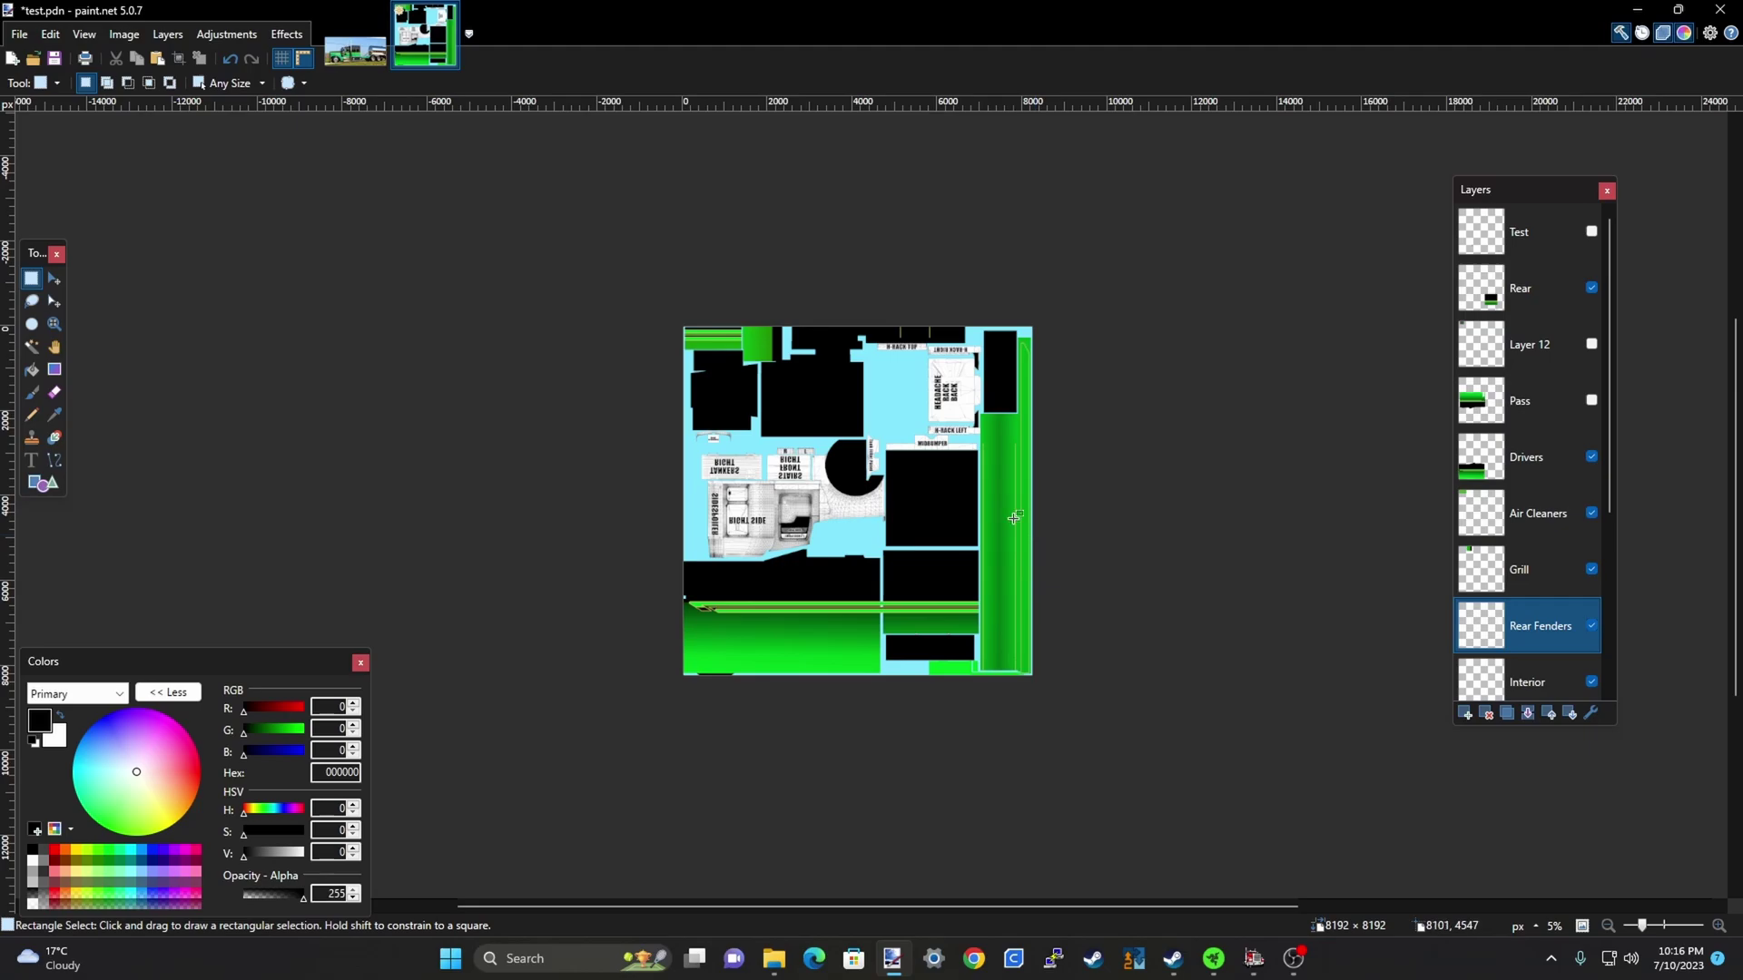
# Copy a 1438 × 357 px strip of the Drivers layer's green gradient, rotate it -90° and place it over the Tank Filler Panel
pyautogui.keyDown('ctrl'); pyautogui.scroll(4, 876, 495); pyautogui.keyUp('ctrl')
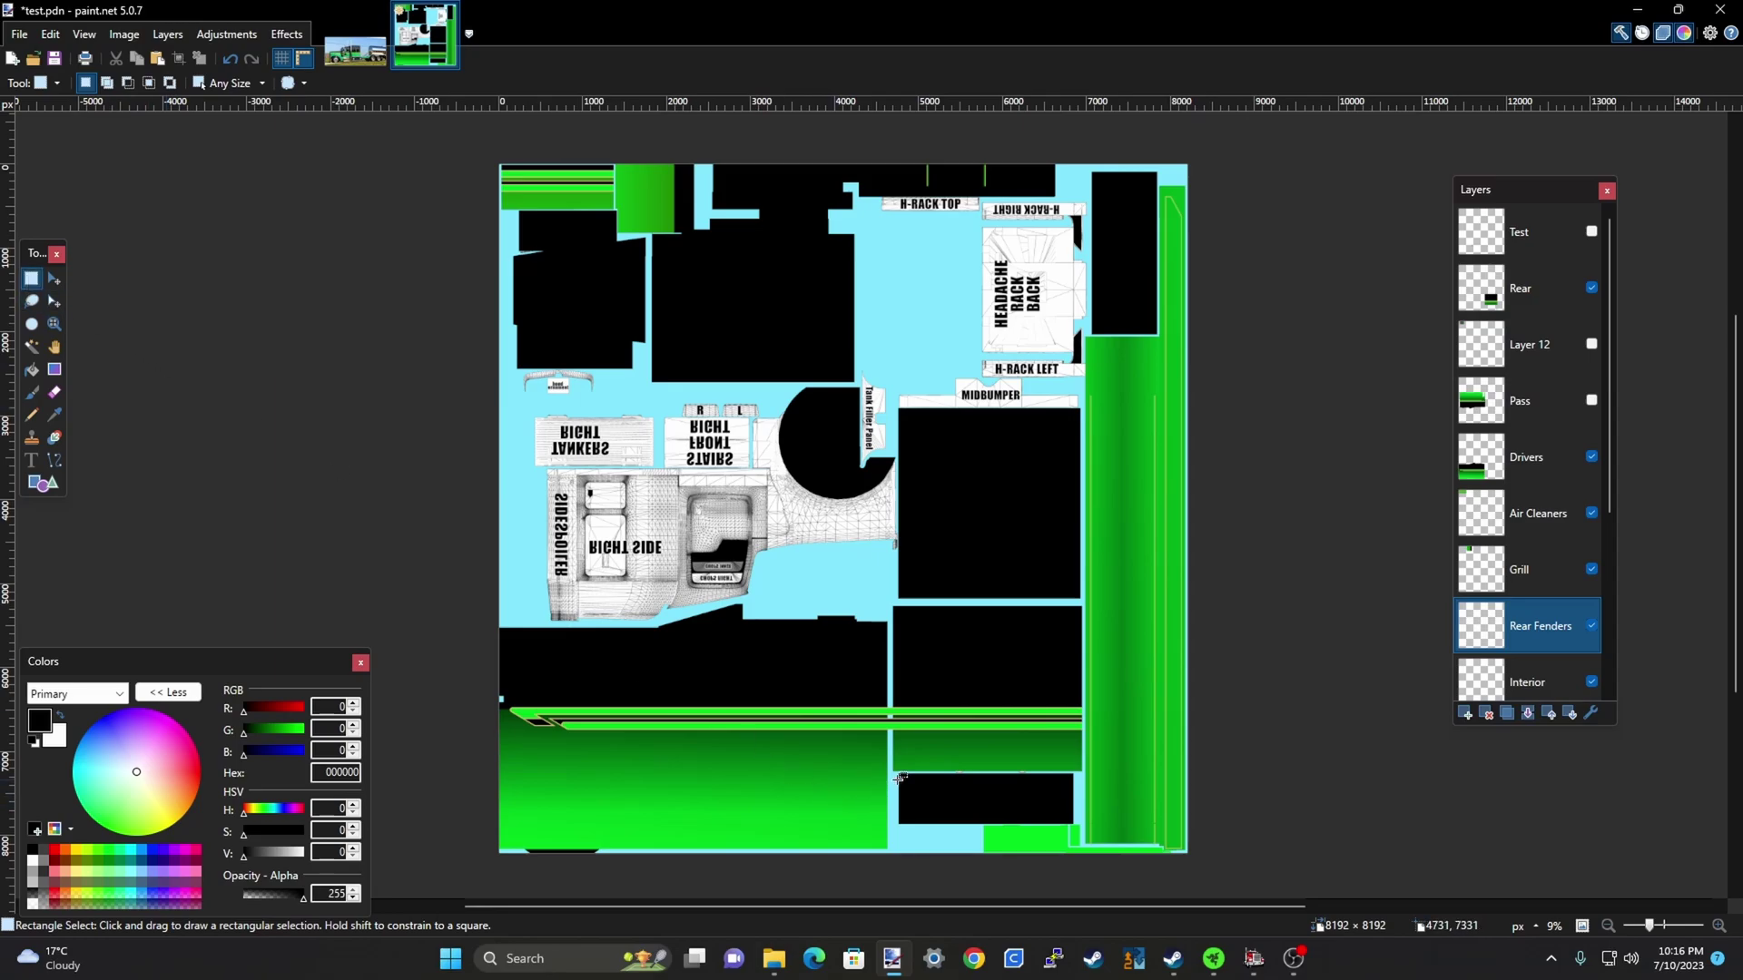
pyautogui.moveTo(878, 775); pyautogui.dragTo(931, 540)
pyautogui.press('m')
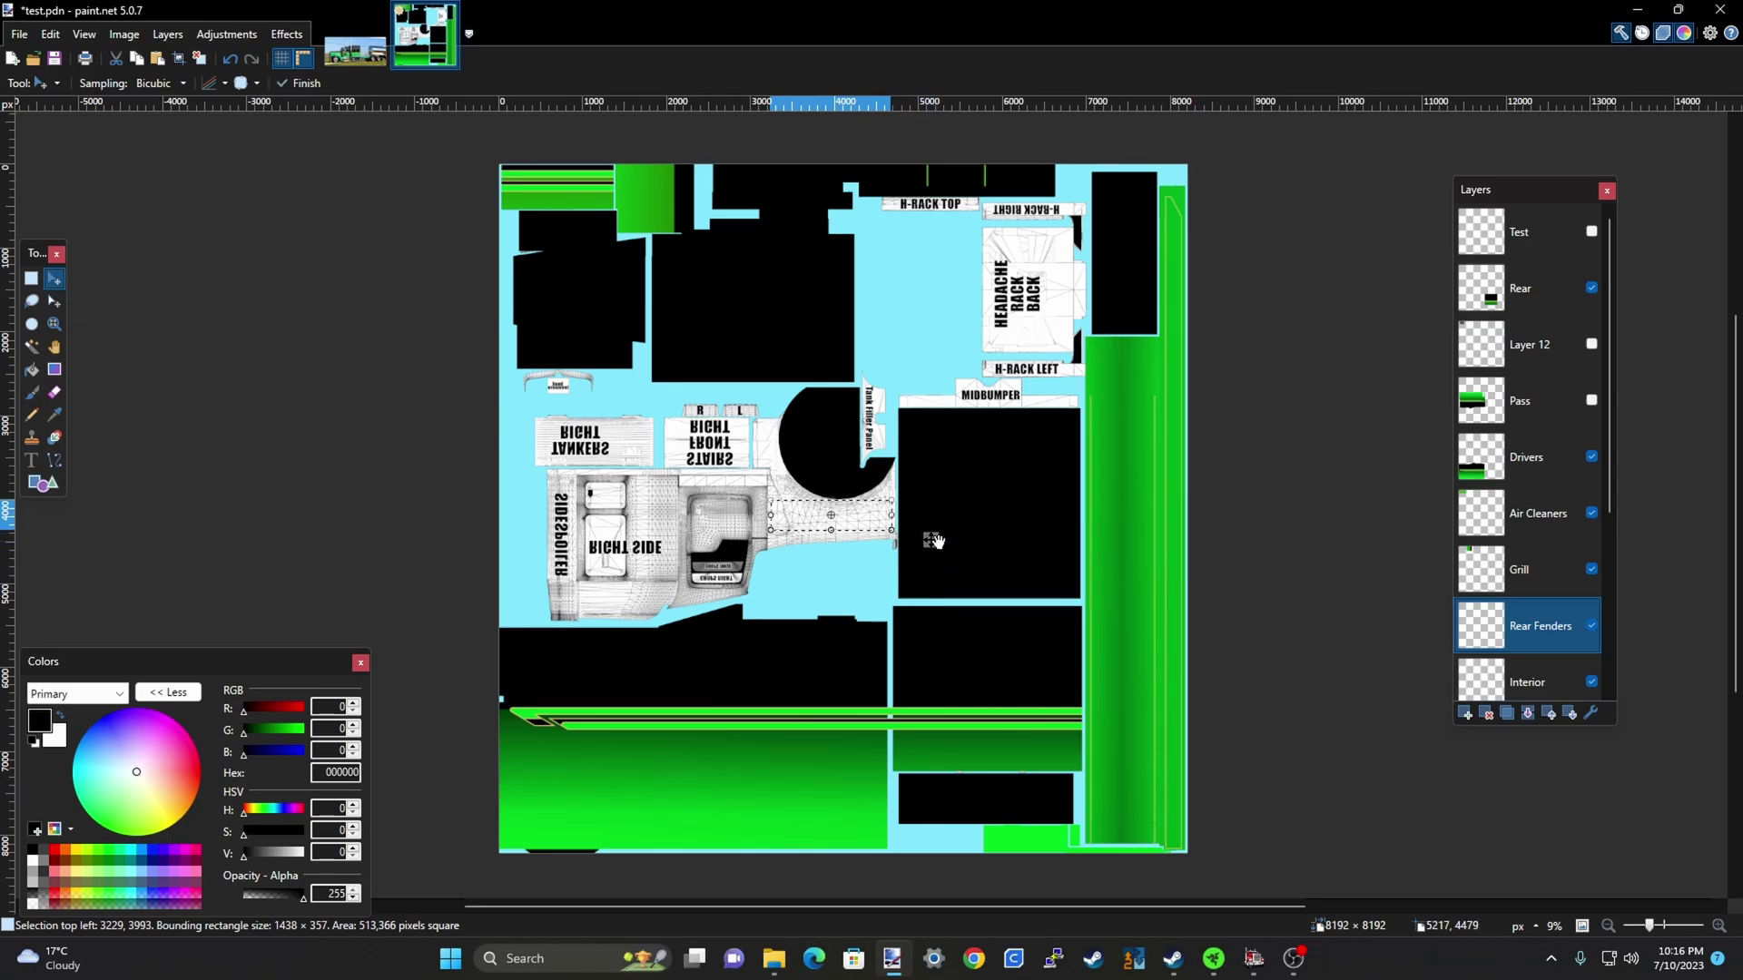
pyautogui.hotkey('ctrl', 'z')
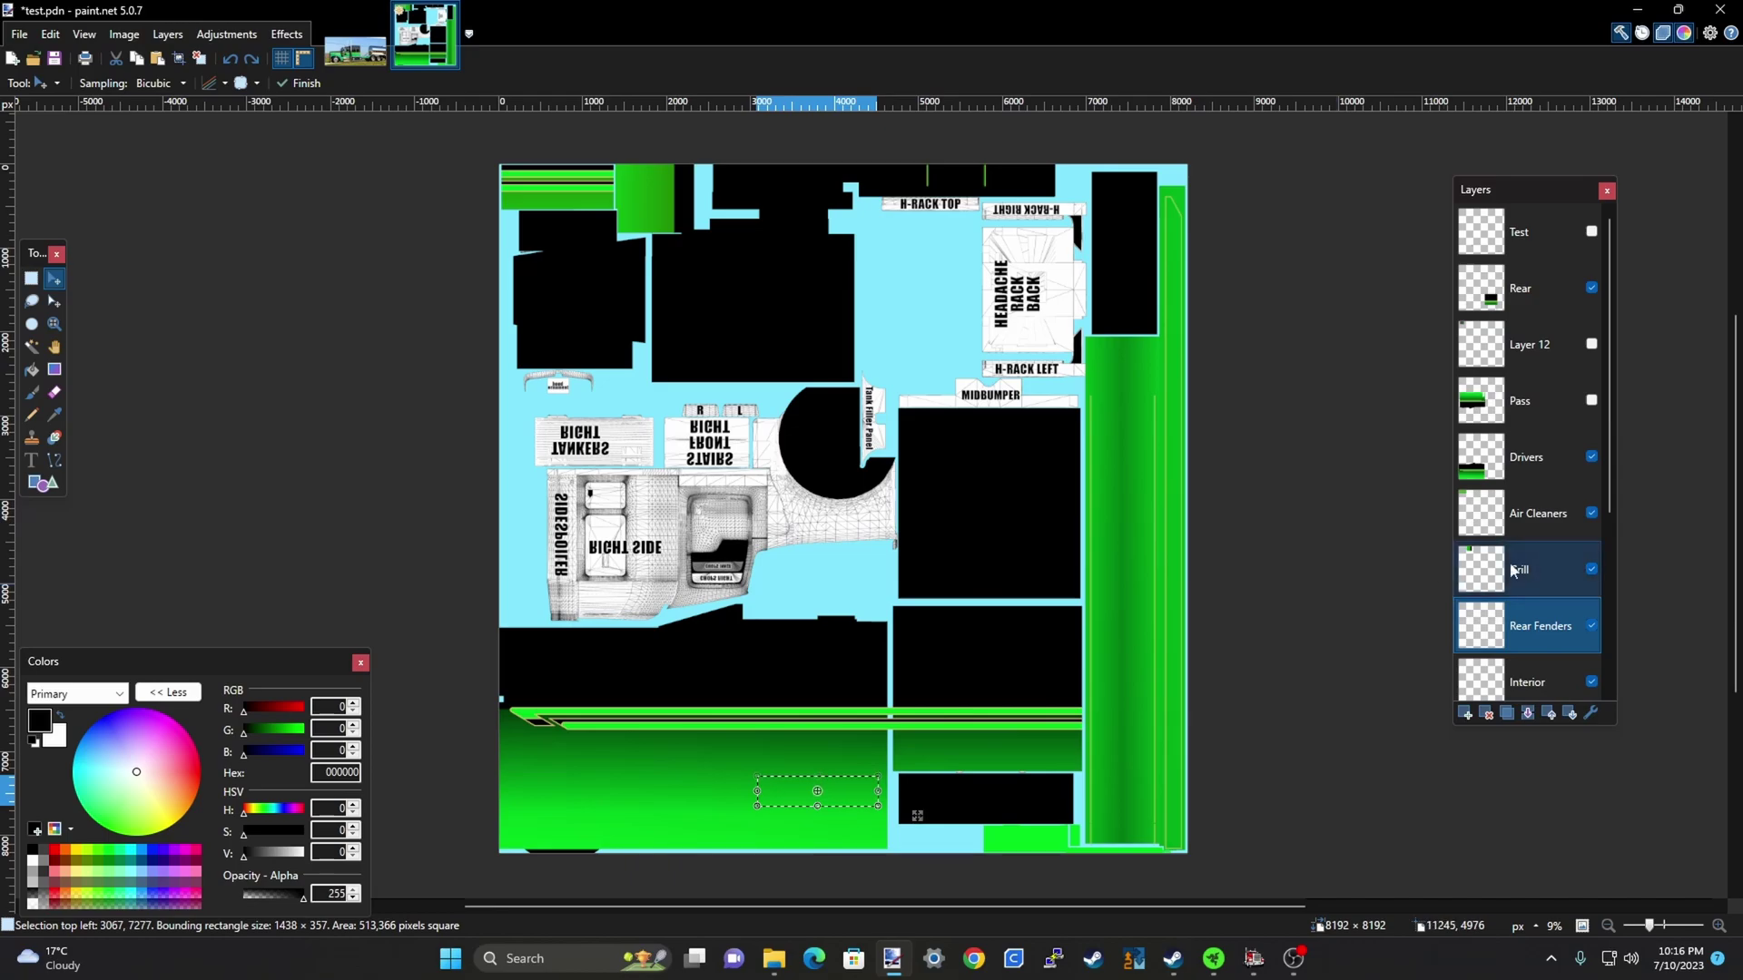
pyautogui.click(1534, 454)
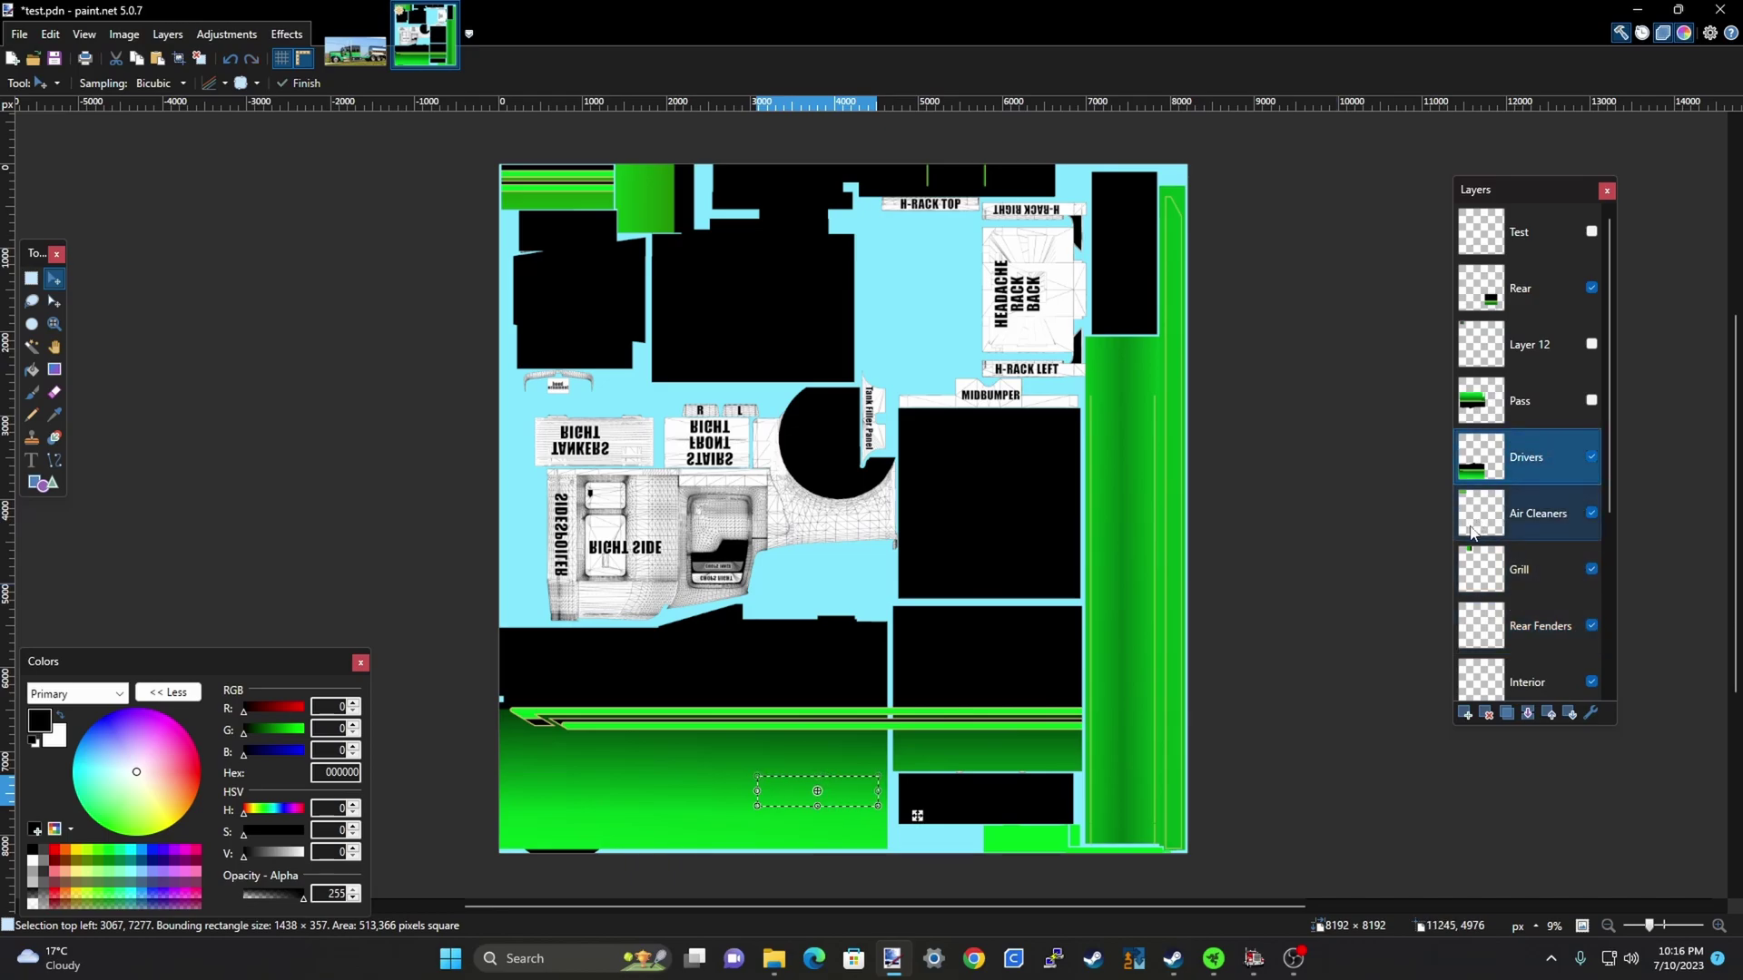
pyautogui.moveTo(934, 818); pyautogui.dragTo(850, 511)
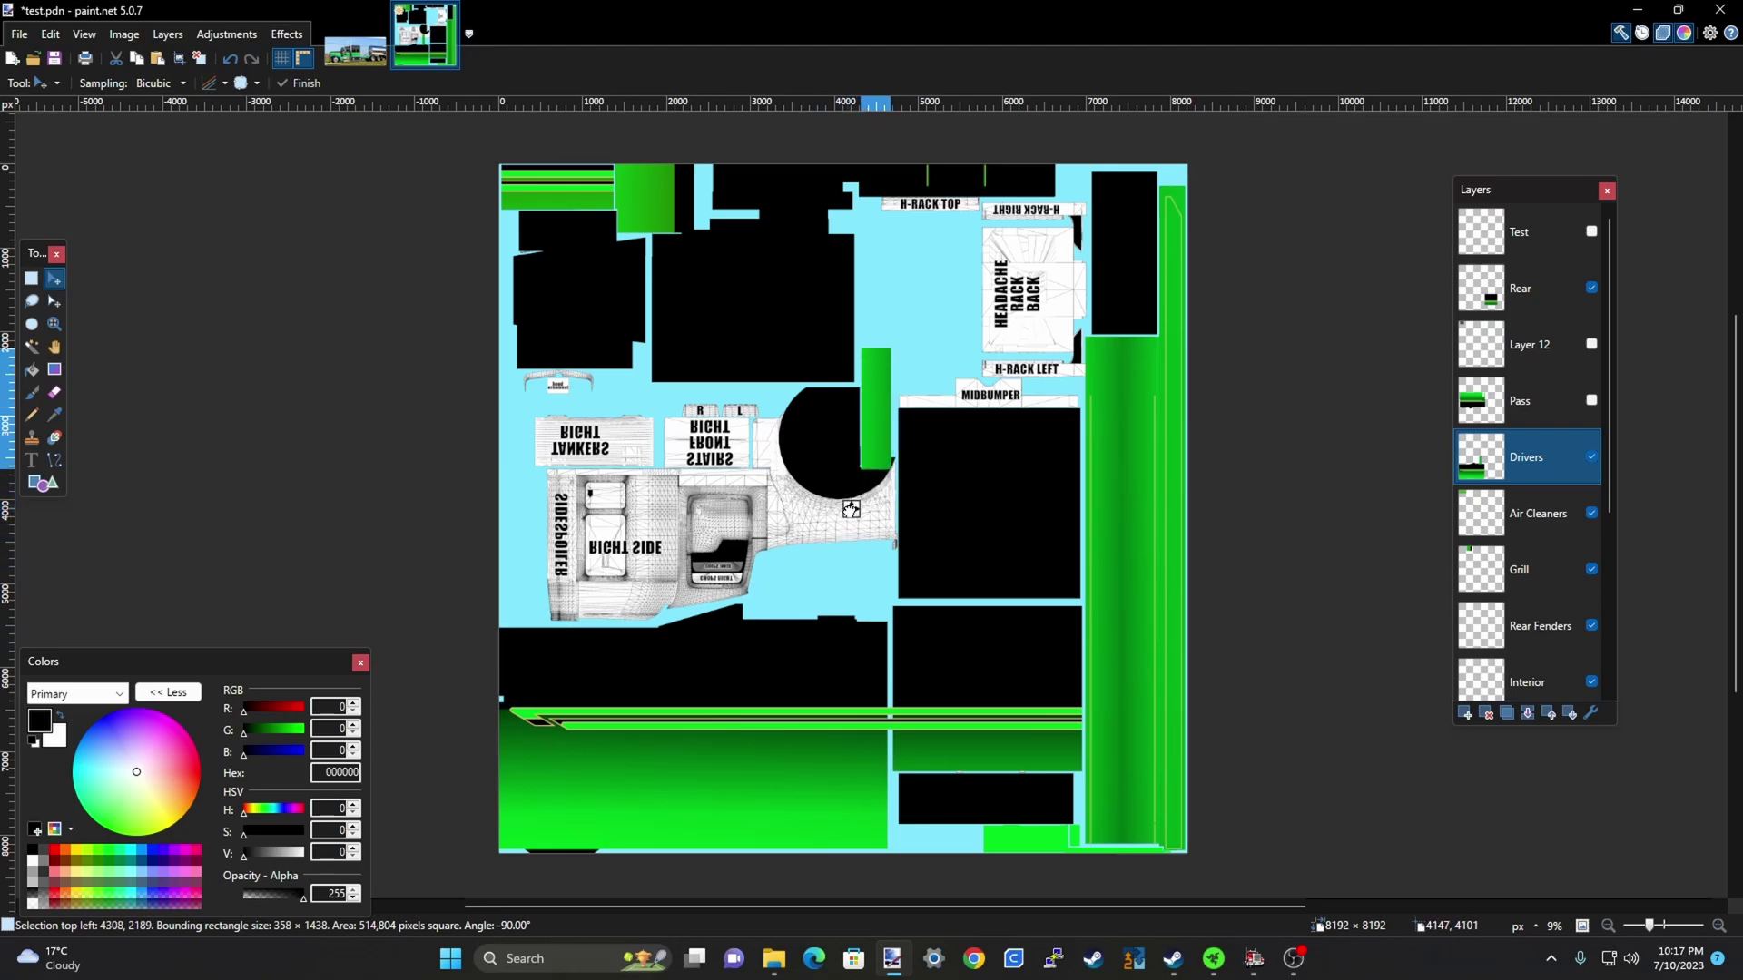
# Shorten the copied green strip to 1189 px from its upper end and narrow it to fit the Tank Filler Panel's width
pyautogui.scroll(5, 850, 509)
pyautogui.moveTo(871, 599)
pyautogui.mouseDown()
pyautogui.moveTo(887, 587)
pyautogui.moveTo(864, 595)
pyautogui.mouseUp()
pyautogui.scroll(-2, 917, 706)
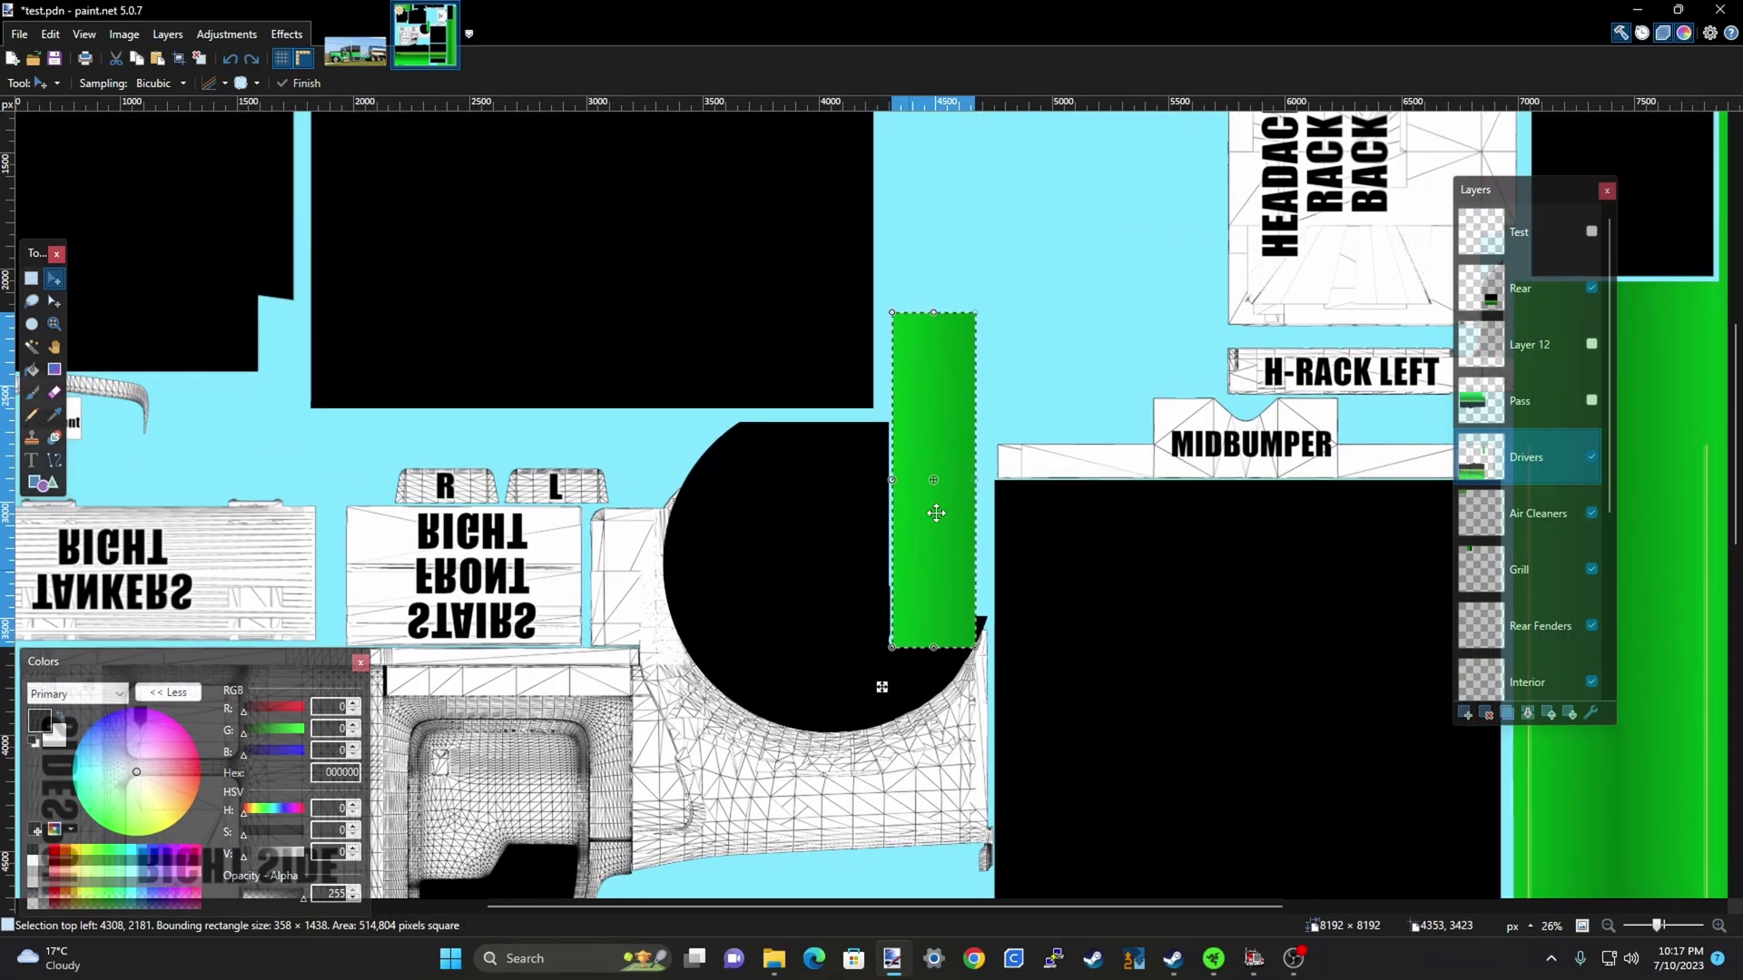
pyautogui.scroll(1, 901, 605)
pyautogui.moveTo(935, 325); pyautogui.dragTo(925, 367)
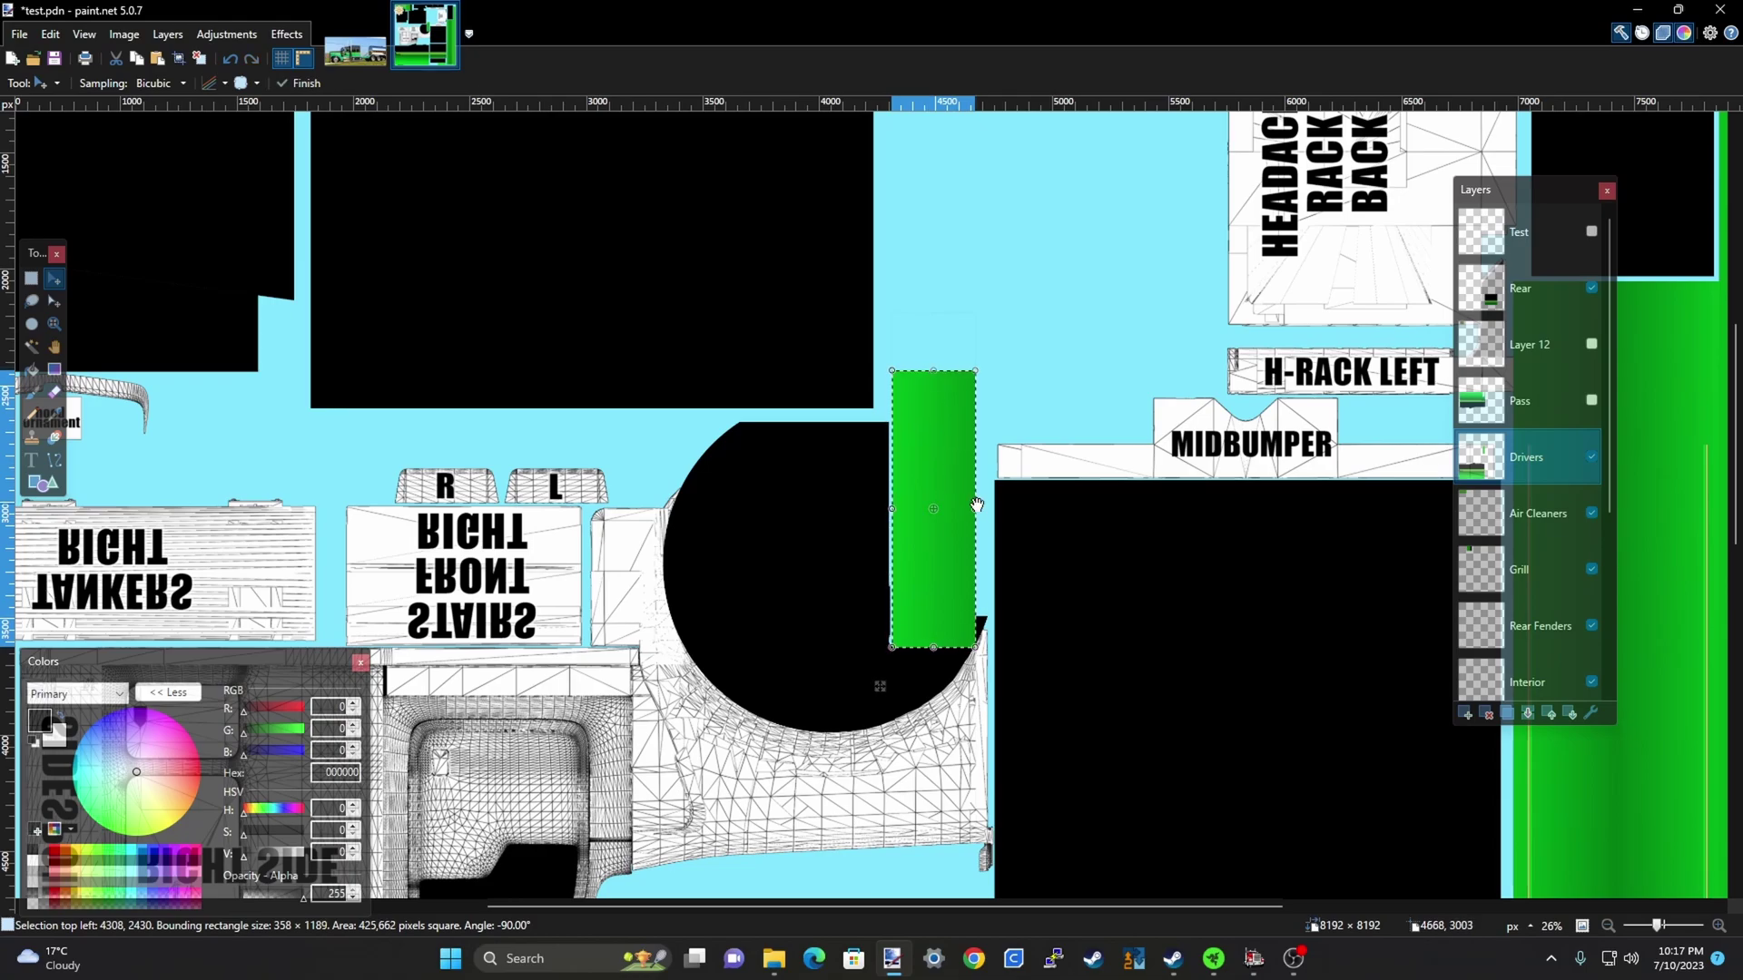
pyautogui.scroll(1, 974, 508)
pyautogui.moveTo(971, 510)
pyautogui.mouseDown()
pyautogui.moveTo(942, 512)
pyautogui.moveTo(957, 513)
pyautogui.mouseUp()
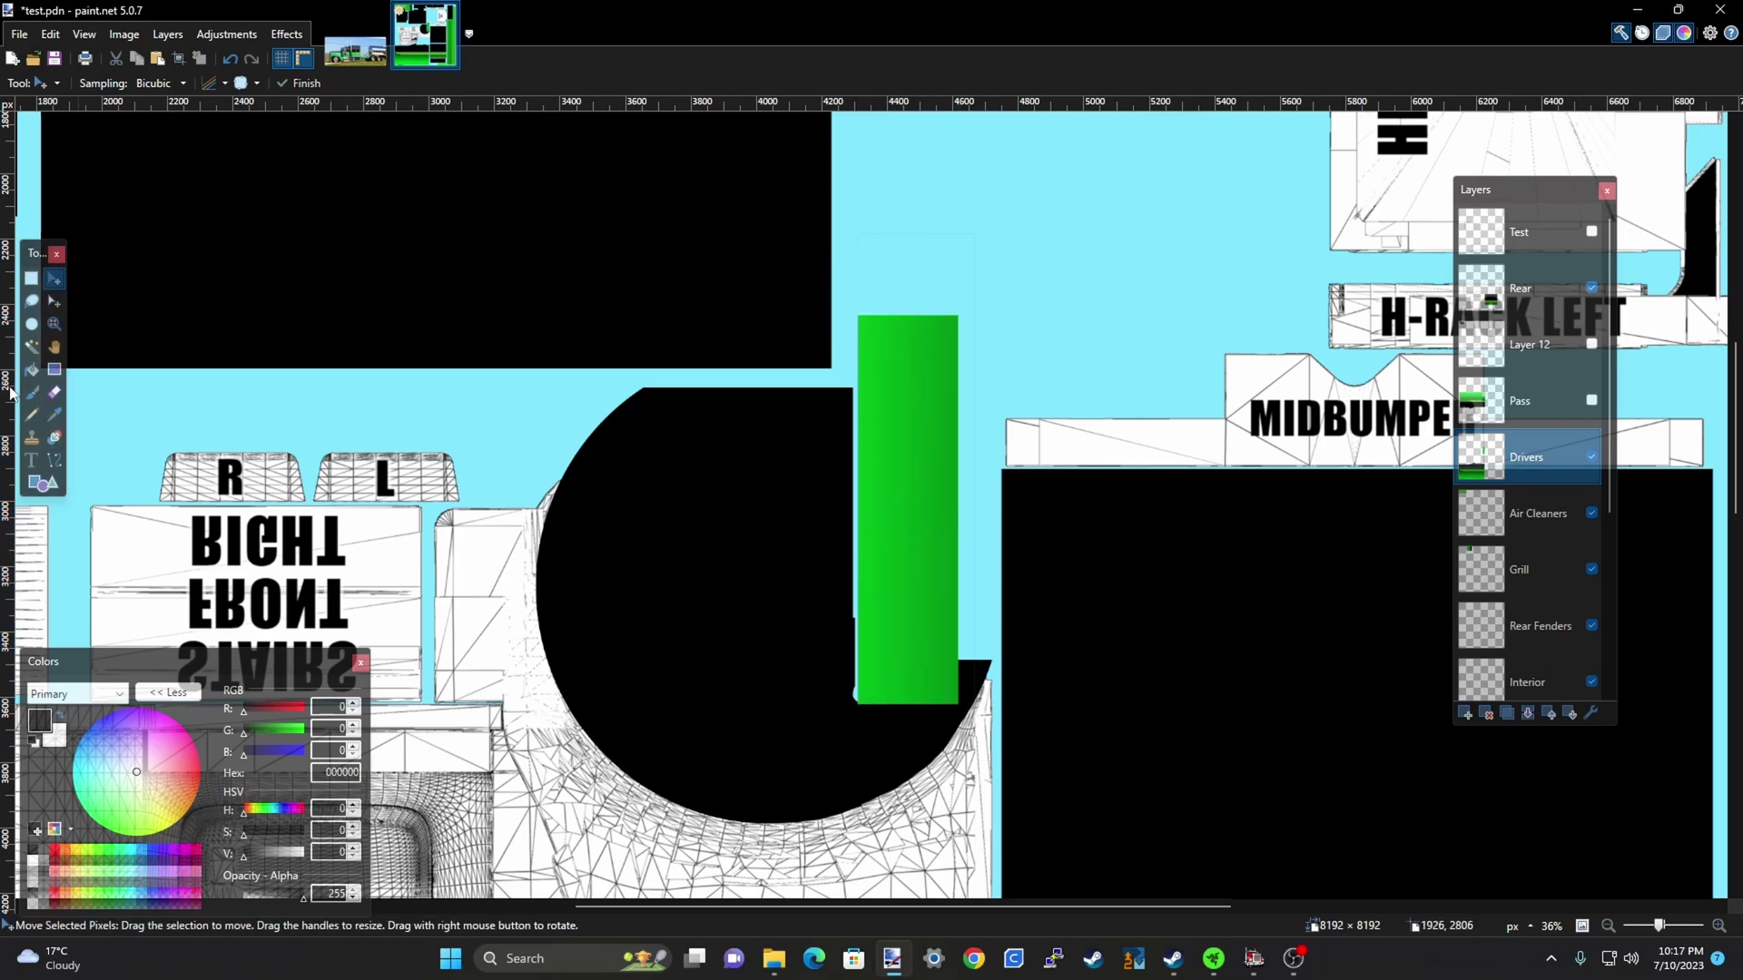
# Erase a curved cut along the green strip's lower end with the 25 px Eraser, following the Tank Filler Panel's shape
pyautogui.click(52, 392)
pyautogui.scroll(3, 825, 732)
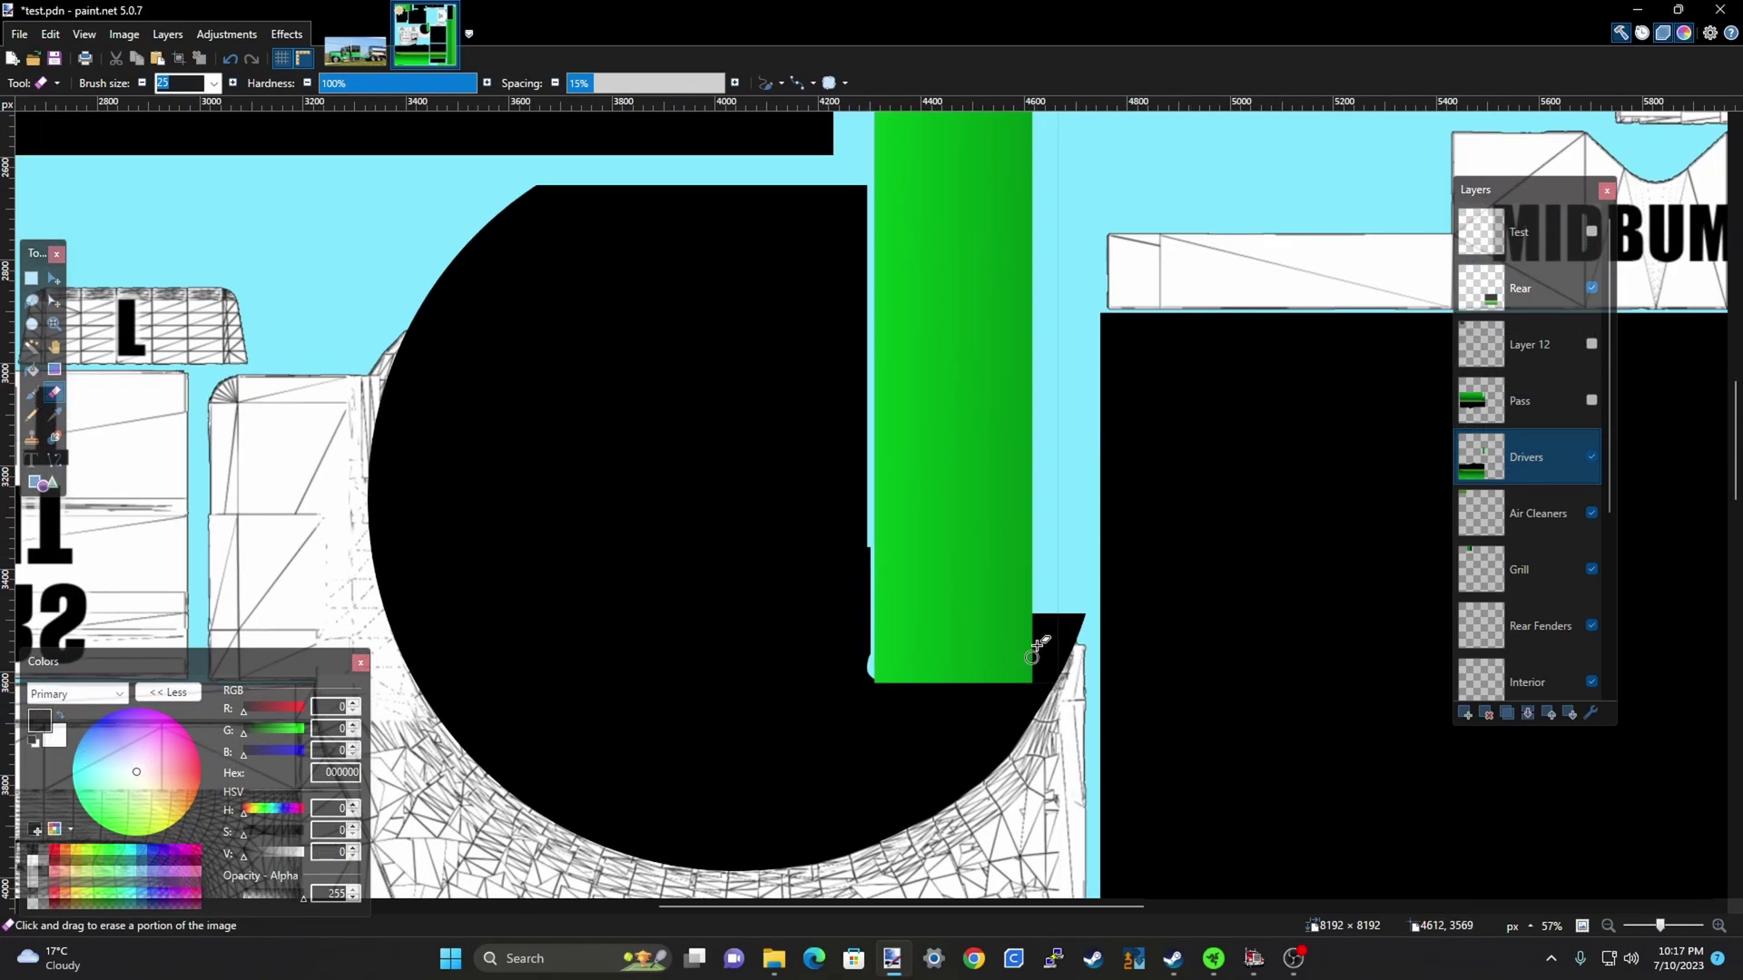
pyautogui.moveTo(970, 633); pyautogui.dragTo(891, 686)
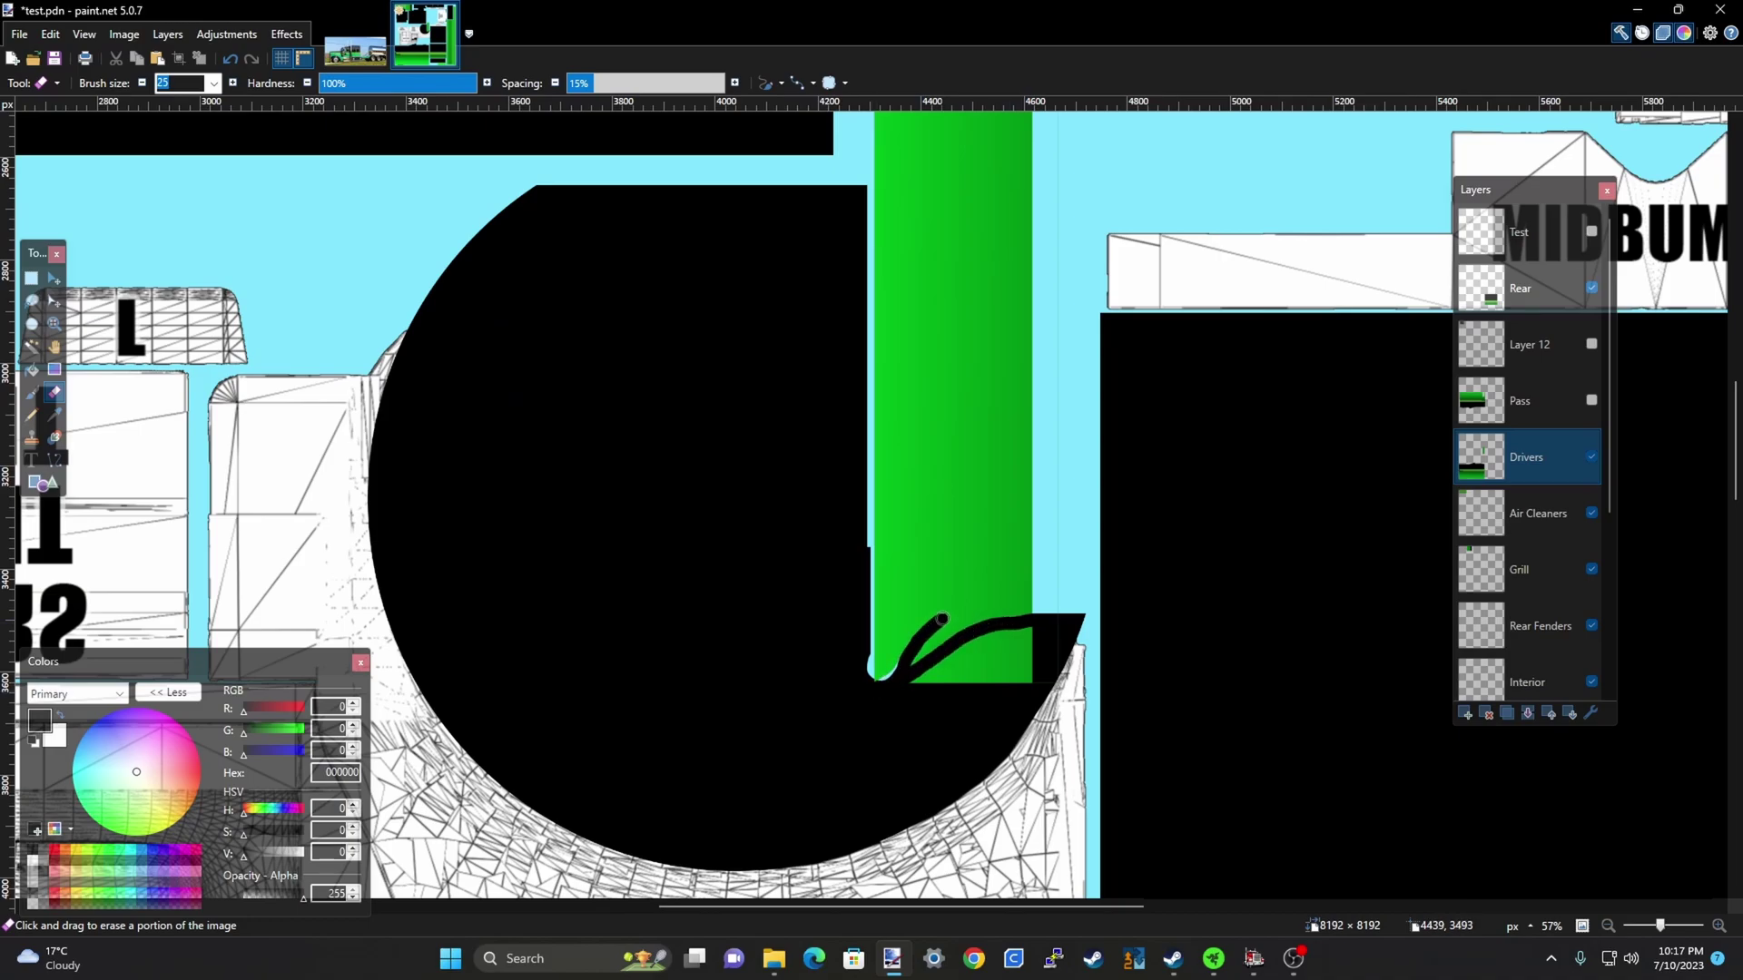
pyautogui.moveTo(974, 604)
pyautogui.mouseDown()
pyautogui.moveTo(1031, 590)
pyautogui.moveTo(918, 606)
pyautogui.moveTo(855, 650)
pyautogui.moveTo(824, 722)
pyautogui.moveTo(869, 728)
pyautogui.mouseUp()
pyautogui.scroll(2, 1017, 601)
pyautogui.scroll(-1, 868, 728)
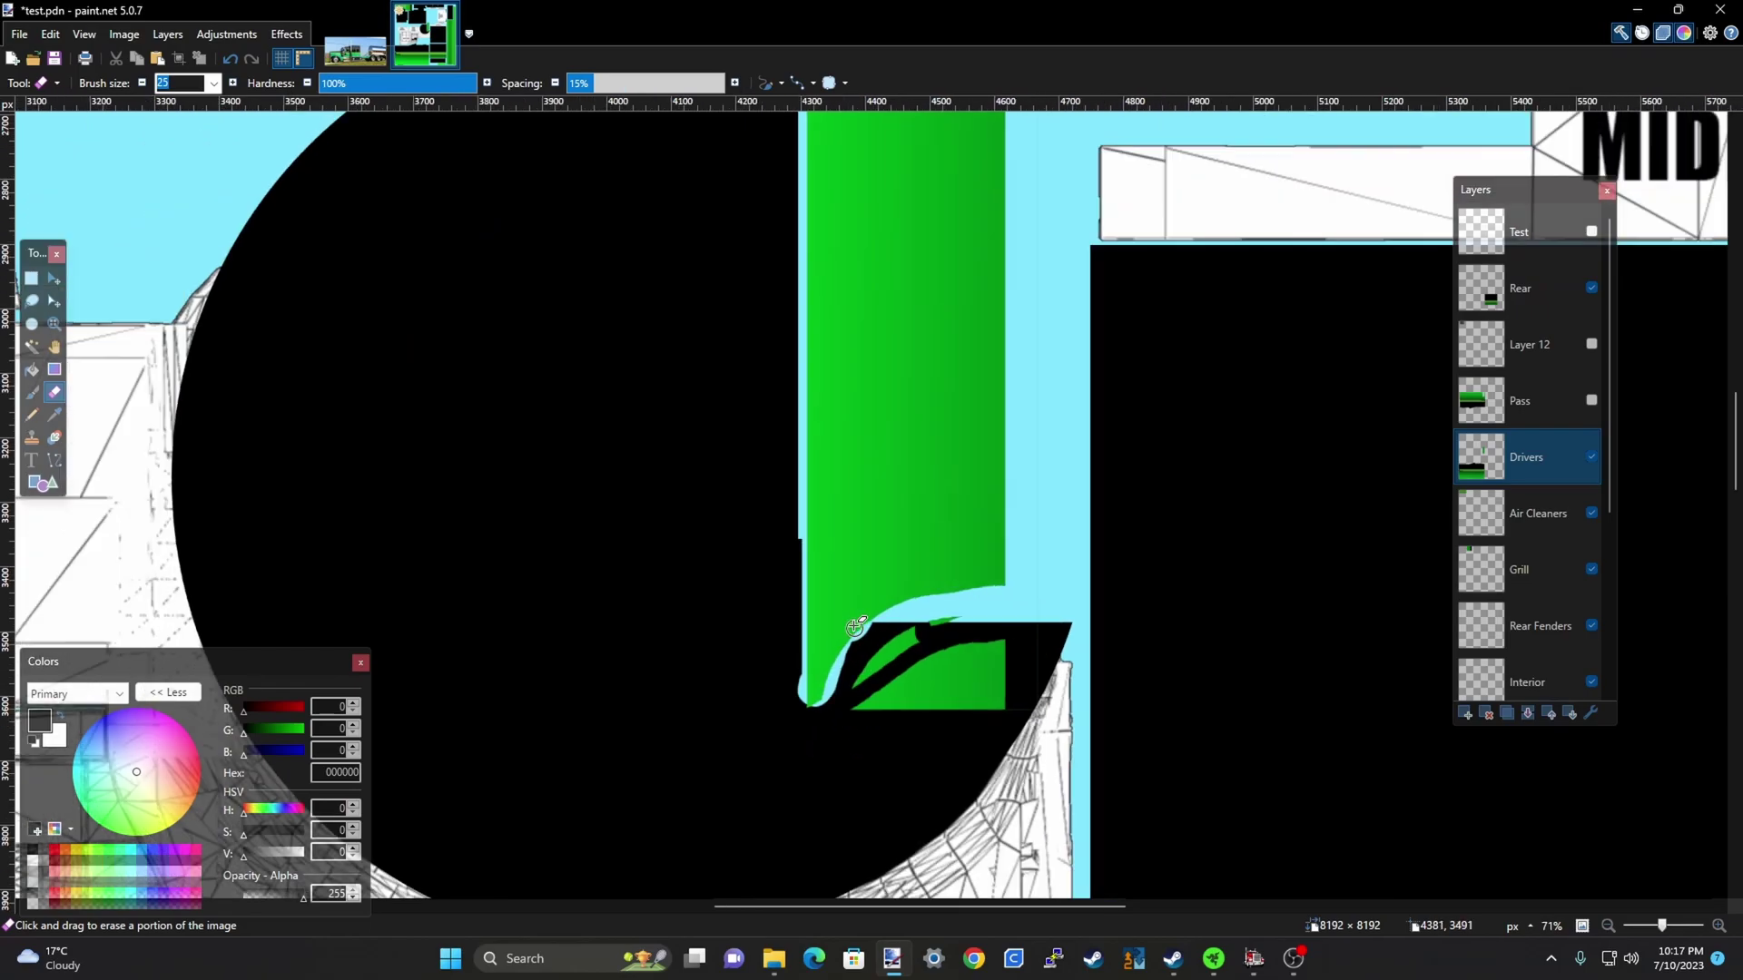
pyautogui.click(215, 83)
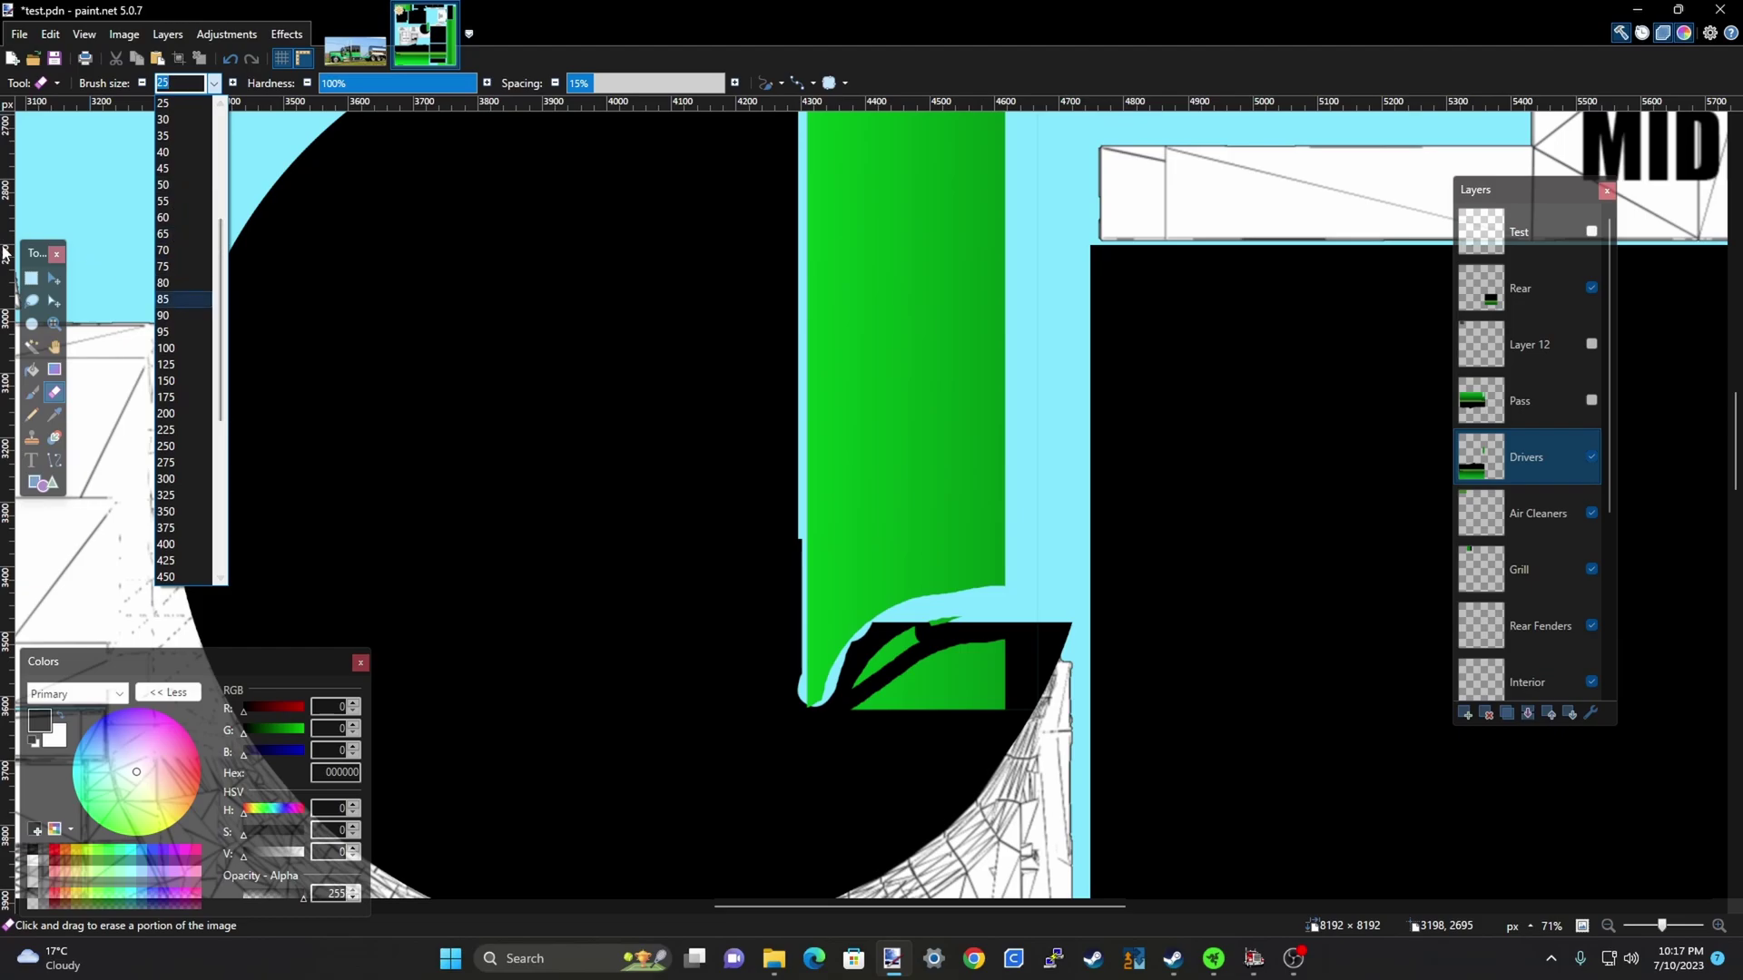
pyautogui.click(149, 368)
pyautogui.scroll(2, 980, 808)
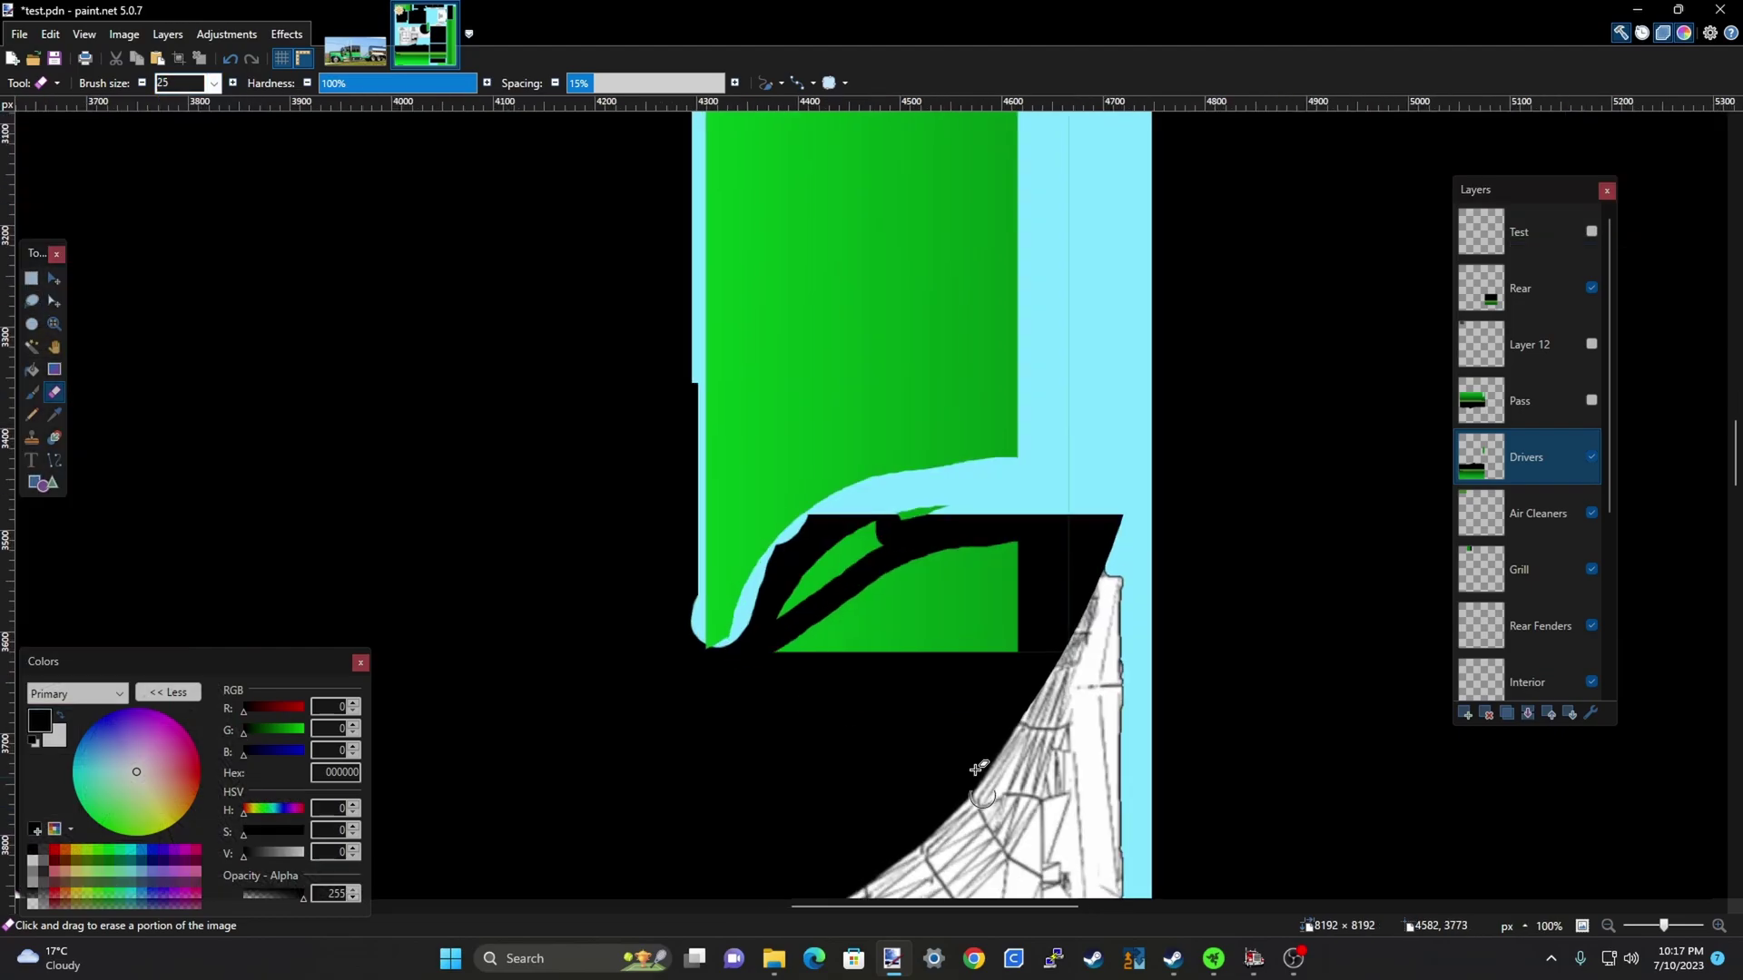
# Lasso and delete the leftover green pieces below the strip's curved cut and the lower end of the thin line beside it
pyautogui.click(33, 302)
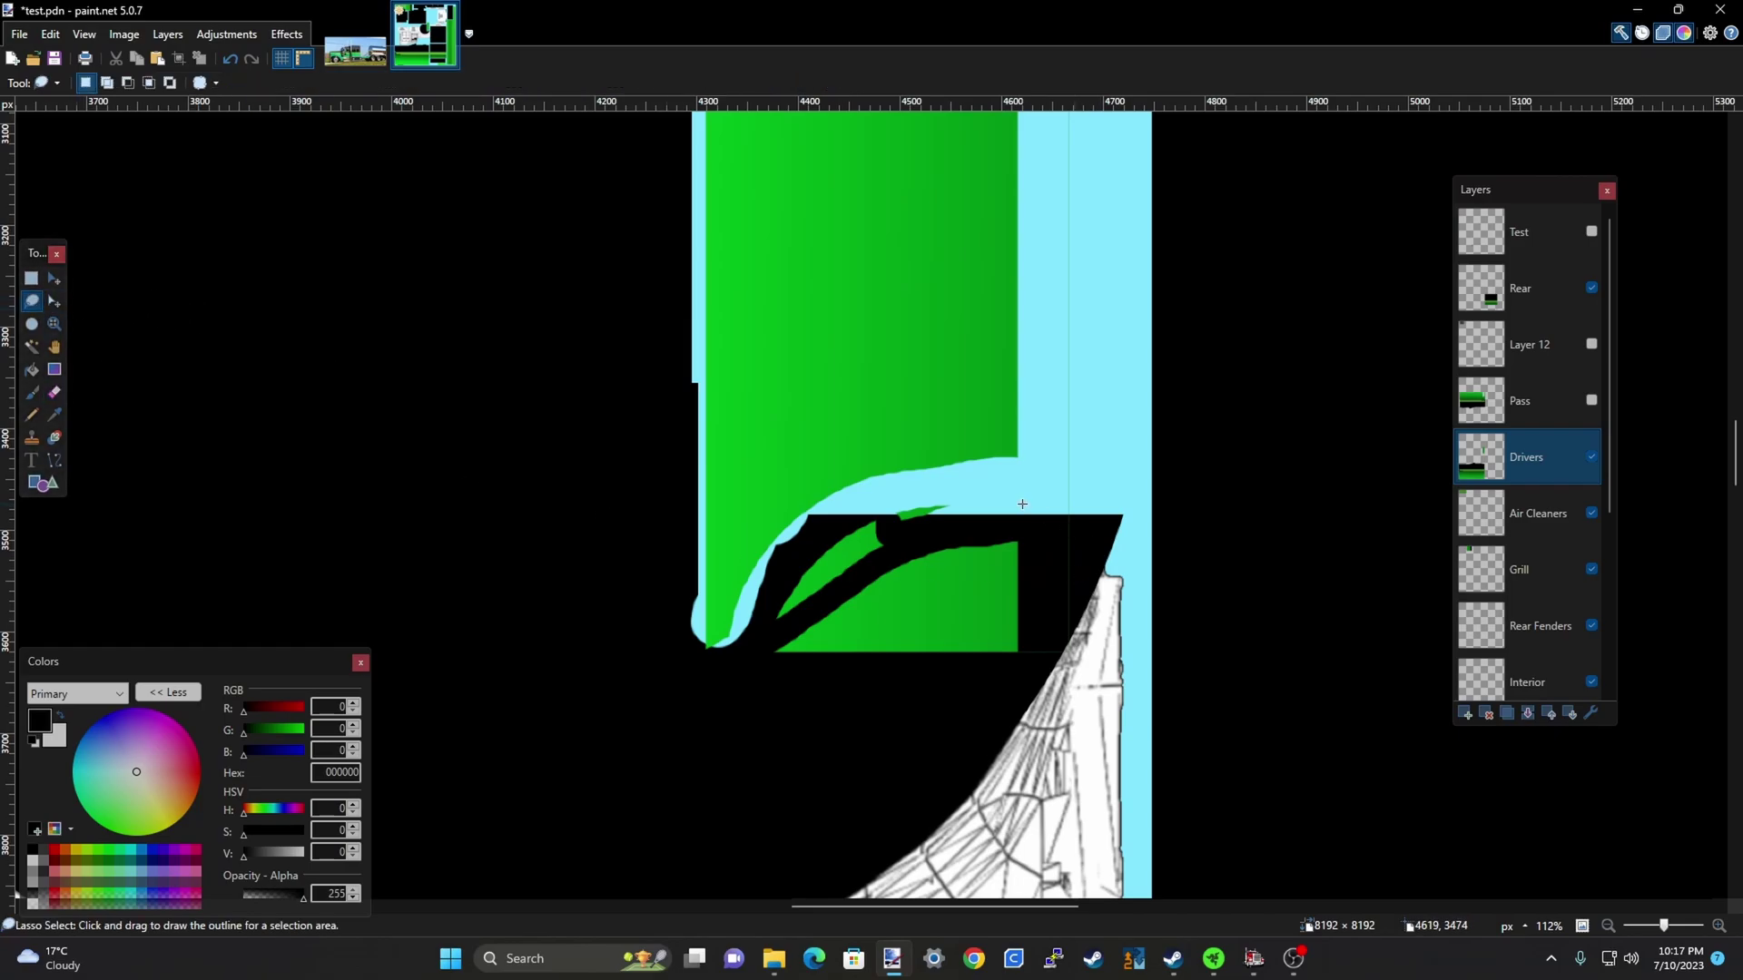
pyautogui.moveTo(1015, 670)
pyautogui.mouseDown()
pyautogui.moveTo(1072, 648)
pyautogui.moveTo(1086, 609)
pyautogui.moveTo(1068, 523)
pyautogui.moveTo(1025, 490)
pyautogui.moveTo(927, 480)
pyautogui.moveTo(800, 548)
pyautogui.moveTo(749, 684)
pyautogui.mouseUp()
pyautogui.press('Delete')
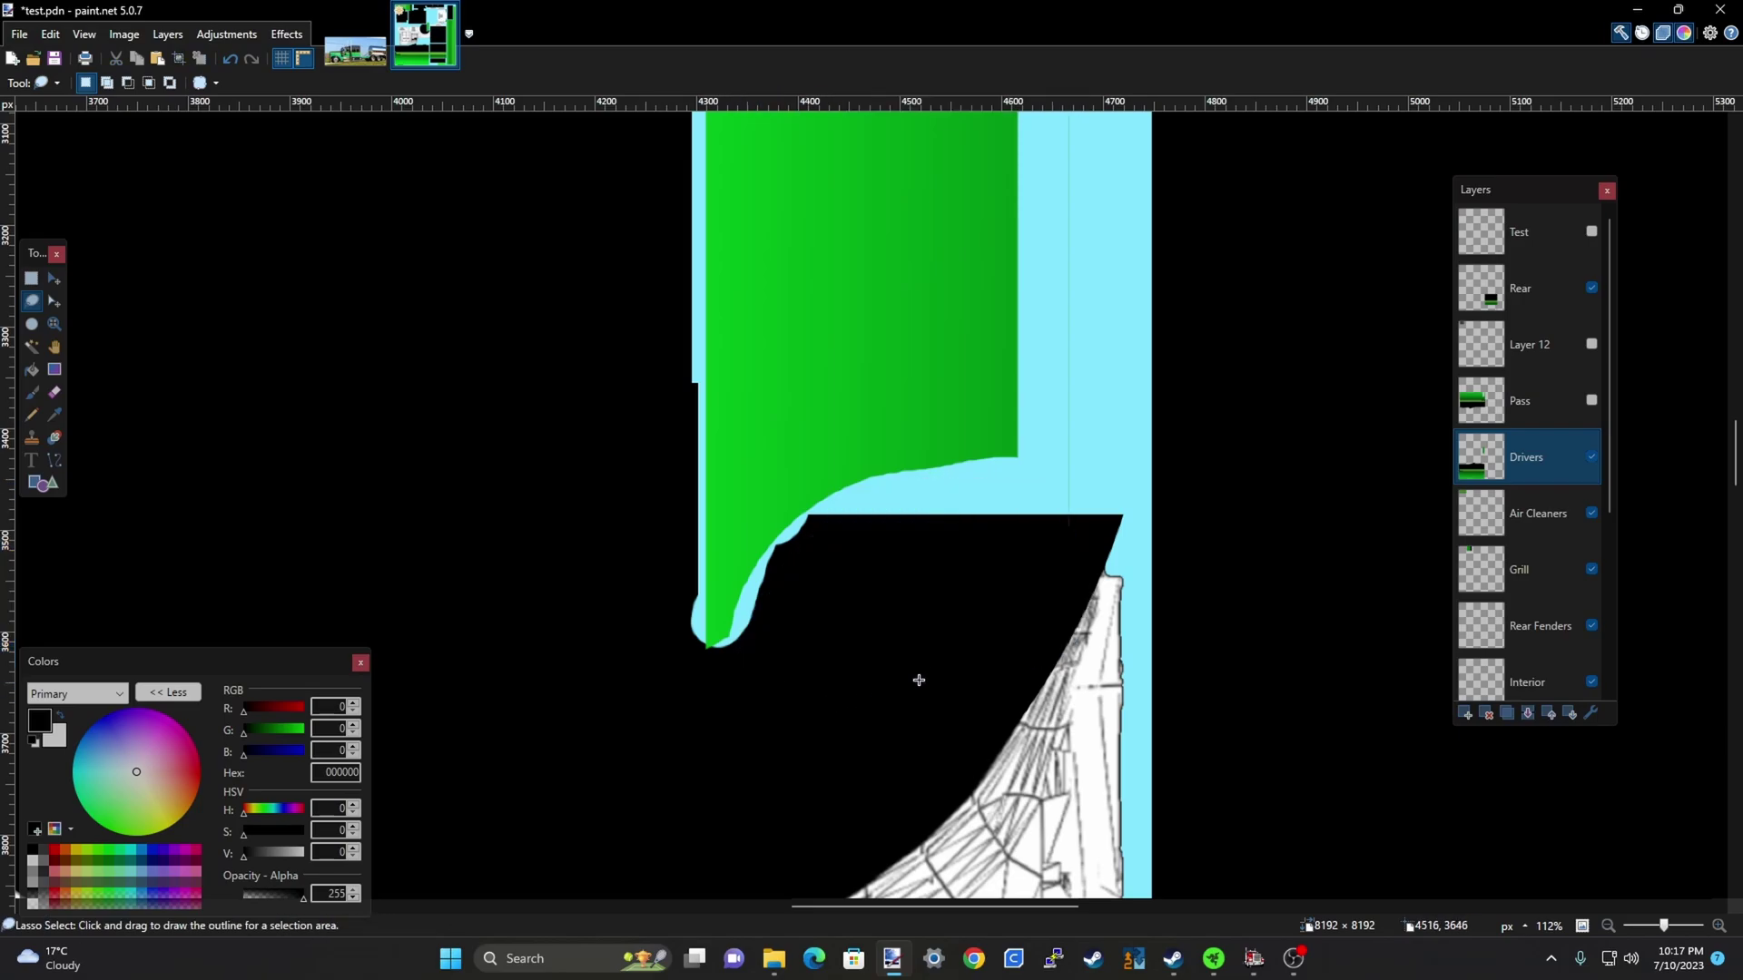
pyautogui.scroll(-1, 957, 642)
pyautogui.scroll(3, 1074, 350)
pyautogui.moveTo(1050, 354)
pyautogui.mouseDown()
pyautogui.moveTo(980, 434)
pyautogui.moveTo(971, 573)
pyautogui.moveTo(1027, 650)
pyautogui.mouseUp()
pyautogui.click(1030, 650)
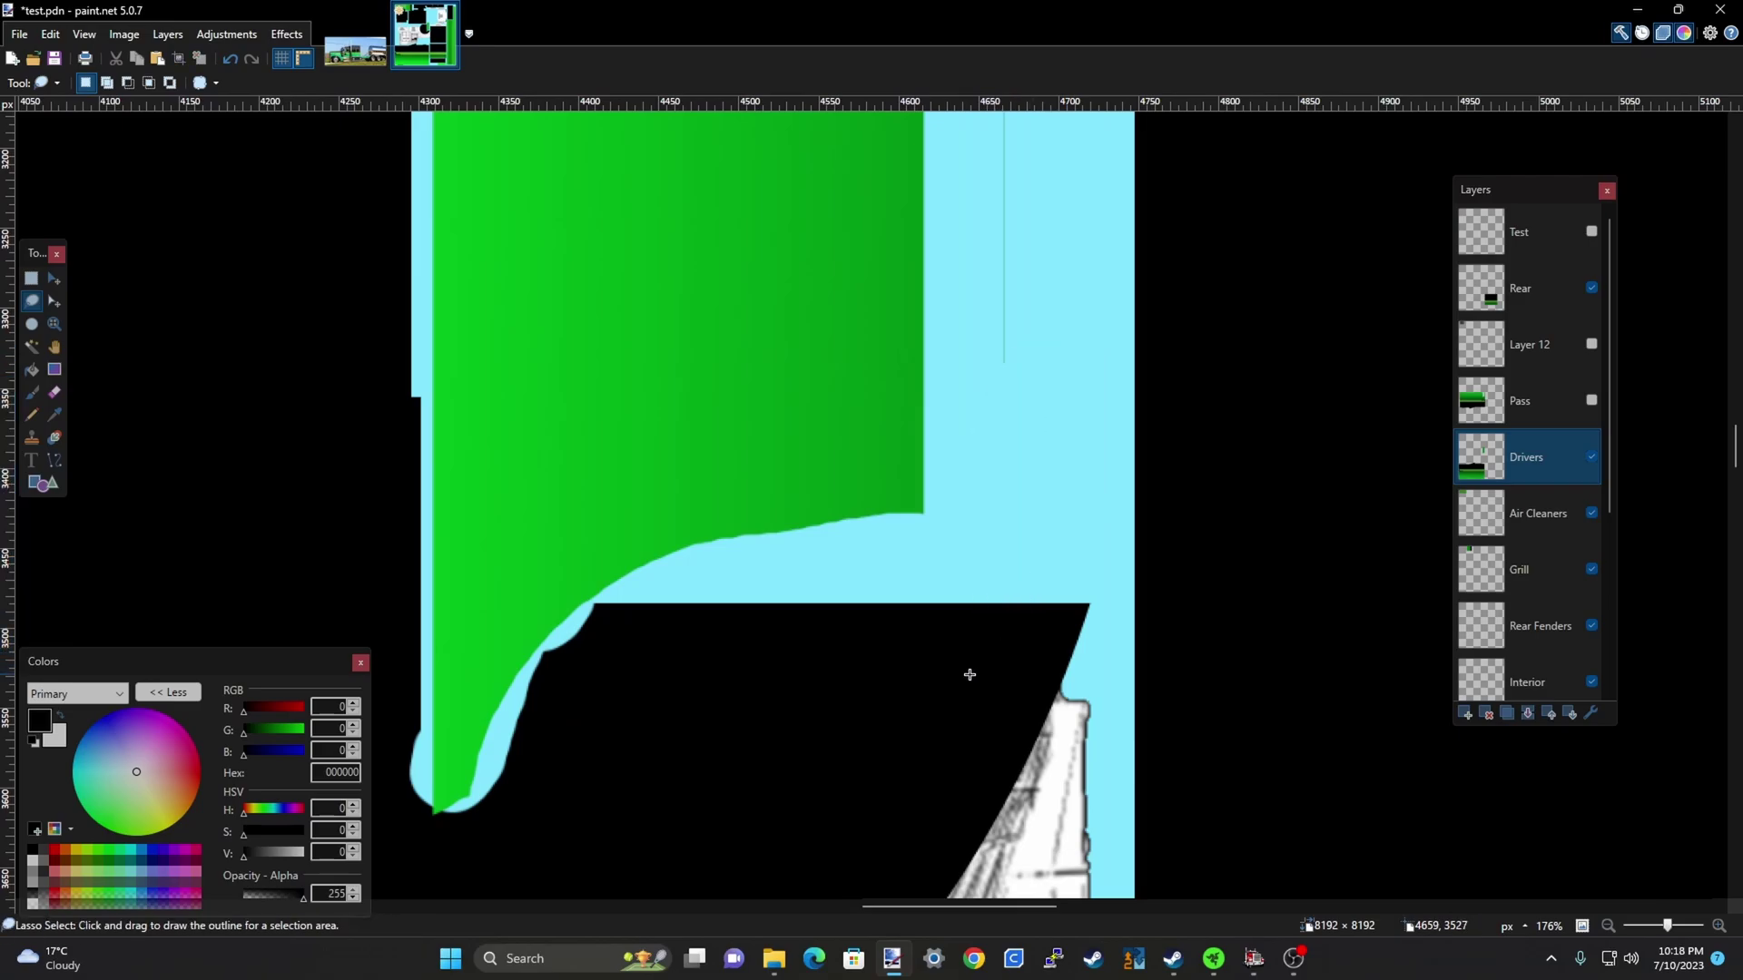
# Remove the remaining stray thin outline above and beside the Tank Filler Panel's green strip using rectangular selections
pyautogui.scroll(-3, 901, 687)
pyautogui.scroll(-2, 980, 400)
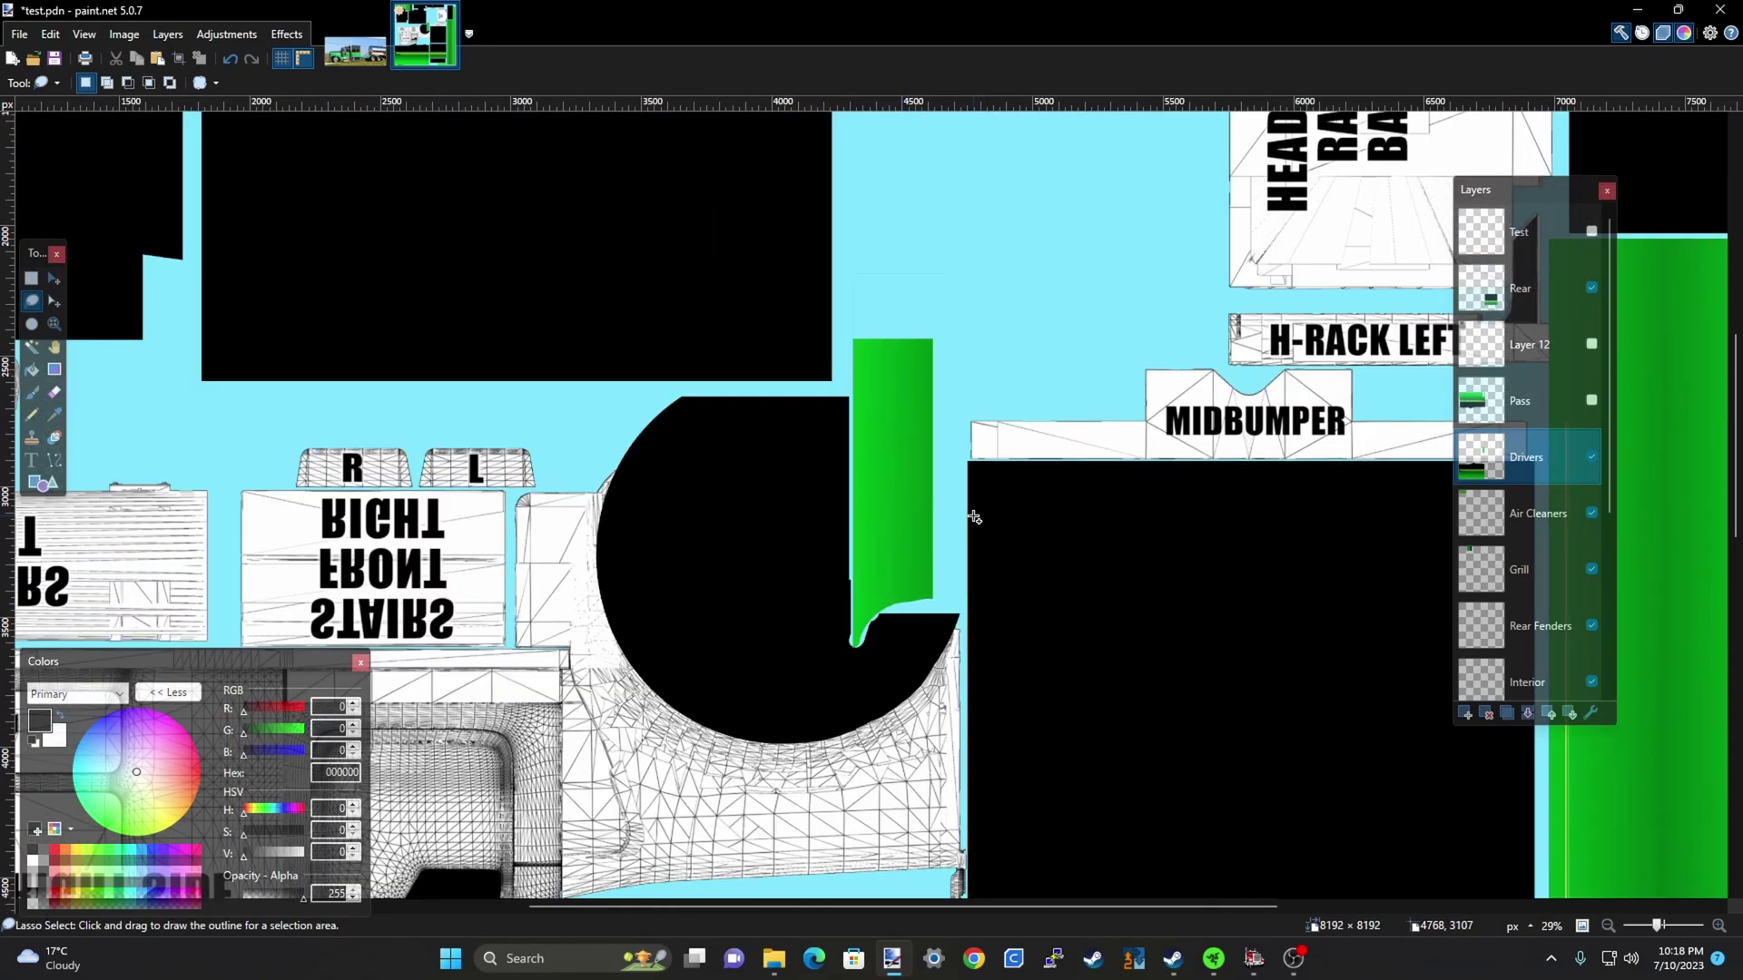
pyautogui.scroll(2, 916, 462)
pyautogui.scroll(-1, 914, 455)
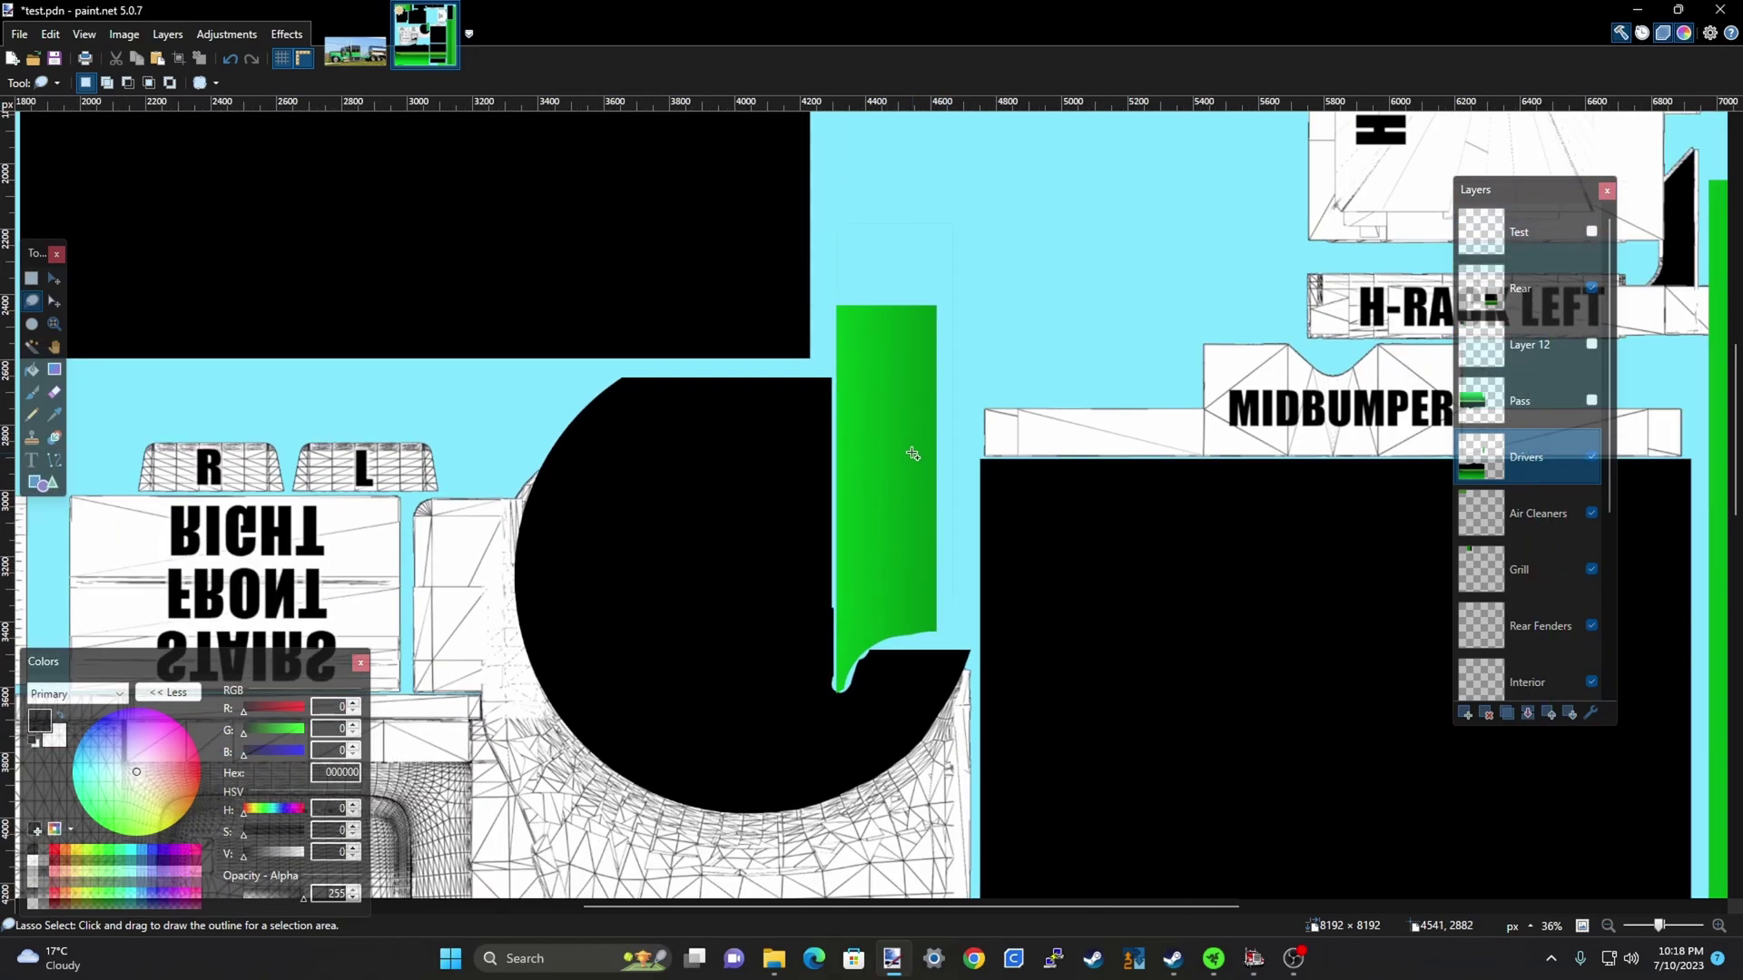
pyautogui.click(30, 279)
pyautogui.moveTo(826, 202)
pyautogui.mouseDown()
pyautogui.moveTo(888, 262)
pyautogui.moveTo(980, 292)
pyautogui.moveTo(977, 695)
pyautogui.moveTo(988, 650)
pyautogui.mouseUp()
pyautogui.click(998, 285)
pyautogui.click(981, 639)
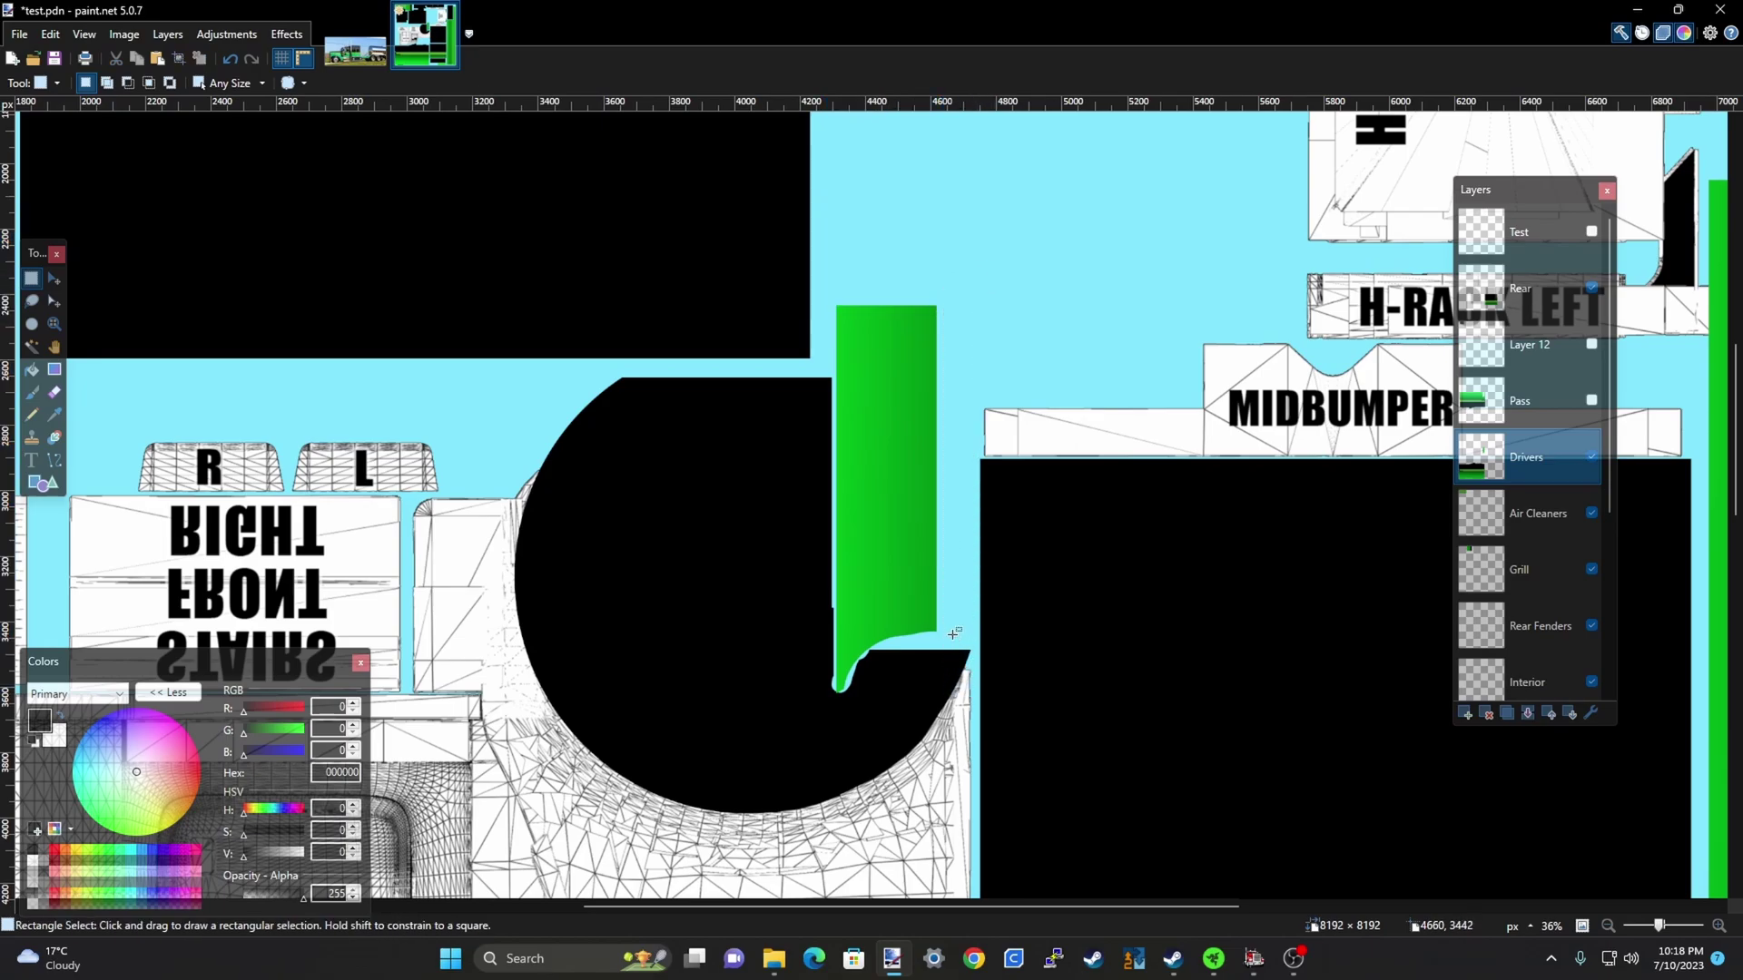
# Examine the headache rack, H-rack and midbumper outlines and the surrounding template parts that are still unpainted
pyautogui.scroll(-3, 738, 523)
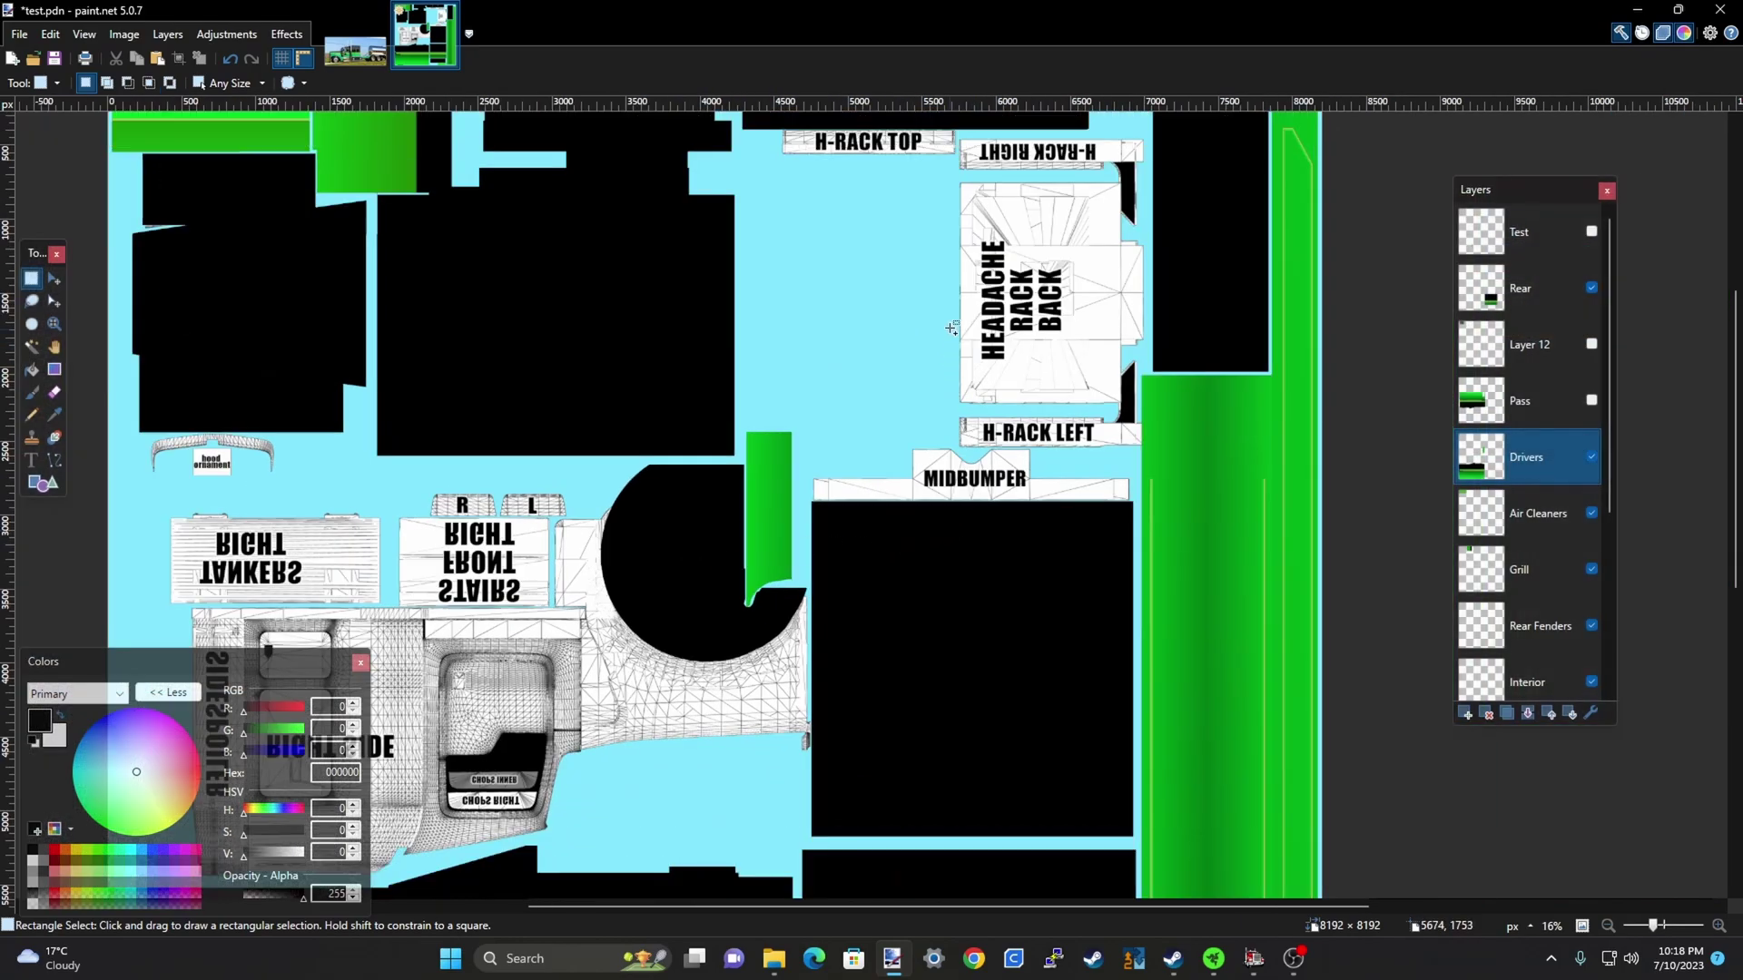
pyautogui.scroll(4, 950, 332)
pyautogui.scroll(-2, 531, 324)
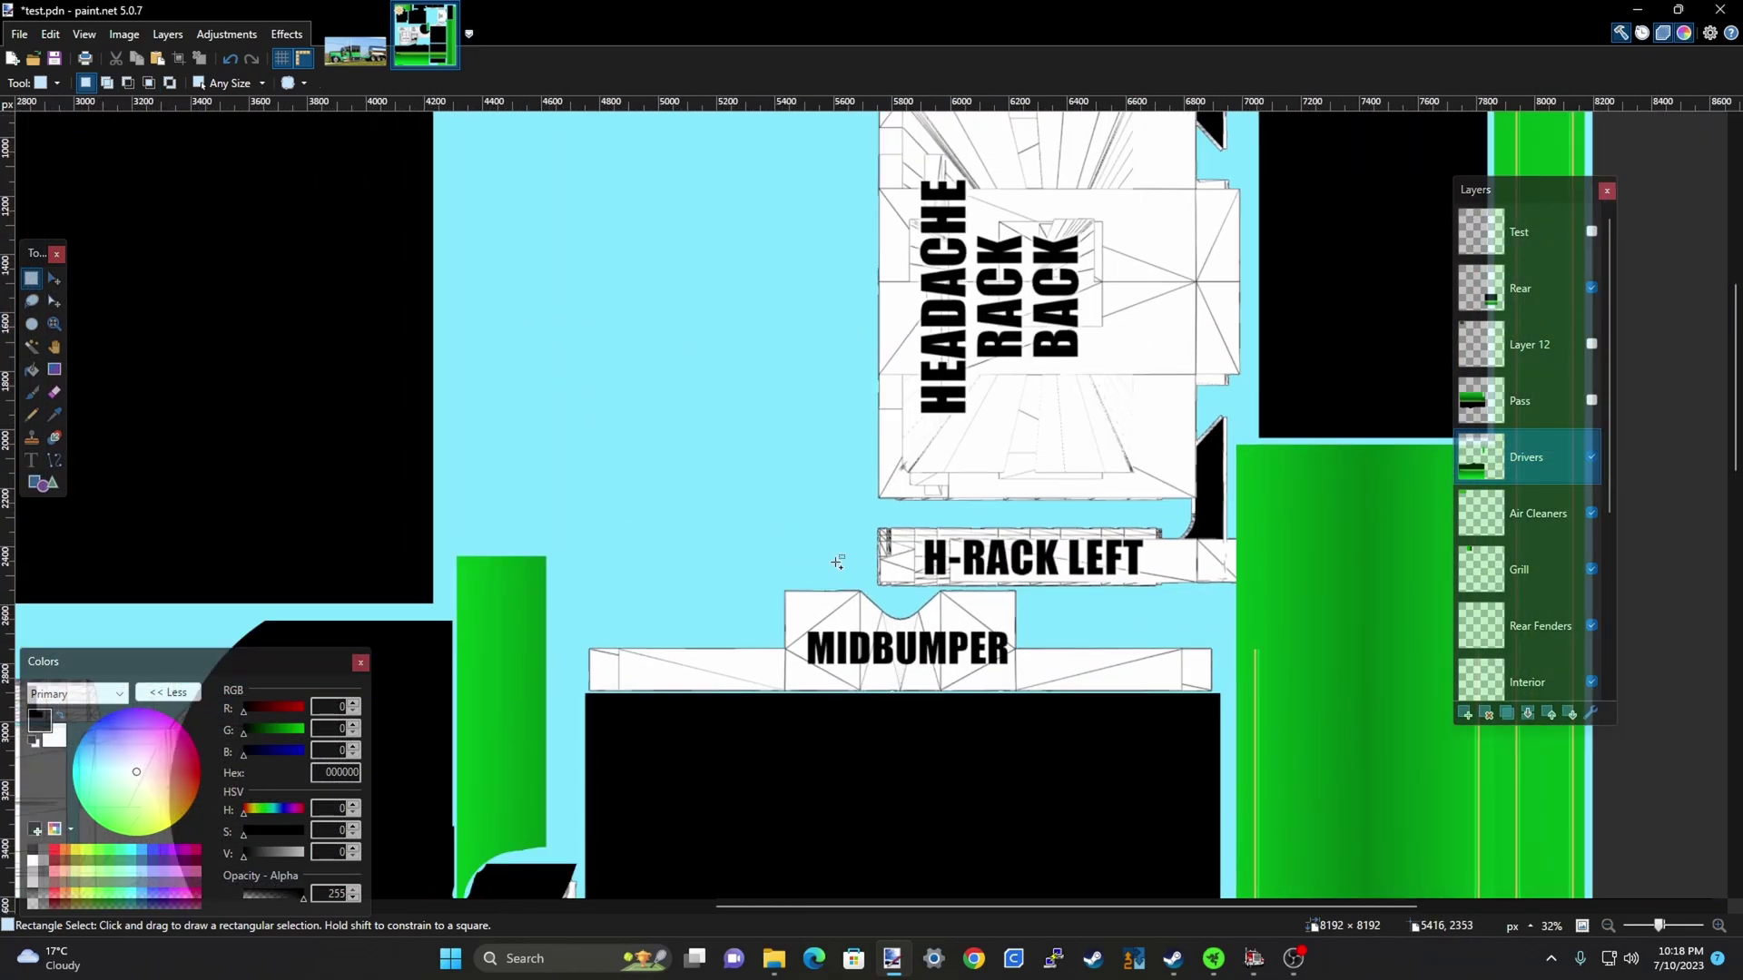
pyautogui.scroll(3, 996, 629)
pyautogui.scroll(-2, 545, 511)
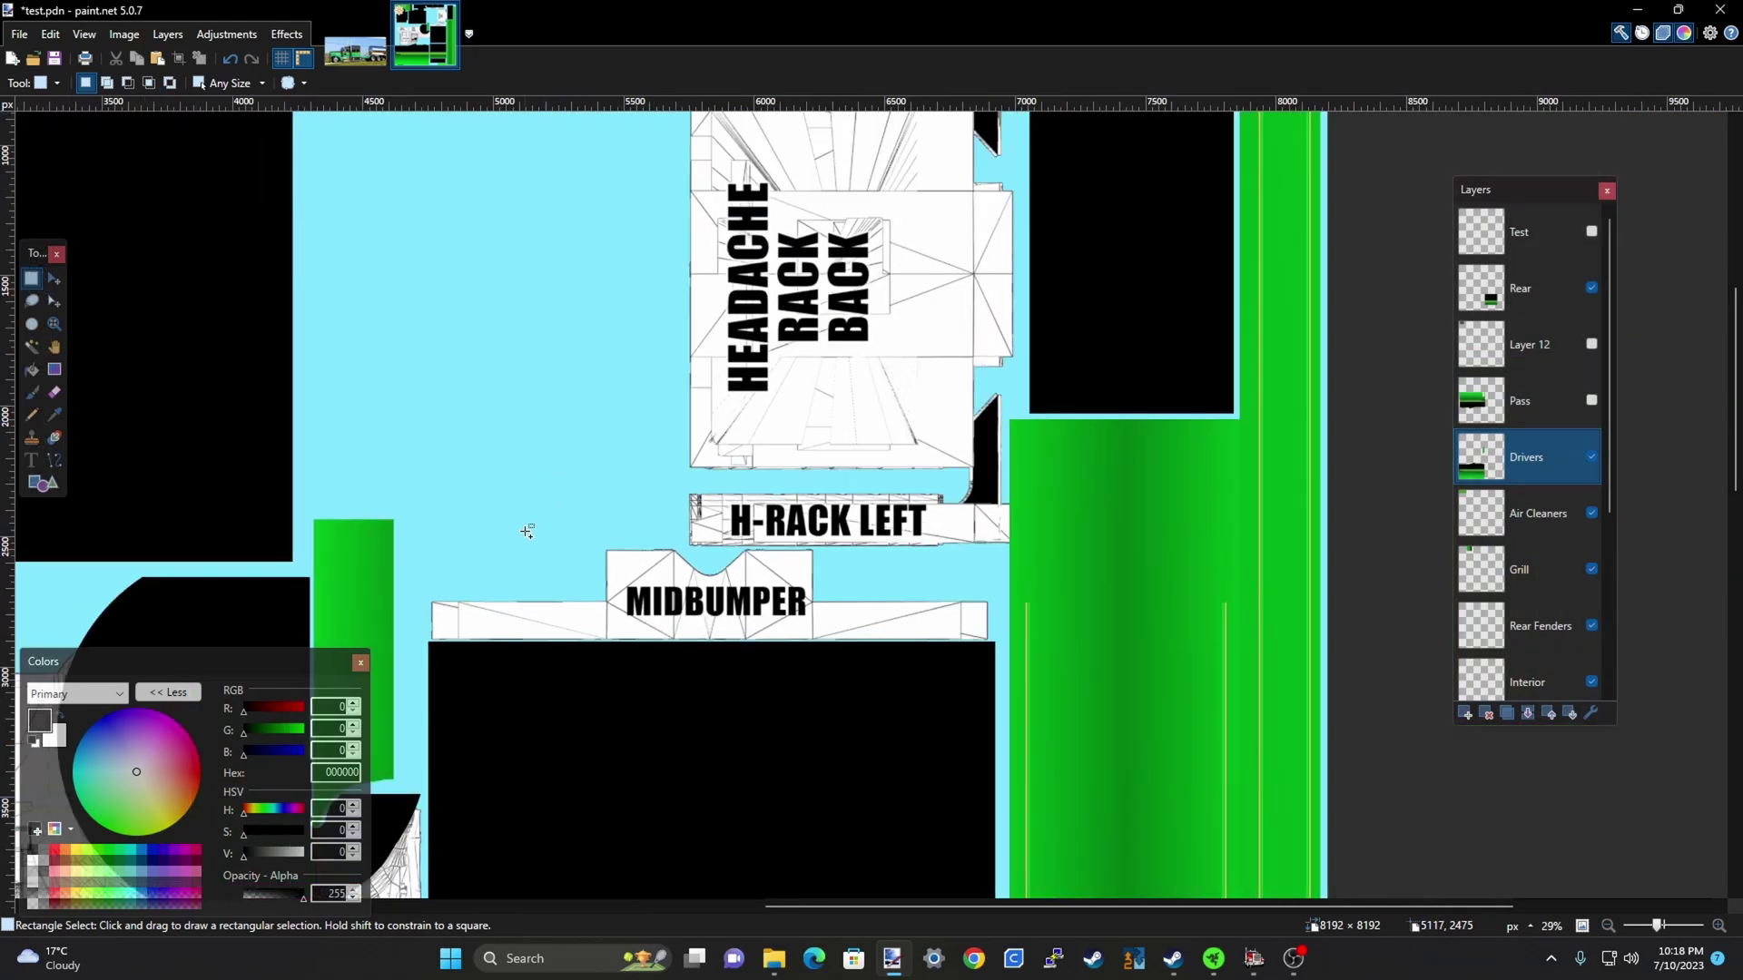
pyautogui.scroll(3, 1011, 377)
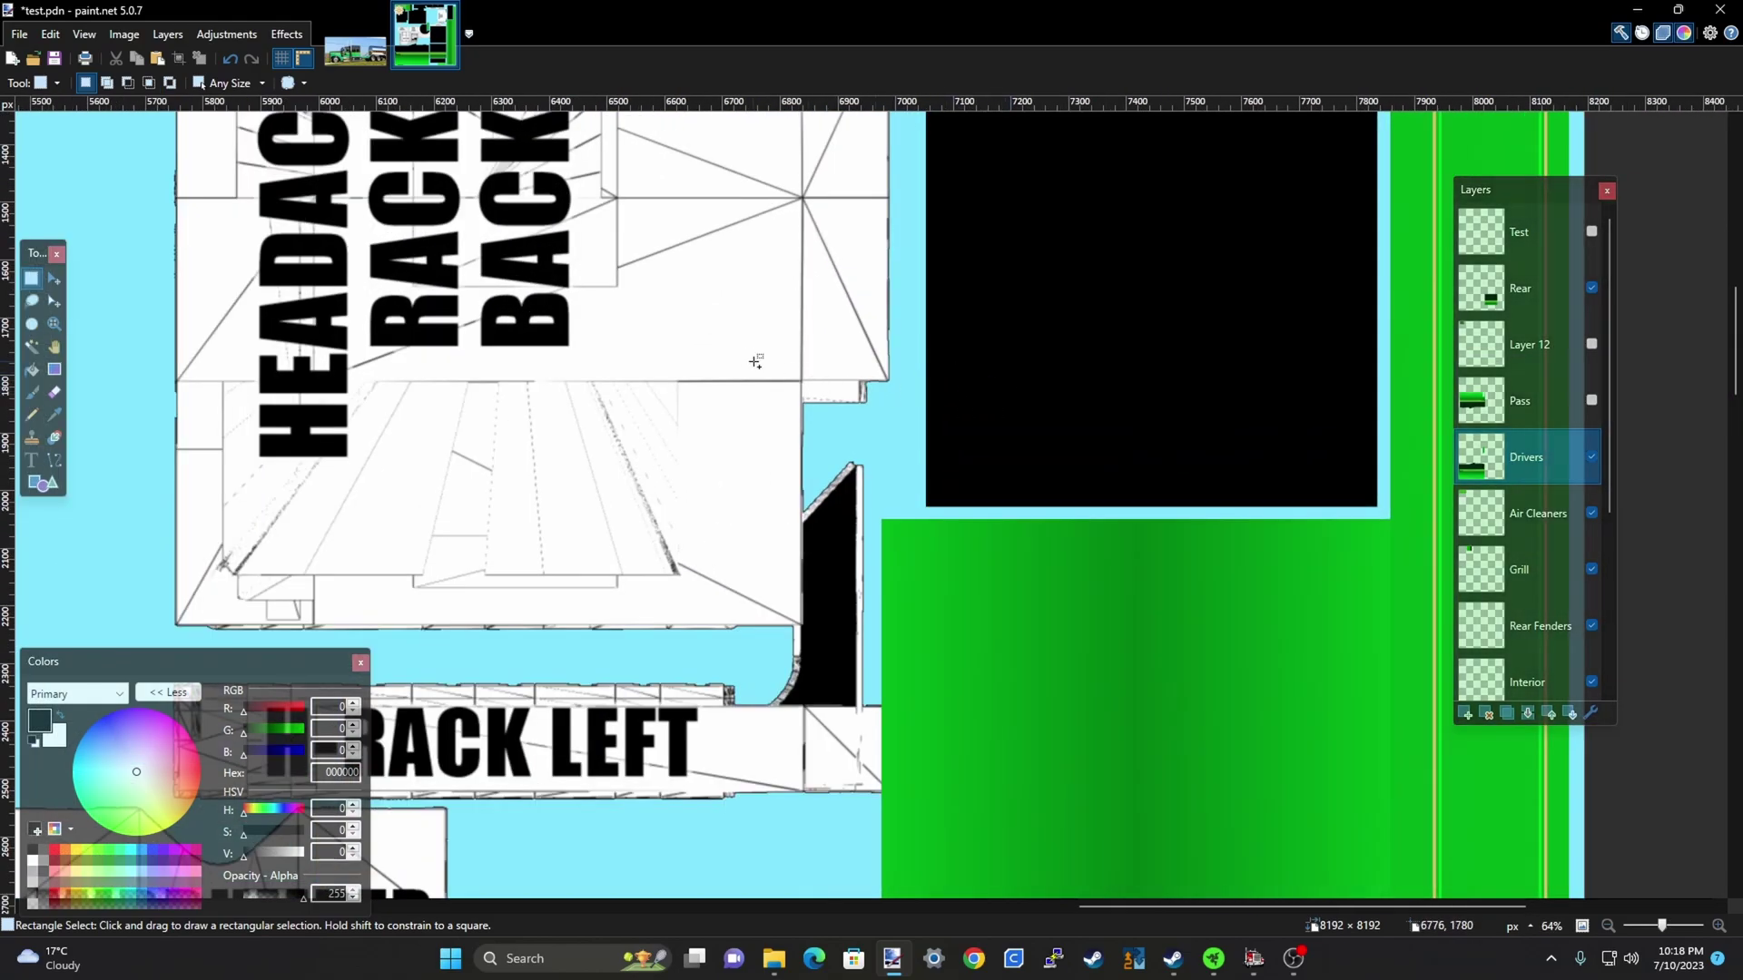
pyautogui.moveTo(743, 365); pyautogui.dragTo(720, 643)
pyautogui.click(718, 643)
pyautogui.scroll(-3, 930, 709)
pyautogui.scroll(2, 931, 323)
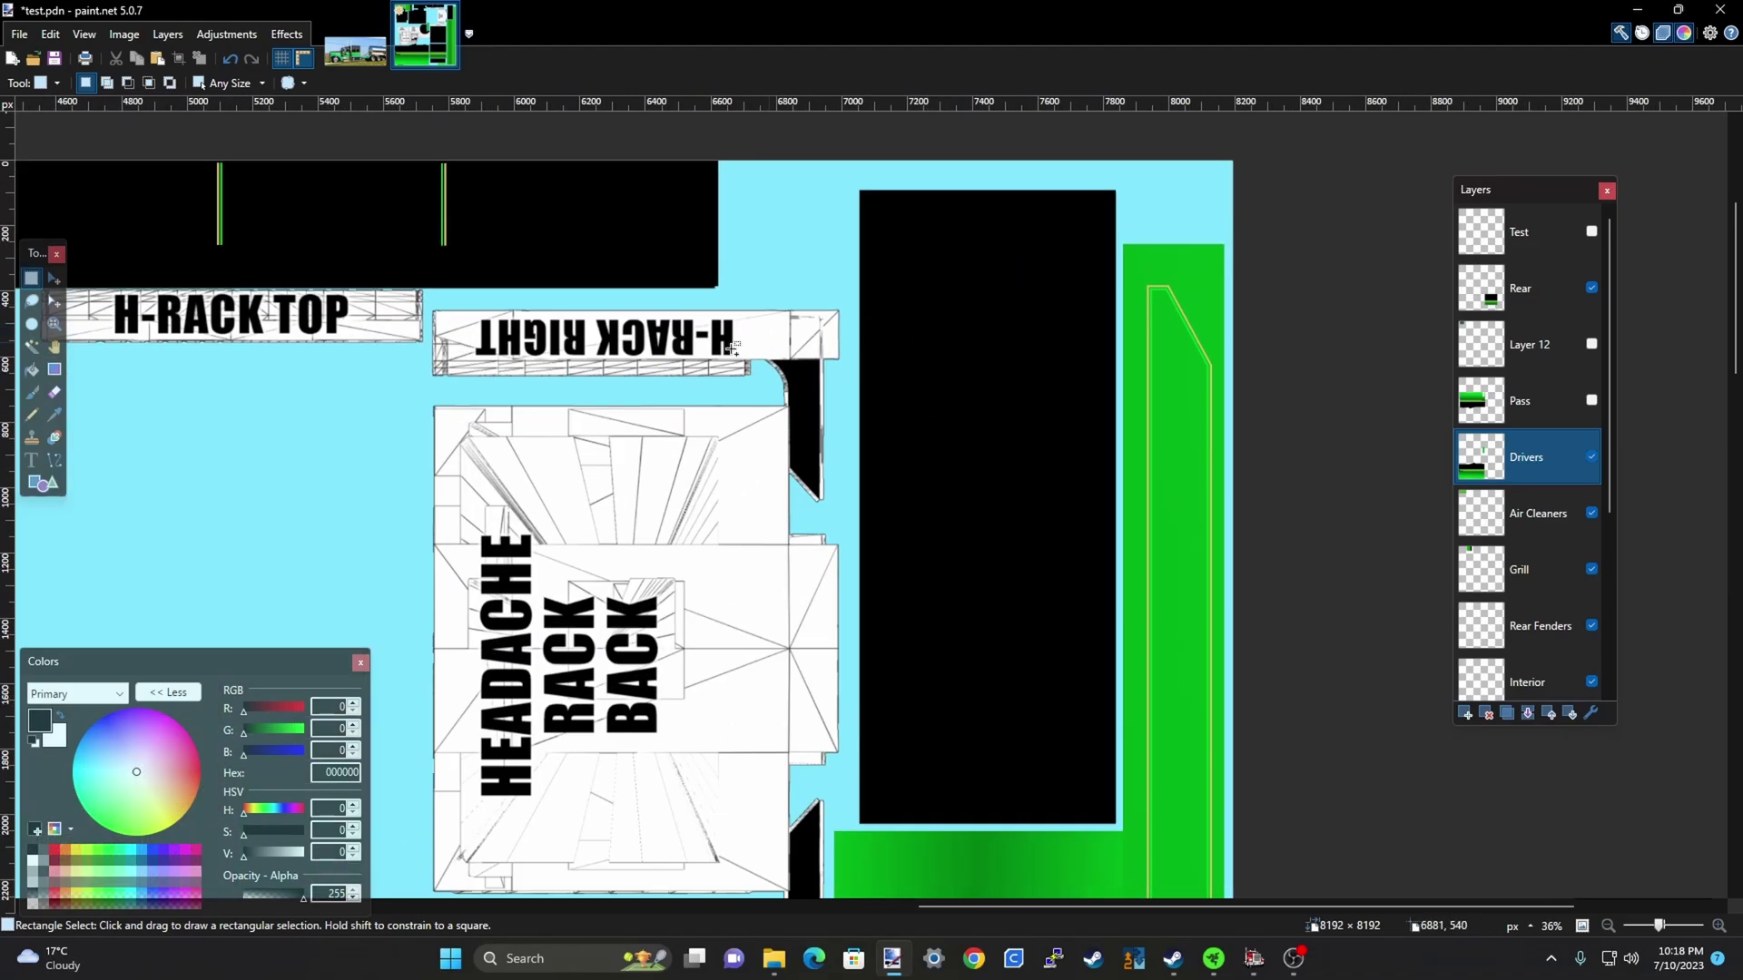
pyautogui.scroll(-10, 589, 380)
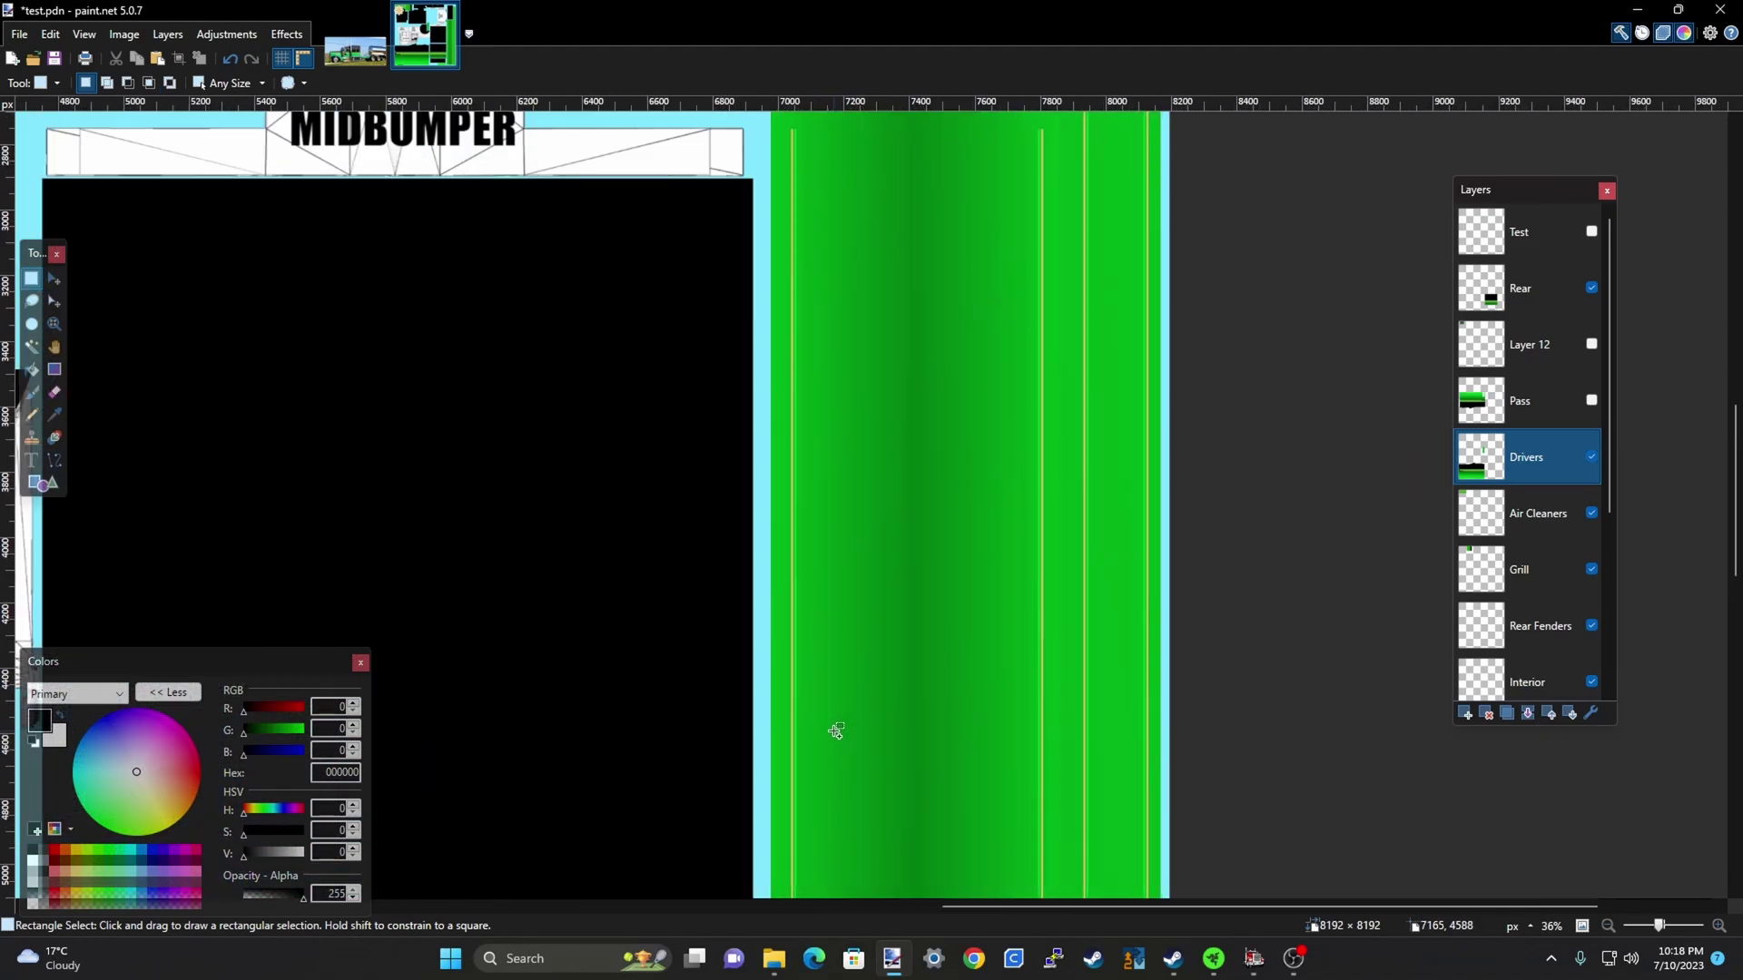
pyautogui.scroll(-3, 984, 468)
pyautogui.scroll(2, 677, 766)
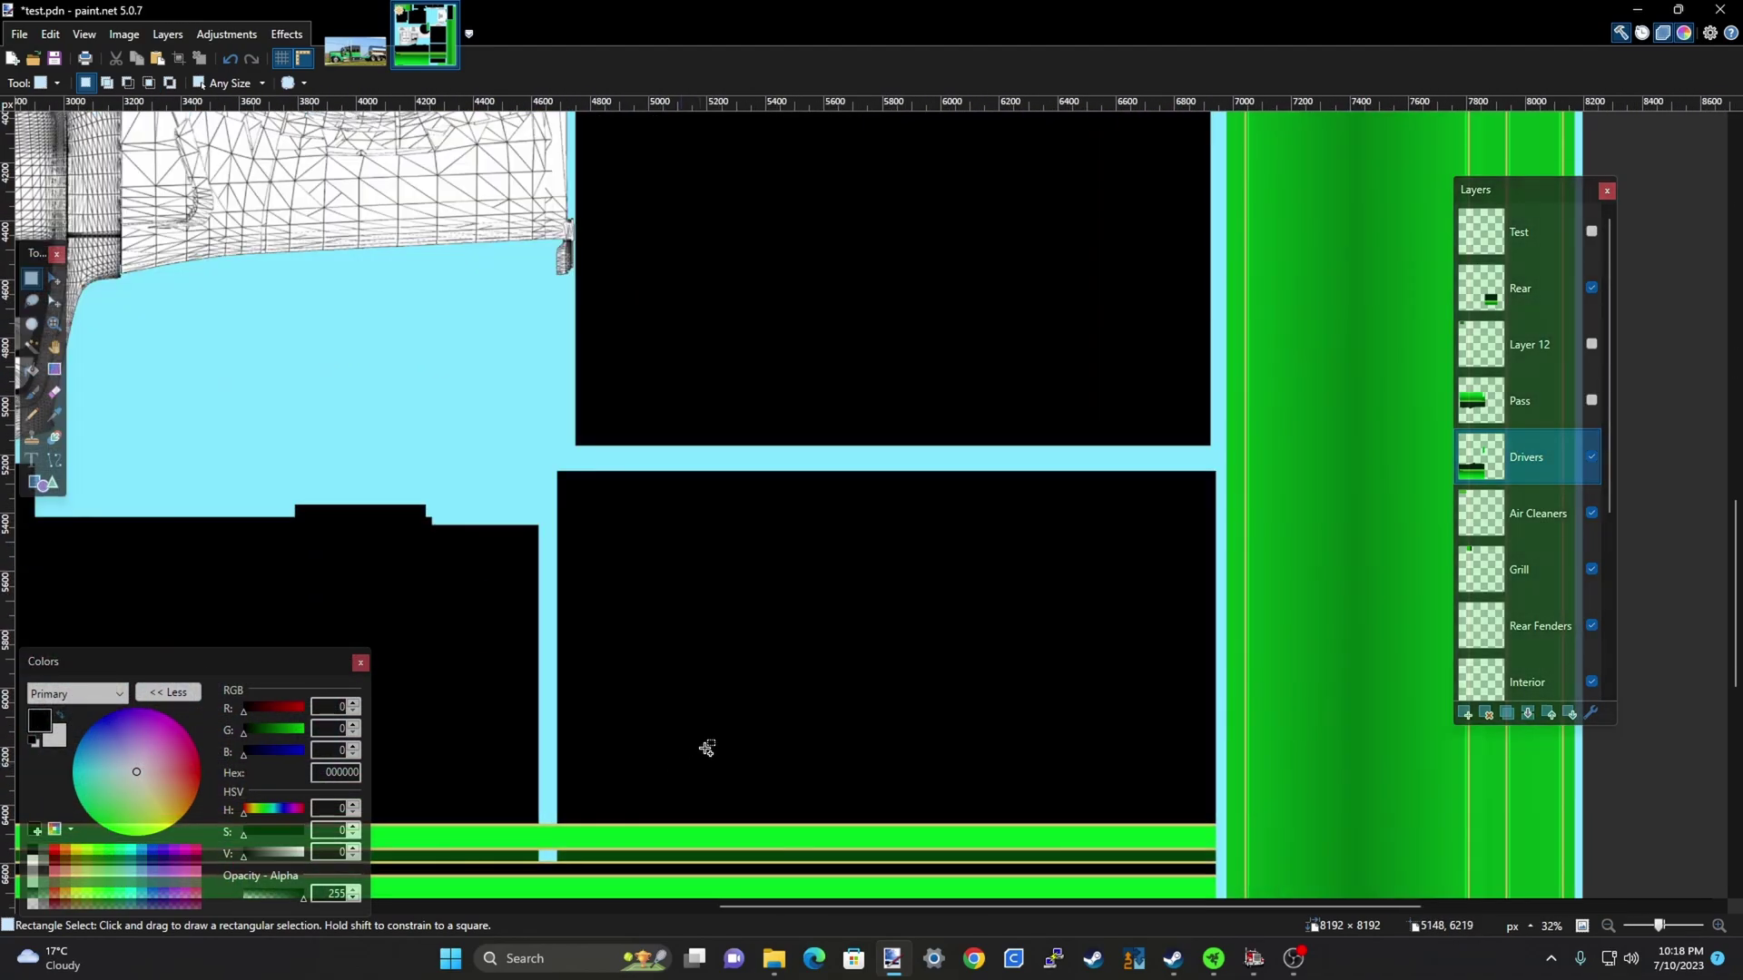
pyautogui.scroll(-2, 980, 695)
pyautogui.scroll(-2, 729, 721)
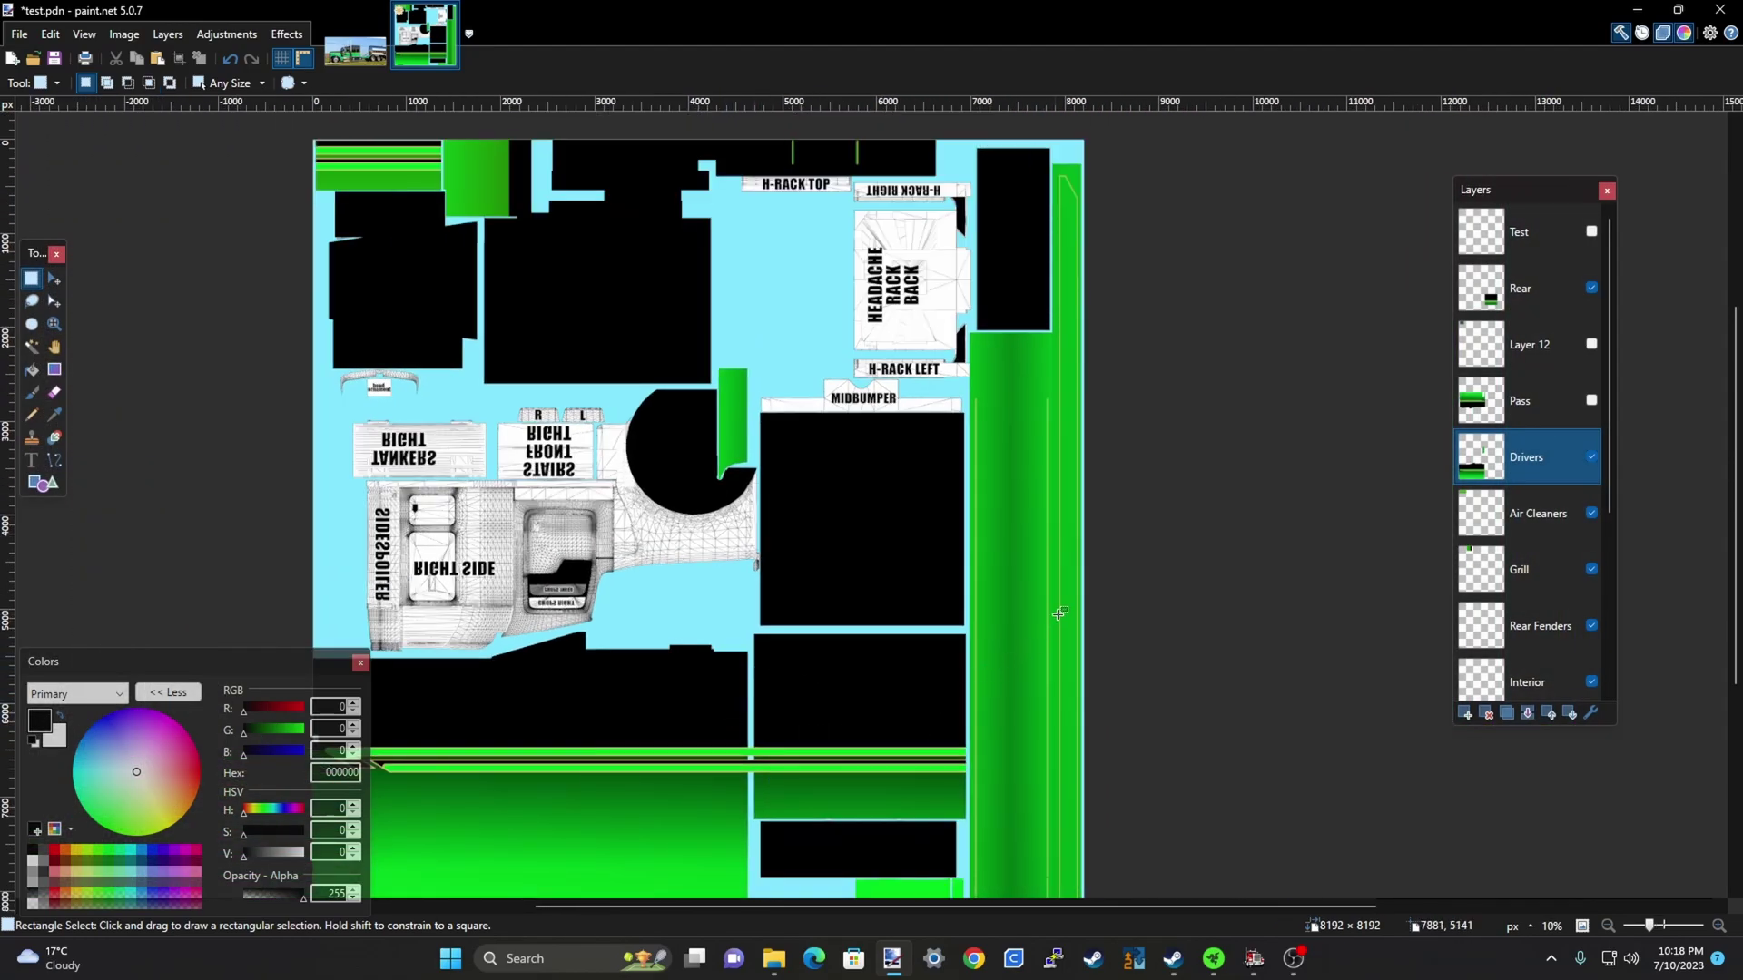
# Make the Pass layer visible and check how its side artwork lies around the Tank Filler Panel's green strip
pyautogui.scroll(4, 830, 404)
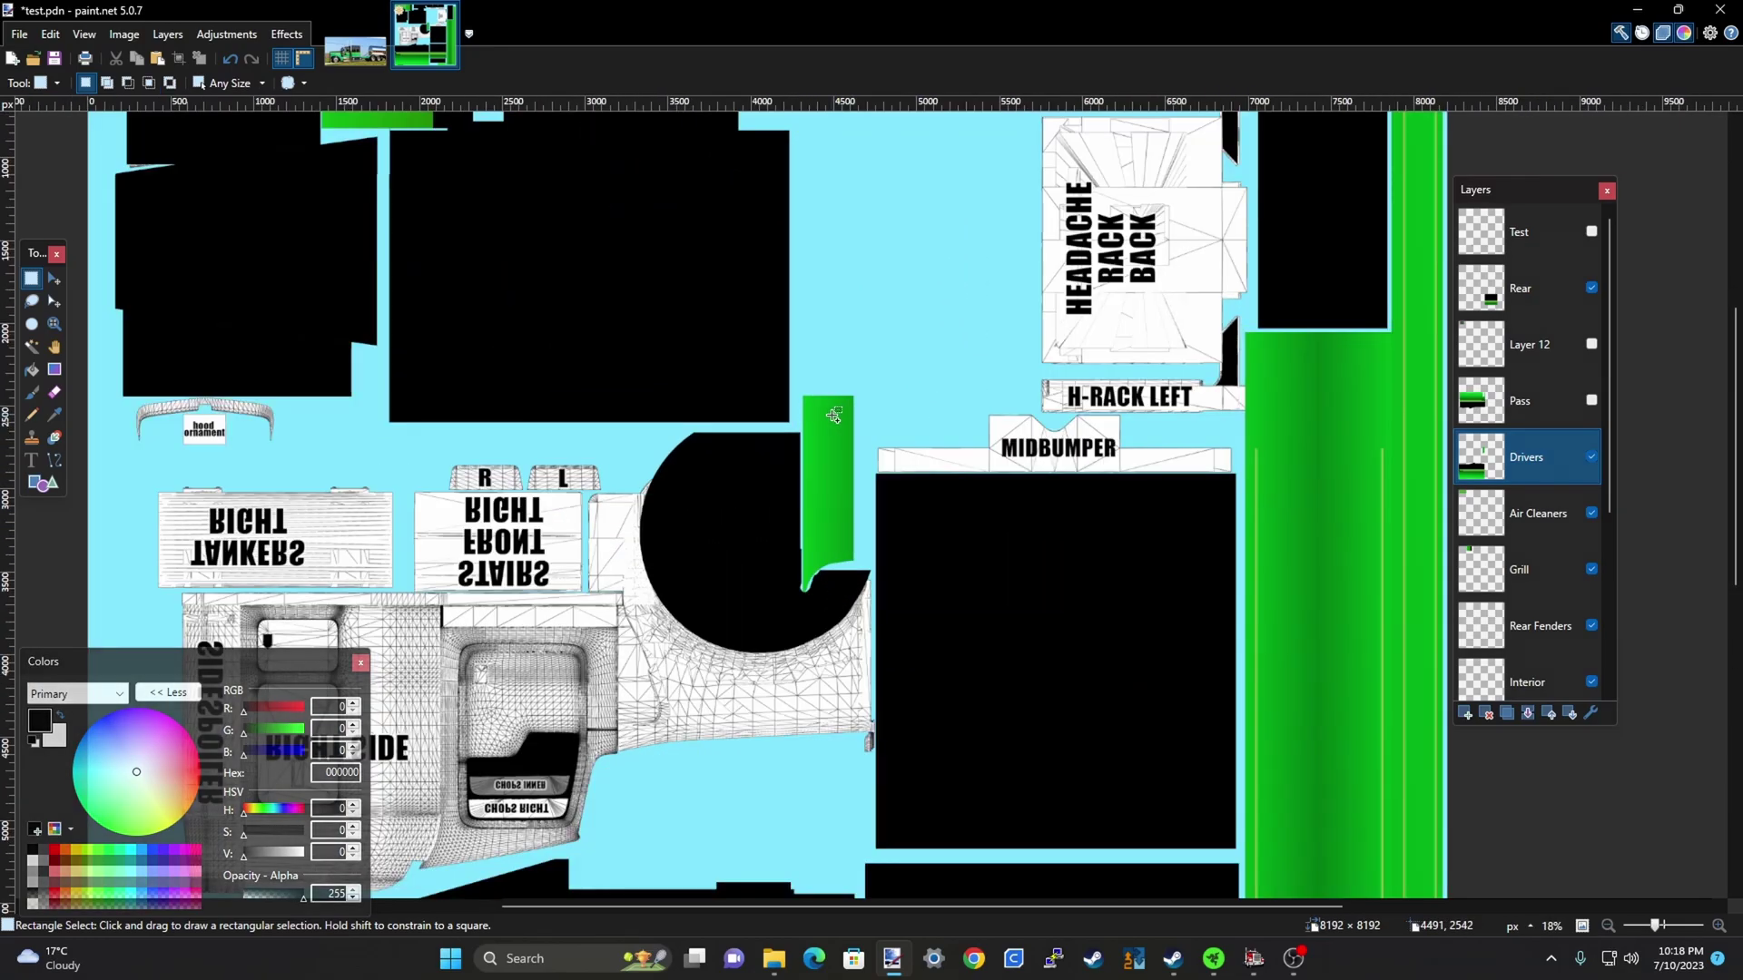
pyautogui.scroll(-3, 836, 411)
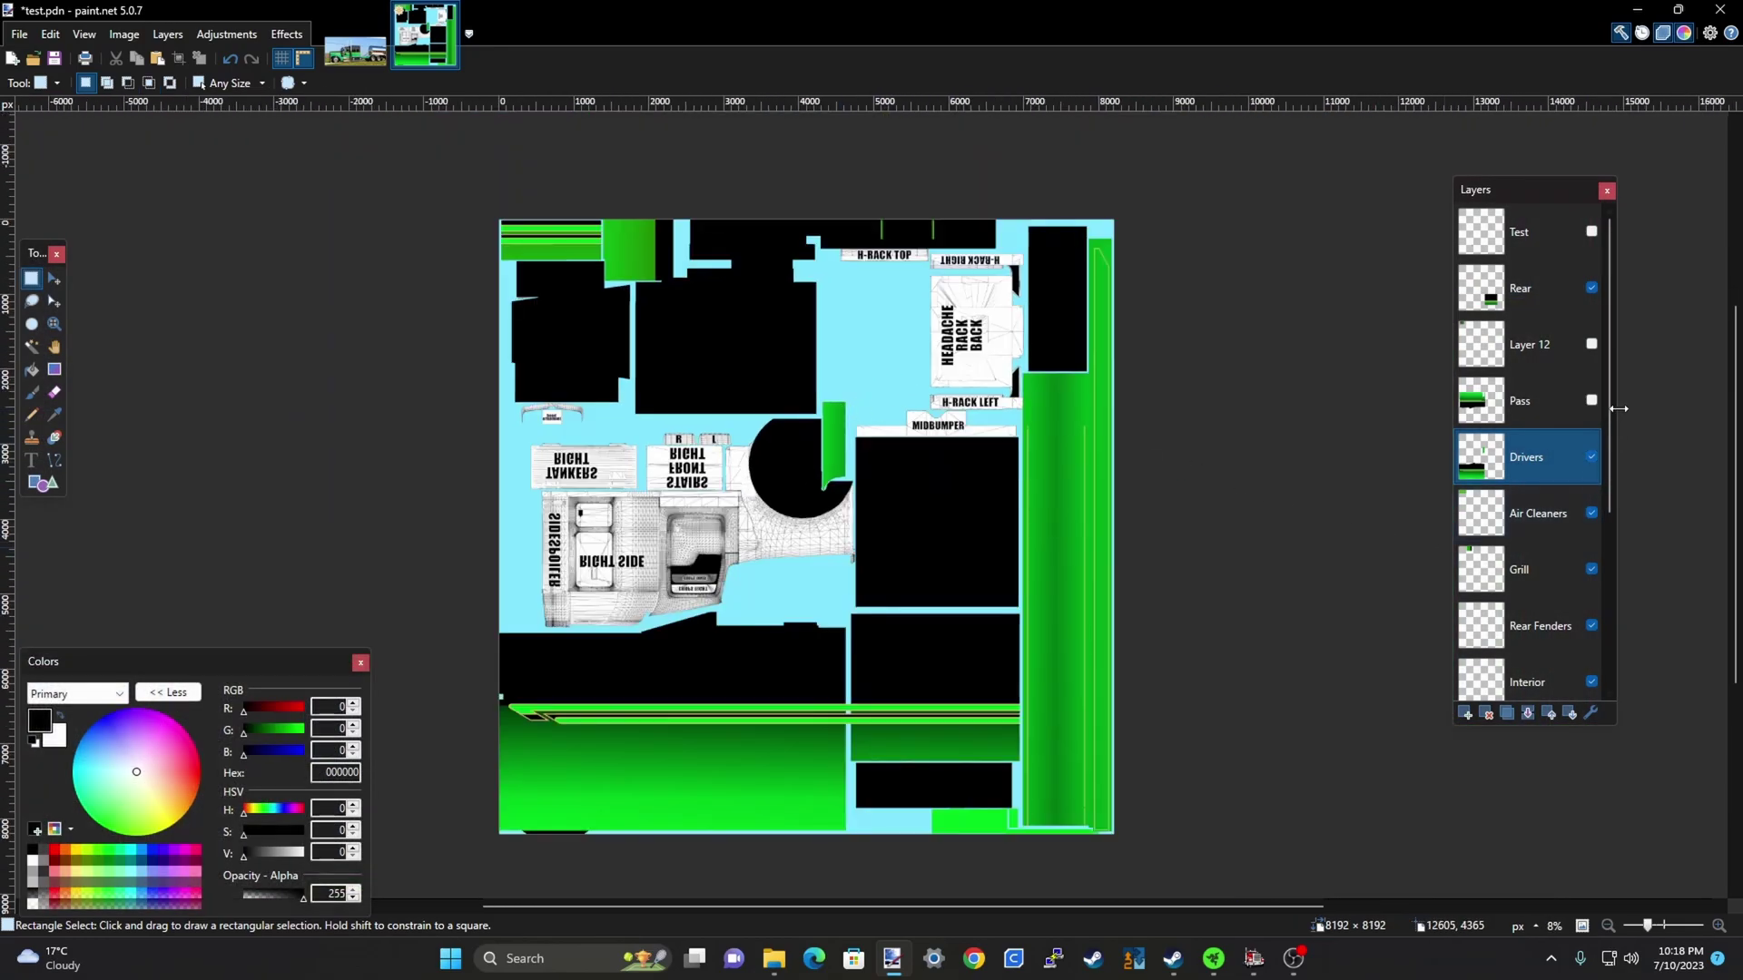
pyautogui.click(1591, 399)
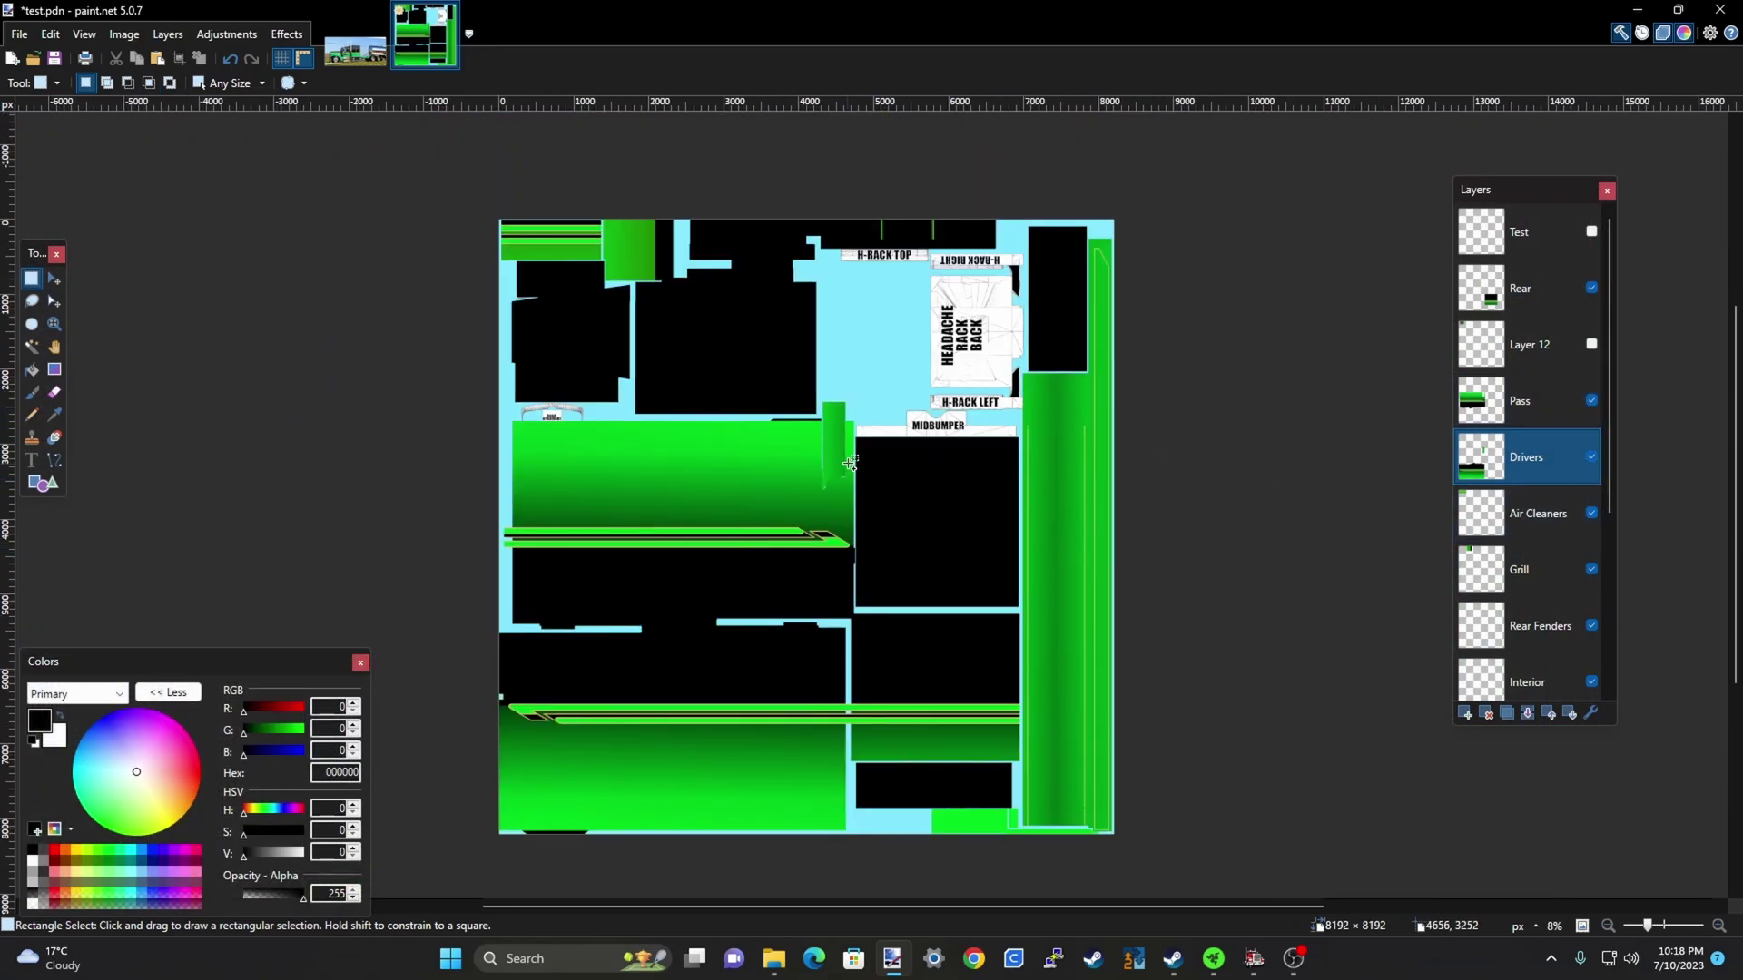
pyautogui.scroll(3, 851, 464)
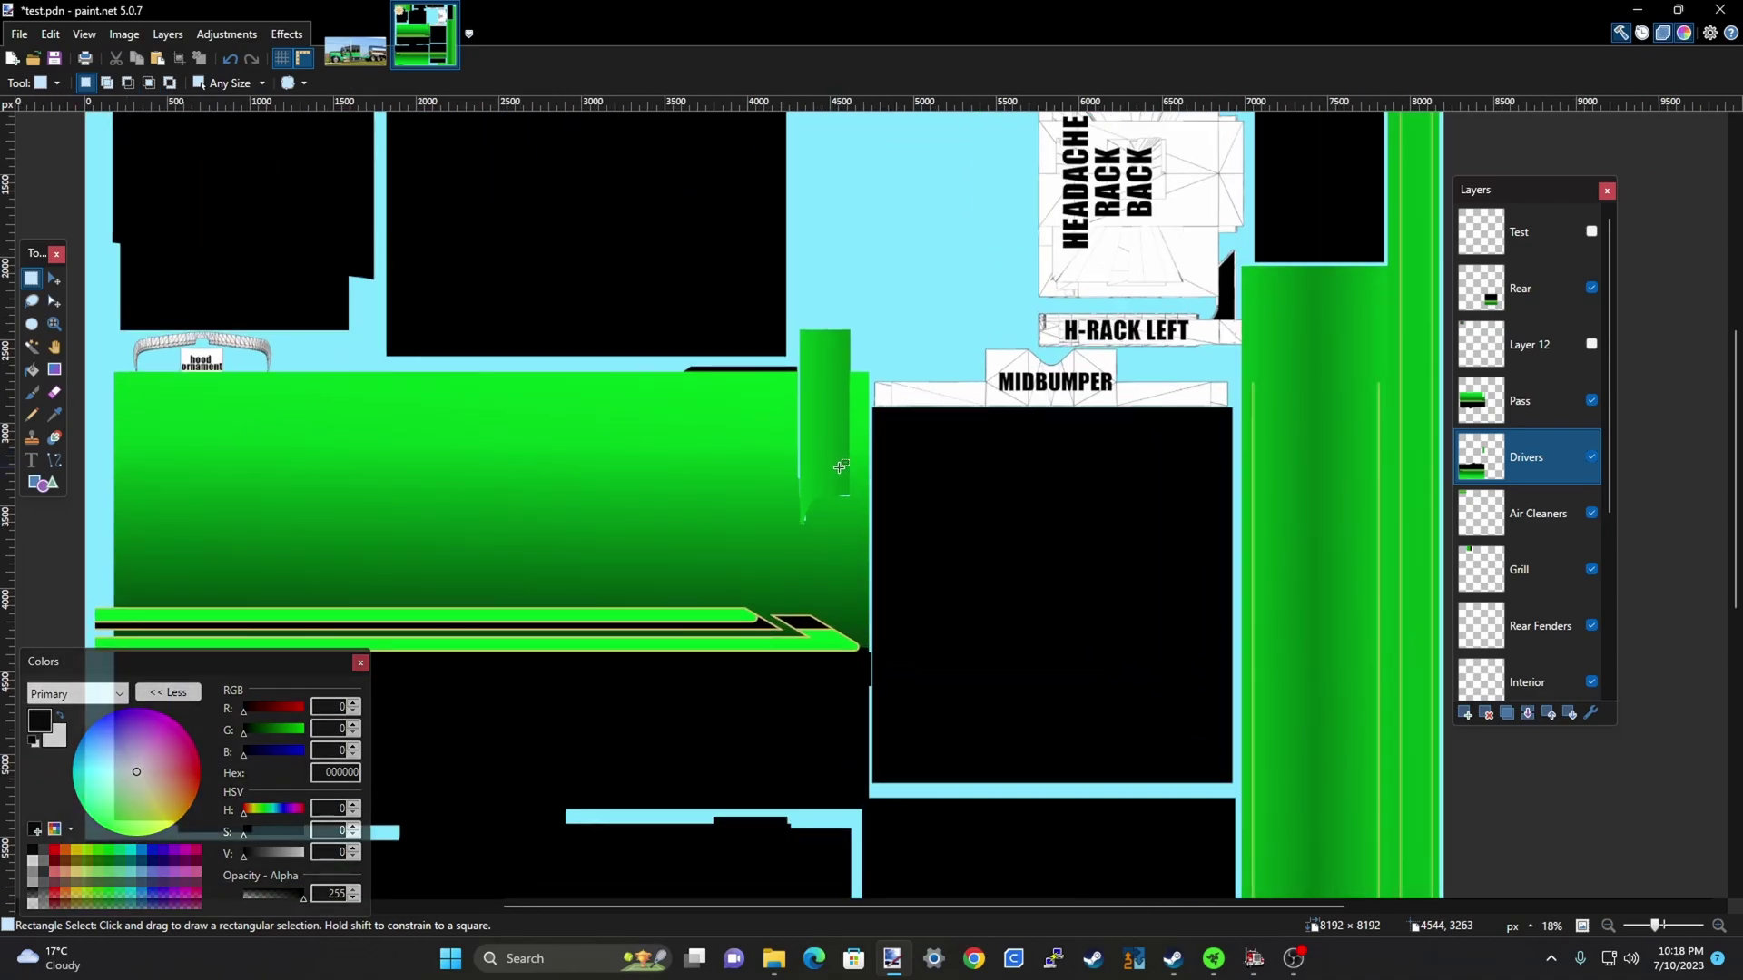
pyautogui.scroll(2, 817, 506)
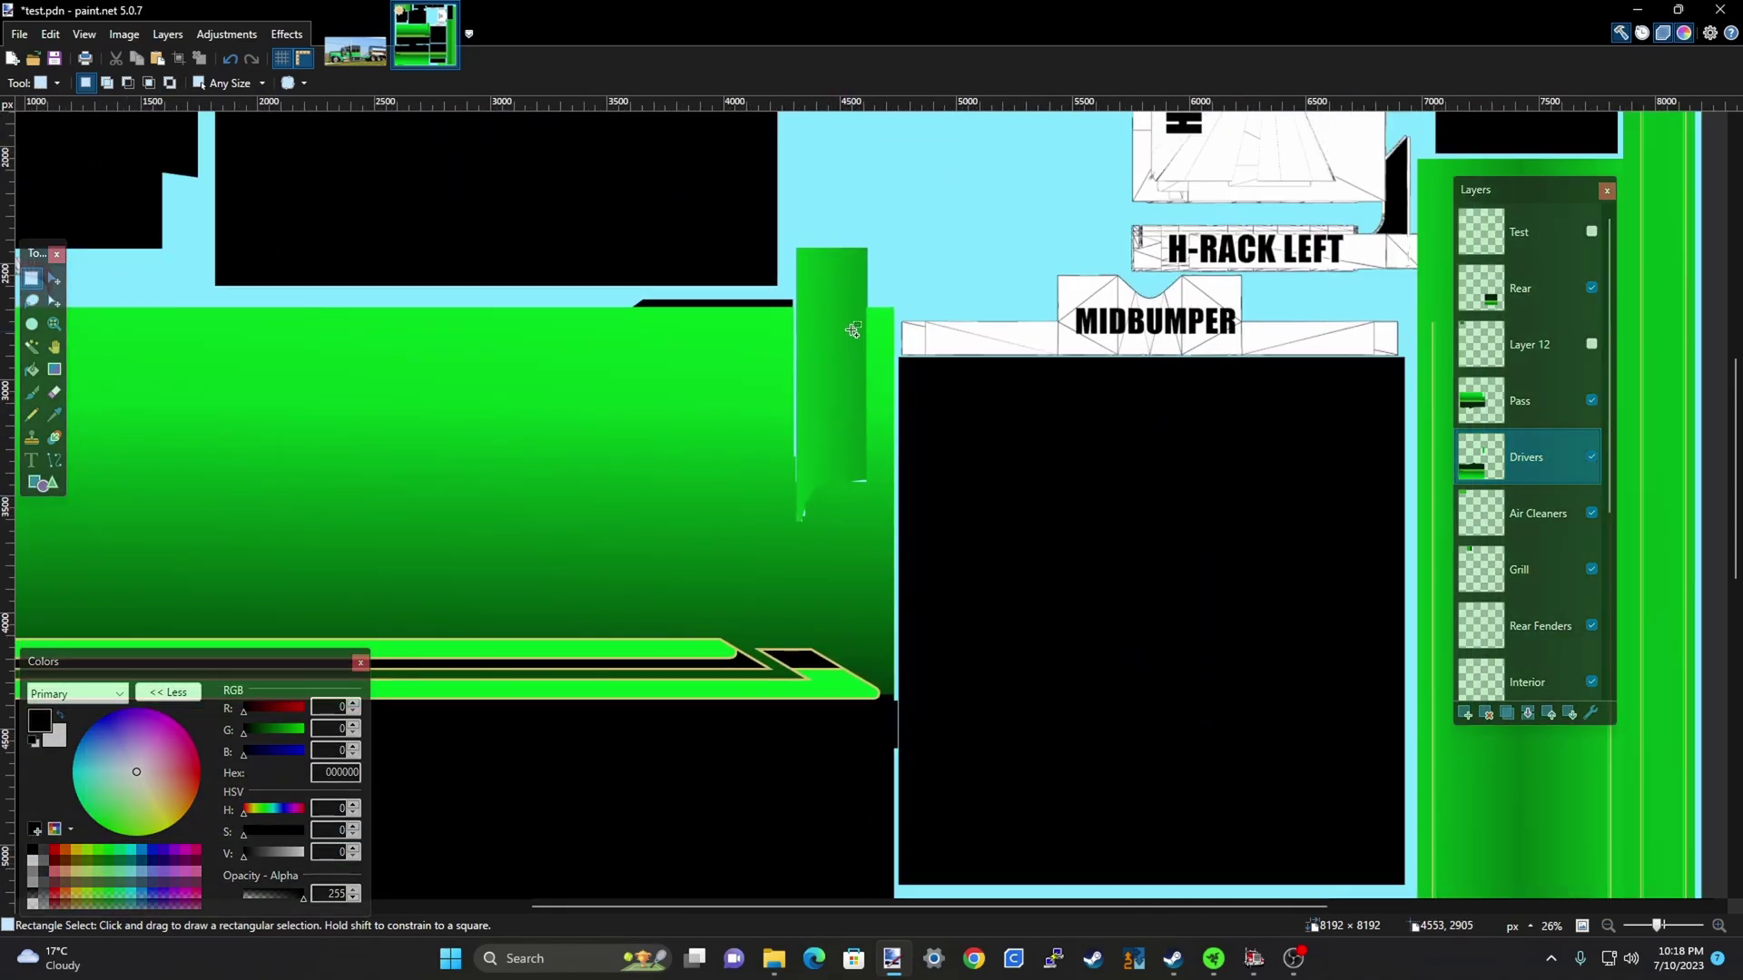
pyautogui.scroll(-3, 840, 409)
pyautogui.scroll(3, 845, 404)
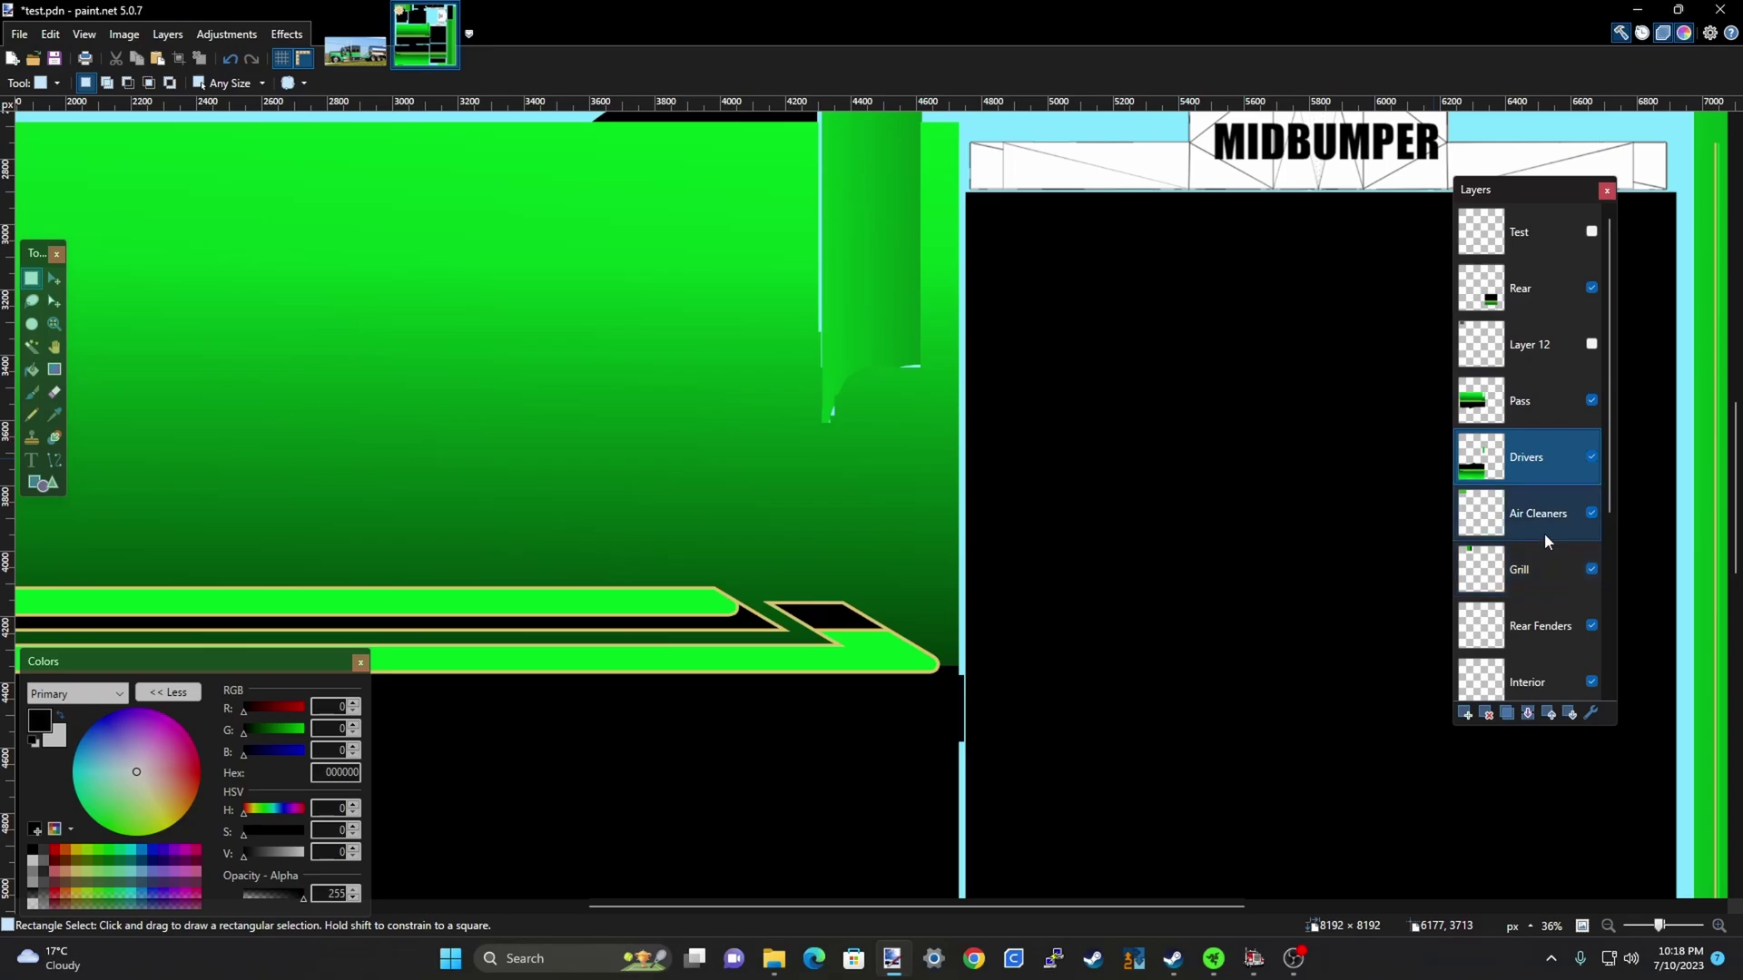
# Check which layer holds the Tank Filler Panel's green strip by toggling visibility of the Frame, Grill and Drivers layers
pyautogui.scroll(-2, 1544, 532)
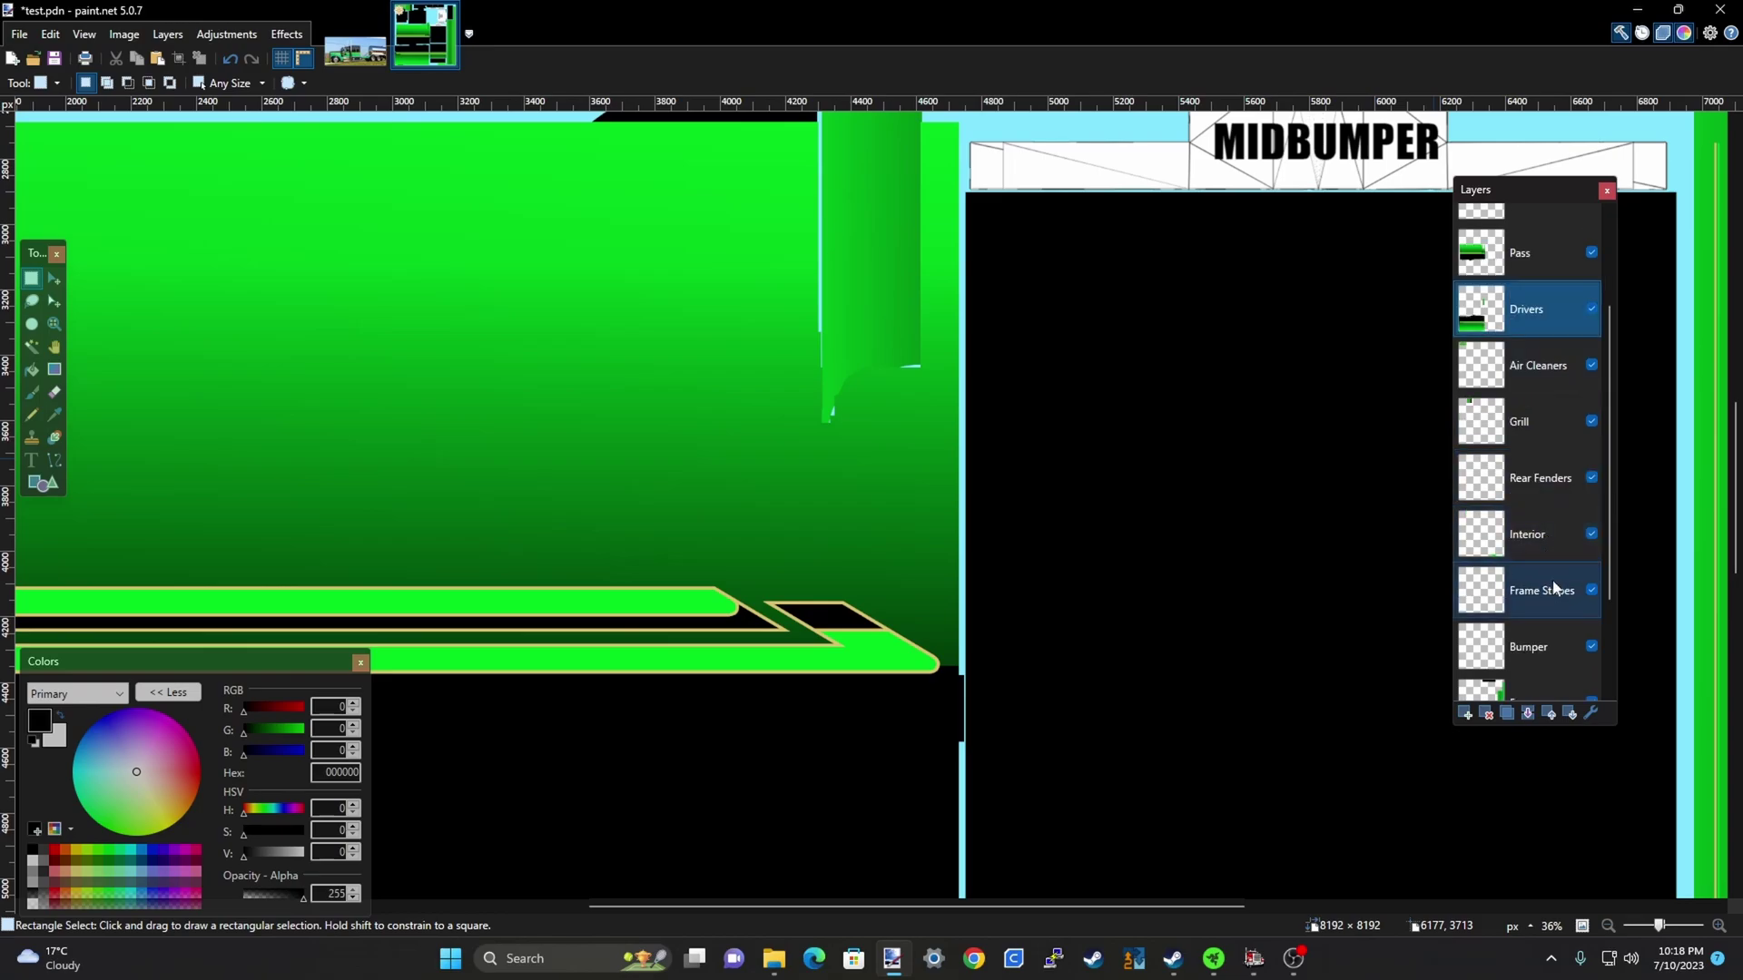
pyautogui.scroll(2, 1549, 563)
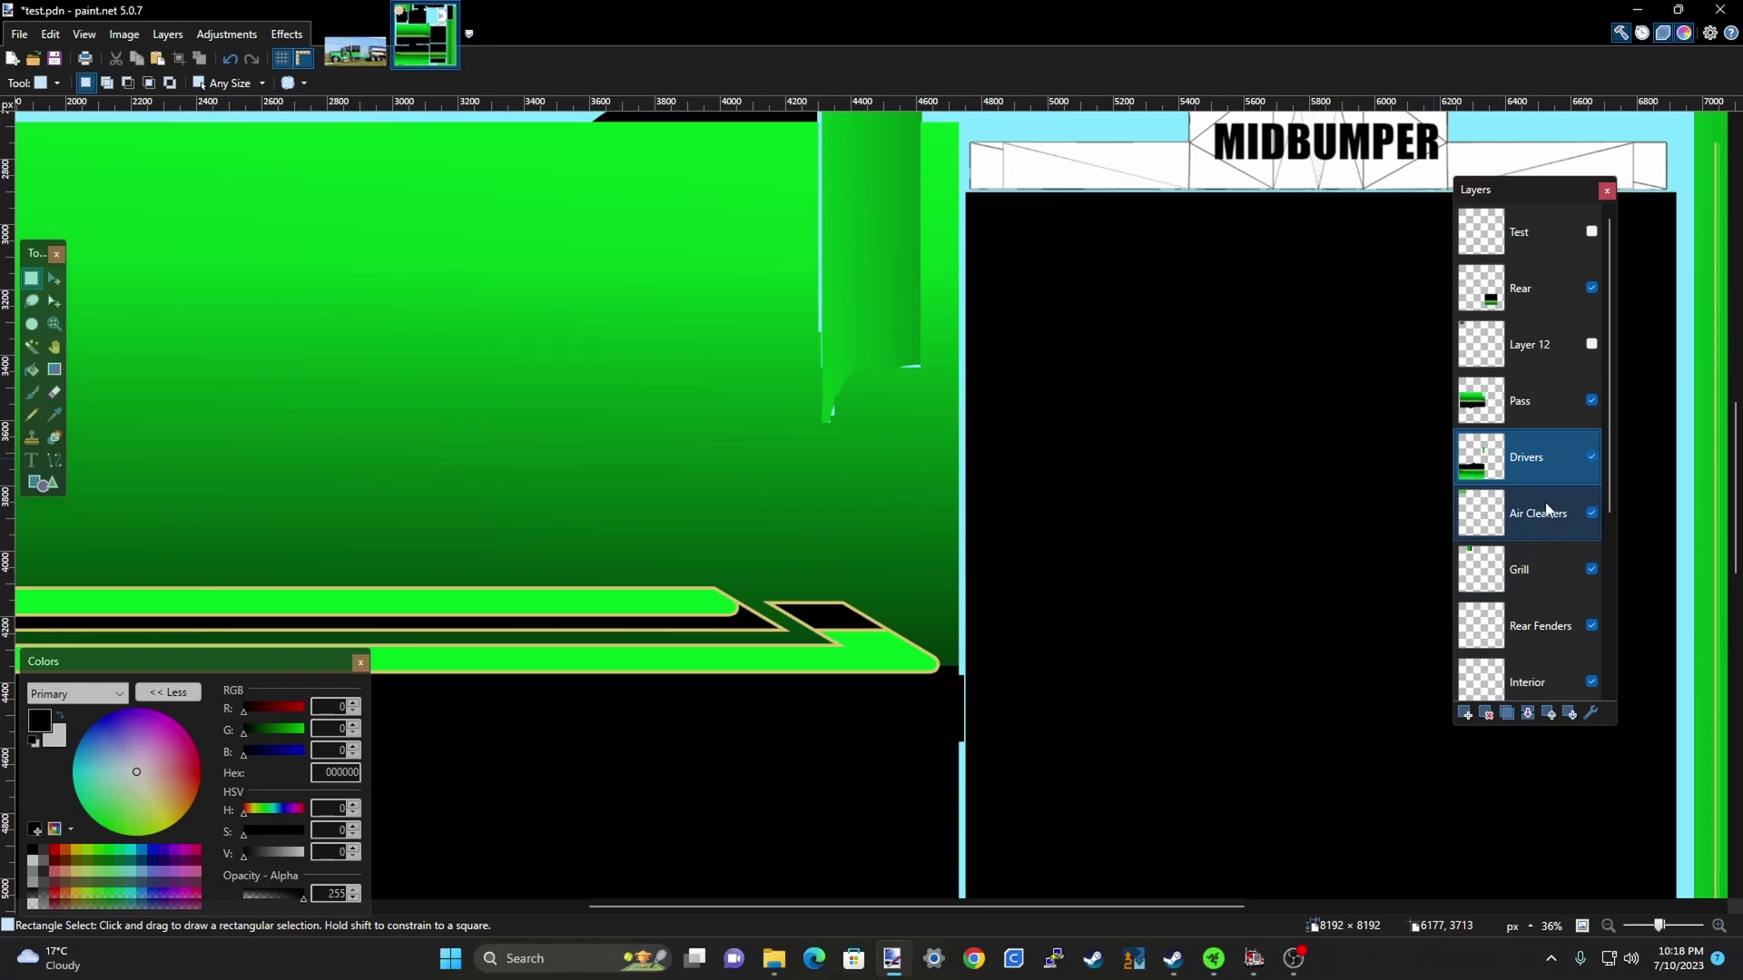
pyautogui.click(1551, 629)
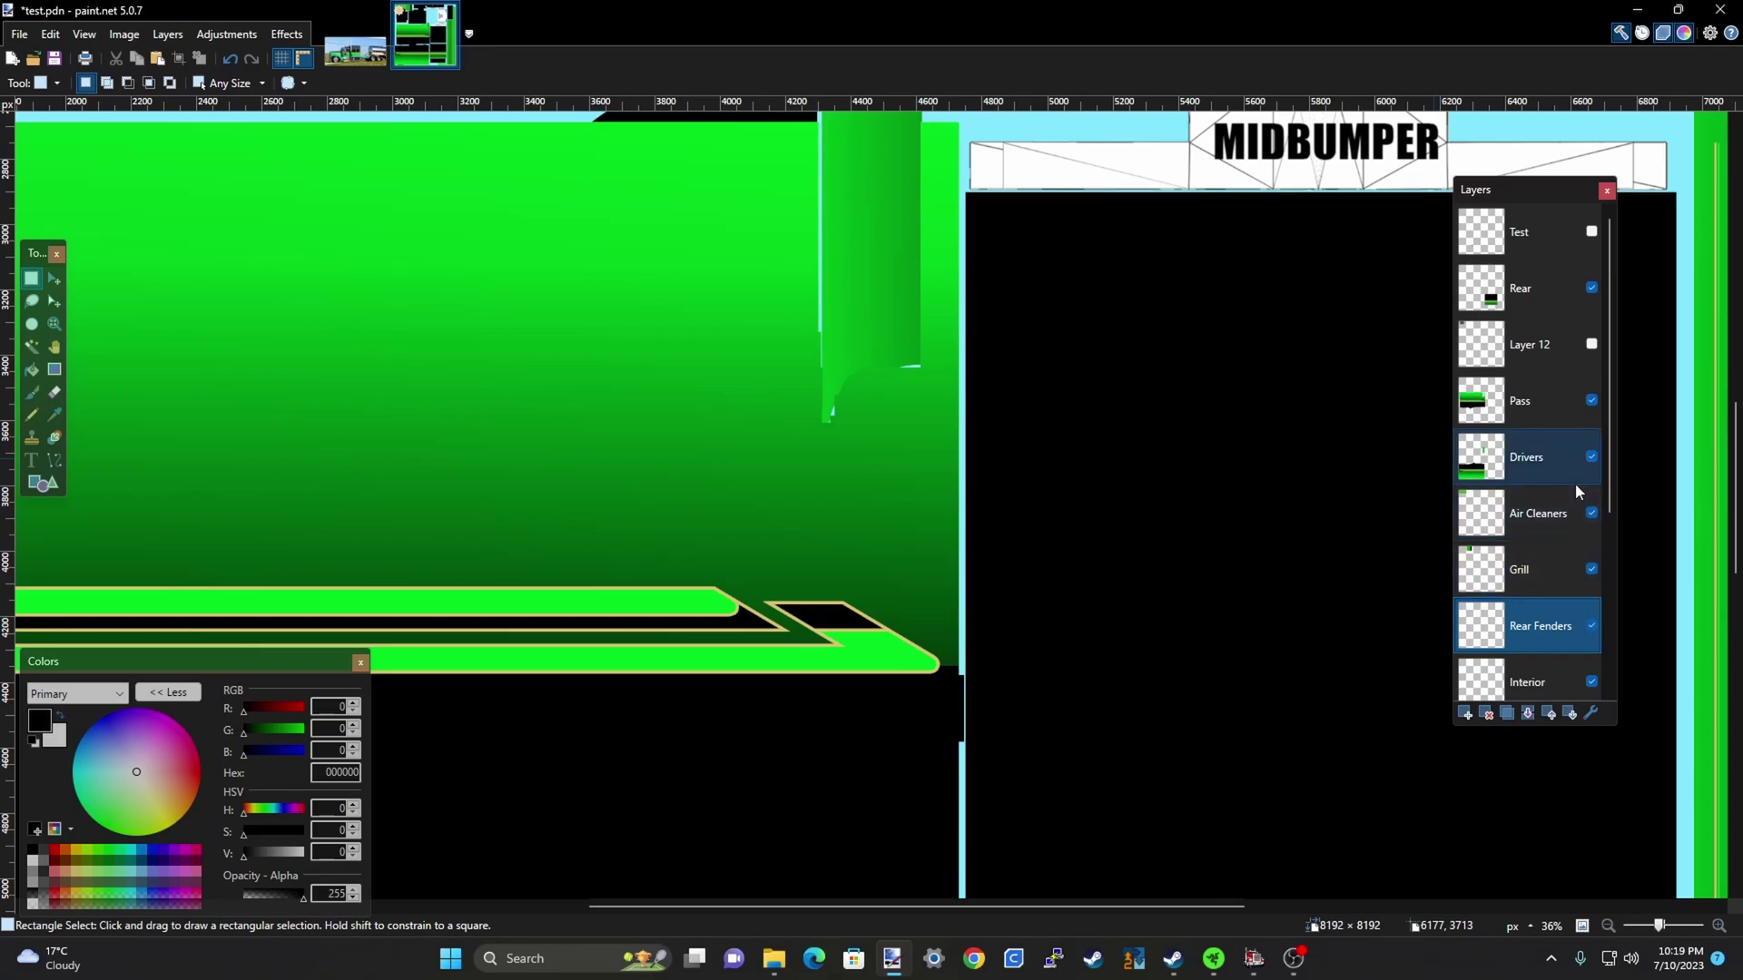
pyautogui.scroll(-3, 1552, 400)
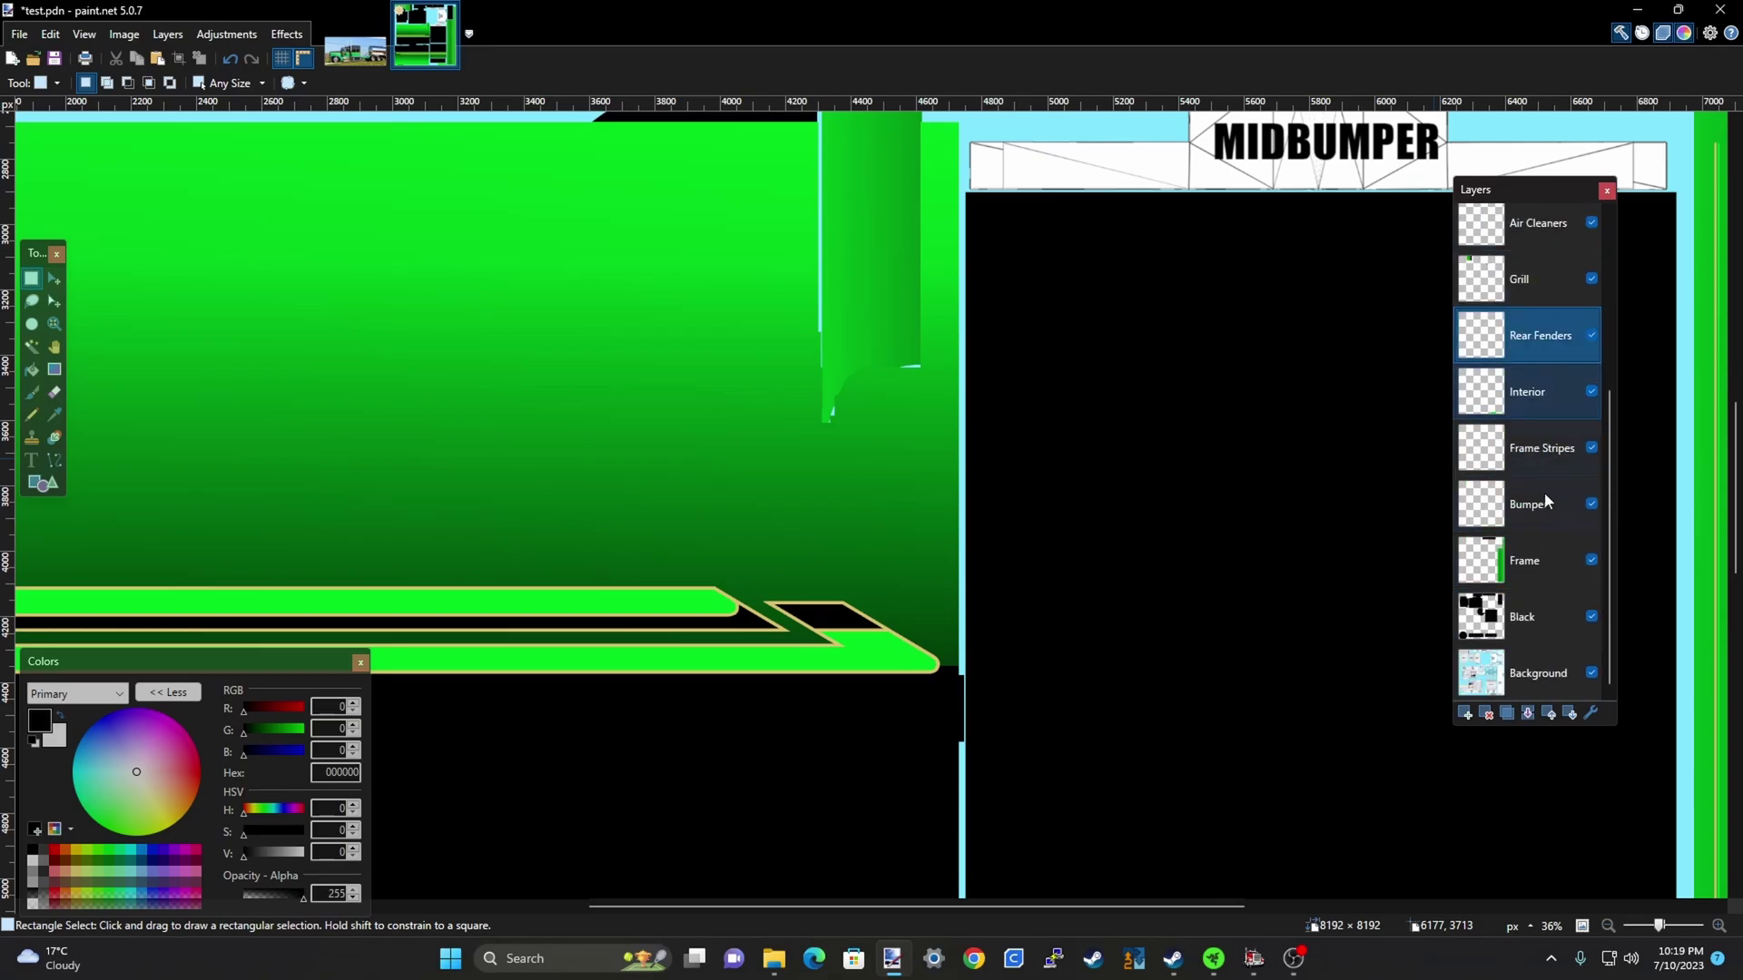
pyautogui.click(1593, 561)
pyautogui.click(1594, 561)
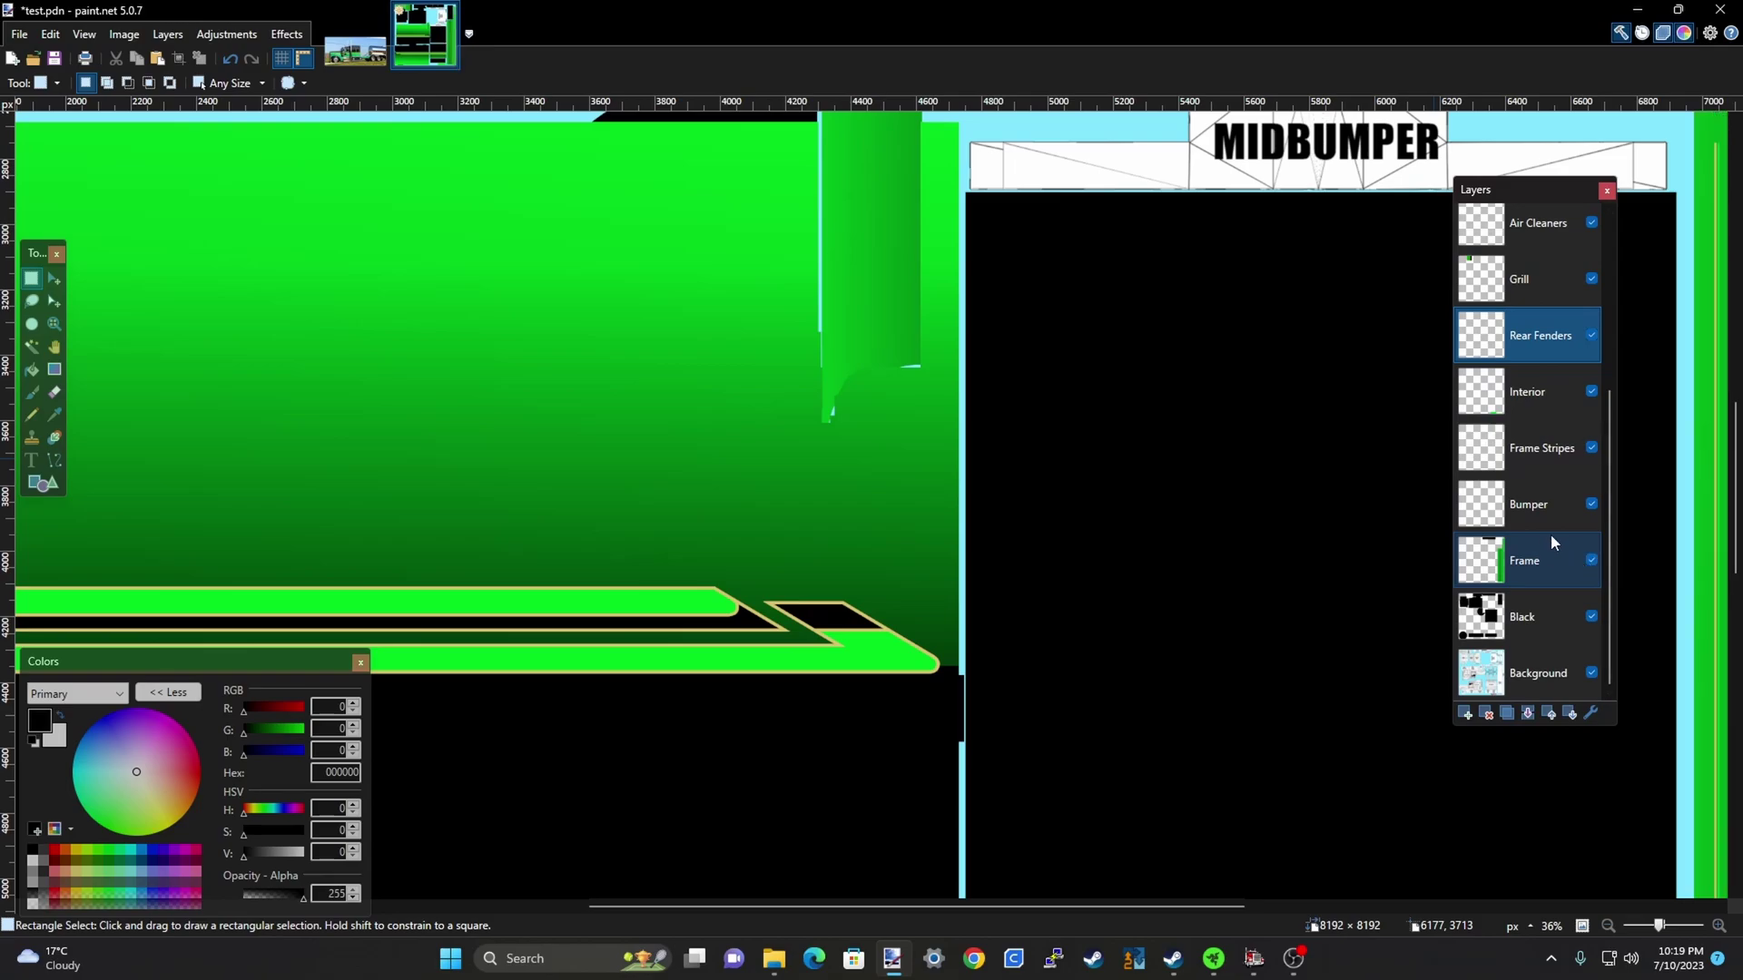
pyautogui.scroll(3, 1551, 533)
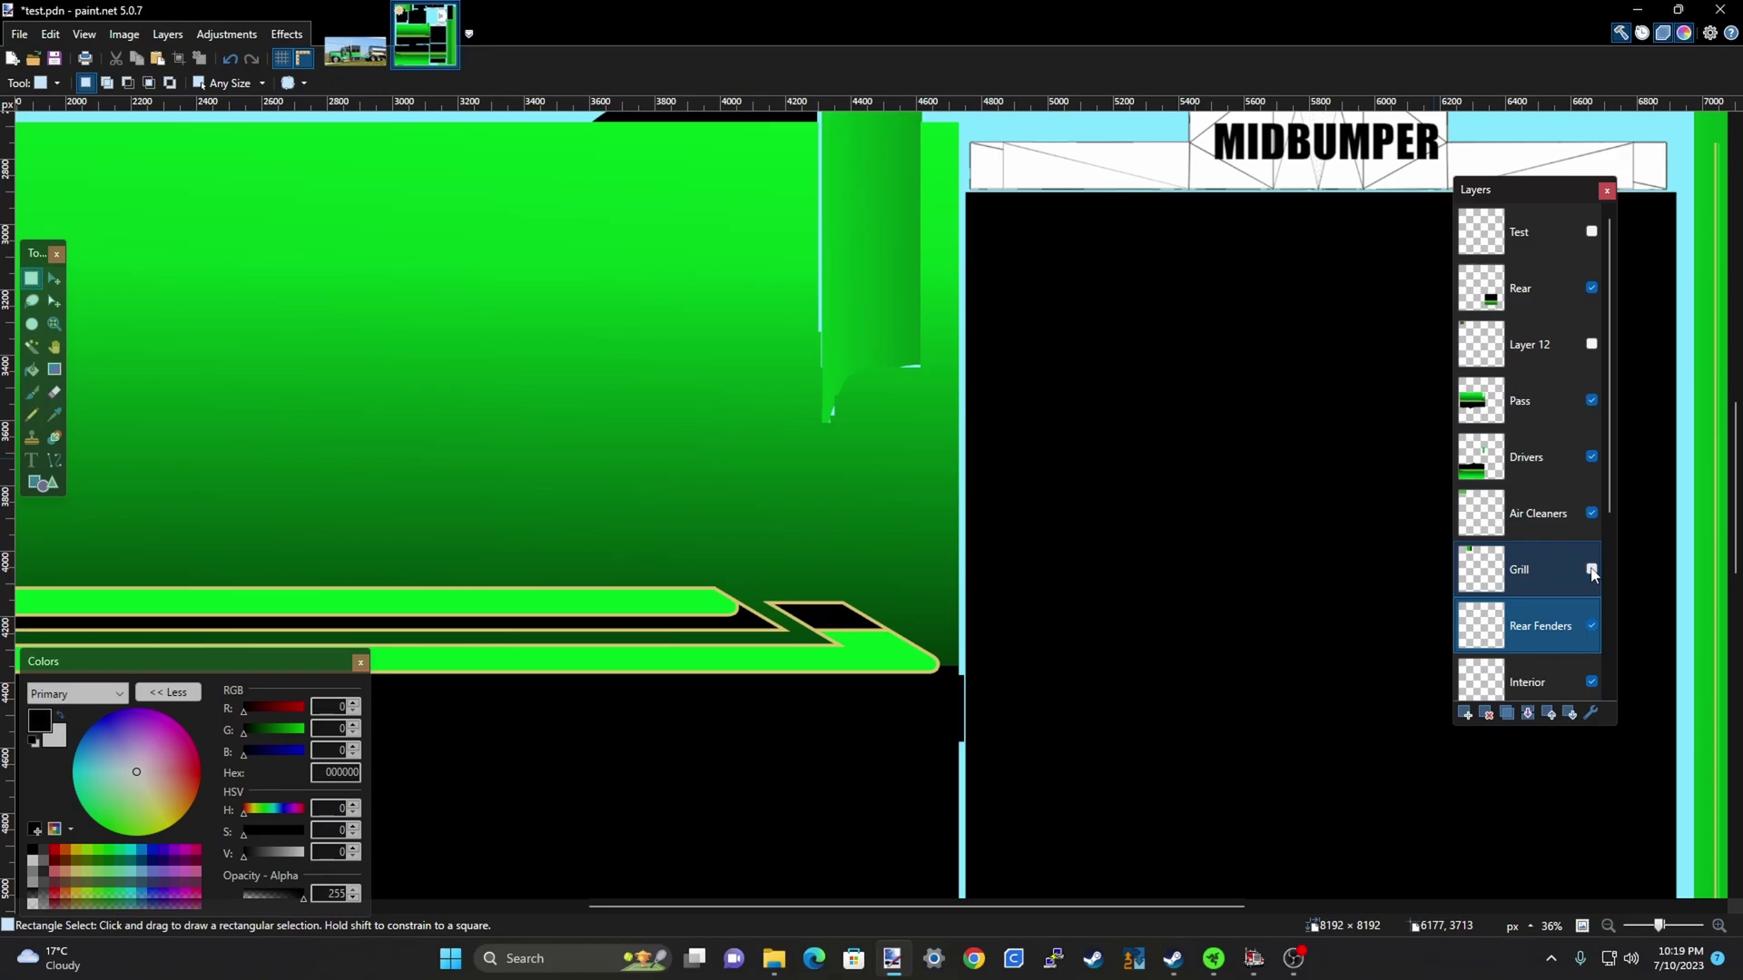
pyautogui.click(1592, 457)
pyautogui.click(1592, 456)
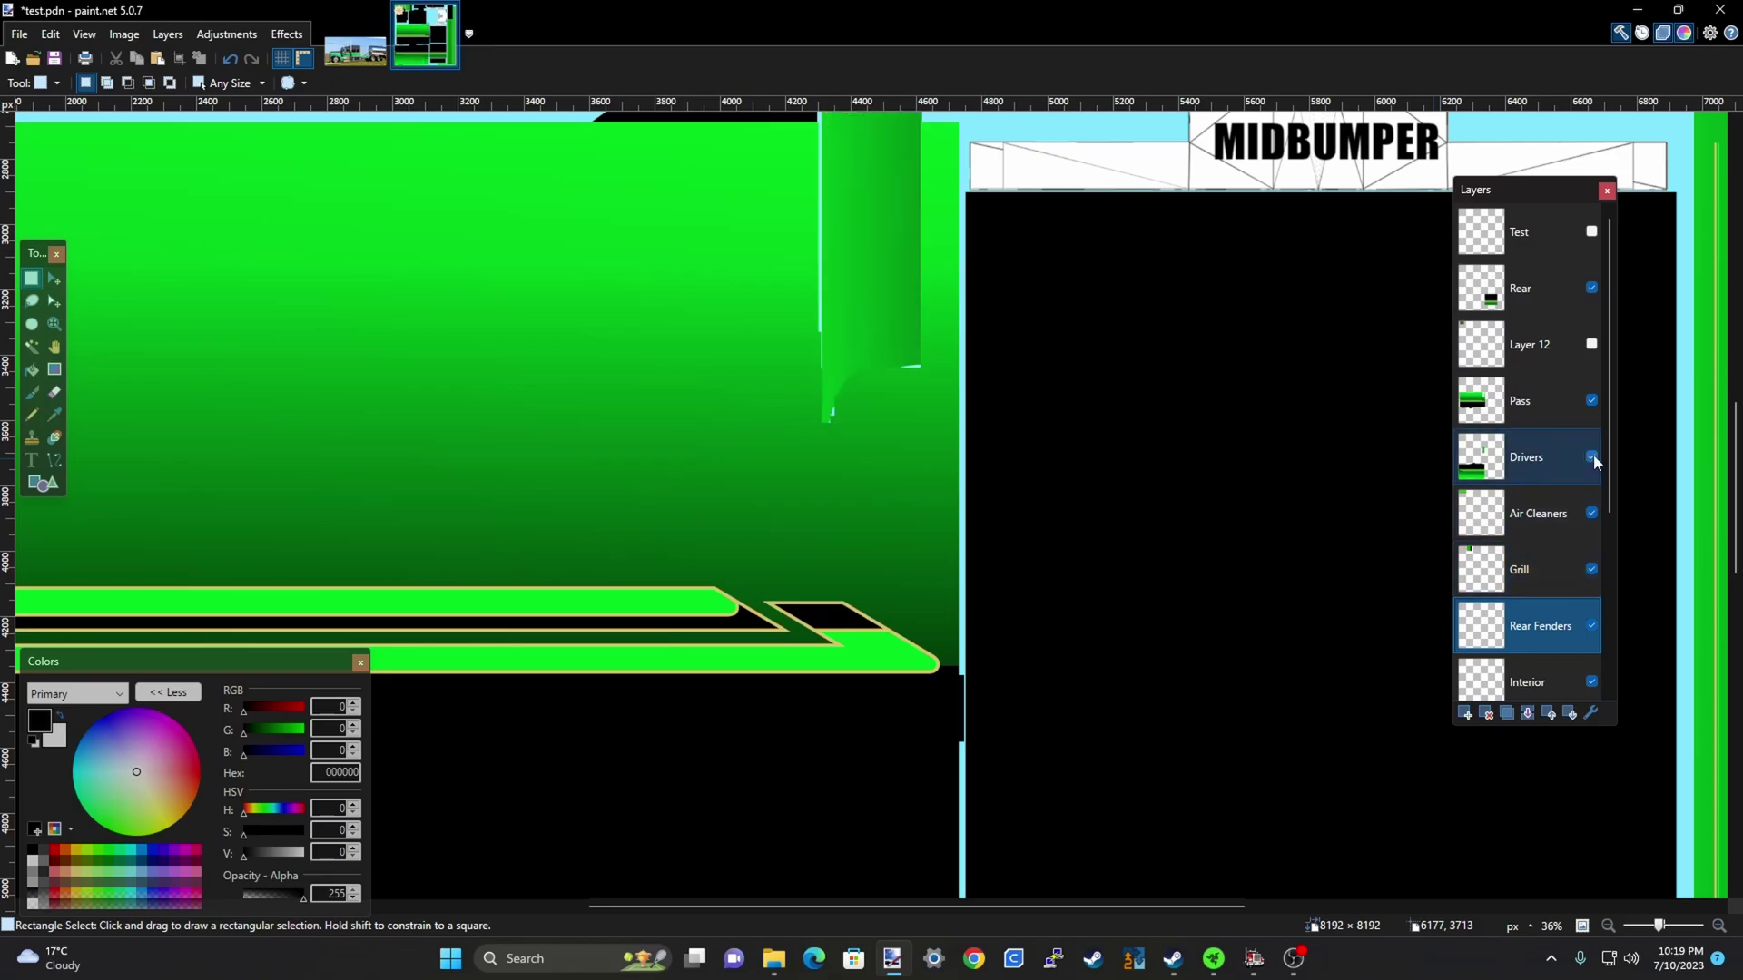
# Erase a short bit along the lower edge of the Tank Filler Panel's strip on the Drivers layer with the 25 px Eraser
pyautogui.click(1553, 455)
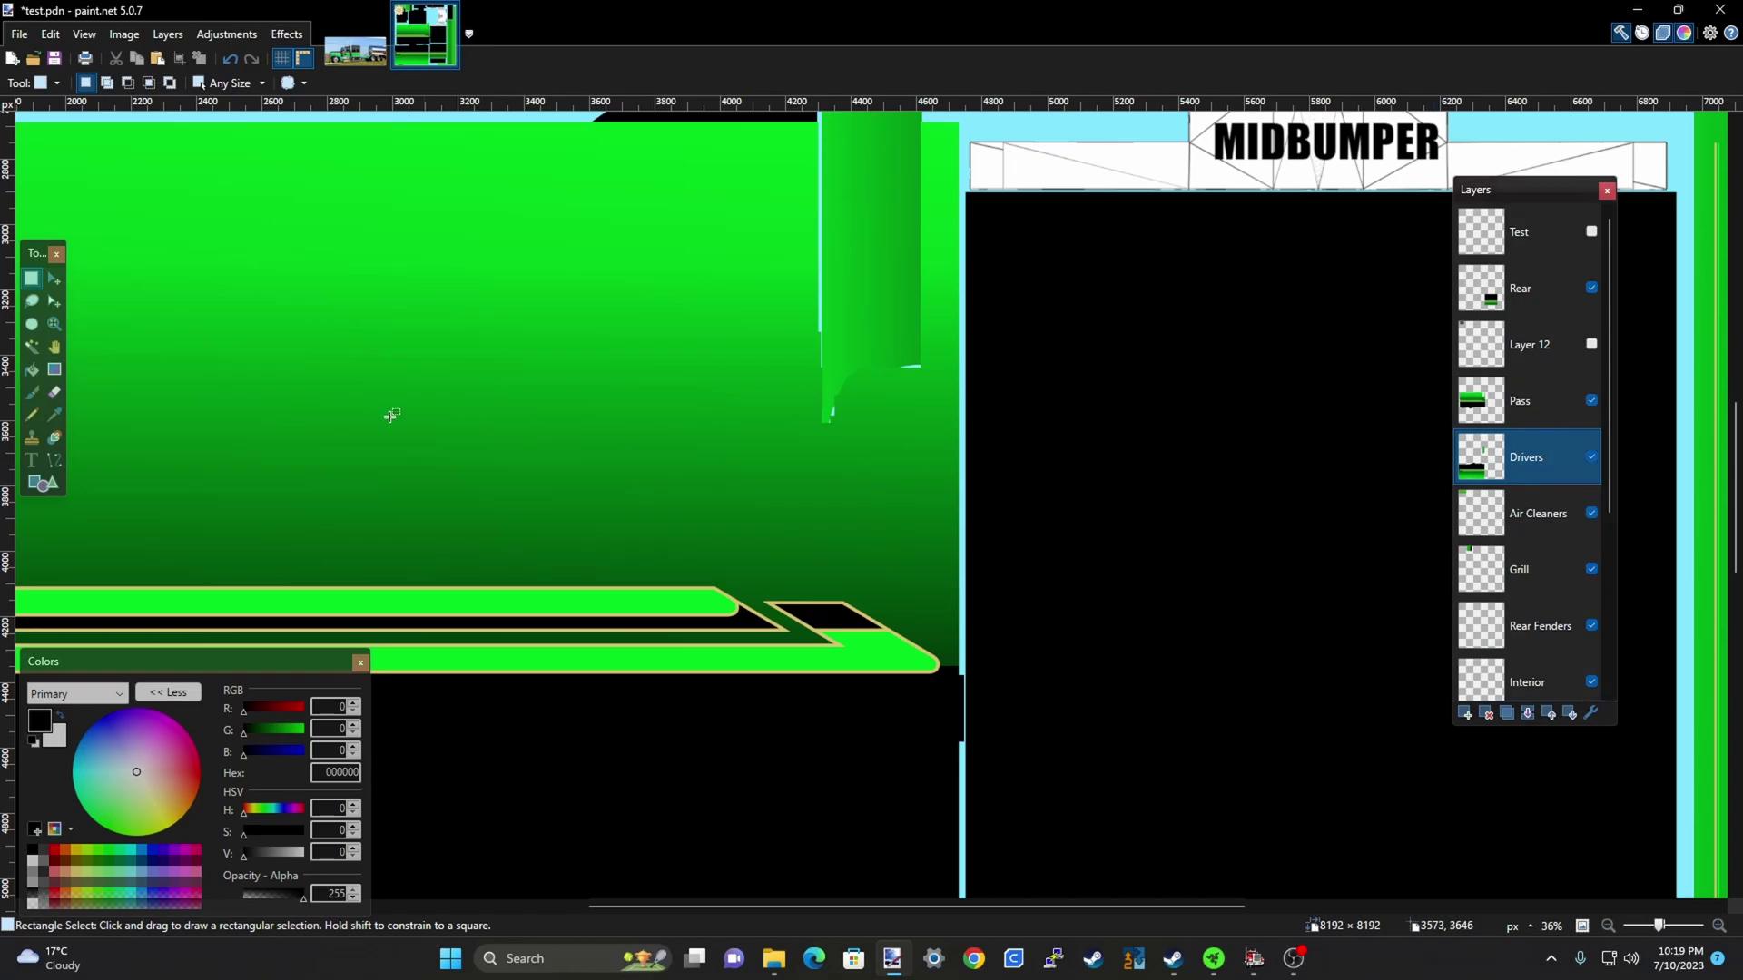
pyautogui.click(54, 393)
pyautogui.scroll(3, 745, 379)
pyautogui.moveTo(906, 340)
pyautogui.mouseDown()
pyautogui.moveTo(844, 354)
pyautogui.moveTo(902, 349)
pyautogui.mouseUp()
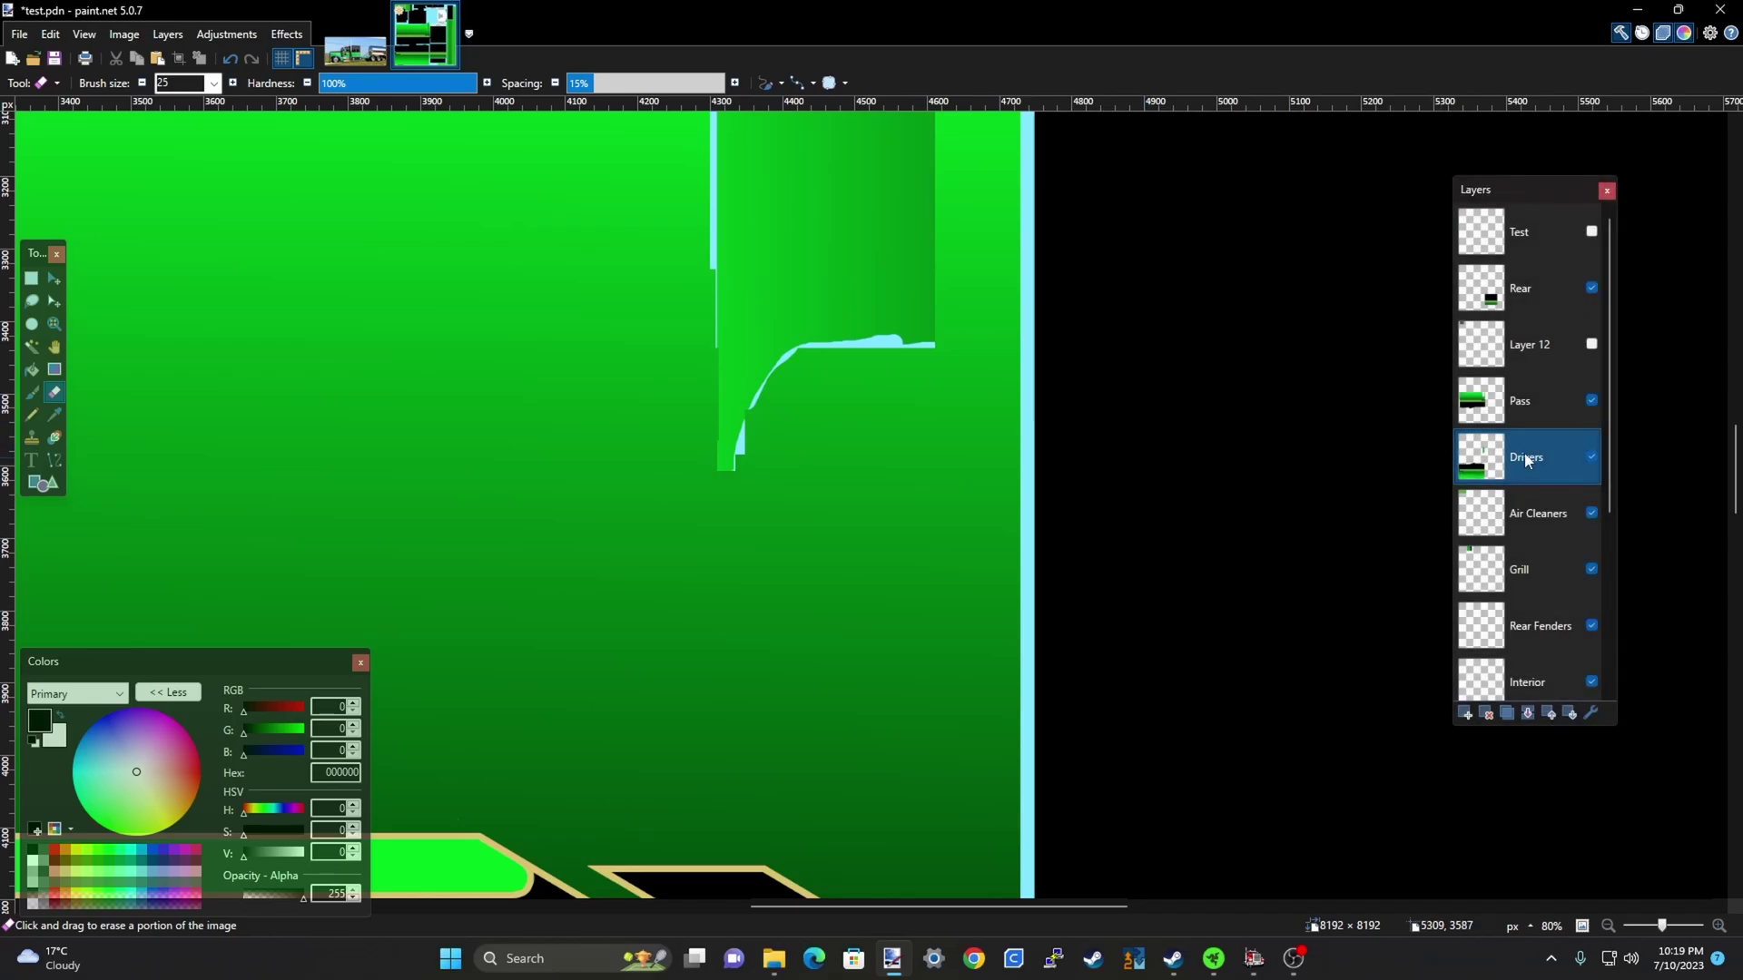
# Erase the Pass layer's green along the curved lower cut of the Tank Filler Panel's strip with the 25 px Eraser
pyautogui.keyDown('ctrl'); pyautogui.scroll(-3, 988, 493); pyautogui.keyUp('ctrl')
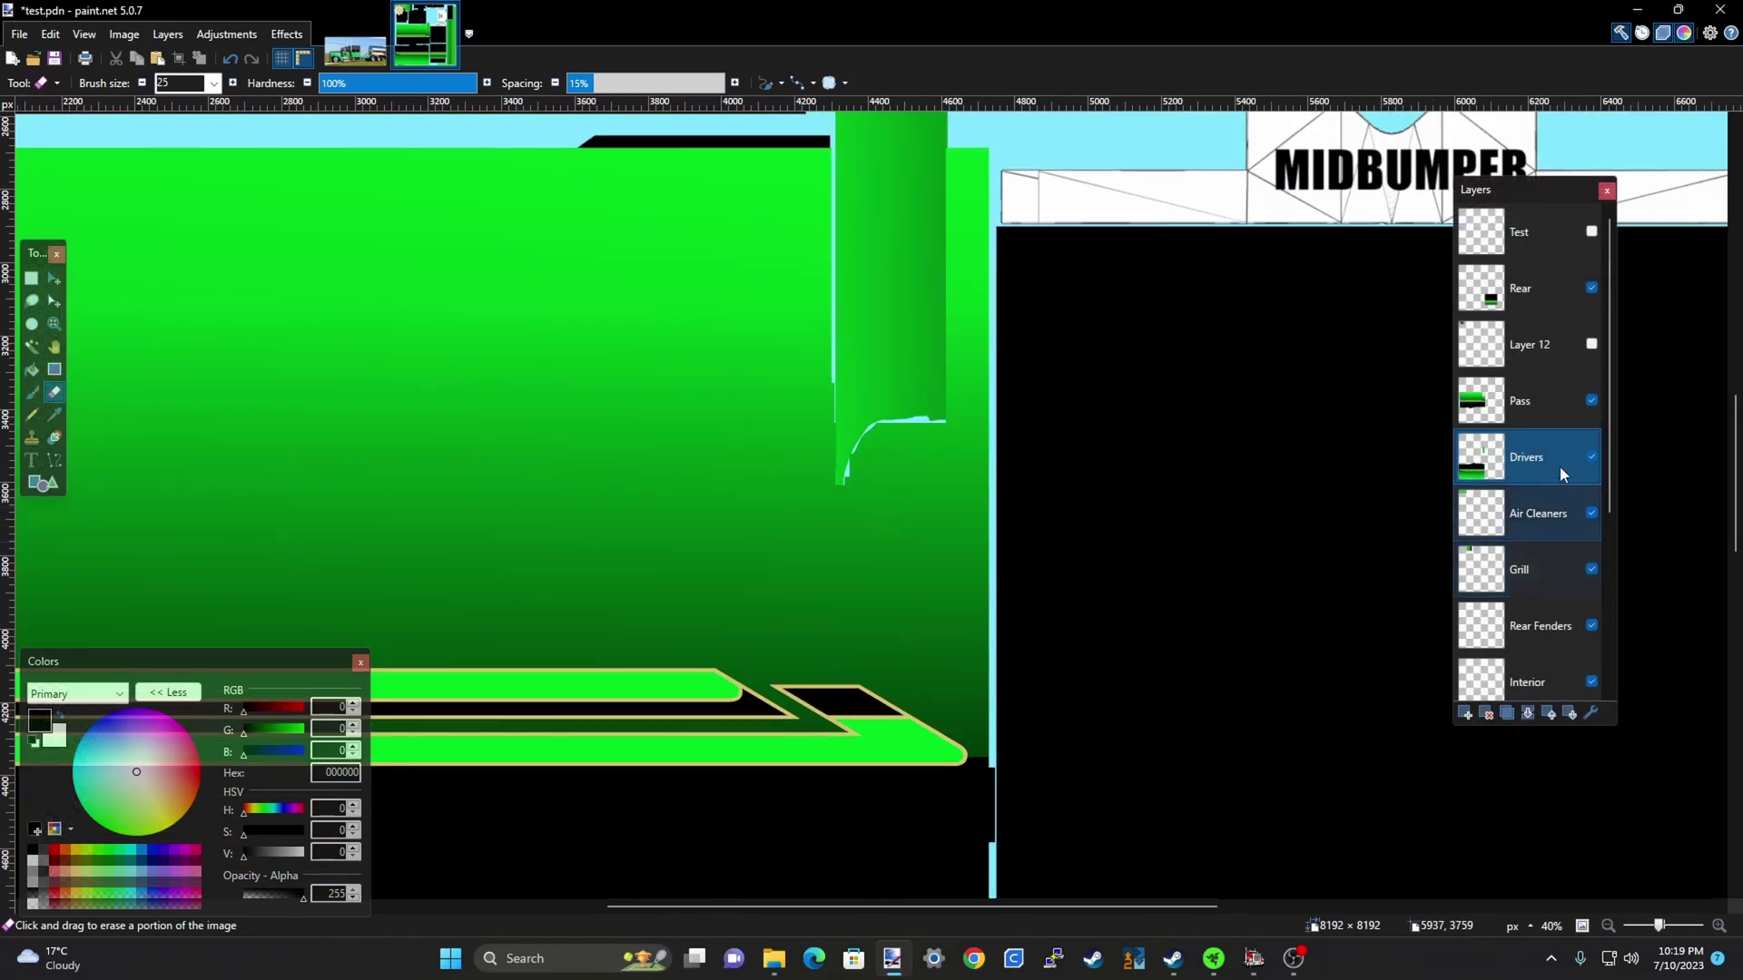
pyautogui.click(1536, 405)
pyautogui.keyDown('ctrl'); pyautogui.scroll(3, 963, 399); pyautogui.keyUp('ctrl')
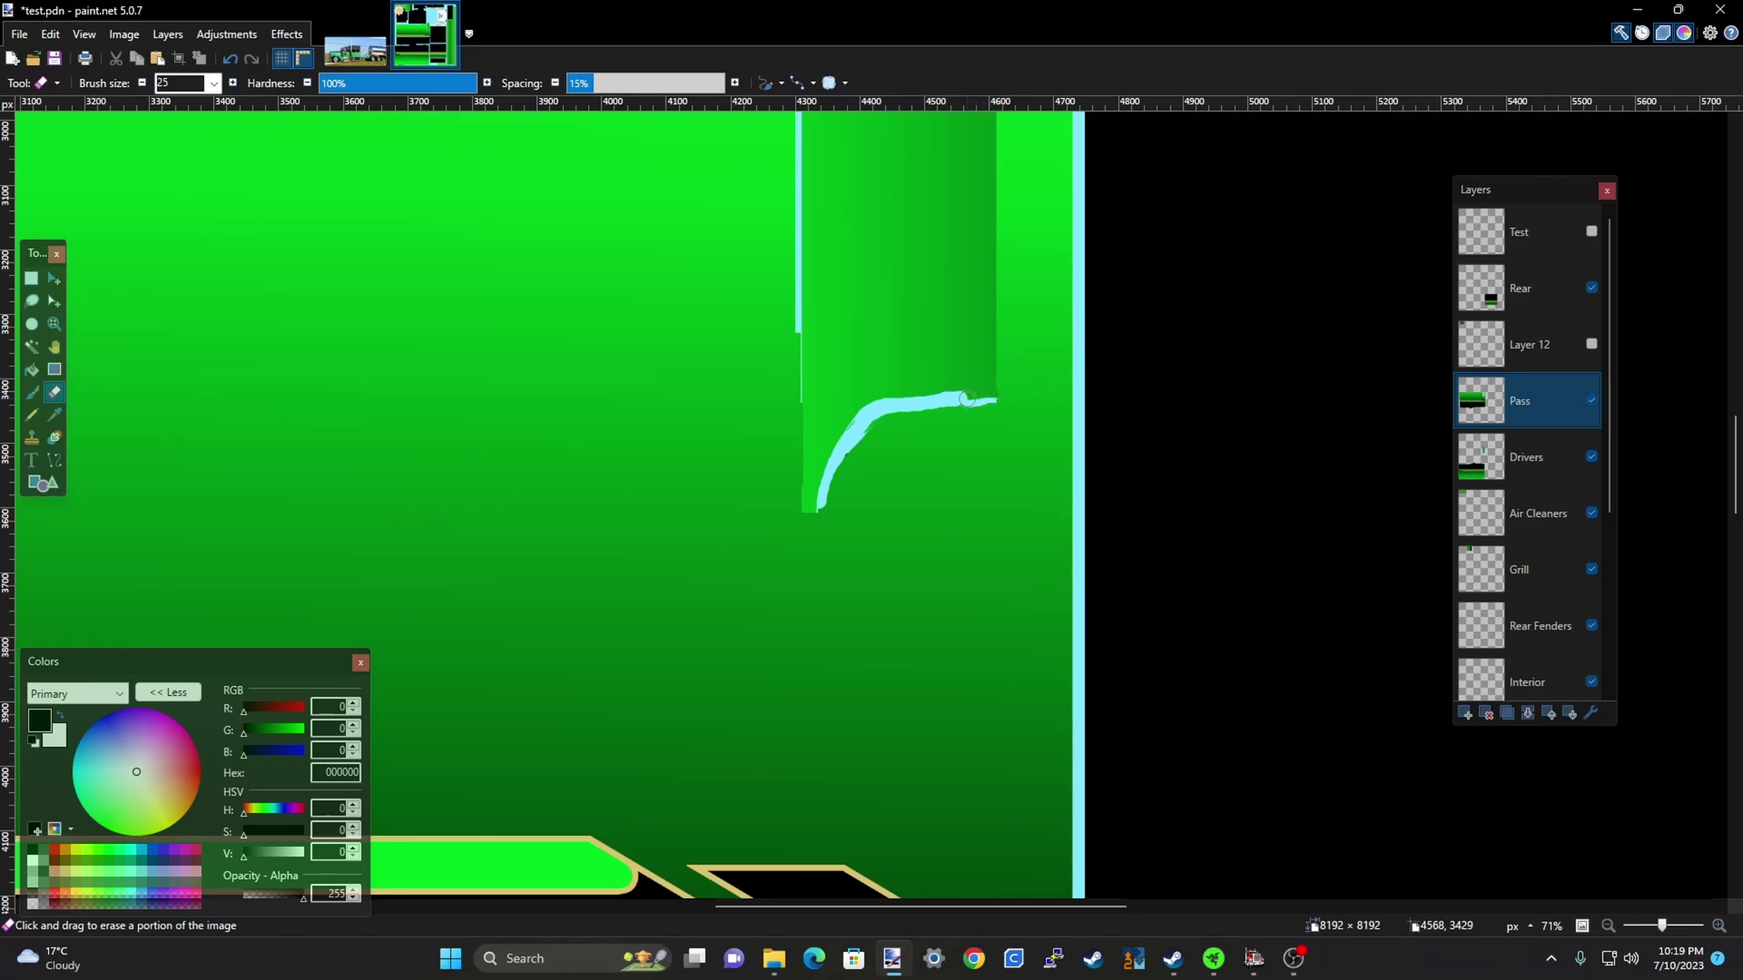
pyautogui.keyDown('ctrl'); pyautogui.scroll(-3, 962, 399); pyautogui.keyUp('ctrl')
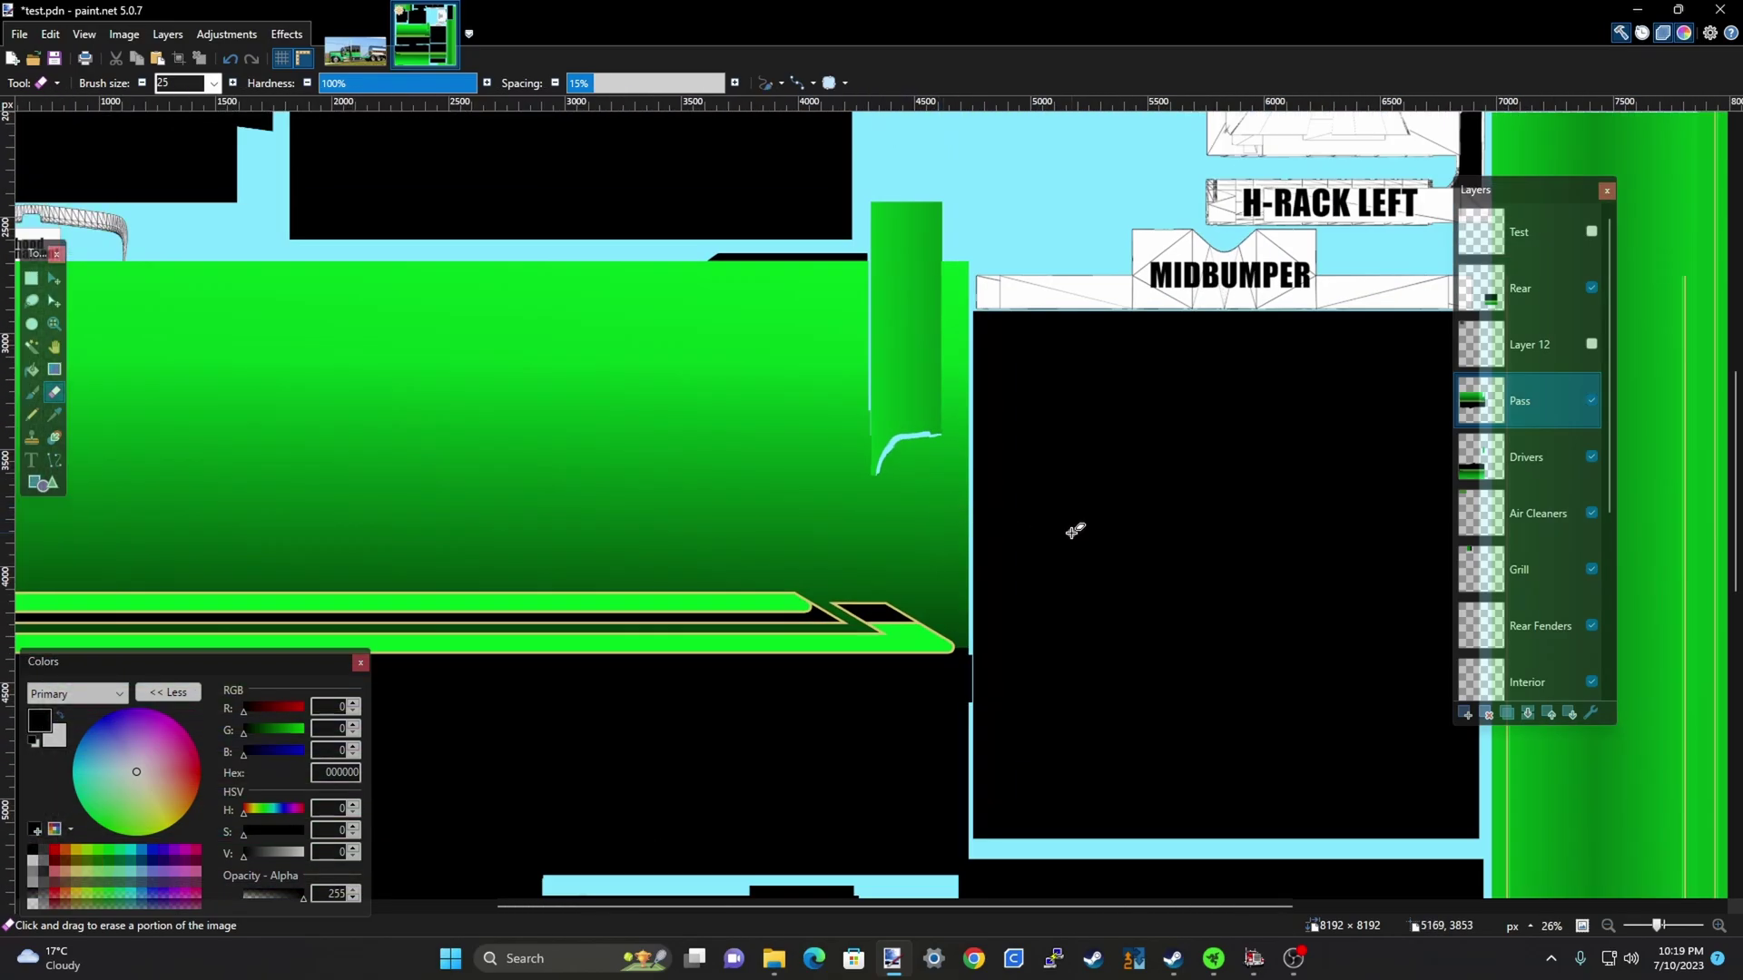
pyautogui.keyDown('ctrl'); pyautogui.scroll(-3, 1089, 363); pyautogui.keyUp('ctrl')
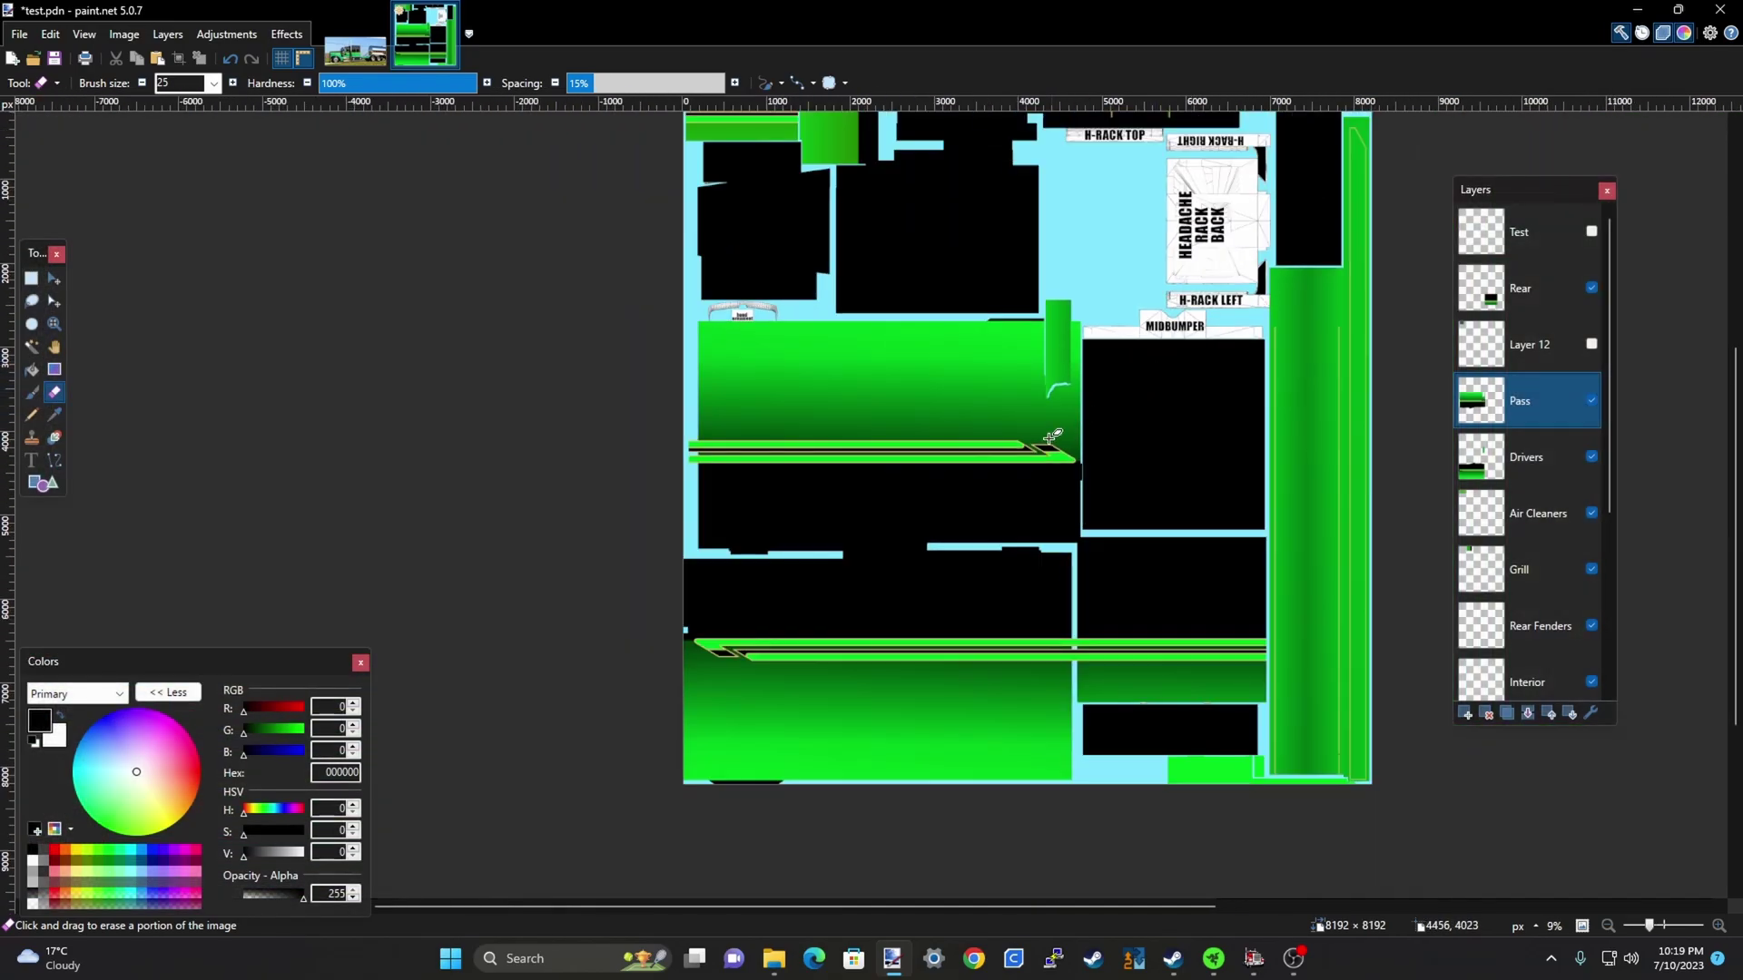
pyautogui.keyDown('ctrl'); pyautogui.scroll(-1, 586, 418); pyautogui.keyUp('ctrl')
pyautogui.keyDown('ctrl'); pyautogui.scroll(-1, 515, 493); pyautogui.keyUp('ctrl')
pyautogui.keyDown('ctrl'); pyautogui.scroll(3, 808, 373); pyautogui.keyUp('ctrl')
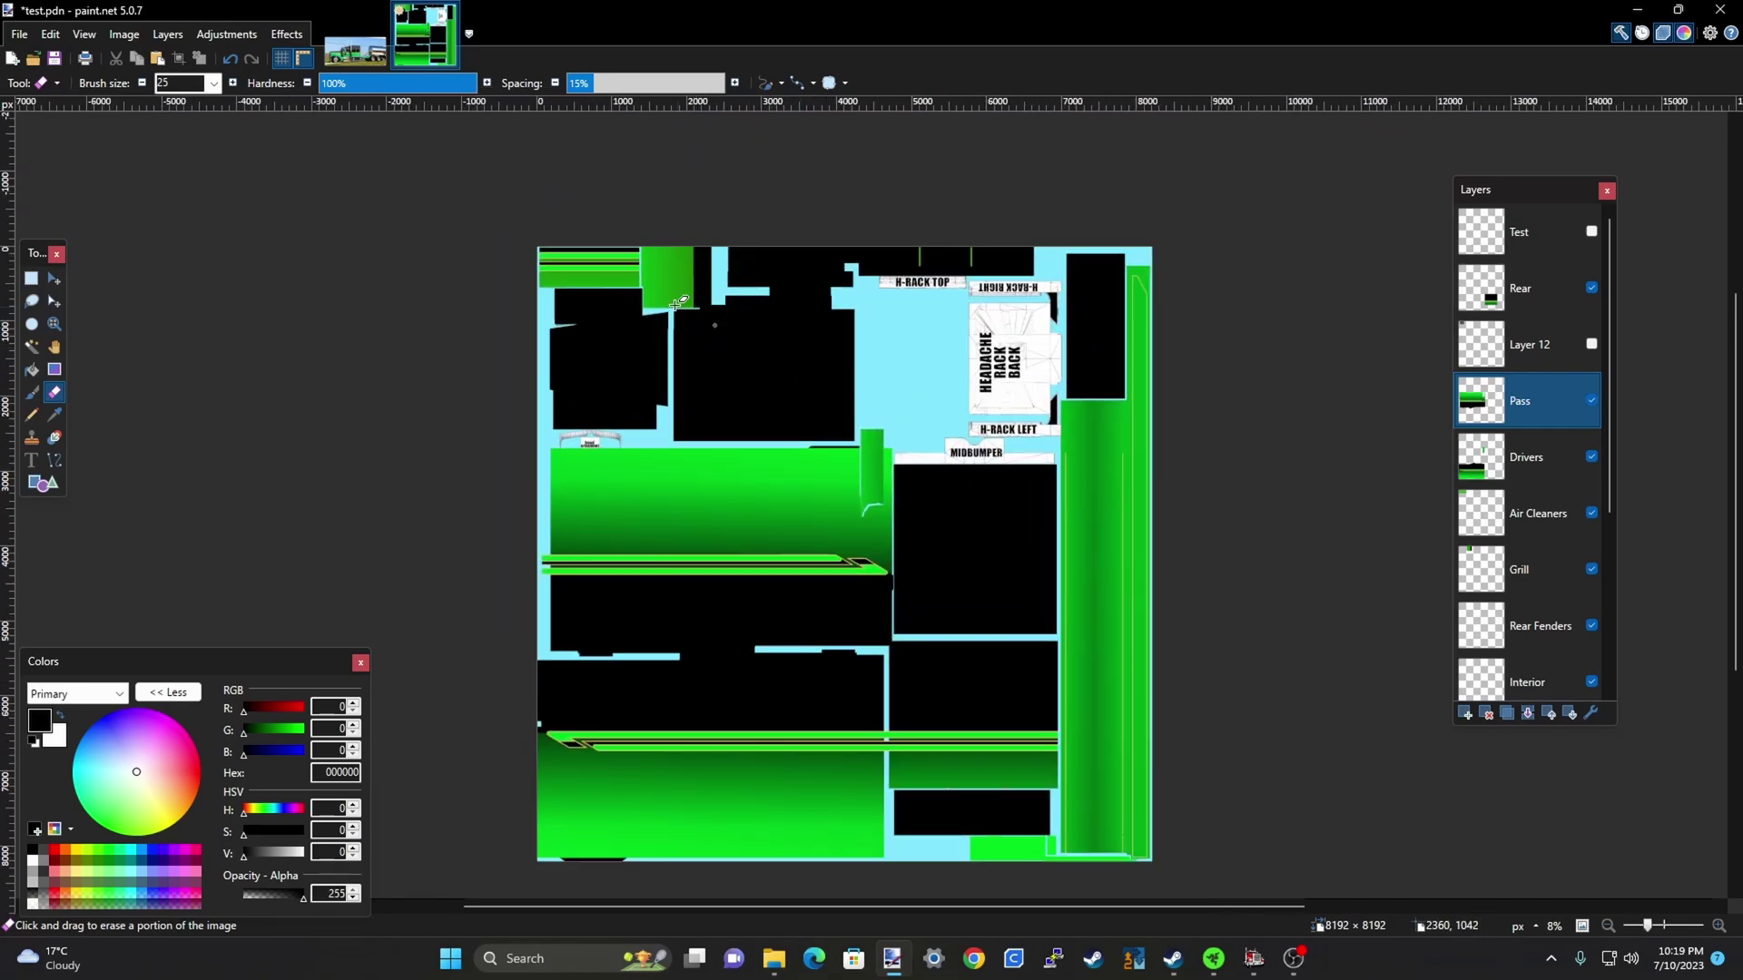
# Check what Layer 12 contains by briefly showing it, and look over the whole template
pyautogui.click(1592, 344)
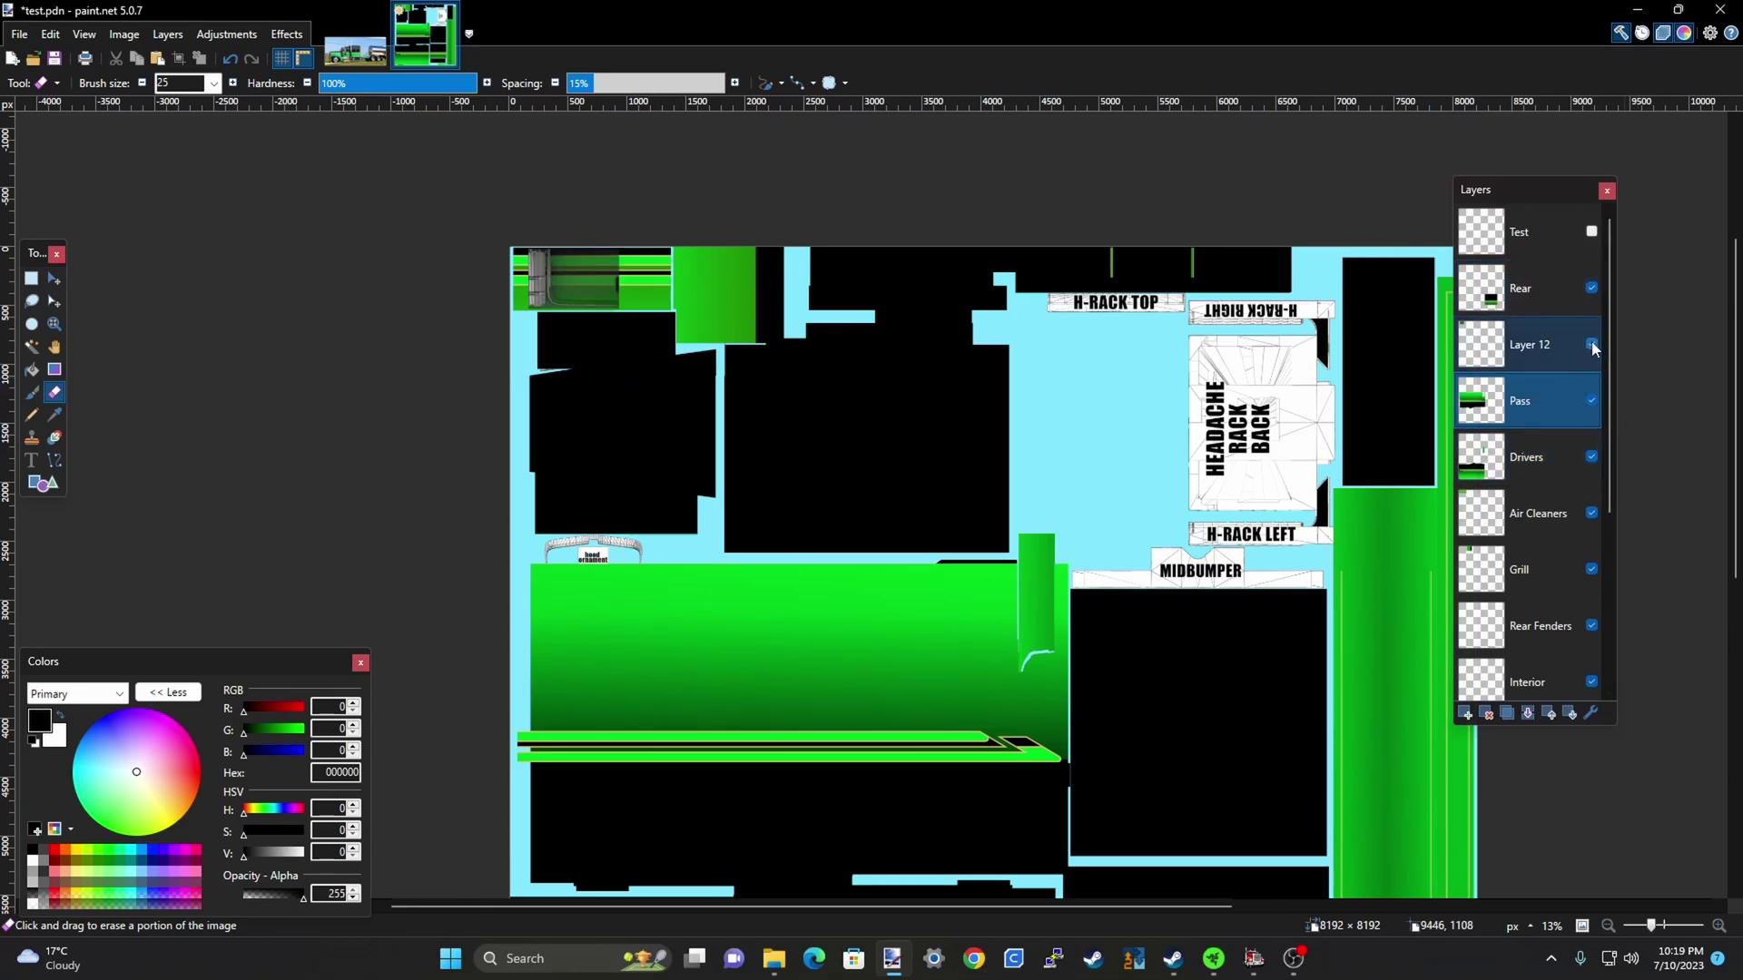
pyautogui.click(1591, 344)
pyautogui.click(1553, 347)
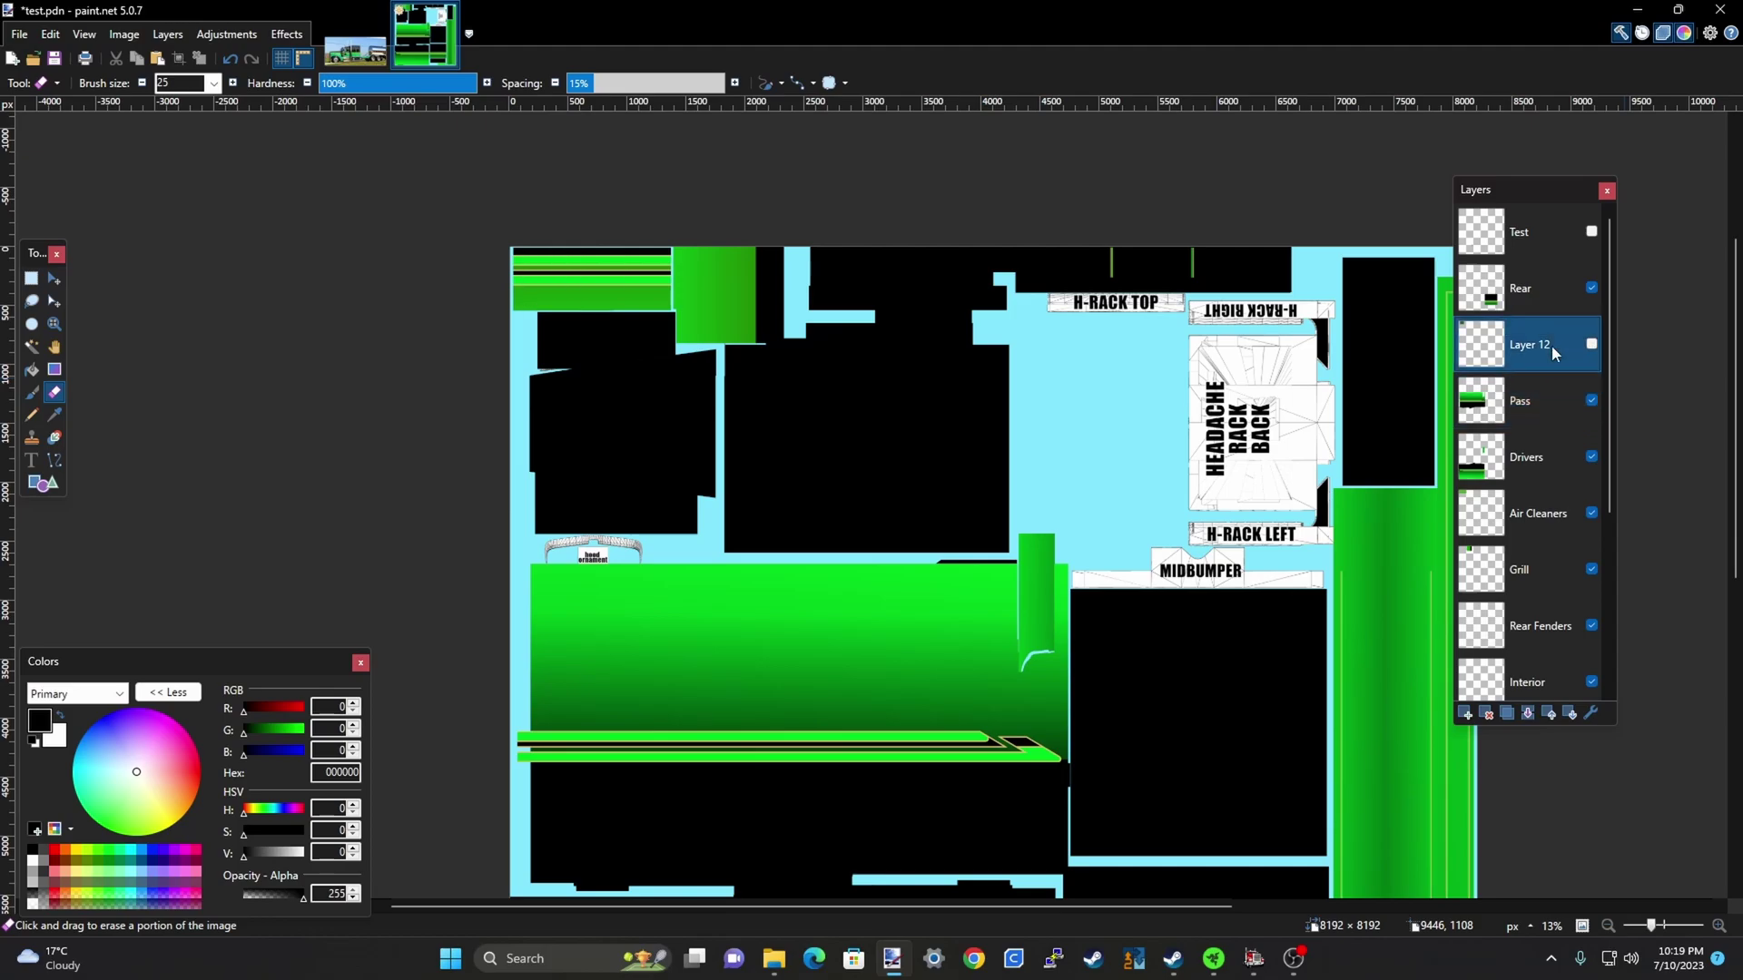
pyautogui.scroll(-3, 747, 365)
pyautogui.scroll(-1, 746, 365)
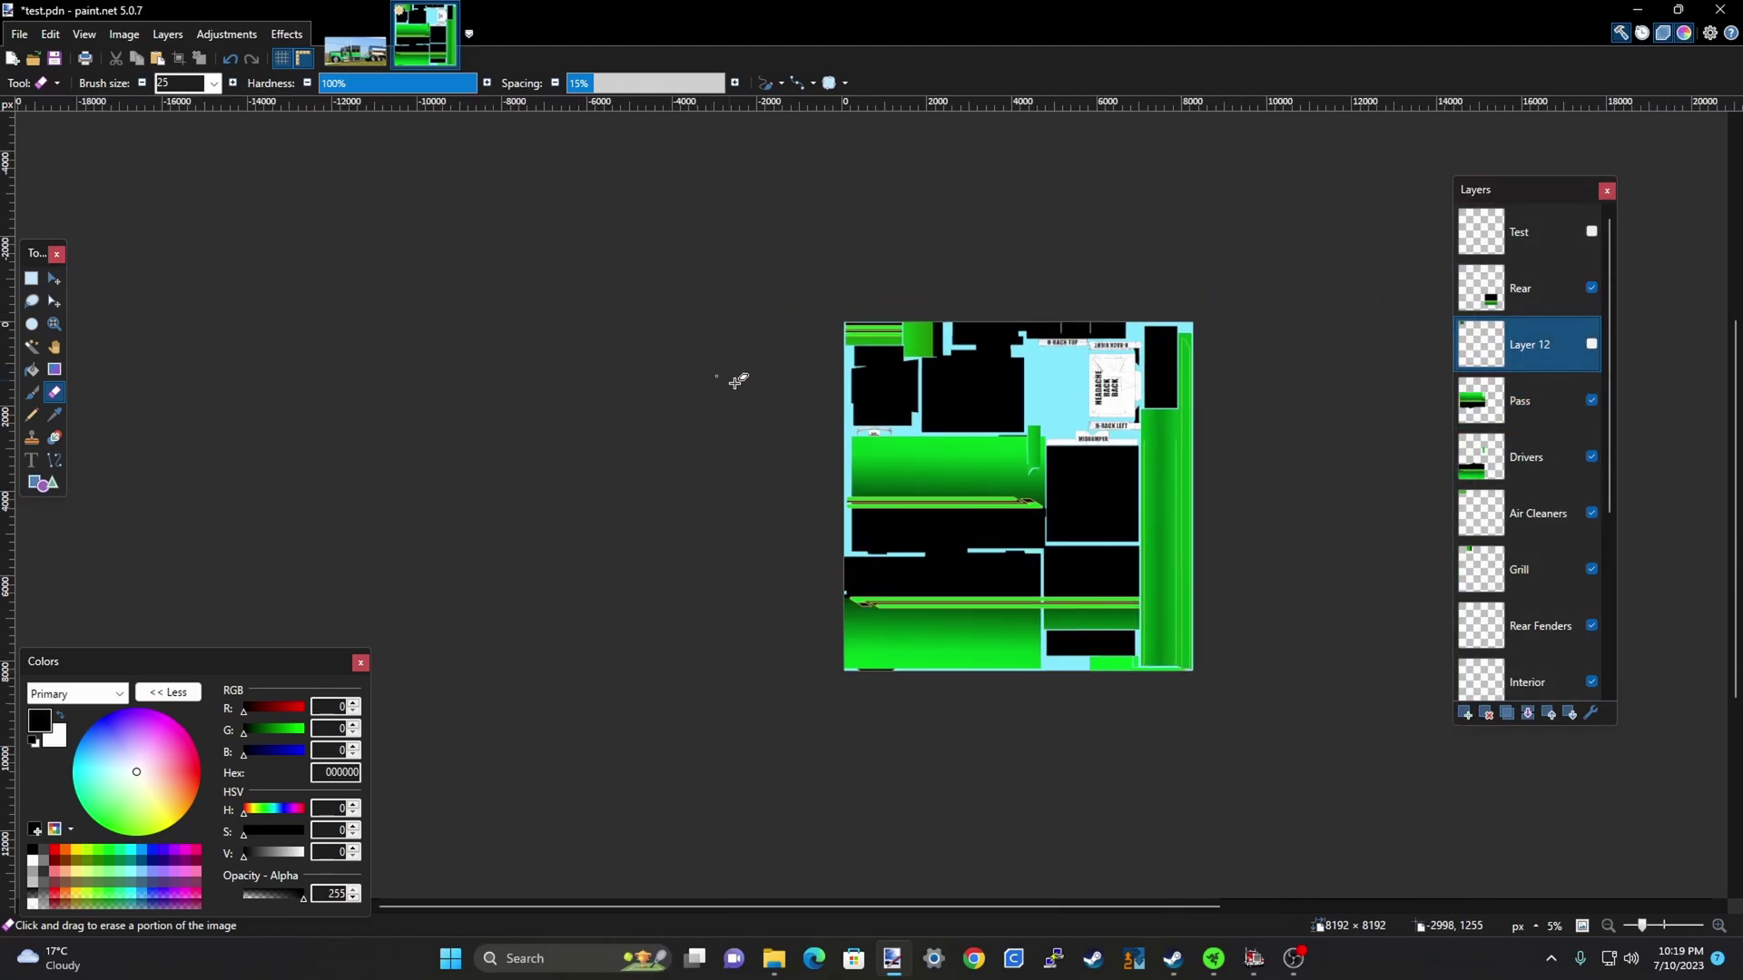
pyautogui.scroll(2, 1285, 558)
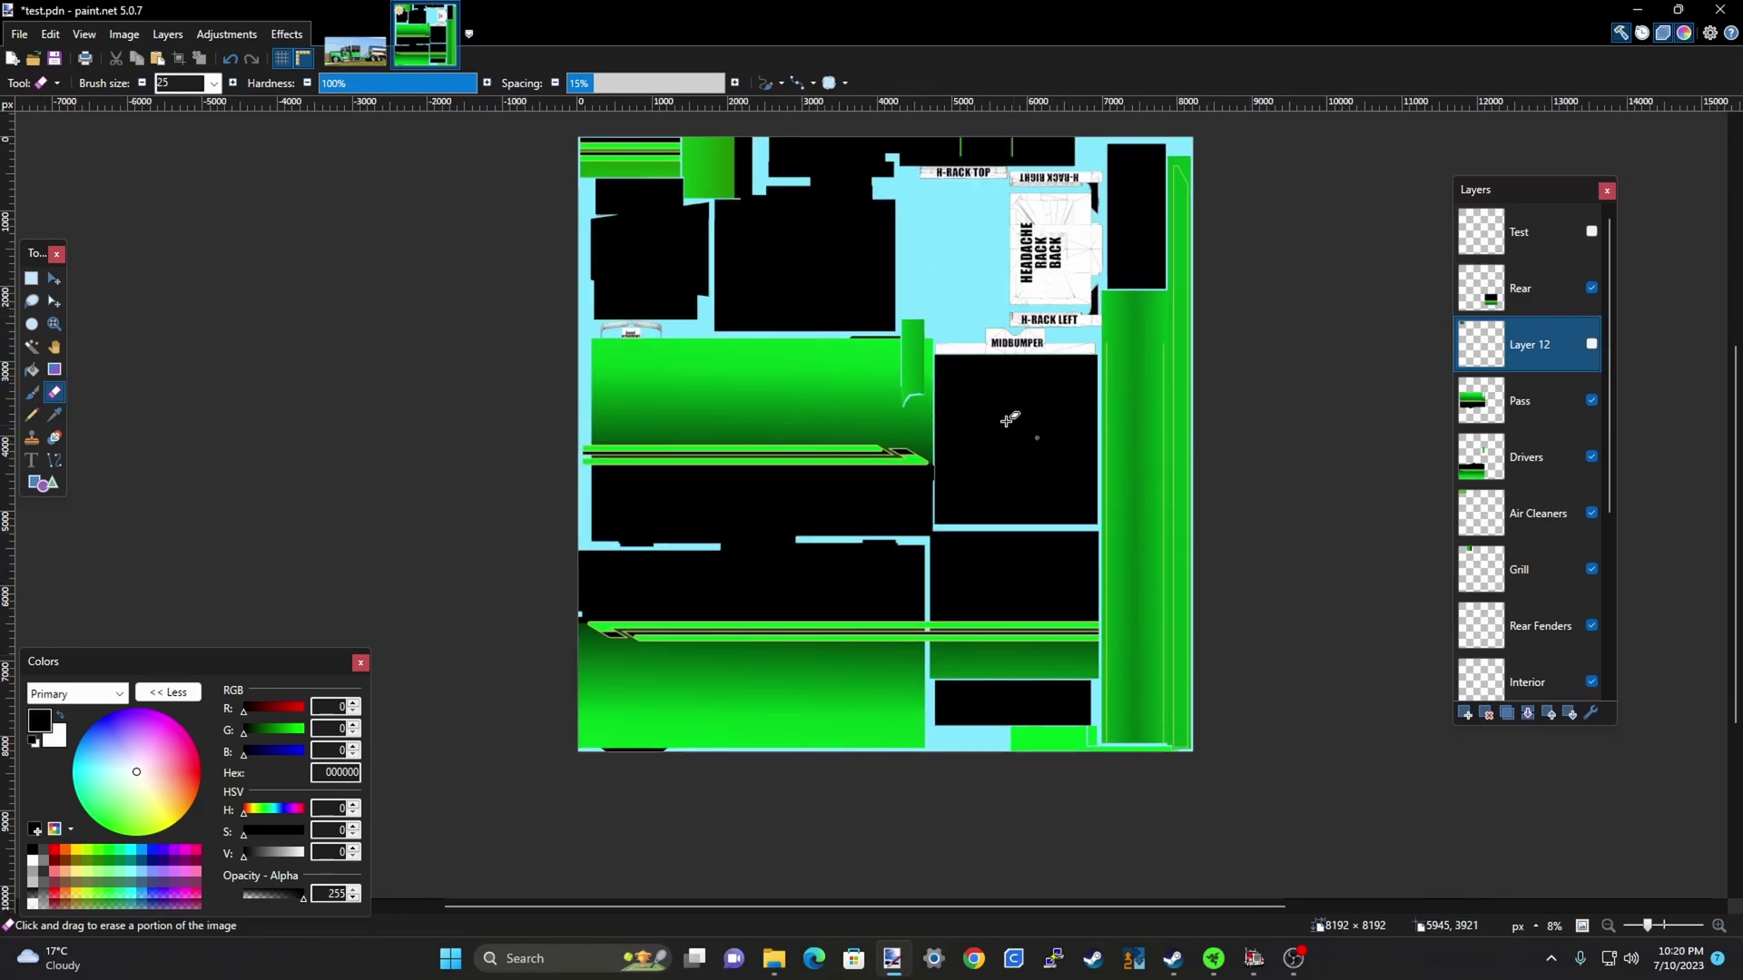
# Cut the Tank Filler Panel's green strip out of the Drivers layer using a rectangular selection of about 477 × 1339 px
pyautogui.click(1551, 456)
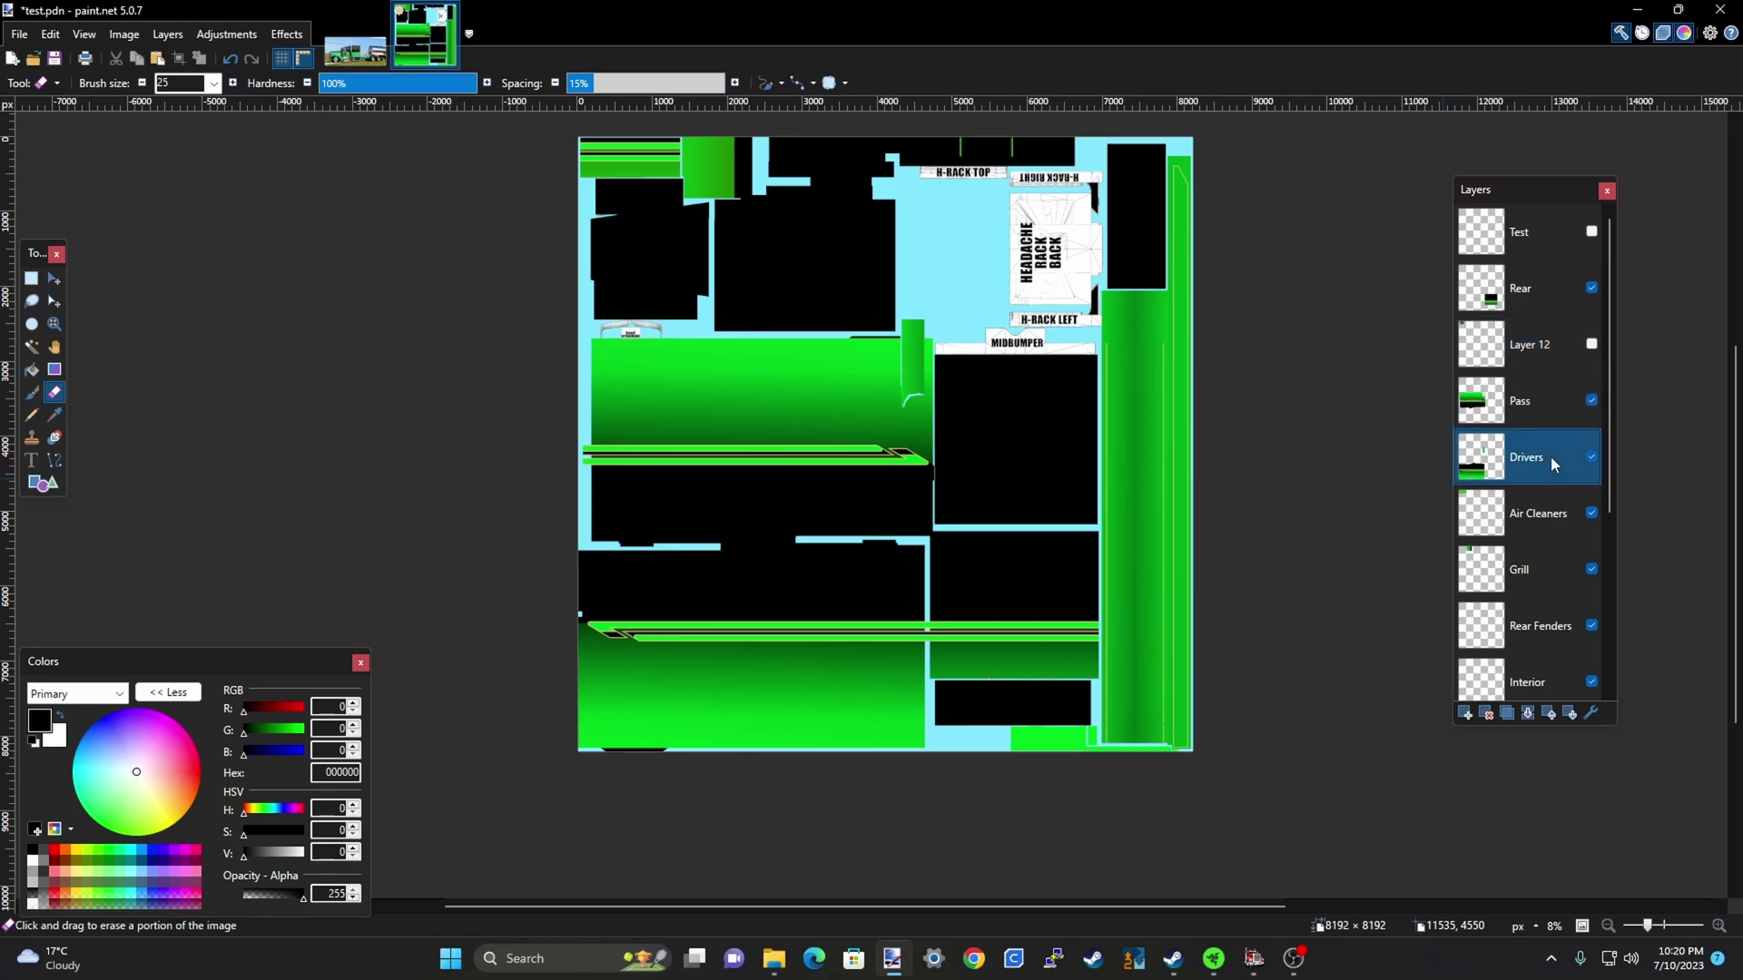
pyautogui.click(32, 282)
pyautogui.scroll(2, 924, 309)
pyautogui.moveTo(913, 282); pyautogui.dragTo(968, 442)
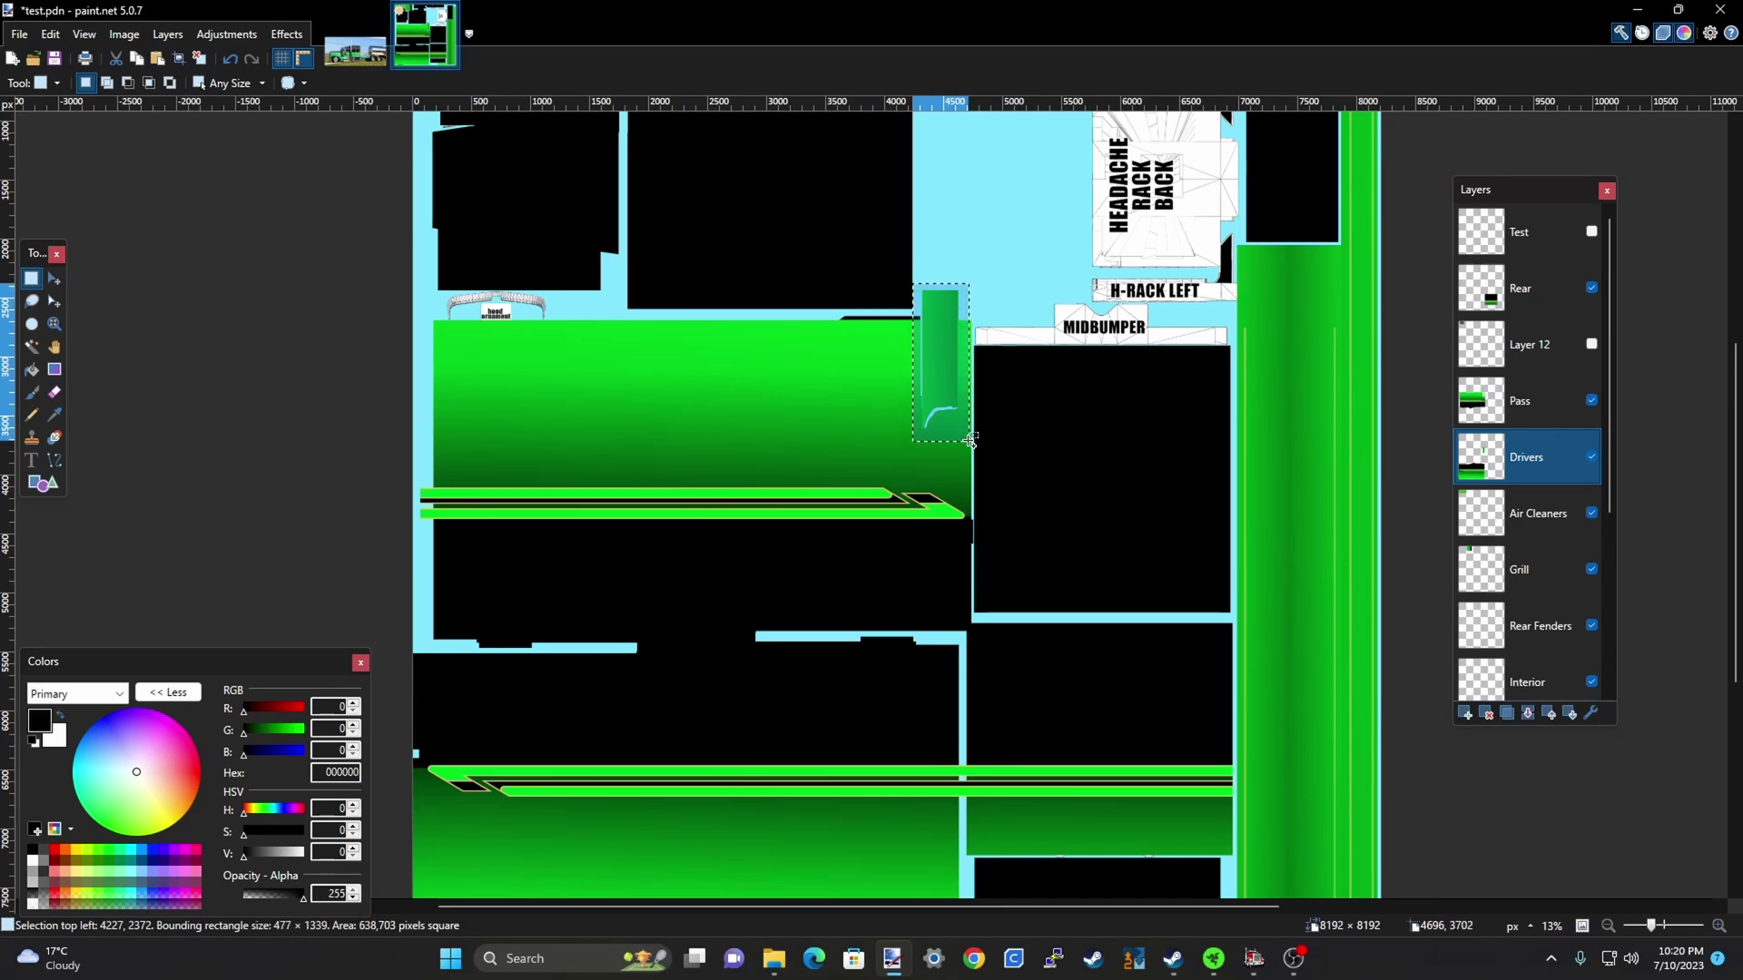
pyautogui.press('Delete')
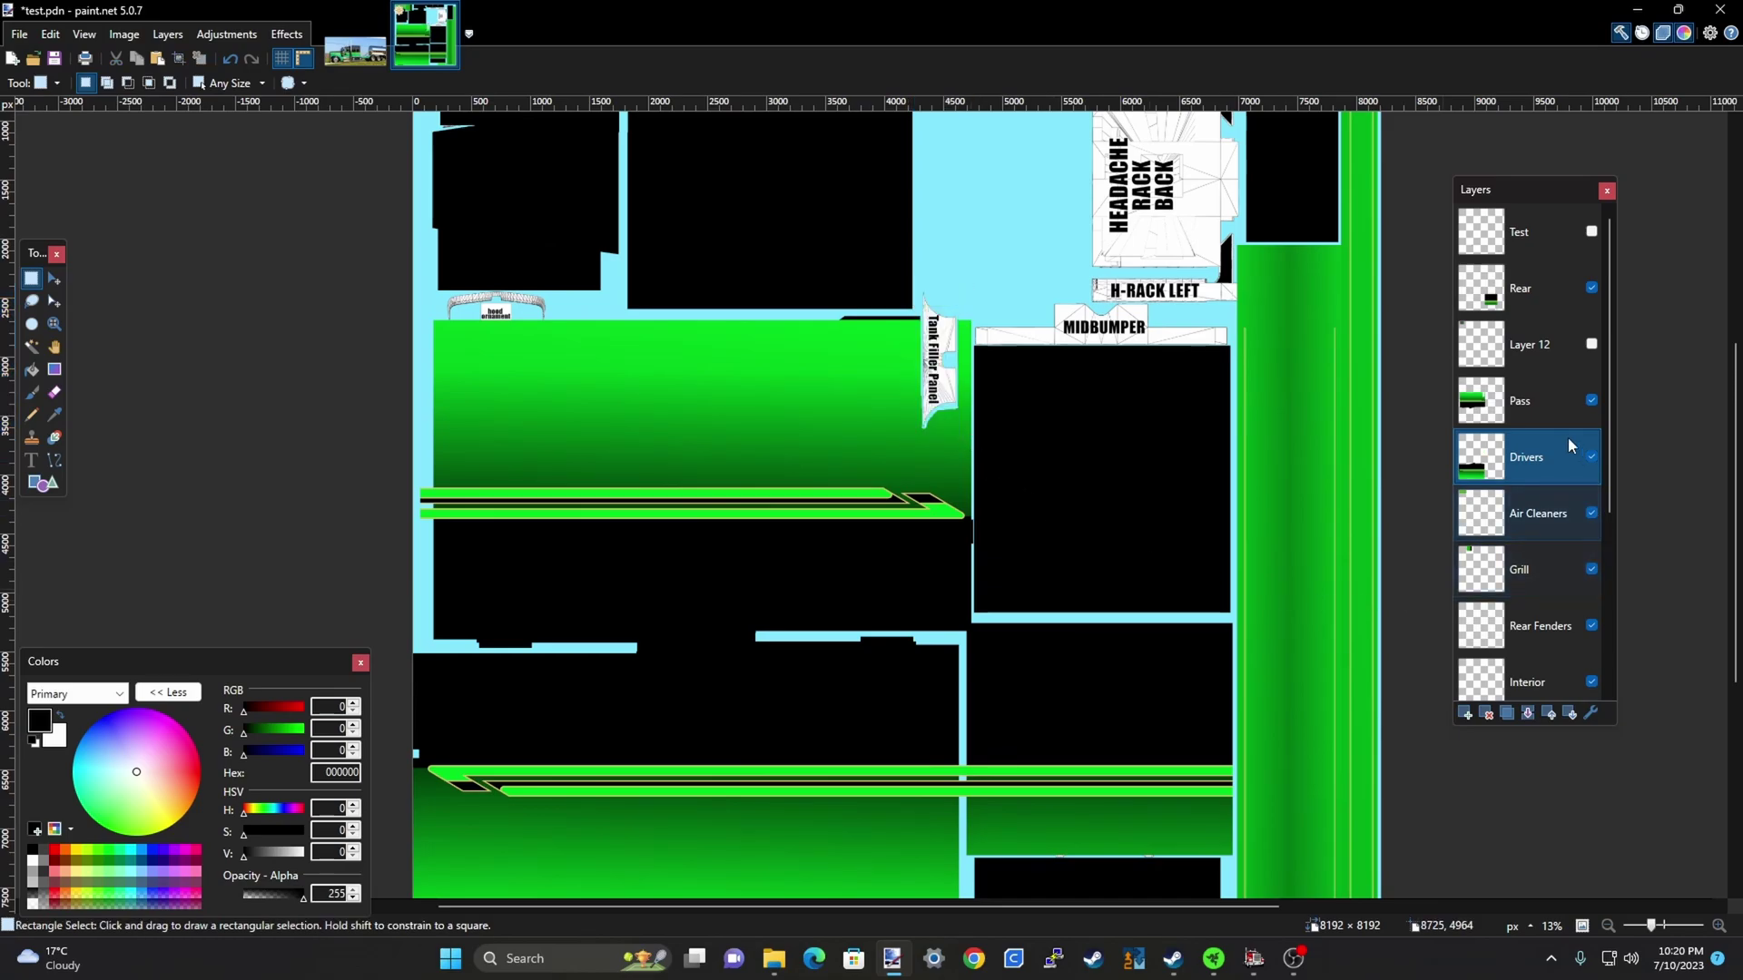
# Add a new layer directly above the Pass layer and name it Mid Bumper
pyautogui.click(1566, 404)
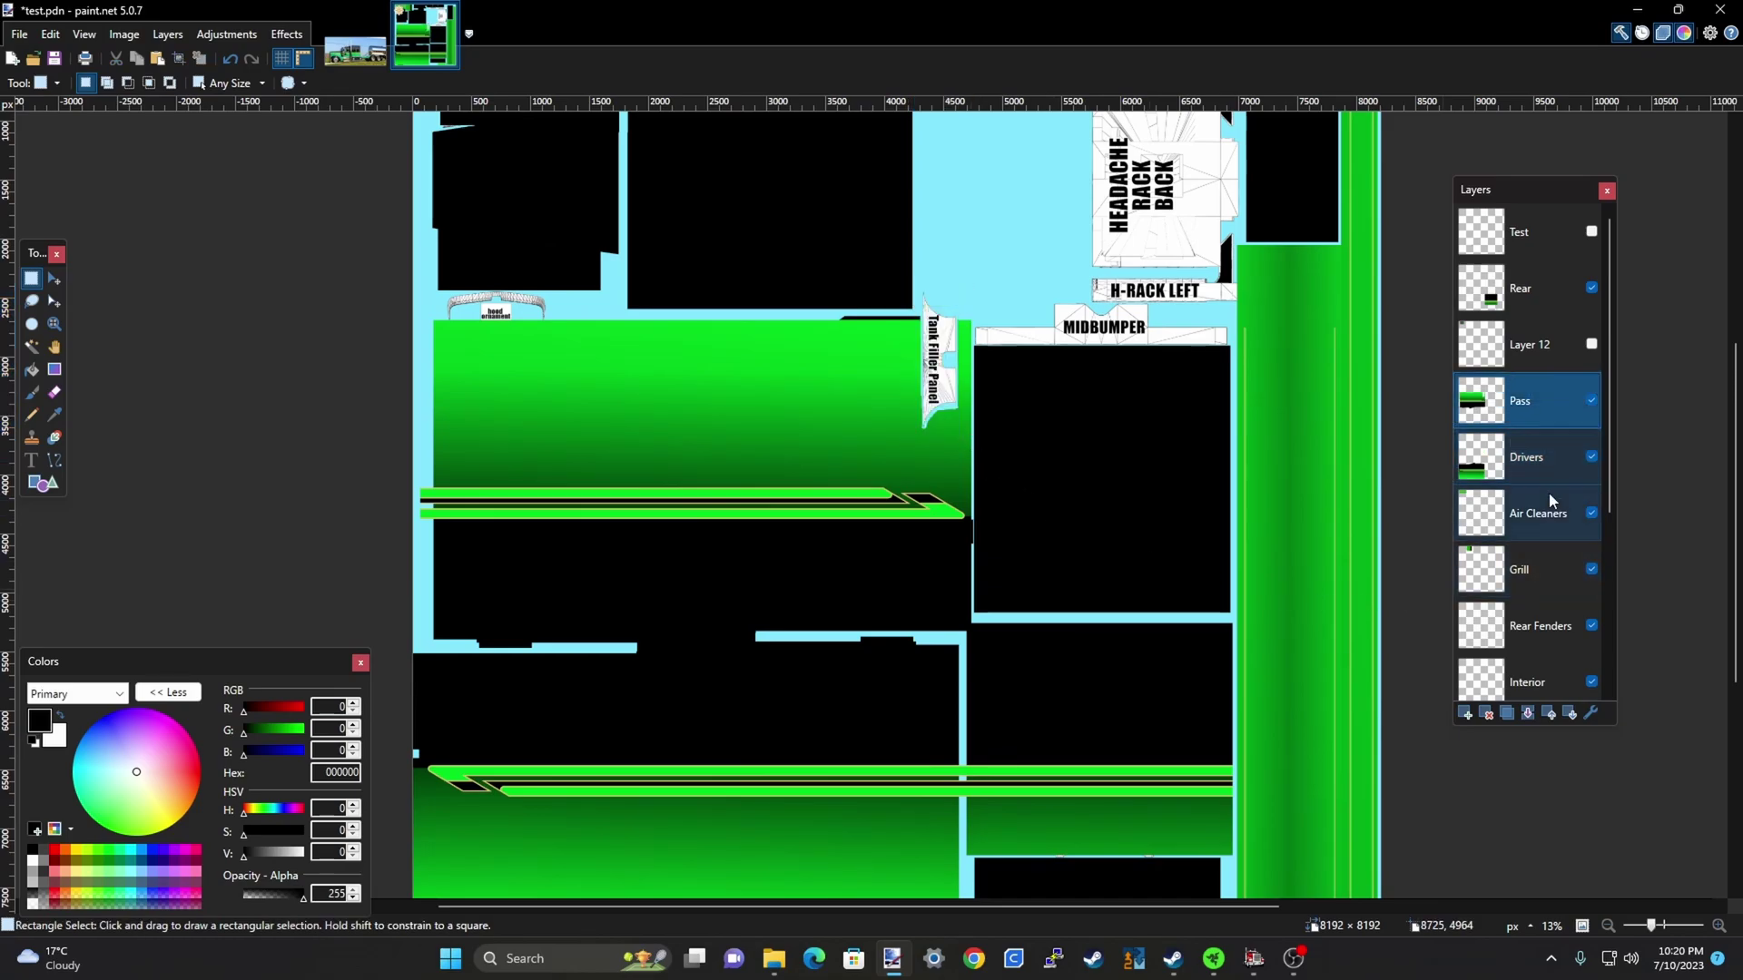
pyautogui.click(1465, 716)
pyautogui.doubleClick(1534, 404)
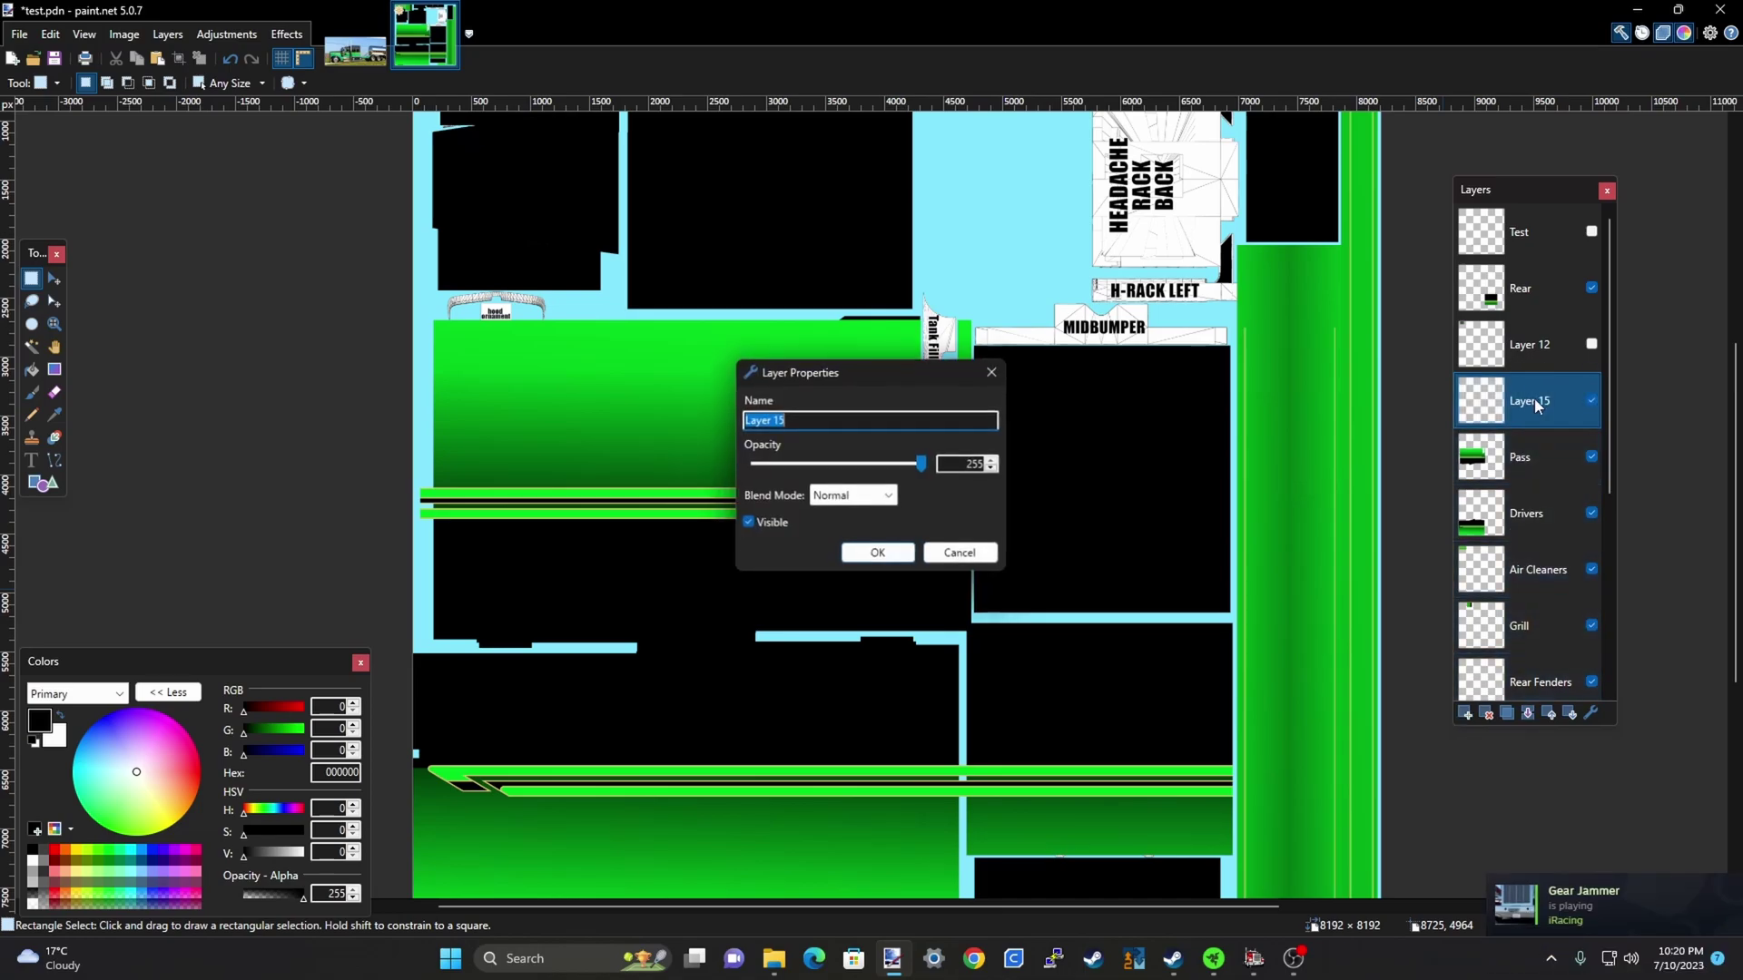
pyautogui.write('Mid Bump')
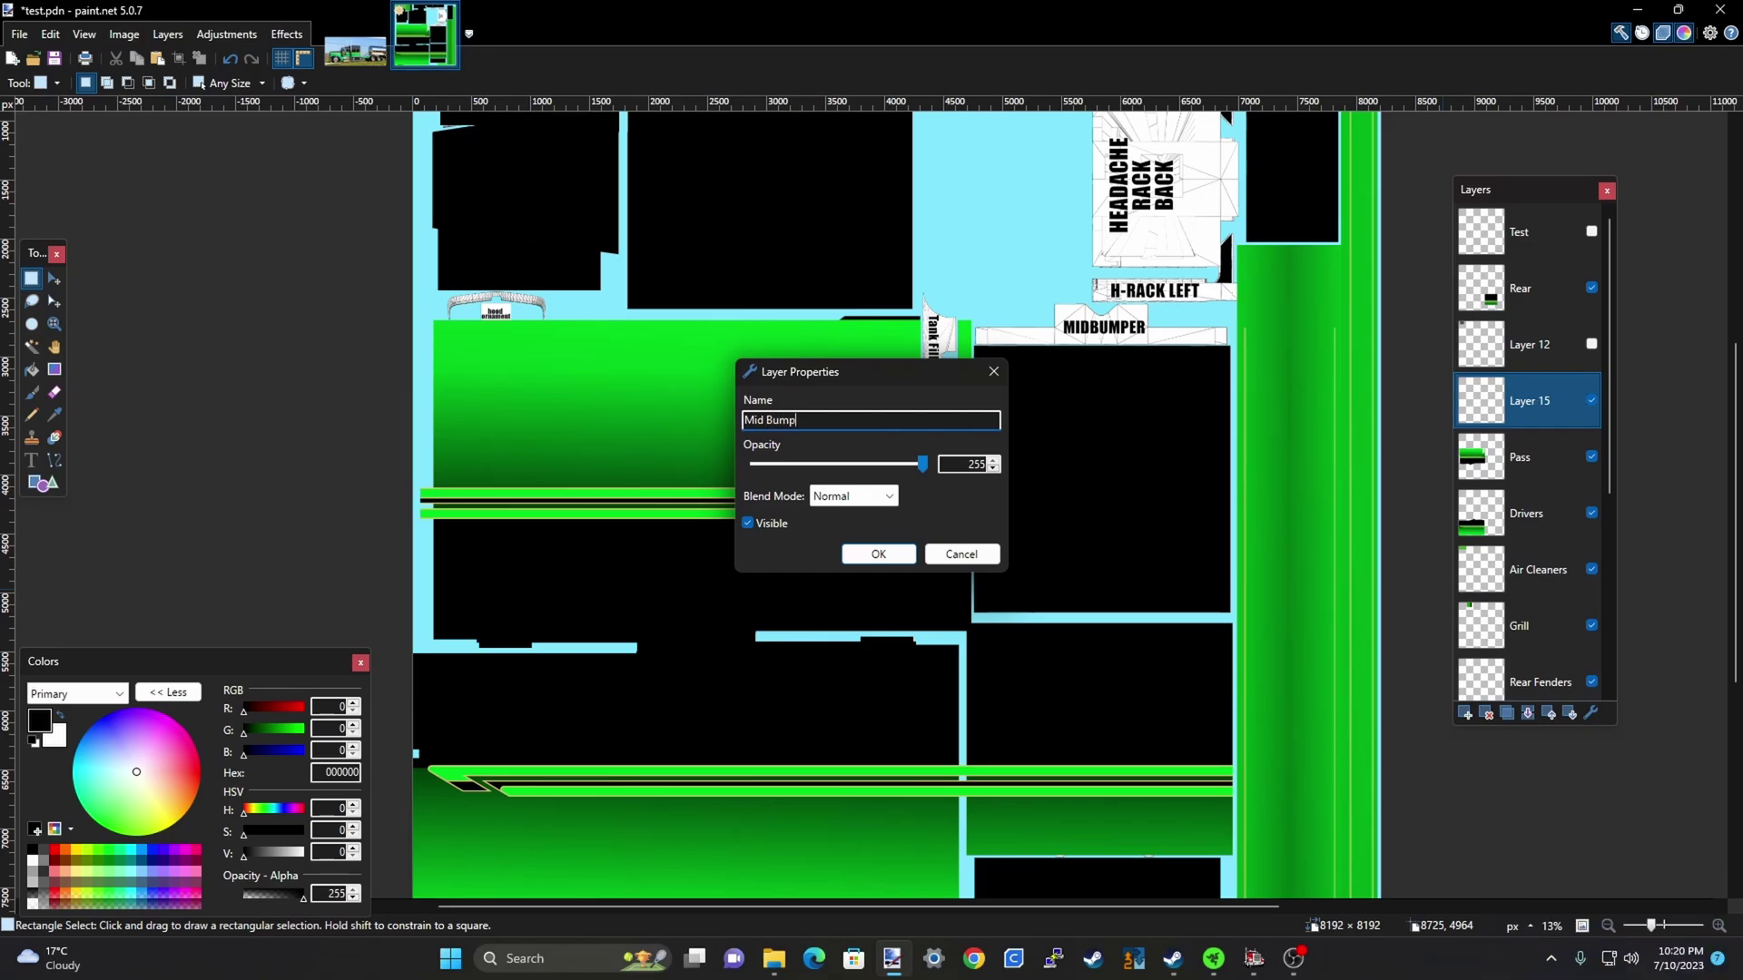
pyautogui.press('Return')
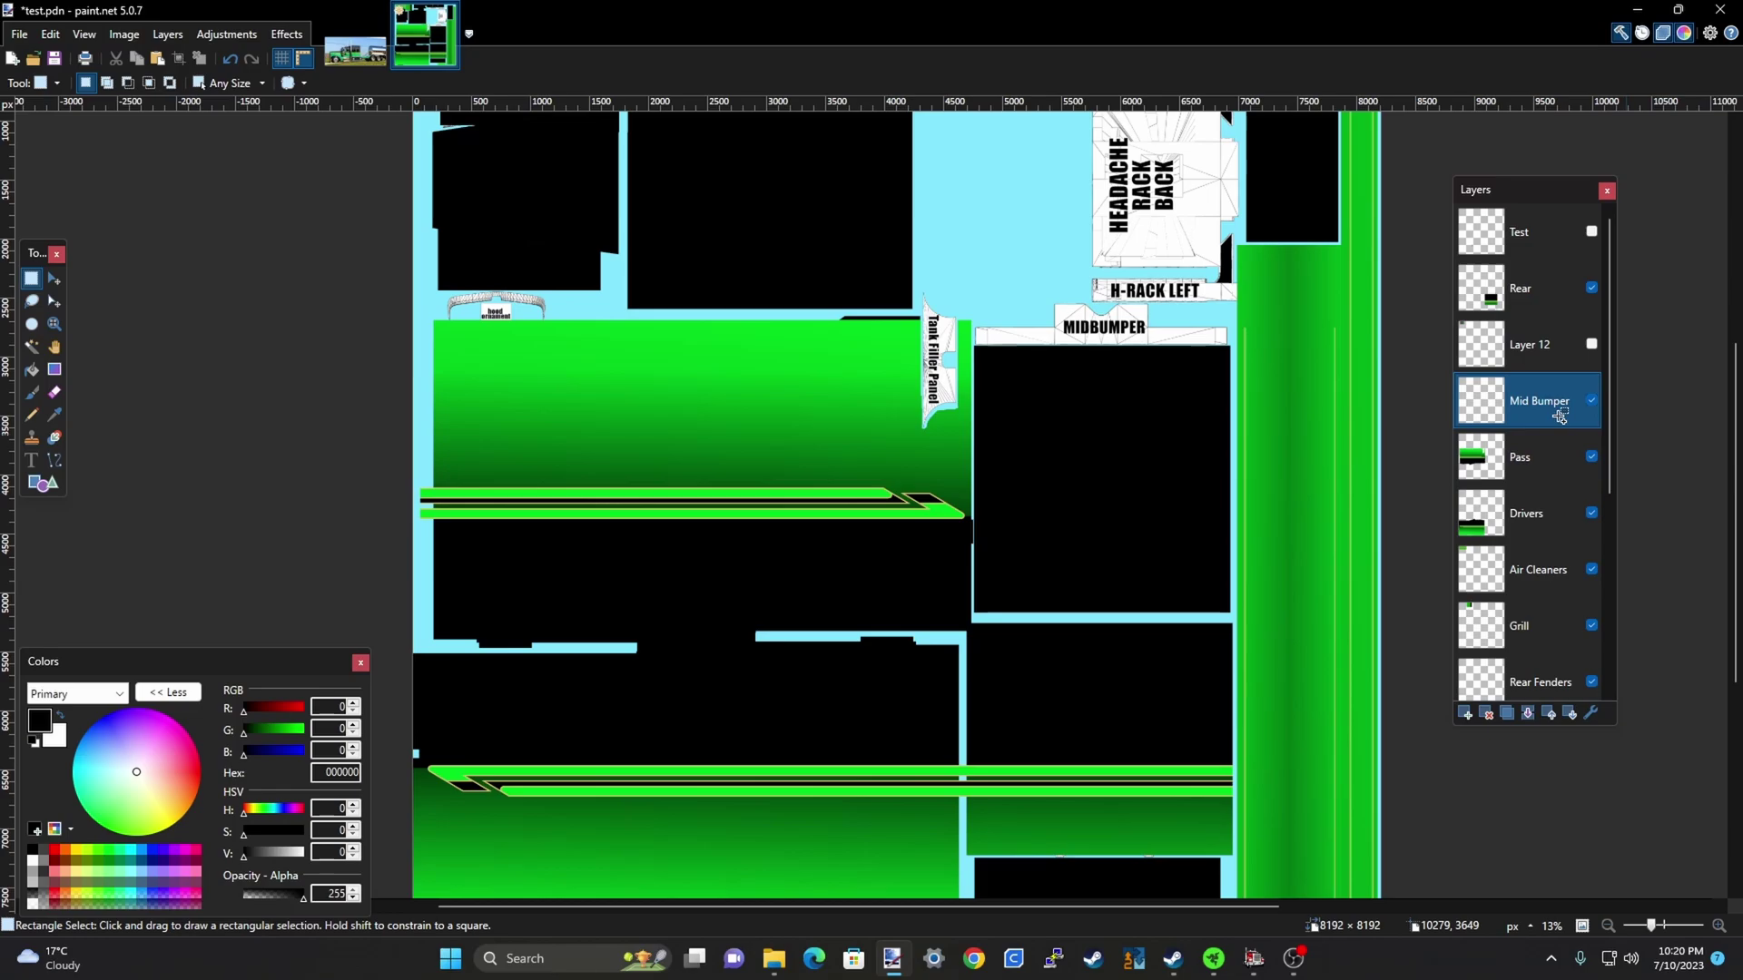
# Paste the green strip back in place on the Mid Bumper layer, plus a copy rotated 90° over the midbumper outline's left part
pyautogui.hotkey('ctrl', 'v')
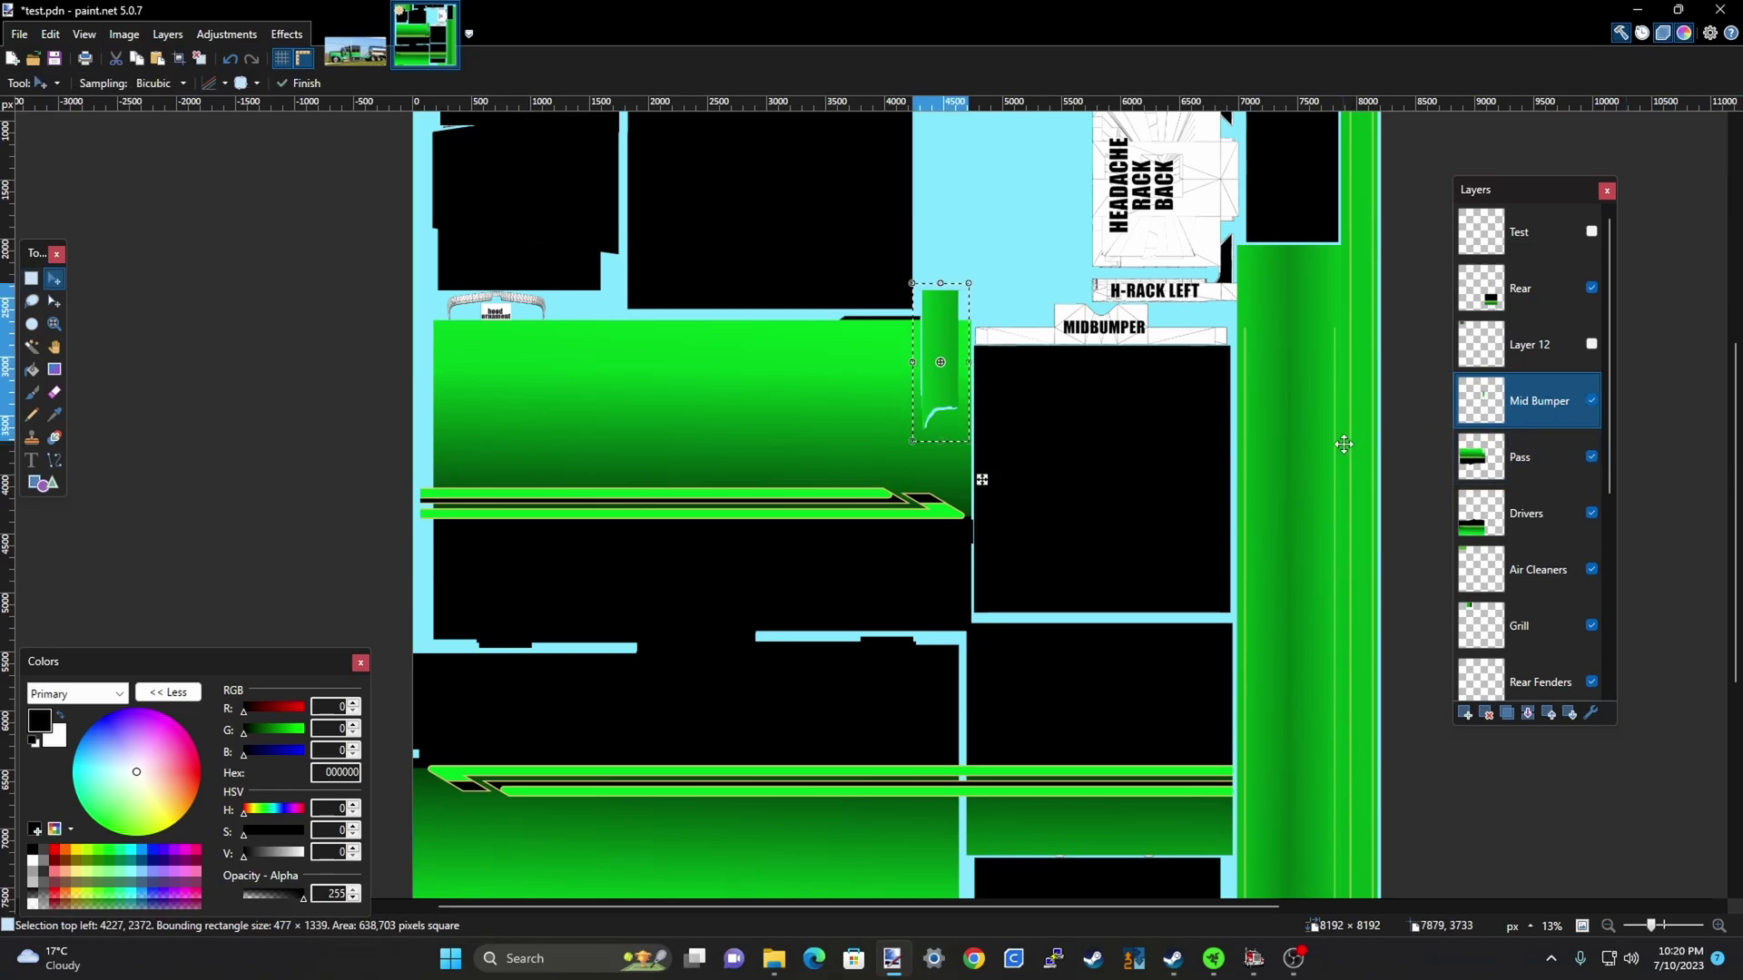
pyautogui.moveTo(974, 448); pyautogui.dragTo(1069, 332)
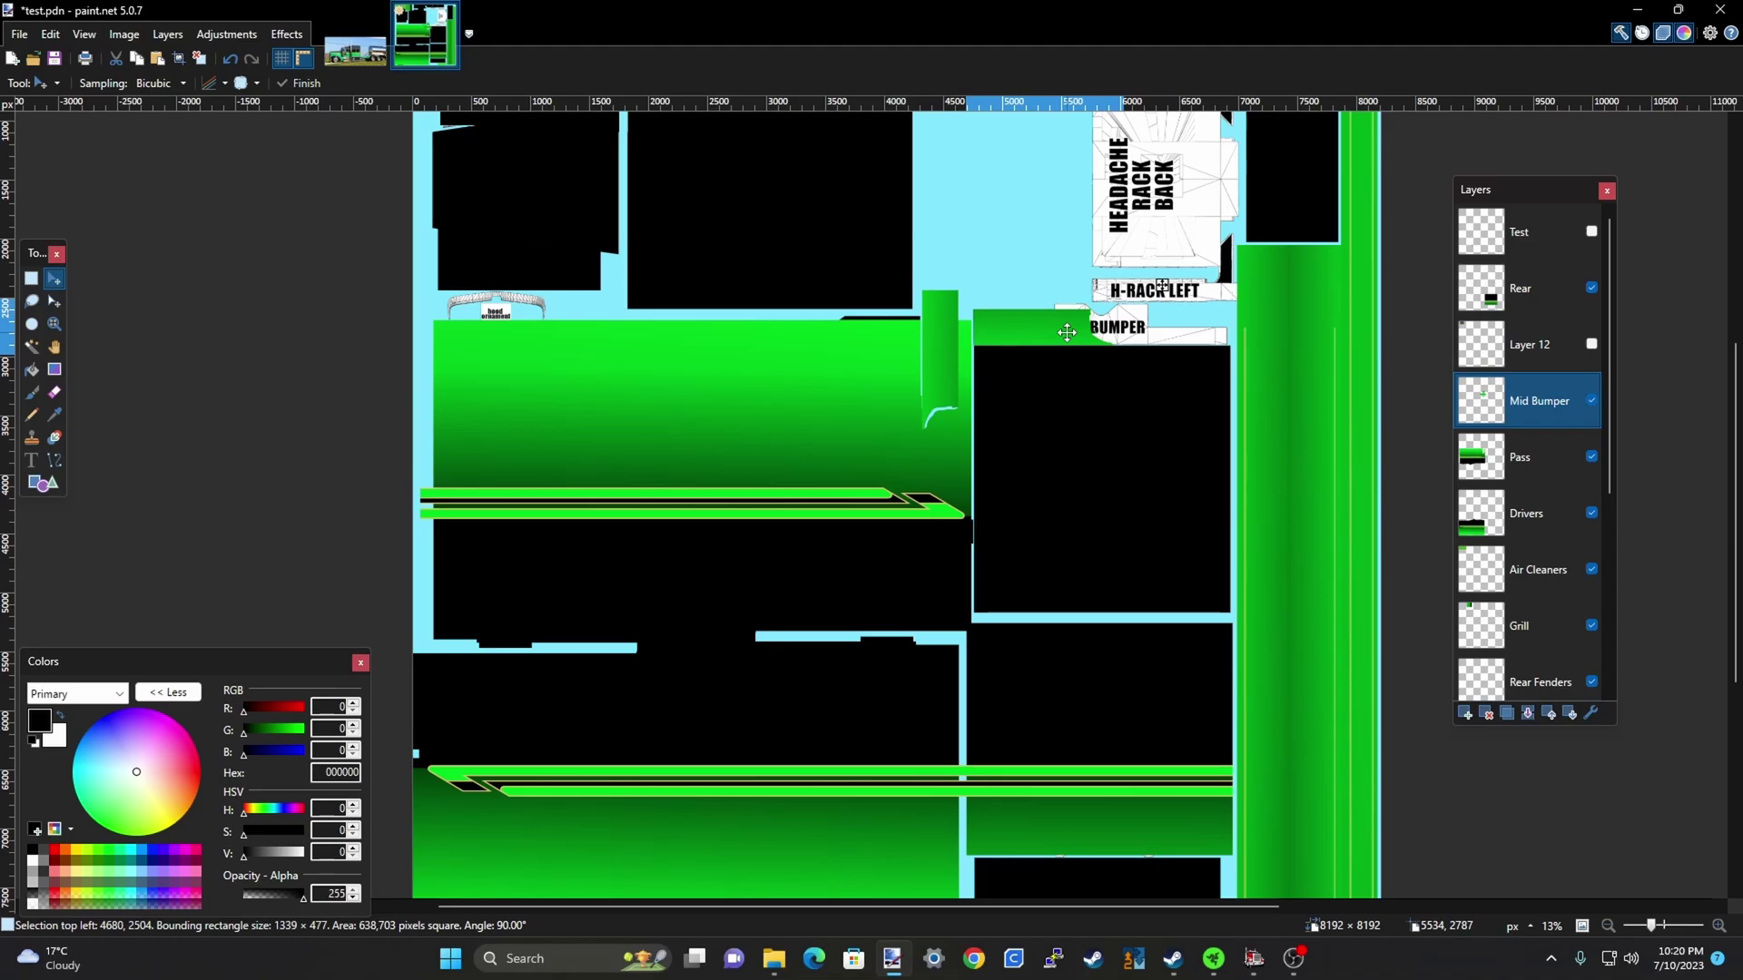
pyautogui.scroll(2, 1069, 334)
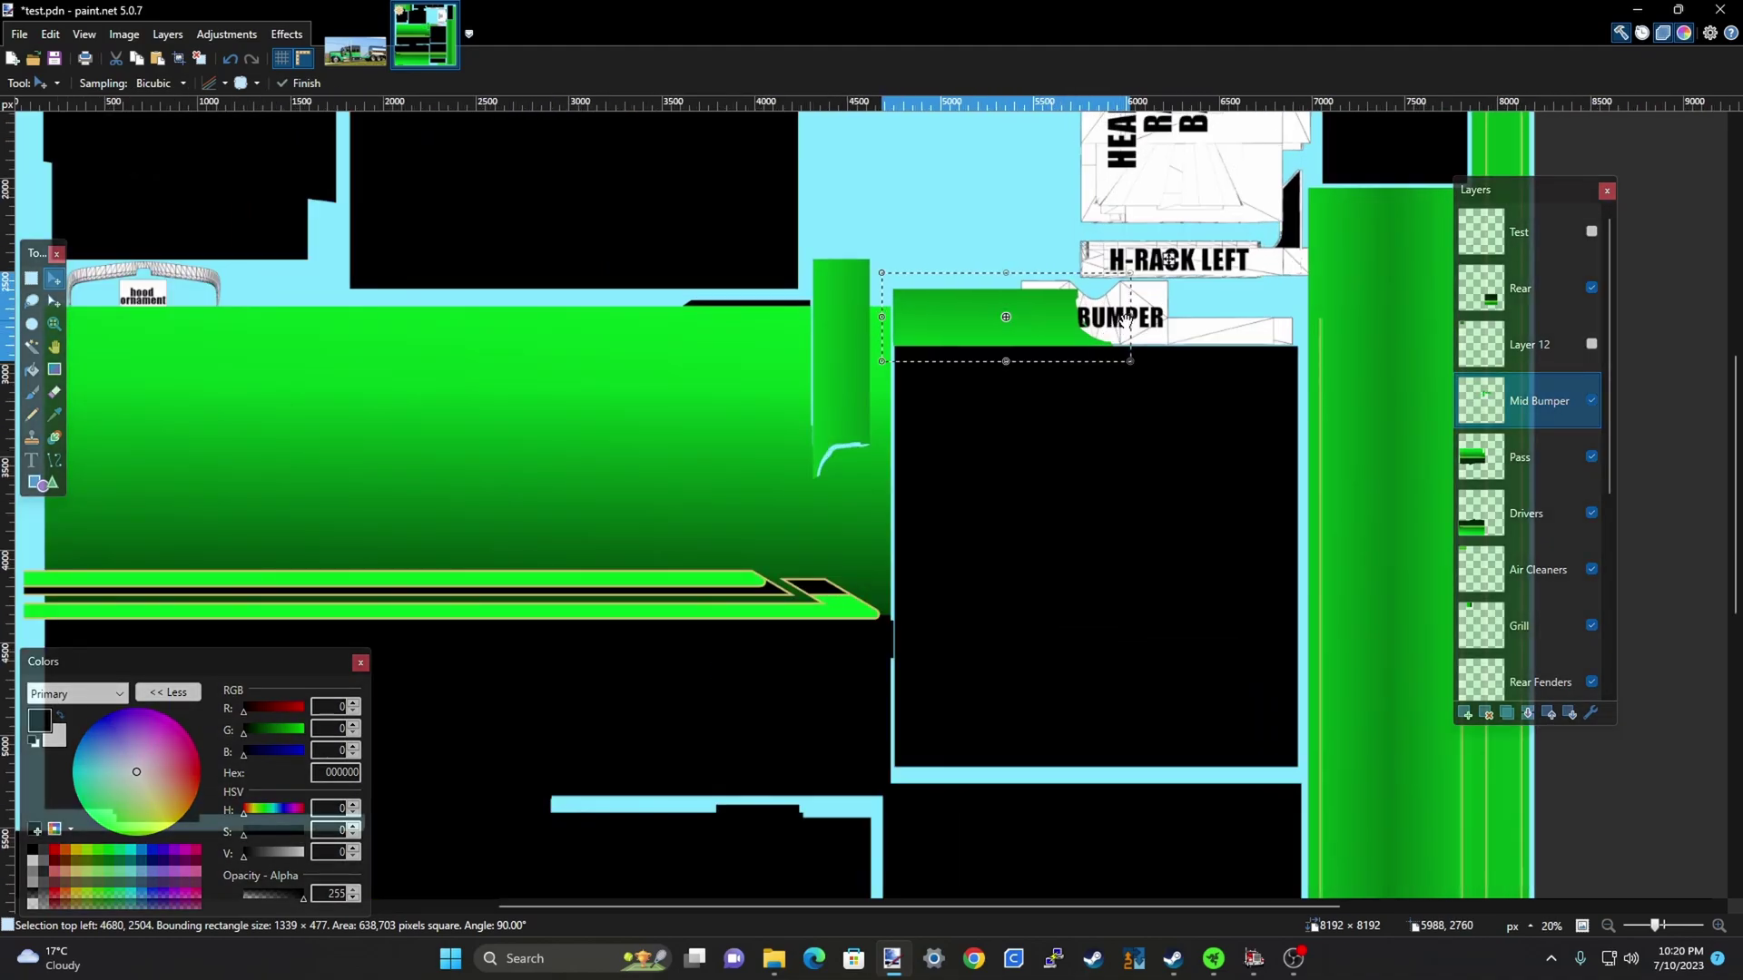
pyautogui.hotkey('ctrl', 'd')
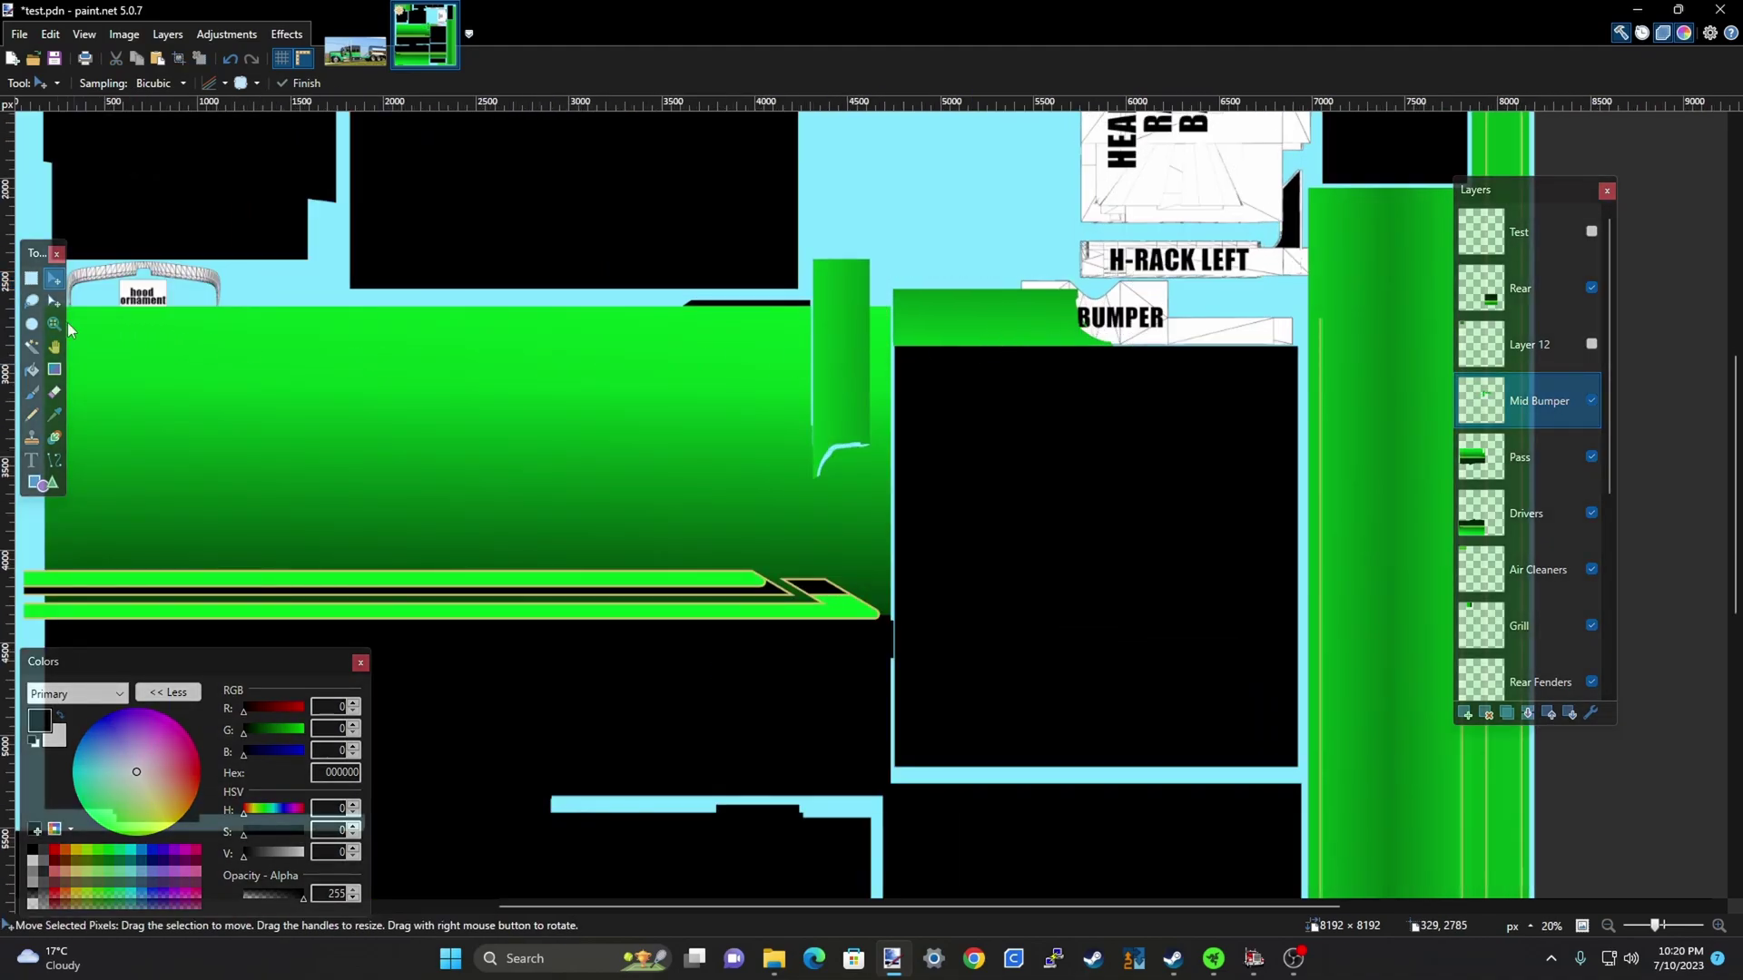
# Select about 965 × 293 px of the horizontal green strip and stretch it to about 2165 × 352 px across the midbumper outline
pyautogui.click(31, 278)
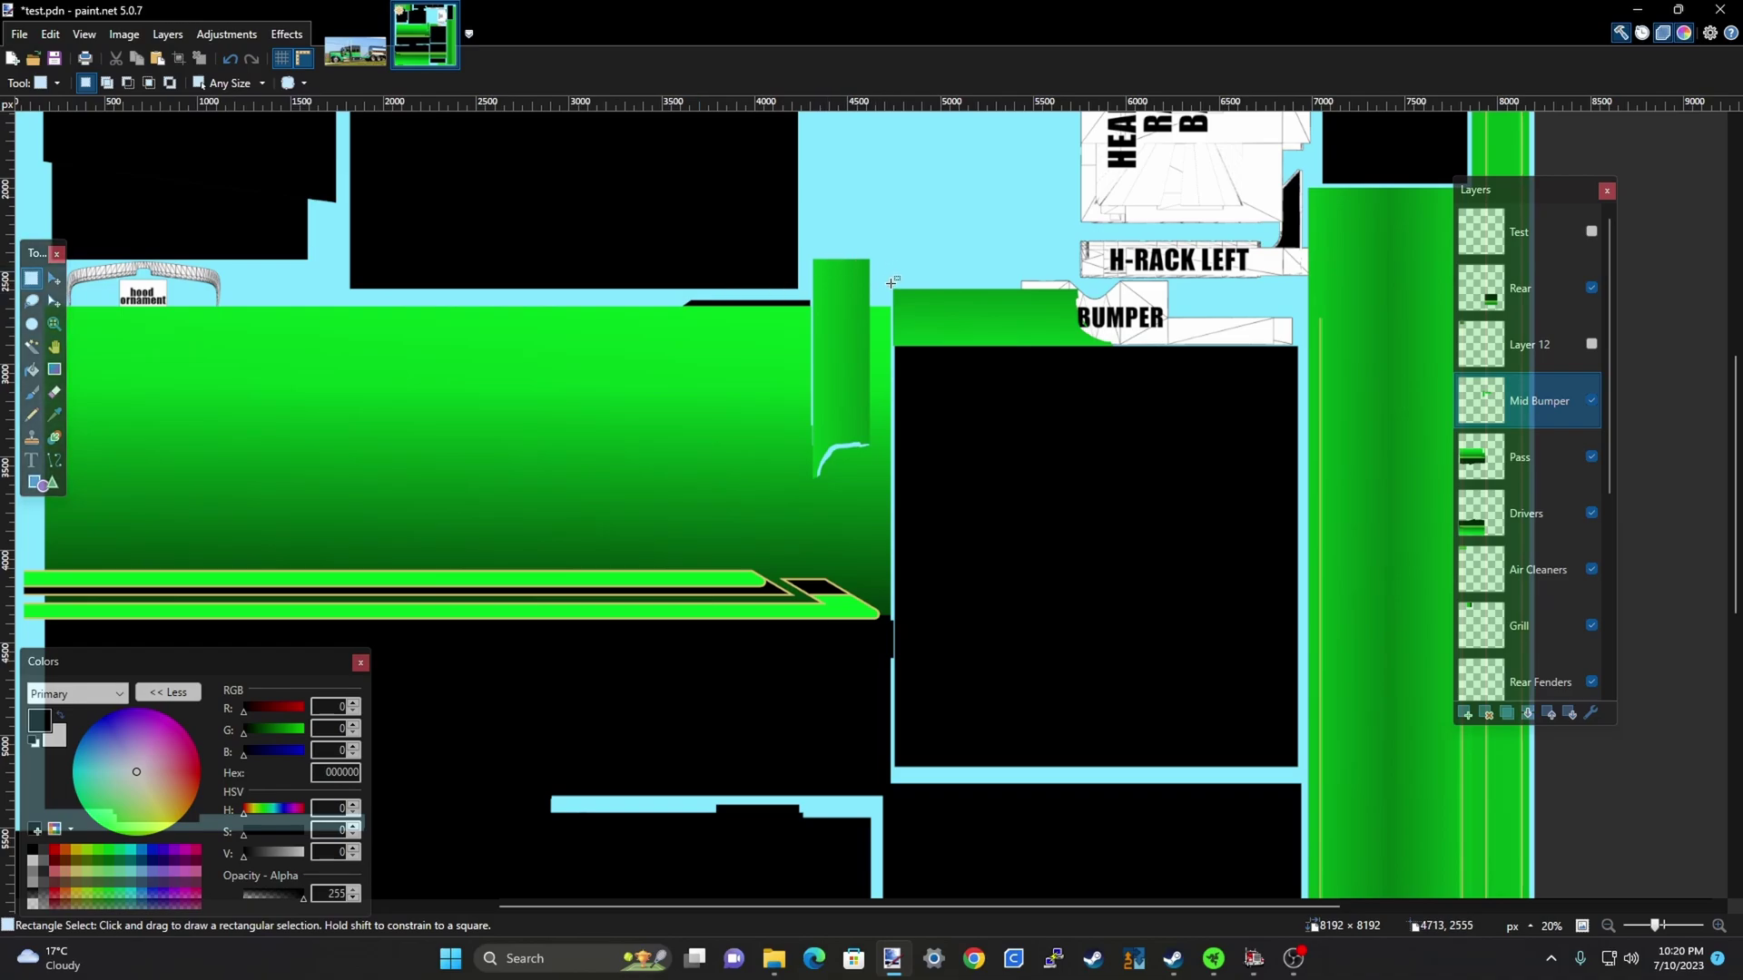
pyautogui.moveTo(890, 290); pyautogui.dragTo(1134, 349)
pyautogui.hotkey('ctrl', 'd')
pyautogui.scroll(2, 873, 294)
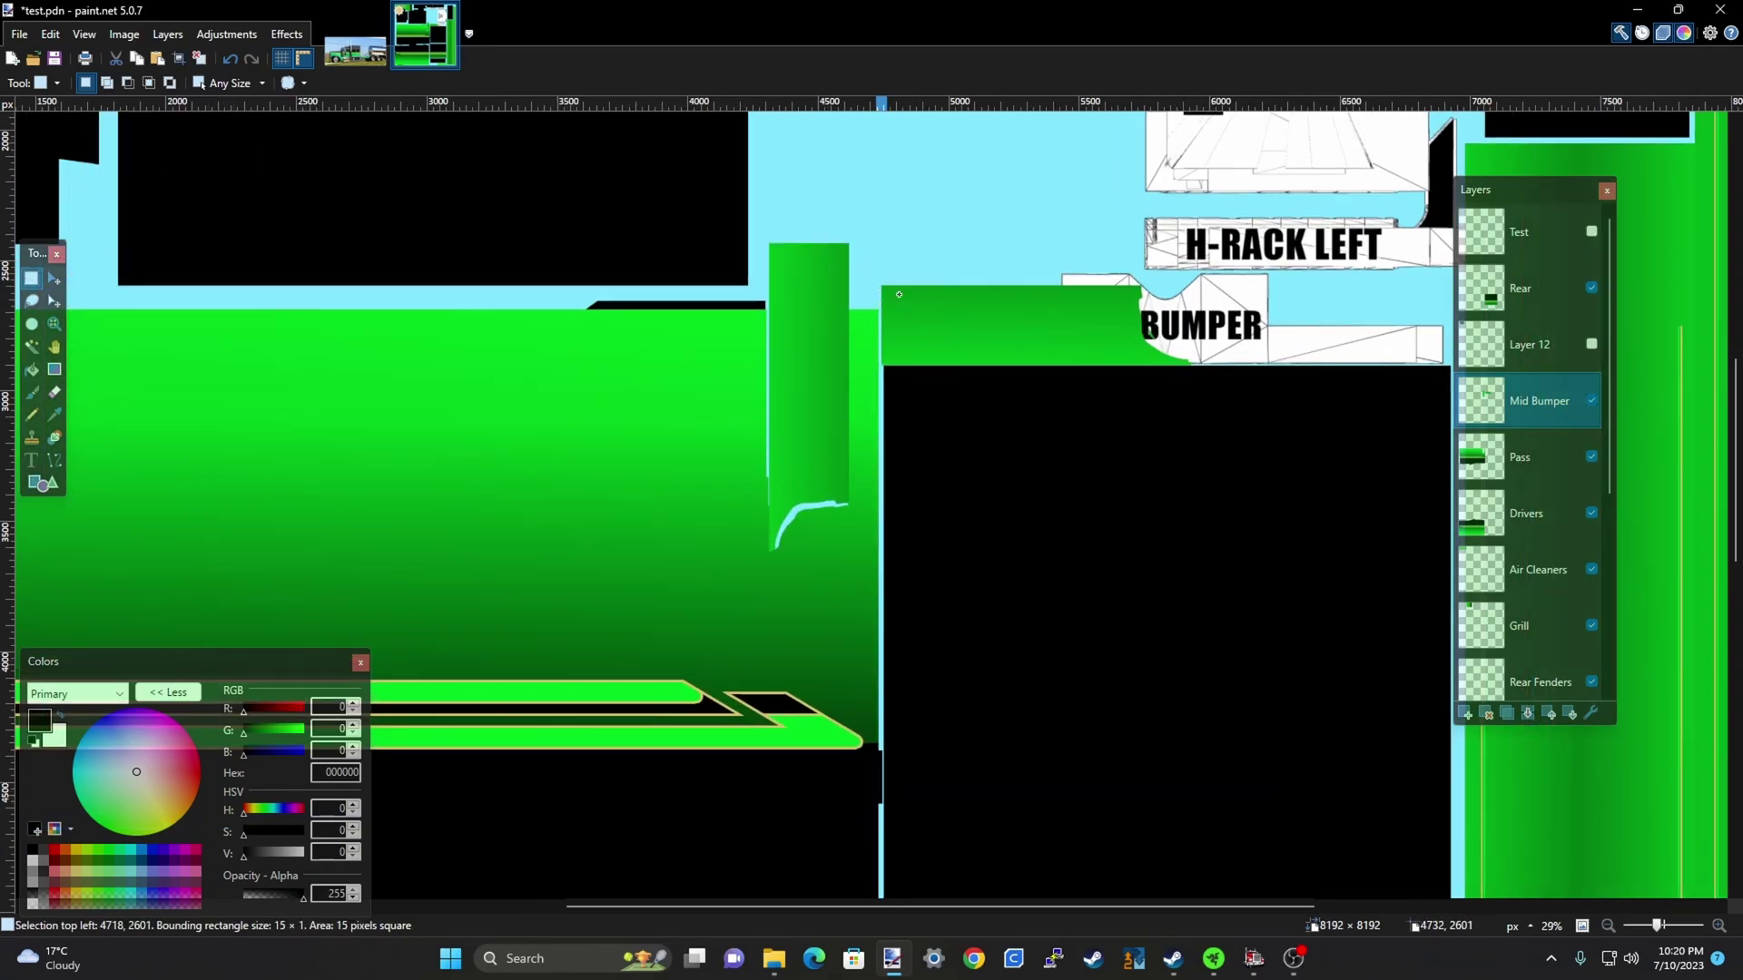
pyautogui.moveTo(883, 288); pyautogui.dragTo(1008, 315)
pyautogui.click(897, 300)
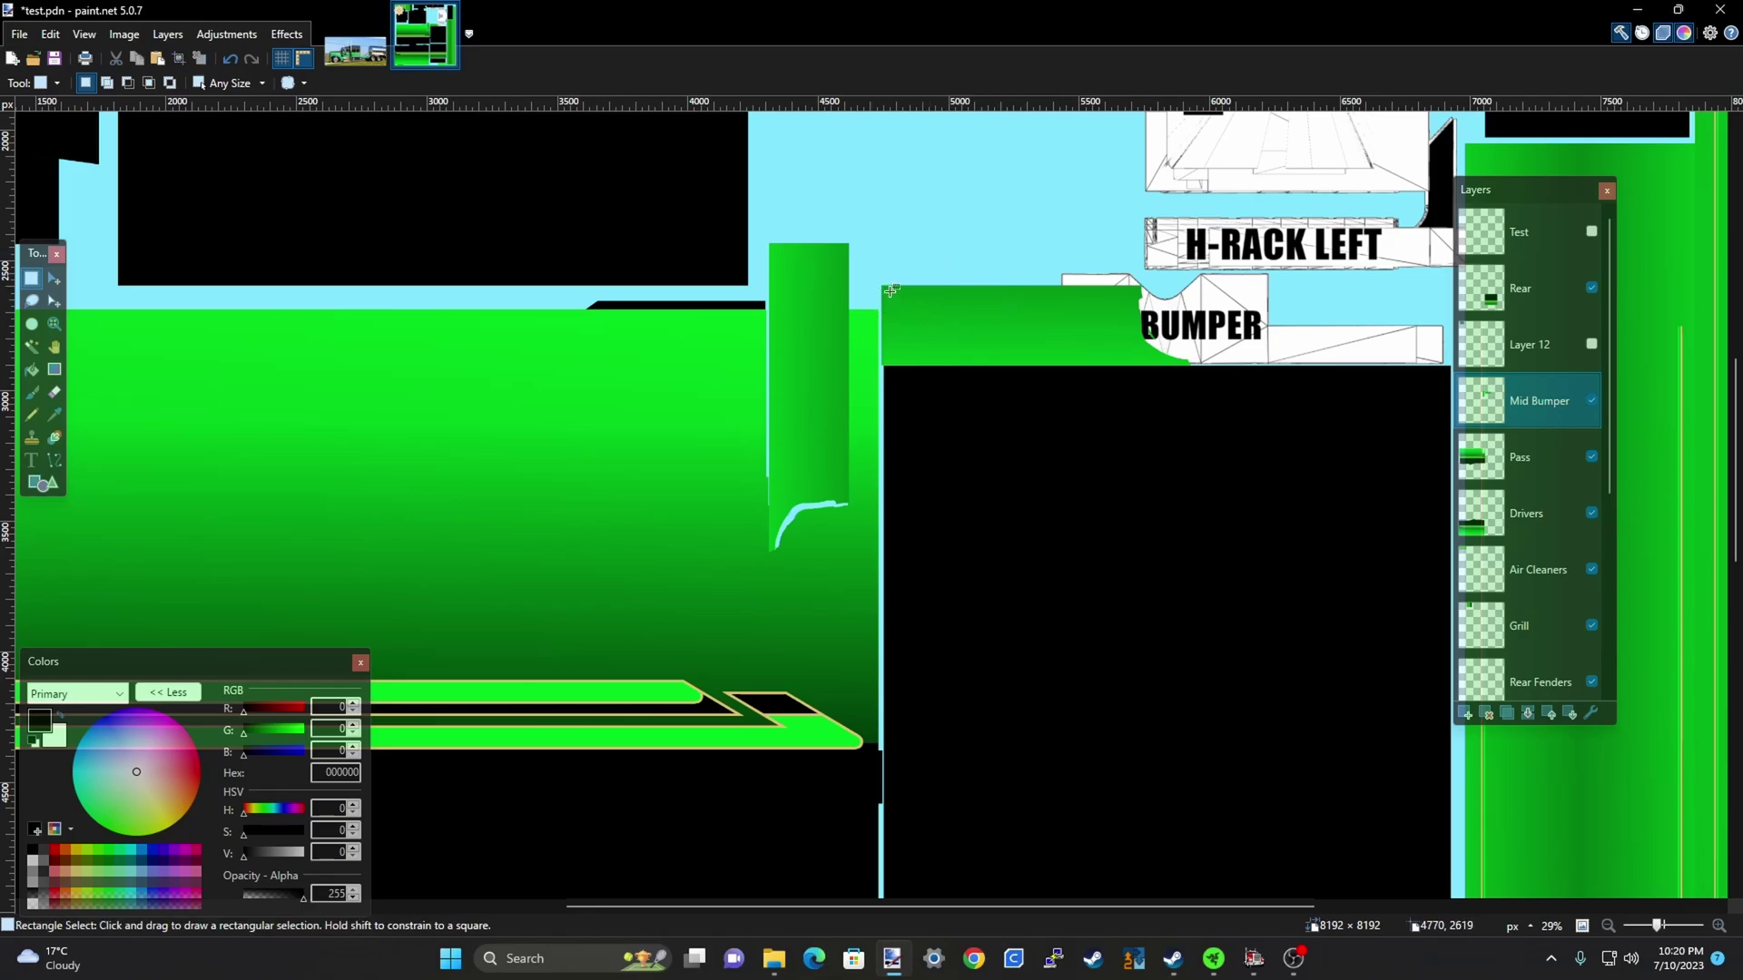
pyautogui.moveTo(886, 287); pyautogui.dragTo(1135, 365)
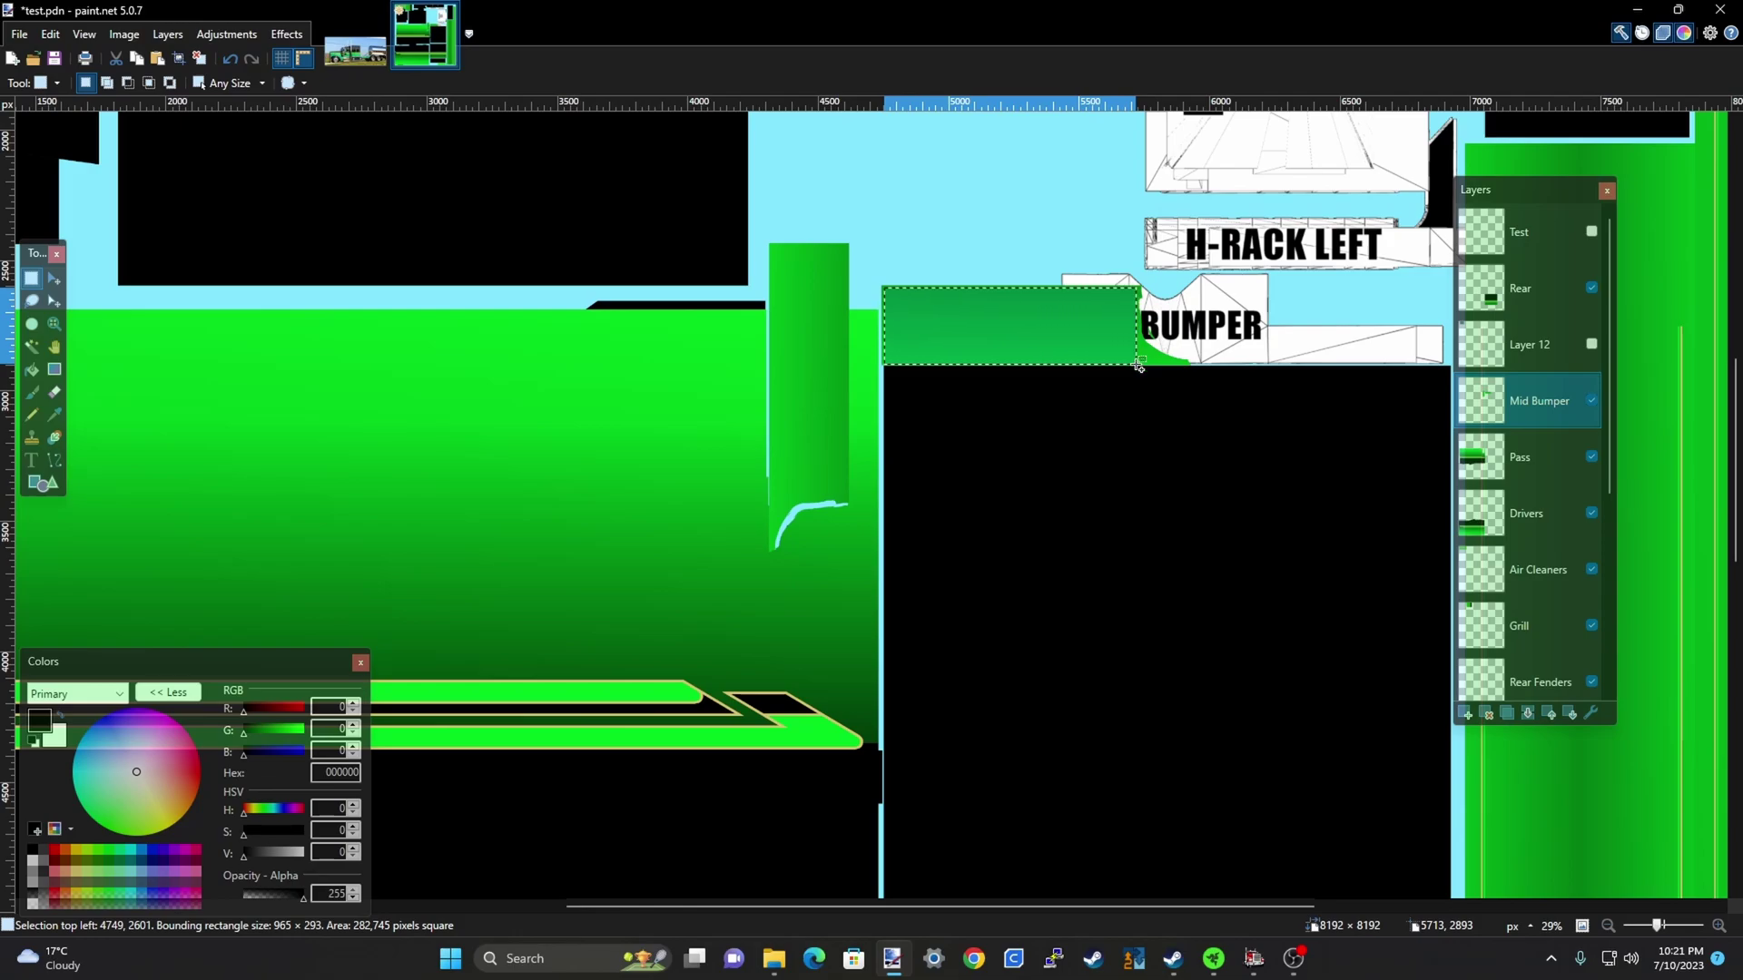
pyautogui.press('m')
pyautogui.moveTo(1138, 328); pyautogui.dragTo(1450, 336)
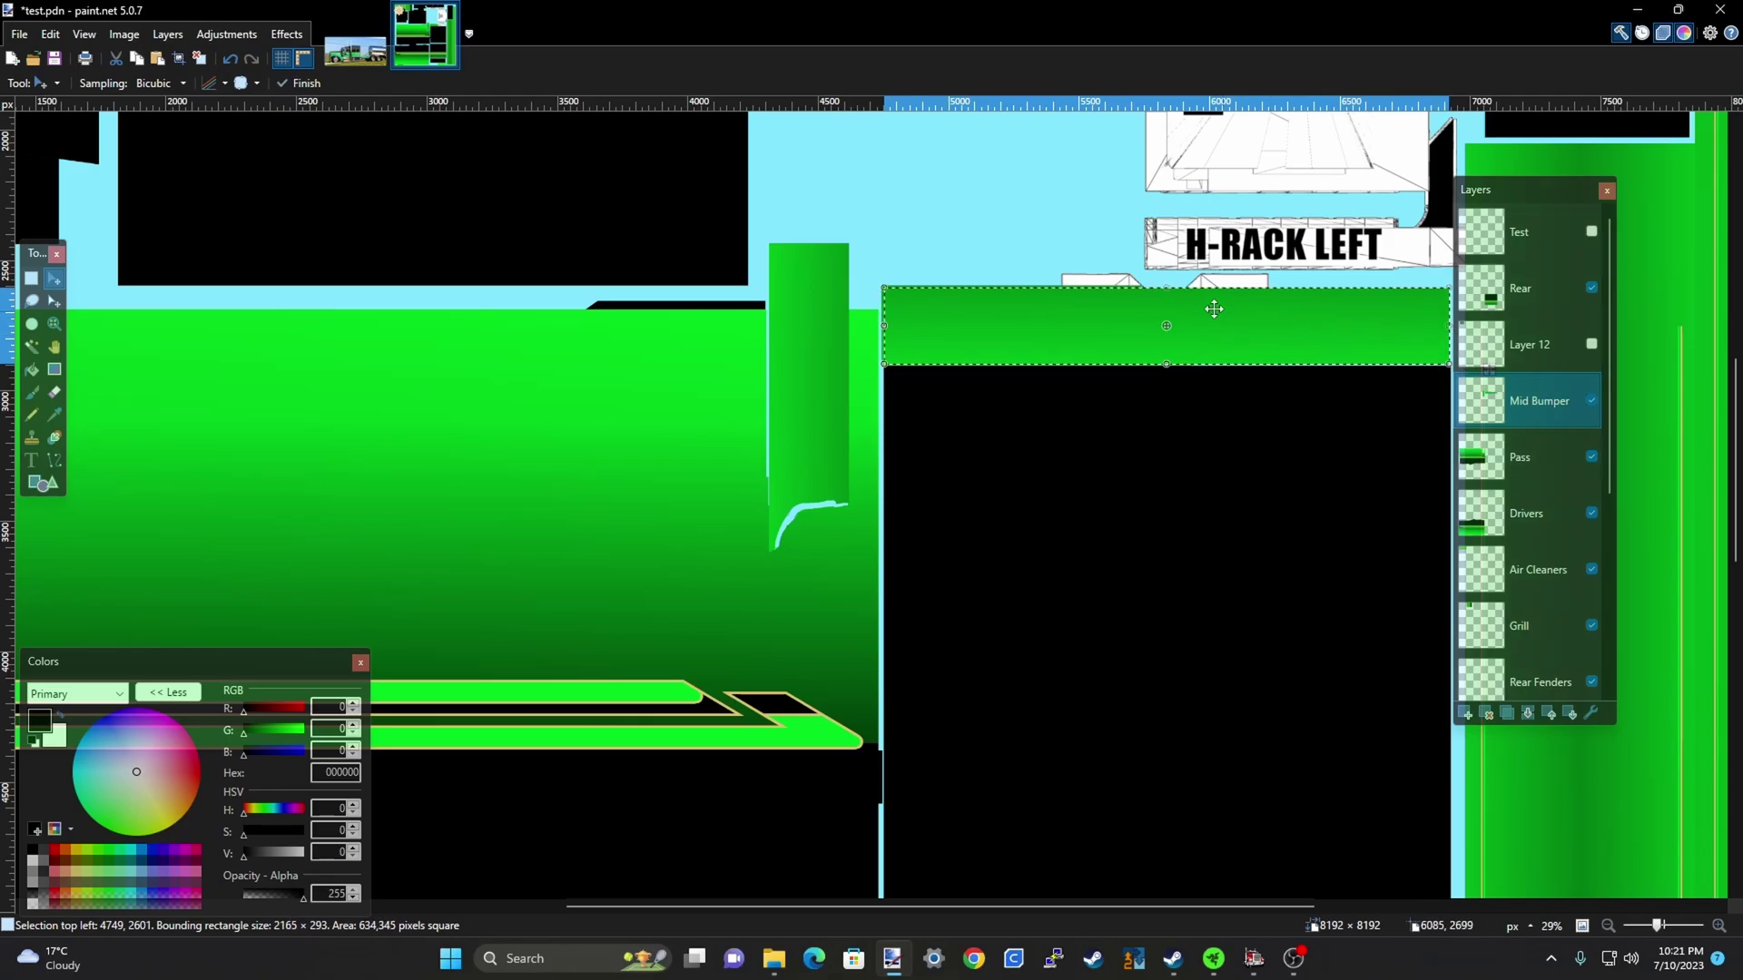
pyautogui.moveTo(1167, 287); pyautogui.dragTo(1167, 272)
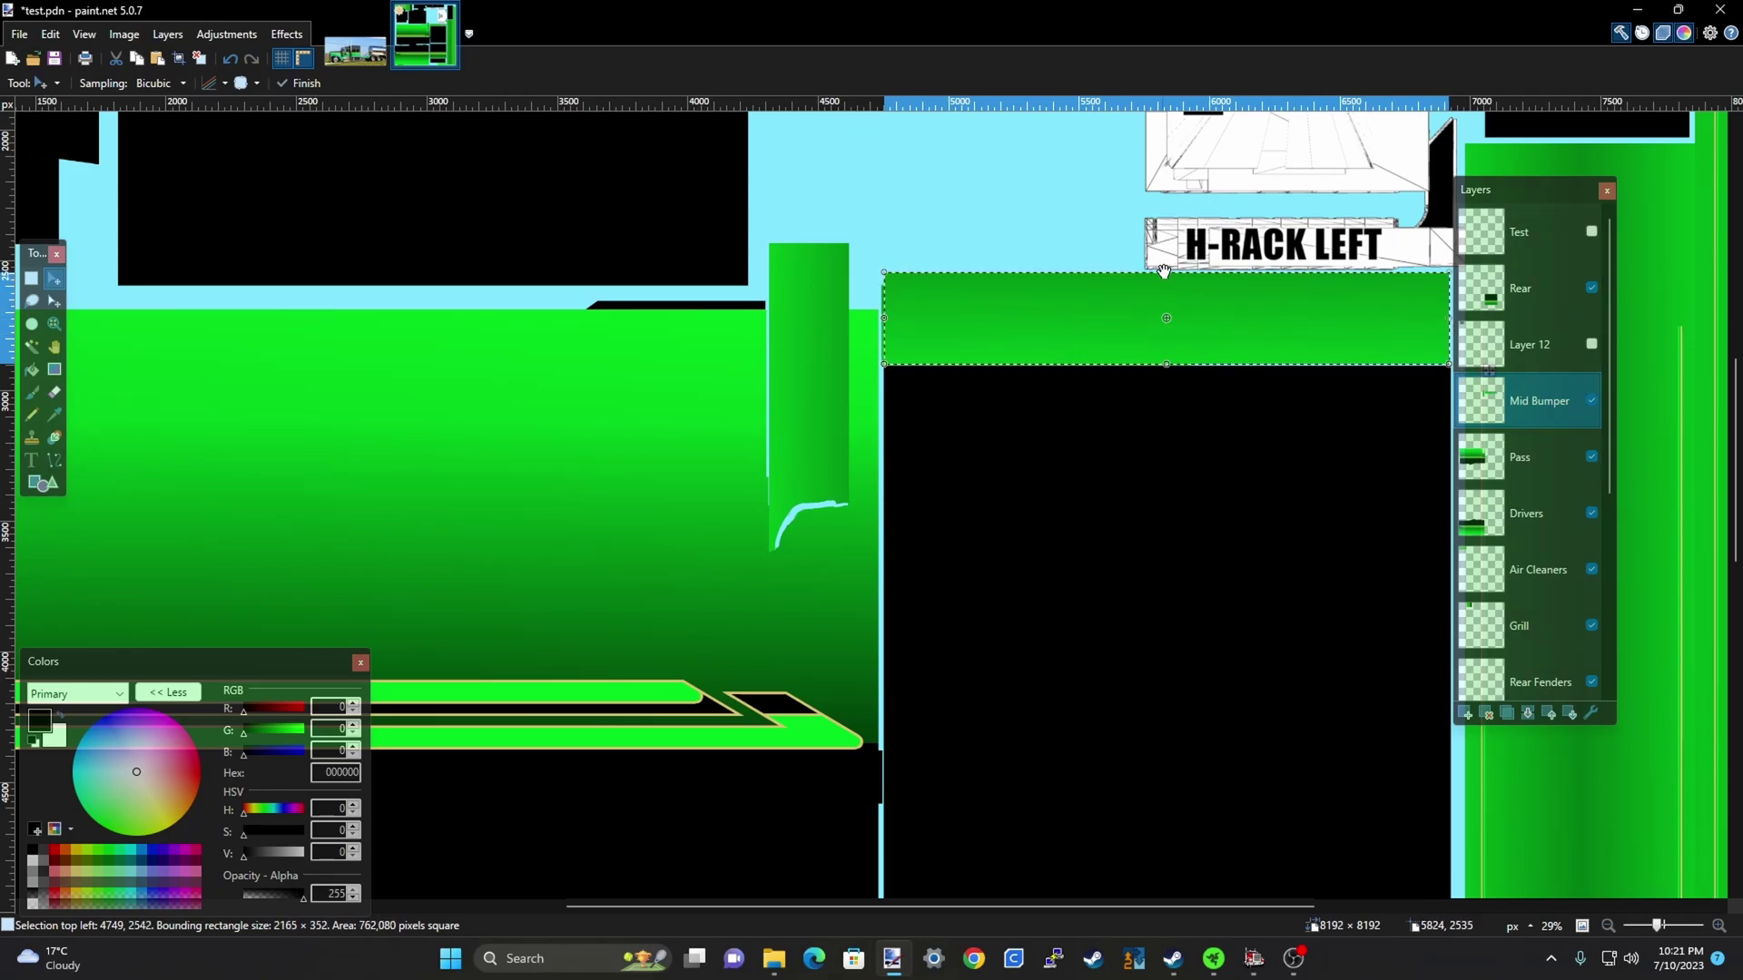
pyautogui.hotkey('ctrl', 'd')
# Save the layered template to test.pdn with the midbumper changes
pyautogui.keyDown('ctrl'); pyautogui.scroll(-7, 1044, 326); pyautogui.keyUp('ctrl')
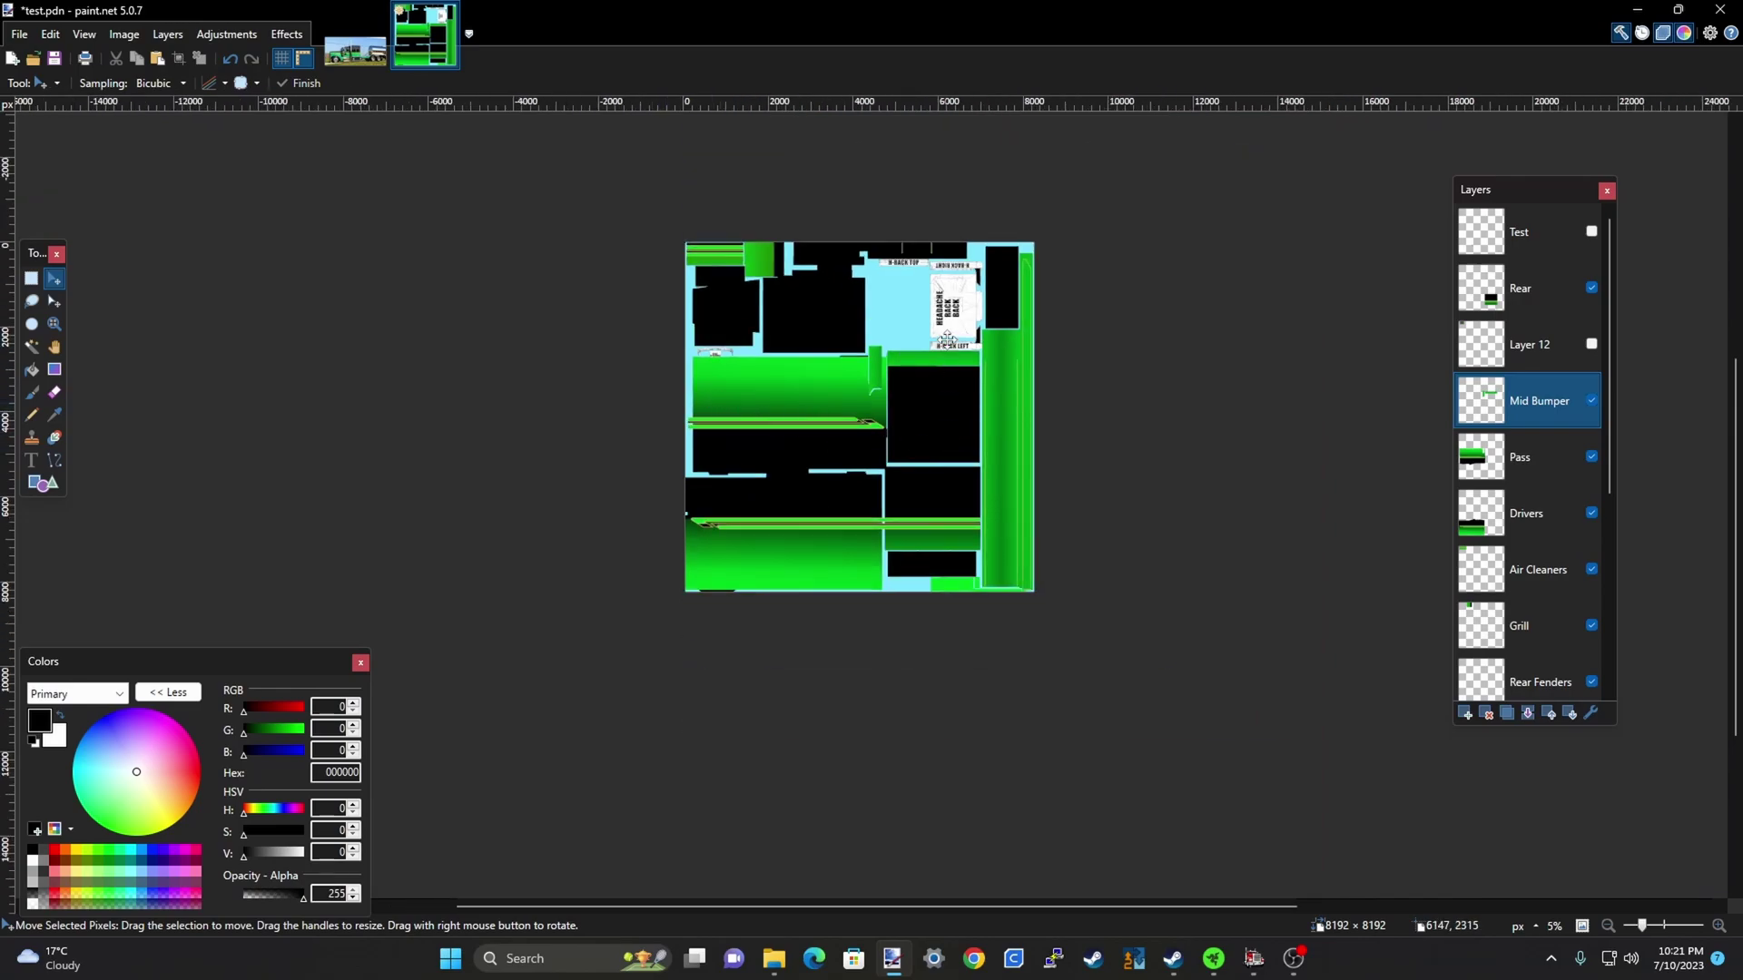
pyautogui.keyDown('ctrl'); pyautogui.scroll(-1, 1238, 586); pyautogui.keyUp('ctrl')
pyautogui.keyDown('ctrl'); pyautogui.scroll(1, 882, 424); pyautogui.keyUp('ctrl')
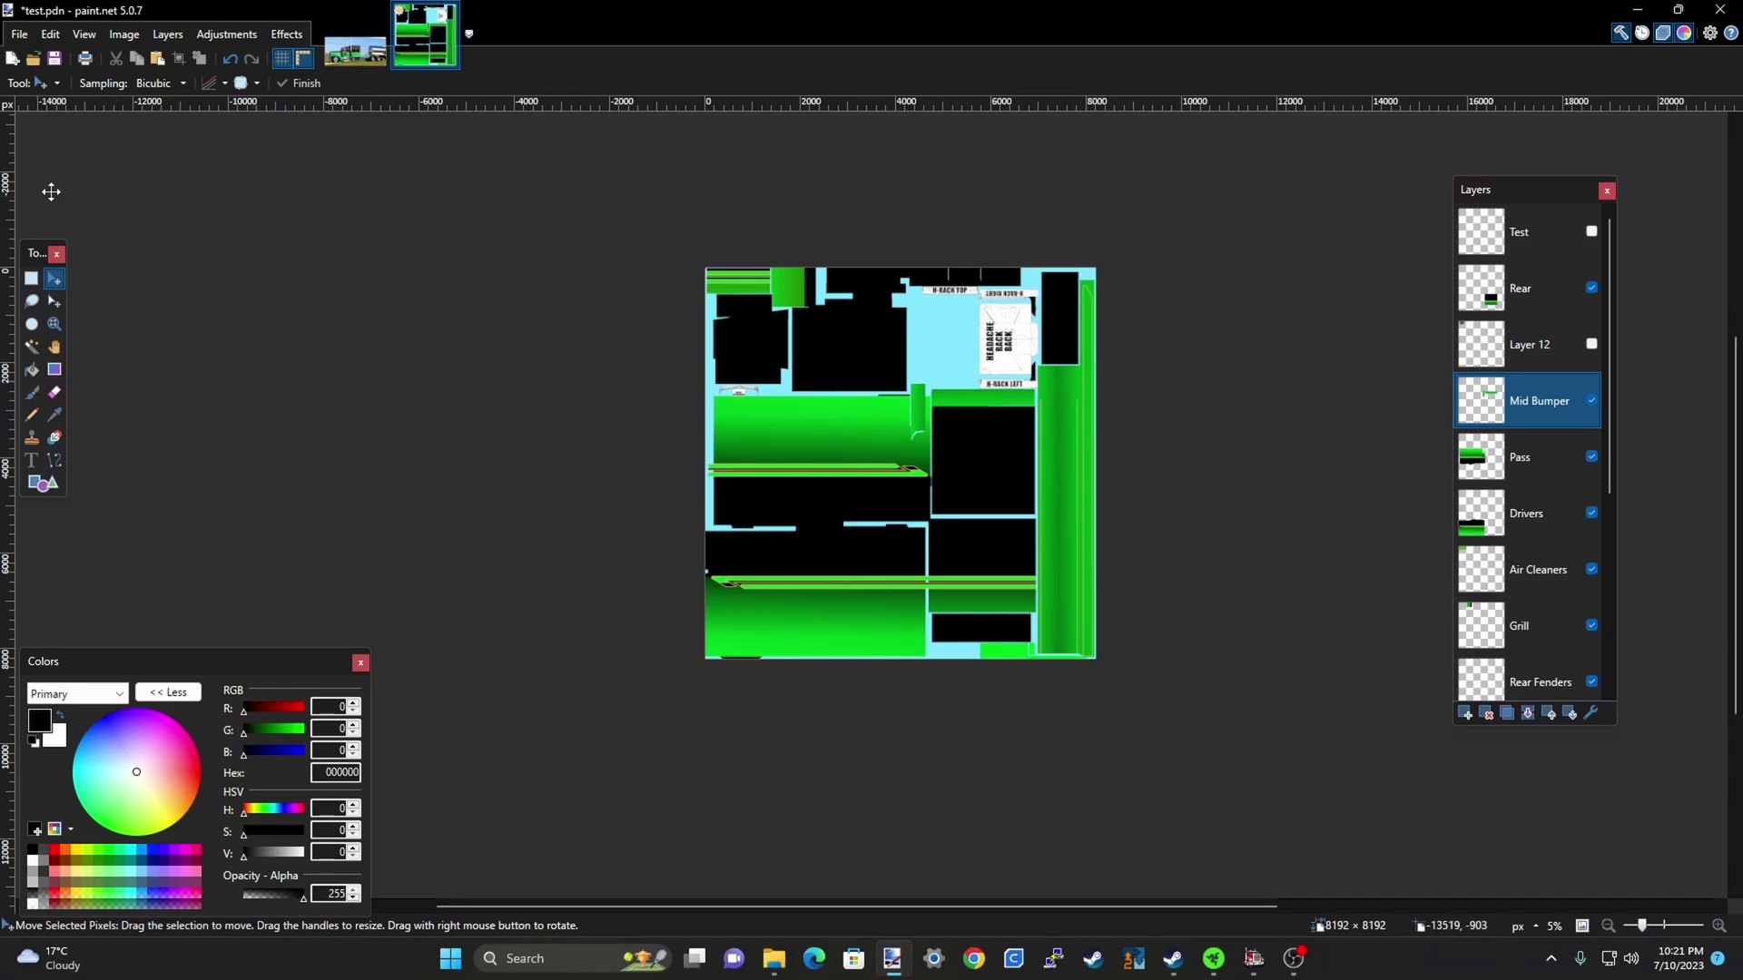
pyautogui.click(19, 34)
pyautogui.click(45, 152)
# Hide the Background layer so only the painted parts remain over transparency
pyautogui.scroll(-3, 1543, 690)
pyautogui.click(1574, 673)
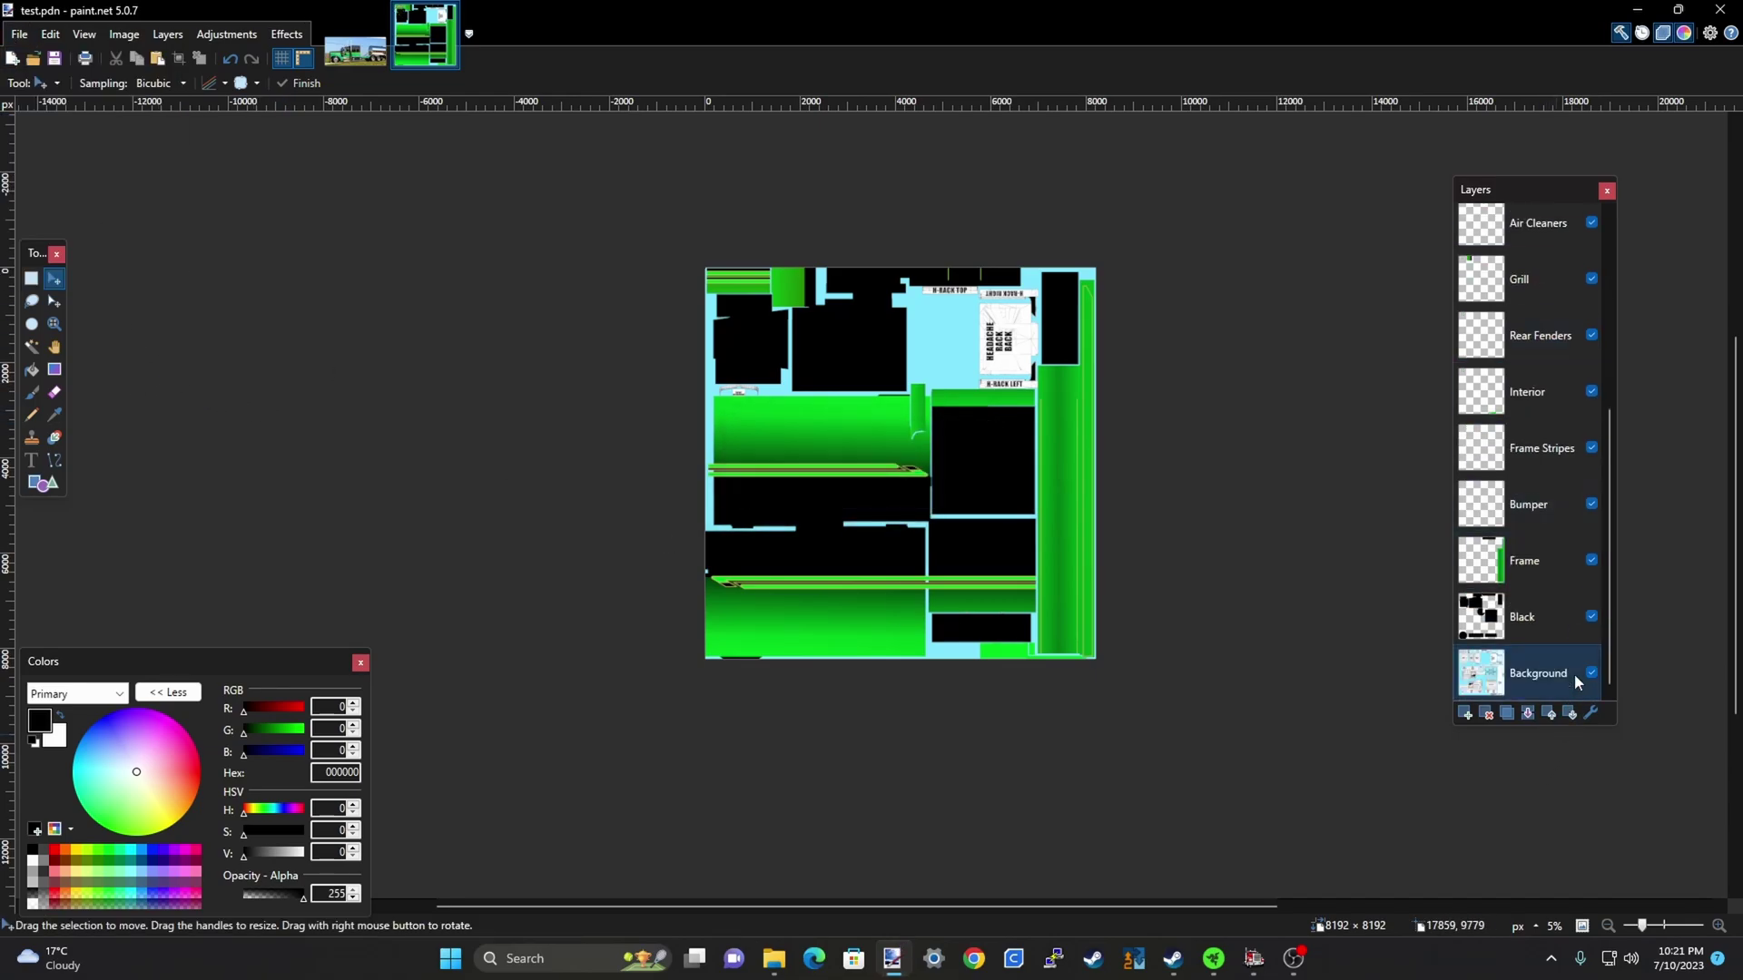
pyautogui.click(1592, 675)
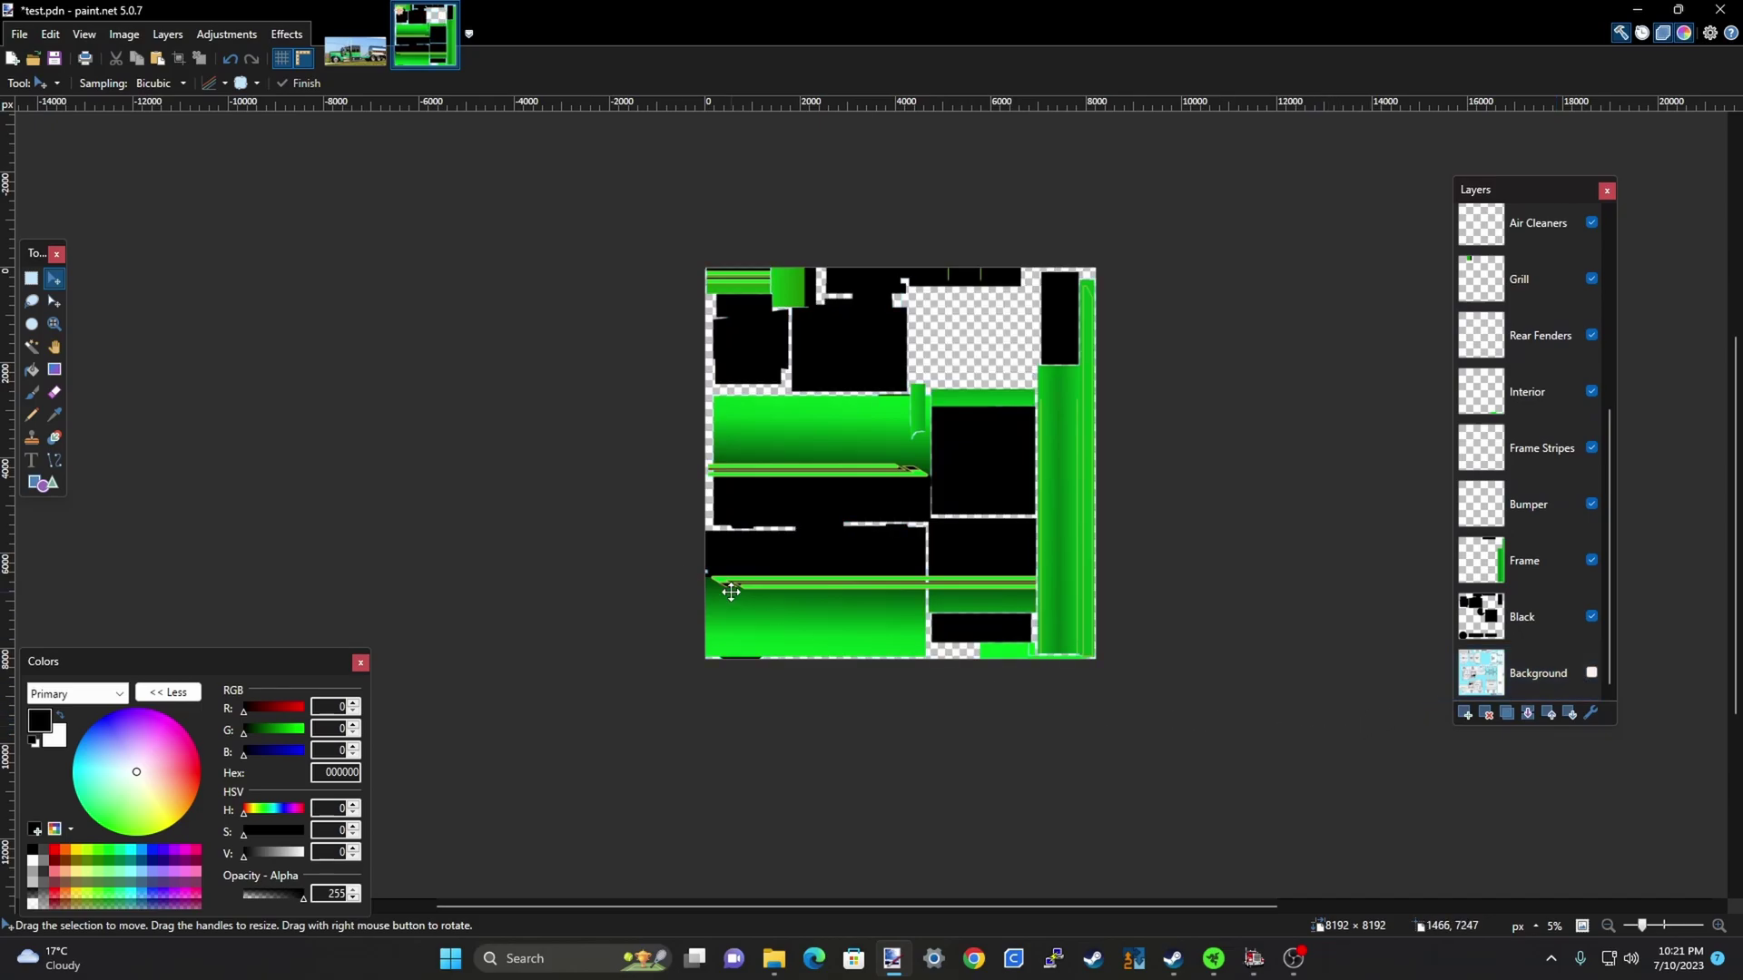
# Set up saving a copy in DirectDraw Surface (DDS) format in the dds folder inside Ruda W900
pyautogui.click(19, 35)
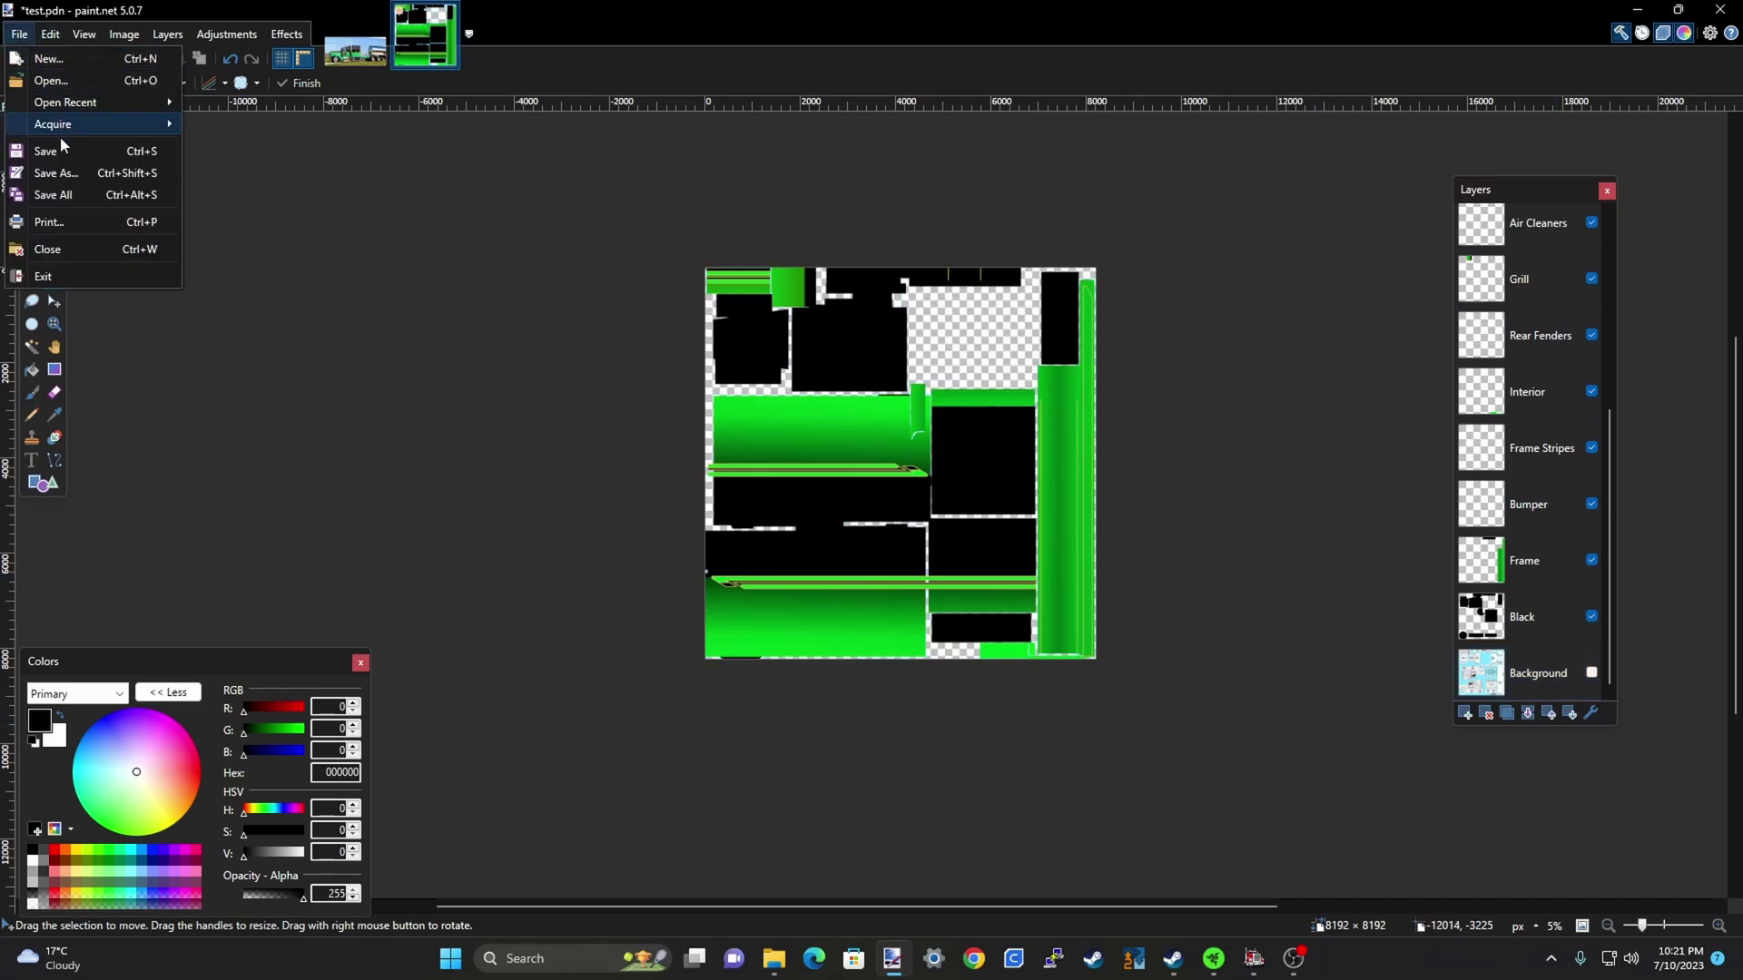
pyautogui.click(55, 173)
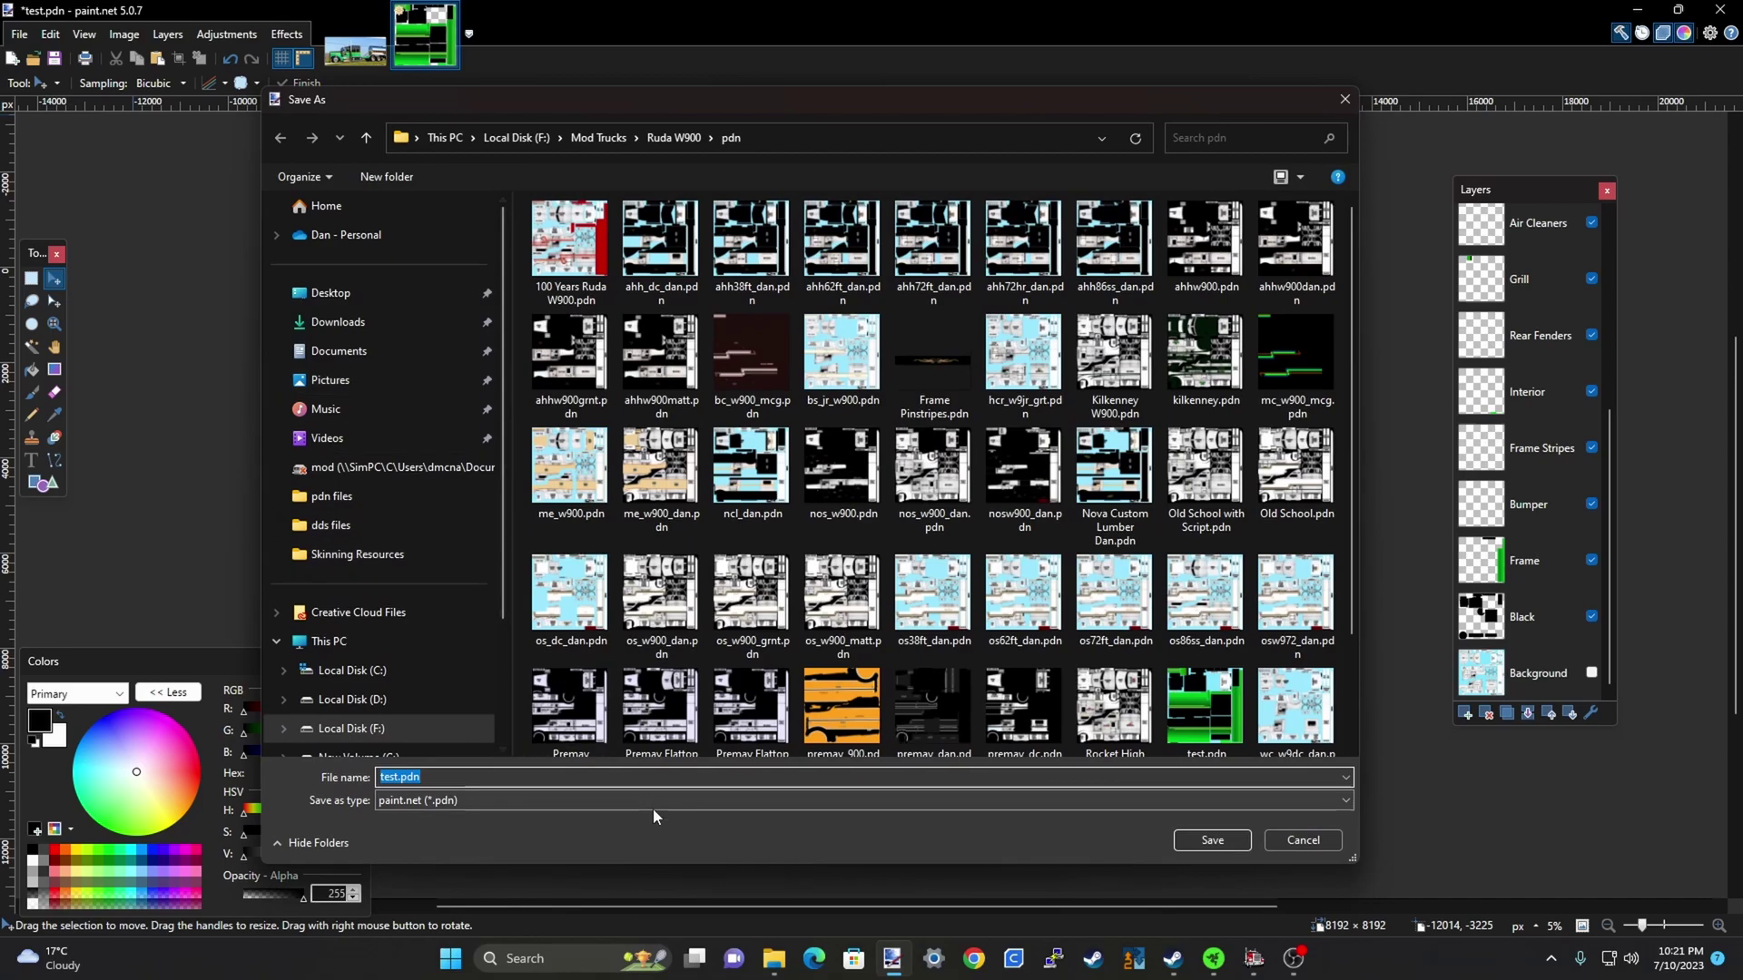
pyautogui.click(645, 800)
pyautogui.click(528, 913)
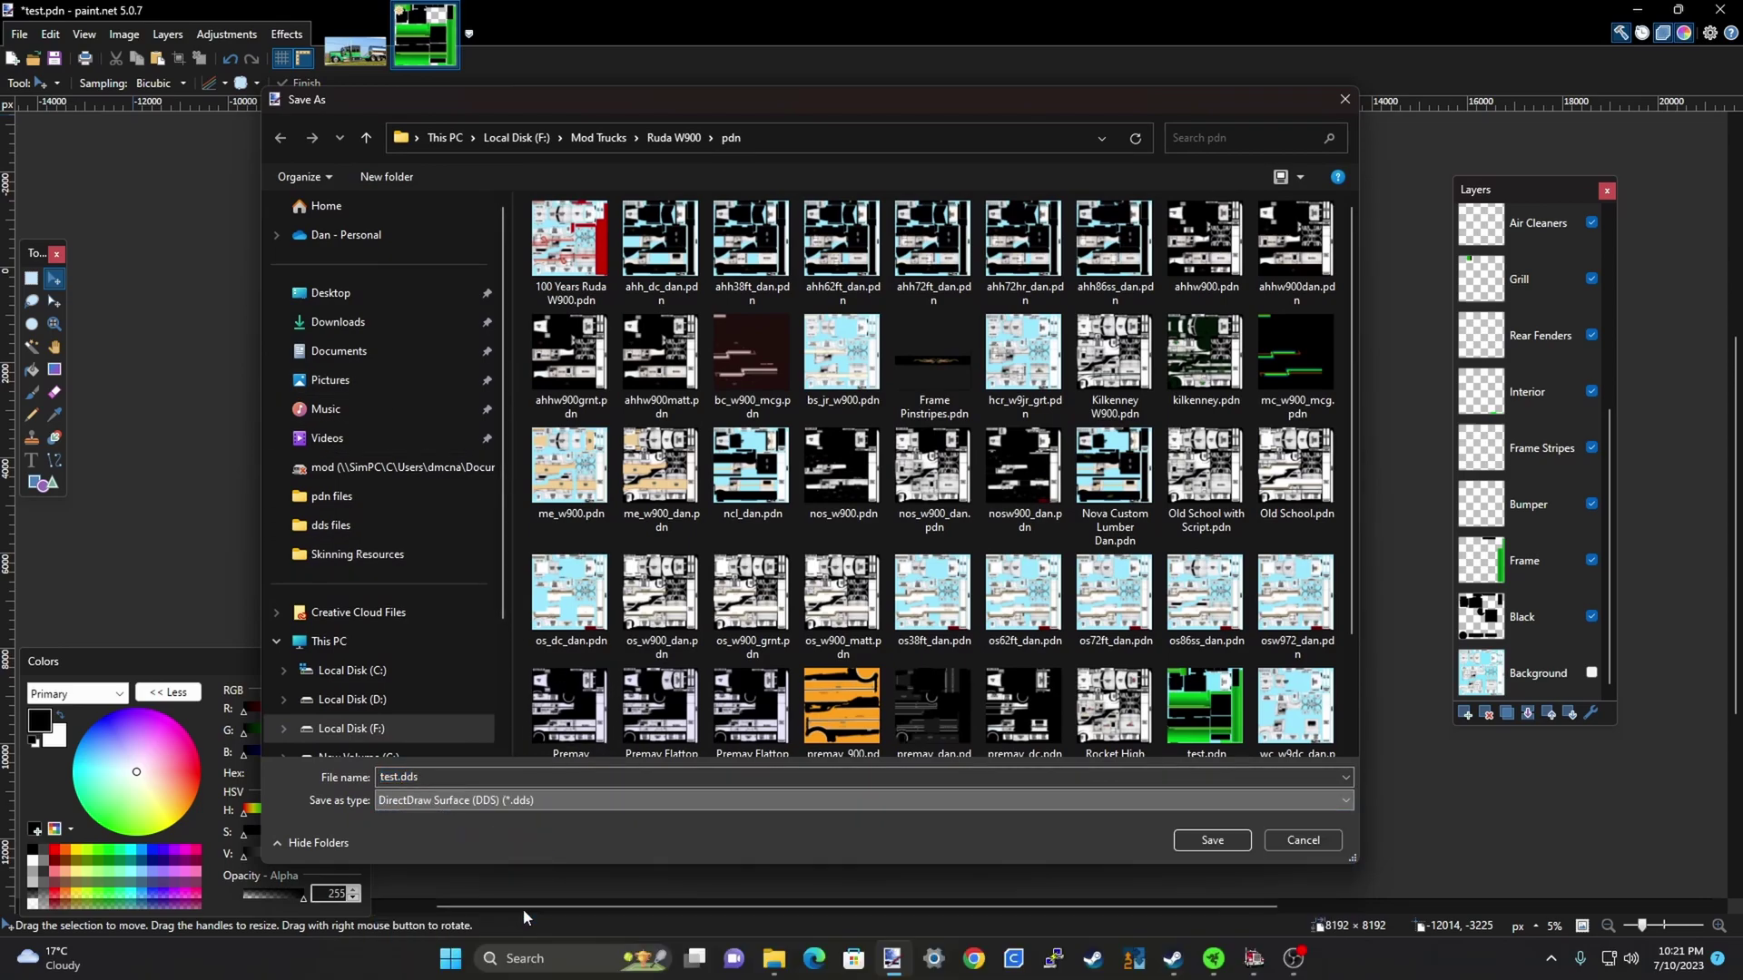
pyautogui.click(674, 137)
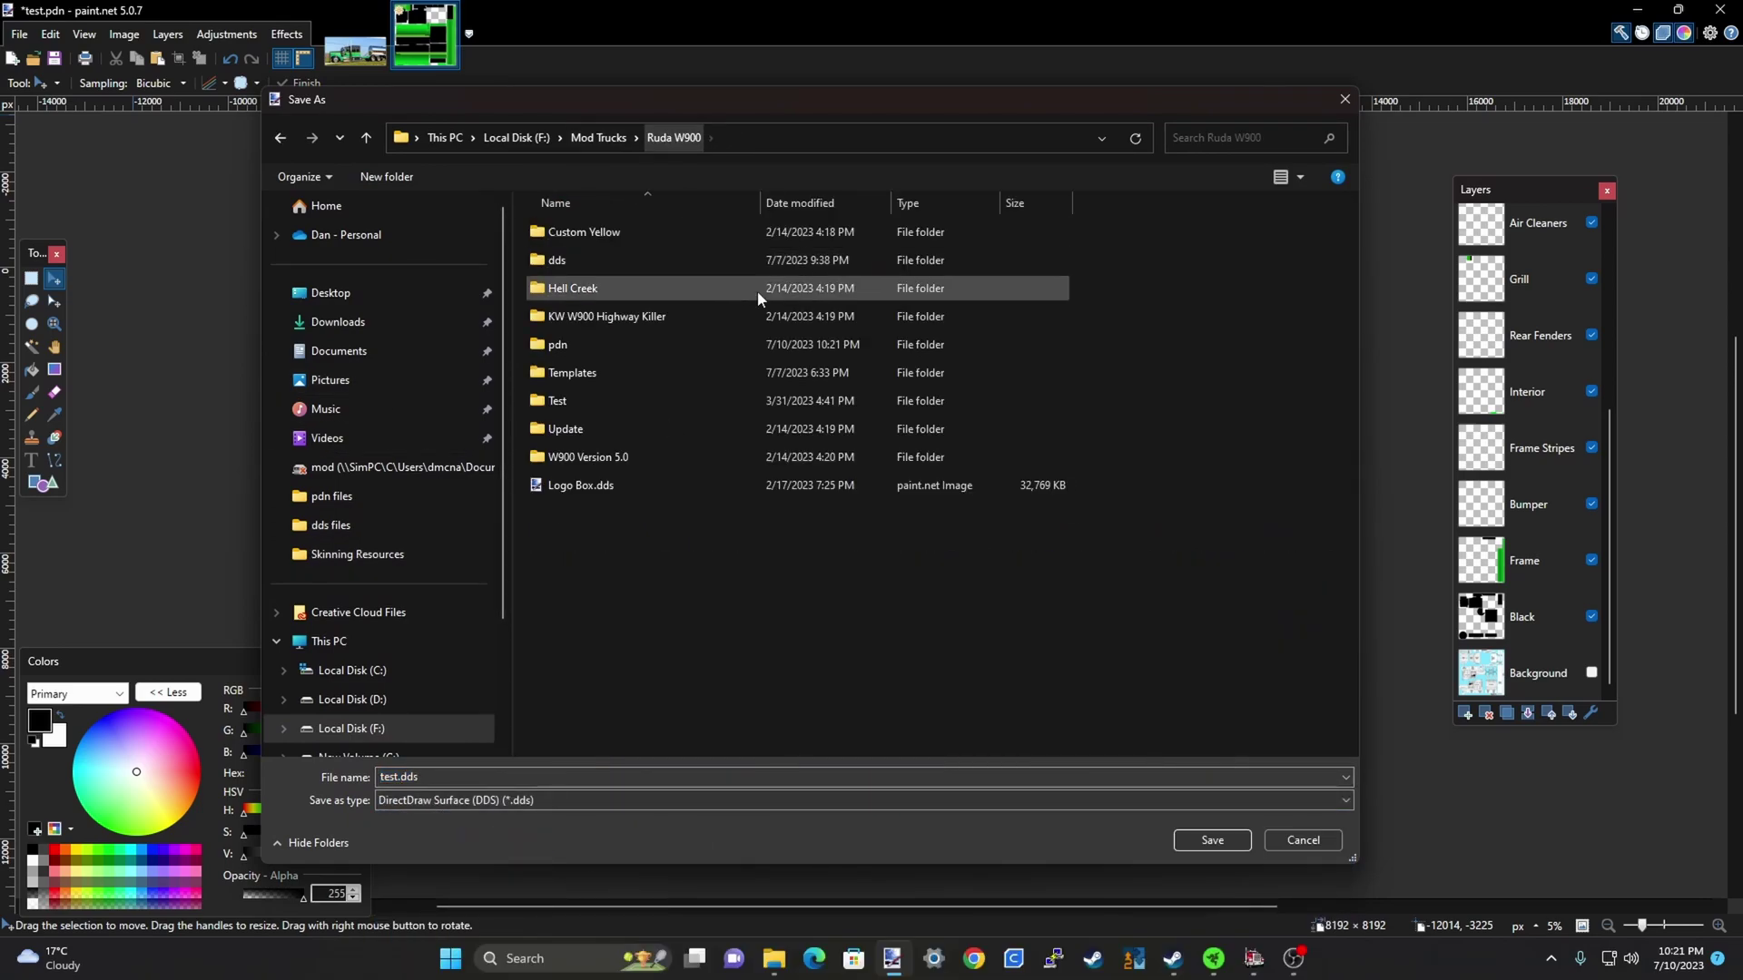
pyautogui.click(576, 261)
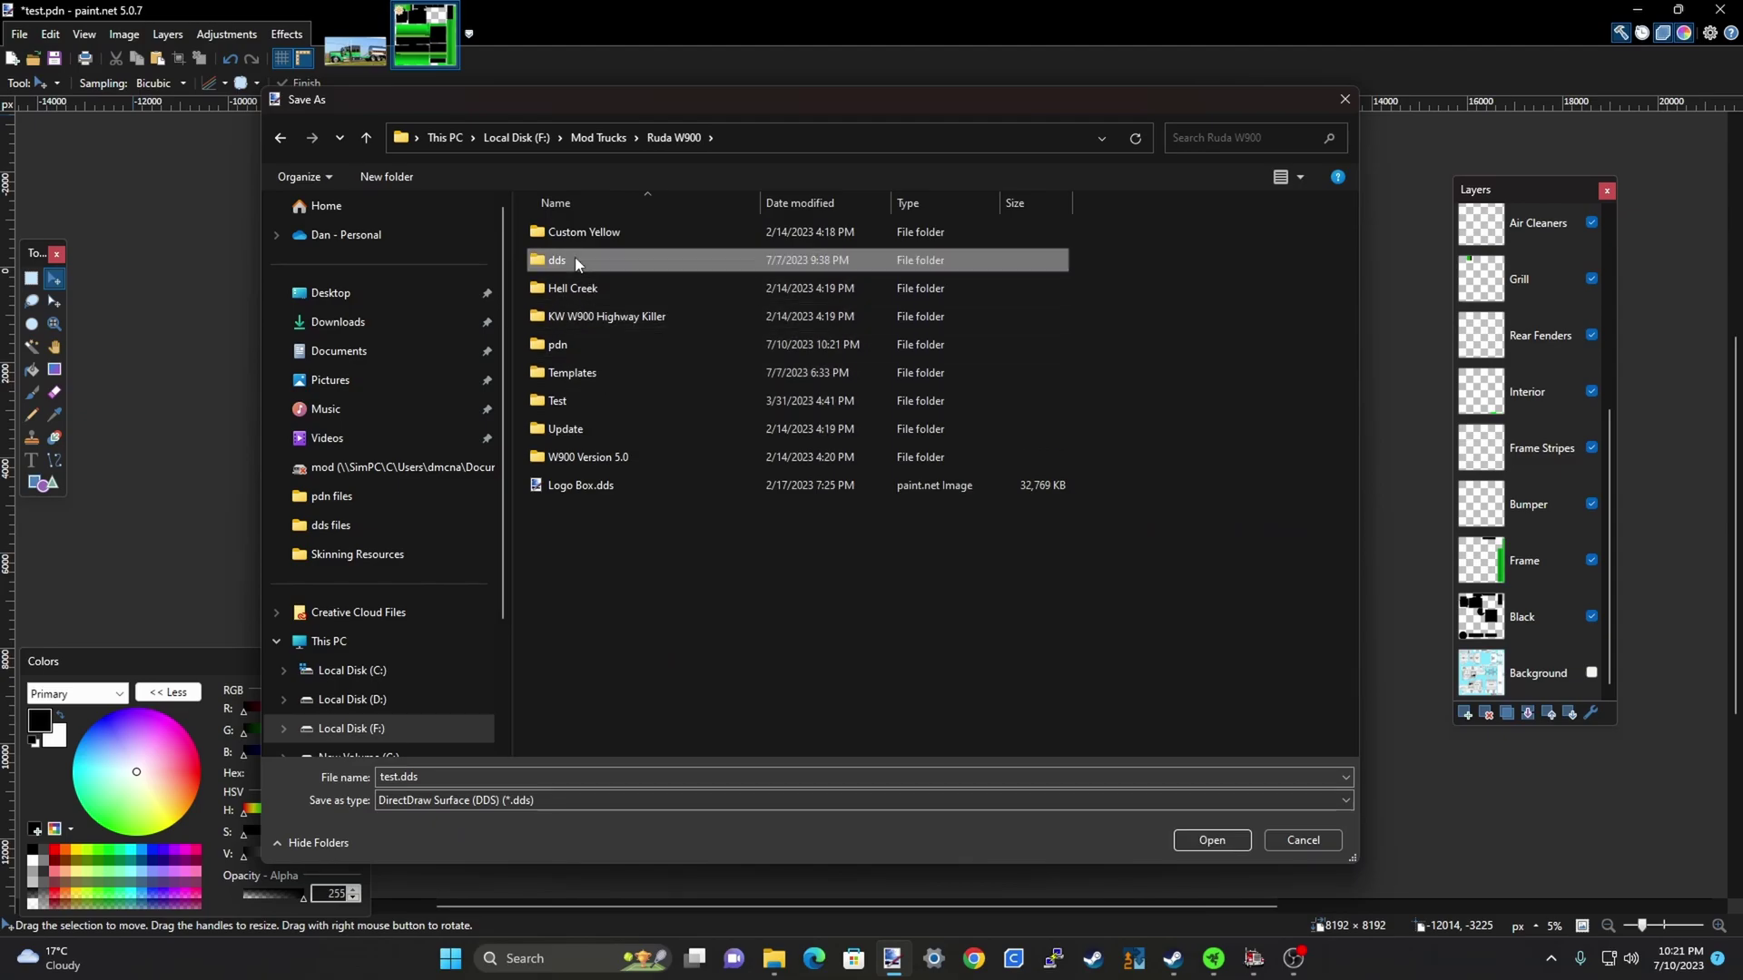
pyautogui.doubleClick(577, 260)
pyautogui.scroll(-3, 928, 521)
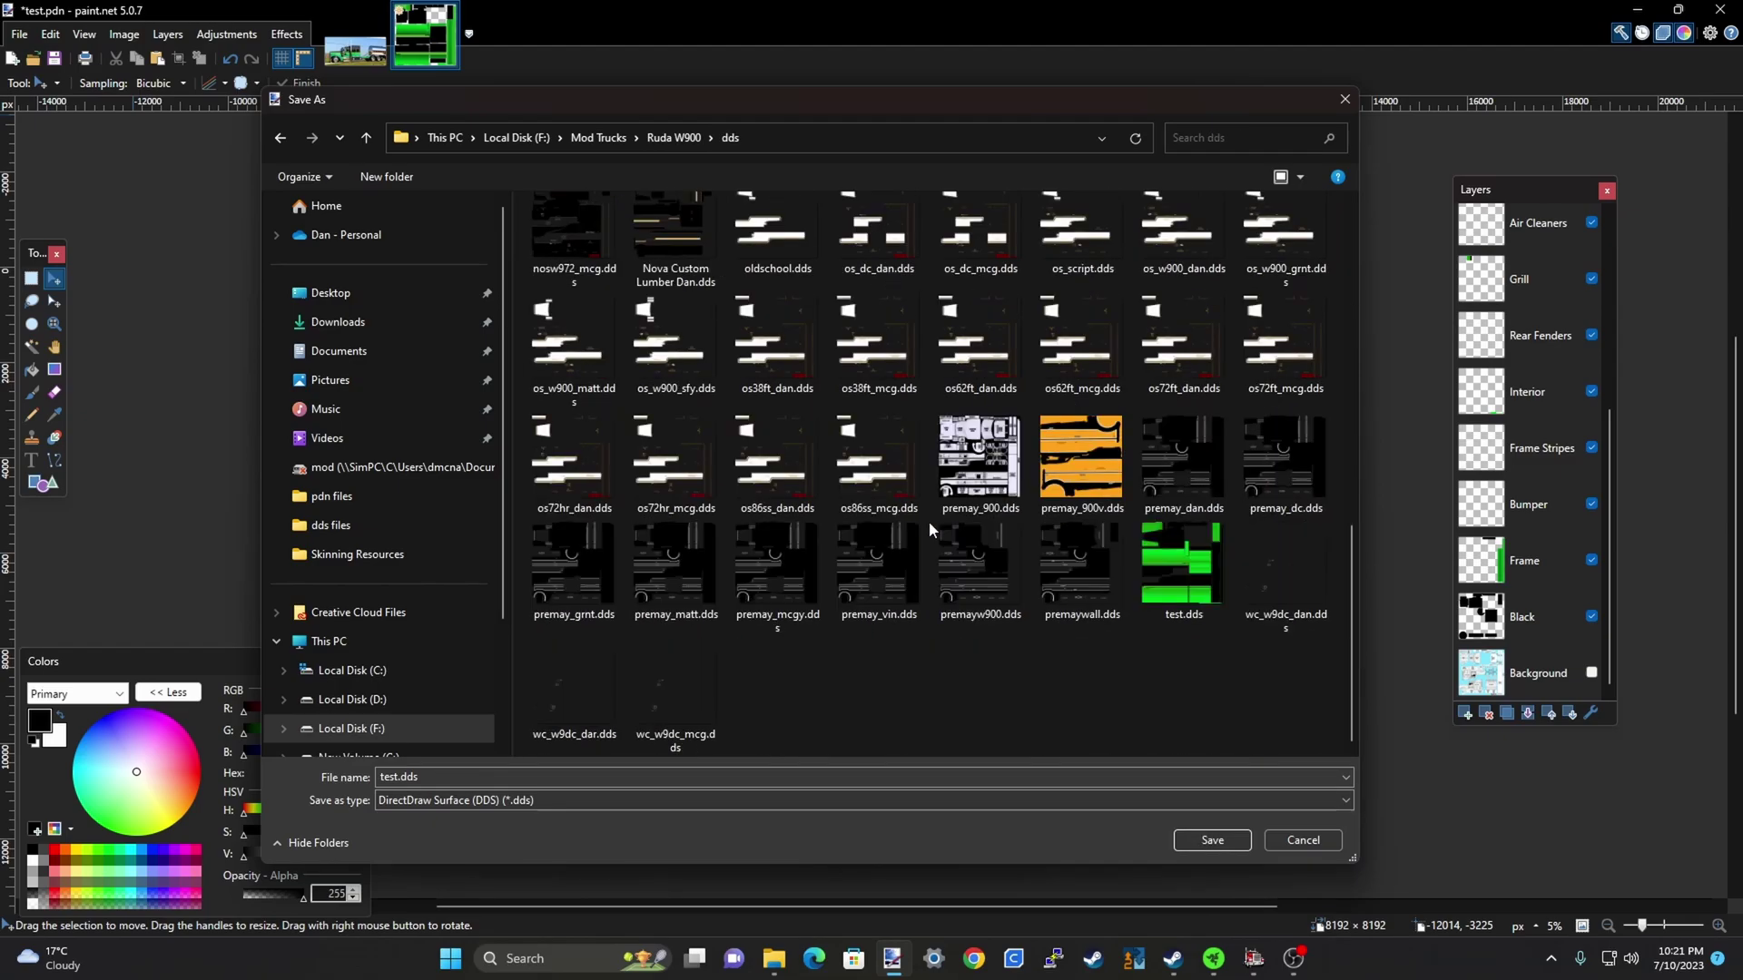
# Overwrite test.dds using the BC1 (Linear, DXT1) format and flatten the image for the export
pyautogui.doubleClick(1180, 568)
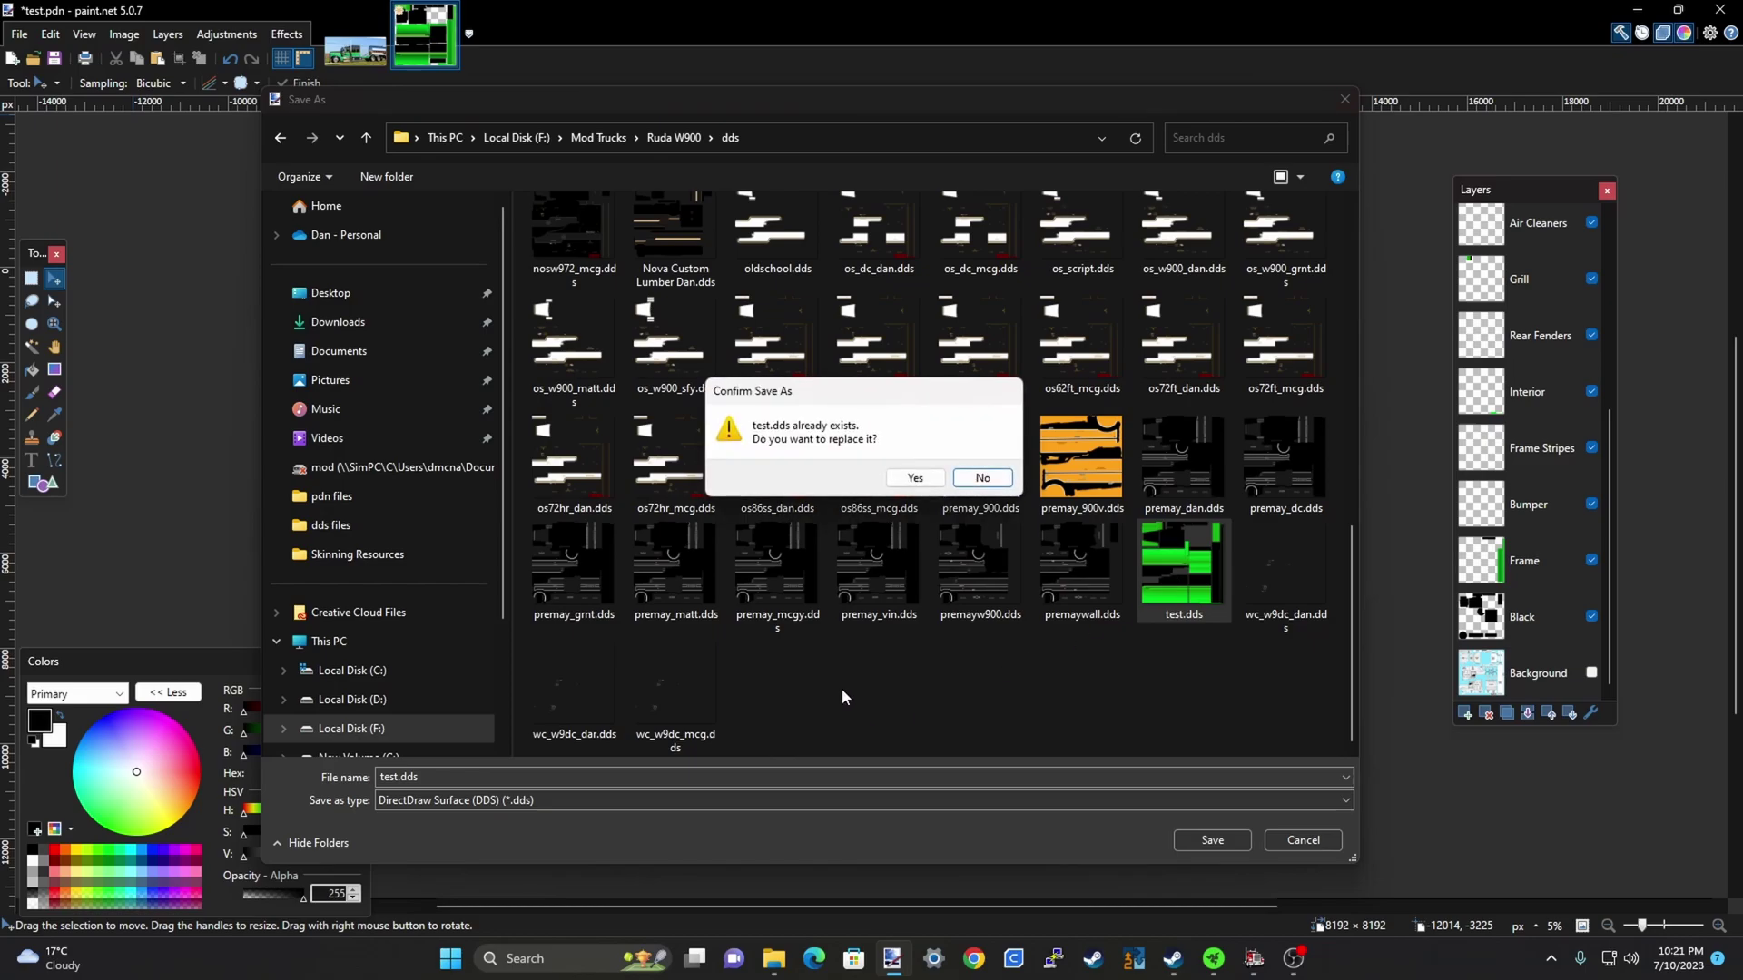
pyautogui.click(915, 478)
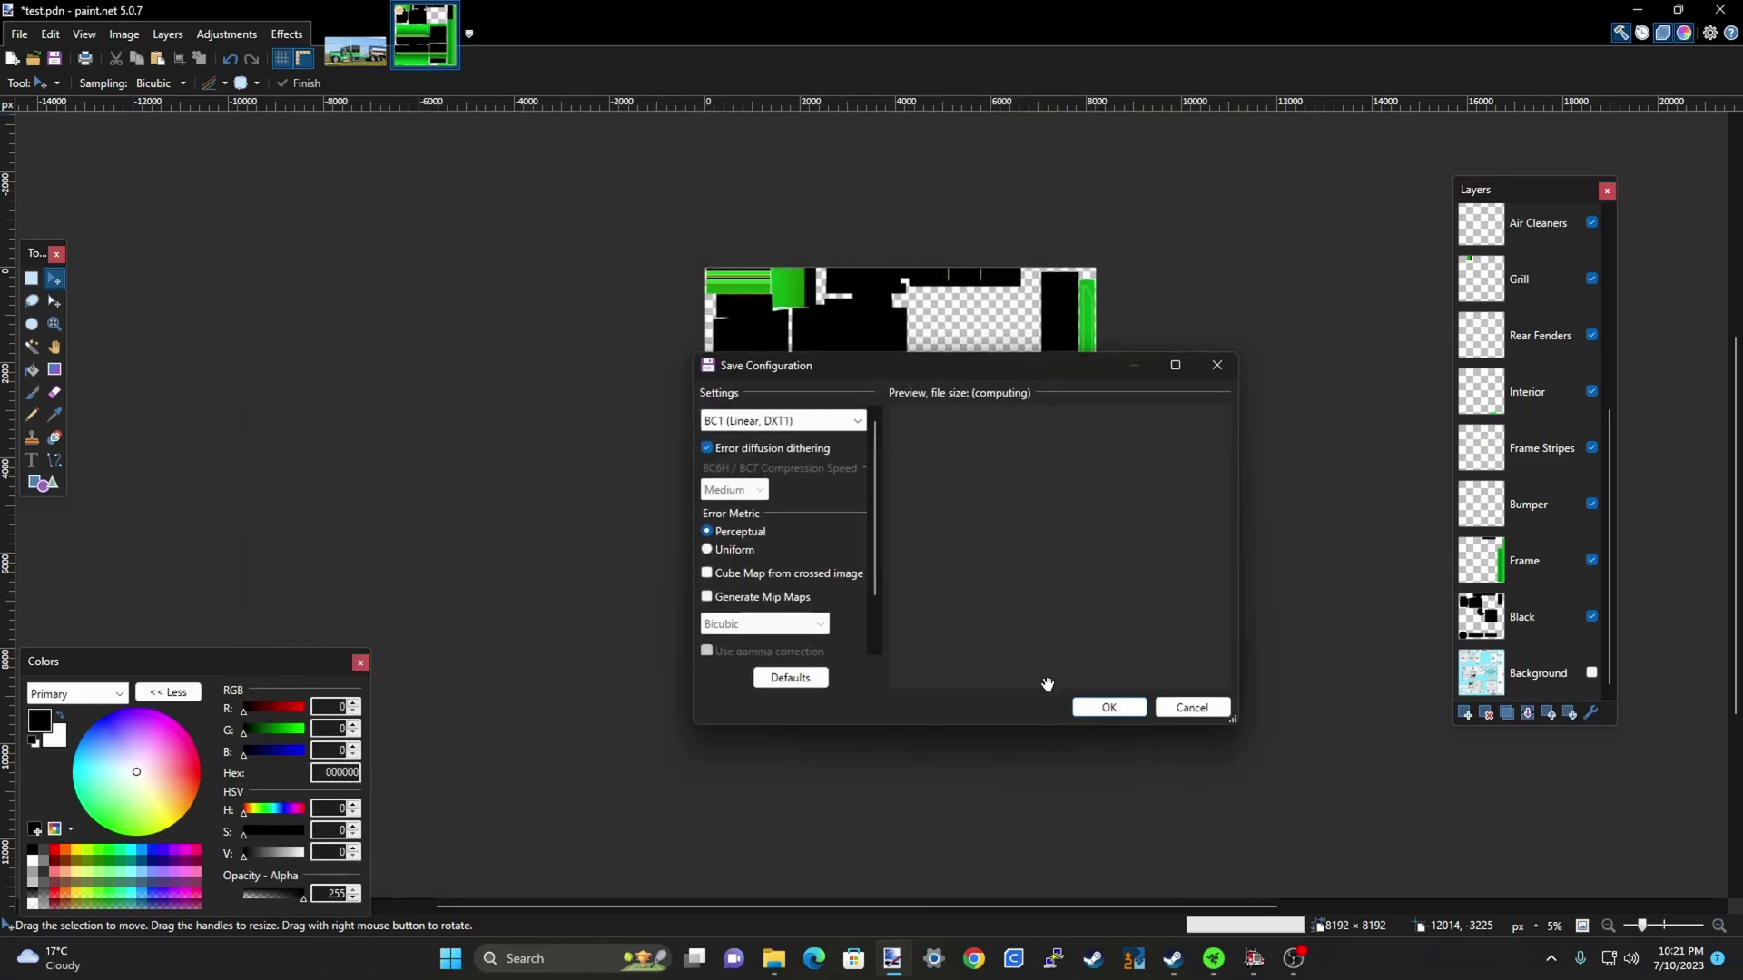
pyautogui.click(1109, 709)
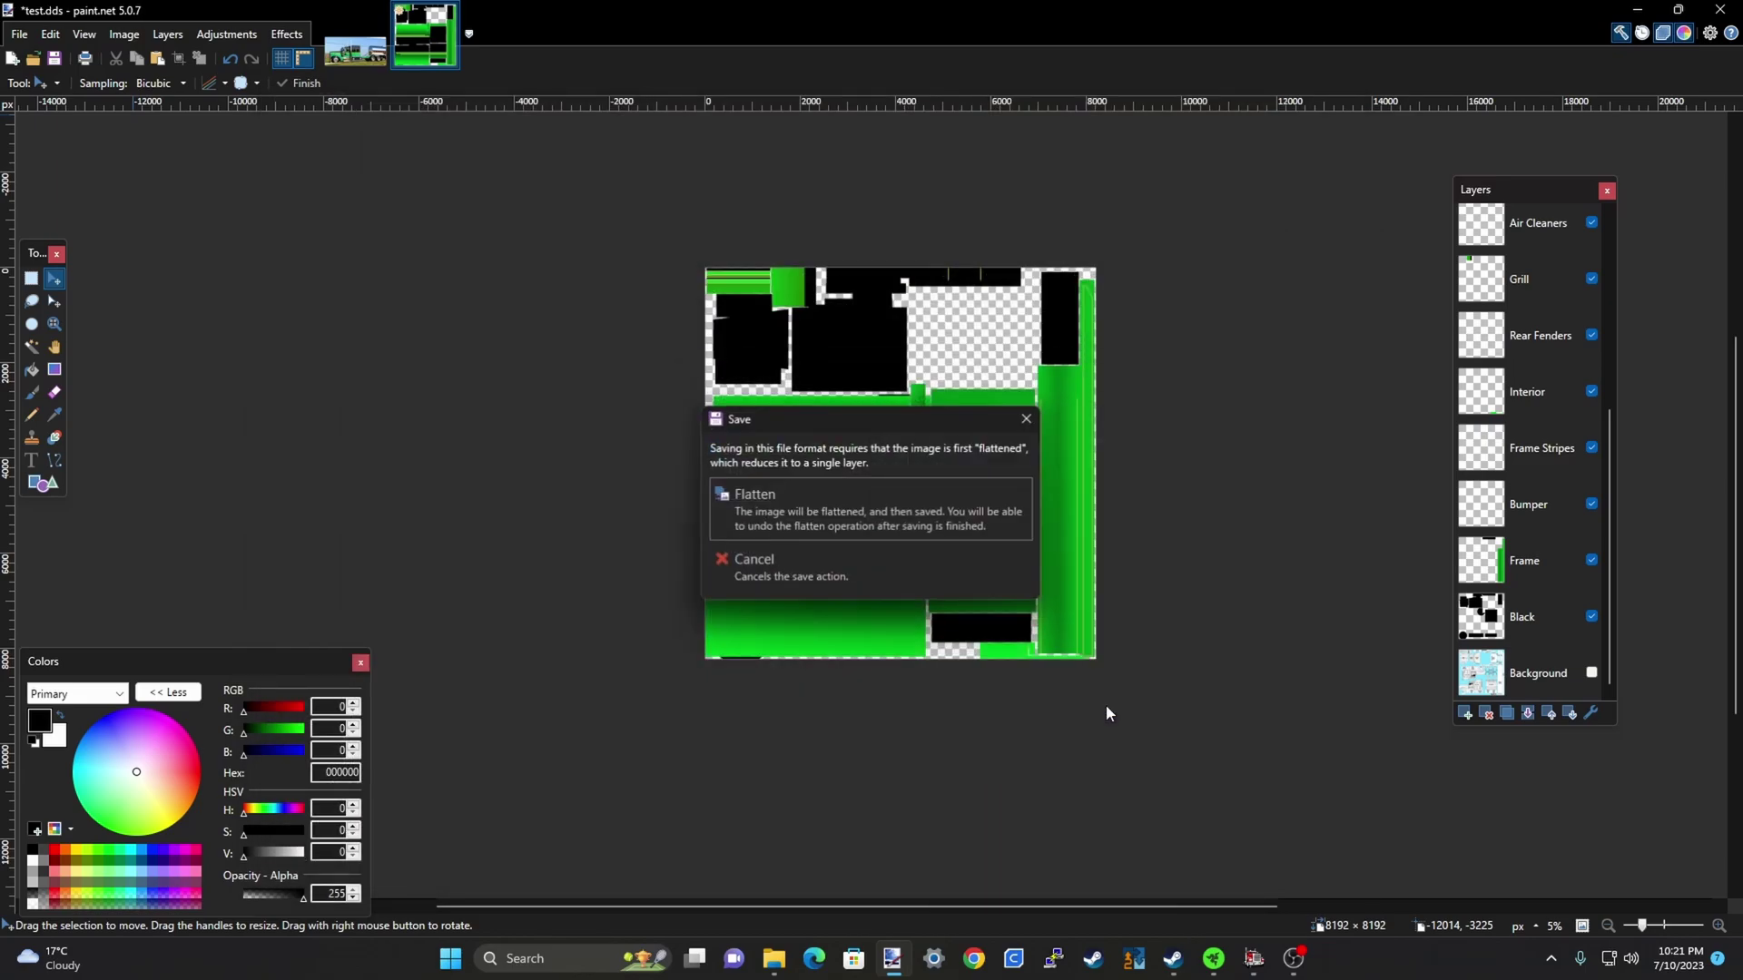
pyautogui.click(879, 517)
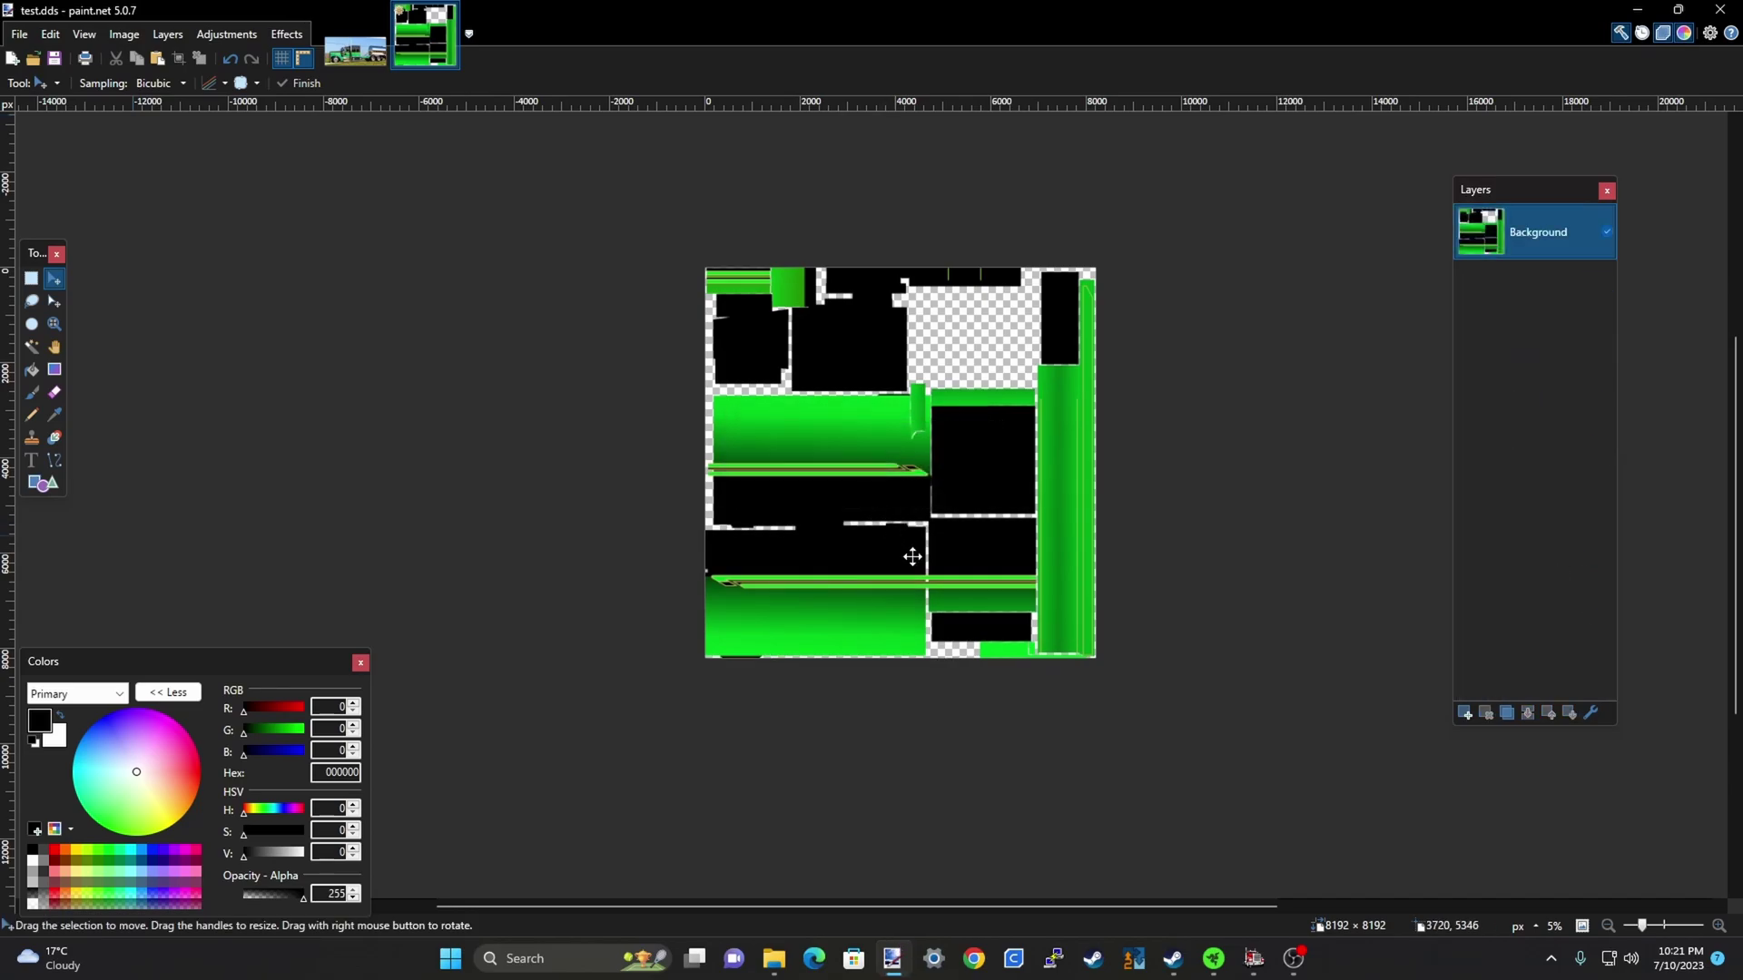
# Switch to Mods Studio 2, open the Test W900.ms2 project and display the image assigned to the Ruda W900 Test truck skin
pyautogui.click(1133, 965)
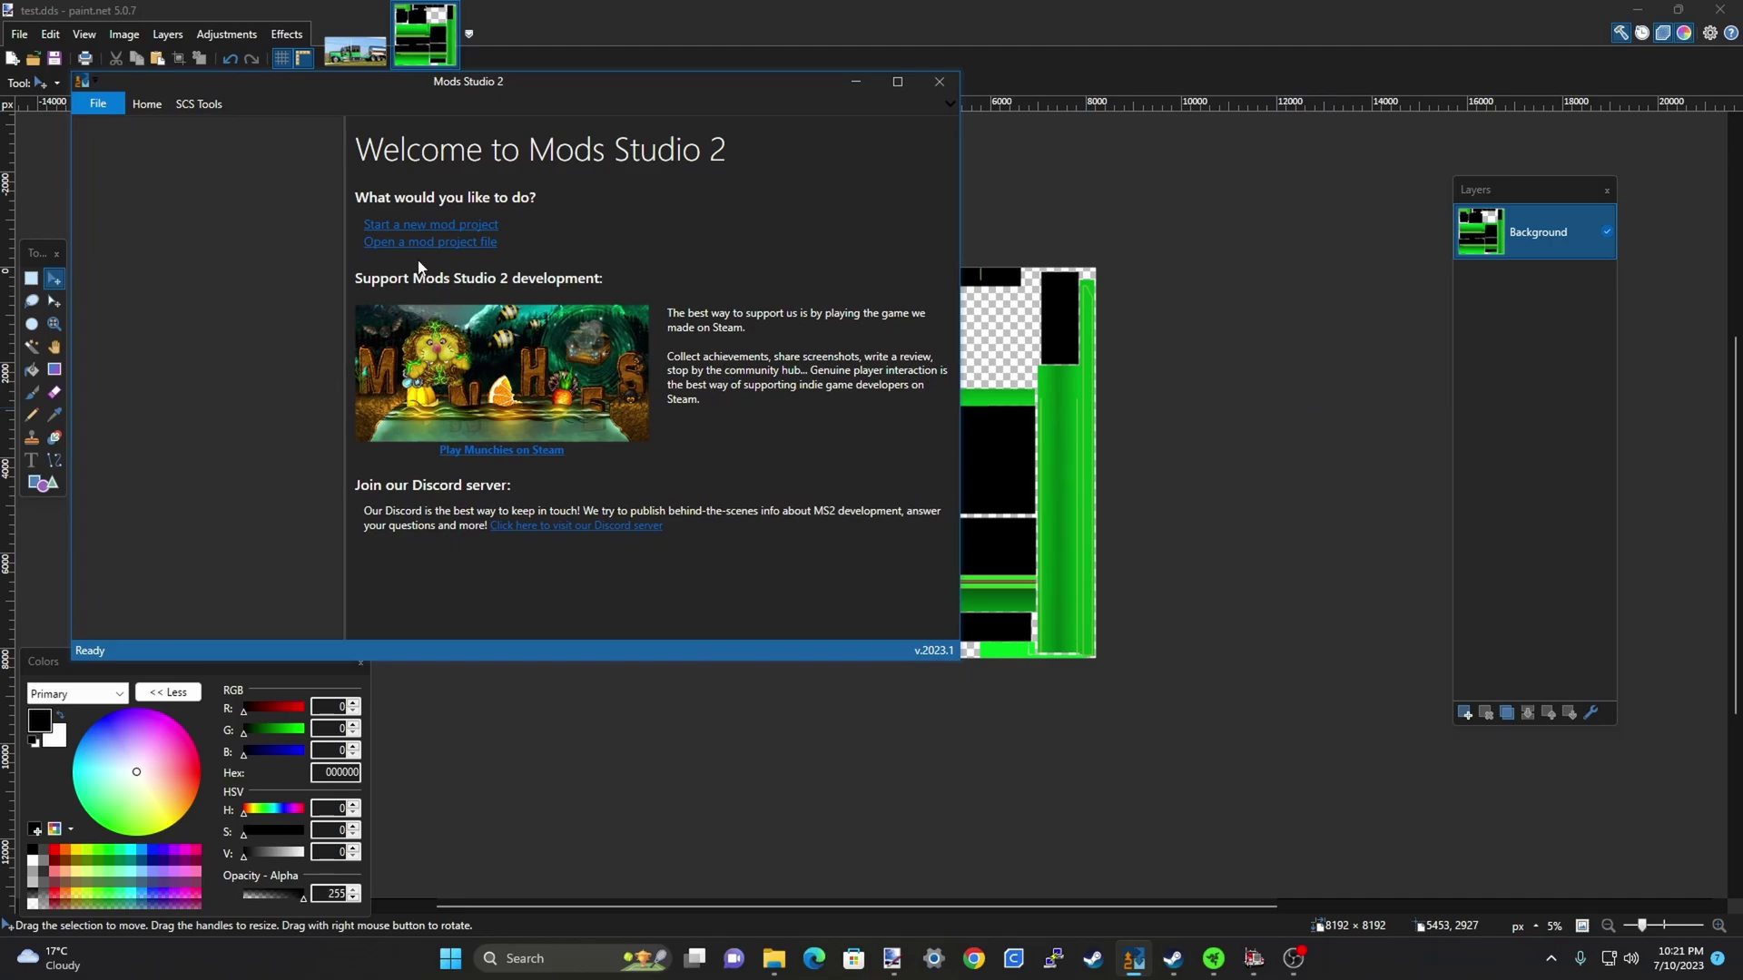
pyautogui.click(420, 243)
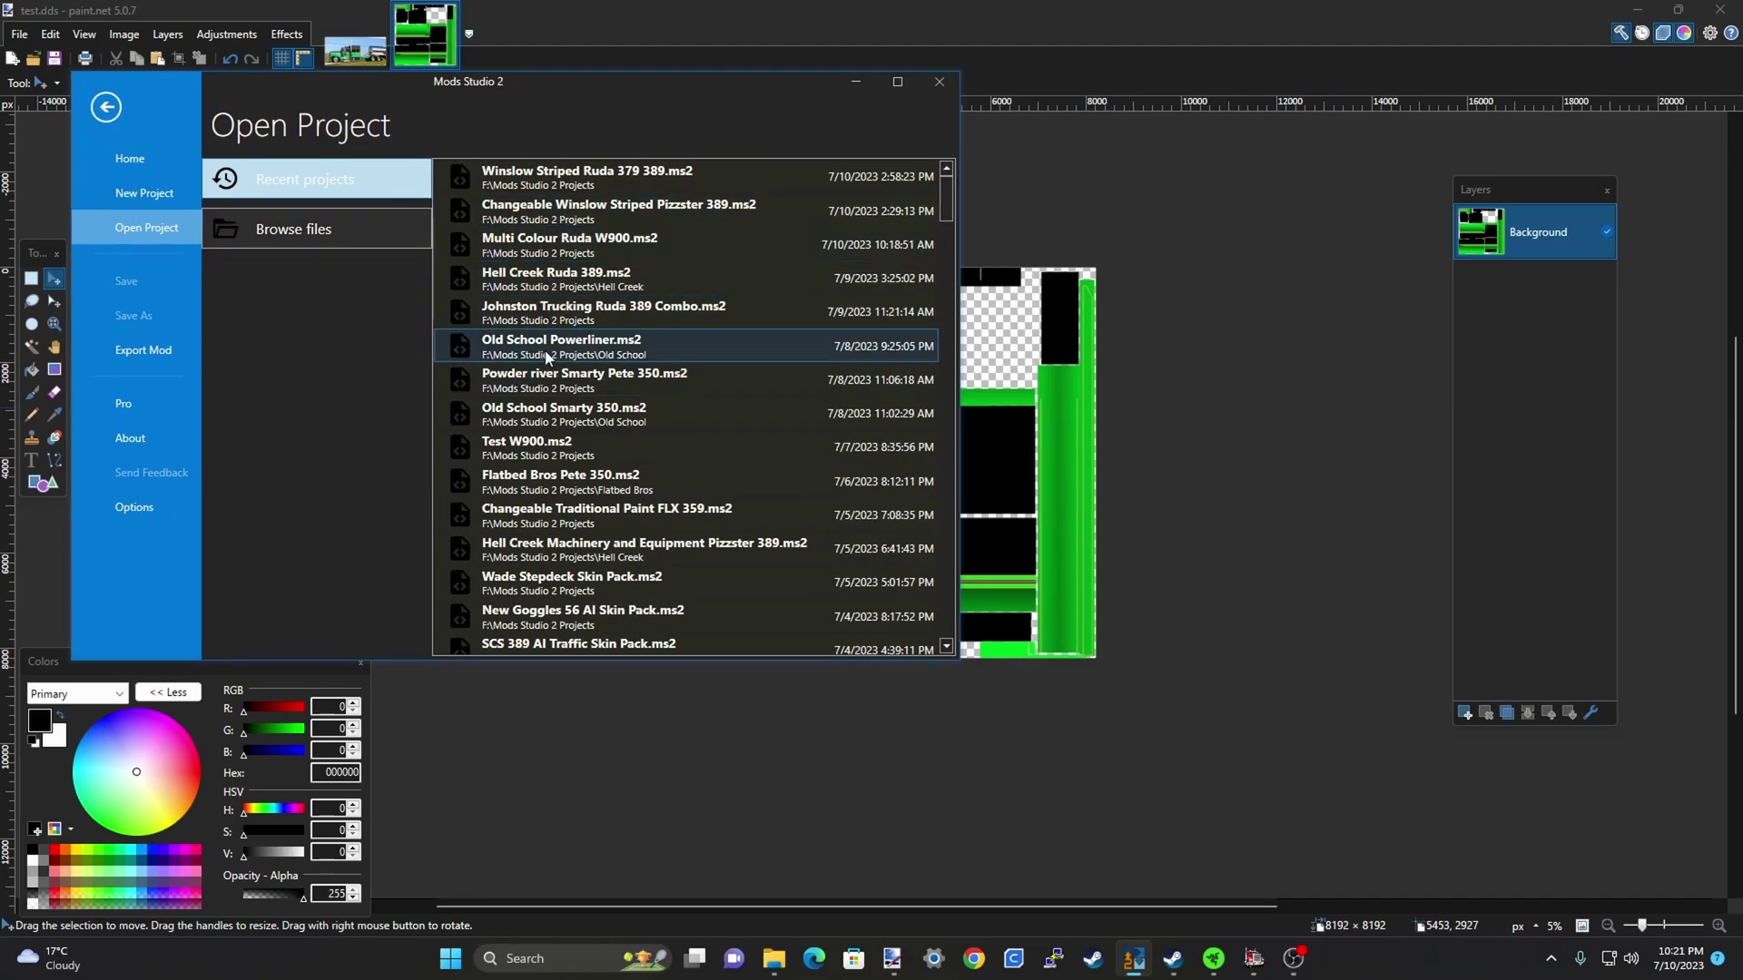
pyautogui.click(544, 447)
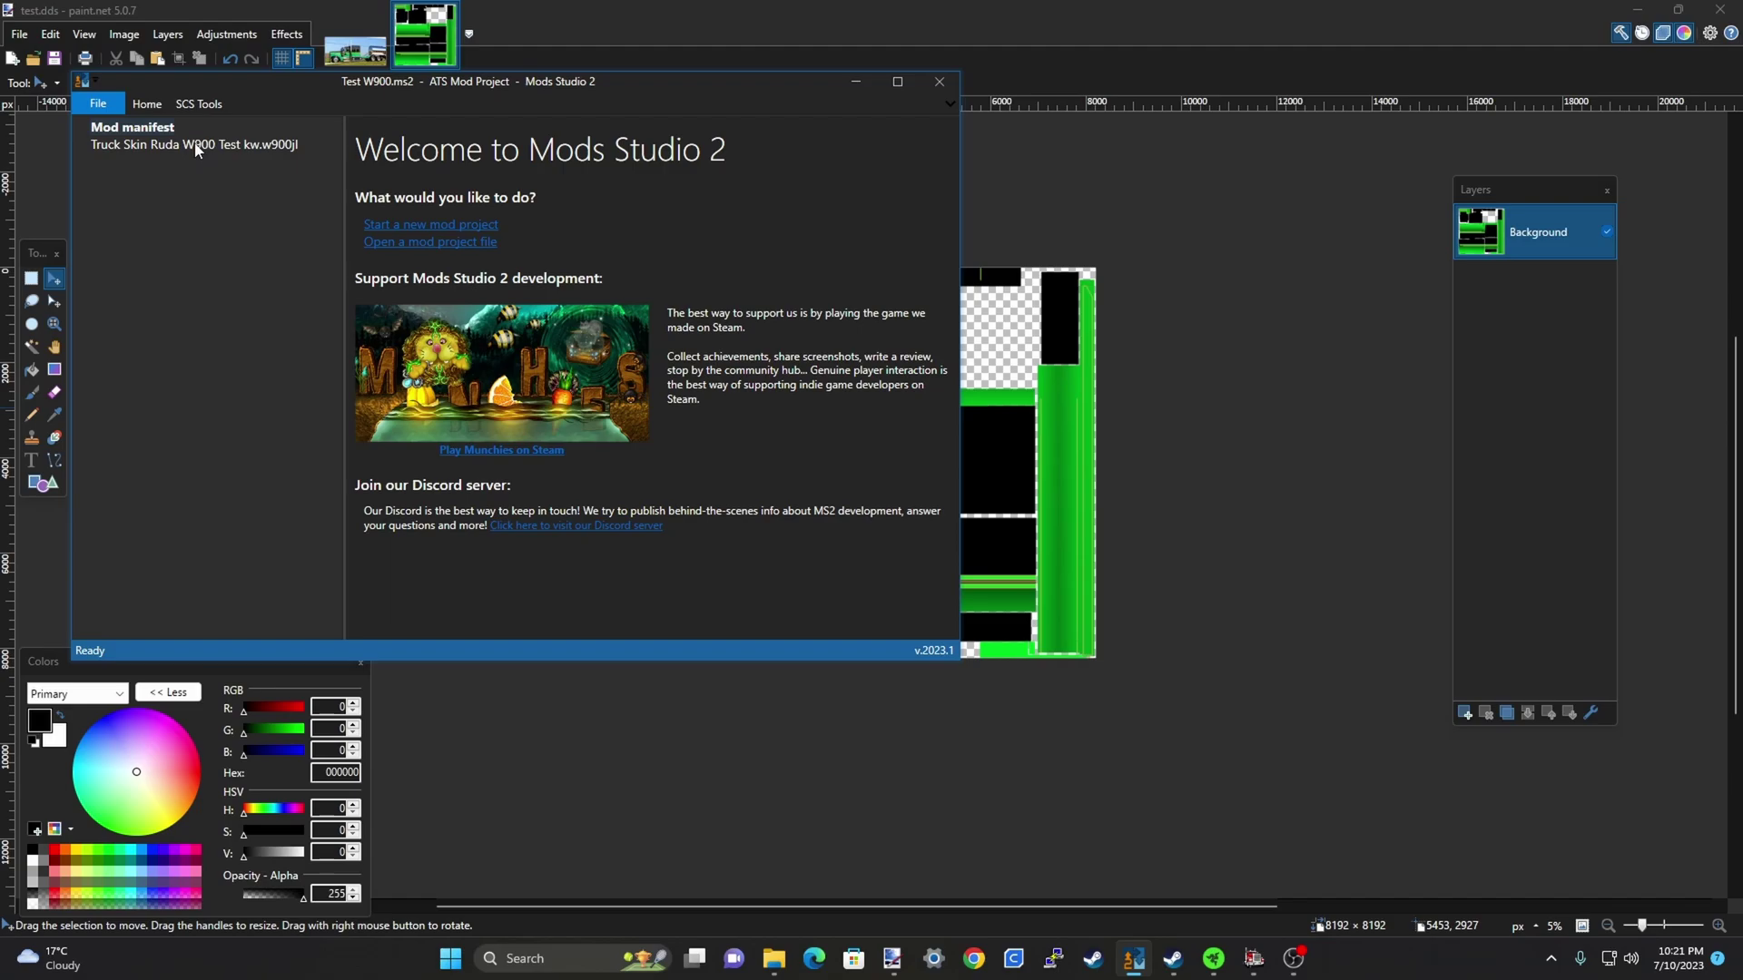
pyautogui.click(167, 145)
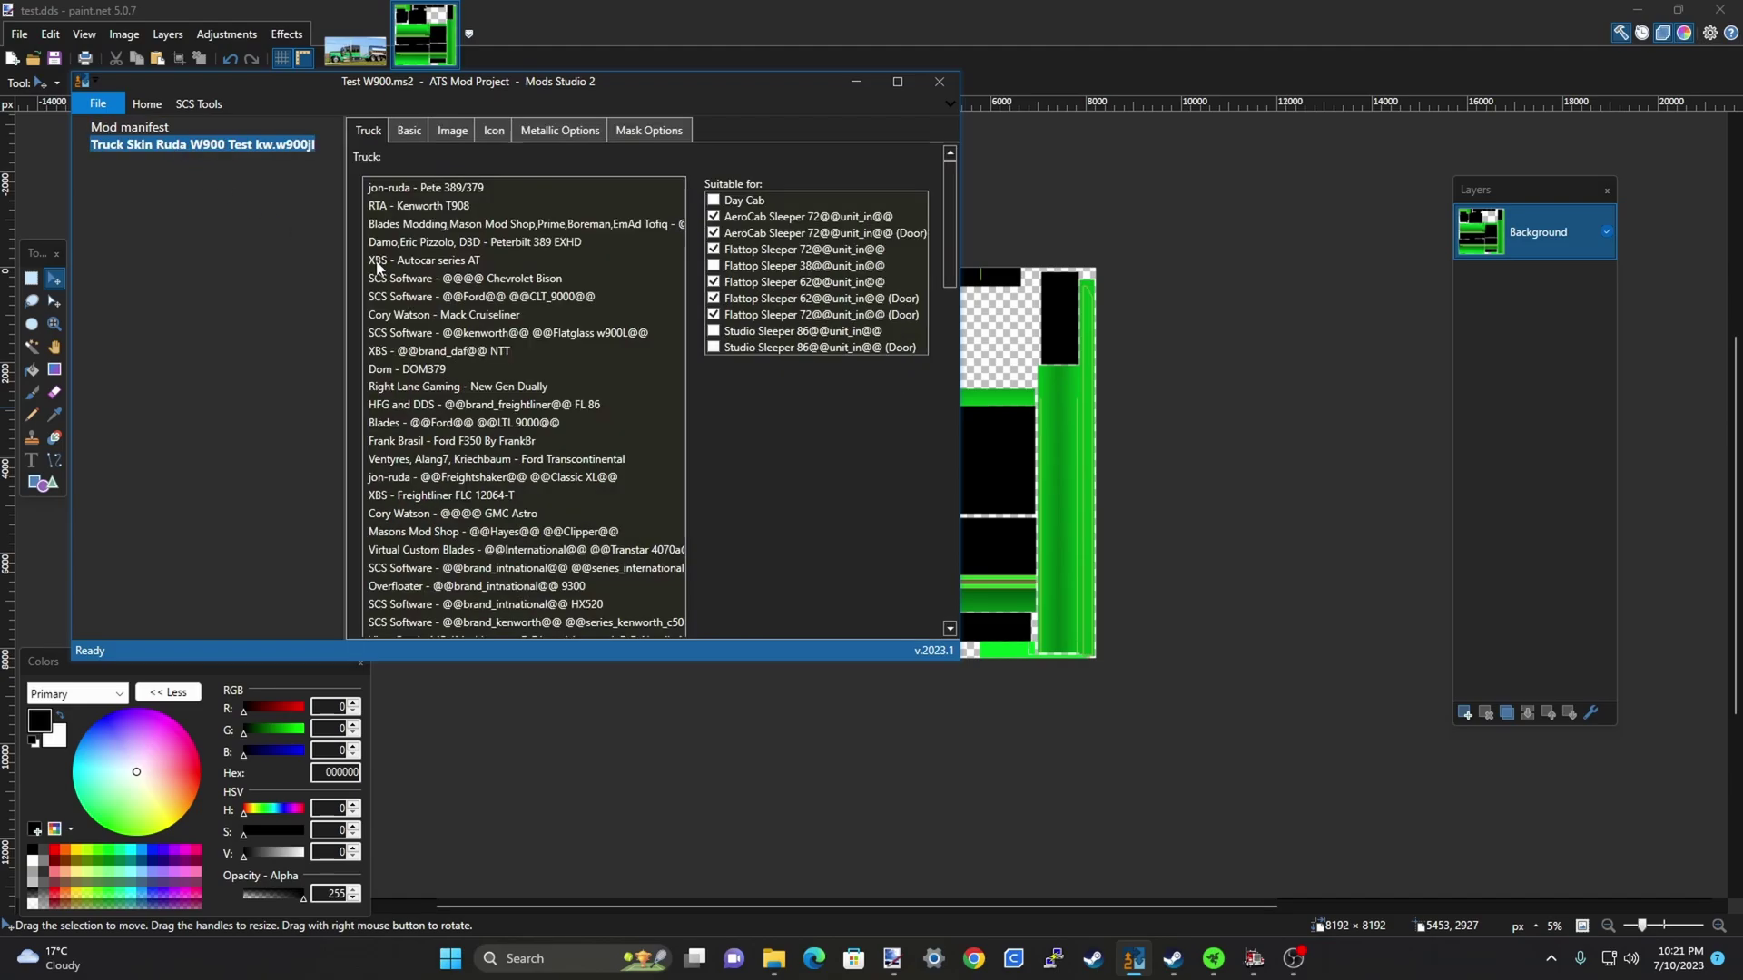
pyautogui.click(453, 131)
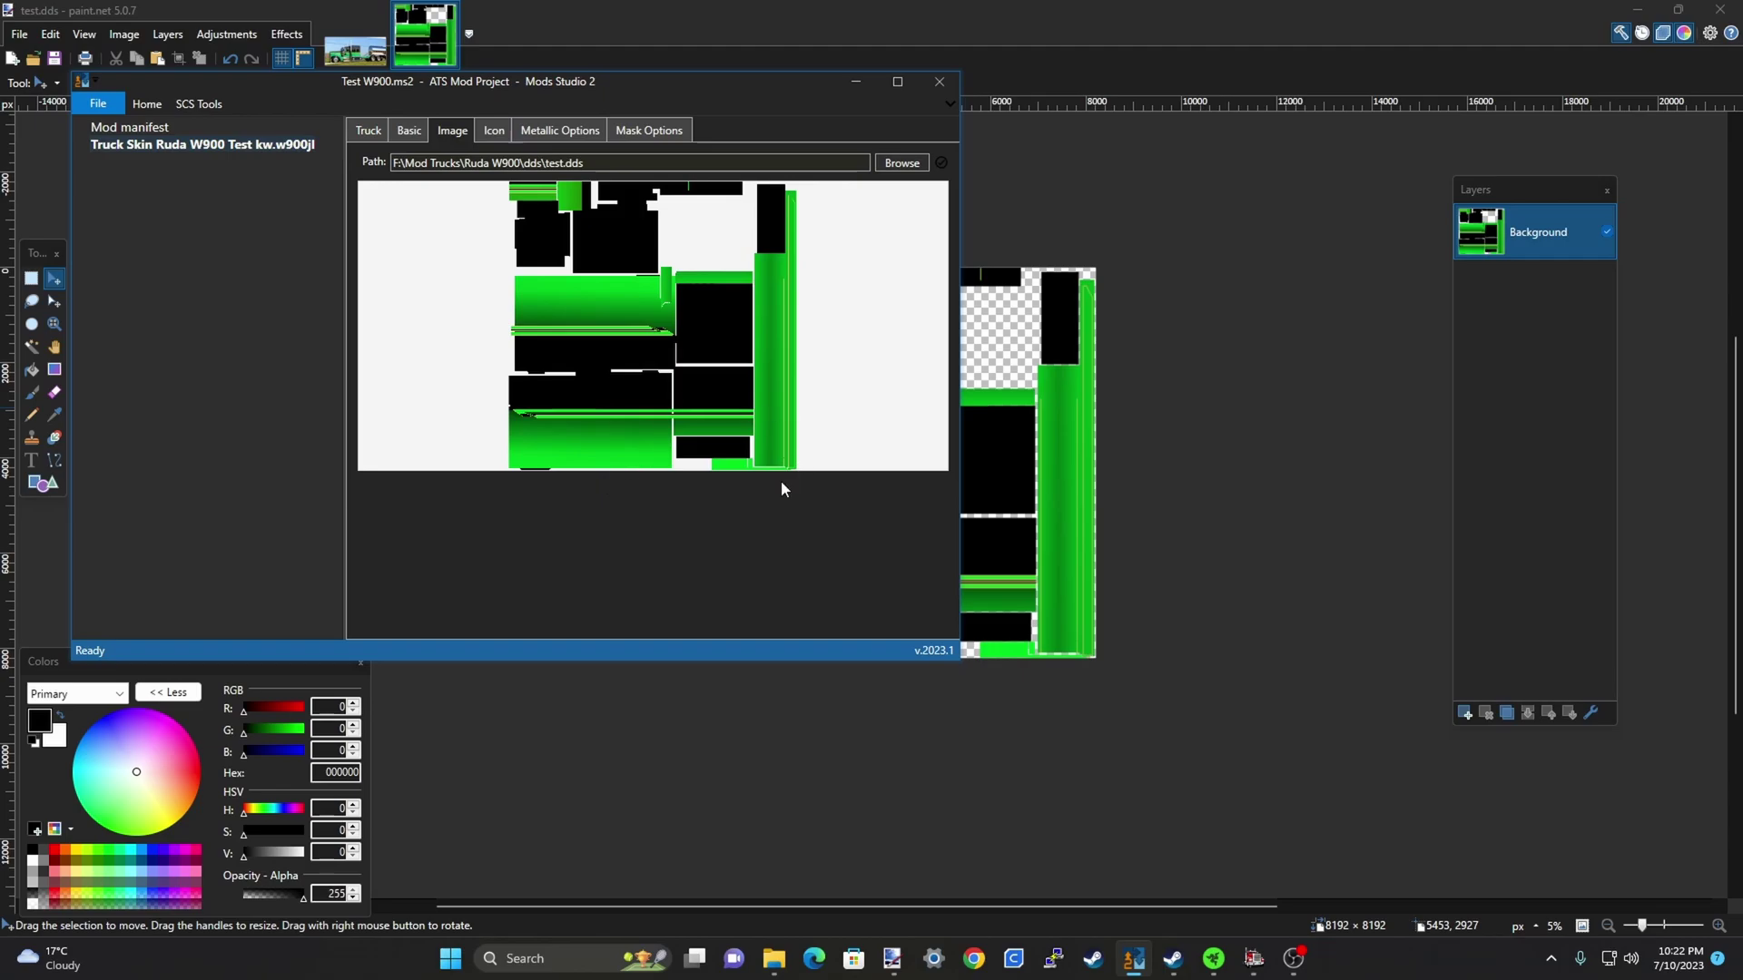
# Start exporting the mod and choose the mod folder under Documents\American Truck Simulator as its destination
pyautogui.click(92, 103)
pyautogui.click(151, 351)
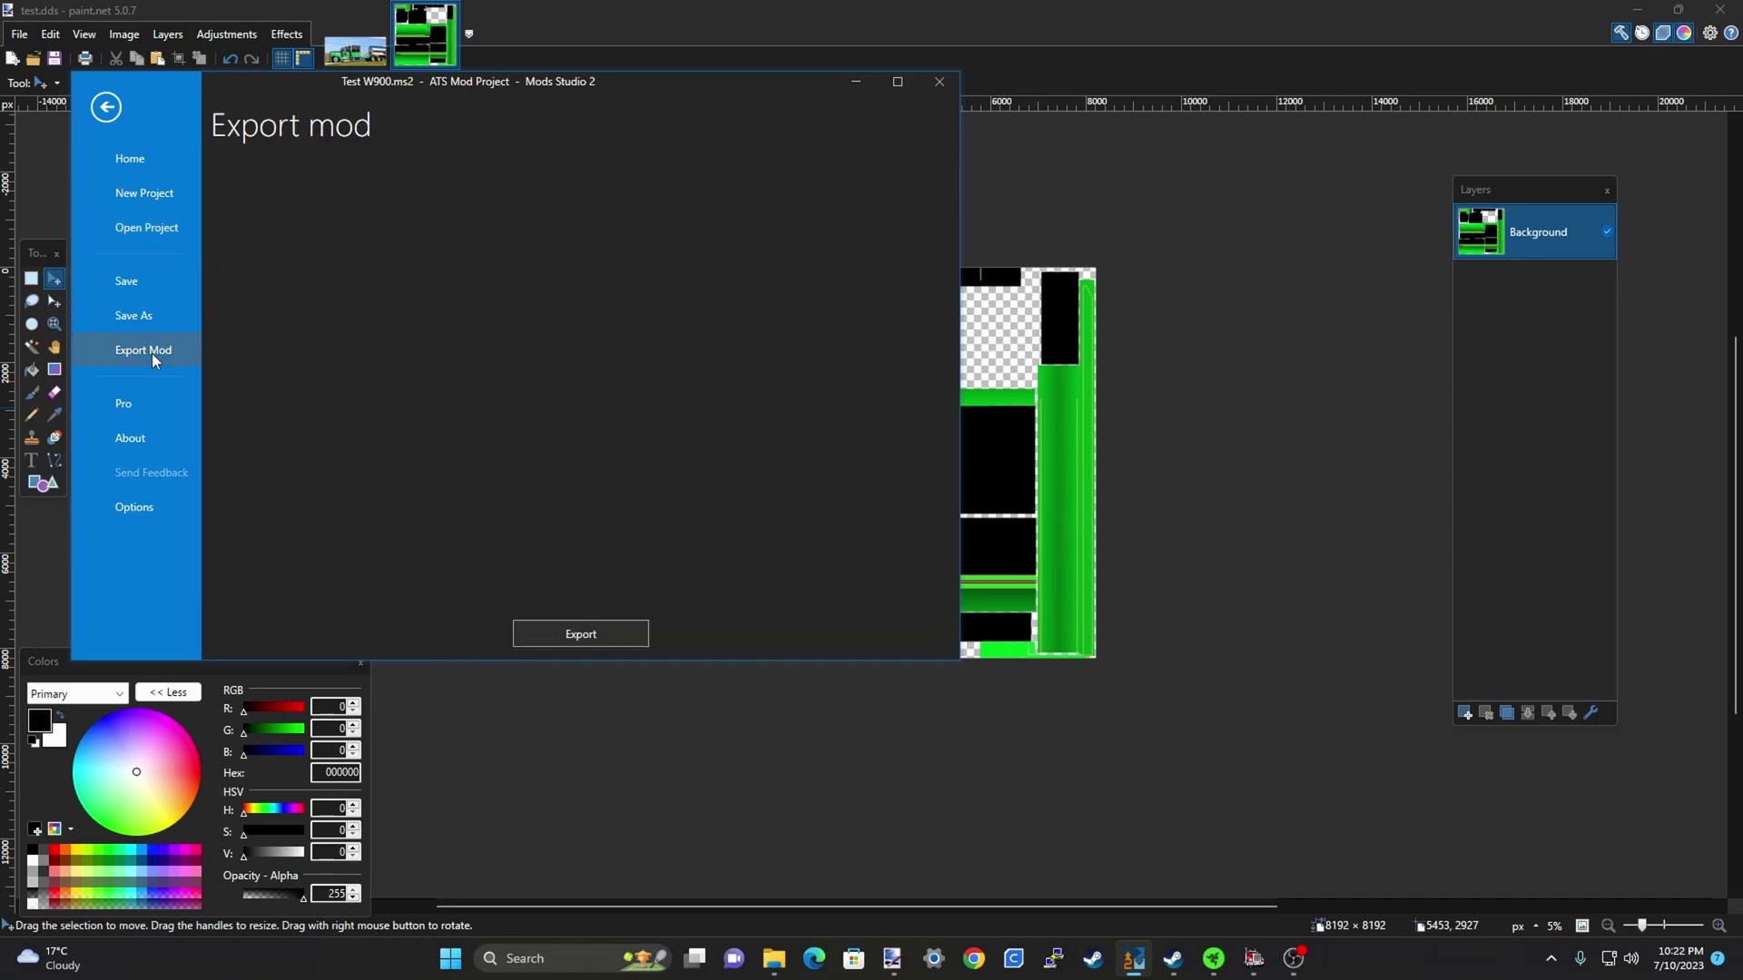
pyautogui.click(528, 633)
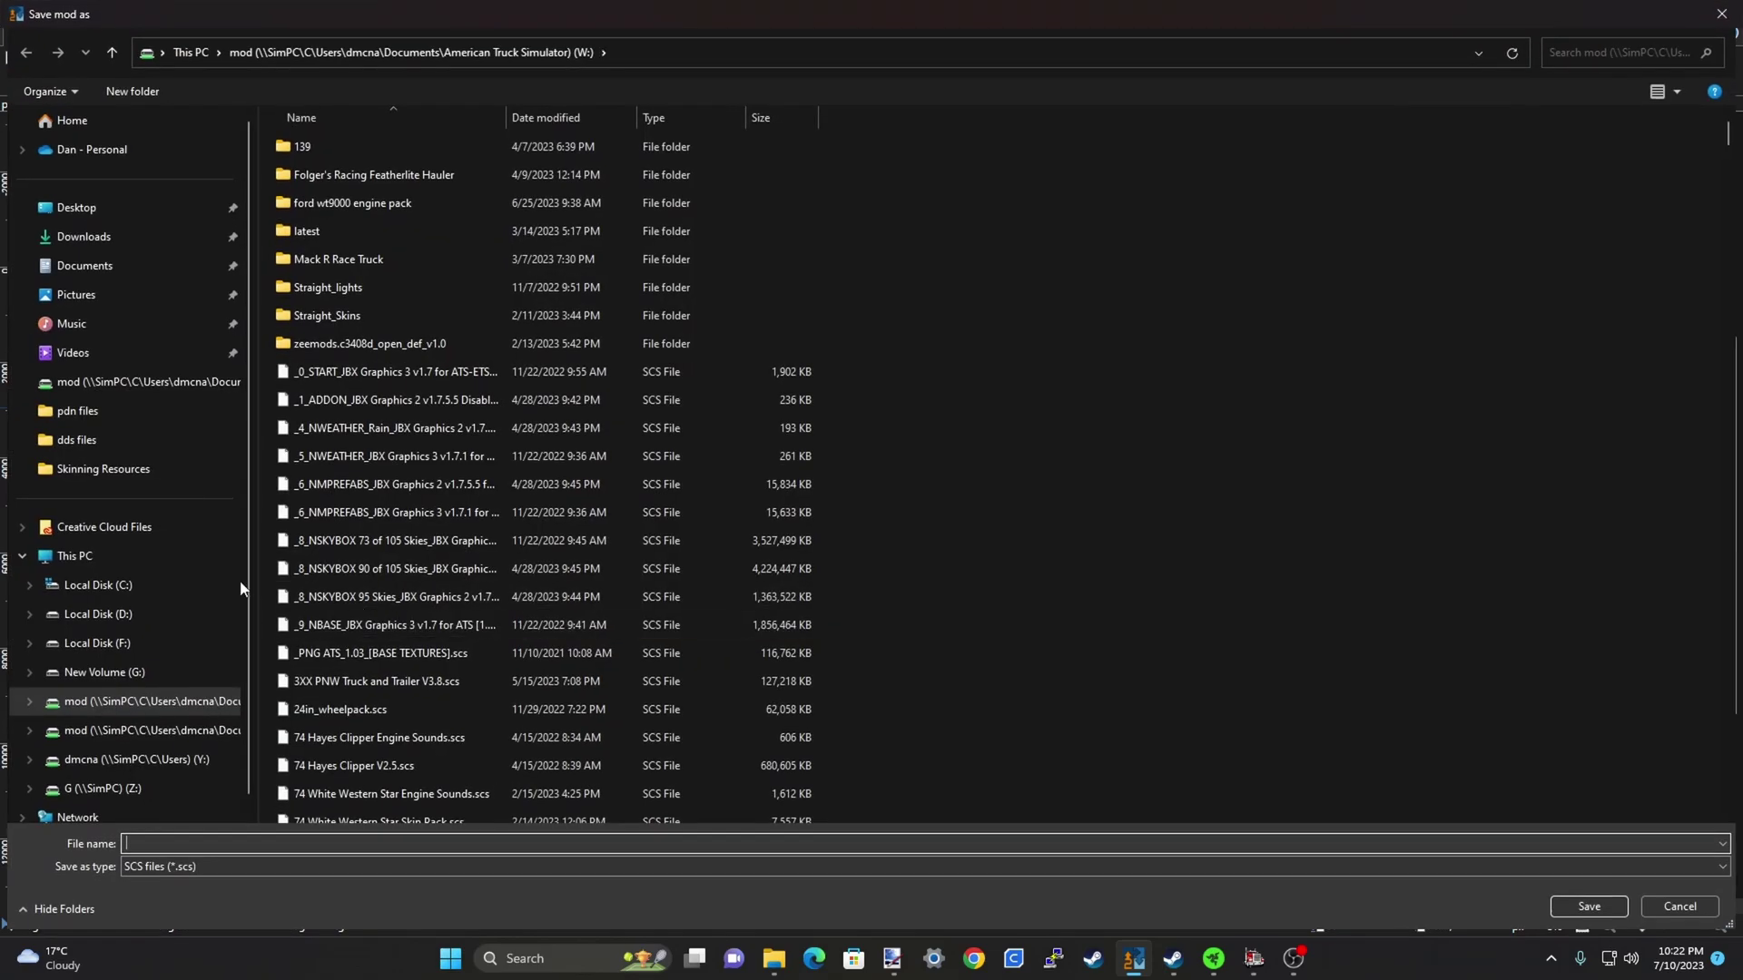
pyautogui.click(108, 277)
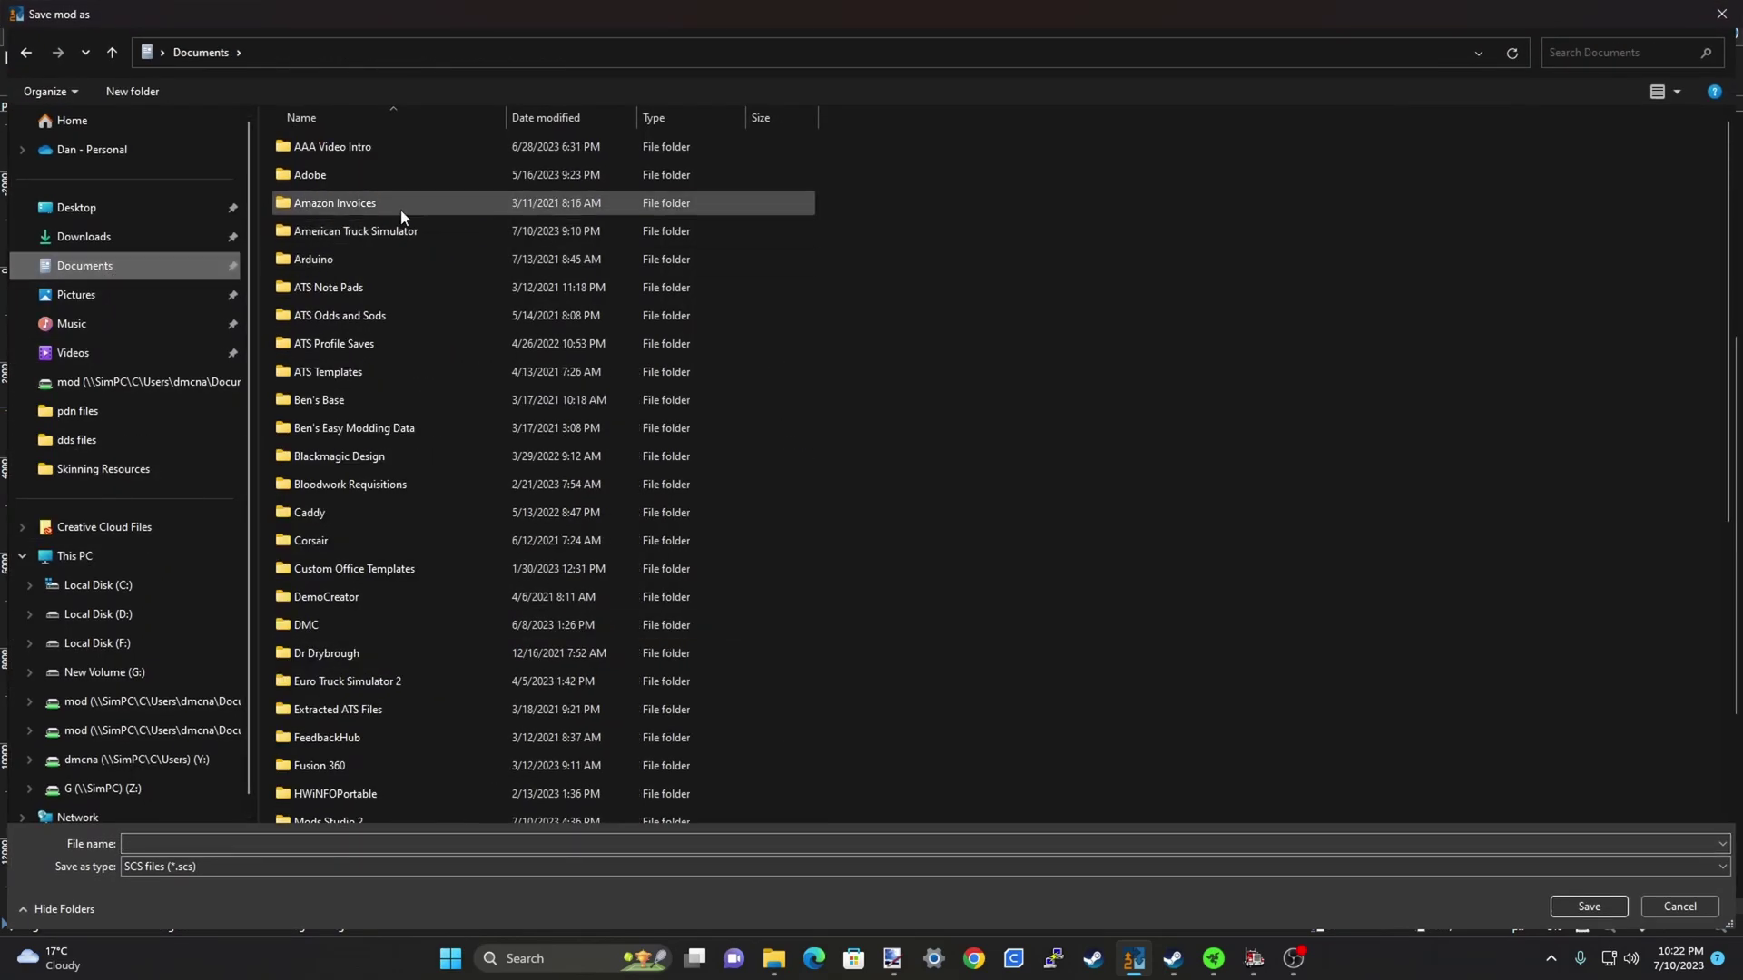
pyautogui.doubleClick(370, 235)
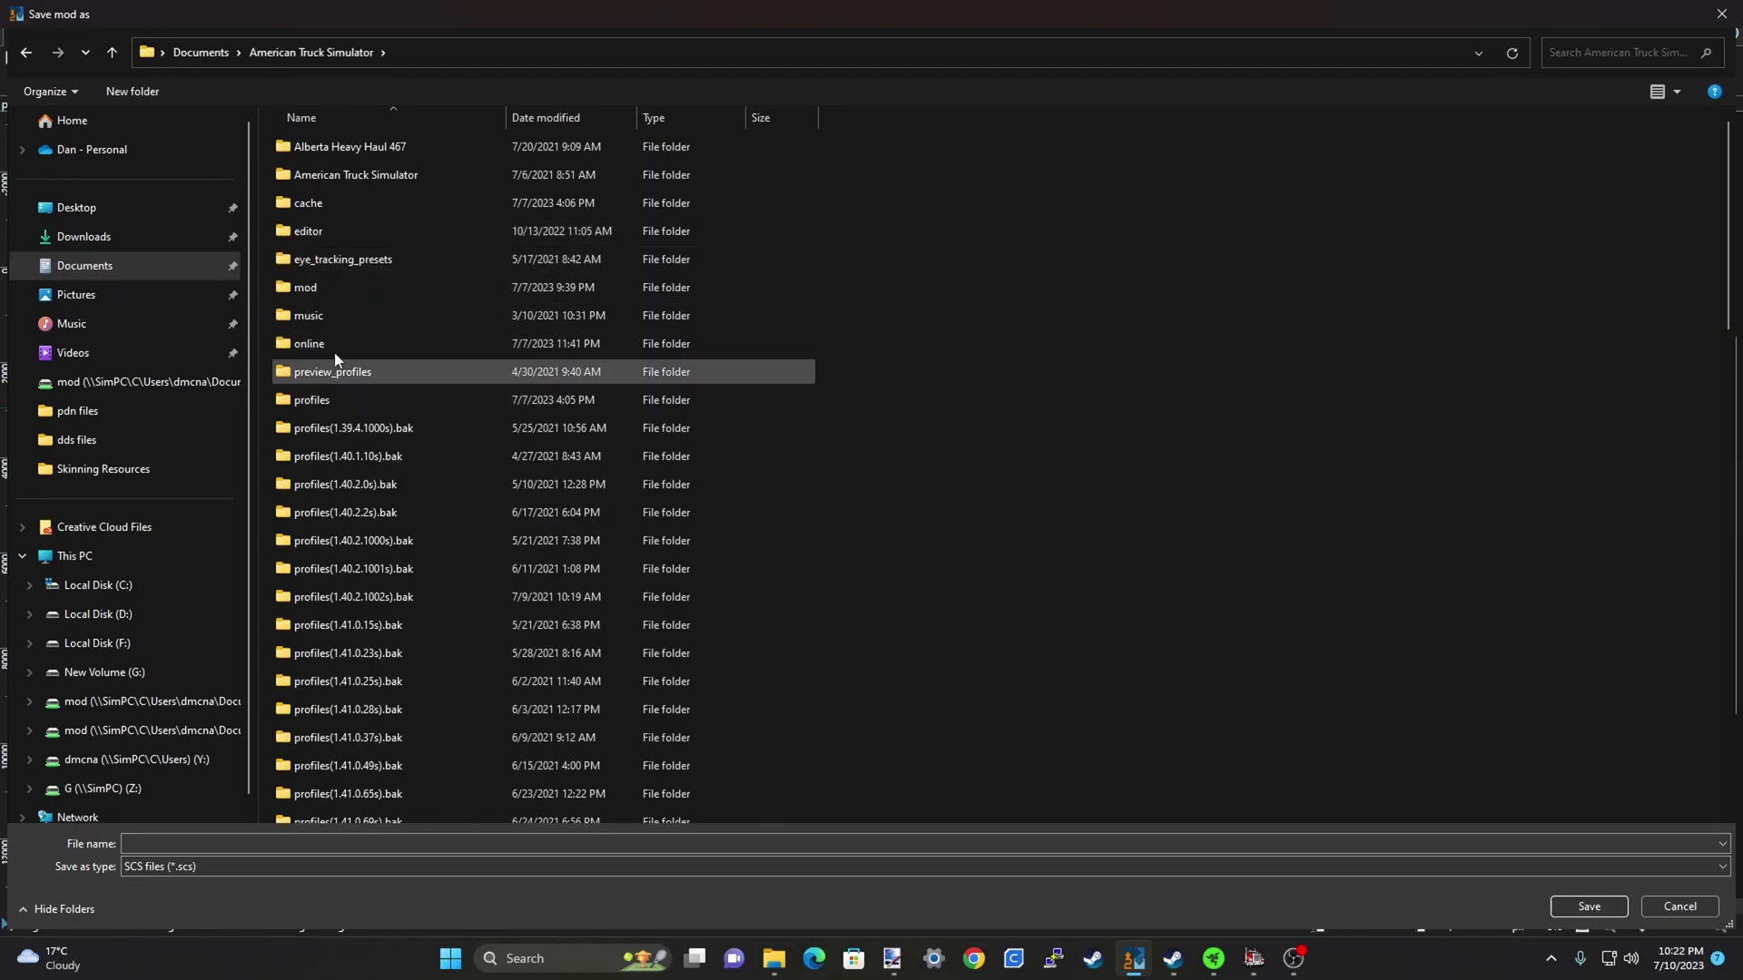
pyautogui.doubleClick(327, 289)
# Export the mod as Ruda W900 Test.scs, replacing the existing file
pyautogui.click(398, 841)
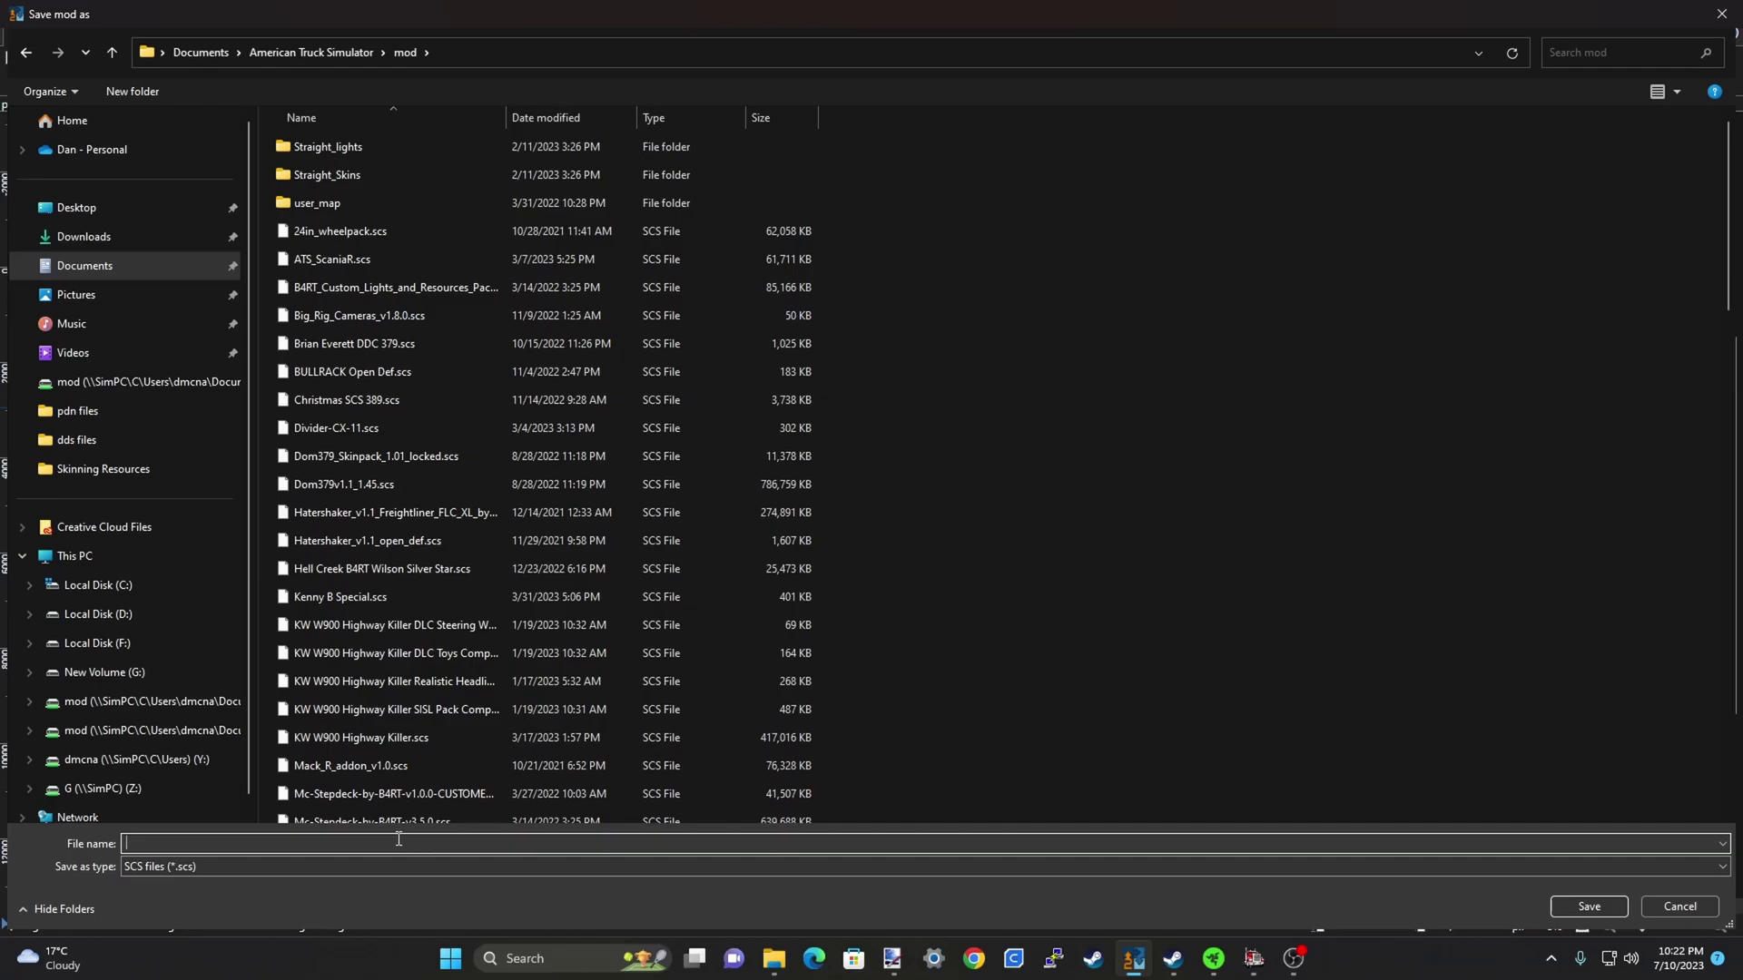
pyautogui.write('W')
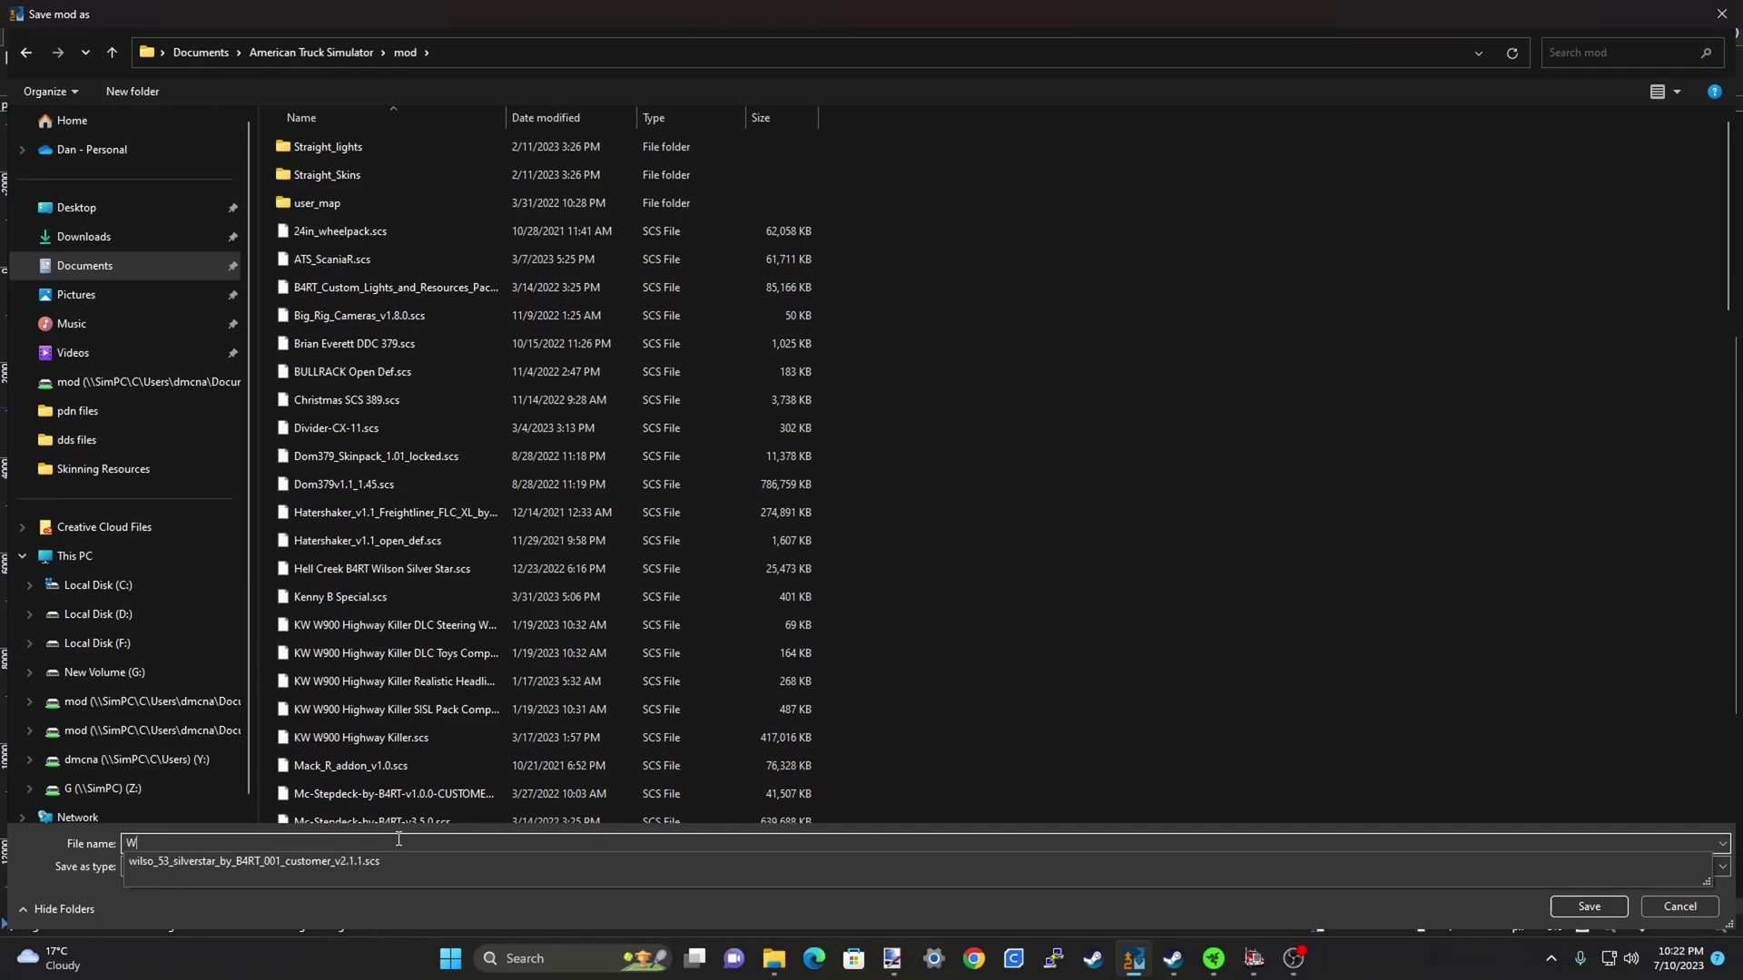
pyautogui.press('BackSpace')
pyautogui.write('R')
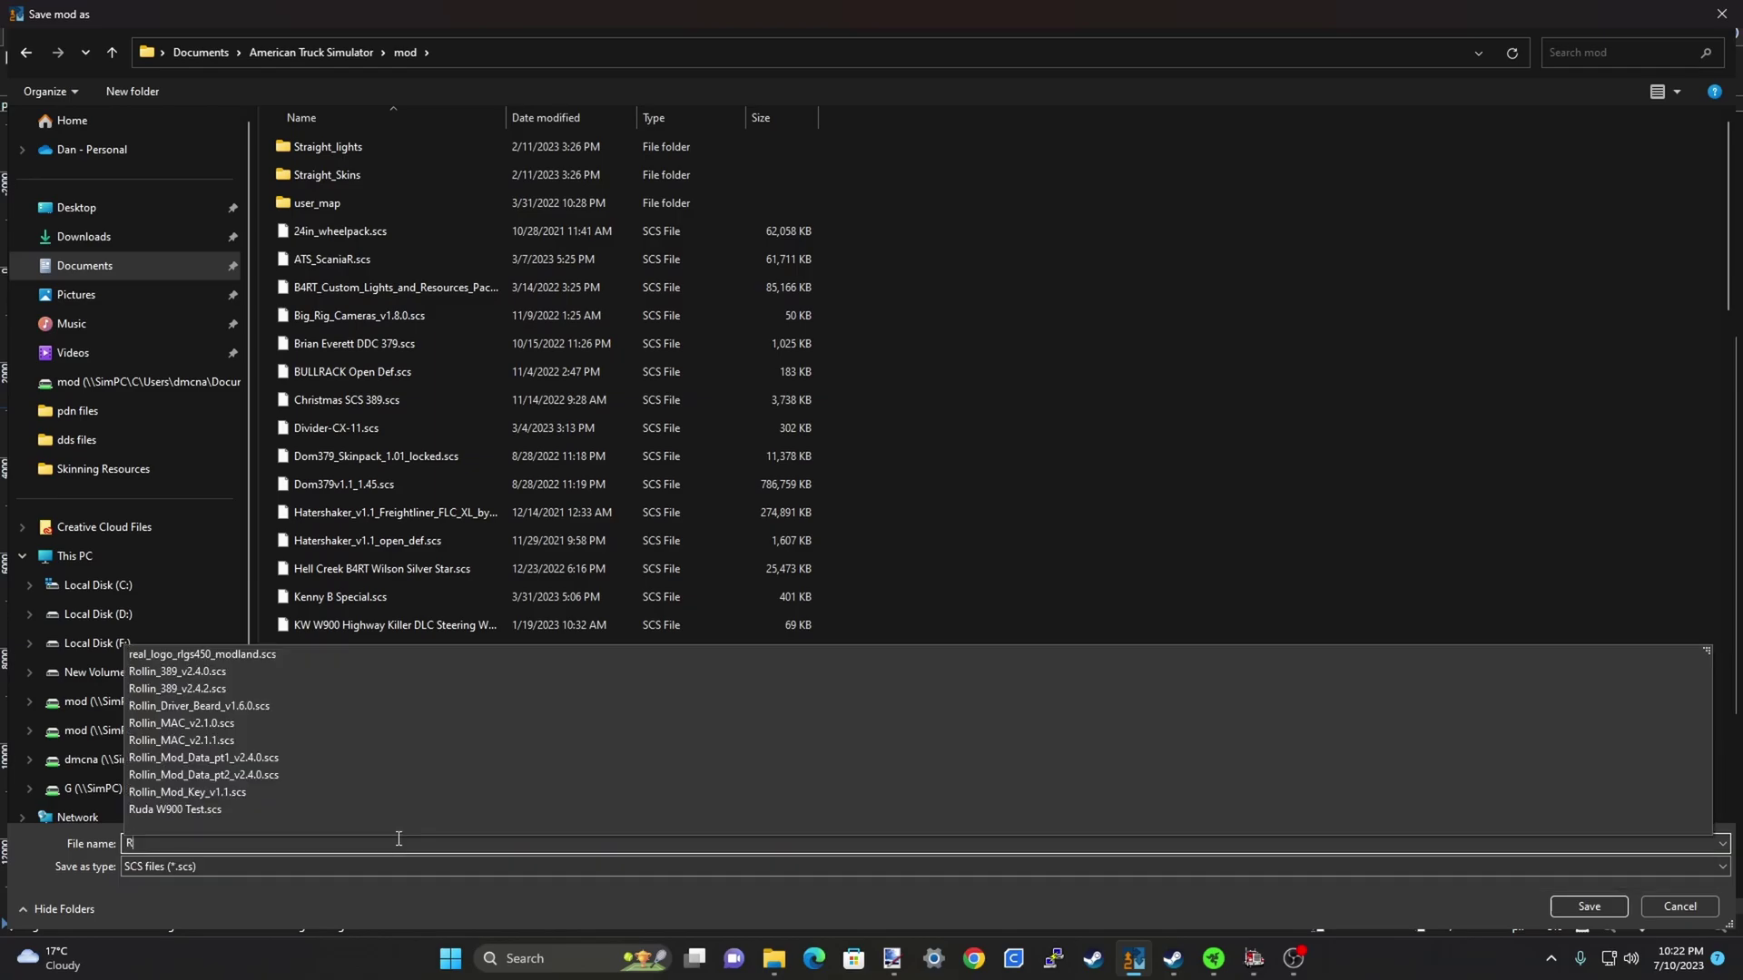
pyautogui.write('u')
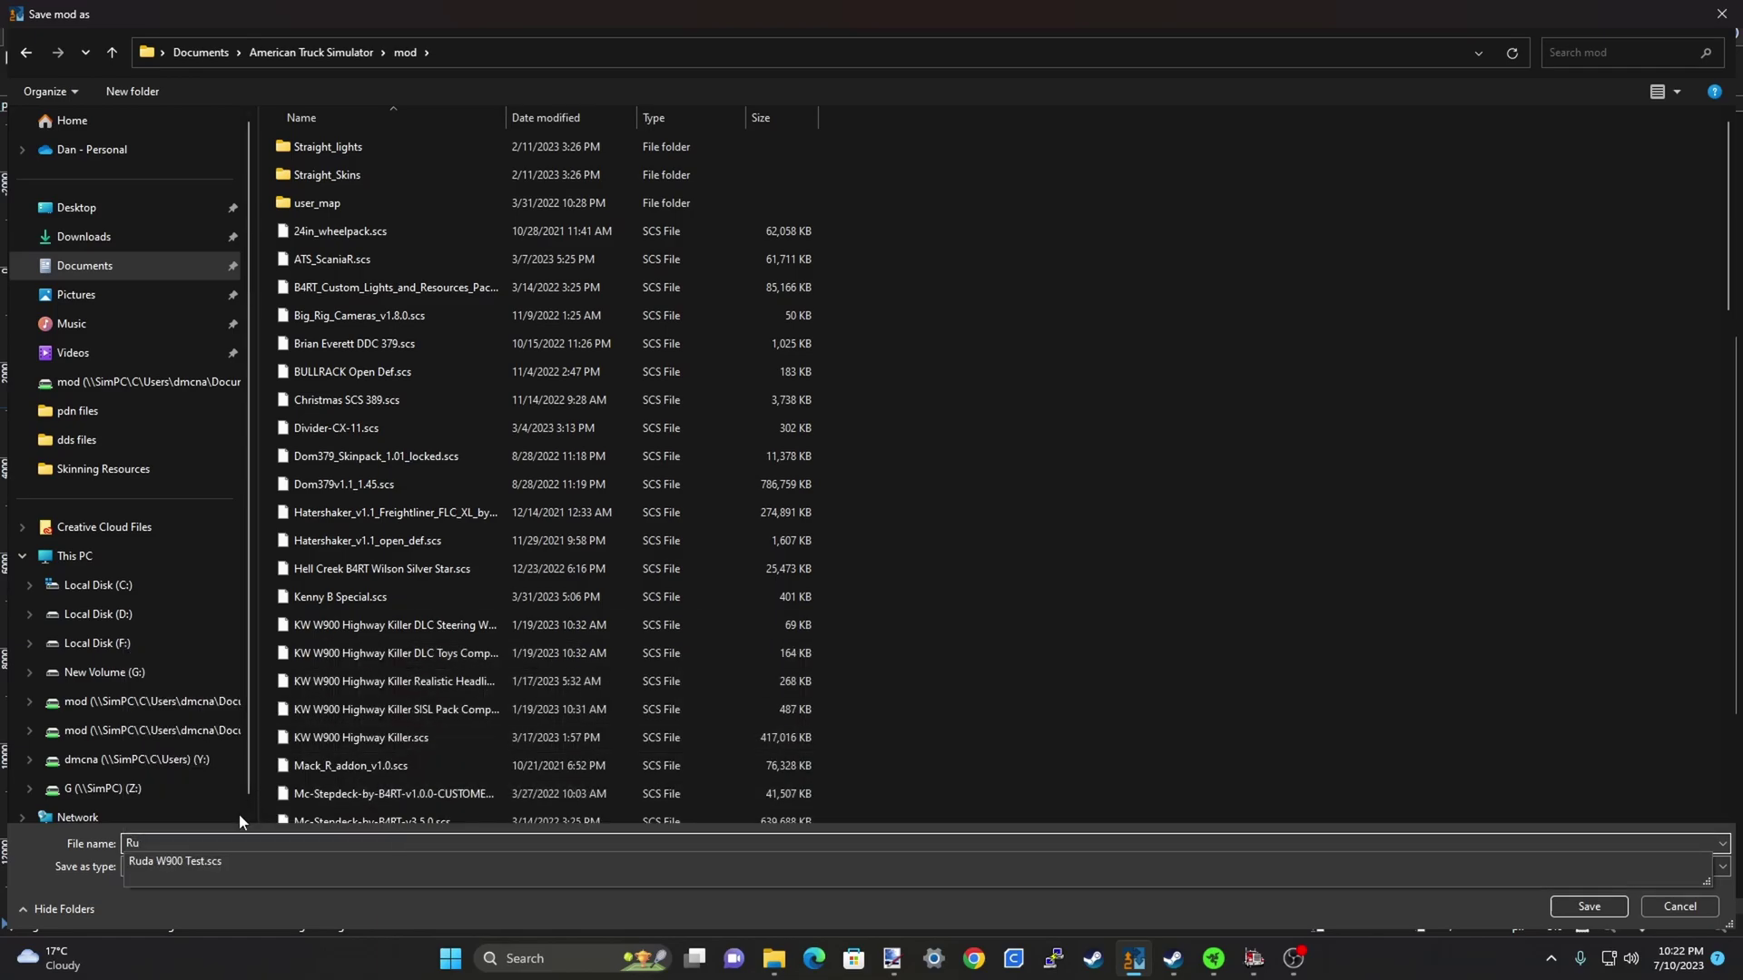
pyautogui.click(201, 862)
pyautogui.click(1561, 907)
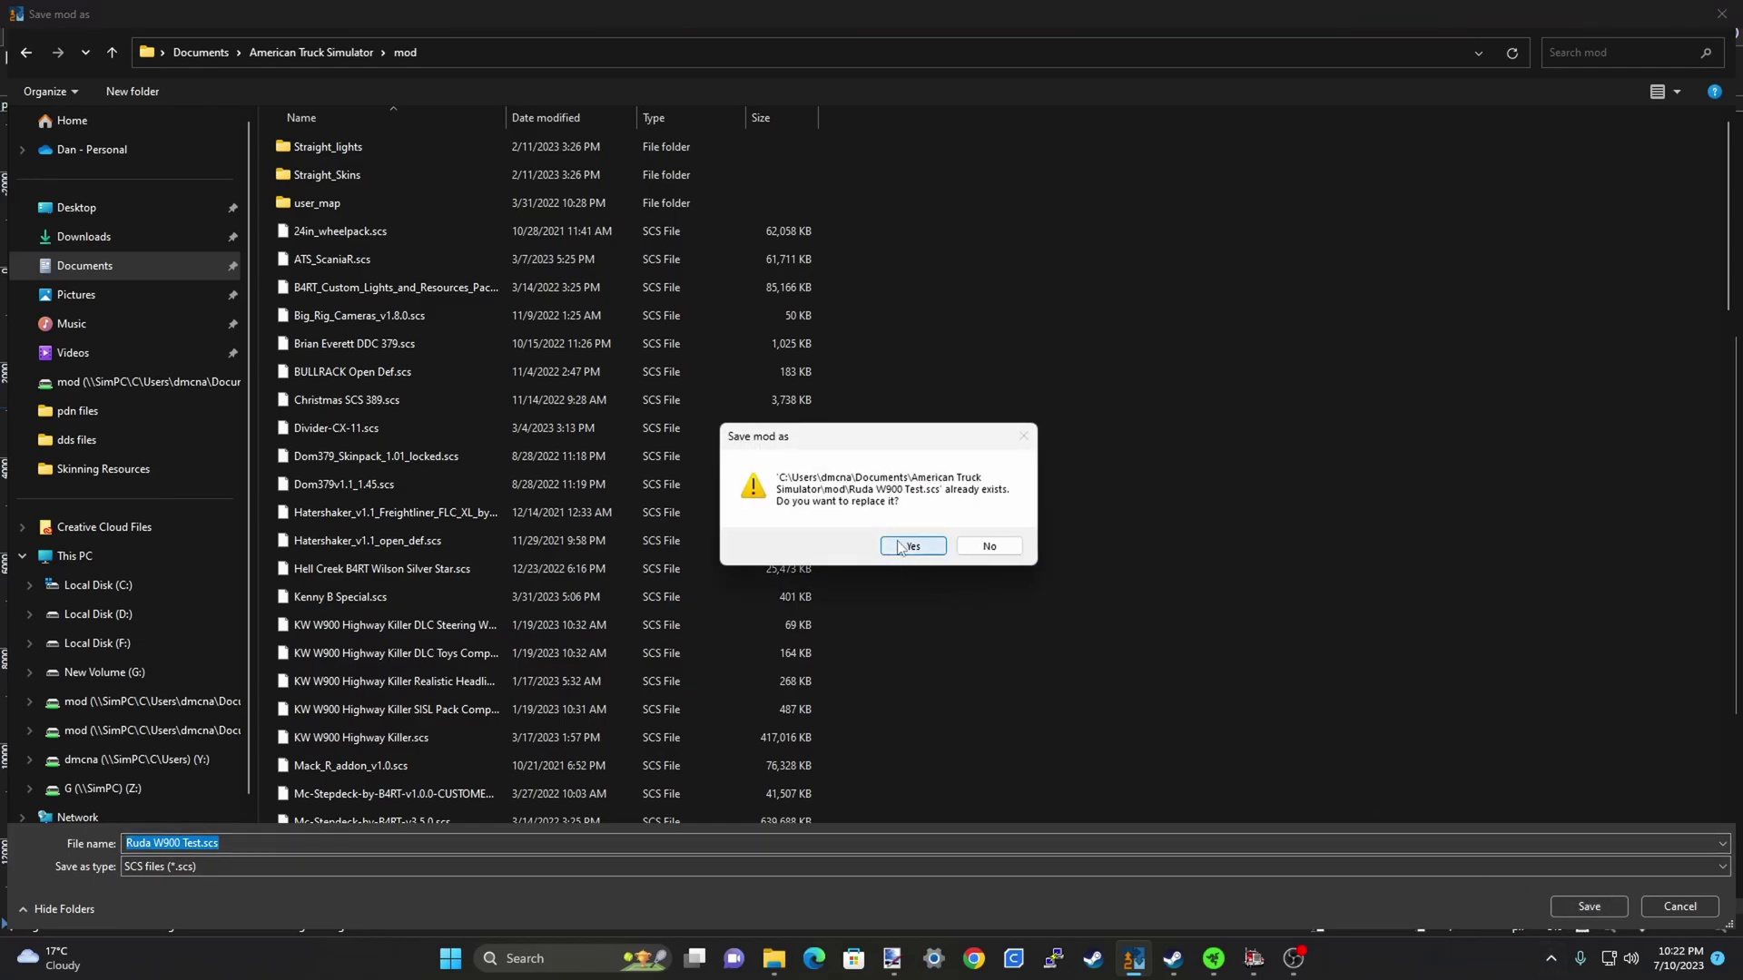
pyautogui.click(912, 546)
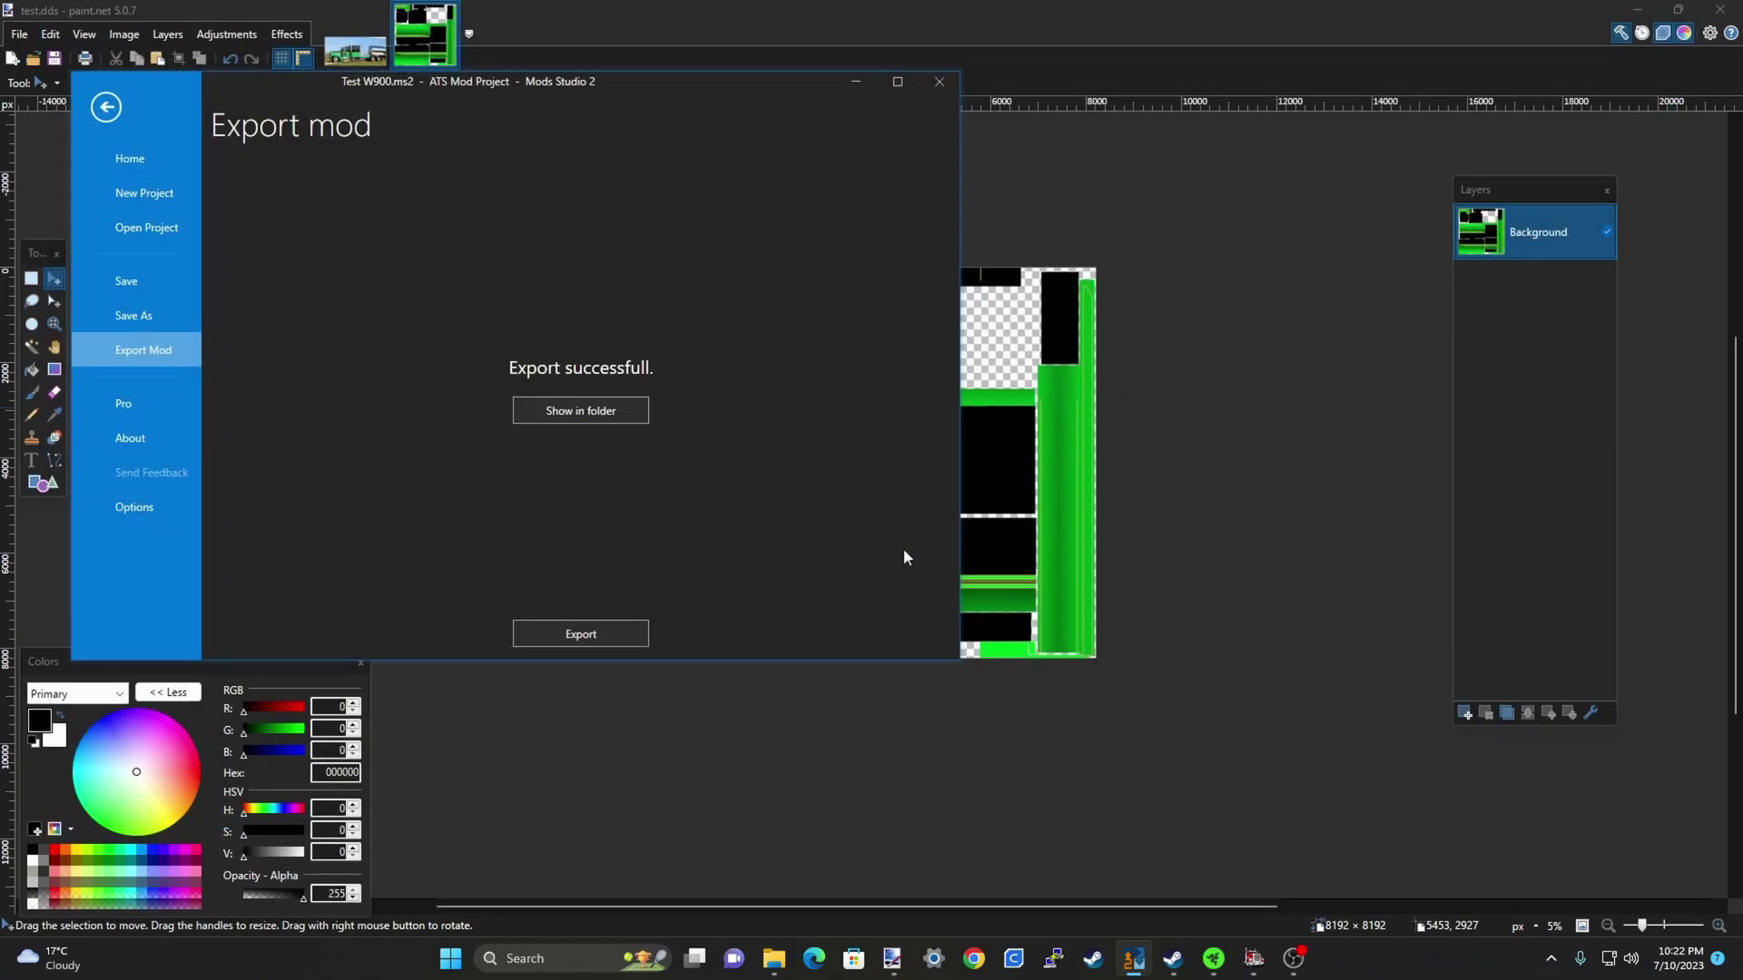
# Switch to American Truck Simulator, continue the game, and resolve the missing controllers by switching the input to keyboard
pyautogui.click(1241, 964)
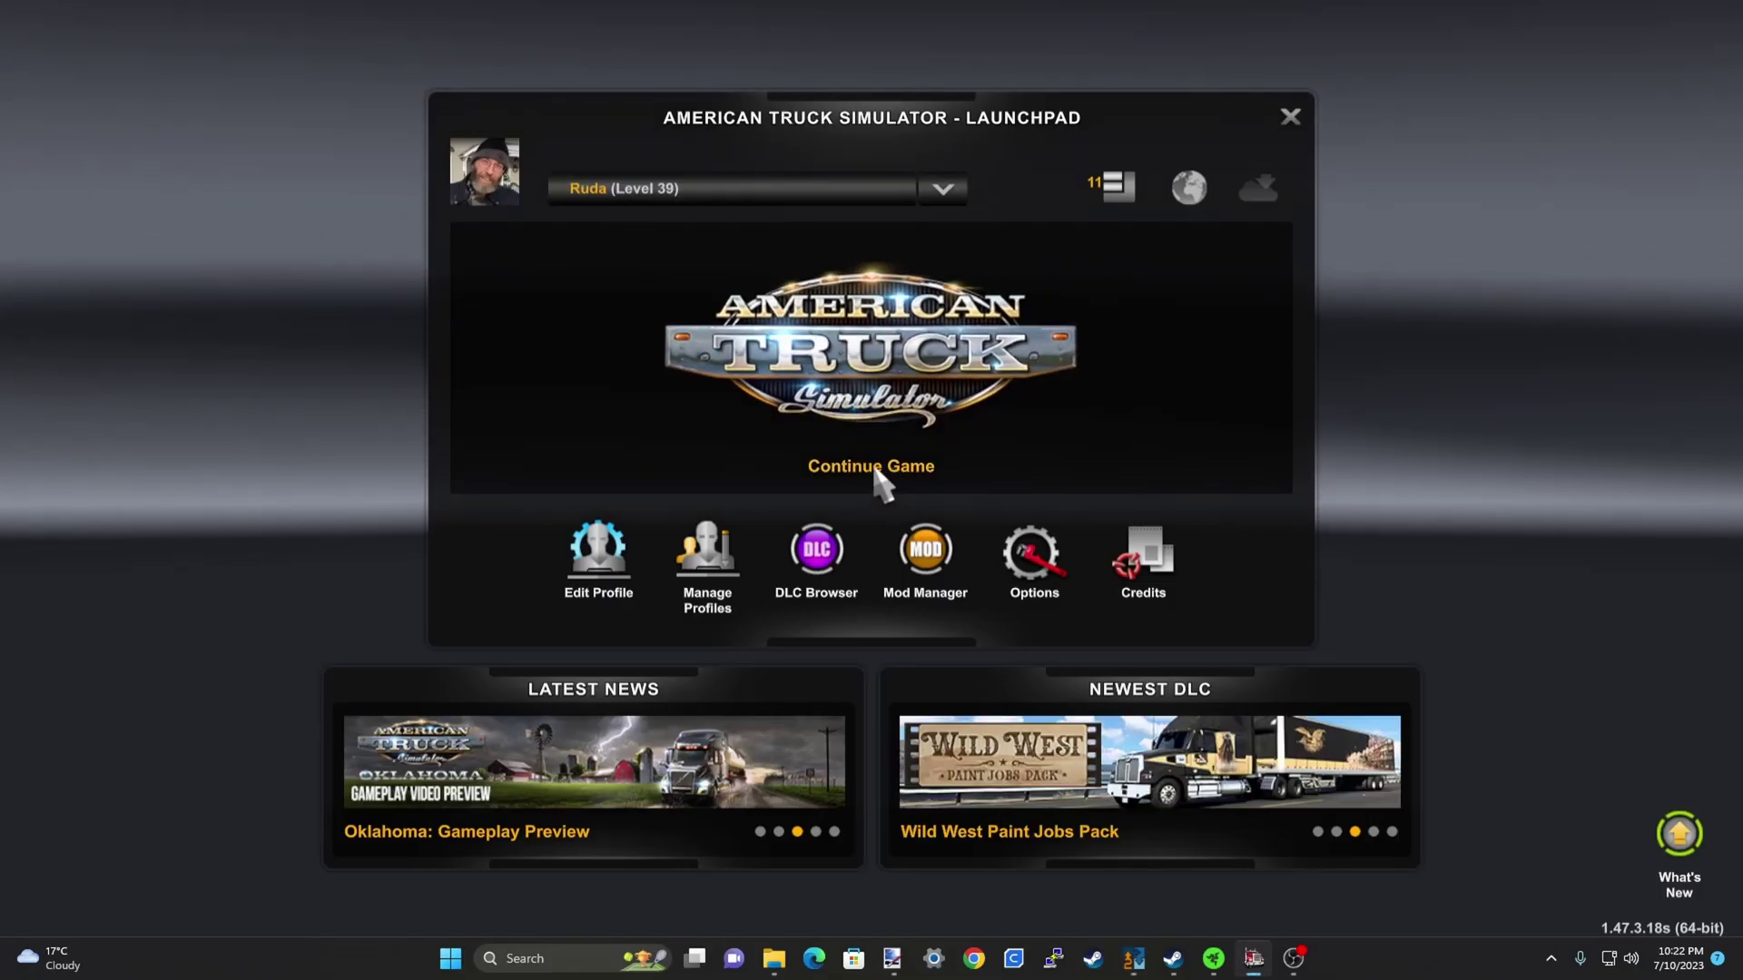
pyautogui.click(877, 472)
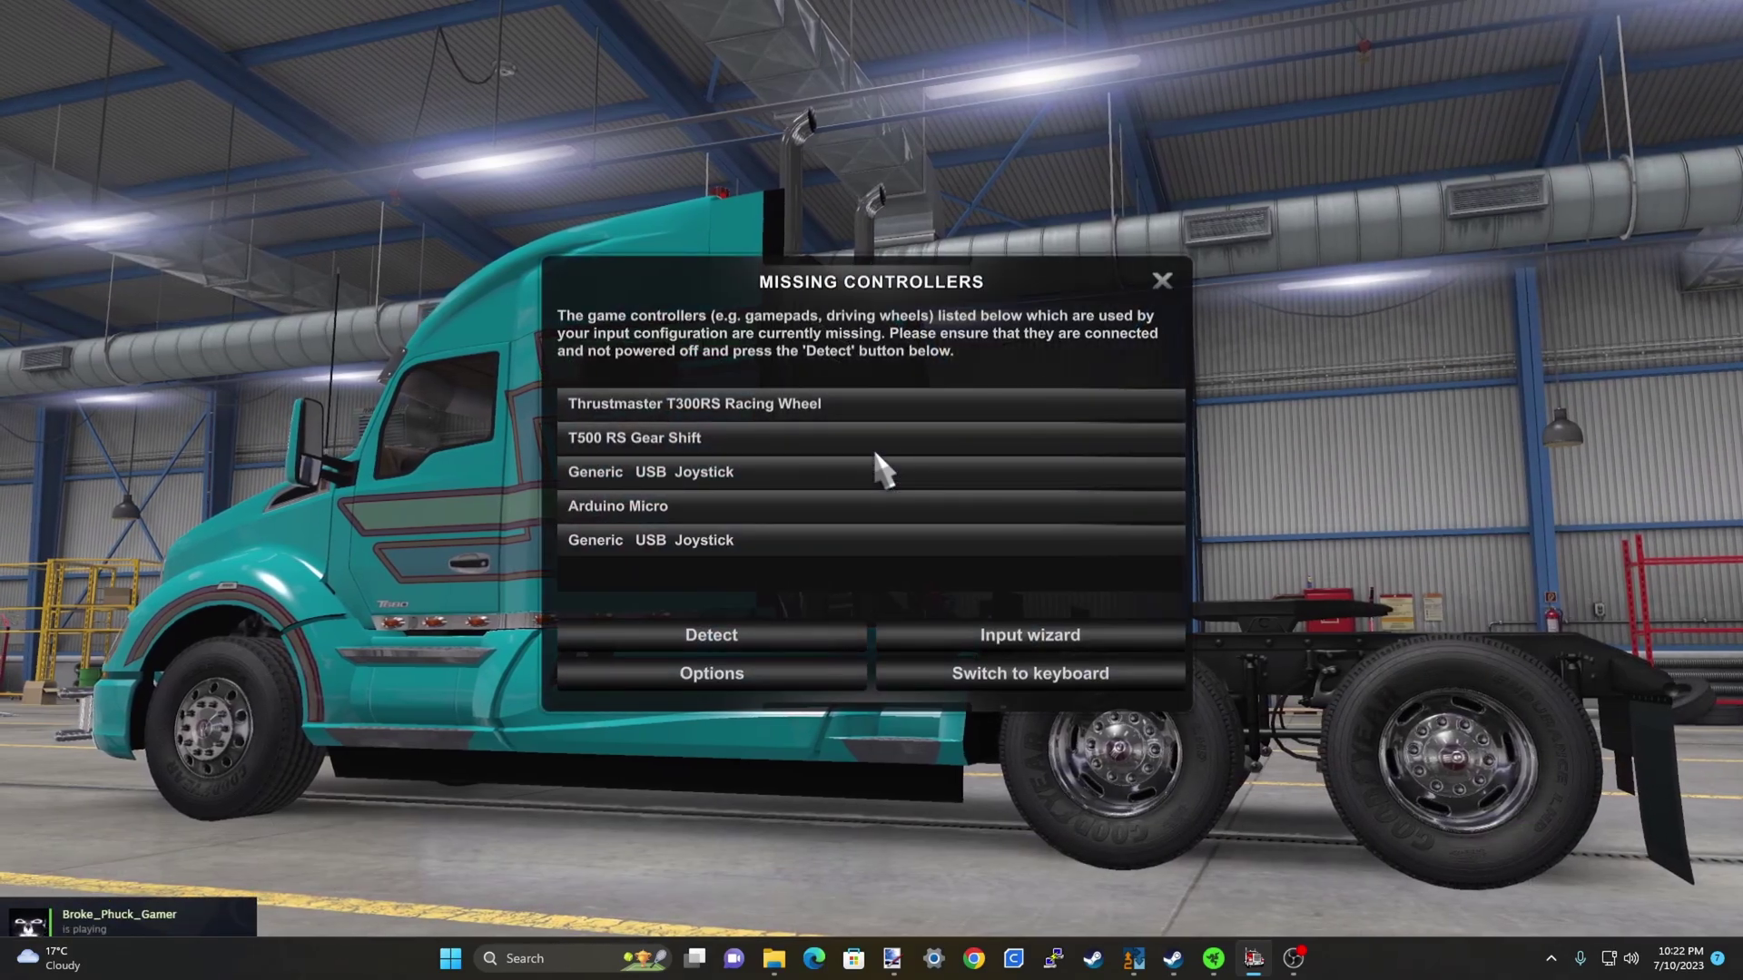
pyautogui.click(725, 677)
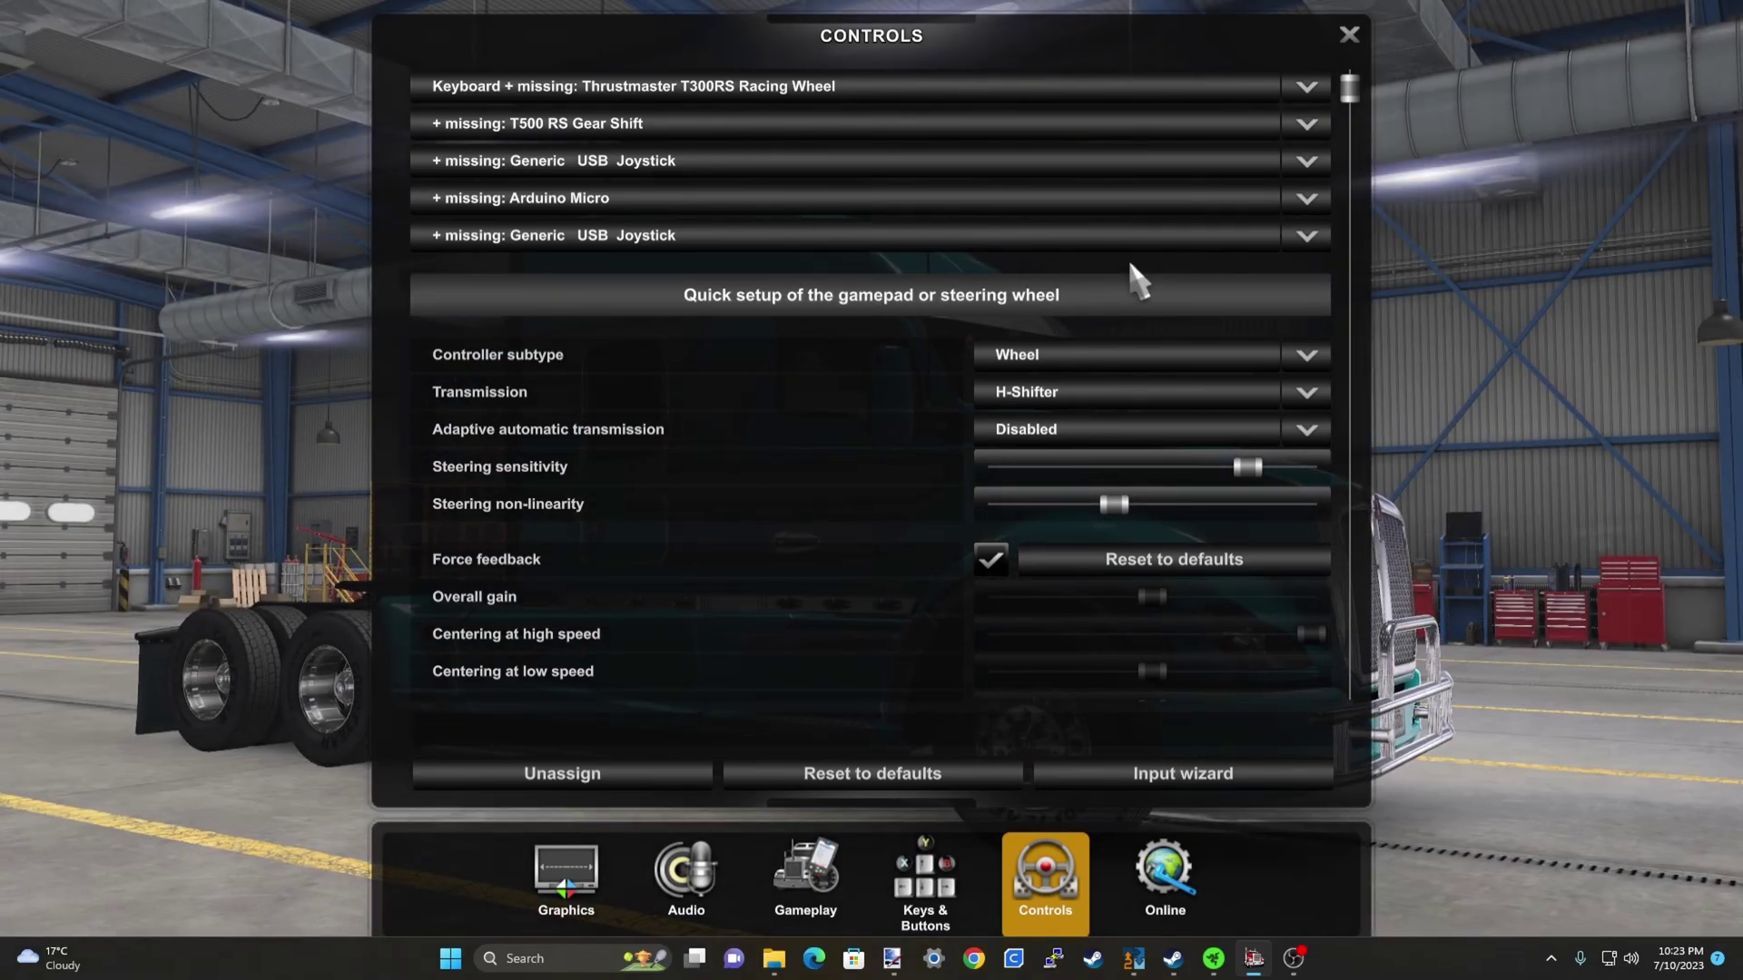
pyautogui.click(1346, 34)
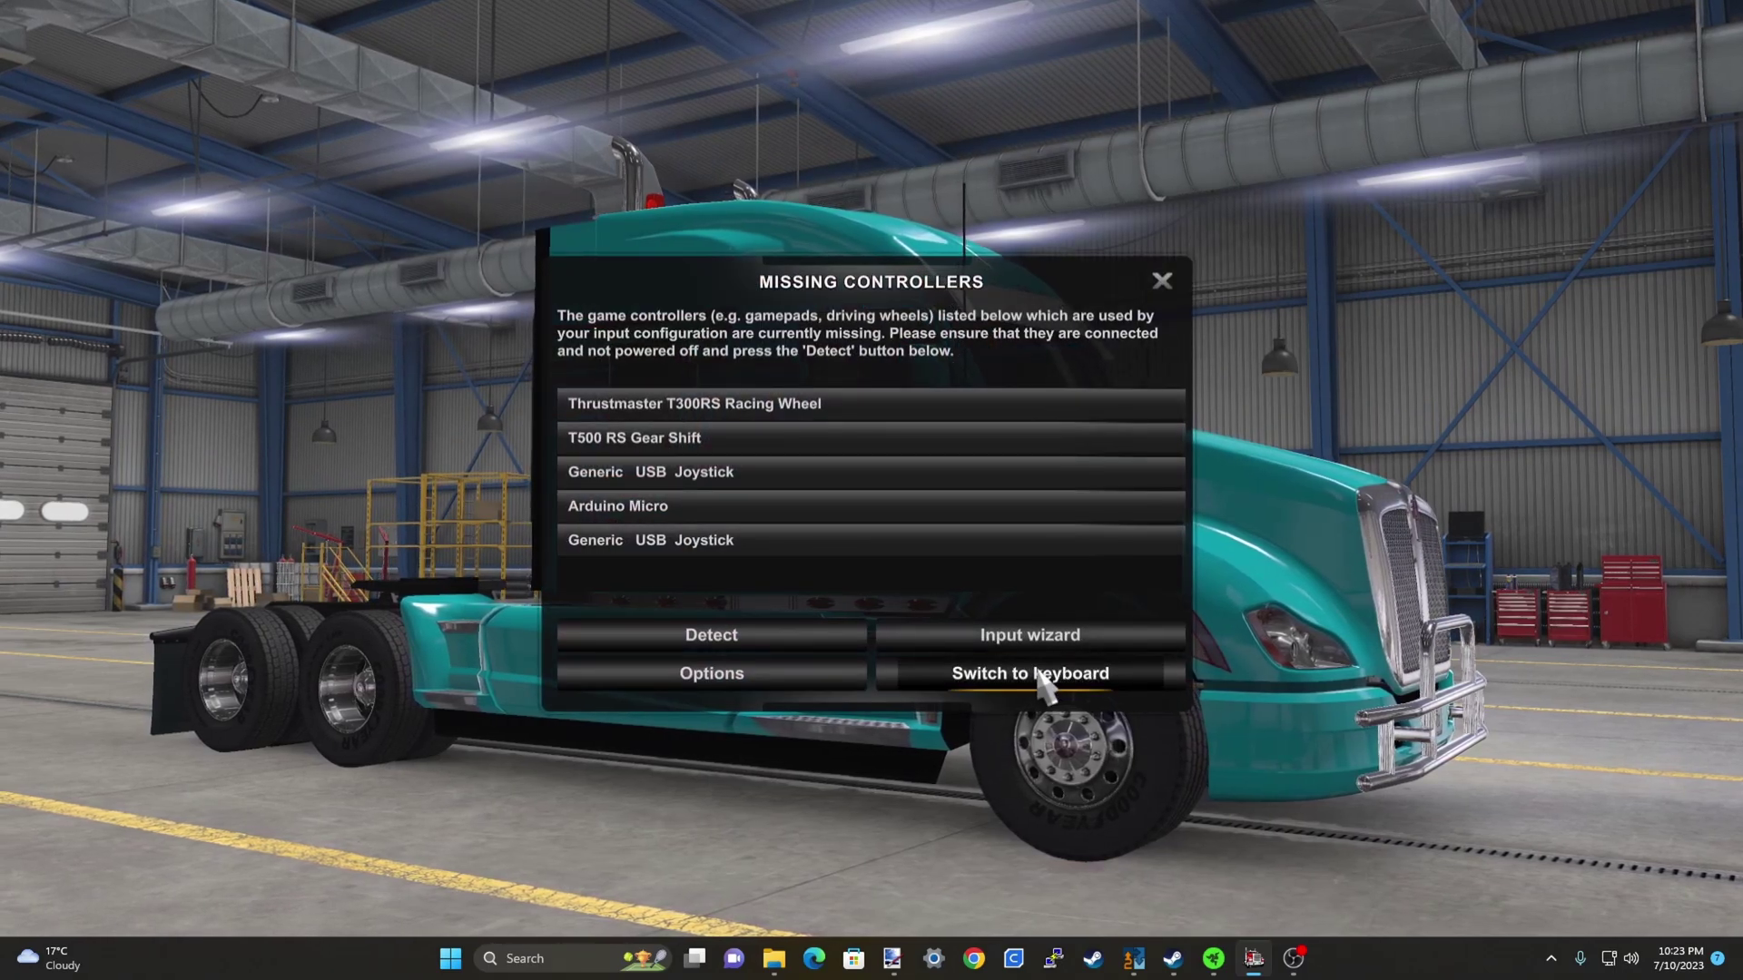
pyautogui.click(1039, 676)
pyautogui.click(808, 624)
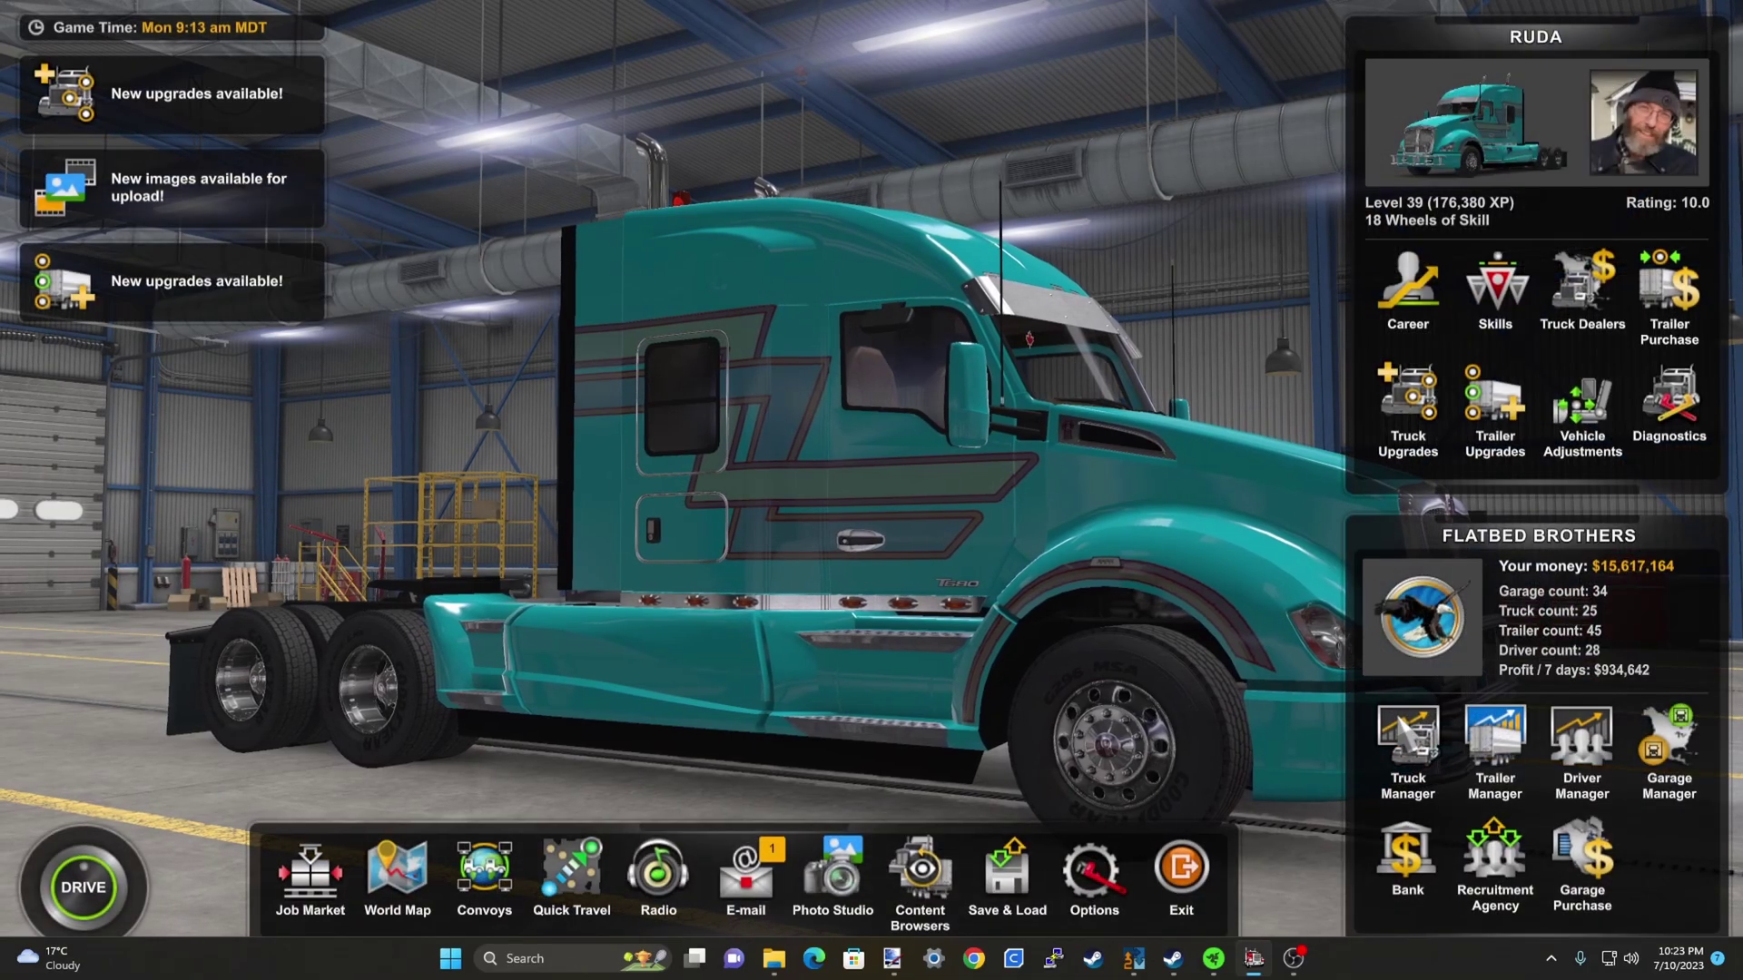
# Find the KW W900 HIGHWAY KILLER among the owned trucks, open it for upgrading and inspect the skin along its side
pyautogui.click(1408, 753)
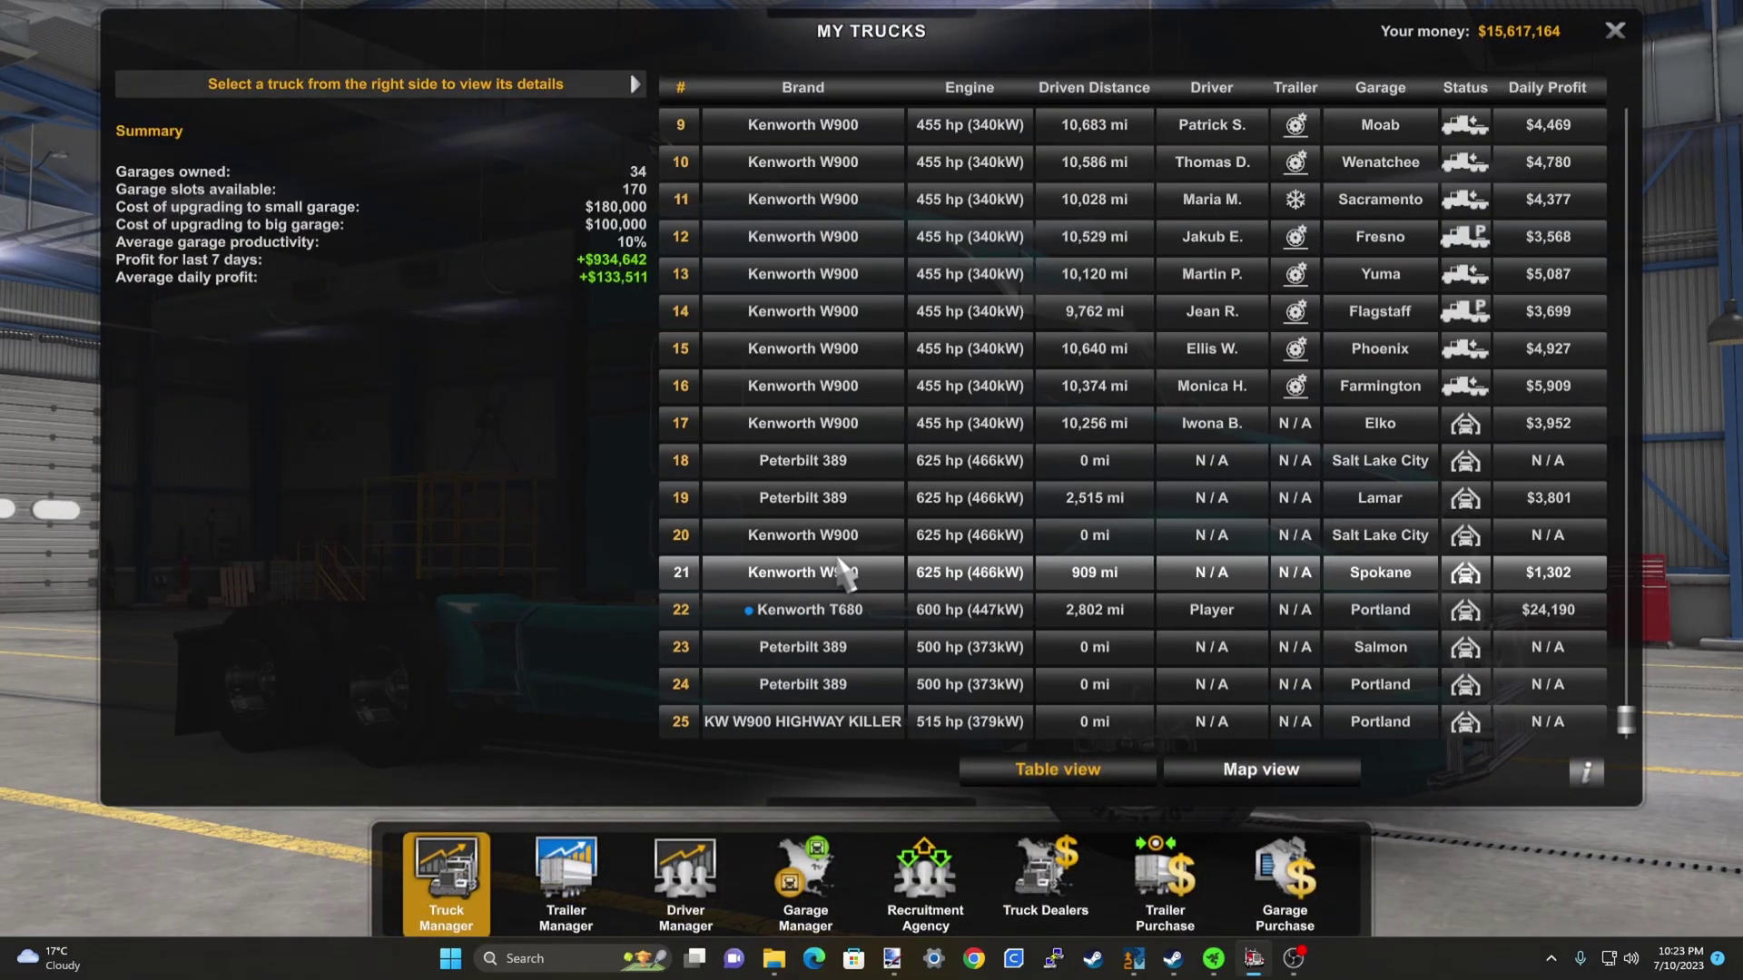
pyautogui.click(808, 726)
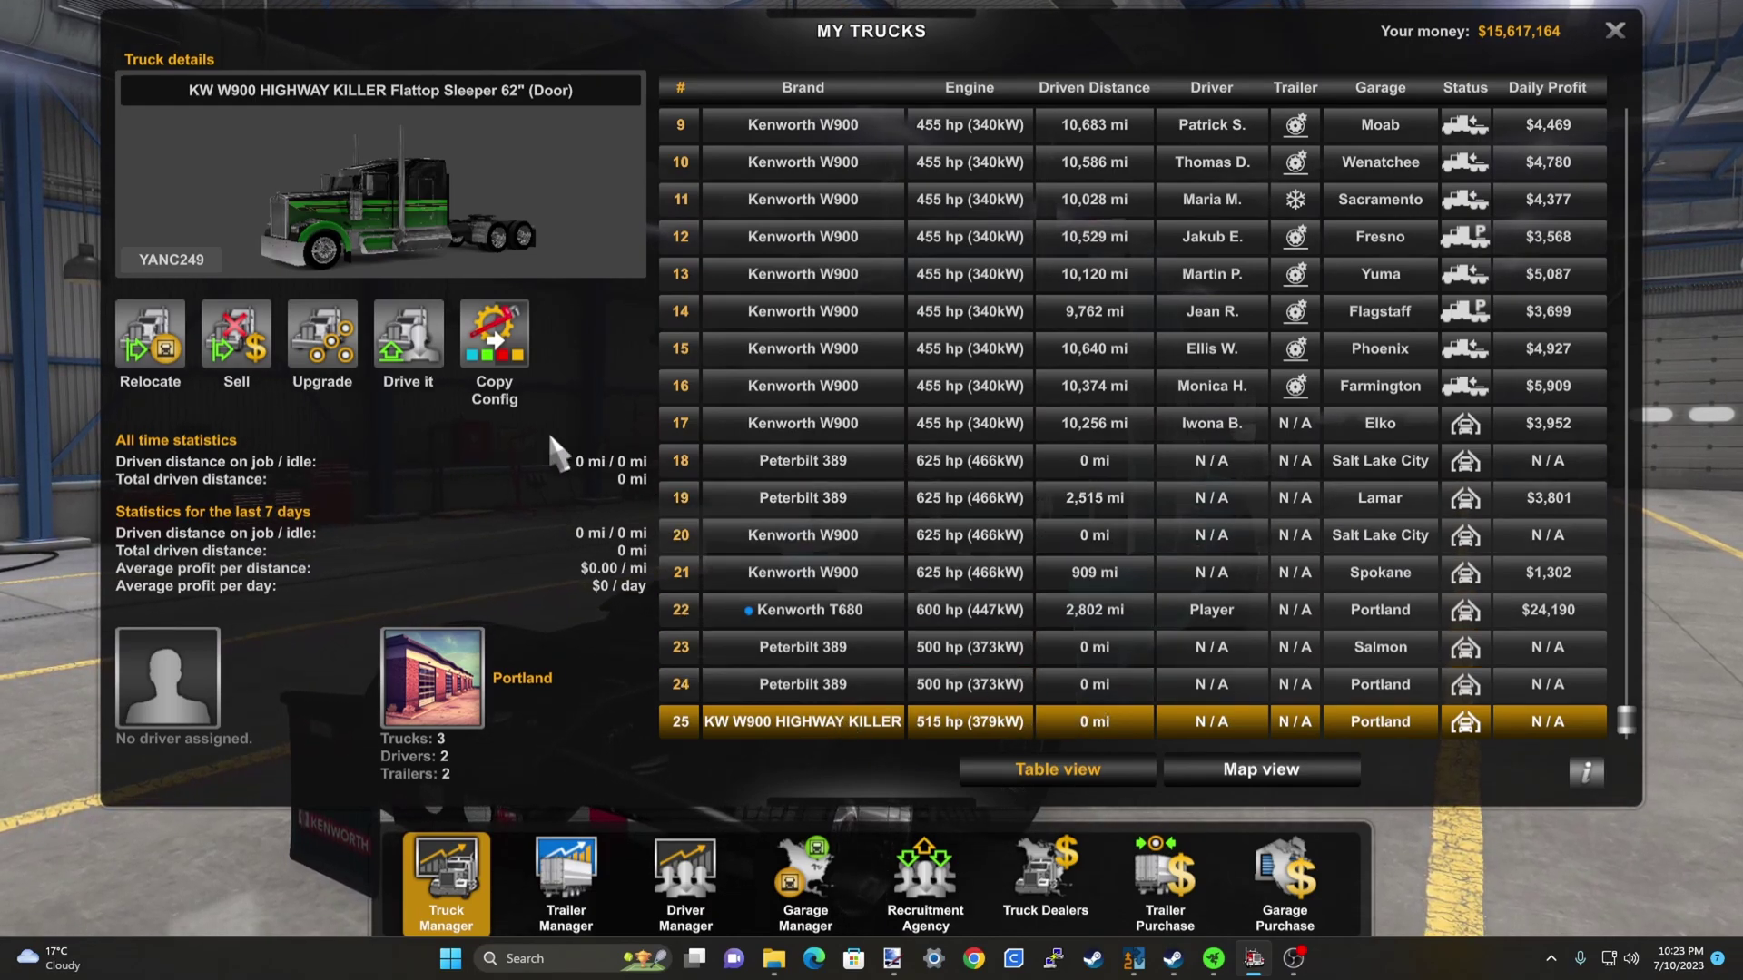
pyautogui.click(319, 370)
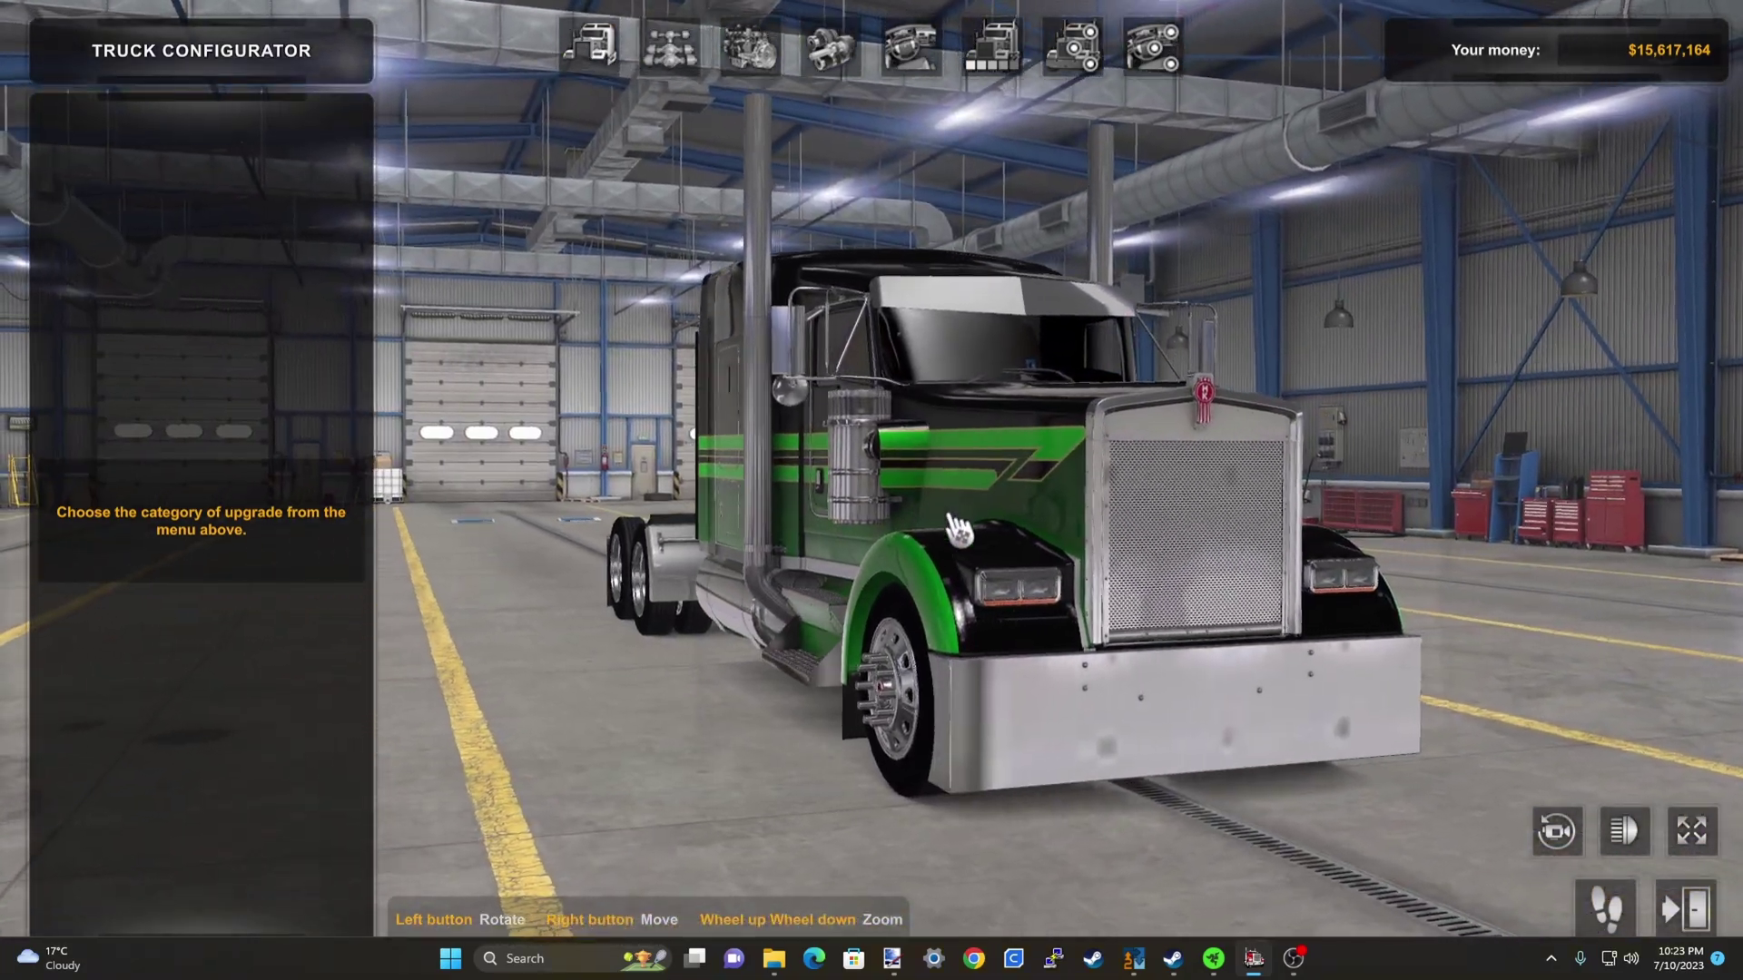
pyautogui.moveTo(955, 529); pyautogui.dragTo(1638, 424)
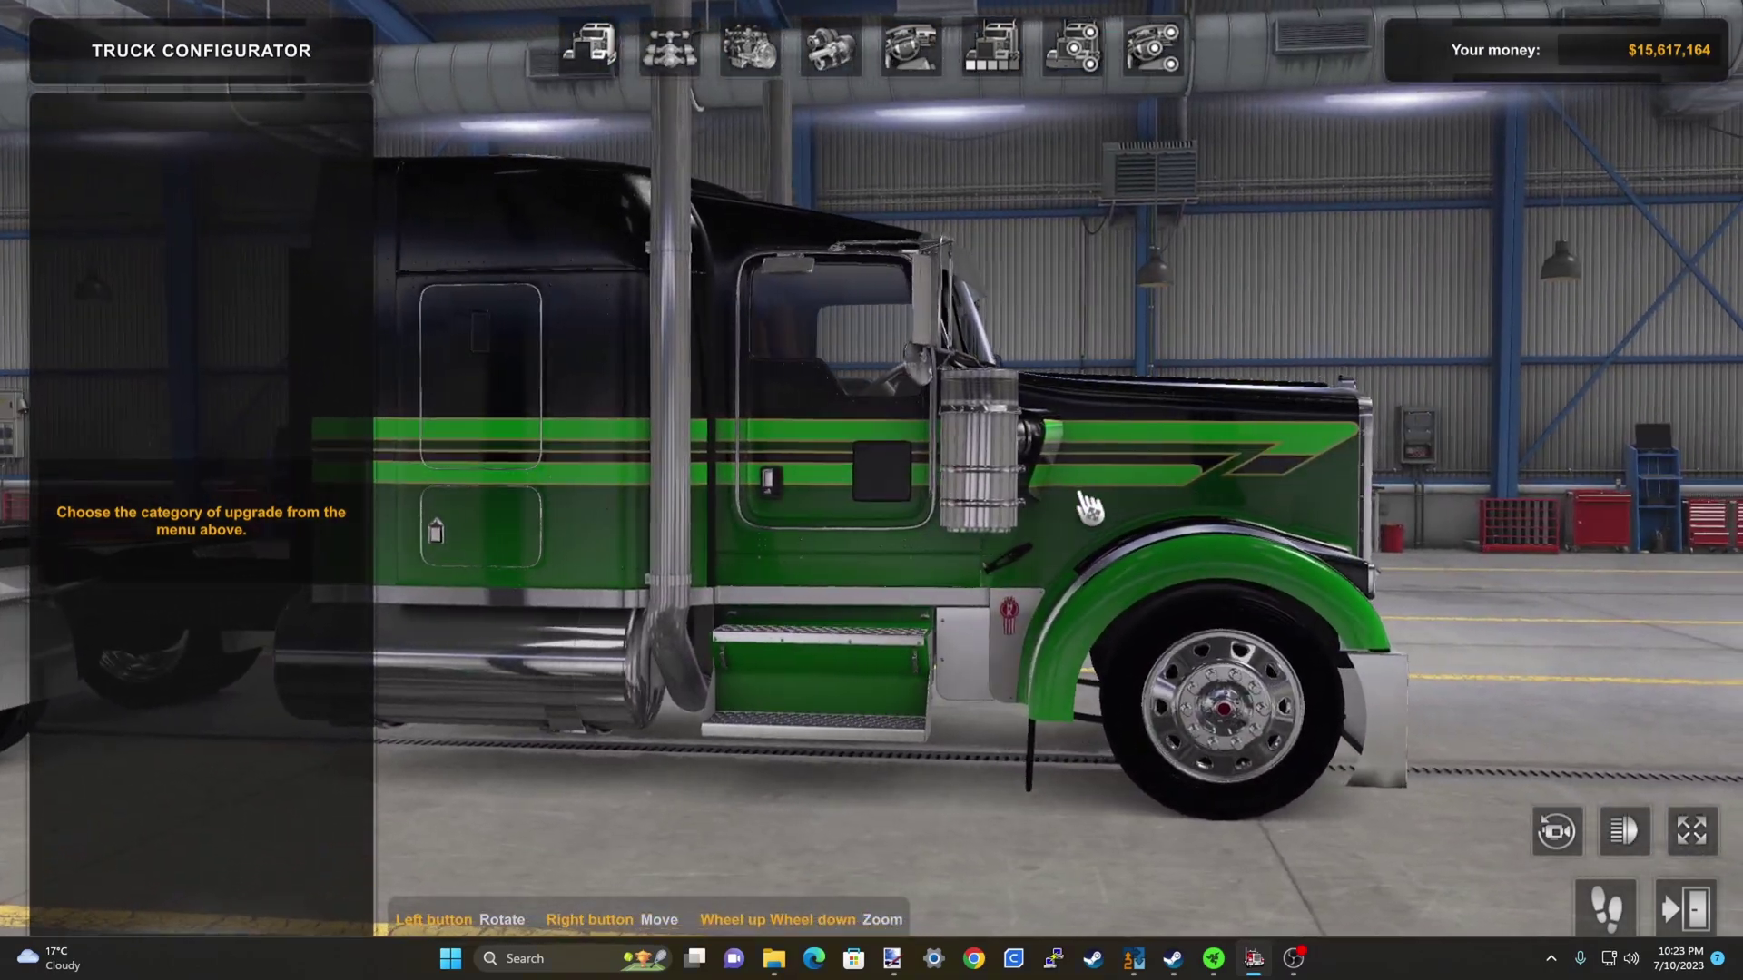
pyautogui.moveTo(731, 559); pyautogui.dragTo(1125, 608)
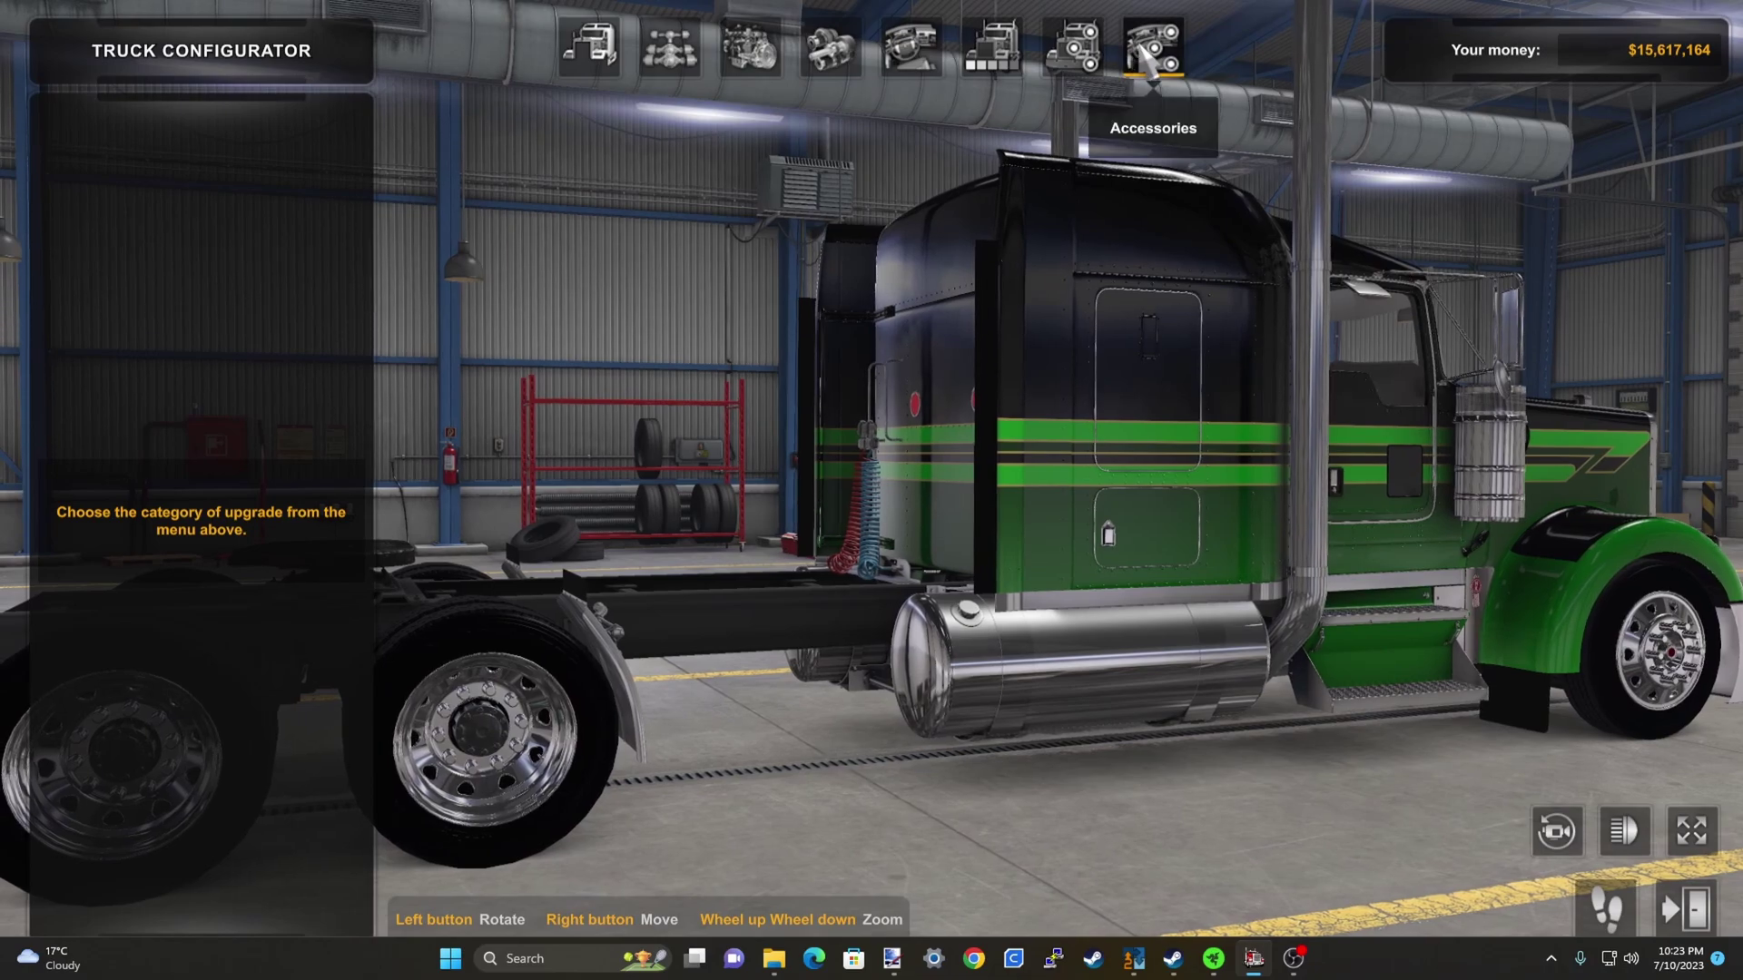
# Replace the truck's fuel tank with the Paint version from the exterior accessories and inspect it from several angles
pyautogui.click(1145, 56)
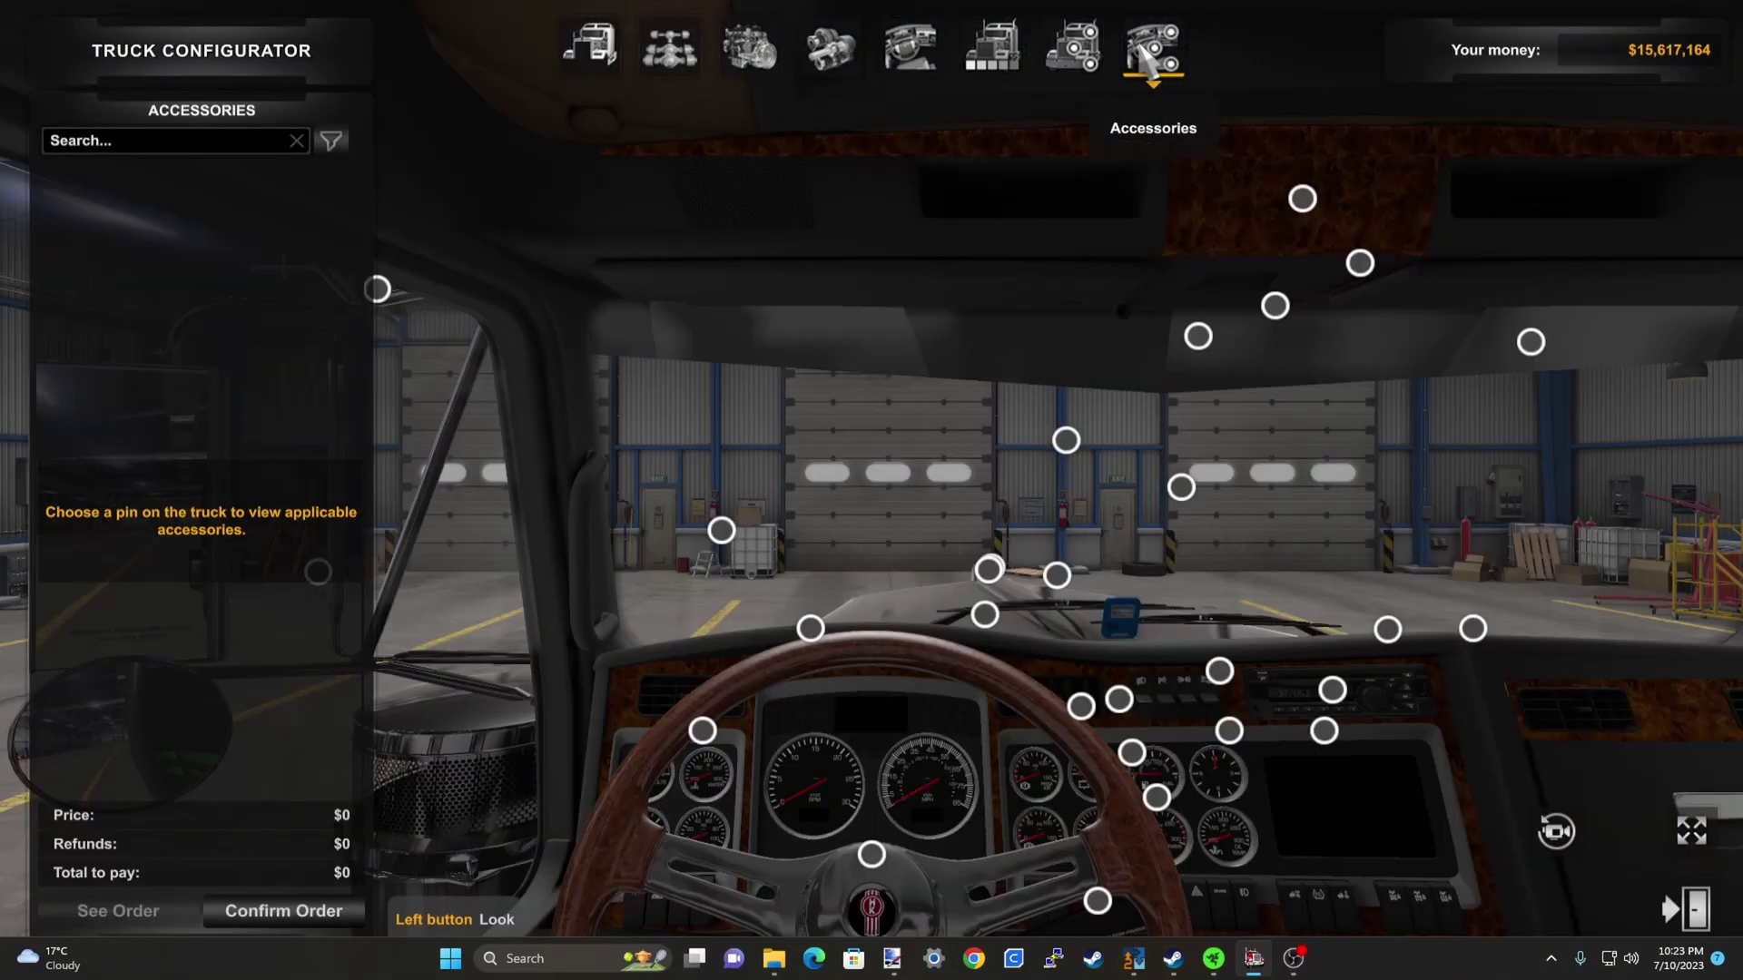
pyautogui.click(1092, 75)
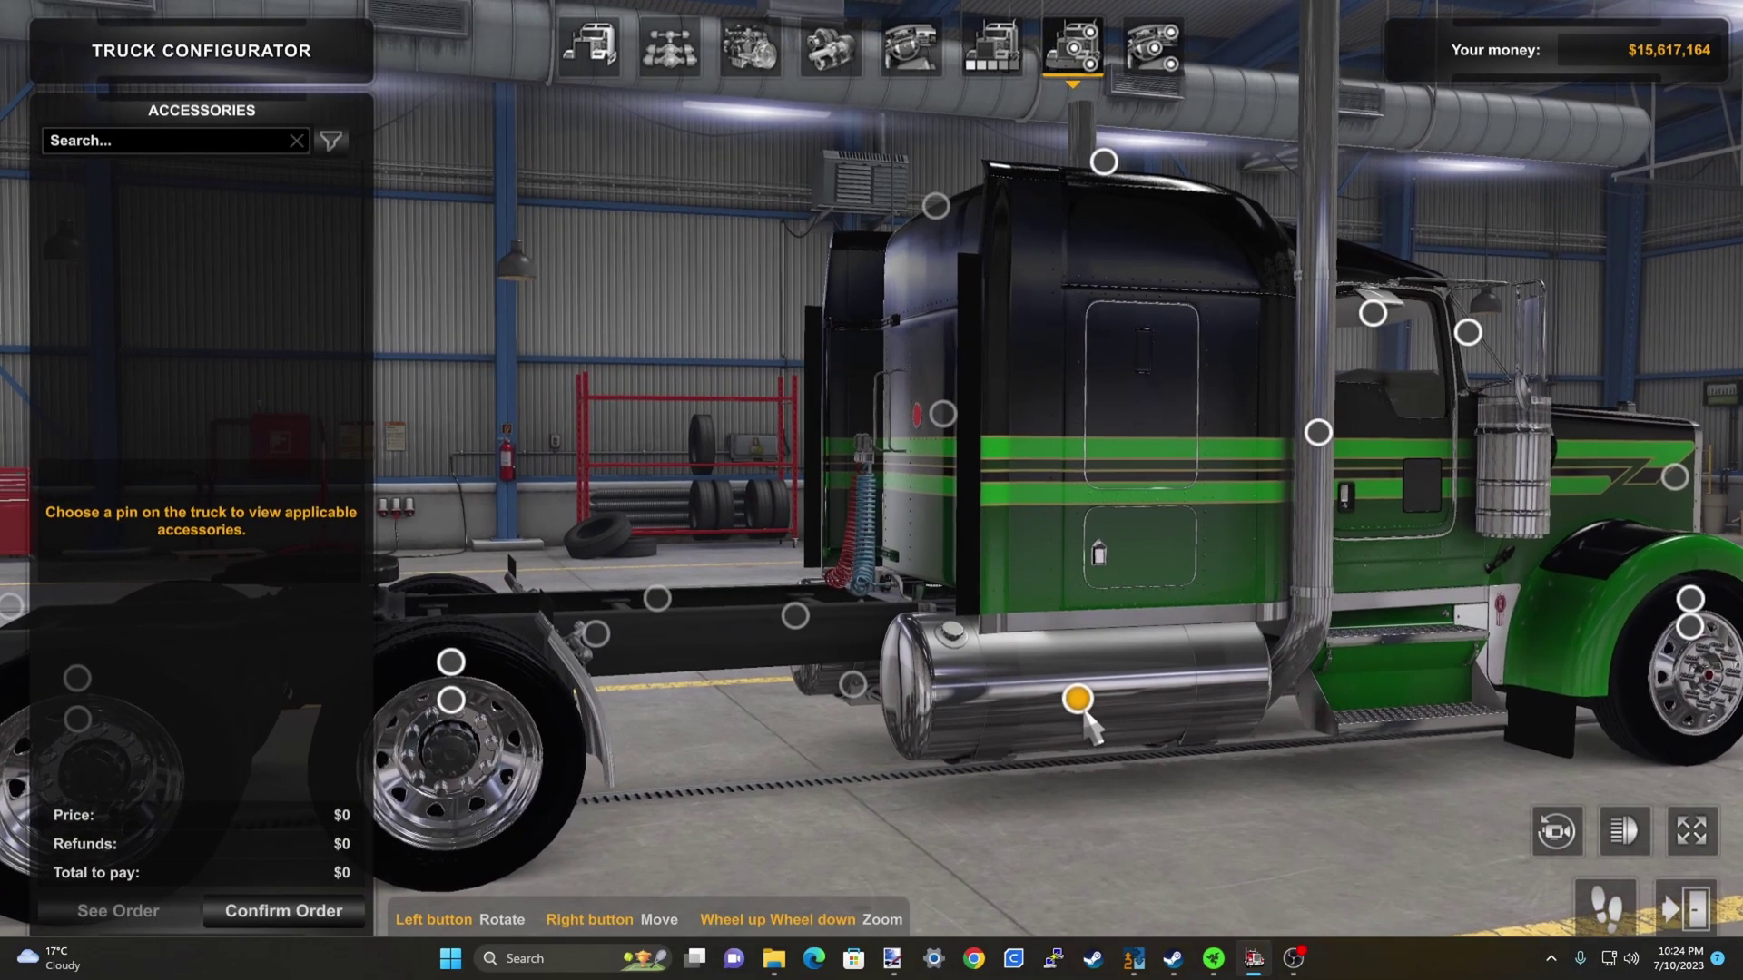
pyautogui.click(1086, 677)
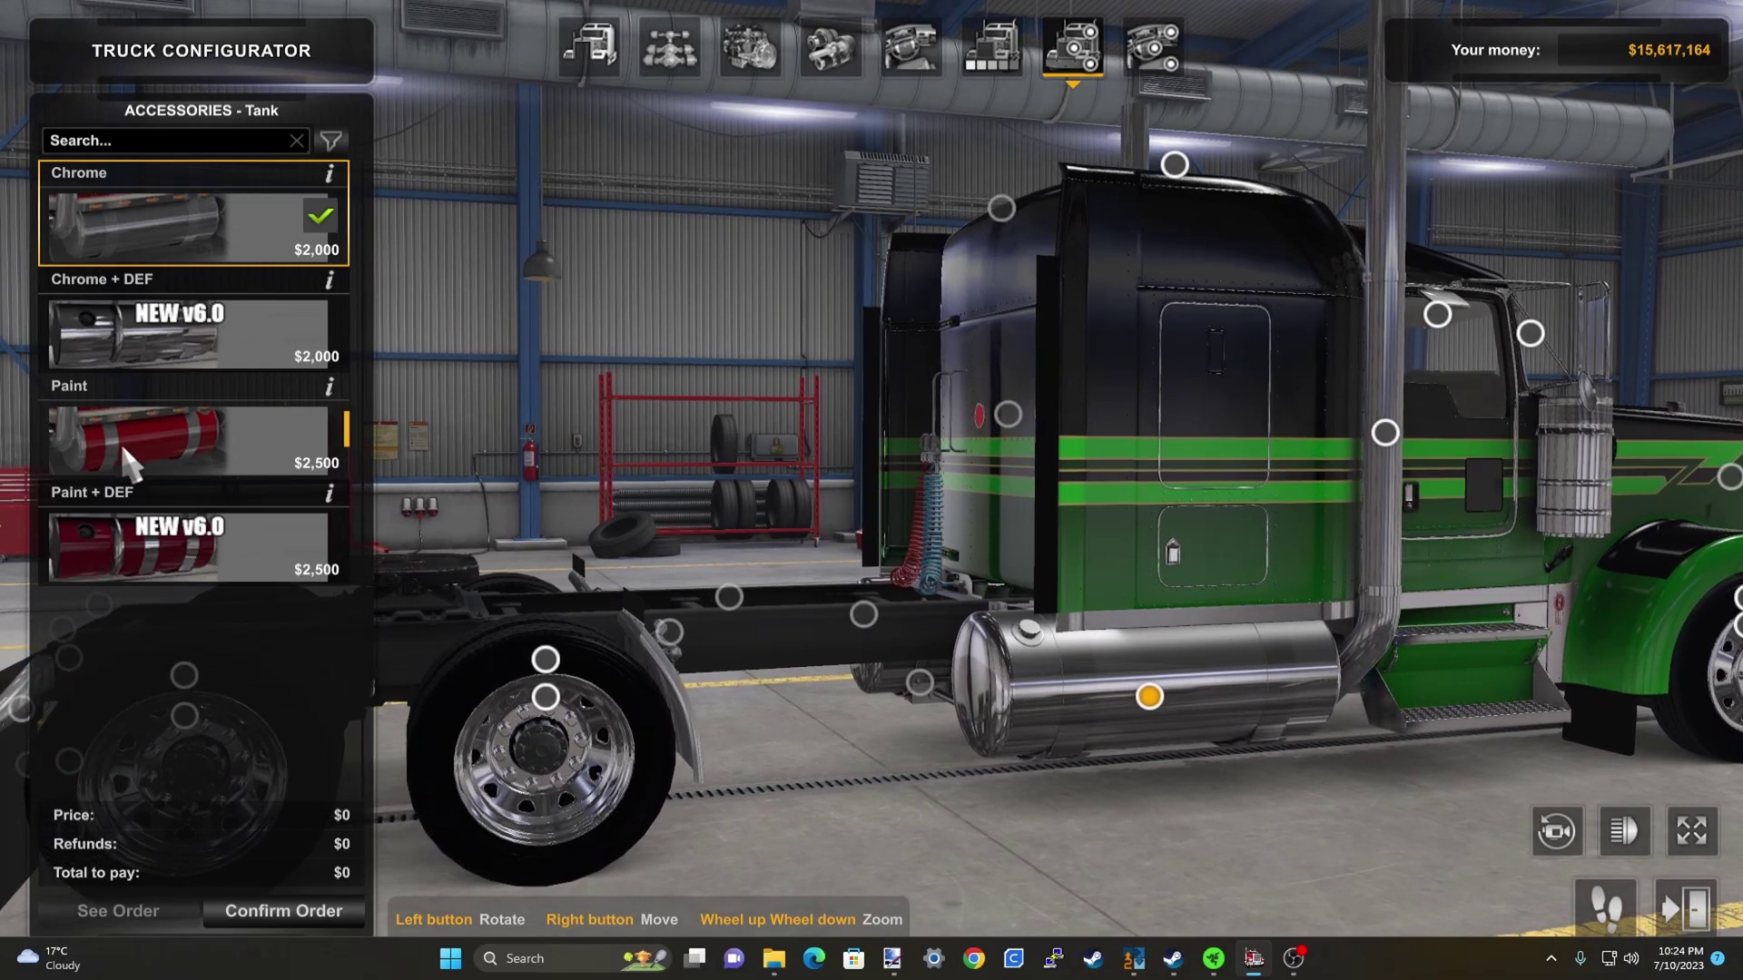
pyautogui.click(125, 450)
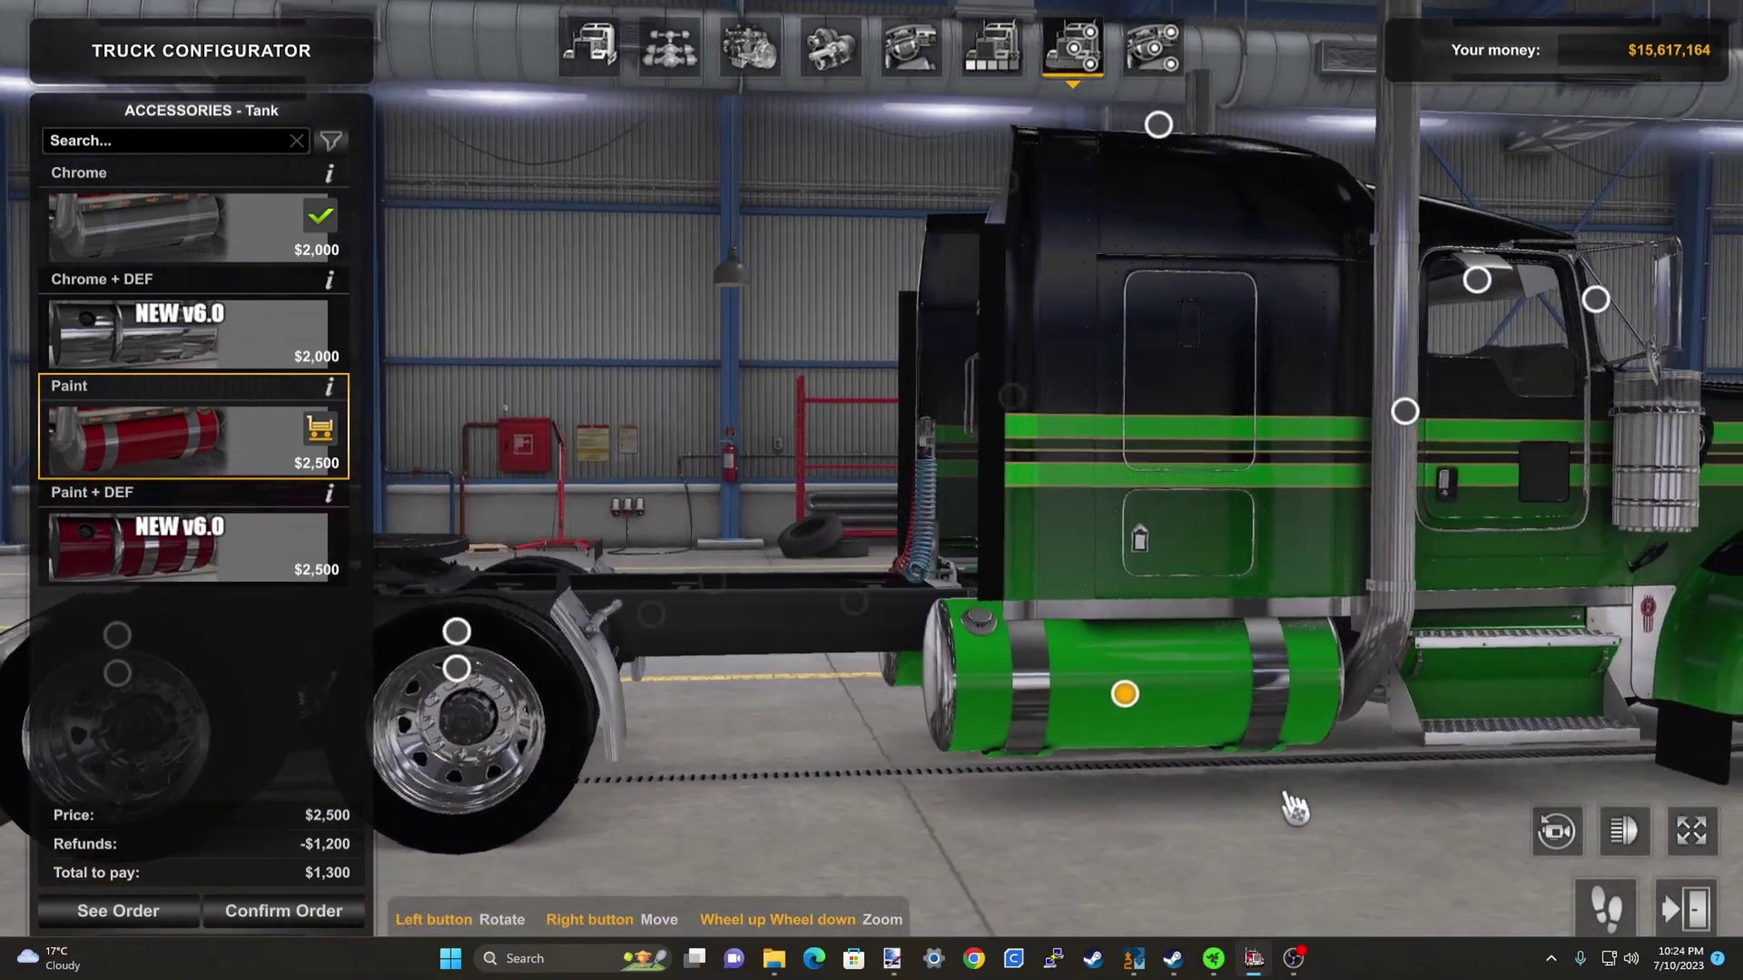
pyautogui.moveTo(1294, 806); pyautogui.dragTo(1105, 788)
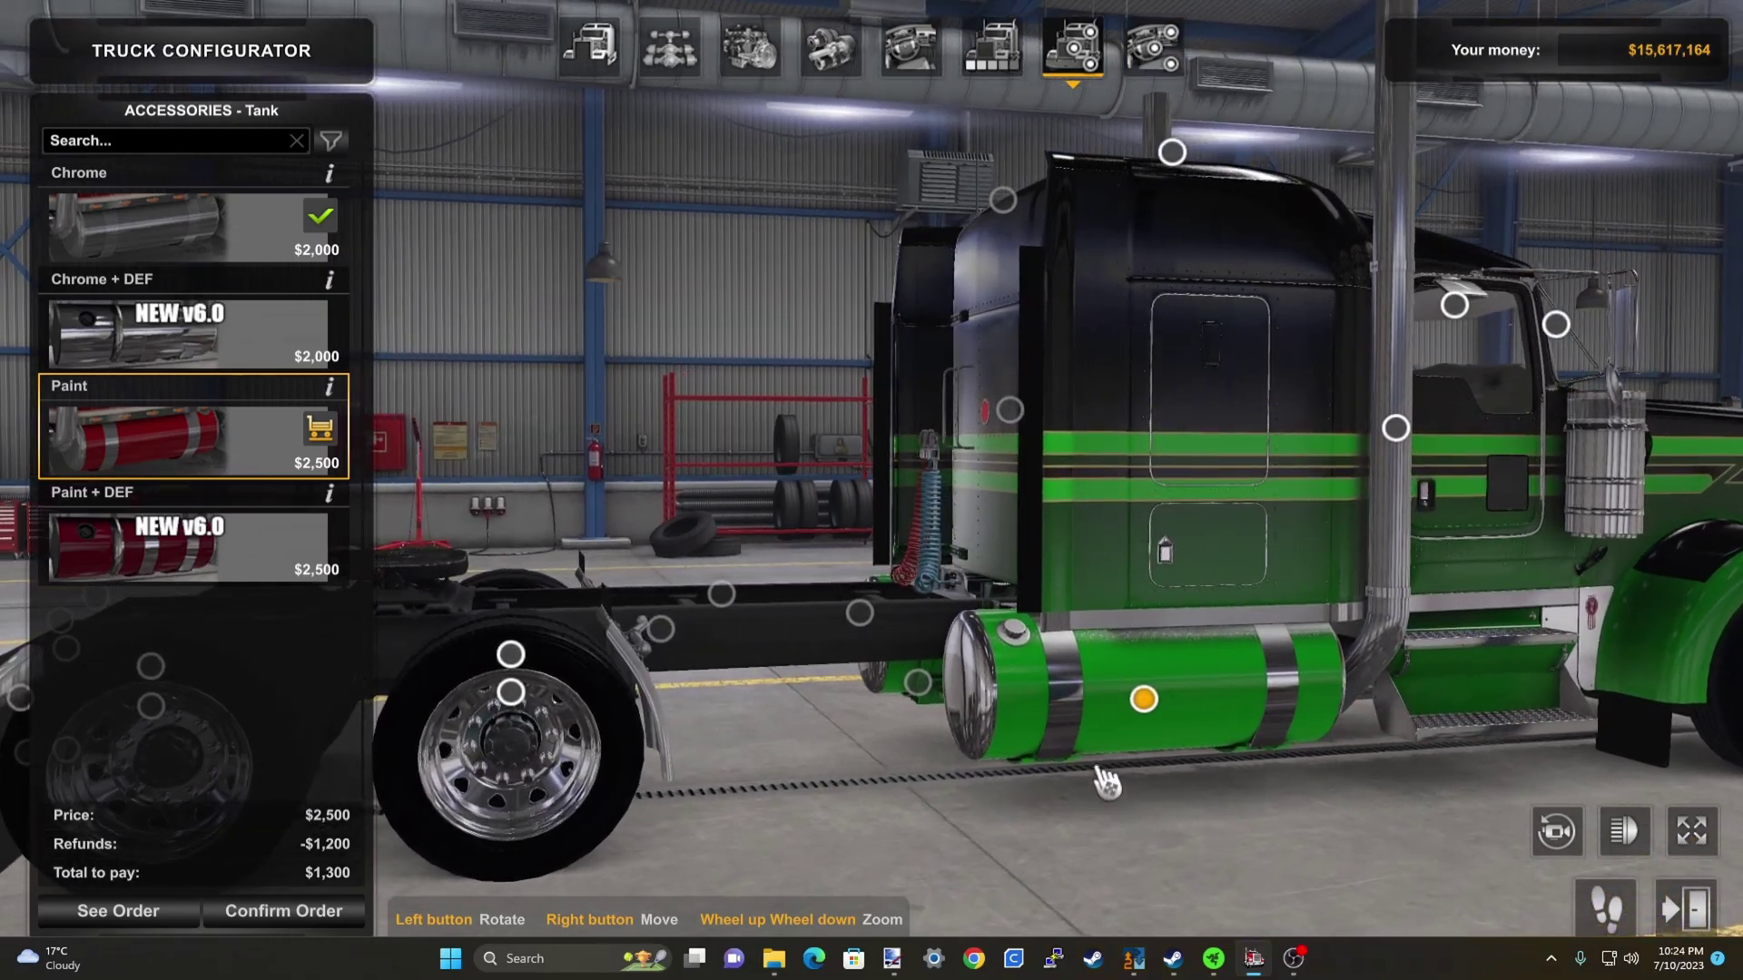
pyautogui.moveTo(1103, 722); pyautogui.dragTo(1021, 736)
pyautogui.scroll(-6, 1019, 736)
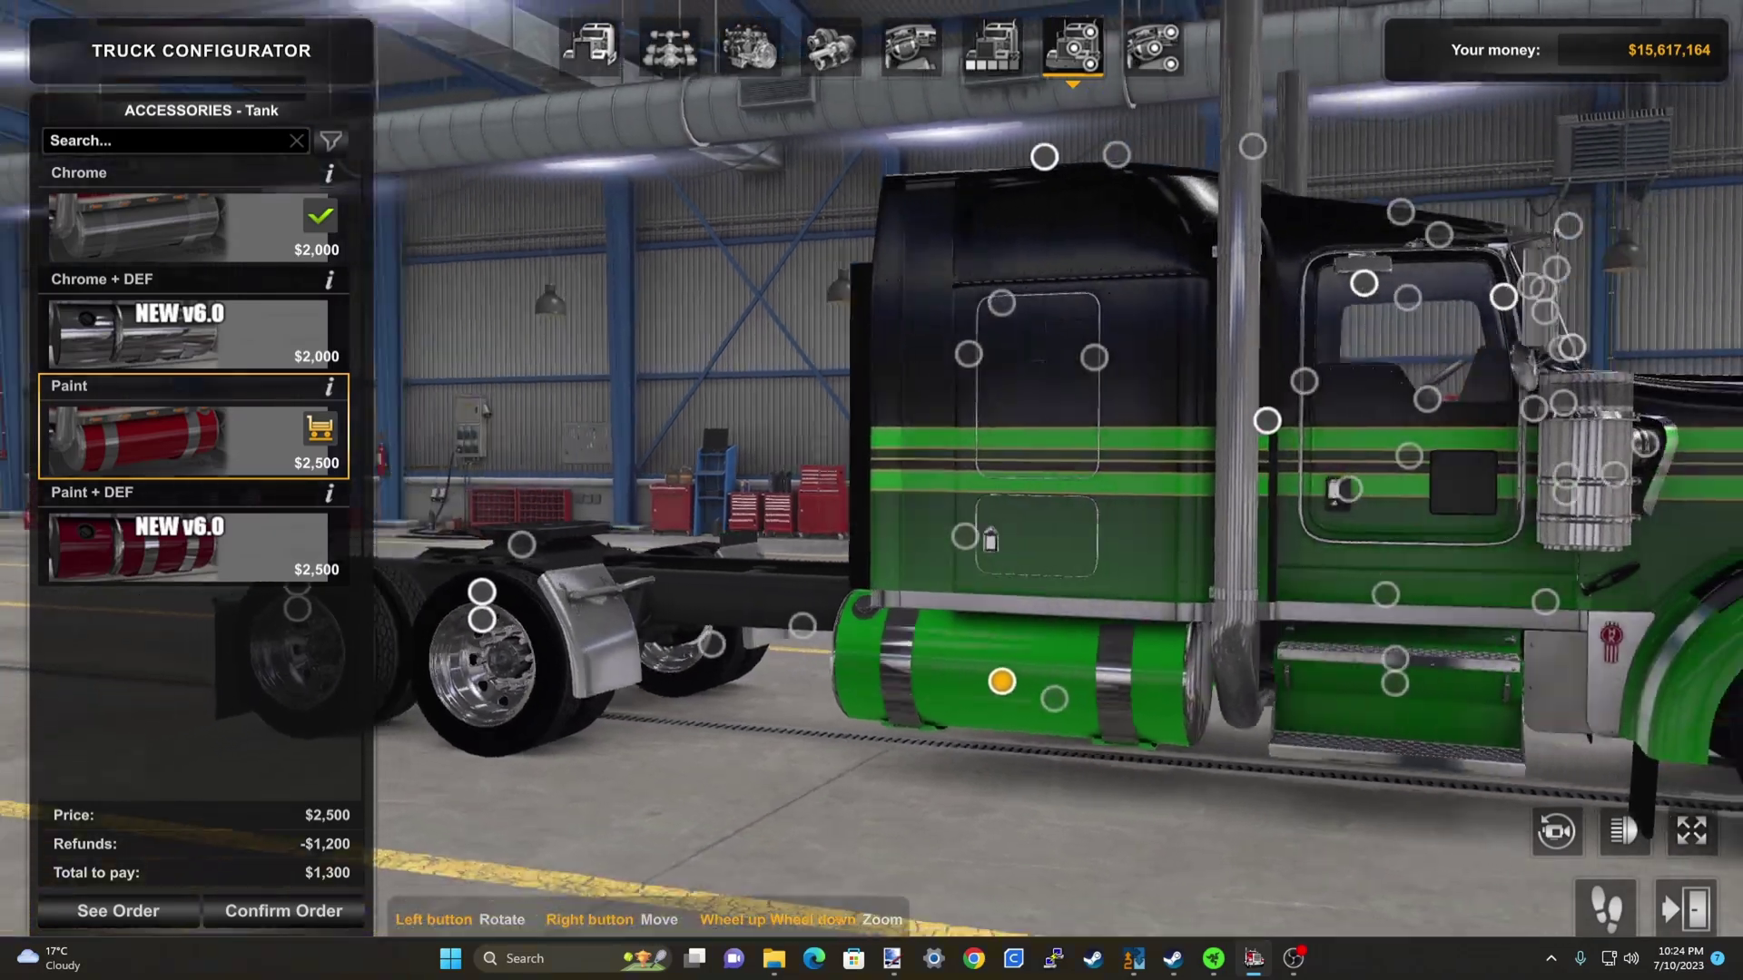
pyautogui.scroll(5, 724, 668)
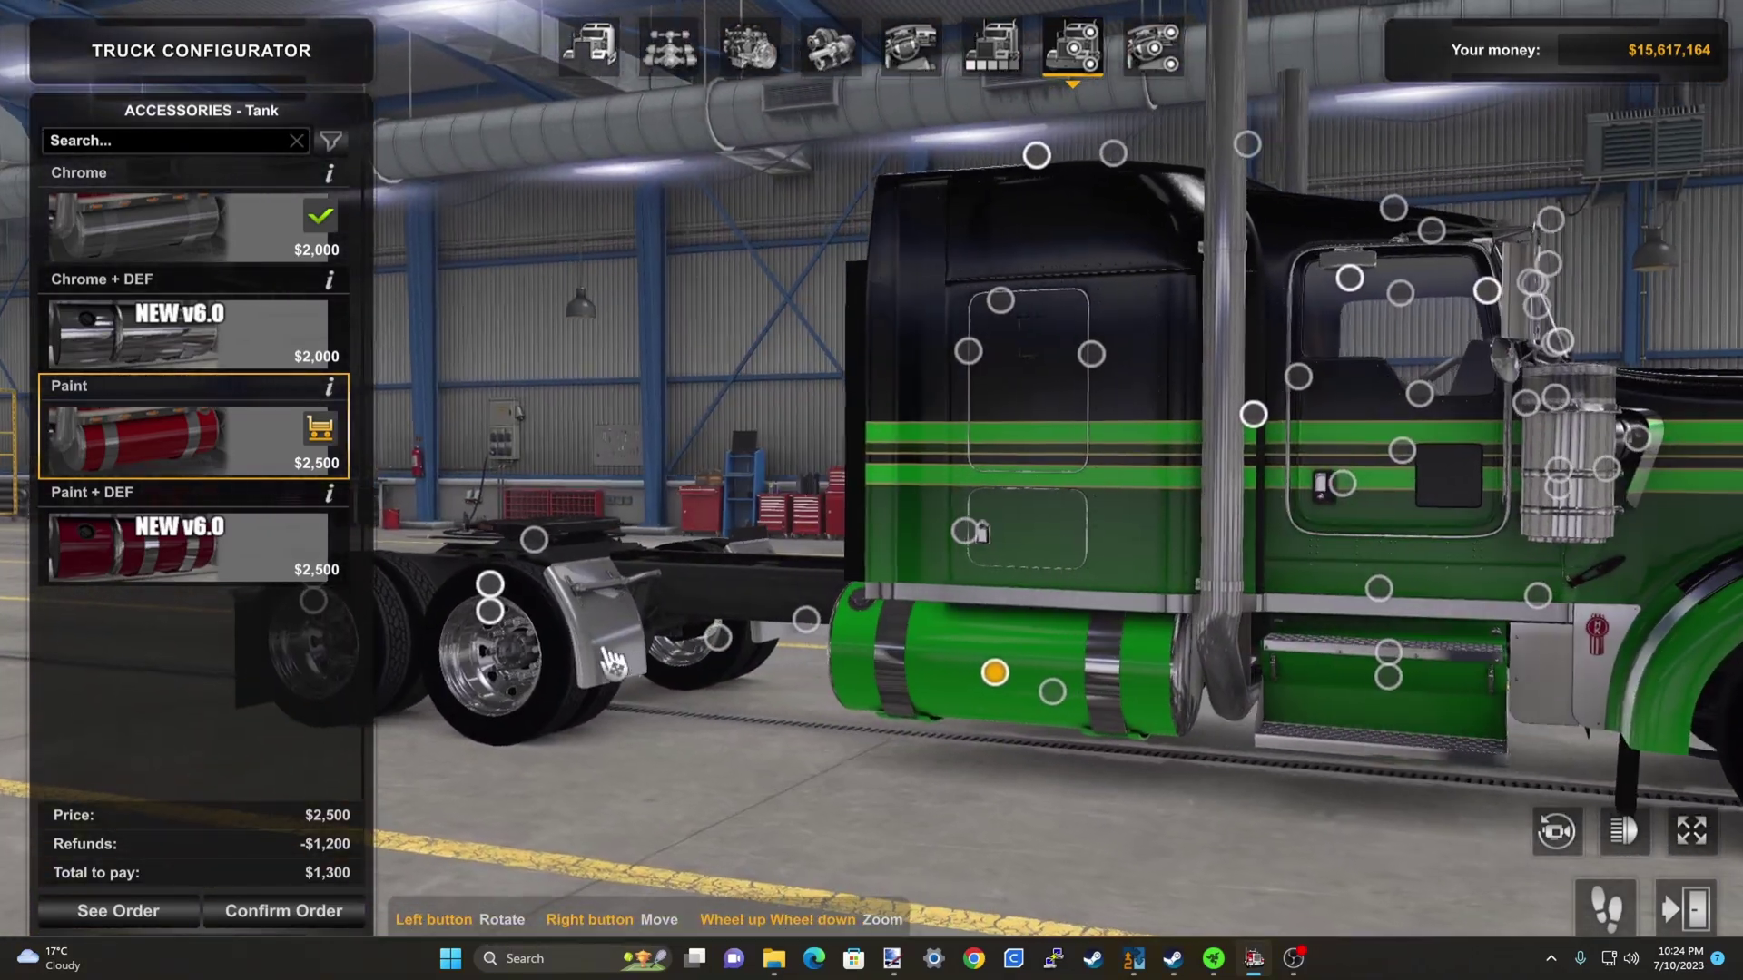
pyautogui.moveTo(653, 670); pyautogui.dragTo(751, 611)
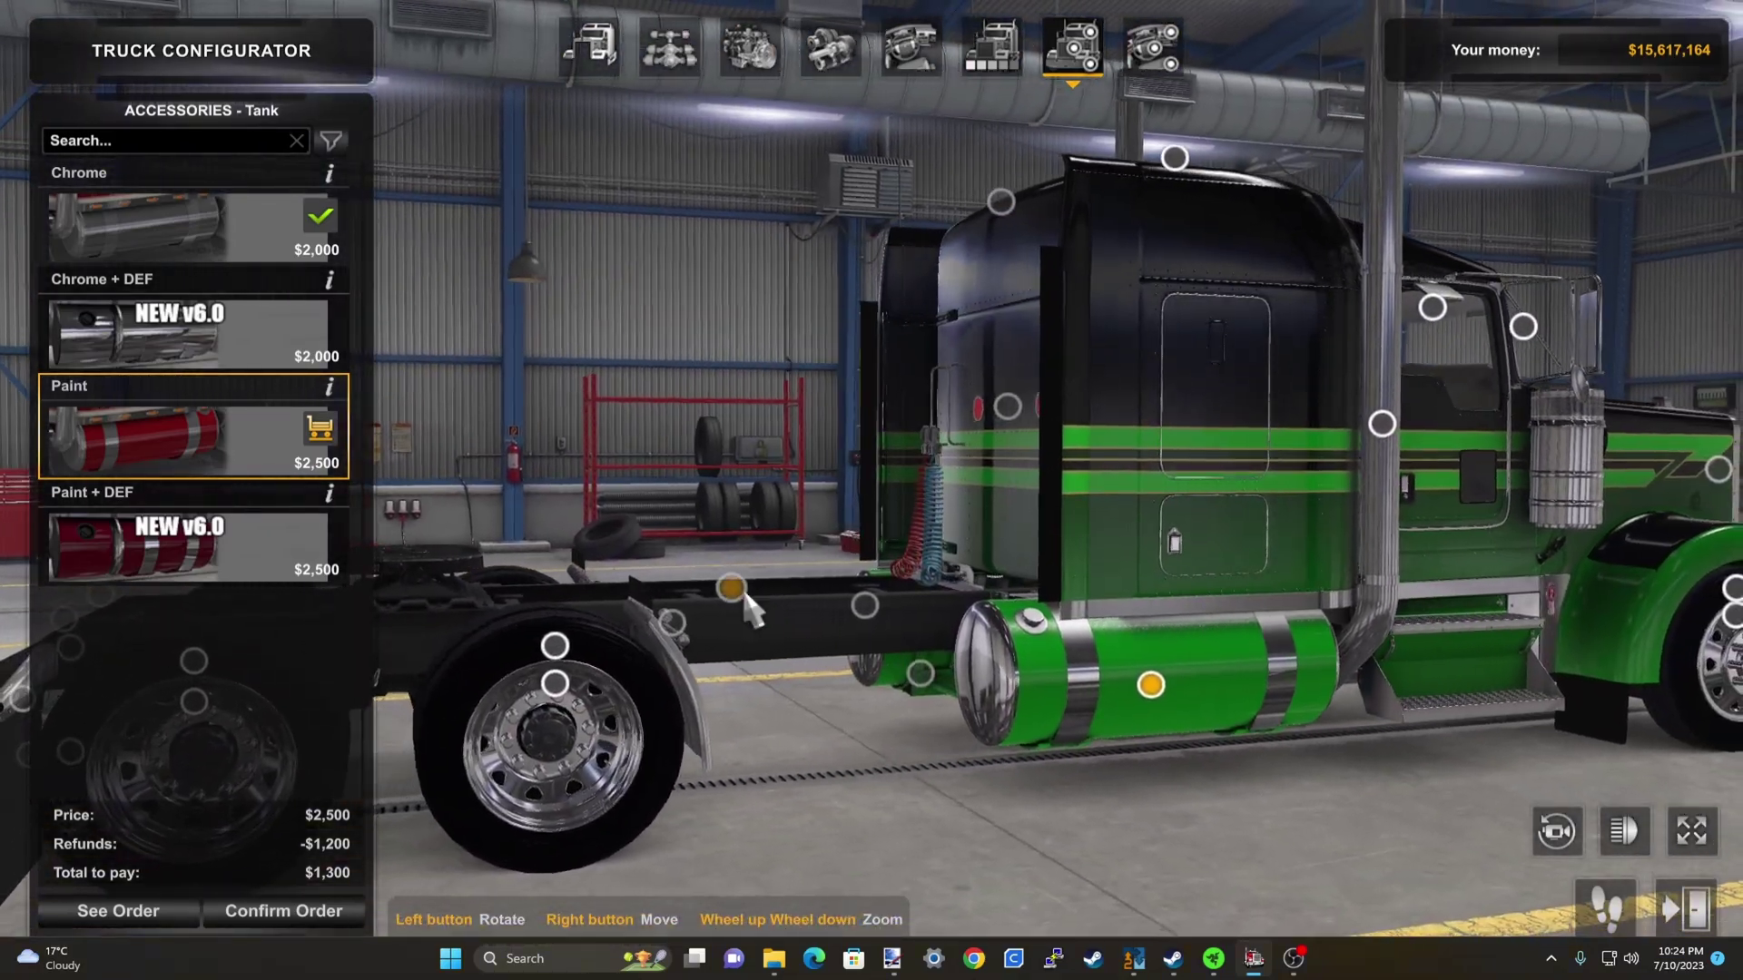
# Change the truck's frame to Standard Paint and view it from the rear
pyautogui.click(862, 606)
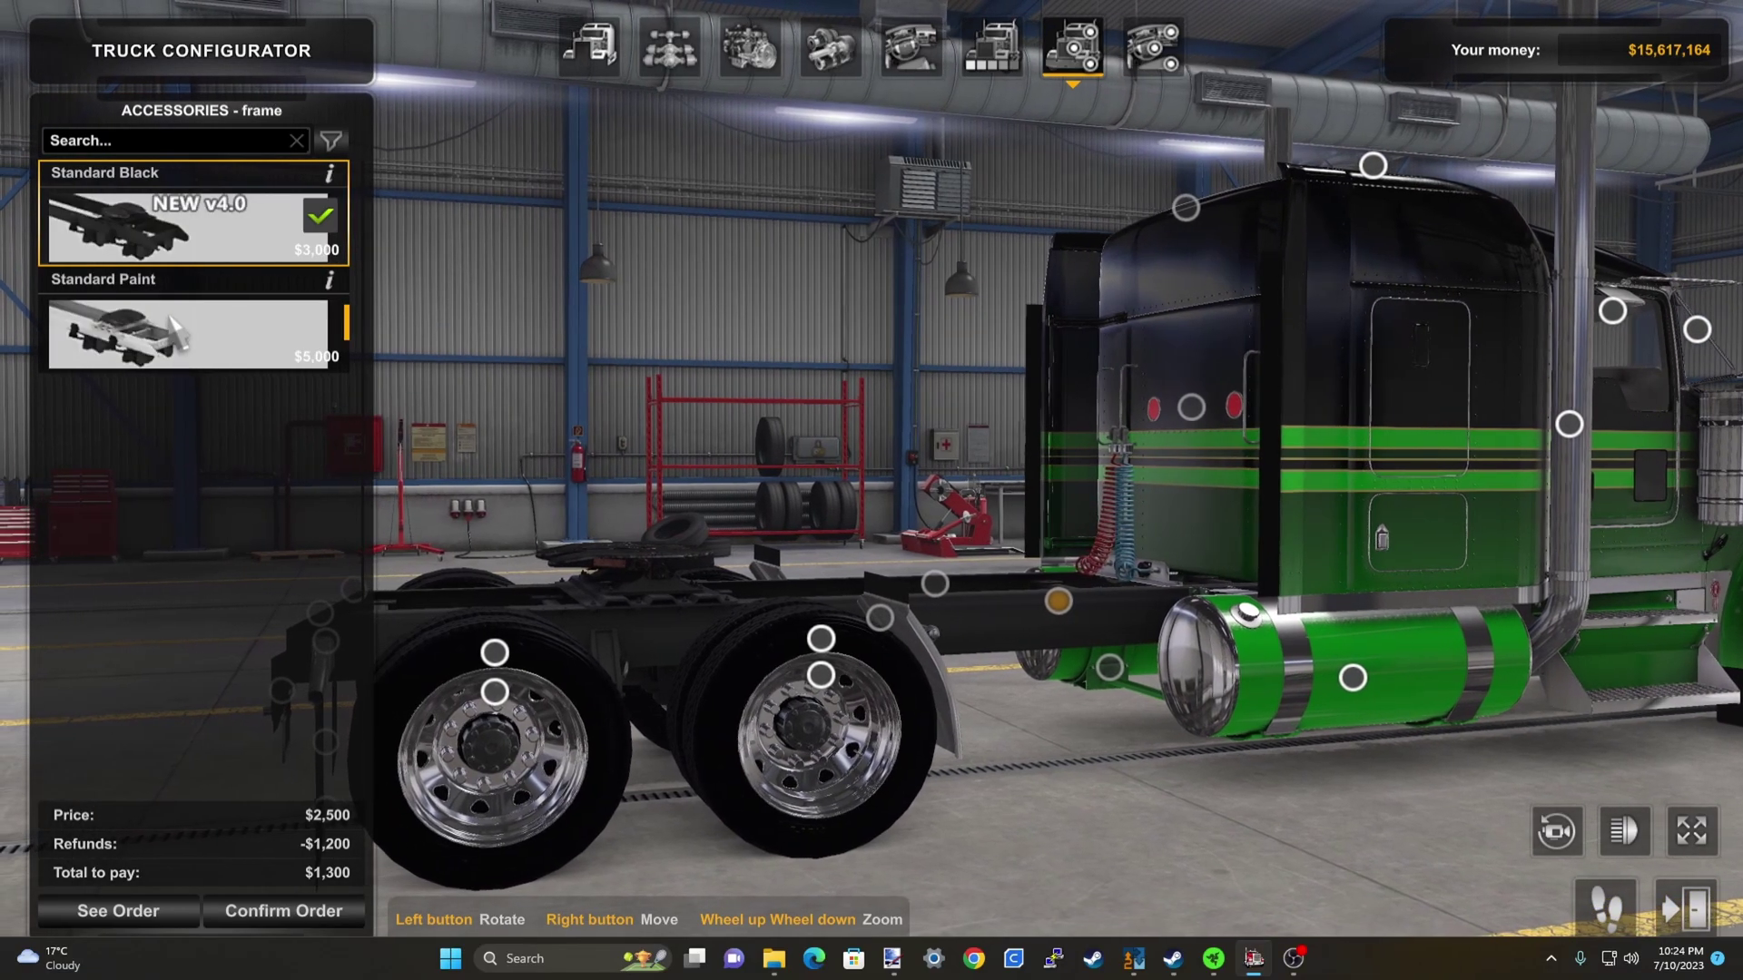
pyautogui.moveTo(861, 417); pyautogui.dragTo(1101, 697)
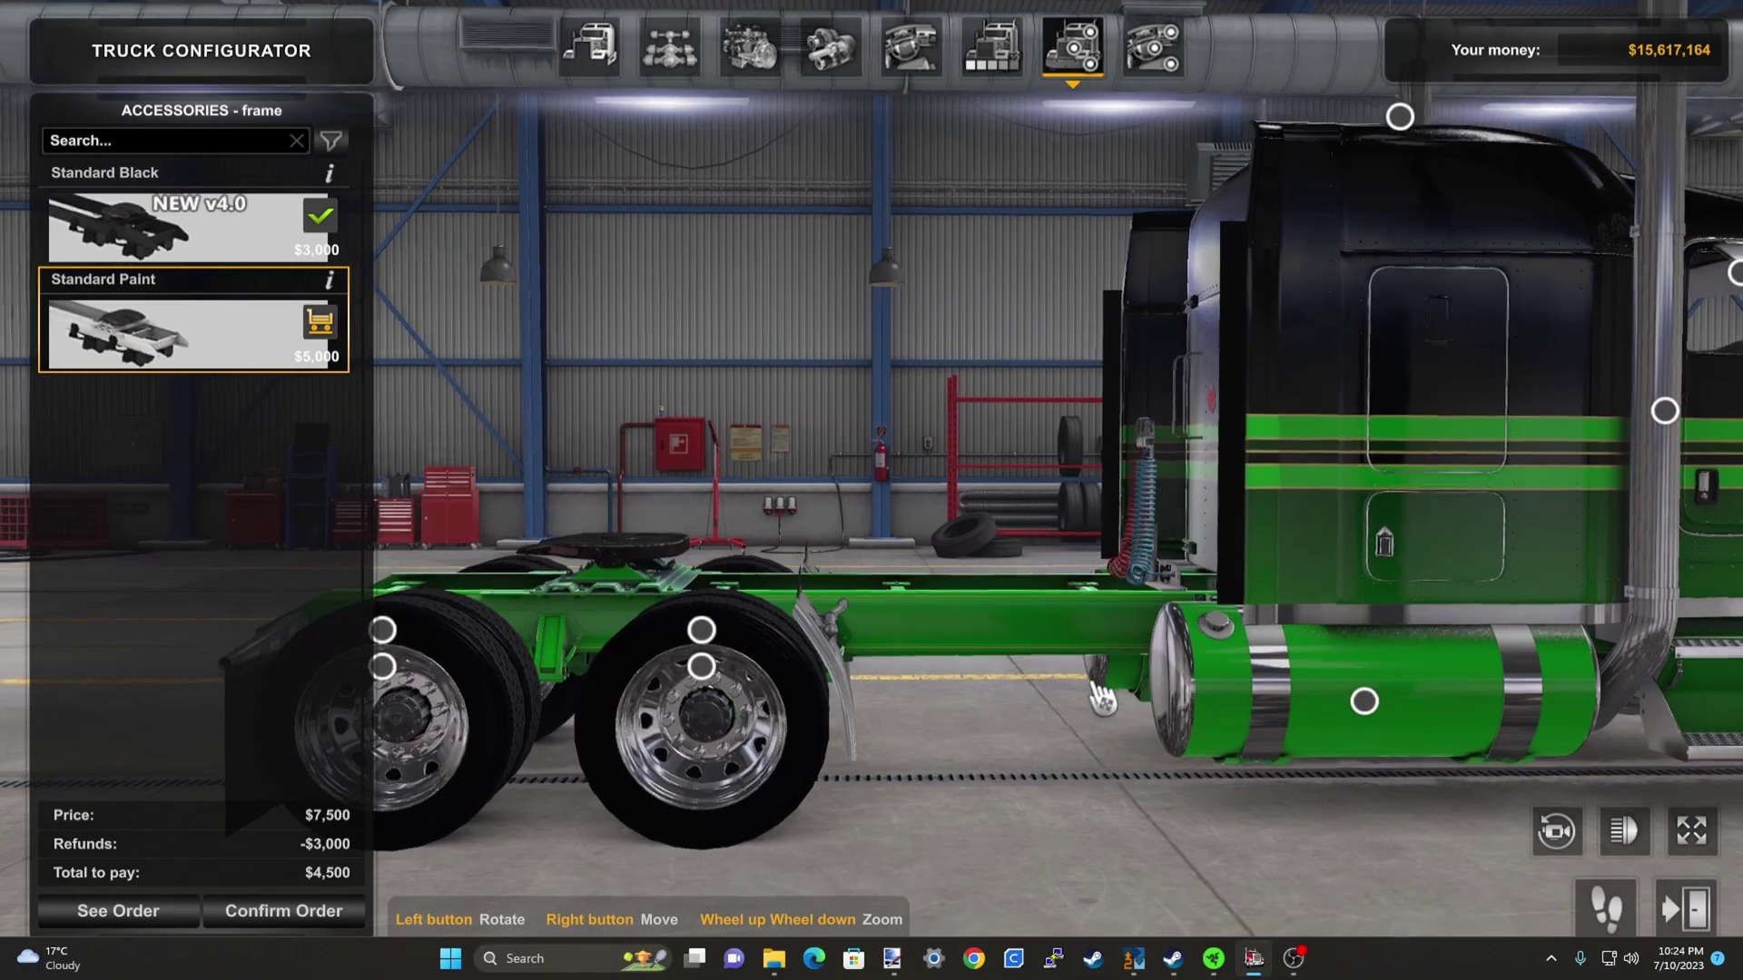
pyautogui.moveTo(863, 635); pyautogui.dragTo(976, 731)
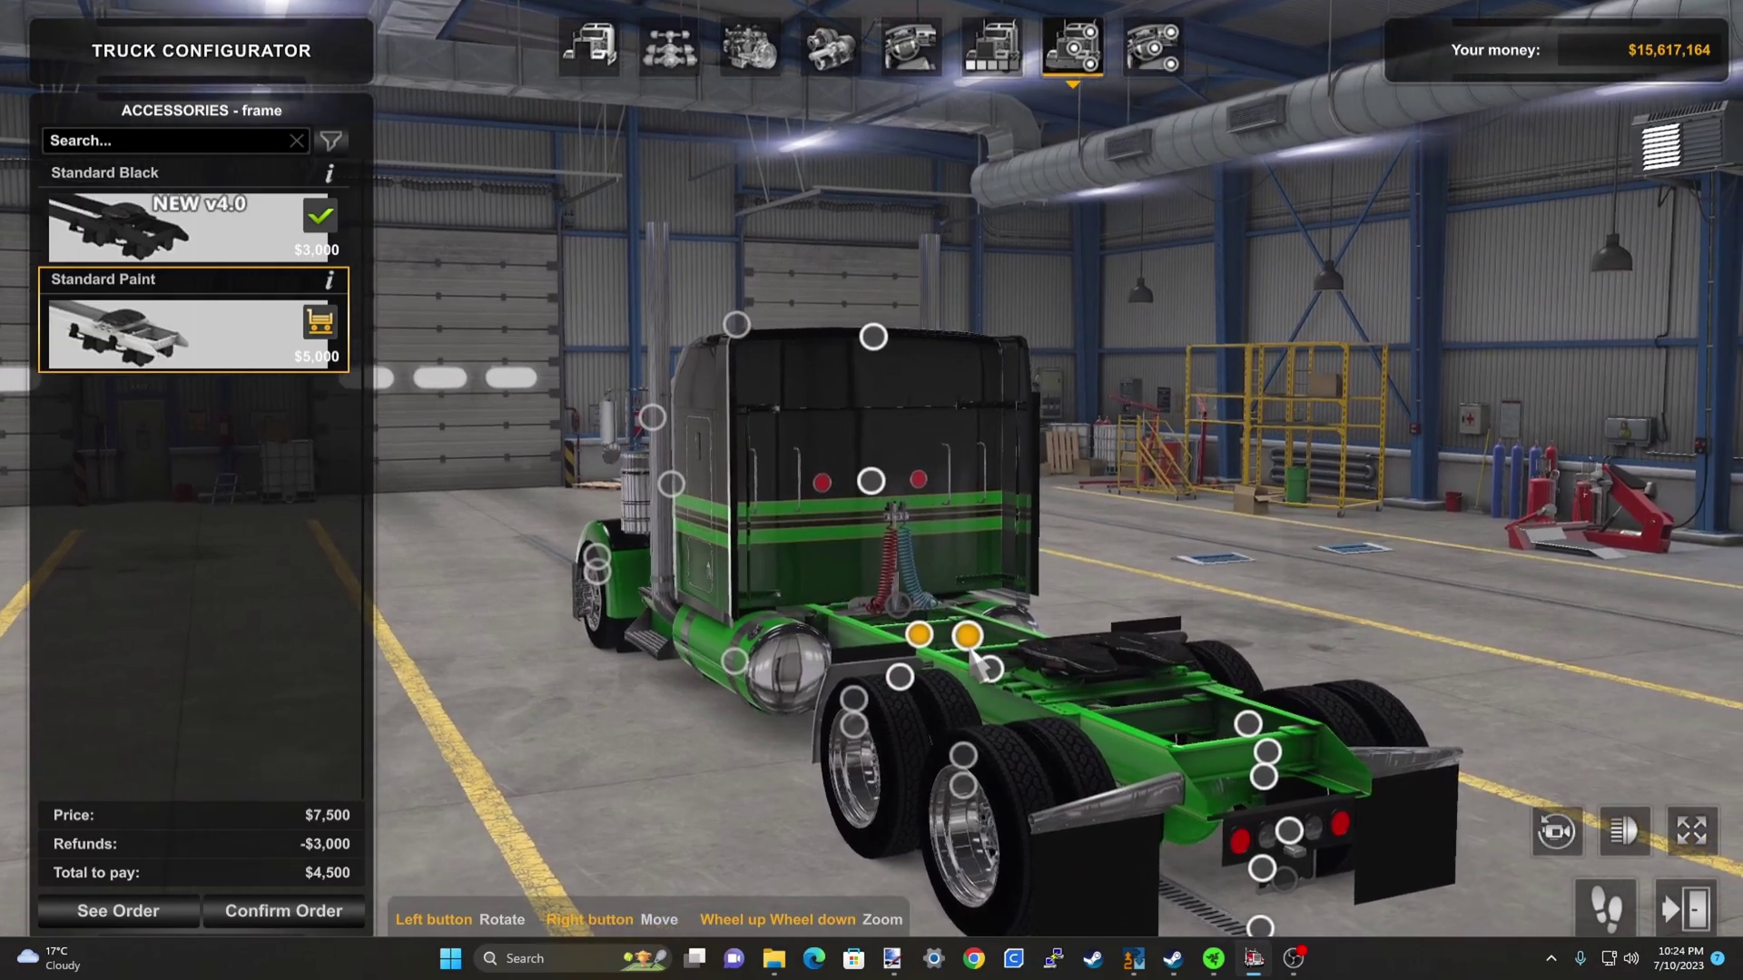
# Fit the Paint + Connectors deckplate behind the sleeper after trying the other two painted versions, and open the connectors options
pyautogui.click(974, 637)
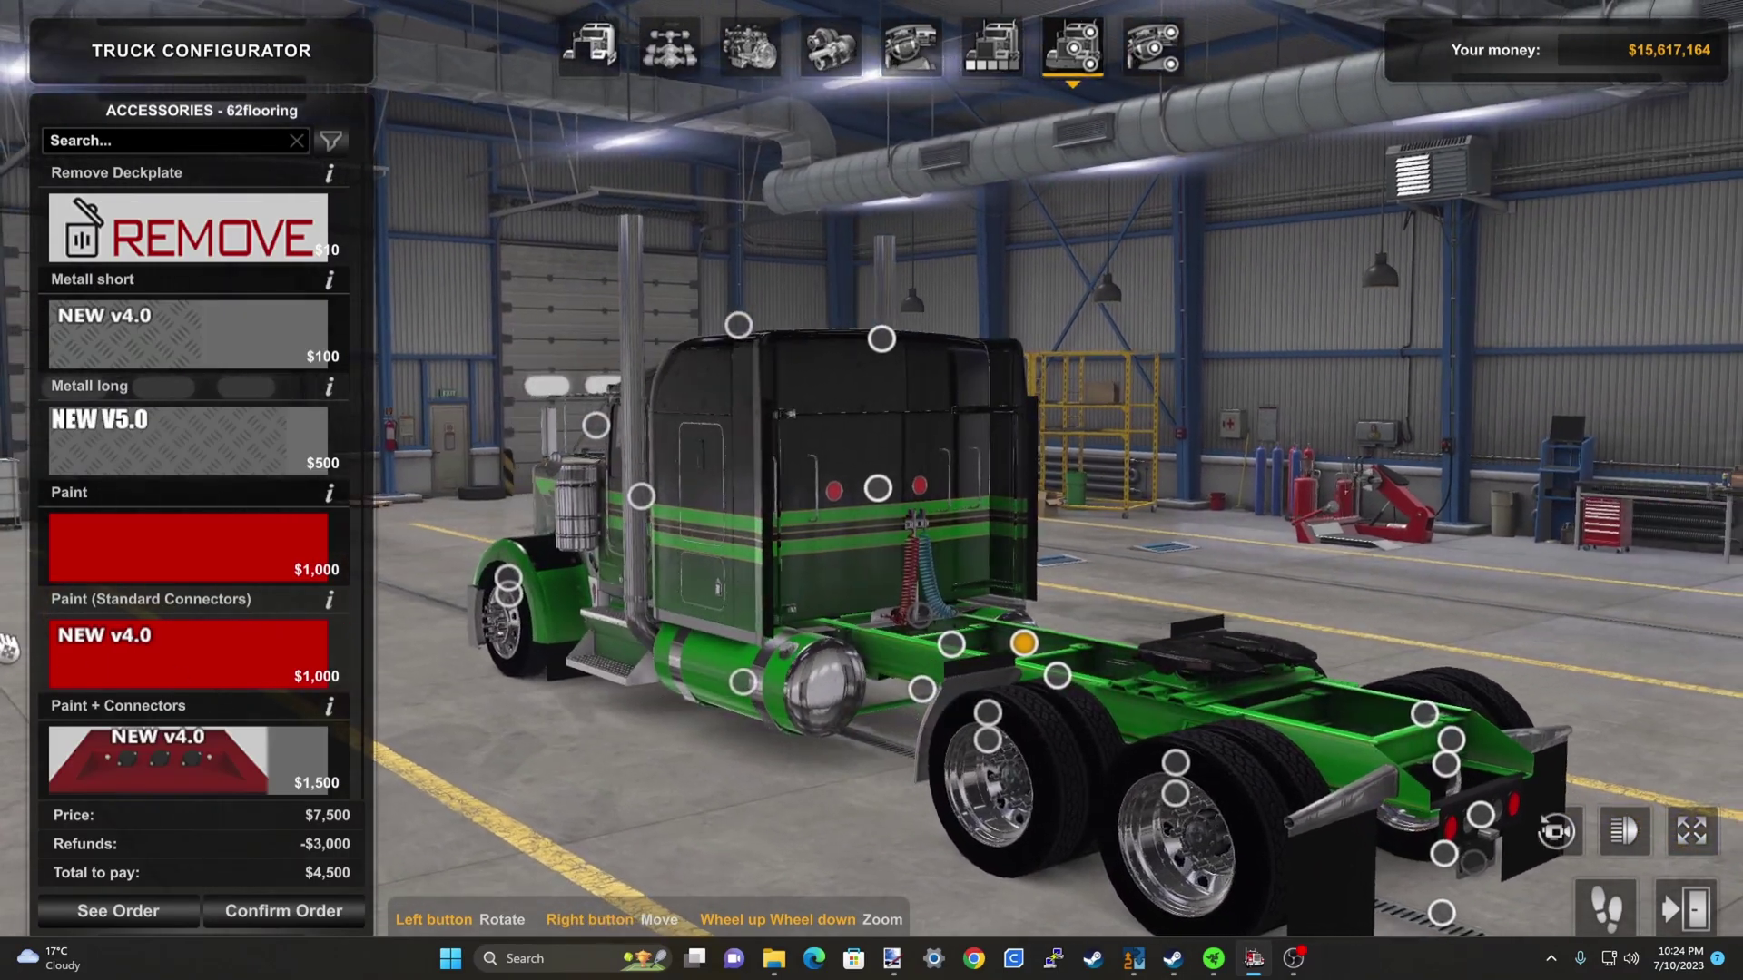
pyautogui.click(188, 635)
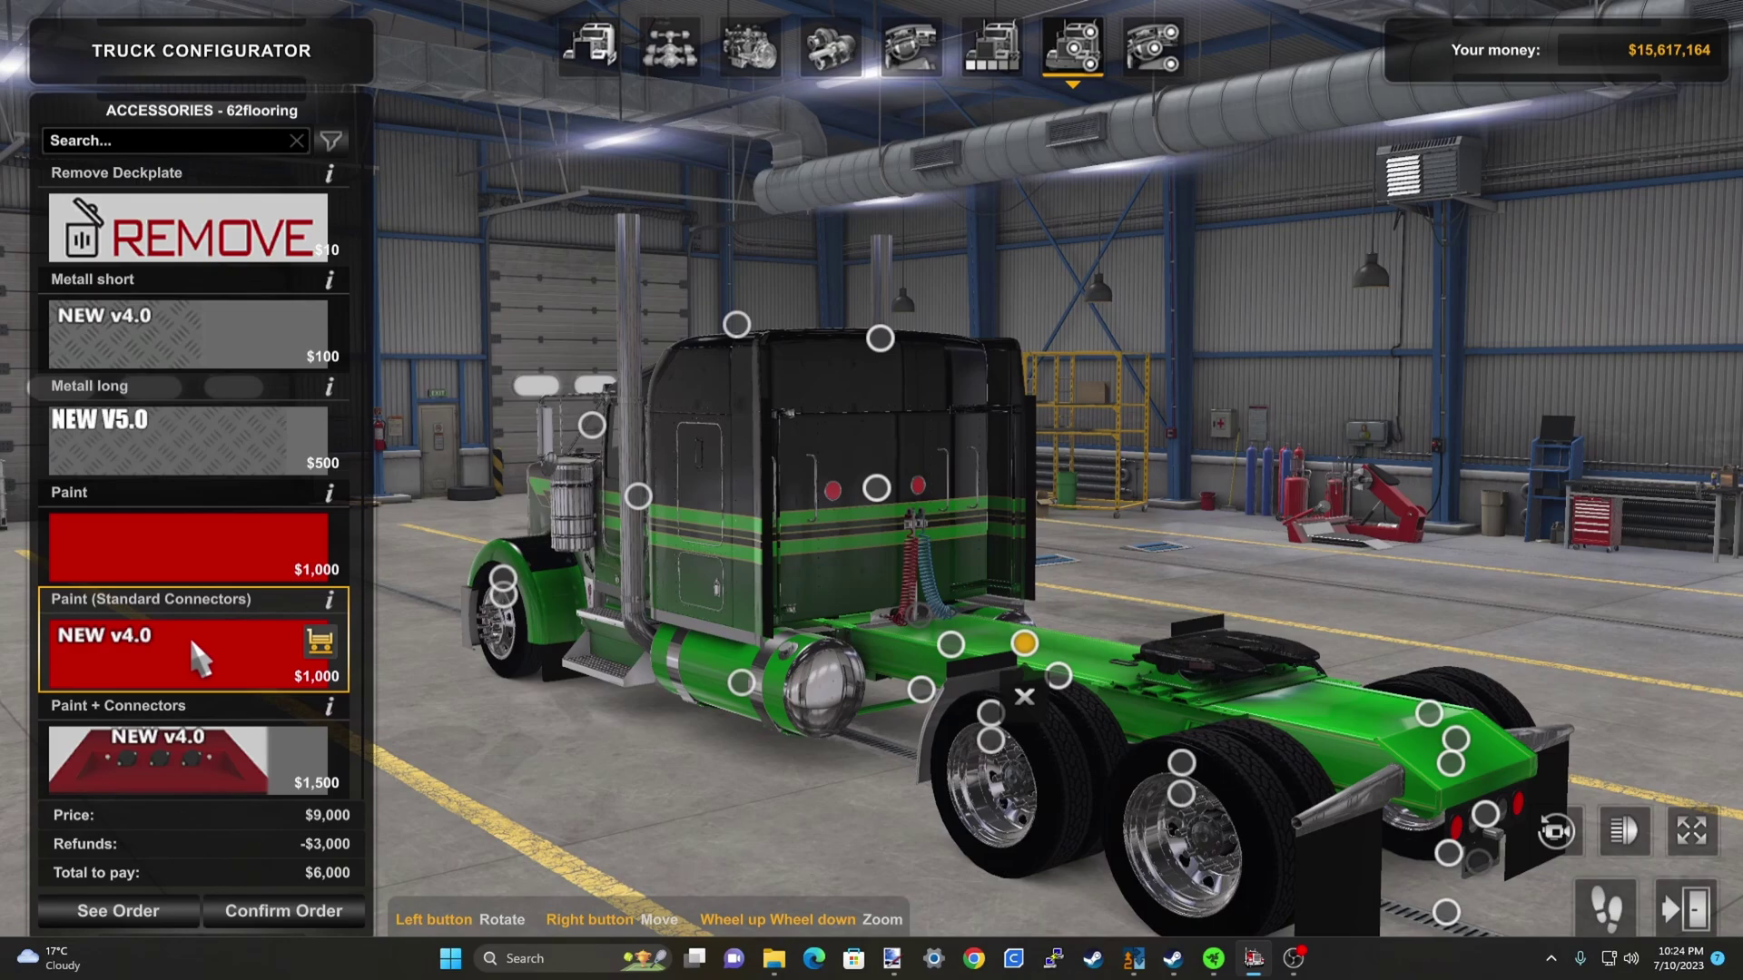
pyautogui.click(226, 565)
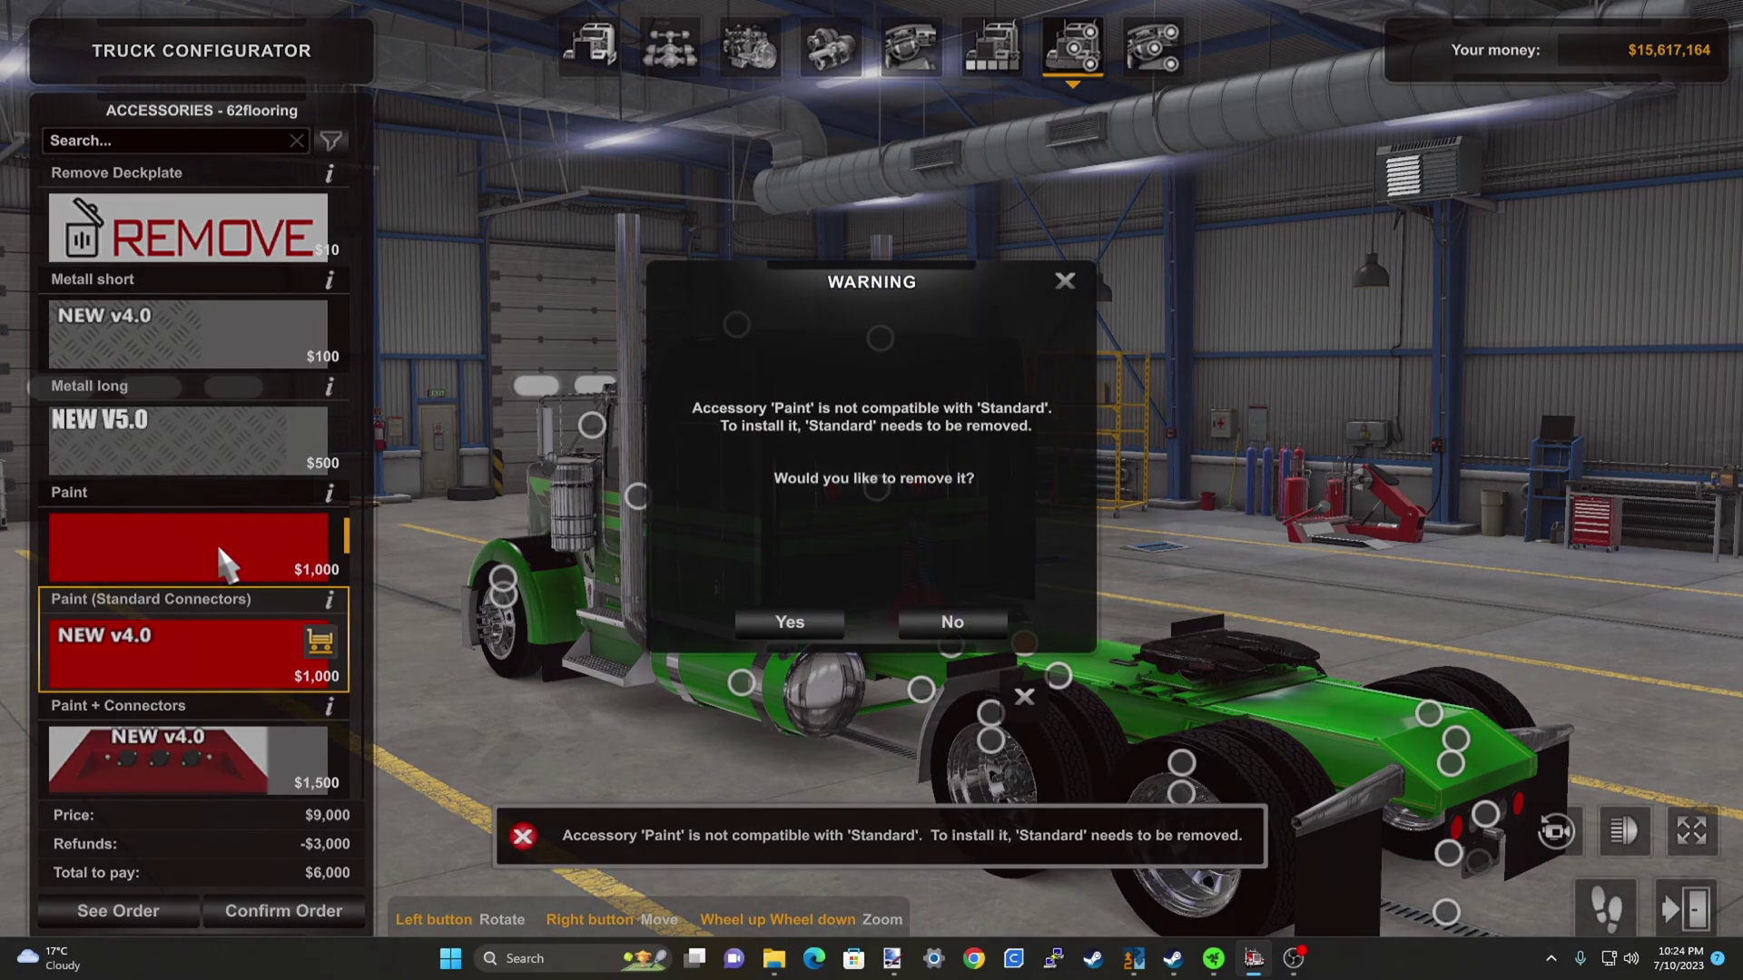
pyautogui.click(790, 624)
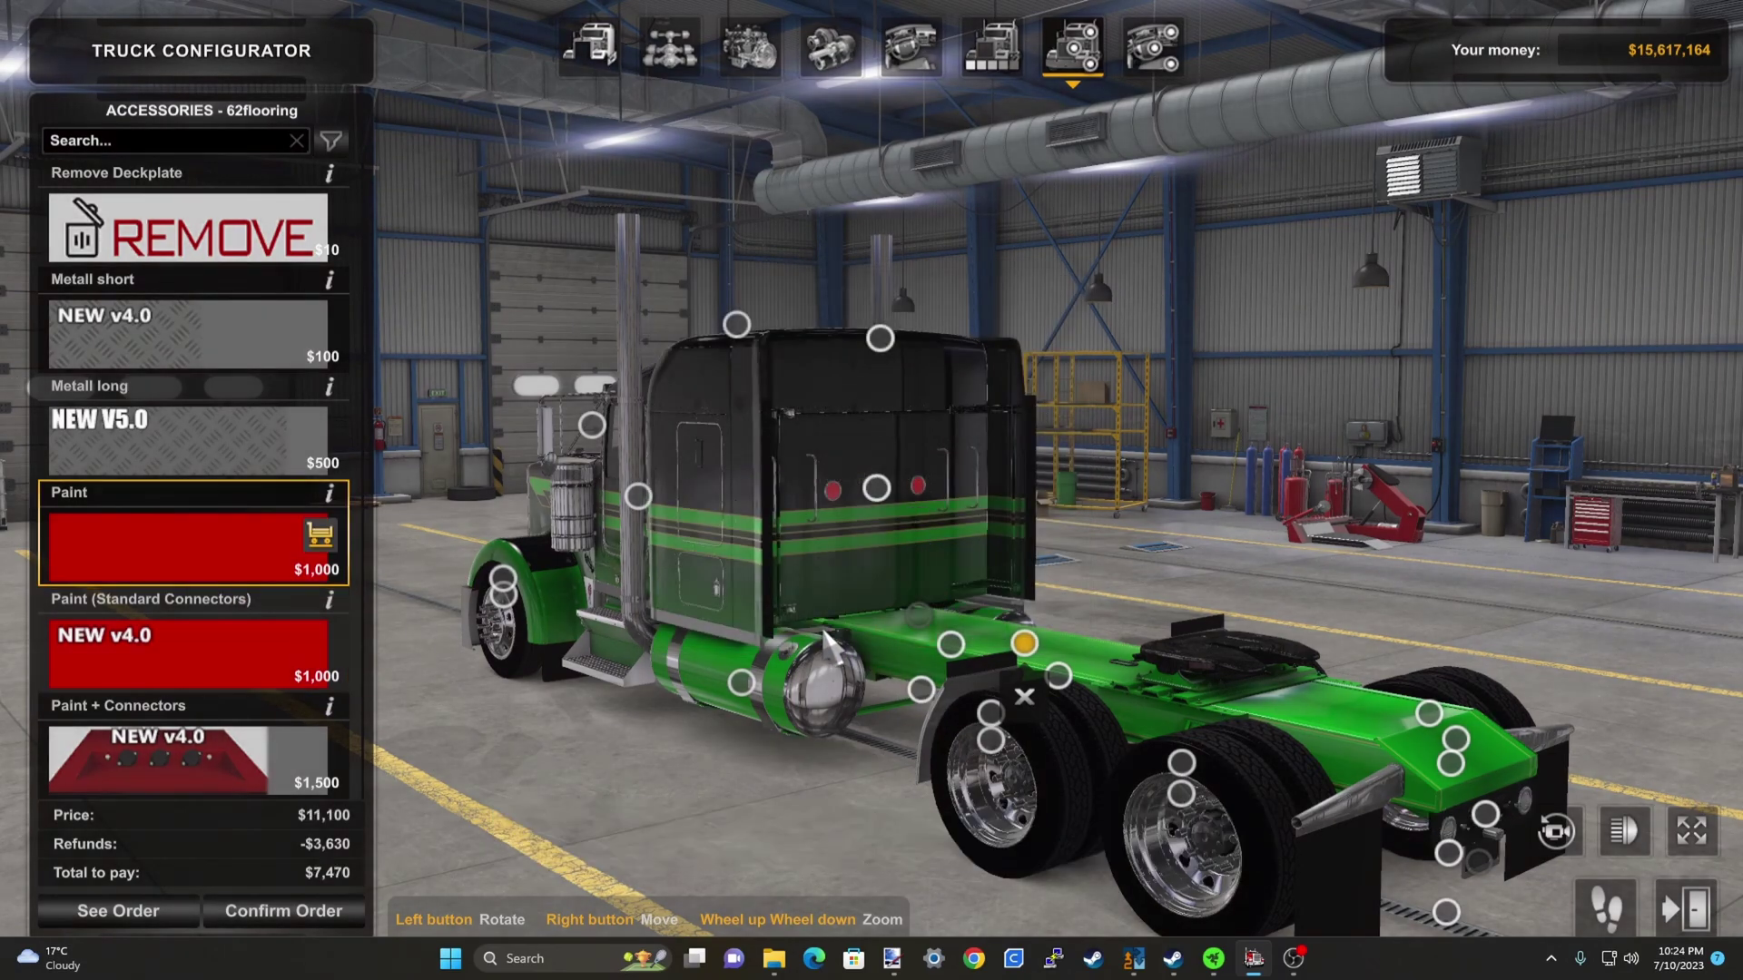
pyautogui.click(222, 765)
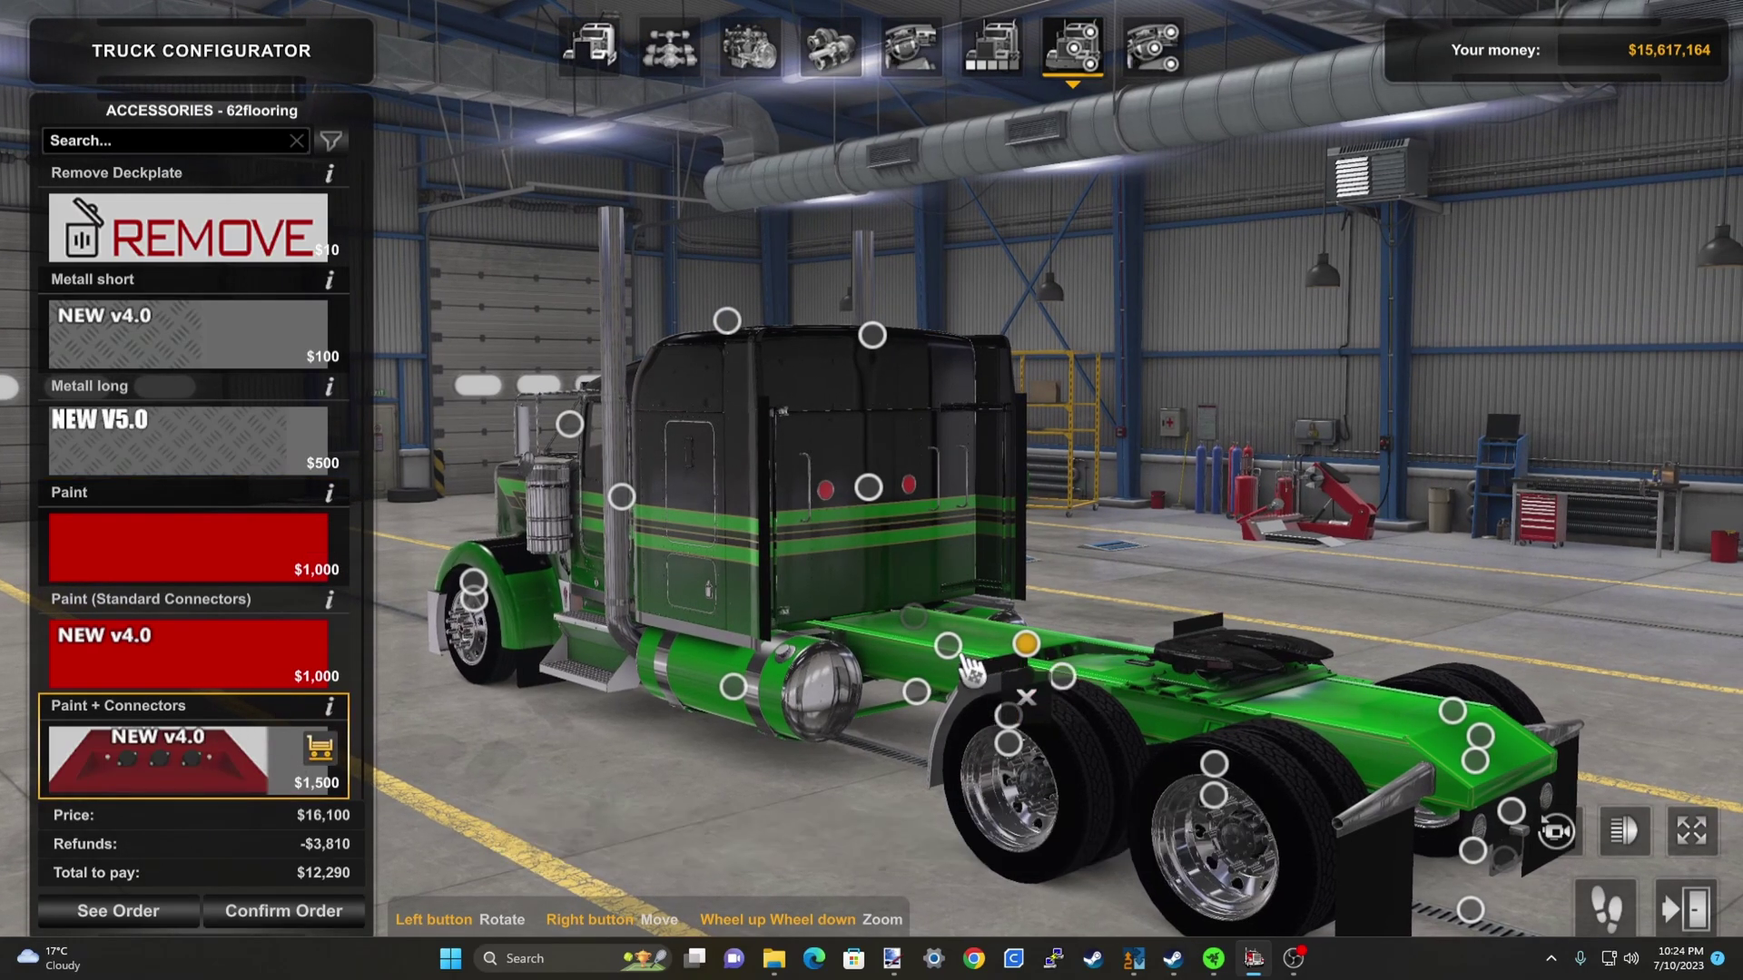
pyautogui.click(915, 620)
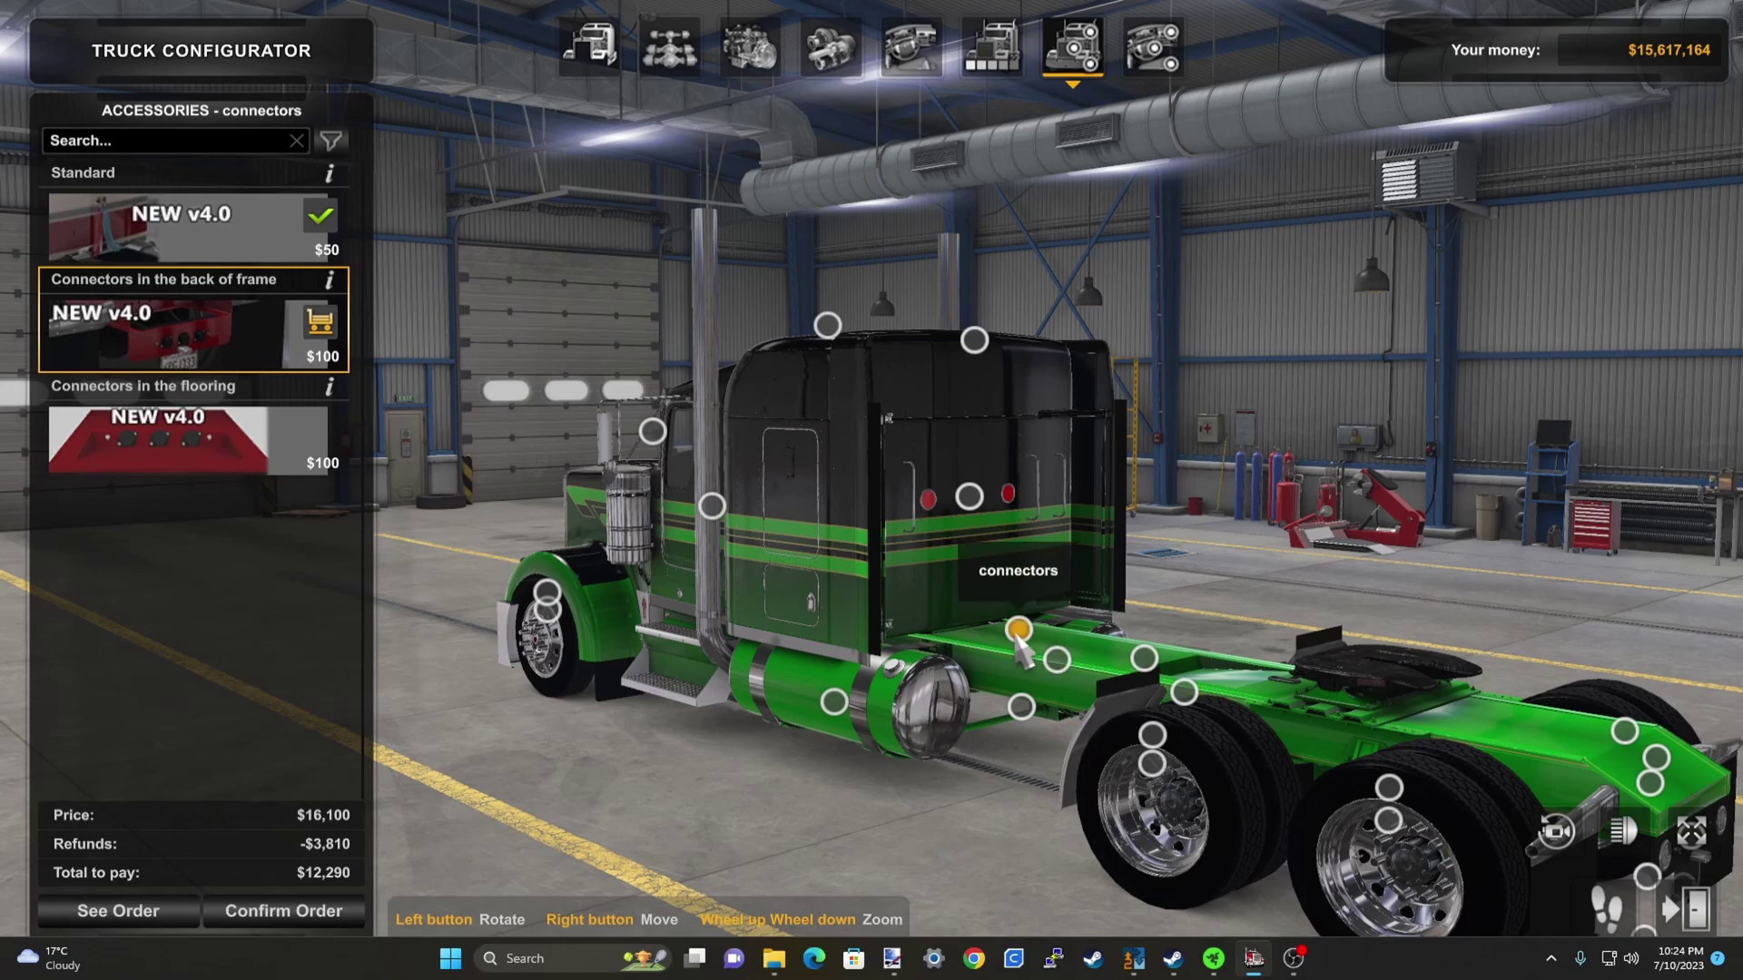
# Try the Paint (Standard Connectors) deckplate, switch to the plain Paint deckplate, and inspect the rear frame from several sides
pyautogui.click(1057, 660)
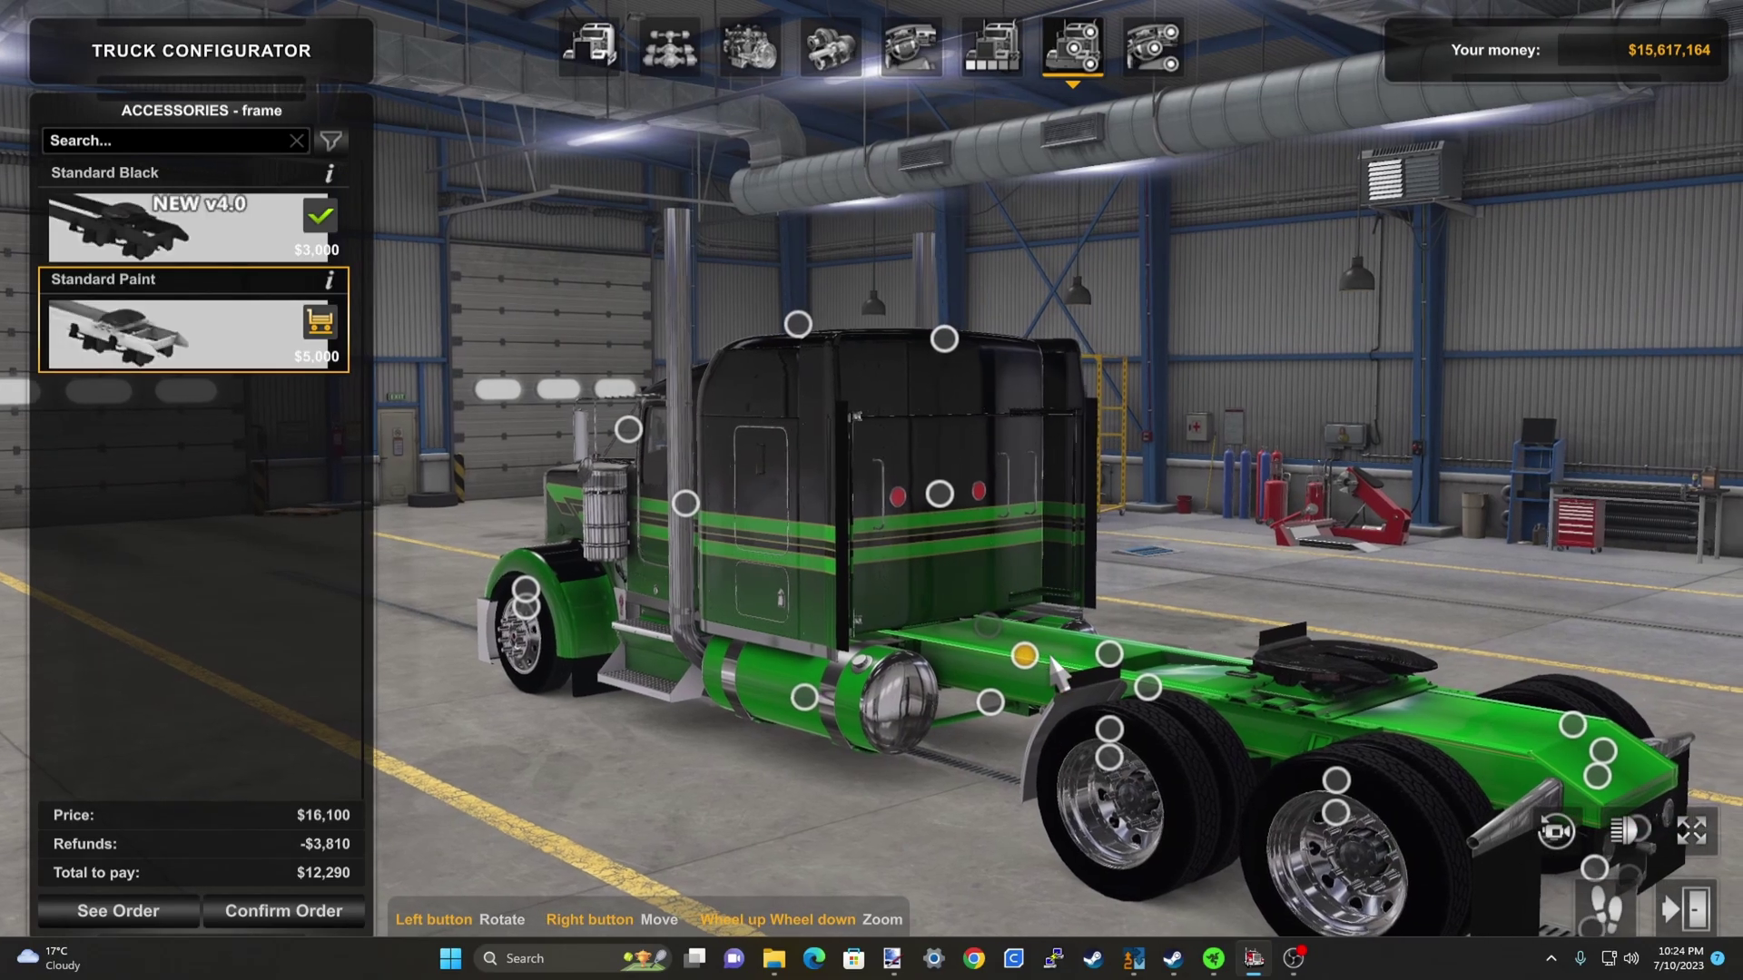
pyautogui.click(1113, 663)
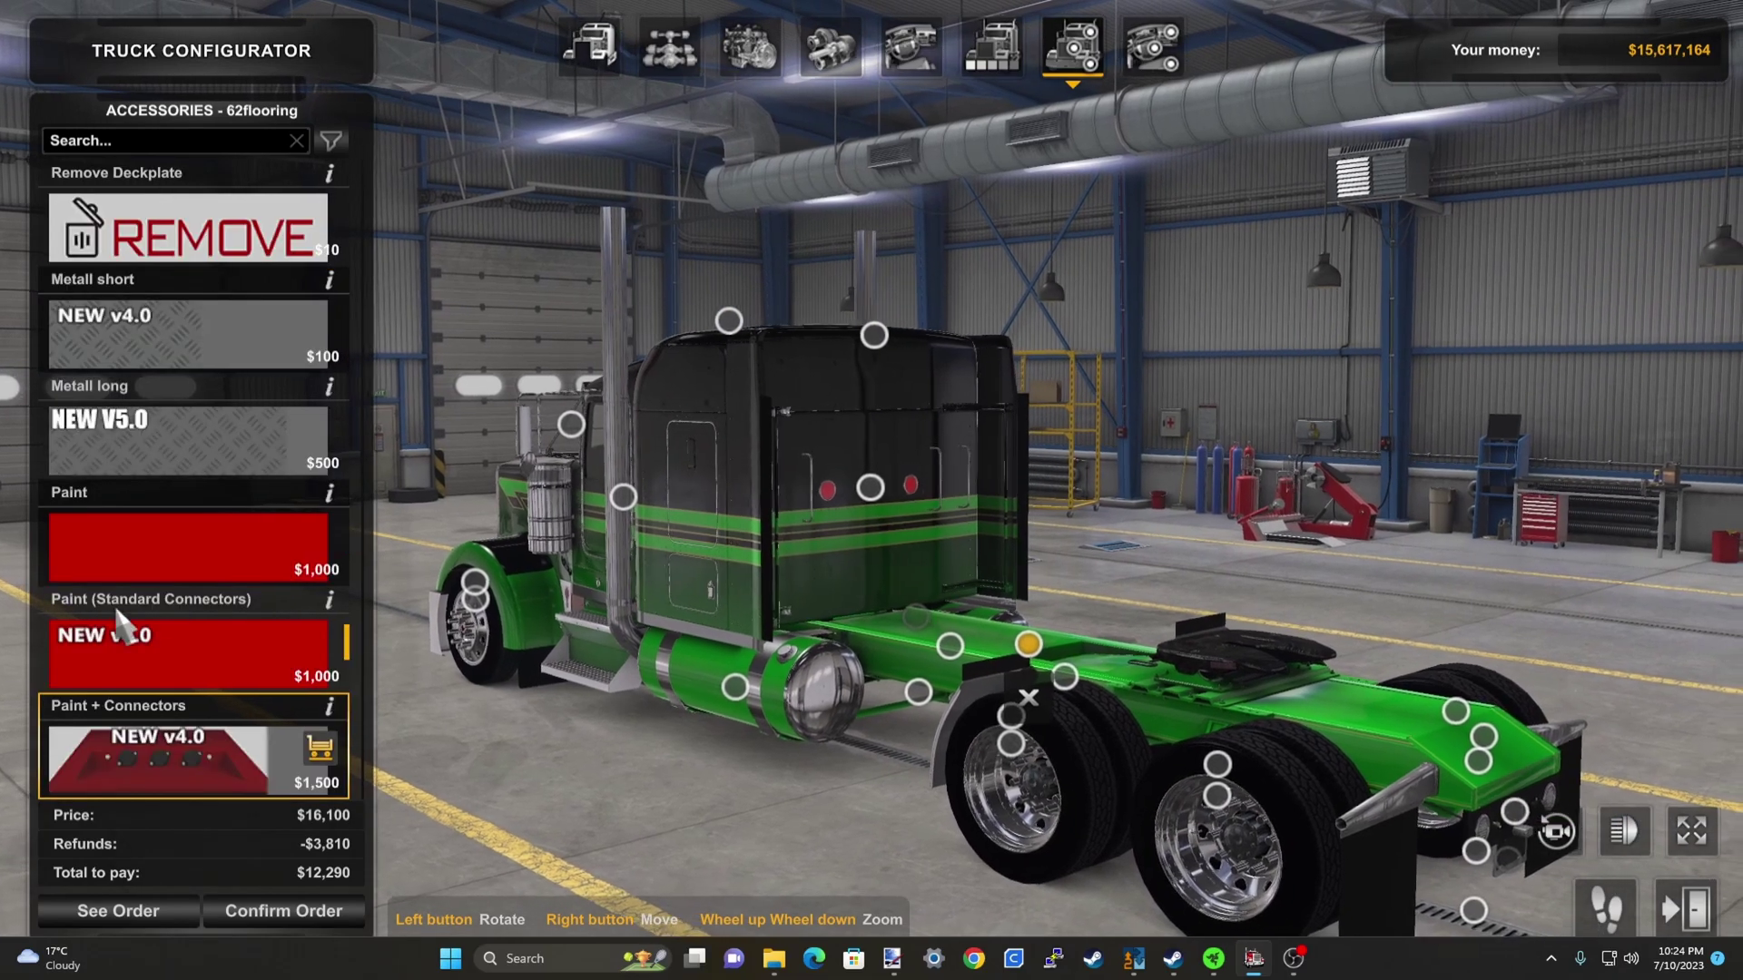
pyautogui.click(111, 652)
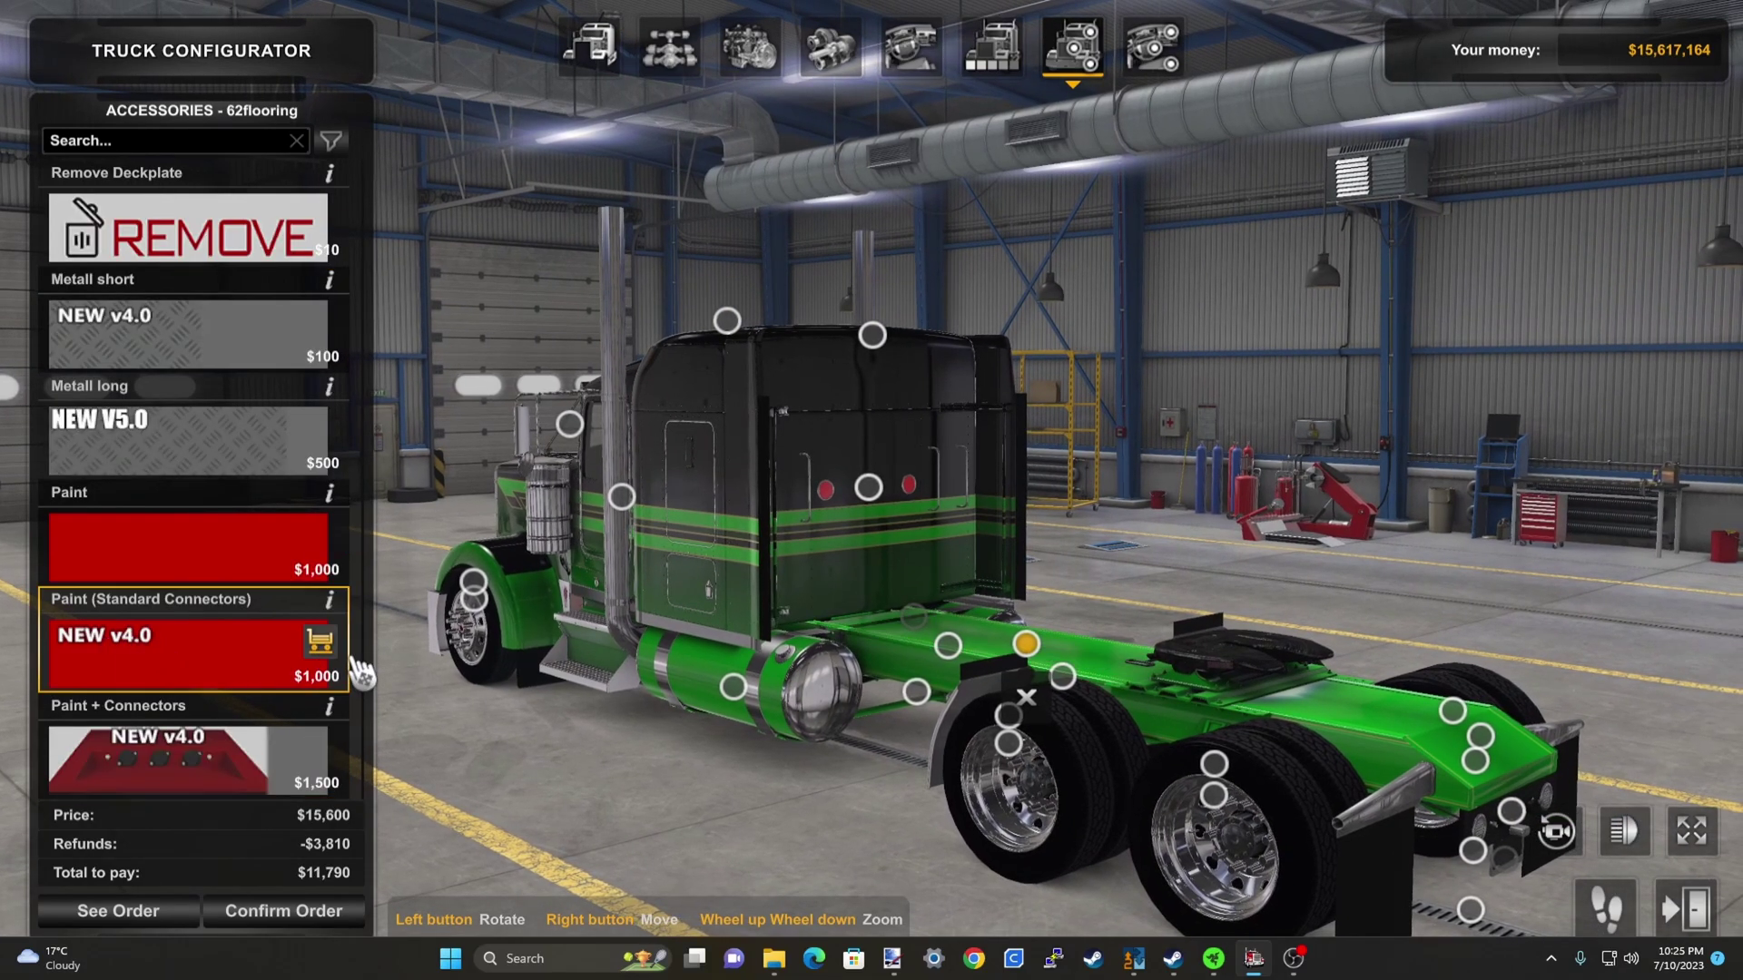
pyautogui.click(238, 571)
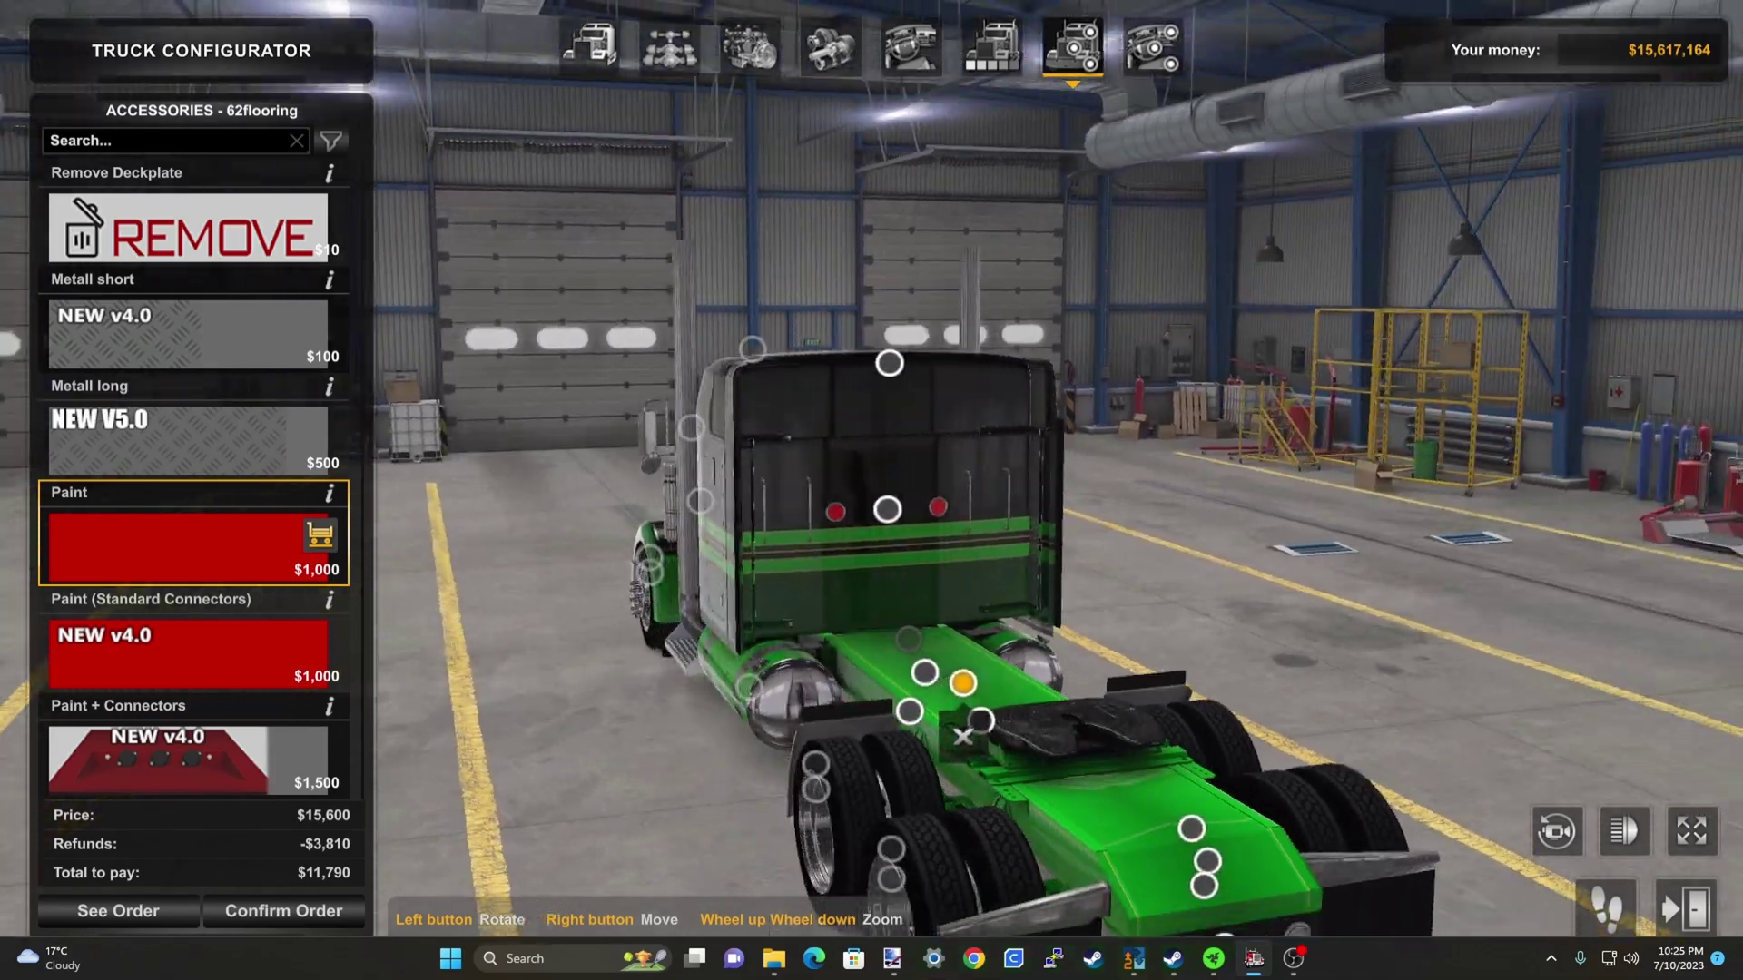
pyautogui.moveTo(962, 737); pyautogui.dragTo(1687, 629)
pyautogui.moveTo(1180, 658); pyautogui.dragTo(1006, 658)
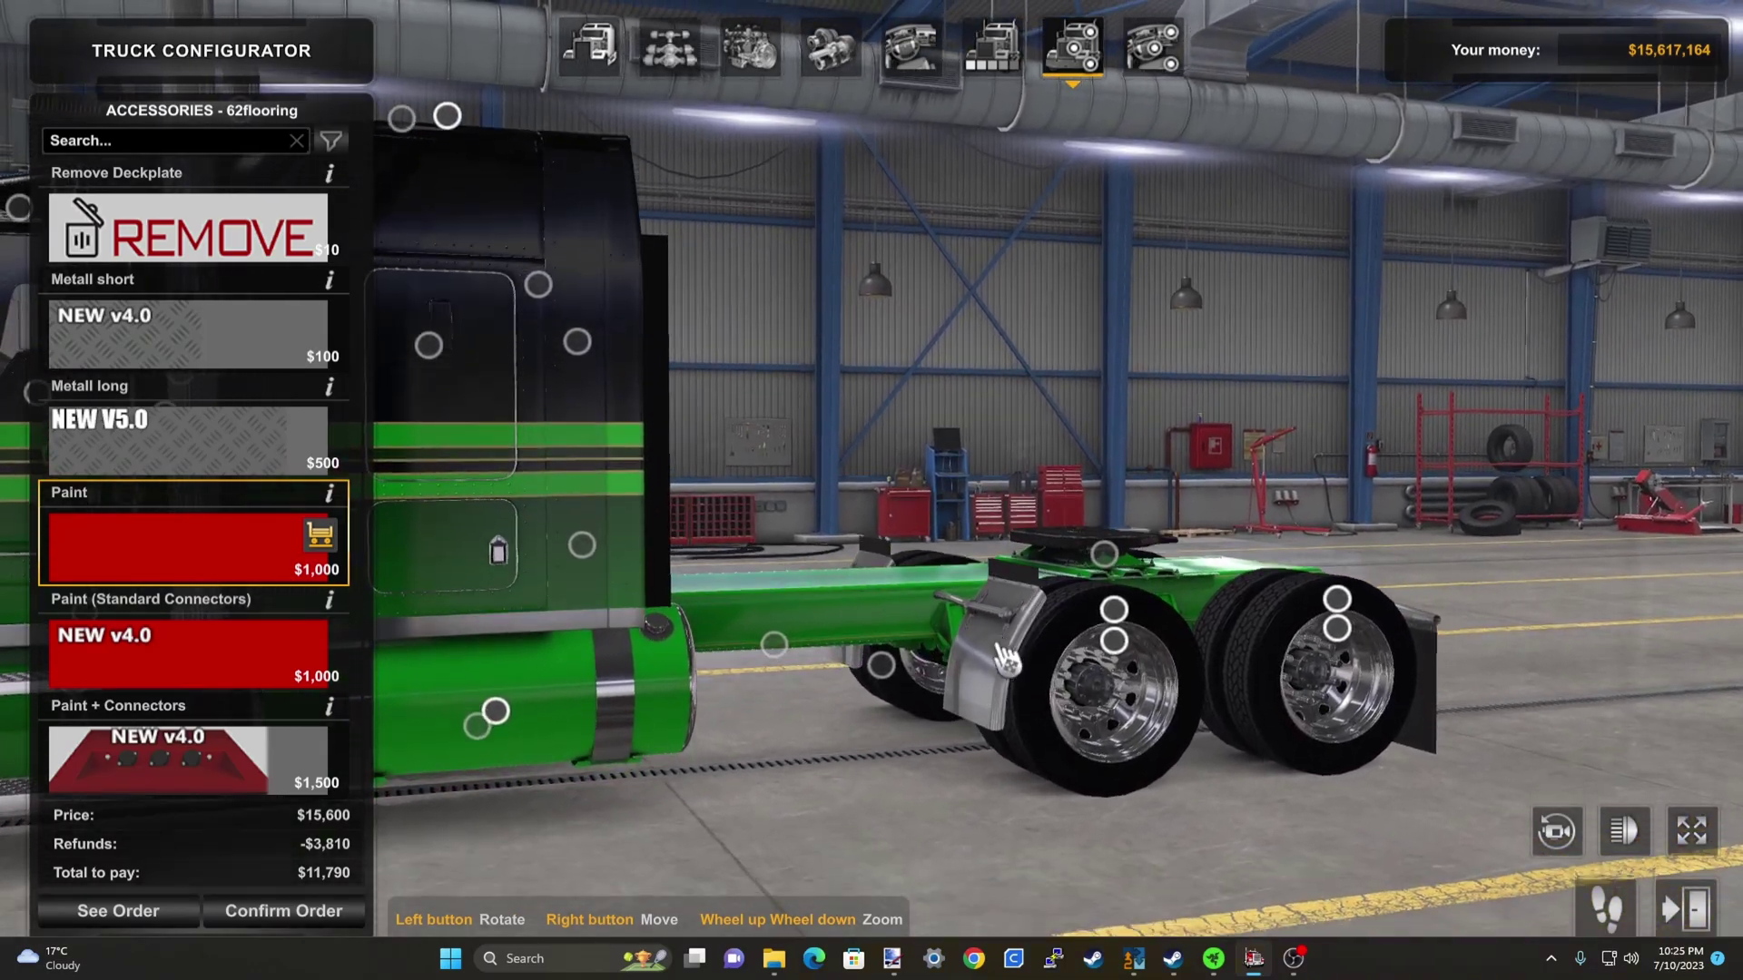
pyautogui.moveTo(867, 643); pyautogui.dragTo(869, 607)
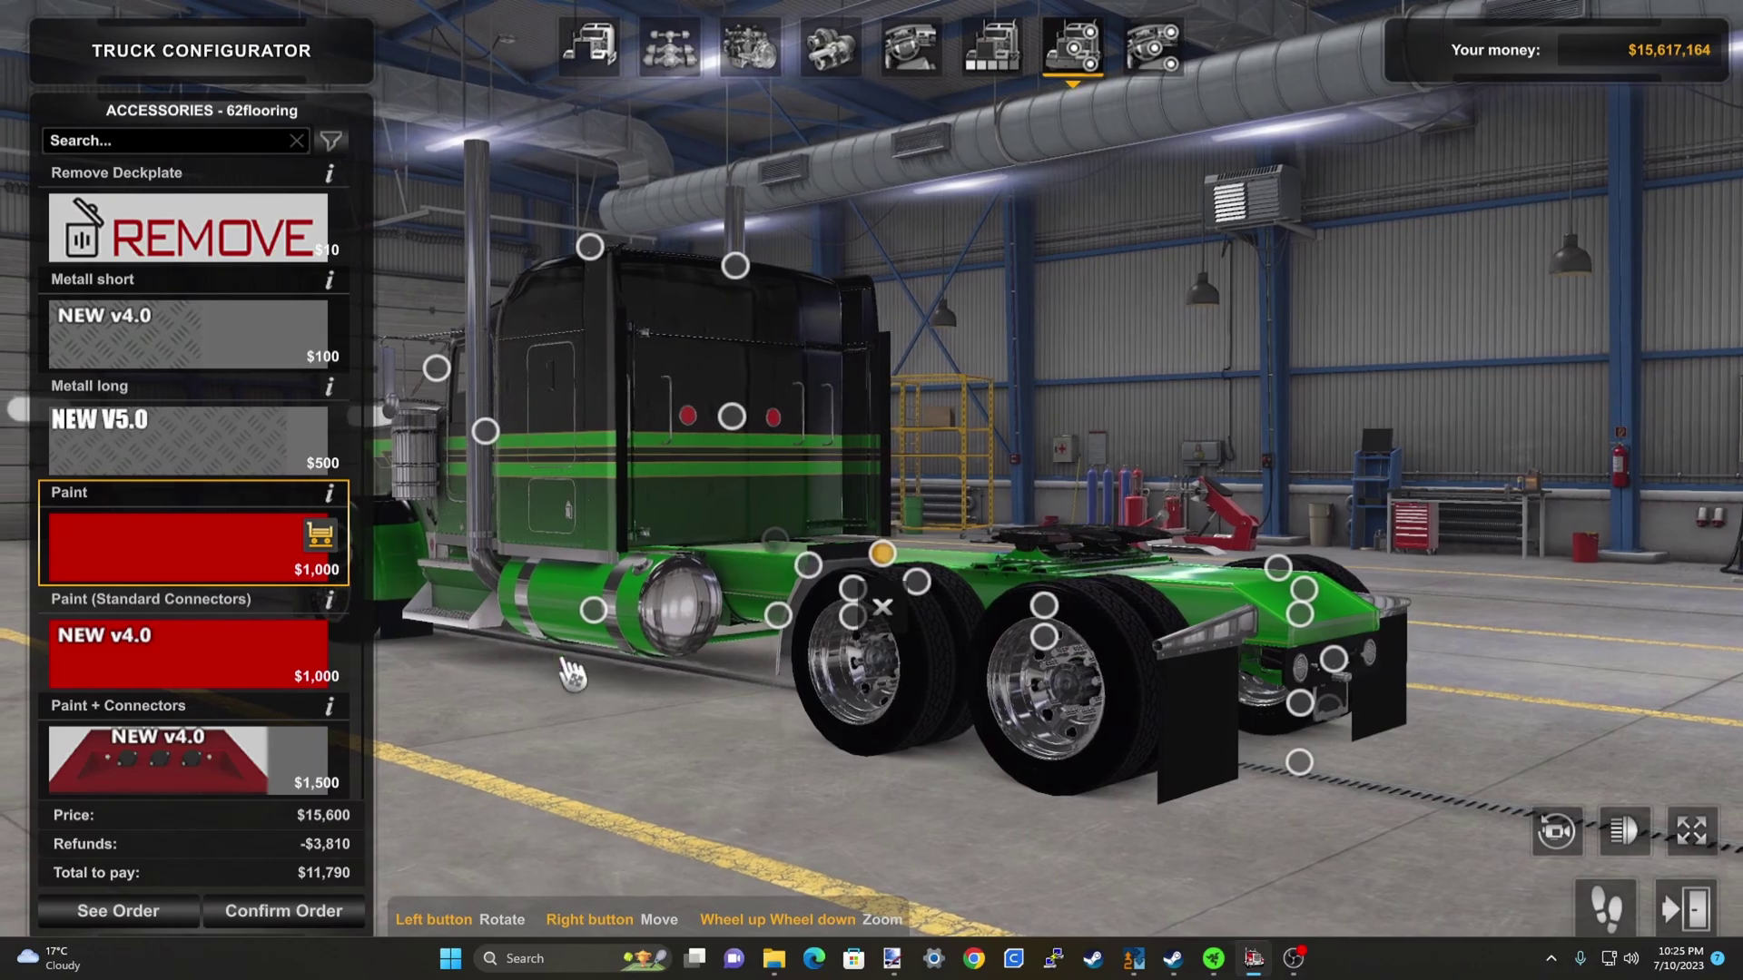
pyautogui.moveTo(567, 669); pyautogui.dragTo(636, 635)
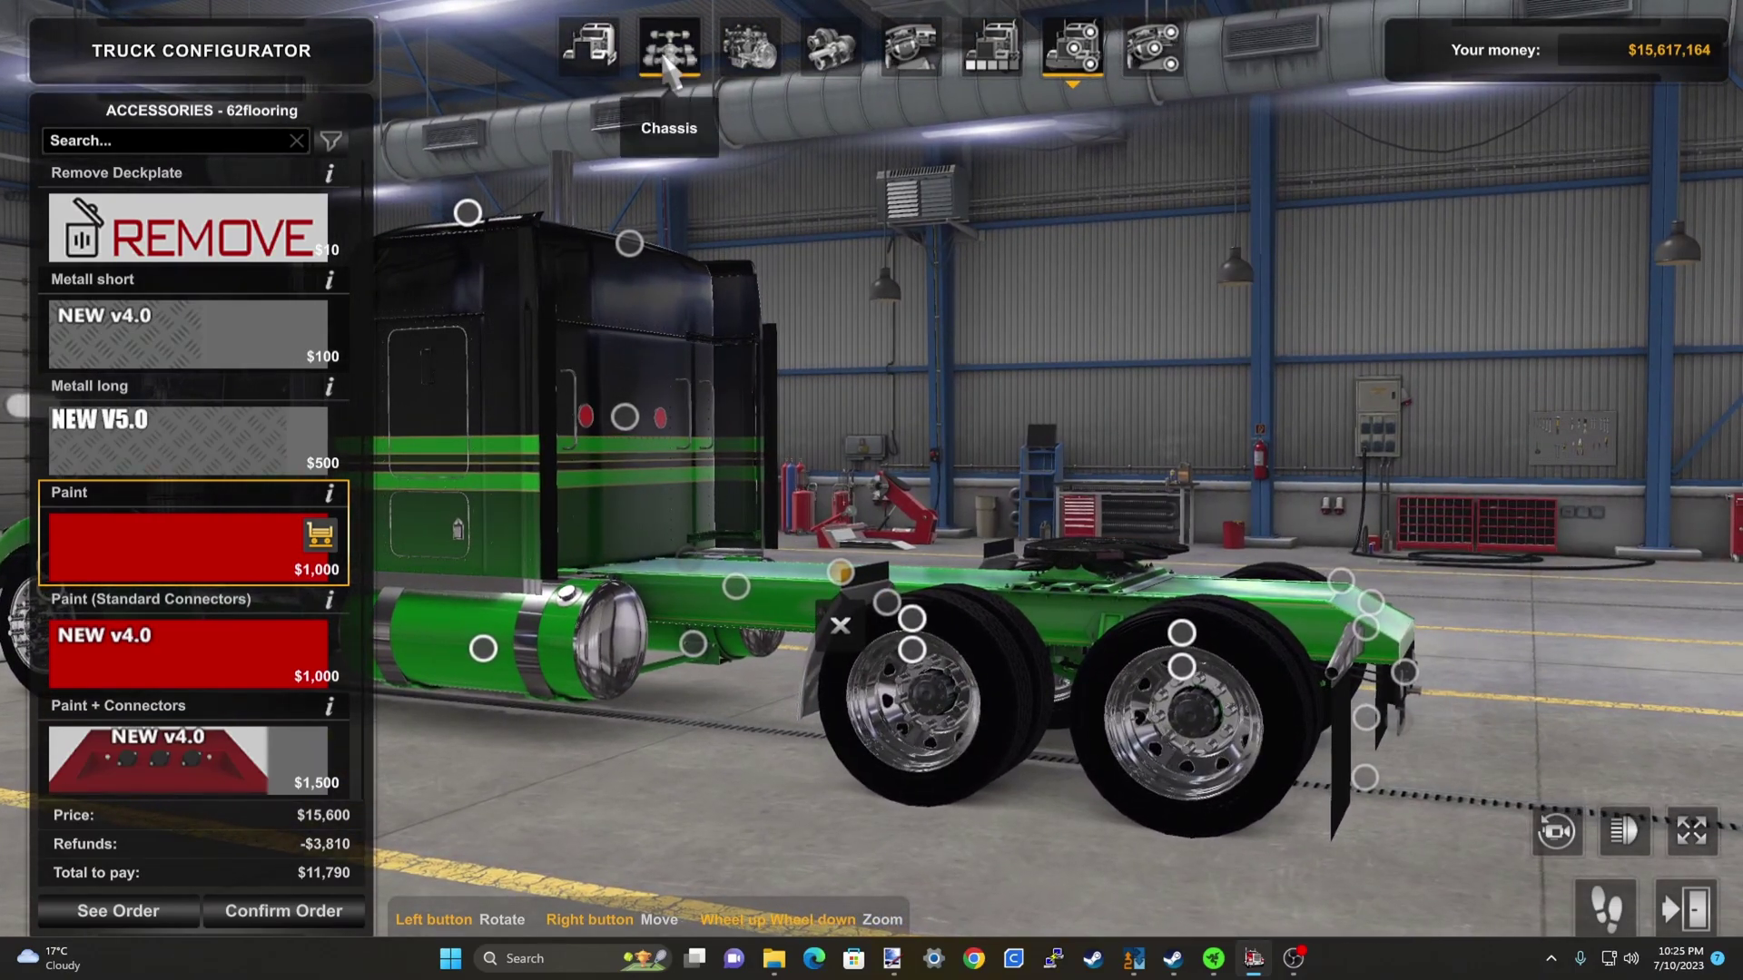
# Install the 6x4 Long Frame chassis and look through the paint jobs offered for it
pyautogui.click(669, 50)
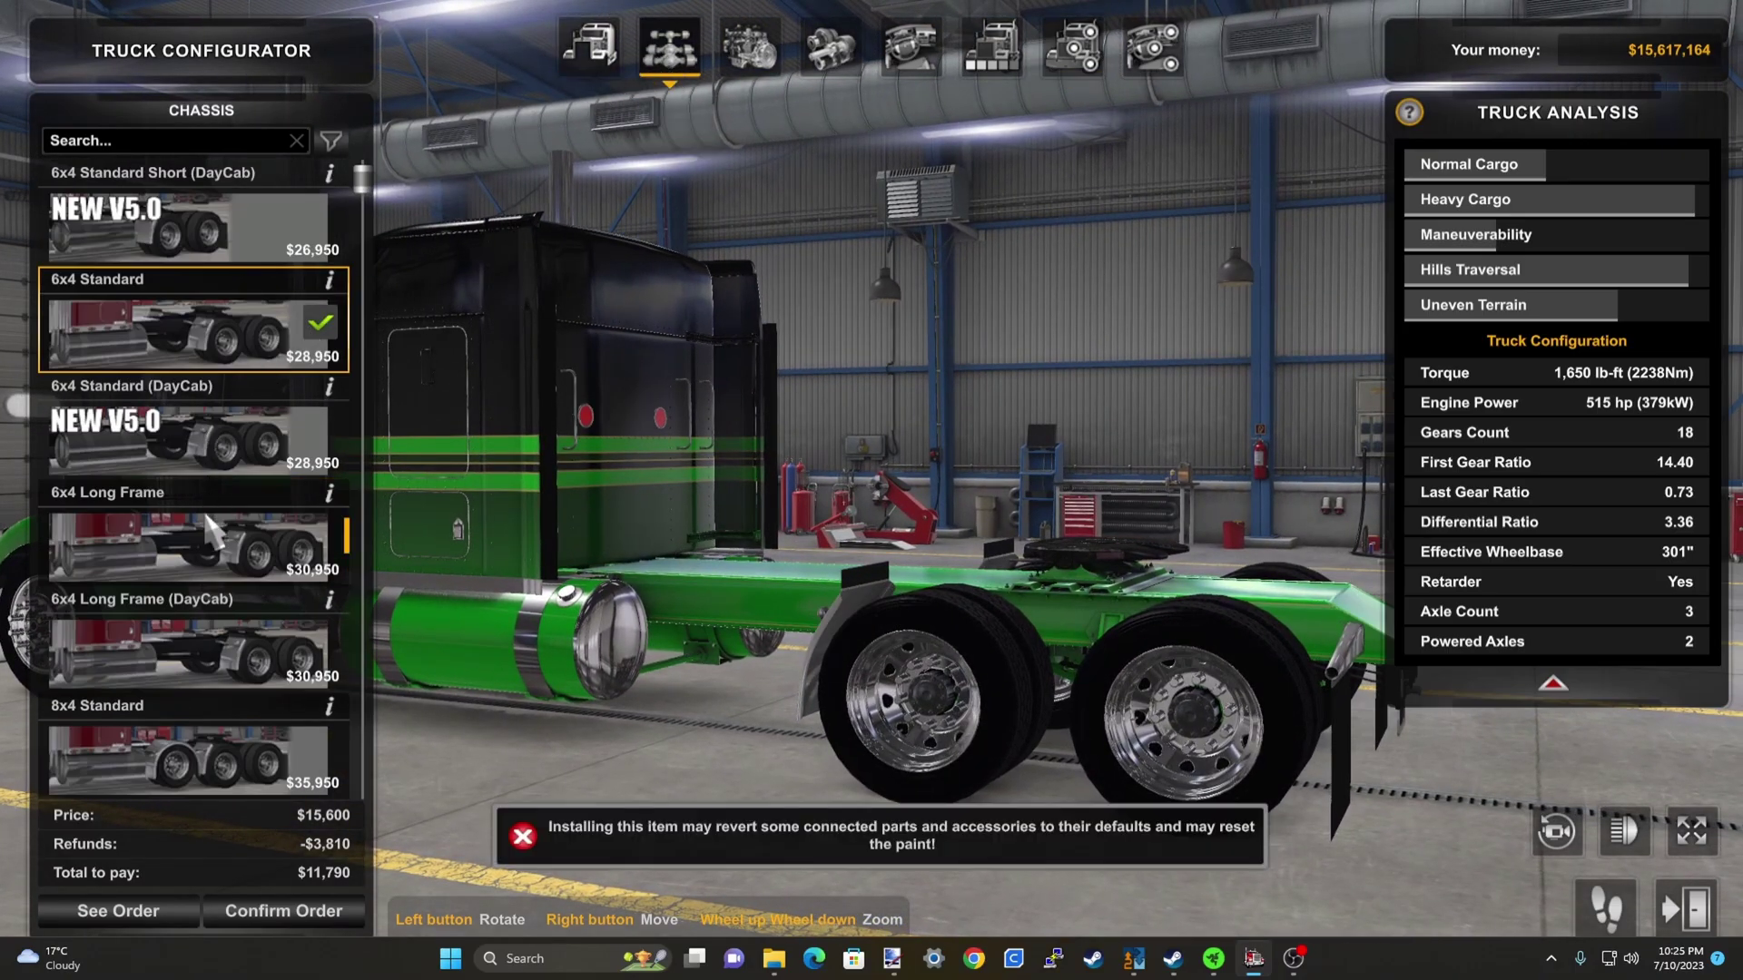
pyautogui.click(210, 543)
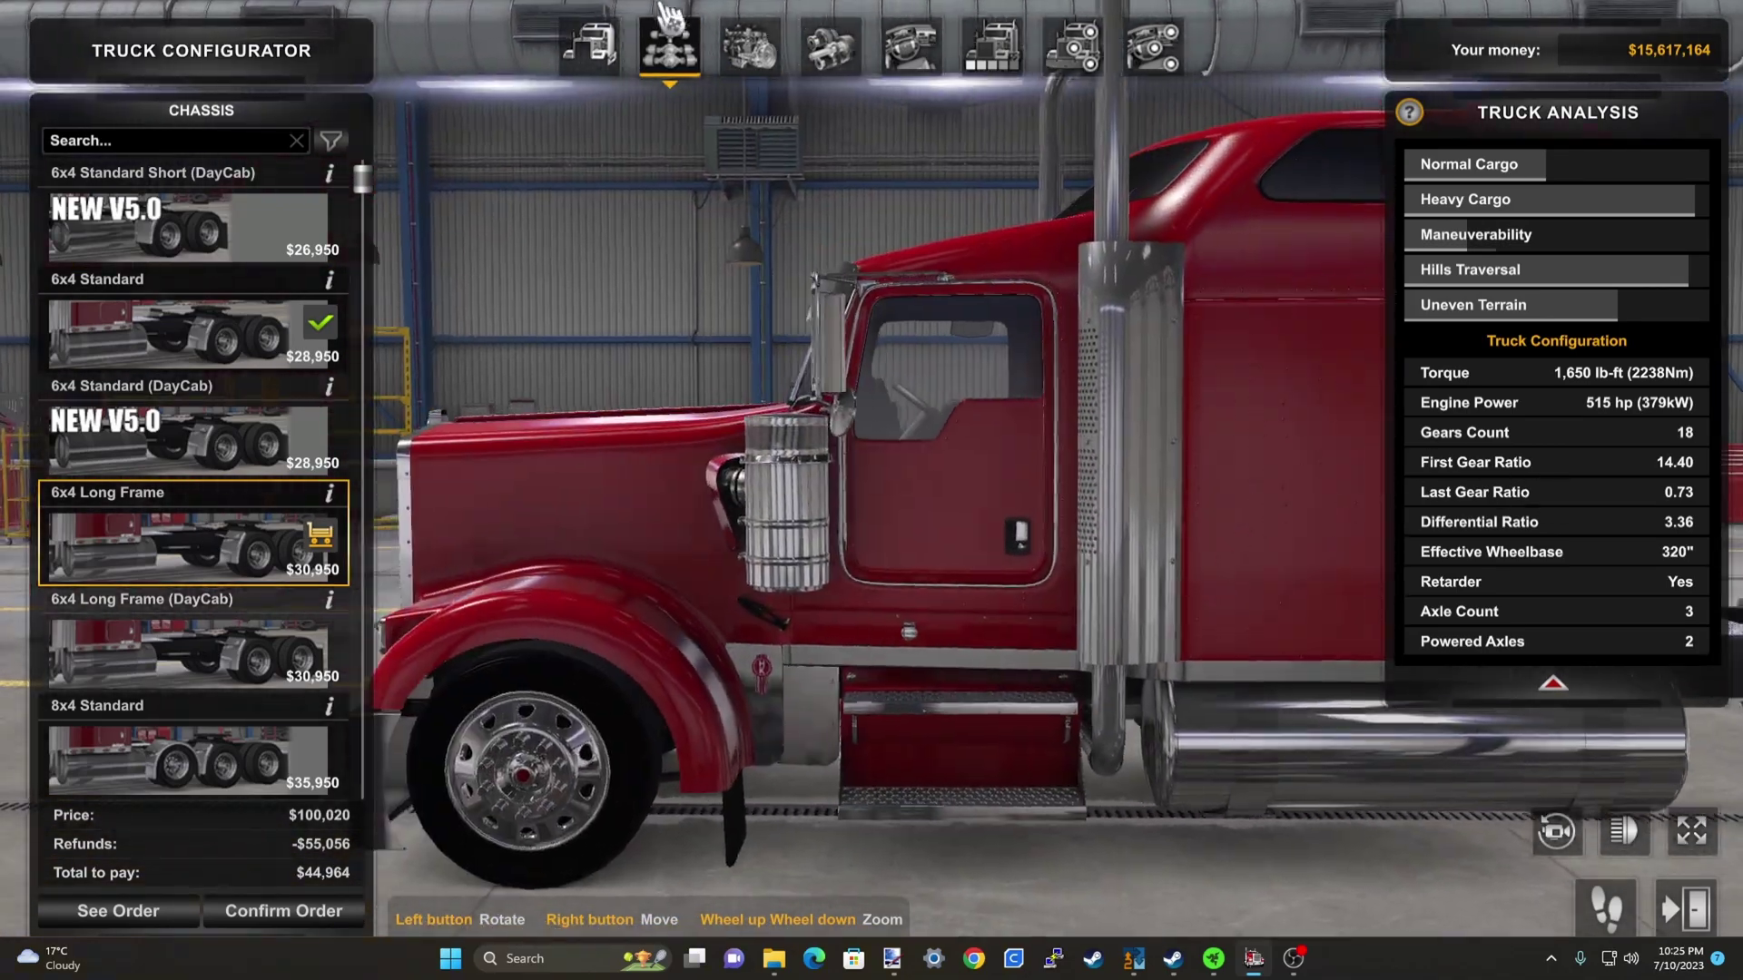
pyautogui.click(992, 45)
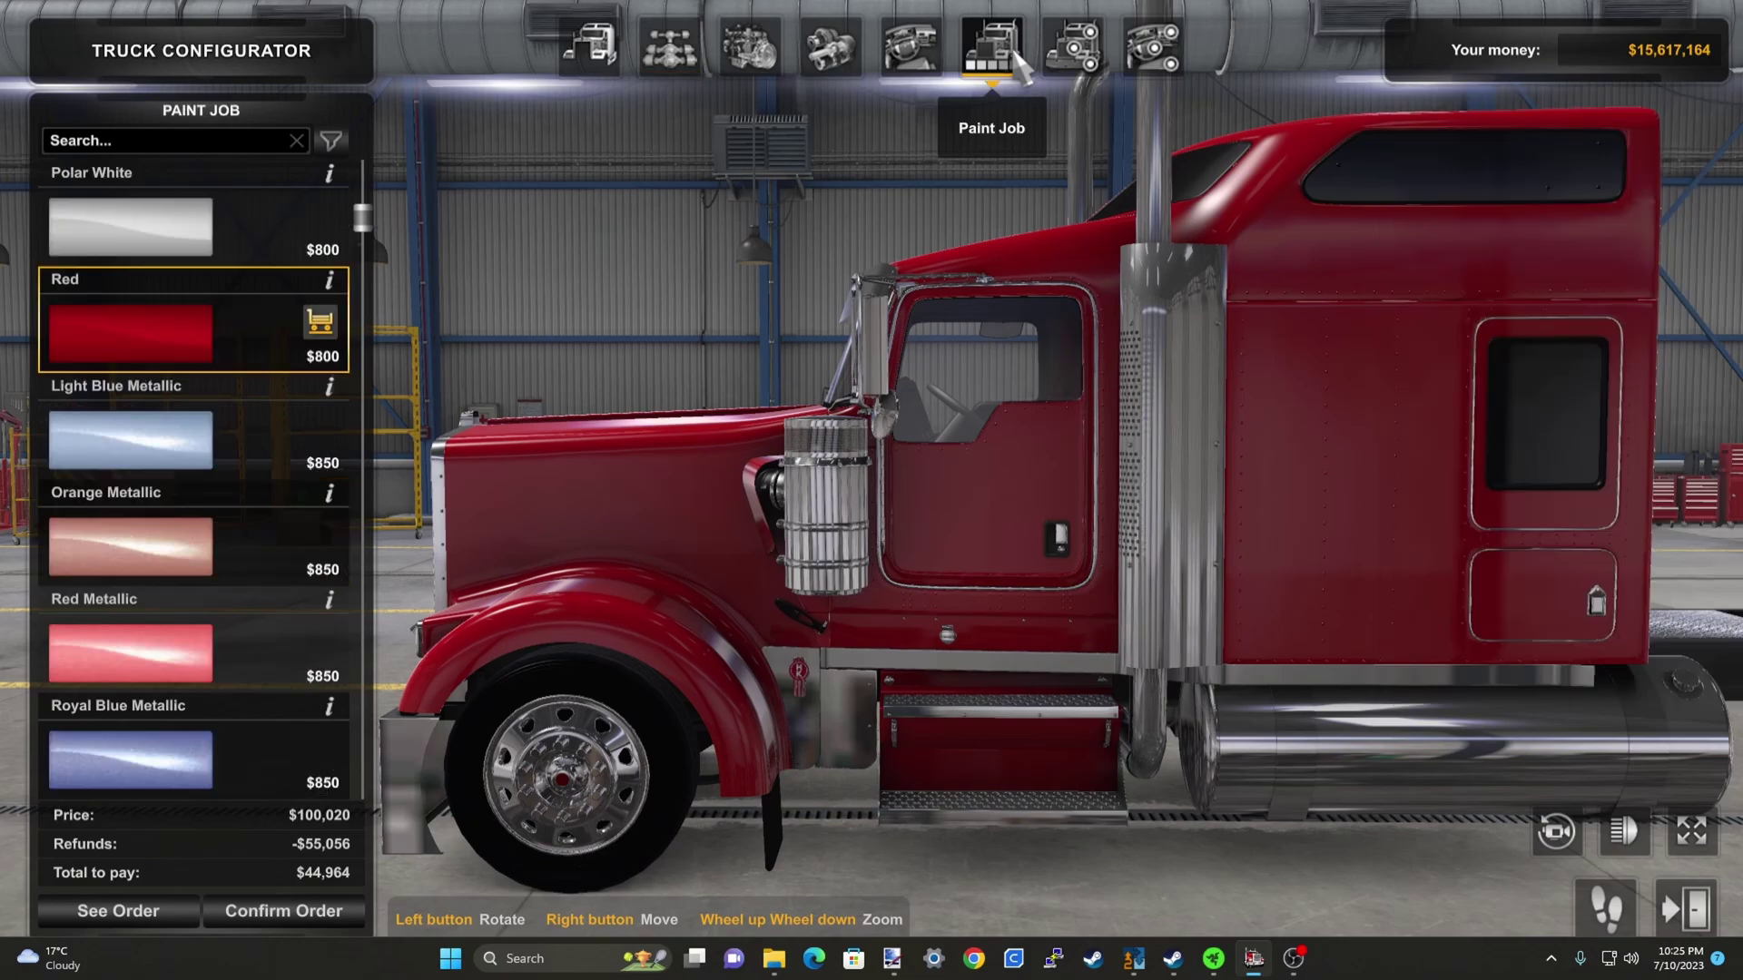
pyautogui.scroll(3, 178, 499)
pyautogui.scroll(-10, 186, 486)
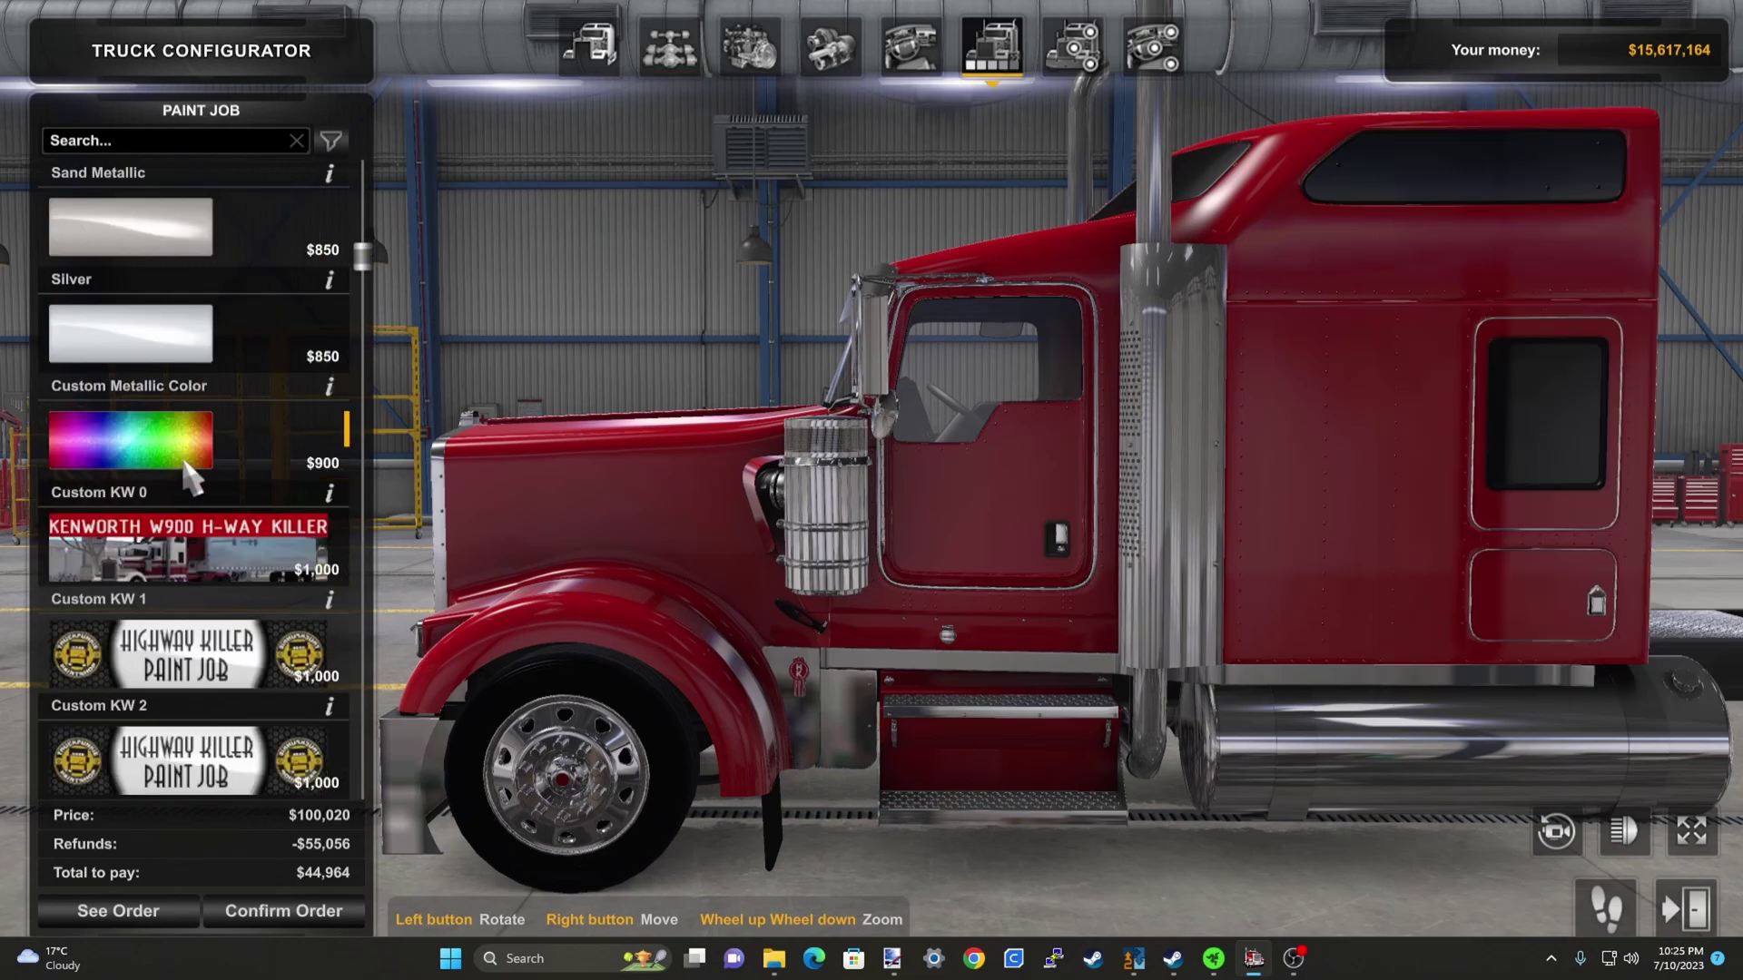
pyautogui.scroll(10, 191, 477)
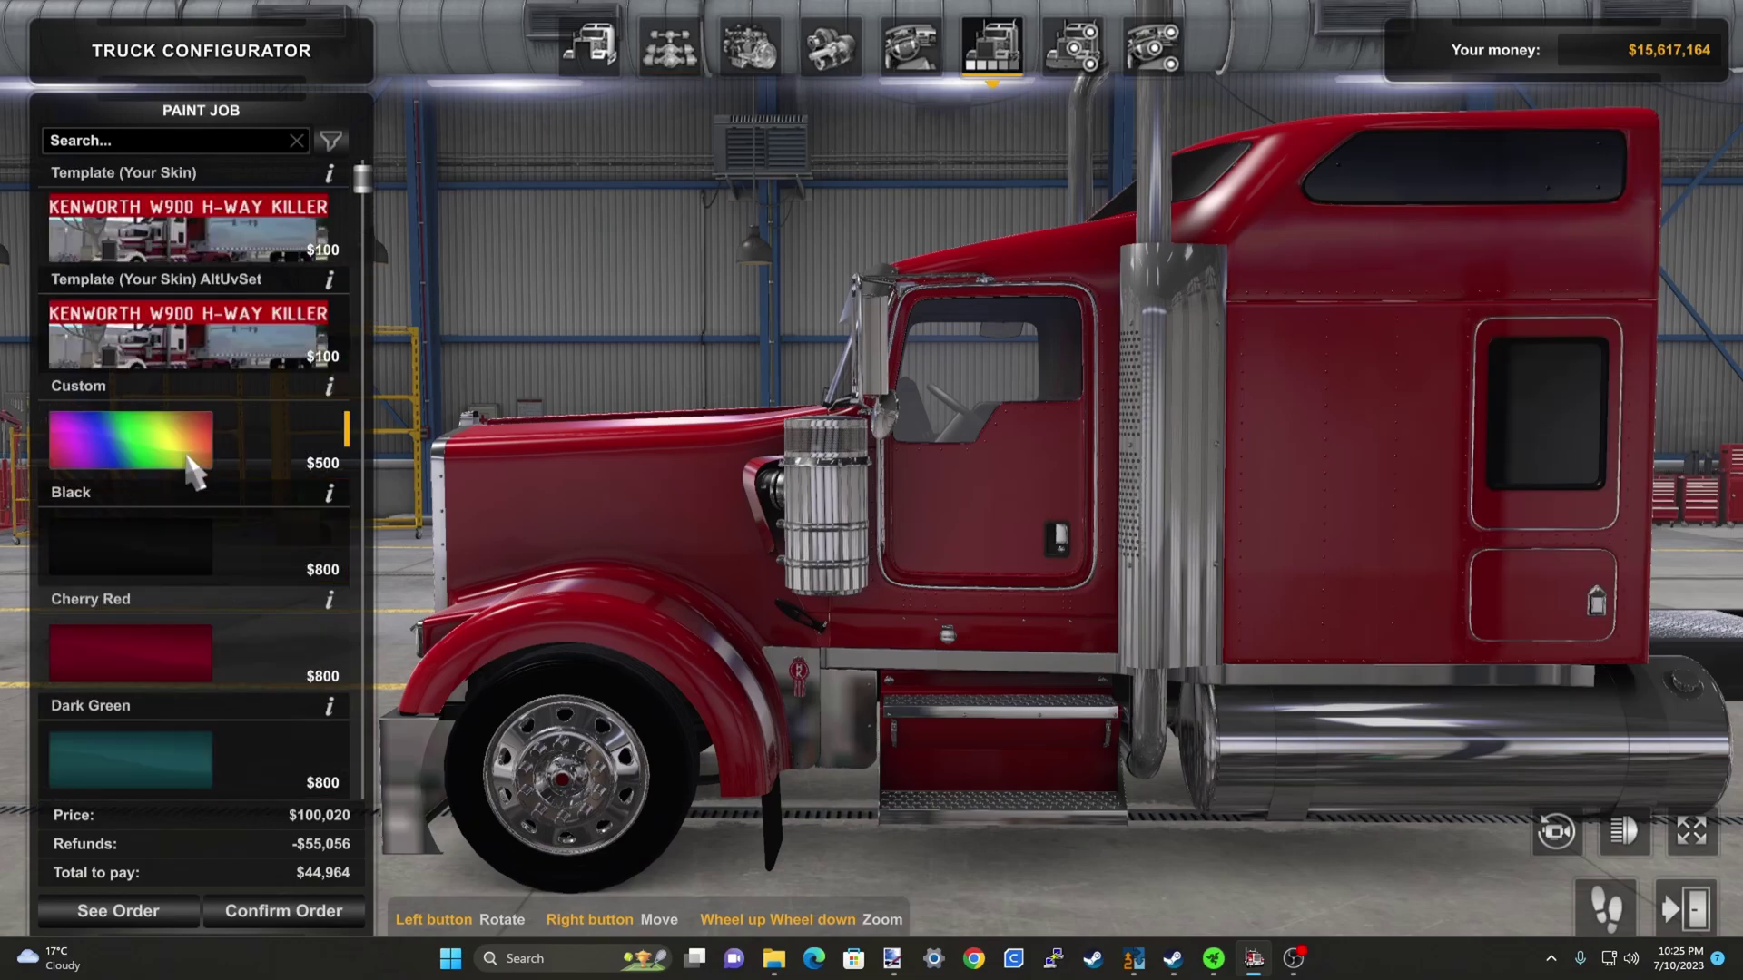
pyautogui.click(590, 46)
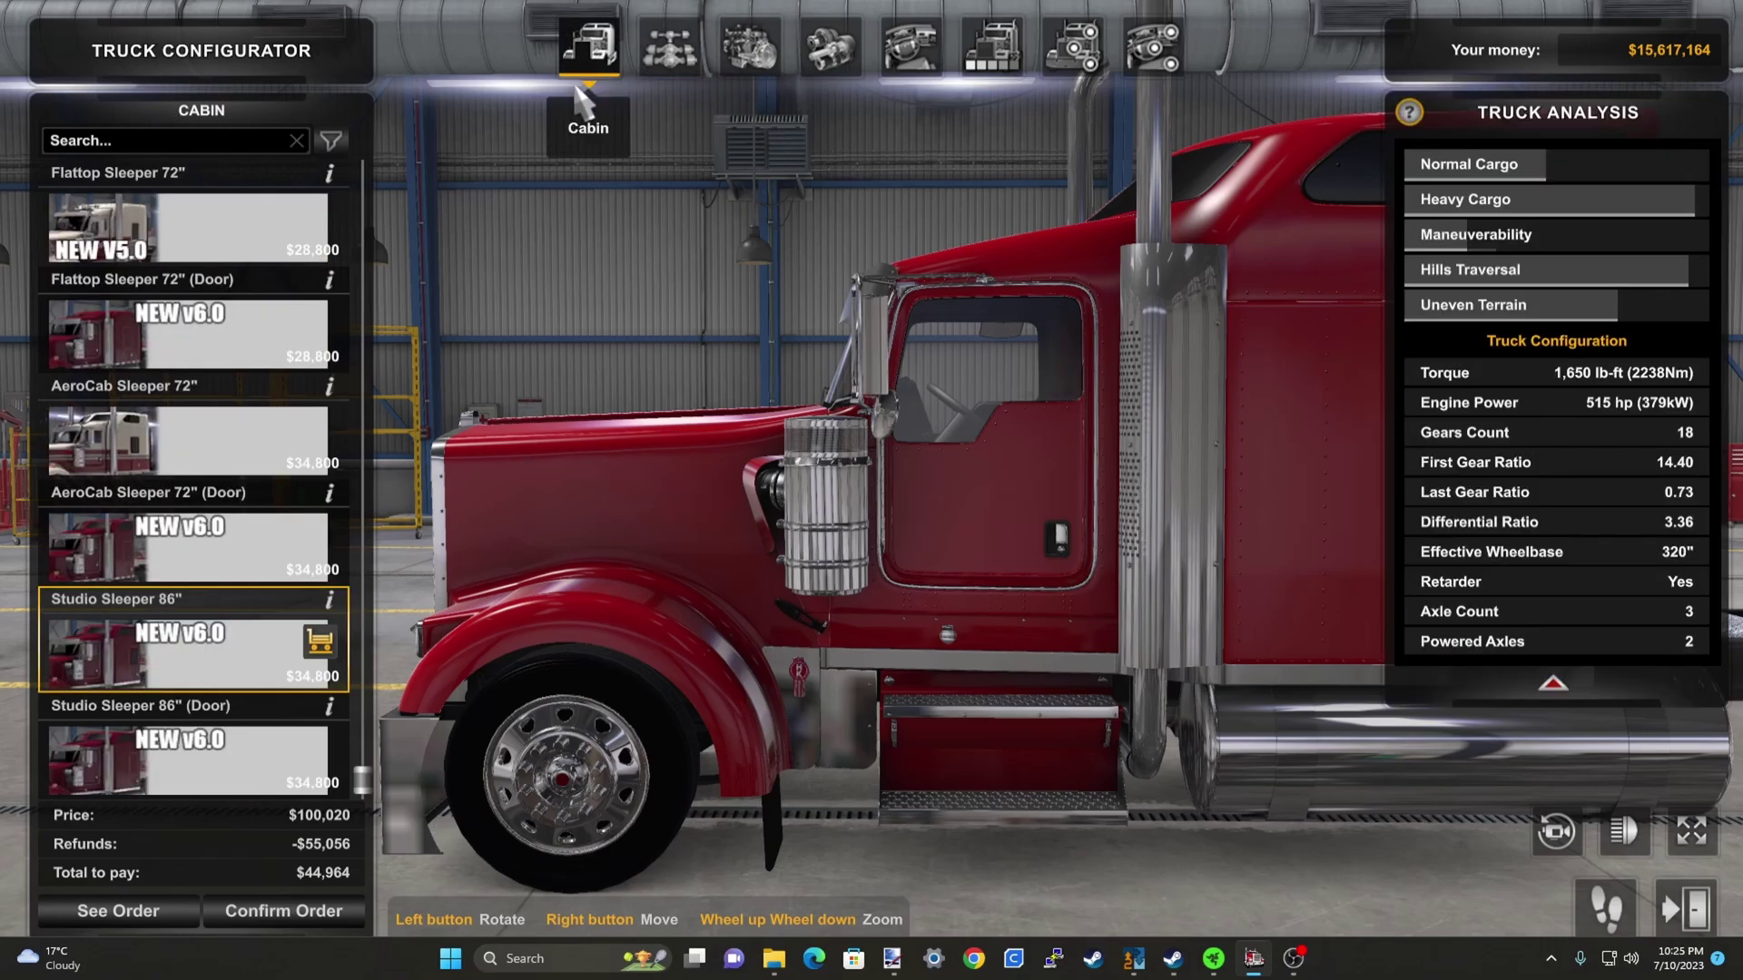
pyautogui.click(222, 640)
pyautogui.click(224, 550)
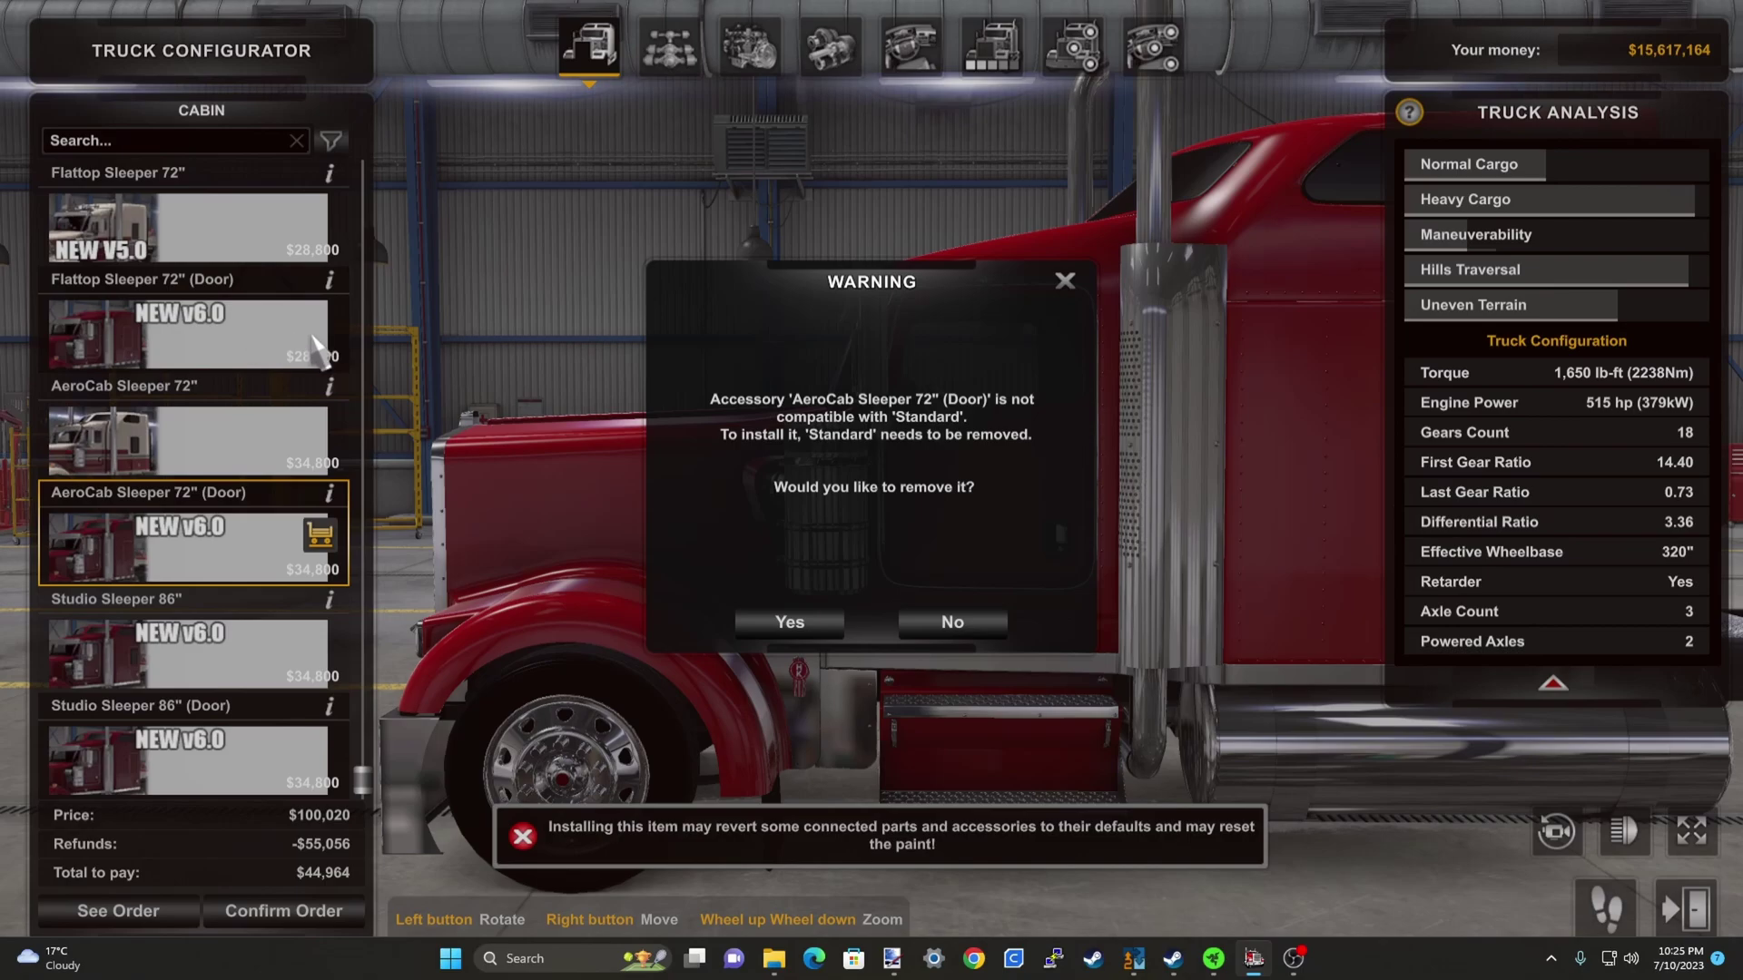
pyautogui.click(953, 622)
pyautogui.click(136, 232)
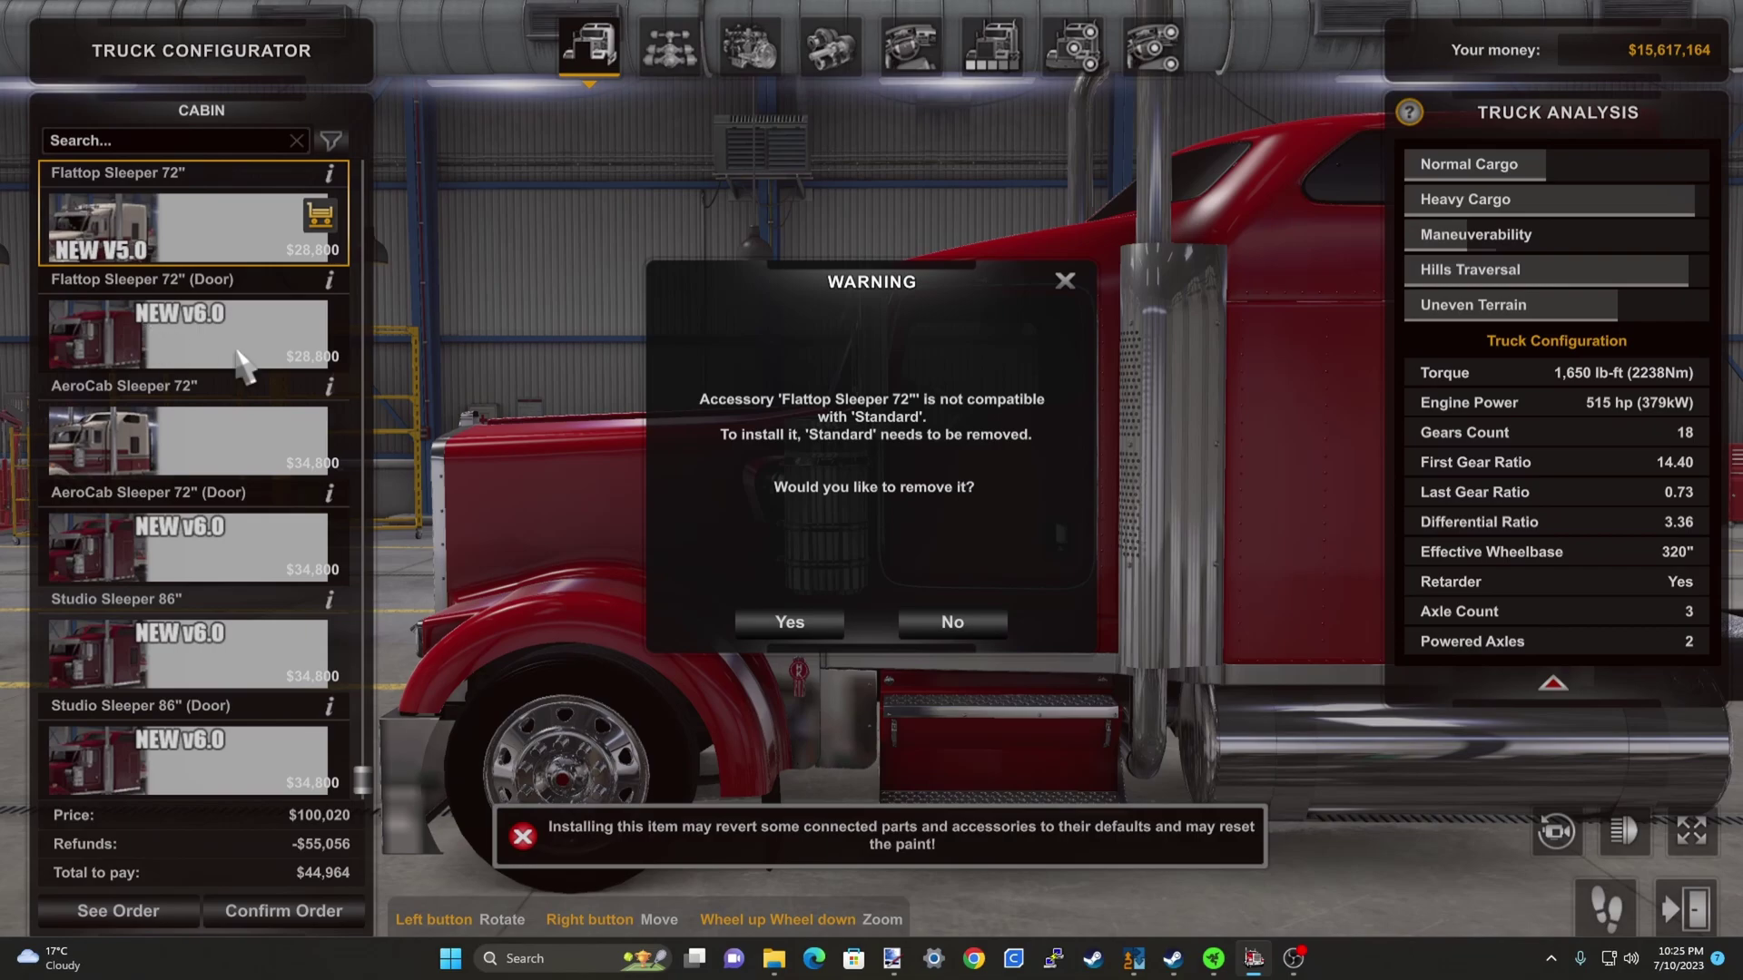
pyautogui.click(952, 621)
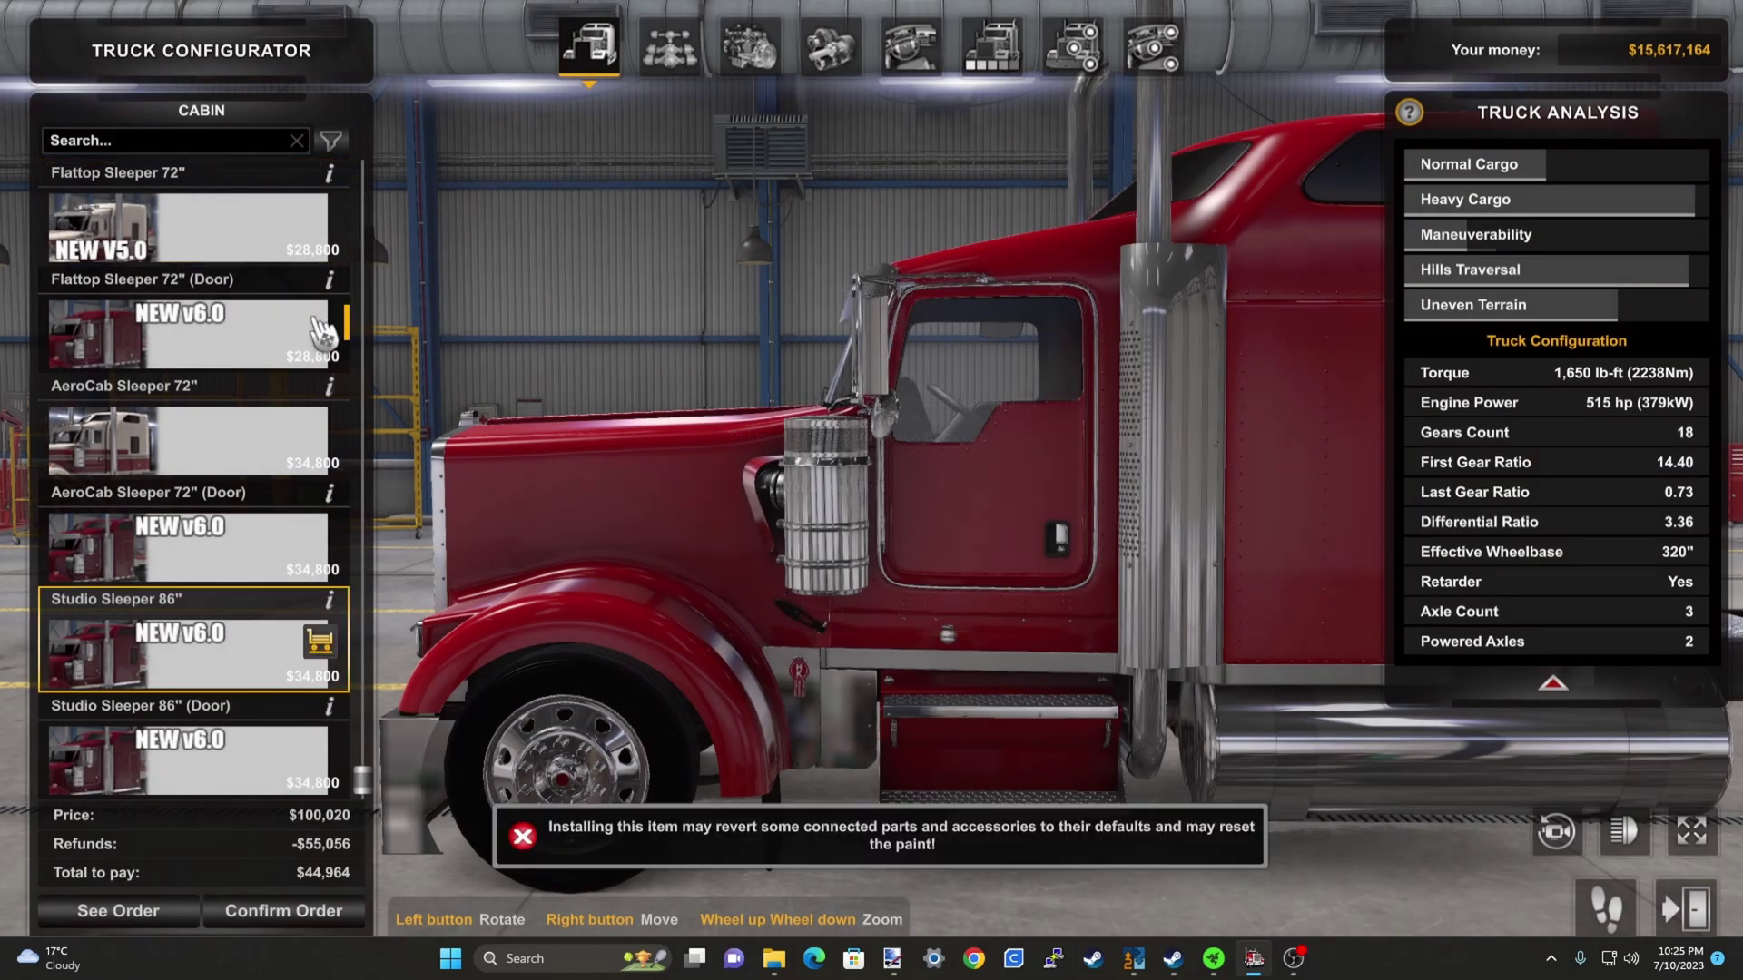
# Install the Flattop Sleeper 72" (Door) cabin, agreeing to remove the incompatible Standard accessory
pyautogui.click(191, 344)
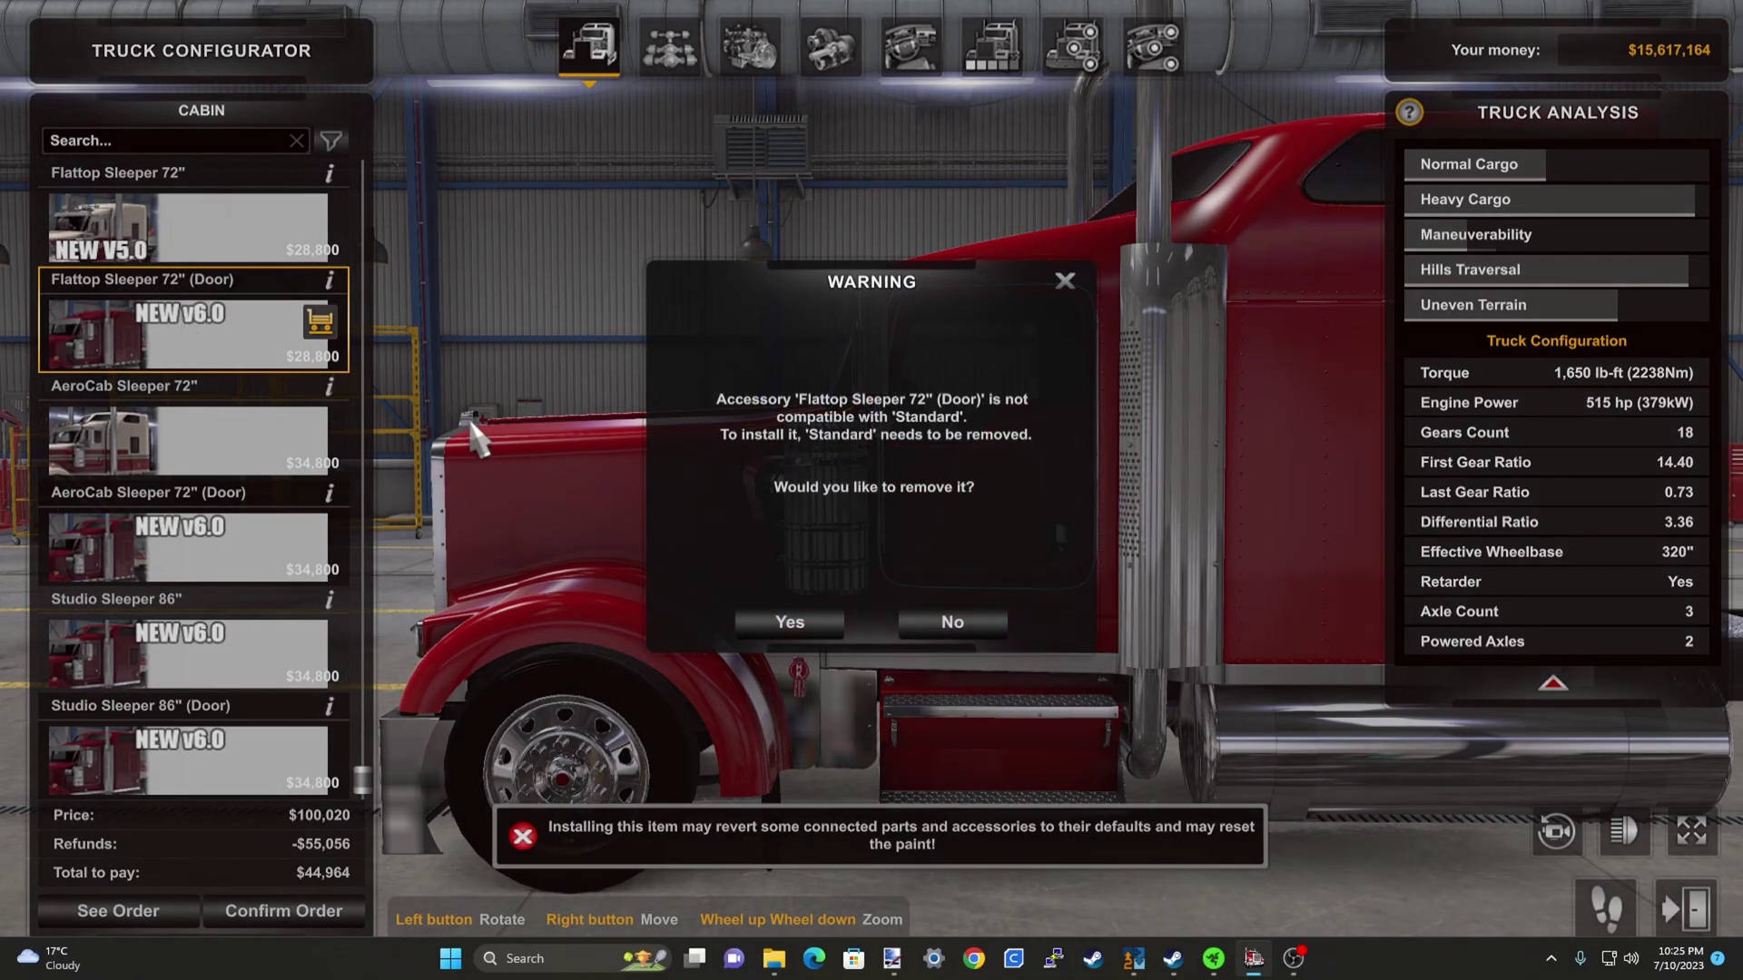
pyautogui.click(797, 627)
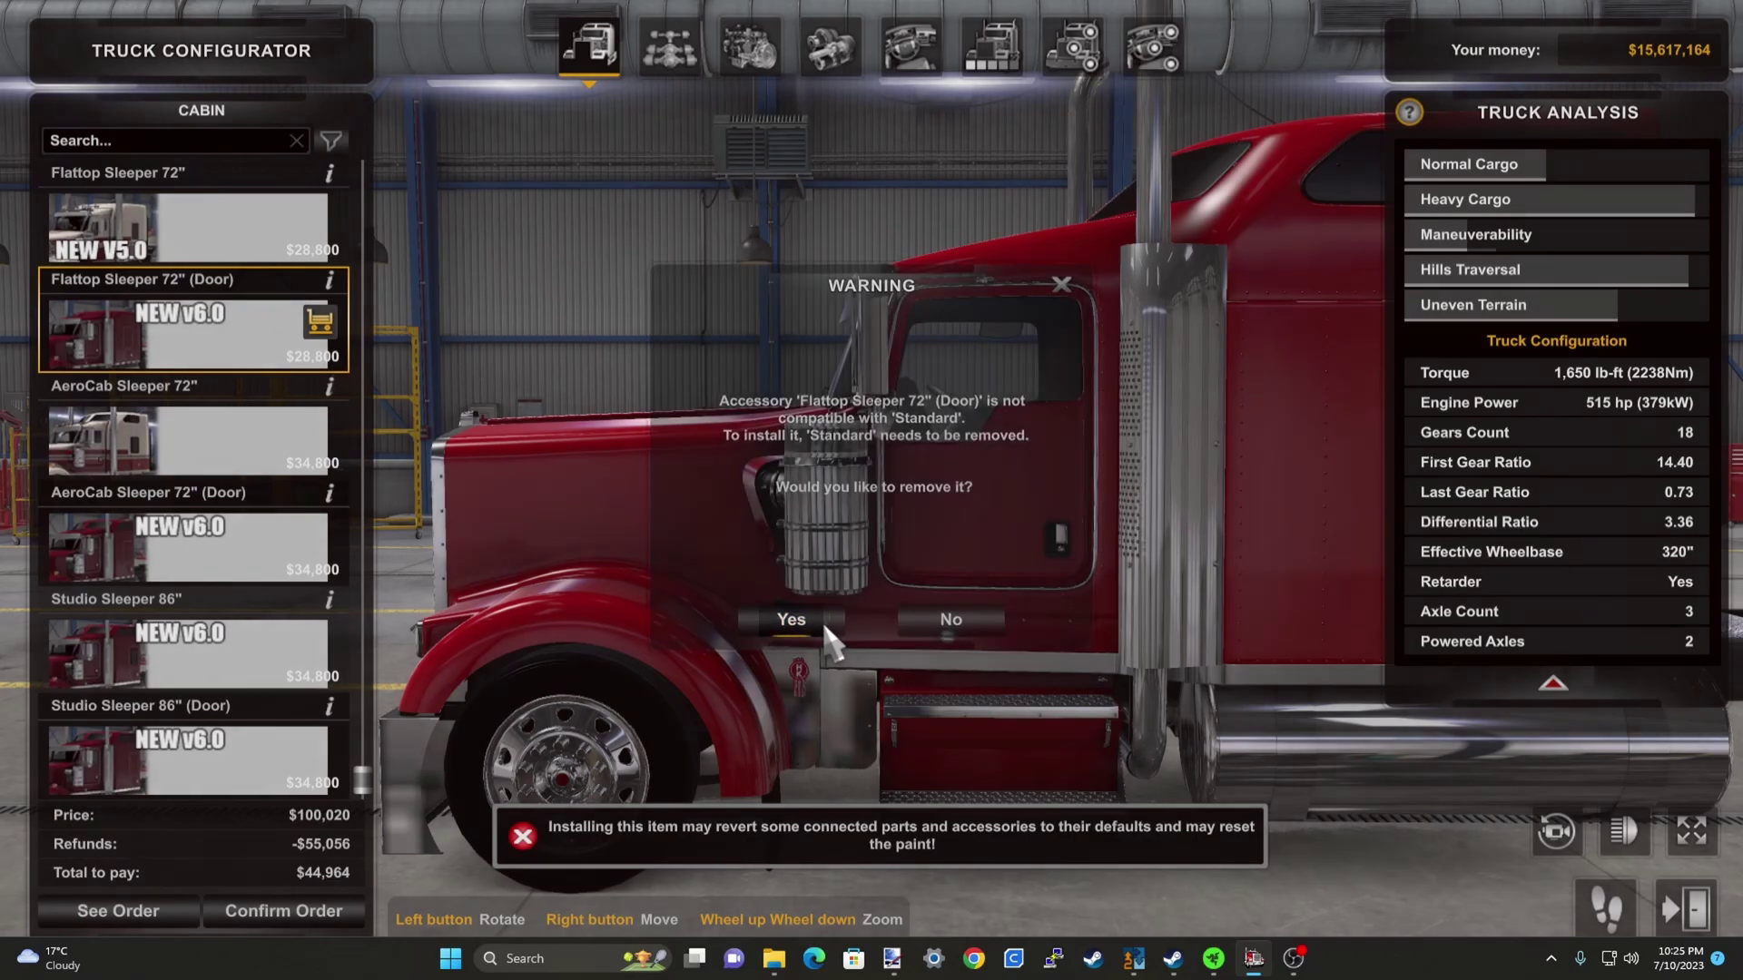
# Apply the Ruda W900 Test paint job to the truck
pyautogui.click(991, 45)
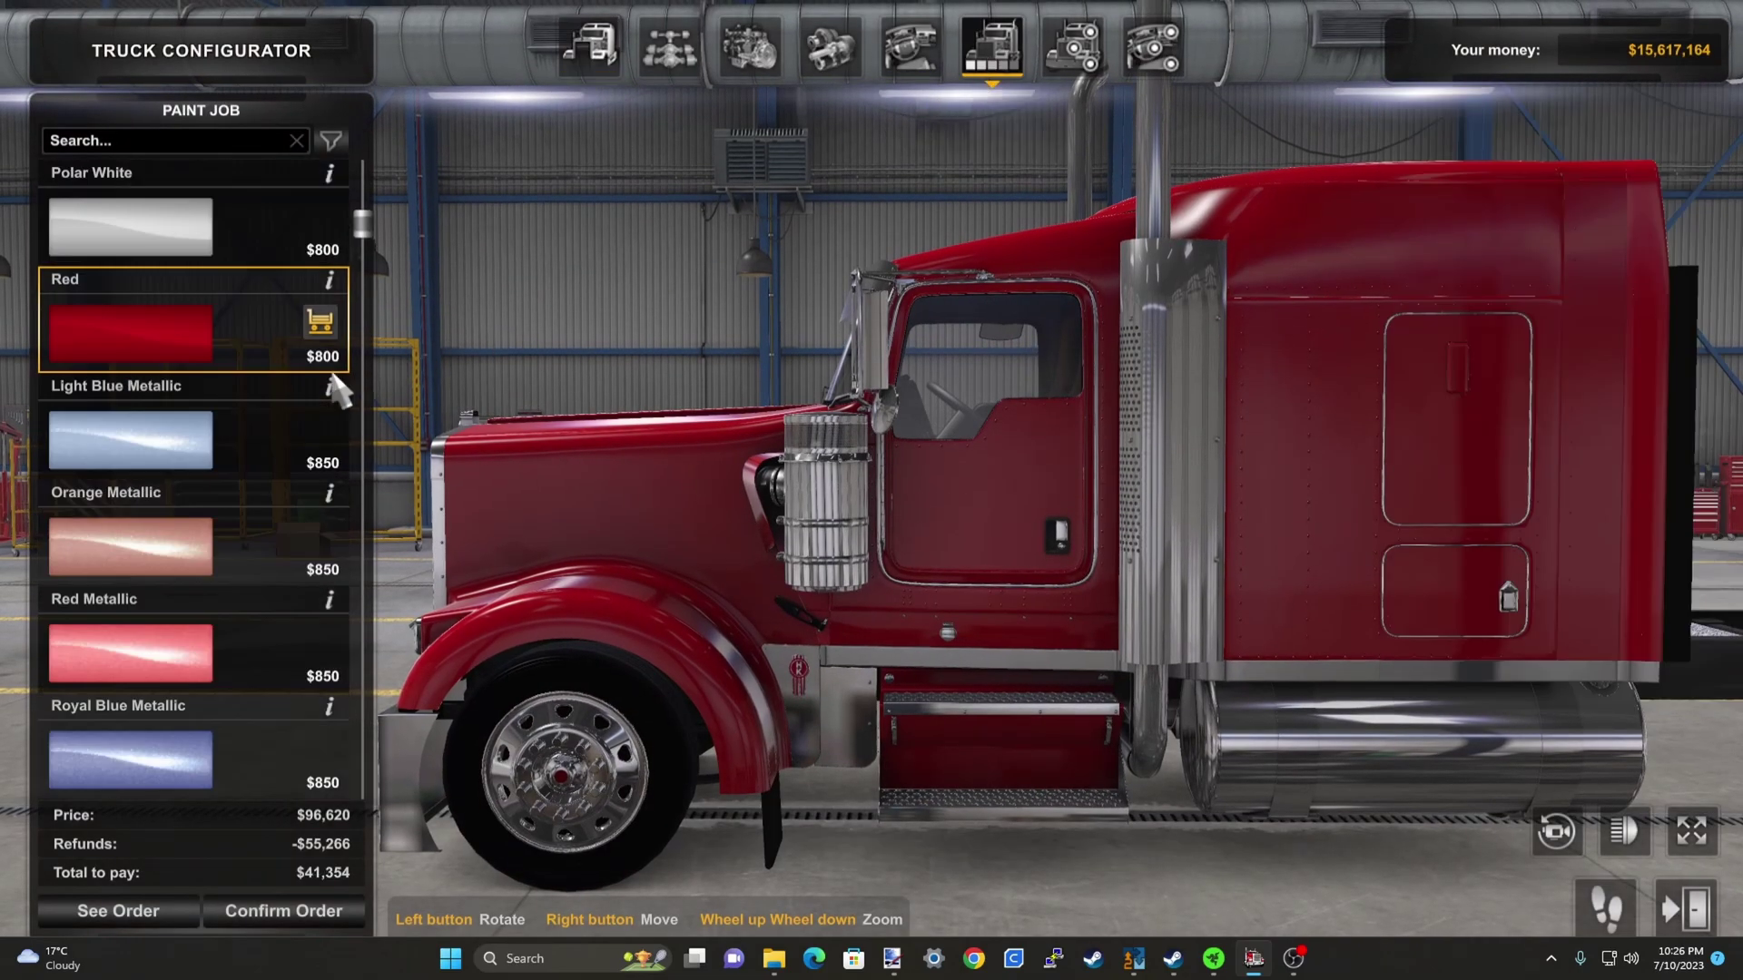
pyautogui.scroll(5, 350, 381)
pyautogui.click(195, 259)
pyautogui.moveTo(965, 350); pyautogui.dragTo(786, 338)
pyautogui.scroll(-4, 786, 338)
pyautogui.scroll(5, 786, 338)
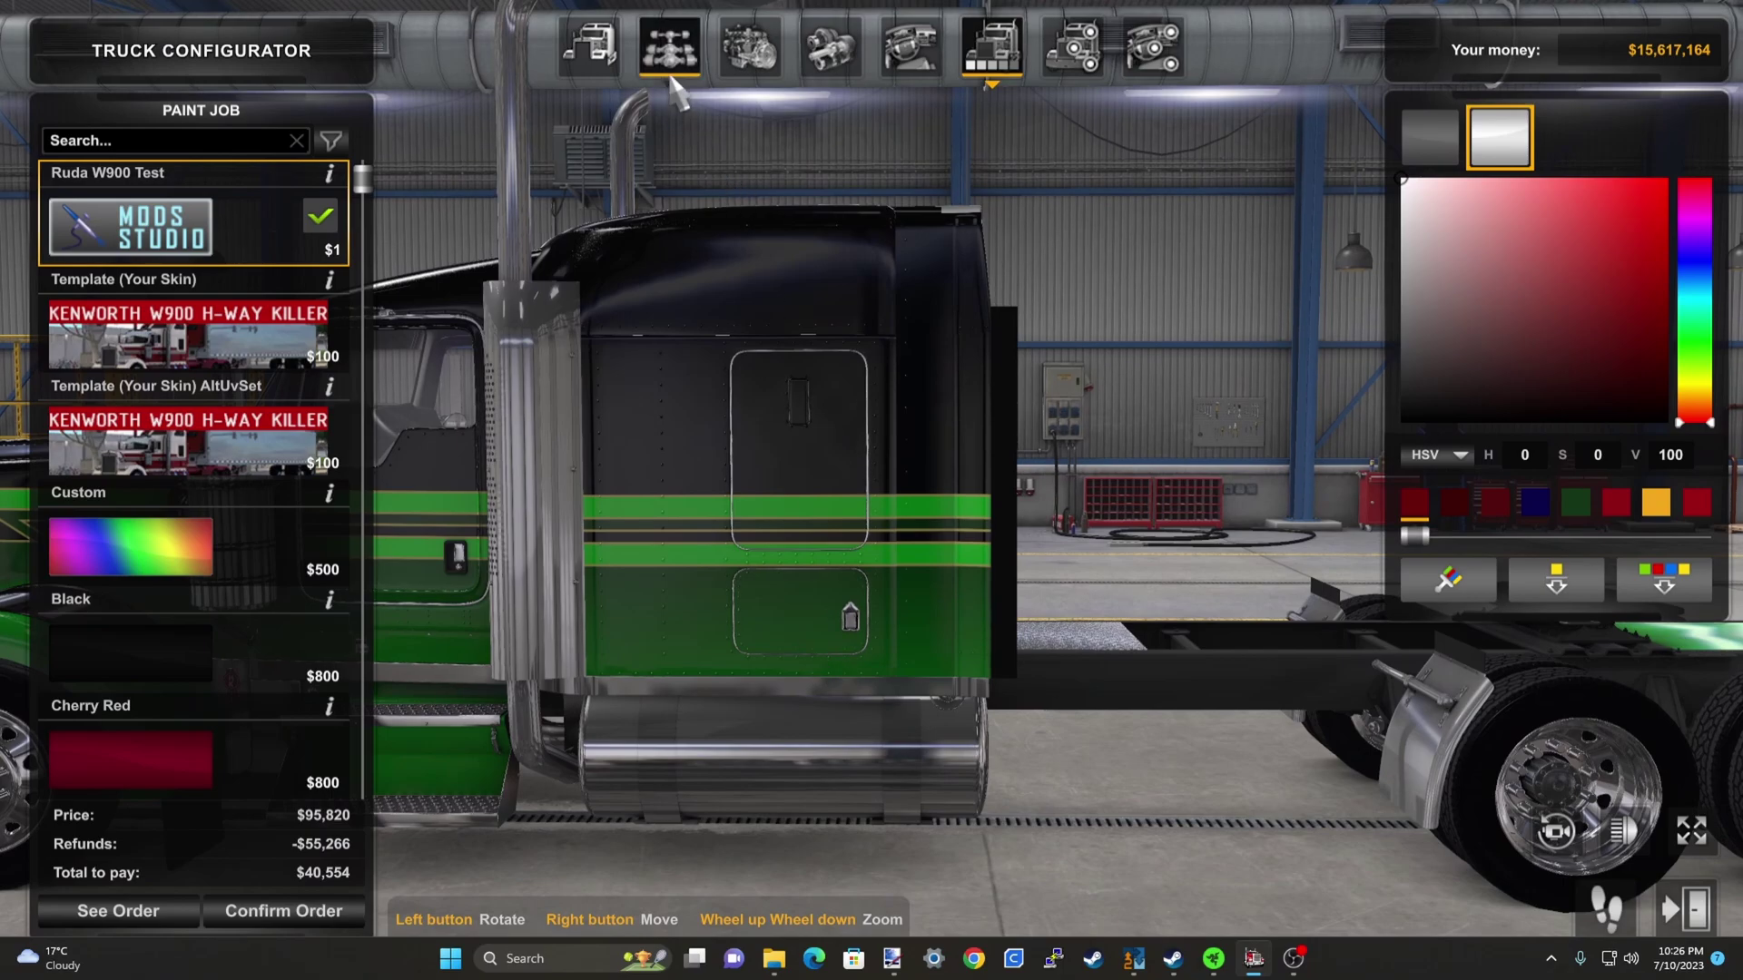
# Check the long chassis behind the cab and change its frame to Long Paint
pyautogui.click(674, 82)
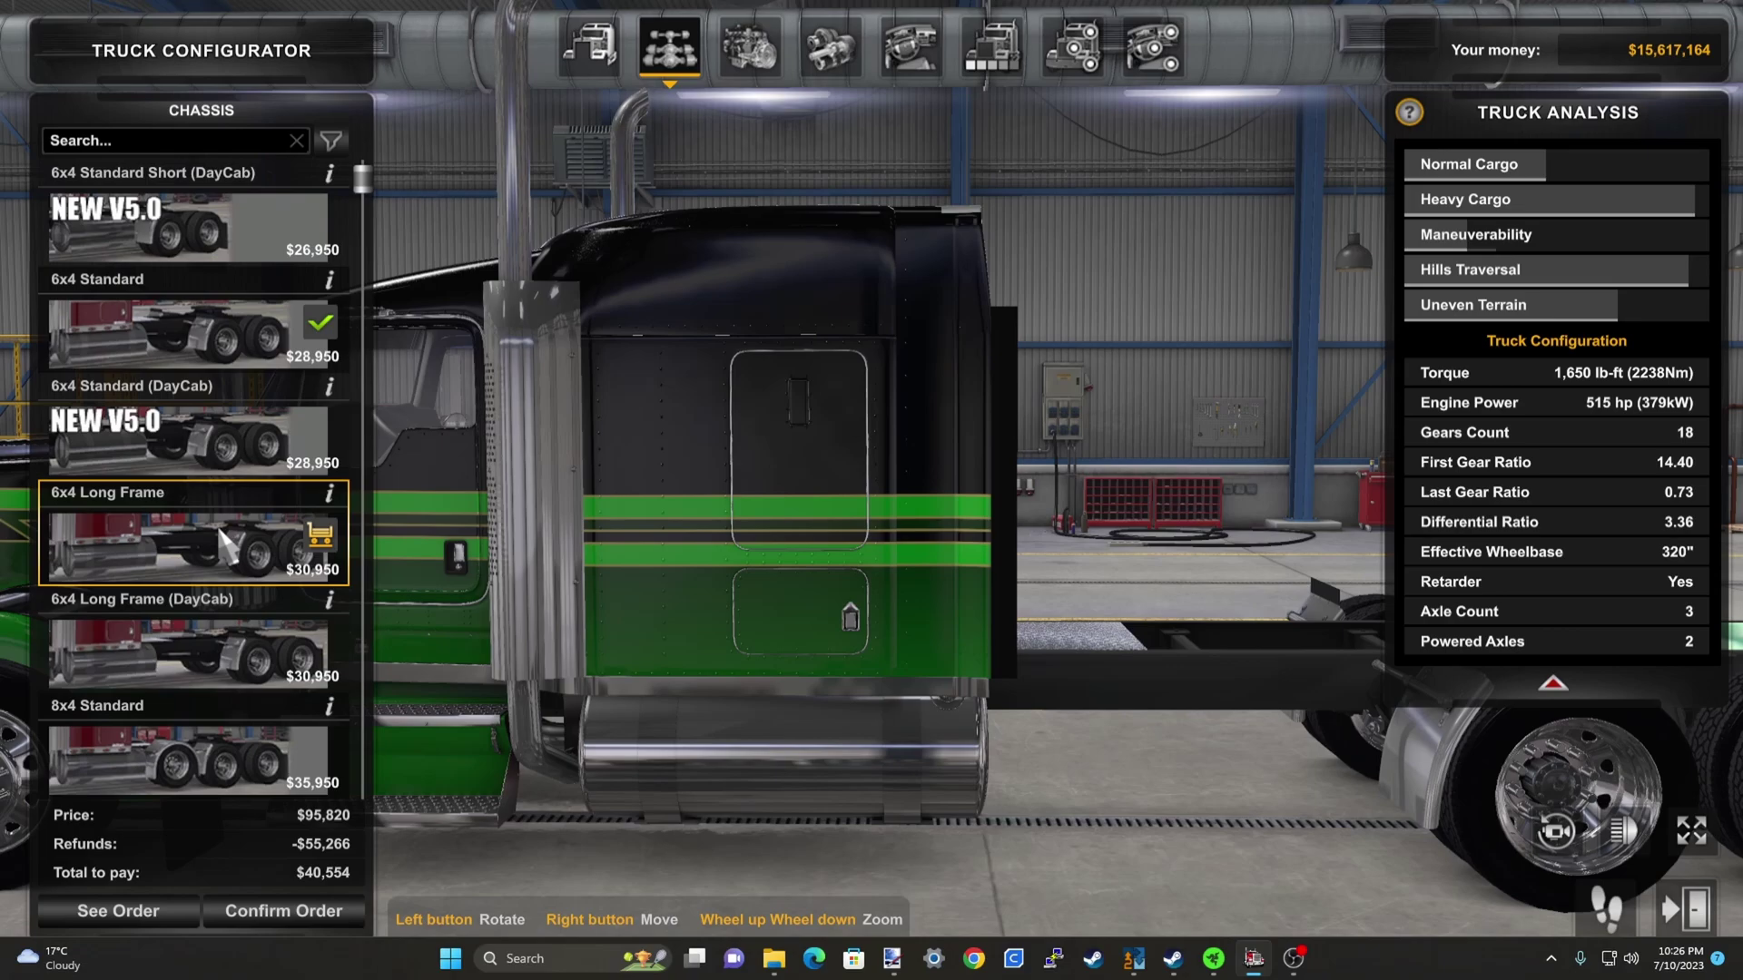
pyautogui.moveTo(1071, 563); pyautogui.dragTo(973, 252)
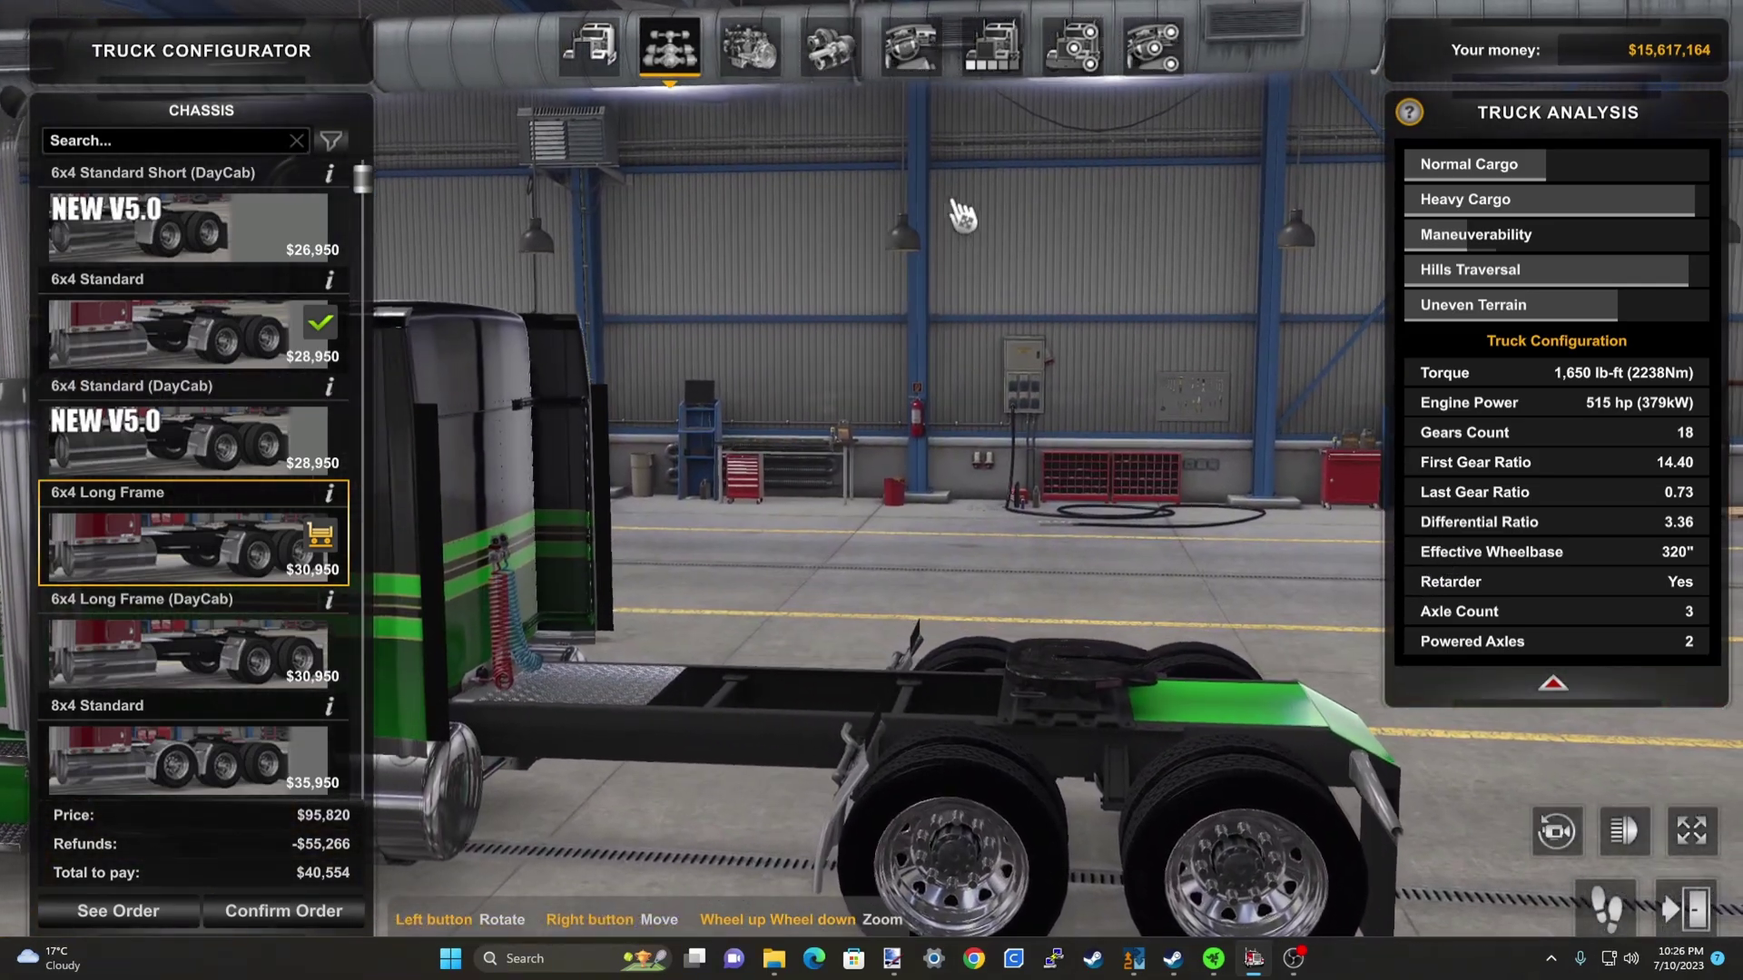
pyautogui.click(1072, 47)
pyautogui.moveTo(808, 498); pyautogui.dragTo(739, 670)
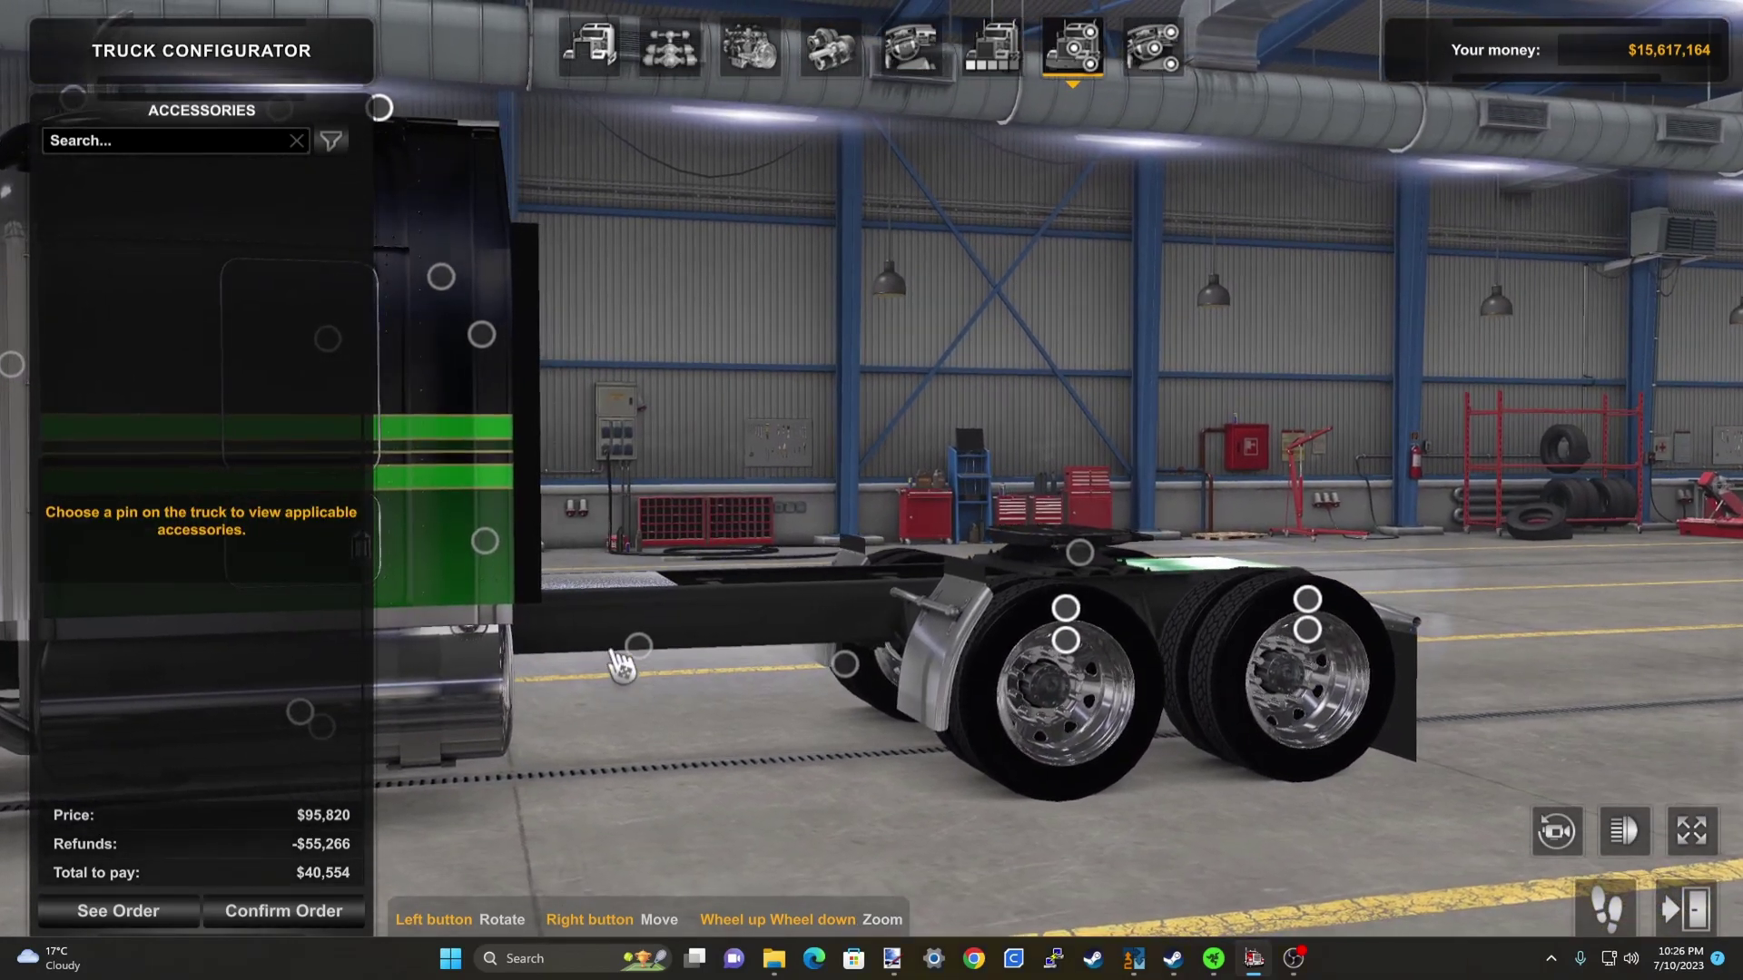
pyautogui.moveTo(639, 647); pyautogui.dragTo(766, 662)
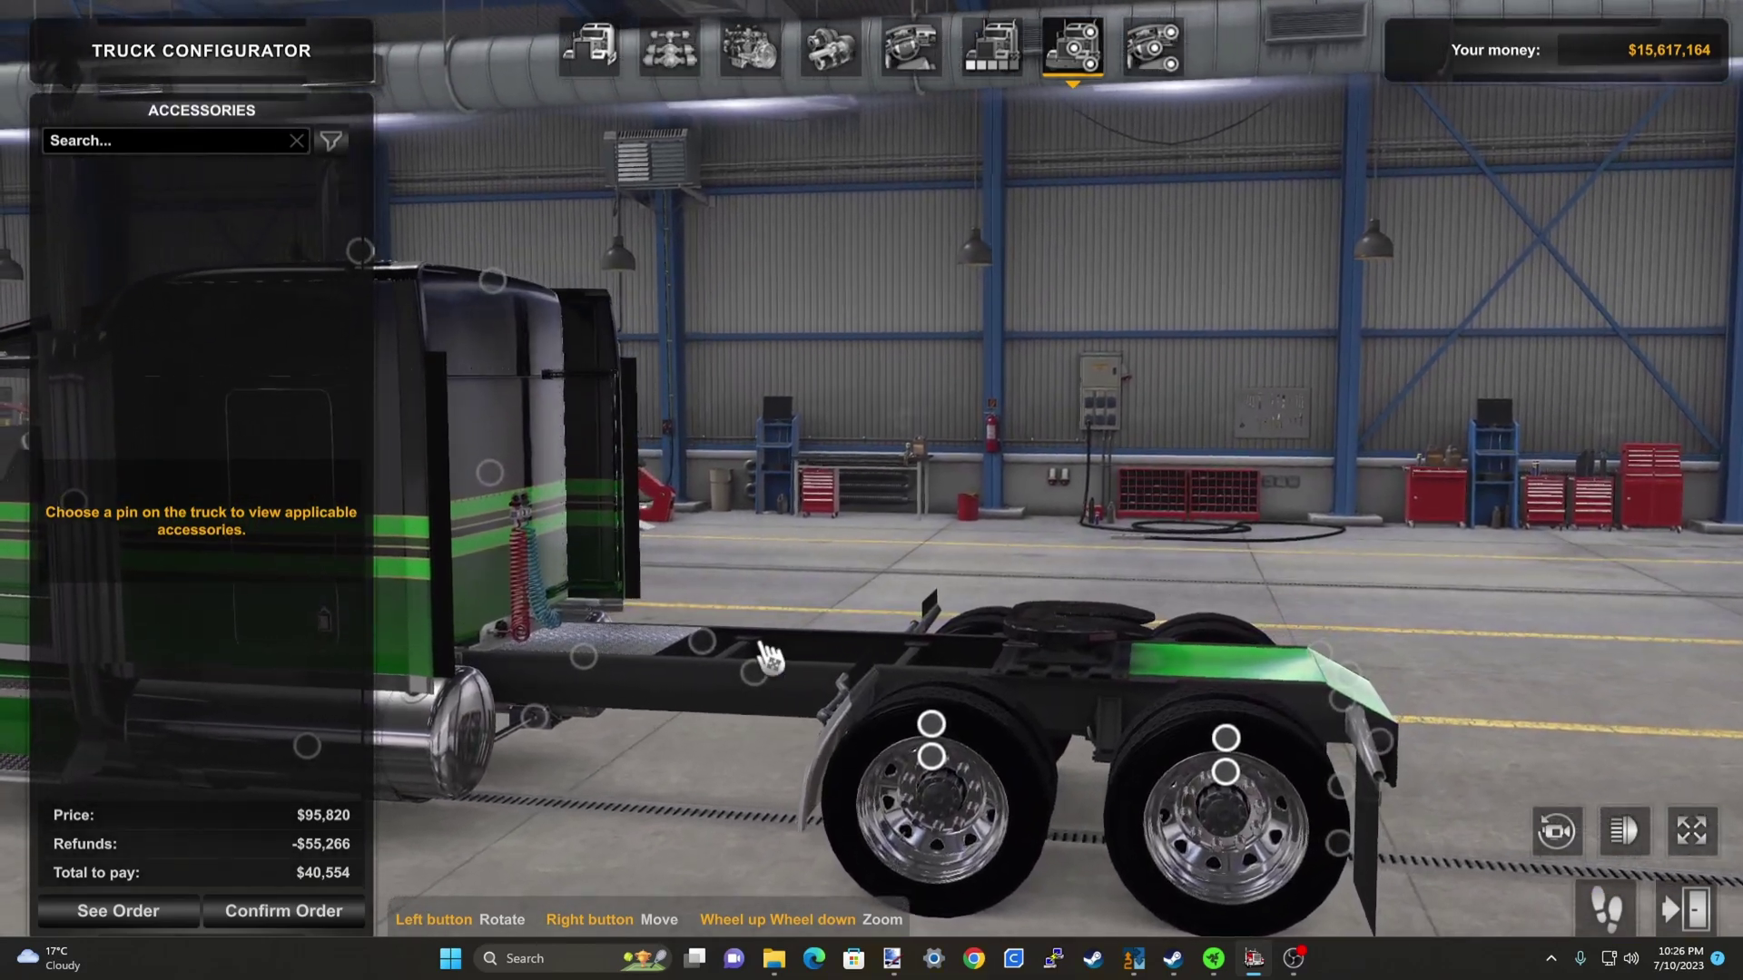
pyautogui.click(714, 647)
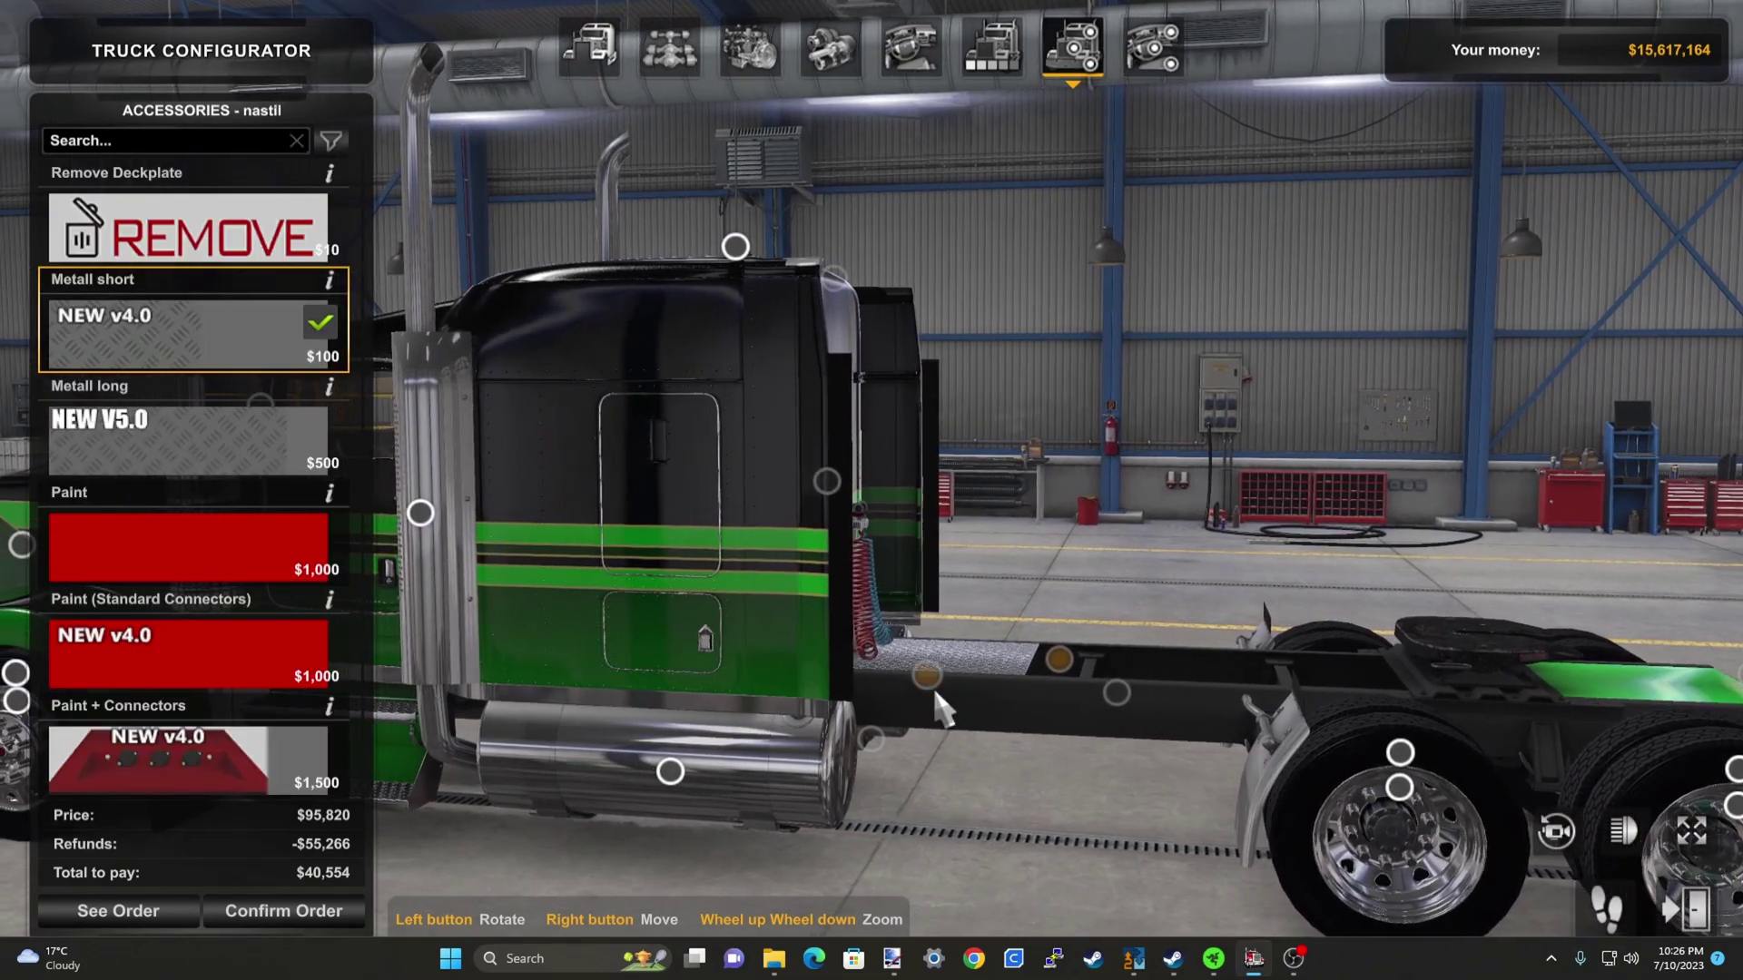
pyautogui.click(936, 687)
pyautogui.click(188, 350)
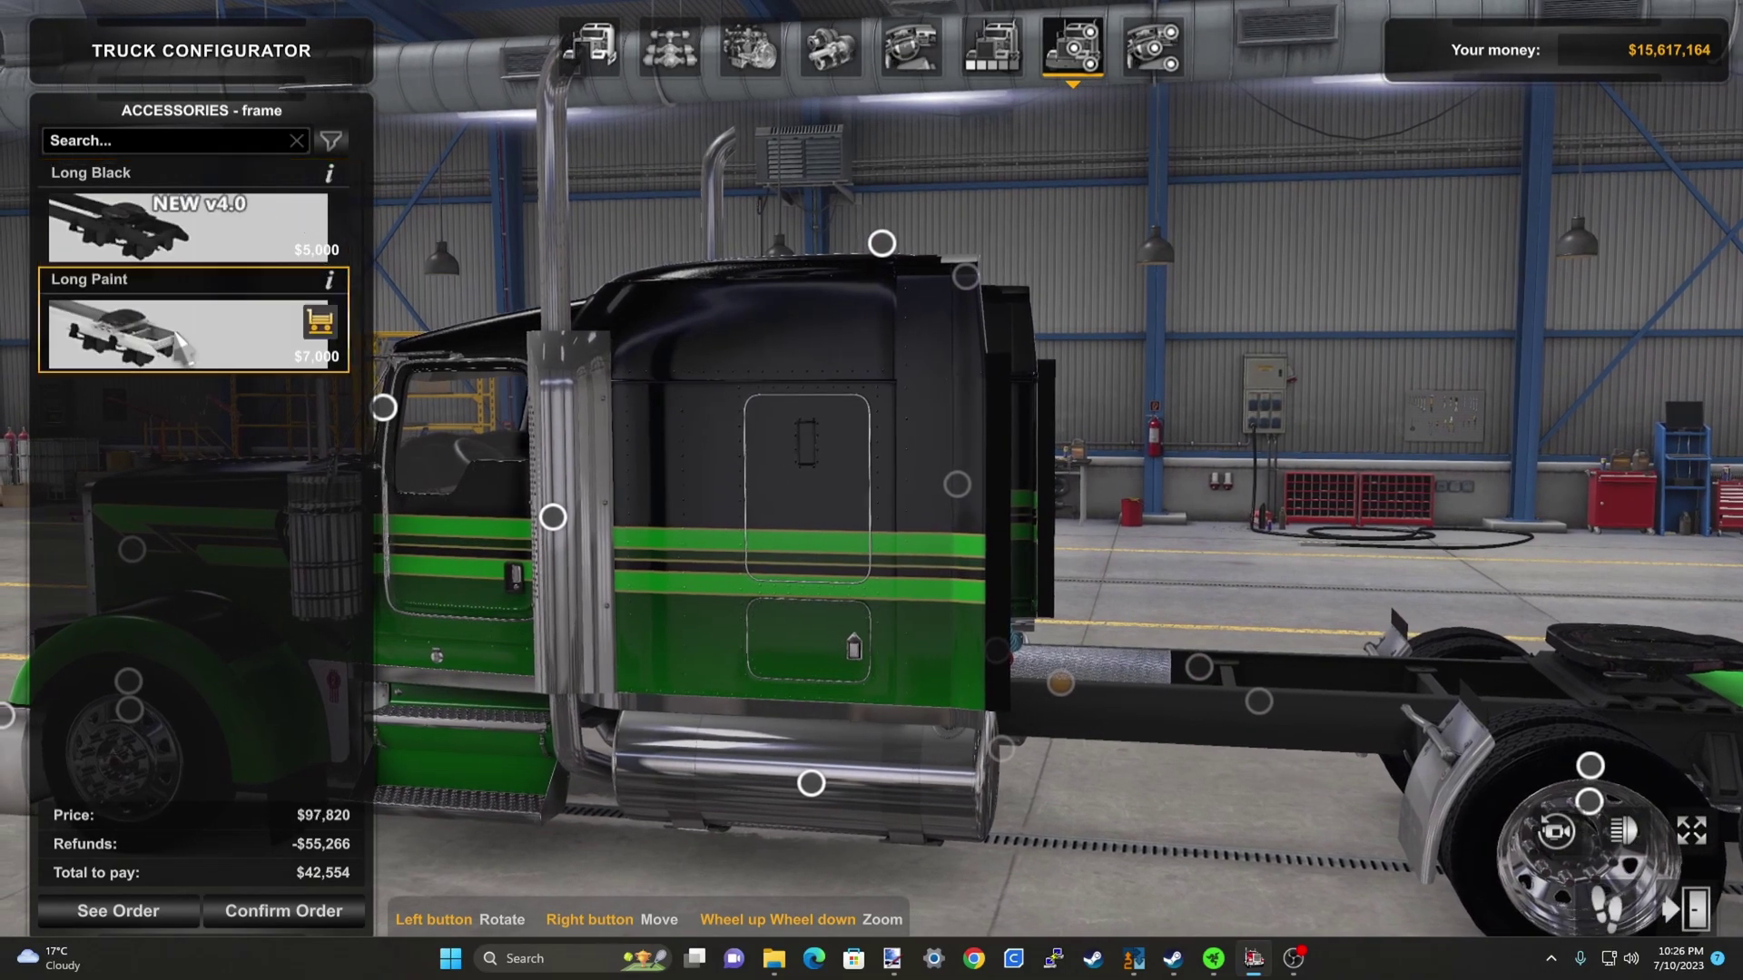
# Install the Paint deckplate behind the cab, agreeing to remove the incompatible Standard accessory
pyautogui.click(1189, 676)
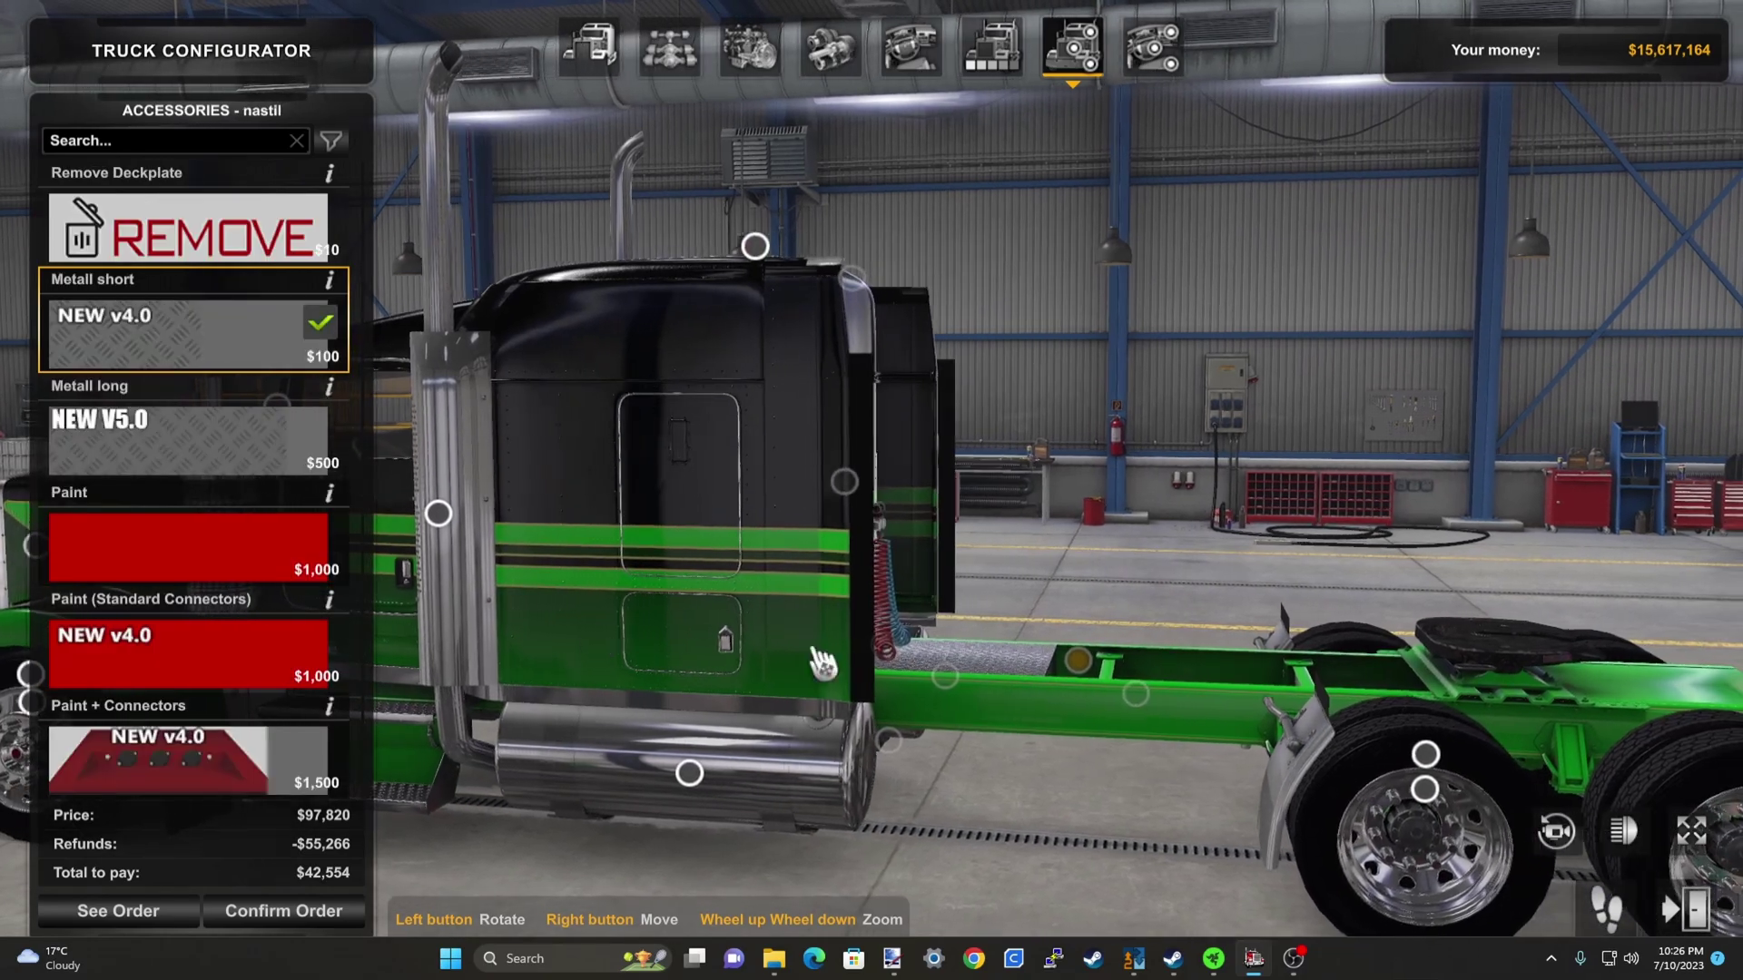
pyautogui.click(188, 562)
pyautogui.click(188, 568)
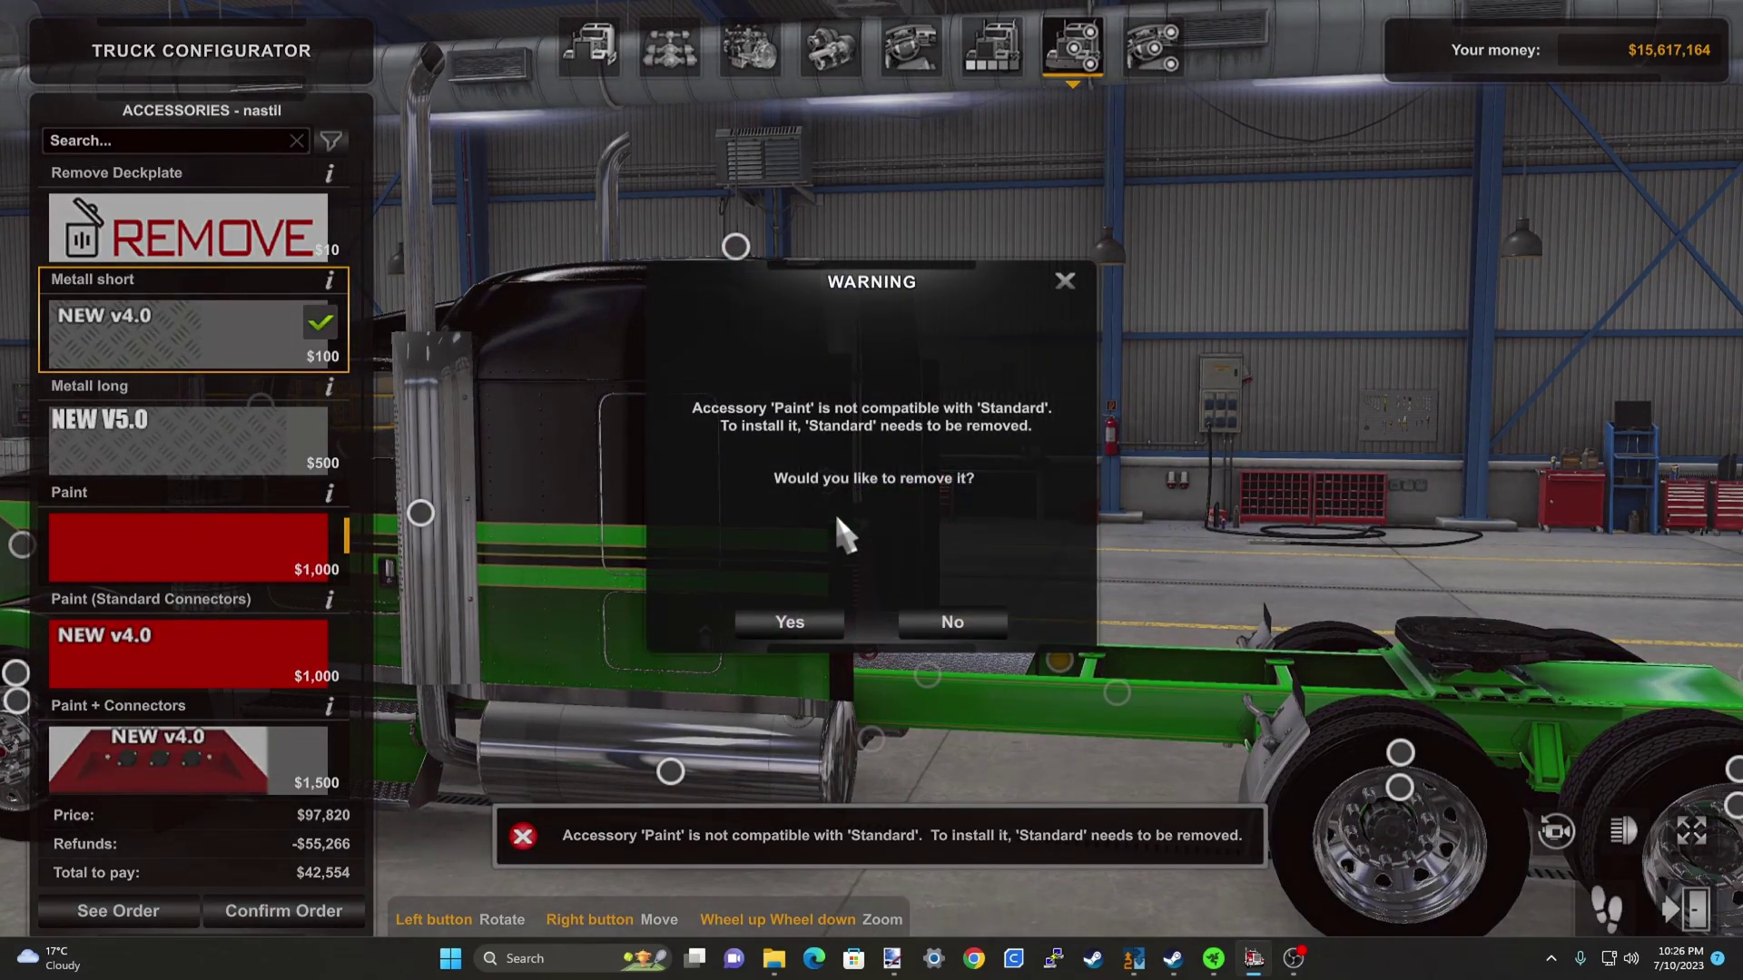
pyautogui.click(790, 623)
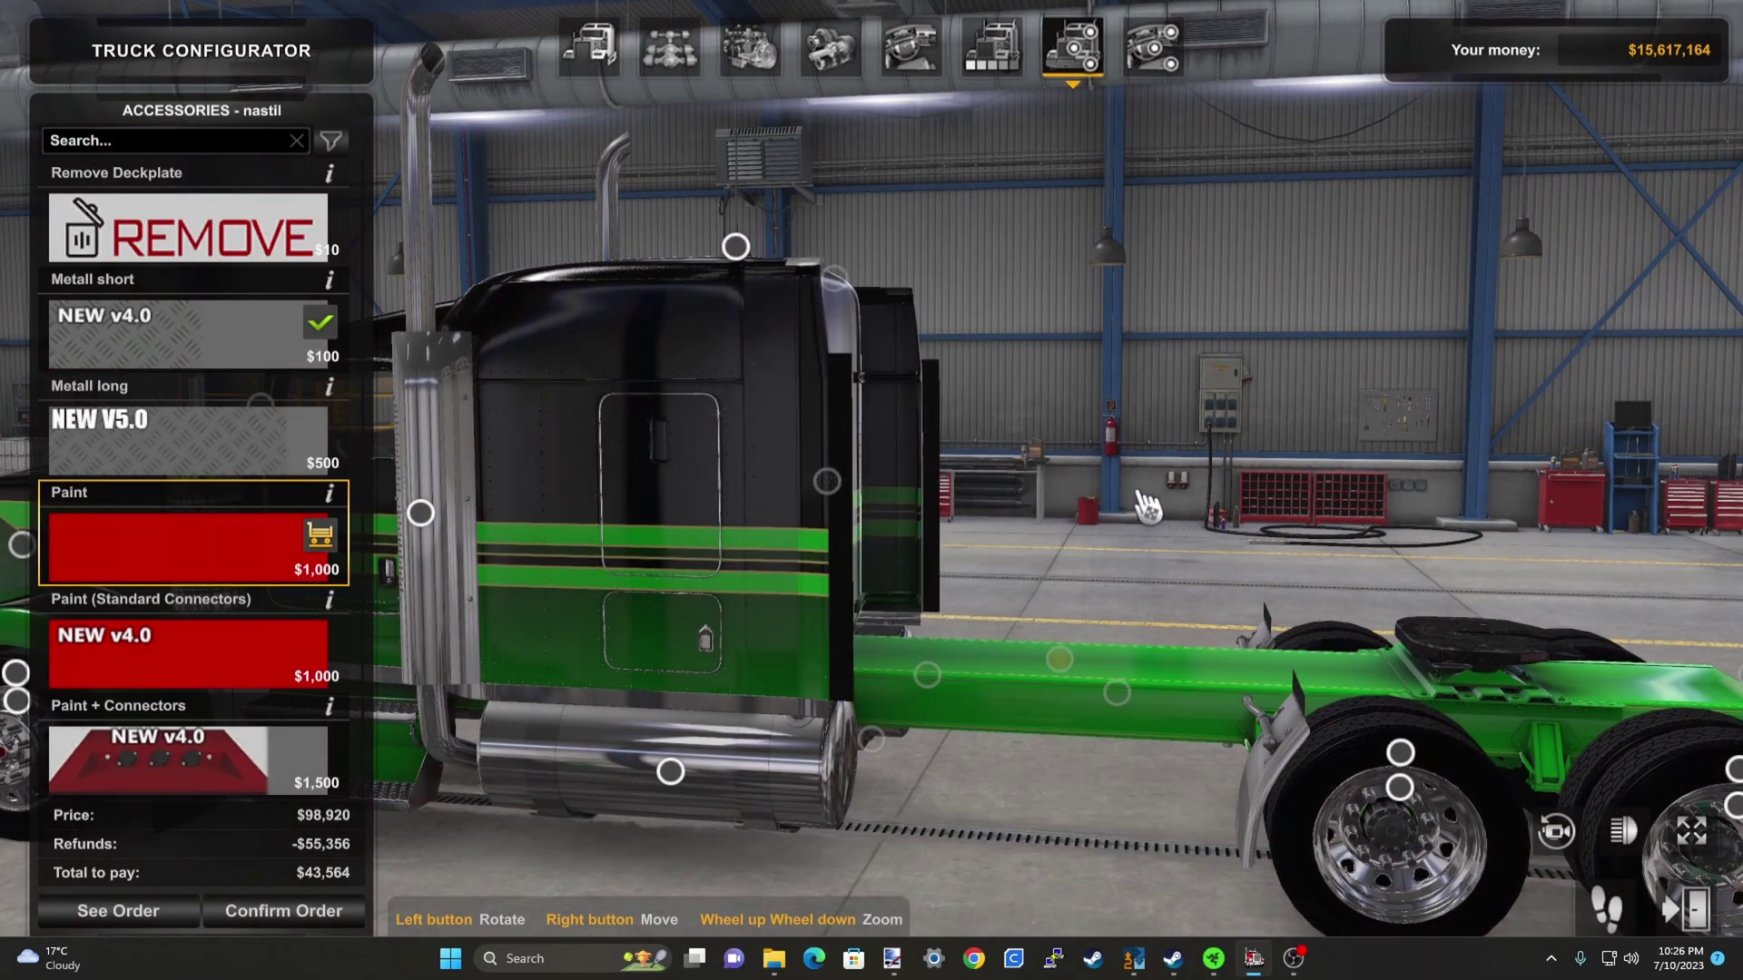
# Review the connector options behind the cab and examine the painted long frame in the unobstructed truck view
pyautogui.moveTo(1142, 501); pyautogui.dragTo(671, 577)
pyautogui.click(844, 616)
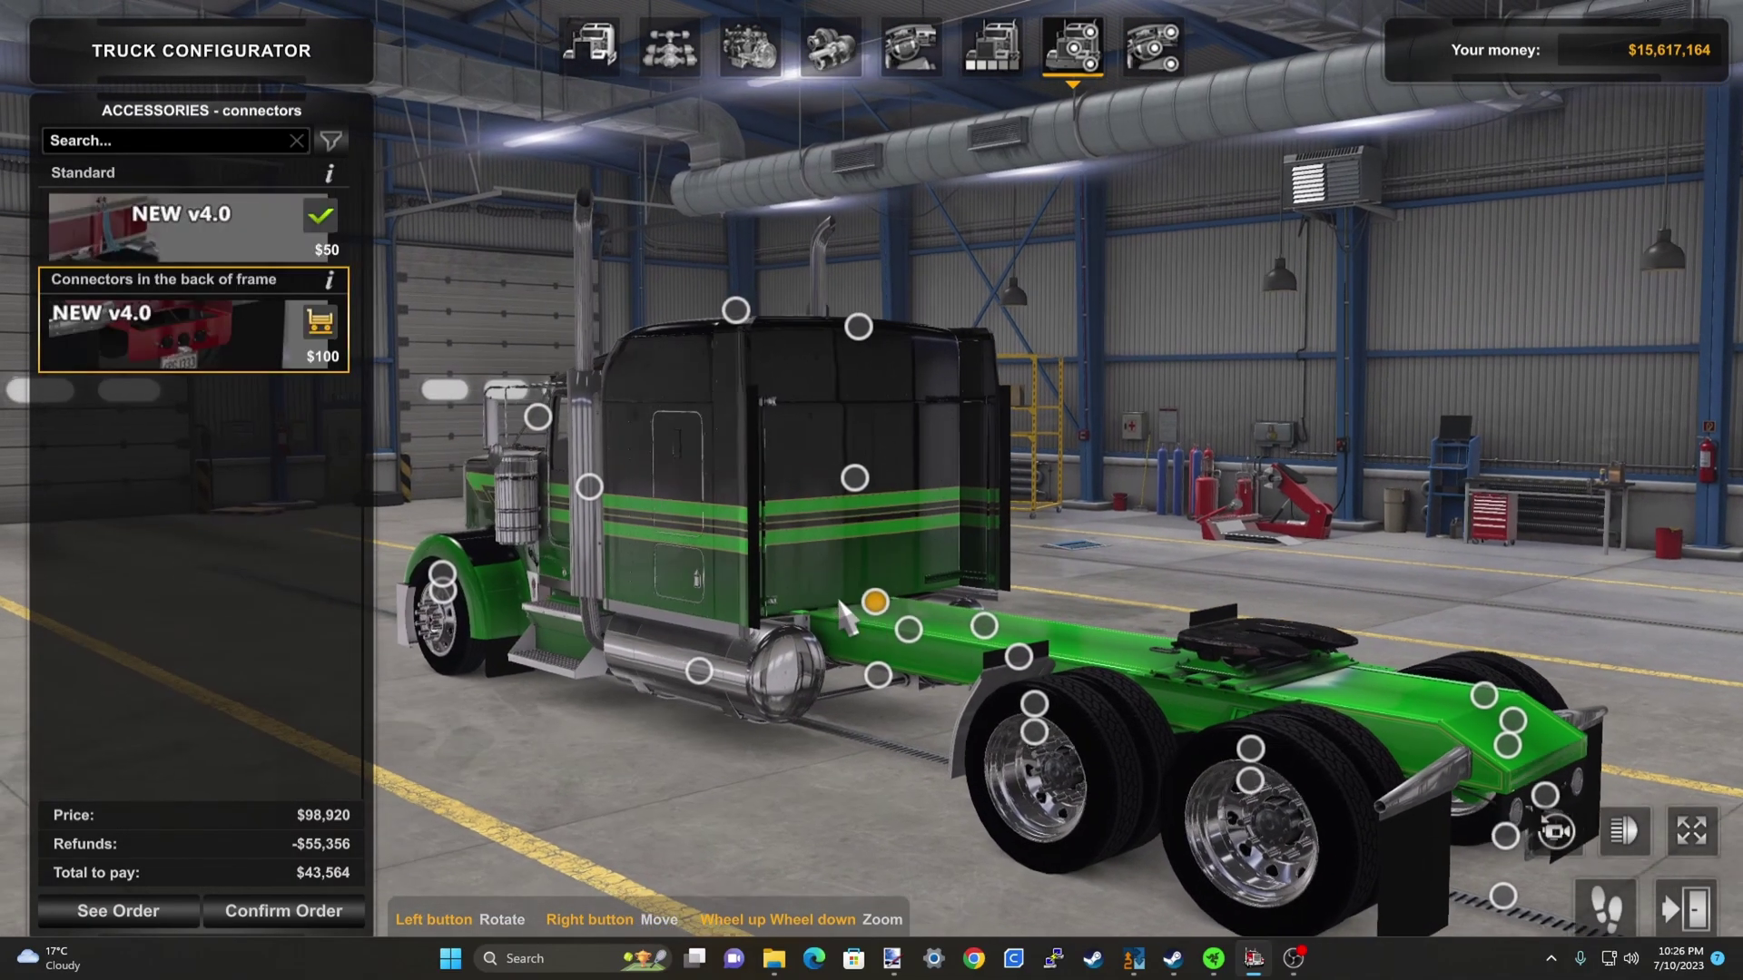
pyautogui.click(144, 256)
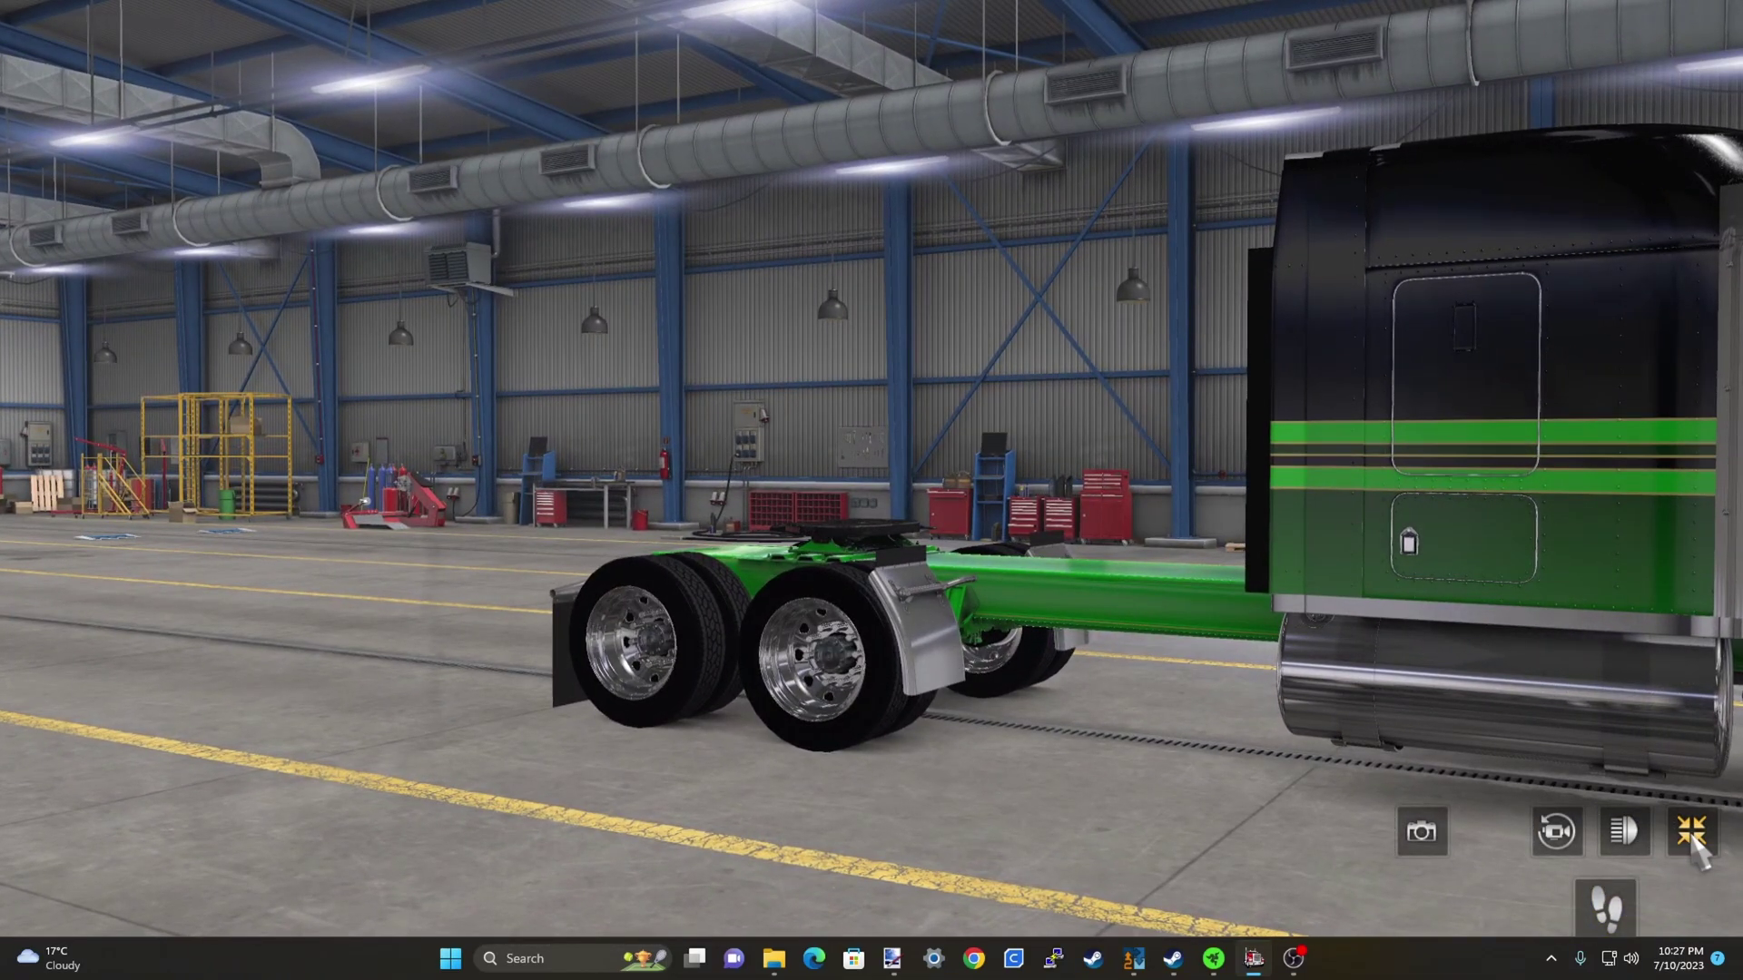
pyautogui.click(1692, 832)
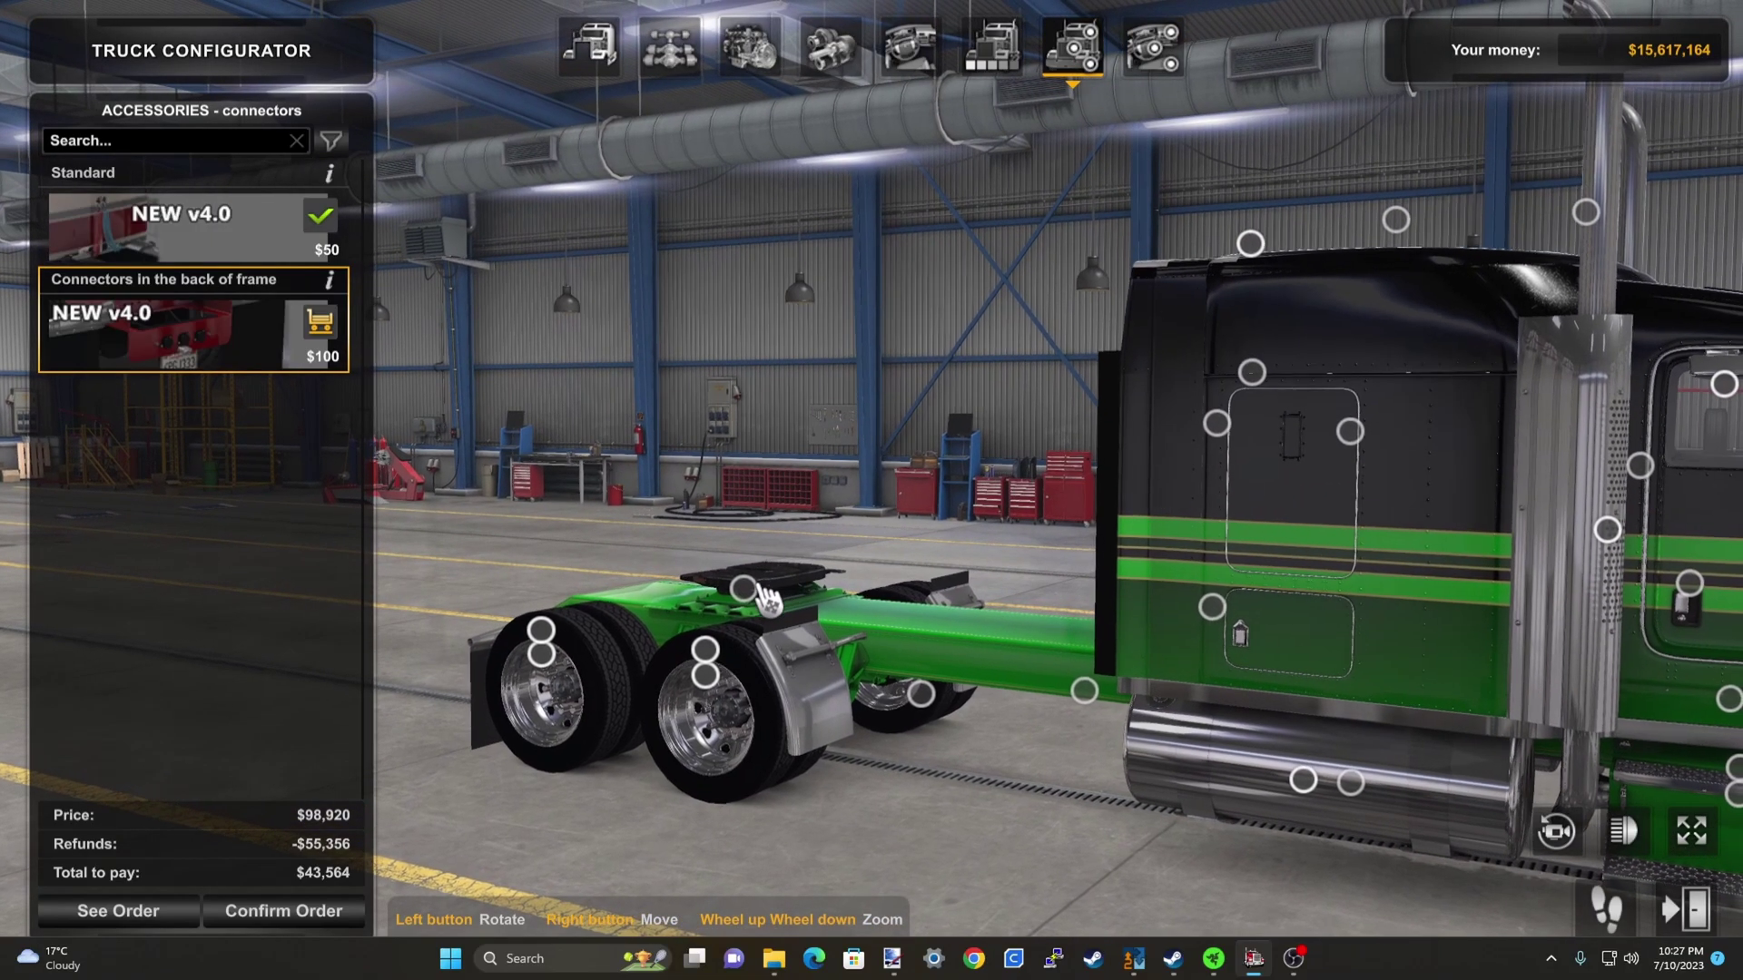
# Install the Painted 1 fenders over the rear wheels, agreeing to remove the incompatible Mudflaps, and examine them from the side
pyautogui.click(763, 598)
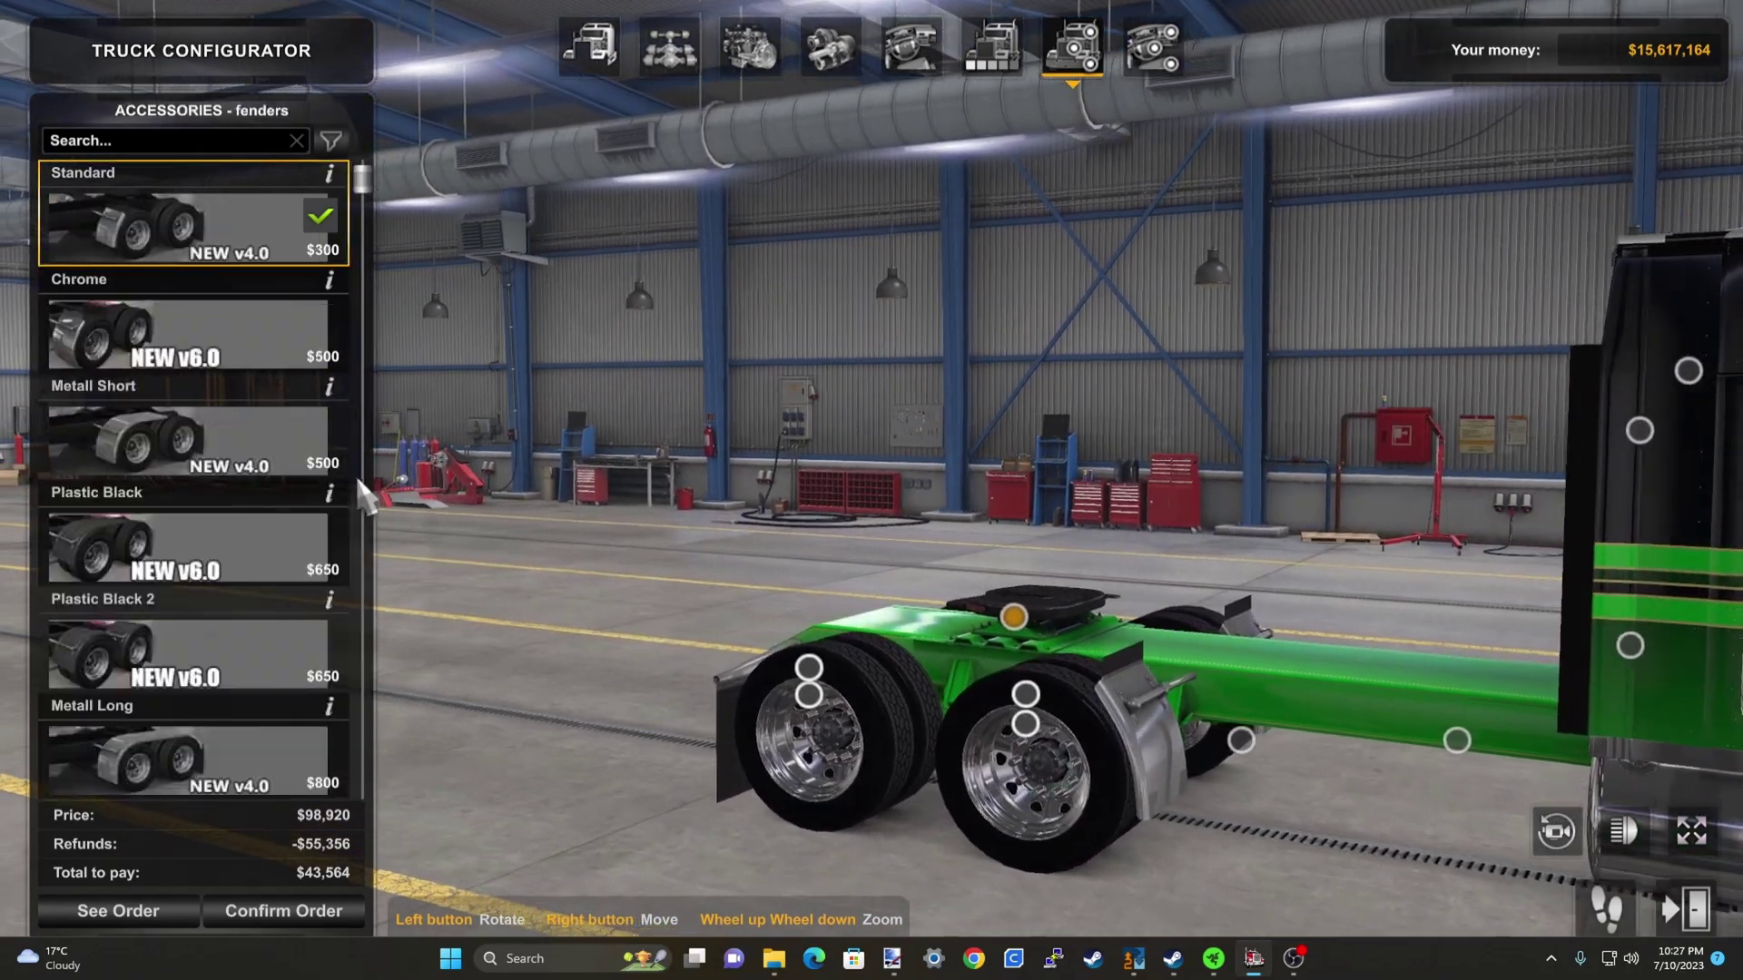
pyautogui.scroll(-7, 253, 591)
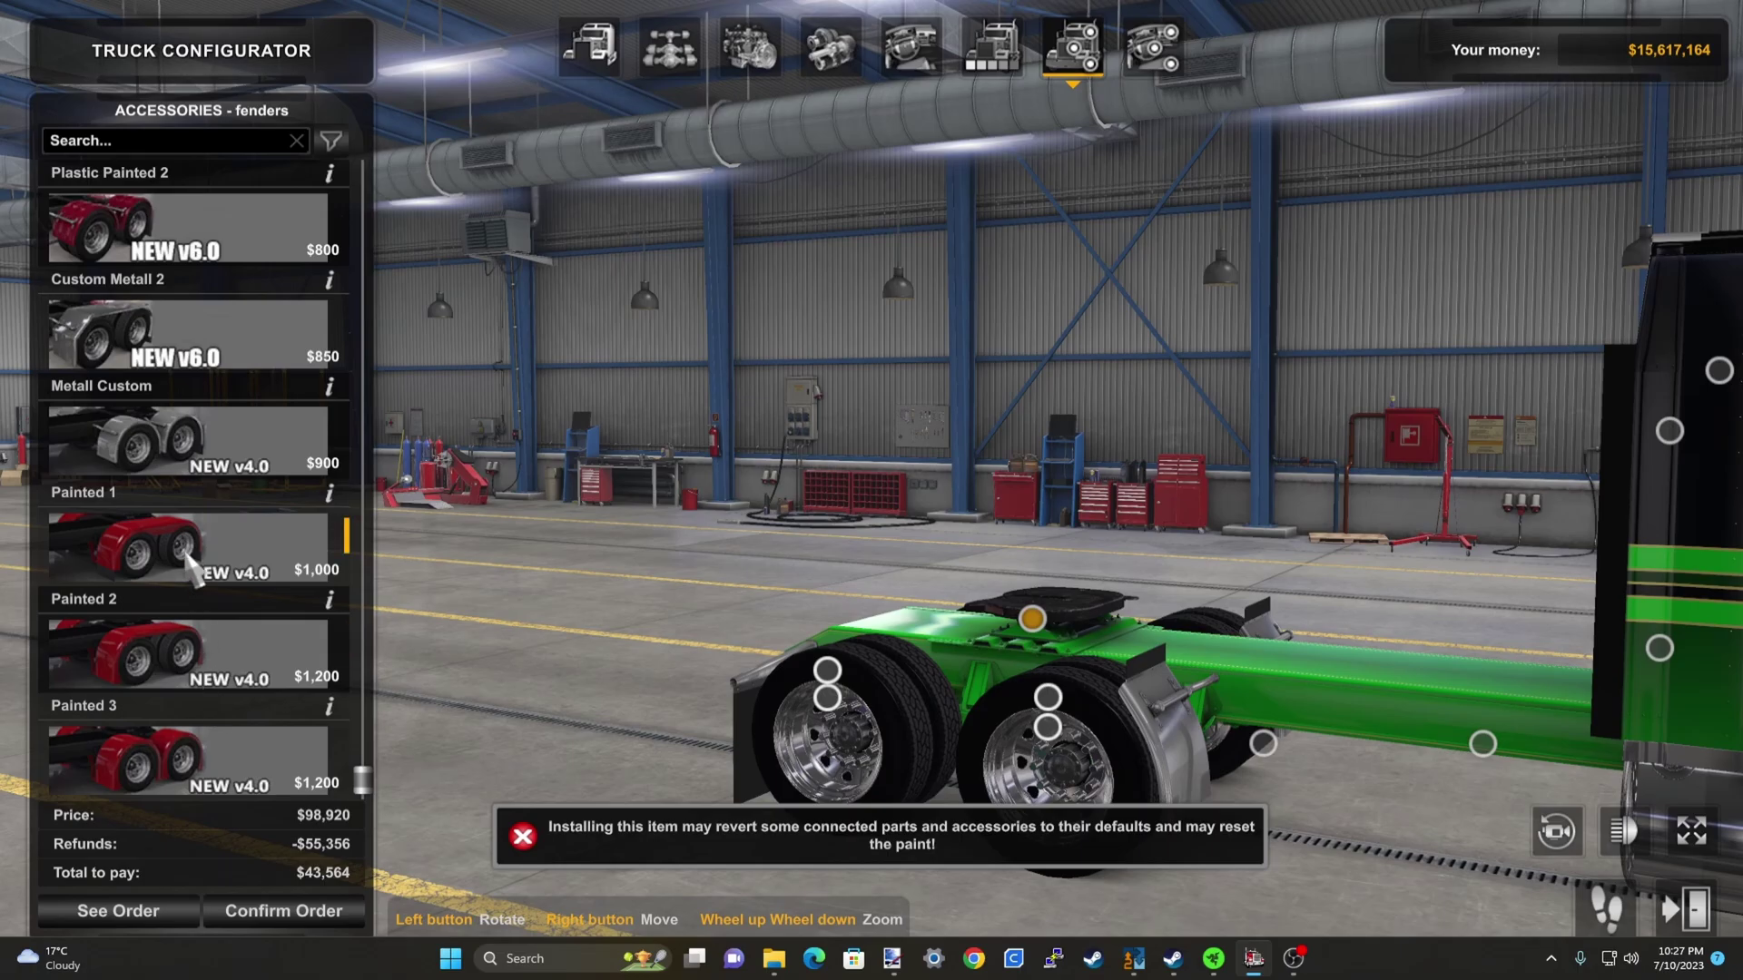
pyautogui.click(193, 575)
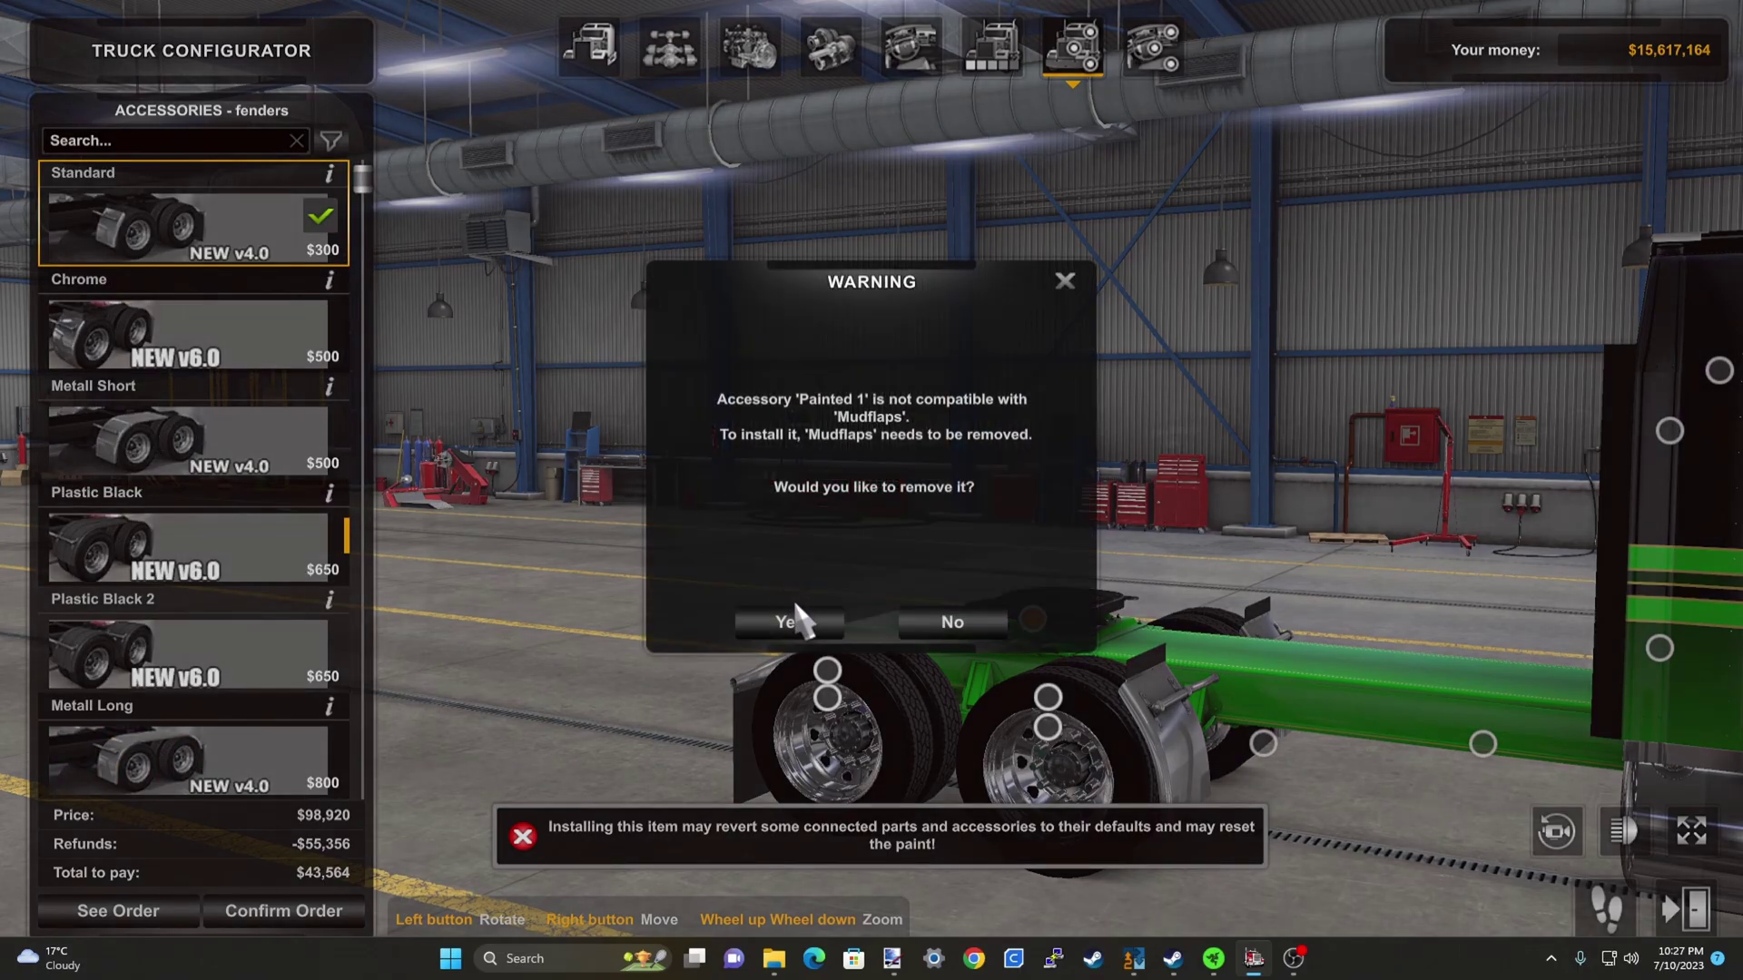
pyautogui.click(790, 622)
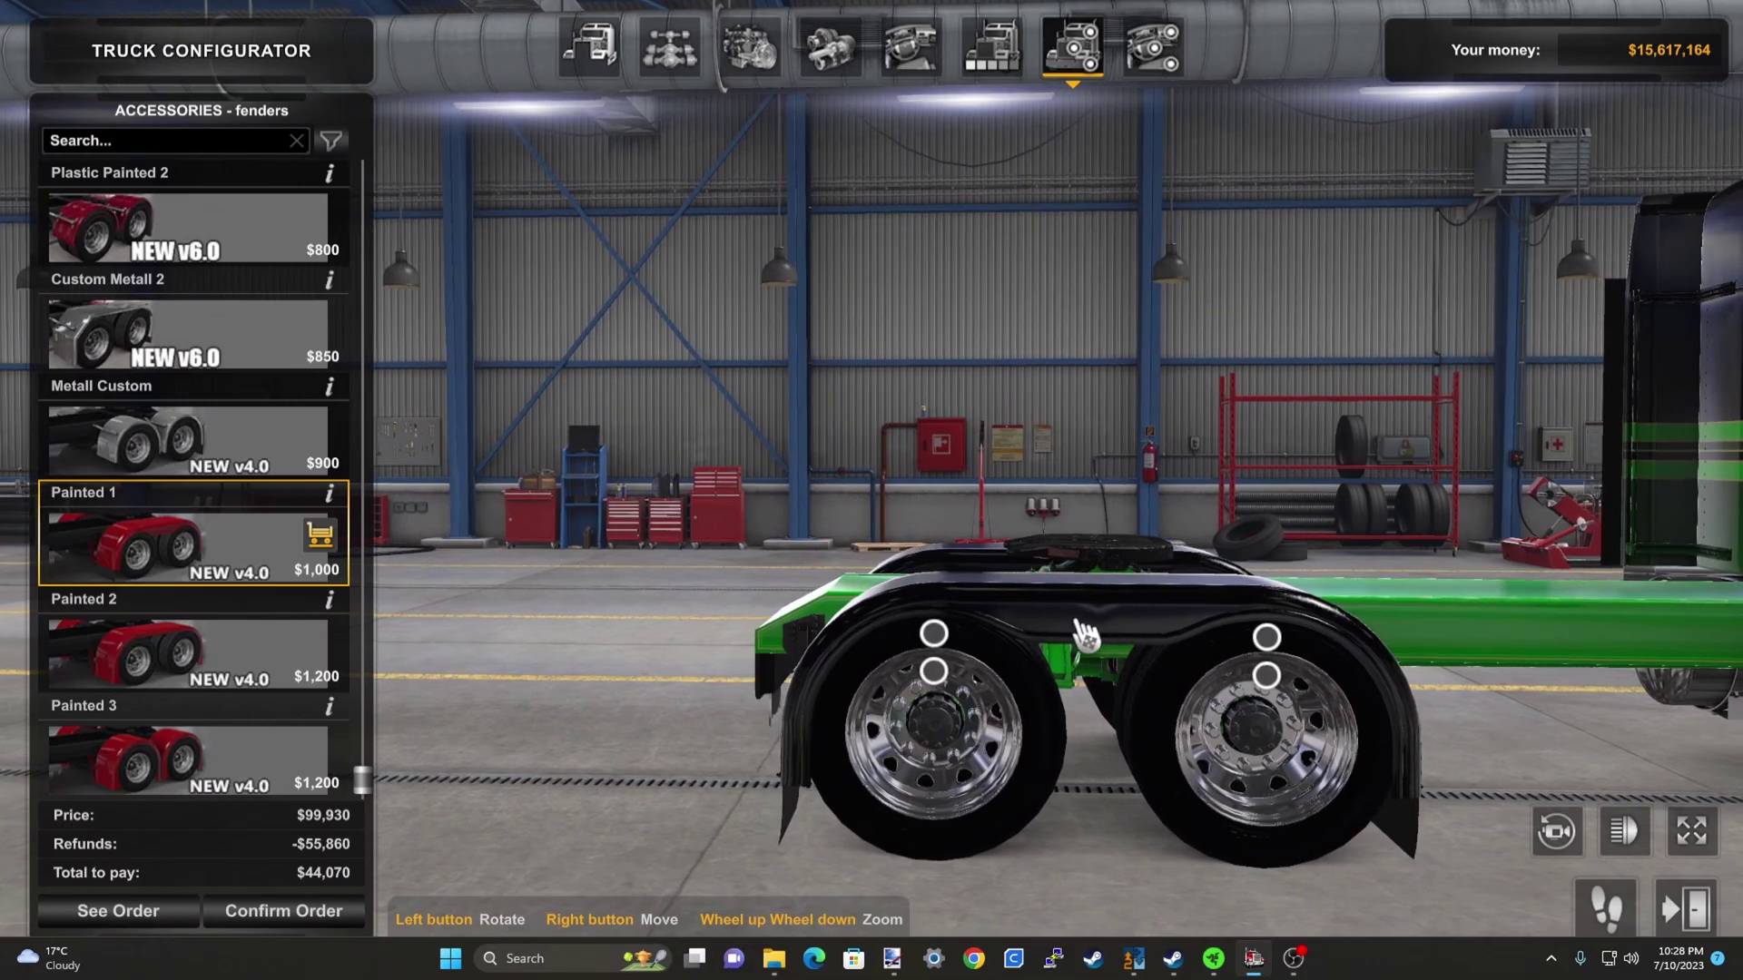
pyautogui.moveTo(1085, 635); pyautogui.dragTo(1242, 573)
# Change the truck's air filter from Chrome to Paint, check it against the door stripes and confirm the order
pyautogui.moveTo(729, 595); pyautogui.dragTo(1019, 454)
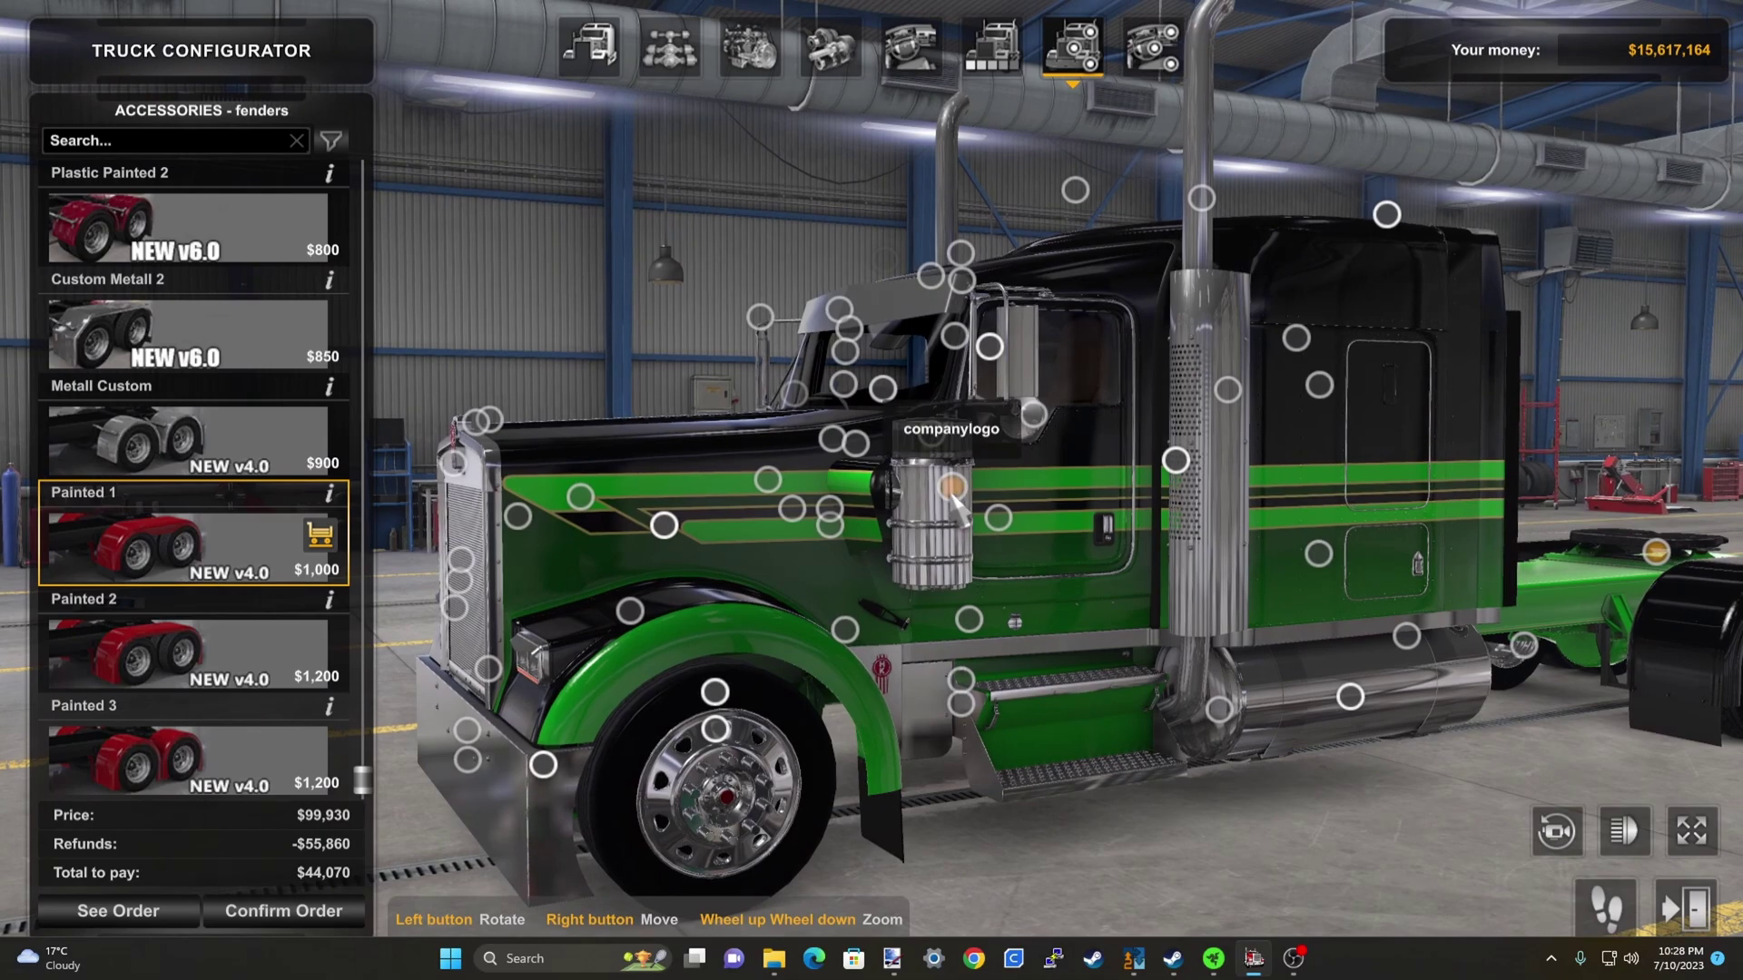
pyautogui.click(829, 509)
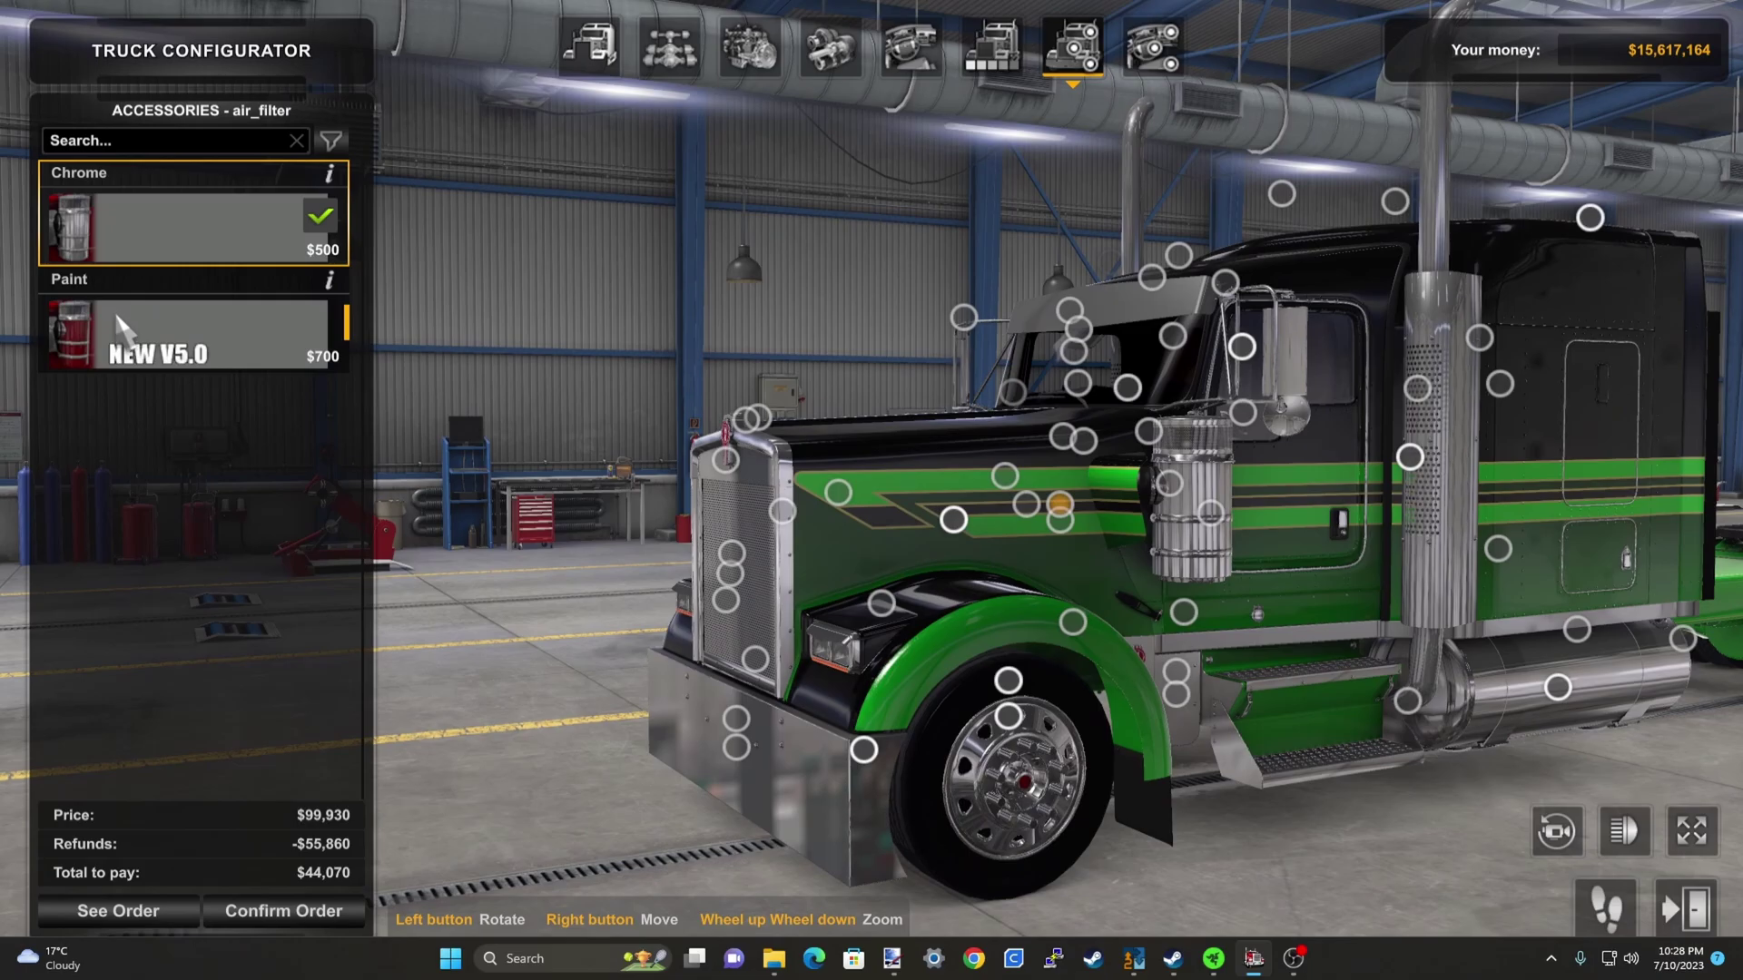
pyautogui.click(118, 322)
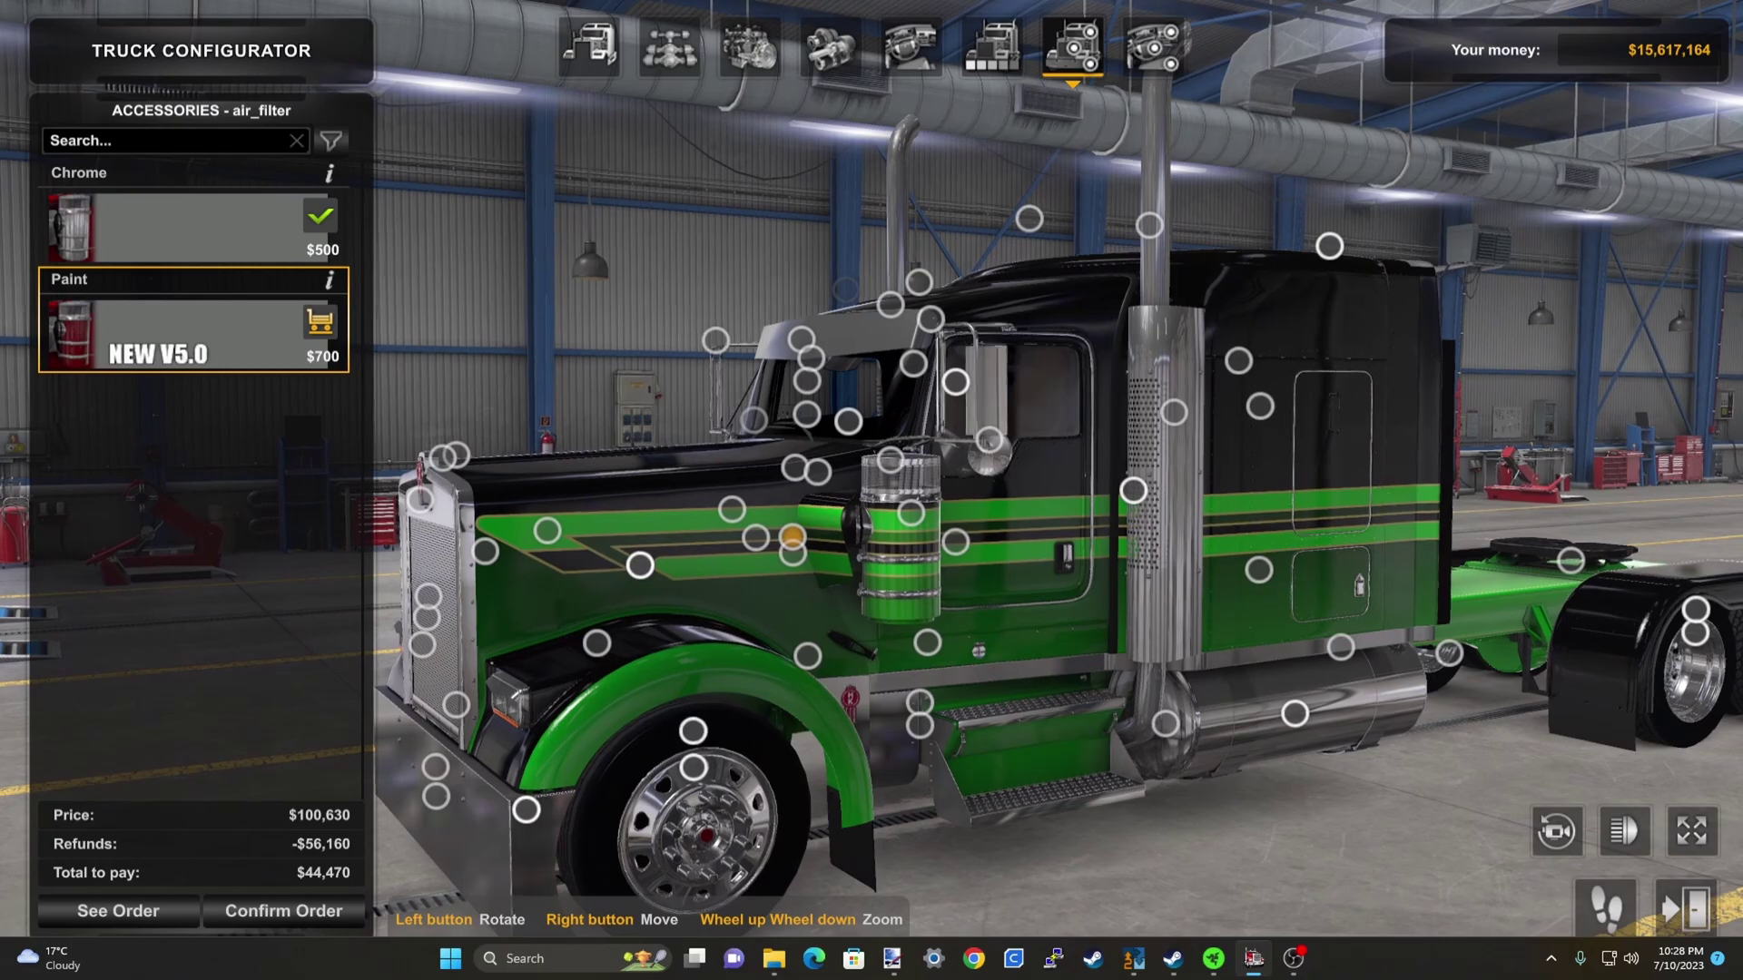
pyautogui.scroll(2, 1026, 590)
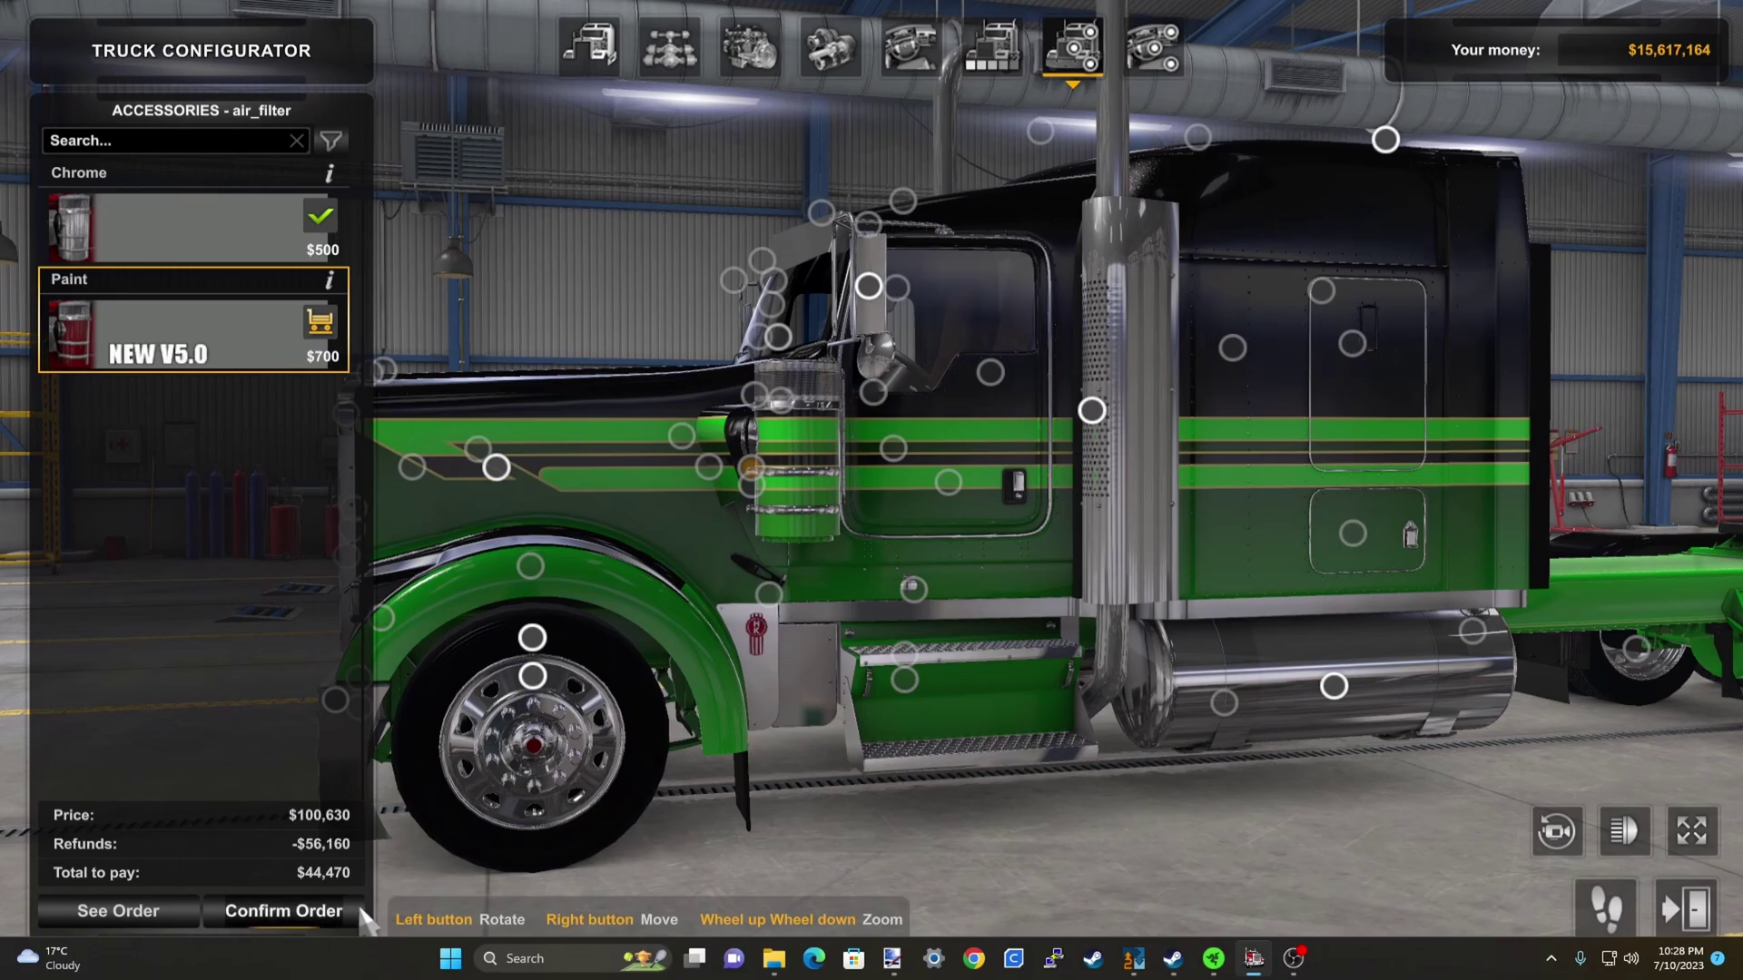
pyautogui.click(334, 917)
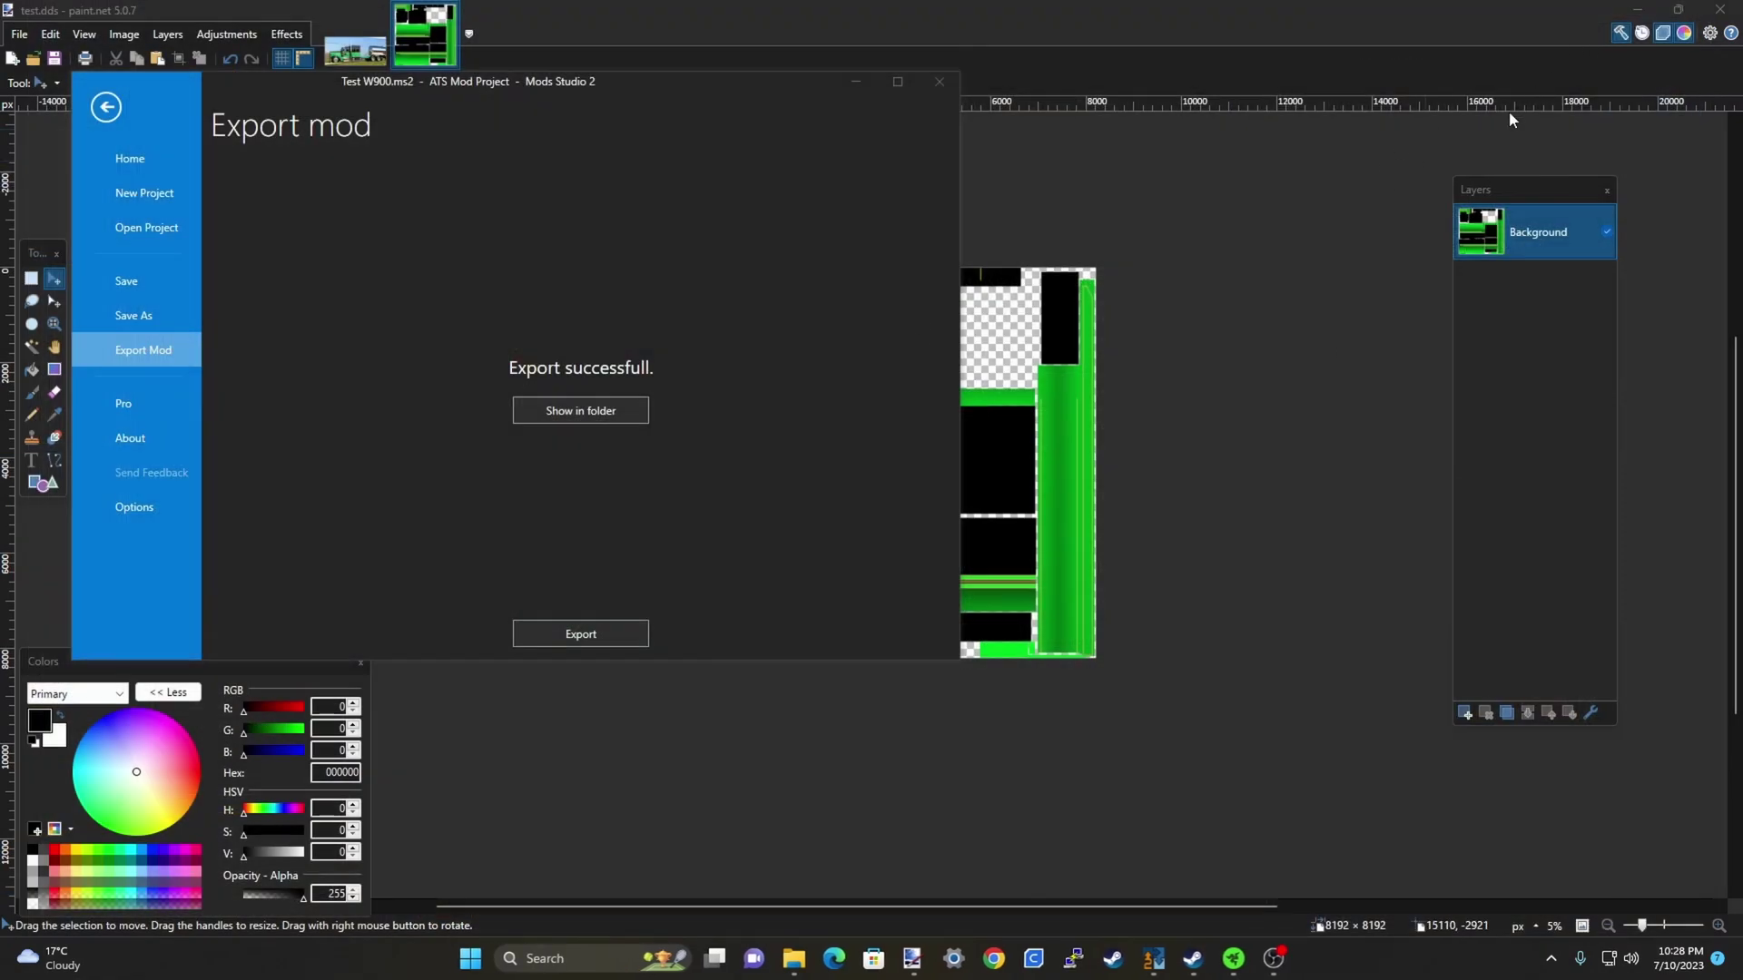
# Return to paint.net, close the test.dds image and reopen the recent layered file test.pdn
pyautogui.moveTo(1192, 962)
pyautogui.click(858, 81)
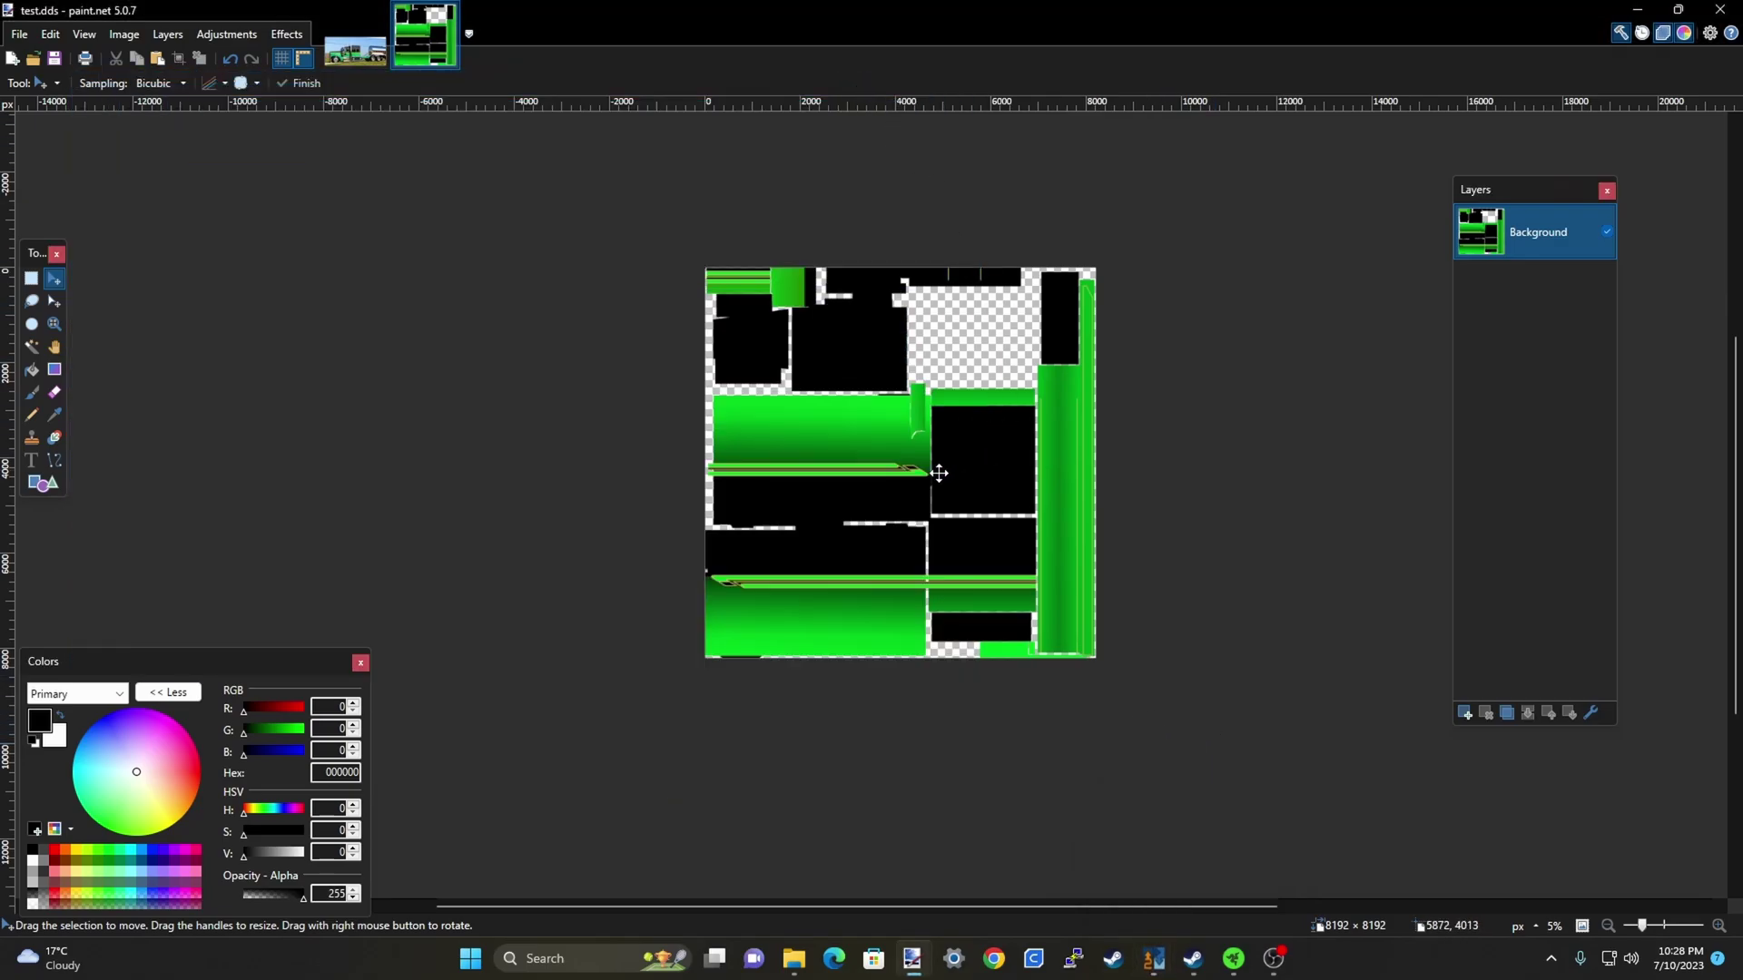
pyautogui.click(449, 12)
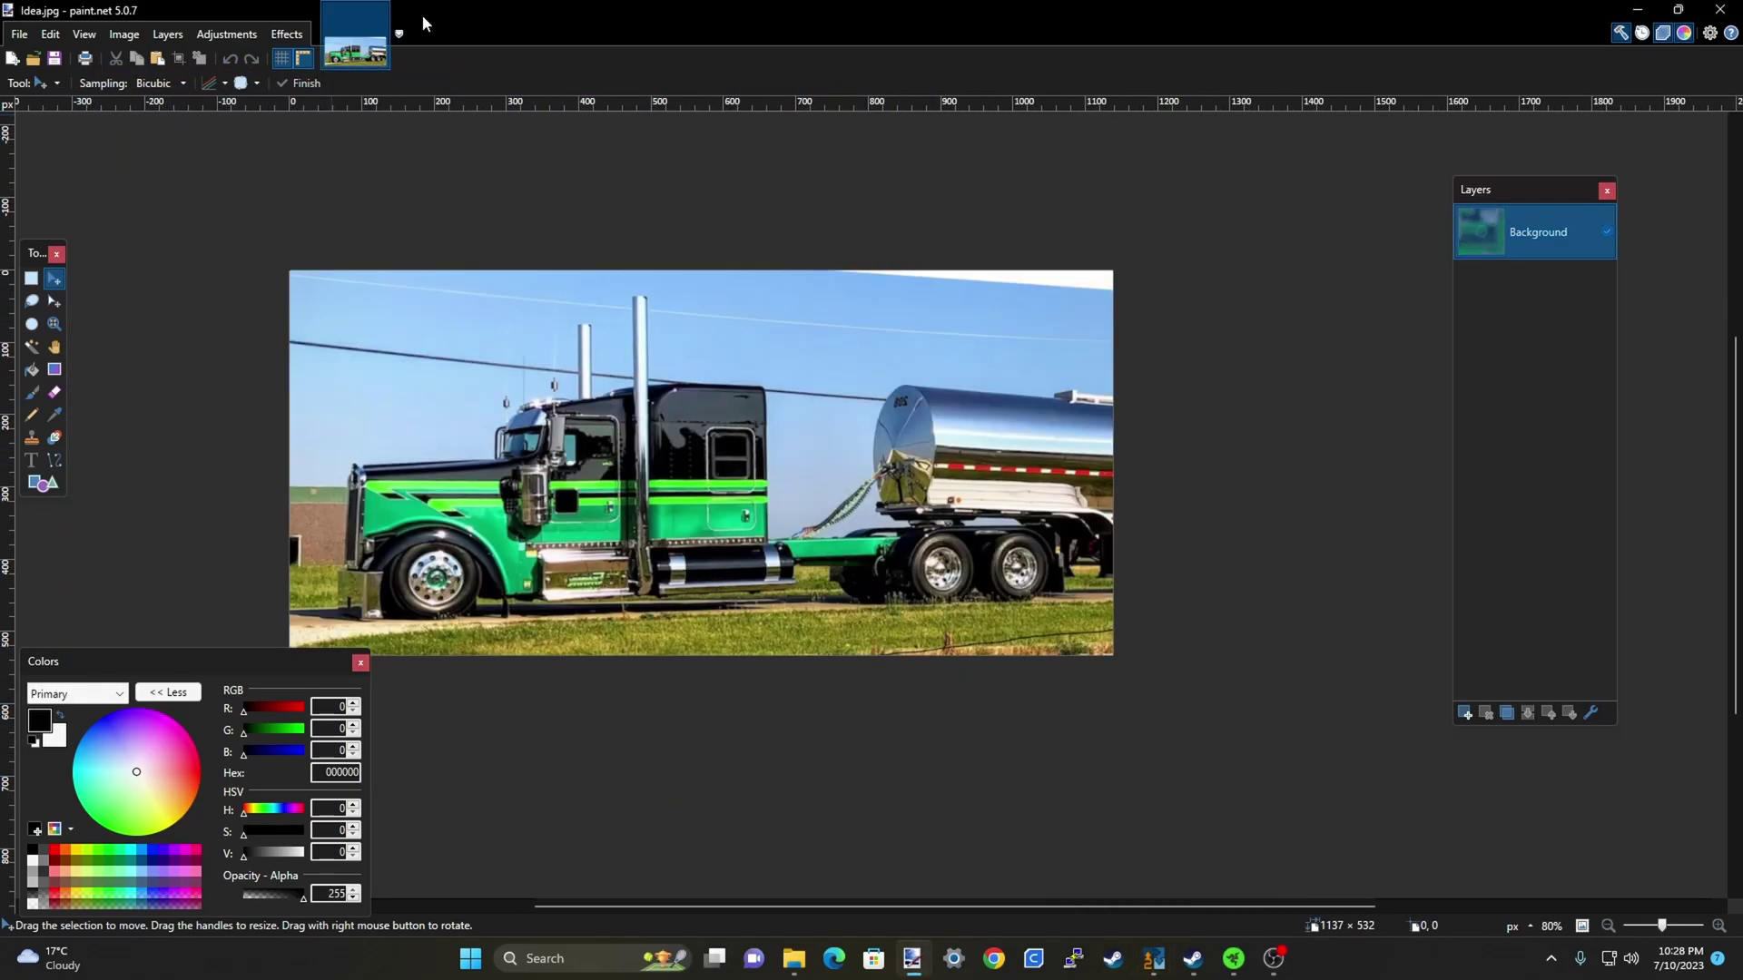
pyautogui.click(11, 35)
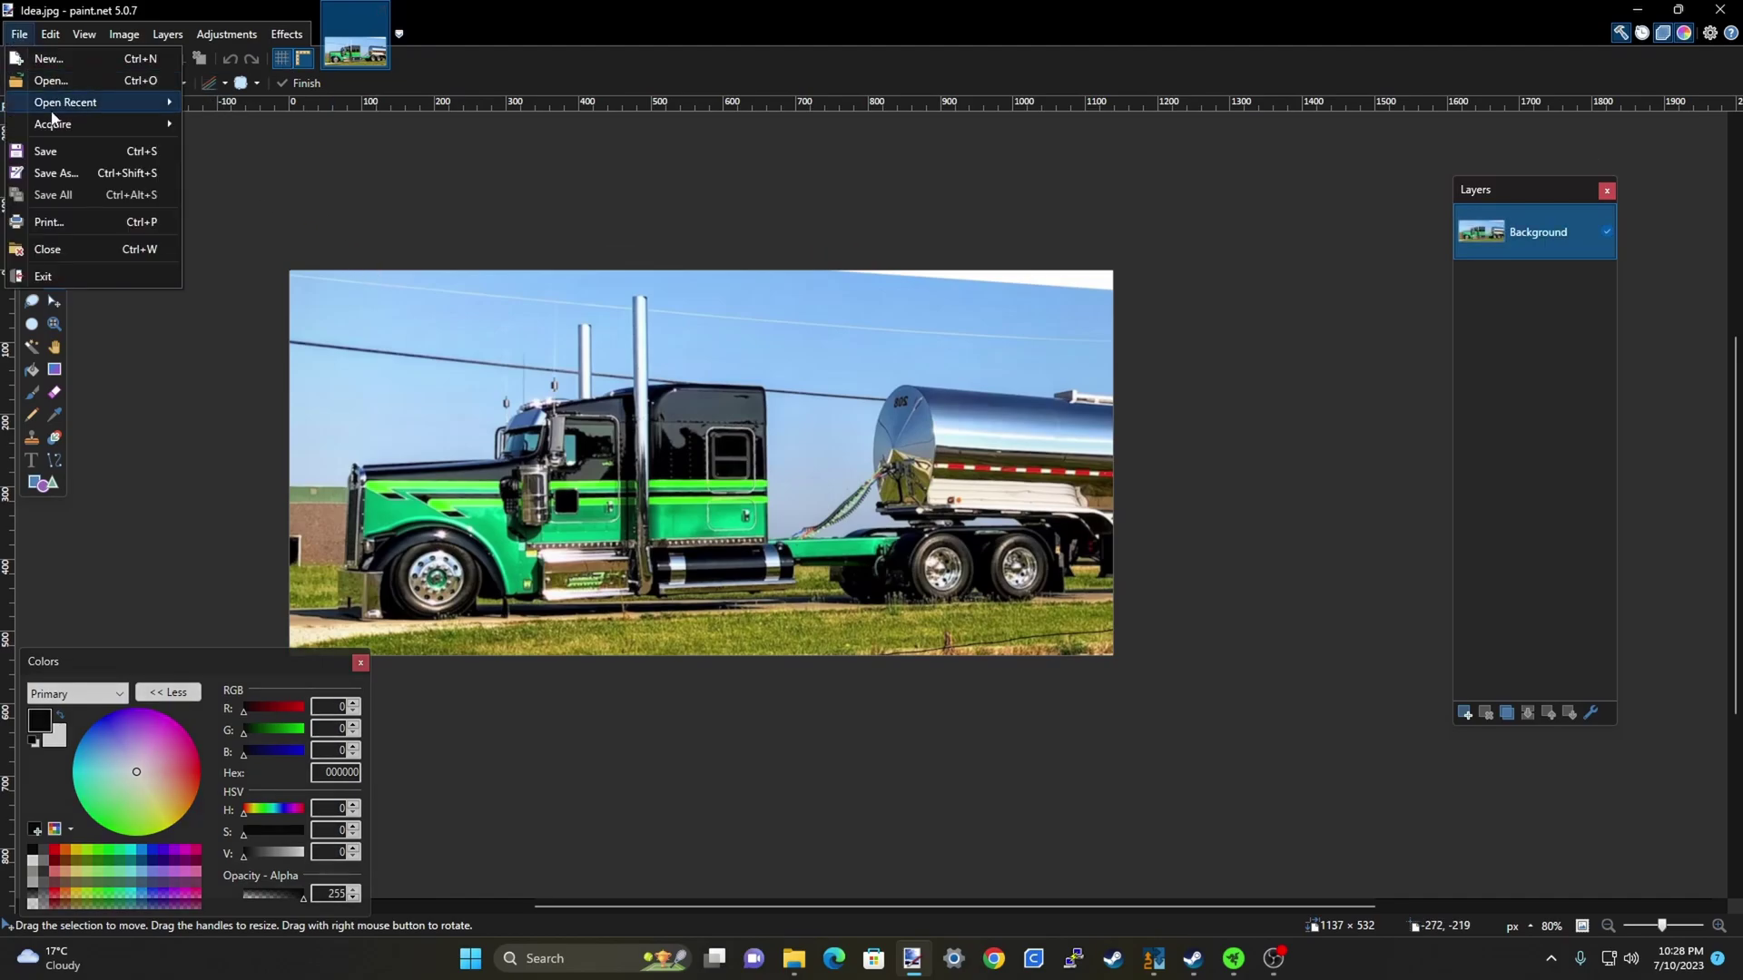
pyautogui.moveTo(57, 104)
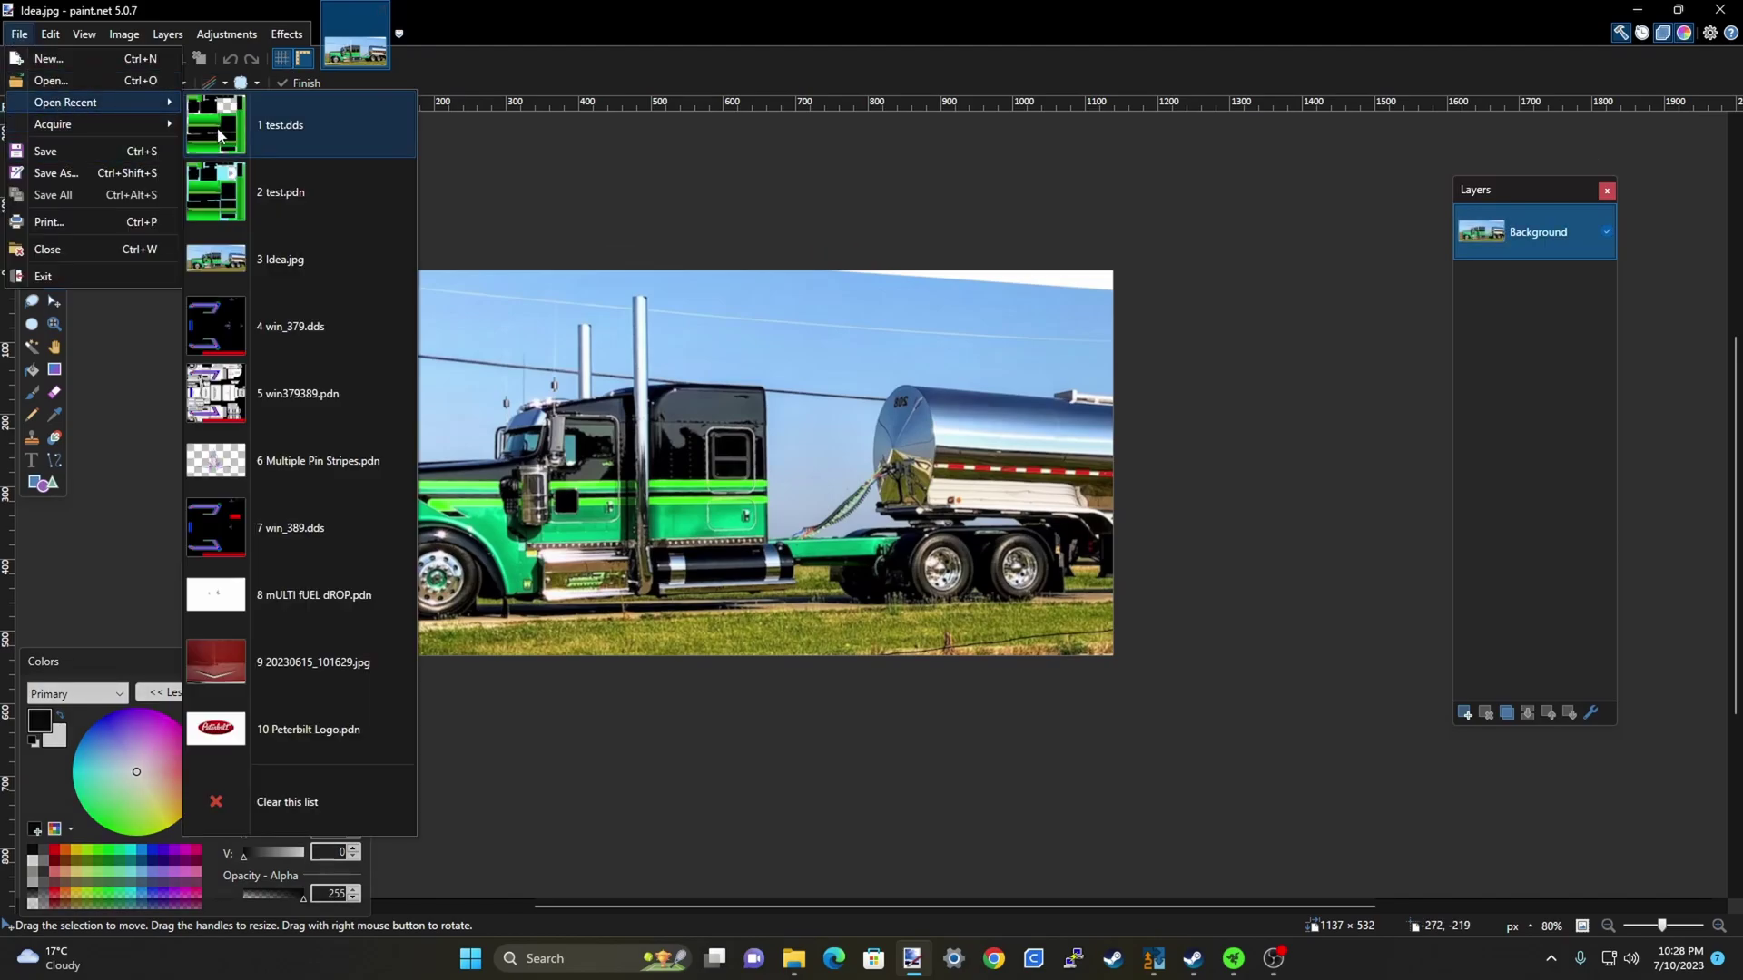
pyautogui.click(230, 187)
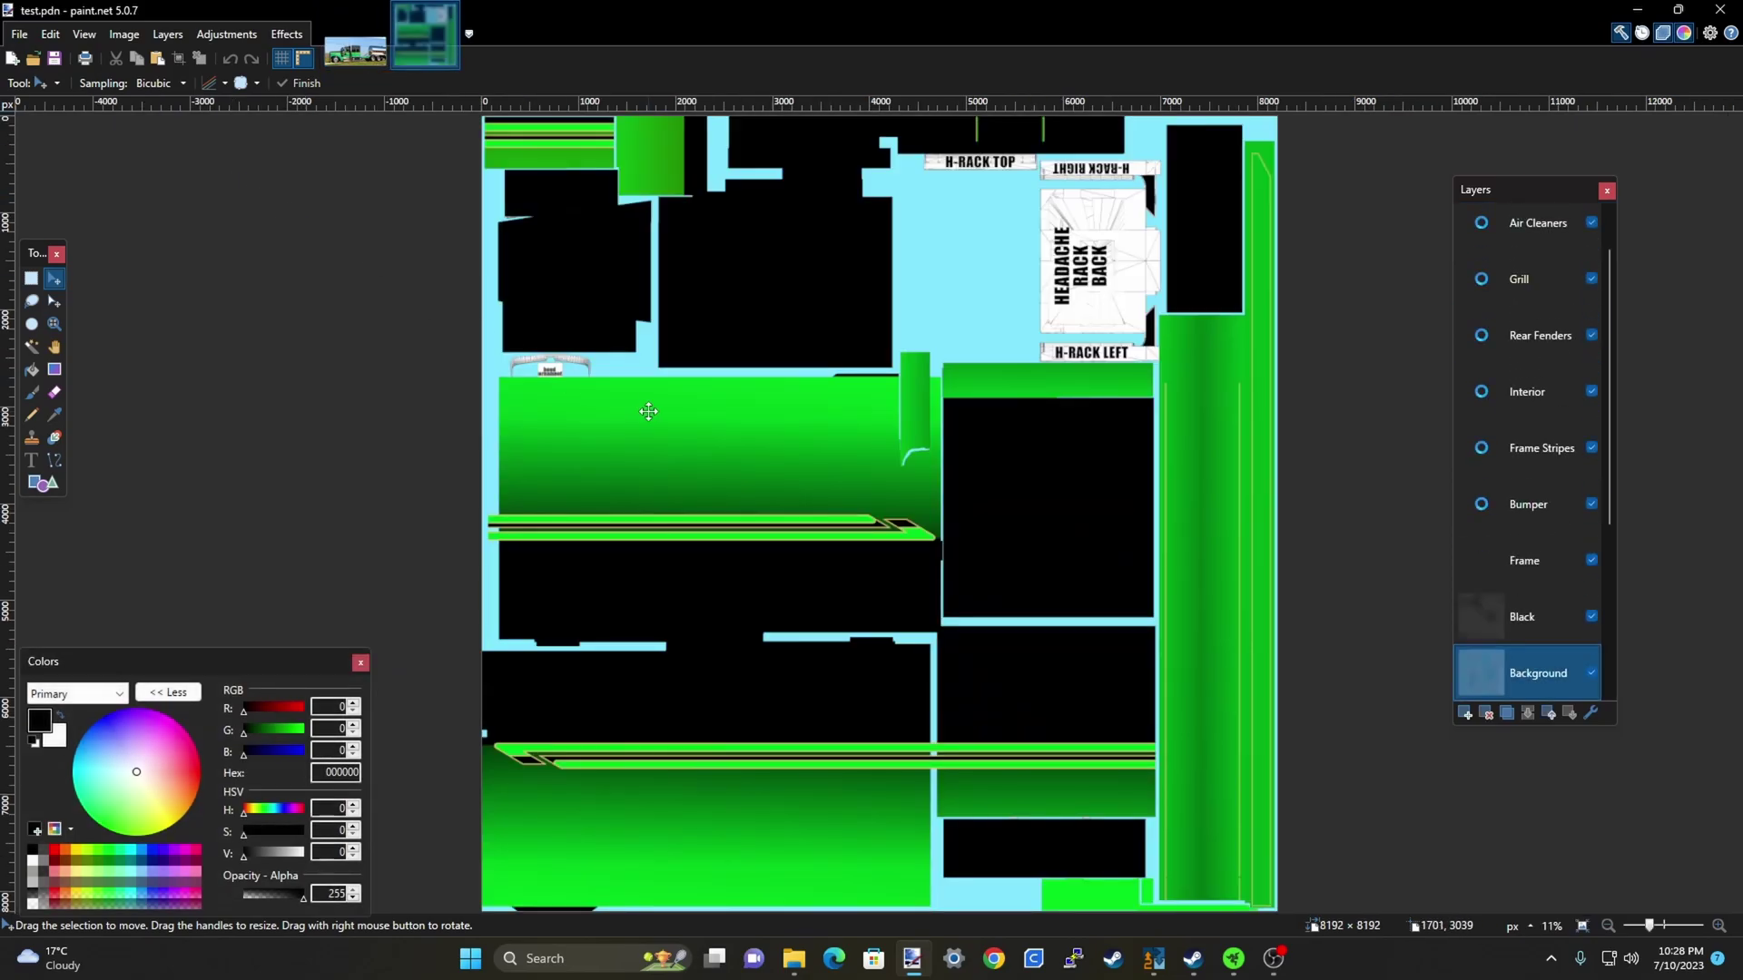
# Copy a rectangular section about 574 × 1121 px across the stripes and green gradient on the Drivers layer
pyautogui.scroll(-2, 618, 186)
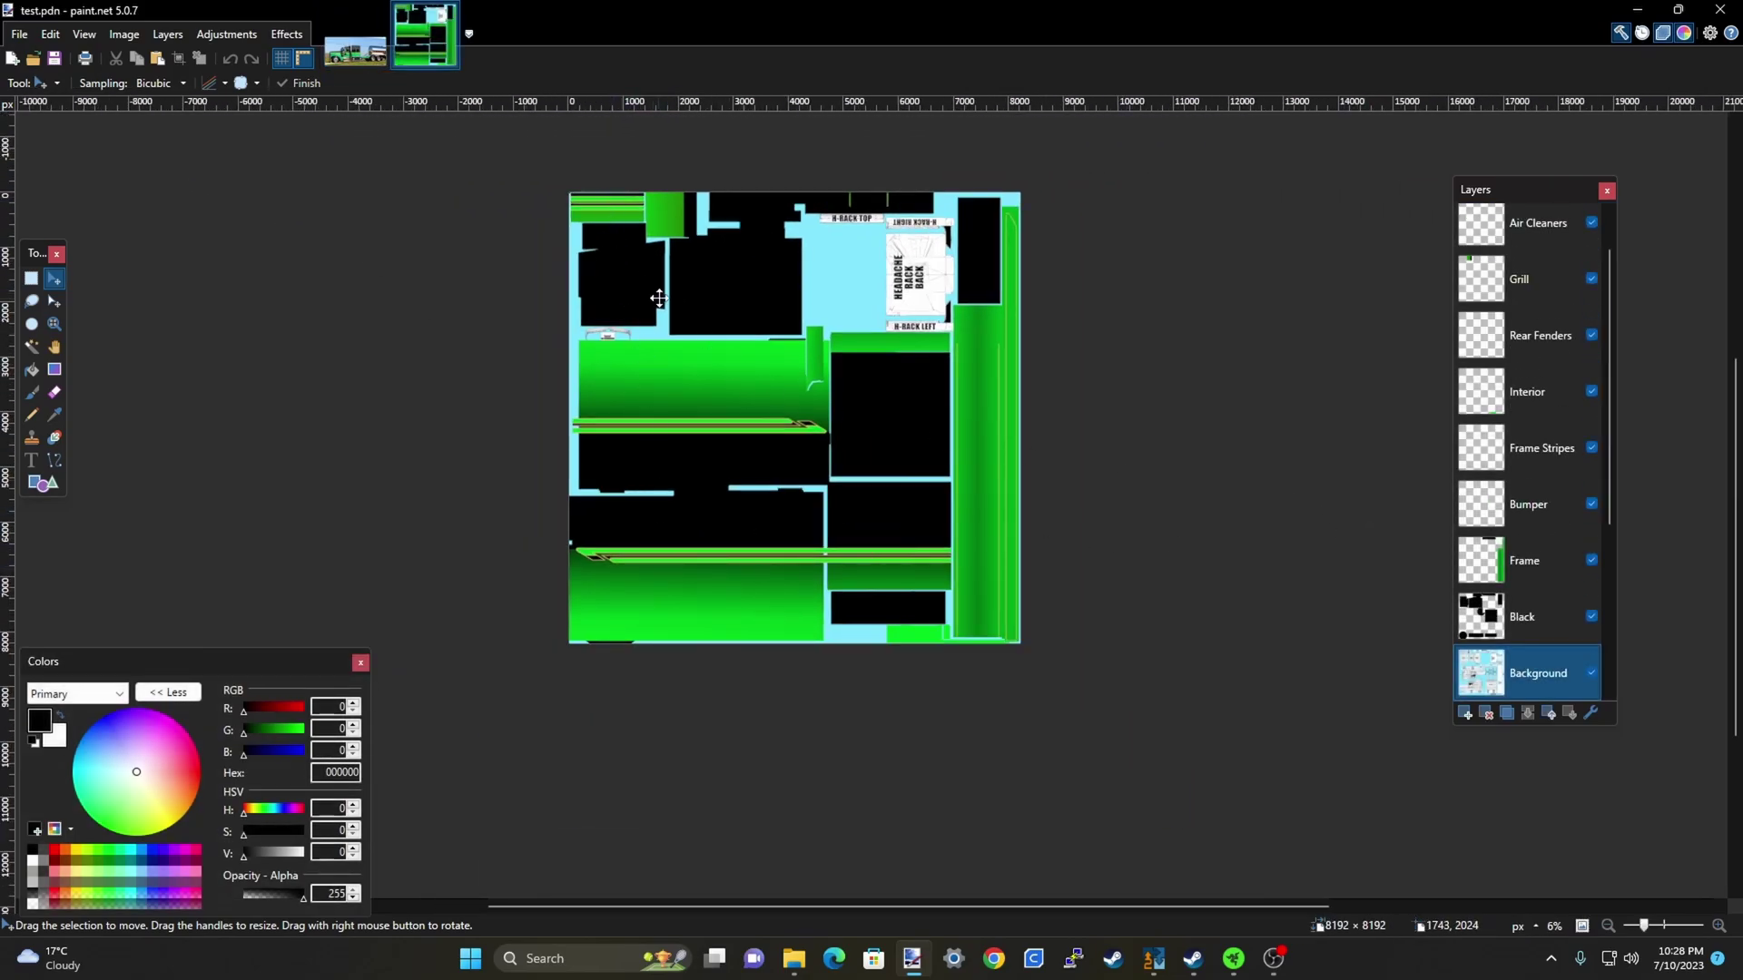
pyautogui.scroll(3, 1540, 361)
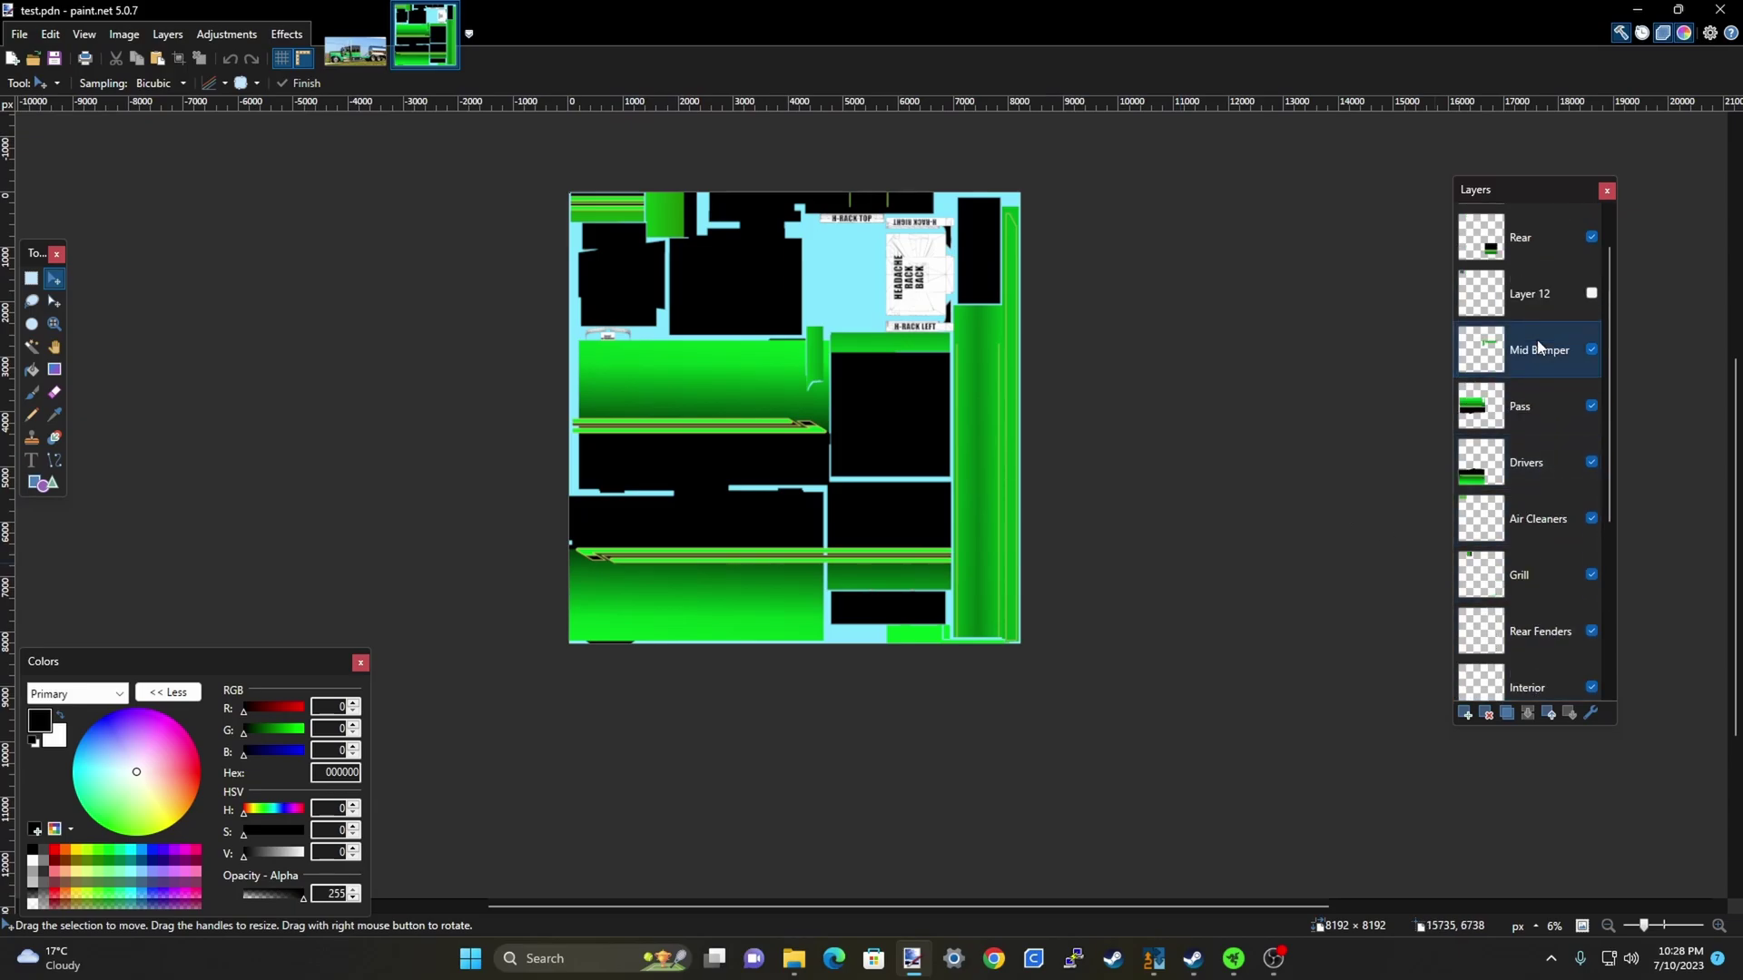
pyautogui.click(1528, 458)
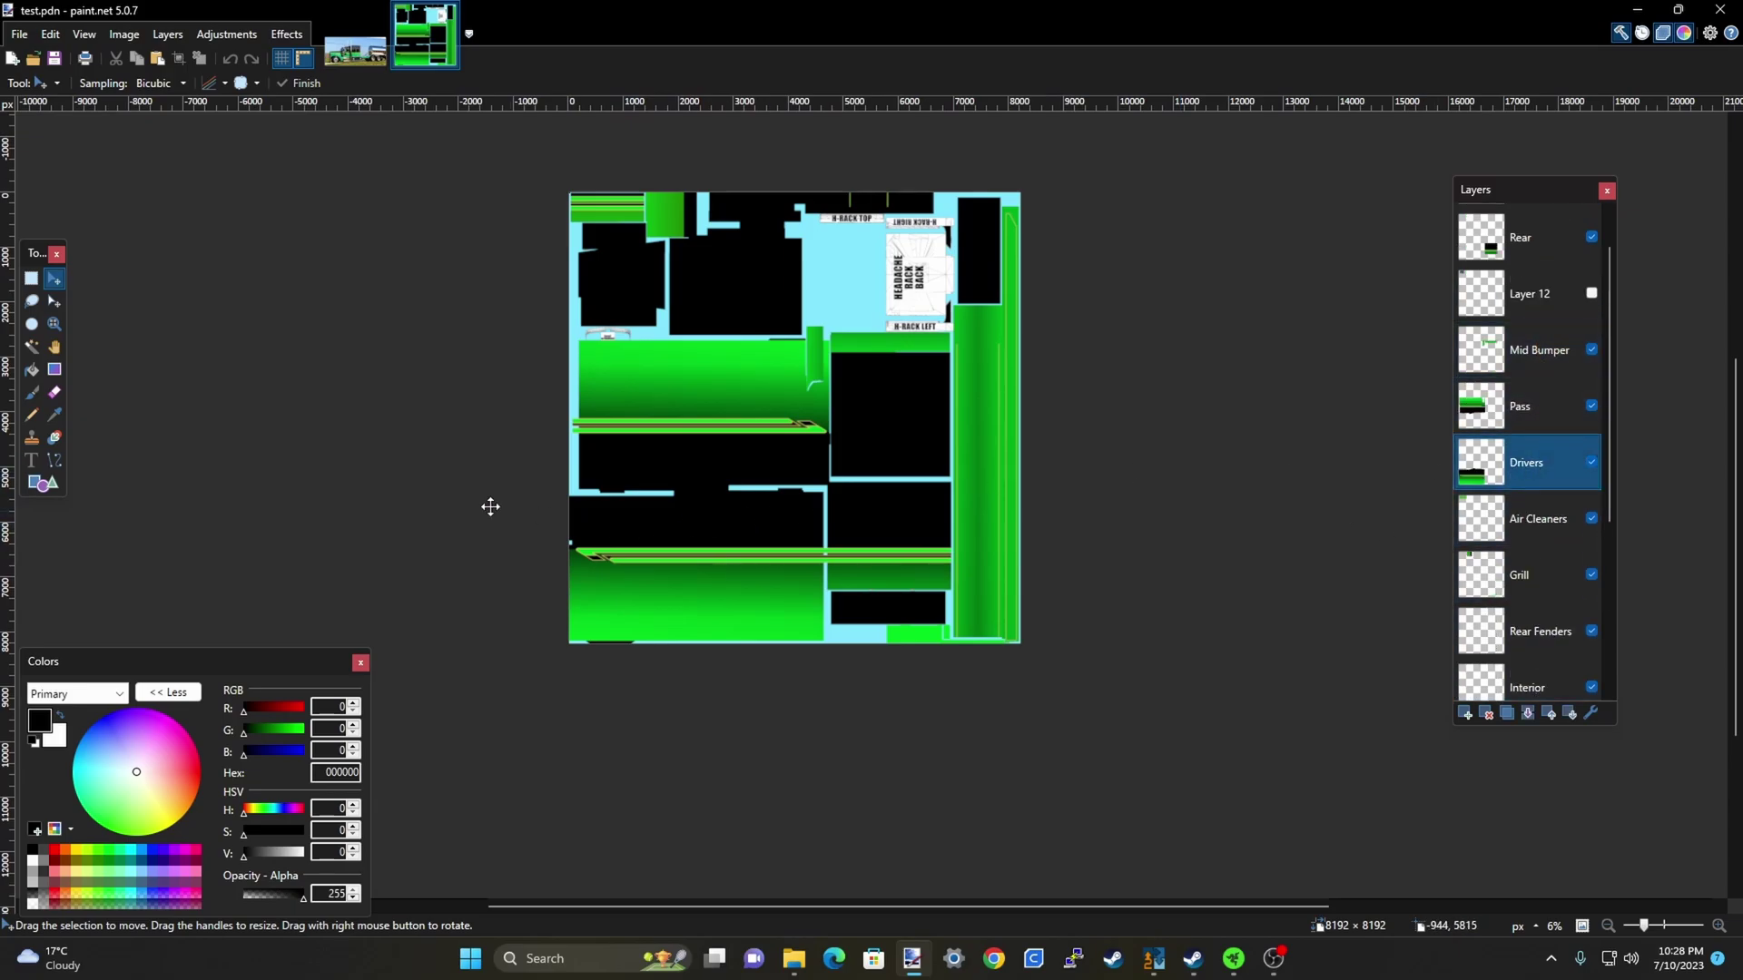
pyautogui.click(29, 280)
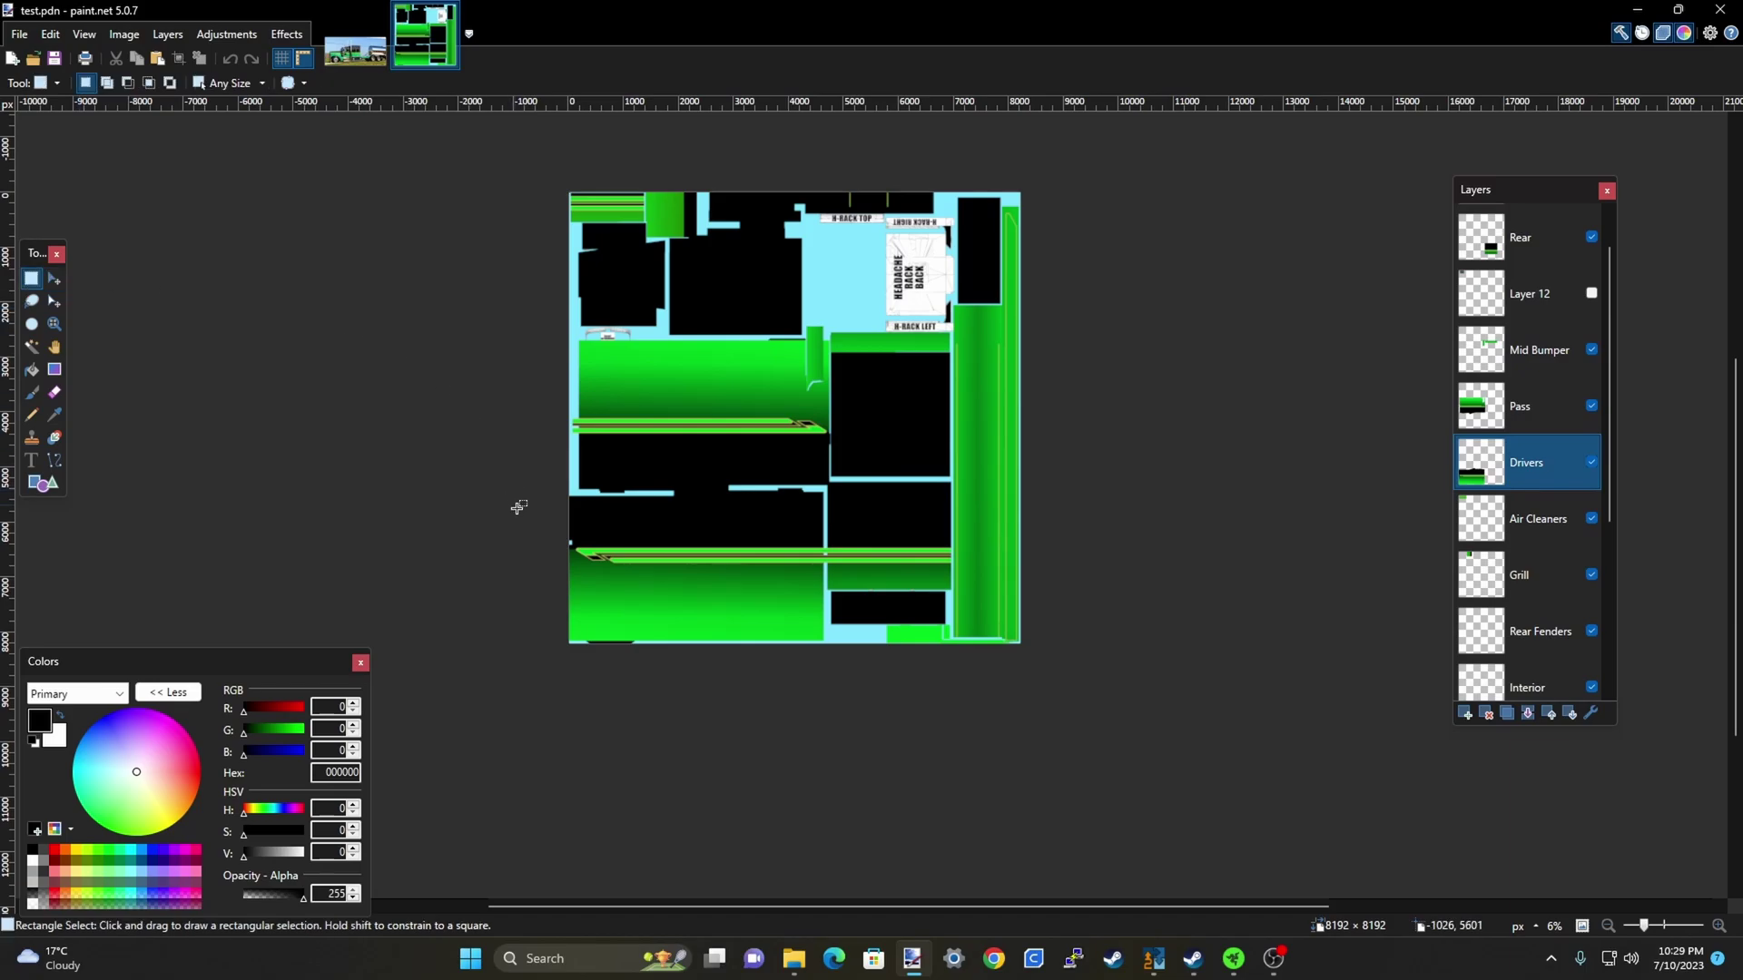
pyautogui.scroll(-1, 602, 330)
pyautogui.scroll(6, 603, 330)
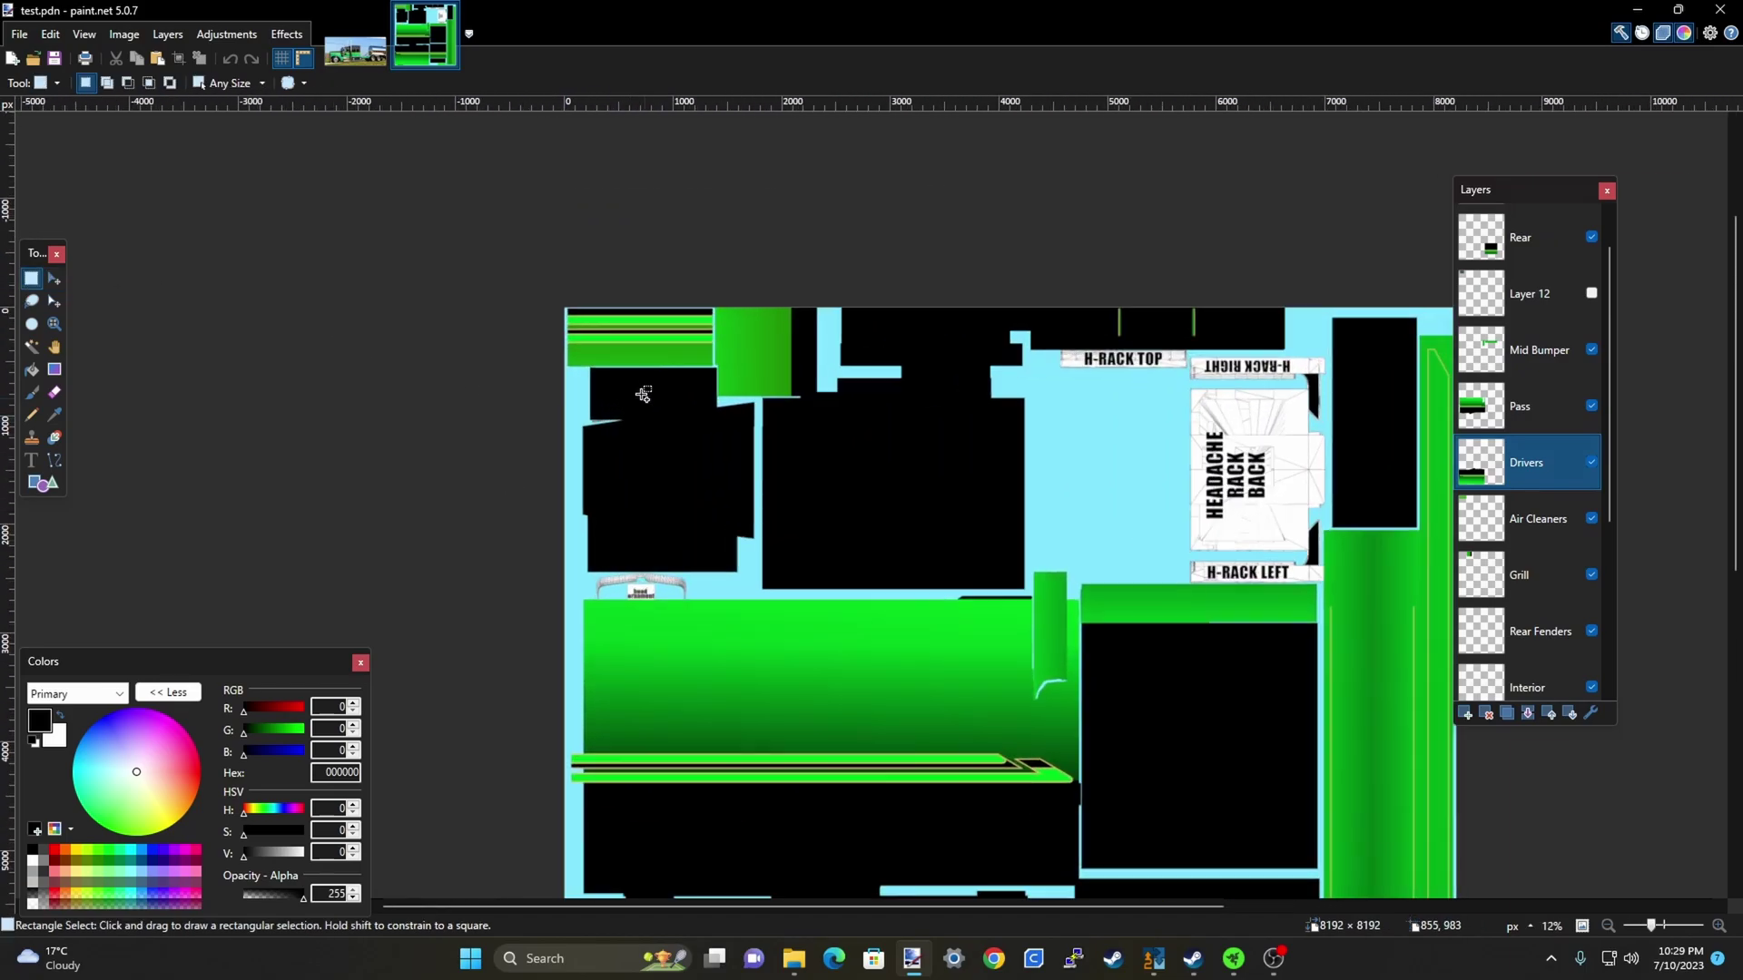
pyautogui.scroll(-5, 249, 241)
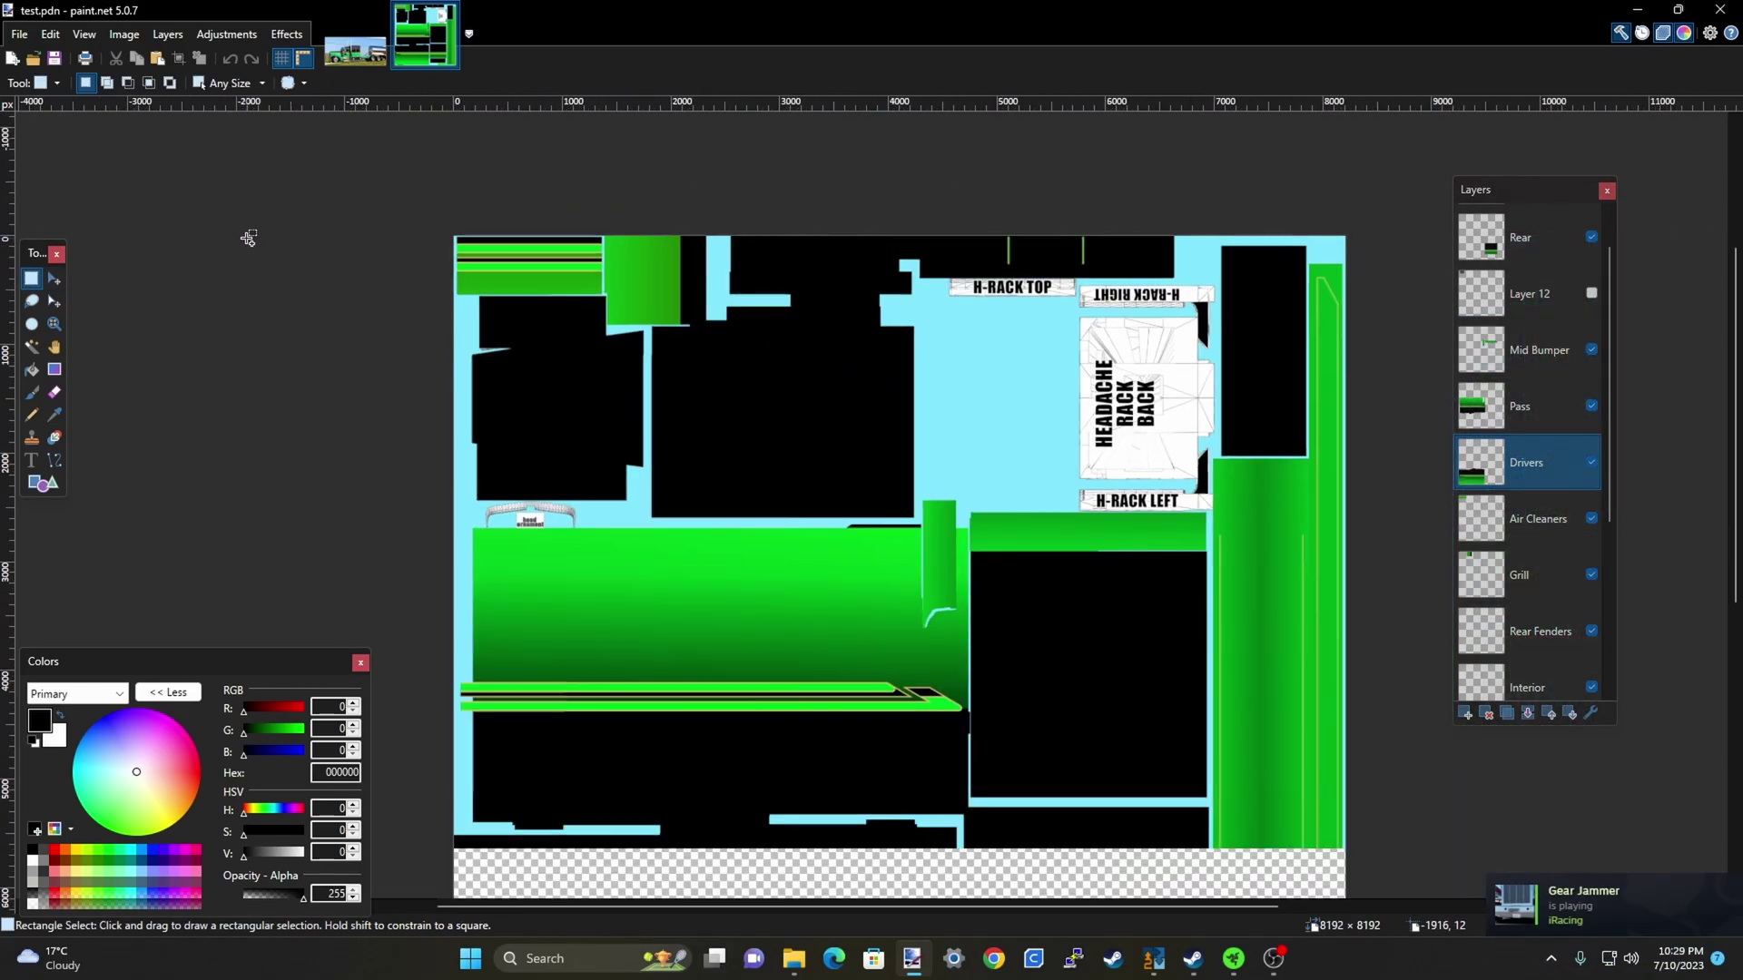
pyautogui.scroll(-1, 575, 657)
pyautogui.scroll(4, 590, 676)
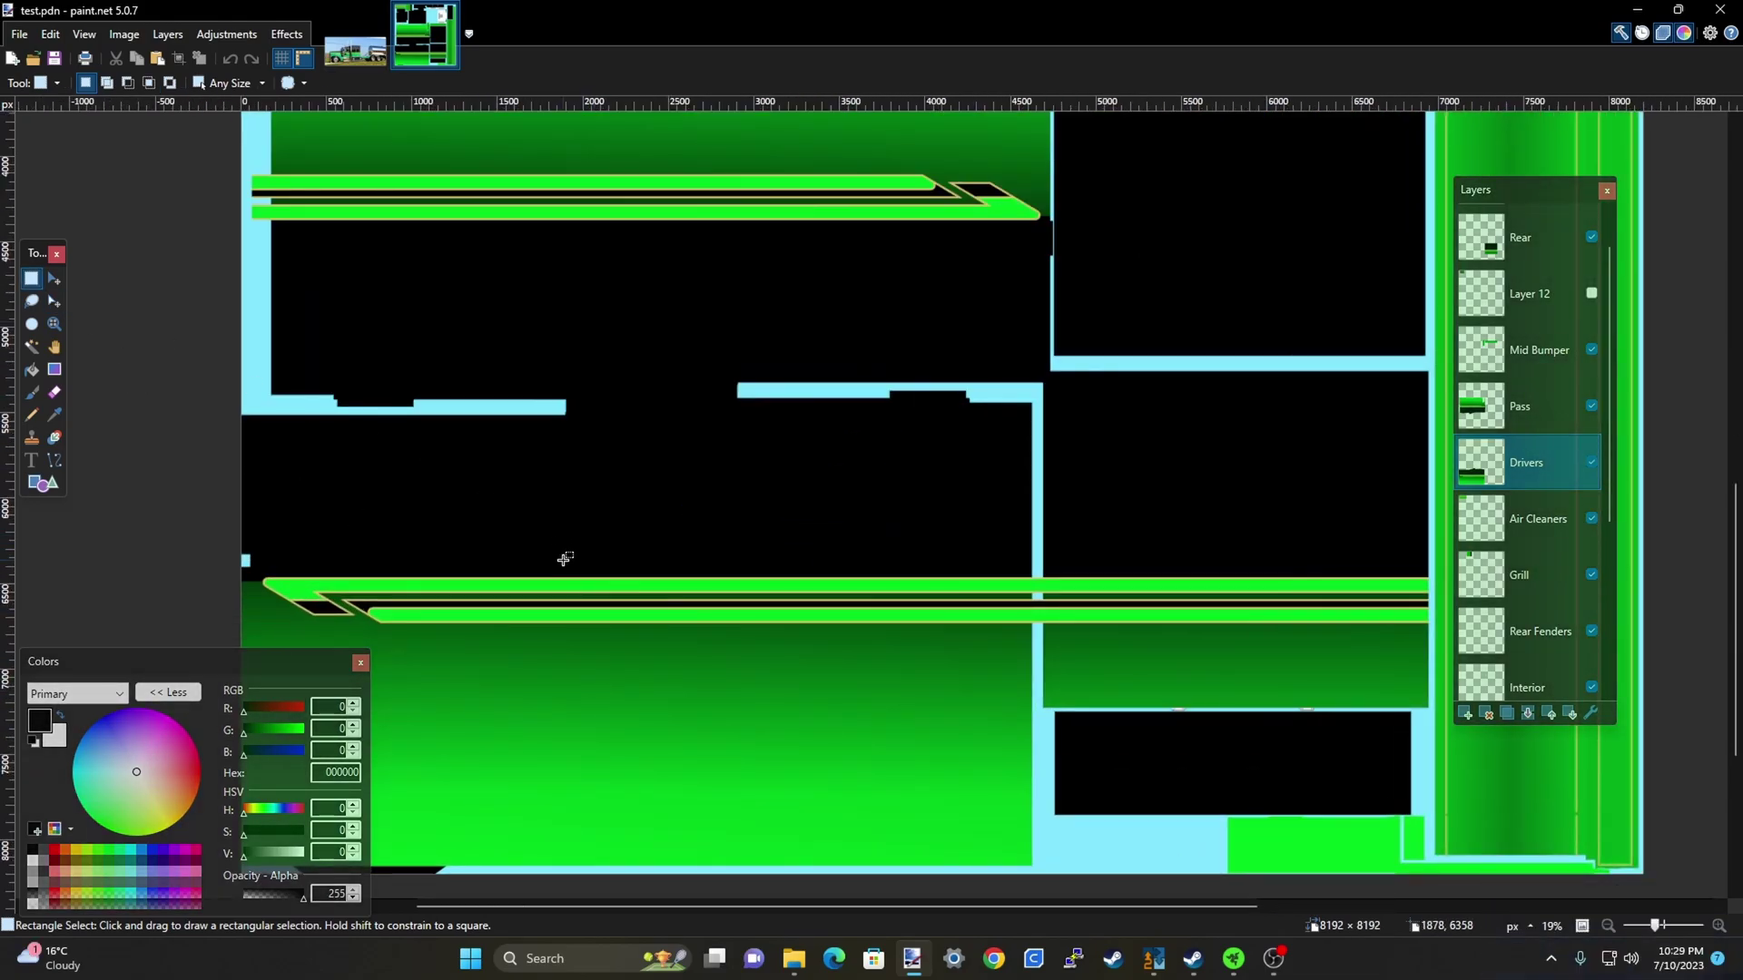
pyautogui.moveTo(562, 552); pyautogui.dragTo(662, 744)
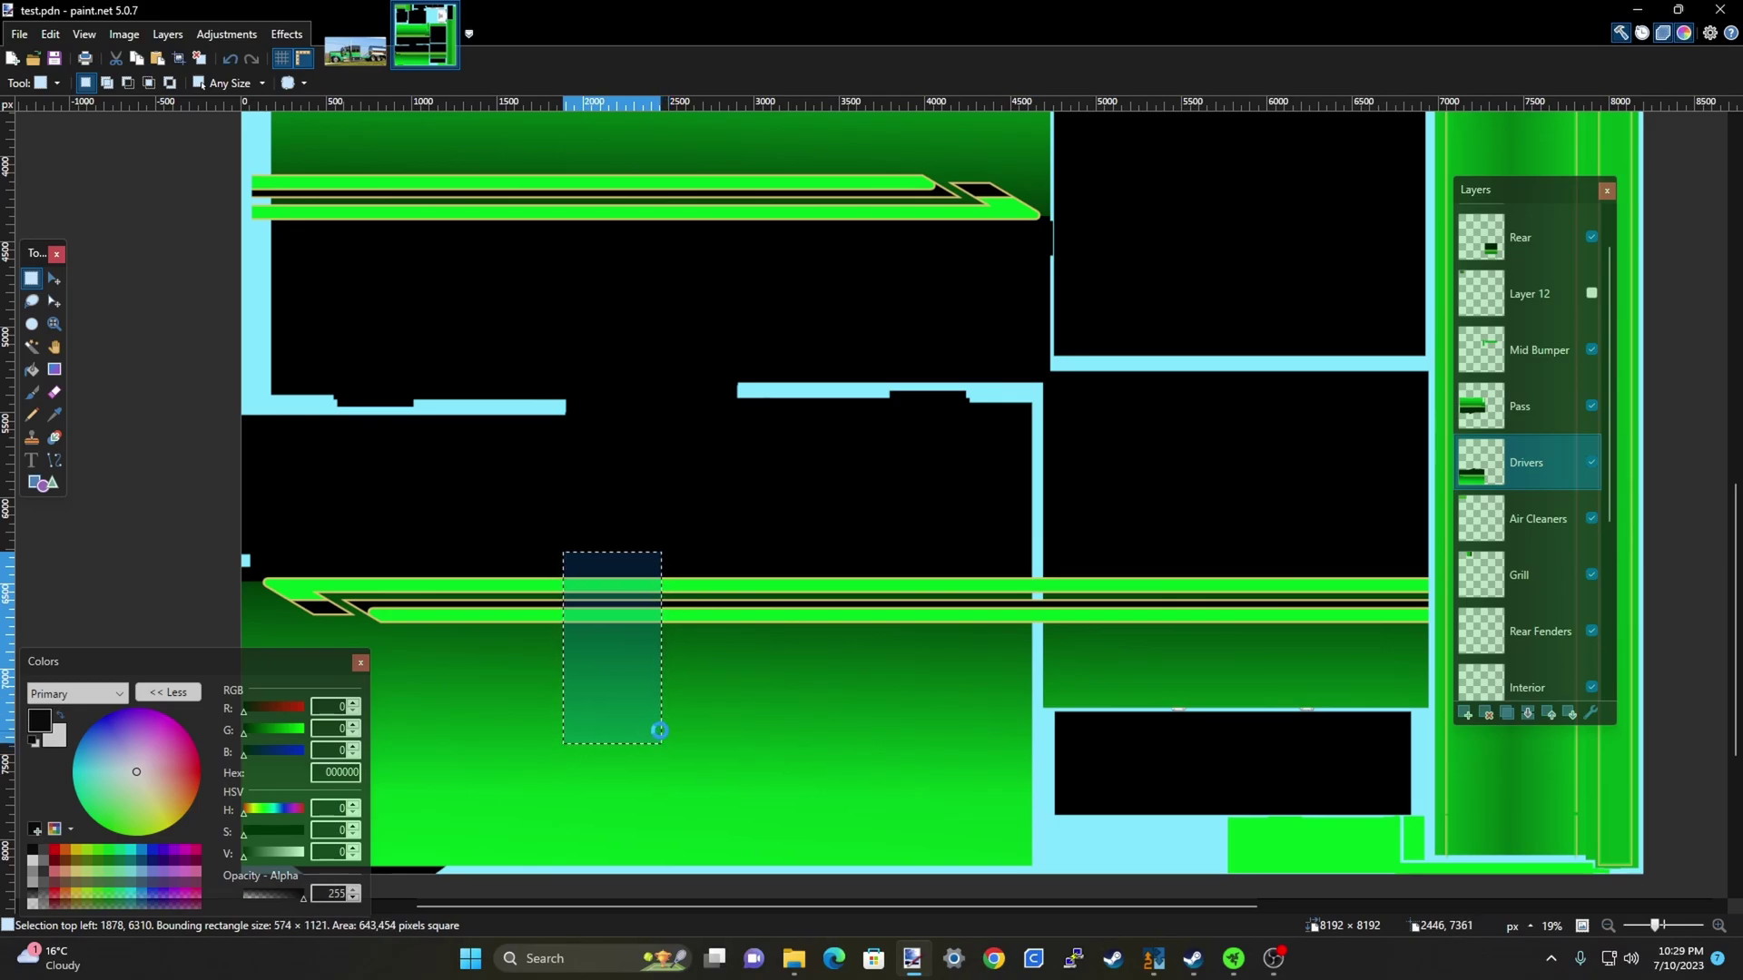
# Paste the copied section into the Air Cleaners layer and move it up to line up with the existing air cleaner stripes
pyautogui.scroll(1, 1465, 427)
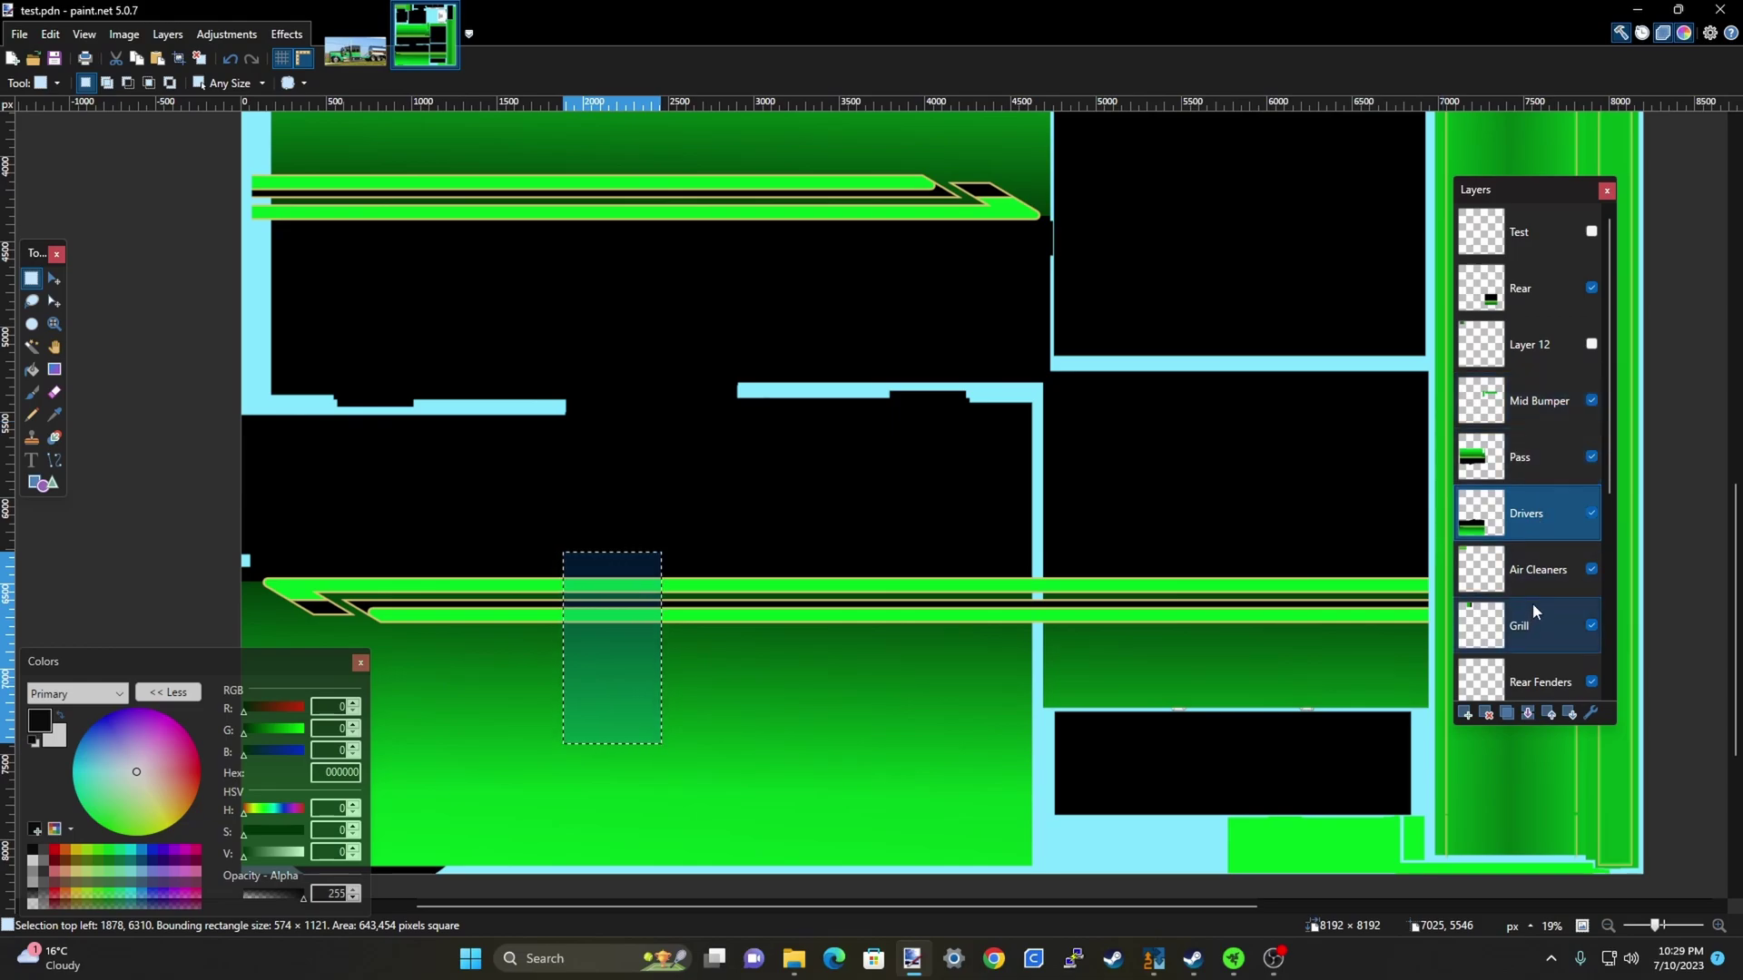
pyautogui.click(1536, 577)
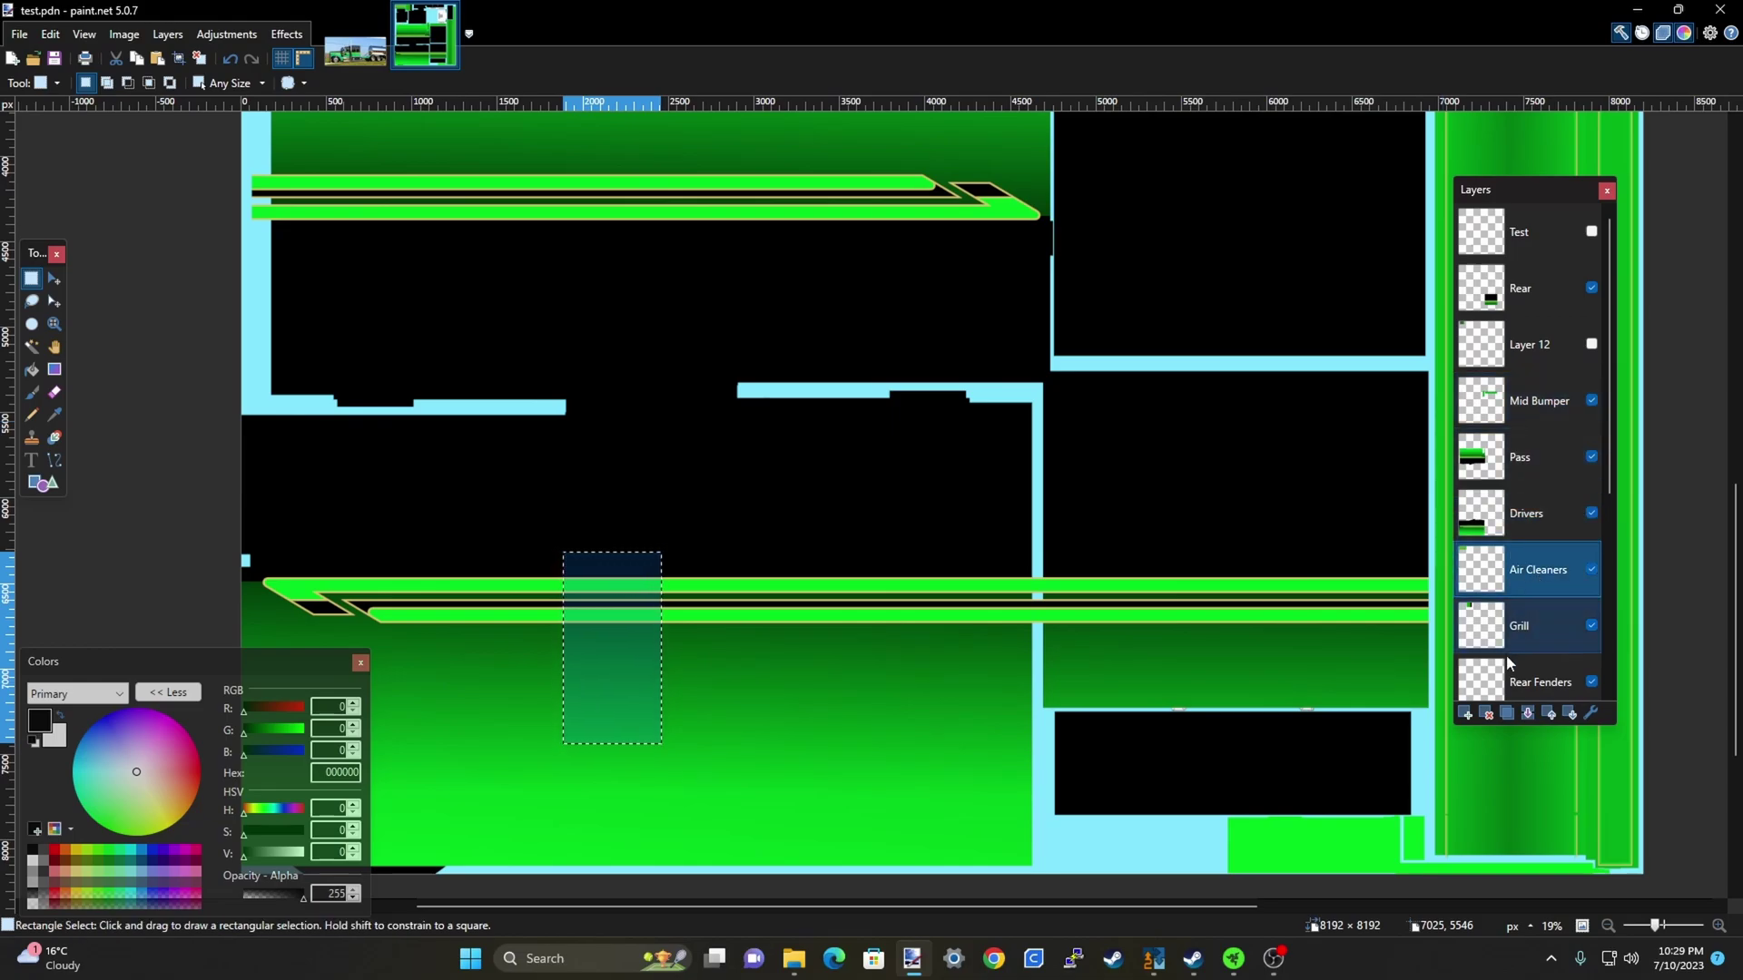
pyautogui.press('m')
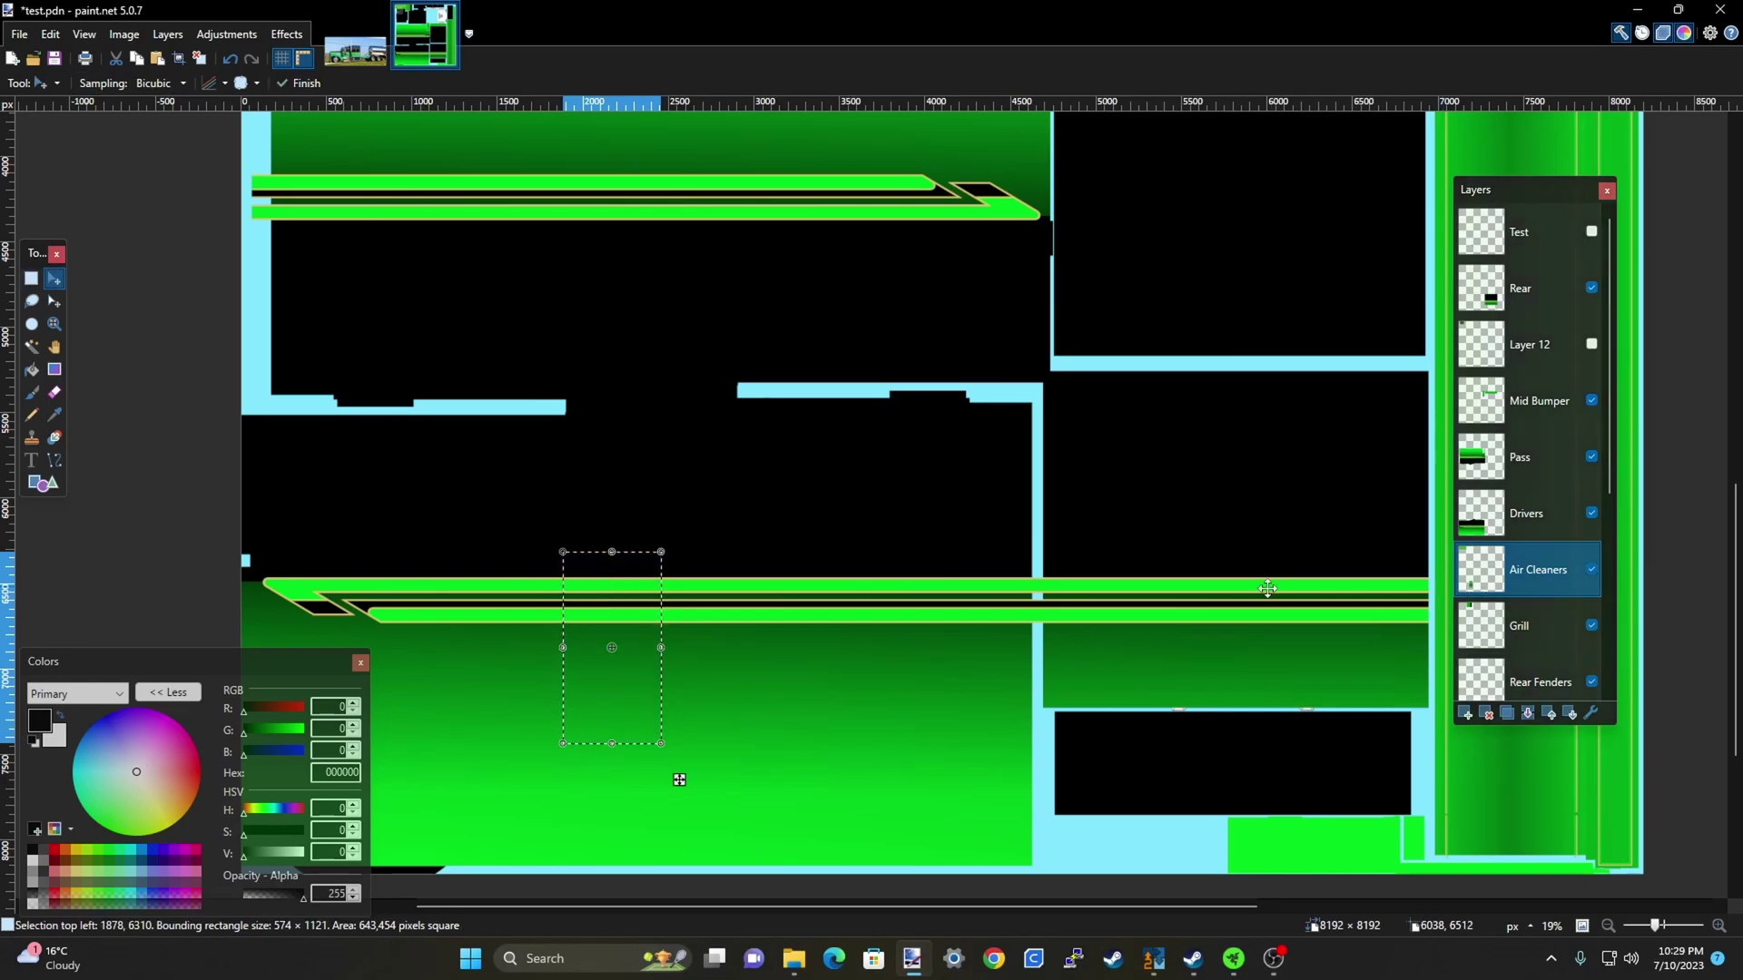
pyautogui.moveTo(679, 774); pyautogui.dragTo(563, 323)
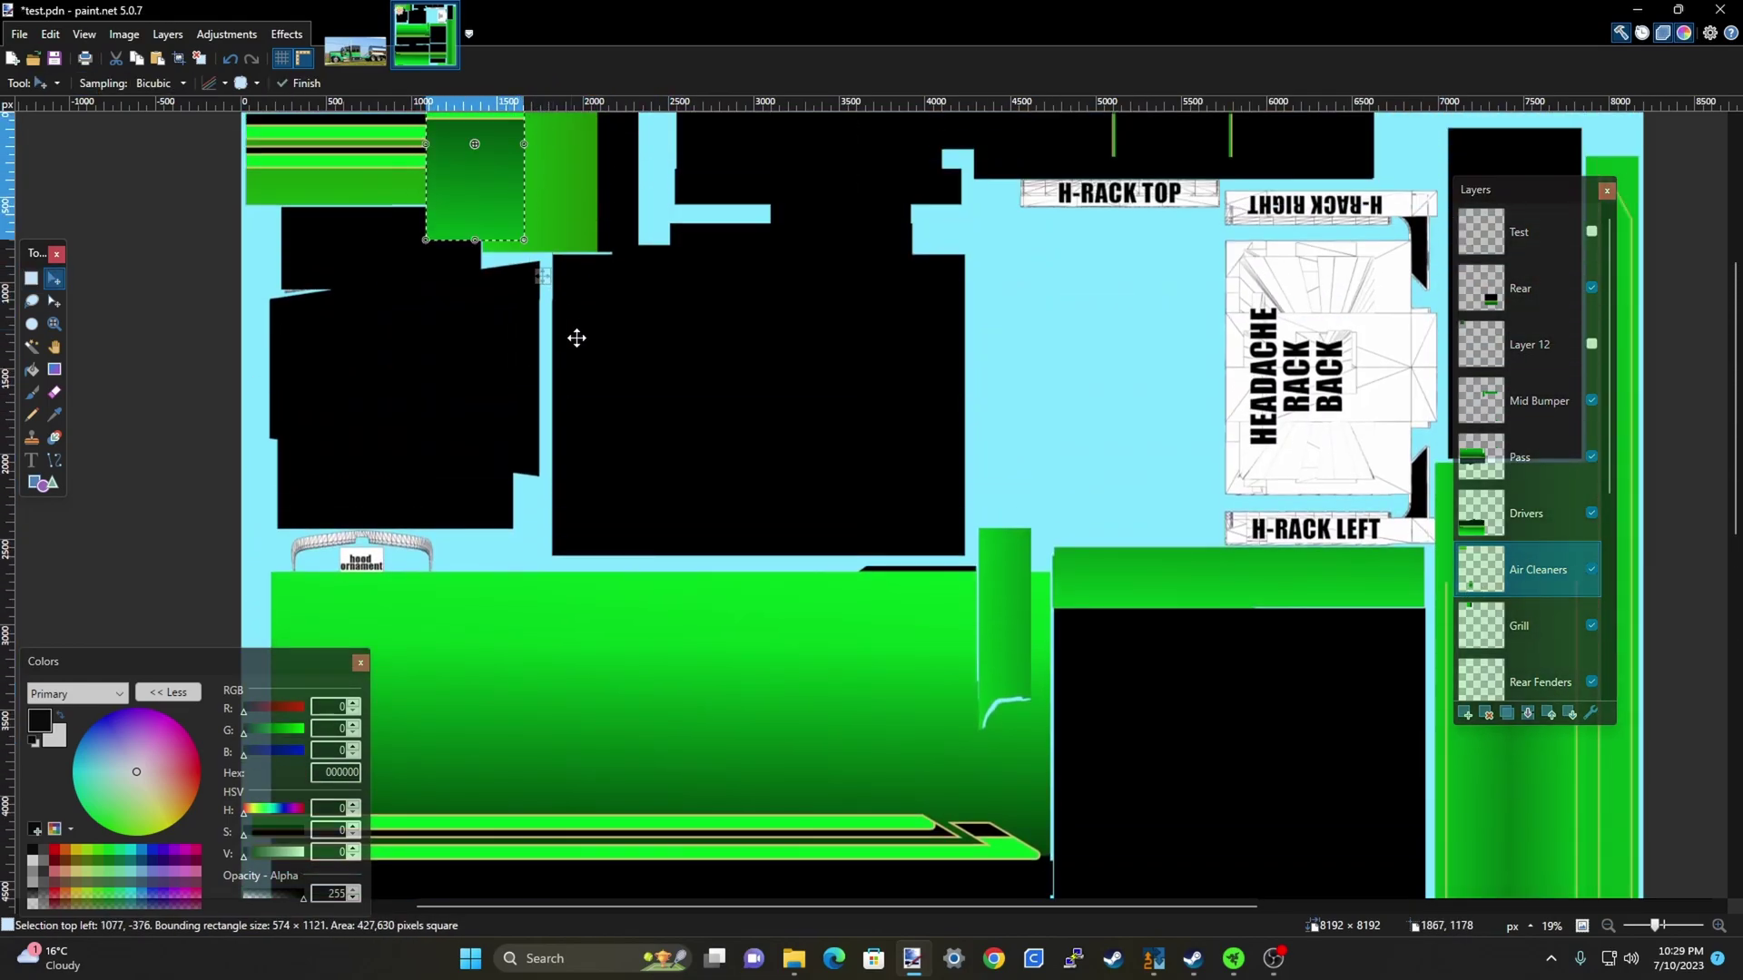
pyautogui.scroll(-3, 564, 323)
pyautogui.scroll(4, 541, 319)
pyautogui.scroll(3, 541, 319)
pyautogui.moveTo(670, 354); pyautogui.dragTo(676, 468)
pyautogui.scroll(-2, 626, 681)
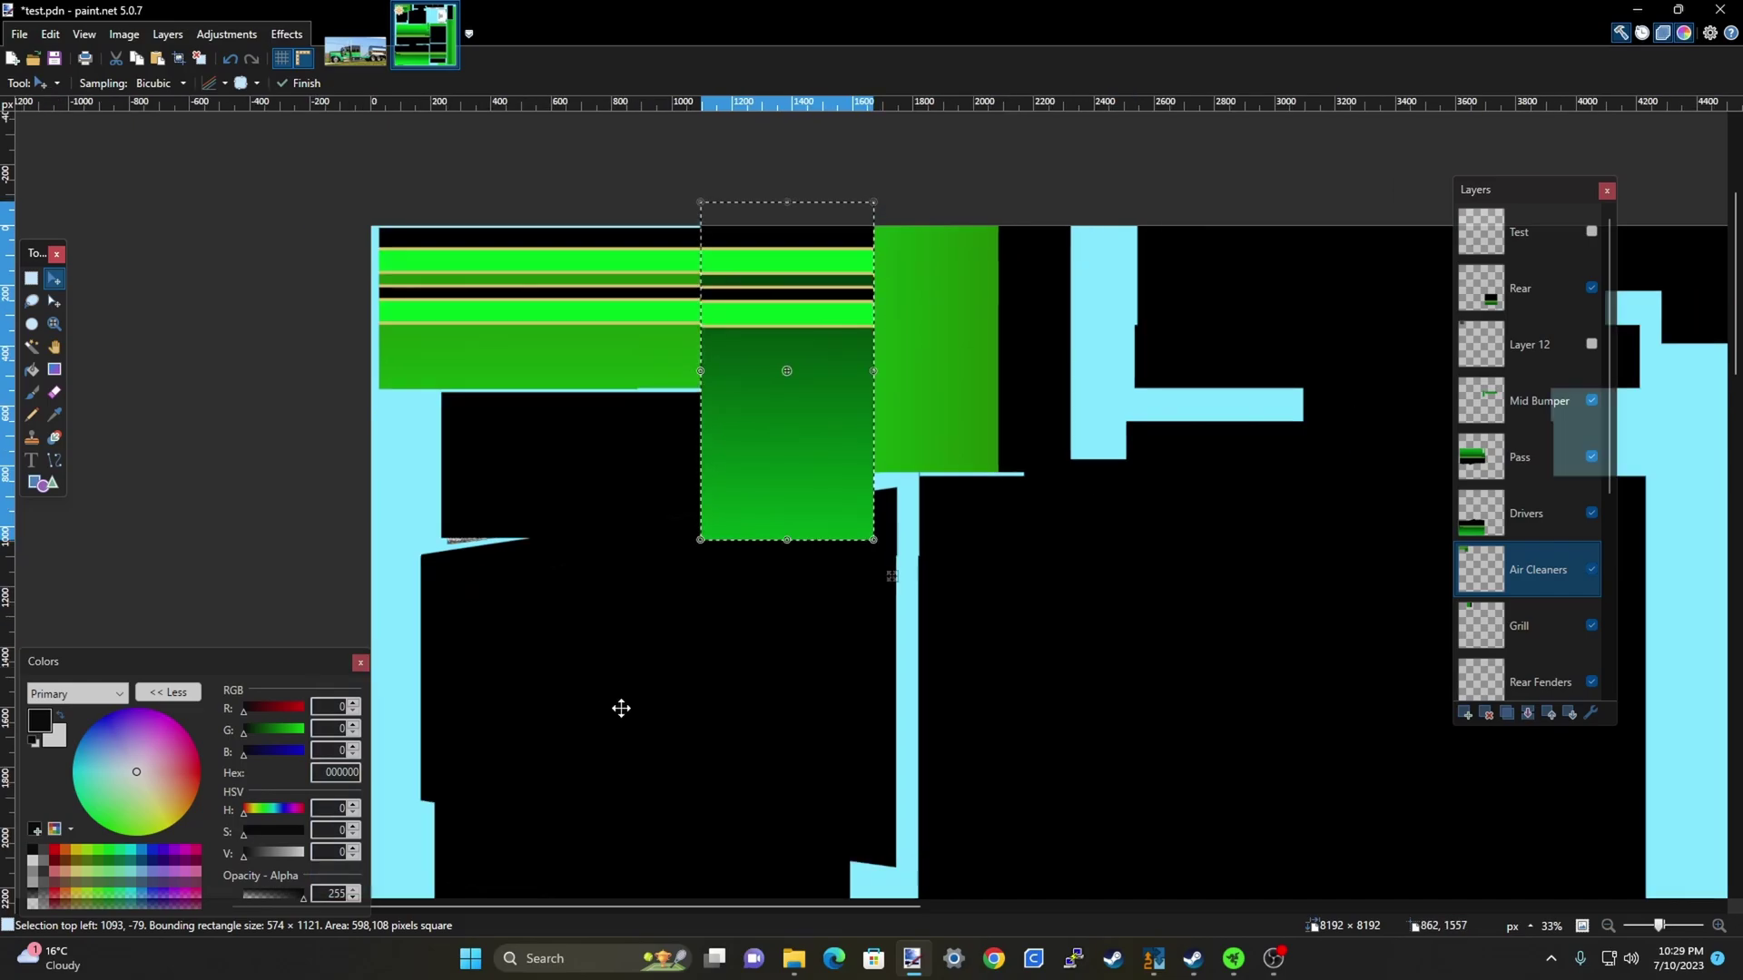
# Shrink the pasted section's height to about 1090 px so its stripes match the neighbouring ones, and deselect it
pyautogui.moveTo(799, 542); pyautogui.dragTo(789, 534)
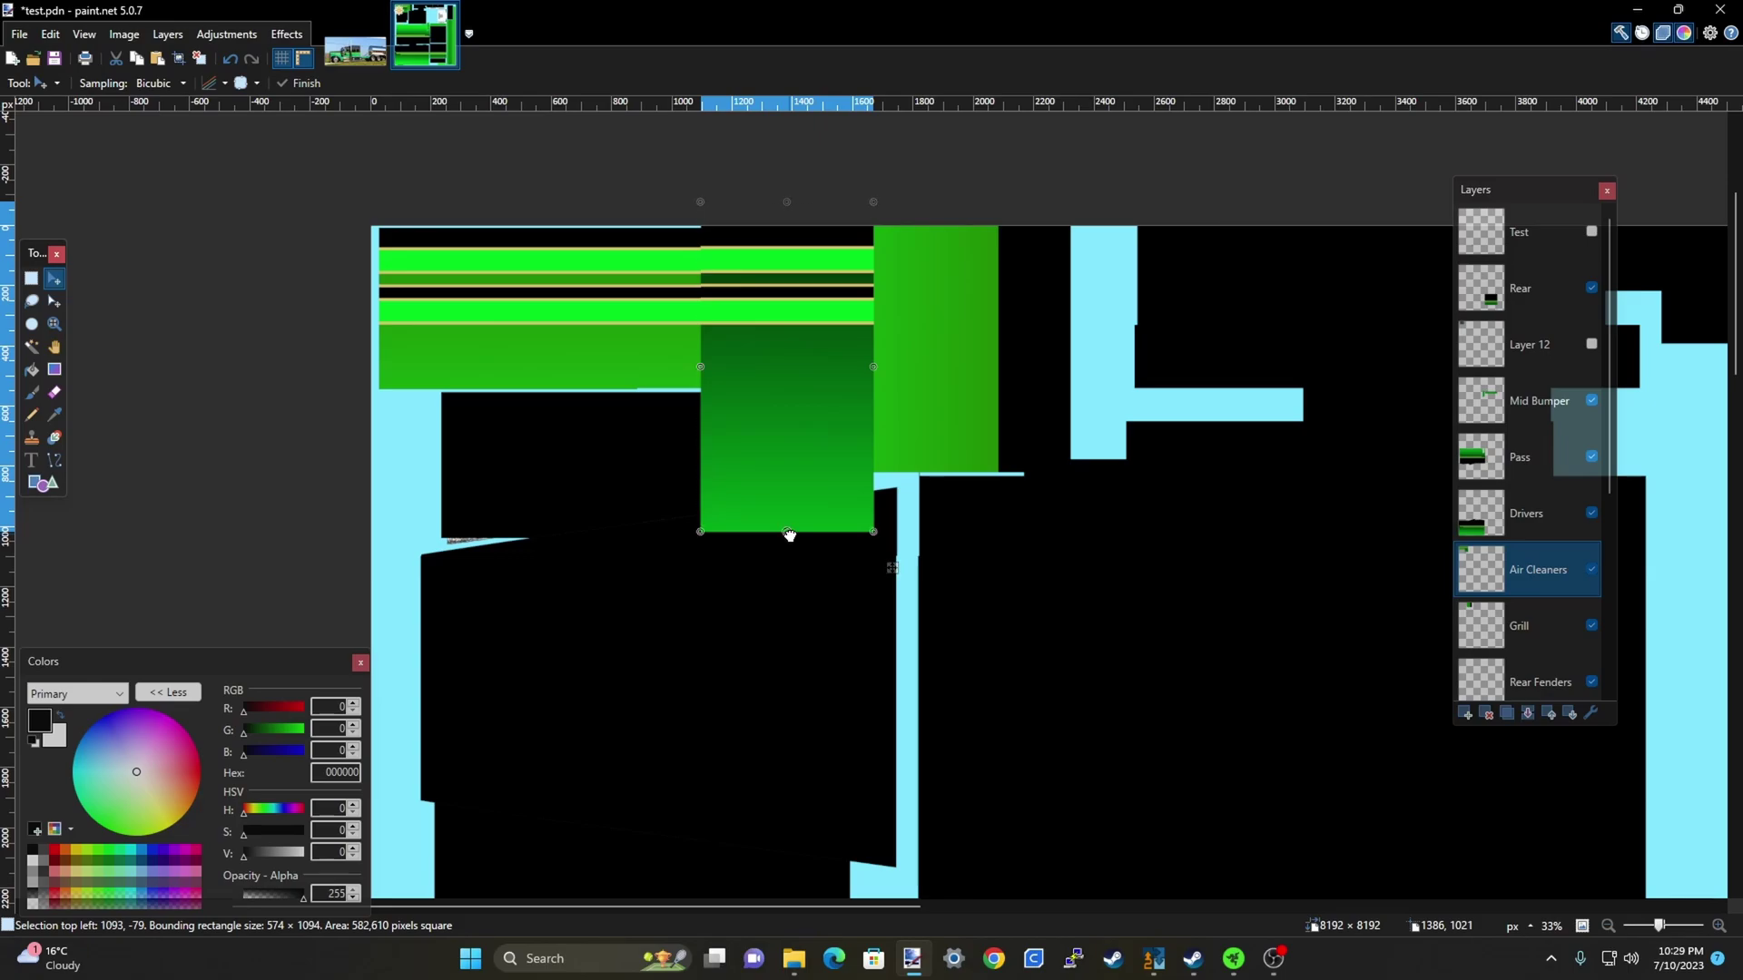
pyautogui.scroll(2, 772, 263)
pyautogui.moveTo(793, 180); pyautogui.dragTo(793, 184)
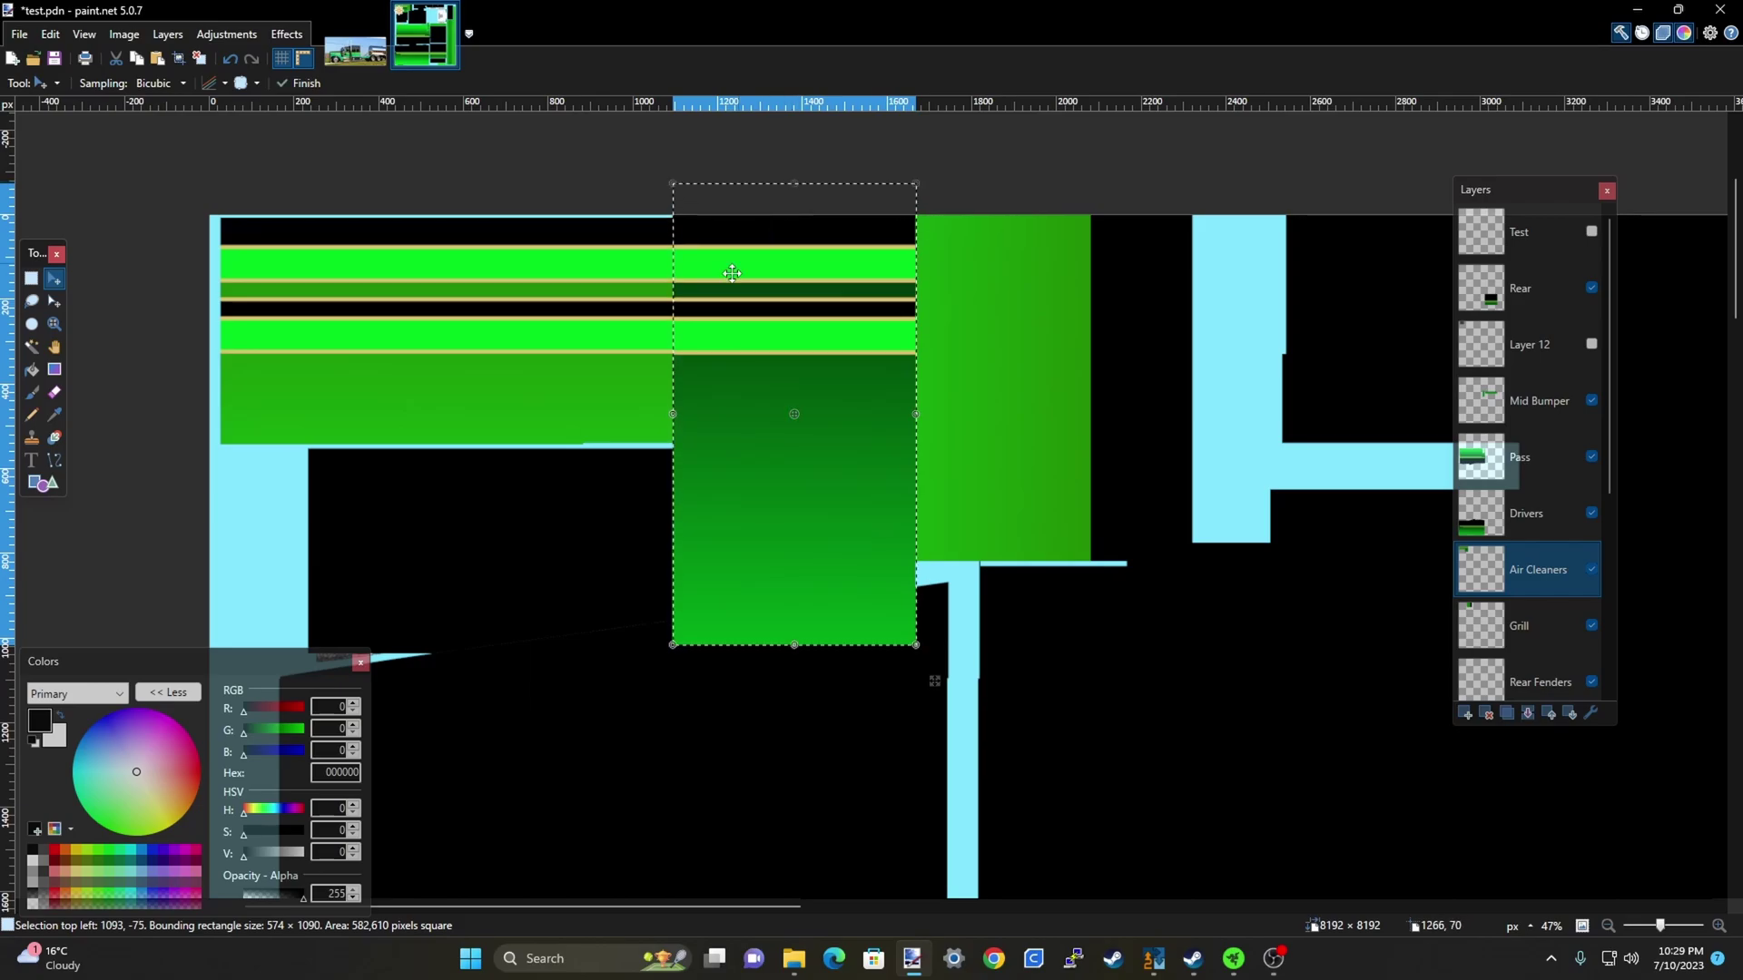
pyautogui.scroll(3, 717, 286)
pyautogui.scroll(-3, 969, 409)
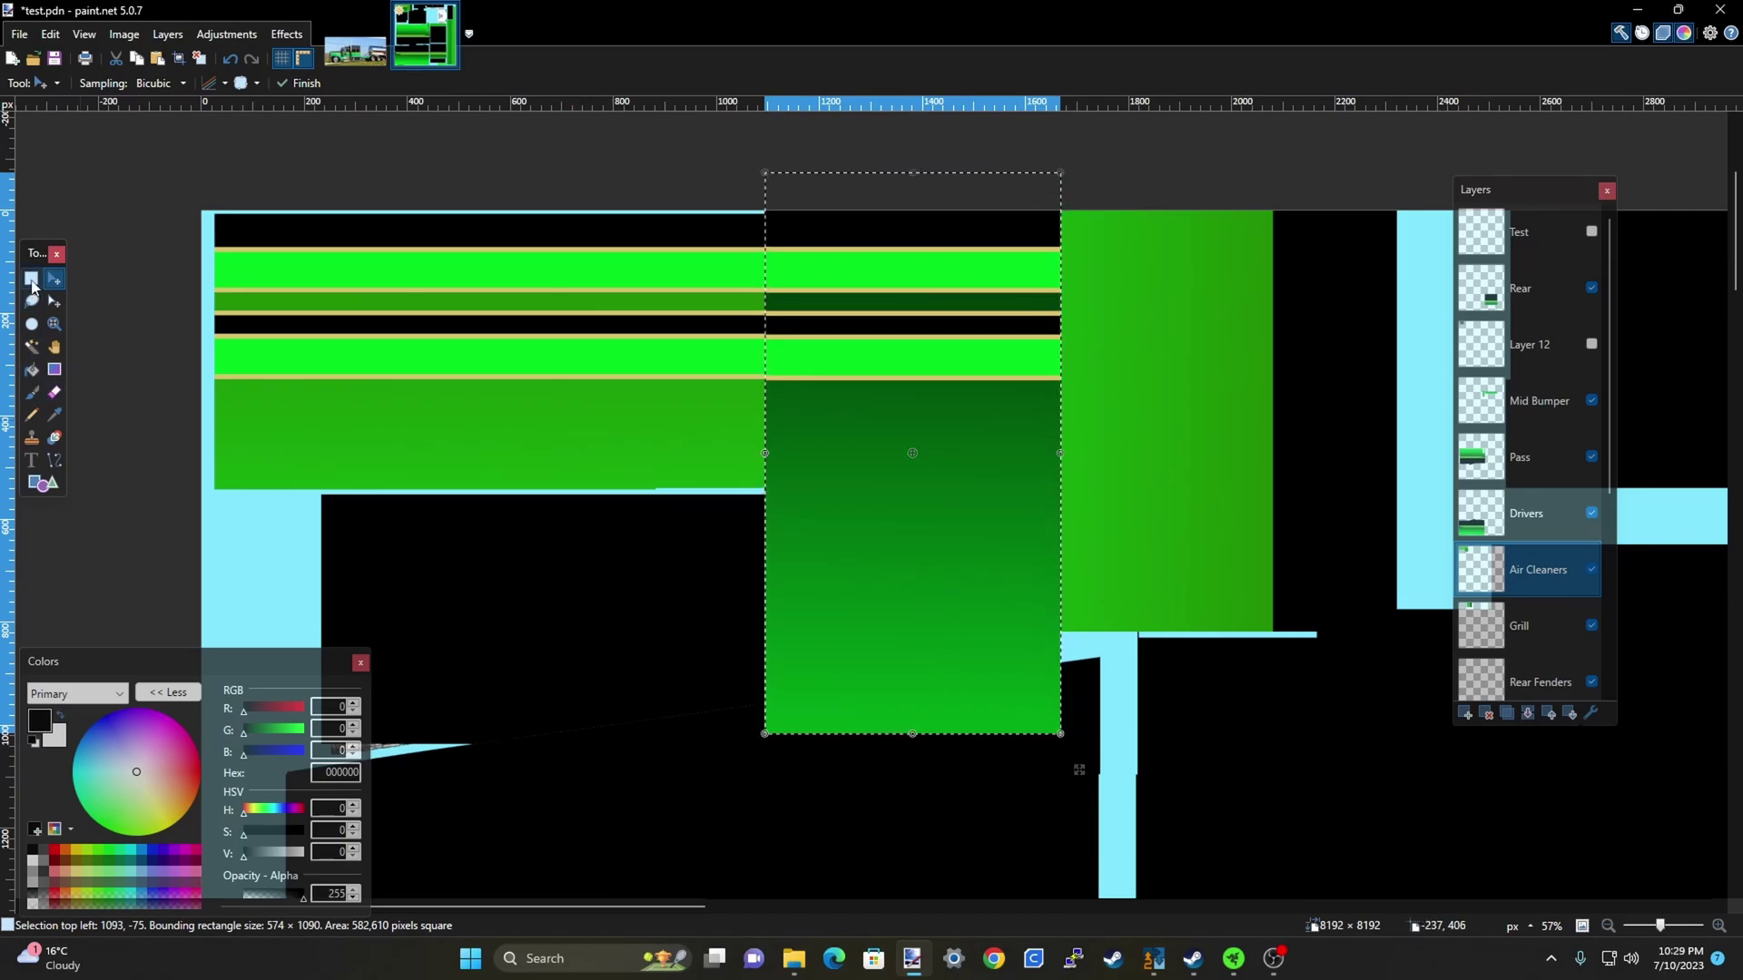
pyautogui.hotkey('ctrl', 'd')
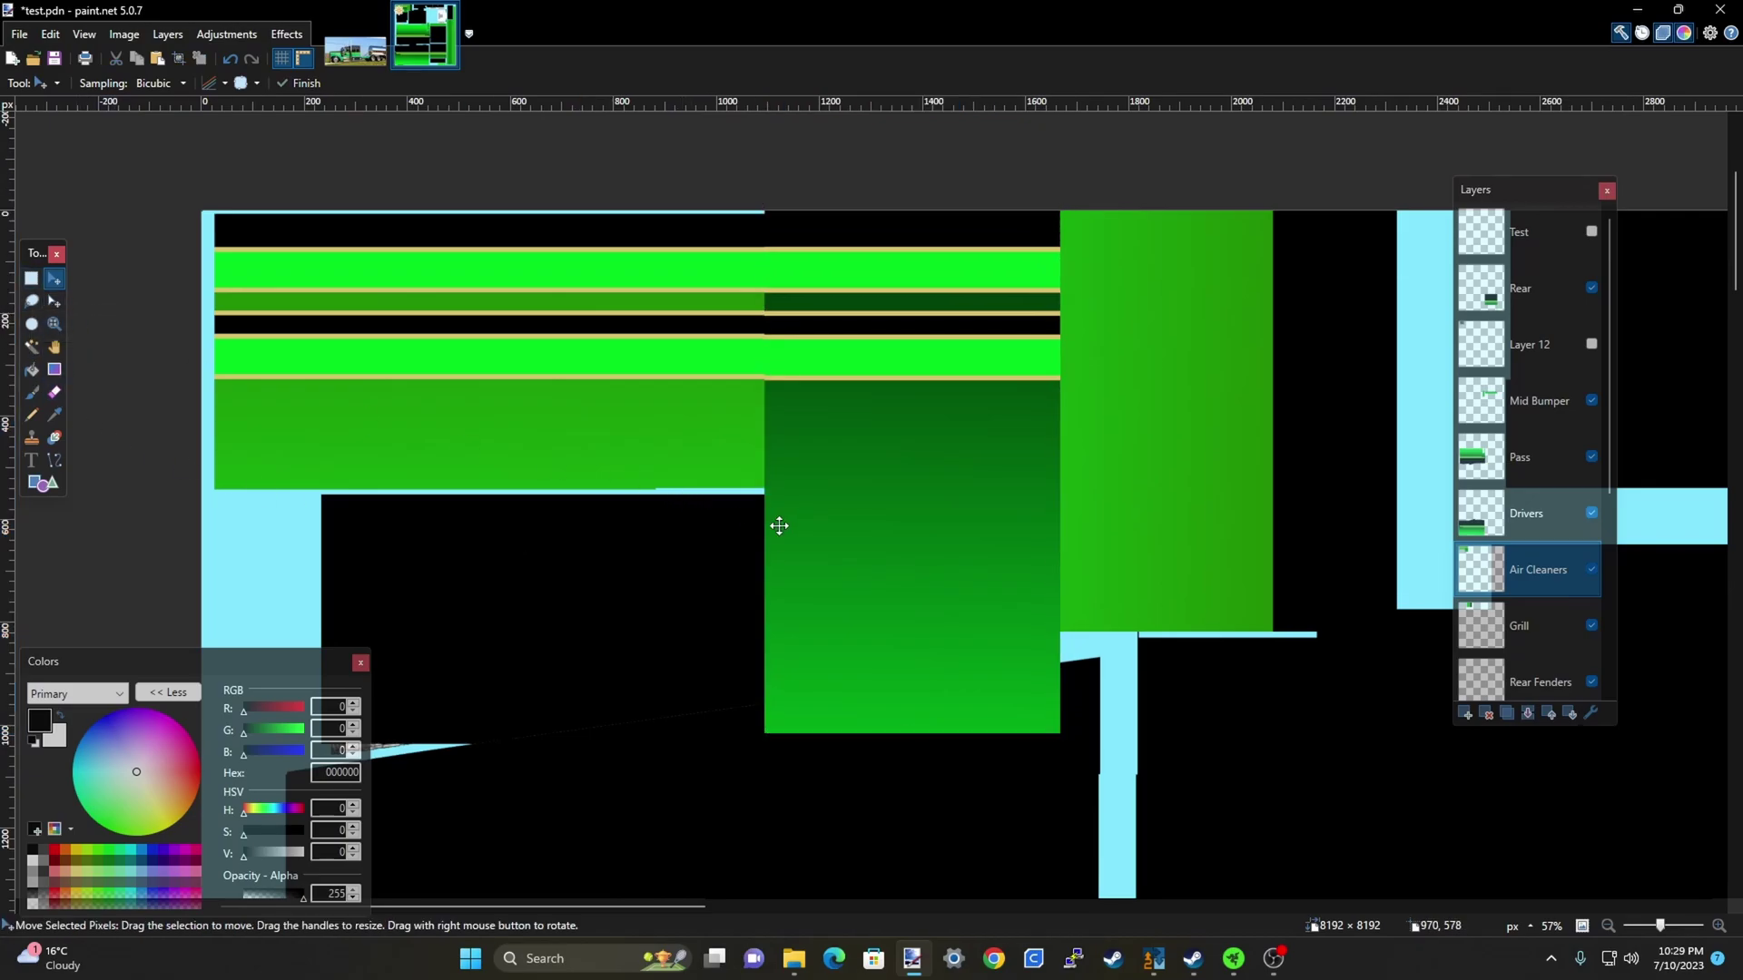
# Delete the pasted gradient hanging below the air cleaner area, using a rectangular selection about 665 × 519 px
pyautogui.click(31, 279)
pyautogui.moveTo(730, 493); pyautogui.dragTo(1072, 760)
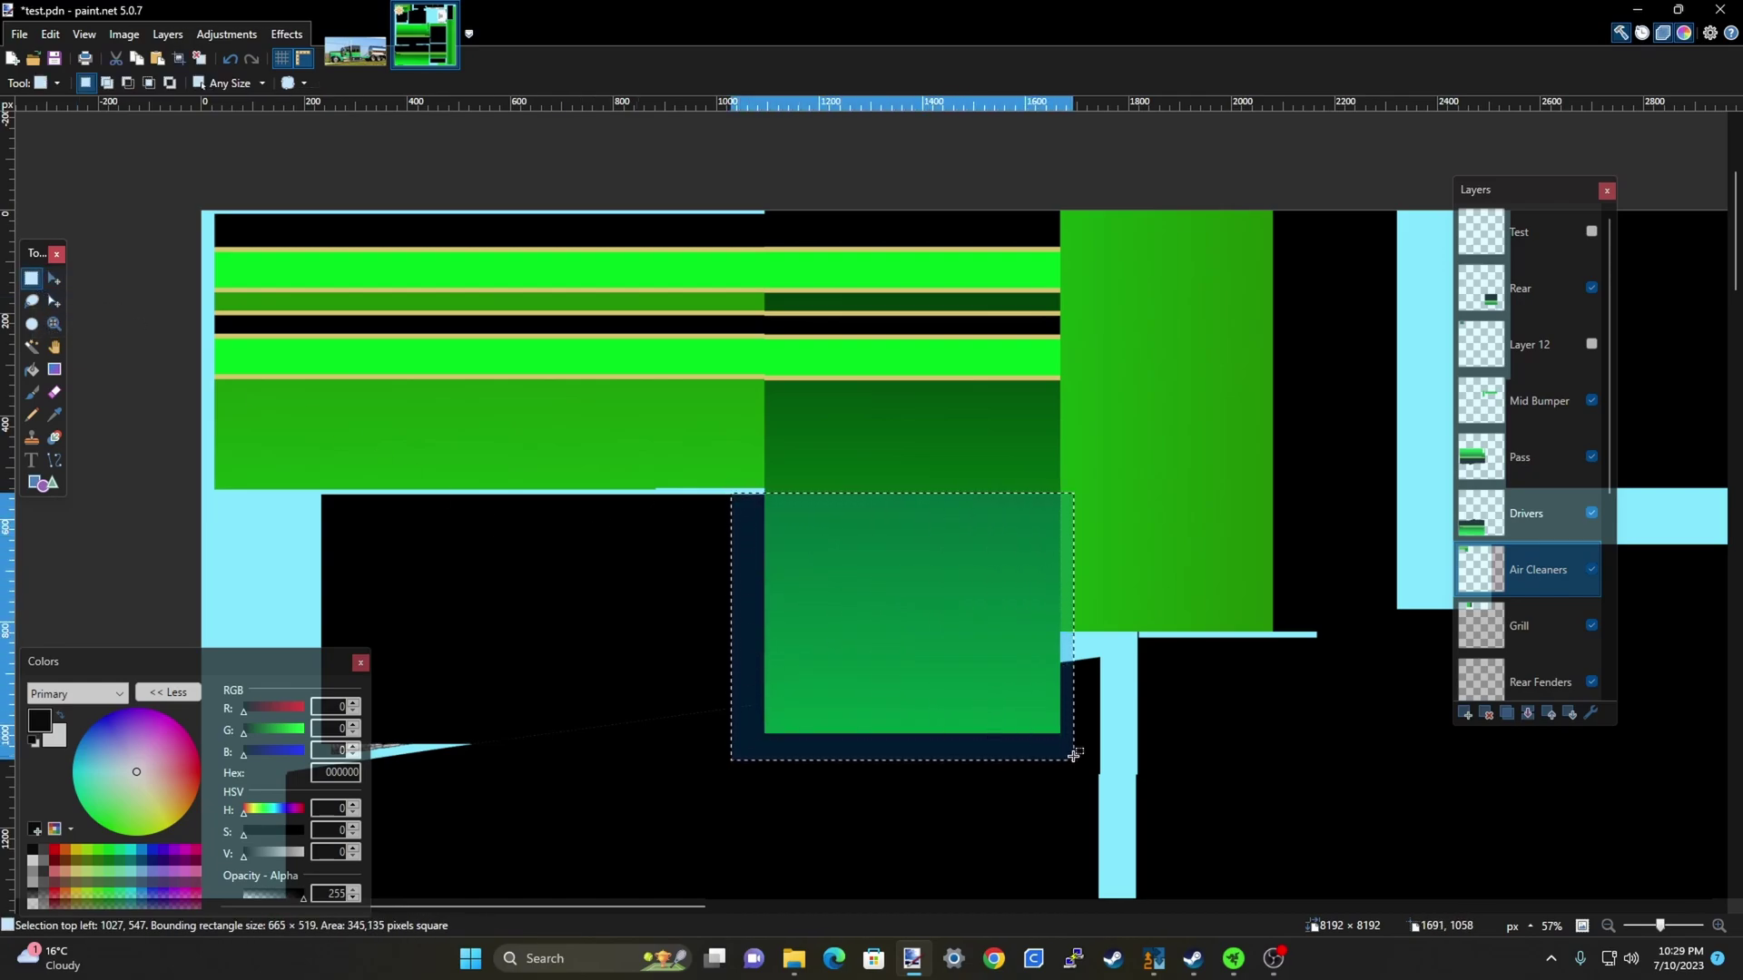
pyautogui.click(1074, 753)
# Select a strip about 168 × 597 px at the inner edge of the pasted dark-green section on Air Cleaners and make it ready to transform
pyautogui.scroll(-3, 873, 581)
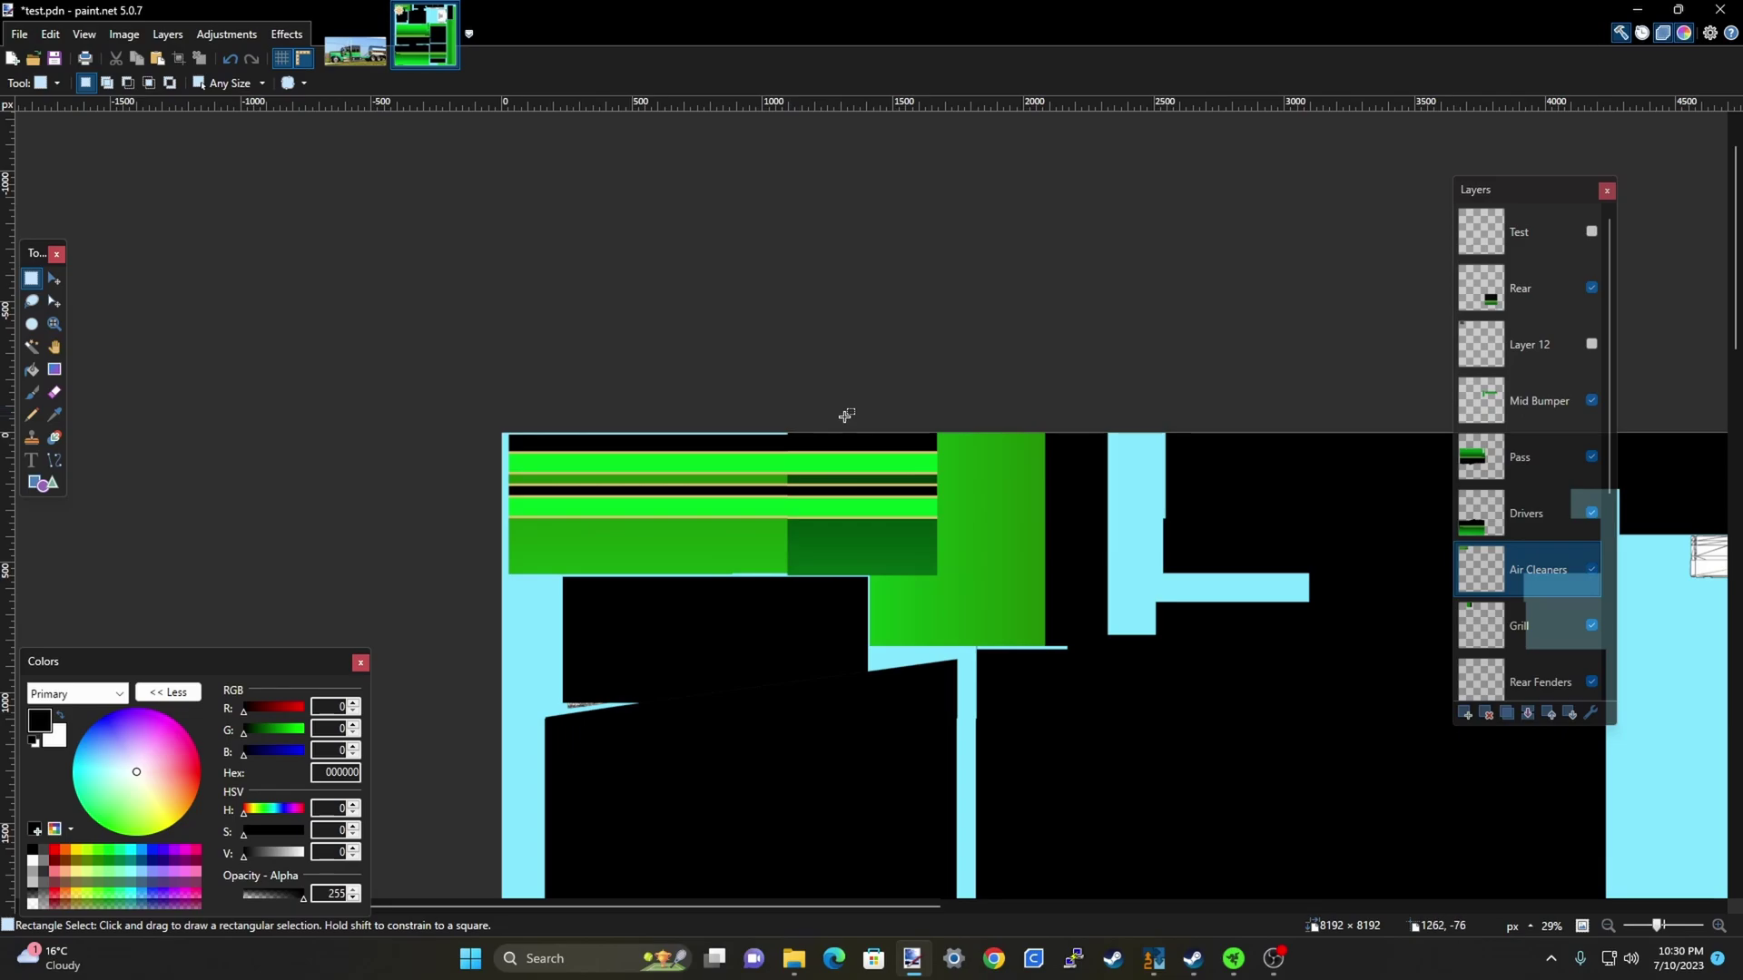
pyautogui.scroll(4, 845, 415)
pyautogui.moveTo(909, 201); pyautogui.dragTo(802, 623)
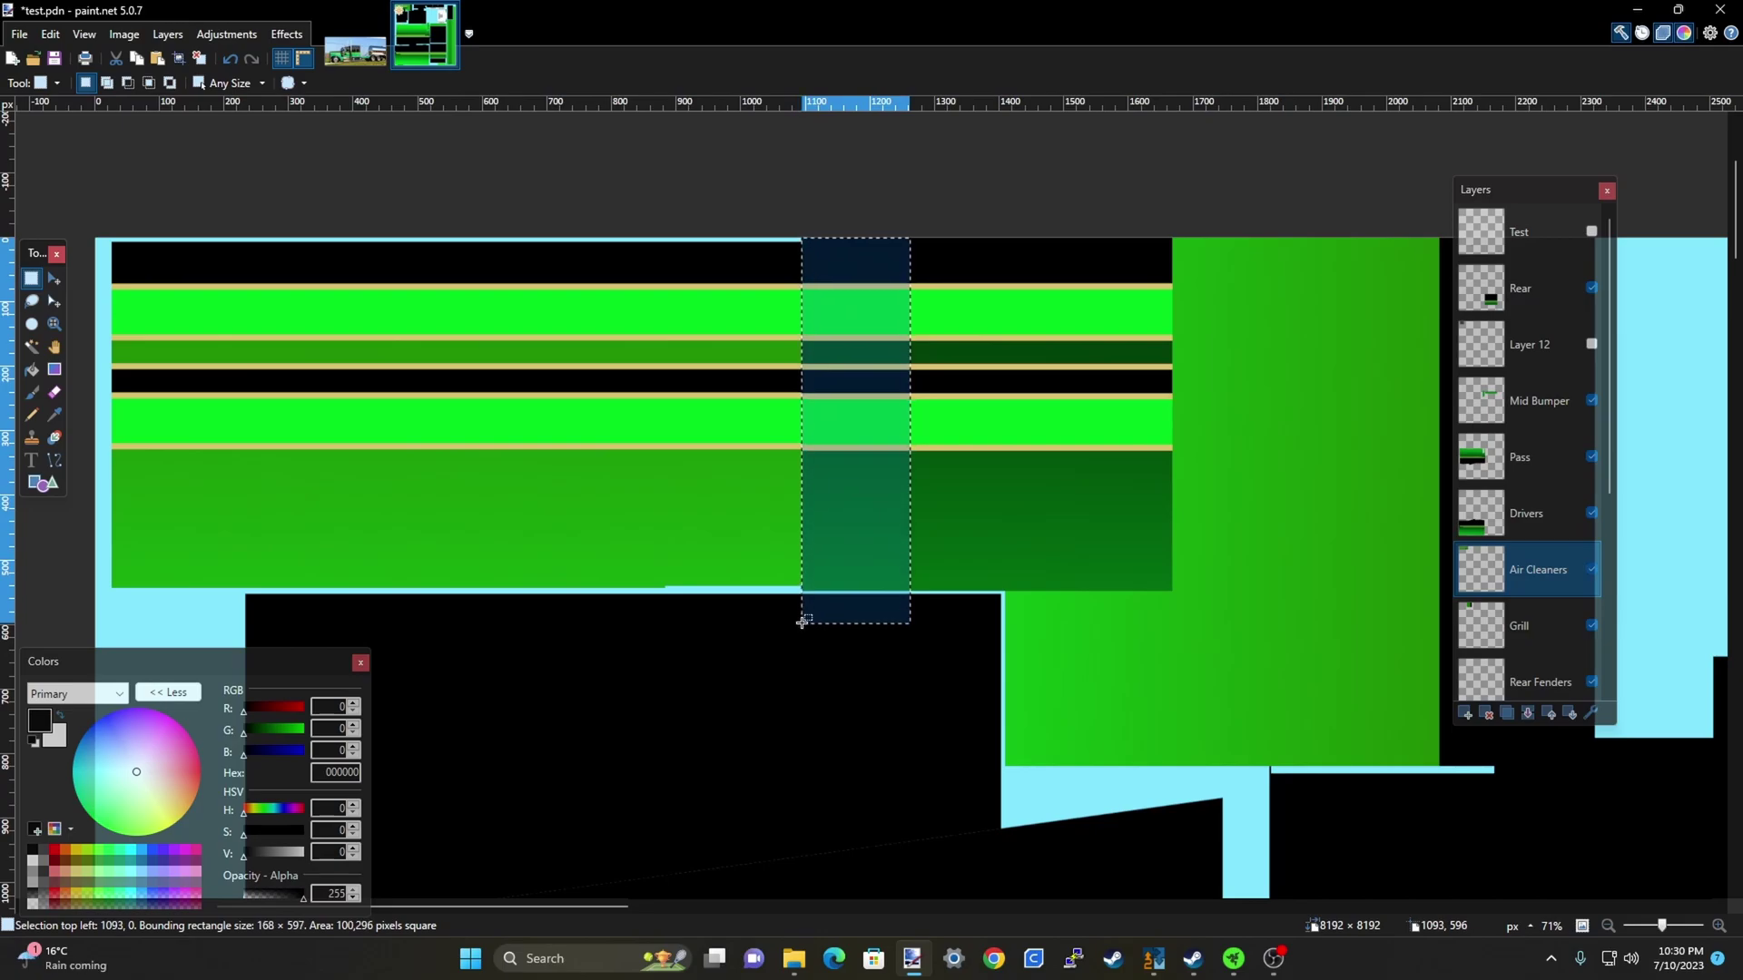
pyautogui.press('Delete')
pyautogui.hotkey('ctrl', 'z')
pyautogui.press('m')
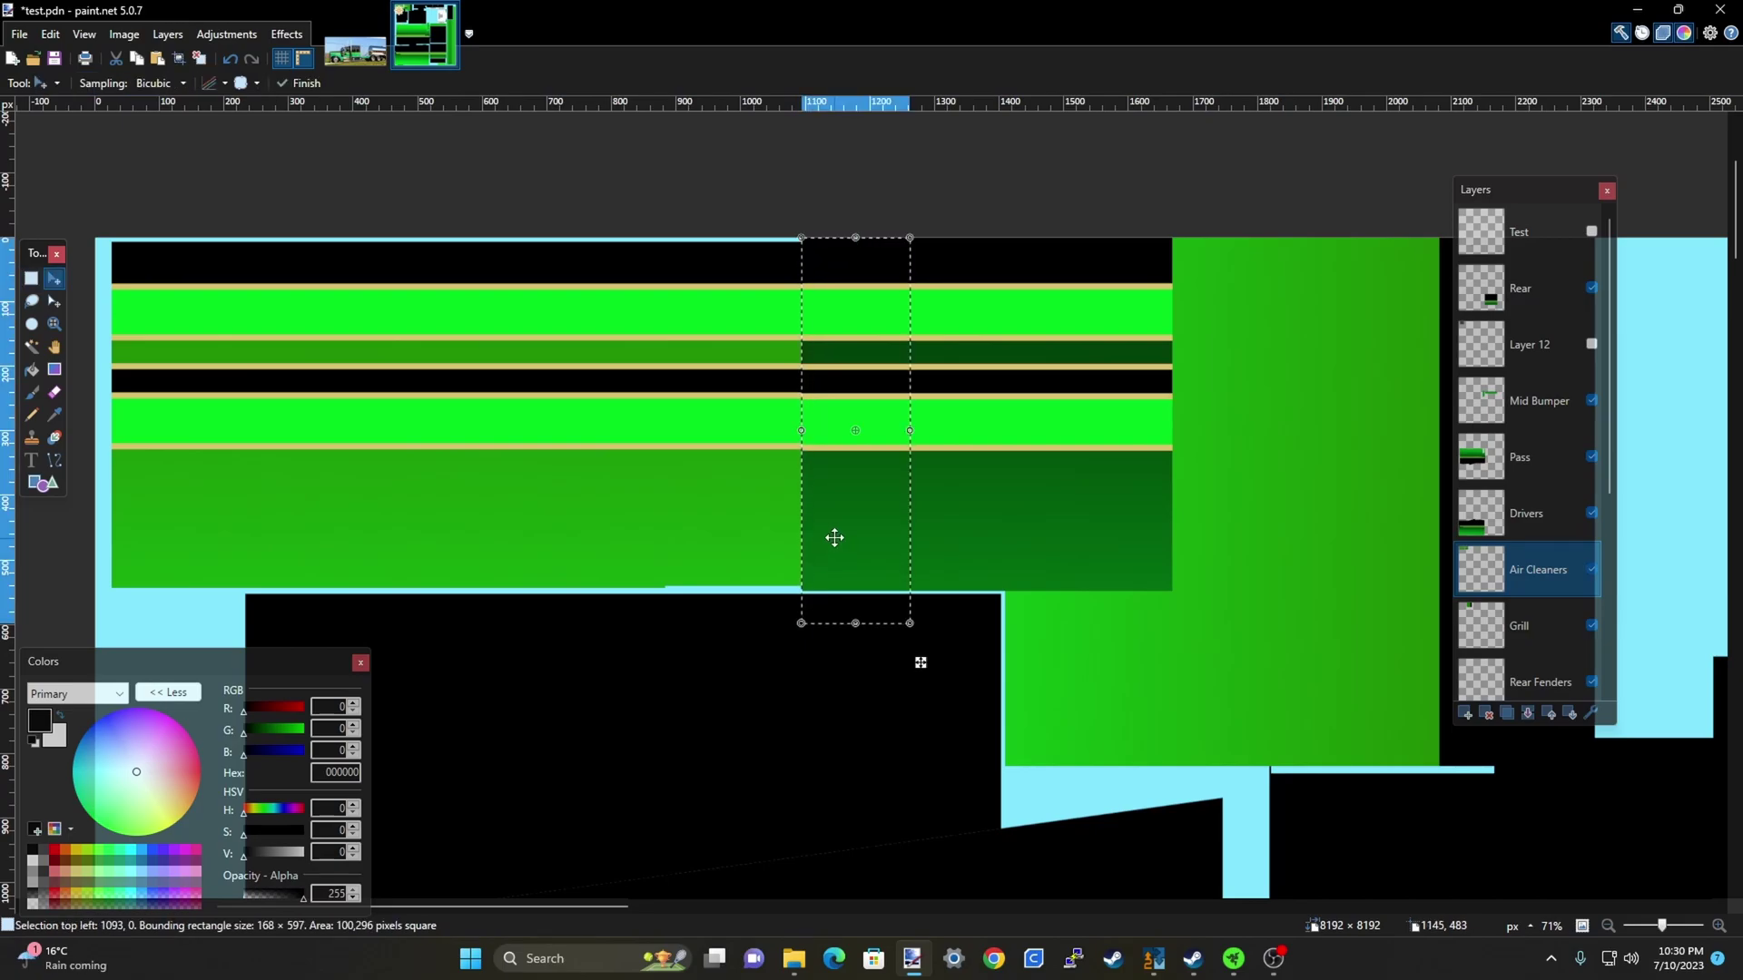
# Shrink the selected strip to 591 px high, adjusting its top and bottom edges until its stripes line up with the original ones
pyautogui.scroll(3, 828, 508)
pyautogui.press('Up')
pyautogui.press('Up')
pyautogui.press('Up')
pyautogui.press('Up')
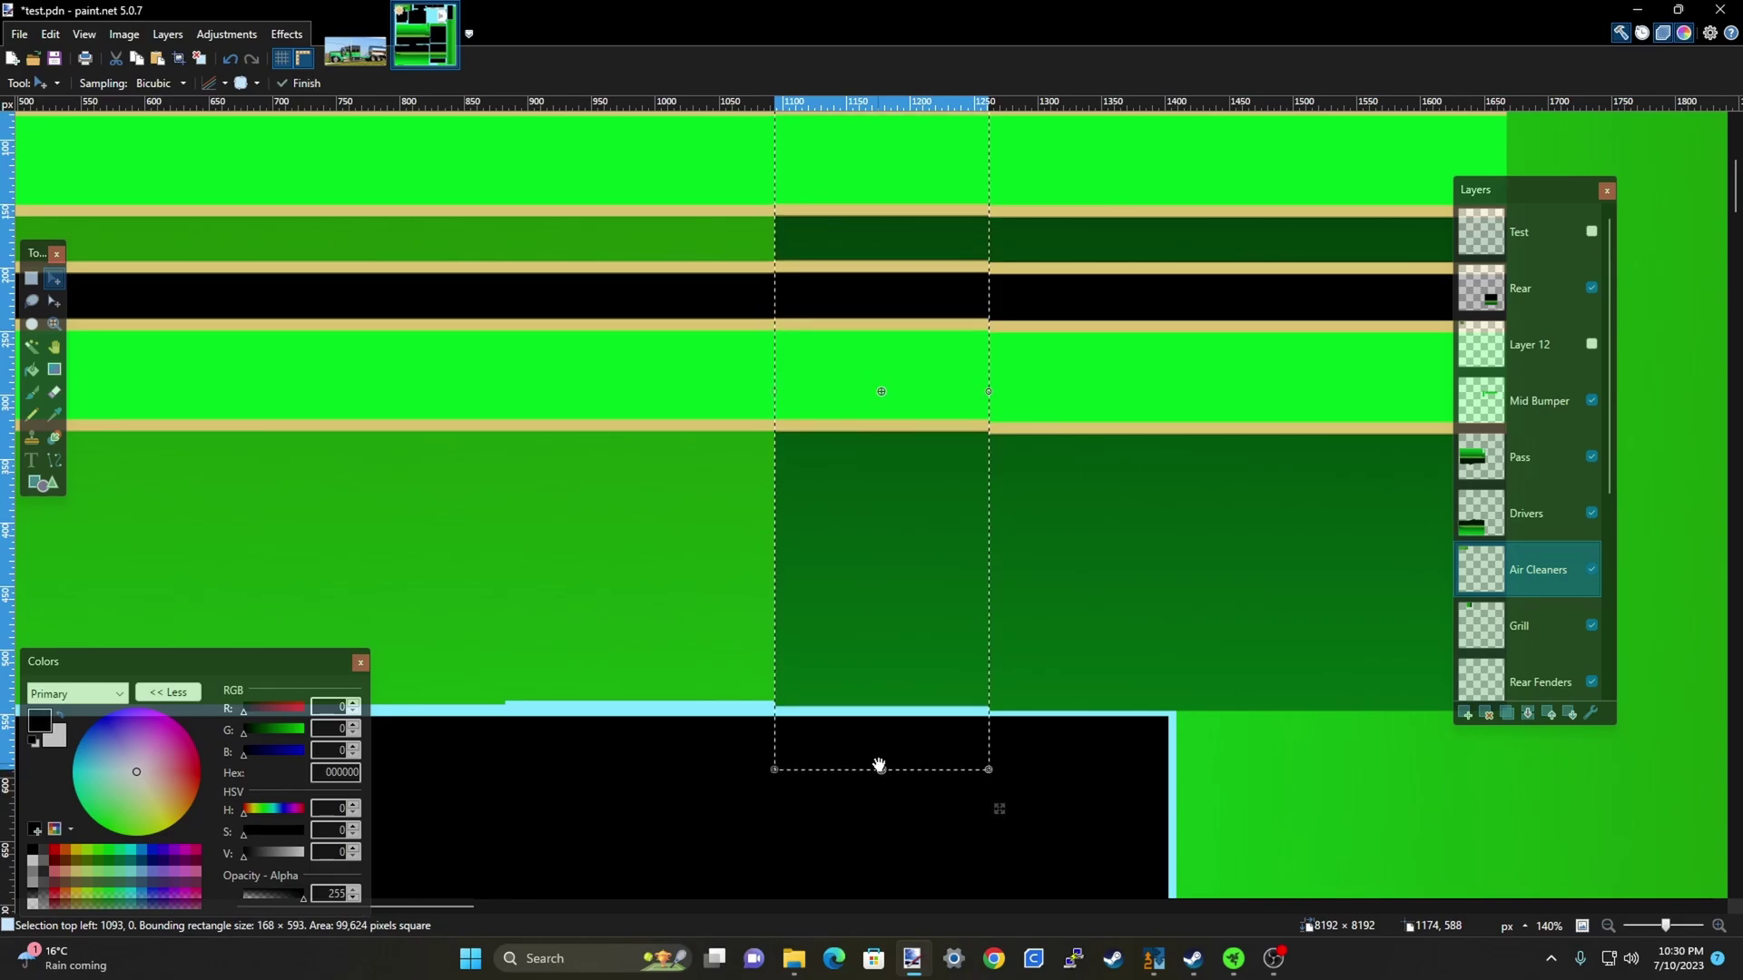
pyautogui.scroll(2, 865, 325)
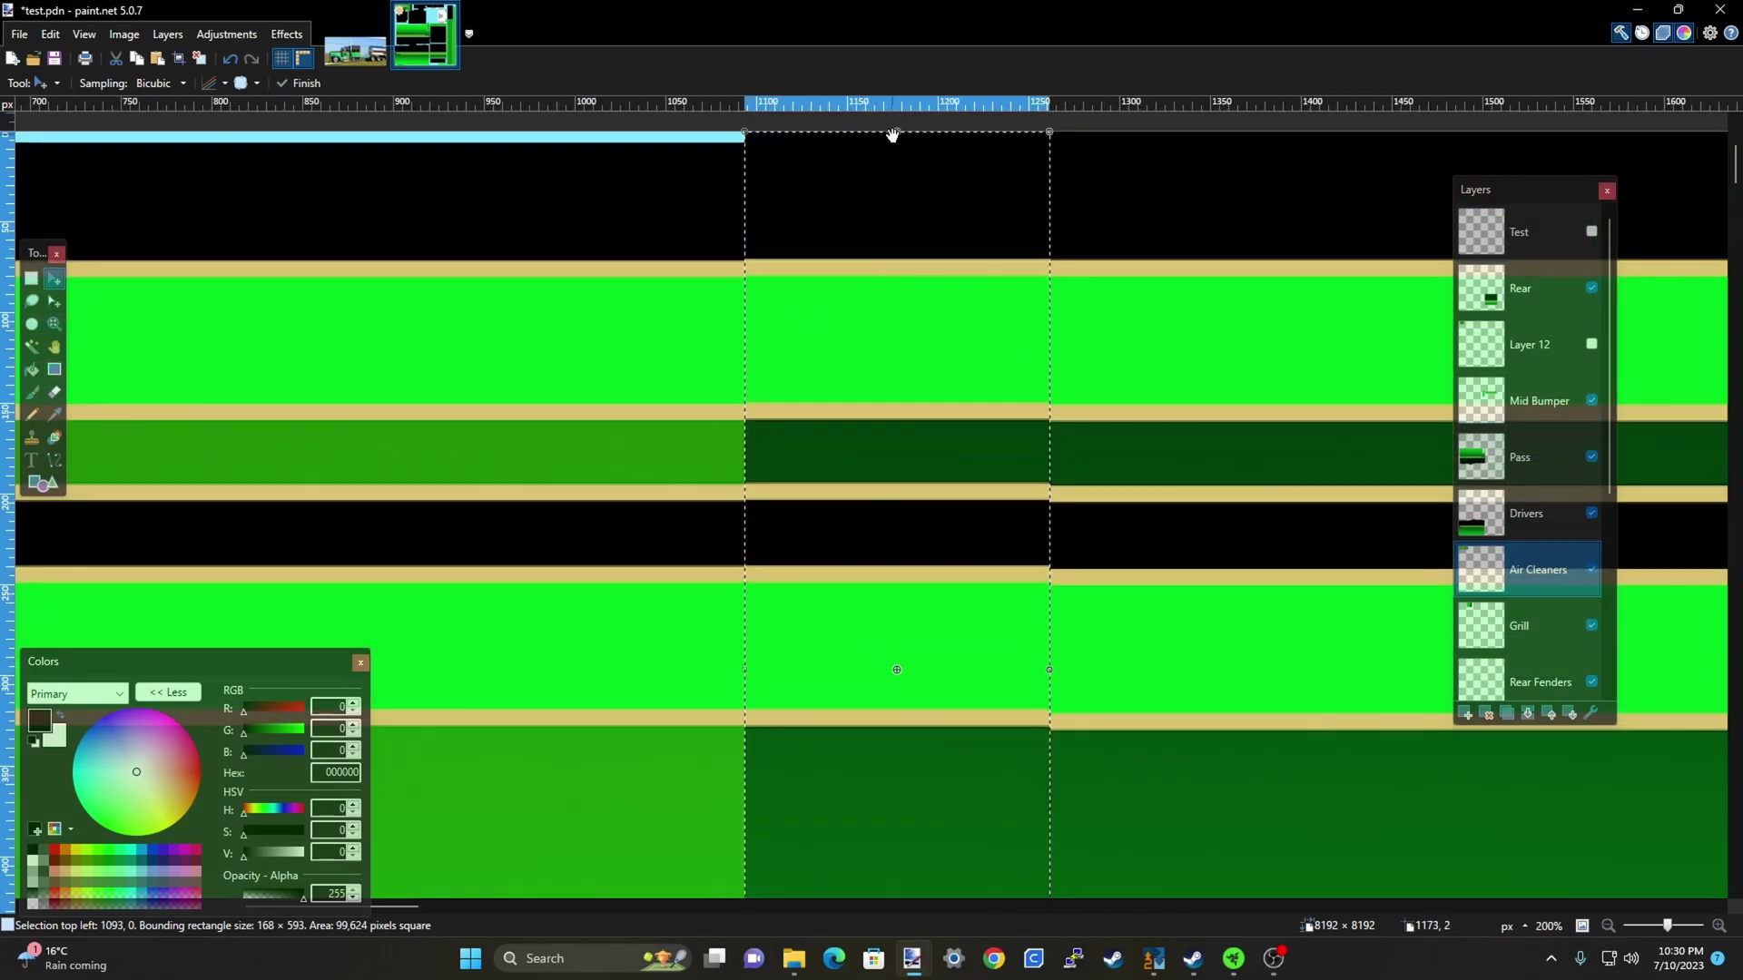
pyautogui.moveTo(897, 131); pyautogui.dragTo(897, 133)
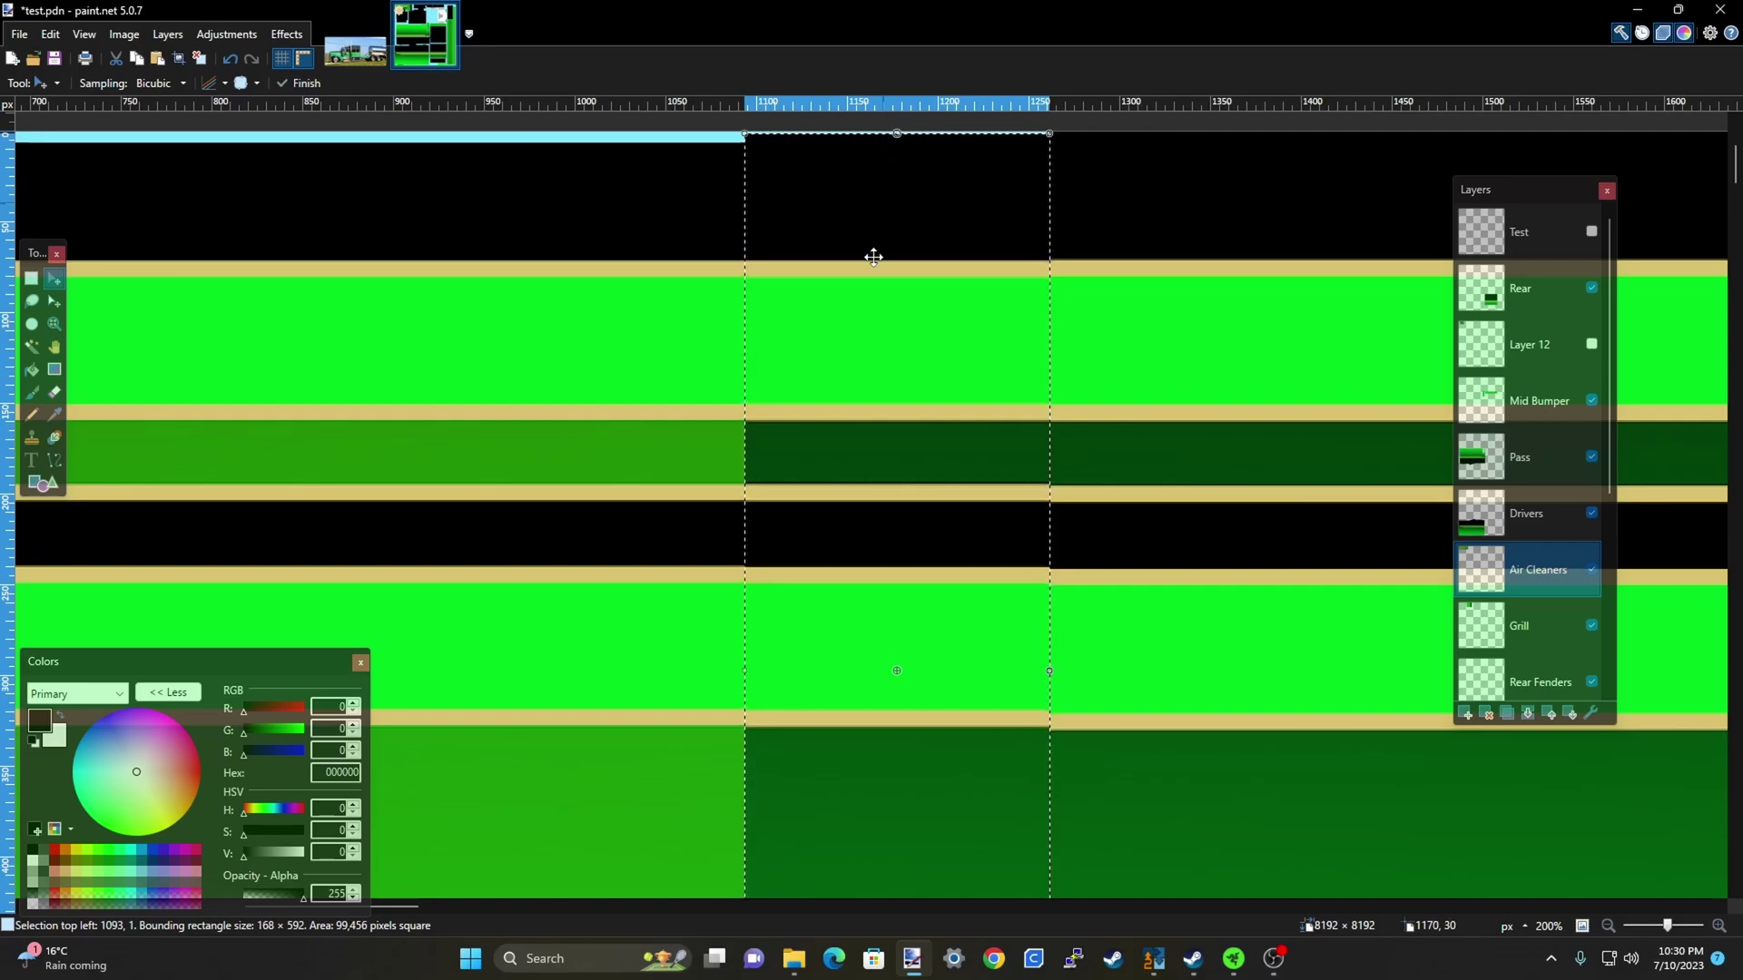
pyautogui.keyDown('ctrl'); pyautogui.scroll(-1, 902, 814); pyautogui.keyUp('ctrl')
pyautogui.scroll(-3, 897, 811)
pyautogui.keyDown('ctrl'); pyautogui.scroll(-1, 897, 811); pyautogui.keyUp('ctrl')
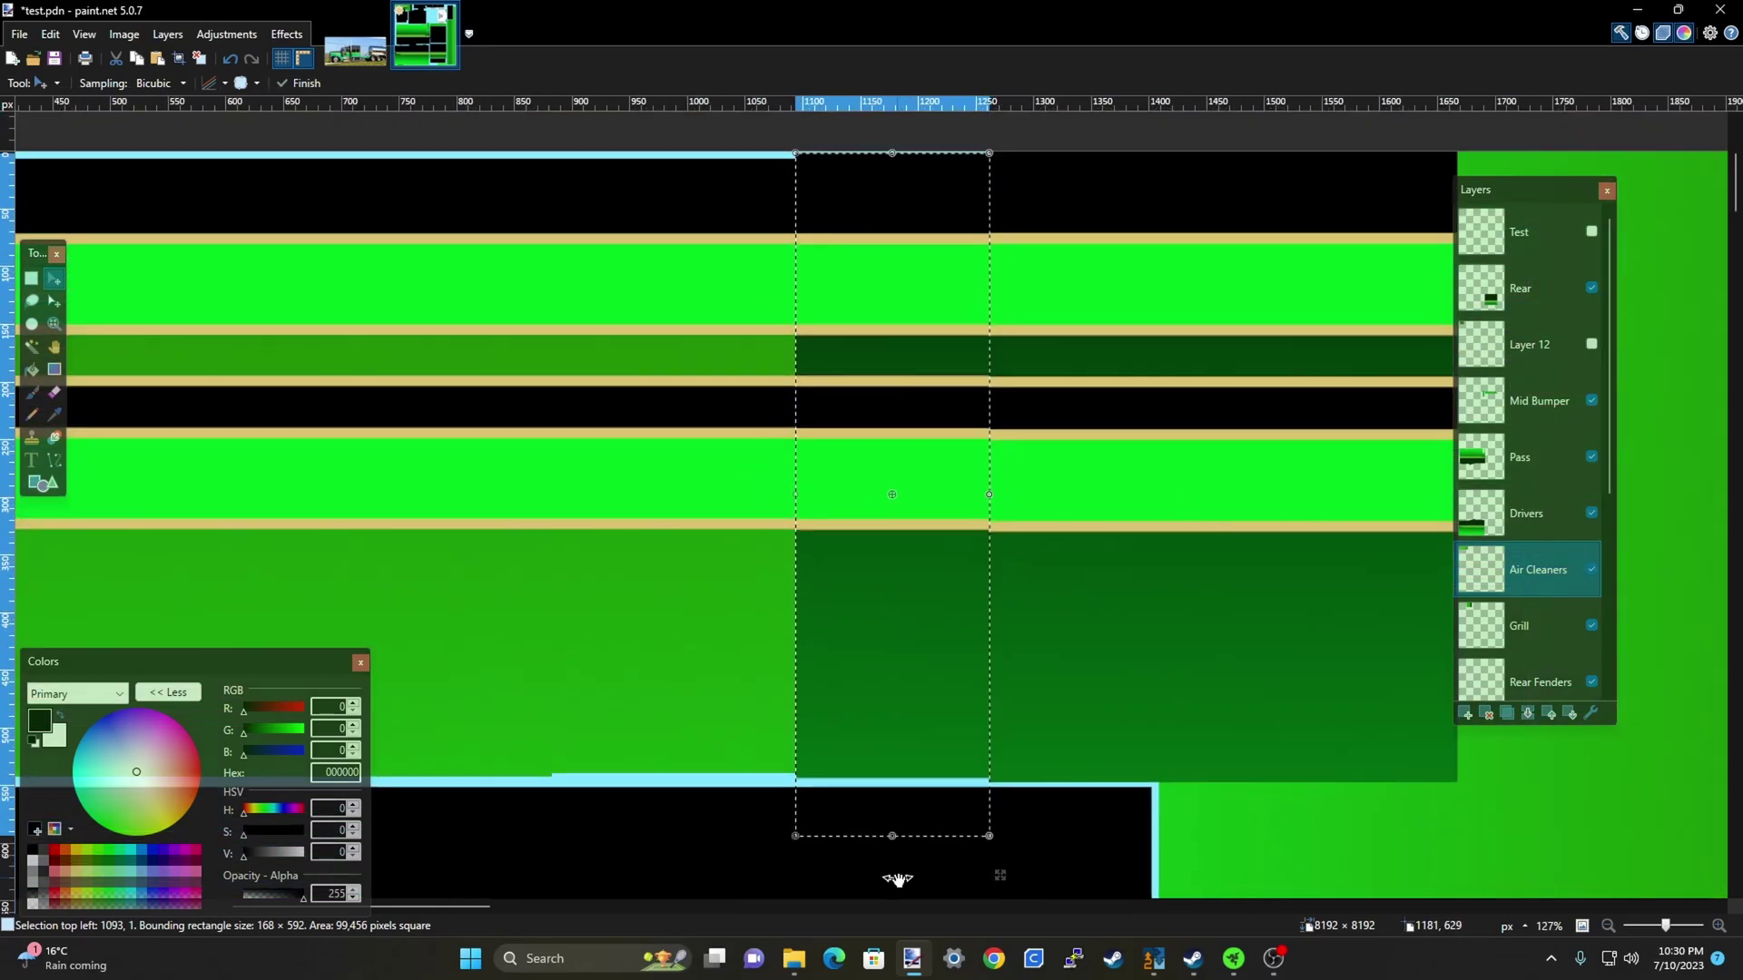
pyautogui.scroll(-1, 895, 822)
pyautogui.moveTo(895, 830); pyautogui.dragTo(892, 829)
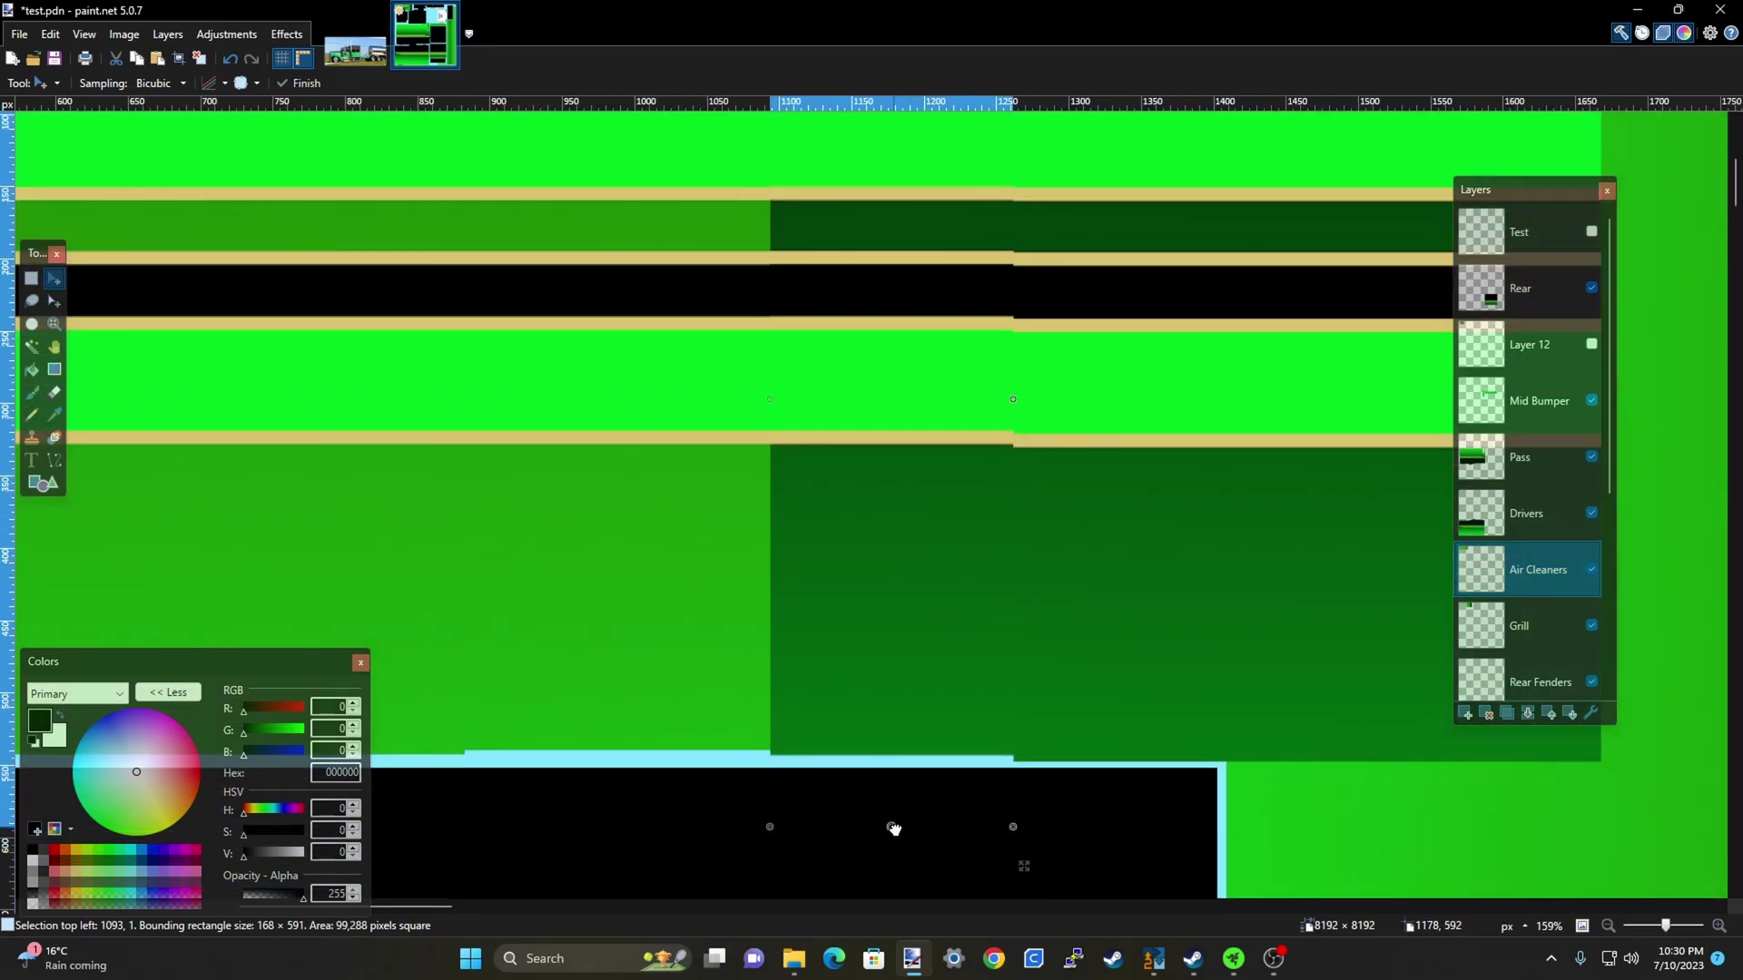
# Stretch the strip sideways to about 1394 px wide so it covers the whole air cleaner area, and deselect it
pyautogui.keyDown('ctrl'); pyautogui.scroll(-5, 732, 814); pyautogui.keyUp('ctrl')
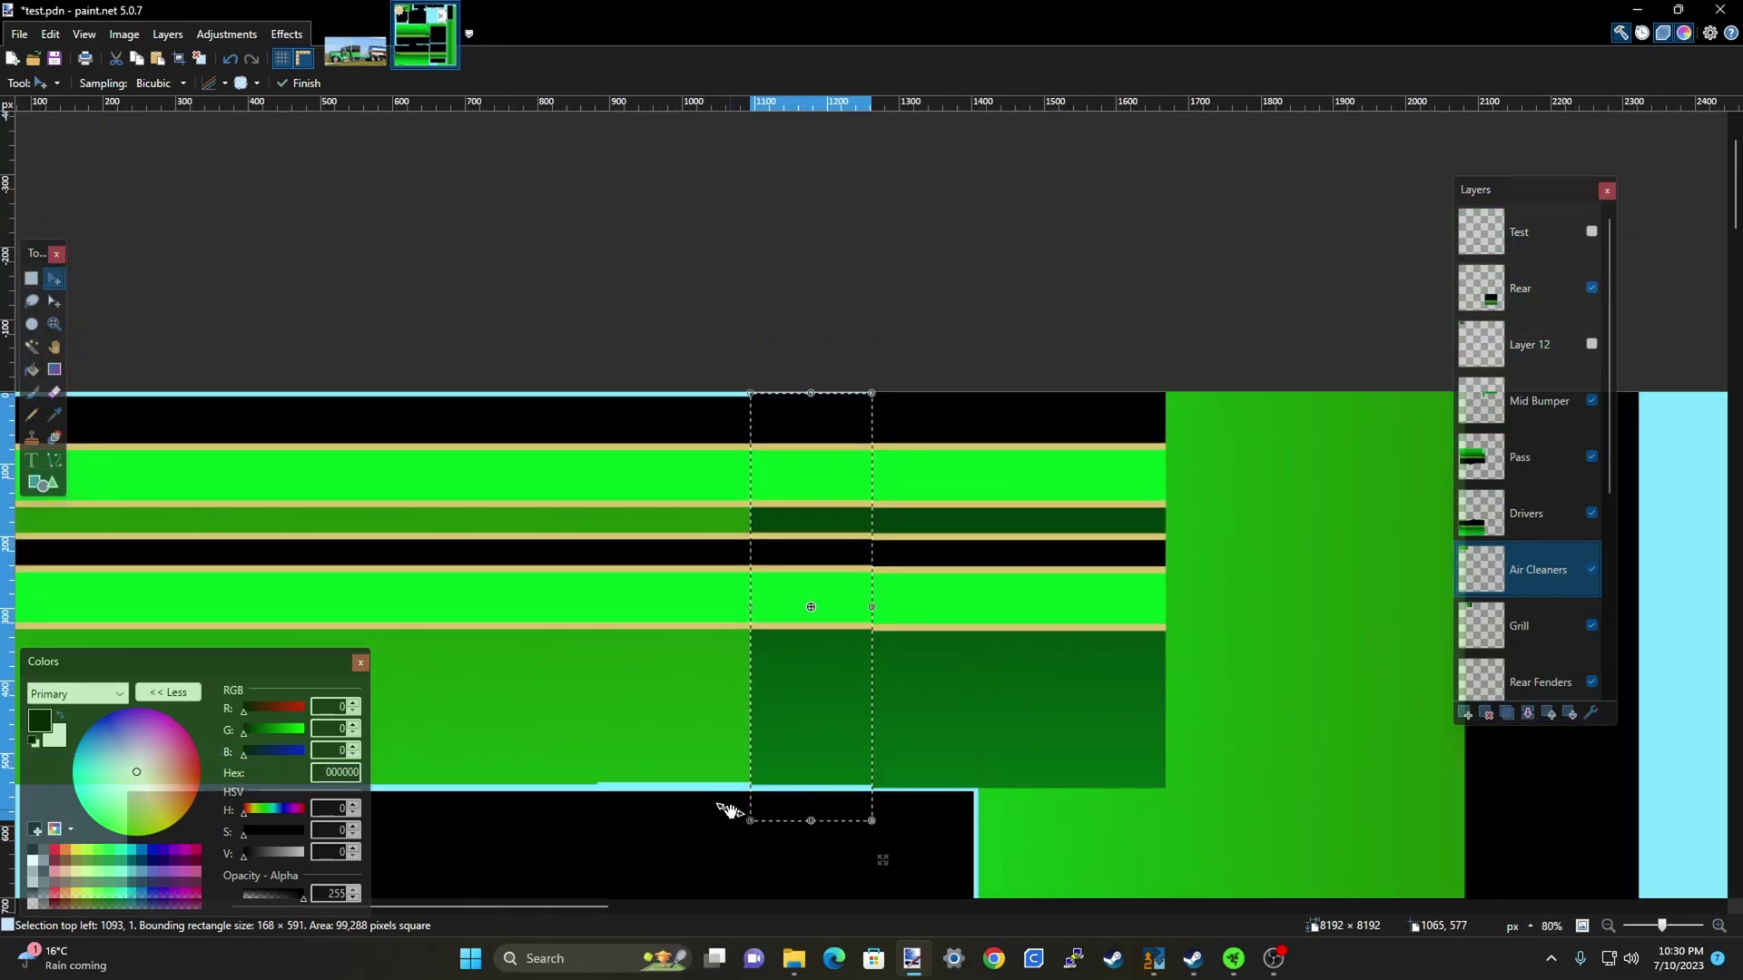
pyautogui.keyDown('ctrl'); pyautogui.scroll(5, 789, 474); pyautogui.keyUp('ctrl')
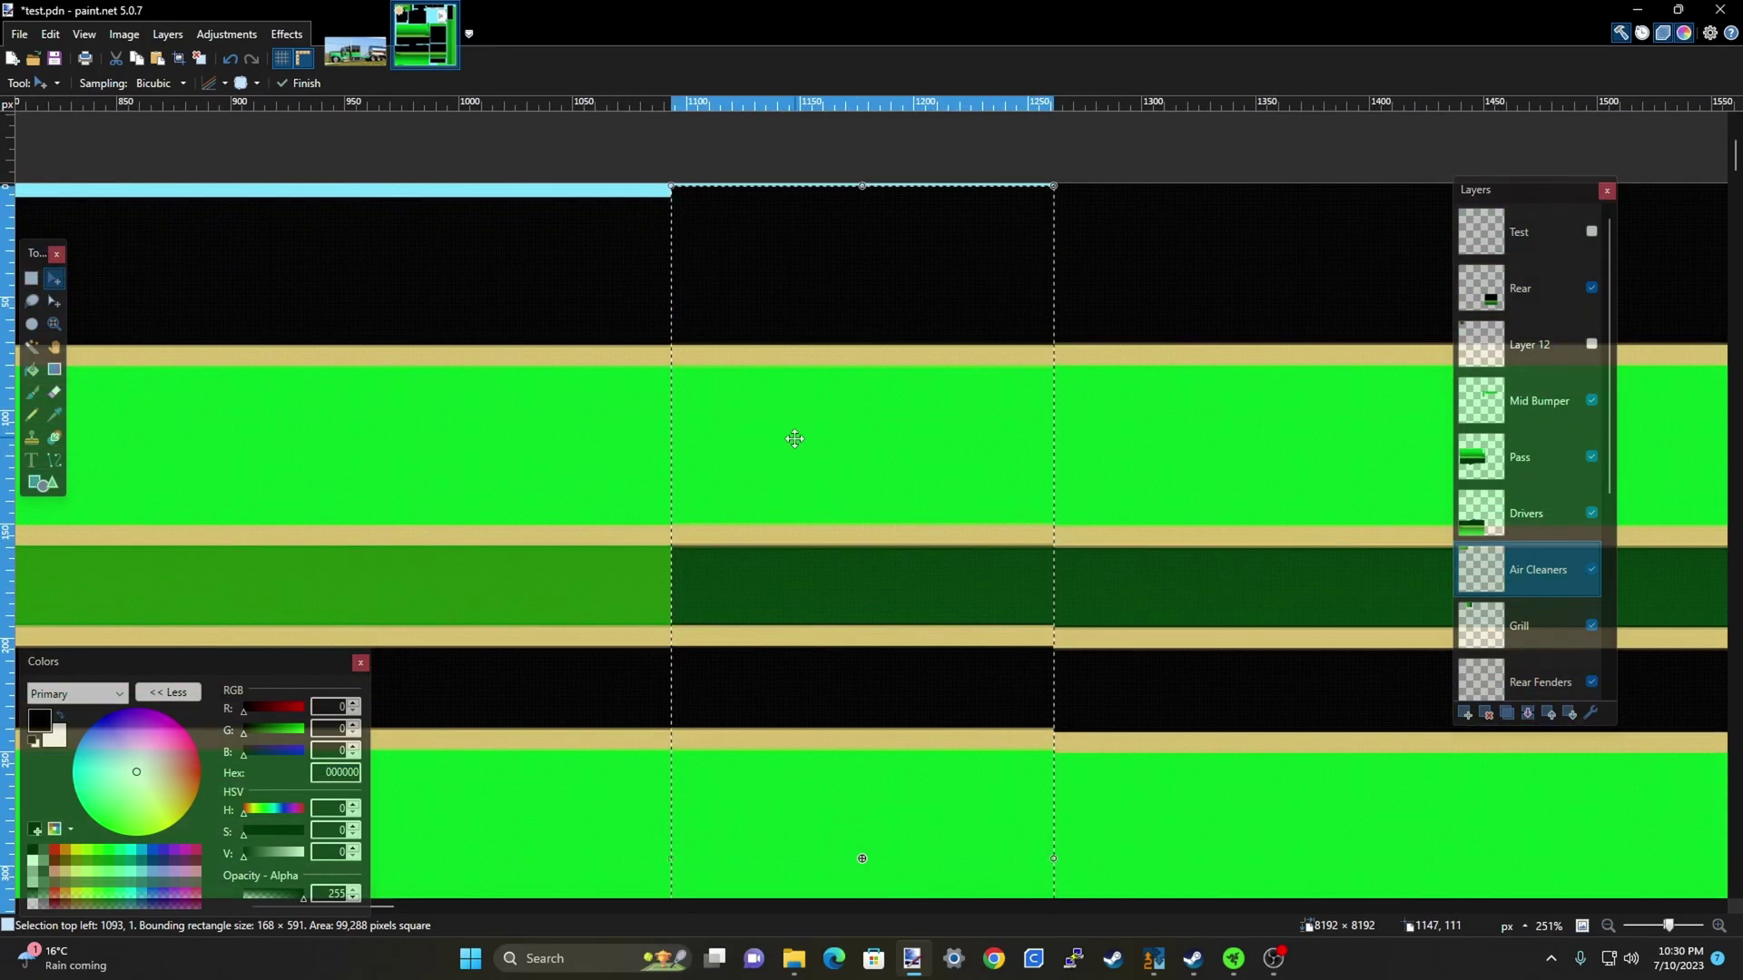
pyautogui.keyDown('ctrl'); pyautogui.scroll(-5, 911, 326); pyautogui.keyUp('ctrl')
pyautogui.keyDown('ctrl'); pyautogui.scroll(-1, 936, 468); pyautogui.keyUp('ctrl')
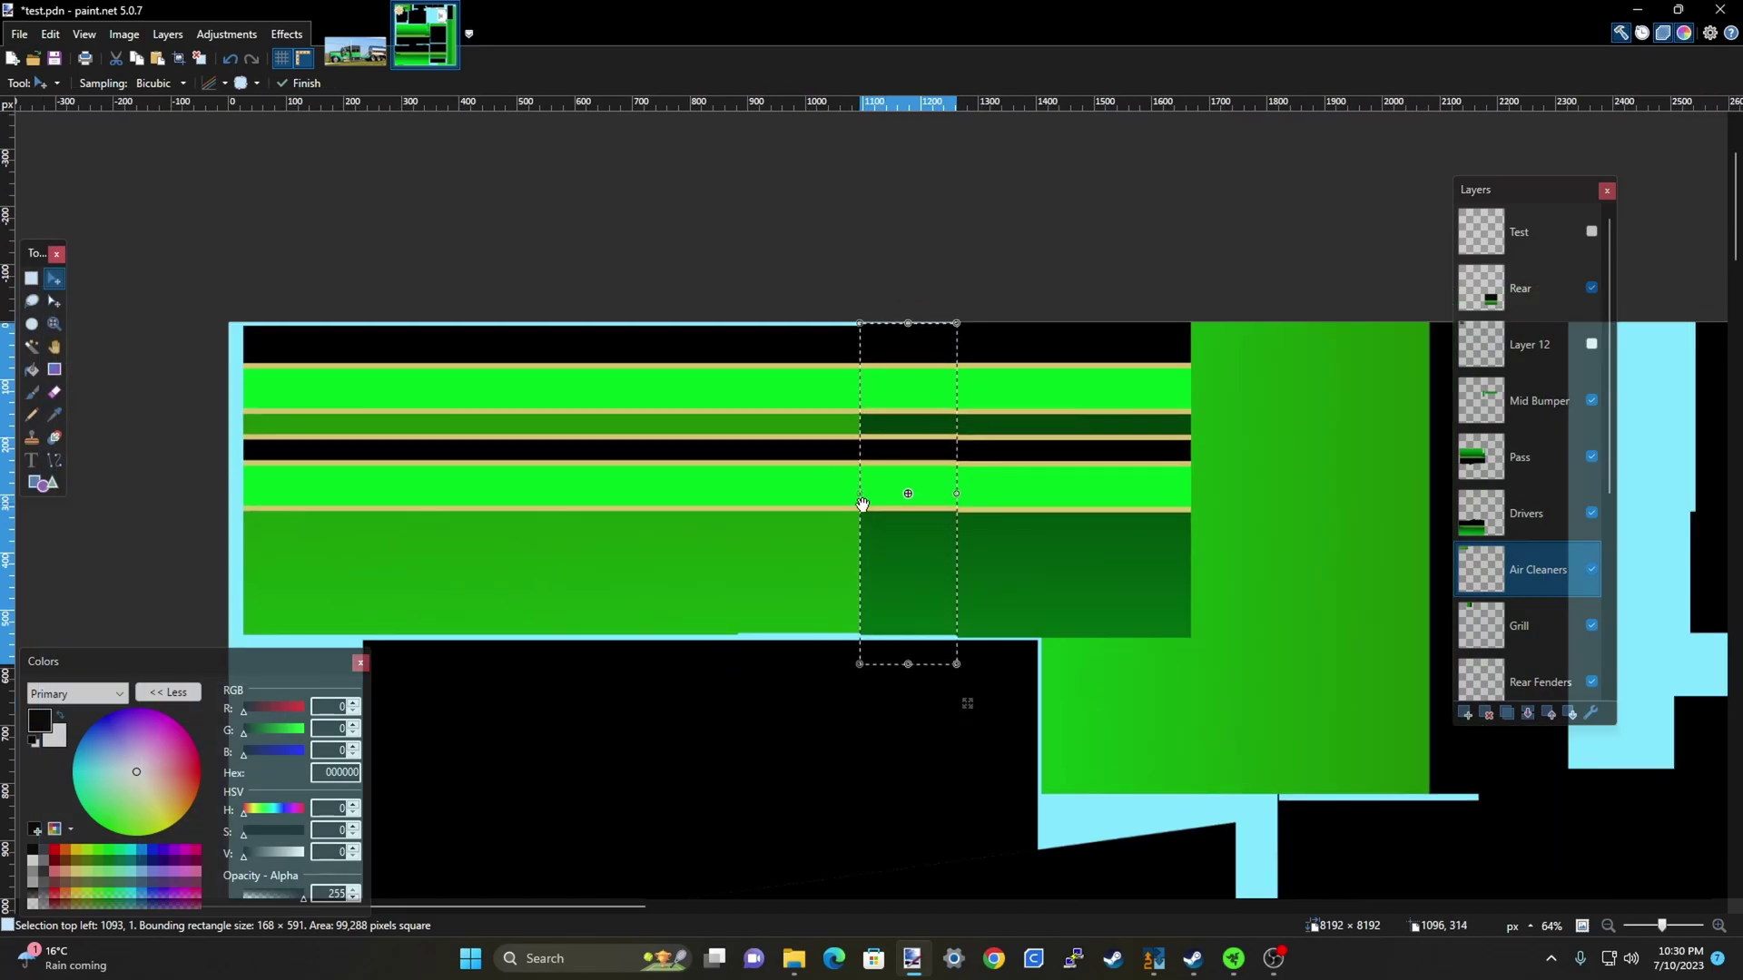
pyautogui.moveTo(856, 494); pyautogui.dragTo(232, 505)
pyautogui.moveTo(962, 494); pyautogui.dragTo(1042, 508)
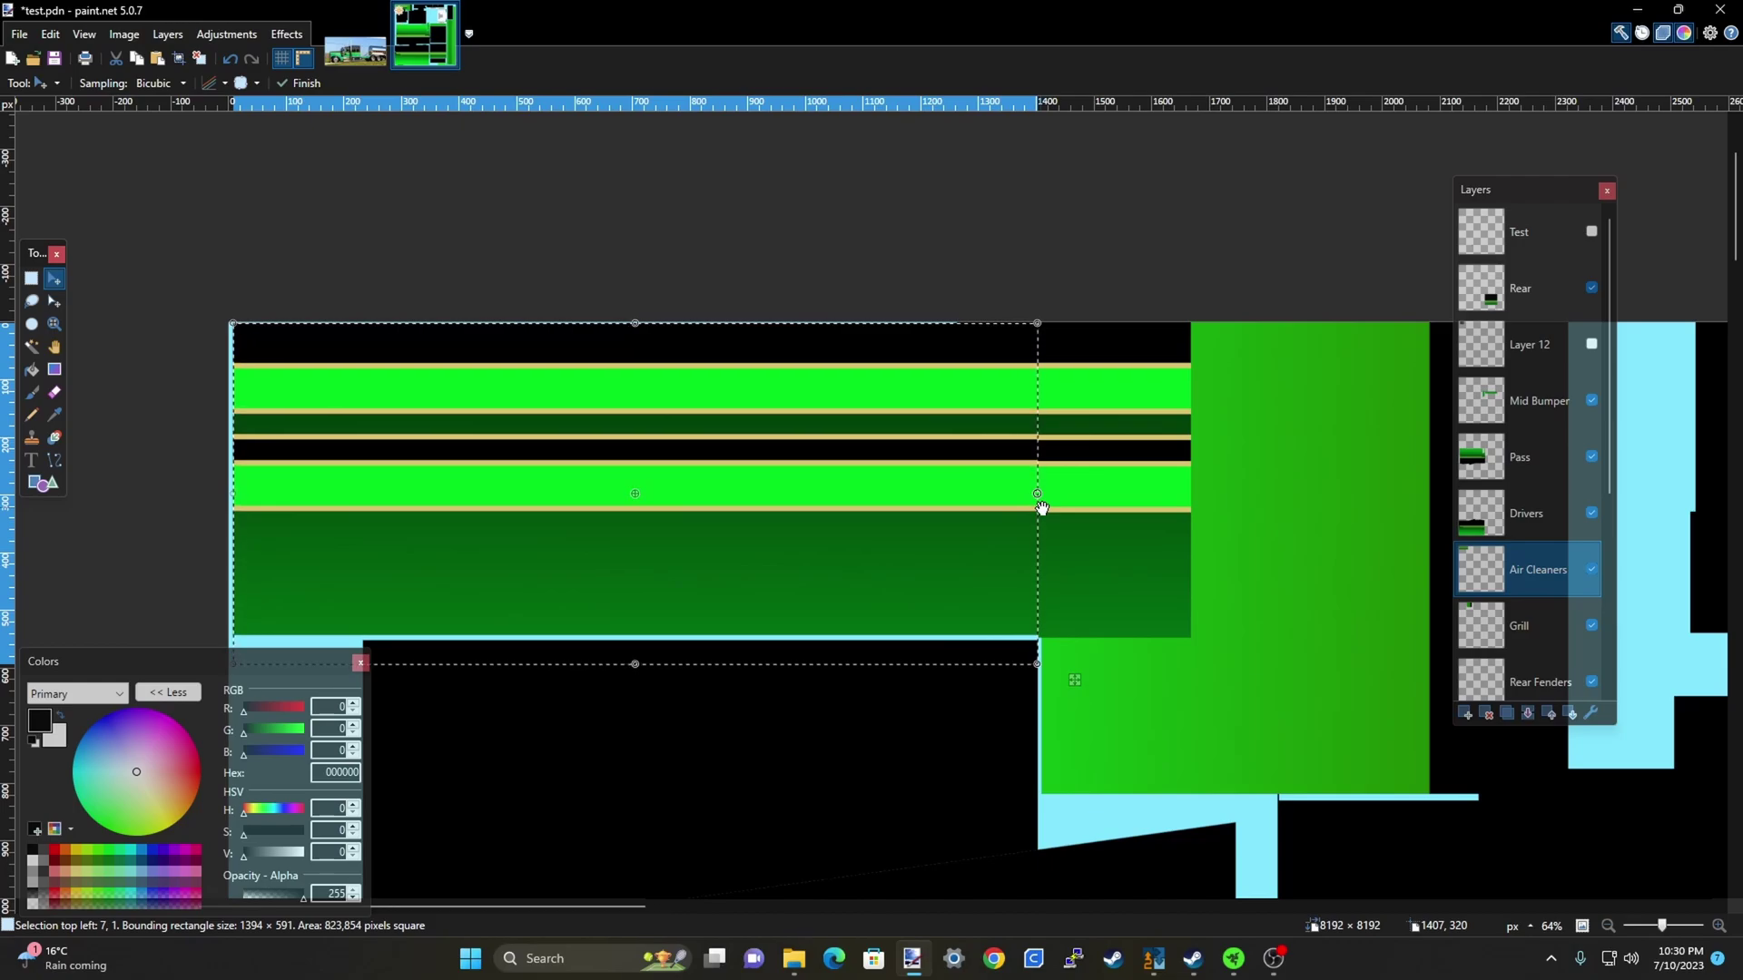
pyautogui.hotkey('ctrl', 'd')
# Delete the leftover pasted stripes overlapping the green grill area, using a rectangular selection beyond the air cleaner's right end
pyautogui.click(32, 279)
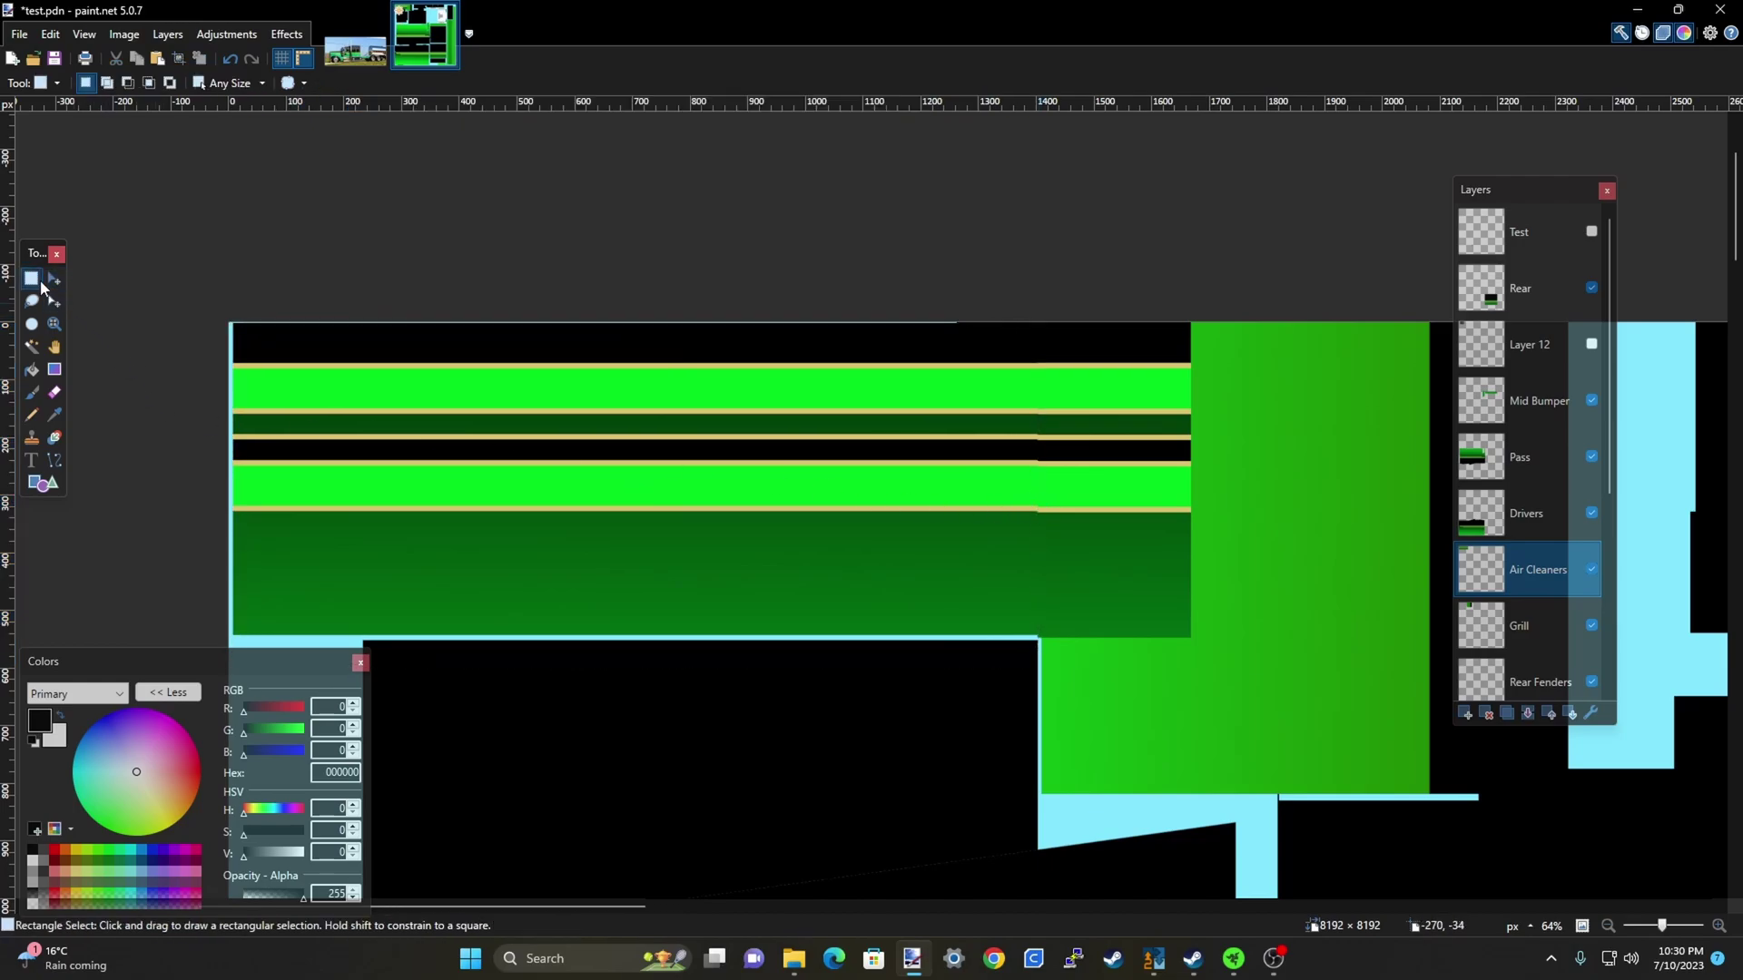
pyautogui.moveTo(1204, 287); pyautogui.dragTo(1041, 670)
pyautogui.press('Delete')
pyautogui.hotkey('ctrl', 'd')
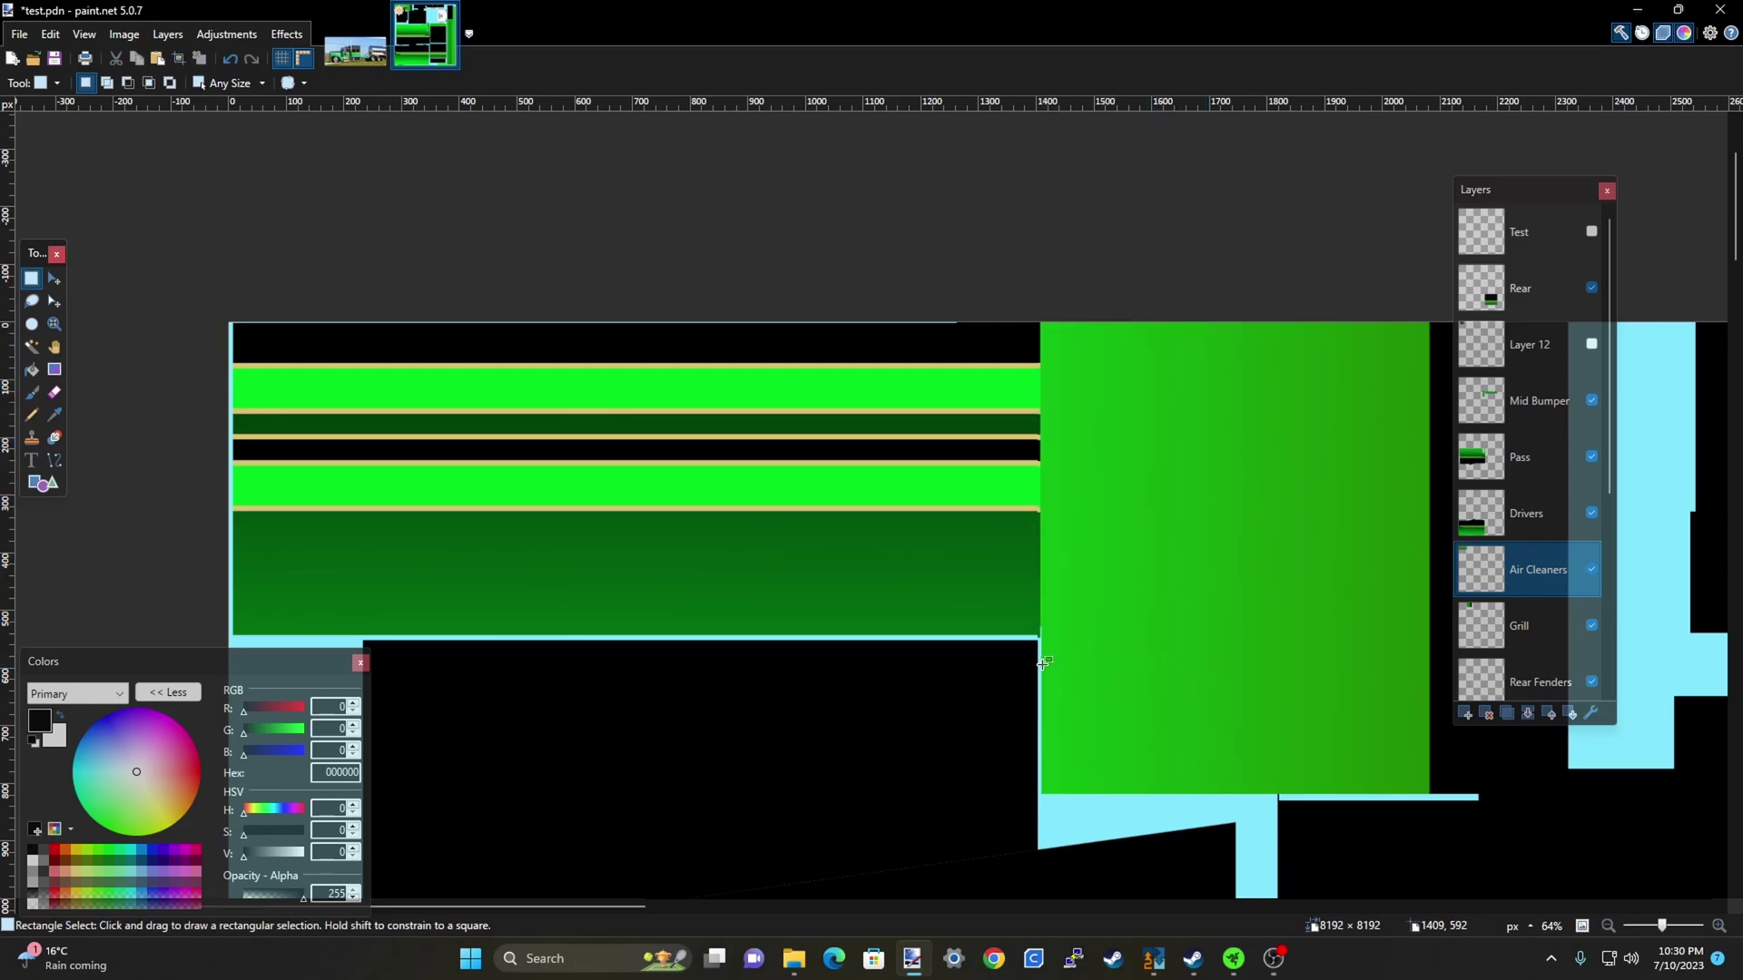
# Trim one more thin sliver off the right end of the air cleaner stripes with a rectangular selection, and deselect
pyautogui.moveTo(1103, 317); pyautogui.dragTo(1040, 715)
pyautogui.hotkey('ctrl', 'd')
pyautogui.moveTo(1099, 317); pyautogui.dragTo(1030, 664)
pyautogui.press('Delete')
pyautogui.hotkey('ctrl', 'd')
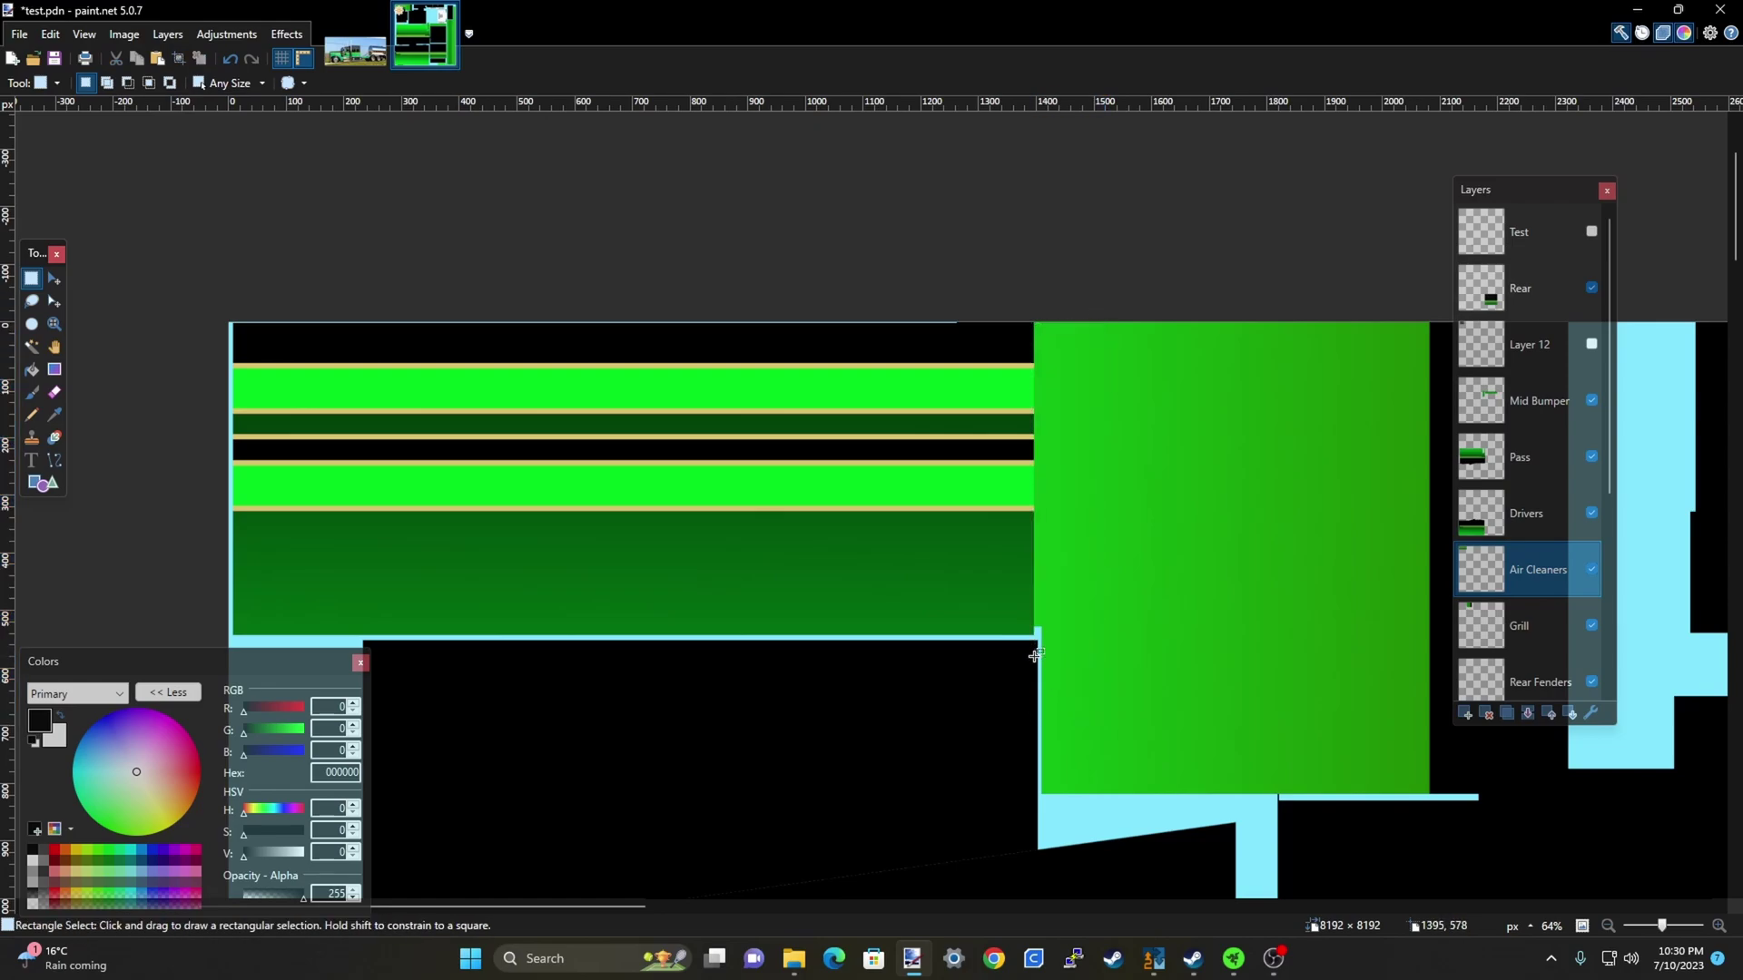
# Look through the layer list, check what the Grill layer covers, and view the lower part of the template
pyautogui.scroll(-3, 1550, 559)
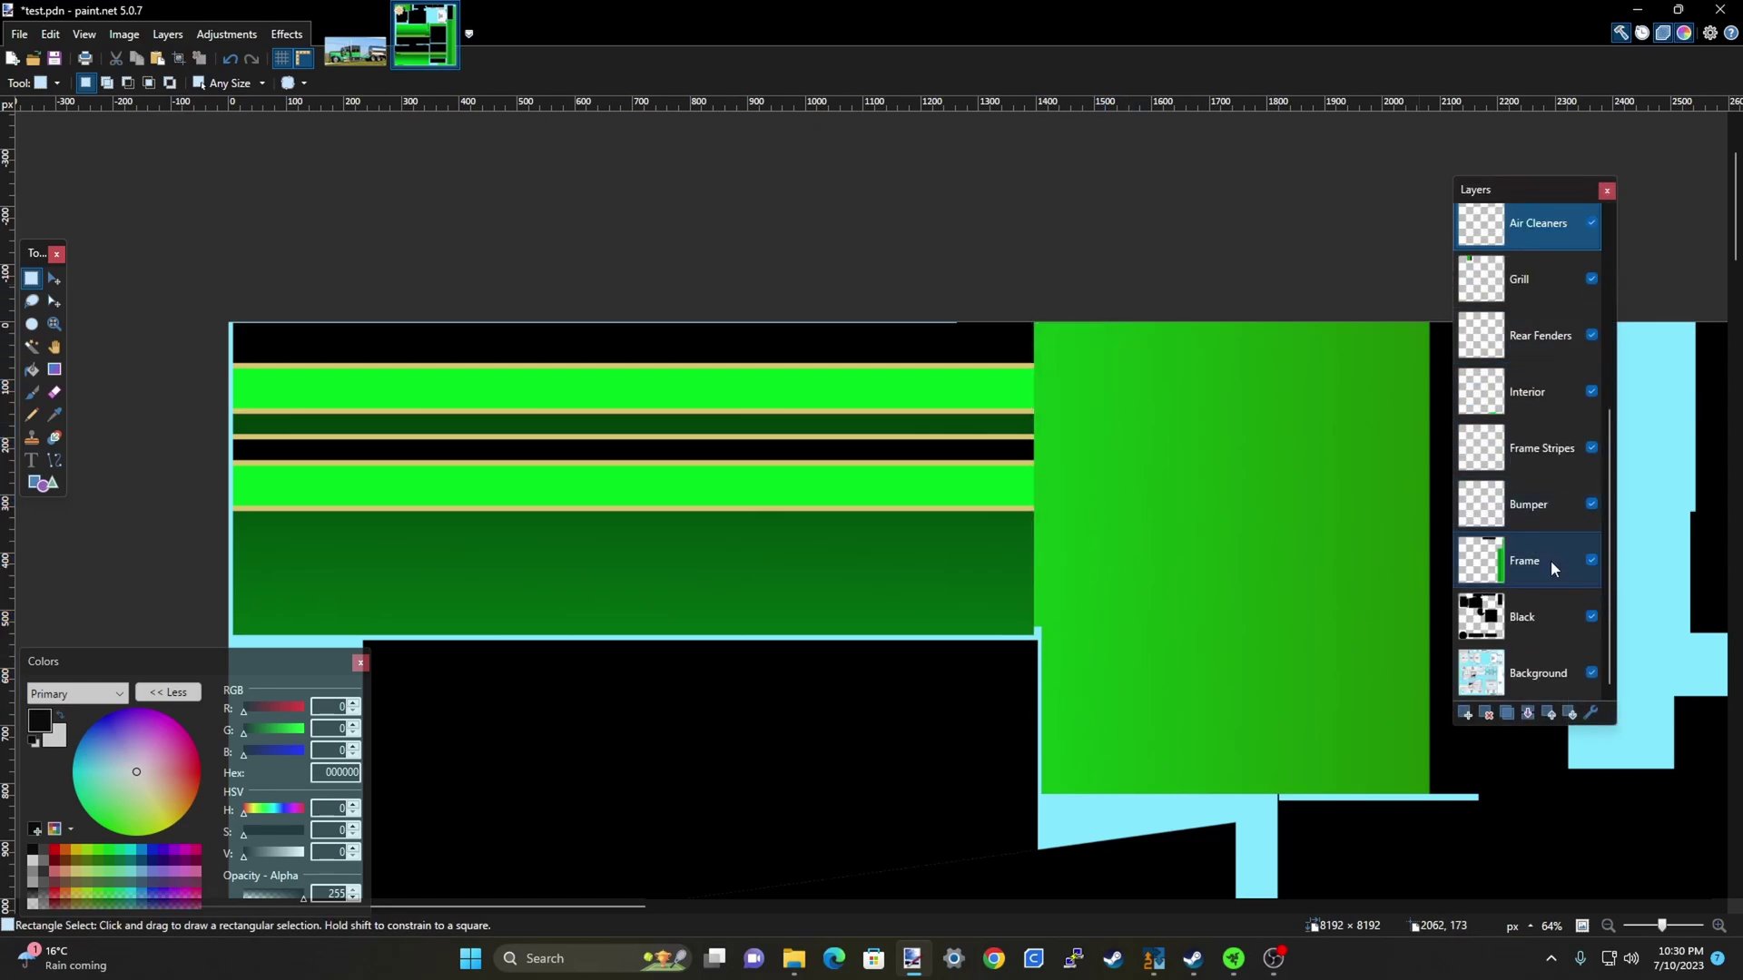
pyautogui.scroll(3, 1552, 565)
pyautogui.scroll(-3, 1536, 564)
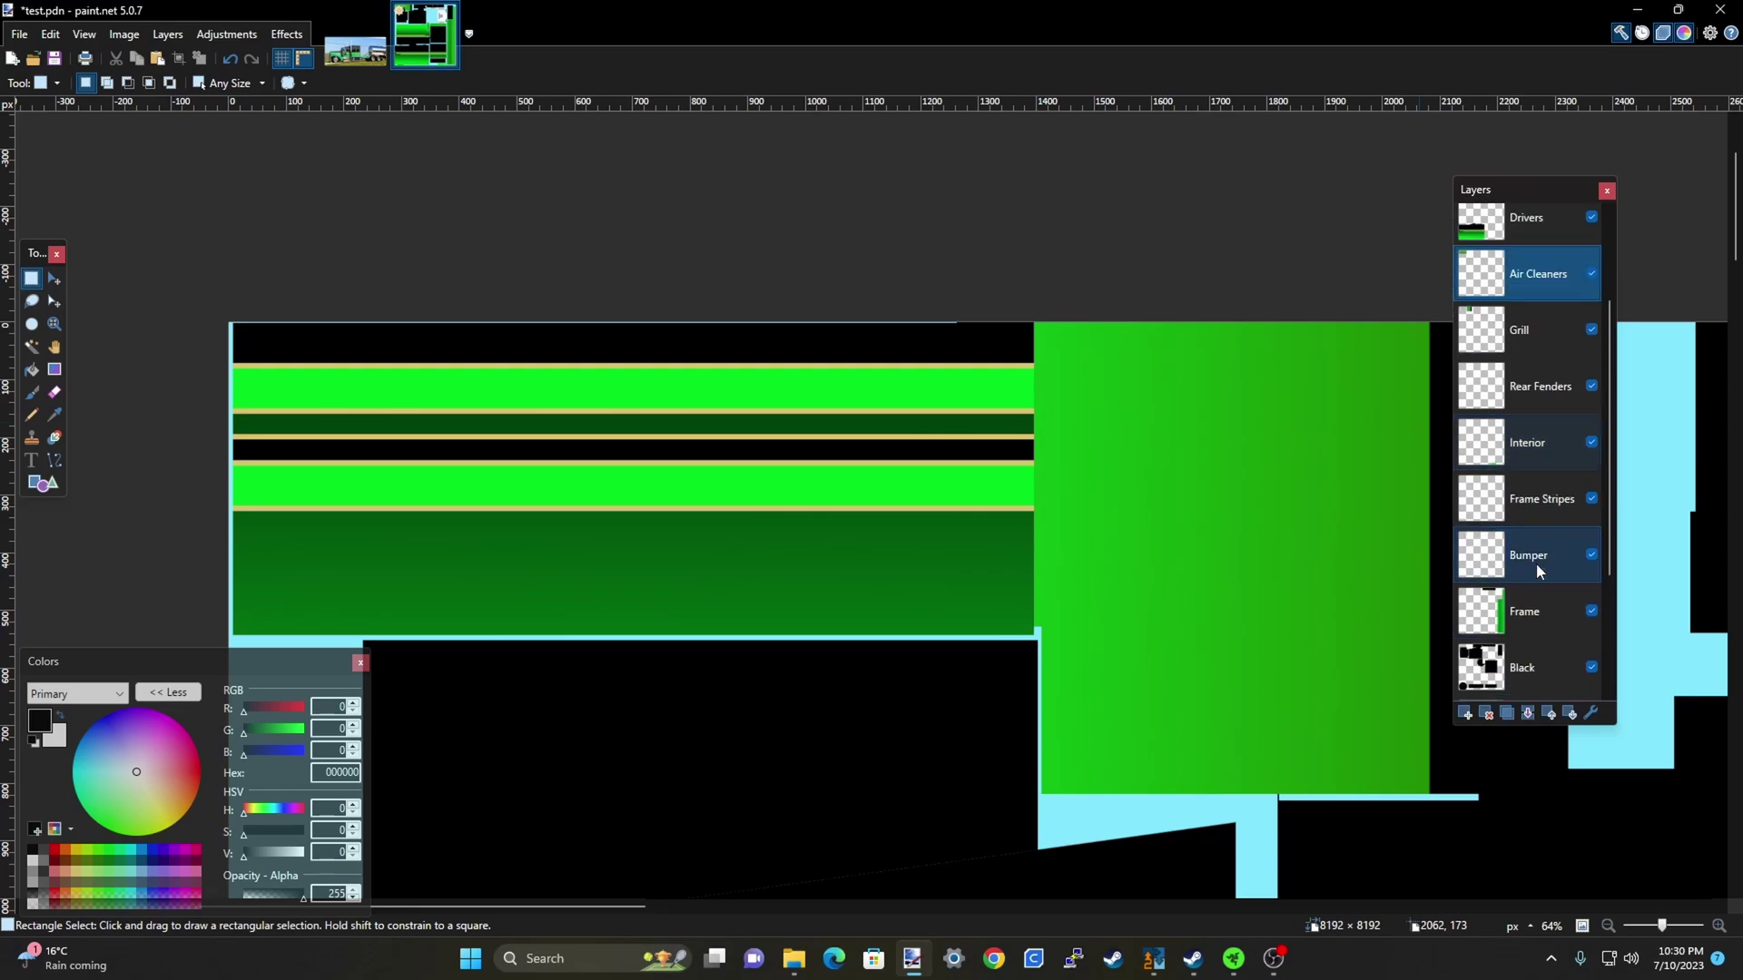
pyautogui.scroll(2, 1577, 559)
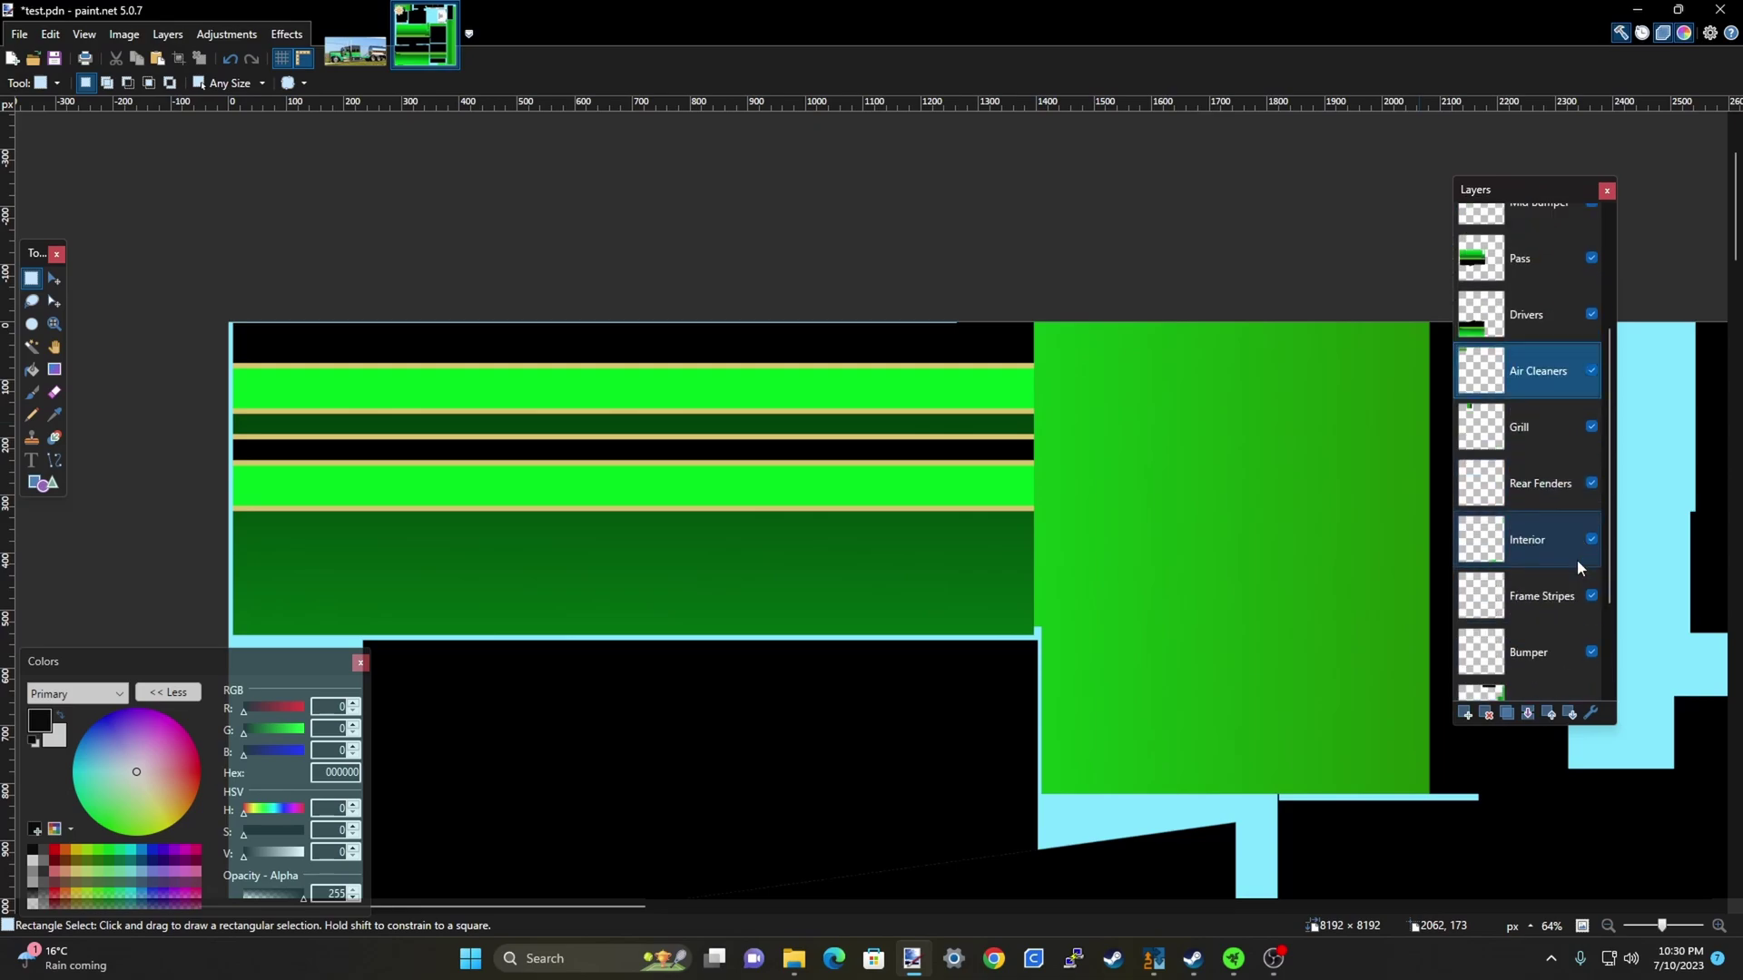
pyautogui.click(1591, 427)
pyautogui.click(1591, 427)
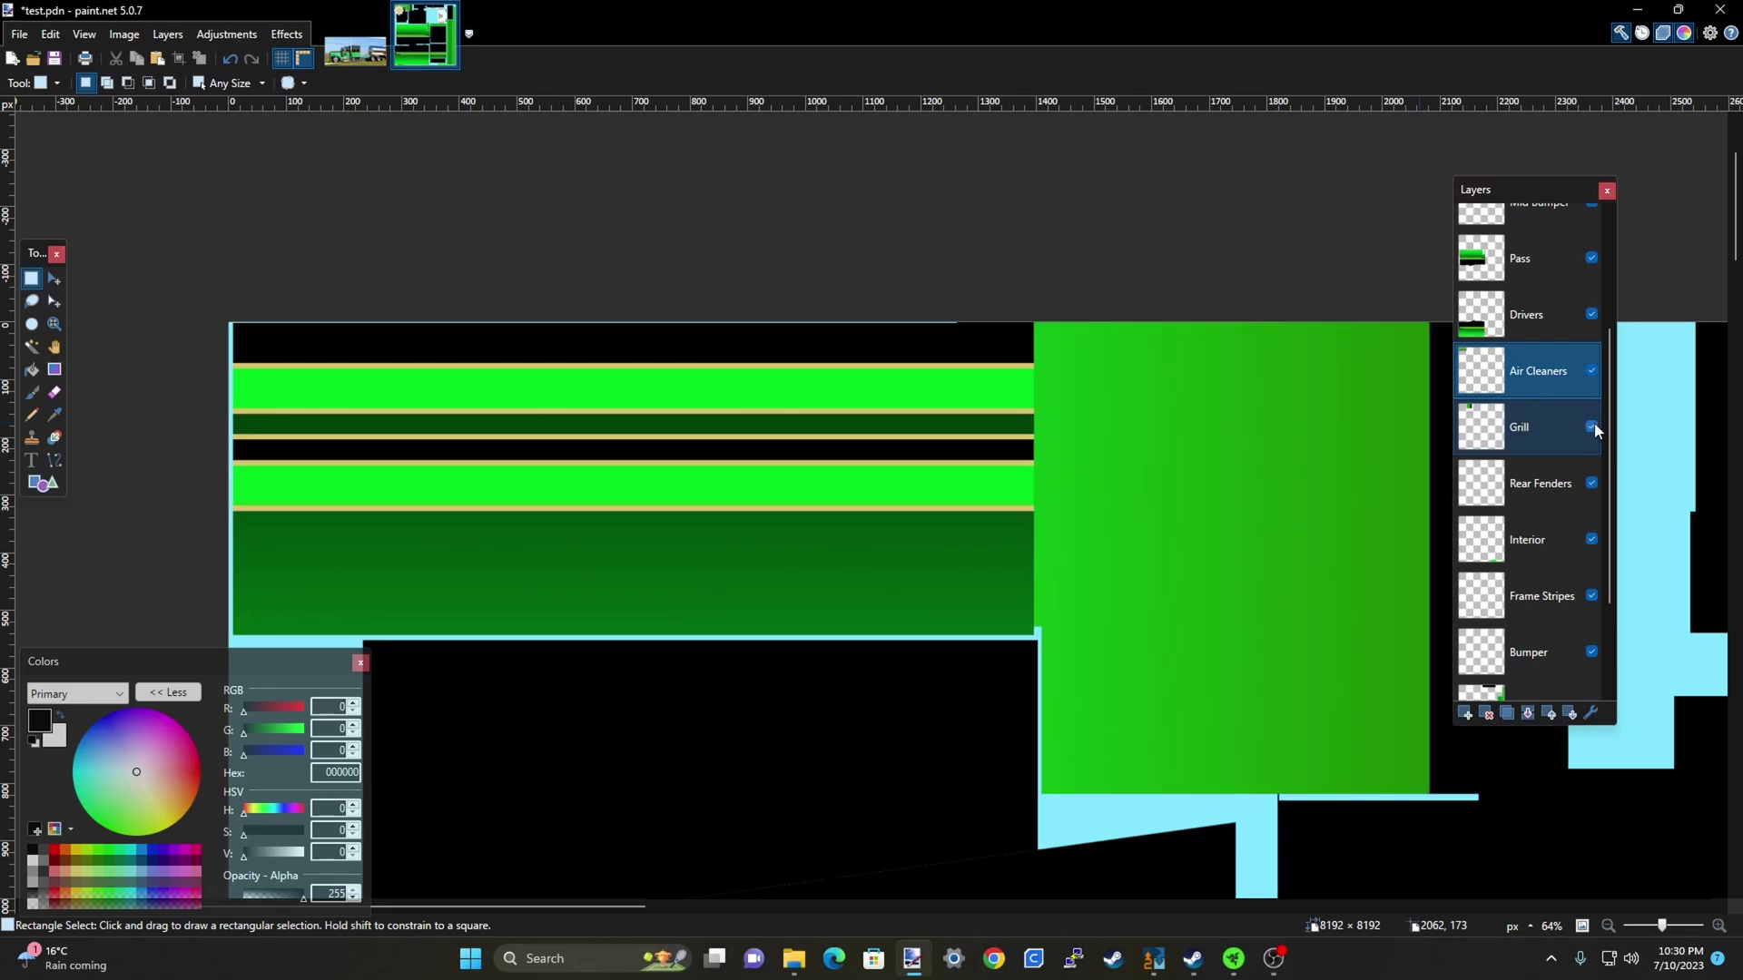
pyautogui.scroll(-10, 1204, 355)
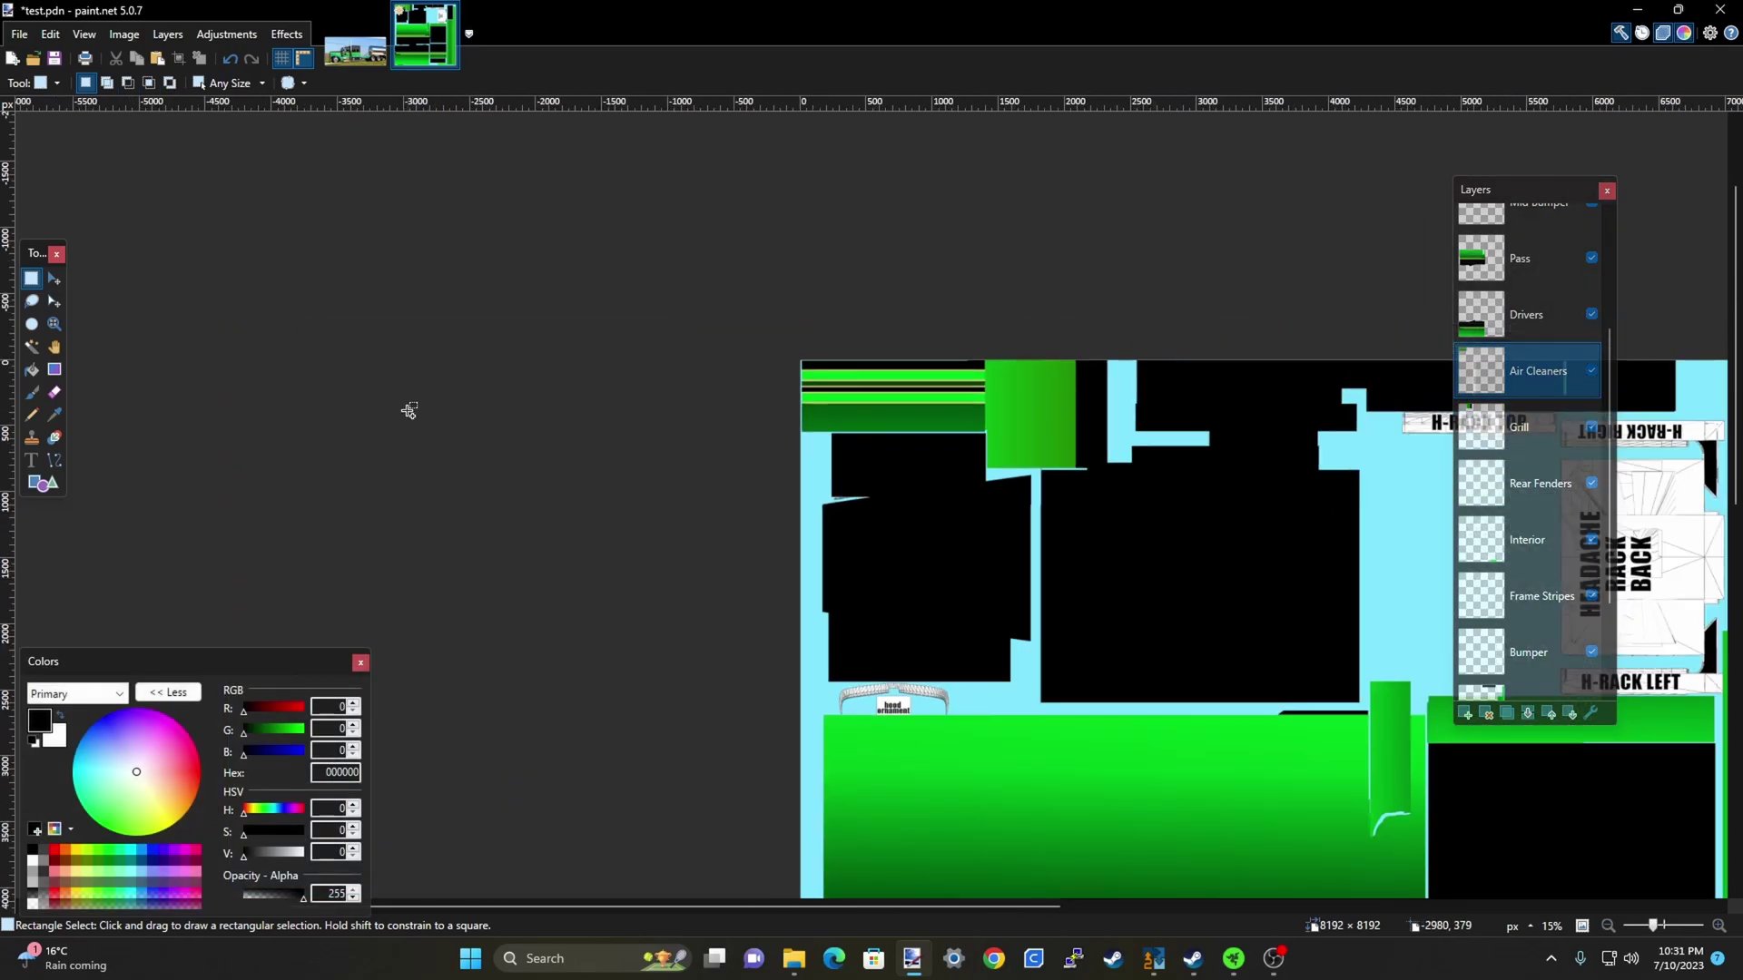
pyautogui.scroll(4, 1087, 751)
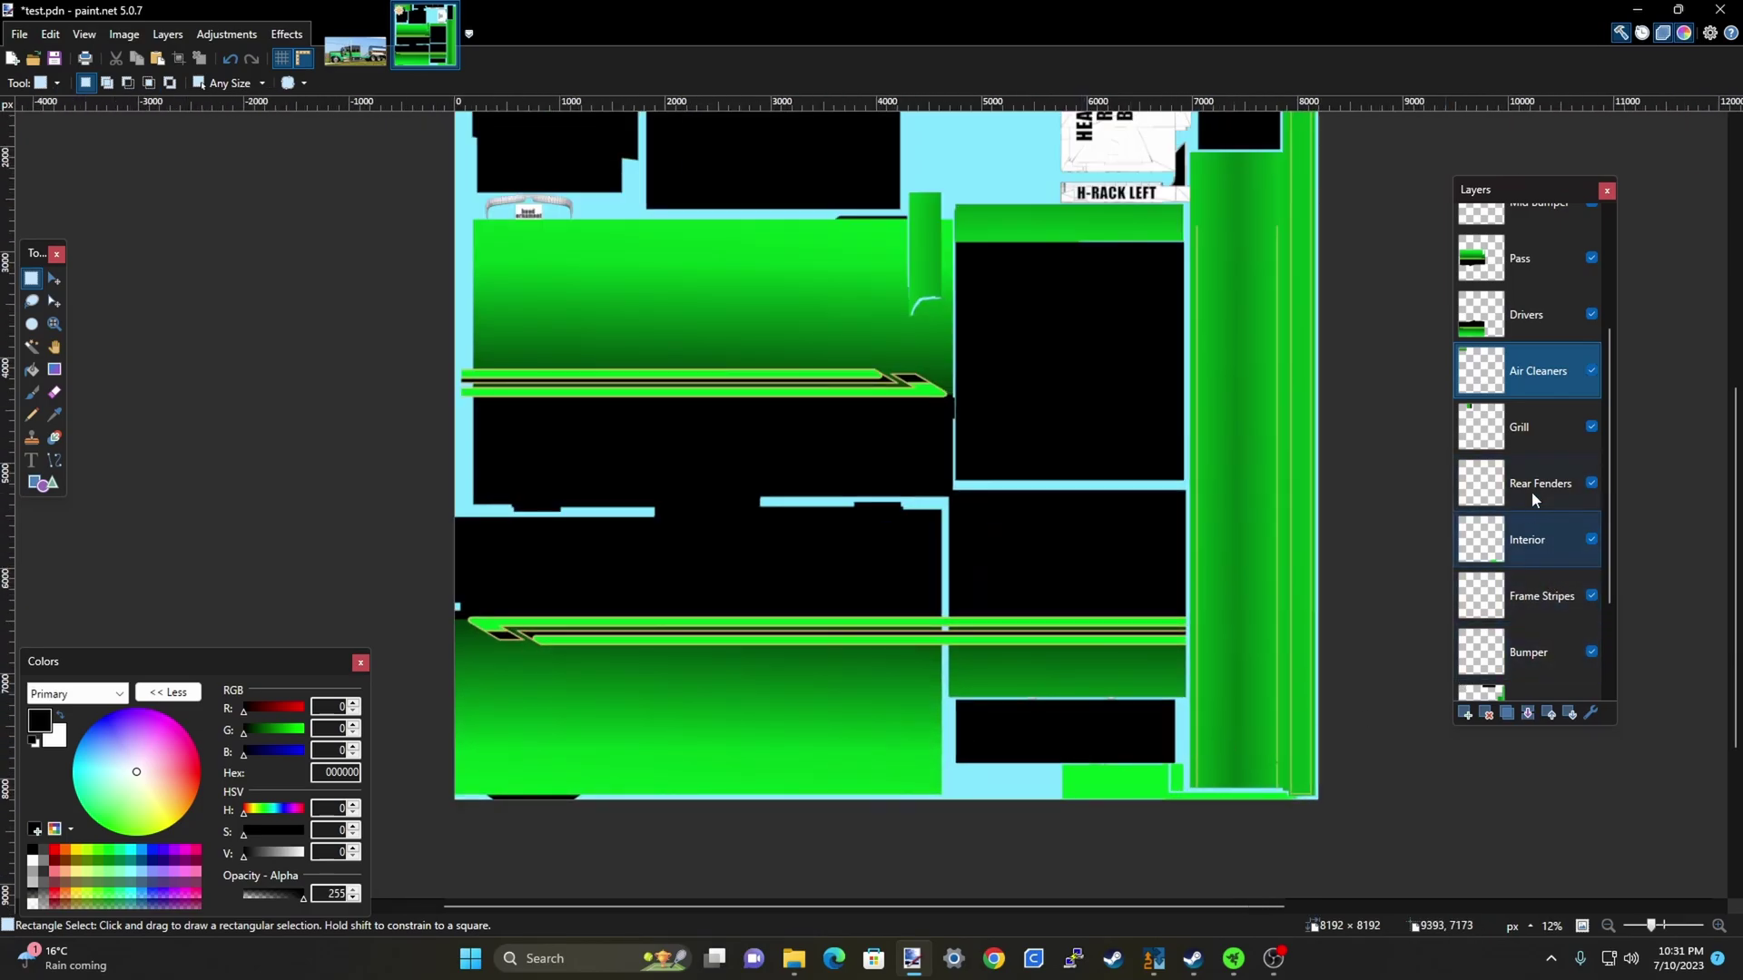
# Toggle the visibility of the Drivers and Black layers to examine the left-side template areas beneath them, leaving both layers shown
pyautogui.click(1593, 314)
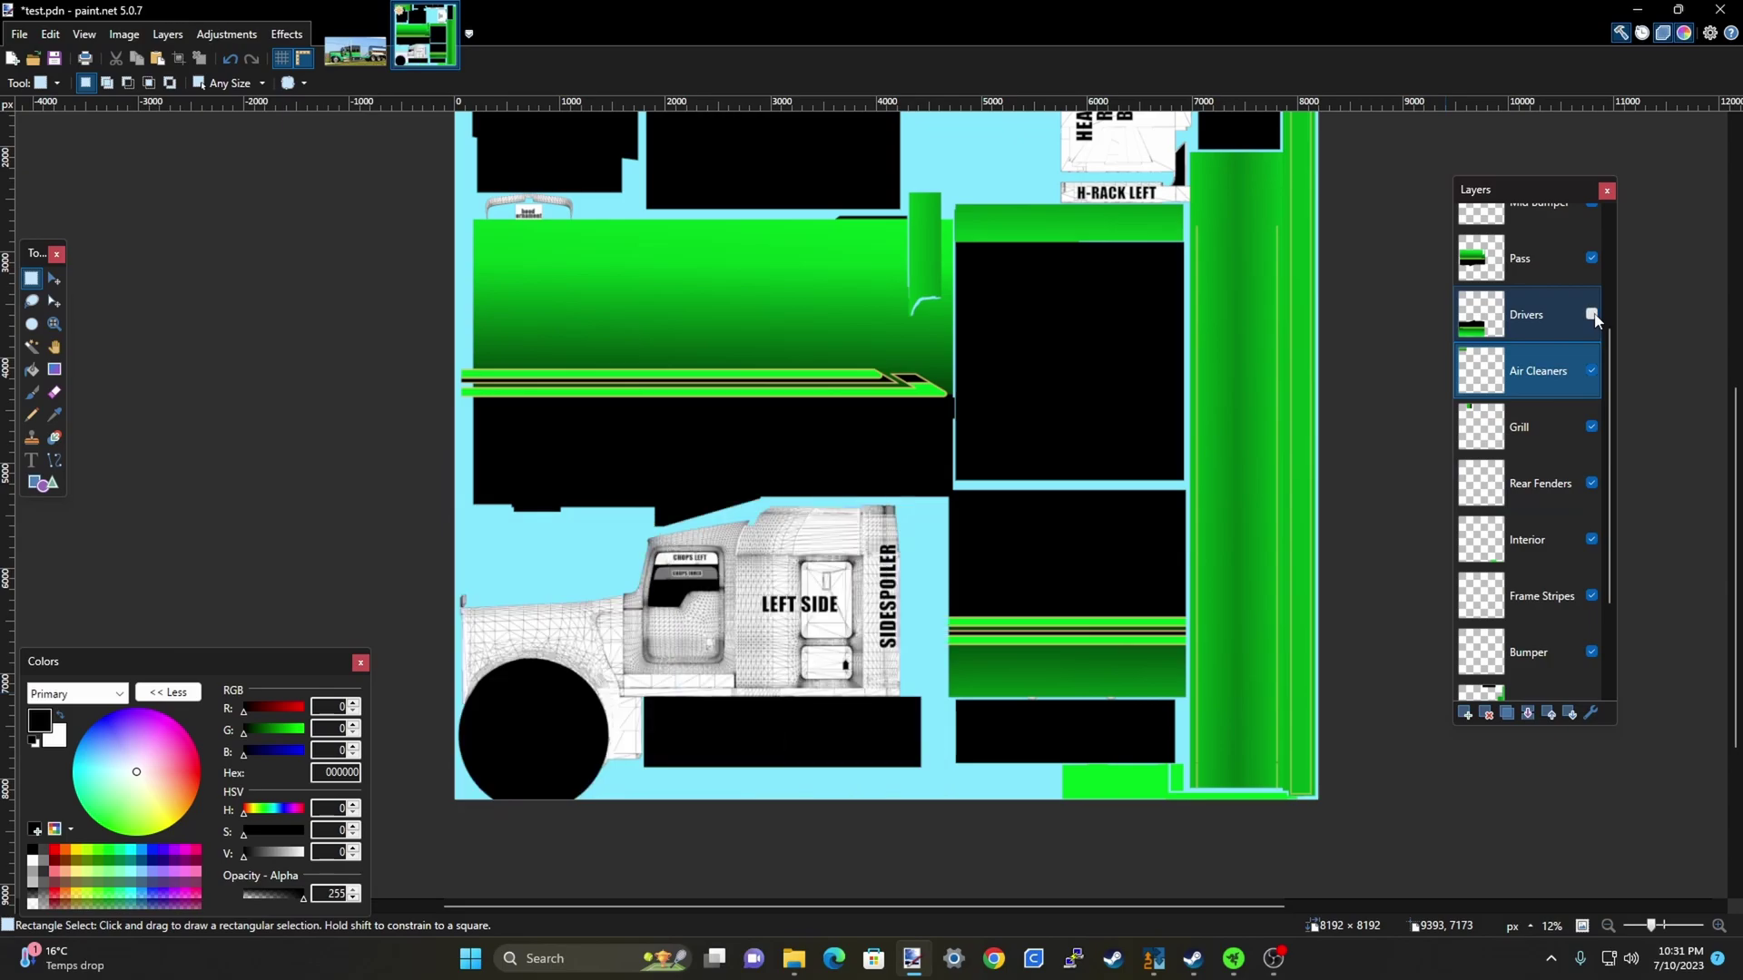
pyautogui.click(1593, 314)
pyautogui.click(1592, 314)
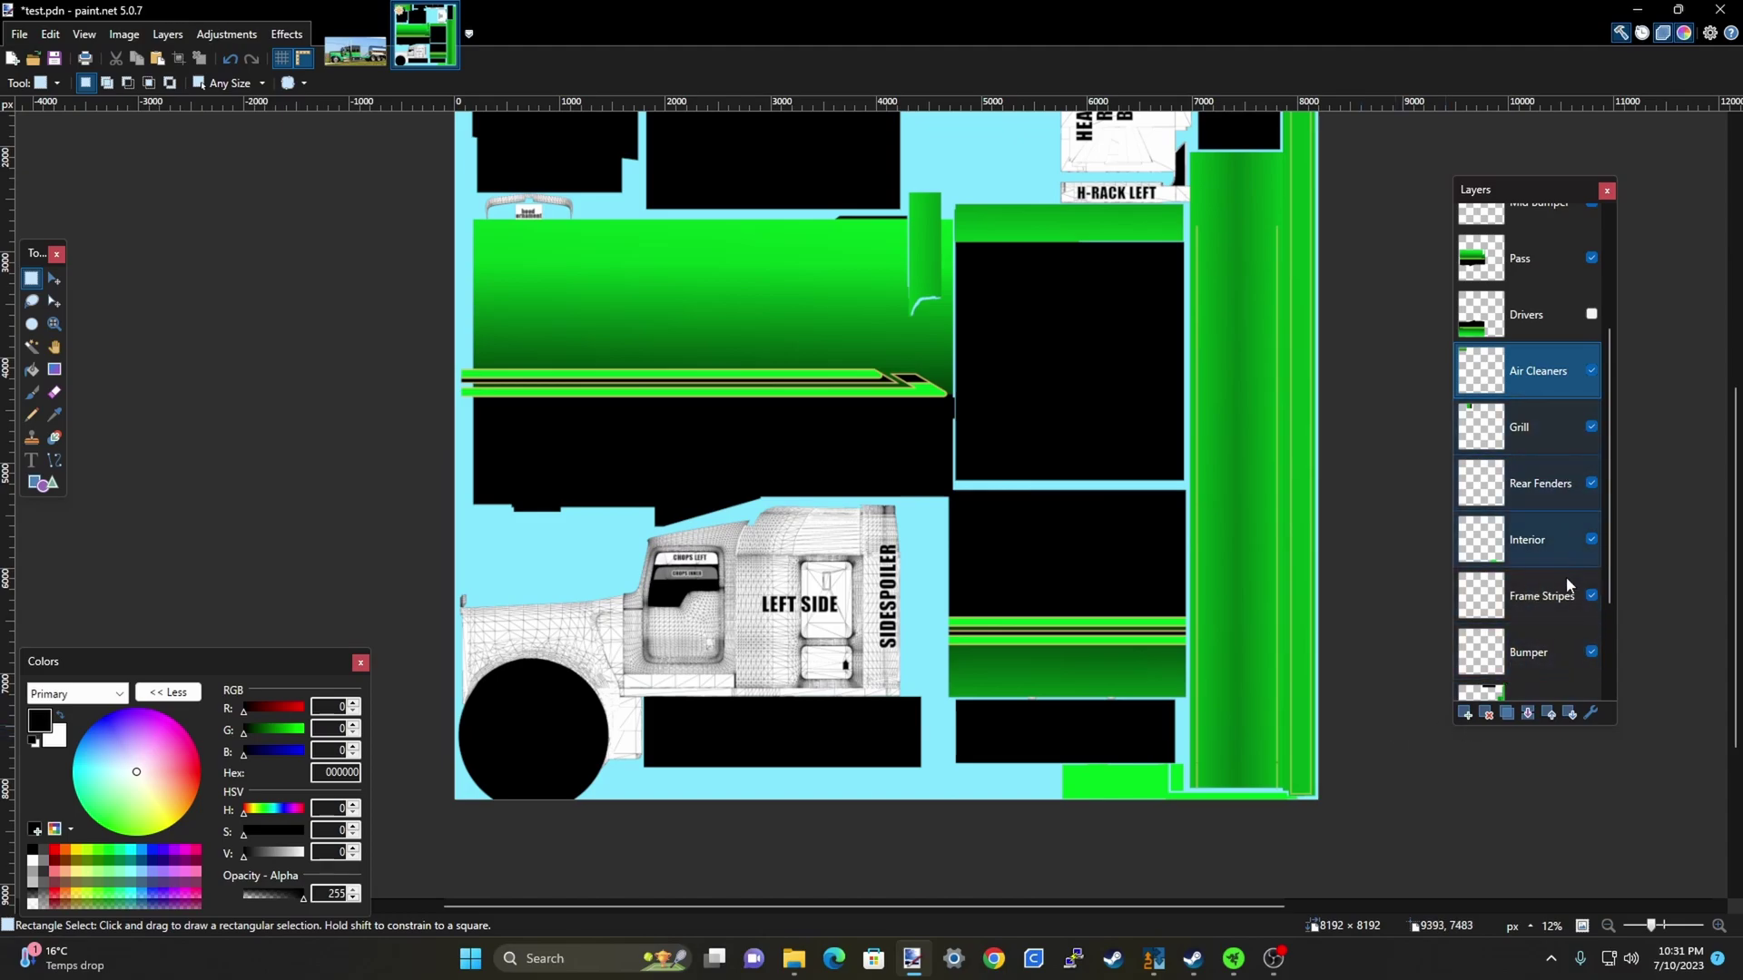
pyautogui.scroll(-3, 1566, 581)
pyautogui.click(1592, 615)
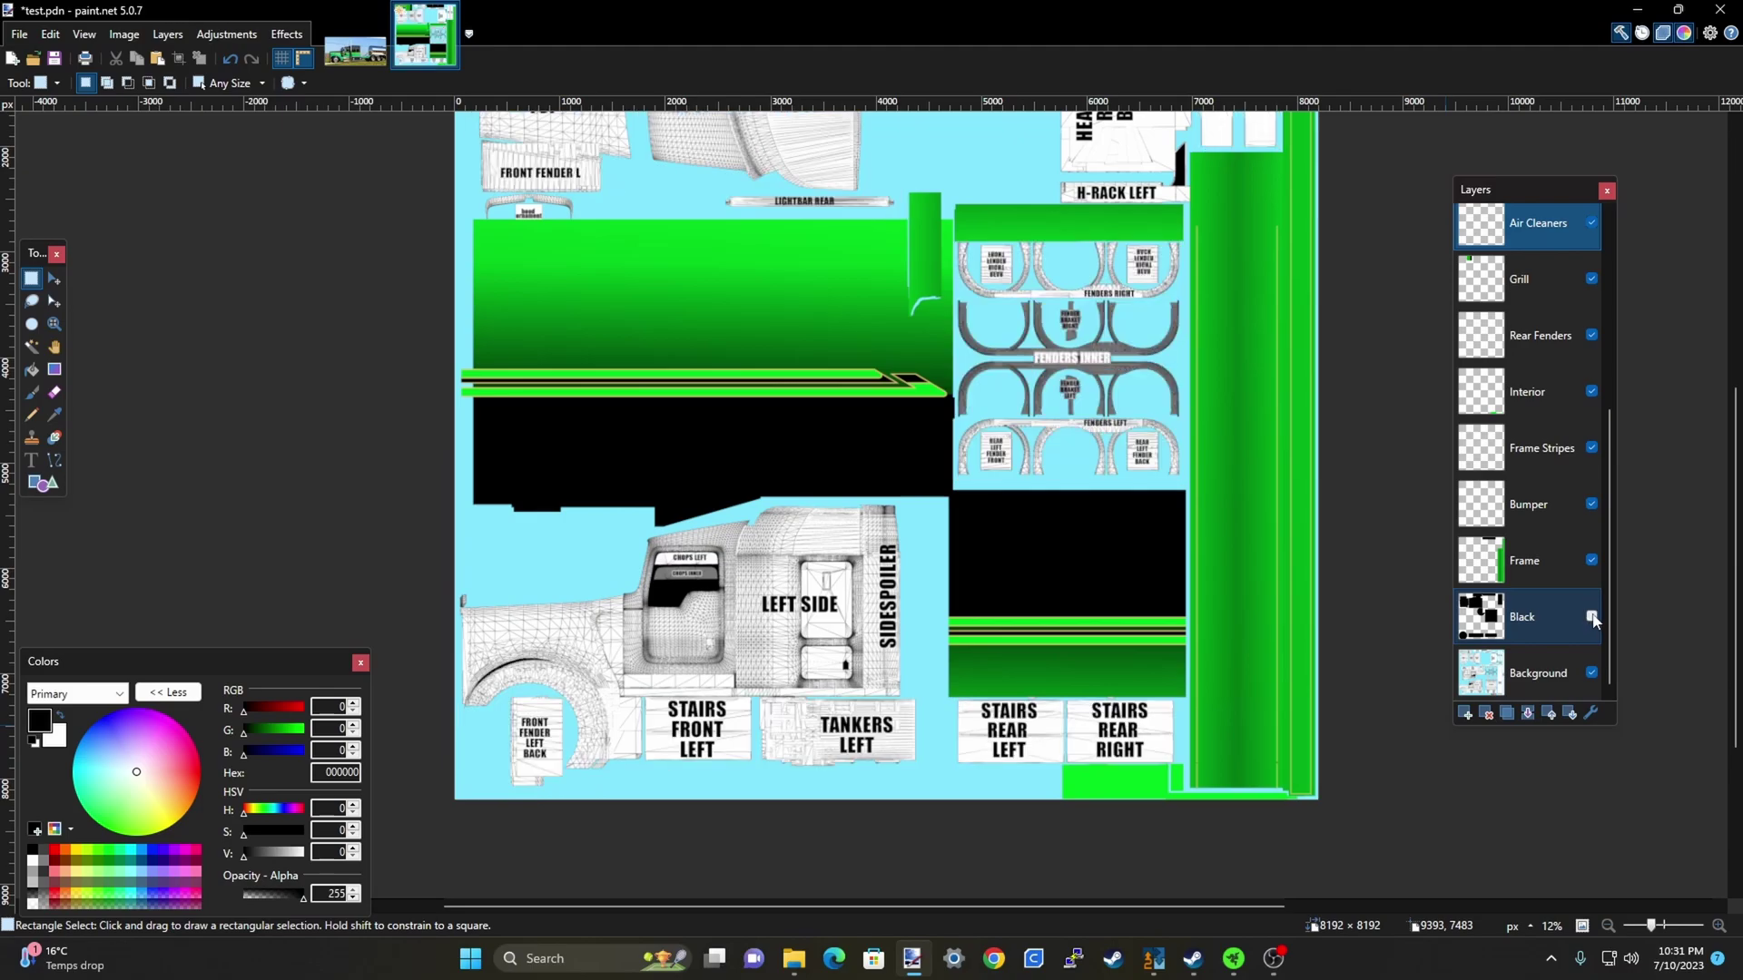
pyautogui.click(1593, 616)
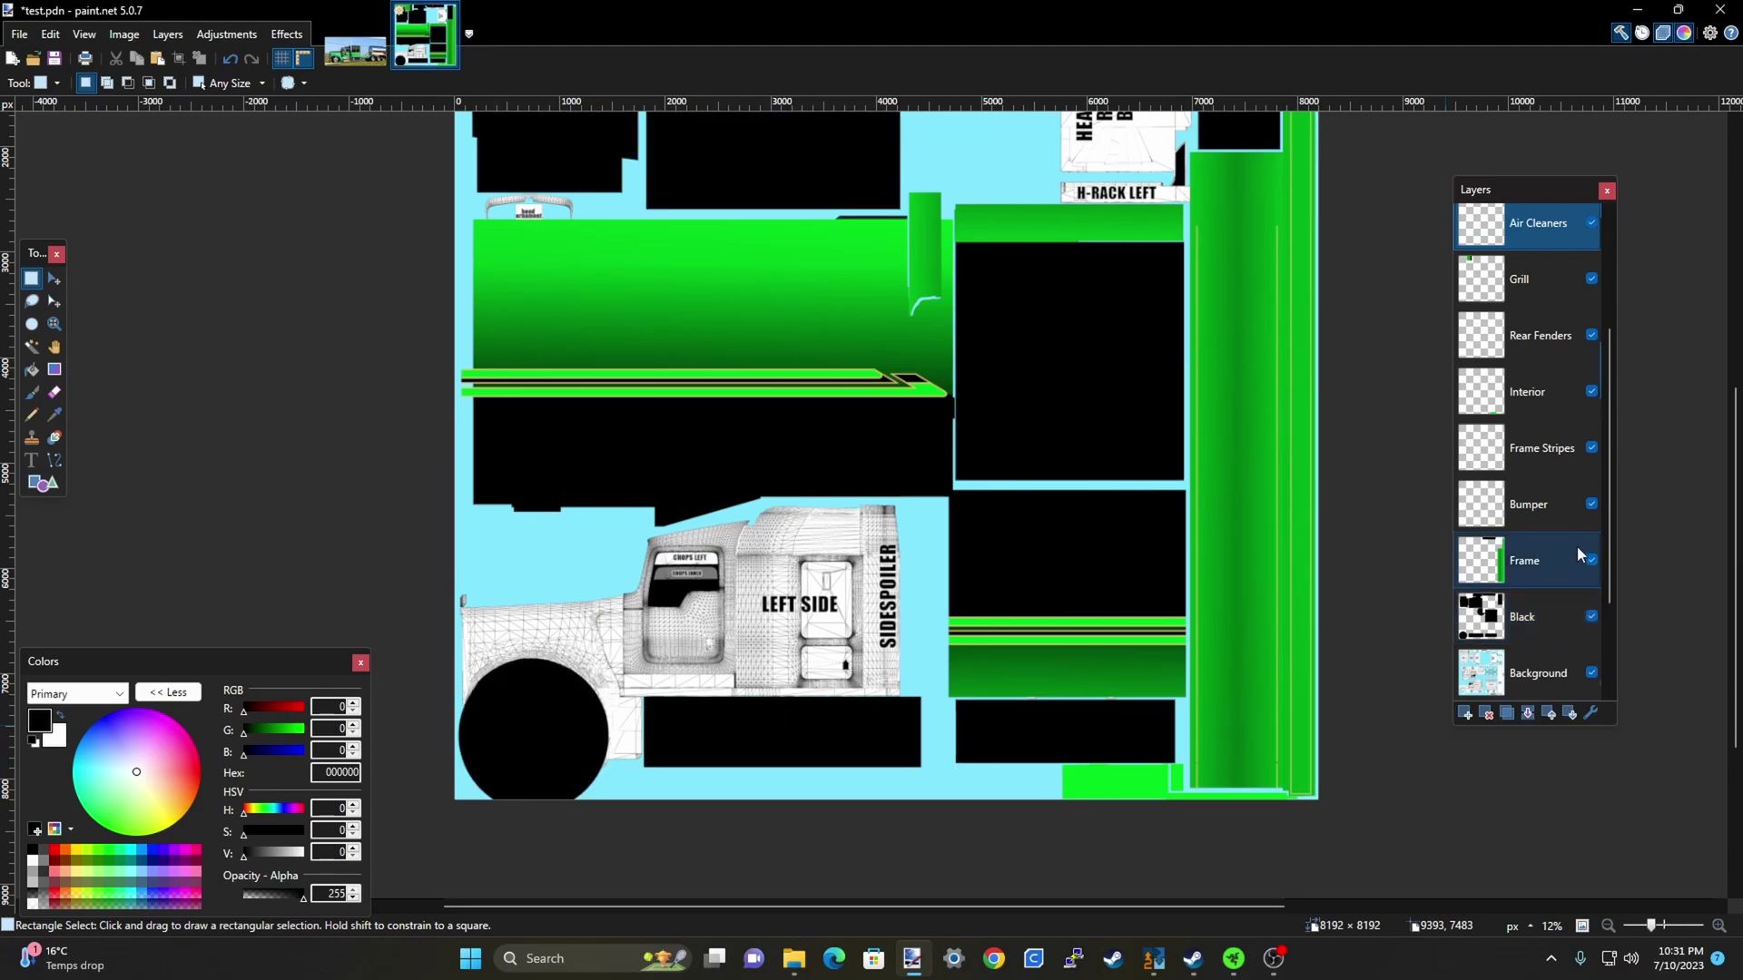
pyautogui.scroll(3, 1577, 547)
pyautogui.click(1591, 461)
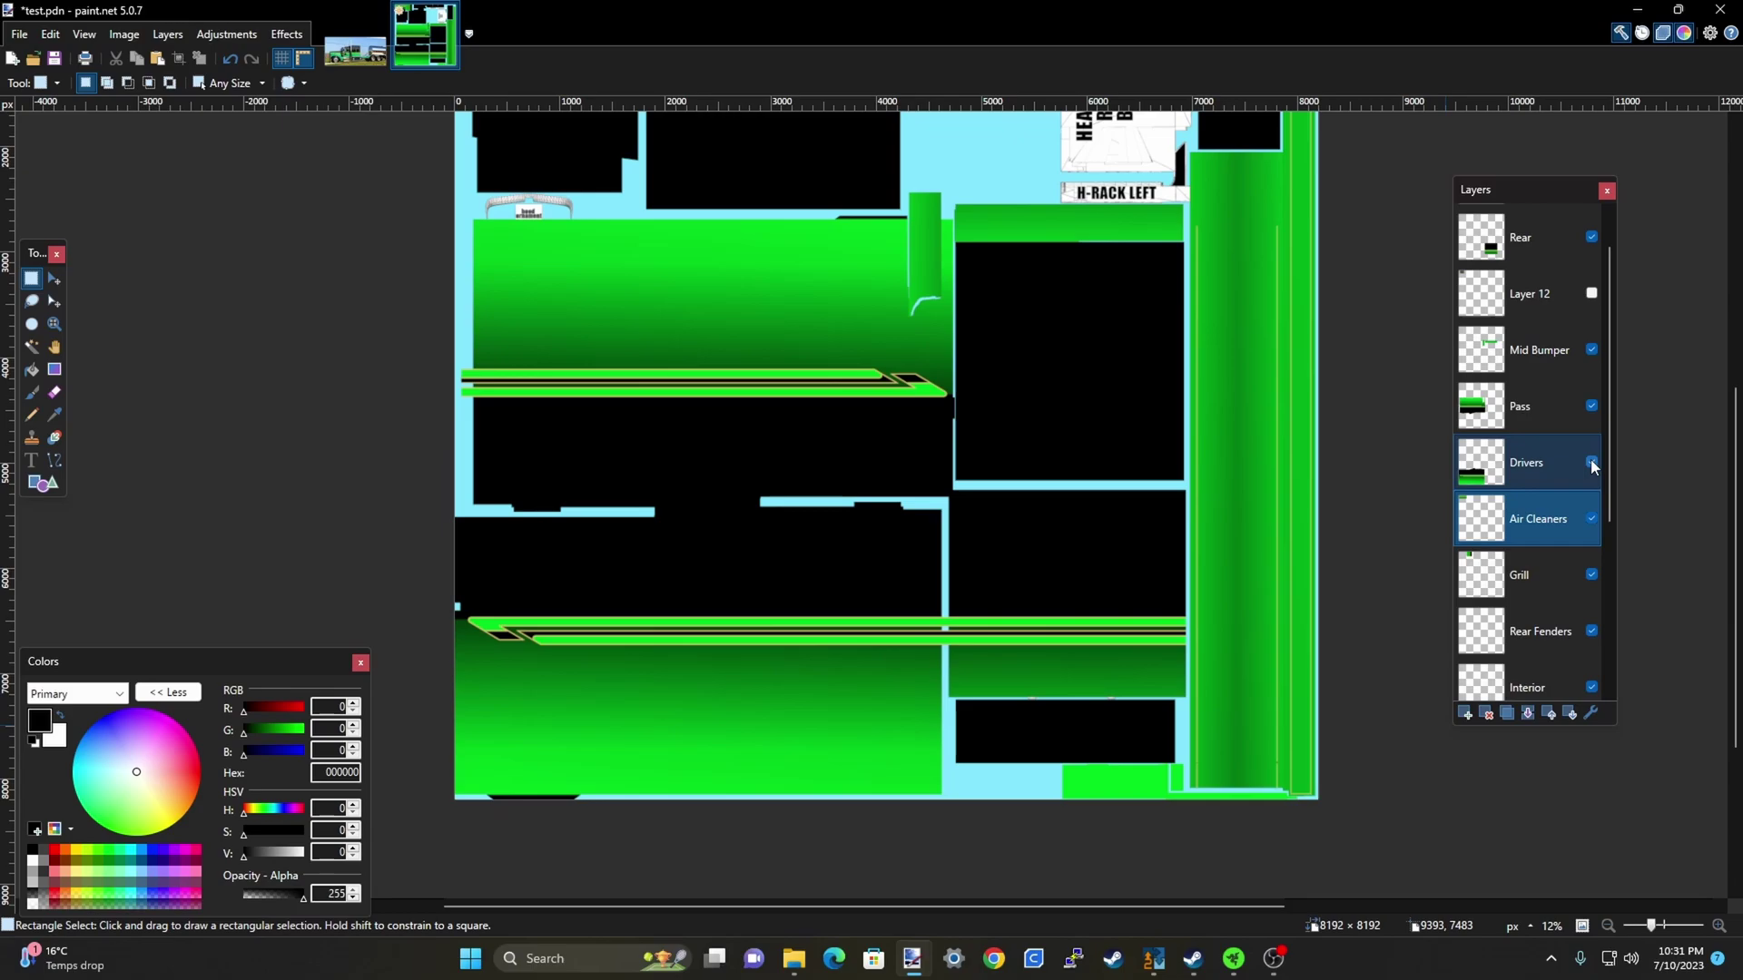
# Make Drivers the active layer, and hide the Black, Pass and Drivers layers to expose both truck side templates
pyautogui.click(1556, 459)
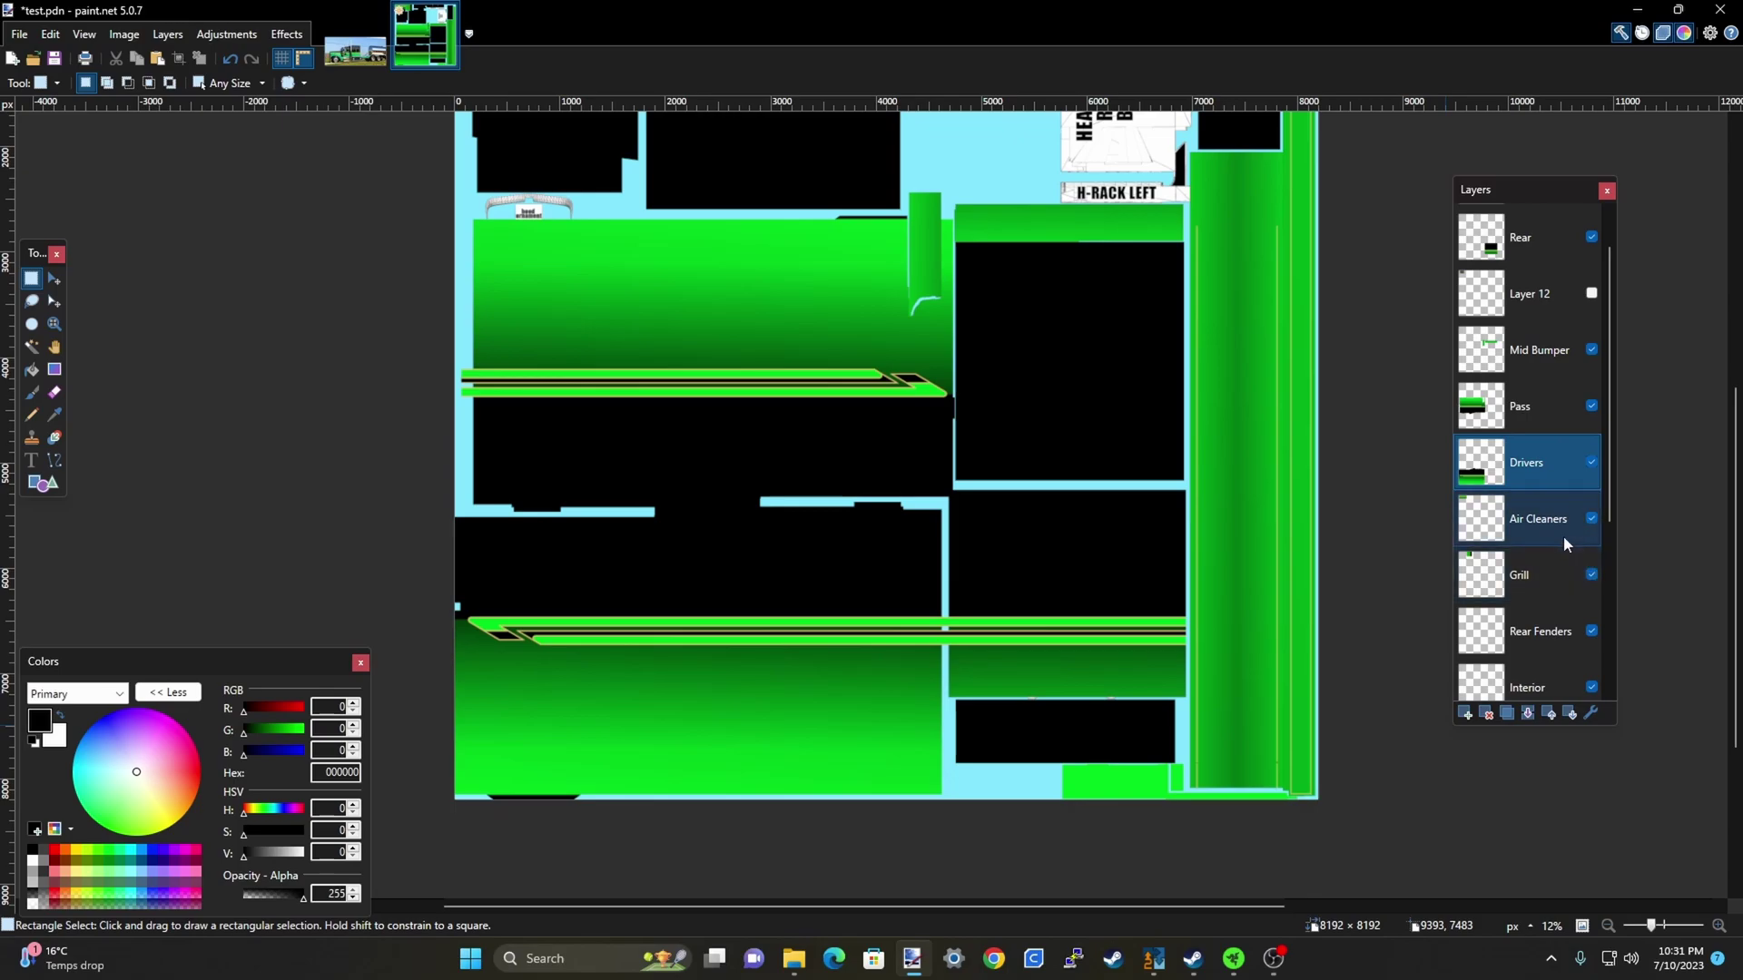
pyautogui.scroll(-3, 1563, 535)
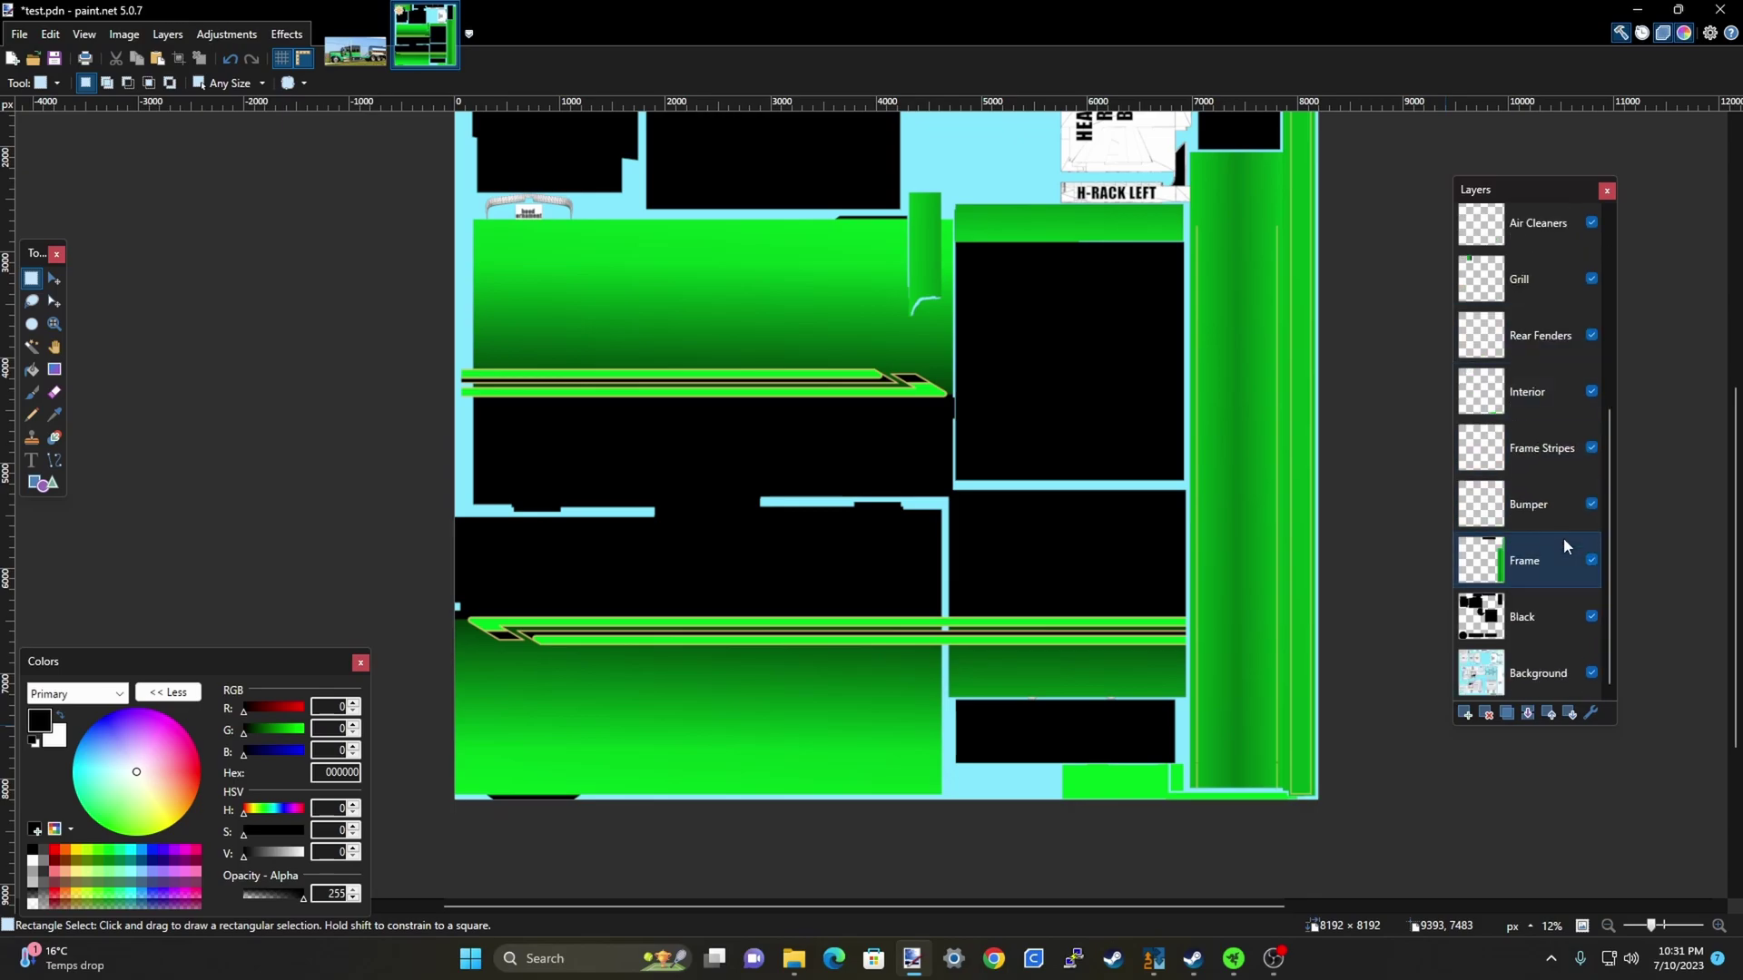
pyautogui.click(1592, 617)
pyautogui.scroll(3, 1567, 408)
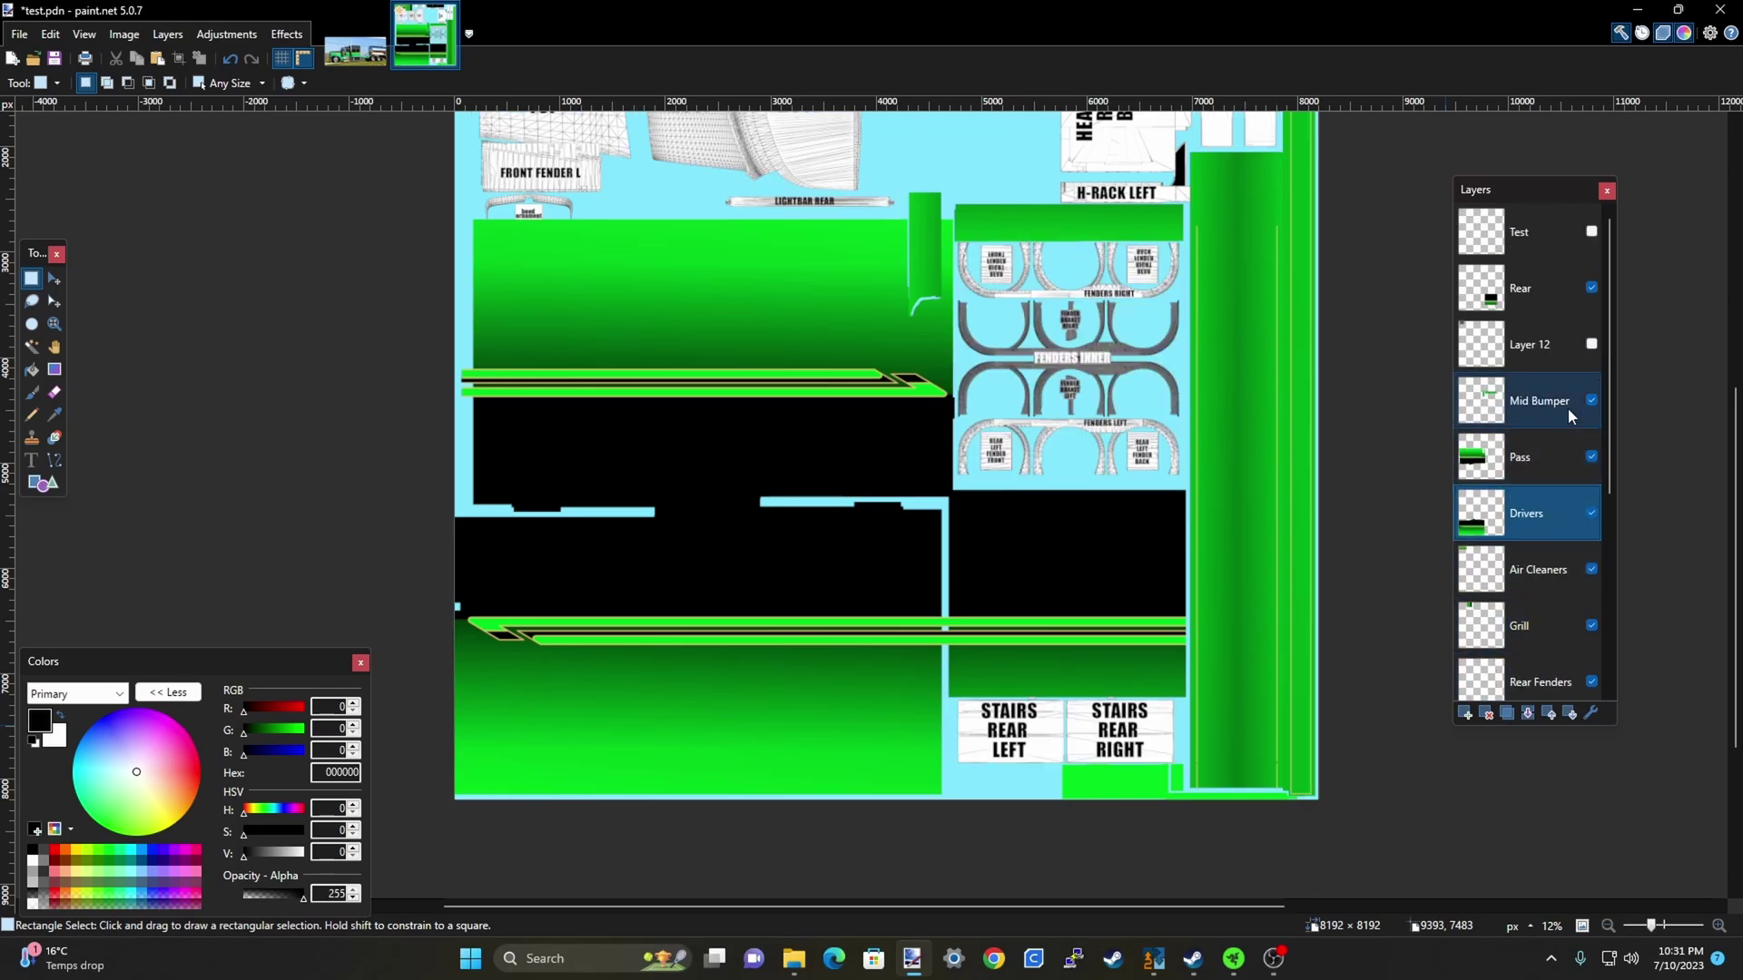
pyautogui.click(1591, 458)
pyautogui.click(1591, 514)
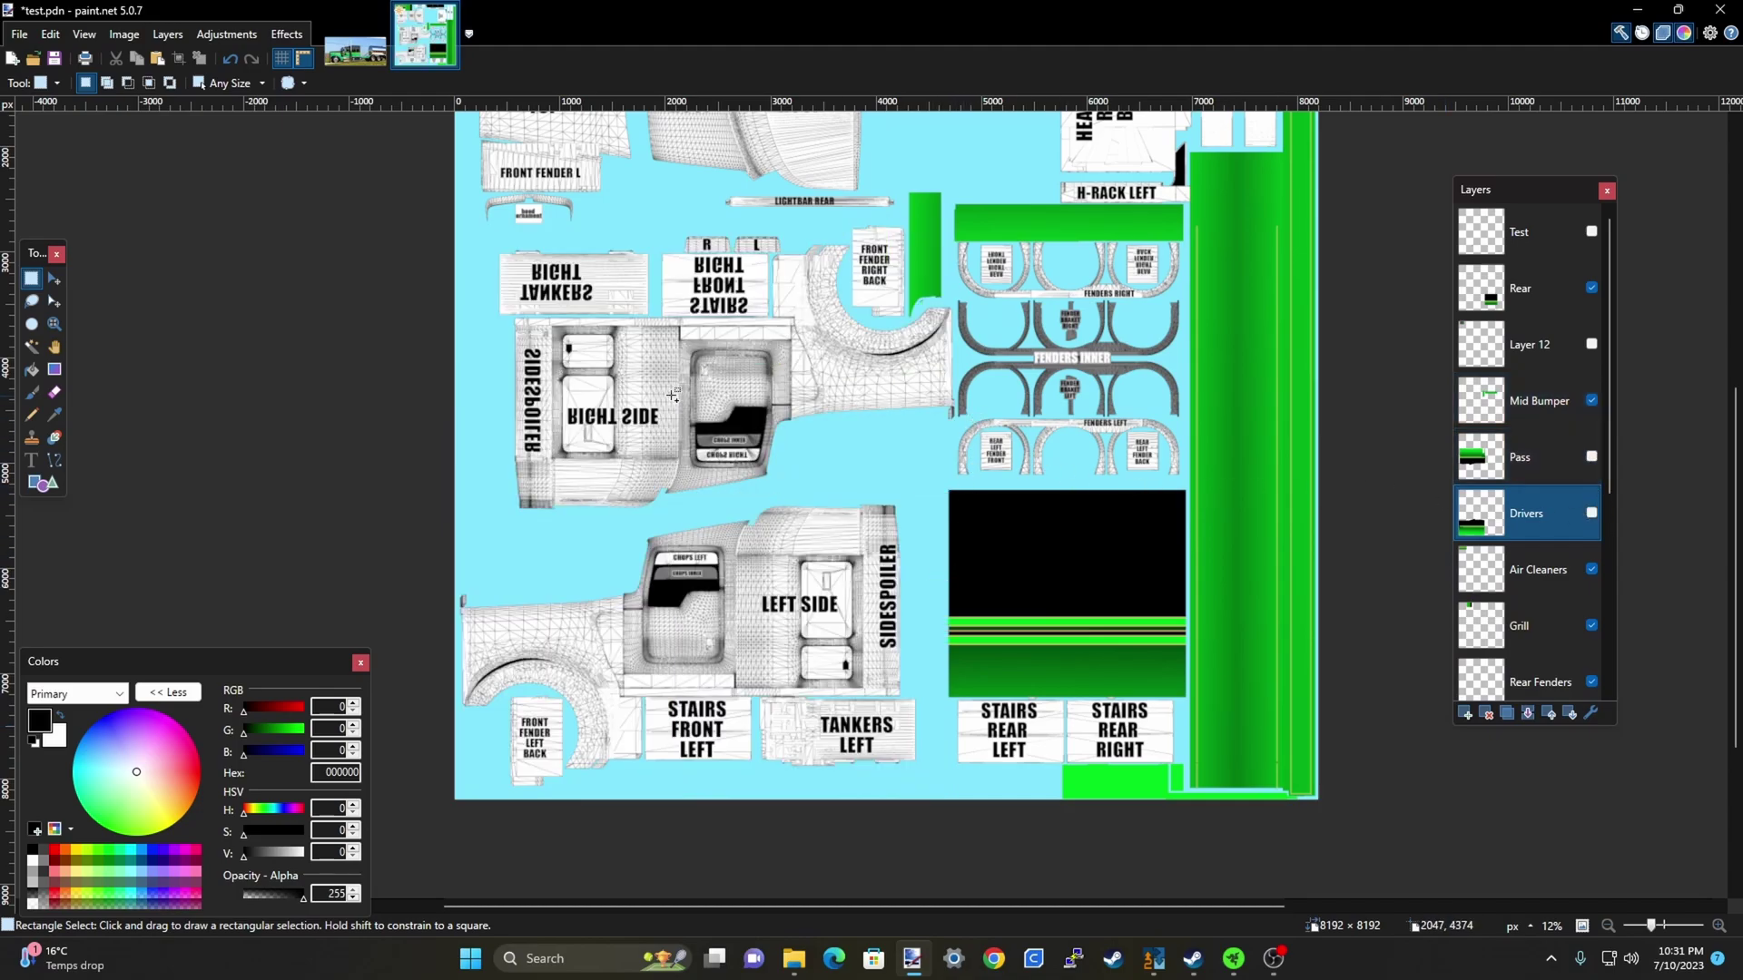
# Examine the left stairs and tankers areas up close, and make the Black layer visible again over them
pyautogui.scroll(-2, 673, 319)
pyautogui.scroll(6, 767, 581)
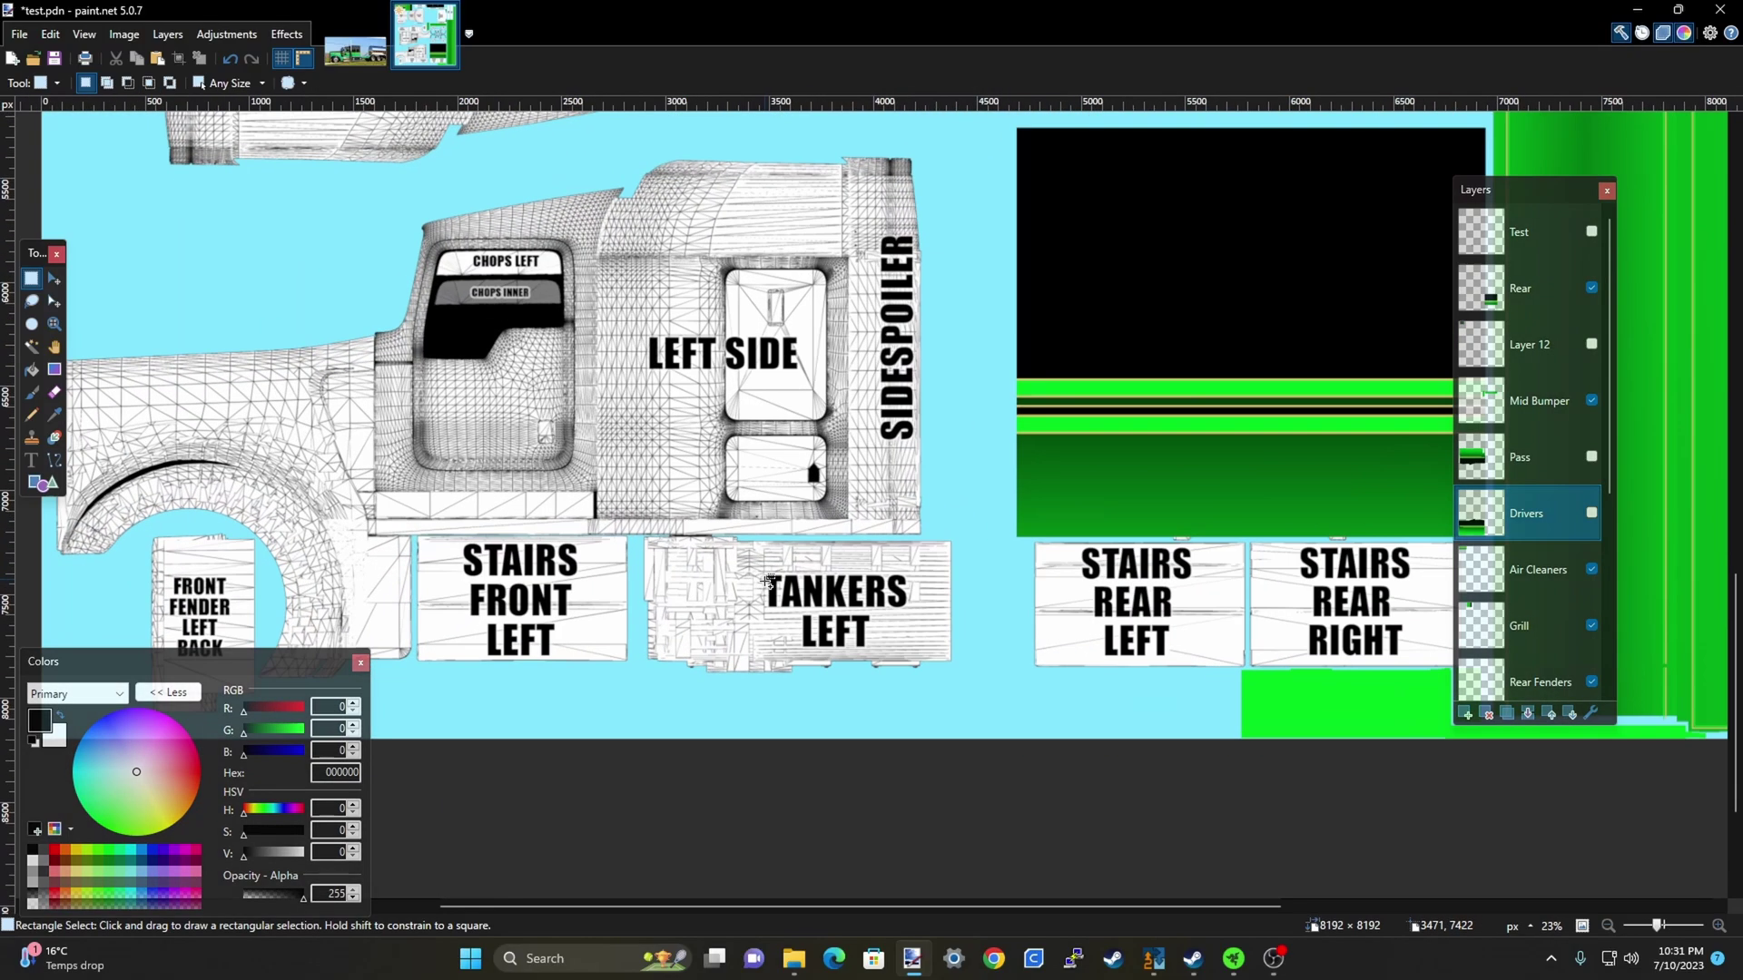
pyautogui.scroll(-3, 1558, 475)
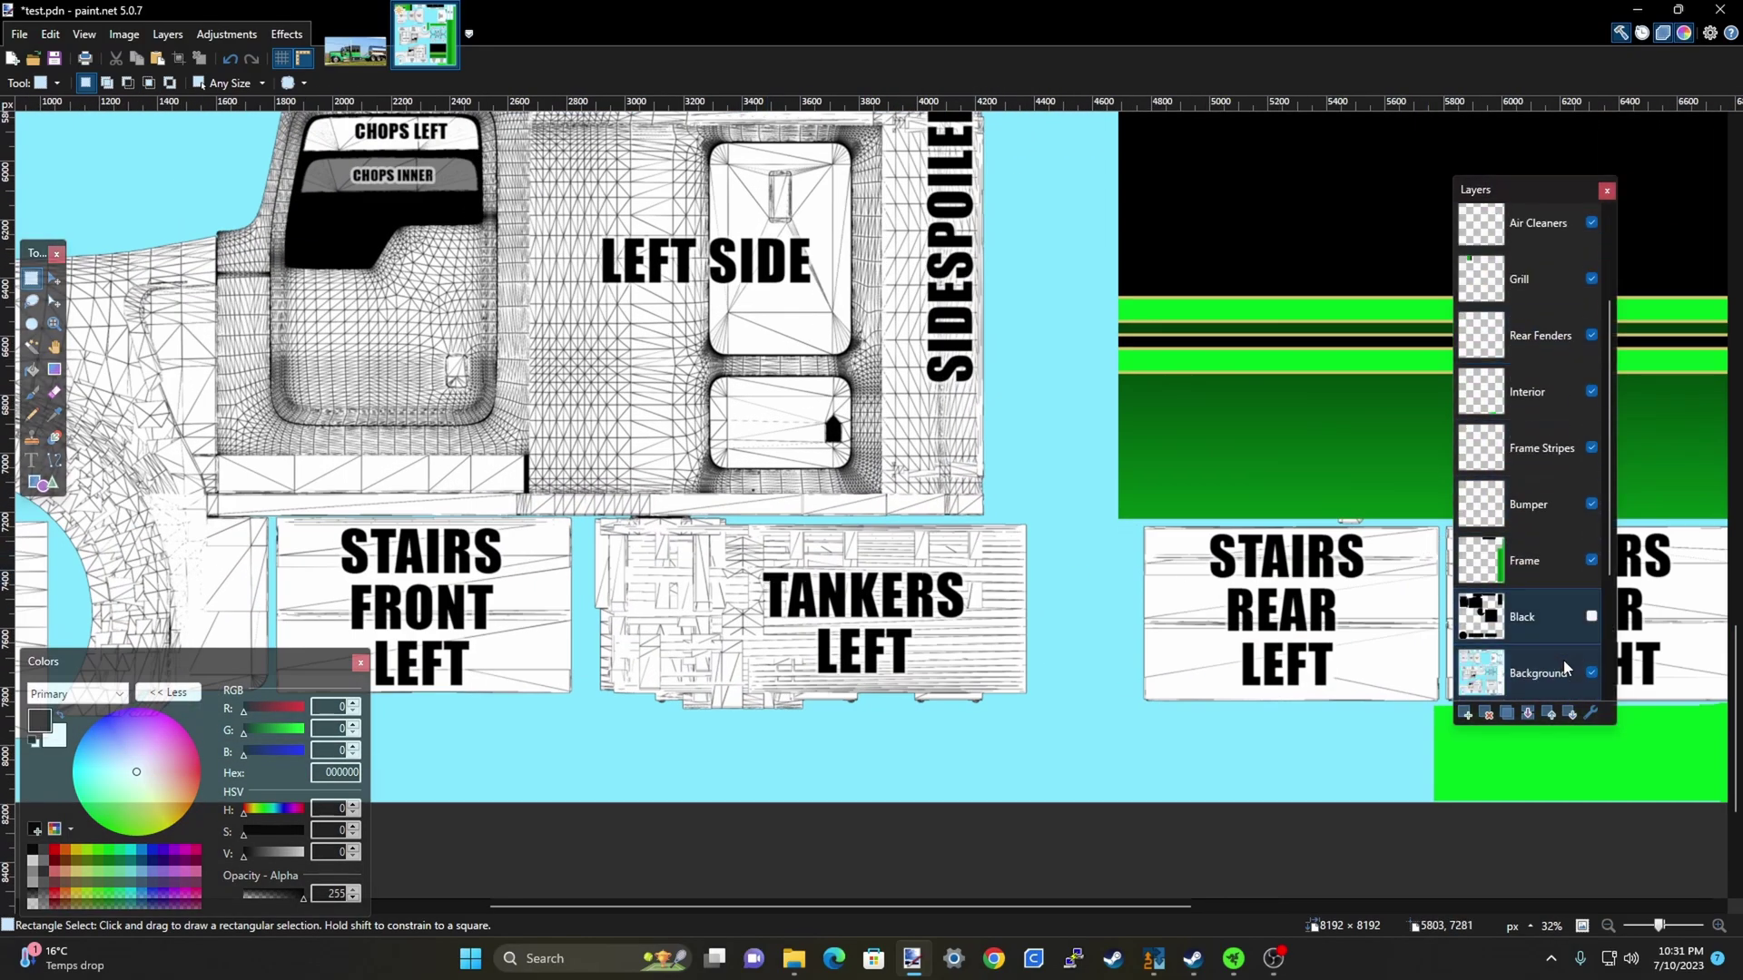
pyautogui.click(1591, 618)
pyautogui.click(1592, 618)
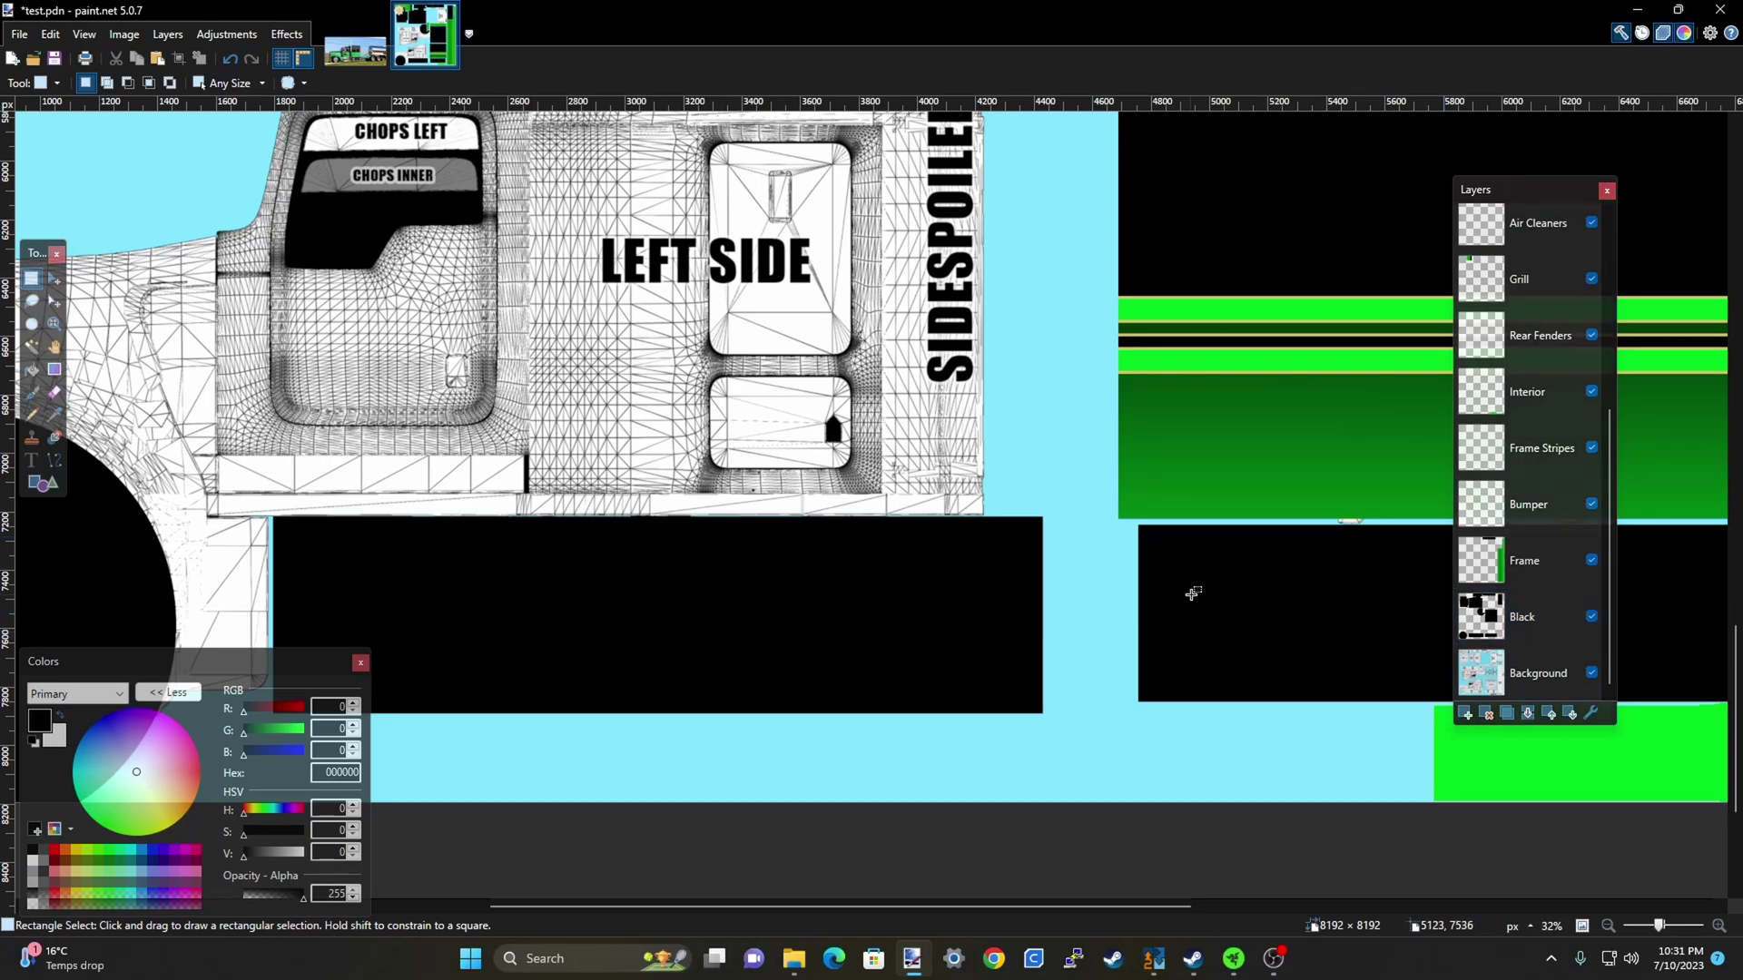
pyautogui.scroll(-3, 1130, 526)
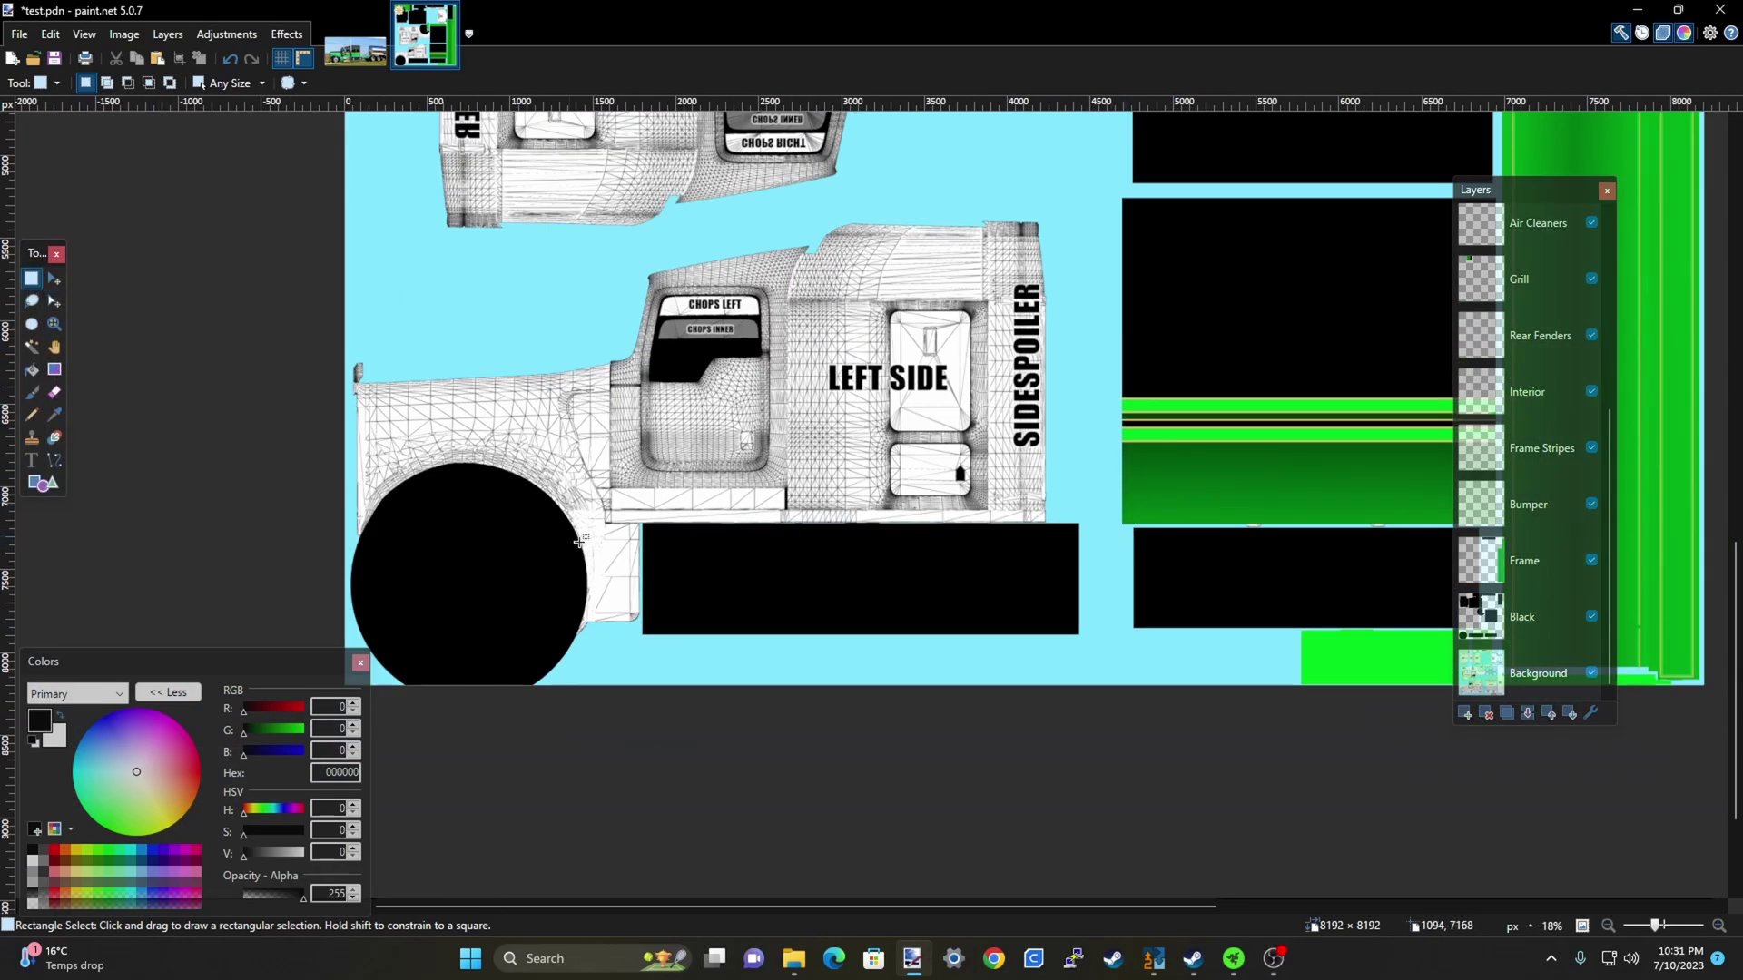
pyautogui.moveTo(623, 521); pyautogui.dragTo(1102, 651)
pyautogui.click(1092, 642)
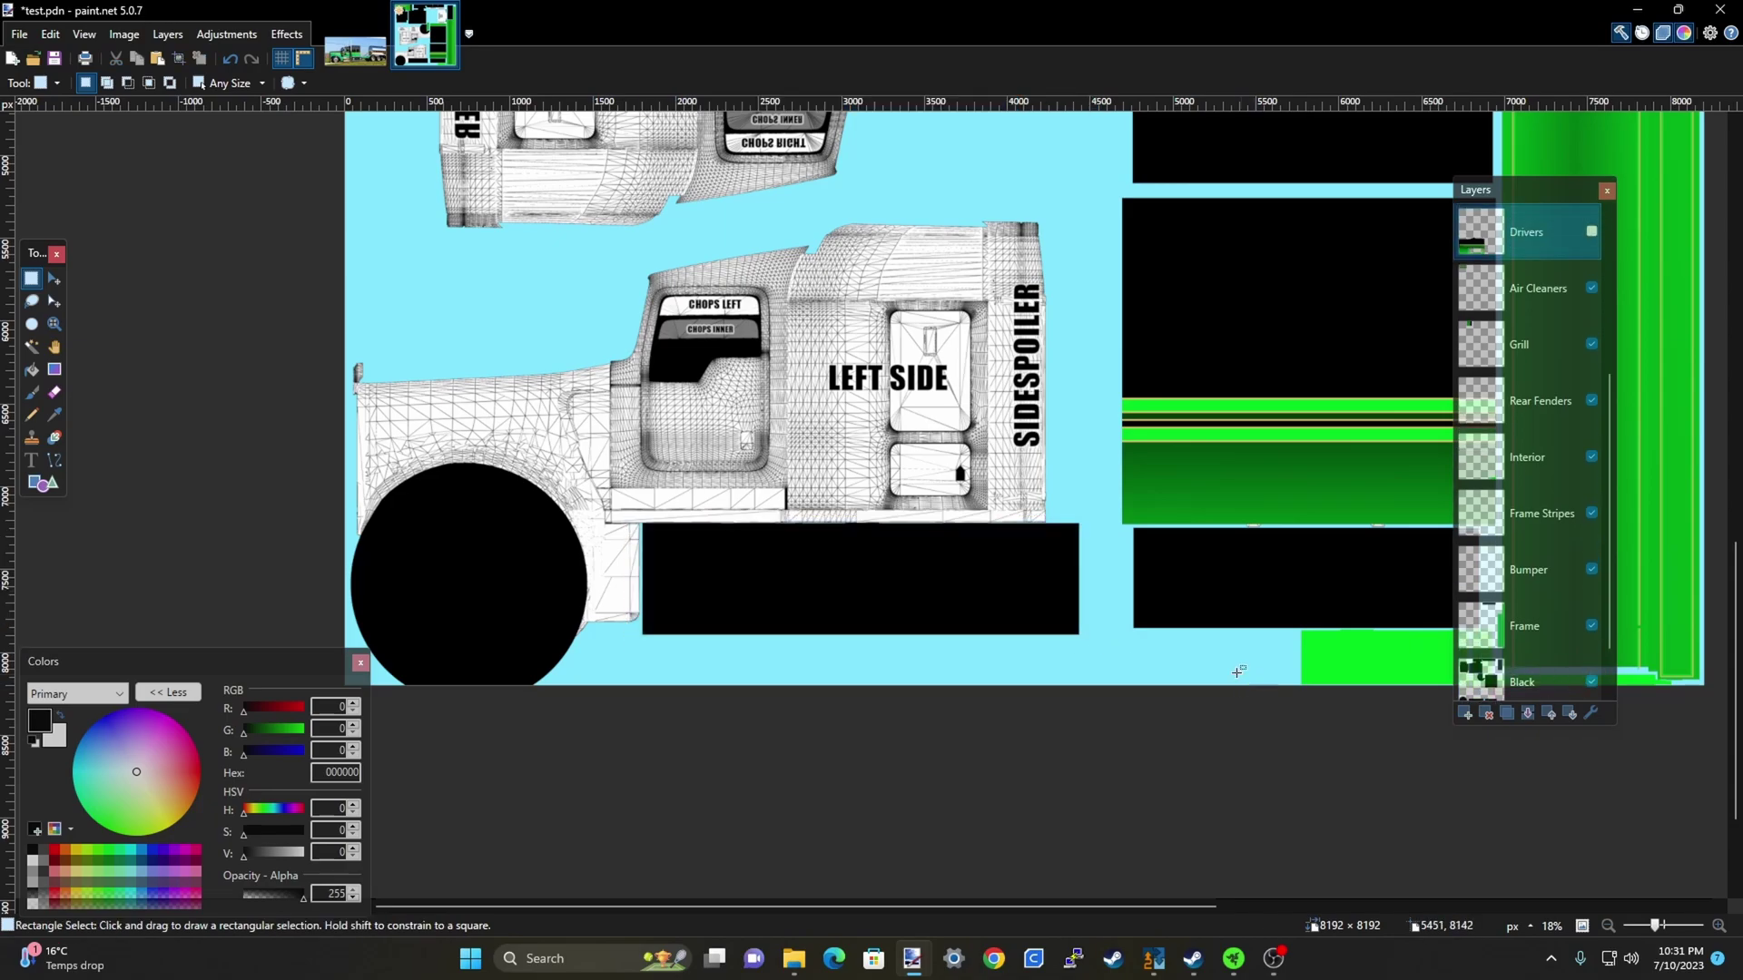
# Delete the black block covering the left stairs and tankers from the Black layer
pyautogui.scroll(-1, 1535, 586)
pyautogui.click(1546, 615)
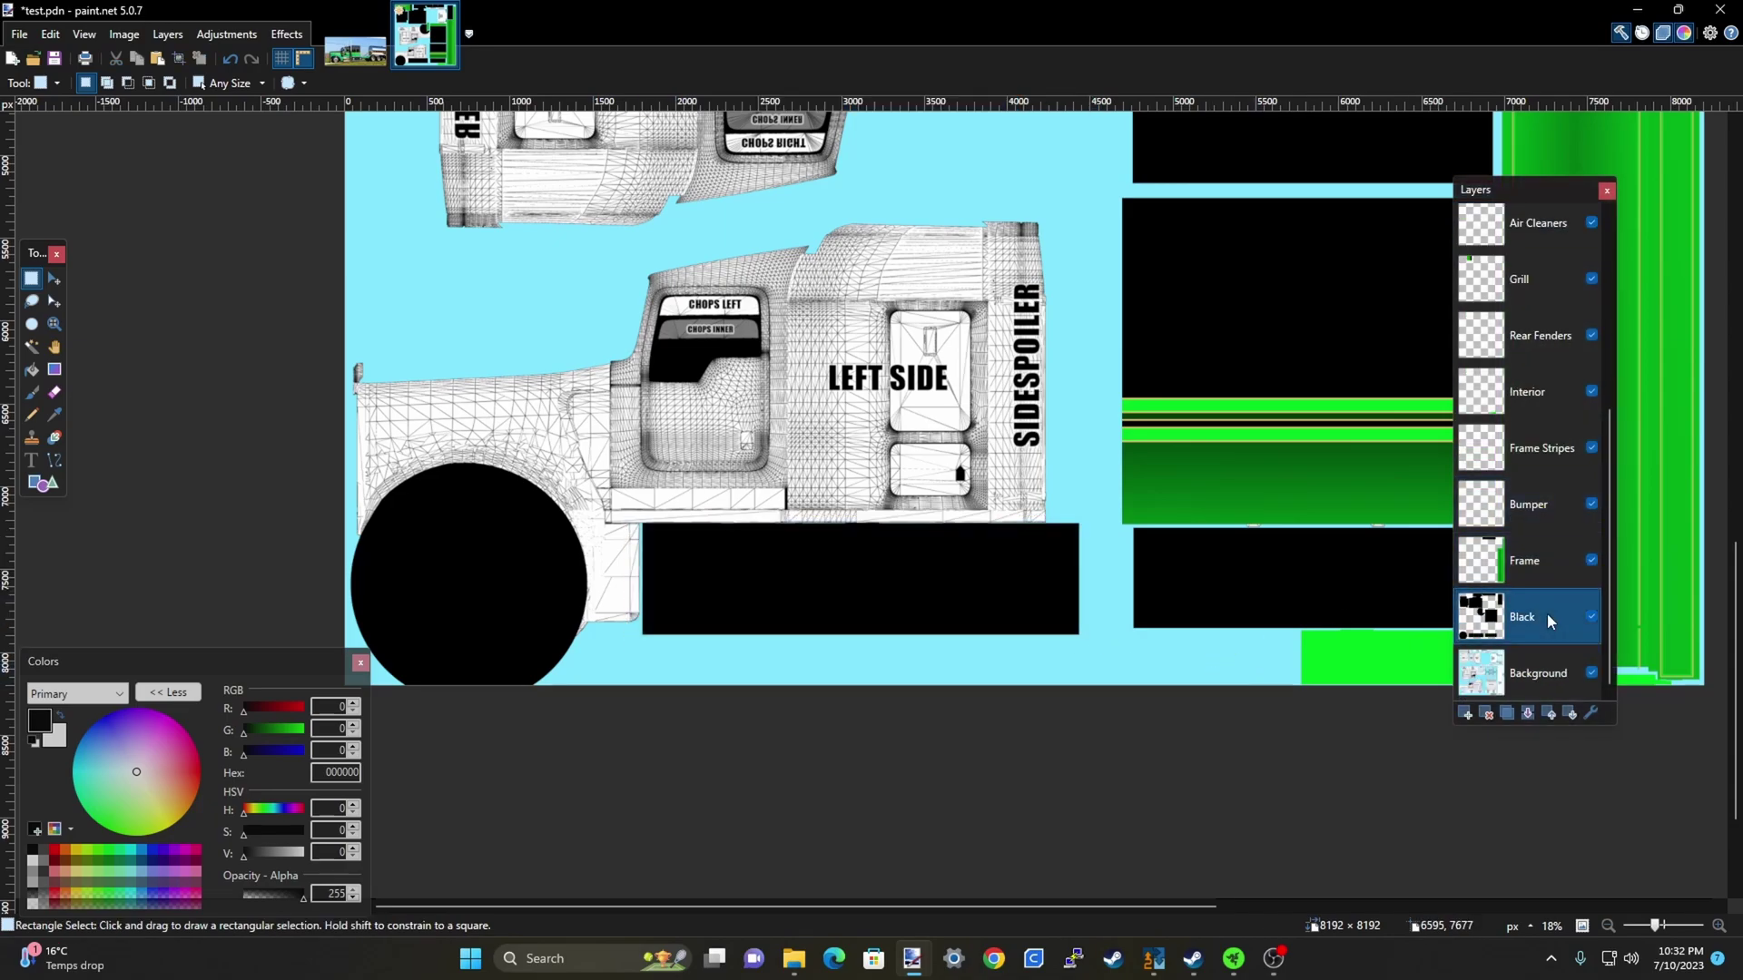
pyautogui.moveTo(627, 503); pyautogui.dragTo(1102, 652)
pyautogui.press('Delete')
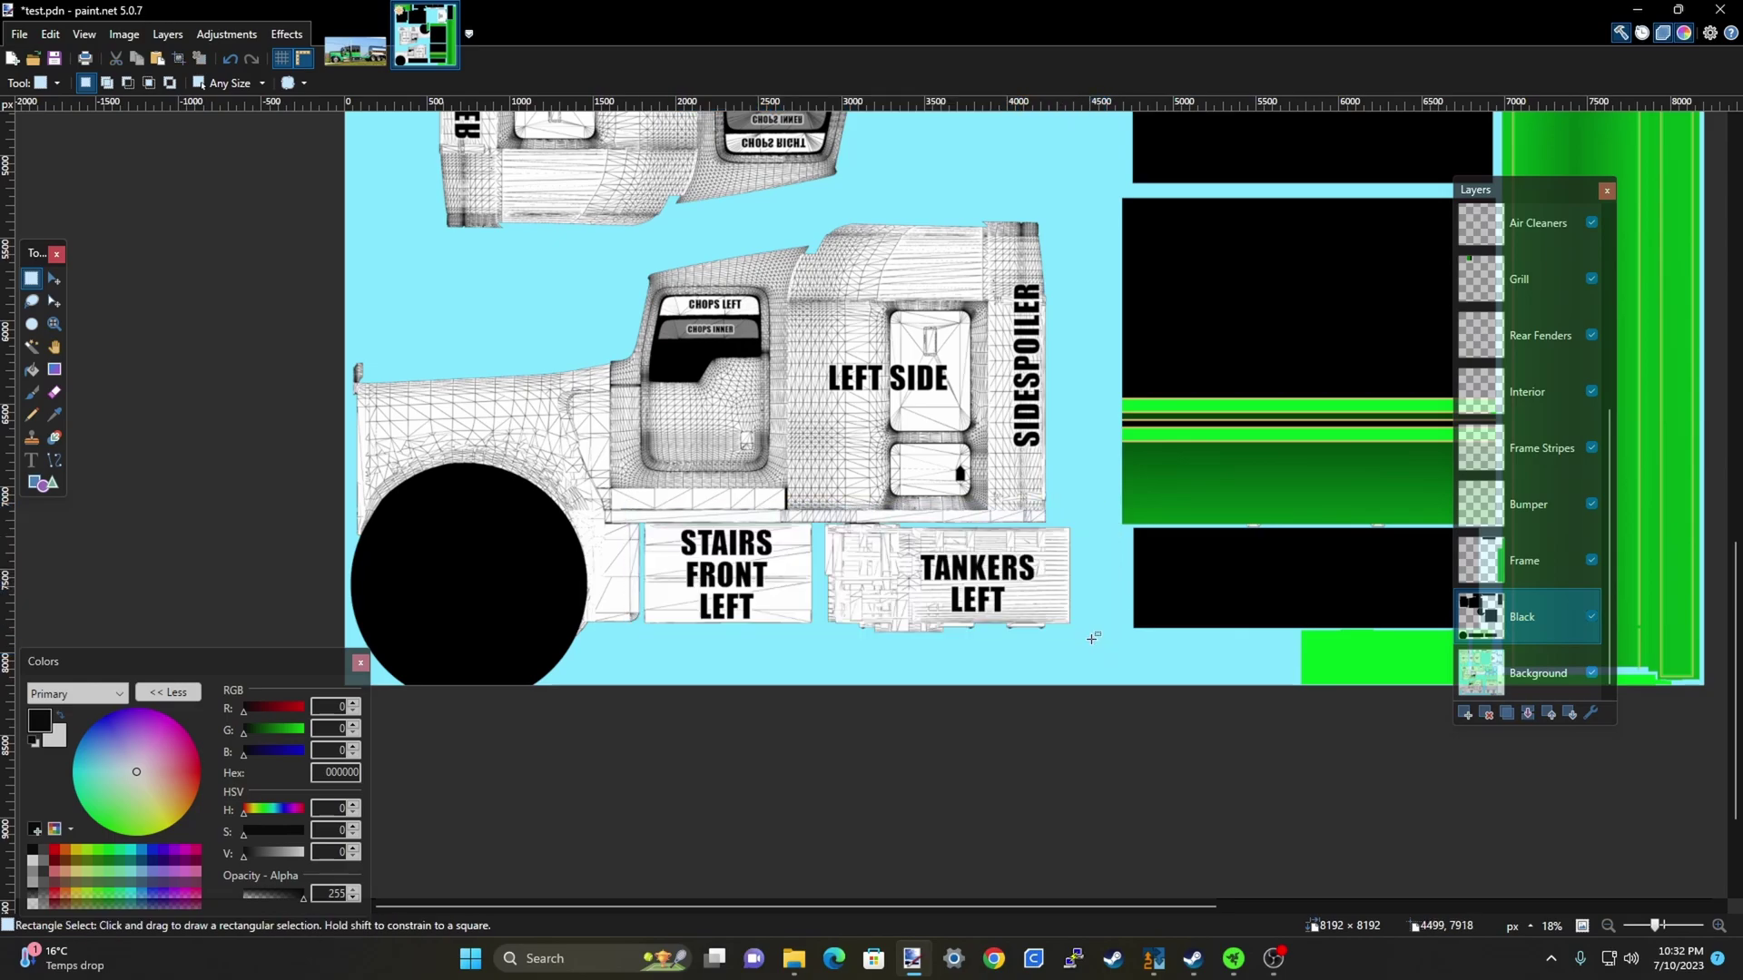
# Toggle the Black layer's visibility off and on to check what it covers across the template
pyautogui.scroll(-5, 1013, 626)
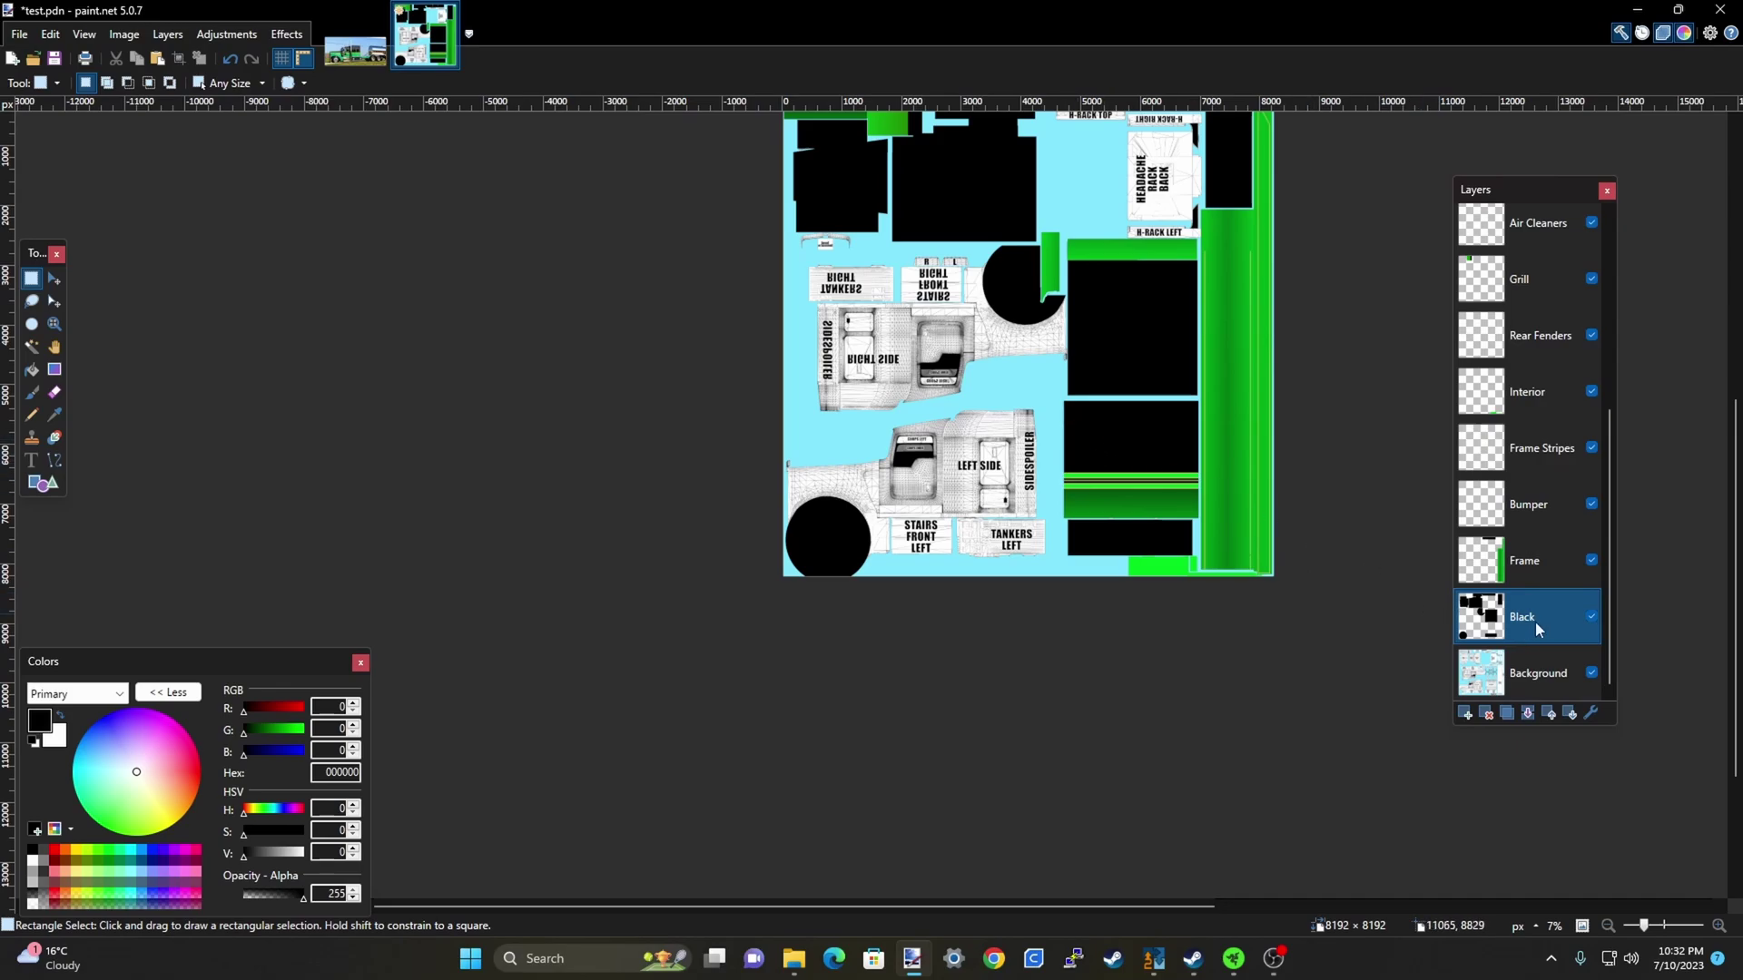
pyautogui.click(1591, 617)
pyautogui.click(1590, 617)
pyautogui.scroll(-2, 1223, 618)
pyautogui.scroll(4, 1086, 591)
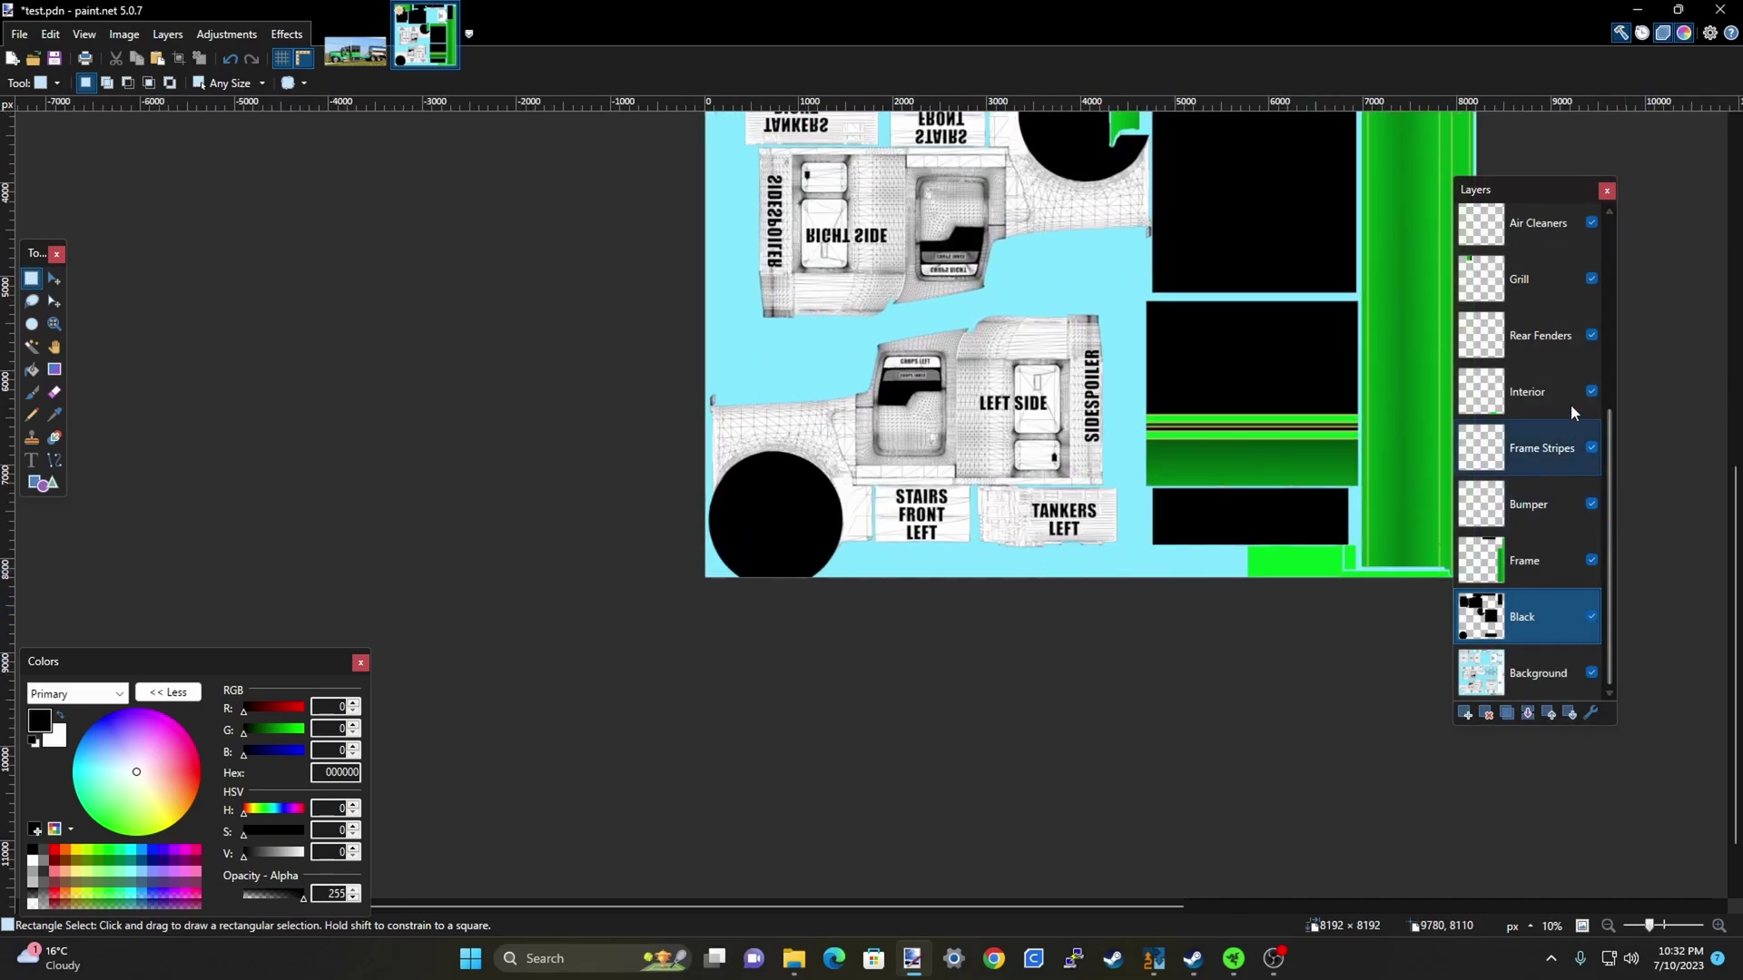
# Make the Drivers and Pass layers visible again
pyautogui.scroll(3, 1552, 427)
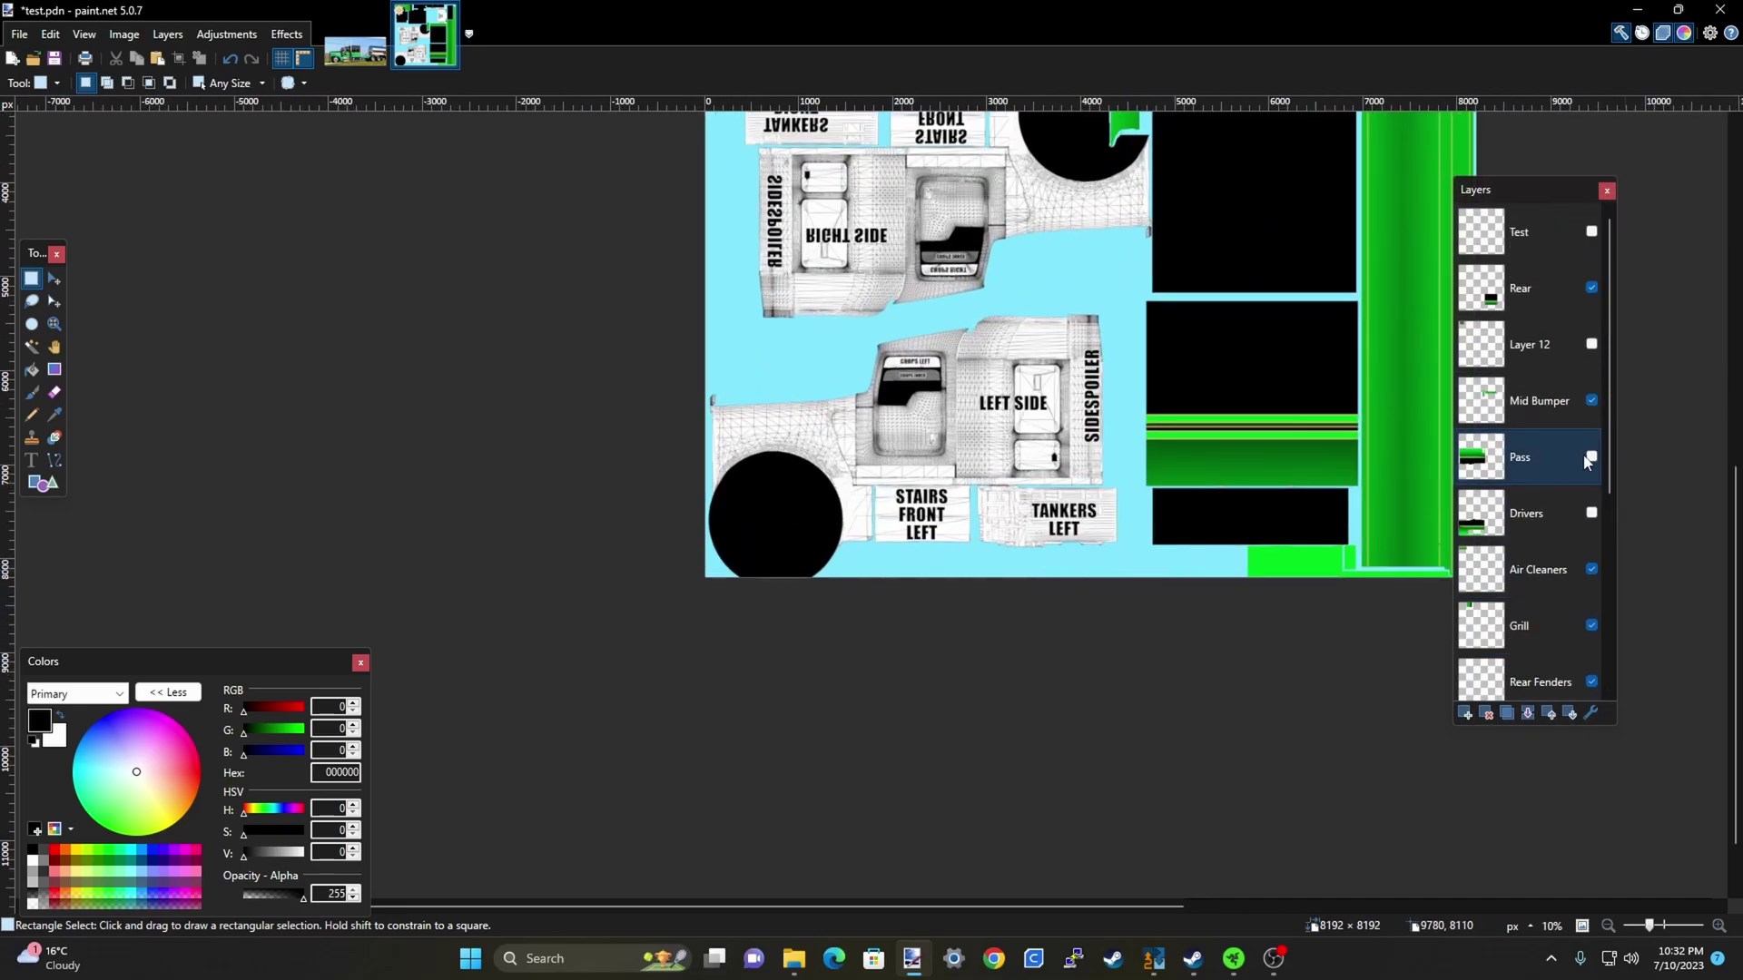
pyautogui.click(1591, 513)
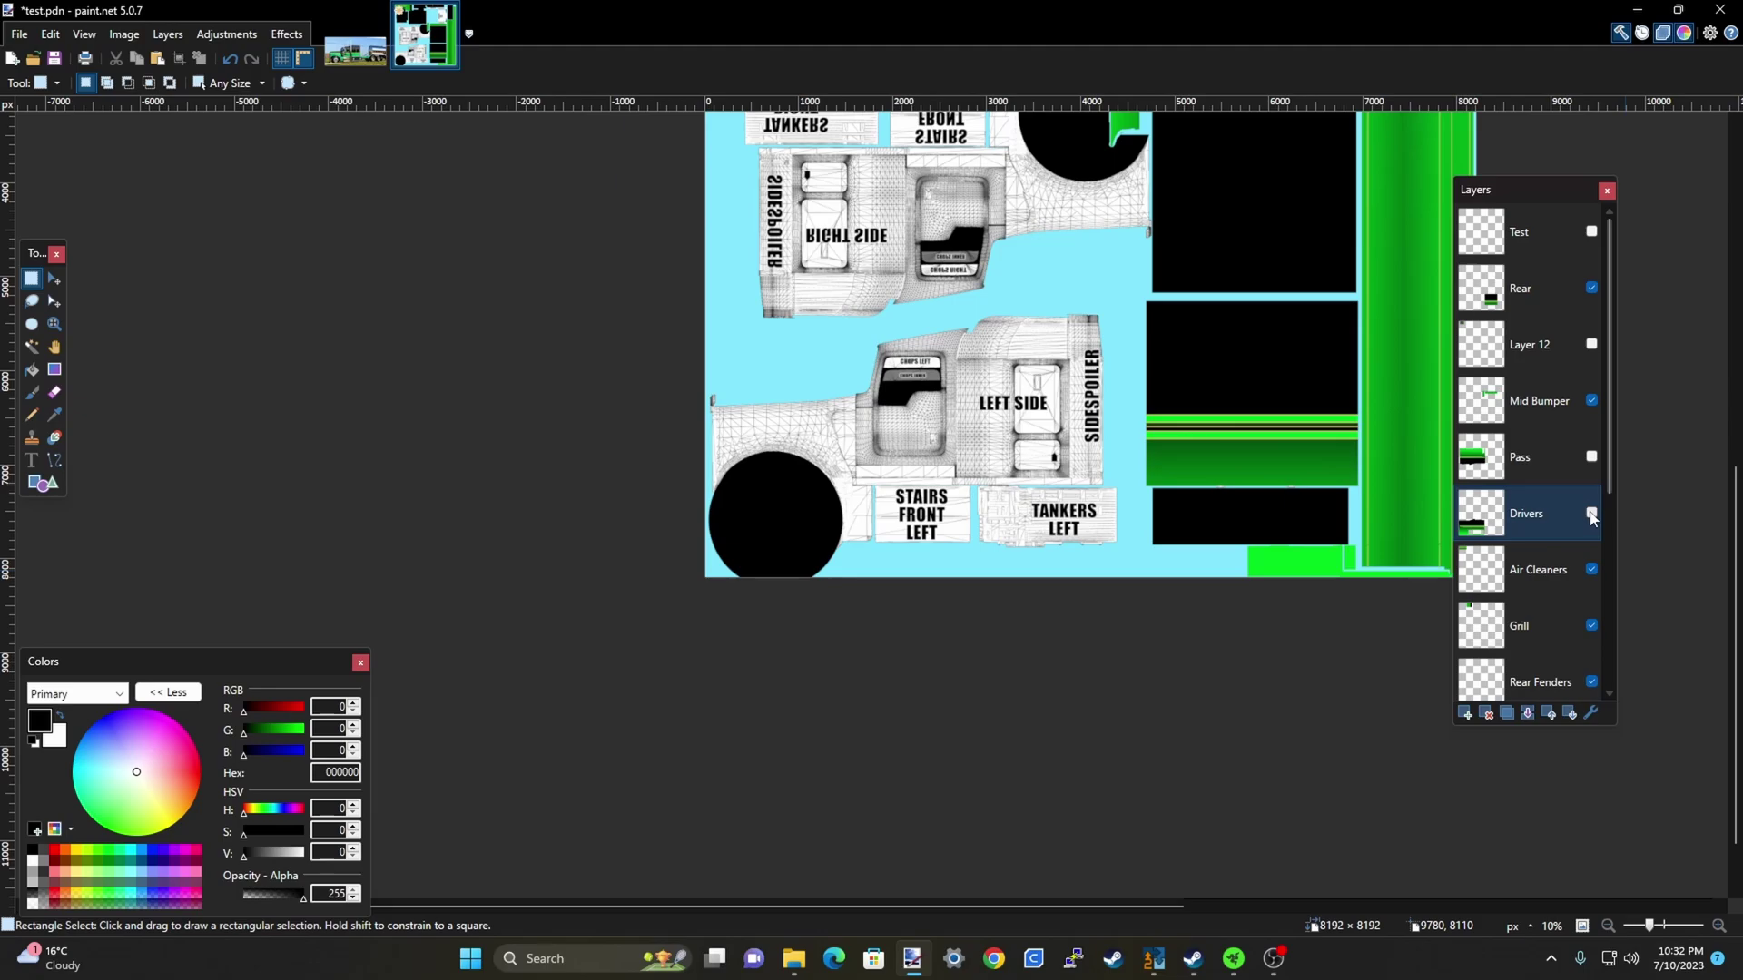
pyautogui.click(1592, 456)
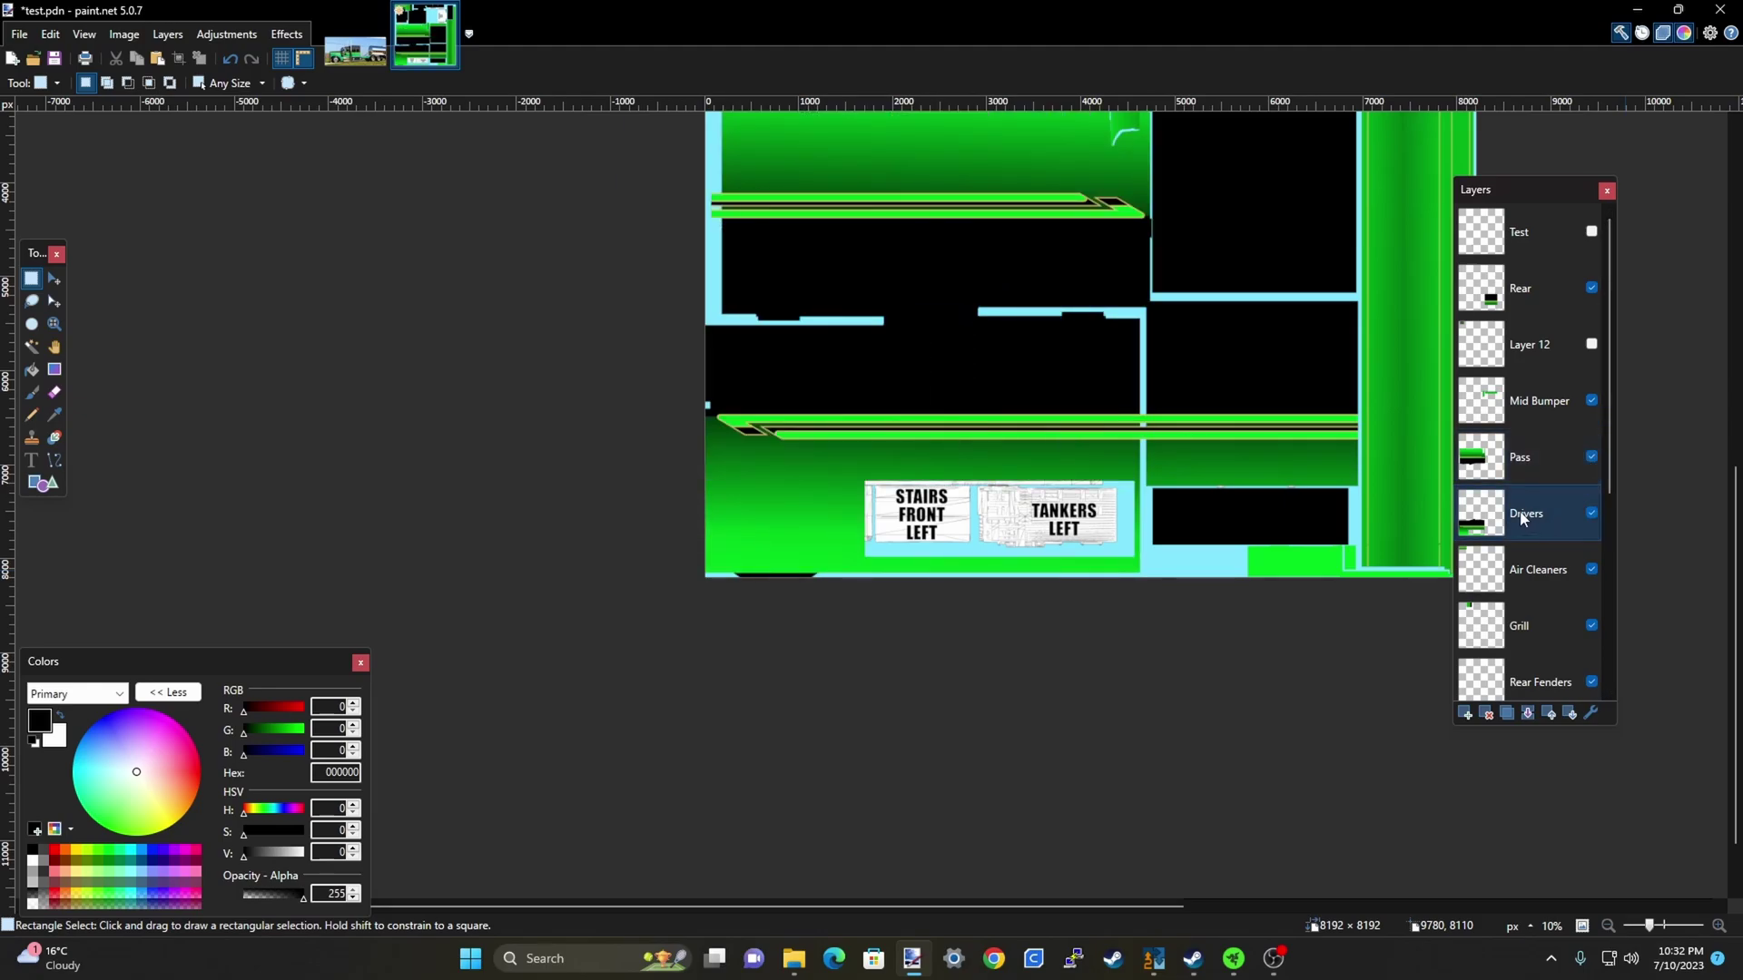
# Try to stretch a gradient strip of about 207 × 990 px on the Drivers layer to about 3290 px wide, across the stairs and tankers cut-out
pyautogui.keyDown('ctrl'); pyautogui.scroll(1, 822, 523); pyautogui.keyUp('ctrl')
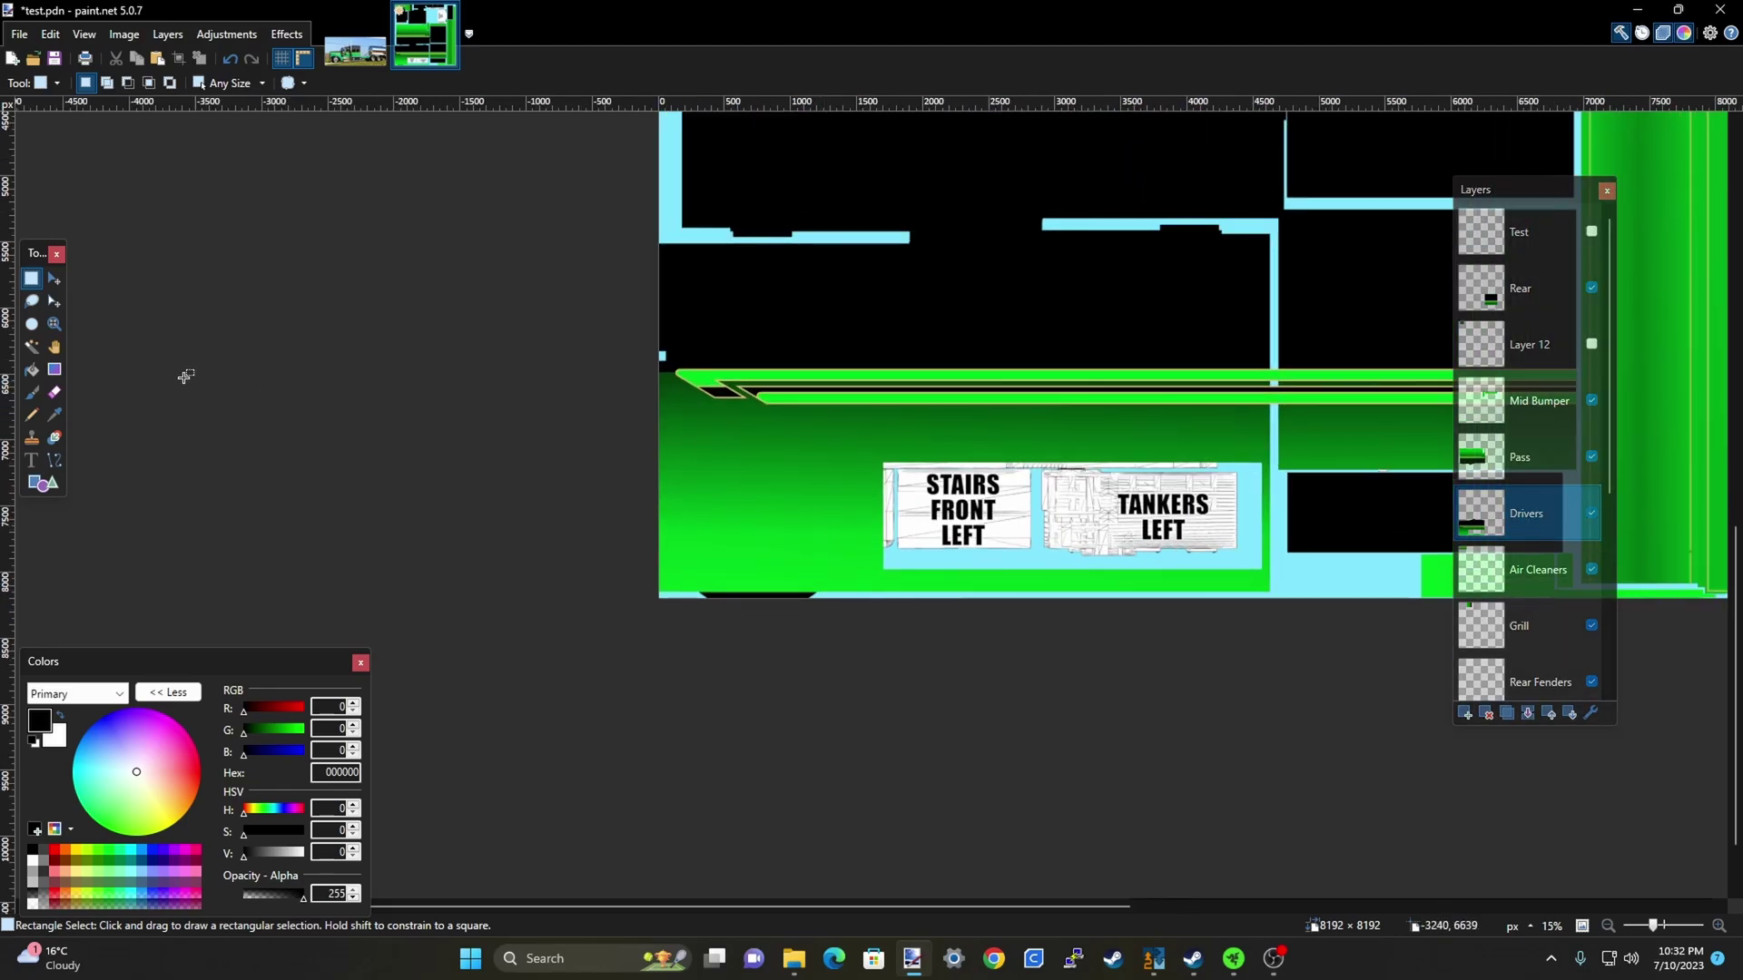
pyautogui.moveTo(836, 447); pyautogui.dragTo(862, 579)
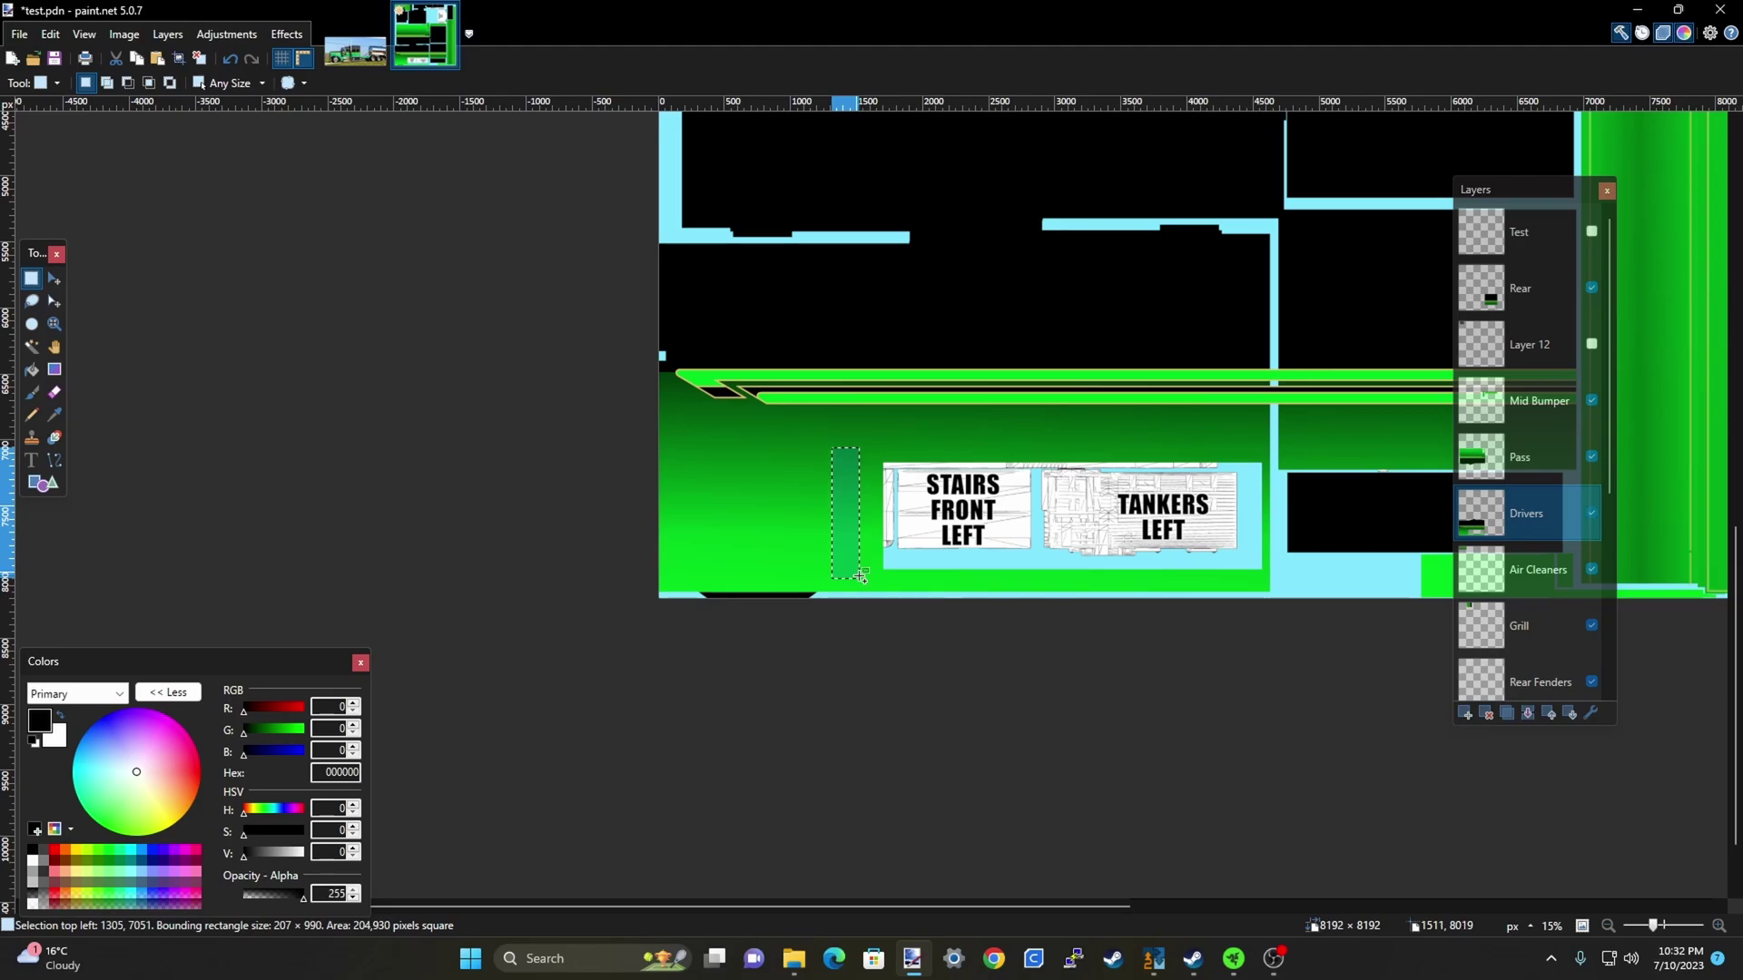
pyautogui.press('m')
pyautogui.moveTo(860, 512); pyautogui.dragTo(1236, 557)
pyautogui.scroll(3, 1211, 450)
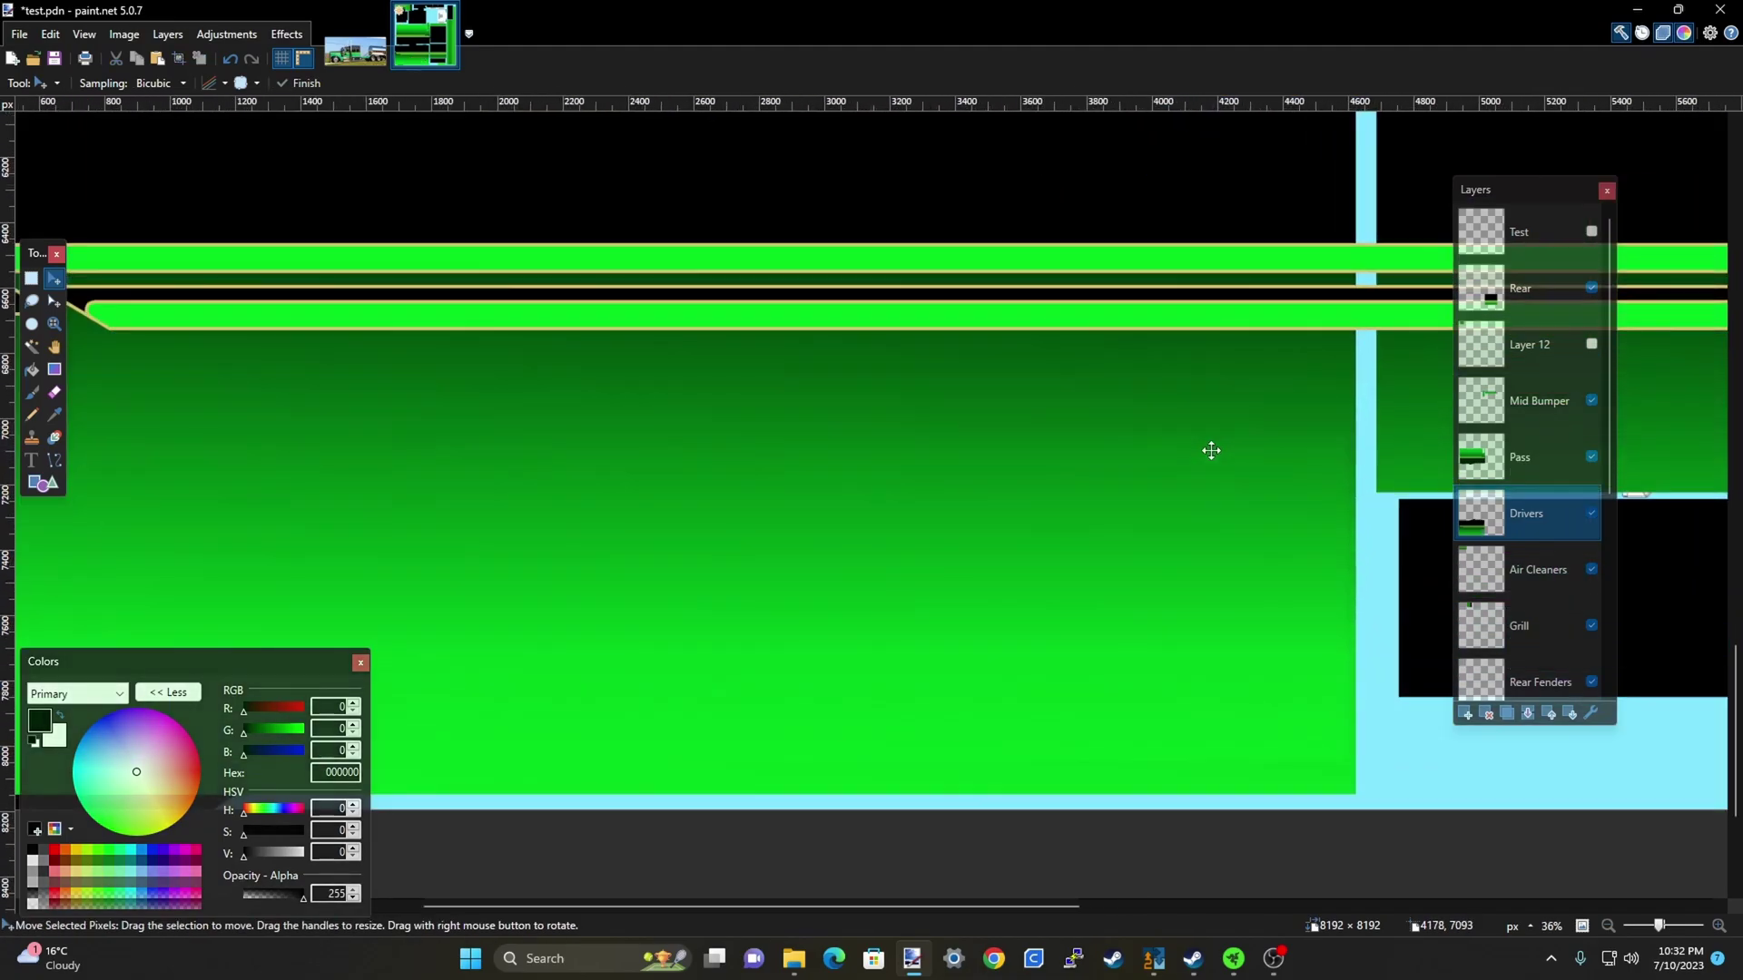
pyautogui.scroll(2, 1200, 400)
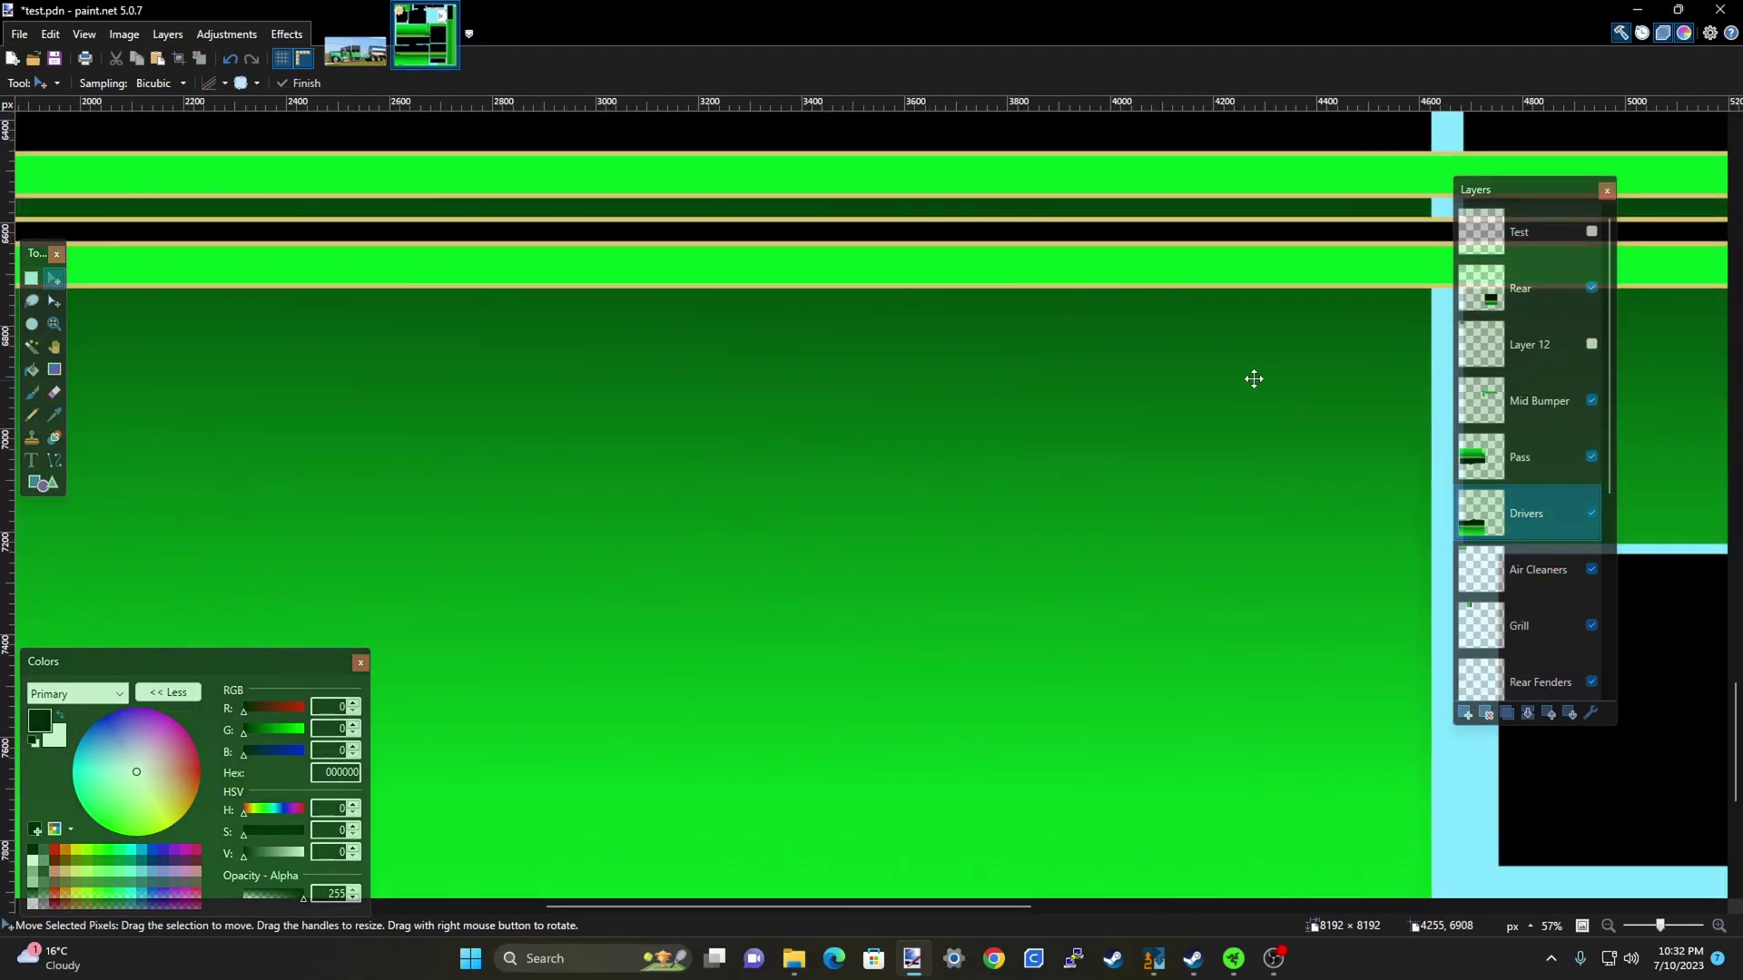
pyautogui.scroll(-3, 1249, 380)
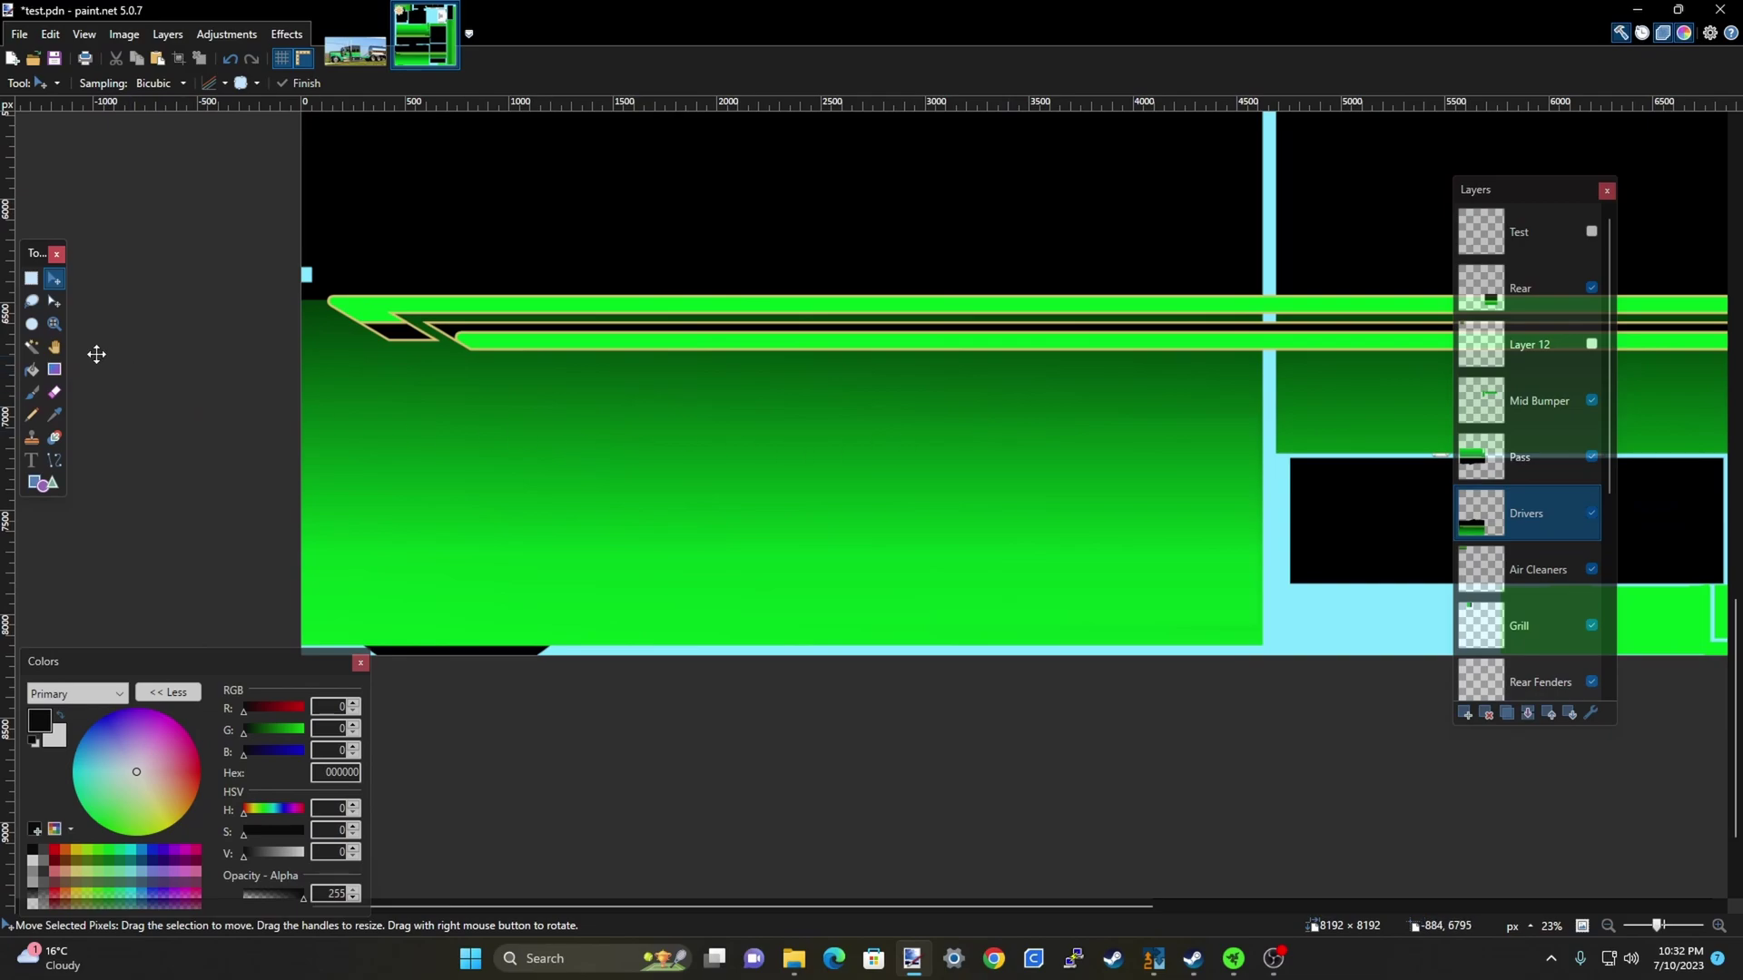
# Try to stretch a gradient block of about 865 × 1402 px below the stripes to about 4609 px wide, then deselect it
pyautogui.click(31, 279)
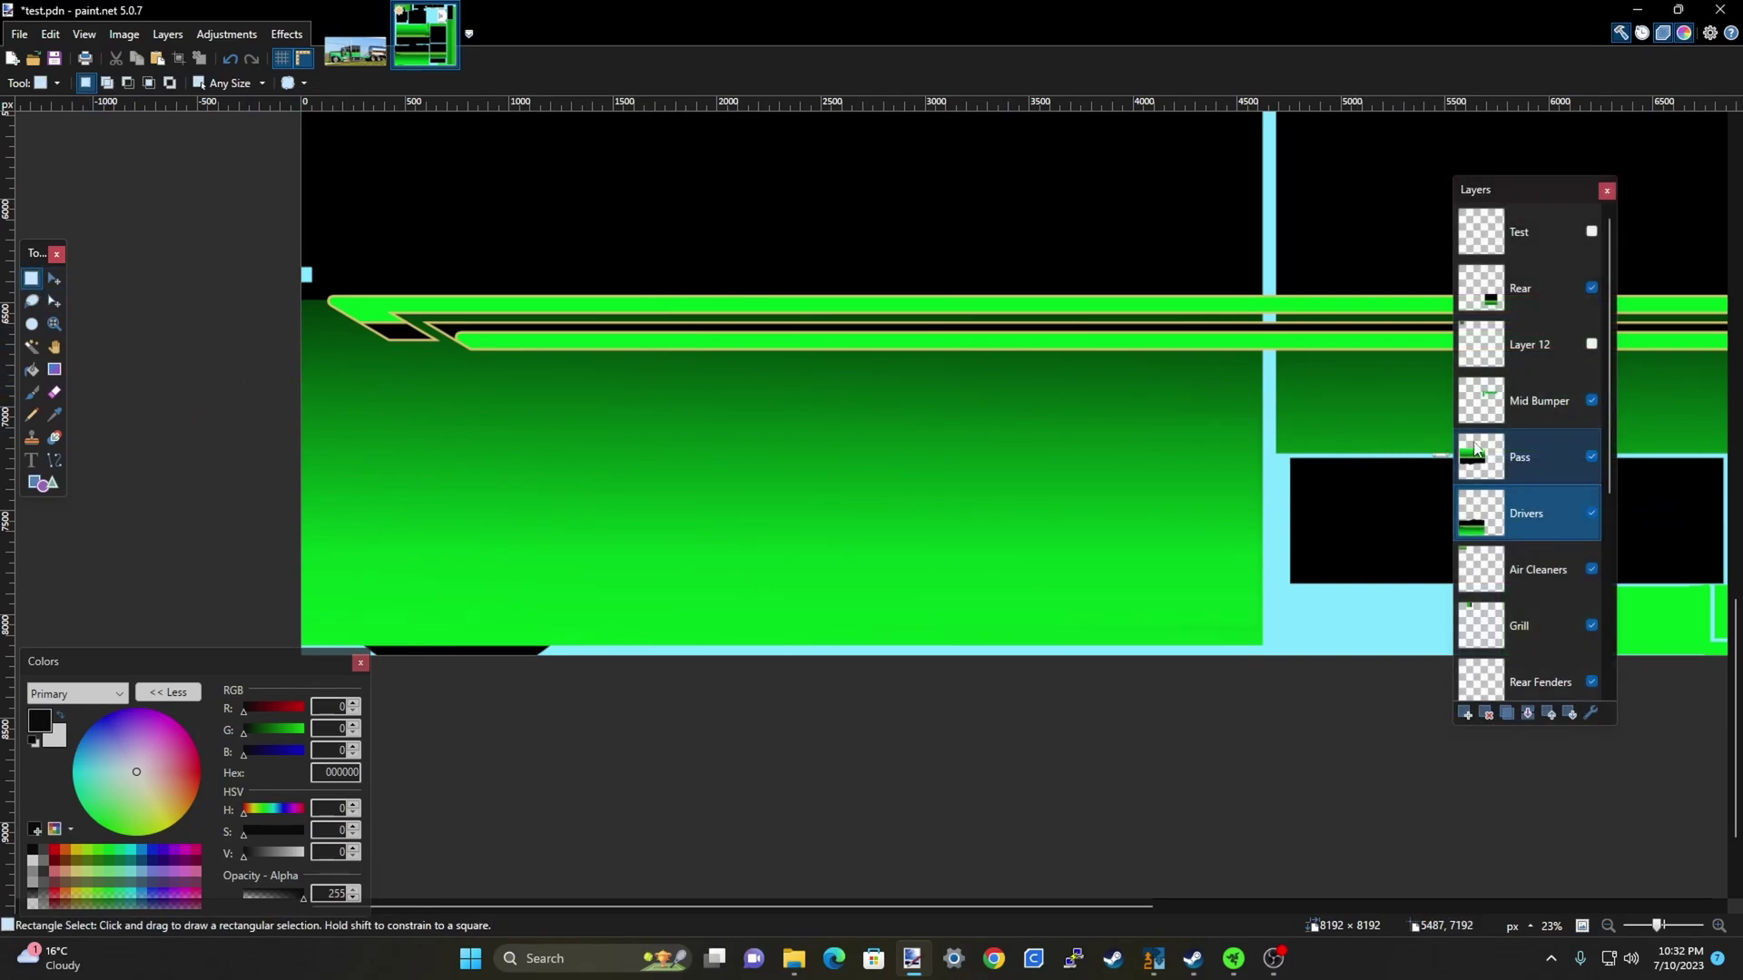
pyautogui.scroll(-1, 349, 413)
pyautogui.scroll(1, 347, 415)
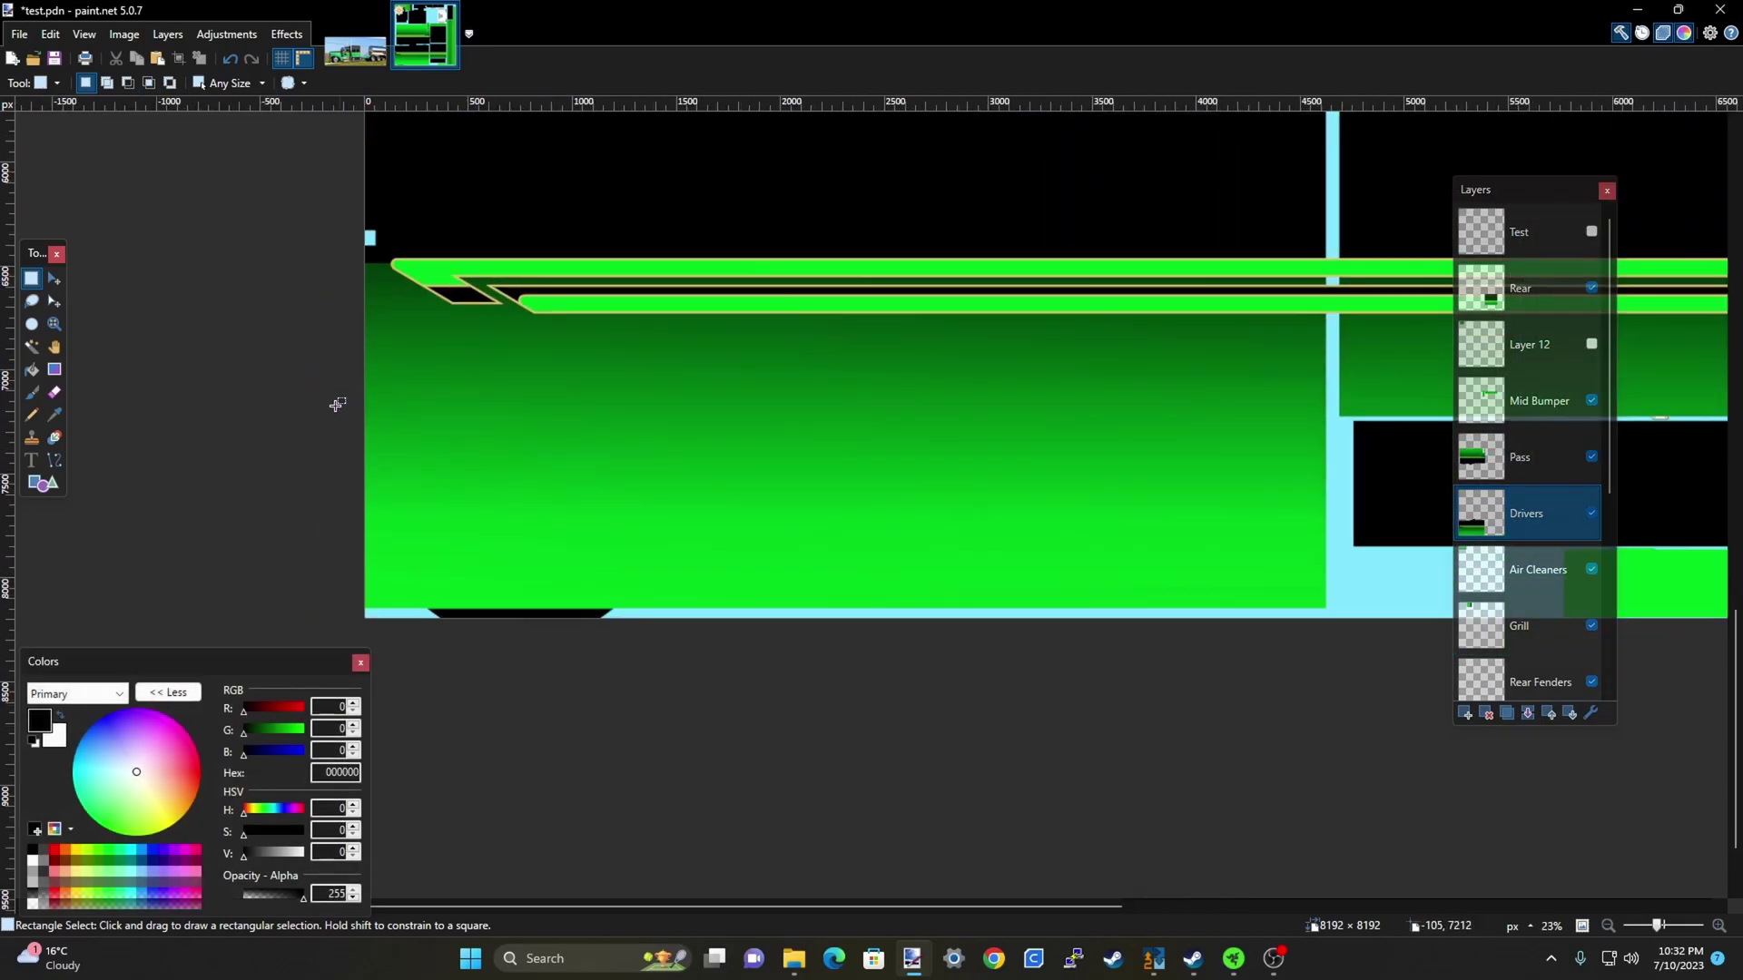
pyautogui.moveTo(327, 334); pyautogui.dragTo(581, 539)
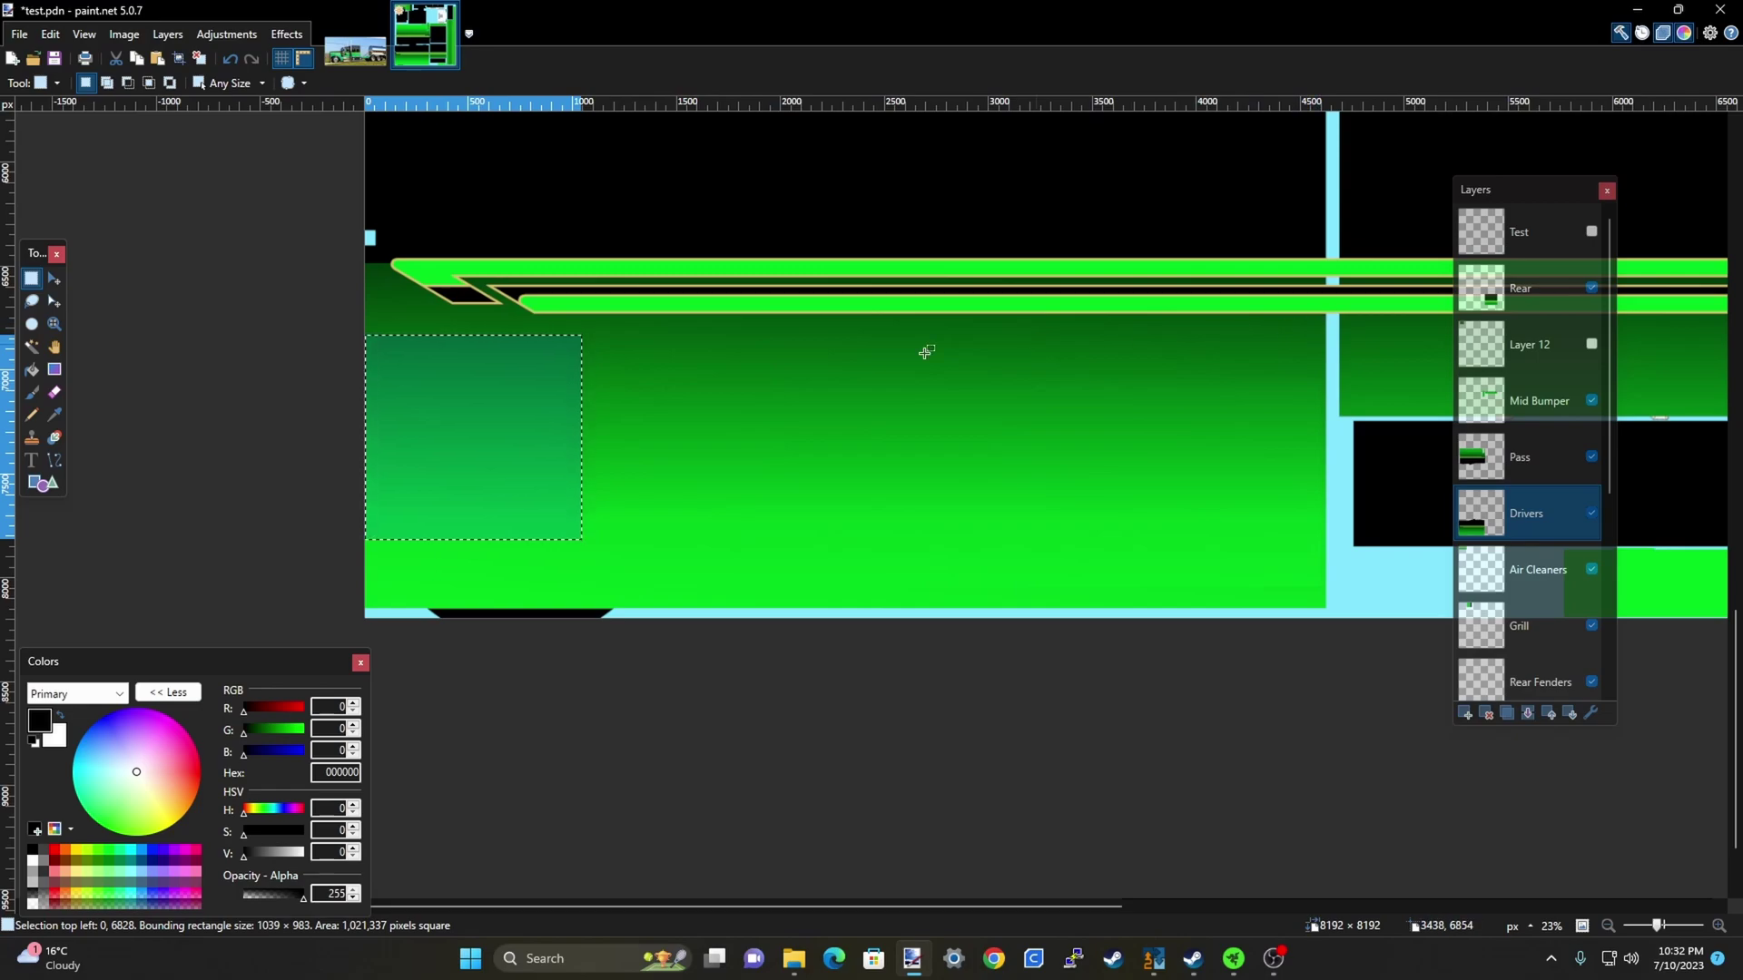
pyautogui.click(388, 333)
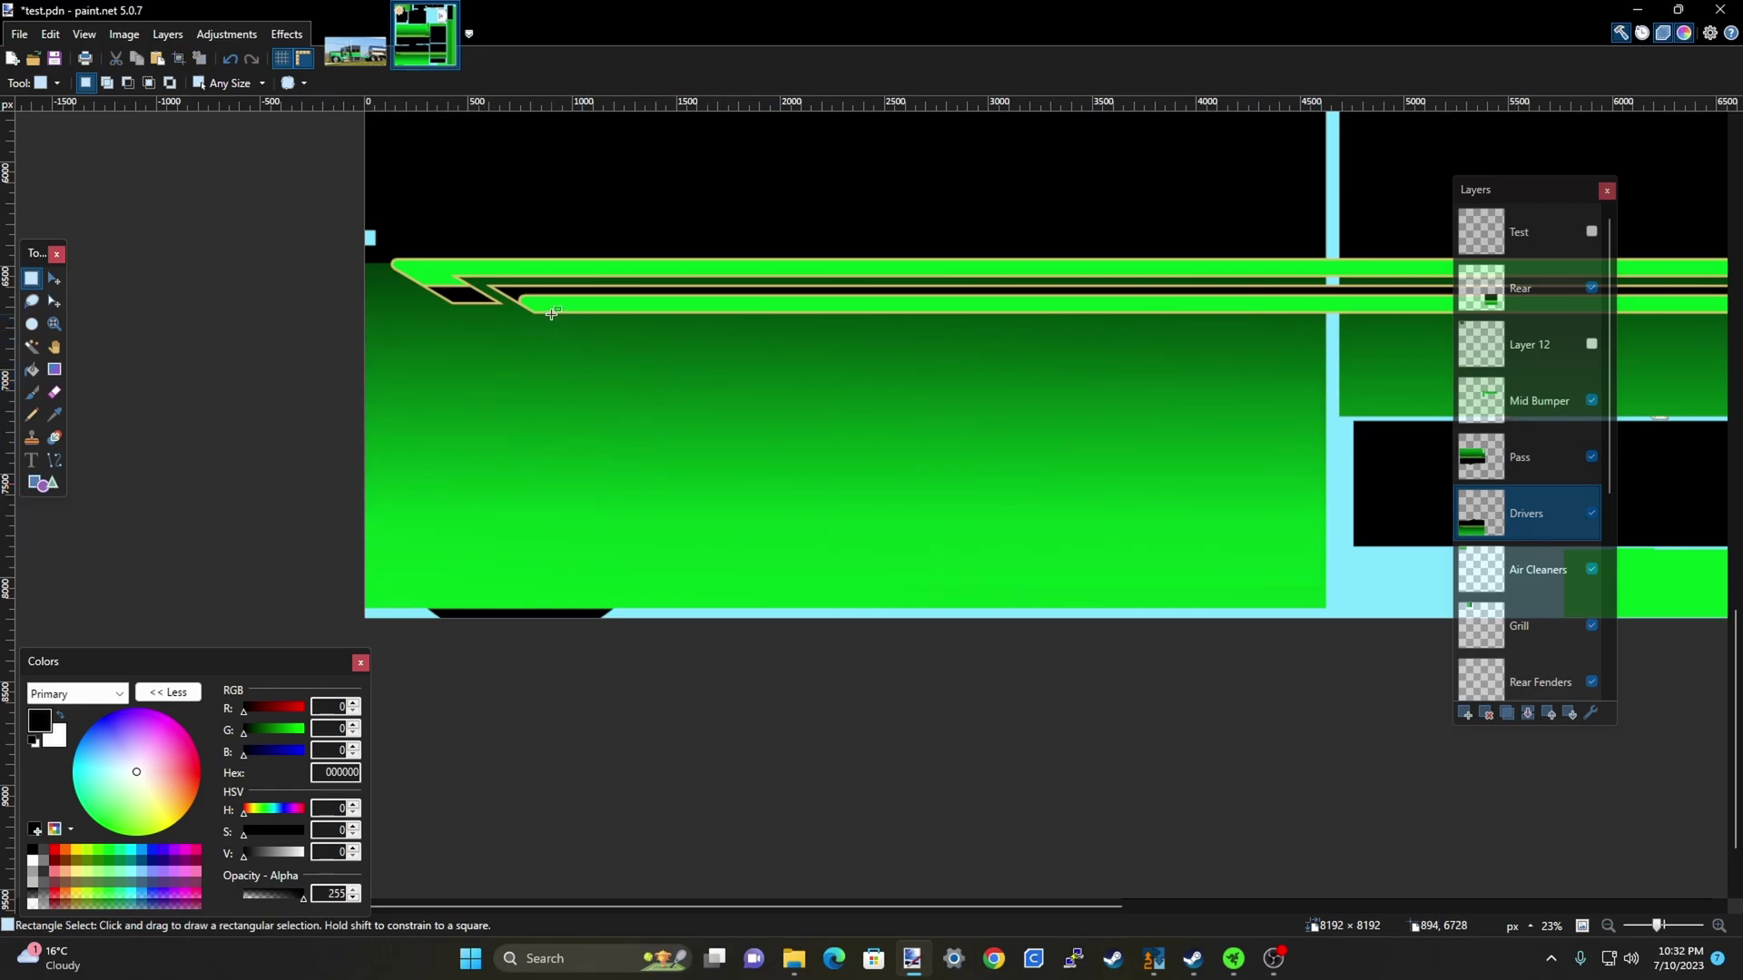
pyautogui.moveTo(552, 313); pyautogui.dragTo(374, 601)
pyautogui.press('m')
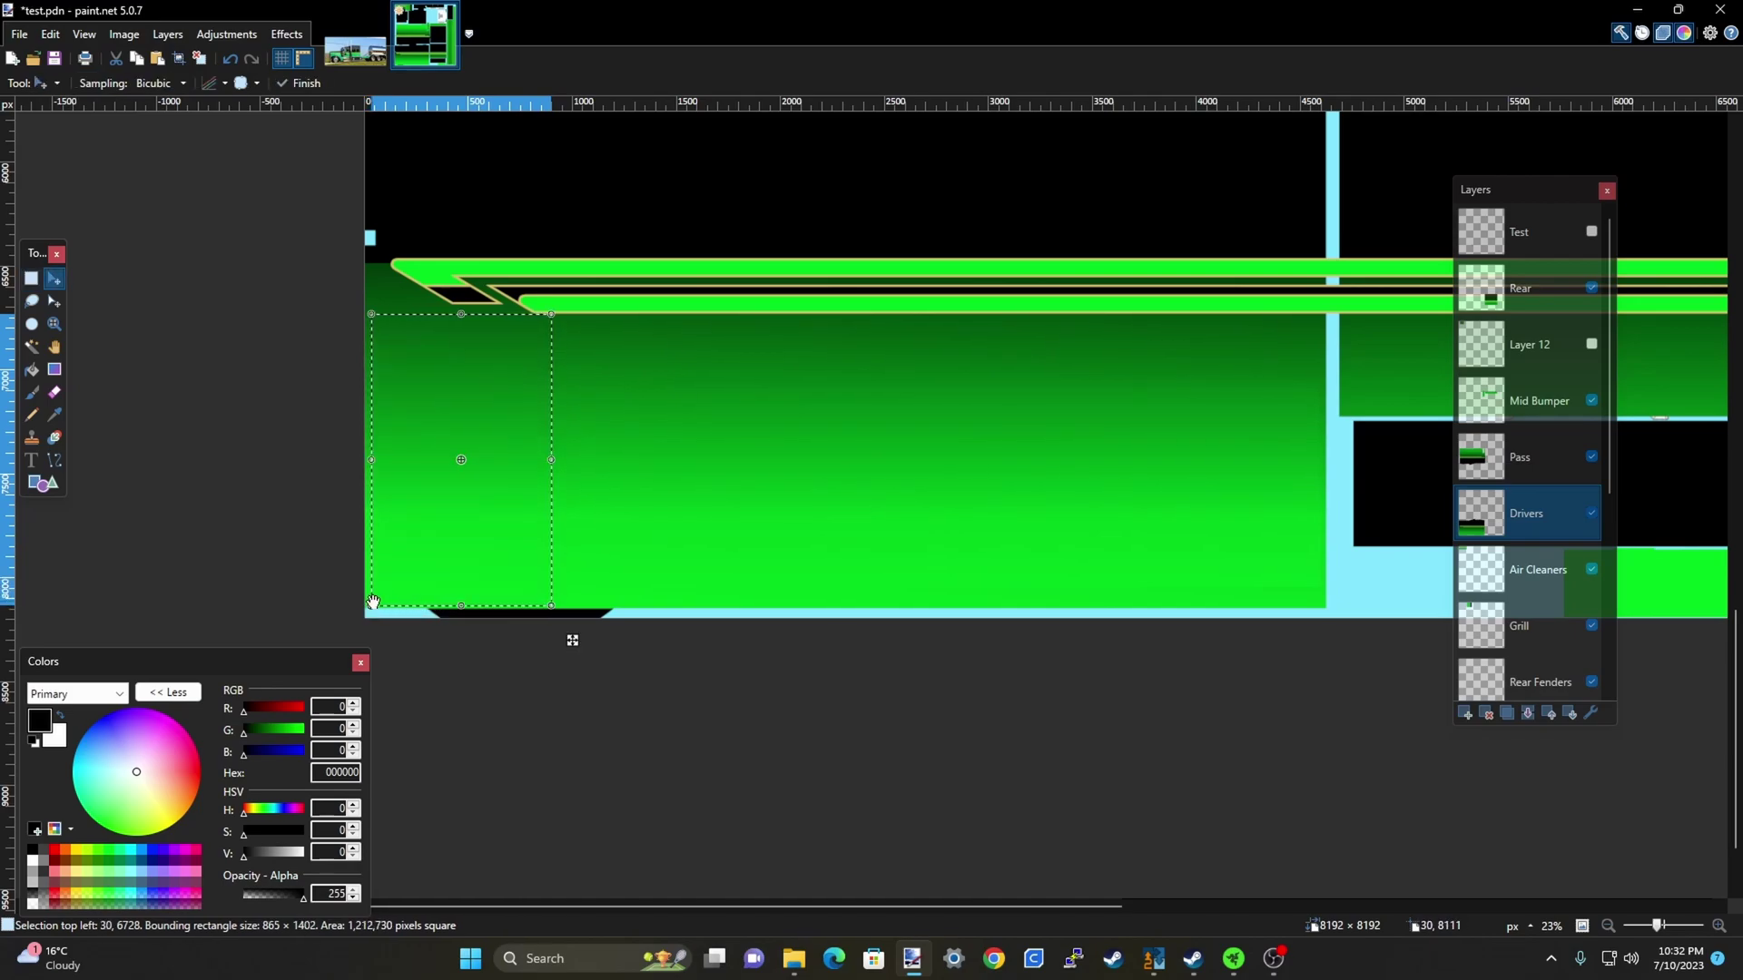
pyautogui.moveTo(546, 463); pyautogui.dragTo(1328, 542)
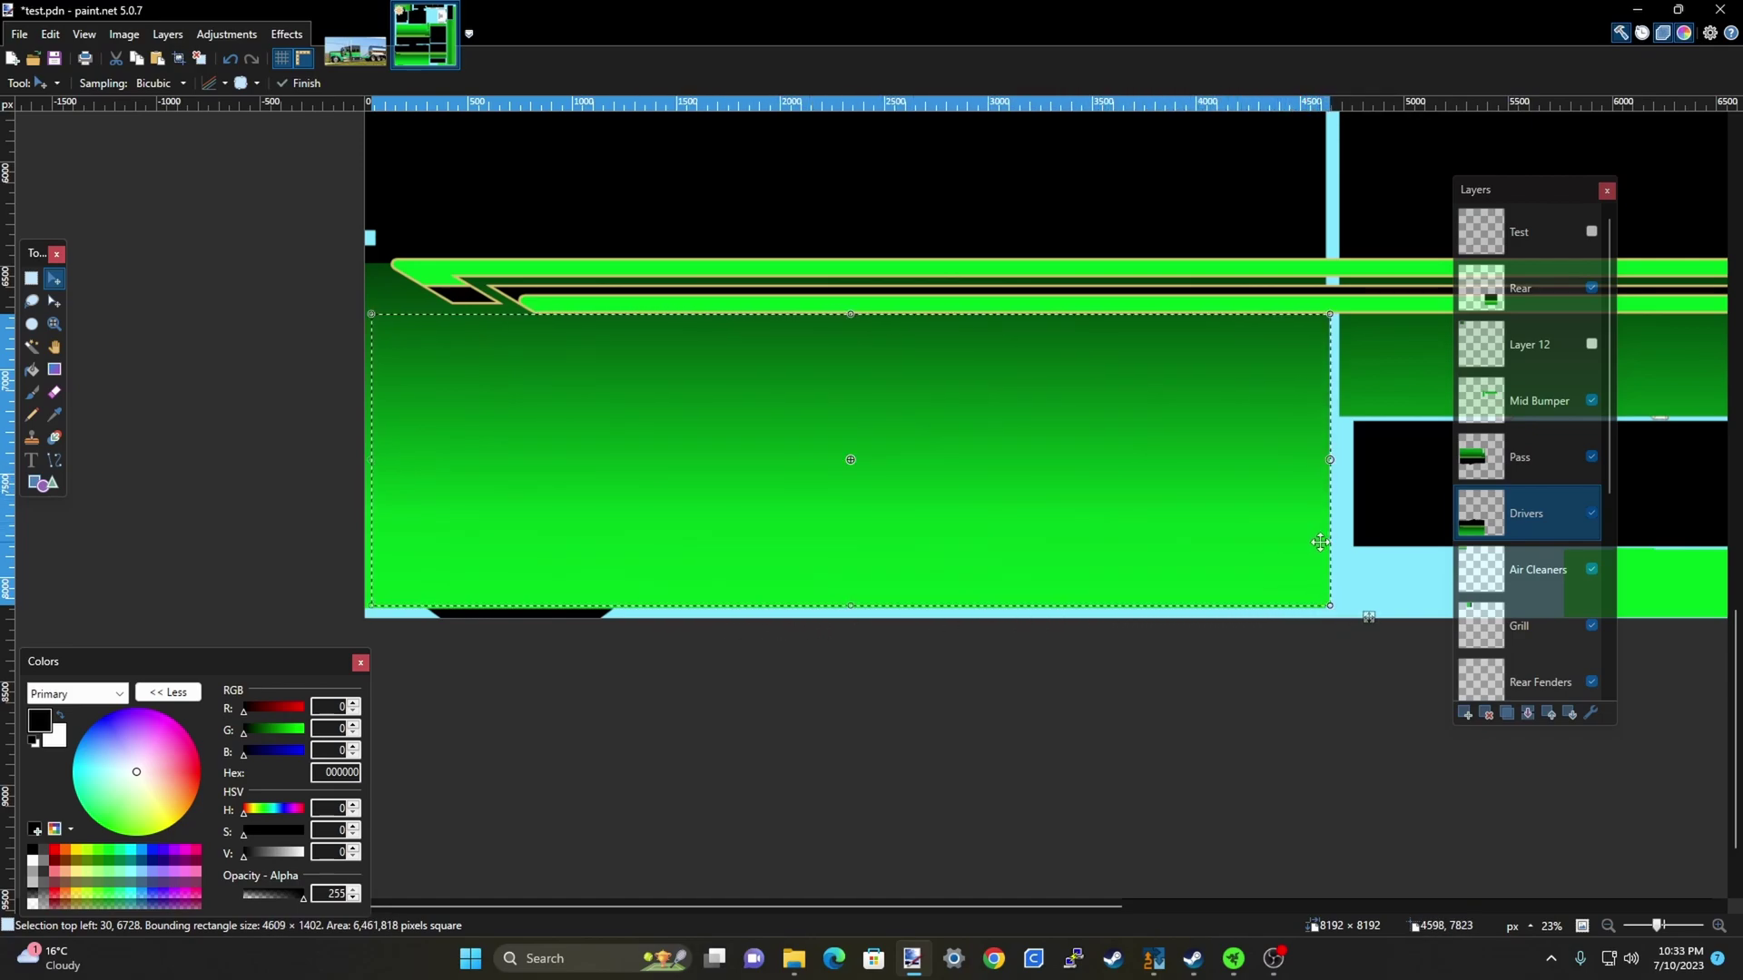
pyautogui.hotkey('ctrl', 'd')
pyautogui.scroll(-3, 921, 581)
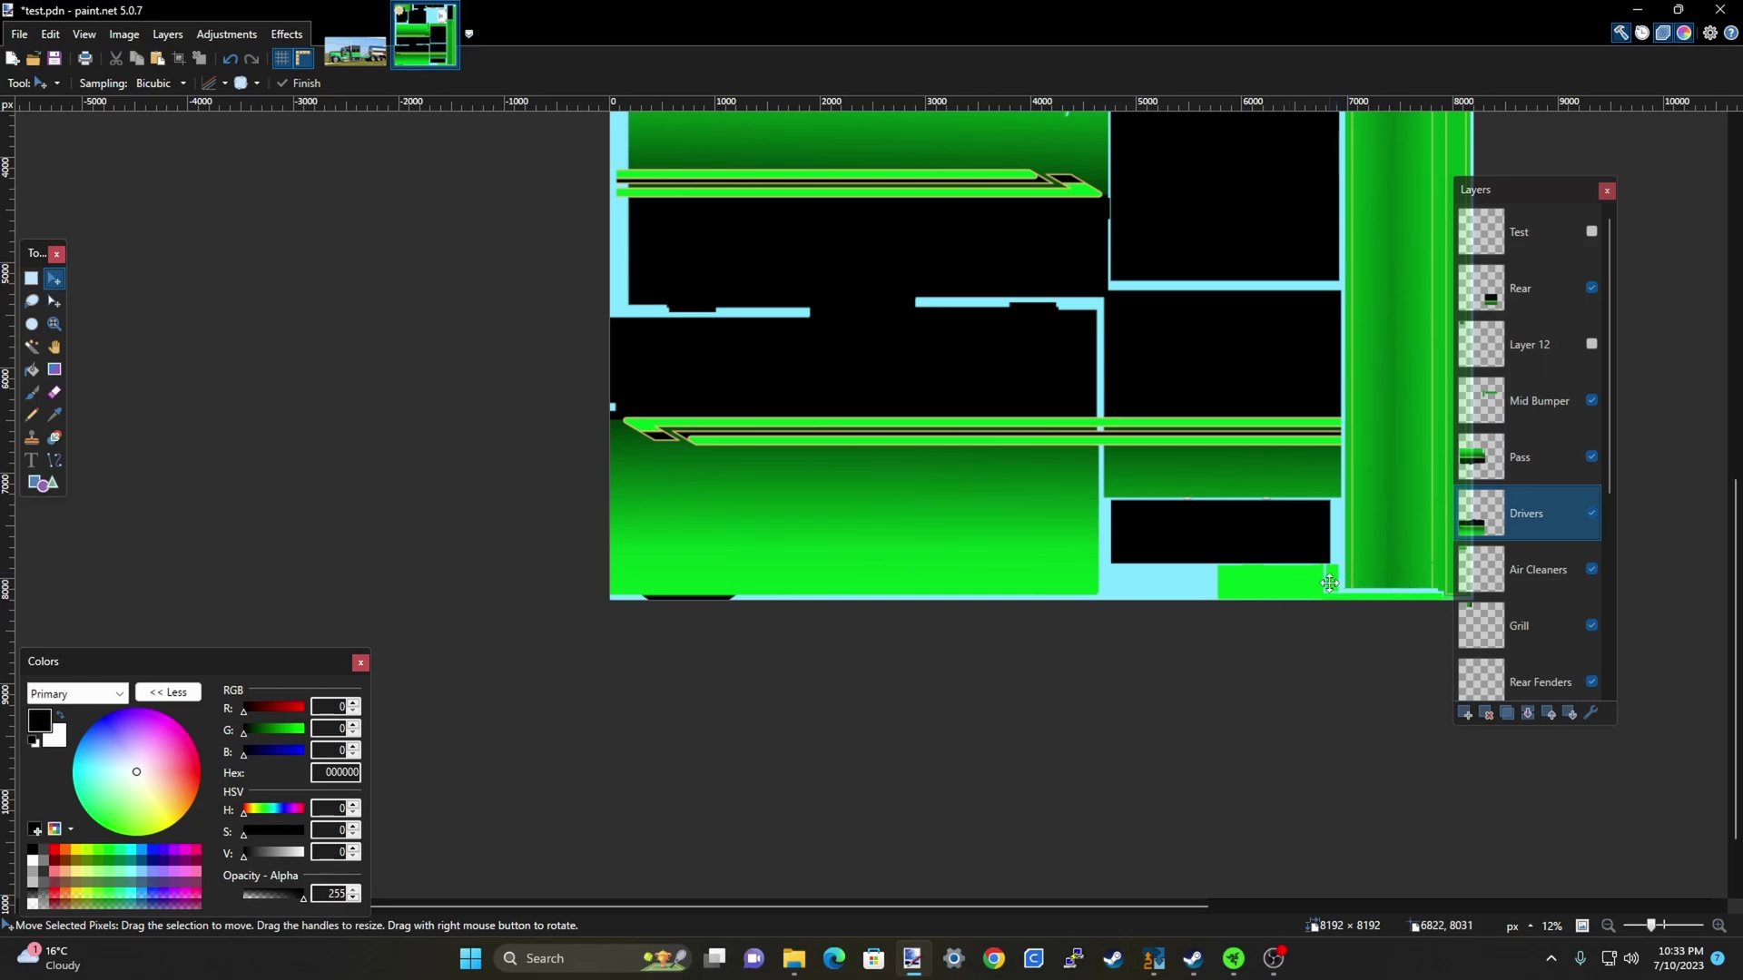
# Undo the gradient stretches on the Drivers layer, back to the open cut-out around the left stairs and tankers
pyautogui.hotkey('ctrl', 'a')
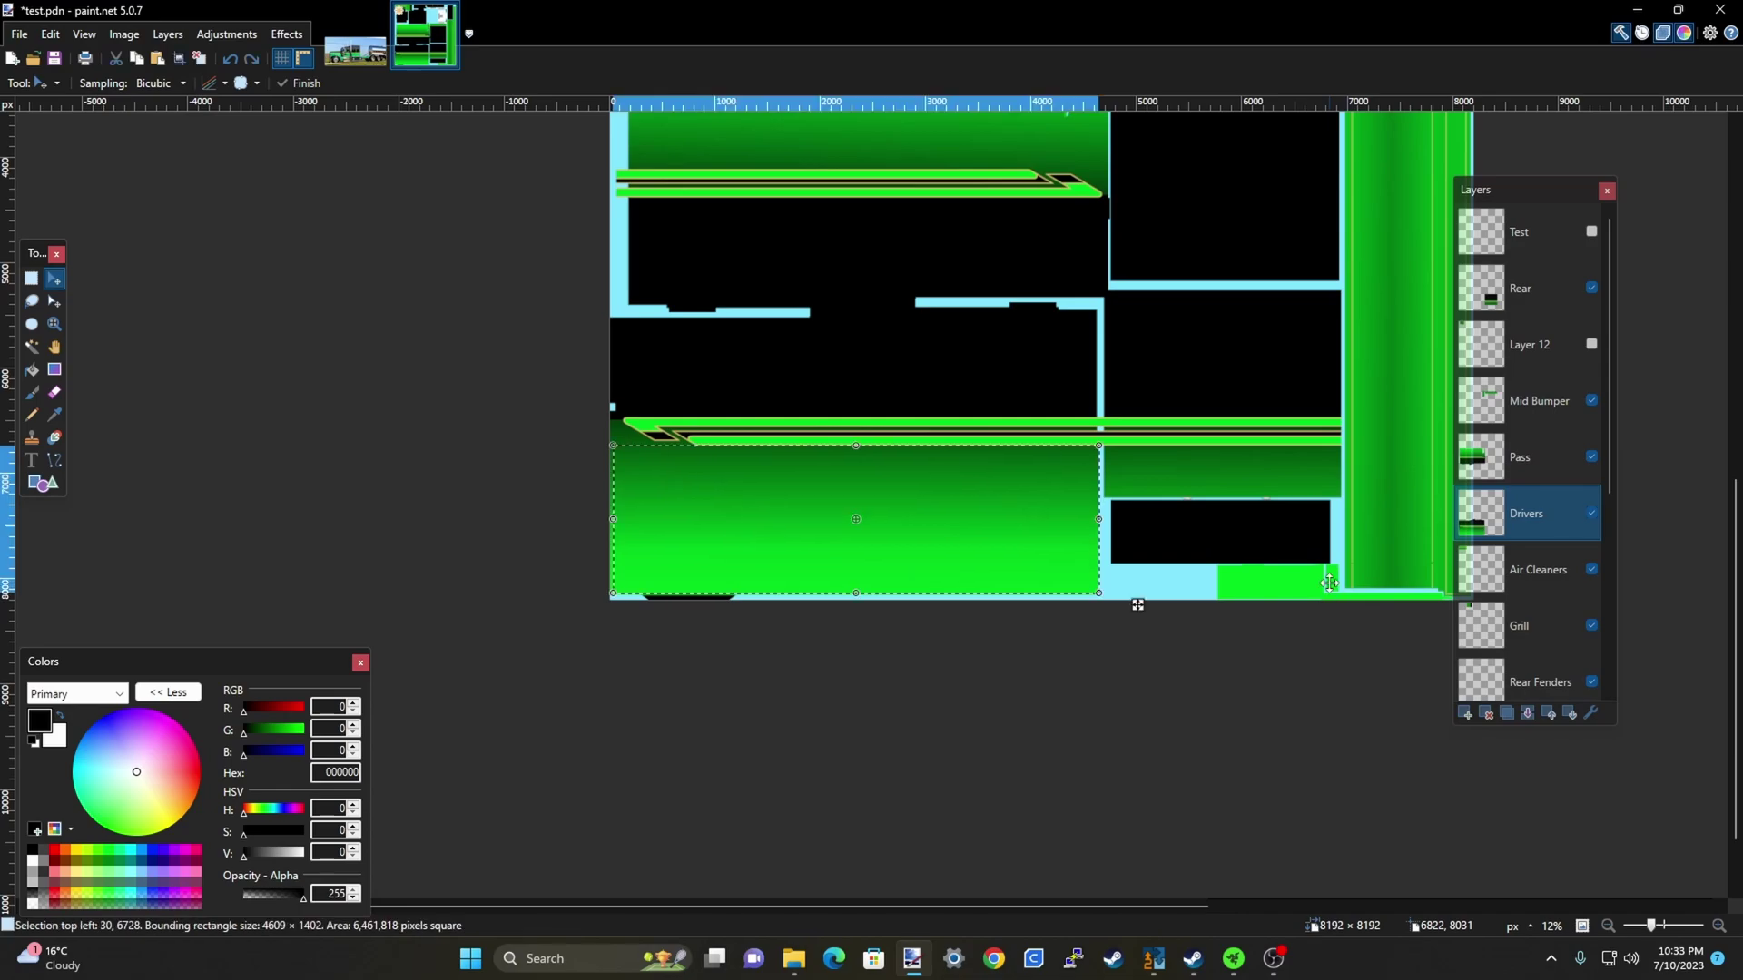
pyautogui.moveTo(1137, 604); pyautogui.dragTo(725, 627)
pyautogui.hotkey('ctrl', 'z')
pyautogui.hotkey('ctrl', 'z')
pyautogui.hotkey('ctrl', 'z')
pyautogui.hotkey('ctrl', 'z')
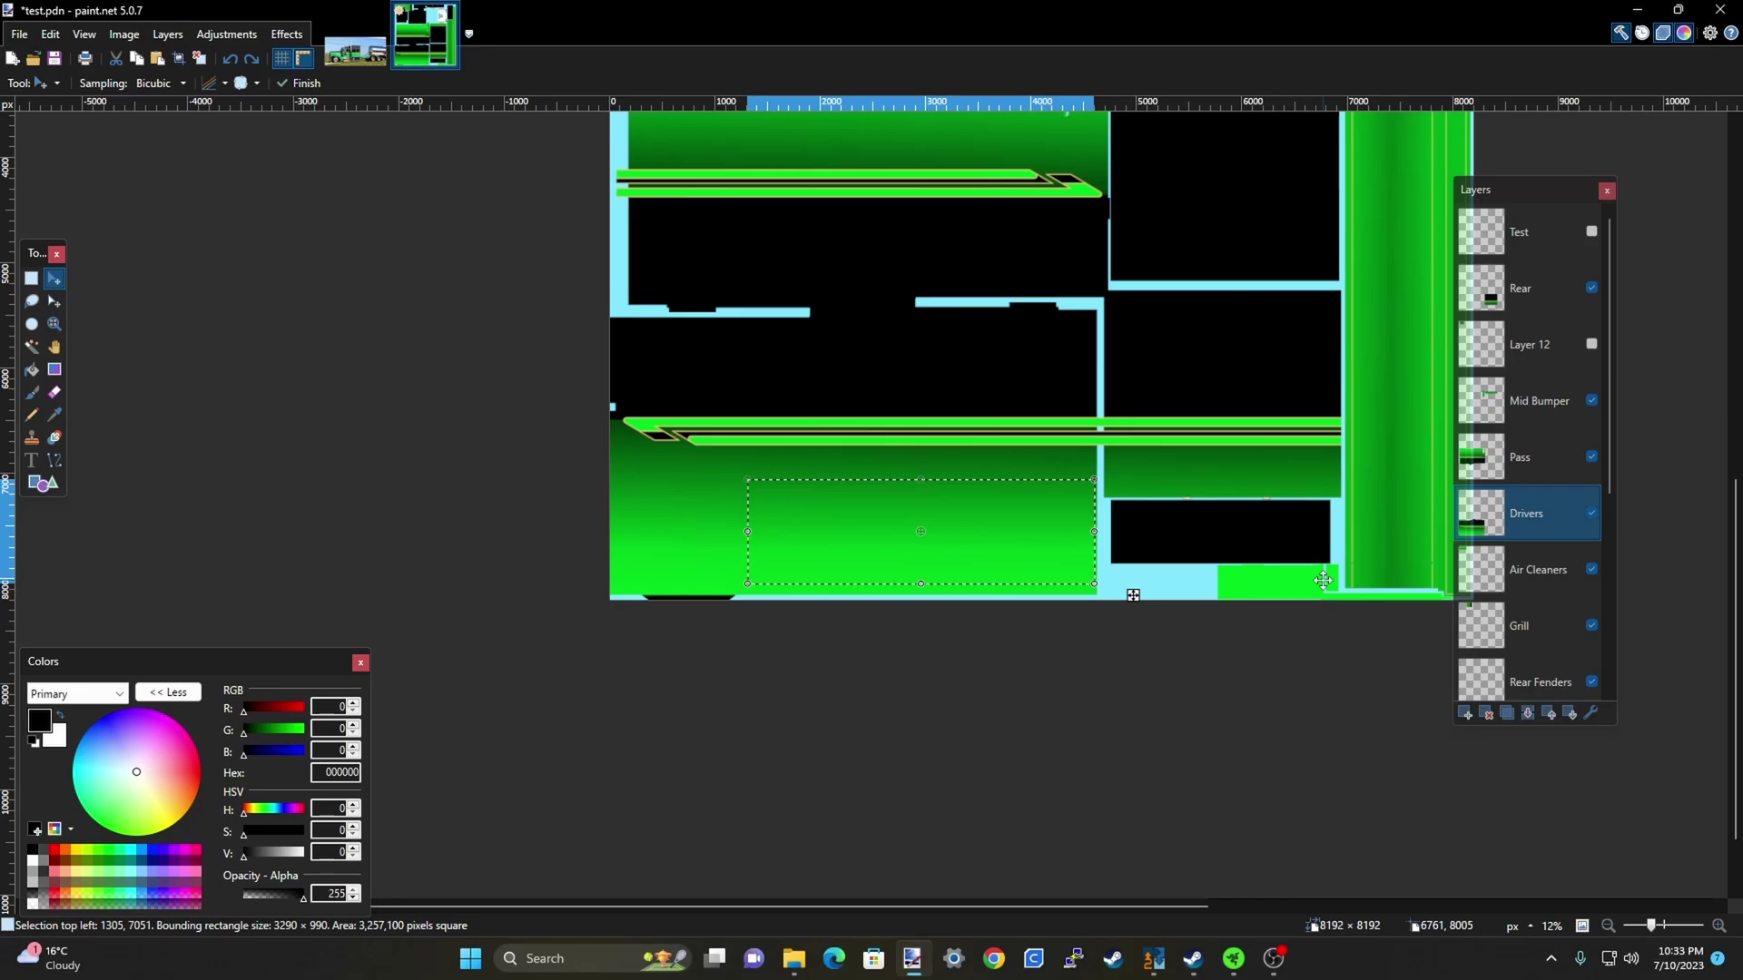
pyautogui.moveTo(1132, 594); pyautogui.dragTo(777, 624)
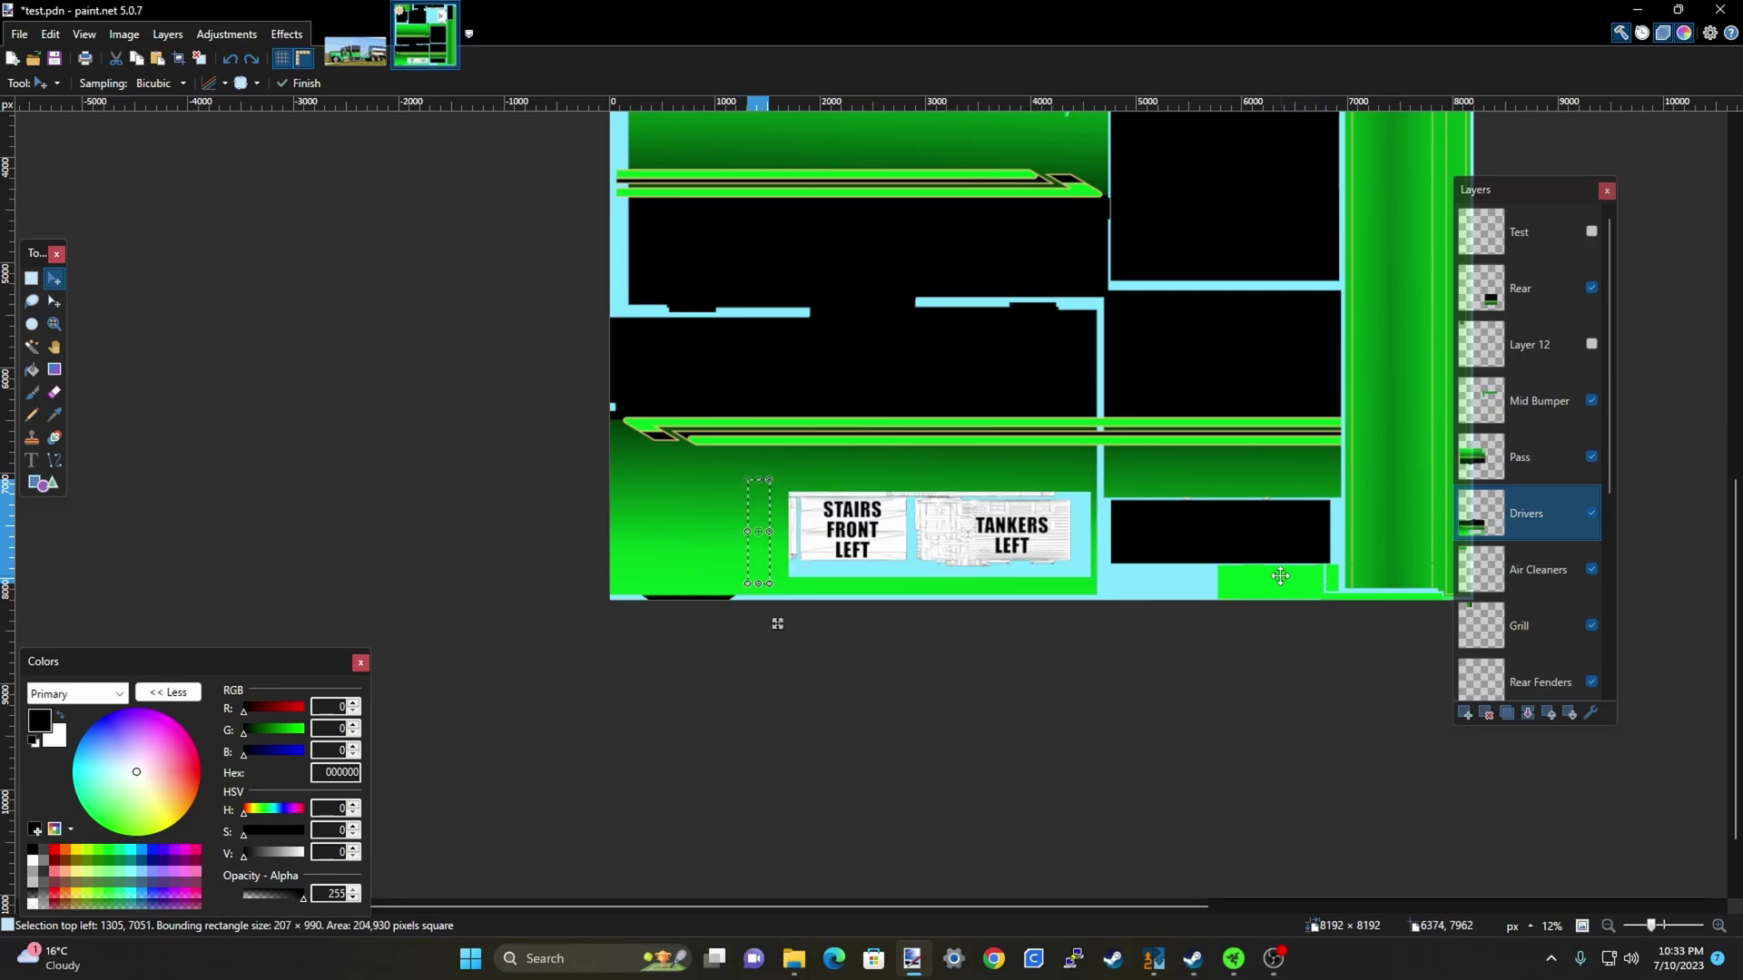
# Select a gradient patch of about 303 × 139 px at the Drivers artwork's left edge and look through the layer list
pyautogui.scroll(4, 814, 541)
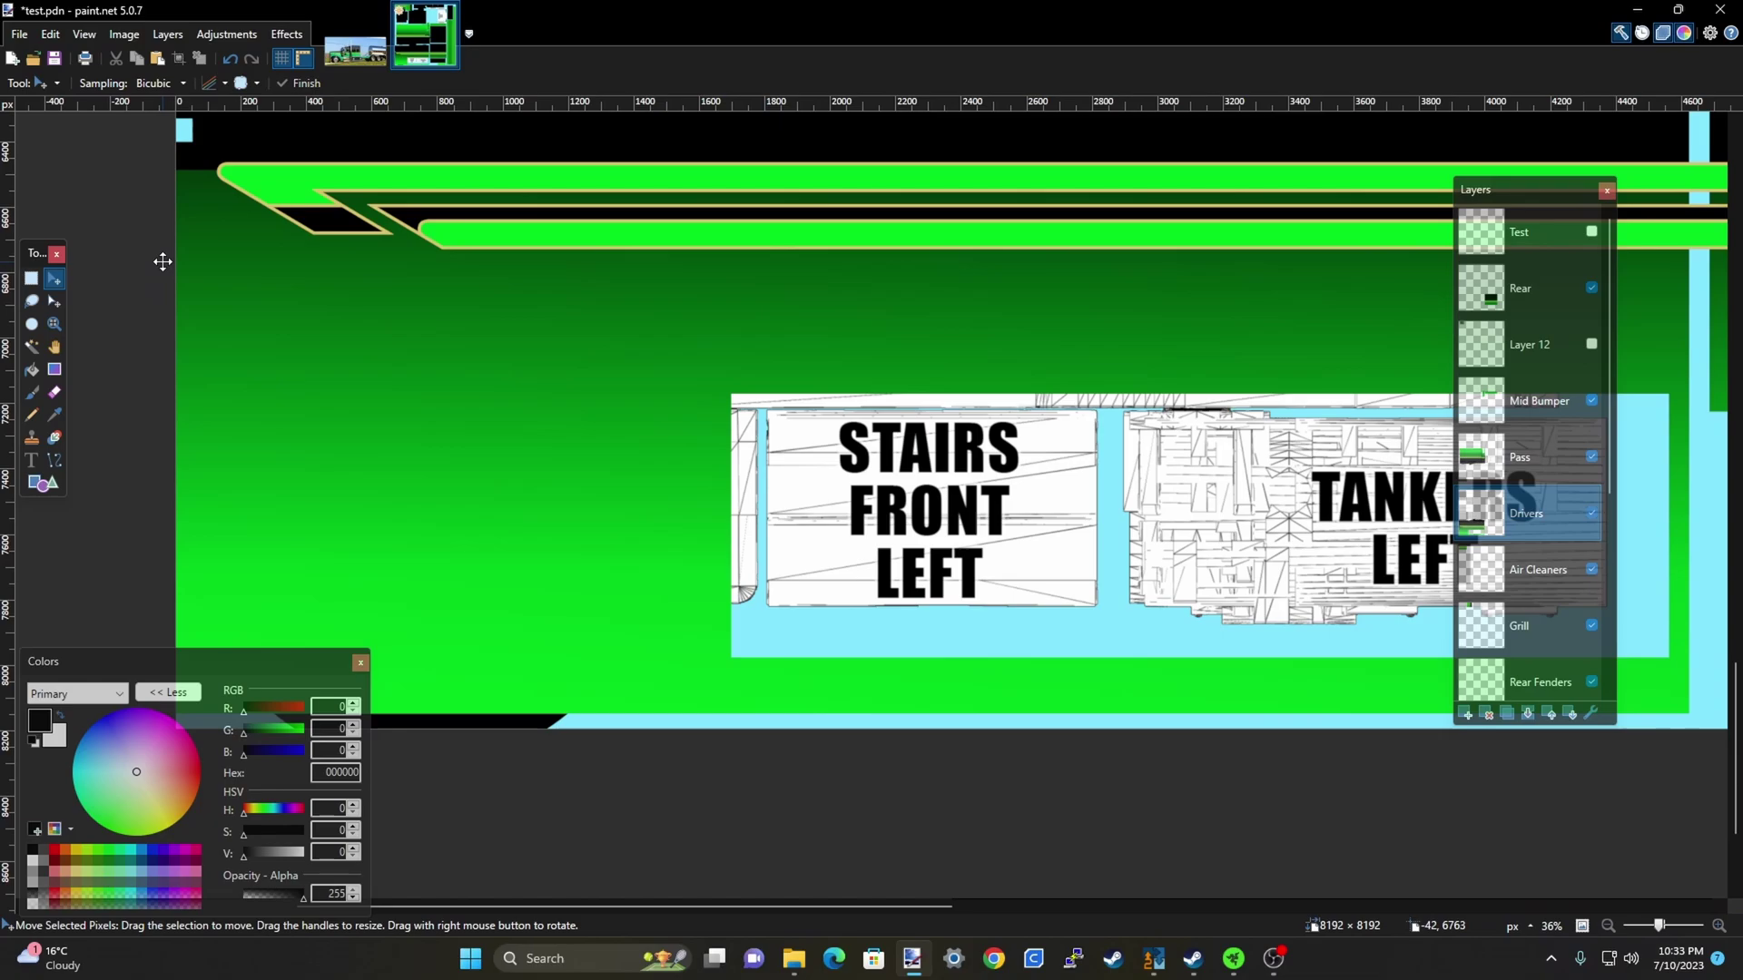
pyautogui.click(31, 278)
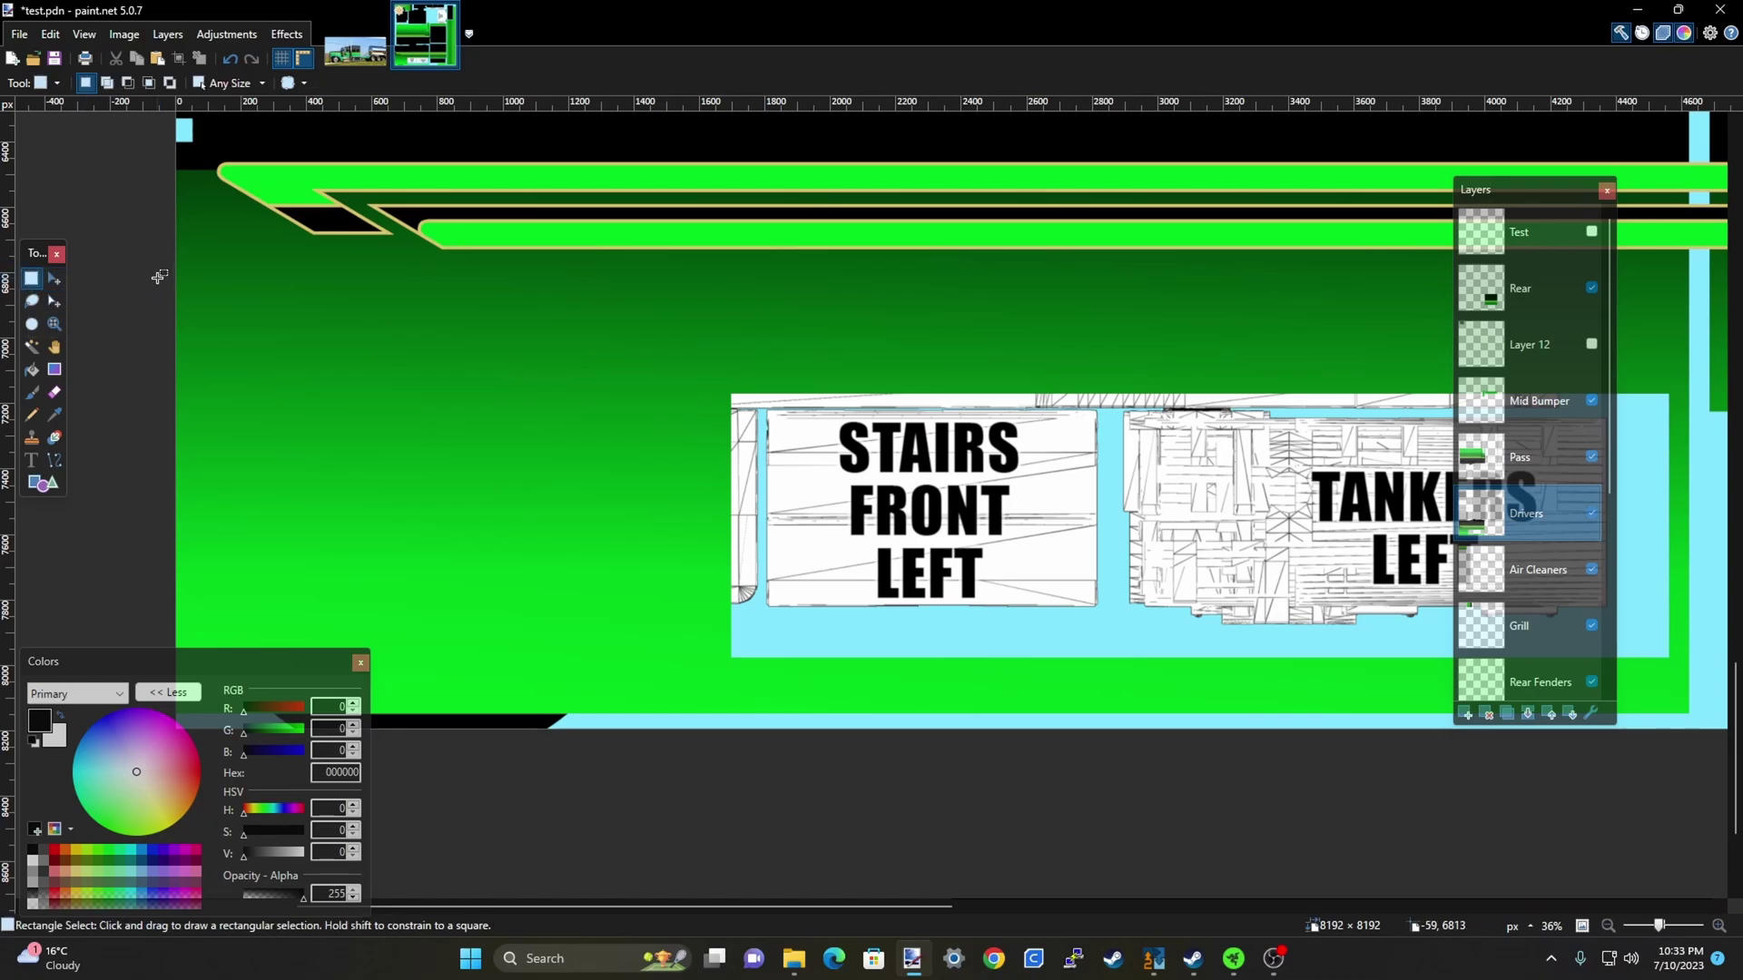
pyautogui.moveTo(176, 275); pyautogui.dragTo(275, 320)
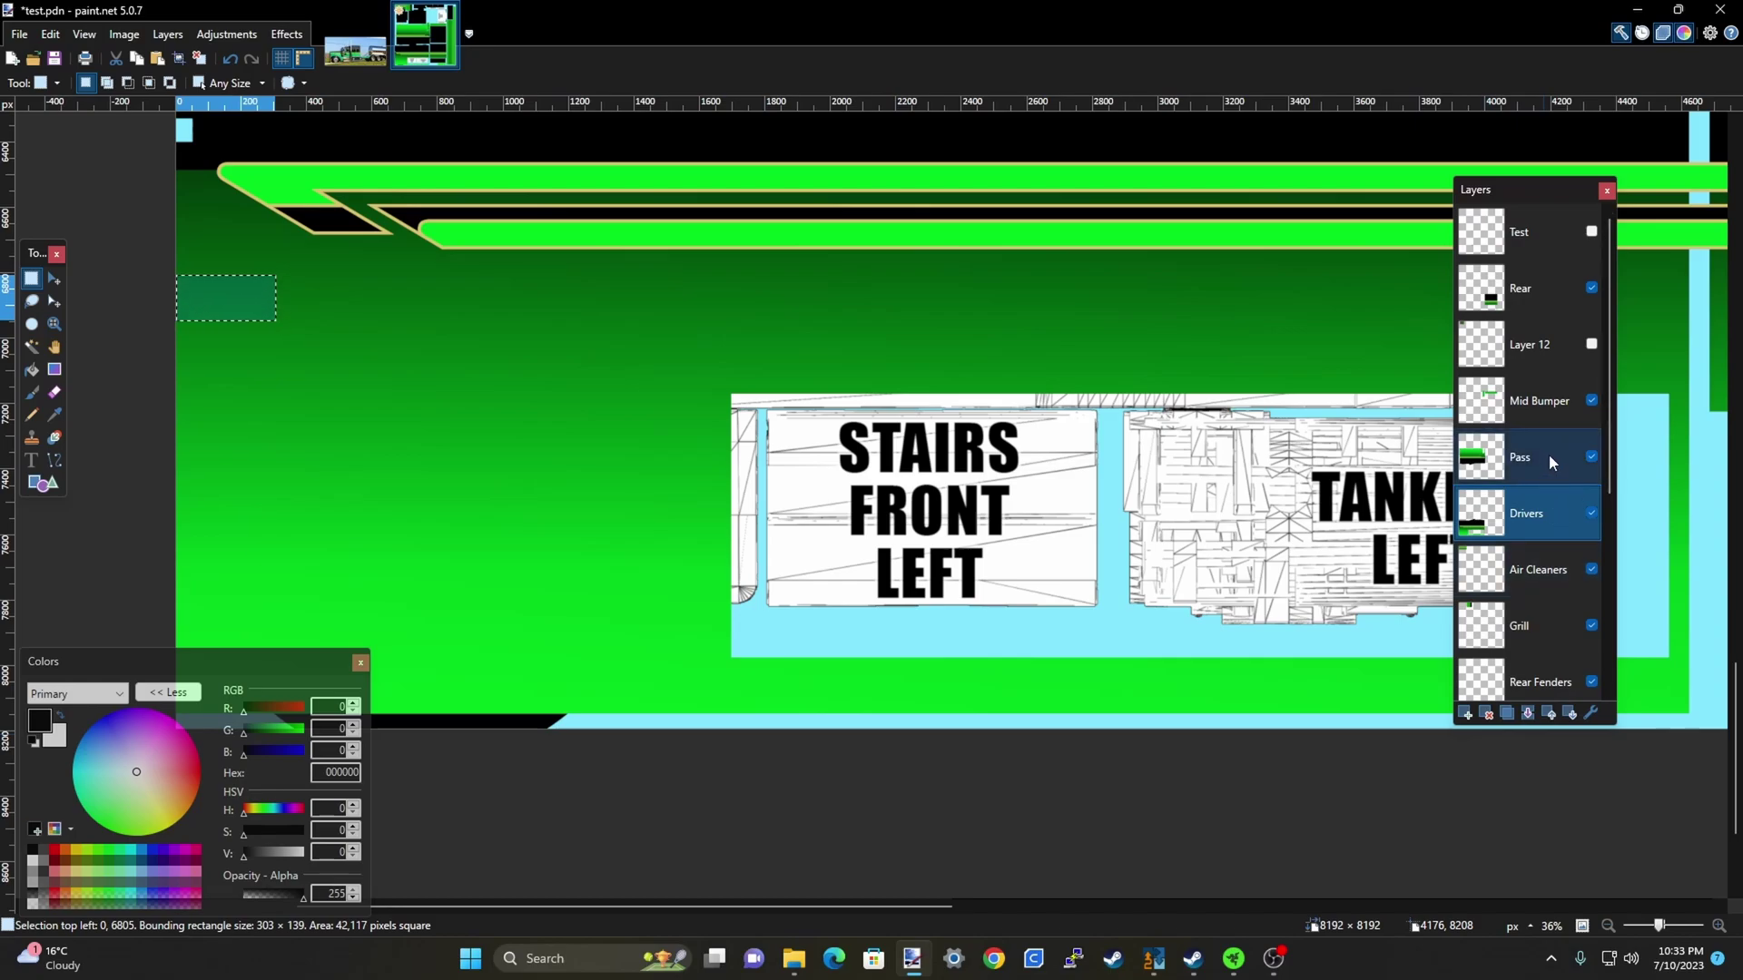
pyautogui.scroll(-3, 1541, 522)
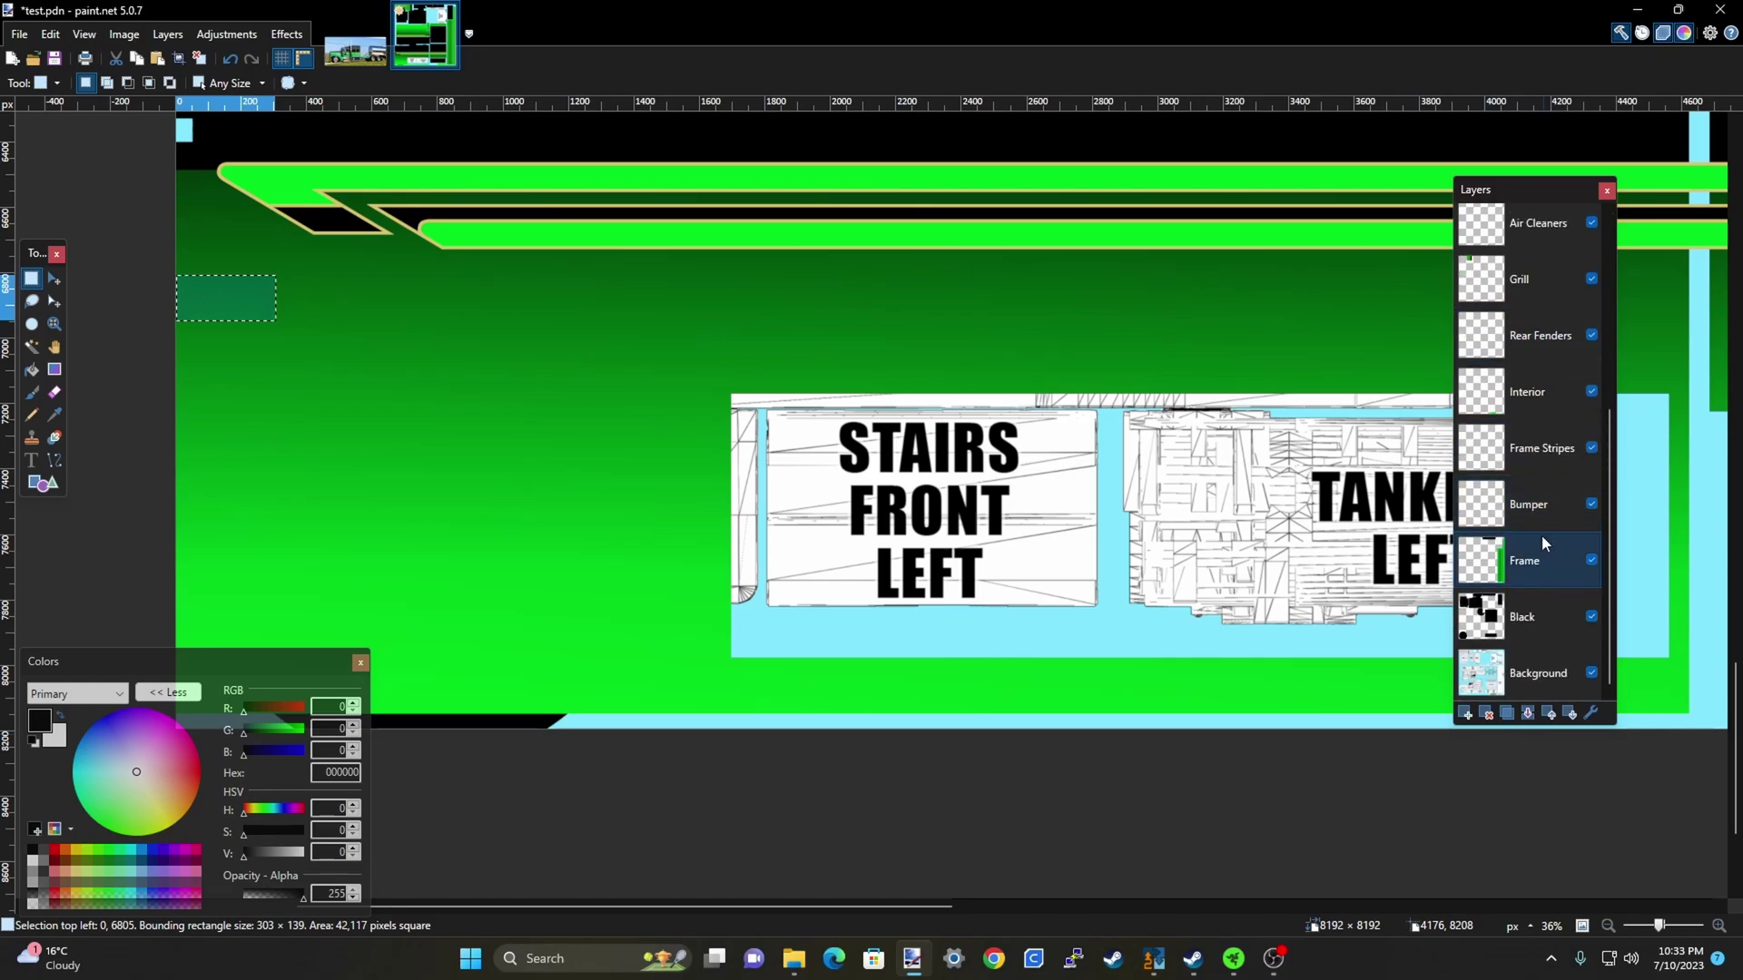
pyautogui.scroll(3, 1541, 543)
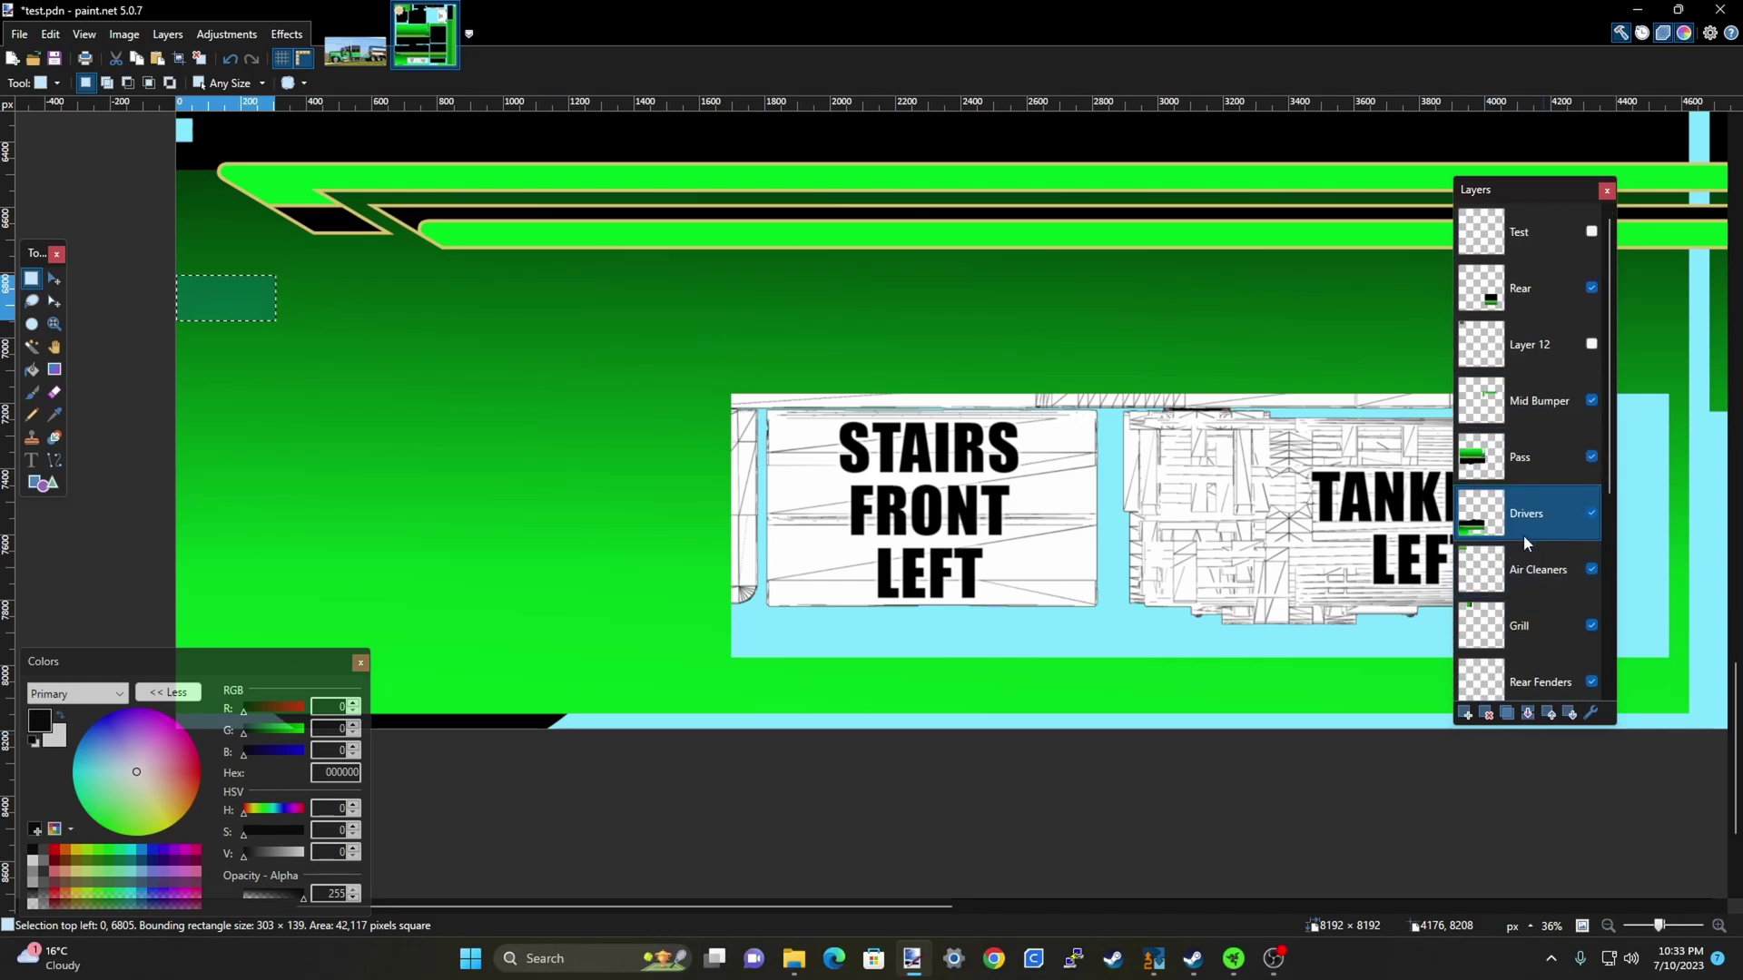
# Add a new layer directly above Pass and name it Tanks
pyautogui.click(1535, 452)
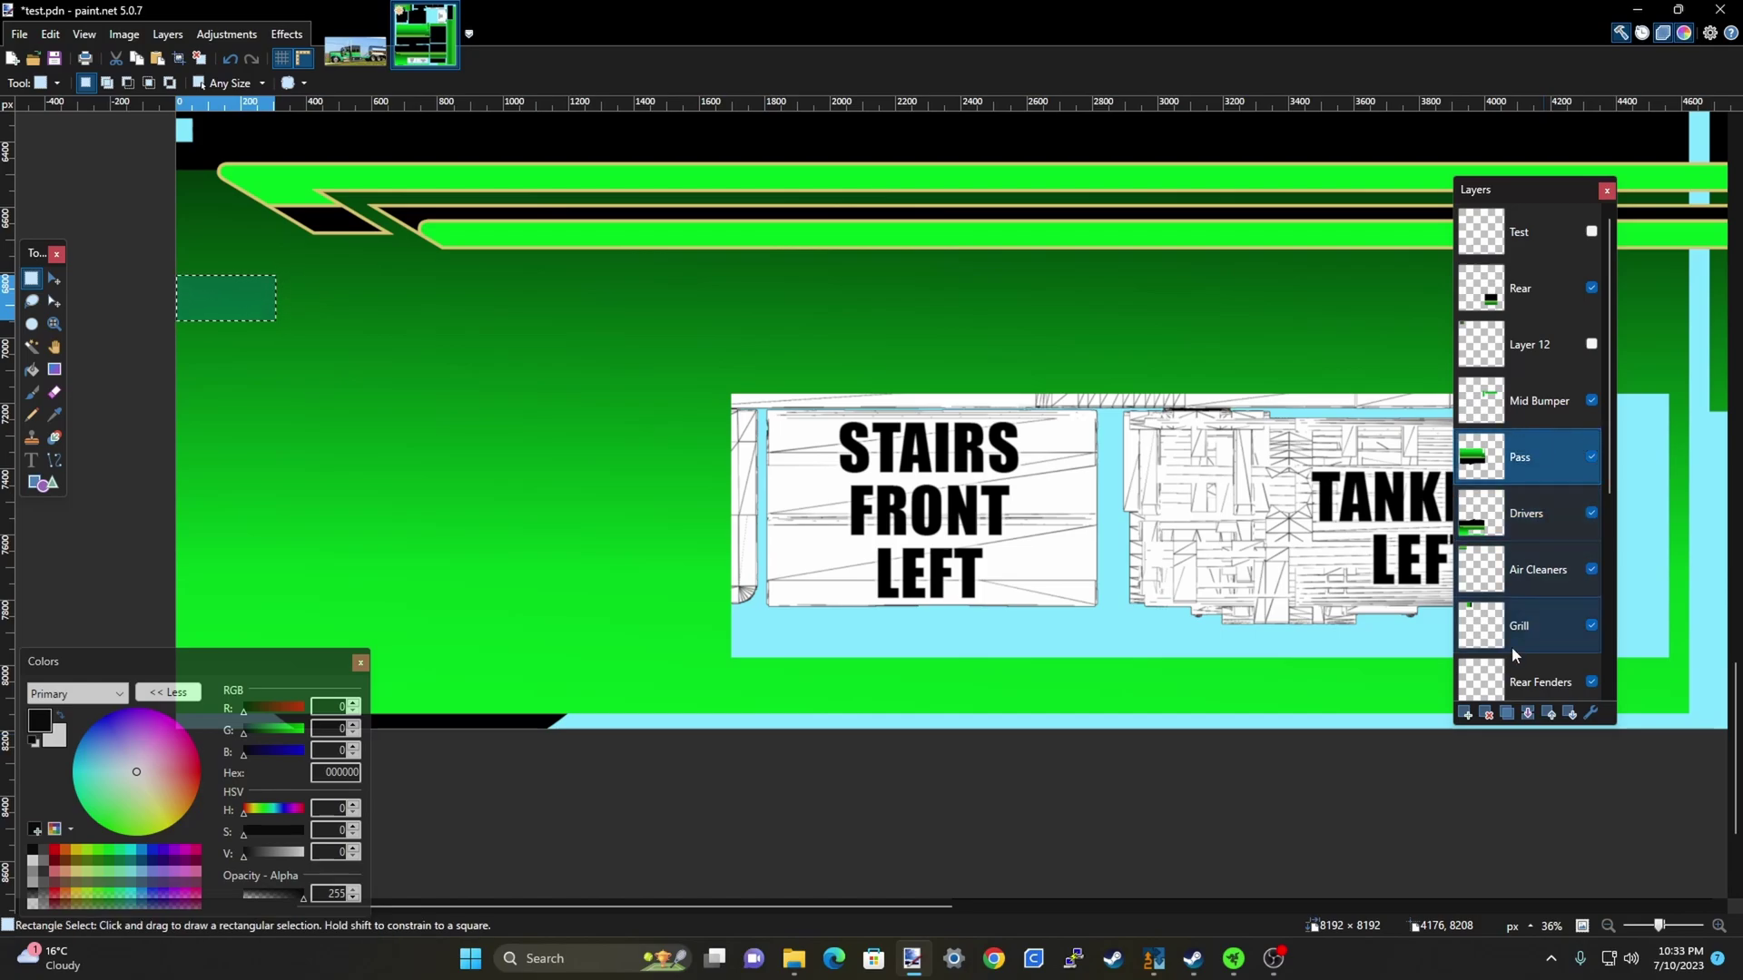
pyautogui.click(1463, 715)
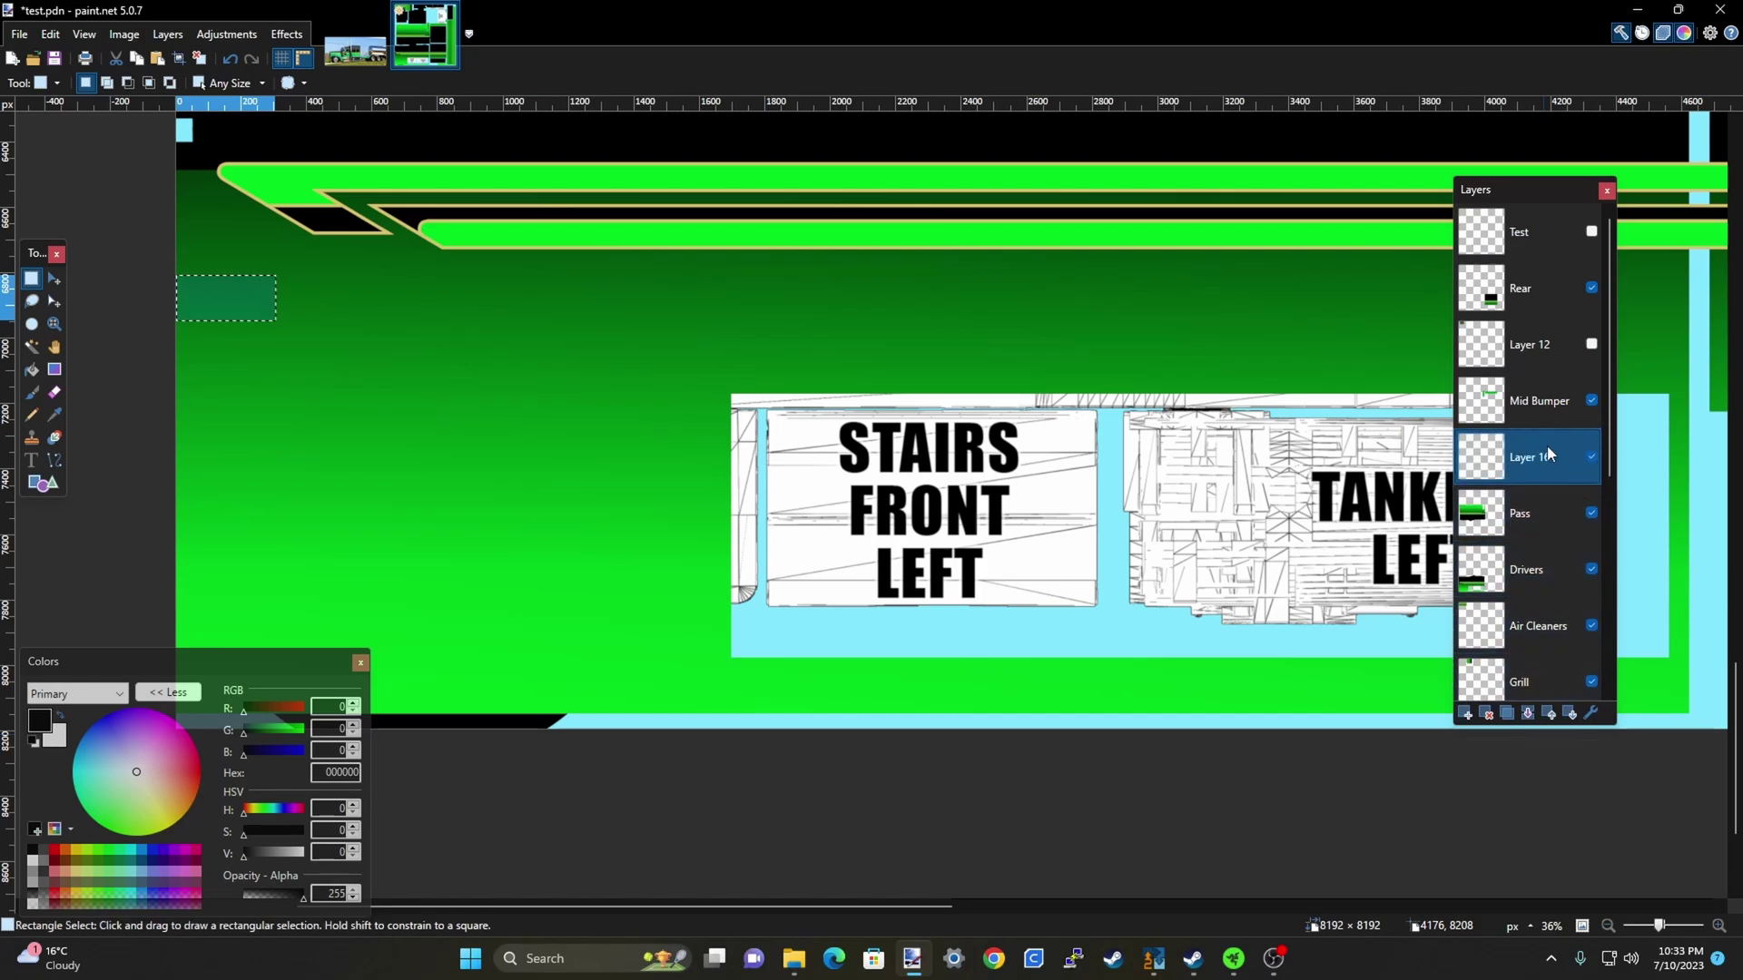
pyautogui.doubleClick(1547, 454)
pyautogui.write('Tanks')
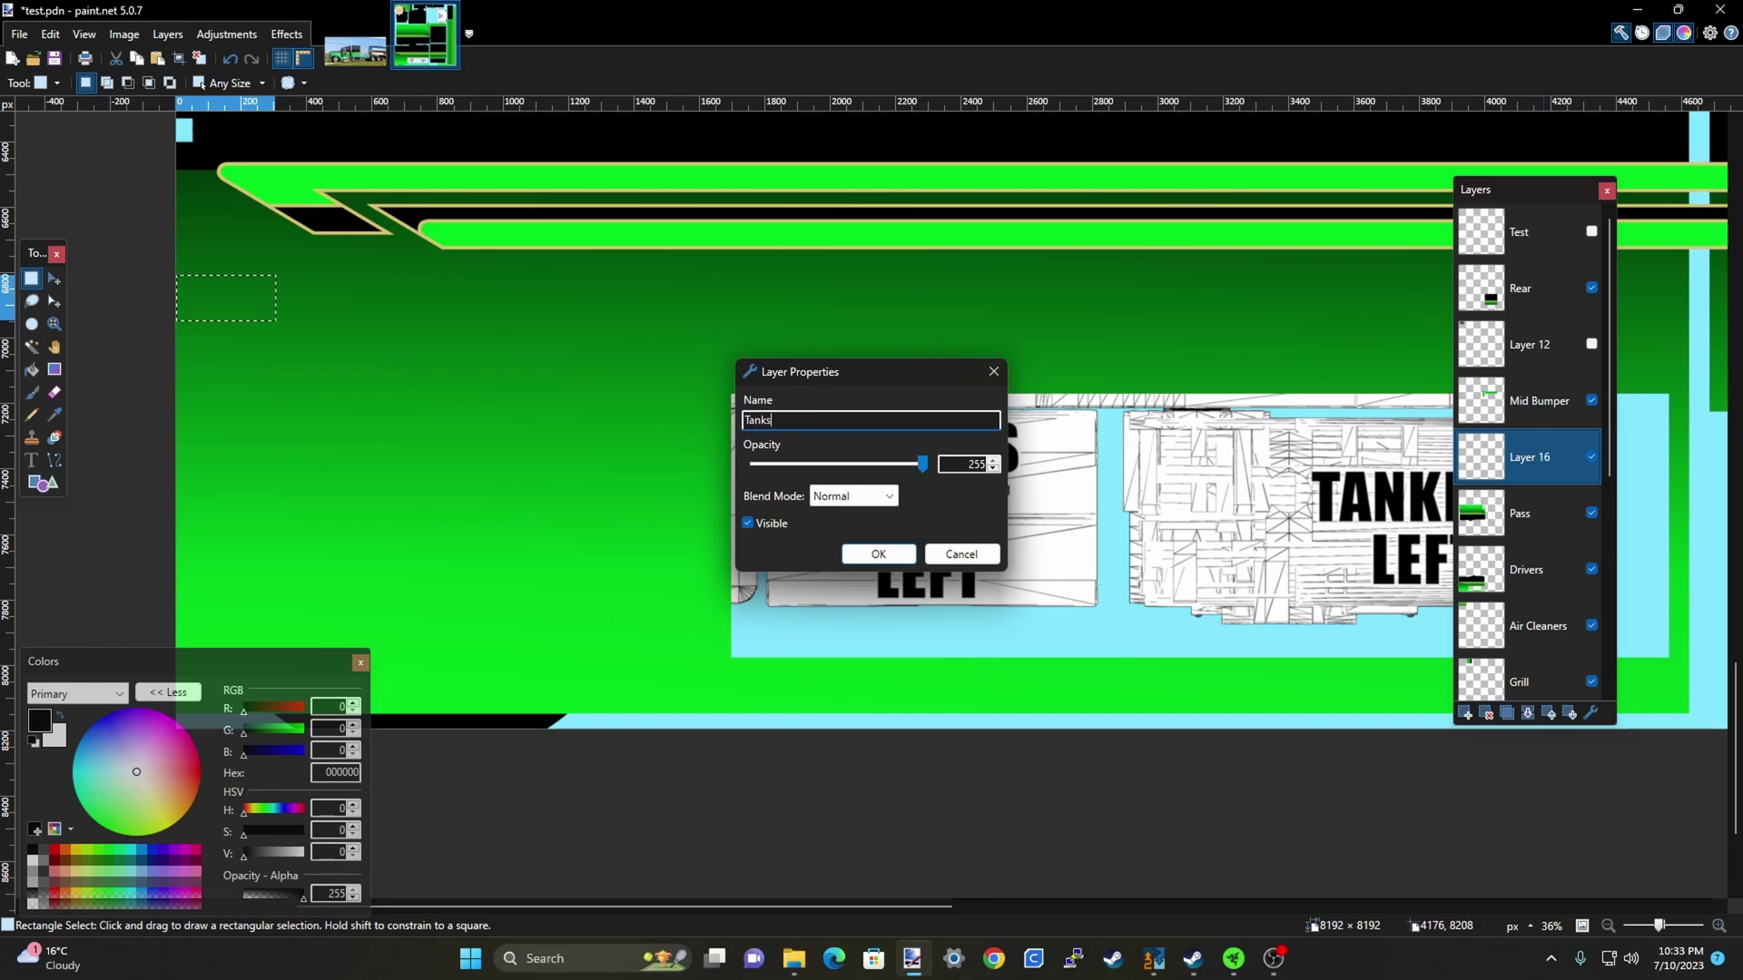
pyautogui.press('Return')
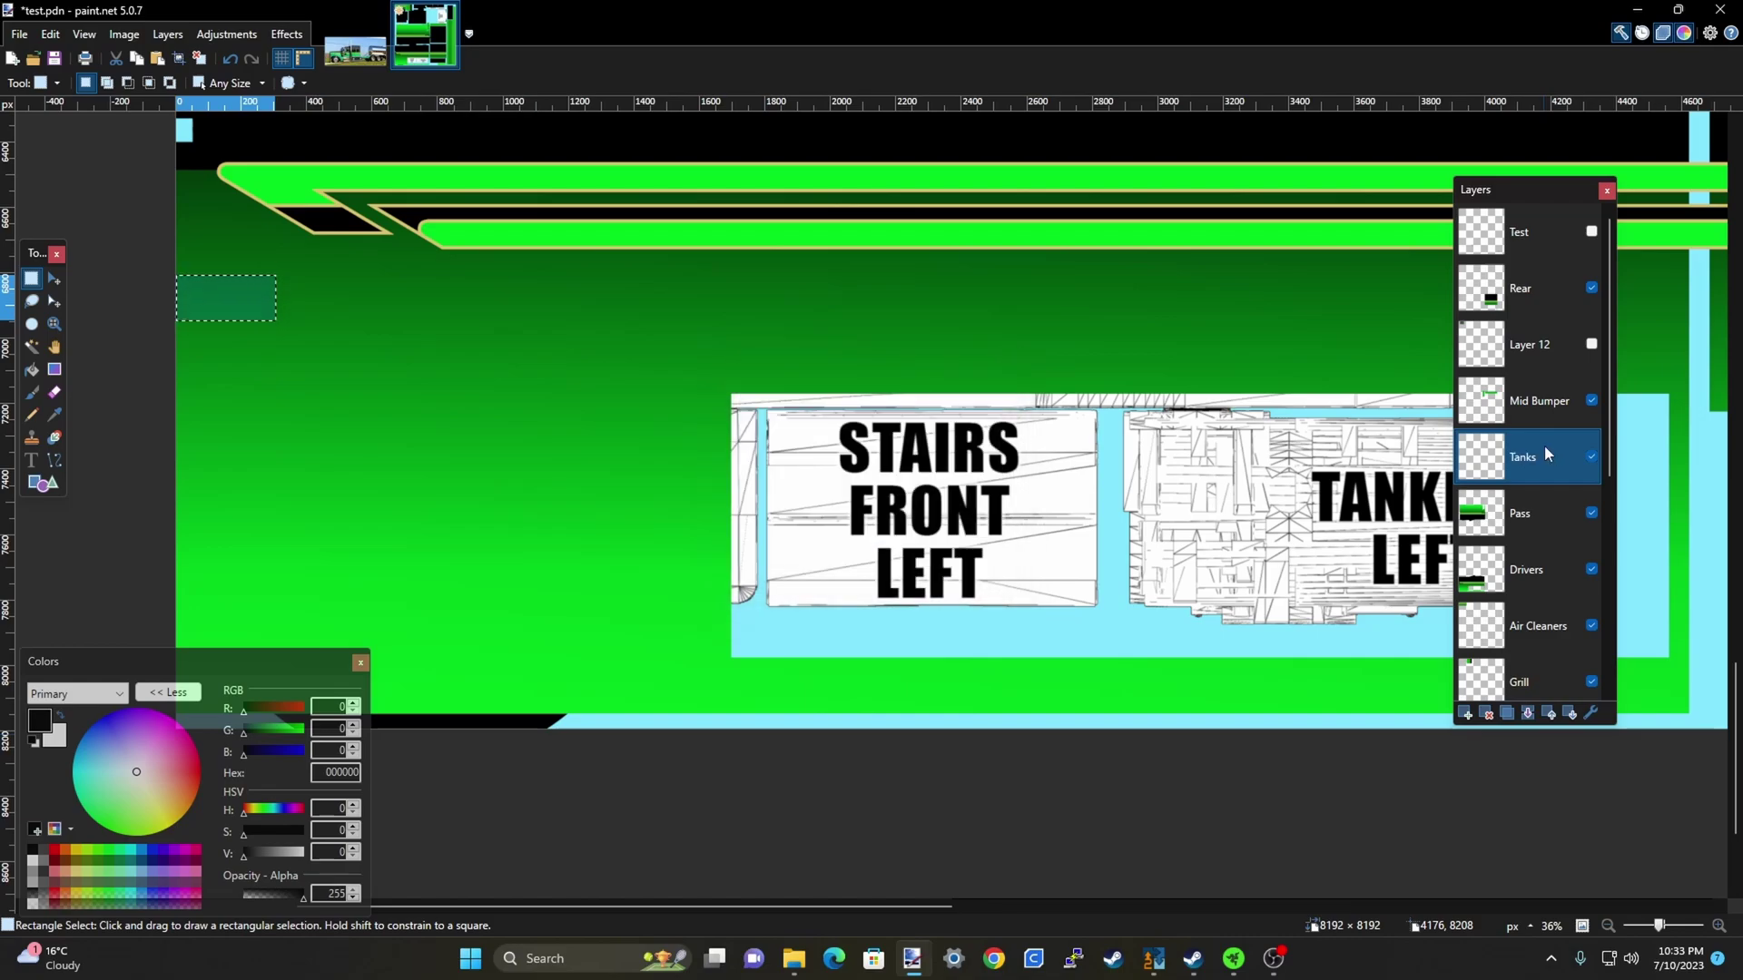
# On the Drivers layer, select a gradient patch of about 358 × 242 px at the left edge and stretch it to about 1861 px wide
pyautogui.click(1502, 576)
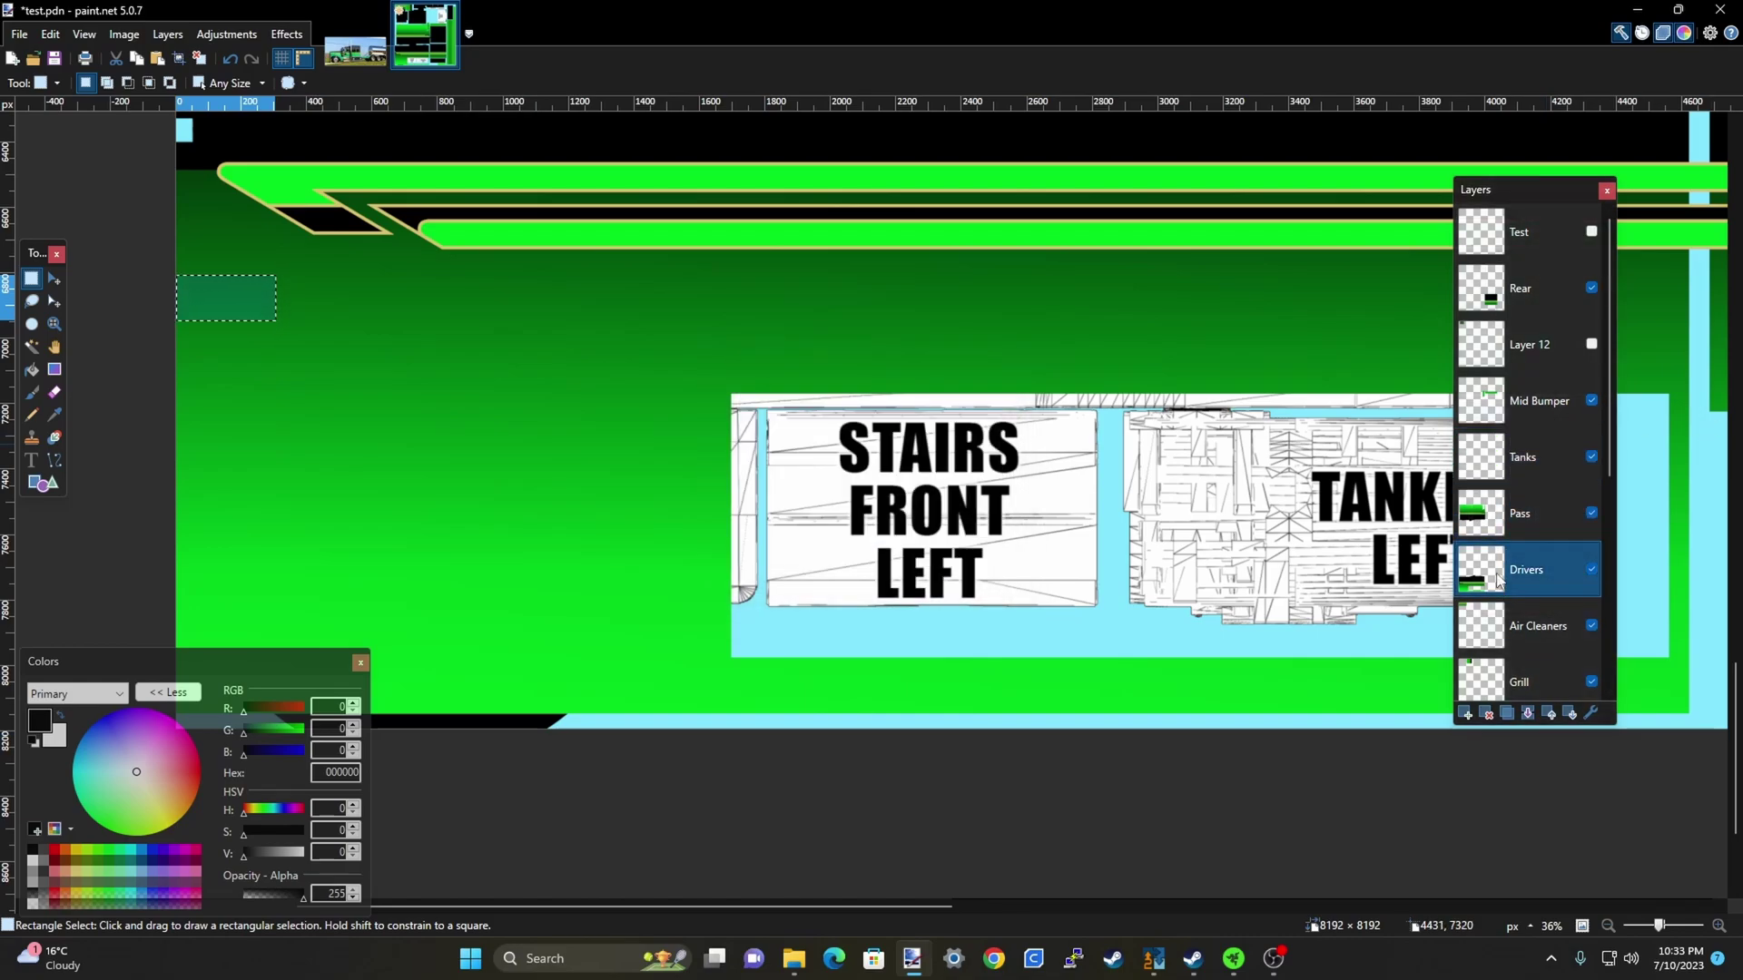
pyautogui.click(179, 346)
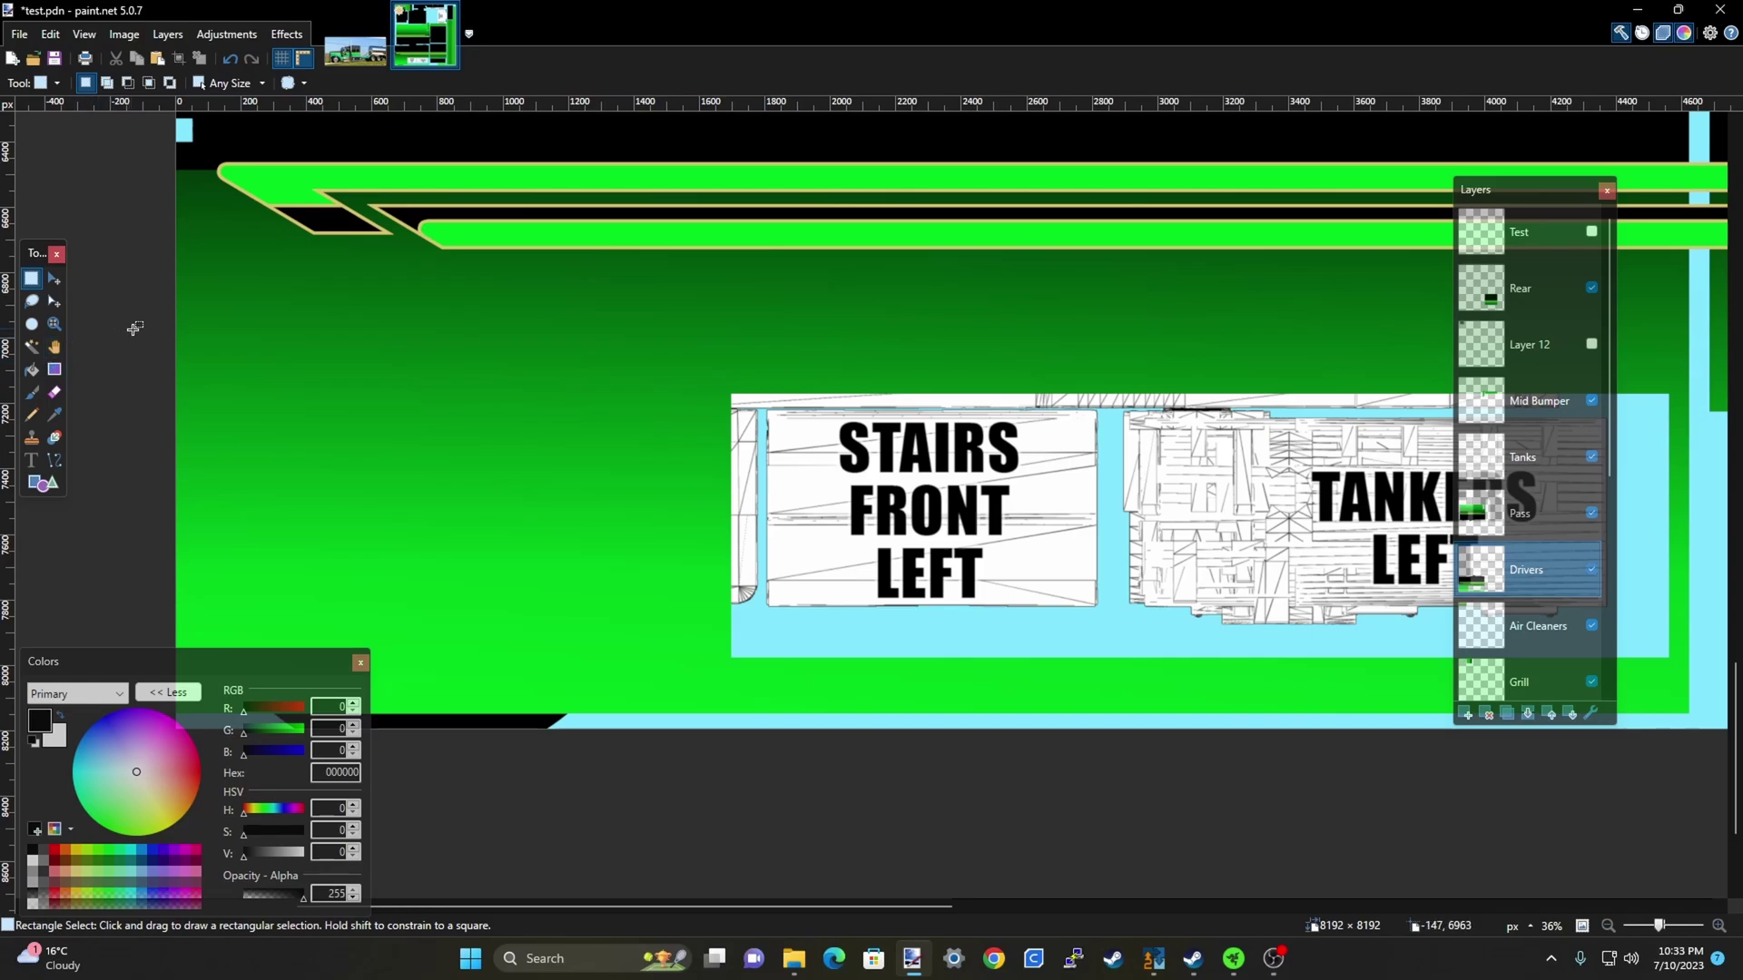
pyautogui.click(1538, 510)
pyautogui.click(1537, 569)
pyautogui.moveTo(147, 345); pyautogui.dragTo(294, 426)
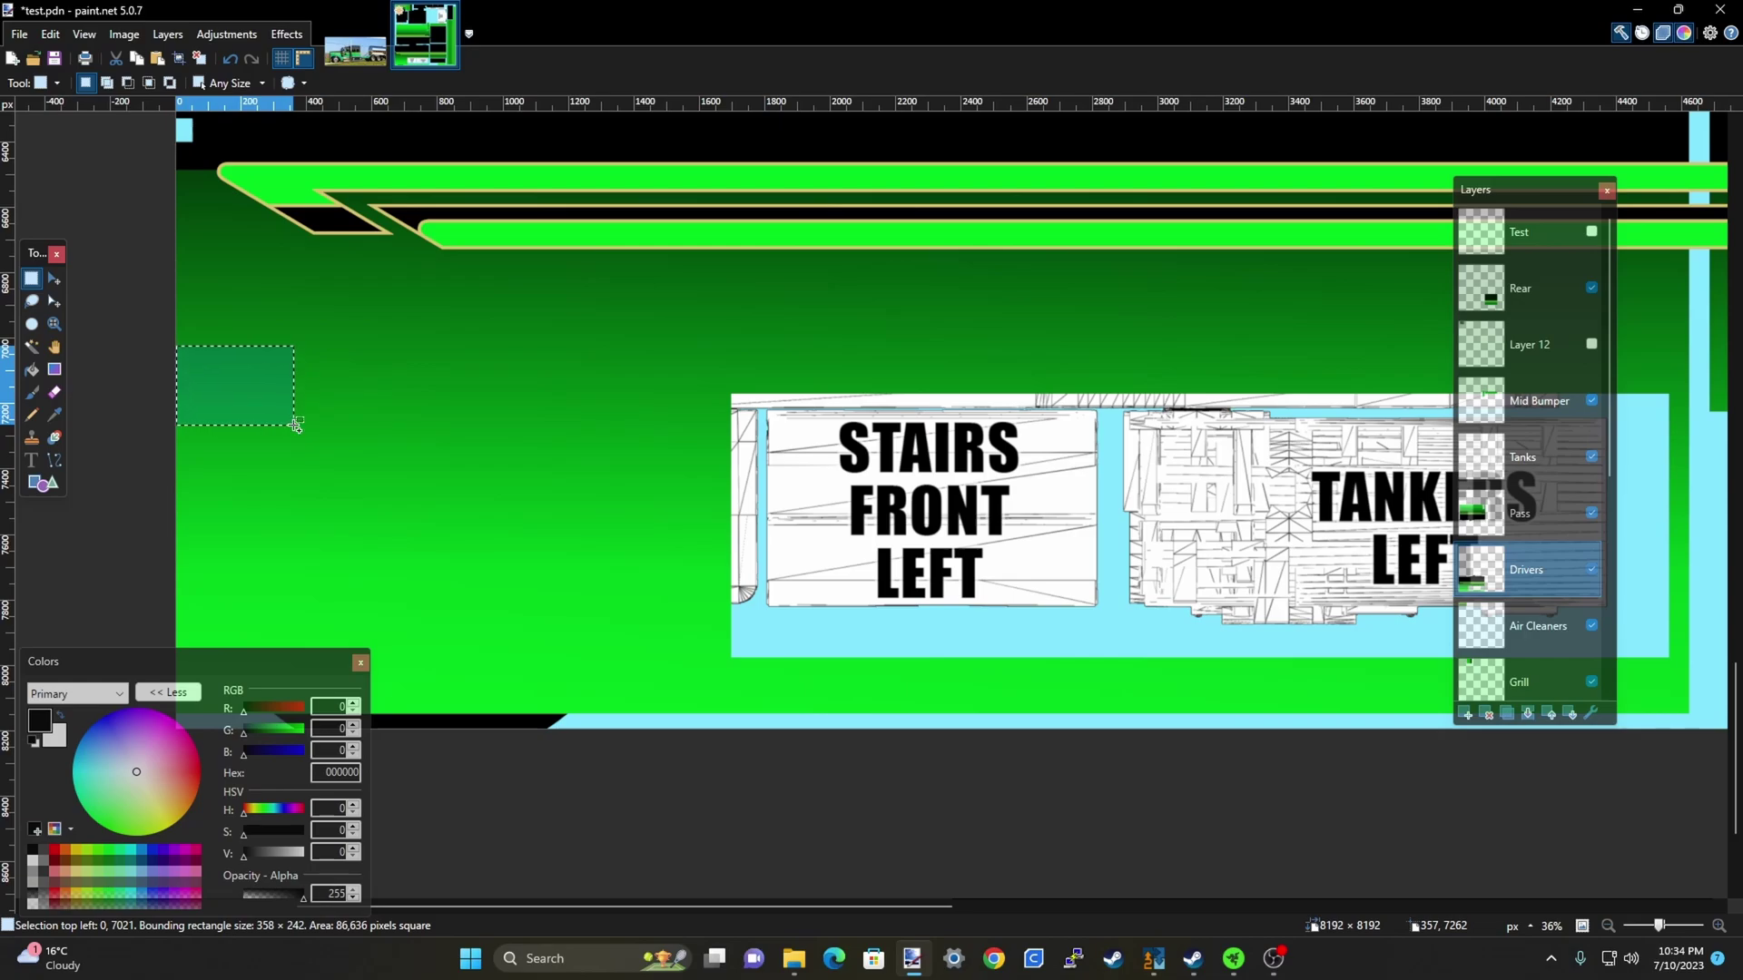
pyautogui.press('m')
pyautogui.moveTo(295, 385); pyautogui.dragTo(786, 403)
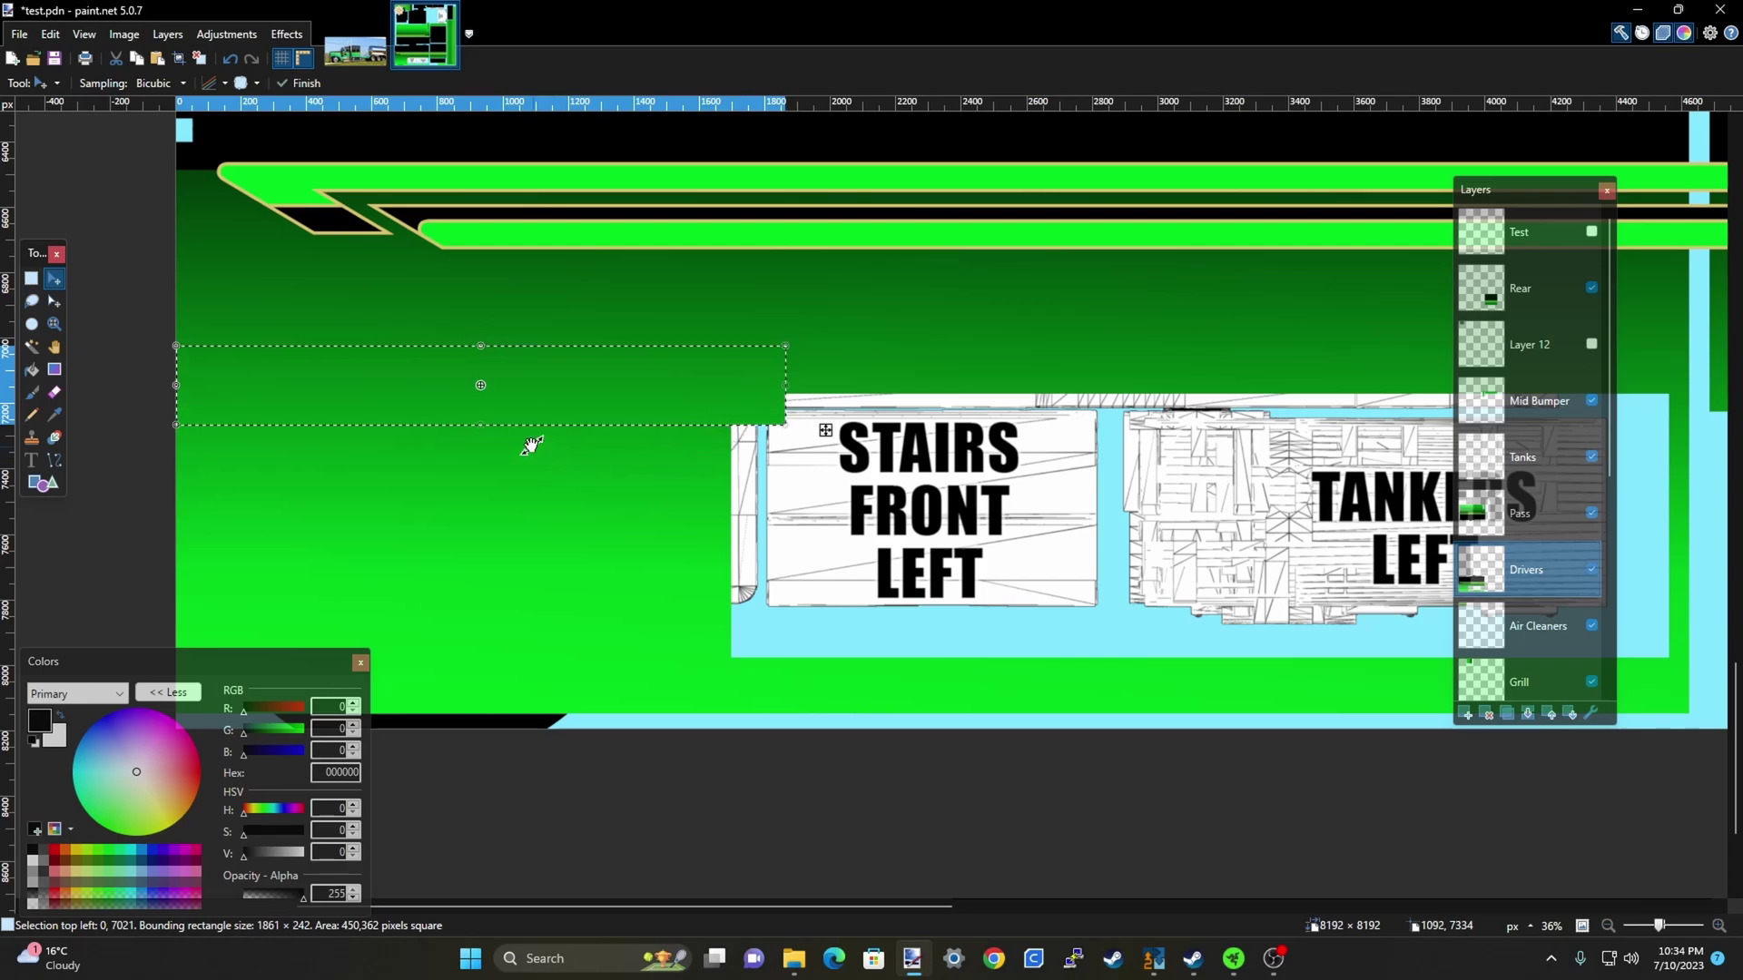
# Stretch the selected gradient patch at the artwork's left edge to about 250 px tall and deselect it
pyautogui.moveTo(464, 426)
pyautogui.mouseDown()
pyautogui.moveTo(478, 513)
pyautogui.moveTo(492, 400)
pyautogui.moveTo(490, 475)
pyautogui.moveTo(487, 406)
pyautogui.moveTo(491, 427)
pyautogui.mouseUp()
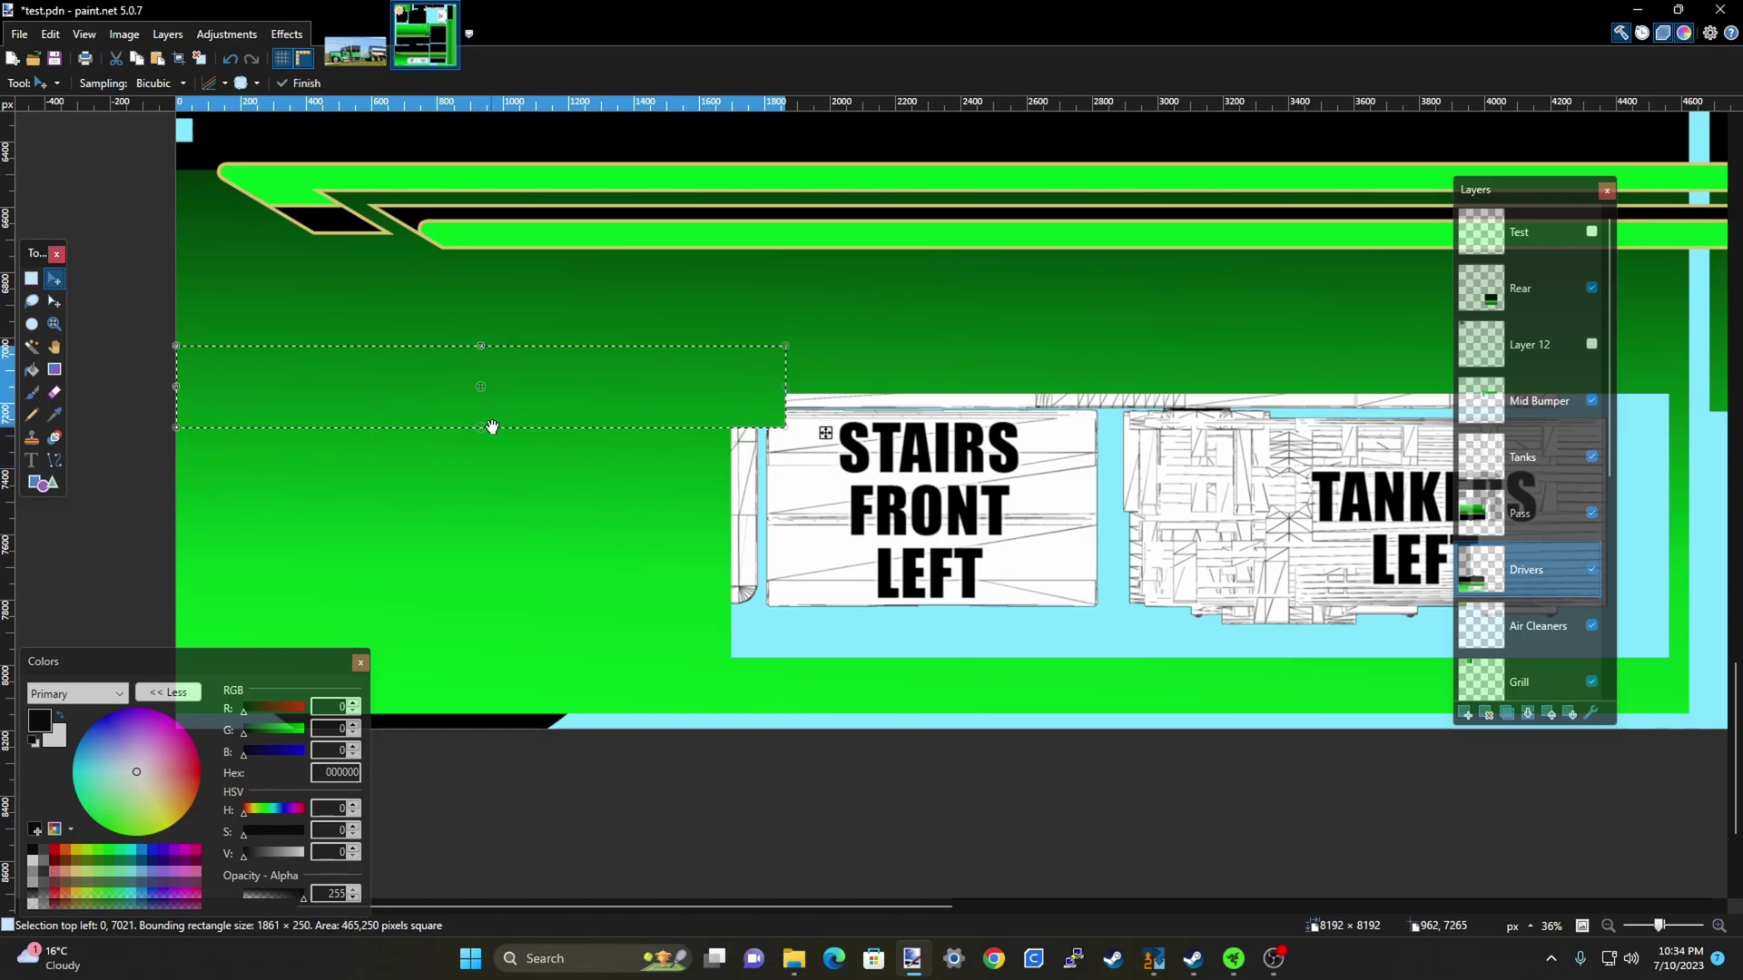
pyautogui.hotkey('ctrl', 'd')
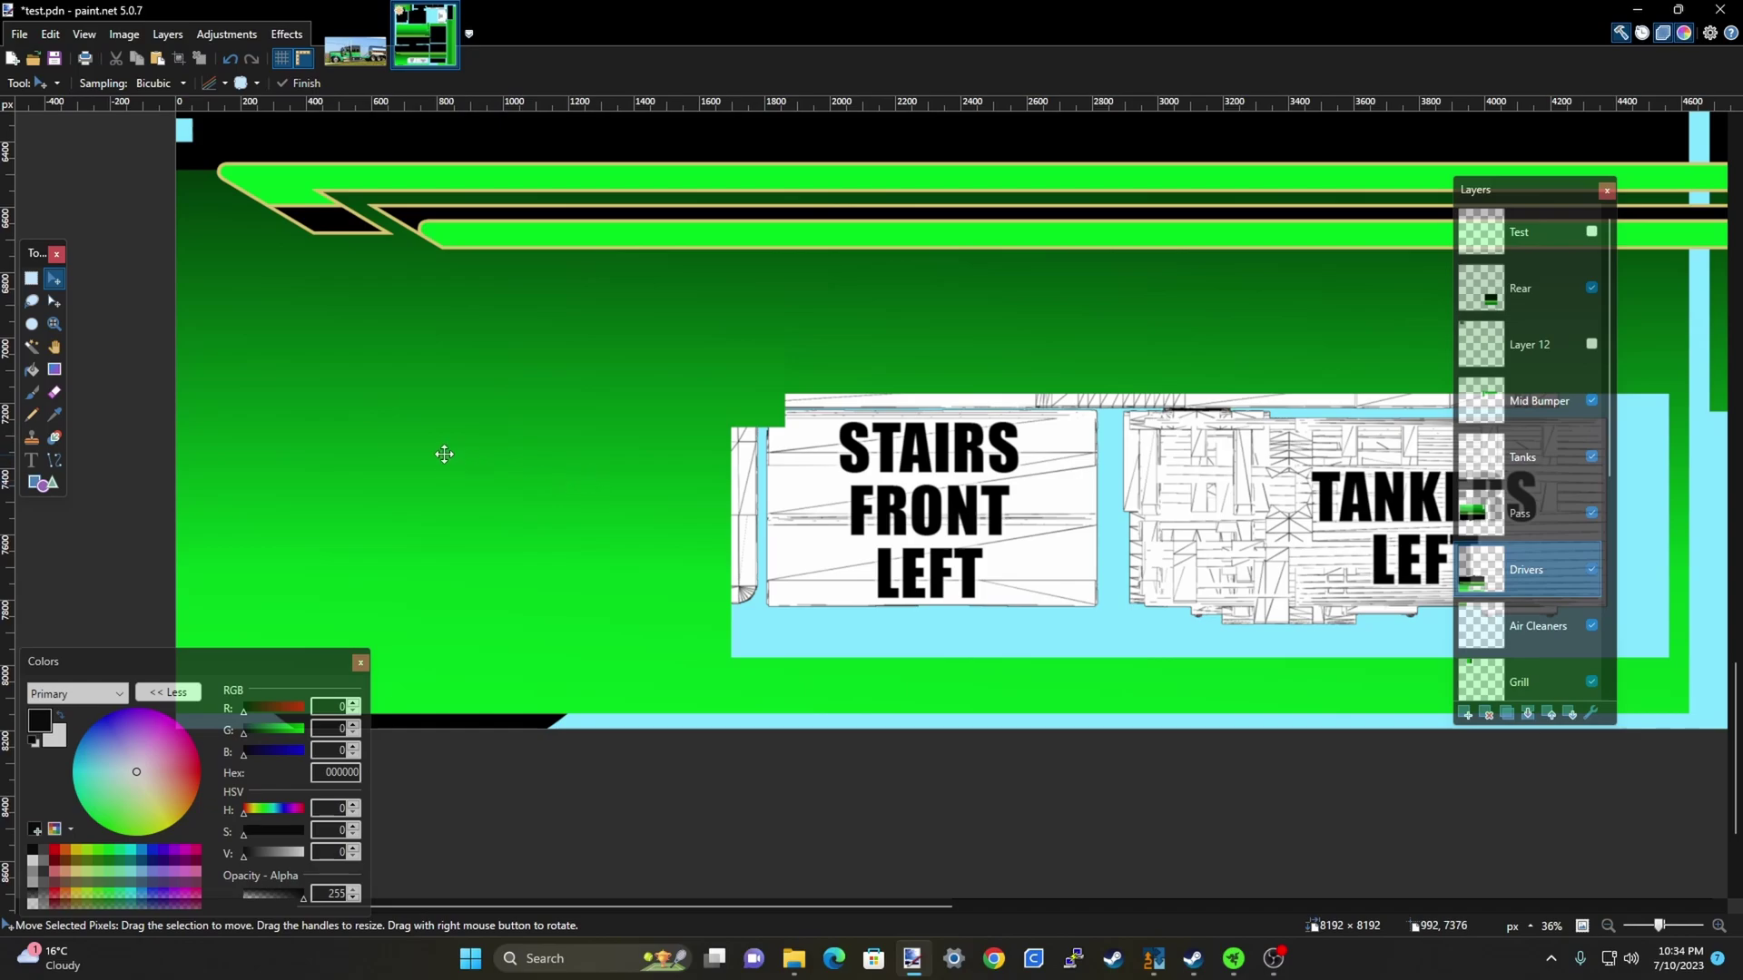
# Select a gradient patch of about 77 × 64 px beside the cut-out's upper-left corner and stretch it across above the left stairs and tankers
pyautogui.click(32, 278)
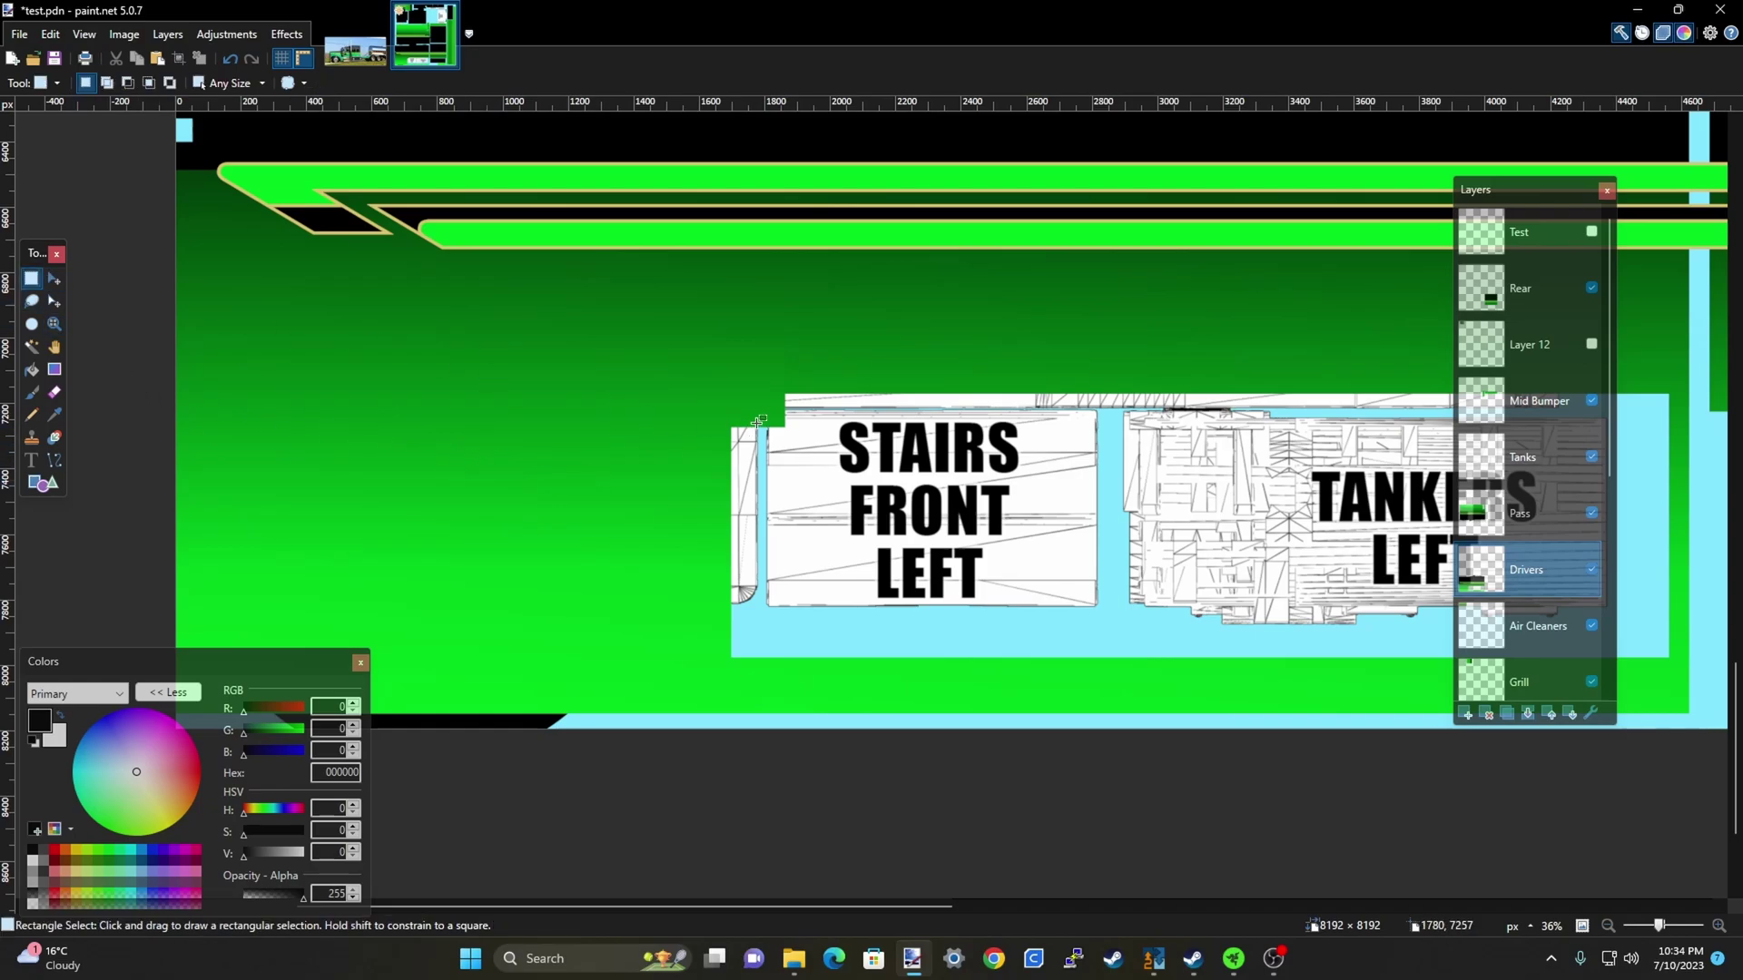
pyautogui.scroll(2, 899, 420)
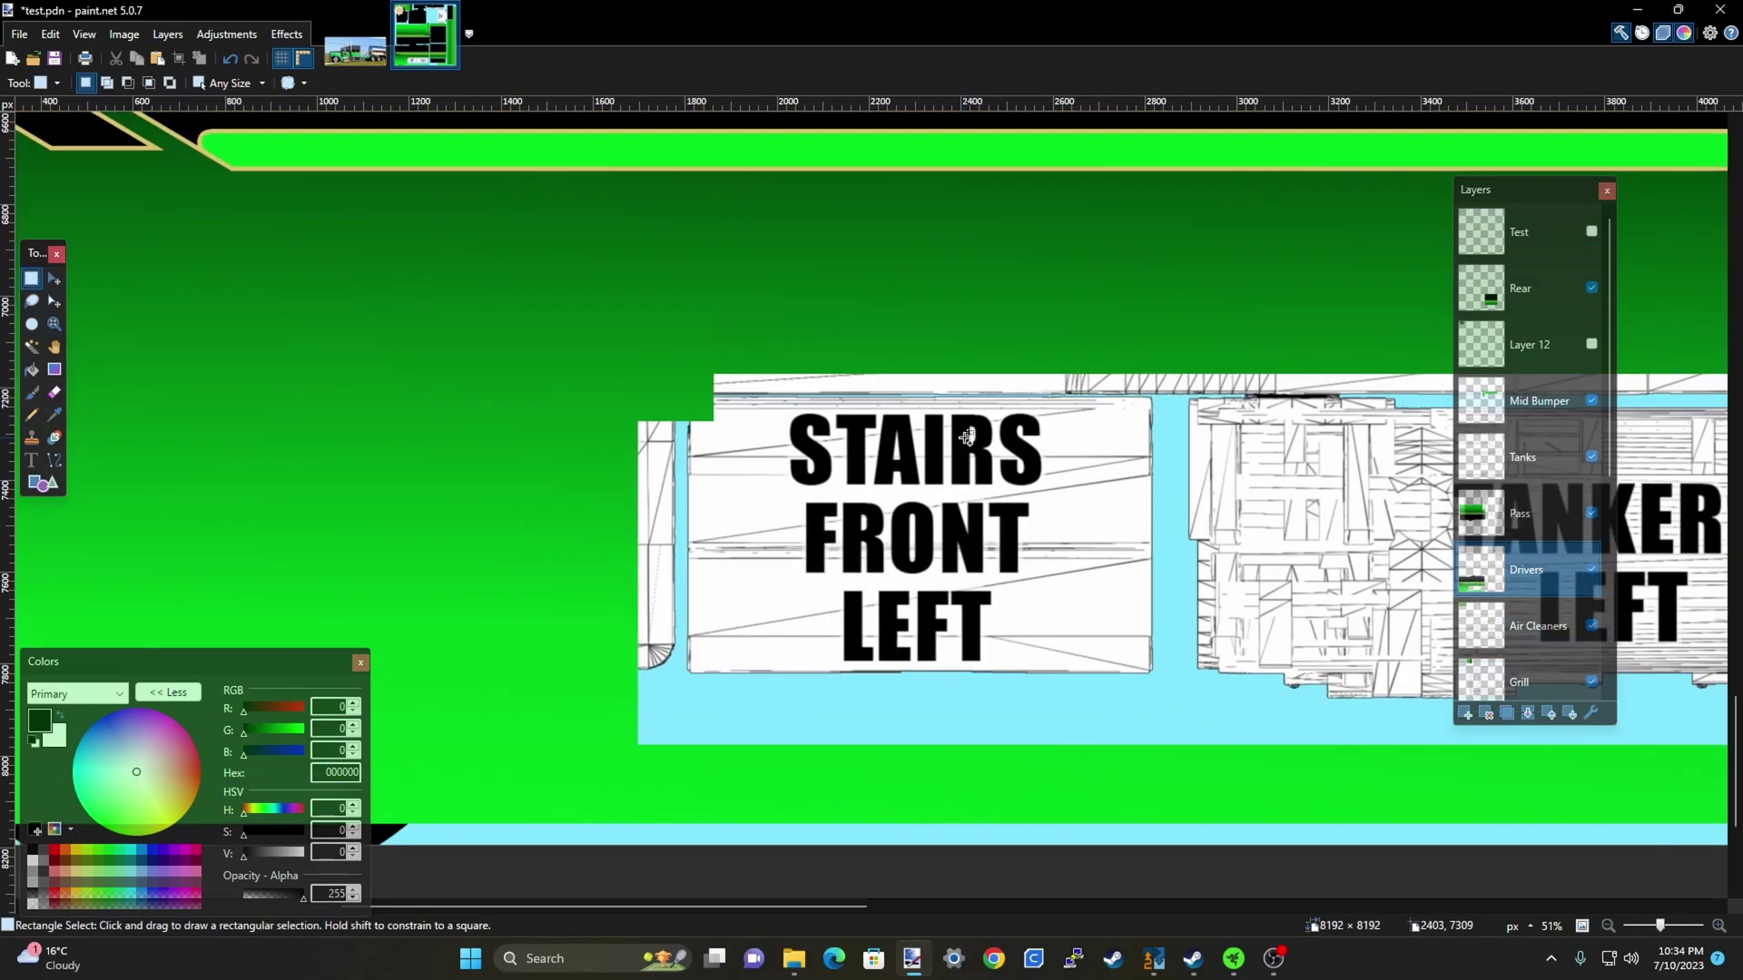
pyautogui.scroll(3, 714, 375)
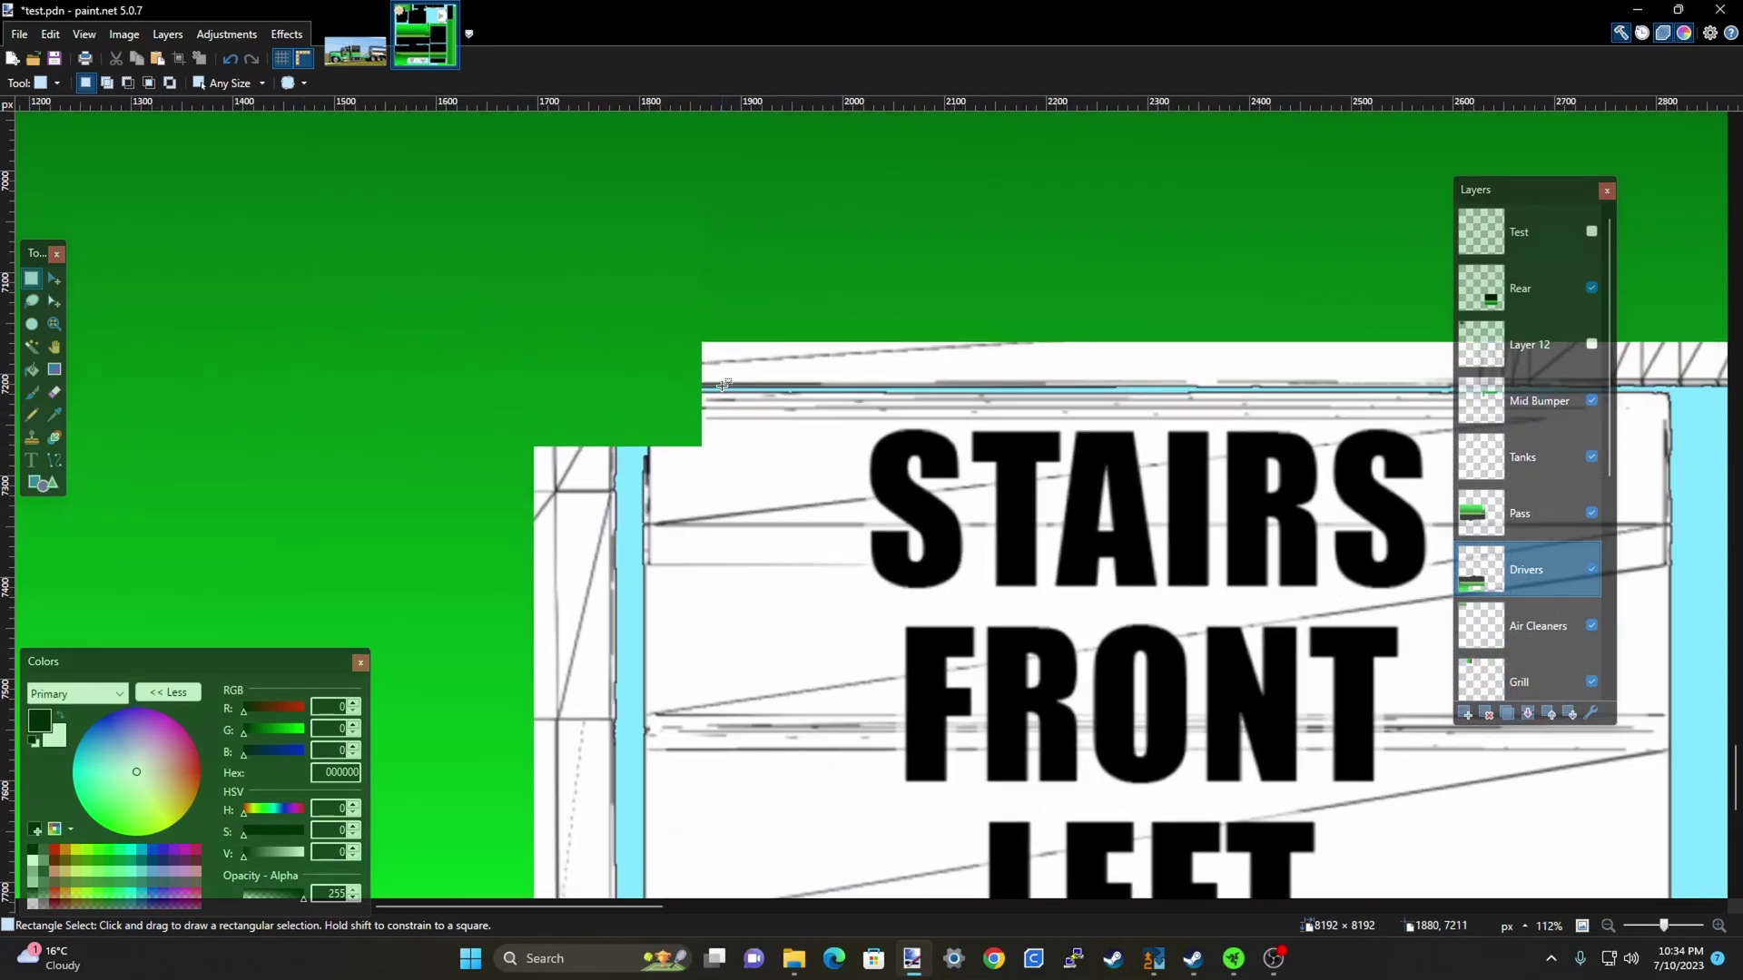
pyautogui.moveTo(722, 390); pyautogui.dragTo(623, 329)
pyautogui.click(757, 380)
pyautogui.moveTo(696, 388); pyautogui.dragTo(618, 326)
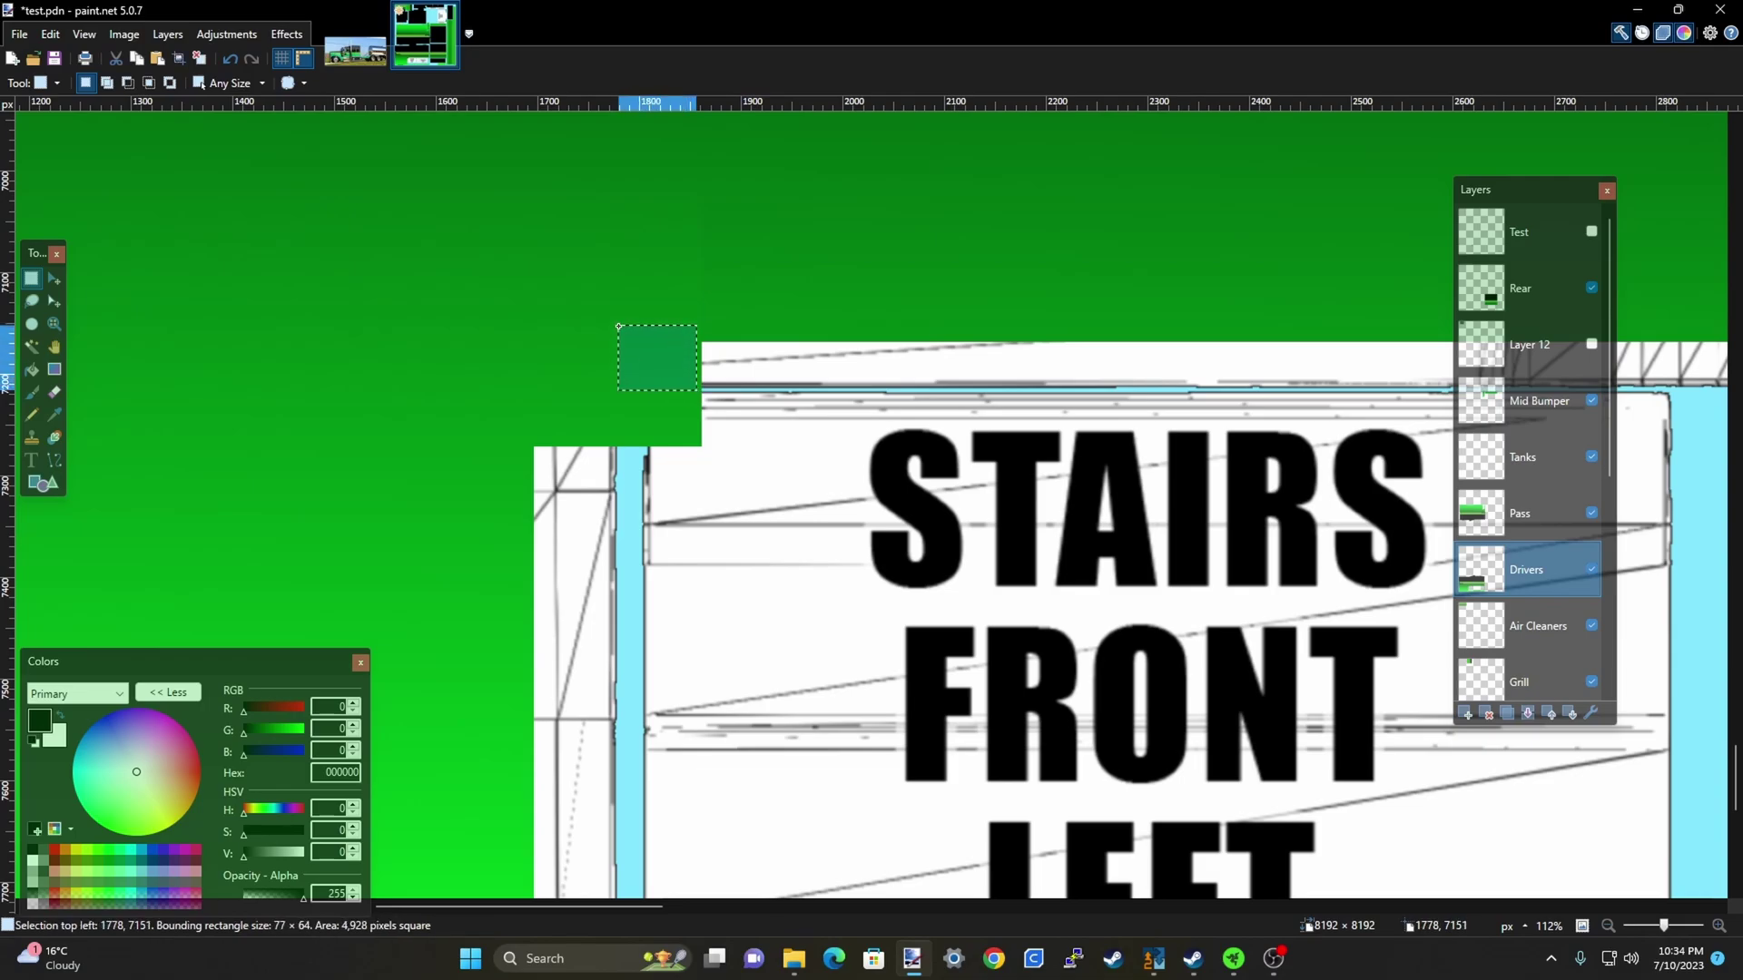
pyautogui.press('m')
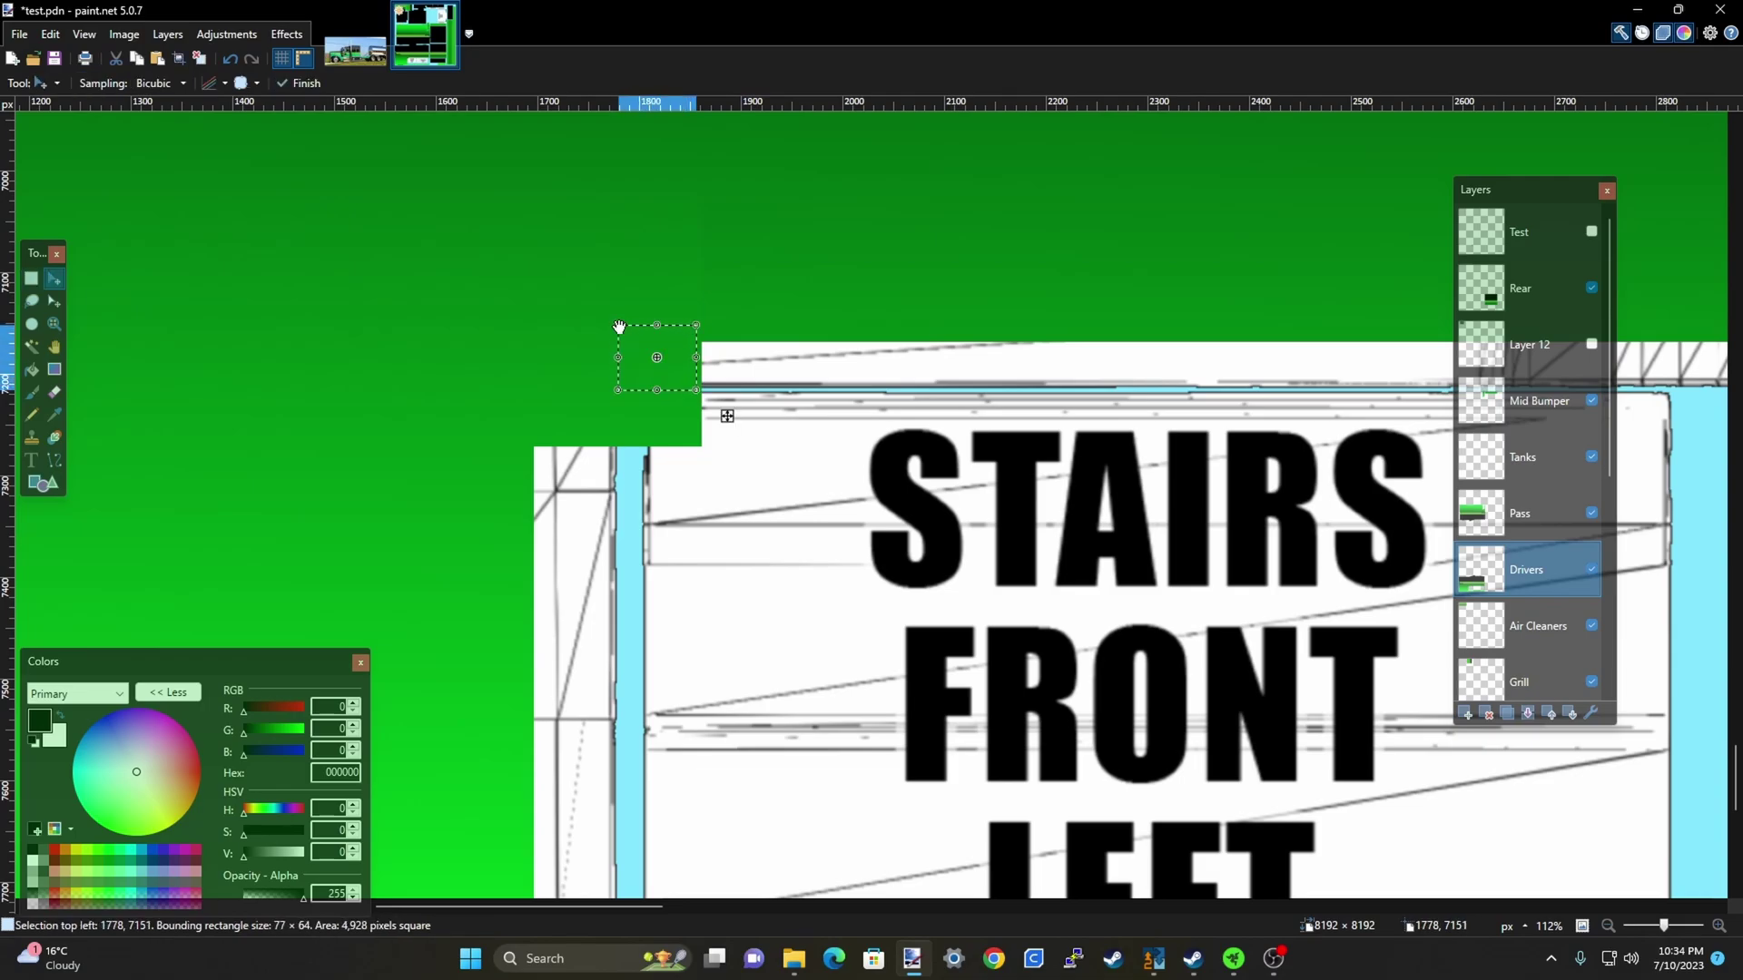
pyautogui.scroll(-2, 635, 422)
pyautogui.moveTo(650, 380); pyautogui.dragTo(1398, 405)
pyautogui.hotkey('ctrl', 'd')
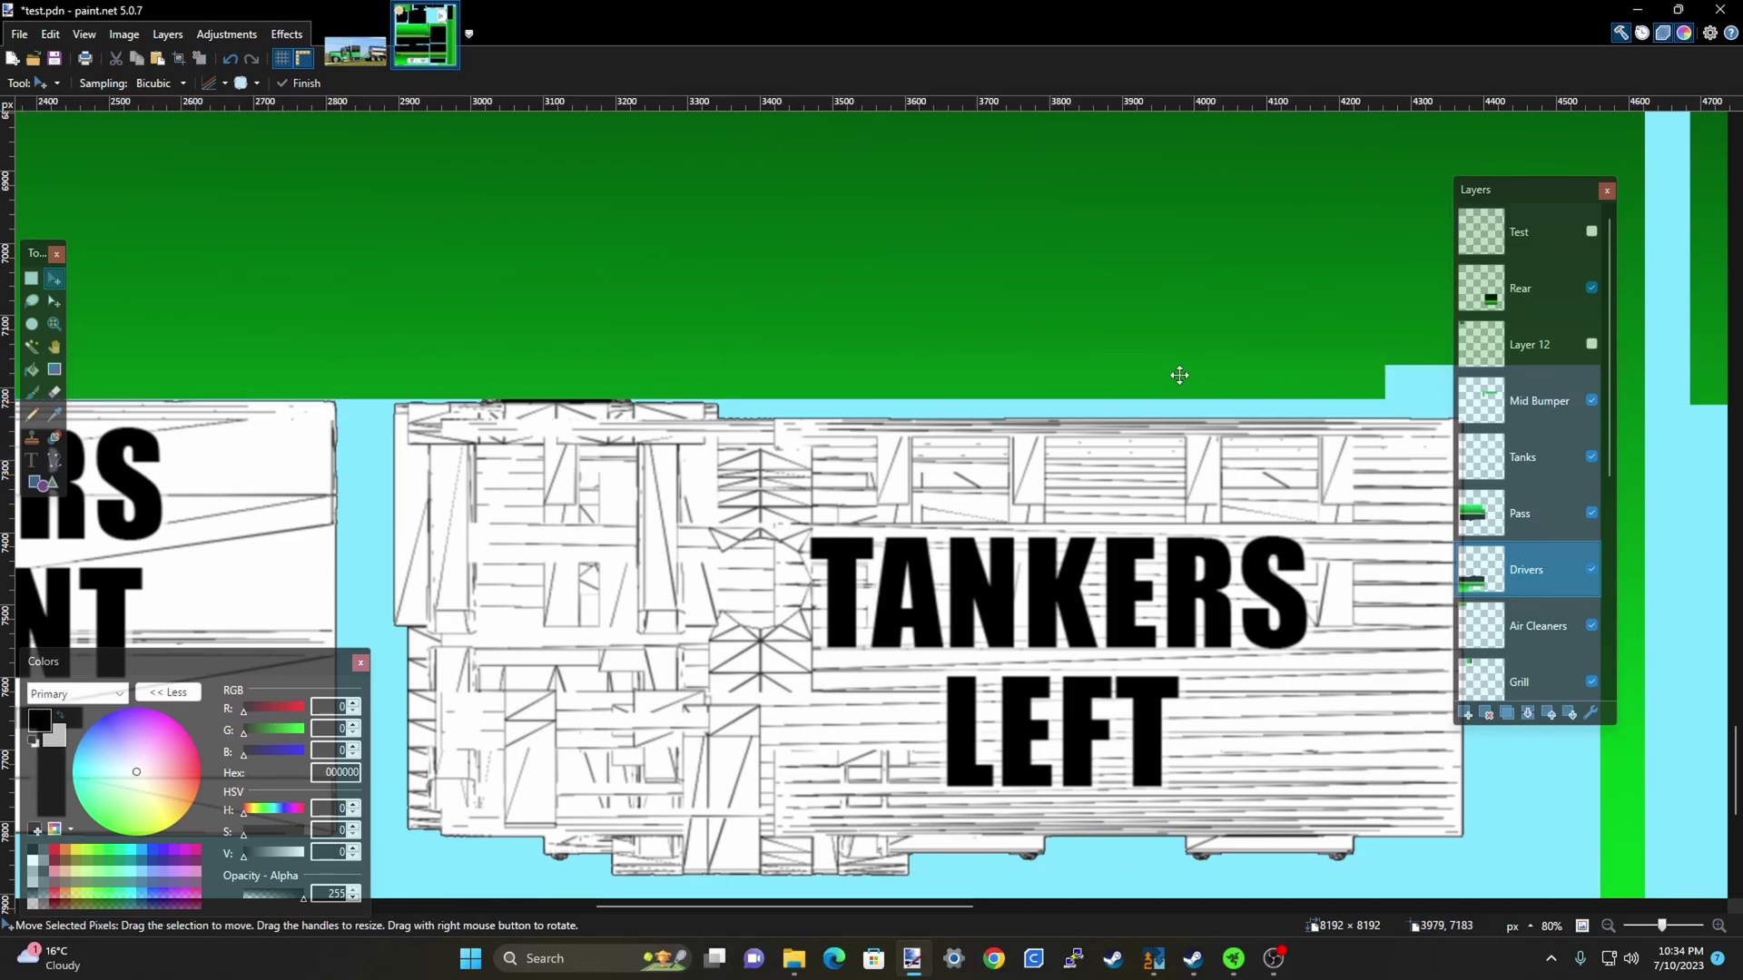
# Select a gradient strip of about 472 × 1364 px at the Drivers artwork's left edge and stretch it to about 1793 px wide
pyautogui.scroll(3, 1180, 377)
pyautogui.scroll(-6, 1194, 366)
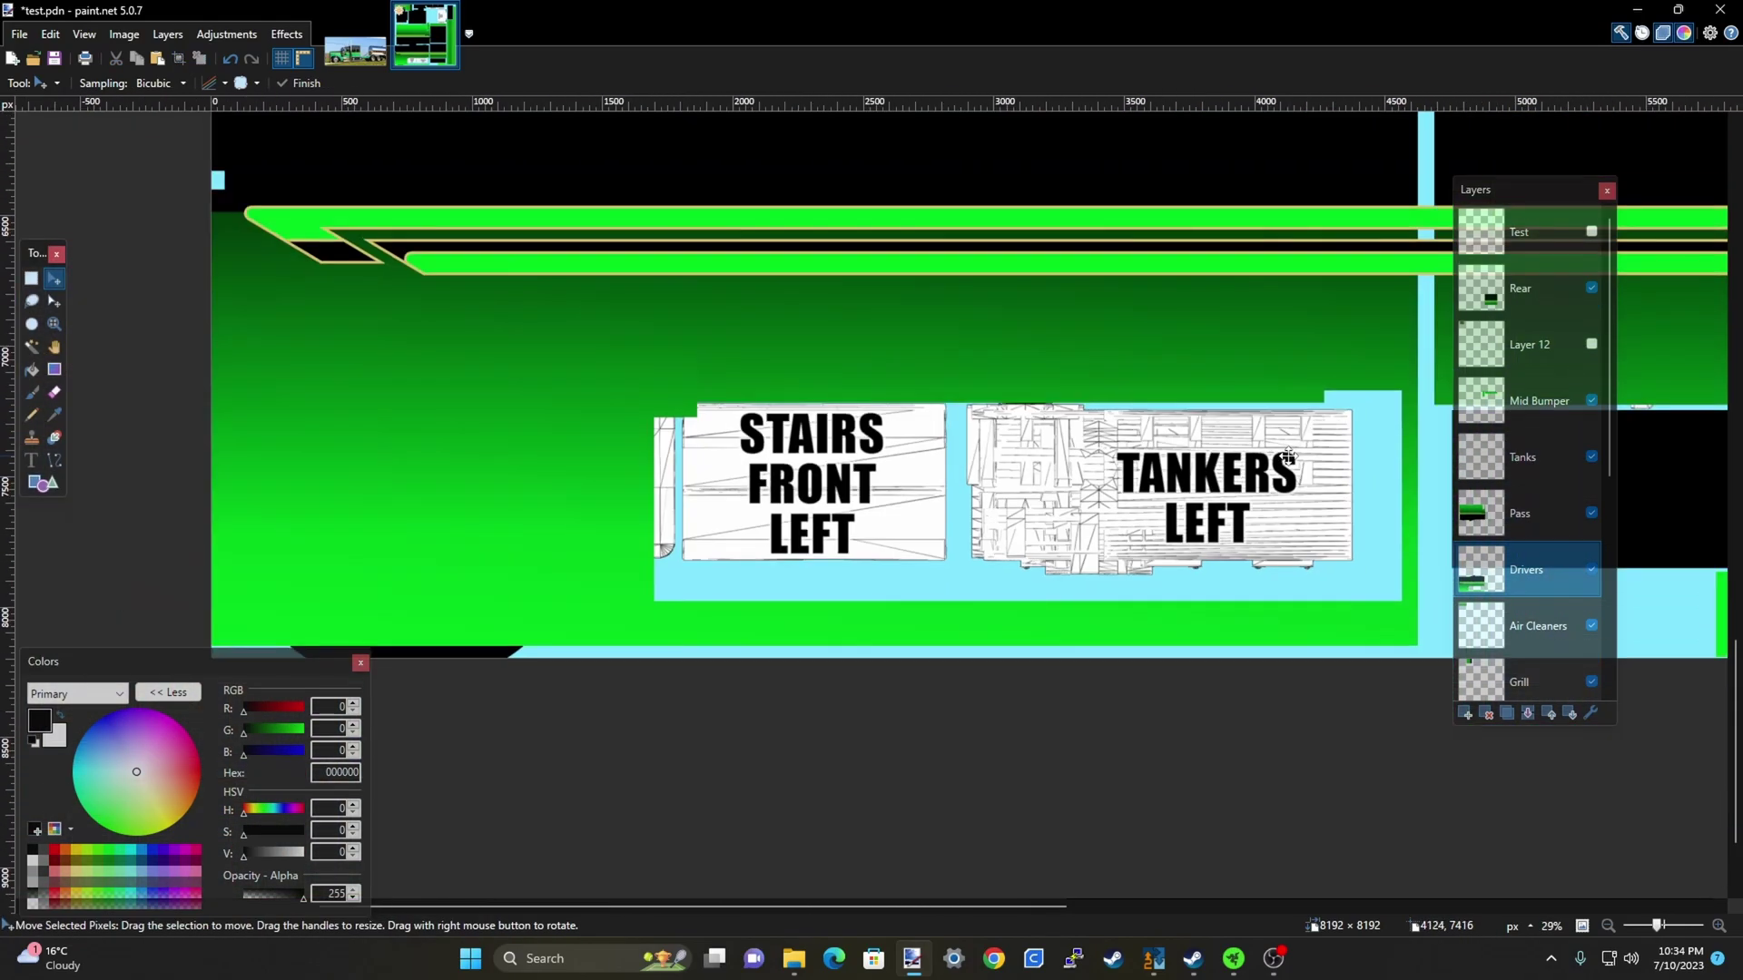
pyautogui.scroll(-2, 1273, 461)
pyautogui.scroll(4, 1261, 381)
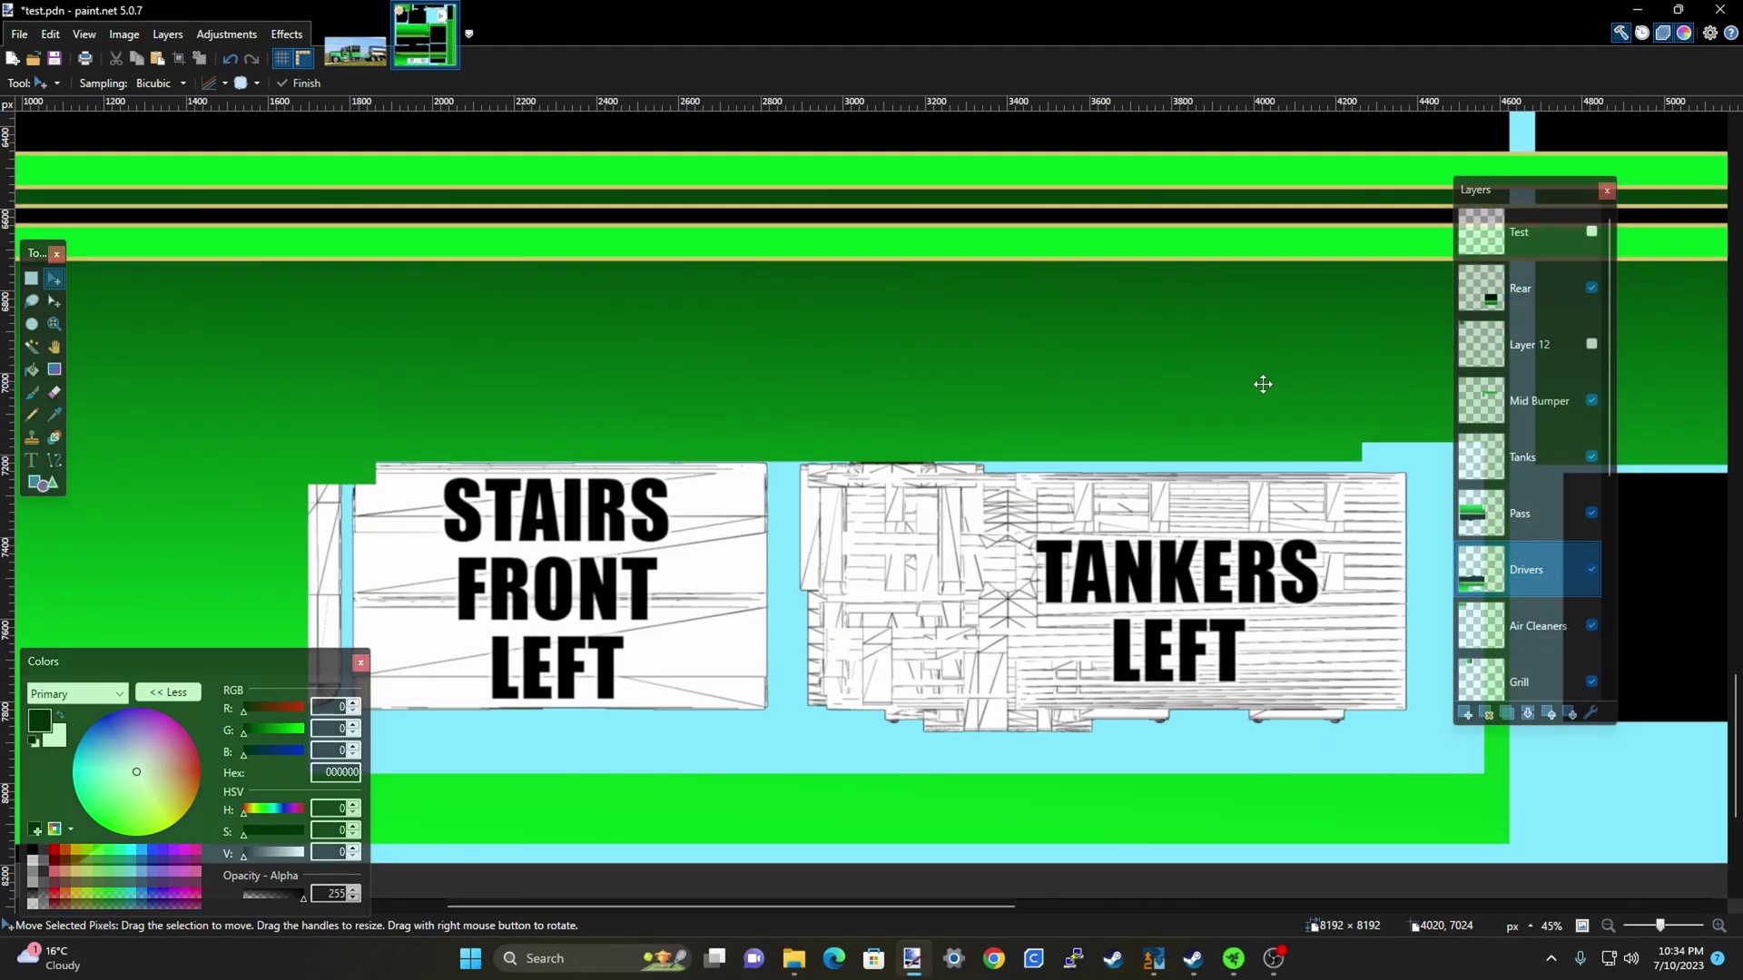
pyautogui.scroll(-3, 1326, 370)
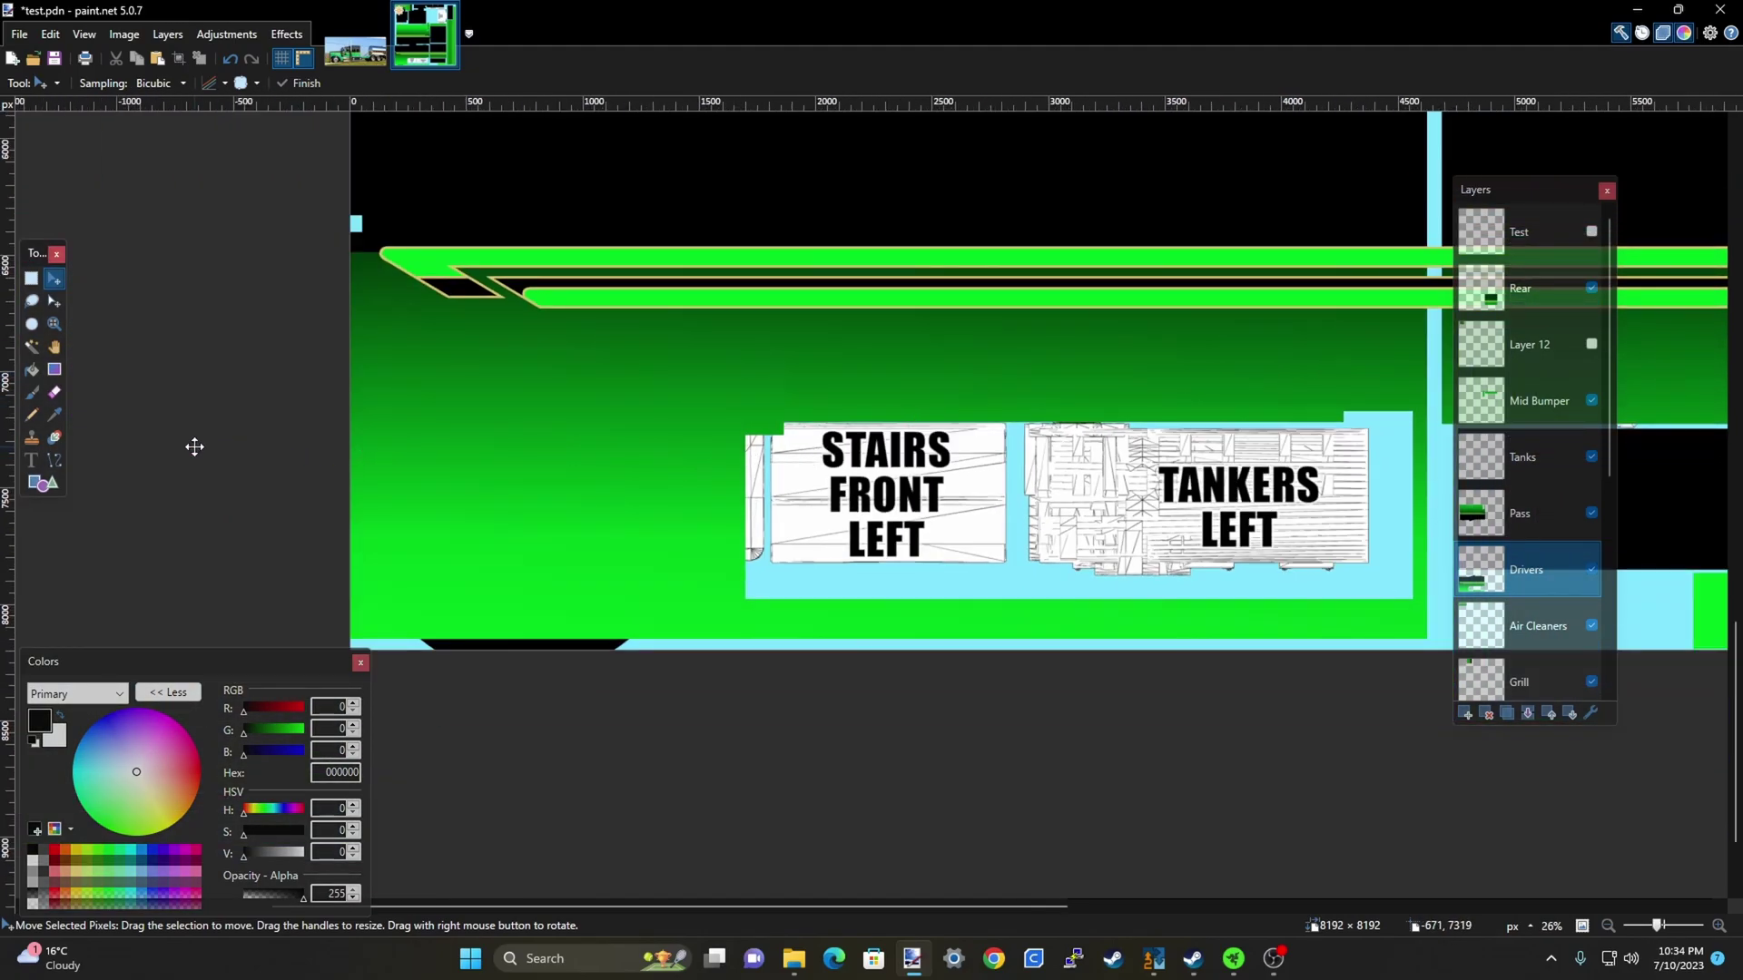
pyautogui.click(29, 281)
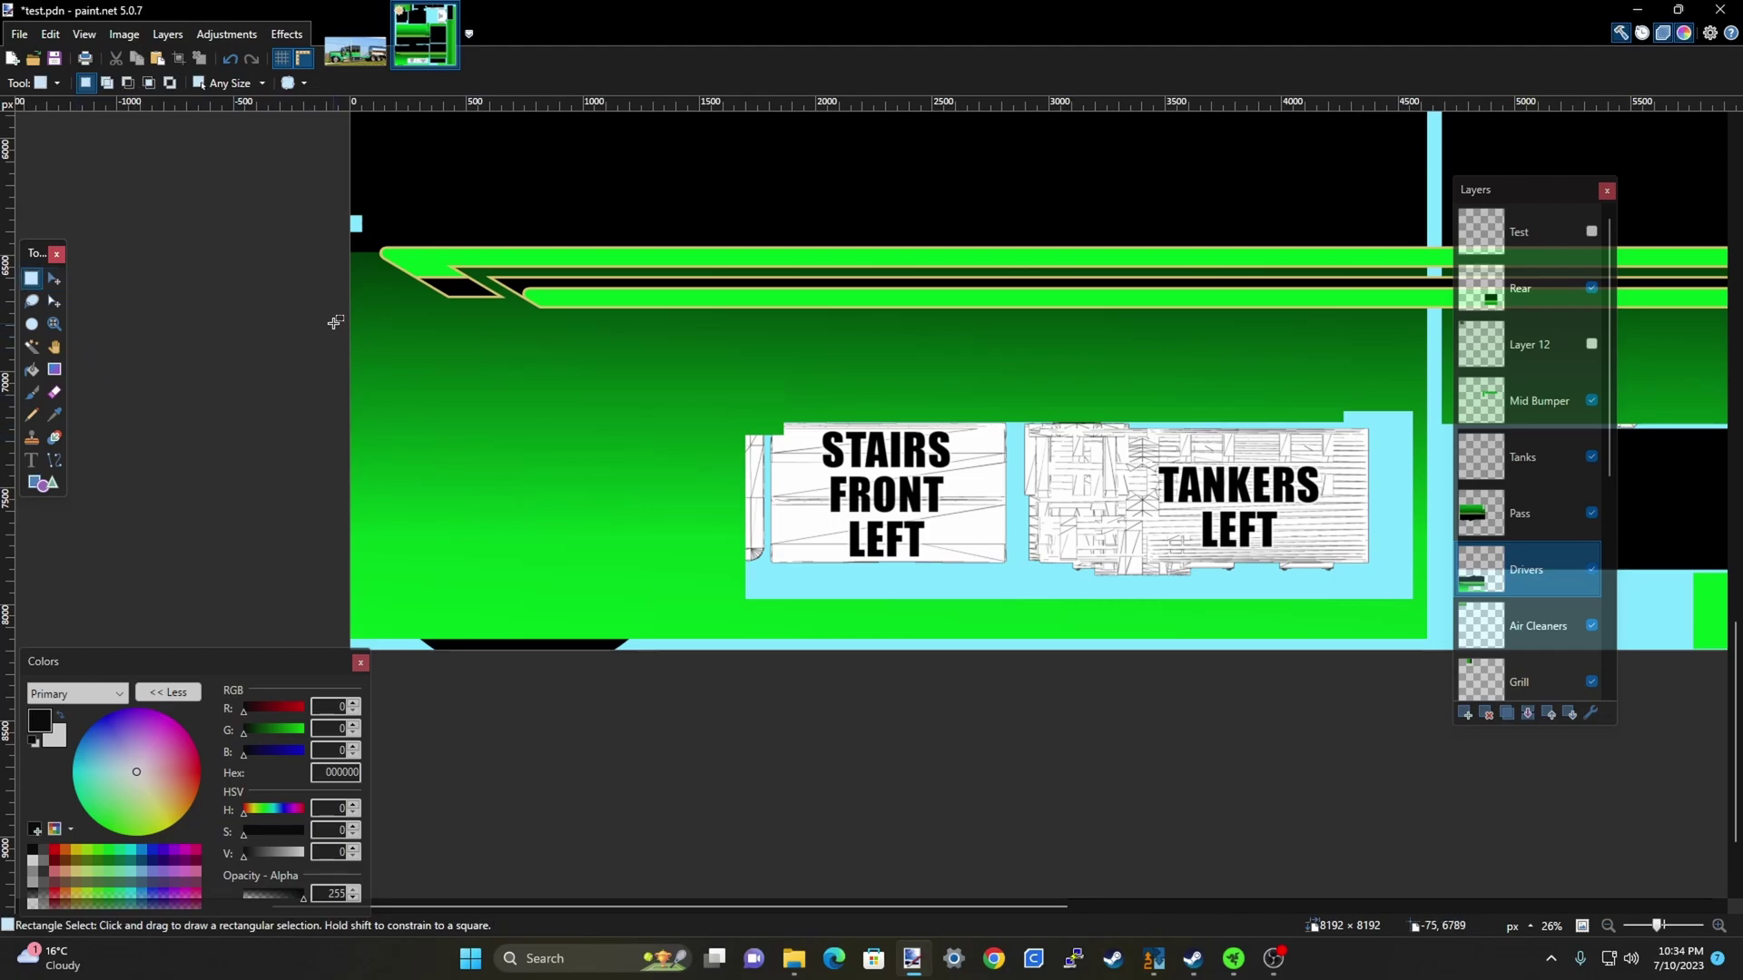
pyautogui.moveTo(345, 323); pyautogui.dragTo(461, 641)
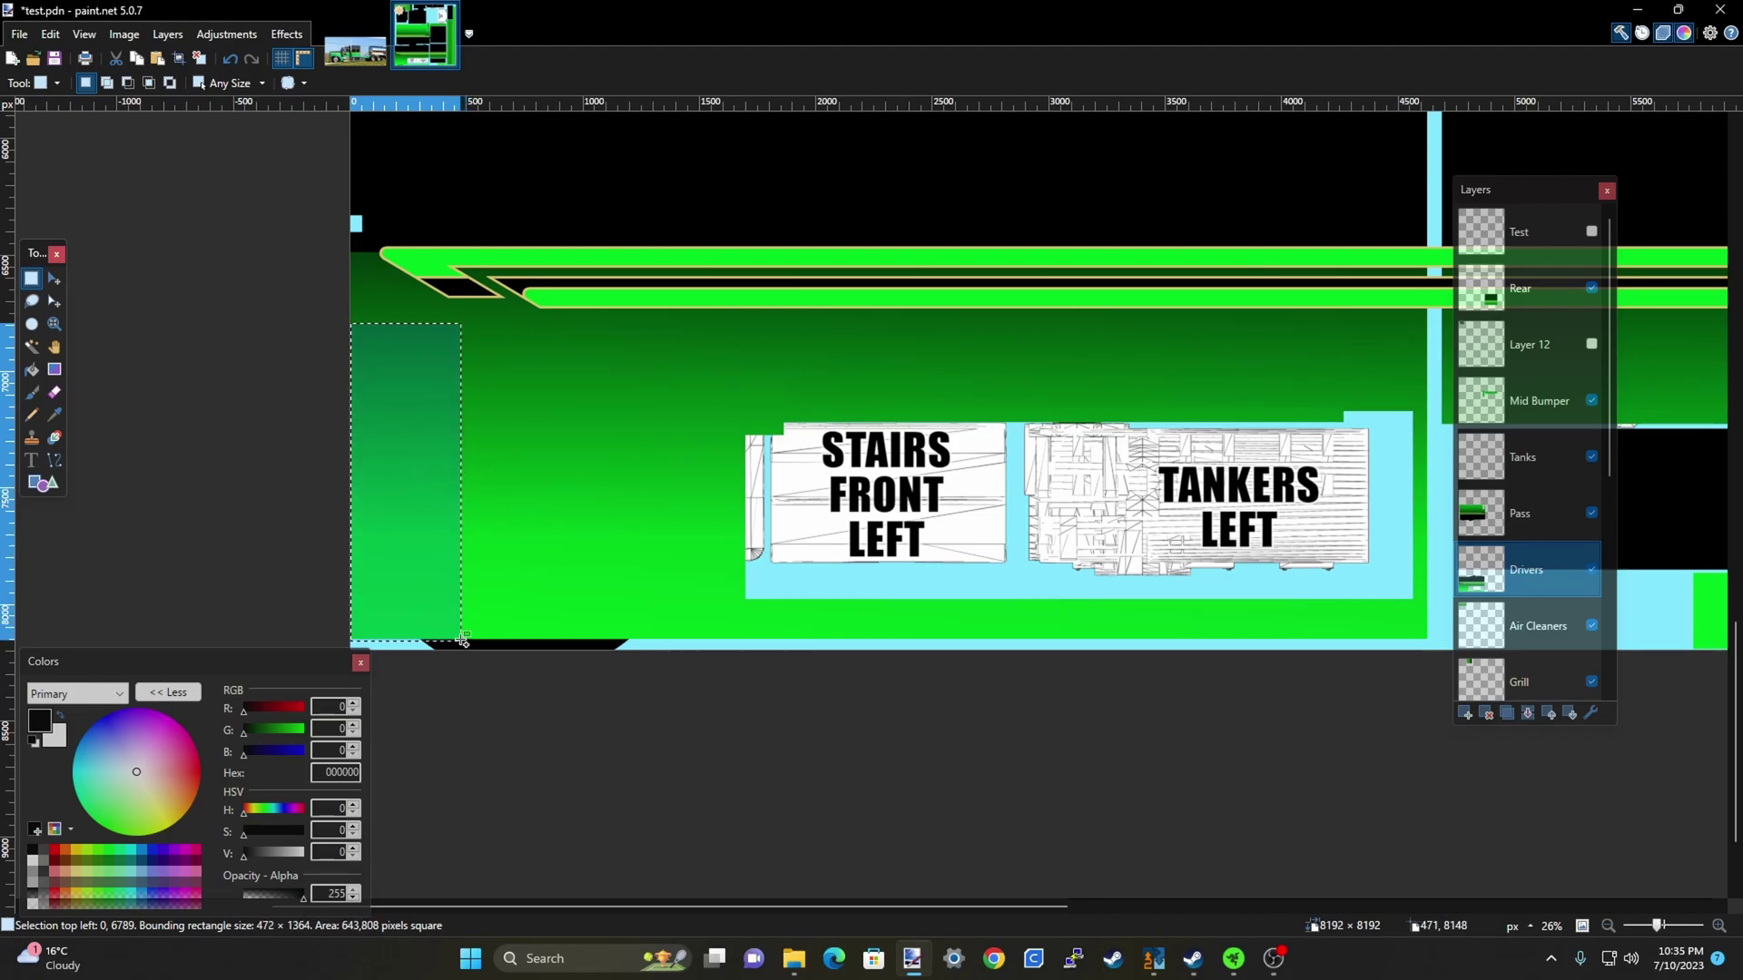
pyautogui.press('m')
pyautogui.moveTo(461, 482); pyautogui.dragTo(766, 528)
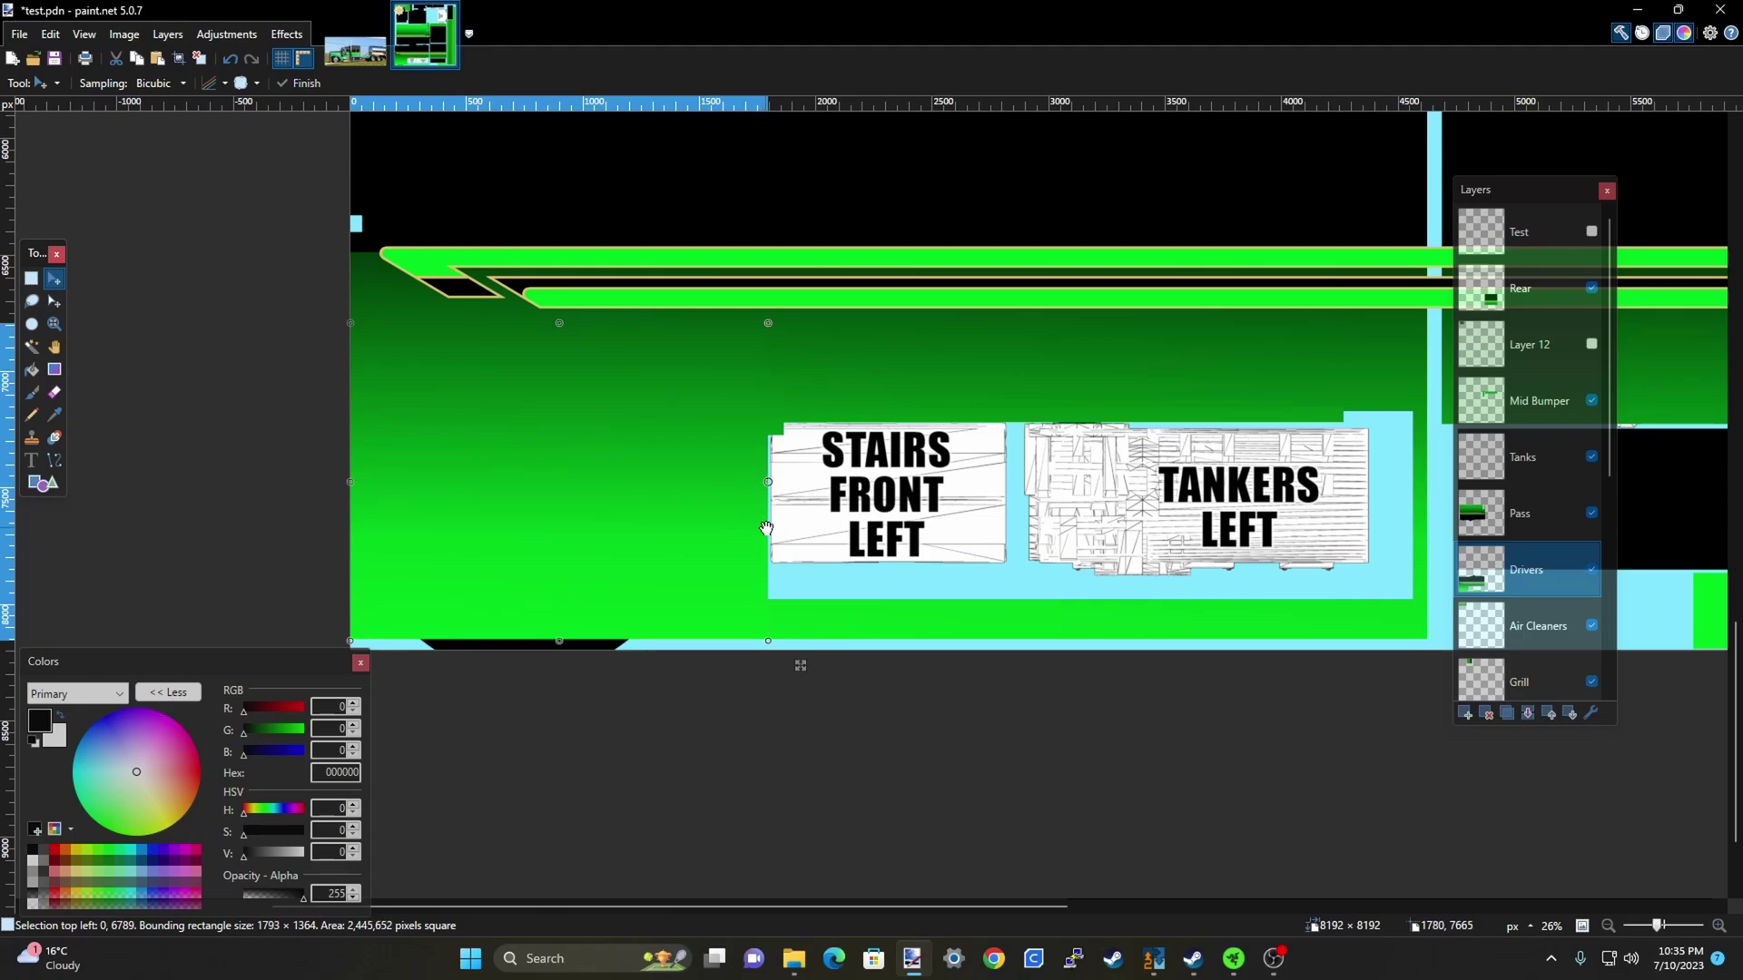
pyautogui.hotkey('ctrl', 'd')
# Select a gradient patch of about 188 × 456 px beside the stairs' upper-left corner and stretch it to the Drivers artwork's right edge
pyautogui.click(31, 278)
pyautogui.moveTo(728, 316); pyautogui.dragTo(771, 423)
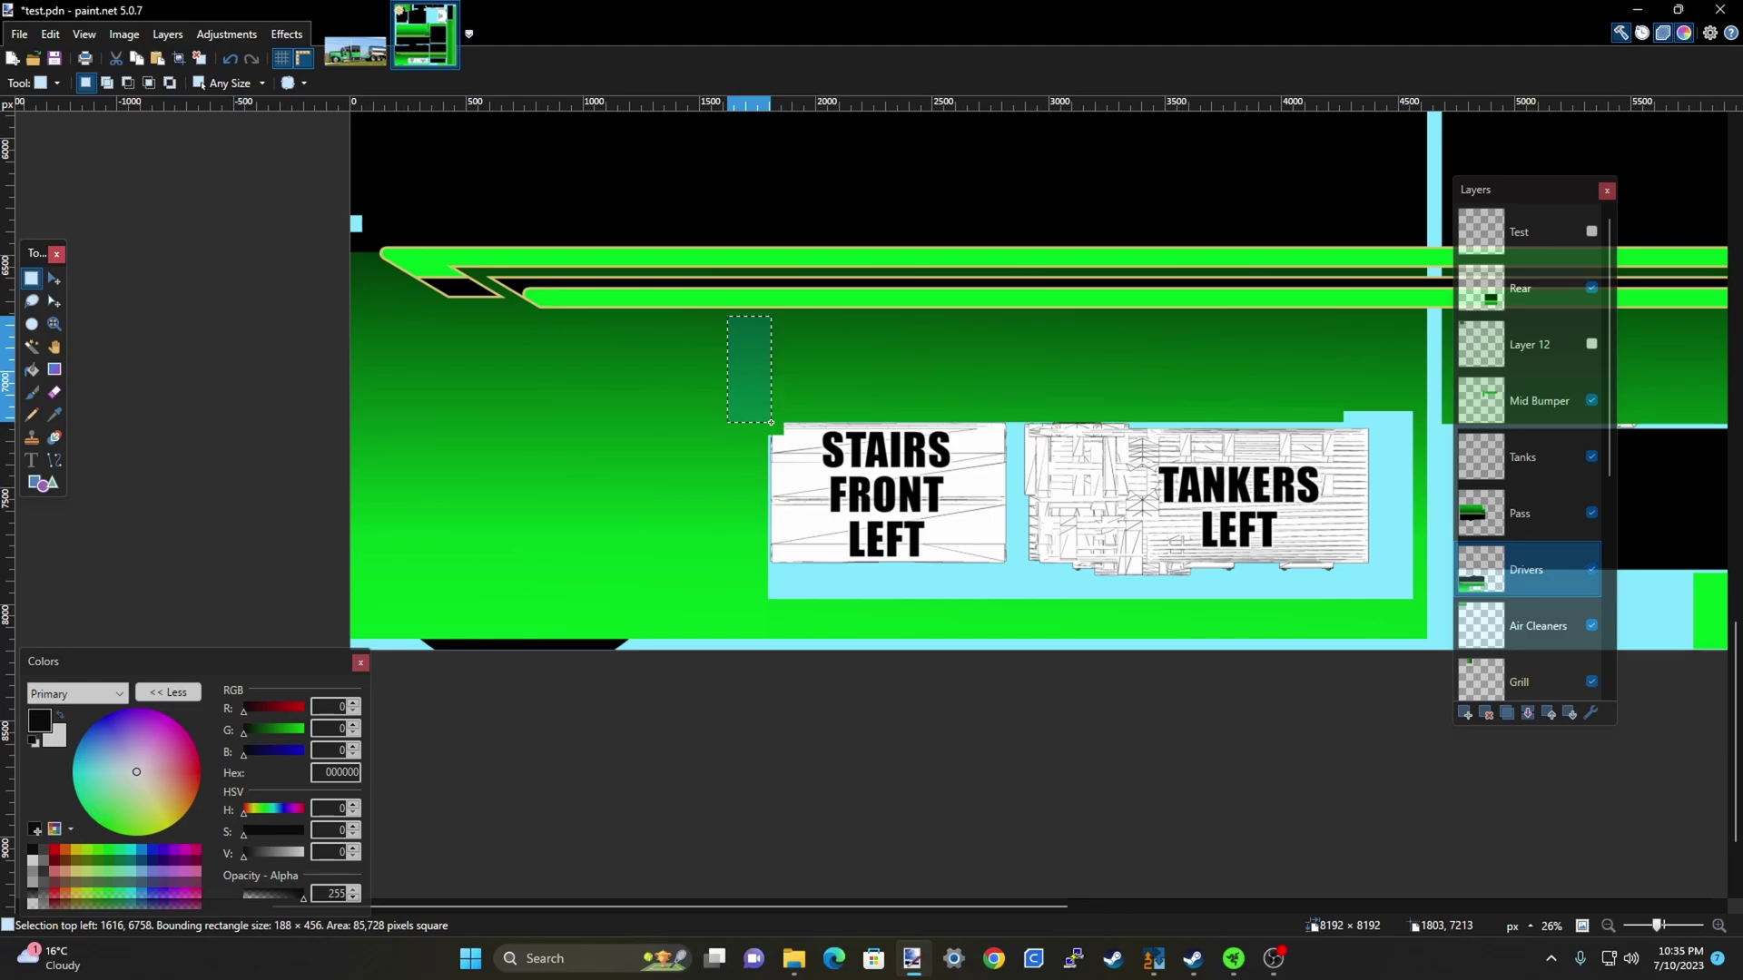
pyautogui.press('m')
pyautogui.moveTo(774, 370); pyautogui.dragTo(1418, 417)
pyautogui.scroll(-1, 963, 497)
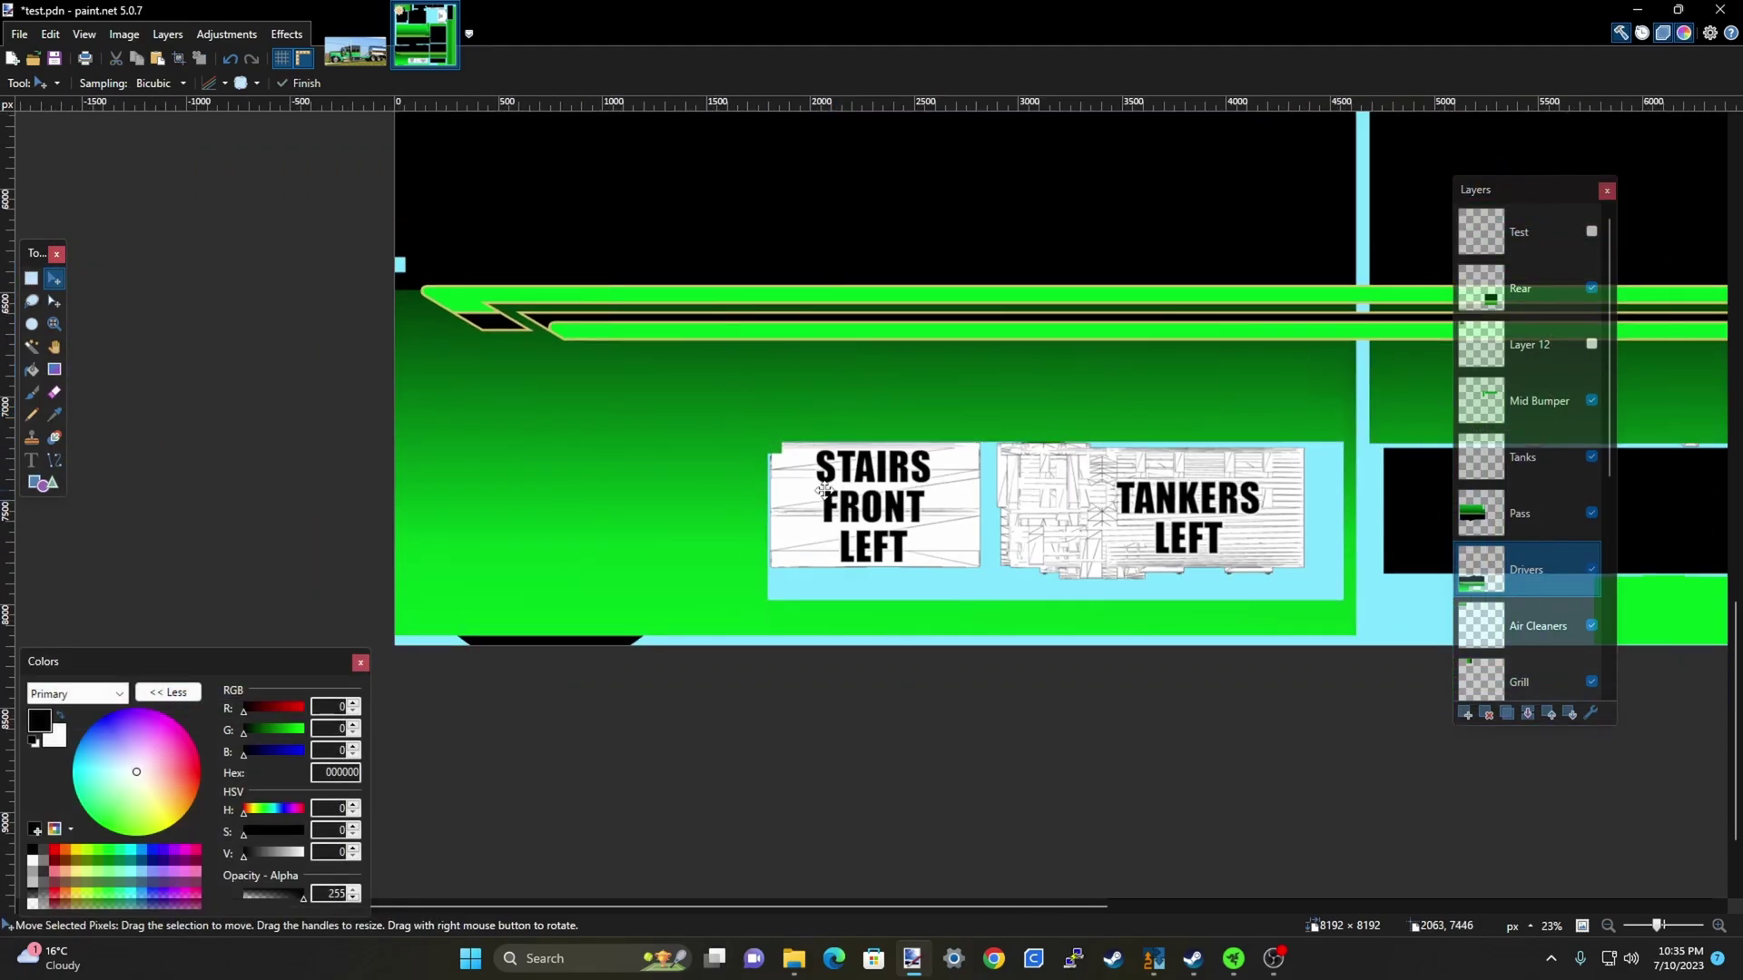
# Delete the leftover green piece covering the upper-left corner of the STAIRS FRONT LEFT cut-out
pyautogui.scroll(-2, 823, 490)
pyautogui.scroll(4, 859, 479)
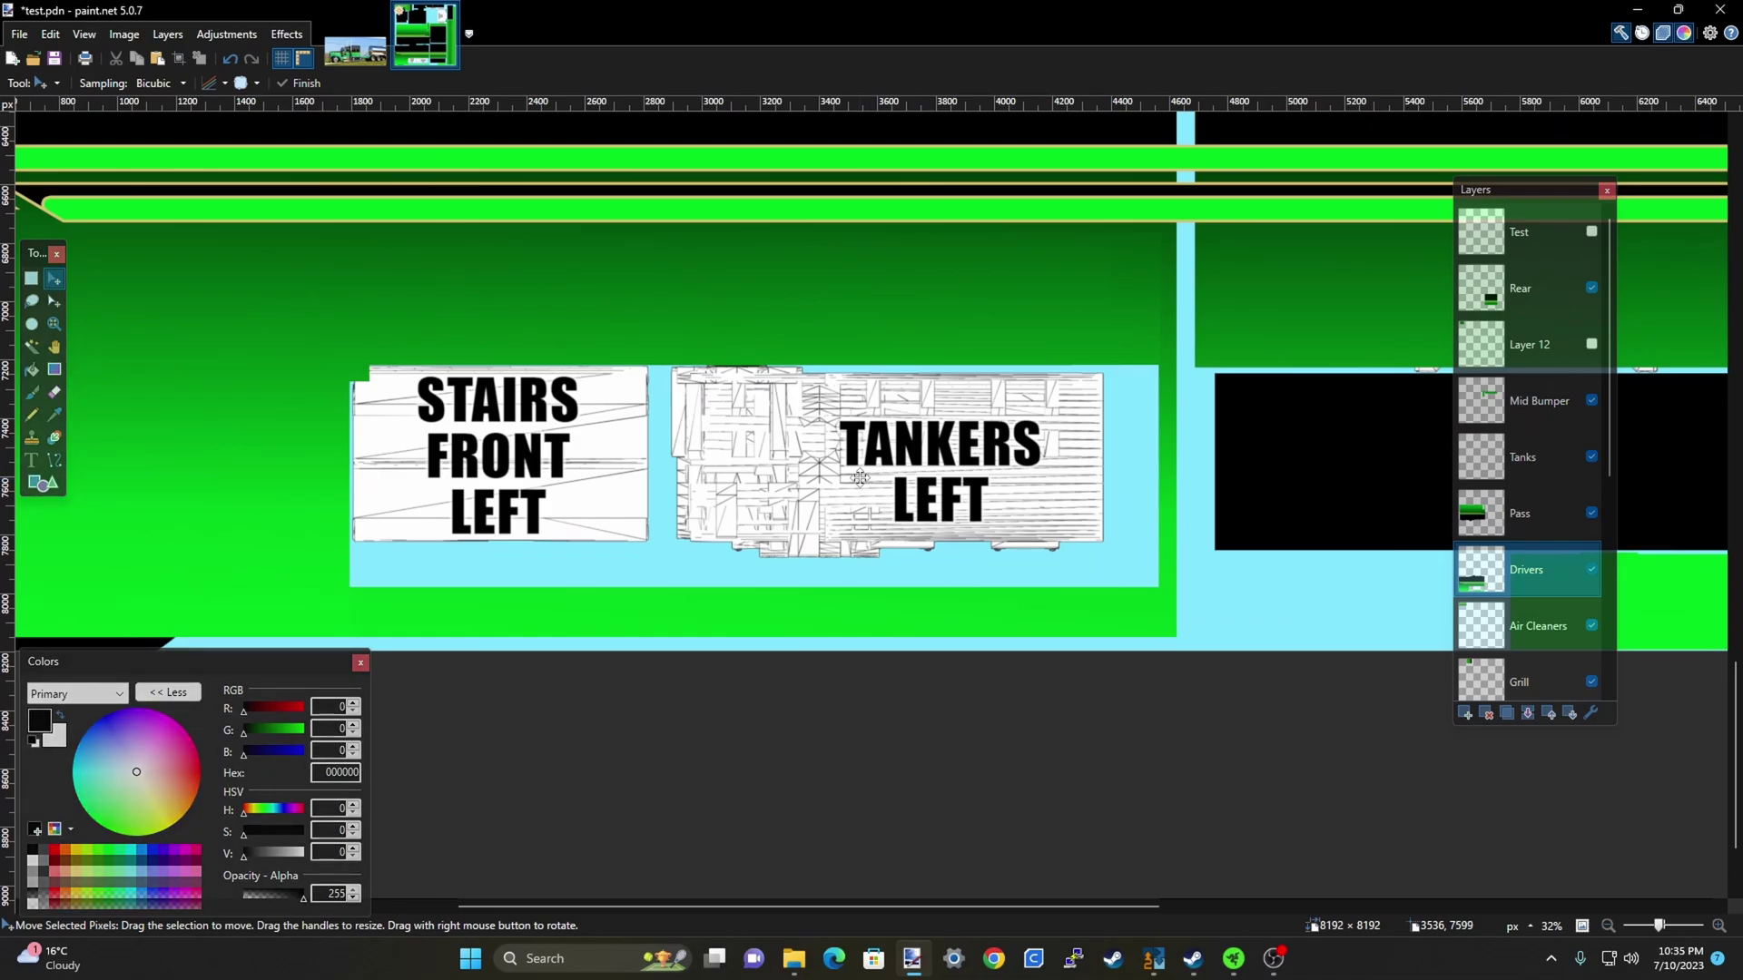
pyautogui.scroll(4, 860, 478)
pyautogui.scroll(-2, 1092, 361)
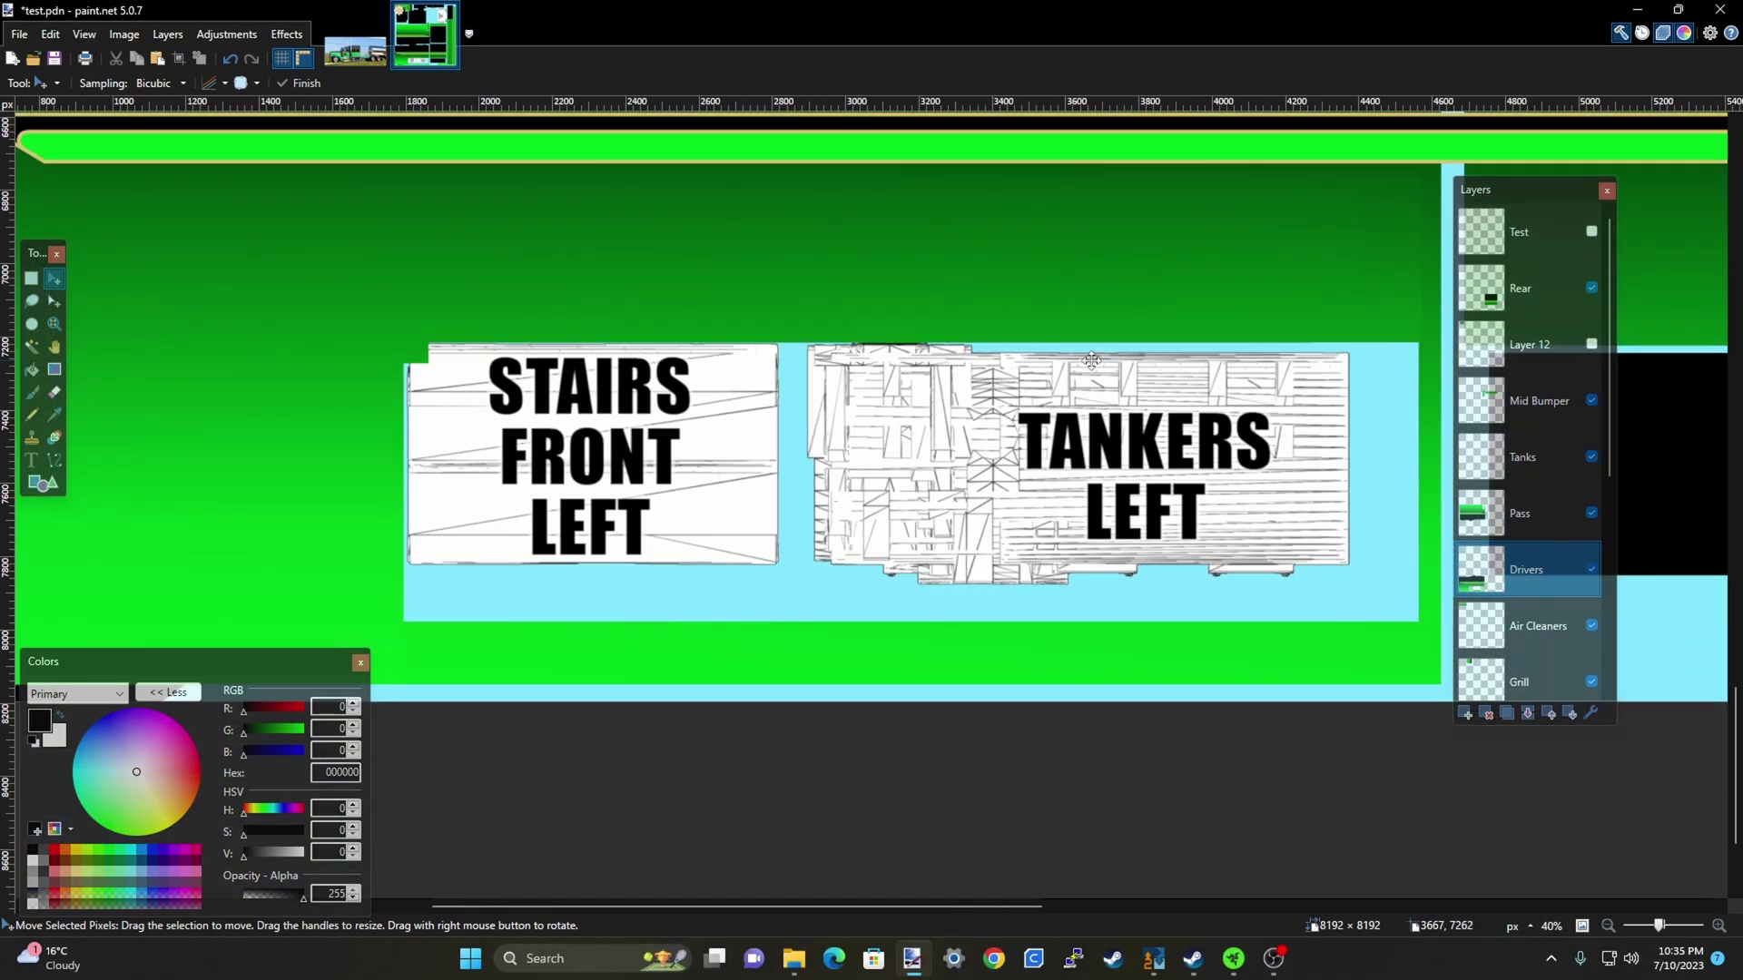
pyautogui.scroll(-1, 1092, 360)
pyautogui.scroll(5, 636, 373)
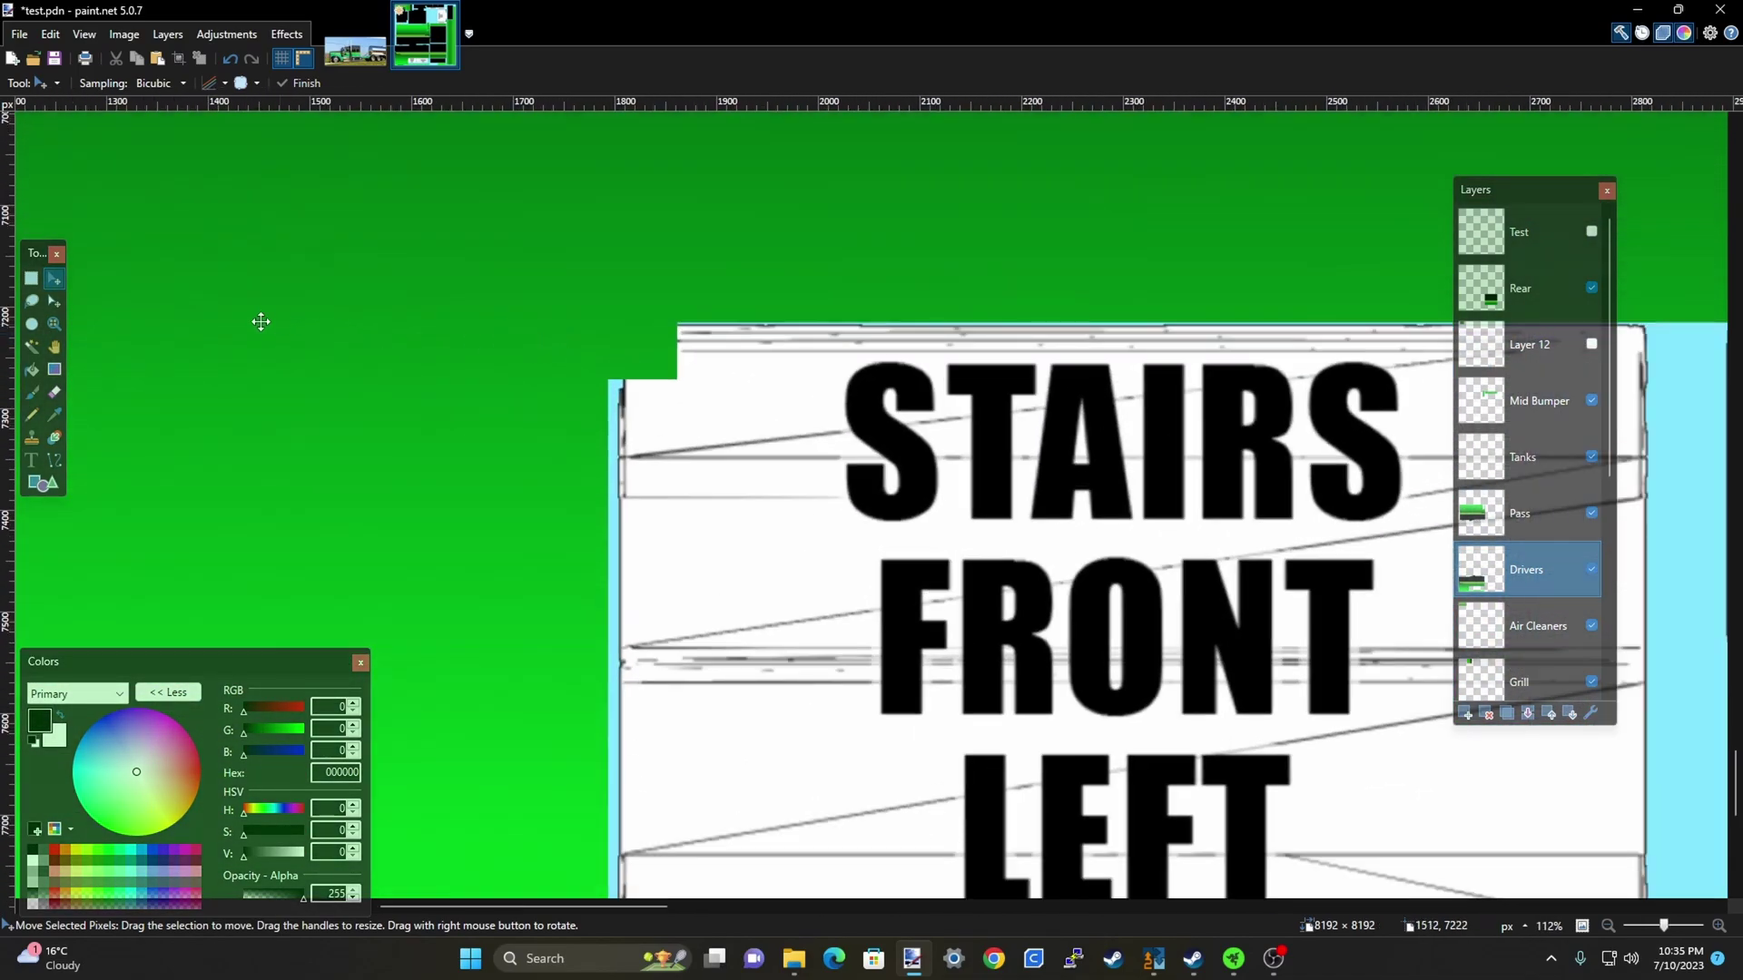
pyautogui.click(31, 277)
pyautogui.scroll(2, 676, 330)
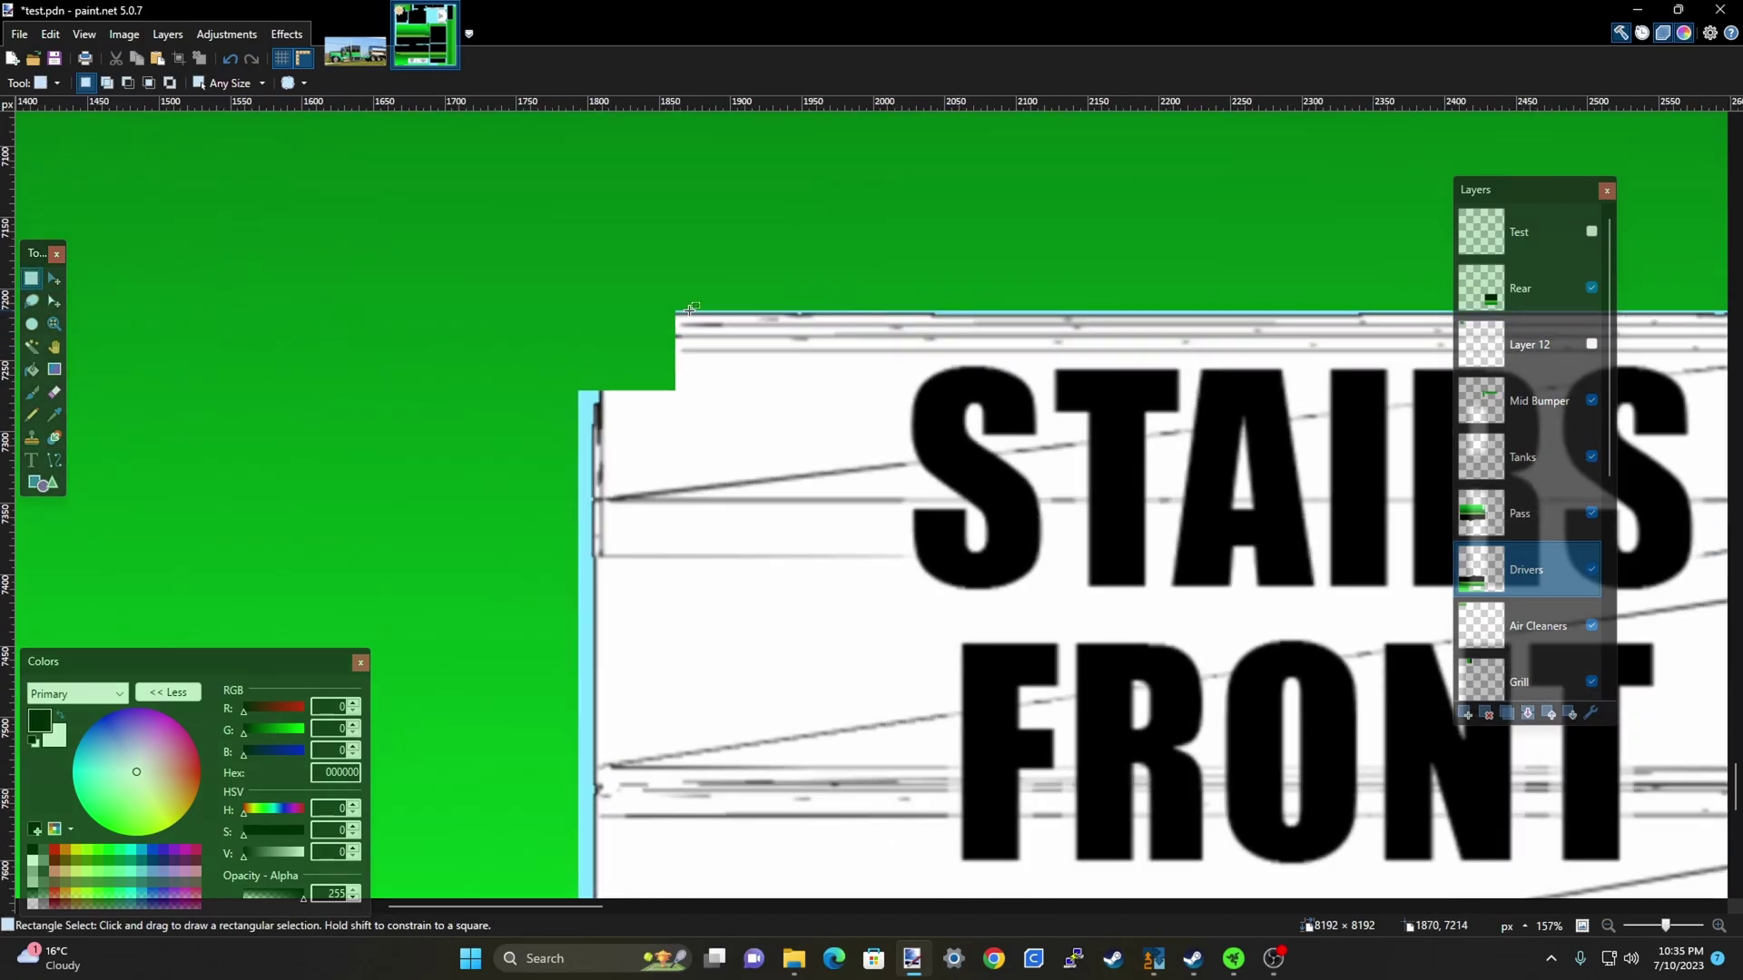
pyautogui.moveTo(690, 308); pyautogui.dragTo(580, 445)
pyautogui.click(579, 445)
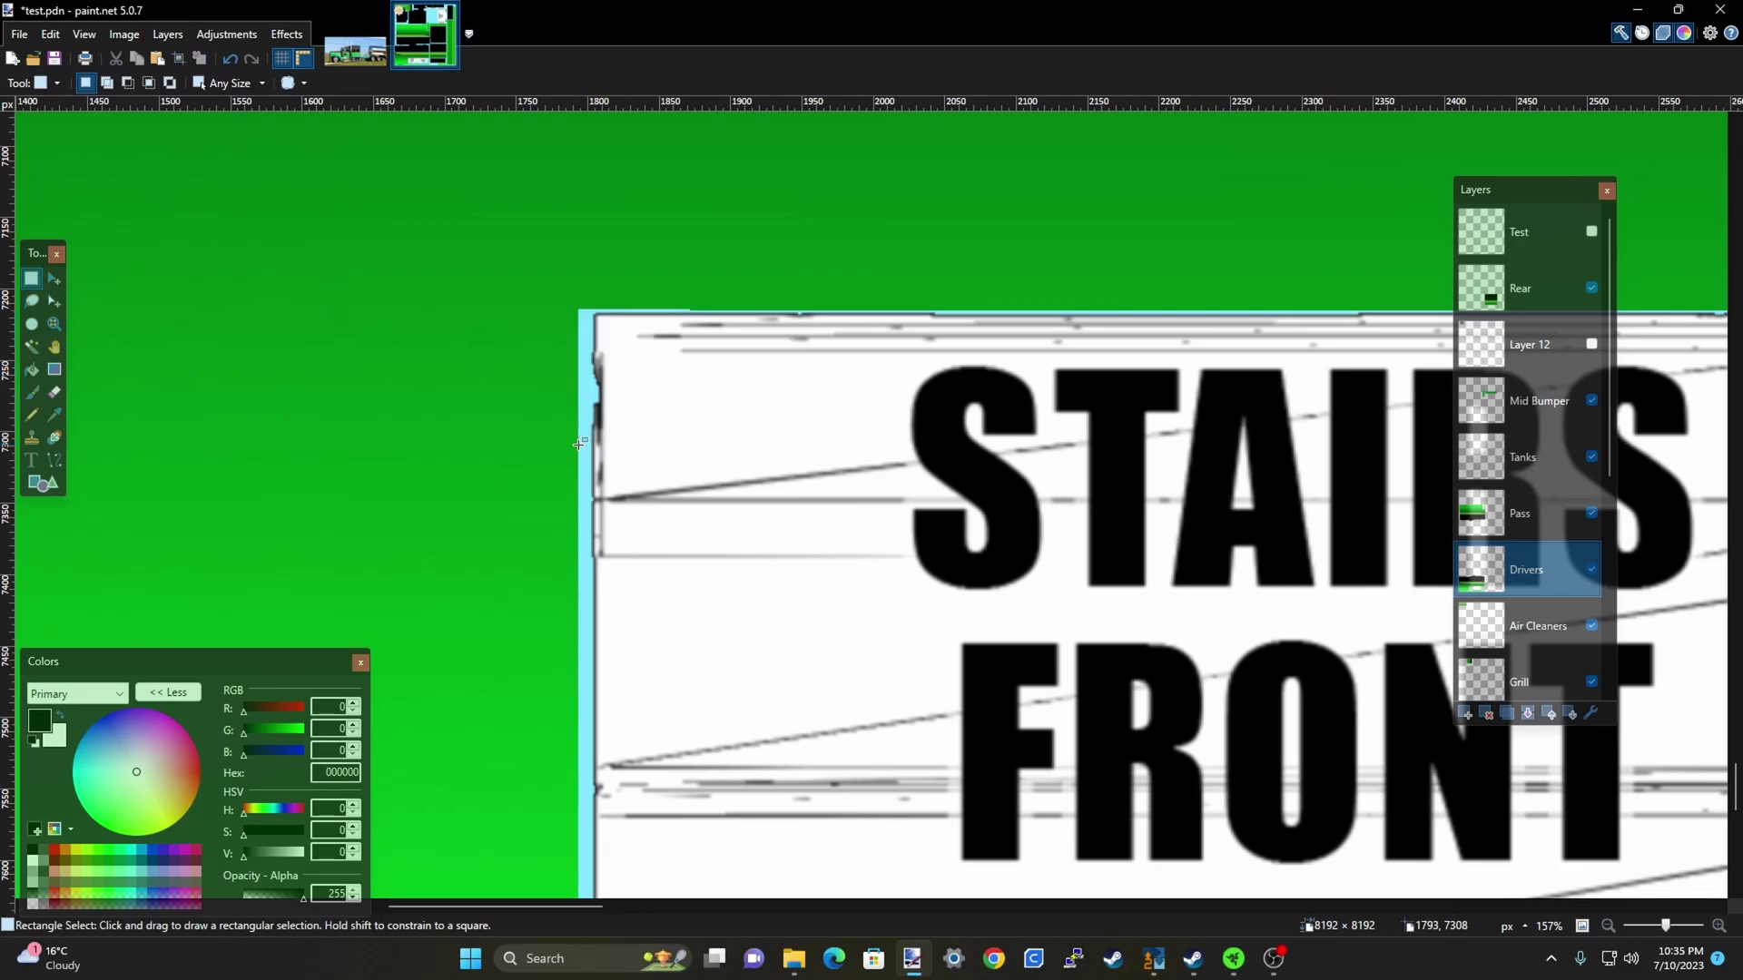
# Copy a Drivers gradient patch of about 362 × 700 px onto the Tanks layer and stretch it to about 2636 px over the left stairs and tankers
pyautogui.scroll(-5, 819, 362)
pyautogui.scroll(-1, 635, 482)
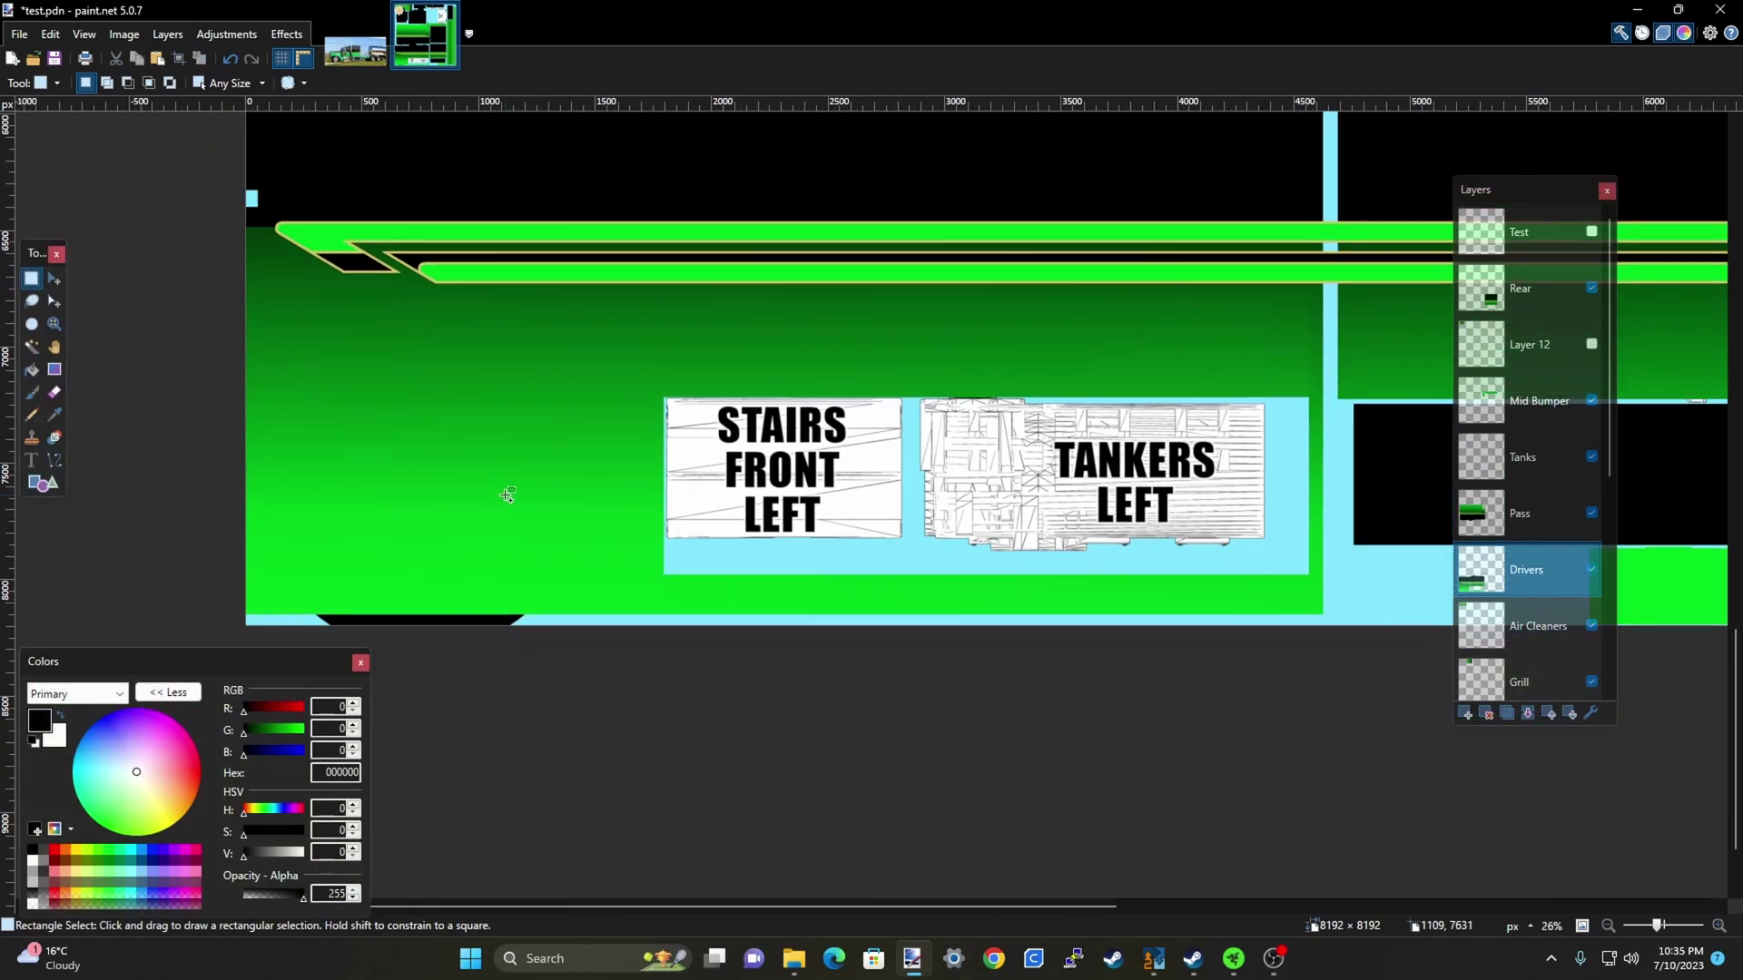
pyautogui.scroll(-1, 995, 498)
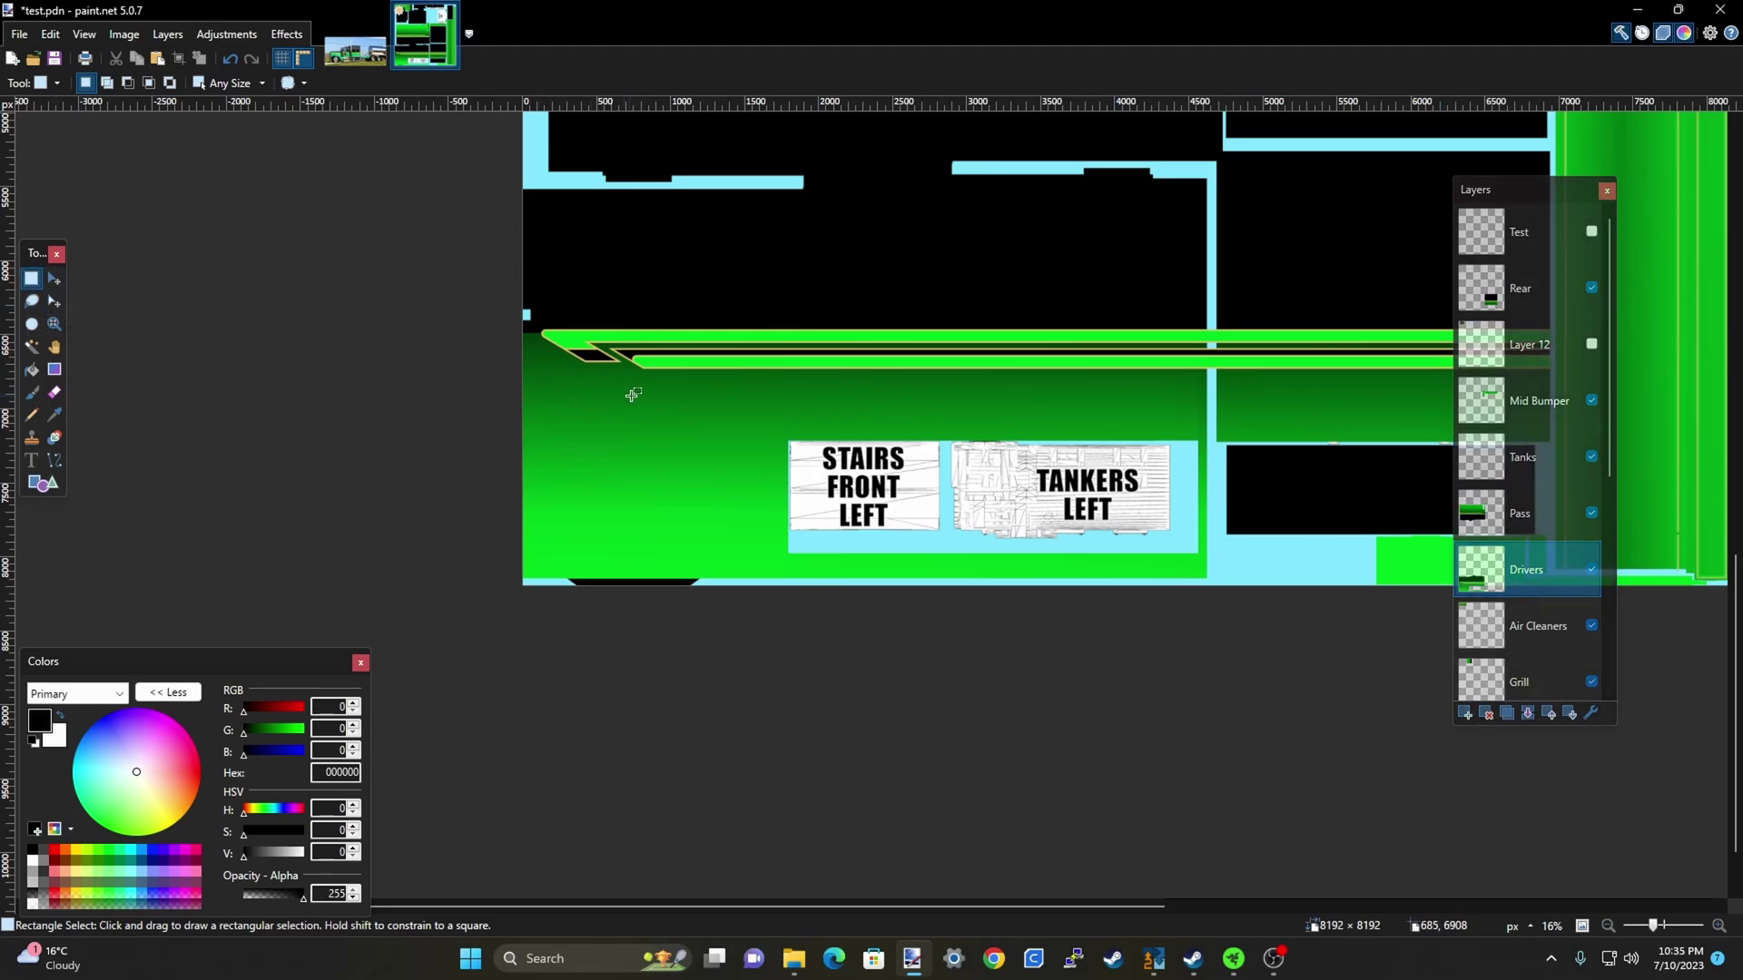
pyautogui.moveTo(634, 392); pyautogui.dragTo(686, 496)
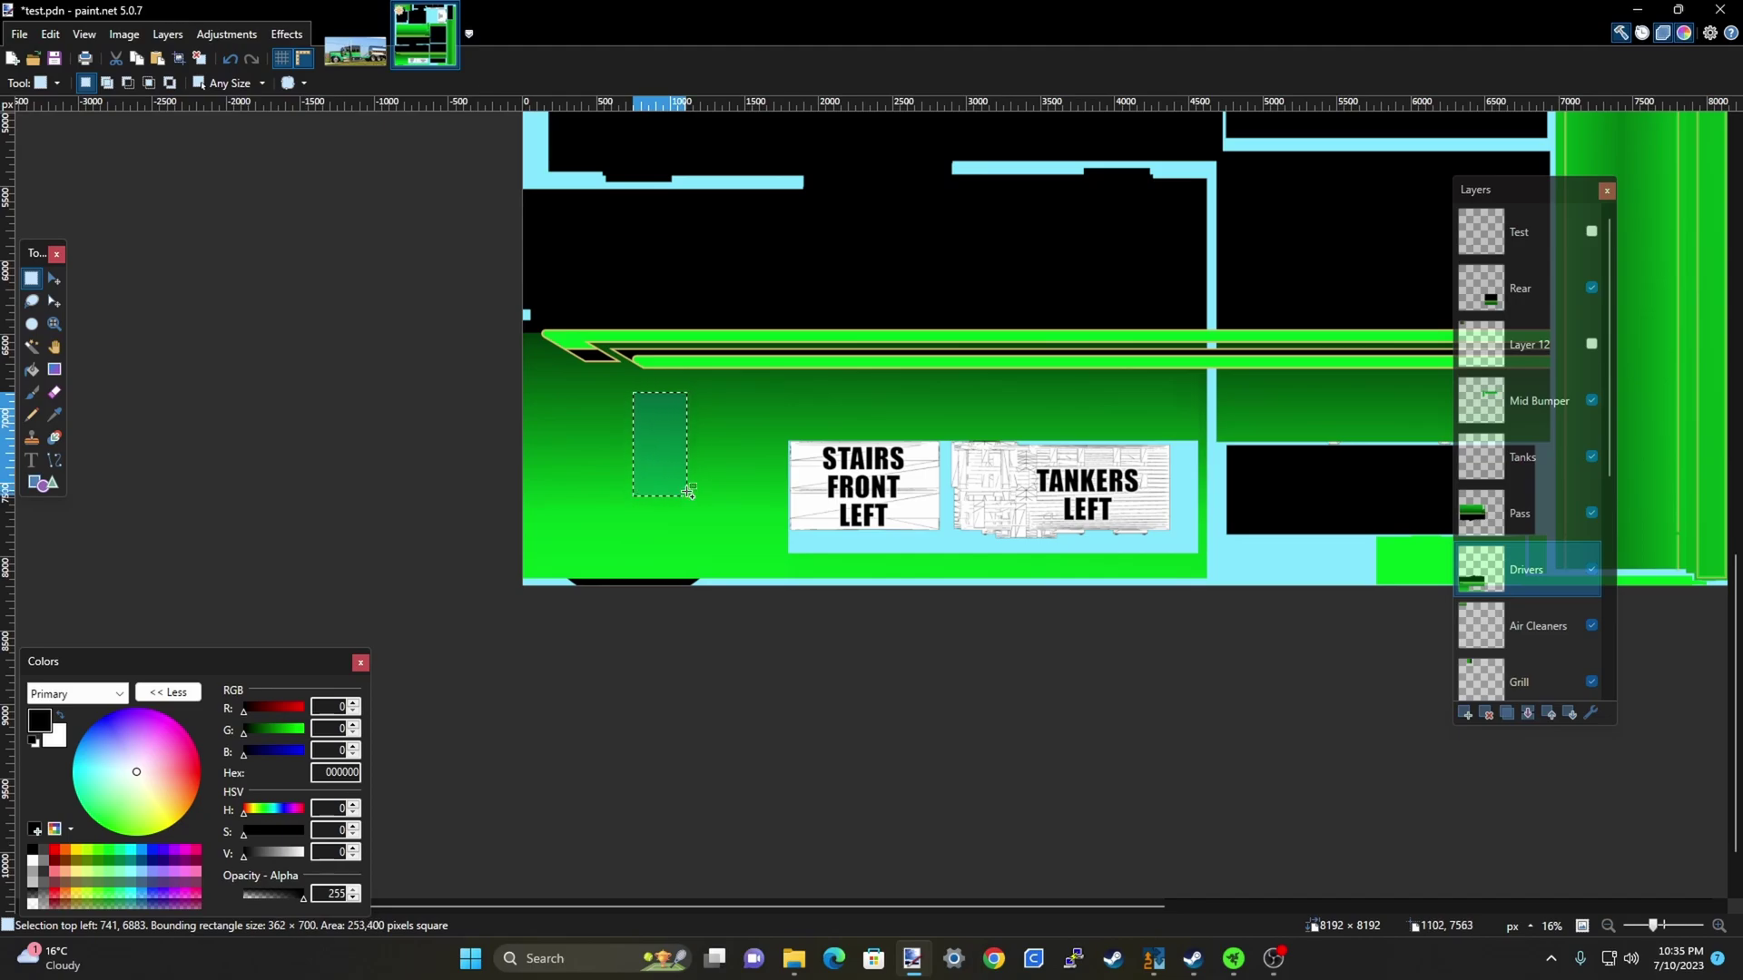
pyautogui.click(1522, 456)
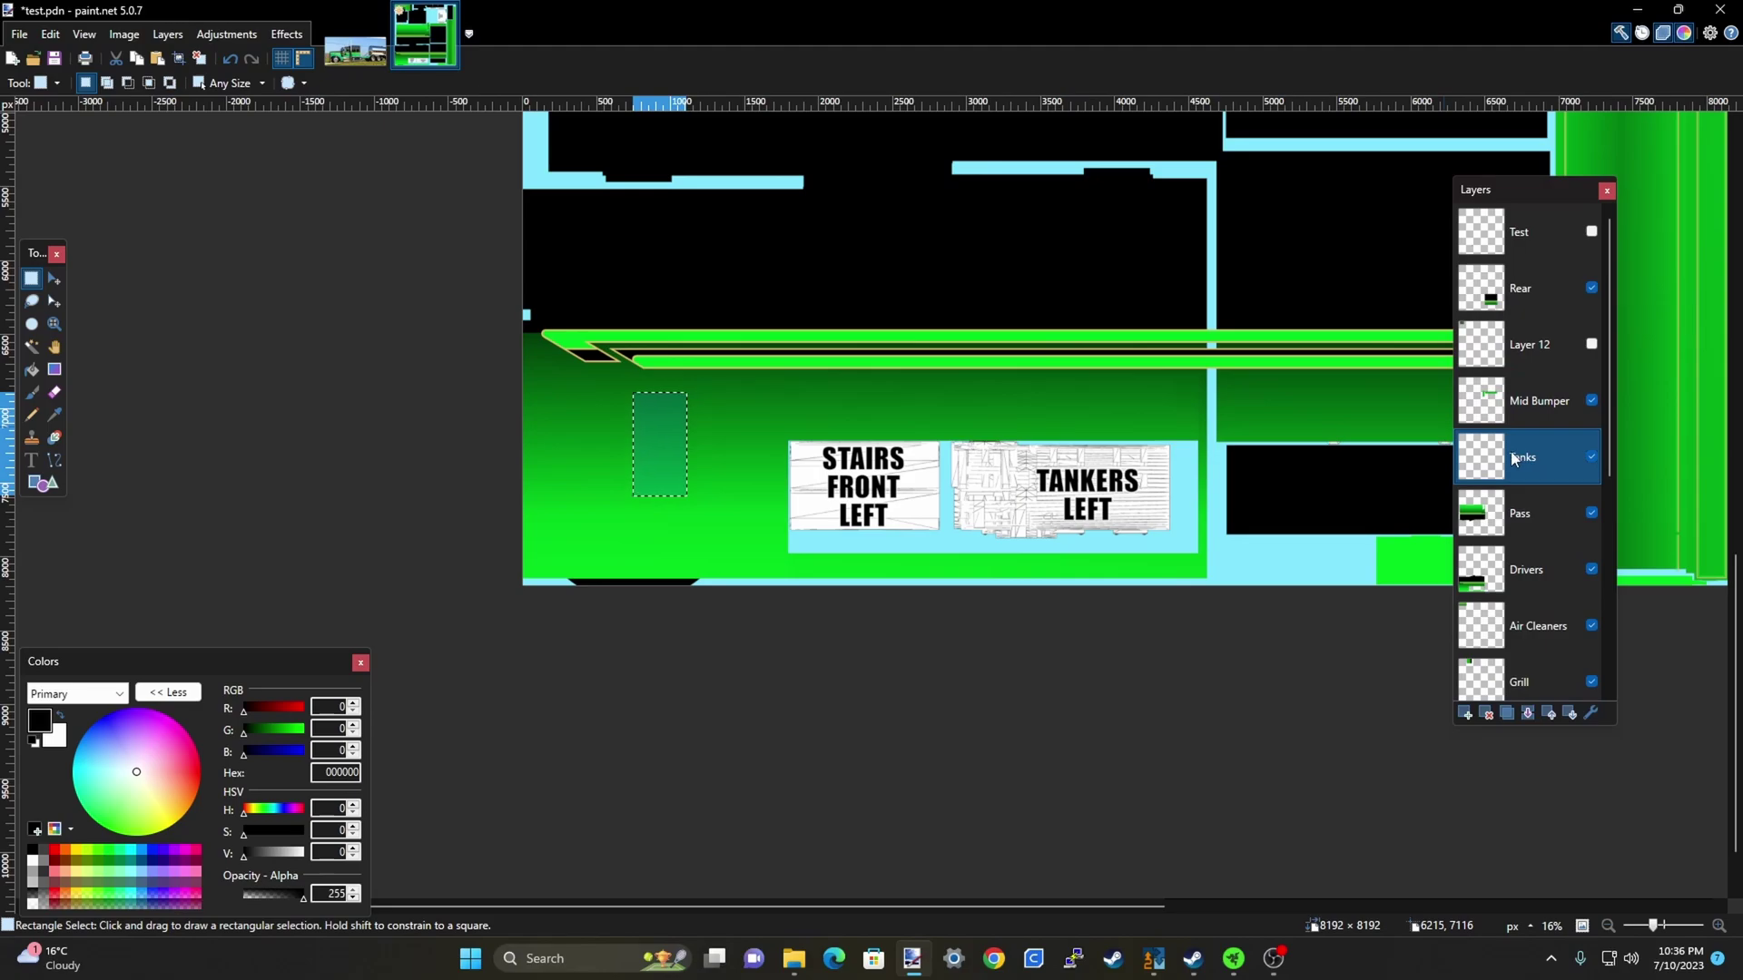
pyautogui.press('m')
pyautogui.moveTo(700, 526); pyautogui.dragTo(1187, 528)
pyautogui.scroll(-6, 799, 697)
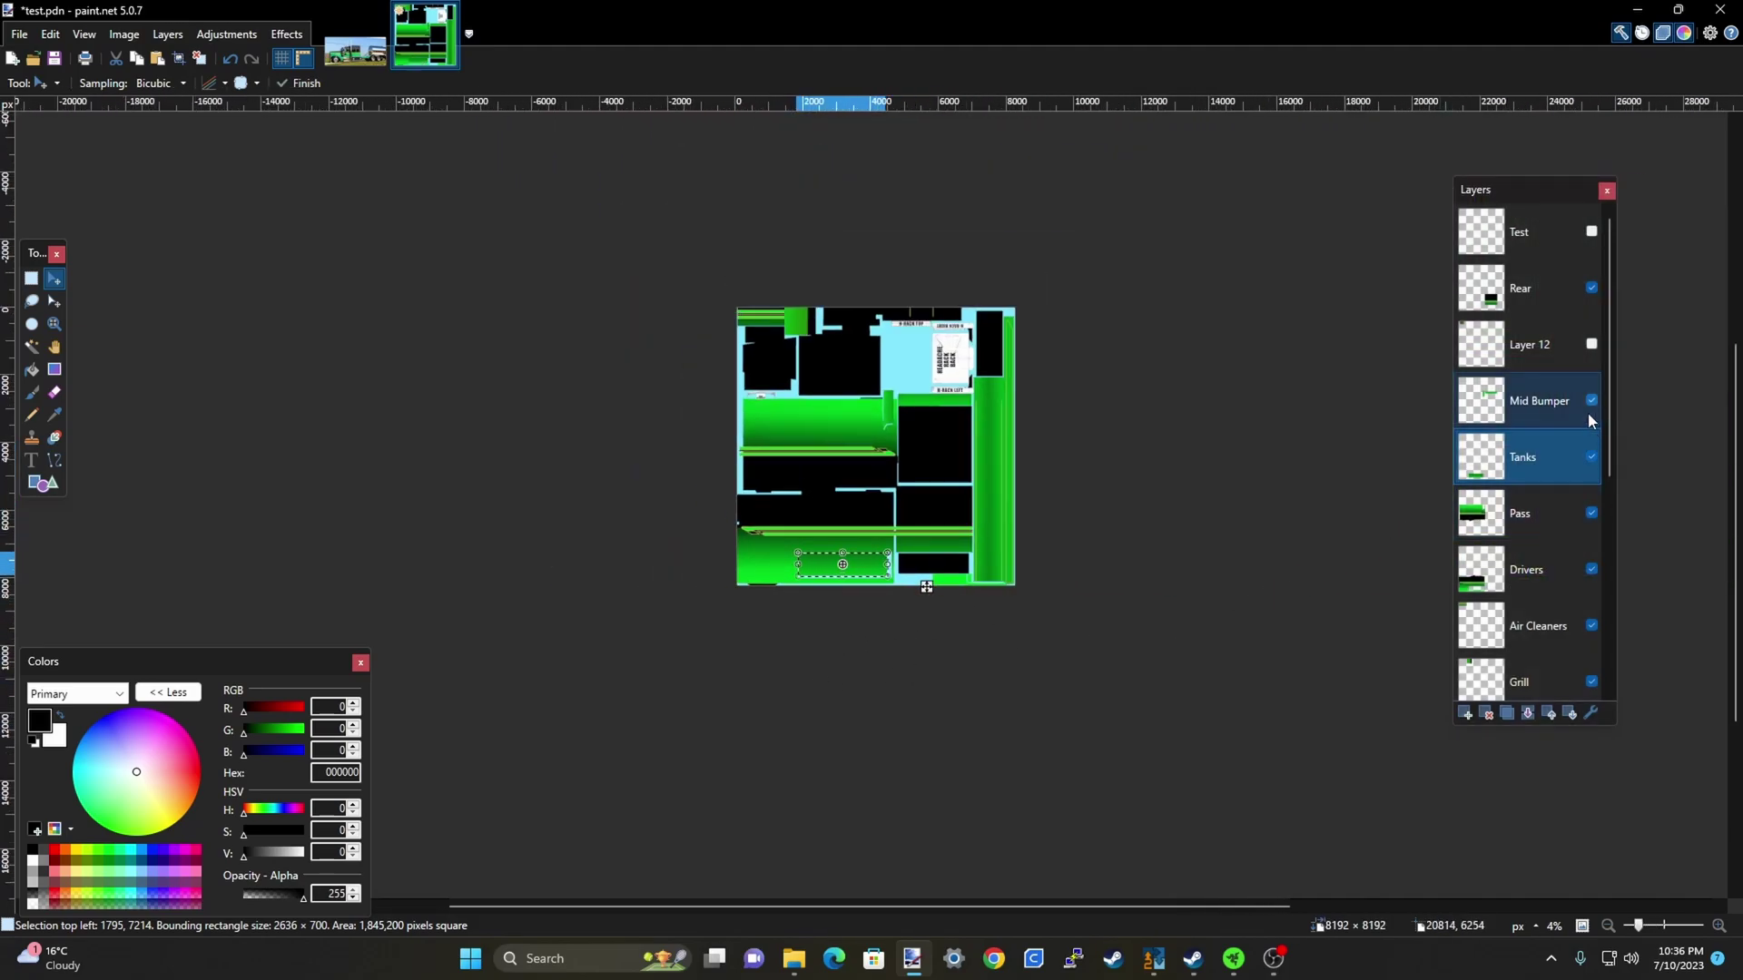
# Hide the Pass layer and place a copy of the Tanks gradient, rotated 180°, over the right stairs and tankers above RIGHT SIDE
pyautogui.click(1591, 513)
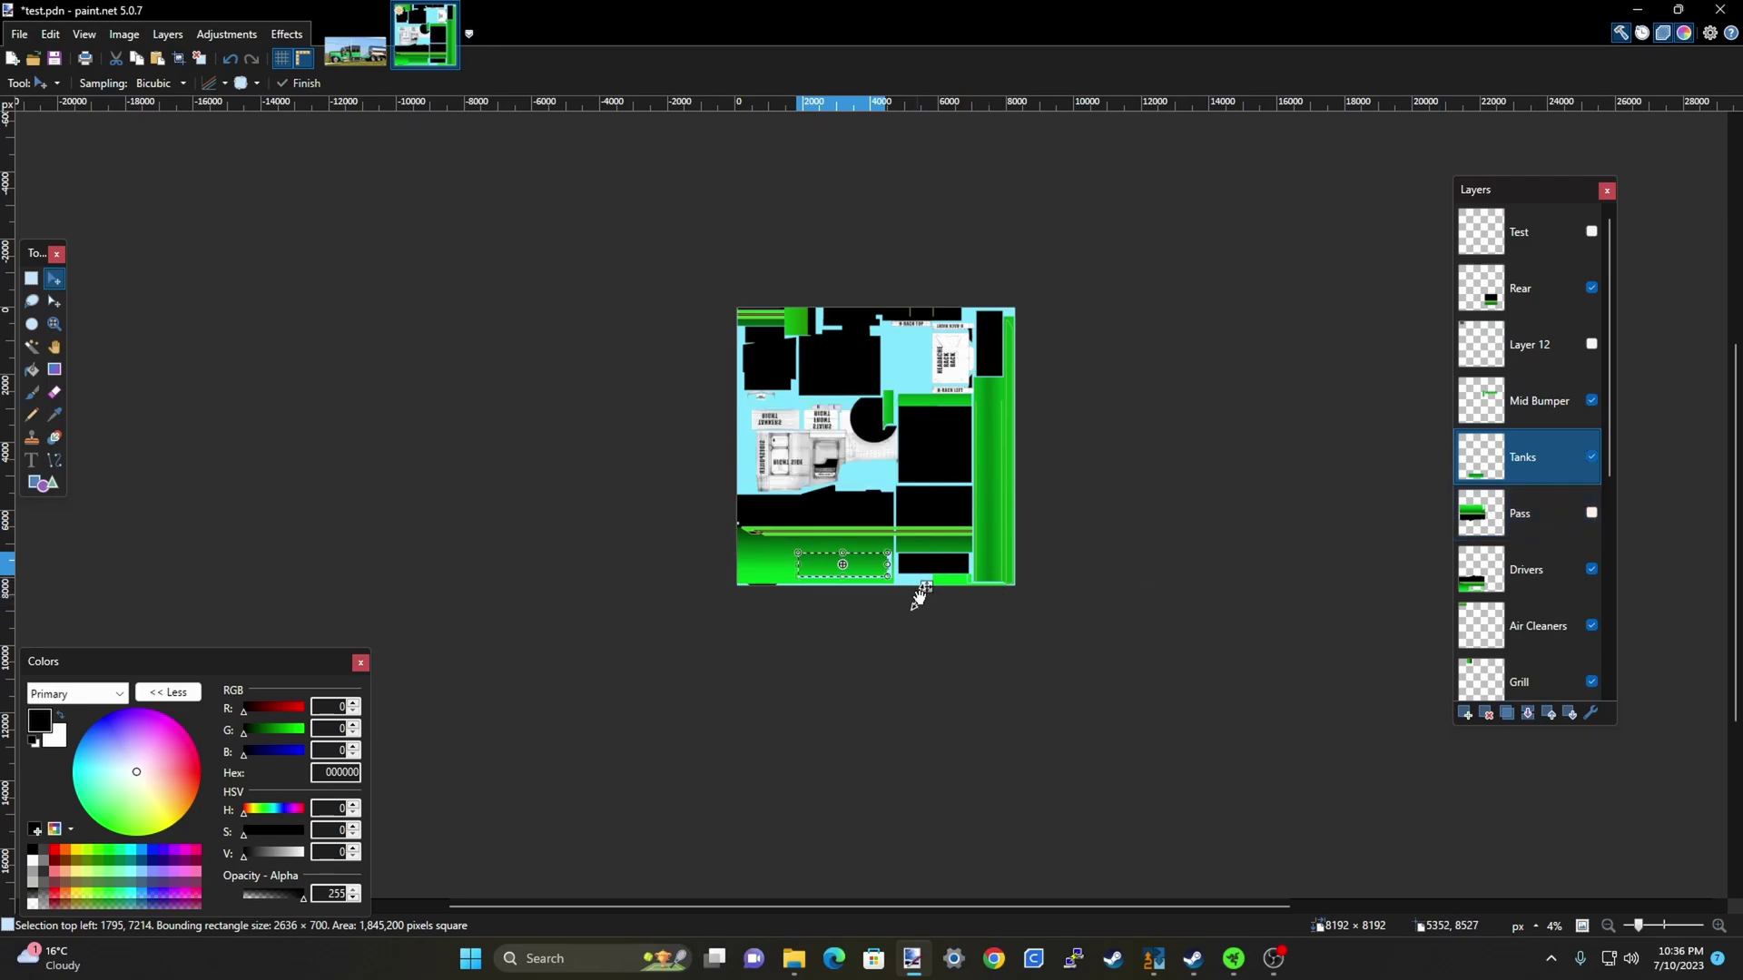
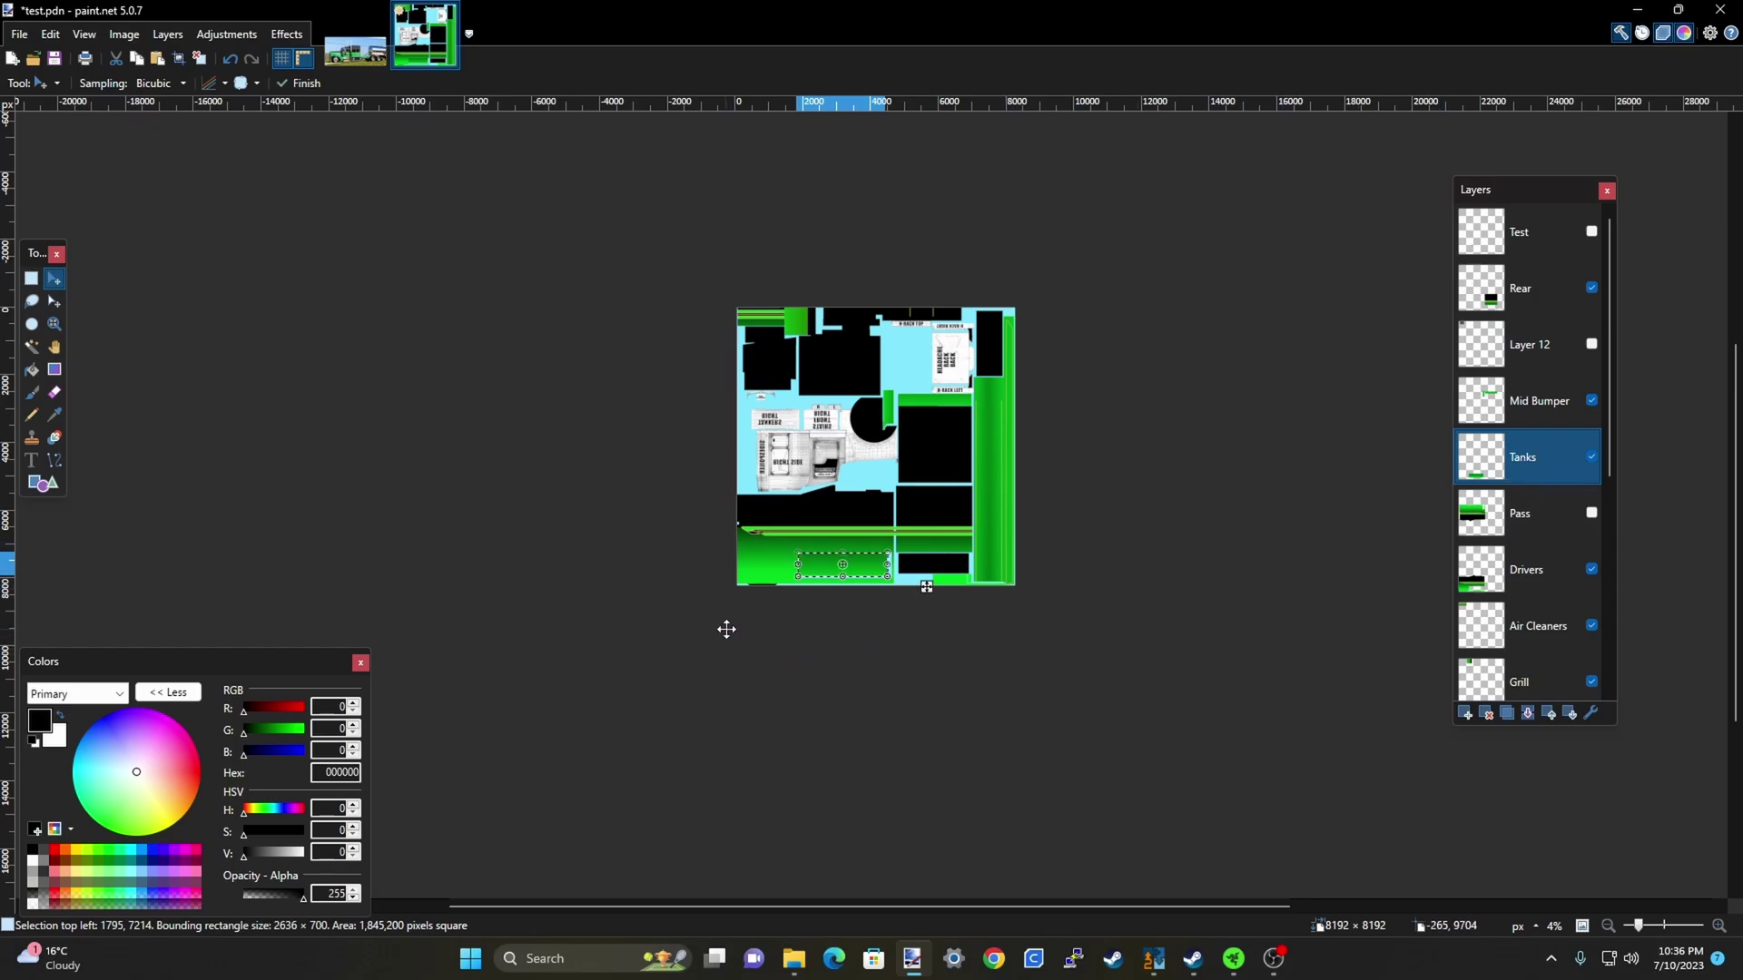
pyautogui.scroll(2, 727, 633)
pyautogui.moveTo(1083, 516); pyautogui.dragTo(723, 189)
pyautogui.scroll(2, 893, 193)
pyautogui.scroll(2, 942, 280)
pyautogui.moveTo(934, 291); pyautogui.dragTo(947, 307)
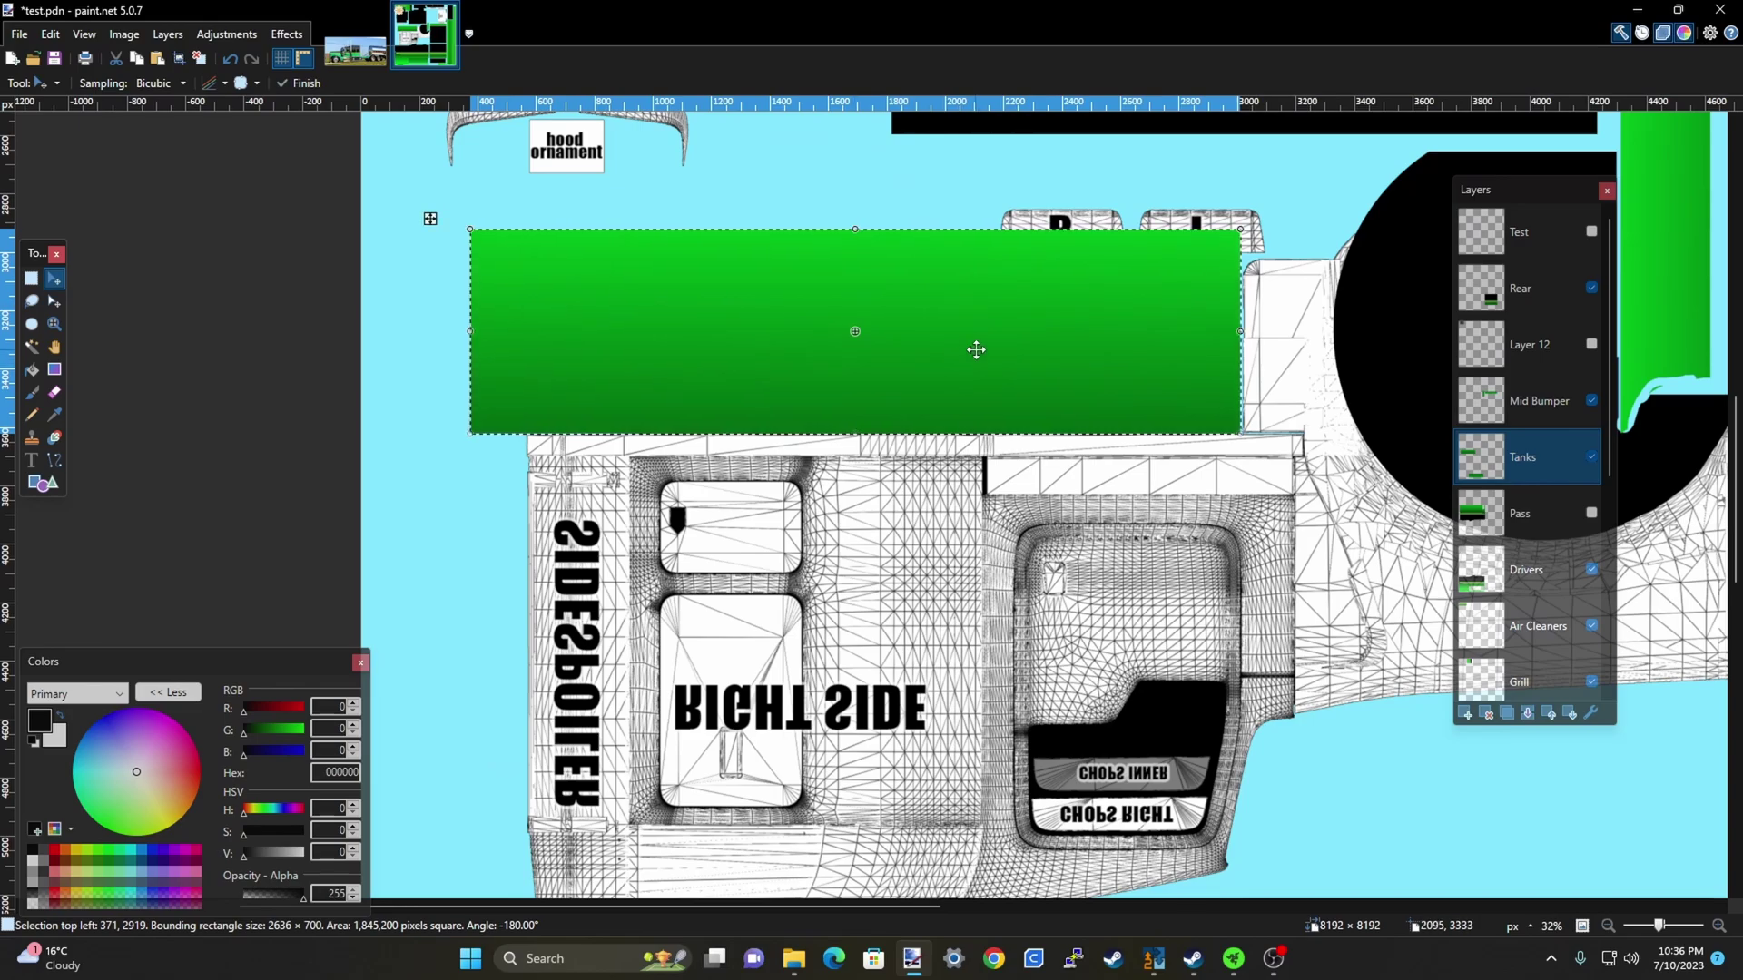
pyautogui.scroll(2, 1137, 407)
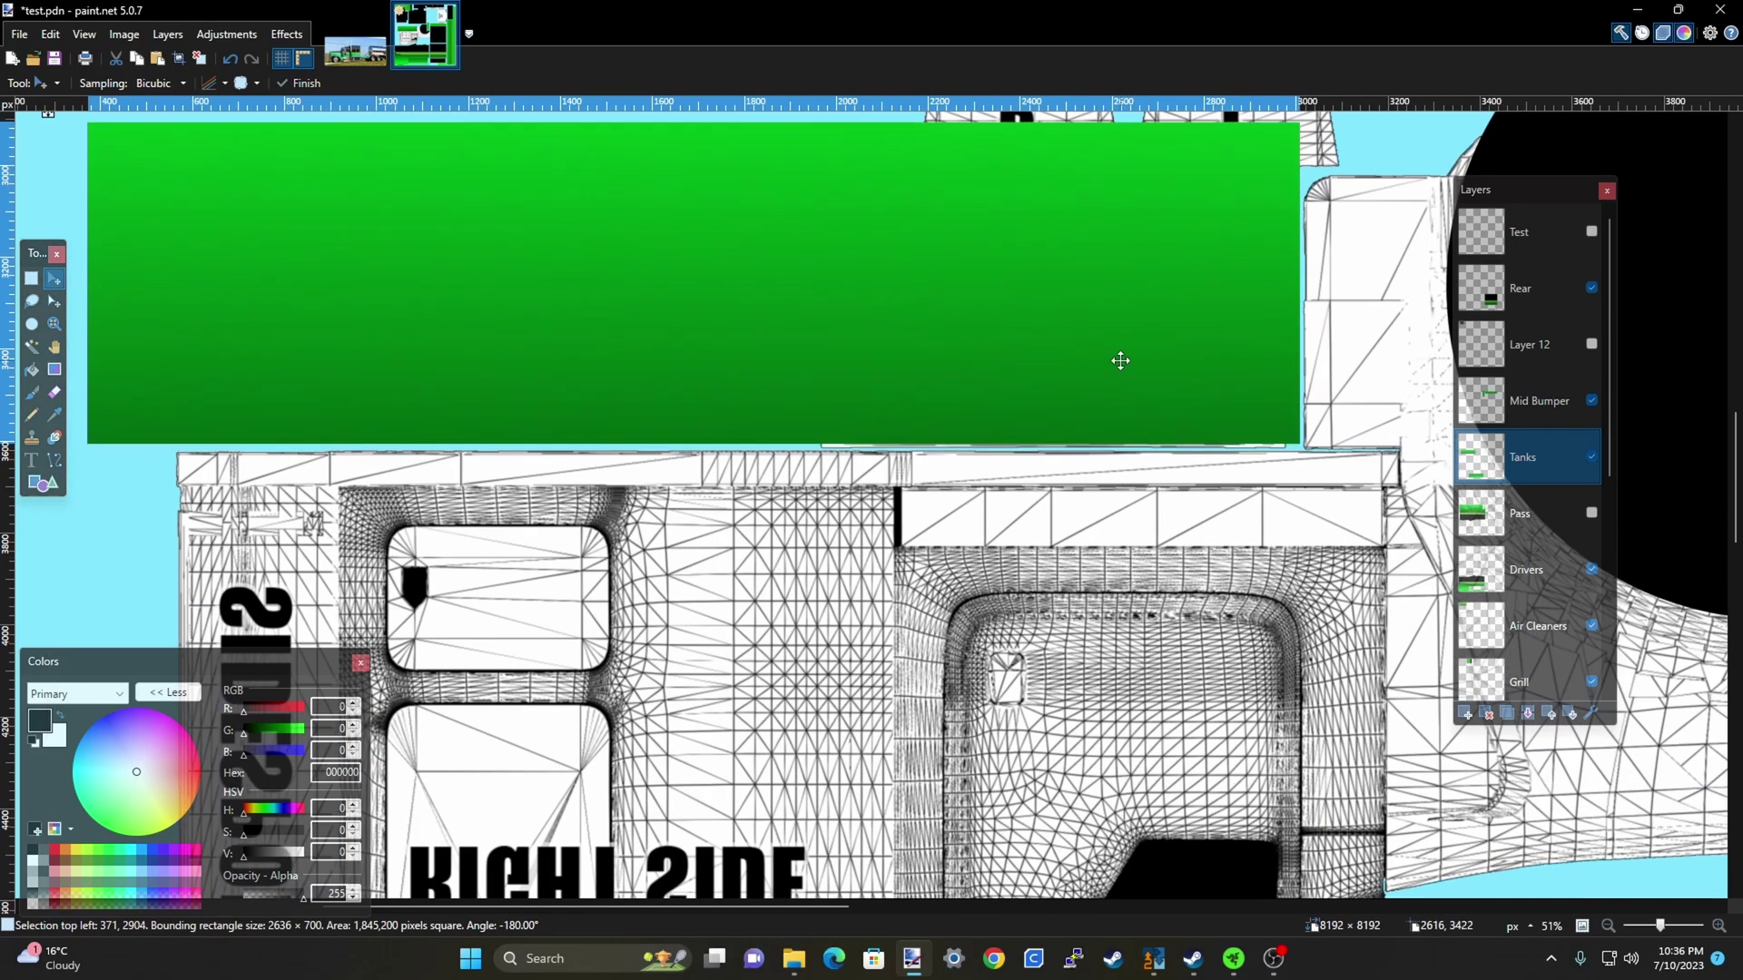
pyautogui.moveTo(1120, 365); pyautogui.dragTo(1121, 362)
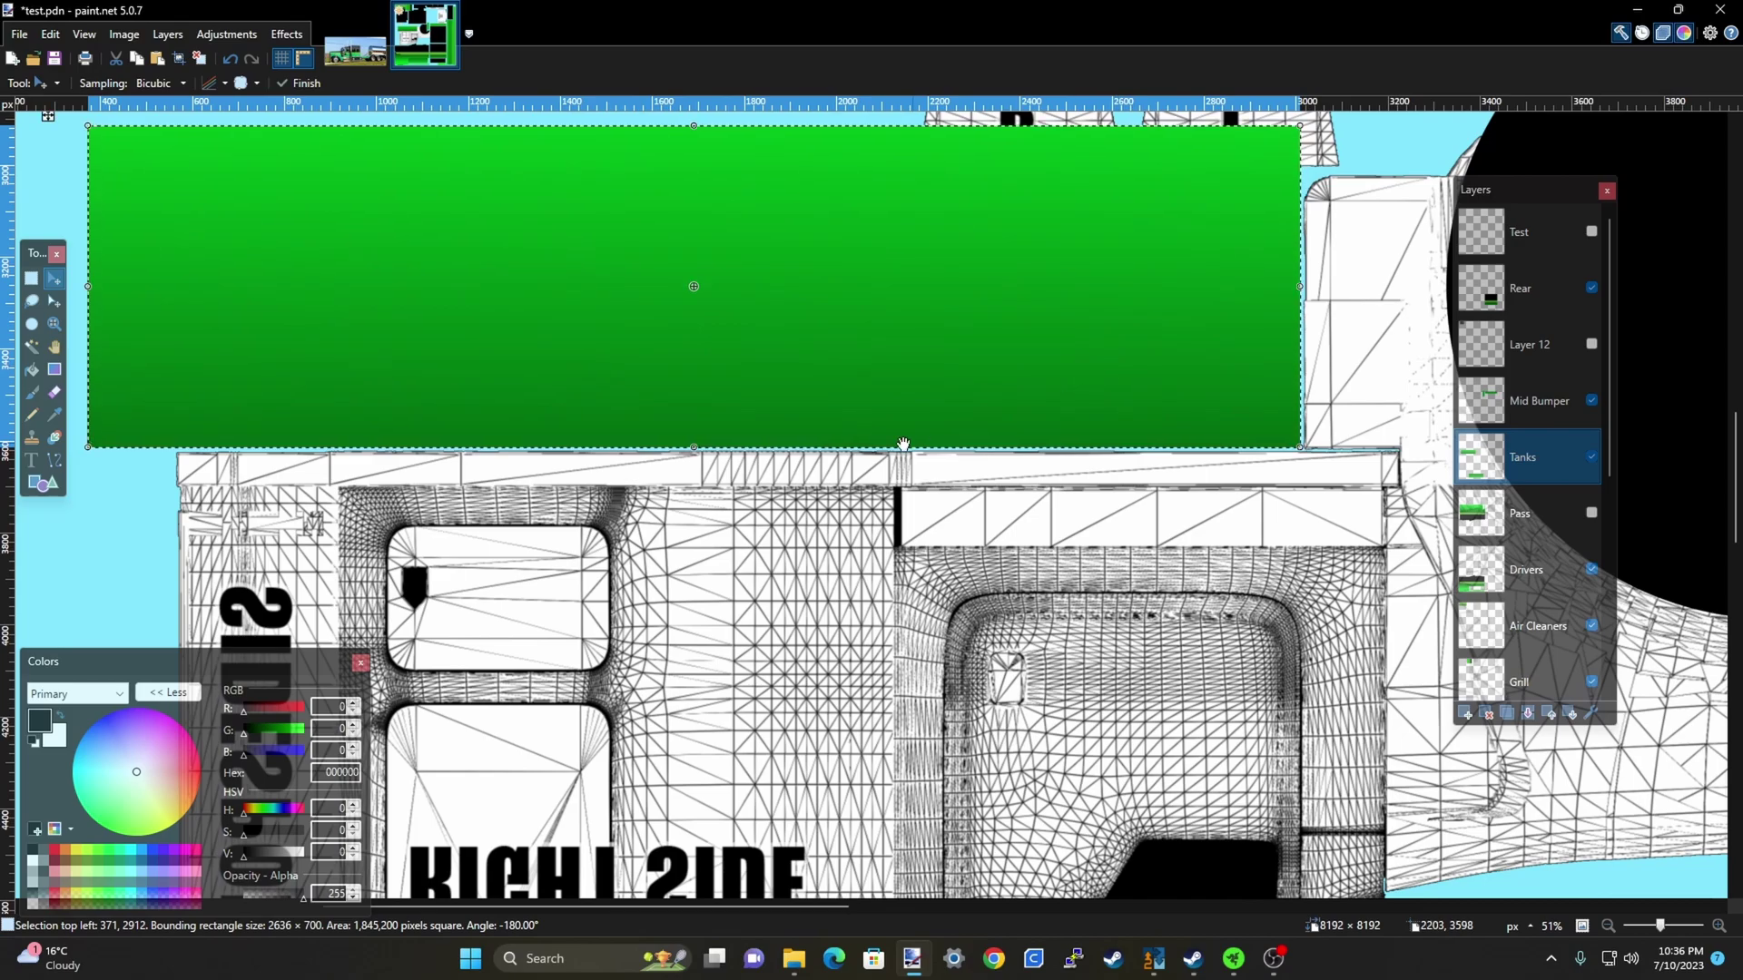
pyautogui.scroll(-3, 693, 285)
pyautogui.hotkey('ctrl', 'd')
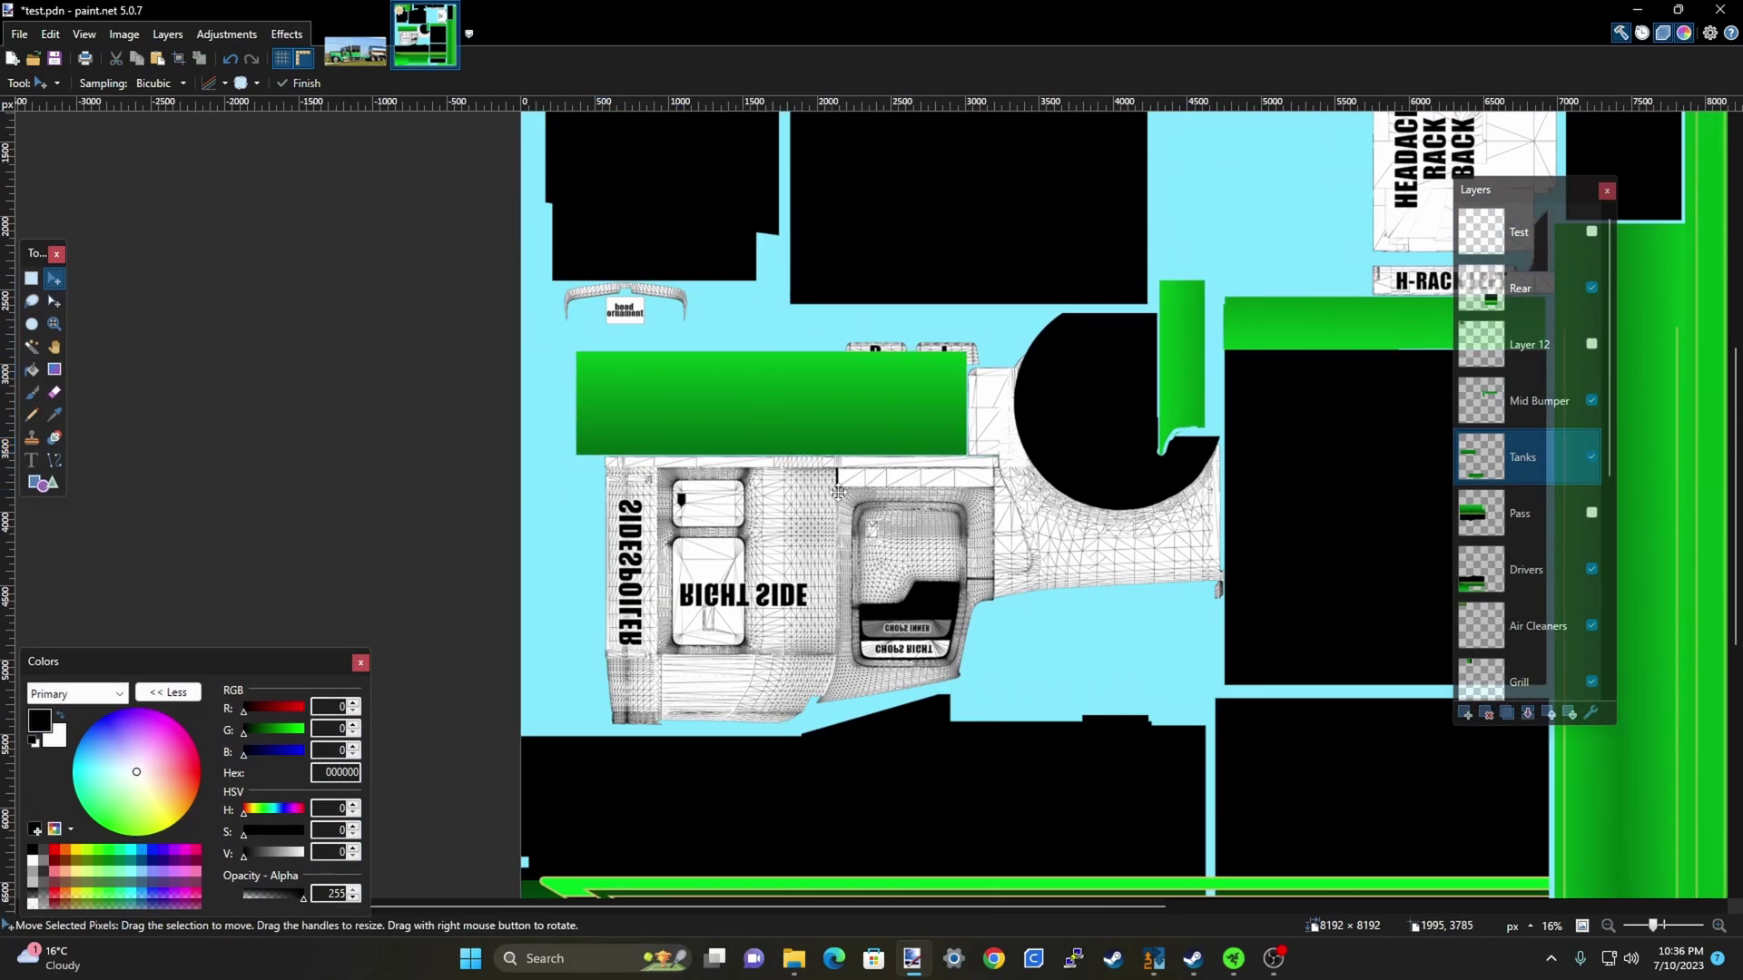
# Show the Pass layer and delete its artwork beneath the Tanks gradient over the right stairs and tankers
pyautogui.click(1591, 513)
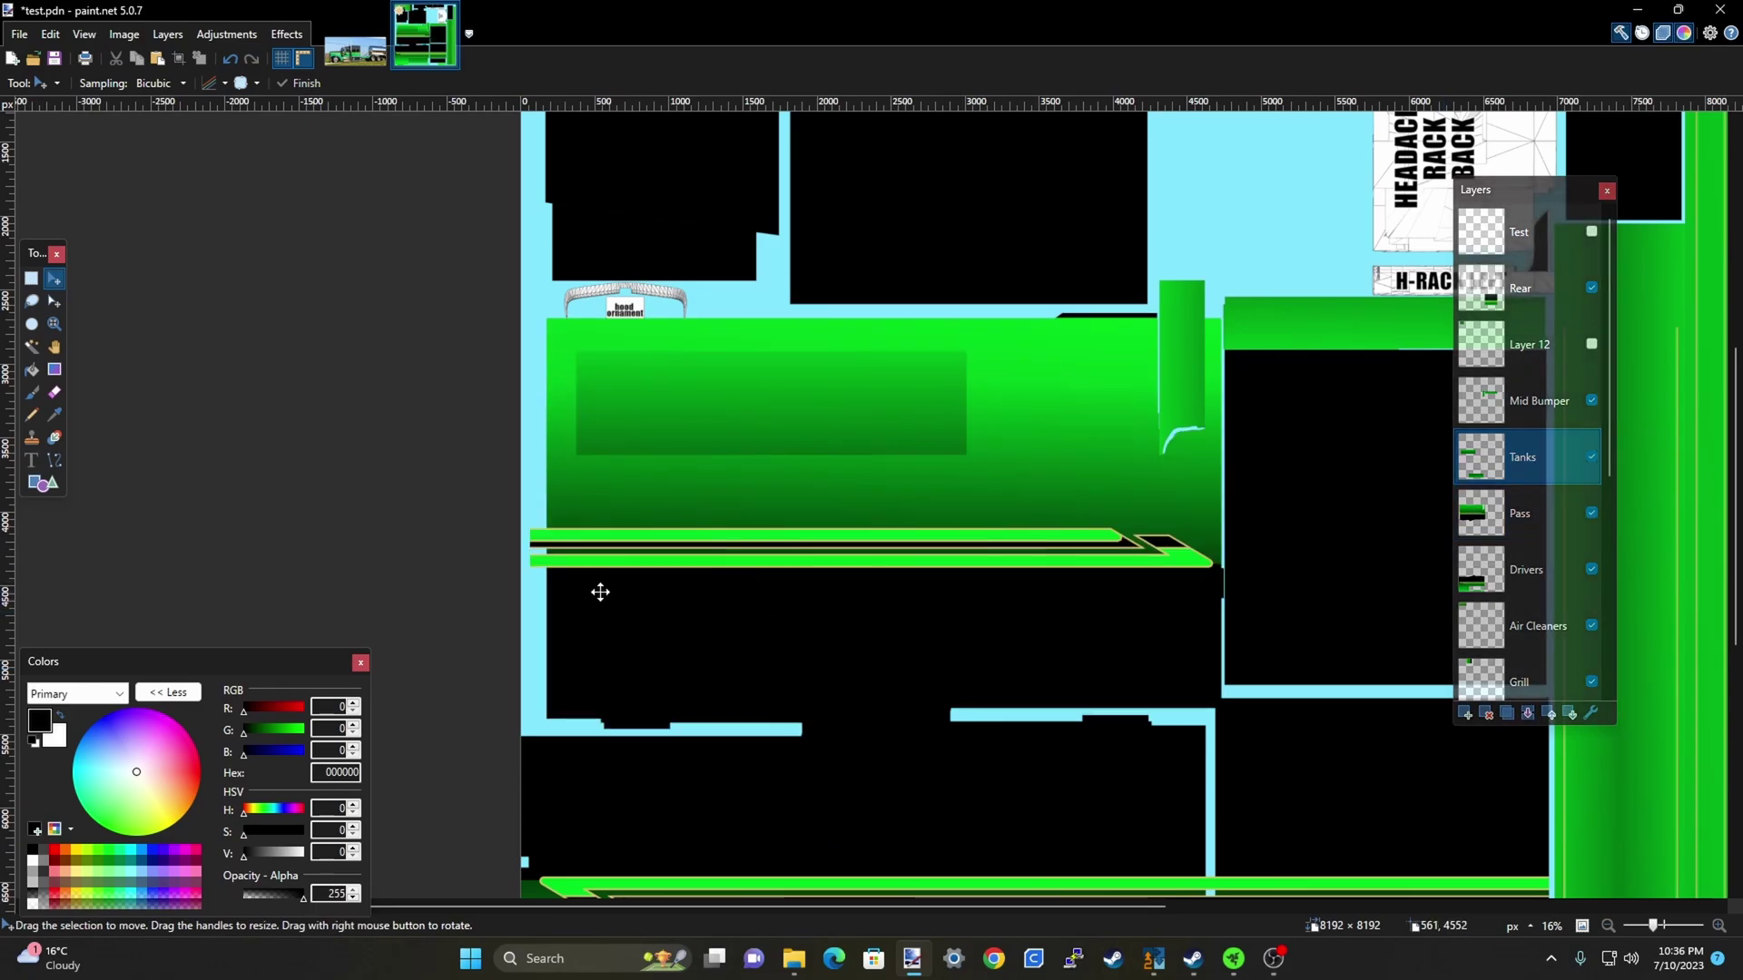
pyautogui.click(30, 282)
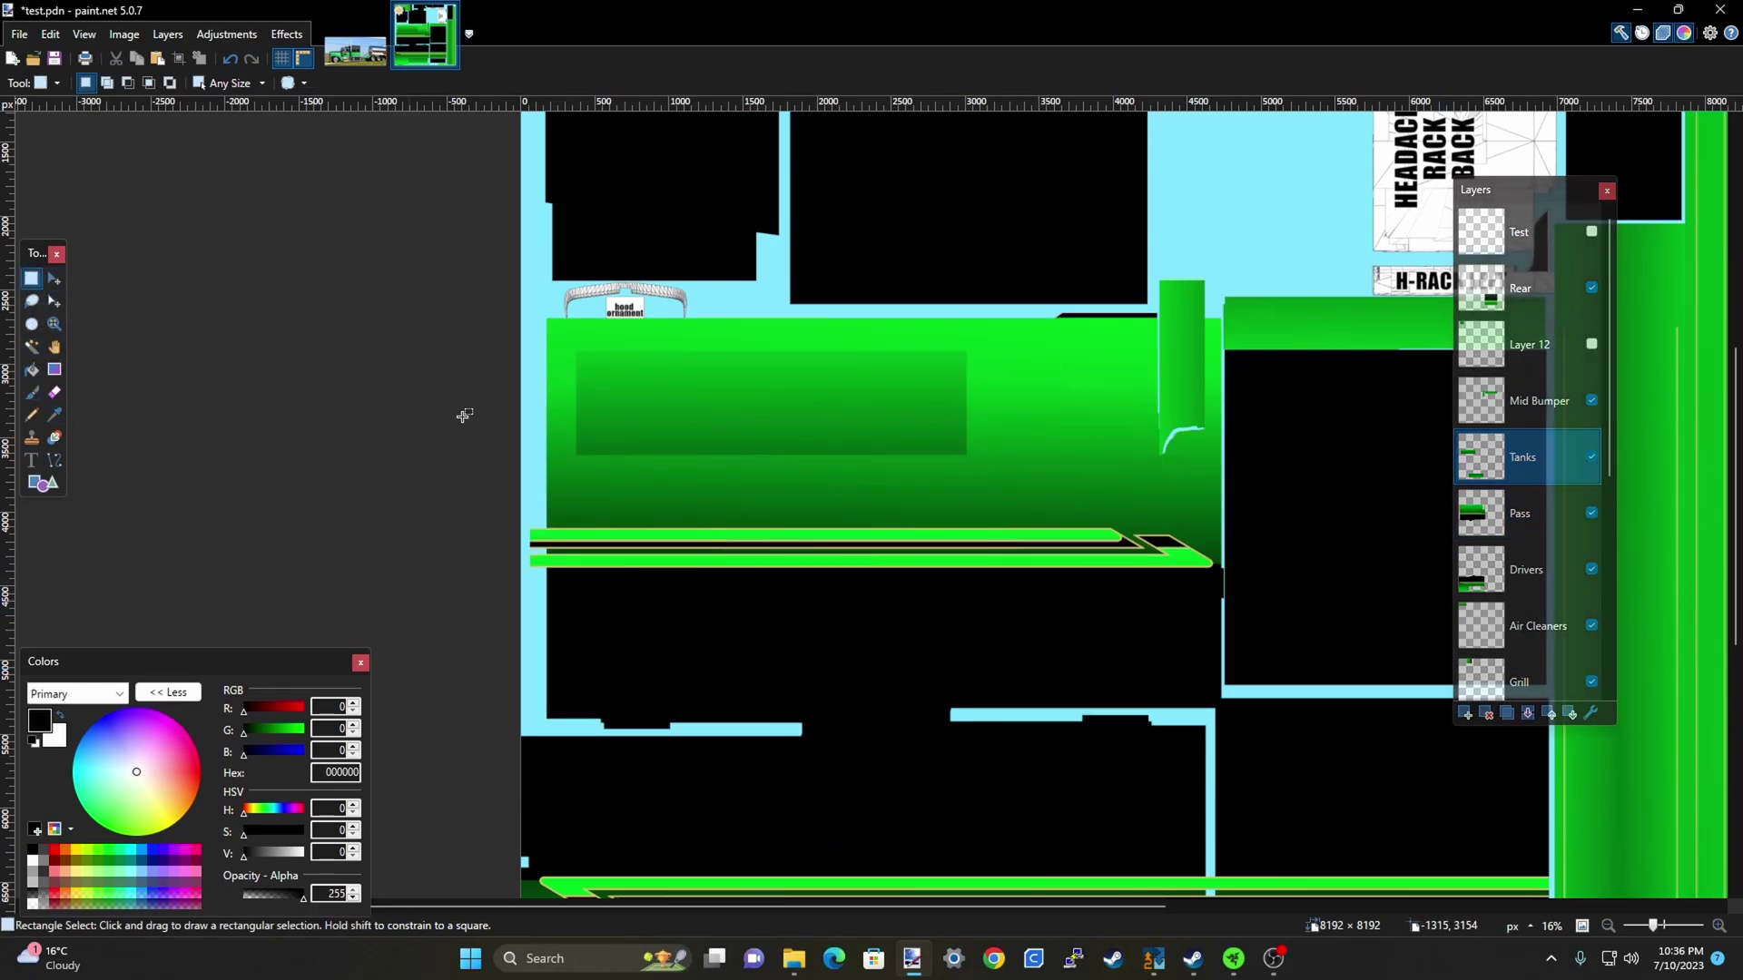
pyautogui.click(1518, 515)
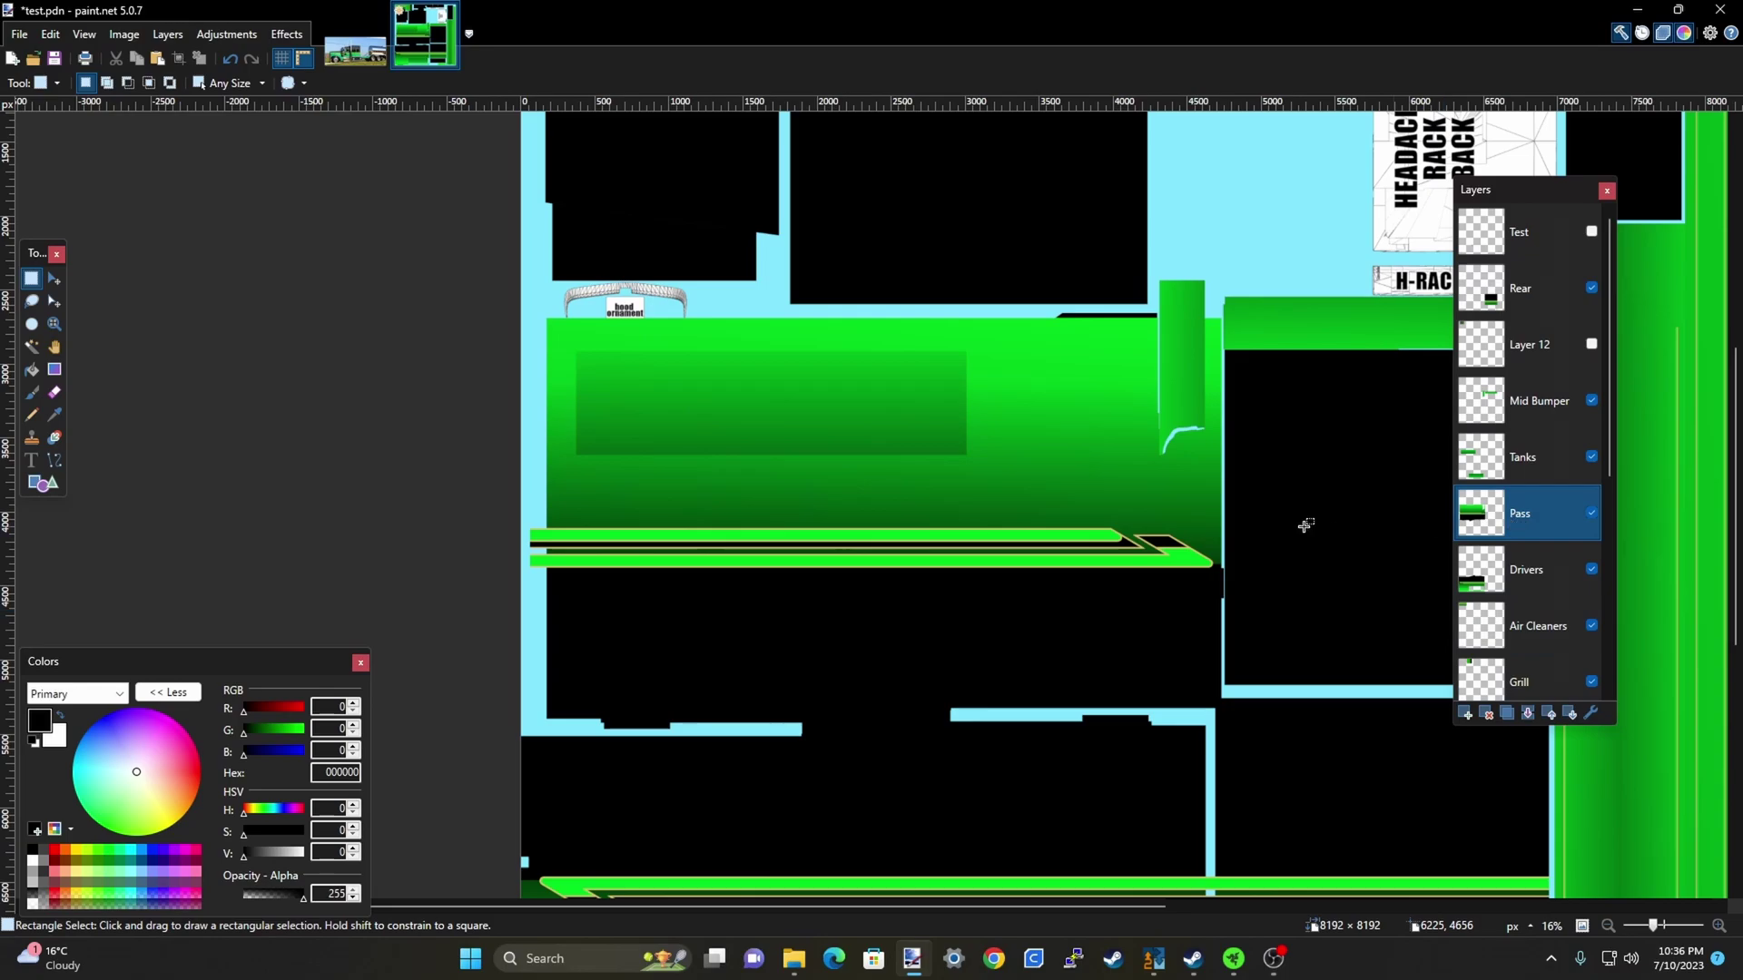
pyautogui.keyDown('ctrl'); pyautogui.scroll(4, 864, 400); pyautogui.keyUp('ctrl')
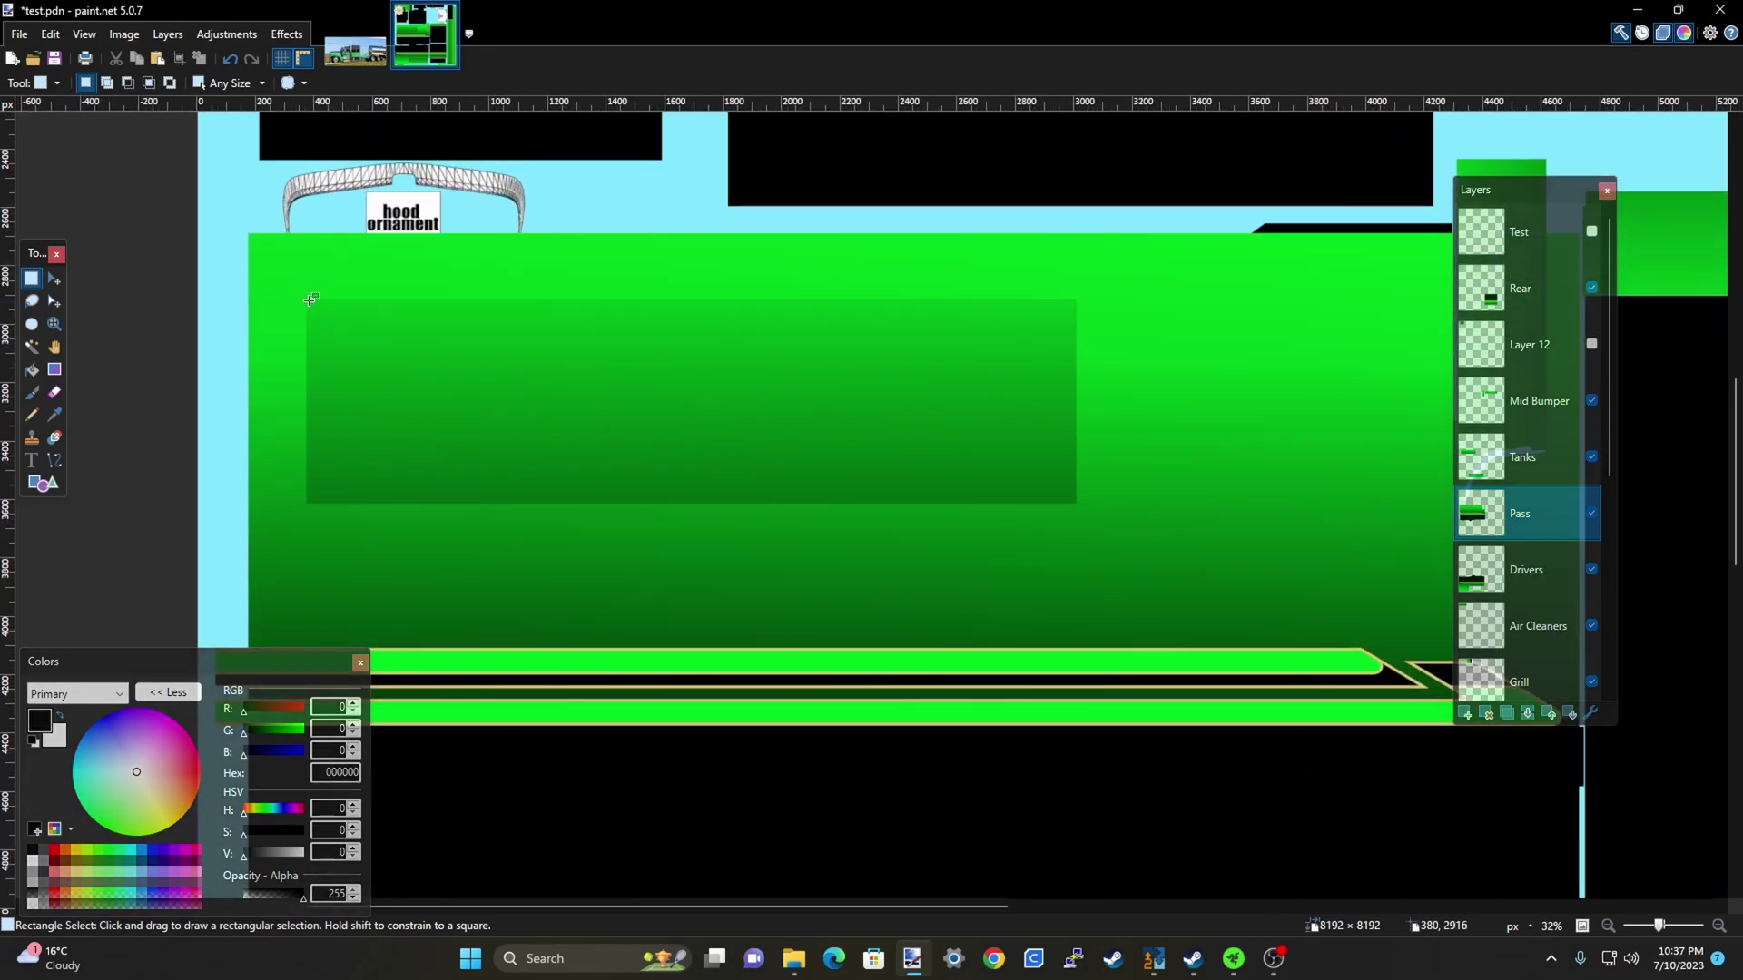
pyautogui.moveTo(309, 300); pyautogui.dragTo(1072, 499)
pyautogui.keyDown('ctrl'); pyautogui.scroll(-4, 1071, 499); pyautogui.keyUp('ctrl')
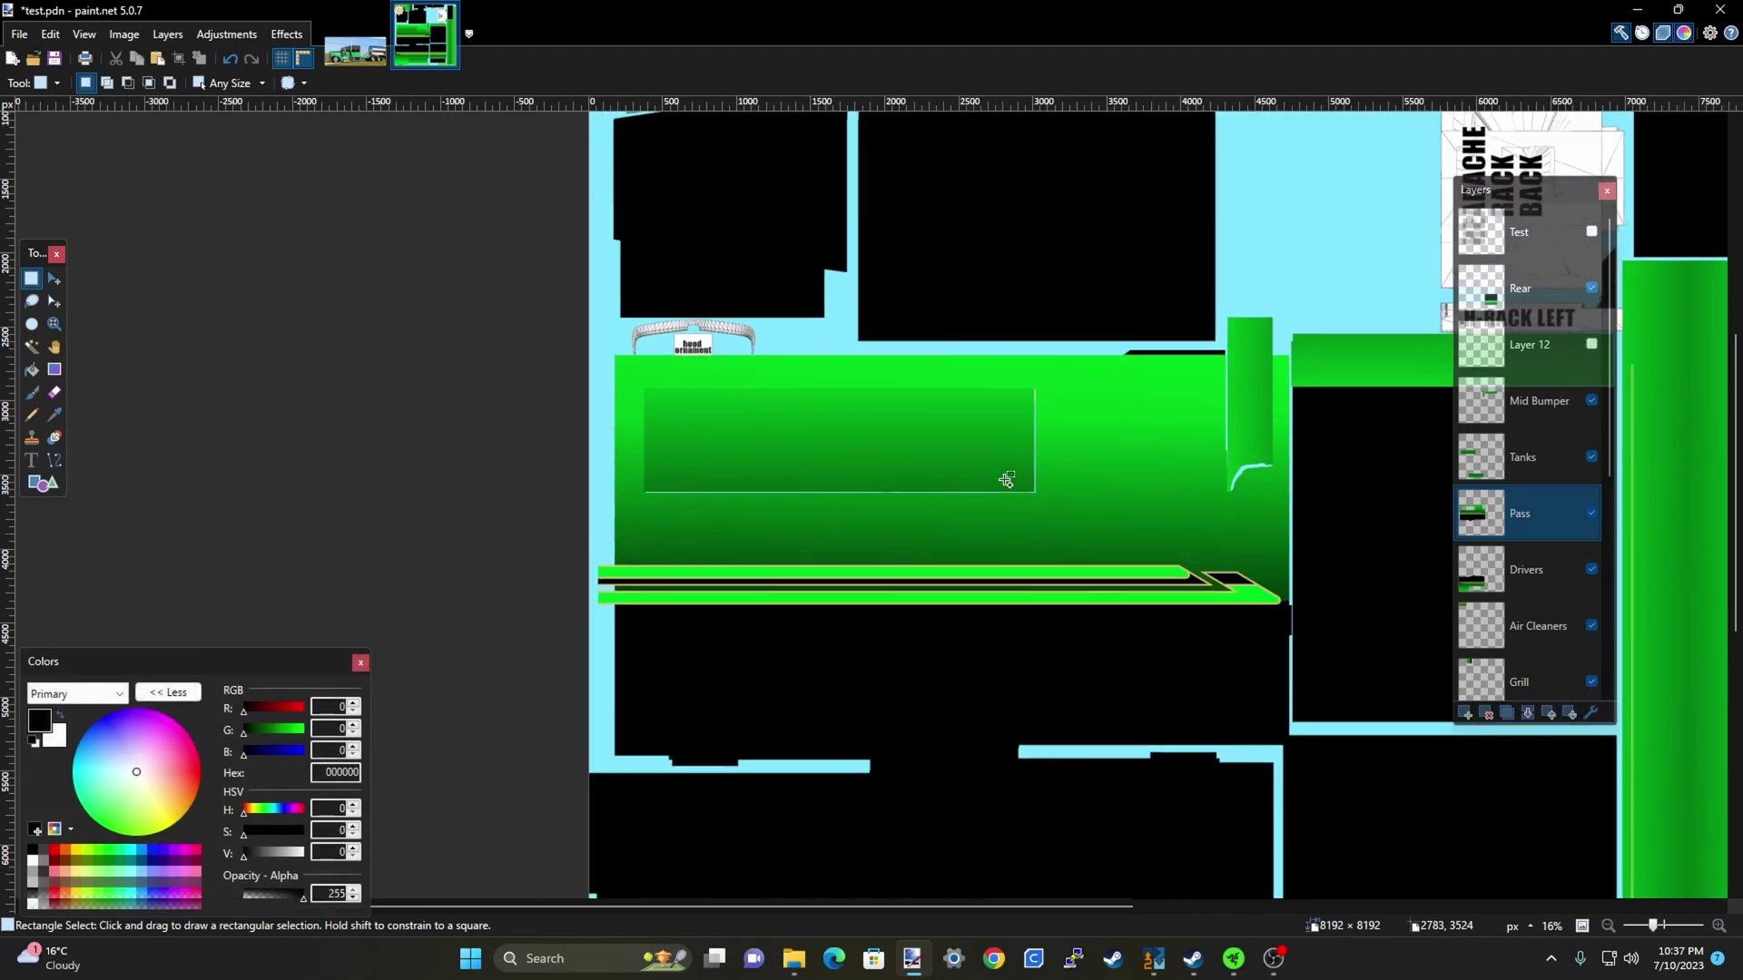
# Hide the Tanks layer and clear the Pass artwork covering the R and L pieces above STAIRS FRONT RIGHT
pyautogui.click(1591, 458)
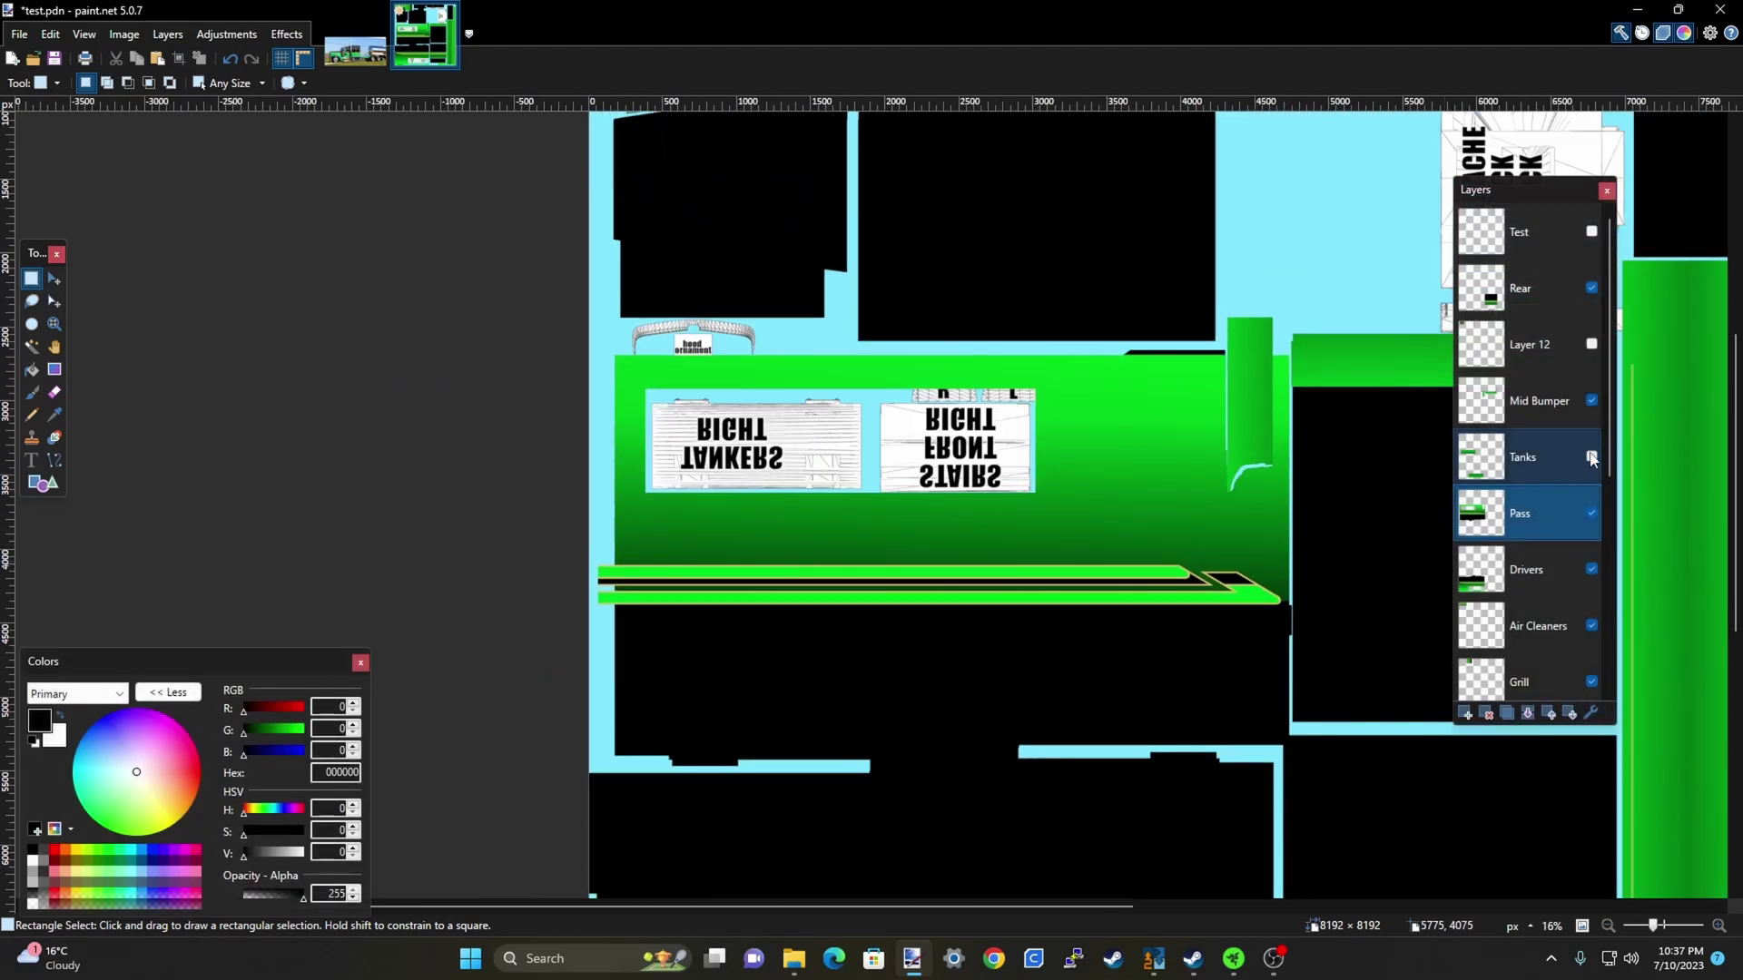
pyautogui.keyDown('ctrl'); pyautogui.scroll(4, 1008, 391); pyautogui.keyUp('ctrl')
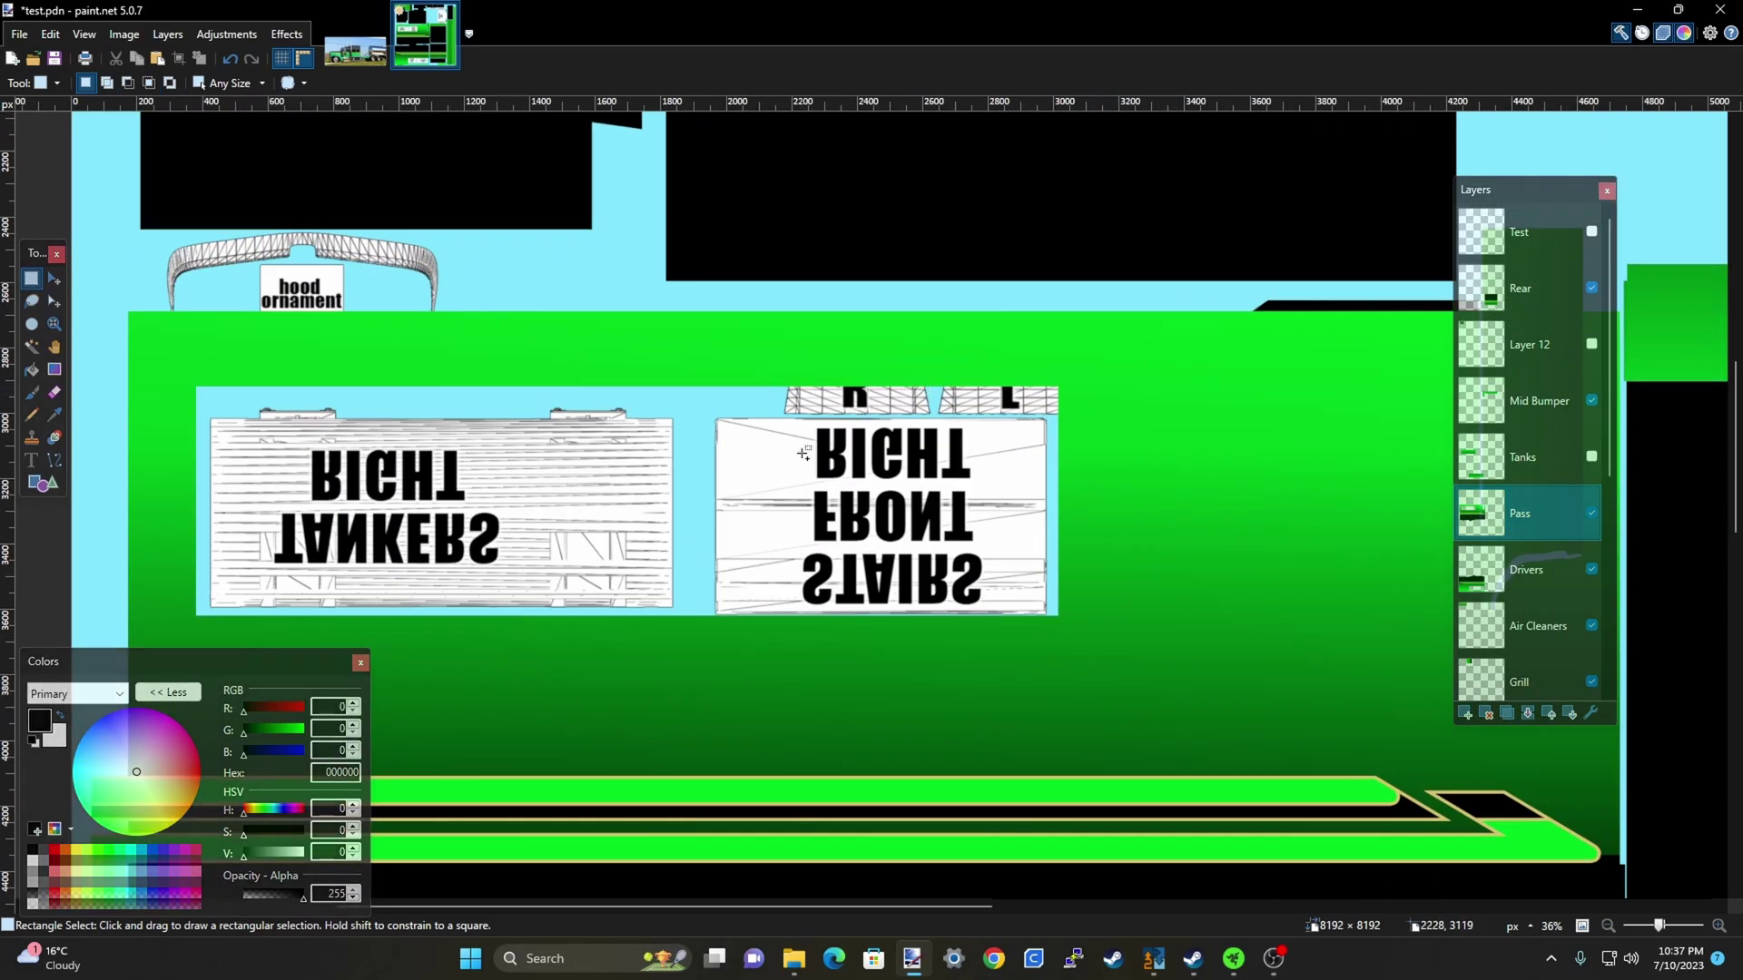
pyautogui.keyDown('ctrl'); pyautogui.scroll(-1, 803, 452); pyautogui.keyUp('ctrl')
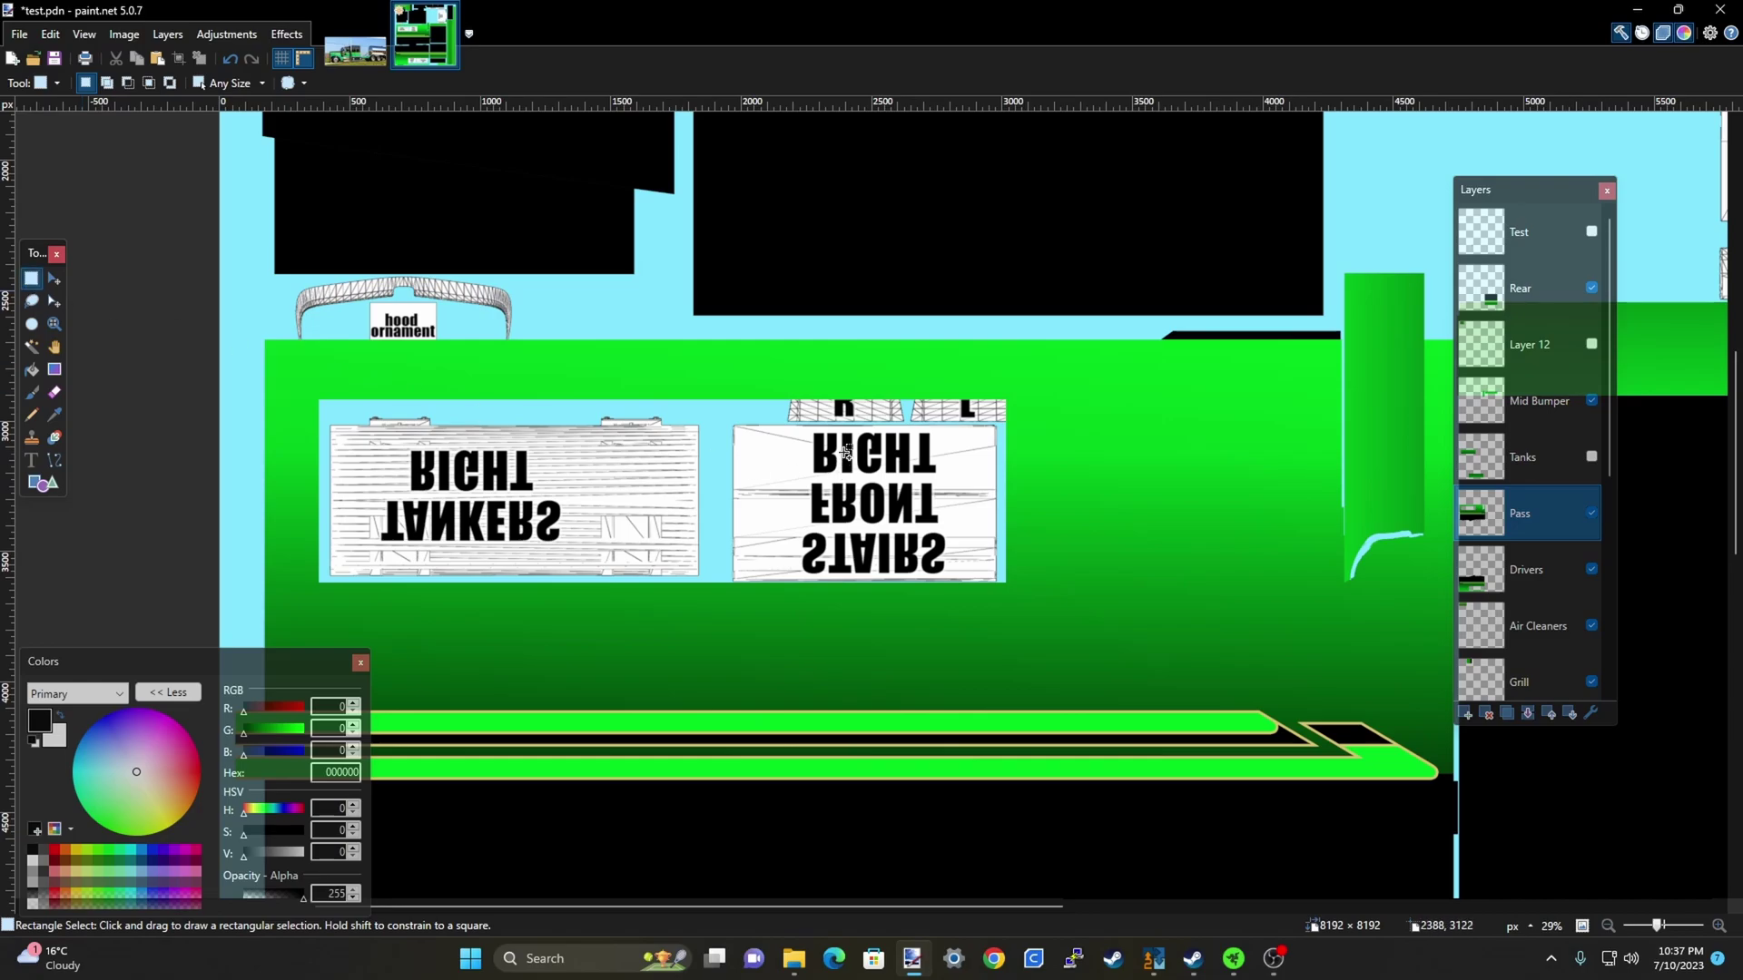
pyautogui.scroll(3, 847, 436)
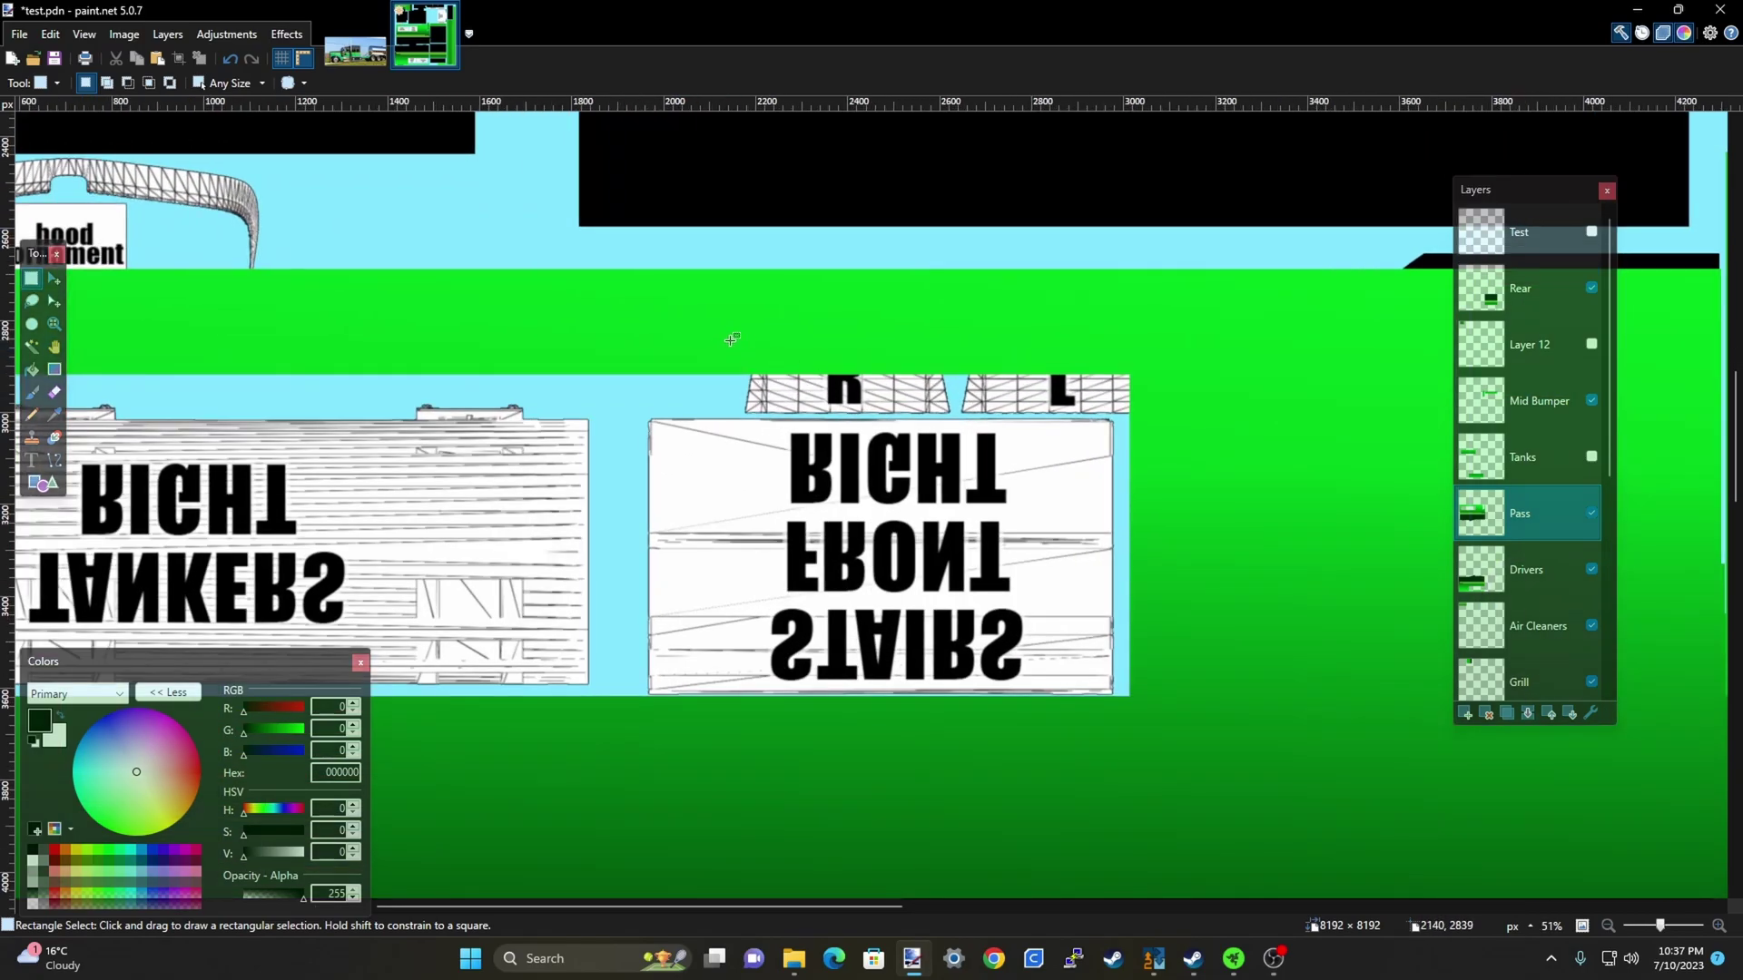
pyautogui.moveTo(732, 340); pyautogui.dragTo(1174, 414)
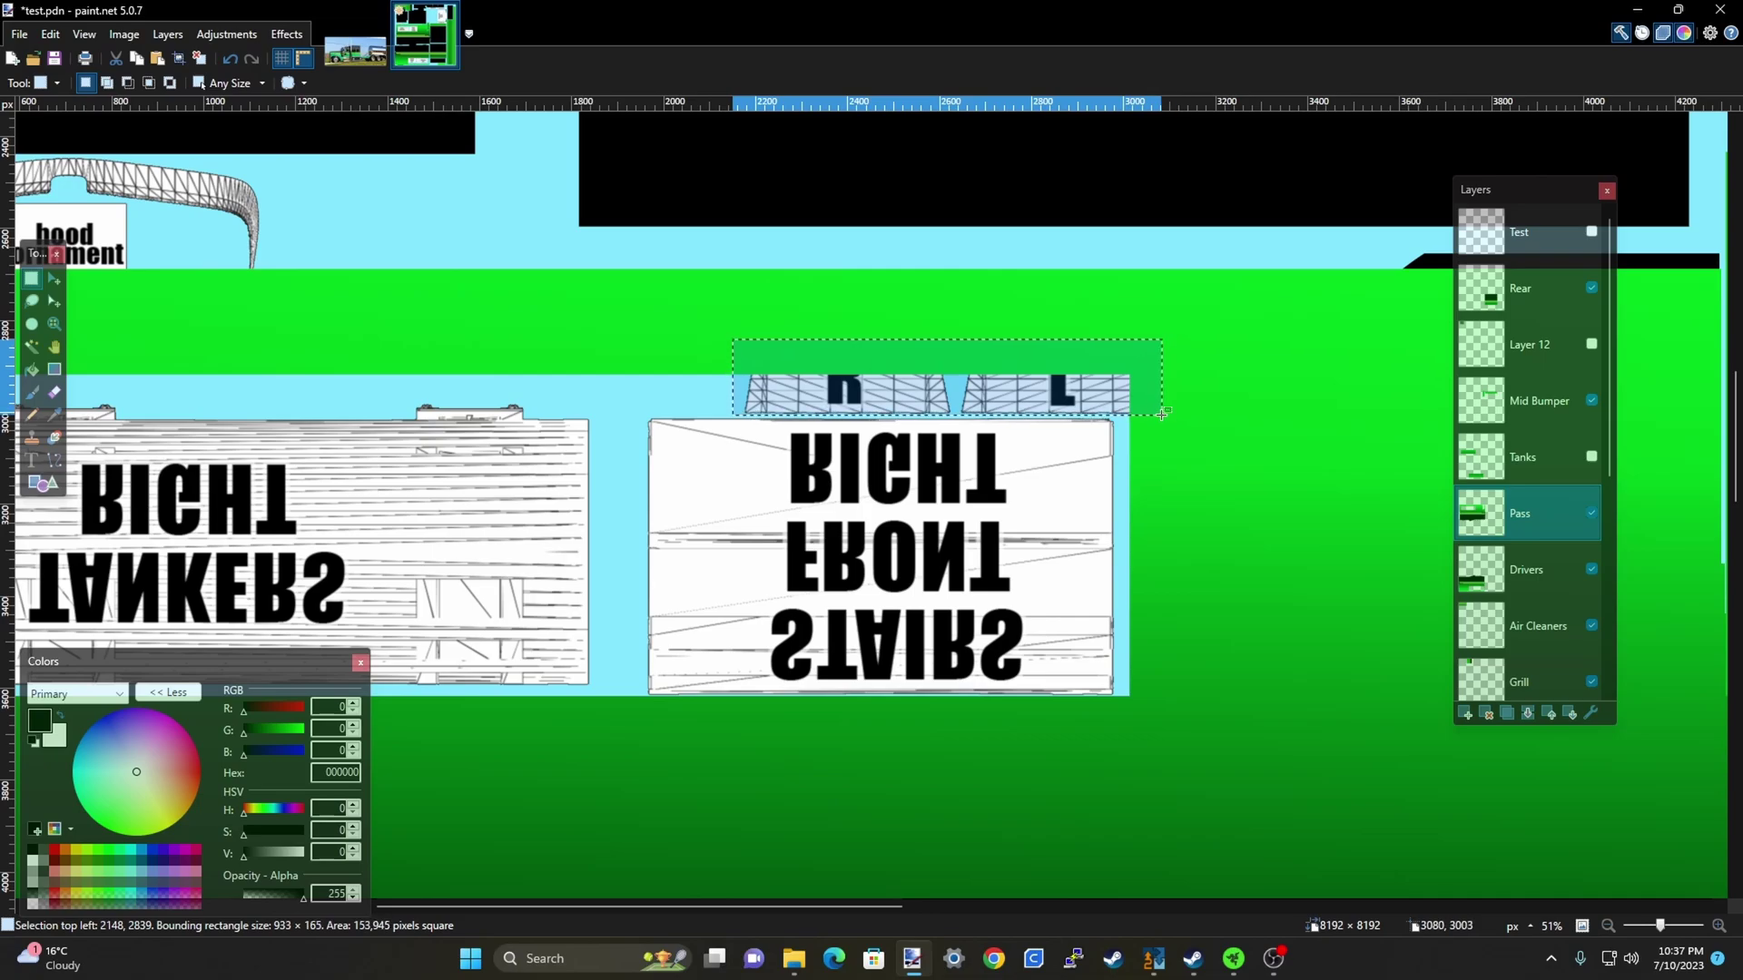
pyautogui.click(1155, 404)
pyautogui.scroll(2, 1100, 410)
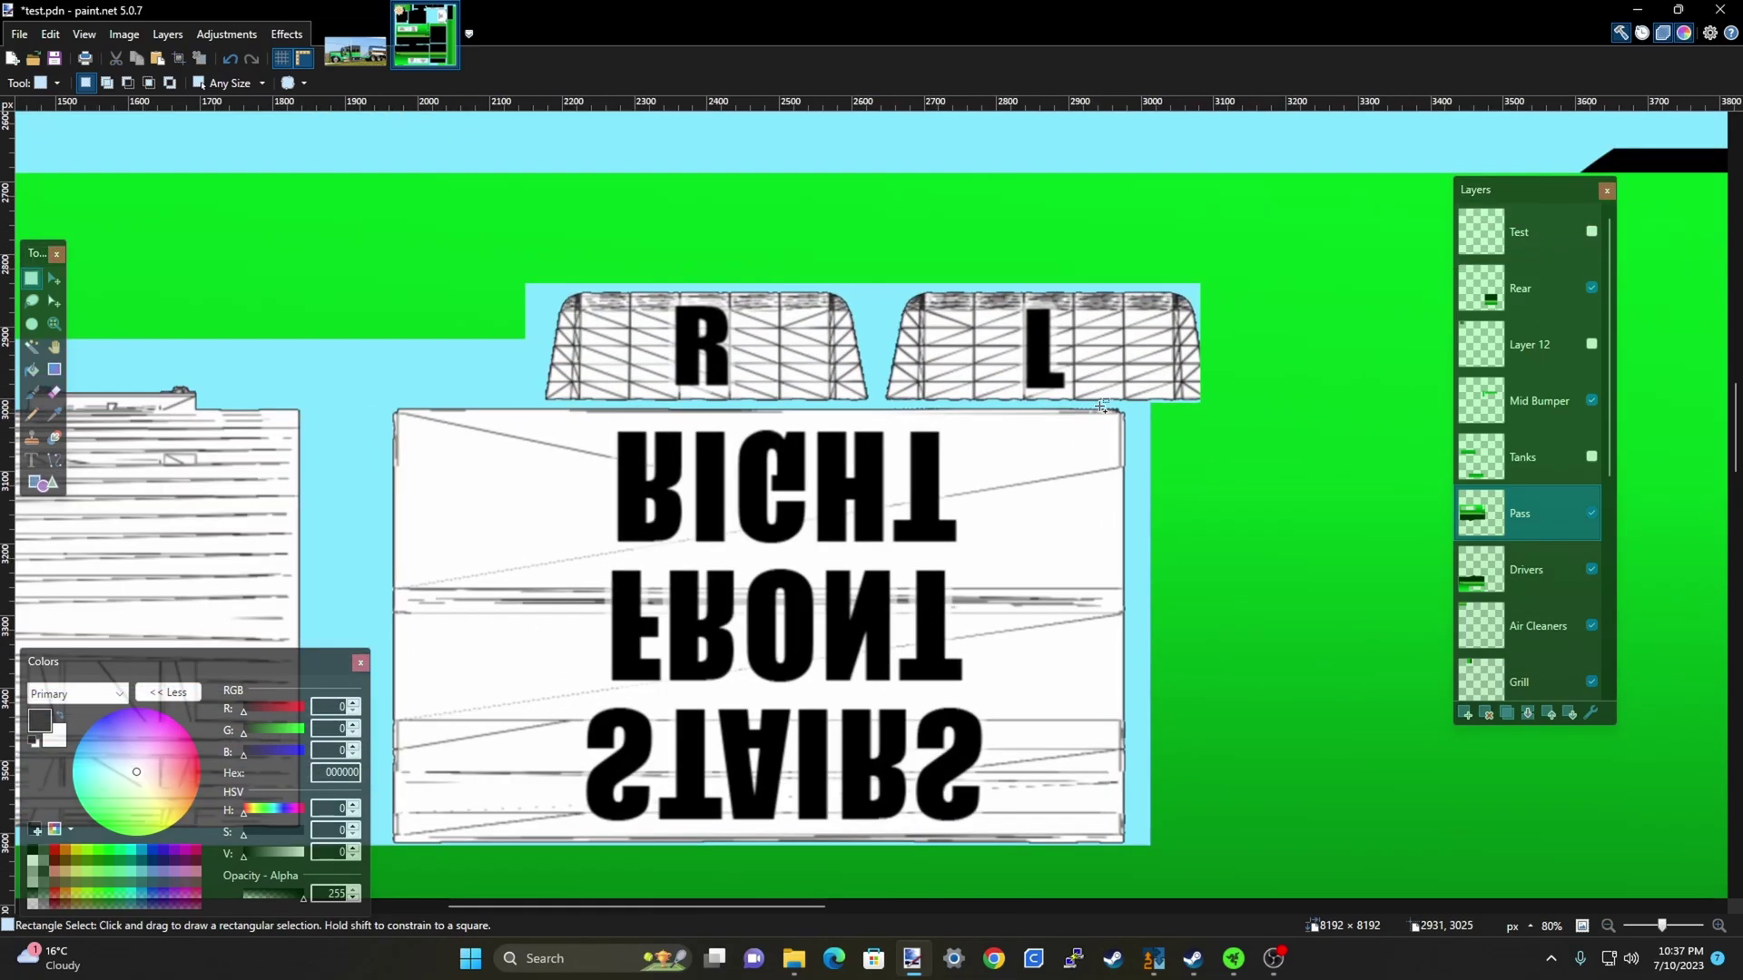
pyautogui.moveTo(1097, 285); pyautogui.dragTo(1218, 406)
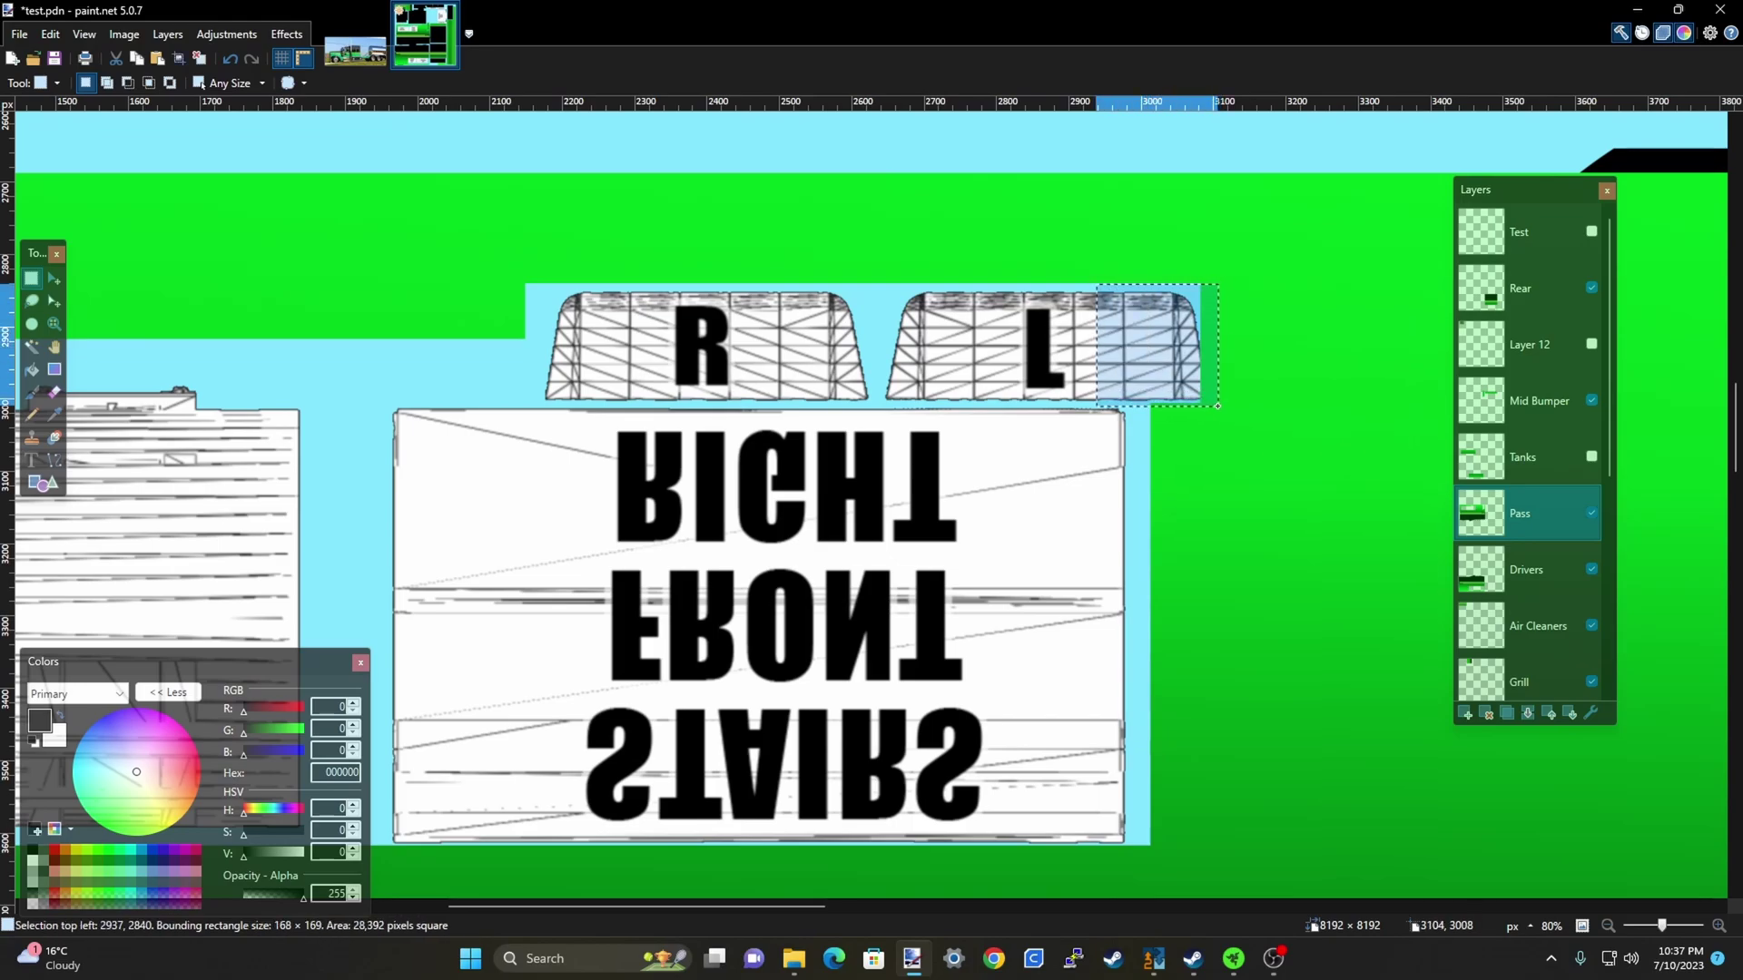
pyautogui.click(1211, 409)
pyautogui.scroll(-7, 848, 411)
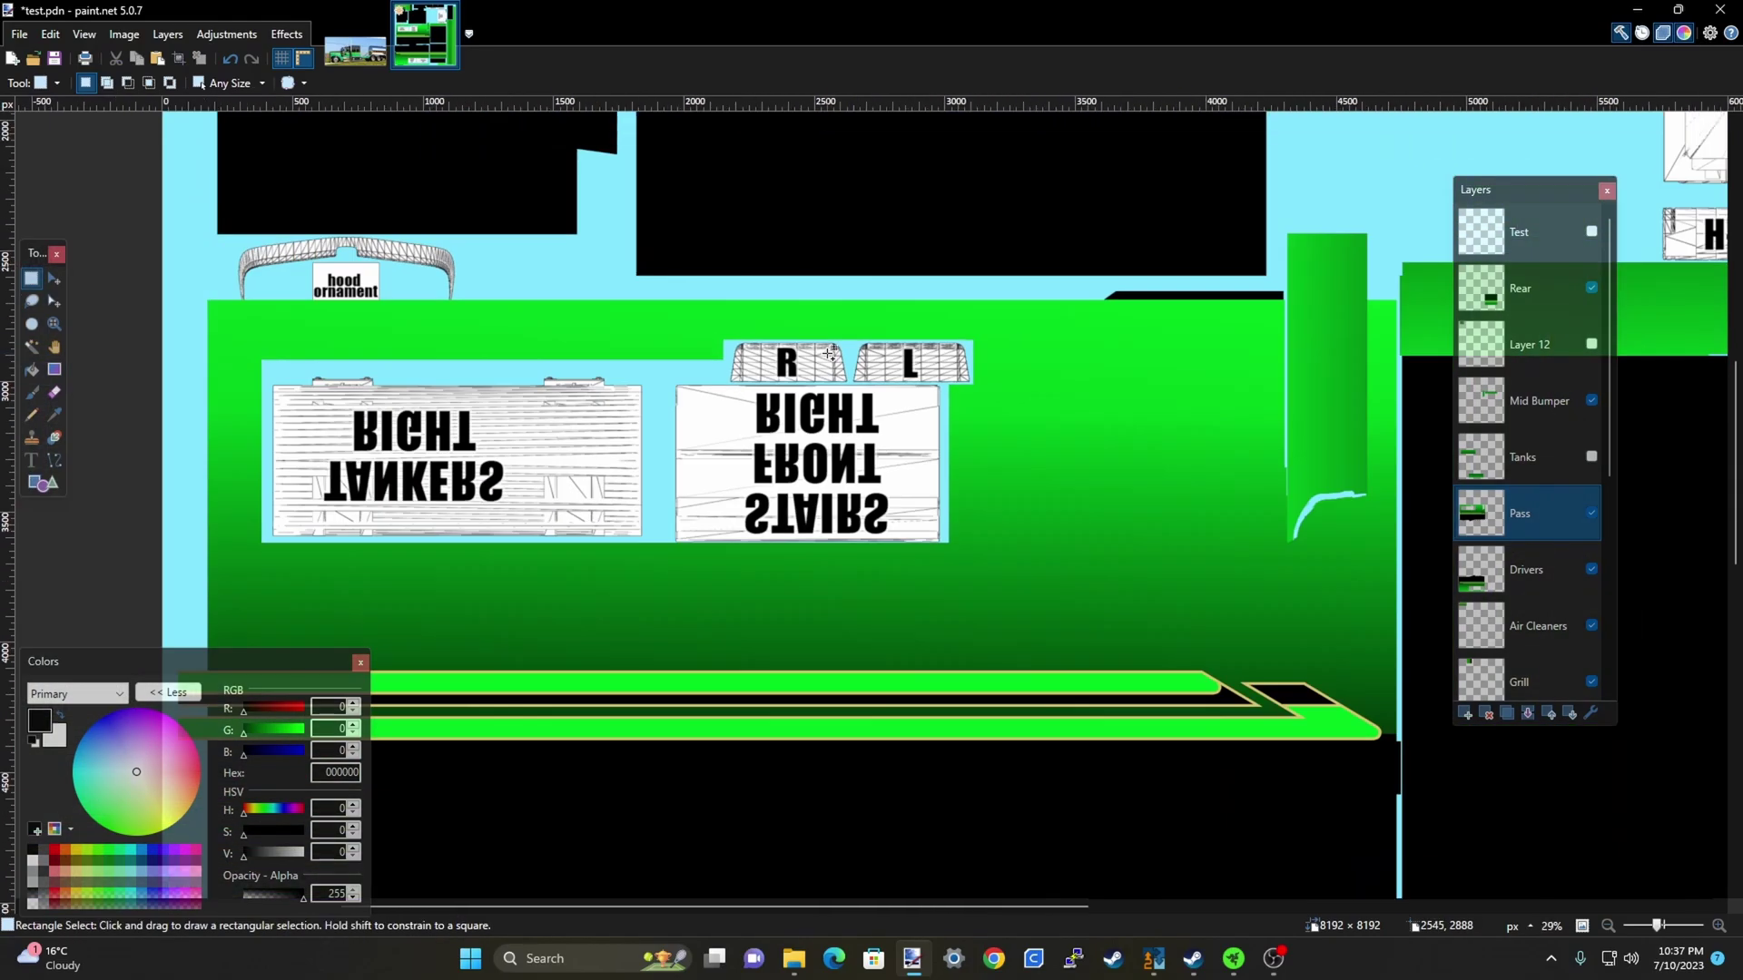
# On the Black layer, fill a rectangle of about 940 × 157 px over the R and L pieces with black, then deselect
pyautogui.scroll(-3, 1563, 683)
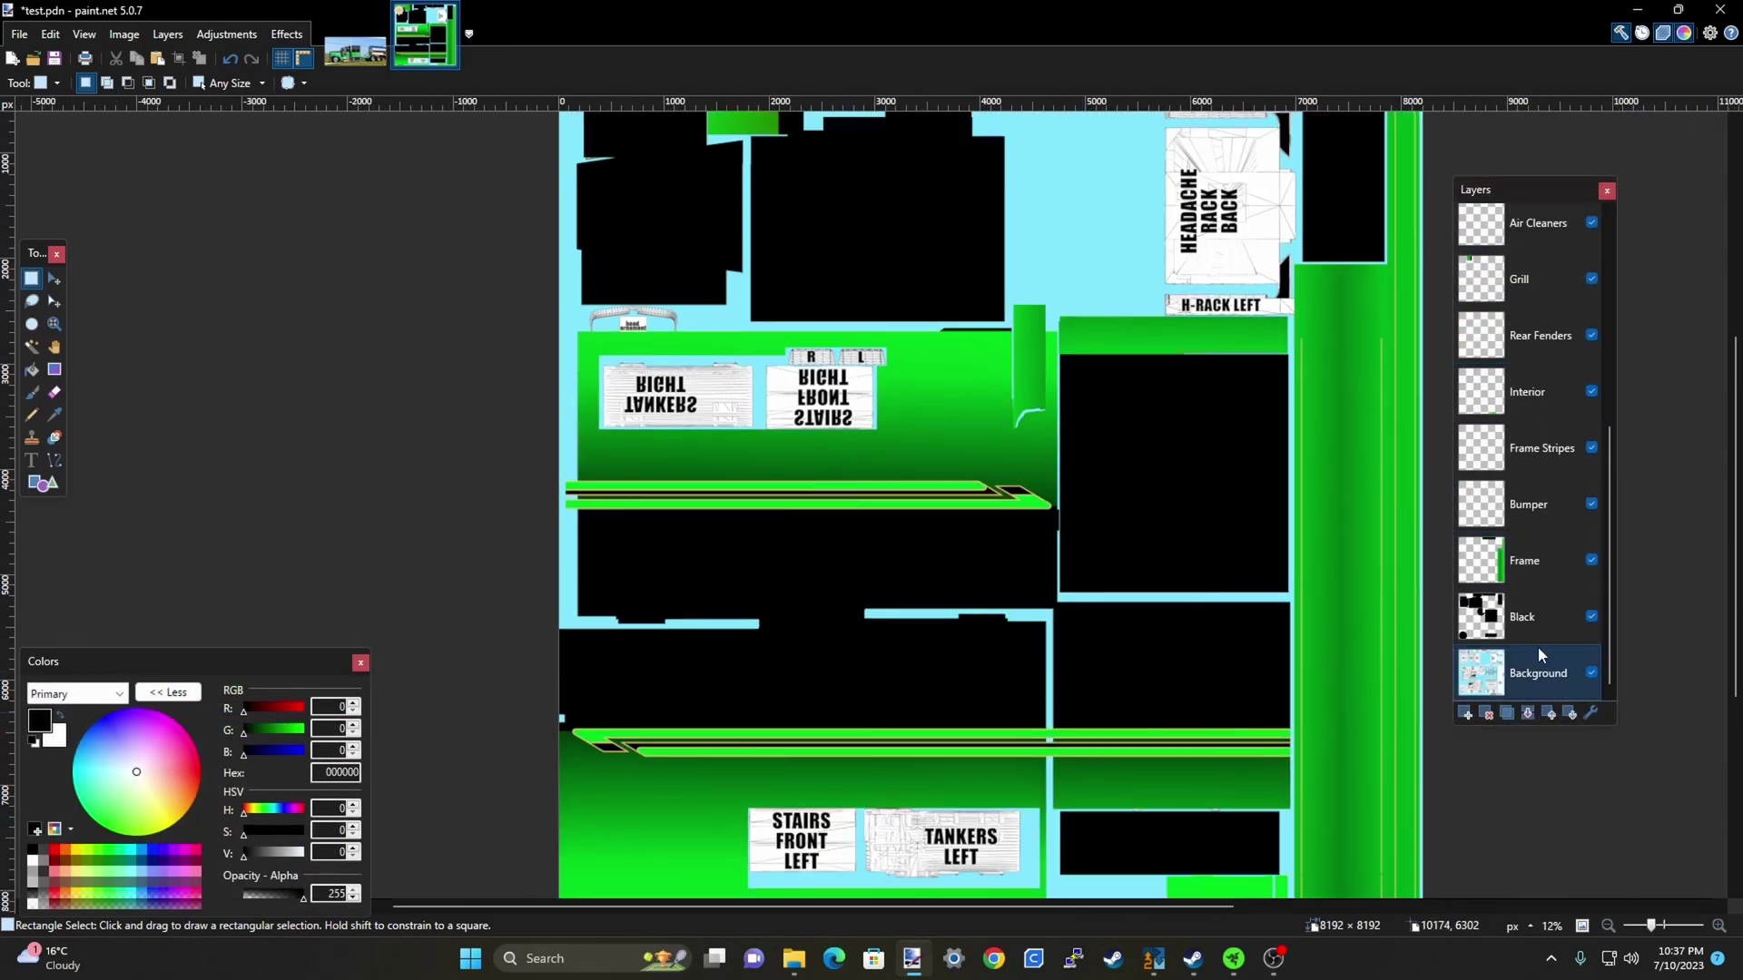
pyautogui.click(1534, 612)
pyautogui.scroll(-2, 1299, 599)
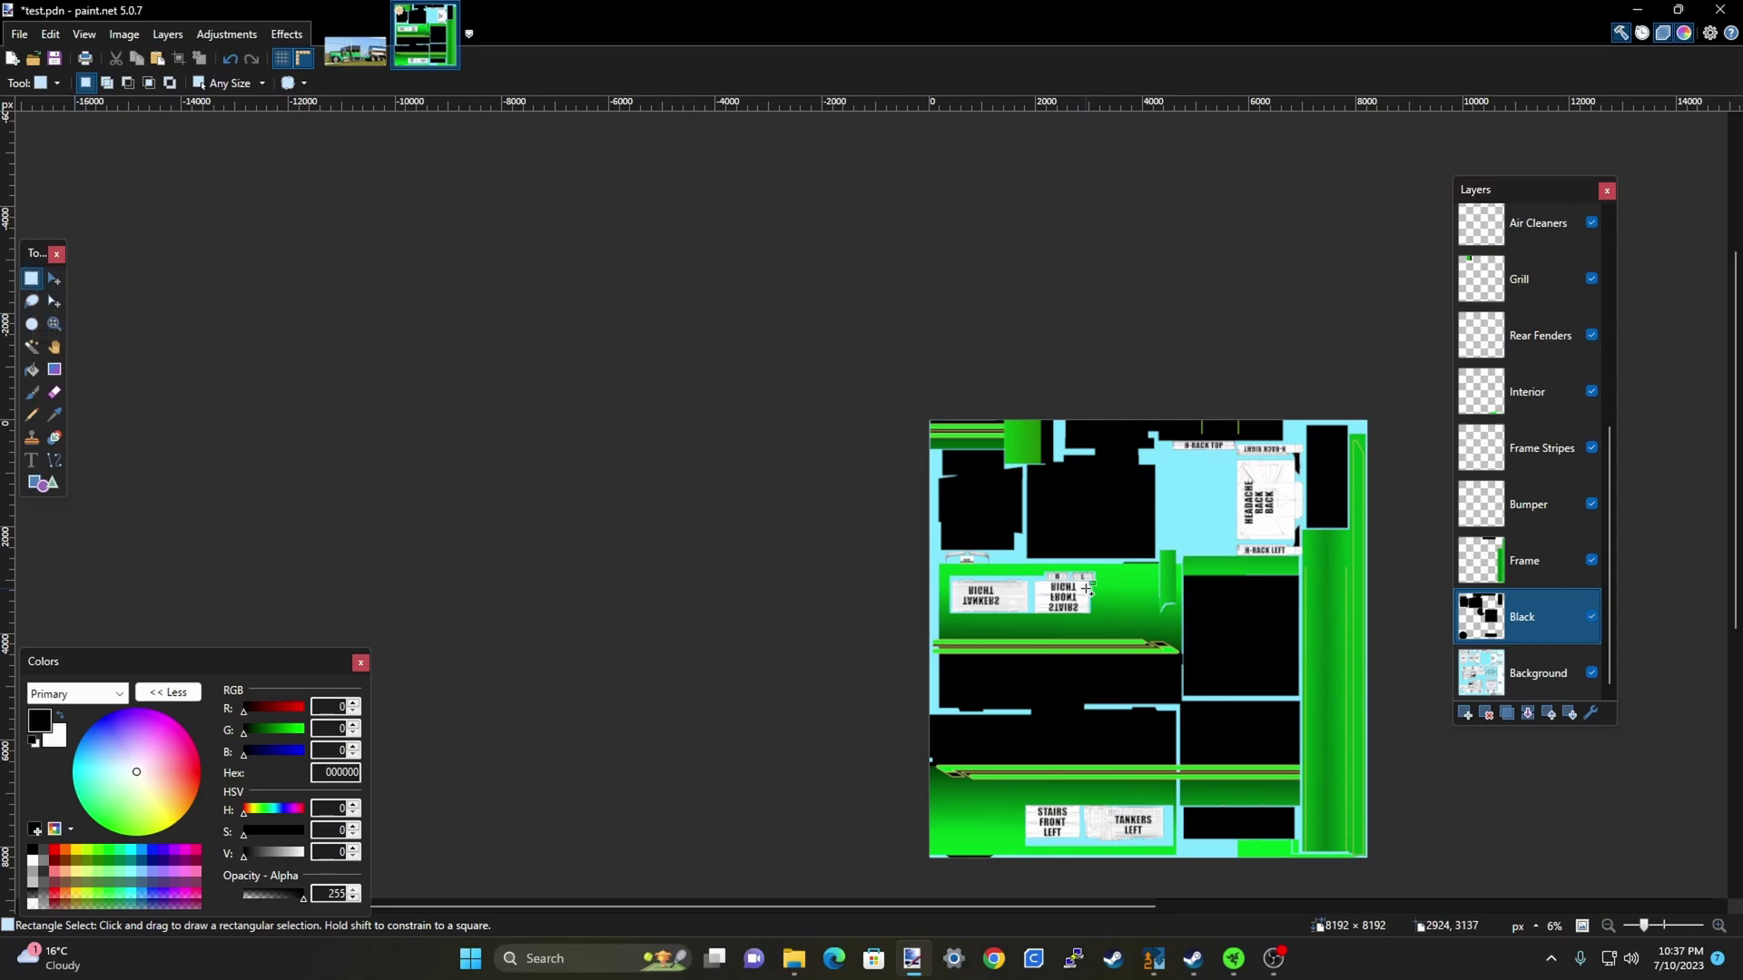
pyautogui.scroll(8, 1087, 589)
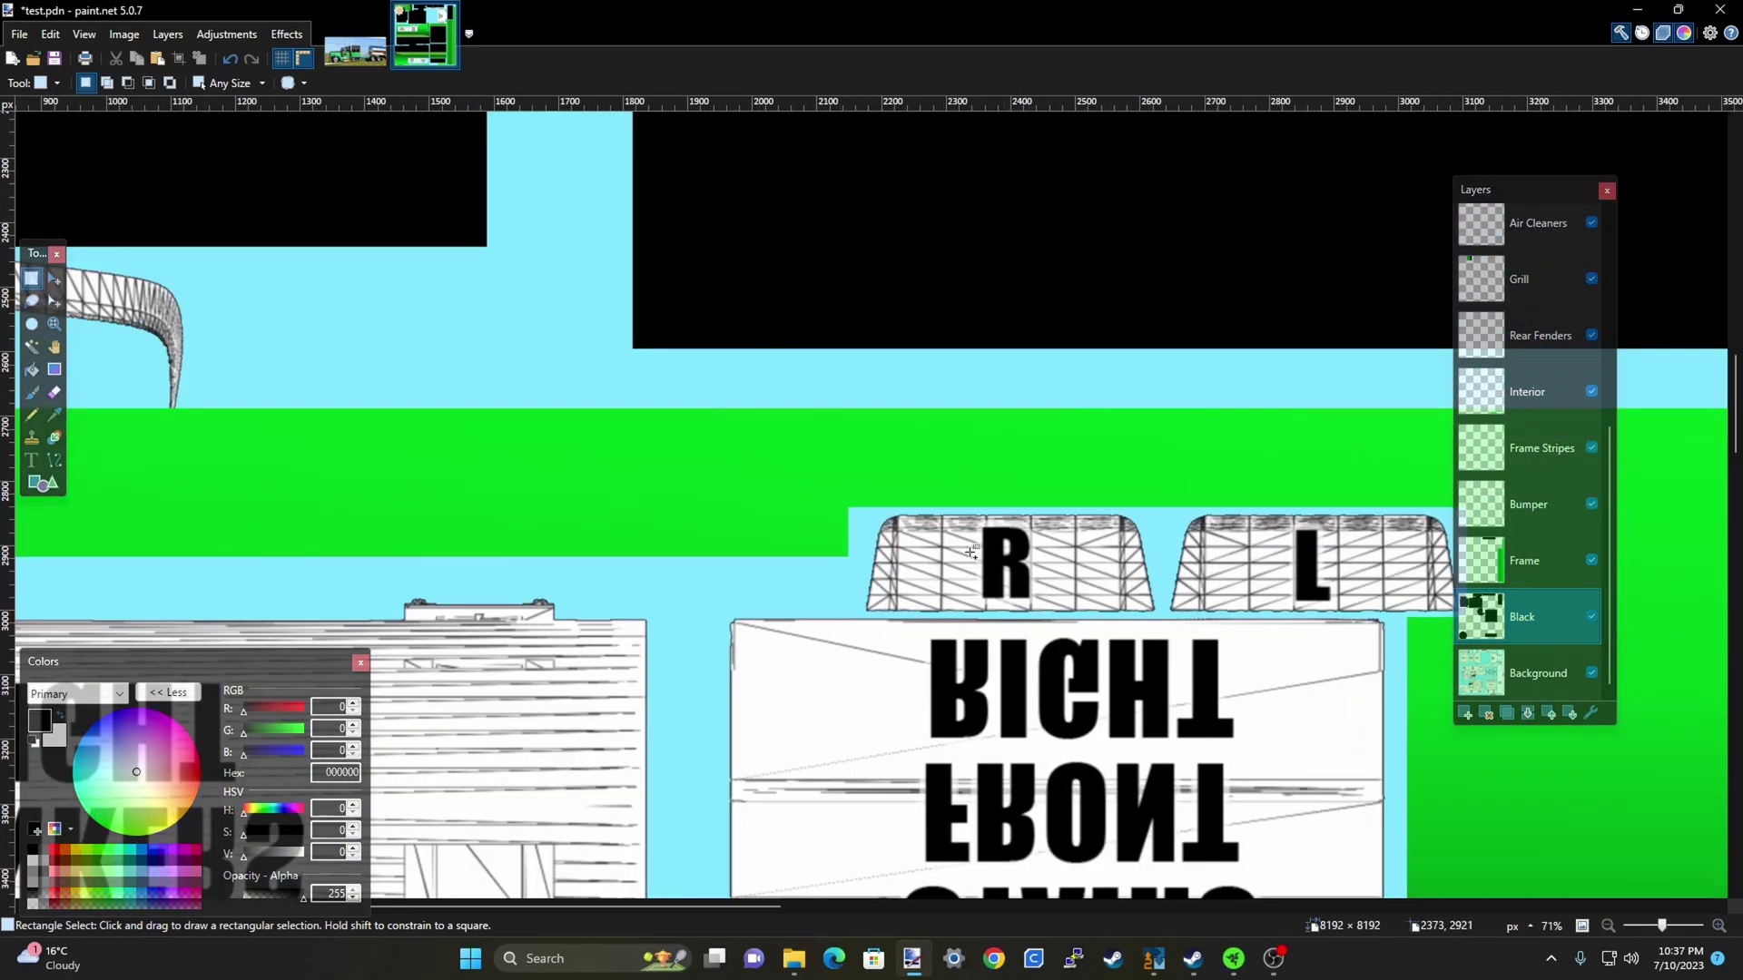
pyautogui.scroll(-1, 951, 599)
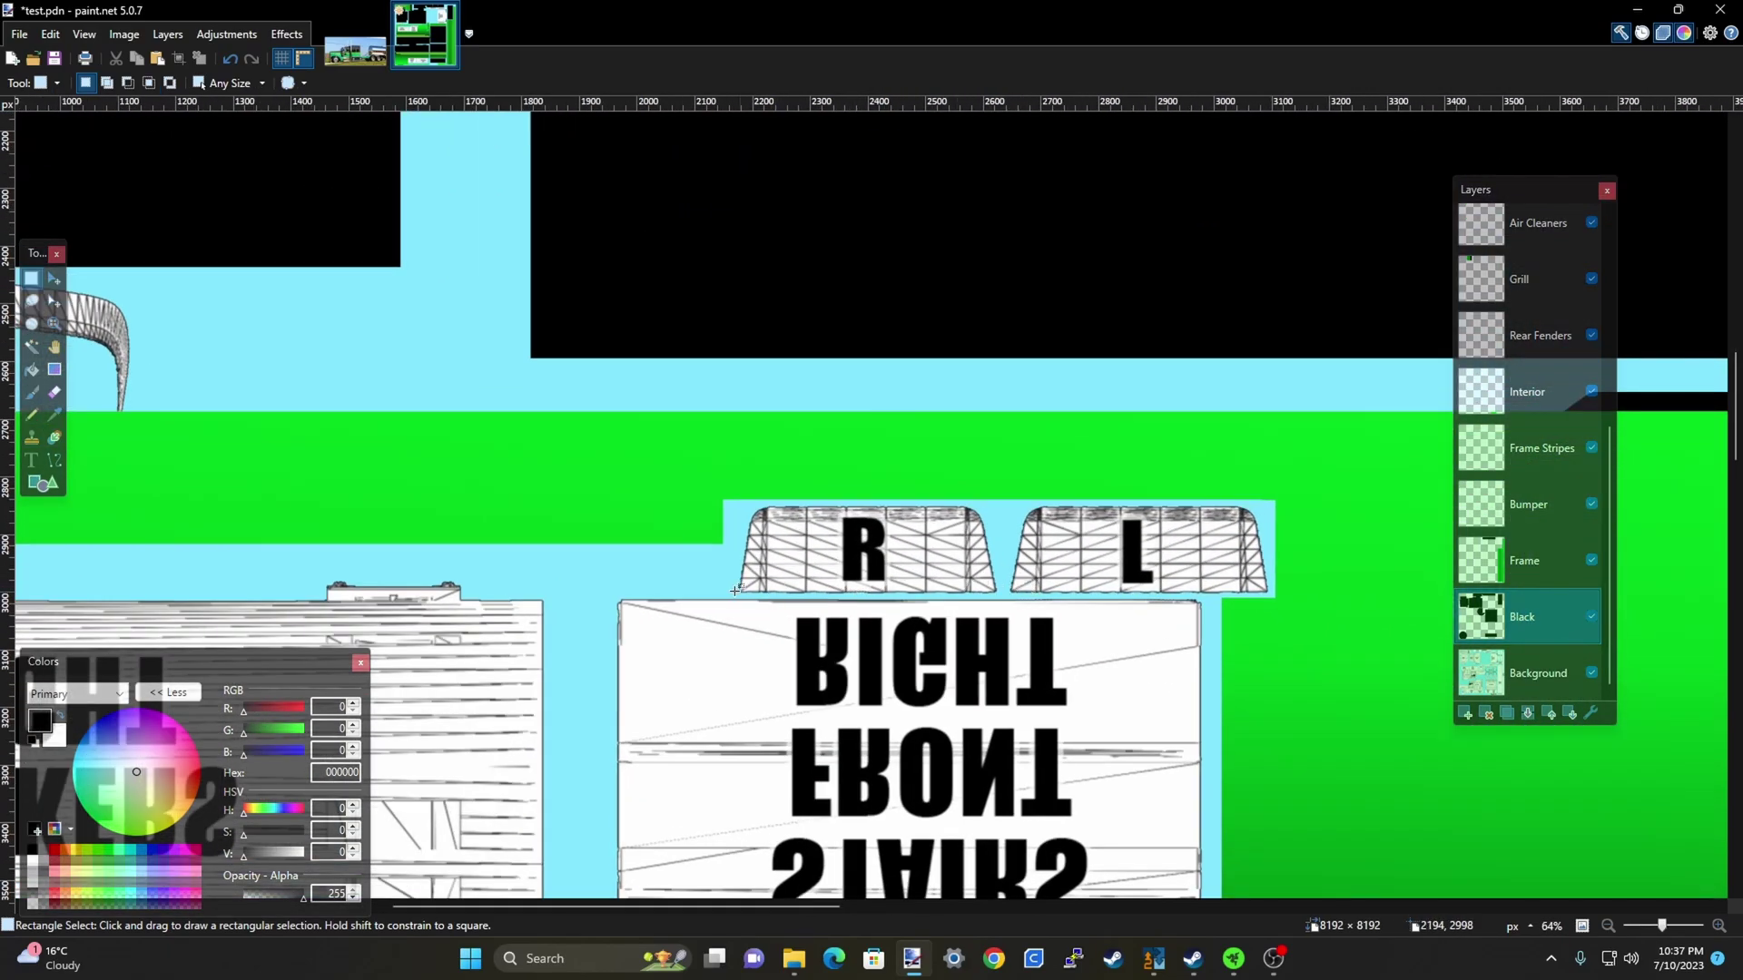
pyautogui.moveTo(733, 593); pyautogui.dragTo(1276, 502)
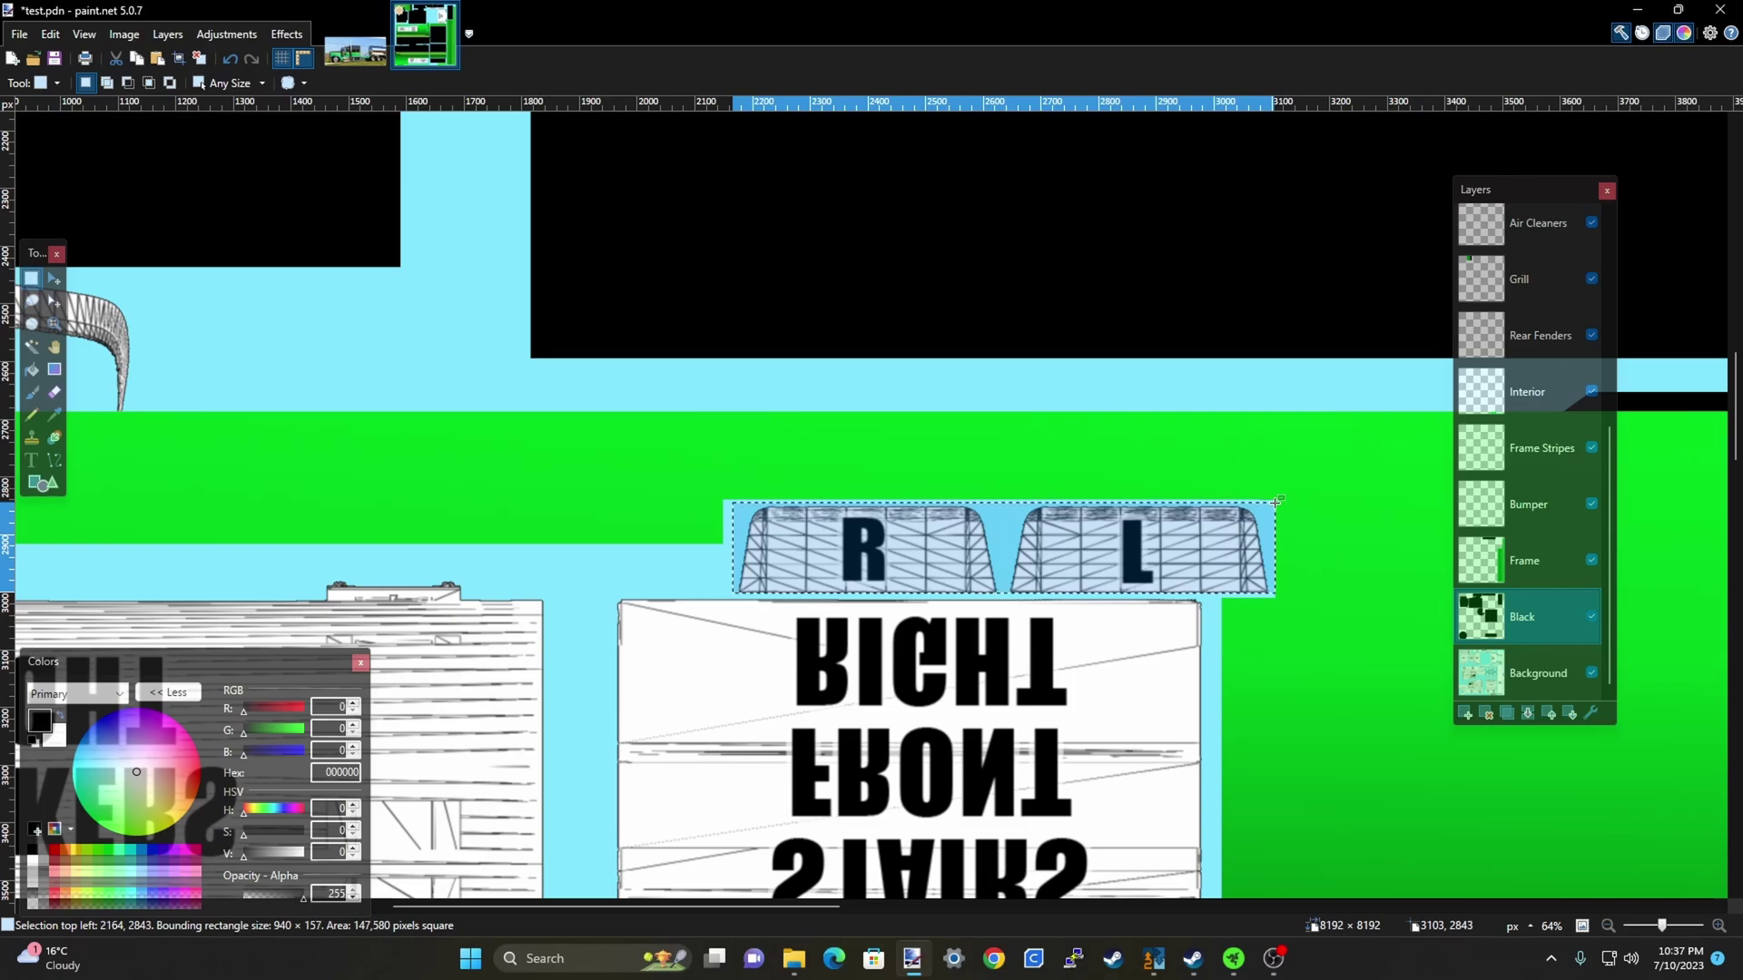
pyautogui.click(32, 369)
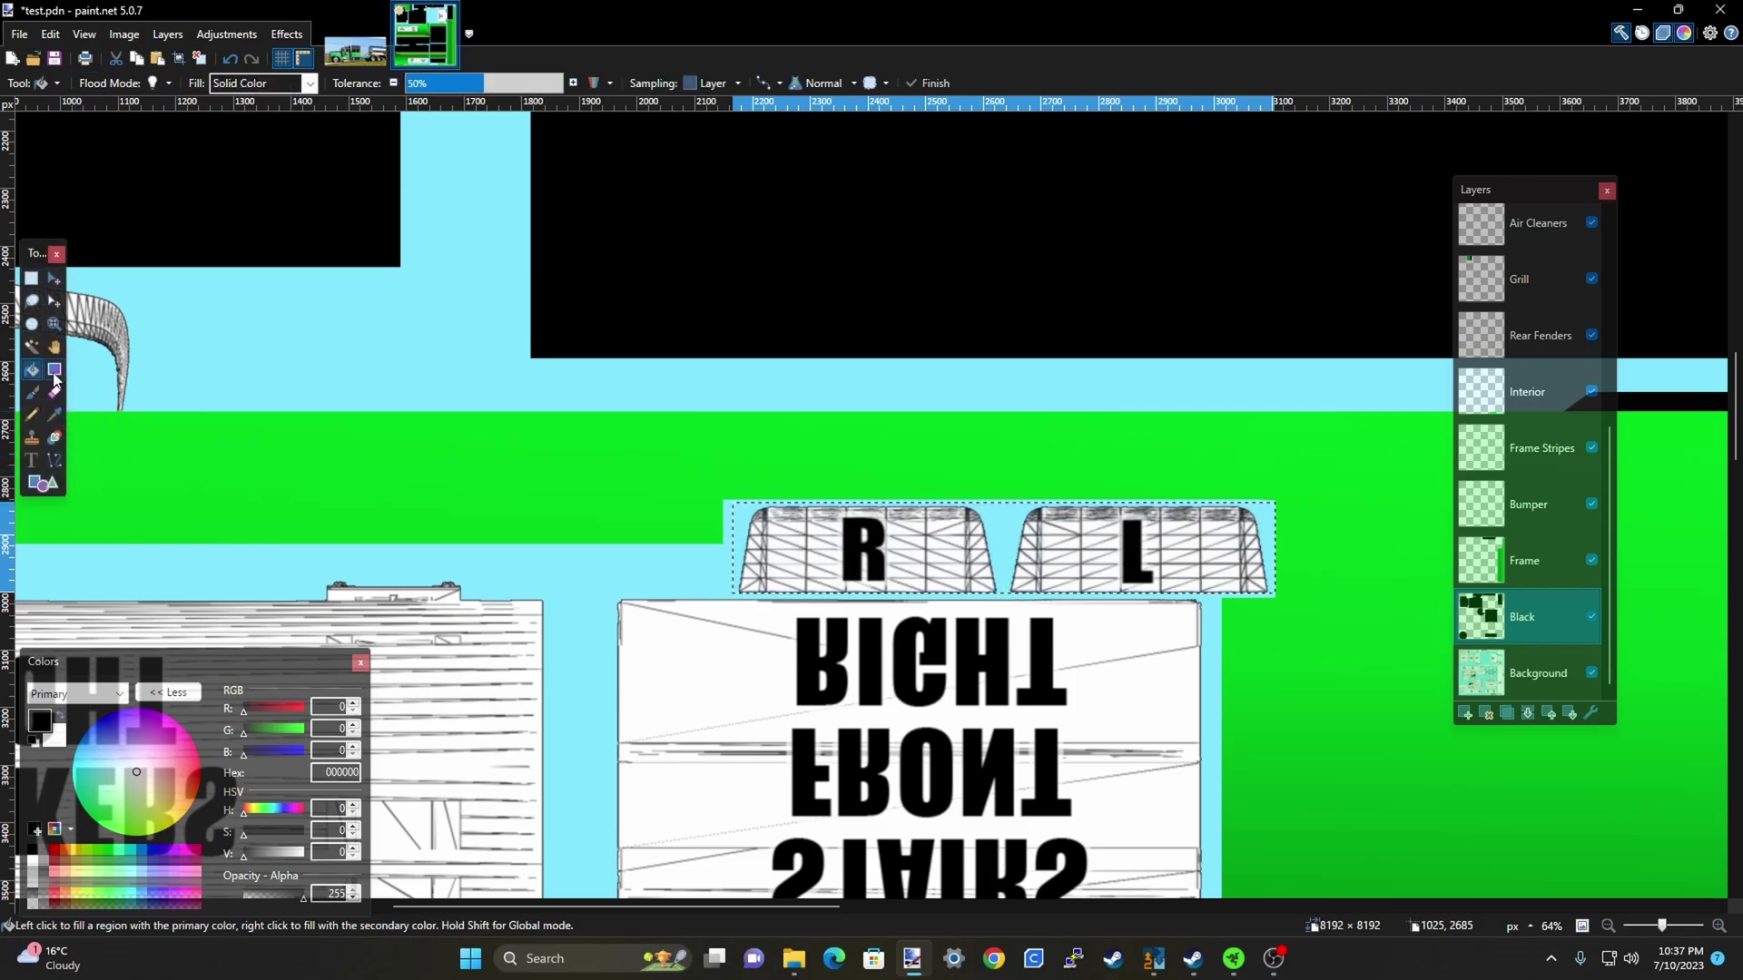
pyautogui.click(938, 567)
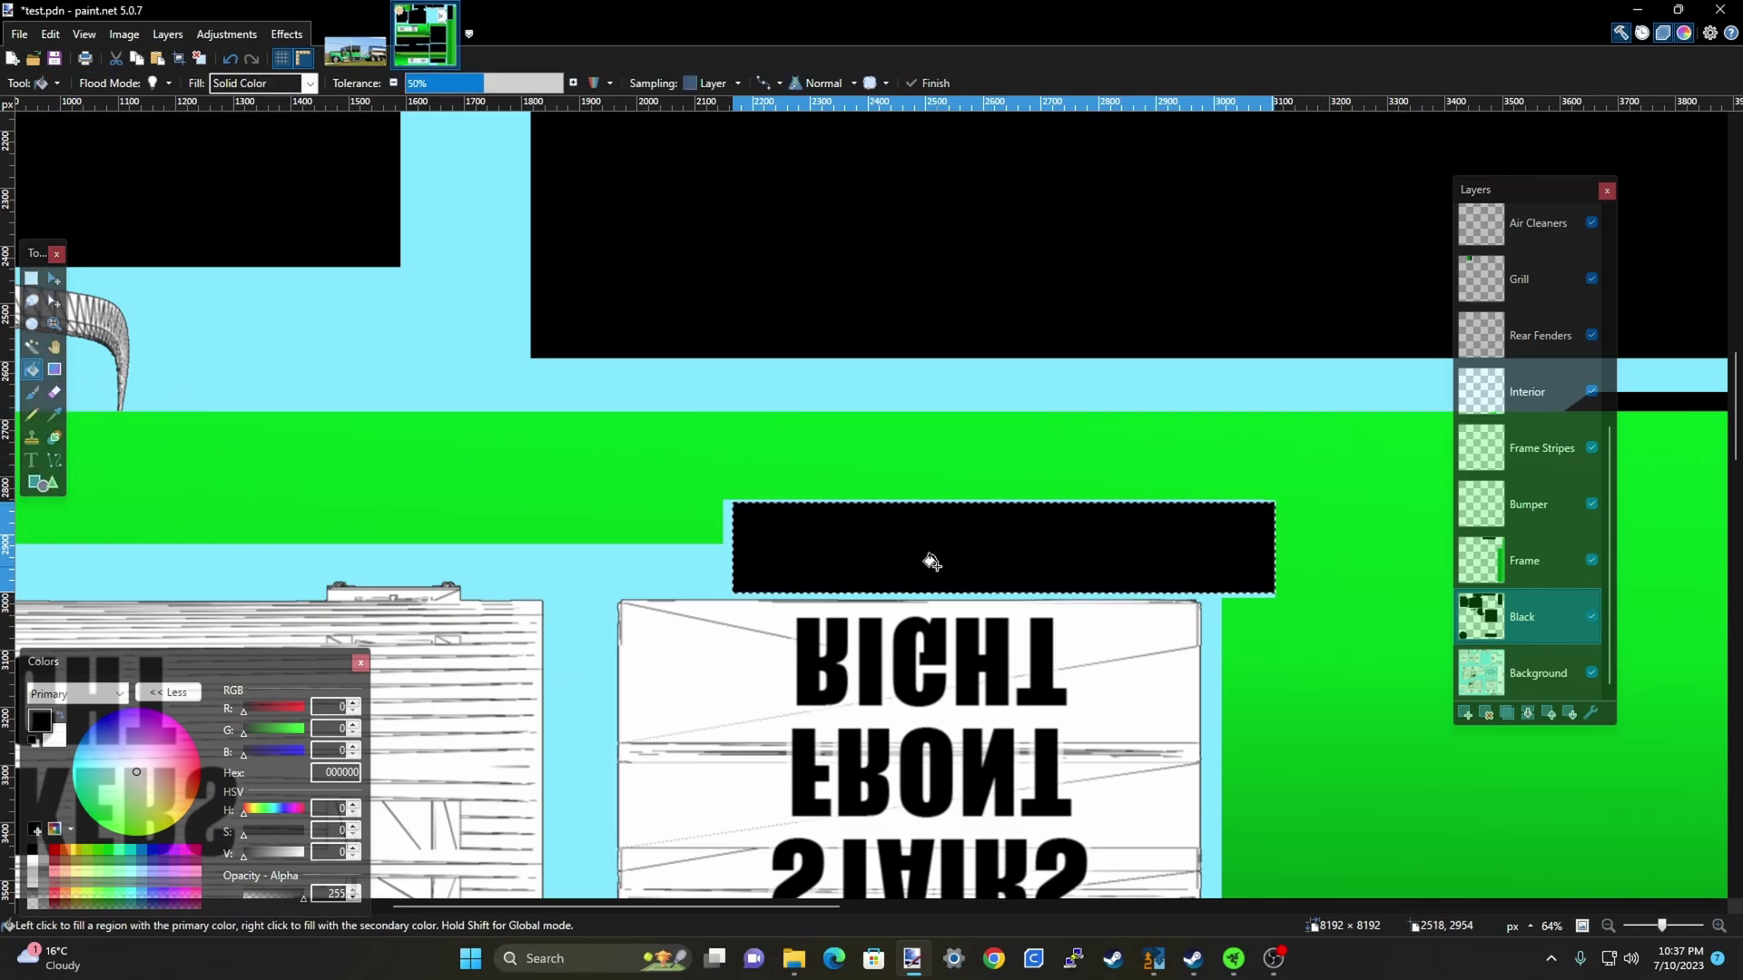
pyautogui.scroll(-3, 1240, 626)
pyautogui.hotkey('ctrl', 'd')
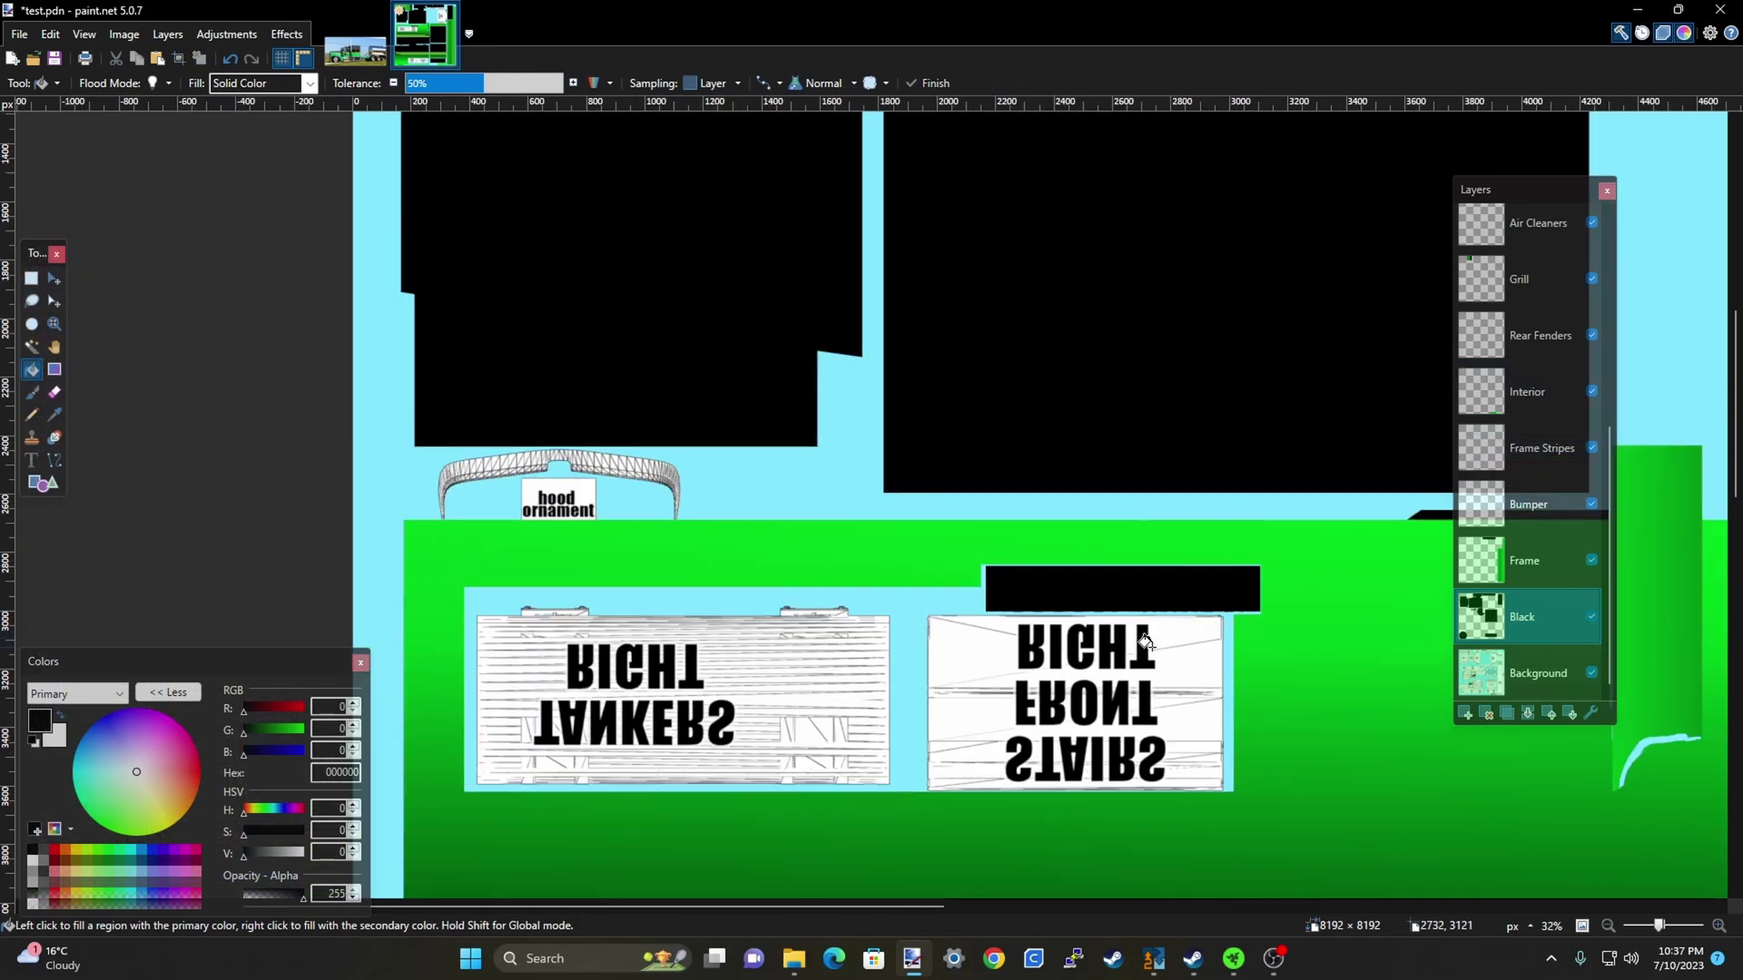
# Make the Tanks layer active and visible again, and check its gradient patches on both sides of the template
pyautogui.scroll(-2, 998, 604)
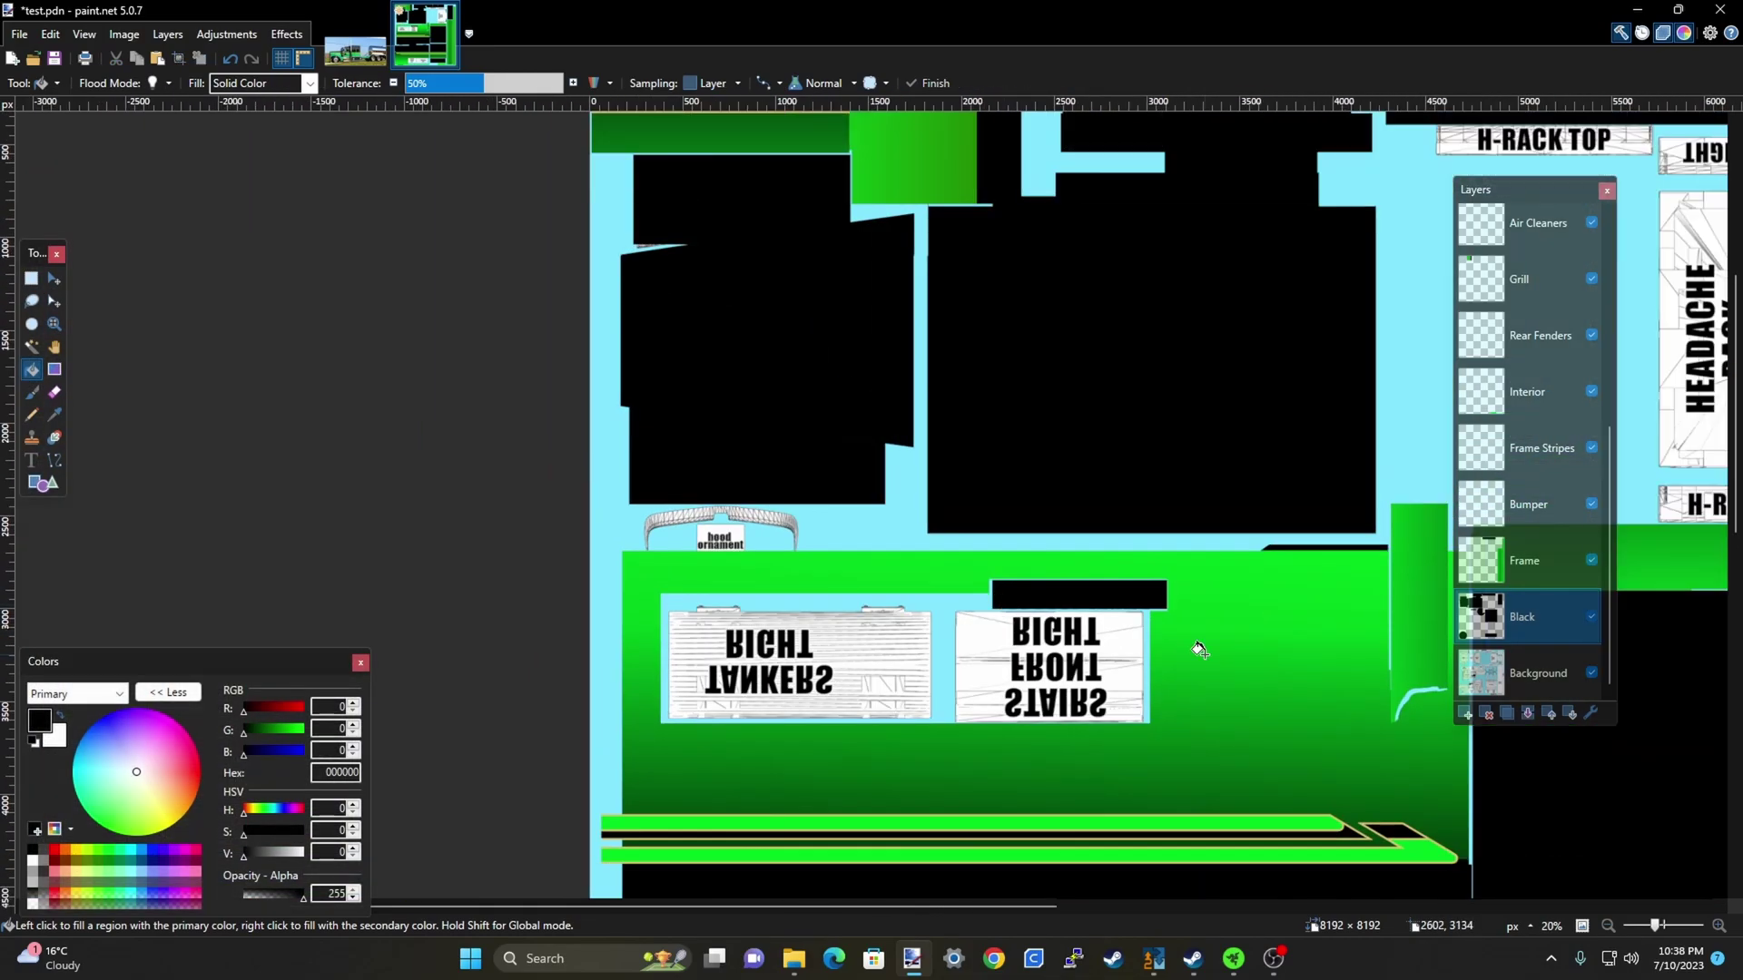
pyautogui.scroll(5, 1585, 592)
pyautogui.click(1507, 463)
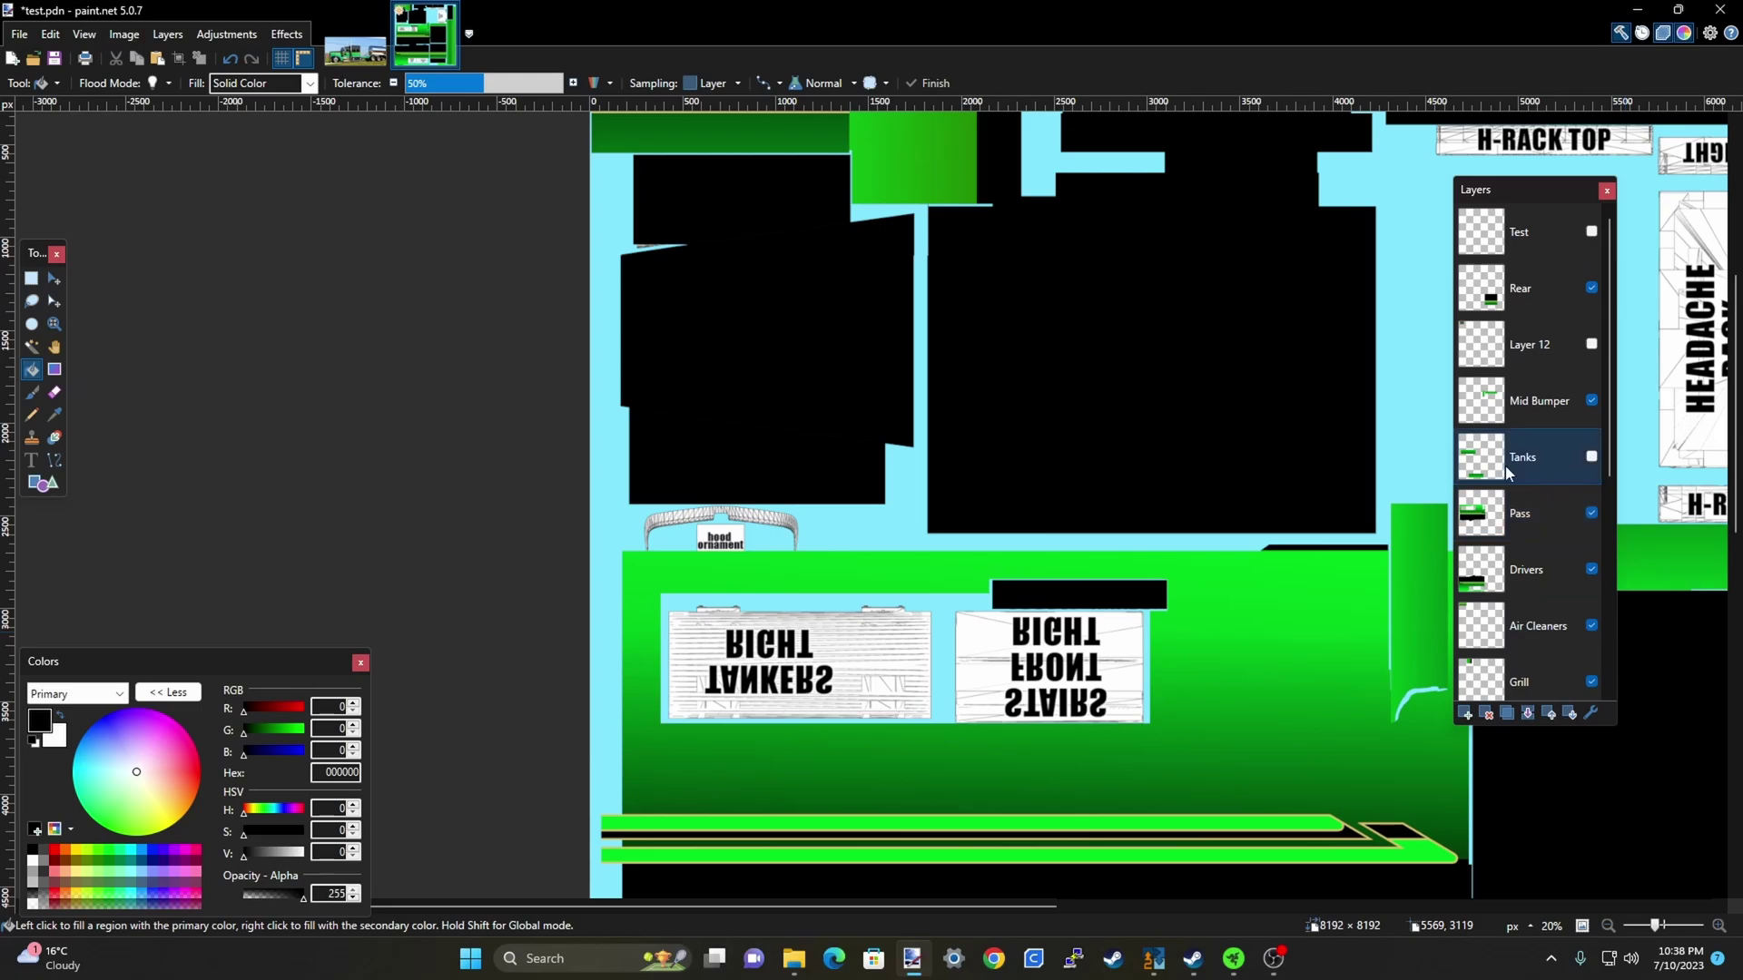
pyautogui.click(1591, 457)
pyautogui.scroll(-4, 772, 410)
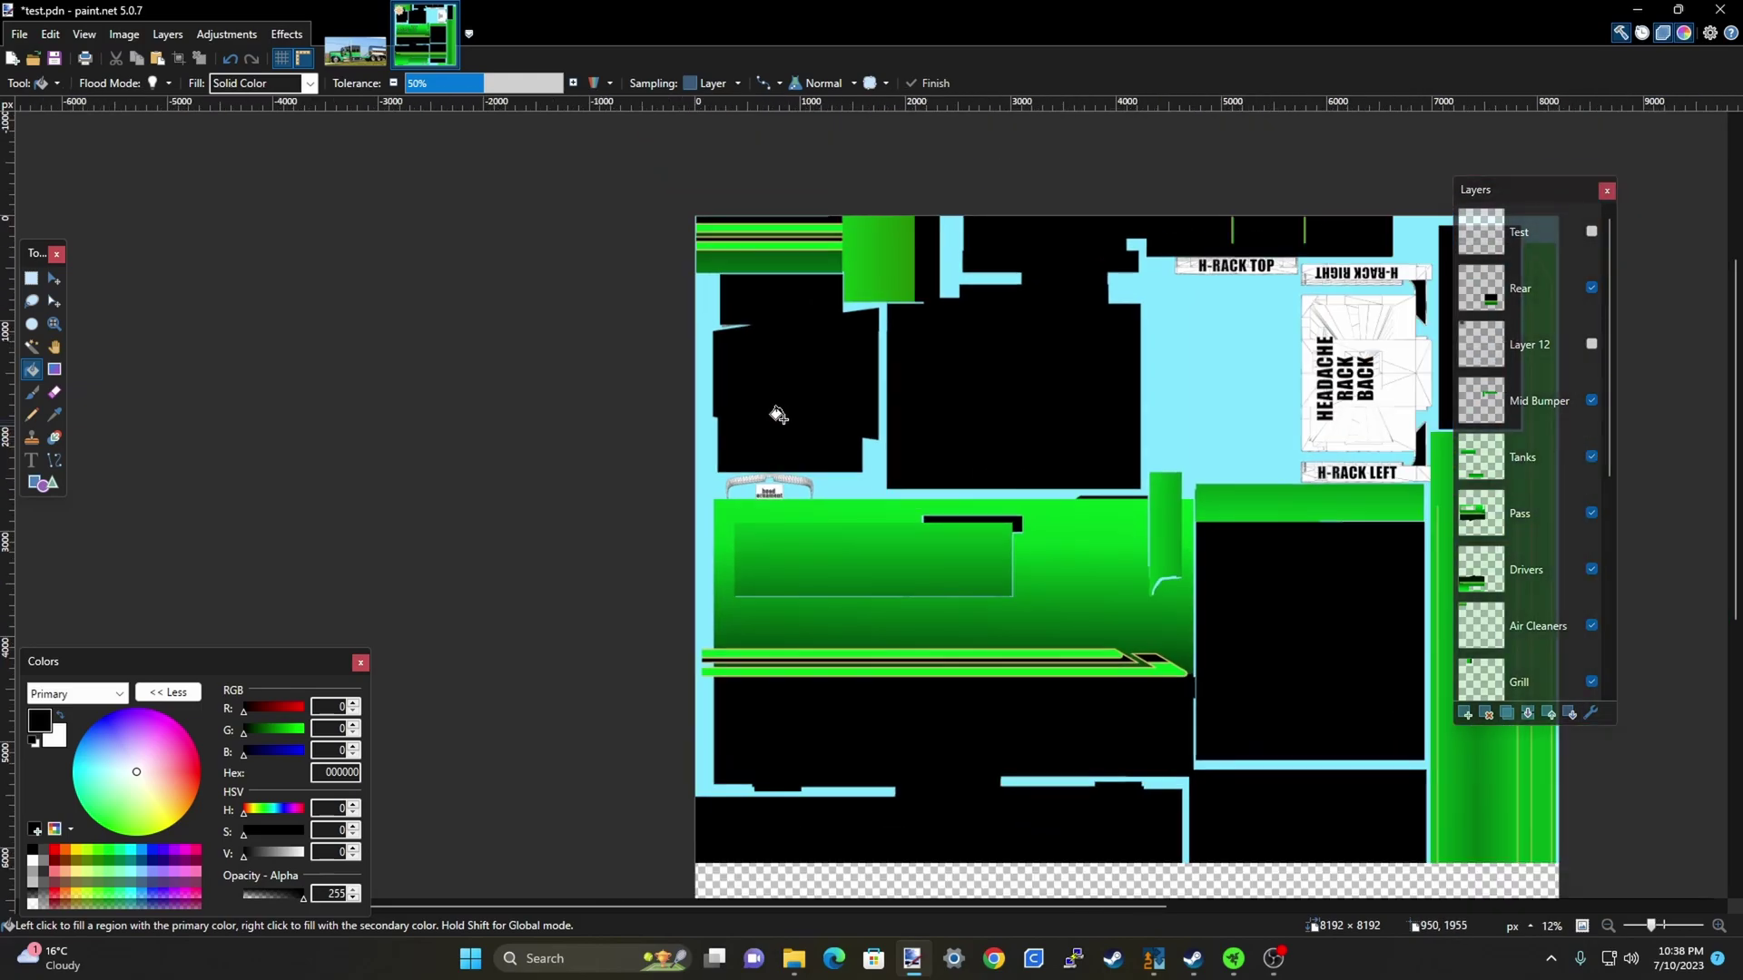
pyautogui.scroll(-1, 817, 473)
pyautogui.scroll(3, 908, 693)
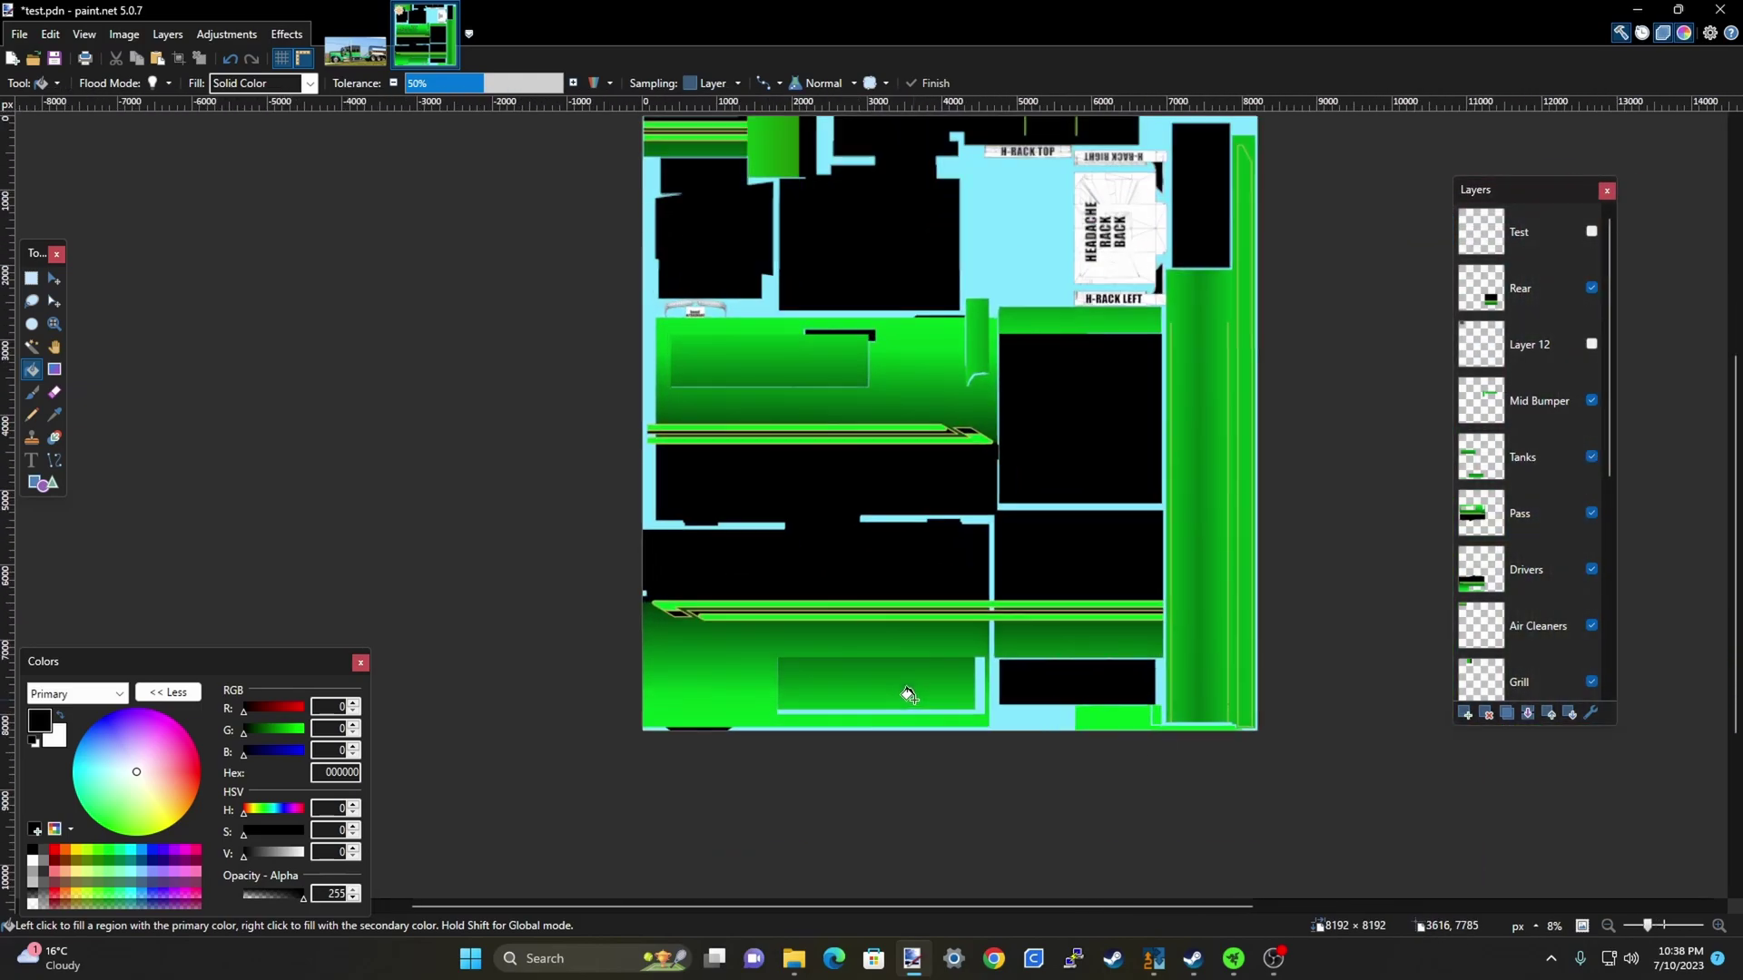
pyautogui.scroll(-3, 913, 754)
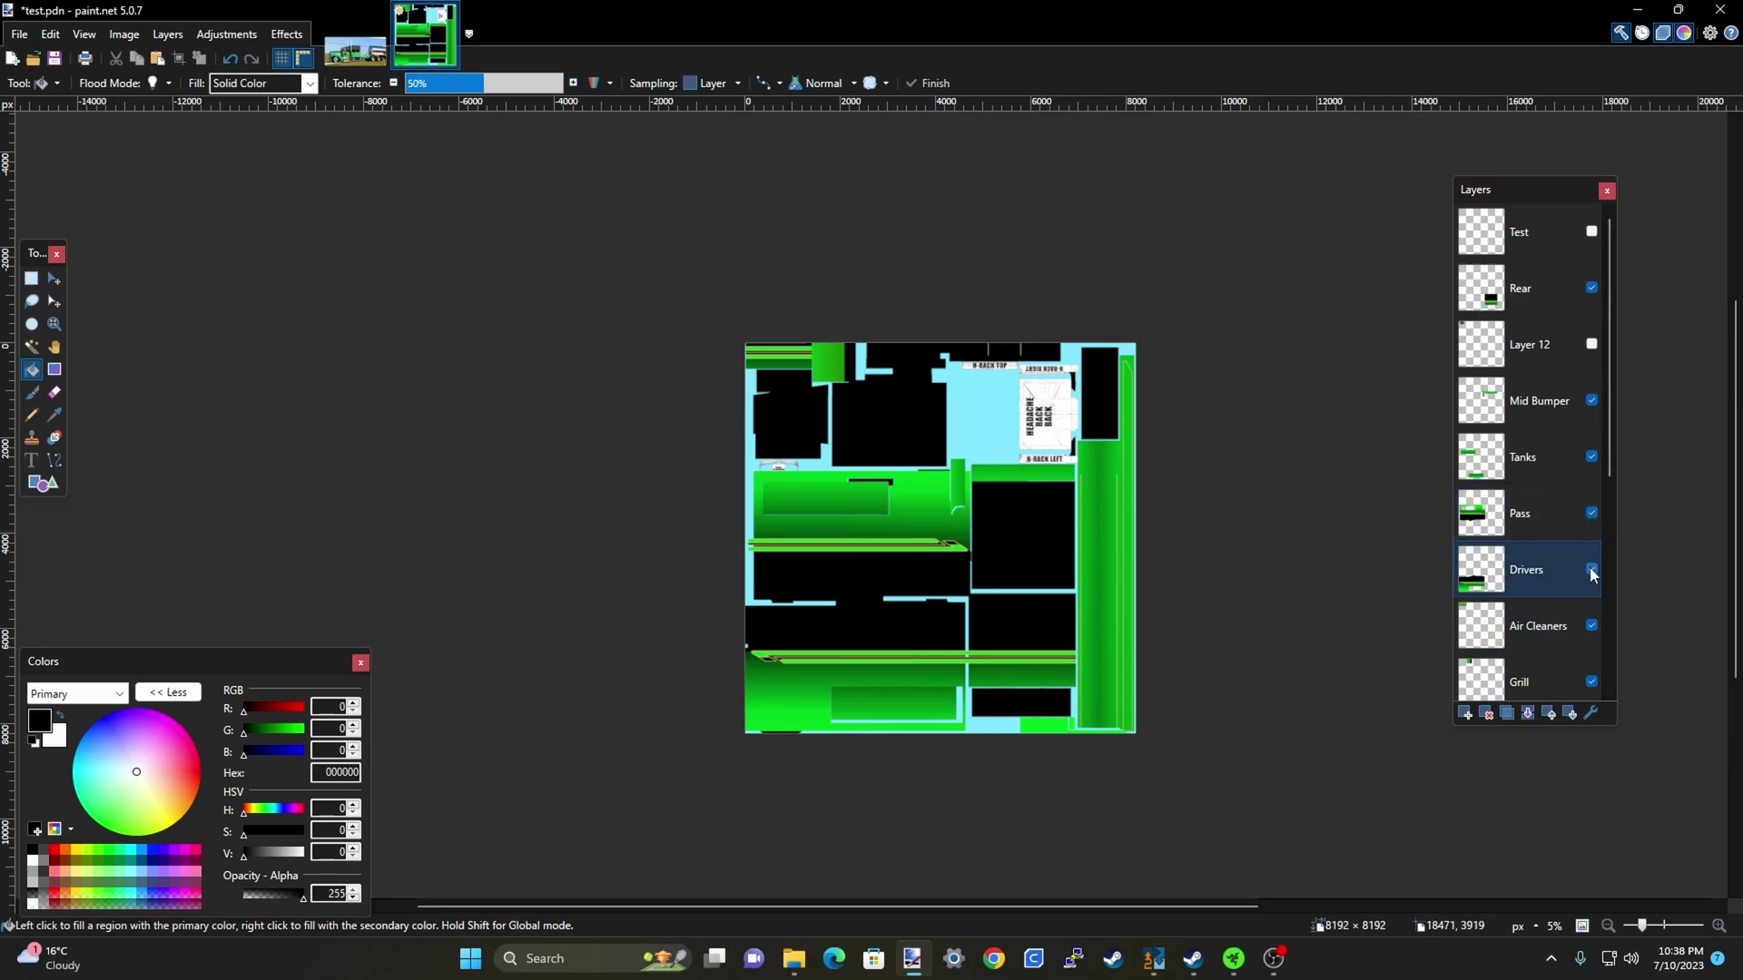
# Hide the Drivers layer and examine the black wheel circle and fender area on LEFT SIDE
pyautogui.click(1569, 590)
pyautogui.click(1590, 569)
pyautogui.scroll(5, 794, 717)
pyautogui.scroll(2, 790, 701)
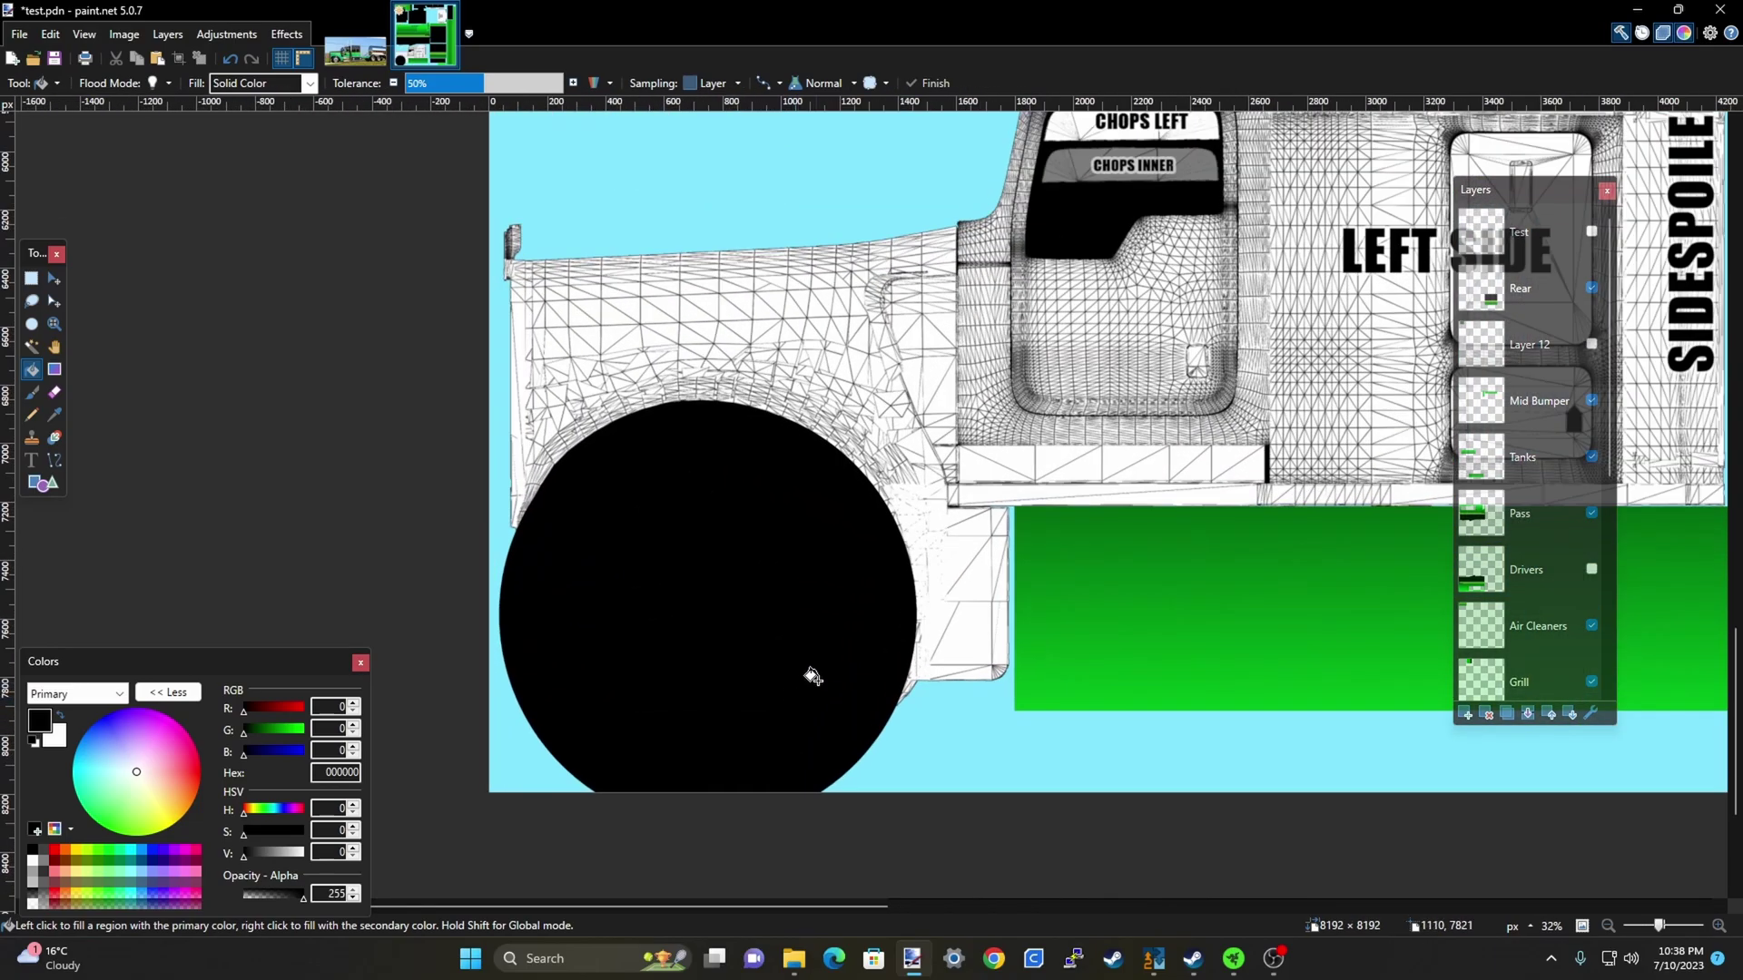
pyautogui.scroll(-7, 836, 657)
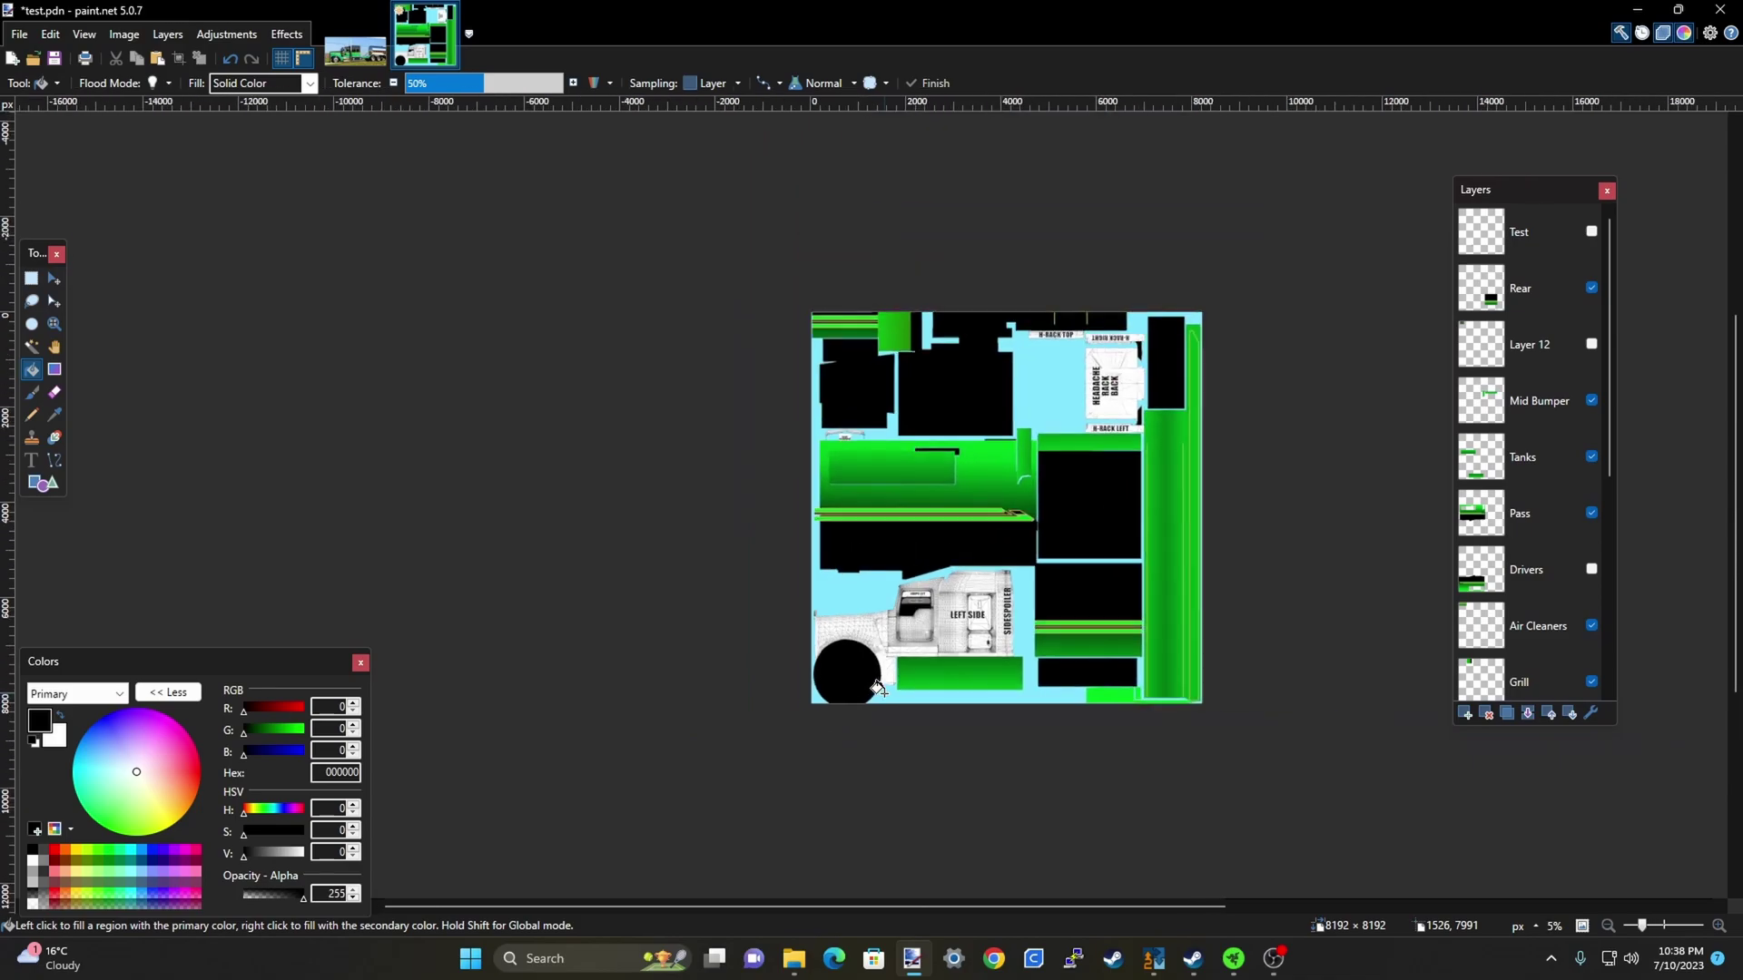
pyautogui.scroll(7, 877, 688)
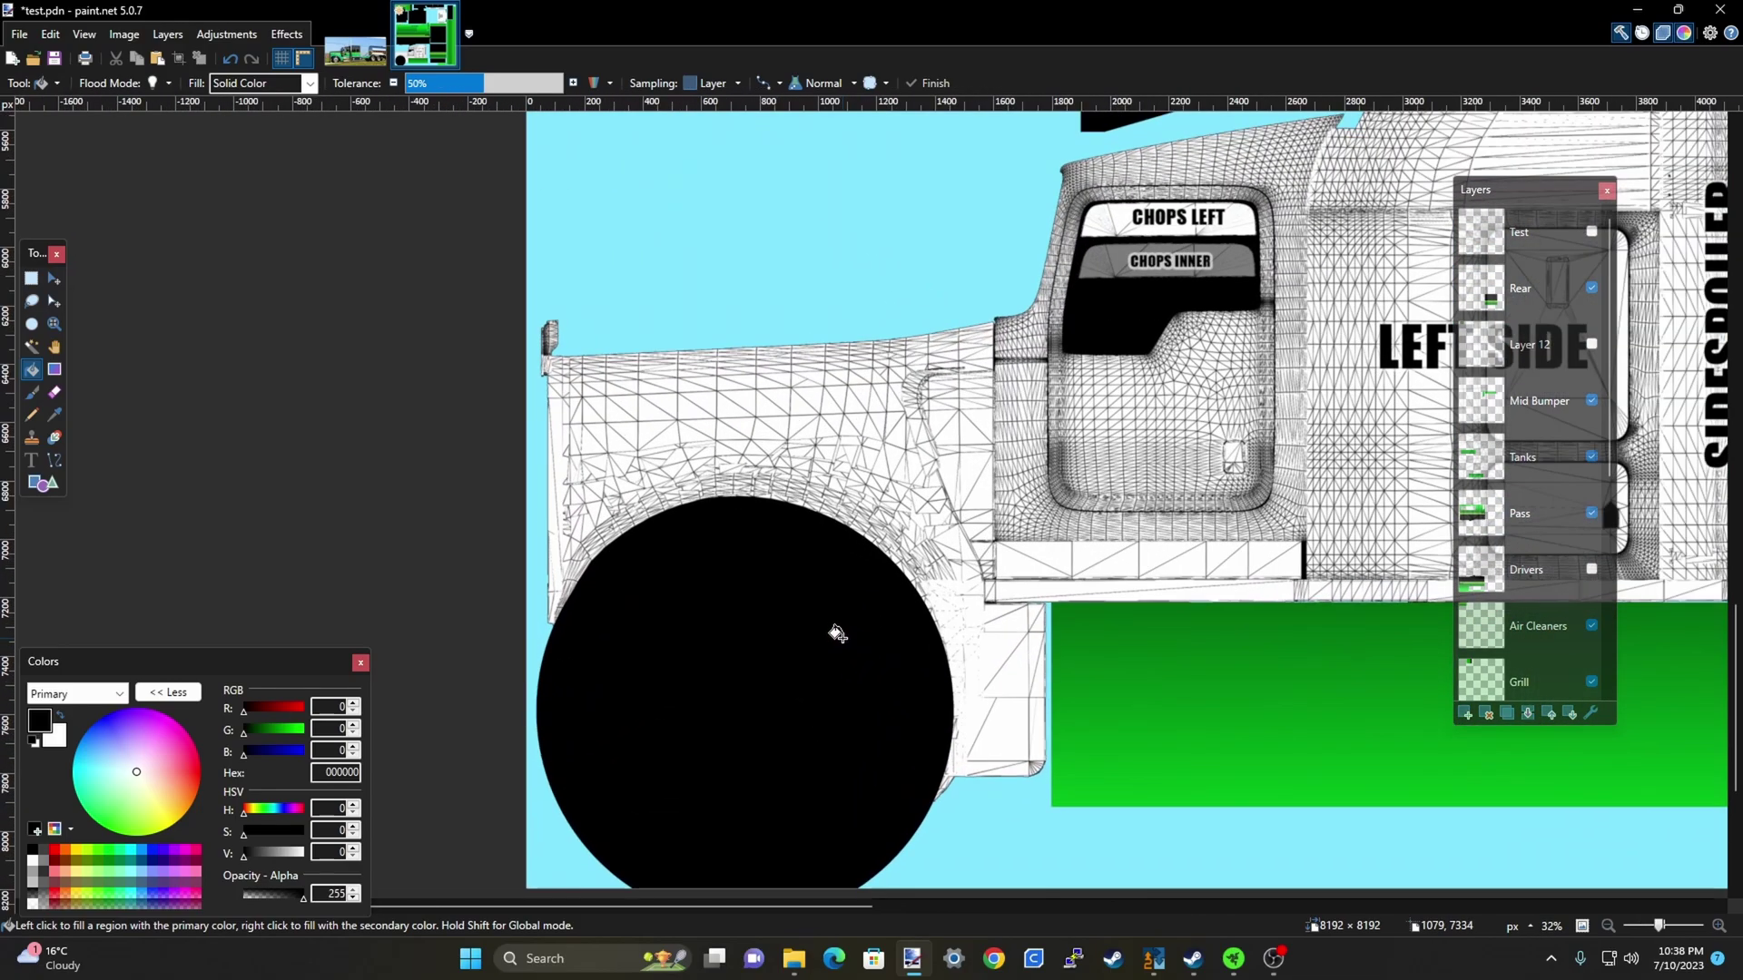
pyautogui.scroll(-3, 812, 626)
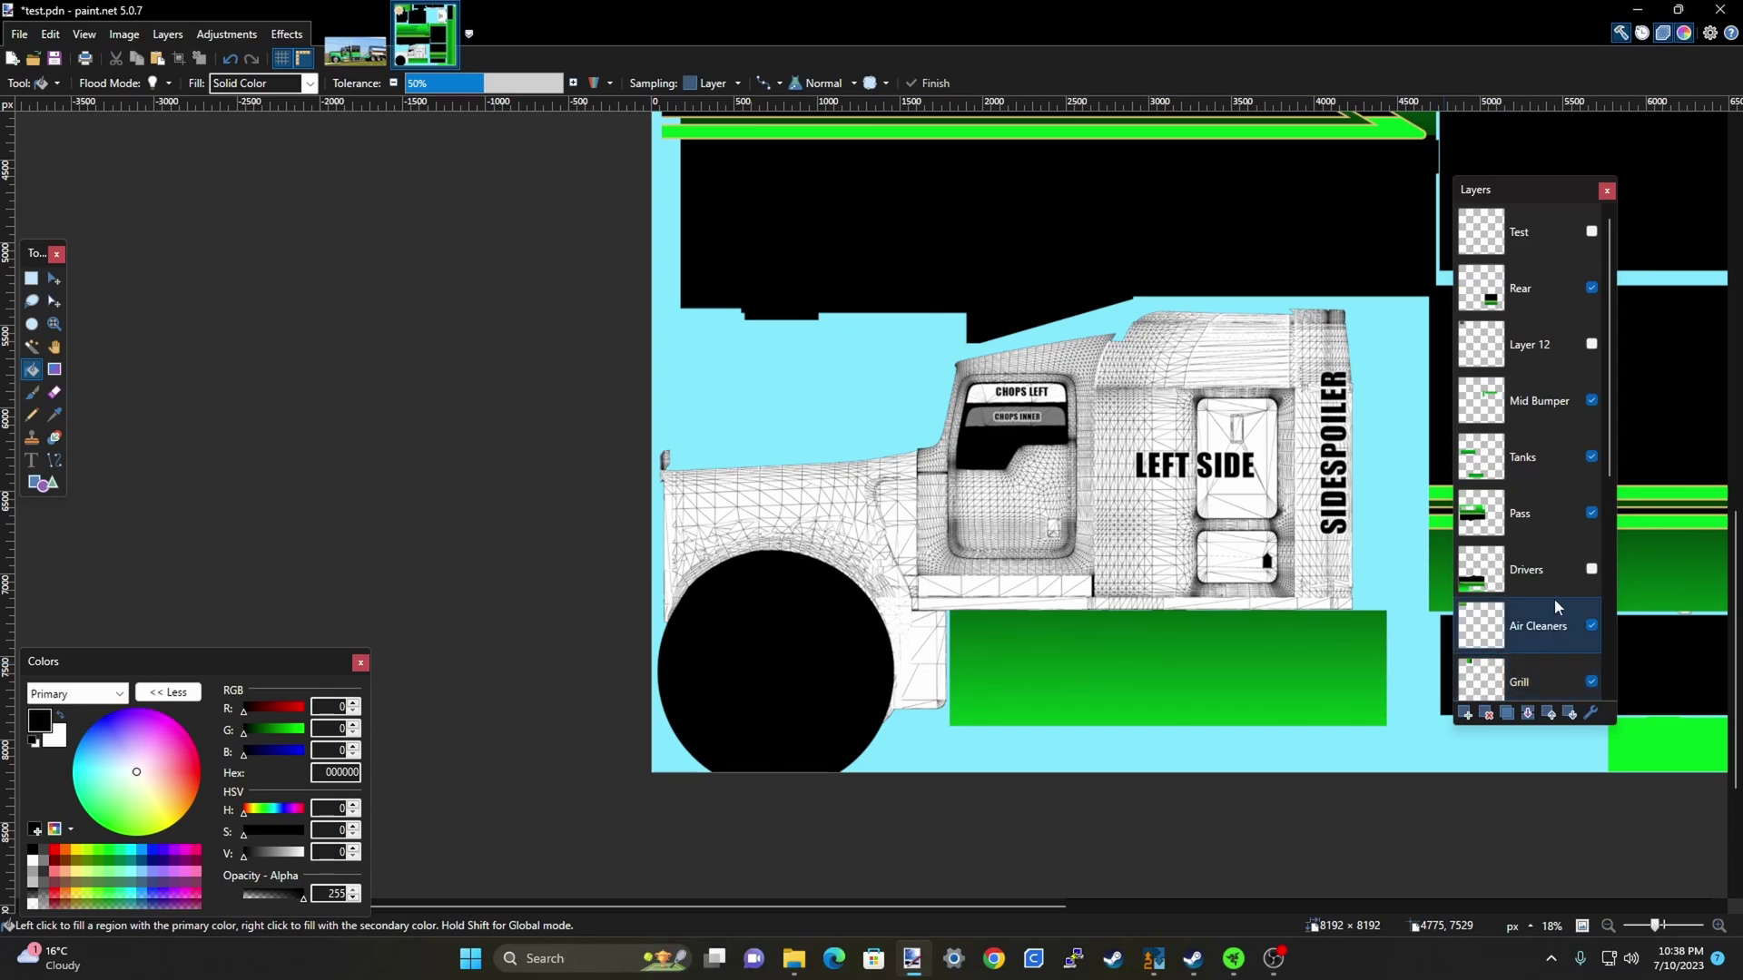
# Make the Black layer active and compare LEFT SIDE with the Drivers layer shown and hidden
pyautogui.click(1554, 513)
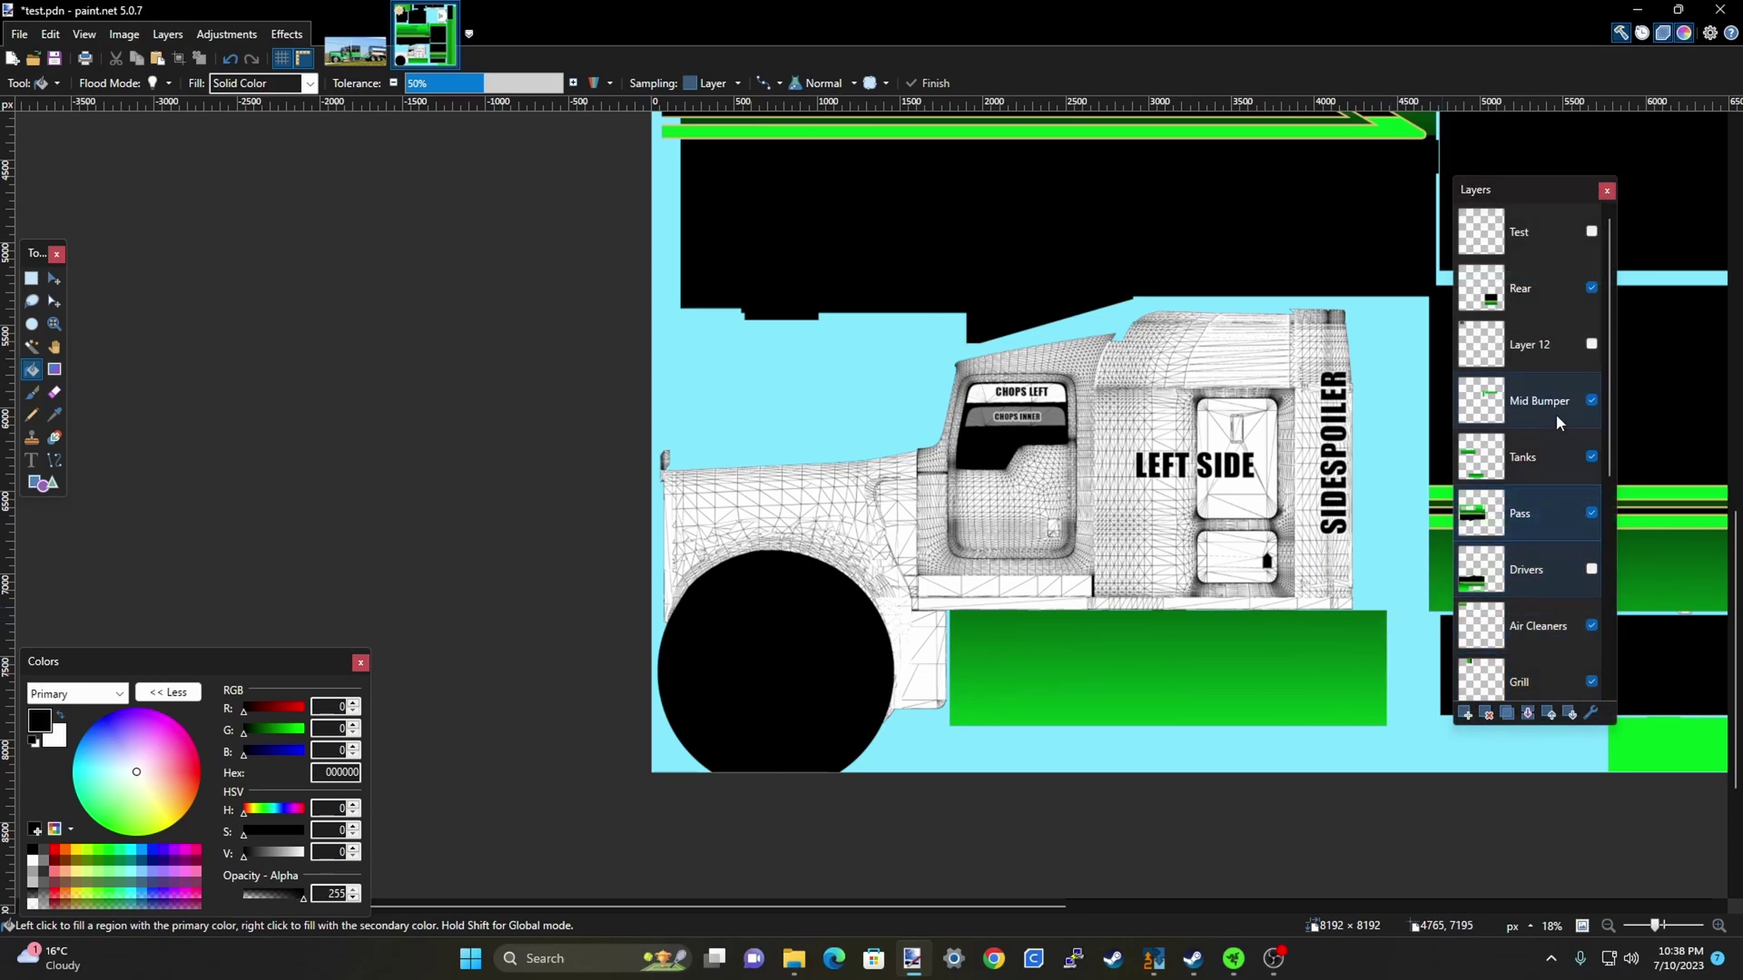
pyautogui.scroll(-4, 1538, 494)
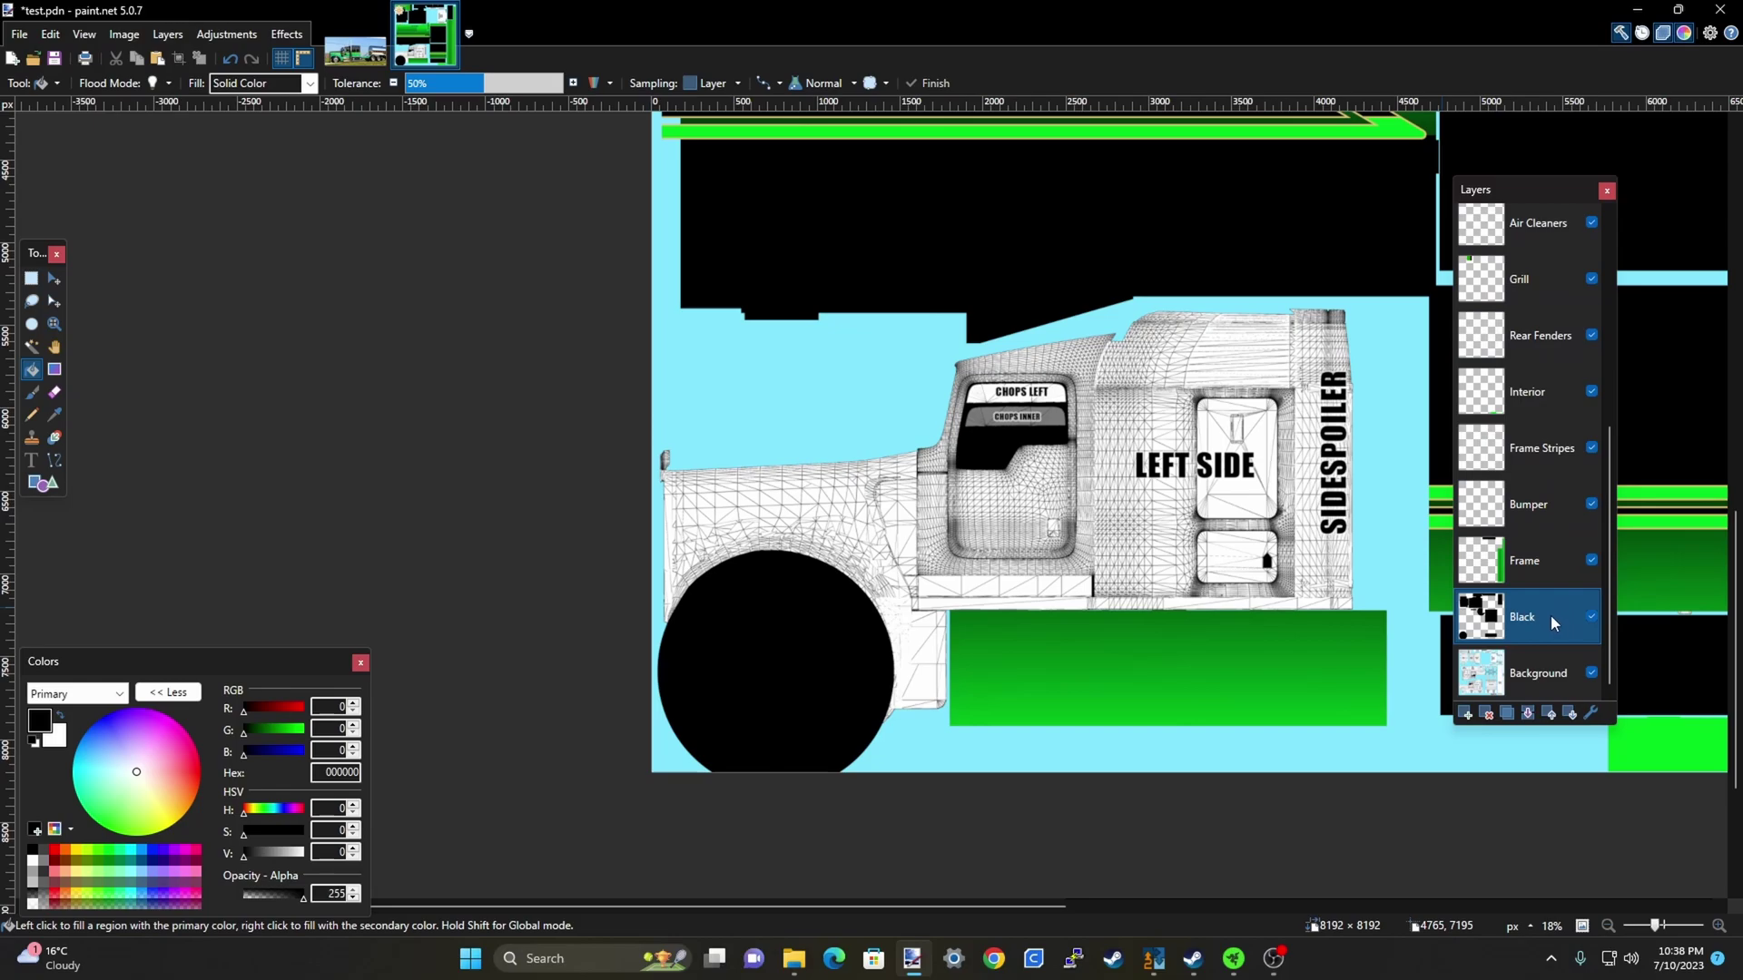
pyautogui.keyDown('ctrl'); pyautogui.scroll(-3, 1326, 687); pyautogui.keyUp('ctrl')
pyautogui.scroll(4, 1578, 407)
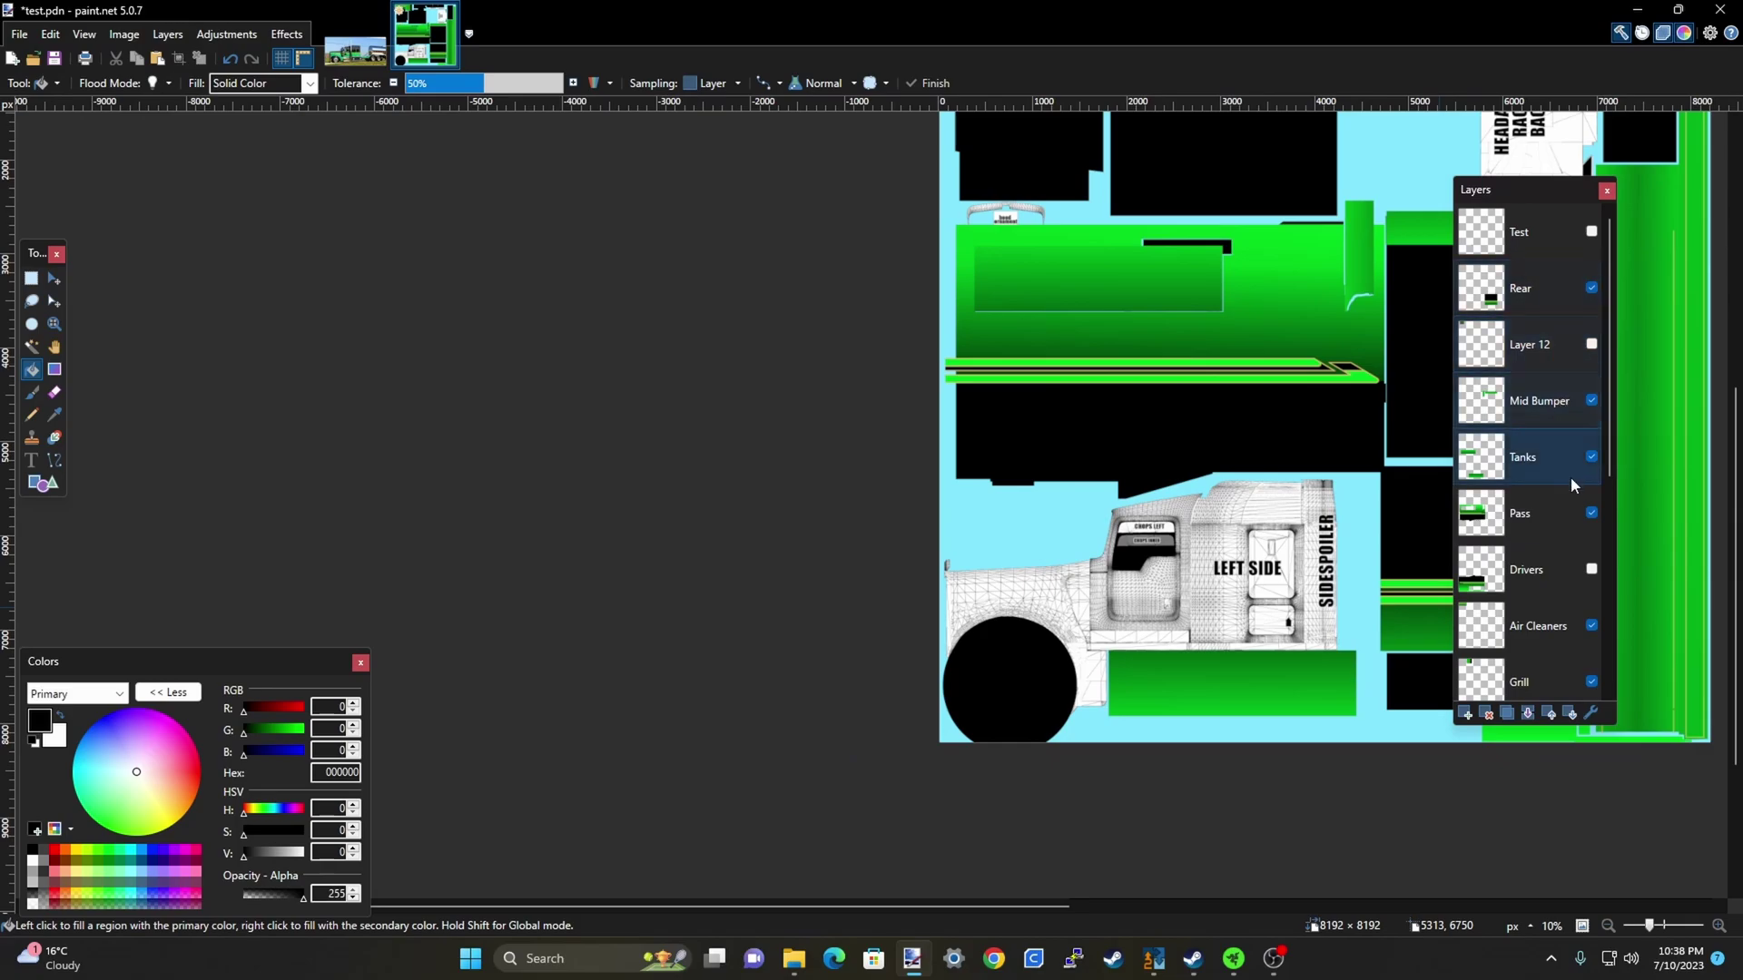
pyautogui.click(1591, 568)
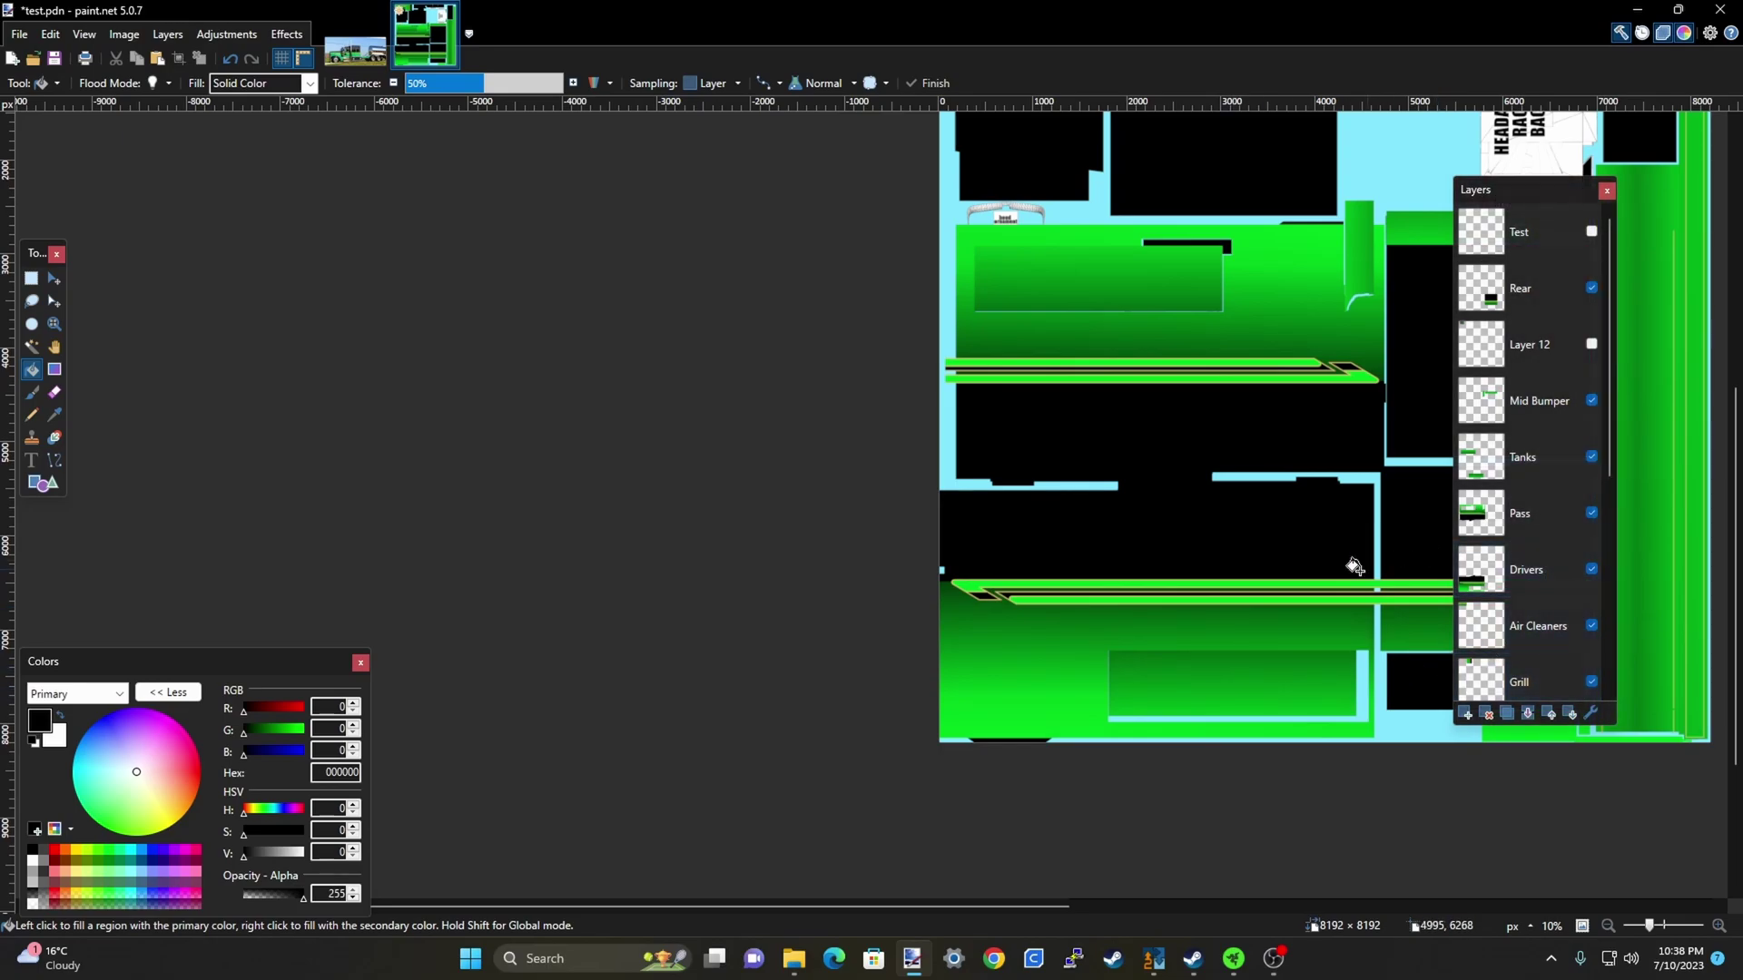
pyautogui.click(1591, 569)
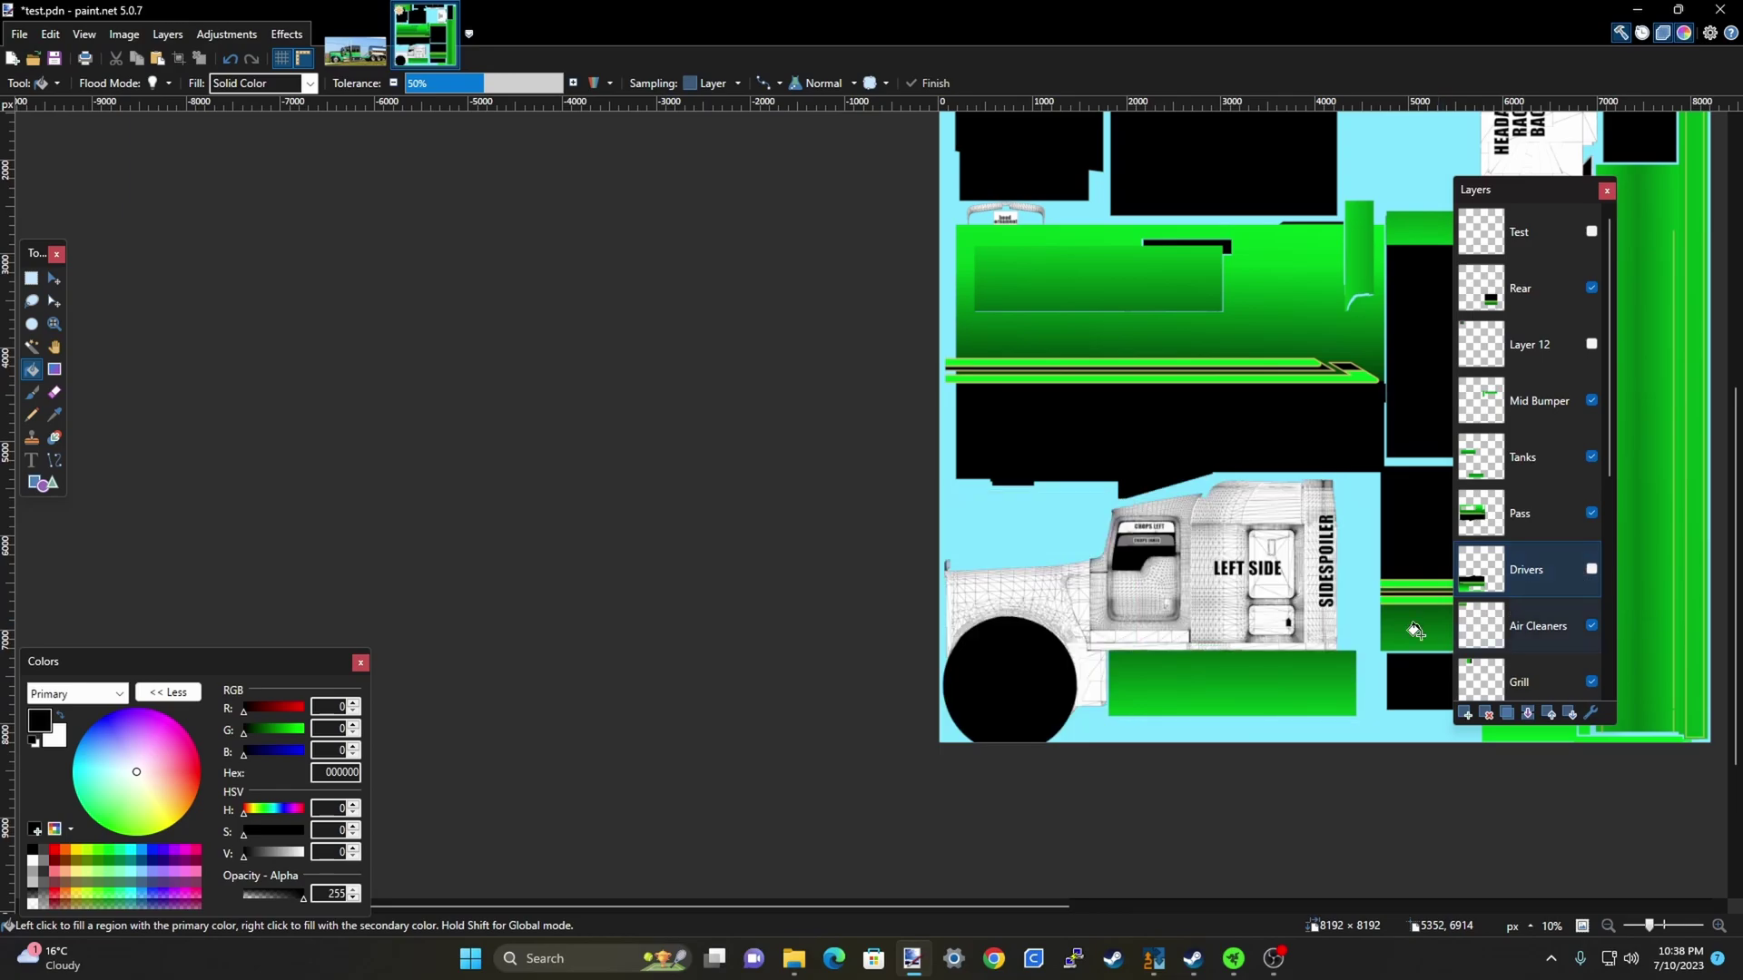
# Hide the Black layer and examine the LEFT SIDE fender arch and the FRONT FENDER LEFT BACK piece
pyautogui.scroll(-5, 1534, 453)
pyautogui.click(1581, 636)
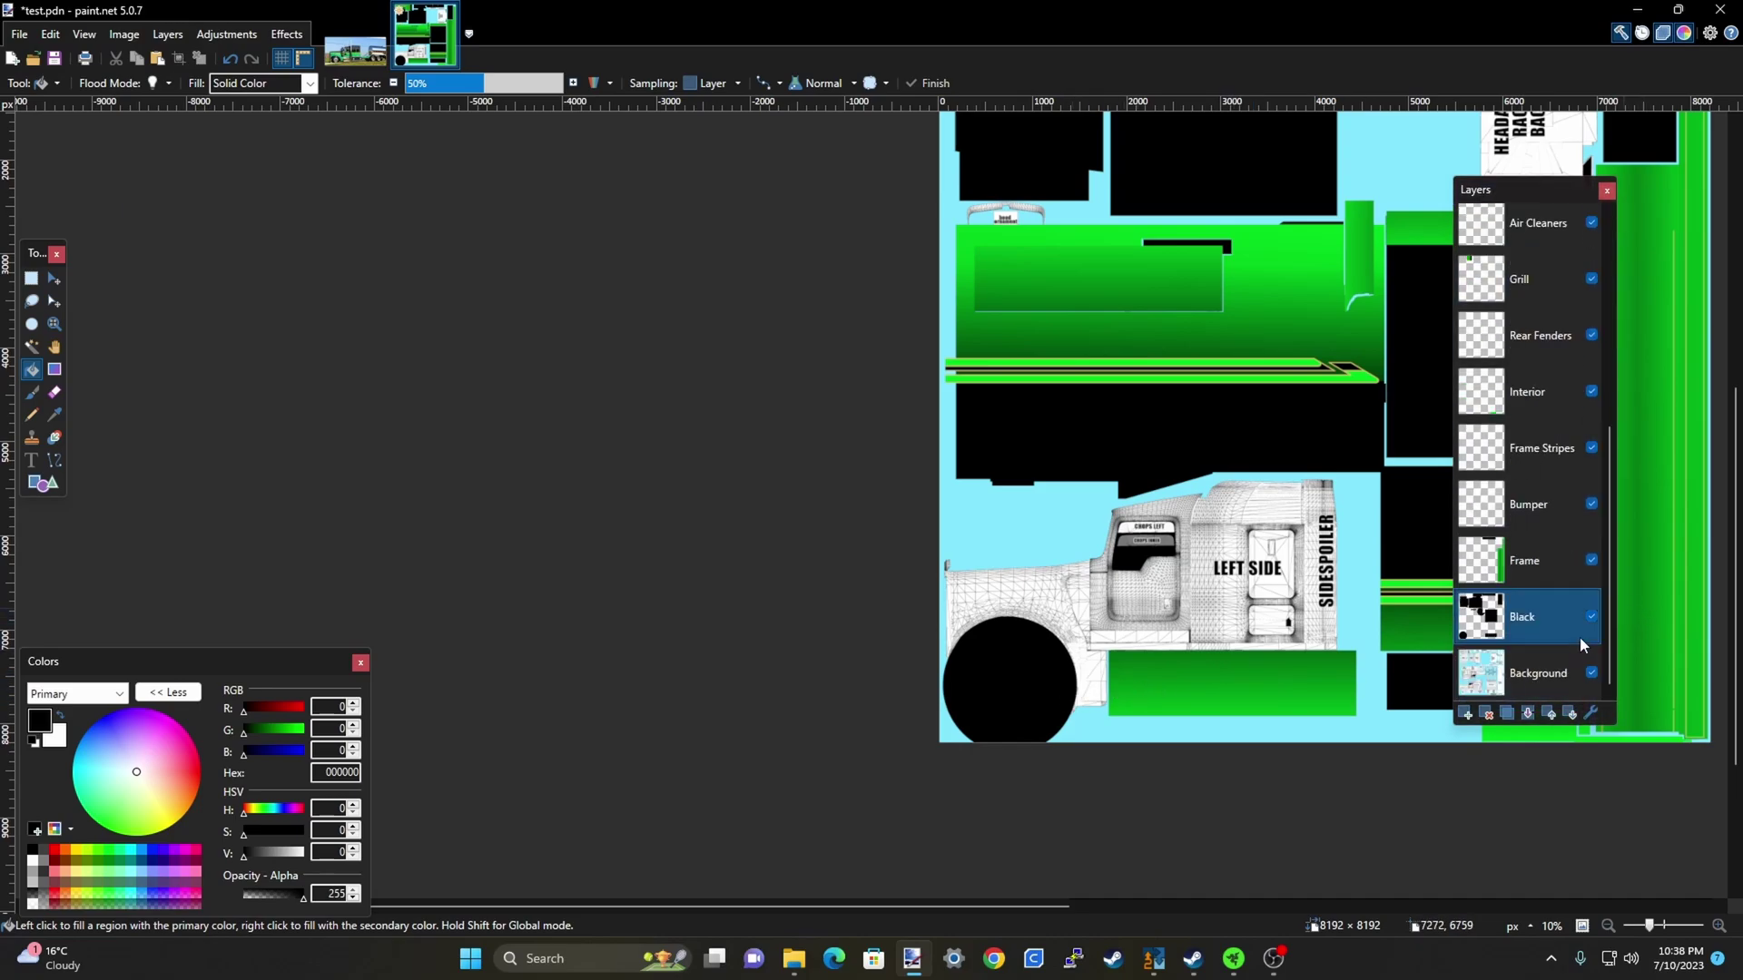
pyautogui.click(1590, 616)
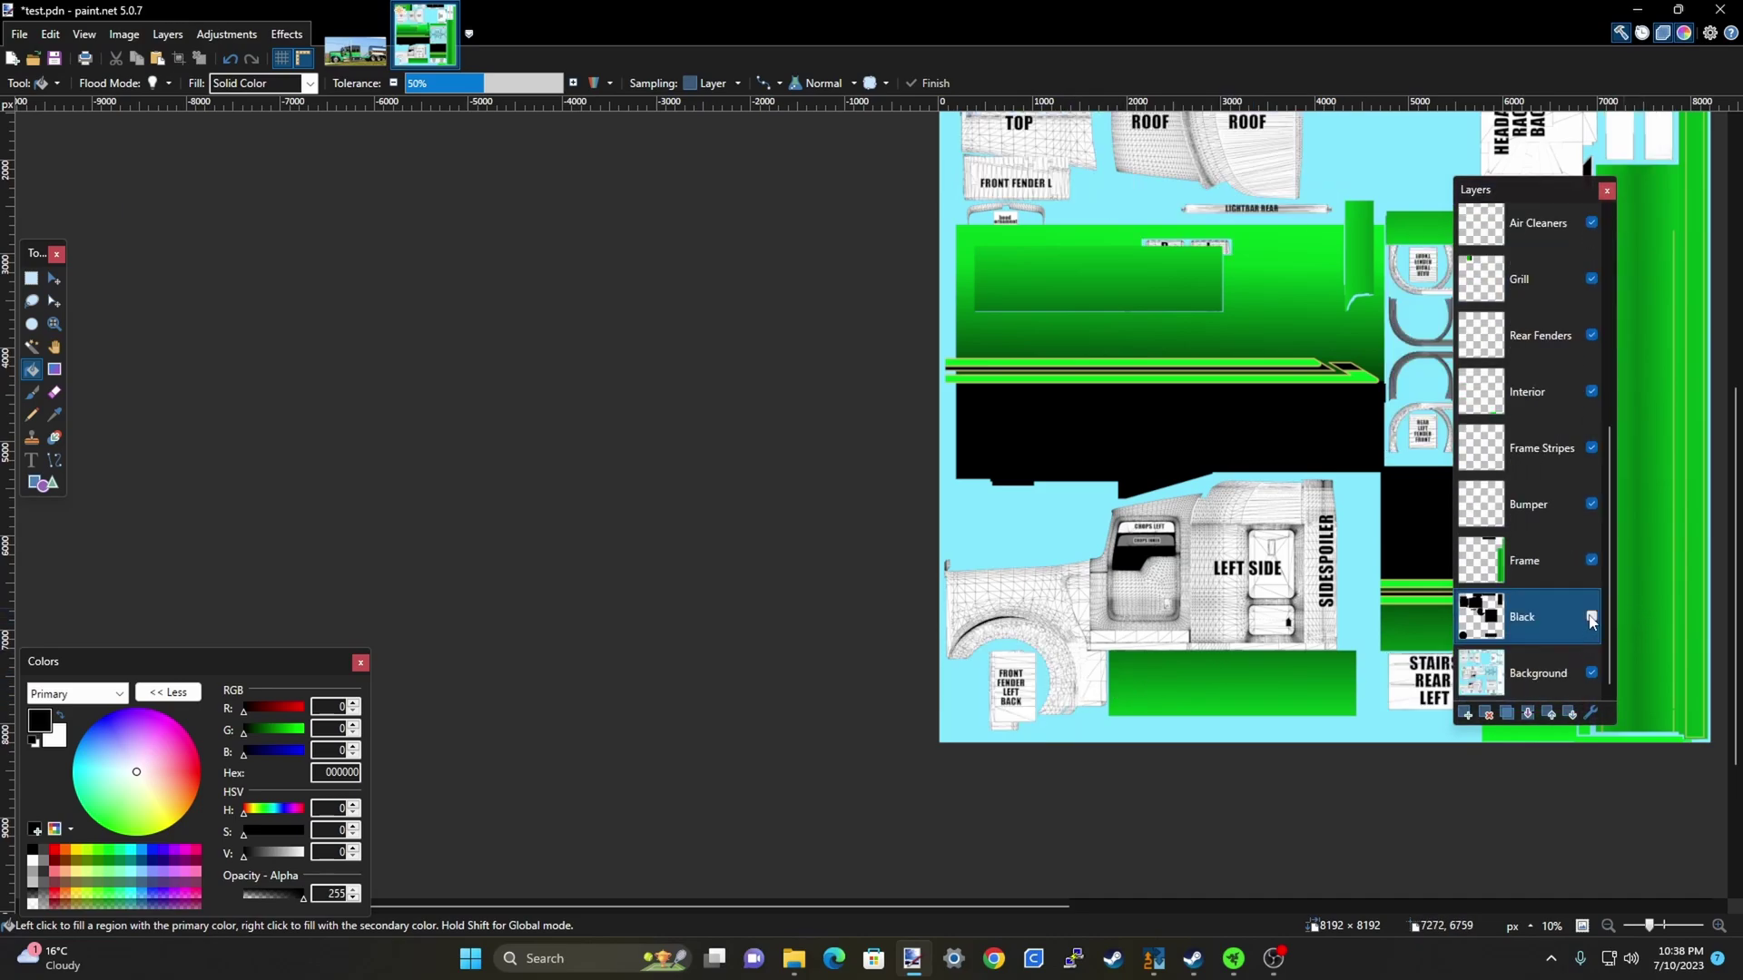
pyautogui.scroll(5, 1025, 682)
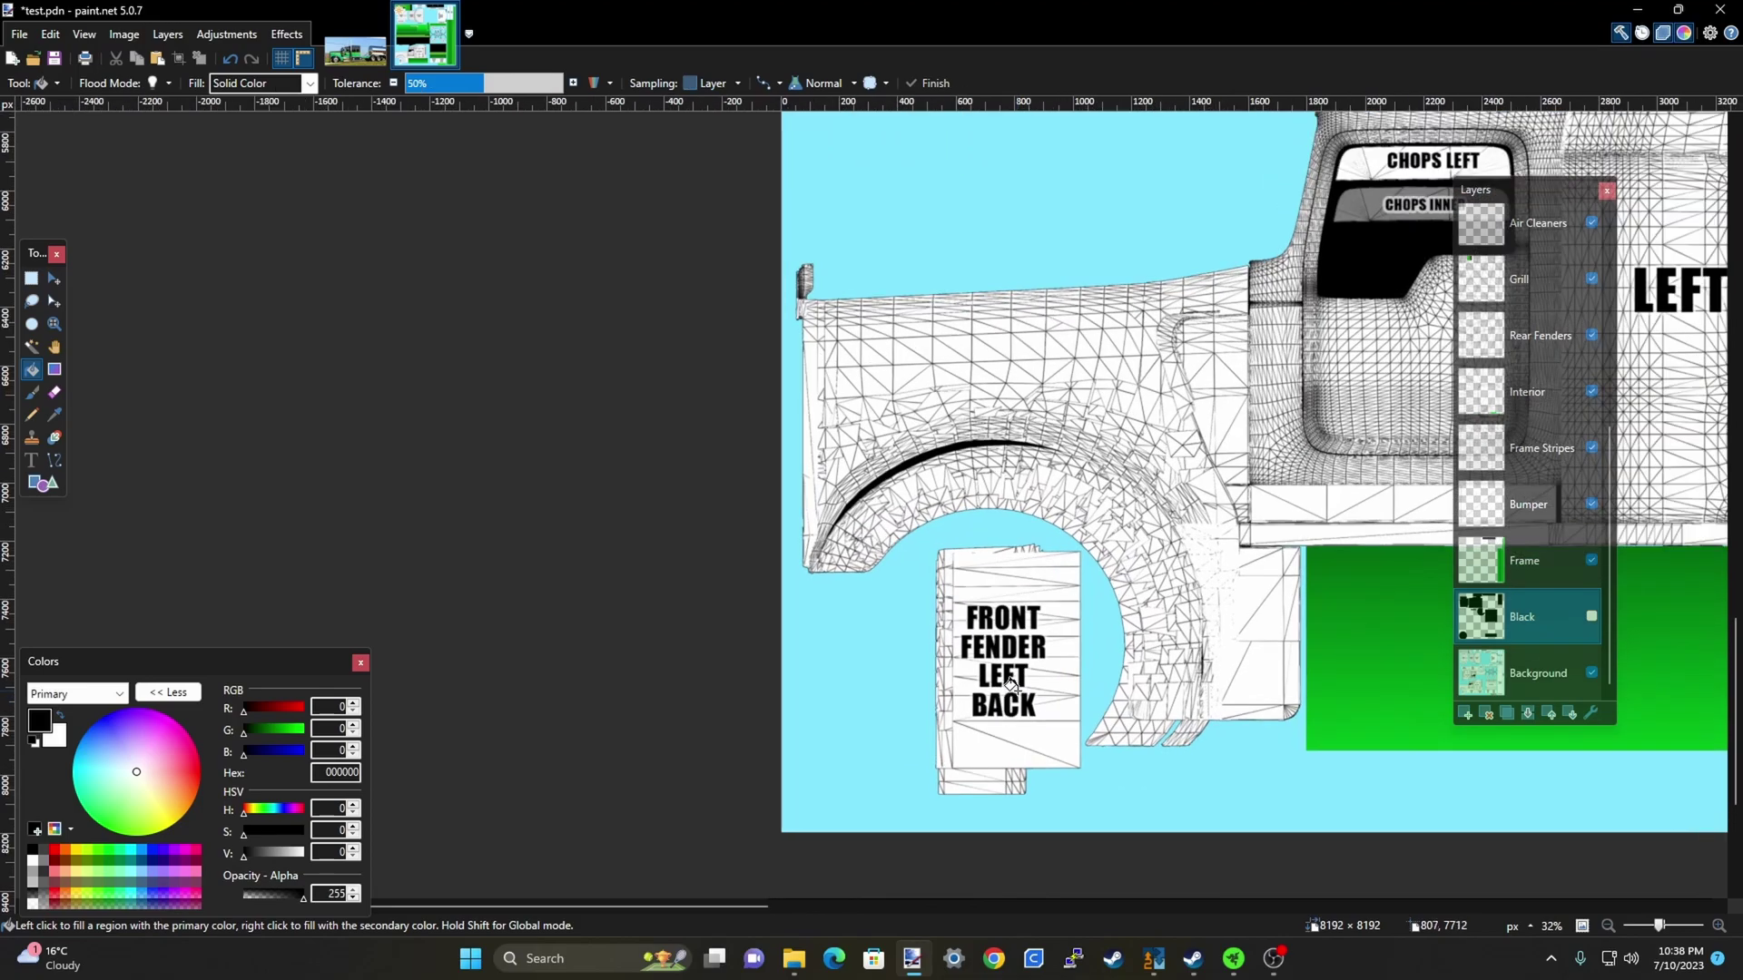
pyautogui.scroll(-2, 871, 637)
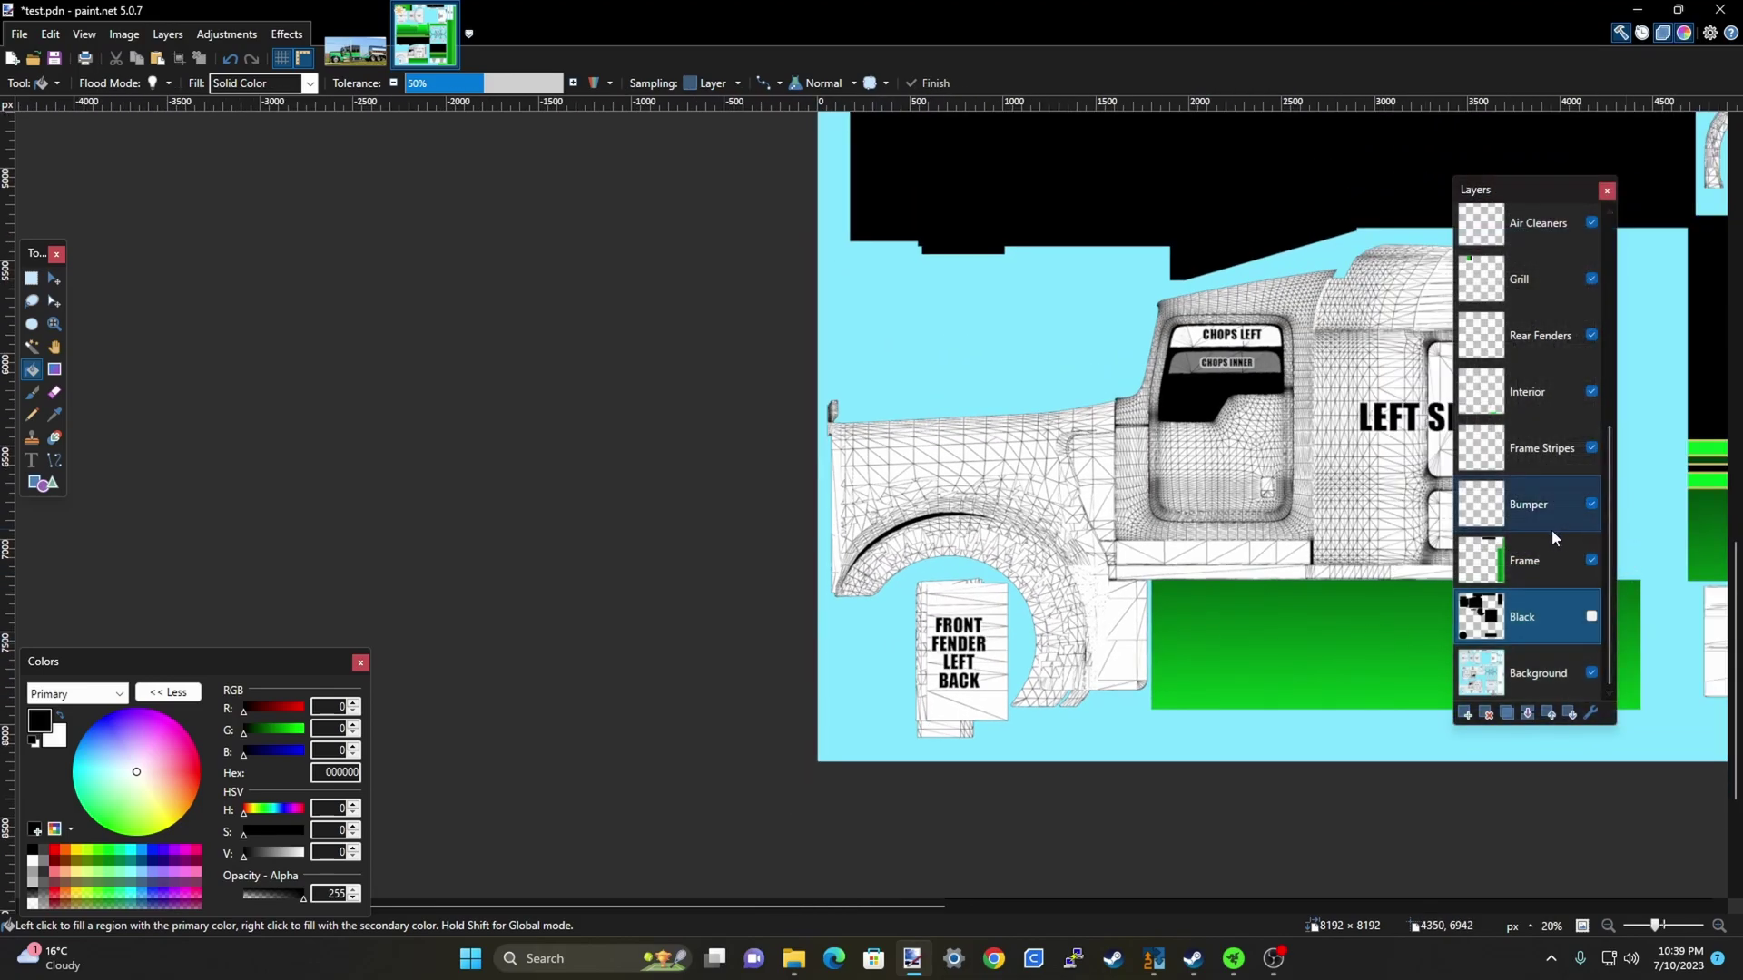
pyautogui.scroll(4, 1550, 530)
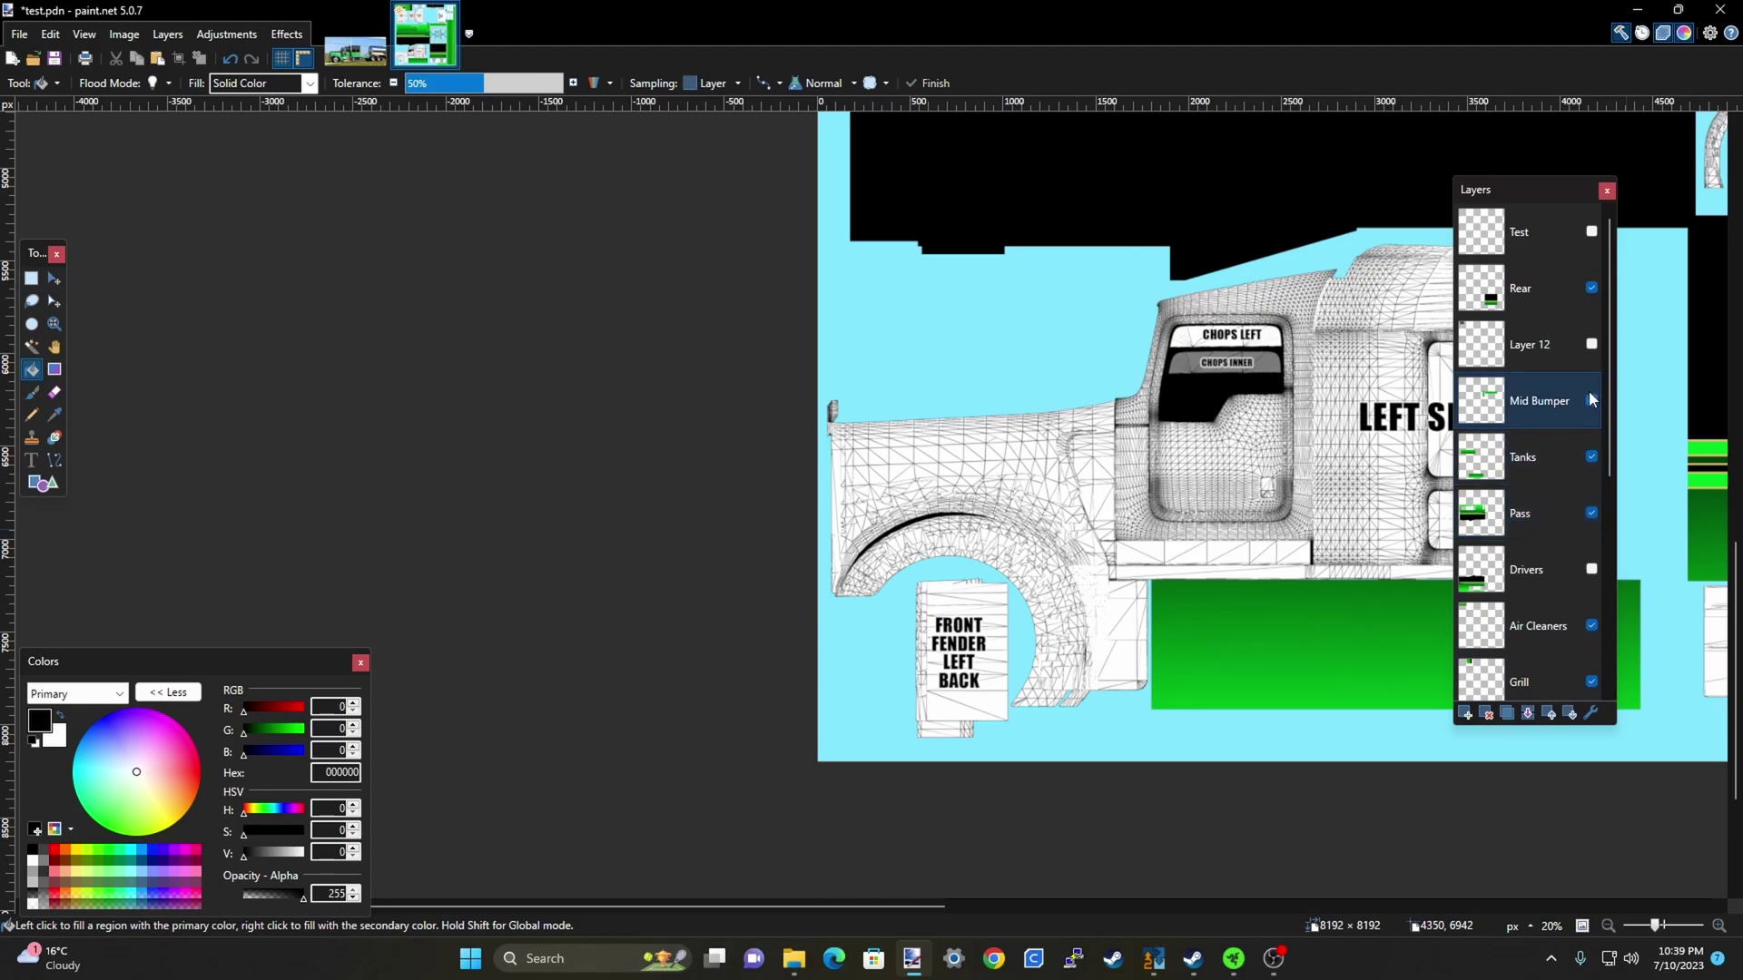
# Show the Drivers layer, reorder it to directly below the Black layer, and make the Black layer visible again
pyautogui.click(1591, 569)
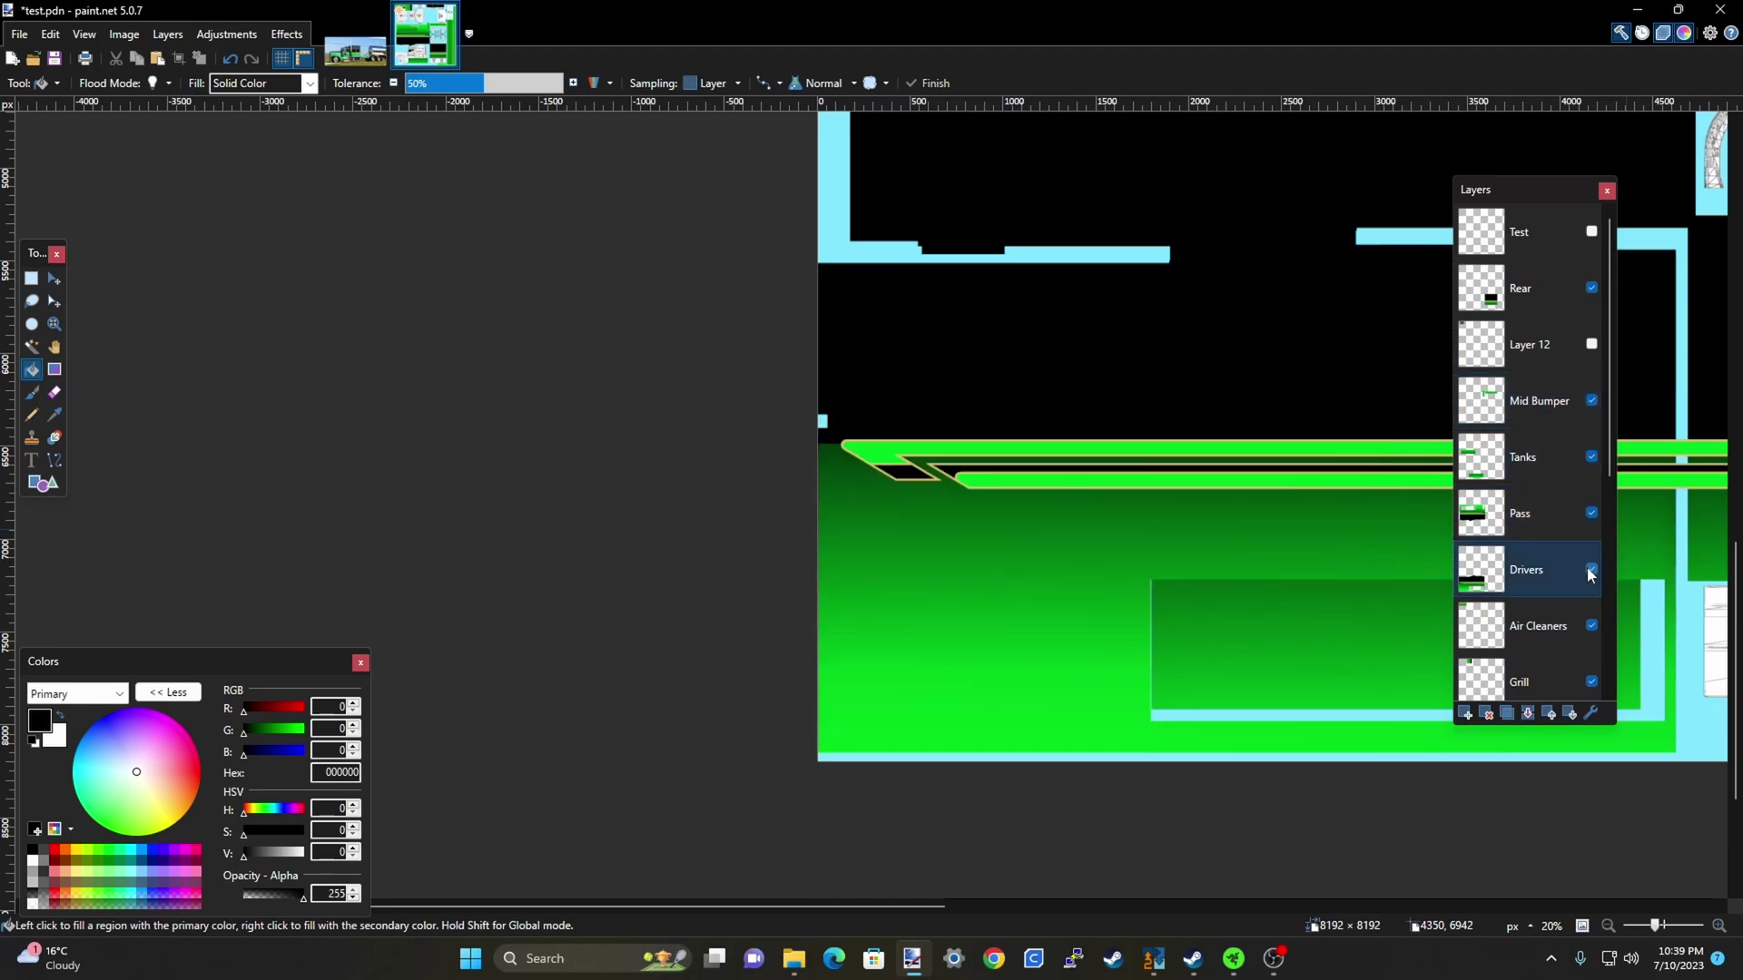
pyautogui.click(1583, 511)
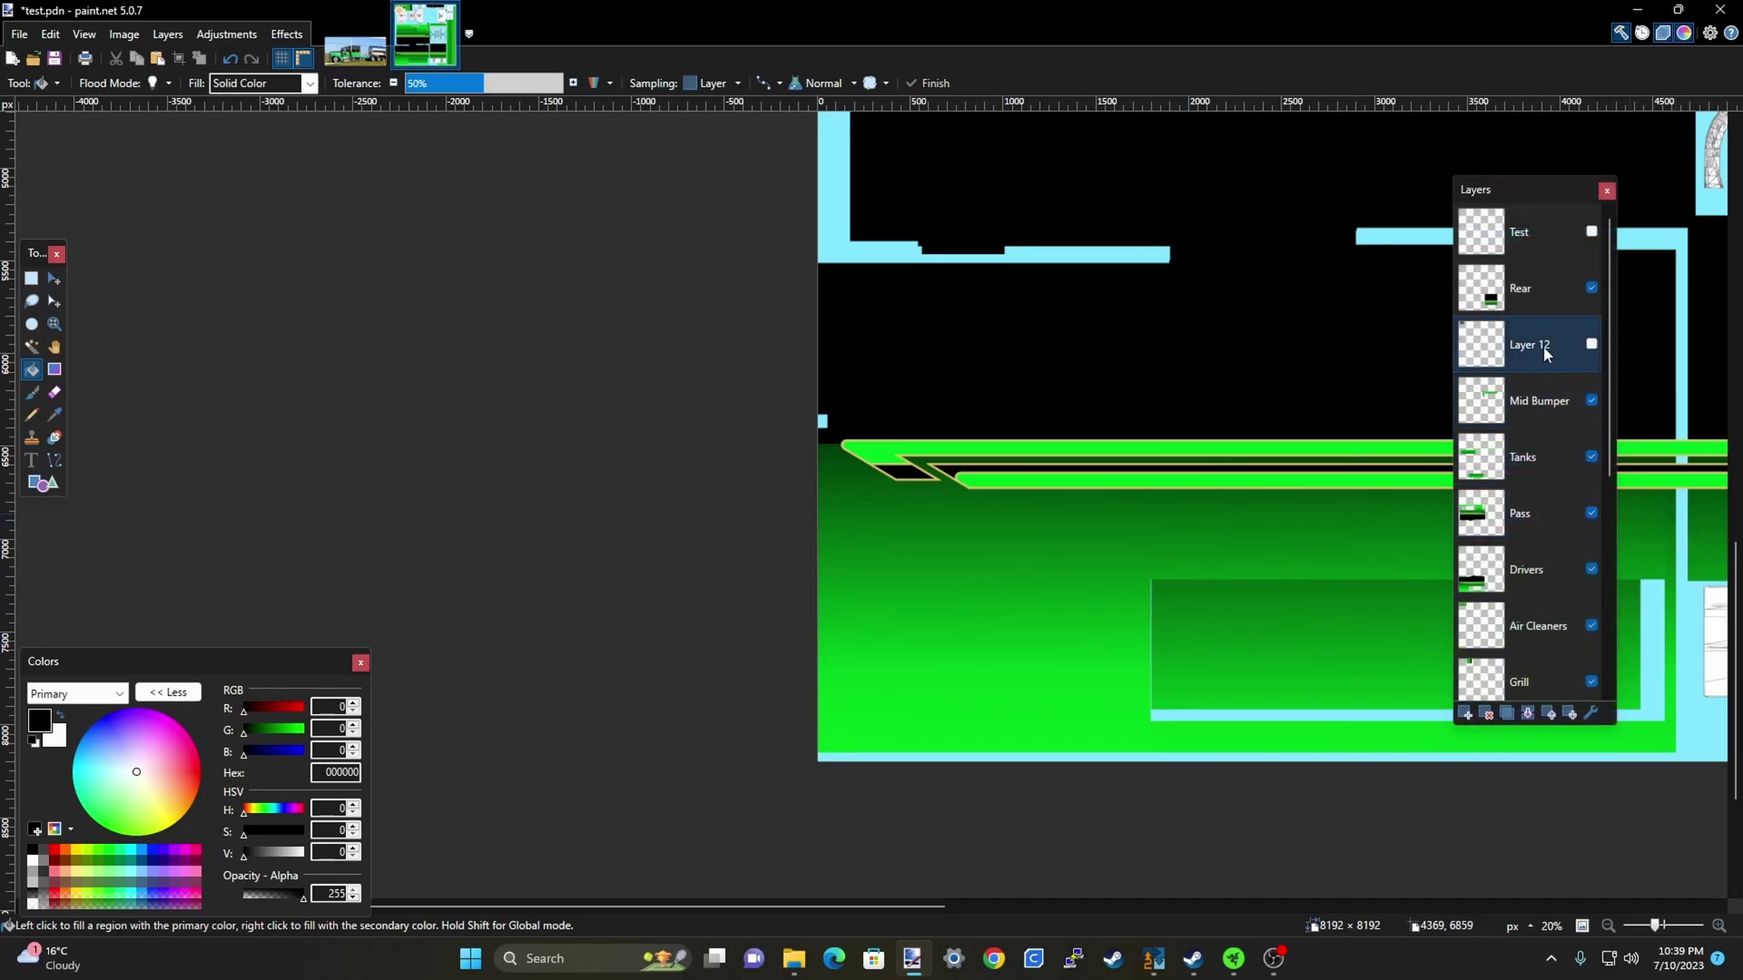
pyautogui.scroll(-3, 1533, 599)
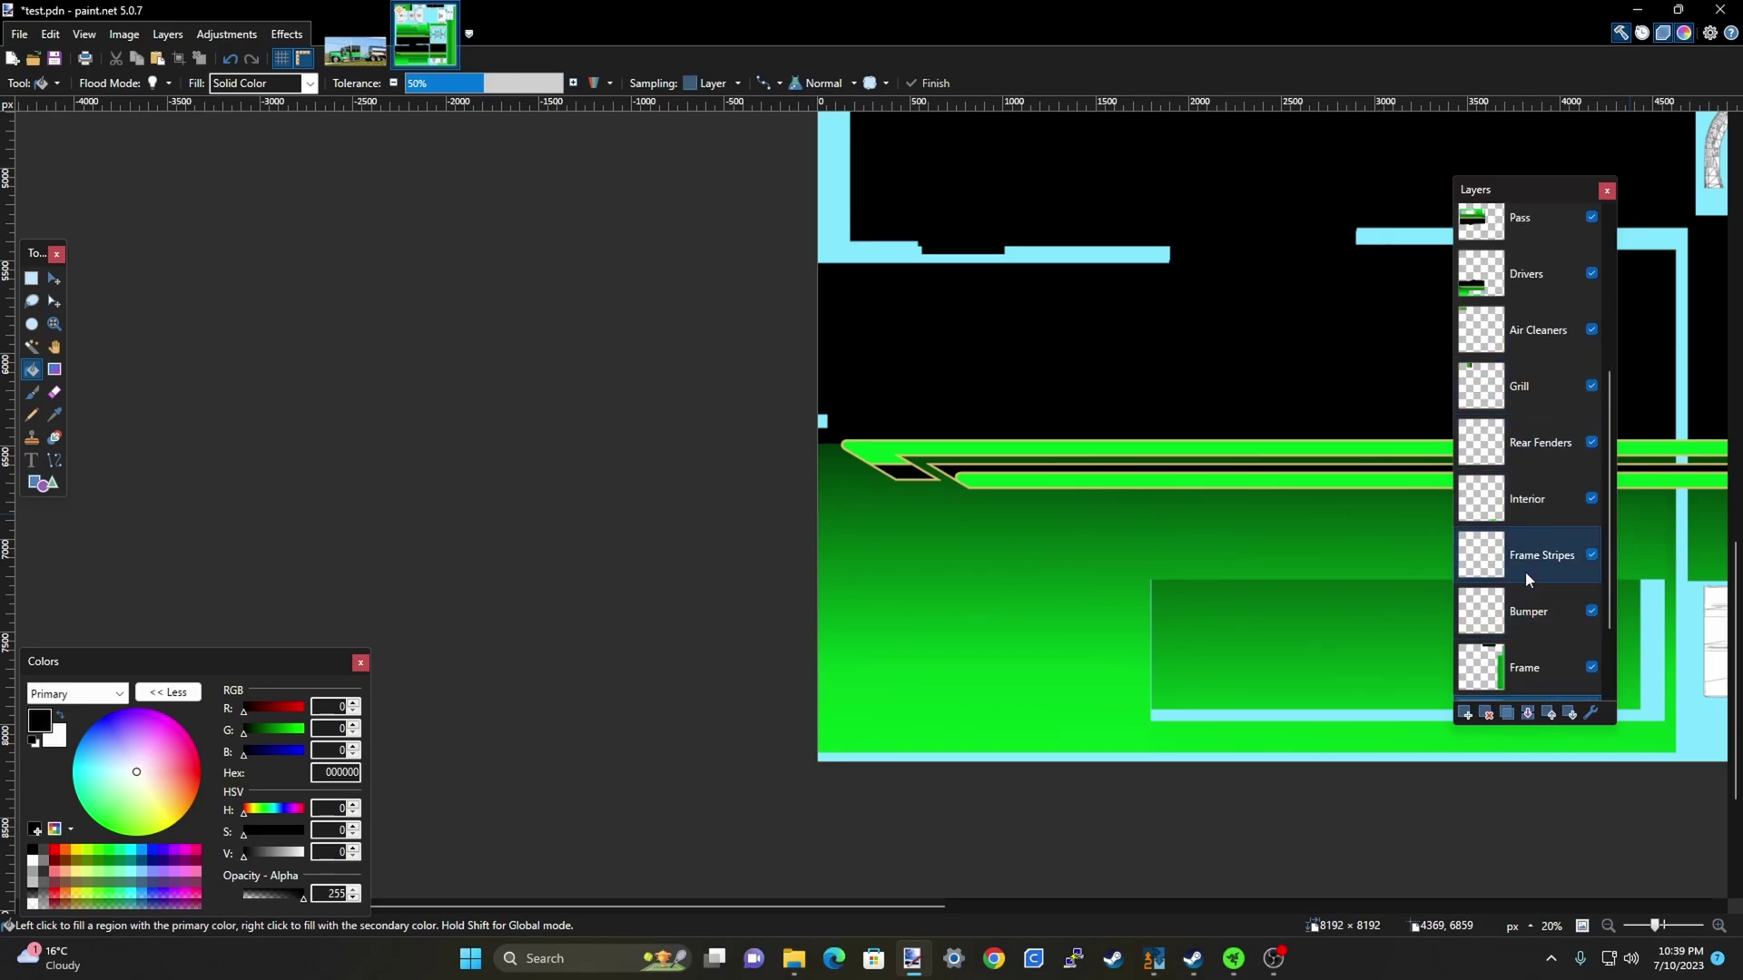
pyautogui.moveTo(1533, 325); pyautogui.dragTo(1534, 602)
pyautogui.click(1592, 617)
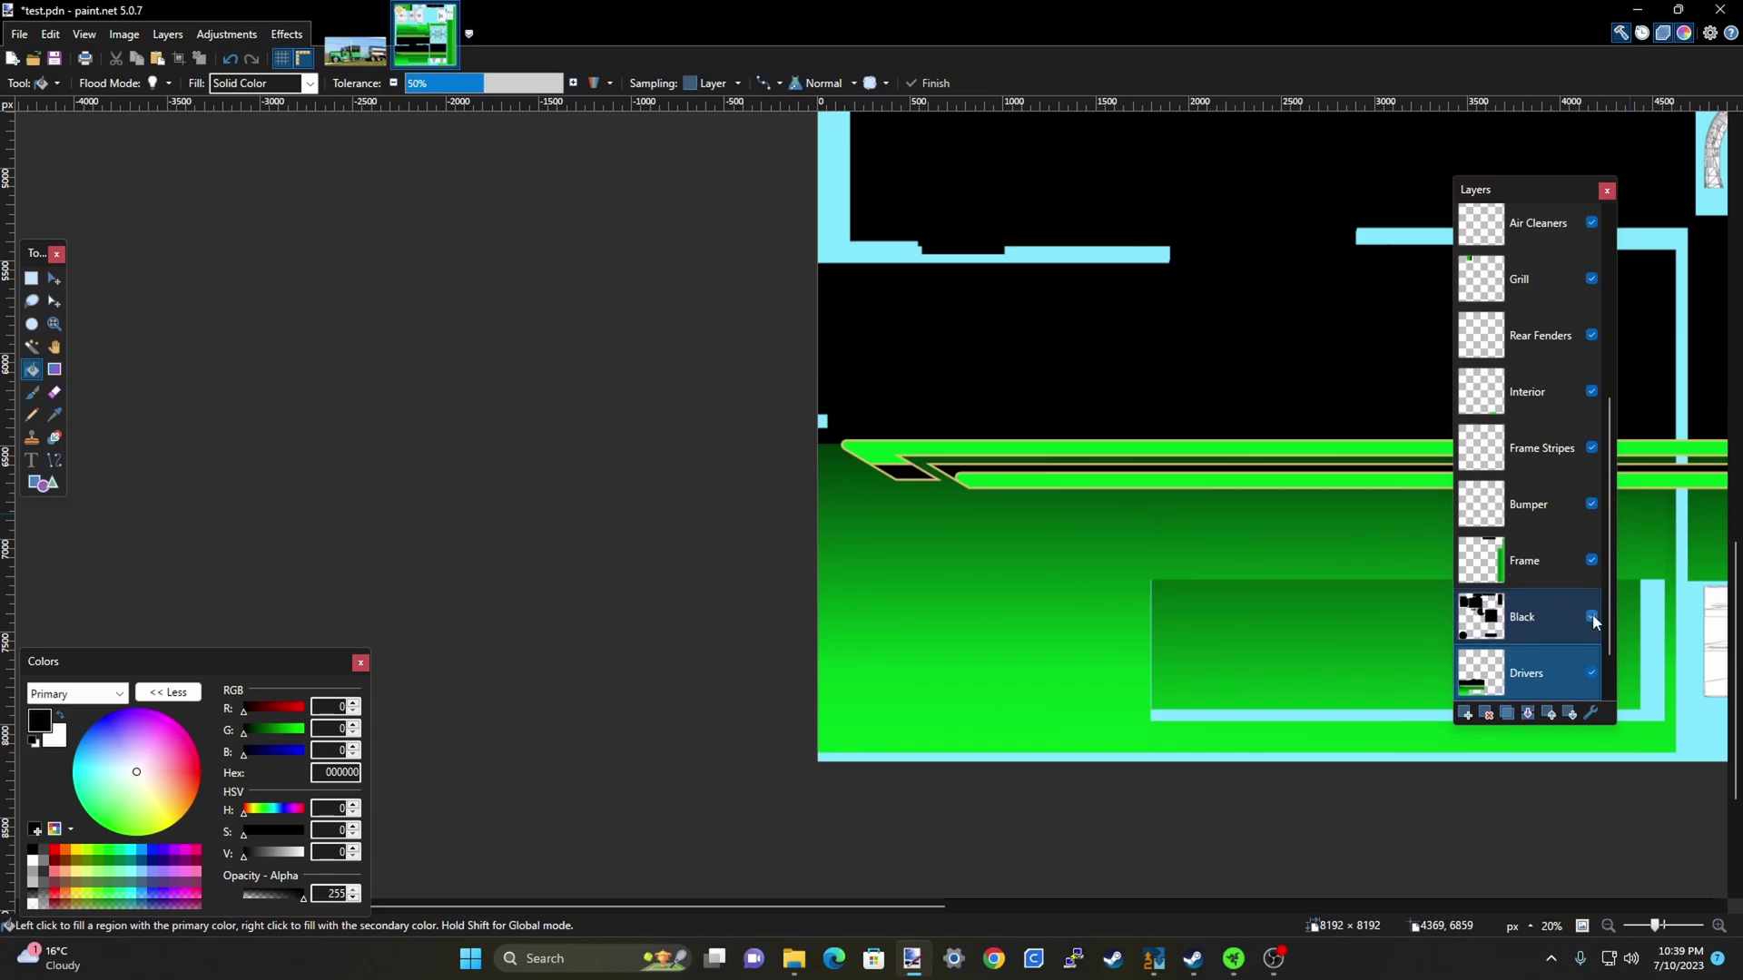
# Compare the wheel circle area with the Black and Drivers layers each hidden and shown
pyautogui.keyDown('ctrl'); pyautogui.scroll(-2, 1168, 571); pyautogui.keyUp('ctrl')
pyautogui.keyDown('ctrl'); pyautogui.scroll(3, 1151, 576); pyautogui.keyUp('ctrl')
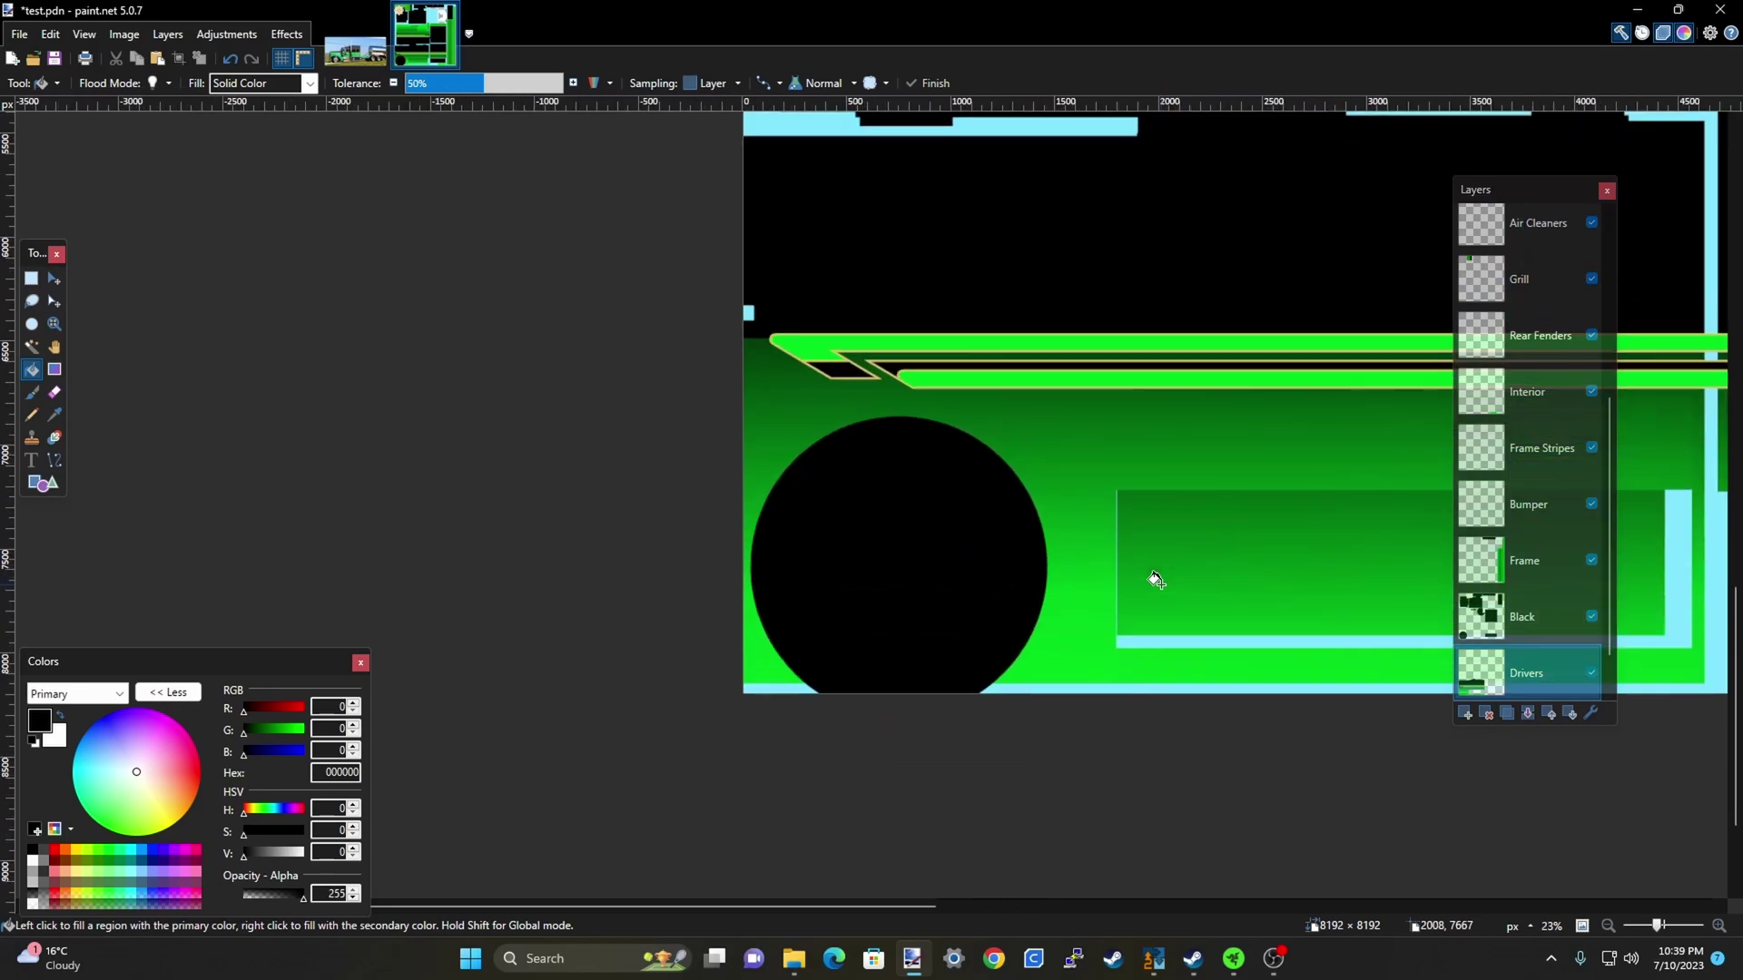
pyautogui.click(1591, 616)
pyautogui.click(1592, 616)
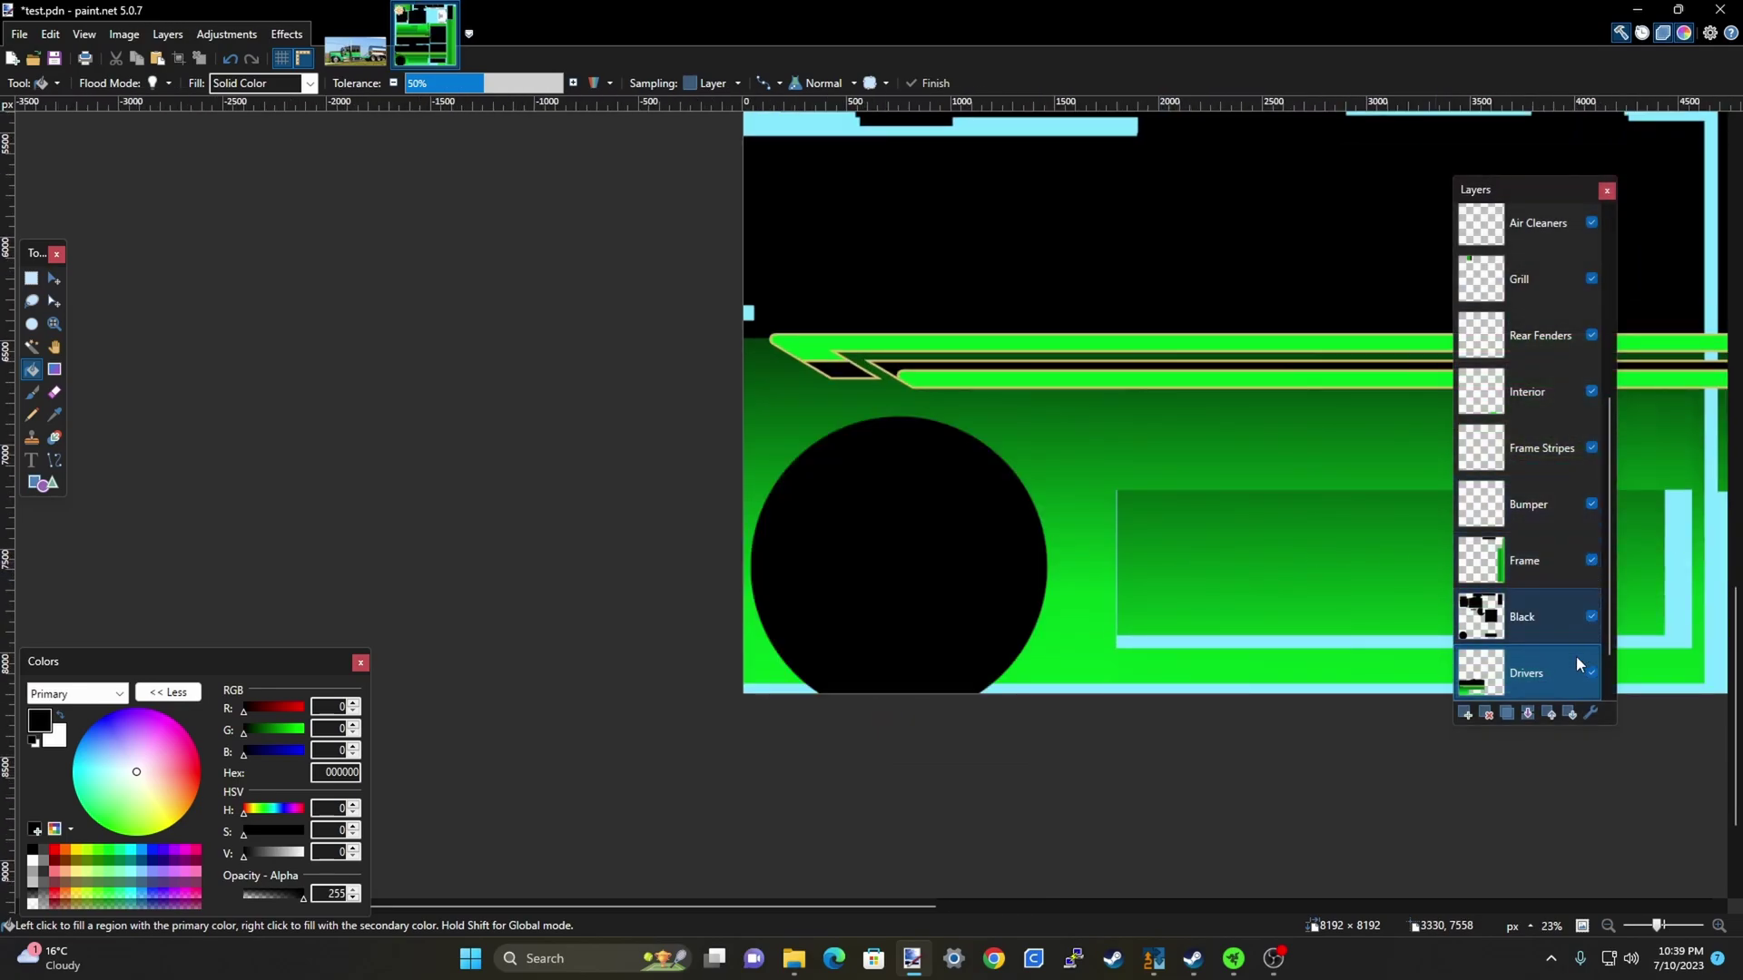
pyautogui.click(1590, 672)
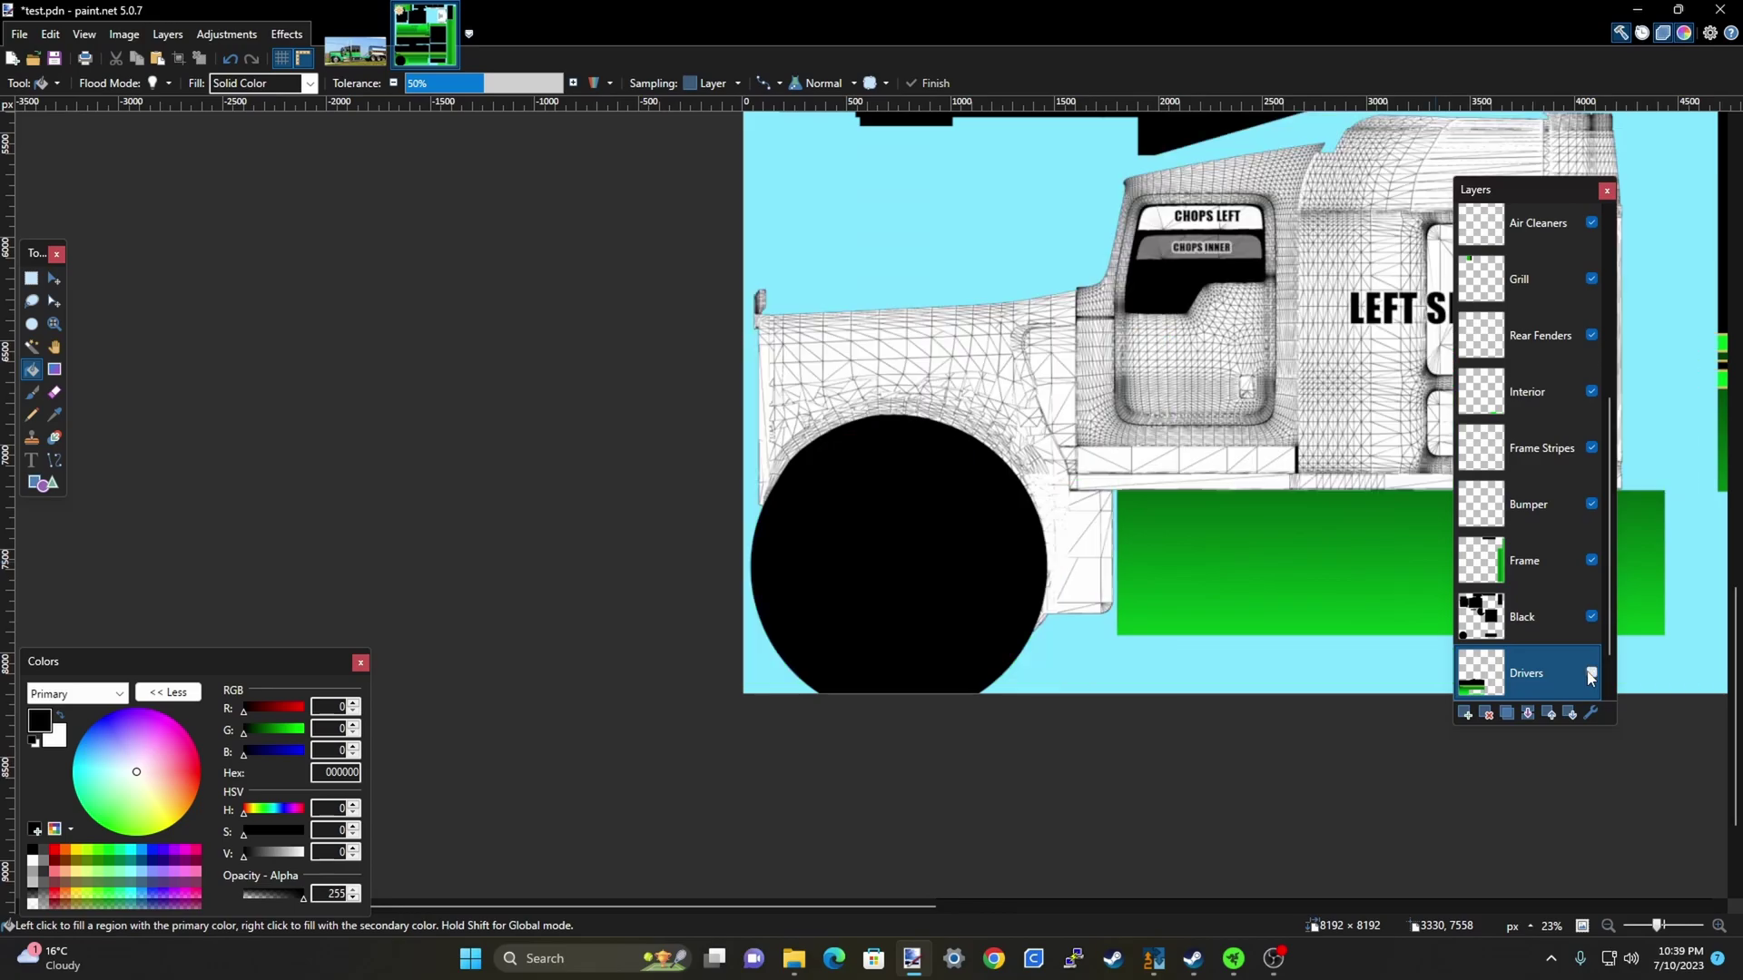
pyautogui.click(1591, 616)
pyautogui.click(1591, 616)
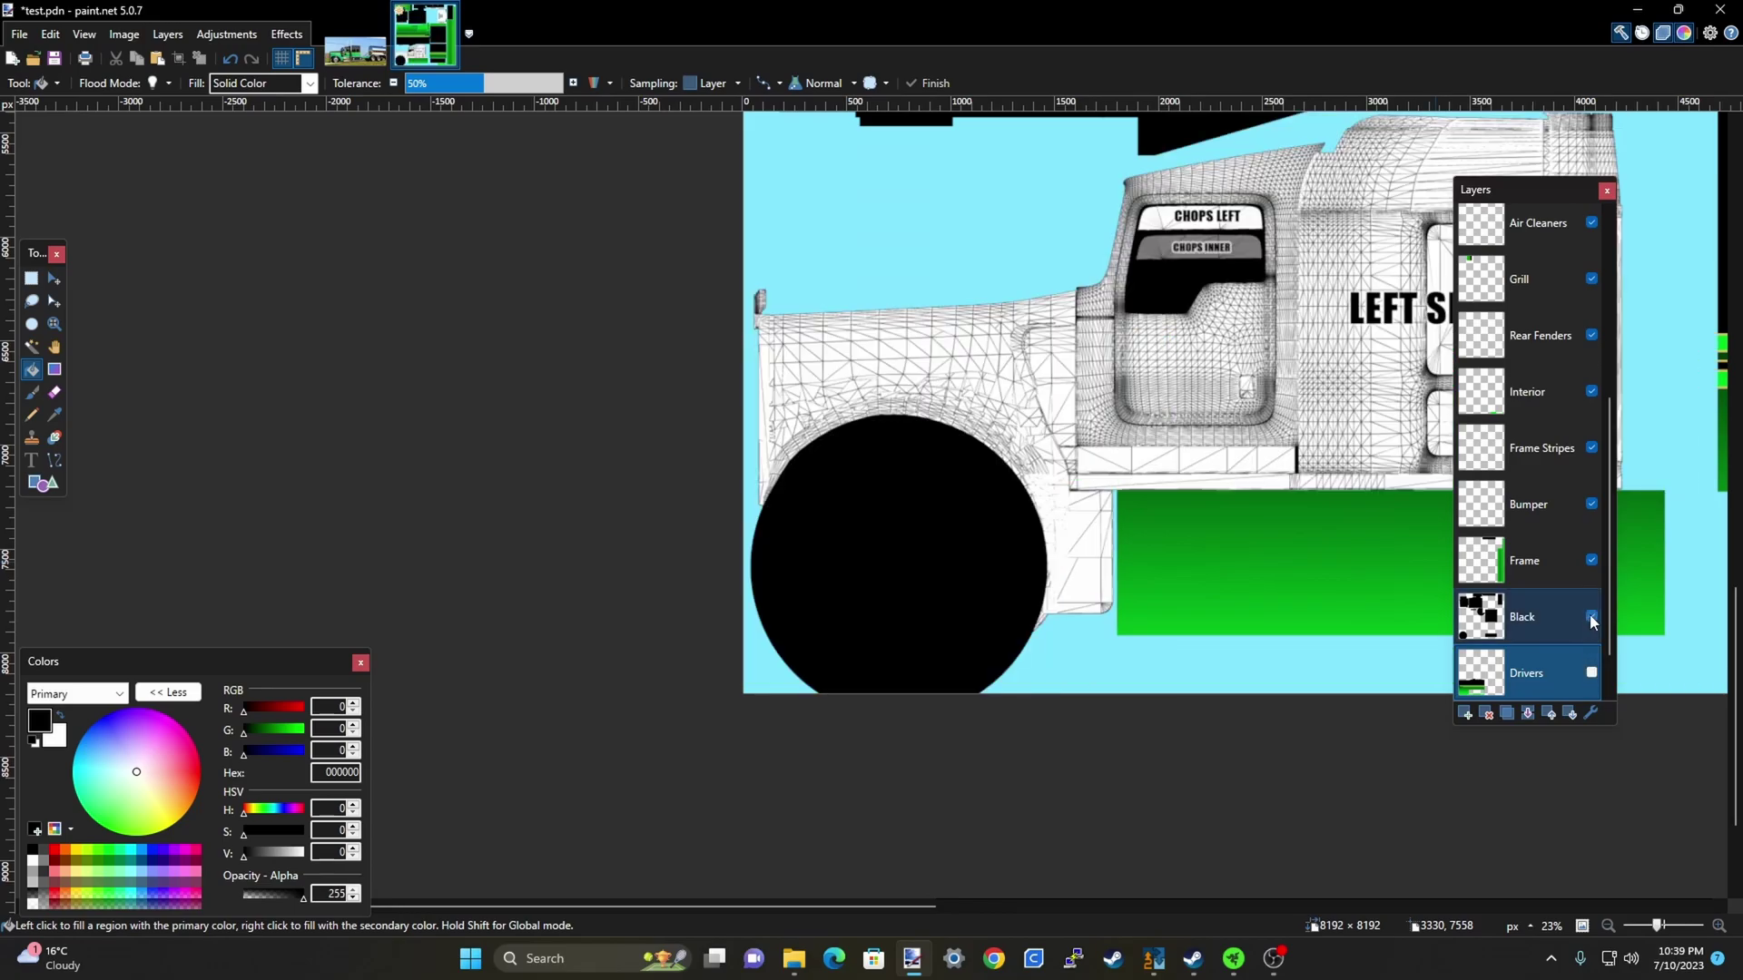
pyautogui.click(1591, 670)
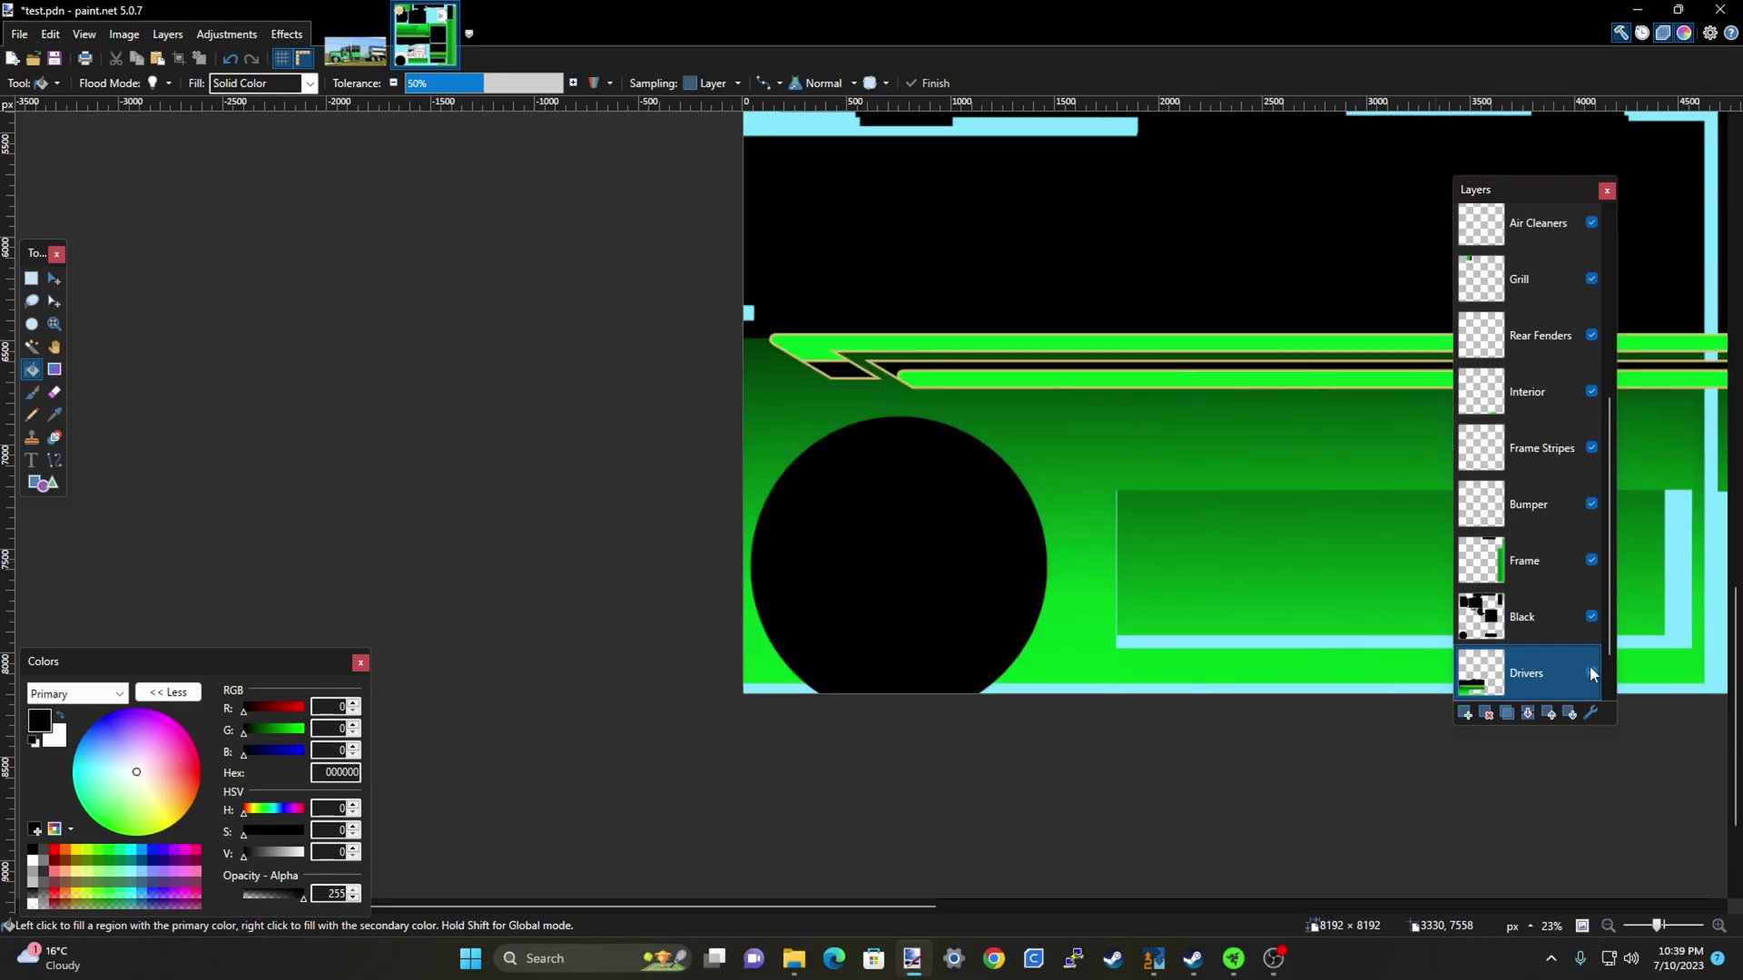
# Select an ellipse of about 1445 × 1324 px over the black wheel circle, erase that area from the Drivers layer, and deselect
pyautogui.click(1565, 619)
pyautogui.scroll(-2, 1241, 370)
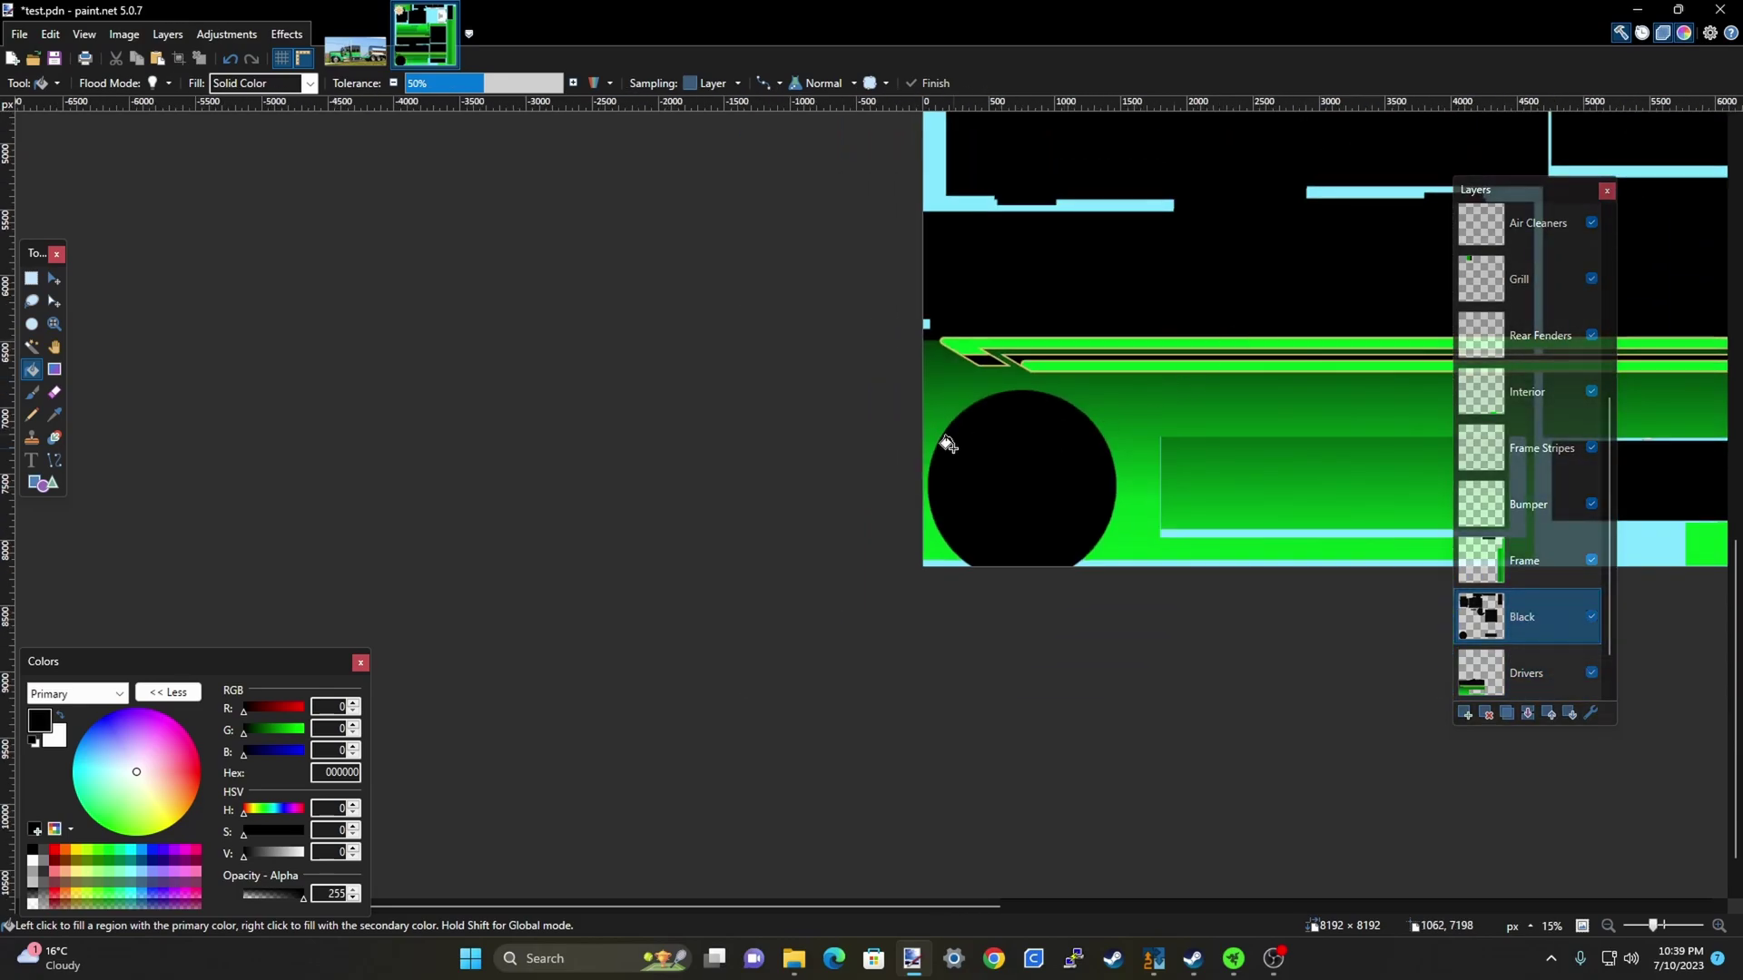
pyautogui.click(32, 324)
pyautogui.scroll(4, 1057, 472)
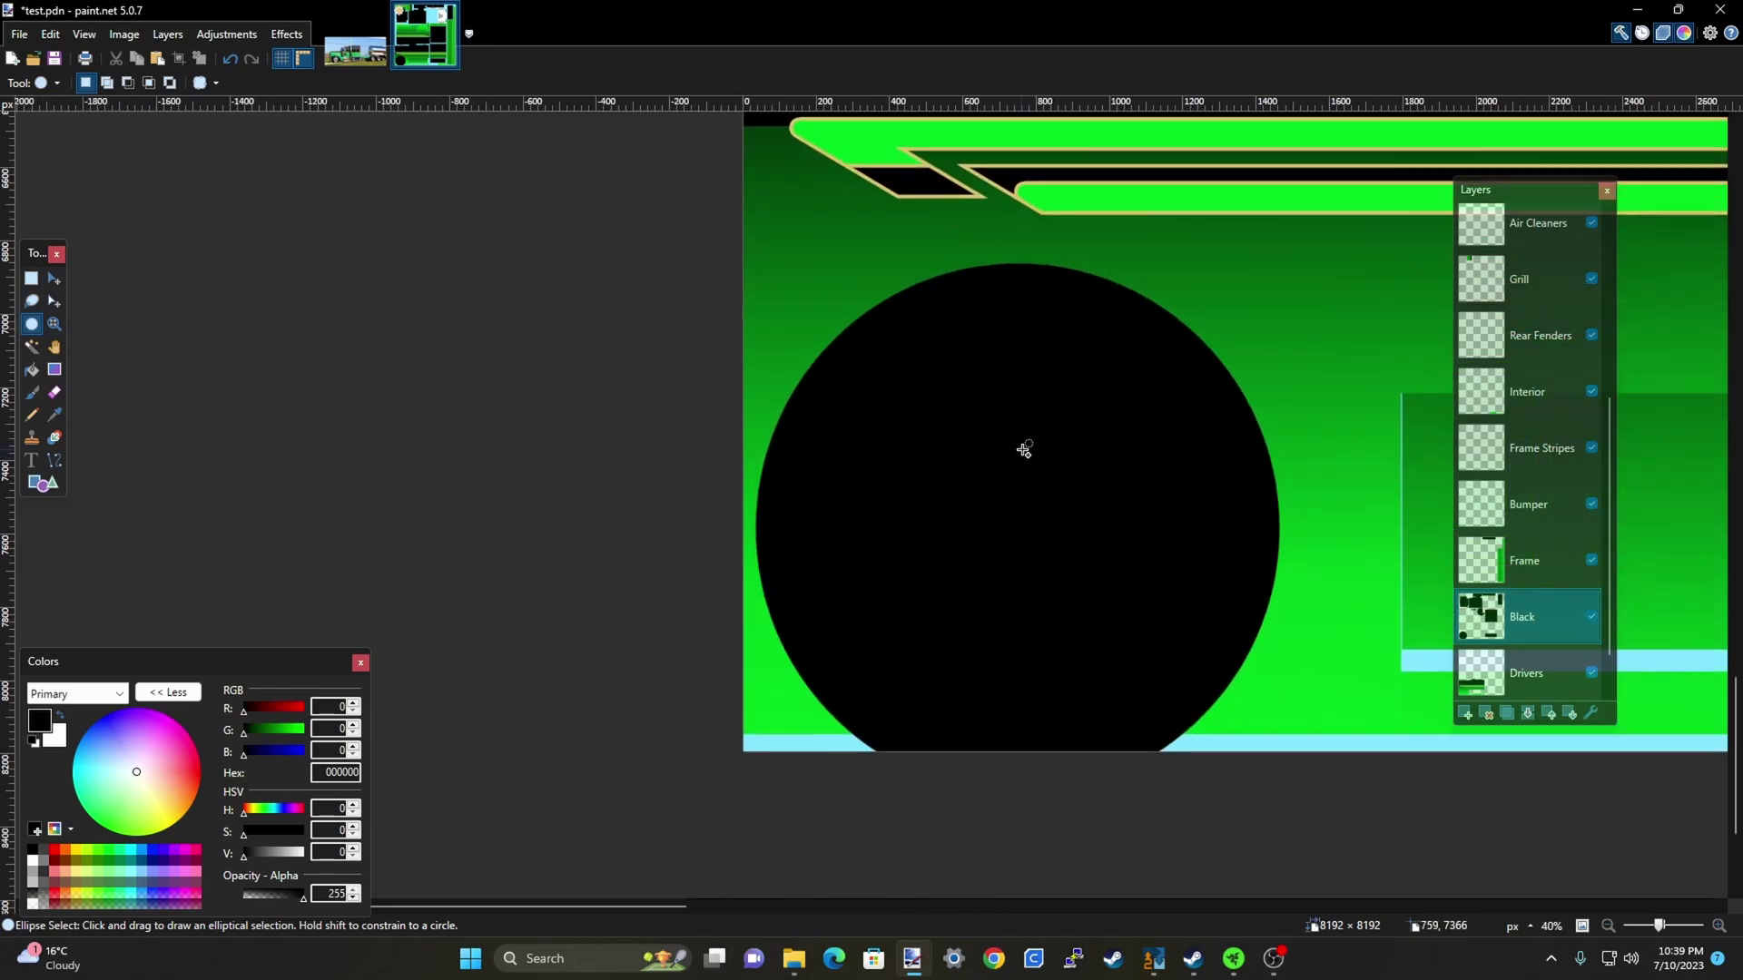
pyautogui.moveTo(752, 265); pyautogui.dragTo(1280, 787)
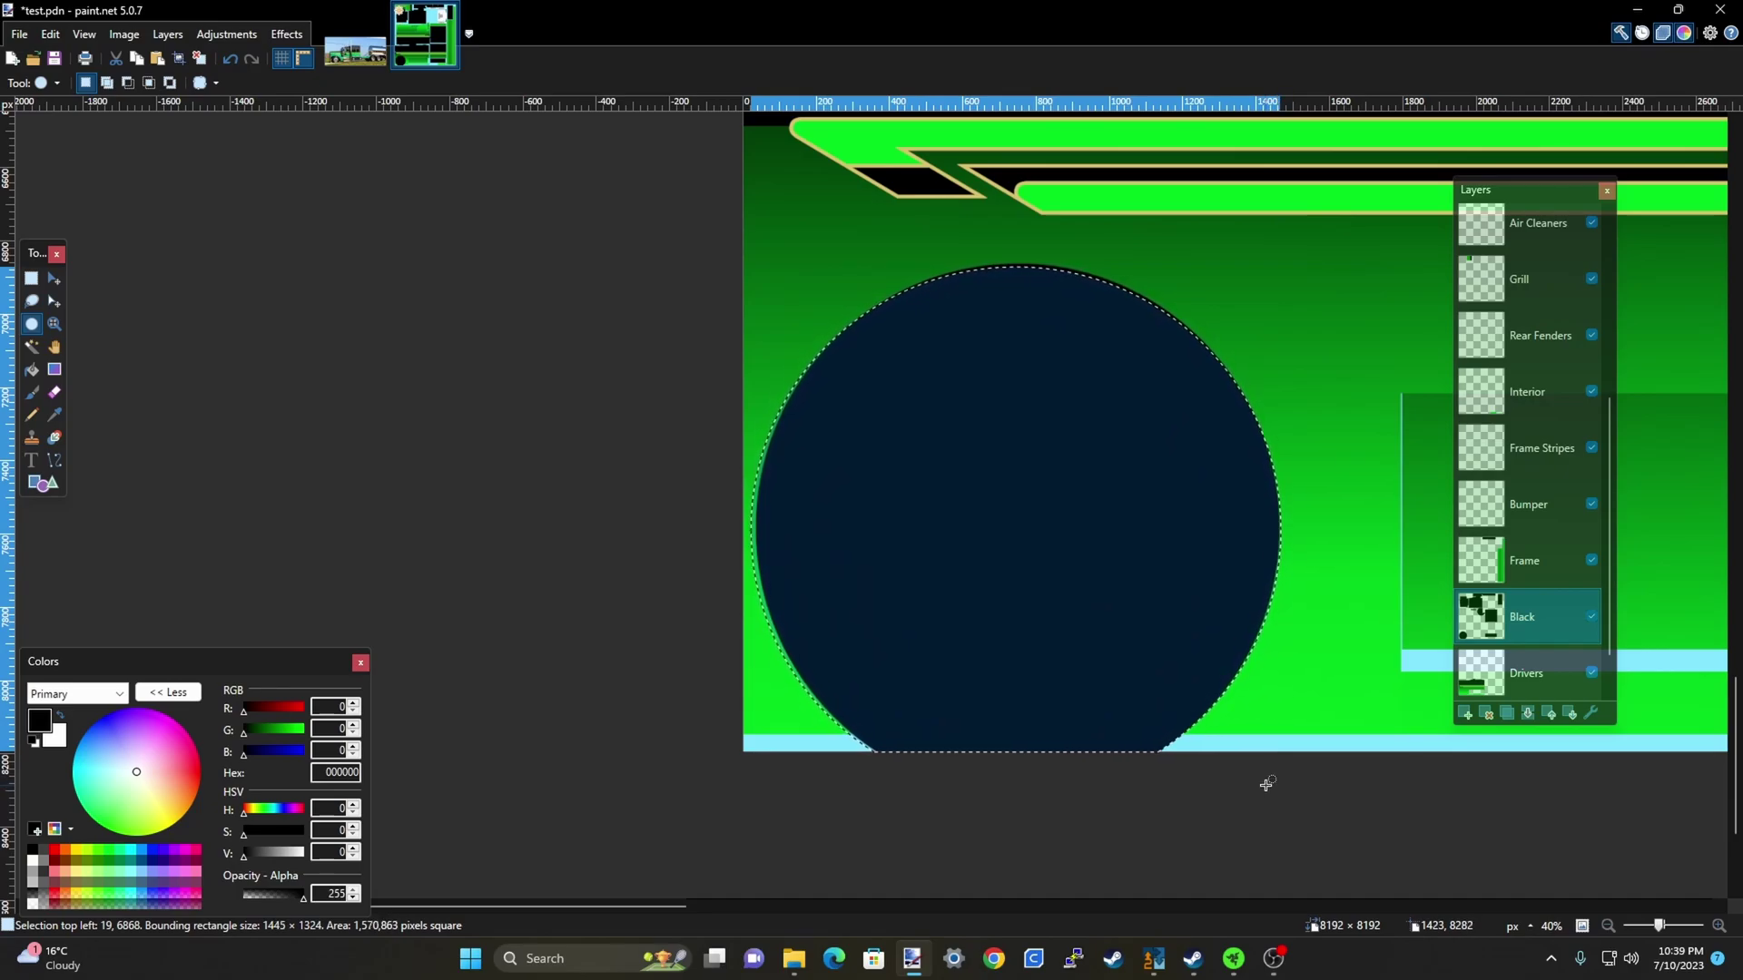
pyautogui.click(1507, 664)
pyautogui.hotkey('ctrl', 'd')
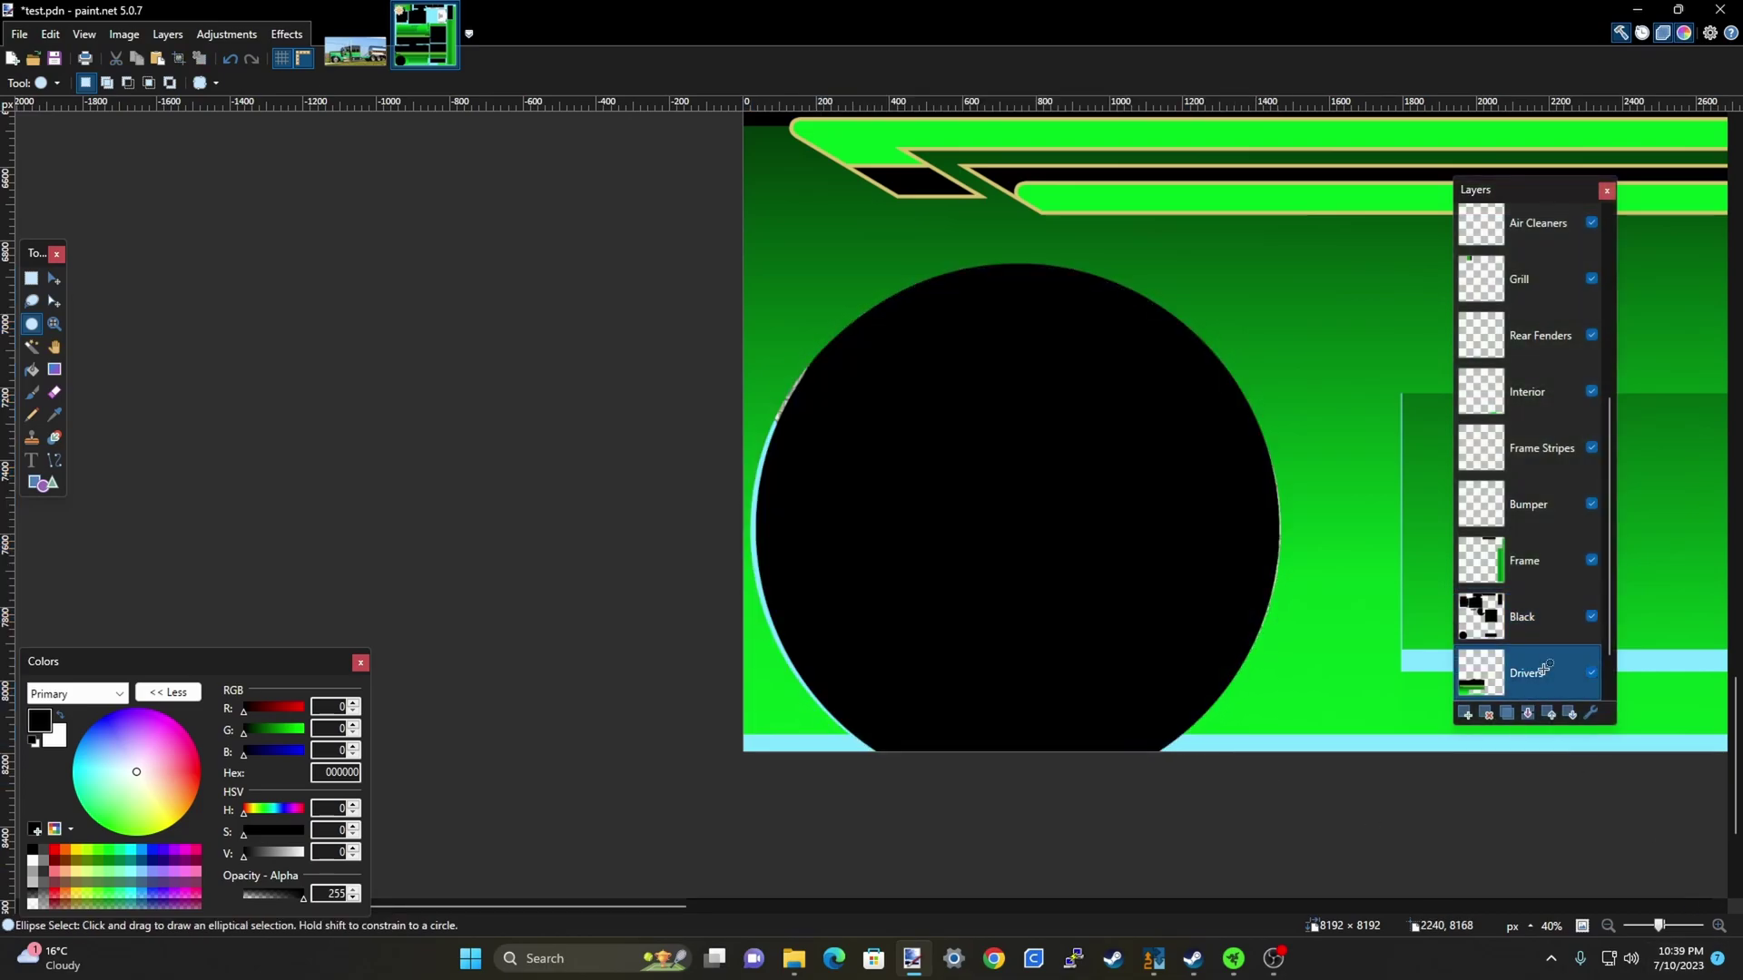
# Check the circular cutout with the Black layer hidden and shown, make Black active, and inspect the whole template
pyautogui.click(1593, 618)
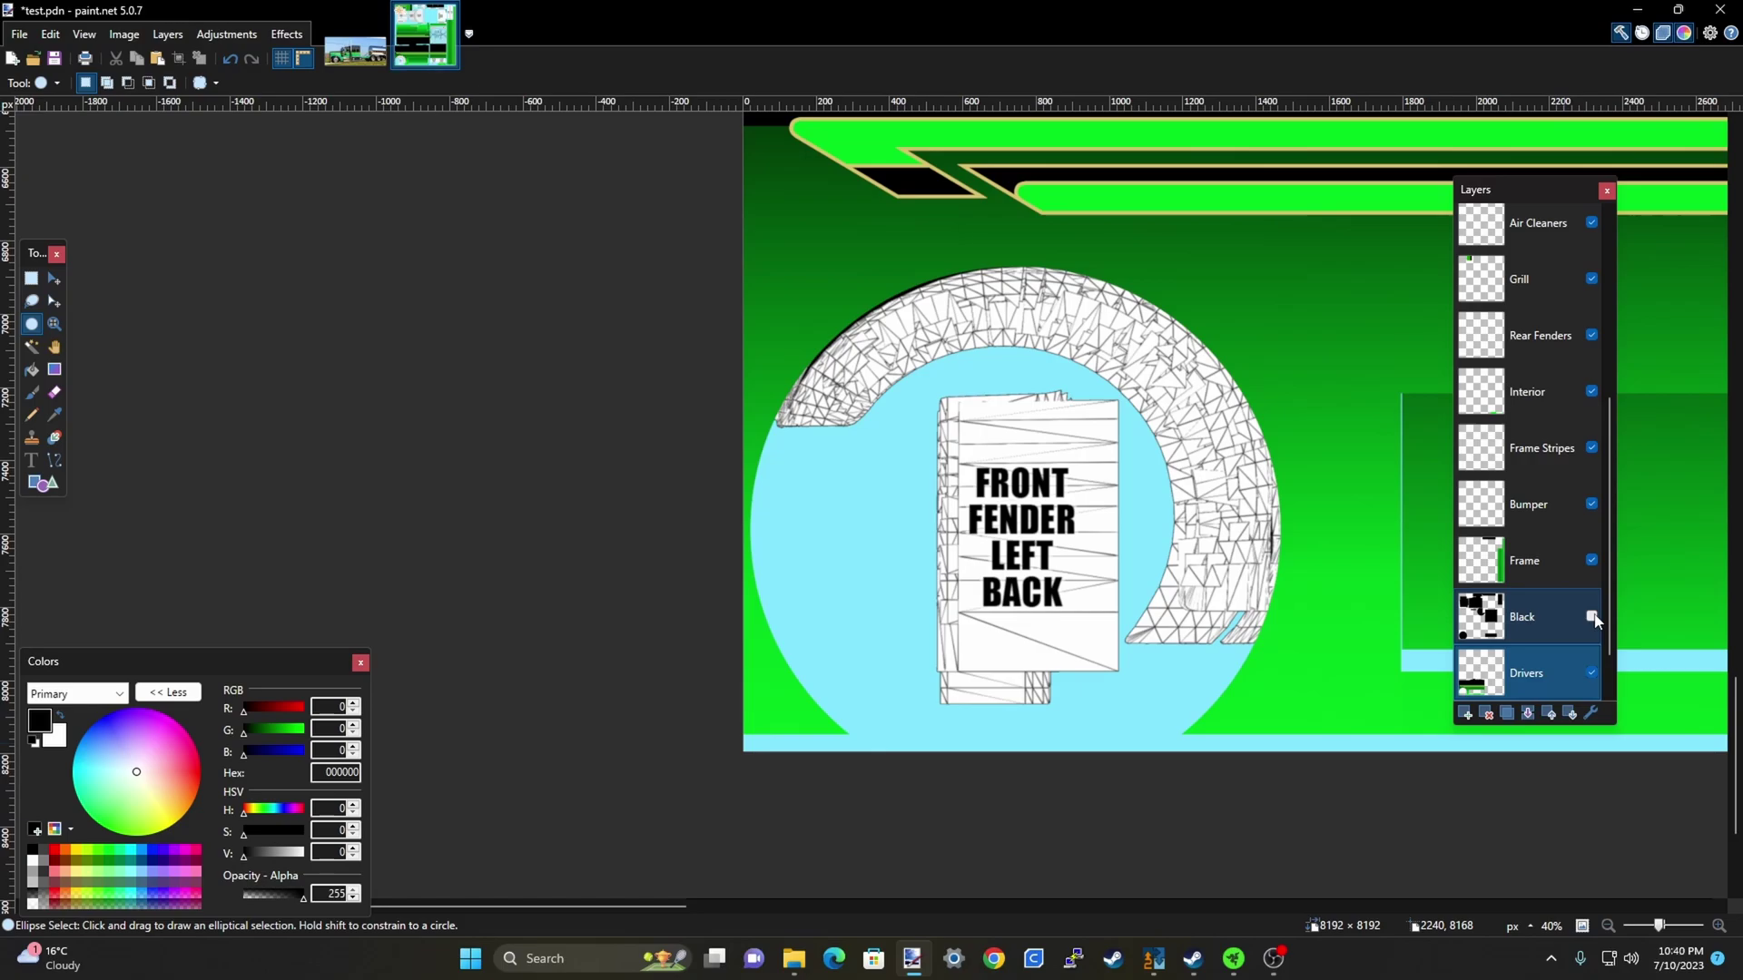
pyautogui.click(1593, 618)
pyautogui.click(1543, 605)
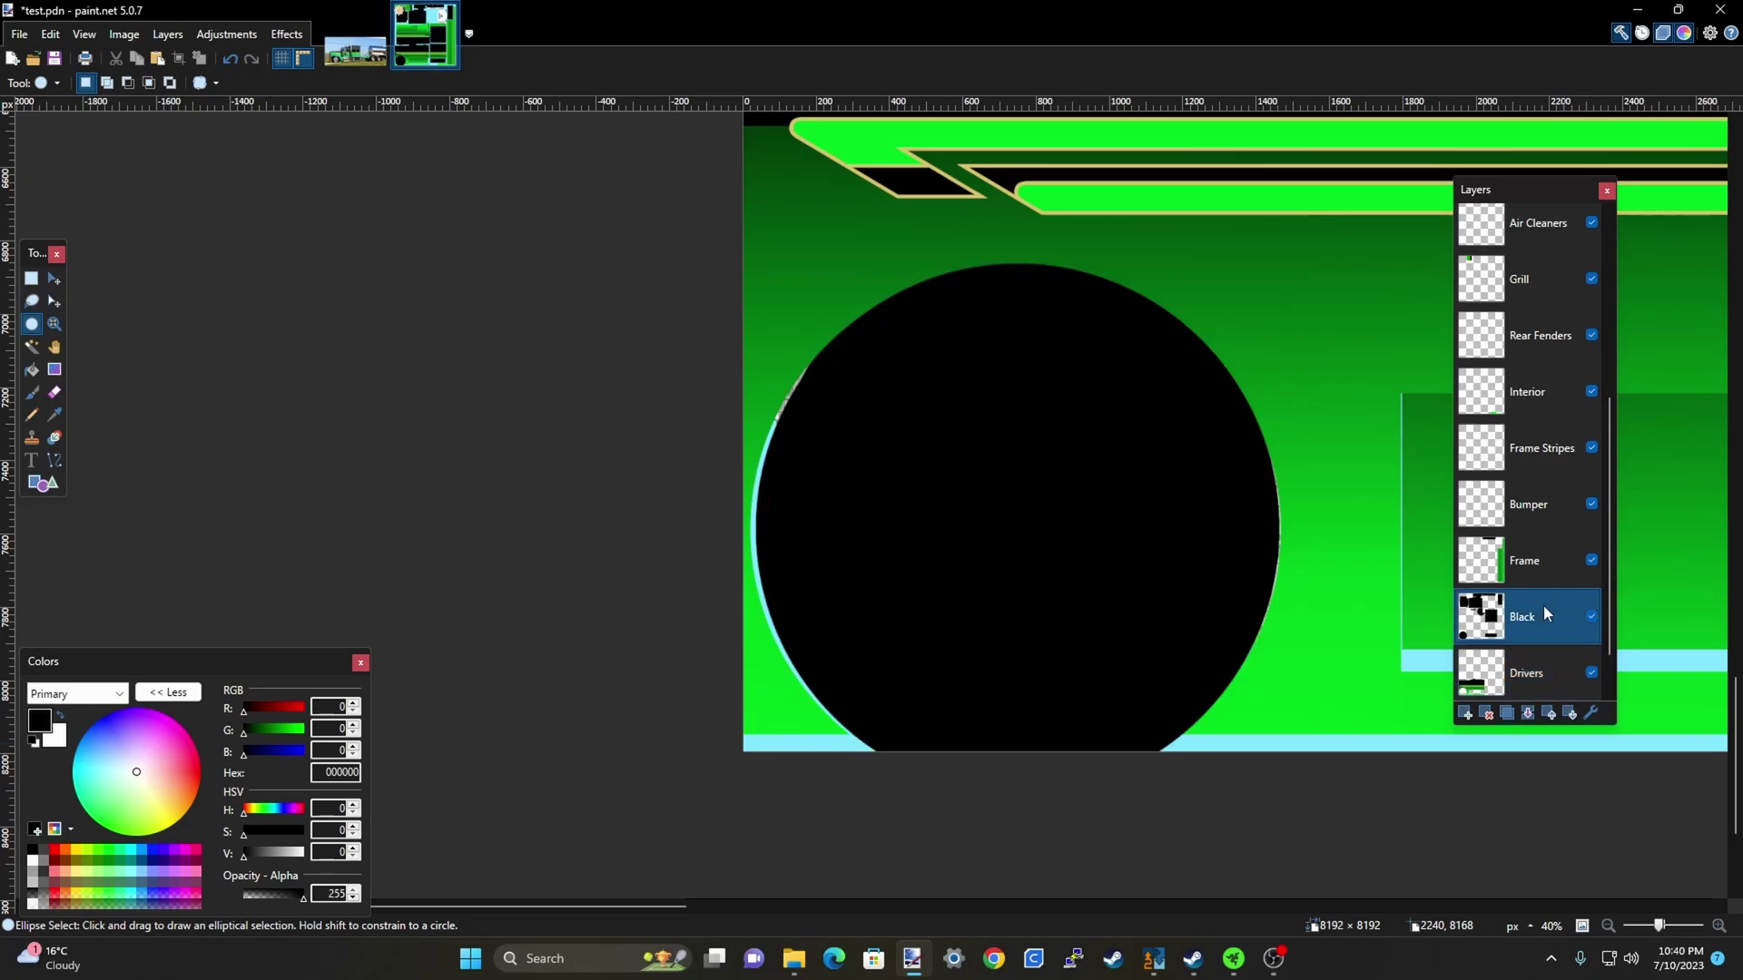
pyautogui.scroll(-4, 918, 599)
pyautogui.scroll(-2, 813, 604)
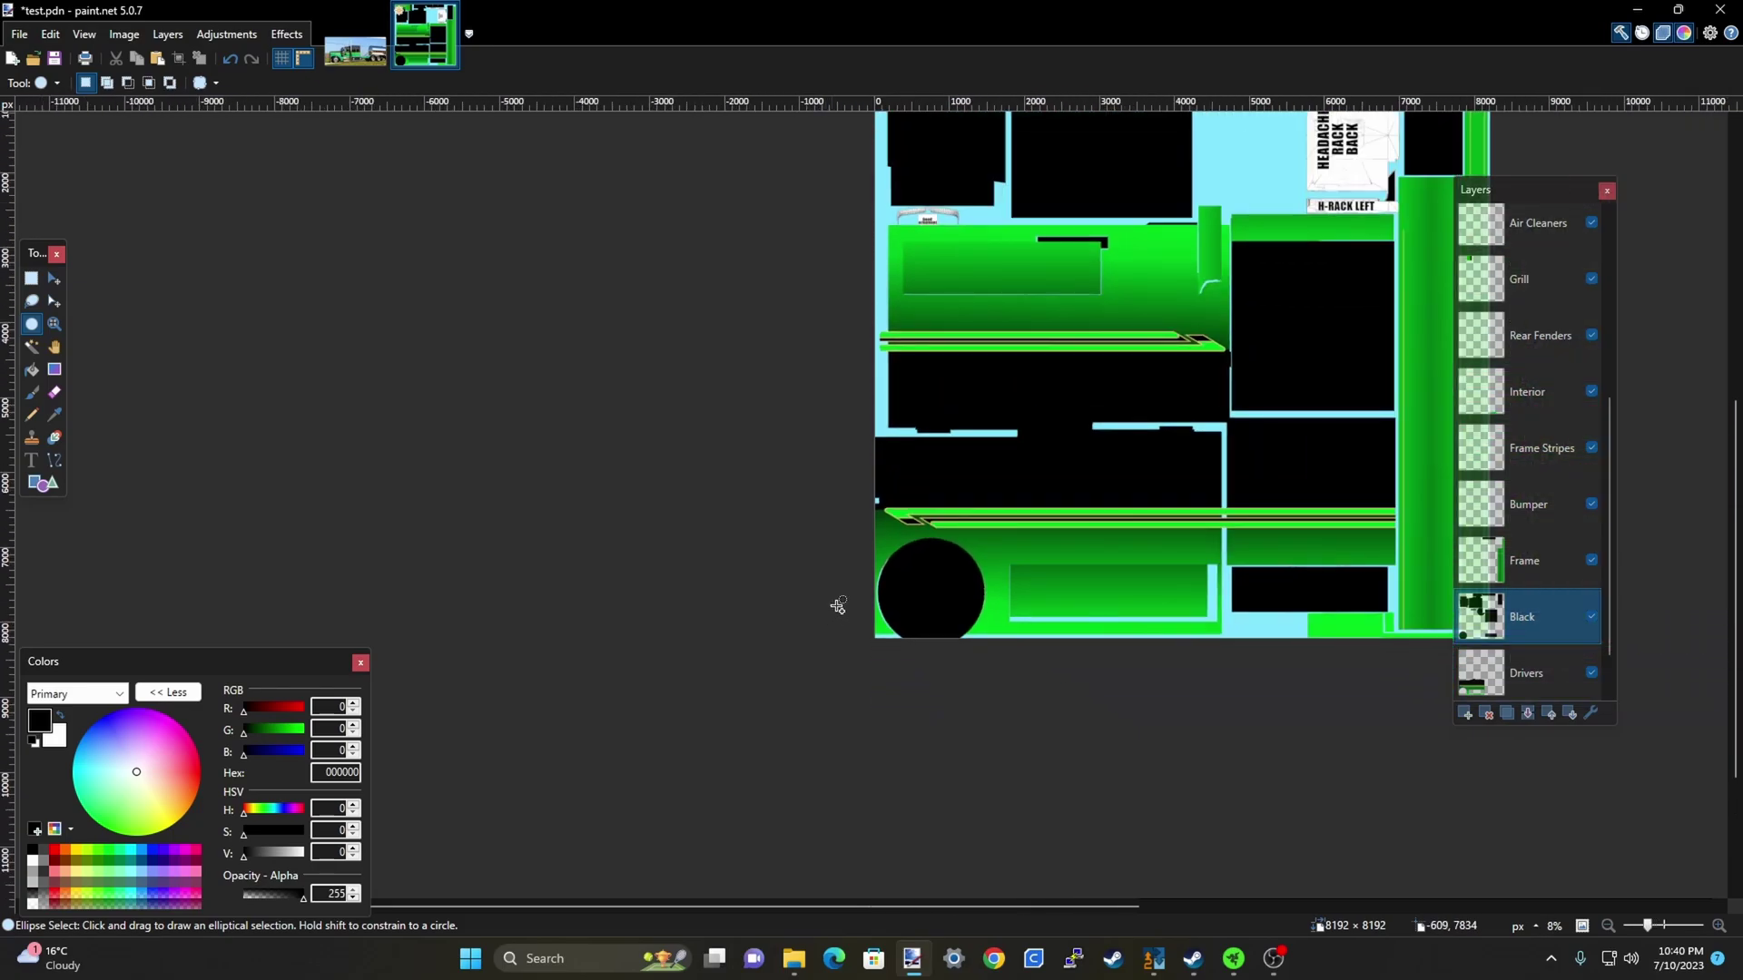
pyautogui.scroll(-2, 825, 390)
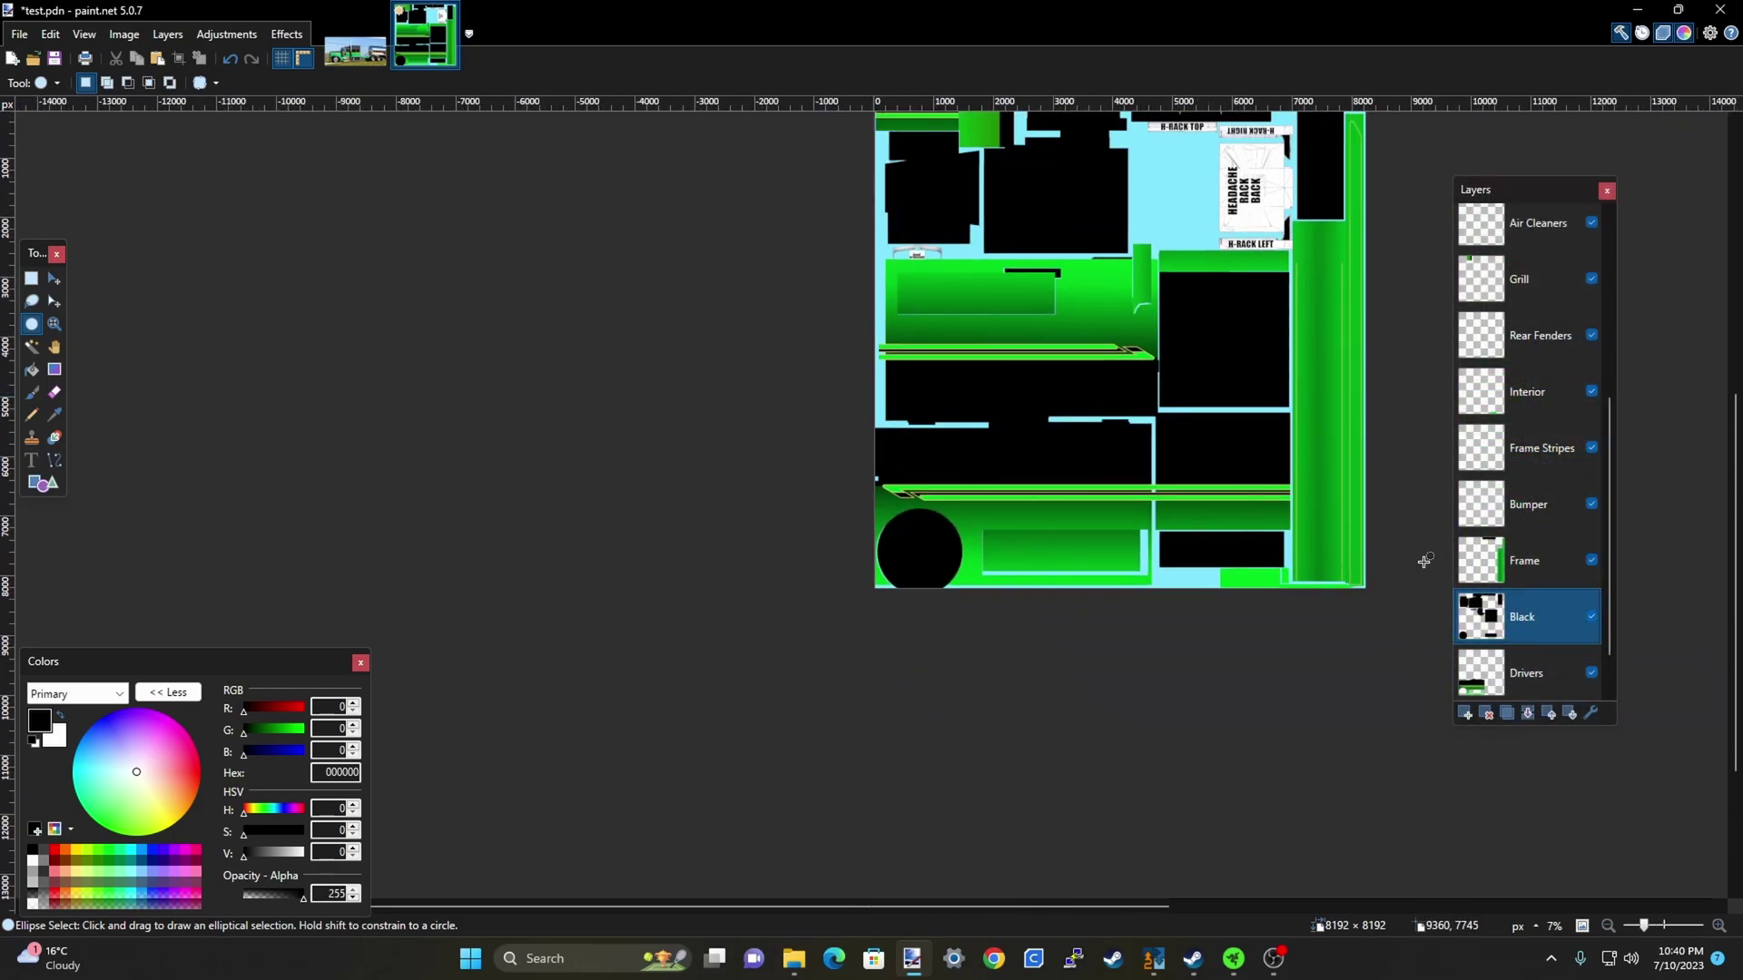
pyautogui.scroll(5, 949, 591)
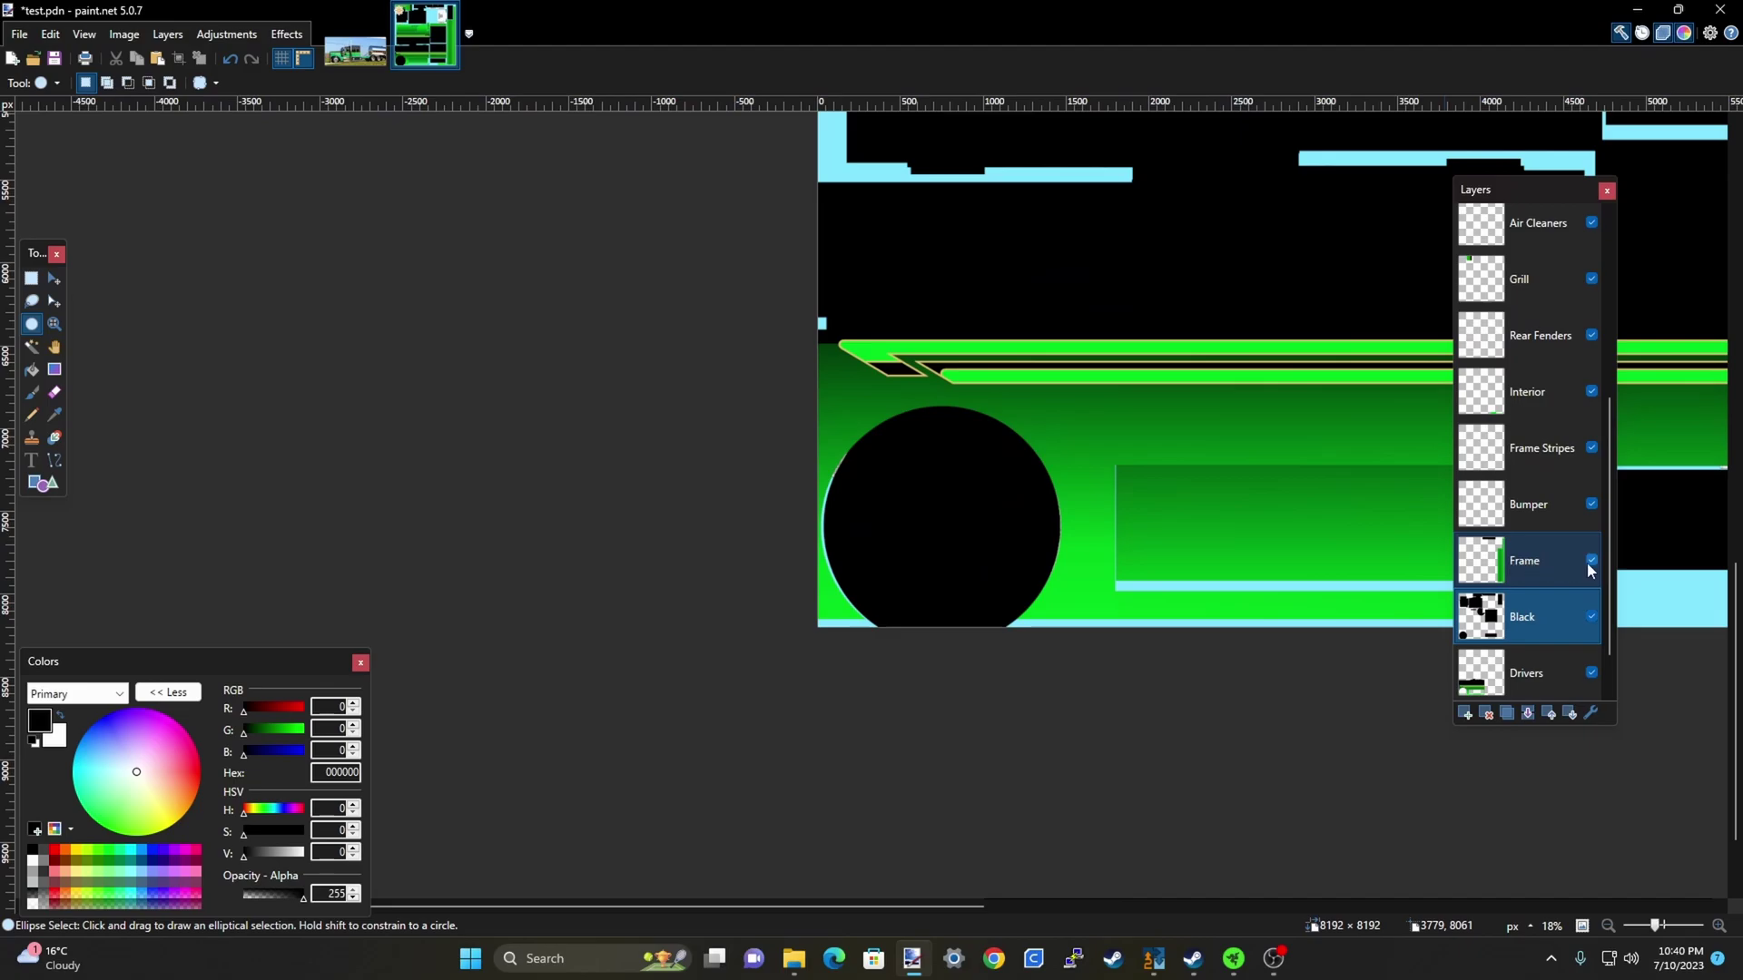
# Move the Drivers layer back up the stack to directly below the Pass layer and review the template
pyautogui.click(1537, 676)
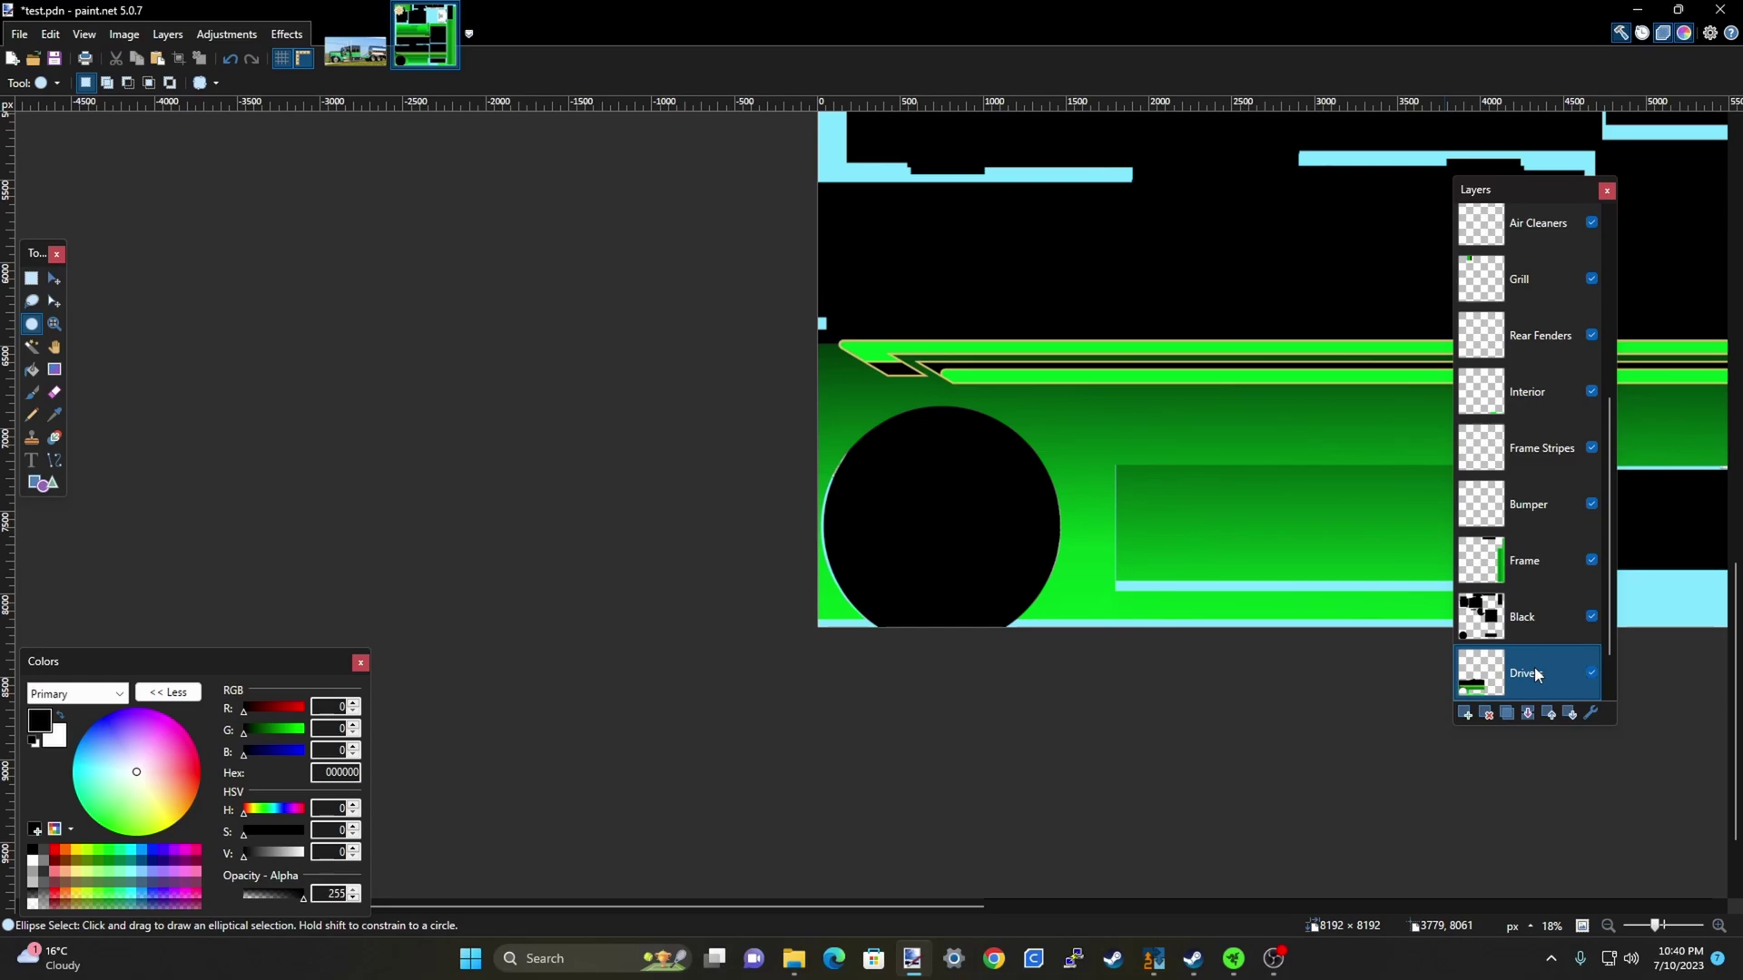
pyautogui.moveTo(1536, 673); pyautogui.dragTo(1481, 298)
pyautogui.scroll(-6, 1482, 297)
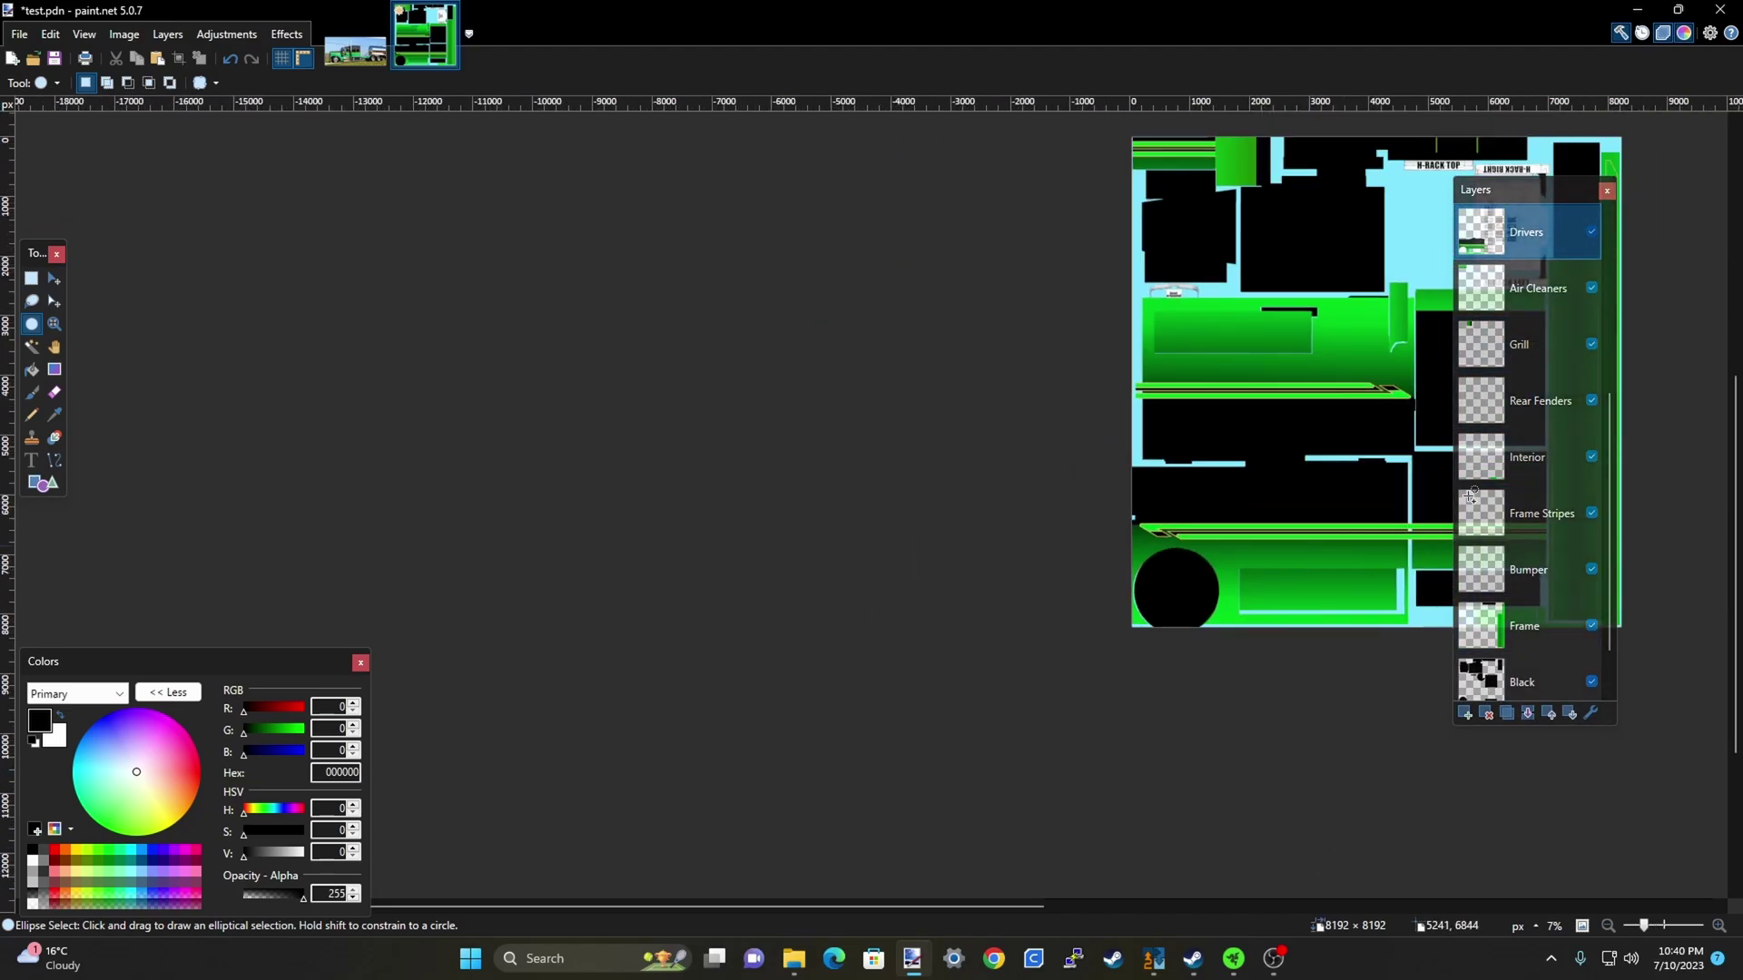
pyautogui.scroll(2, 1505, 352)
pyautogui.scroll(-4, 1271, 409)
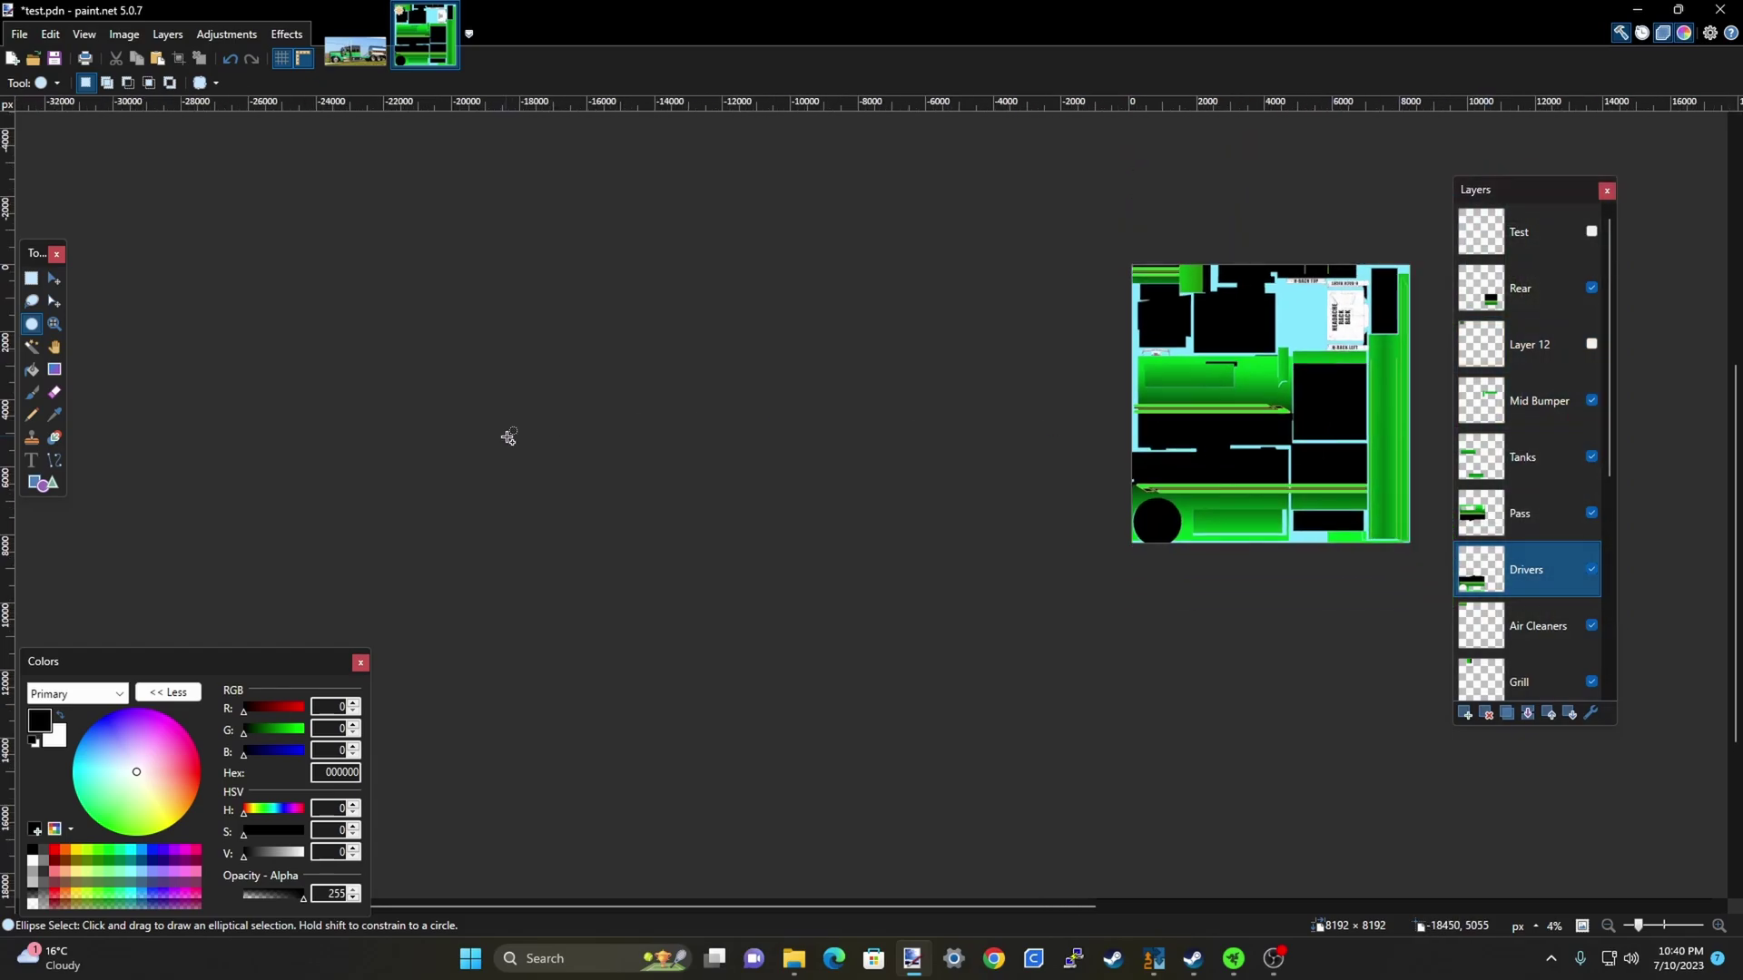
pyautogui.scroll(5, 1230, 424)
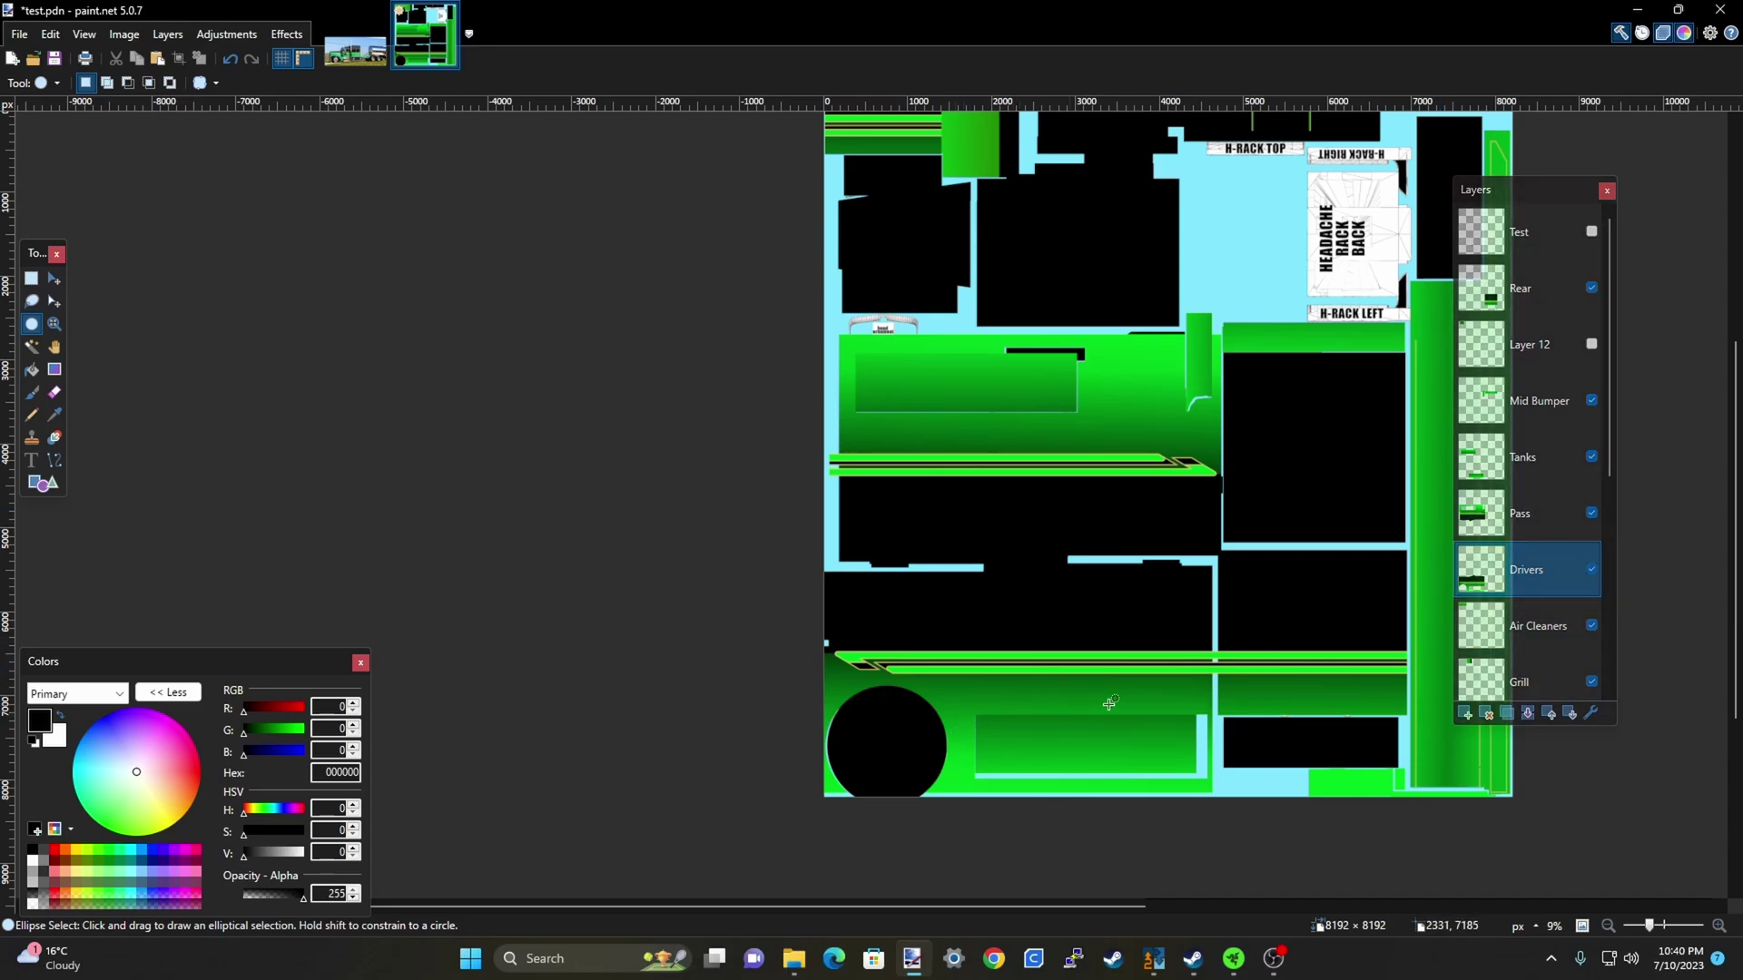
# Move the Black layer above Drivers and Pass to directly below Tanks, and check the black wheel circles on both sides
pyautogui.scroll(-5, 1532, 570)
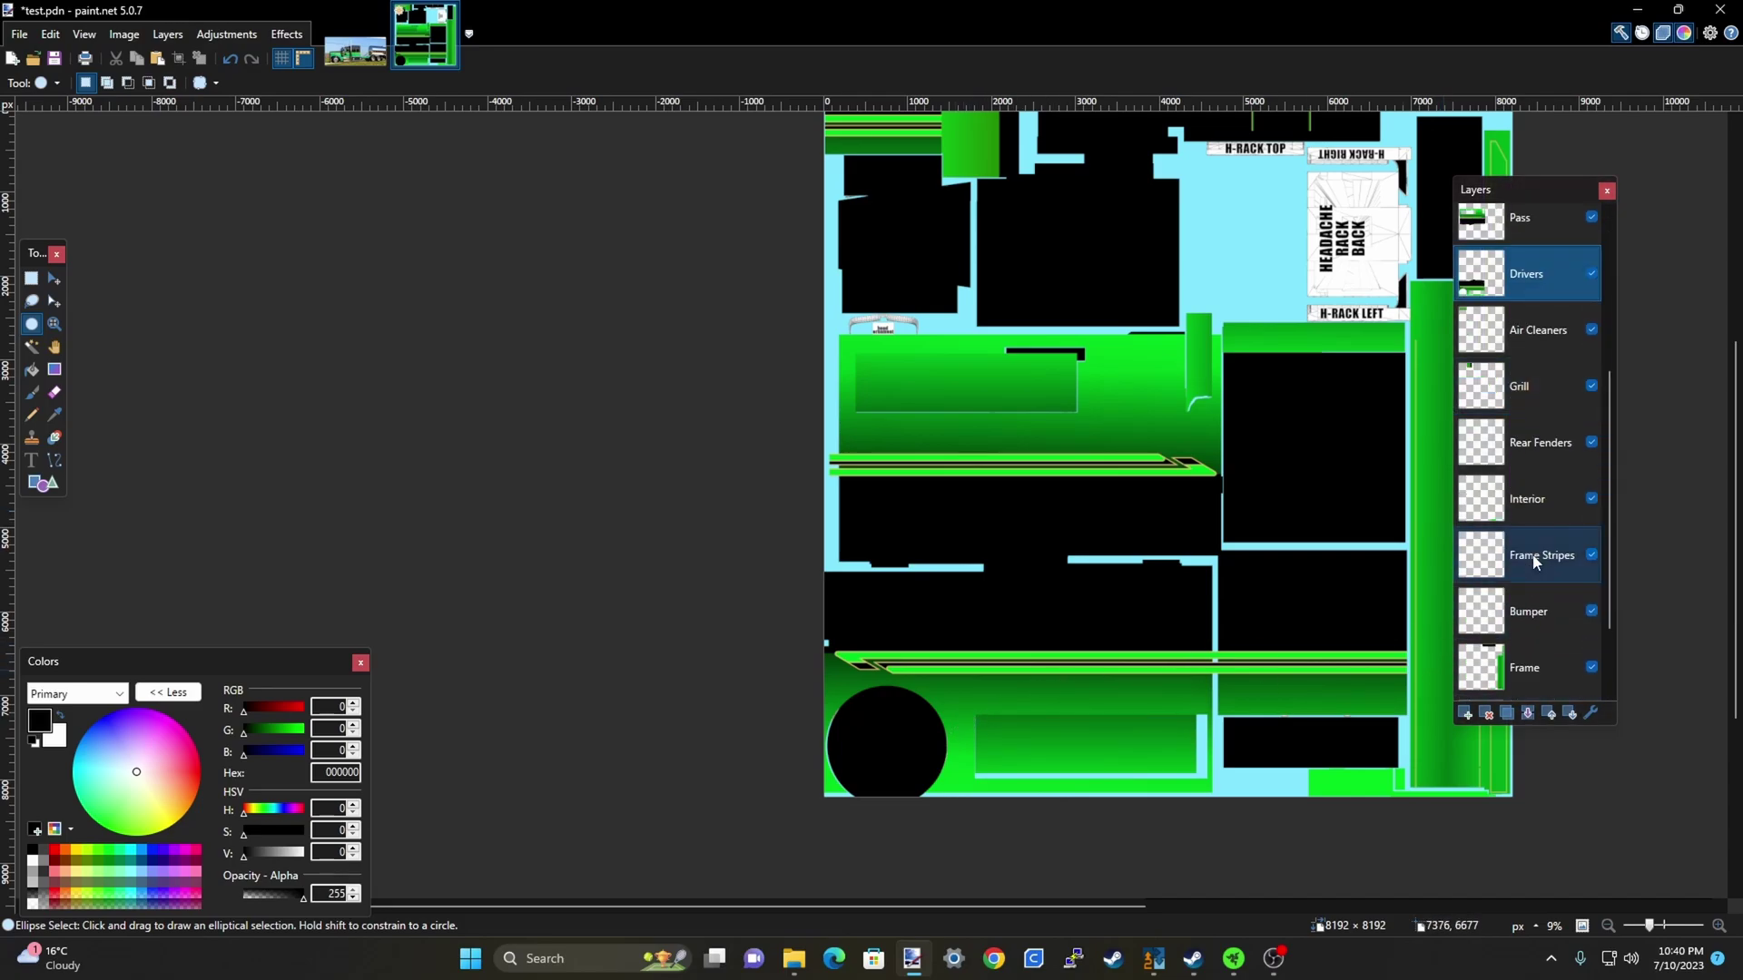
pyautogui.click(1489, 623)
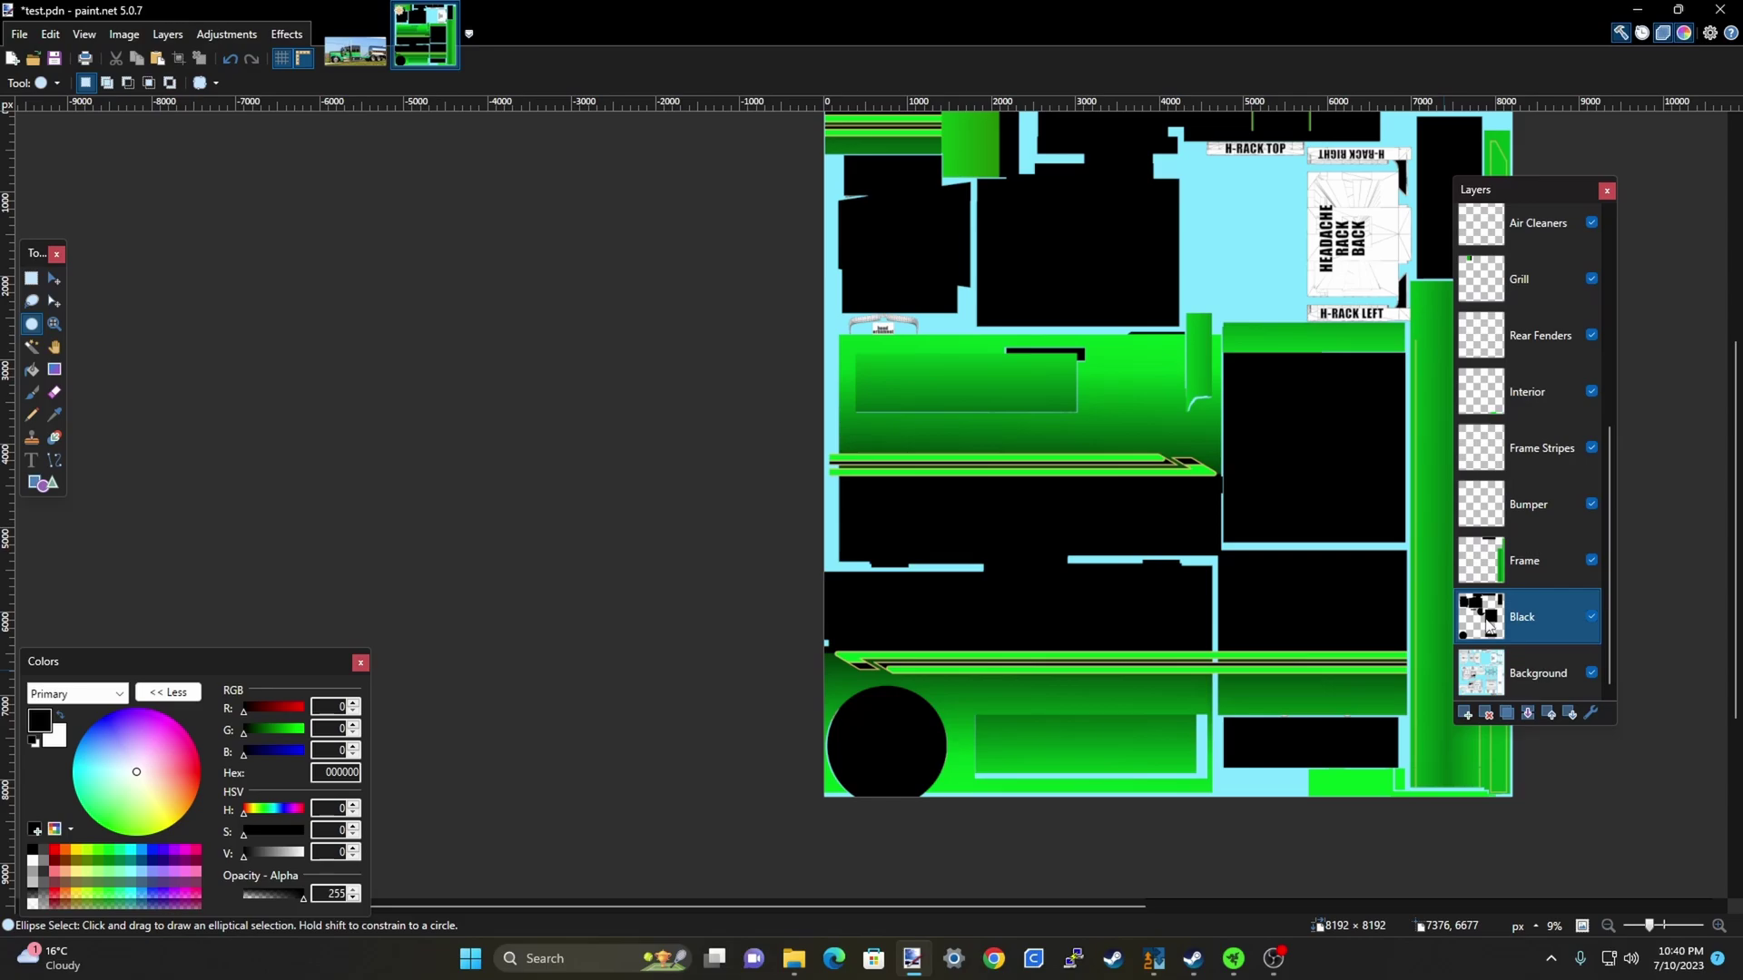
pyautogui.moveTo(1538, 615); pyautogui.dragTo(1522, 194)
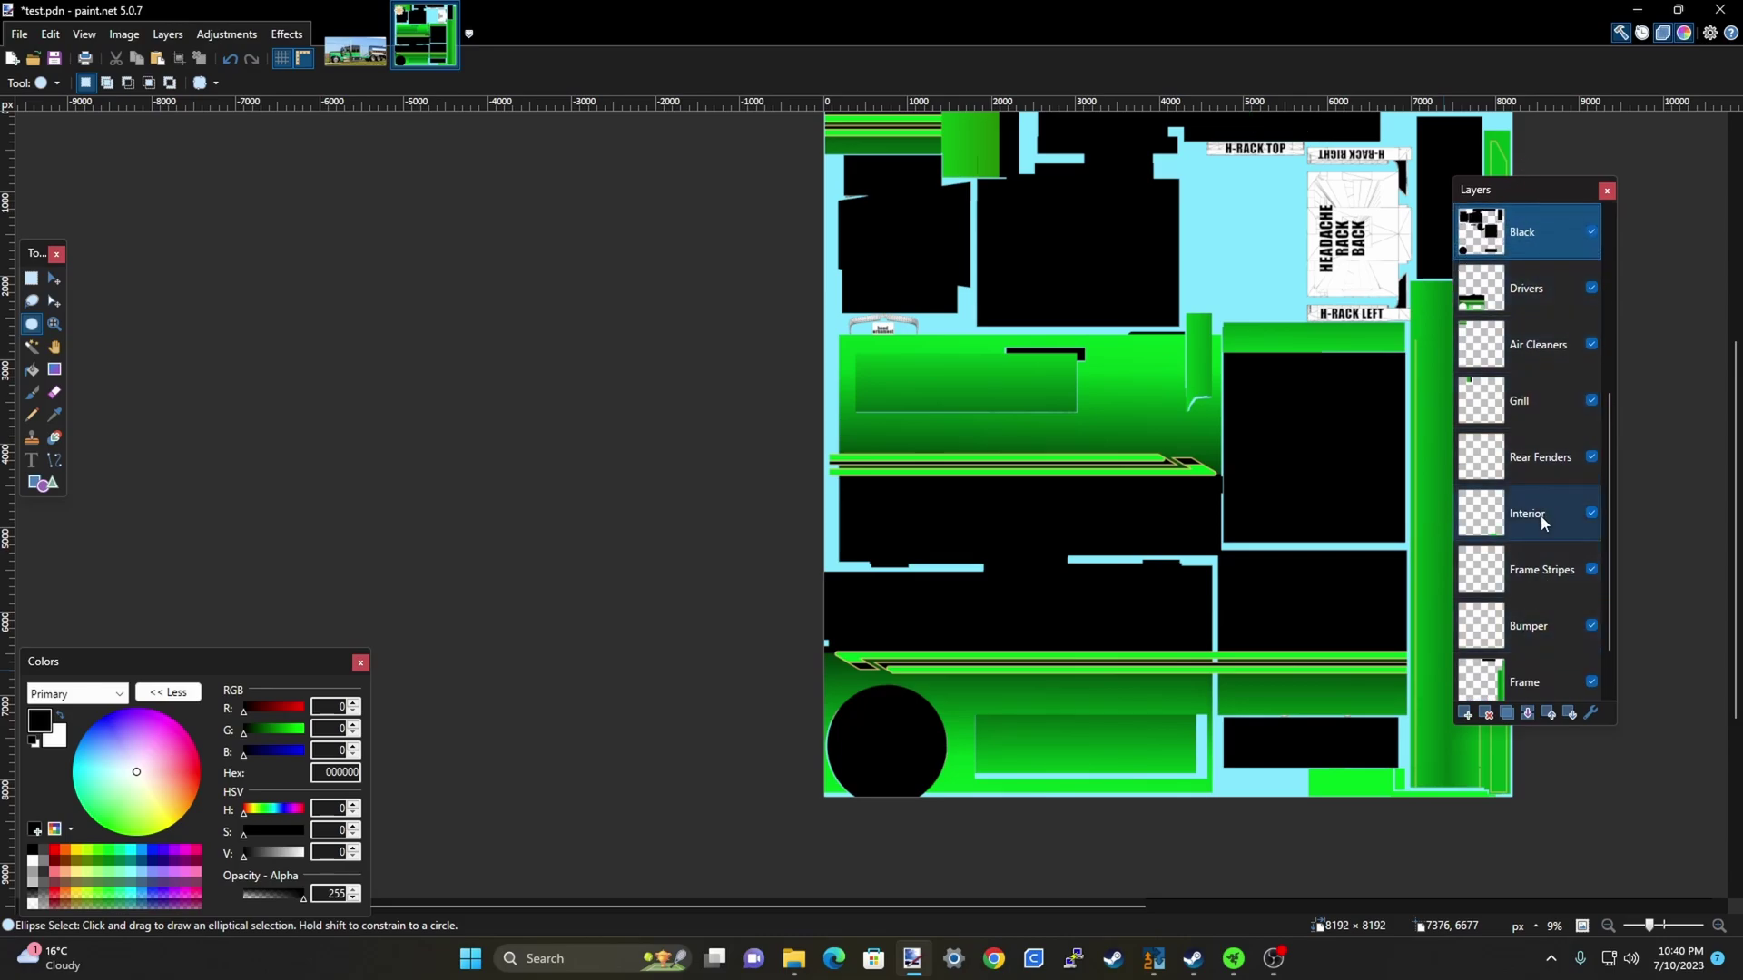
pyautogui.scroll(5, 1540, 514)
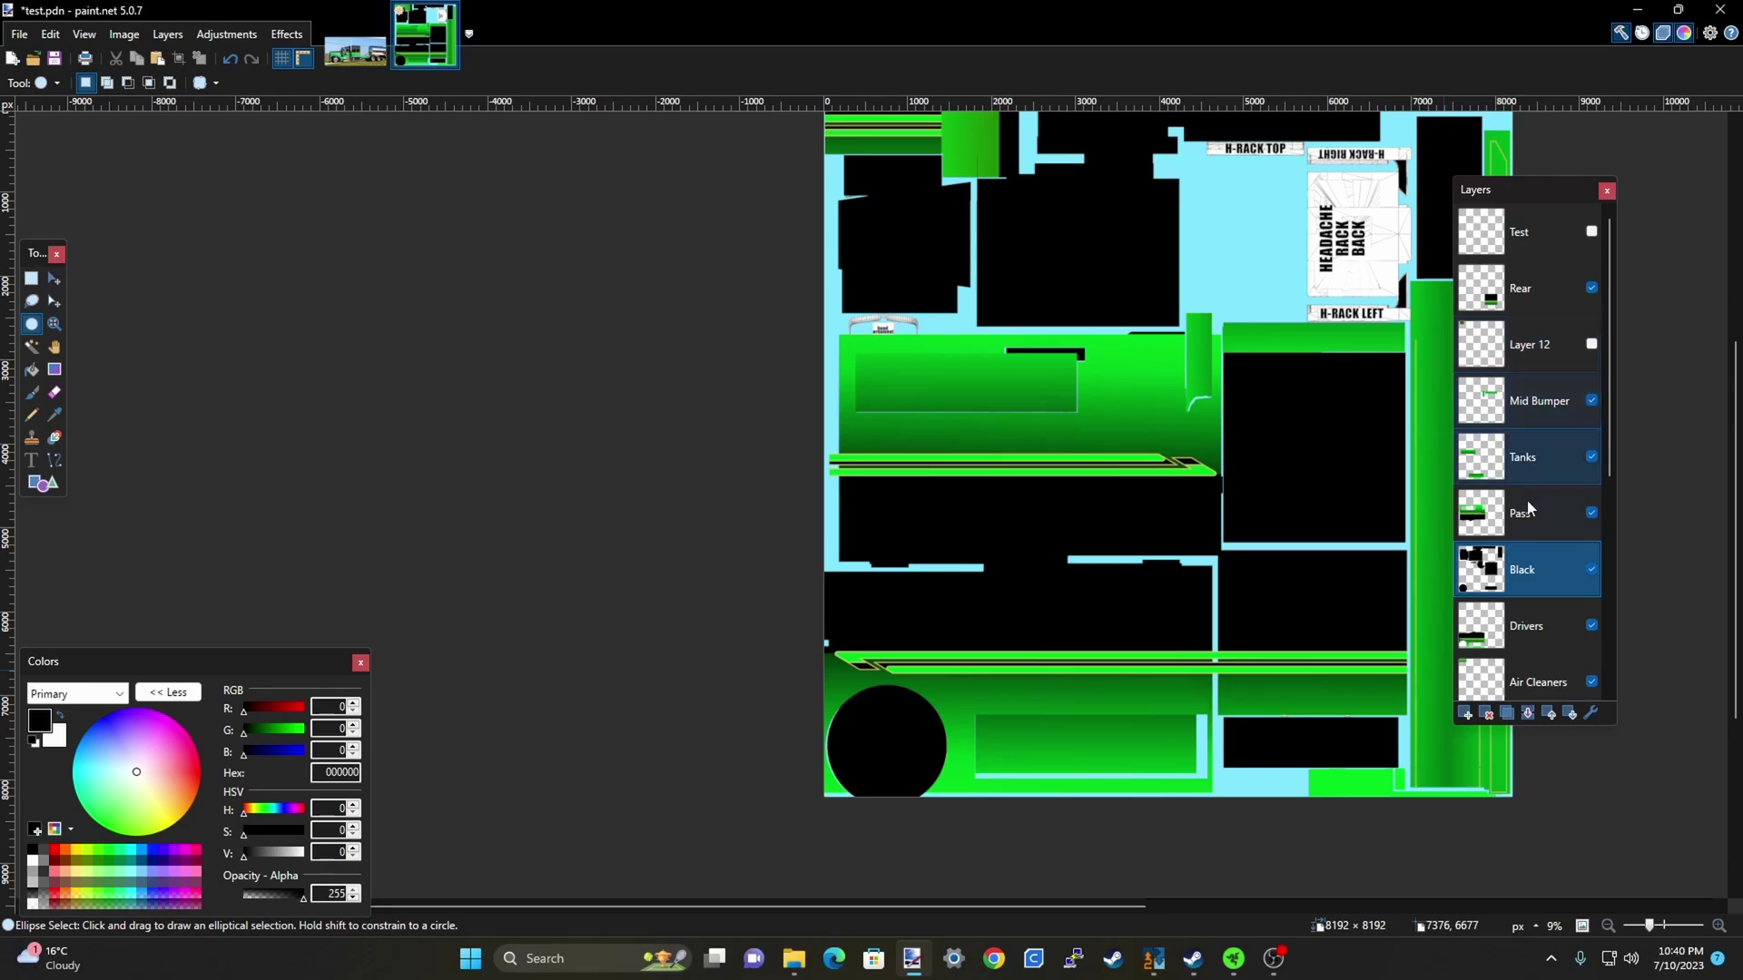
pyautogui.moveTo(1523, 558); pyautogui.dragTo(1511, 509)
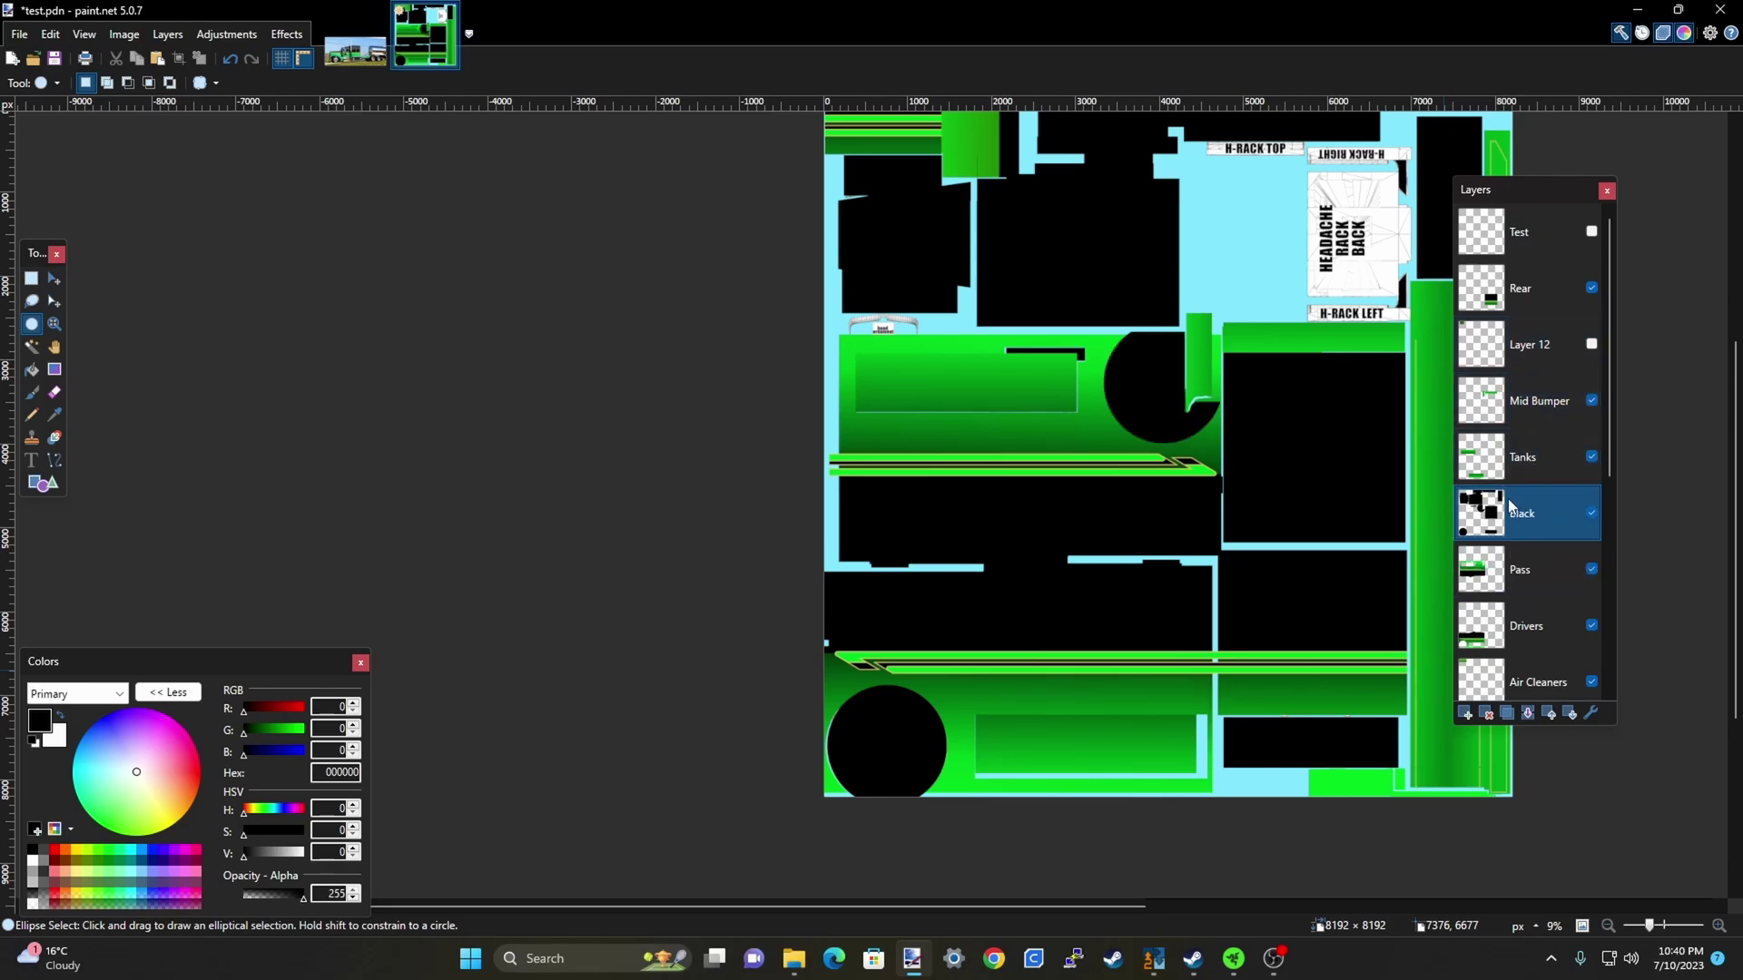
pyautogui.scroll(3, 1350, 479)
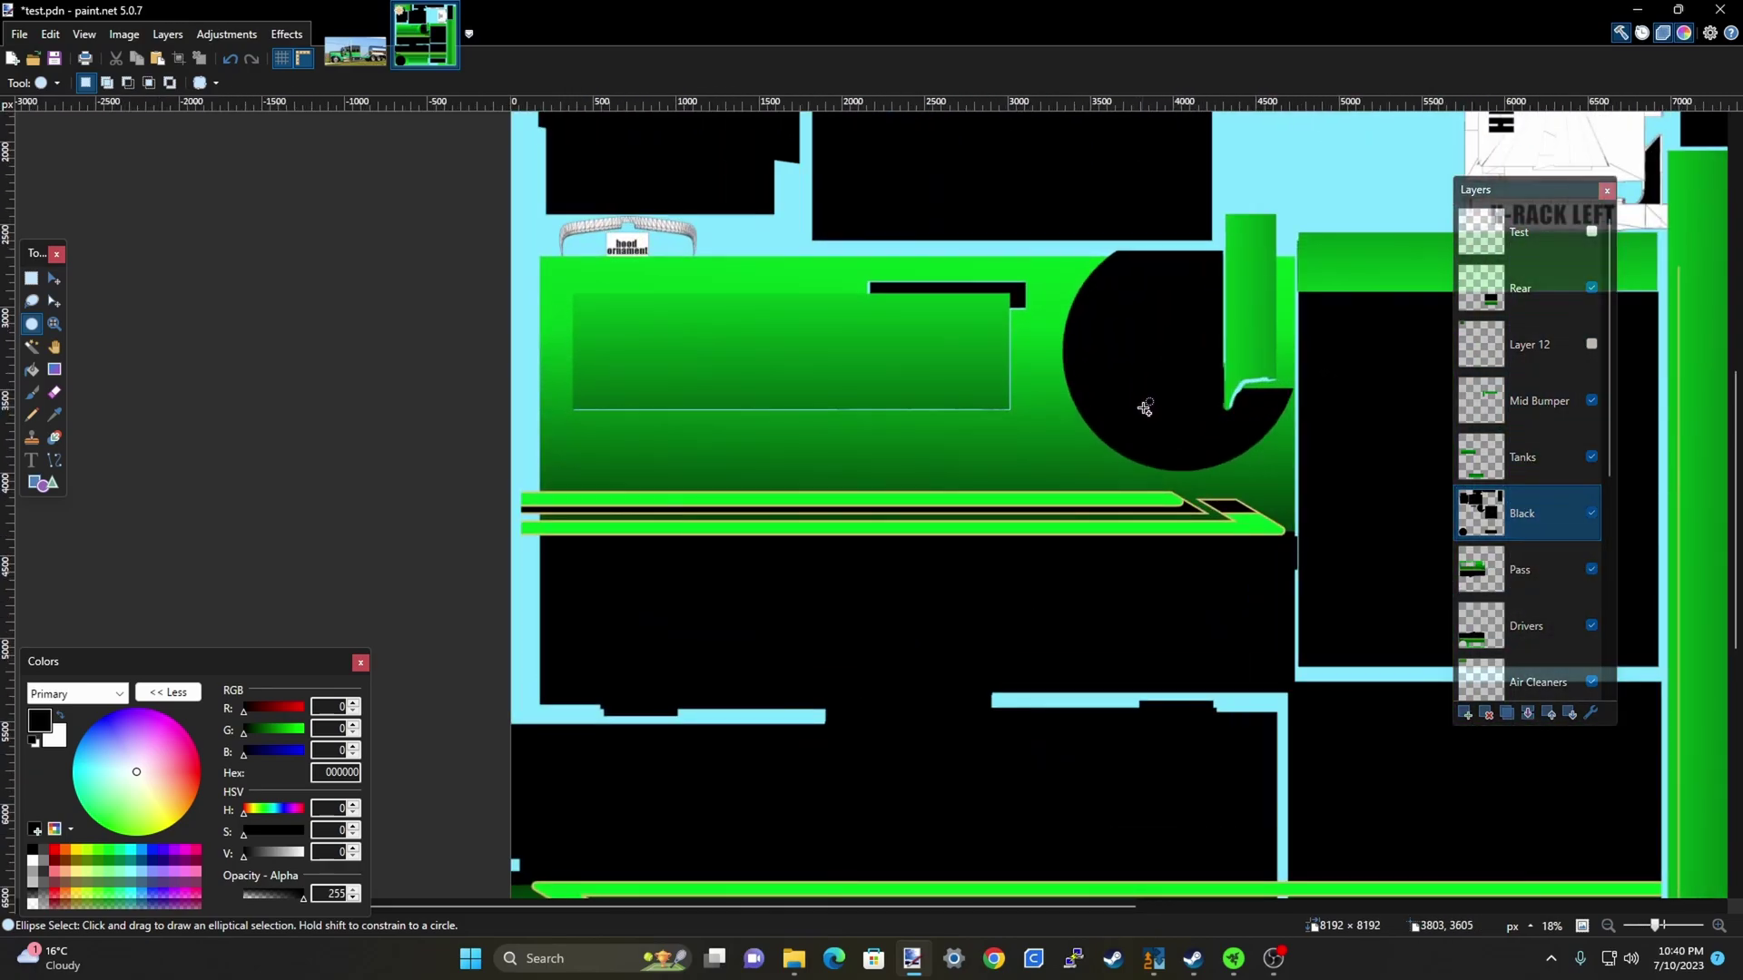
pyautogui.scroll(-4, 1074, 343)
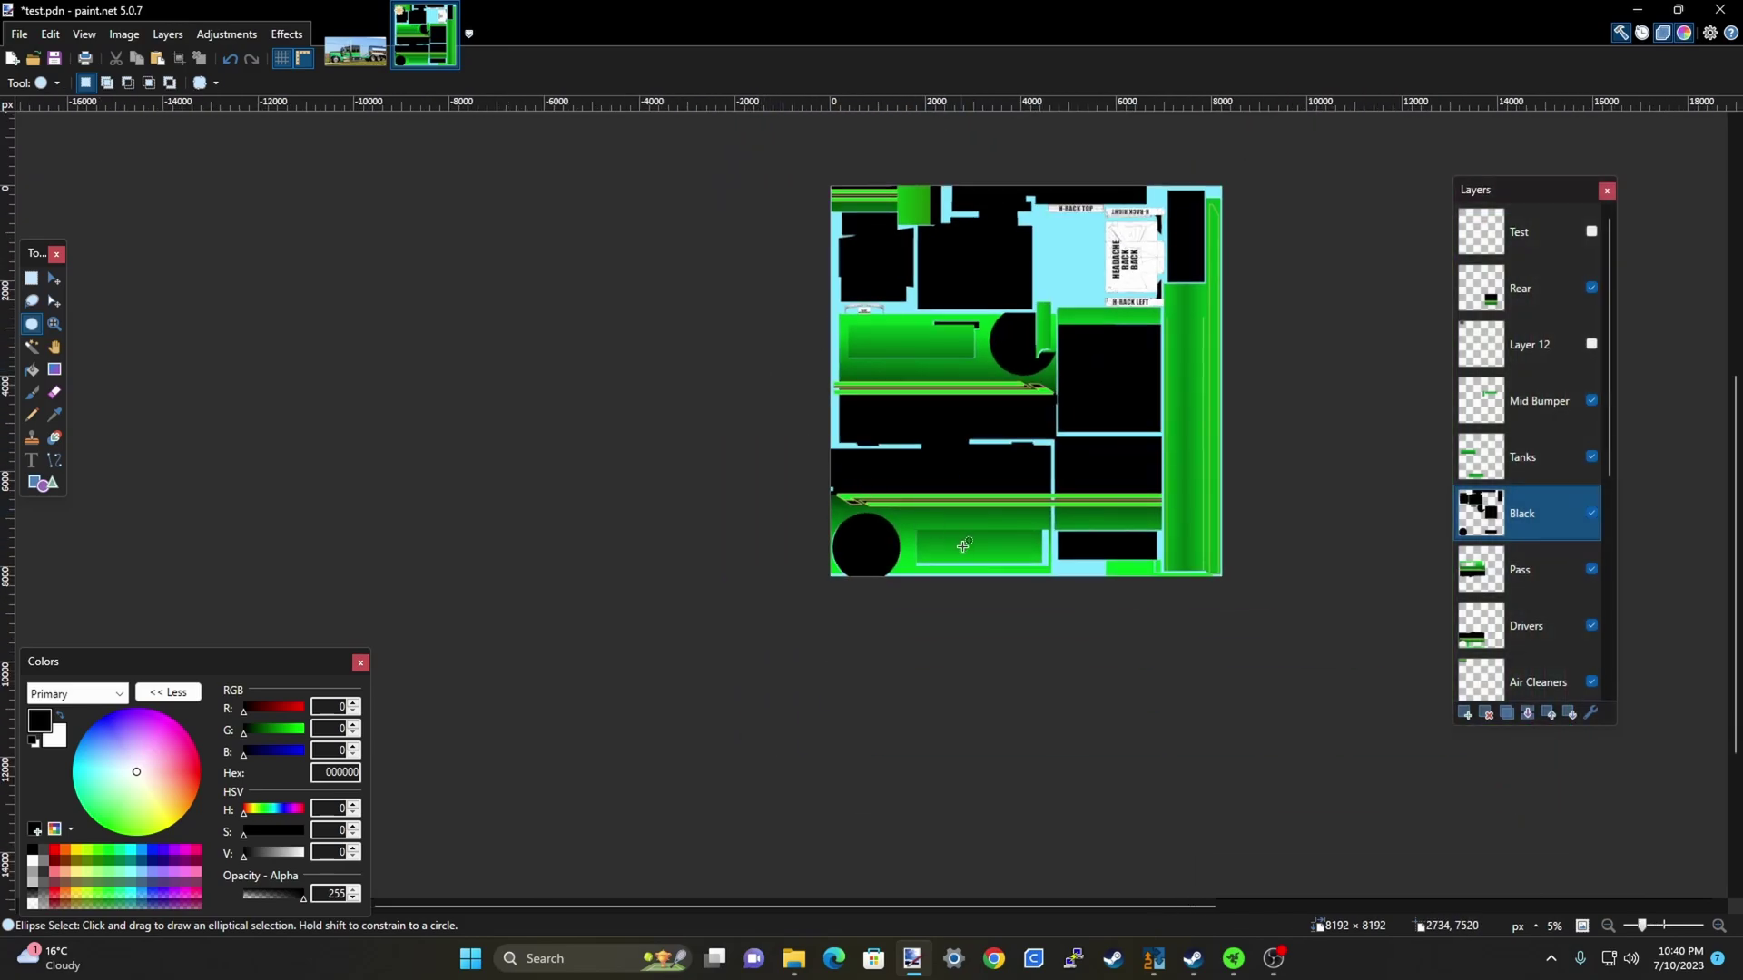
pyautogui.scroll(-1, 1144, 690)
pyautogui.scroll(-1, 1117, 713)
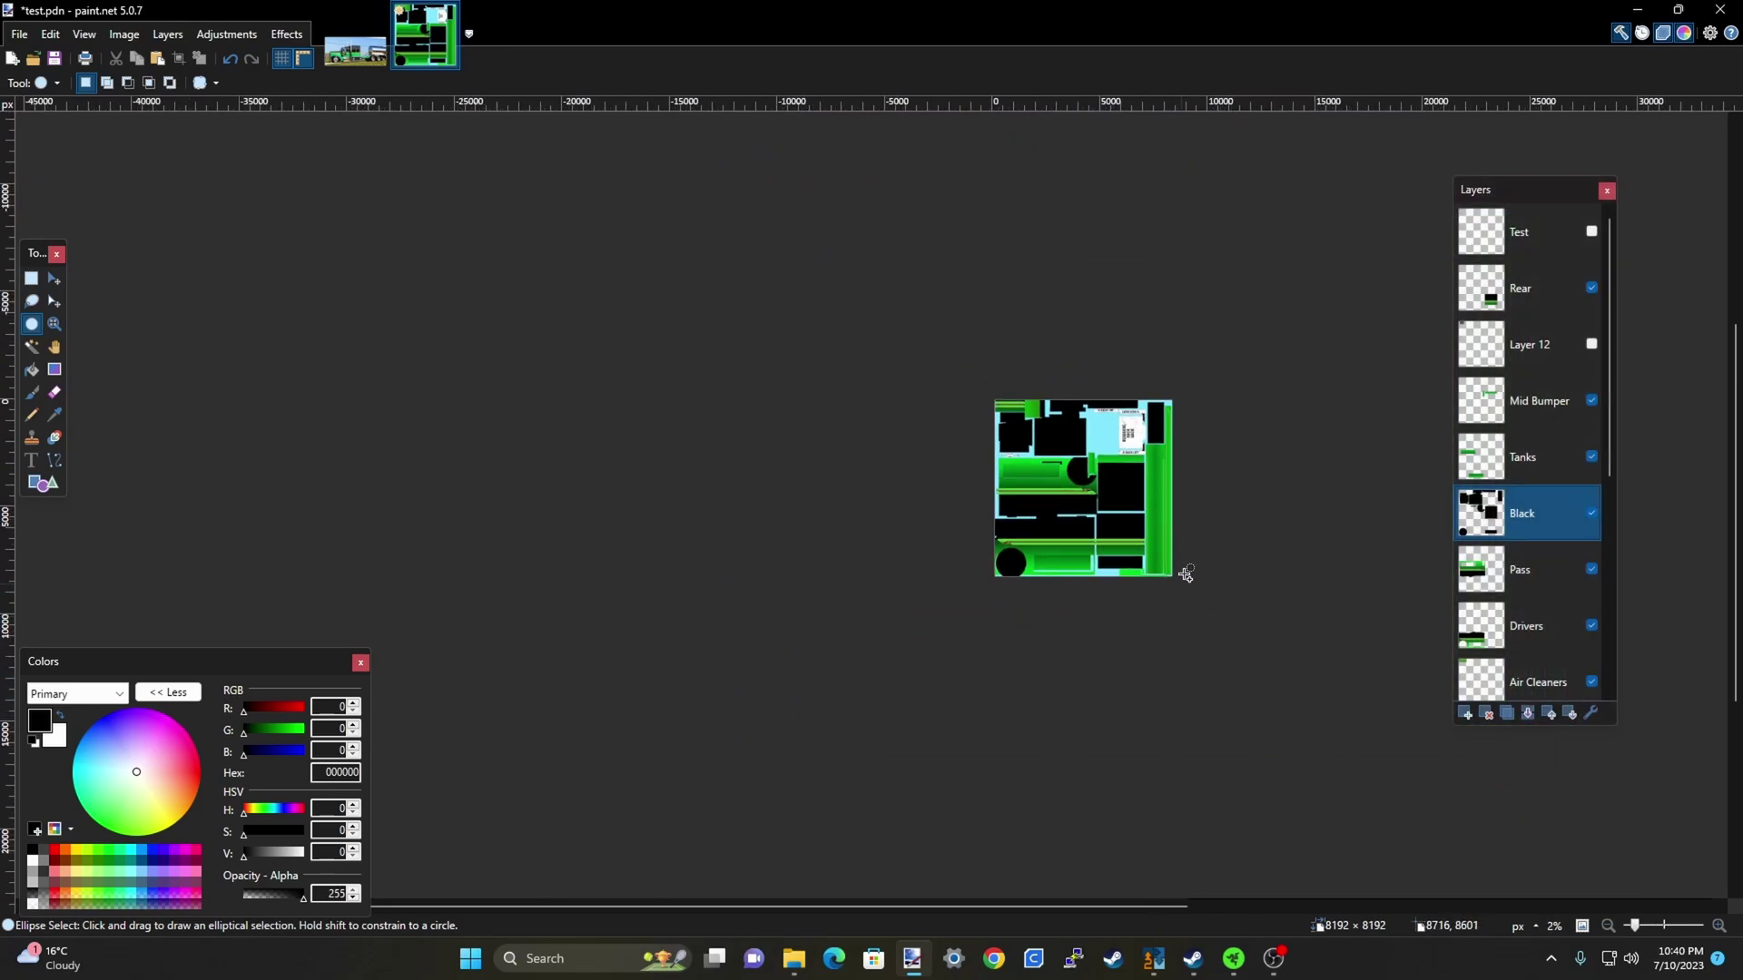
# Select a rectangle of about 991 × 250 px over the hood ornament, fill it black on the Black layer, and deselect
pyautogui.scroll(2, 1127, 465)
pyautogui.scroll(1, 1126, 466)
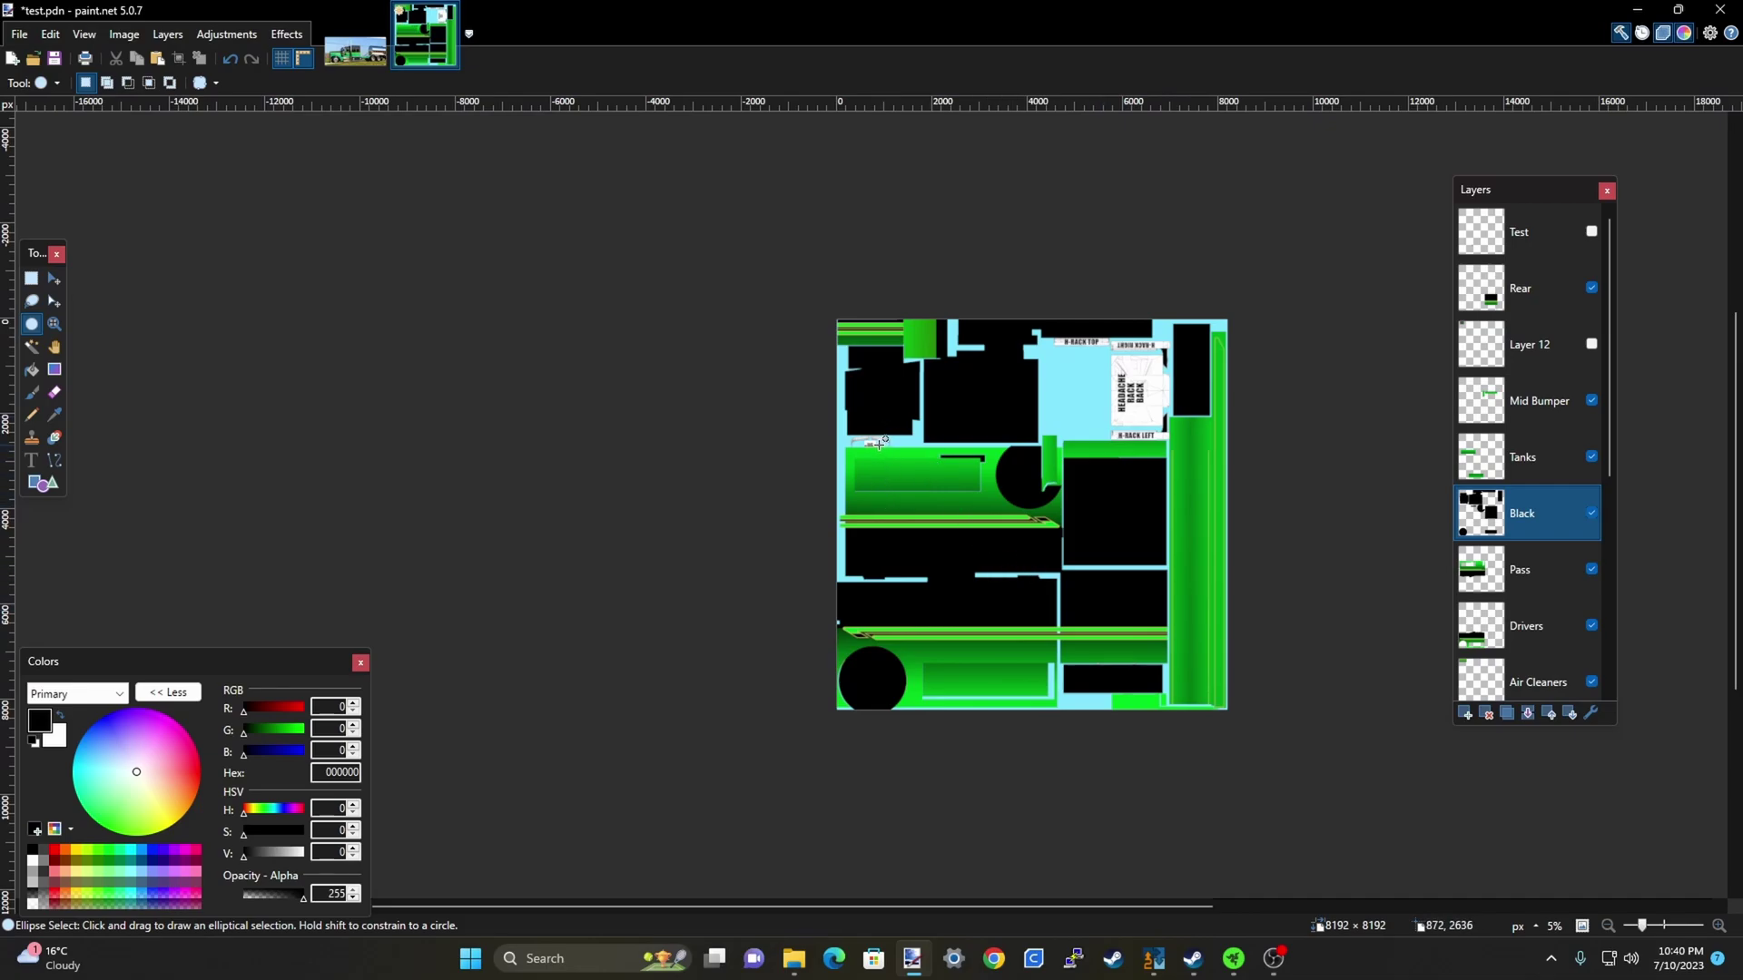
pyautogui.scroll(3, 878, 443)
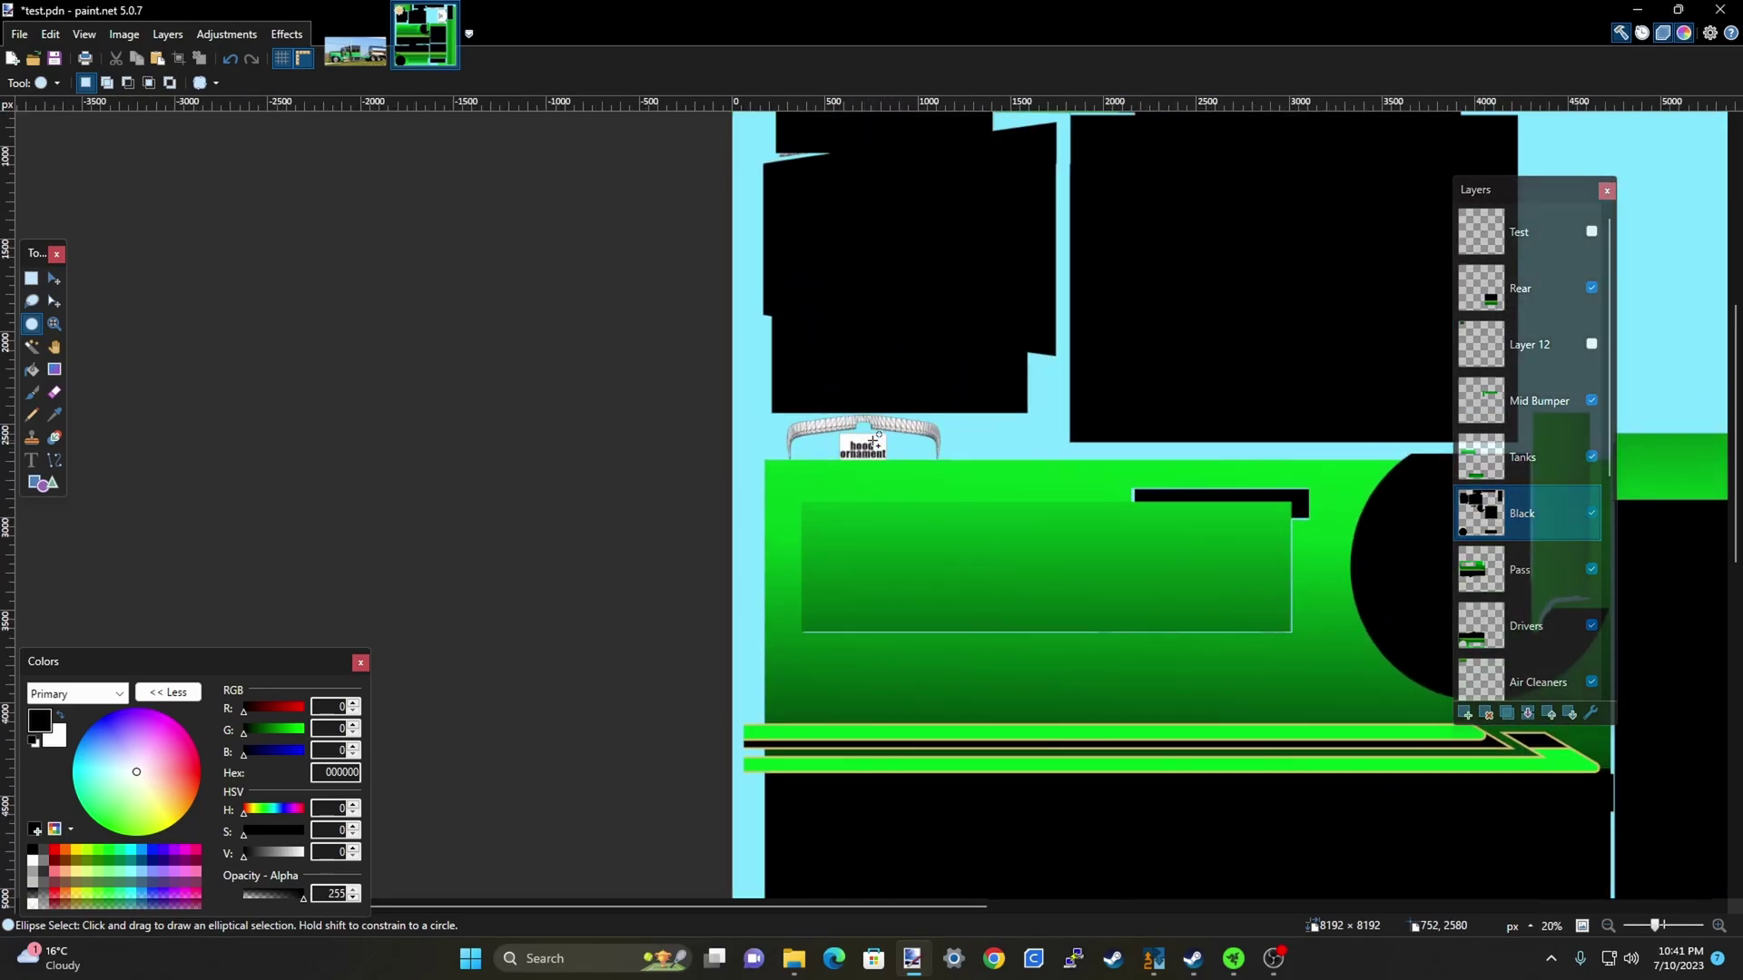
pyautogui.scroll(2, 874, 440)
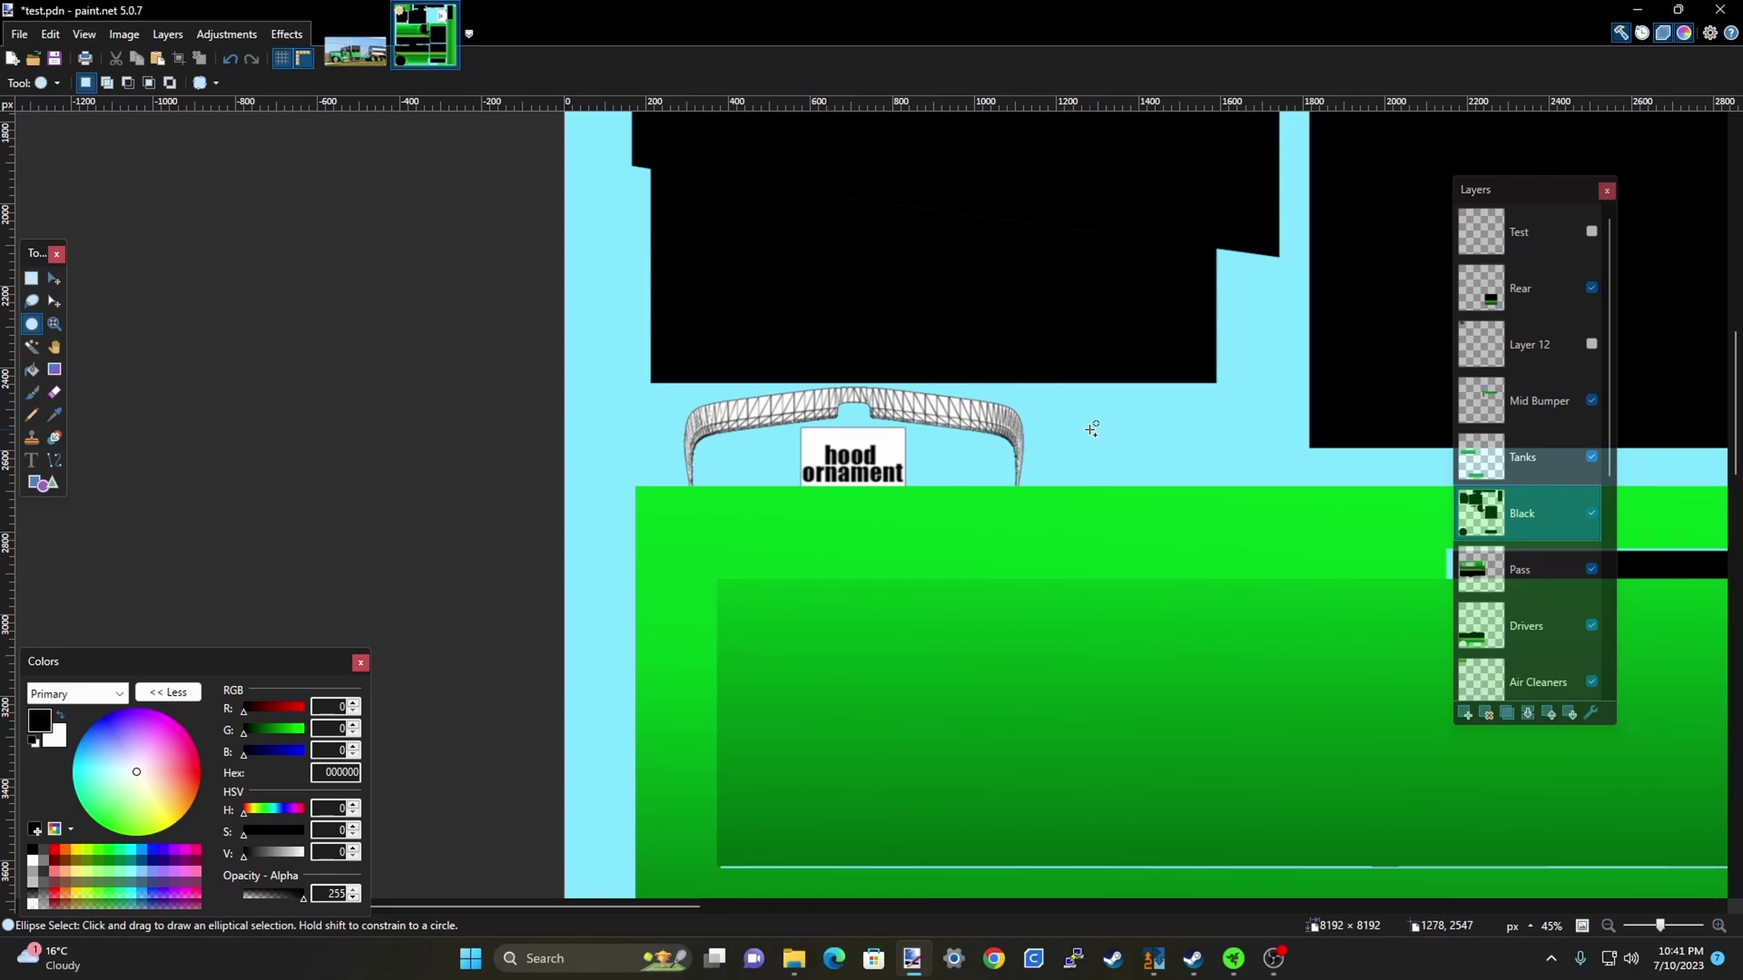
pyautogui.scroll(-5, 1044, 408)
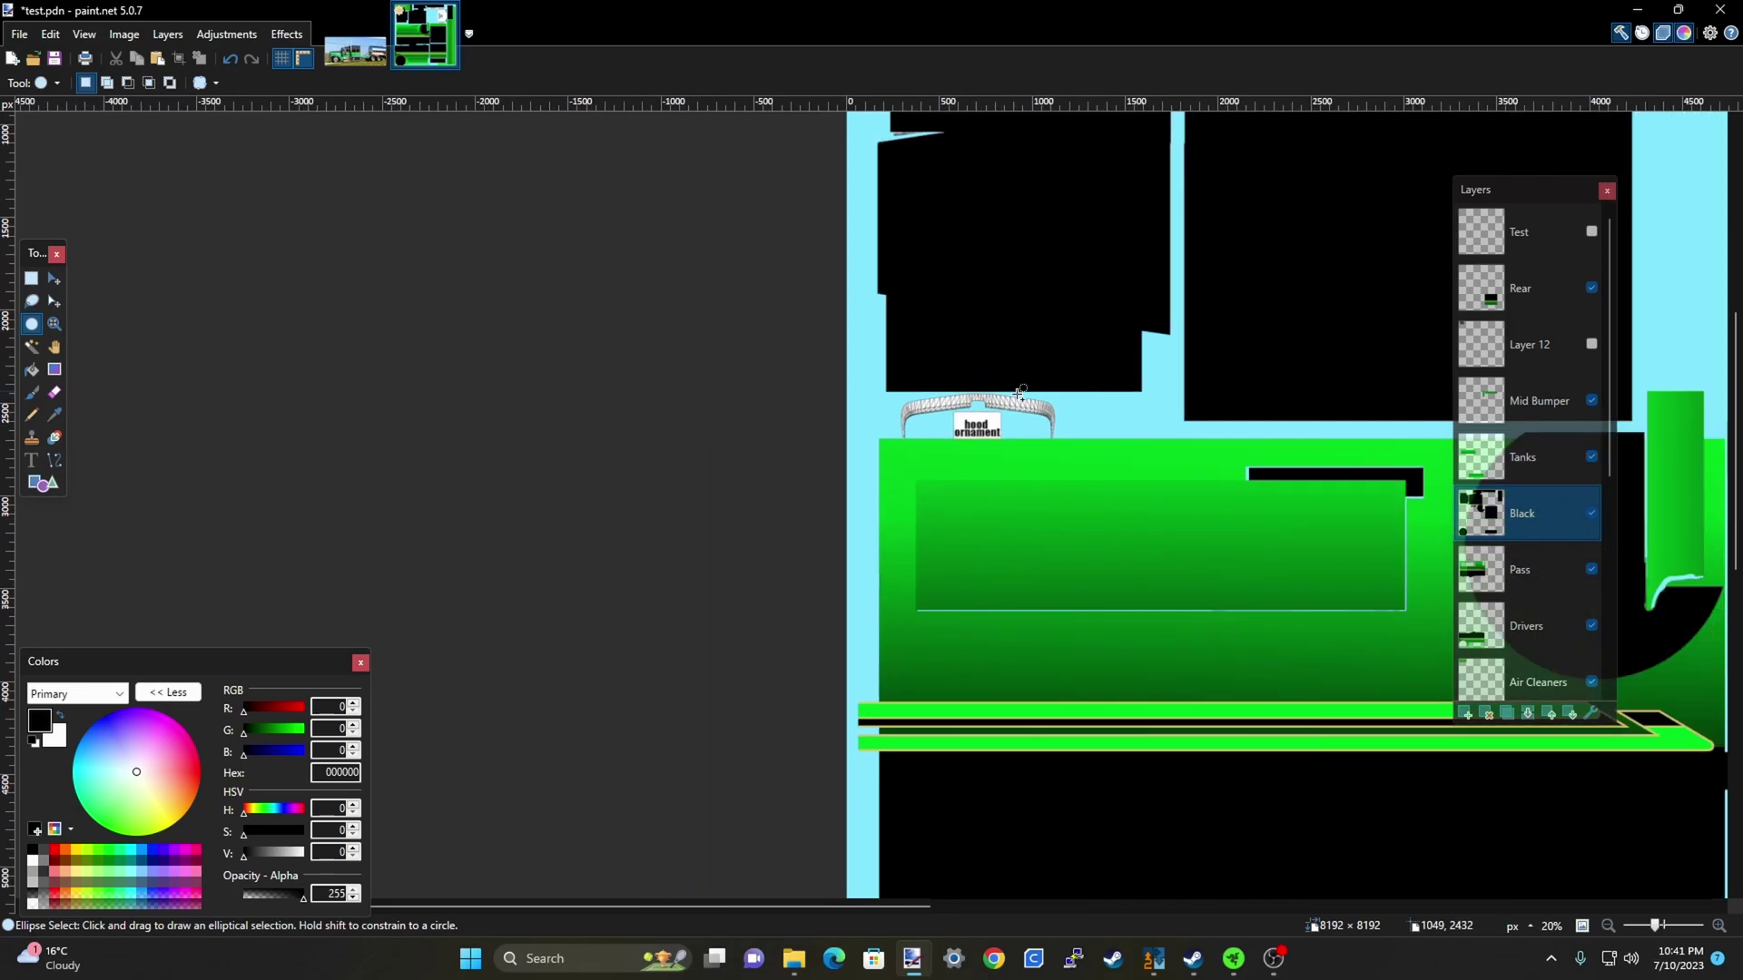
pyautogui.scroll(3, 887, 403)
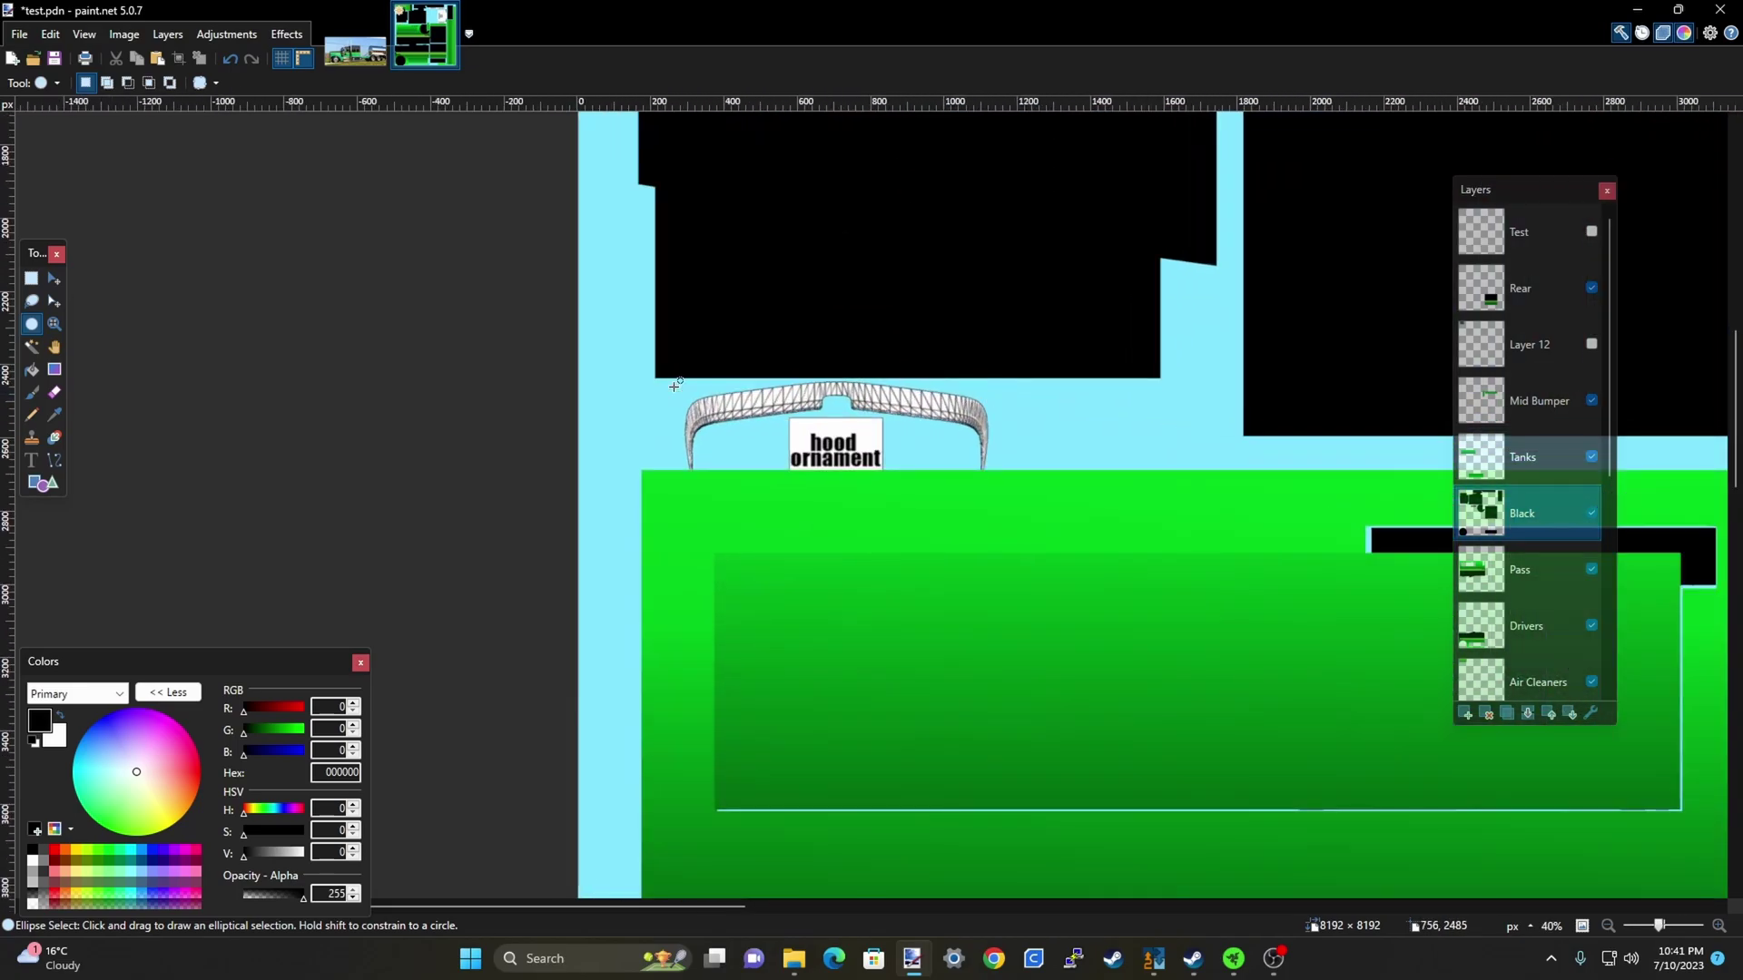
pyautogui.click(32, 279)
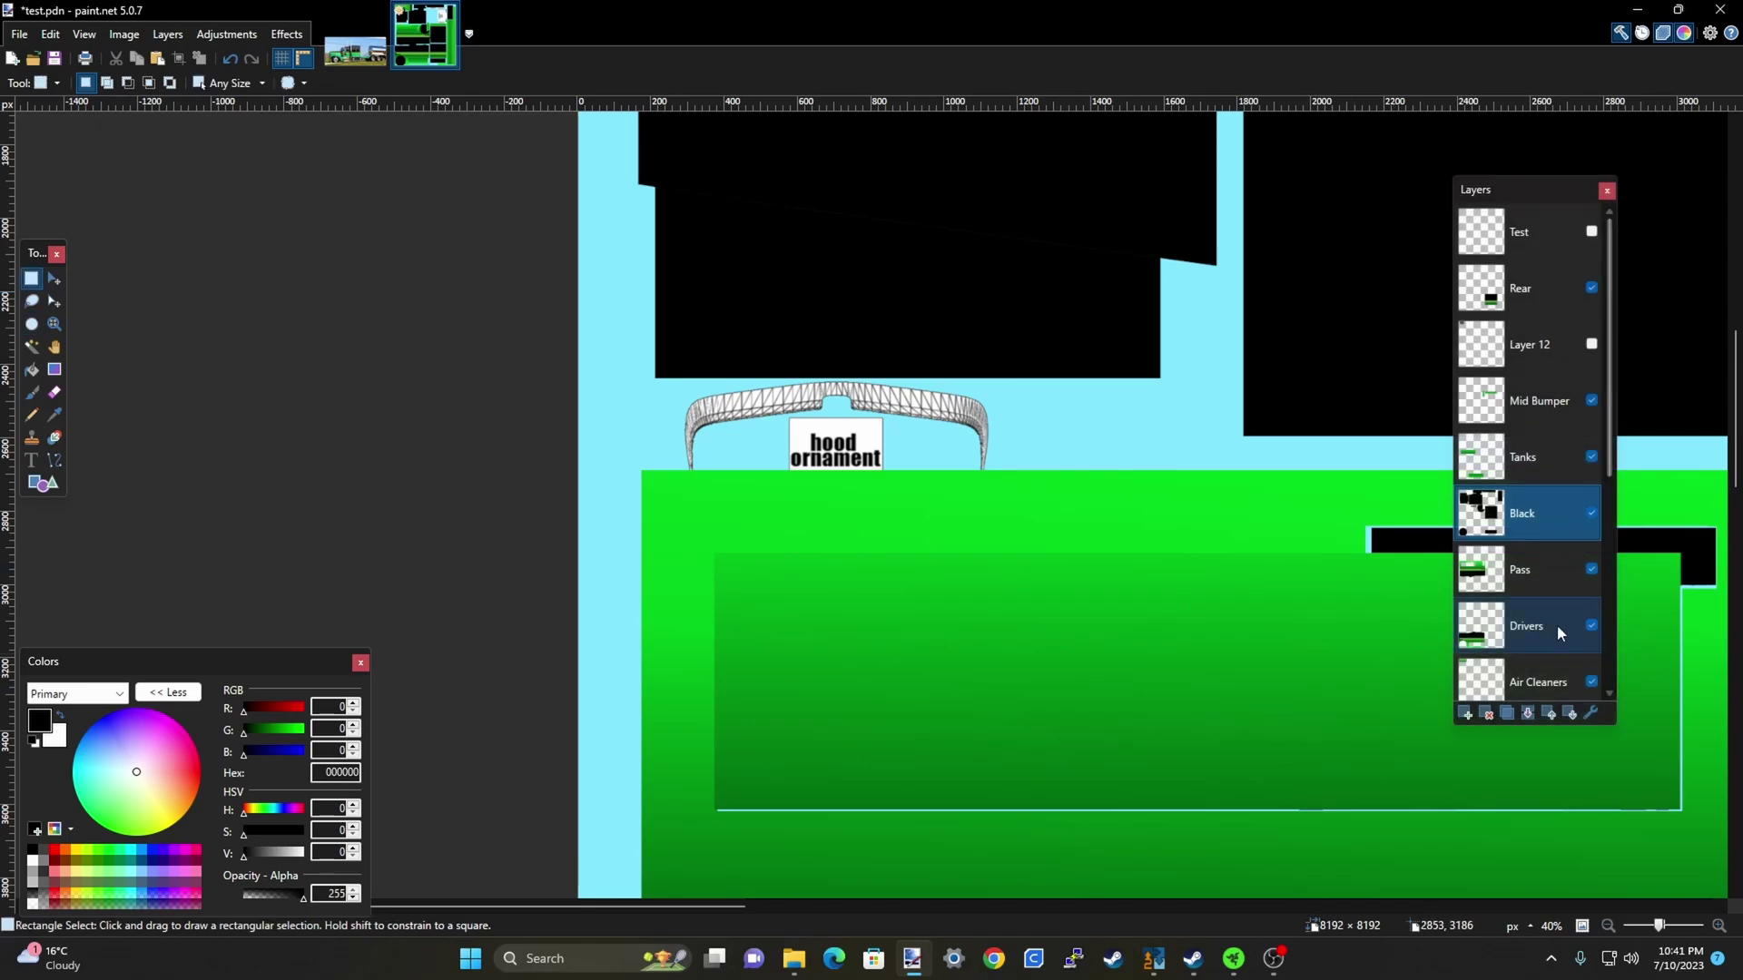
pyautogui.scroll(2, 848, 432)
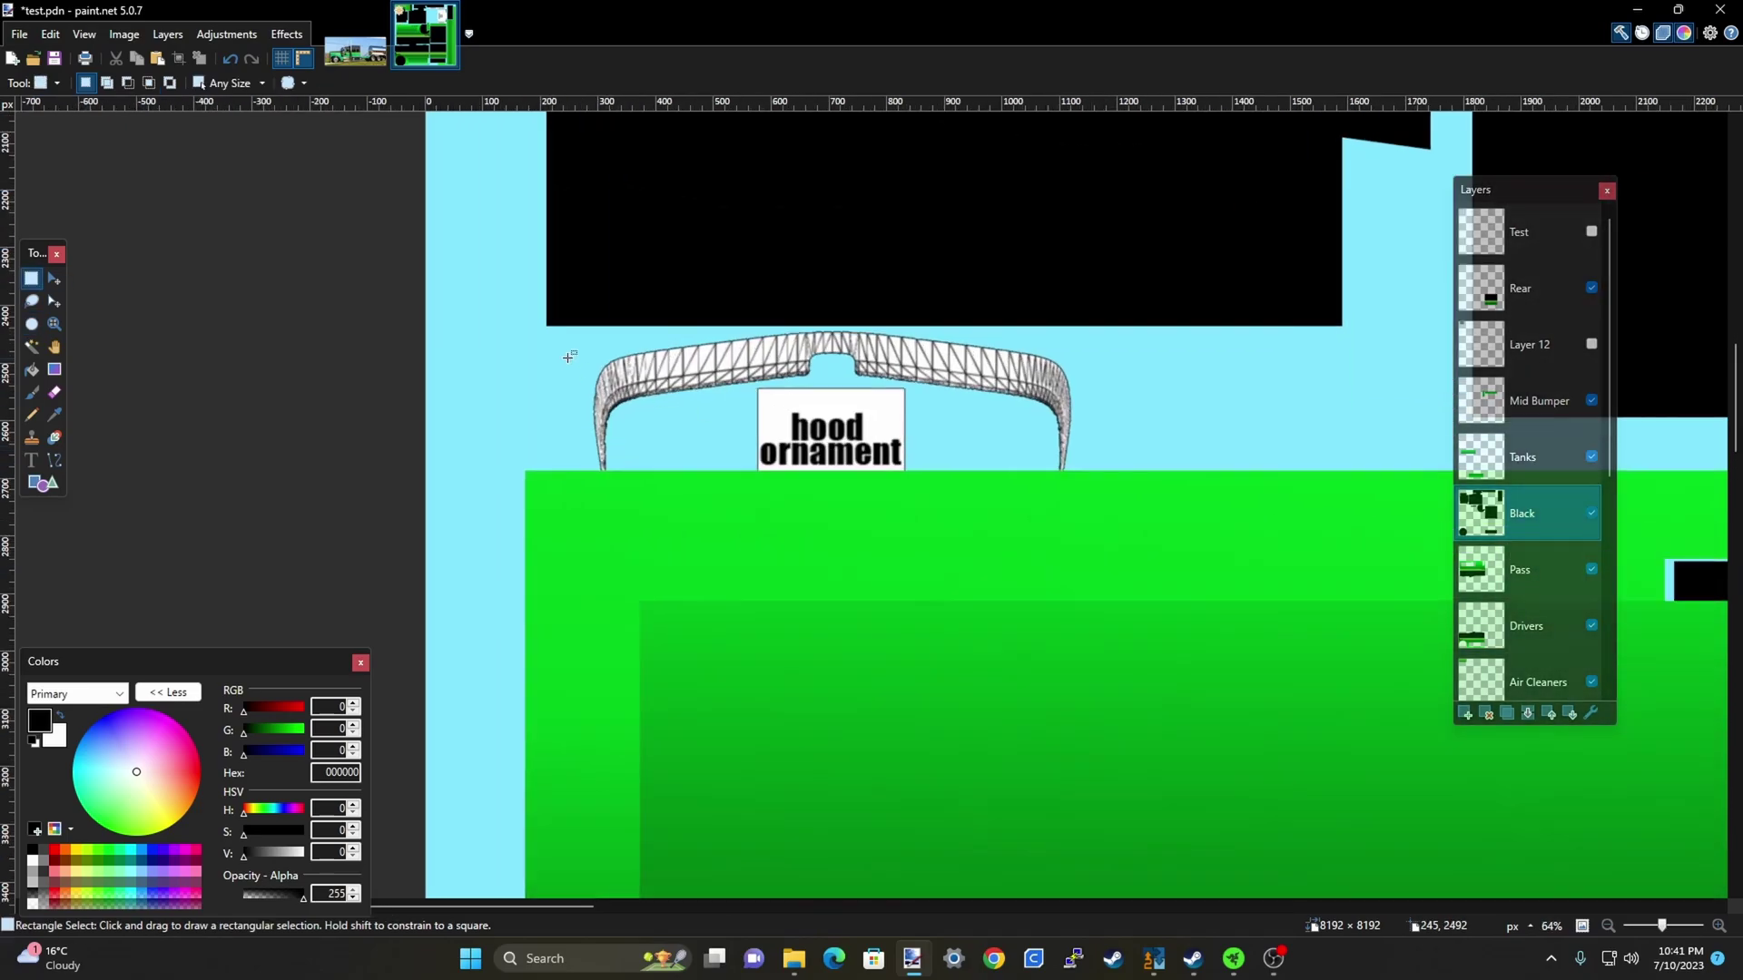
pyautogui.moveTo(548, 327); pyautogui.dragTo(1120, 471)
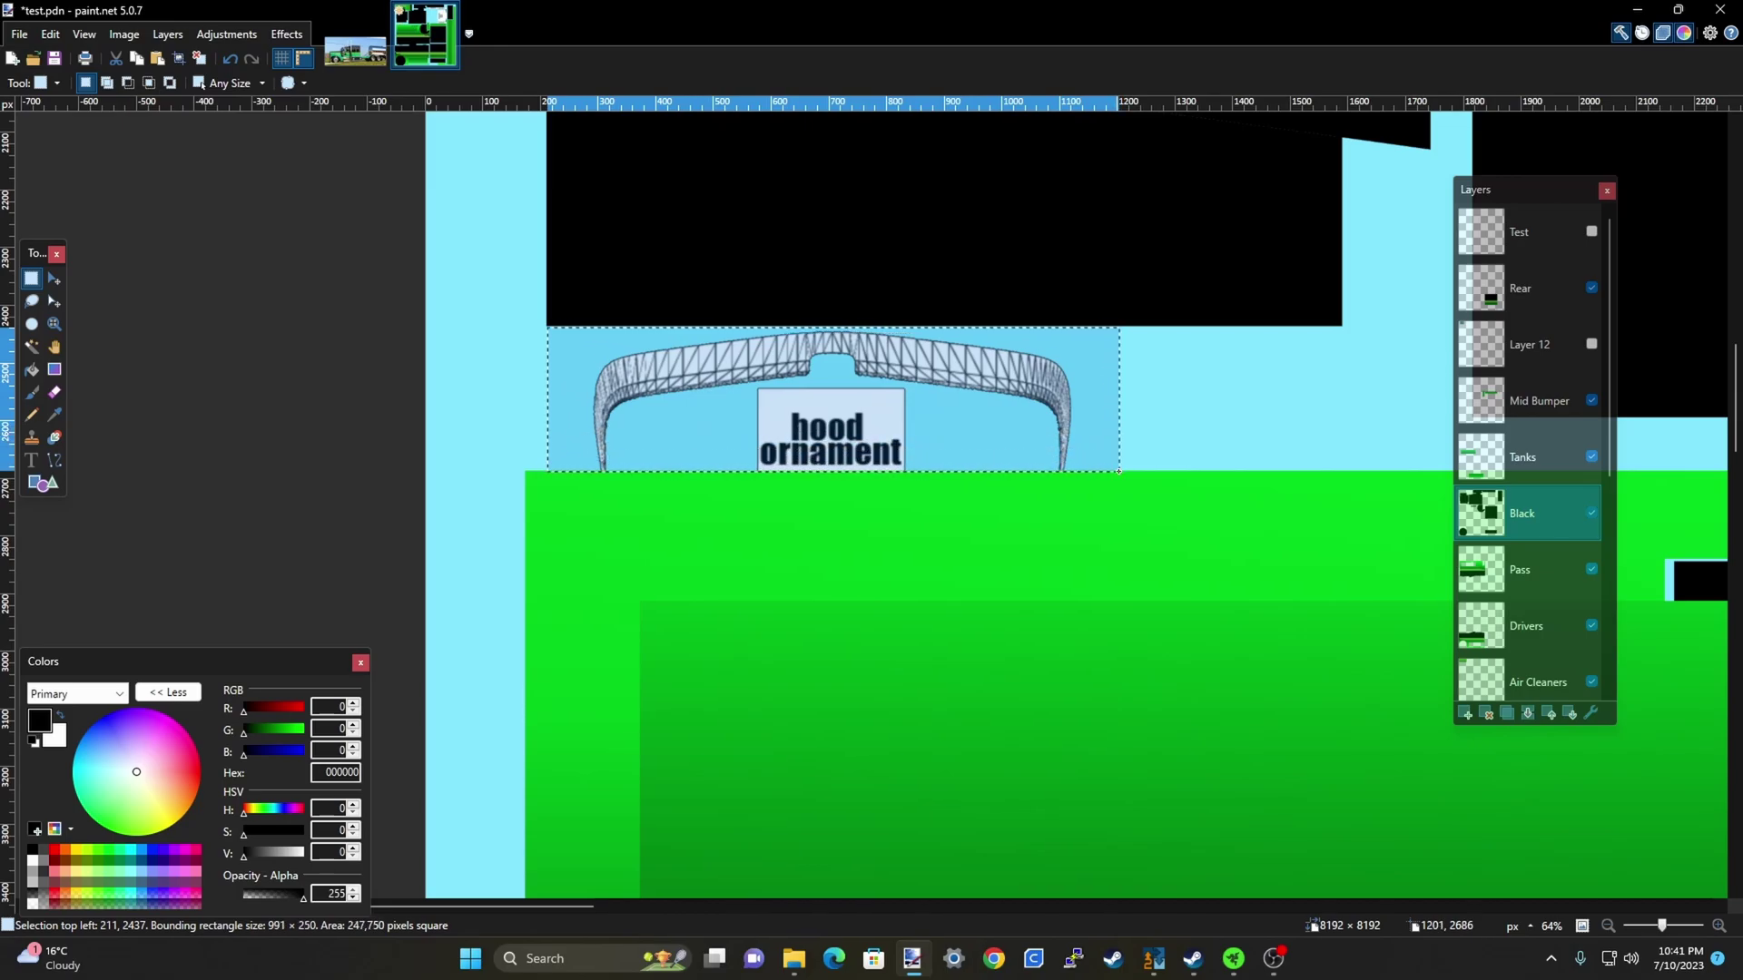
pyautogui.click(32, 369)
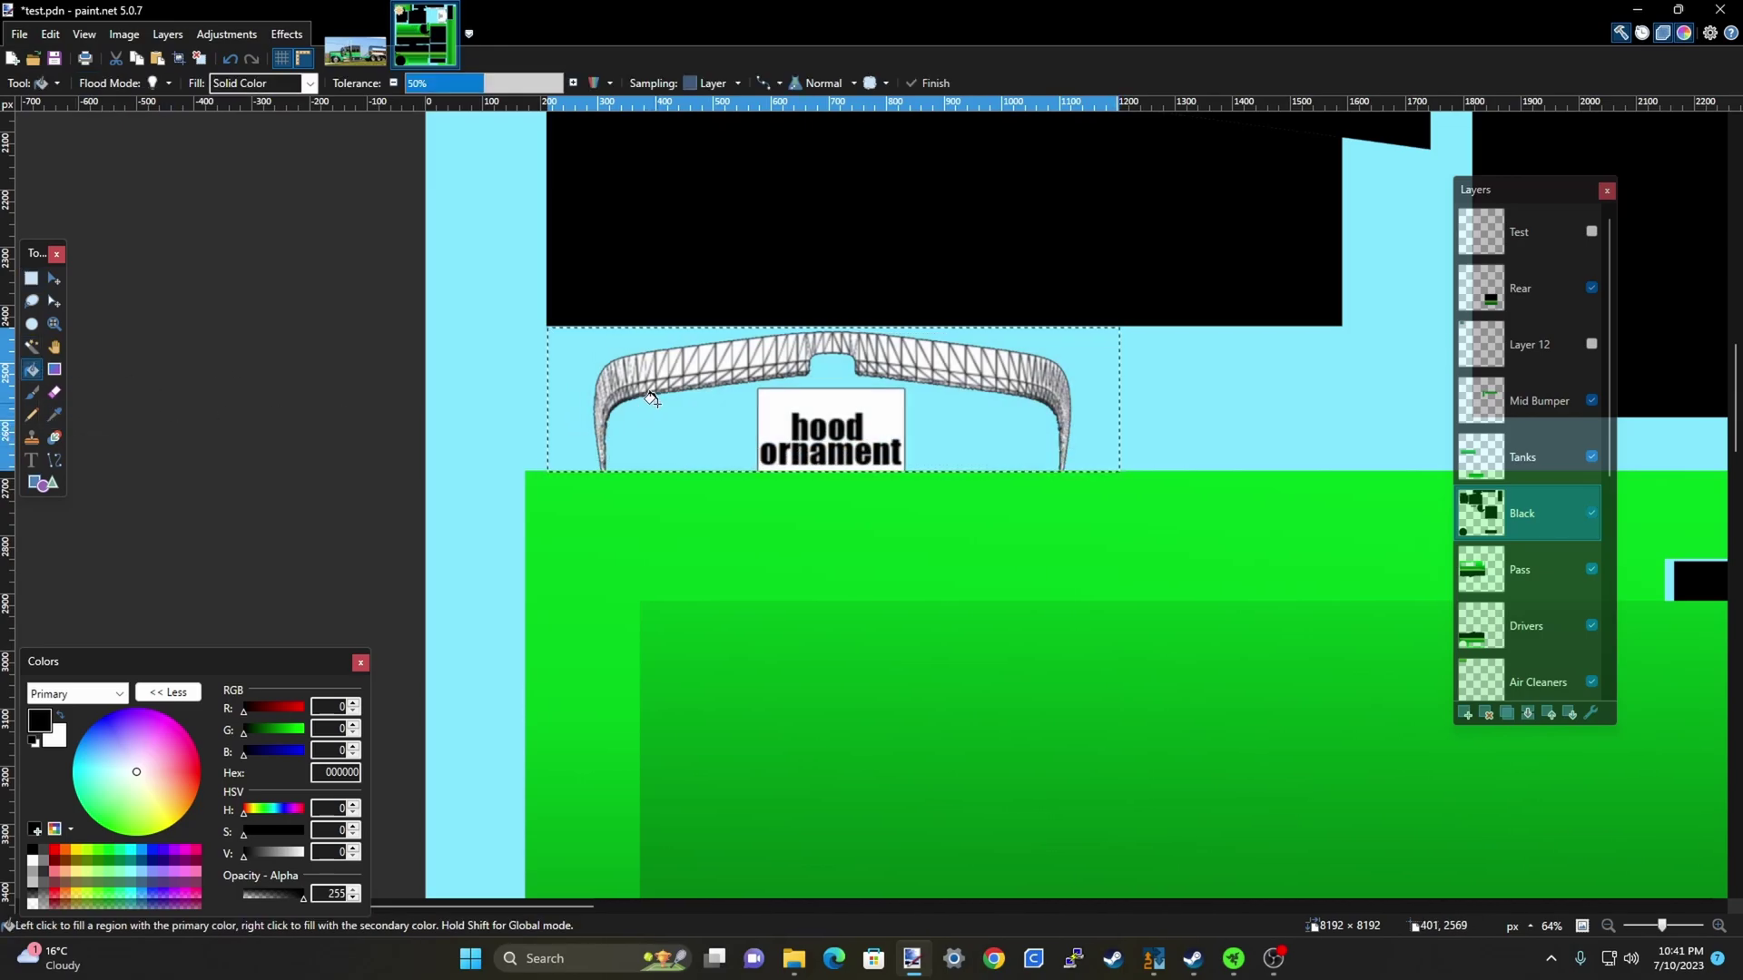
pyautogui.click(677, 360)
pyautogui.hotkey('ctrl', 'd')
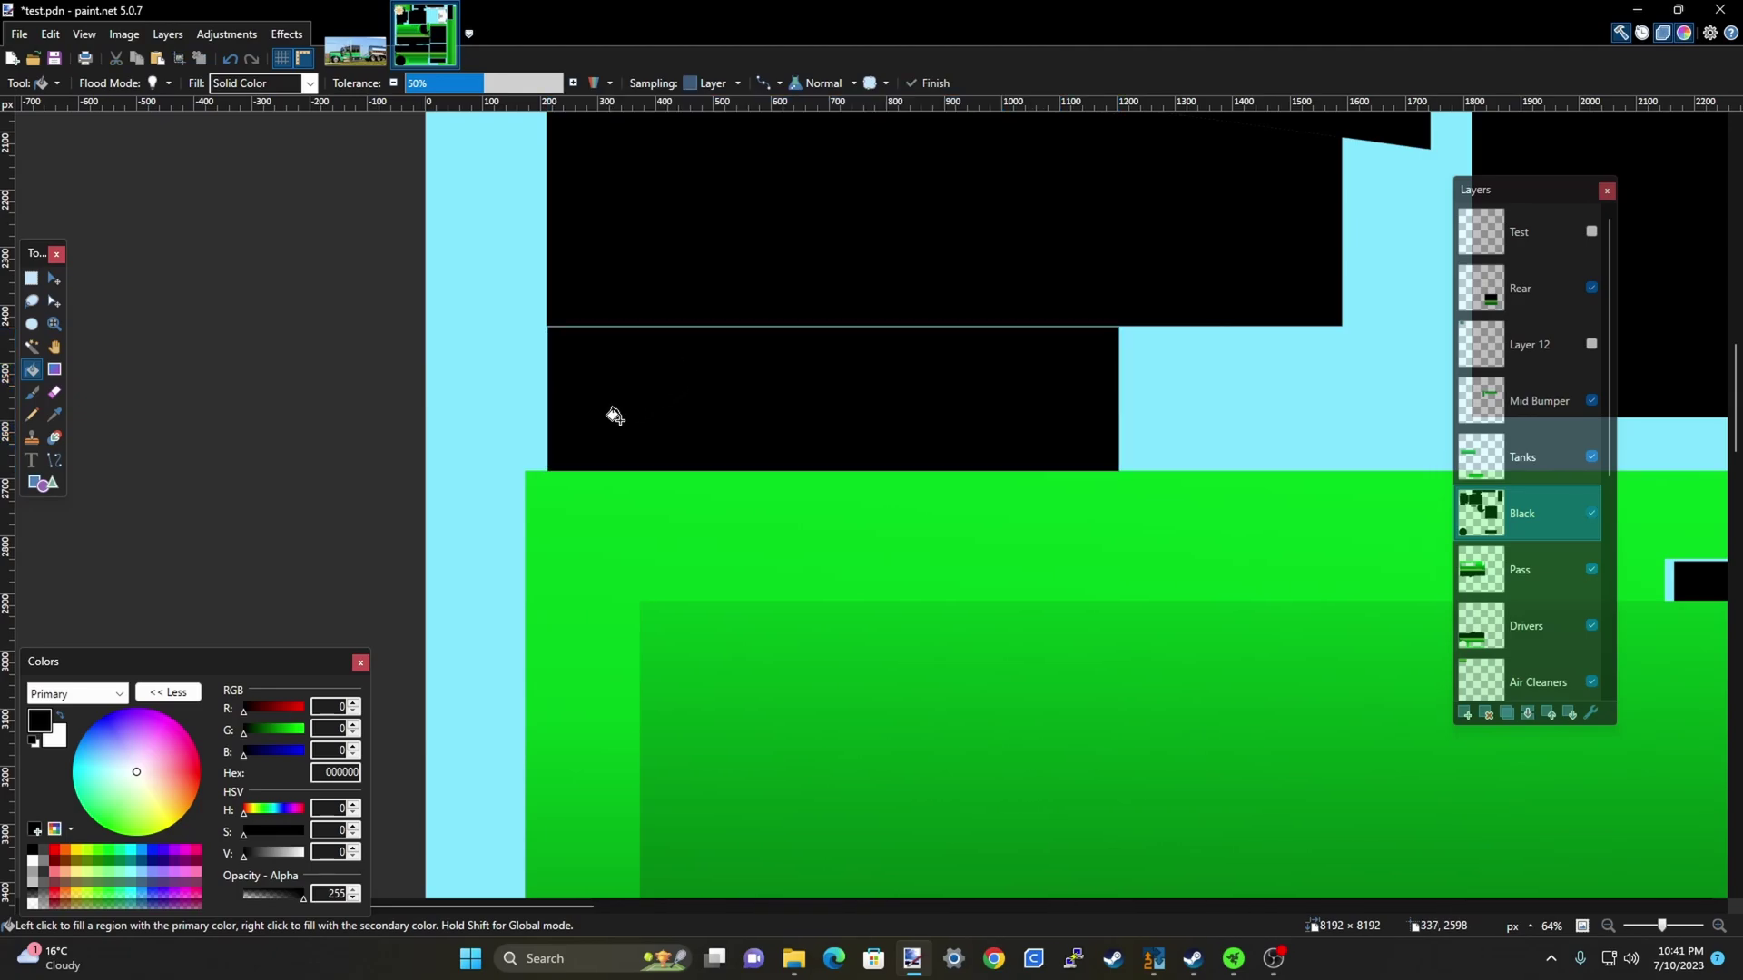
# Select a rectangle of about 2494 × 2186 px around all the headache rack parts, fill it black, and deselect
pyautogui.scroll(-6, 615, 416)
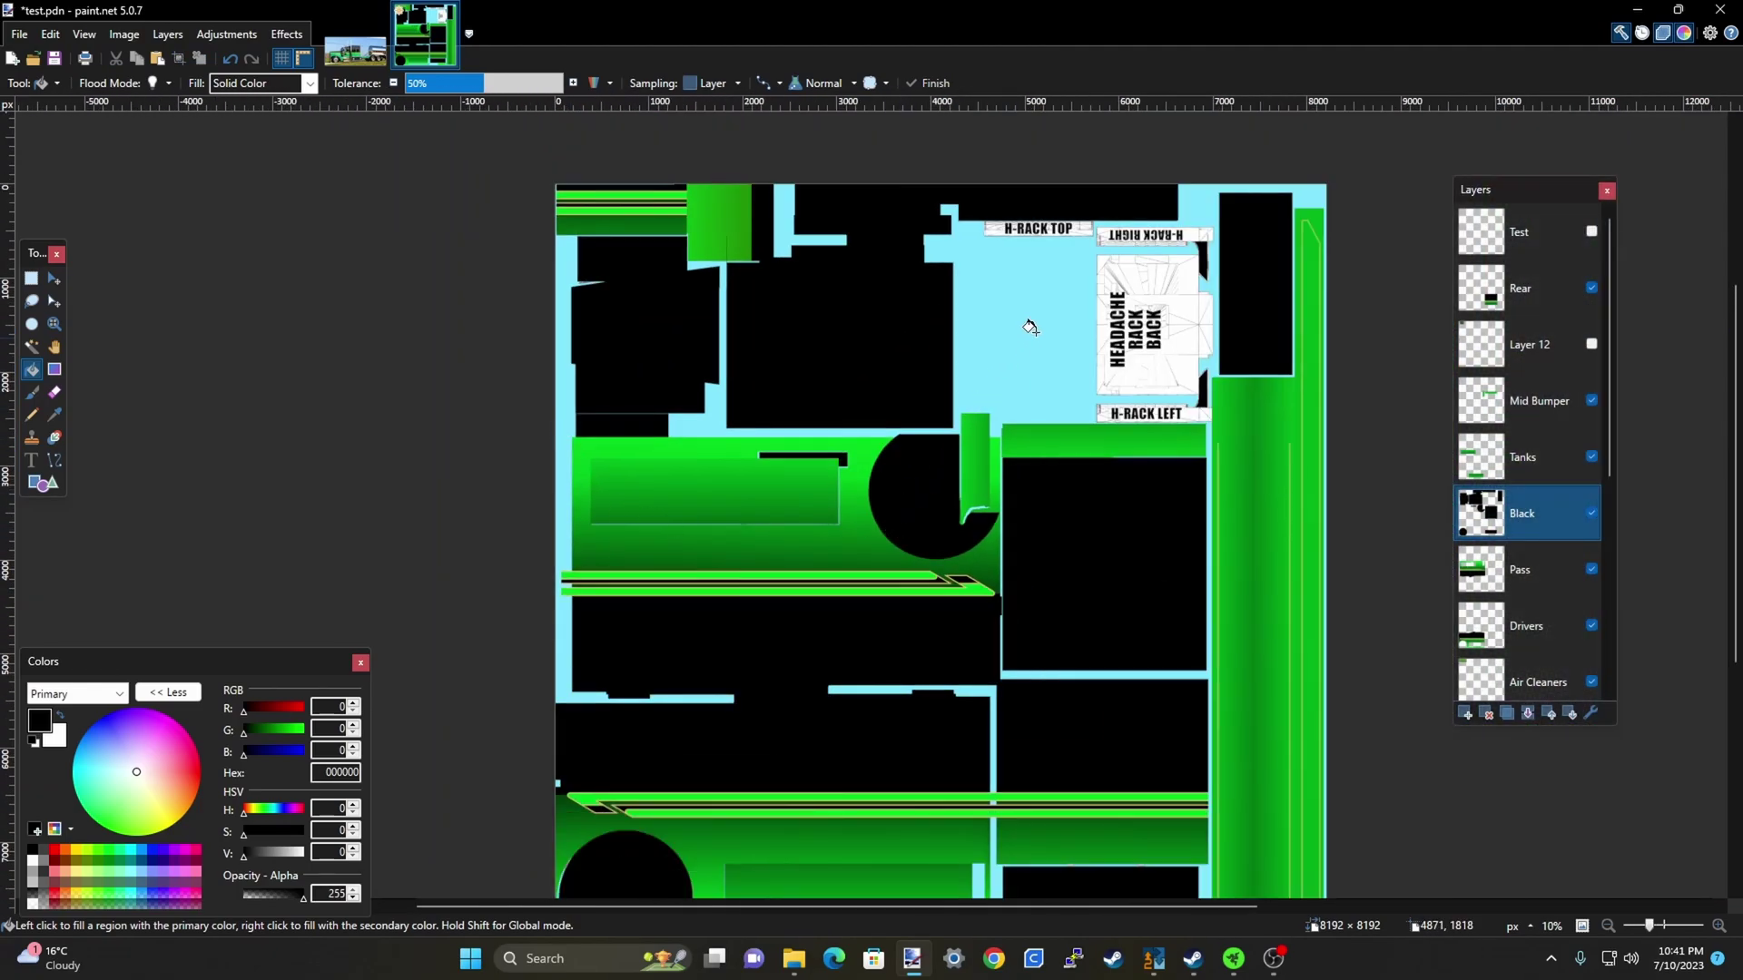
pyautogui.scroll(2, 1021, 333)
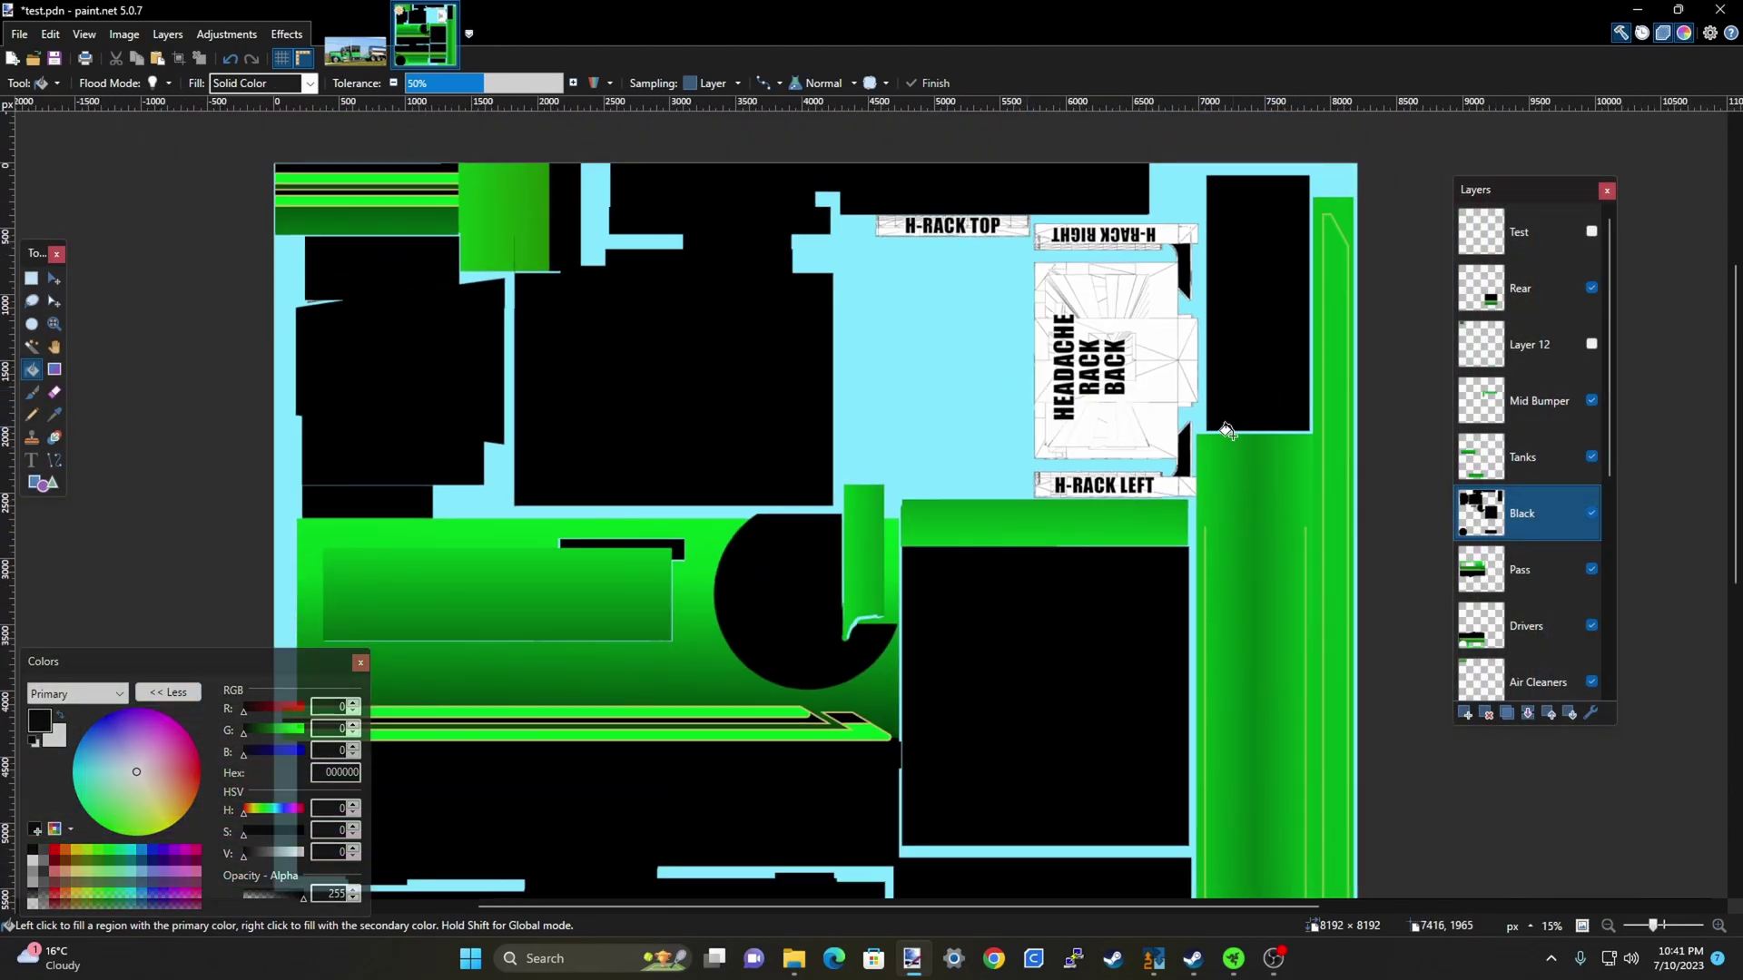
pyautogui.scroll(1, 1227, 429)
pyautogui.scroll(-2, 1226, 427)
pyautogui.scroll(2, 1206, 343)
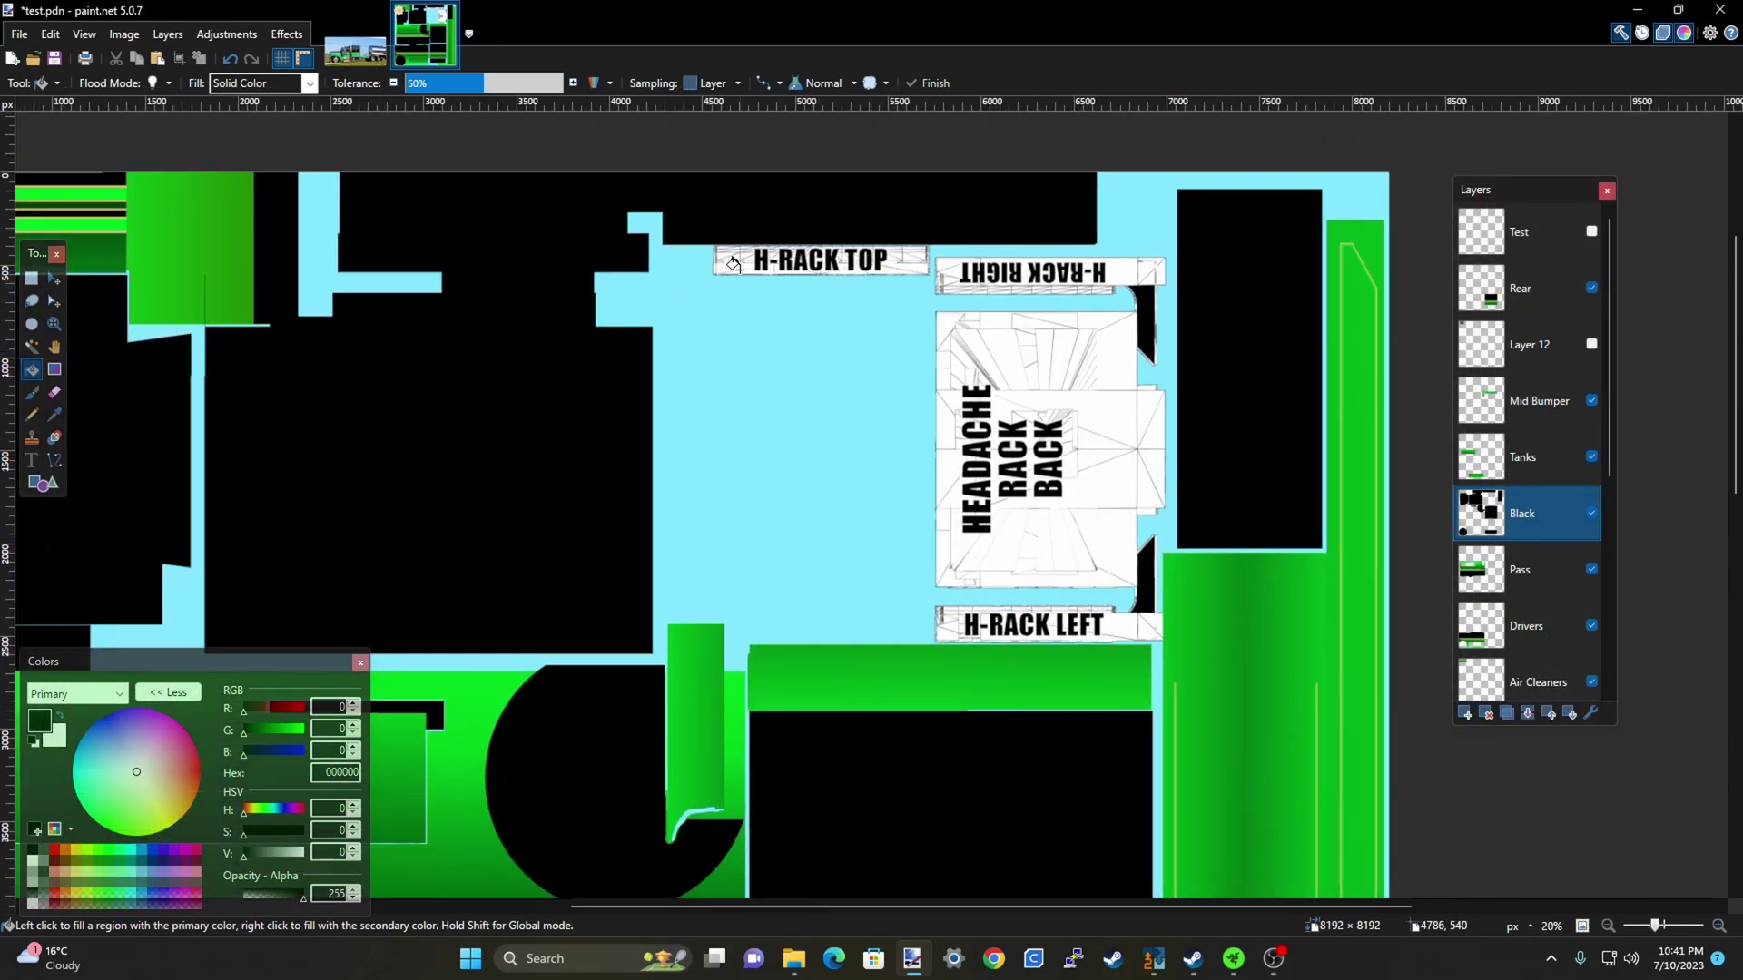
pyautogui.click(31, 278)
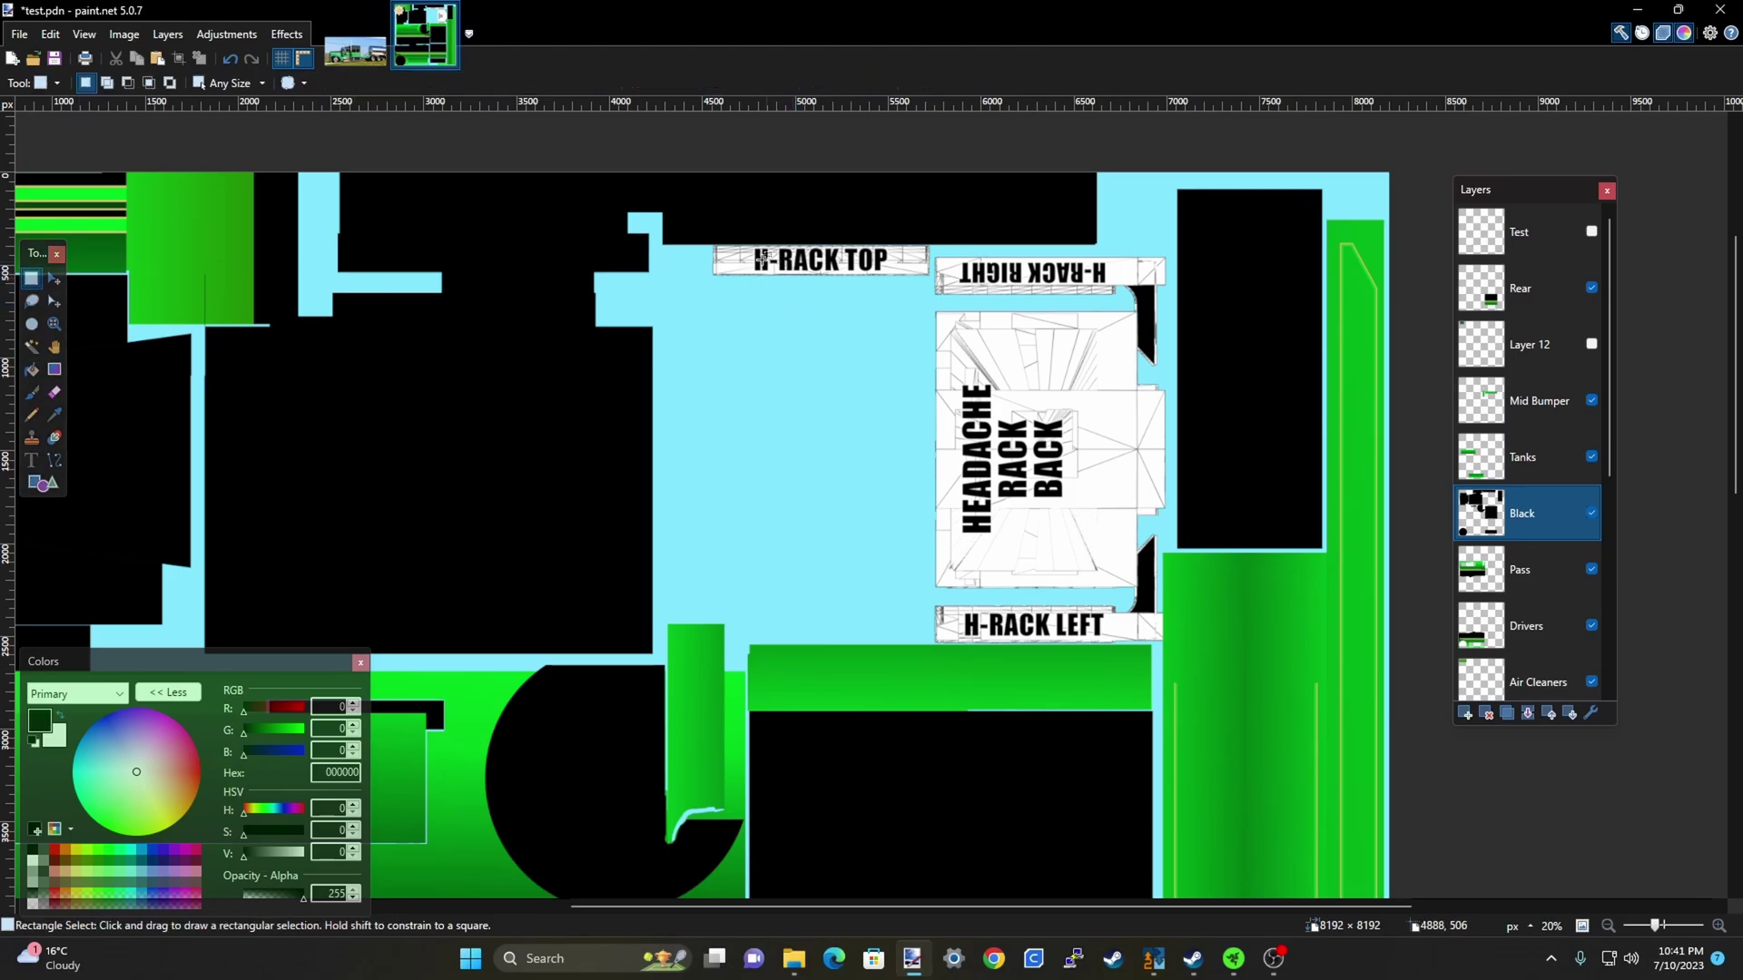
pyautogui.moveTo(706, 238); pyautogui.dragTo(1163, 646)
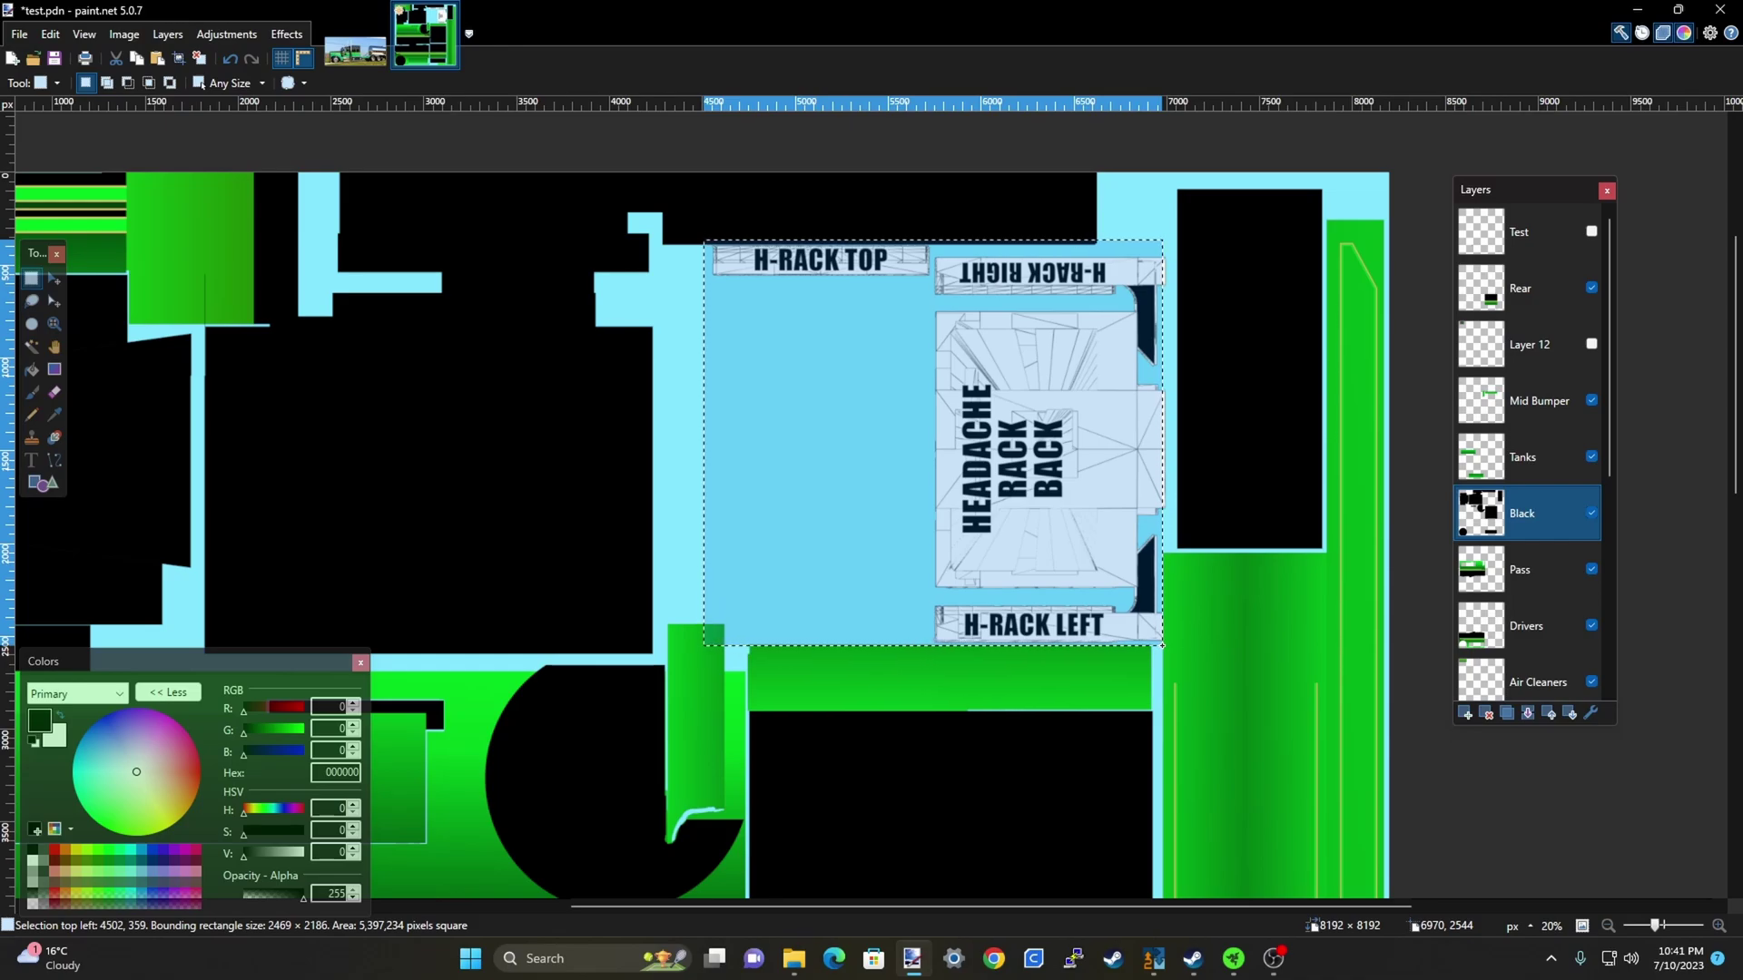
pyautogui.moveTo(1163, 647); pyautogui.dragTo(1166, 645)
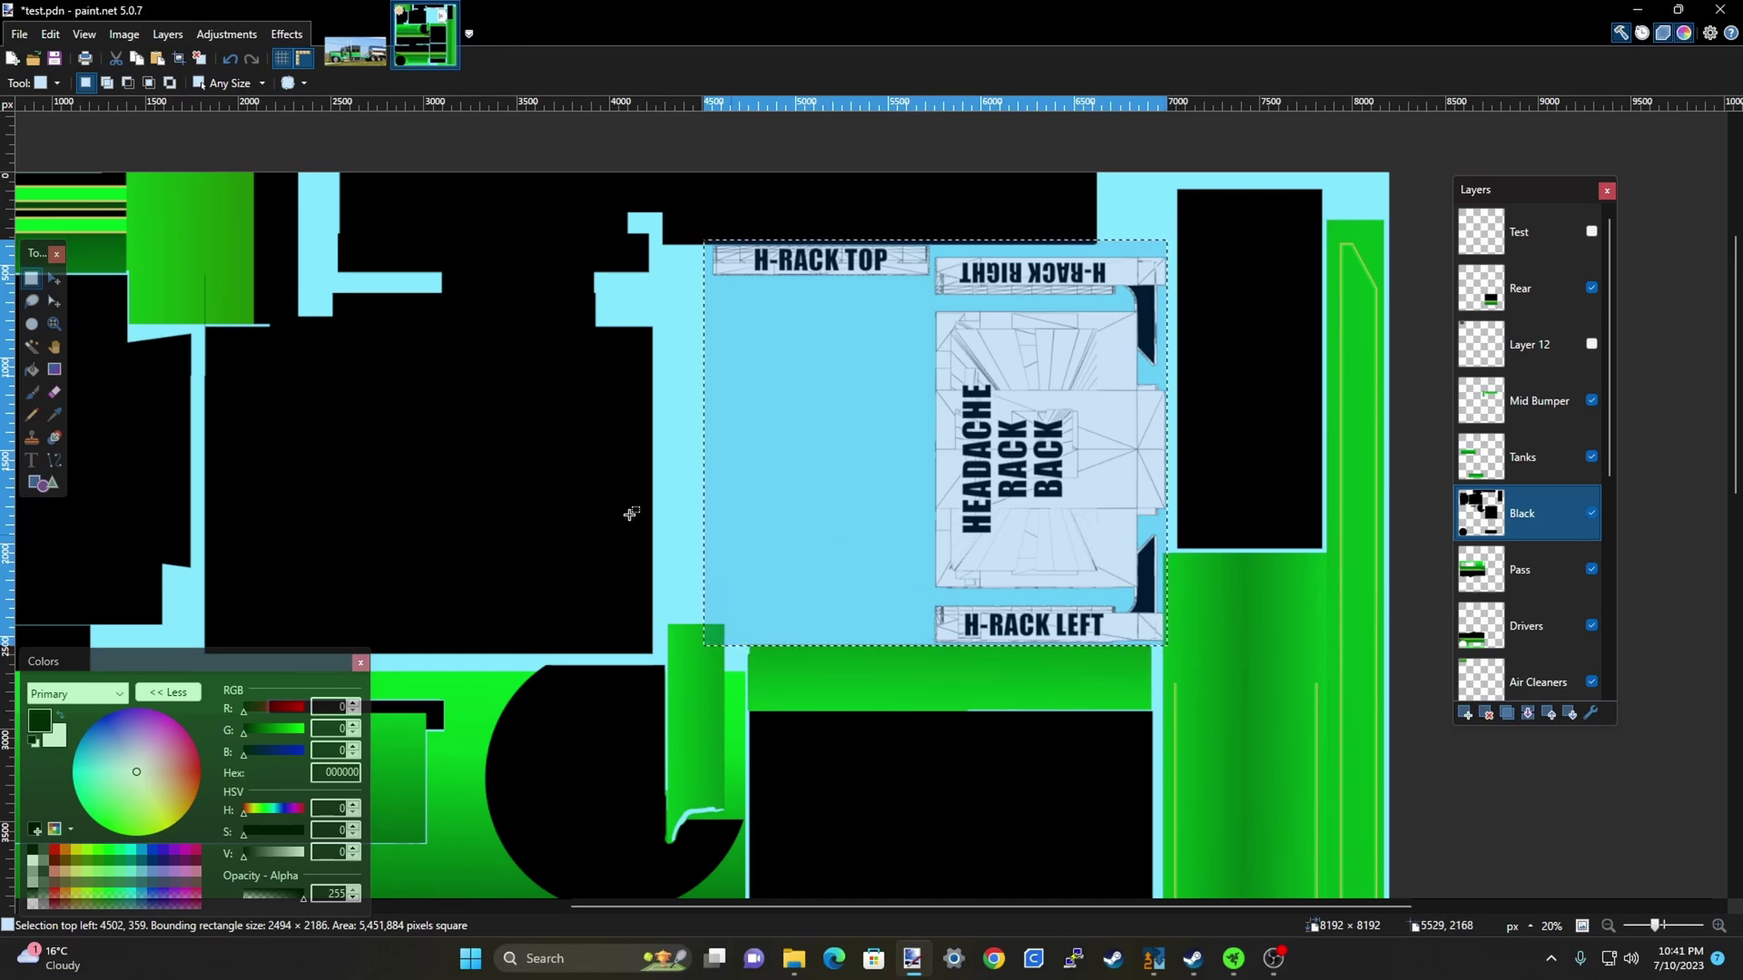
pyautogui.click(32, 369)
pyautogui.click(1015, 450)
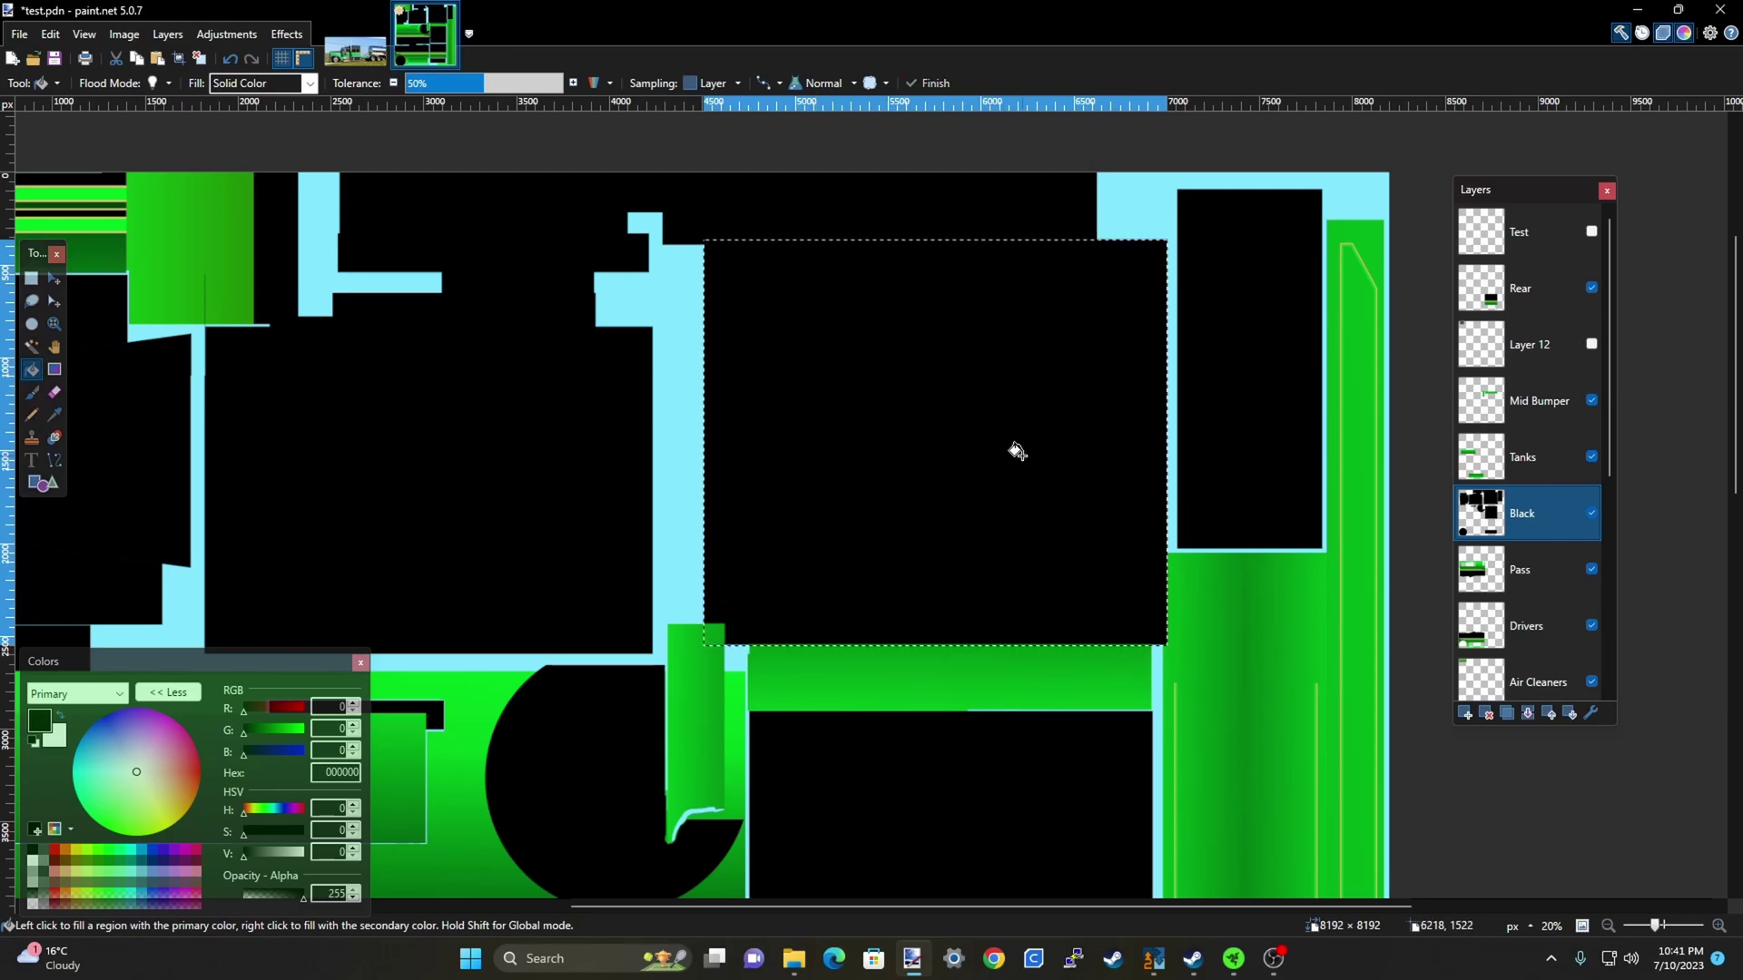
pyautogui.scroll(-3, 1023, 377)
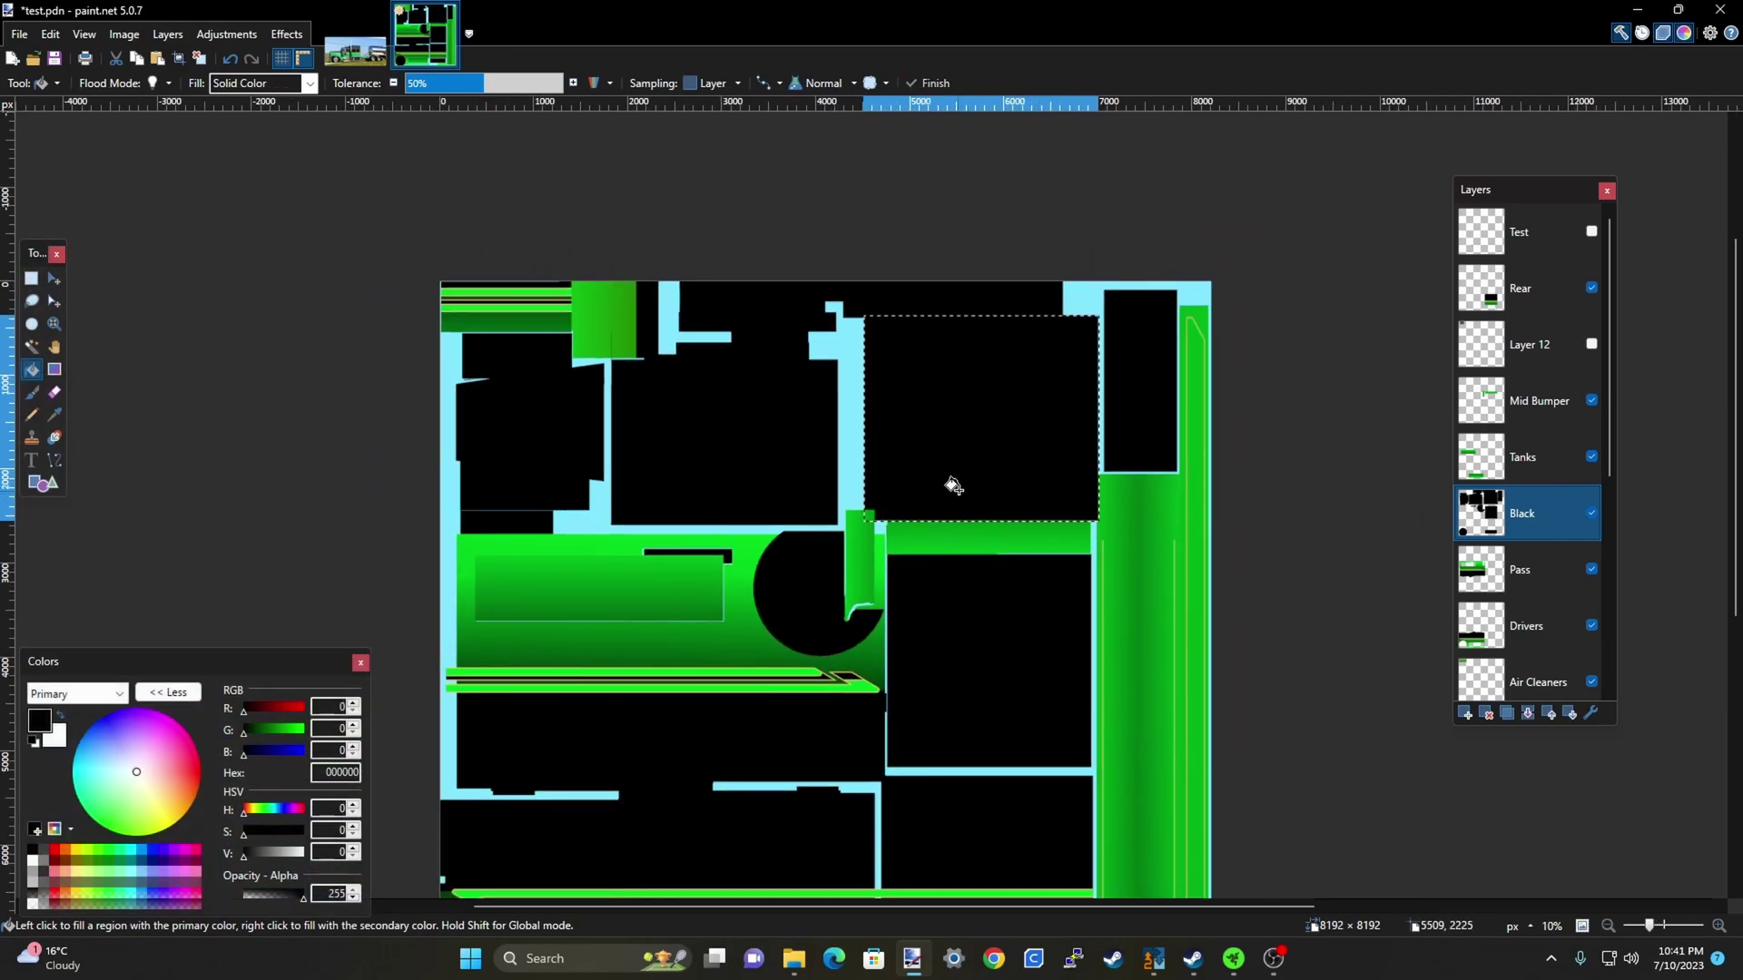
pyautogui.hotkey('ctrl', 'd')
pyautogui.scroll(-4, 1180, 391)
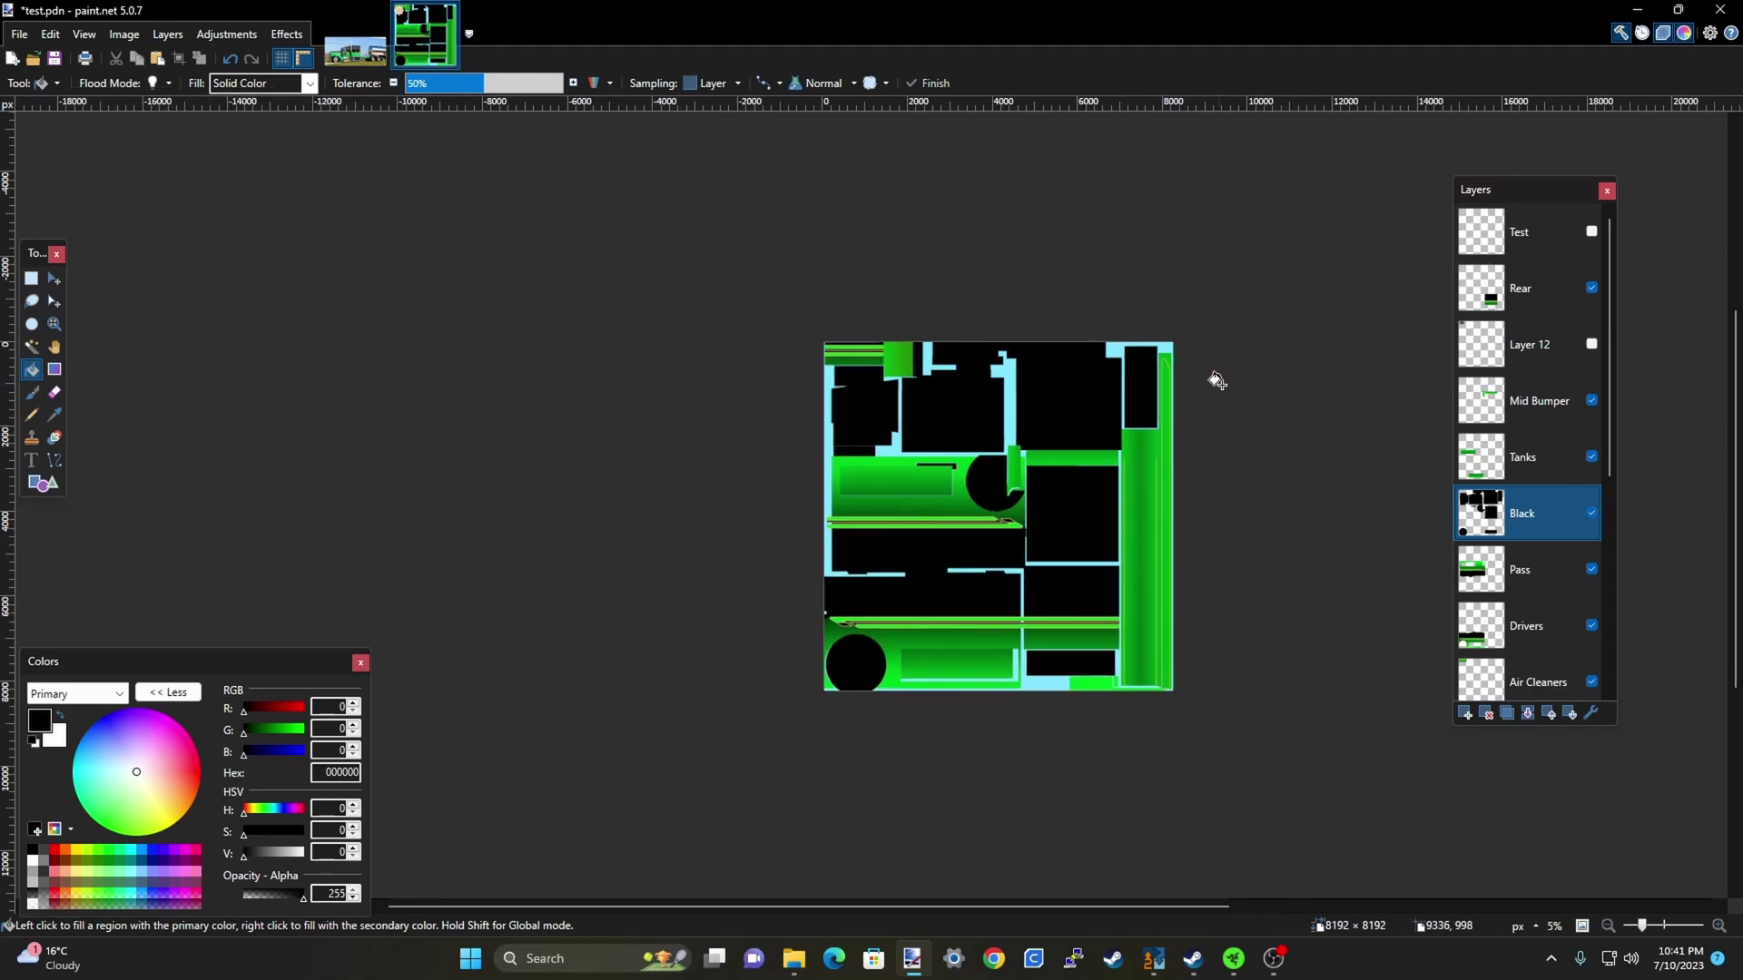
# Save the layered test.pdn file, and hide the Background layer for the texture export
pyautogui.scroll(-1, 988, 564)
pyautogui.scroll(3, 988, 563)
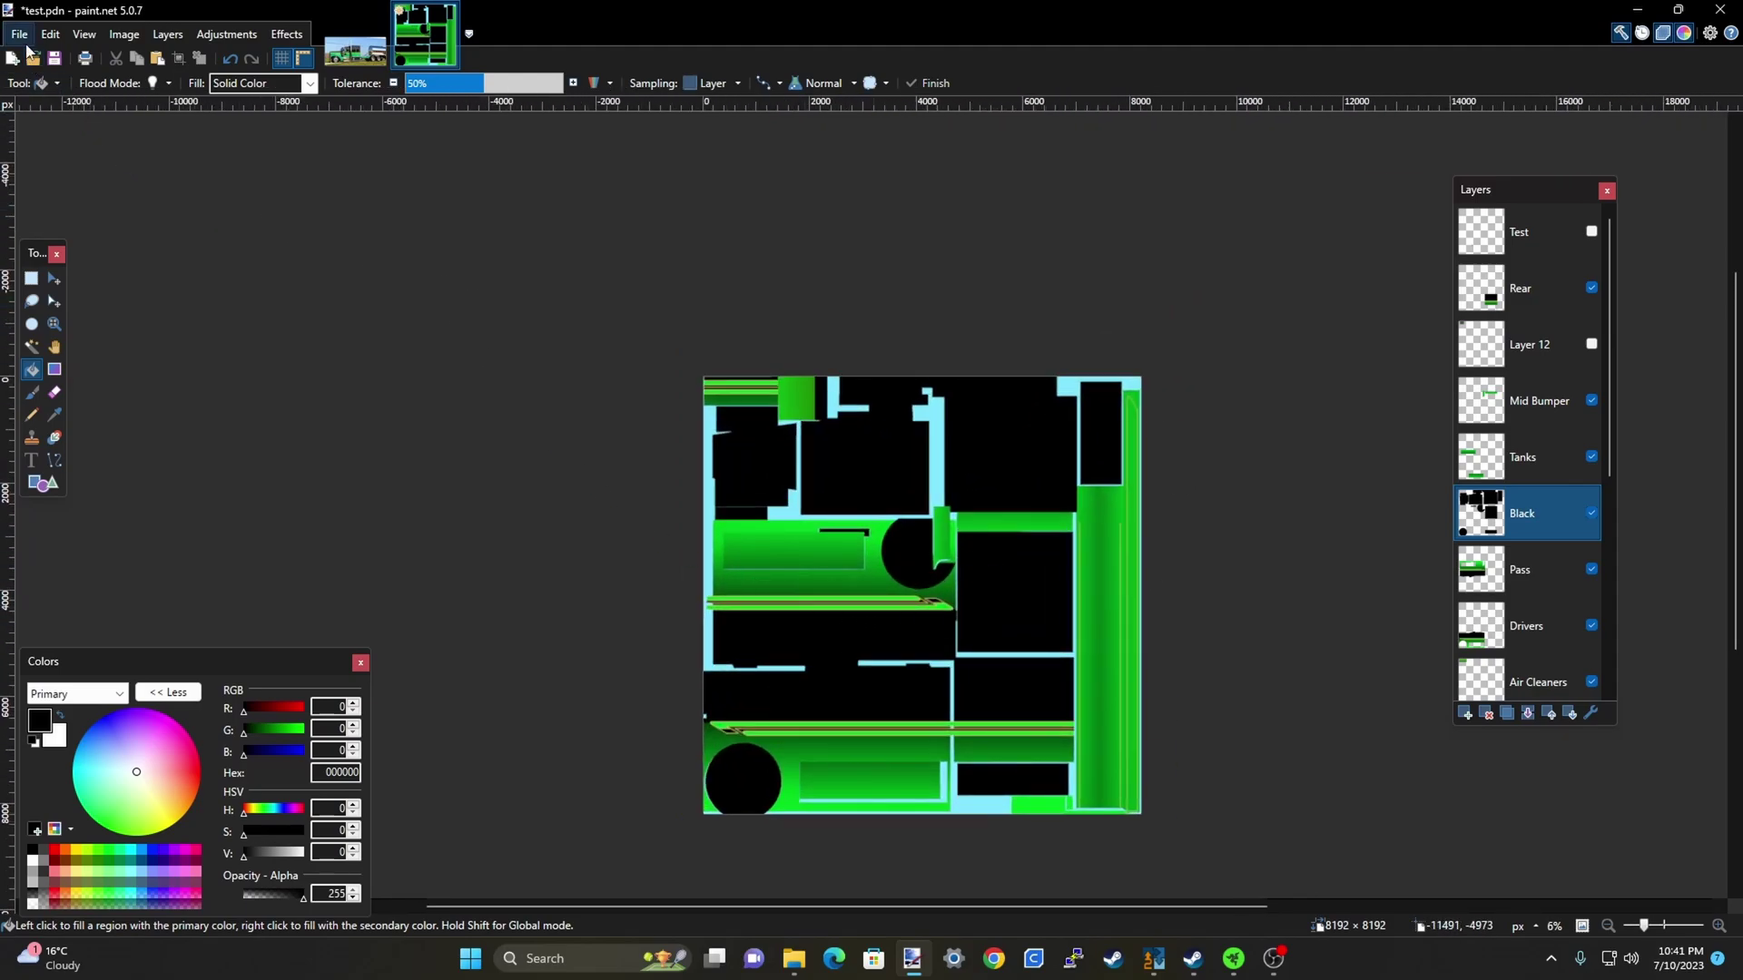
pyautogui.click(17, 36)
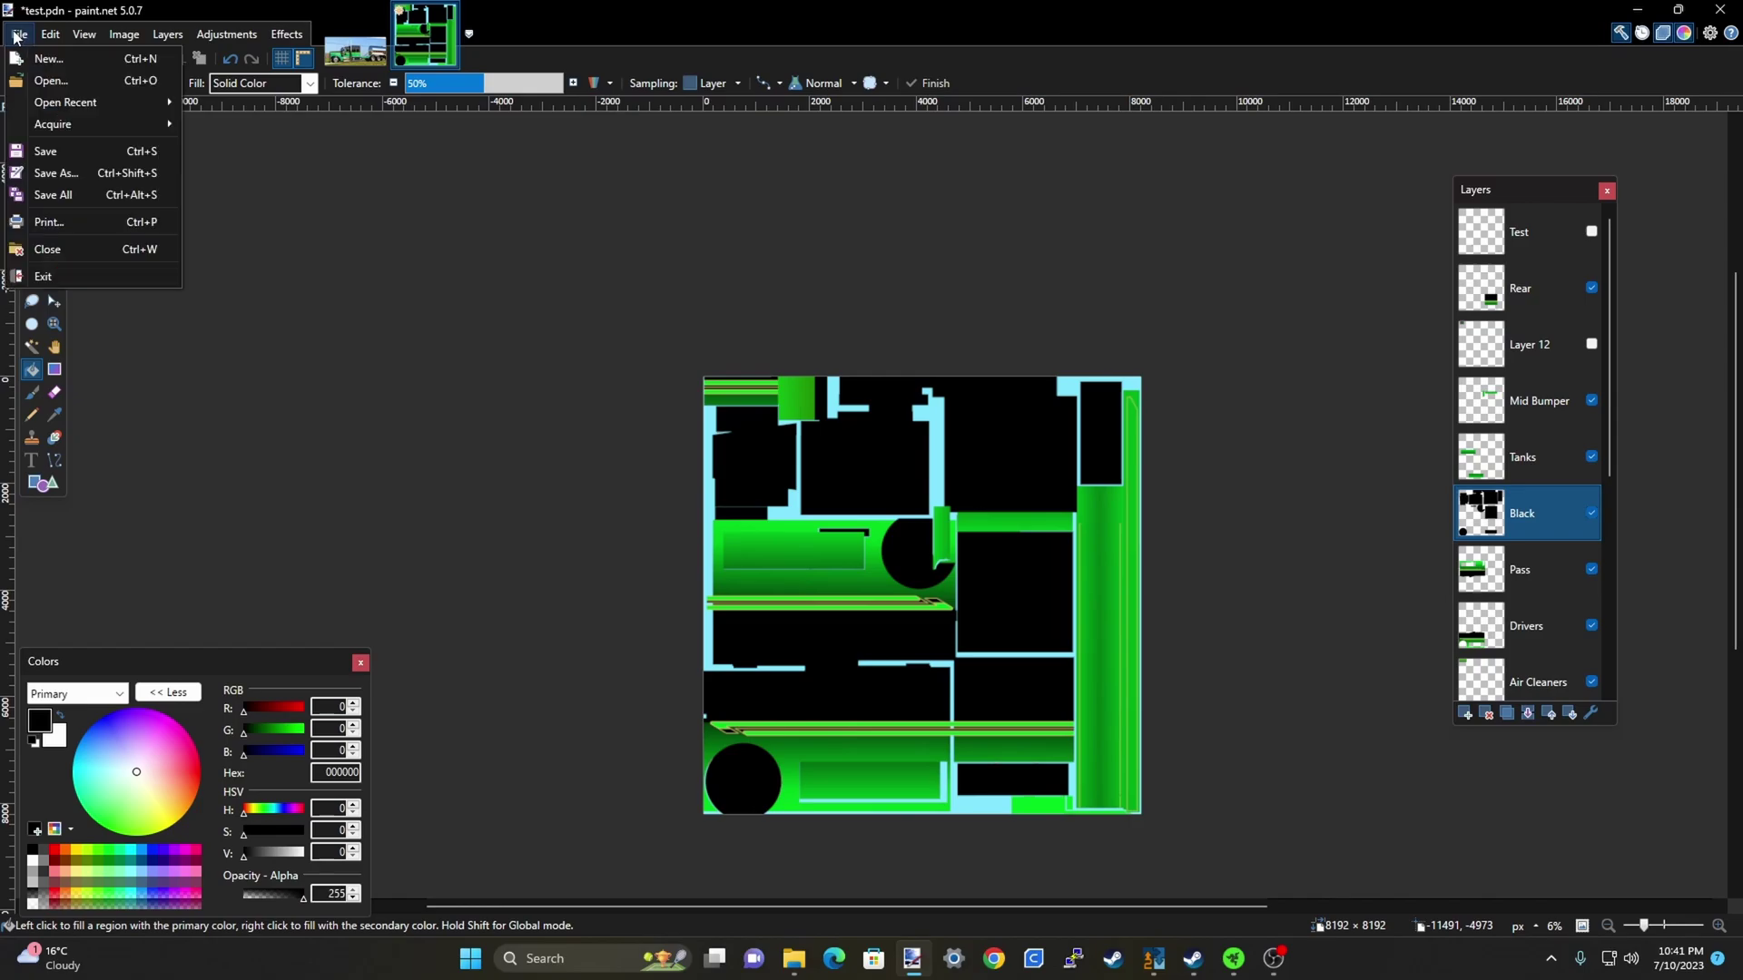
pyautogui.click(41, 156)
pyautogui.scroll(-5, 1561, 672)
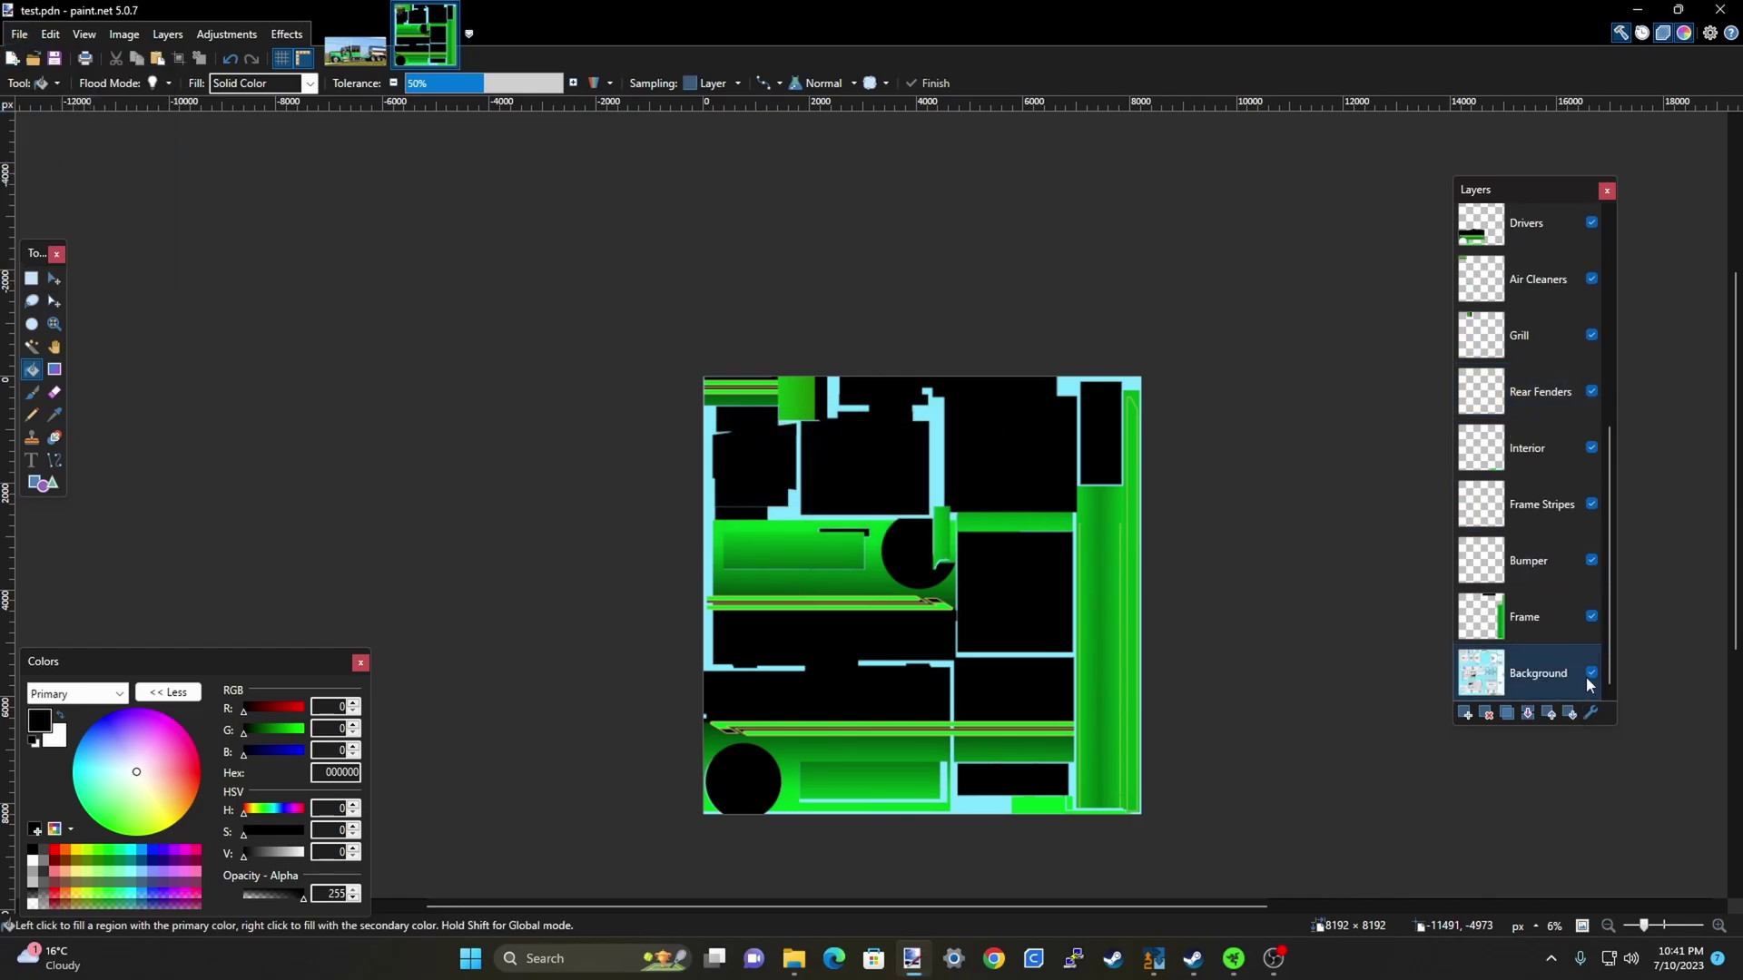
pyautogui.click(1592, 672)
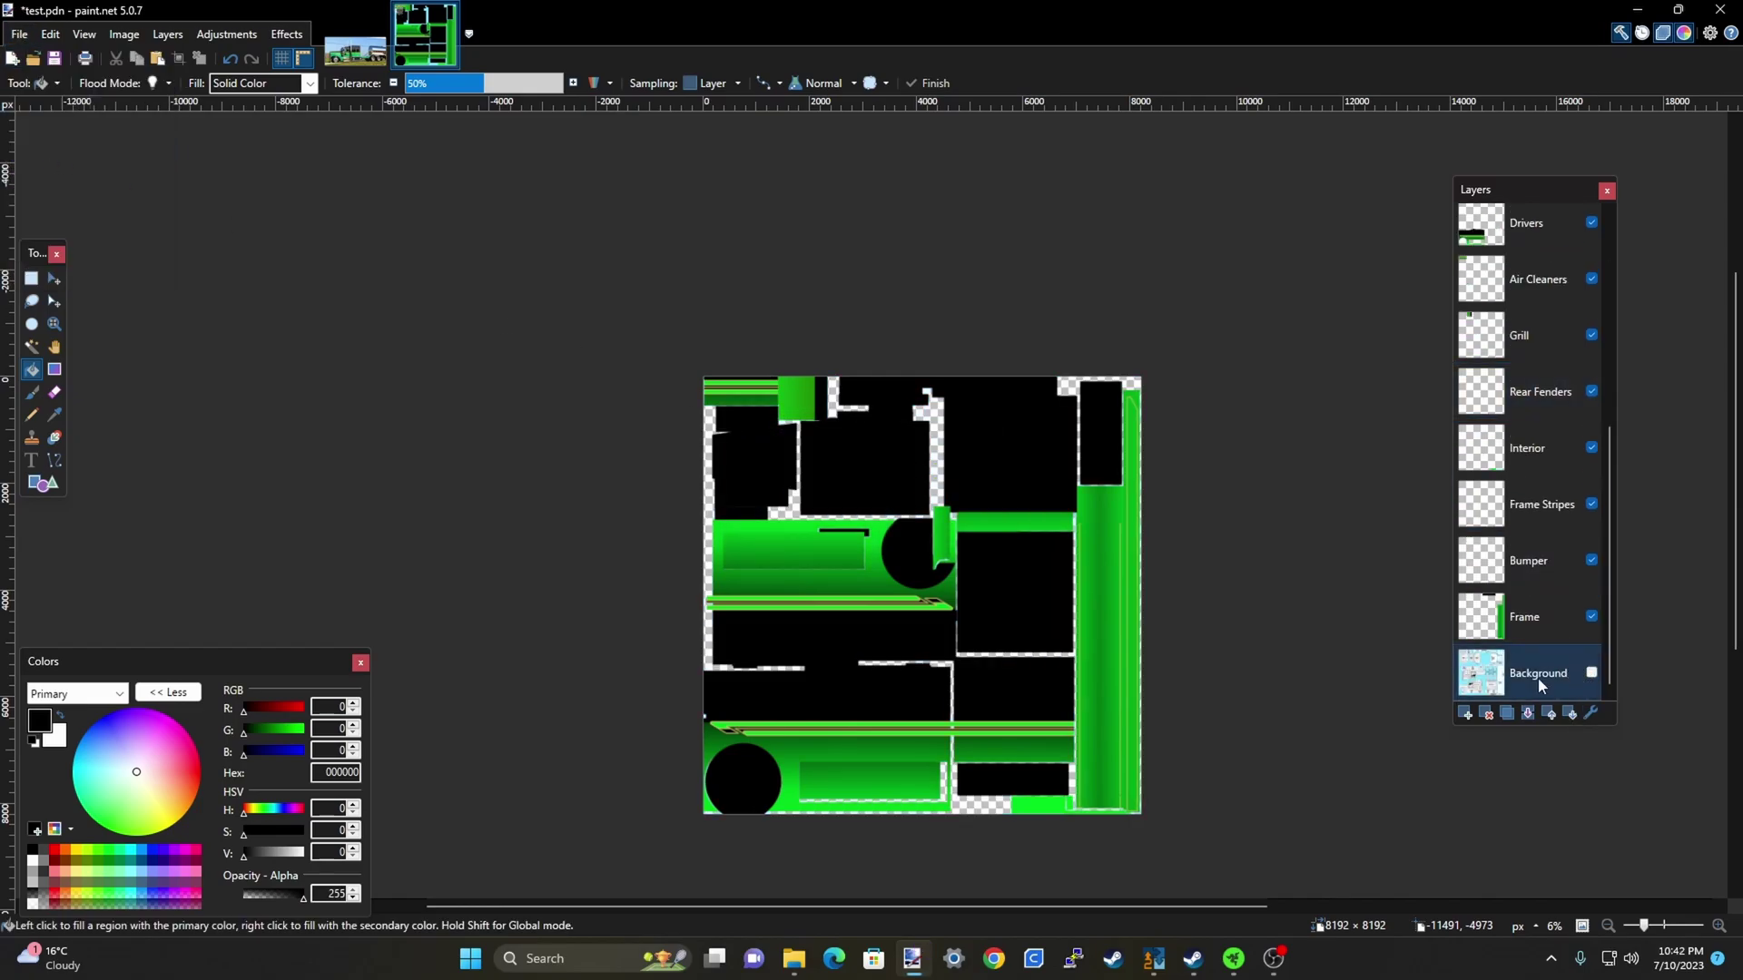
# Save the flattened image as DirectDraw Surface (DDS) over test.dds in the Ruda W900 dds folder, using BC1 (Linear, DXT1)
pyautogui.click(20, 36)
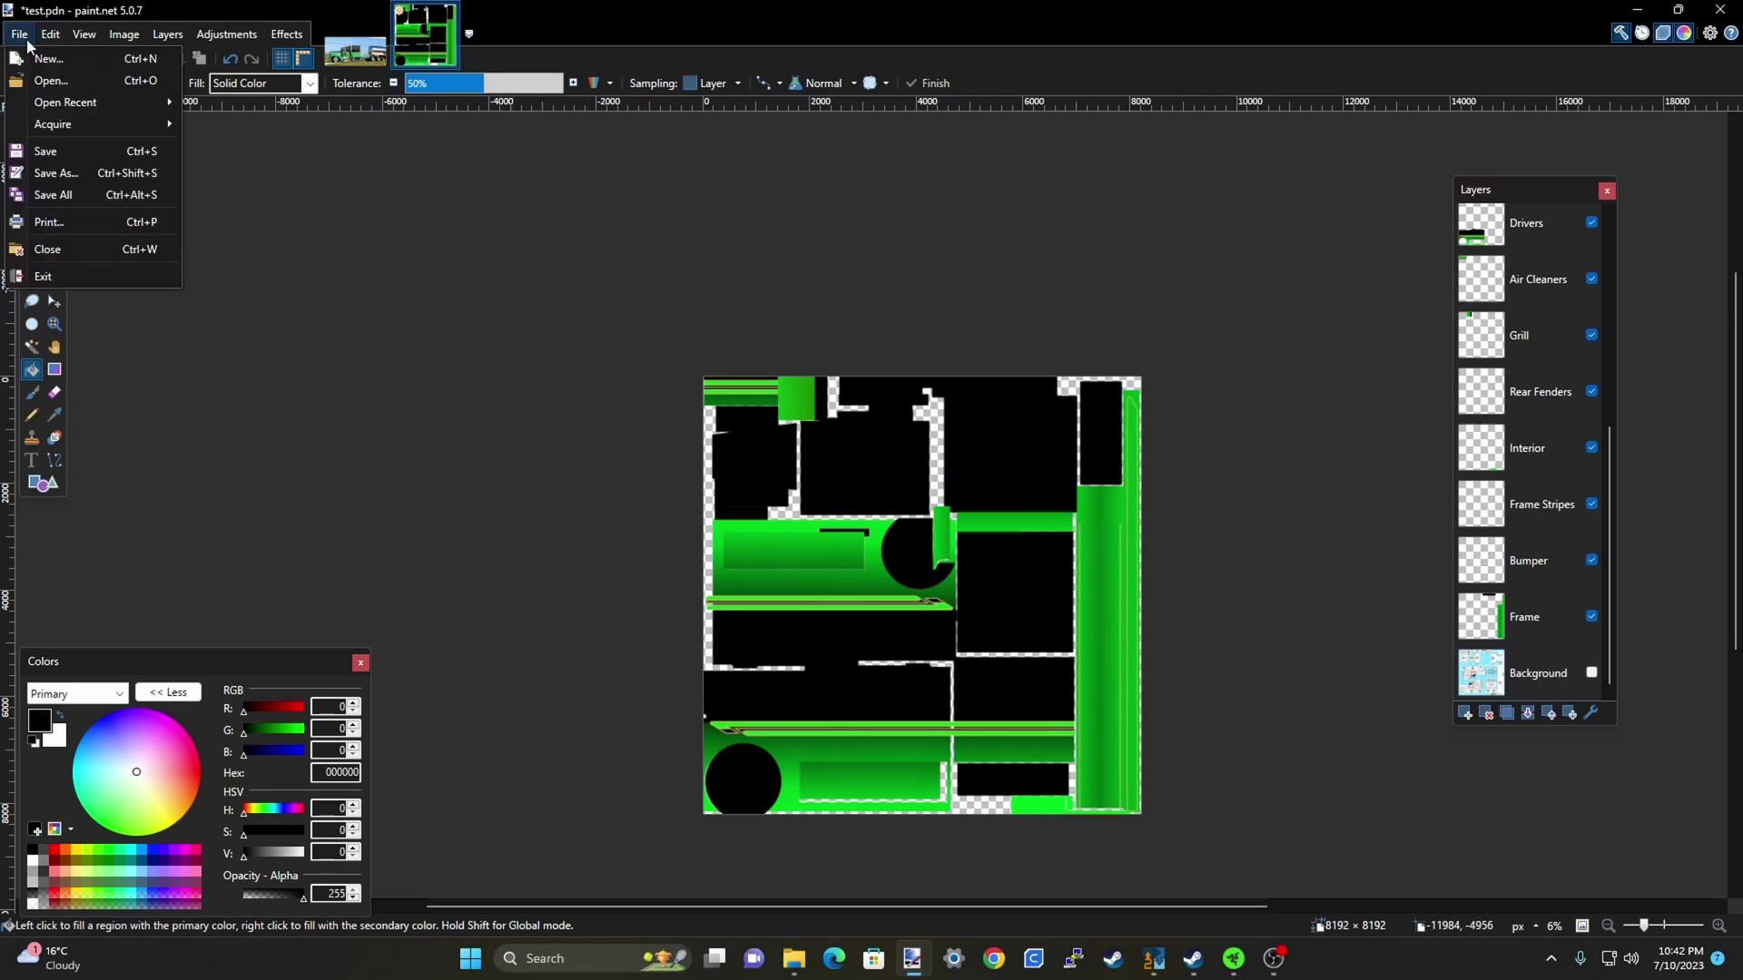
pyautogui.click(51, 174)
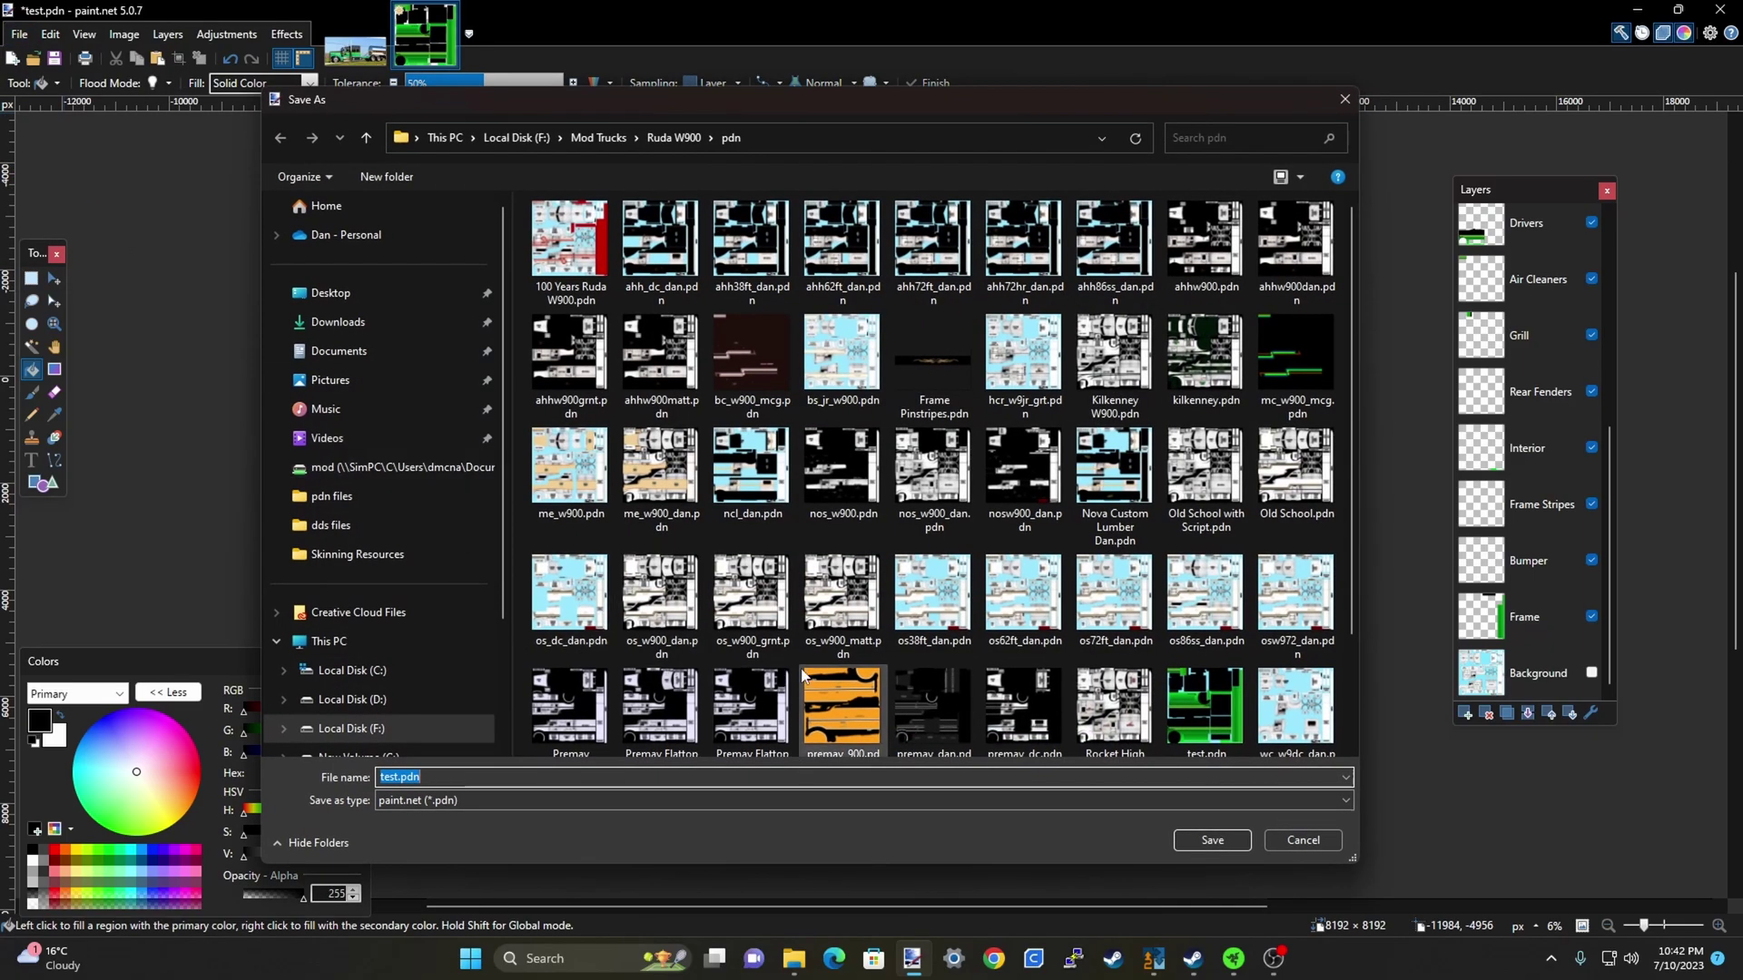
pyautogui.click(506, 798)
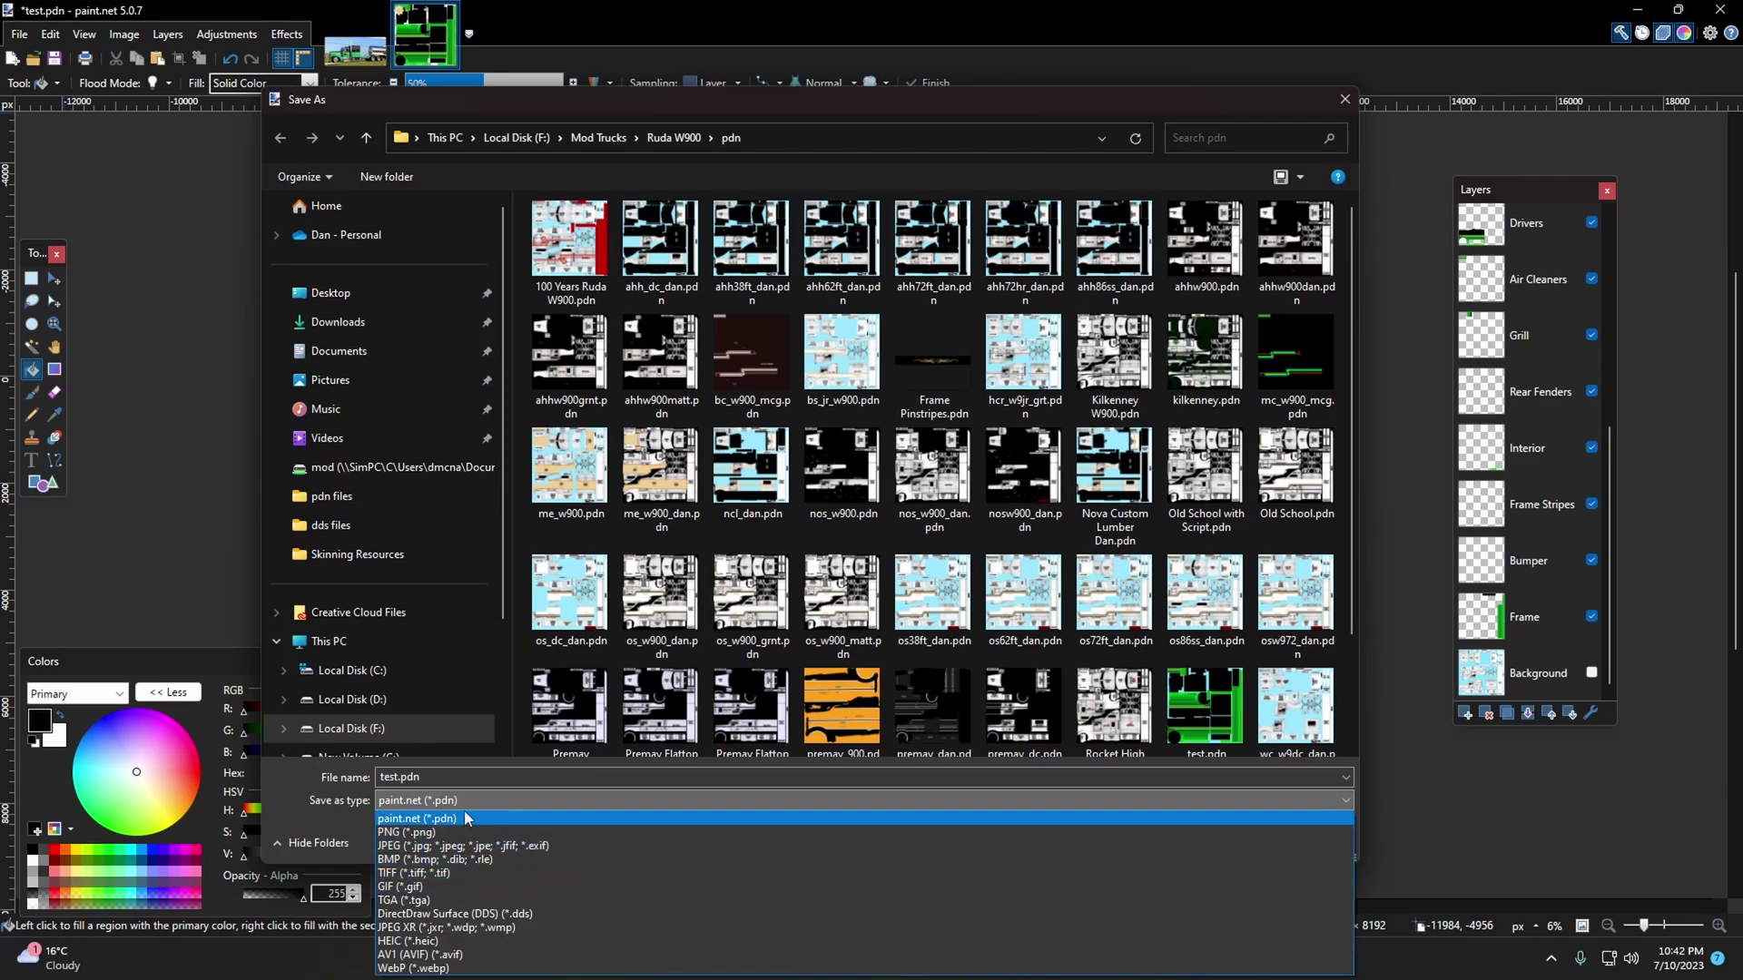
pyautogui.click(464, 914)
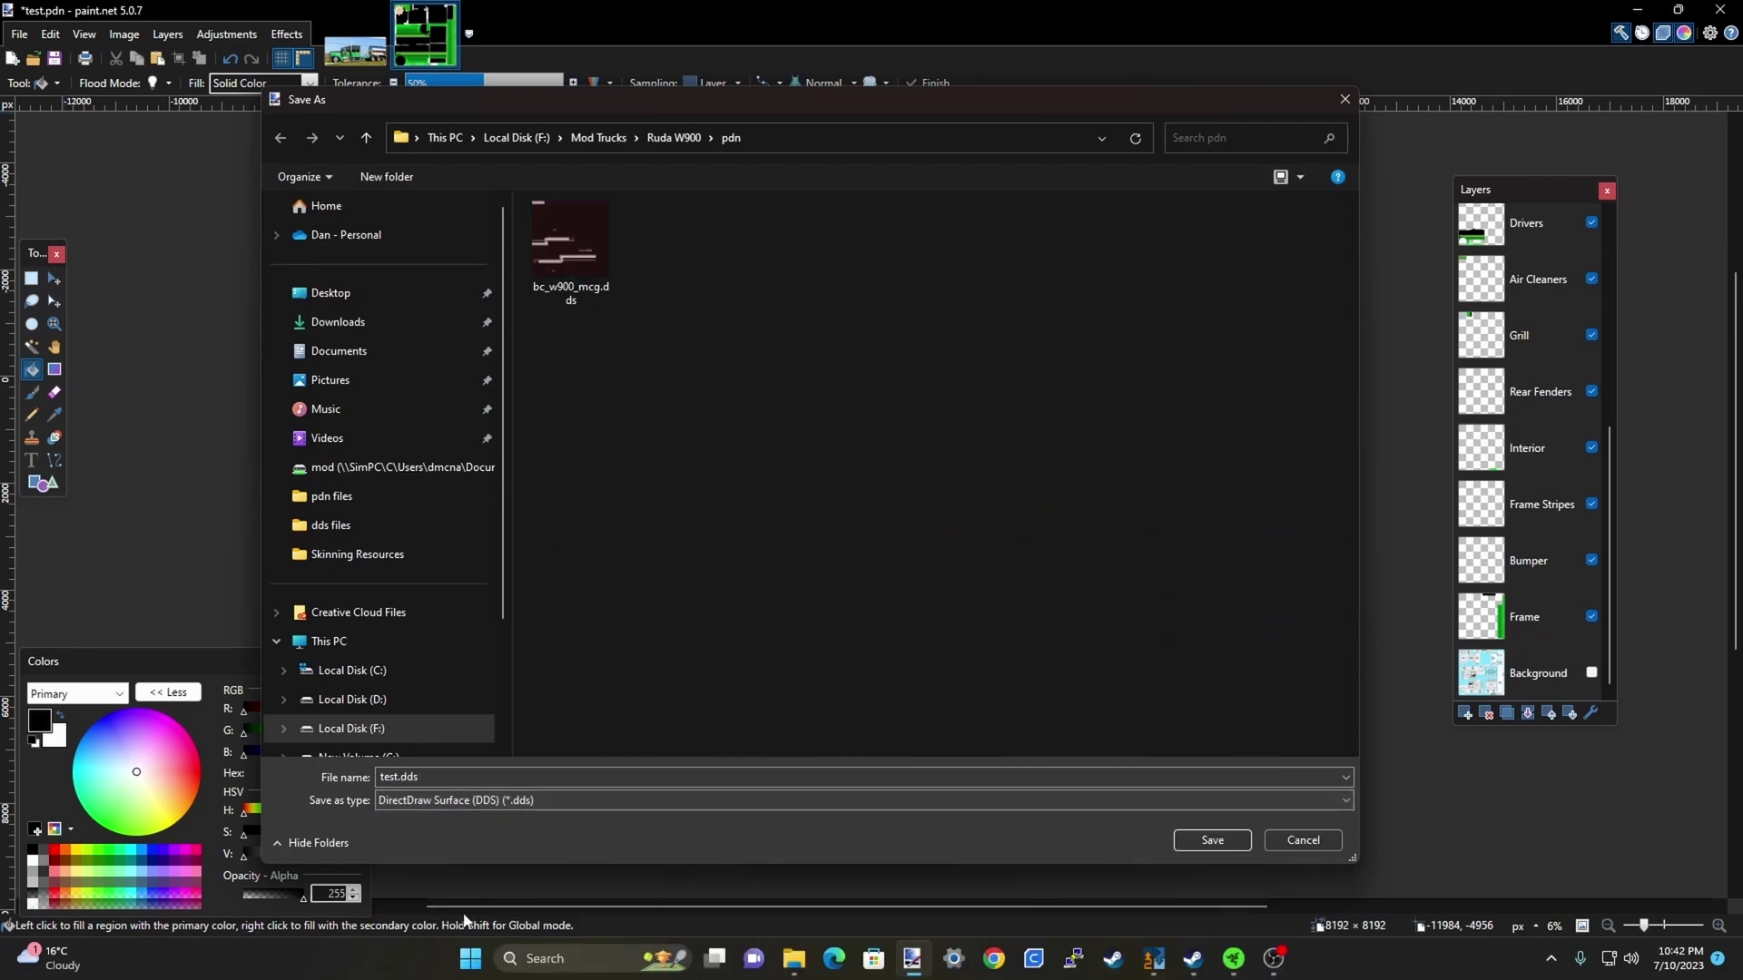
pyautogui.click(657, 138)
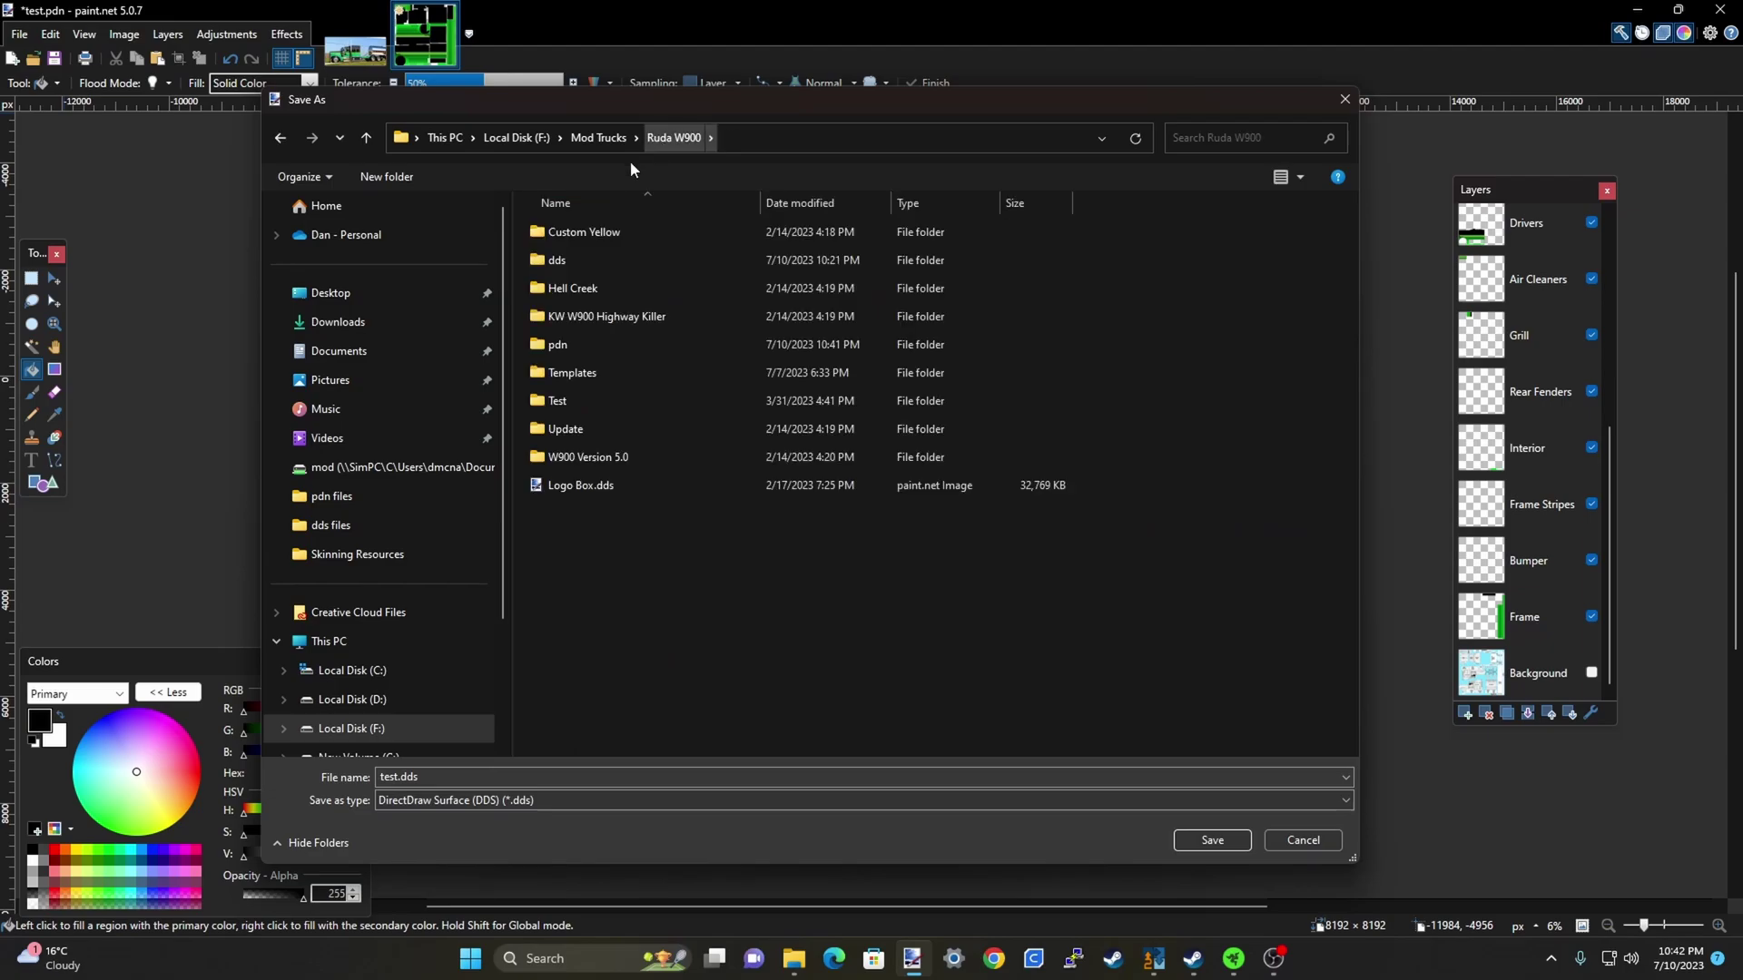
pyautogui.doubleClick(536, 267)
pyautogui.scroll(-10, 868, 580)
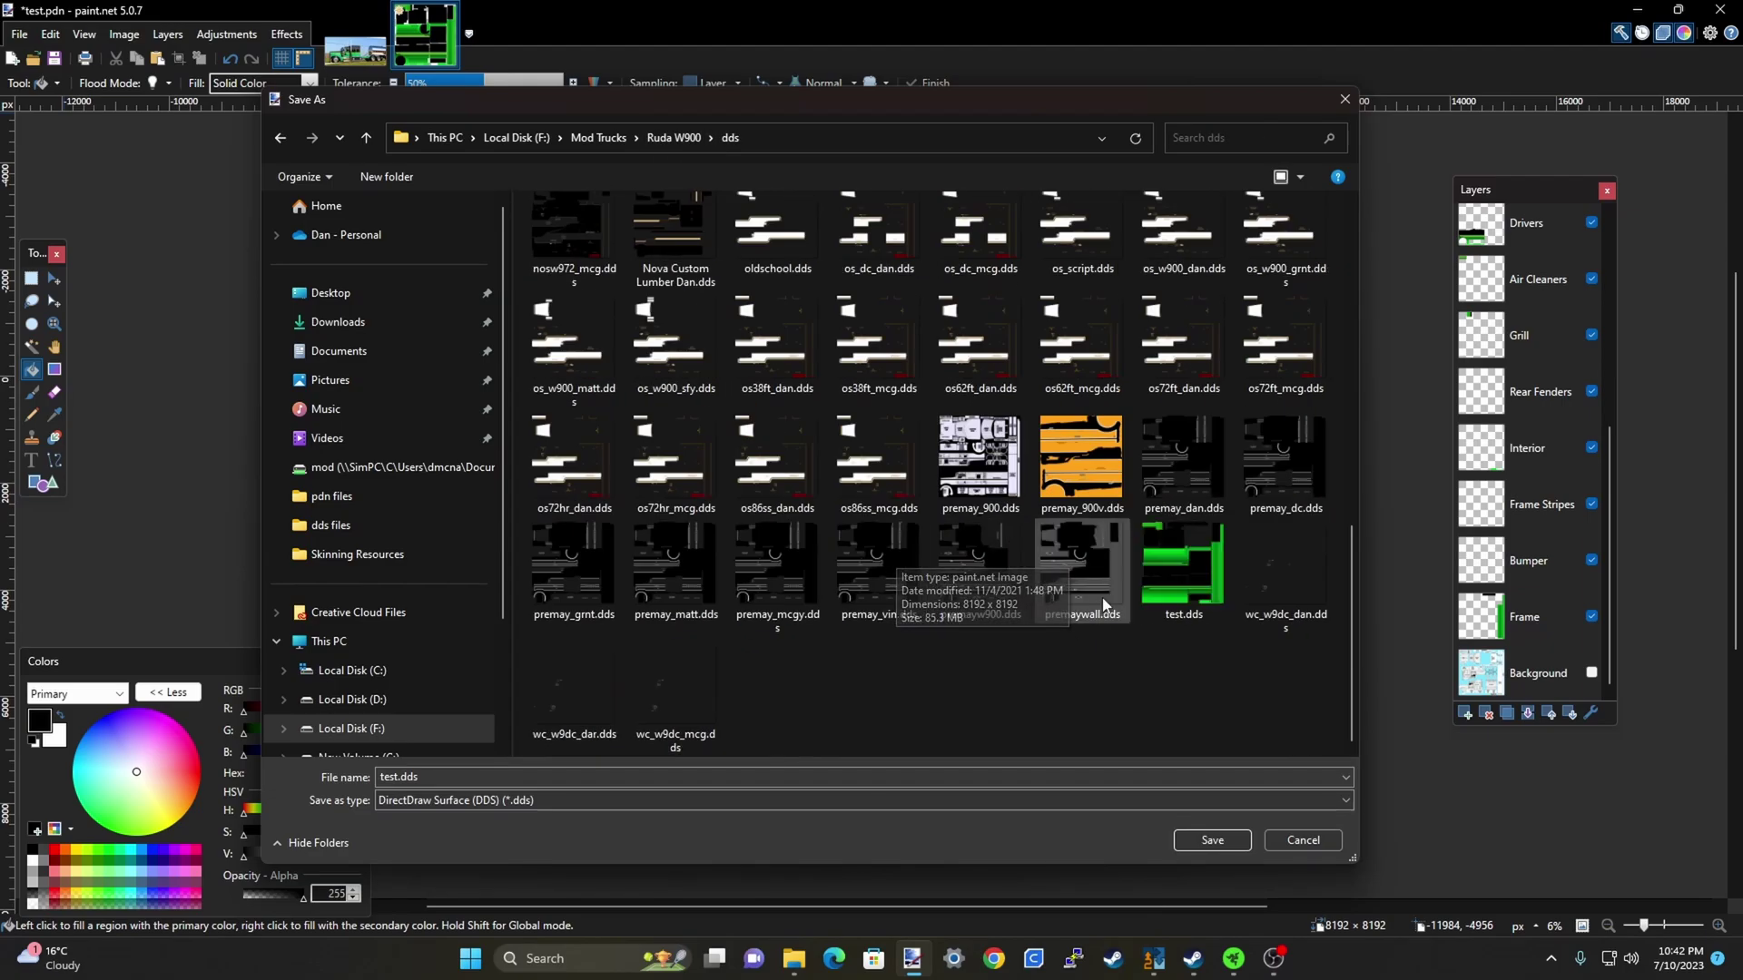
pyautogui.doubleClick(1152, 578)
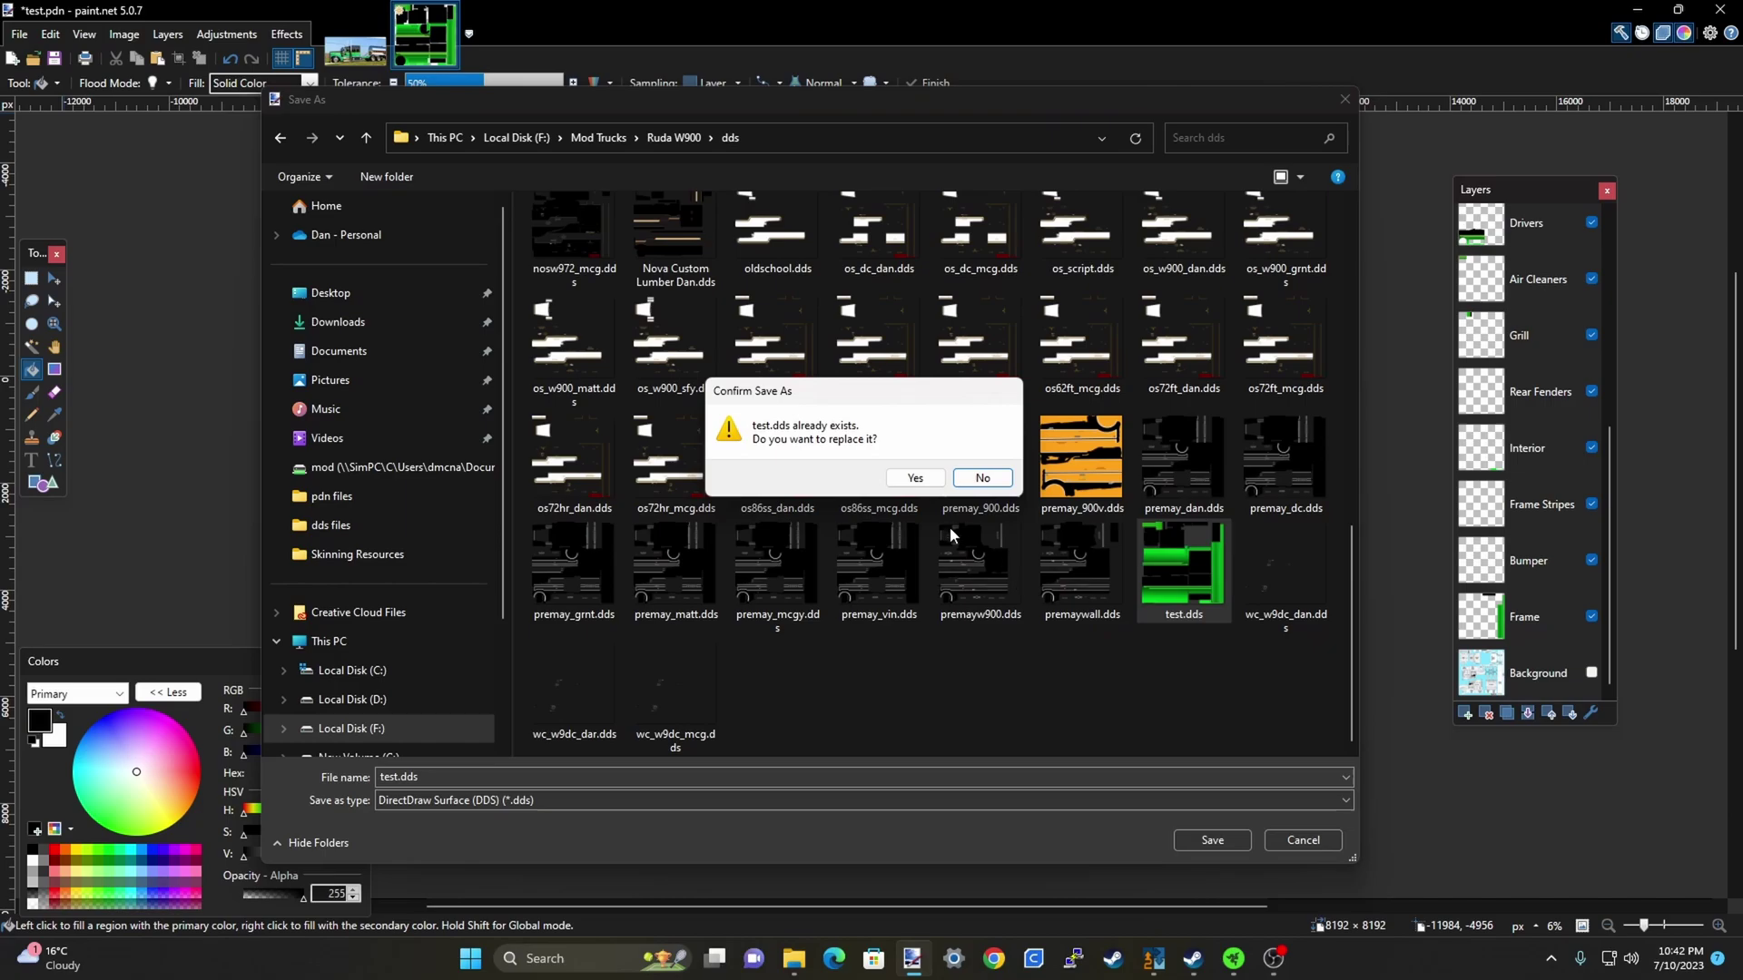
pyautogui.click(918, 483)
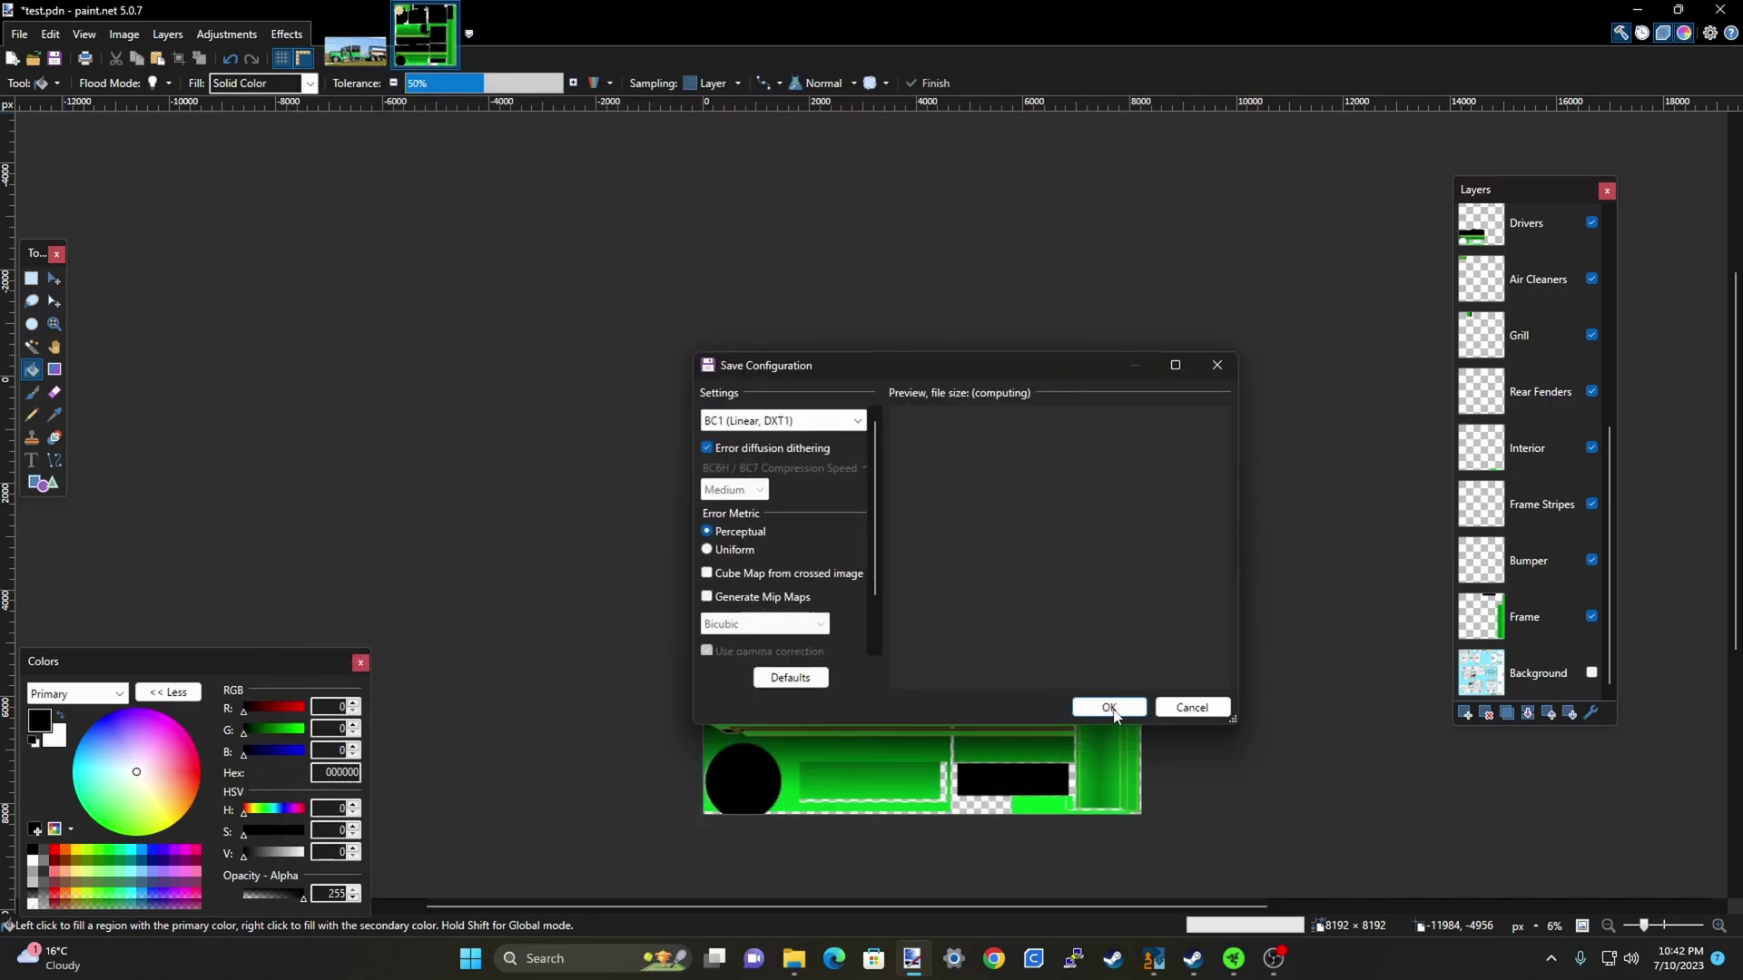
pyautogui.click(1112, 709)
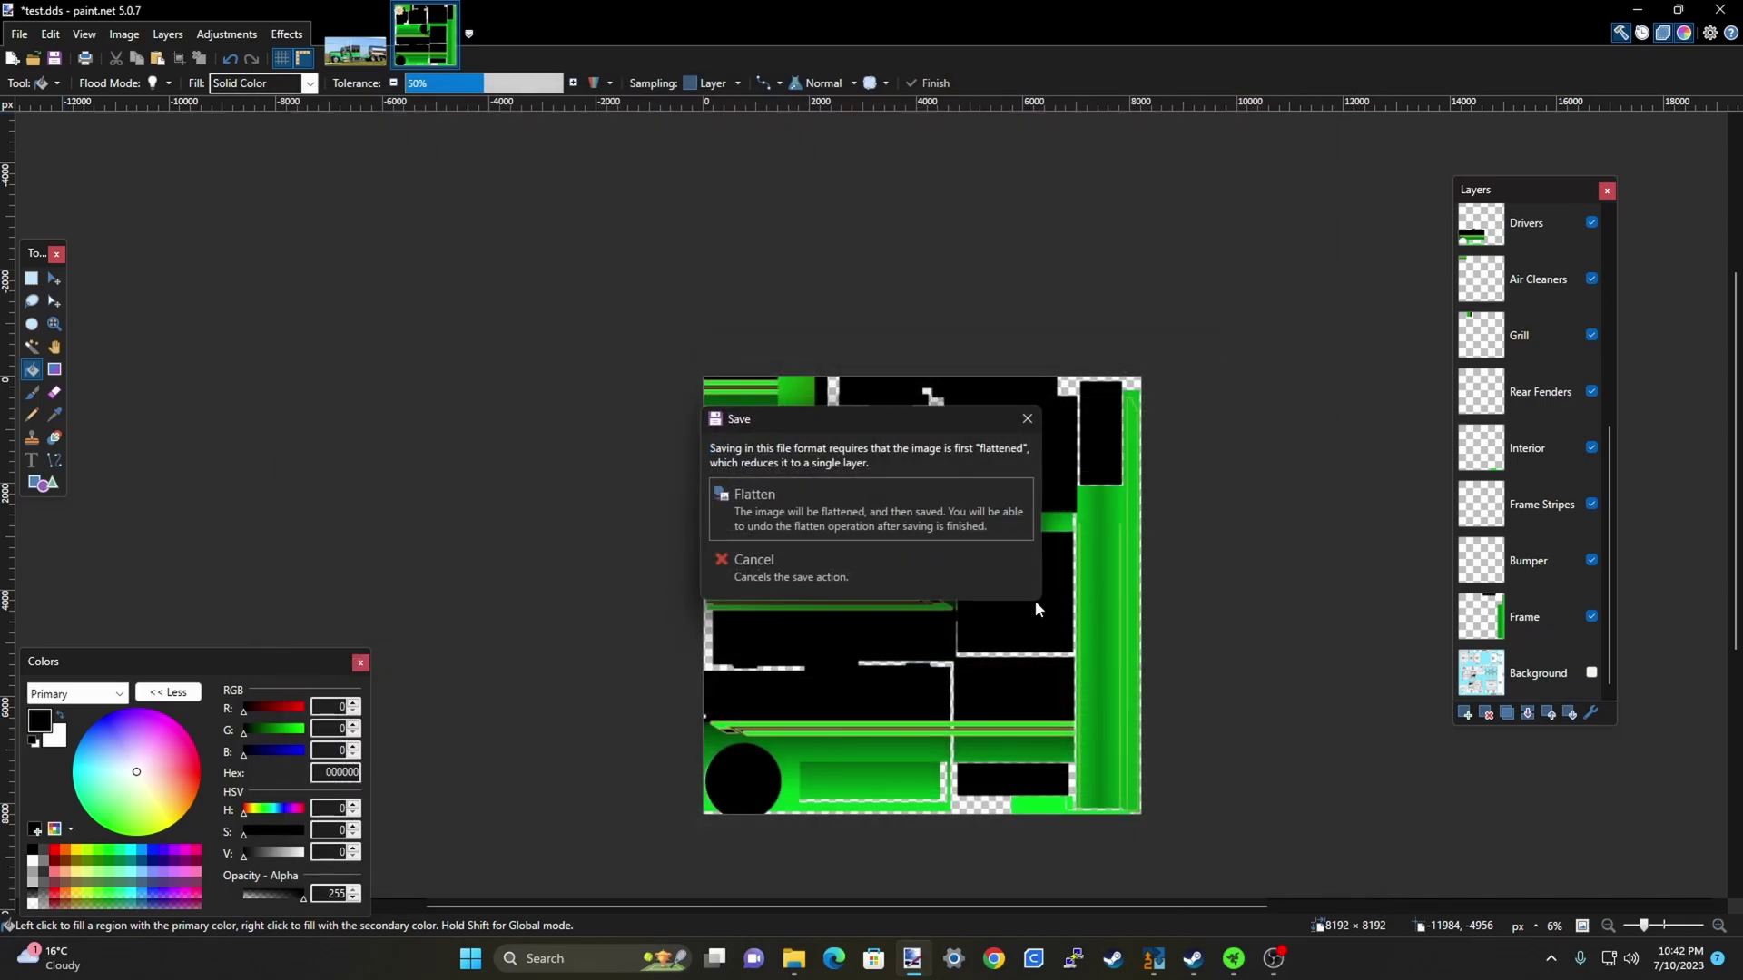
pyautogui.click(825, 495)
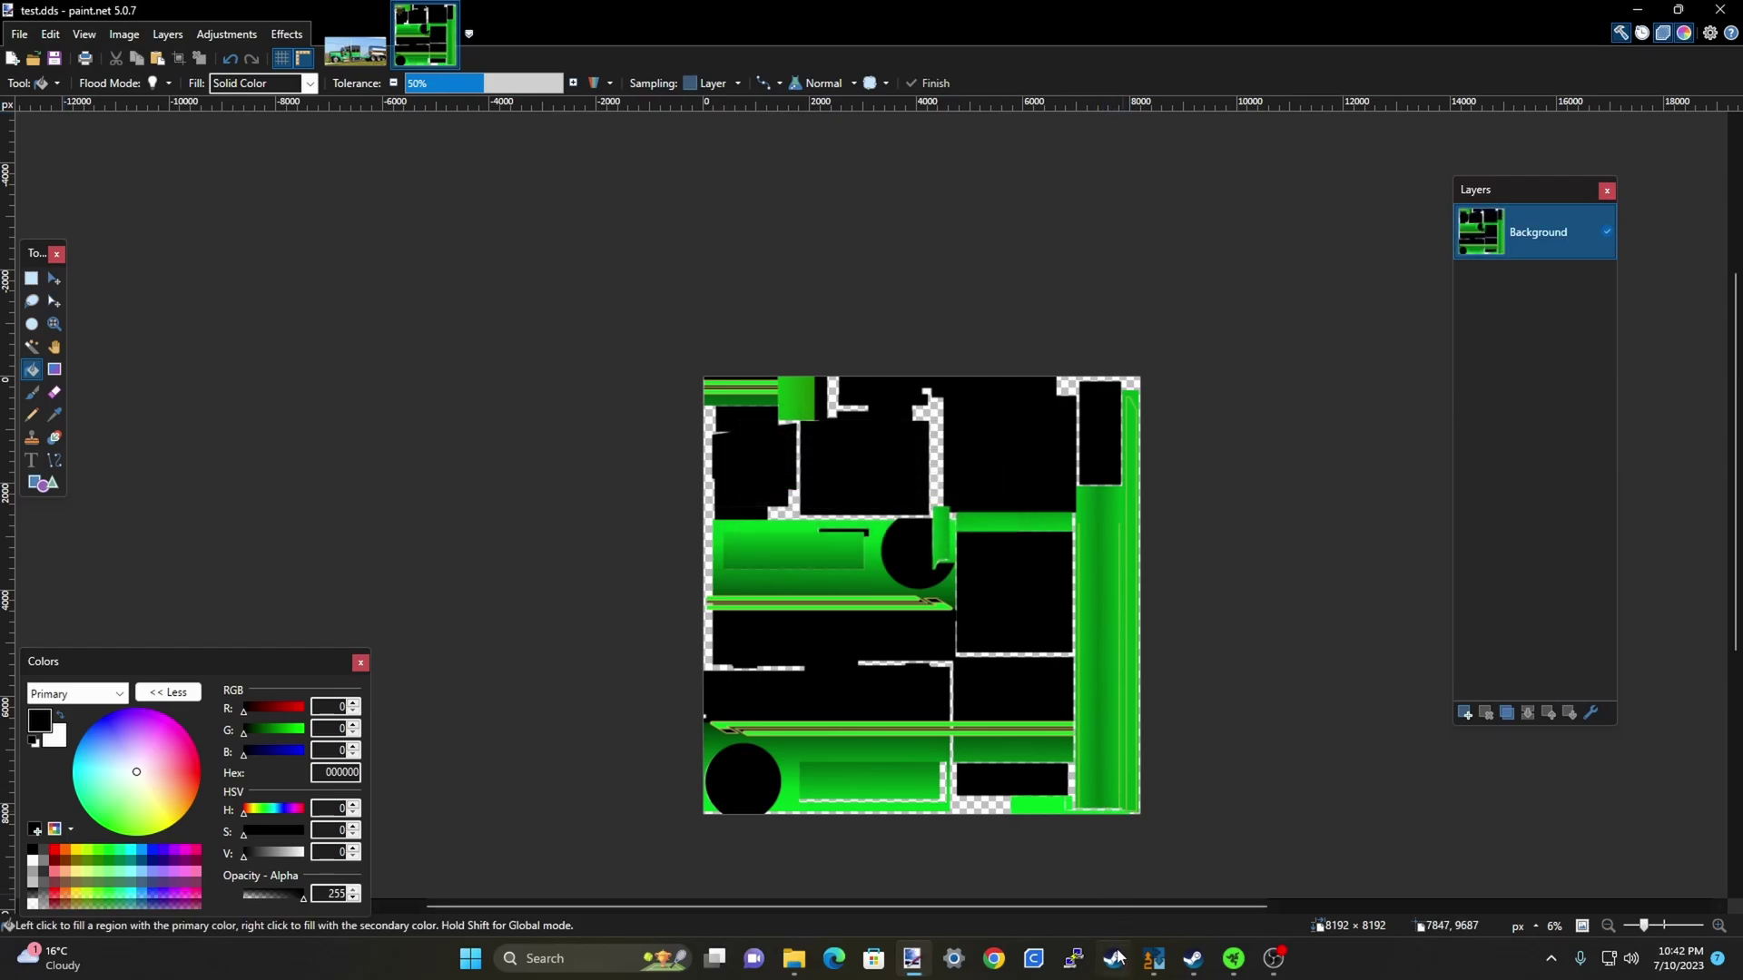
# Switch to Mods Studio 2 and reload test.dds from the dds folder as the truck skin image
pyautogui.click(1152, 962)
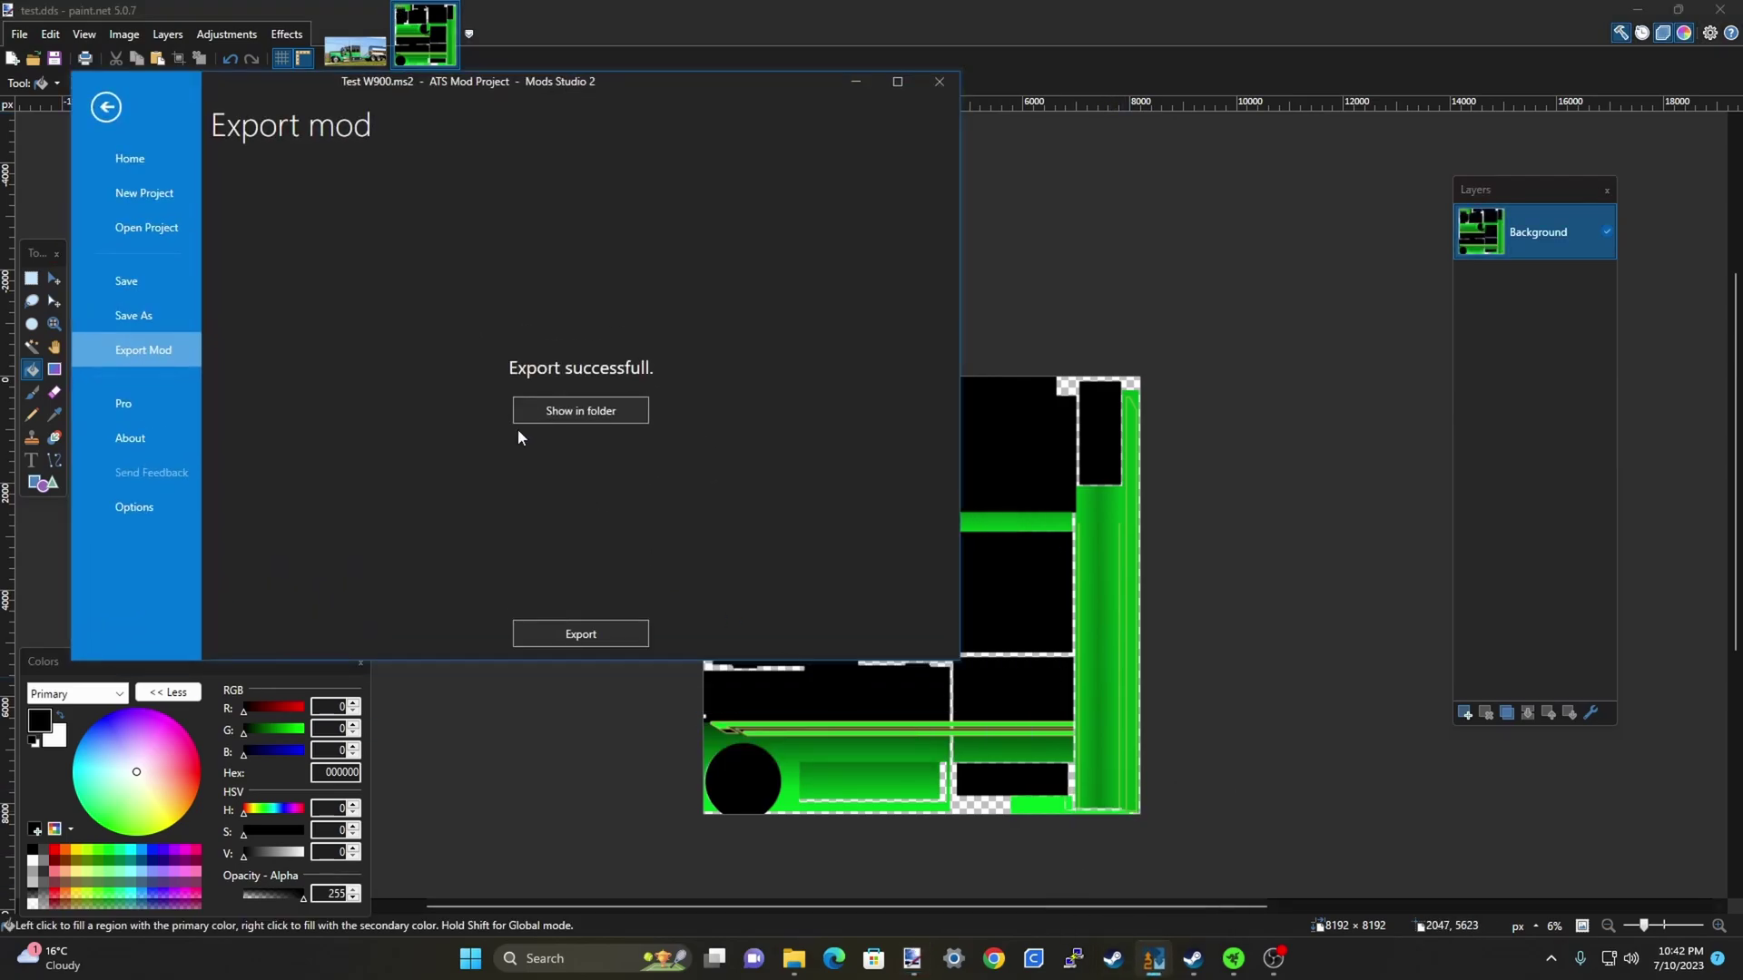
pyautogui.click(107, 108)
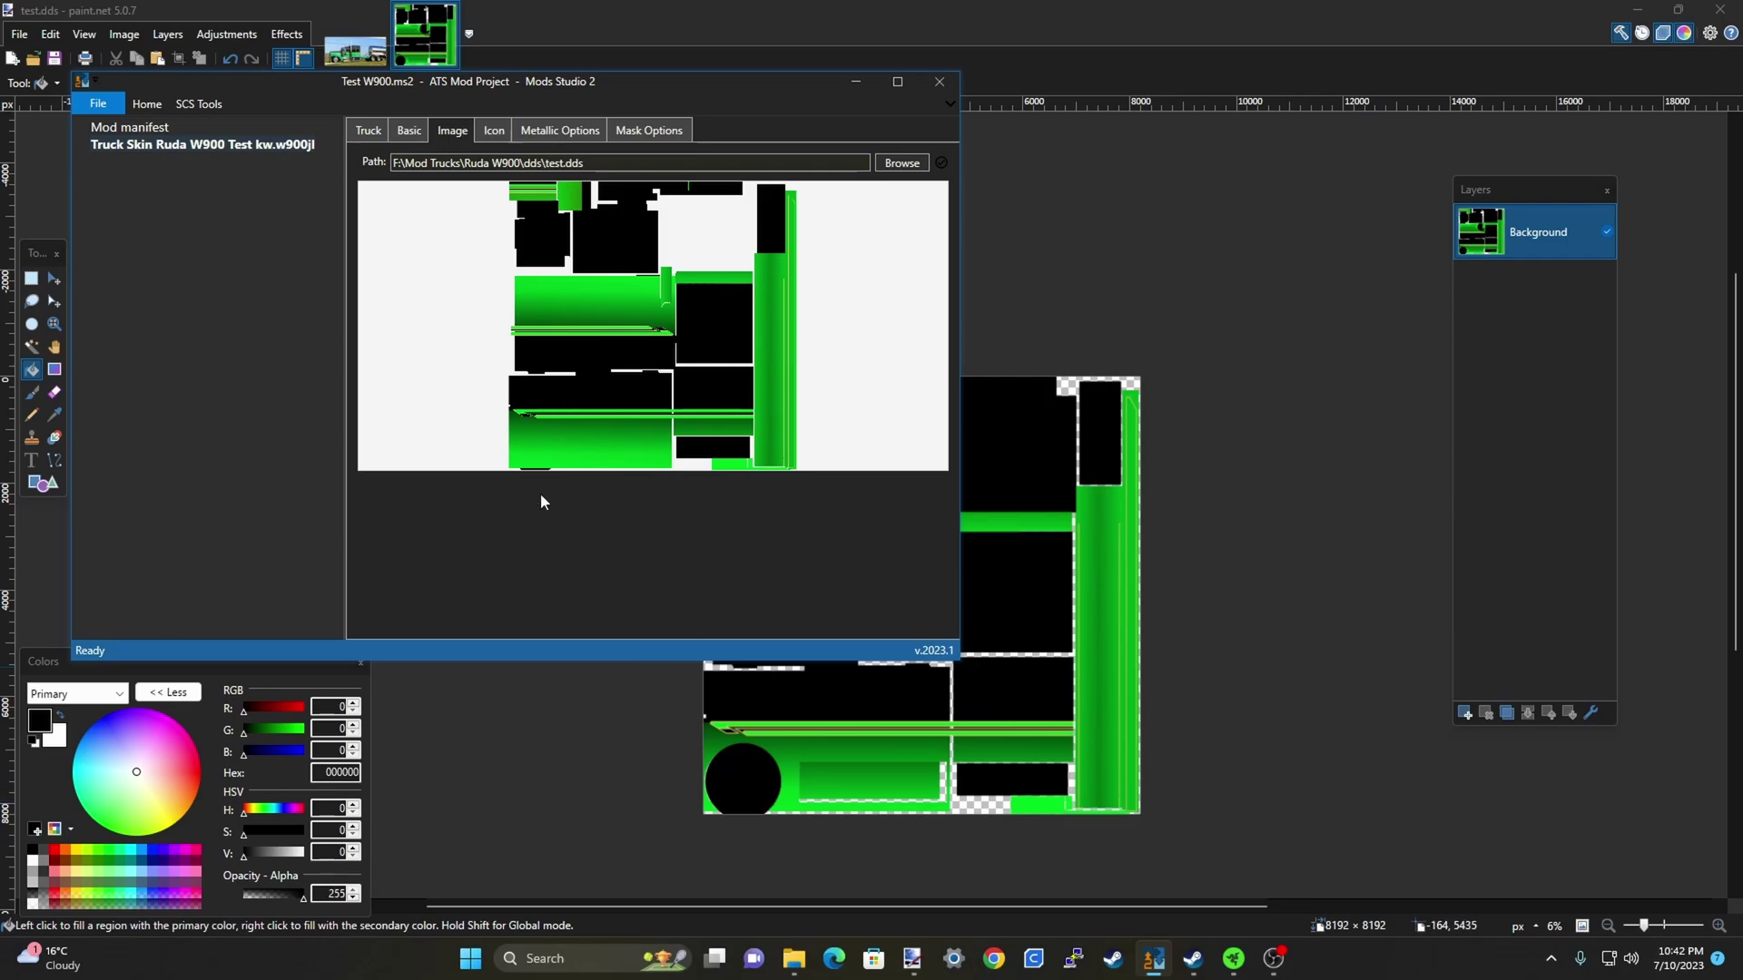
pyautogui.click(900, 164)
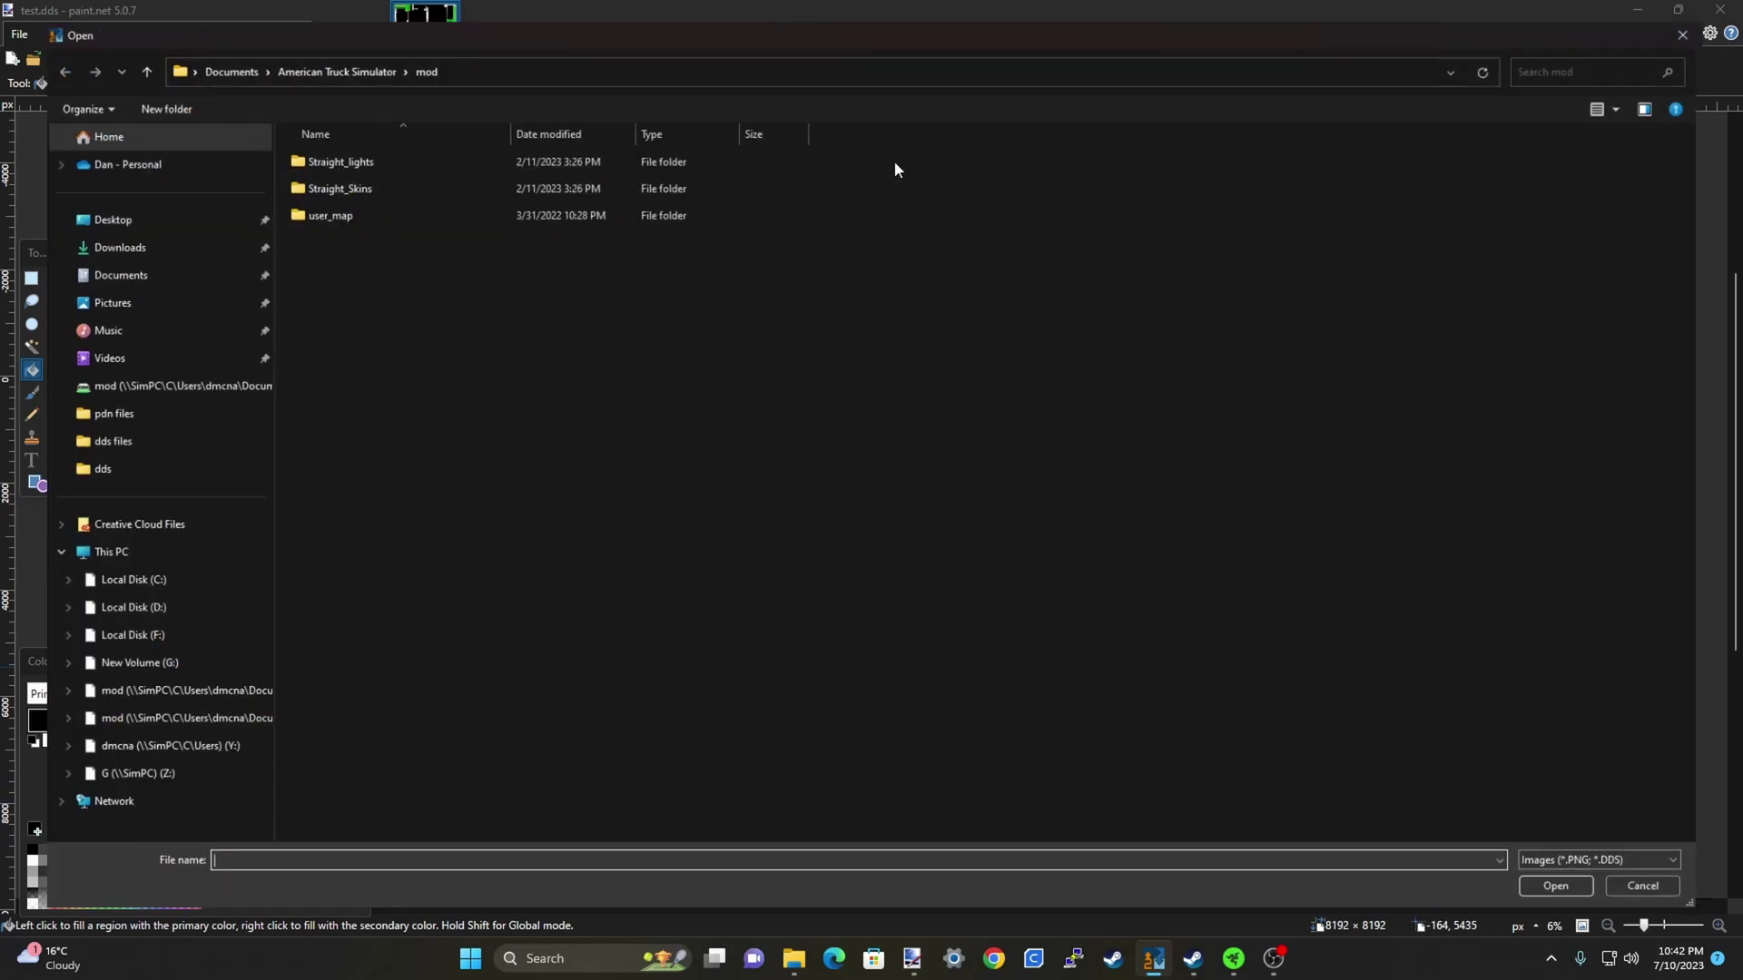
pyautogui.click(67, 472)
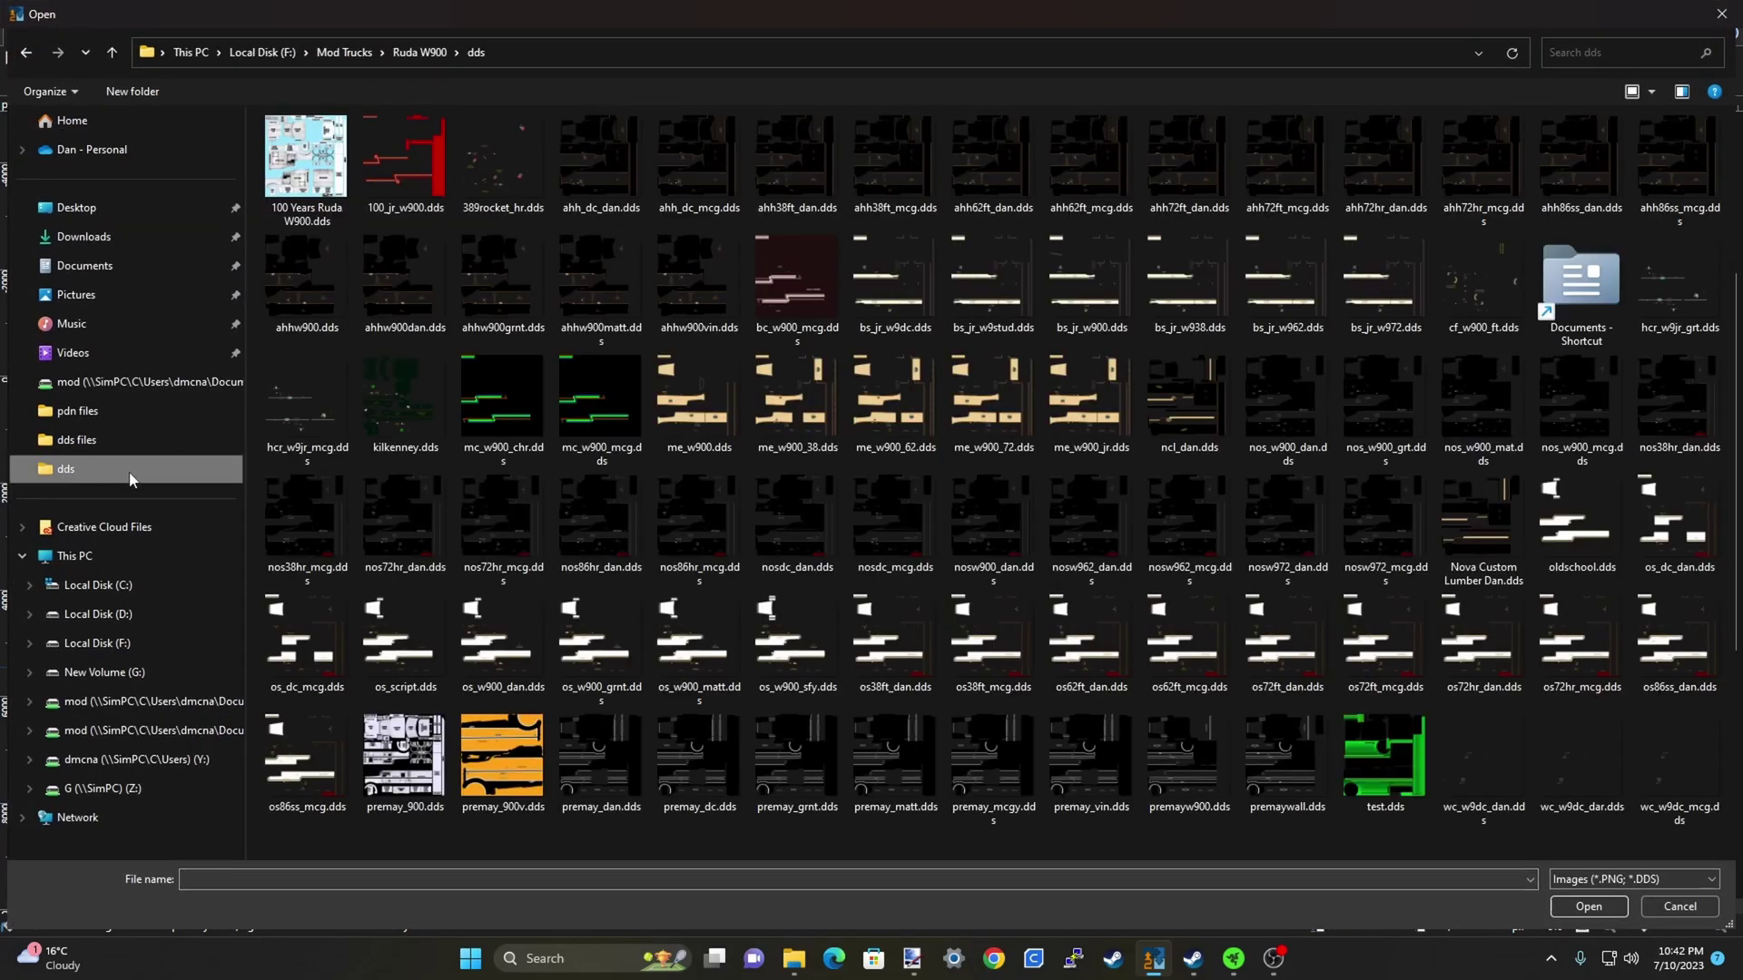
pyautogui.doubleClick(1359, 762)
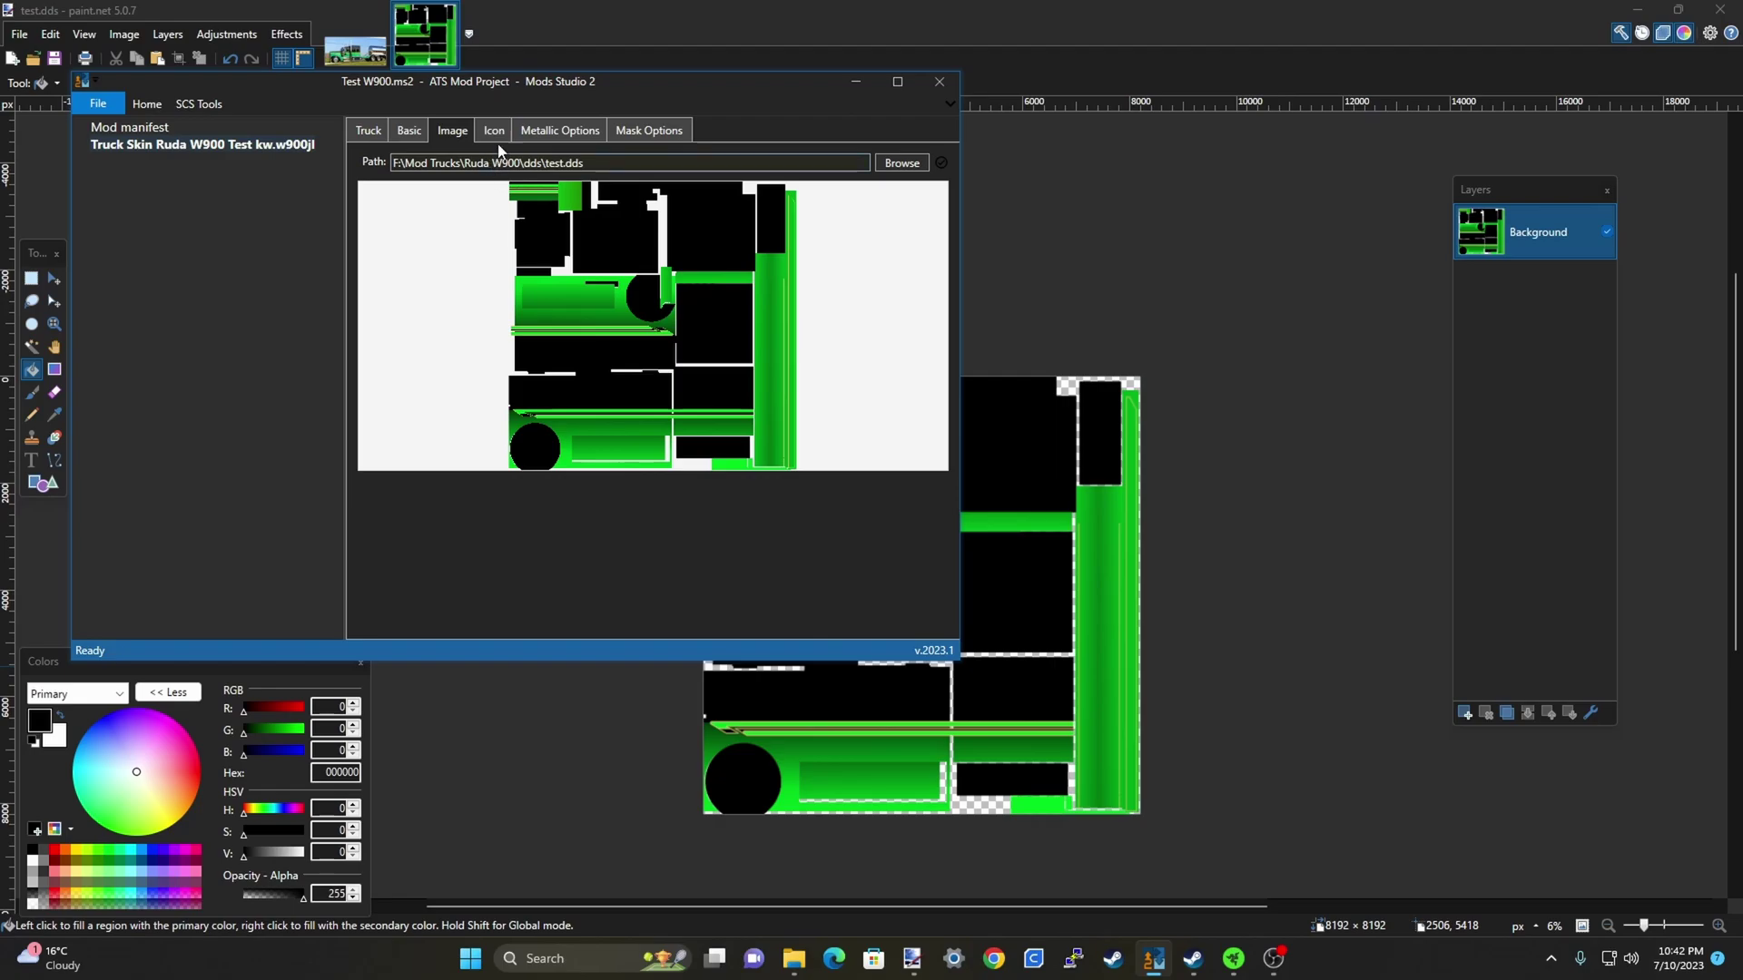
# Disable metallic color for the Ruda W900 Test truck skin, check its basic settings, and save the project
pyautogui.click(542, 134)
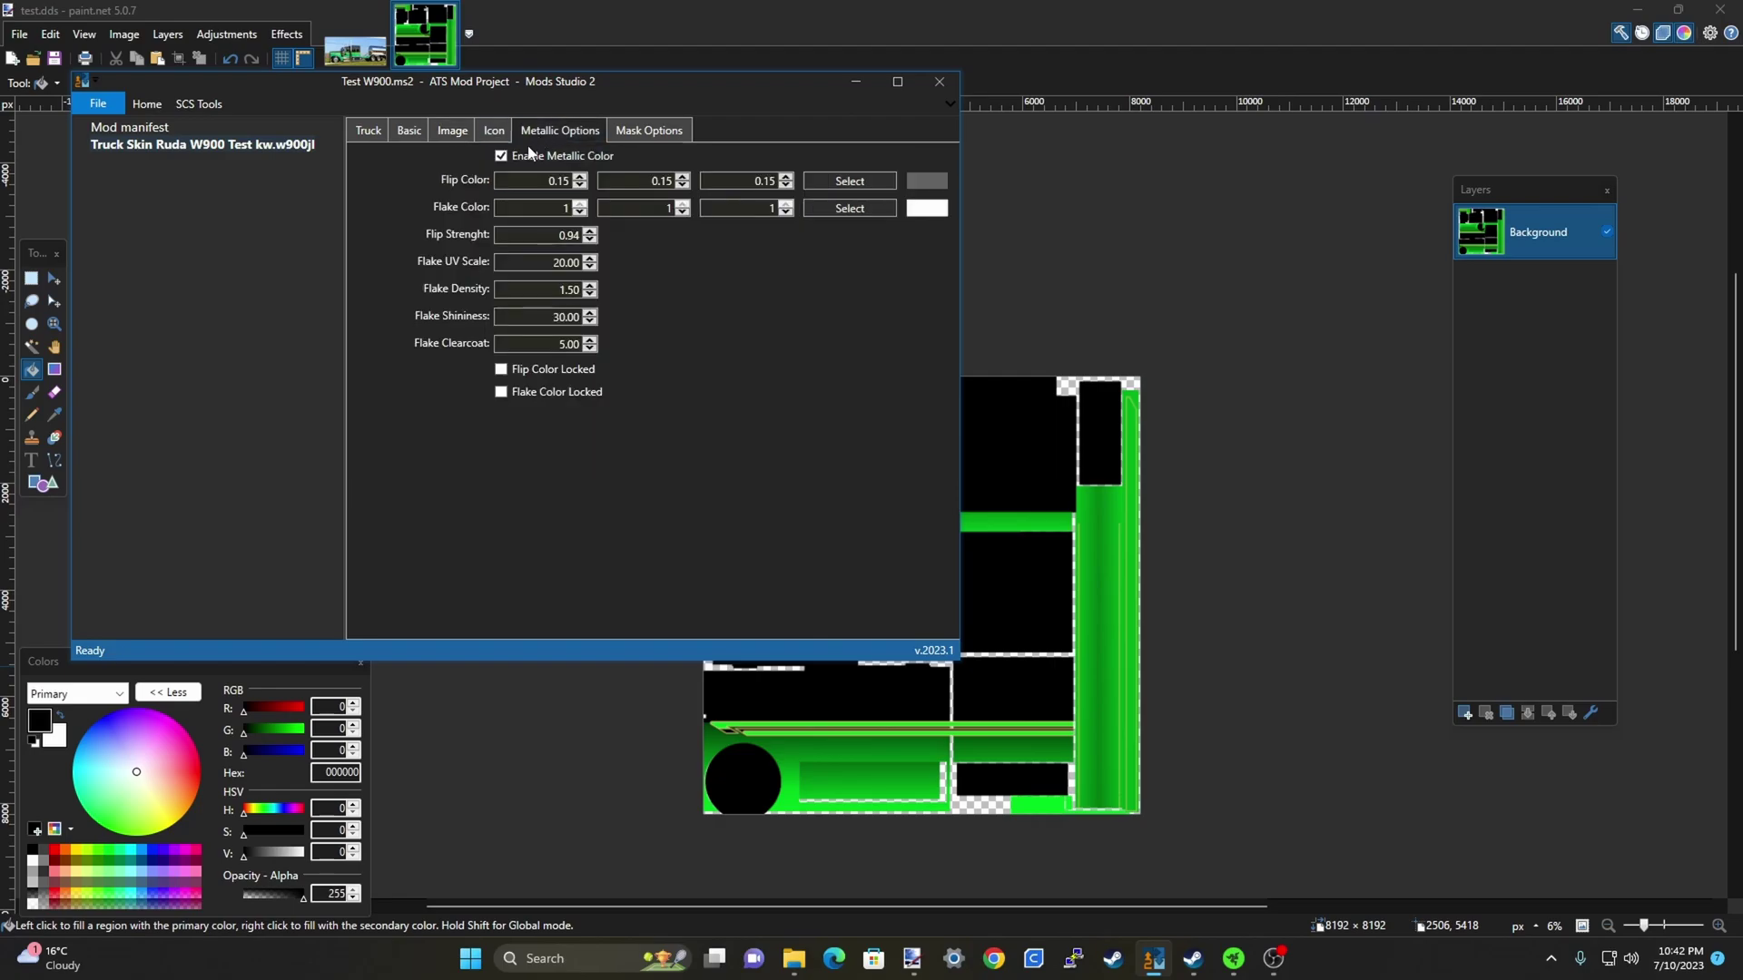
pyautogui.click(503, 157)
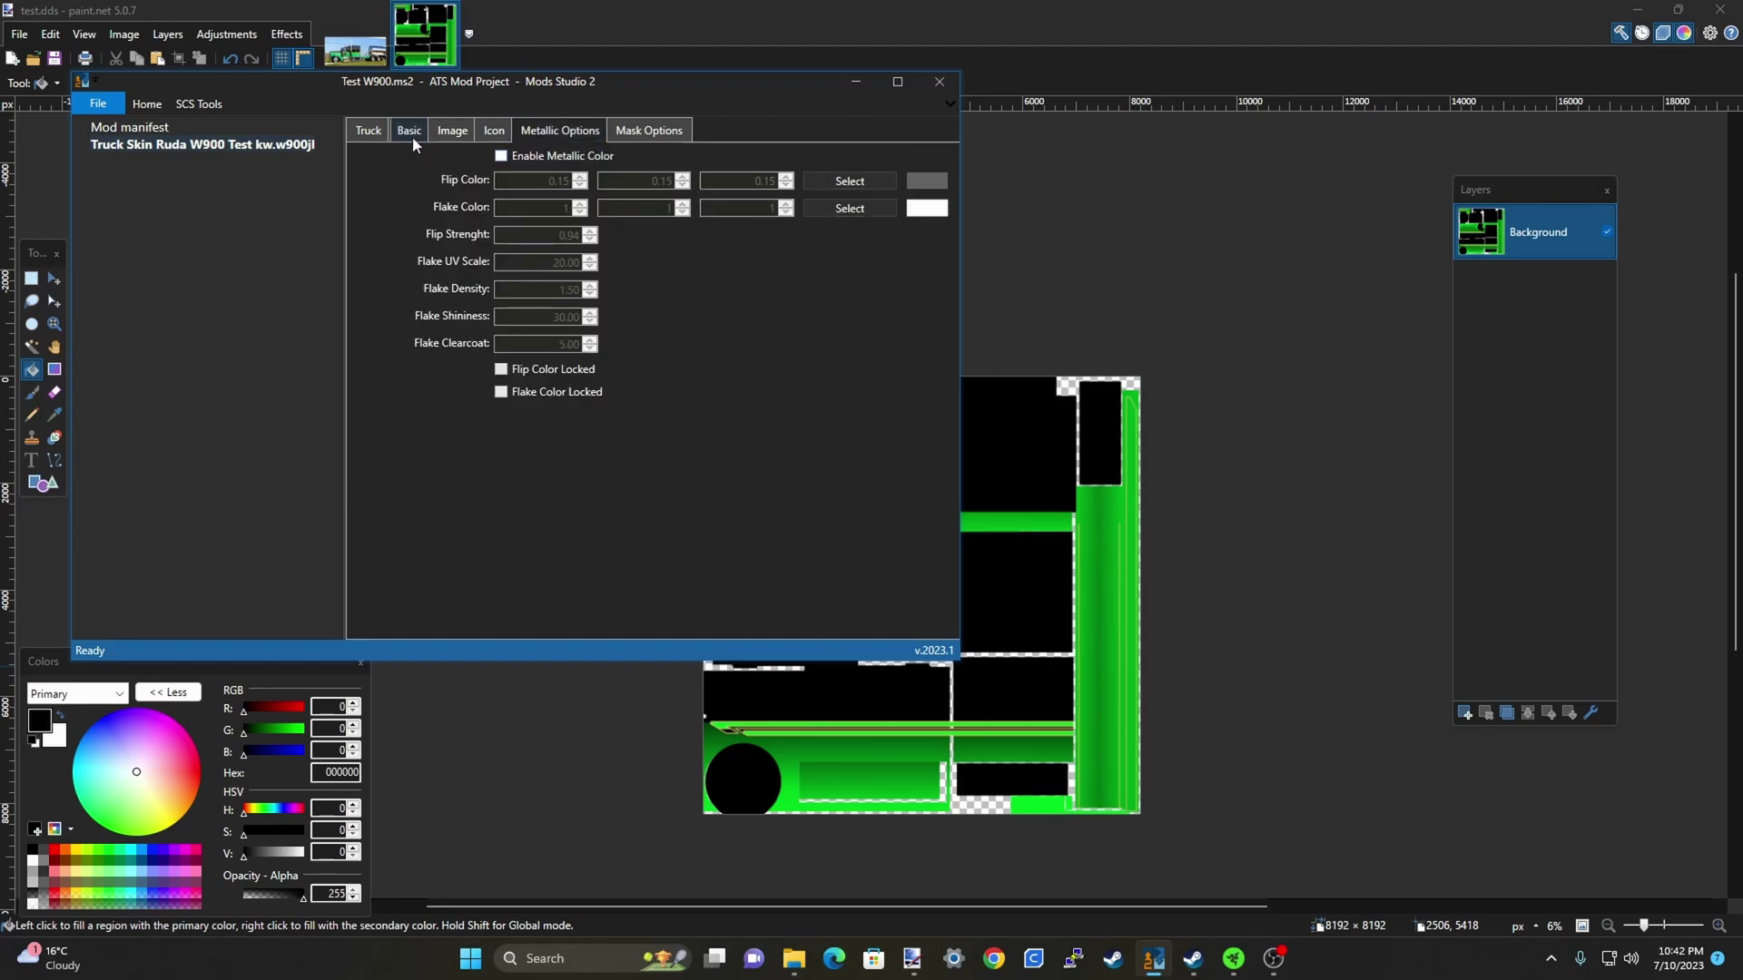
pyautogui.click(410, 132)
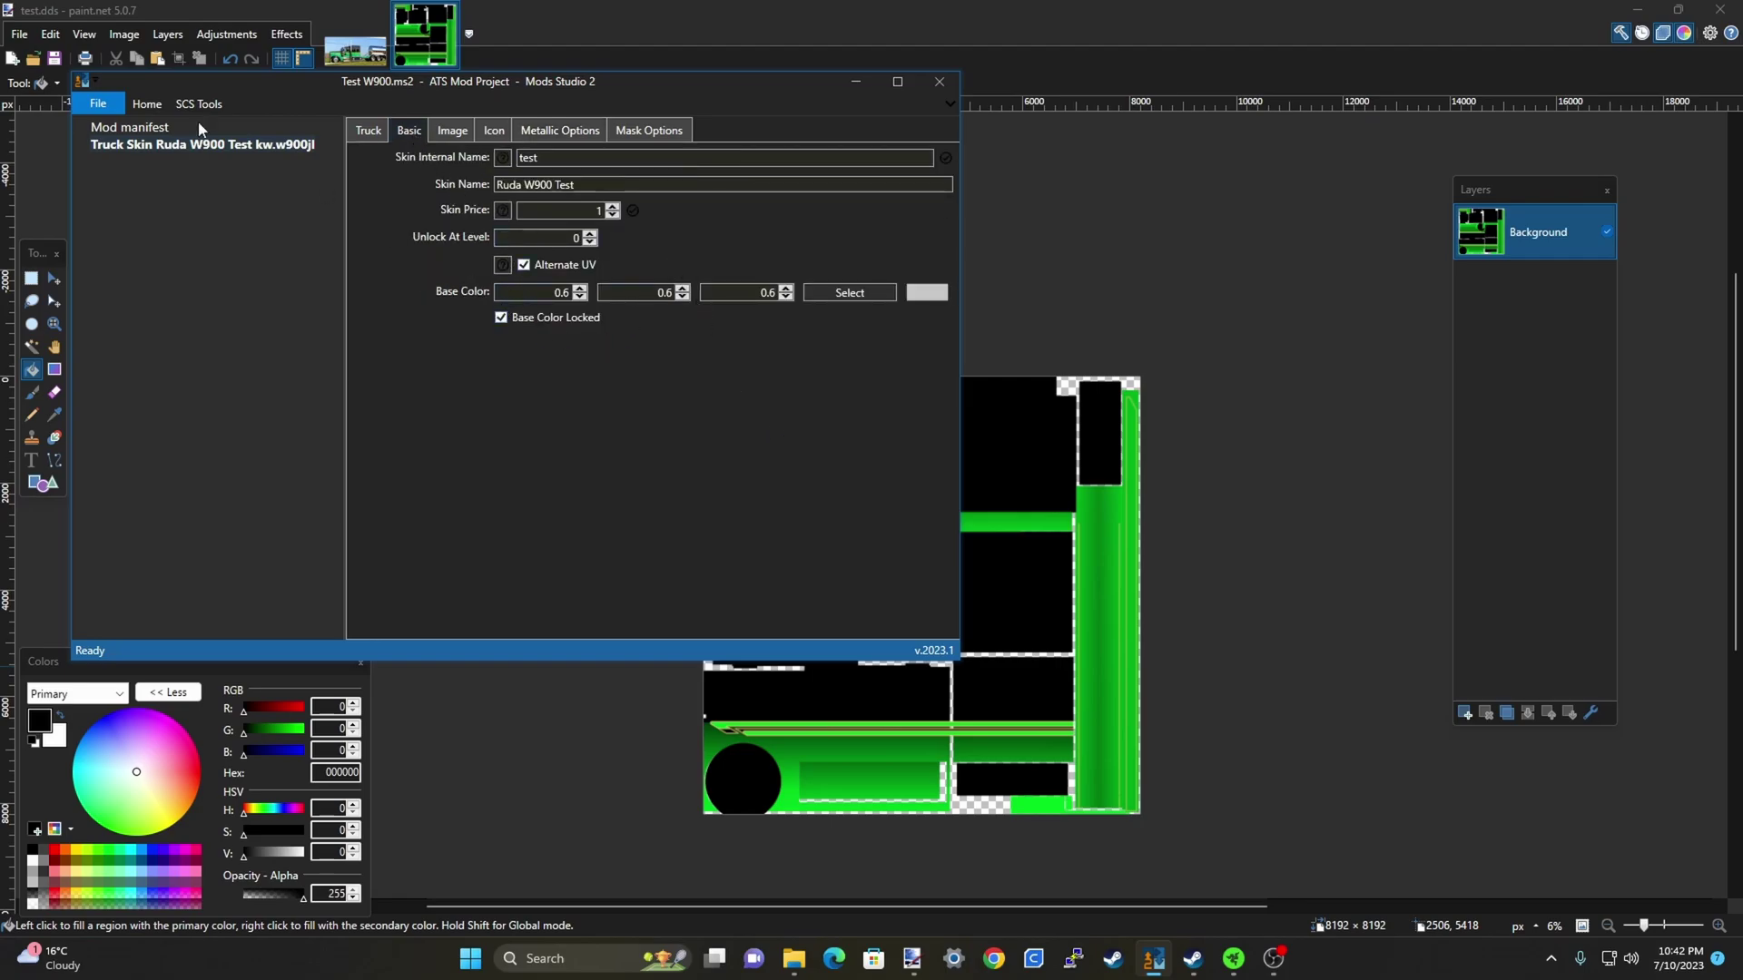
pyautogui.click(97, 107)
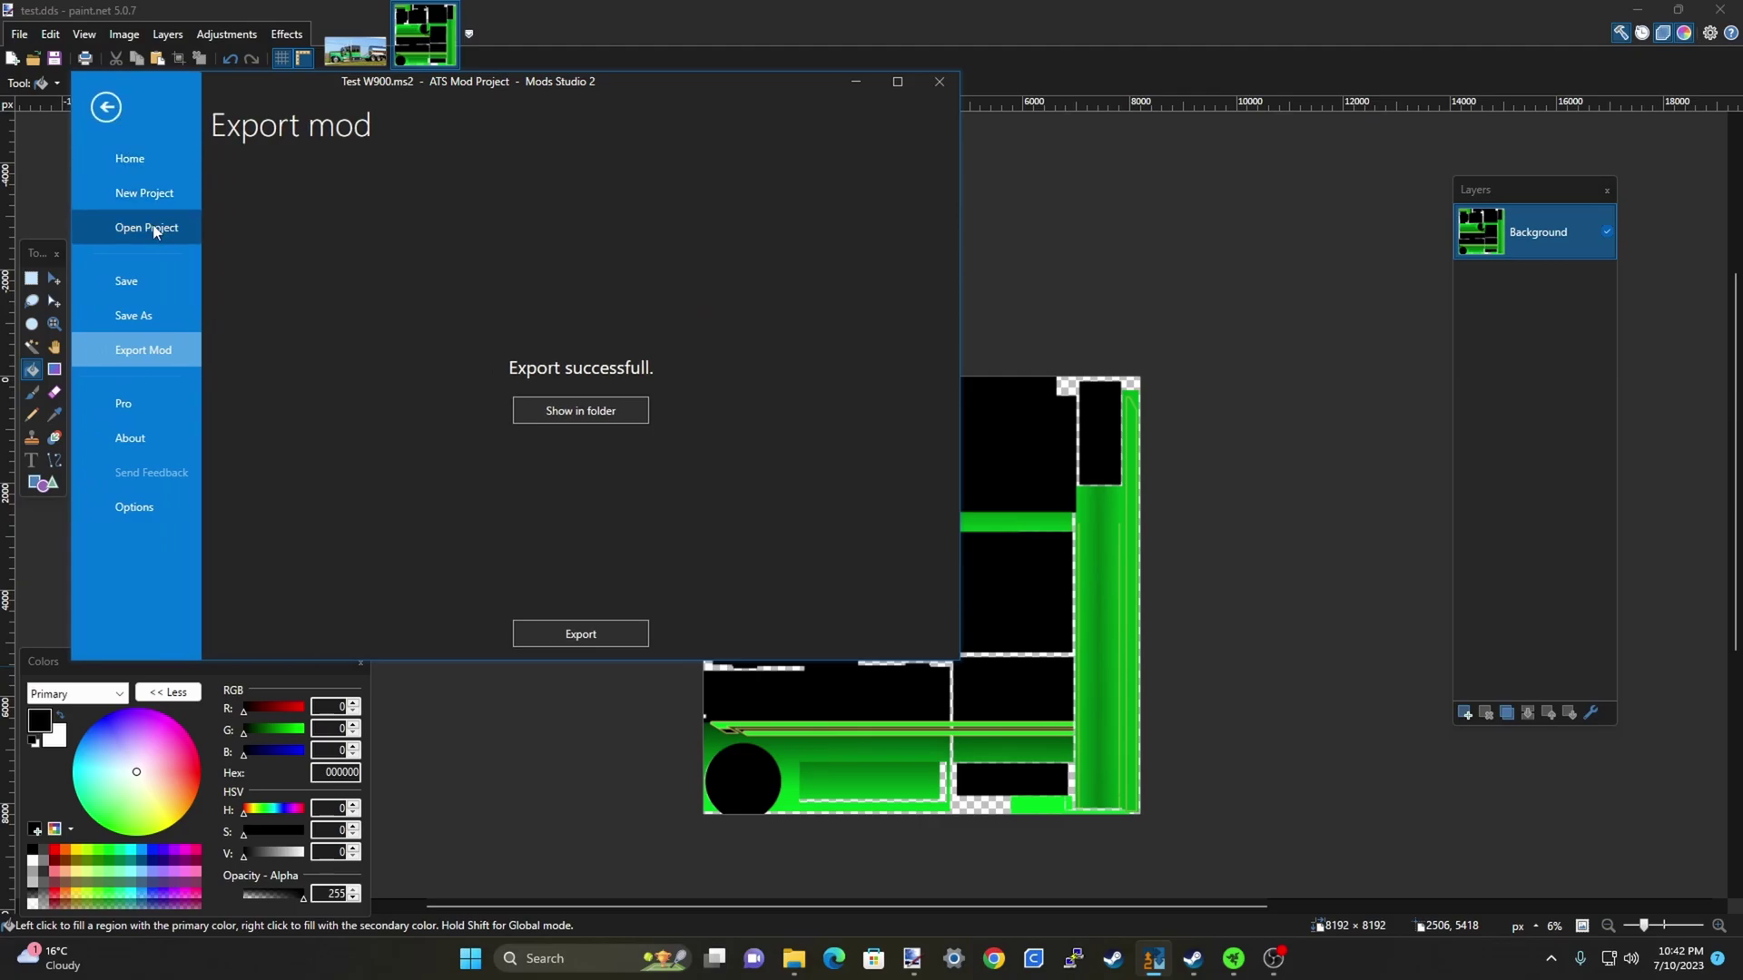
pyautogui.click(138, 276)
# Export the mod to Documents\American Truck Simulator\mod, replacing Ruda W900 Test.scs
pyautogui.click(89, 101)
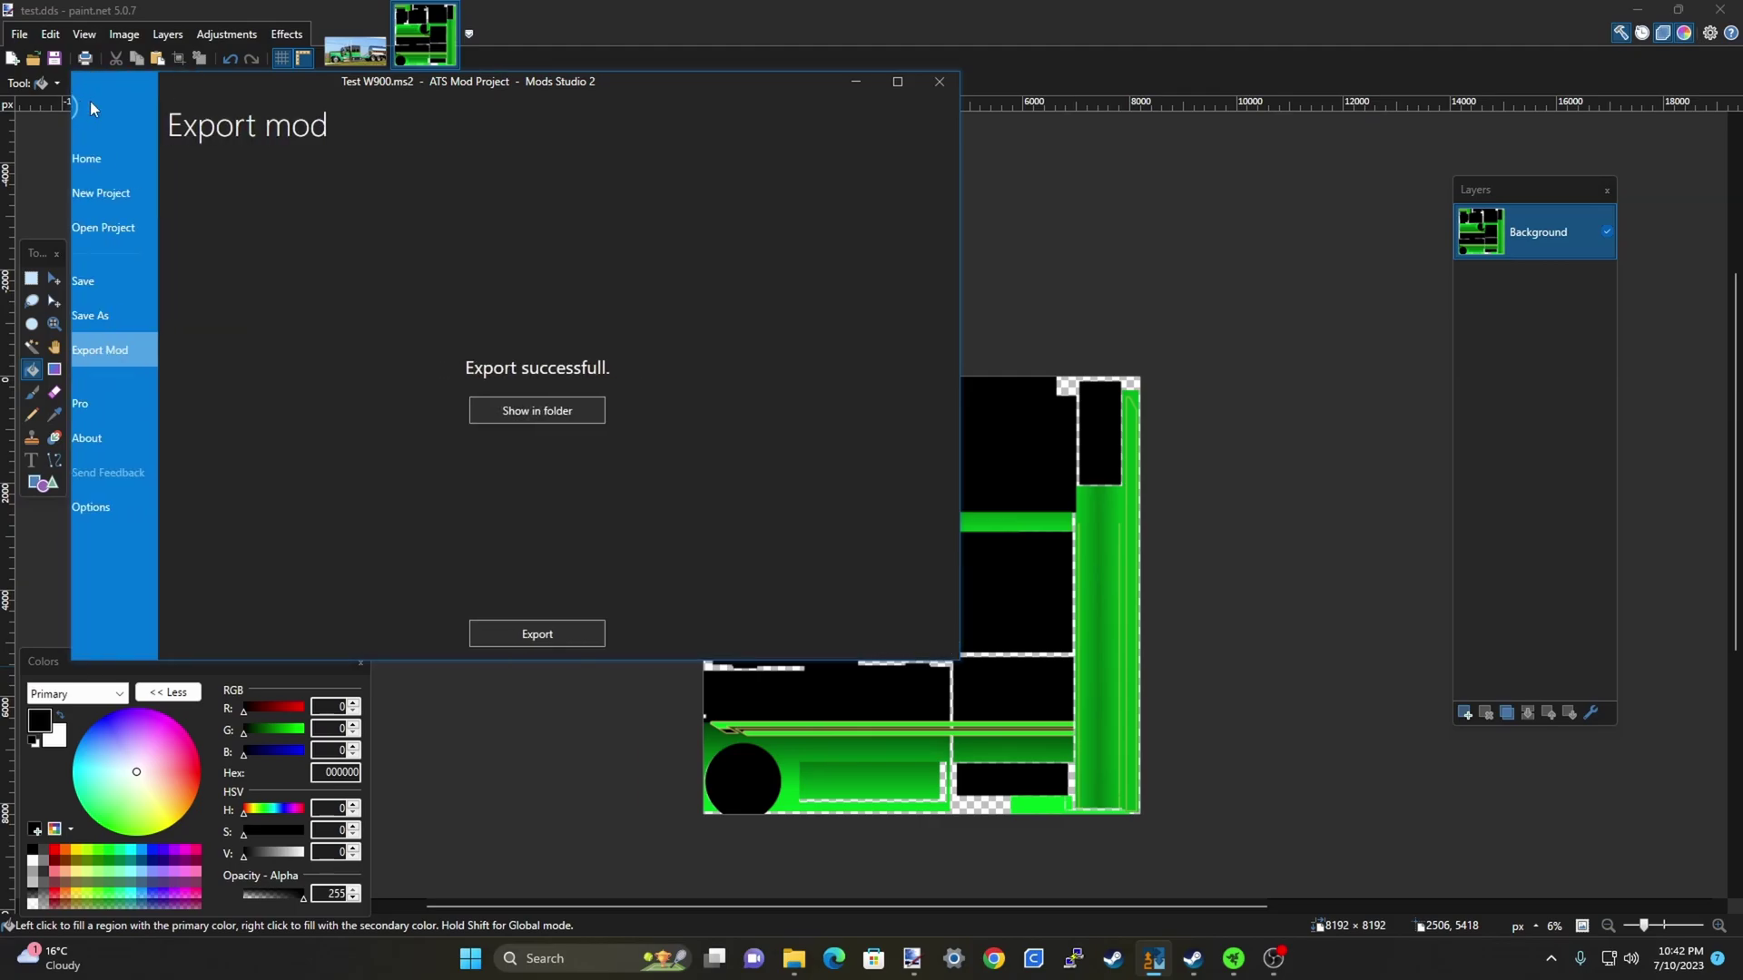
pyautogui.click(524, 633)
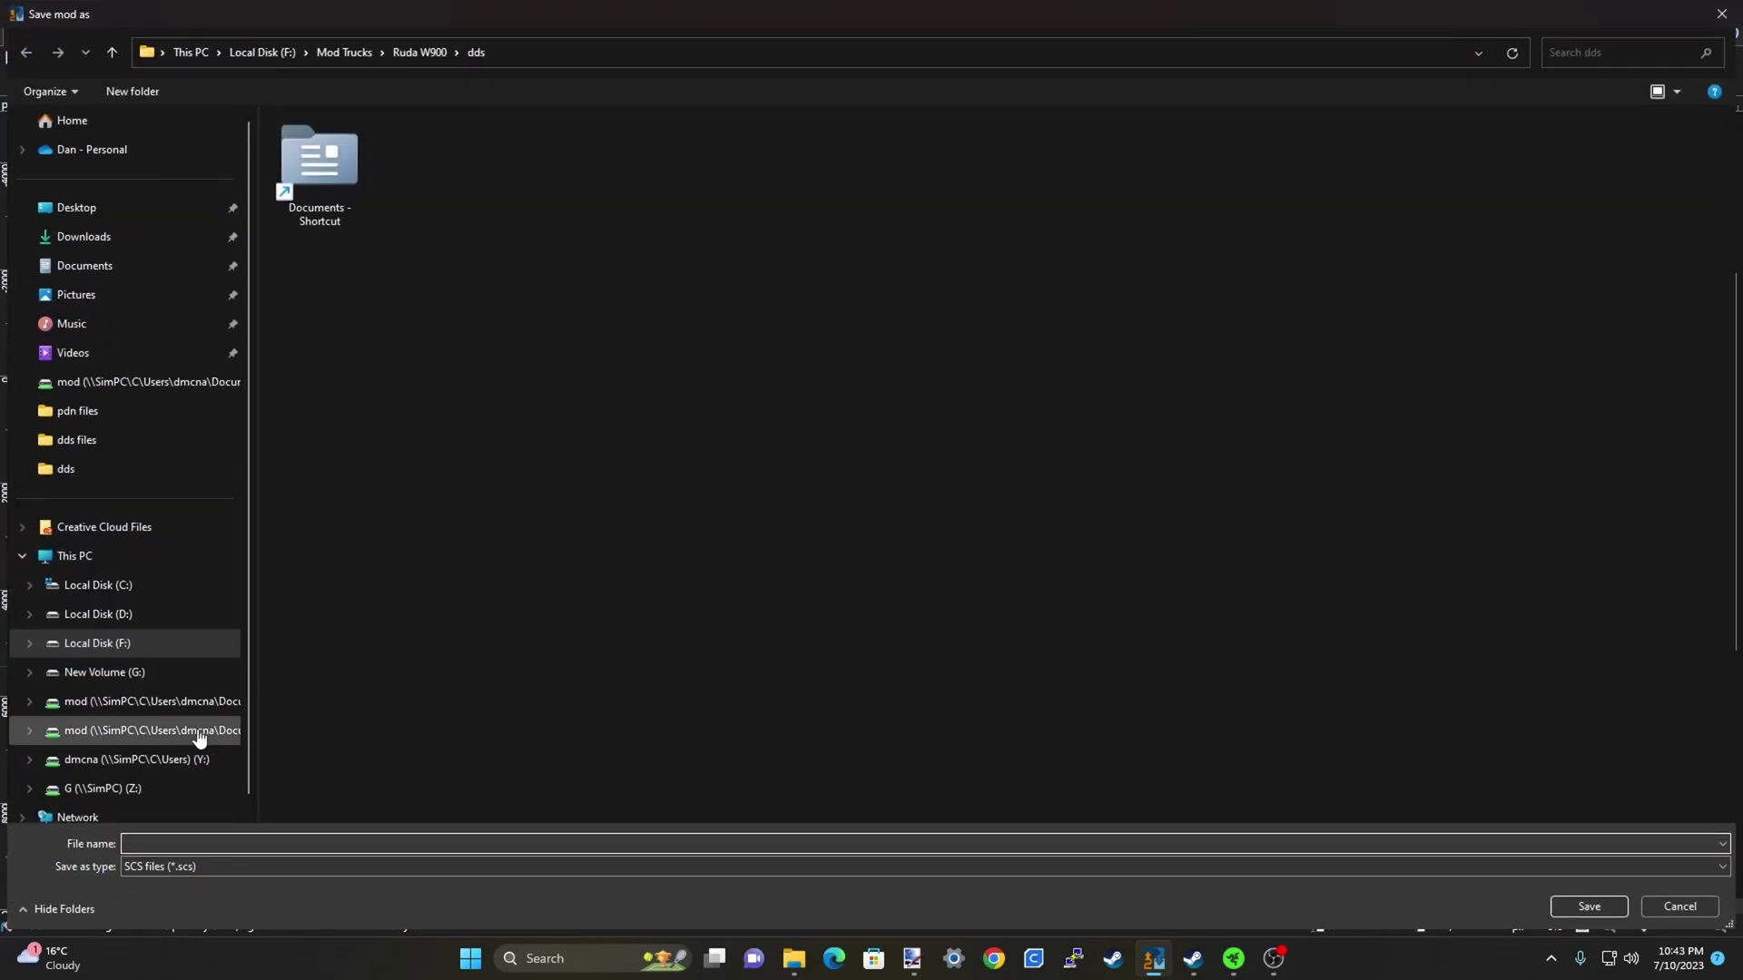
pyautogui.click(121, 272)
pyautogui.doubleClick(328, 234)
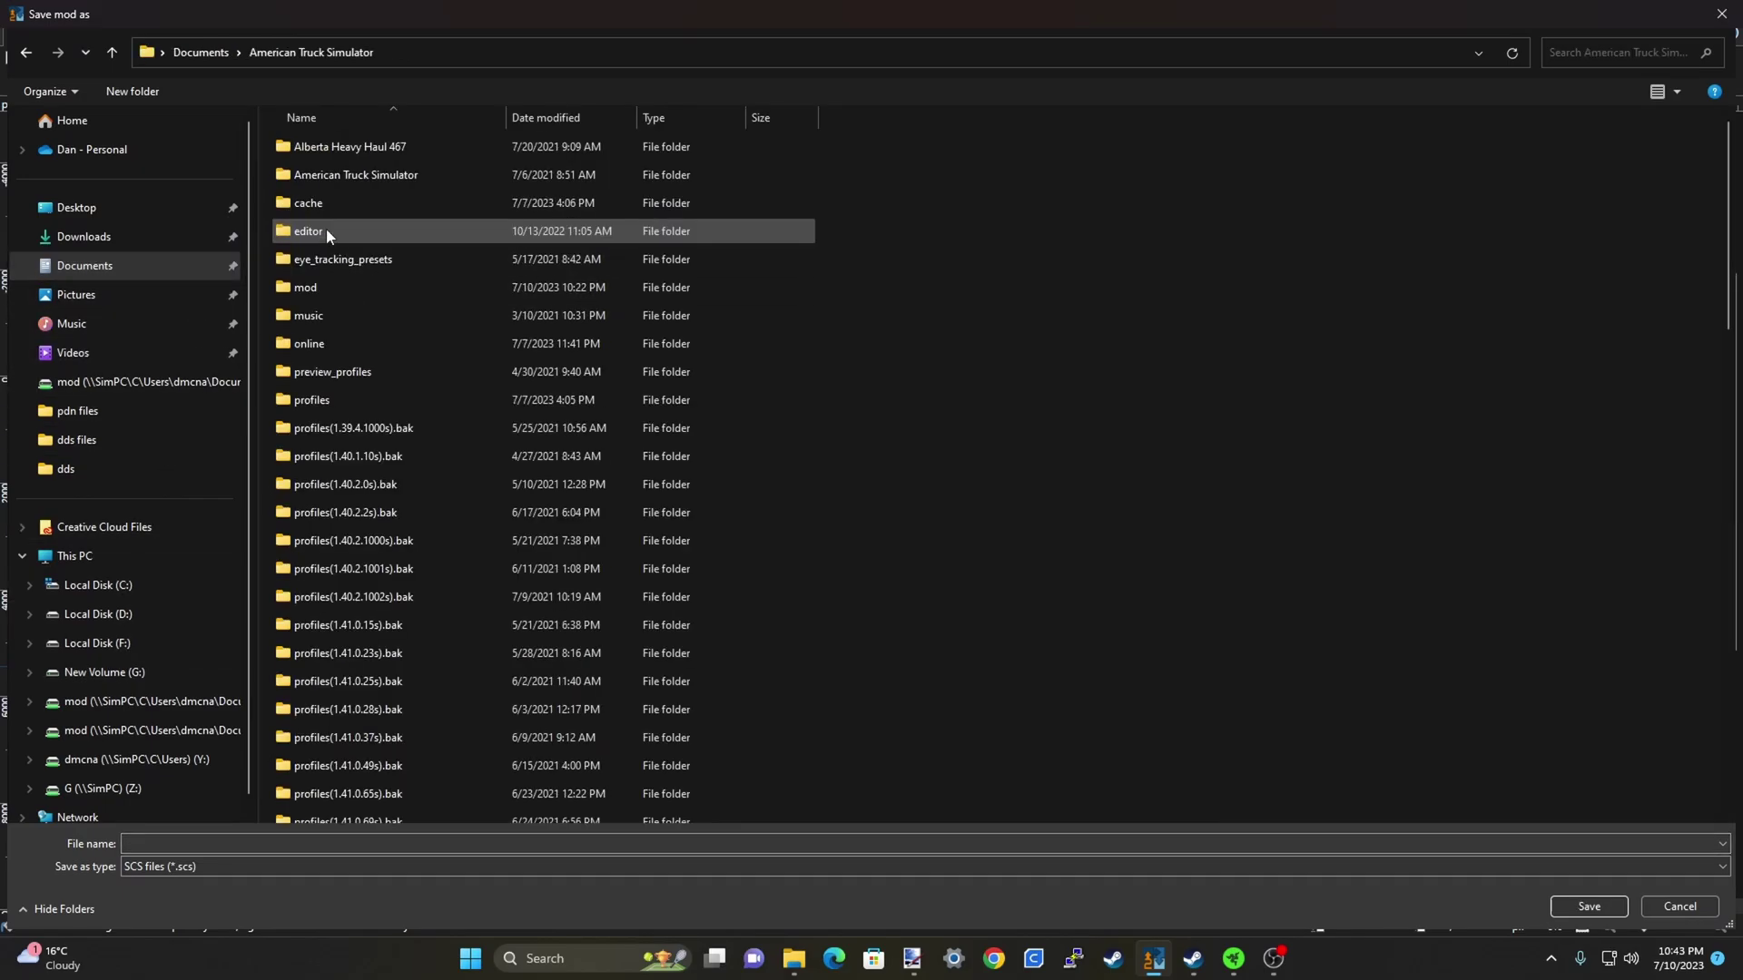
pyautogui.doubleClick(307, 289)
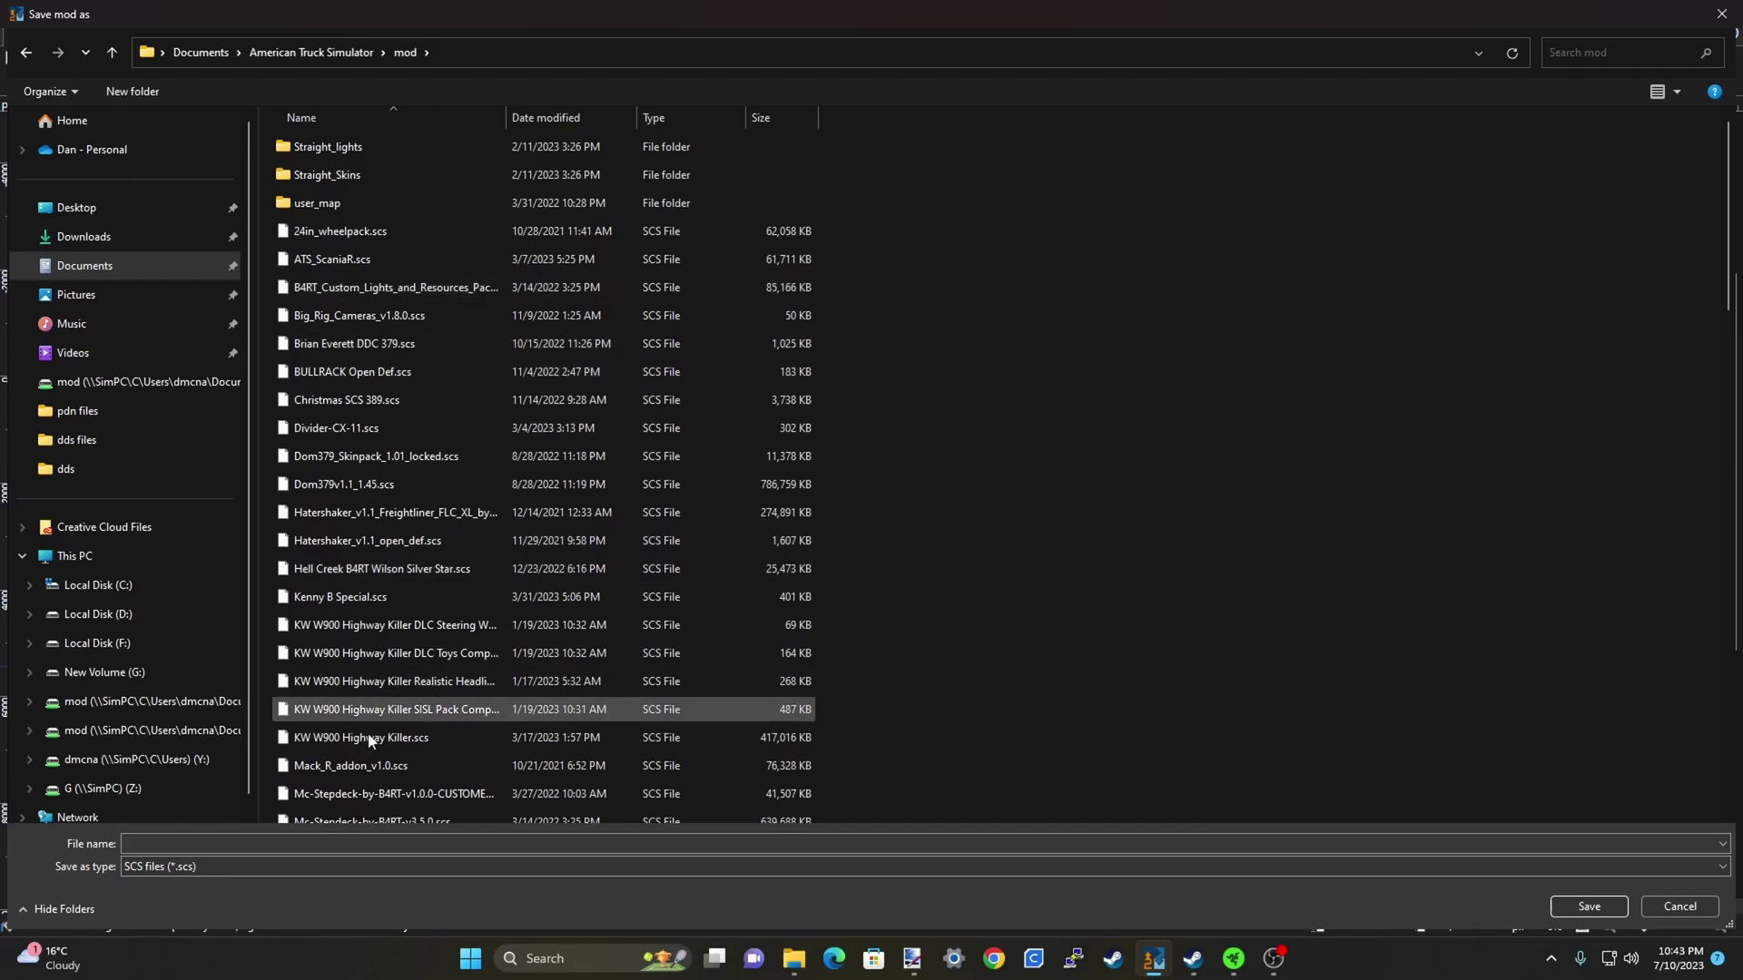
pyautogui.click(338, 843)
pyautogui.write('ru')
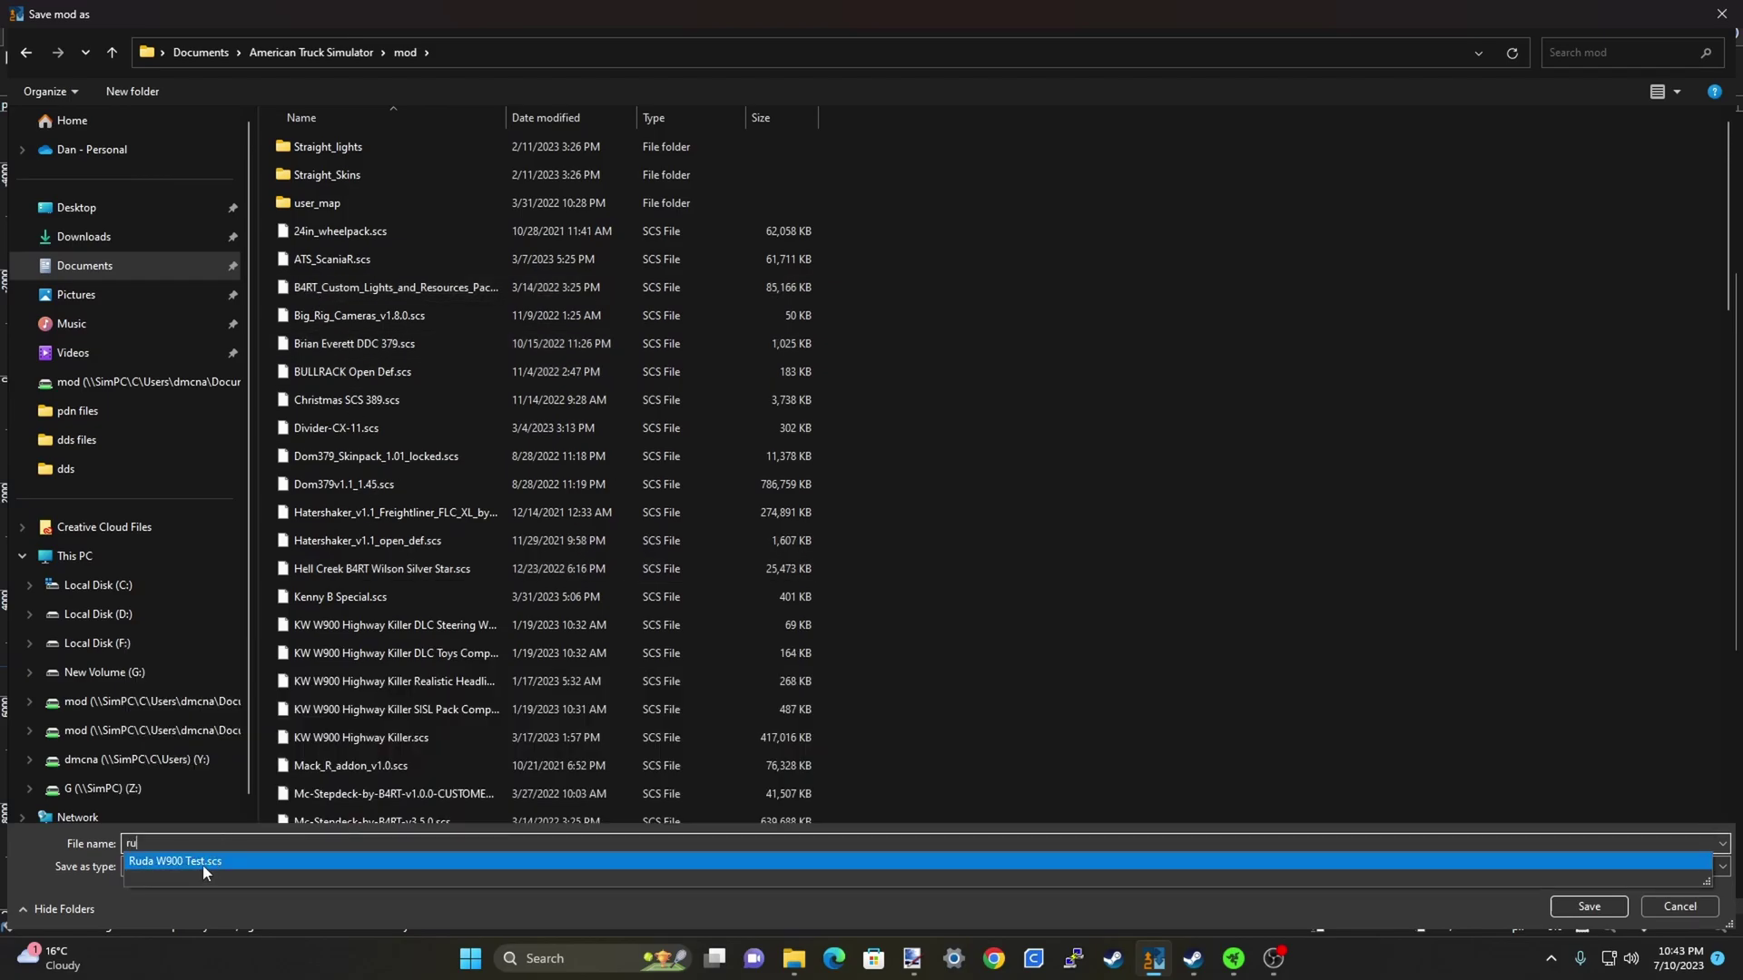
pyautogui.click(204, 862)
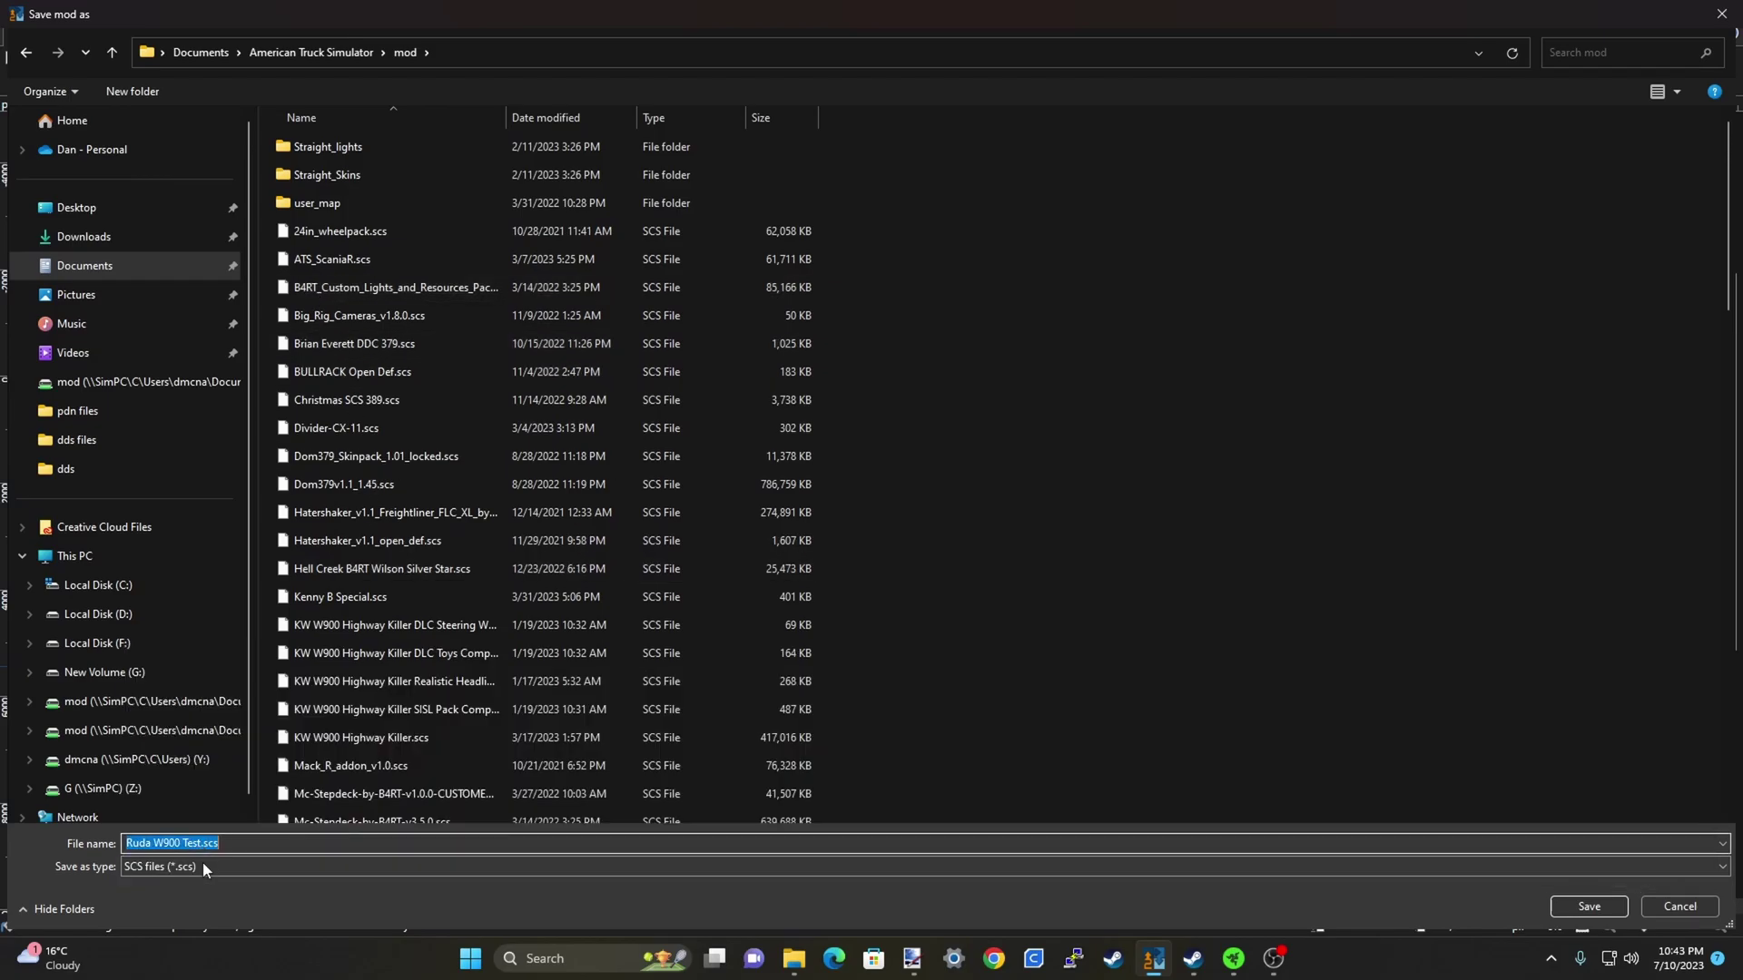
pyautogui.click(1561, 908)
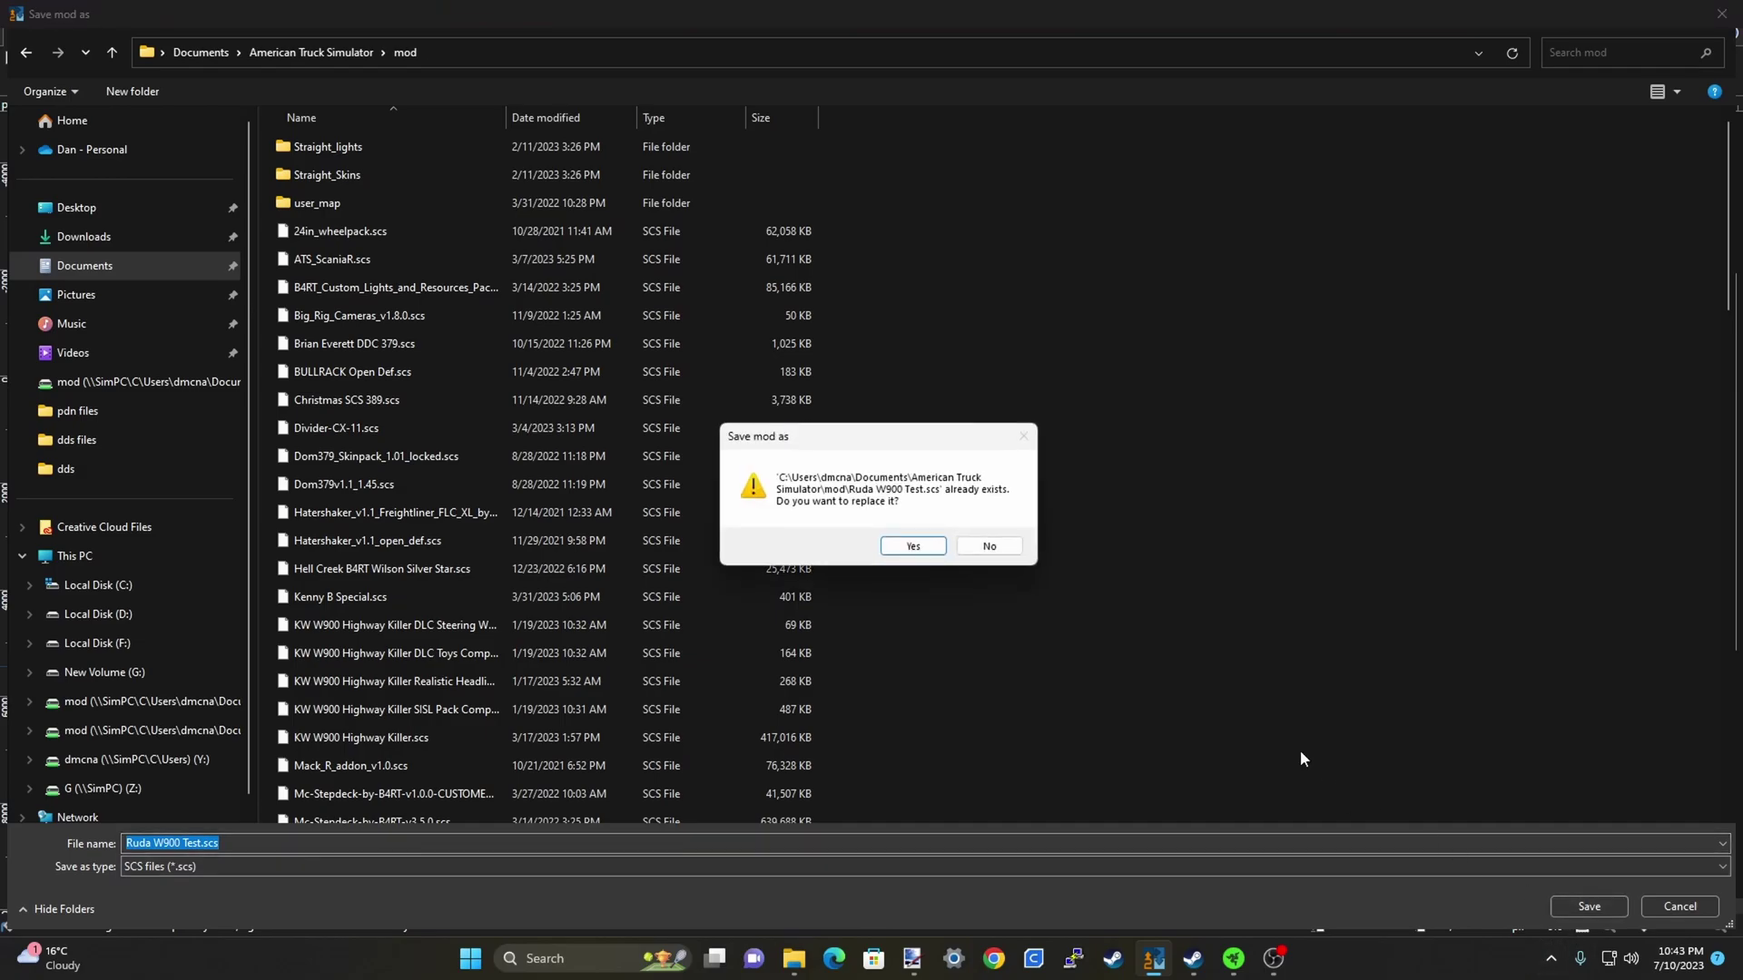
pyautogui.click(911, 544)
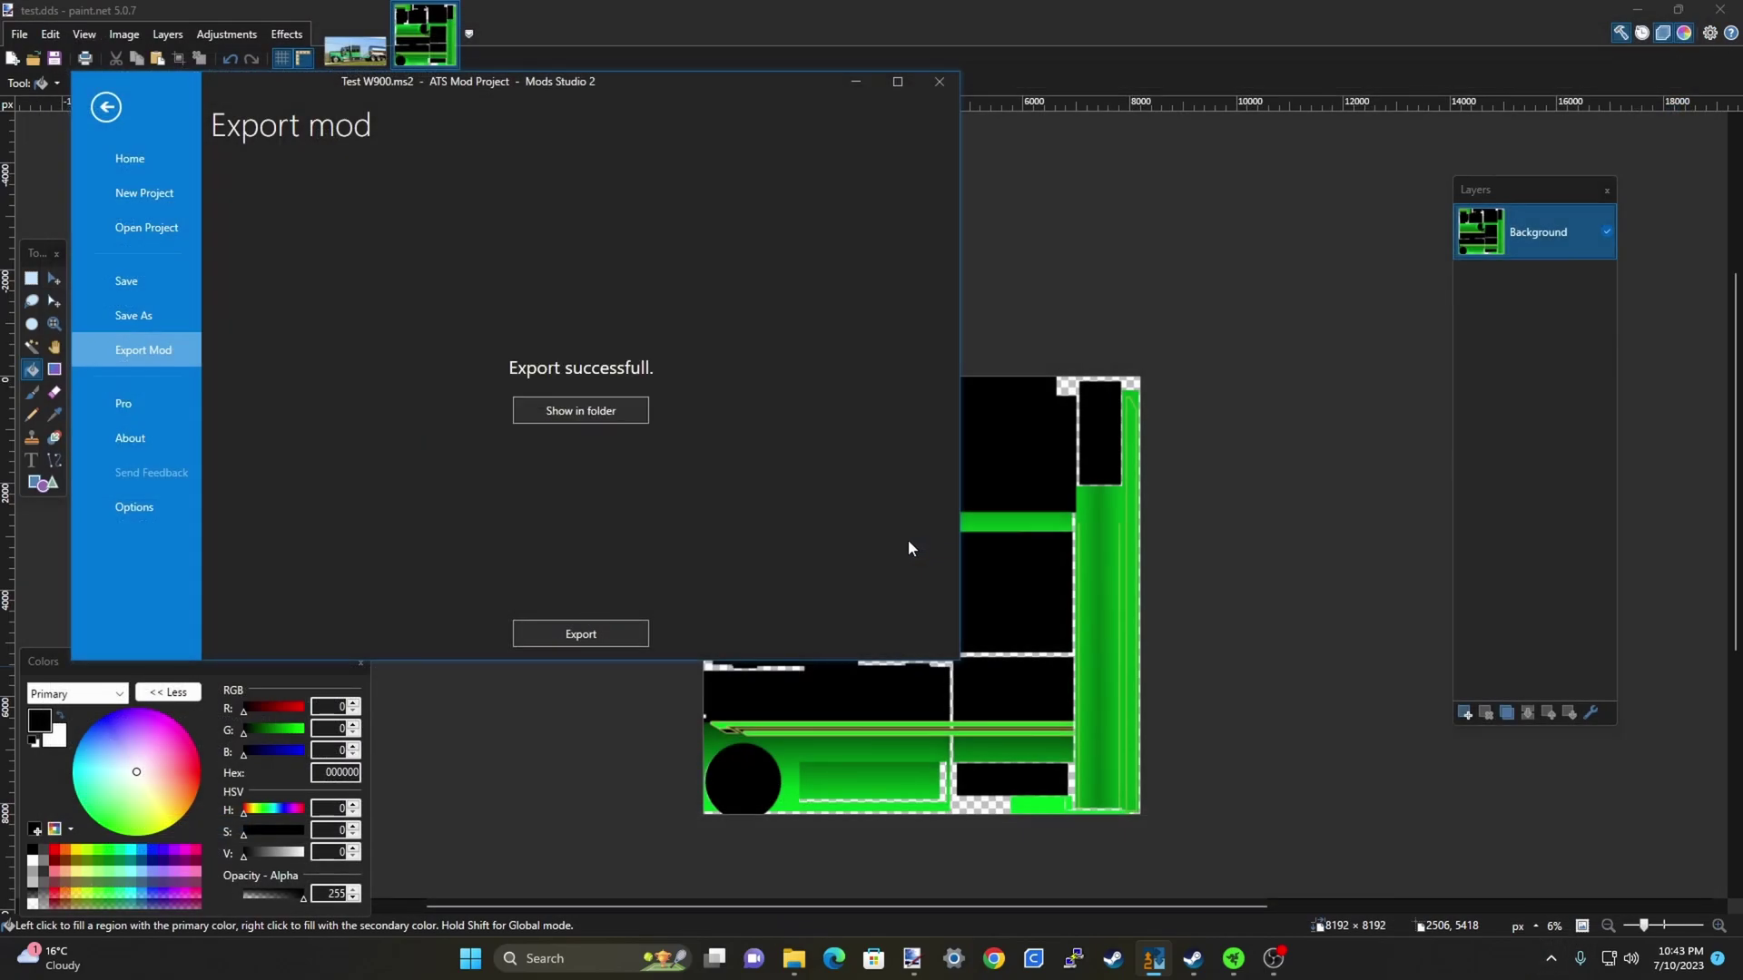
# Switch to Steam and launch American Truck Simulator with the standard Play American Truck Simulator option
pyautogui.click(1192, 963)
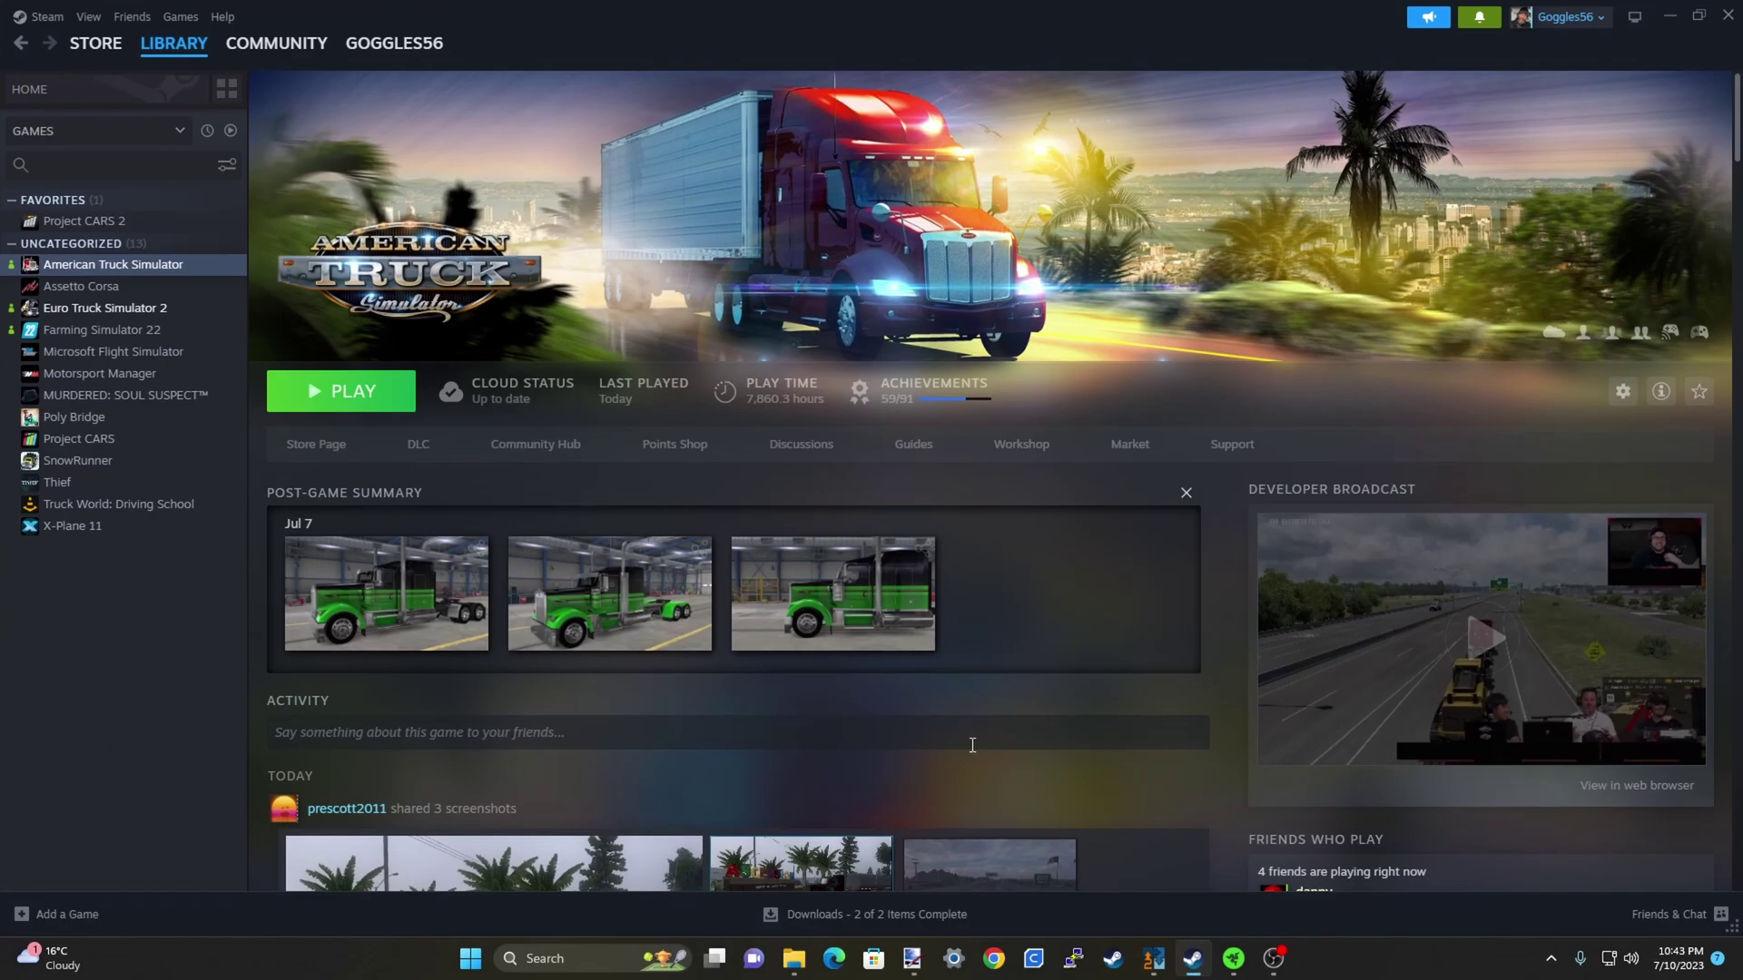
pyautogui.click(389, 409)
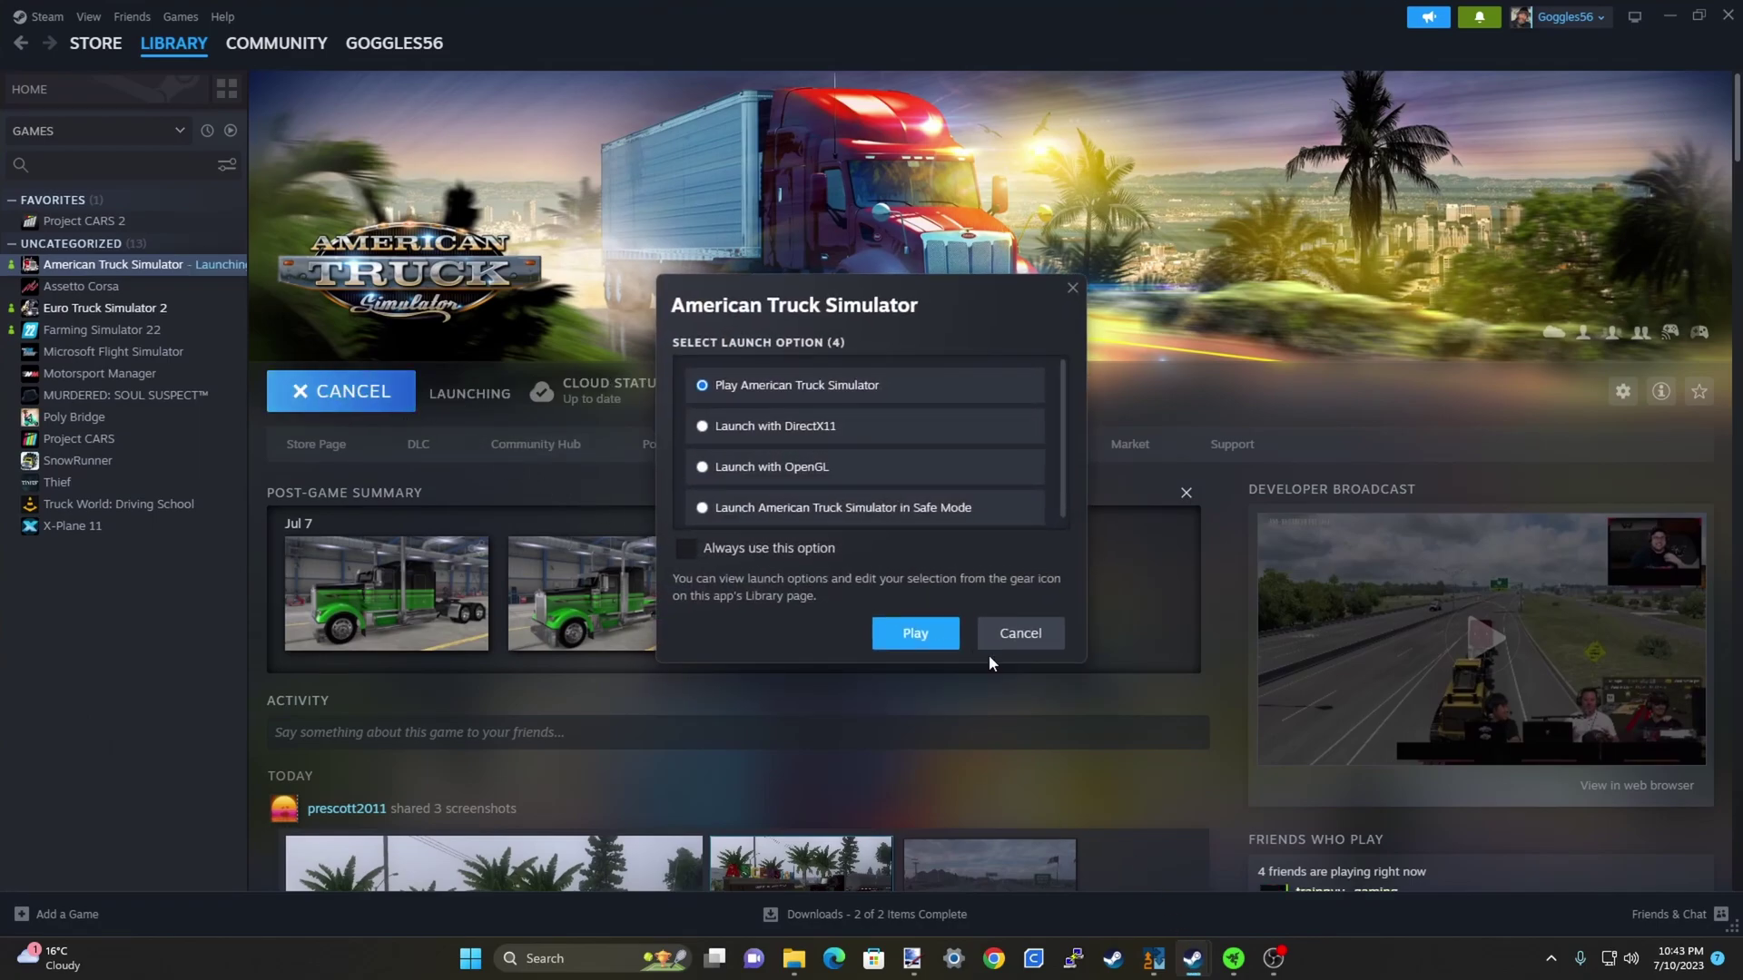
pyautogui.click(915, 633)
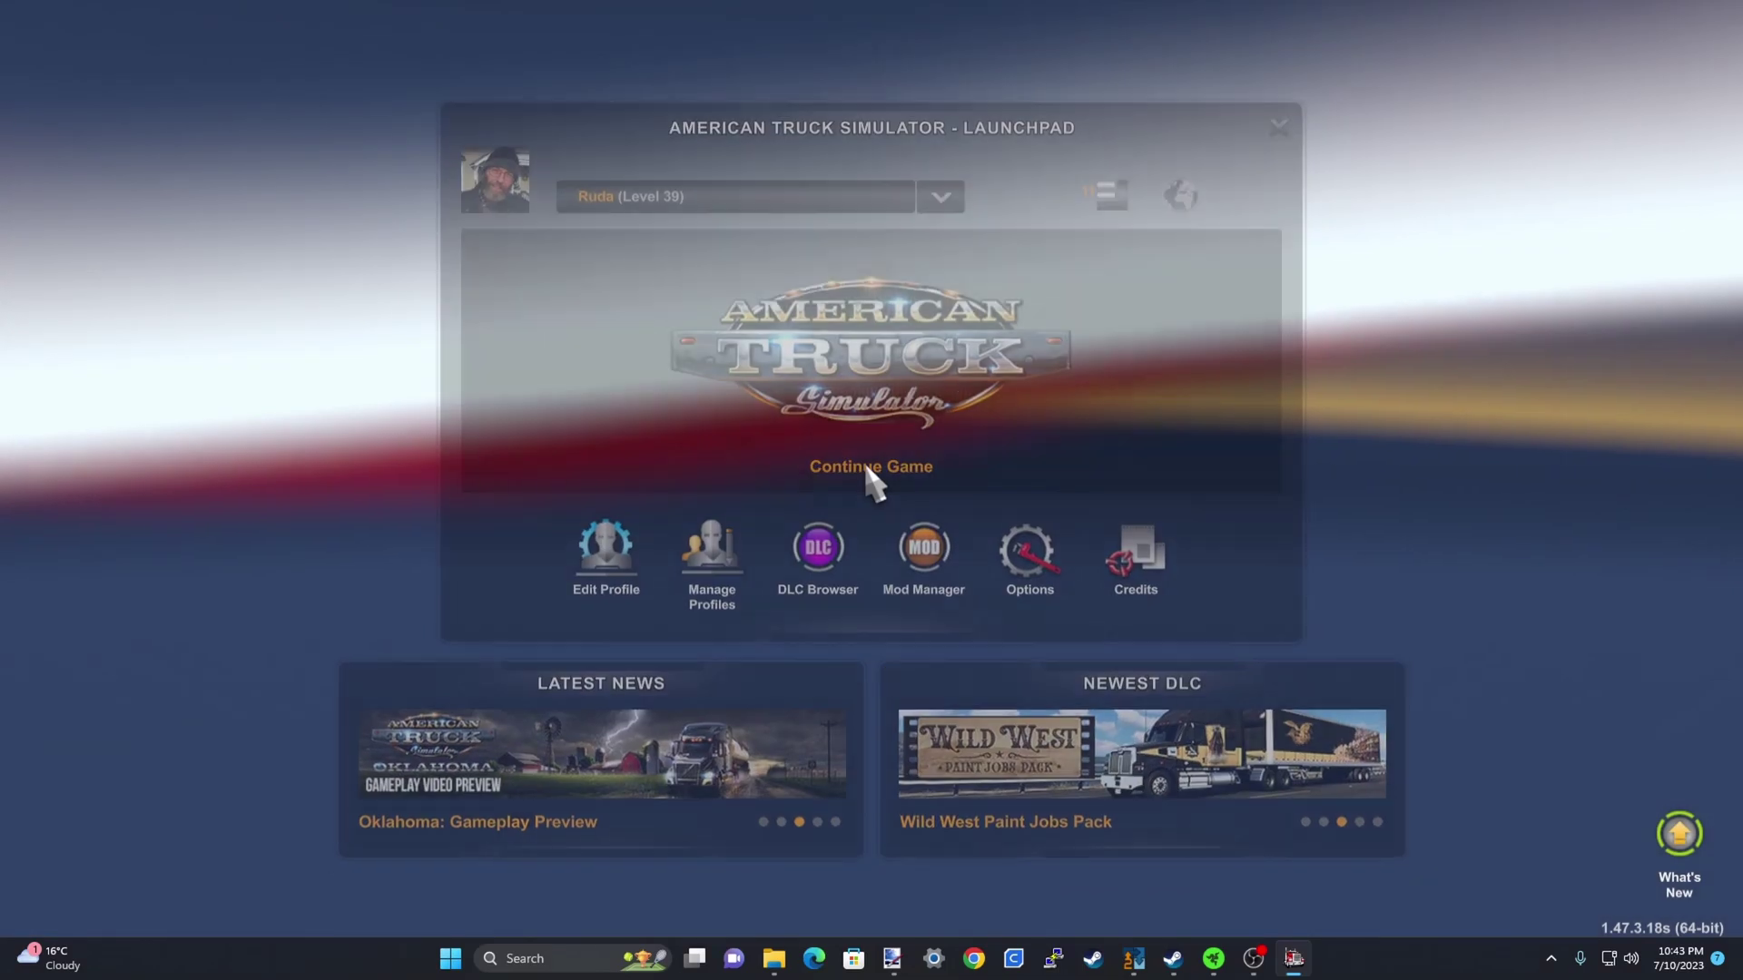
# Continue the game from the Monday 9:13 am autosave, using keyboard controls in place of the missing controllers
pyautogui.click(867, 468)
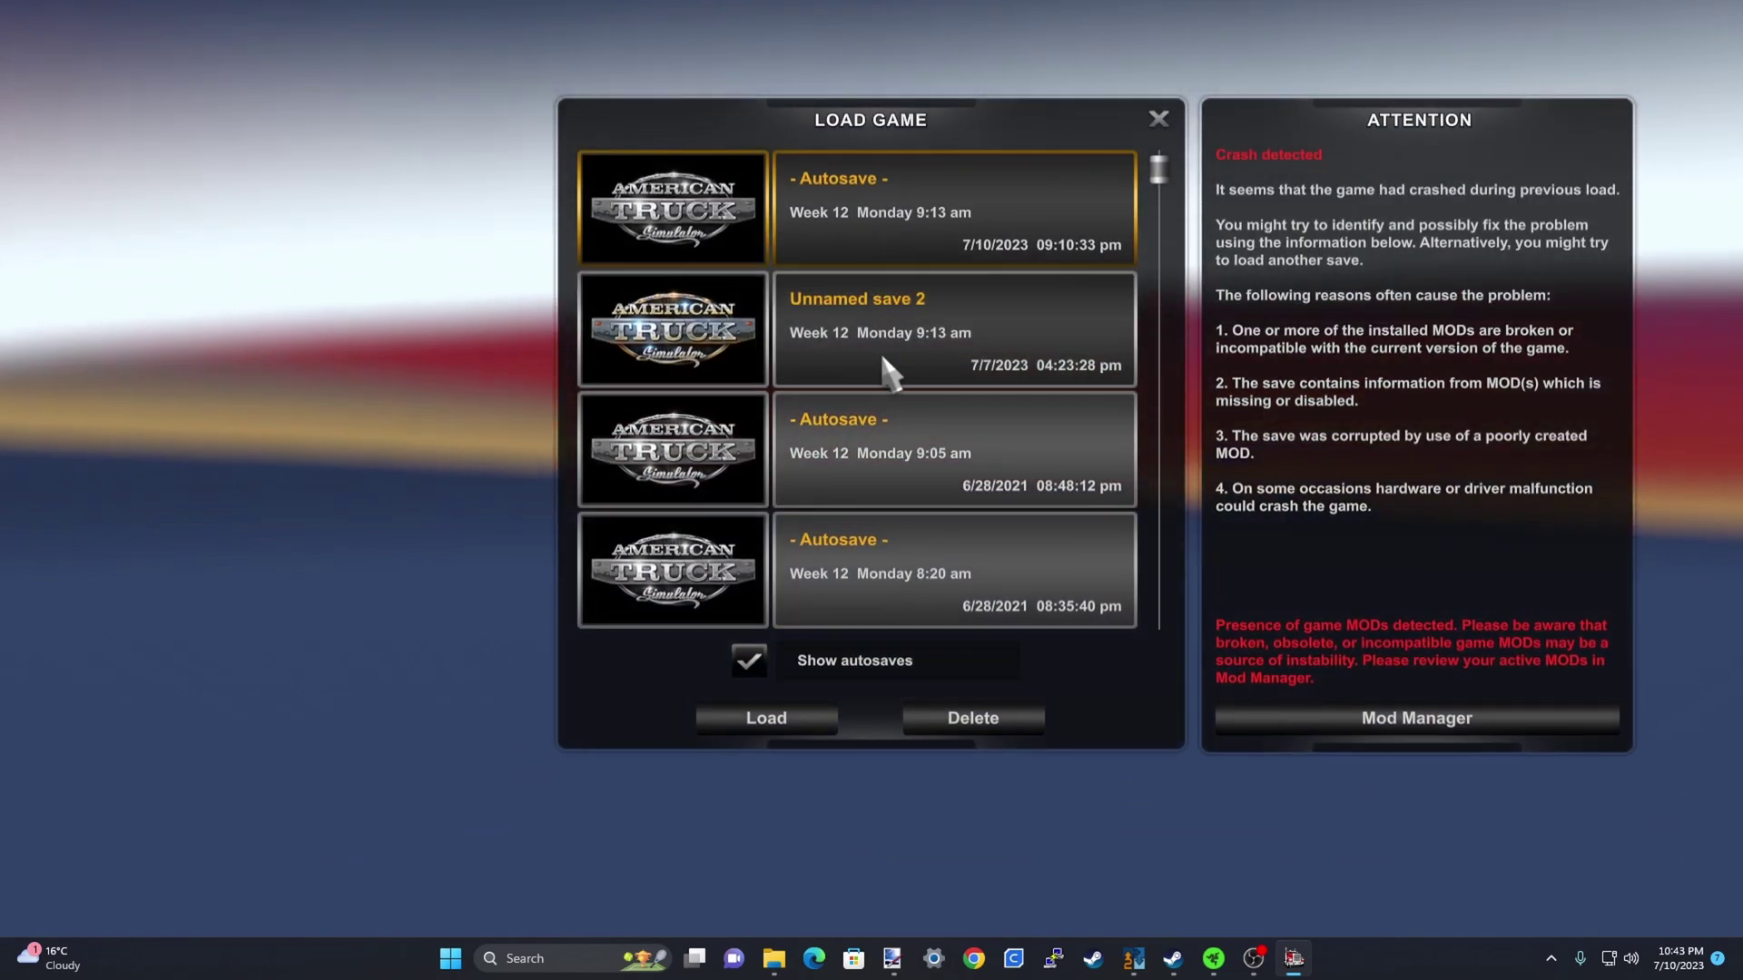
pyautogui.click(804, 715)
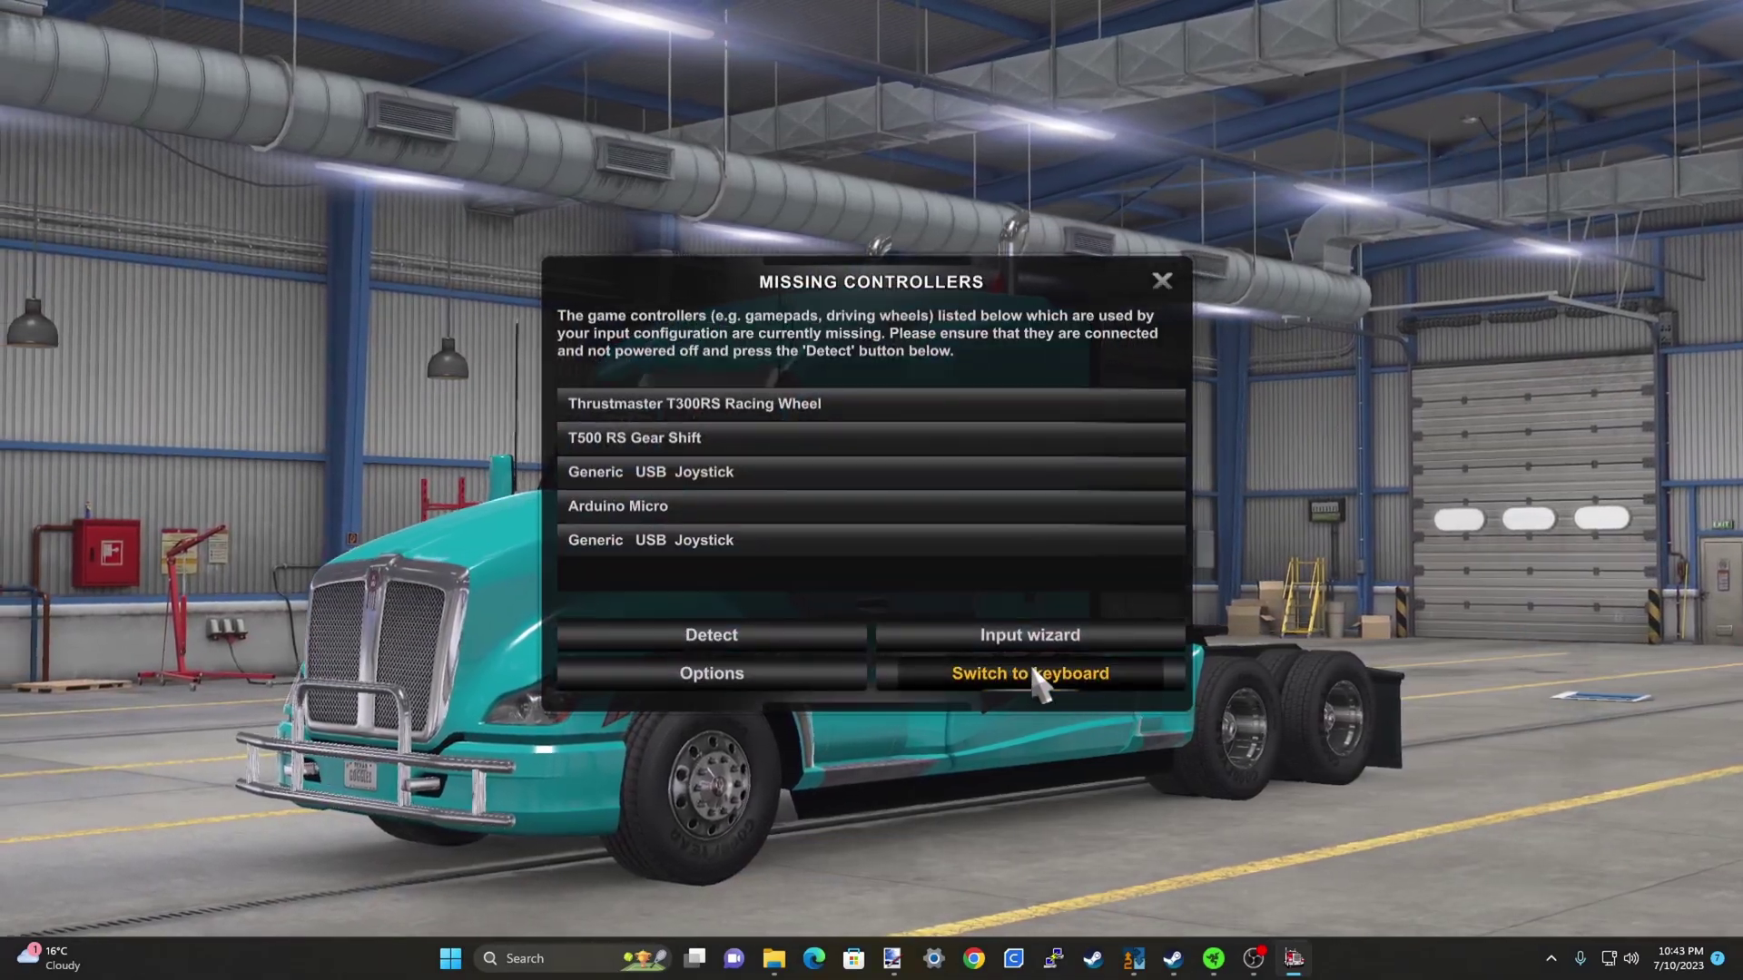
pyautogui.click(1035, 676)
pyautogui.click(794, 624)
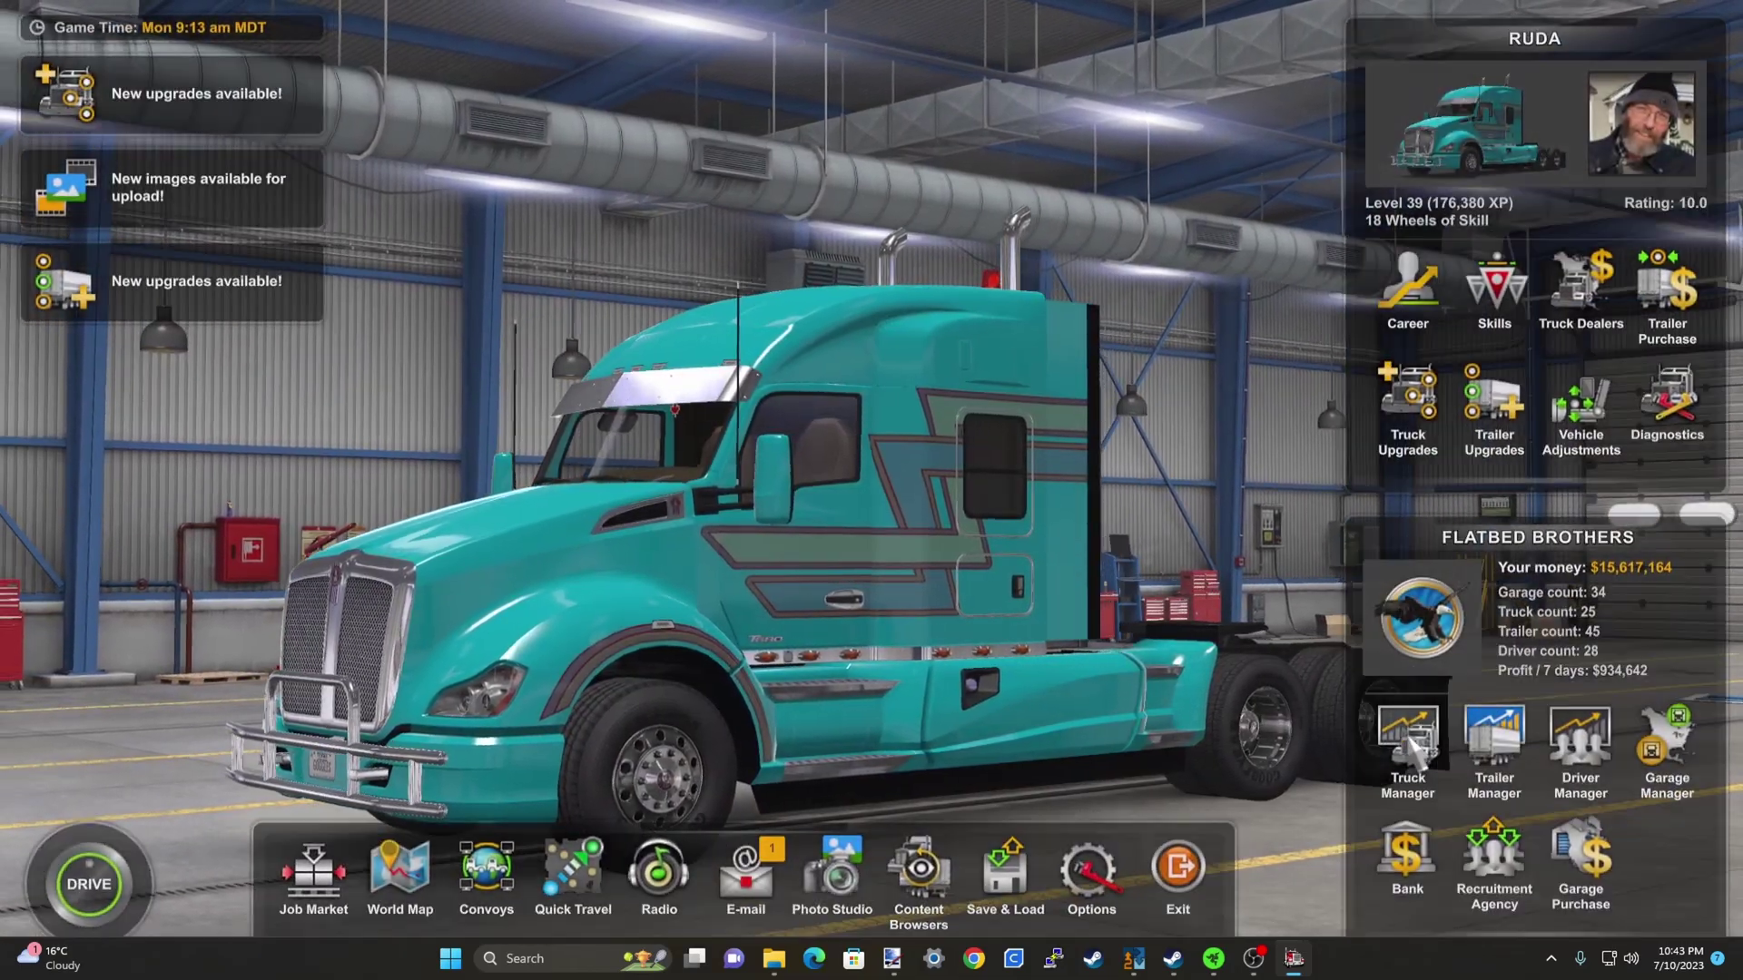
# Open the KW W900 HIGHWAY KILLER from the owned trucks for upgrading in the truck configurator
pyautogui.click(1404, 749)
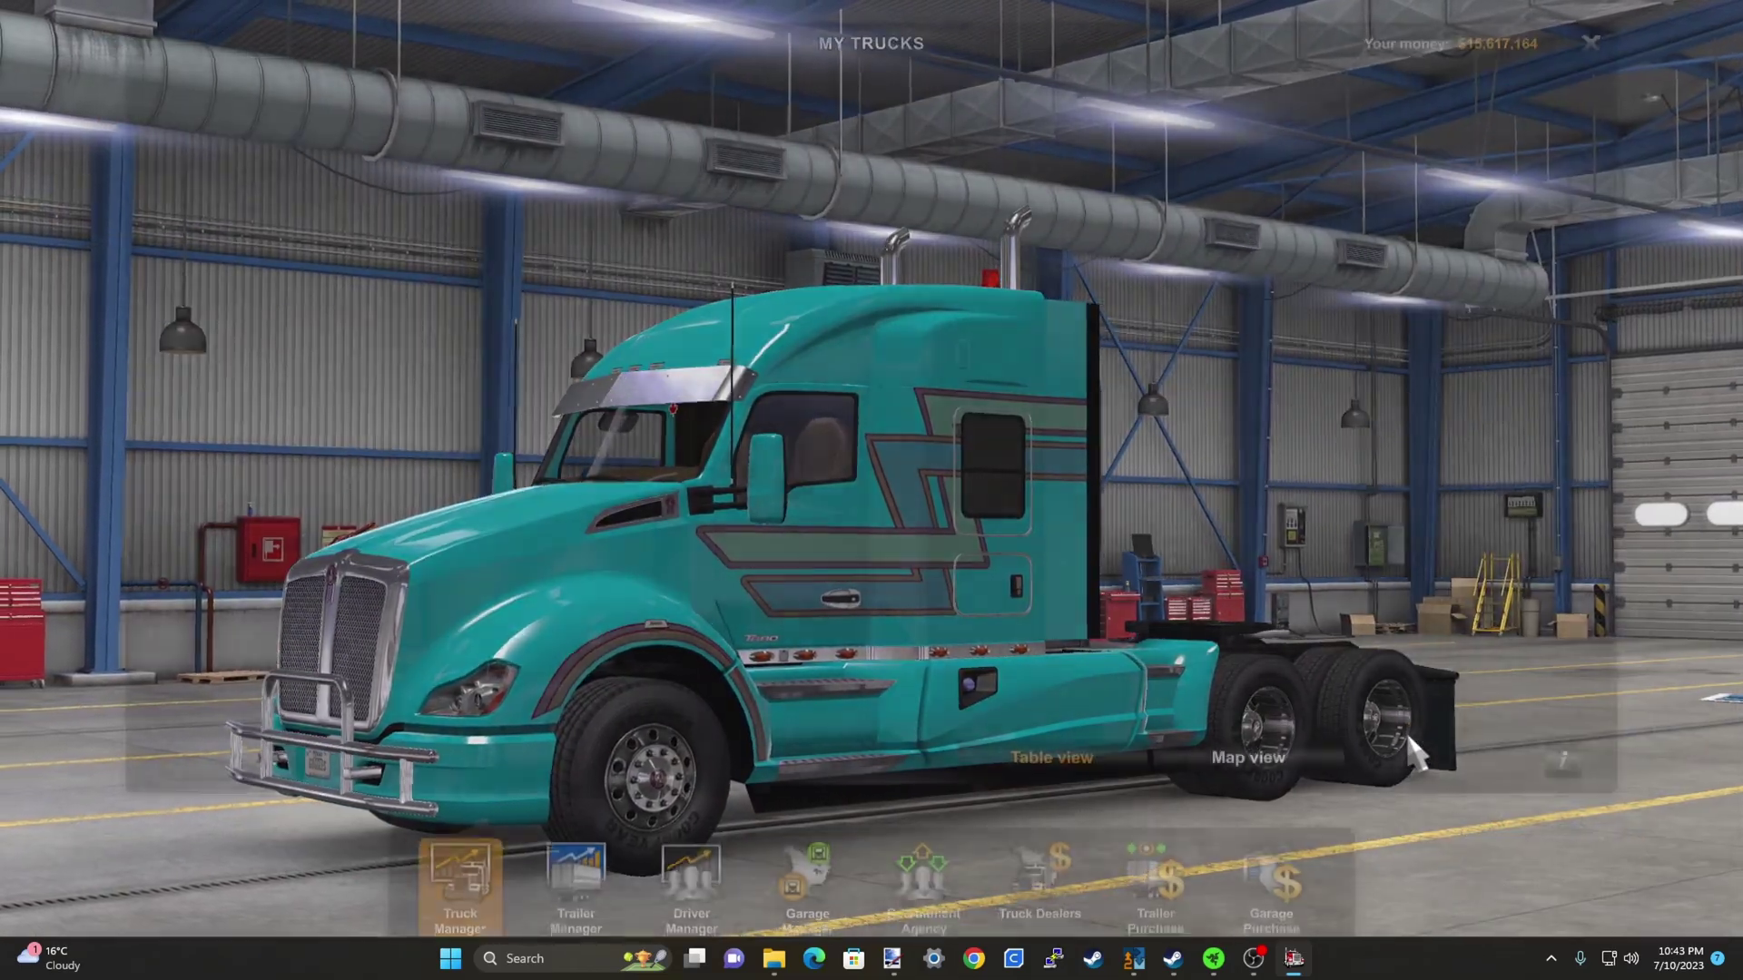
pyautogui.scroll(-3, 860, 695)
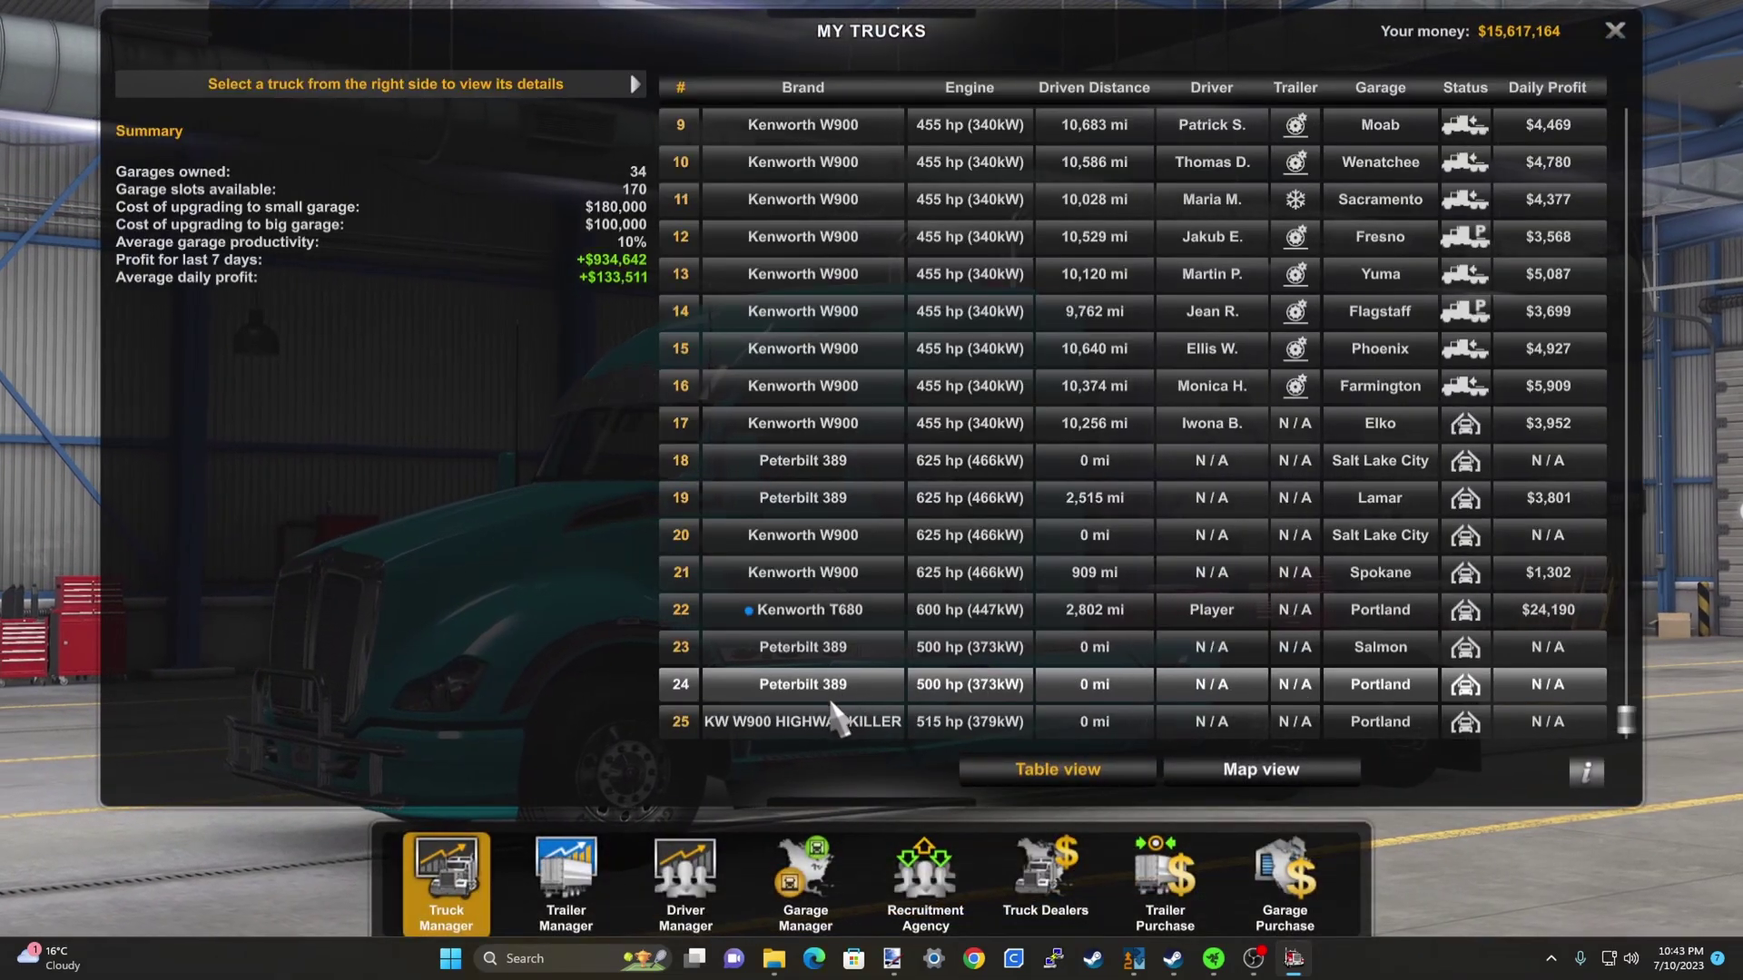
pyautogui.click(828, 724)
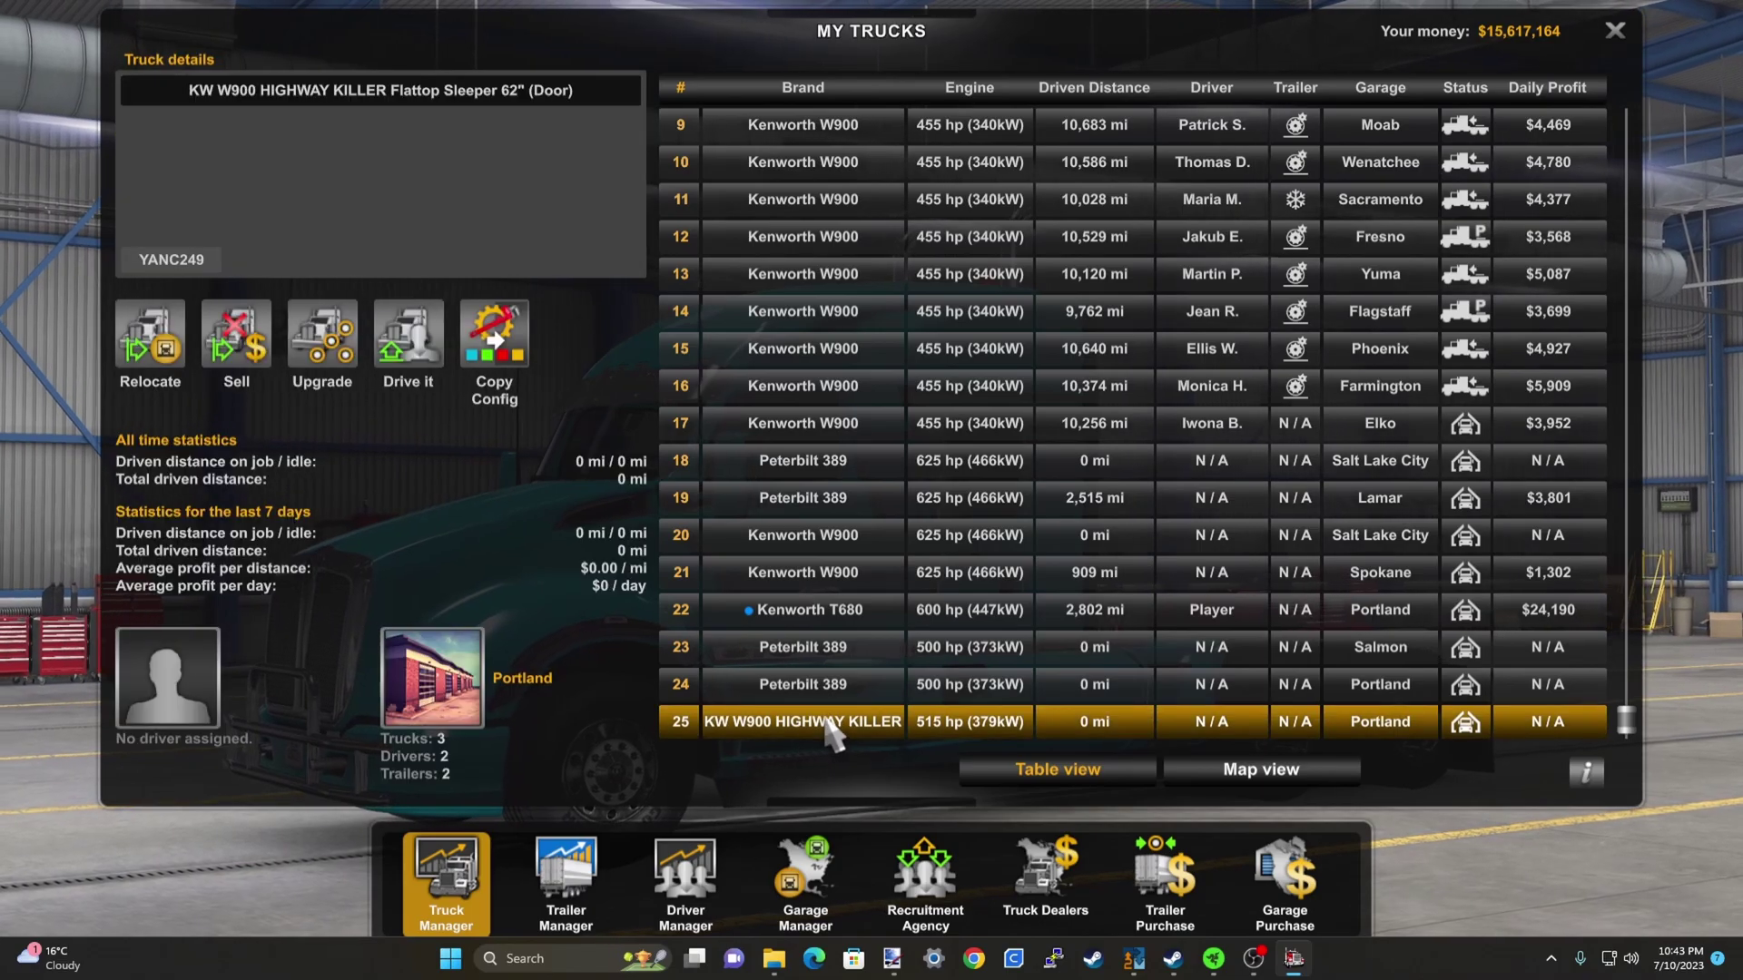
pyautogui.click(324, 358)
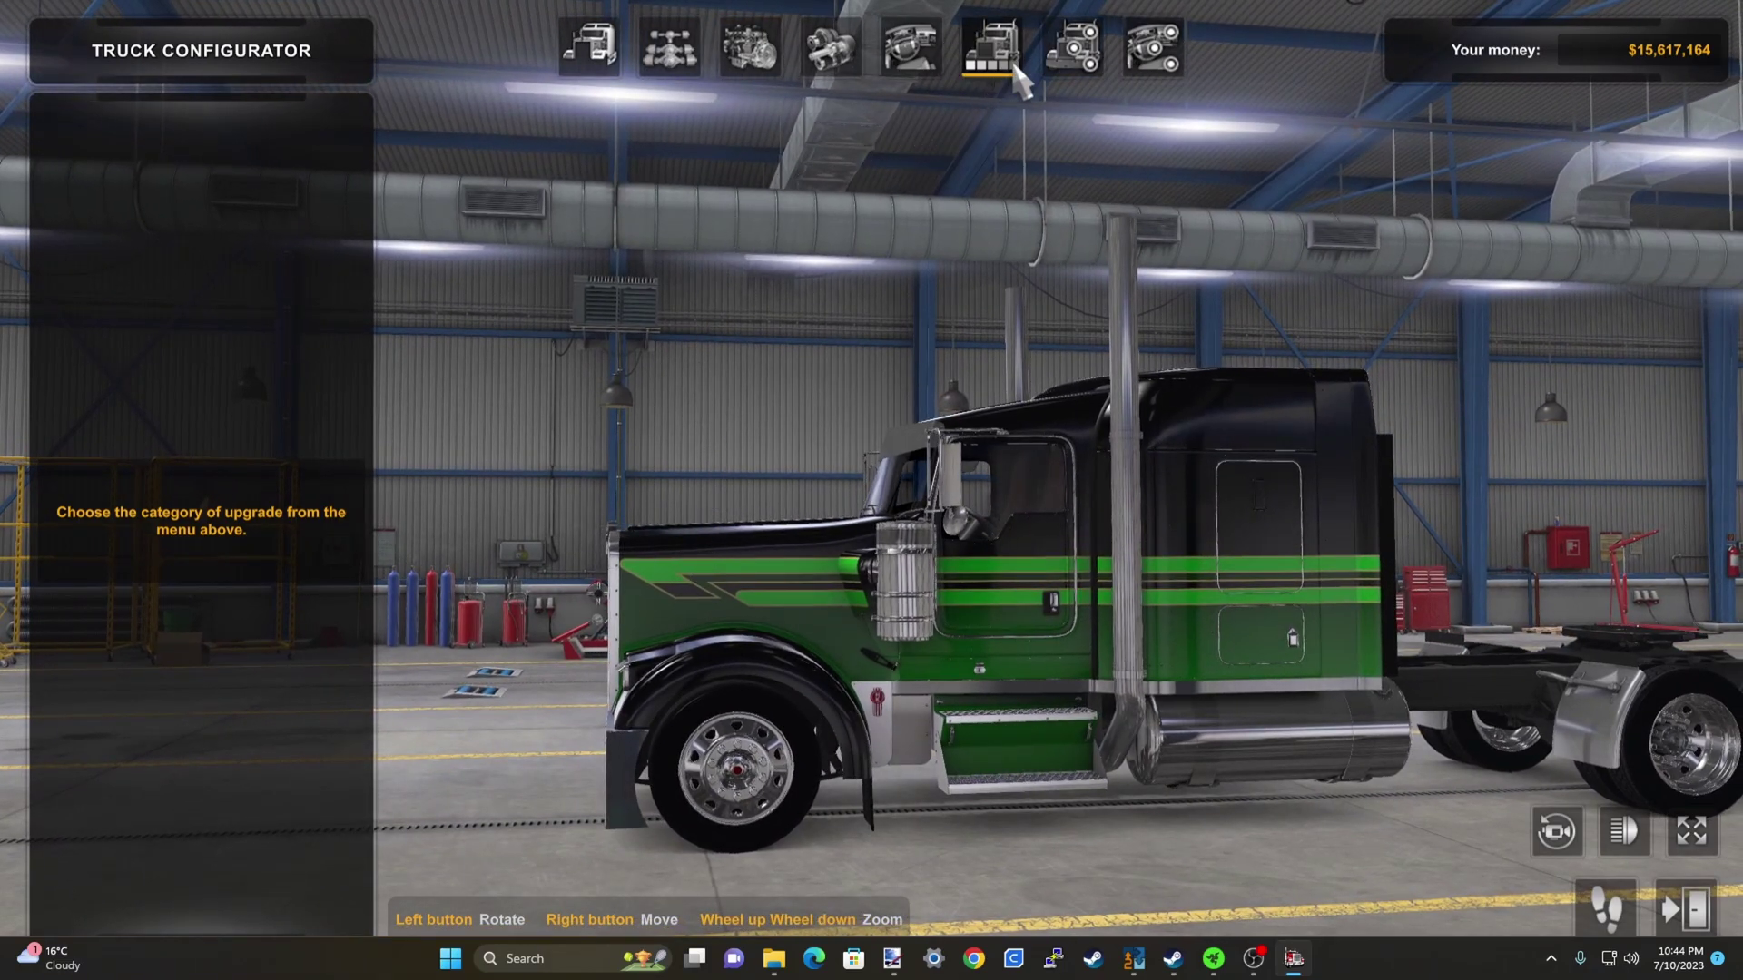
# Fit the Paint version of the fuel tank to the truck as an accessory
pyautogui.click(1097, 66)
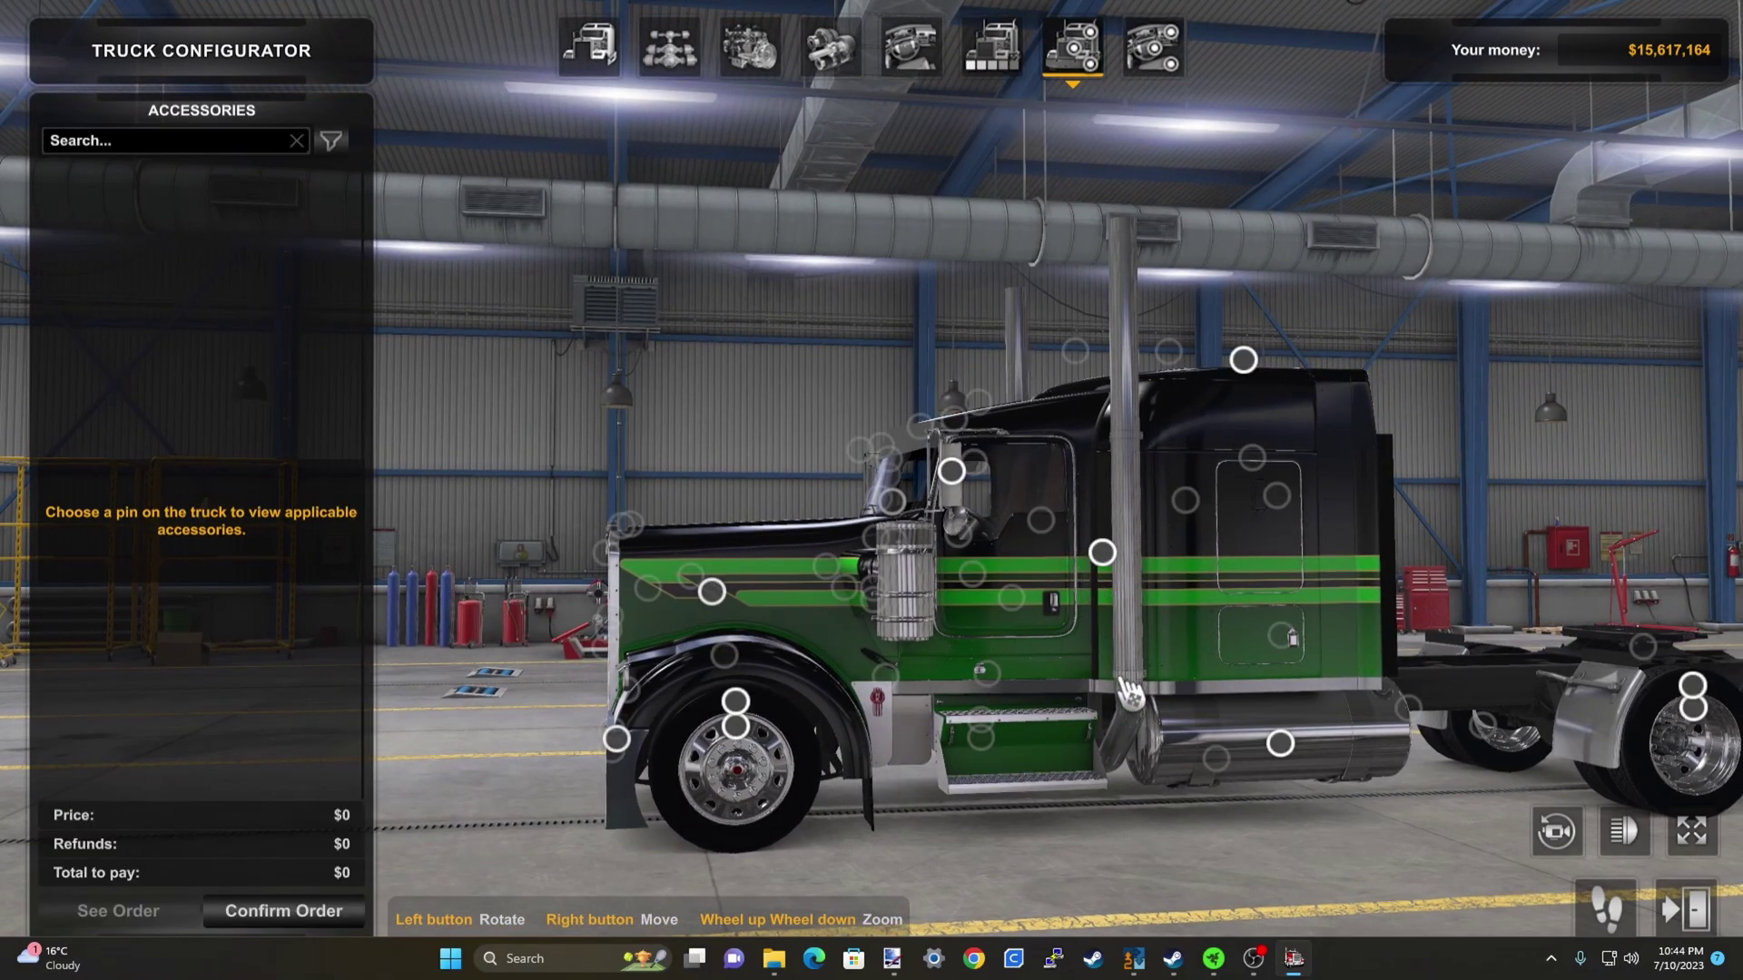
pyautogui.click(1279, 746)
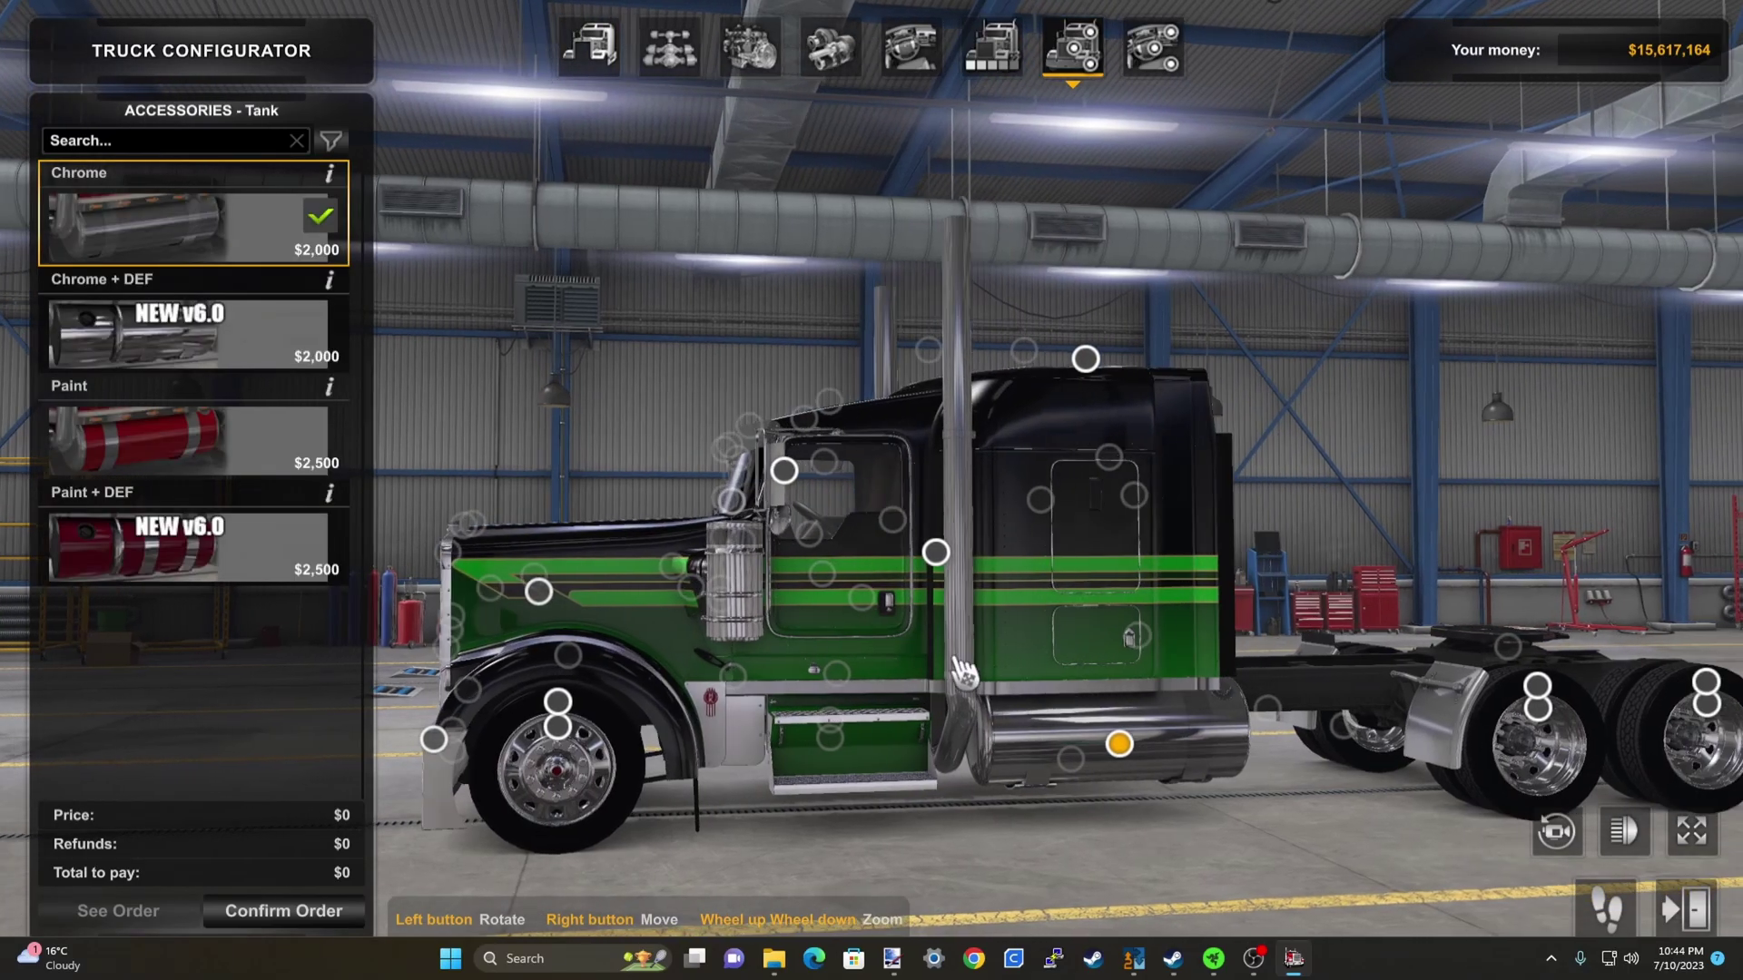
pyautogui.click(91, 445)
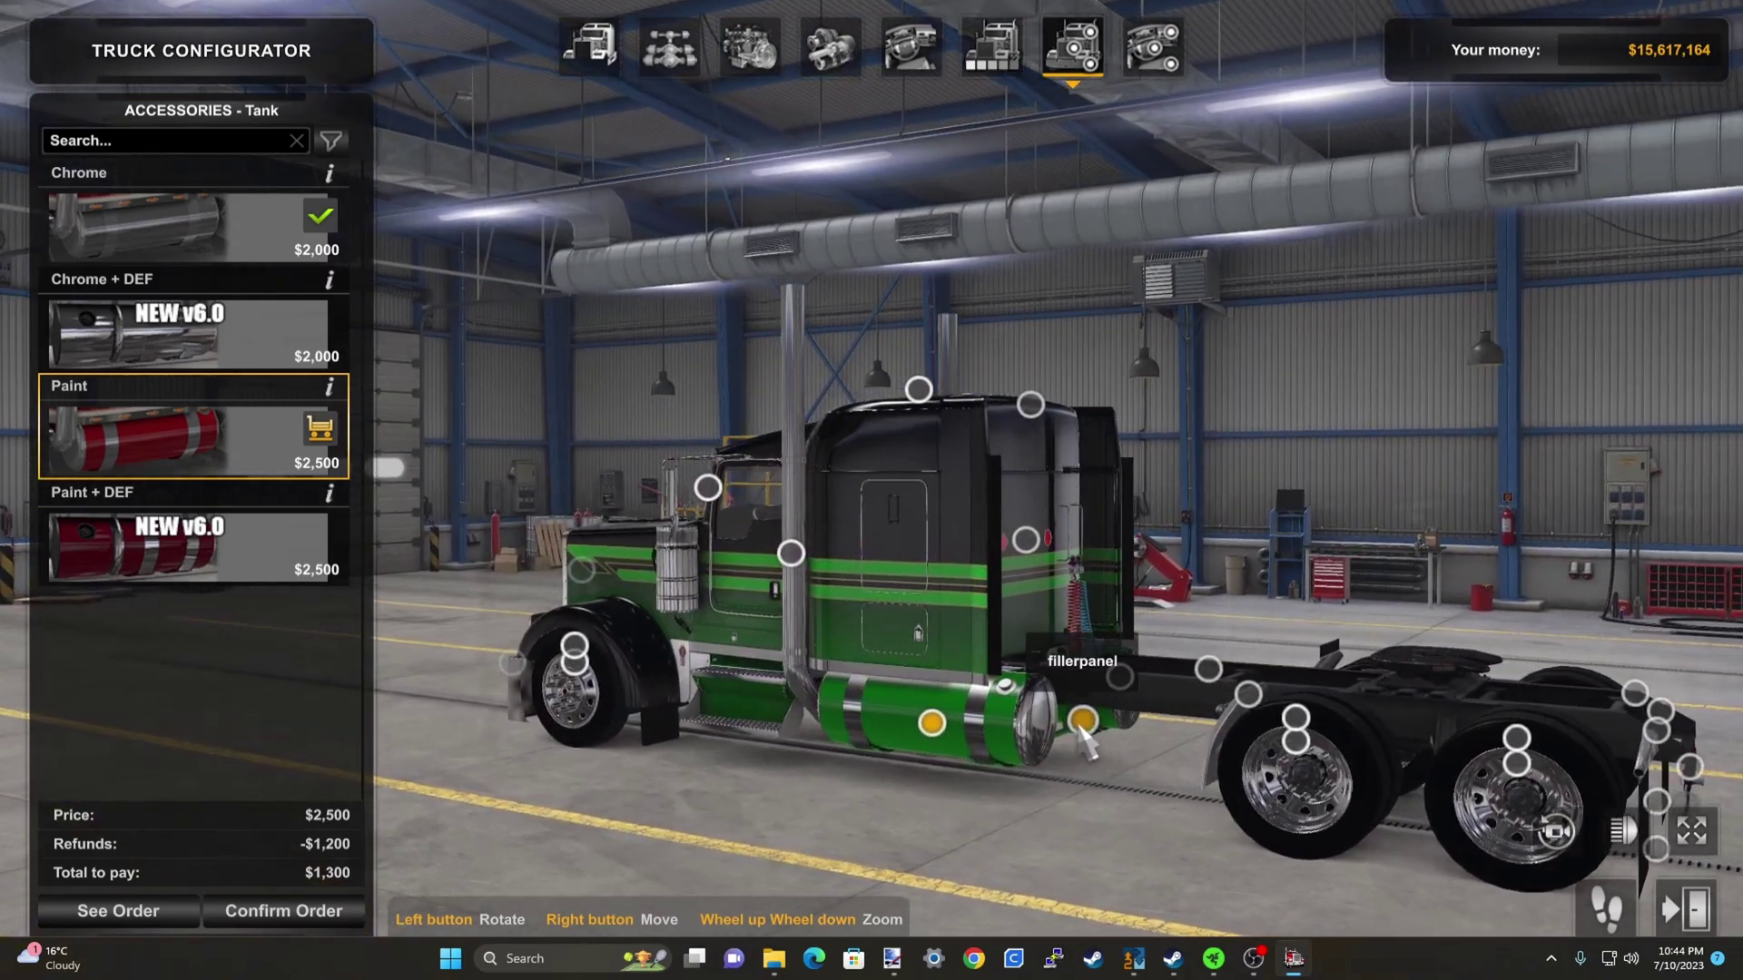
# Add the Paint + LED filler panel behind the tank and change the frame to Standard Paint
pyautogui.click(1083, 722)
pyautogui.click(191, 332)
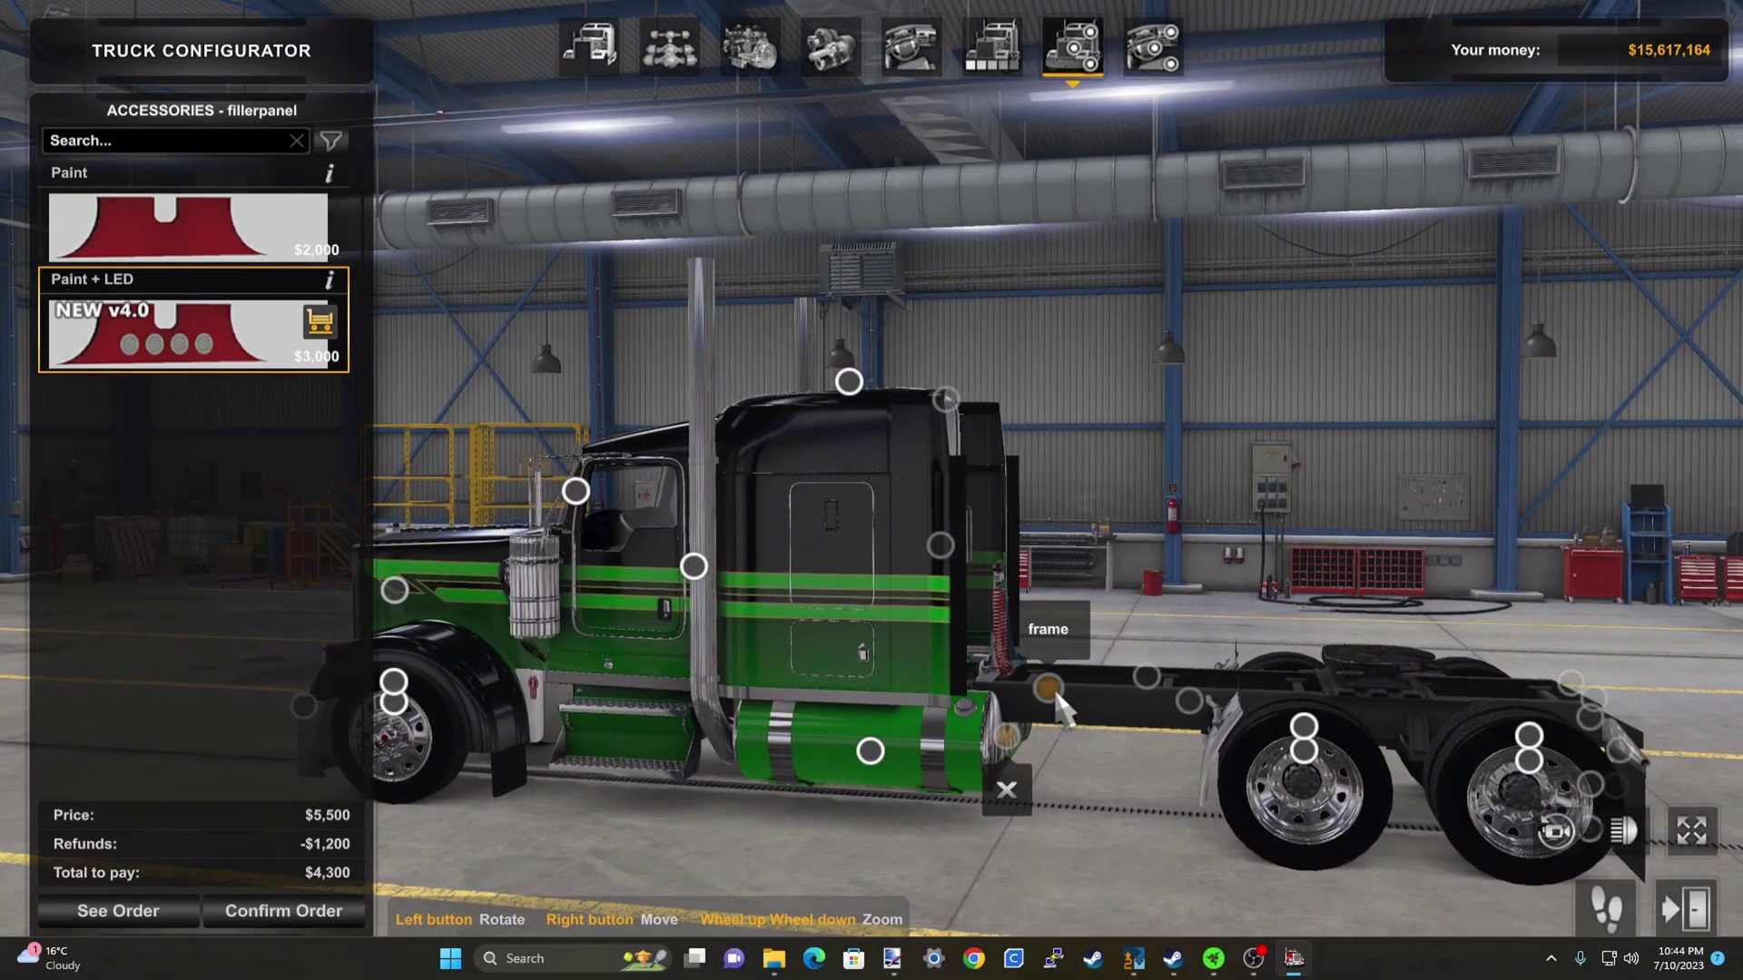
pyautogui.click(1049, 688)
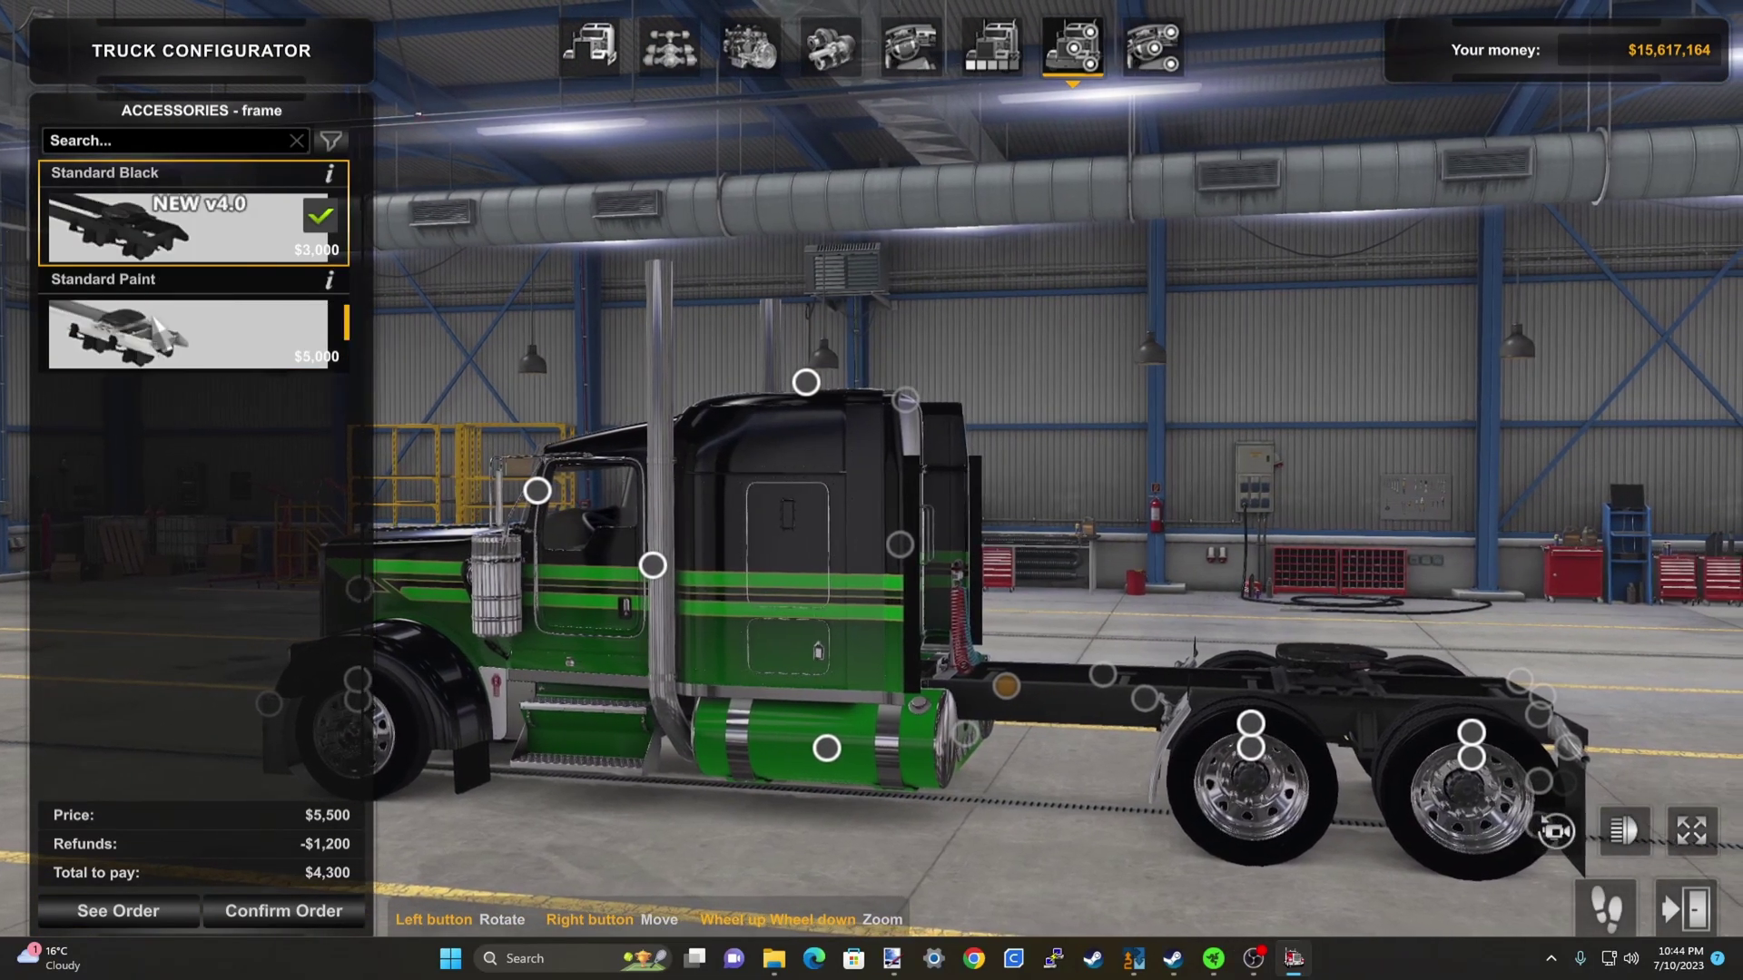
pyautogui.click(160, 326)
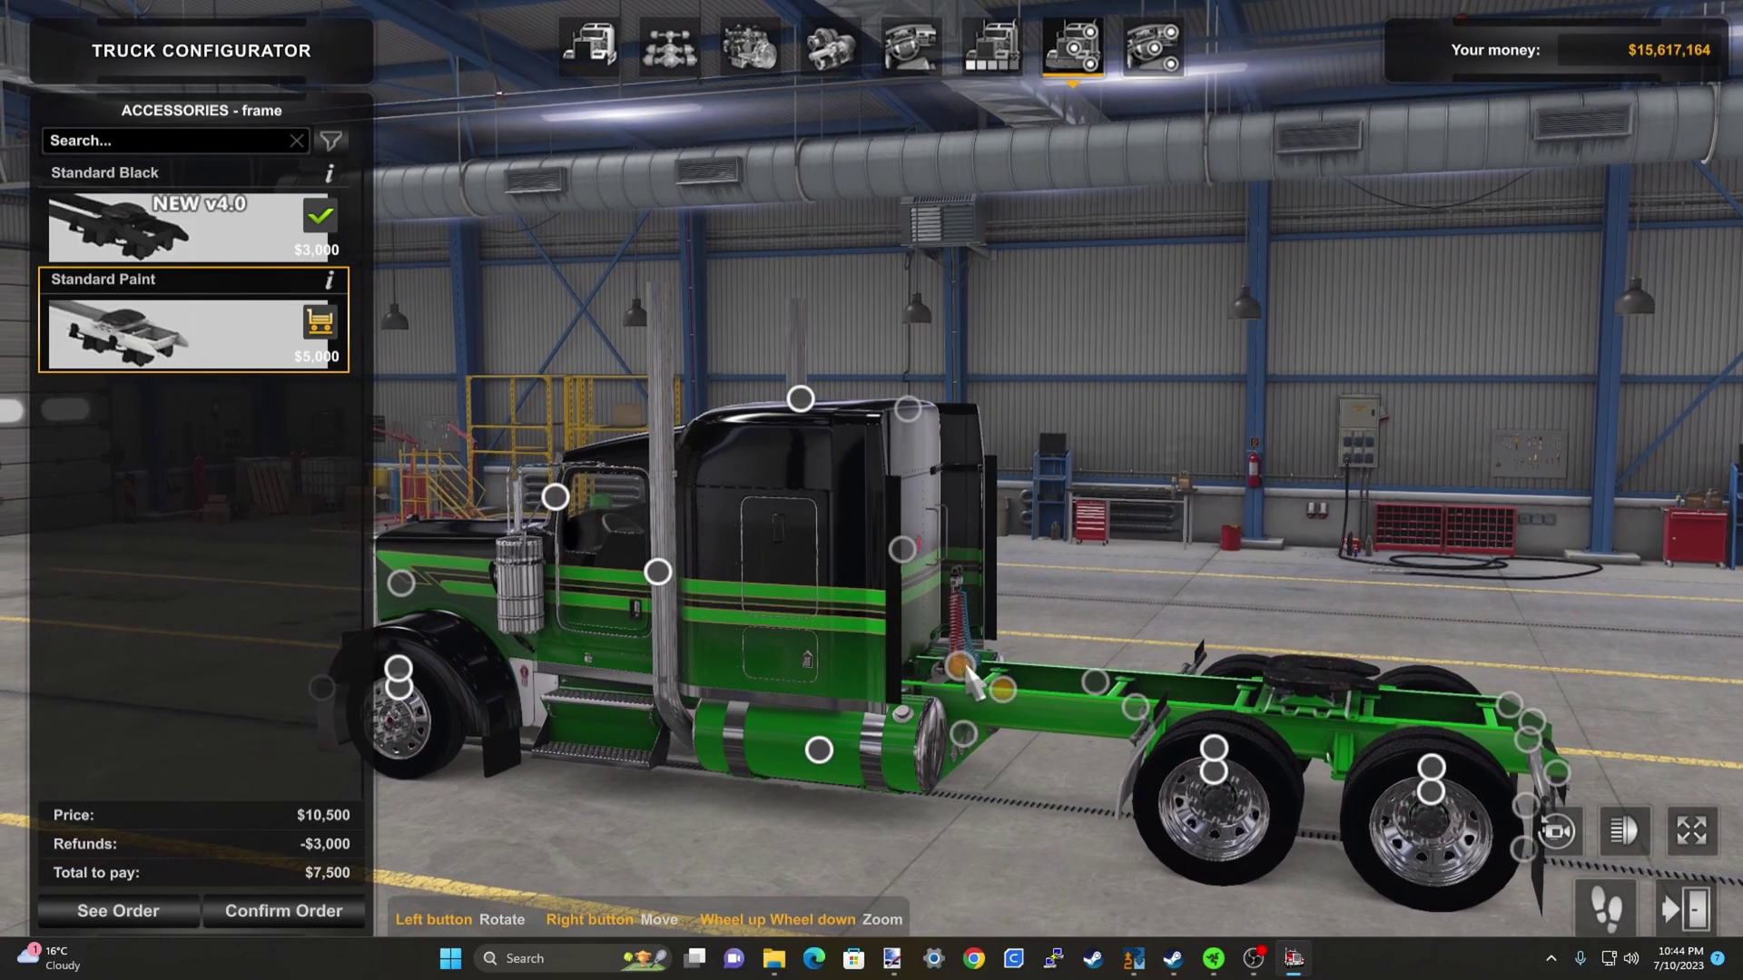
pyautogui.click(960, 667)
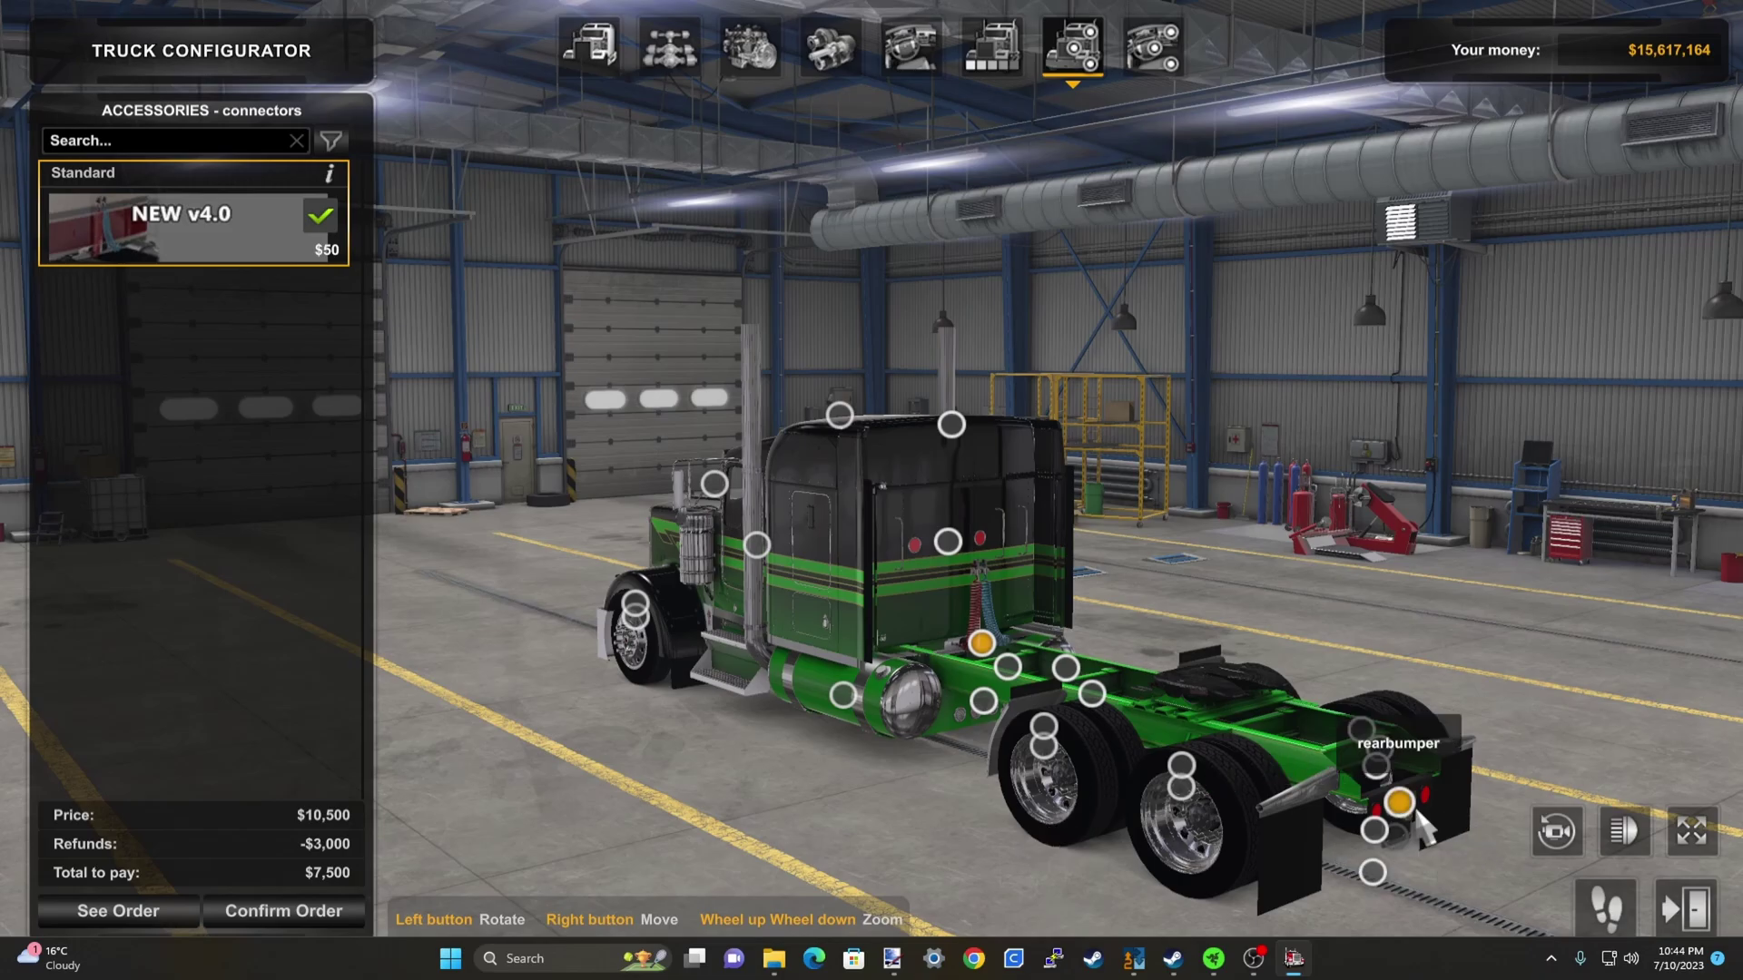
pyautogui.moveTo(869, 808); pyautogui.dragTo(1189, 817)
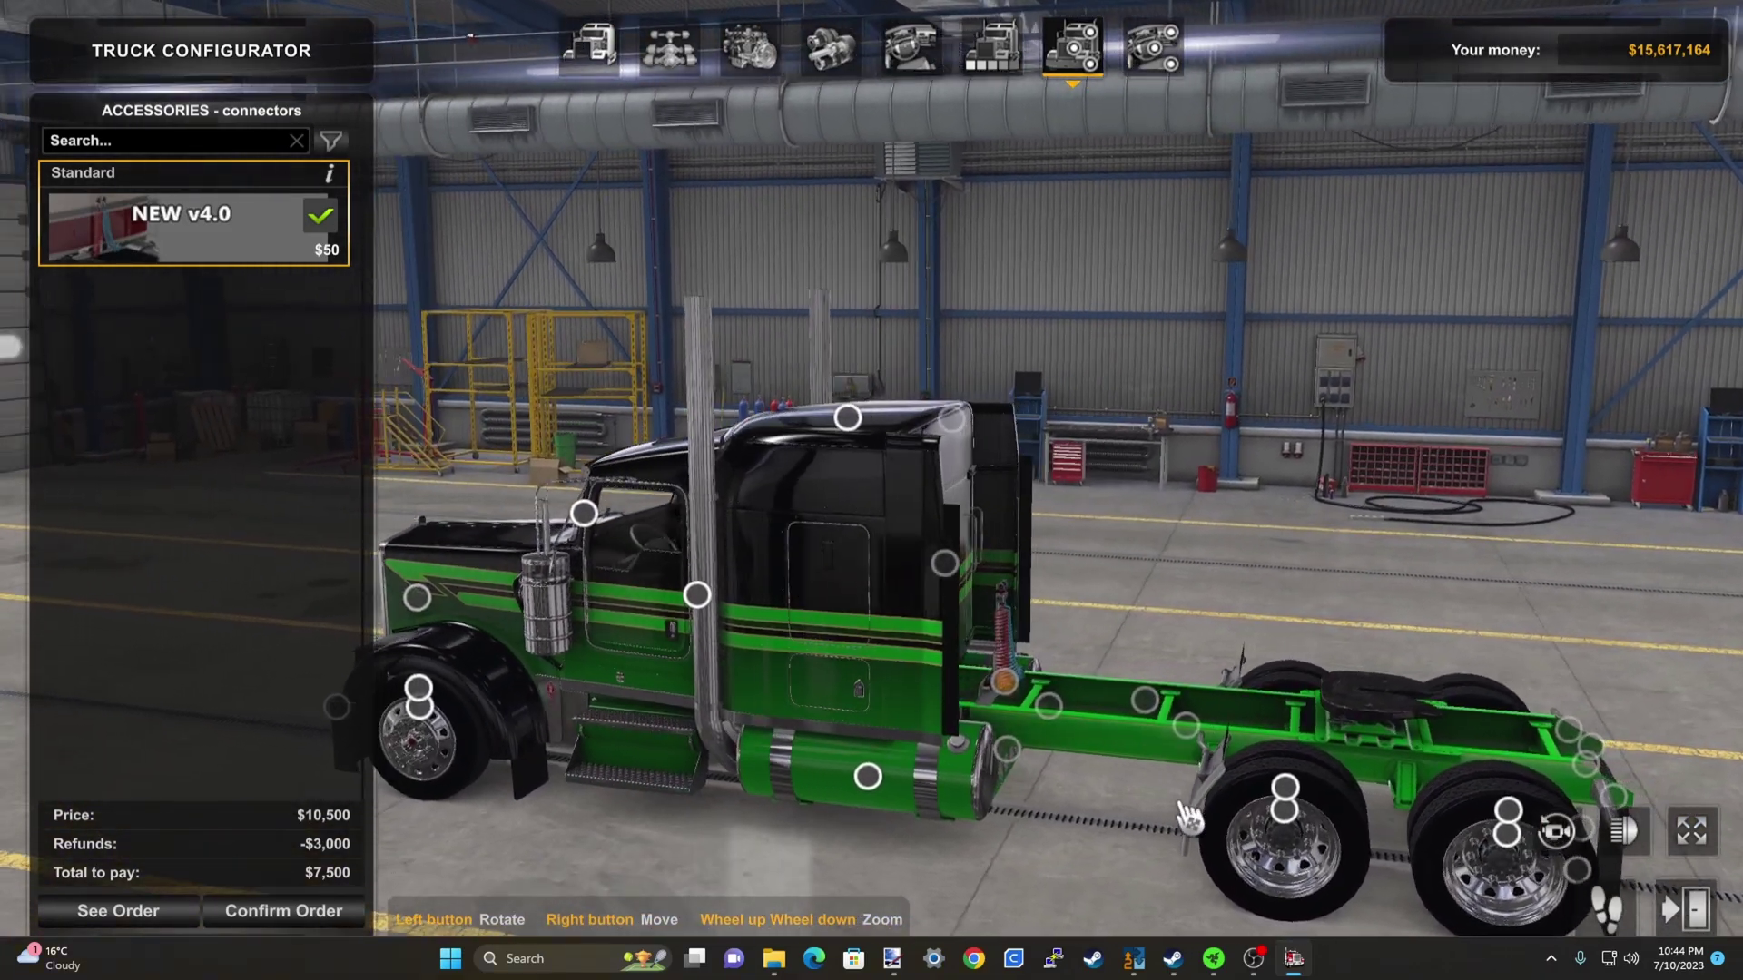
# Fit the Paint deckplate over the truck's frame, allowing removal of the incompatible Standard connectors
pyautogui.click(1052, 710)
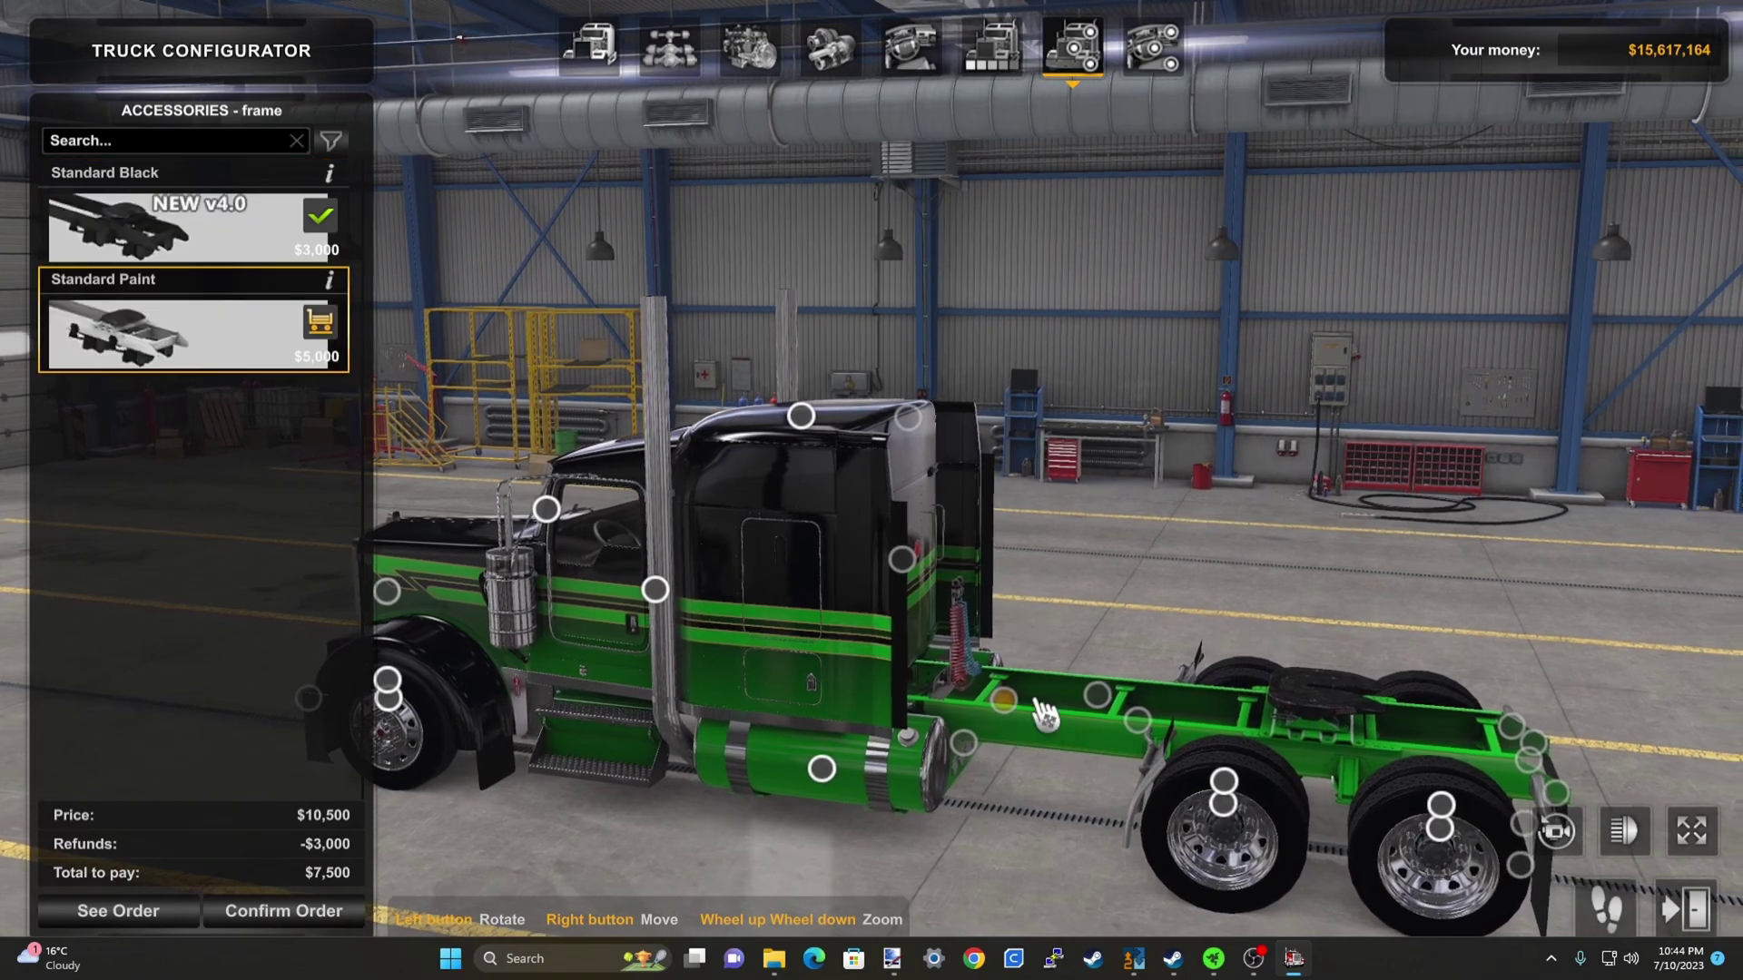
pyautogui.click(1097, 696)
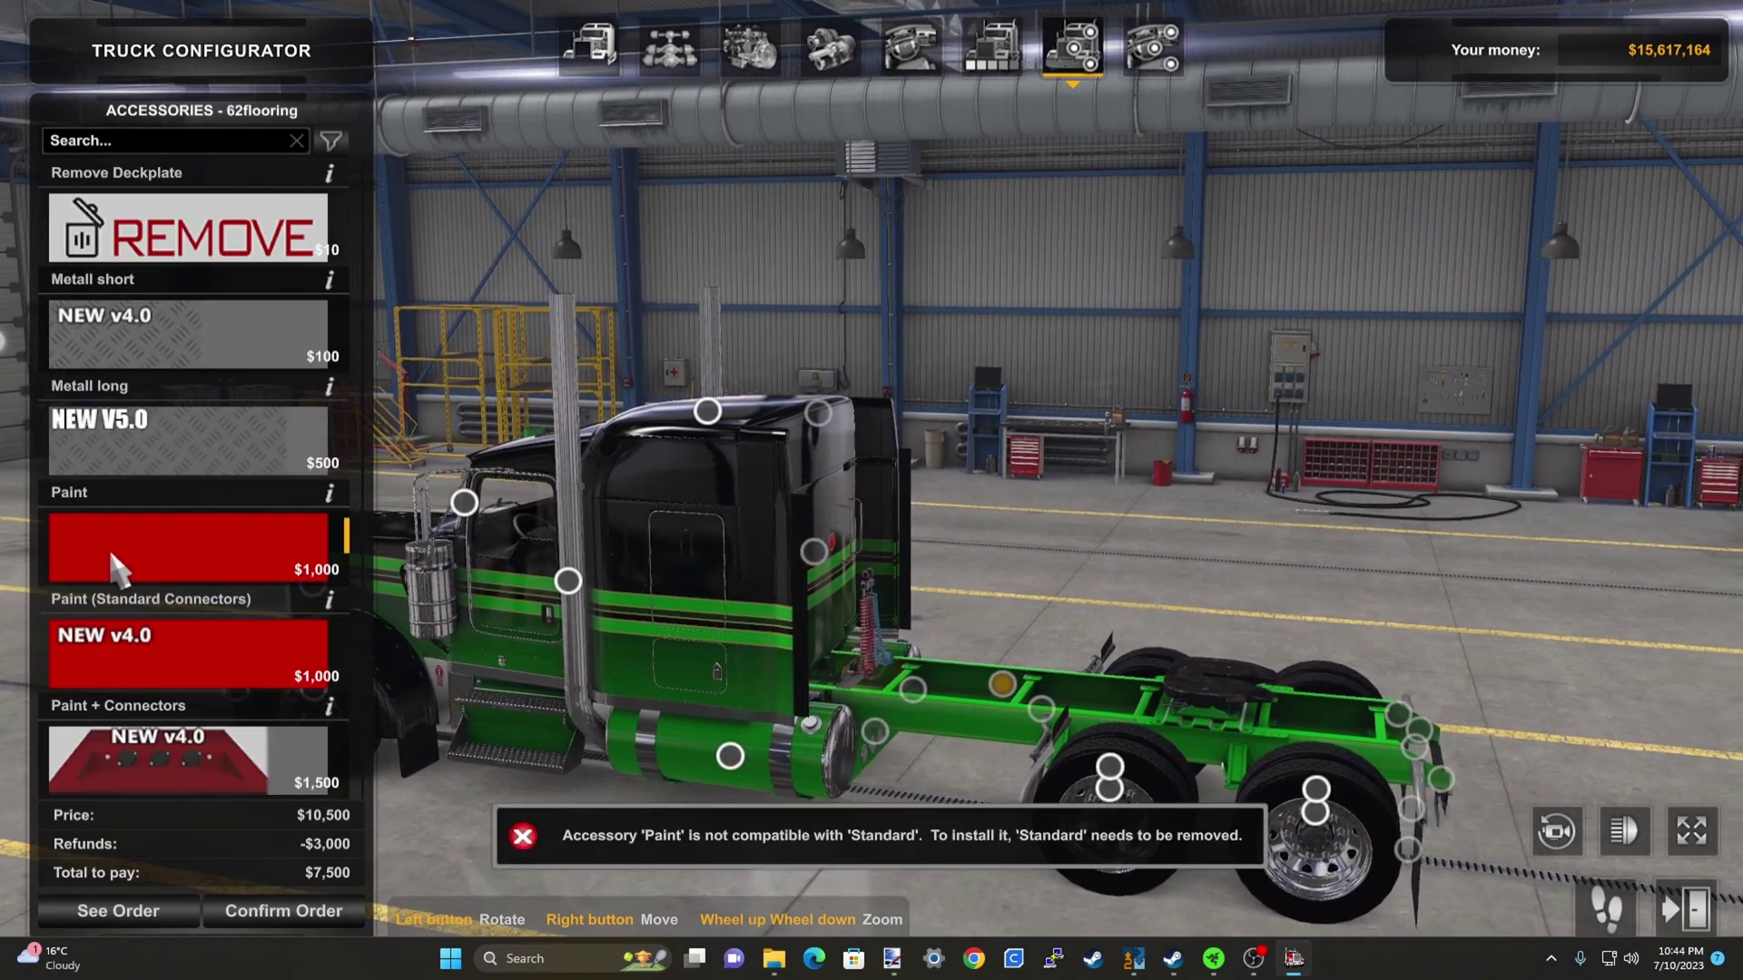
pyautogui.click(115, 554)
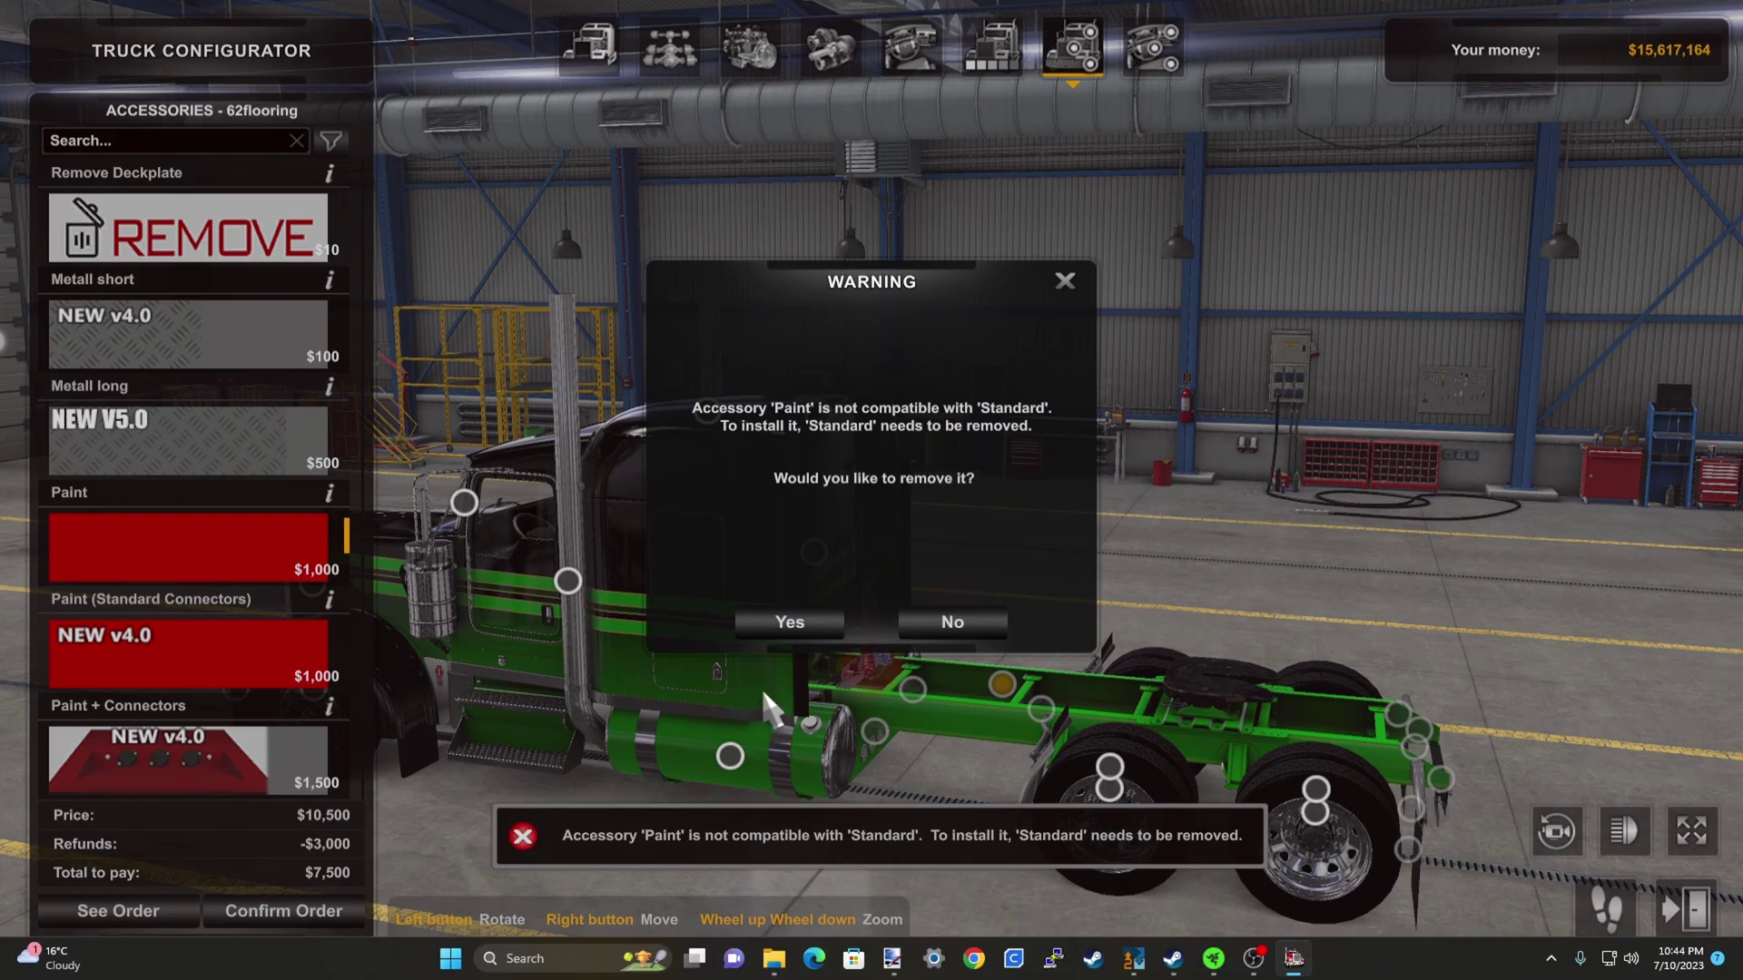
pyautogui.click(797, 623)
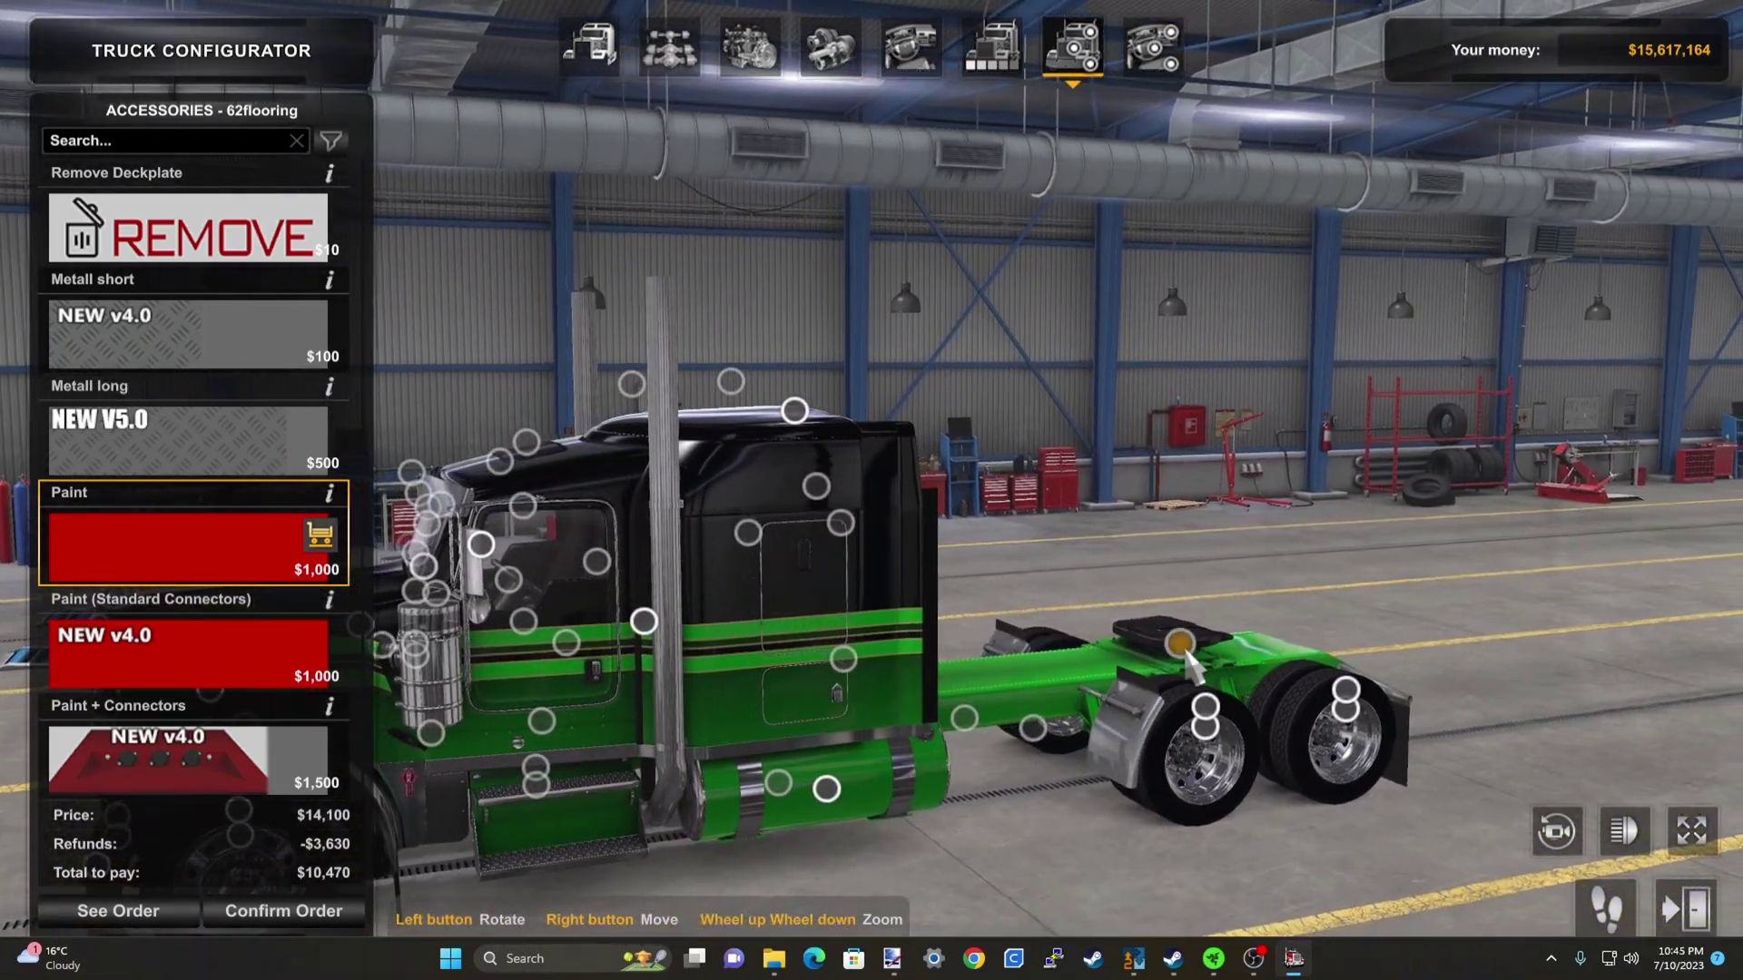
# Change the rear fenders to Painted 1, allowing removal of the incompatible mudflaps
pyautogui.click(1177, 642)
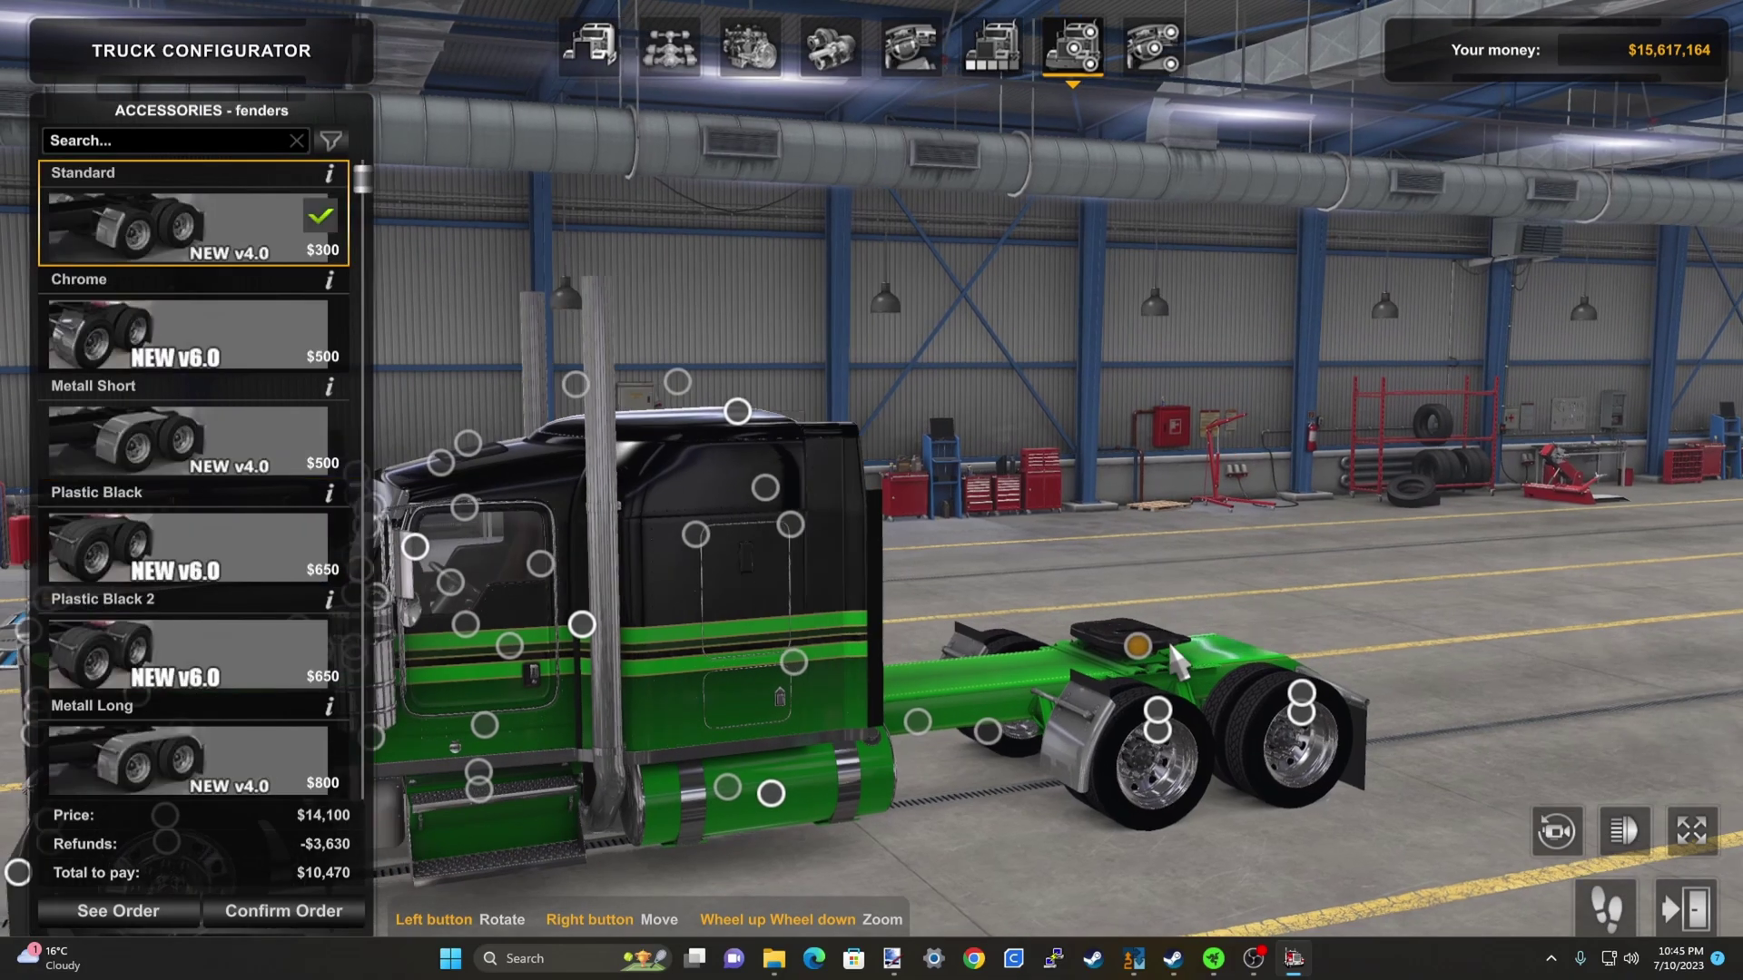
pyautogui.scroll(-5, 164, 744)
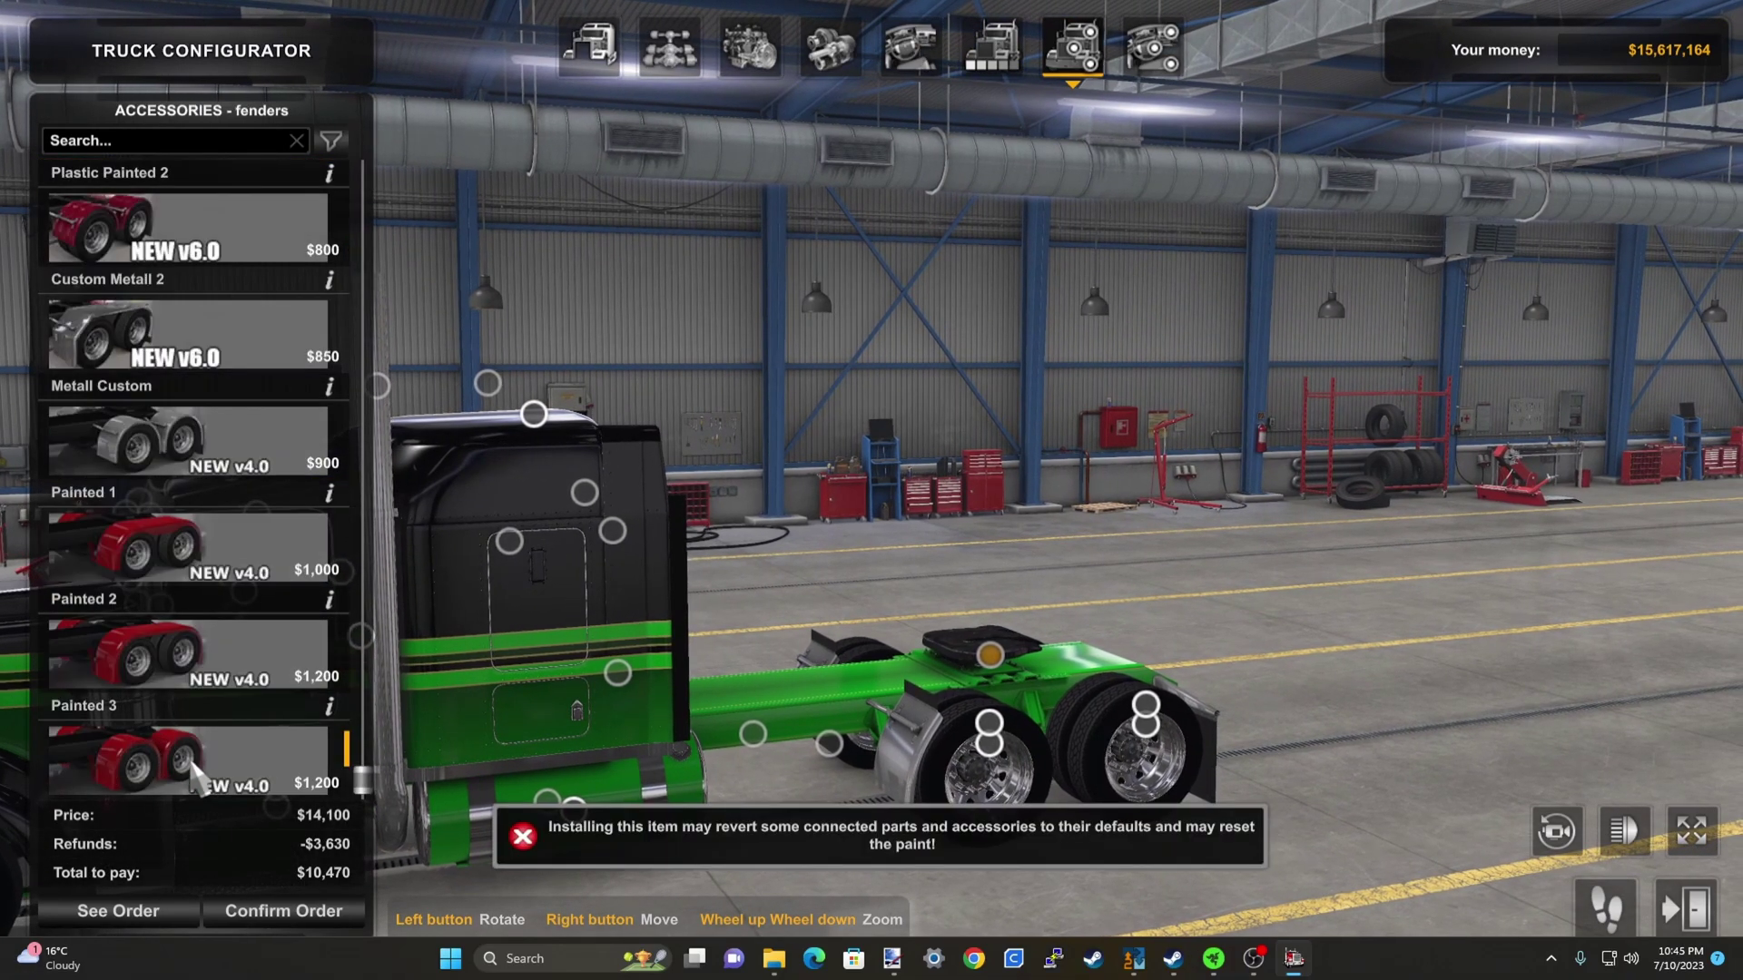
pyautogui.click(207, 589)
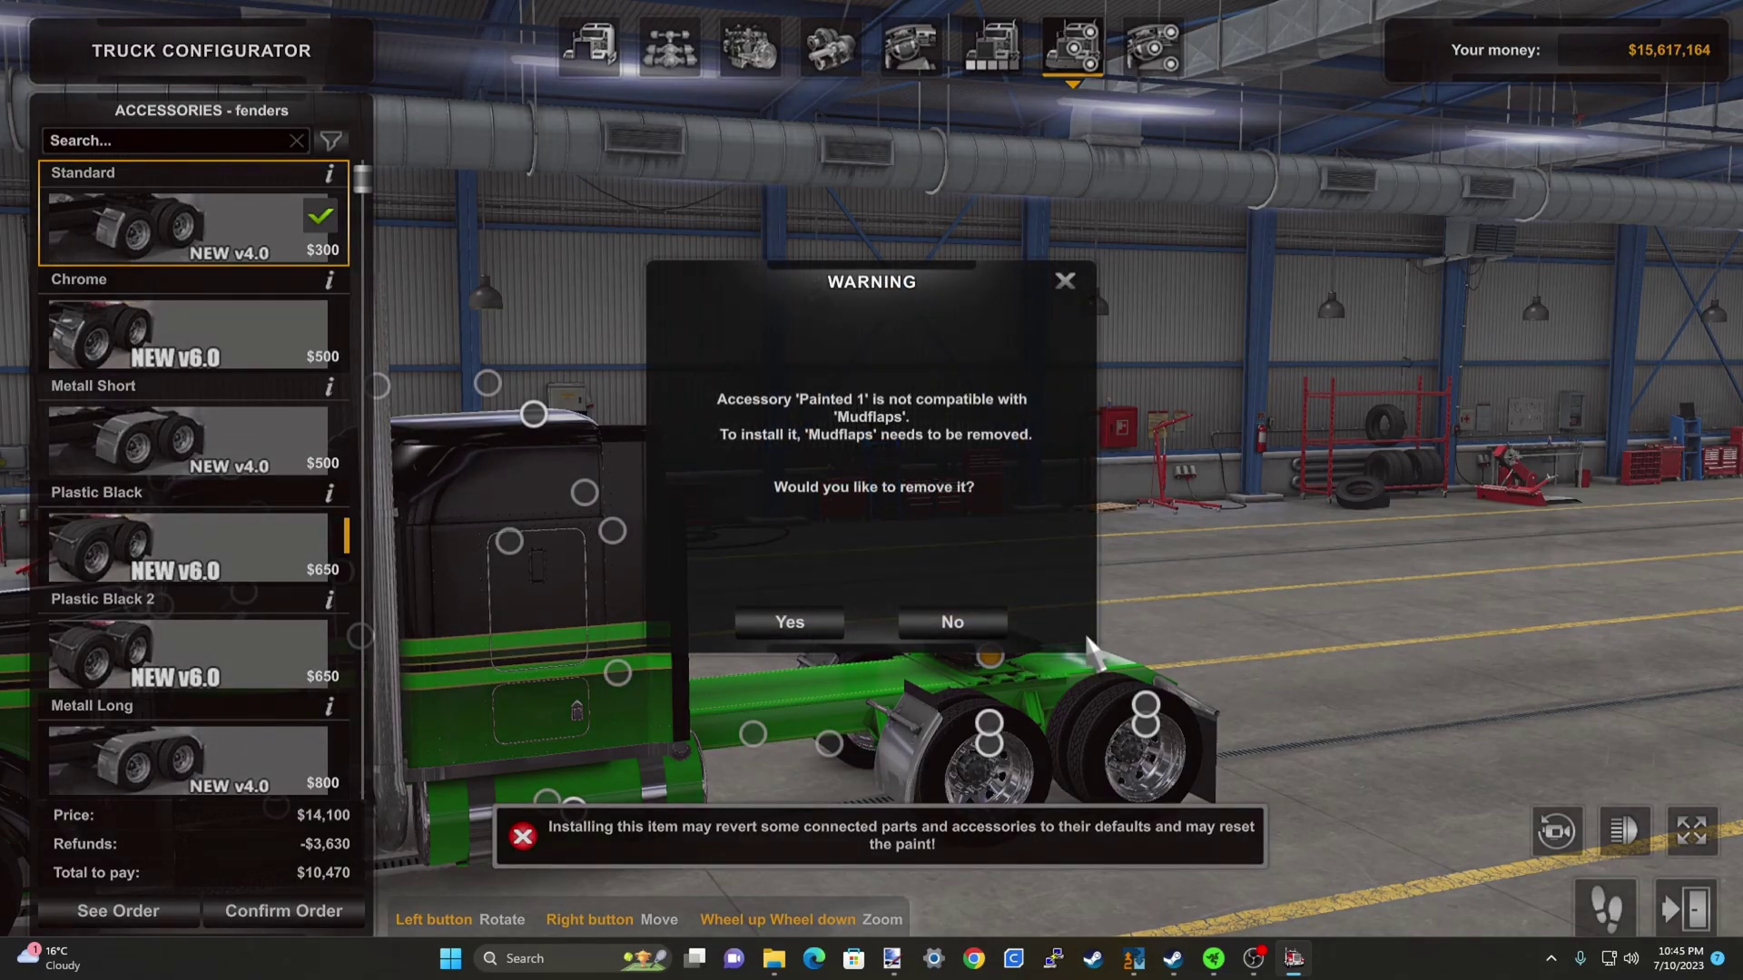
pyautogui.click(842, 624)
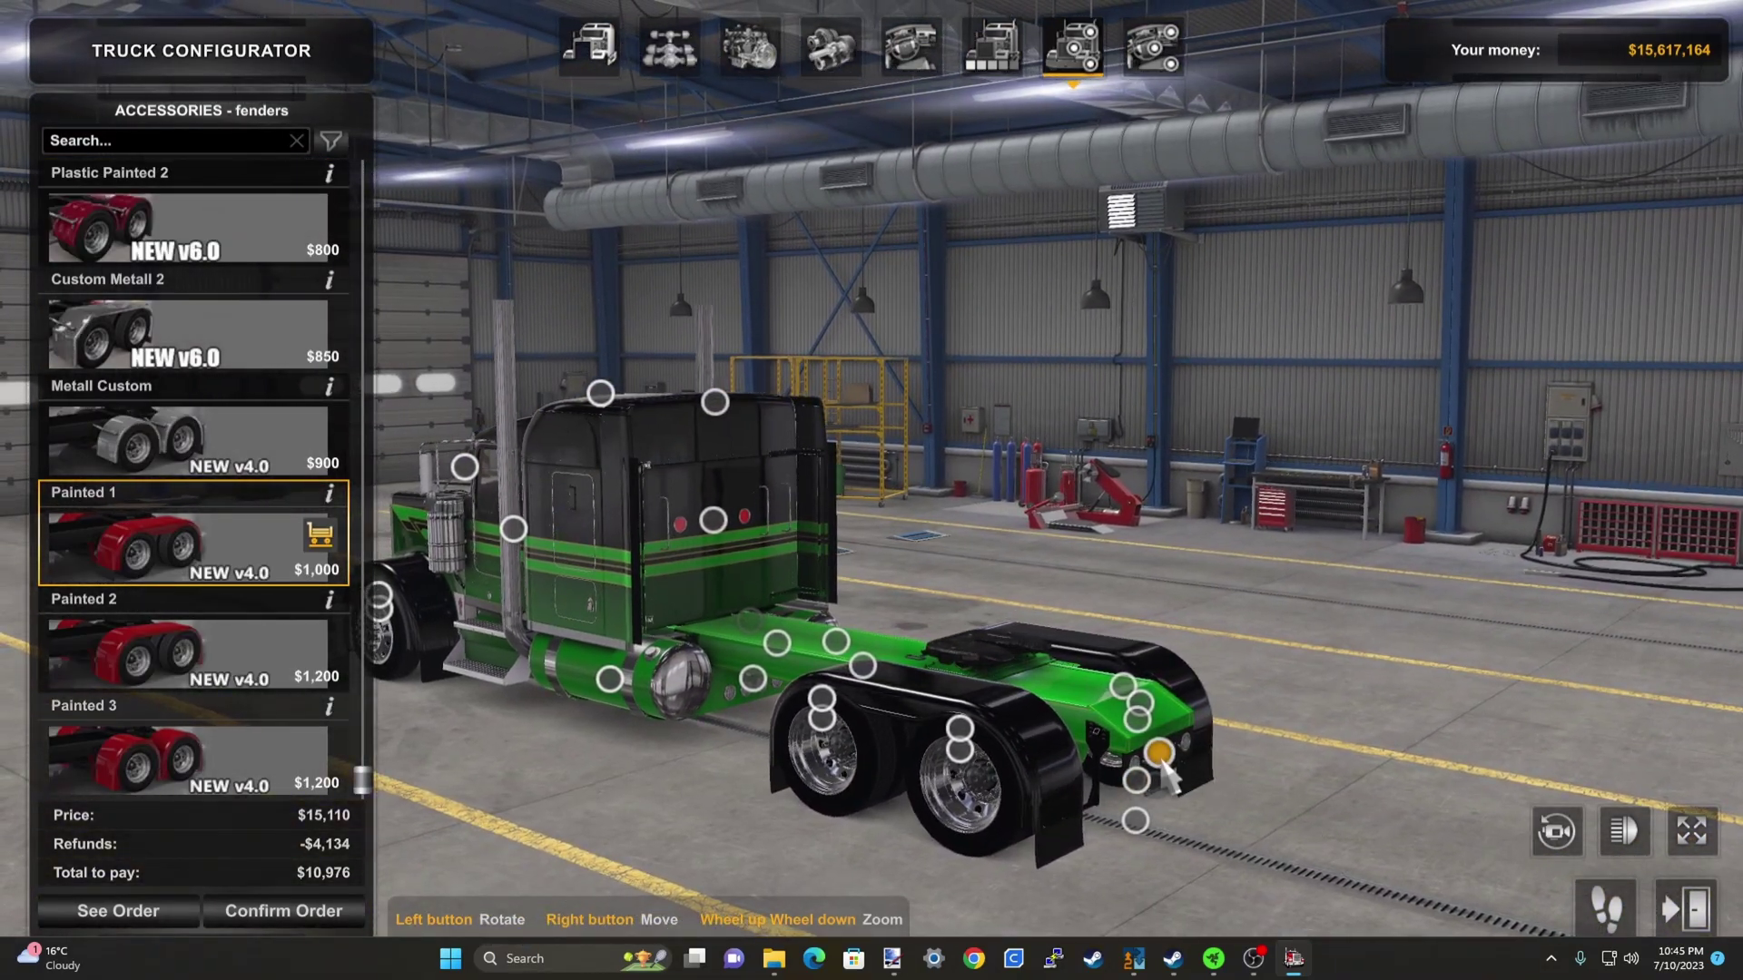
# Change the truck's rear bumper to the Custom 2 Paint version
pyautogui.click(1160, 756)
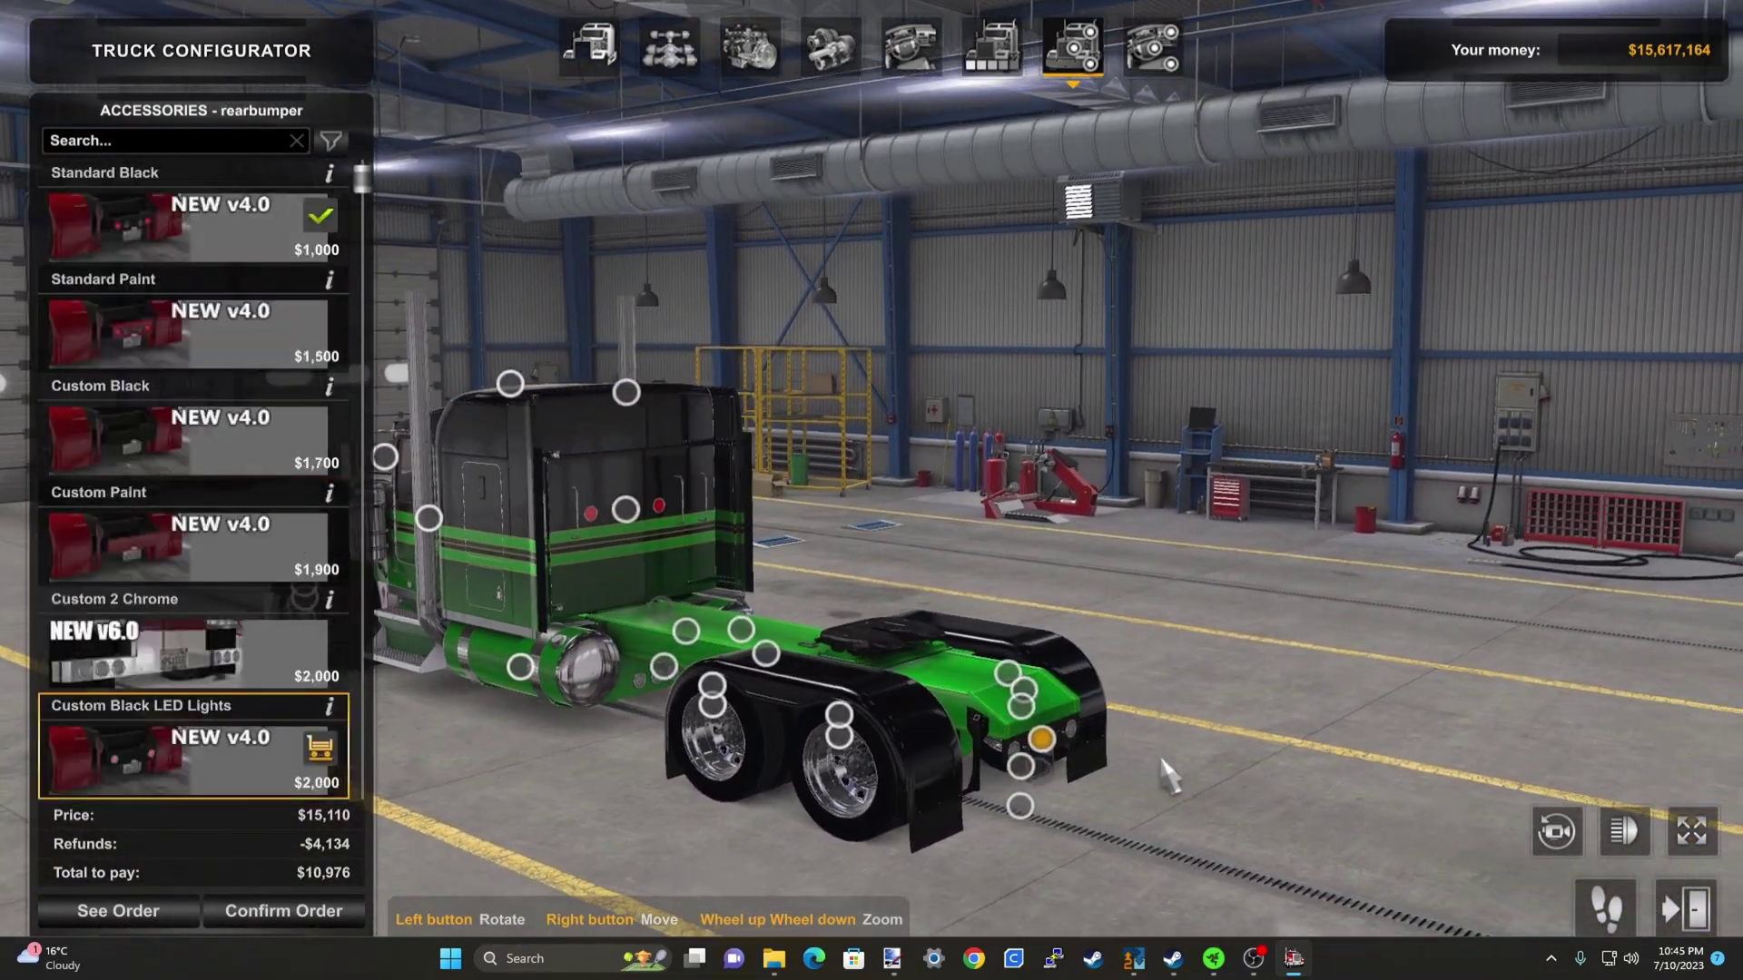
pyautogui.scroll(-3, 211, 699)
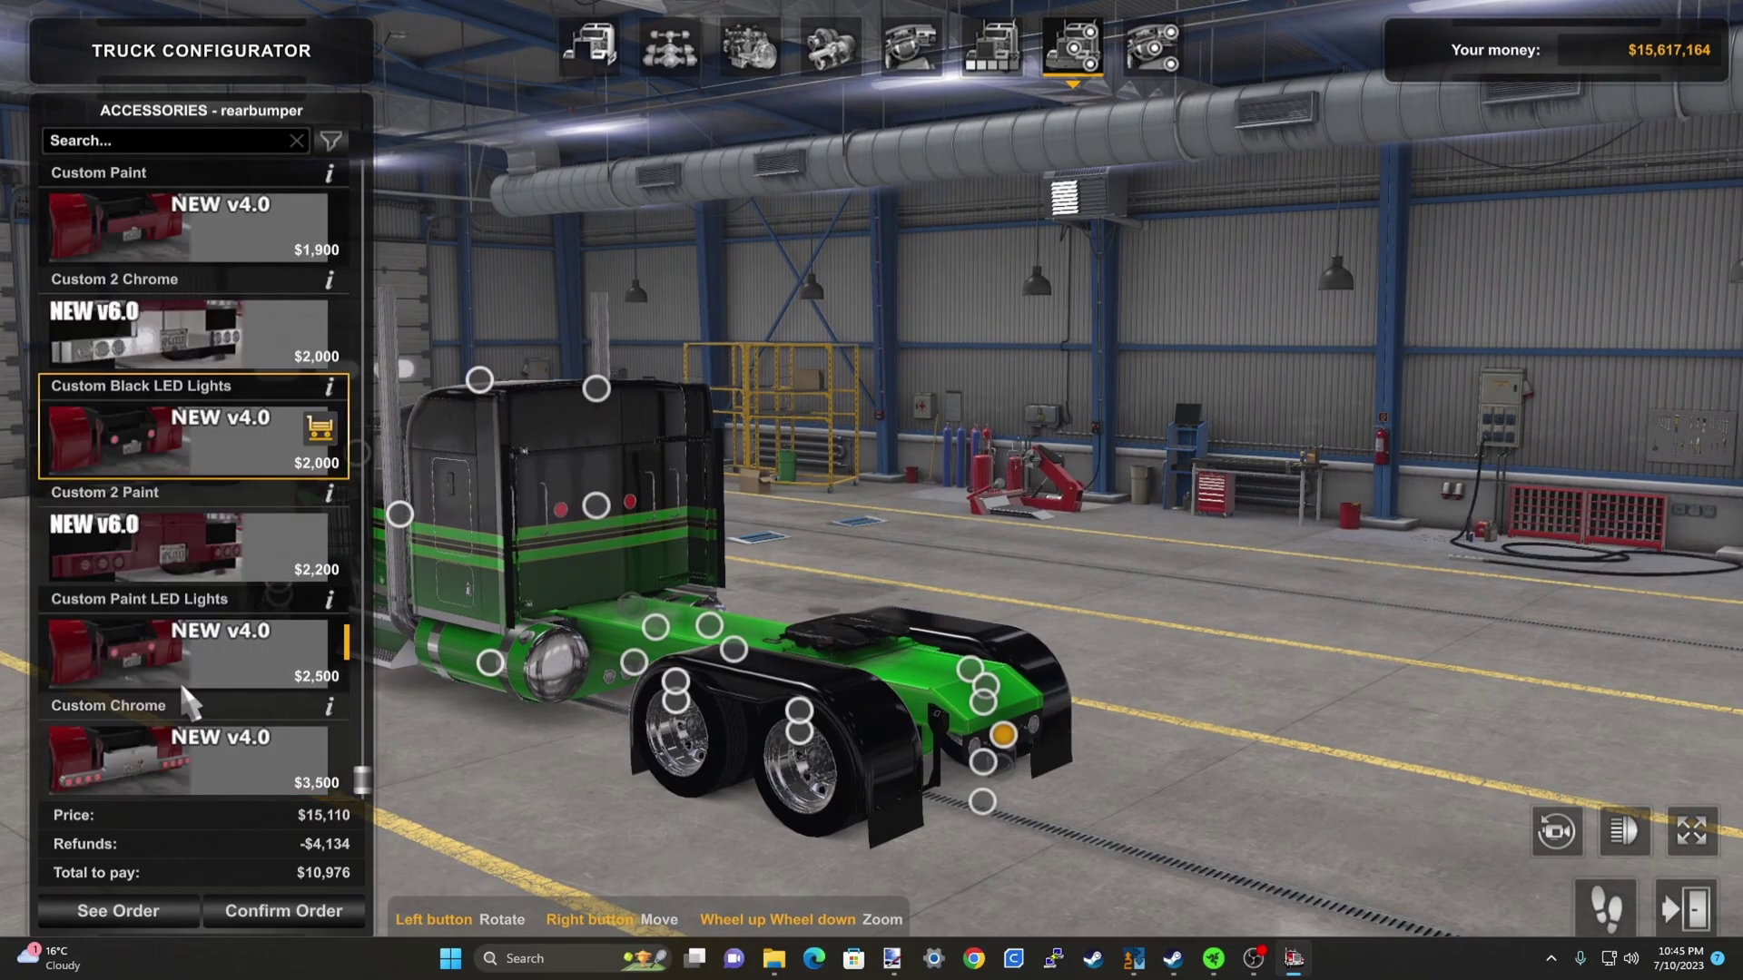
pyautogui.moveTo(1287, 770); pyautogui.dragTo(1634, 777)
pyautogui.moveTo(1681, 854); pyautogui.dragTo(949, 745)
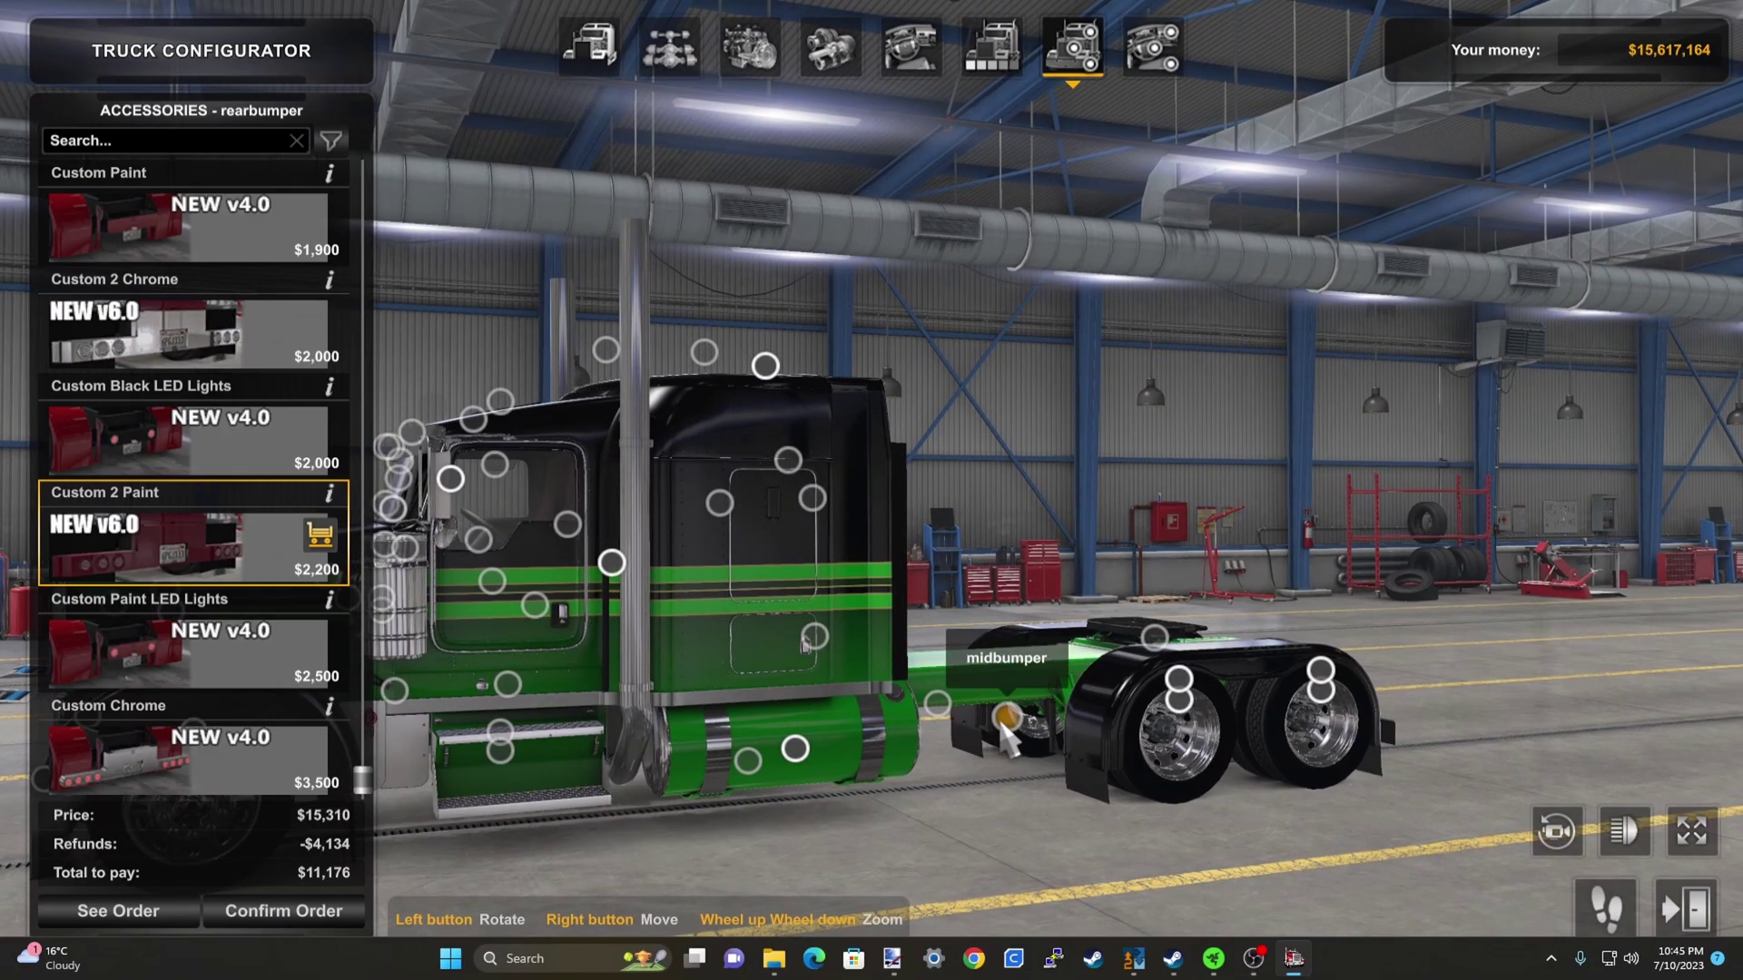
# Try the Paint mid bumper on the frame ahead of the rear fenders, and remove it
pyautogui.click(1004, 719)
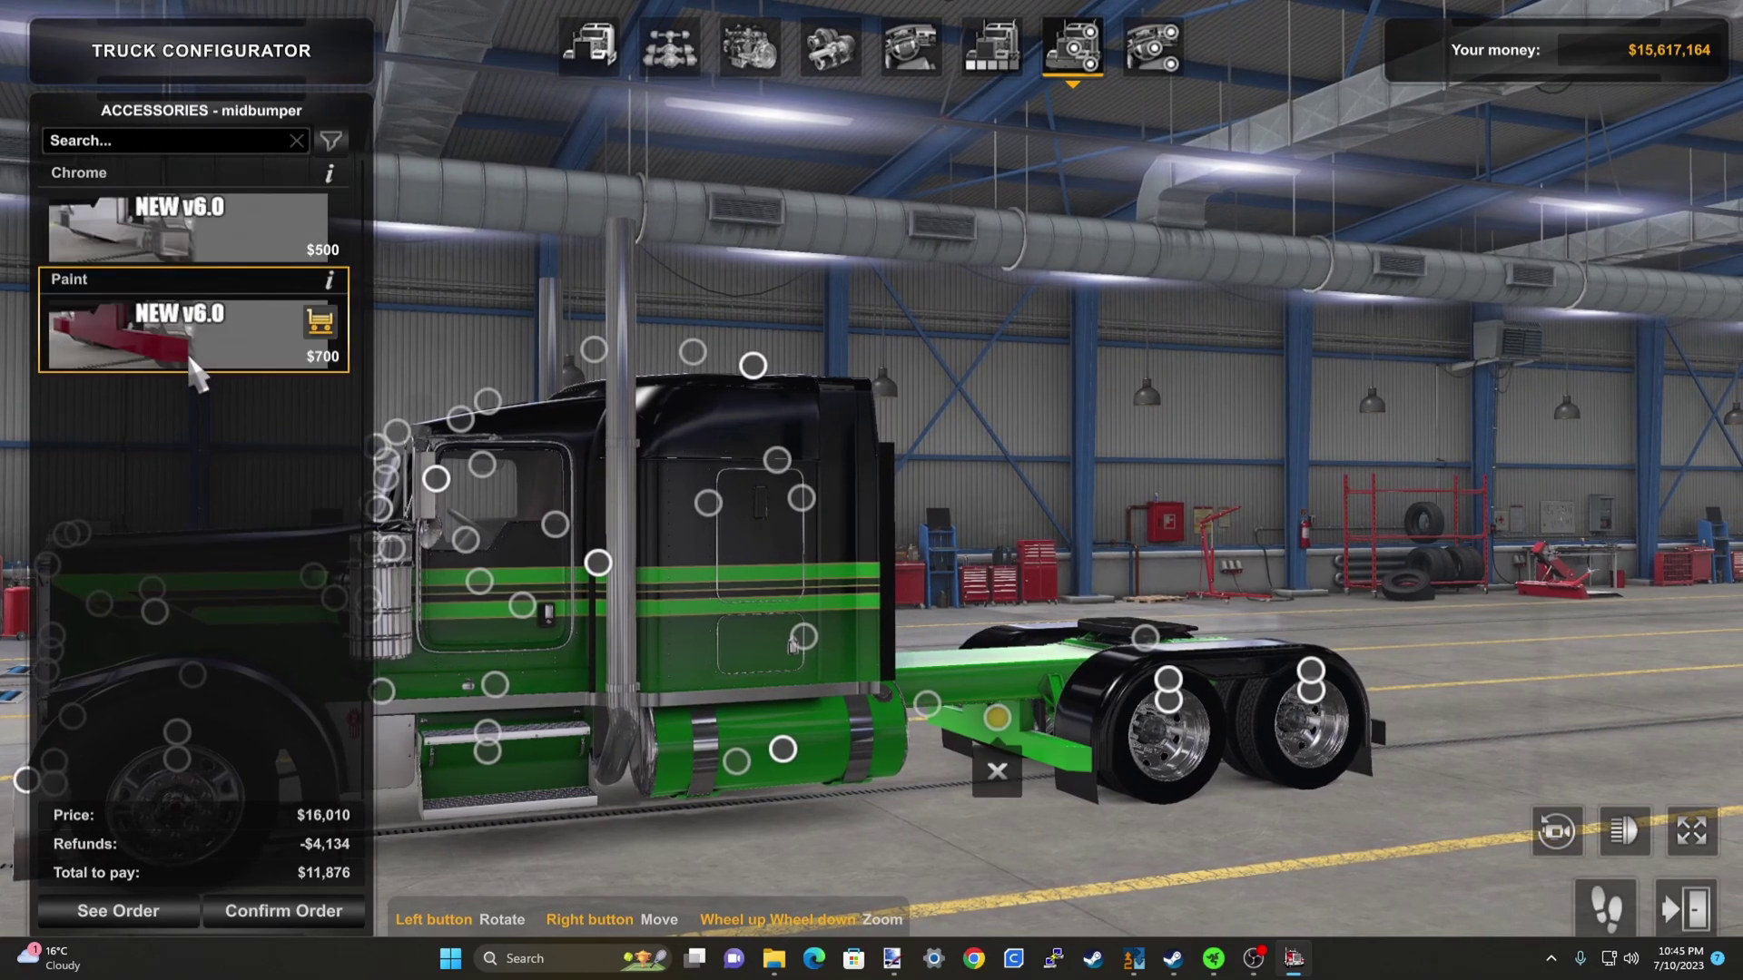
pyautogui.moveTo(791, 645); pyautogui.dragTo(908, 772)
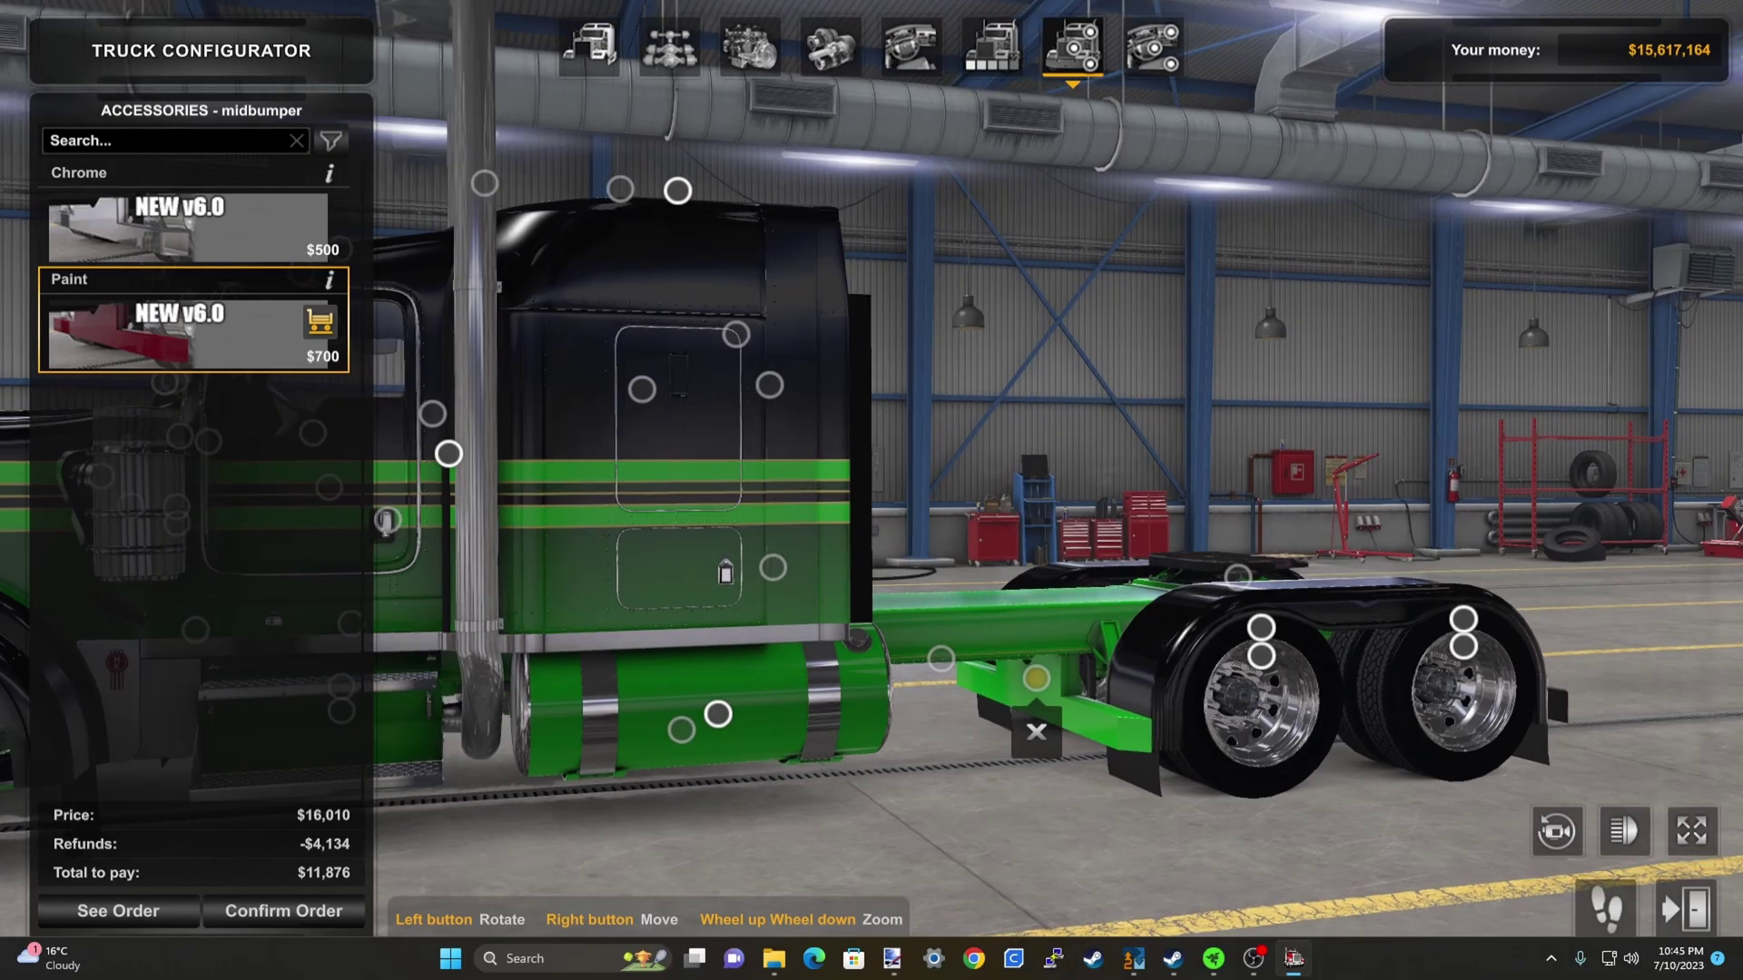
pyautogui.moveTo(1241, 907); pyautogui.dragTo(1393, 889)
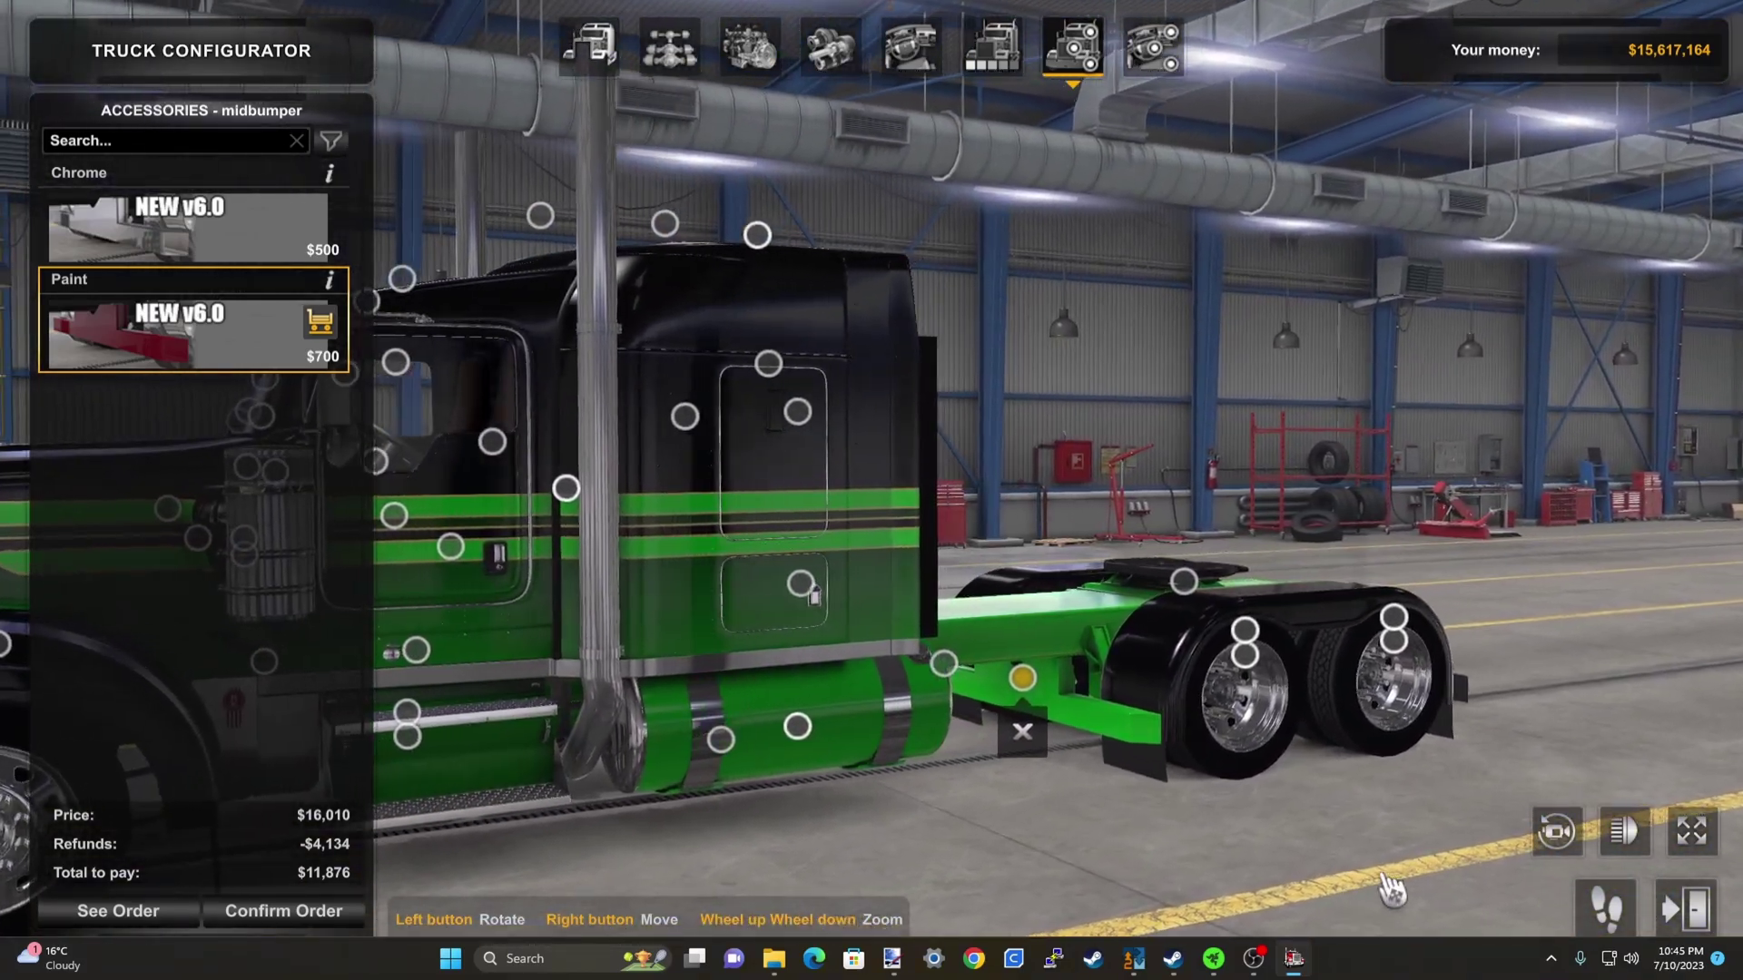
pyautogui.moveTo(1028, 740); pyautogui.dragTo(1339, 849)
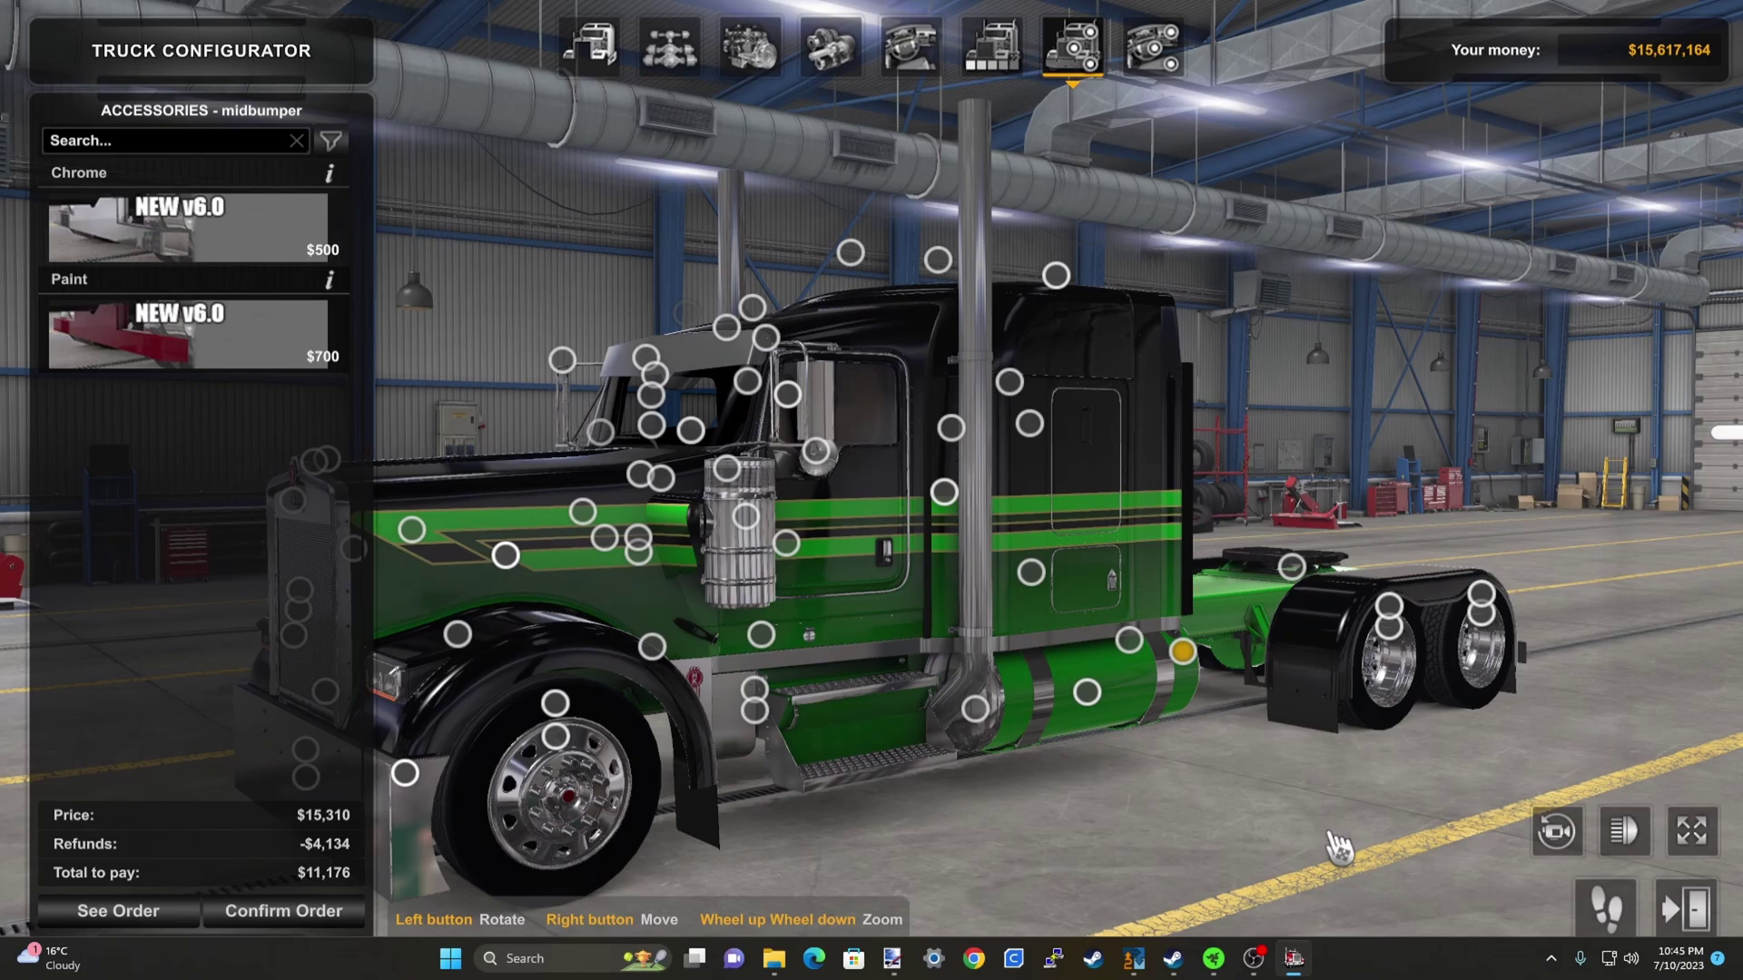
# Change the air filter beside the hood to the Paint version
pyautogui.moveTo(1307, 885); pyautogui.dragTo(1498, 862)
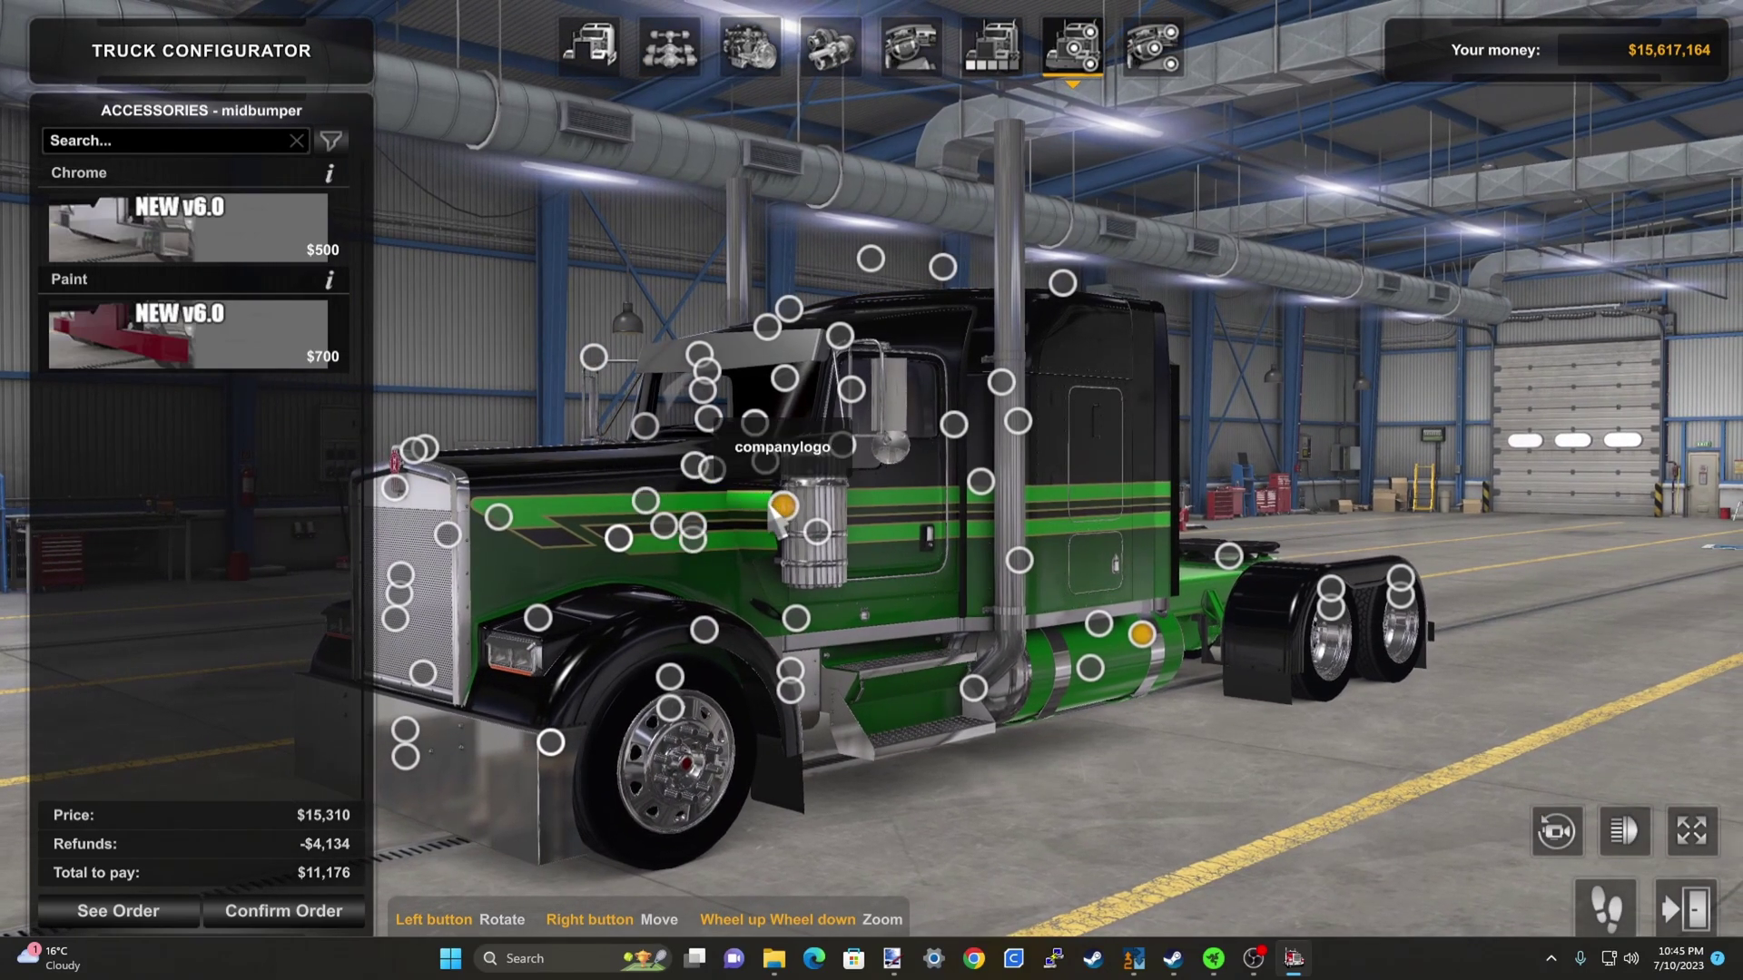
pyautogui.click(697, 529)
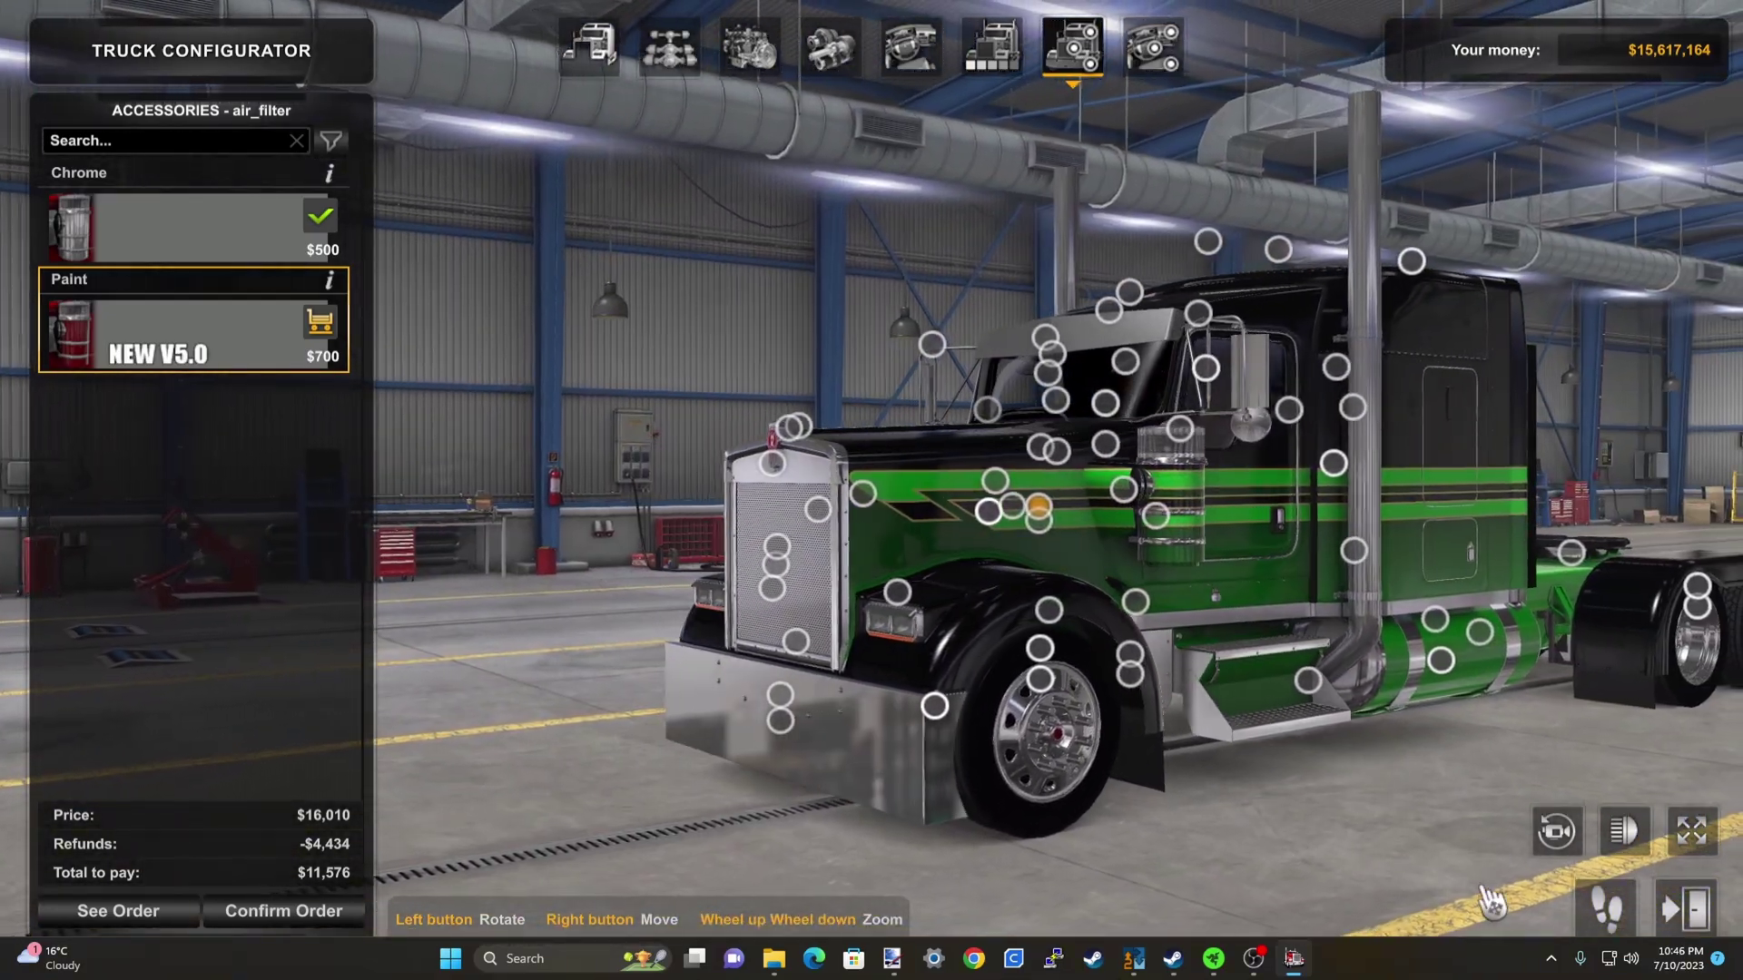
# Examine the skin's stripes and colours on the body and painted accessories from front, side and rear in the fullscreen preview
pyautogui.click(1693, 833)
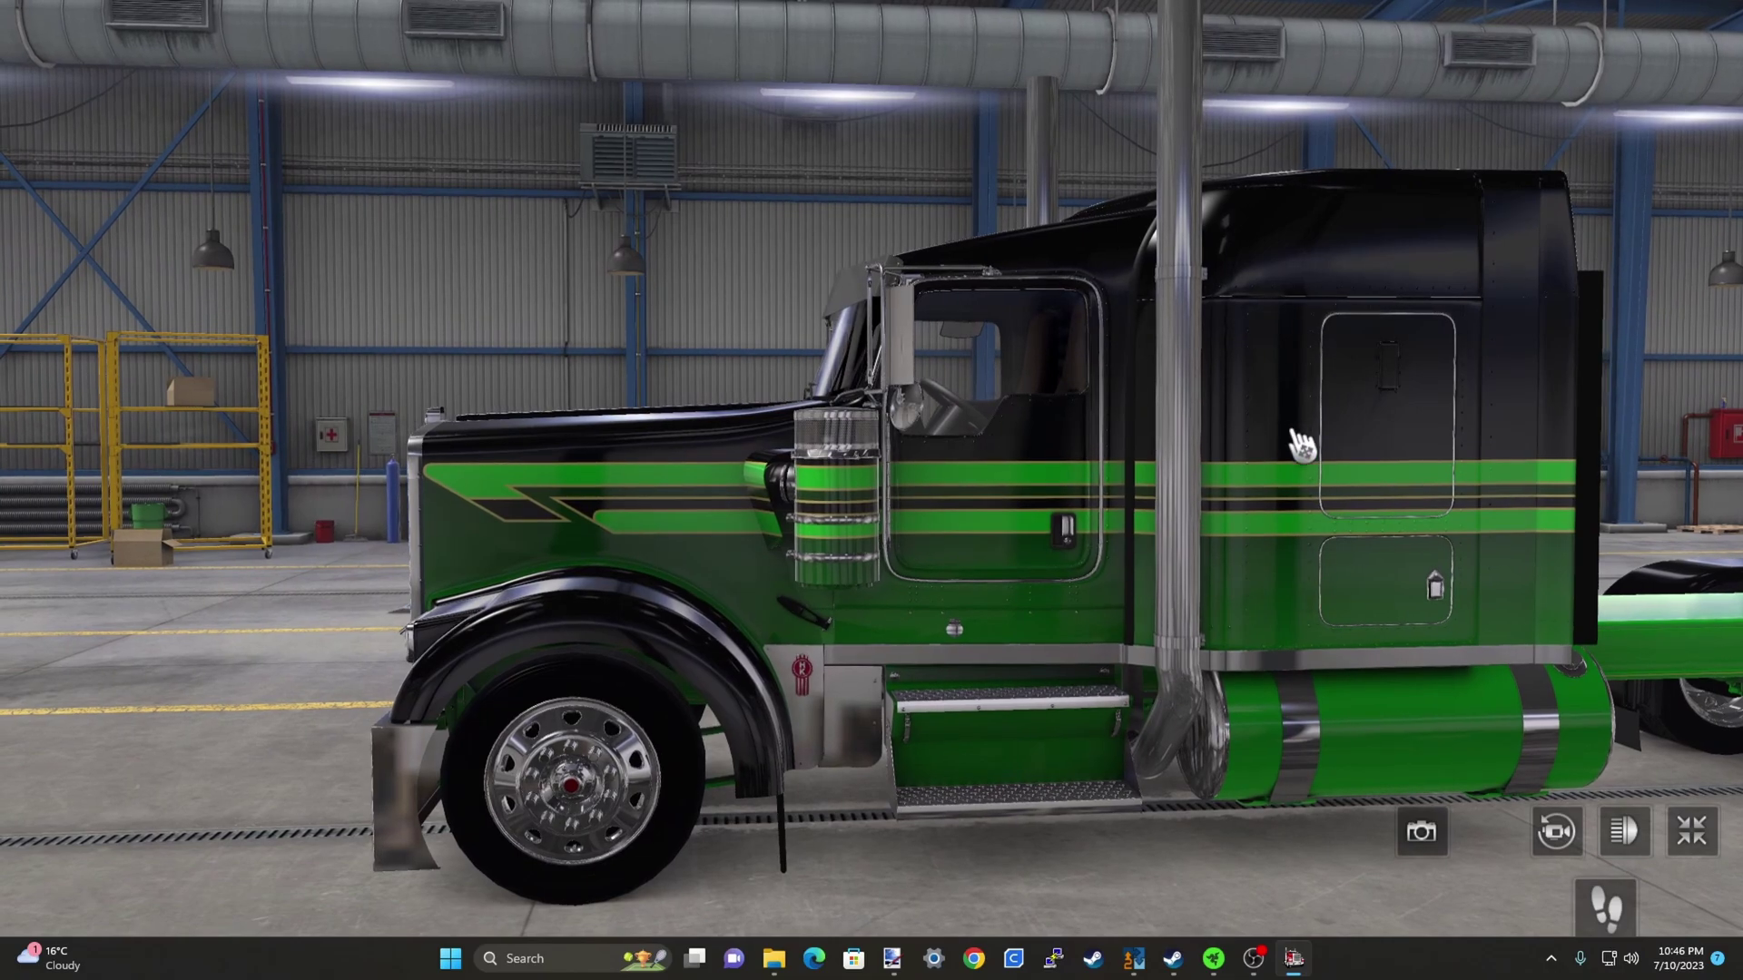
pyautogui.moveTo(801, 778); pyautogui.dragTo(989, 846)
pyautogui.moveTo(767, 590); pyautogui.dragTo(871, 522)
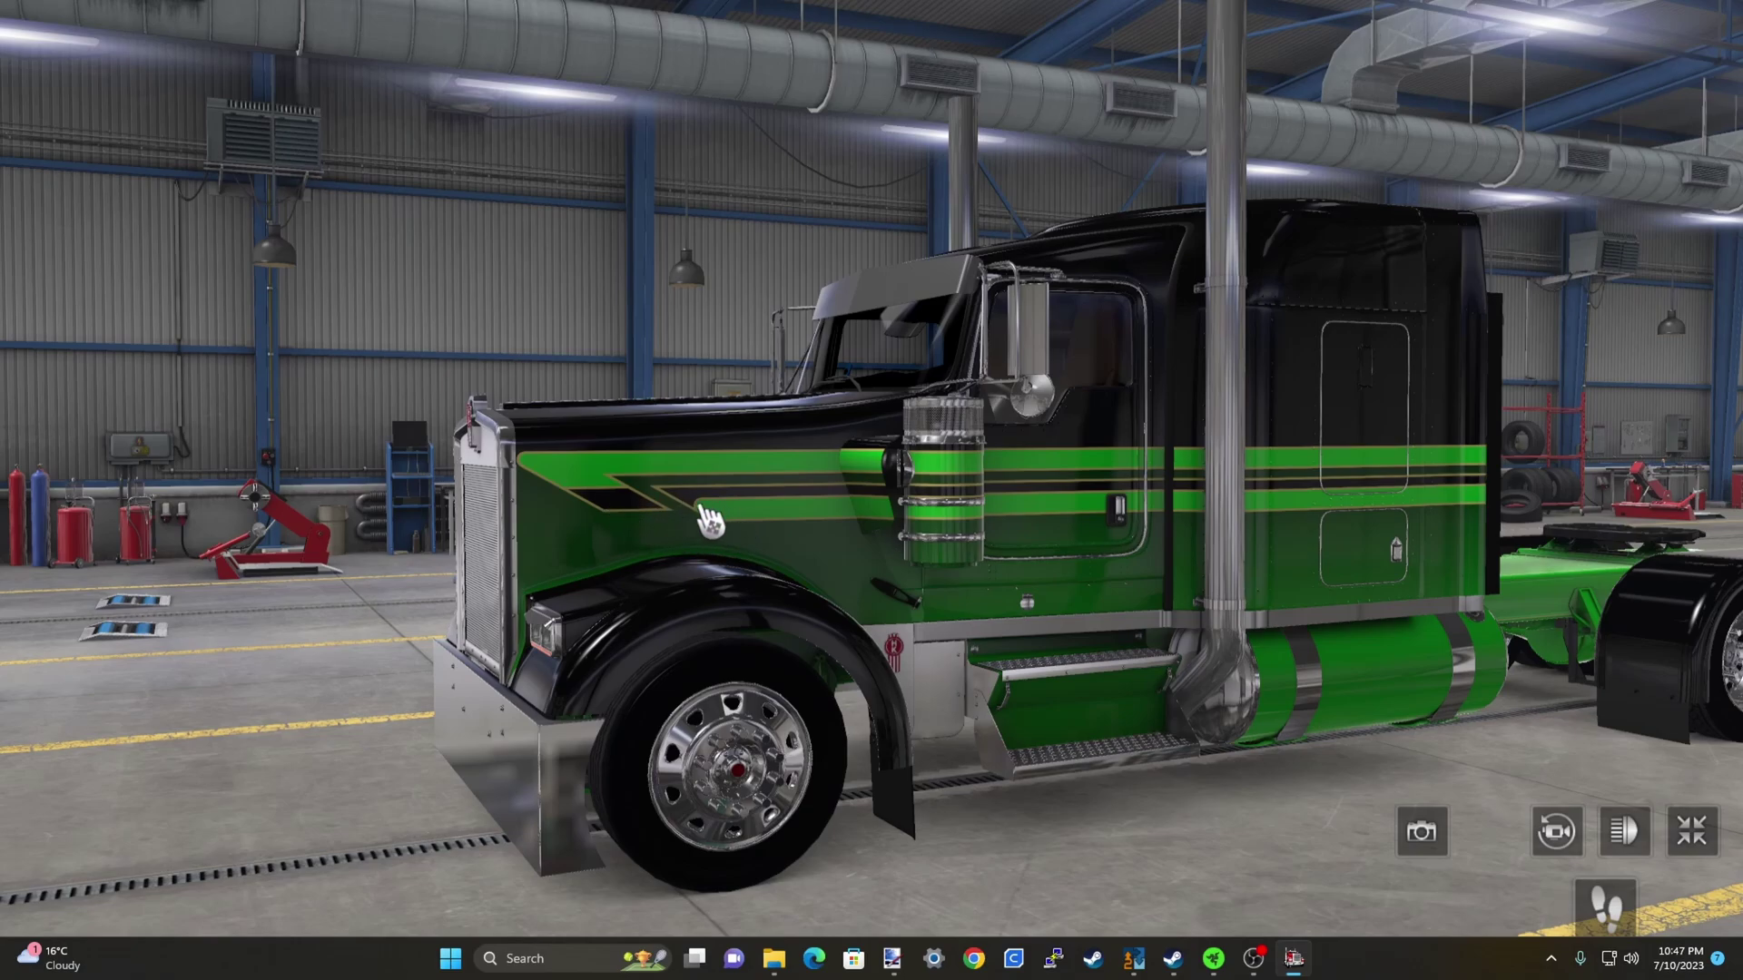
pyautogui.moveTo(717, 346); pyautogui.dragTo(557, 357)
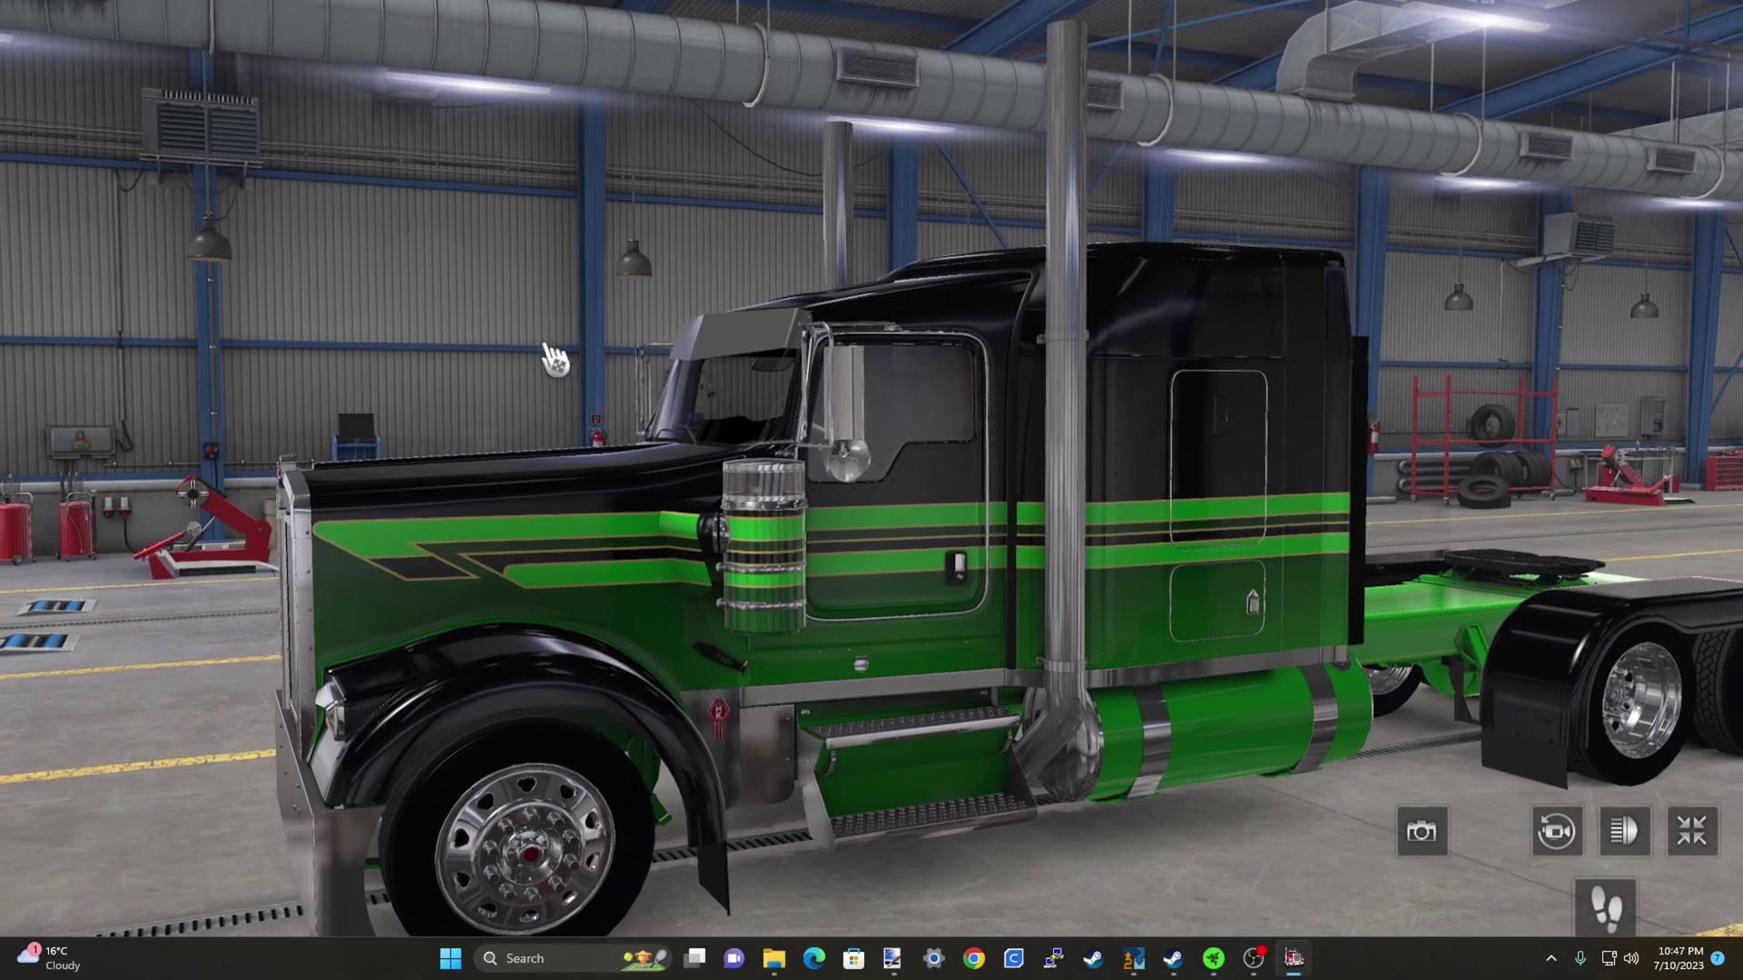
pyautogui.scroll(-5, 545, 355)
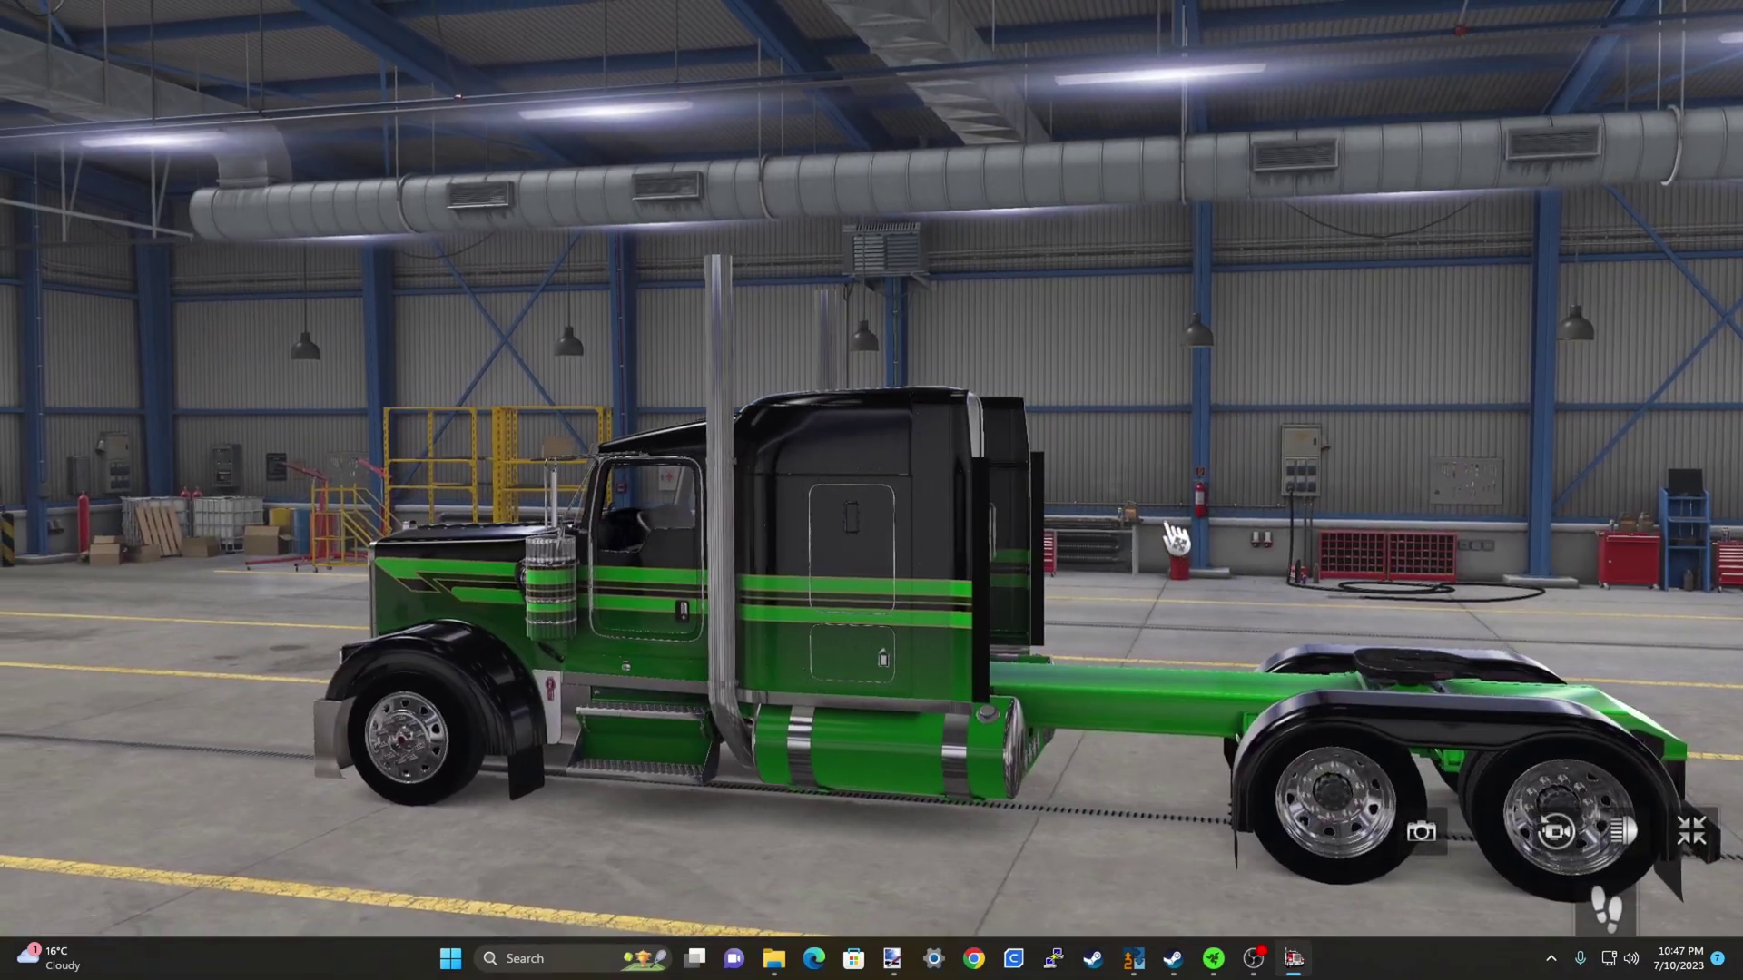
pyautogui.moveTo(1167, 536); pyautogui.dragTo(1071, 540)
pyautogui.scroll(3, 1310, 564)
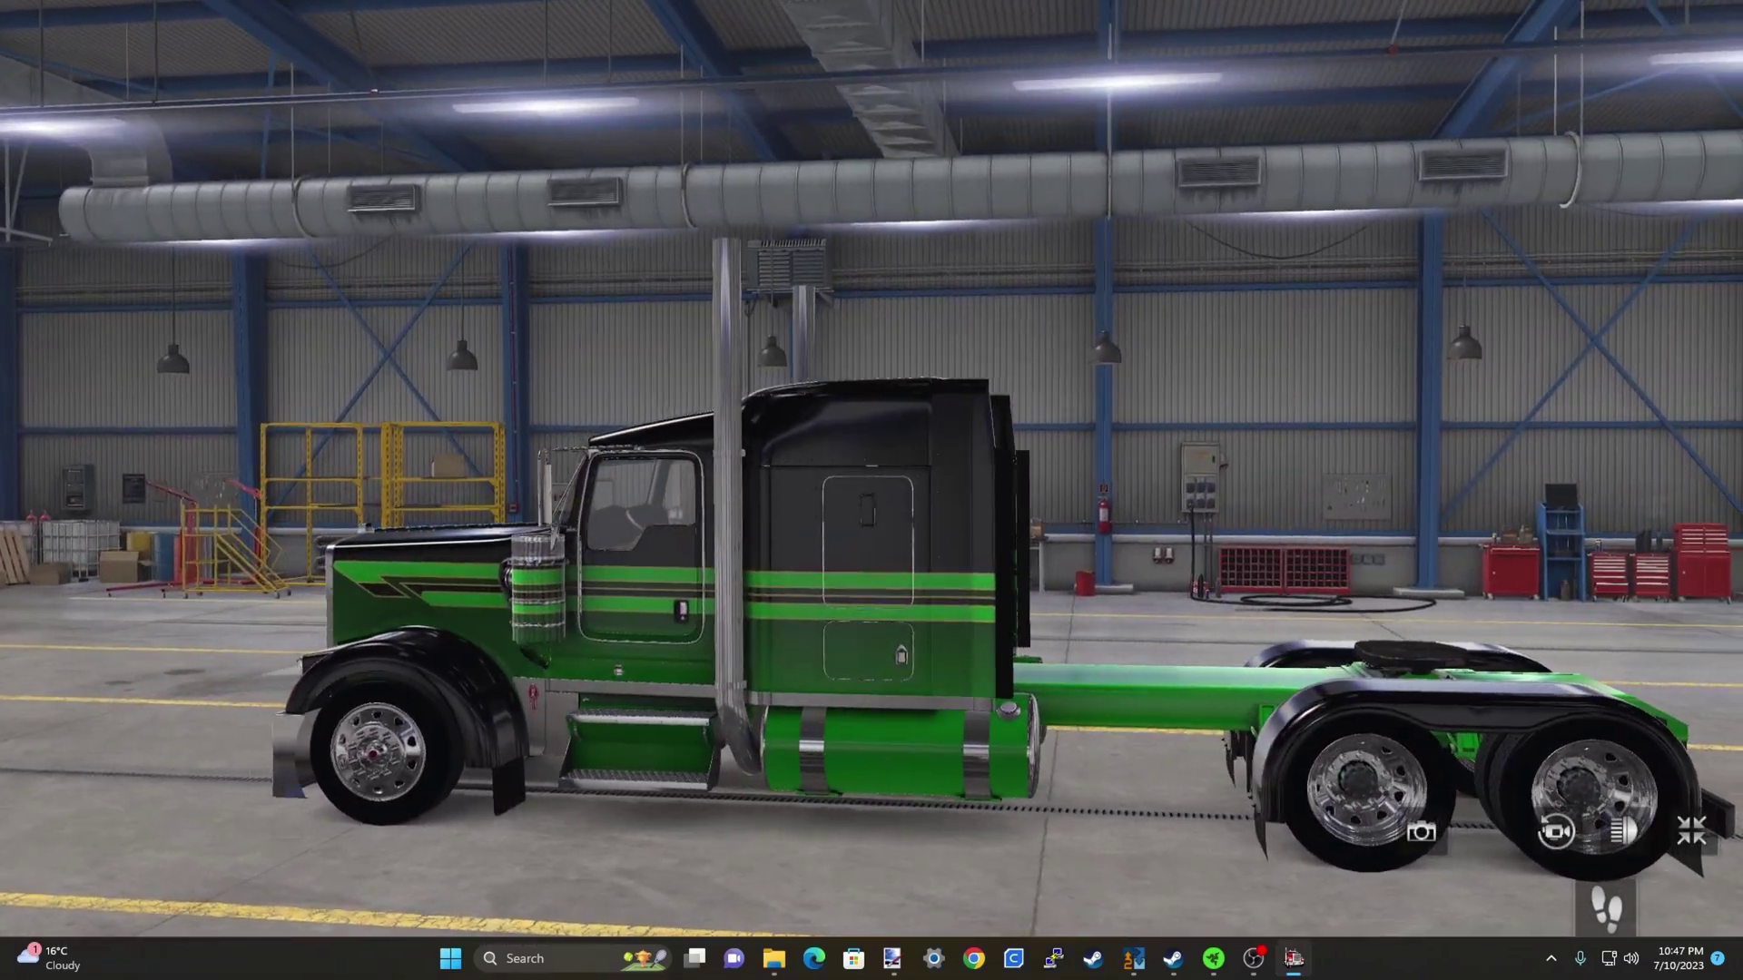
pyautogui.moveTo(1310, 565); pyautogui.dragTo(1207, 563)
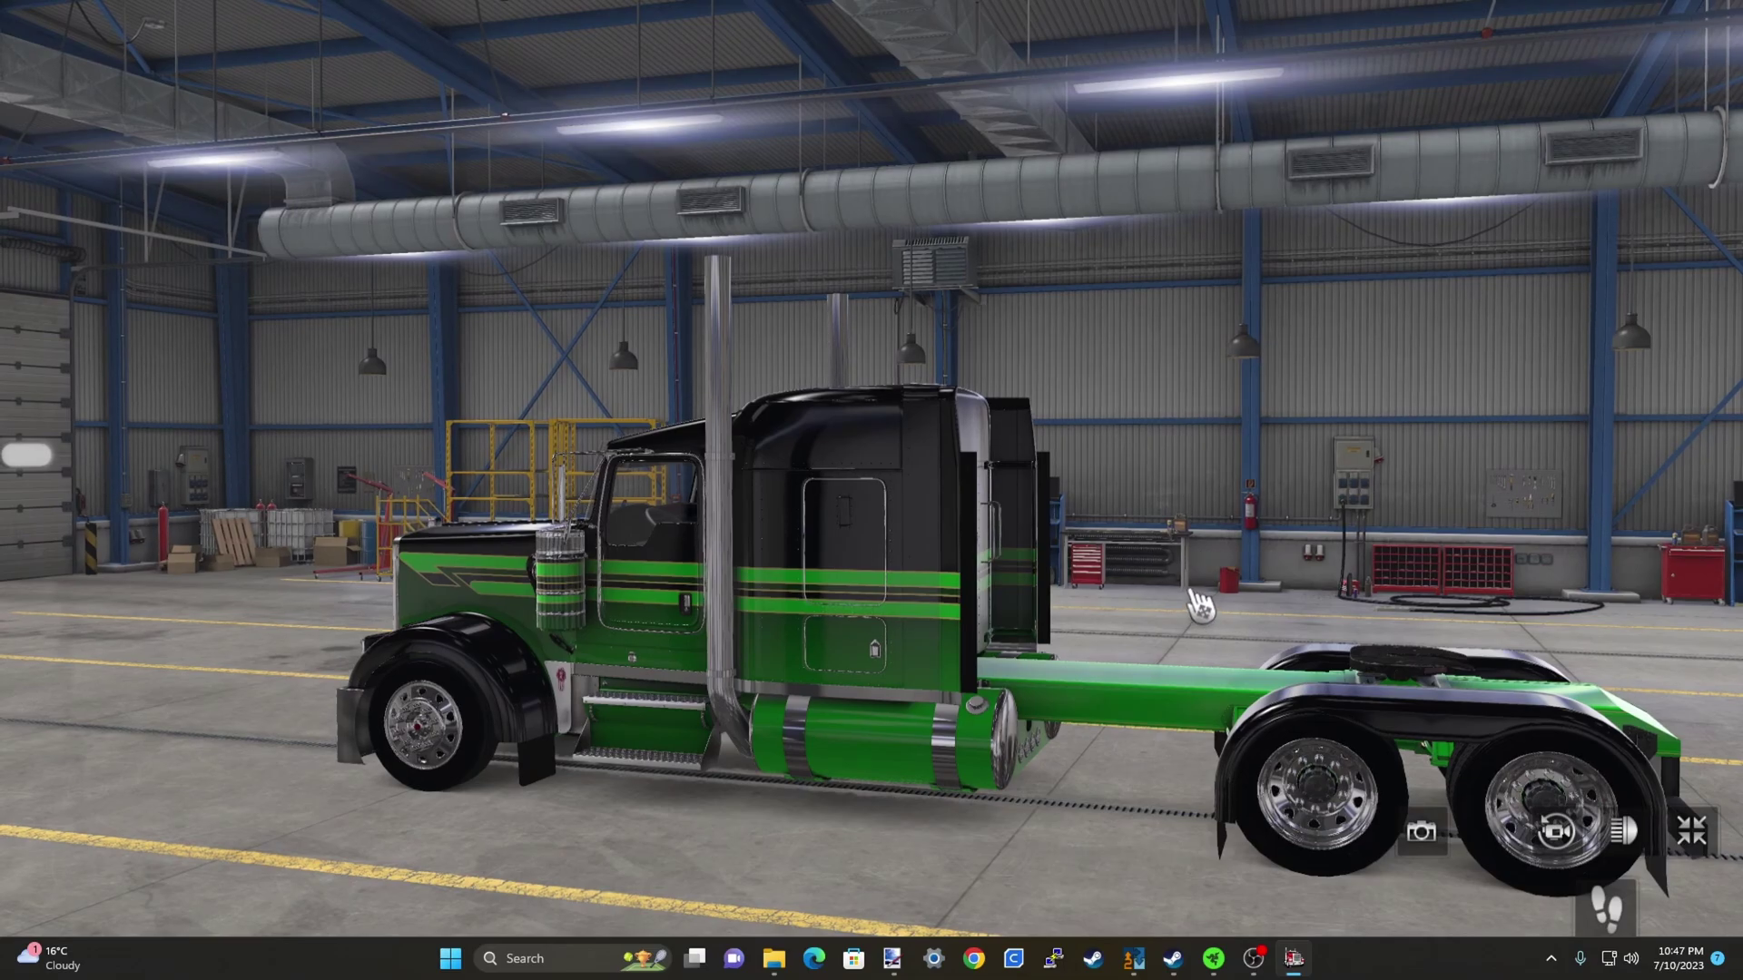
pyautogui.moveTo(1085, 613); pyautogui.dragTo(1198, 616)
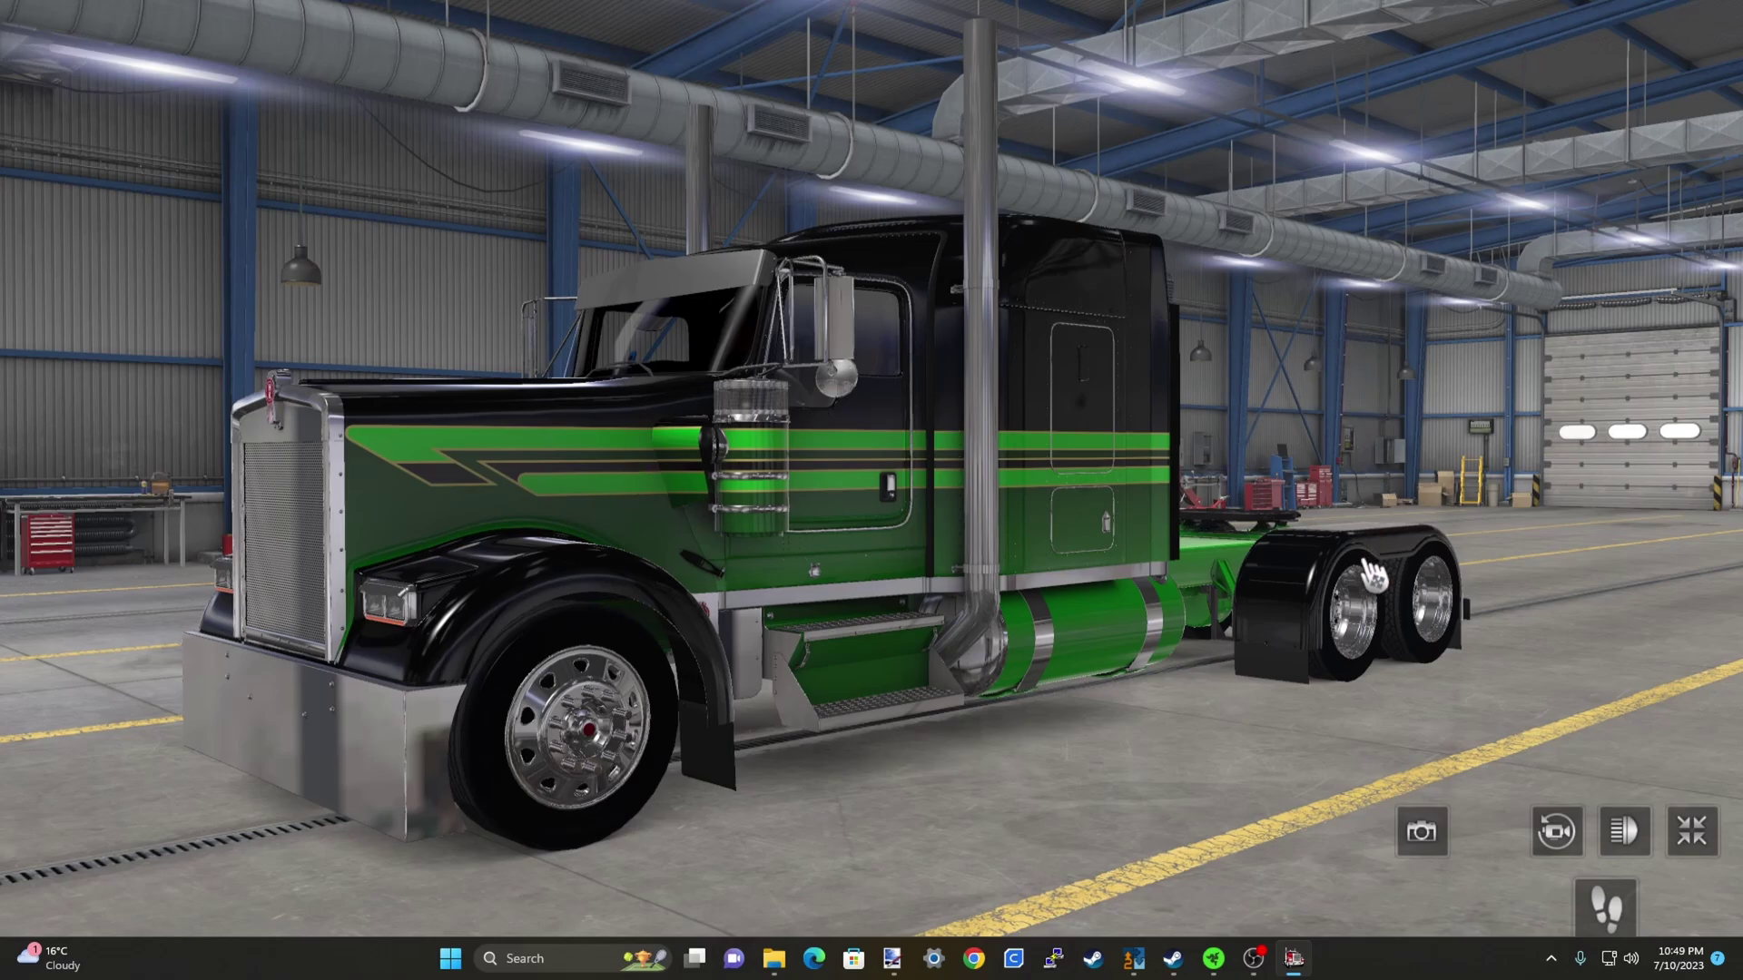
pyautogui.moveTo(1354, 751); pyautogui.dragTo(872, 775)
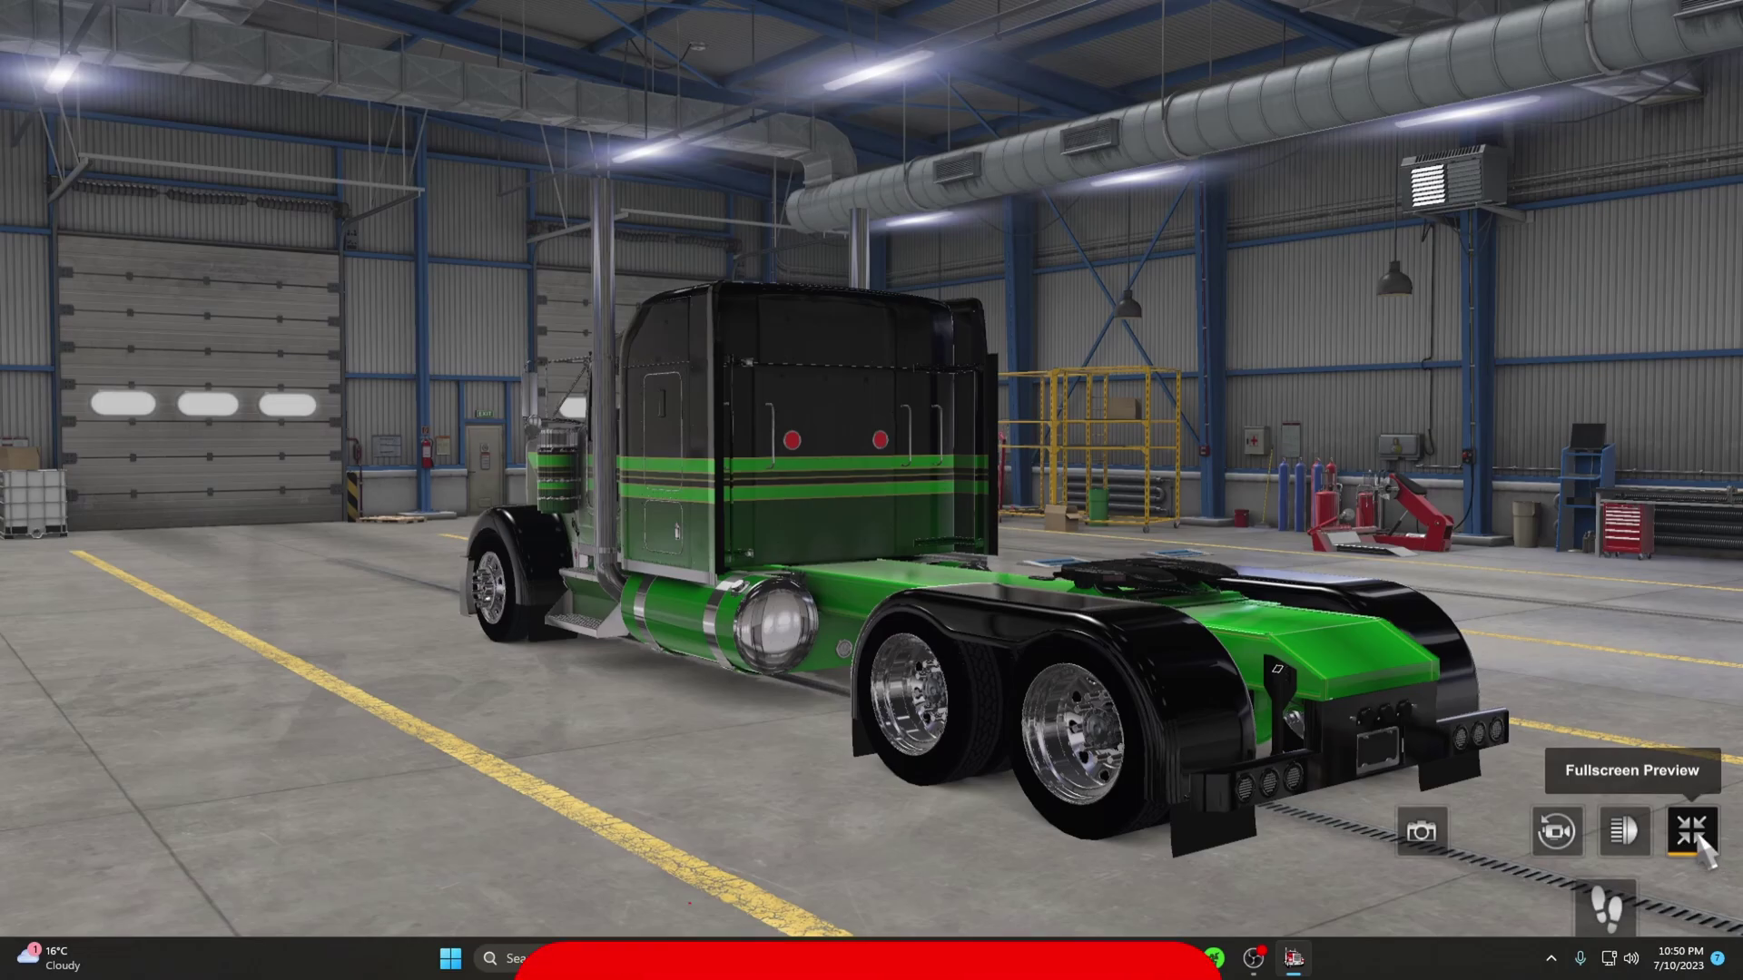
pyautogui.moveTo(1044, 736); pyautogui.dragTo(1313, 727)
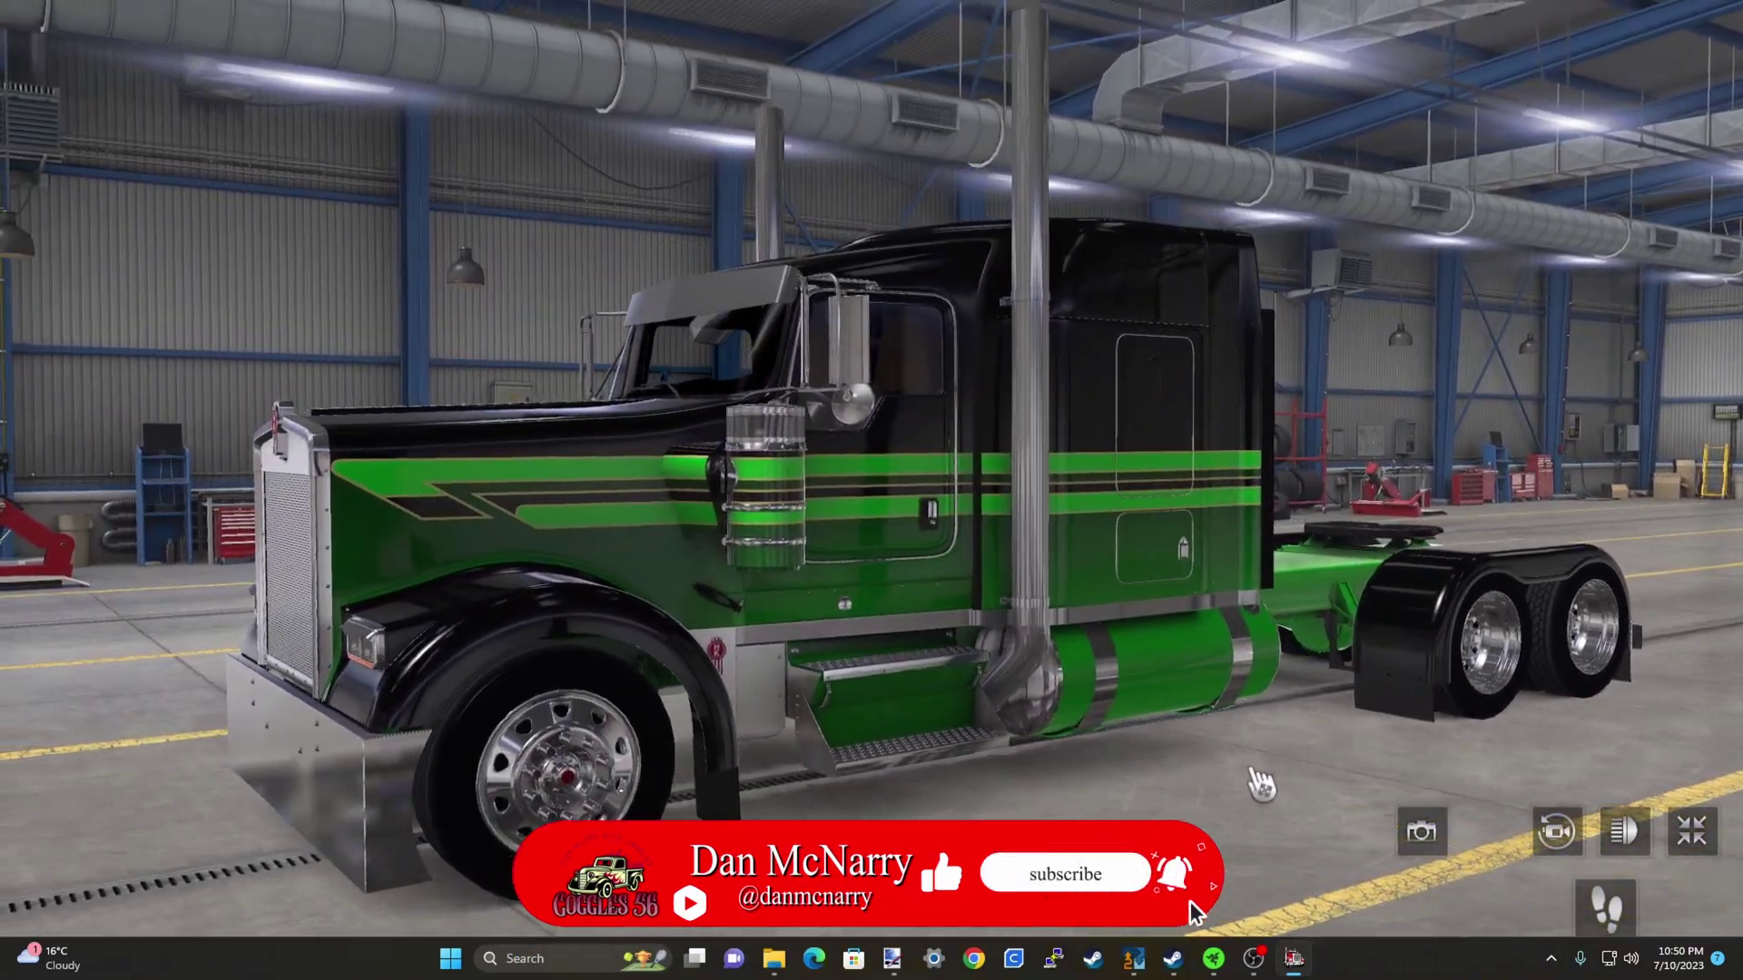
pyautogui.moveTo(1044, 880); pyautogui.dragTo(1179, 879)
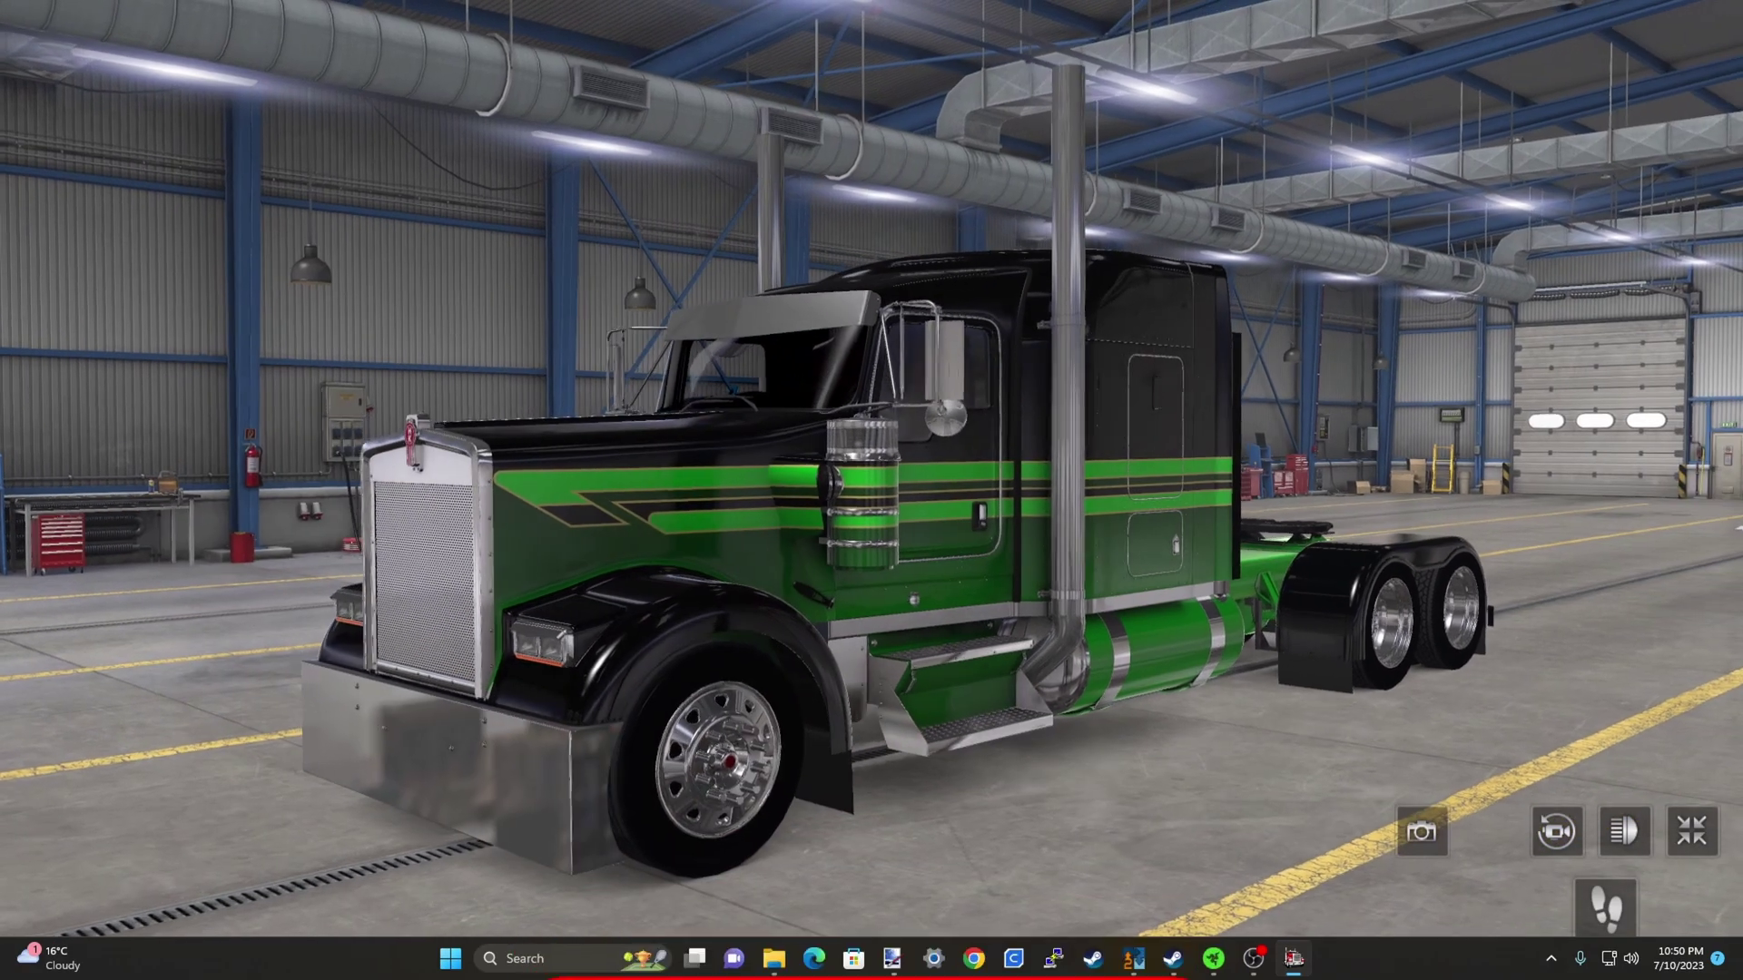